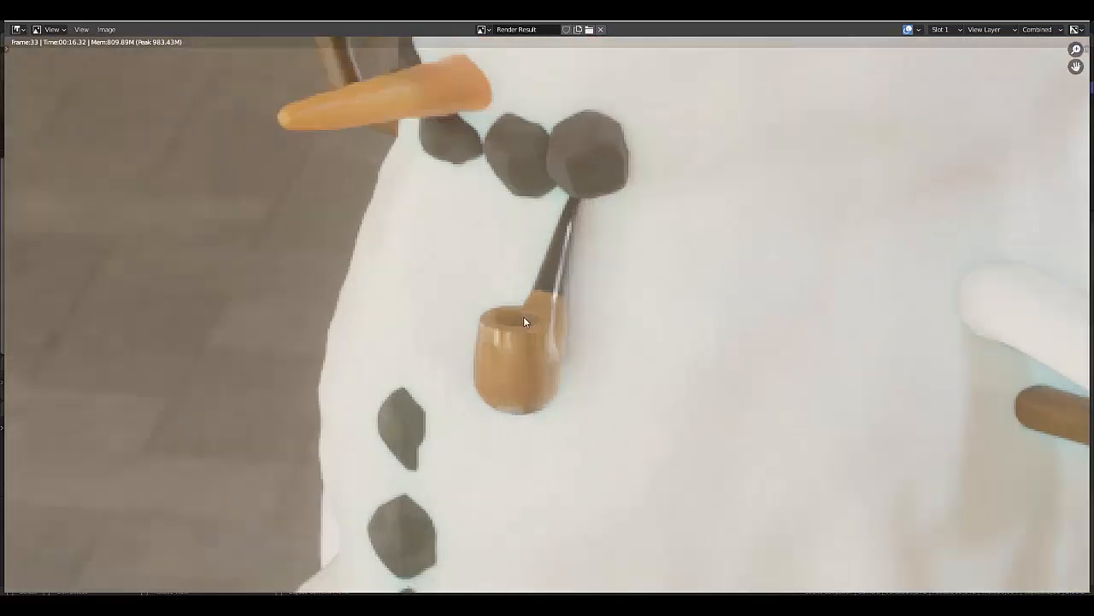
Examine the finished snowman's pipe, coal, carrot and arms in the render, then close it and inspect them in the camera view
{"action": "scroll", "coordinate": [533, 391], "scroll_direction": "down", "scroll_amount": 5}
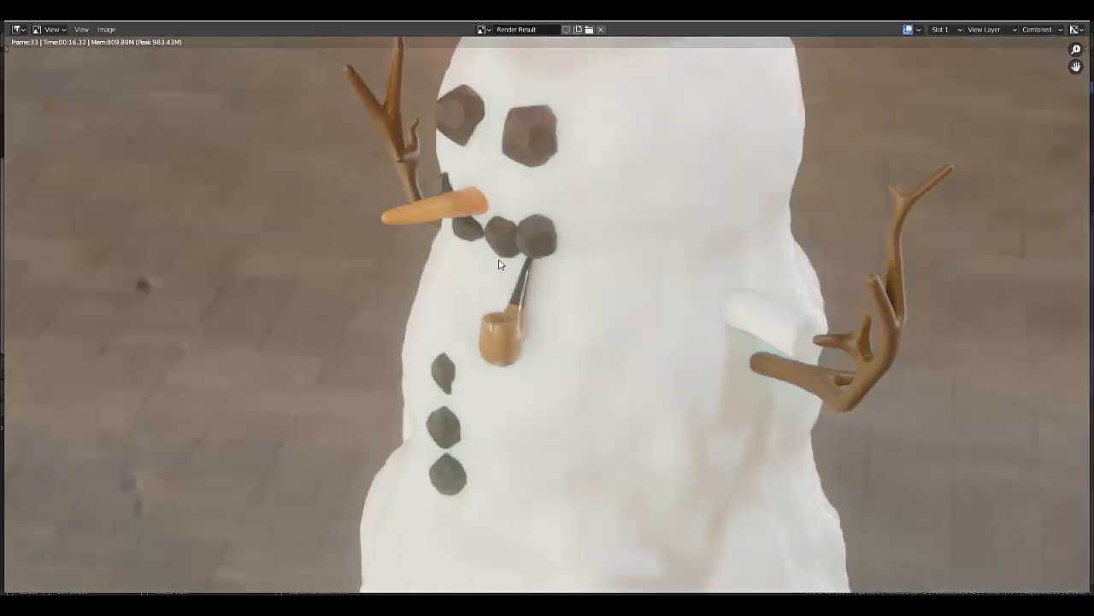
{"action": "scroll", "coordinate": [522, 146], "scroll_direction": "up", "scroll_amount": 3}
{"action": "scroll", "coordinate": [463, 161], "scroll_direction": "down", "scroll_amount": 4}
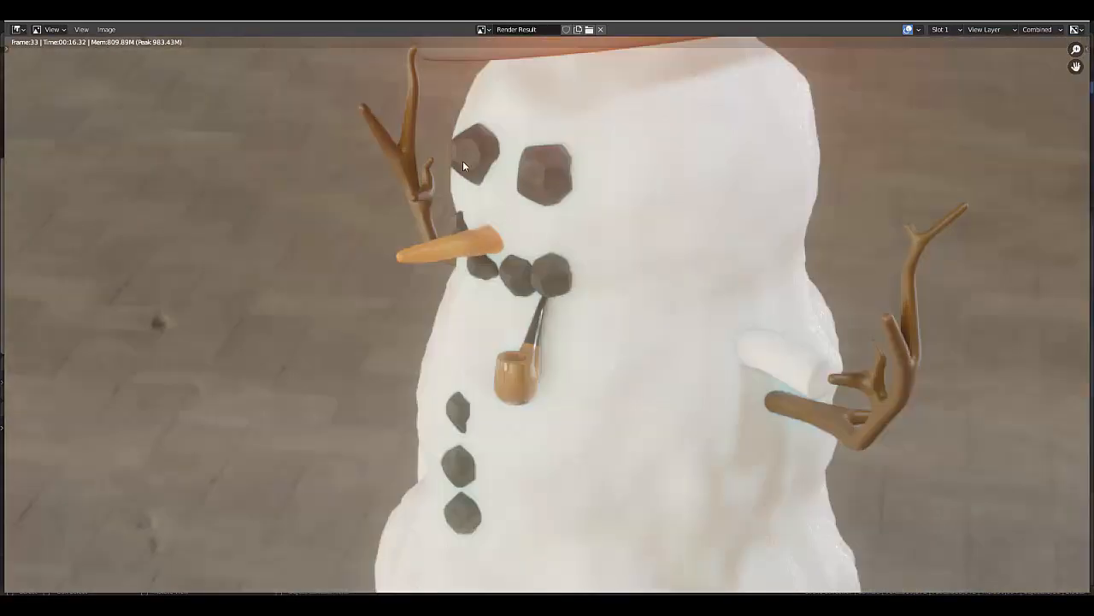
{"action": "scroll", "coordinate": [463, 161], "scroll_direction": "up", "scroll_amount": 3}
{"action": "scroll", "coordinate": [456, 233], "scroll_direction": "down", "scroll_amount": 7}
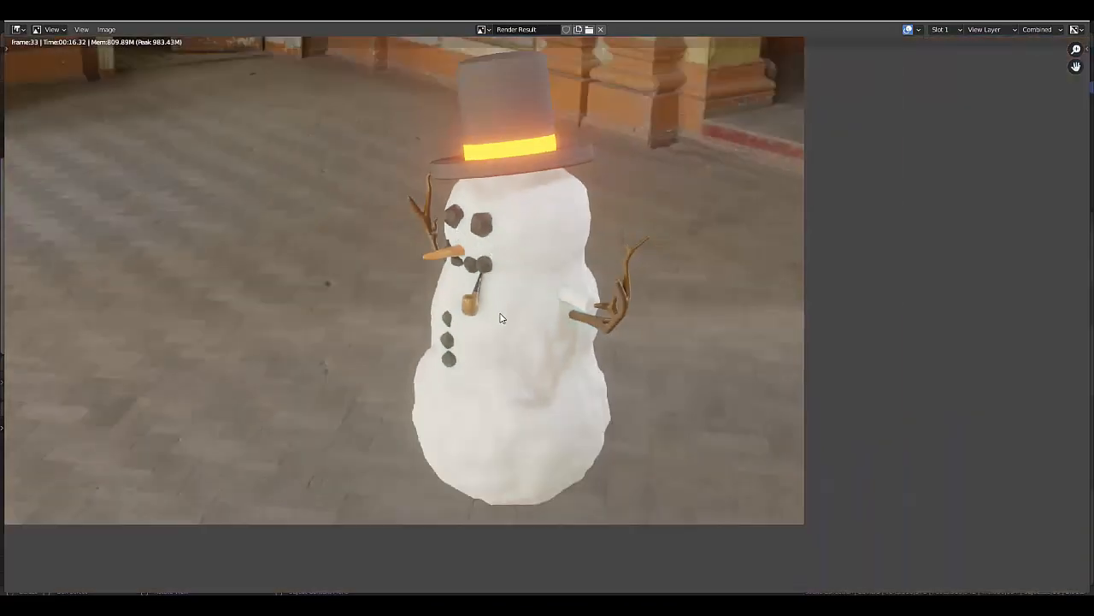
{"action": "scroll", "coordinate": [504, 316], "scroll_direction": "up", "scroll_amount": 1}
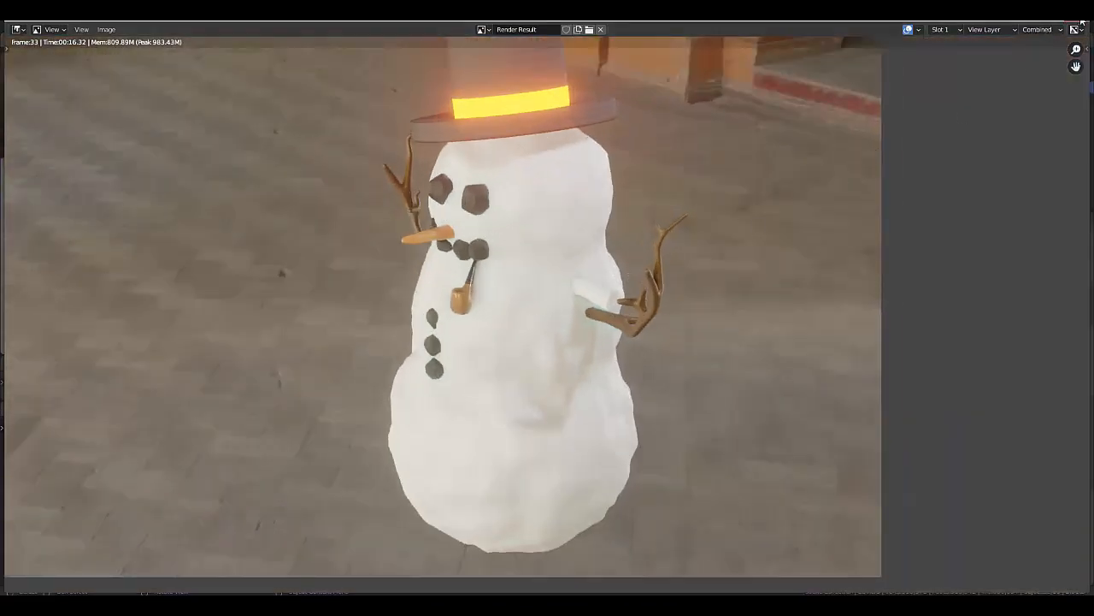
{"action": "left_click", "coordinate": [1082, 22]}
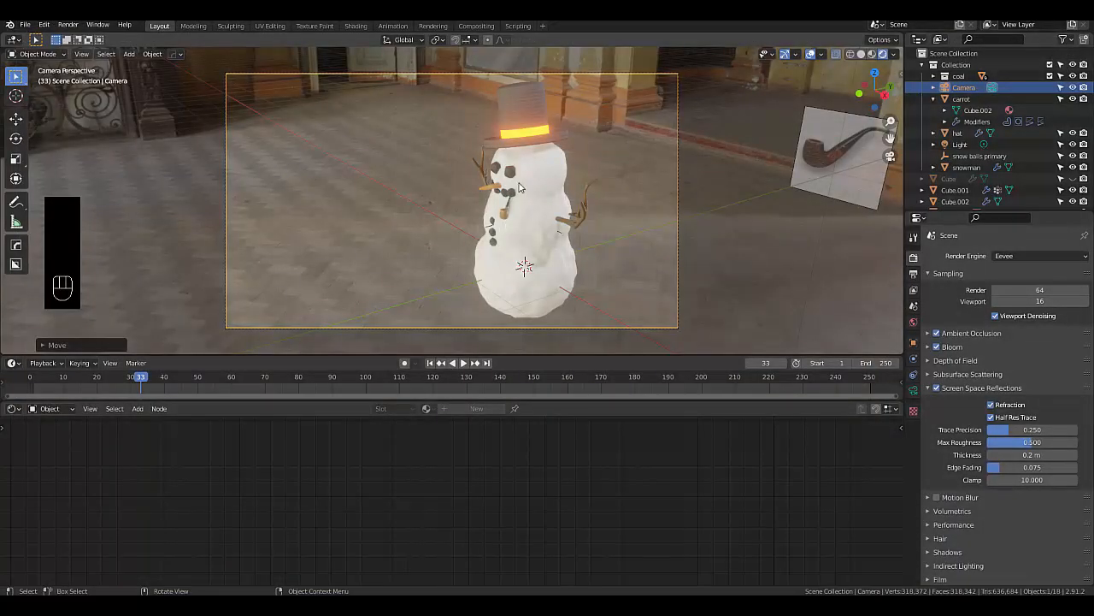
{"action": "scroll", "coordinate": [513, 192], "scroll_direction": "up", "scroll_amount": 5}
{"action": "scroll", "coordinate": [513, 193], "scroll_direction": "up", "scroll_amount": 5}
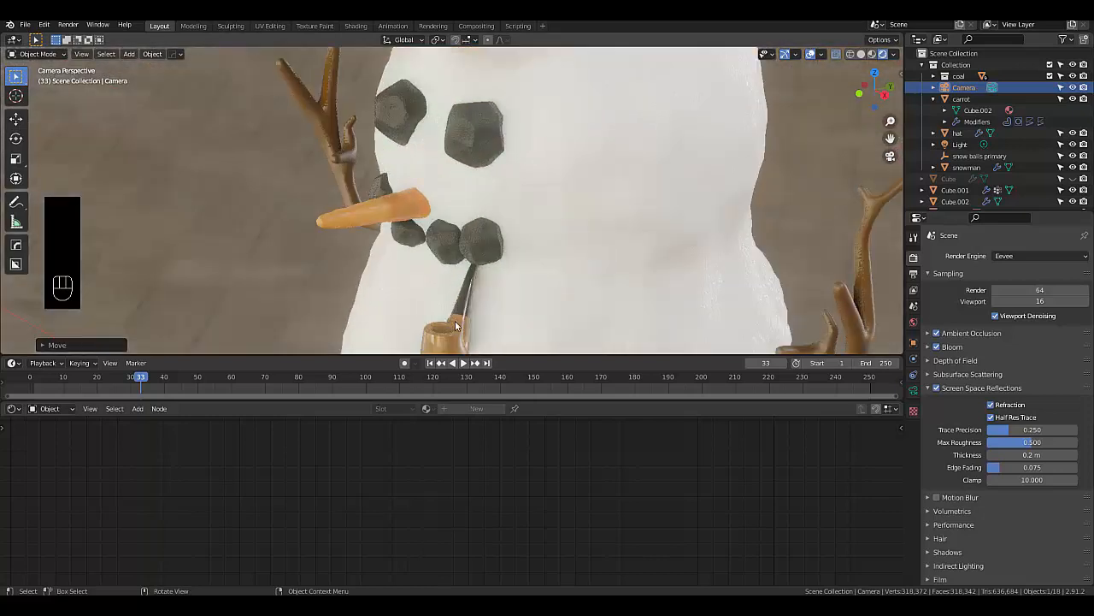
{"action": "scroll", "coordinate": [457, 334], "scroll_direction": "up", "scroll_amount": 1}
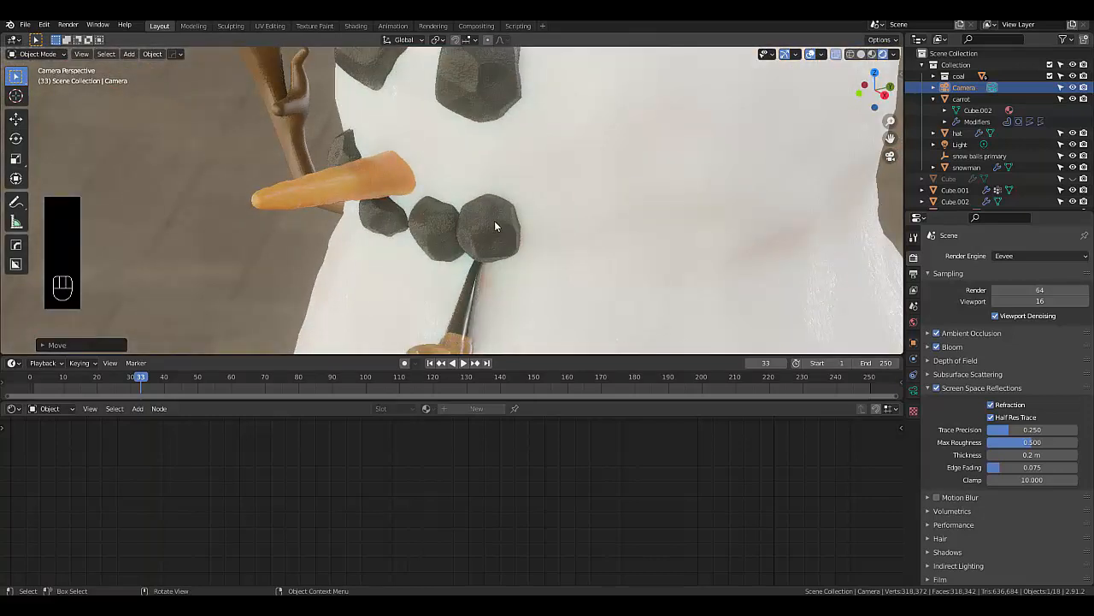
{"action": "scroll", "coordinate": [504, 222], "scroll_direction": "down", "scroll_amount": 6}
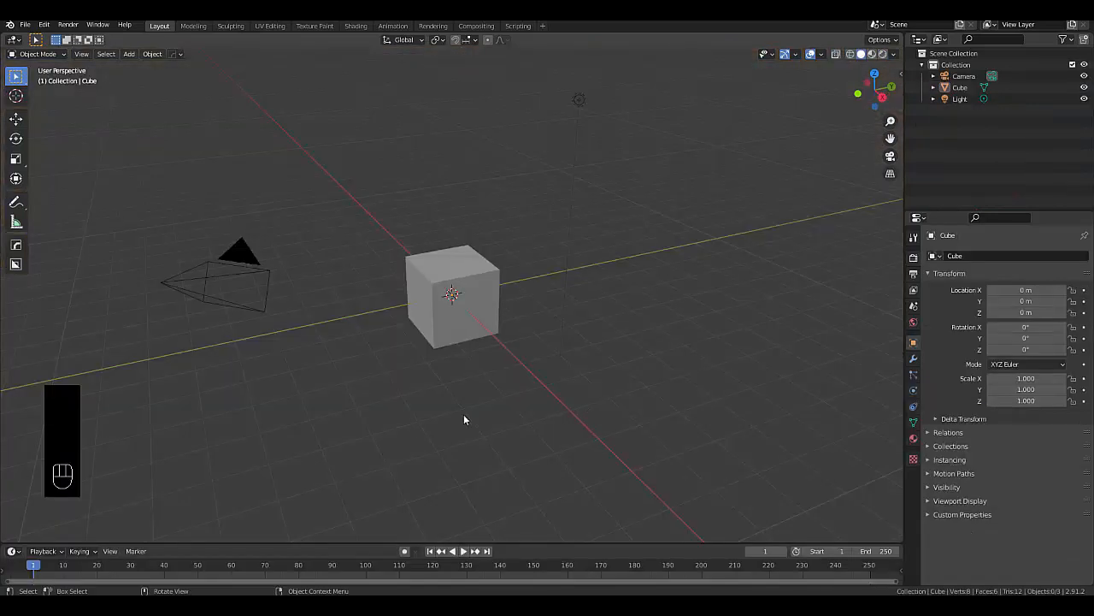
Add a Subdivision Surface modifier to the default cube
{"action": "scroll", "coordinate": [464, 415], "scroll_direction": "down", "scroll_amount": 3}
{"action": "scroll", "coordinate": [458, 383], "scroll_direction": "up", "scroll_amount": 4}
{"action": "left_click", "coordinate": [457, 353]}
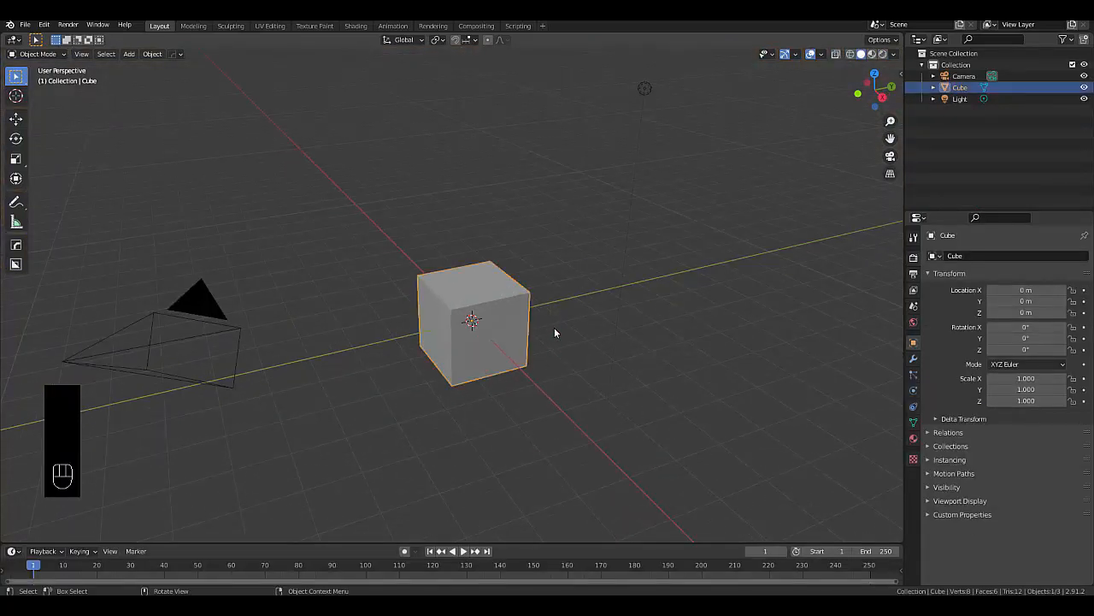
{"action": "left_click", "coordinate": [913, 358]}
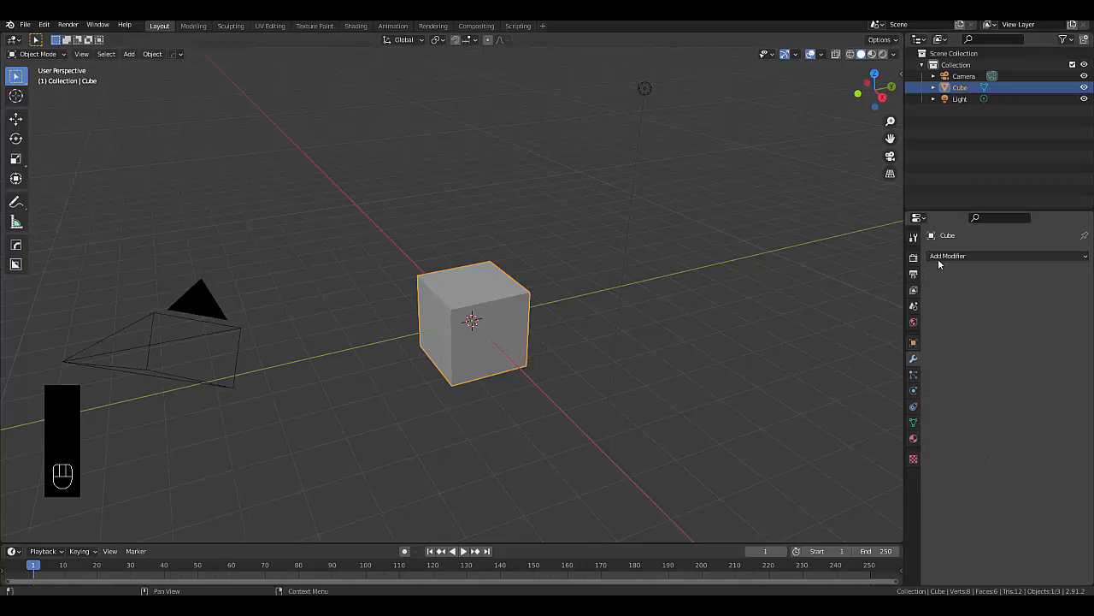
{"action": "left_click", "coordinate": [966, 256]}
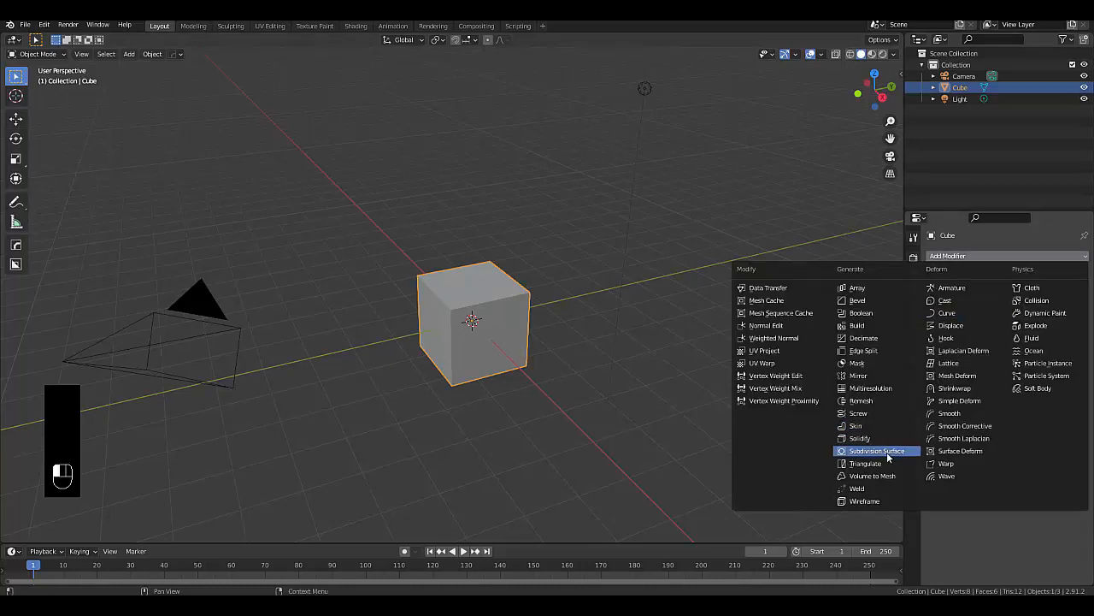
{"action": "key", "text": "Up"}
{"action": "key", "text": "Up"}
{"action": "key", "text": "Up"}
{"action": "key", "text": "Up"}
{"action": "key", "text": "Up"}
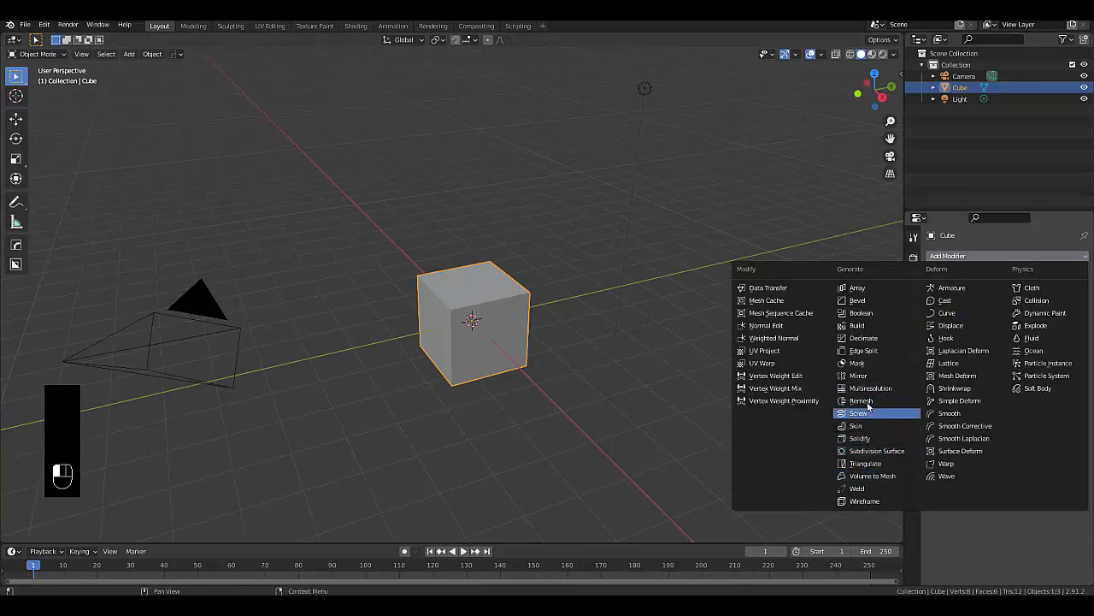
{"action": "left_click", "coordinate": [878, 450]}
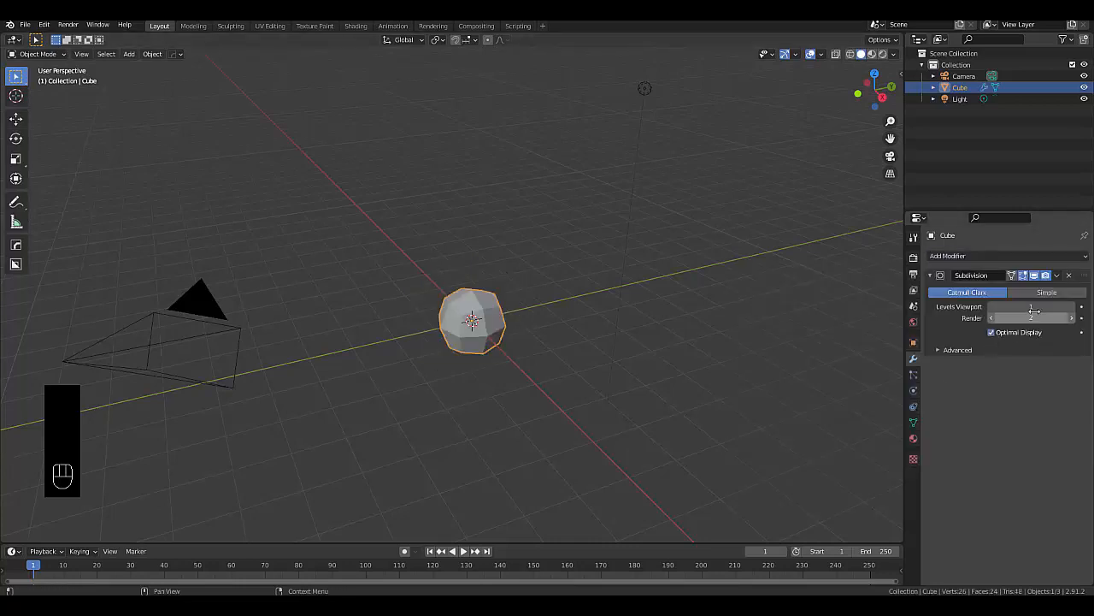
Set the cube's viewport and render subdivision levels to 6 and apply the modifier
{"action": "double_click", "coordinate": [1031, 306]}
{"action": "type", "text": "6"}
{"action": "key", "text": "Return"}
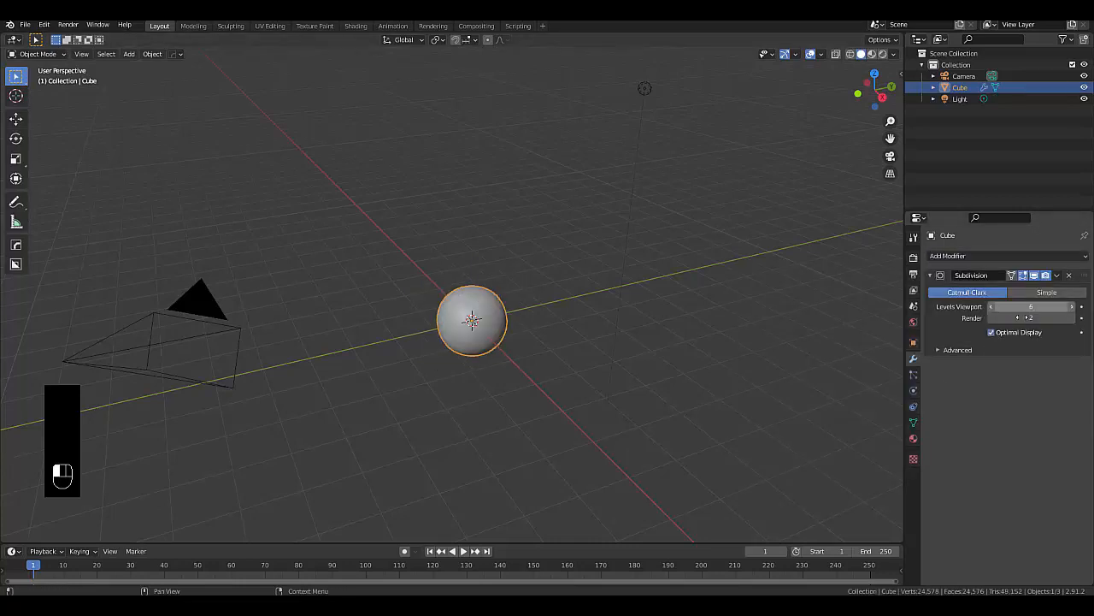
{"action": "double_click", "coordinate": [1031, 318]}
{"action": "type", "text": "6"}
{"action": "key", "text": "Return"}
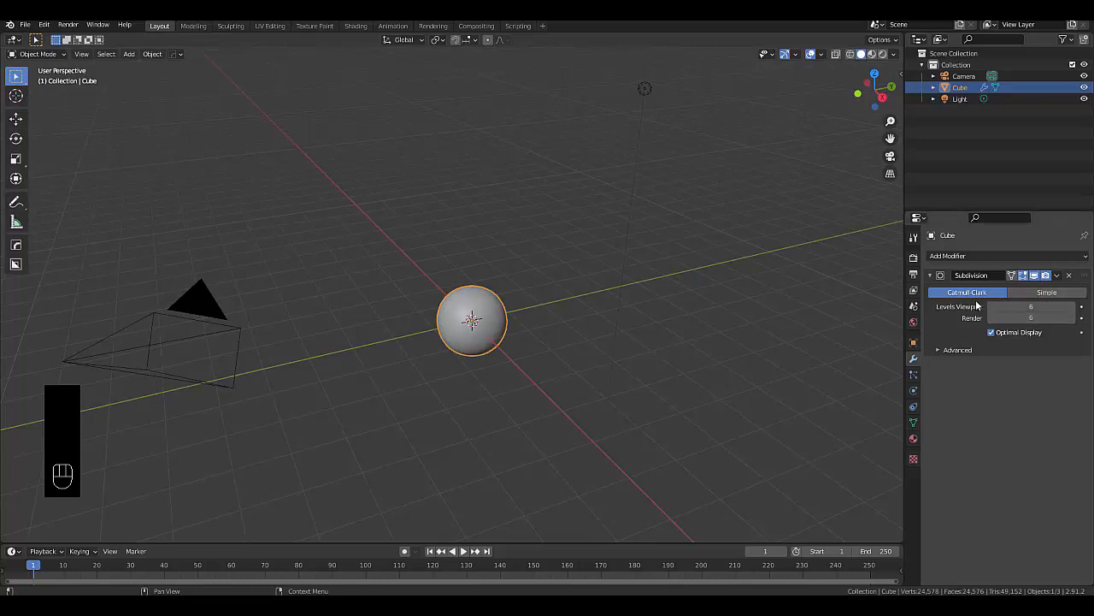
{"action": "left_click", "coordinate": [1057, 275]}
{"action": "left_click", "coordinate": [1001, 289]}
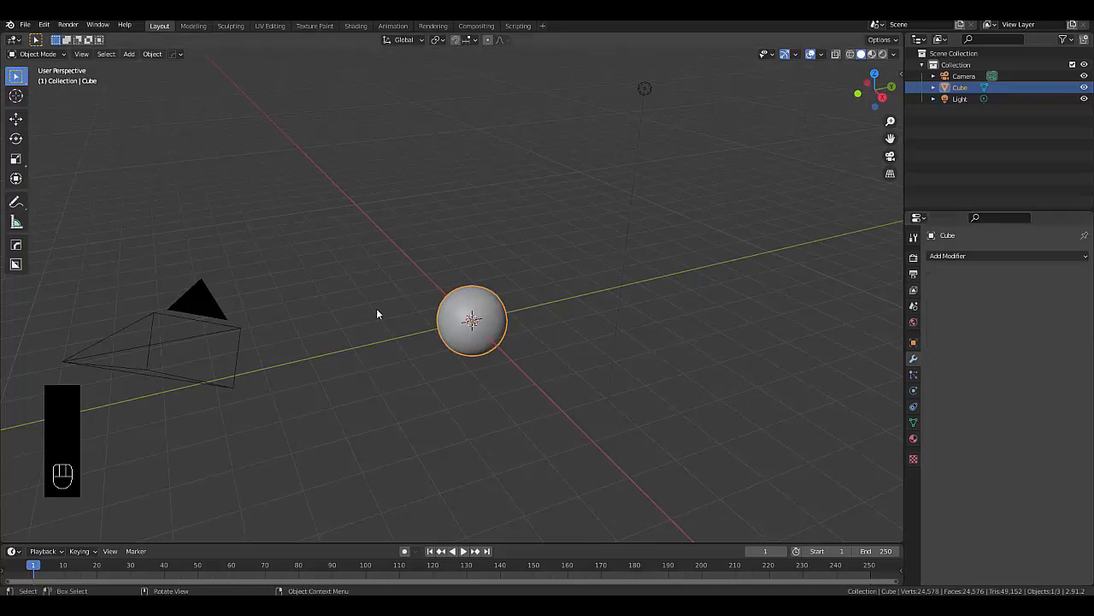
Turn the whole subdivided cube mesh into a perfect ball using To Sphere with factor 1, and return to Object Mode
{"action": "scroll", "coordinate": [547, 349], "scroll_direction": "up", "scroll_amount": 3}
{"action": "middle_click_drag", "start_coordinate": [547, 350], "coordinate": [571, 351]}
{"action": "scroll", "coordinate": [569, 352], "scroll_direction": "up", "scroll_amount": 3}
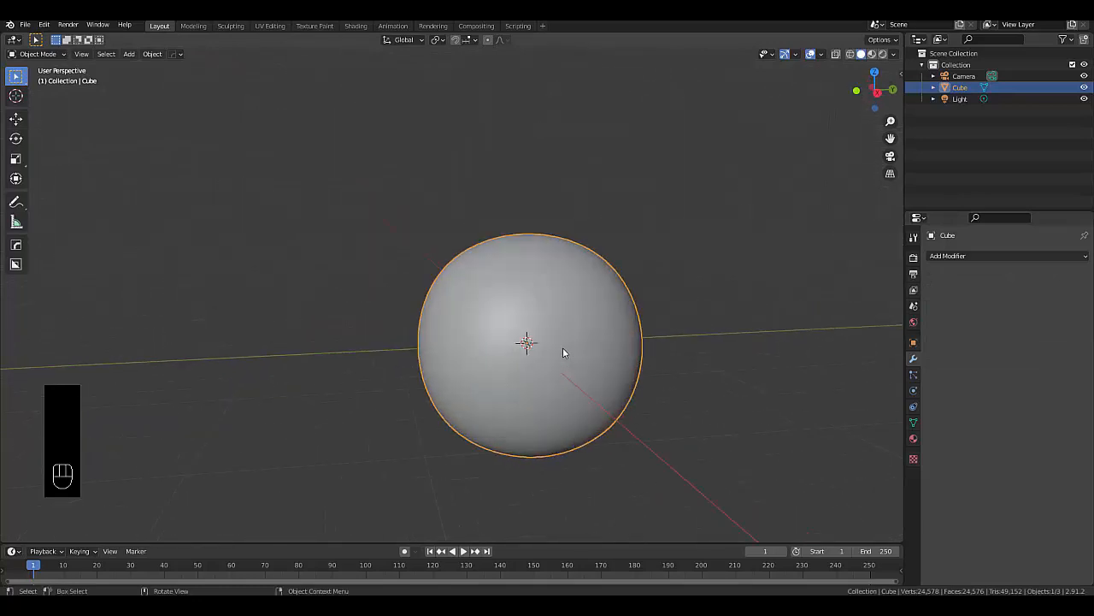
{"action": "scroll", "coordinate": [523, 400], "scroll_direction": "down", "scroll_amount": 3}
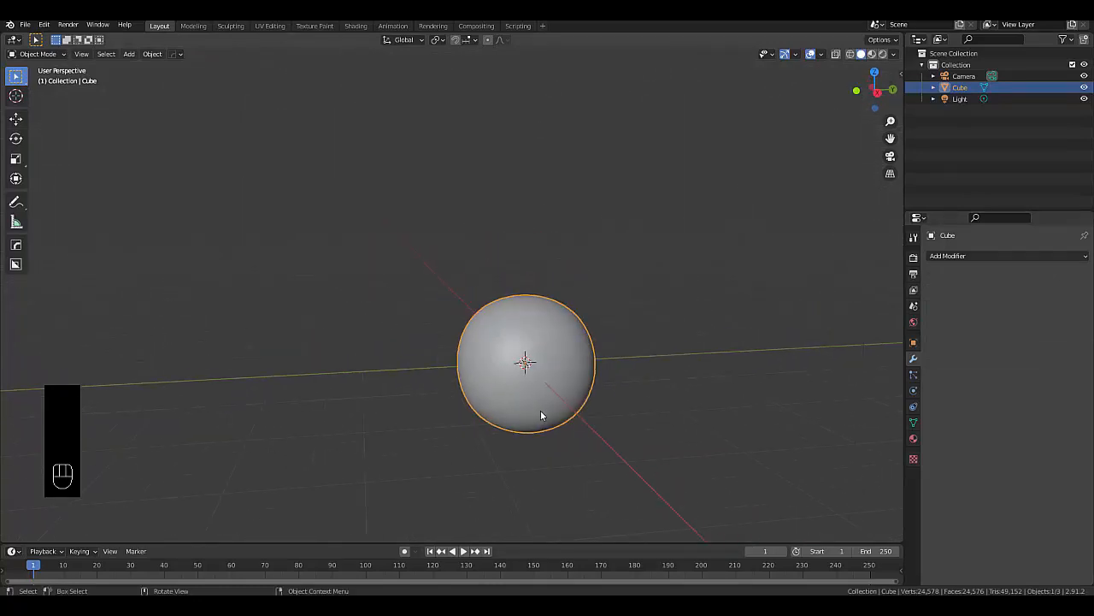
{"action": "key", "text": "Tab"}
{"action": "left_click", "coordinate": [642, 394]}
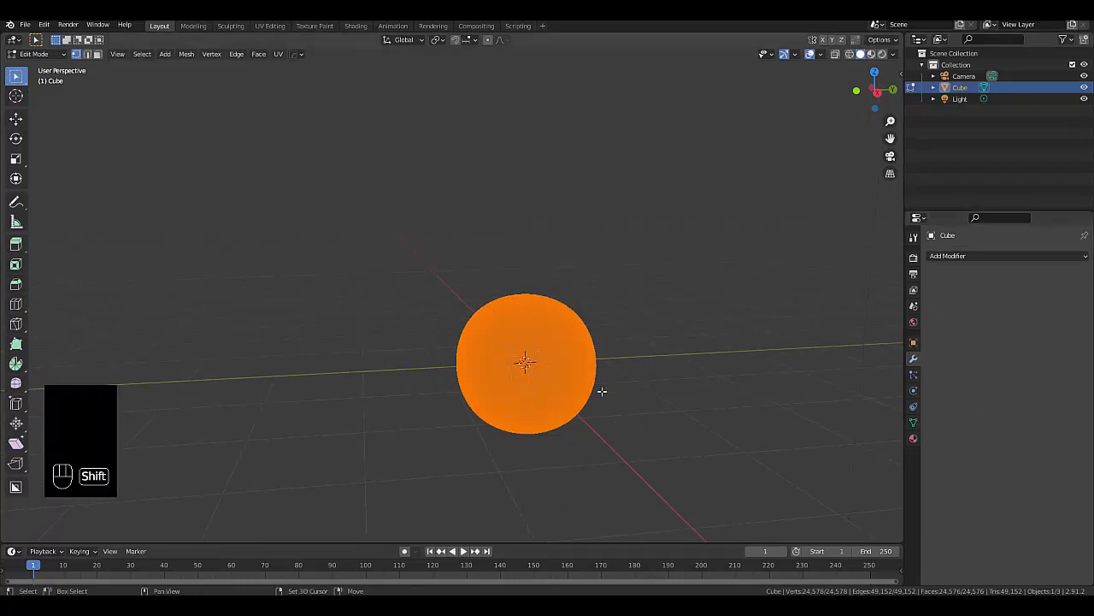
{"action": "key", "text": "shift+alt+s"}
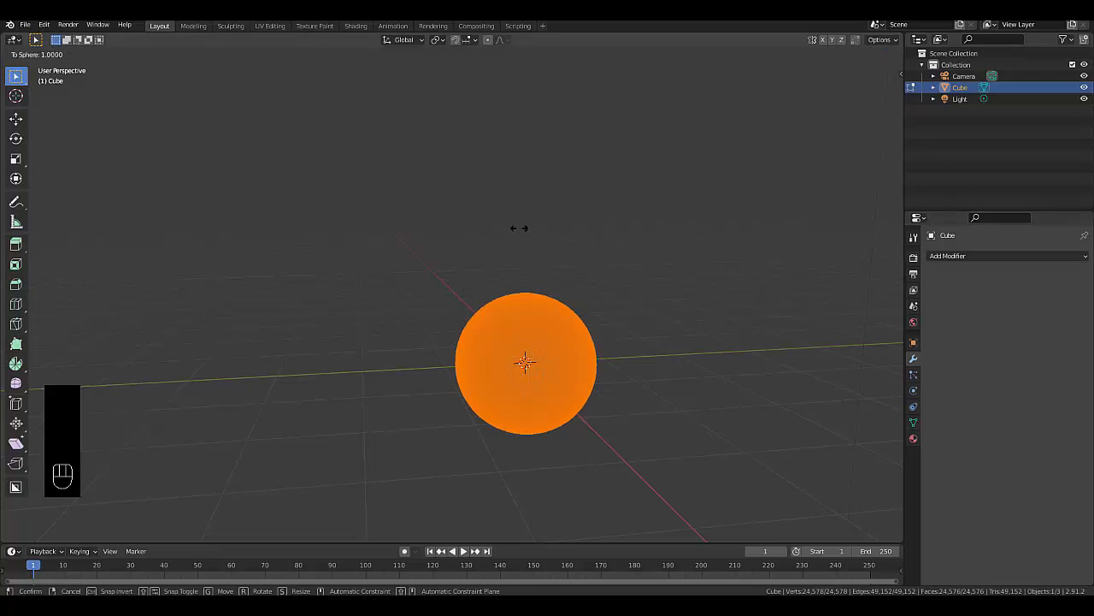
{"action": "left_click", "coordinate": [625, 256]}
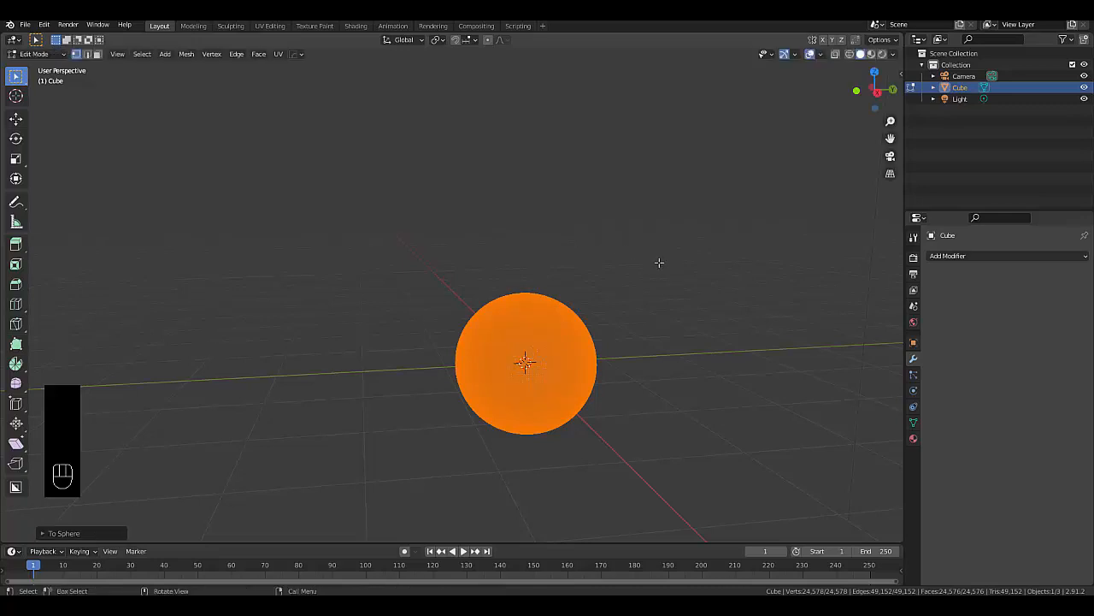
{"action": "key", "text": "Tab"}
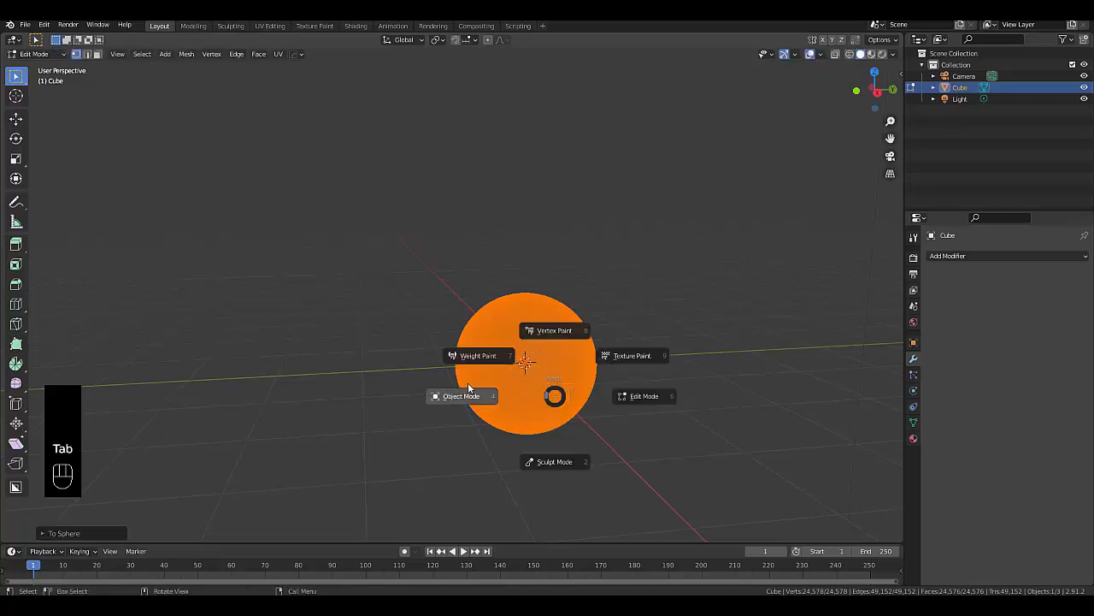
{"action": "left_click", "coordinate": [469, 386]}
Inspect the ball's mesh grid in Edit Mode and its surface in Object Mode from different angles
{"action": "scroll", "coordinate": [562, 377], "scroll_direction": "up", "scroll_amount": 3}
{"action": "middle_click_drag", "start_coordinate": [559, 413], "coordinate": [518, 408]}
{"action": "scroll", "coordinate": [520, 347], "scroll_direction": "up", "scroll_amount": 4}
{"action": "scroll", "coordinate": [528, 342], "scroll_direction": "up", "scroll_amount": 3}
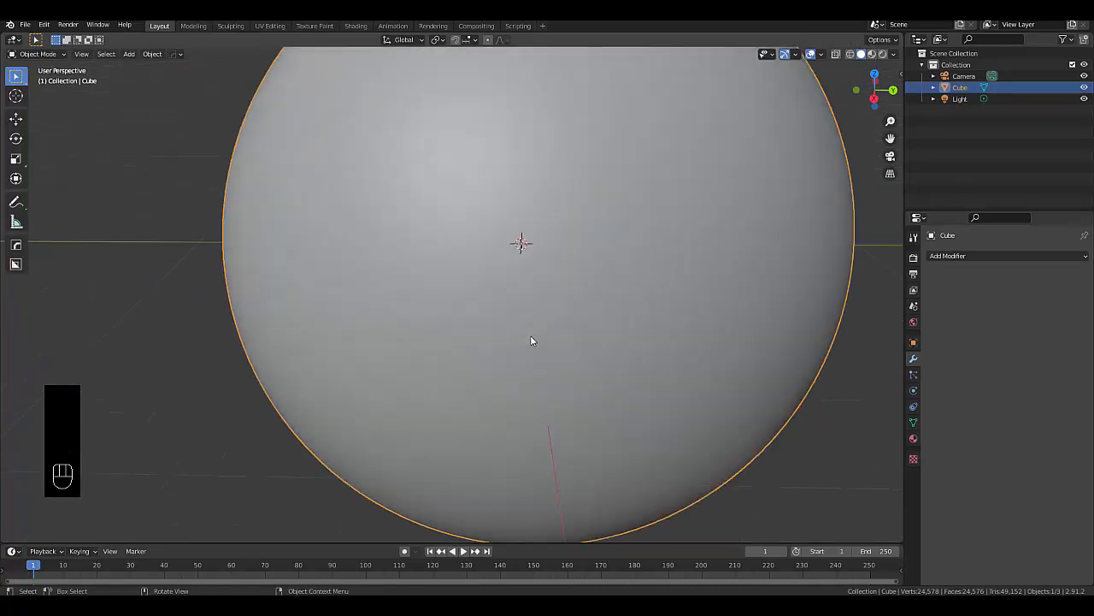
{"action": "key", "text": "Tab"}
{"action": "left_click", "coordinate": [601, 342]}
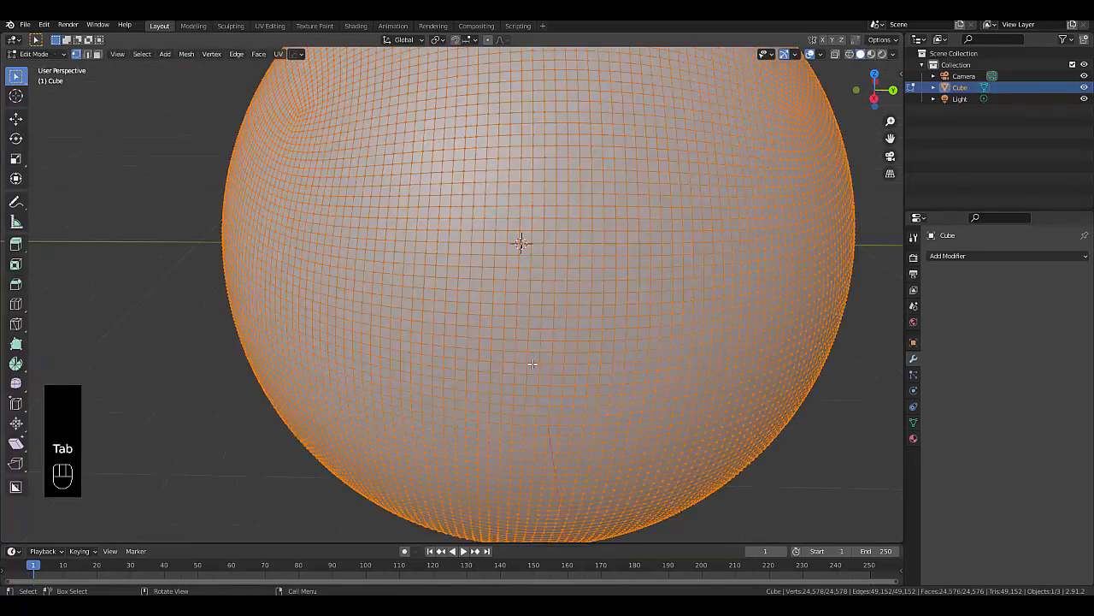
{"action": "key", "text": "Tab"}
{"action": "left_click", "coordinate": [504, 366]}
{"action": "scroll", "coordinate": [504, 366], "scroll_direction": "down", "scroll_amount": 3}
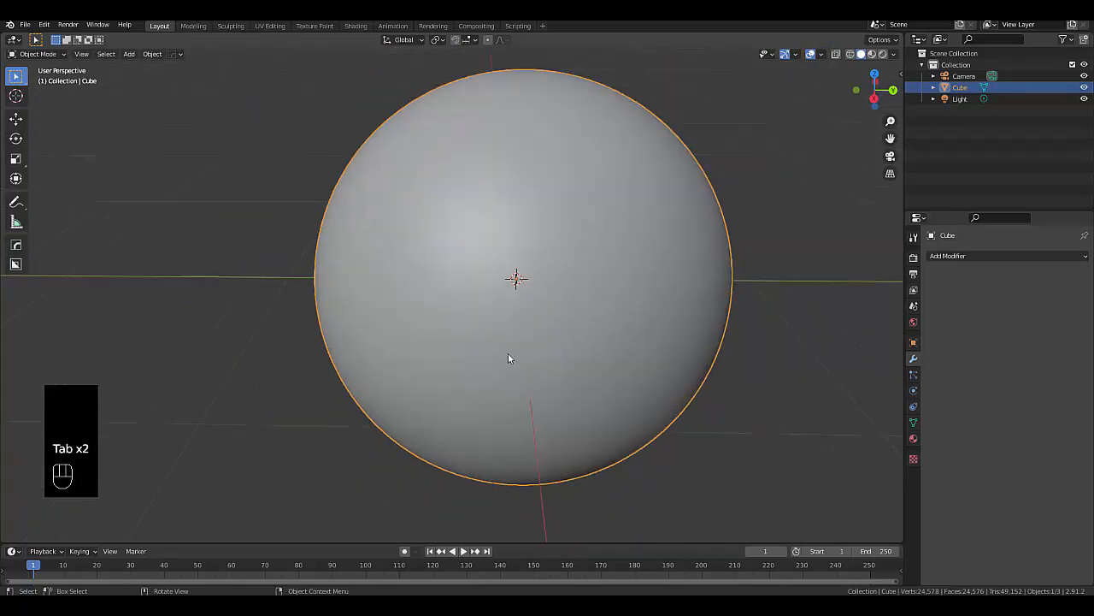
{"action": "right_click", "coordinate": [508, 354]}
{"action": "scroll", "coordinate": [556, 271], "scroll_direction": "up", "scroll_amount": 1}
{"action": "middle_click_drag", "start_coordinate": [542, 273], "coordinate": [745, 318]}
{"action": "scroll", "coordinate": [513, 354], "scroll_direction": "down", "scroll_amount": 5}
{"action": "scroll", "coordinate": [494, 324], "scroll_direction": "down", "scroll_amount": 2}
Add an Array modifier to the ball and disable its Relative Offset
{"action": "left_click", "coordinate": [944, 256]}
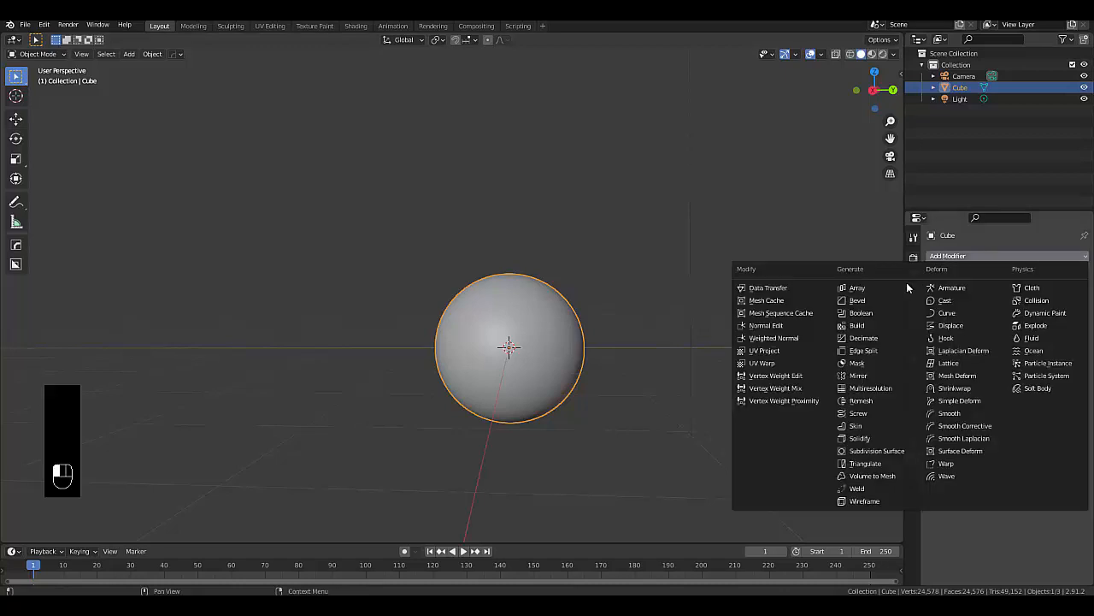
{"action": "left_click", "coordinate": [876, 288]}
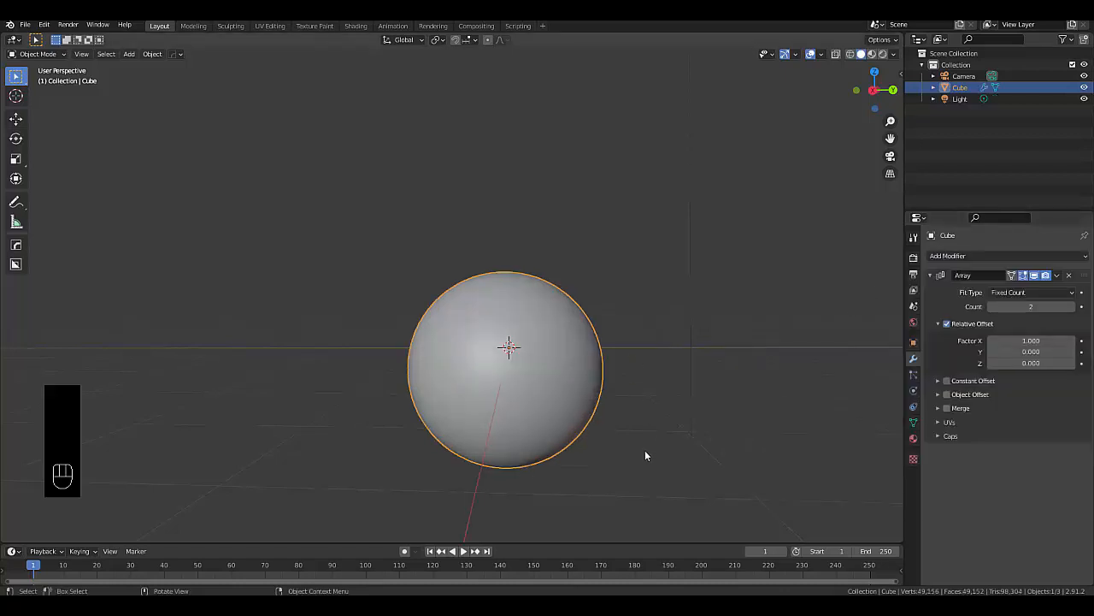
{"action": "left_click", "coordinate": [947, 323]}
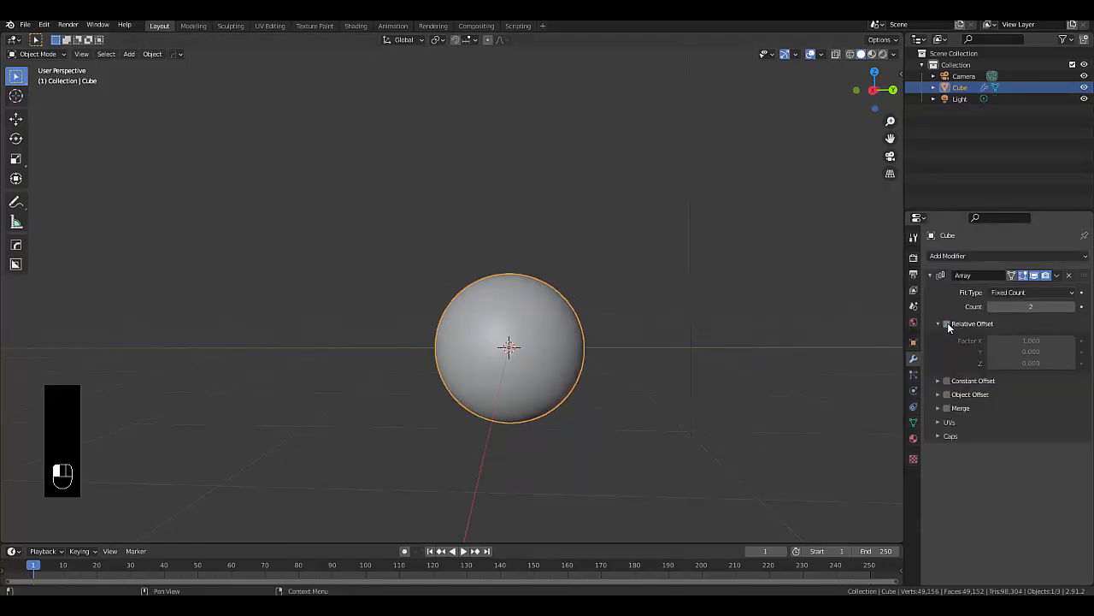
Add a Plain Axes empty at the ball's centre and name it "snow balls primary"
{"action": "key", "text": "shift+a"}
{"action": "mouse_move", "coordinate": [590, 403]}
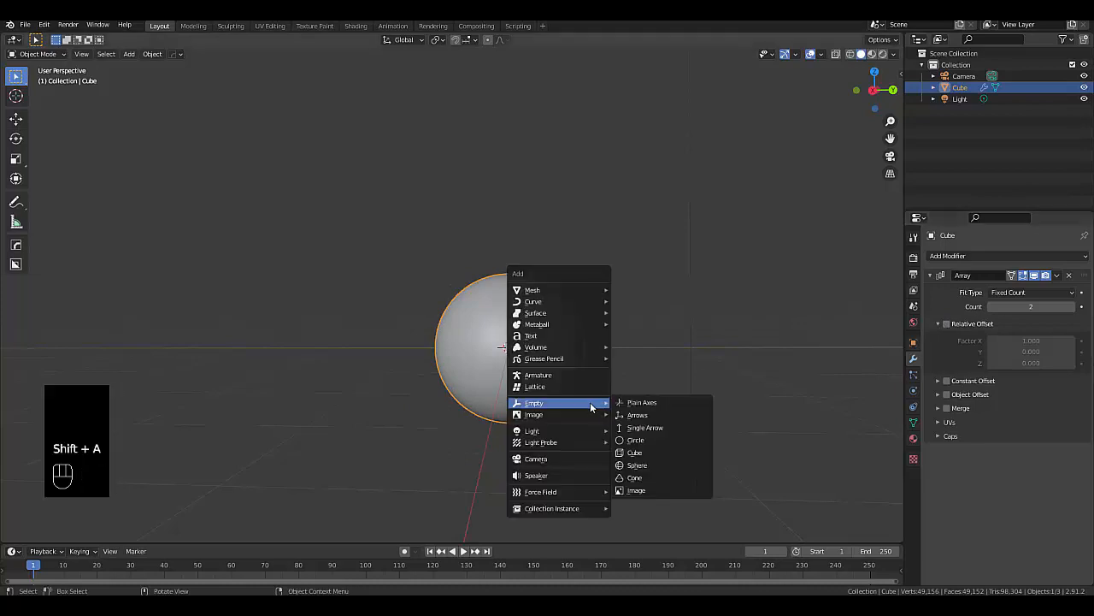
{"action": "left_click", "coordinate": [637, 402]}
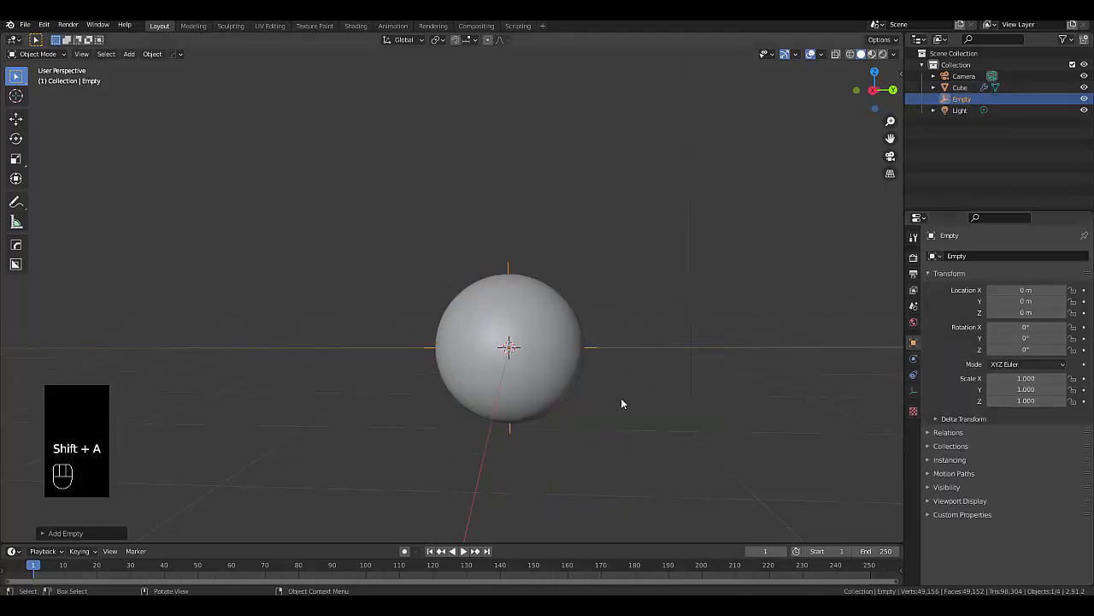
{"action": "double_click", "coordinate": [969, 100]}
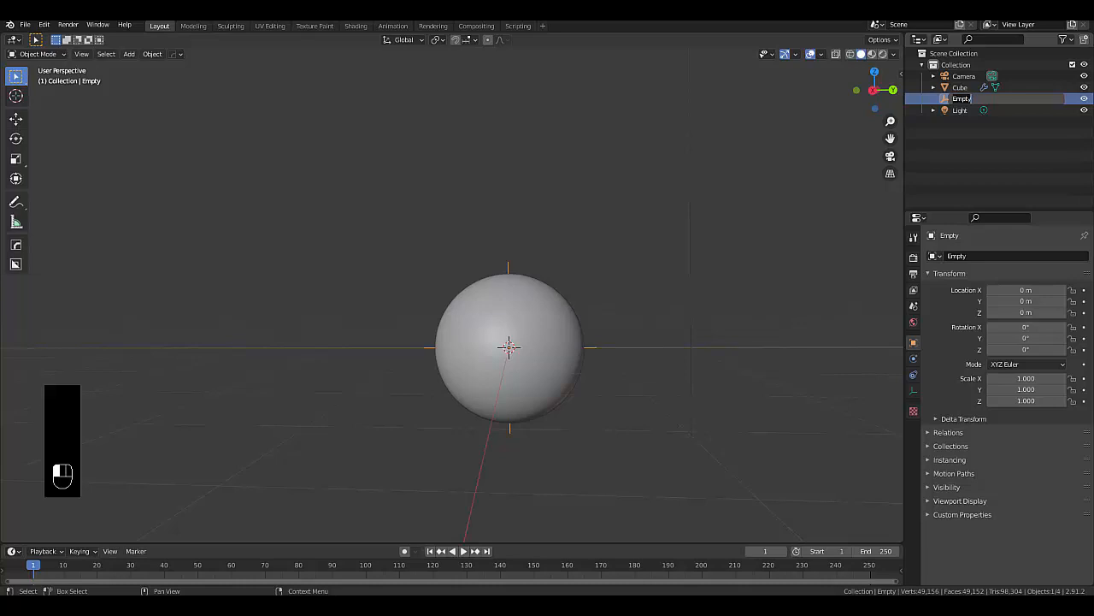
{"action": "type", "text": "st"}
{"action": "type", "text": "ow balls primar"}
{"action": "type", "text": "y"}
{"action": "key", "text": "Return"}
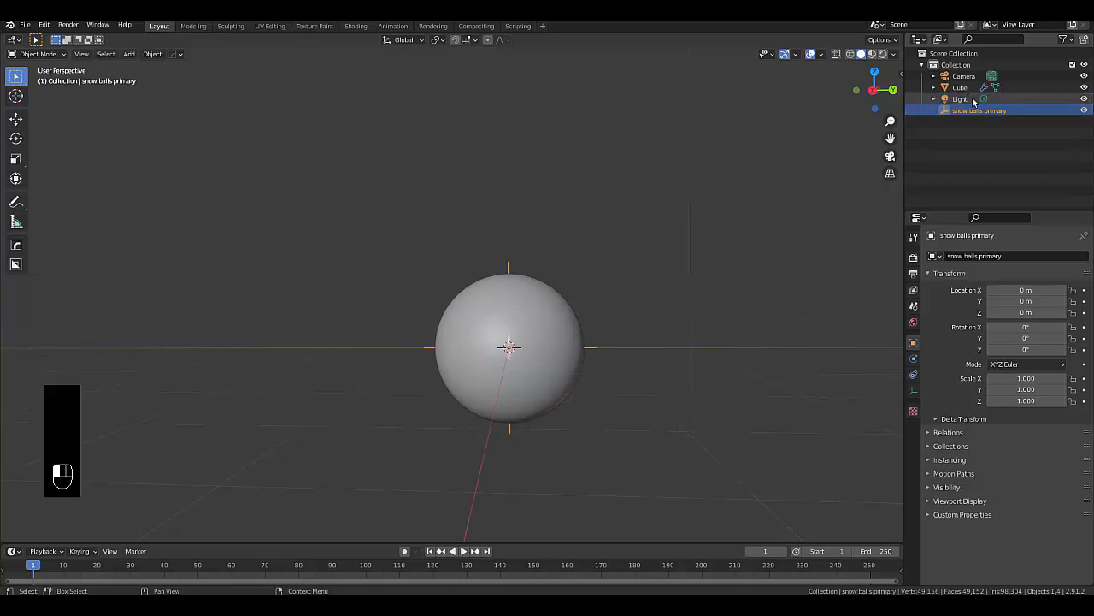
Enable Object Offset in the ball's Array modifier with "snow balls primary" as the offset object
{"action": "left_click", "coordinate": [553, 299]}
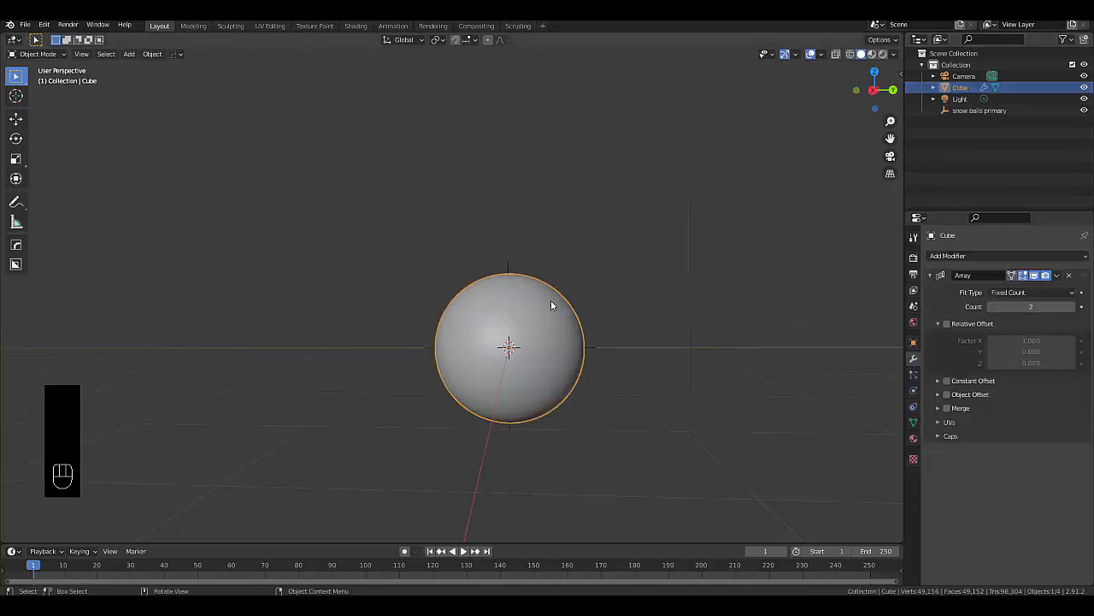
{"action": "left_click", "coordinate": [938, 394]}
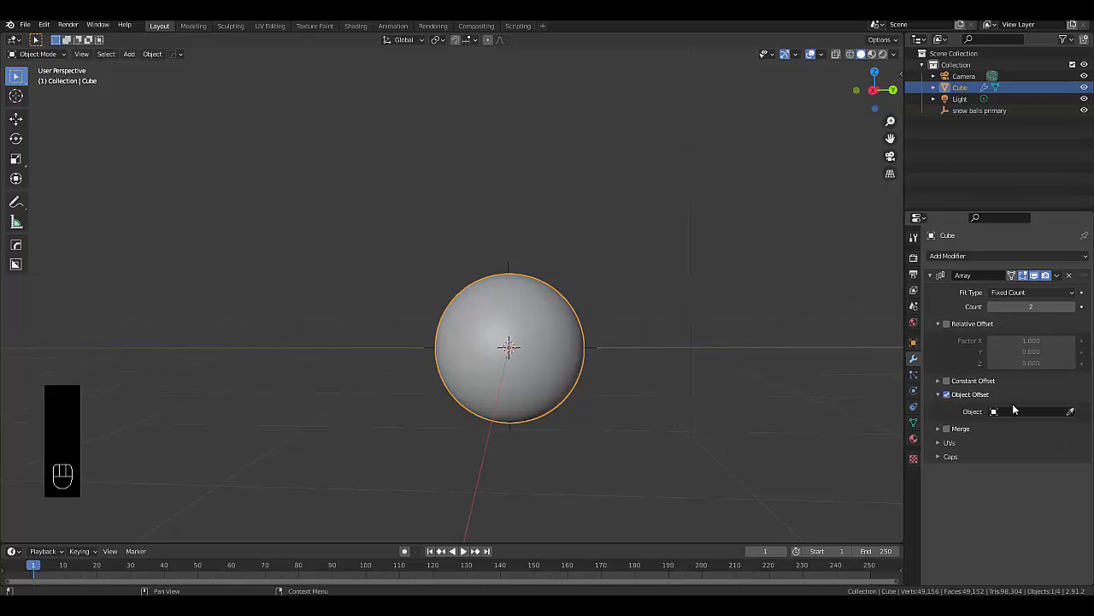
{"action": "left_click", "coordinate": [1013, 411]}
{"action": "left_click", "coordinate": [1002, 450]}
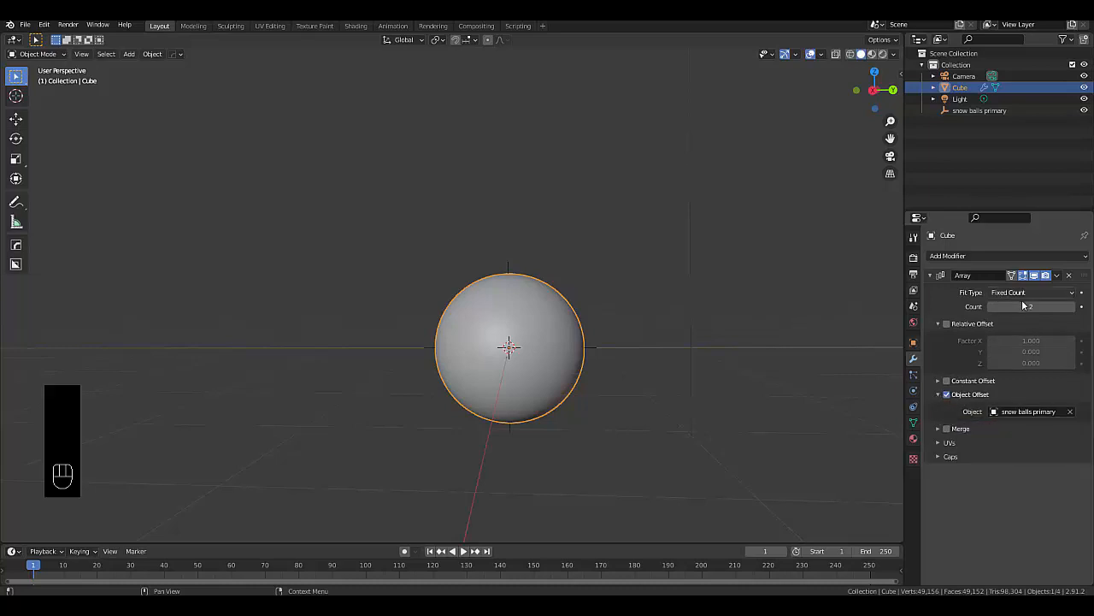
Set the ball's Array count to 3 and raise the "snow balls primary" empty about 0.78 m along Z
{"action": "left_click", "coordinate": [1073, 306]}
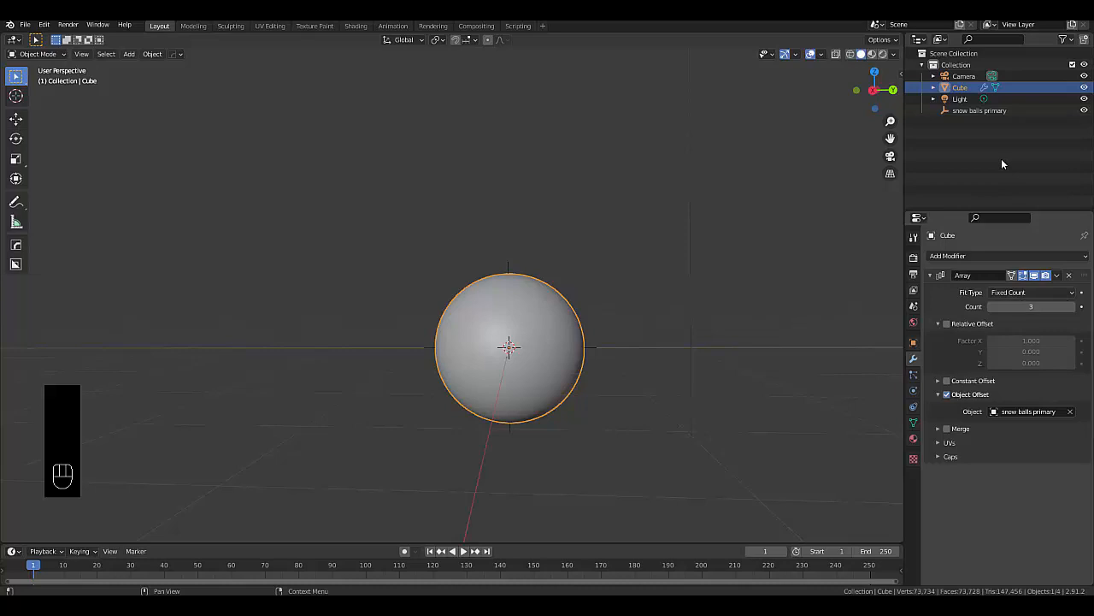
{"action": "left_click", "coordinate": [983, 111]}
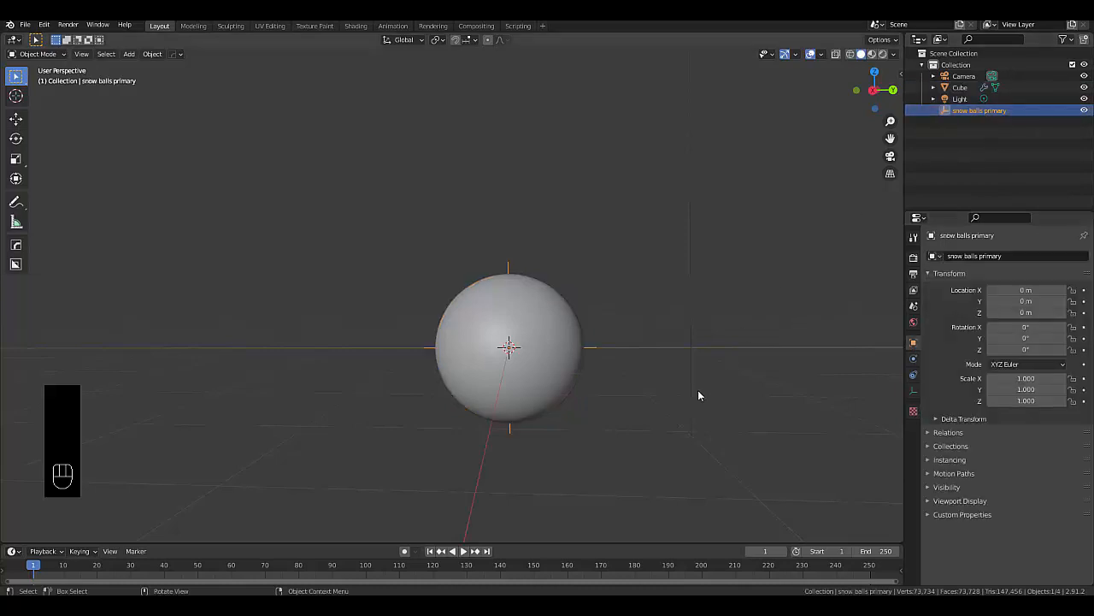
{"action": "key", "text": "g"}
{"action": "key", "text": "z"}
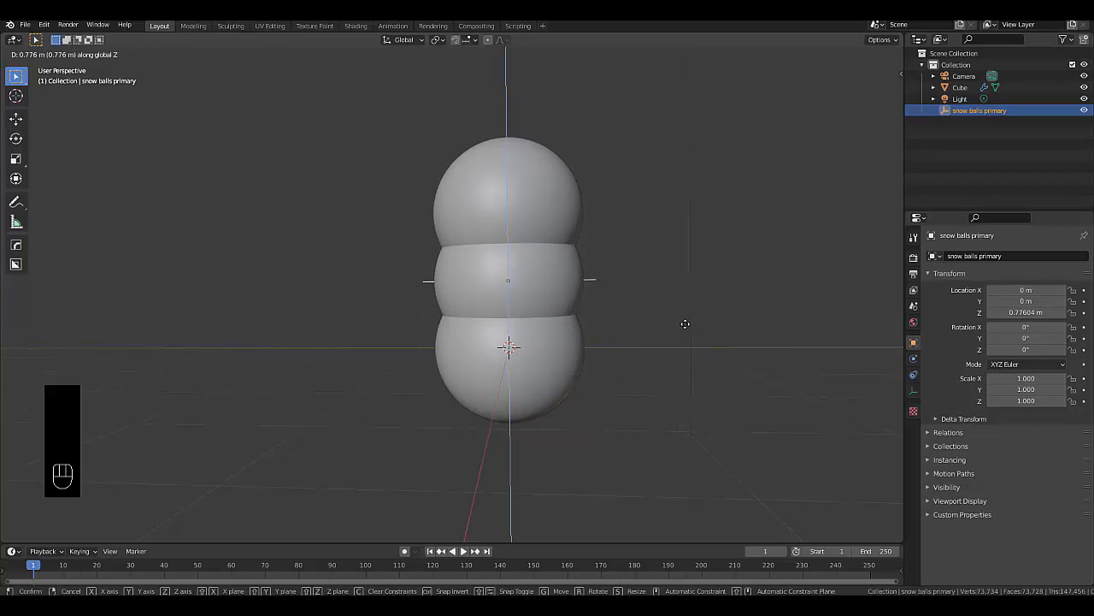
{"action": "left_click", "coordinate": [685, 323]}
Scale the "snow balls primary" empty to about 0.84 so the stacked balls get smaller towards the top
{"action": "key", "text": "s"}
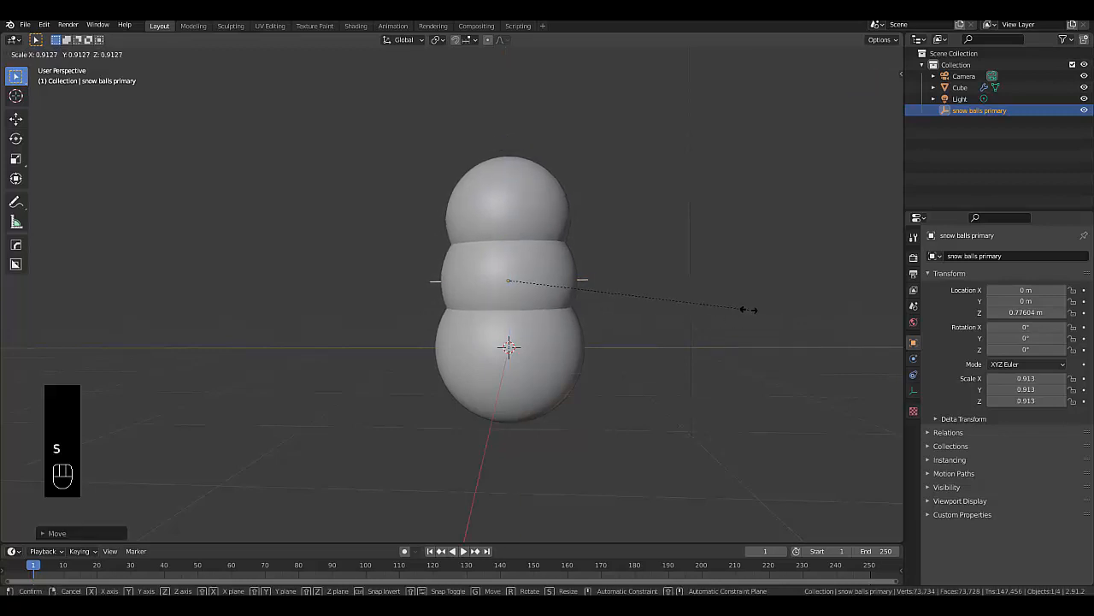
{"action": "left_click", "coordinate": [729, 309]}
{"action": "scroll", "coordinate": [508, 301], "scroll_direction": "up", "scroll_amount": 2}
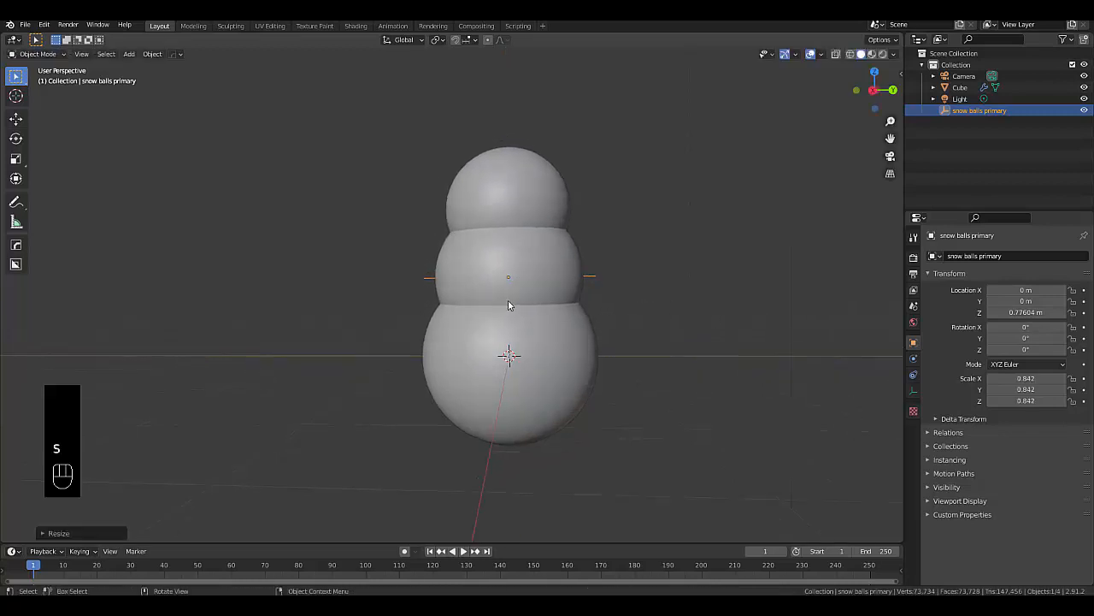
In front view, raise the "snow balls primary" empty along Z to about 0.91 m to space out the balls
{"action": "key", "text": "KP_1"}
{"action": "scroll", "coordinate": [97, 236], "scroll_direction": "up", "scroll_amount": 3}
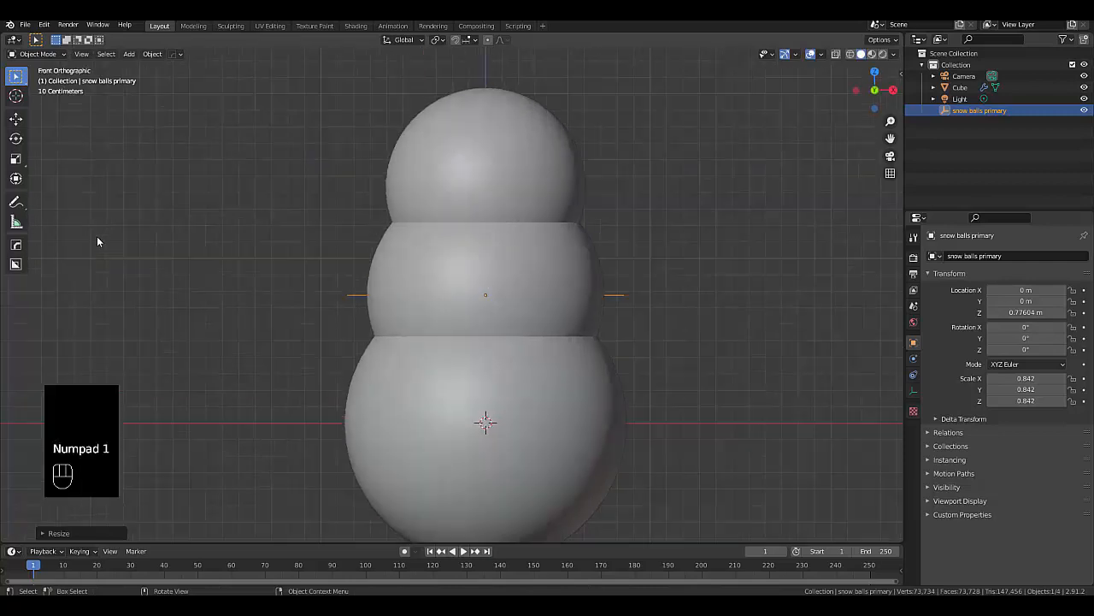
{"action": "key", "text": "g"}
{"action": "key", "text": "z"}
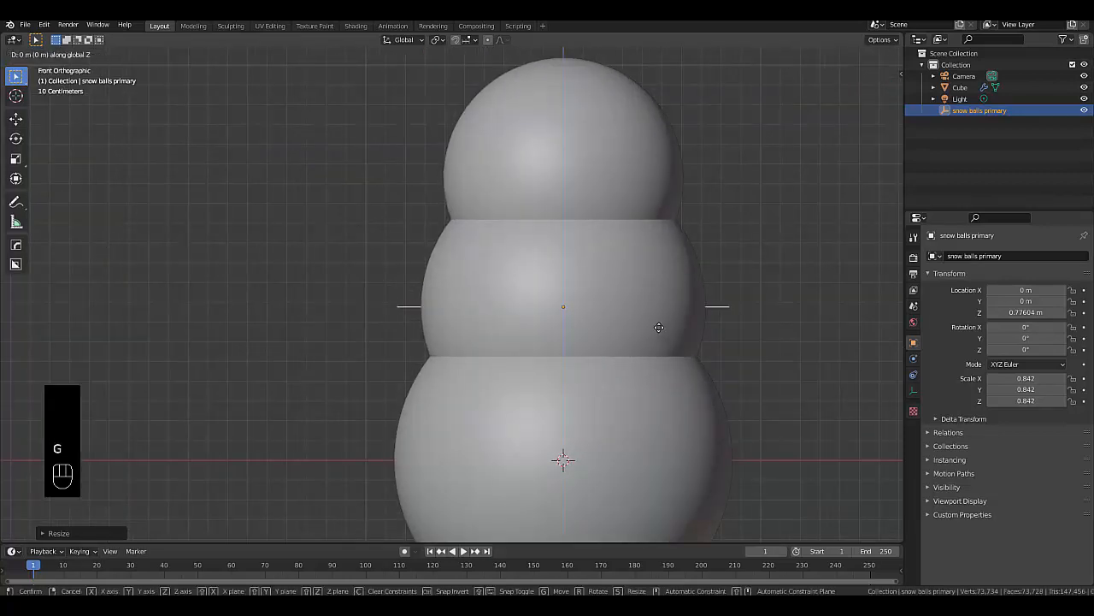
{"action": "left_click", "coordinate": [655, 317]}
{"action": "scroll", "coordinate": [610, 448], "scroll_direction": "down", "scroll_amount": 1}
{"action": "scroll", "coordinate": [624, 388], "scroll_direction": "down", "scroll_amount": 2}
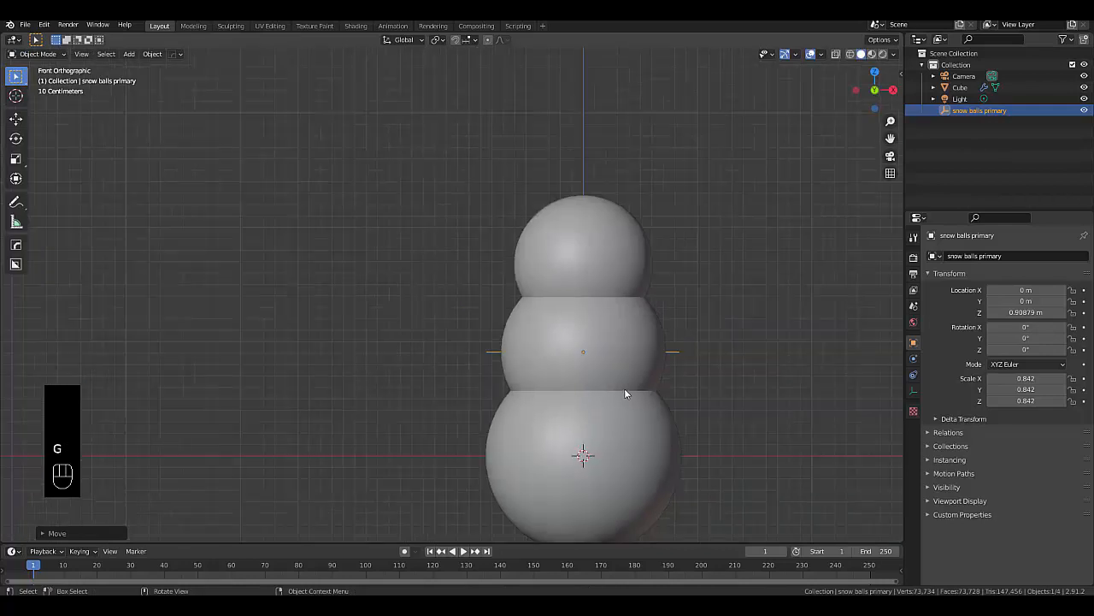
{"action": "scroll", "coordinate": [622, 388], "scroll_direction": "up", "scroll_amount": 1}
{"action": "scroll", "coordinate": [616, 397], "scroll_direction": "down", "scroll_amount": 3}
{"action": "scroll", "coordinate": [628, 449], "scroll_direction": "up", "scroll_amount": 3}
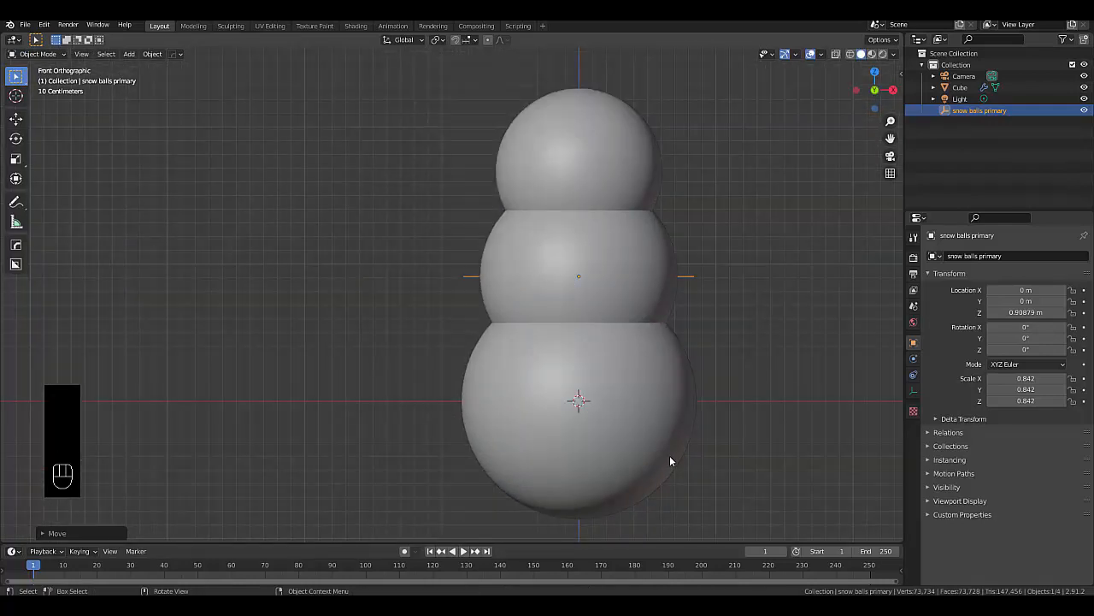
Rename the Cube object as "snowman"
{"action": "left_click", "coordinate": [704, 314]}
{"action": "left_click", "coordinate": [660, 457]}
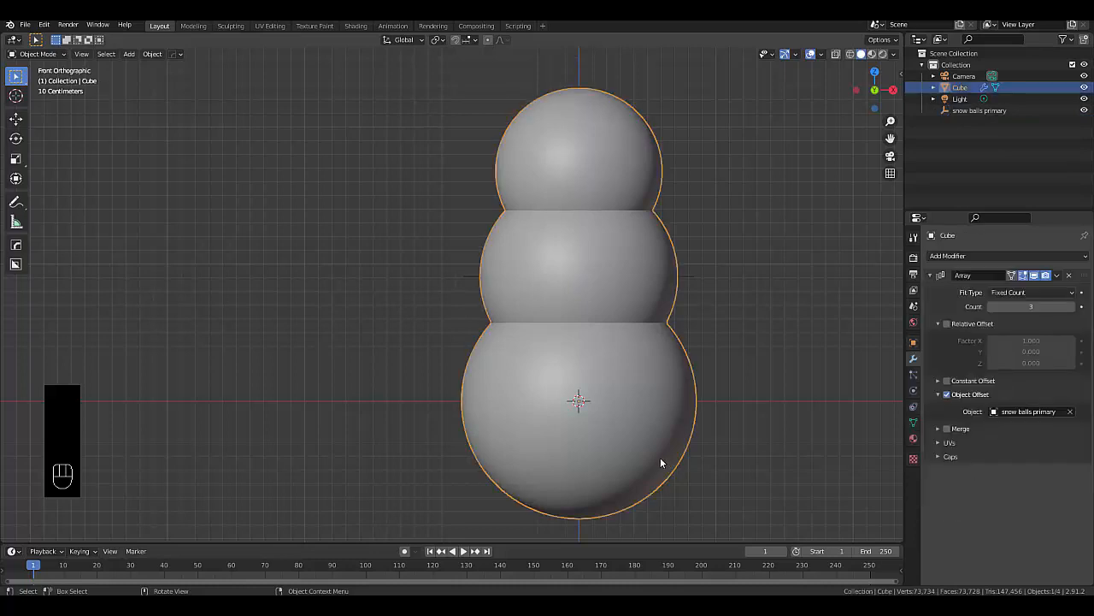
{"action": "double_click", "coordinate": [960, 88]}
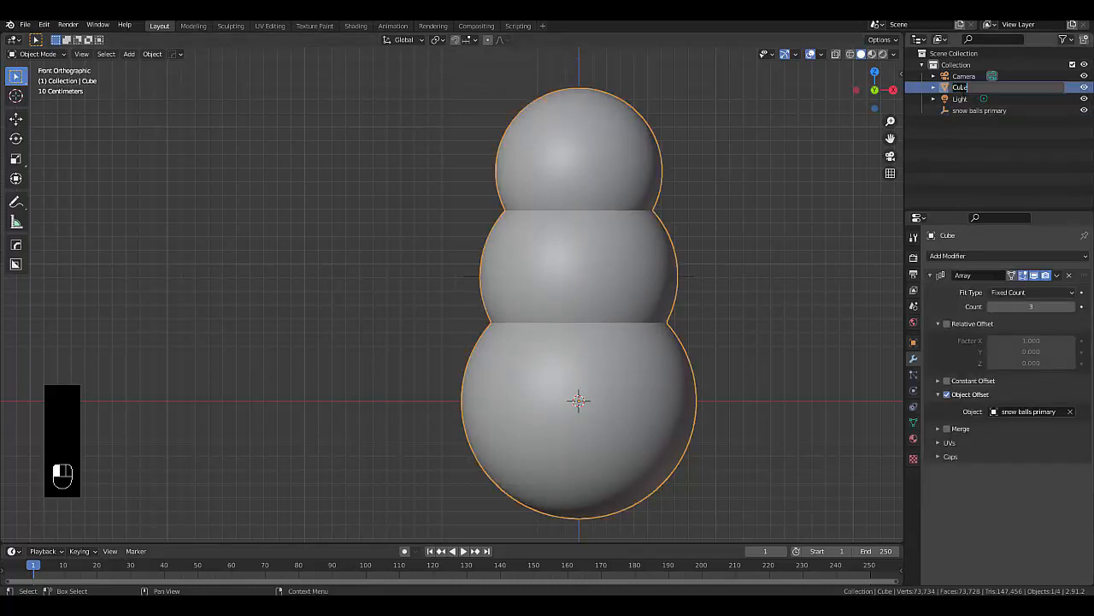
{"action": "type", "text": "snowman"}
{"action": "key", "text": "Return"}
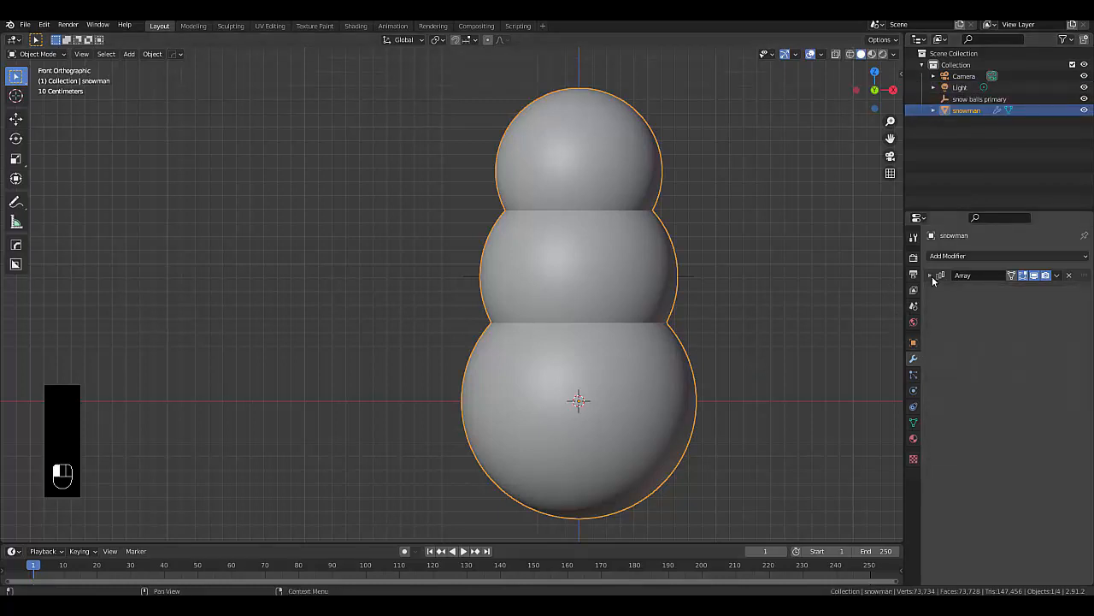
Add a Remesh modifier in Voxel mode to the snowman and enable its Smooth Shading
{"action": "left_click", "coordinate": [931, 277]}
{"action": "left_click", "coordinate": [944, 258]}
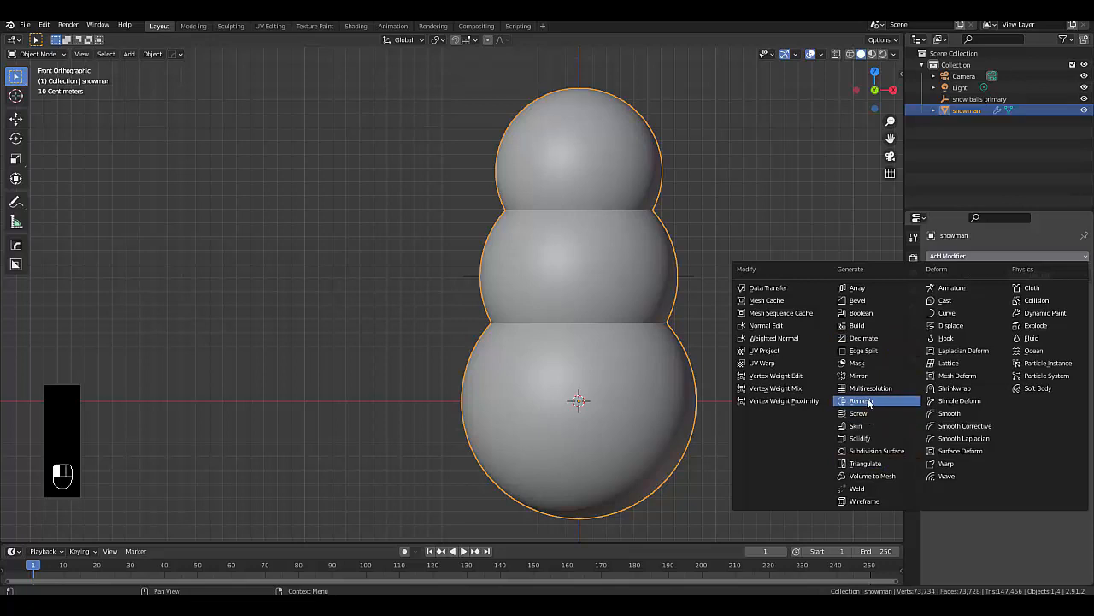
{"action": "left_click", "coordinate": [868, 401]}
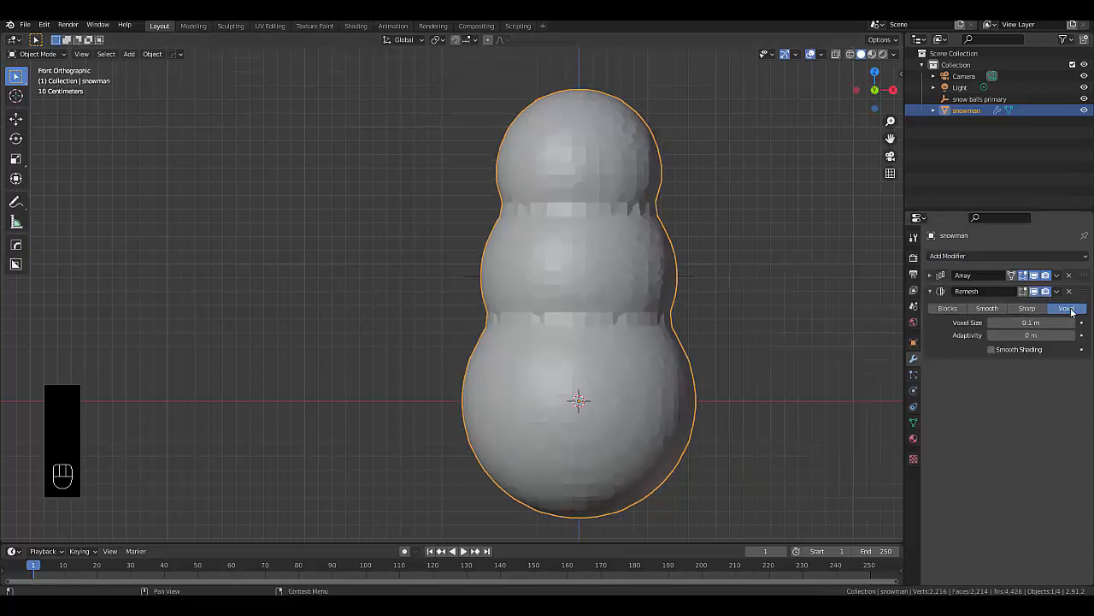
{"action": "scroll", "coordinate": [592, 419], "scroll_direction": "up", "scroll_amount": 2}
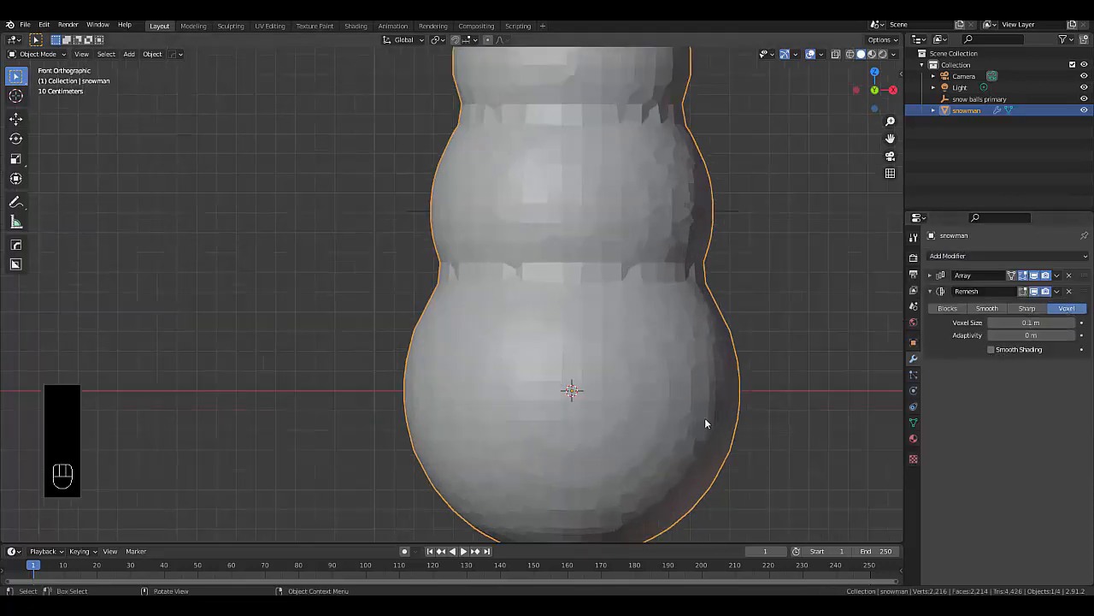
{"action": "scroll", "coordinate": [549, 228], "scroll_direction": "up", "scroll_amount": 5}
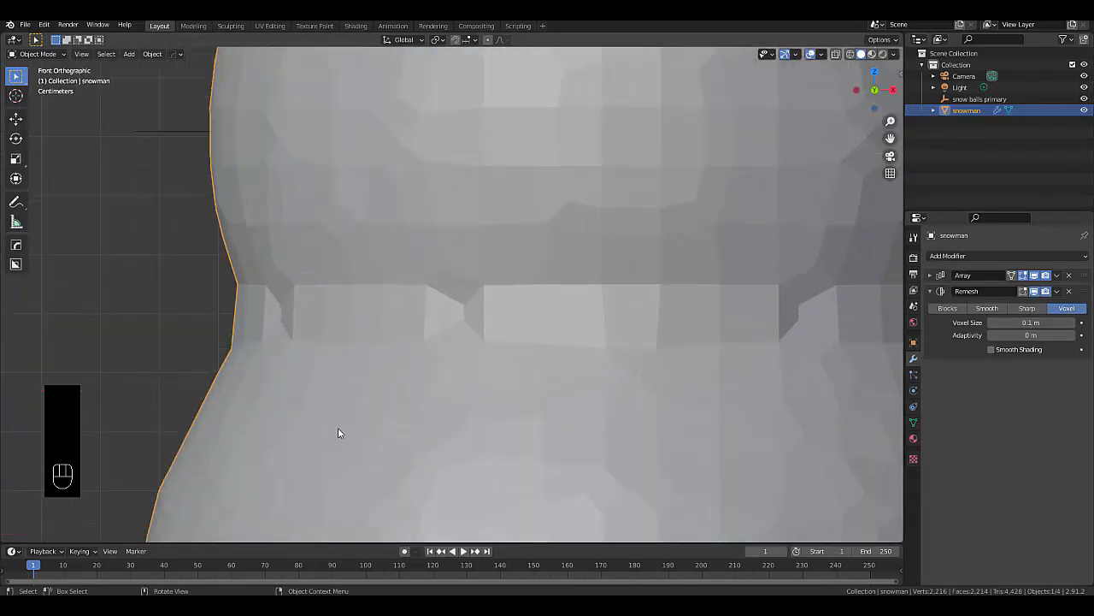
{"action": "scroll", "coordinate": [338, 433], "scroll_direction": "down", "scroll_amount": 6}
{"action": "scroll", "coordinate": [382, 337], "scroll_direction": "up", "scroll_amount": 4}
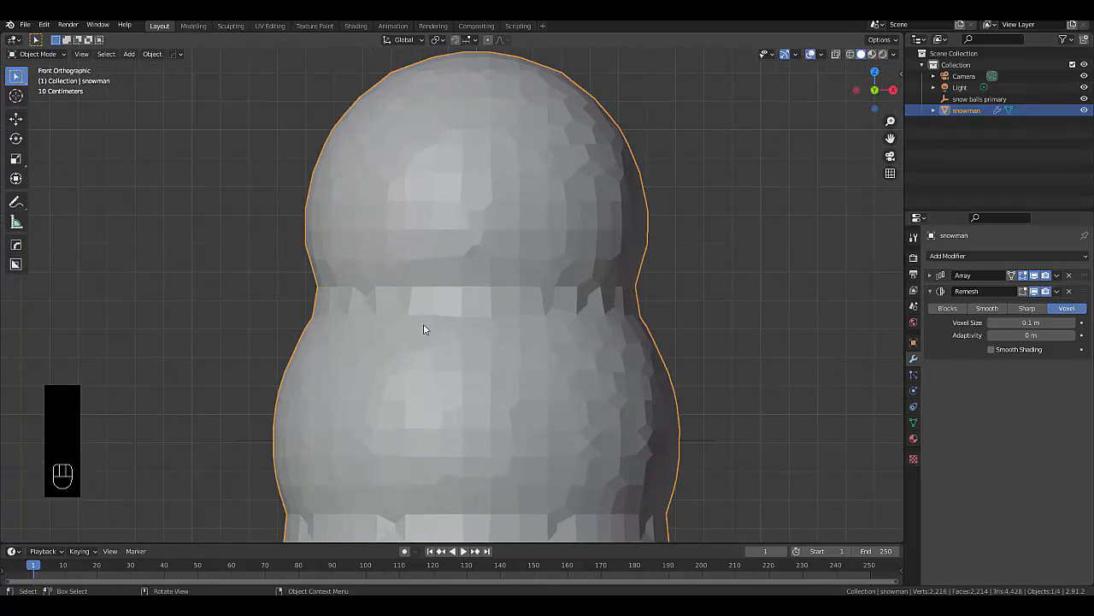
{"action": "left_click", "coordinate": [991, 349]}
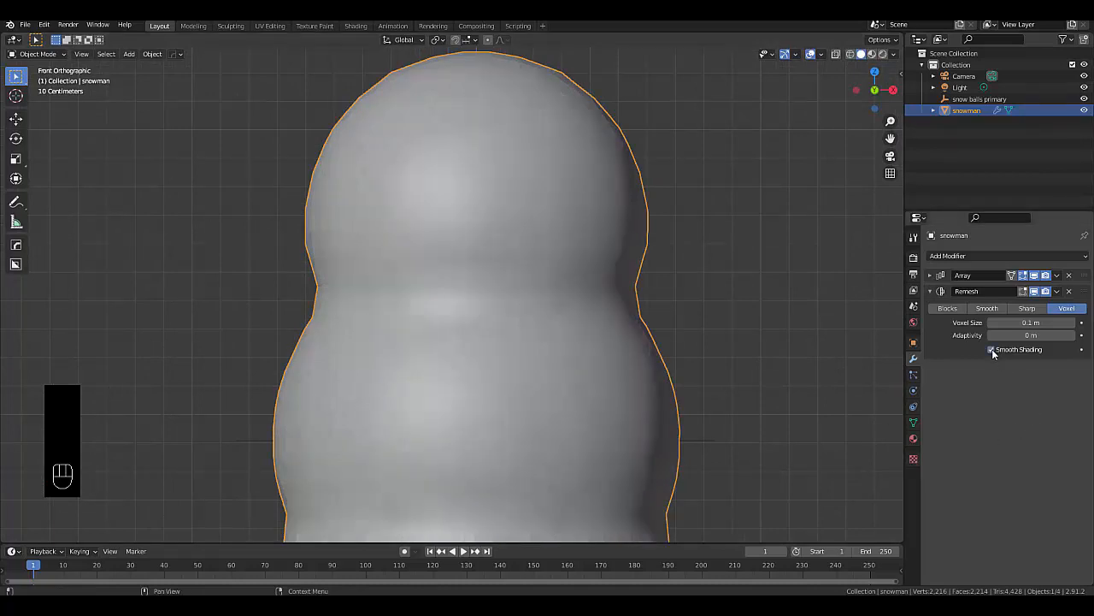
Set the Remesh voxel size to 0.2 m and compare the snowman with Smooth Shading off and on, leaving it on
{"action": "left_click", "coordinate": [1018, 322]}
{"action": "type", "text": "0.2"}
{"action": "left_click", "coordinate": [991, 363]}
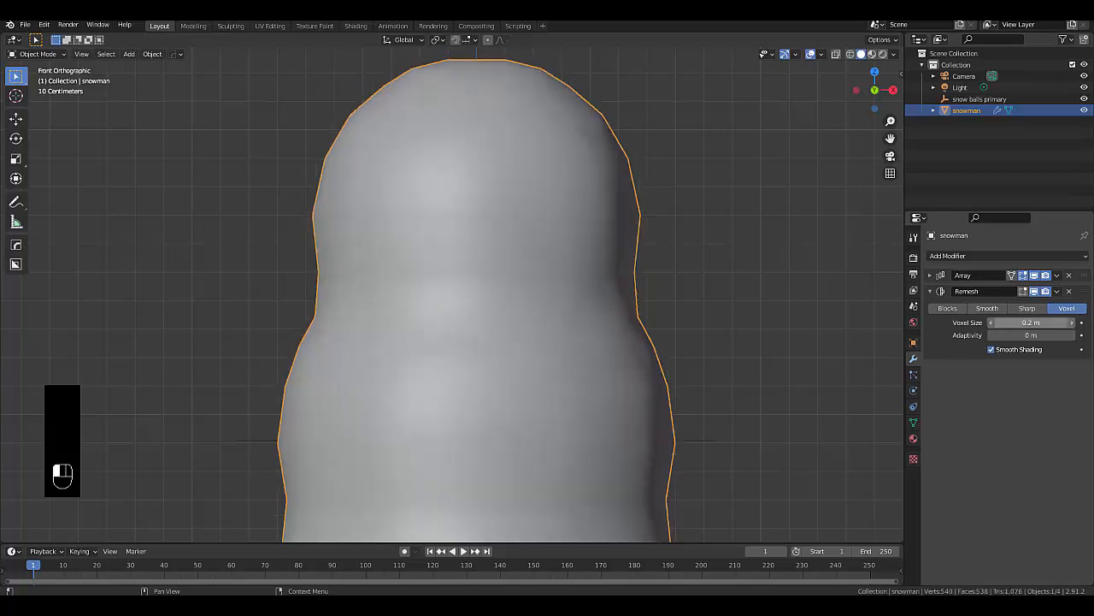
{"action": "left_click", "coordinate": [991, 350]}
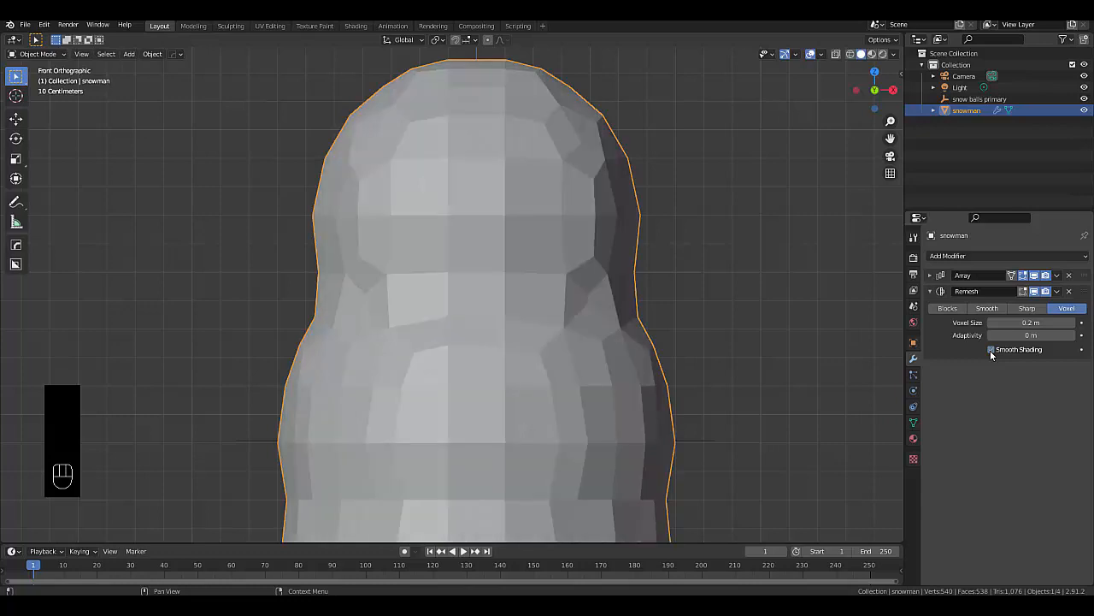
{"action": "left_click", "coordinate": [991, 349]}
{"action": "scroll", "coordinate": [588, 296], "scroll_direction": "down", "scroll_amount": 5}
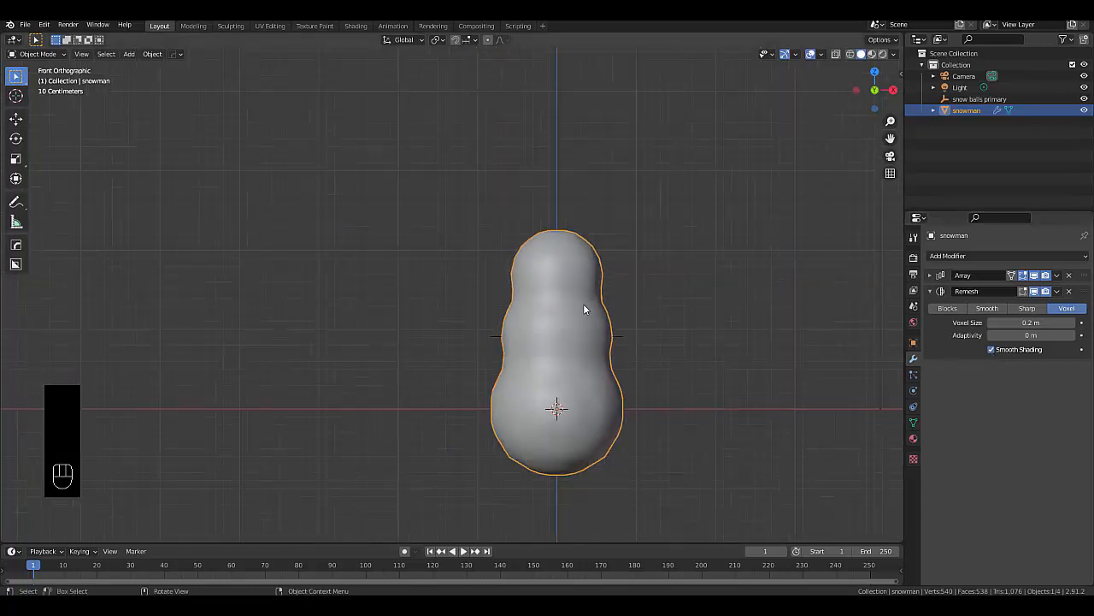
{"action": "scroll", "coordinate": [583, 304], "scroll_direction": "up", "scroll_amount": 3}
{"action": "middle_click_drag", "start_coordinate": [562, 388], "coordinate": [585, 408]}
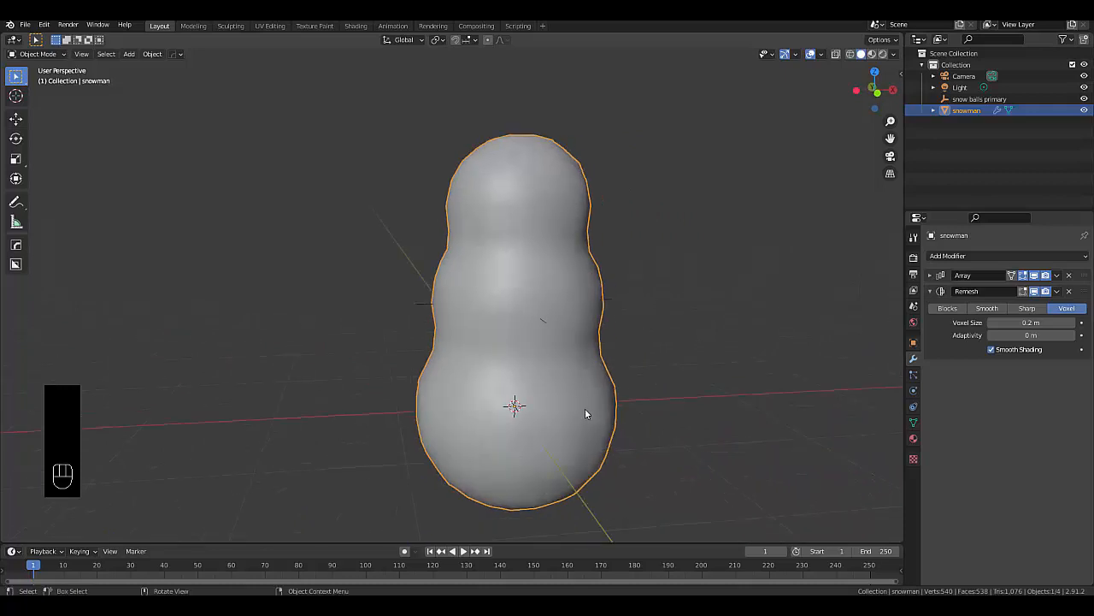
Add a Smooth modifier to the snowman after the Remesh modifier
{"action": "left_click", "coordinate": [931, 291]}
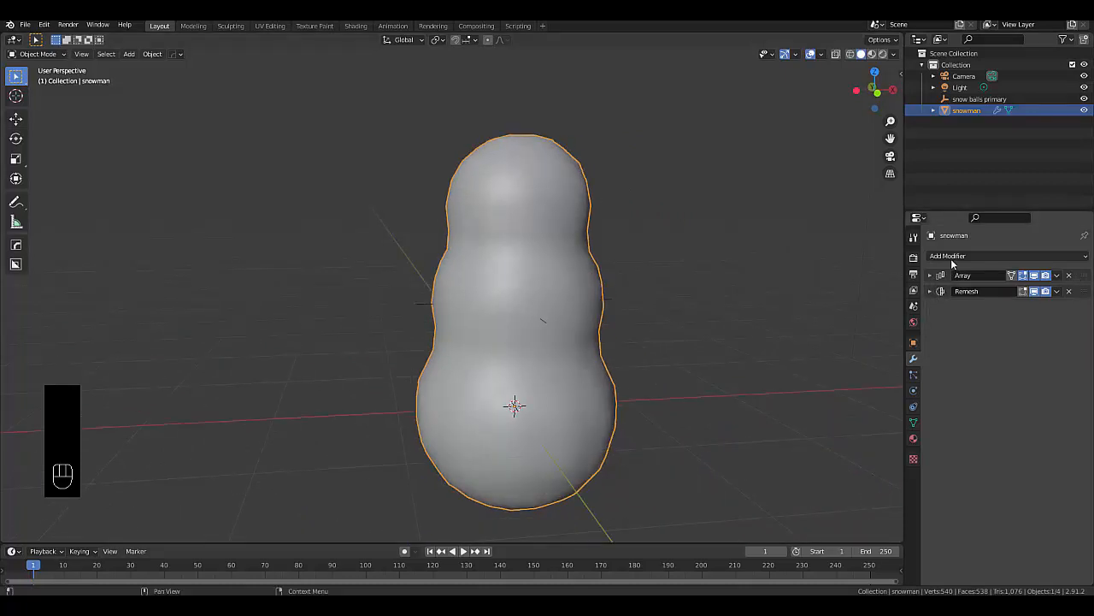
{"action": "left_click", "coordinate": [952, 257]}
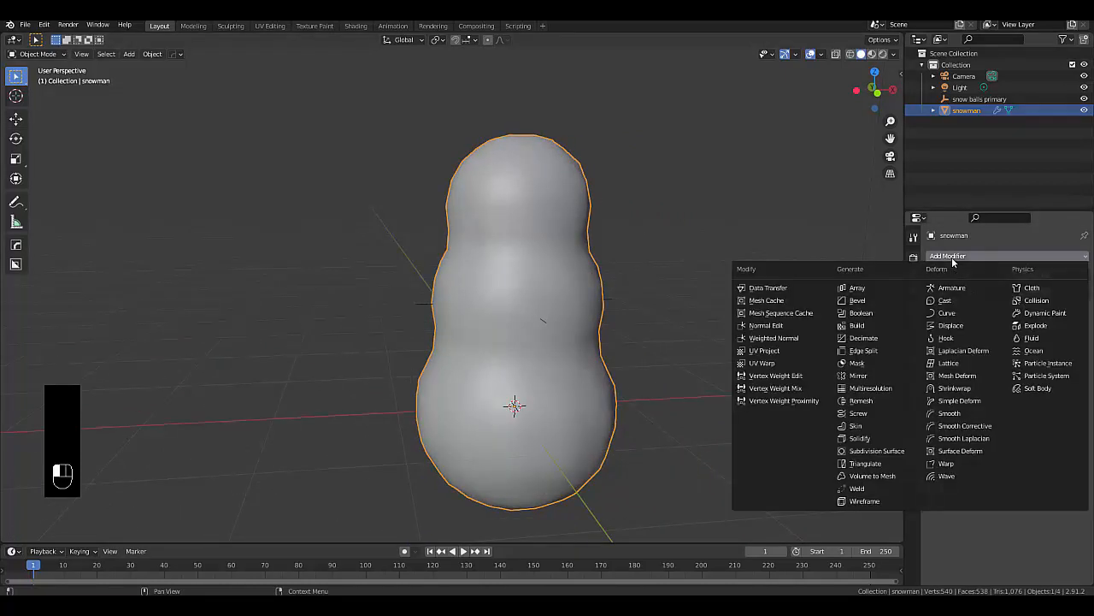
{"action": "left_click", "coordinate": [959, 414]}
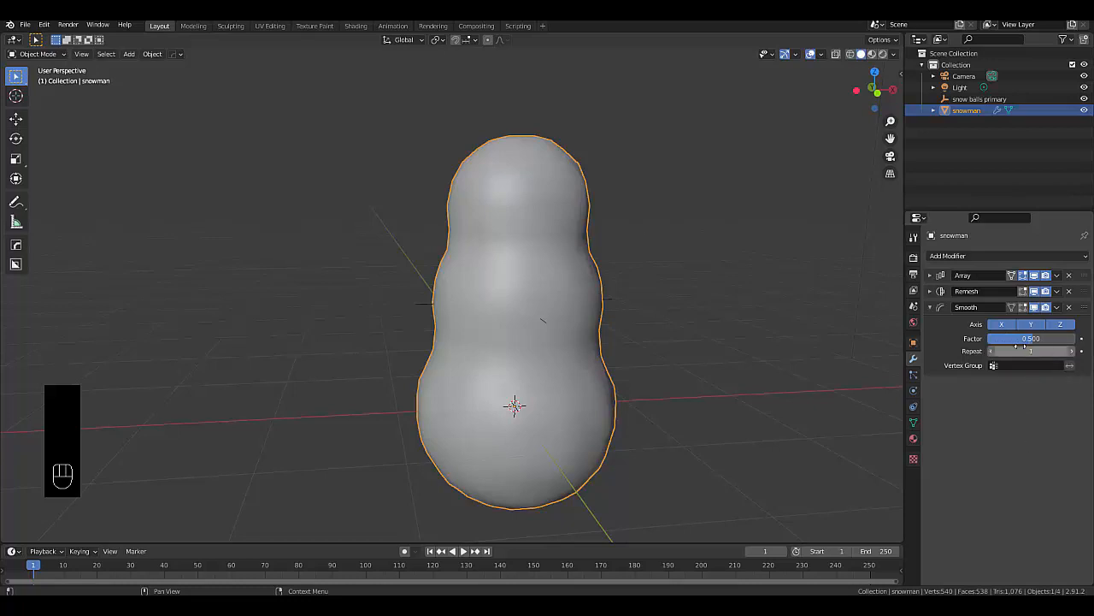
{"action": "left_click_drag", "start_coordinate": [1016, 345], "coordinate": [1022, 346]}
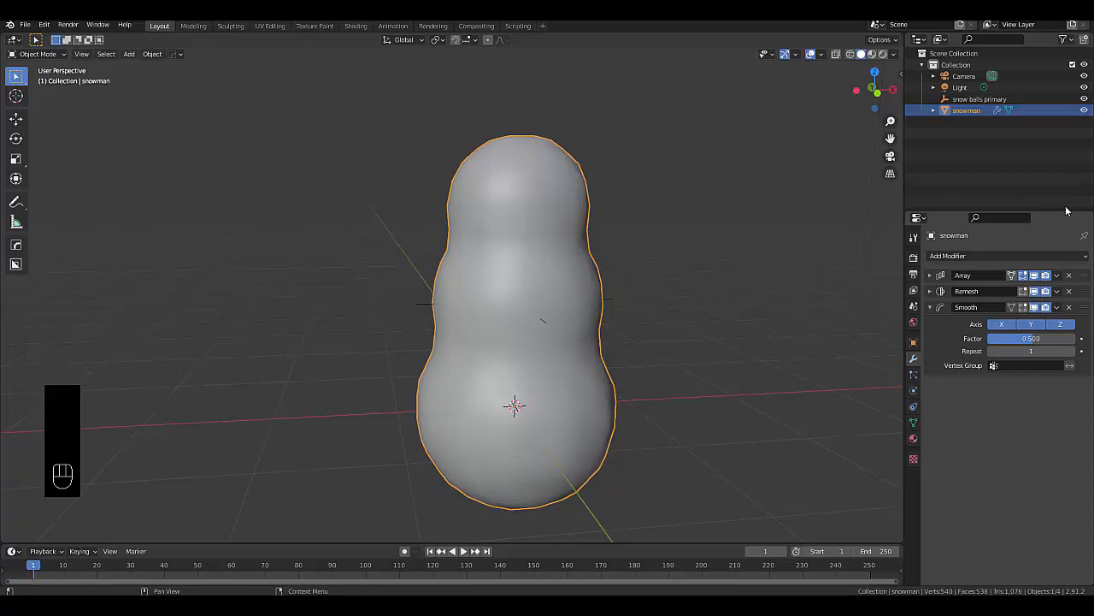
Try the Smooth modifier's factor at 0 and at 100
{"action": "left_click", "coordinate": [1034, 339]}
{"action": "type", "text": "0"}
{"action": "key", "text": "Return"}
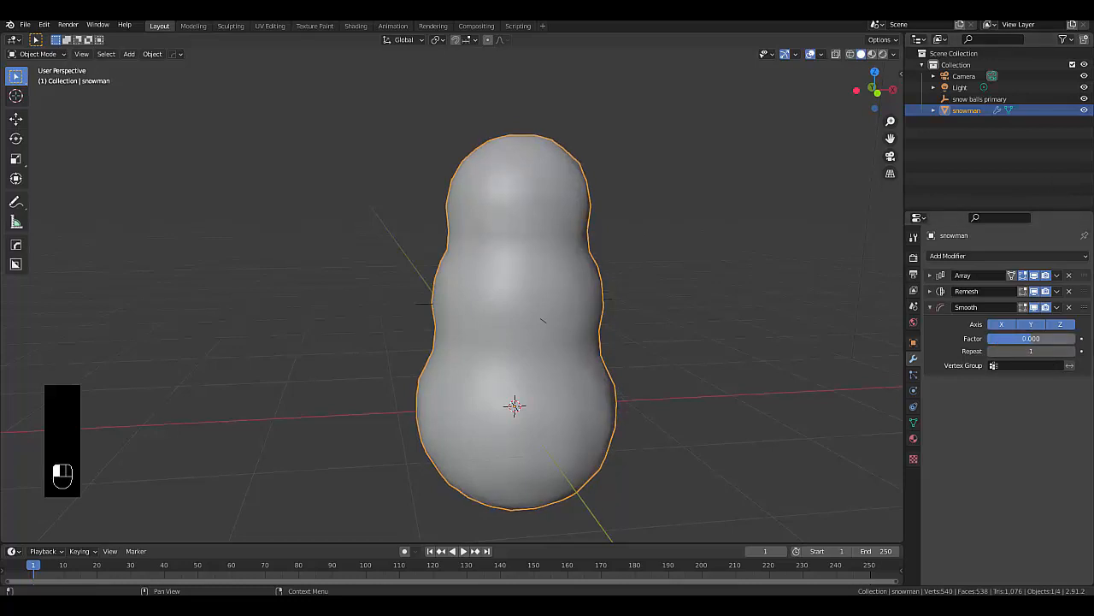
{"action": "left_click", "coordinate": [1030, 341]}
{"action": "type", "text": "100"}
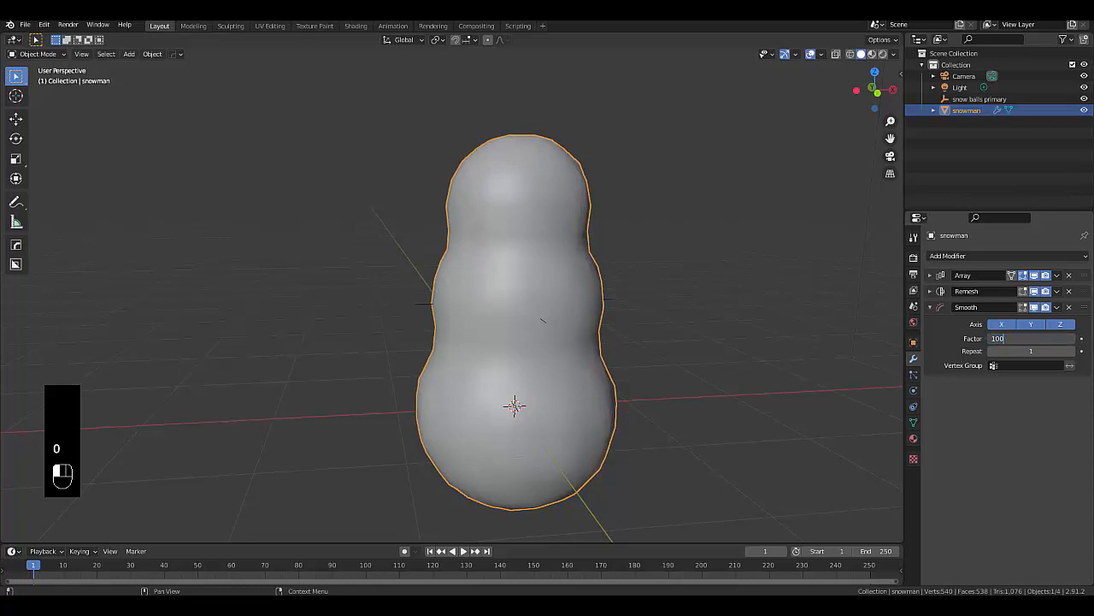
{"action": "key", "text": "Return"}
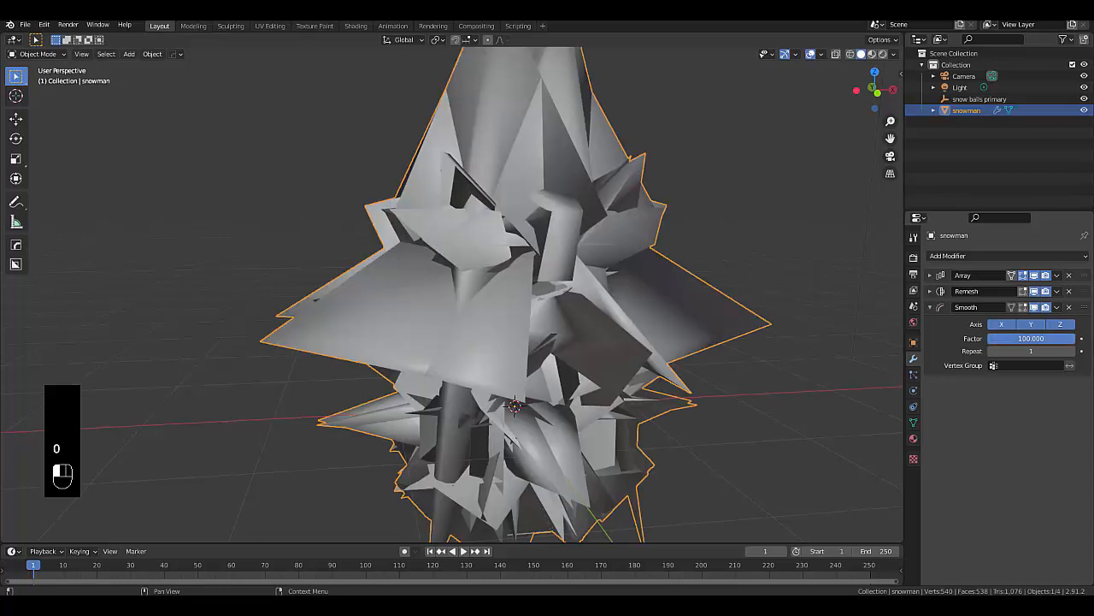
Set the Smooth modifier's factor to 3.5 and check the snowman's surface up close
{"action": "left_click", "coordinate": [1026, 340]}
{"action": "type", "text": "3"}
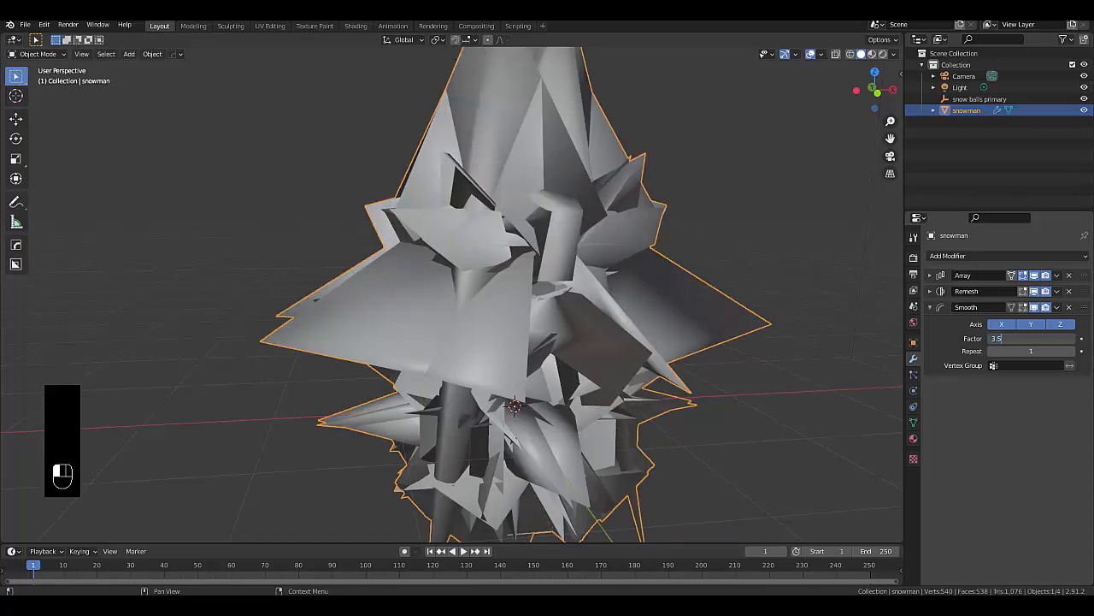
{"action": "type", "text": ".5"}
{"action": "key", "text": "Return"}
{"action": "scroll", "coordinate": [559, 410], "scroll_direction": "up", "scroll_amount": 3}
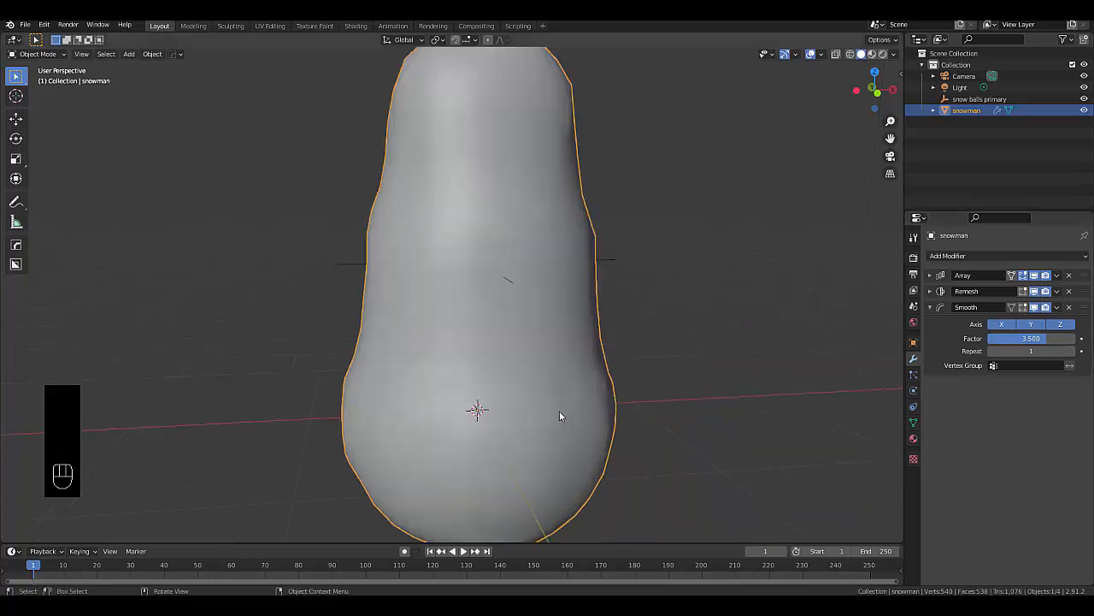
{"action": "middle_click_drag", "start_coordinate": [559, 410], "coordinate": [533, 401]}
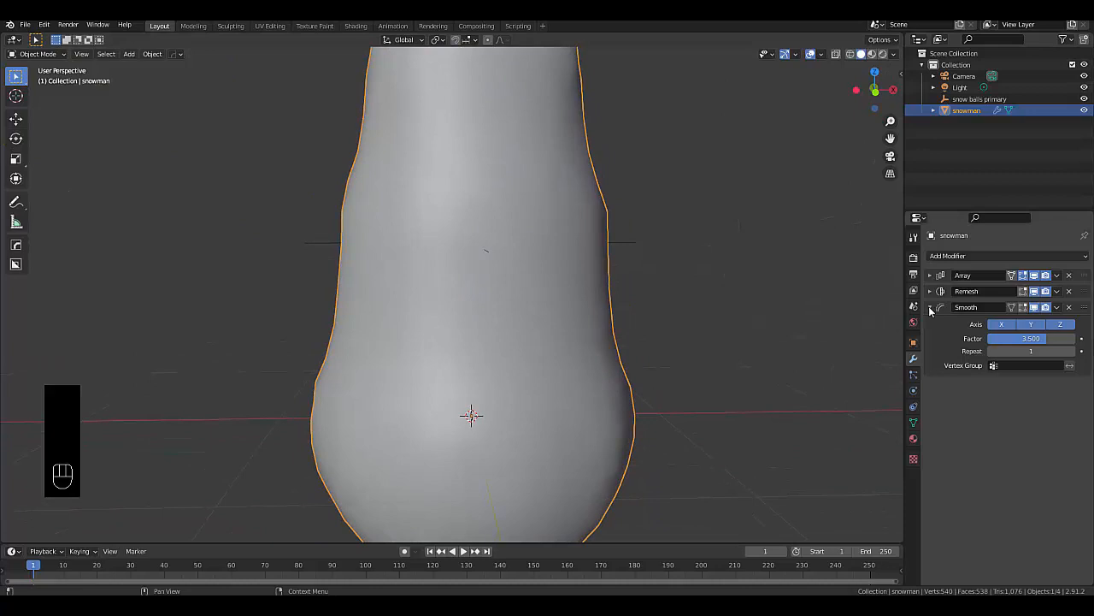
Add a Displace modifier to the snowman after the Smooth modifier
{"action": "left_click", "coordinate": [931, 309]}
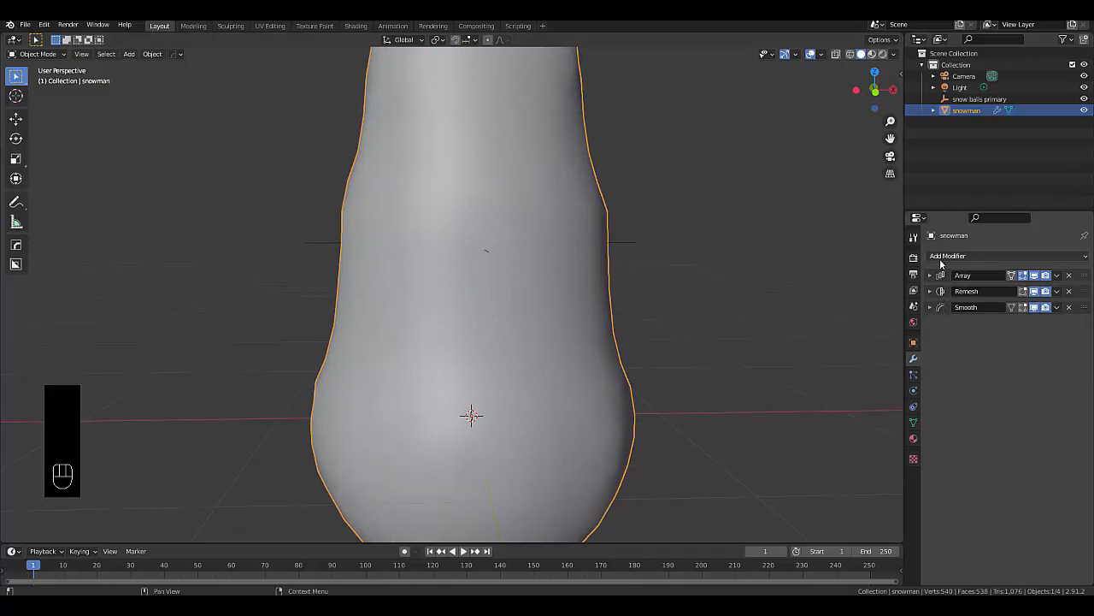
{"action": "left_click", "coordinate": [946, 260]}
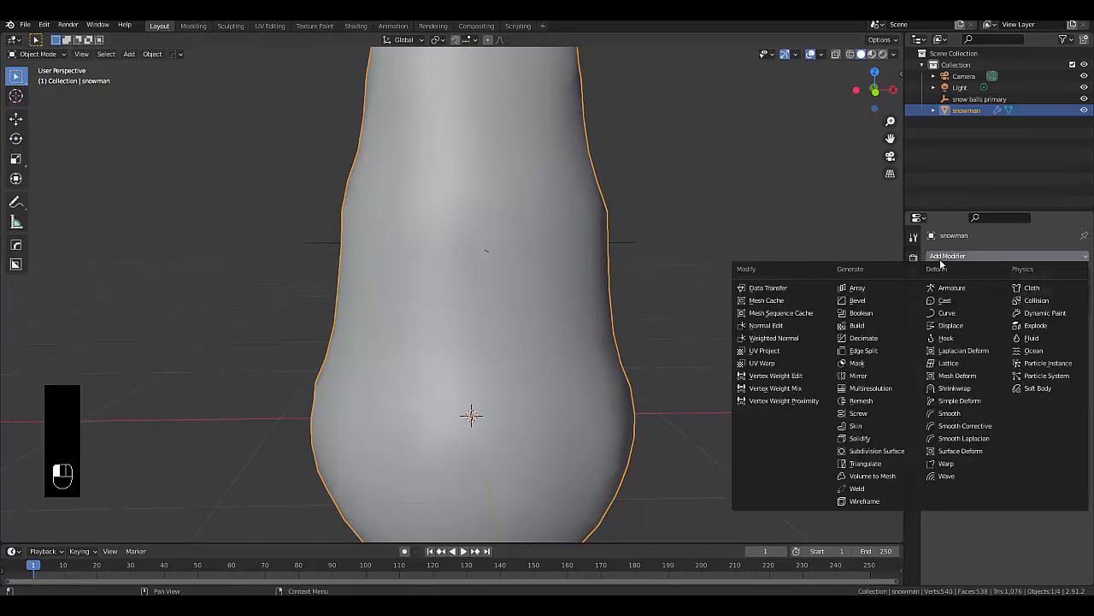
{"action": "left_click", "coordinate": [952, 327]}
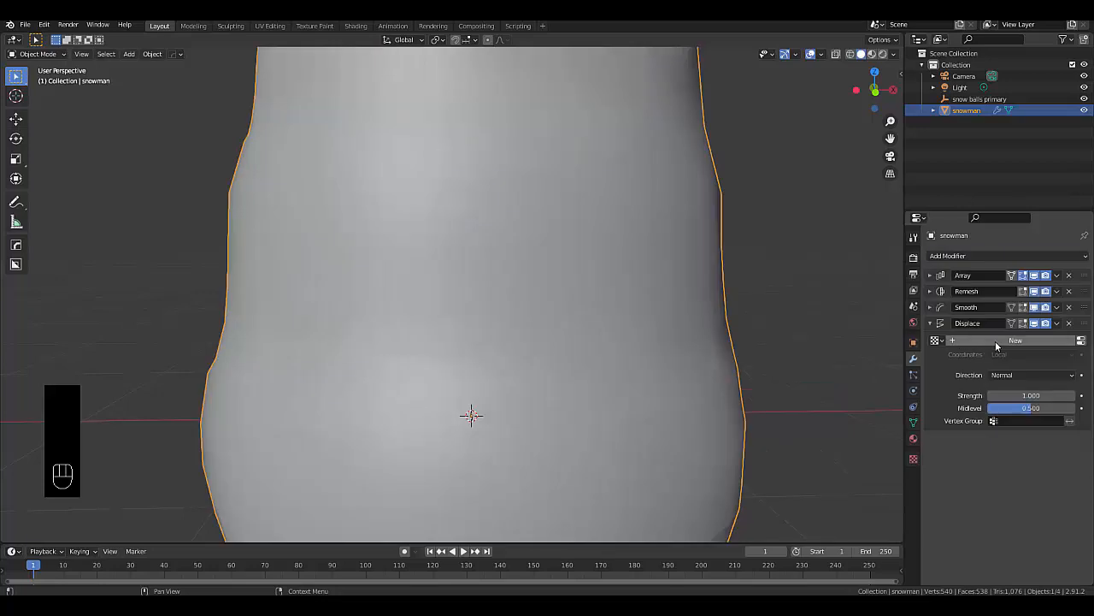
Create a new texture for the Displace modifier and name it Clouds Large
{"action": "left_click", "coordinate": [995, 341]}
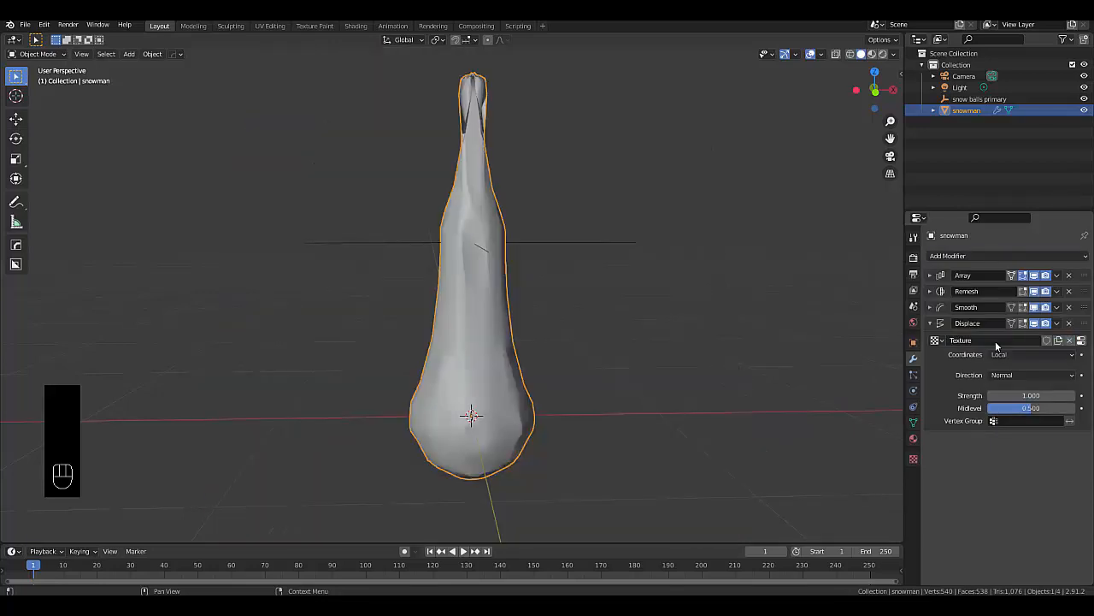
{"action": "left_click", "coordinate": [996, 341]}
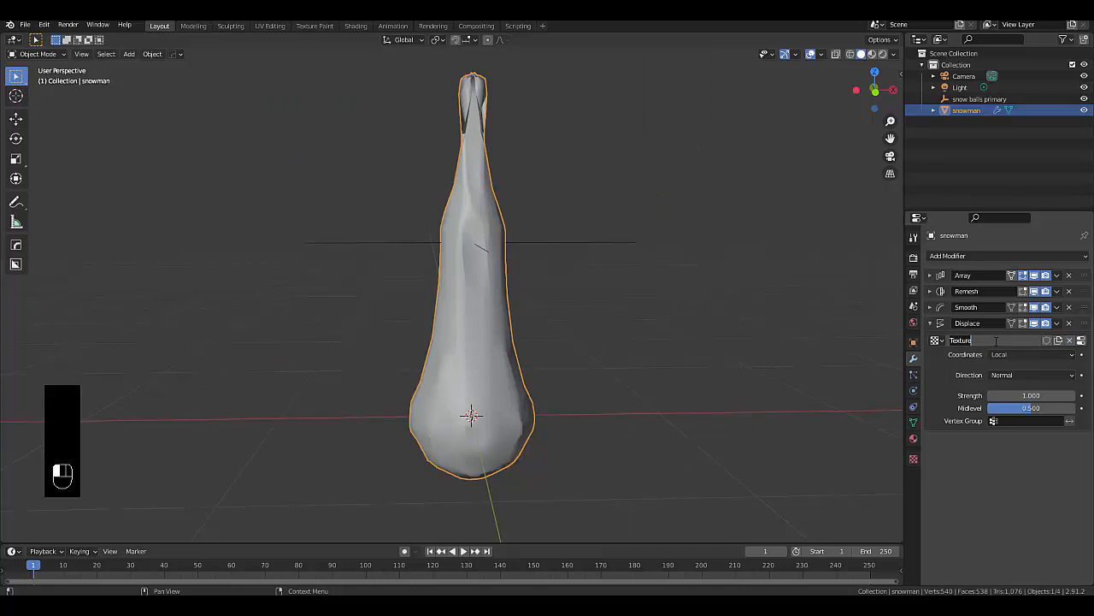
{"action": "type", "text": "T"}
{"action": "type", "text": "C"}
{"action": "type", "text": "louds La"}
{"action": "type", "text": "rge"}
{"action": "key", "text": "BackSpace"}
{"action": "key", "text": "BackSpace"}
{"action": "key", "text": "BackSpace"}
{"action": "key", "text": "BackSpace"}
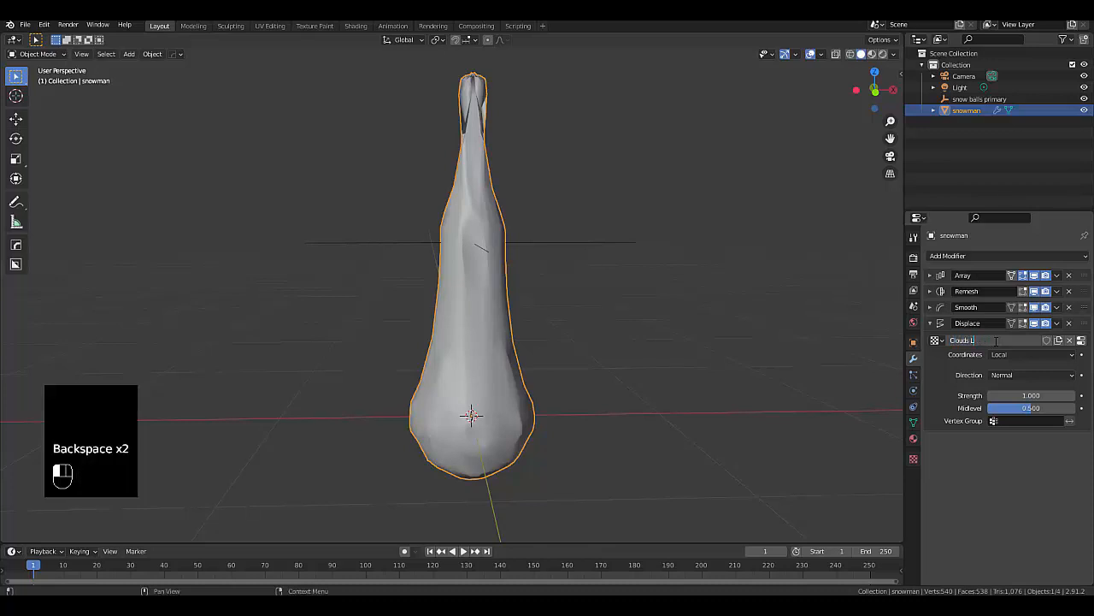
{"action": "key", "text": "Return"}
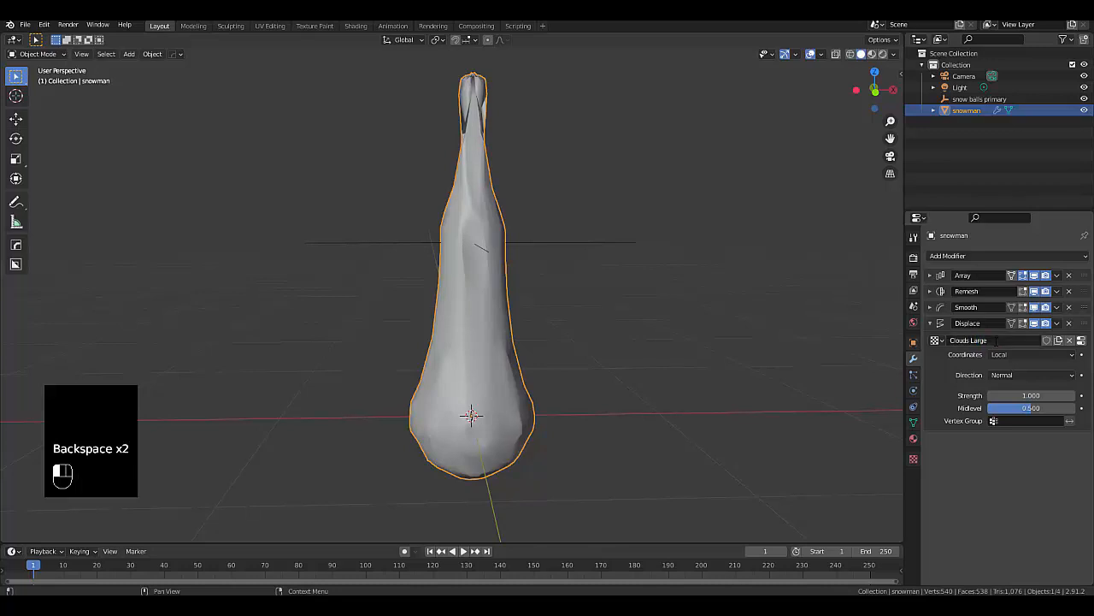
Change the Clouds Large texture's type to Clouds
{"action": "left_click", "coordinate": [914, 460]}
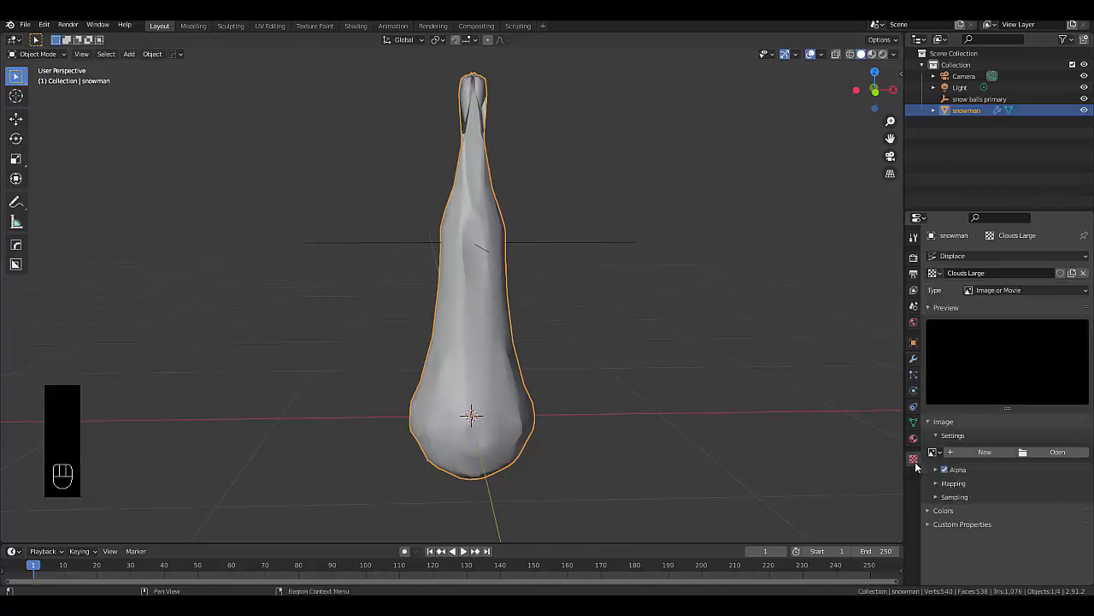
{"action": "left_click", "coordinate": [1004, 290]}
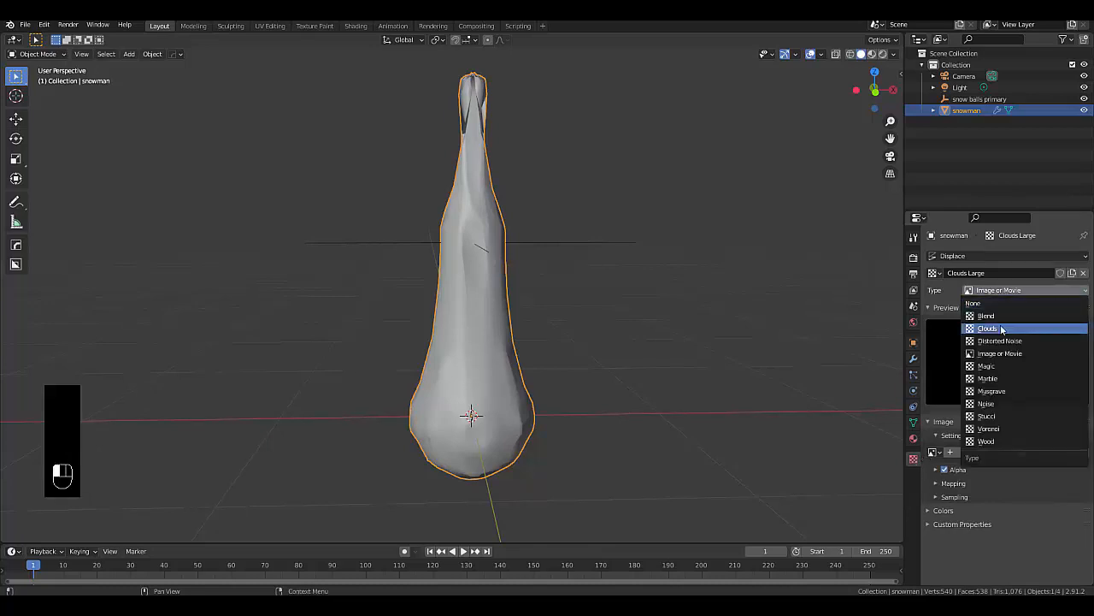
{"action": "left_click", "coordinate": [987, 328]}
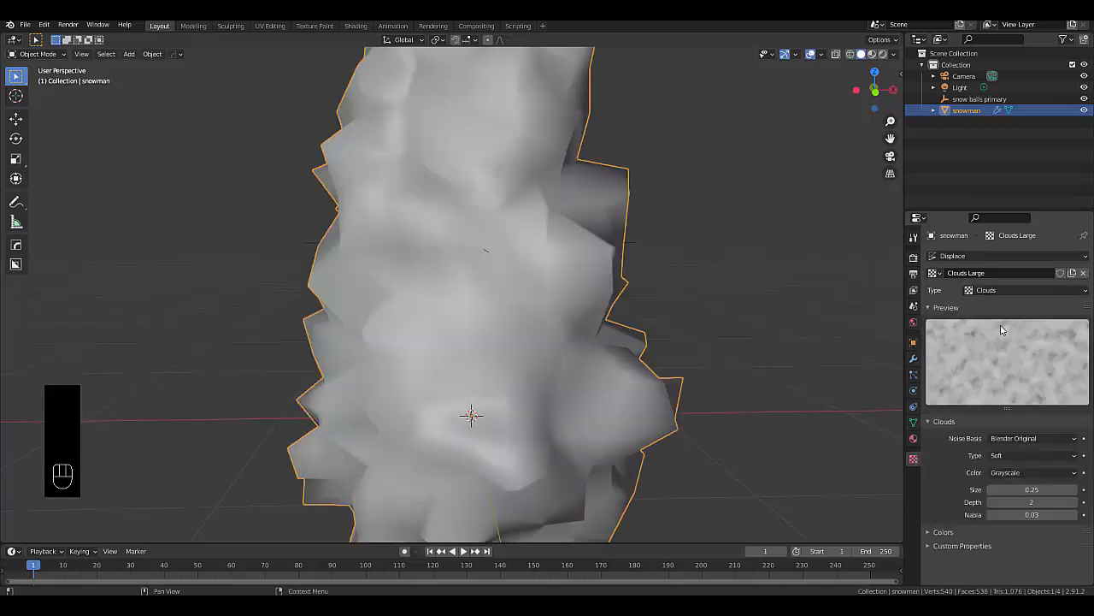
Set the Displace modifier's strength to 0.1 and view the whole snowman
{"action": "left_click", "coordinate": [914, 359]}
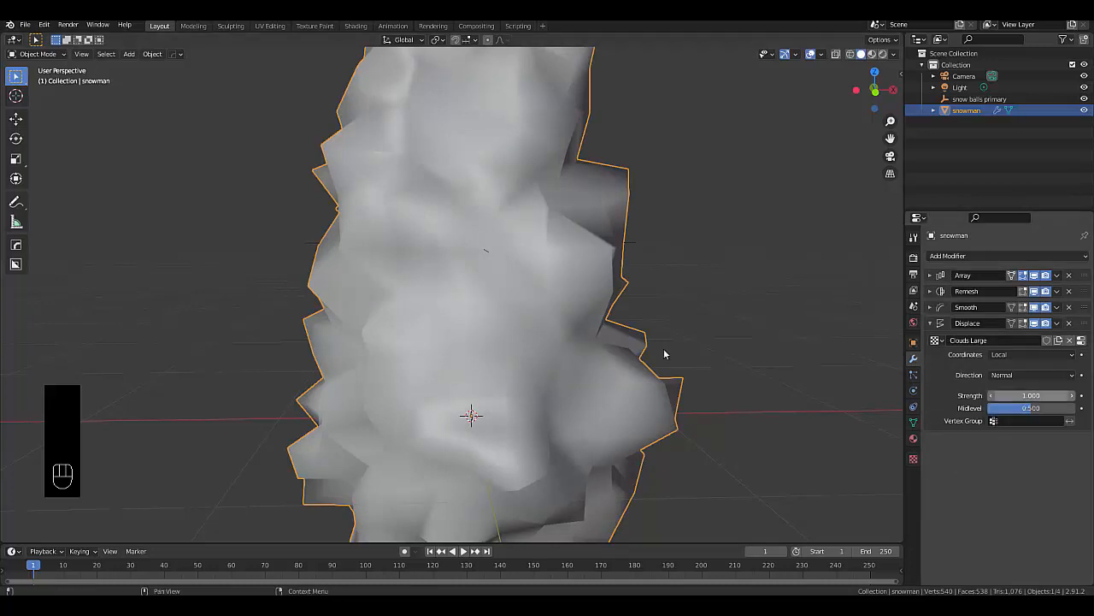
{"action": "left_click", "coordinate": [1012, 395]}
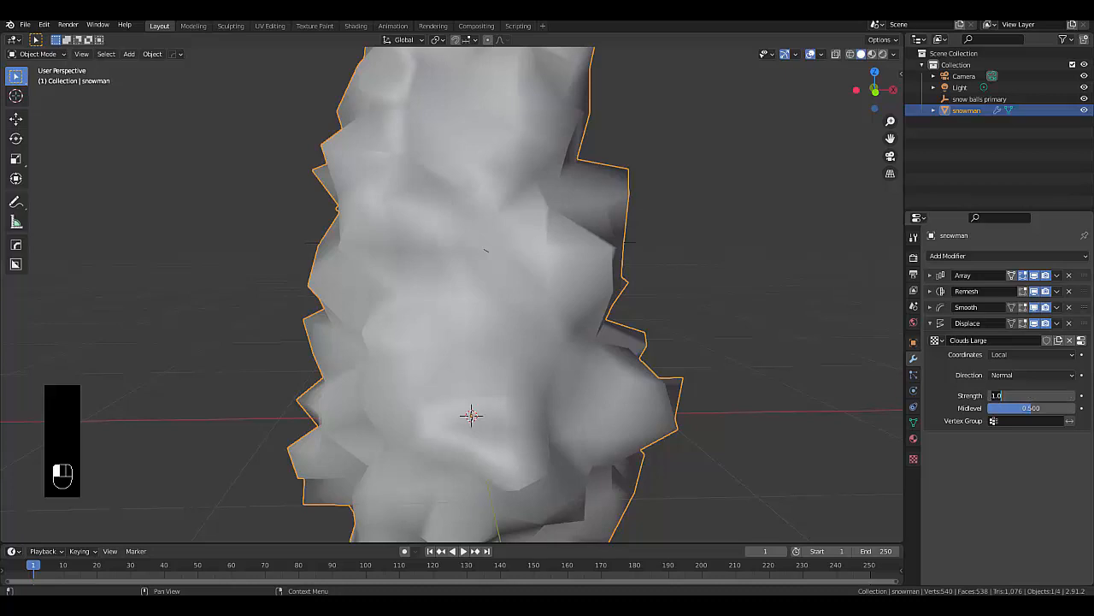
{"action": "type", "text": "0.1"}
{"action": "key", "text": "Return"}
{"action": "scroll", "coordinate": [657, 364], "scroll_direction": "down", "scroll_amount": 4}
{"action": "scroll", "coordinate": [560, 349], "scroll_direction": "up", "scroll_amount": 2}
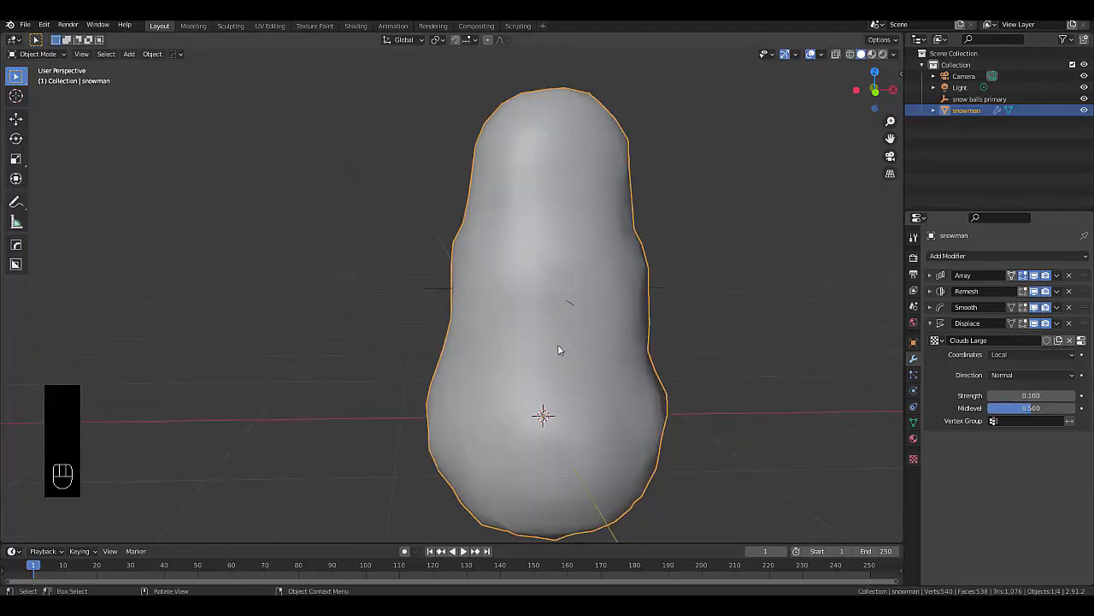
Set the Smooth modifier's repeat to 2 and check the snowman's surface up close
{"action": "left_click", "coordinate": [931, 292]}
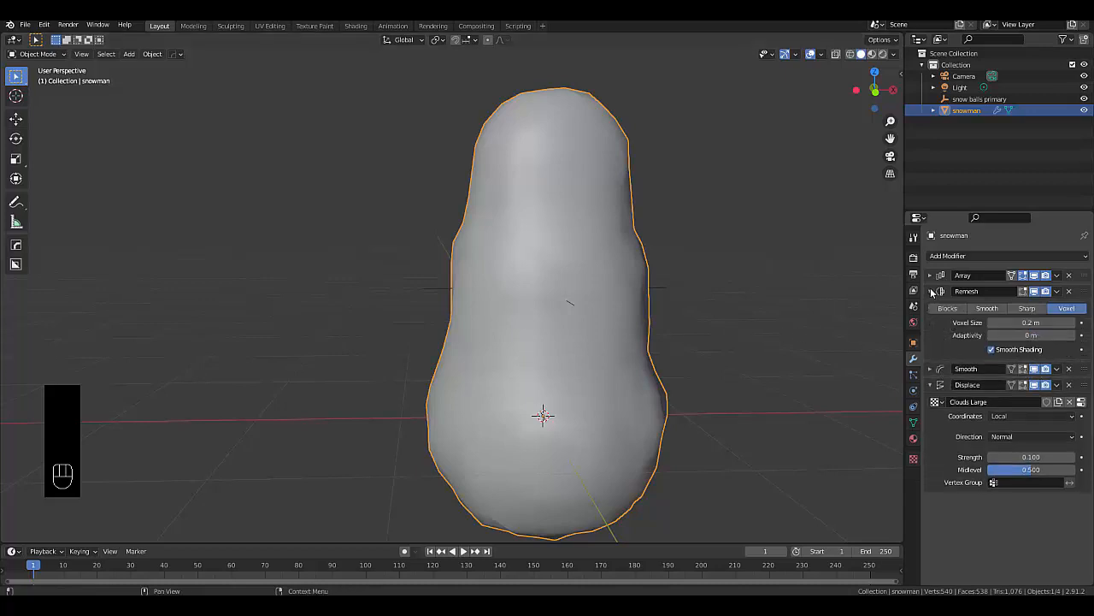
{"action": "left_click", "coordinate": [931, 292]}
{"action": "left_click", "coordinate": [930, 307]}
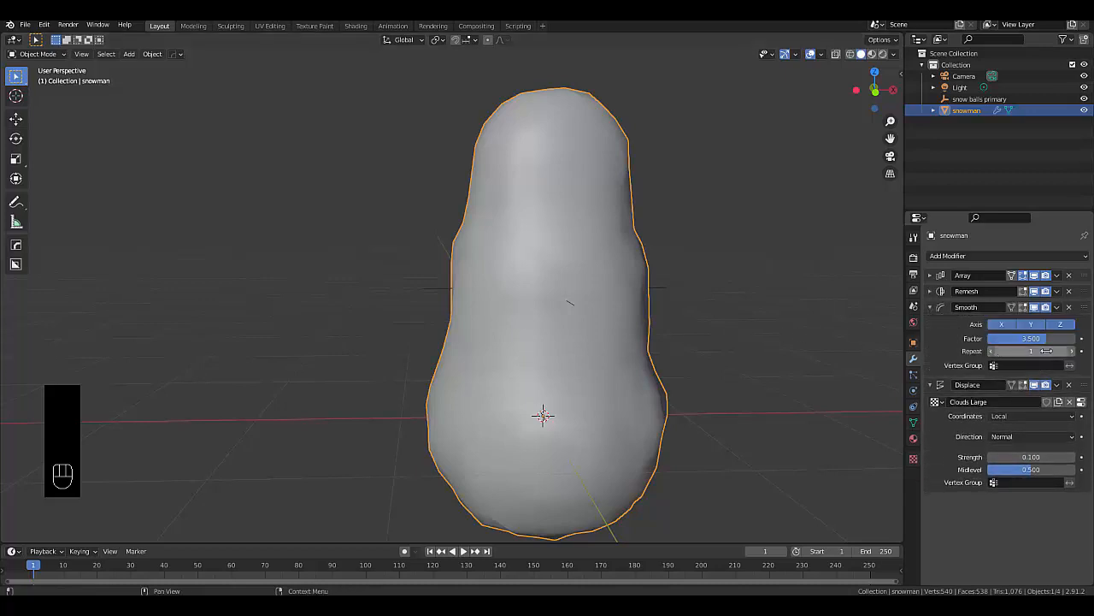
{"action": "left_click", "coordinate": [1072, 351]}
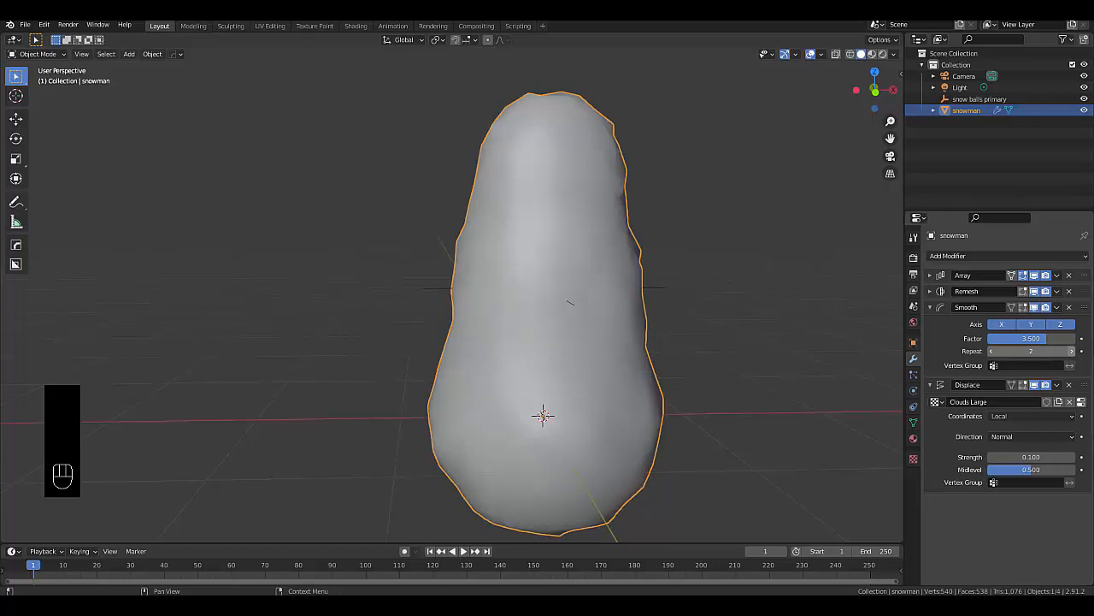
{"action": "scroll", "coordinate": [589, 404], "scroll_direction": "up", "scroll_amount": 5}
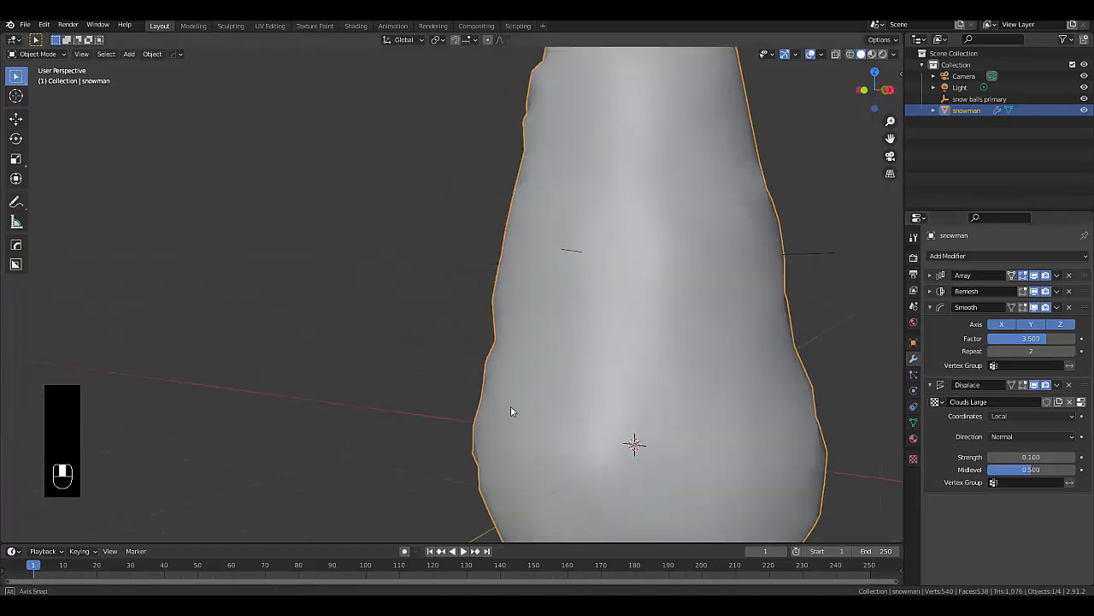
{"action": "scroll", "coordinate": [684, 393], "scroll_direction": "down", "scroll_amount": 5}
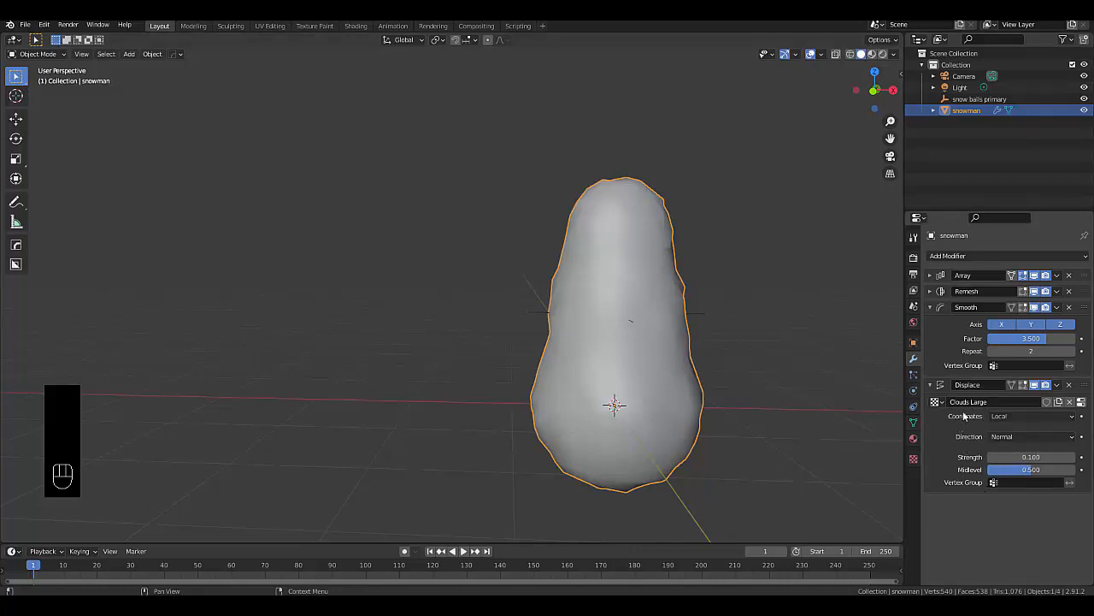
Duplicate the Clouds Large texture, keeping the original Clouds Large assigned to the Displace modifier
{"action": "left_click", "coordinate": [913, 459]}
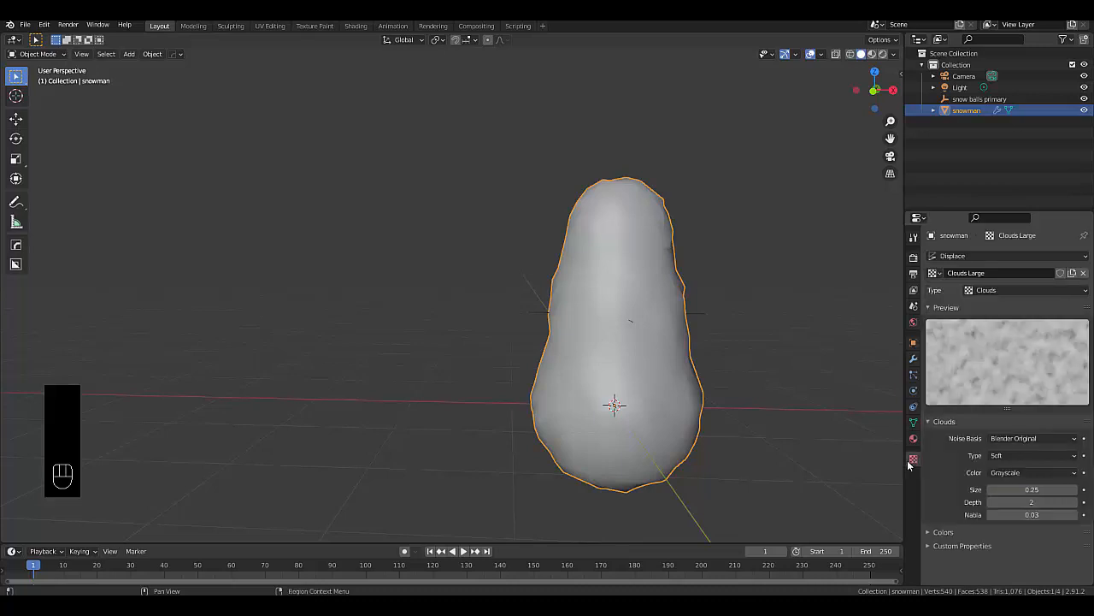
{"action": "left_click", "coordinate": [1073, 274]}
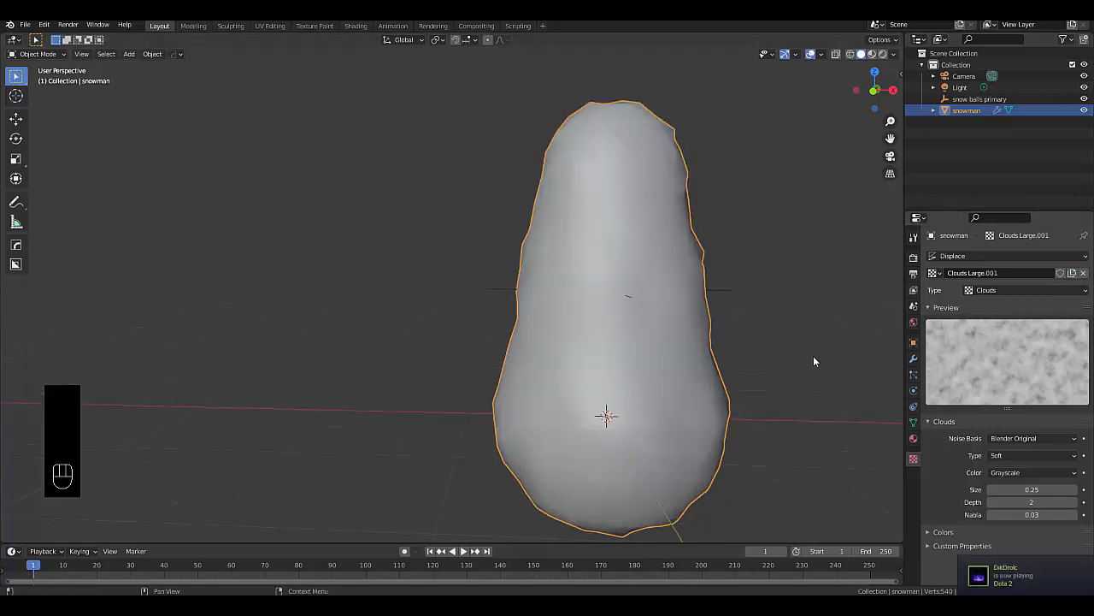
{"action": "left_click", "coordinate": [936, 275]}
{"action": "left_click", "coordinate": [962, 290]}
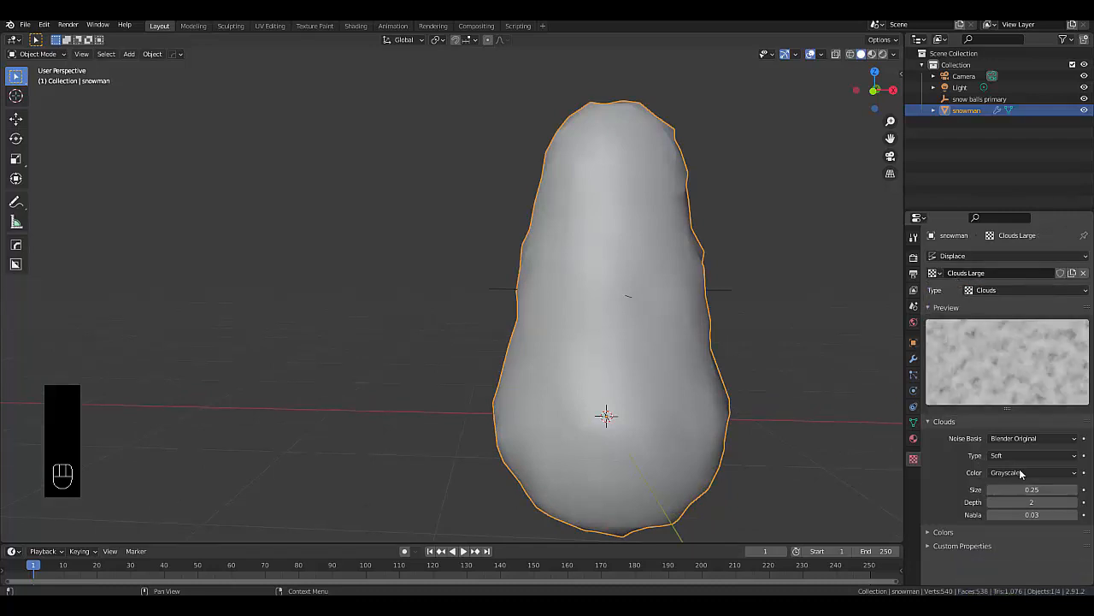
Set the Clouds Large texture's noise basis to Improved Perlin and its size to 0.35, keeping the Soft noise type
{"action": "left_click", "coordinate": [1016, 438]}
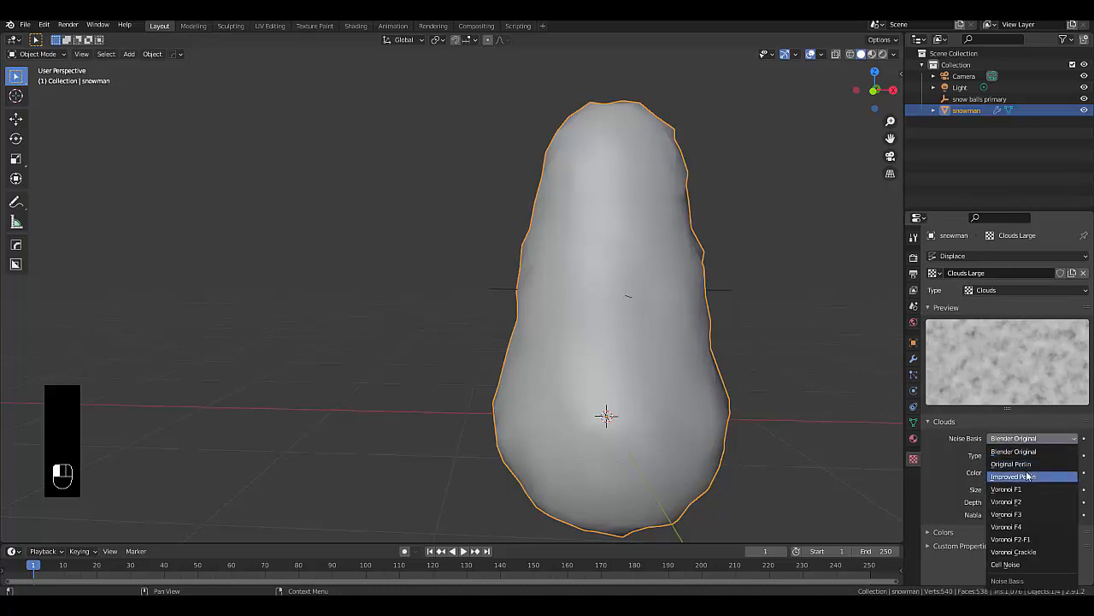
{"action": "left_click", "coordinate": [1028, 476]}
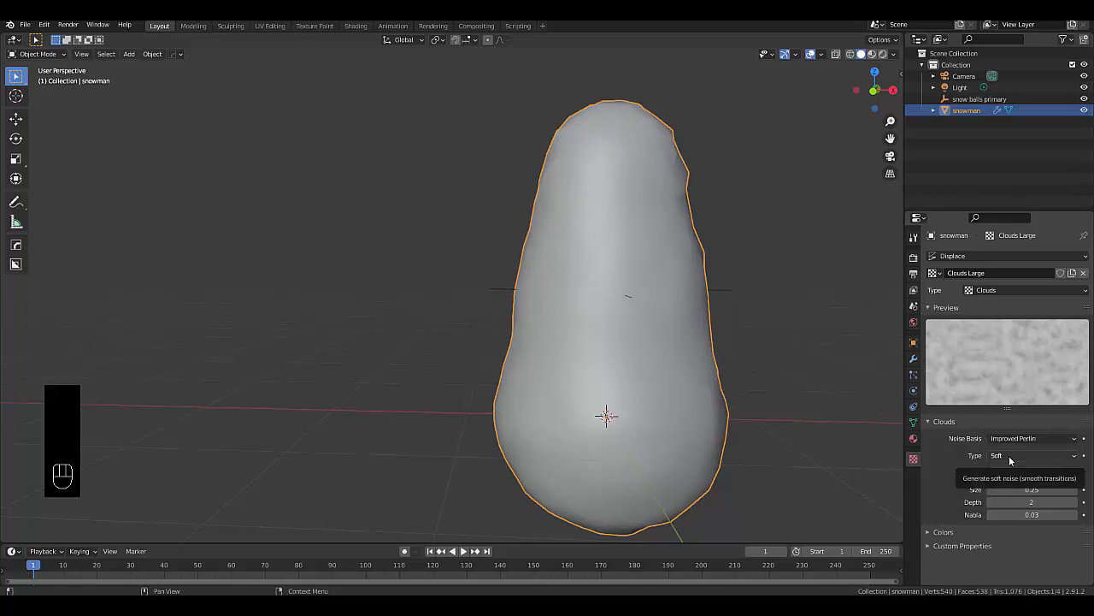
{"action": "left_click", "coordinate": [1010, 457]}
{"action": "left_click", "coordinate": [1010, 460]}
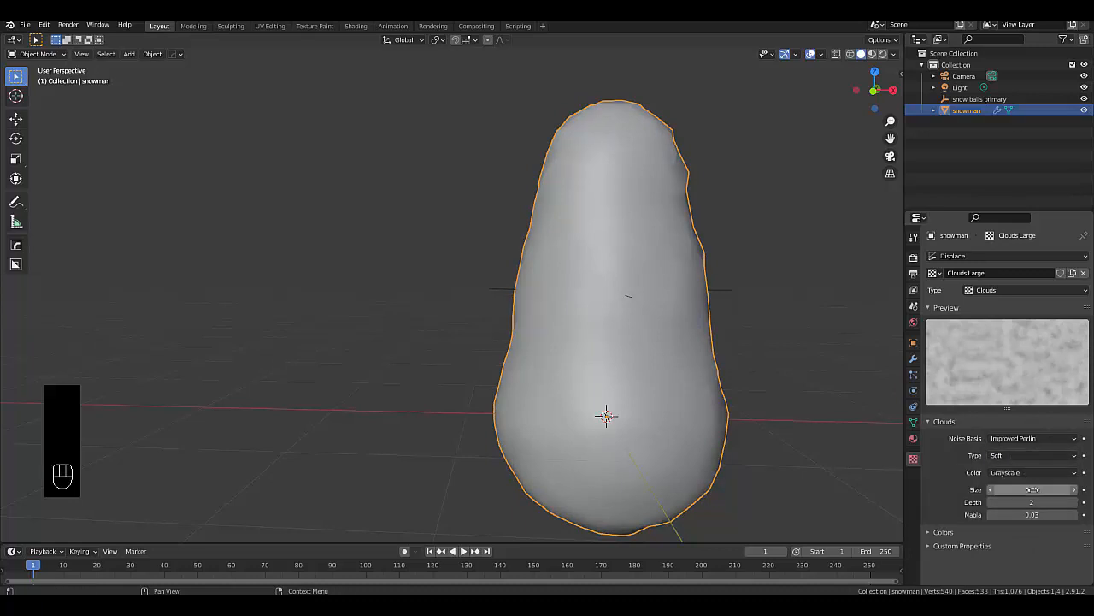
{"action": "left_click", "coordinate": [1032, 489]}
{"action": "type", "text": "0"}
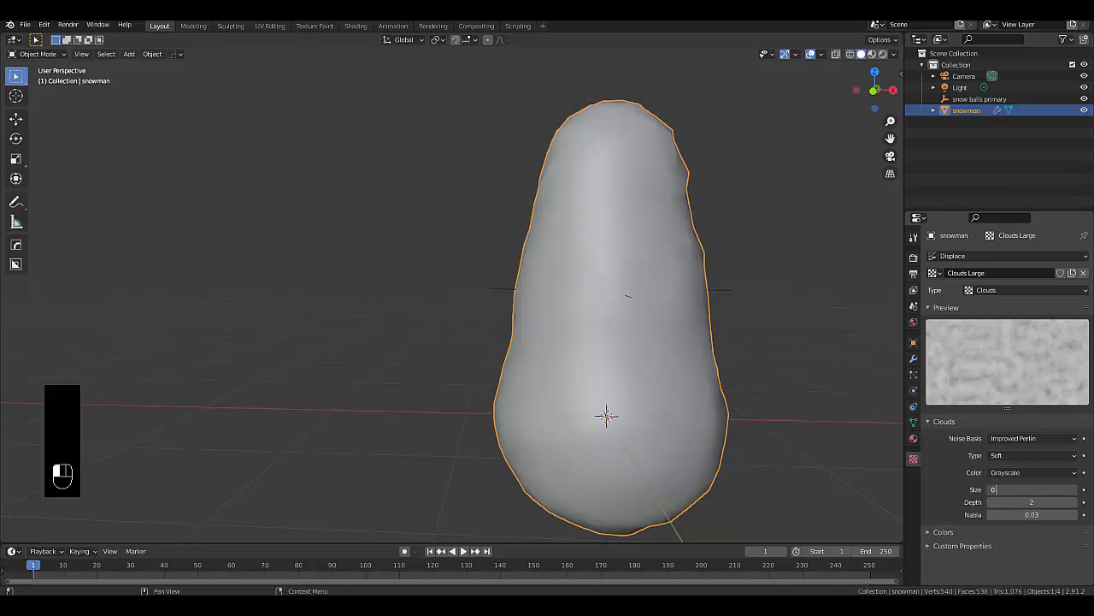
{"action": "key", "text": "Return"}
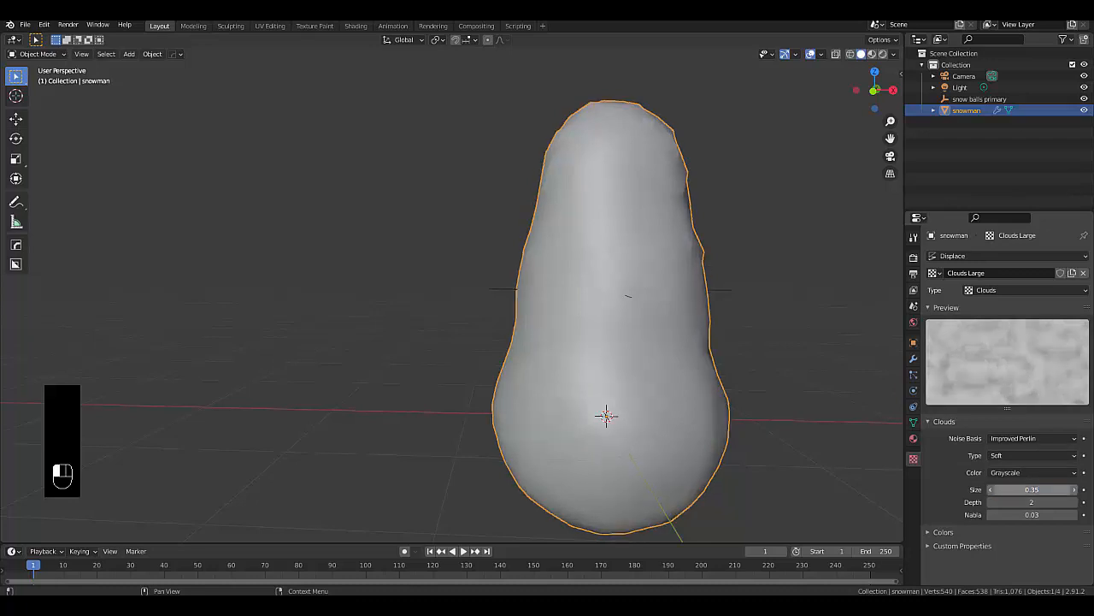
{"action": "left_click", "coordinate": [958, 533]}
{"action": "scroll", "coordinate": [953, 522], "scroll_direction": "down", "scroll_amount": 3}
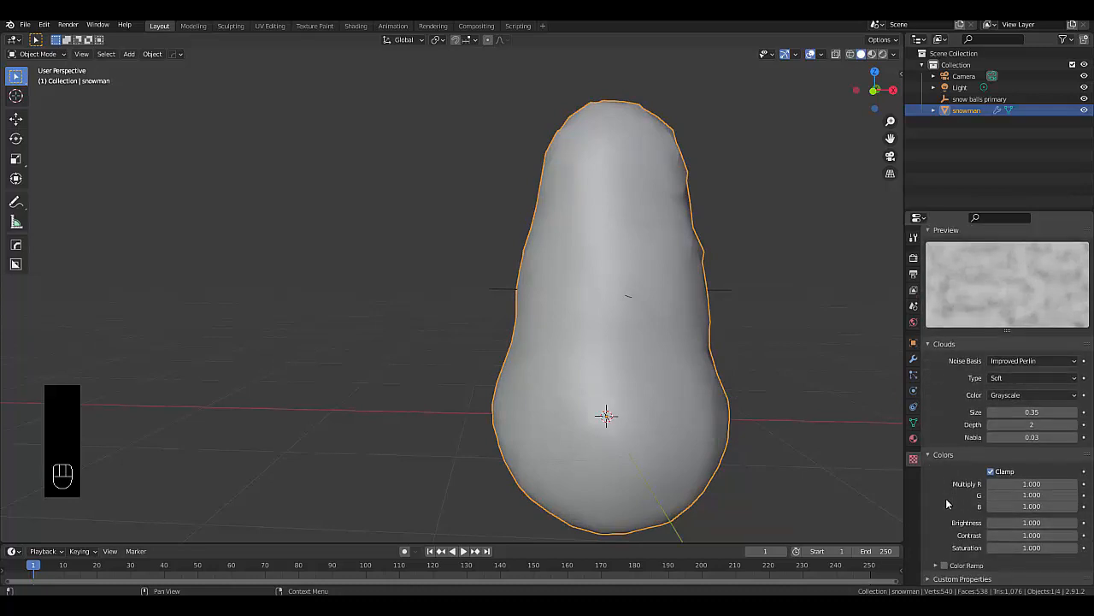
{"action": "scroll", "coordinate": [900, 508], "scroll_direction": "down", "scroll_amount": 2}
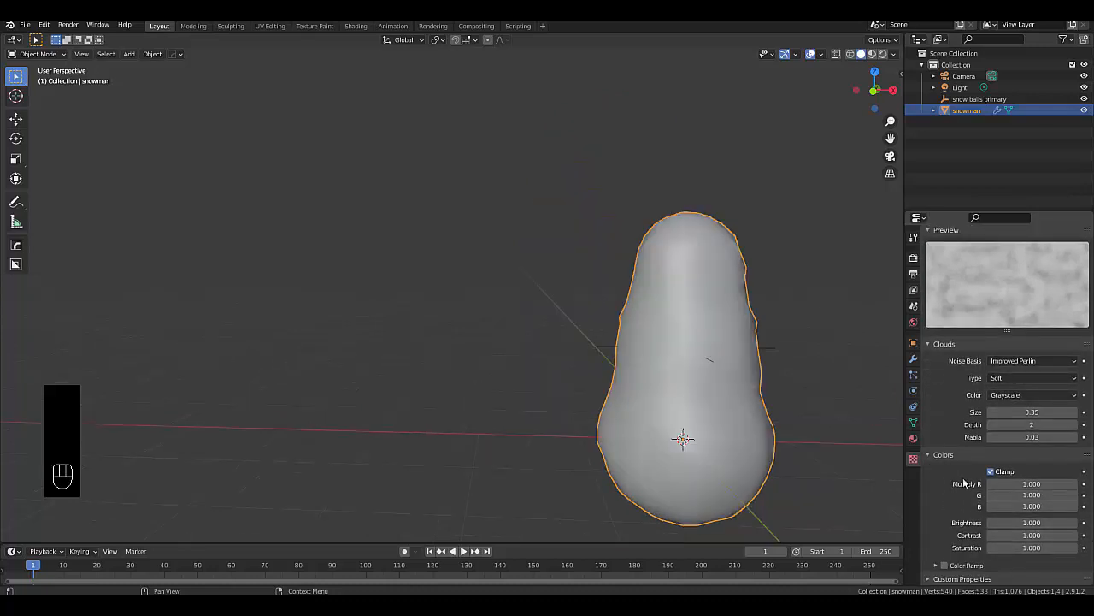
{"action": "left_click", "coordinate": [941, 455]}
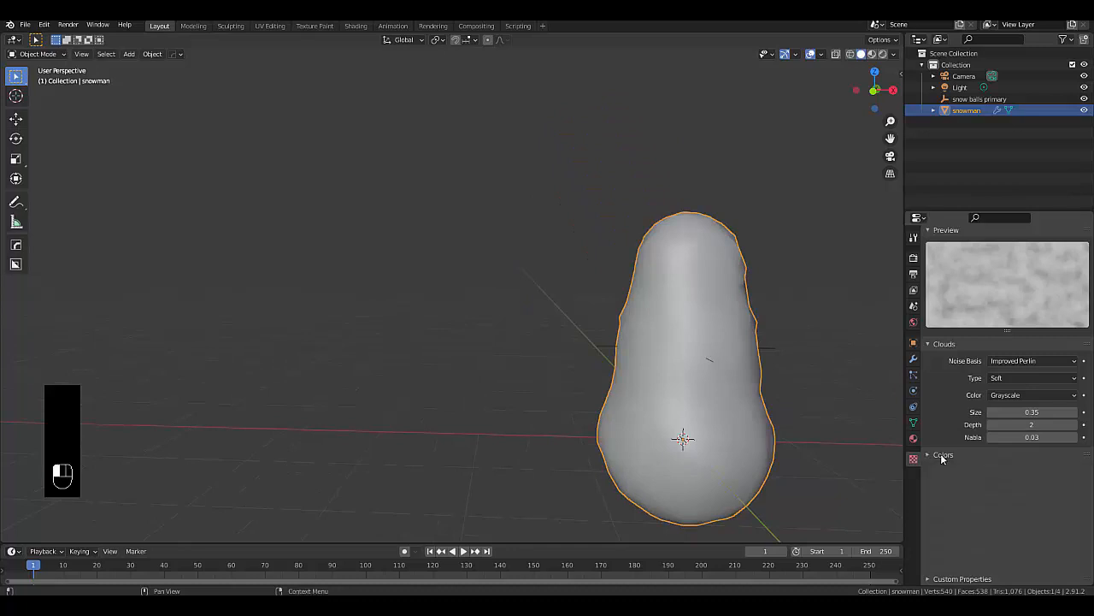
{"action": "scroll", "coordinate": [855, 460], "scroll_direction": "up", "scroll_amount": 3}
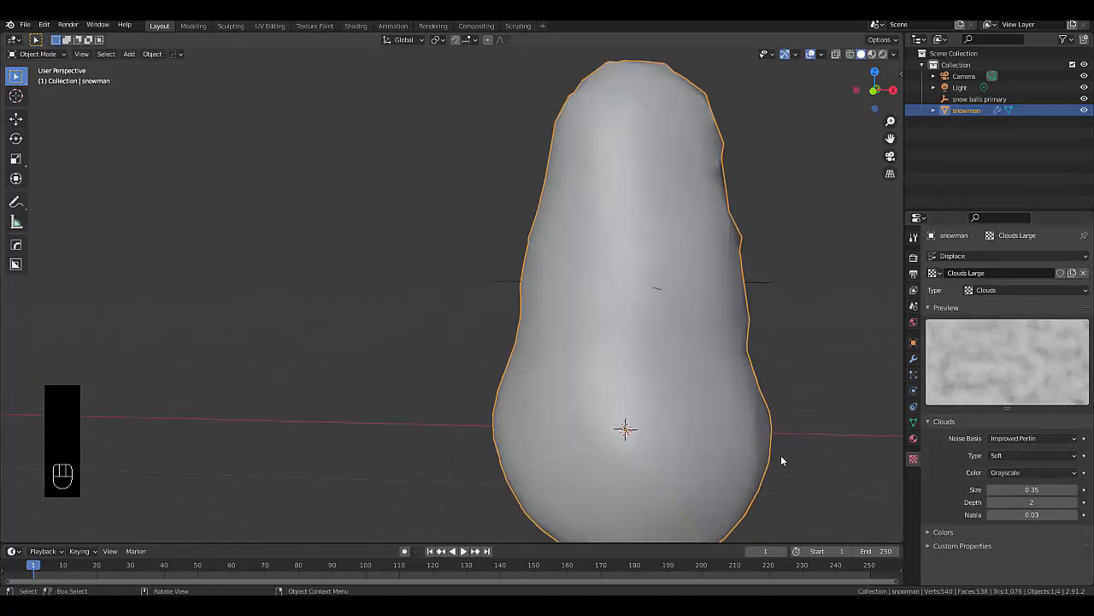
Add a second Displace modifier to the snowman after the first one
{"action": "left_click", "coordinate": [913, 359]}
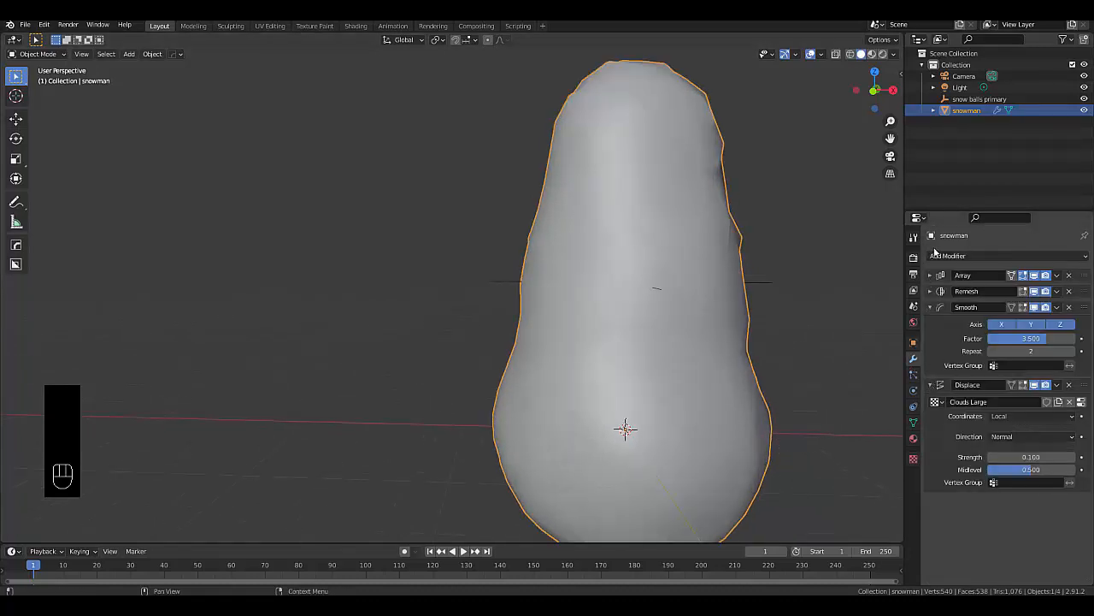
{"action": "left_click", "coordinate": [966, 255]}
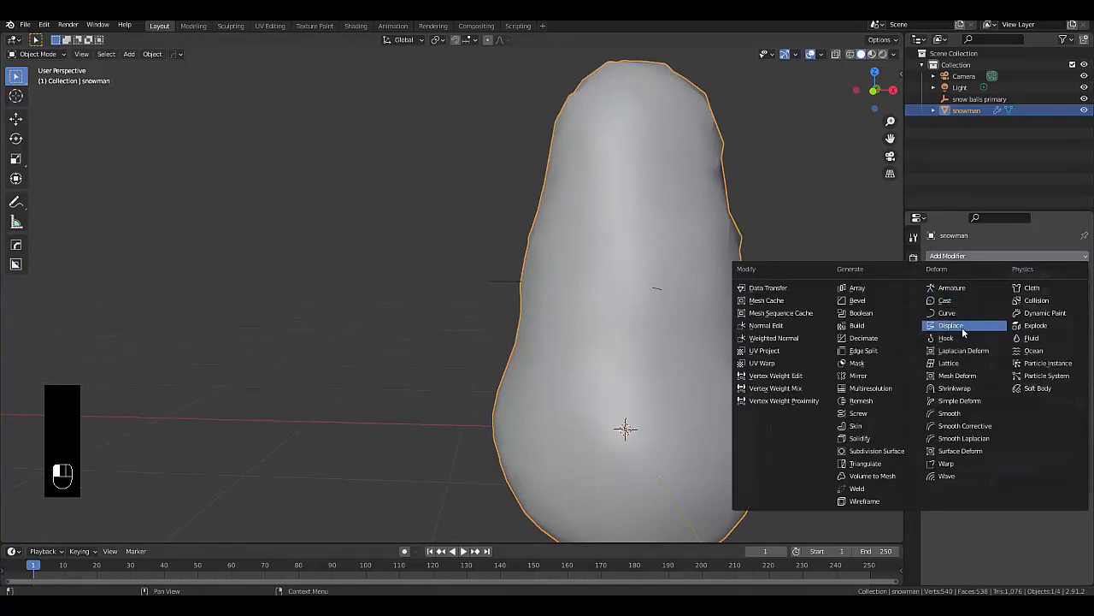
{"action": "left_click", "coordinate": [980, 448]}
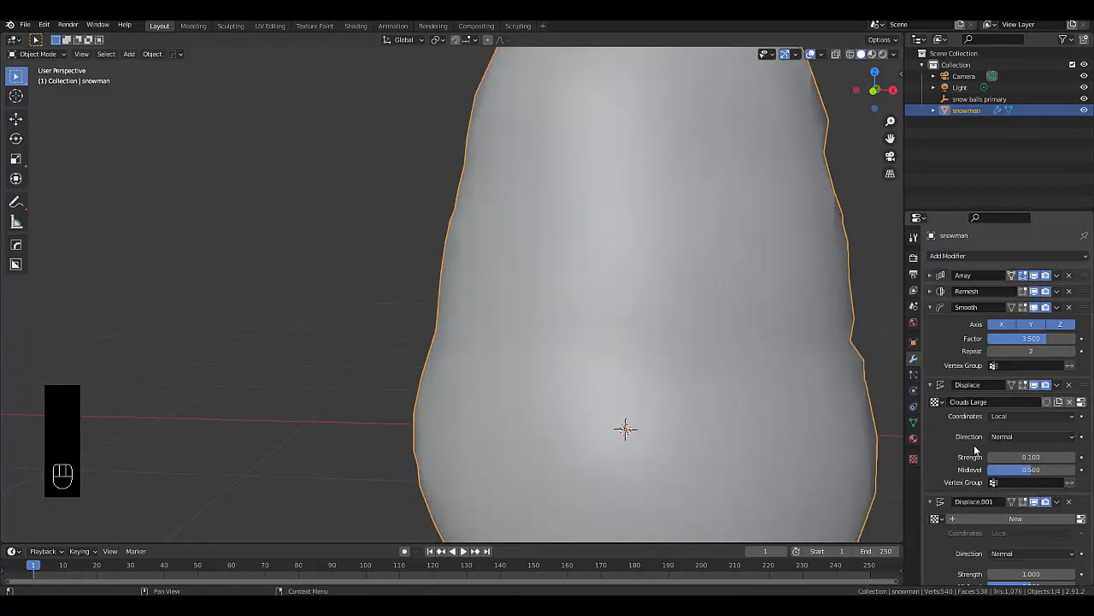
Assign the duplicated texture Clouds Large.001 to the second Displace modifier
{"action": "left_click", "coordinate": [990, 518]}
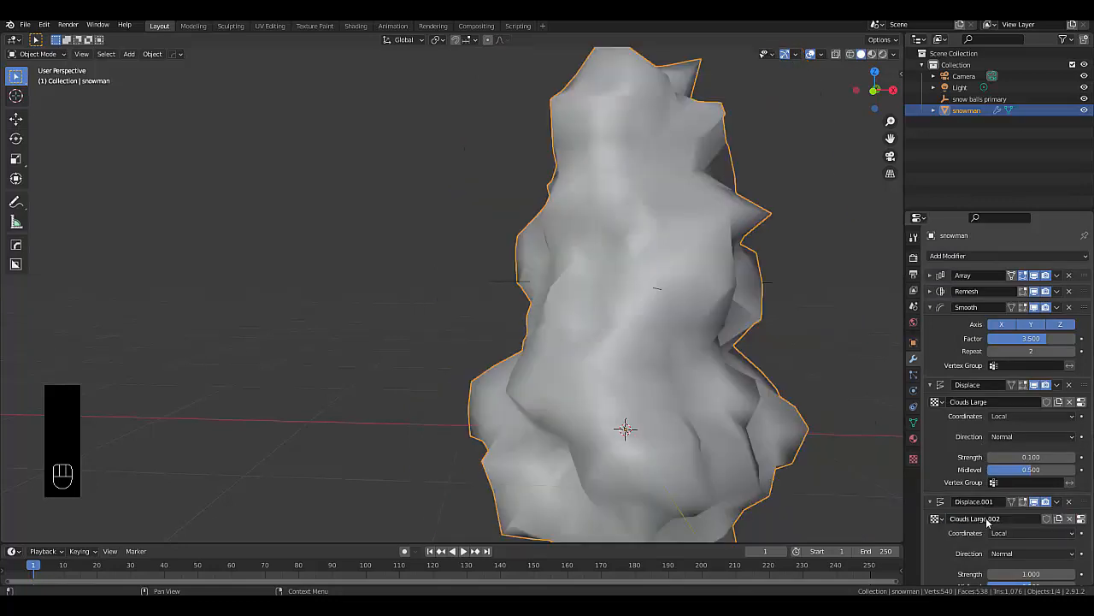
{"action": "left_click", "coordinate": [940, 522]}
{"action": "left_click", "coordinate": [940, 520]}
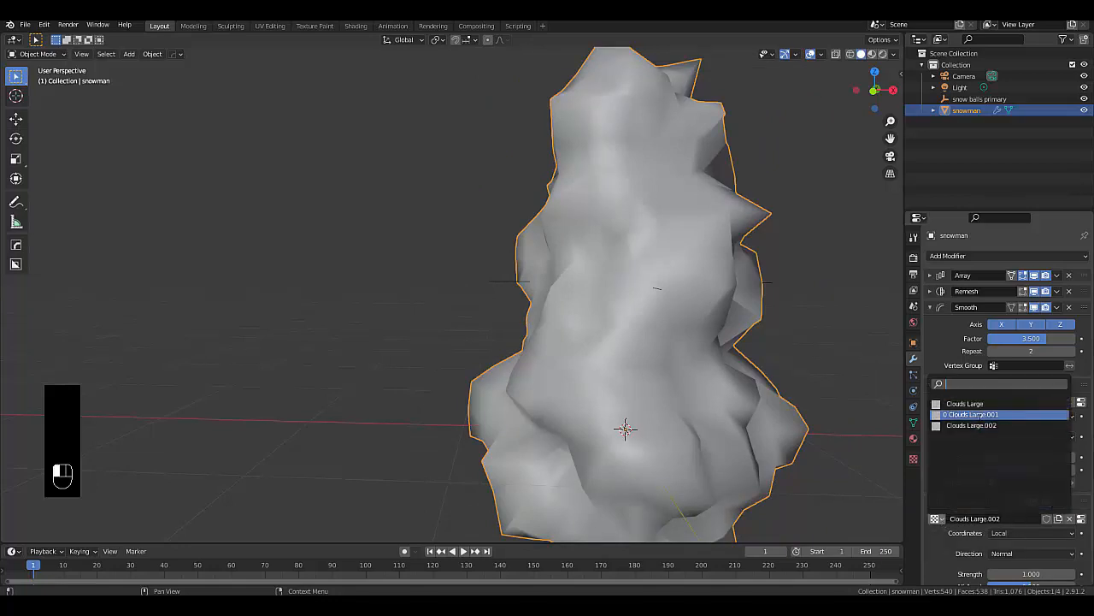
{"action": "left_click", "coordinate": [971, 414]}
Set the second Displace modifier's strength to 0.1 and check the snowman's shape
{"action": "scroll", "coordinate": [989, 477], "scroll_direction": "down", "scroll_amount": 1}
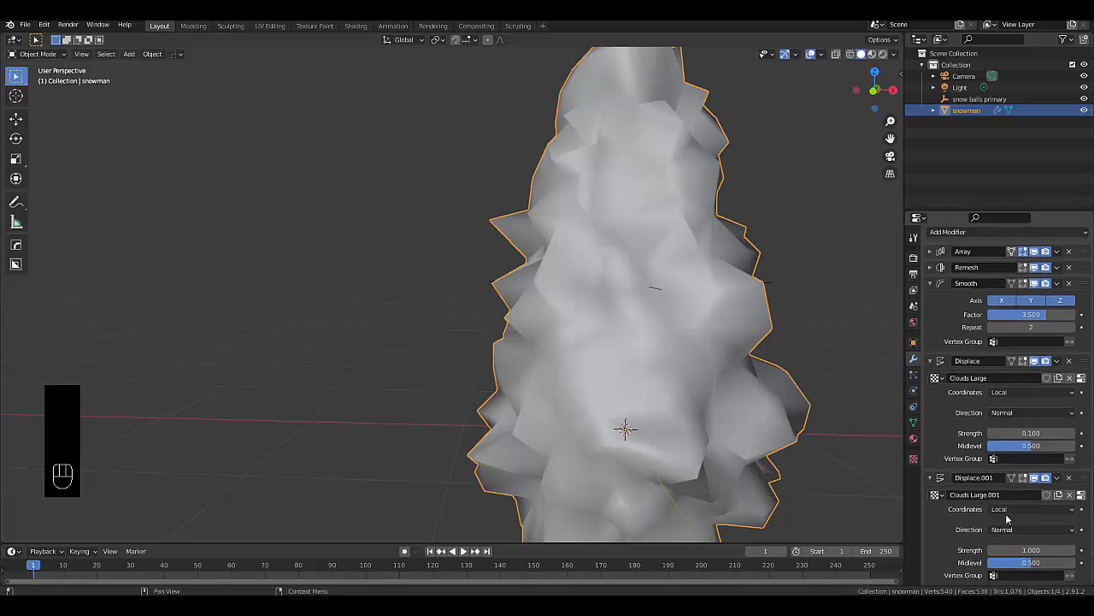
{"action": "left_click", "coordinate": [1021, 549]}
{"action": "type", "text": "0.1"}
{"action": "key", "text": "Return"}
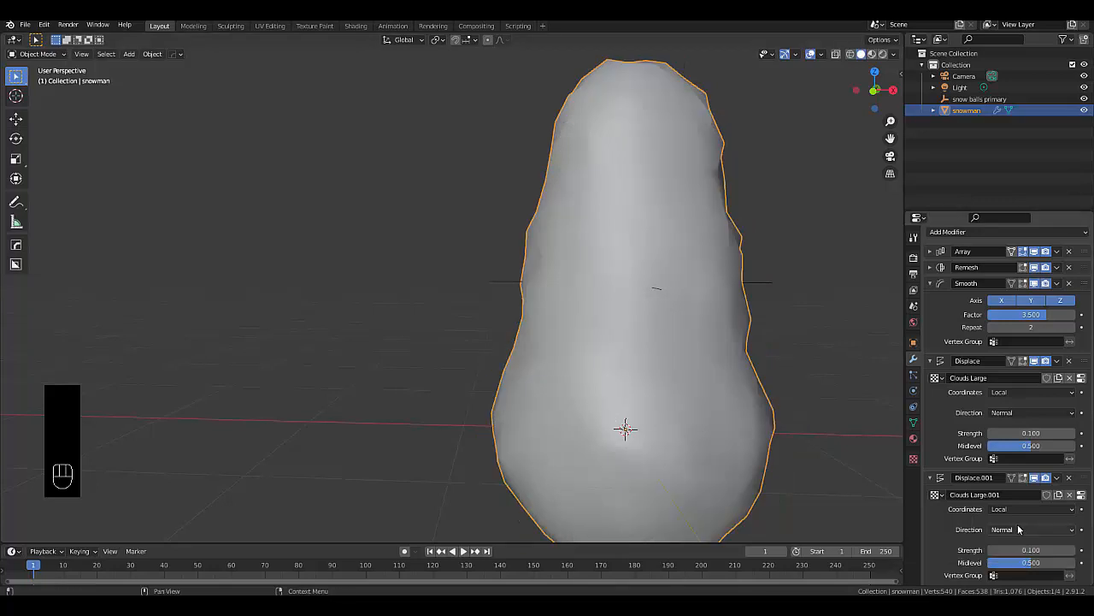
{"action": "scroll", "coordinate": [807, 448], "scroll_direction": "down", "scroll_amount": 1}
{"action": "scroll", "coordinate": [807, 448], "scroll_direction": "up", "scroll_amount": 2}
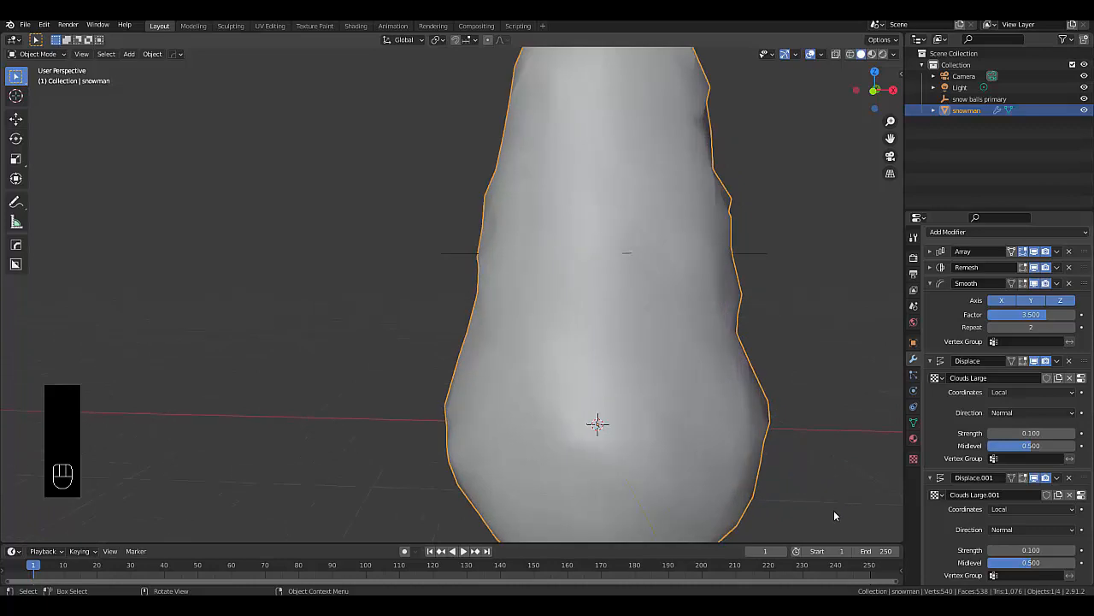
Assign the Clouds Large.001 texture to the first Displace modifier and set its noise basis to Improved Perlin
{"action": "left_click", "coordinate": [914, 459]}
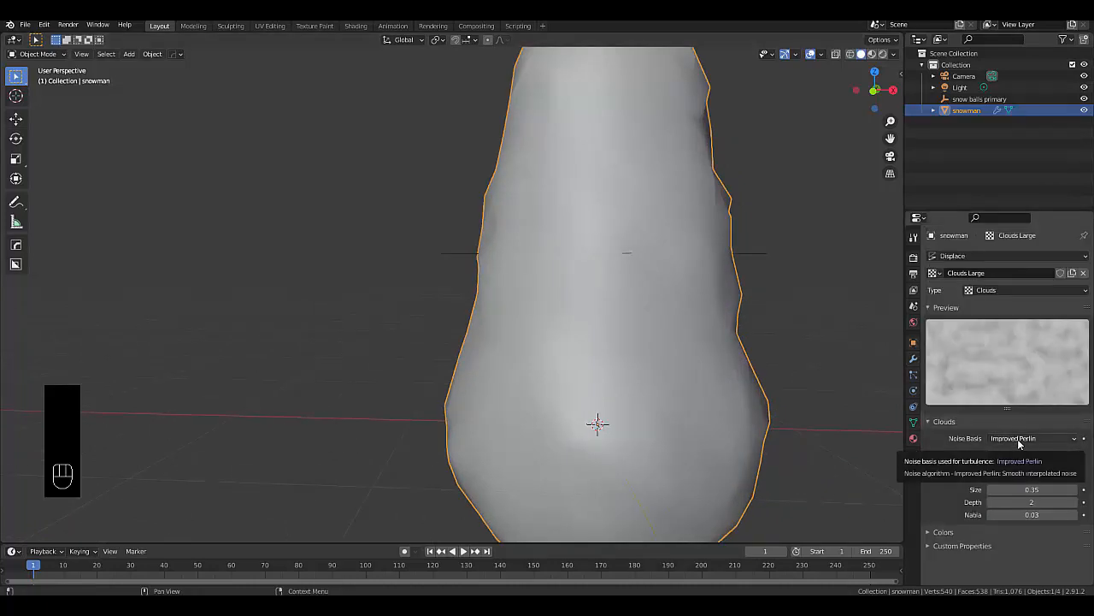
{"action": "left_click", "coordinate": [935, 273]}
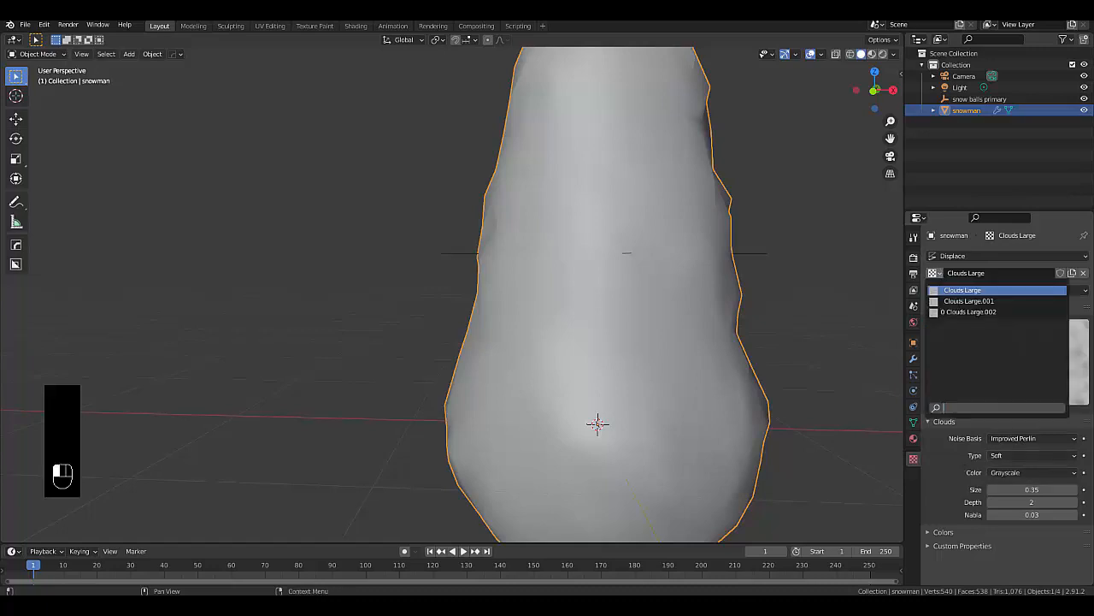
{"action": "left_click", "coordinate": [966, 303]}
{"action": "left_click", "coordinate": [1030, 438]}
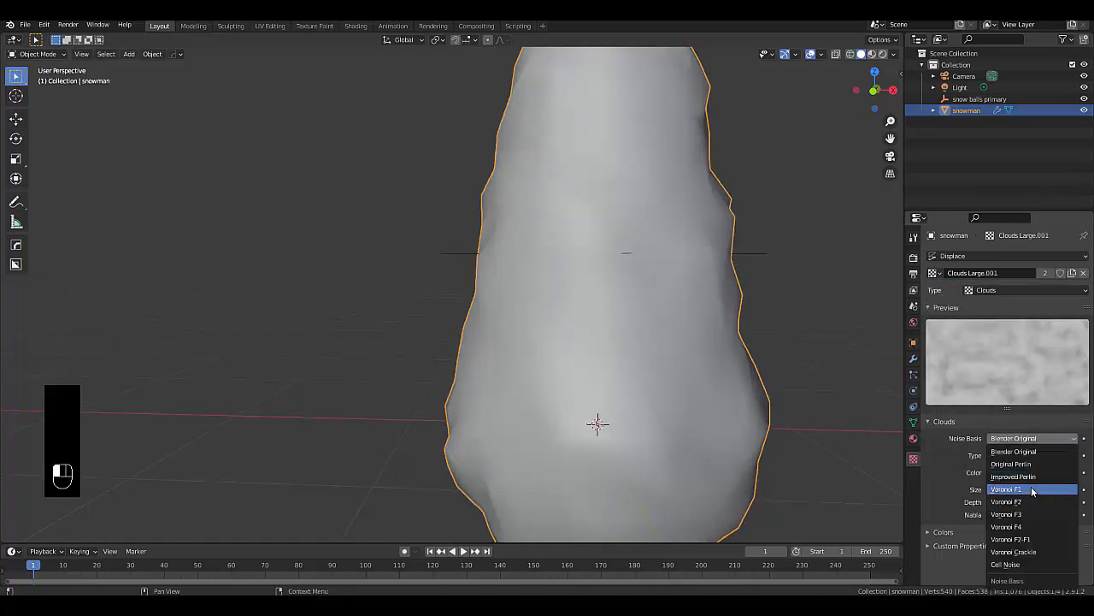
{"action": "left_click", "coordinate": [1032, 470]}
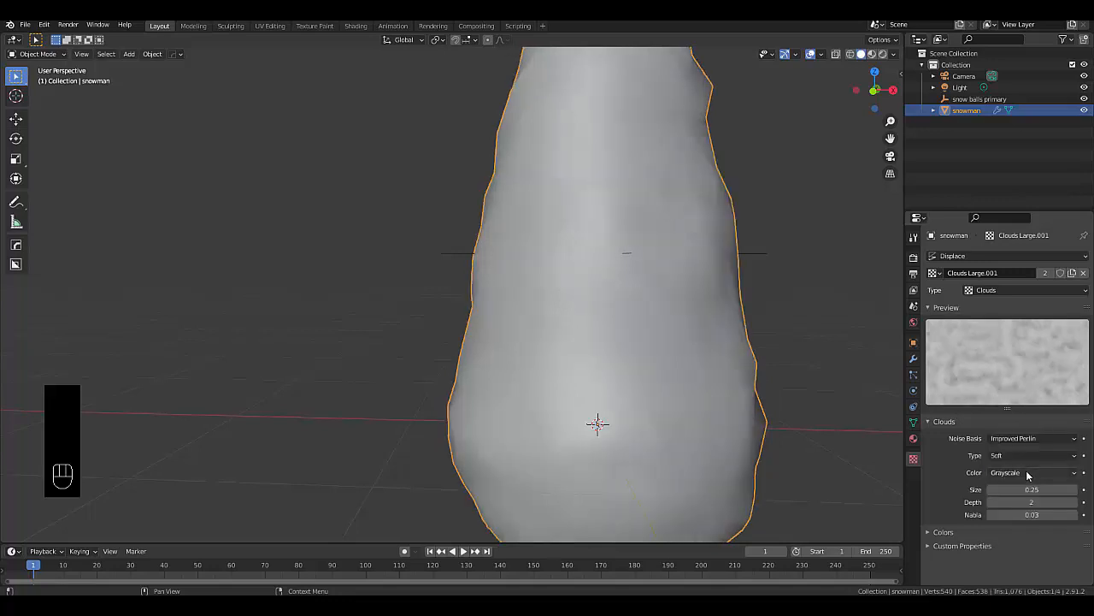
Set the Clouds Large.001 texture's size to 0.35 and check the snowman's surface from several sides
{"action": "left_click", "coordinate": [1018, 488]}
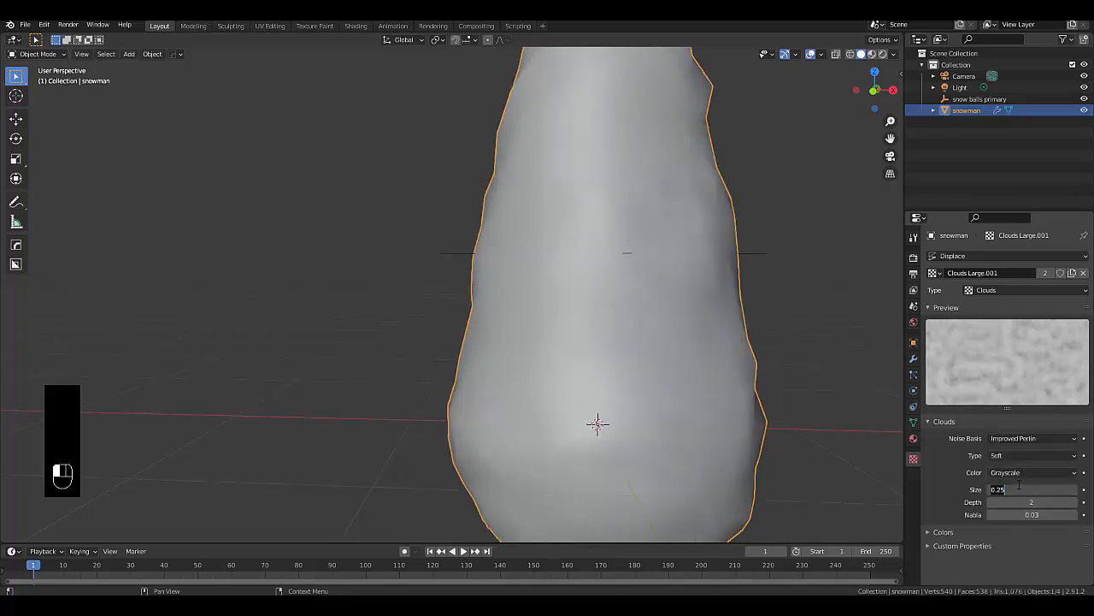
{"action": "type", "text": "0"}
{"action": "key", "text": "Return"}
{"action": "scroll", "coordinate": [558, 376], "scroll_direction": "down", "scroll_amount": 2}
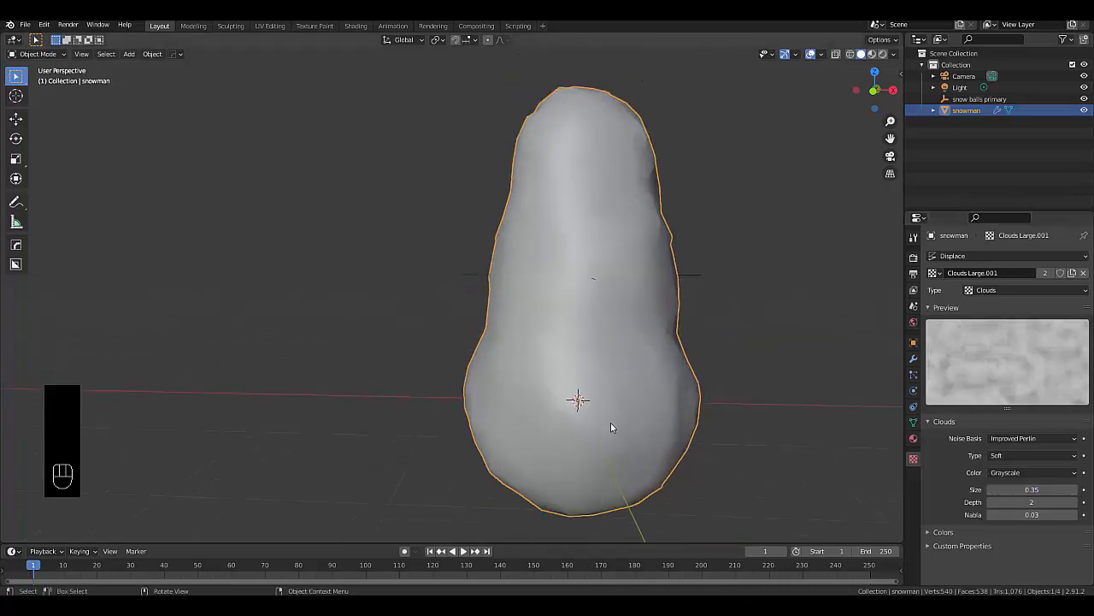
{"action": "middle_click_drag", "start_coordinate": [613, 428], "coordinate": [553, 422]}
{"action": "scroll", "coordinate": [625, 422], "scroll_direction": "up", "scroll_amount": 3}
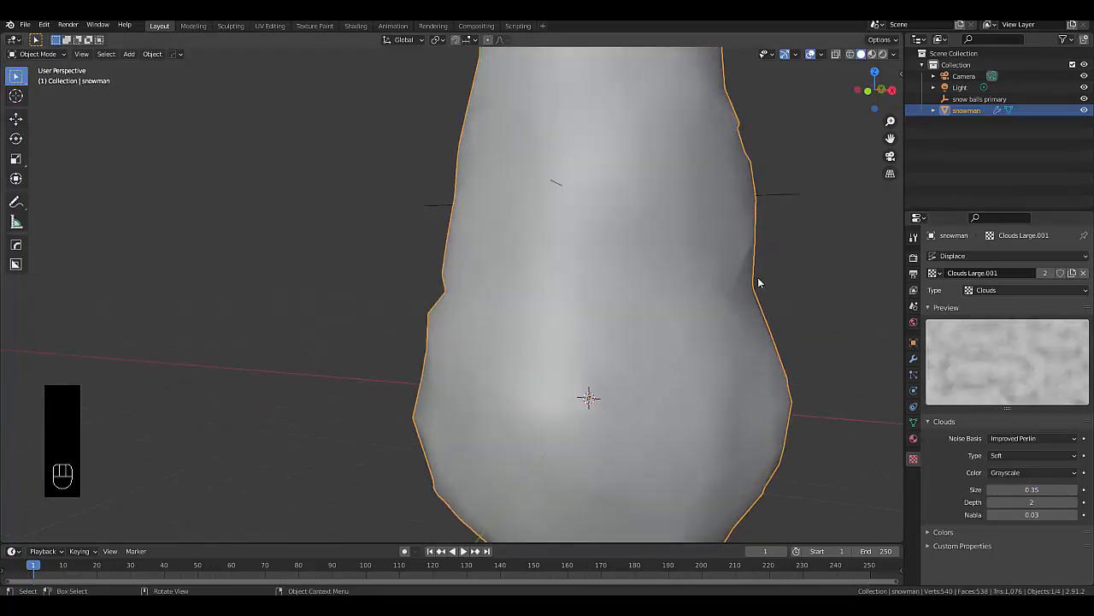
{"action": "scroll", "coordinate": [723, 316], "scroll_direction": "down", "scroll_amount": 4}
{"action": "middle_click_drag", "start_coordinate": [722, 317], "coordinate": [830, 323]}
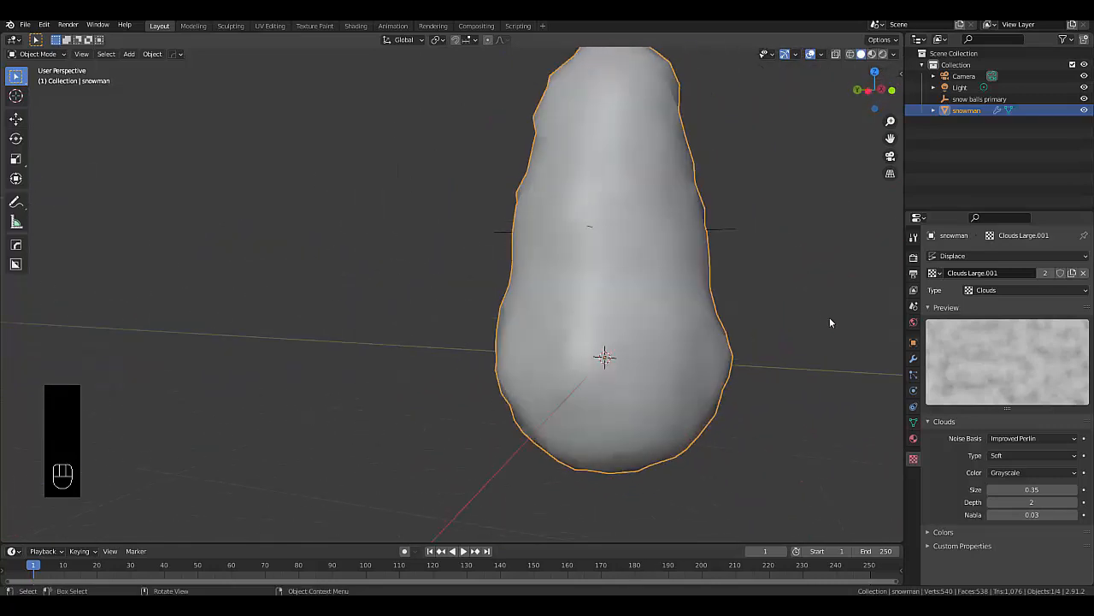
Try a size of 0.10 for the Clouds Large.001 texture and inspect the snowman's lower body
{"action": "left_click", "coordinate": [1032, 489]}
{"action": "key", "text": "BackSpace"}
{"action": "key", "text": "BackSpace"}
{"action": "key", "text": "BackSpace"}
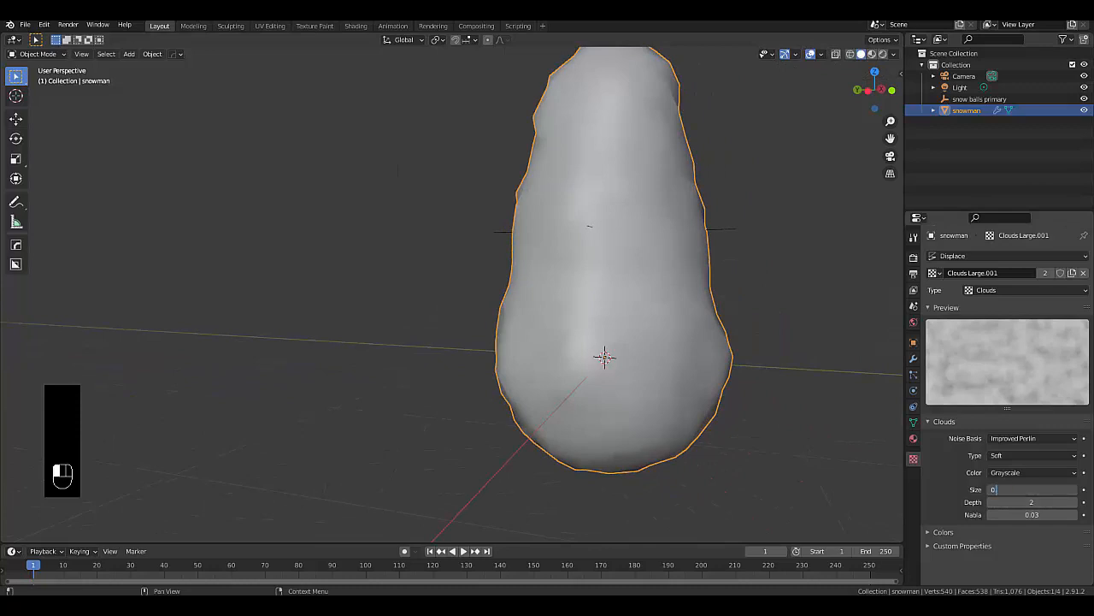
{"action": "key", "text": "Return"}
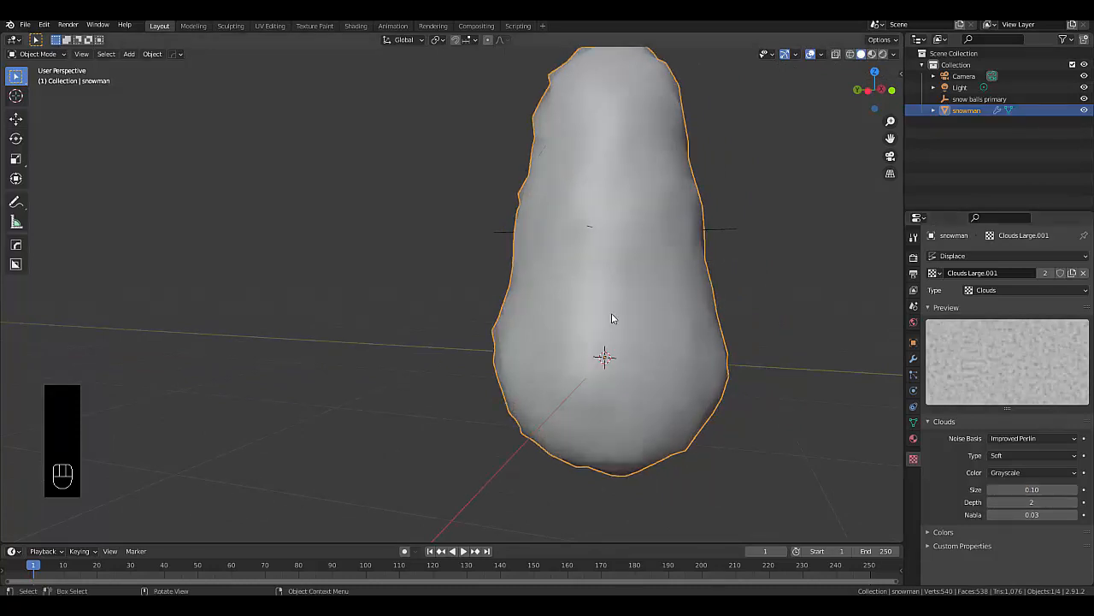
{"action": "scroll", "coordinate": [612, 313], "scroll_direction": "up", "scroll_amount": 3}
{"action": "middle_click_drag", "start_coordinate": [633, 365], "coordinate": [655, 373]}
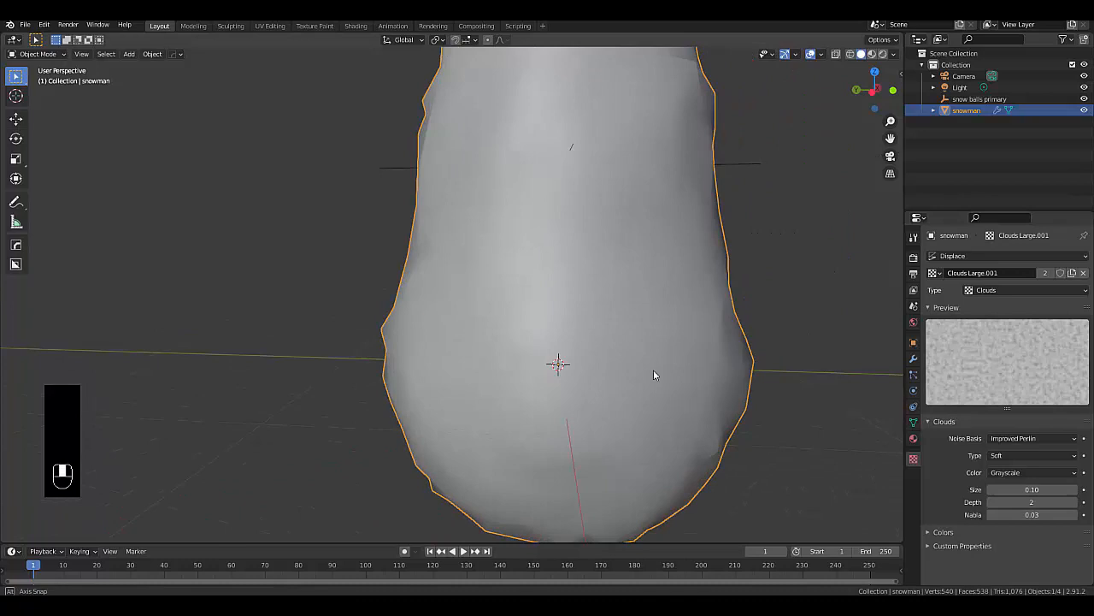
Try a size of 0.25 for the Clouds Large.001 texture and inspect the snowman's outline
{"action": "left_click", "coordinate": [1022, 488]}
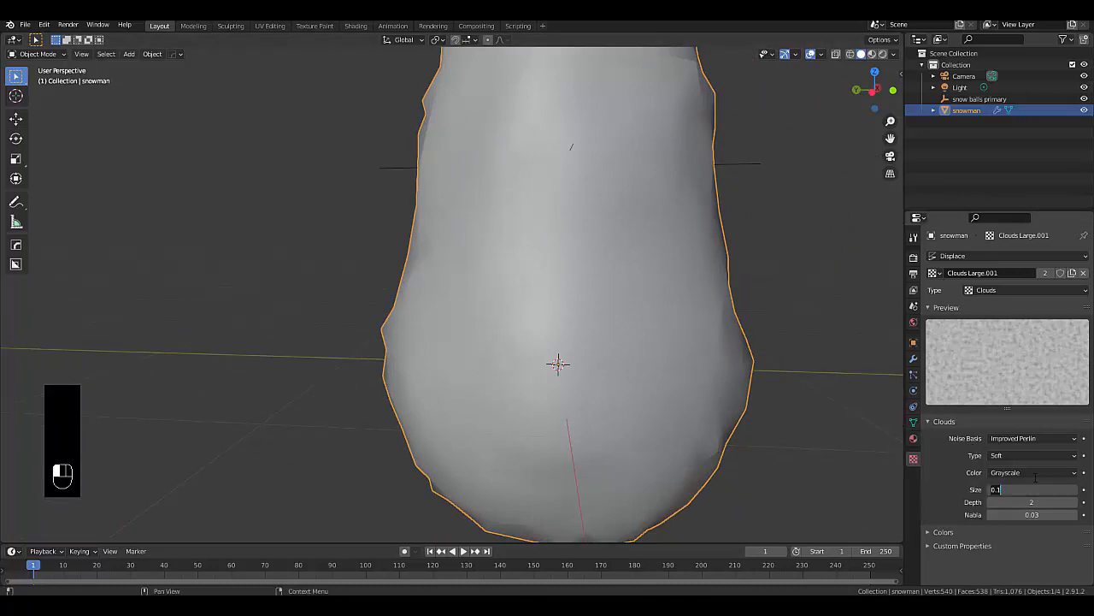
{"action": "type", "text": "0"}
{"action": "key", "text": "Return"}
{"action": "scroll", "coordinate": [596, 293], "scroll_direction": "down", "scroll_amount": 2}
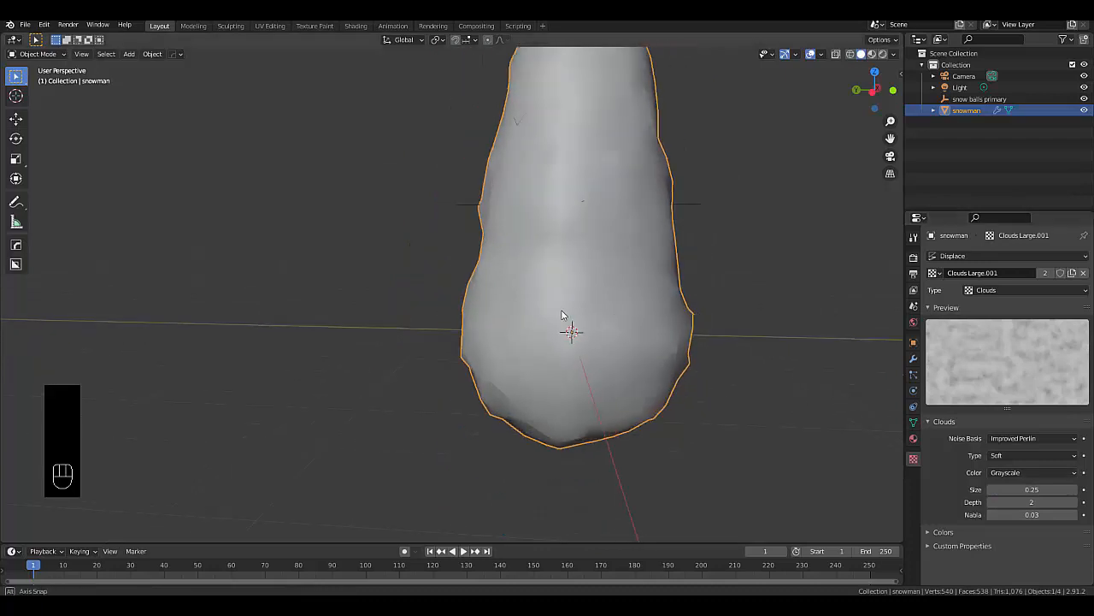
{"action": "middle_click_drag", "start_coordinate": [561, 318], "coordinate": [607, 320]}
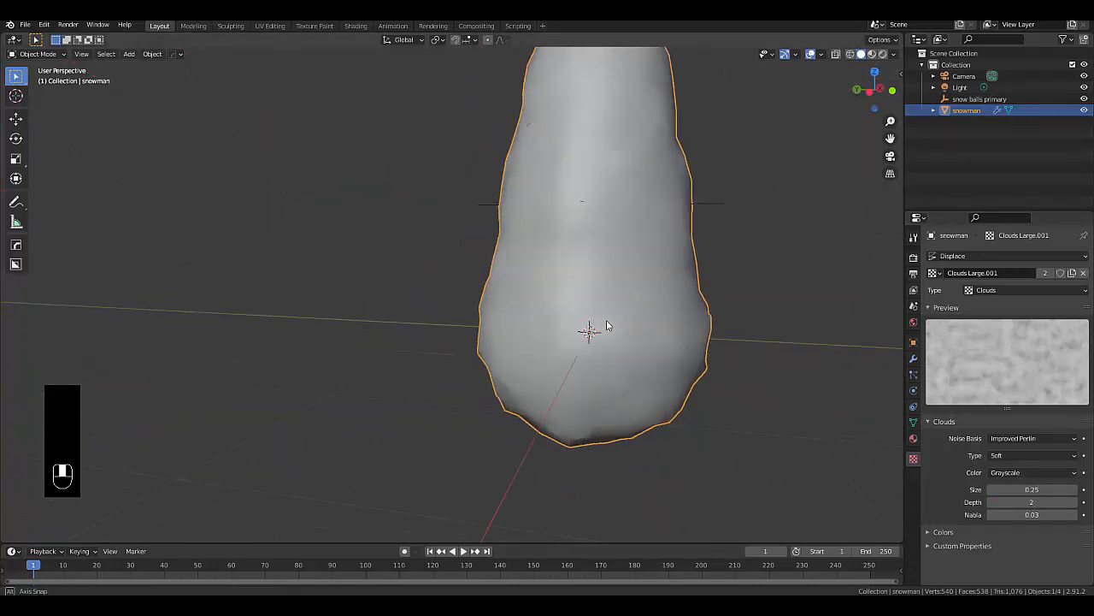
Set the Clouds Large.001 texture's size back to 0.35 and deselect the snowman
{"action": "left_click", "coordinate": [1026, 490]}
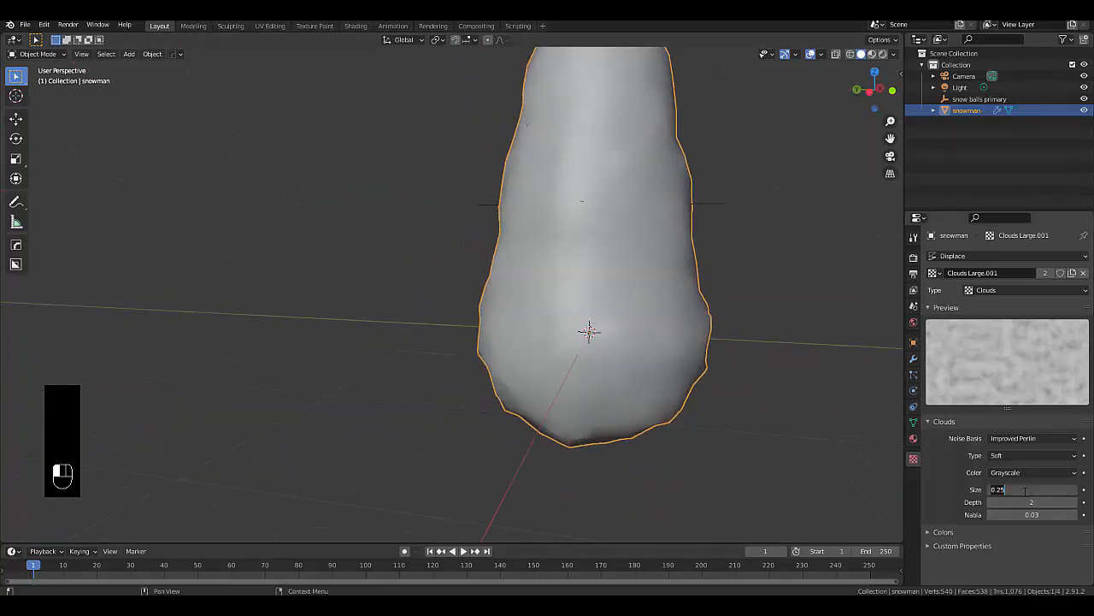
{"action": "type", "text": "0"}
{"action": "key", "text": "Return"}
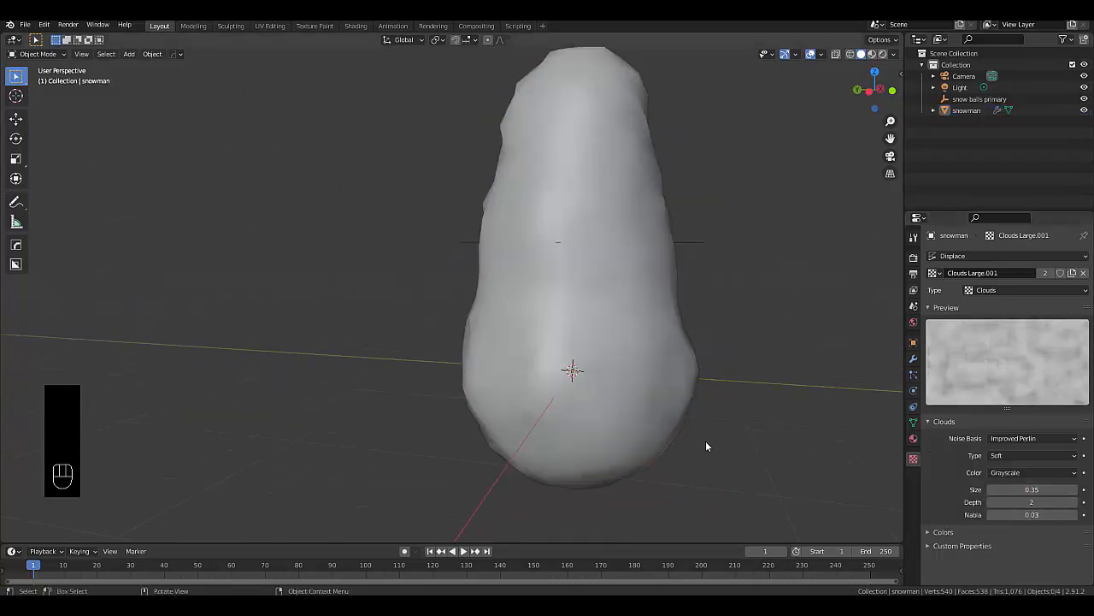
{"action": "scroll", "coordinate": [707, 446], "scroll_direction": "down", "scroll_amount": 3}
{"action": "scroll", "coordinate": [707, 284], "scroll_direction": "up", "scroll_amount": 1}
Try moving the snow balls primary empty along the Z axis with X-ray display on, and turn X-ray off
{"action": "left_click", "coordinate": [836, 56]}
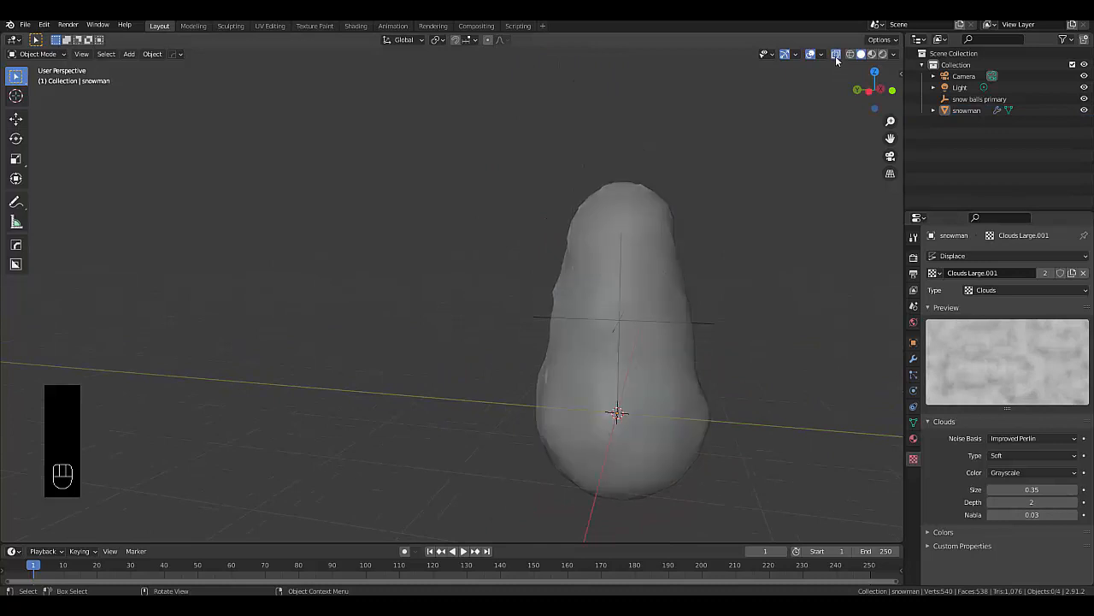
{"action": "scroll", "coordinate": [591, 417], "scroll_direction": "up", "scroll_amount": 2}
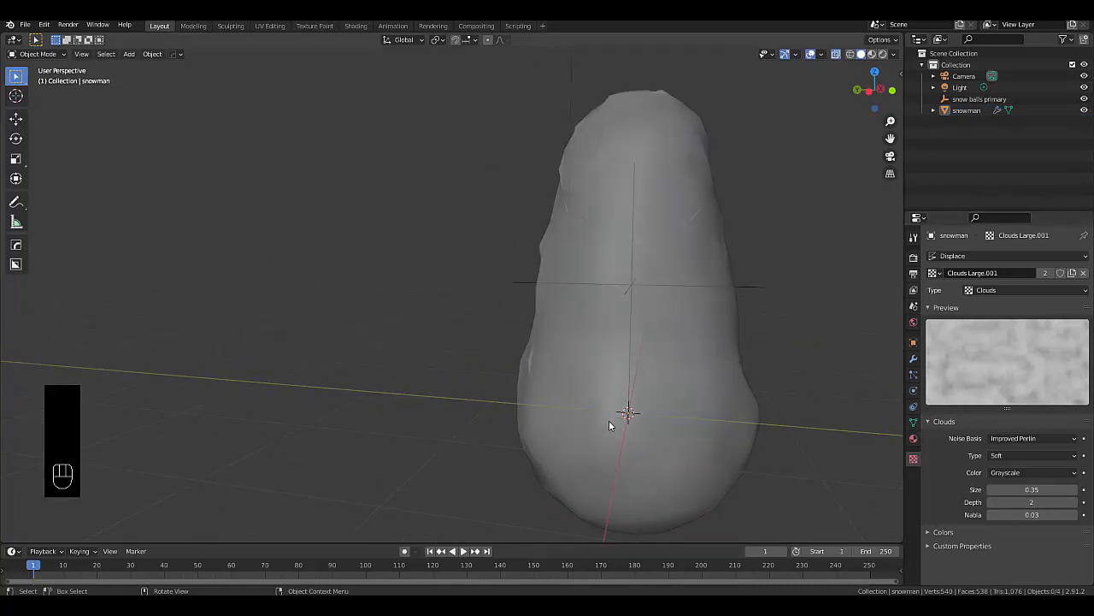
{"action": "left_click", "coordinate": [762, 289]}
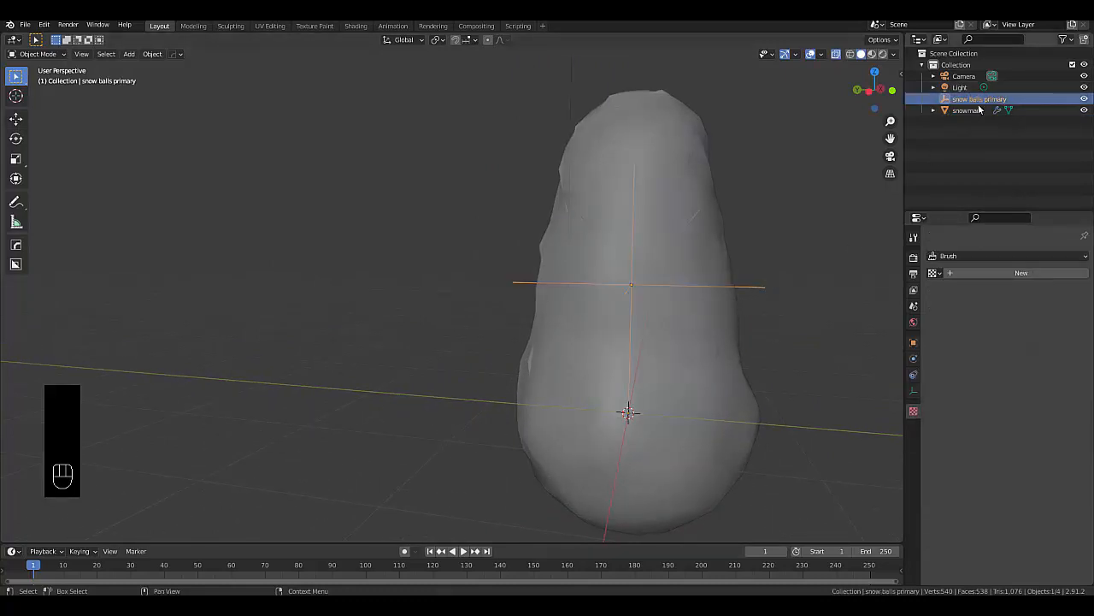
{"action": "key", "text": "g"}
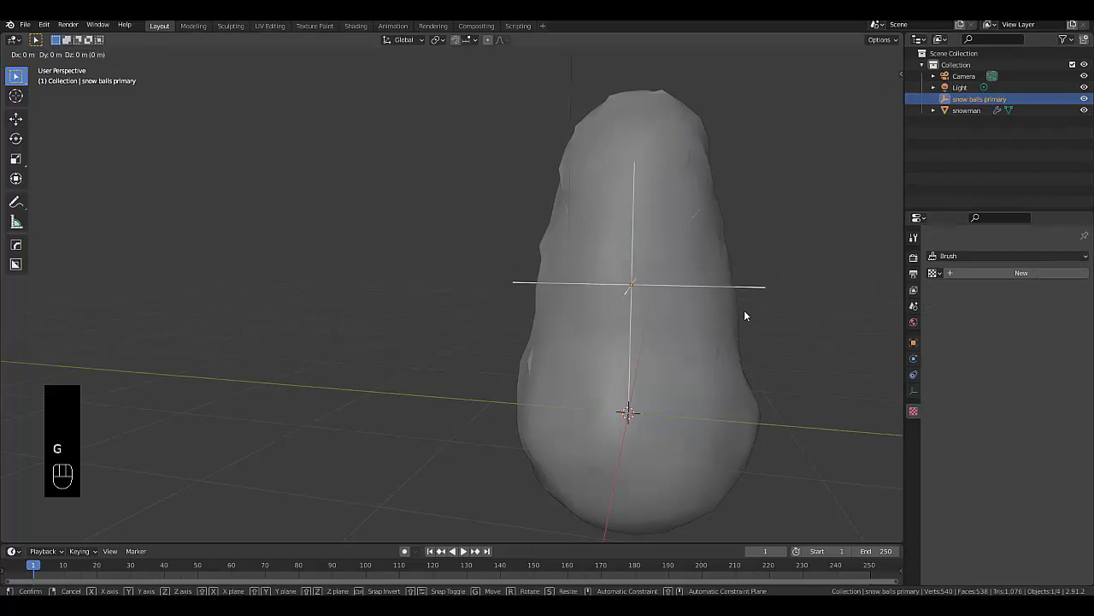
{"action": "key", "text": "z"}
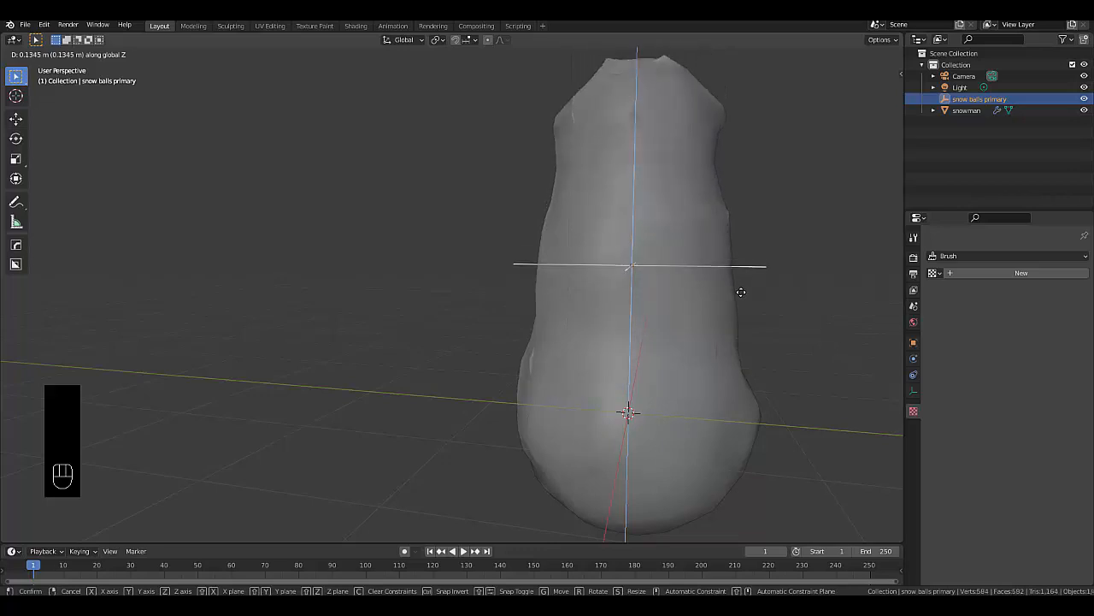
{"action": "left_click", "coordinate": [741, 293]}
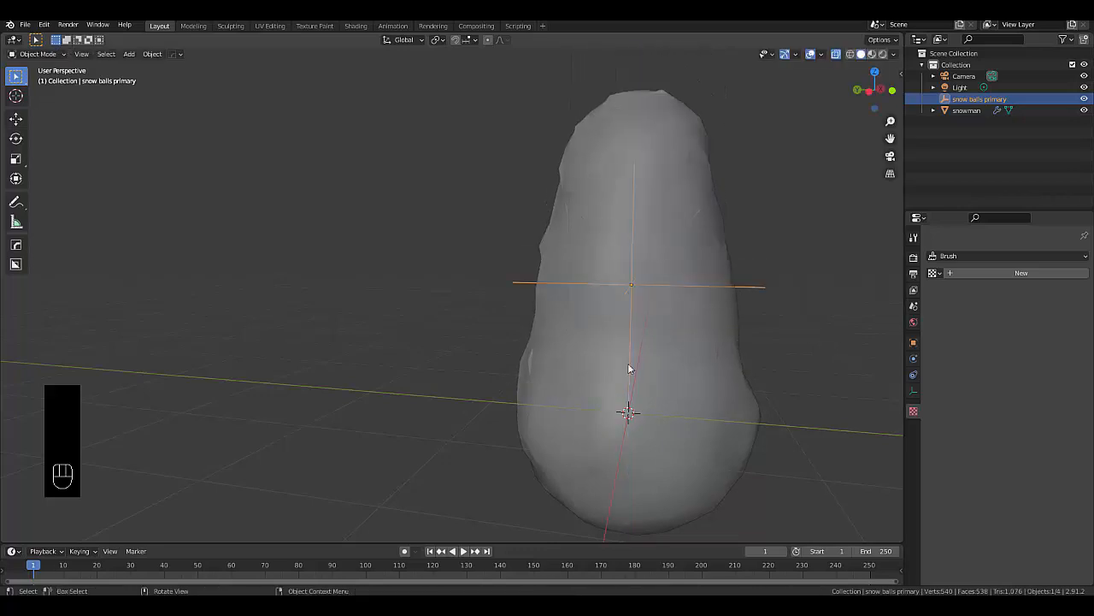
{"action": "scroll", "coordinate": [645, 430], "scroll_direction": "down", "scroll_amount": 3}
{"action": "left_click", "coordinate": [837, 54]}
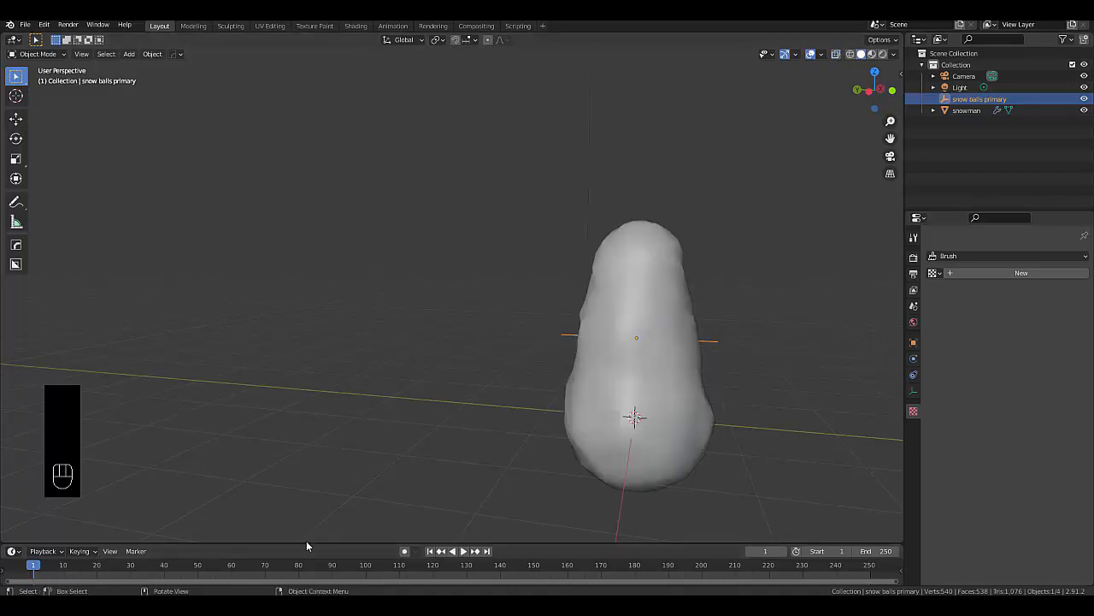
Enlarge the timeline area to about half the window height and switch the viewport shading to Material Preview
{"action": "mouse_move", "coordinate": [308, 541]}
{"action": "left_mouse_down"}
{"action": "mouse_move", "coordinate": [335, 430]}
{"action": "mouse_move", "coordinate": [330, 345]}
{"action": "left_mouse_up"}
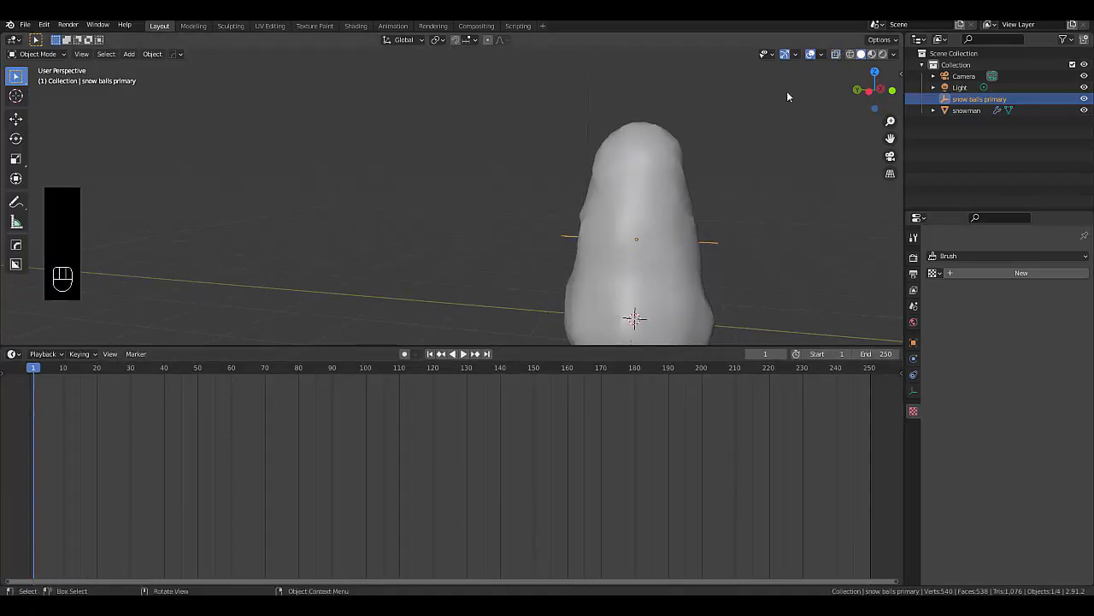
{"action": "left_click", "coordinate": [871, 56]}
{"action": "scroll", "coordinate": [678, 198], "scroll_direction": "down", "scroll_amount": 4}
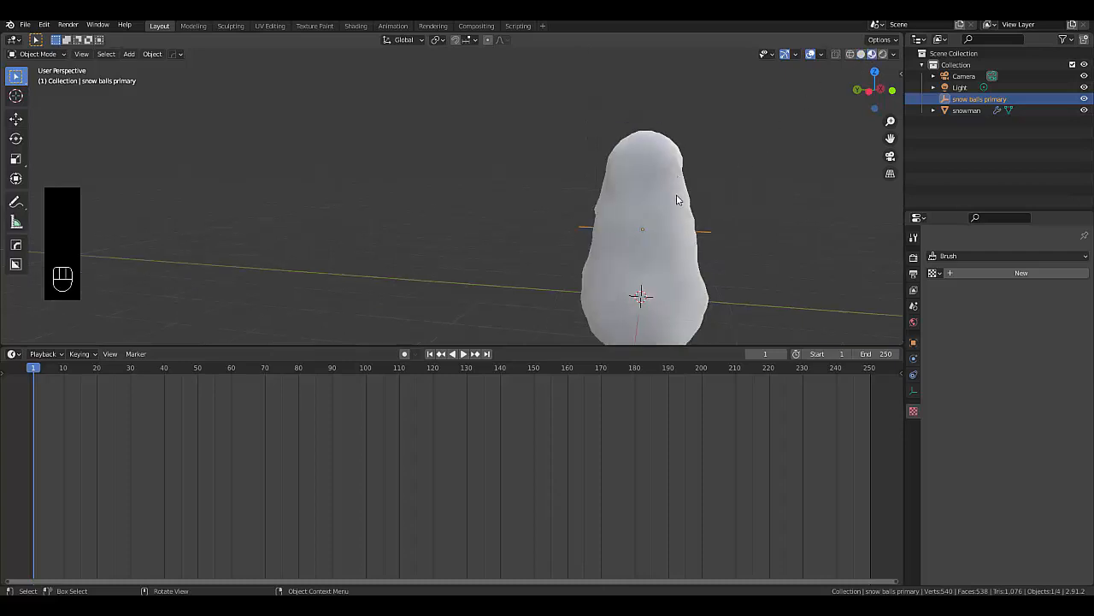
{"action": "scroll", "coordinate": [704, 256], "scroll_direction": "up", "scroll_amount": 5}
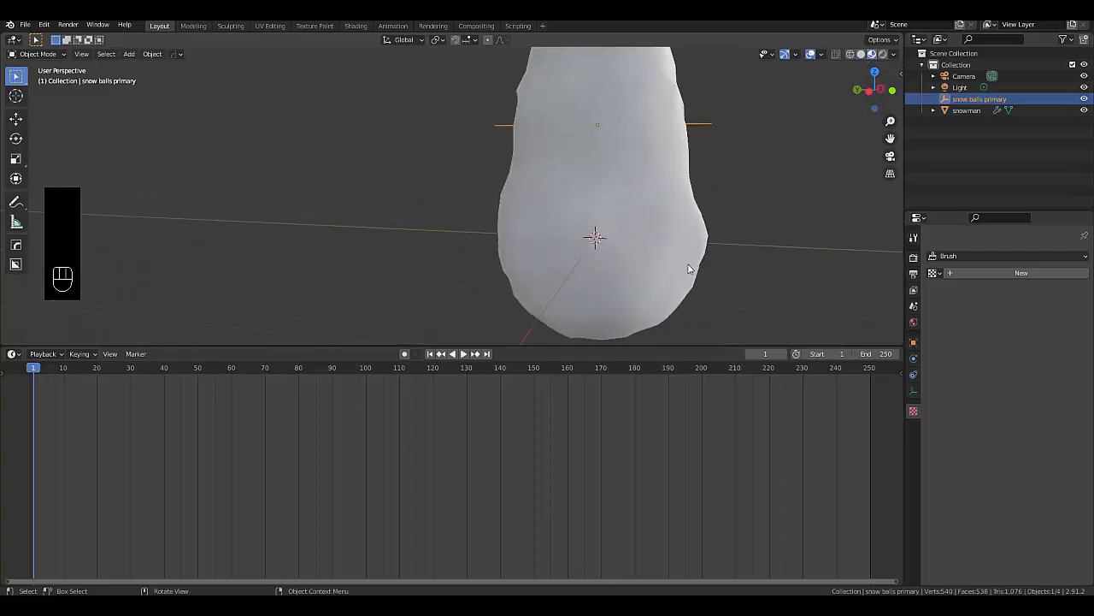
{"action": "scroll", "coordinate": [689, 267], "scroll_direction": "down", "scroll_amount": 1}
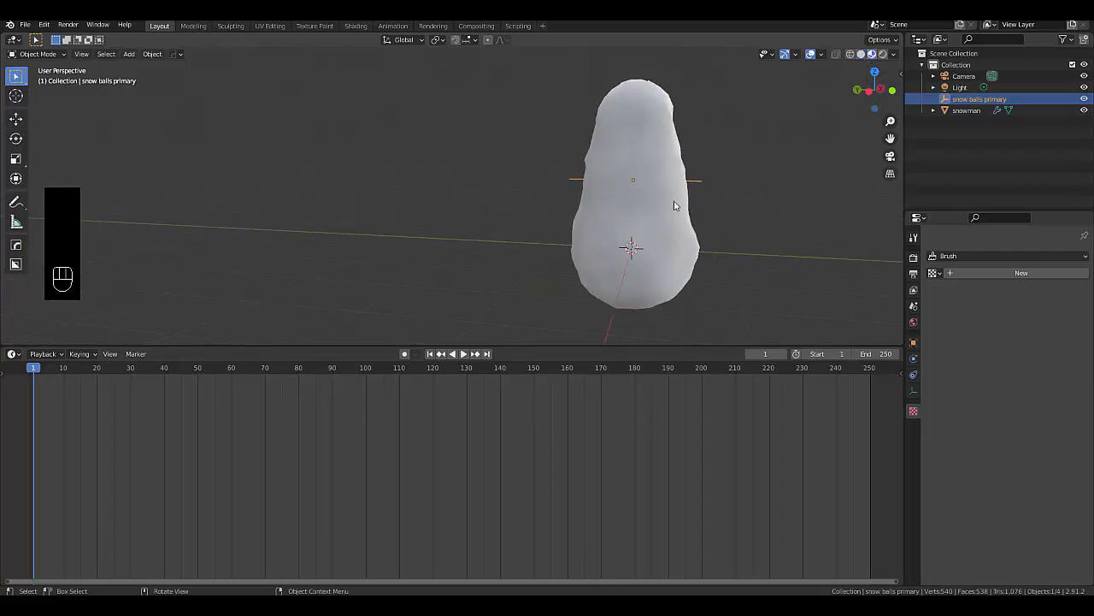
Change the timeline area to the Shader Editor and select the snowman to show its material nodes
{"action": "left_click", "coordinate": [13, 354]}
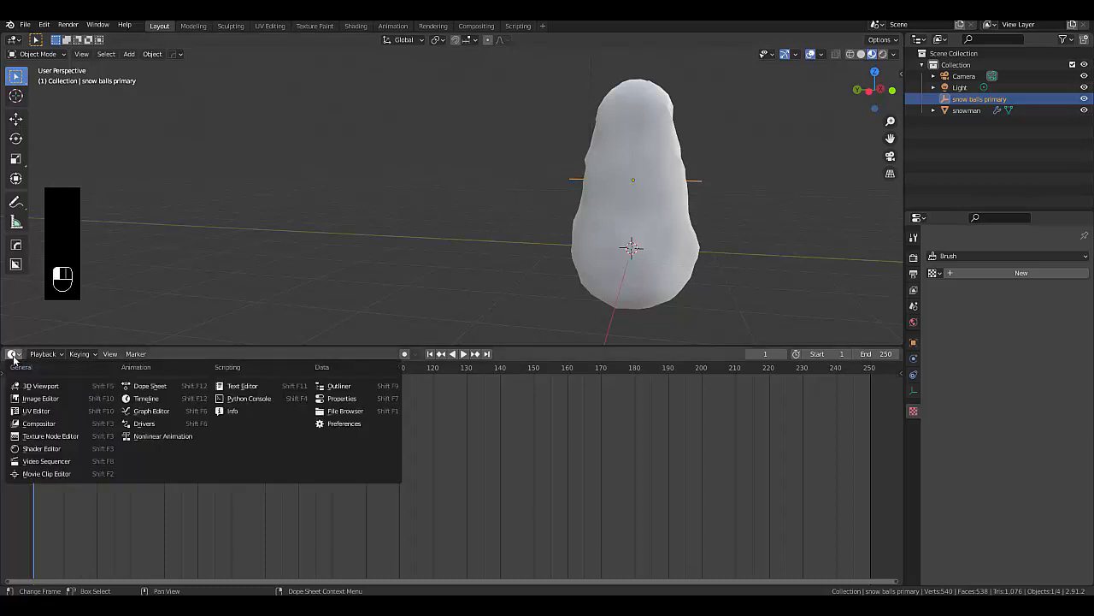
{"action": "left_click", "coordinate": [42, 449]}
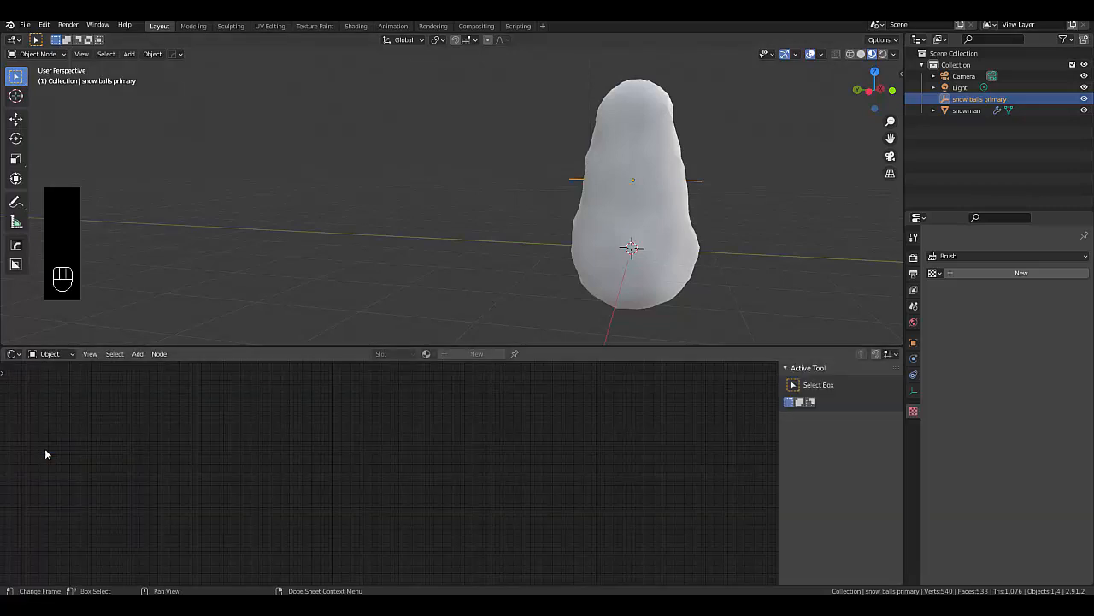
{"action": "left_click", "coordinate": [604, 269]}
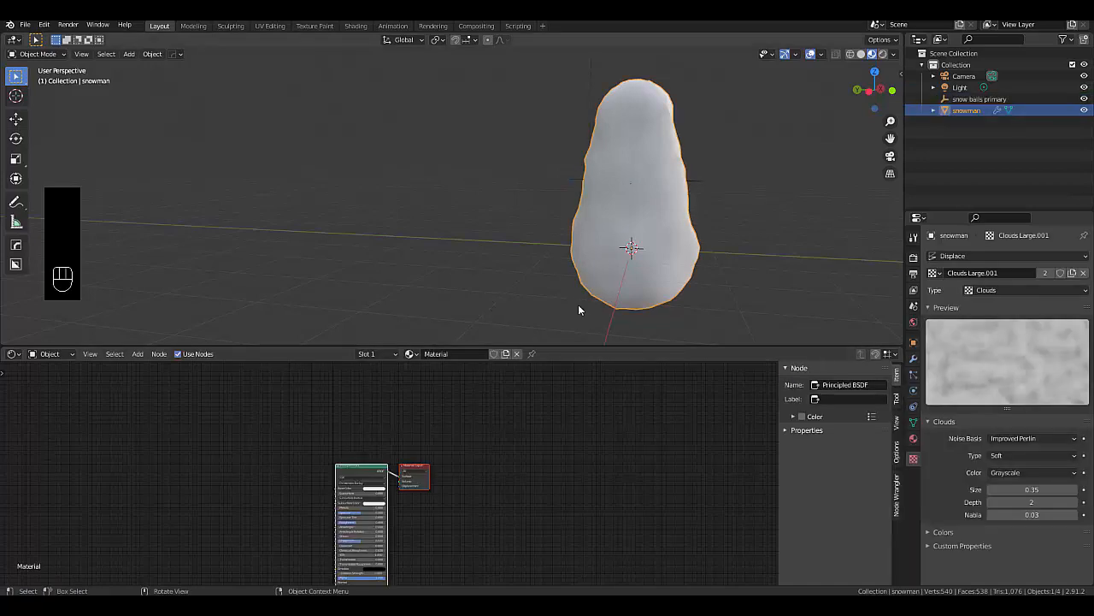
{"action": "scroll", "coordinate": [363, 496], "scroll_direction": "up", "scroll_amount": 3}
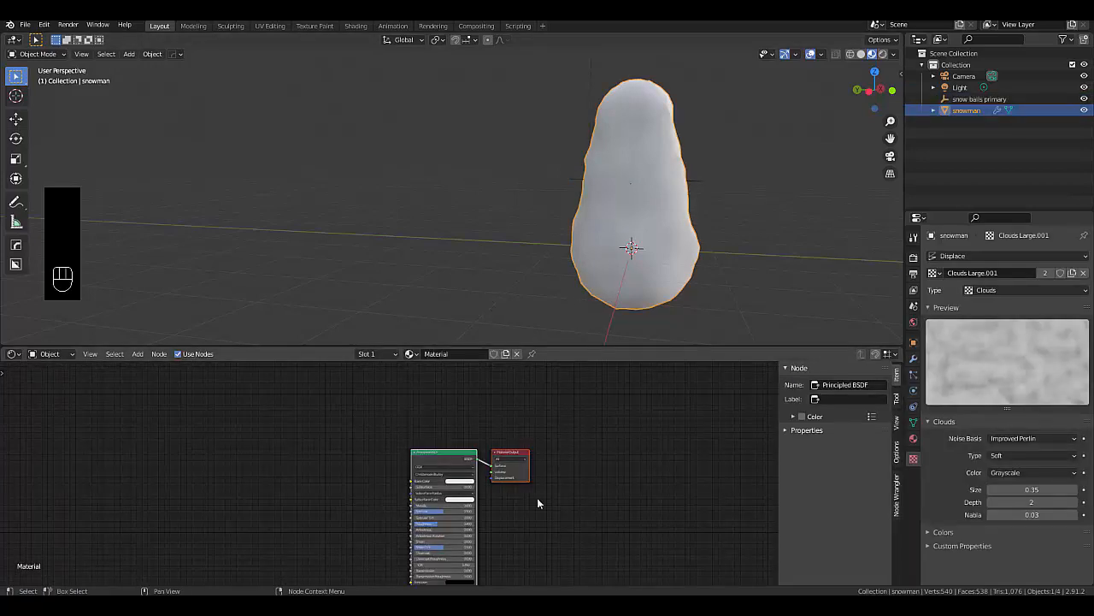
{"action": "scroll", "coordinate": [541, 505], "scroll_direction": "down", "scroll_amount": 2}
{"action": "scroll", "coordinate": [378, 521], "scroll_direction": "up", "scroll_amount": 5}
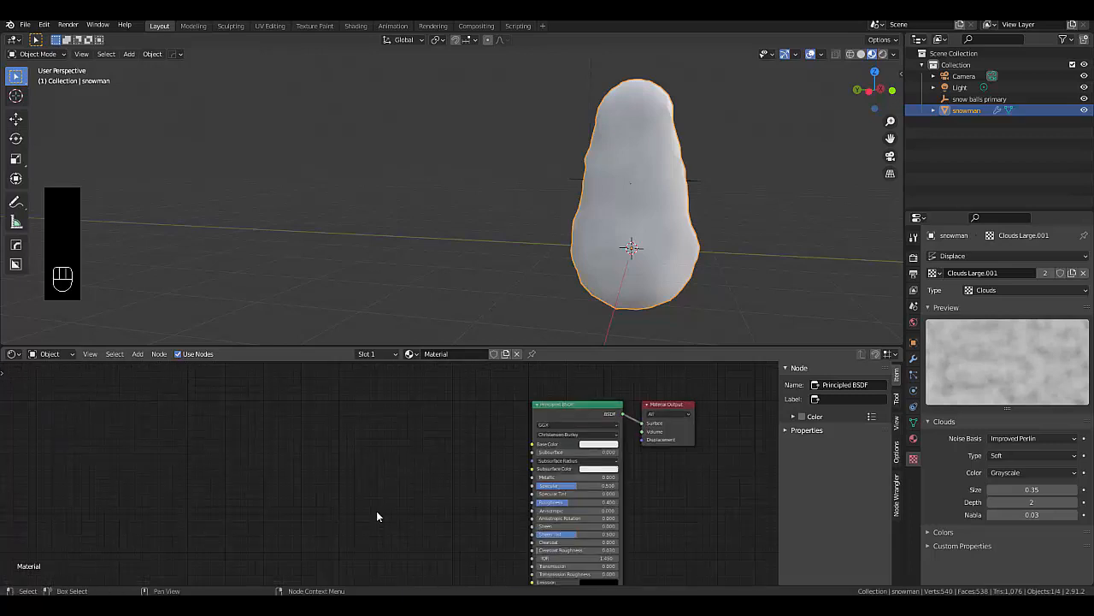
Add a Map Range node in the empty space before the Principled BSDF node
{"action": "key", "text": "shift+a"}
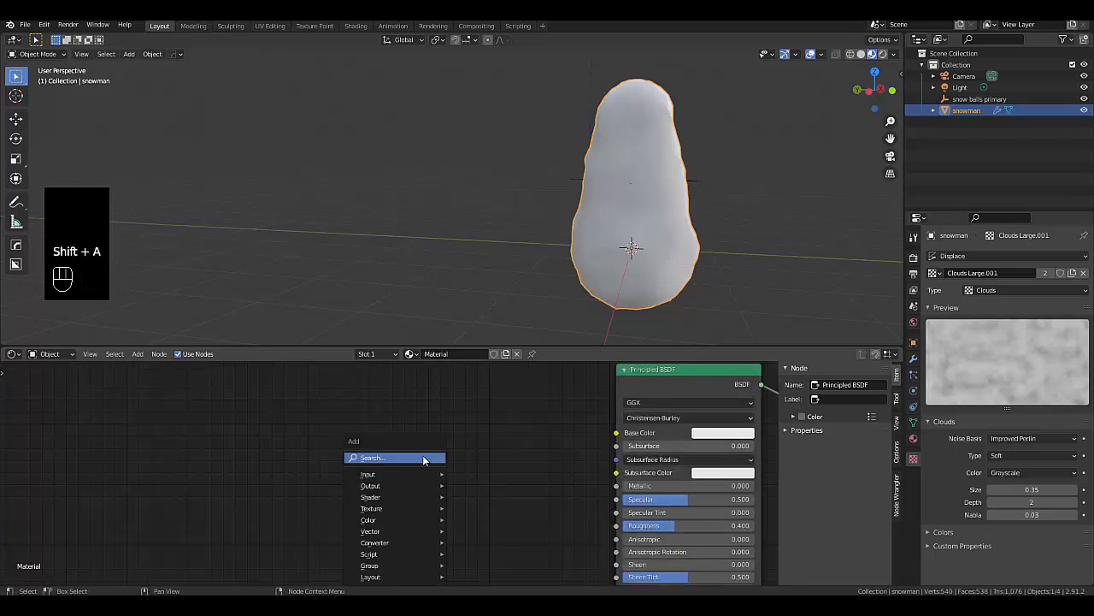
{"action": "type", "text": "map"}
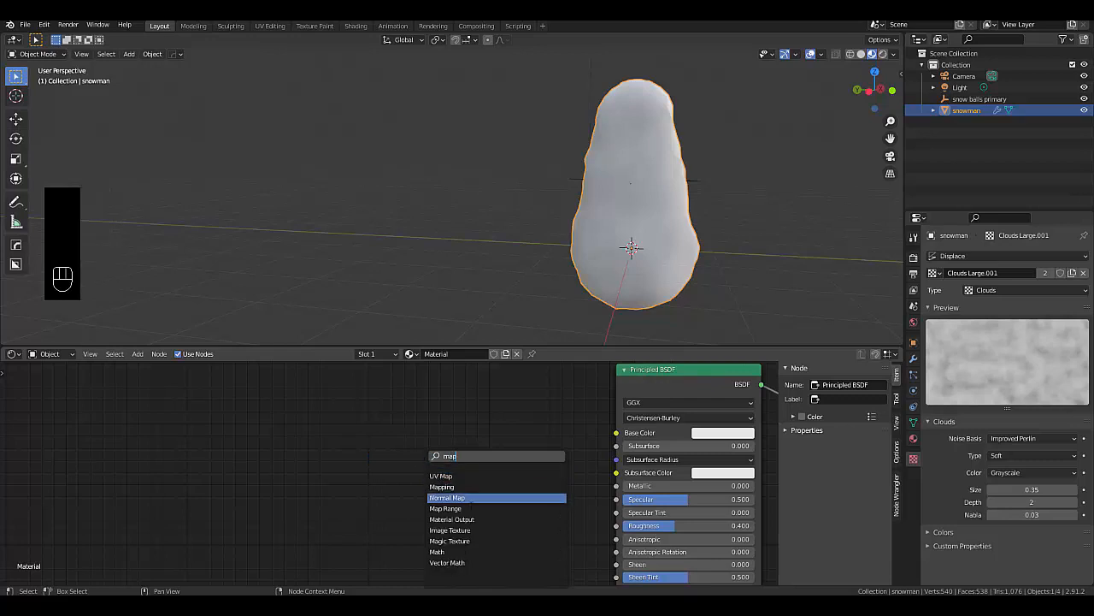
{"action": "left_click", "coordinate": [466, 508]}
{"action": "left_click", "coordinate": [451, 477]}
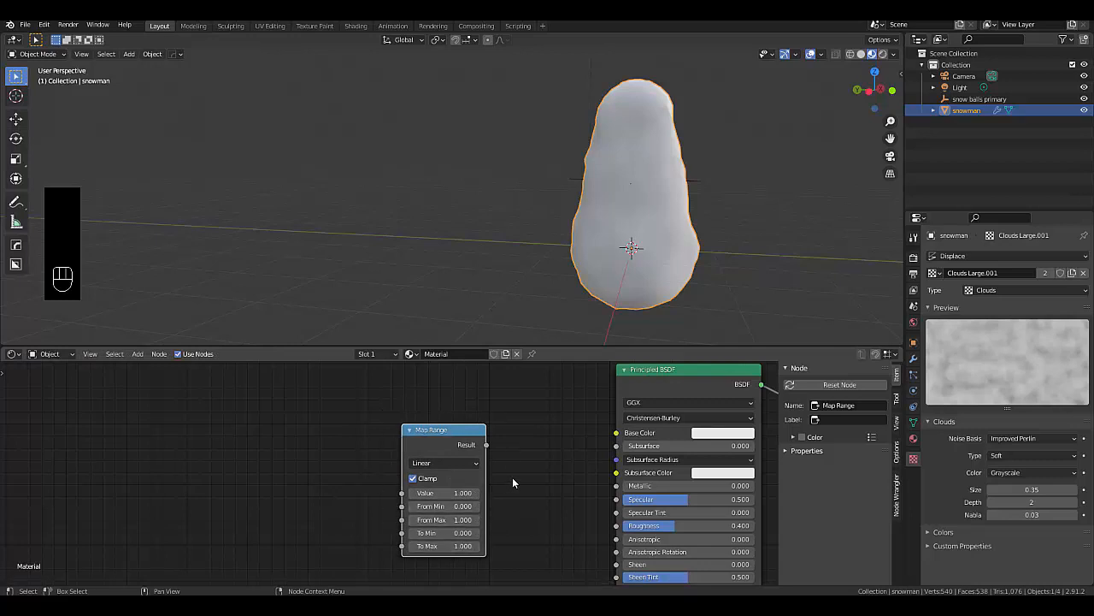
Add a Noise Texture node in the empty space before the Map Range node
{"action": "scroll", "coordinate": [513, 478], "scroll_direction": "down", "scroll_amount": 4}
{"action": "scroll", "coordinate": [346, 510], "scroll_direction": "up", "scroll_amount": 2}
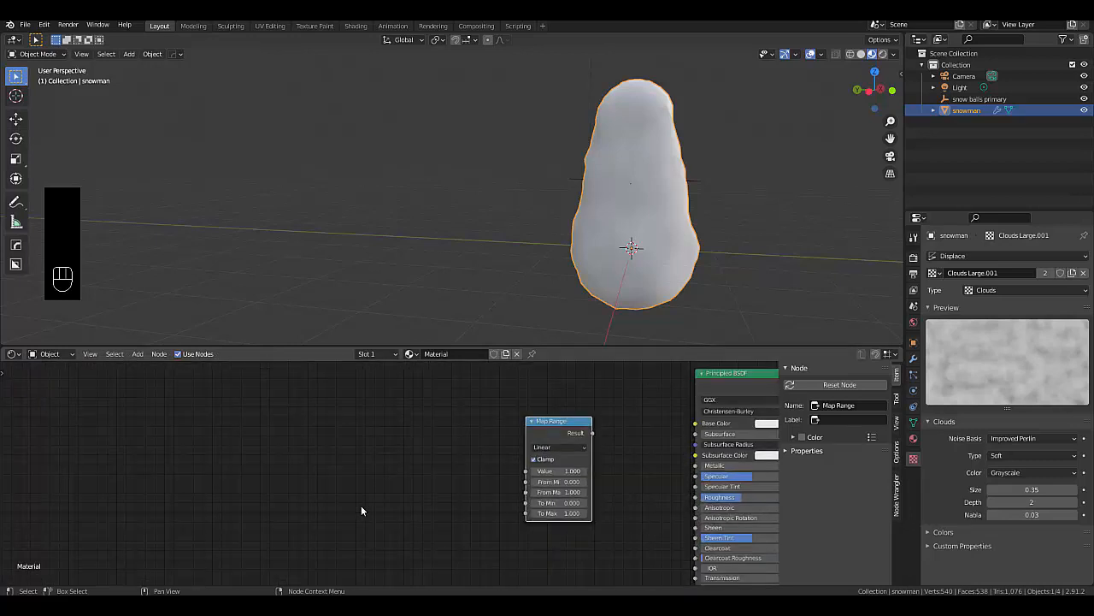
{"action": "key", "text": "shift+a"}
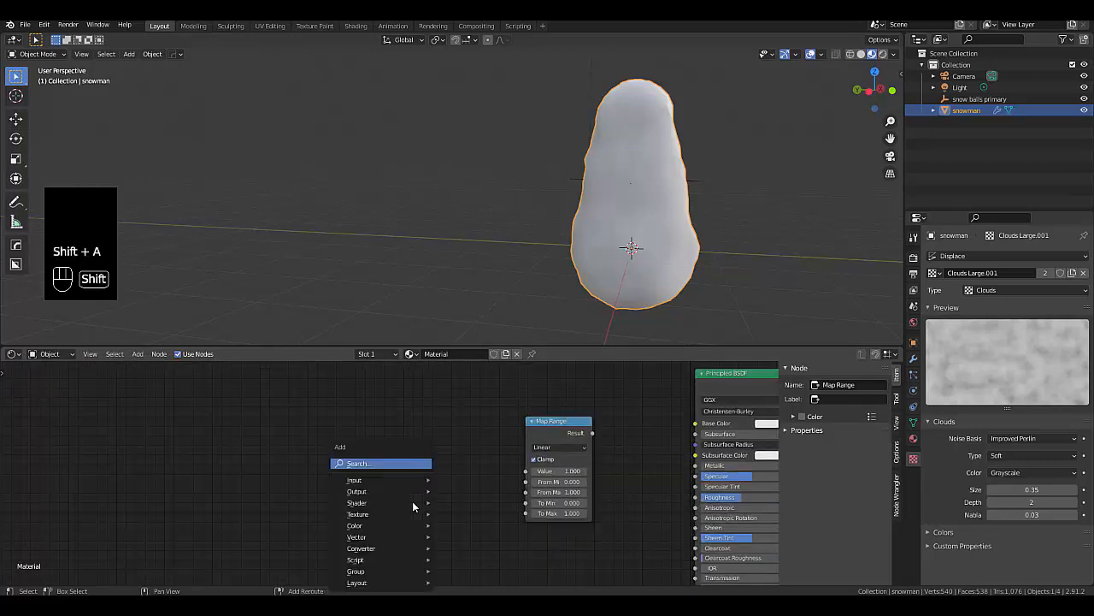
{"action": "left_click", "coordinate": [361, 462]}
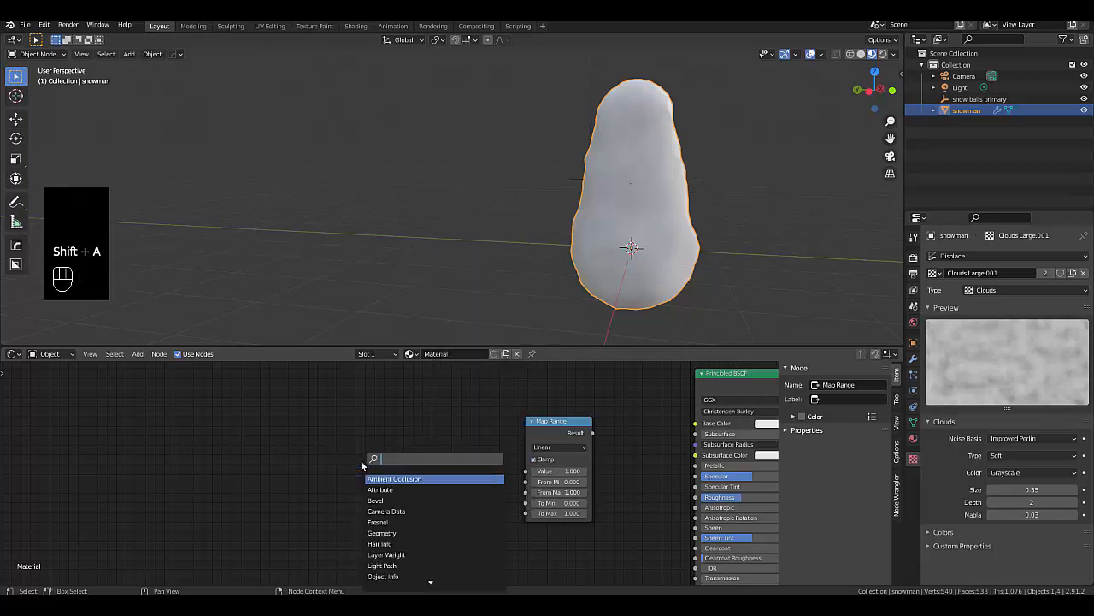
{"action": "type", "text": "noise"}
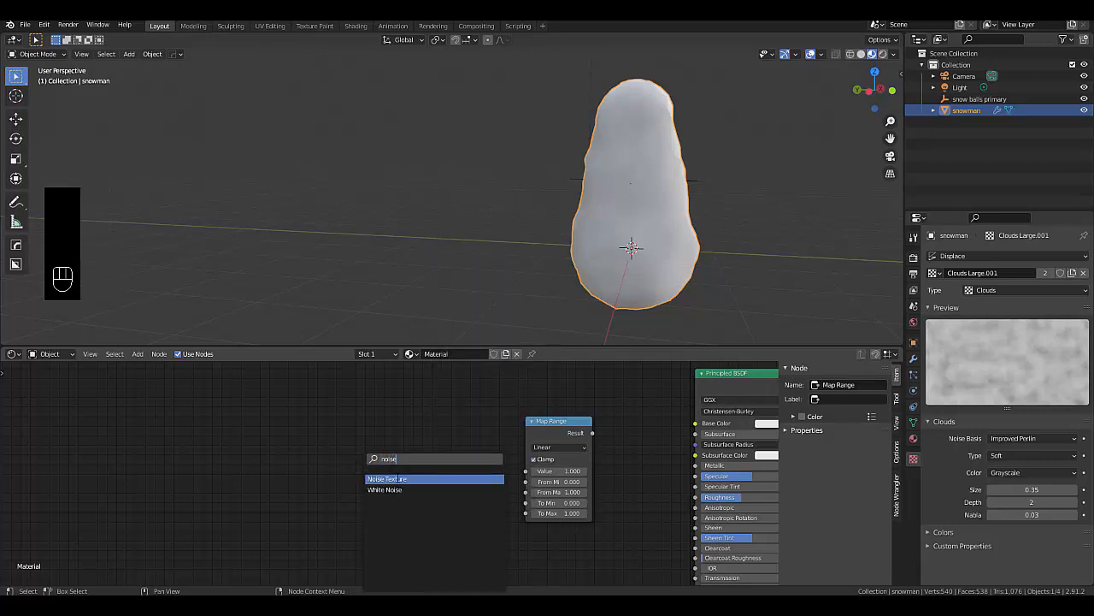
{"action": "left_click", "coordinate": [398, 479]}
{"action": "left_click", "coordinate": [377, 497]}
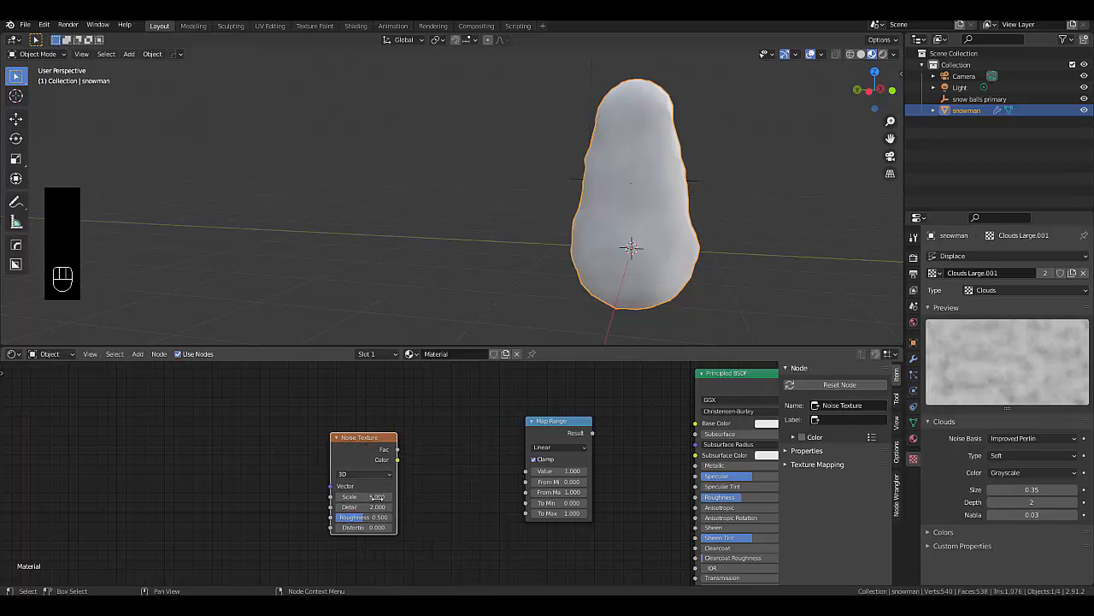
Add a Bump node and place it directly below the Map Range node
{"action": "scroll", "coordinate": [453, 455], "scroll_direction": "down", "scroll_amount": 8}
{"action": "scroll", "coordinate": [448, 525], "scroll_direction": "up", "scroll_amount": 8}
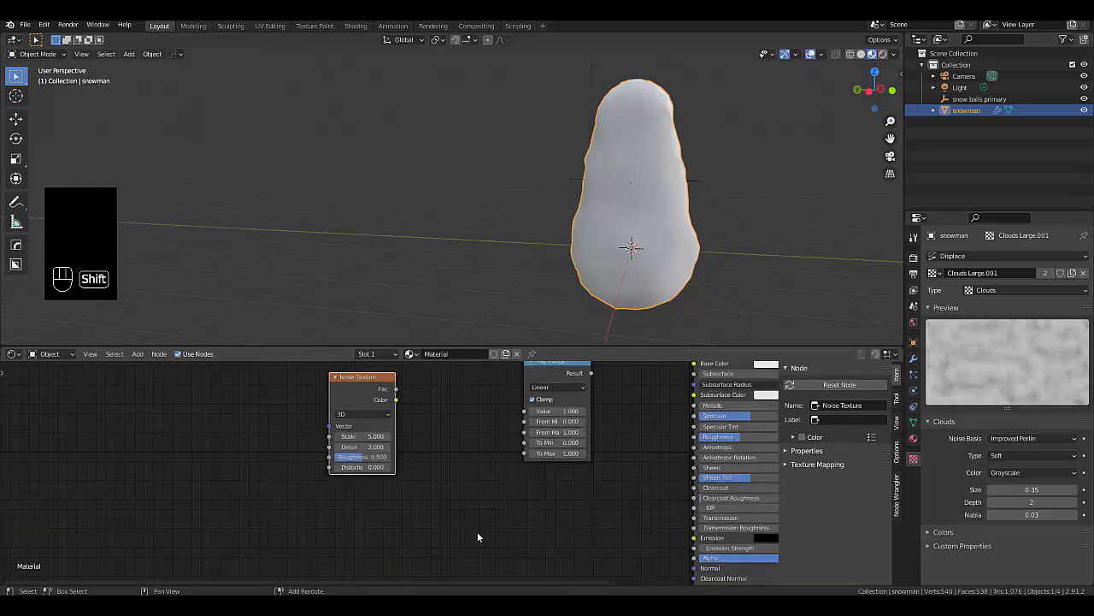
{"action": "key", "text": "shift+a"}
{"action": "left_click", "coordinate": [419, 462]}
{"action": "type", "text": "b"}
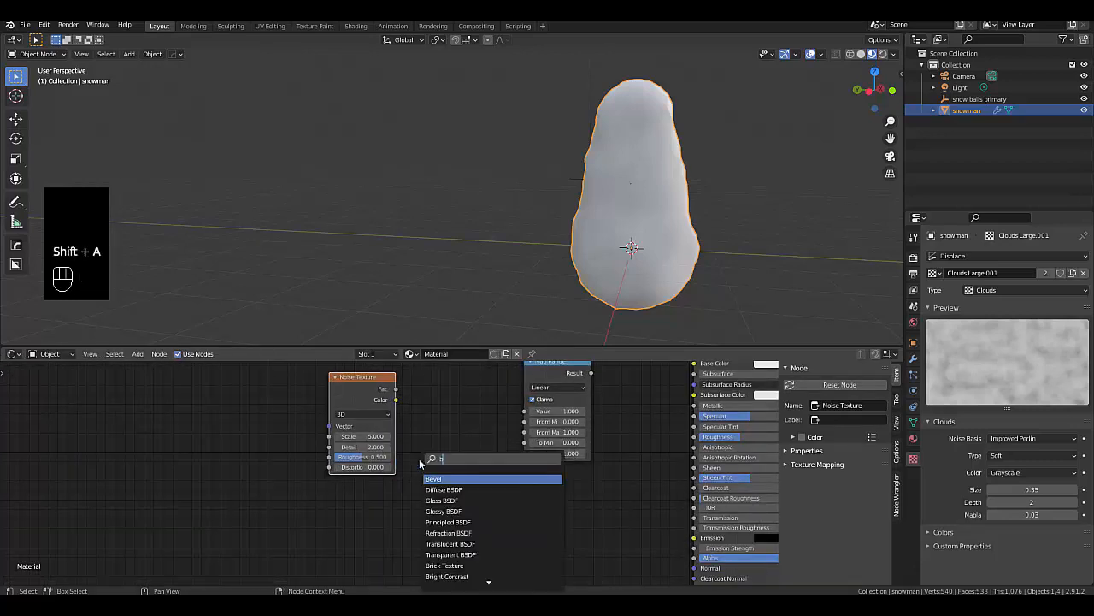
{"action": "type", "text": "ump"}
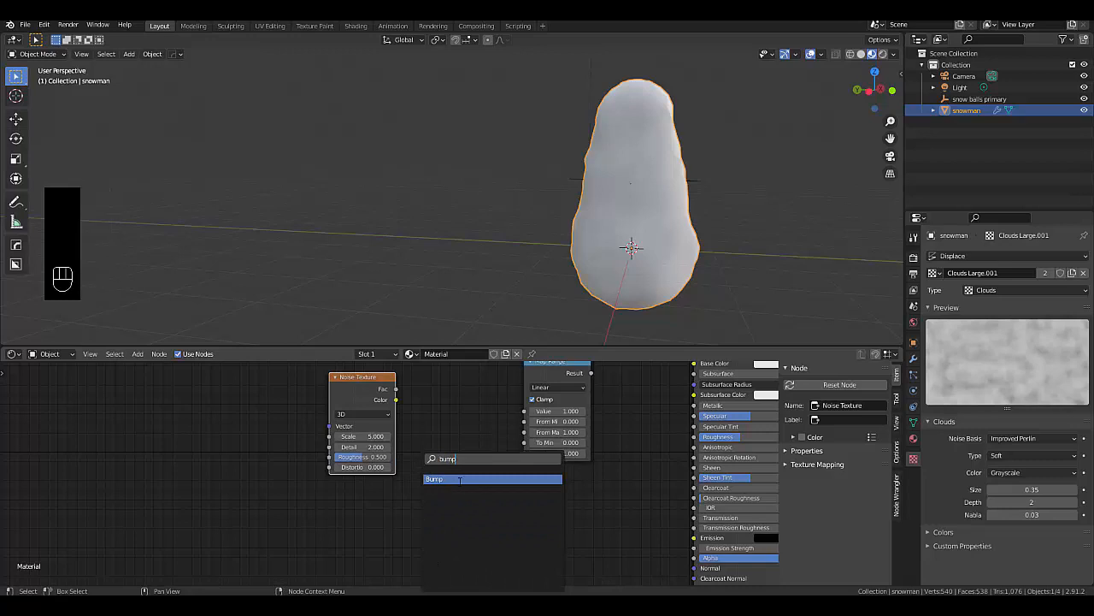
{"action": "left_click", "coordinate": [481, 478]}
{"action": "left_click", "coordinate": [566, 504]}
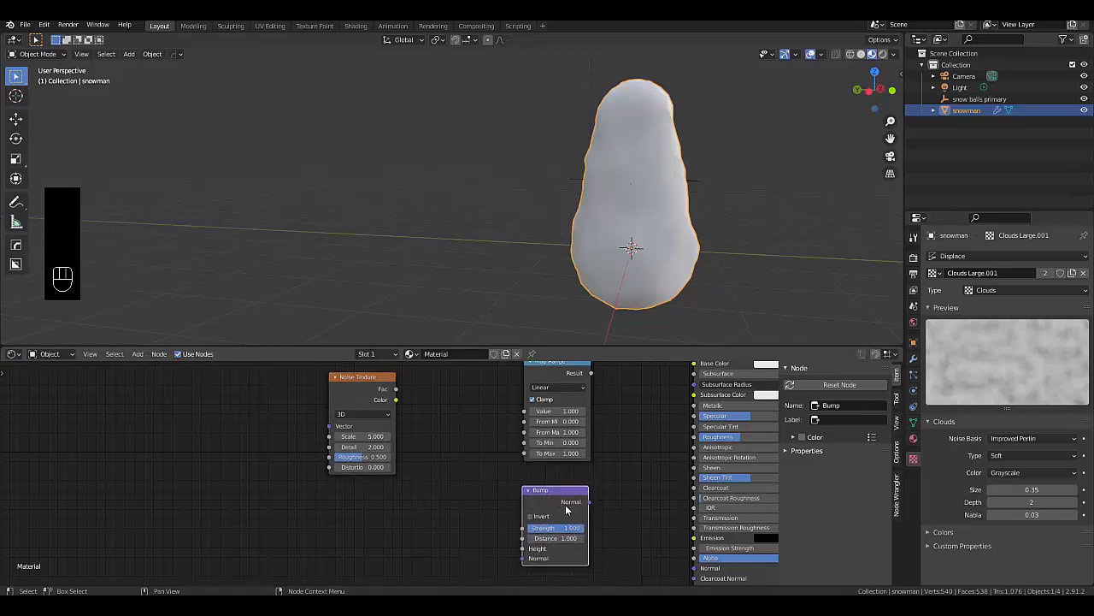
{"action": "scroll", "coordinate": [494, 504], "scroll_direction": "down", "scroll_amount": 3}
{"action": "scroll", "coordinate": [539, 503], "scroll_direction": "up", "scroll_amount": 2}
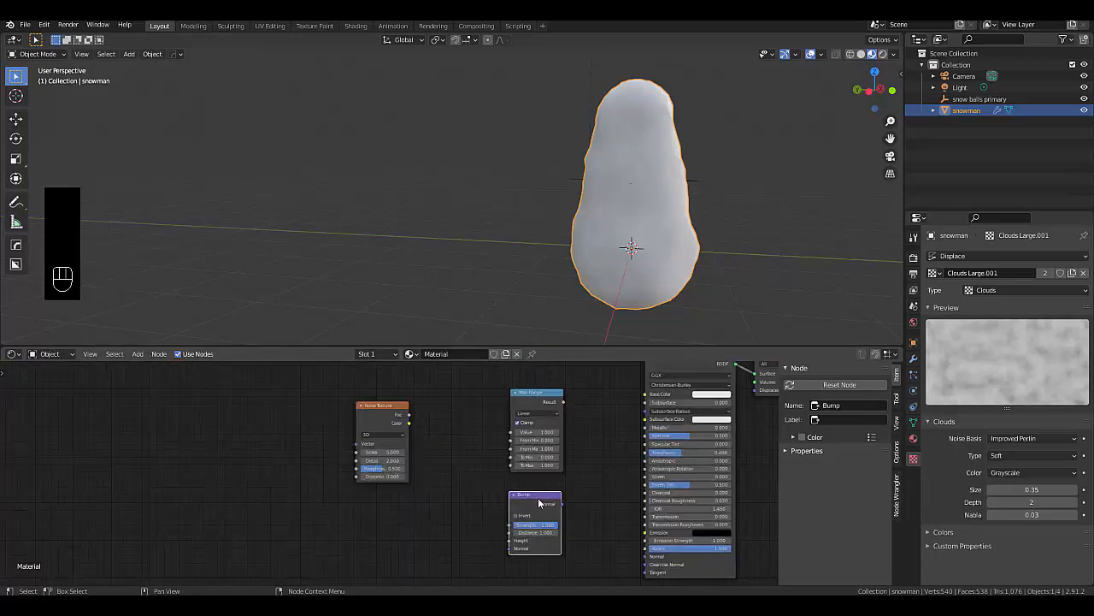
{"action": "left_click_drag", "start_coordinate": [534, 496], "coordinate": [536, 495]}
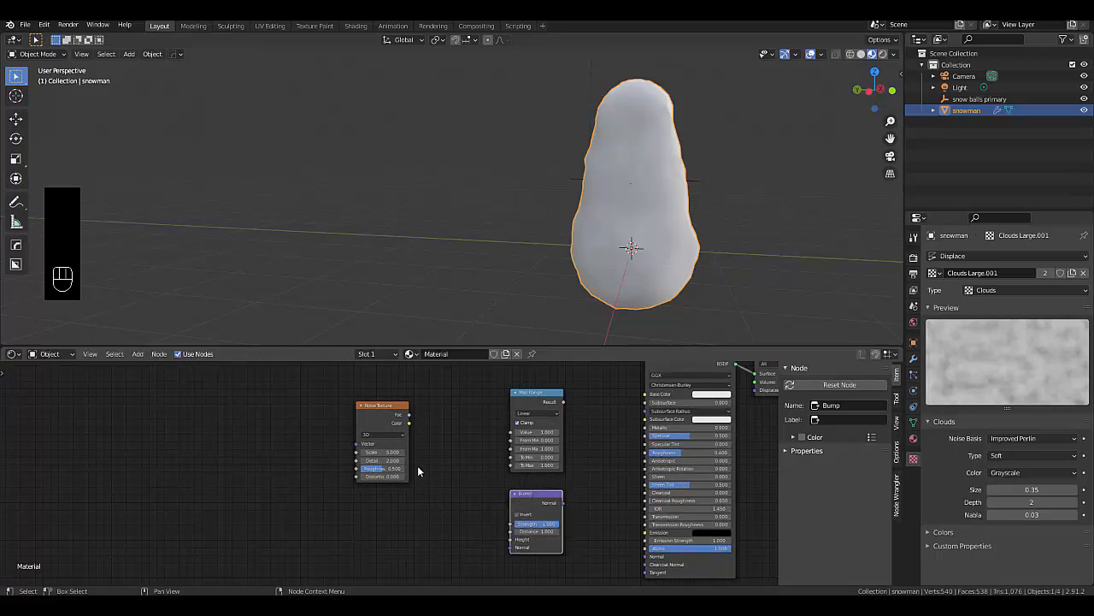
Link the Map Range Result to the Principled BSDF Roughness and the Noise Texture Fac to the Map Range Value
{"action": "scroll", "coordinate": [632, 402], "scroll_direction": "up", "scroll_amount": 4}
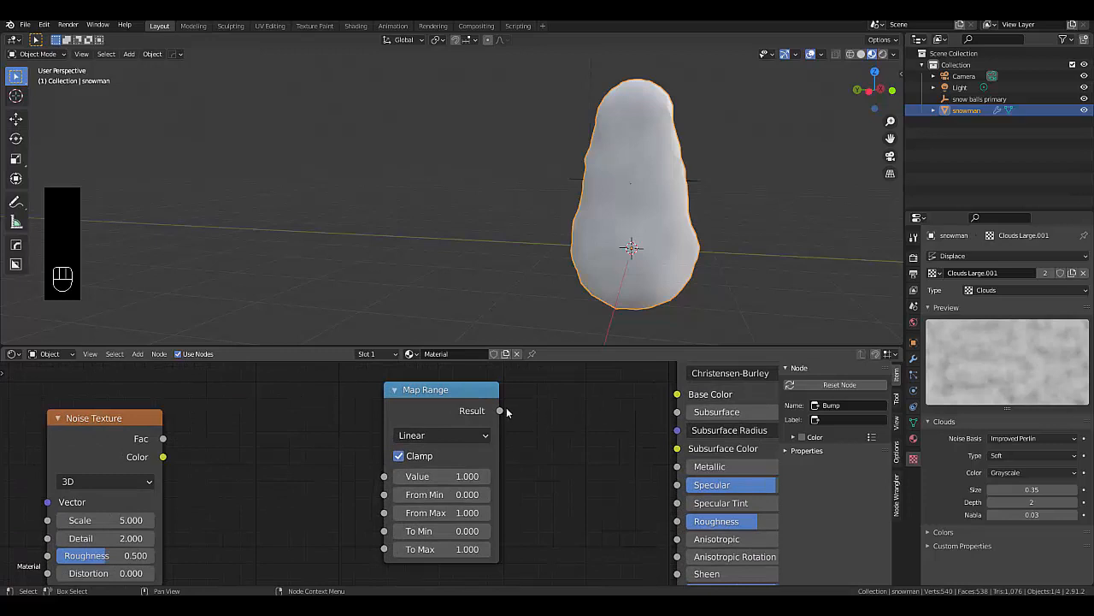
{"action": "left_click_drag", "start_coordinate": [500, 410], "coordinate": [508, 414]}
{"action": "left_click_drag", "start_coordinate": [546, 445], "coordinate": [677, 522]}
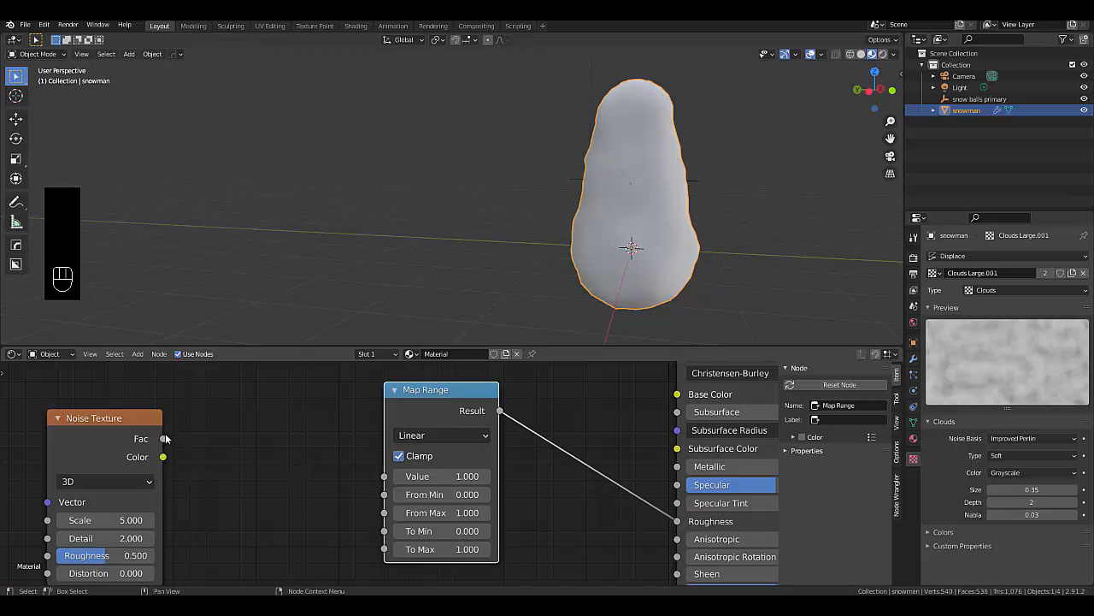
{"action": "left_click_drag", "start_coordinate": [164, 438], "coordinate": [379, 484]}
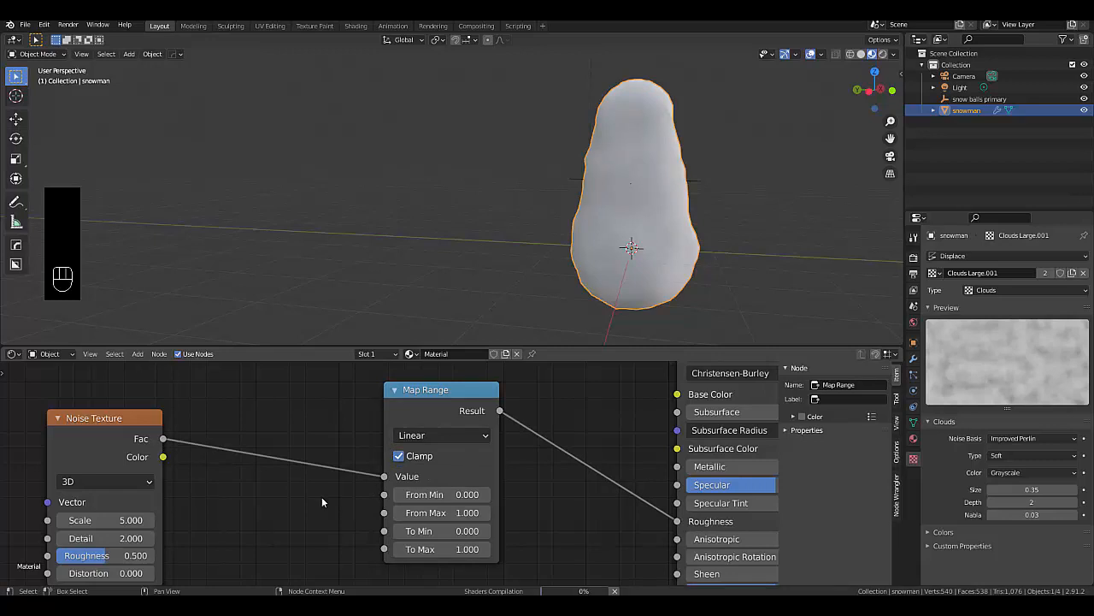
Move the Bump node slightly closer to the Map Range node and link the Noise Texture Fac to the Bump Height
{"action": "scroll", "coordinate": [321, 497], "scroll_direction": "down", "scroll_amount": 3}
{"action": "scroll", "coordinate": [340, 511], "scroll_direction": "up", "scroll_amount": 1}
{"action": "scroll", "coordinate": [376, 535], "scroll_direction": "up", "scroll_amount": 3}
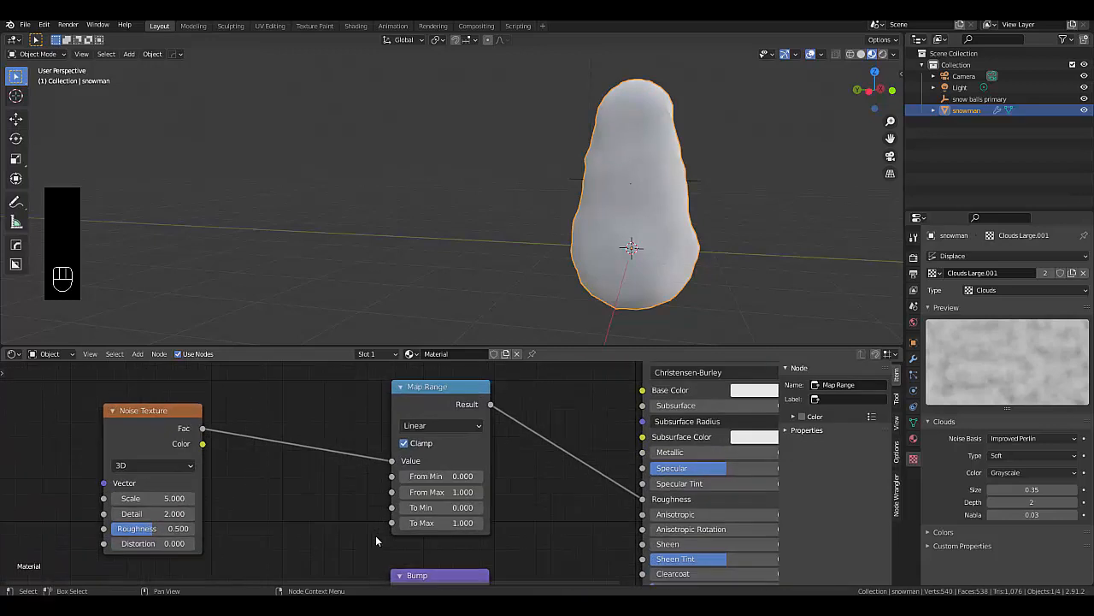
{"action": "scroll", "coordinate": [305, 504], "scroll_direction": "down", "scroll_amount": 4}
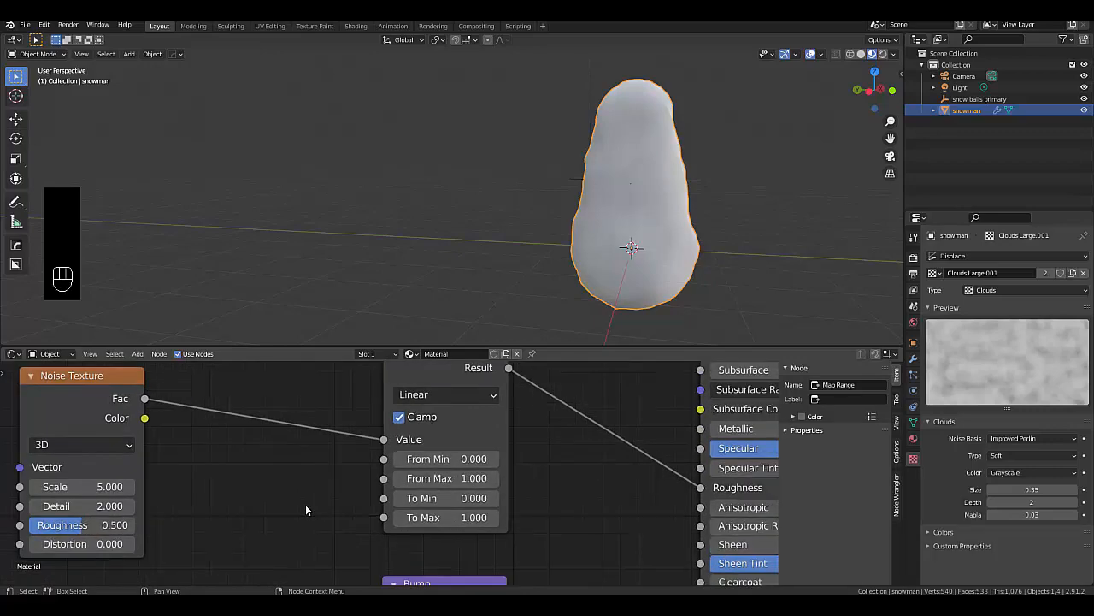
{"action": "scroll", "coordinate": [284, 463], "scroll_direction": "down", "scroll_amount": 2}
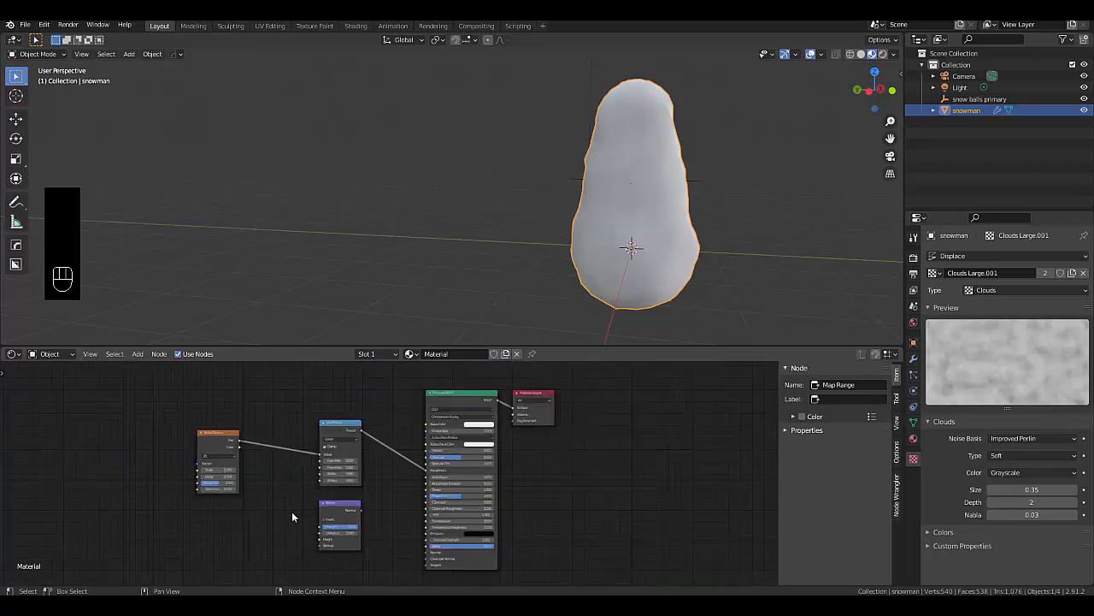
{"action": "scroll", "coordinate": [291, 511], "scroll_direction": "up", "scroll_amount": 2}
{"action": "left_click_drag", "start_coordinate": [361, 491], "coordinate": [357, 479]}
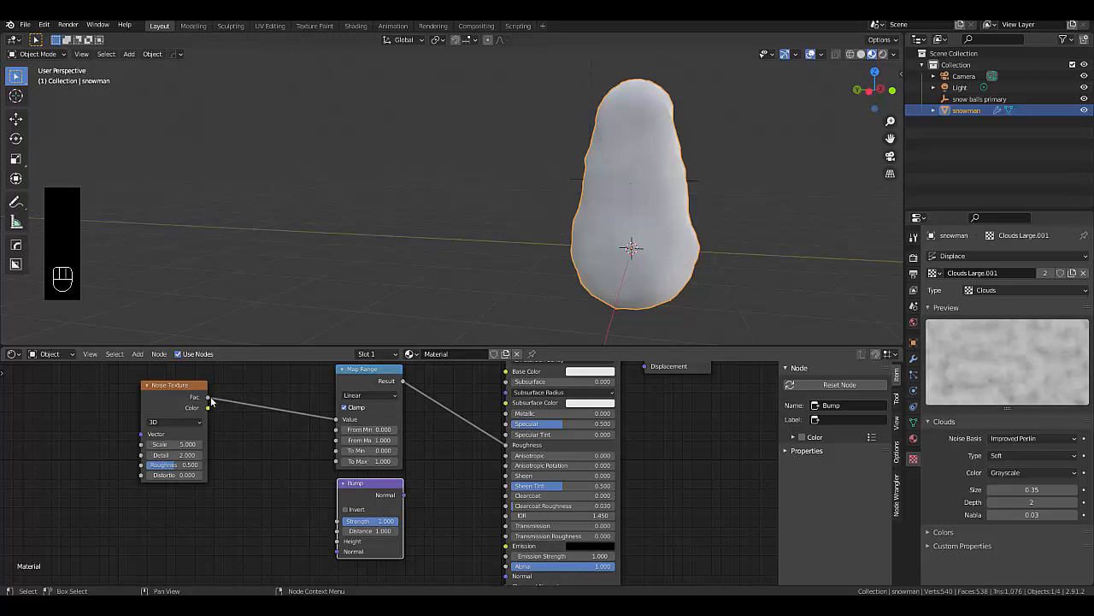
{"action": "left_click_drag", "start_coordinate": [208, 401], "coordinate": [337, 541]}
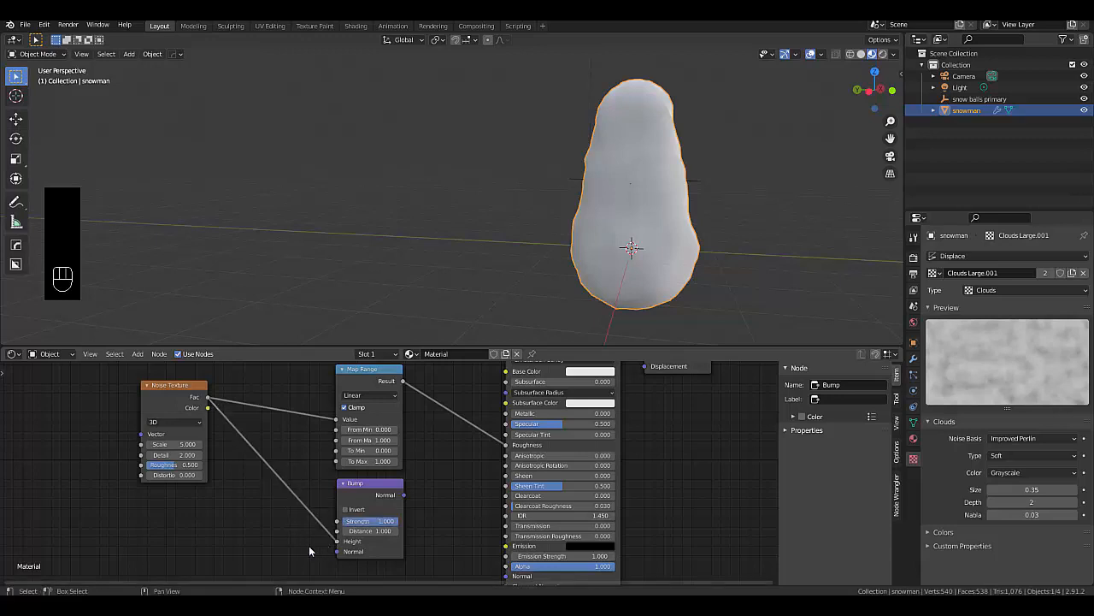
Set the Noise Texture node's Scale to 150
{"action": "scroll", "coordinate": [75, 424], "scroll_direction": "up", "scroll_amount": 2}
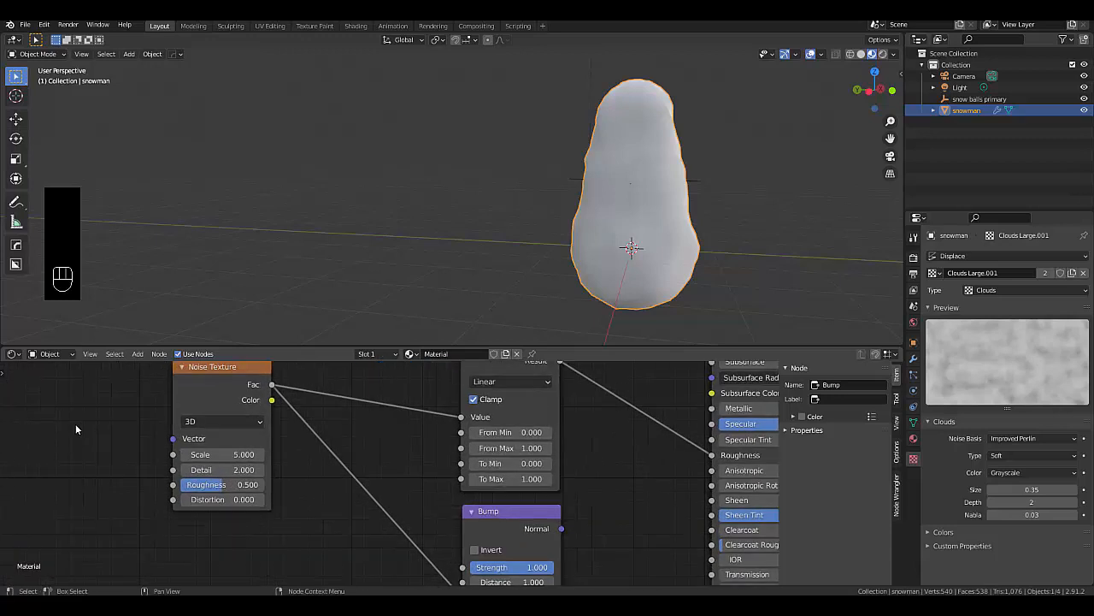
{"action": "scroll", "coordinate": [86, 427], "scroll_direction": "up", "scroll_amount": 2}
{"action": "scroll", "coordinate": [128, 453], "scroll_direction": "down", "scroll_amount": 2}
{"action": "scroll", "coordinate": [171, 402], "scroll_direction": "up", "scroll_amount": 1}
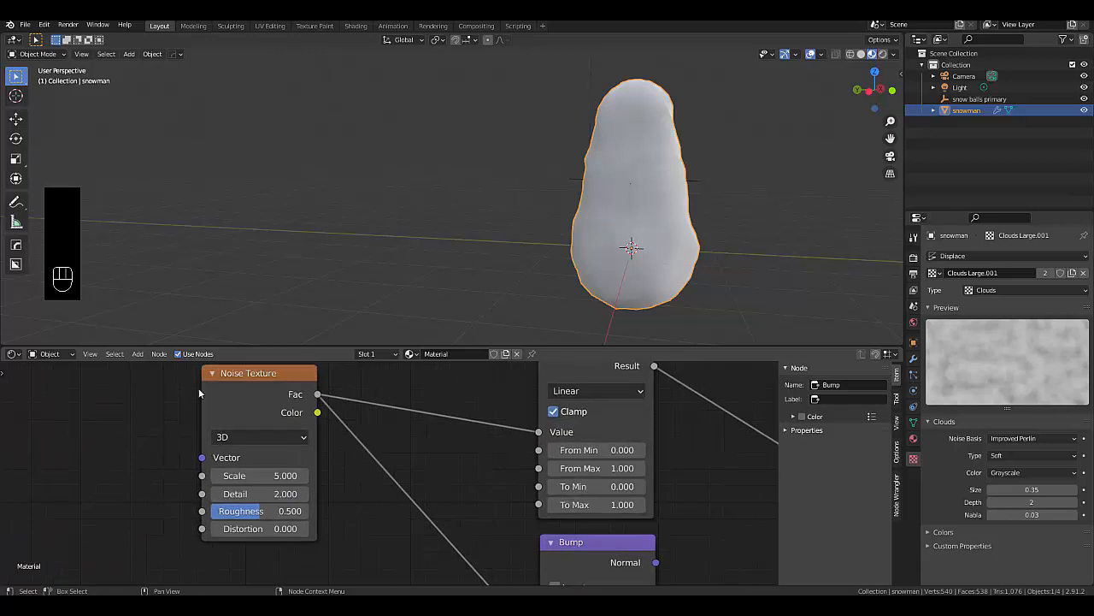
{"action": "left_click", "coordinate": [298, 468]}
{"action": "type", "text": "15"}
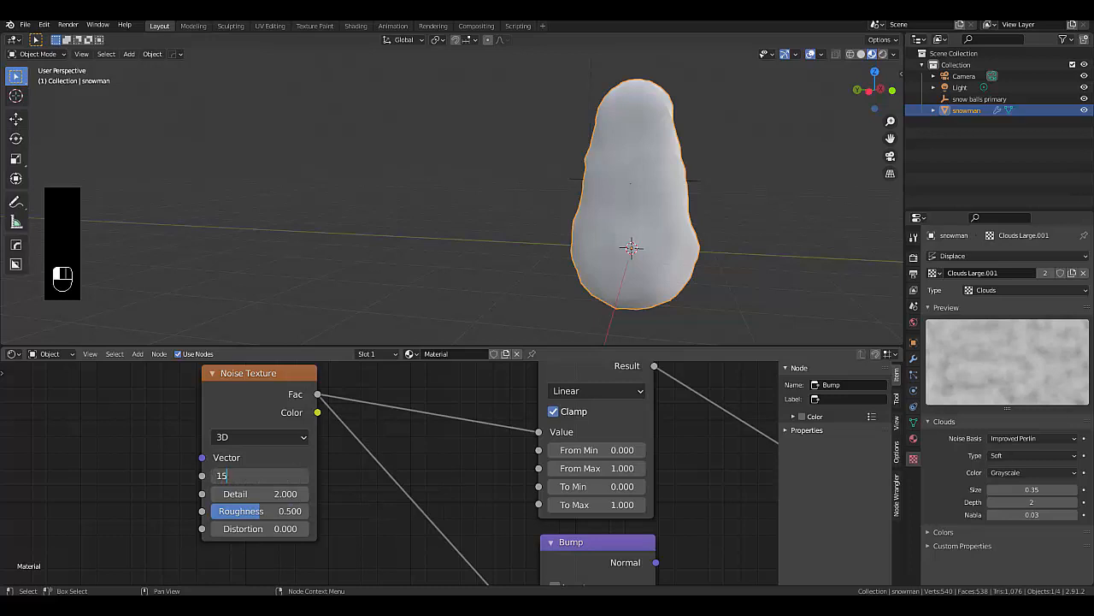
{"action": "type", "text": "0"}
{"action": "key", "text": "Return"}
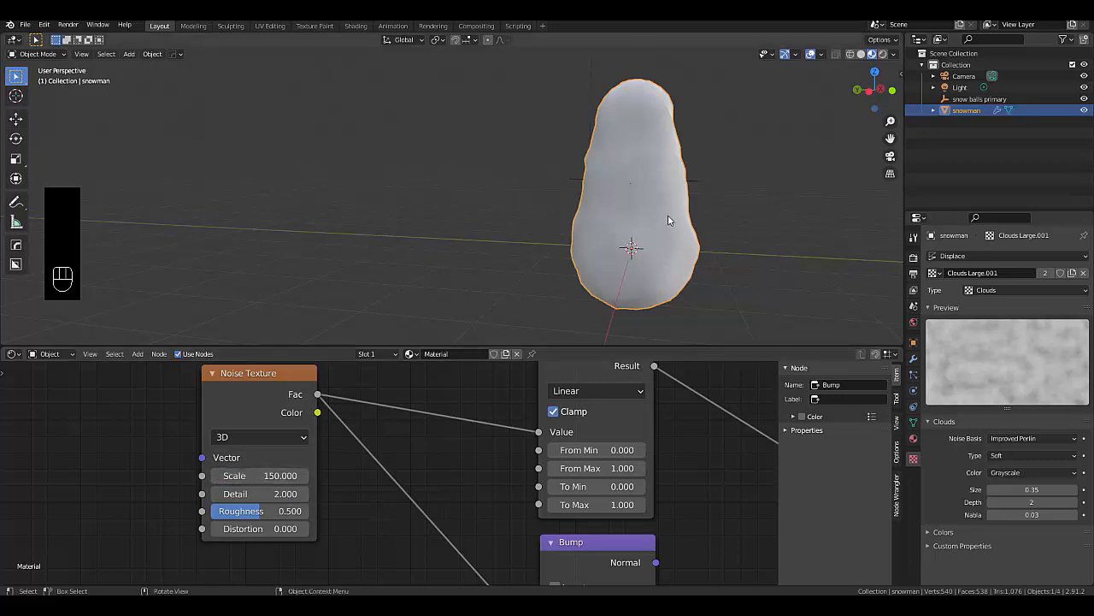
{"action": "scroll", "coordinate": [665, 215], "scroll_direction": "up", "scroll_amount": 4}
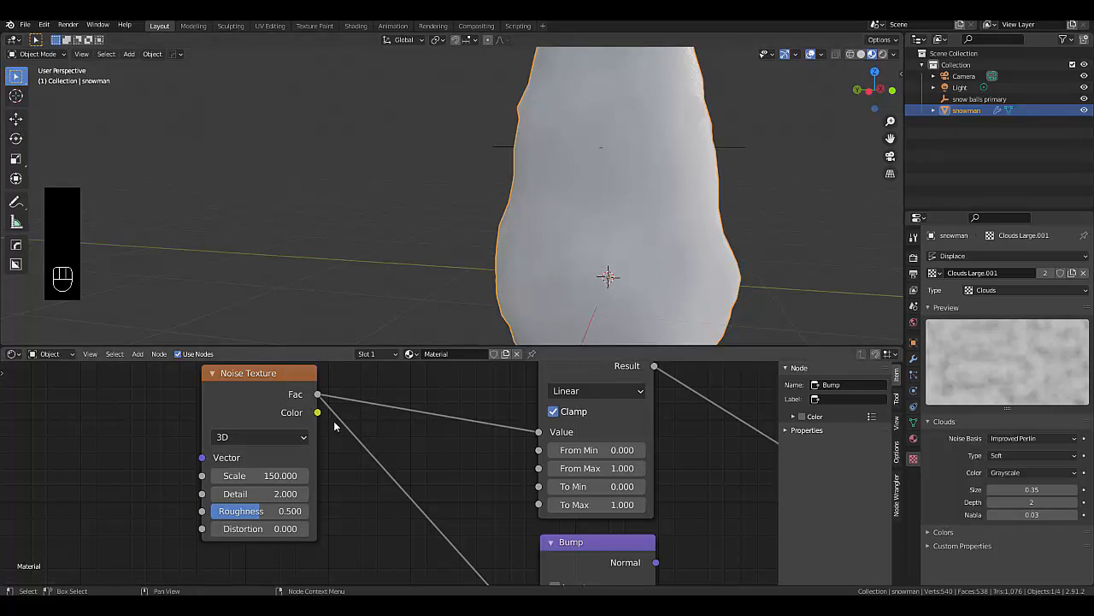
Set the Map Range node's To Max value to 0.8
{"action": "scroll", "coordinate": [382, 522], "scroll_direction": "down", "scroll_amount": 2}
{"action": "scroll", "coordinate": [381, 522], "scroll_direction": "down", "scroll_amount": 1}
{"action": "scroll", "coordinate": [600, 498], "scroll_direction": "up", "scroll_amount": 3}
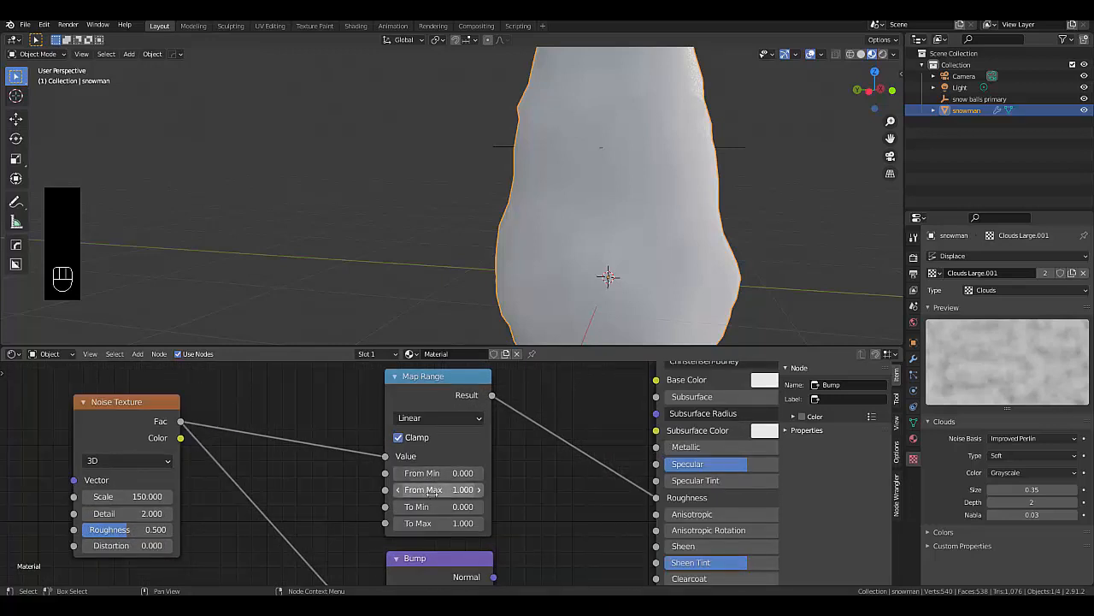
{"action": "left_click", "coordinate": [451, 522]}
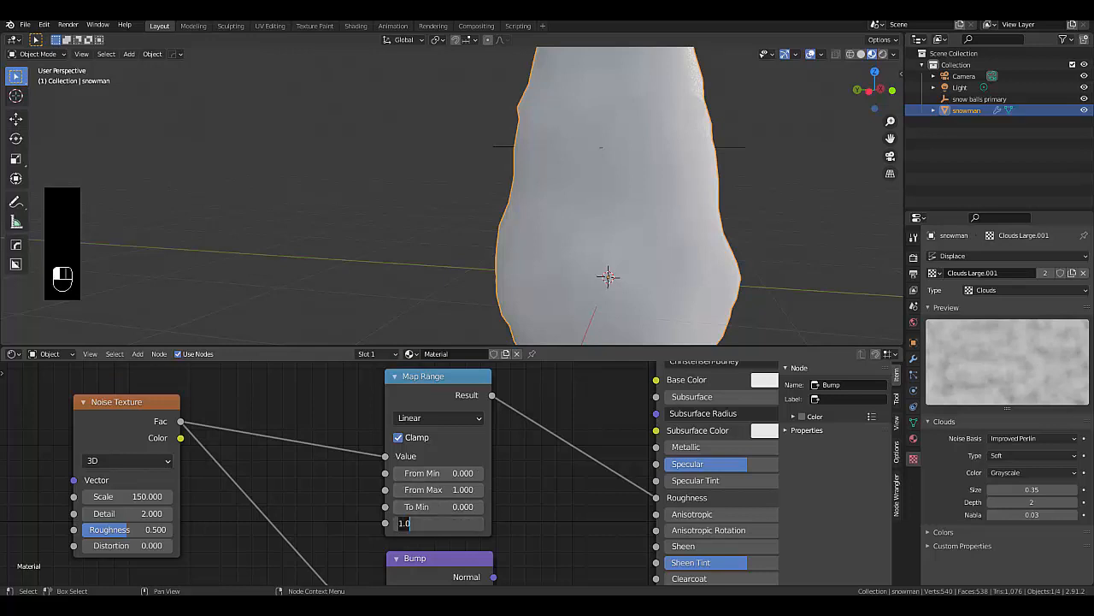
{"action": "type", "text": "0.8"}
{"action": "key", "text": "Return"}
Link the Bump node's Normal output to the Principled BSDF Normal input and check the snowman's surface up close
{"action": "scroll", "coordinate": [410, 482], "scroll_direction": "down", "scroll_amount": 5}
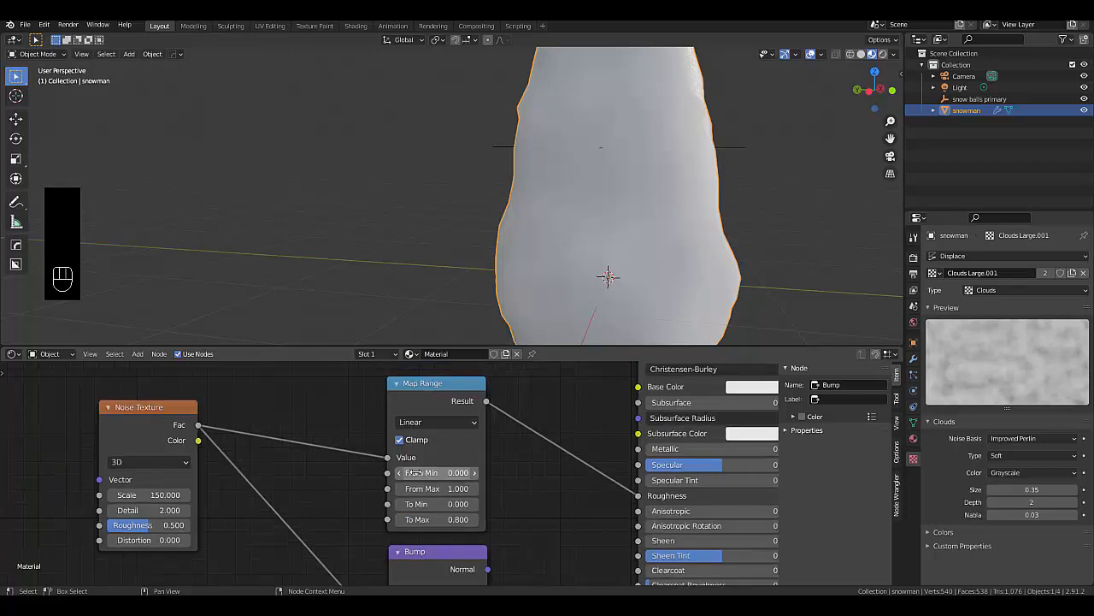
{"action": "scroll", "coordinate": [419, 559], "scroll_direction": "up", "scroll_amount": 5}
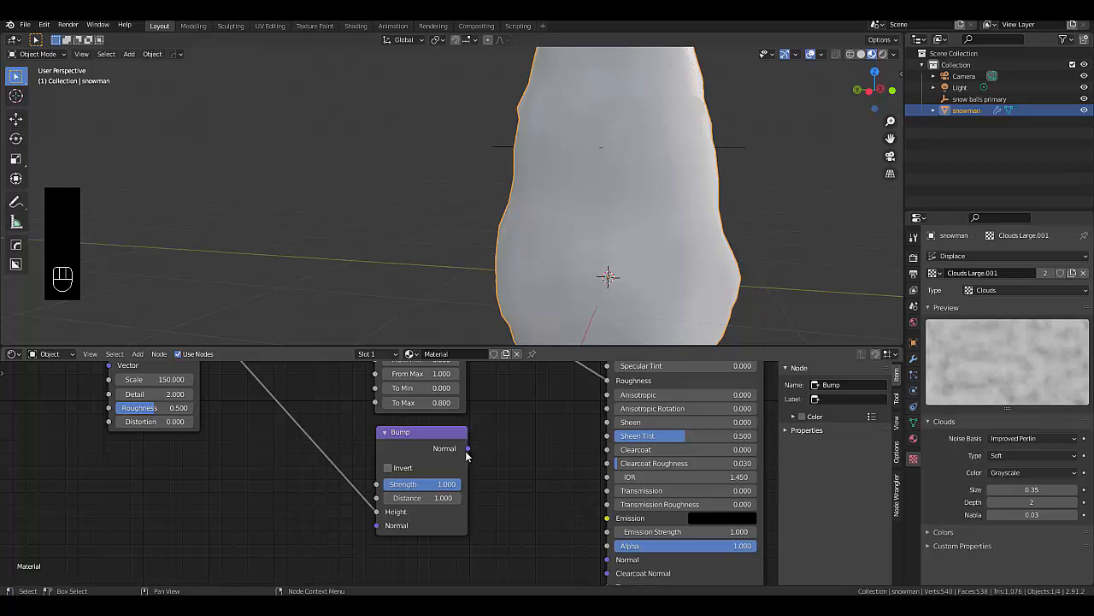
{"action": "left_click_drag", "start_coordinate": [467, 448], "coordinate": [606, 559]}
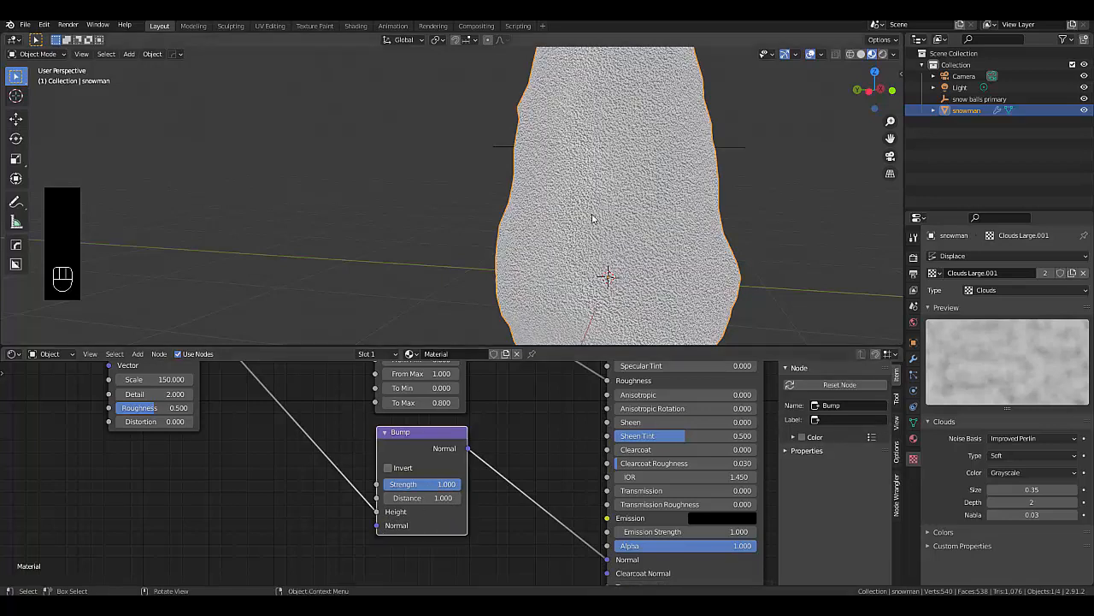
{"action": "scroll", "coordinate": [624, 269], "scroll_direction": "up", "scroll_amount": 3}
{"action": "middle_click_drag", "start_coordinate": [623, 270], "coordinate": [536, 285]}
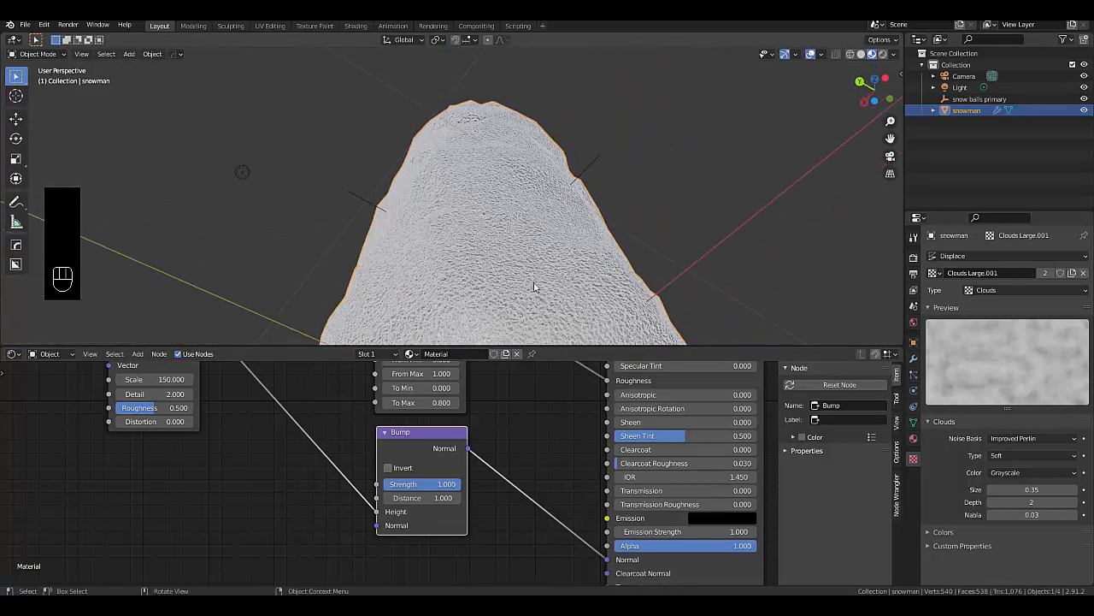
{"action": "scroll", "coordinate": [547, 318], "scroll_direction": "up", "scroll_amount": 2}
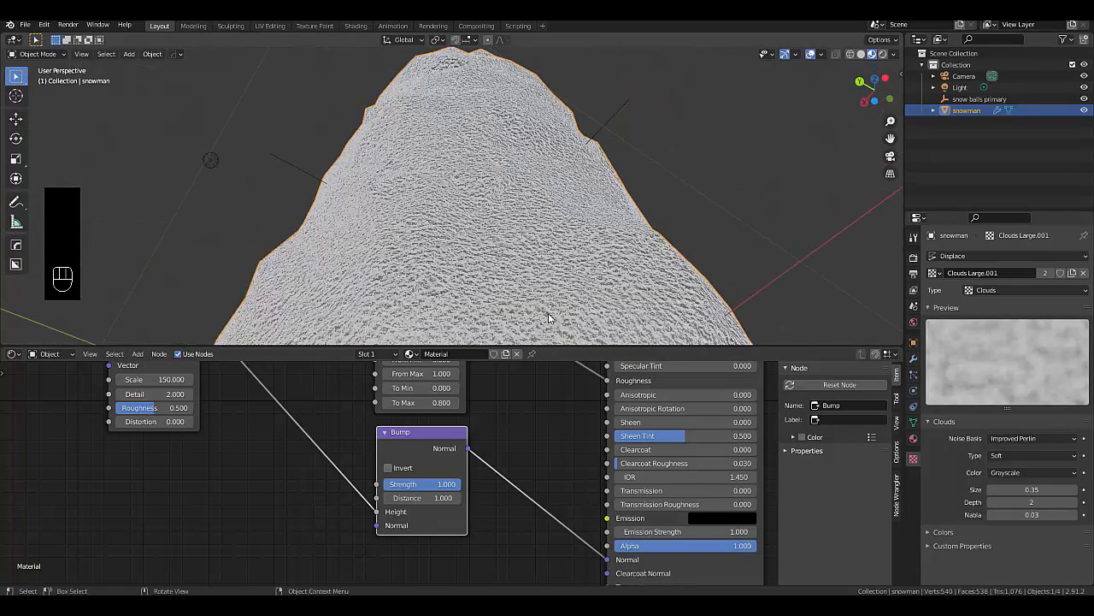
Set the Bump node's Strength to 0.15 and inspect the snowman's surface from several angles
{"action": "left_click", "coordinate": [430, 484]}
{"action": "type", "text": "0.15"}
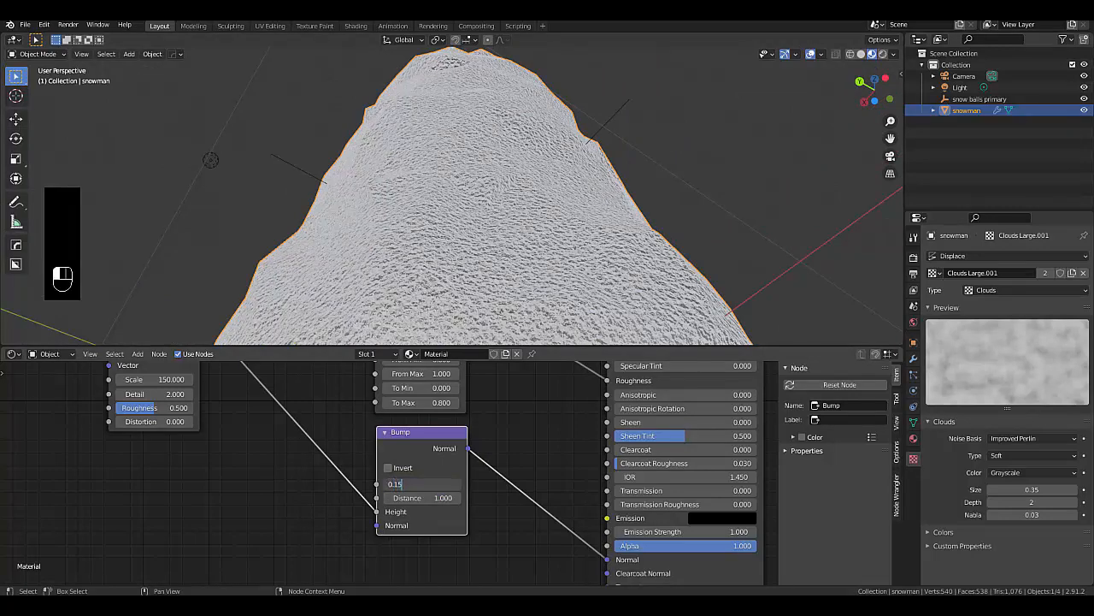
{"action": "key", "text": "Return"}
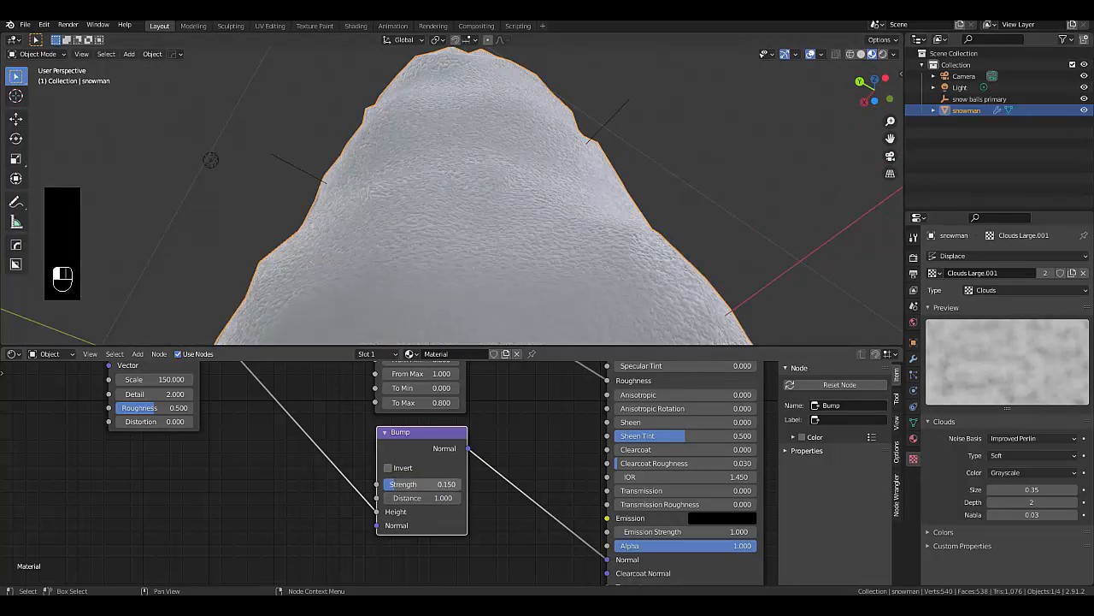
{"action": "middle_click_drag", "start_coordinate": [524, 188], "coordinate": [586, 320]}
{"action": "scroll", "coordinate": [585, 319], "scroll_direction": "down", "scroll_amount": 5}
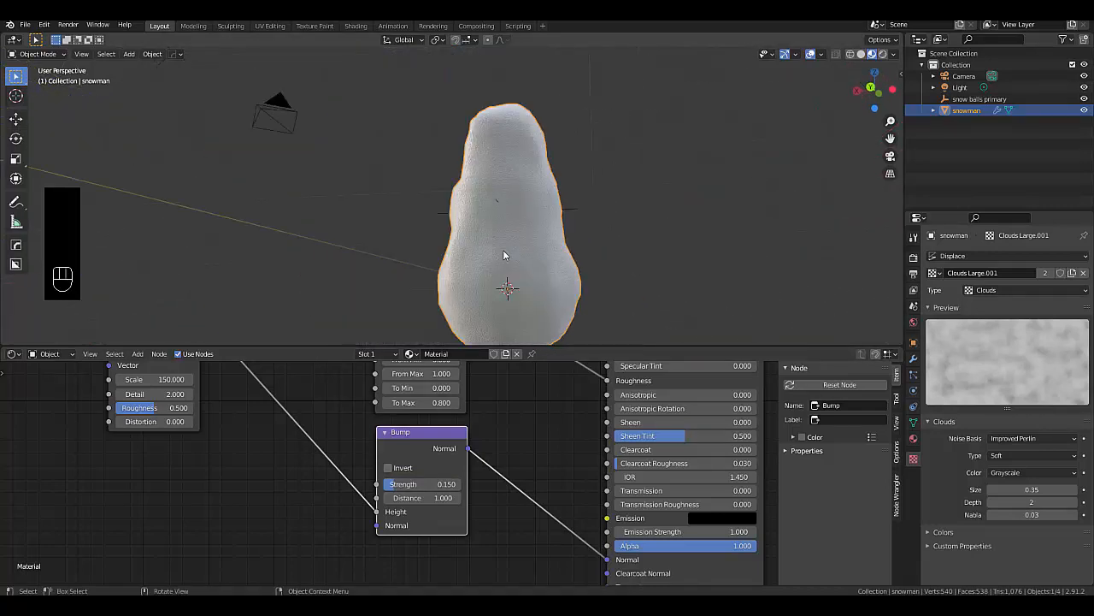
{"action": "scroll", "coordinate": [501, 250], "scroll_direction": "up", "scroll_amount": 4}
{"action": "middle_click_drag", "start_coordinate": [498, 251], "coordinate": [418, 230]}
{"action": "scroll", "coordinate": [458, 226], "scroll_direction": "up", "scroll_amount": 4}
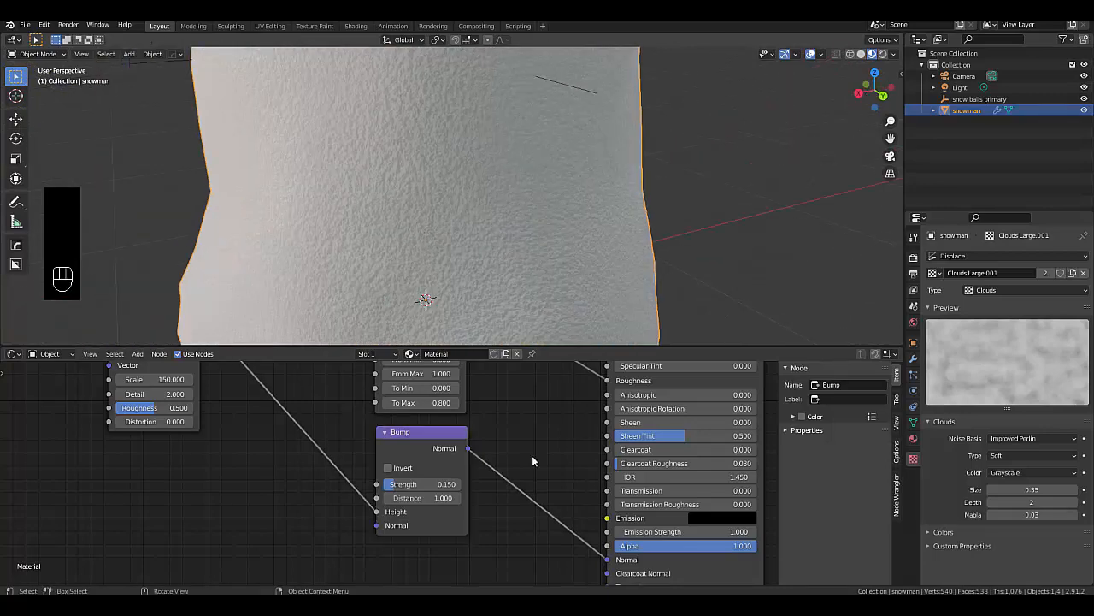
Set the Principled BSDF node's Subsurface to 0.2 and inspect the snowman's shaded surface
{"action": "key", "text": "Home"}
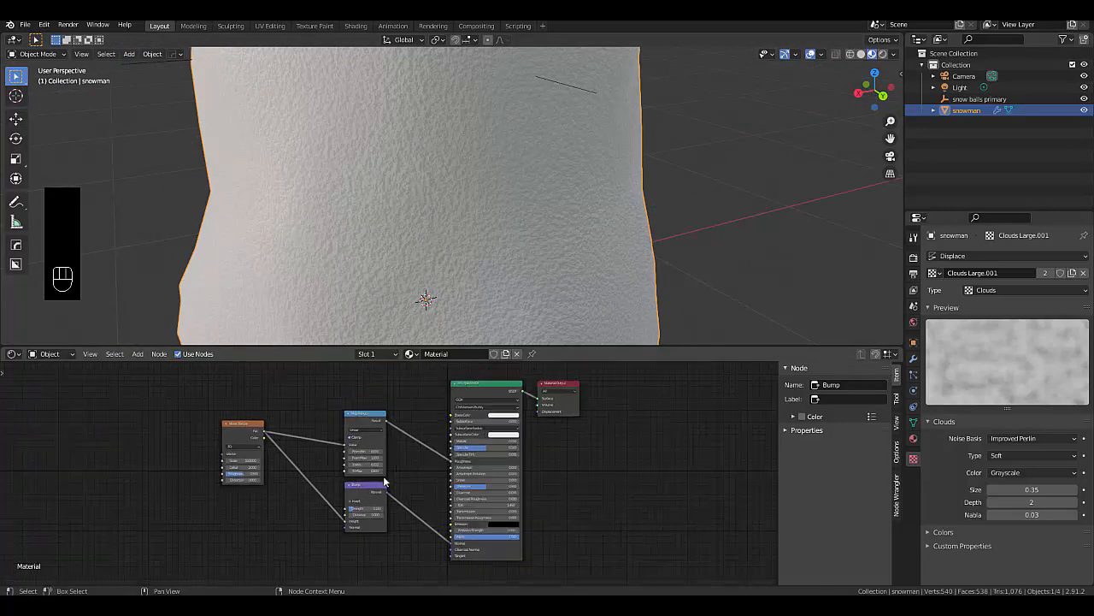
{"action": "scroll", "coordinate": [522, 425], "scroll_direction": "up", "scroll_amount": 8}
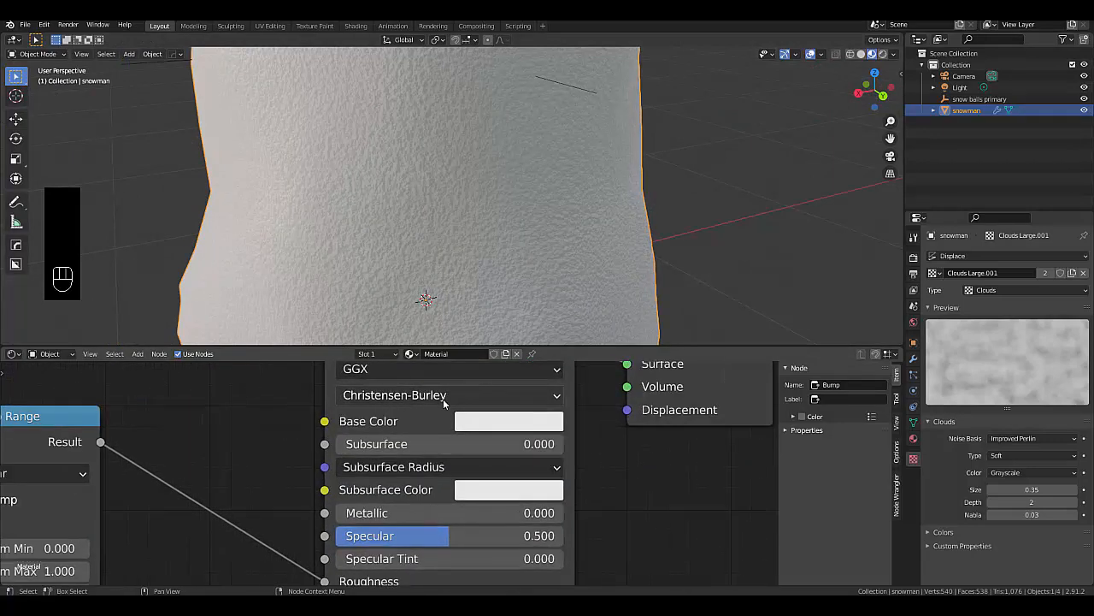
{"action": "left_click", "coordinate": [452, 443]}
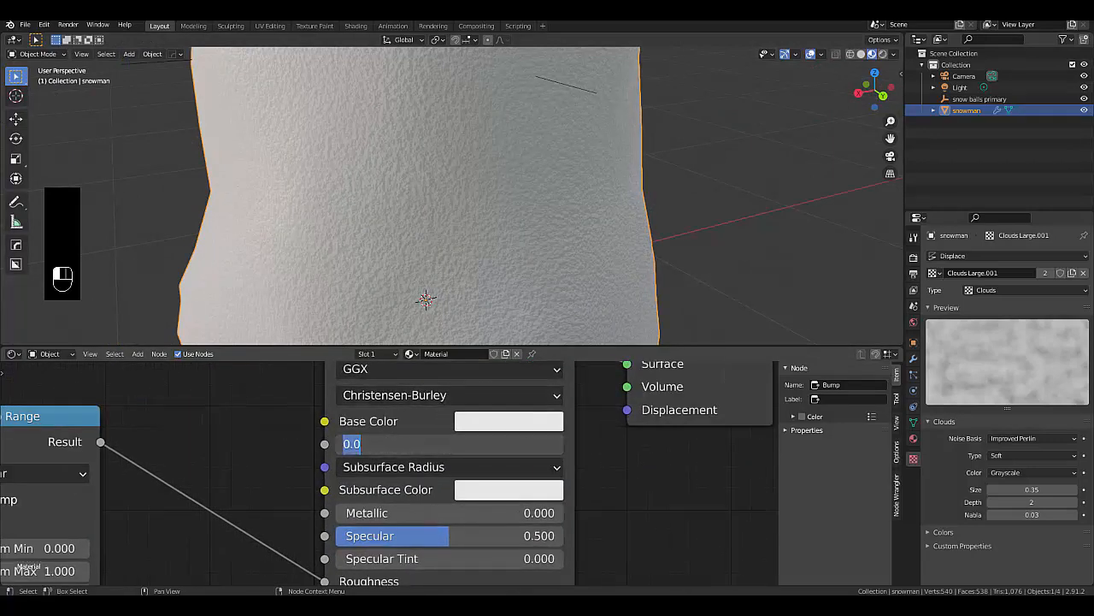
{"action": "type", "text": "0.2"}
{"action": "key", "text": "Return"}
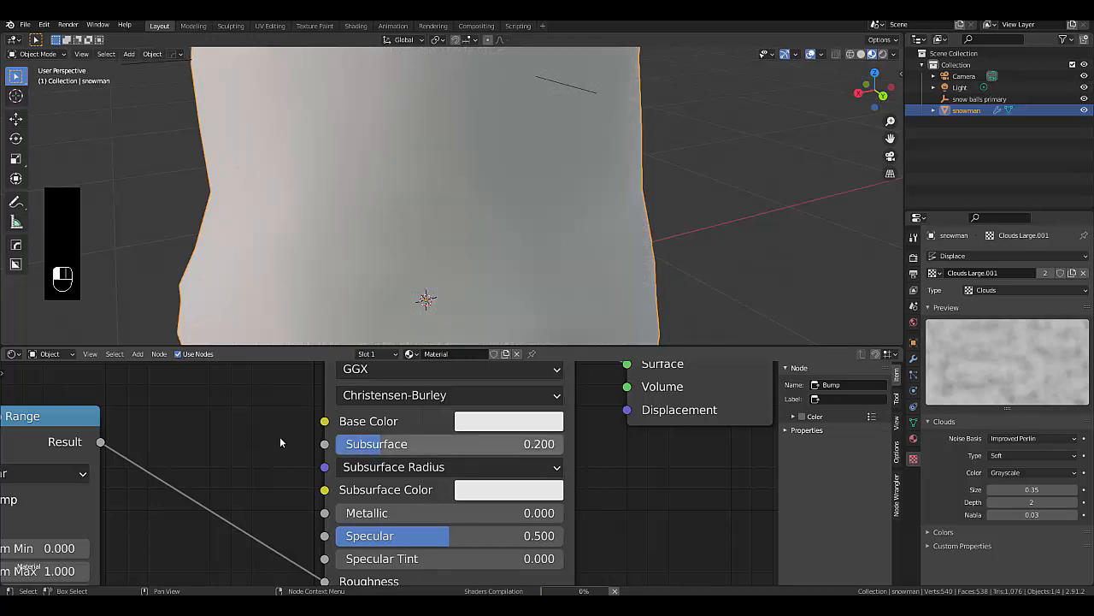
{"action": "scroll", "coordinate": [280, 442], "scroll_direction": "down", "scroll_amount": 1}
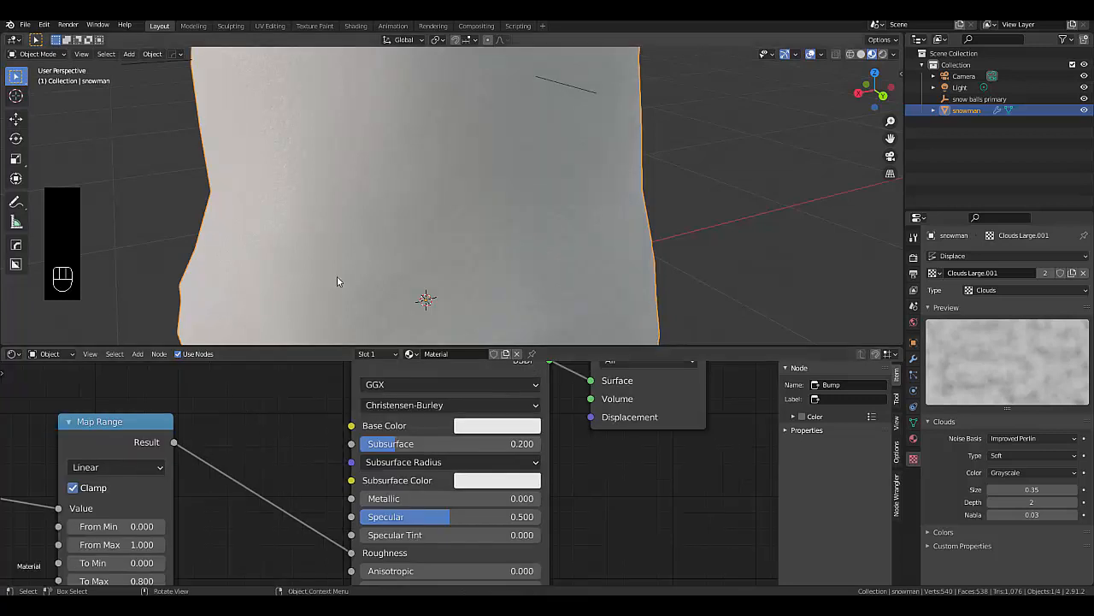
{"action": "mouse_move", "coordinate": [364, 249]}
{"action": "middle_mouse_down"}
{"action": "mouse_move", "coordinate": [433, 240]}
{"action": "mouse_move", "coordinate": [360, 236]}
{"action": "middle_mouse_up"}
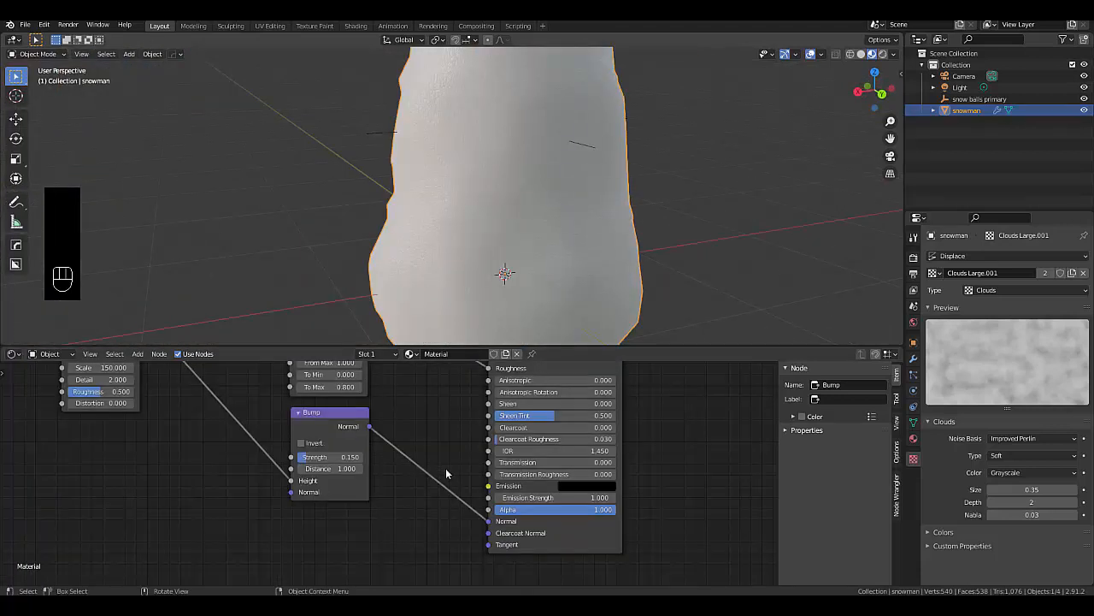
Switch the 3D viewport to Solid shading with nothing selected and enlarge it over the shader editor
{"action": "left_click", "coordinate": [270, 156]}
{"action": "scroll", "coordinate": [270, 156], "scroll_direction": "down", "scroll_amount": 5}
{"action": "middle_click_drag", "start_coordinate": [269, 160], "coordinate": [433, 306]}
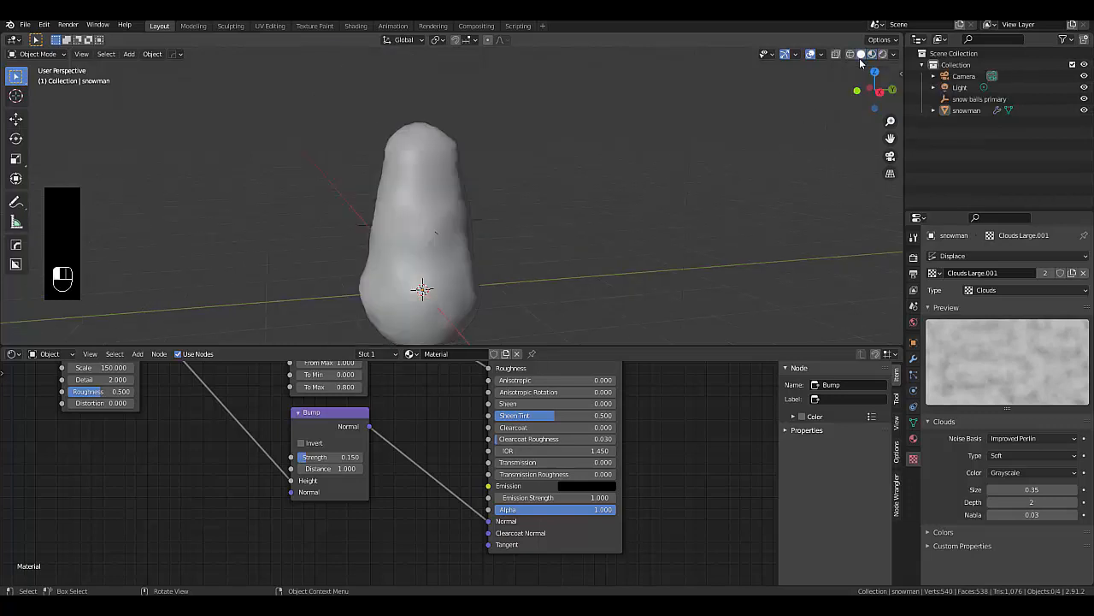
{"action": "scroll", "coordinate": [420, 234], "scroll_direction": "up", "scroll_amount": 2}
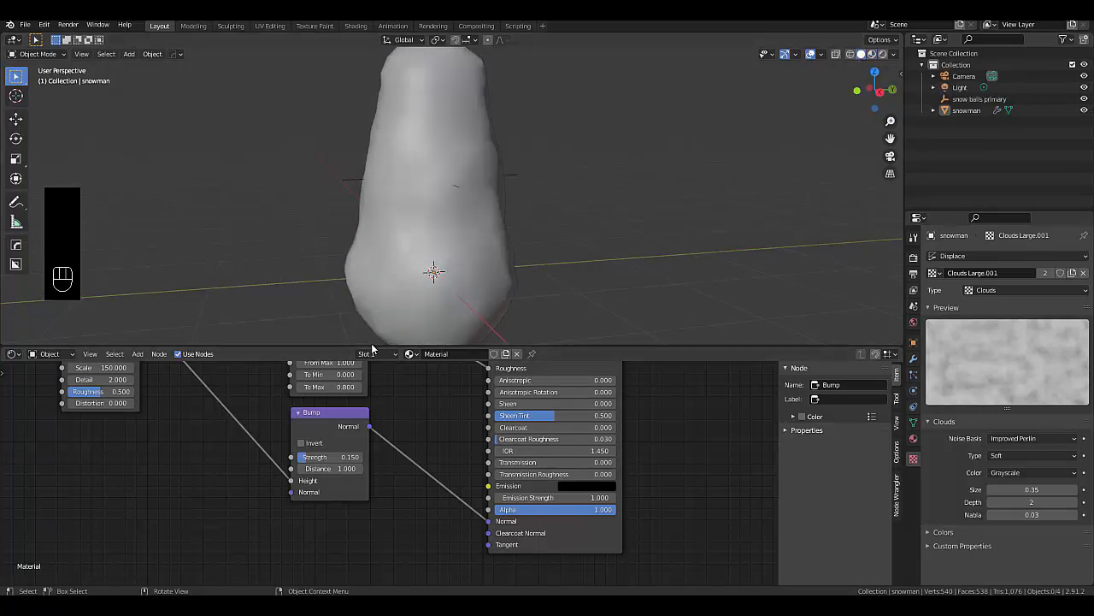
{"action": "left_click_drag", "start_coordinate": [338, 345], "coordinate": [360, 518]}
{"action": "scroll", "coordinate": [579, 303], "scroll_direction": "down", "scroll_amount": 3}
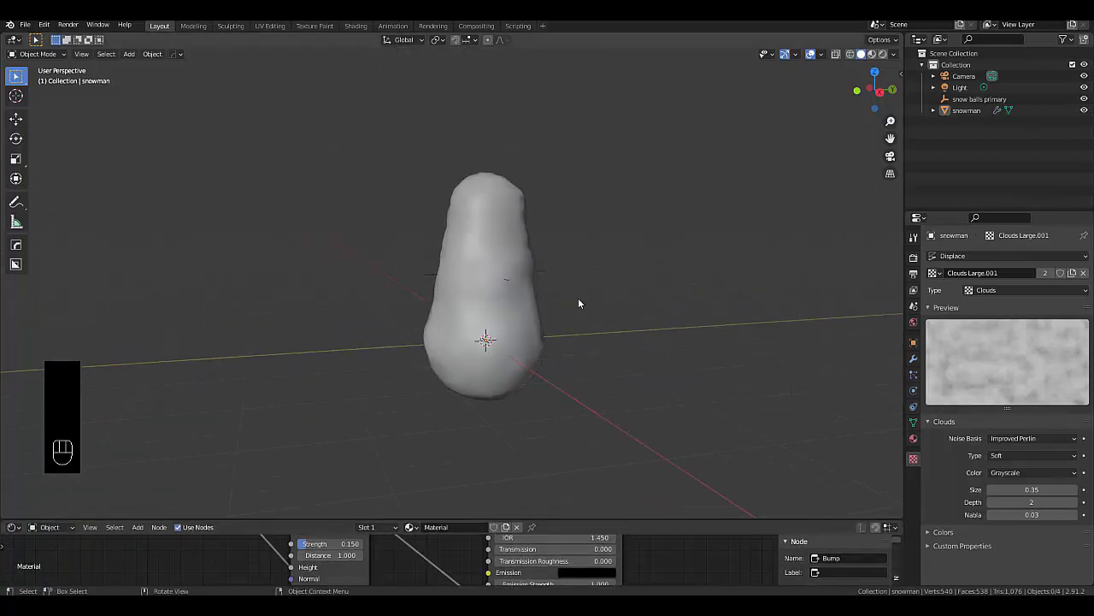
{"action": "middle_click_drag", "start_coordinate": [547, 305], "coordinate": [492, 325]}
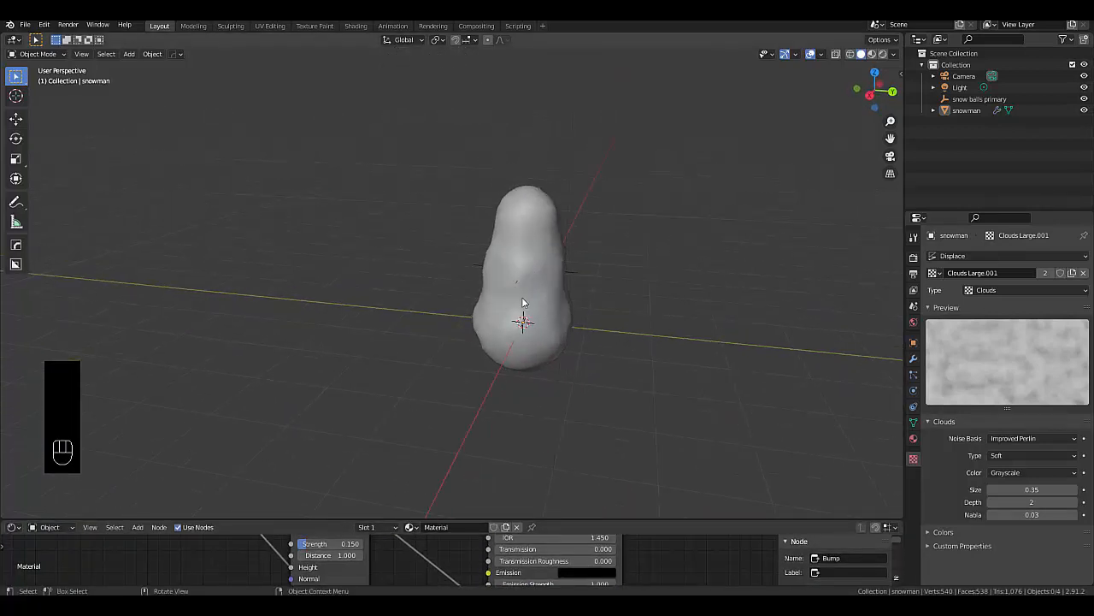
Add a mesh cube at the world origin from the front view
{"action": "key", "text": "KP_1"}
{"action": "key", "text": "shift+a"}
{"action": "mouse_move", "coordinate": [523, 299]}
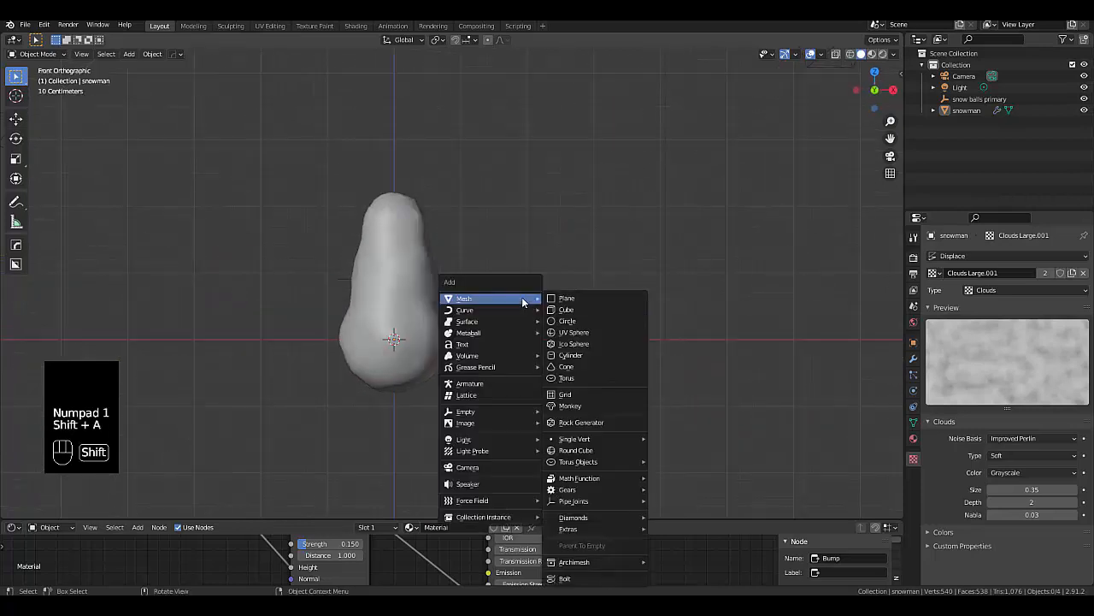
{"action": "left_click", "coordinate": [566, 309]}
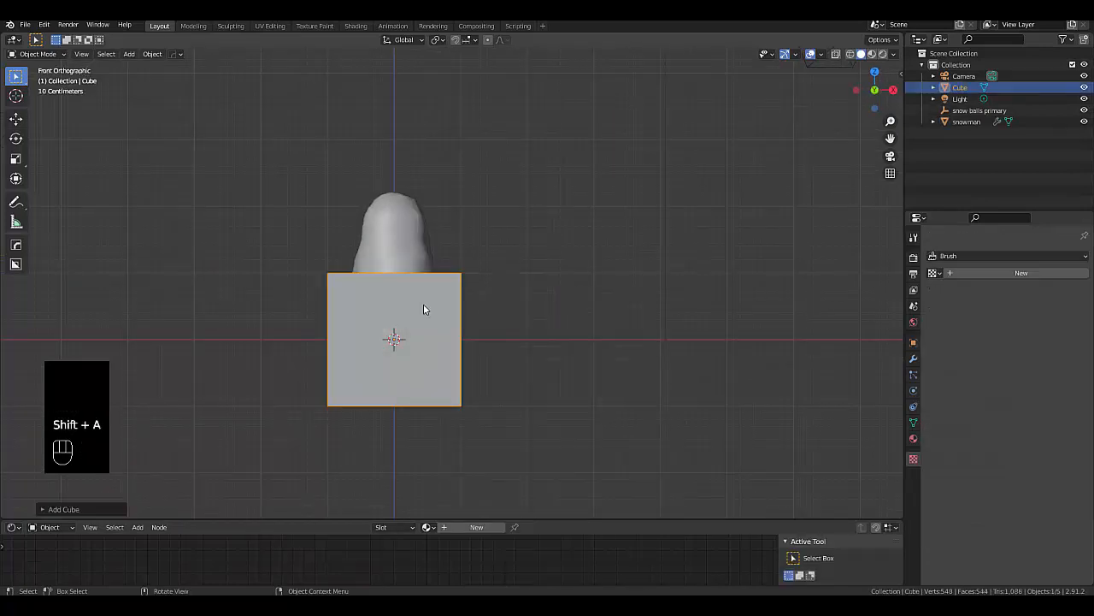
Add a Subdivision Surface modifier to the cube
{"action": "middle_click_drag", "start_coordinate": [379, 298], "coordinate": [457, 305]}
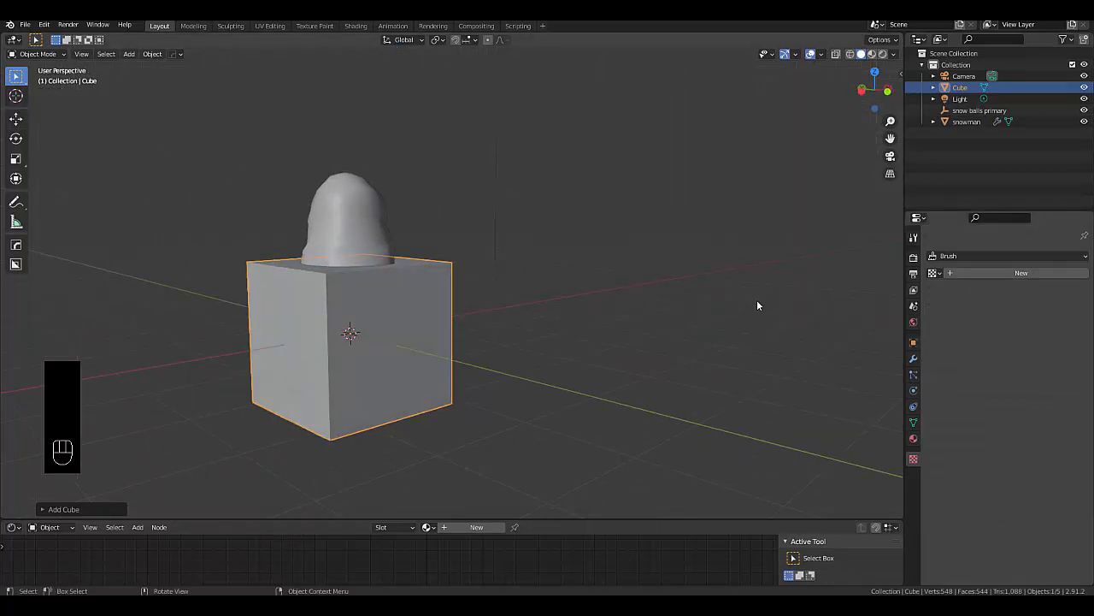
{"action": "left_click", "coordinate": [913, 358]}
{"action": "left_click", "coordinate": [959, 258]}
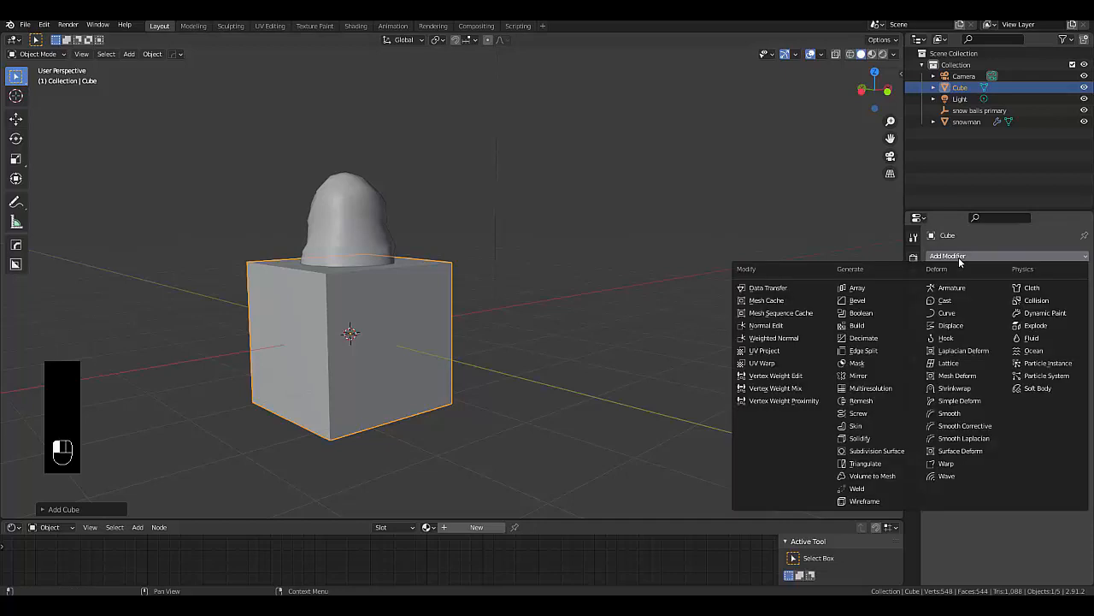
{"action": "left_click", "coordinate": [863, 451]}
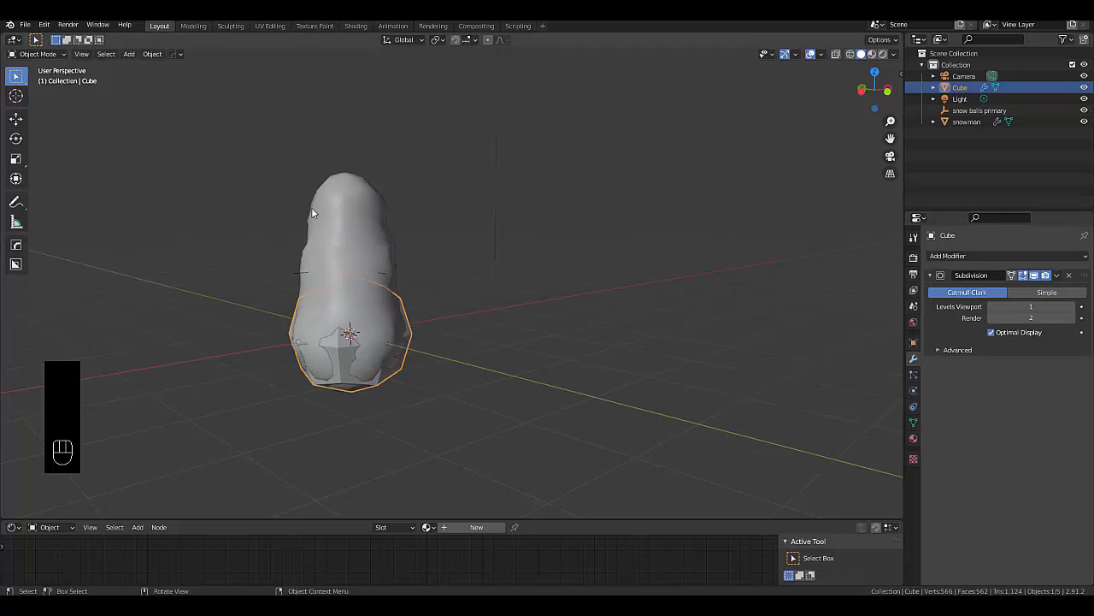
Hide the snowman object so that only the subdivided cube is in view
{"action": "left_click", "coordinate": [346, 209]}
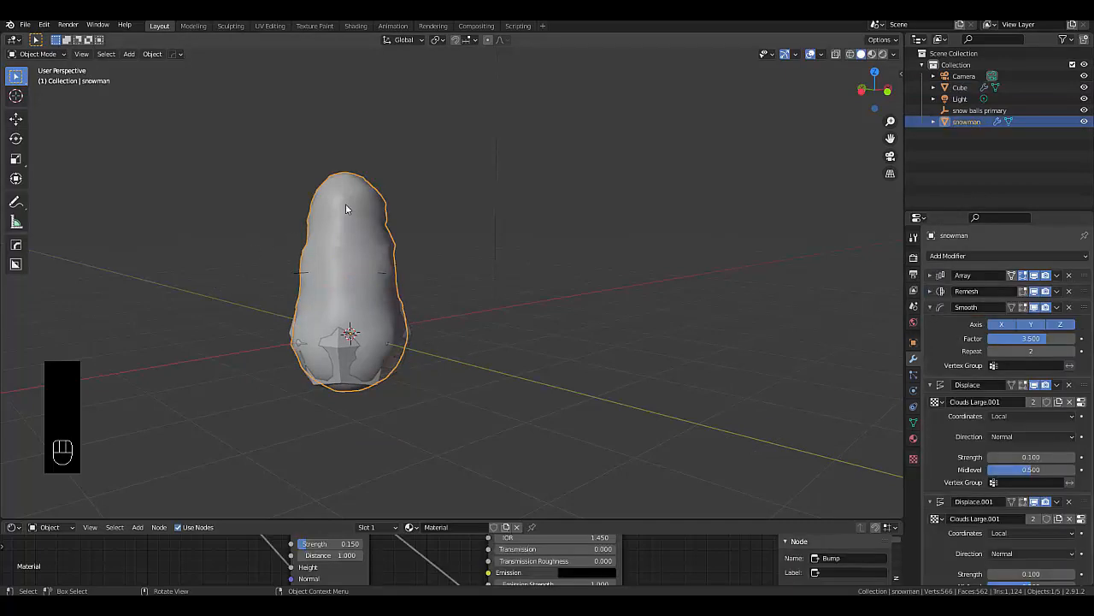
{"action": "key", "text": "h"}
{"action": "scroll", "coordinate": [282, 265], "scroll_direction": "up", "scroll_amount": 4}
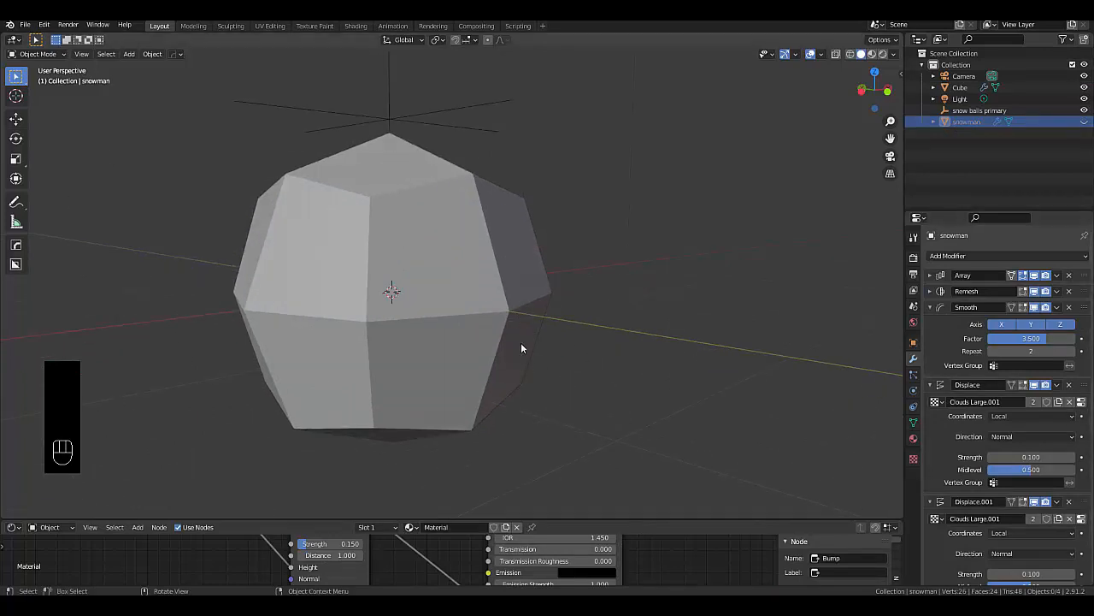
Rename the cube object to Coal
{"action": "left_click", "coordinate": [446, 315]}
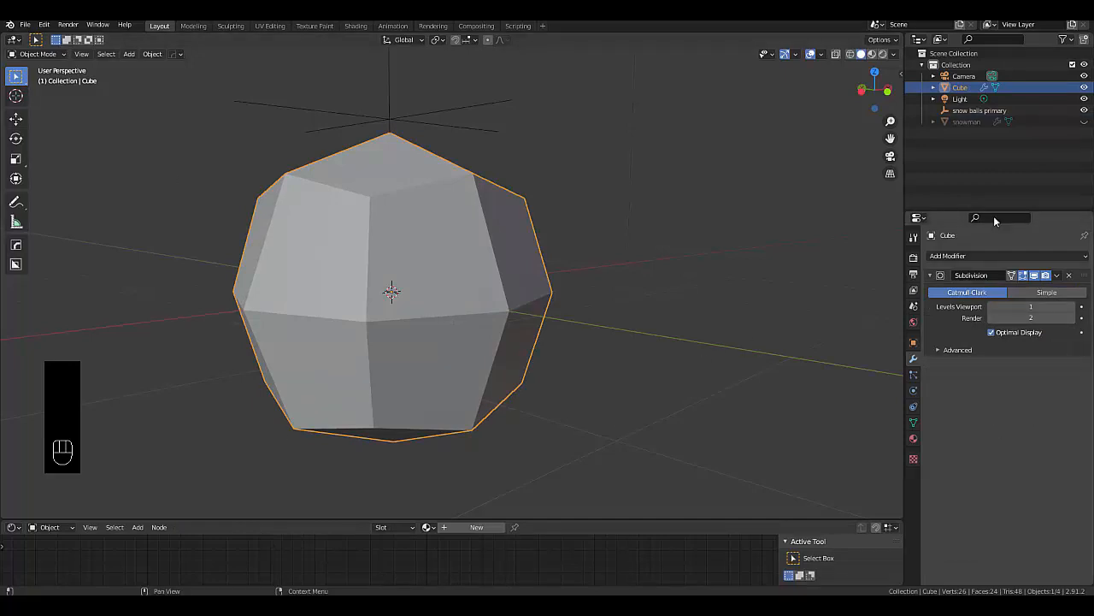
{"action": "double_click", "coordinate": [959, 89]}
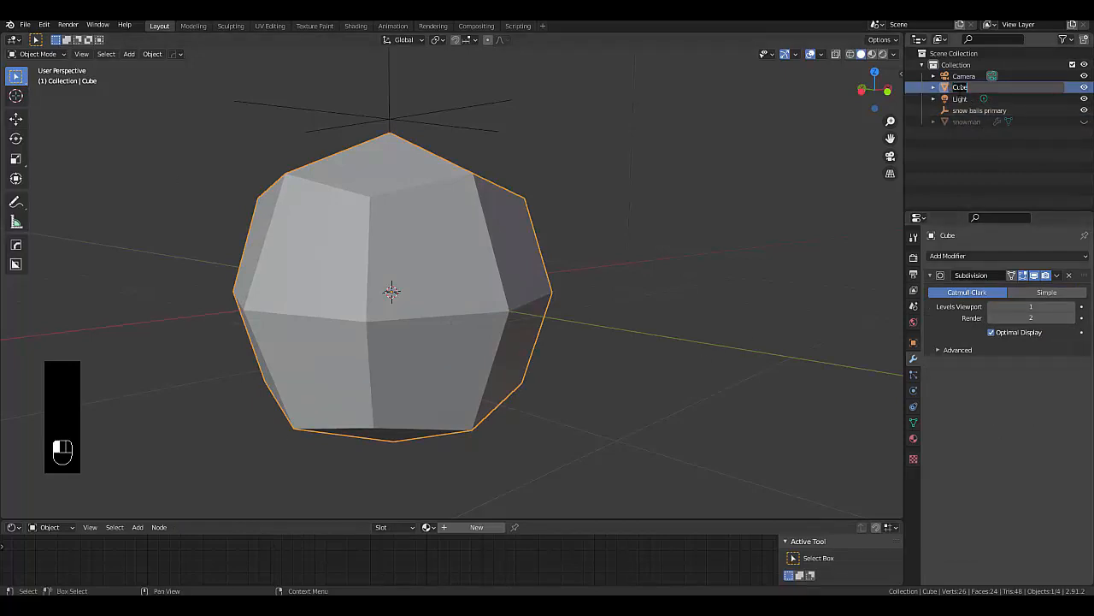
{"action": "type", "text": "Coal"}
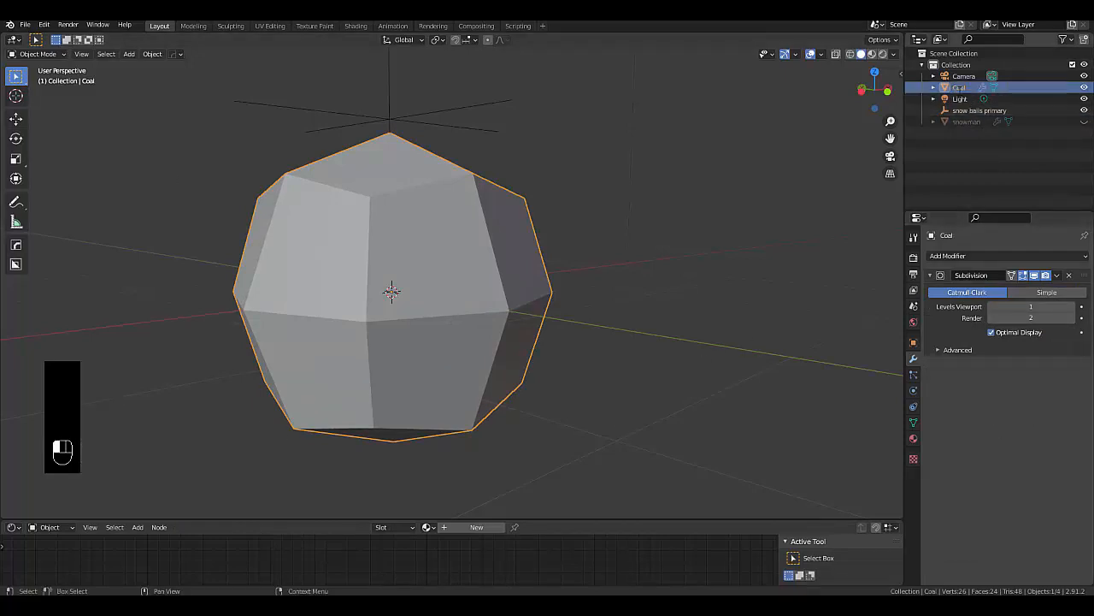
{"action": "key", "text": "Return"}
Set the coal's Subdivision levels to 5 for both viewport and render, and shade it smooth
{"action": "left_click", "coordinate": [1033, 307]}
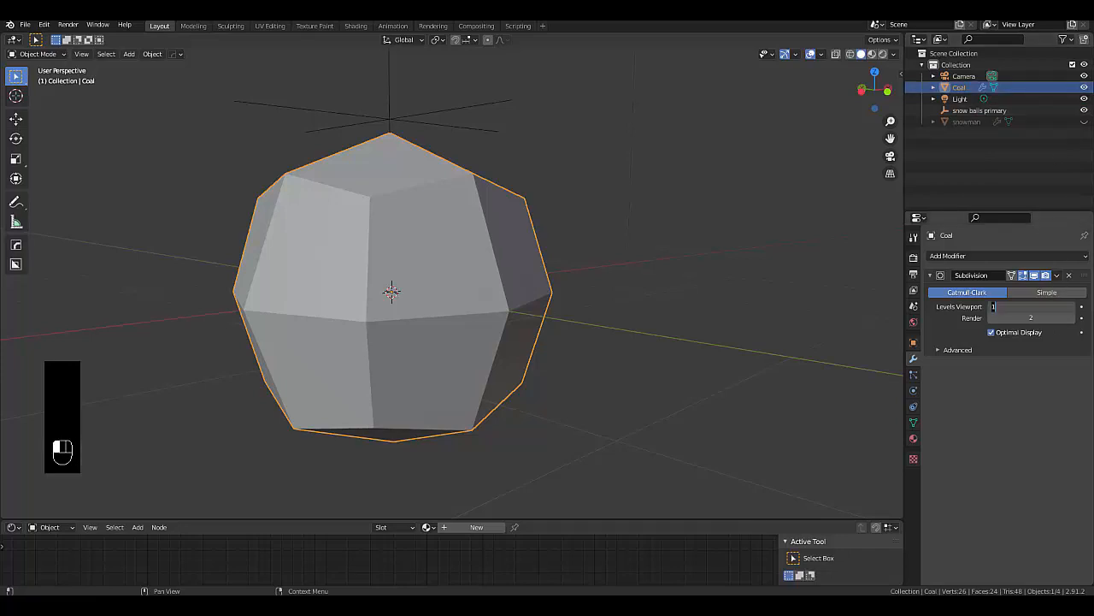
{"action": "type", "text": "5"}
{"action": "key", "text": "Return"}
{"action": "left_click", "coordinate": [1036, 319]}
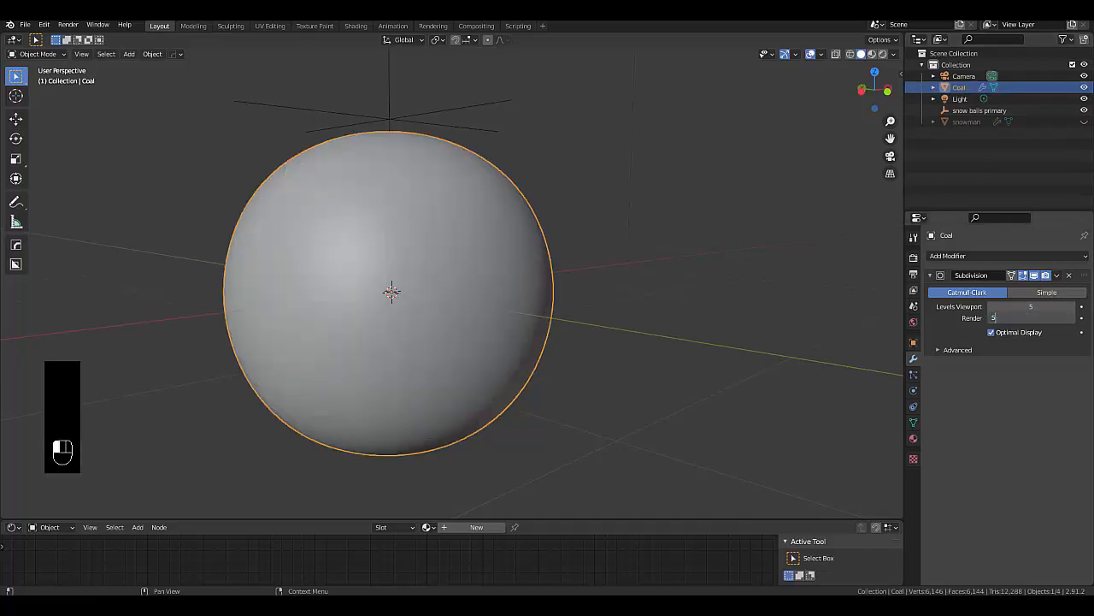
{"action": "type", "text": "5"}
{"action": "key", "text": "Return"}
{"action": "right_click", "coordinate": [357, 271]}
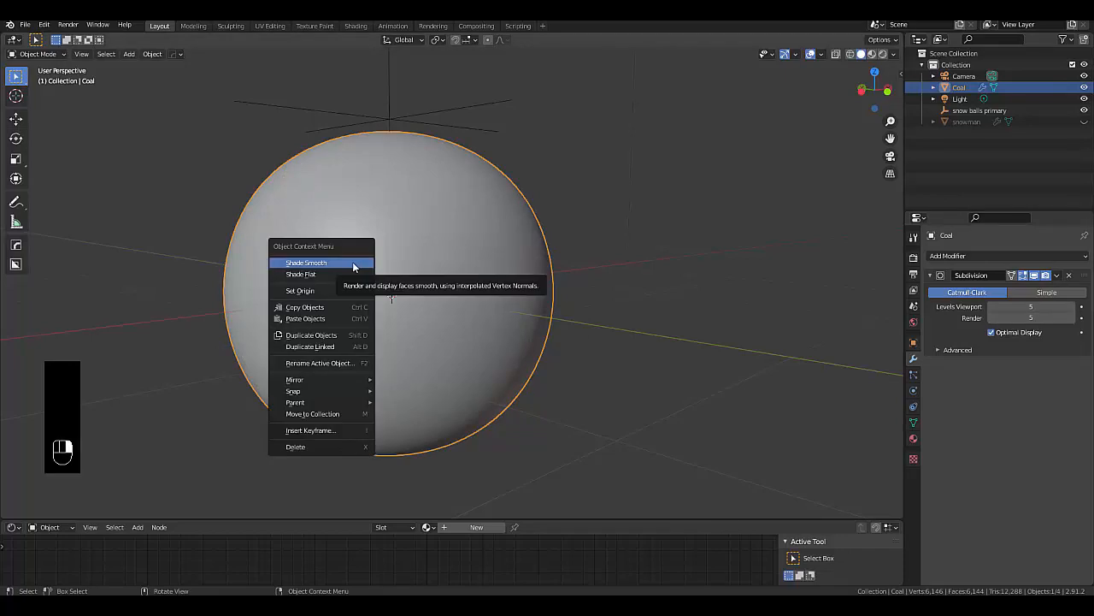
{"action": "left_click", "coordinate": [359, 263]}
Add a Displace modifier with a new texture to the coal and name the modifier "large coal"
{"action": "left_click", "coordinate": [981, 256]}
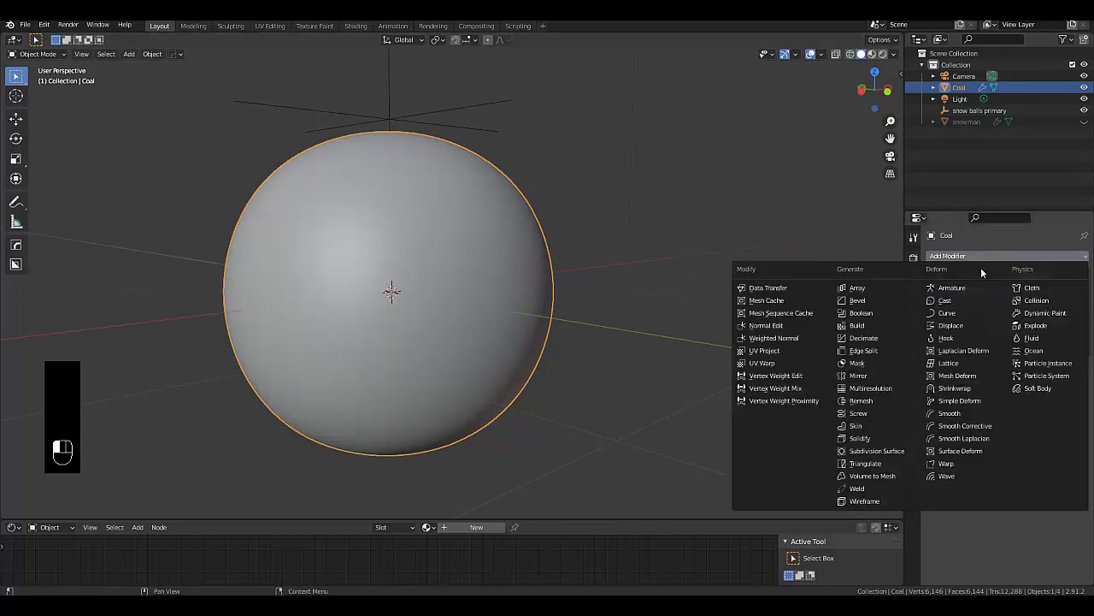
{"action": "left_click", "coordinate": [949, 326]}
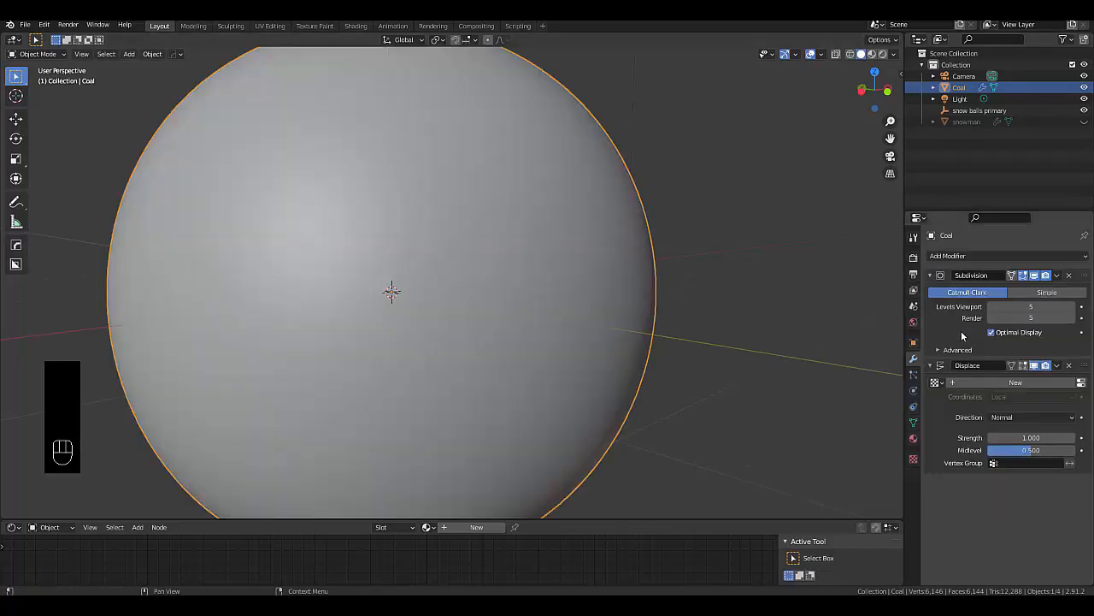
{"action": "left_click", "coordinate": [982, 383]}
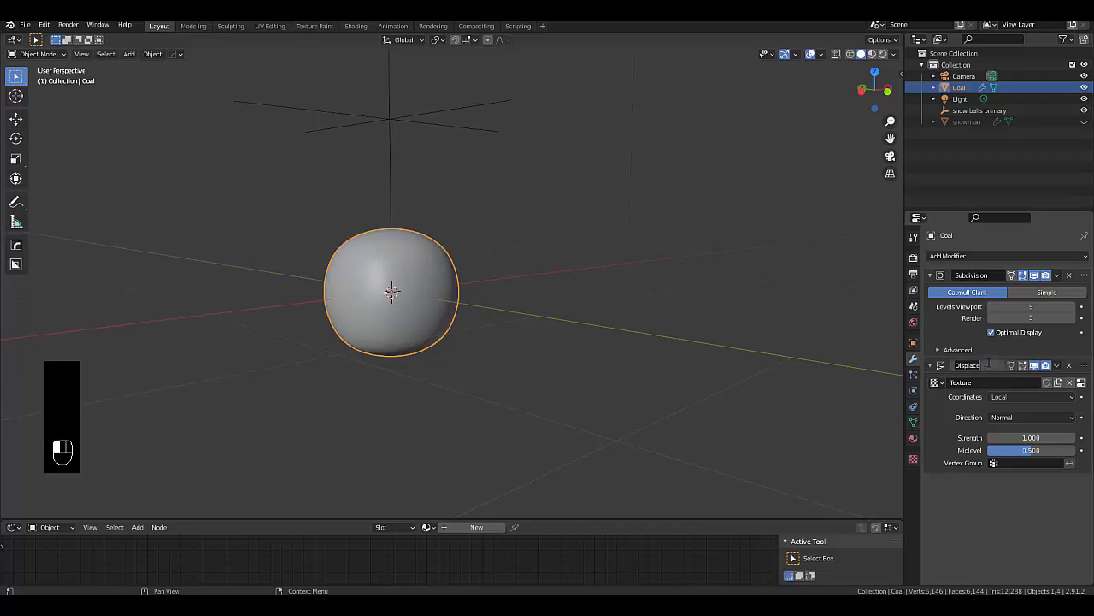
{"action": "left_click", "coordinate": [987, 364]}
{"action": "type", "text": "large coal"}
{"action": "key", "text": "Return"}
Name the texture of the "large coal" Displace modifier coal_large
{"action": "left_click", "coordinate": [987, 382]}
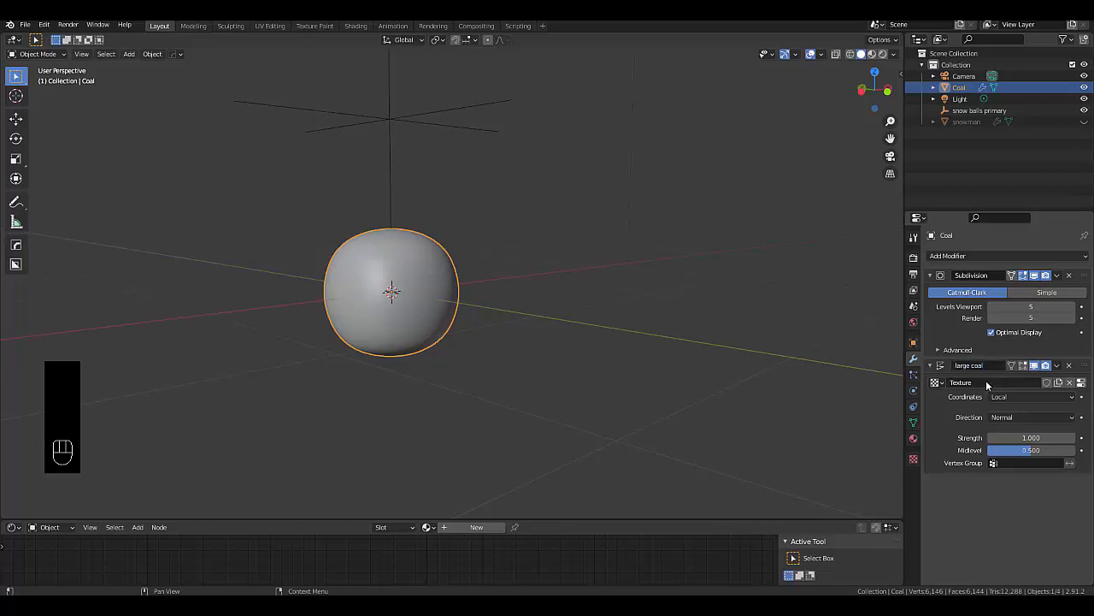
{"action": "type", "text": "la"}
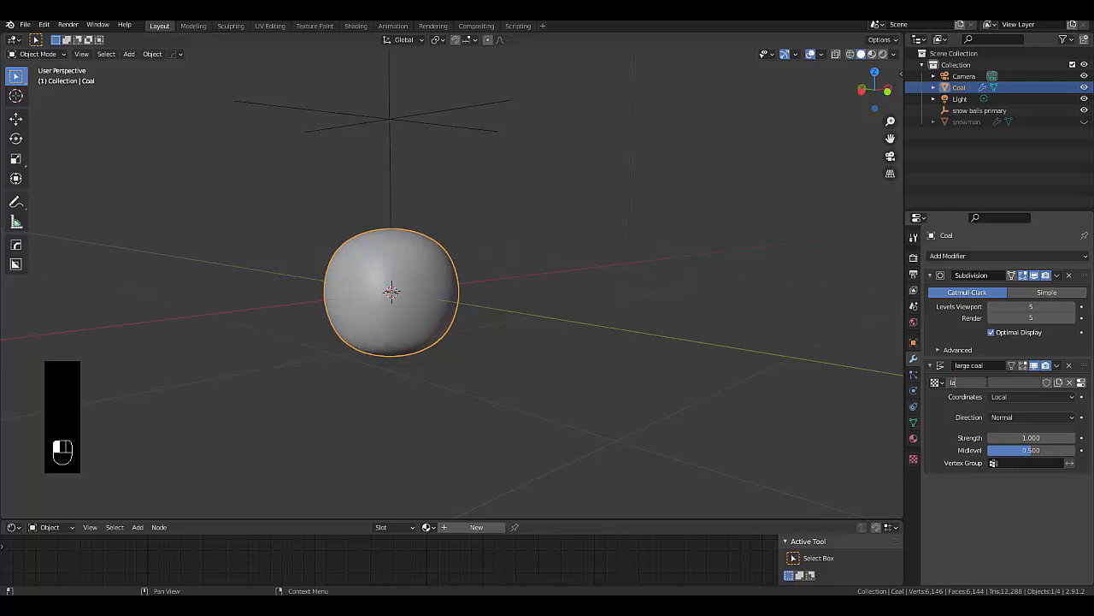
{"action": "type", "text": "rge cola"}
{"action": "key", "text": "Return"}
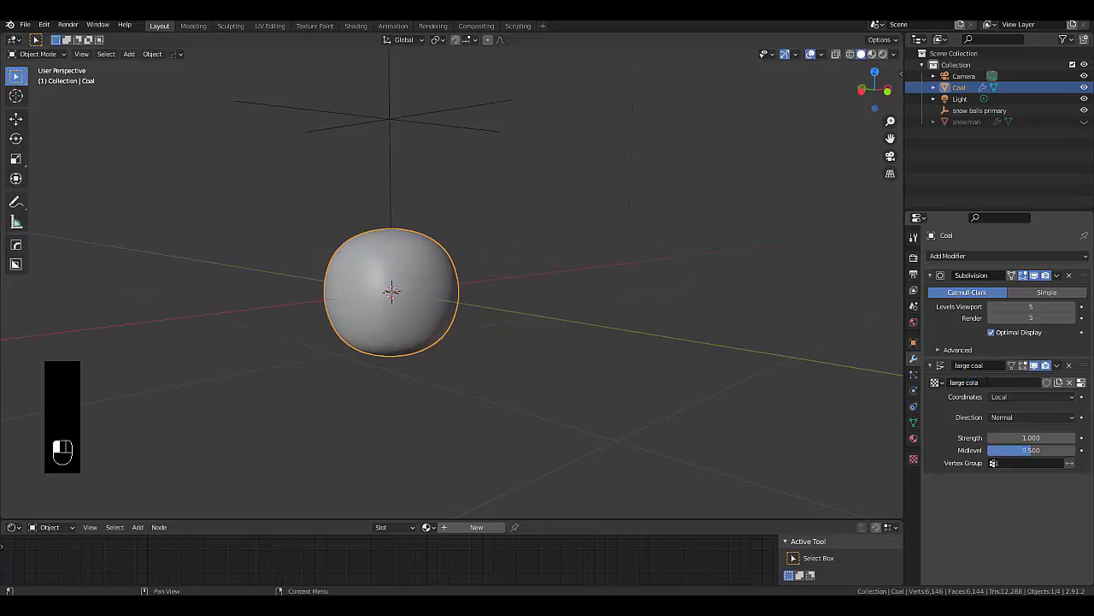
{"action": "left_click", "coordinate": [986, 383]}
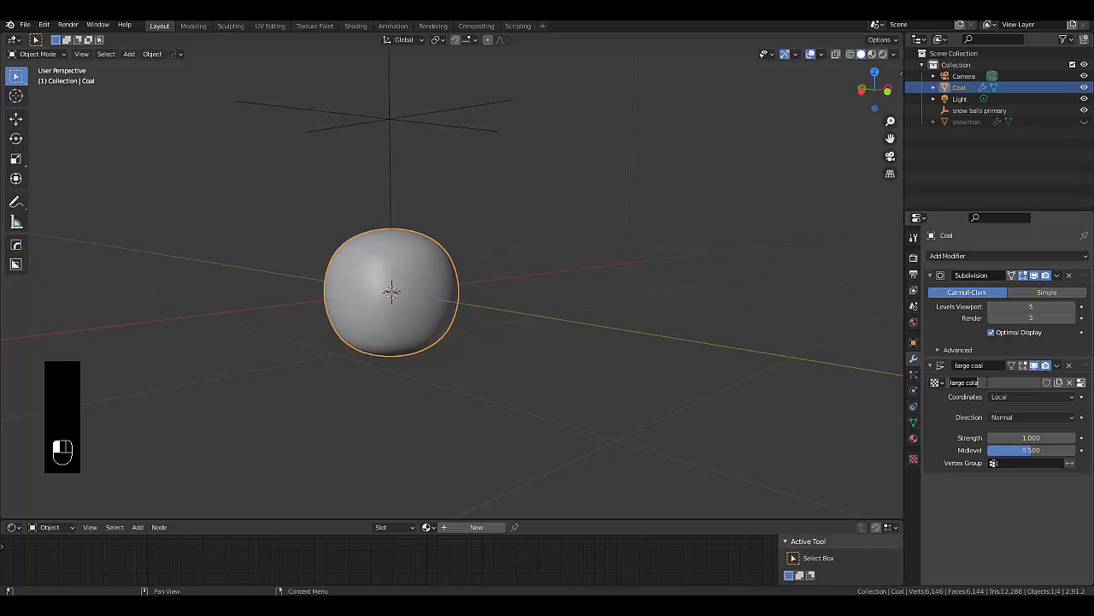
{"action": "type", "text": "coal"}
{"action": "key", "text": "Return"}
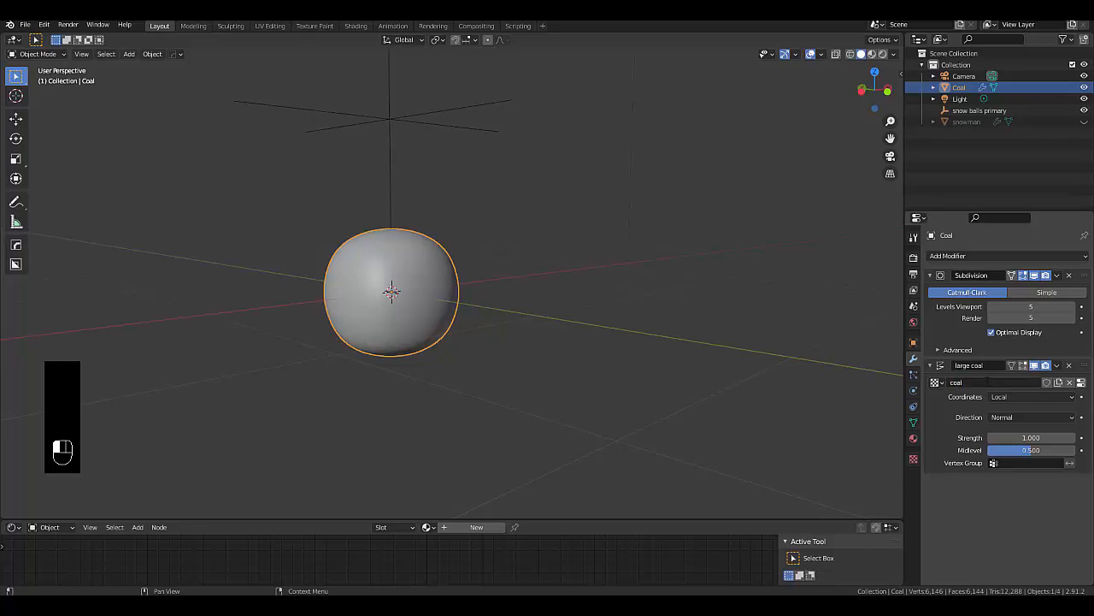
{"action": "scroll", "coordinate": [390, 289], "scroll_direction": "up", "scroll_amount": 3}
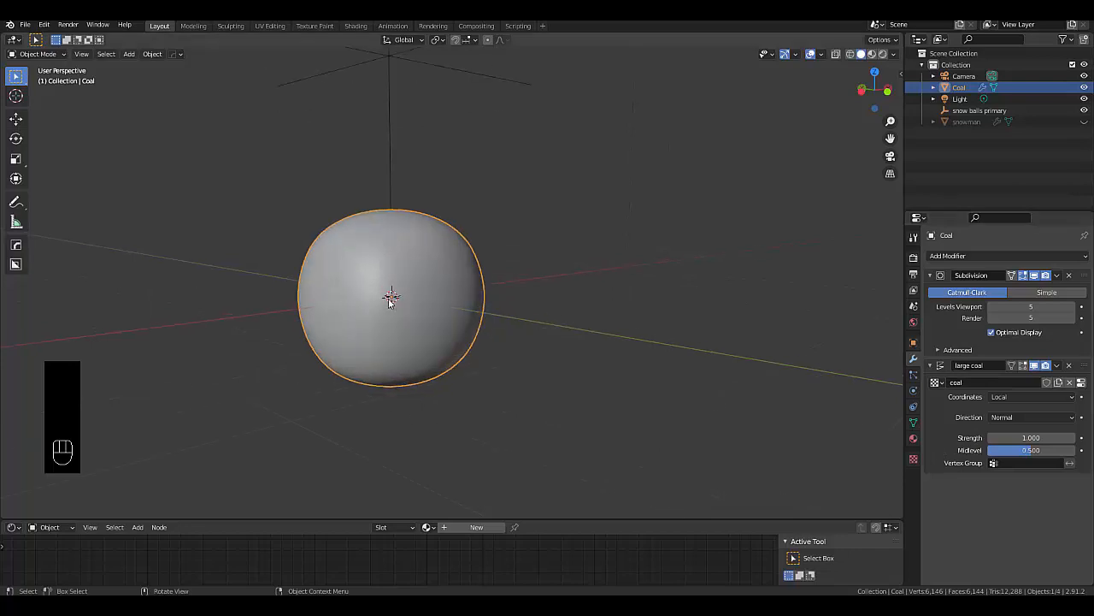
{"action": "left_click", "coordinate": [974, 383]}
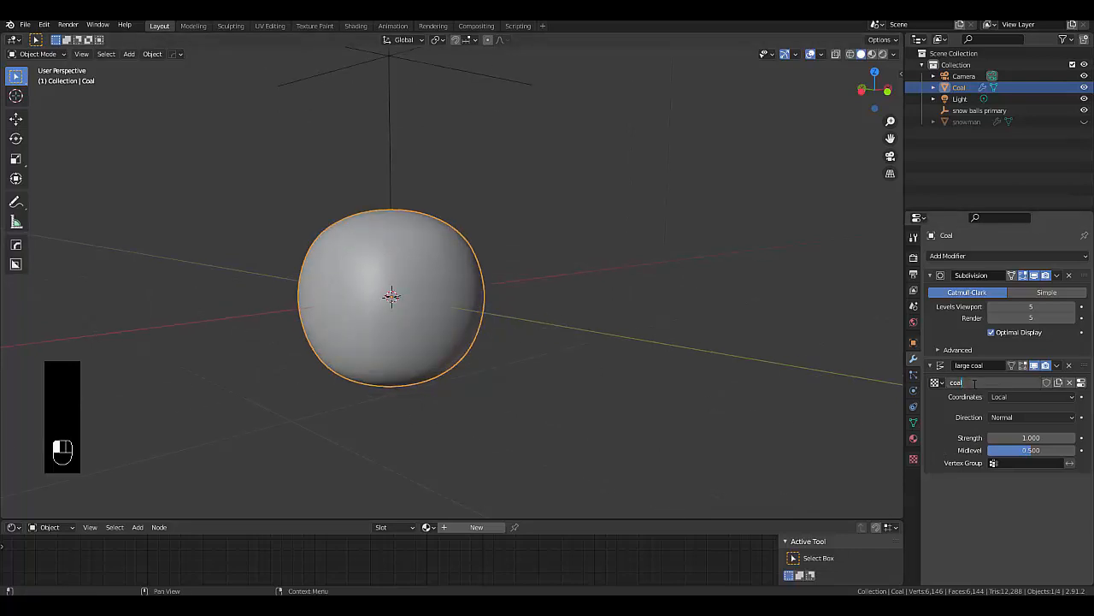
{"action": "type", "text": "_large"}
{"action": "key", "text": "Return"}
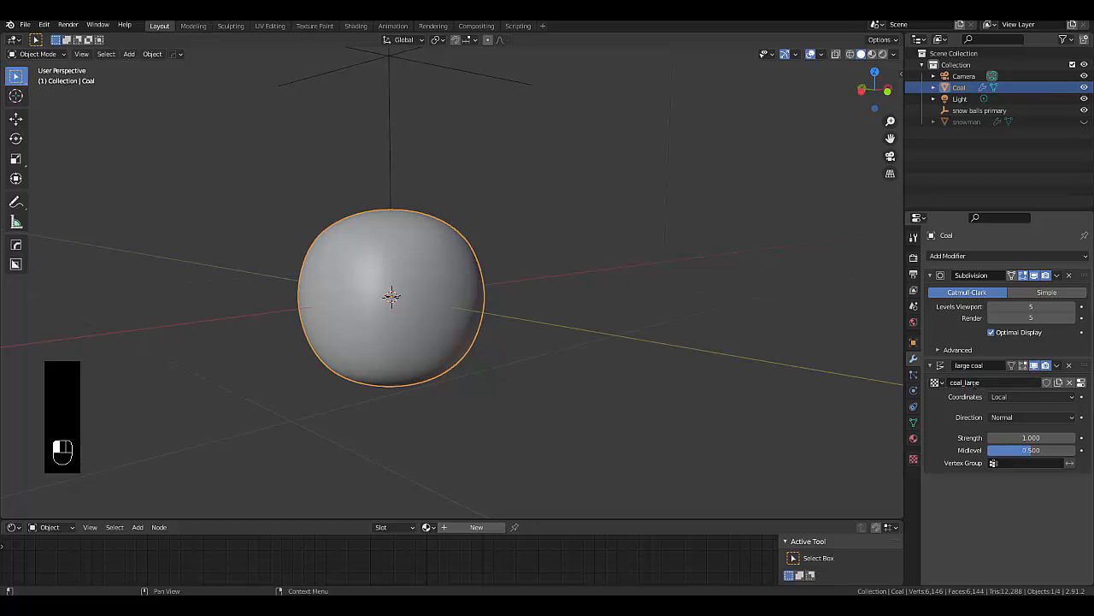
Set the Strength of the "large coal" Displace modifier to 0.03
{"action": "left_click", "coordinate": [1026, 438]}
{"action": "type", "text": "1.0"}
{"action": "type", "text": "3"}
{"action": "key", "text": "Return"}
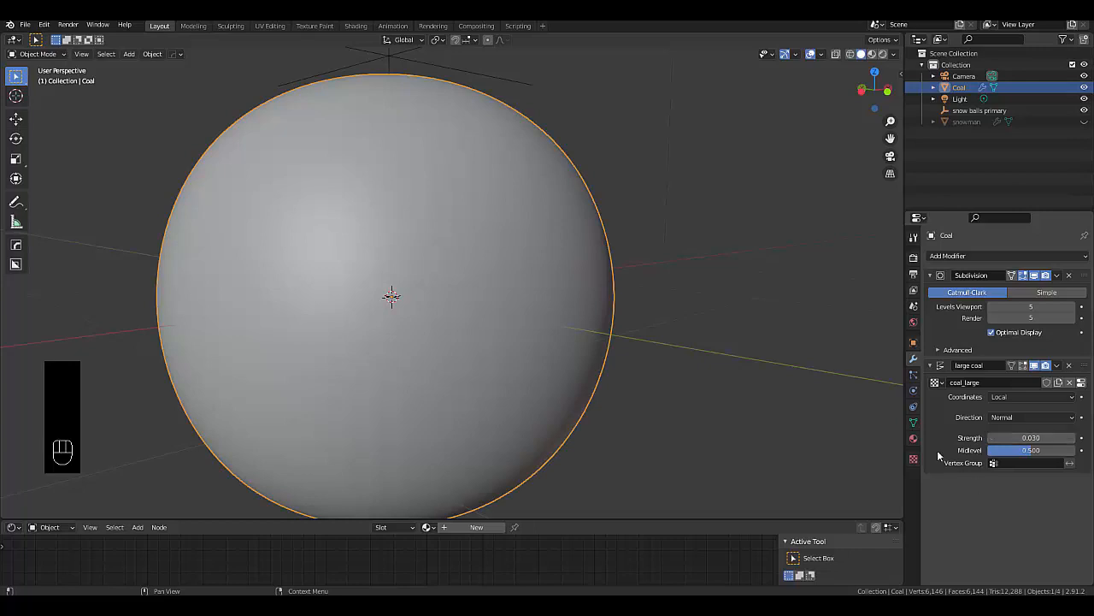
Change the type of the coal_large displacement texture to Voronoi
{"action": "left_click", "coordinate": [913, 460]}
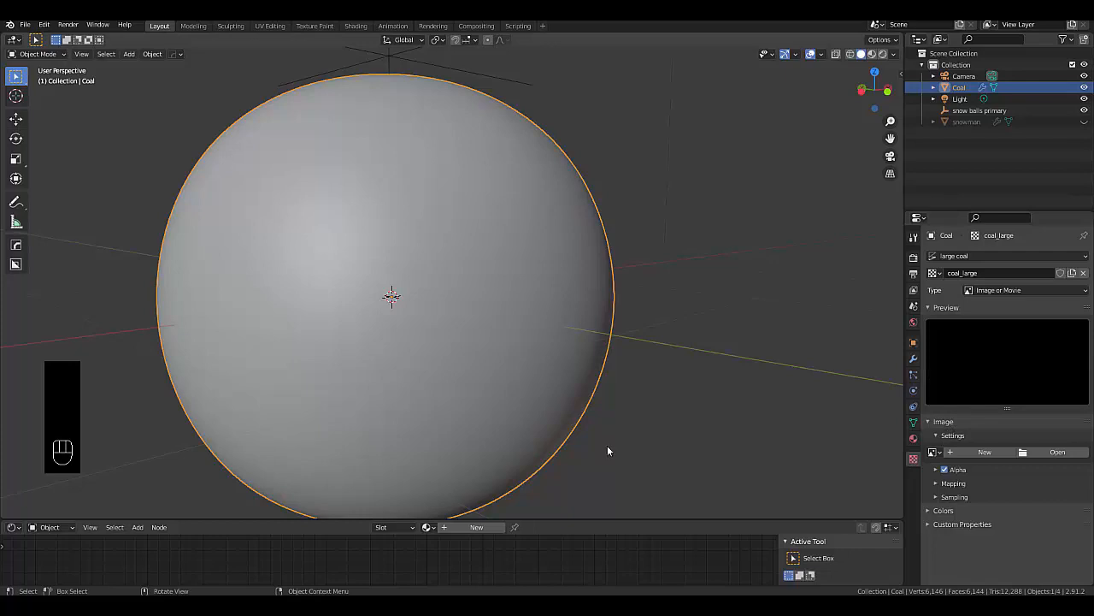
{"action": "left_click", "coordinate": [1049, 291]}
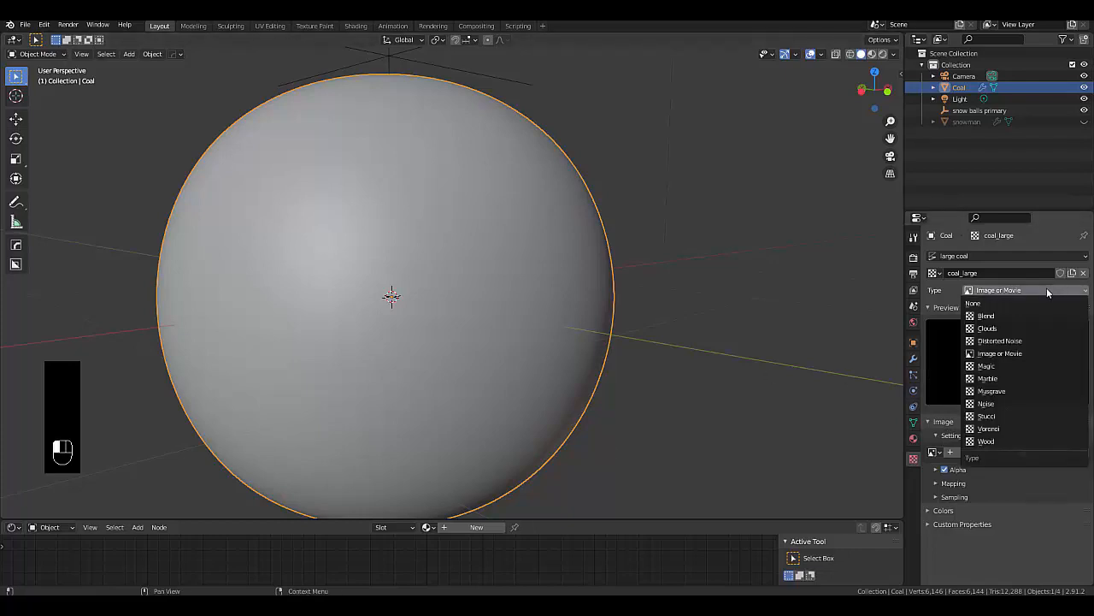
{"action": "left_click", "coordinate": [1009, 428]}
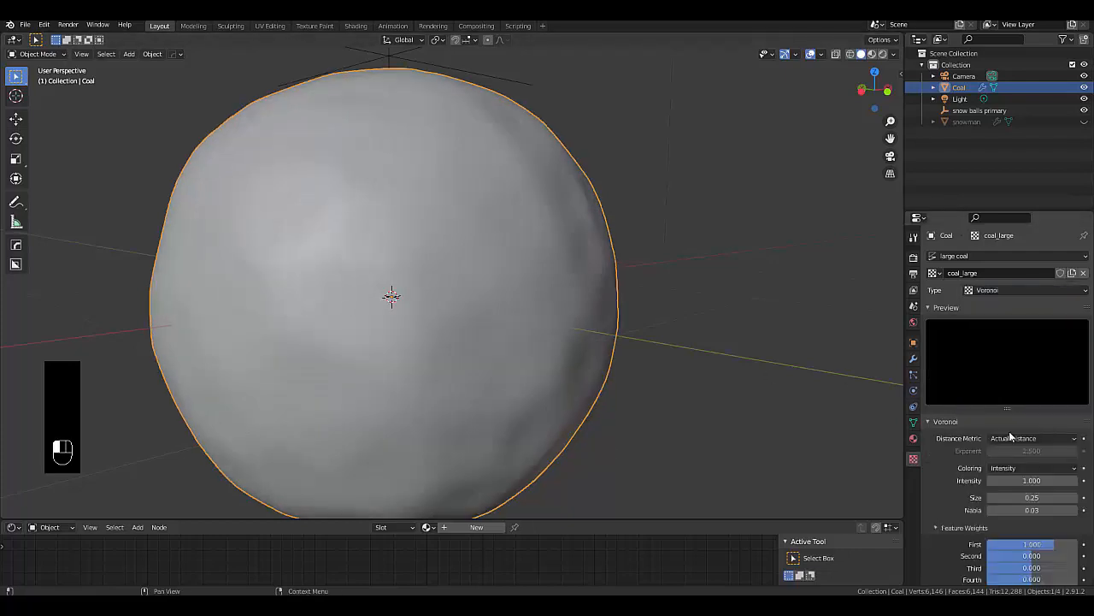
Set the Voronoi Intensity of the coal_large texture to 1.3 and its Size to 0.15
{"action": "left_click", "coordinate": [1014, 480]}
{"action": "type", "text": "1.3"}
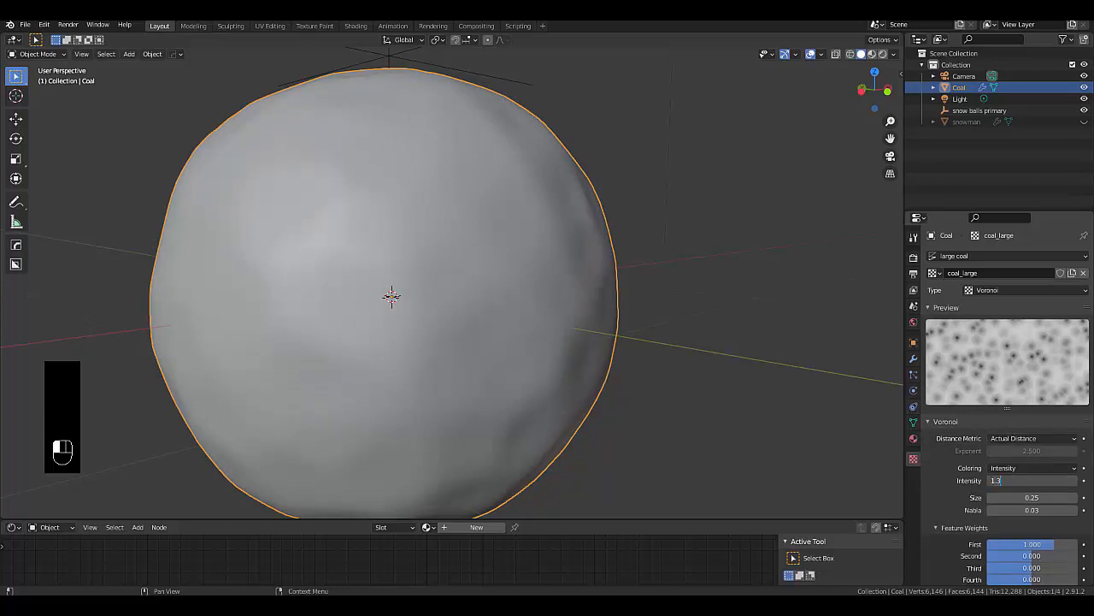
{"action": "key", "text": "Return"}
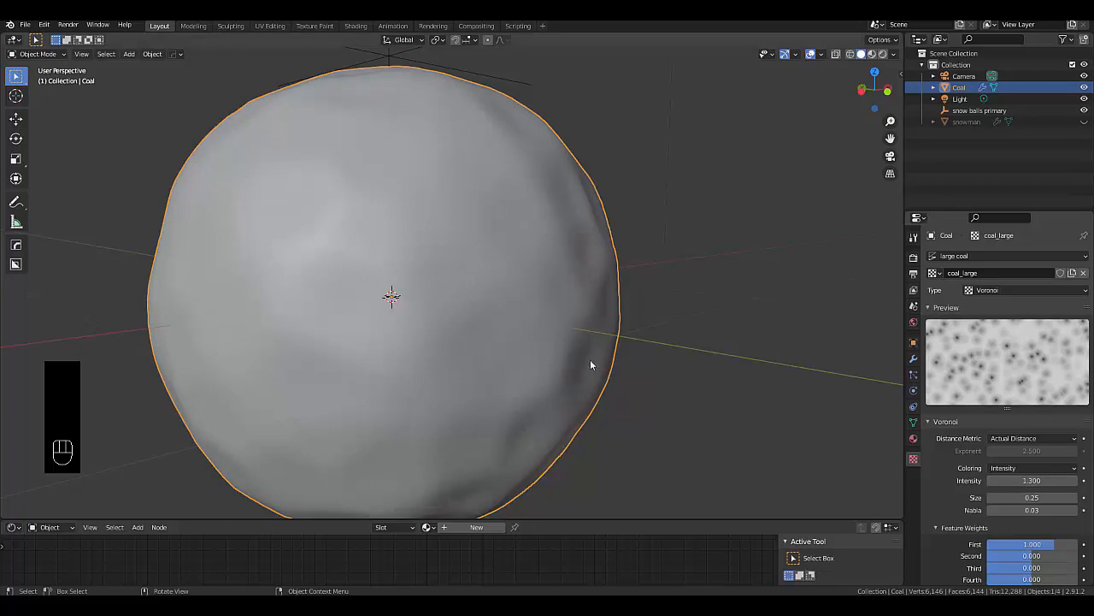
{"action": "left_click", "coordinate": [1045, 498]}
{"action": "type", "text": "0.1"}
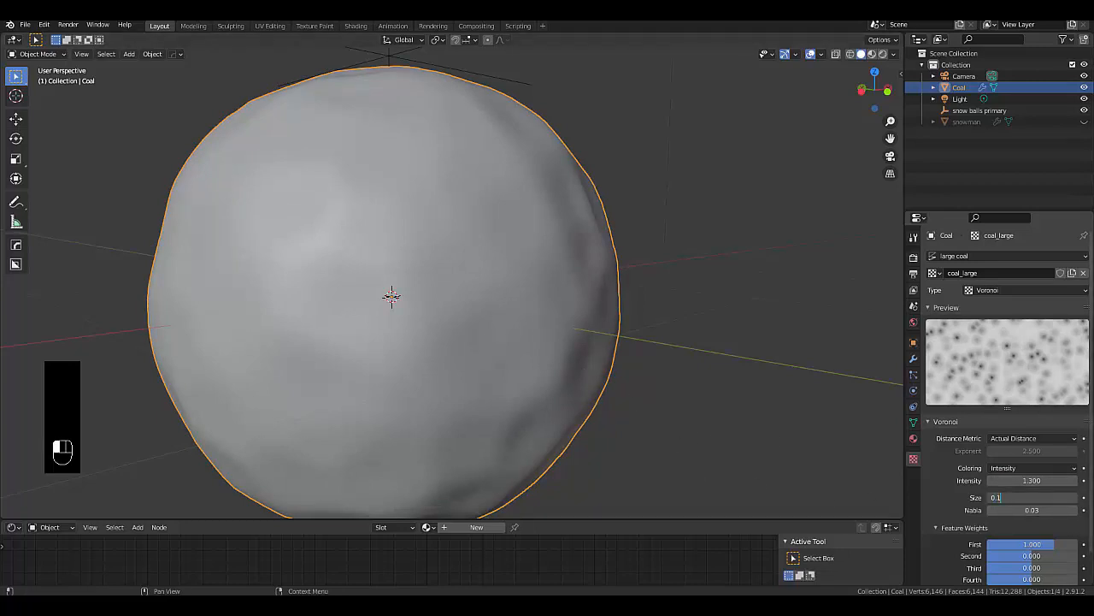
{"action": "type", "text": "5"}
{"action": "key", "text": "Return"}
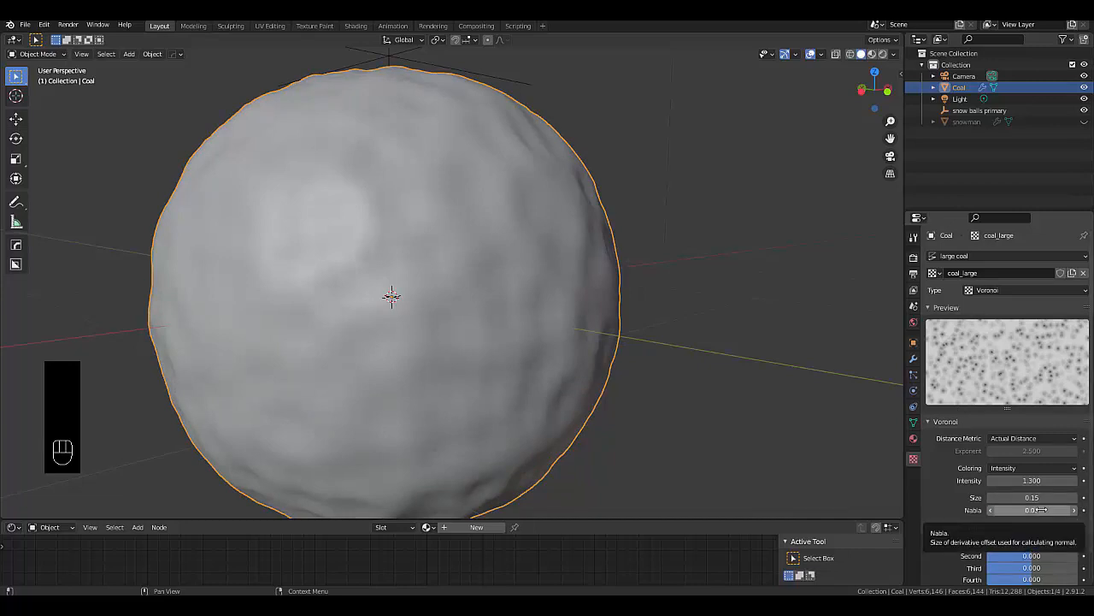
Add a second Displace modifier to the coal and create a new texture for it
{"action": "left_click", "coordinate": [913, 361]}
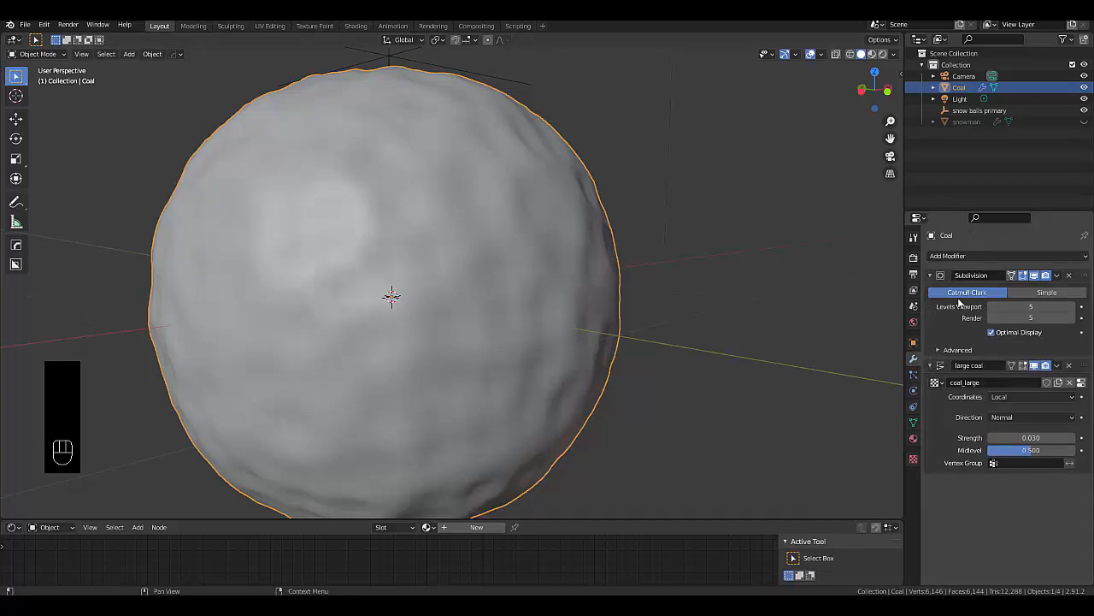
{"action": "left_click", "coordinate": [952, 257]}
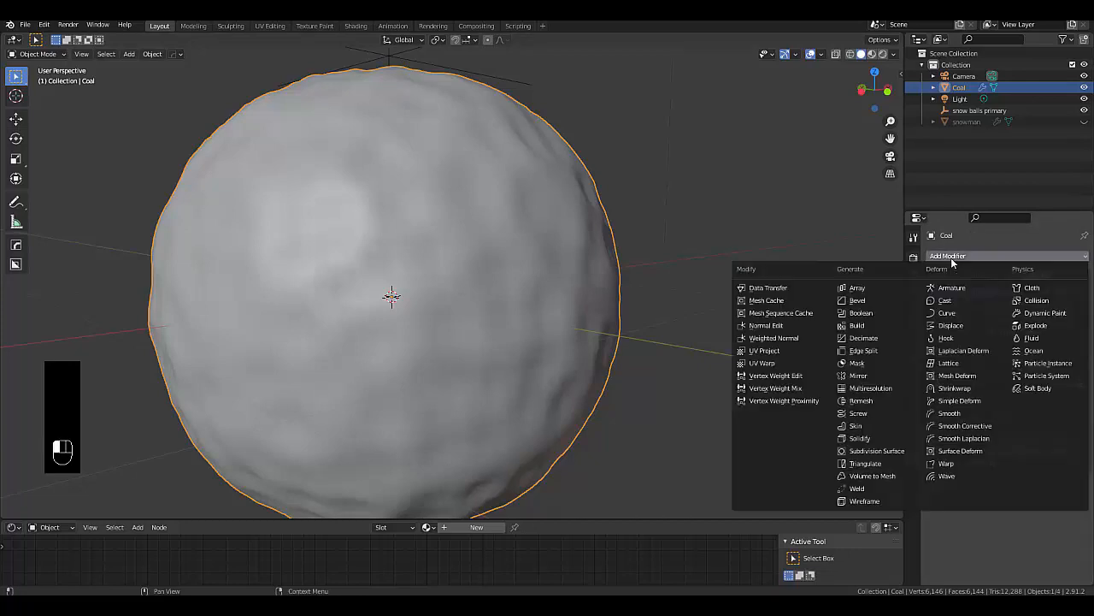
{"action": "left_click", "coordinate": [953, 326]}
{"action": "left_click", "coordinate": [1011, 500]}
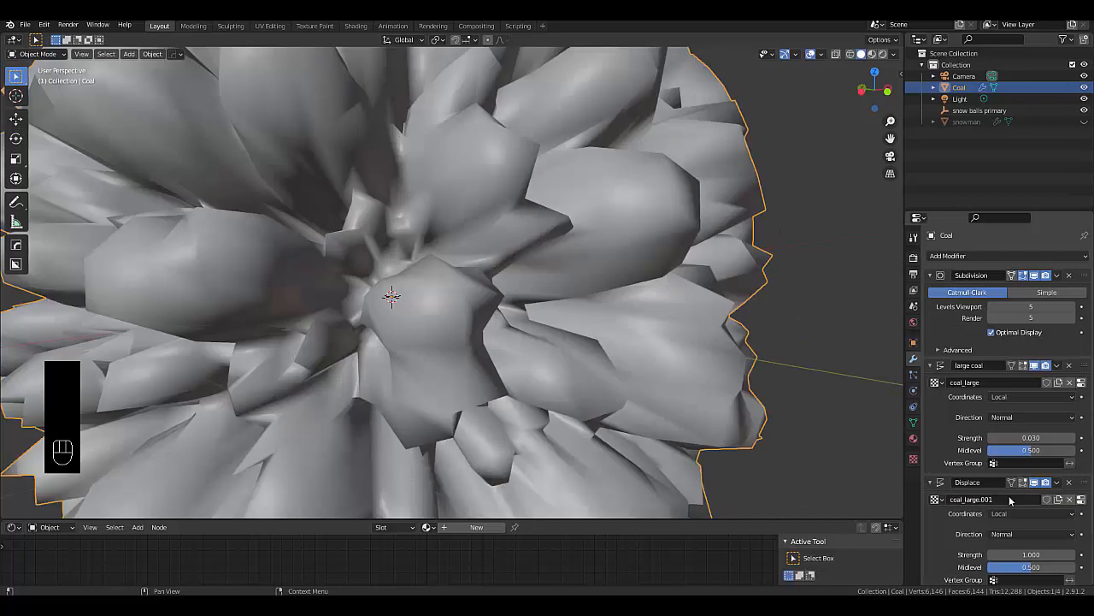
Rename the second Displace modifier's texture to coal_small
{"action": "double_click", "coordinate": [1009, 499]}
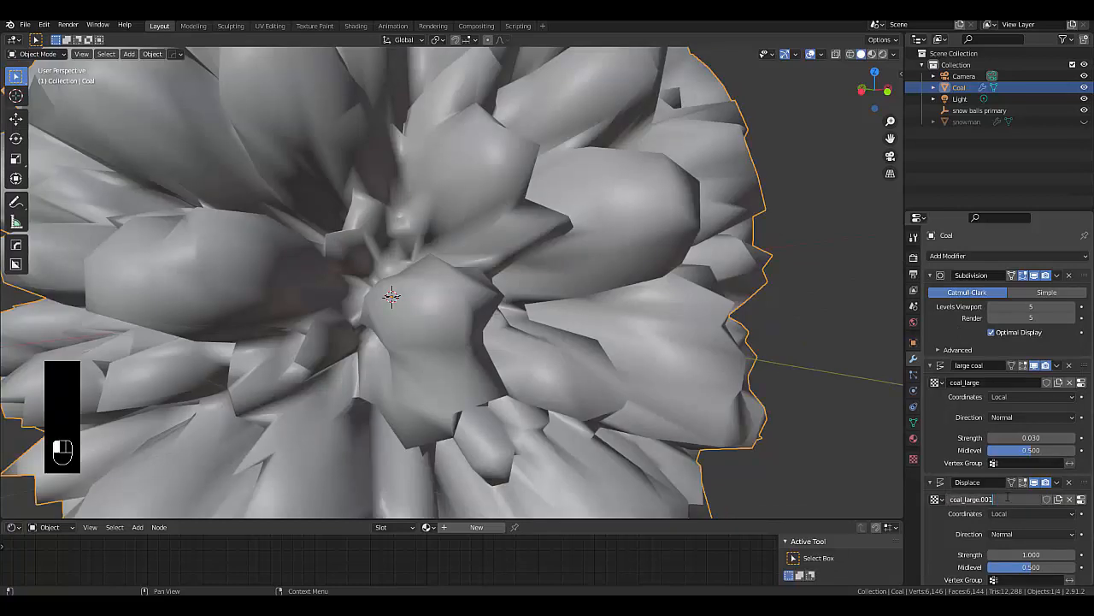
{"action": "key", "text": "BackSpace"}
{"action": "key", "text": "BackSpace"}
{"action": "key", "text": "BackSpace"}
{"action": "key", "text": "BackSpace"}
{"action": "key", "text": "BackSpace"}
{"action": "key", "text": "BackSpace"}
{"action": "key", "text": "BackSpace"}
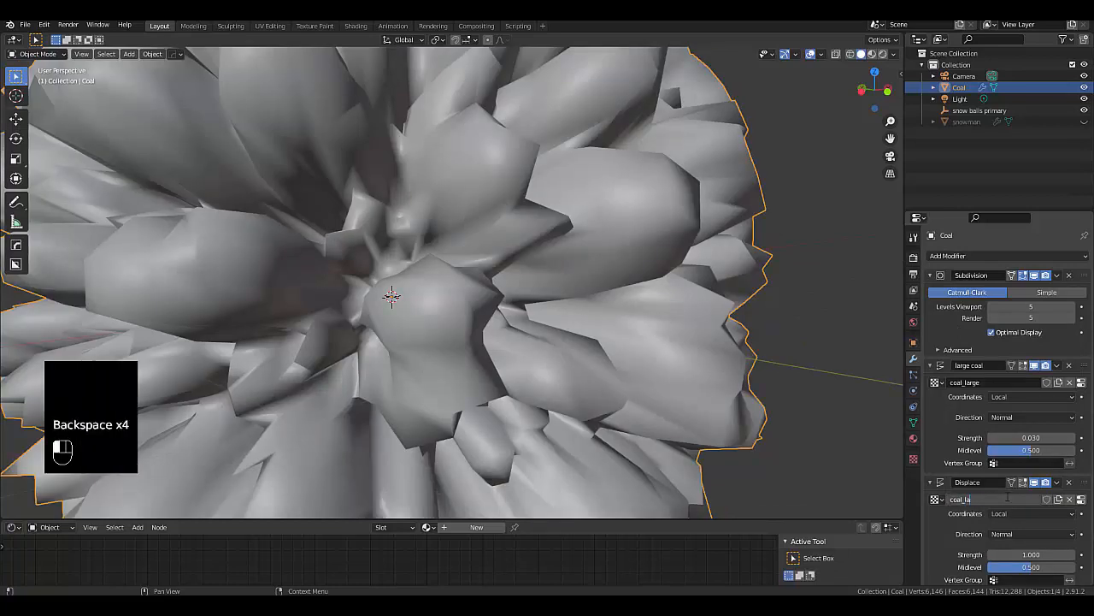
{"action": "type", "text": "small"}
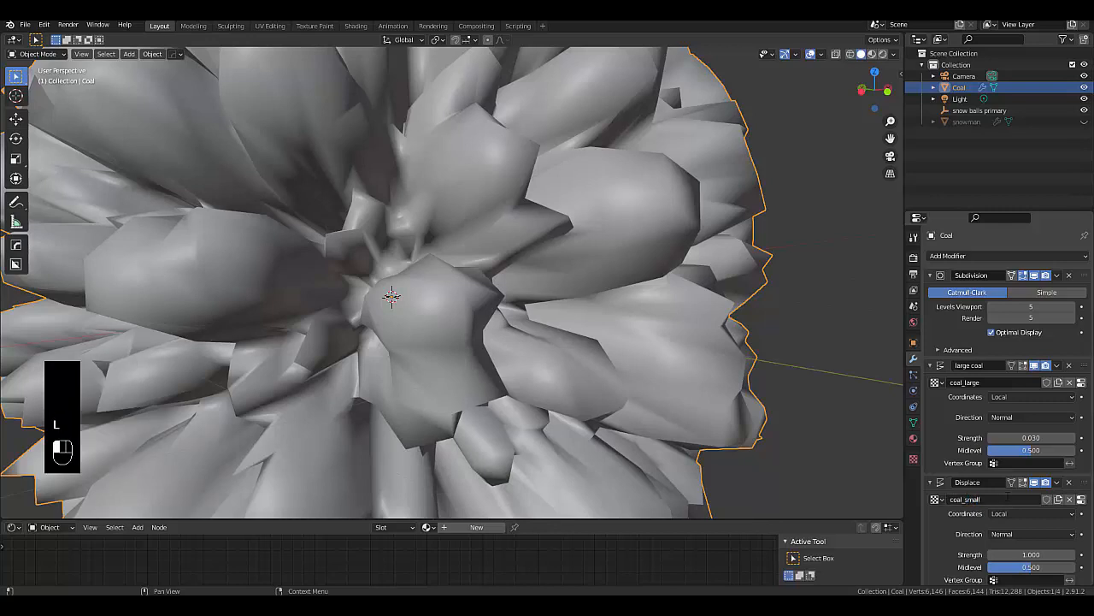
Append "small coal" to the second Displace modifier's name and set its Strength to 0.02
{"action": "double_click", "coordinate": [985, 482]}
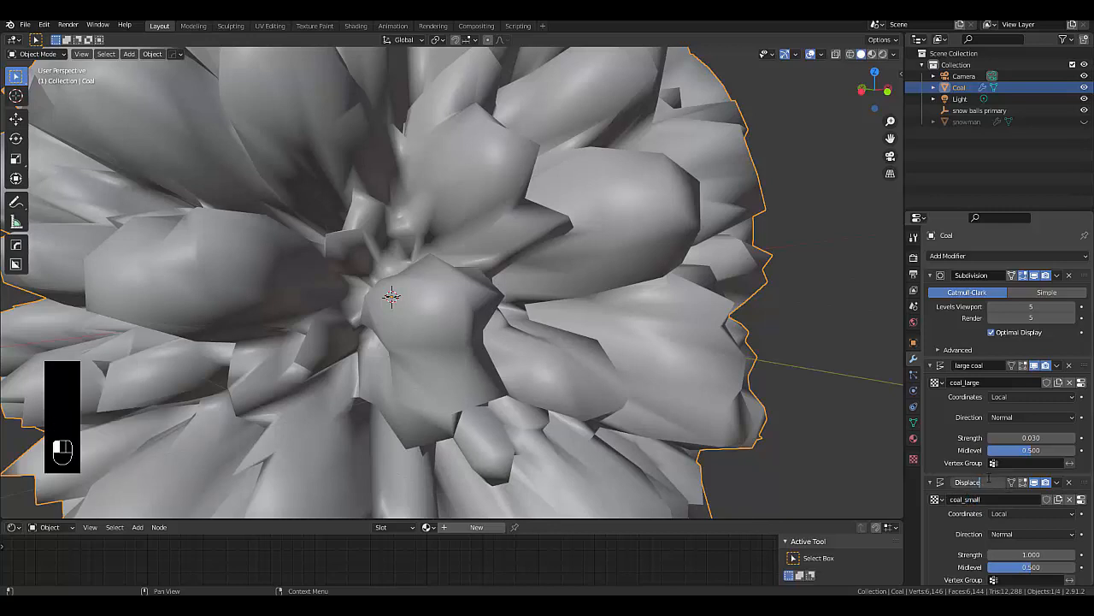
{"action": "type", "text": "small coal"}
{"action": "key", "text": "Return"}
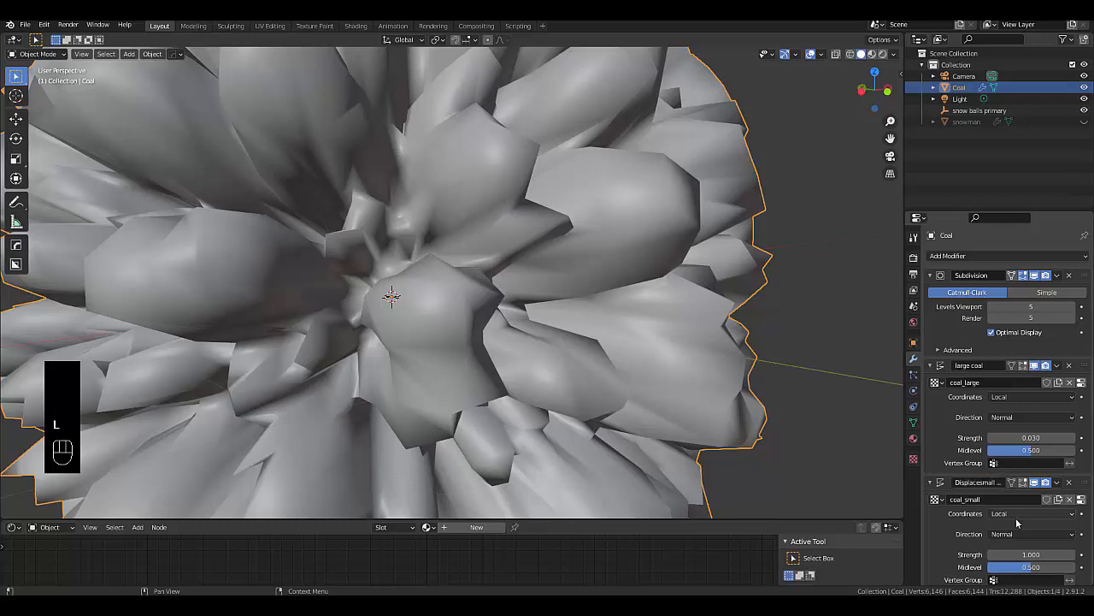
{"action": "left_click", "coordinate": [1032, 554]}
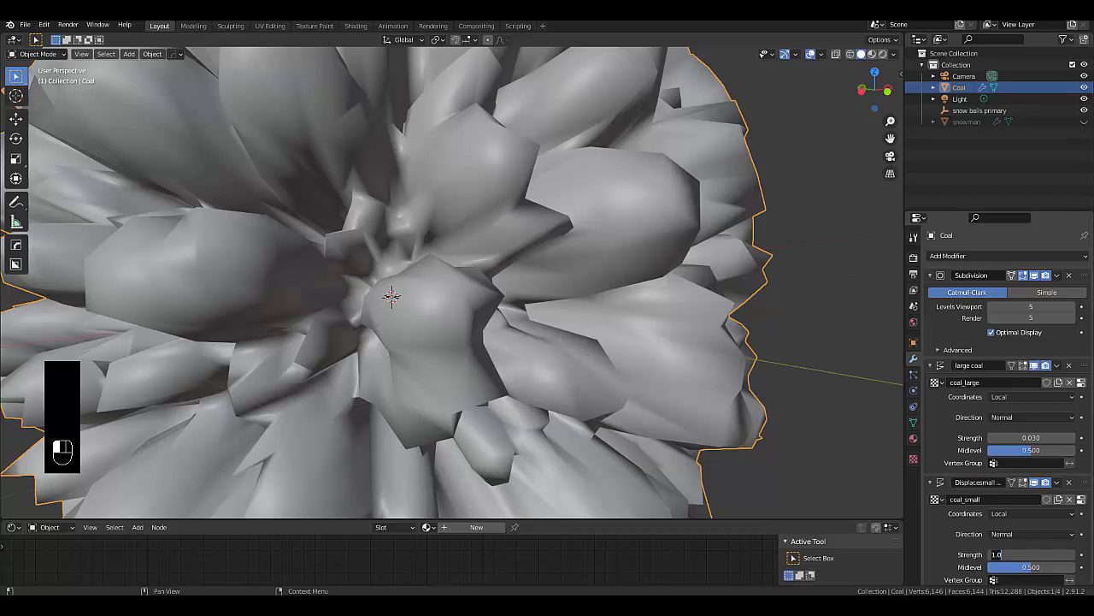
{"action": "type", "text": "0.02"}
{"action": "key", "text": "Return"}
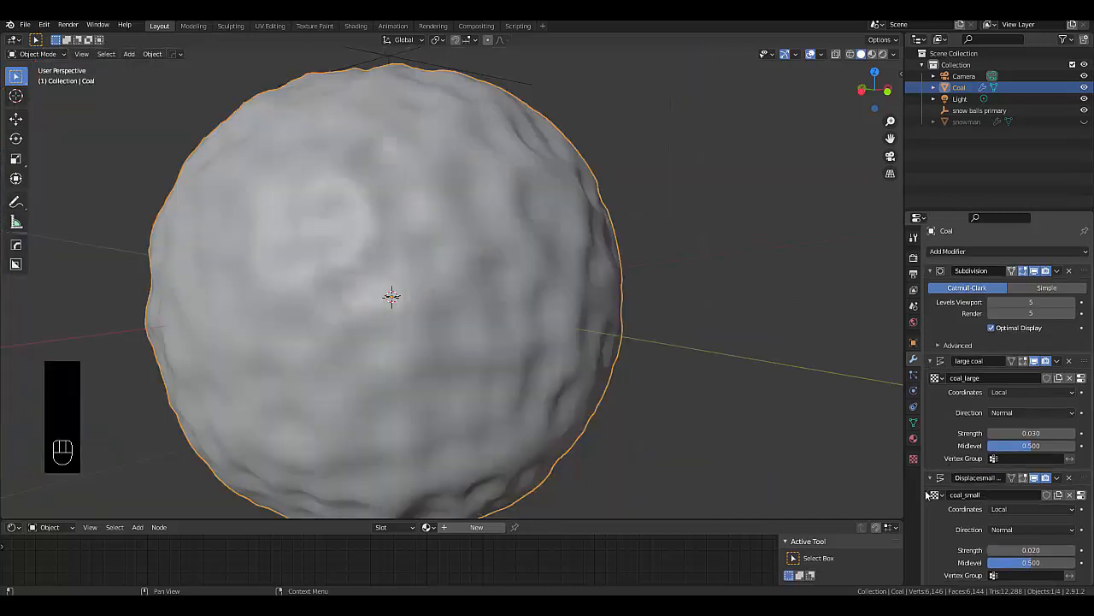
Display the coal_large texture settings and apply smooth shading to the coal again
{"action": "left_click", "coordinate": [913, 460]}
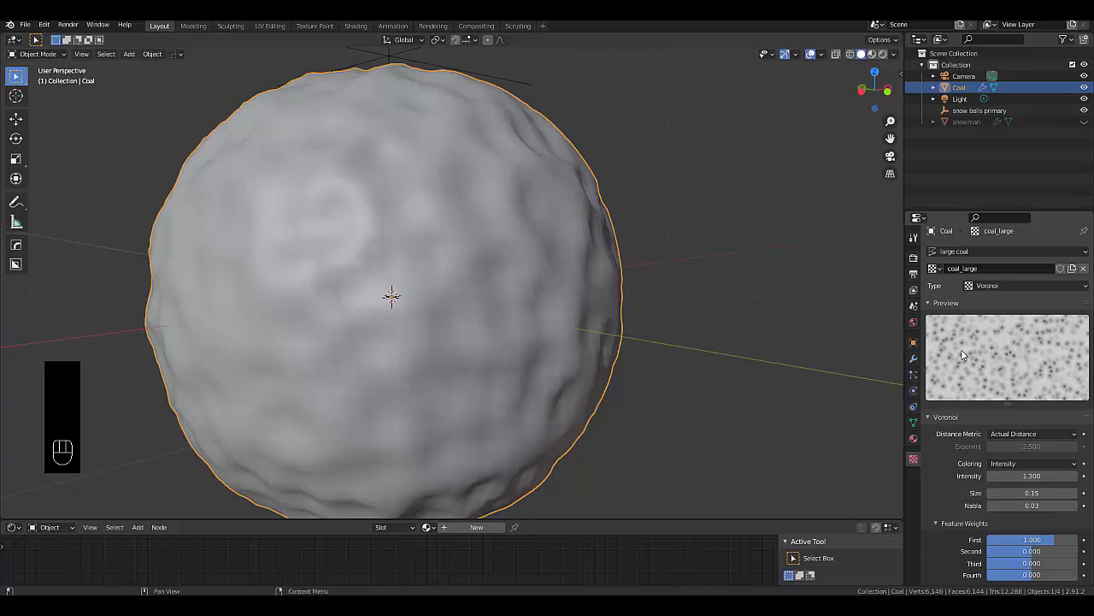
{"action": "scroll", "coordinate": [963, 355], "scroll_direction": "up", "scroll_amount": 1}
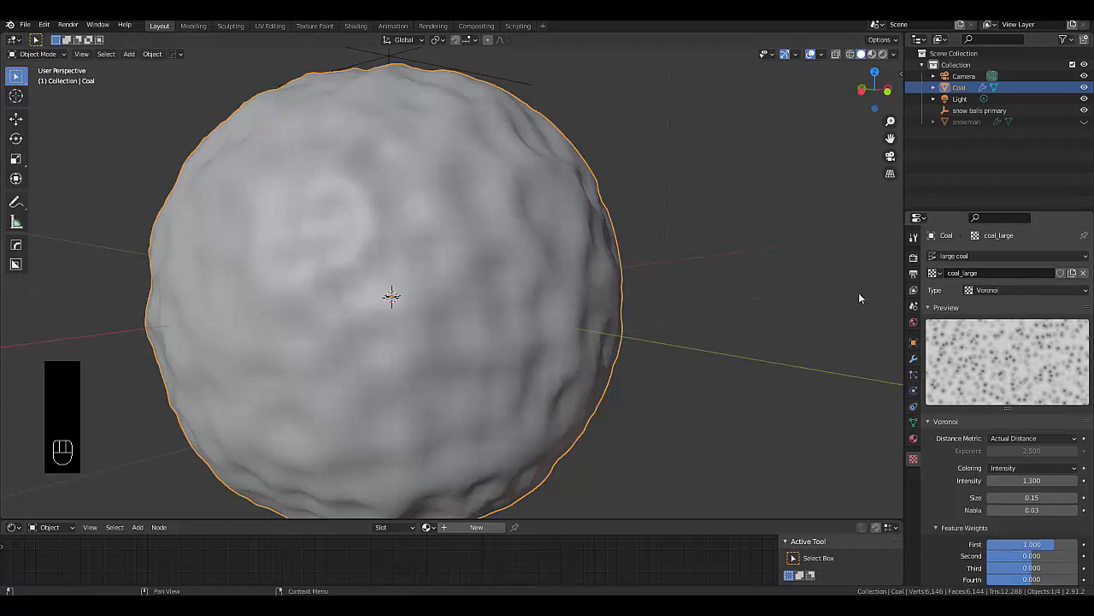
{"action": "scroll", "coordinate": [446, 237], "scroll_direction": "up", "scroll_amount": 3}
{"action": "scroll", "coordinate": [446, 238], "scroll_direction": "down", "scroll_amount": 2}
{"action": "right_click", "coordinate": [450, 287]}
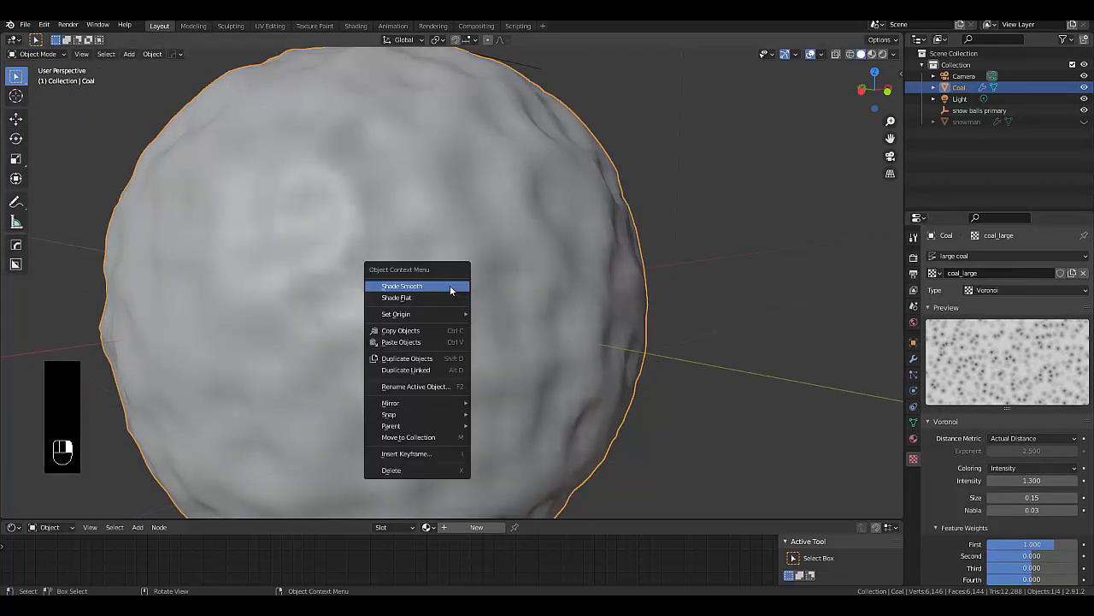
{"action": "left_click", "coordinate": [450, 287]}
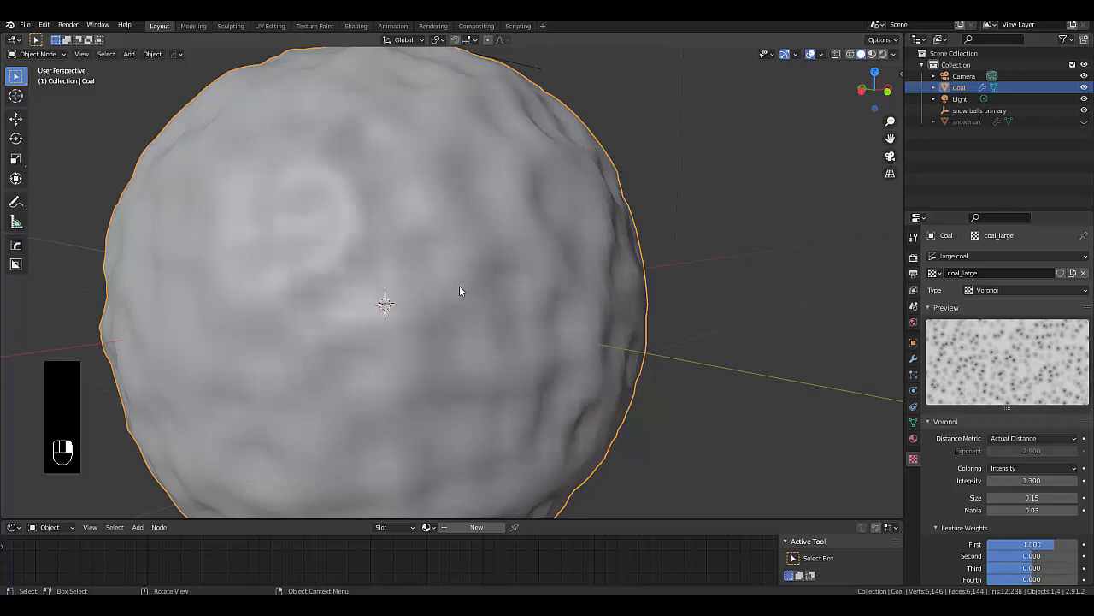
Try Size values of 0.1 and 0.12 on the coal_large Voronoi texture and settle on 0.13
{"action": "left_click", "coordinate": [1035, 497]}
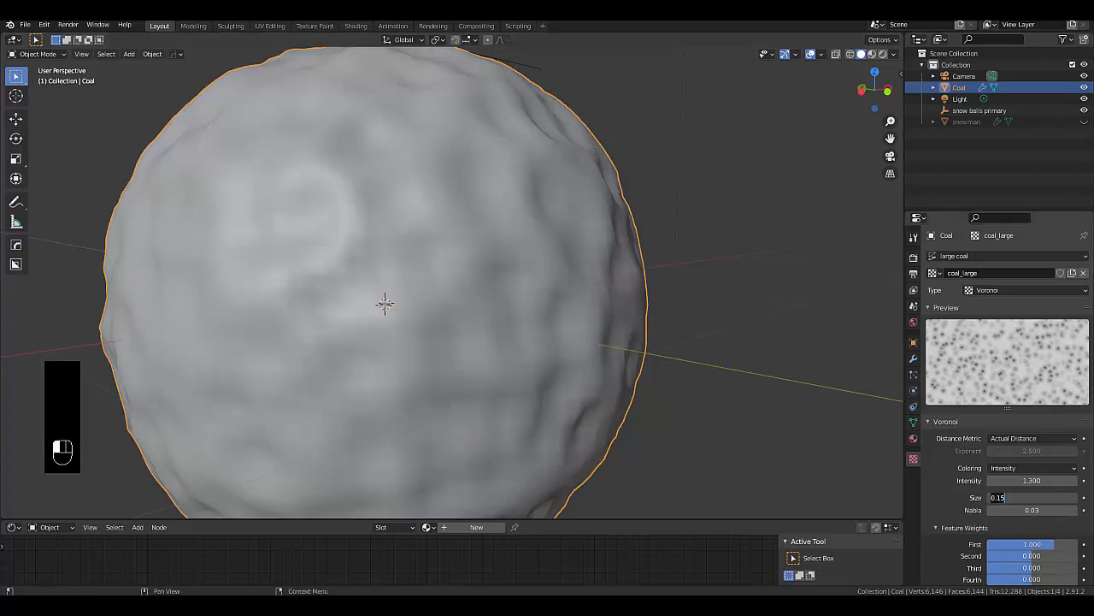
{"action": "type", "text": "0.1"}
{"action": "key", "text": "Return"}
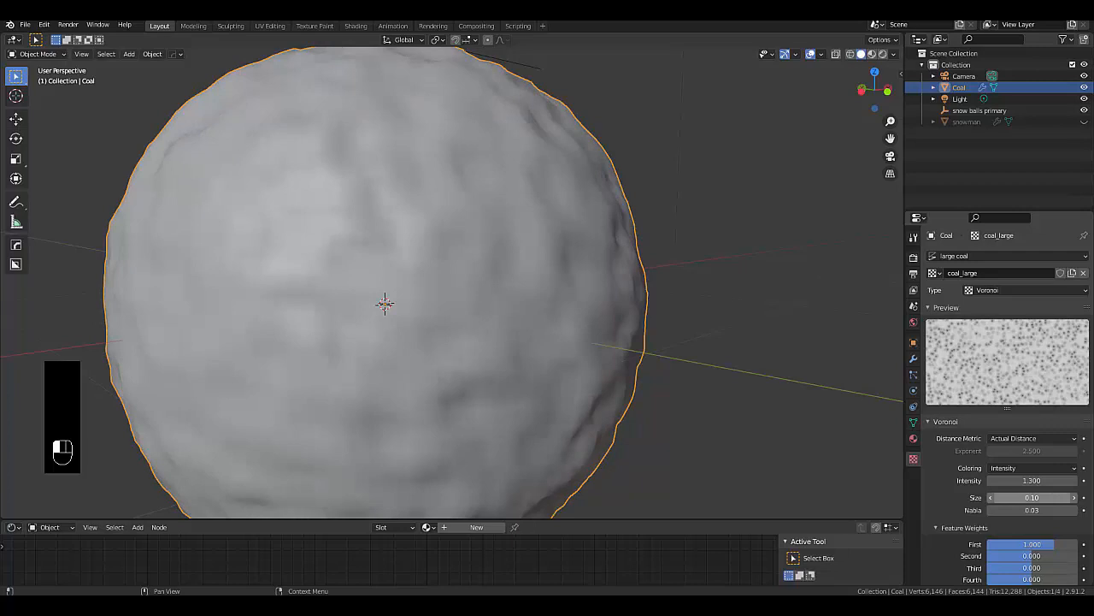
{"action": "left_click", "coordinate": [1035, 498]}
{"action": "type", "text": "0"}
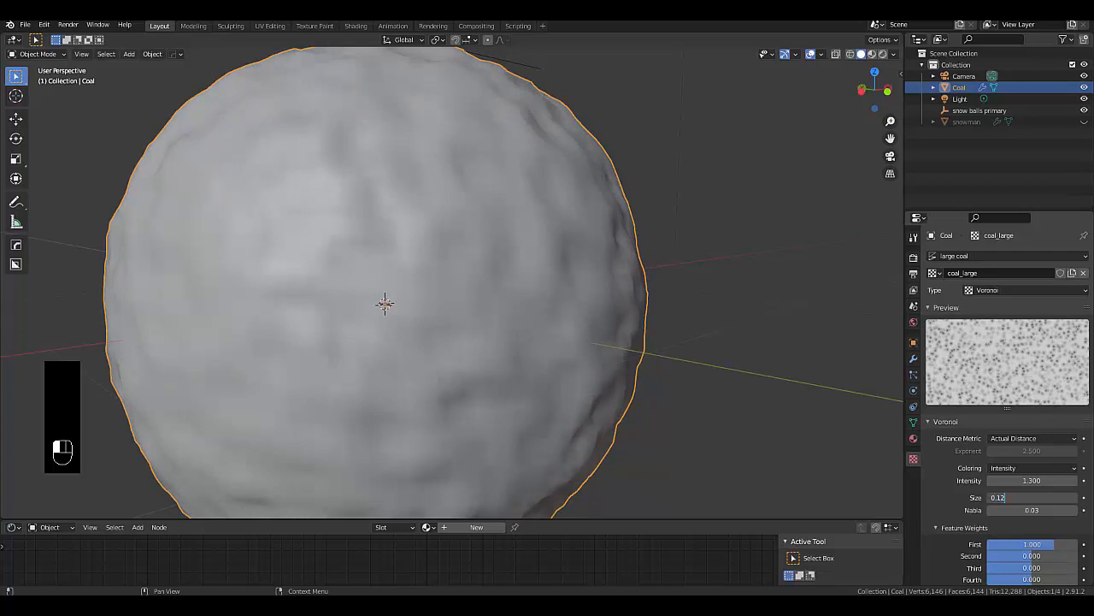
{"action": "type", "text": ".12"}
{"action": "key", "text": "BackSpace"}
{"action": "key", "text": "BackSpace"}
{"action": "key", "text": "BackSpace"}
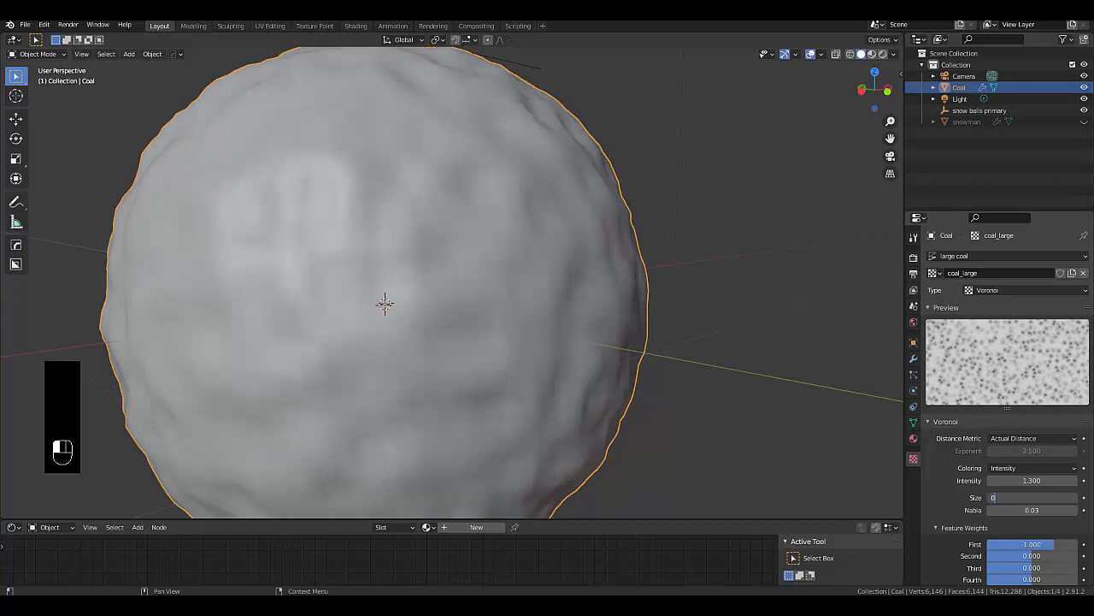
{"action": "key", "text": "Return"}
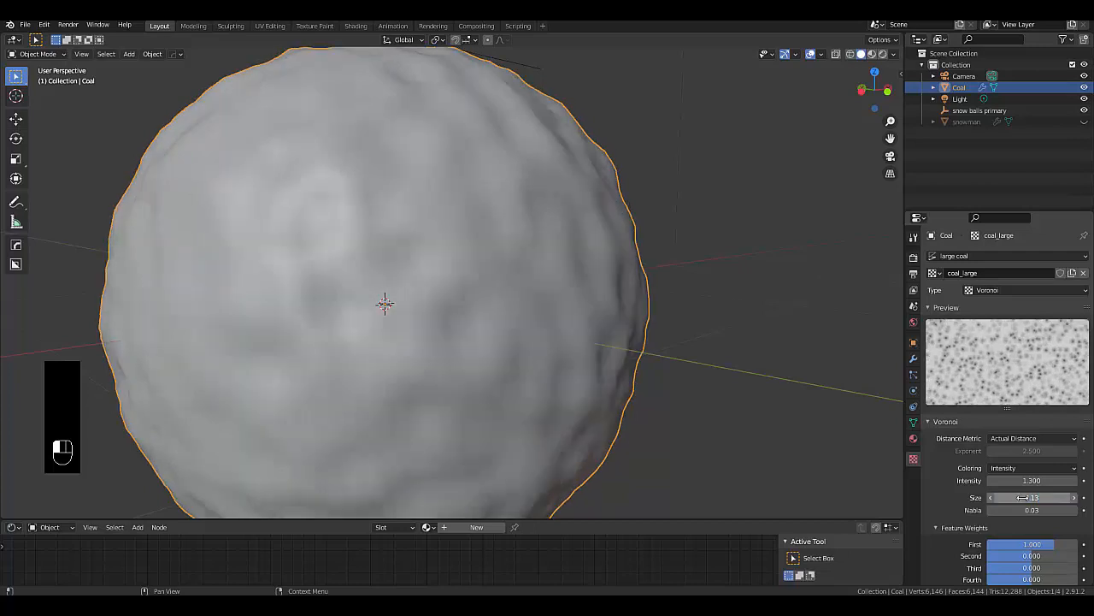
Try Strength values of 0.1 and 0.2 on the "large coal" Displace modifier
{"action": "scroll", "coordinate": [475, 325], "scroll_direction": "down", "scroll_amount": 3}
{"action": "middle_click_drag", "start_coordinate": [461, 329], "coordinate": [408, 325]}
{"action": "scroll", "coordinate": [407, 323], "scroll_direction": "down", "scroll_amount": 3}
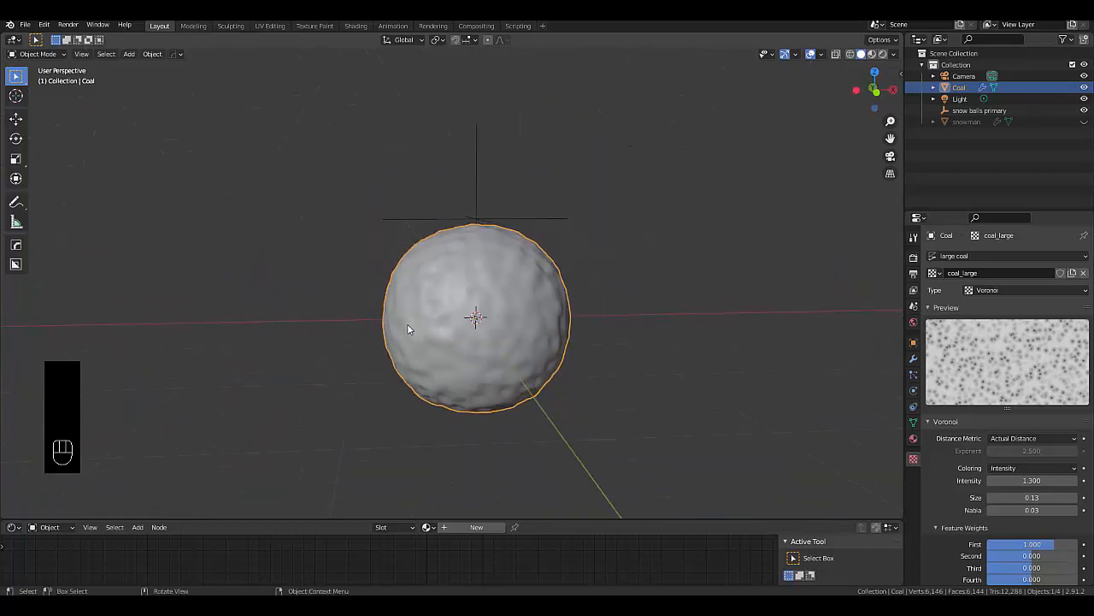
{"action": "scroll", "coordinate": [459, 346], "scroll_direction": "up", "scroll_amount": 2}
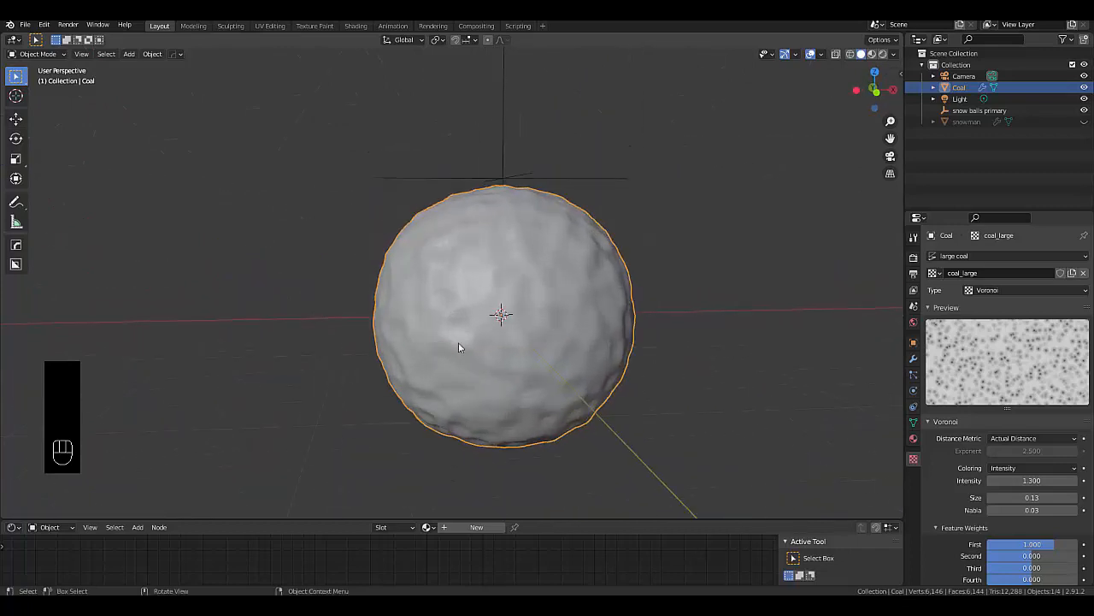
{"action": "left_click", "coordinate": [913, 359]}
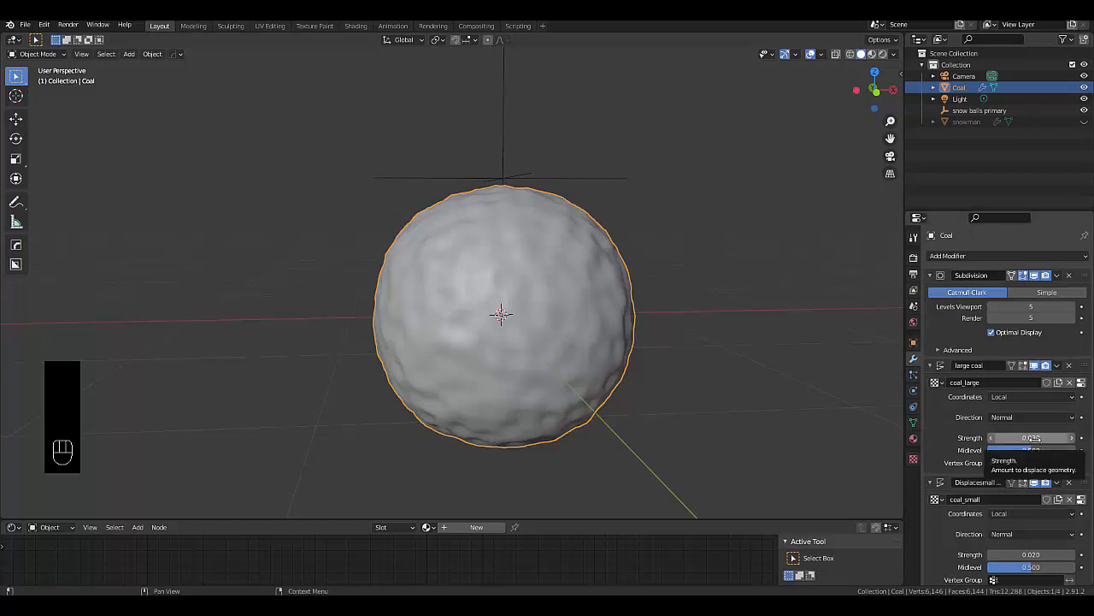
{"action": "left_click", "coordinate": [1032, 438]}
{"action": "type", "text": "0"}
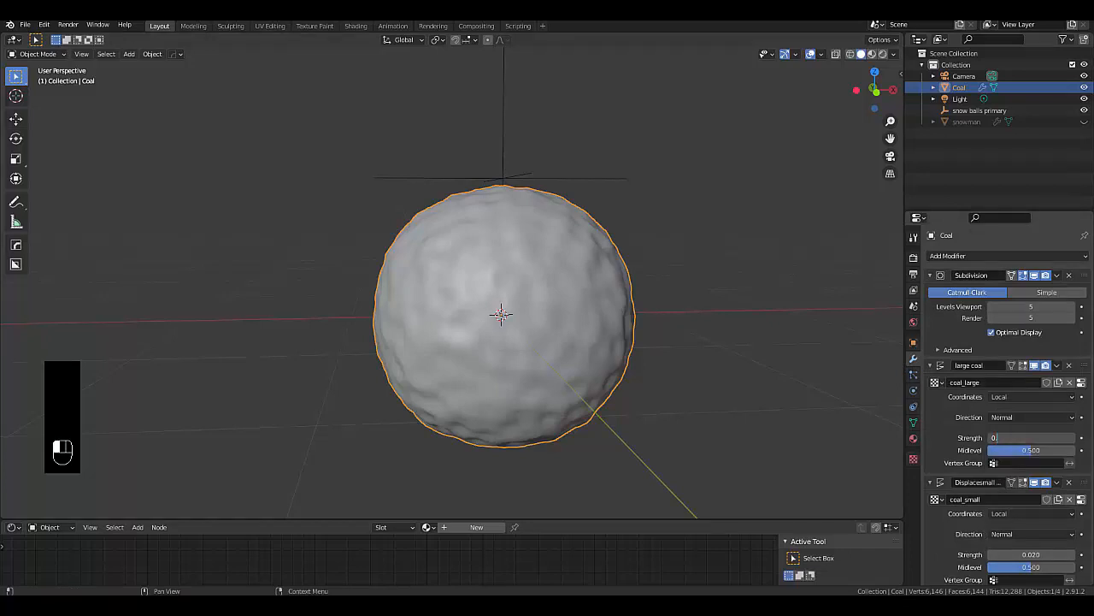
{"action": "type", "text": ".1"}
{"action": "key", "text": "Return"}
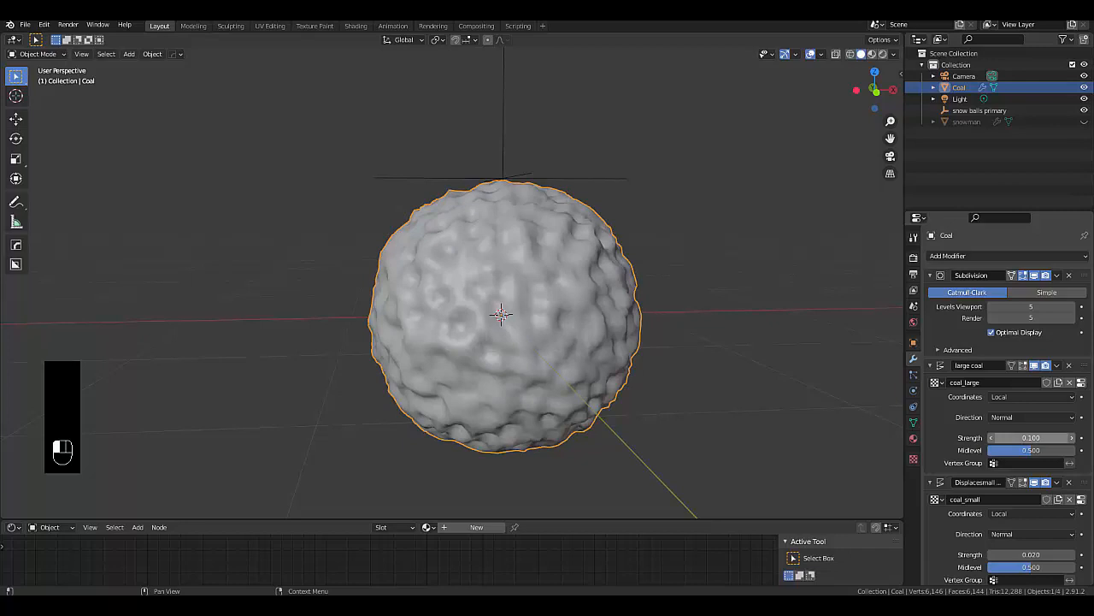
{"action": "left_click", "coordinate": [1032, 438]}
{"action": "type", "text": "0"}
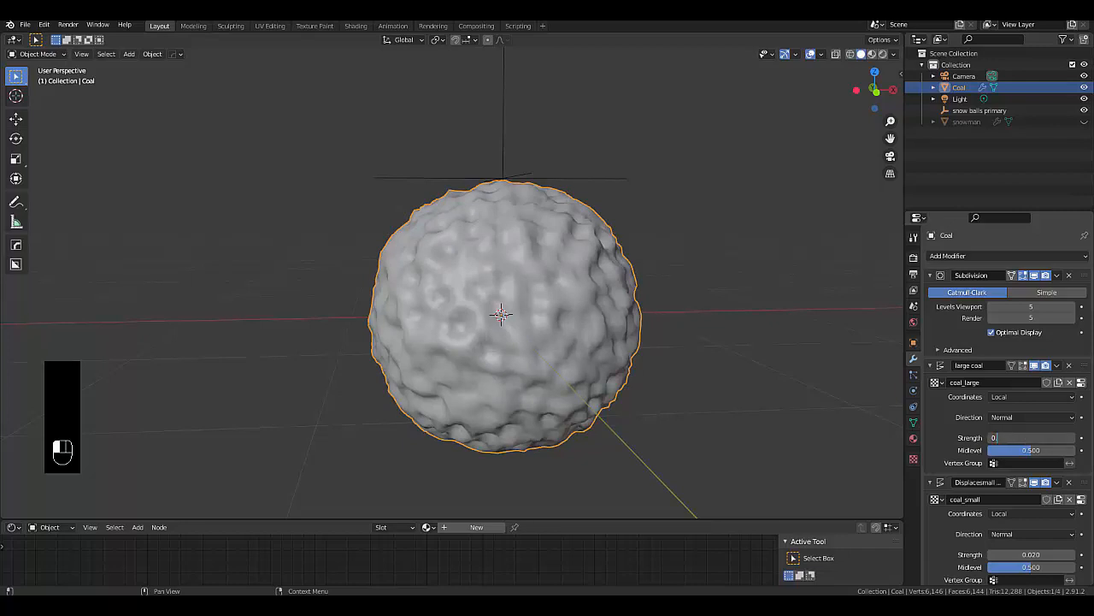
{"action": "type", "text": ".2"}
{"action": "key", "text": "Return"}
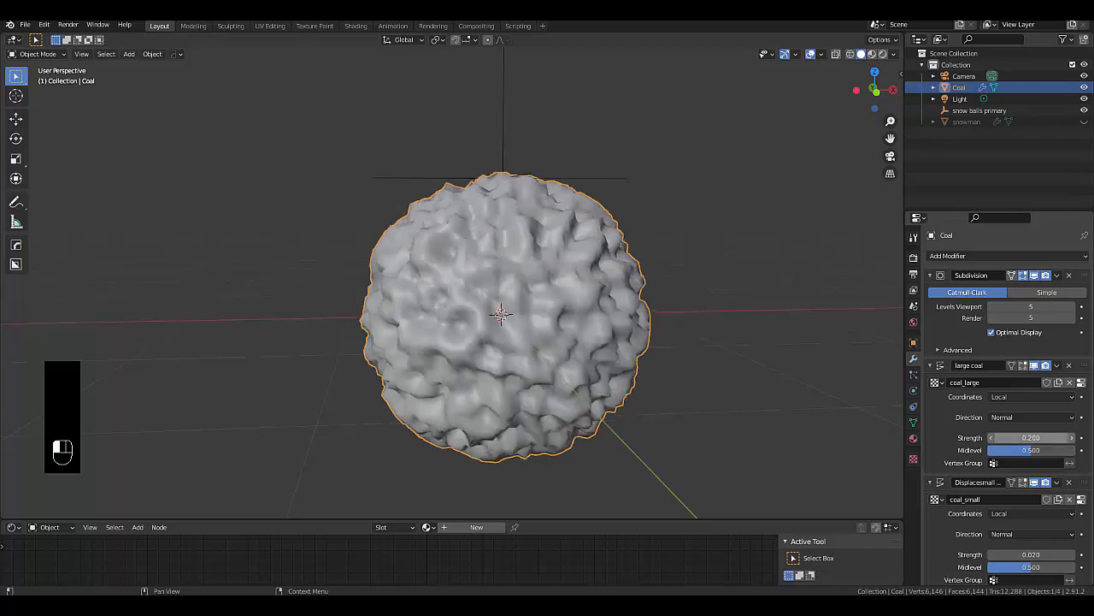
Set the Strength of the "large coal" Displace modifier to 0.01
{"action": "left_click", "coordinate": [1032, 437]}
{"action": "key", "text": "BackSpace"}
{"action": "key", "text": "BackSpace"}
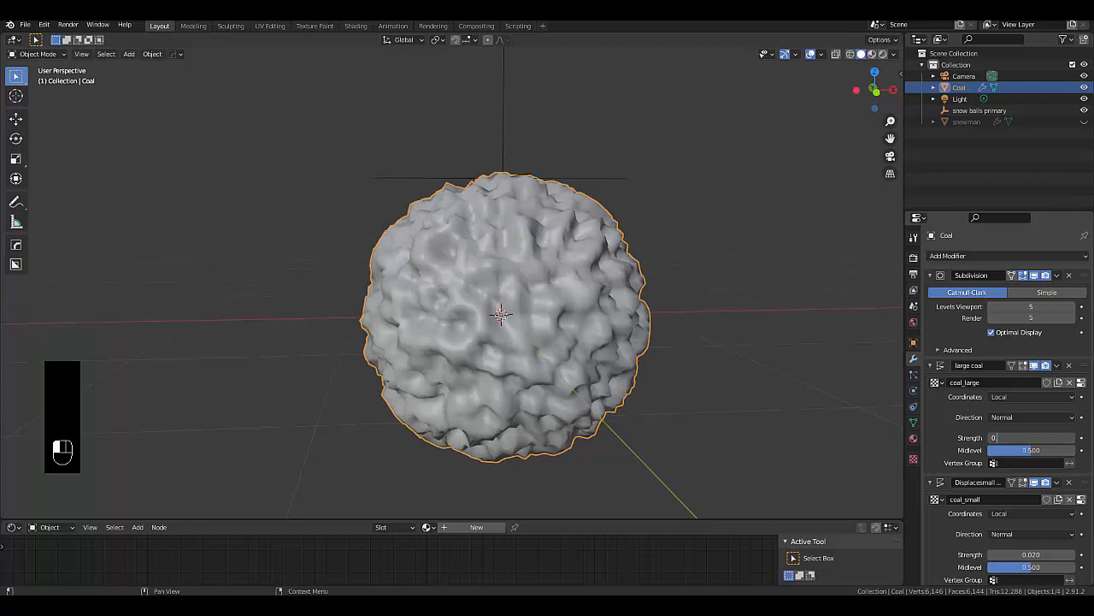
{"action": "type", "text": ".01"}
{"action": "key", "text": "Return"}
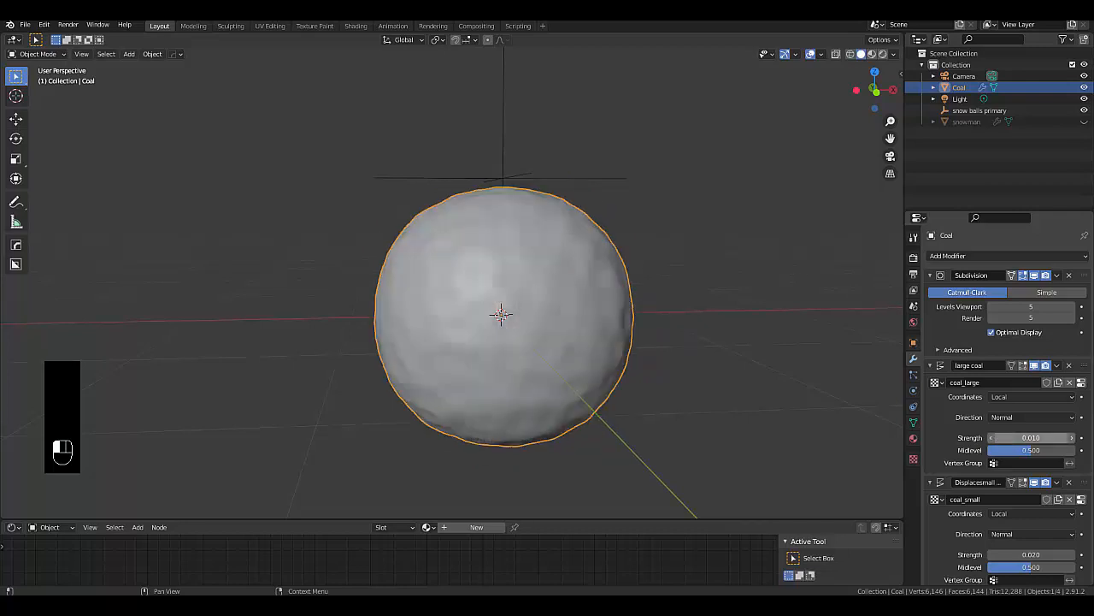
Try a Strength of 0.3 on the "large coal" Displace modifier
{"action": "left_click", "coordinate": [1032, 438]}
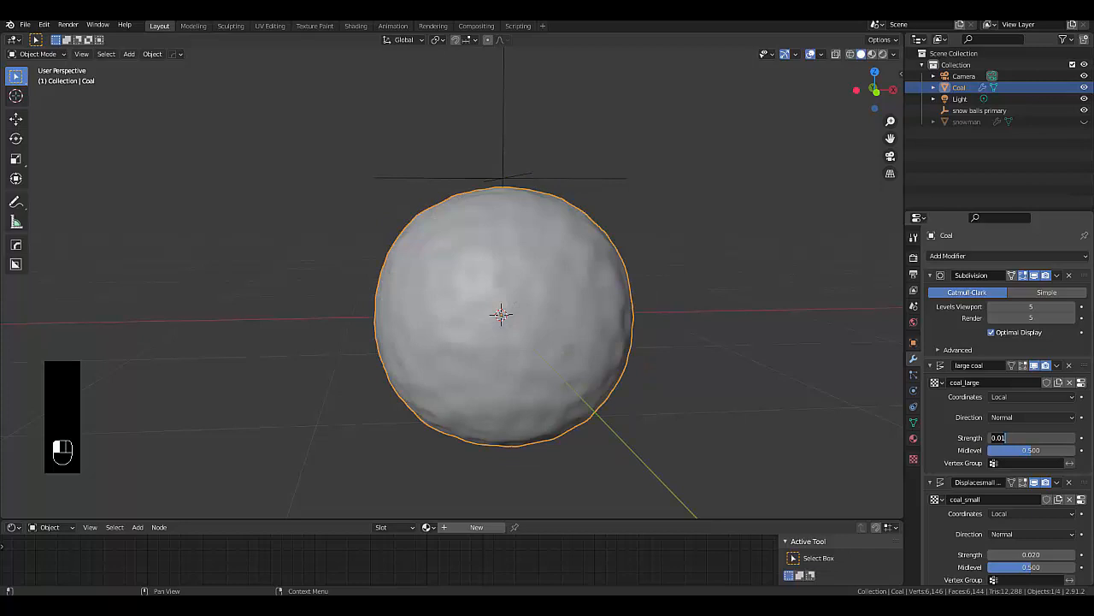
{"action": "key", "text": "BackSpace"}
{"action": "key", "text": "BackSpace"}
{"action": "key", "text": "BackSpace"}
{"action": "type", "text": ".3"}
{"action": "key", "text": "Return"}
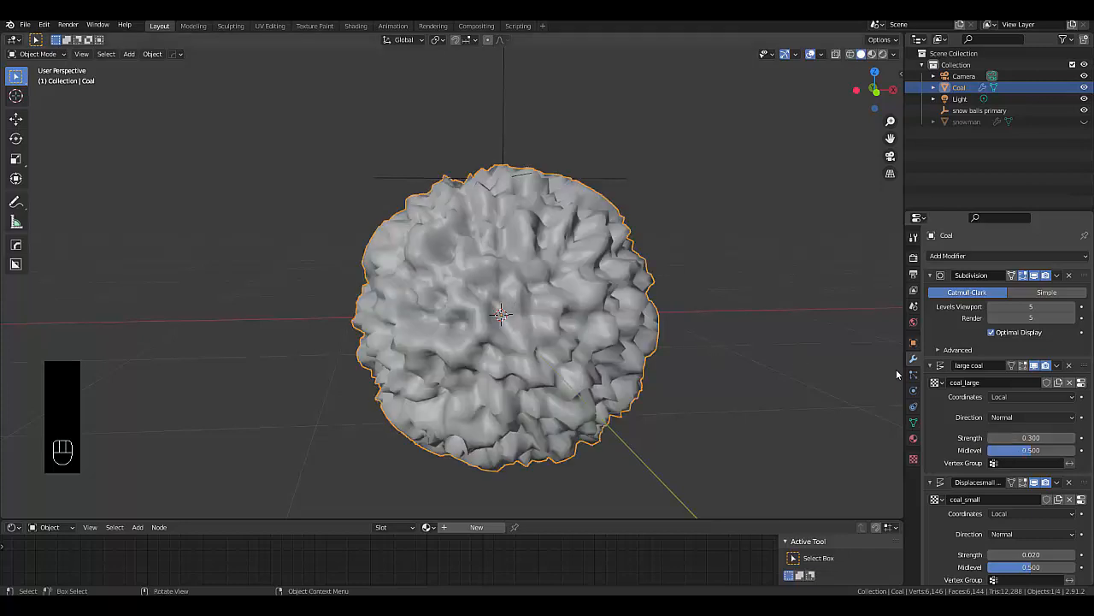
Set the Strength of the "large coal" Displace modifier to 0.03
{"action": "left_click", "coordinate": [1032, 438]}
{"action": "type", "text": "0"}
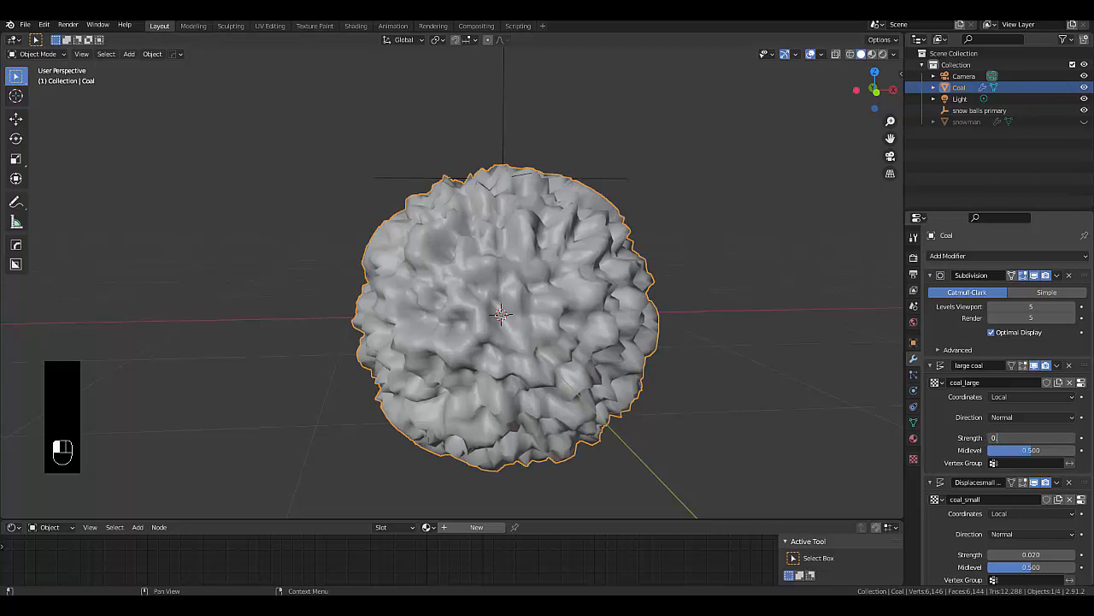
{"action": "type", "text": ".03"}
{"action": "key", "text": "Return"}
Examine the coal's displaced surface from several angles, moving the object temporarily and cancelling the move
{"action": "middle_click_drag", "start_coordinate": [413, 358], "coordinate": [571, 363]}
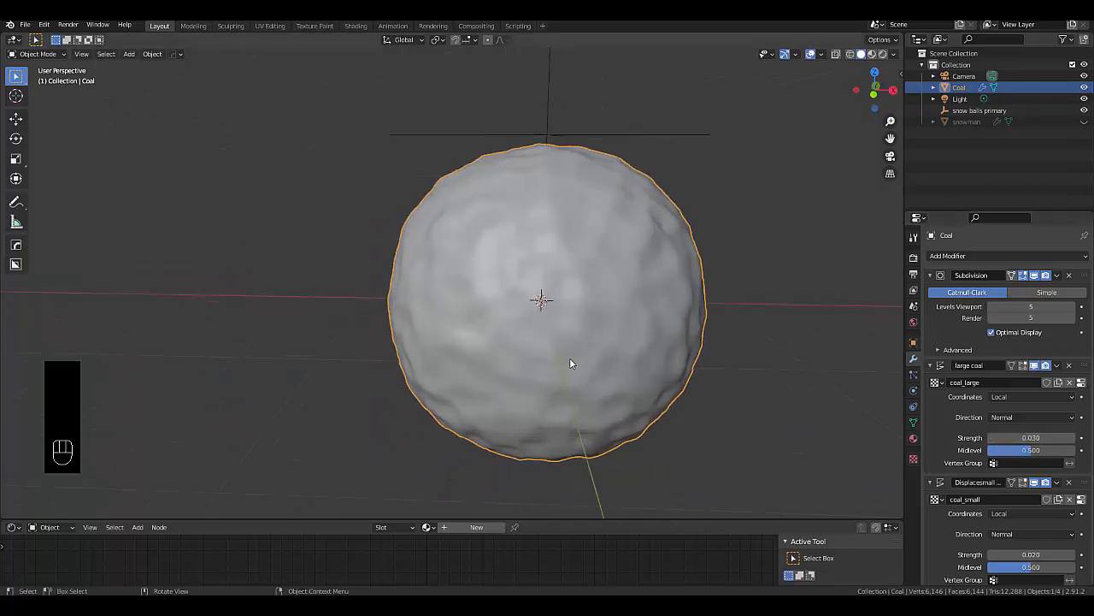
{"action": "key", "text": "g"}
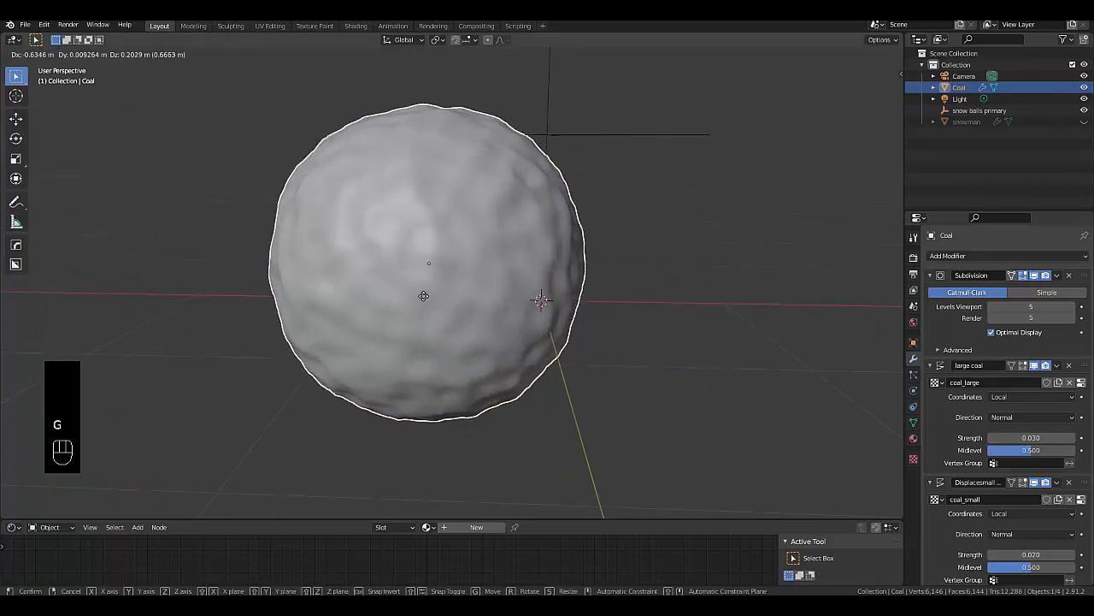
{"action": "right_click", "coordinate": [503, 324]}
{"action": "scroll", "coordinate": [502, 323], "scroll_direction": "down", "scroll_amount": 2}
{"action": "scroll", "coordinate": [501, 318], "scroll_direction": "down", "scroll_amount": 1}
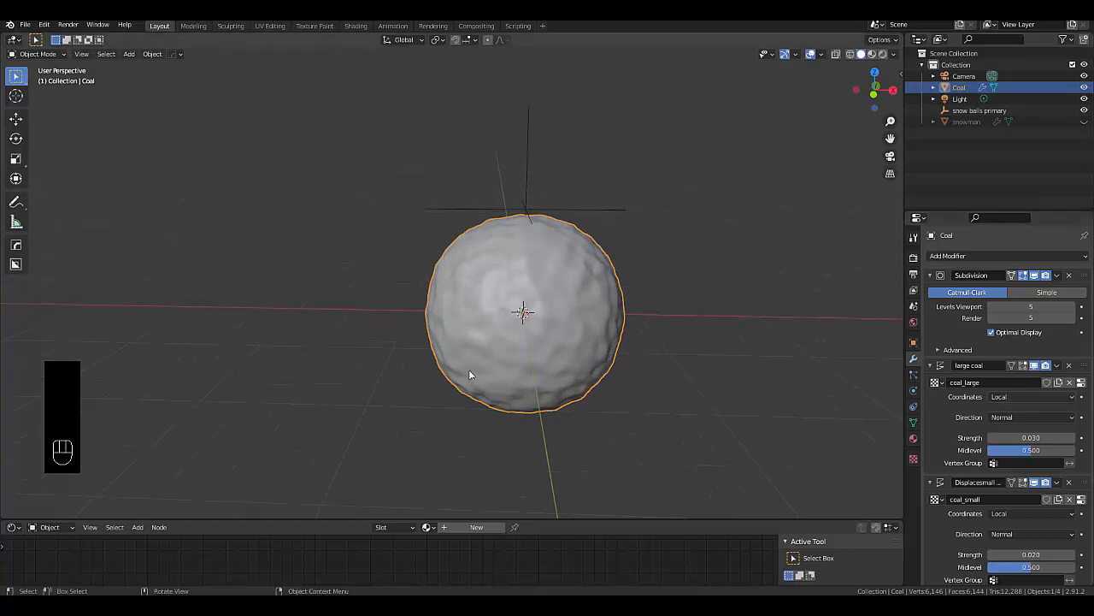
{"action": "scroll", "coordinate": [483, 359], "scroll_direction": "down", "scroll_amount": 3}
{"action": "mouse_move", "coordinate": [487, 349]}
{"action": "middle_mouse_down"}
{"action": "mouse_move", "coordinate": [486, 334]}
{"action": "mouse_move", "coordinate": [500, 339]}
{"action": "middle_mouse_up"}
{"action": "scroll", "coordinate": [500, 339], "scroll_direction": "up", "scroll_amount": 4}
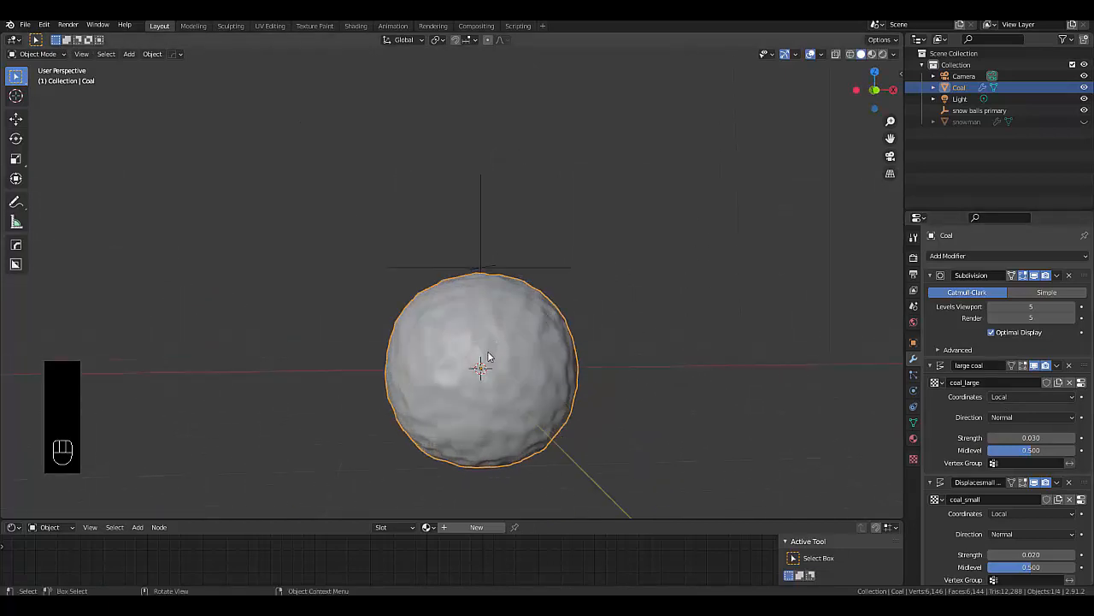
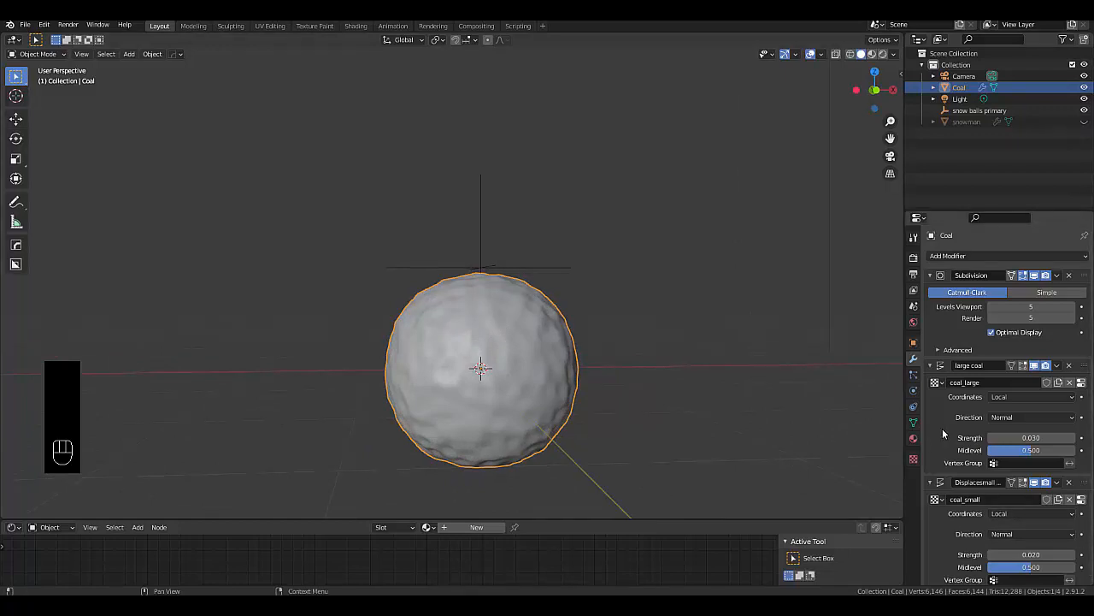
Try an Intensity of 1.5 on the coal_large Voronoi texture and return it to 1.3
{"action": "left_click", "coordinate": [913, 460]}
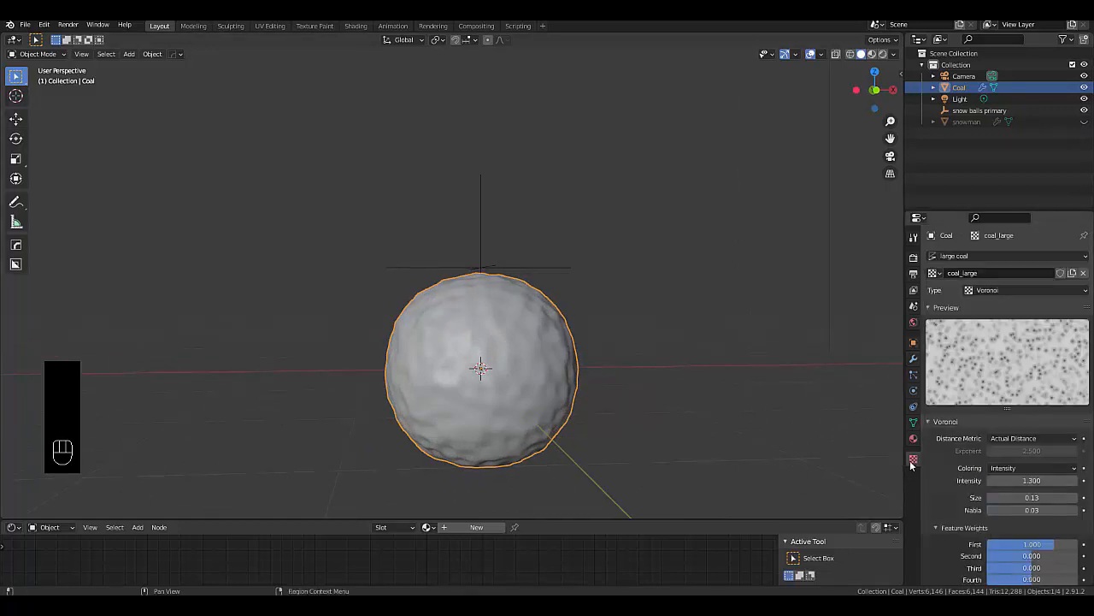
{"action": "left_click", "coordinate": [938, 273]}
{"action": "mouse_move", "coordinate": [1025, 482]}
{"action": "left_mouse_down"}
{"action": "mouse_move", "coordinate": [949, 481]}
{"action": "mouse_move", "coordinate": [1032, 483]}
{"action": "left_mouse_up"}
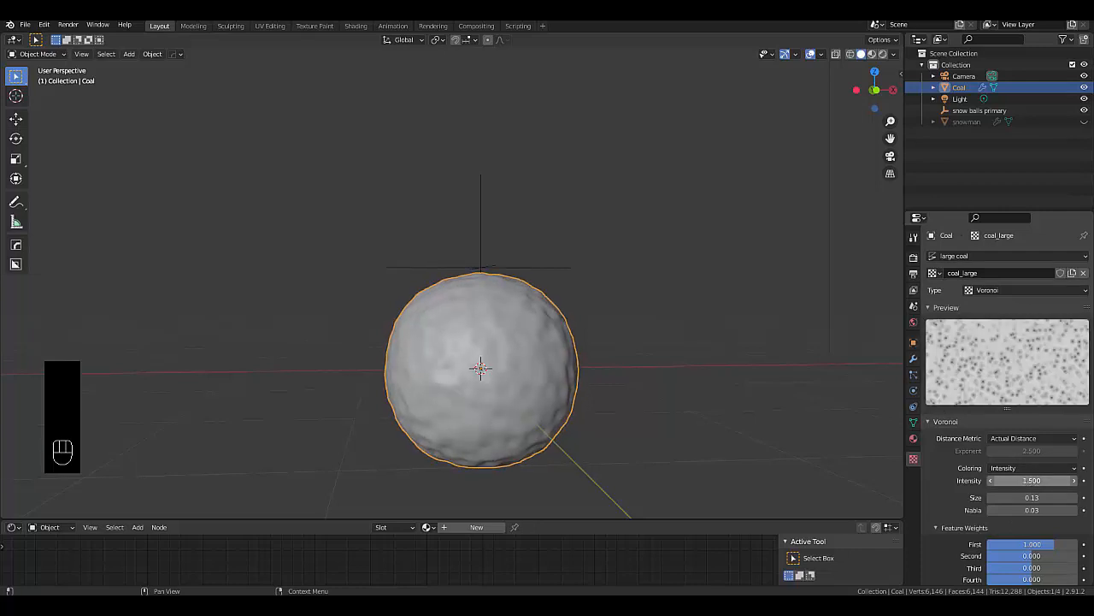
{"action": "left_click", "coordinate": [1032, 483]}
{"action": "type", "text": "1.3"}
{"action": "key", "text": "Return"}
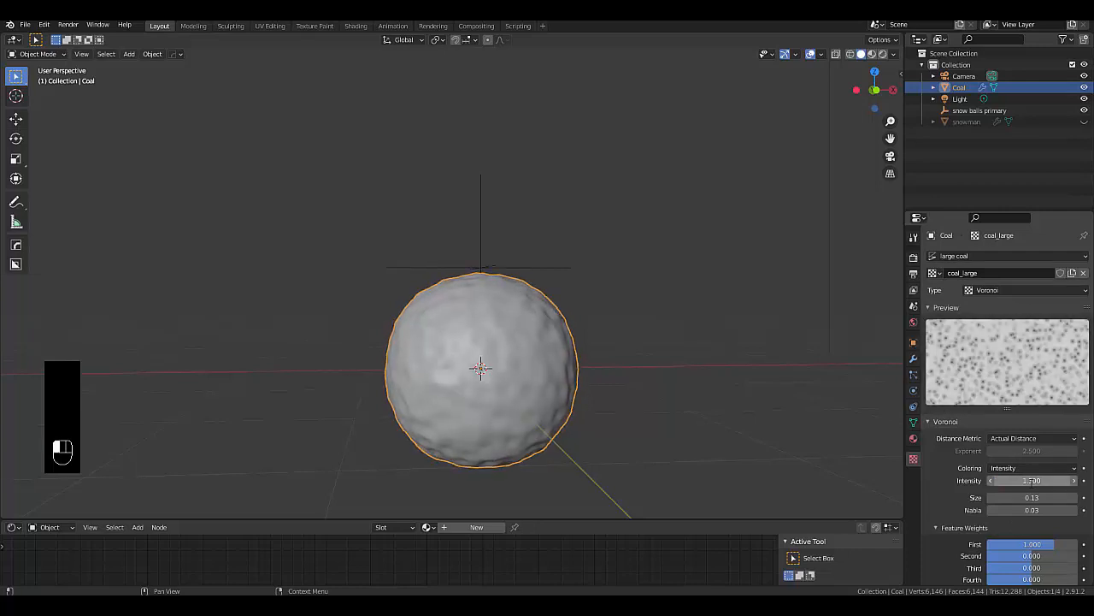
Try Position coloring on the coal_large texture and check the surface with a cancelled move of the coal
{"action": "left_click", "coordinate": [1017, 469]}
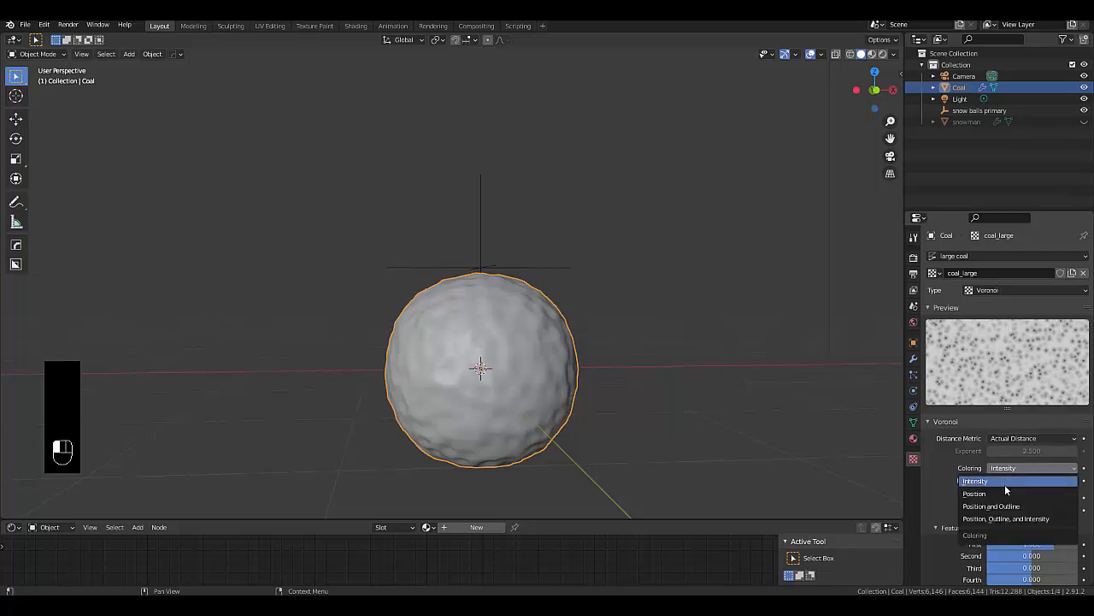
{"action": "left_click", "coordinate": [1008, 493]}
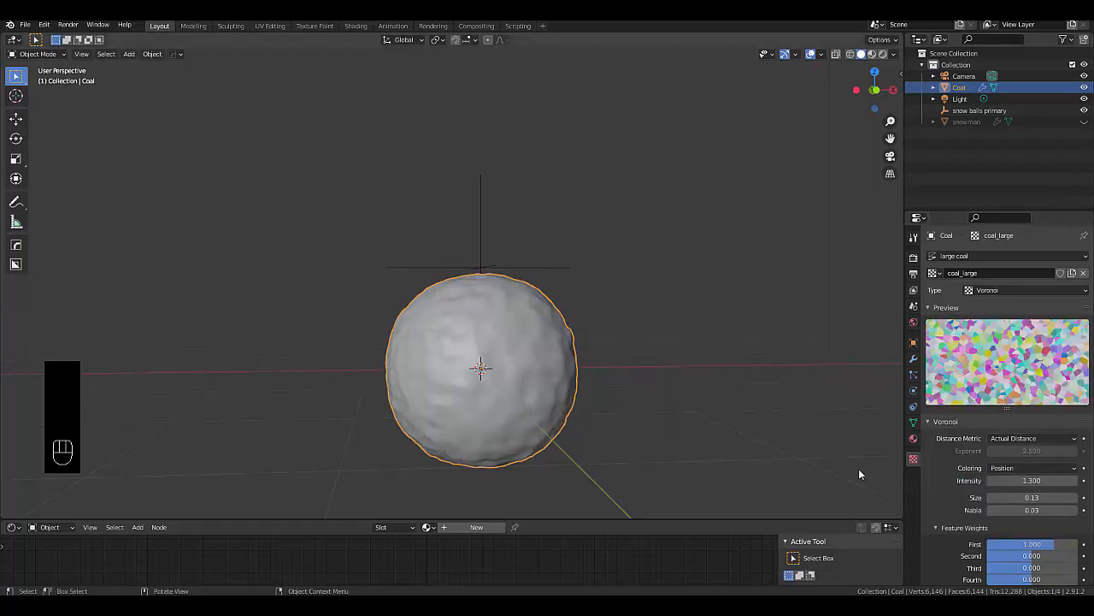
{"action": "key", "text": "g"}
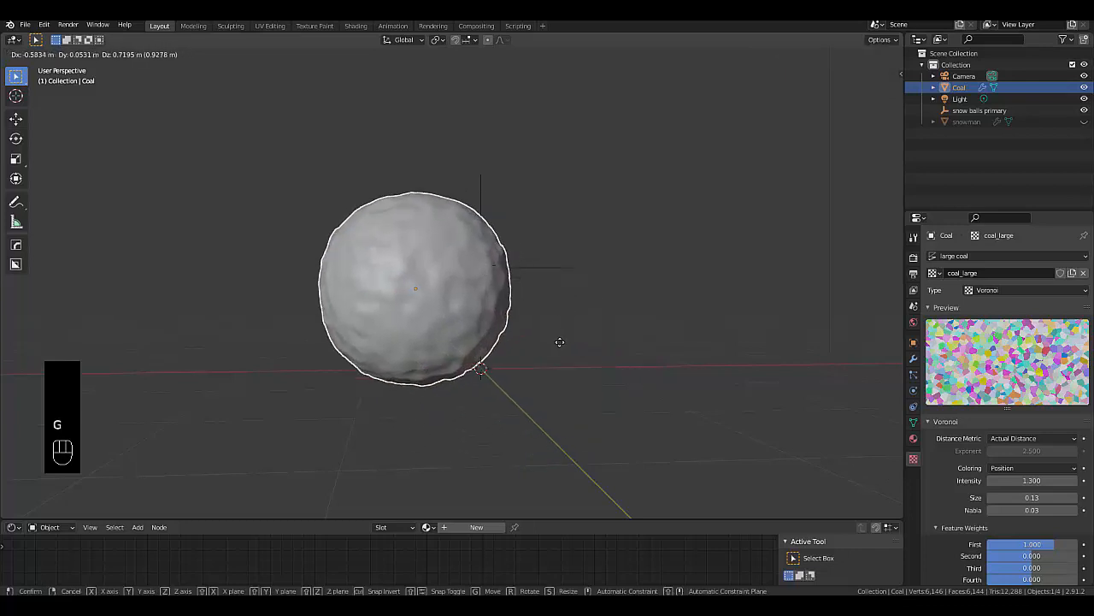
{"action": "right_click", "coordinate": [559, 342]}
Try the Minkowski 4 and Minkowski 1/2 distance metrics on coal_large, and restore Actual Distance with Intensity coloring
{"action": "left_click", "coordinate": [1003, 438]}
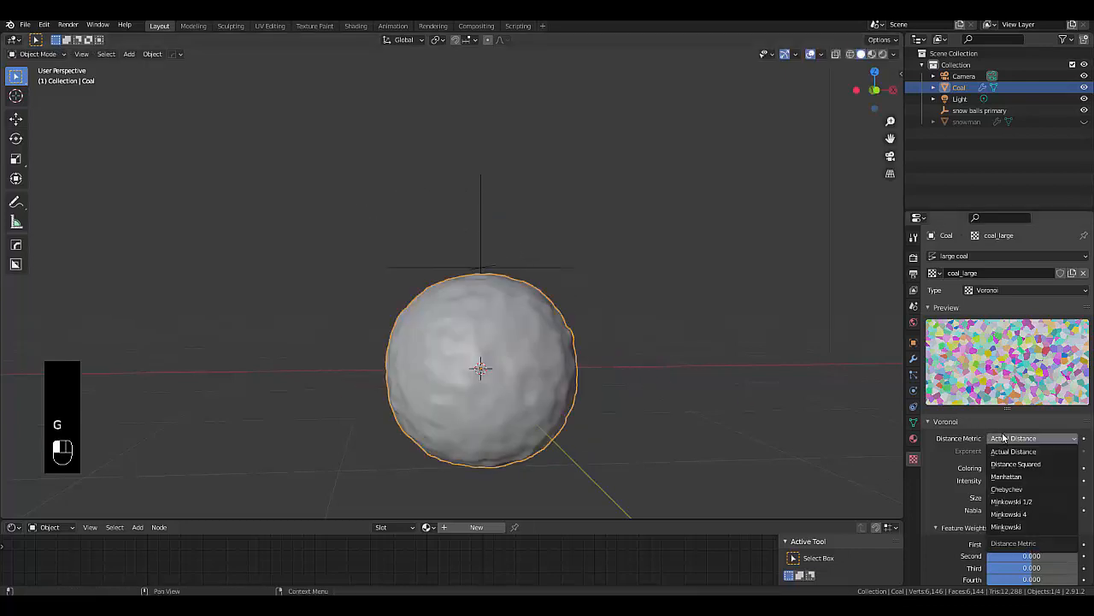
{"action": "left_click", "coordinate": [1009, 515]}
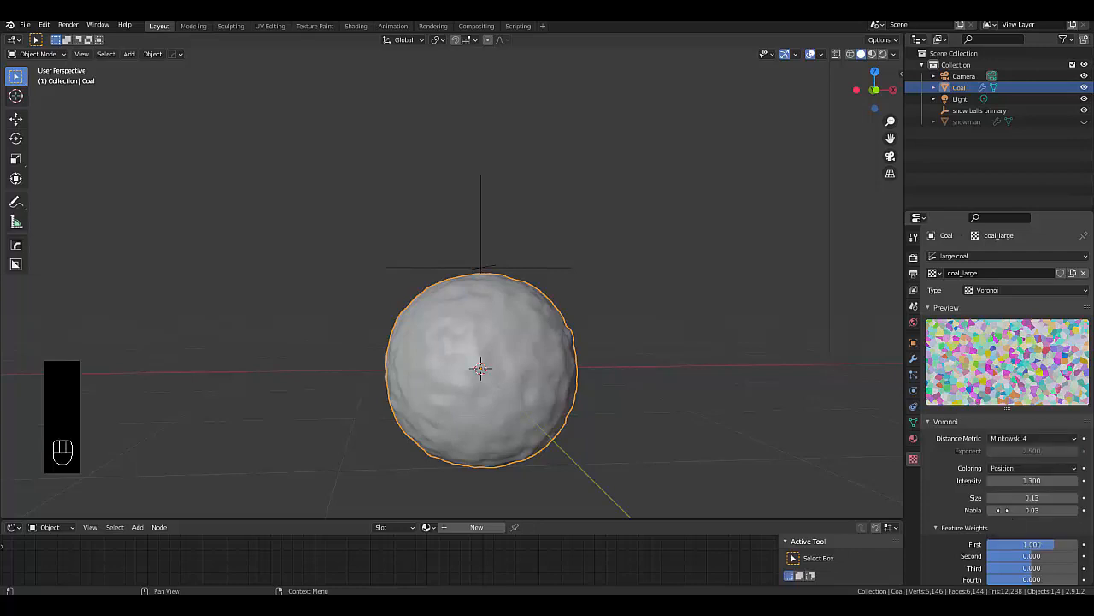
{"action": "left_click", "coordinate": [1017, 437]}
{"action": "left_click", "coordinate": [1014, 503]}
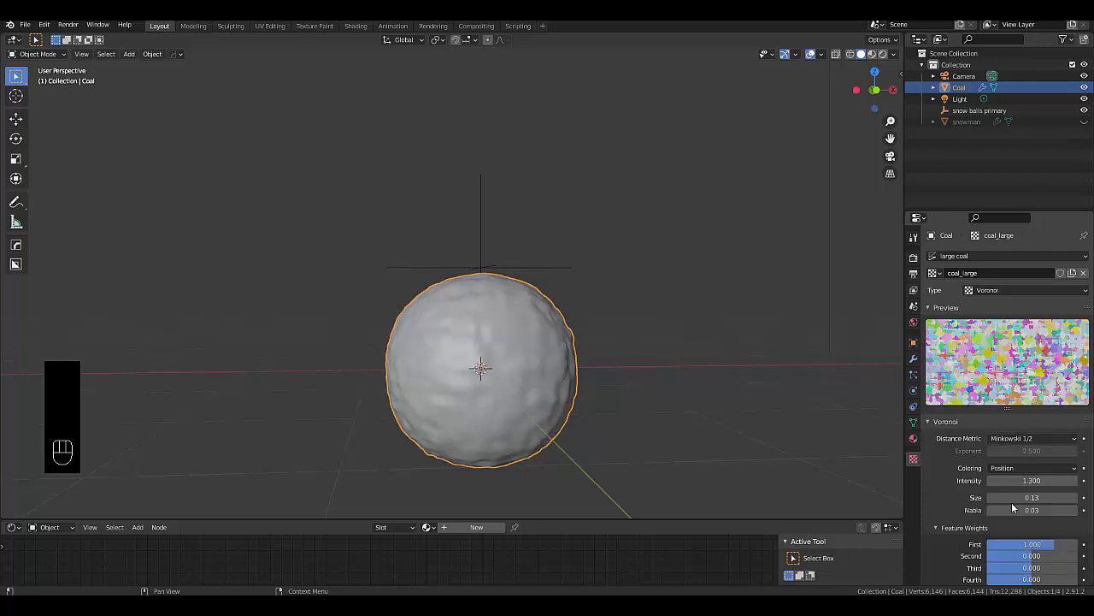
{"action": "left_click", "coordinate": [999, 441]}
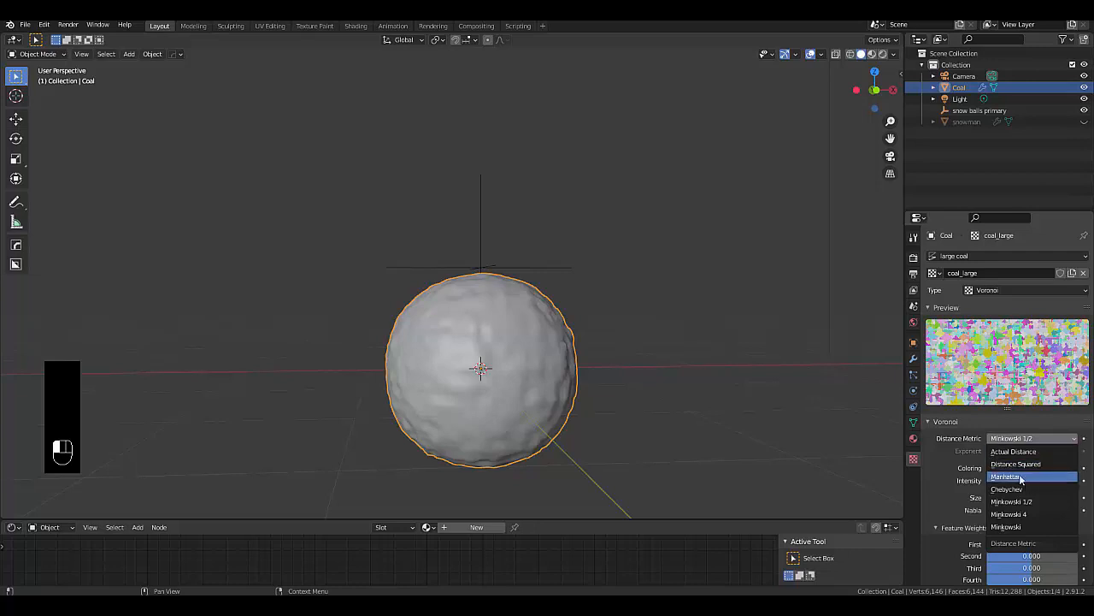
{"action": "left_click", "coordinate": [1021, 451]}
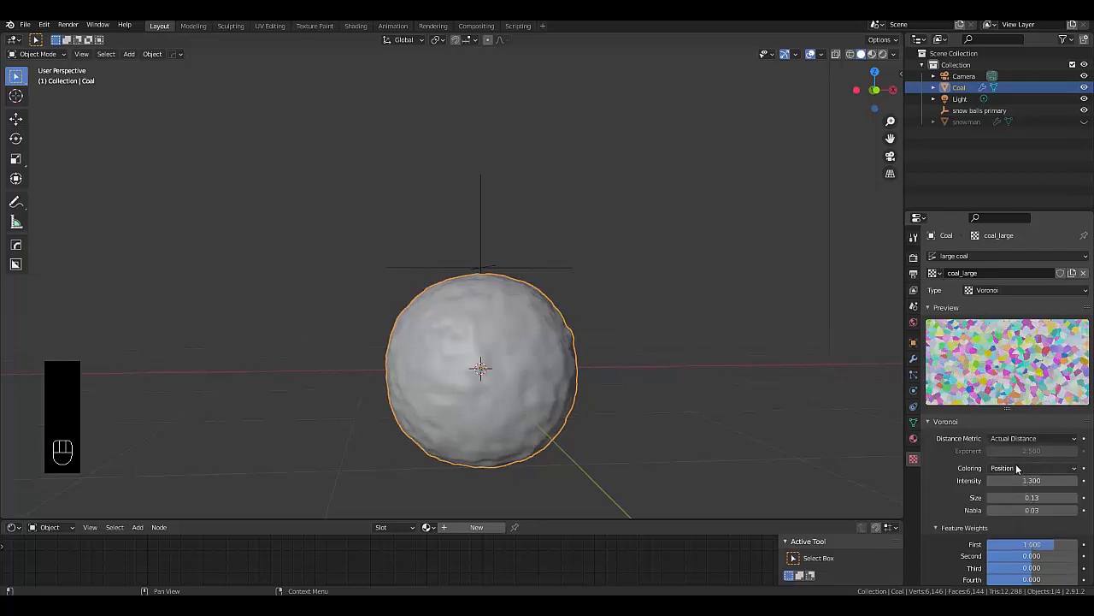
{"action": "left_click", "coordinate": [1016, 467]}
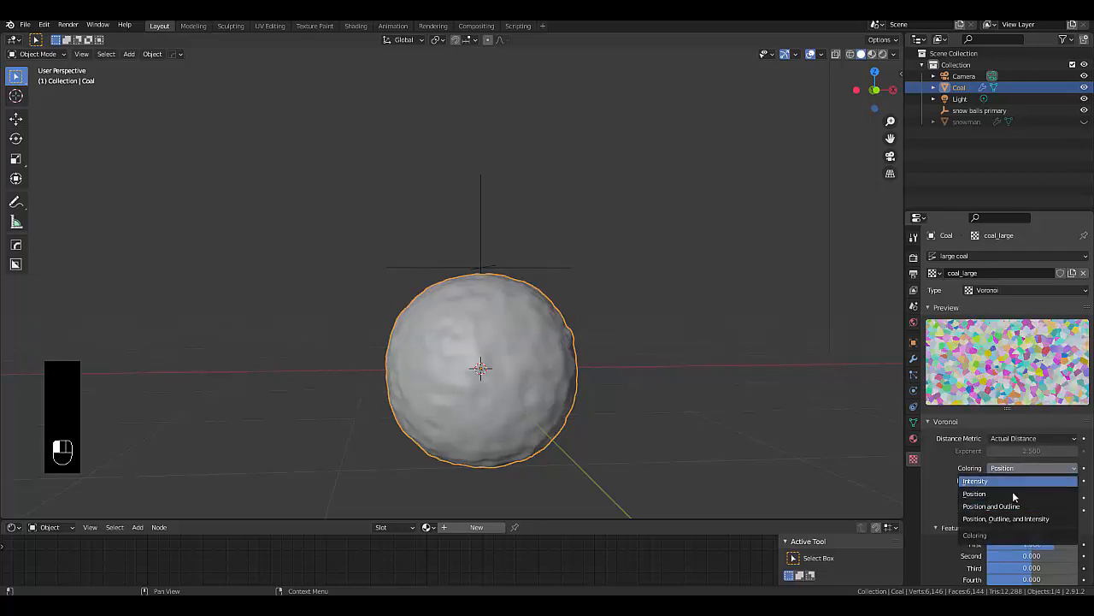
{"action": "left_click", "coordinate": [983, 480]}
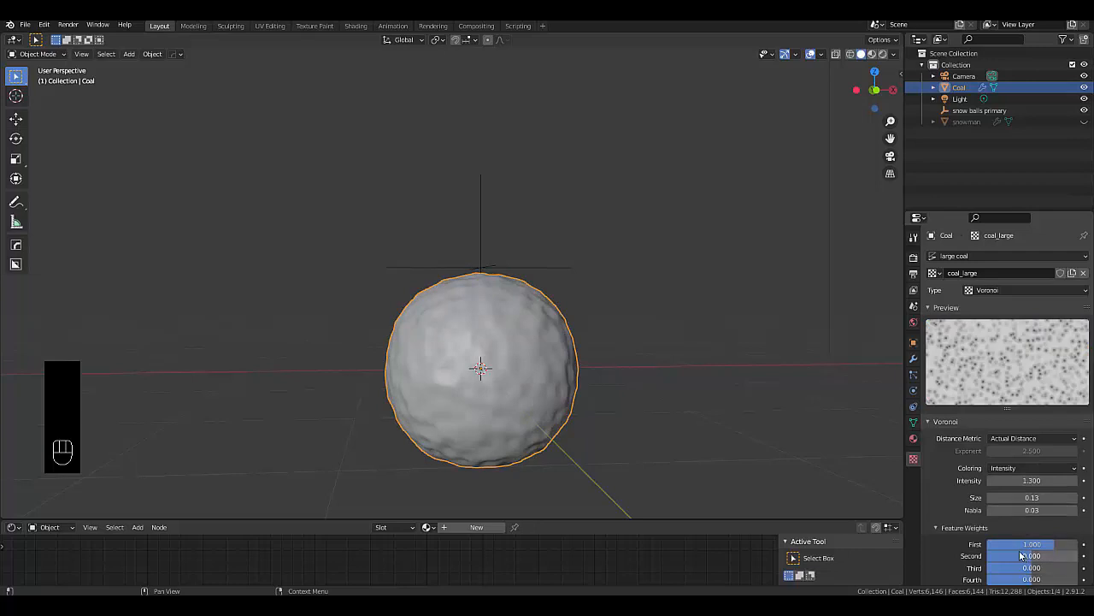
Try Second feature weights of about -0.37 and -0.99 with a Size of 1.44 on the coal_large texture
{"action": "mouse_move", "coordinate": [1021, 556]}
{"action": "left_mouse_down"}
{"action": "mouse_move", "coordinate": [974, 556]}
{"action": "mouse_move", "coordinate": [1009, 556]}
{"action": "left_mouse_up"}
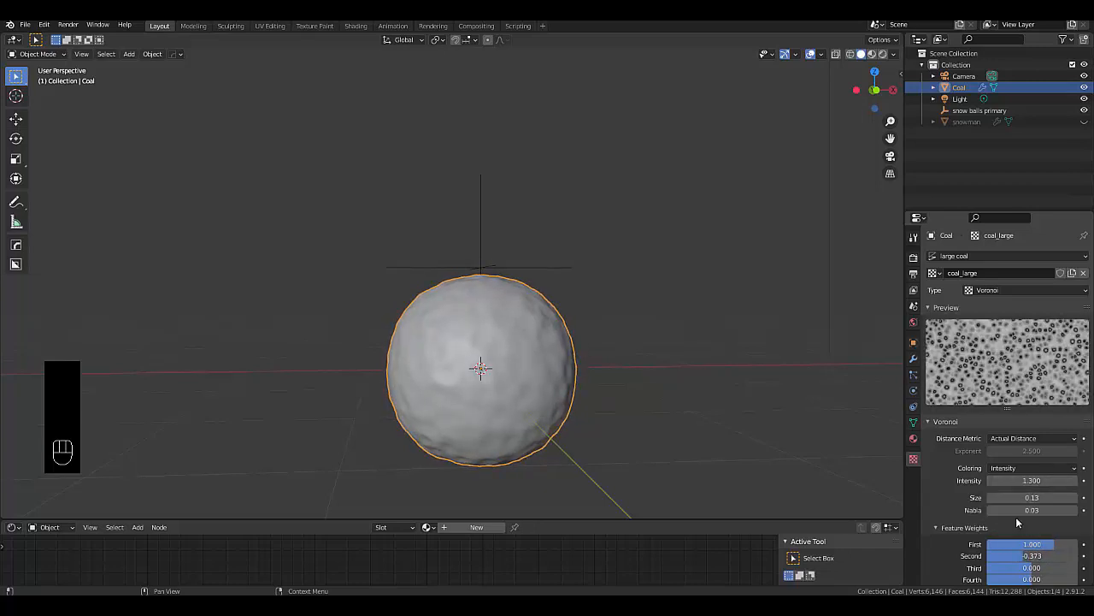
{"action": "left_click_drag", "start_coordinate": [1032, 497], "coordinate": [1087, 497]}
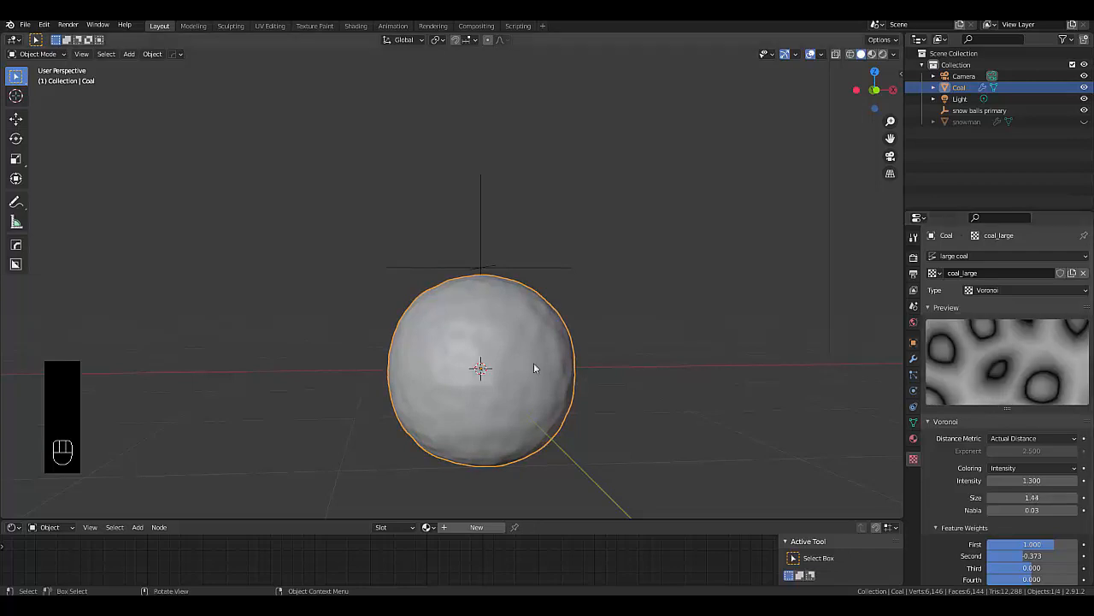
{"action": "scroll", "coordinate": [533, 363], "scroll_direction": "down", "scroll_amount": 3}
{"action": "middle_click_drag", "start_coordinate": [533, 362], "coordinate": [538, 382]}
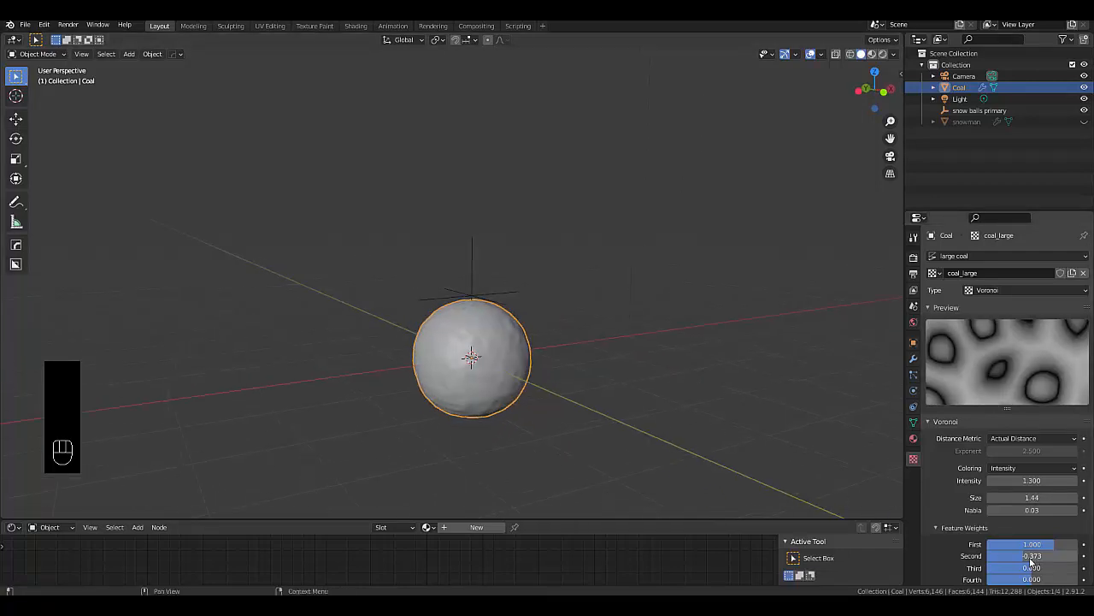
{"action": "left_click_drag", "start_coordinate": [1015, 561], "coordinate": [995, 561]}
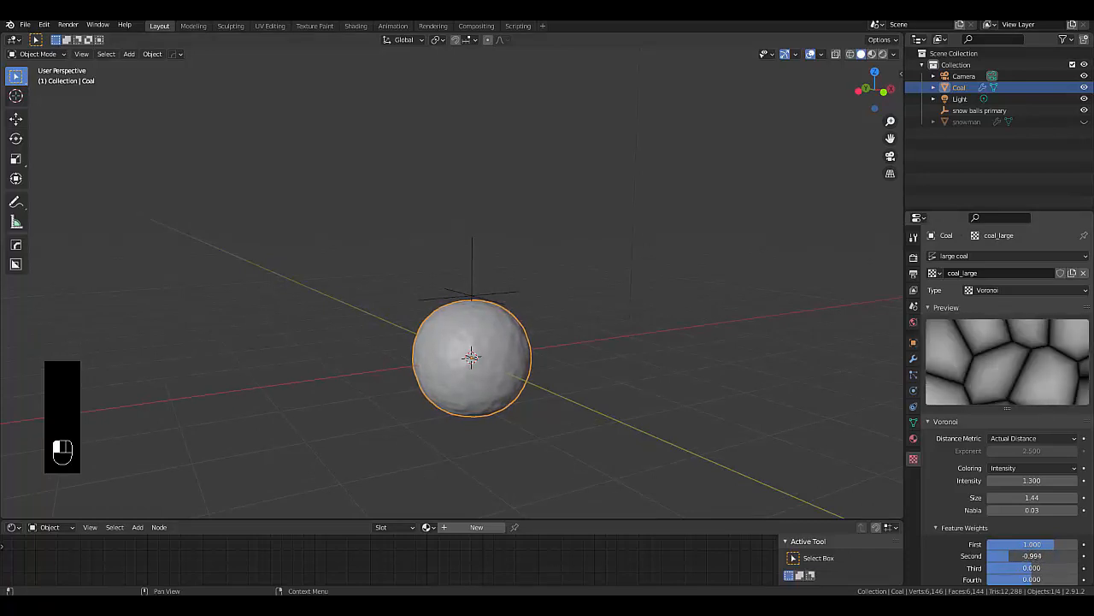
{"action": "middle_click_drag", "start_coordinate": [498, 357], "coordinate": [510, 415], "text": "ctrl"}
Try a Strength of 0.22 and a much stronger displacement on the "large coal" Displace modifier, and settle on 0.3
{"action": "left_click", "coordinate": [913, 358]}
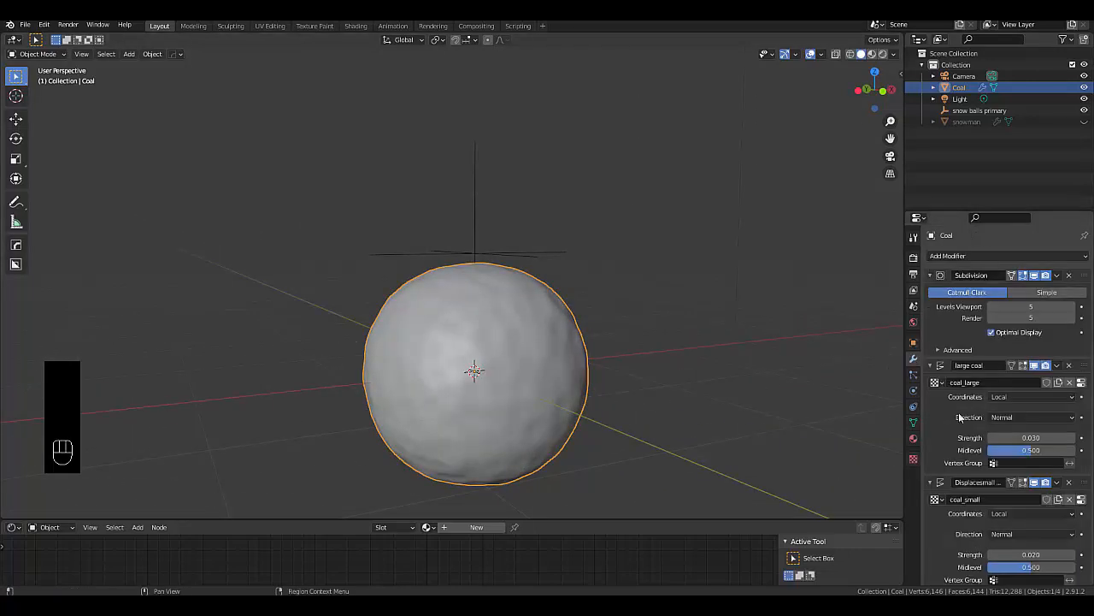
{"action": "left_click_drag", "start_coordinate": [1012, 438], "coordinate": [1030, 438]}
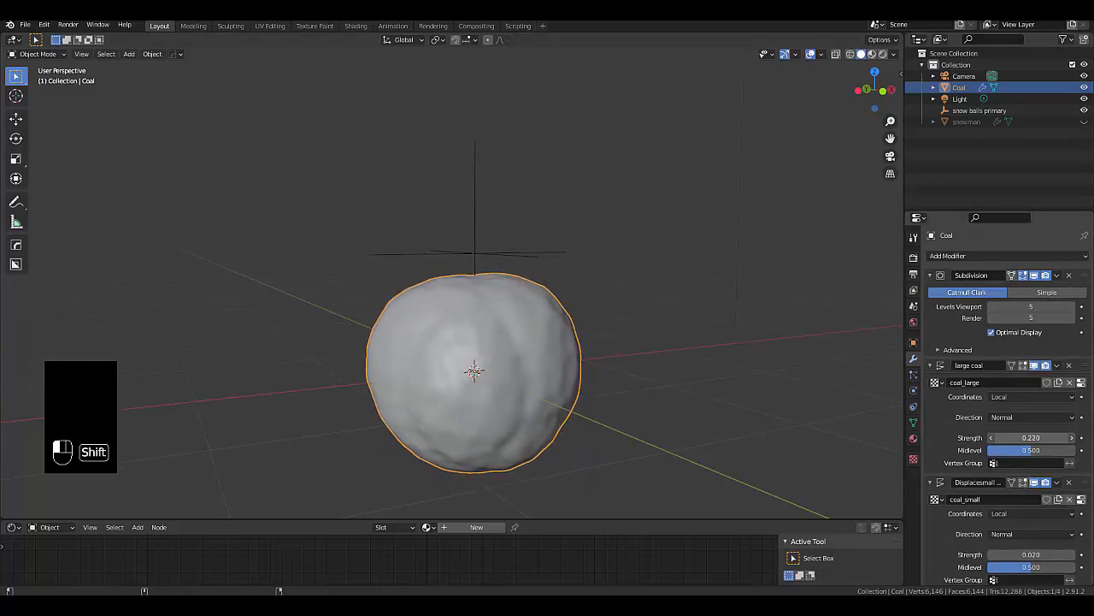
{"action": "middle_click_drag", "start_coordinate": [652, 448], "coordinate": [496, 395]}
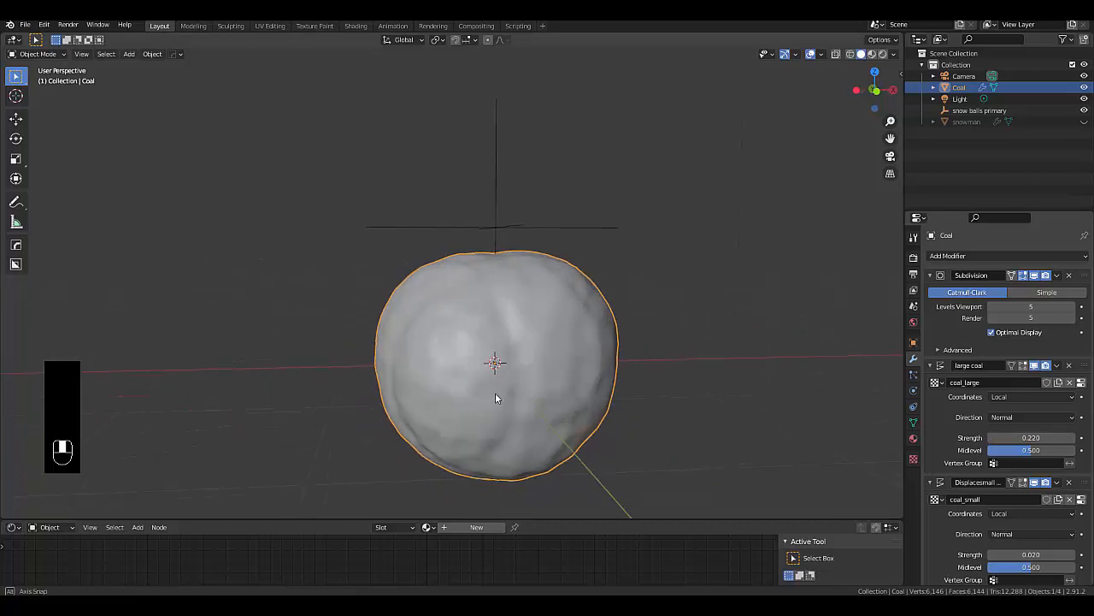
{"action": "left_click_drag", "start_coordinate": [1030, 438], "coordinate": [1082, 437]}
{"action": "left_click", "coordinate": [1030, 438]}
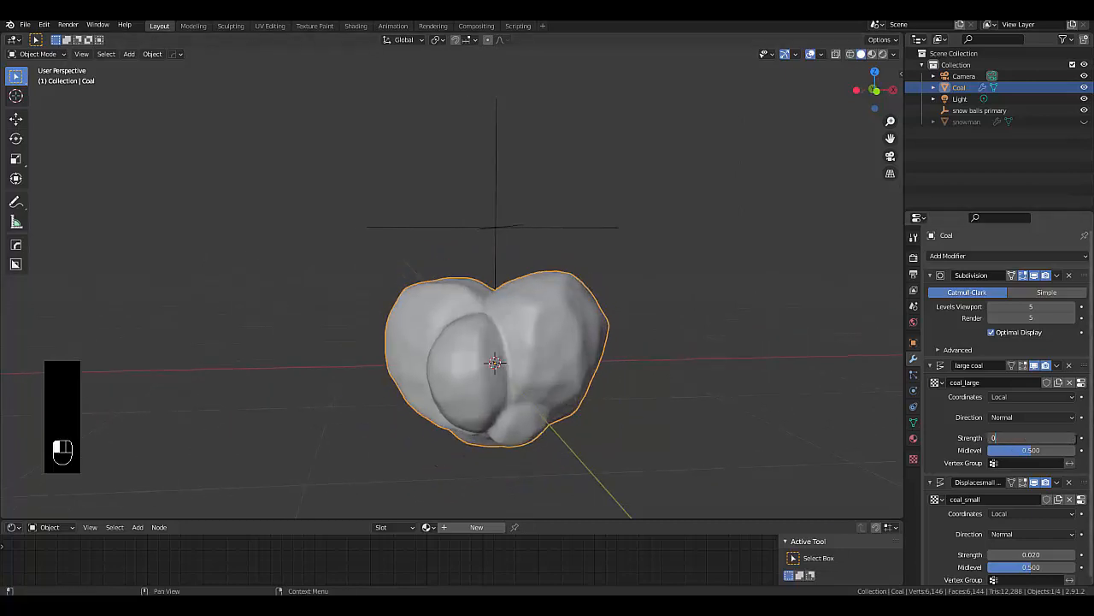
{"action": "type", "text": "0.3"}
{"action": "key", "text": "Return"}
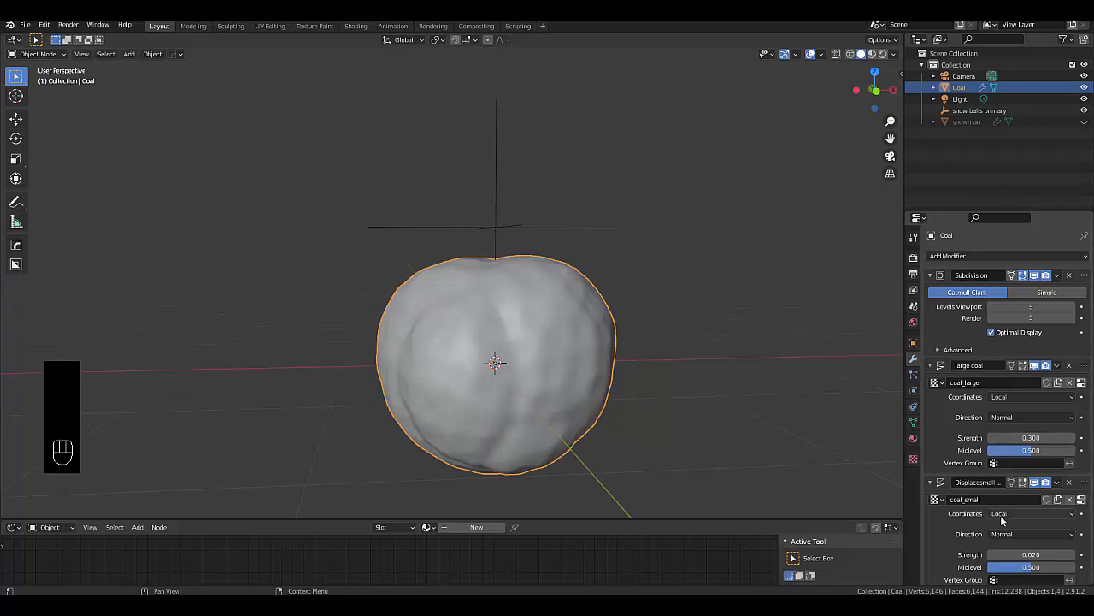
Reduce the Size of the coal_large Voronoi texture to 0.52
{"action": "left_click", "coordinate": [913, 438]}
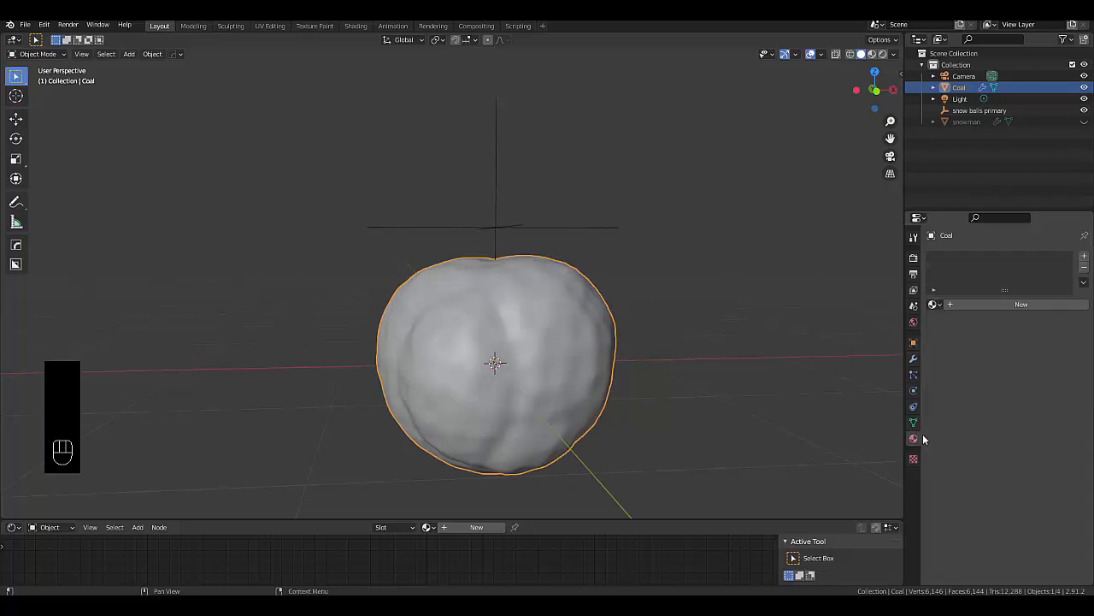
{"action": "left_click", "coordinate": [913, 459]}
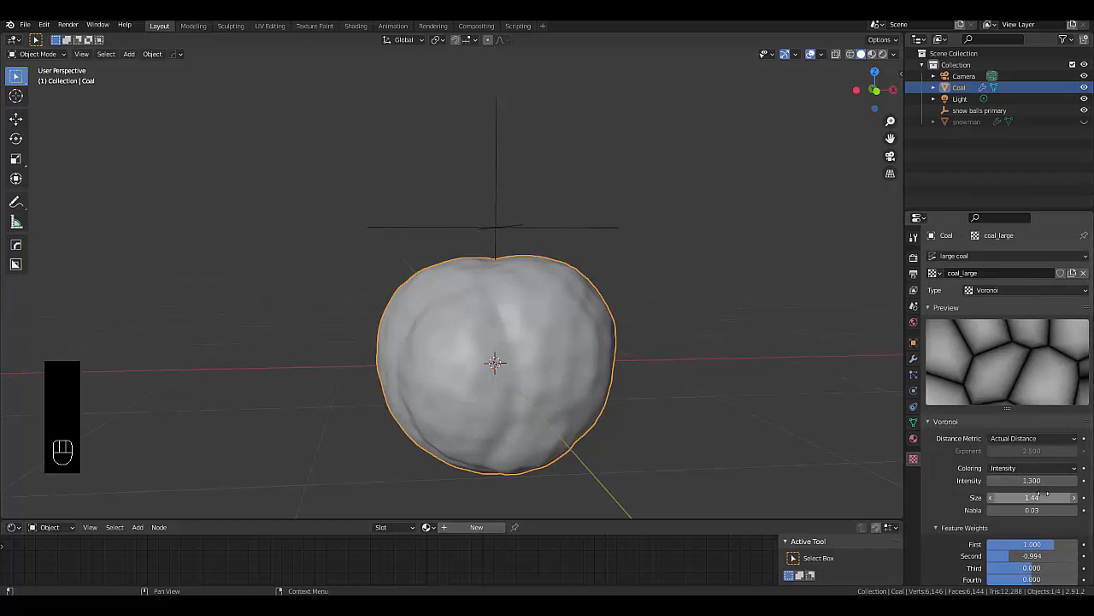
{"action": "left_click_drag", "start_coordinate": [1040, 497], "coordinate": [1007, 497]}
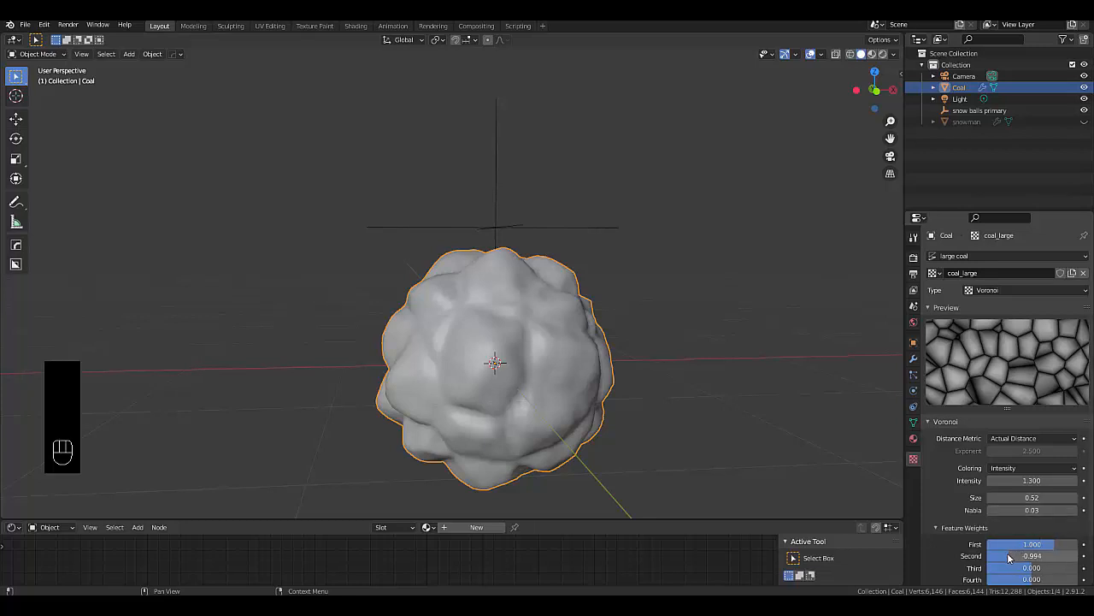
Try Second feature weights of about 0.199 and 0.224 on the coal_large texture, and reset the weight to 0
{"action": "left_click_drag", "start_coordinate": [1007, 559], "coordinate": [1025, 560]}
{"action": "middle_click_drag", "start_coordinate": [471, 339], "coordinate": [489, 377]}
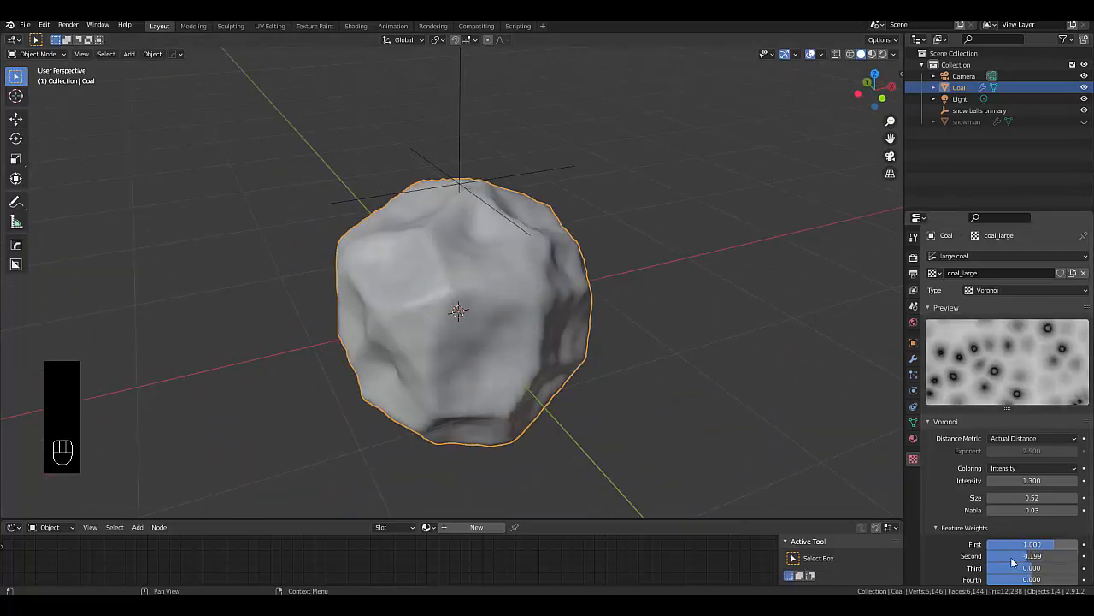
{"action": "left_click_drag", "start_coordinate": [1012, 561], "coordinate": [1038, 556]}
{"action": "left_click", "coordinate": [1039, 554]}
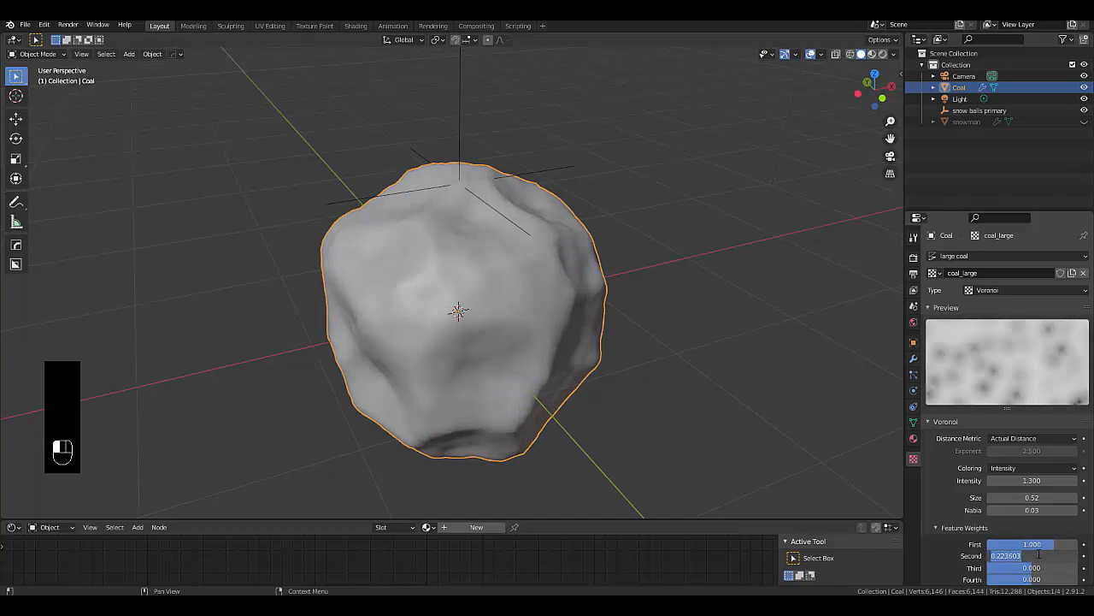
{"action": "type", "text": "0"}
{"action": "key", "text": "Return"}
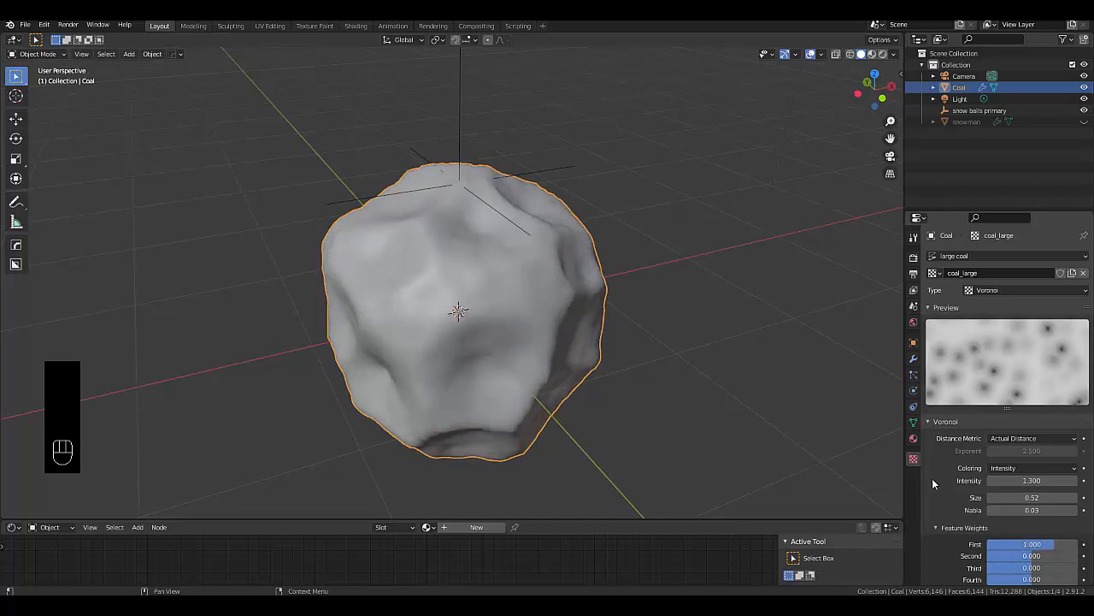
Try Sizes of 0.50 and 0.72 on the coal_large Voronoi texture, and settle on 0.8
{"action": "left_click", "coordinate": [1031, 499]}
{"action": "type", "text": "0.3"}
{"action": "key", "text": "Return"}
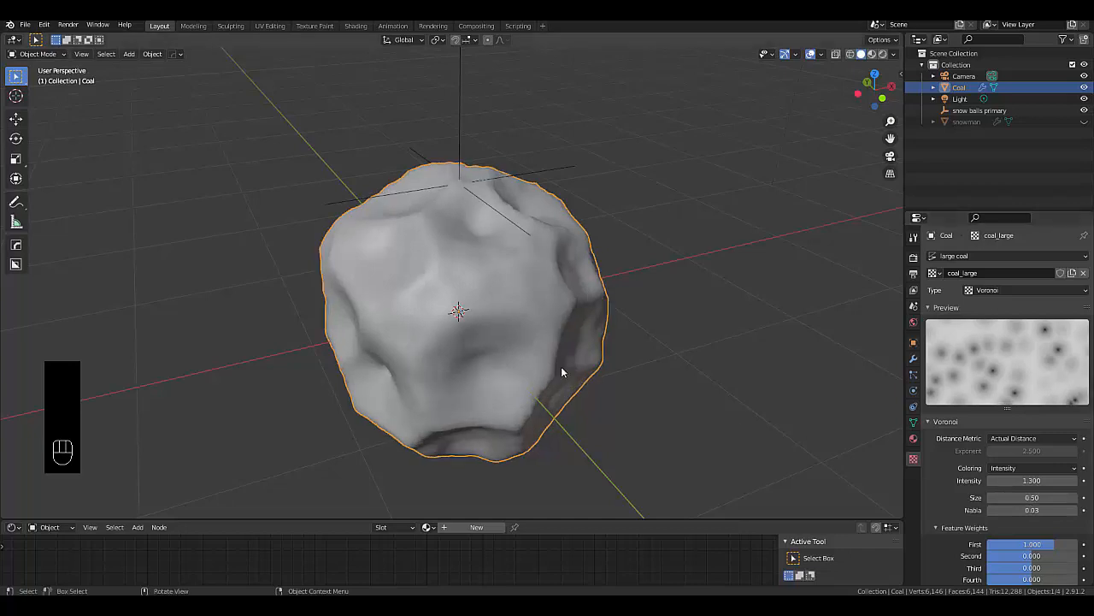
{"action": "left_click_drag", "start_coordinate": [1035, 496], "coordinate": [1082, 496]}
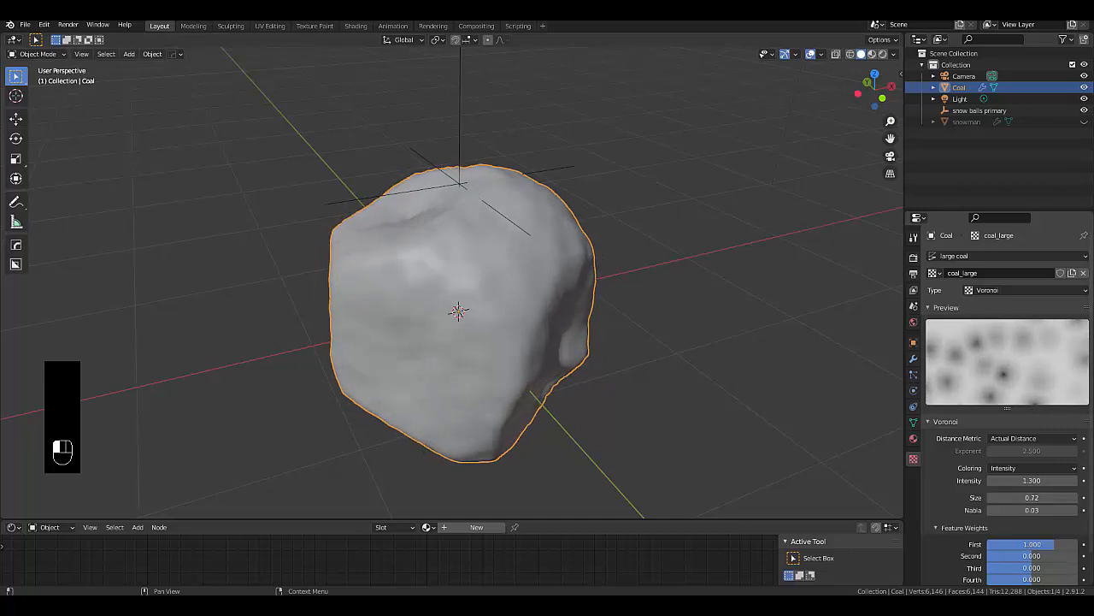
{"action": "left_click", "coordinate": [1032, 497]}
{"action": "type", "text": "0.8"}
{"action": "key", "text": "Return"}
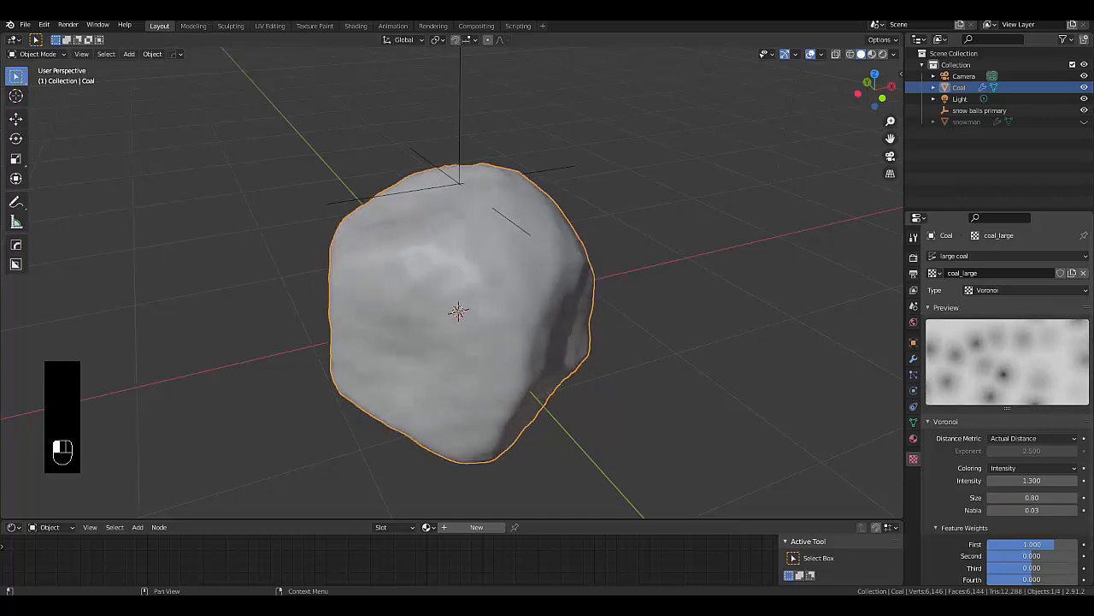
{"action": "middle_click_drag", "start_coordinate": [678, 358], "coordinate": [561, 390]}
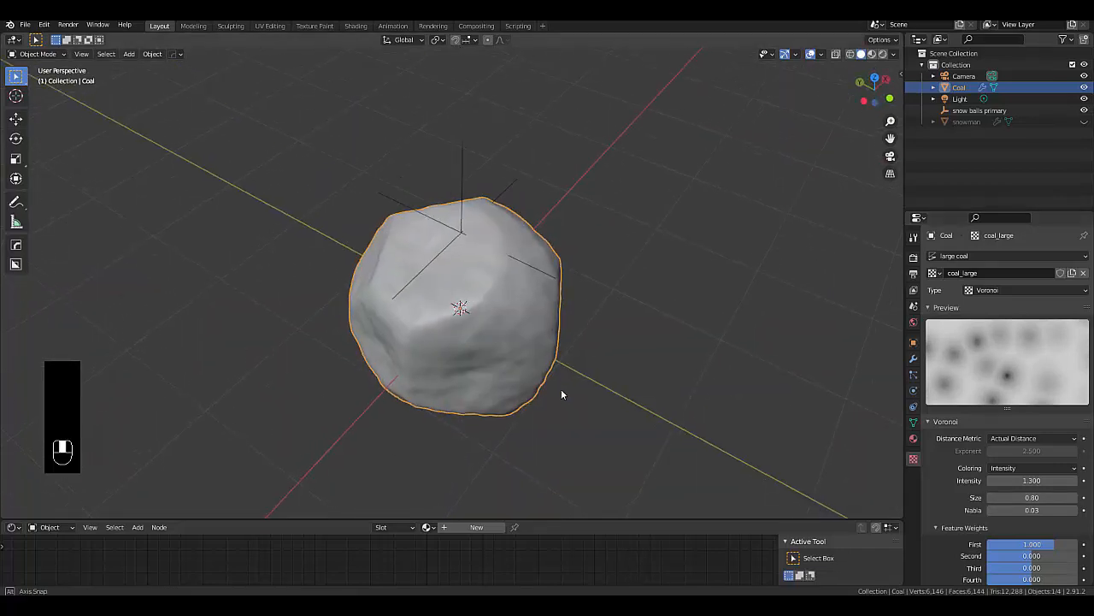
{"action": "scroll", "coordinate": [496, 387], "scroll_direction": "up", "scroll_amount": 4}
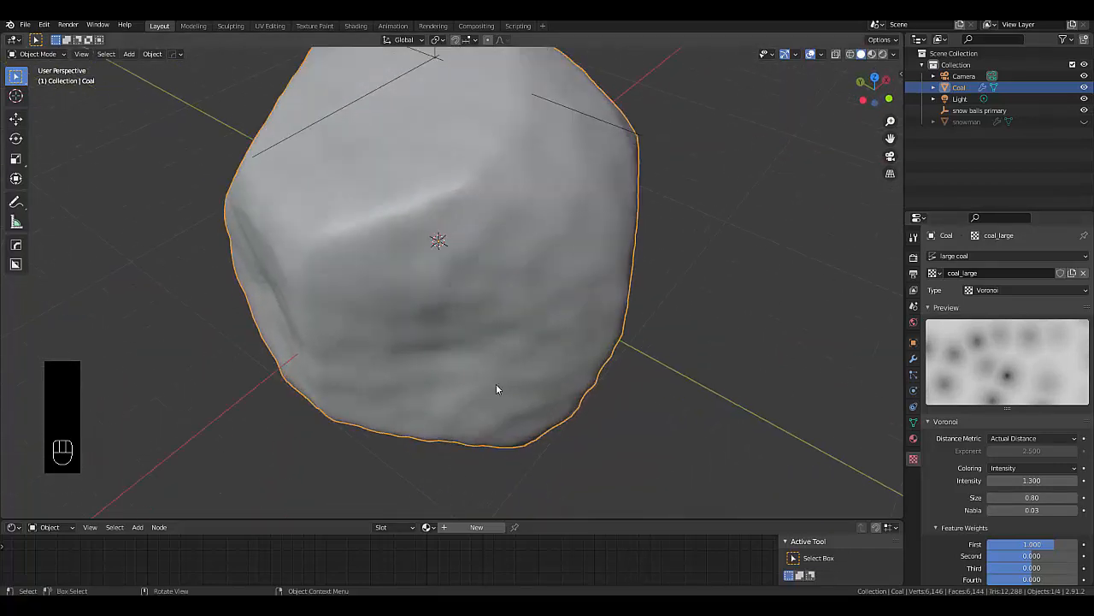
Try the coal_small texture on the "large coal" Displace modifier, and reassign coal_large to it
{"action": "left_click", "coordinate": [935, 273]}
{"action": "left_click", "coordinate": [962, 332]}
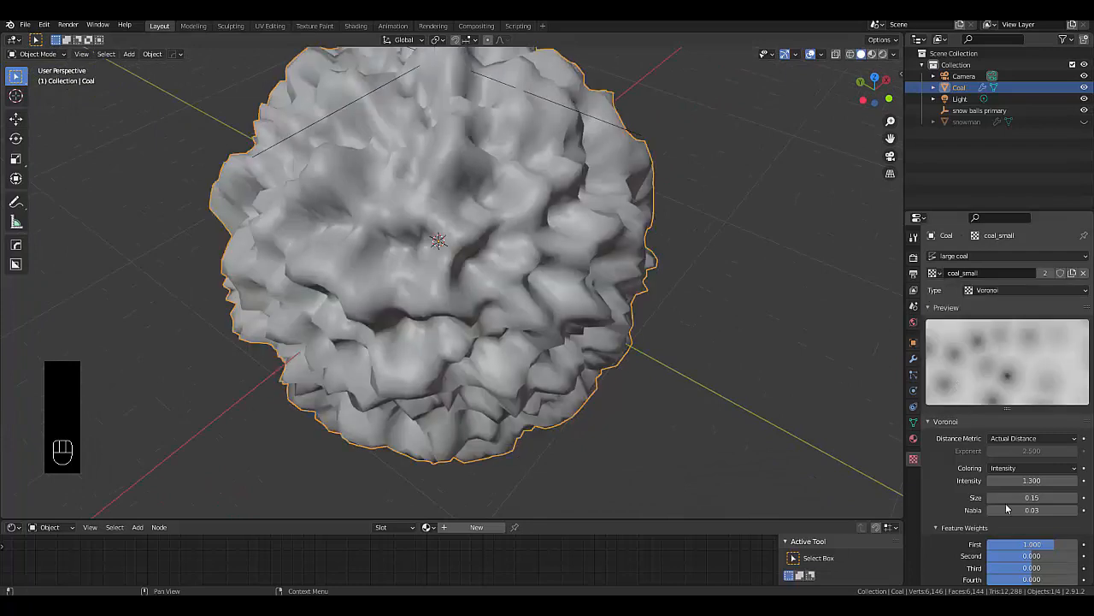
{"action": "scroll", "coordinate": [644, 370], "scroll_direction": "down", "scroll_amount": 3}
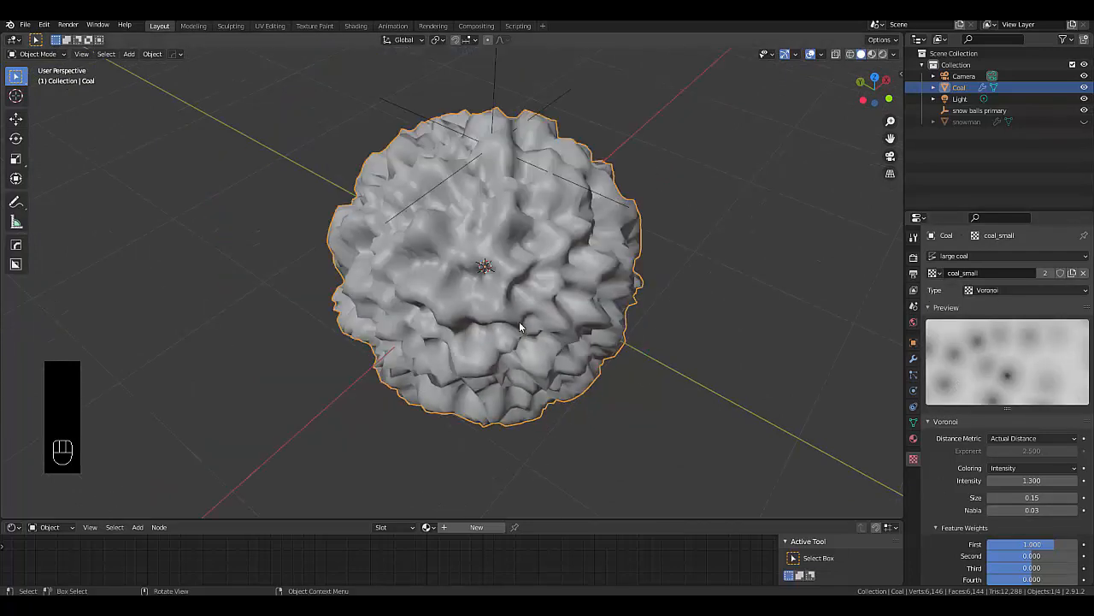
{"action": "middle_click_drag", "start_coordinate": [519, 326], "coordinate": [522, 339]}
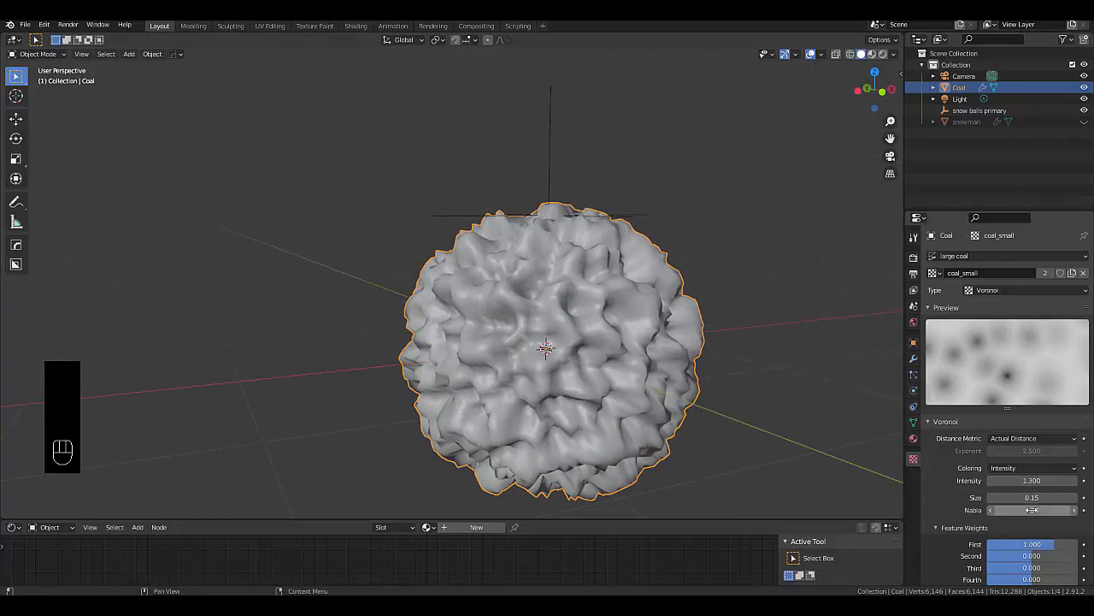
{"action": "left_click", "coordinate": [912, 361]}
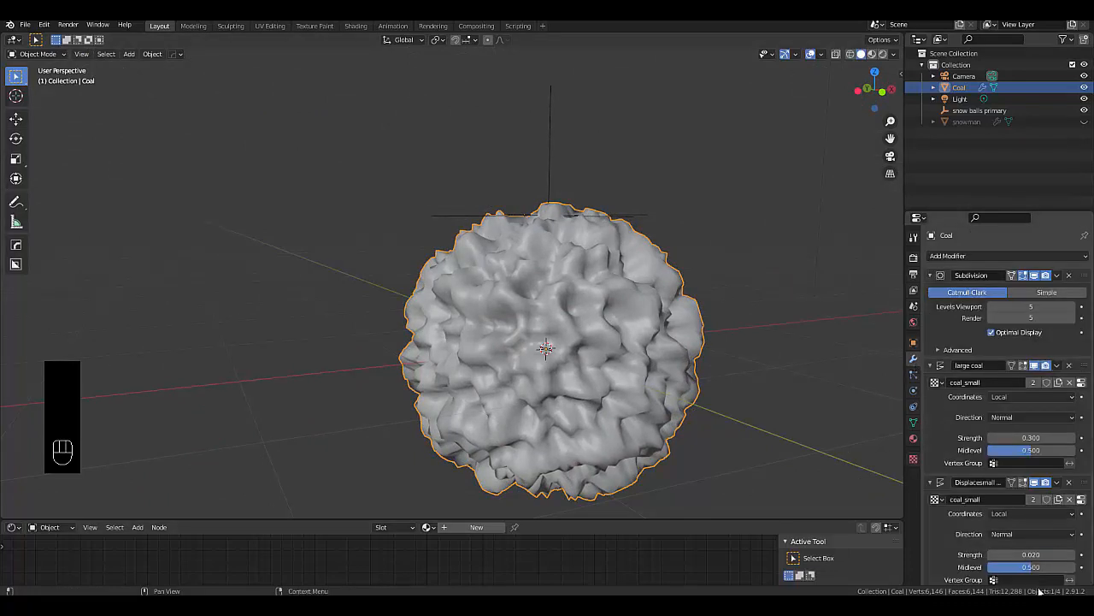
{"action": "left_click", "coordinate": [914, 458]}
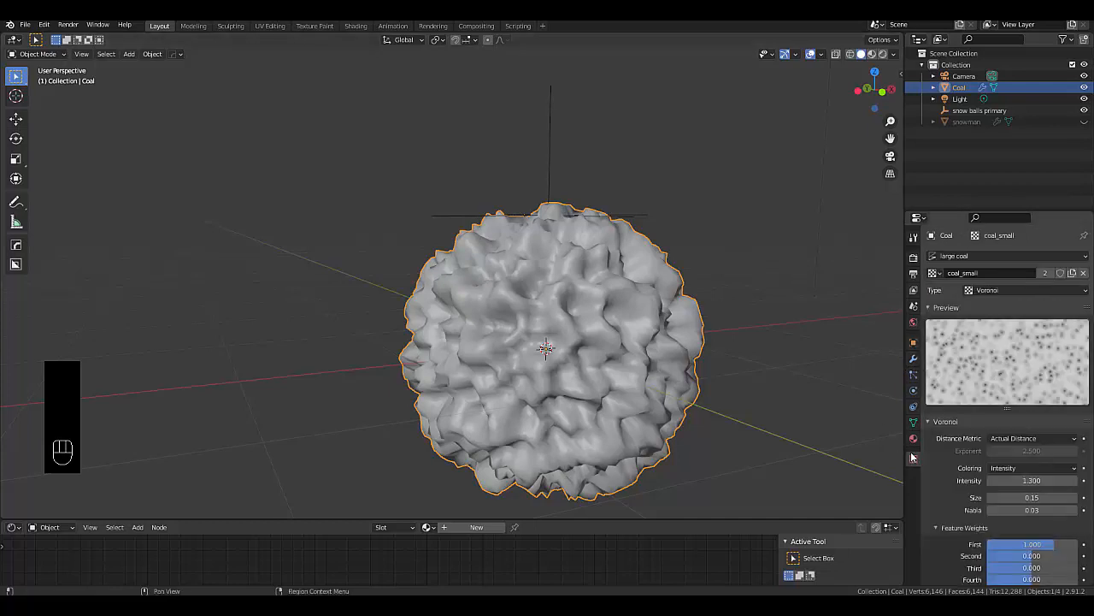
{"action": "left_click", "coordinate": [934, 273]}
{"action": "left_click", "coordinate": [964, 324]}
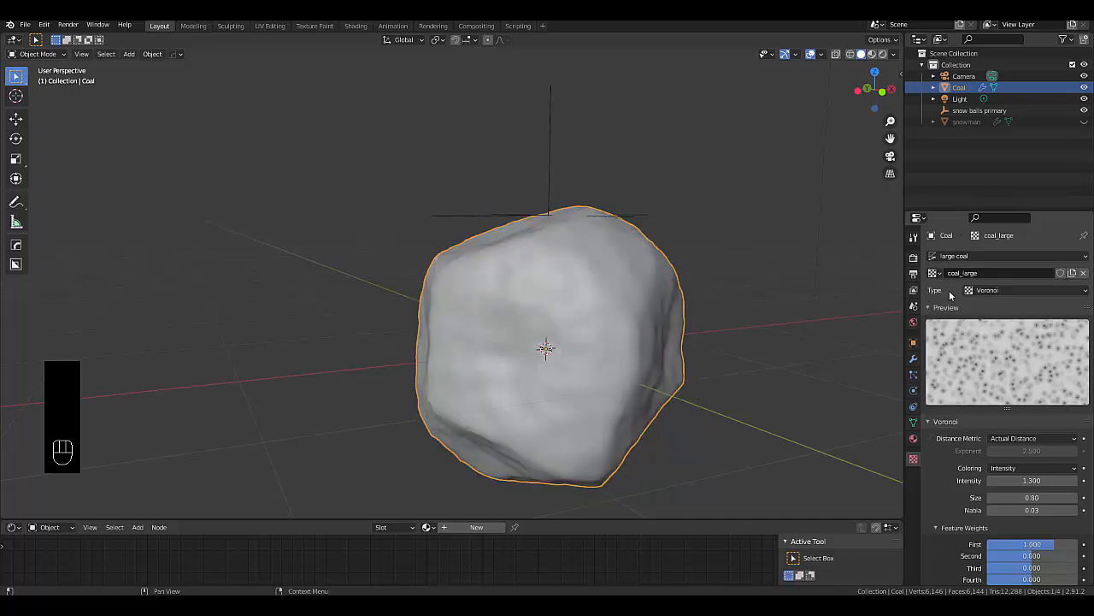
Switch the texture settings to coal_small, the texture of the "Displacesmall coal" modifier
{"action": "left_click", "coordinate": [947, 257]}
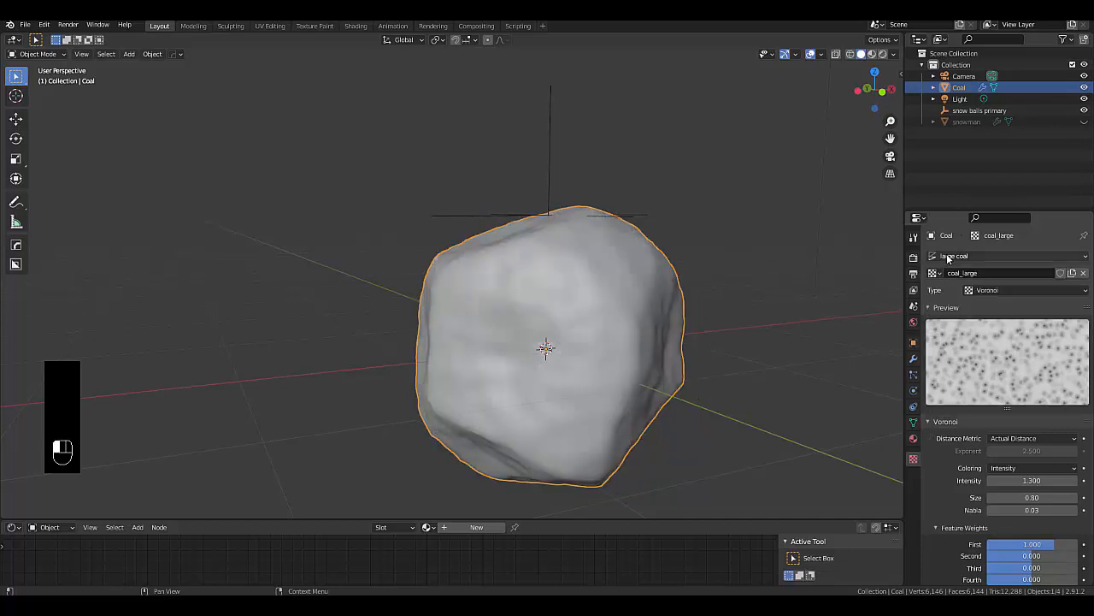
{"action": "left_click", "coordinate": [911, 364]}
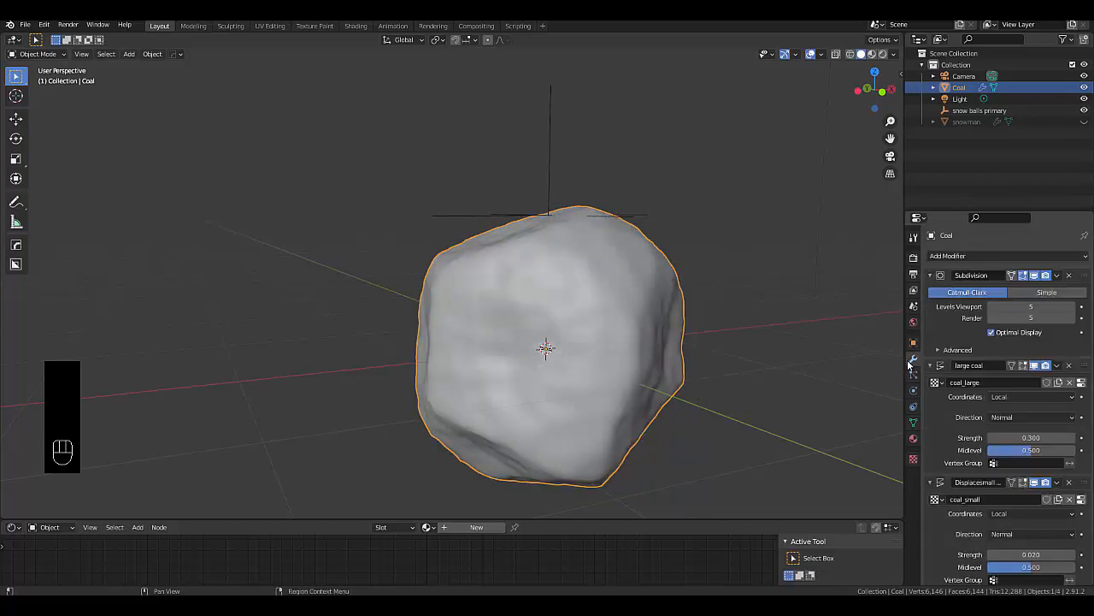
{"action": "left_click", "coordinate": [974, 500]}
{"action": "left_click", "coordinate": [980, 486]}
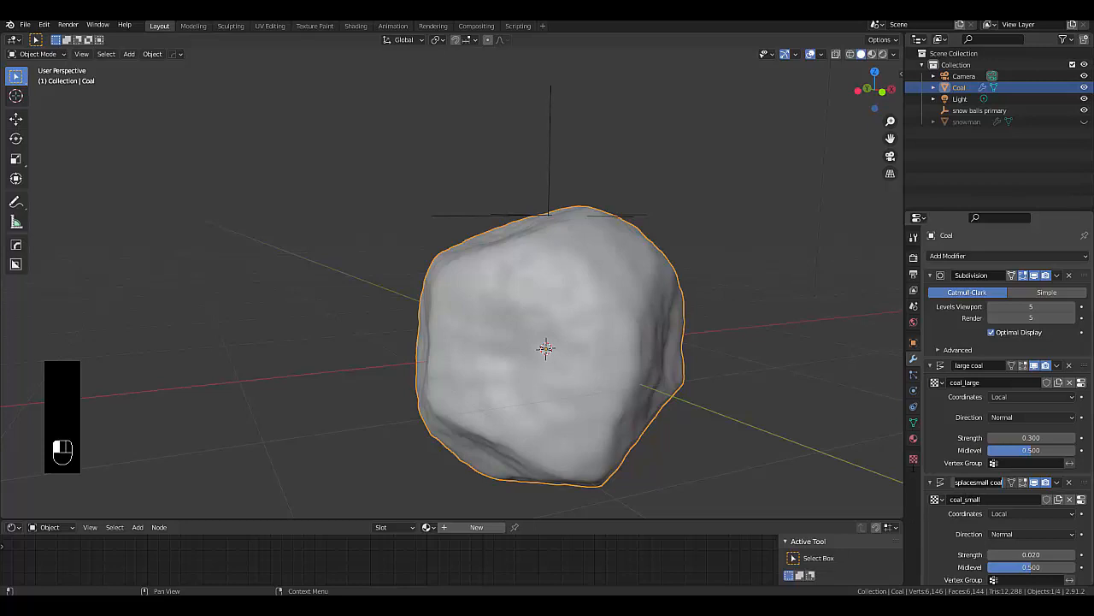
{"action": "left_click", "coordinate": [913, 459]}
{"action": "left_click", "coordinate": [958, 257]}
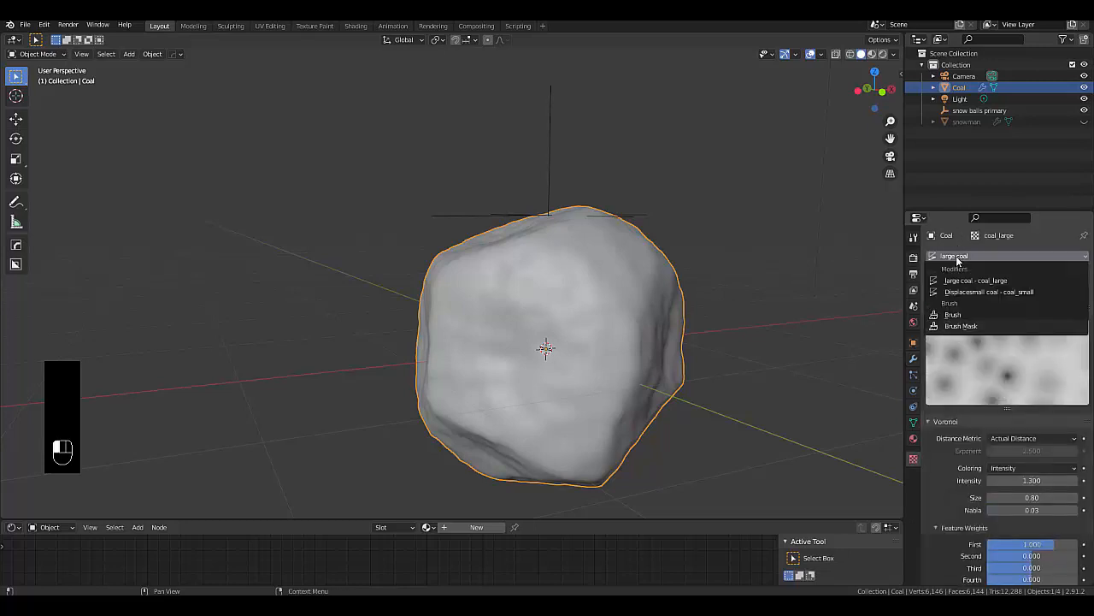
{"action": "left_click", "coordinate": [990, 292]}
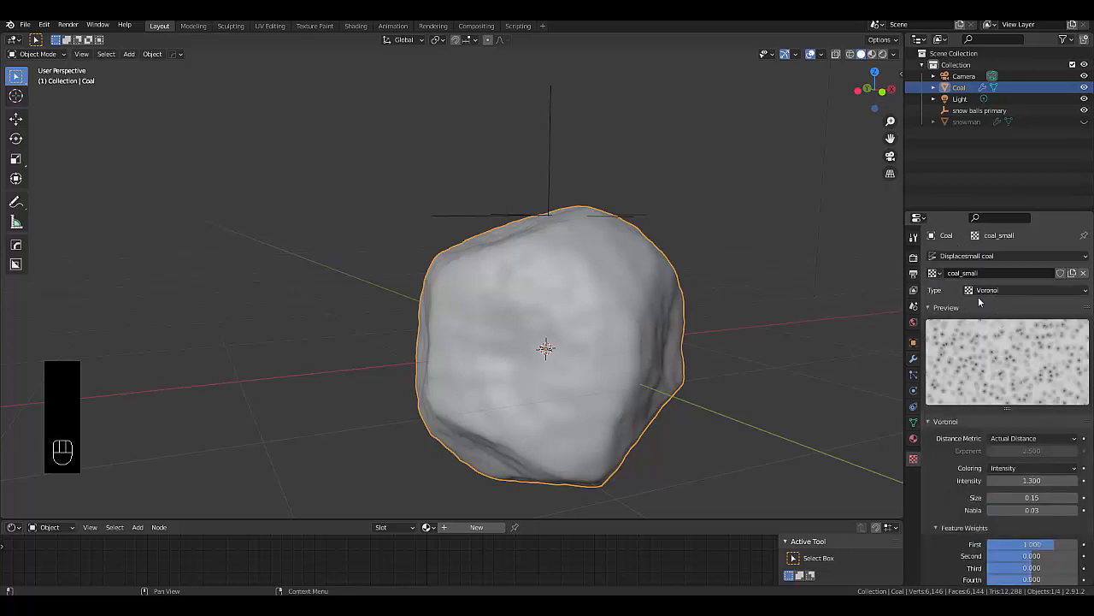
Try Sizes of 0.10 and 0.05 on the coal_small Voronoi texture
{"action": "scroll", "coordinate": [984, 447], "scroll_direction": "down", "scroll_amount": 1}
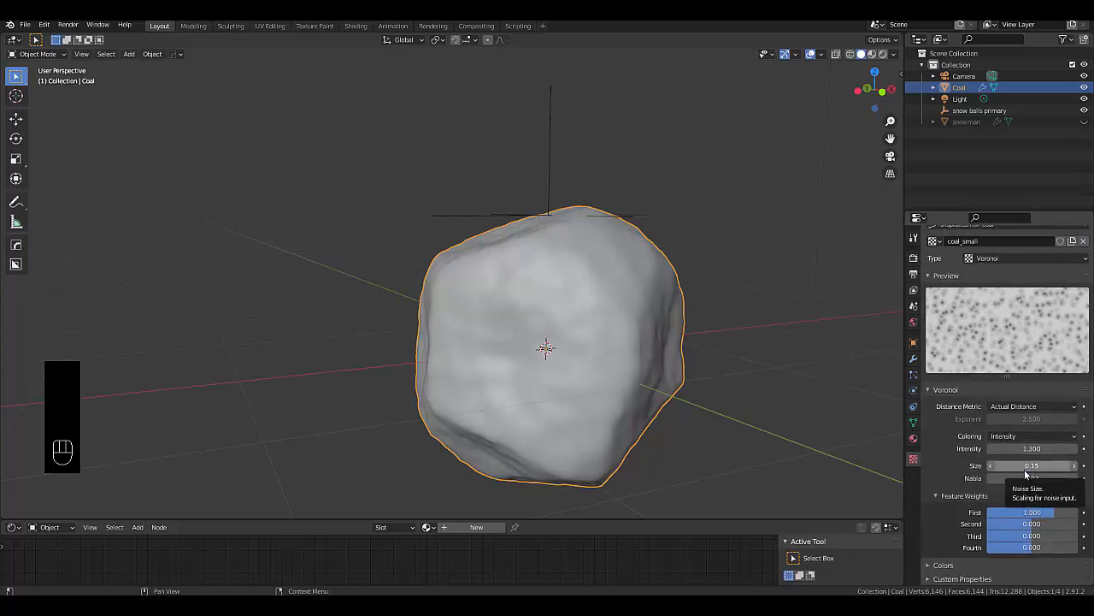
{"action": "mouse_move", "coordinate": [1021, 465]}
{"action": "left_mouse_down"}
{"action": "mouse_move", "coordinate": [991, 465]}
{"action": "mouse_move", "coordinate": [1010, 465]}
{"action": "left_mouse_up"}
{"action": "left_click", "coordinate": [1057, 467]}
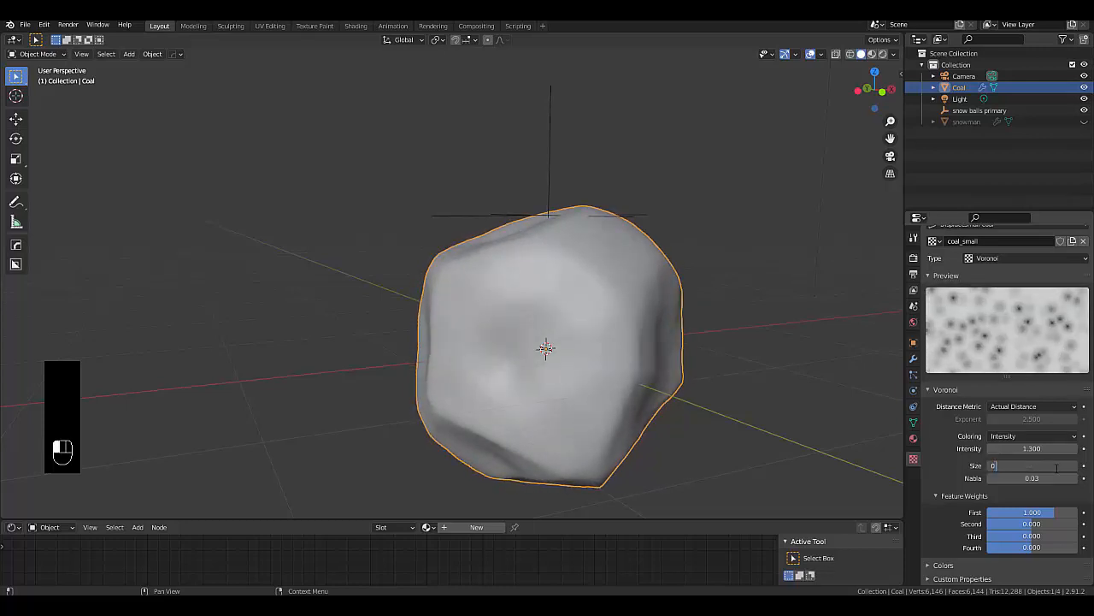
{"action": "key", "text": "Return"}
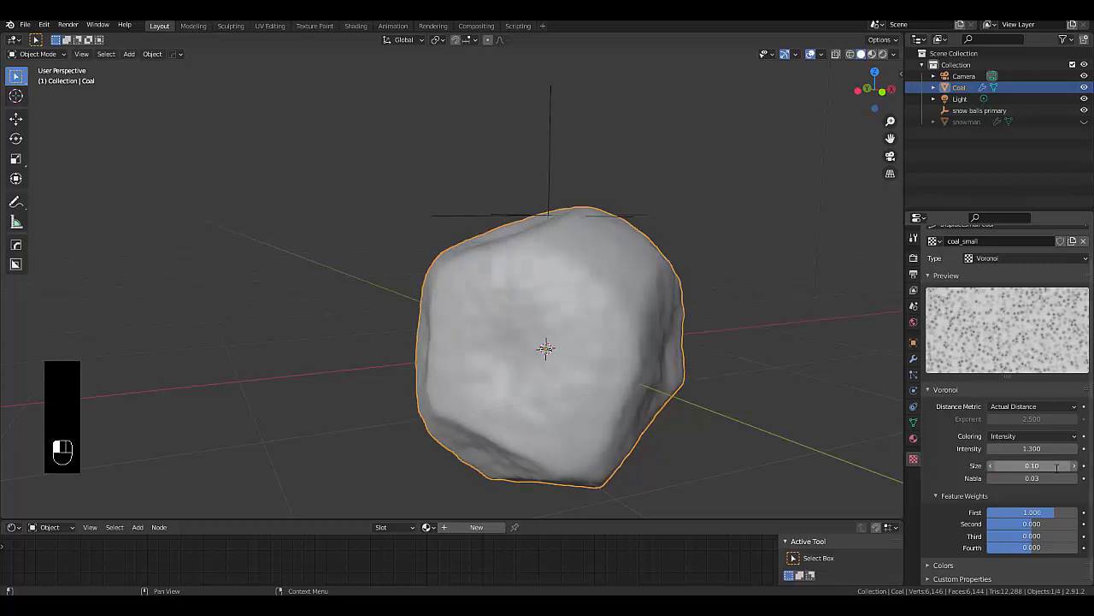
{"action": "left_click", "coordinate": [1056, 467]}
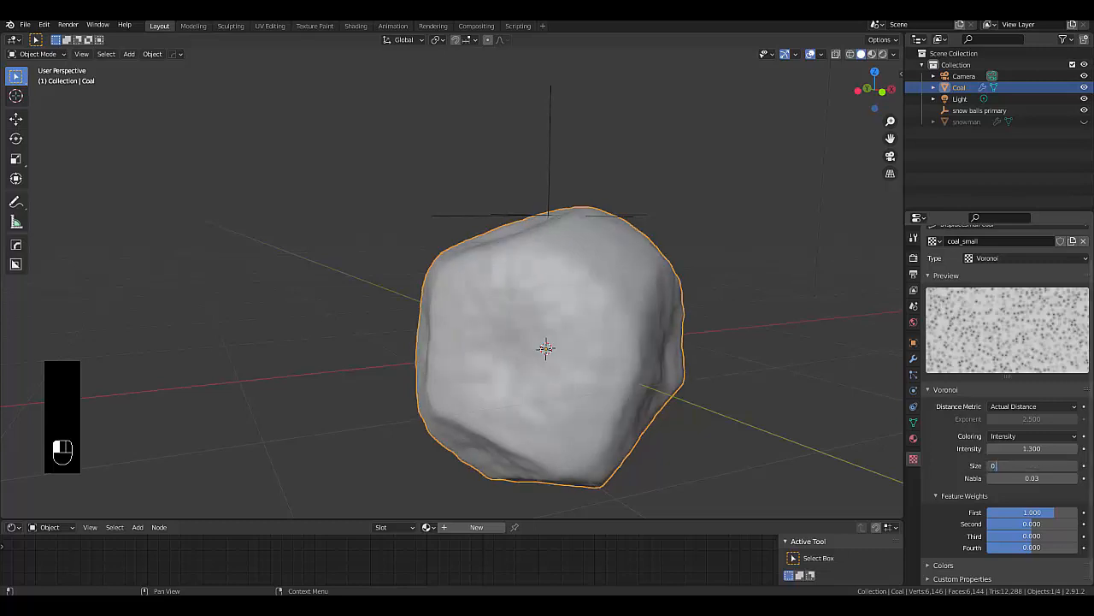
{"action": "key", "text": "Return"}
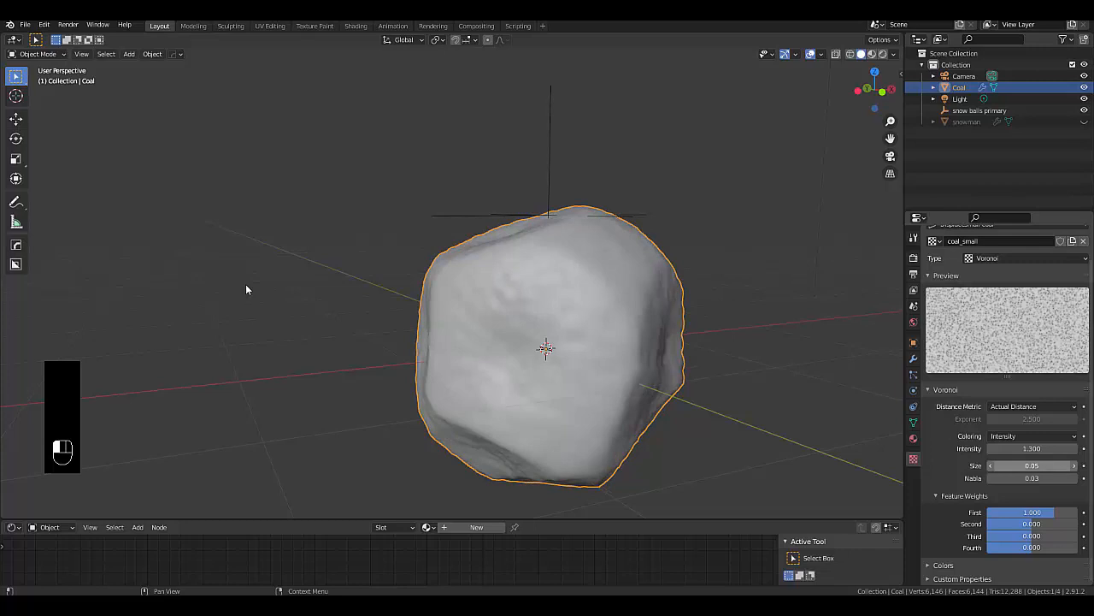
Raise the coal's Subdivision modifier to 6 levels for both viewport and render
{"action": "scroll", "coordinate": [425, 371], "scroll_direction": "down", "scroll_amount": 3}
{"action": "mouse_move", "coordinate": [445, 373]}
{"action": "middle_mouse_down"}
{"action": "mouse_move", "coordinate": [500, 381]}
{"action": "mouse_move", "coordinate": [446, 375]}
{"action": "middle_mouse_up"}
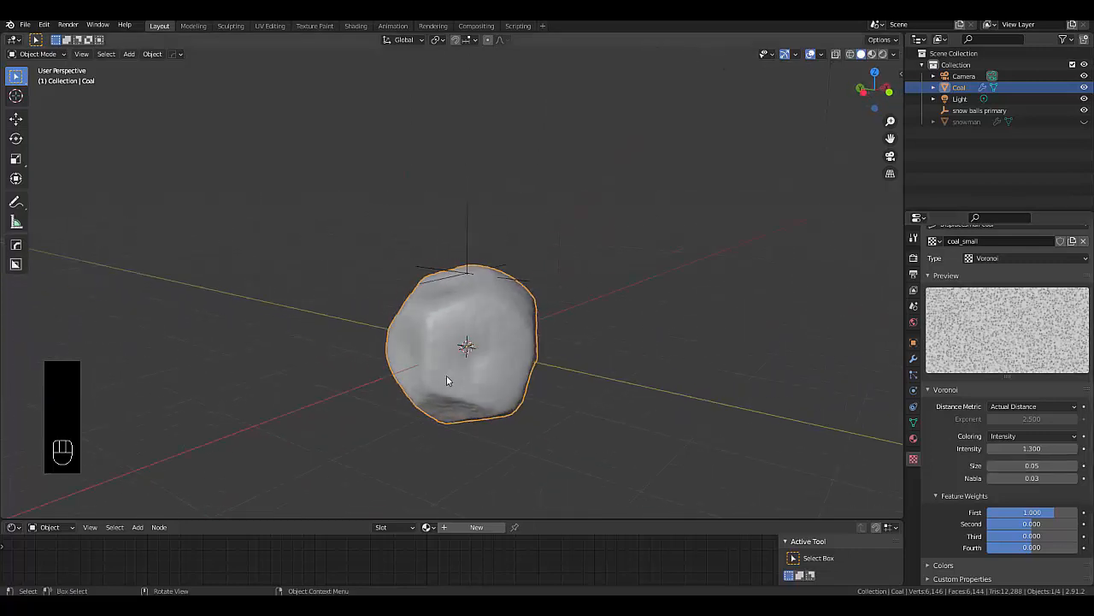
{"action": "scroll", "coordinate": [446, 379], "scroll_direction": "up", "scroll_amount": 2}
{"action": "left_click", "coordinate": [914, 360]}
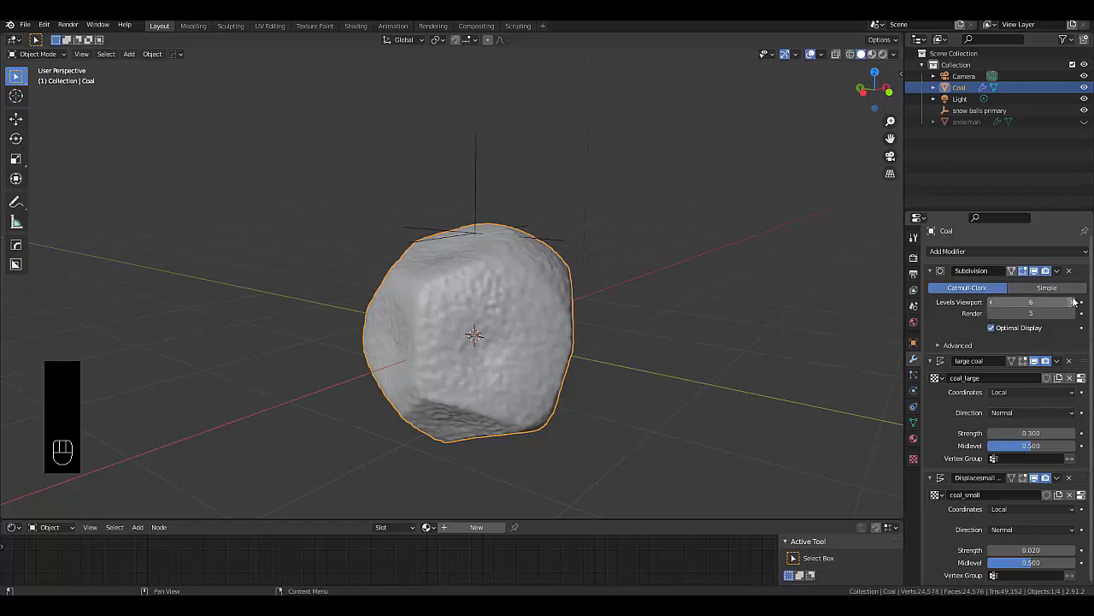
{"action": "left_click", "coordinate": [1074, 313]}
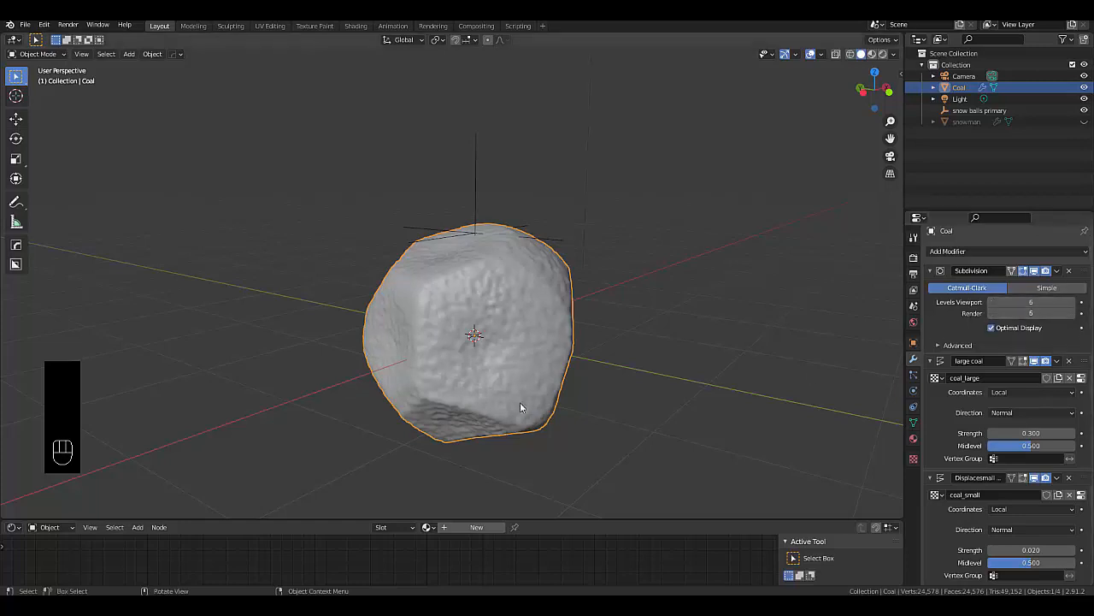
Set the Size of the coal_small Voronoi texture to 0.03 and inspect the coal's surface from another side
{"action": "scroll", "coordinate": [520, 408], "scroll_direction": "up", "scroll_amount": 2}
{"action": "left_click", "coordinate": [914, 459]}
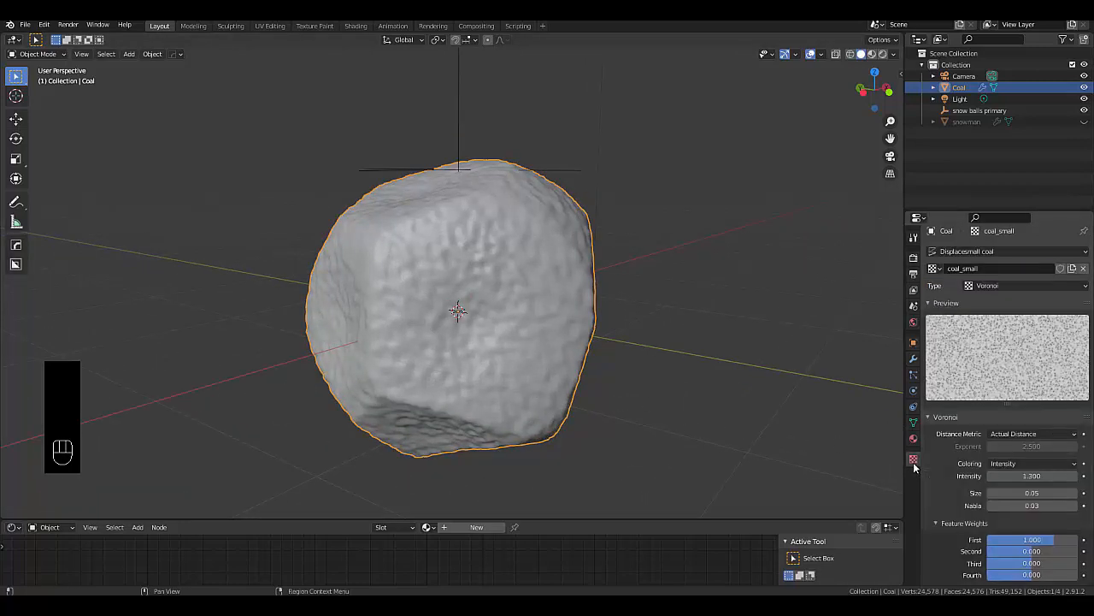
{"action": "left_click_drag", "start_coordinate": [1029, 493], "coordinate": [1032, 492]}
{"action": "type", "text": "0.03"}
{"action": "key", "text": "Return"}
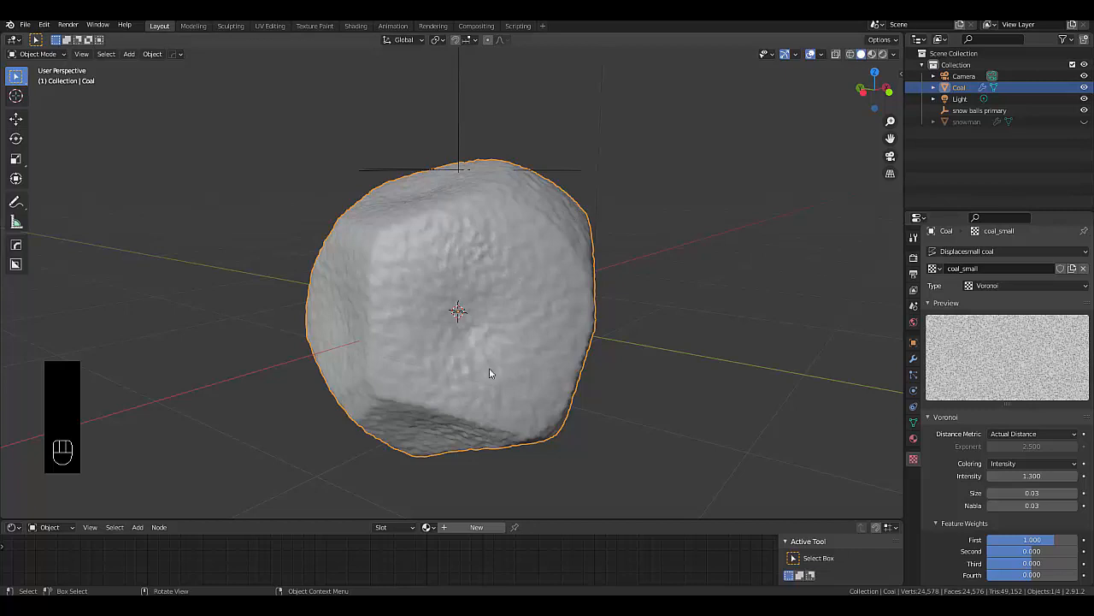
{"action": "middle_click_drag", "start_coordinate": [489, 372], "coordinate": [530, 310]}
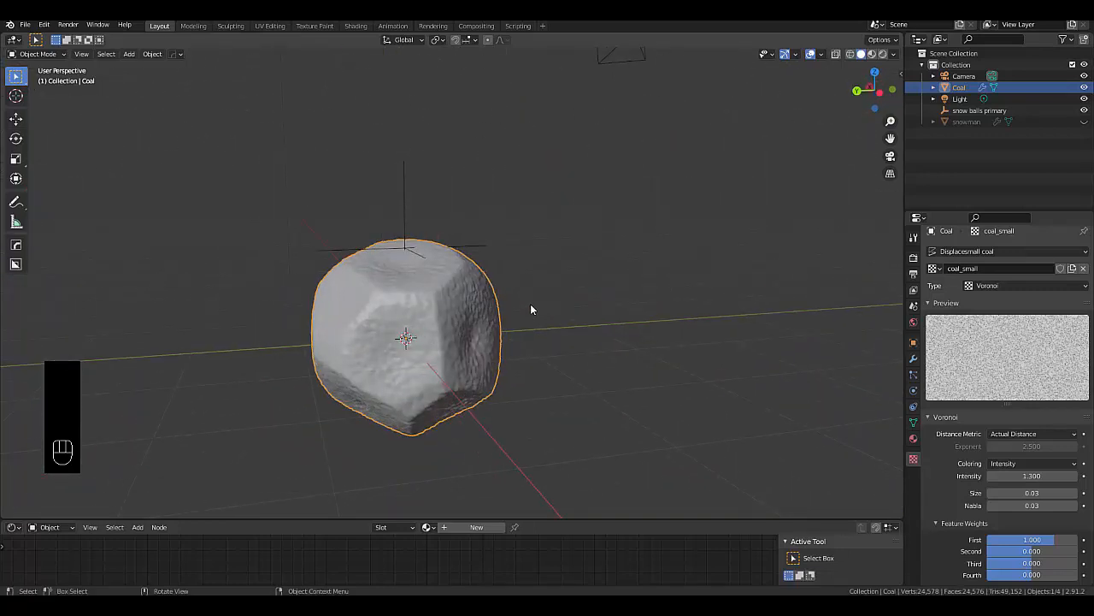
{"action": "scroll", "coordinate": [530, 309], "scroll_direction": "up", "scroll_amount": 3}
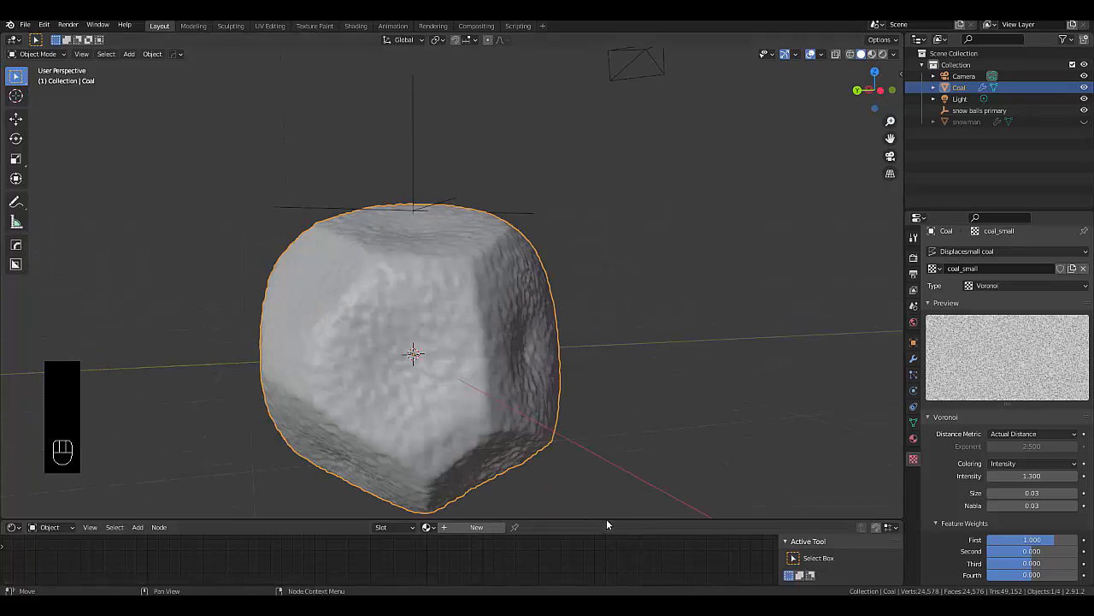
Enlarge the shader node editor and create a new material for the coal
{"action": "left_click_drag", "start_coordinate": [606, 519], "coordinate": [616, 289]}
{"action": "scroll", "coordinate": [637, 131], "scroll_direction": "down", "scroll_amount": 5}
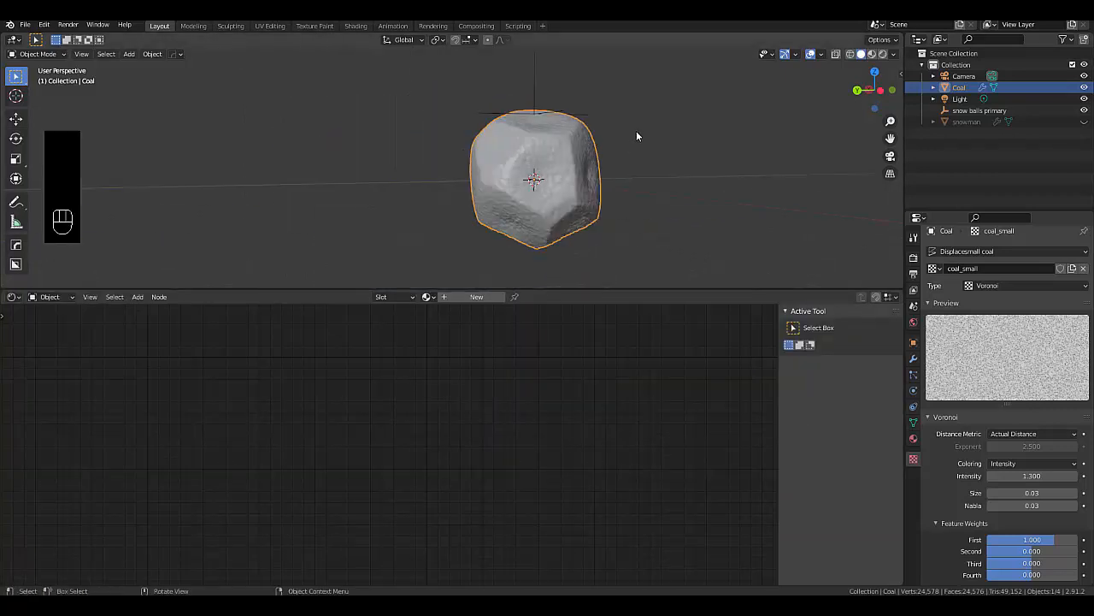
{"action": "scroll", "coordinate": [637, 136], "scroll_direction": "up", "scroll_amount": 2}
{"action": "left_click", "coordinate": [476, 297]}
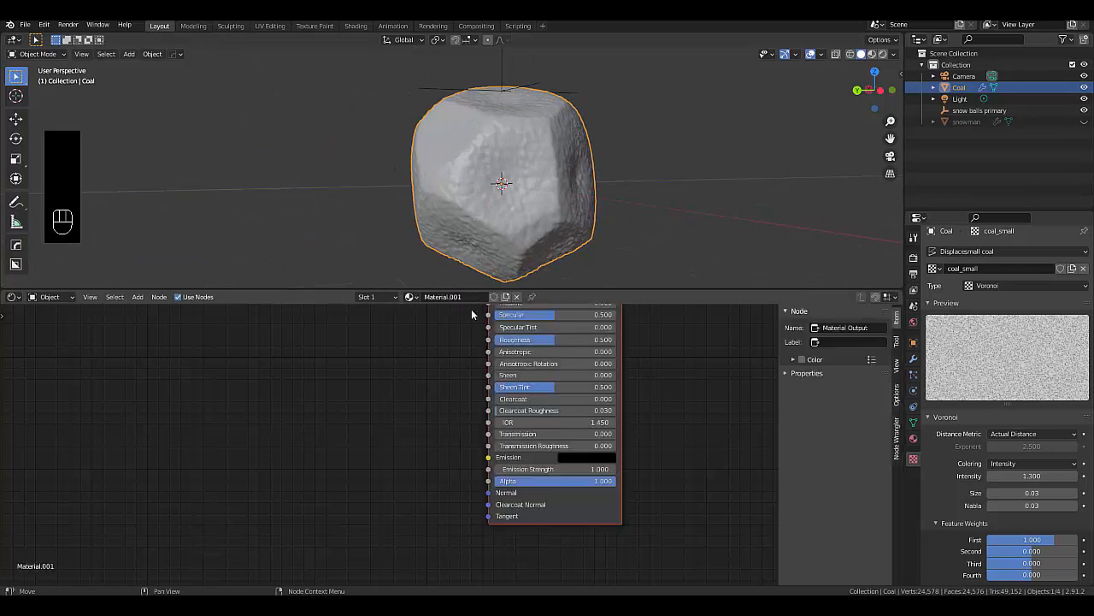
{"action": "scroll", "coordinate": [476, 488], "scroll_direction": "down", "scroll_amount": 9}
{"action": "scroll", "coordinate": [493, 391], "scroll_direction": "up", "scroll_amount": 9}
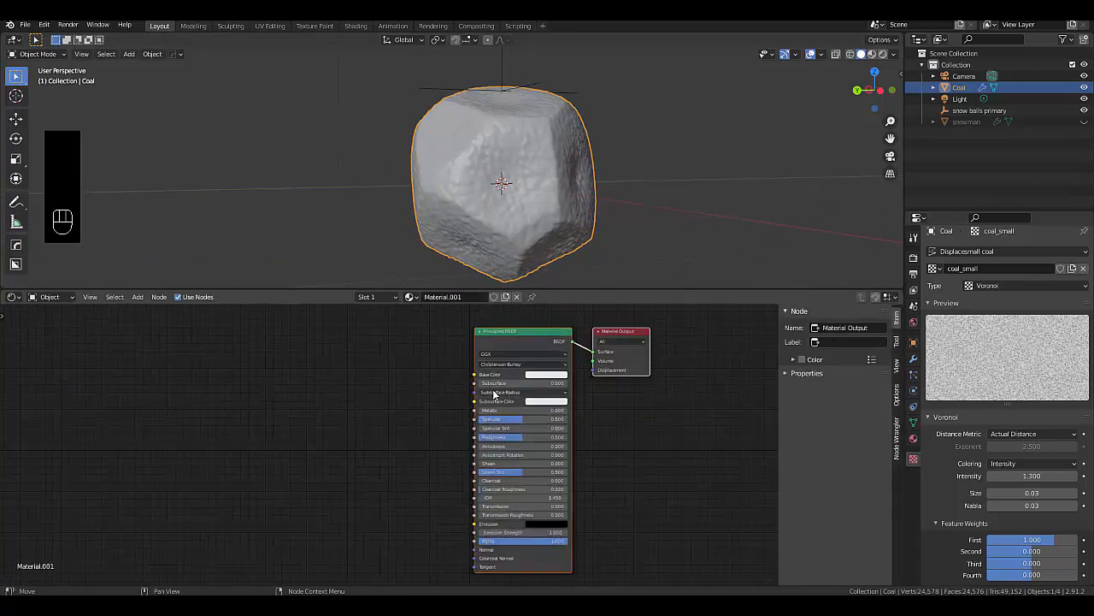
{"action": "scroll", "coordinate": [494, 393], "scroll_direction": "up", "scroll_amount": 3}
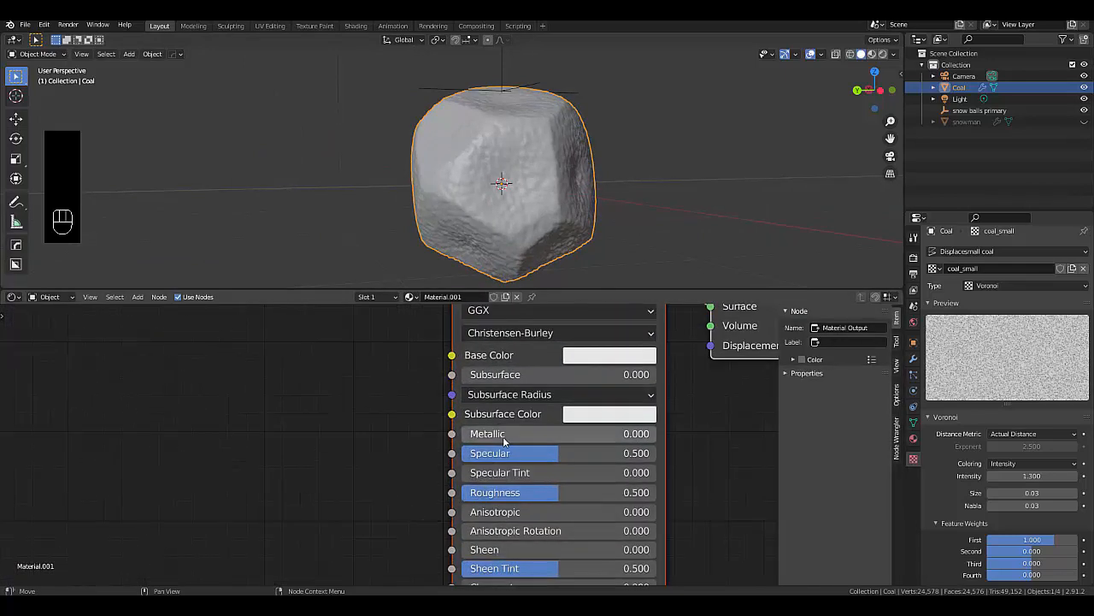
Preview the coal material in the viewport, set its Specular to 0.2 and darken its Base Color to near-black
{"action": "left_click", "coordinate": [871, 54]}
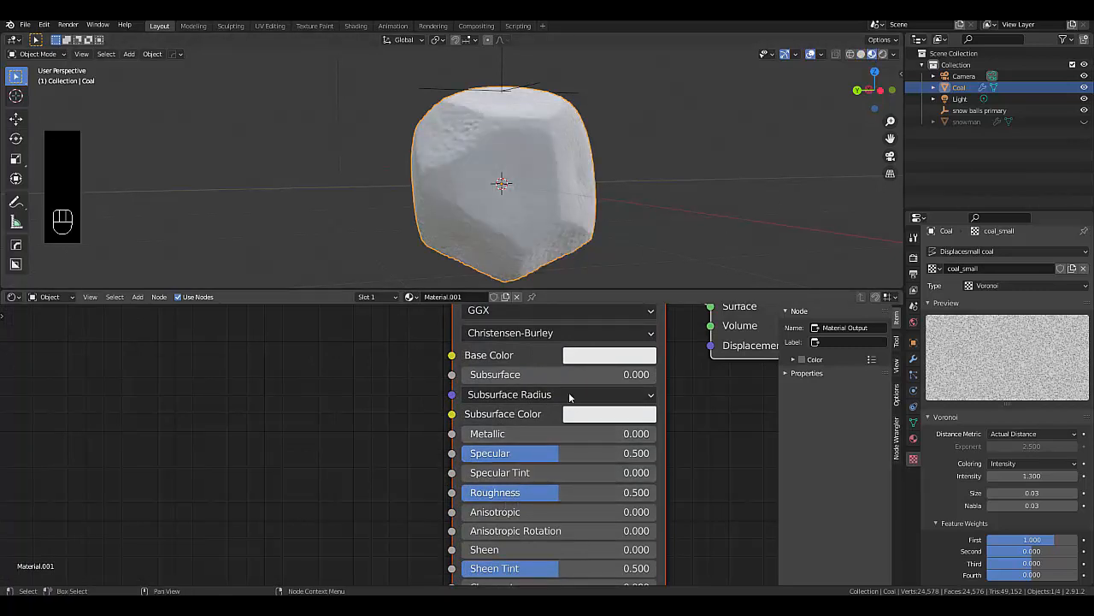
{"action": "left_click", "coordinate": [565, 454]}
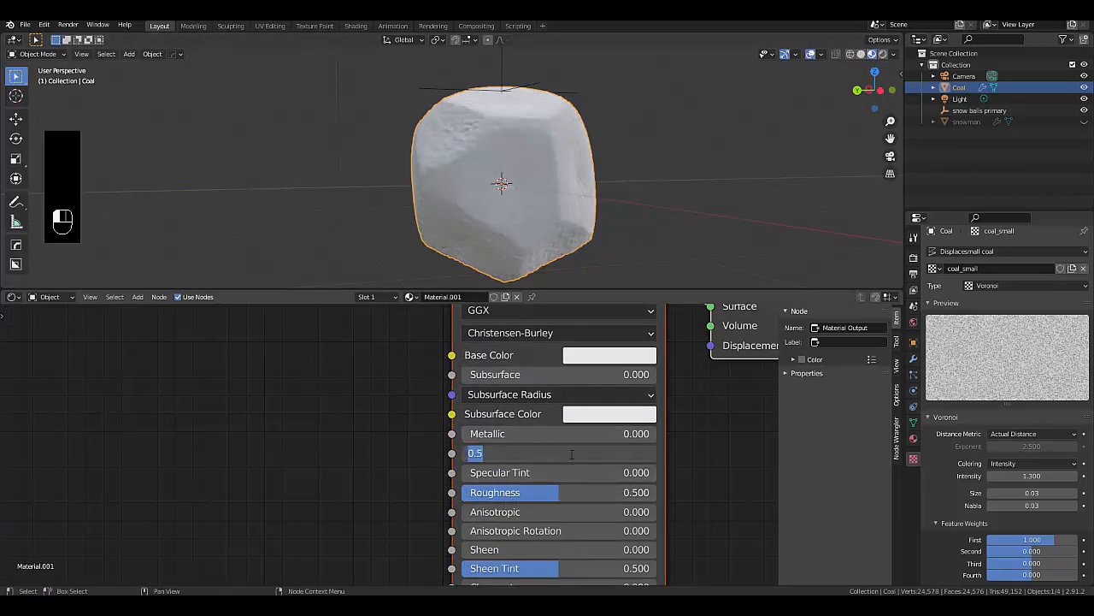
{"action": "type", "text": "0.2"}
{"action": "key", "text": "Return"}
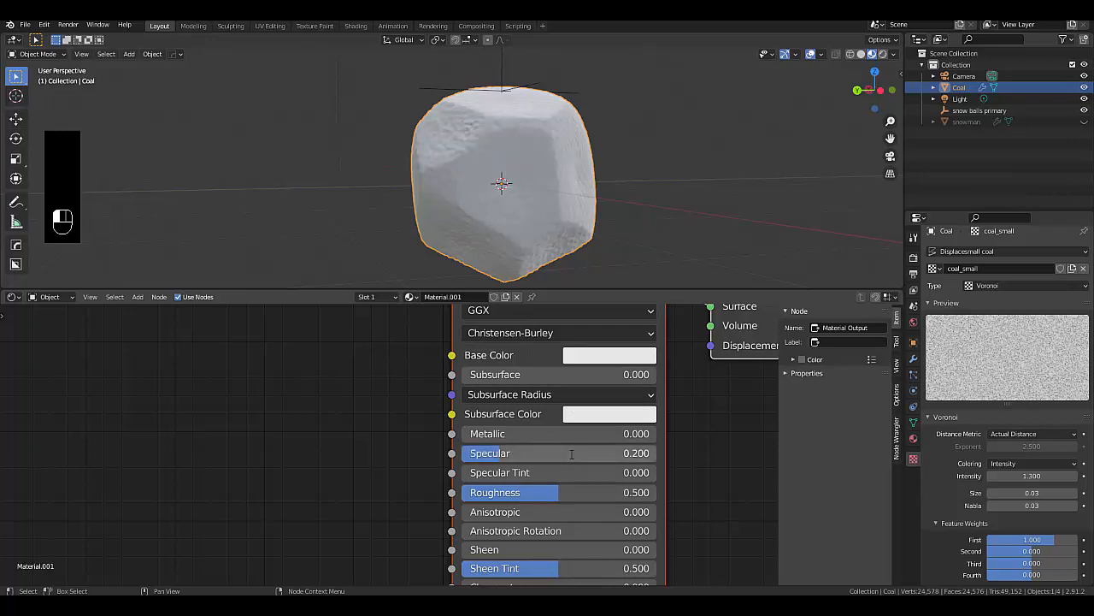
{"action": "left_click", "coordinate": [593, 360]}
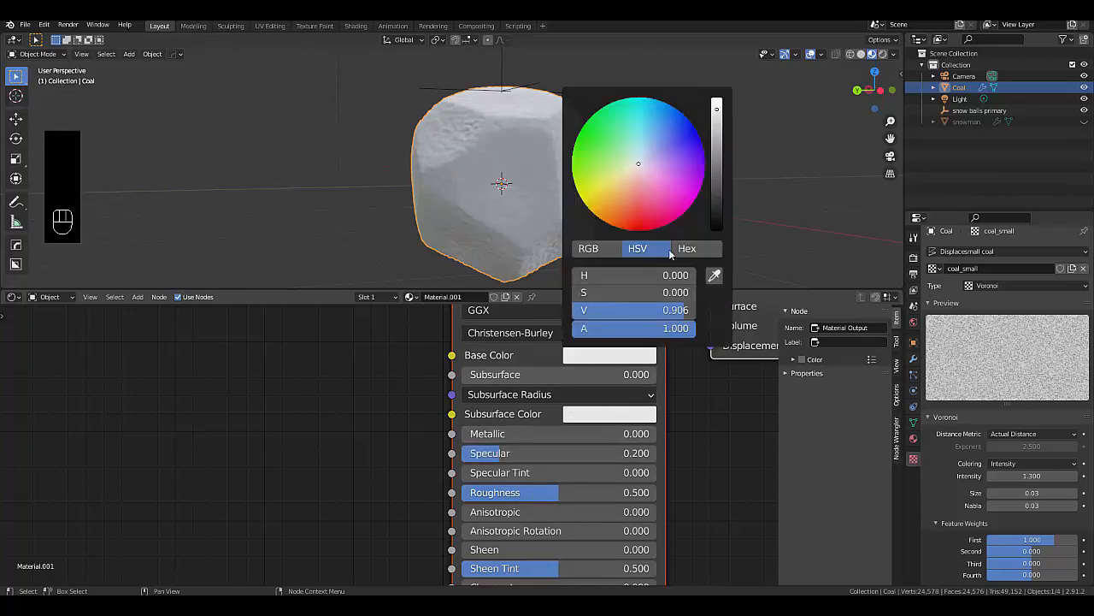
{"action": "left_click_drag", "start_coordinate": [718, 193], "coordinate": [718, 210]}
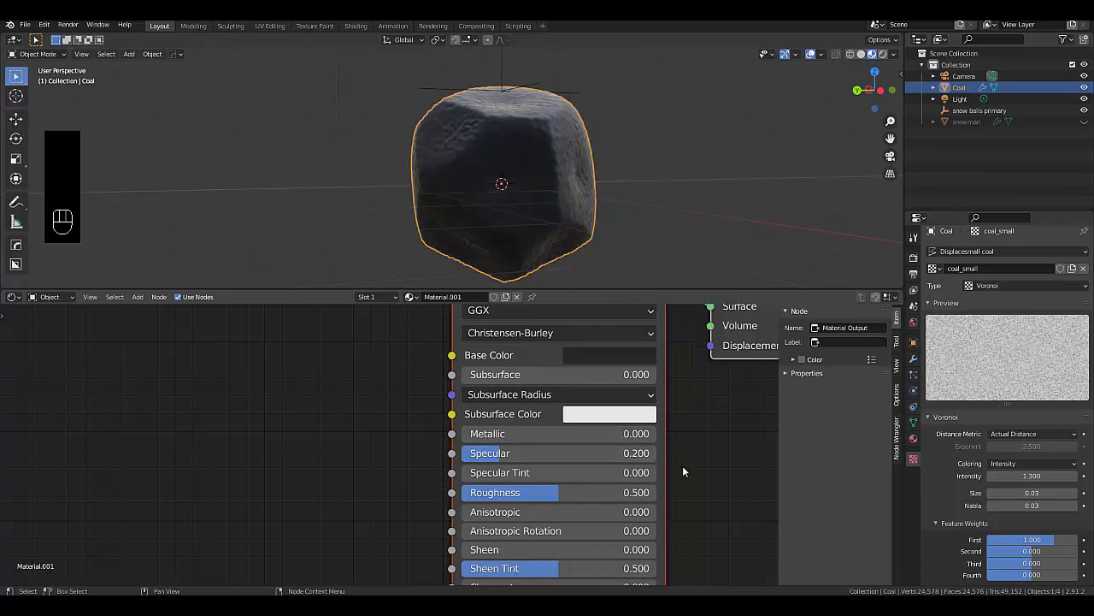
Add a Bump node beside the Principled shader and connect its Normal output to the shader's Normal input
{"action": "scroll", "coordinate": [709, 465], "scroll_direction": "down", "scroll_amount": 4}
{"action": "scroll", "coordinate": [542, 491], "scroll_direction": "down", "scroll_amount": 3}
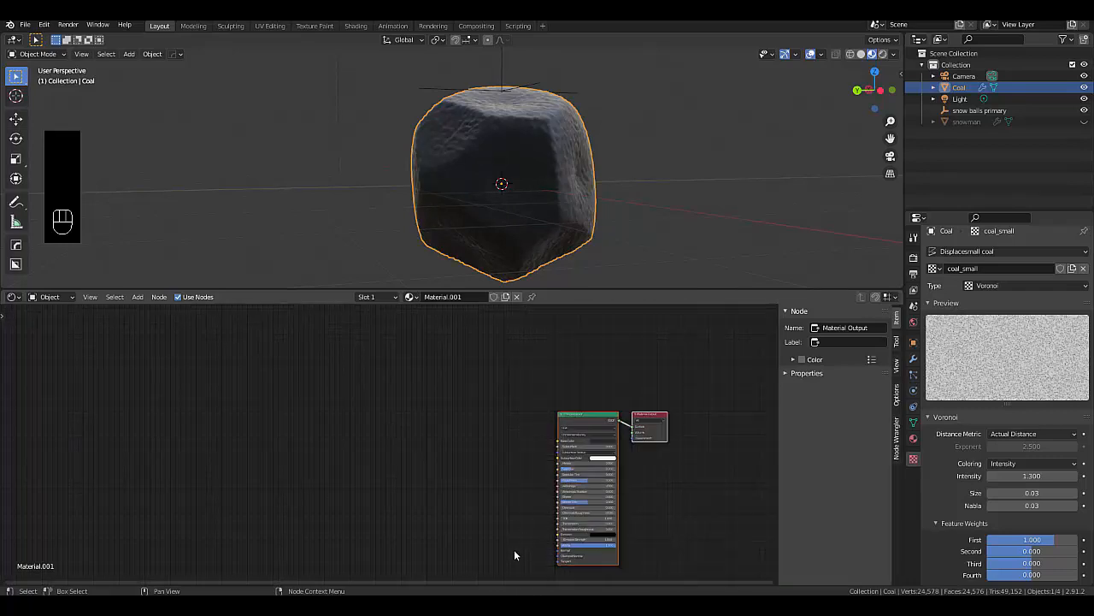
{"action": "scroll", "coordinate": [536, 554], "scroll_direction": "up", "scroll_amount": 4}
{"action": "scroll", "coordinate": [484, 511], "scroll_direction": "up", "scroll_amount": 1}
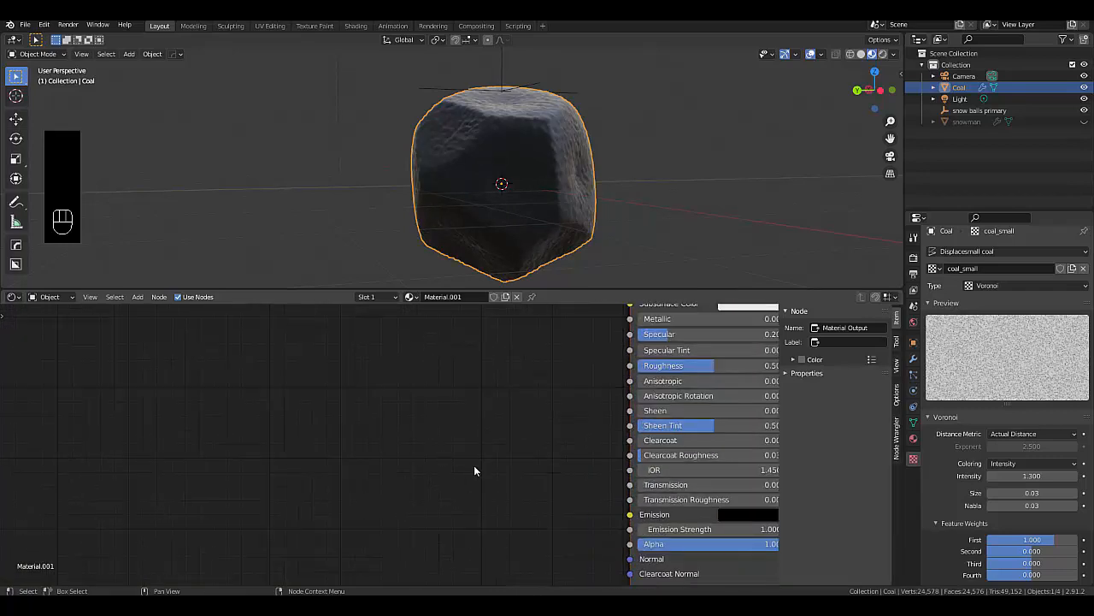
{"action": "key", "text": "shift+a"}
{"action": "left_click", "coordinate": [447, 455]}
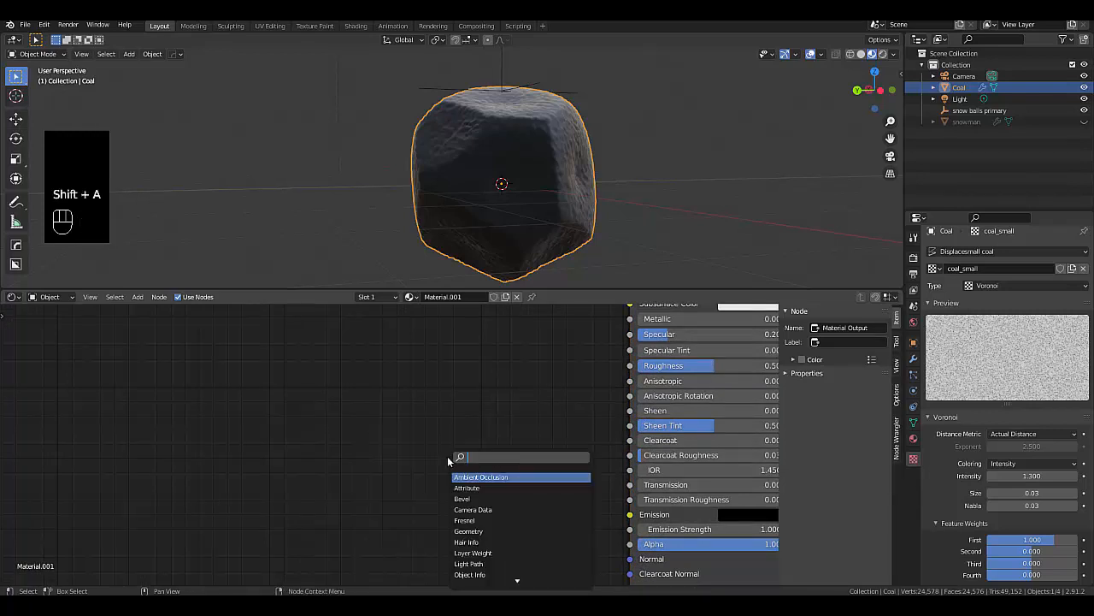
{"action": "type", "text": "bump"}
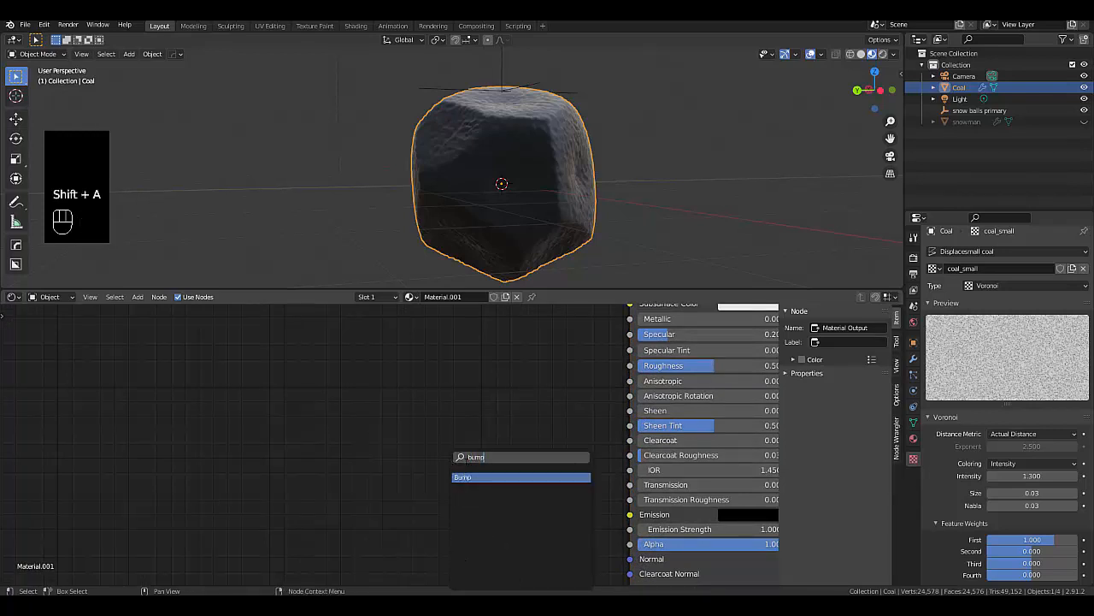
{"action": "left_click", "coordinate": [482, 479]}
{"action": "left_click", "coordinate": [483, 481]}
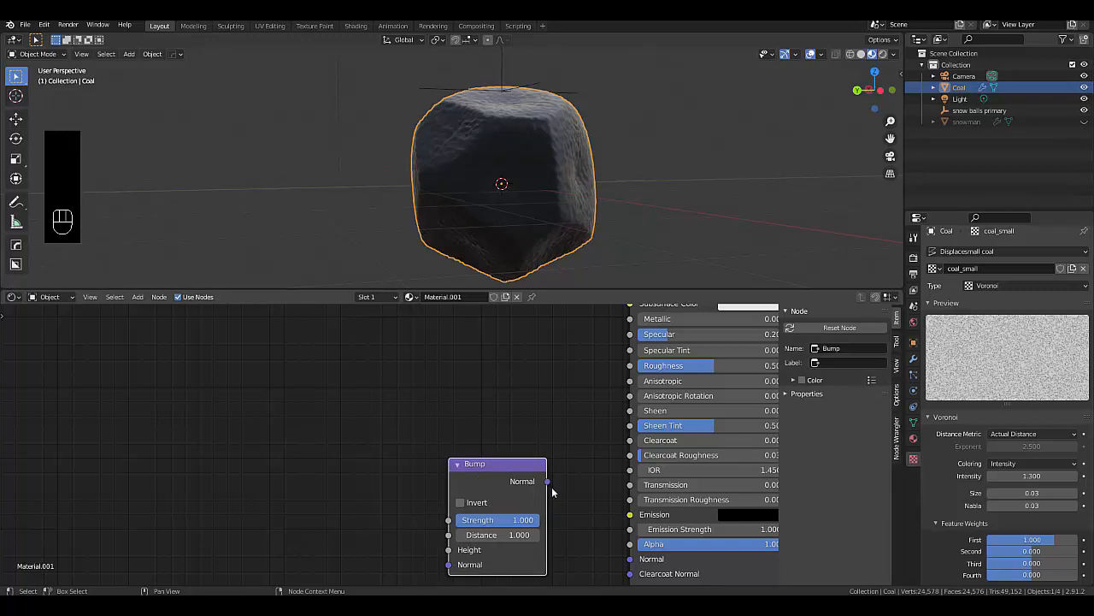
{"action": "mouse_move", "coordinate": [548, 481]}
{"action": "left_mouse_down"}
{"action": "mouse_move", "coordinate": [598, 551]}
{"action": "mouse_move", "coordinate": [630, 559]}
{"action": "left_mouse_up"}
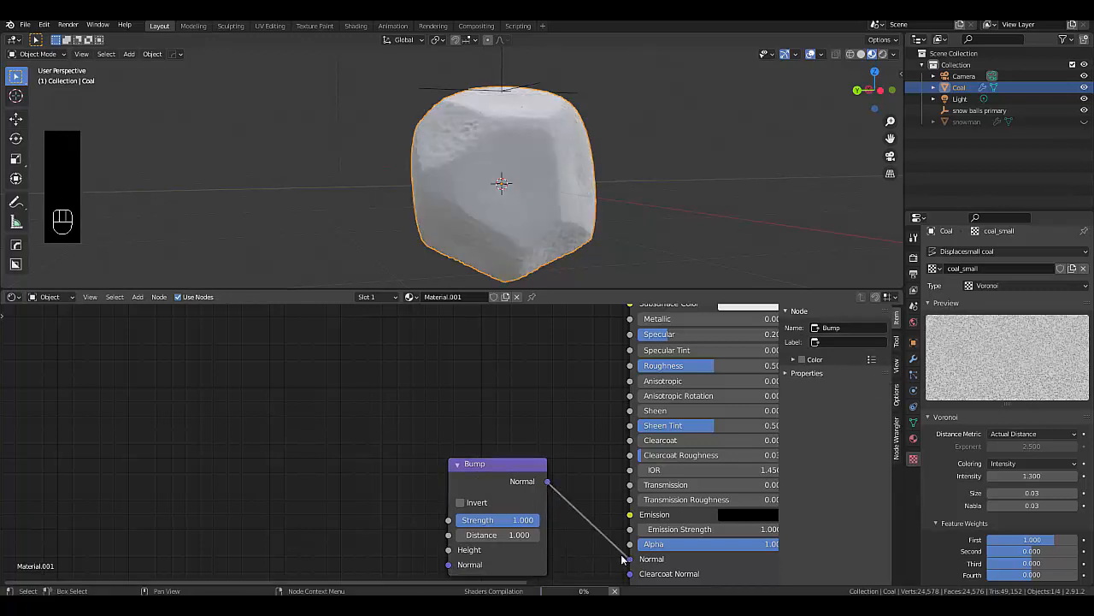
Set the Bump node's Strength to 0.15
{"action": "scroll", "coordinate": [536, 404], "scroll_direction": "down", "scroll_amount": 3}
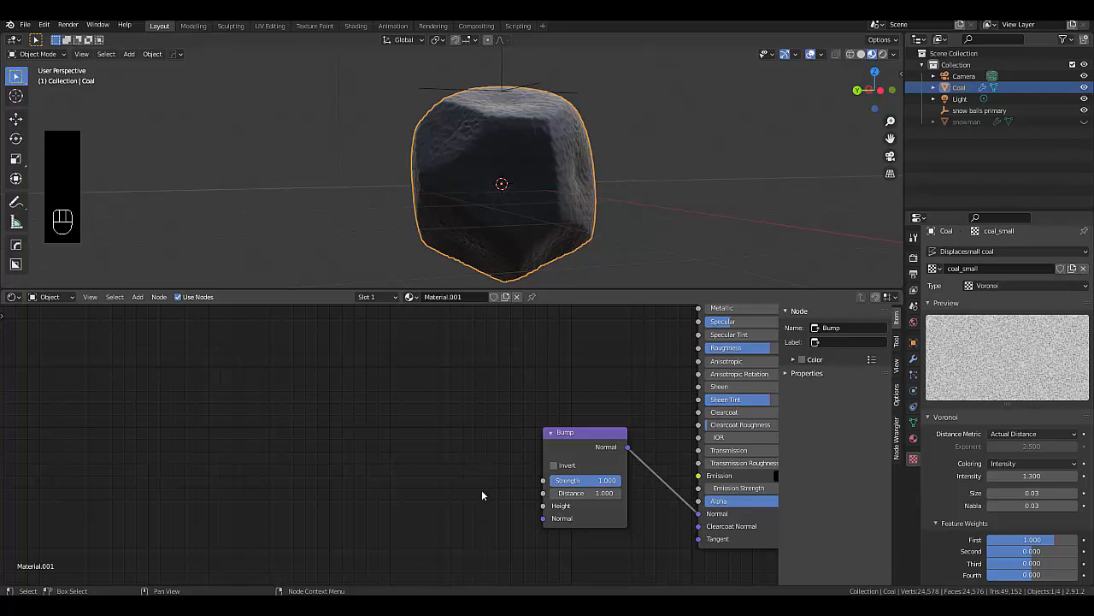
{"action": "left_click", "coordinate": [587, 481]}
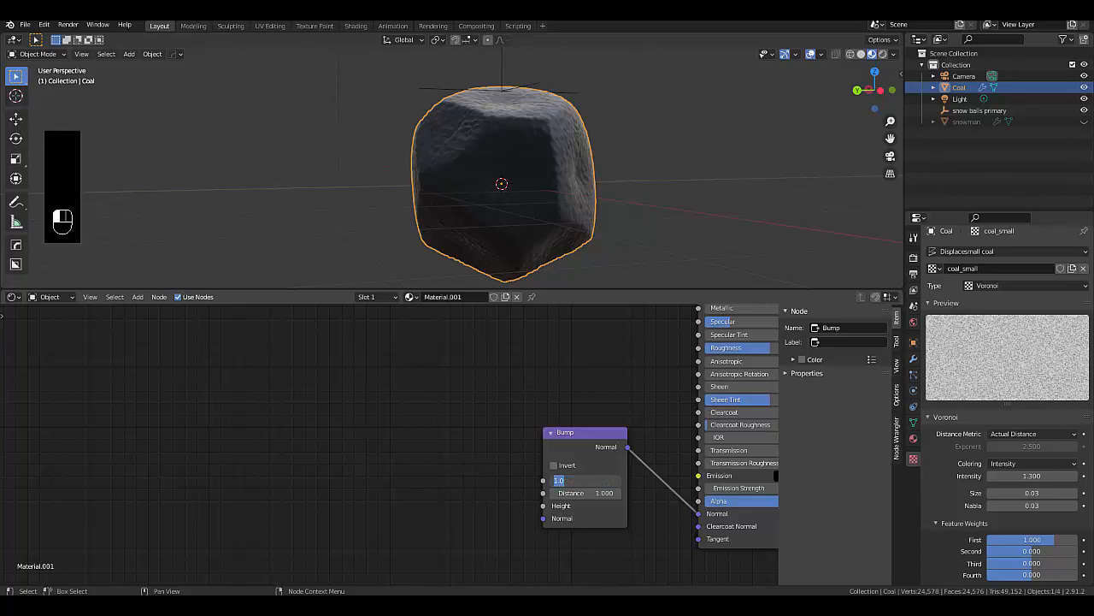
{"action": "type", "text": "0.15"}
{"action": "key", "text": "Return"}
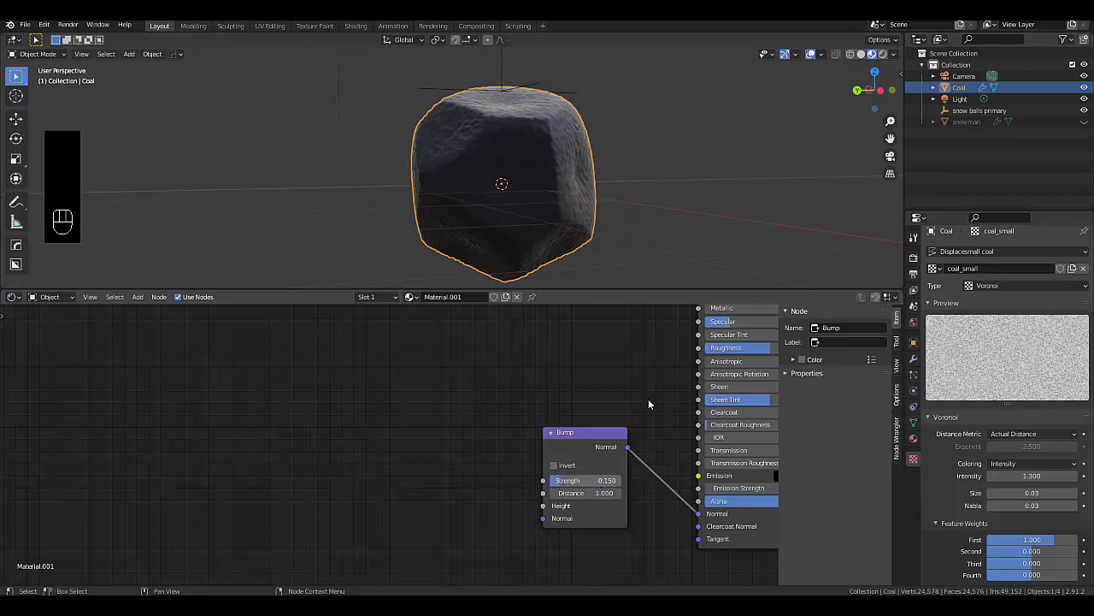
Add a MixRGB node before the Bump node and connect its Color output to the Bump's Height input
{"action": "scroll", "coordinate": [463, 516], "scroll_direction": "down", "scroll_amount": 1}
{"action": "scroll", "coordinate": [462, 516], "scroll_direction": "up", "scroll_amount": 2}
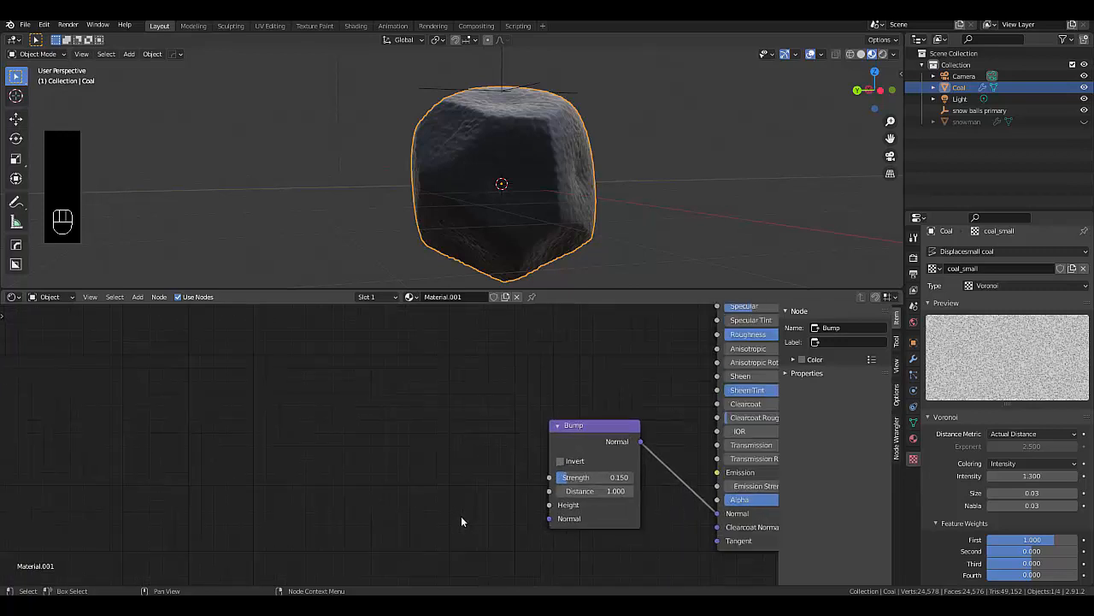
{"action": "key", "text": "shift+a"}
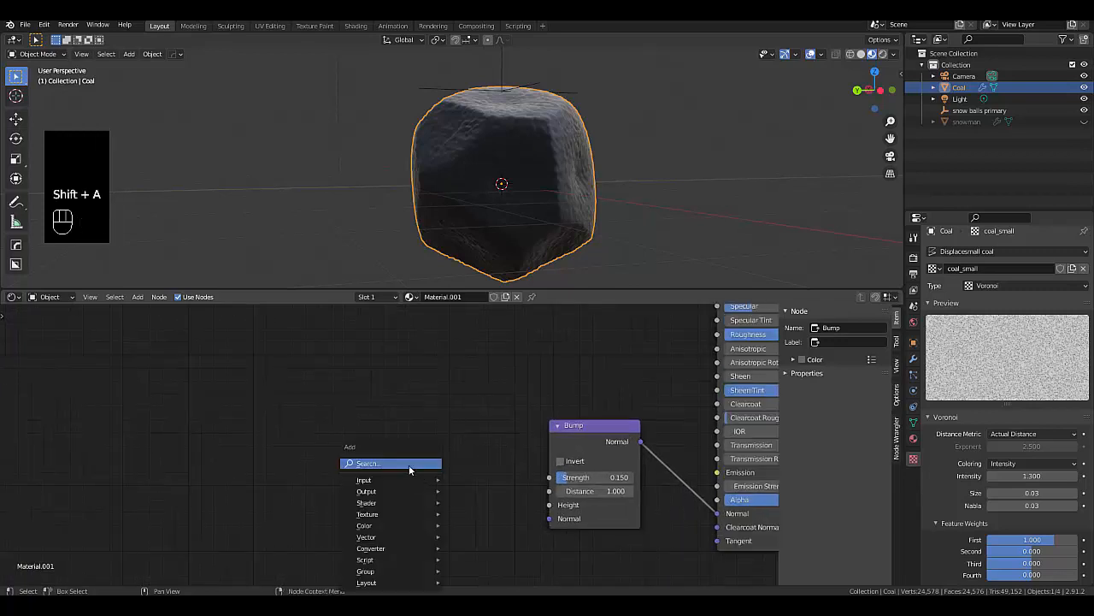
{"action": "left_click", "coordinate": [408, 464]}
{"action": "type", "text": "m"}
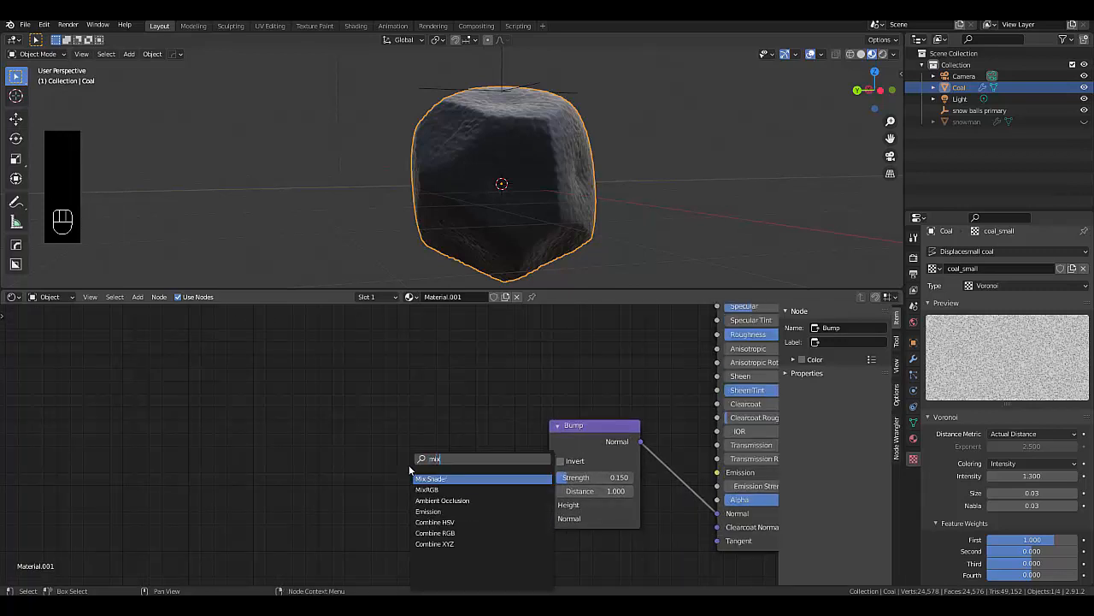
{"action": "type", "text": "ix"}
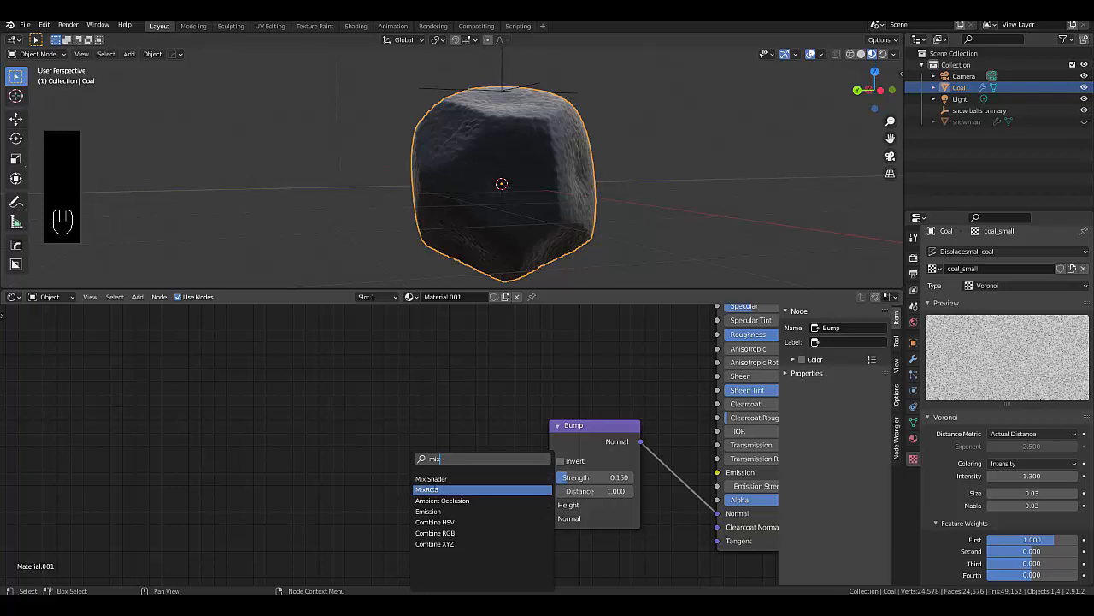
{"action": "left_click", "coordinate": [441, 489]}
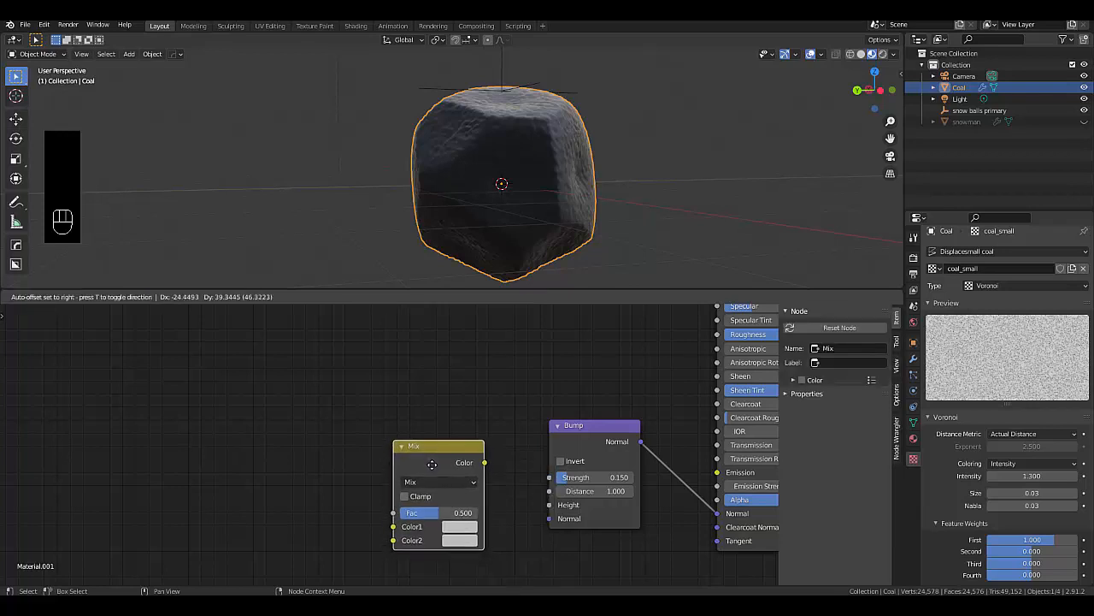
{"action": "left_click", "coordinate": [483, 466]}
{"action": "left_click_drag", "start_coordinate": [484, 463], "coordinate": [550, 505]}
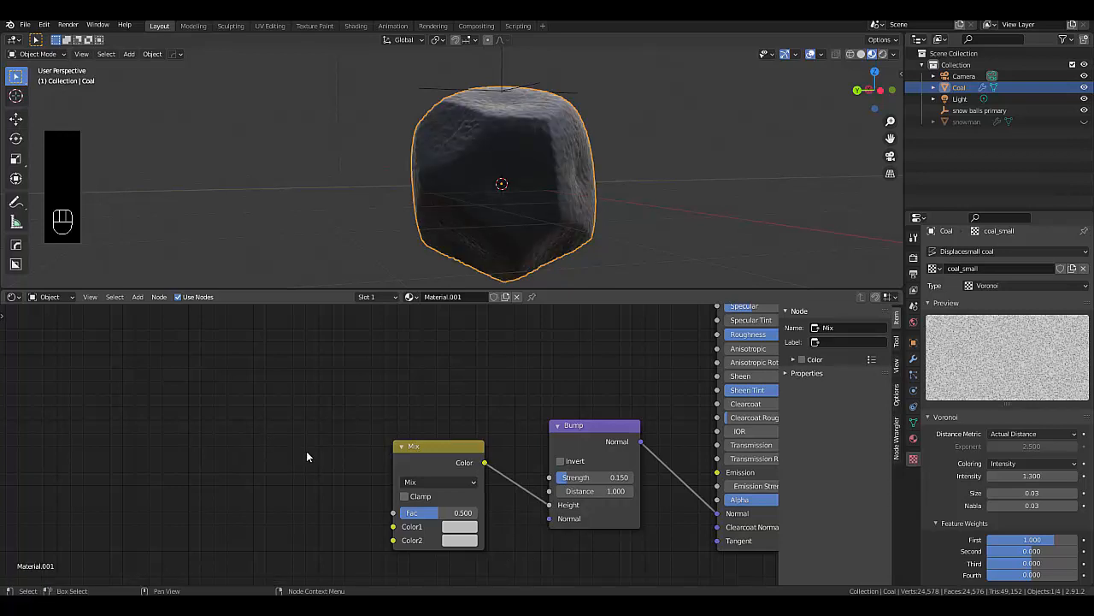
Add a Noise Texture node in the free space before the Mix node
{"action": "middle_click_drag", "start_coordinate": [307, 456], "coordinate": [351, 435]}
{"action": "scroll", "coordinate": [203, 492], "scroll_direction": "up", "scroll_amount": 2}
{"action": "key", "text": "shift+a"}
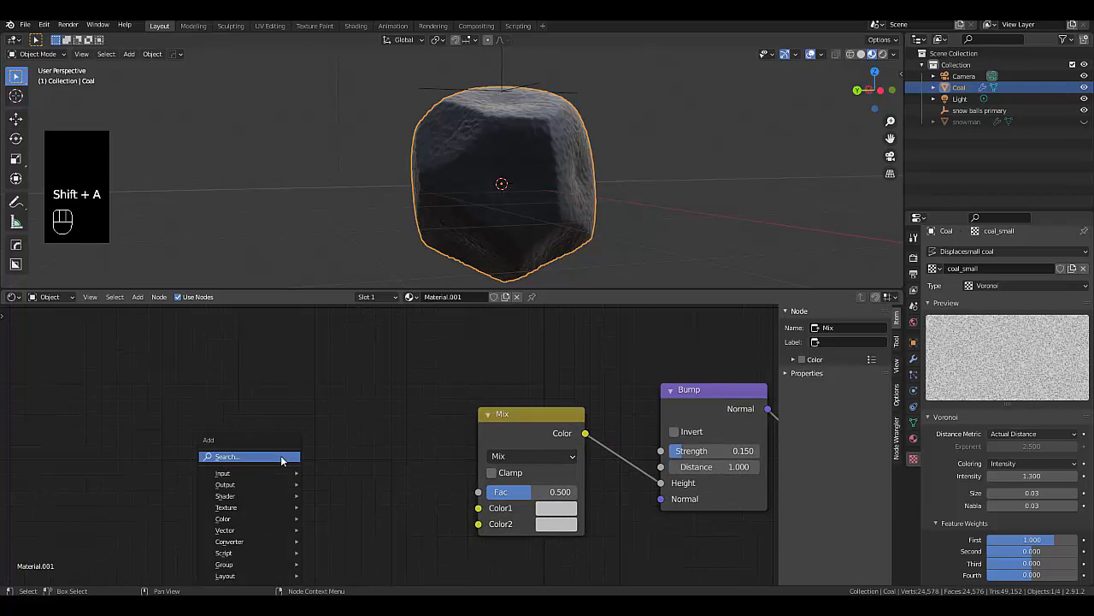
{"action": "left_click", "coordinate": [280, 458]}
{"action": "type", "text": "noise"}
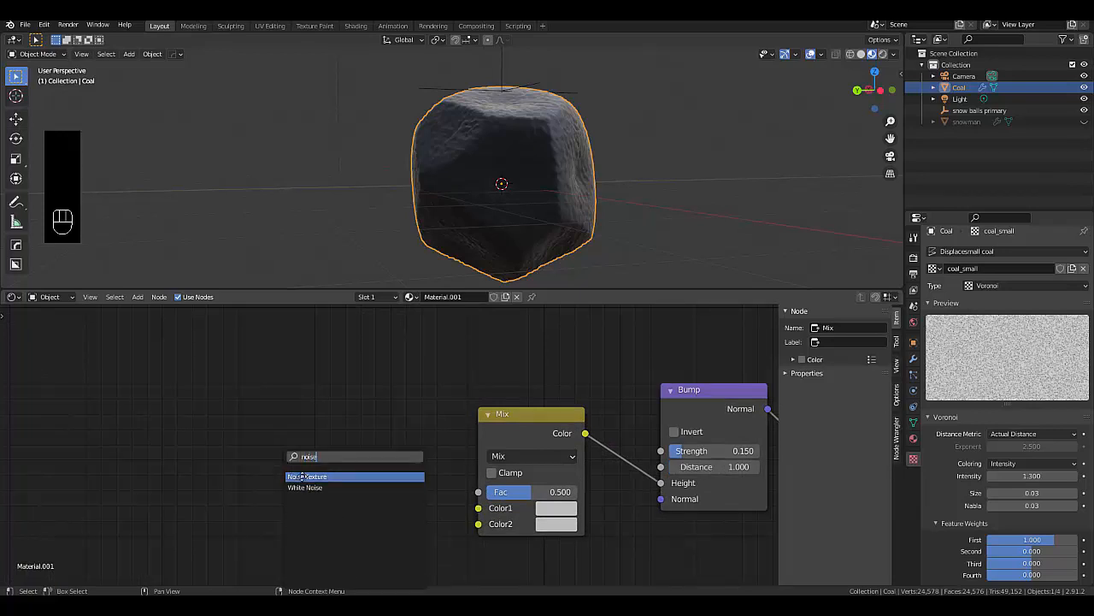
{"action": "key", "text": "Return"}
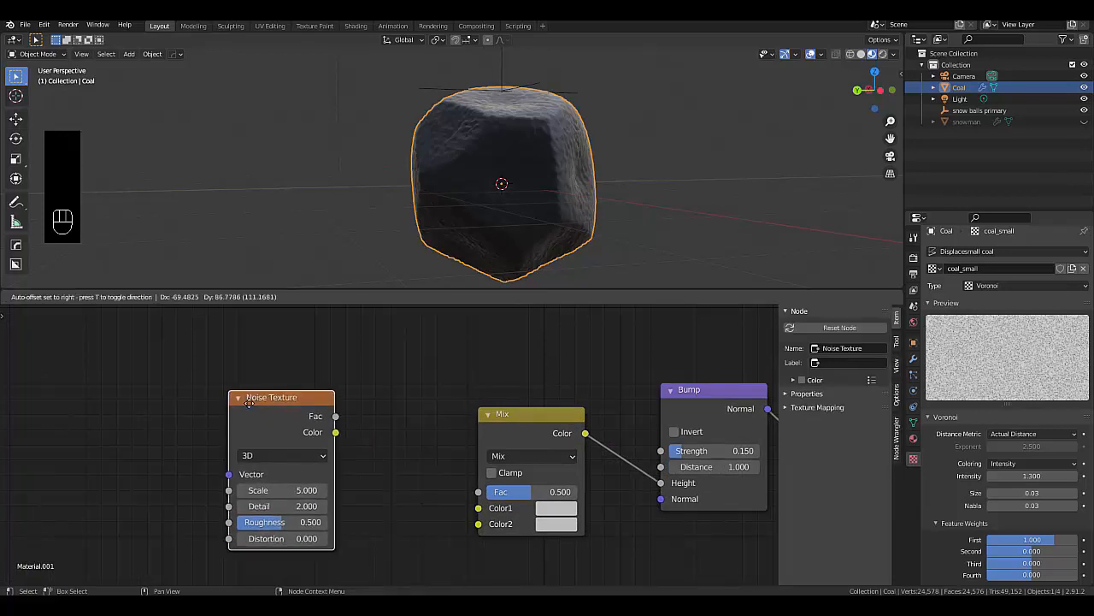
Duplicate the Noise Texture node by copying and pasting it in the coal's node tree
{"action": "key", "text": "ctrl+c"}
{"action": "key", "text": "ctrl+v"}
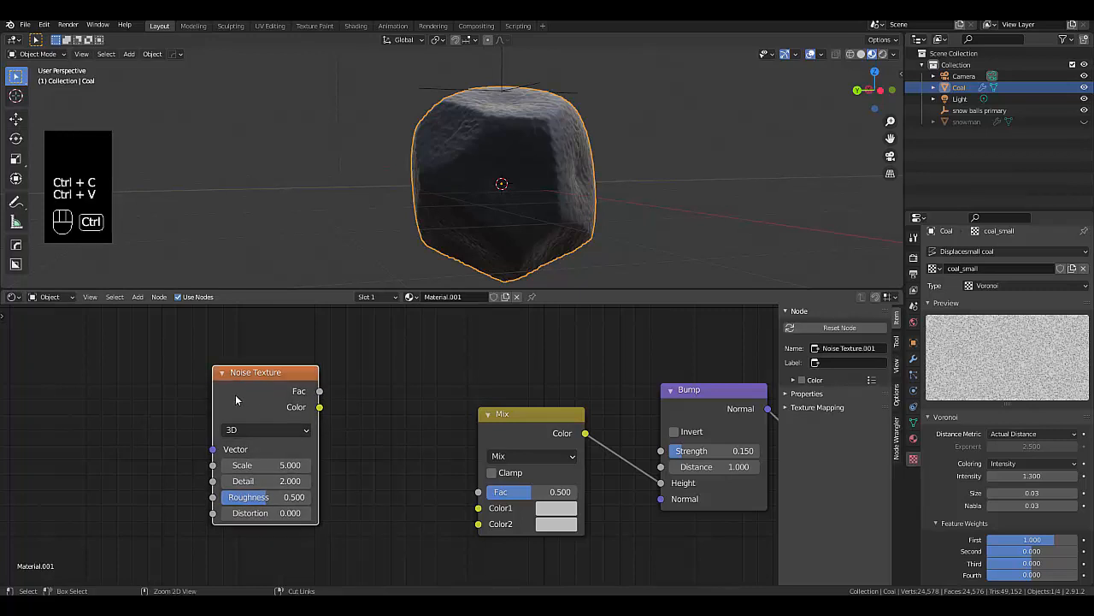
{"action": "key", "text": "ctrl+d"}
{"action": "scroll", "coordinate": [324, 437], "scroll_direction": "down", "scroll_amount": 4}
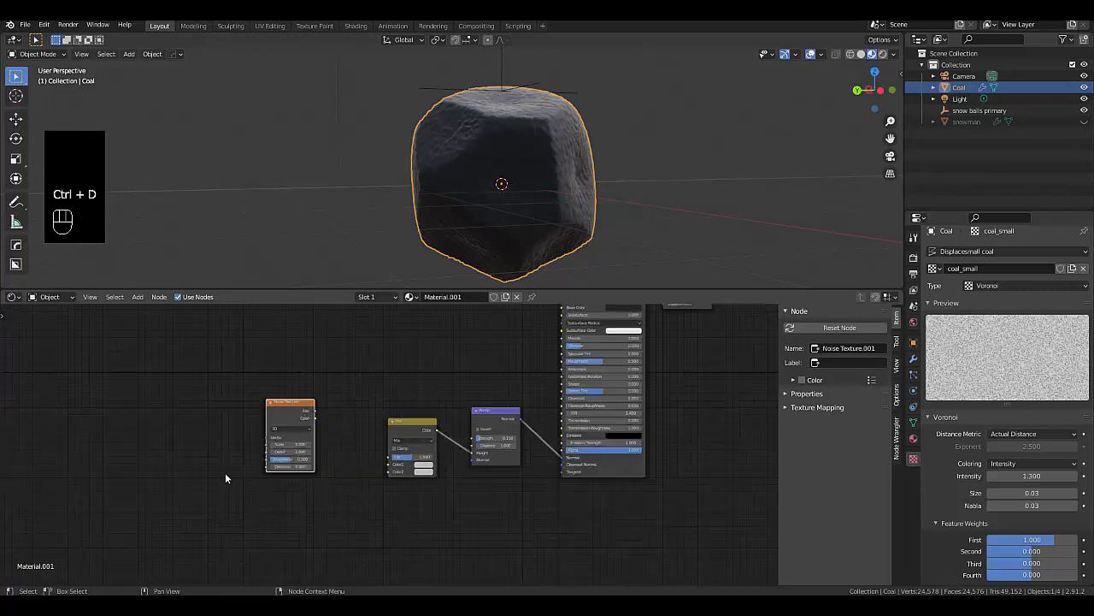
{"action": "scroll", "coordinate": [236, 432], "scroll_direction": "up", "scroll_amount": 3}
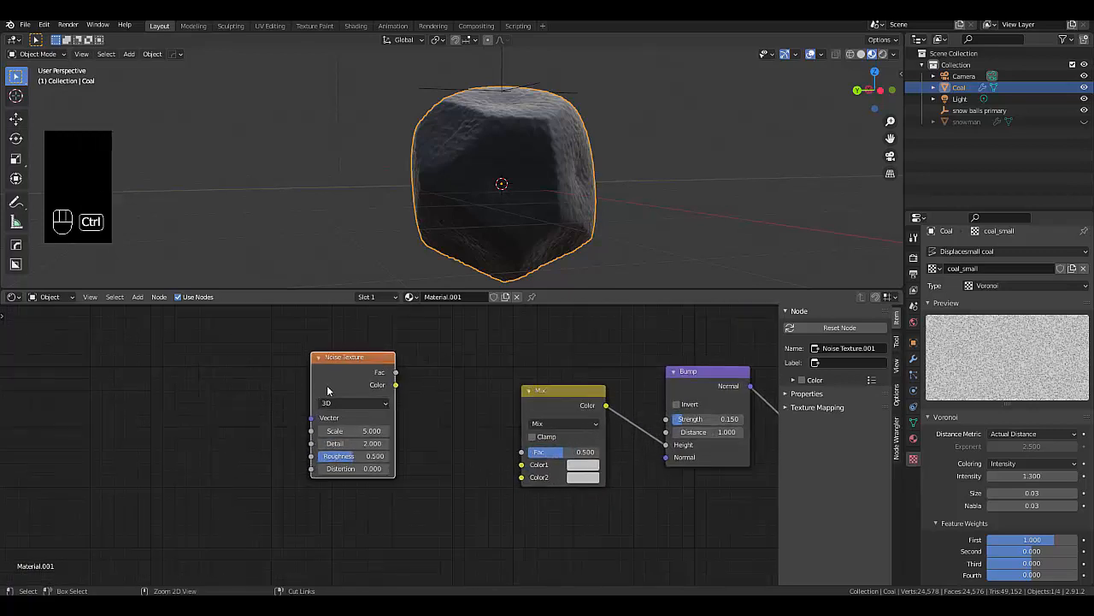
{"action": "key", "text": "ctrl+c"}
{"action": "key", "text": "ctrl+v"}
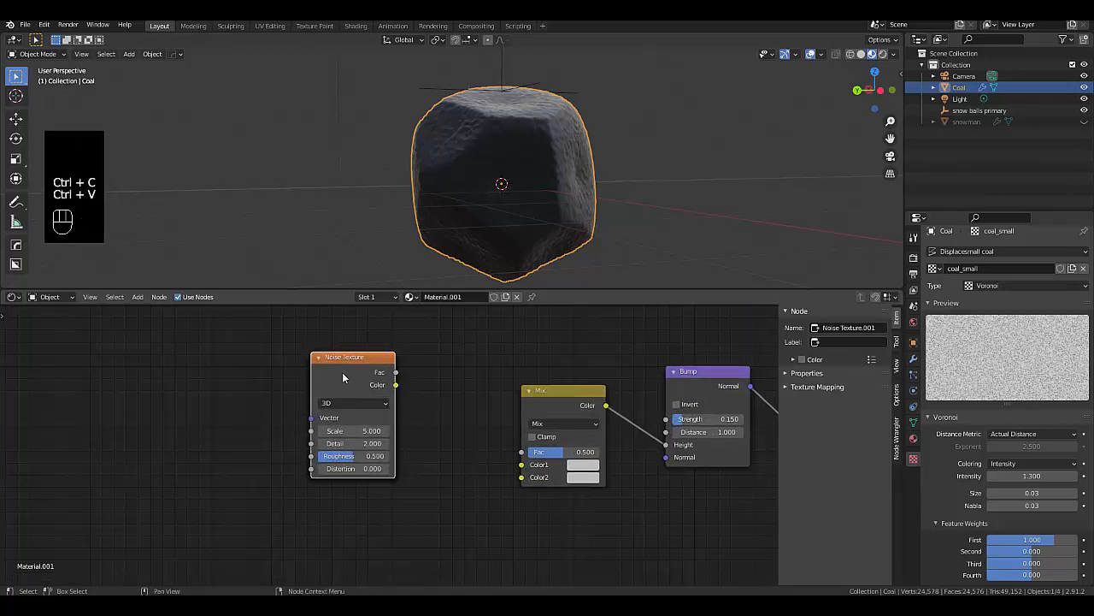
Delete the surplus Noise Texture copy and place the upper remaining Noise Texture node beside the Mix node
{"action": "left_click_drag", "start_coordinate": [342, 357], "coordinate": [155, 416]}
{"action": "key", "text": "x"}
{"action": "left_click_drag", "start_coordinate": [332, 368], "coordinate": [309, 370]}
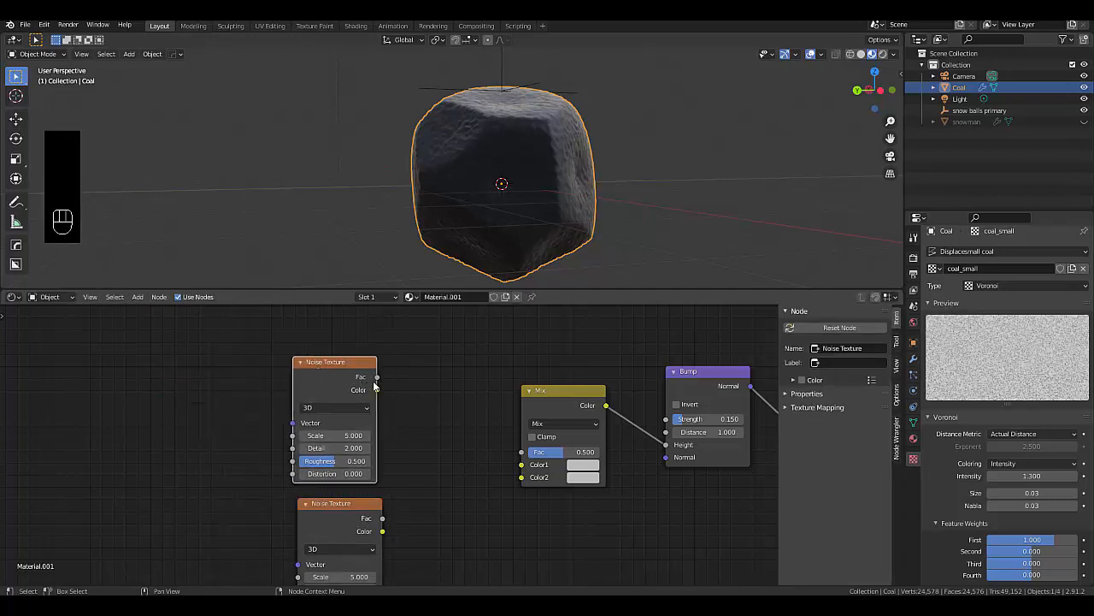
Connect the upper Noise Texture's Color to the Mix node's Color1 and the lower one's Color to Color2
{"action": "left_click_drag", "start_coordinate": [377, 390], "coordinate": [511, 470]}
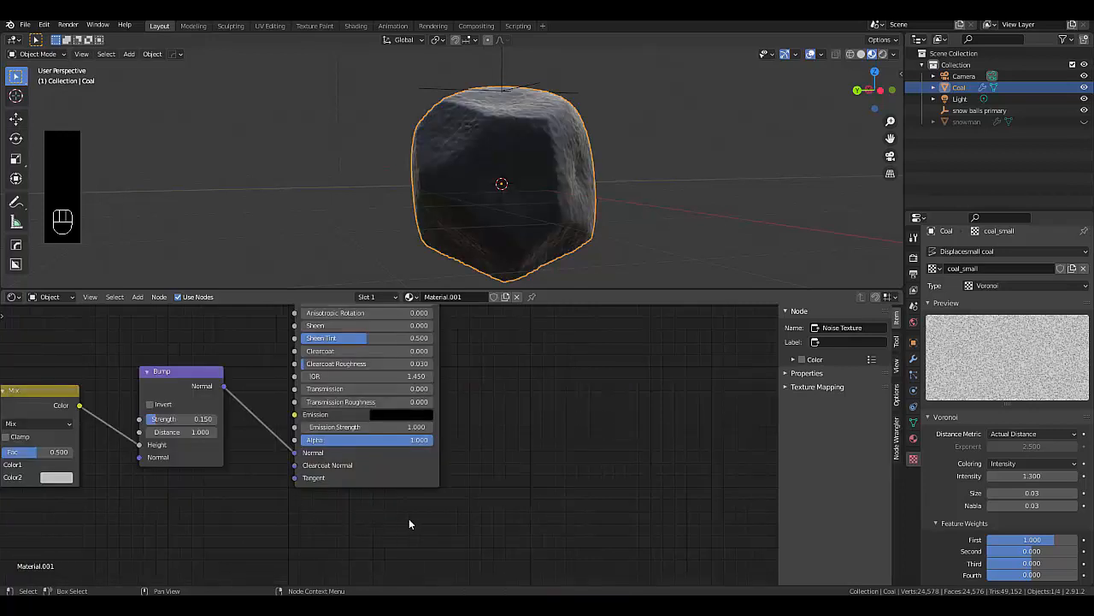
{"action": "scroll", "coordinate": [515, 506], "scroll_direction": "down", "scroll_amount": 10}
{"action": "scroll", "coordinate": [181, 526], "scroll_direction": "up", "scroll_amount": 4}
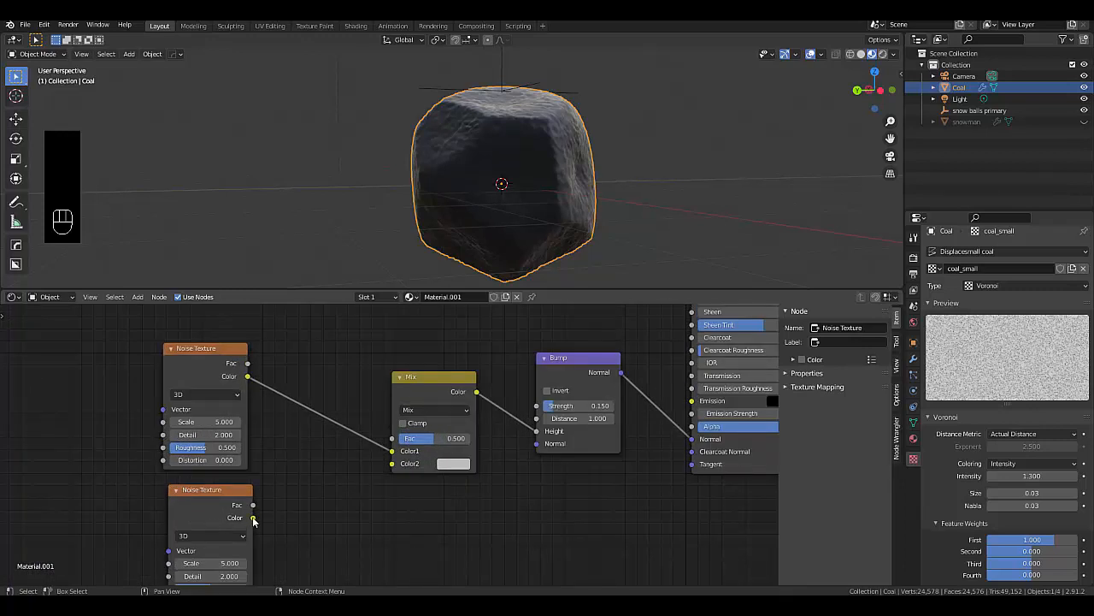
{"action": "left_click_drag", "start_coordinate": [253, 518], "coordinate": [387, 470]}
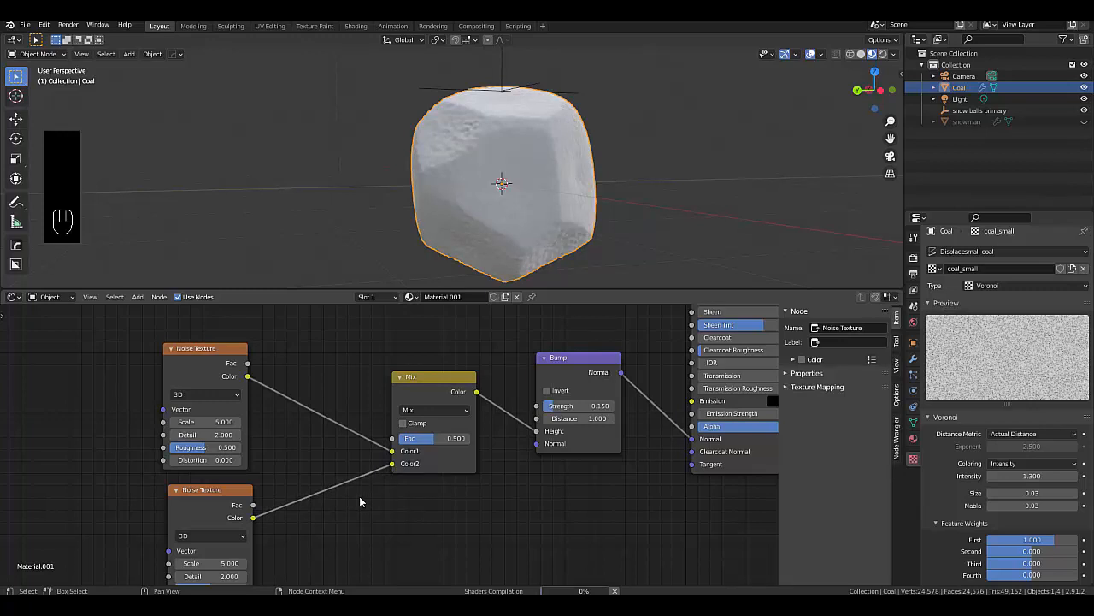
Set the upper Noise Texture's Scale to 3 and its Detail to 10
{"action": "left_click", "coordinate": [224, 421]}
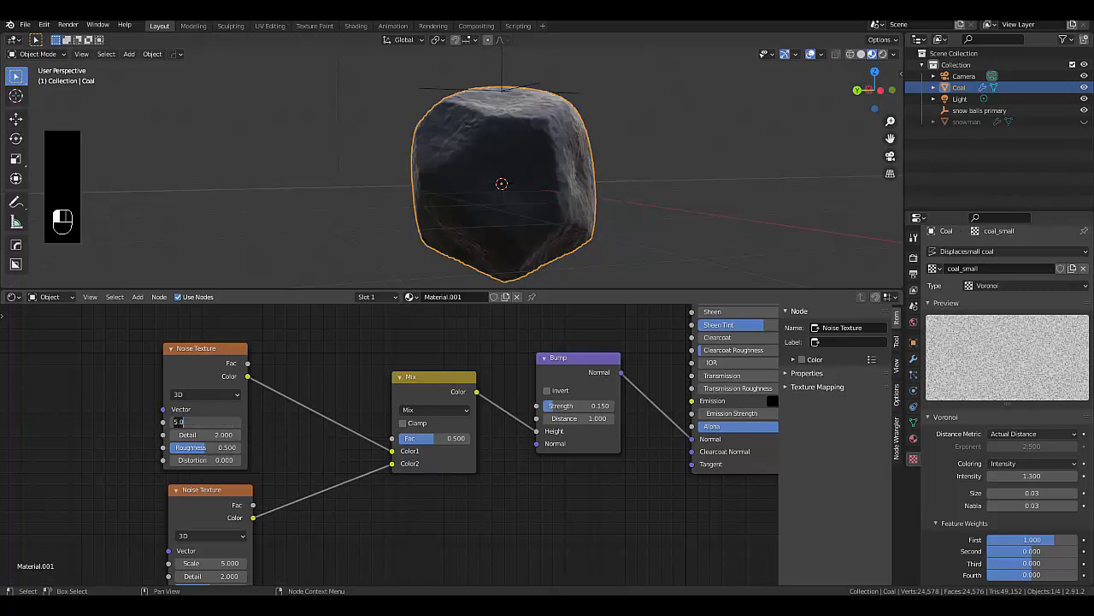
{"action": "type", "text": "3"}
{"action": "key", "text": "Return"}
{"action": "left_click", "coordinate": [227, 435]}
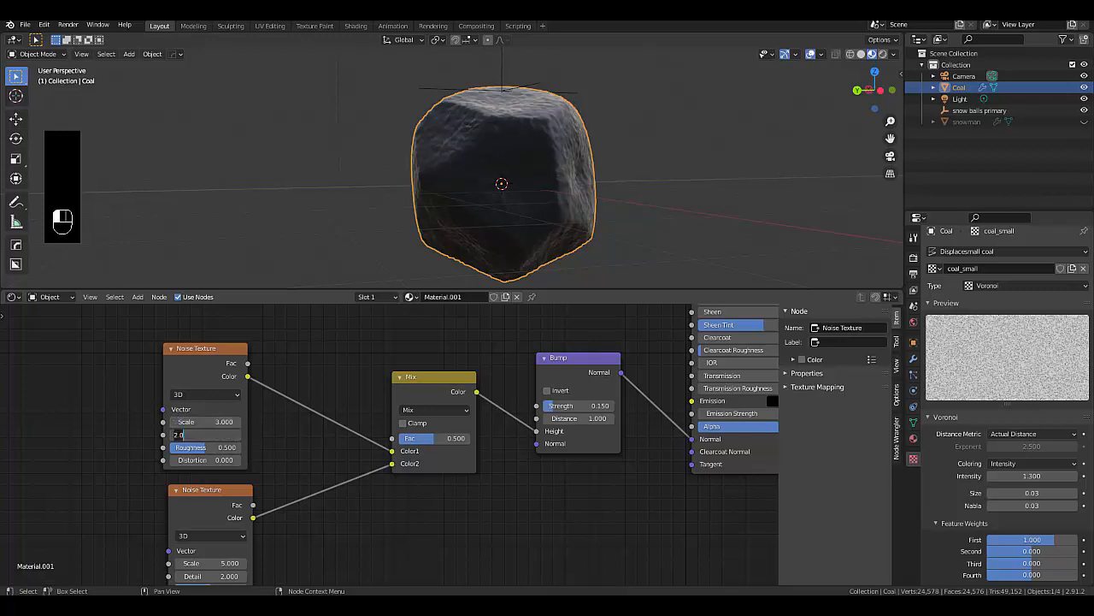
{"action": "type", "text": "10"}
{"action": "key", "text": "Return"}
Shift the lower Noise Texture node slightly away from the Mix node and set its Scale to 55 and Detail to 6
{"action": "scroll", "coordinate": [277, 357], "scroll_direction": "down", "scroll_amount": 8}
{"action": "scroll", "coordinate": [213, 487], "scroll_direction": "up", "scroll_amount": 7}
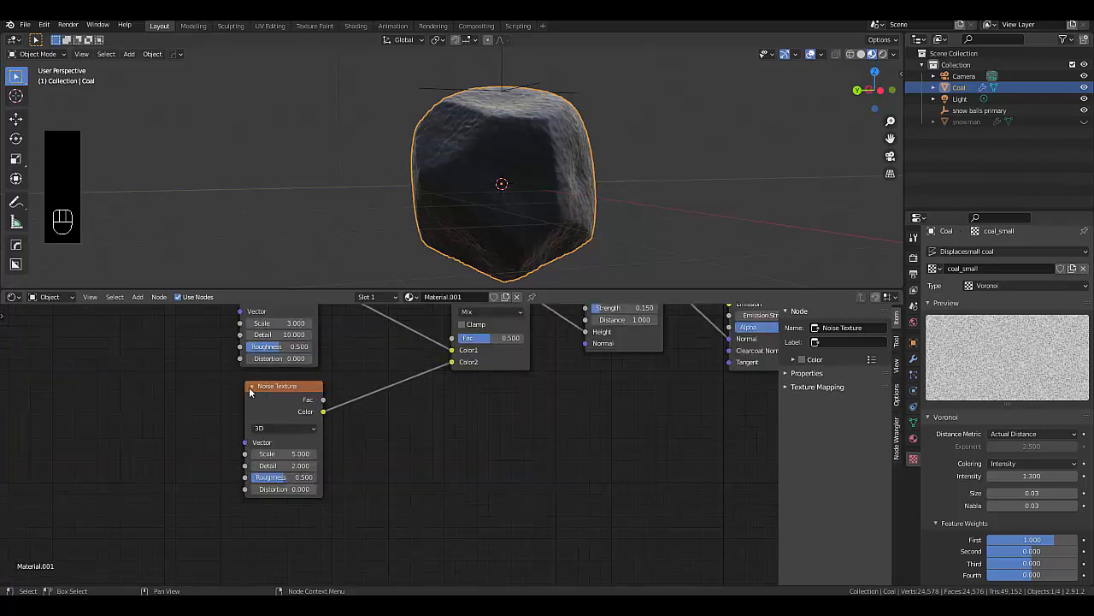
{"action": "left_click_drag", "start_coordinate": [250, 389], "coordinate": [253, 386]}
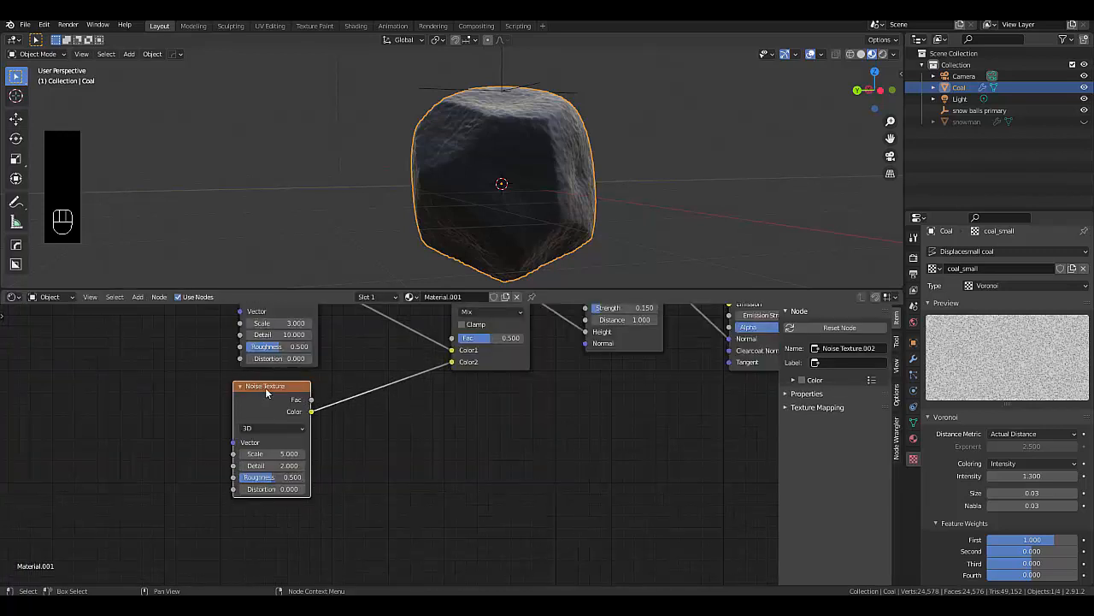
{"action": "left_click", "coordinate": [287, 453]}
{"action": "type", "text": "55"}
{"action": "key", "text": "Return"}
{"action": "left_click", "coordinate": [288, 465]}
{"action": "type", "text": "6"}
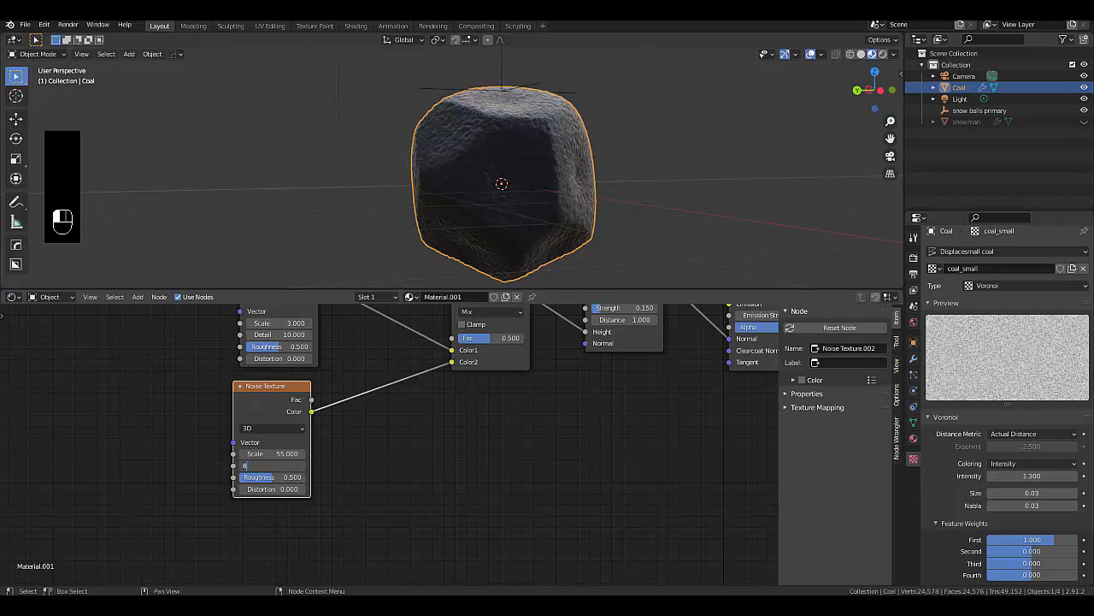
{"action": "key", "text": "Return"}
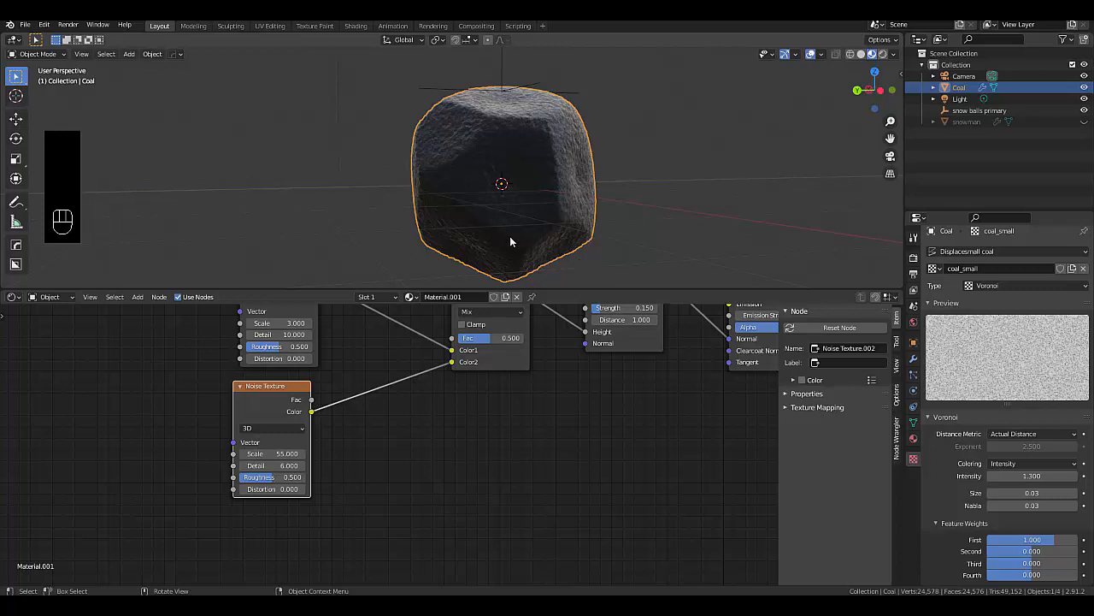
Insert a Map Range node into the link between the lower Noise Texture's Color and the Mix node's Color2
{"action": "left_click", "coordinate": [398, 418]}
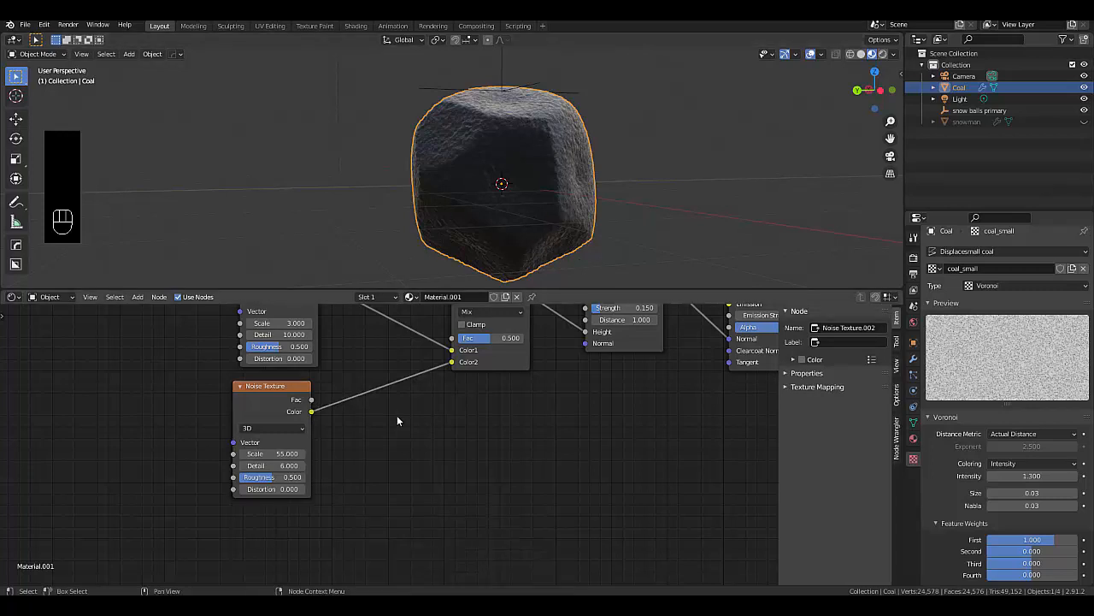
{"action": "key", "text": "shift+a"}
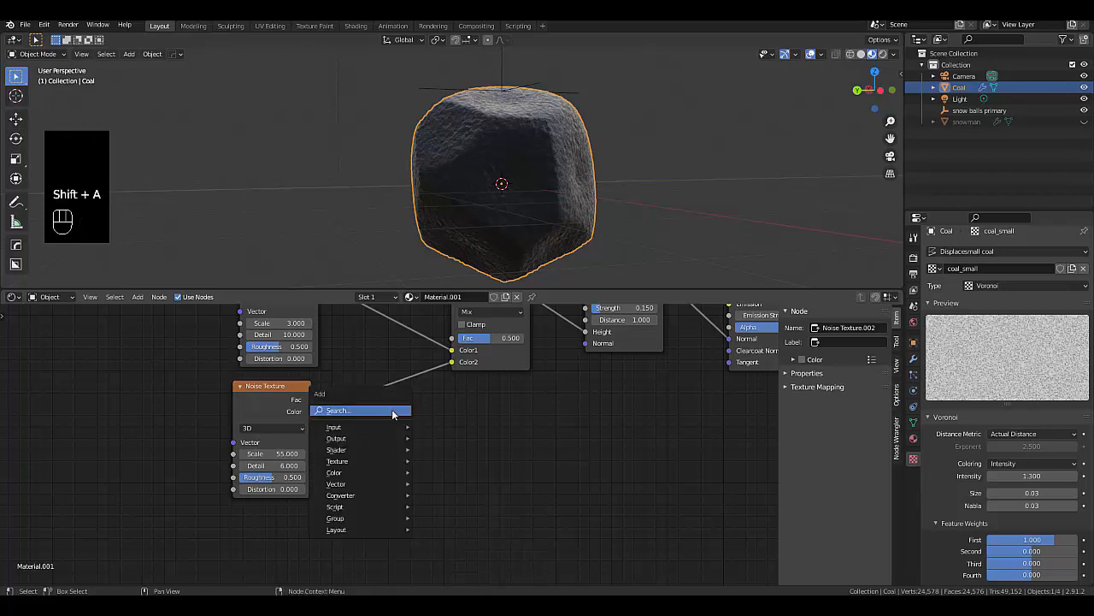
{"action": "type", "text": "m"}
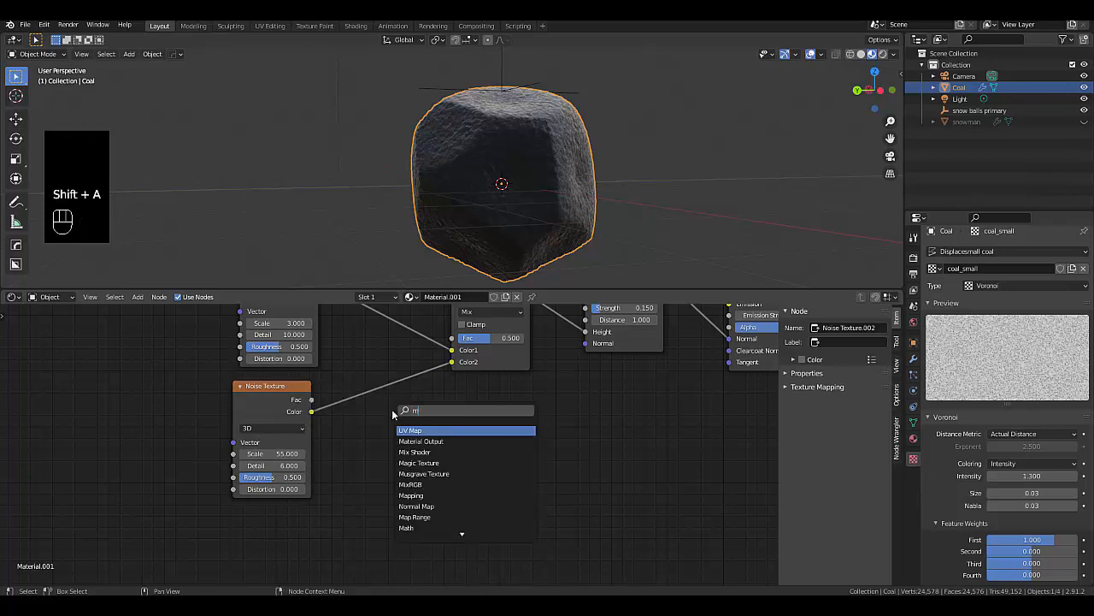
{"action": "type", "text": "ap"}
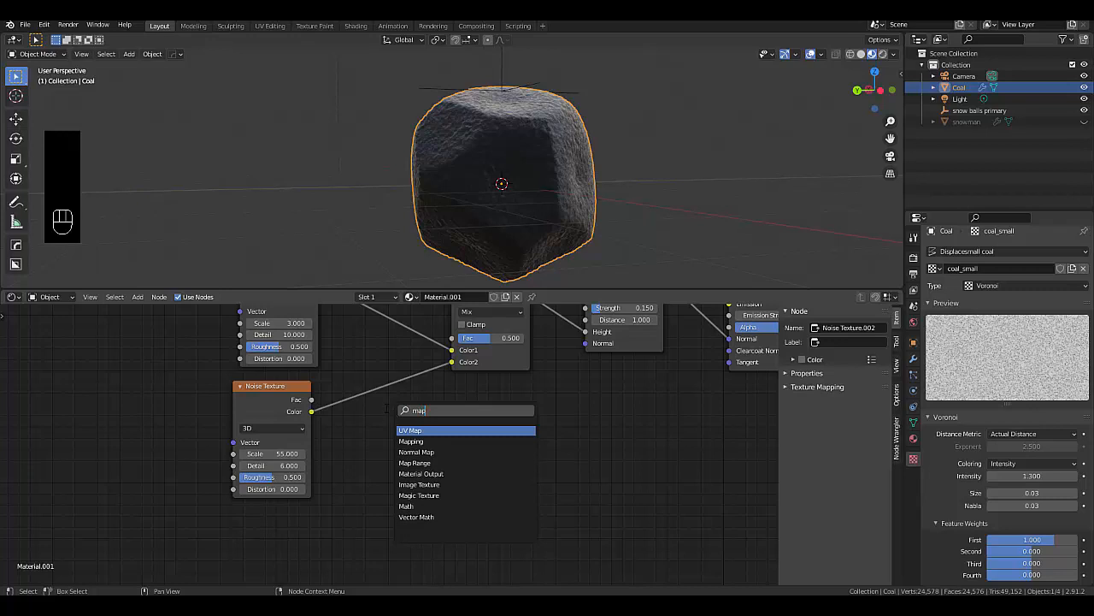
{"action": "key", "text": "Down"}
{"action": "key", "text": "Down"}
{"action": "key", "text": "Down"}
{"action": "key", "text": "Return"}
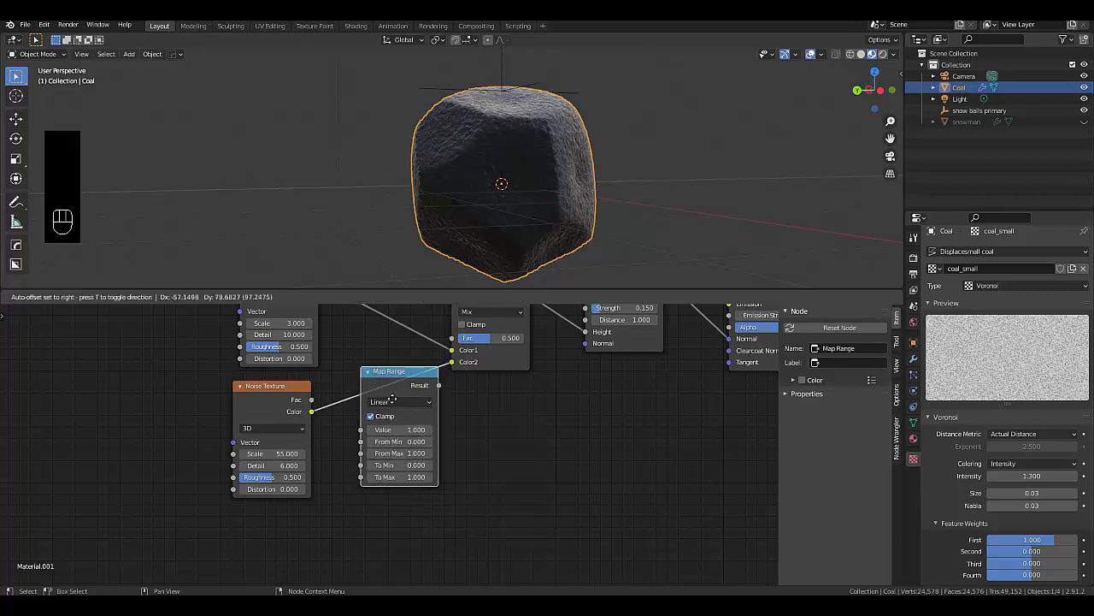
{"action": "left_click", "coordinate": [393, 401]}
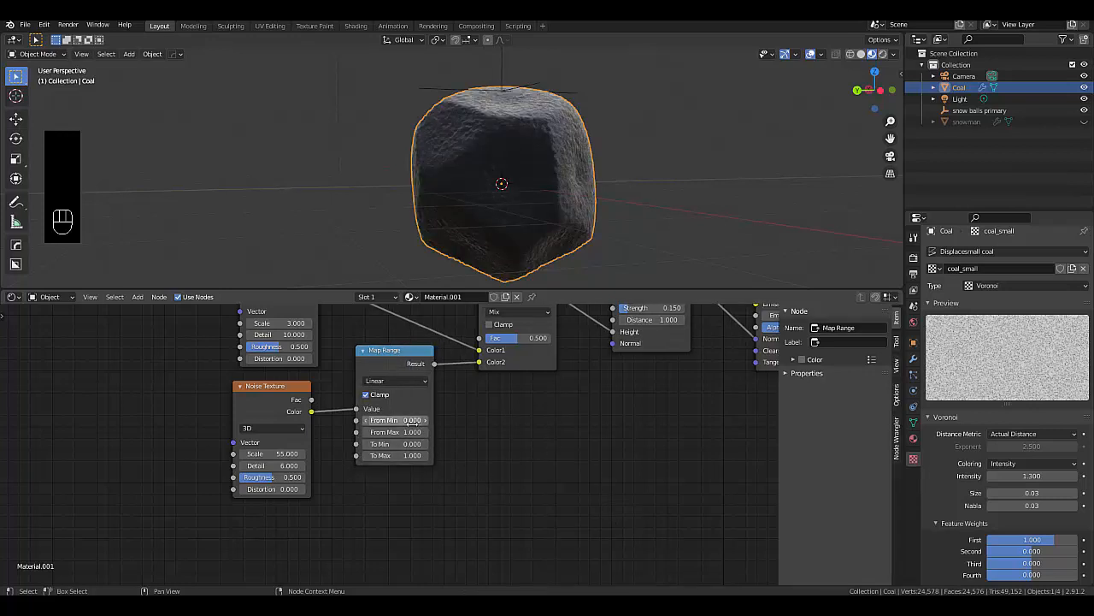
Set the Map Range node's From Min to 0.45 and From Max to 0.85
{"action": "left_click", "coordinate": [387, 420]}
{"action": "type", "text": "0"}
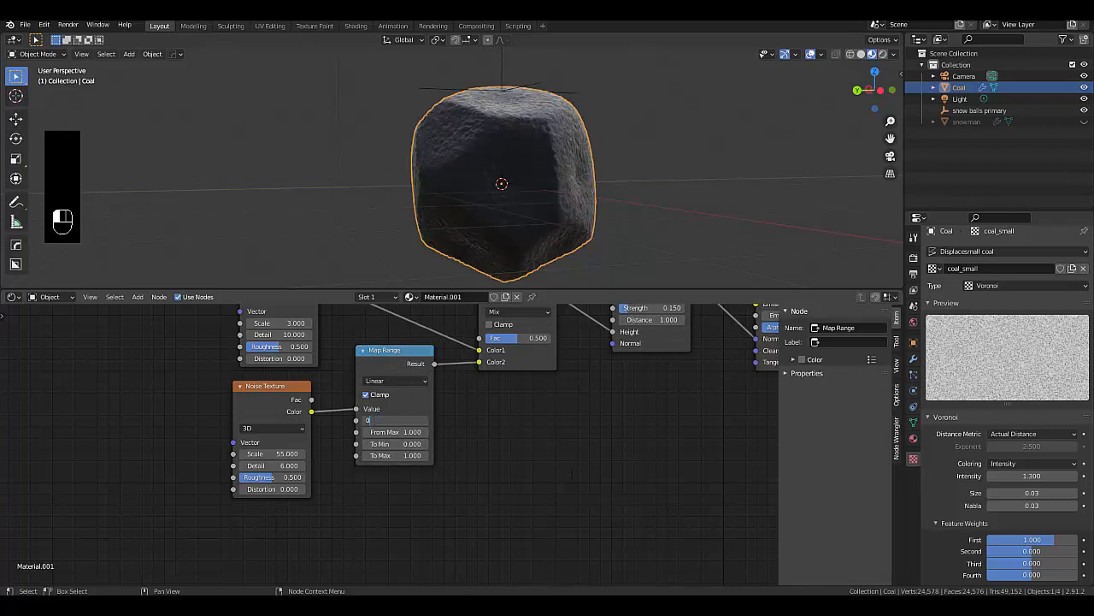
{"action": "type", "text": ".45"}
{"action": "key", "text": "Return"}
{"action": "left_click", "coordinate": [413, 432]}
{"action": "type", "text": "0.85"}
{"action": "key", "text": "Return"}
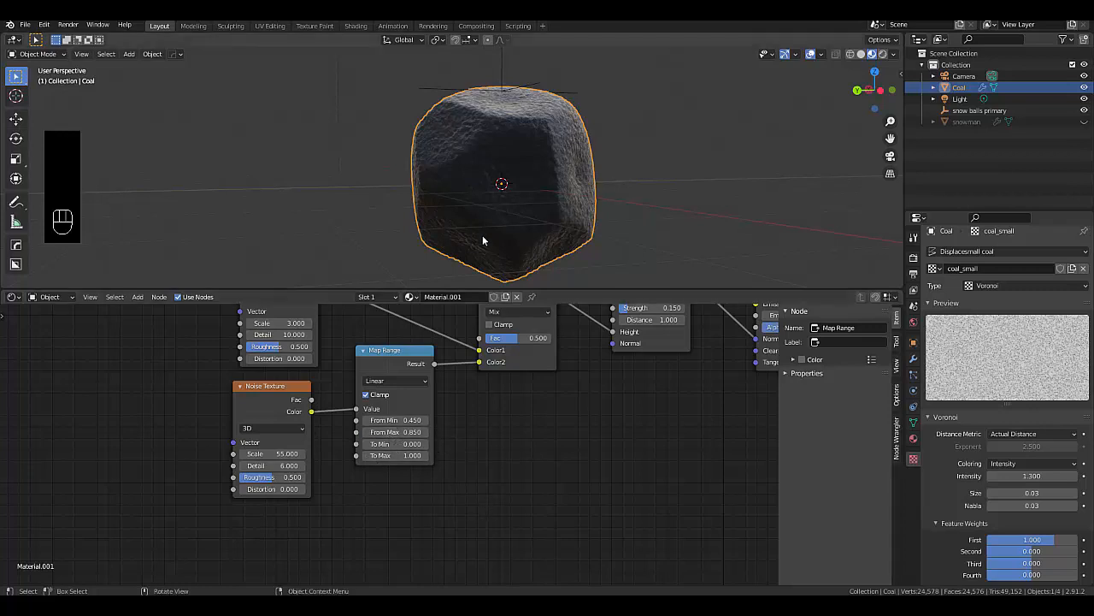
Examine the coal's bumpy surface from another angle and review its complete material node tree
{"action": "scroll", "coordinate": [554, 205], "scroll_direction": "up", "scroll_amount": 1}
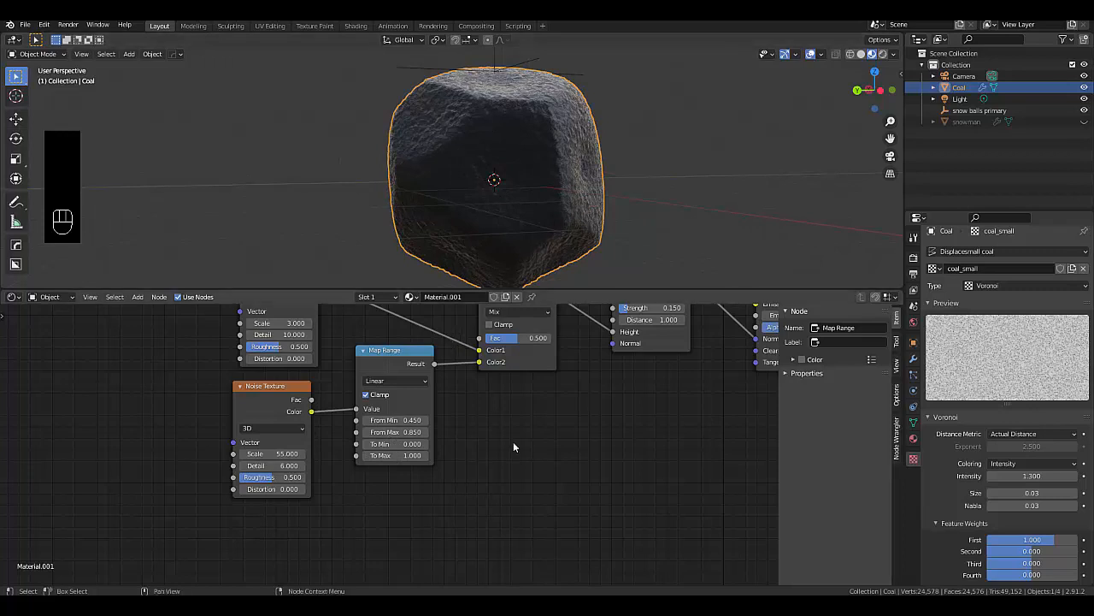
{"action": "scroll", "coordinate": [515, 162], "scroll_direction": "down", "scroll_amount": 1}
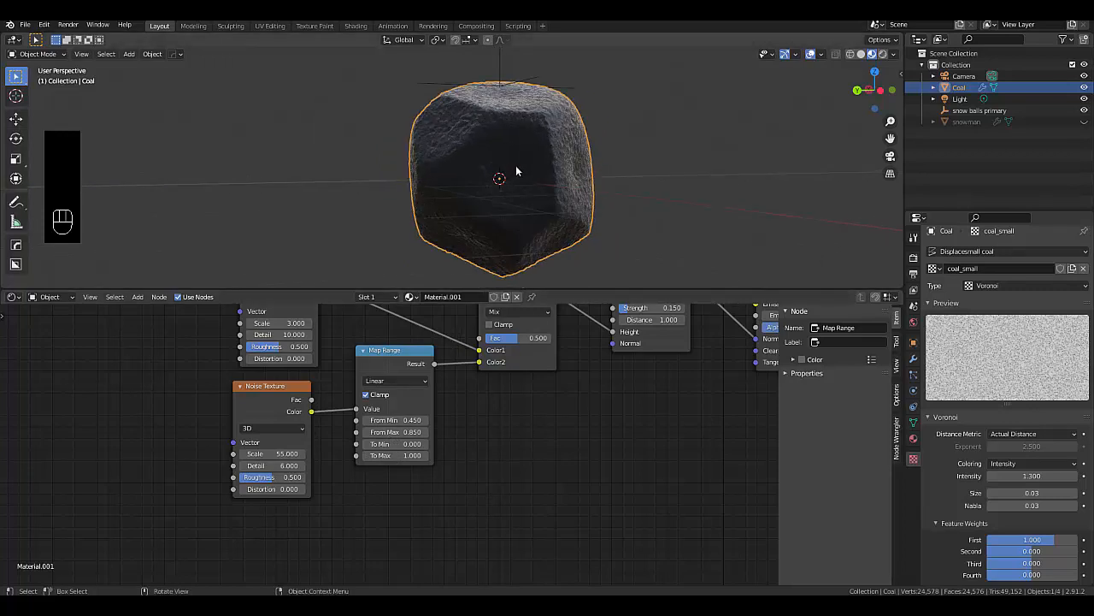
{"action": "scroll", "coordinate": [517, 167], "scroll_direction": "up", "scroll_amount": 1}
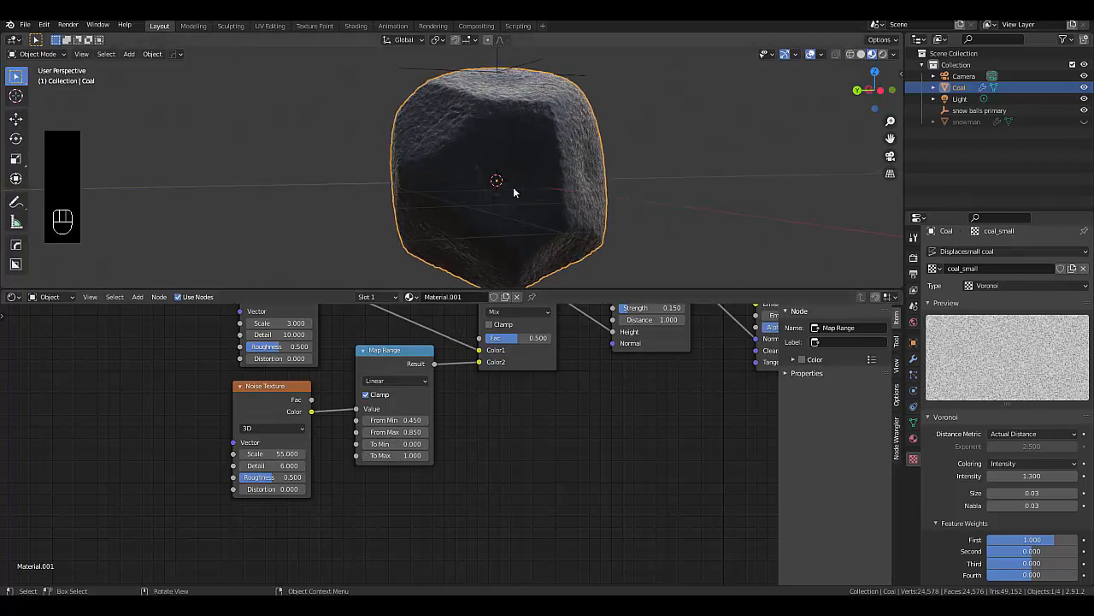
{"action": "middle_click_drag", "start_coordinate": [513, 192], "coordinate": [456, 221]}
{"action": "scroll", "coordinate": [520, 481], "scroll_direction": "down", "scroll_amount": 1}
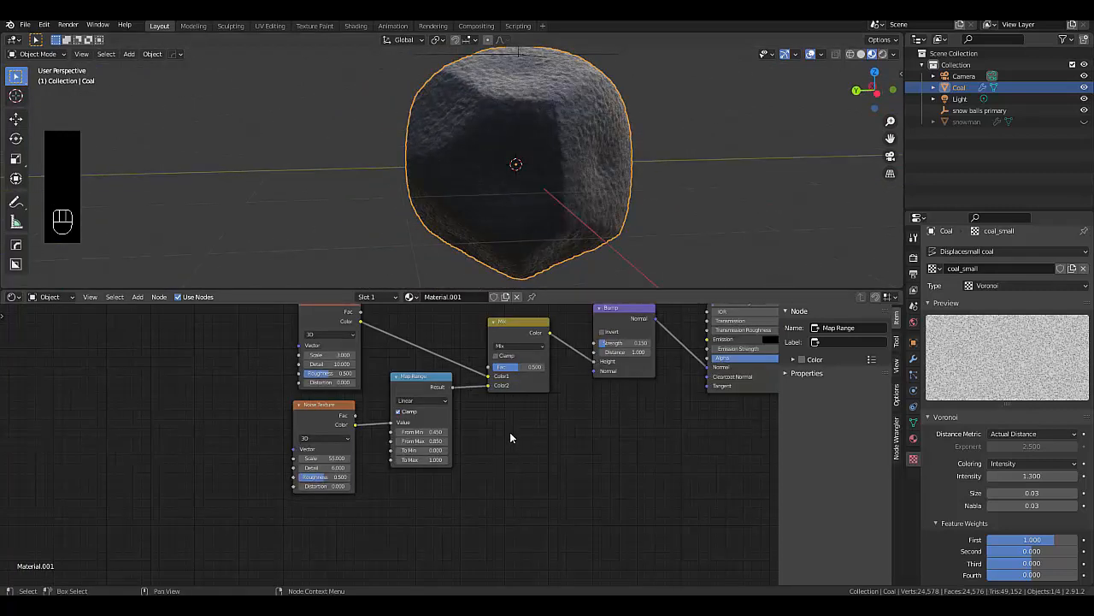
{"action": "scroll", "coordinate": [506, 411], "scroll_direction": "down", "scroll_amount": 1}
{"action": "scroll", "coordinate": [539, 436], "scroll_direction": "down", "scroll_amount": 1}
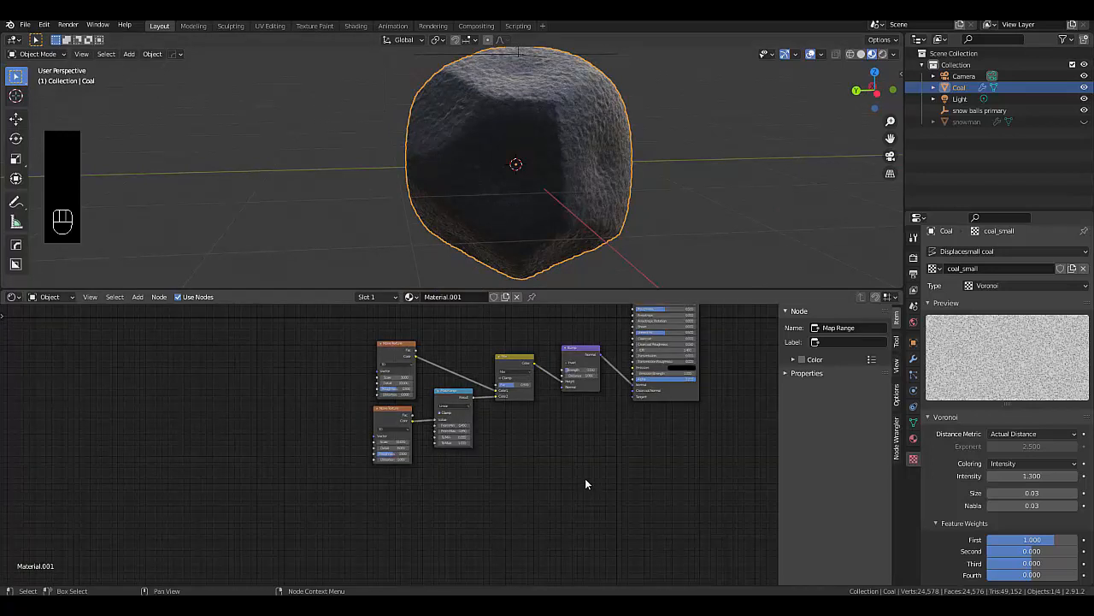
{"action": "scroll", "coordinate": [587, 480], "scroll_direction": "down", "scroll_amount": 4}
{"action": "middle_click_drag", "start_coordinate": [529, 330], "coordinate": [535, 340]}
{"action": "scroll", "coordinate": [534, 342], "scroll_direction": "up", "scroll_amount": 1}
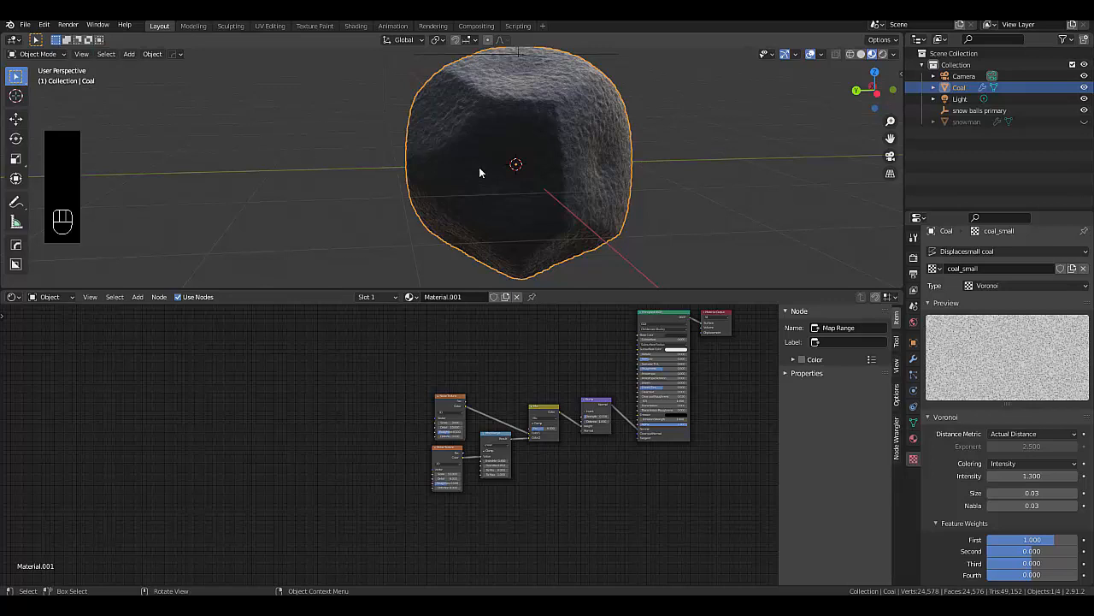
Hide the coal object and enlarge the 3D viewport by shrinking the shader editor
{"action": "key", "text": "h"}
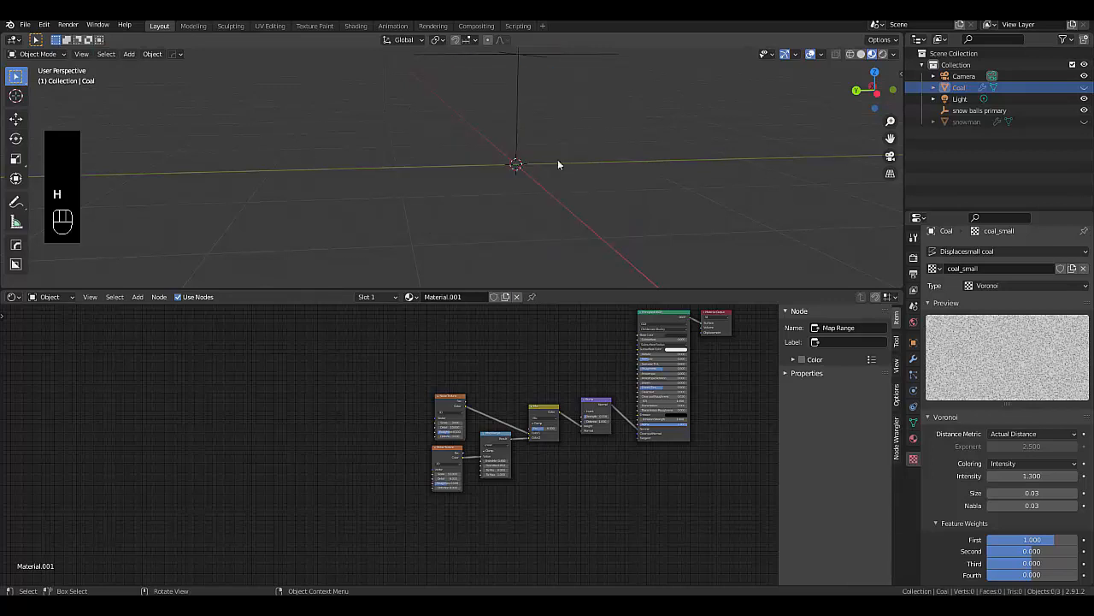
{"action": "middle_click_drag", "start_coordinate": [557, 159], "coordinate": [584, 221]}
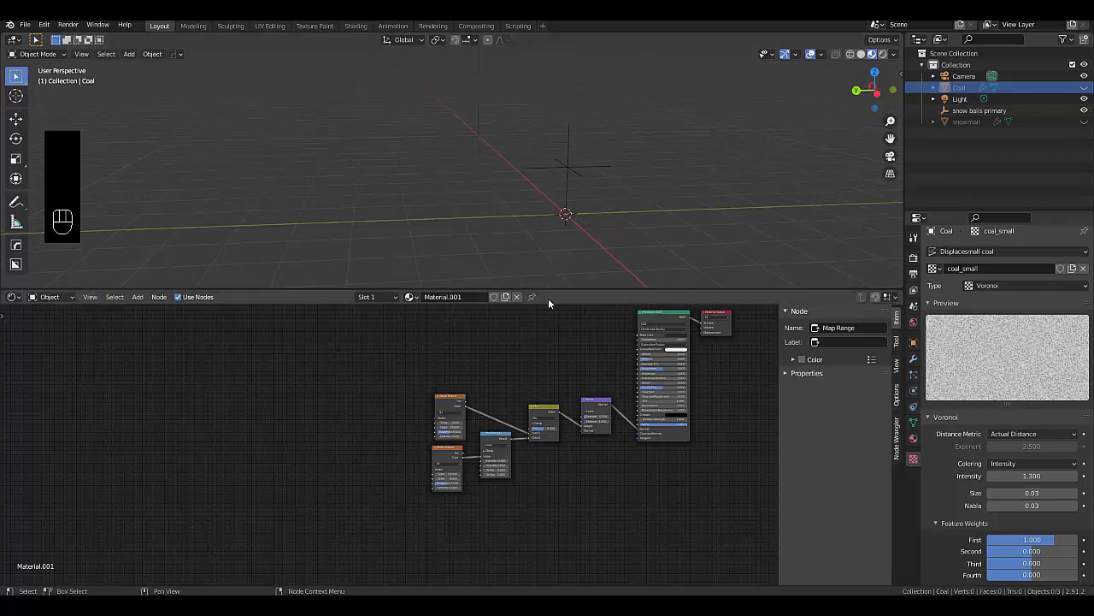
{"action": "left_click_drag", "start_coordinate": [560, 290], "coordinate": [570, 509]}
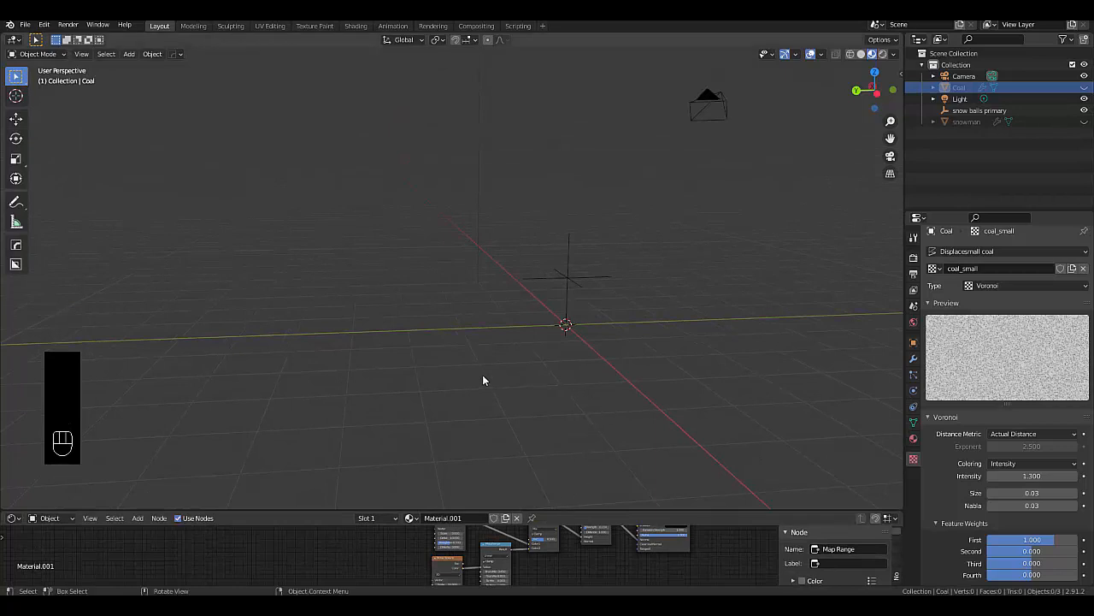
{"action": "mouse_move", "coordinate": [484, 379]}
{"action": "middle_mouse_down"}
{"action": "mouse_move", "coordinate": [563, 359]}
{"action": "mouse_move", "coordinate": [481, 371]}
{"action": "mouse_move", "coordinate": [492, 373]}
{"action": "middle_mouse_up"}
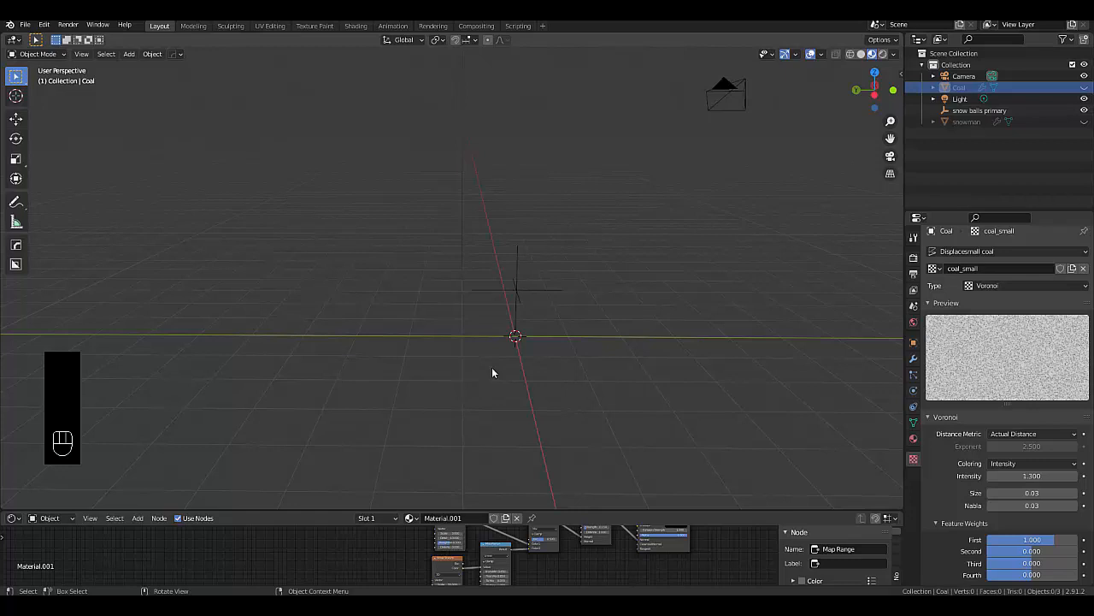
Add a cube mesh and merge all its vertices at the center in Edit Mode
{"action": "key", "text": "shift+a"}
{"action": "mouse_move", "coordinate": [478, 340]}
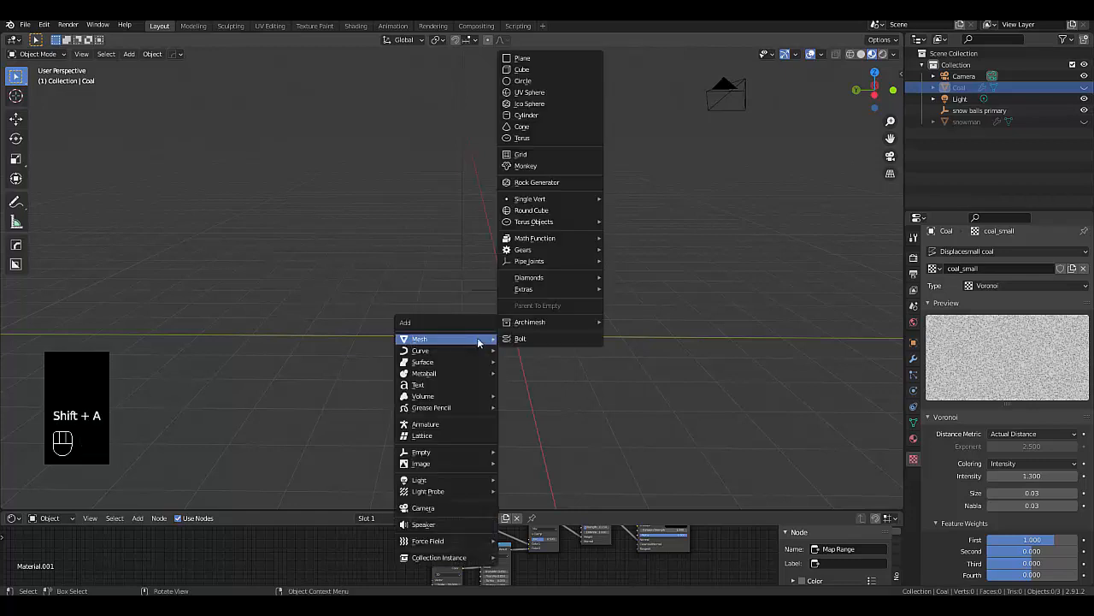
{"action": "left_click", "coordinate": [521, 69]}
{"action": "key", "text": "Tab"}
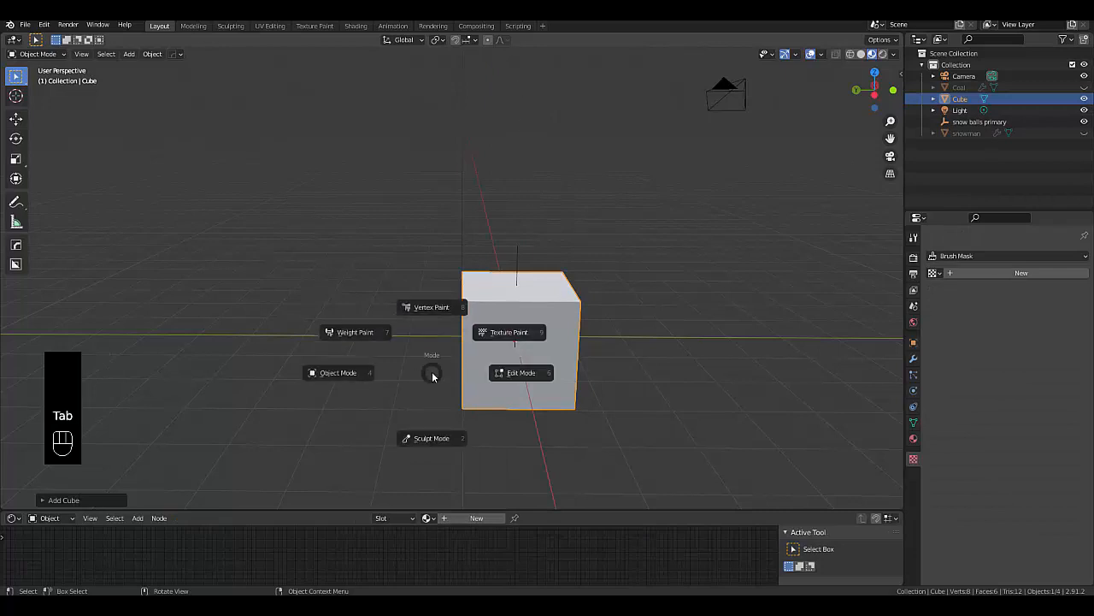
{"action": "left_click", "coordinate": [511, 378]}
{"action": "right_click", "coordinate": [367, 360]}
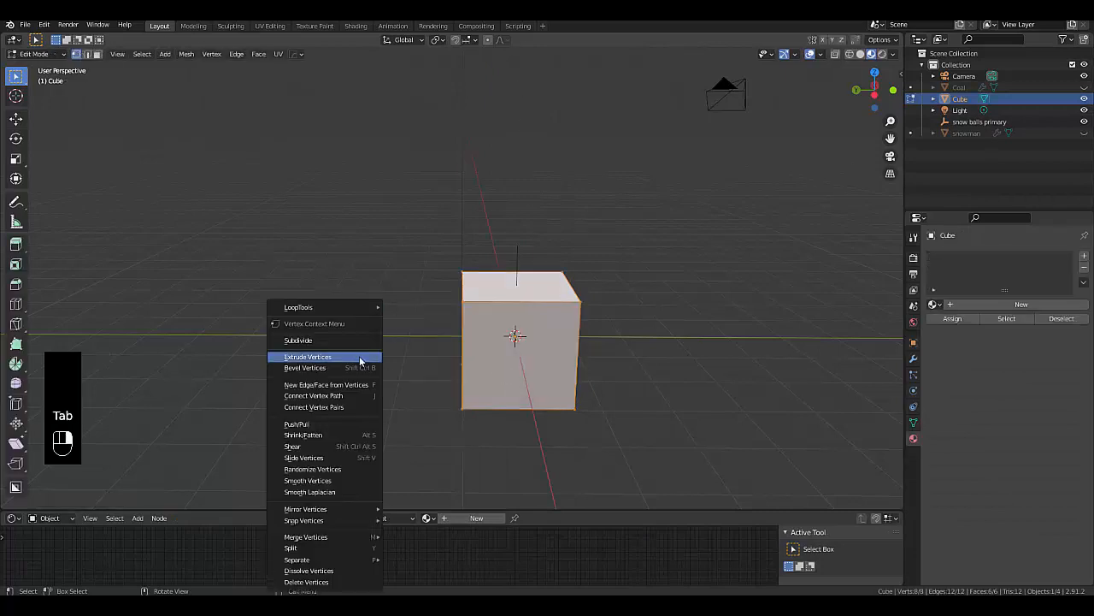
{"action": "mouse_move", "coordinate": [342, 536]}
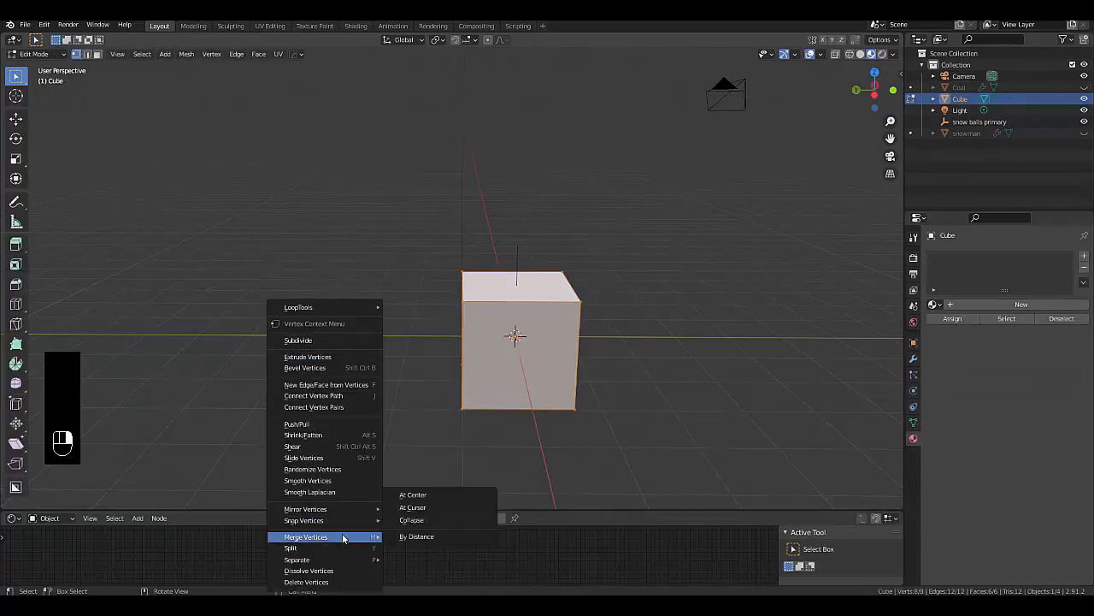
{"action": "left_click", "coordinate": [415, 494]}
Extrude the merged vertex along the negative X axis in front view to form a single straight edge
{"action": "key", "text": "KP_1"}
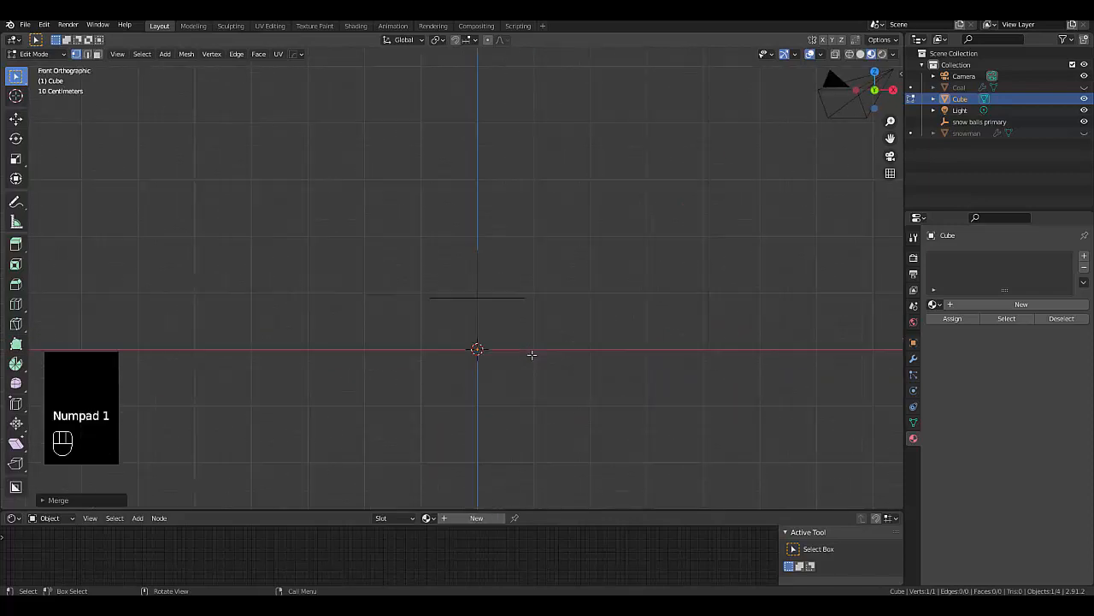
{"action": "scroll", "coordinate": [471, 362], "scroll_direction": "up", "scroll_amount": 5}
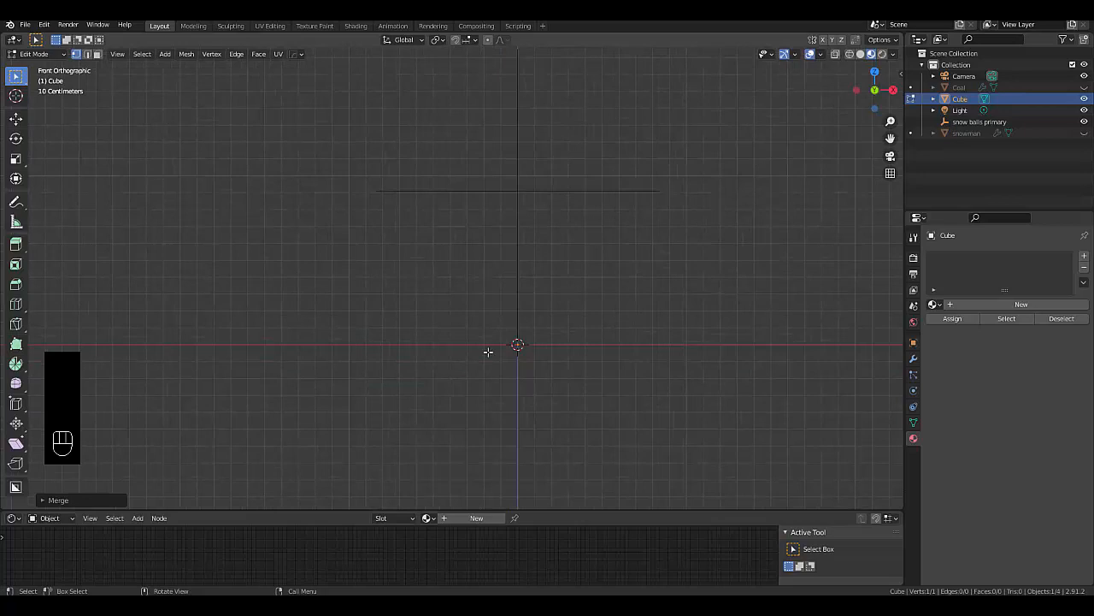
{"action": "key", "text": "e"}
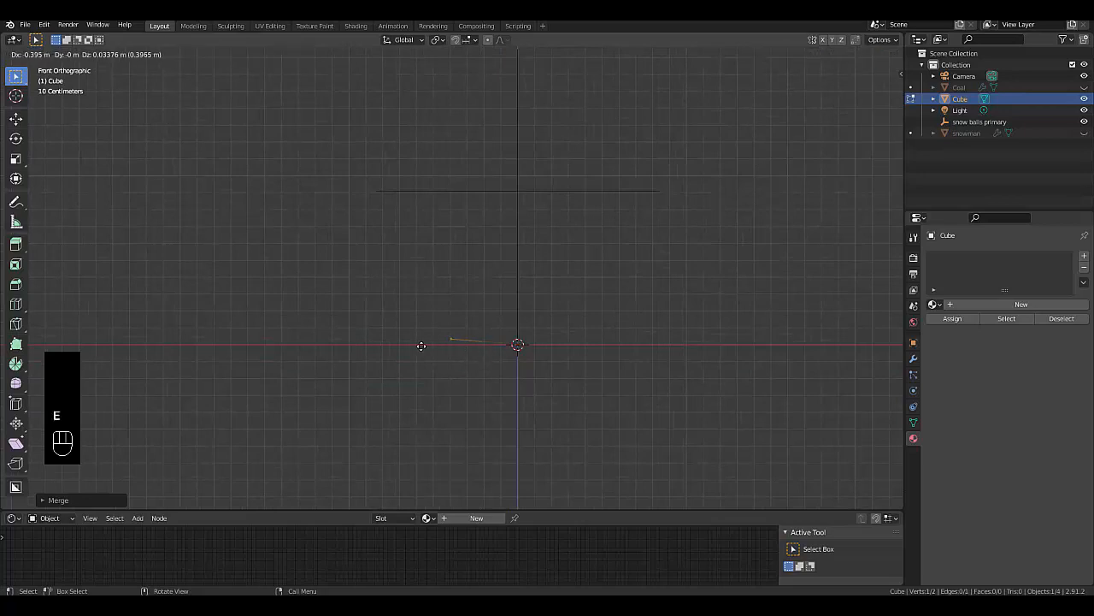
{"action": "key", "text": "x"}
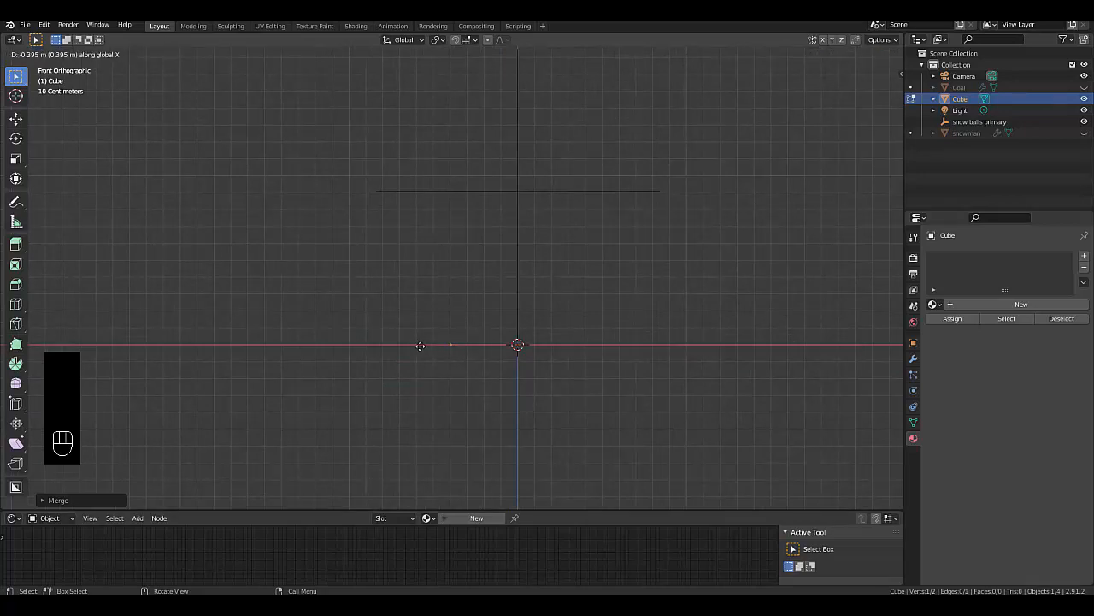
{"action": "left_click", "coordinate": [337, 349]}
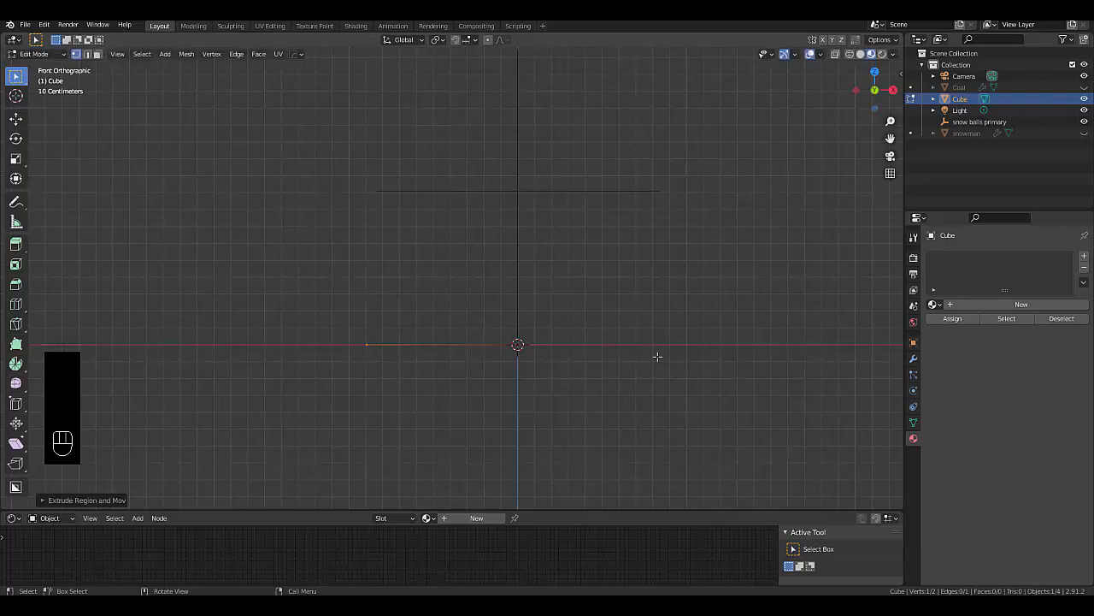
Return to Object Mode and add a Skin modifier to the edge with Smooth Shading enabled
{"action": "key", "text": "Tab"}
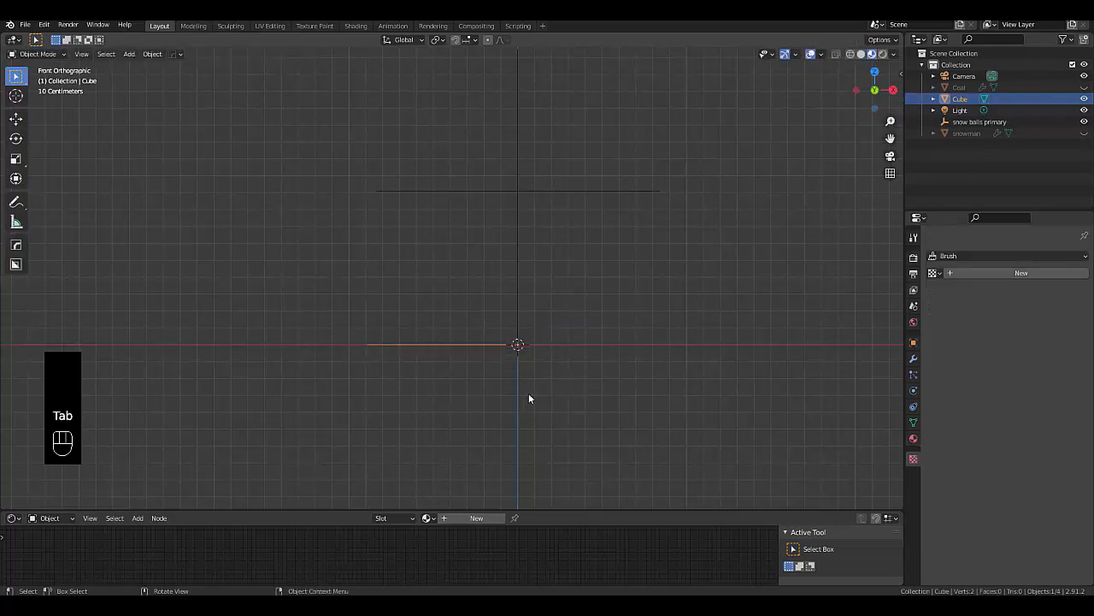
{"action": "left_click", "coordinate": [914, 358]}
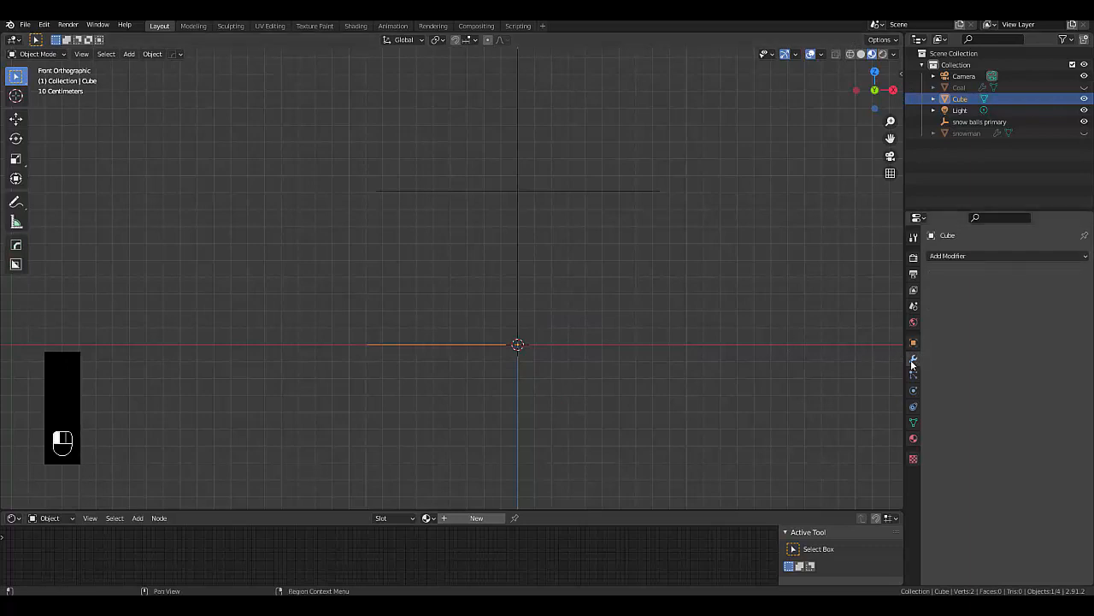
{"action": "left_click", "coordinate": [964, 257]}
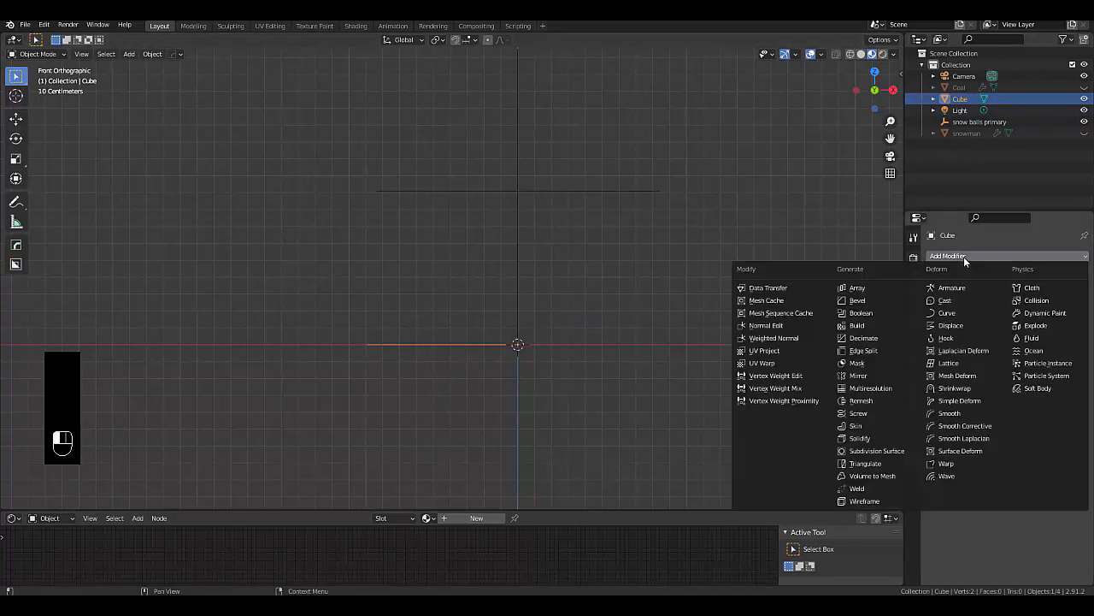
{"action": "left_click", "coordinate": [881, 426]}
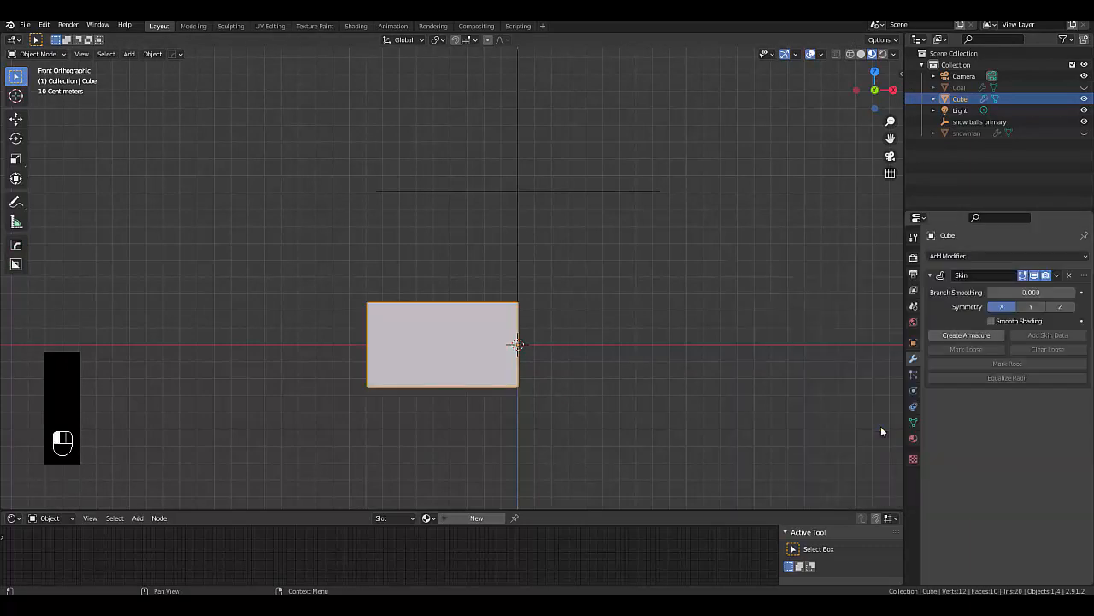
{"action": "left_click", "coordinate": [990, 323]}
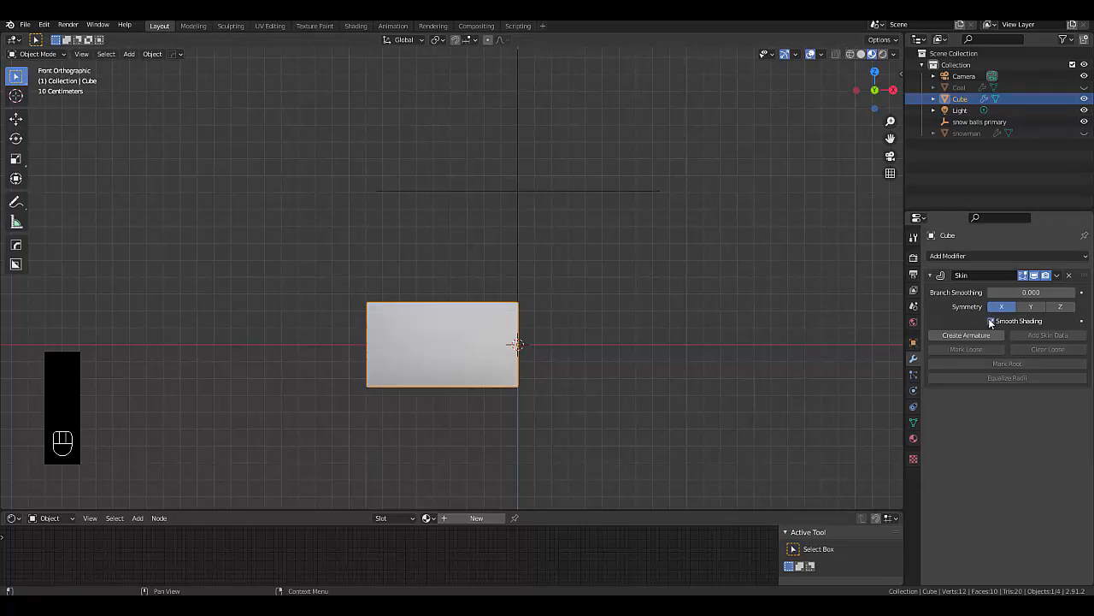
{"action": "scroll", "coordinate": [320, 352], "scroll_direction": "up", "scroll_amount": 3}
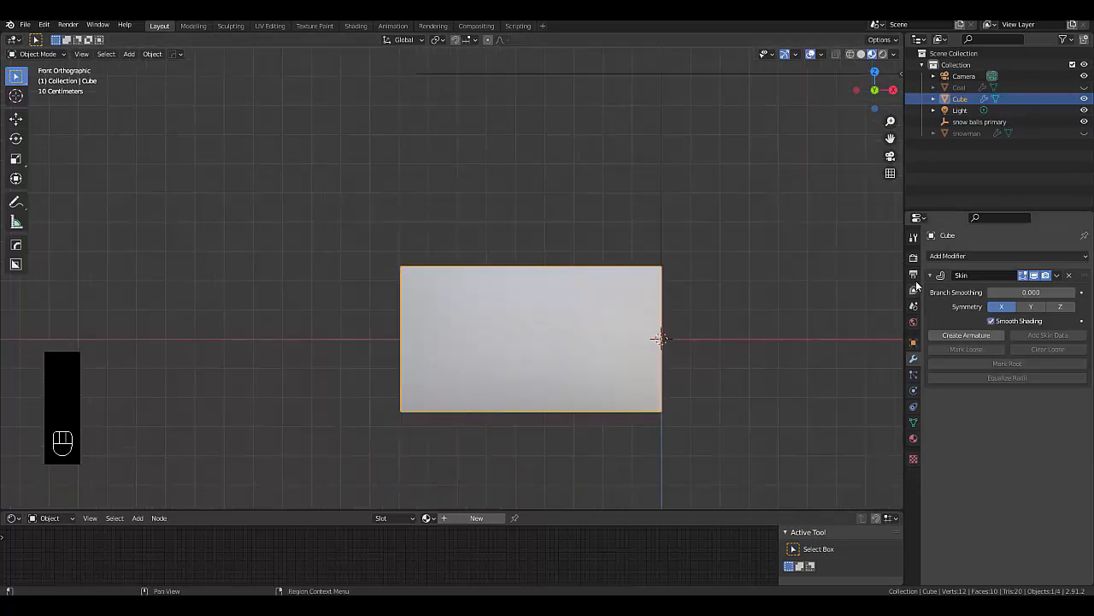
Add a Subdivision Surface modifier after the Skin modifier and set both its viewport and render levels to 5
{"action": "left_click", "coordinate": [939, 261]}
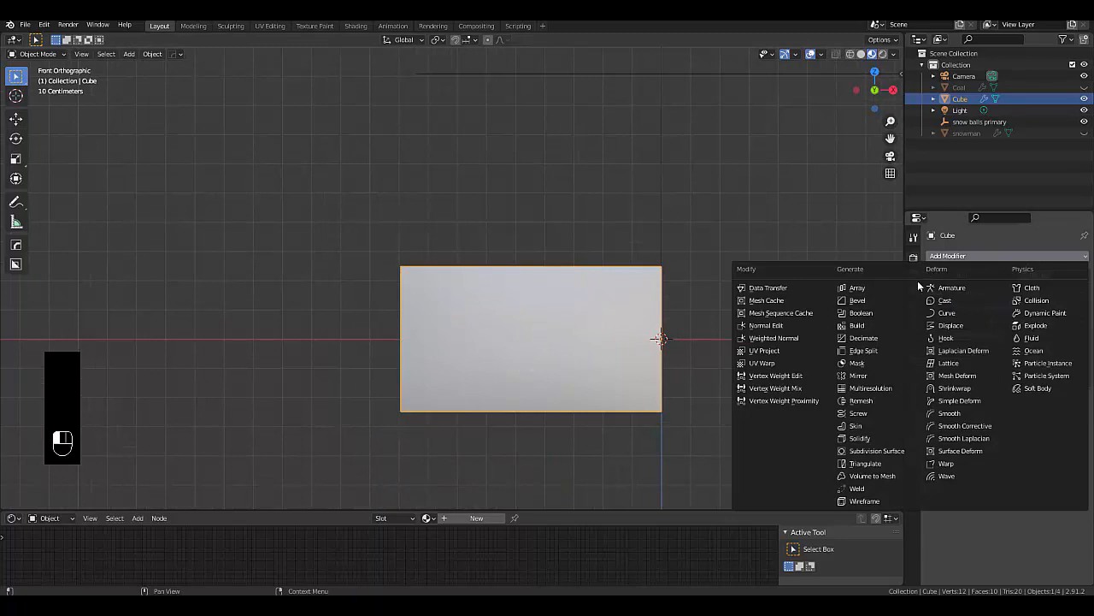
{"action": "left_click", "coordinate": [878, 450]}
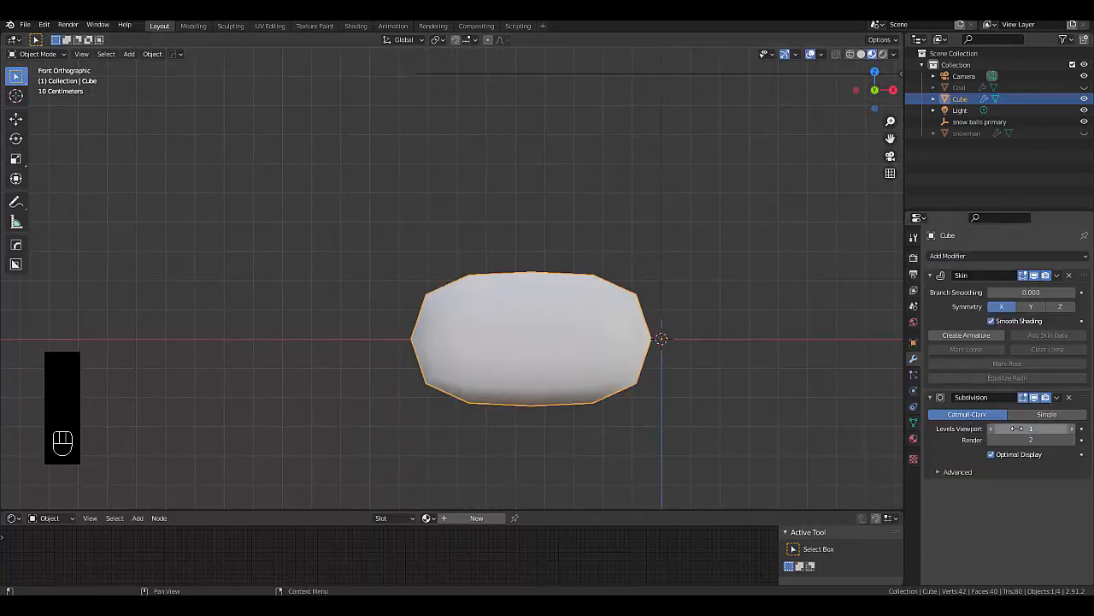
{"action": "left_click", "coordinate": [1073, 428]}
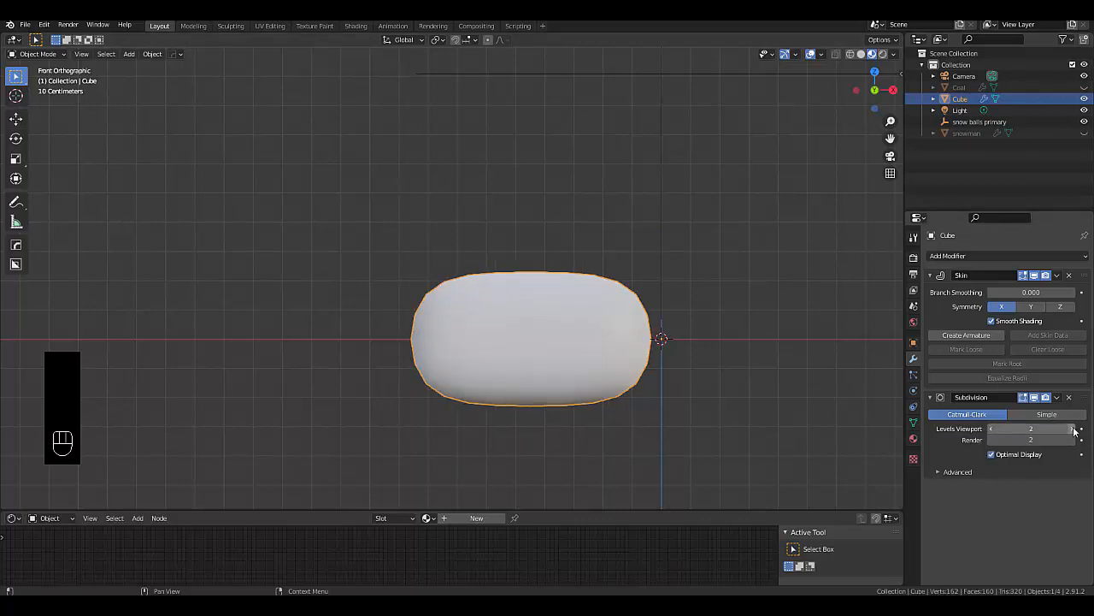
{"action": "left_click", "coordinate": [1073, 429]}
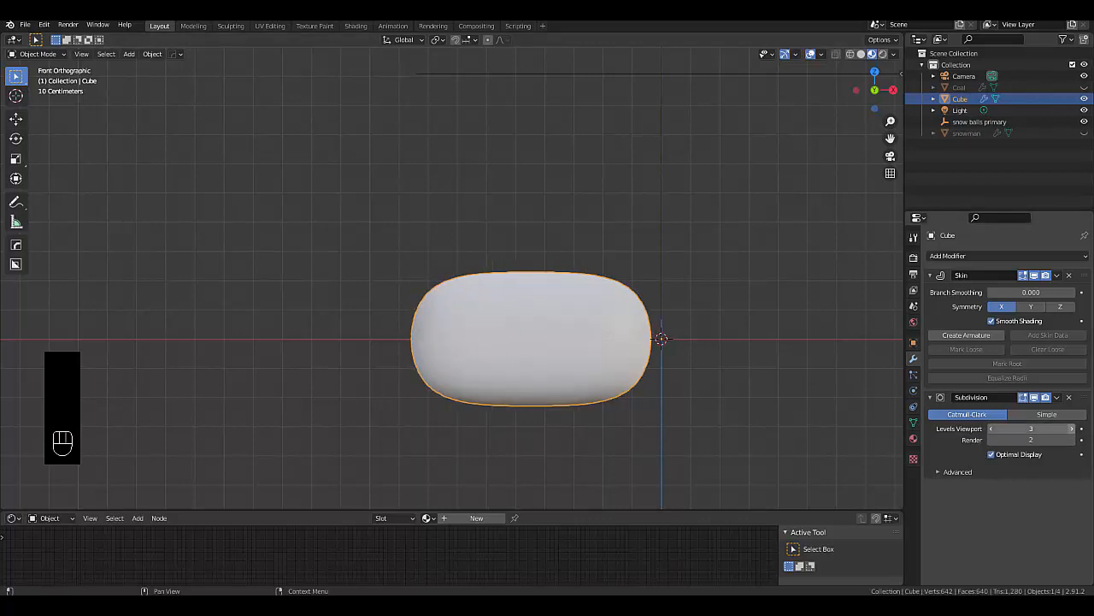
{"action": "left_click", "coordinate": [1073, 428]}
{"action": "left_click", "coordinate": [1073, 428]}
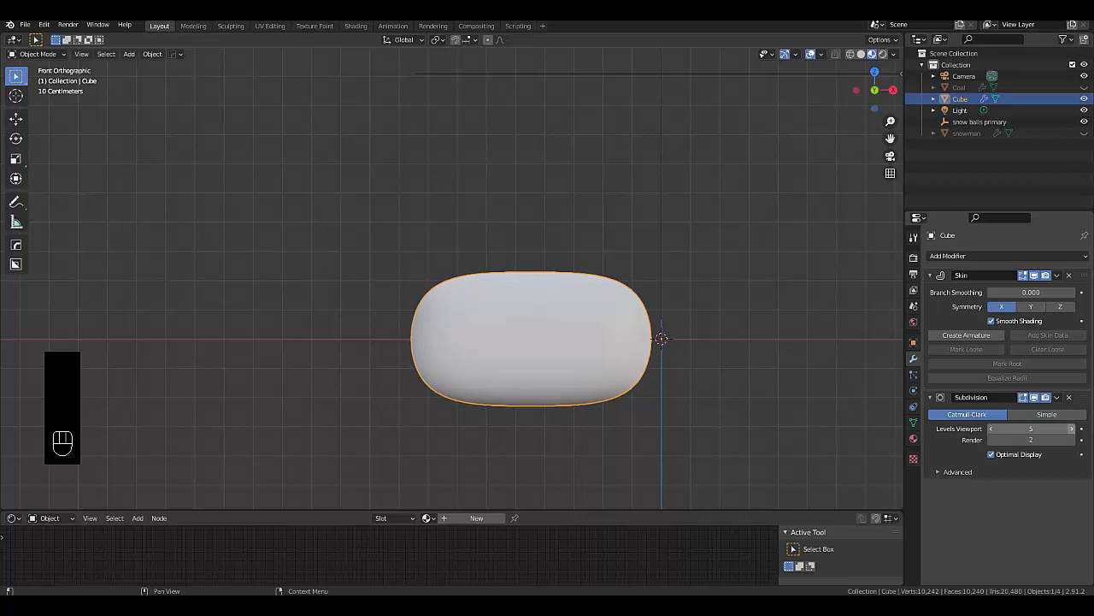
{"action": "left_click", "coordinate": [1071, 440]}
{"action": "left_click", "coordinate": [1071, 439]}
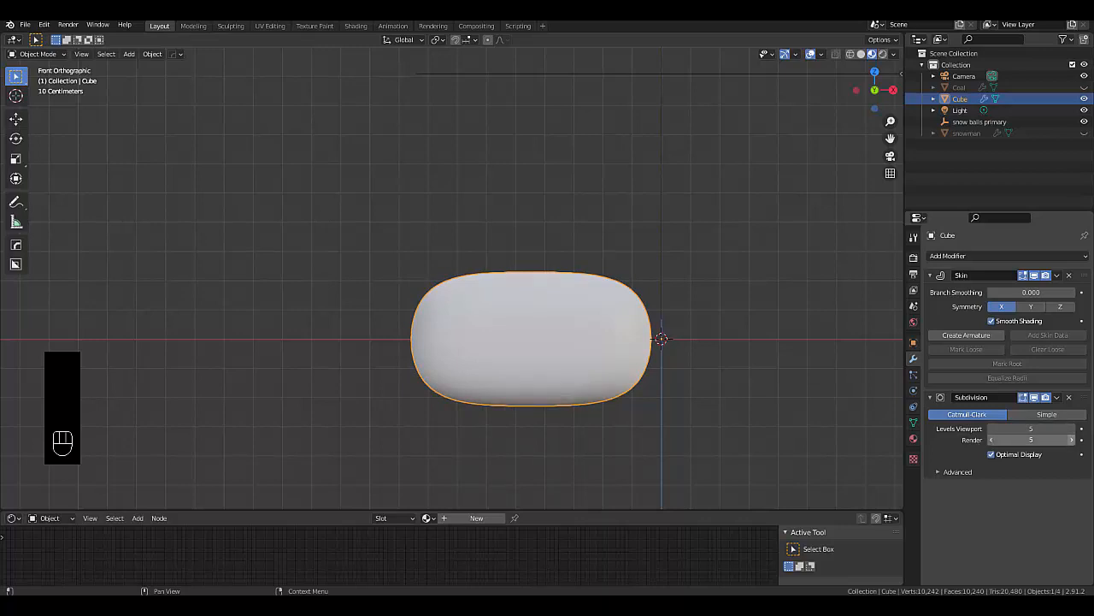
{"action": "scroll", "coordinate": [511, 326], "scroll_direction": "down", "scroll_amount": 2}
{"action": "scroll", "coordinate": [506, 332], "scroll_direction": "up", "scroll_amount": 2}
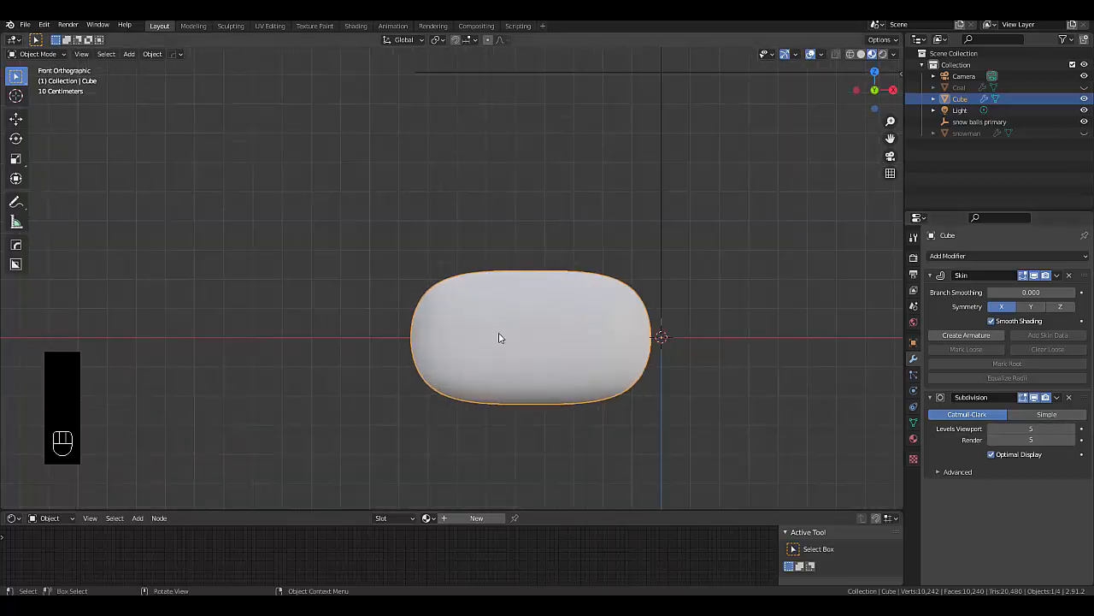
Collapse the settings of the Skin and Subdivision modifiers
{"action": "key", "text": "Tab"}
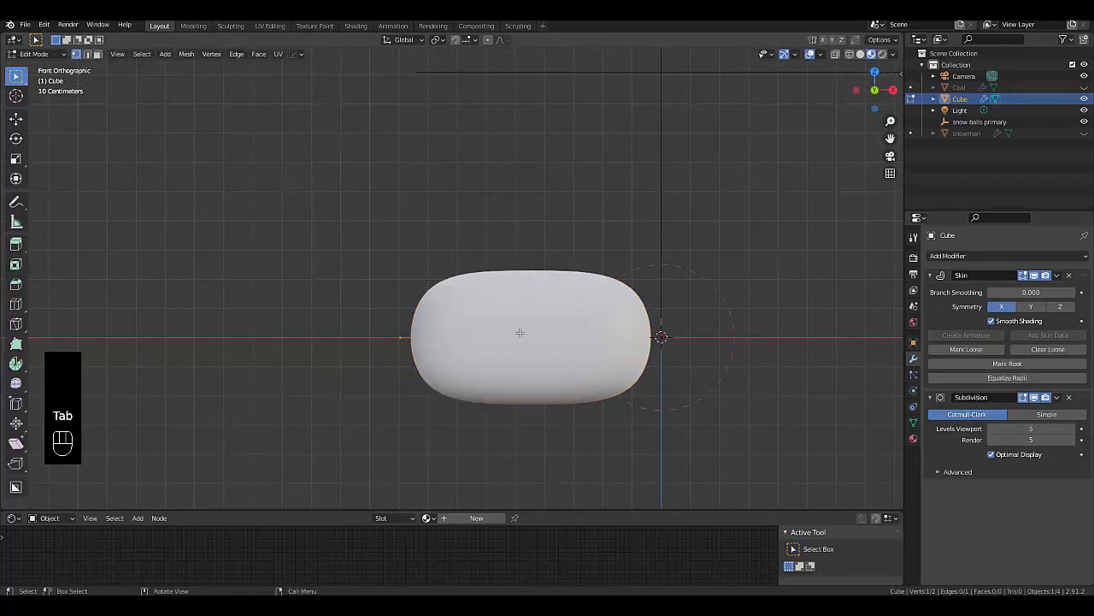
{"action": "key", "text": "Tab"}
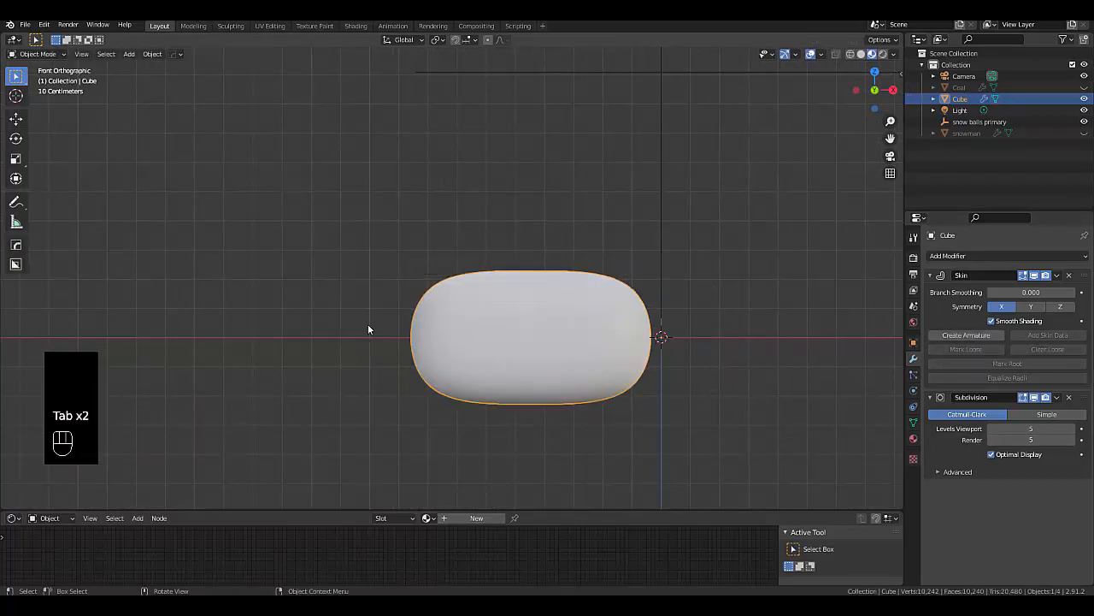
{"action": "mouse_move", "coordinate": [487, 370]}
{"action": "middle_mouse_down"}
{"action": "mouse_move", "coordinate": [524, 373]}
{"action": "mouse_move", "coordinate": [492, 381]}
{"action": "middle_mouse_up"}
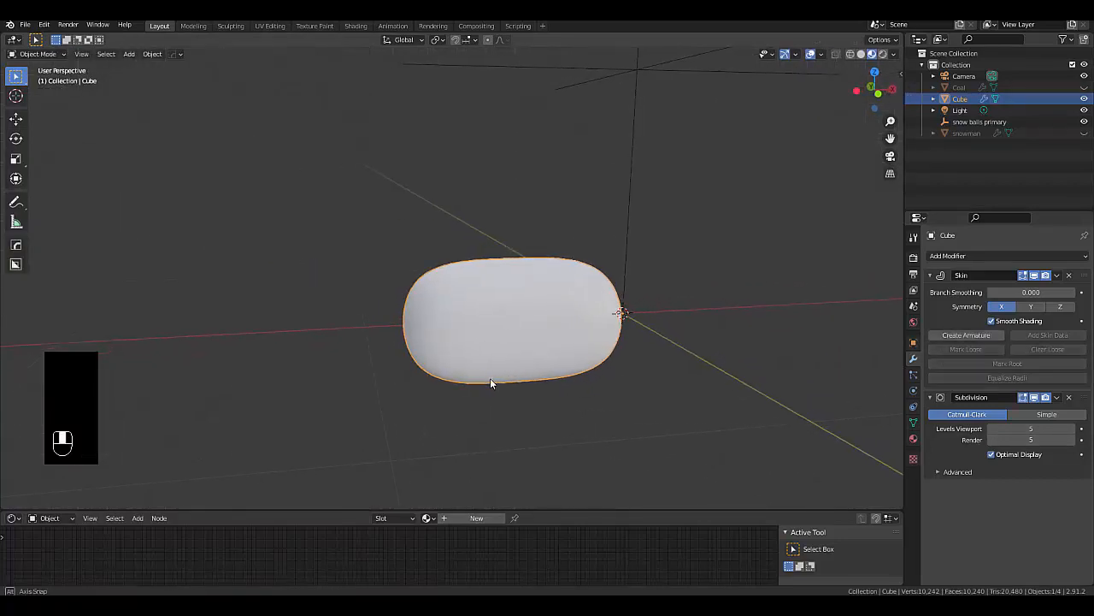
{"action": "middle_click_drag", "start_coordinate": [514, 332], "coordinate": [474, 320]}
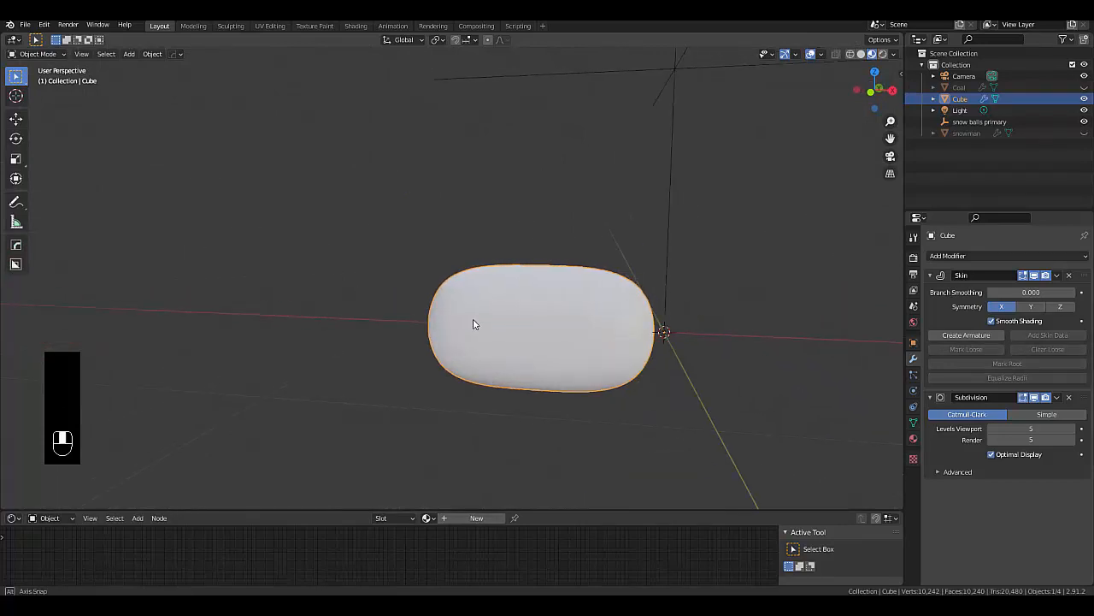
{"action": "left_click", "coordinate": [929, 274]}
{"action": "left_click", "coordinate": [930, 292]}
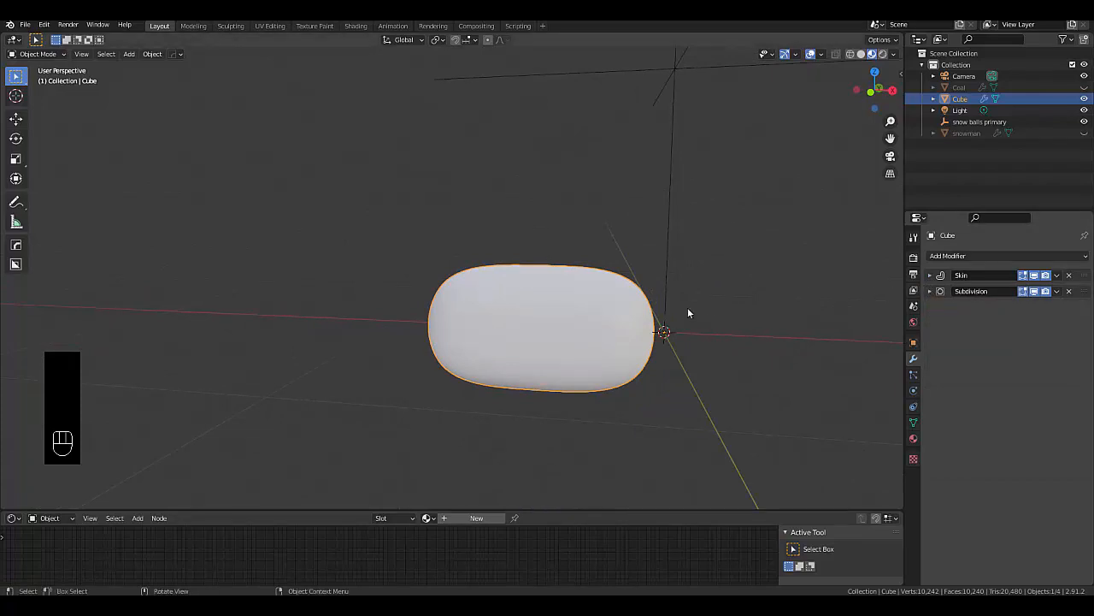
Select both vertices in Edit Mode and scale their skin radius down to slightly under half
{"action": "key", "text": "Tab"}
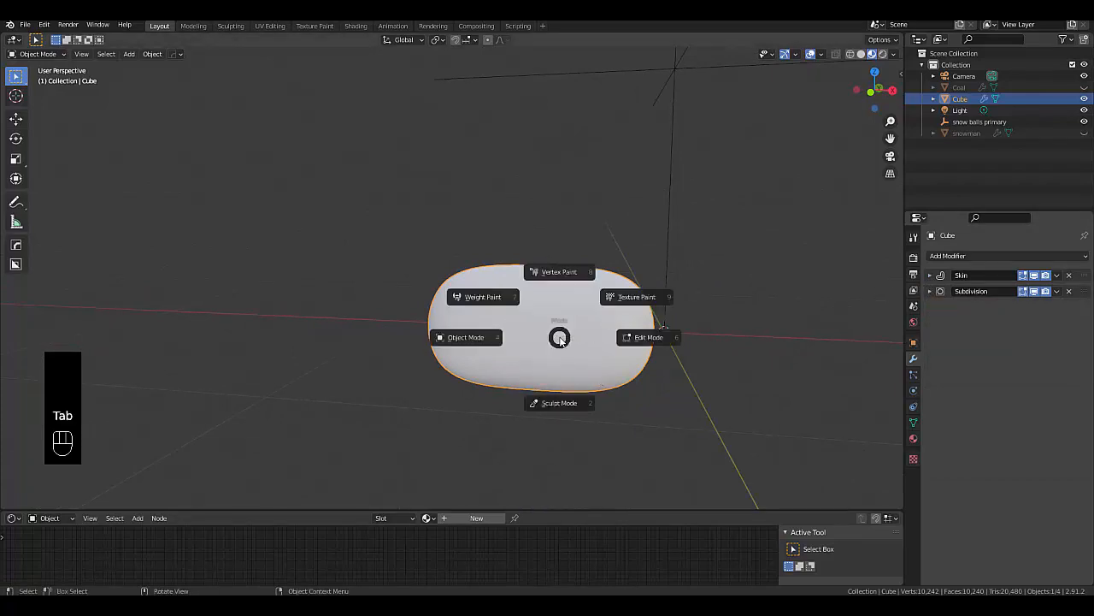
{"action": "left_click", "coordinate": [640, 340]}
{"action": "left_click_drag", "start_coordinate": [393, 296], "coordinate": [684, 436]}
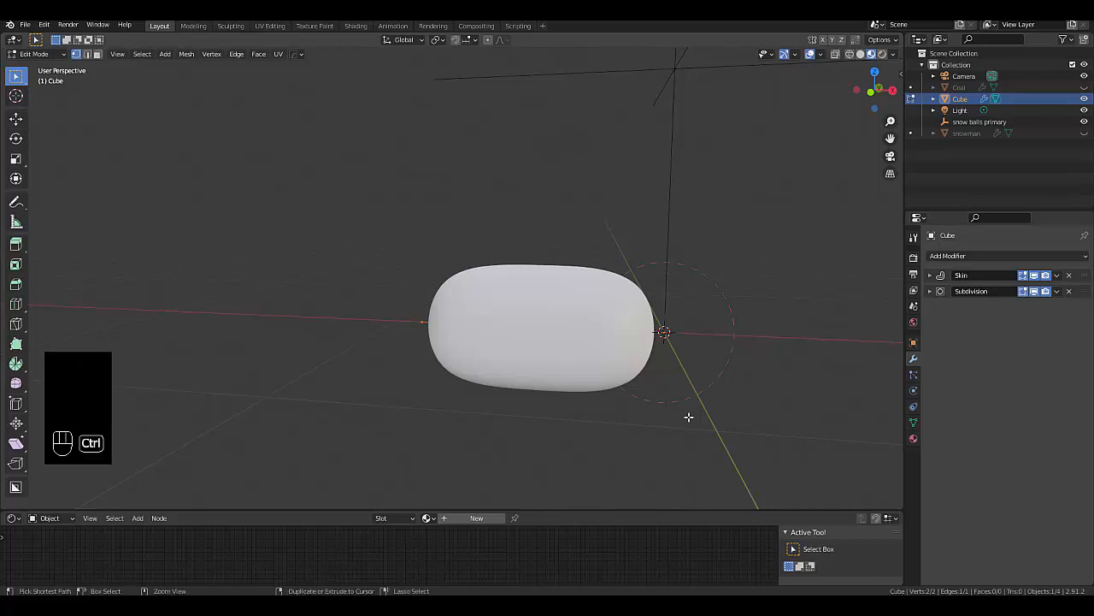
{"action": "key", "text": "ctrl+a"}
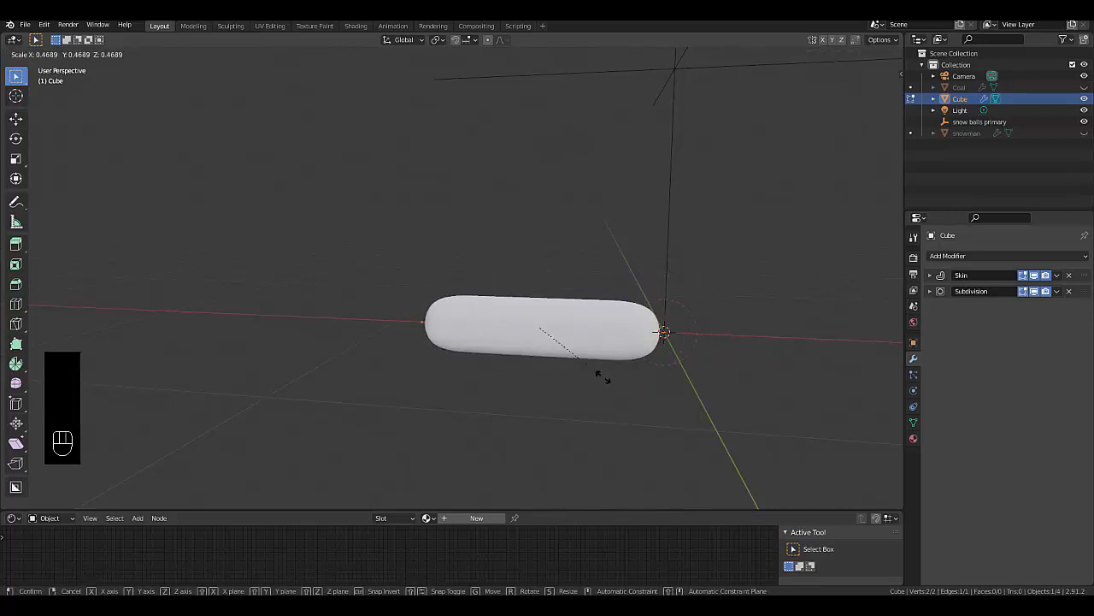
{"action": "left_click", "coordinate": [598, 367]}
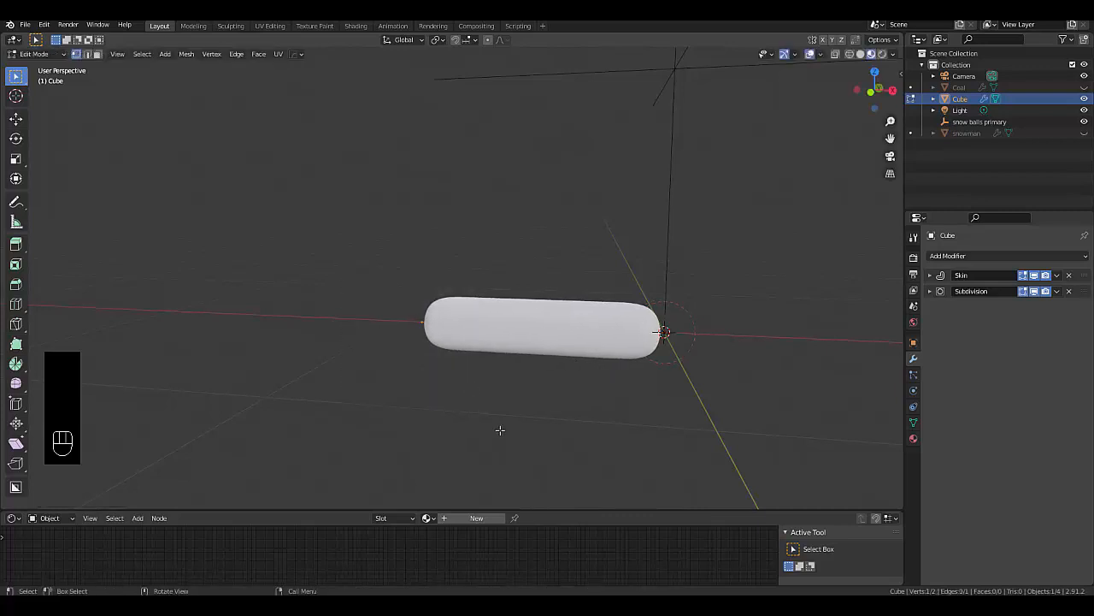
Shrink the skin radius of only the extruded end vertex to under half, tapering the shape like a carrot
{"action": "key", "text": "ctrl+a"}
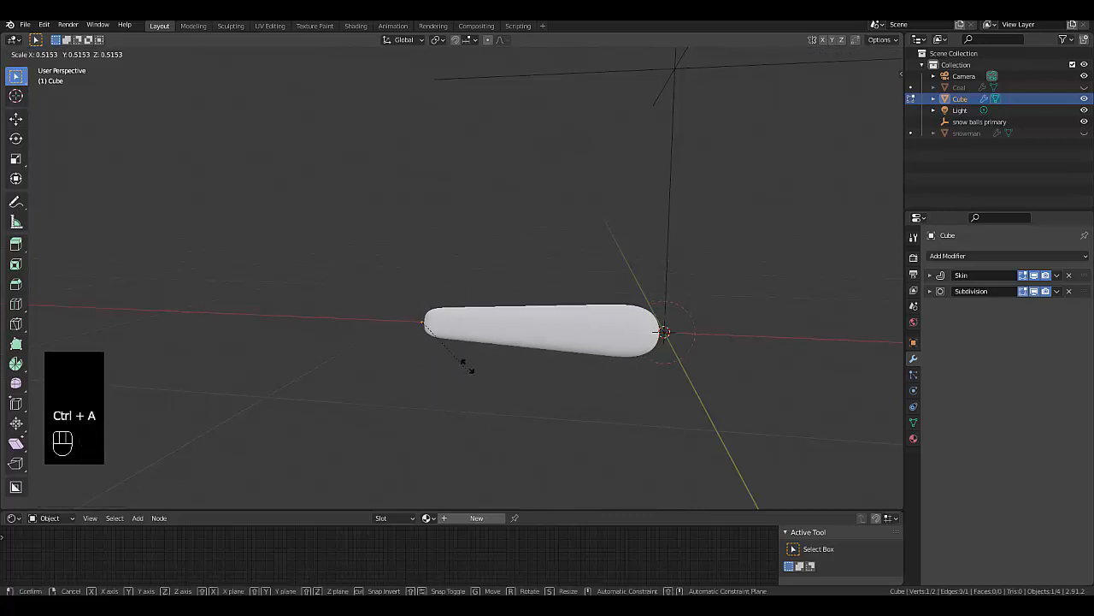
{"action": "left_click", "coordinate": [461, 350]}
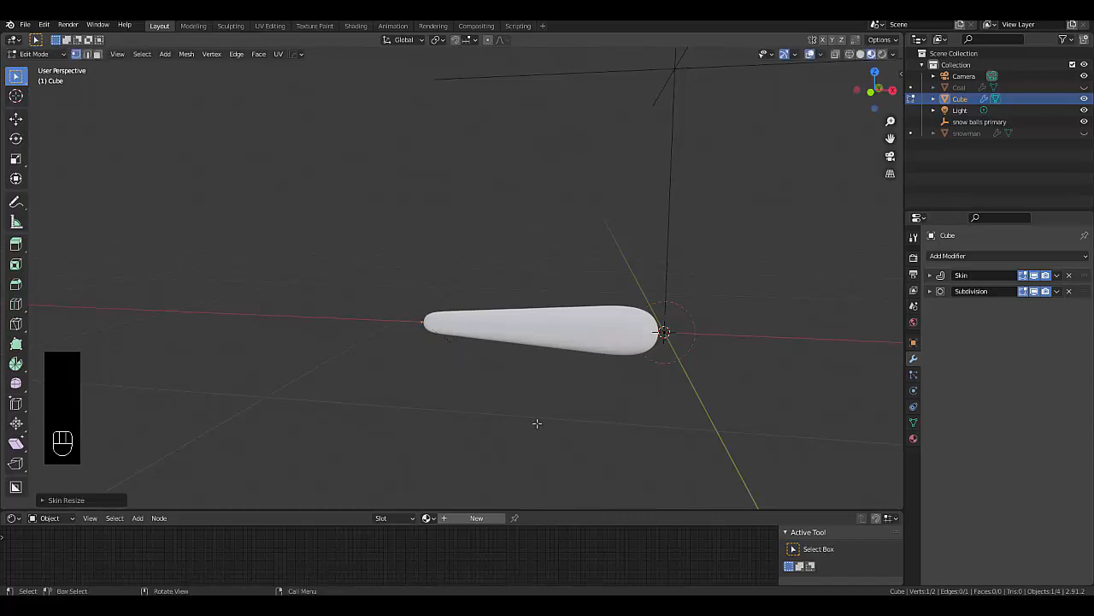
{"action": "scroll", "coordinate": [516, 381], "scroll_direction": "down", "scroll_amount": 2}
{"action": "scroll", "coordinate": [516, 381], "scroll_direction": "up", "scroll_amount": 3}
{"action": "scroll", "coordinate": [692, 371], "scroll_direction": "up", "scroll_amount": 1}
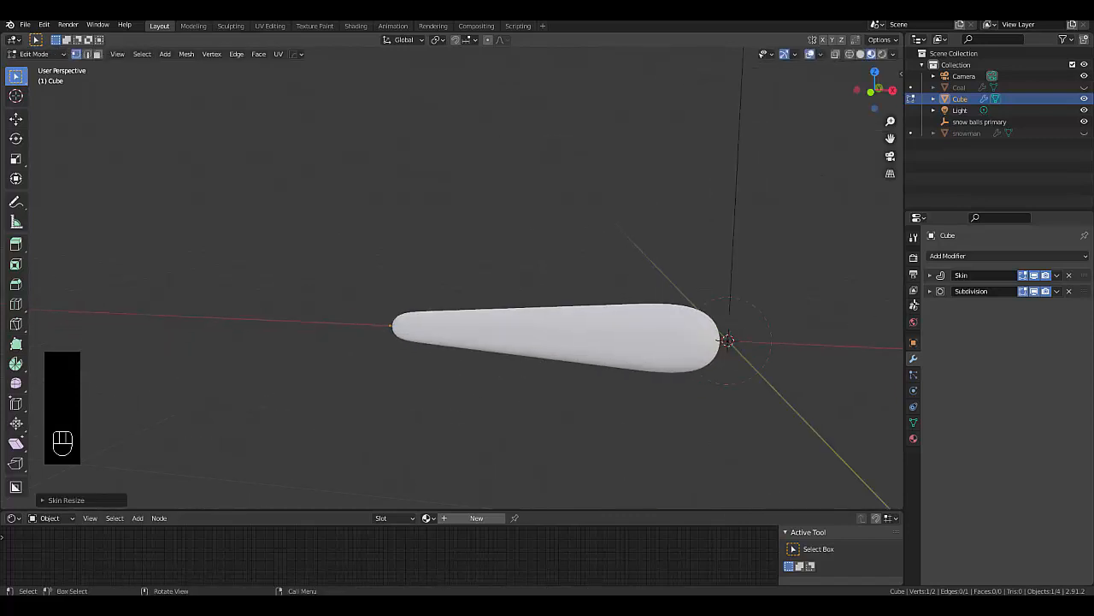
Add a Displace modifier to the carrot with a new texture named "large carrot"
{"action": "left_click", "coordinate": [947, 256]}
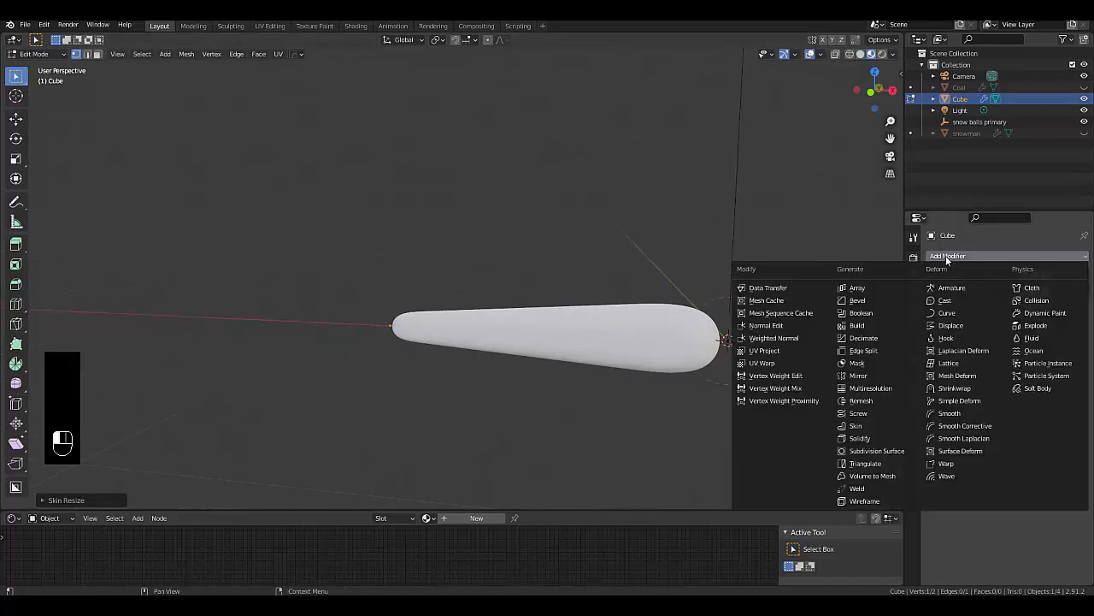
{"action": "left_click", "coordinate": [951, 325]}
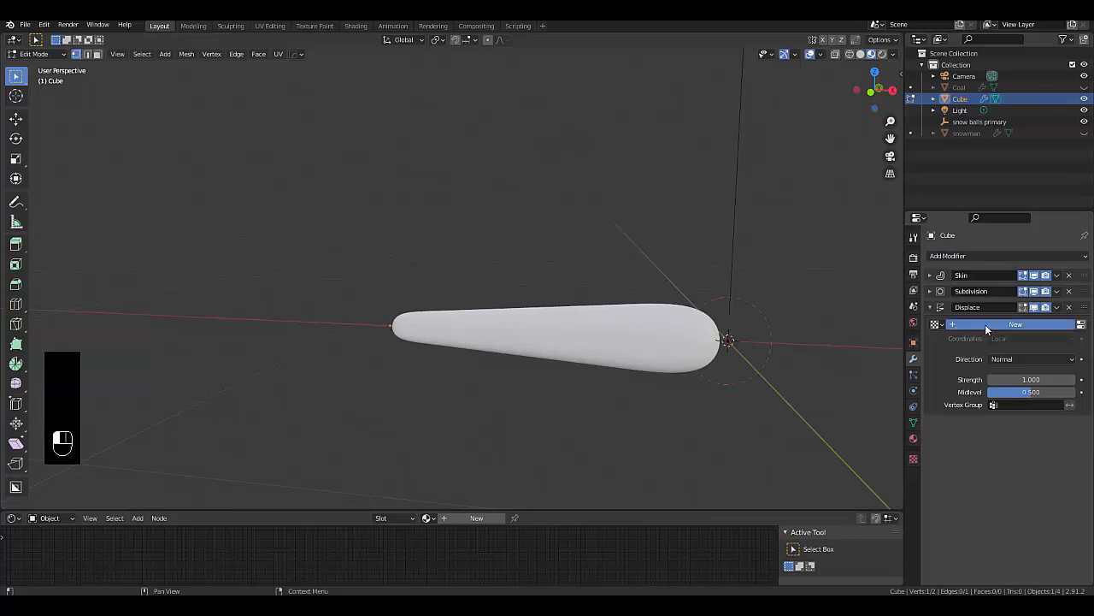
{"action": "left_click", "coordinate": [984, 324]}
{"action": "left_click", "coordinate": [980, 325]}
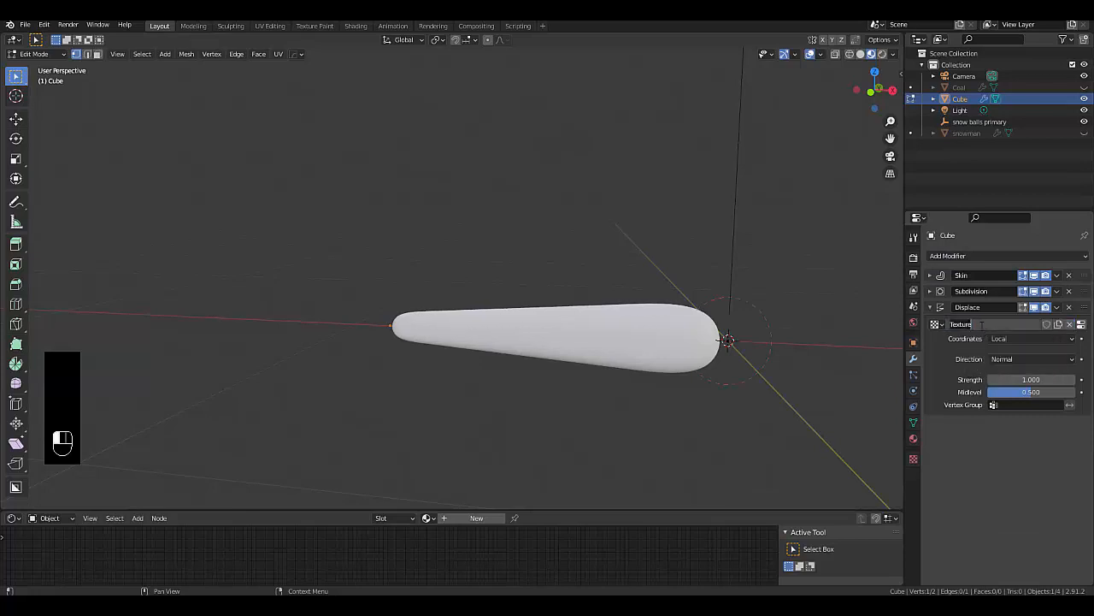
{"action": "type", "text": "carrot"}
{"action": "key", "text": "Return"}
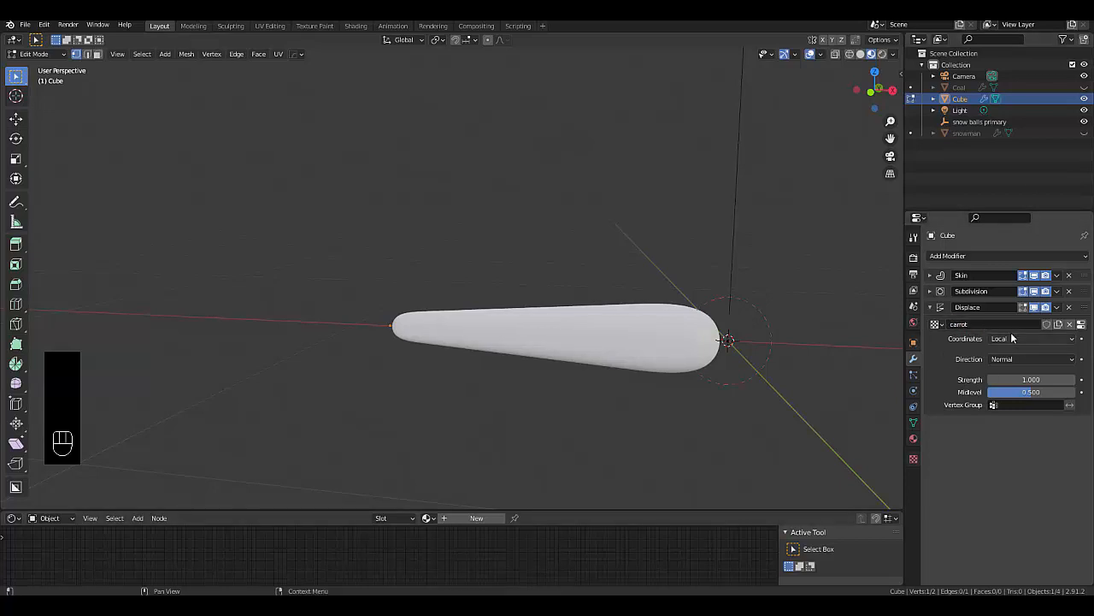
{"action": "left_click", "coordinate": [975, 325]}
{"action": "key", "text": "BackSpace"}
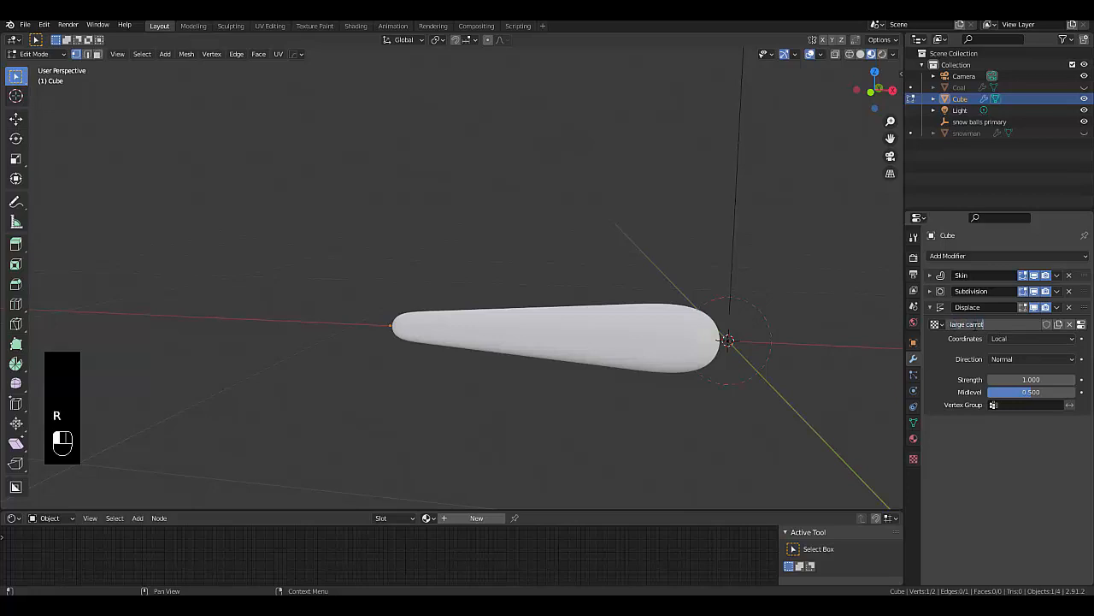
{"action": "key", "text": "Return"}
Set the Displace modifier's strength to 0.01
{"action": "left_click", "coordinate": [1012, 379]}
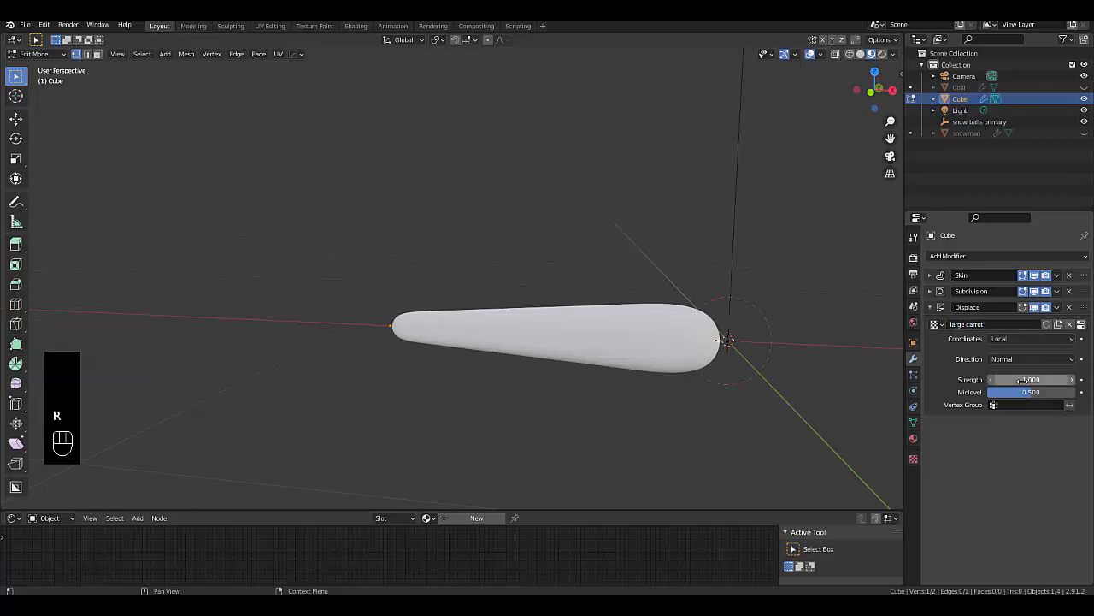
{"action": "type", "text": "0"}
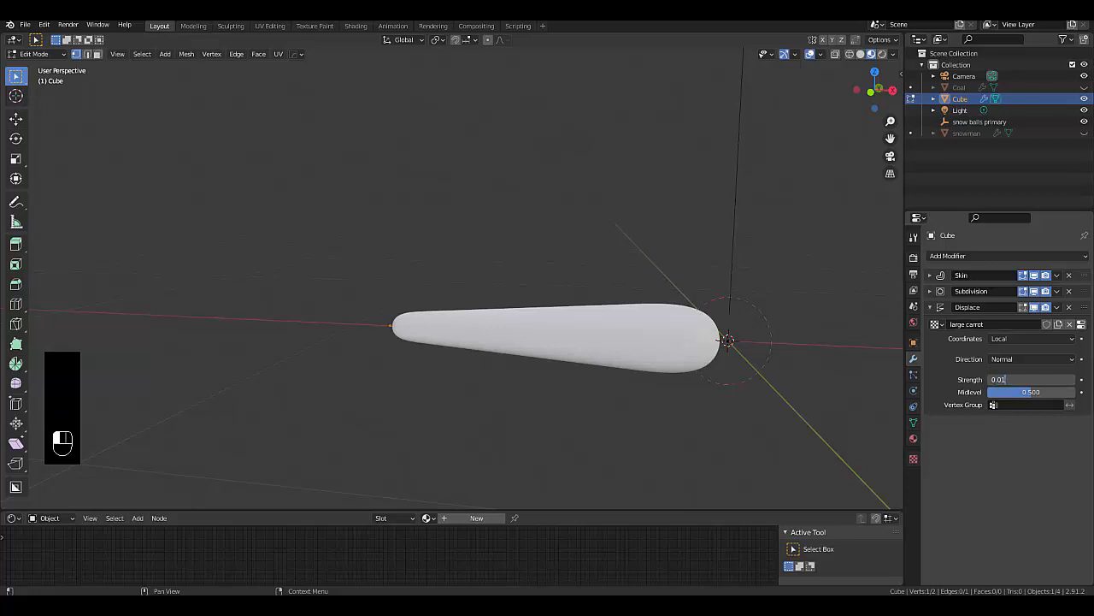
{"action": "type", "text": ".01"}
{"action": "key", "text": "Return"}
{"action": "scroll", "coordinate": [623, 353], "scroll_direction": "up", "scroll_amount": 3}
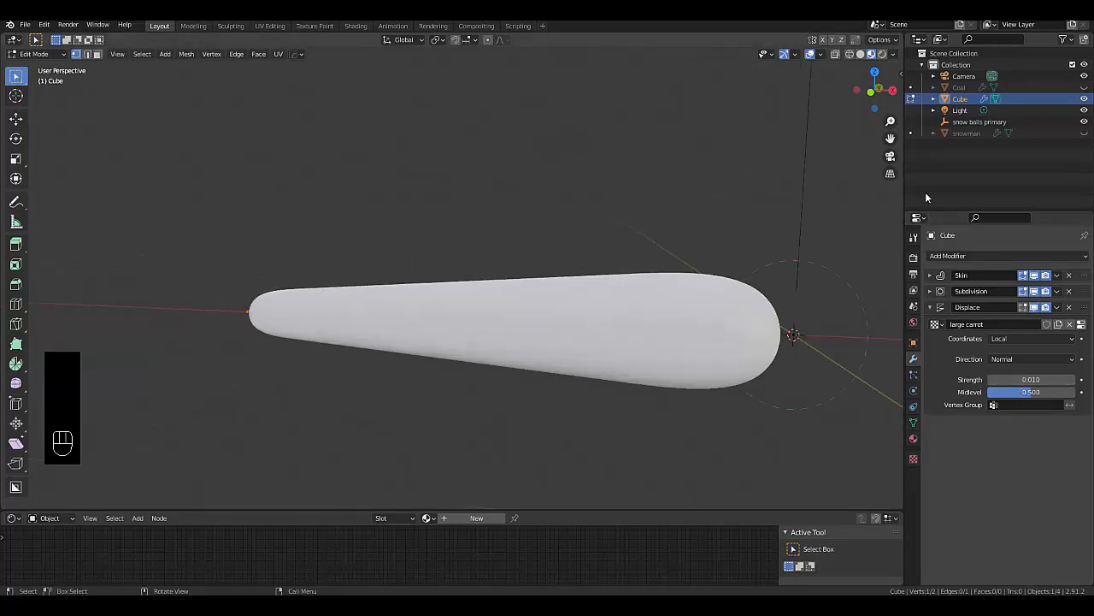
Add a second Displace modifier to the carrot and rename it "small carrot"
{"action": "left_click", "coordinate": [948, 255]}
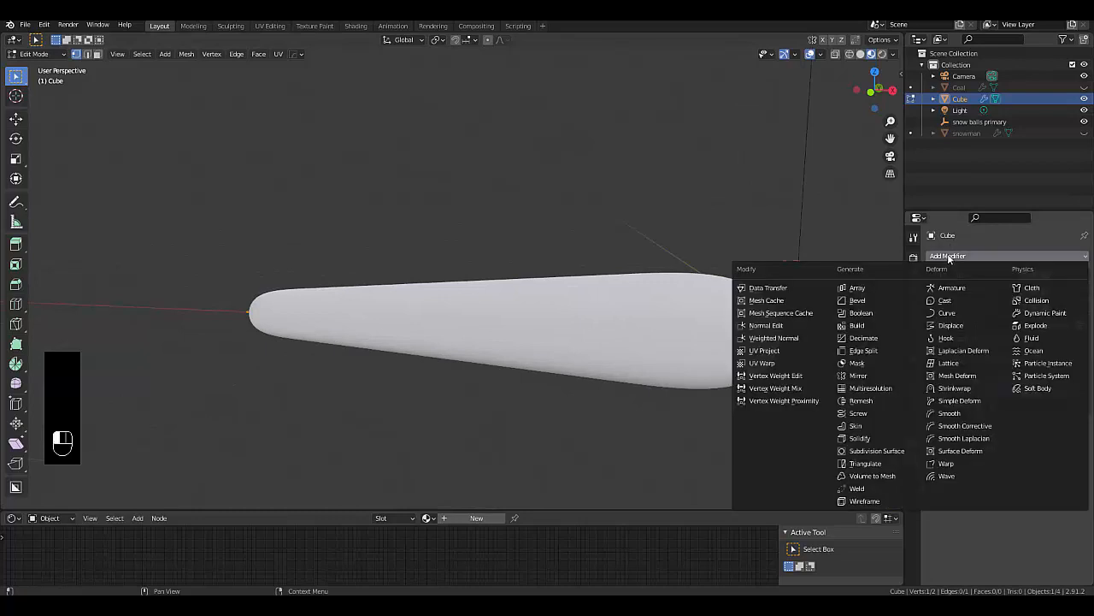
{"action": "left_click", "coordinate": [960, 325]}
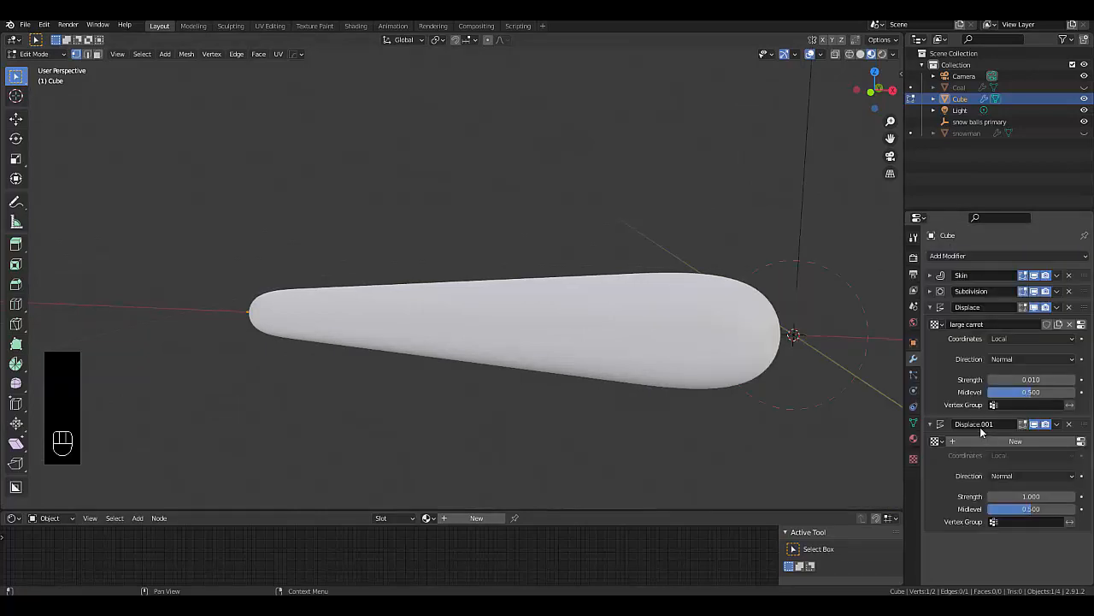
{"action": "left_click", "coordinate": [980, 426]}
{"action": "type", "text": "smal"}
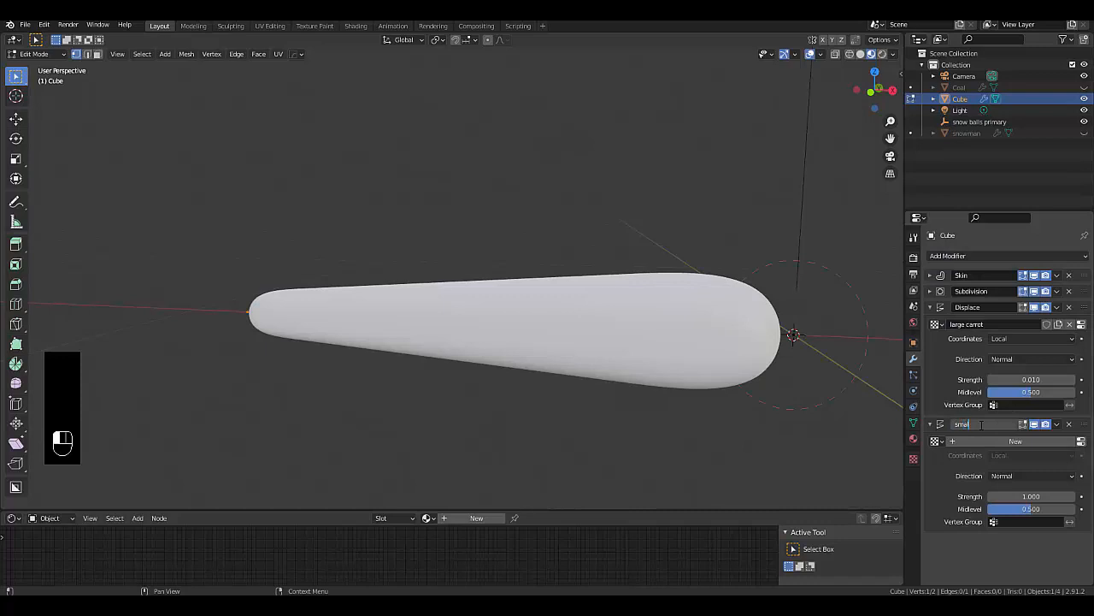
{"action": "type", "text": "l carrot"}
{"action": "key", "text": "Return"}
Create a new texture for the second Displace modifier and name it "small carrot"
{"action": "left_click", "coordinate": [986, 442]}
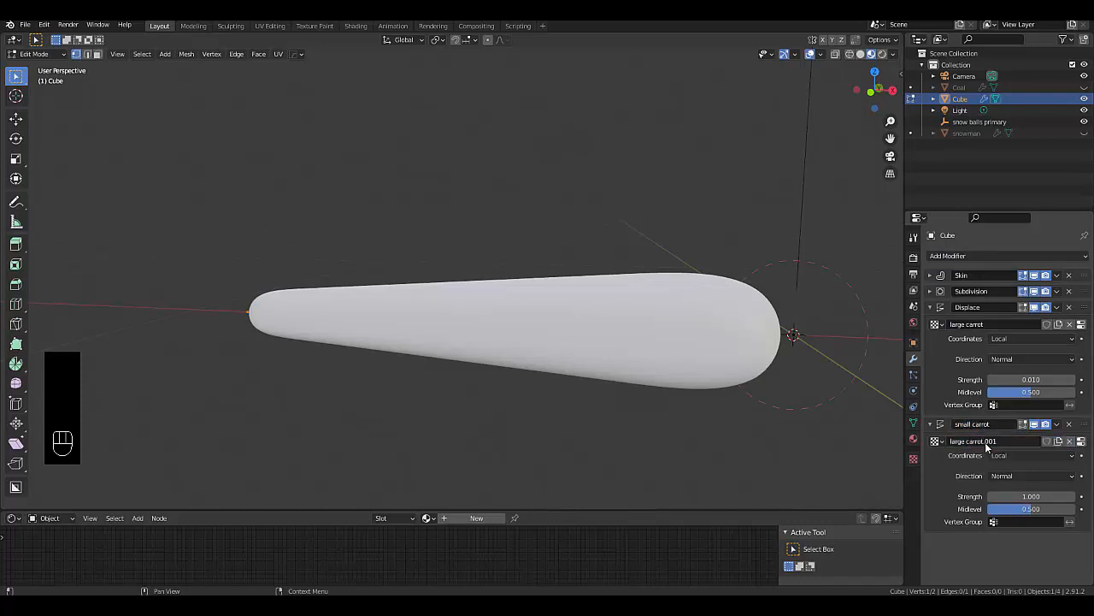
{"action": "double_click", "coordinate": [985, 442]}
{"action": "key", "text": "ctrl+a"}
{"action": "type", "text": "small car"}
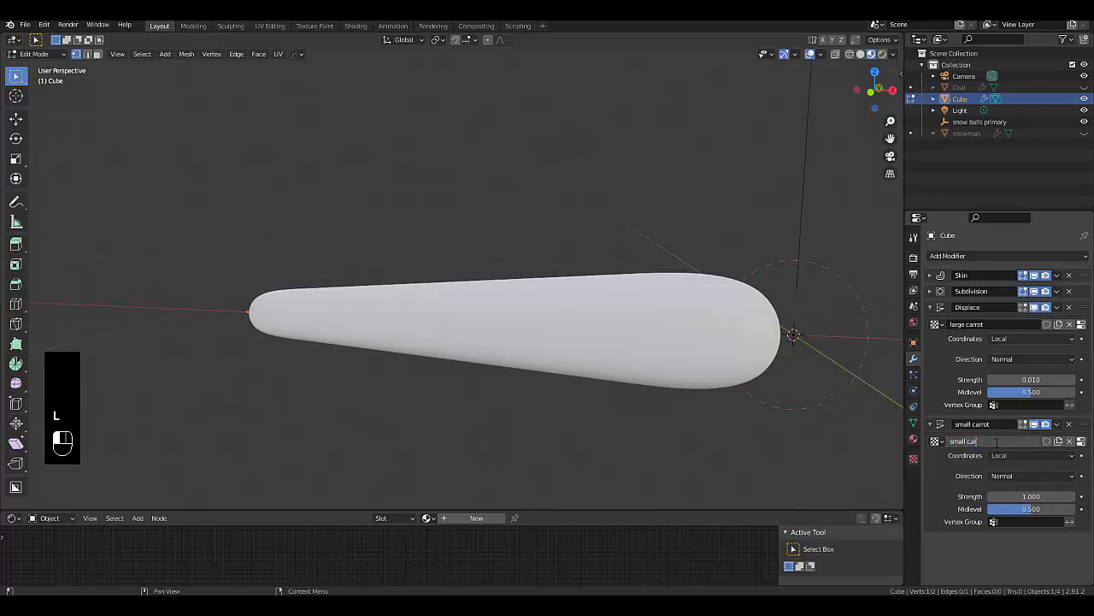
{"action": "type", "text": "rot"}
{"action": "key", "text": "Return"}
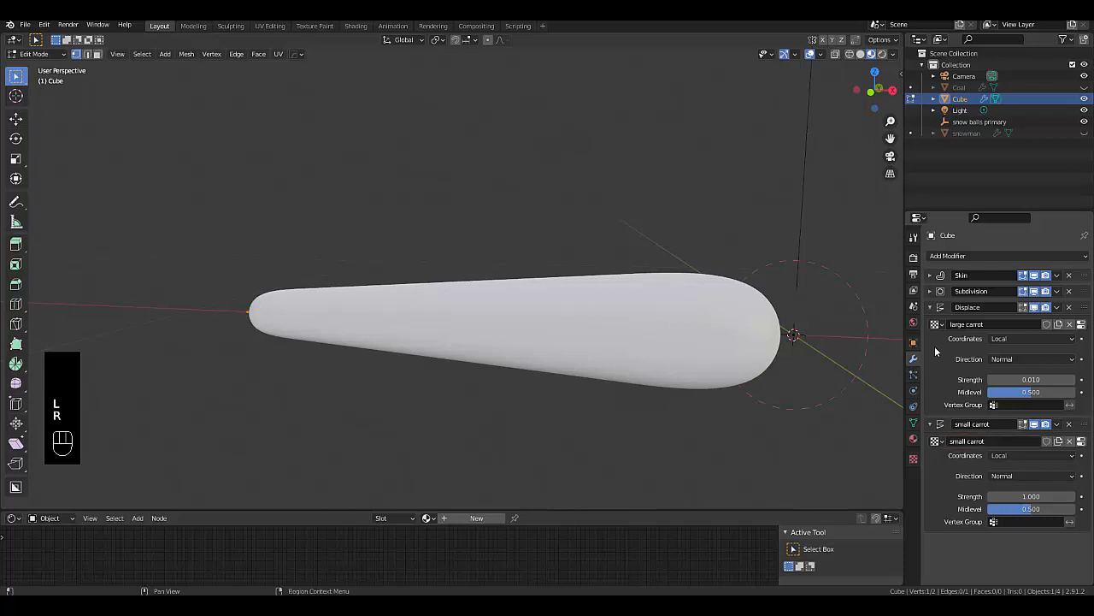
Change the large carrot texture's type to Voronoi and its distance metric to Minkowski 1/2
{"action": "left_click", "coordinate": [913, 459]}
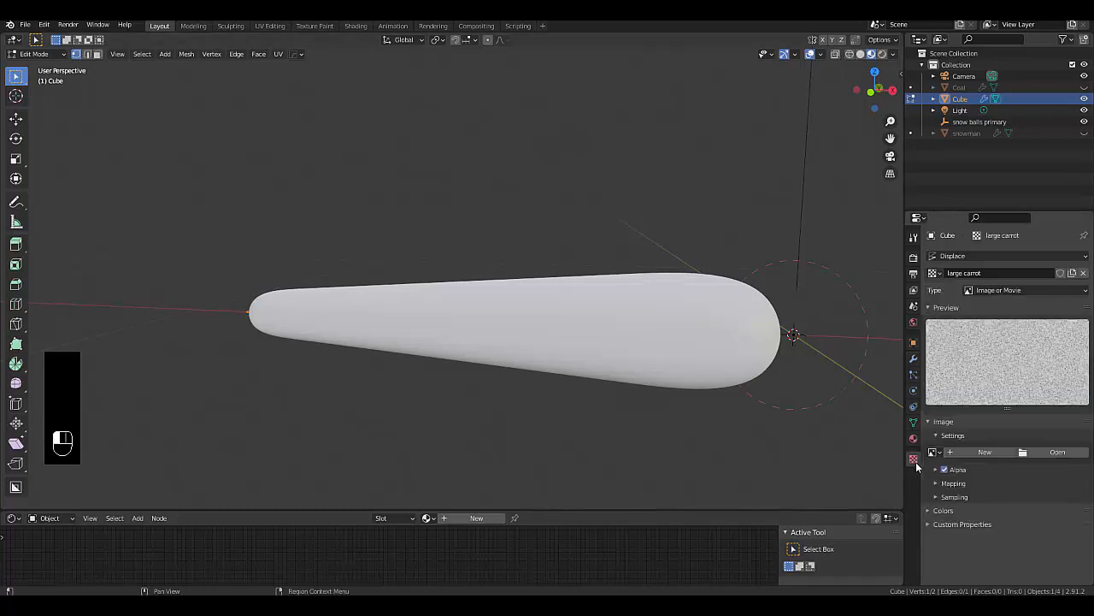
{"action": "left_click", "coordinate": [958, 257]}
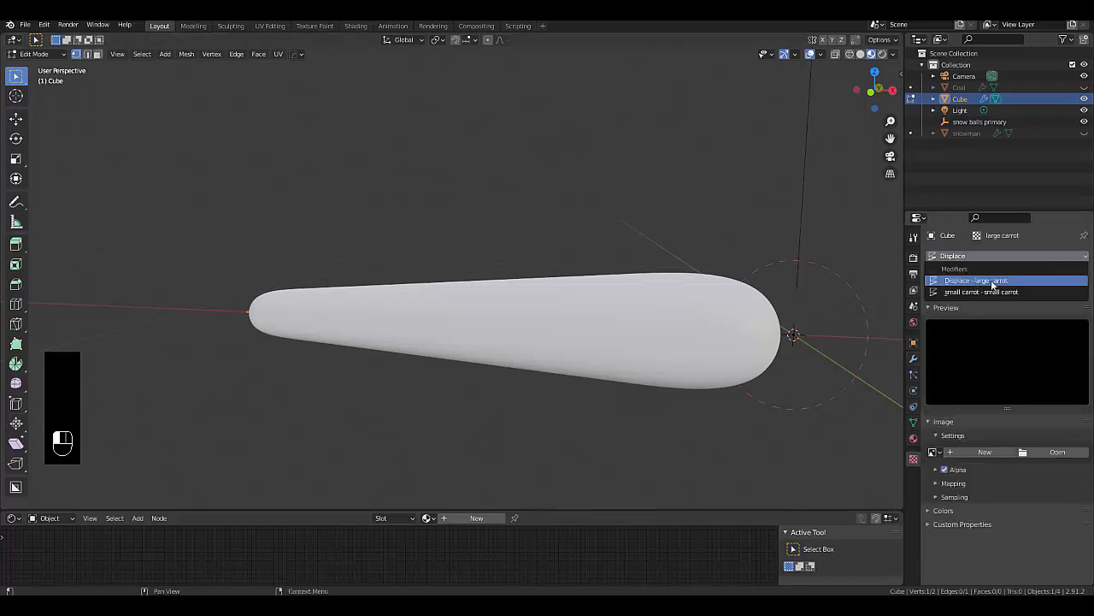
{"action": "left_click", "coordinate": [999, 282]}
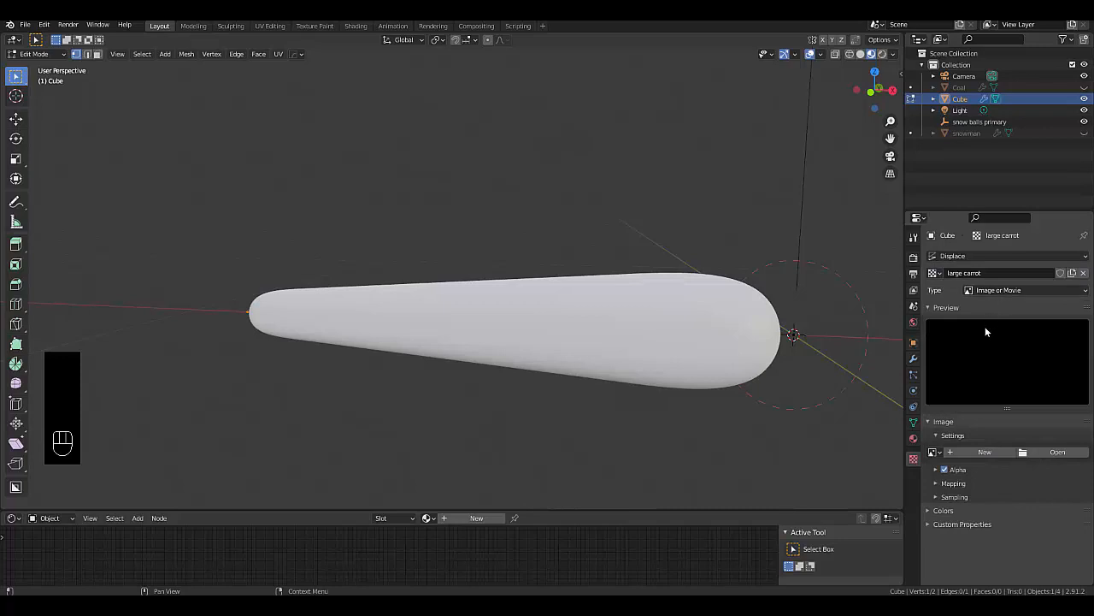
{"action": "left_click", "coordinate": [1006, 290]}
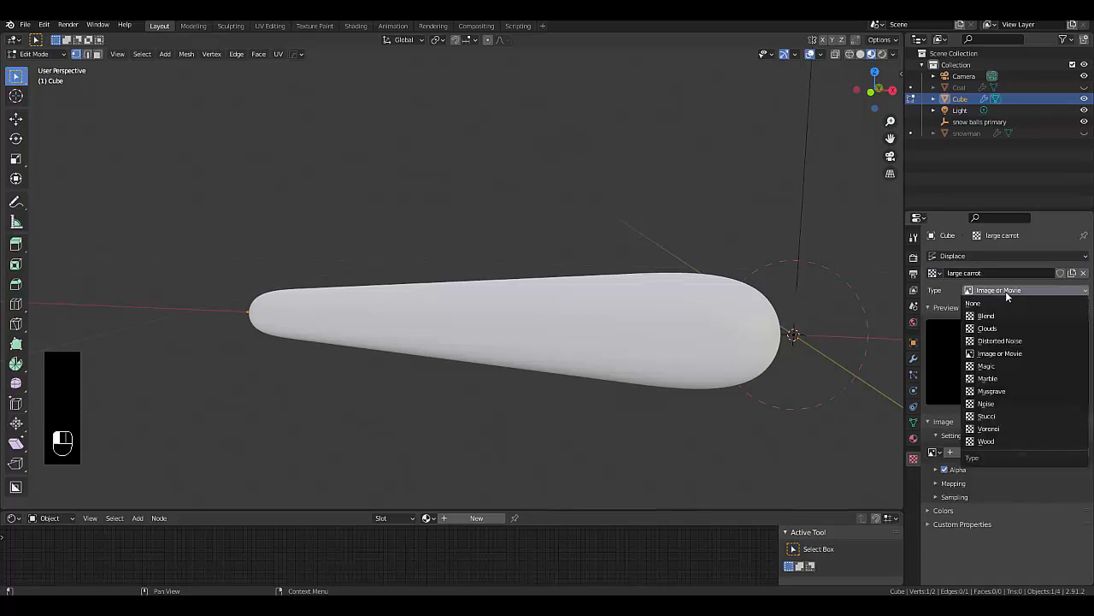
{"action": "left_click", "coordinate": [1005, 292]}
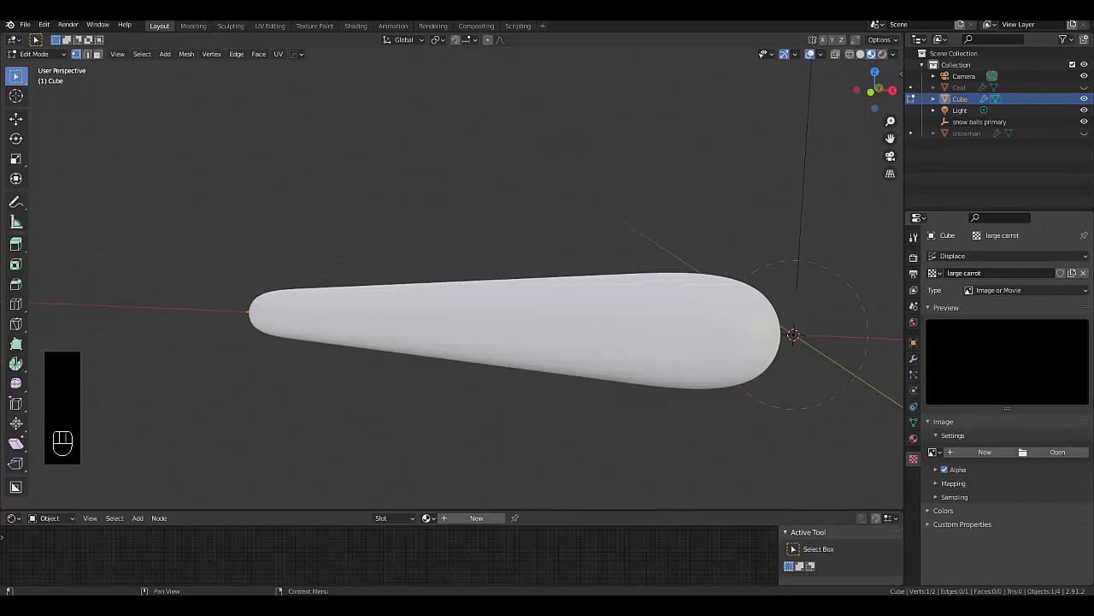
{"action": "left_click", "coordinate": [981, 294]}
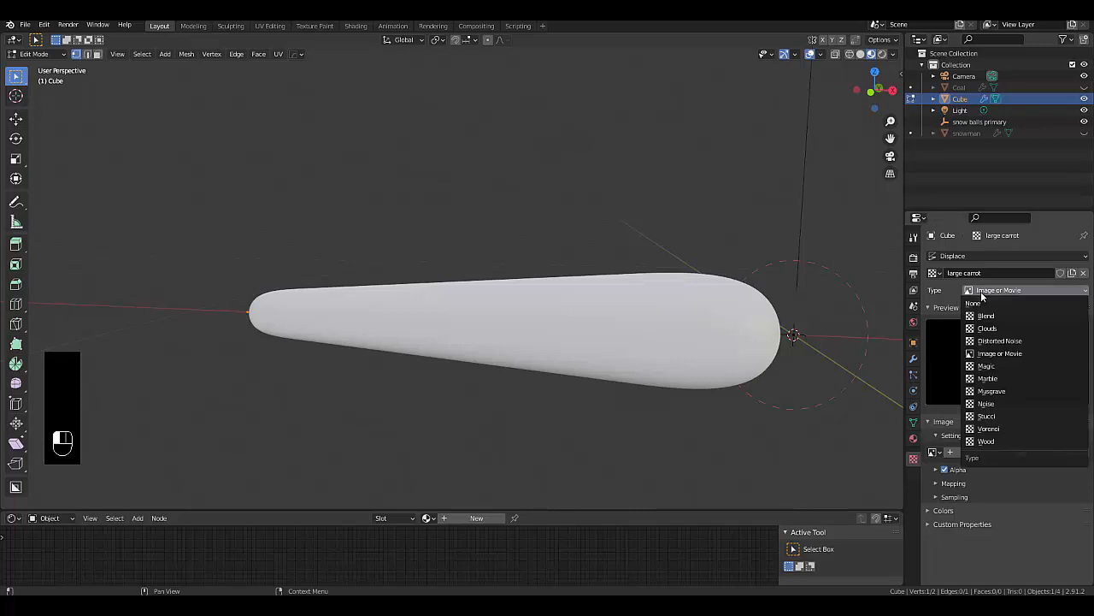
{"action": "left_click", "coordinate": [998, 429]}
{"action": "left_click", "coordinate": [1000, 439]}
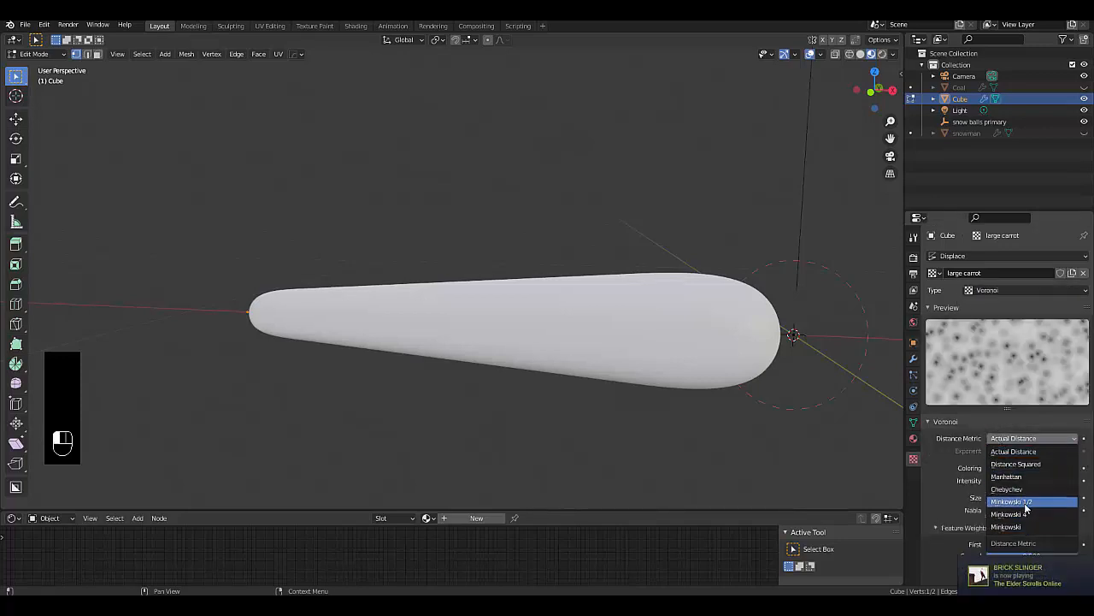
{"action": "left_click", "coordinate": [1026, 503]}
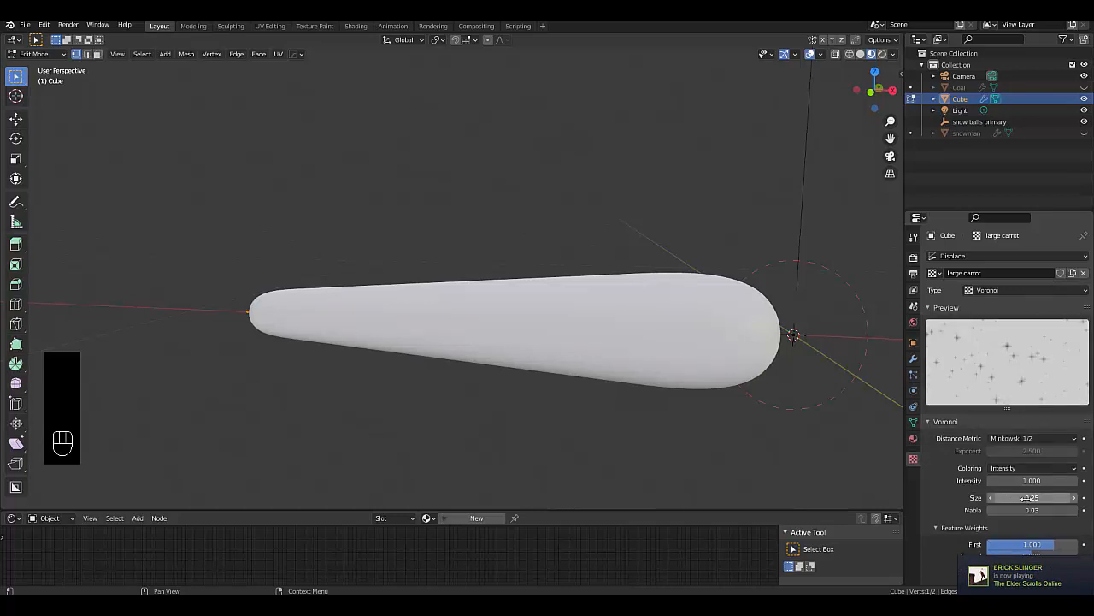
Set the Voronoi intensity of the large carrot texture to 0.3
{"action": "left_click", "coordinate": [1022, 480]}
{"action": "type", "text": "1.0"}
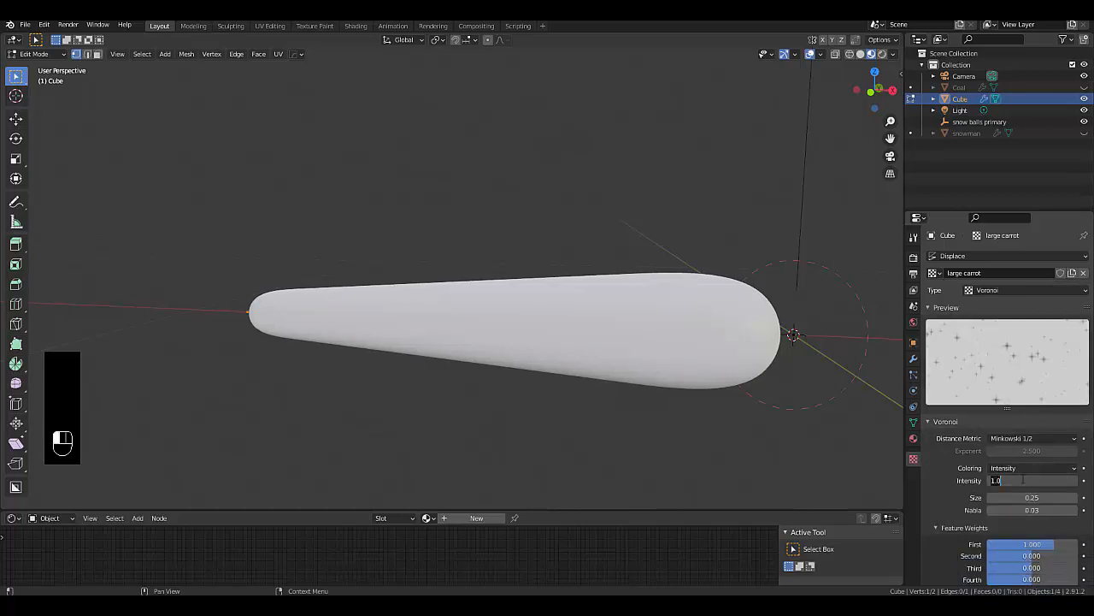
{"action": "key", "text": "BackSpace"}
{"action": "key", "text": "BackSpace"}
{"action": "key", "text": "BackSpace"}
{"action": "type", "text": "0.3"}
{"action": "key", "text": "Return"}
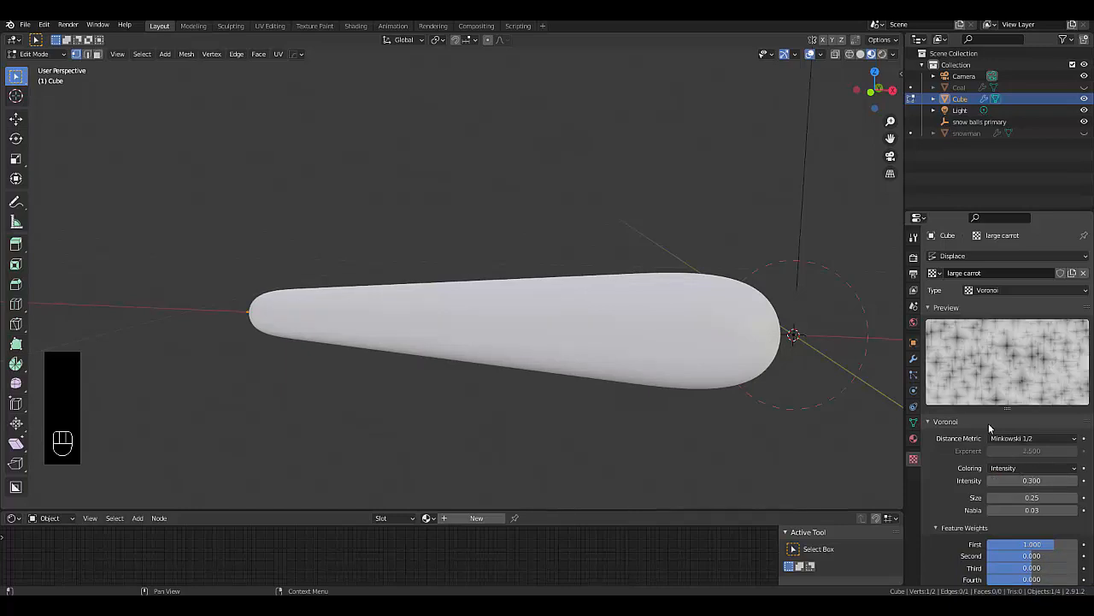
Try Voronoi sizes of 0.20, 0.21 and 0.22 for the large carrot texture
{"action": "left_click", "coordinate": [1032, 498]}
{"action": "type", "text": "0"}
{"action": "key", "text": "Return"}
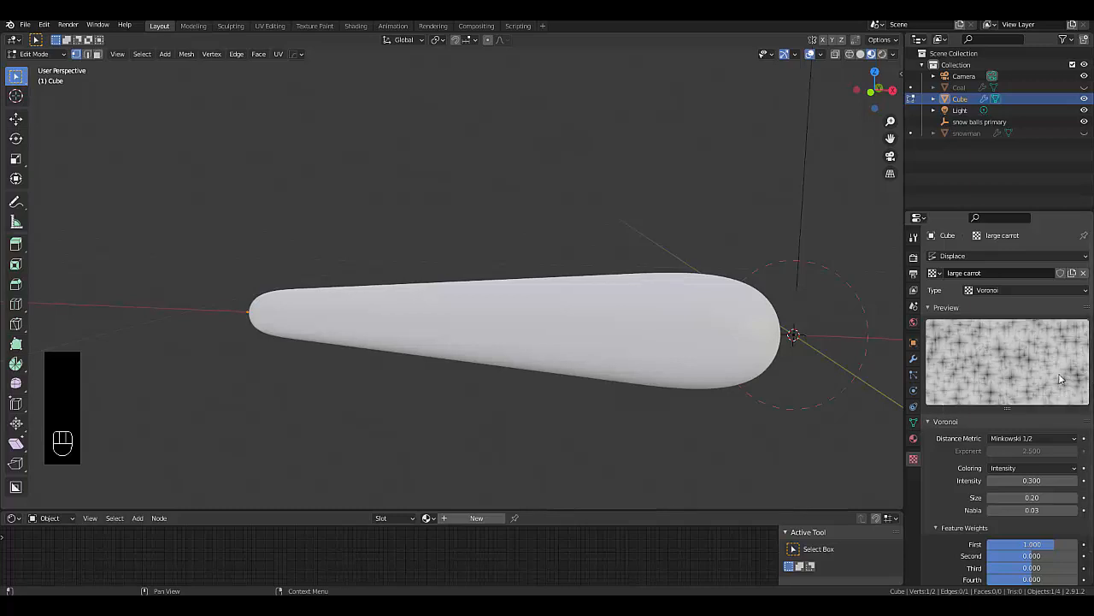
{"action": "left_click", "coordinate": [1032, 496]}
{"action": "type", "text": ".21"}
{"action": "key", "text": "Return"}
{"action": "left_click", "coordinate": [1032, 497]}
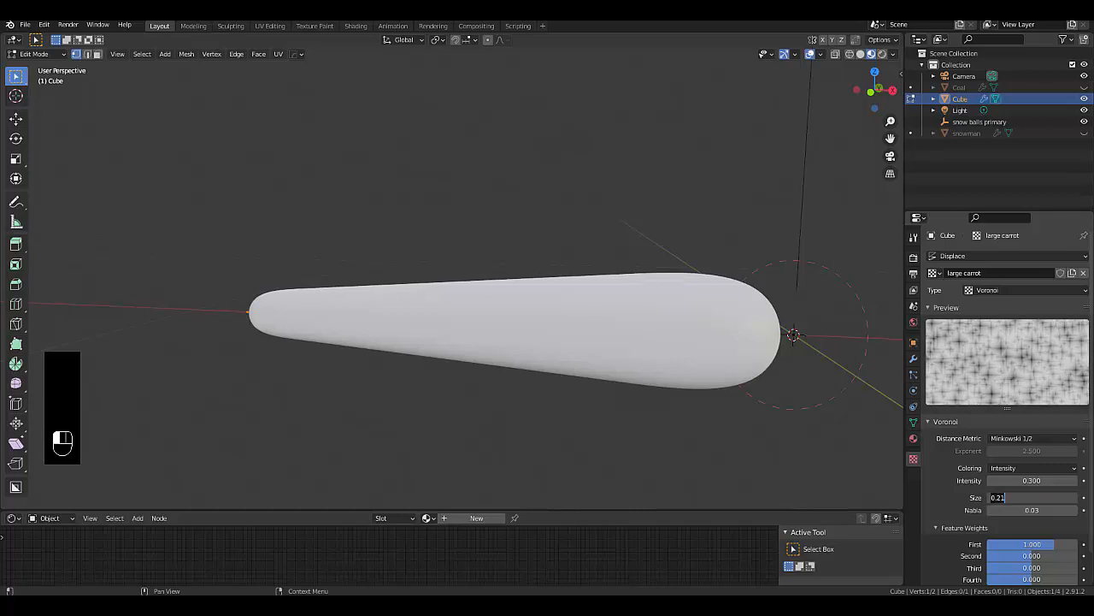
{"action": "type", "text": "0"}
{"action": "key", "text": "Return"}
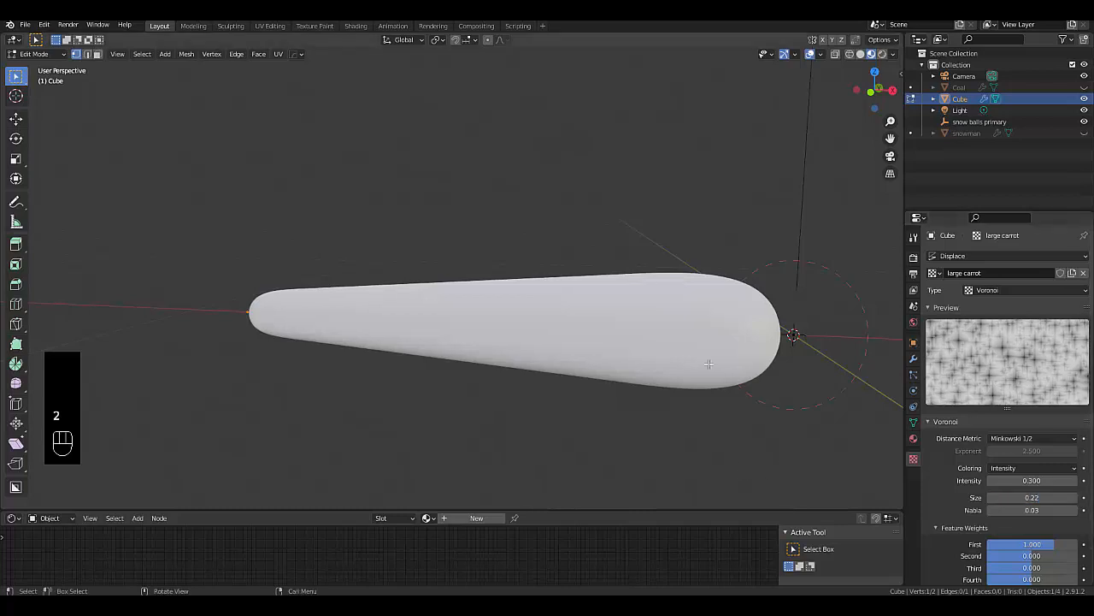
Return to Object Mode and remove the small carrot Displace modifier
{"action": "key", "text": "Tab"}
{"action": "left_click", "coordinate": [596, 370]}
{"action": "scroll", "coordinate": [596, 363], "scroll_direction": "down", "scroll_amount": 4}
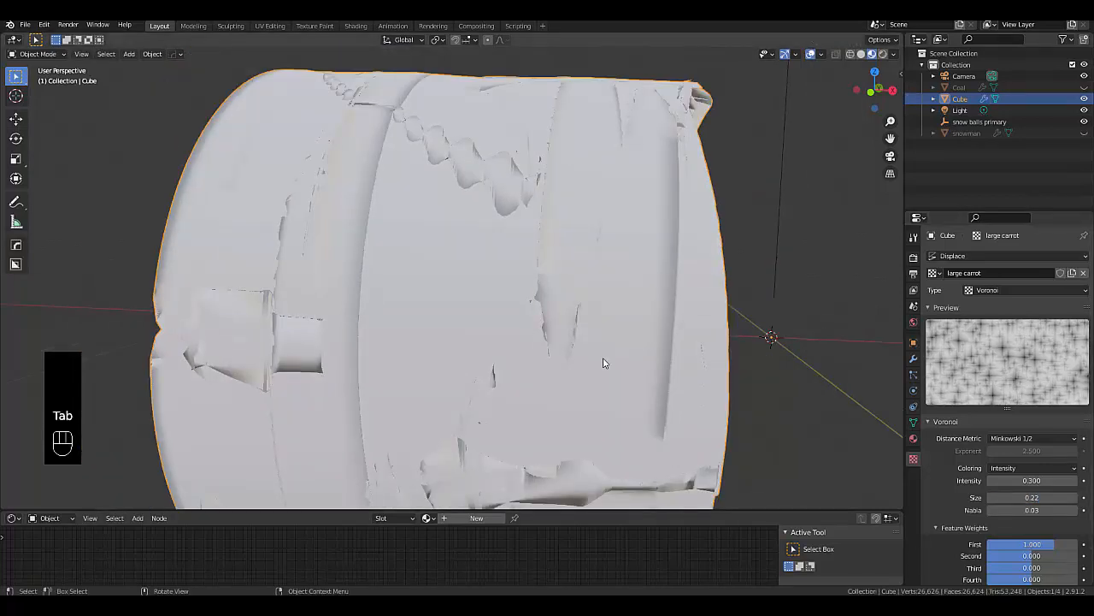
{"action": "left_click", "coordinate": [913, 359]}
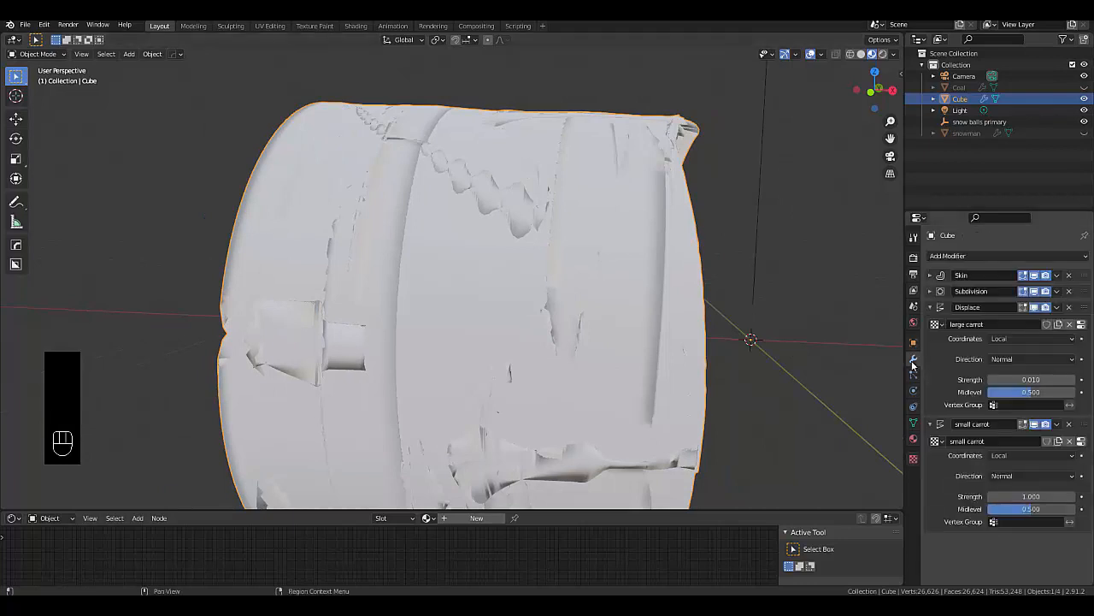
{"action": "left_click", "coordinate": [1069, 424]}
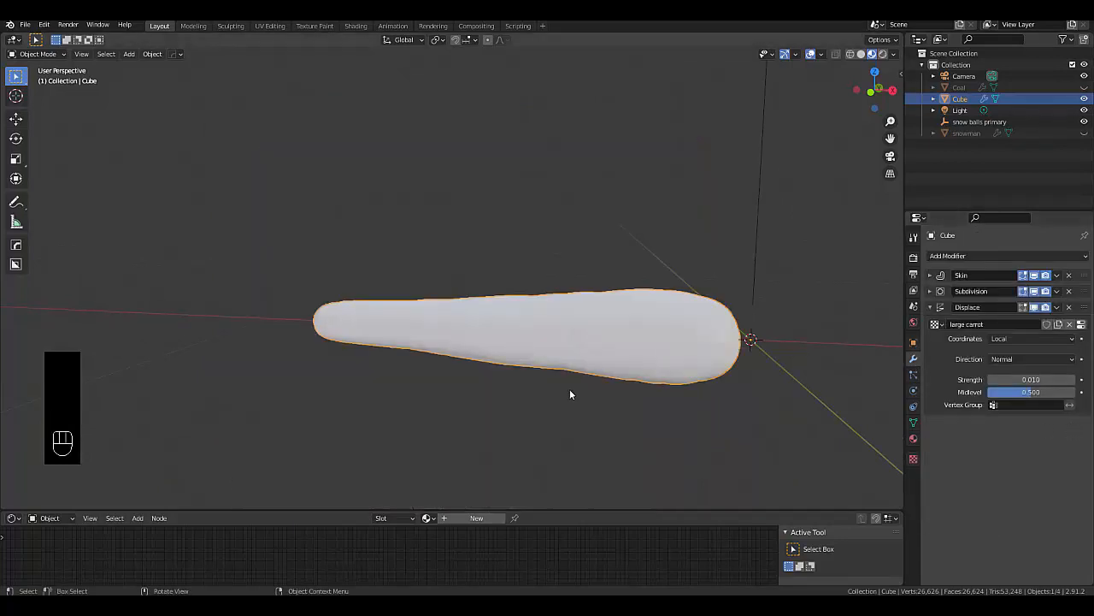
Reduce the large carrot texture's Voronoi size to 0.17 while checking the bumps on the carrot's surface
{"action": "scroll", "coordinate": [671, 364], "scroll_direction": "up", "scroll_amount": 6}
{"action": "middle_click_drag", "start_coordinate": [656, 357], "coordinate": [672, 313]}
{"action": "left_click", "coordinate": [913, 459]}
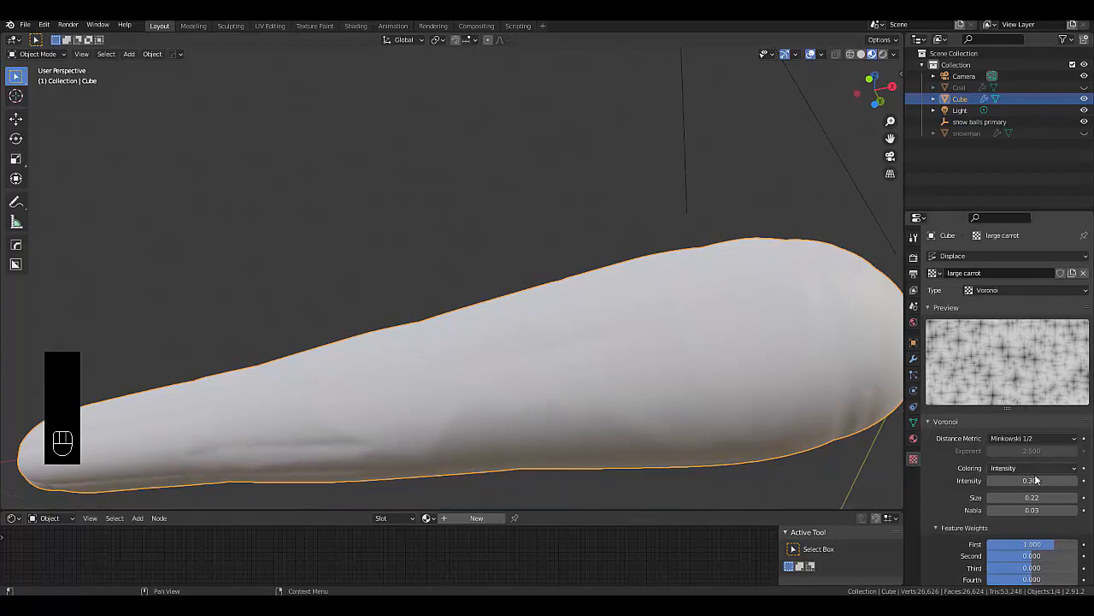
{"action": "left_click", "coordinate": [991, 497]}
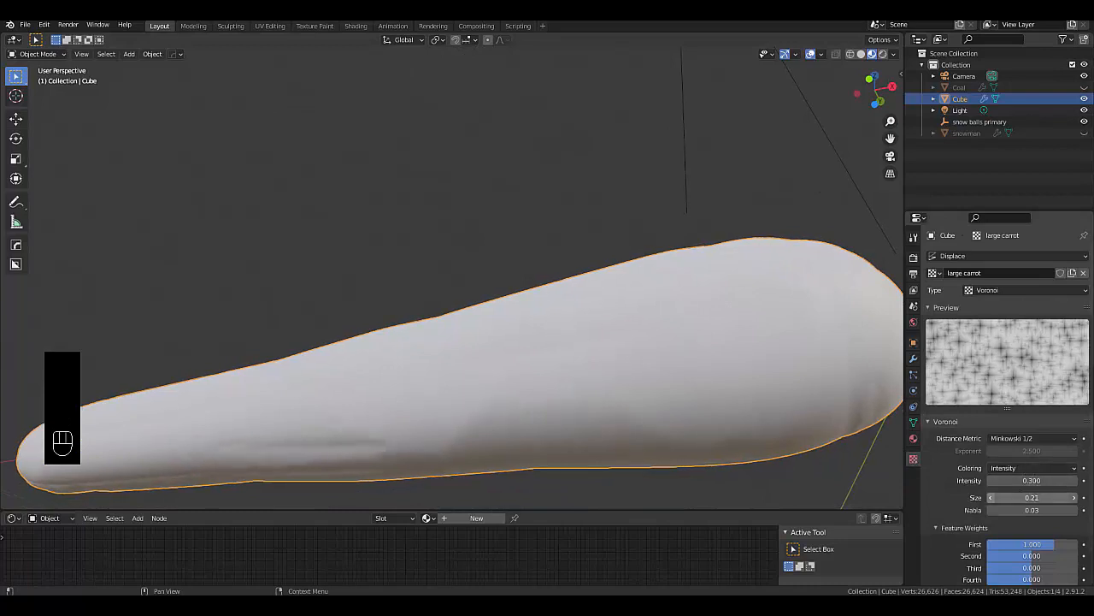
{"action": "left_click", "coordinate": [991, 496]}
{"action": "left_click", "coordinate": [991, 496]}
{"action": "left_click", "coordinate": [990, 497]}
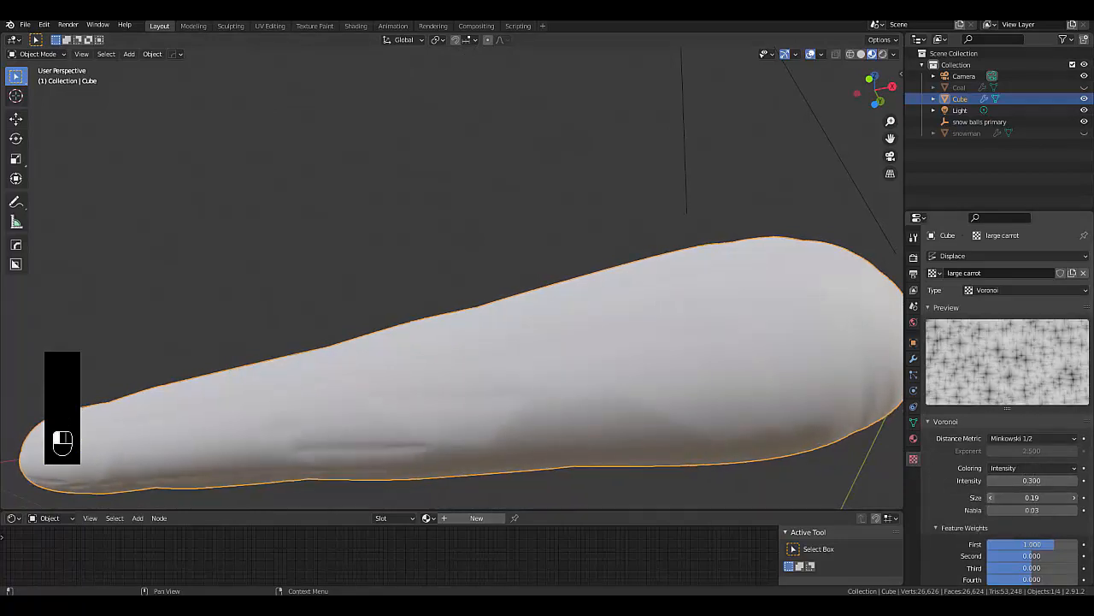
{"action": "left_click", "coordinate": [991, 496]}
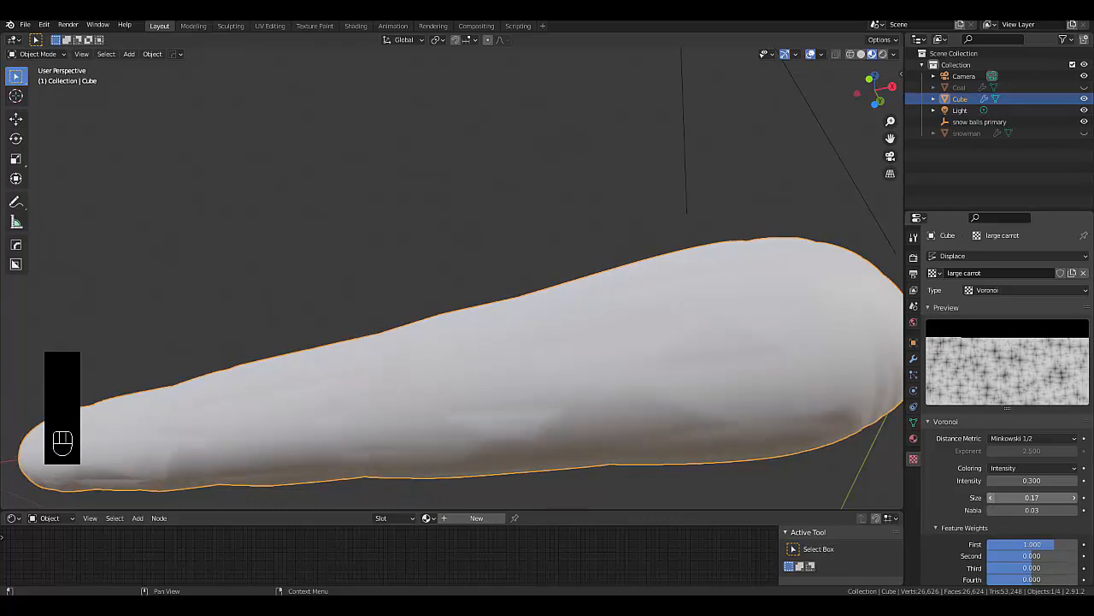
{"action": "middle_click_drag", "start_coordinate": [403, 402], "coordinate": [215, 424]}
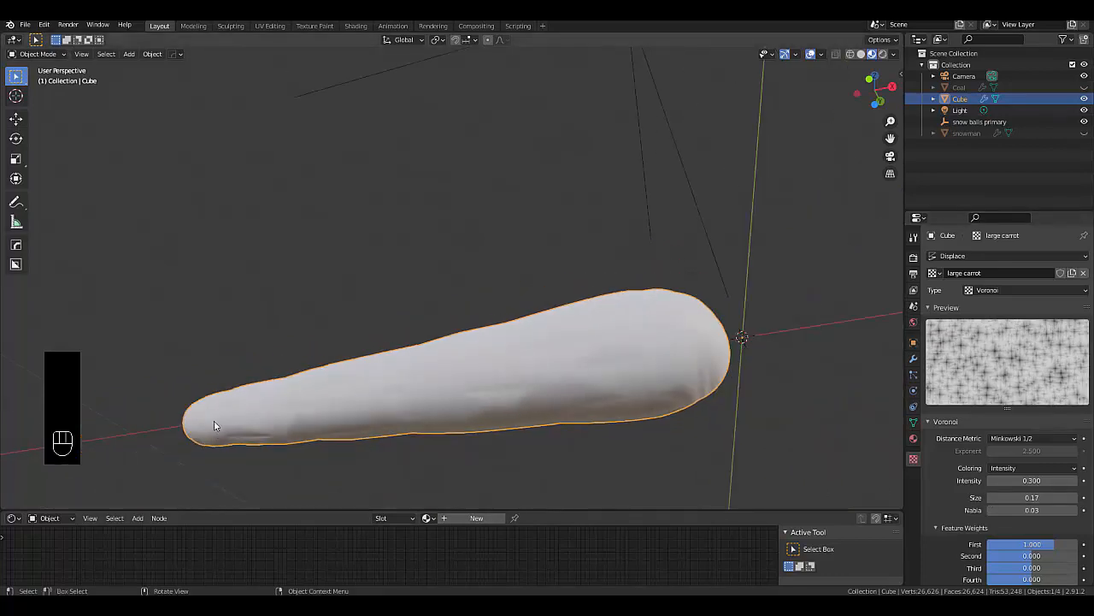
Add a second Displace modifier to the carrot and name it "small carrot"
{"action": "left_click", "coordinate": [914, 358]}
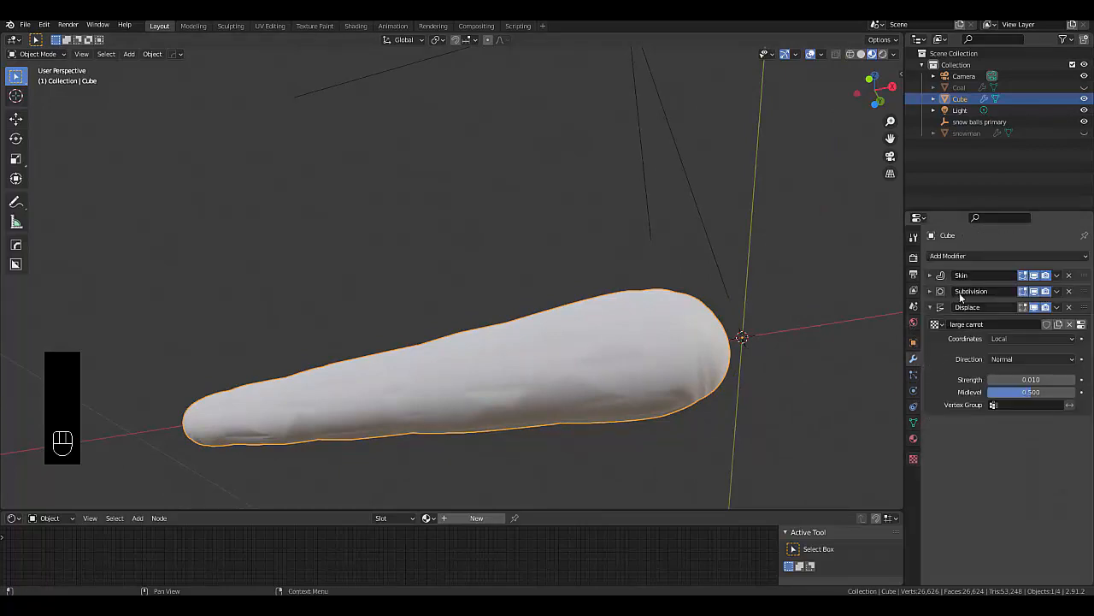
{"action": "left_click", "coordinate": [948, 256]}
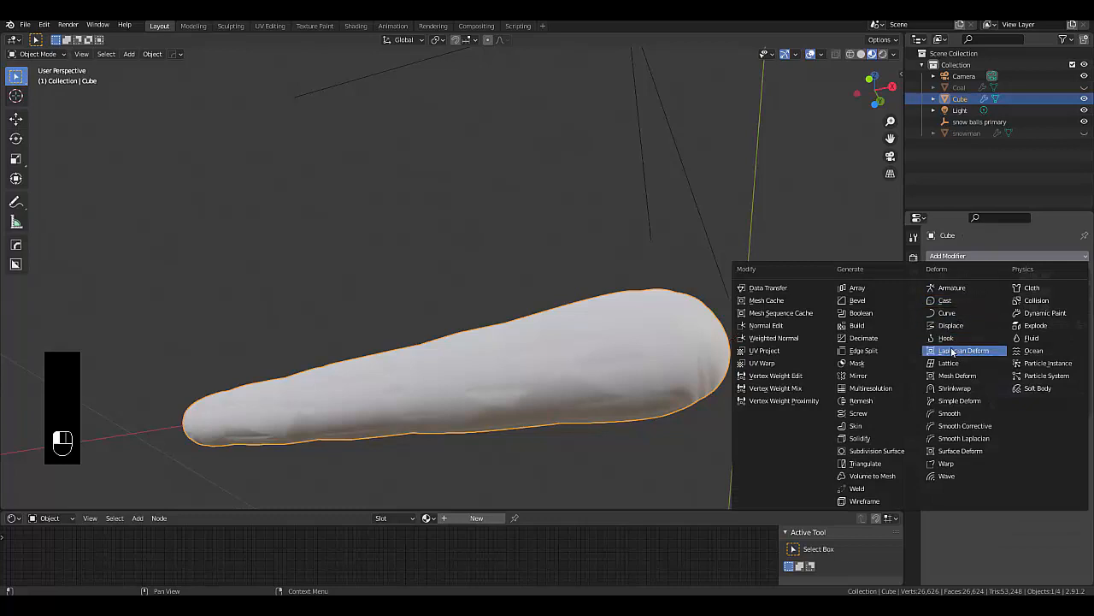
{"action": "left_click", "coordinate": [951, 325]}
{"action": "double_click", "coordinate": [996, 425]}
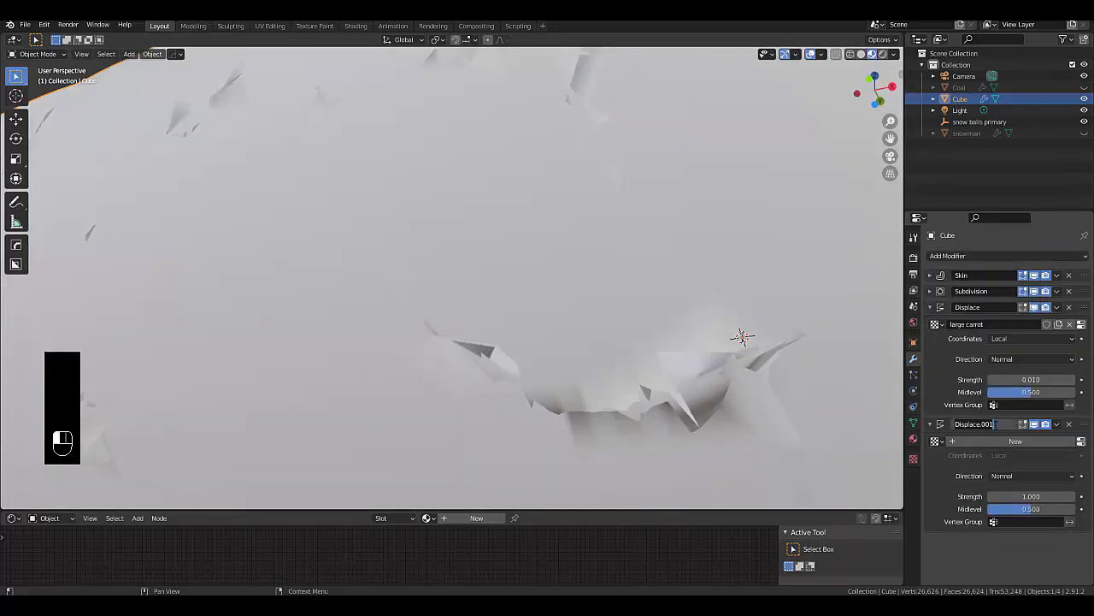
{"action": "type", "text": "small carrot"}
{"action": "key", "text": "Return"}
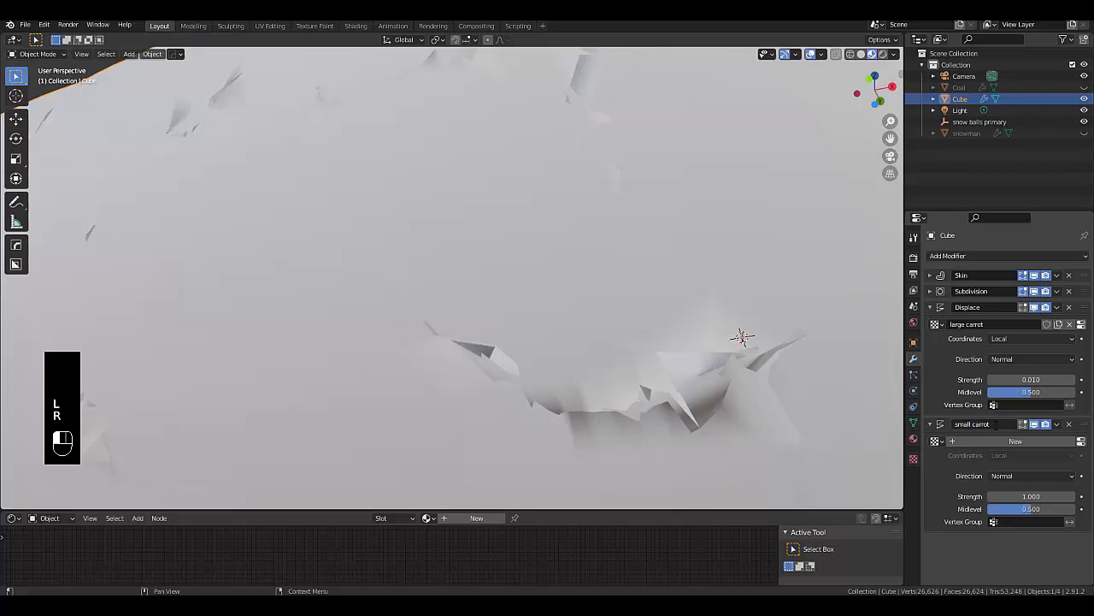
Create a new texture for the small carrot Displace modifier and set its strength to 0.005
{"action": "left_click", "coordinate": [992, 441]}
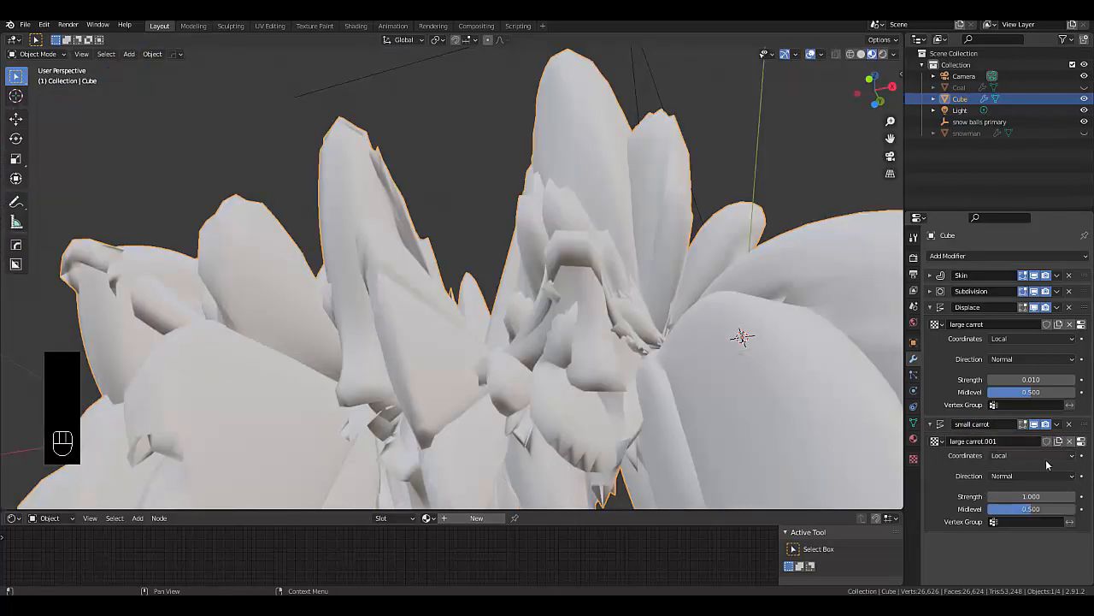
{"action": "left_click", "coordinate": [1030, 496]}
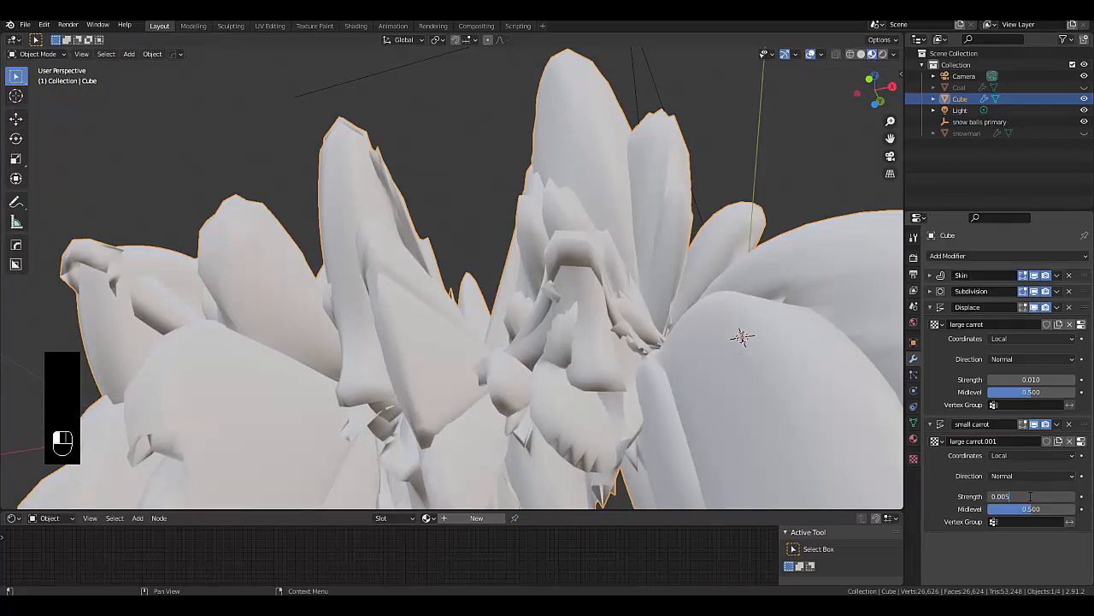
{"action": "key", "text": "Return"}
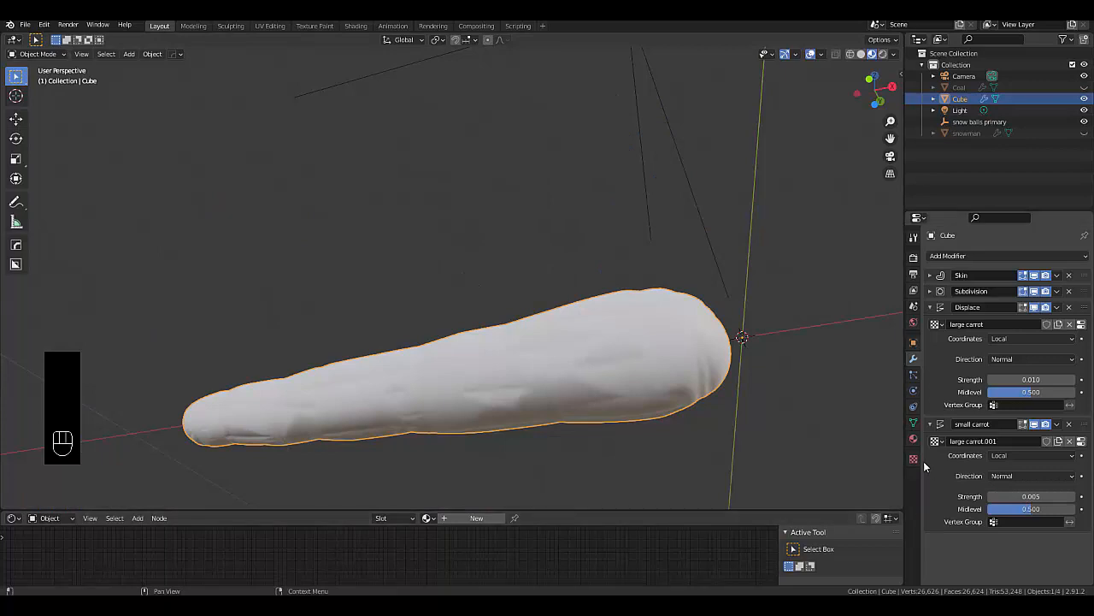
Set the large carrot texture's Voronoi size to 0.1
{"action": "left_click", "coordinate": [912, 460]}
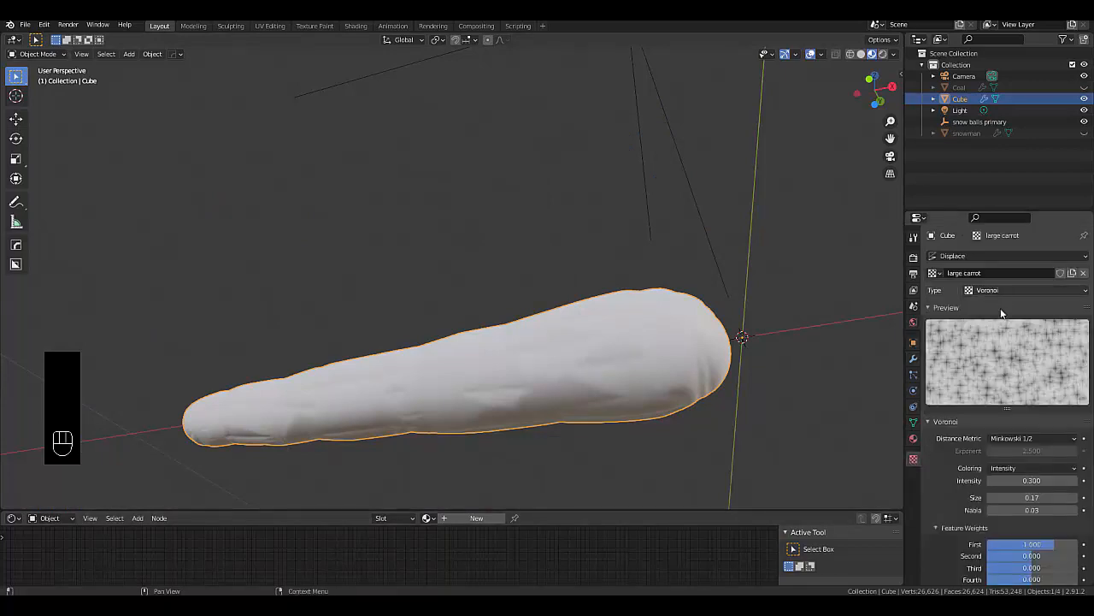
{"action": "left_click", "coordinate": [1036, 498]}
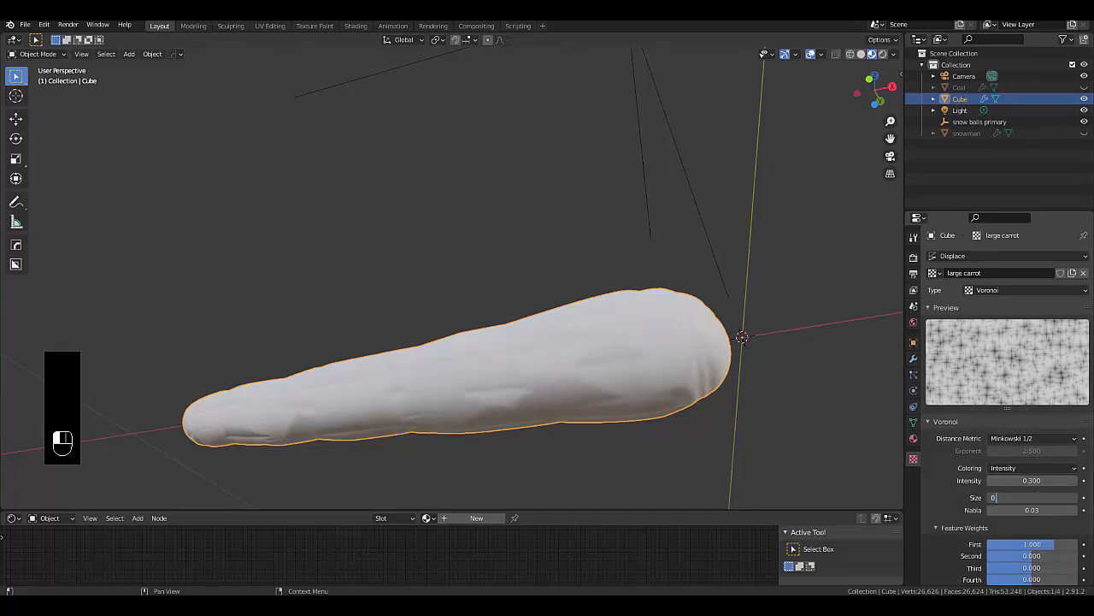
{"action": "type", "text": ".1"}
{"action": "key", "text": "Return"}
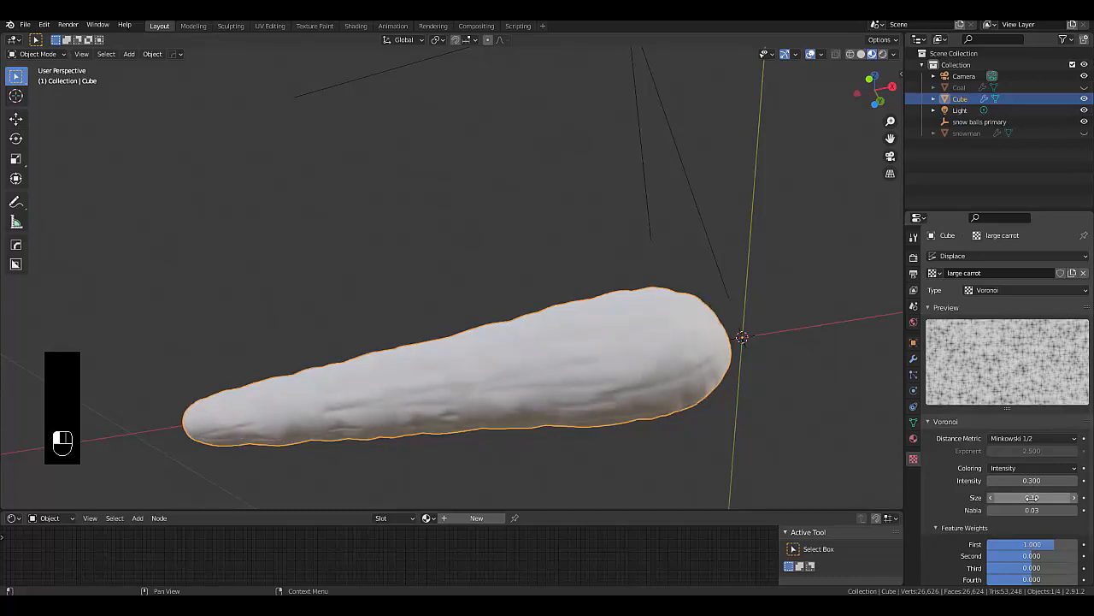
Try Voronoi sizes from 0.09 down to 0.07 for the large carrot texture, returning it to 0.10
{"action": "left_click", "coordinate": [991, 498]}
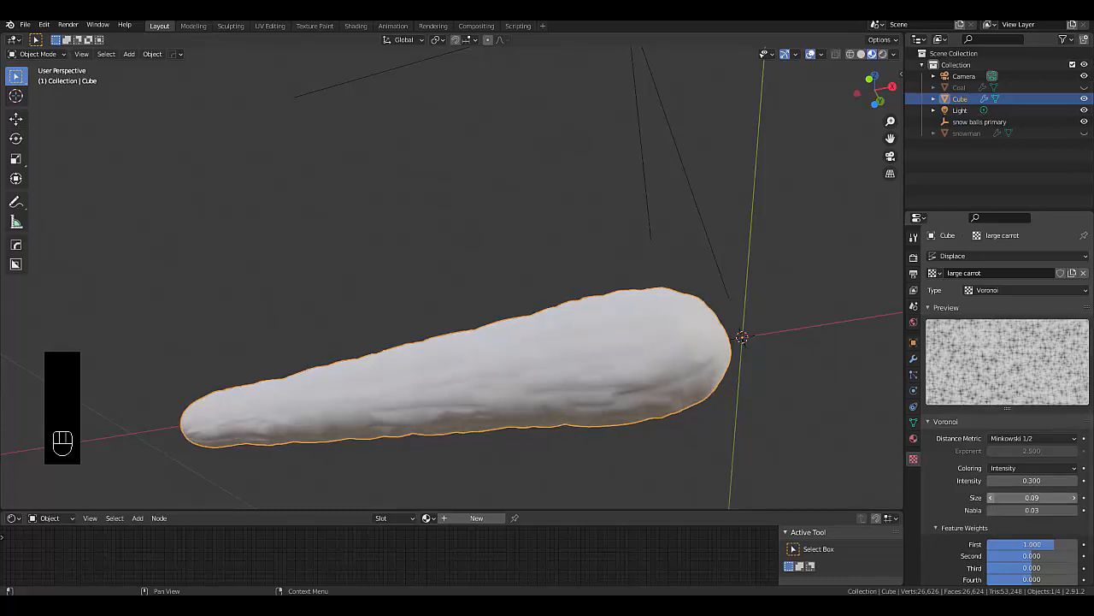
{"action": "left_click", "coordinate": [991, 498]}
{"action": "left_click", "coordinate": [991, 497]}
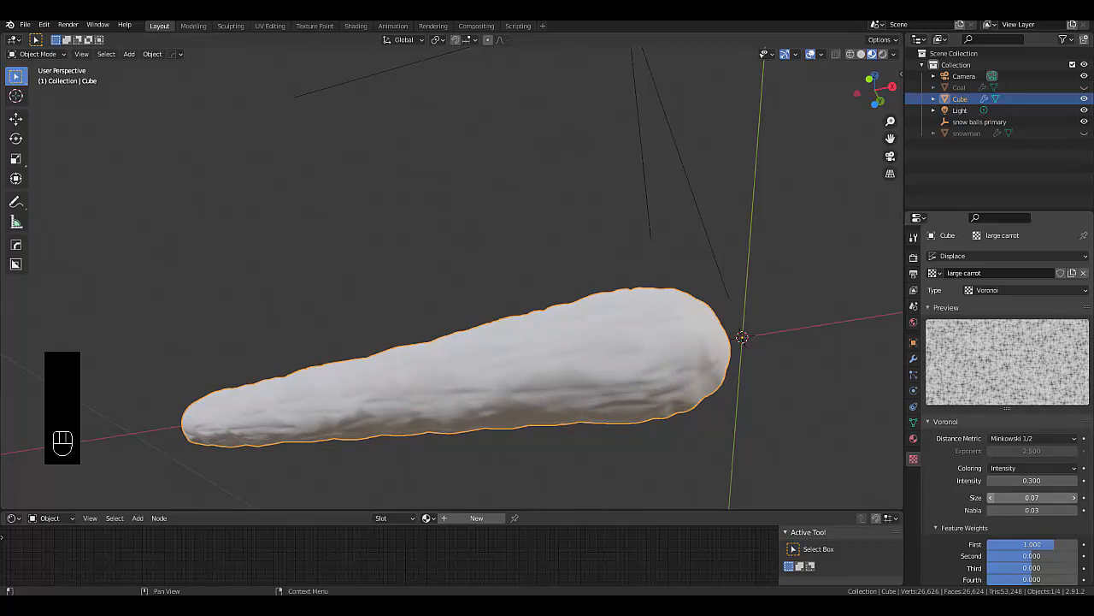
{"action": "left_click", "coordinate": [1075, 498]}
{"action": "left_click", "coordinate": [1076, 498]}
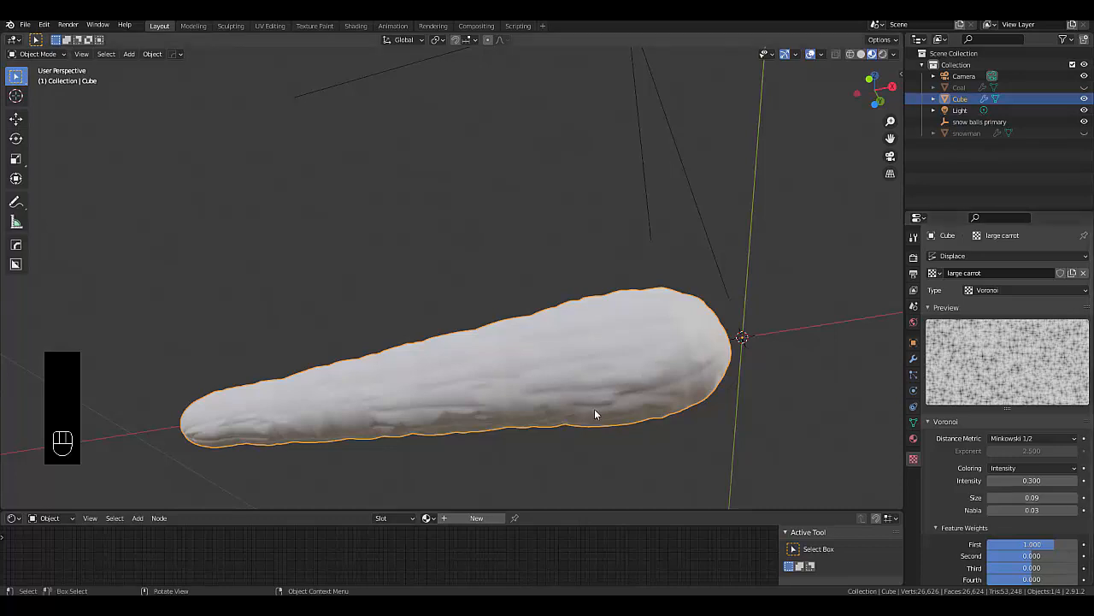
{"action": "scroll", "coordinate": [535, 374], "scroll_direction": "down", "scroll_amount": 3}
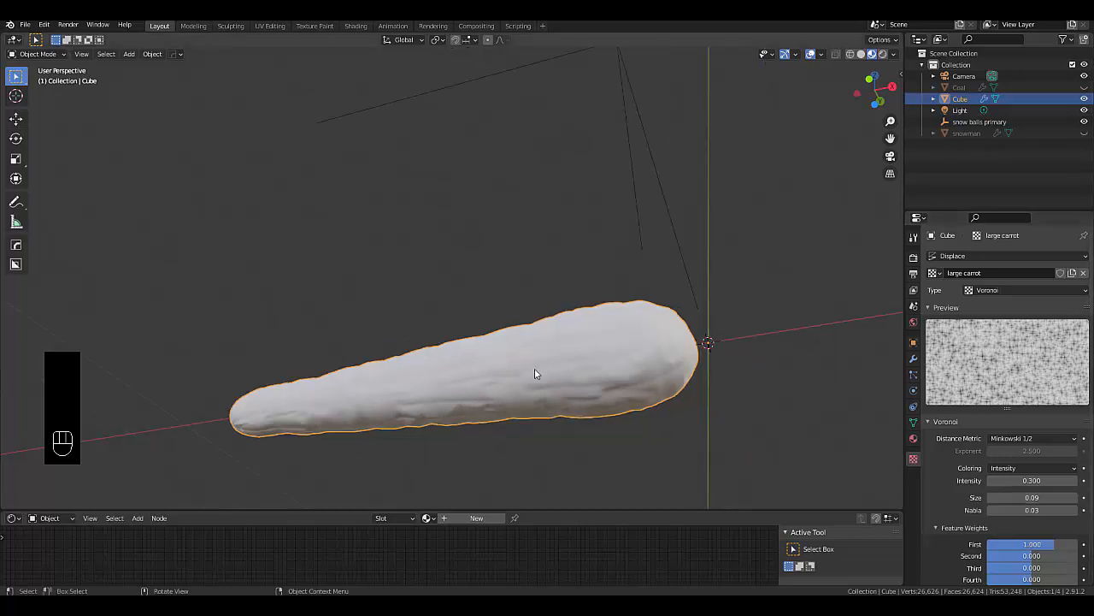
{"action": "left_click", "coordinate": [1075, 497]}
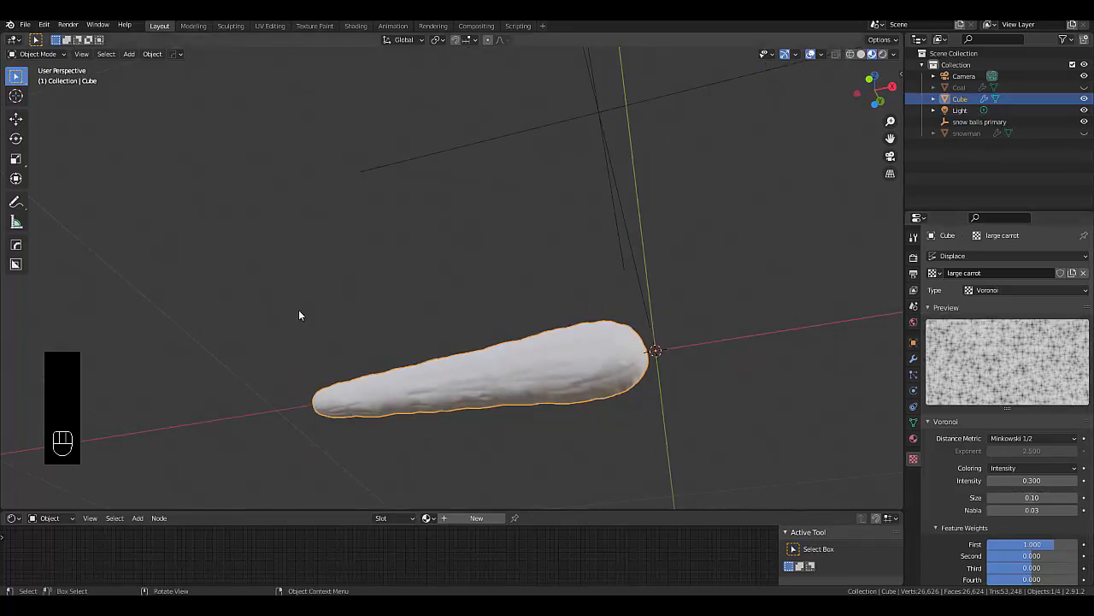
Enlarge the node editor and create a new material for the carrot
{"action": "middle_click_drag", "start_coordinate": [369, 367], "coordinate": [451, 338]}
{"action": "scroll", "coordinate": [444, 350], "scroll_direction": "up", "scroll_amount": 4}
{"action": "mouse_move", "coordinate": [405, 374]}
{"action": "middle_mouse_down"}
{"action": "mouse_move", "coordinate": [425, 373]}
{"action": "mouse_move", "coordinate": [413, 374]}
{"action": "middle_mouse_up"}
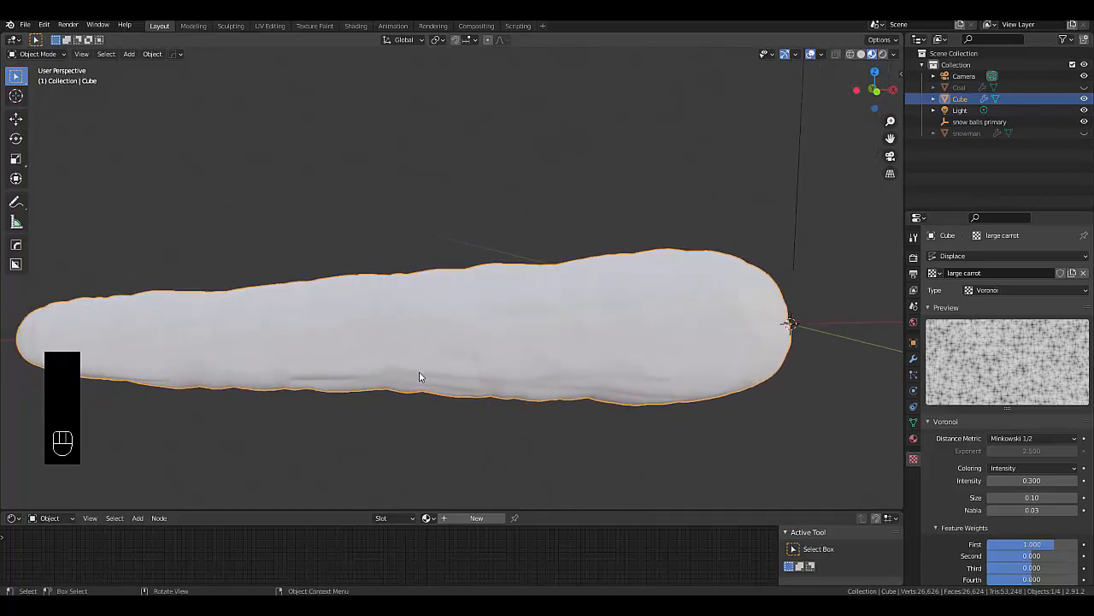
{"action": "left_click_drag", "start_coordinate": [518, 511], "coordinate": [535, 377]}
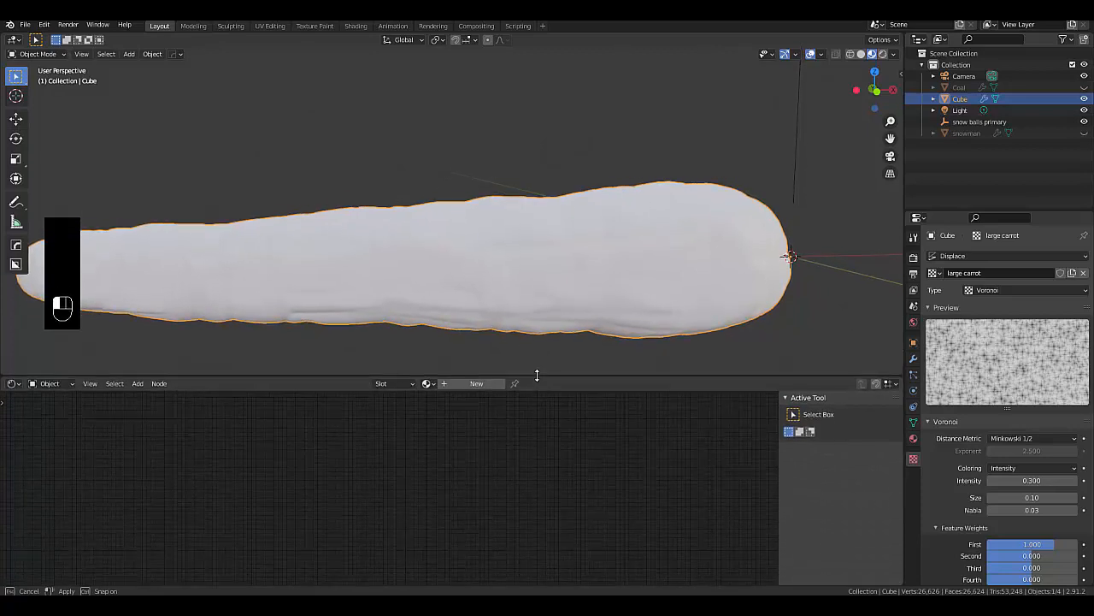
{"action": "left_click", "coordinate": [476, 384]}
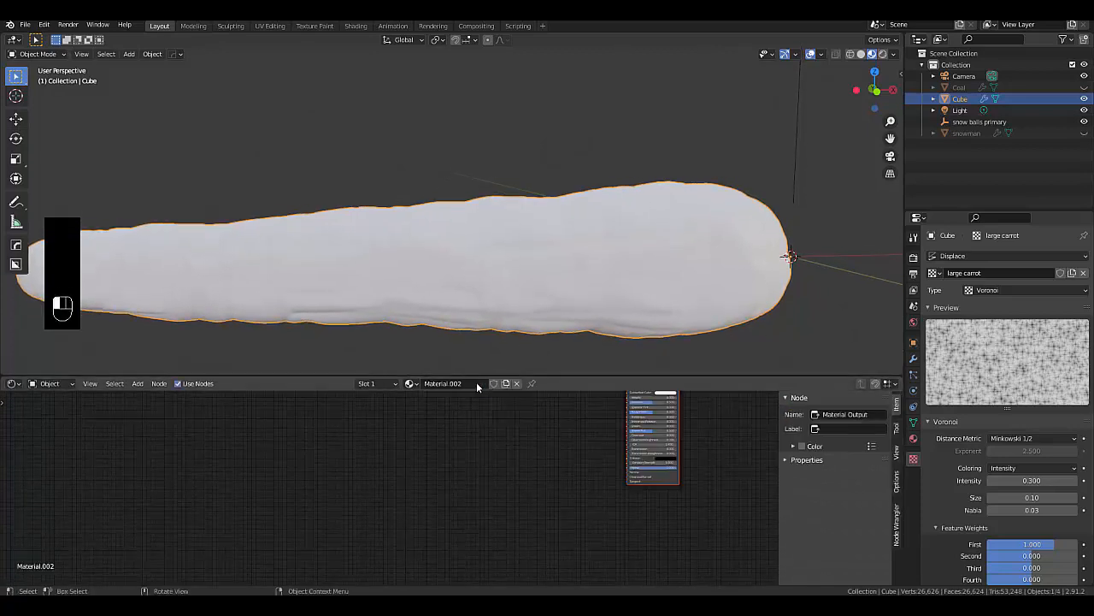
{"action": "scroll", "coordinate": [654, 450], "scroll_direction": "up", "scroll_amount": 4}
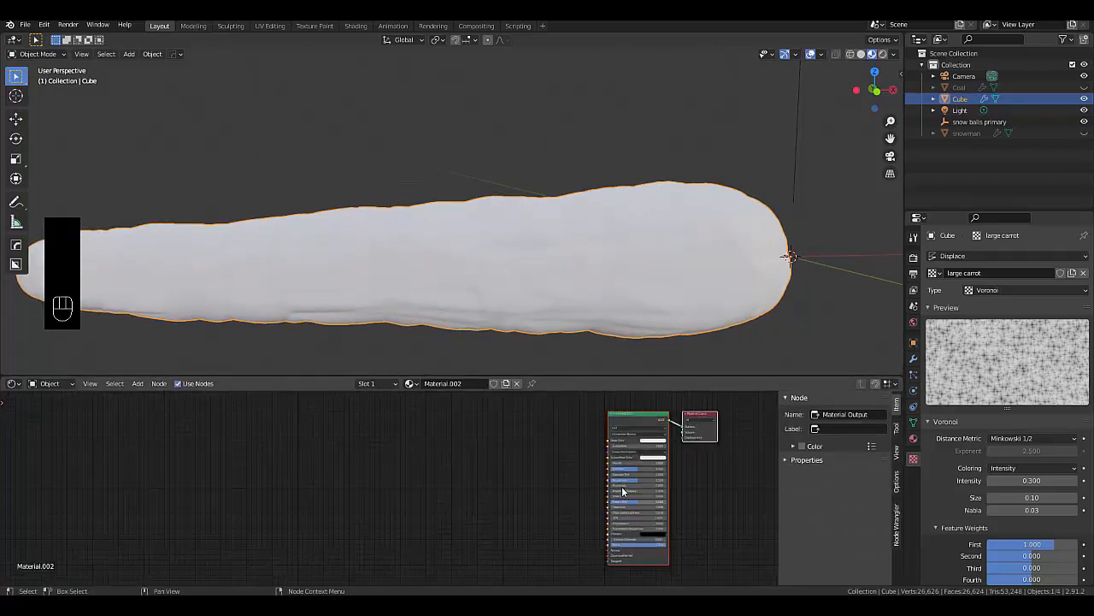
Set the Base Color of the carrot material's Principled BSDF to orange
{"action": "scroll", "coordinate": [659, 441], "scroll_direction": "up", "scroll_amount": 3}
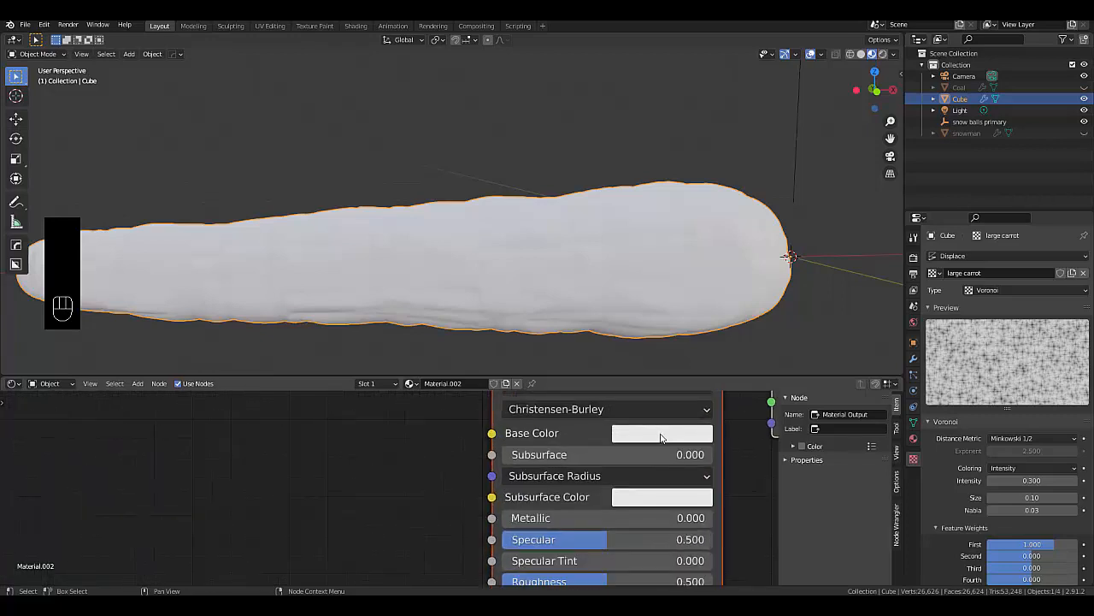
{"action": "left_click", "coordinate": [660, 437]}
{"action": "left_click_drag", "start_coordinate": [682, 261], "coordinate": [662, 285]}
{"action": "scroll", "coordinate": [426, 297], "scroll_direction": "down", "scroll_amount": 6}
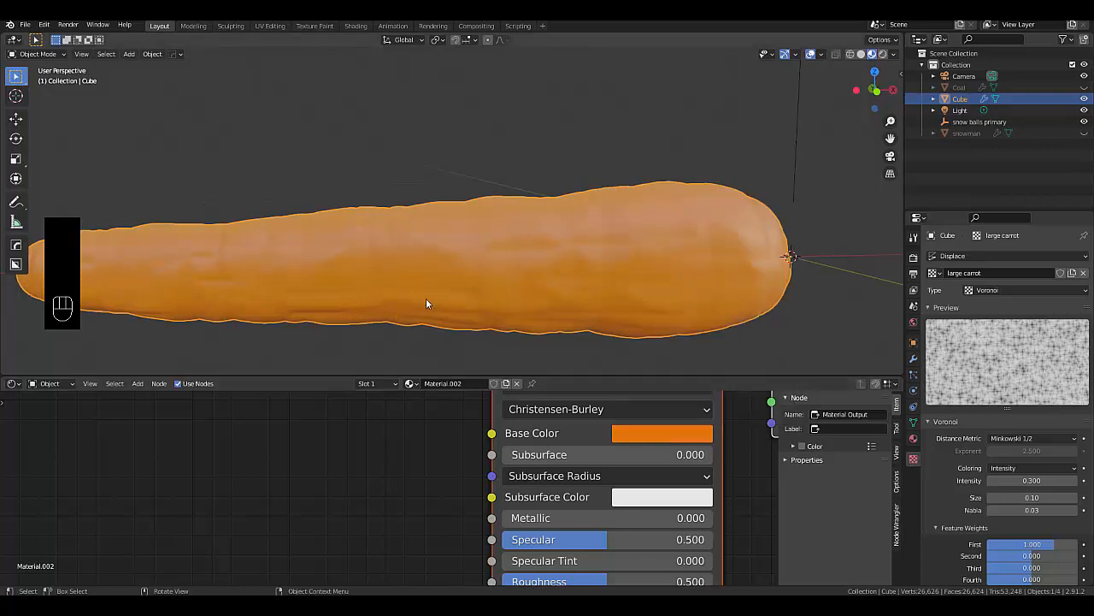
{"action": "scroll", "coordinate": [431, 332], "scroll_direction": "up", "scroll_amount": 3}
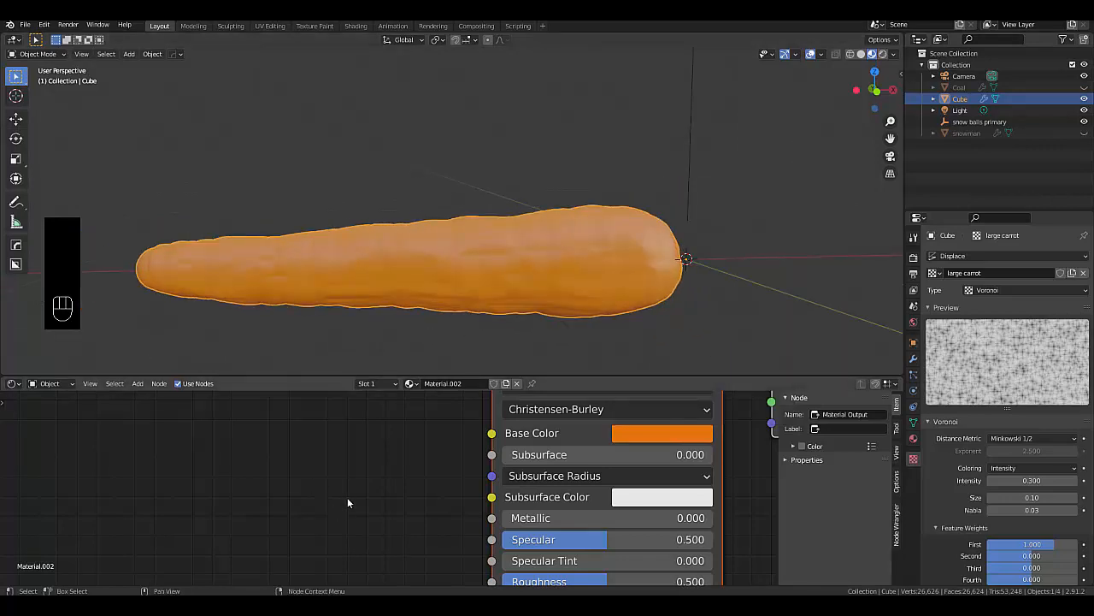
Add a Bump node, connect it to the Principled BSDF's Normal input and set its strength to 0.05
{"action": "scroll", "coordinate": [349, 496], "scroll_direction": "down", "scroll_amount": 5}
{"action": "scroll", "coordinate": [513, 526], "scroll_direction": "down", "scroll_amount": 5}
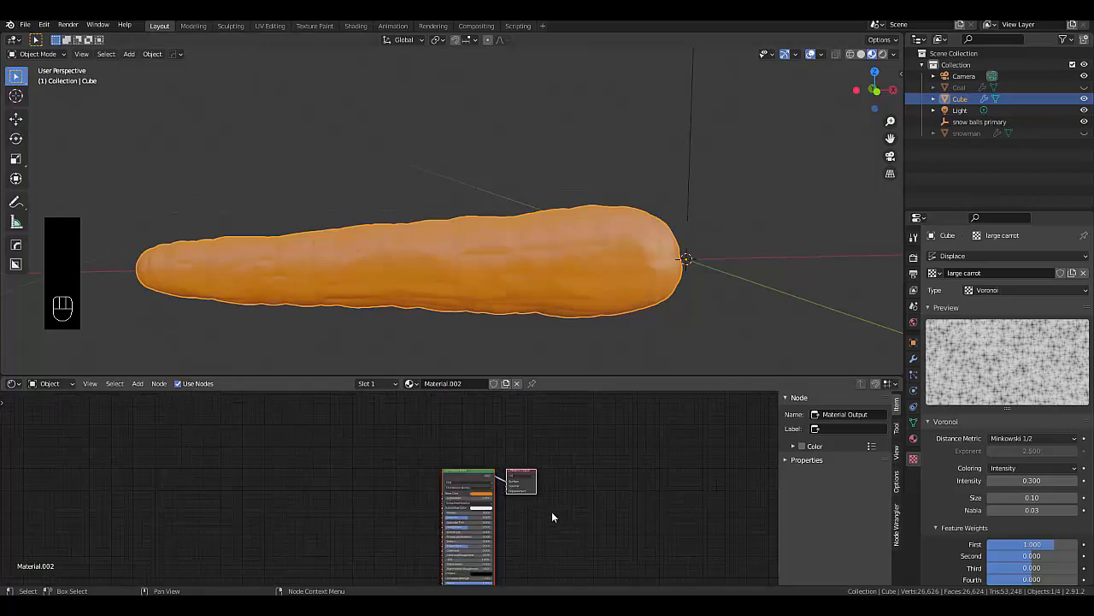
{"action": "scroll", "coordinate": [445, 547], "scroll_direction": "up", "scroll_amount": 5}
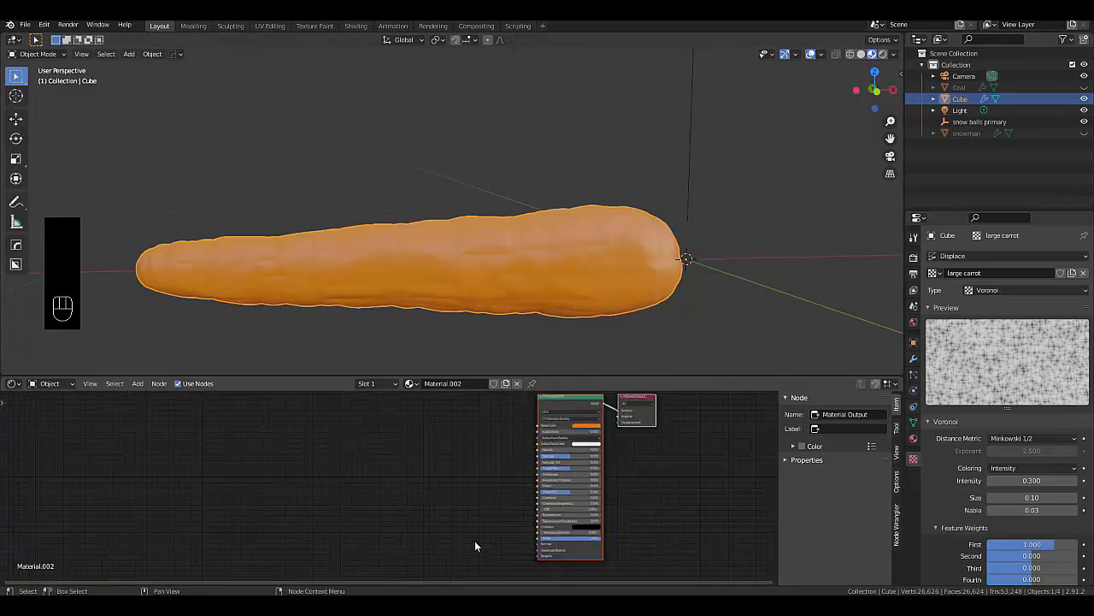
{"action": "key", "text": "shift+a"}
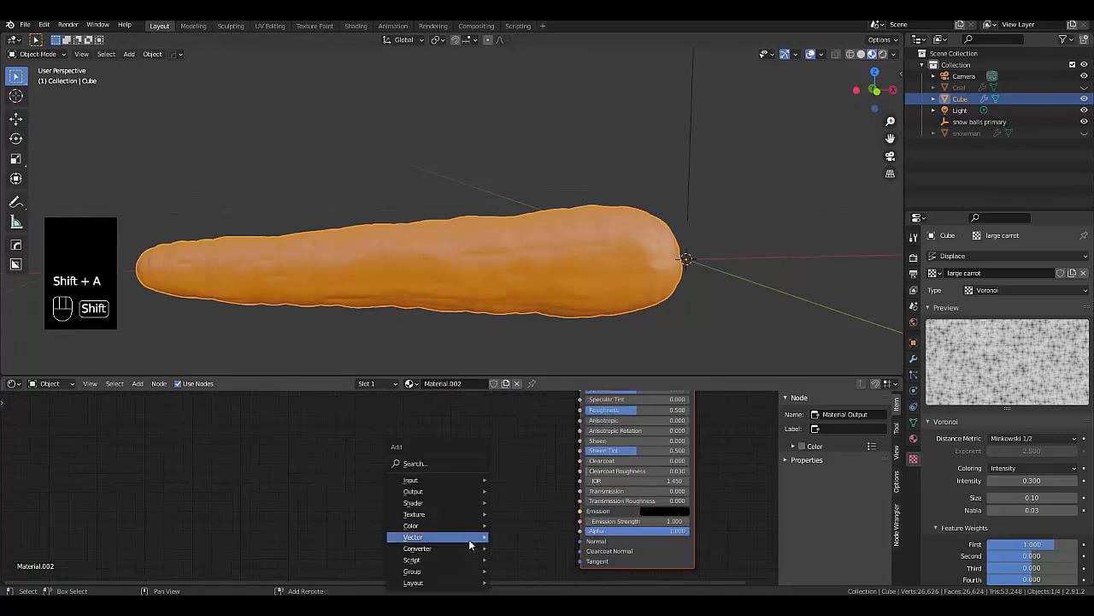
{"action": "left_click", "coordinate": [440, 466]}
{"action": "type", "text": "bump"}
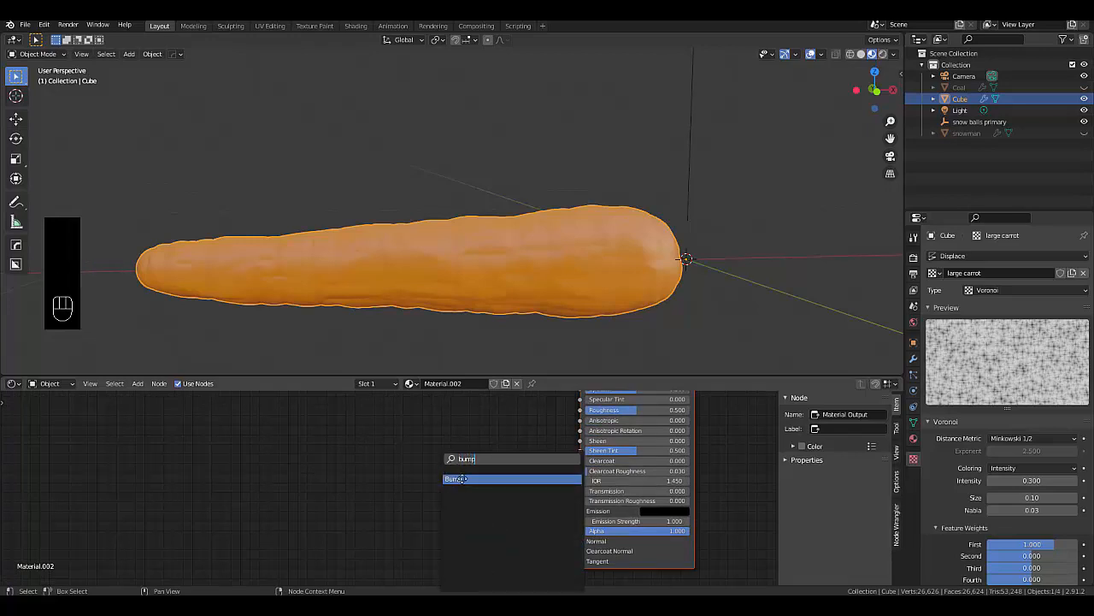
{"action": "left_click", "coordinate": [459, 479]}
{"action": "left_click", "coordinate": [432, 466]}
{"action": "mouse_move", "coordinate": [469, 453]}
{"action": "left_mouse_down"}
{"action": "mouse_move", "coordinate": [578, 529]}
{"action": "mouse_move", "coordinate": [576, 541]}
{"action": "left_mouse_up"}
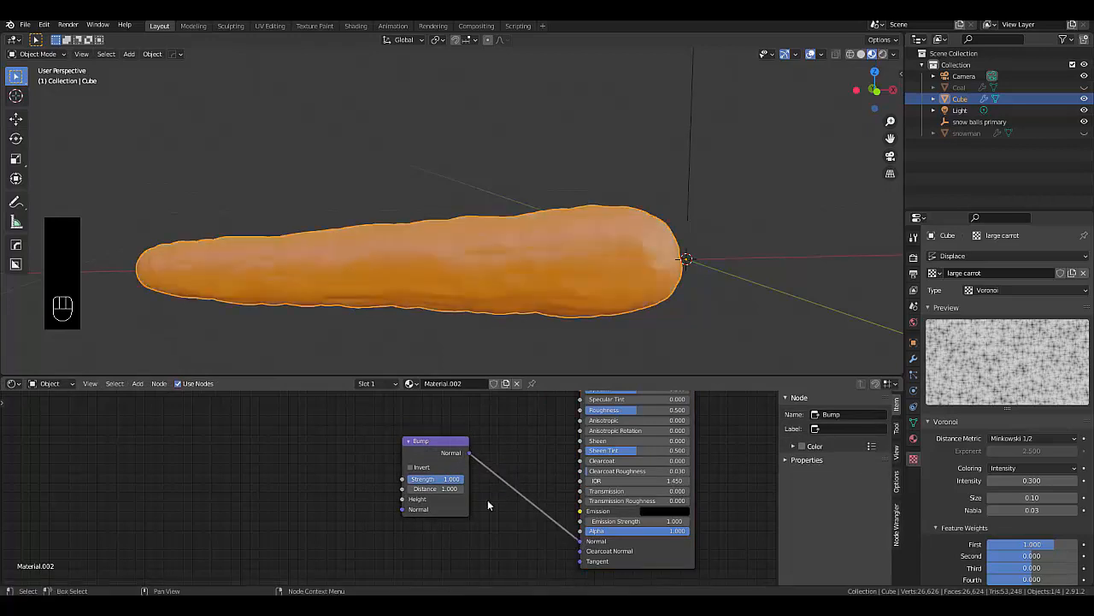
{"action": "left_click", "coordinate": [436, 482]}
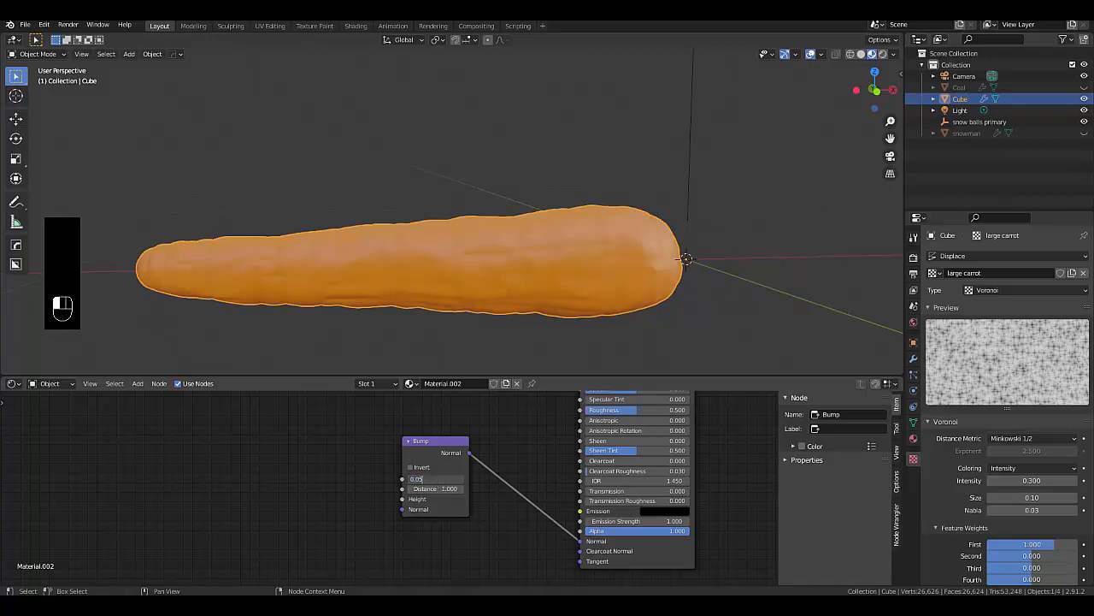
{"action": "key", "text": "Return"}
Add a MixRGB node and connect its Color output to the Principled BSDF's Base Color
{"action": "scroll", "coordinate": [367, 509], "scroll_direction": "down", "scroll_amount": 6}
{"action": "scroll", "coordinate": [379, 460], "scroll_direction": "up", "scroll_amount": 6}
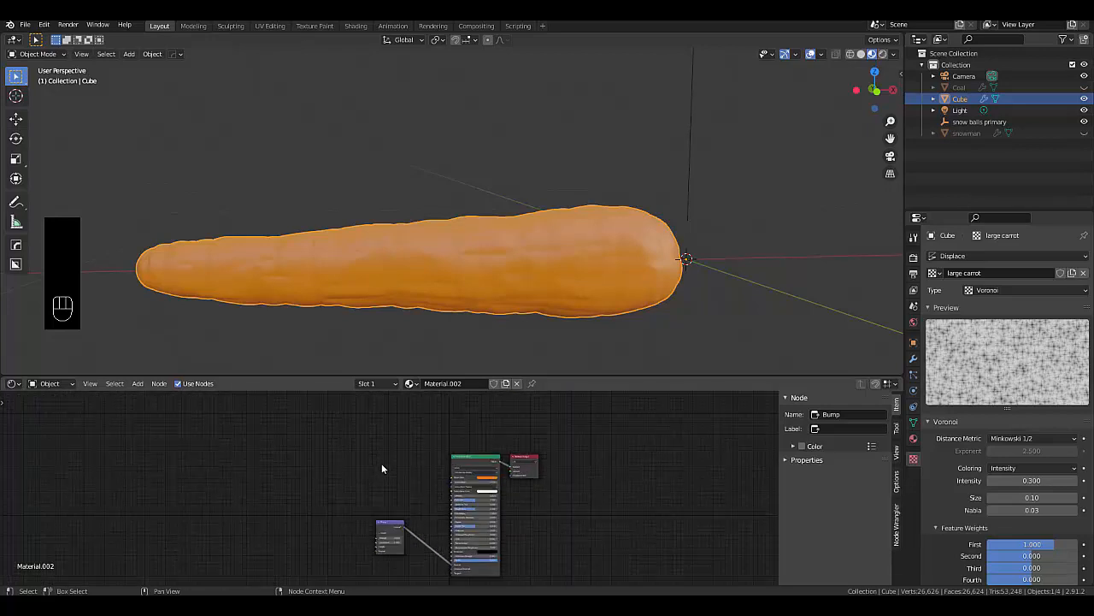
{"action": "key", "text": "shift+a"}
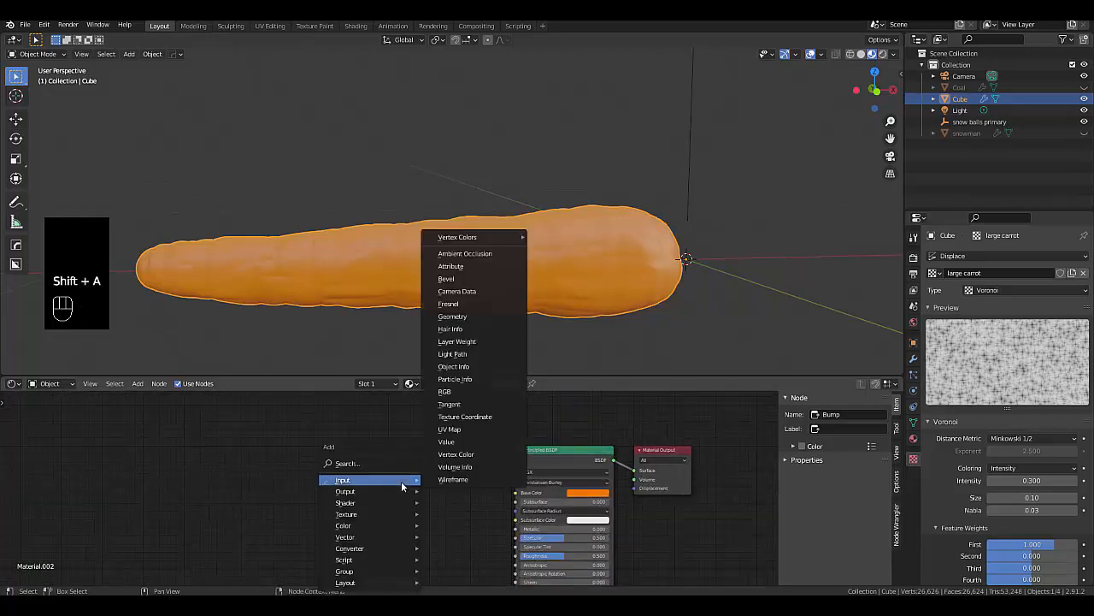
{"action": "left_click", "coordinate": [383, 466]}
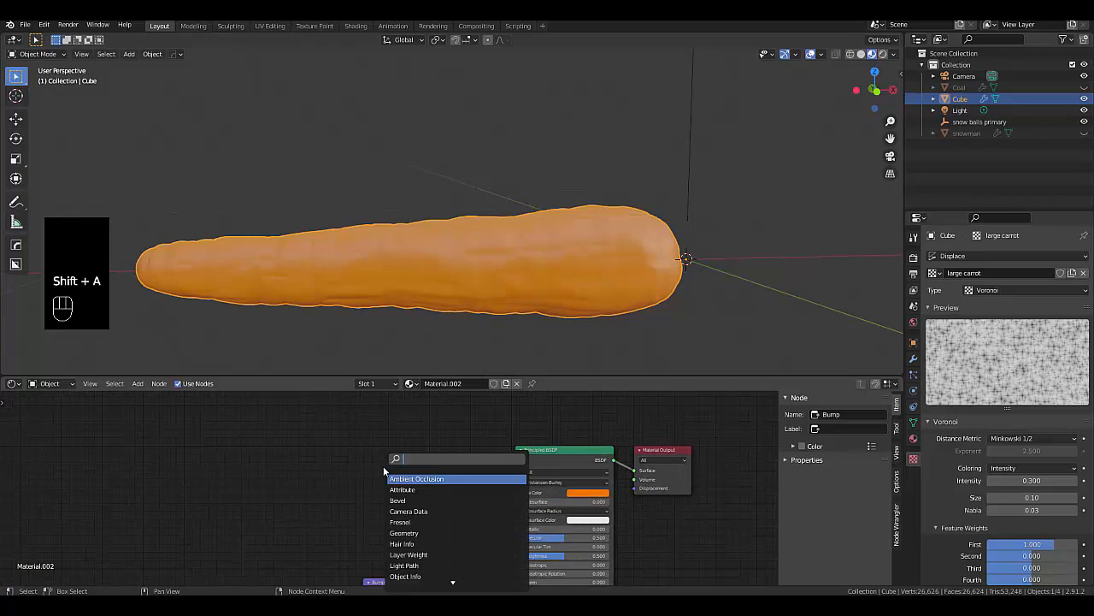
{"action": "type", "text": "mix"}
{"action": "key", "text": "Down"}
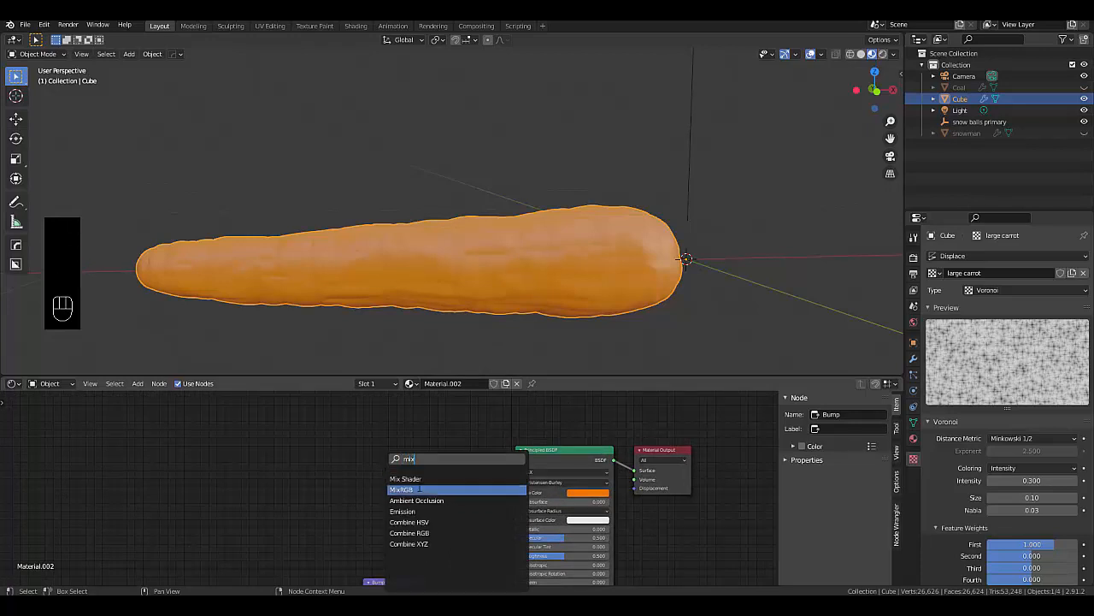
{"action": "key", "text": "Return"}
{"action": "left_click", "coordinate": [414, 453]}
{"action": "left_click_drag", "start_coordinate": [434, 448], "coordinate": [489, 491]}
Add an RGB node and connect its Color output to the Mix node's Color1 input
{"action": "scroll", "coordinate": [465, 494], "scroll_direction": "down", "scroll_amount": 9}
{"action": "scroll", "coordinate": [350, 483], "scroll_direction": "up", "scroll_amount": 12}
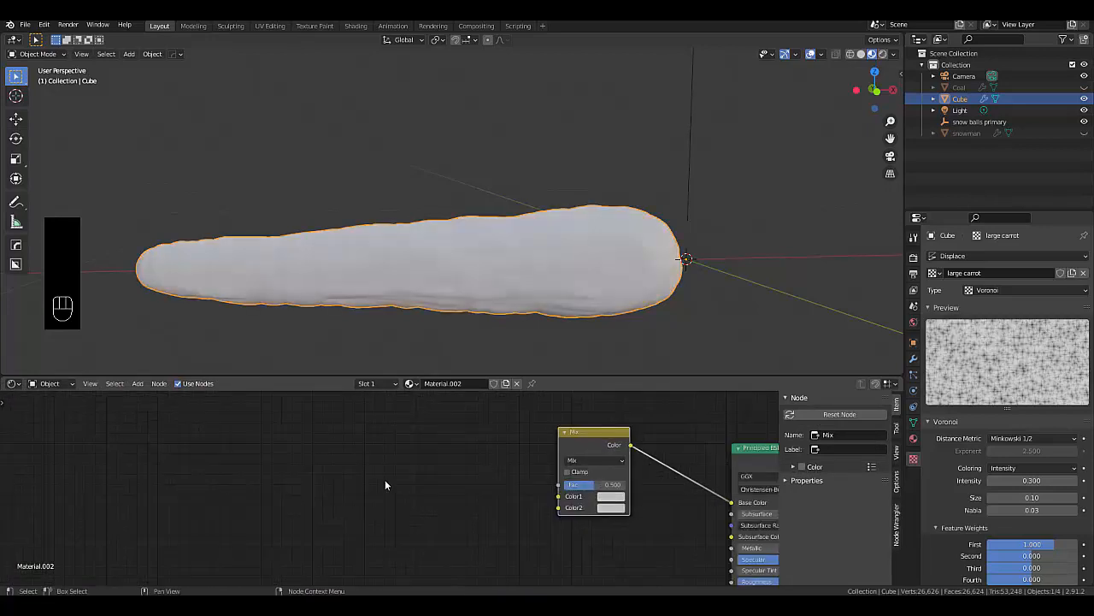
{"action": "left_click", "coordinate": [393, 504]}
{"action": "key", "text": "shift+a"}
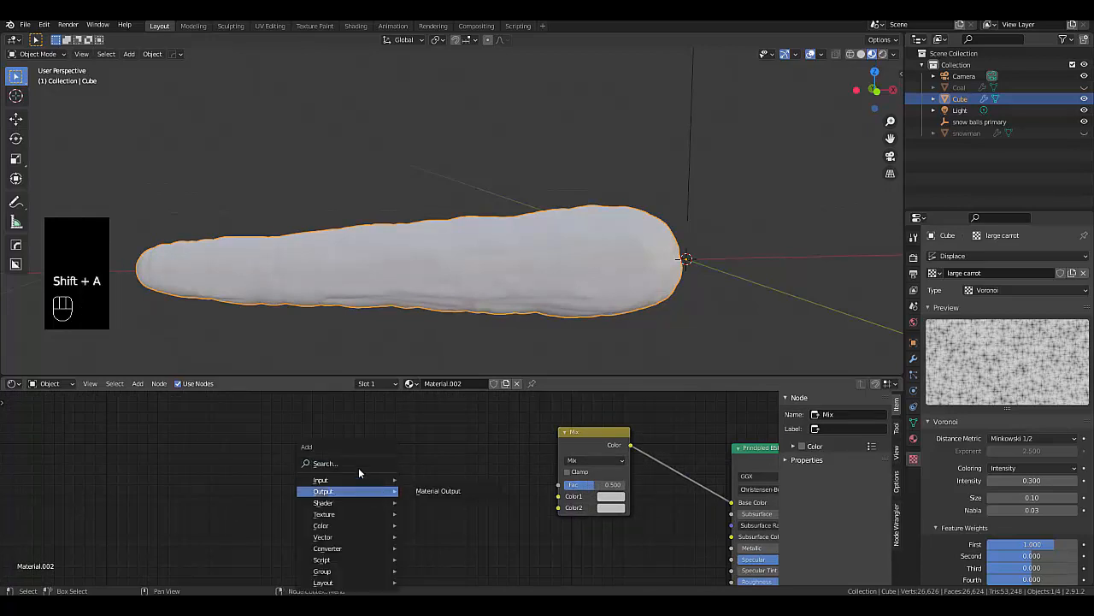
{"action": "left_click", "coordinate": [354, 461]}
{"action": "type", "text": "rgb"}
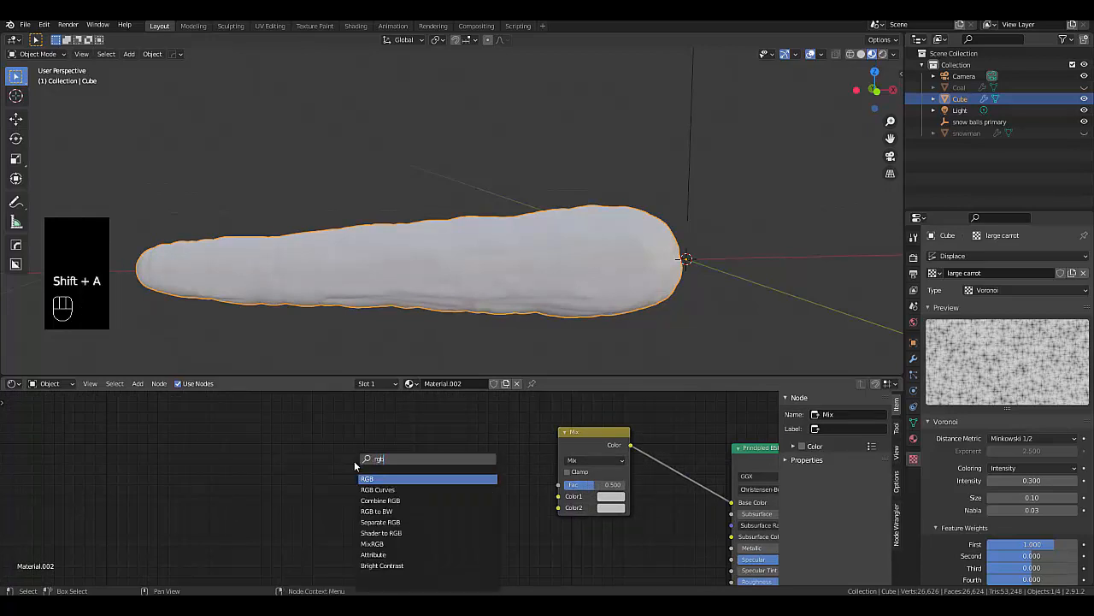
{"action": "left_click", "coordinate": [367, 479]}
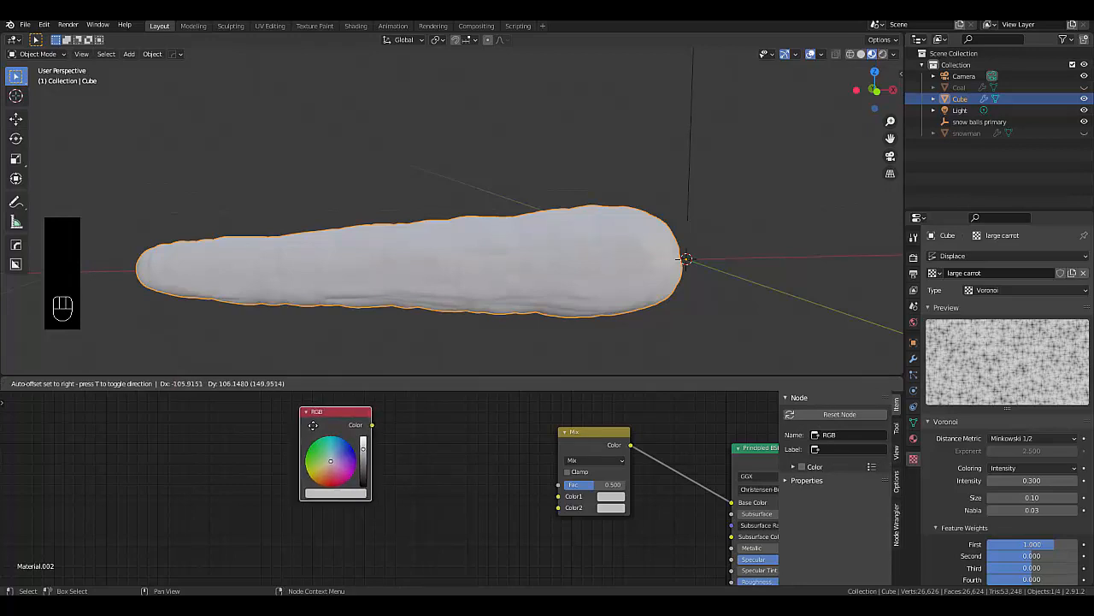
{"action": "left_click", "coordinate": [309, 422]}
{"action": "left_click_drag", "start_coordinate": [372, 424], "coordinate": [559, 496]}
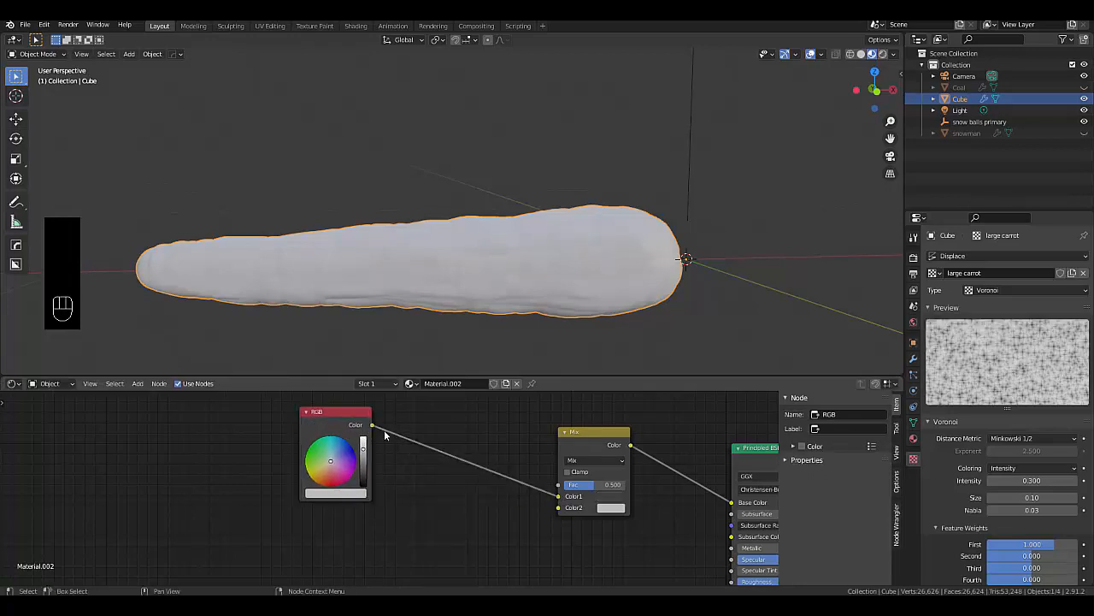
Duplicate the RGB node and connect the copy to the Mix node's Color2 input
{"action": "left_click", "coordinate": [330, 414]}
{"action": "key", "text": "ctrl+v"}
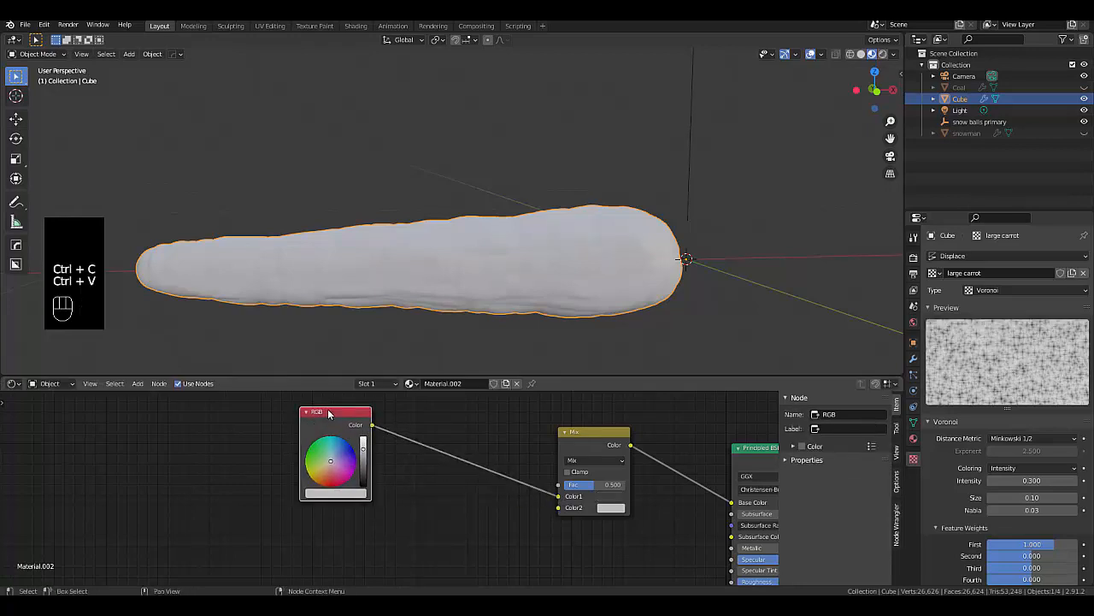
{"action": "left_click_drag", "start_coordinate": [329, 414], "coordinate": [562, 513]}
{"action": "scroll", "coordinate": [481, 536], "scroll_direction": "down", "scroll_amount": 5}
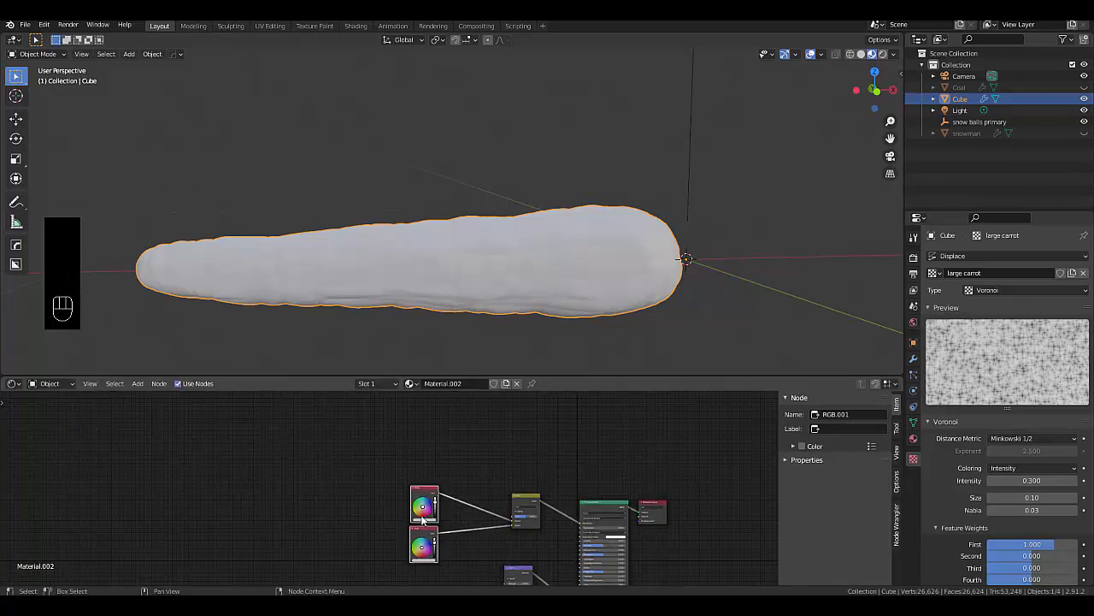
Move both RGB nodes away from the Mix node and set the first one's colour to a bright yellow-orange at full brightness
{"action": "left_click", "coordinate": [416, 505]}
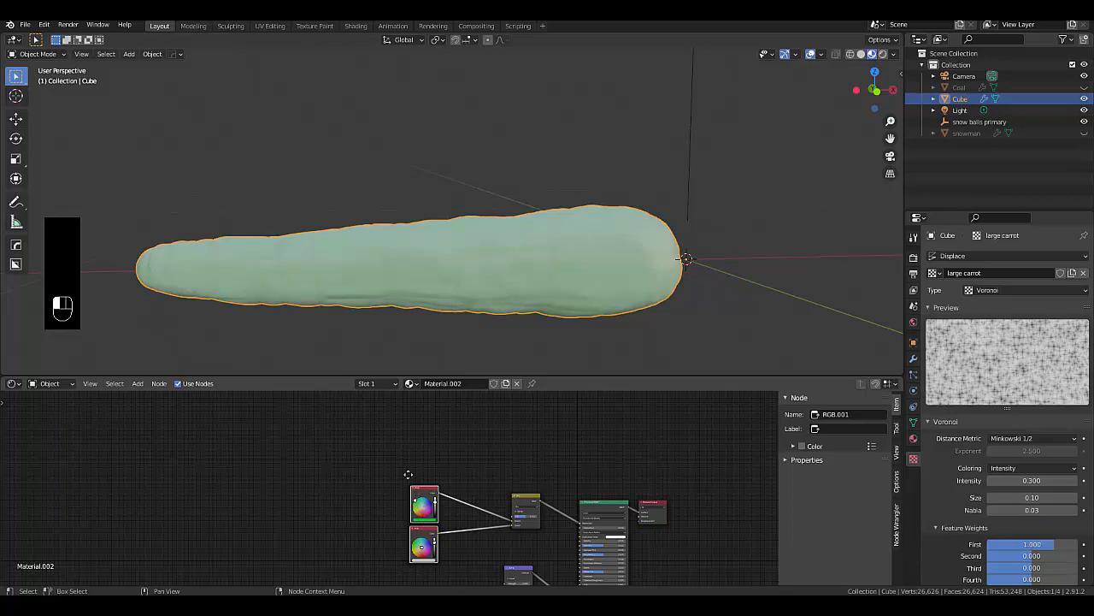
{"action": "left_click_drag", "start_coordinate": [408, 473], "coordinate": [348, 410]}
{"action": "scroll", "coordinate": [350, 425], "scroll_direction": "up", "scroll_amount": 8}
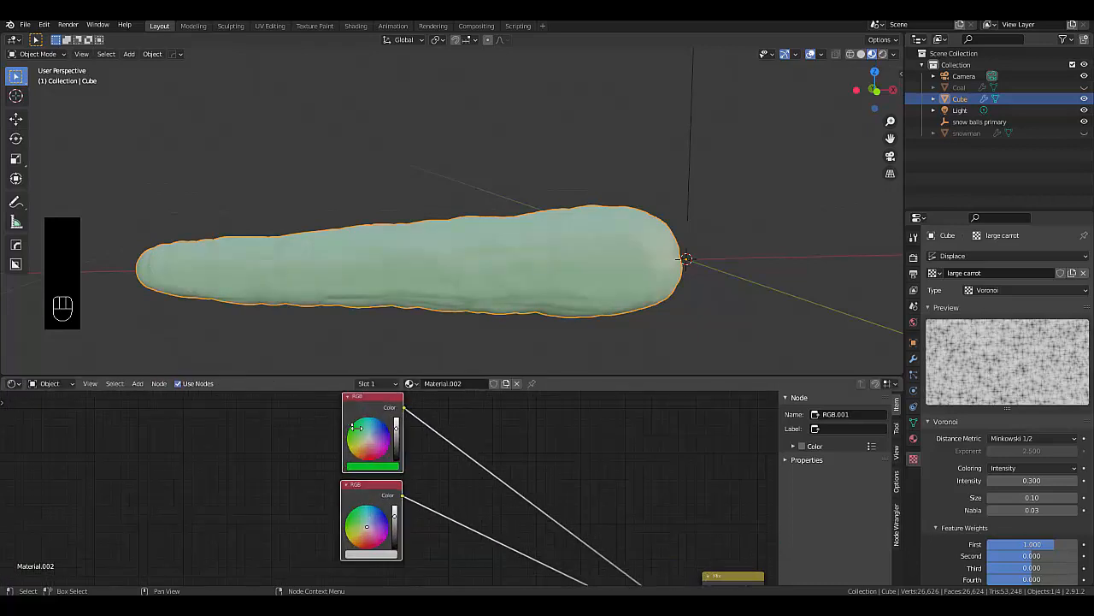
{"action": "scroll", "coordinate": [351, 425], "scroll_direction": "up", "scroll_amount": 5}
{"action": "left_click", "coordinate": [374, 475]}
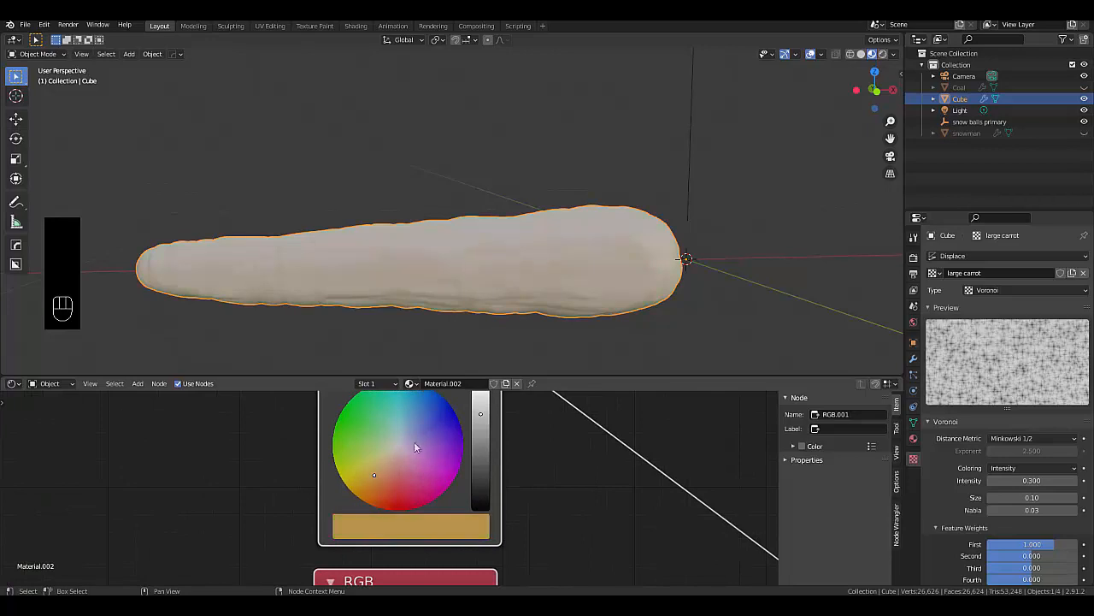
{"action": "left_click_drag", "start_coordinate": [481, 415], "coordinate": [481, 382]}
{"action": "scroll", "coordinate": [403, 471], "scroll_direction": "down", "scroll_amount": 3}
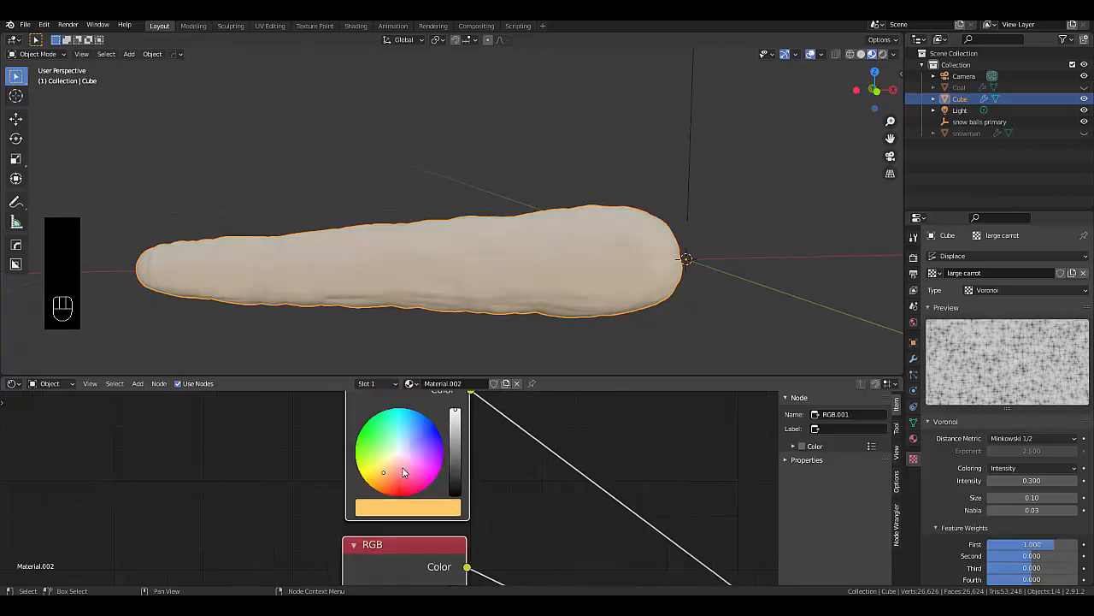
{"action": "scroll", "coordinate": [404, 473], "scroll_direction": "up", "scroll_amount": 2}
{"action": "left_click", "coordinate": [399, 489]}
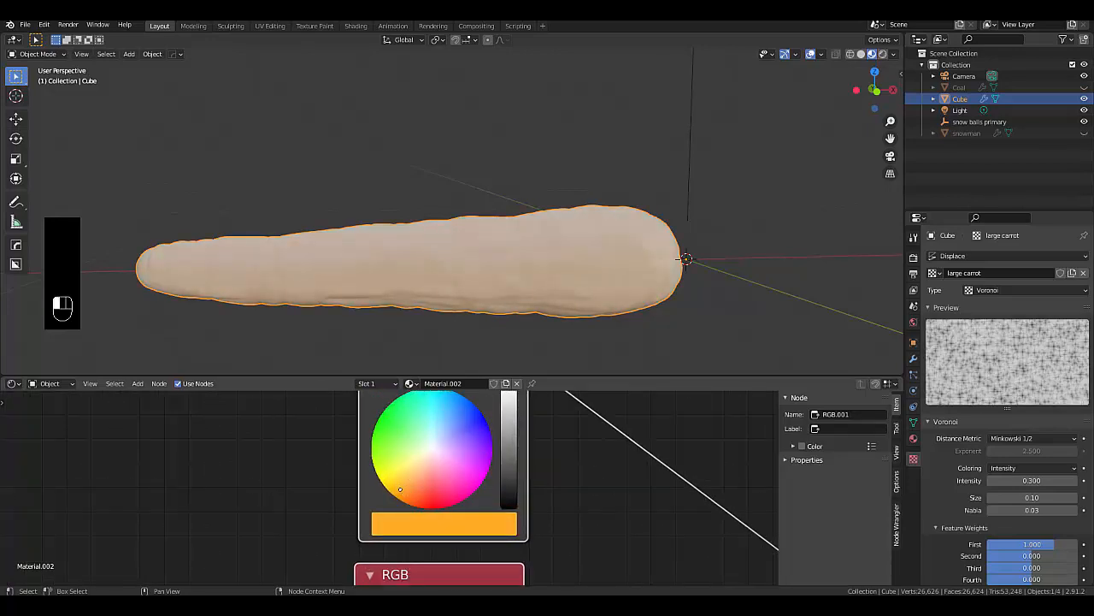
Set the second RGB node's colour to a dark reddish orange
{"action": "scroll", "coordinate": [587, 488], "scroll_direction": "down", "scroll_amount": 4}
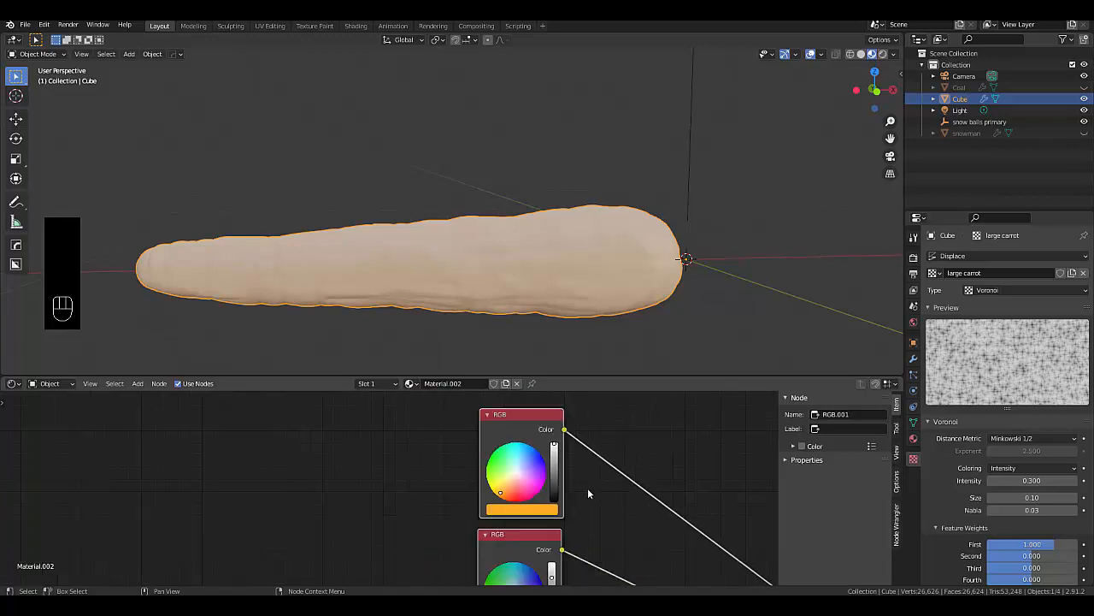
{"action": "scroll", "coordinate": [554, 567], "scroll_direction": "up", "scroll_amount": 1}
{"action": "scroll", "coordinate": [554, 567], "scroll_direction": "up", "scroll_amount": 4}
{"action": "left_click", "coordinate": [502, 532]}
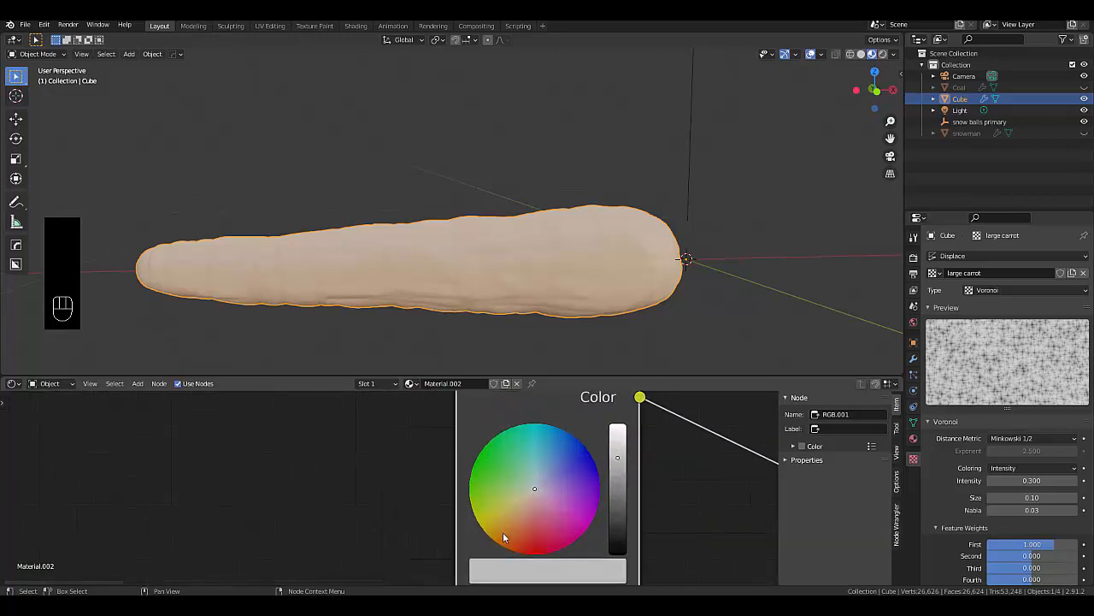
{"action": "left_click_drag", "start_coordinate": [501, 532], "coordinate": [493, 532]}
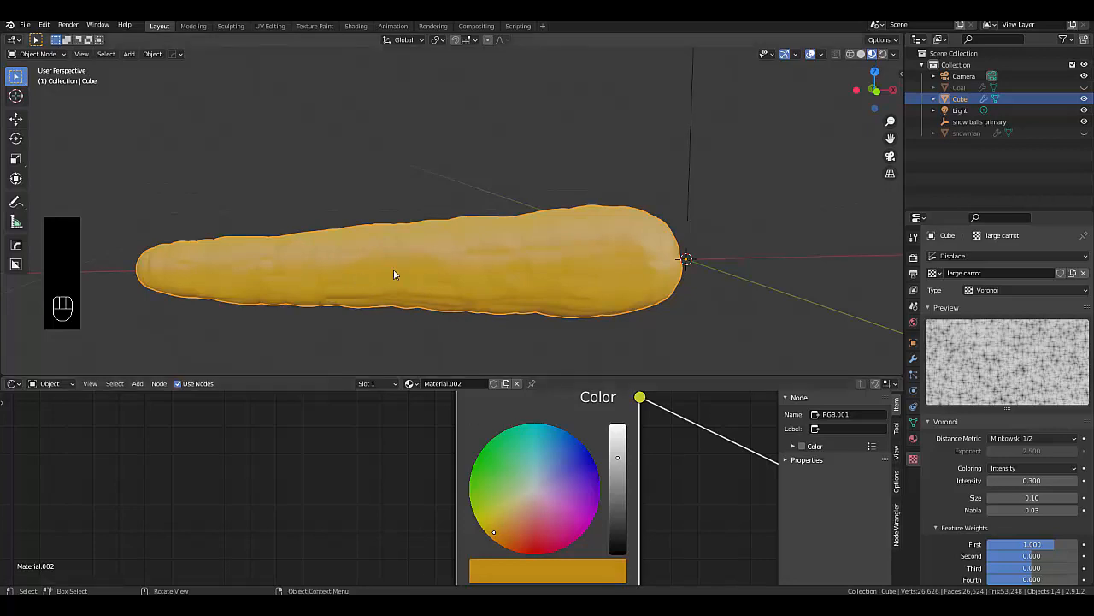
{"action": "left_click_drag", "start_coordinate": [504, 535], "coordinate": [510, 536]}
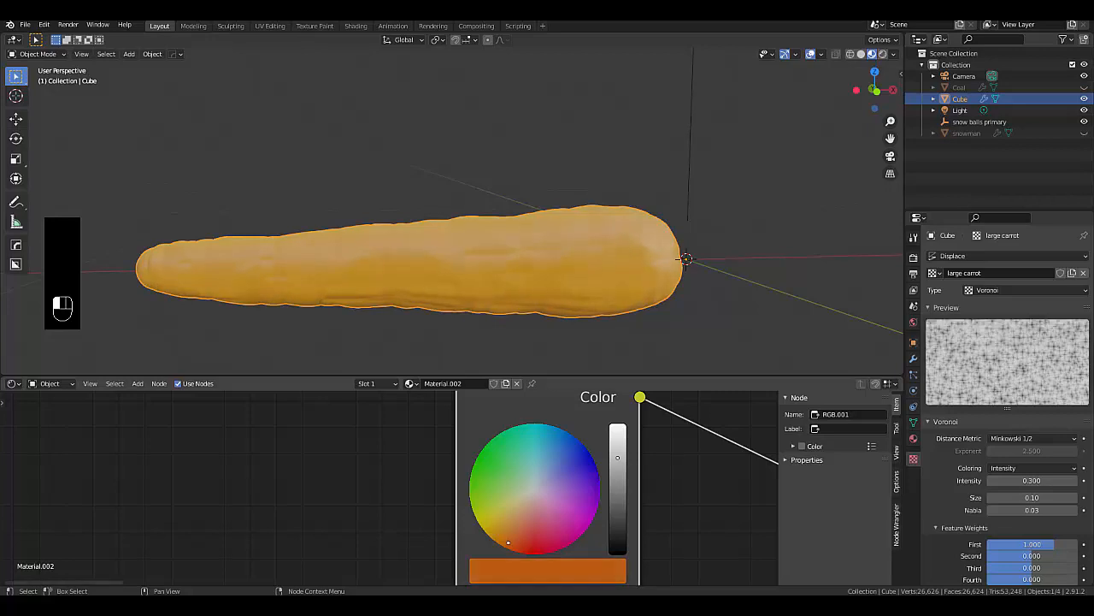
Shift the first RGB node's colour to a softer, less yellow light orange and check it on the carrot
{"action": "scroll", "coordinate": [357, 552], "scroll_direction": "down", "scroll_amount": 2}
{"action": "scroll", "coordinate": [358, 552], "scroll_direction": "down", "scroll_amount": 2}
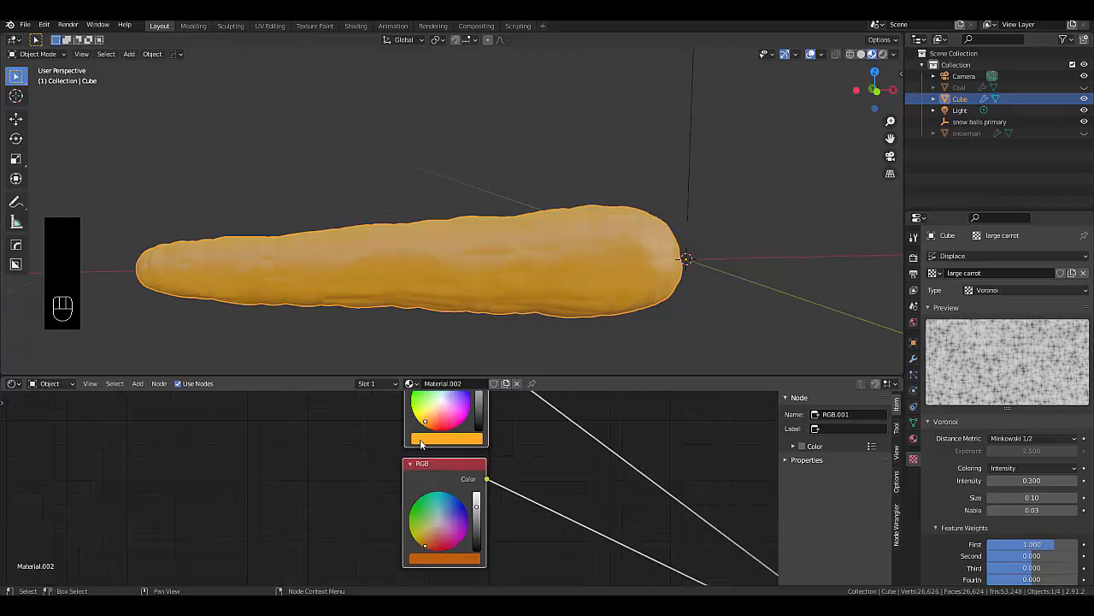
{"action": "scroll", "coordinate": [419, 426], "scroll_direction": "up", "scroll_amount": 4}
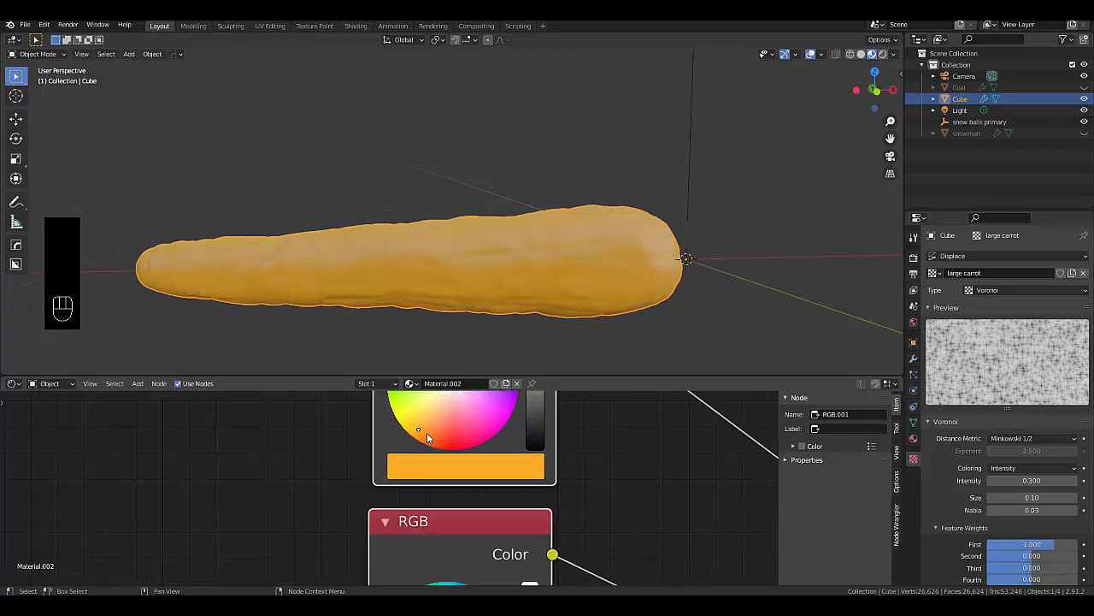
{"action": "left_click_drag", "start_coordinate": [428, 433], "coordinate": [430, 426]}
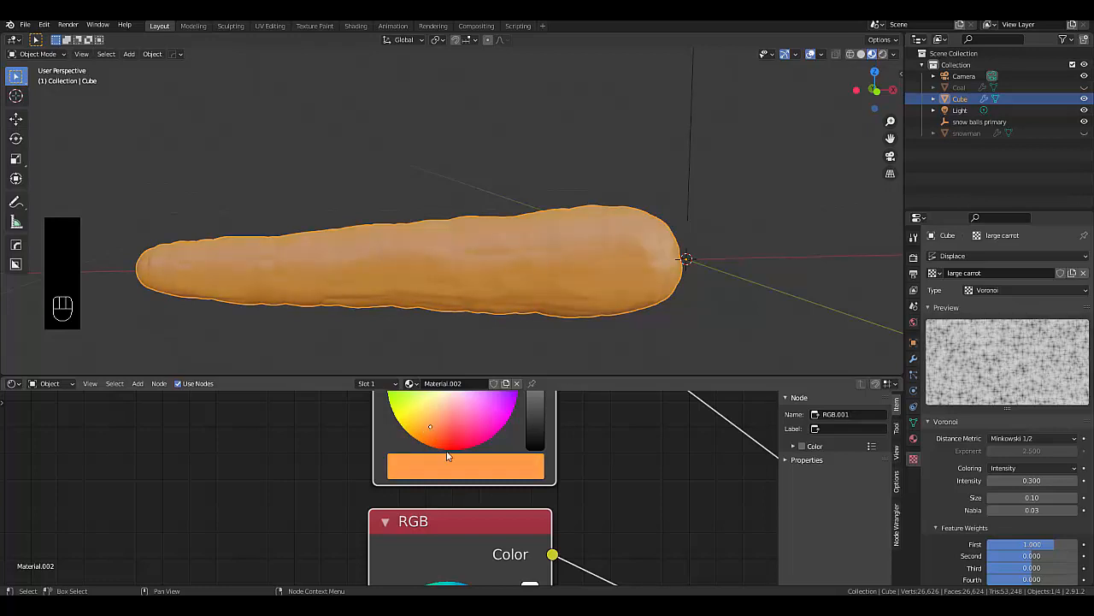
{"action": "scroll", "coordinate": [463, 221], "scroll_direction": "down", "scroll_amount": 3}
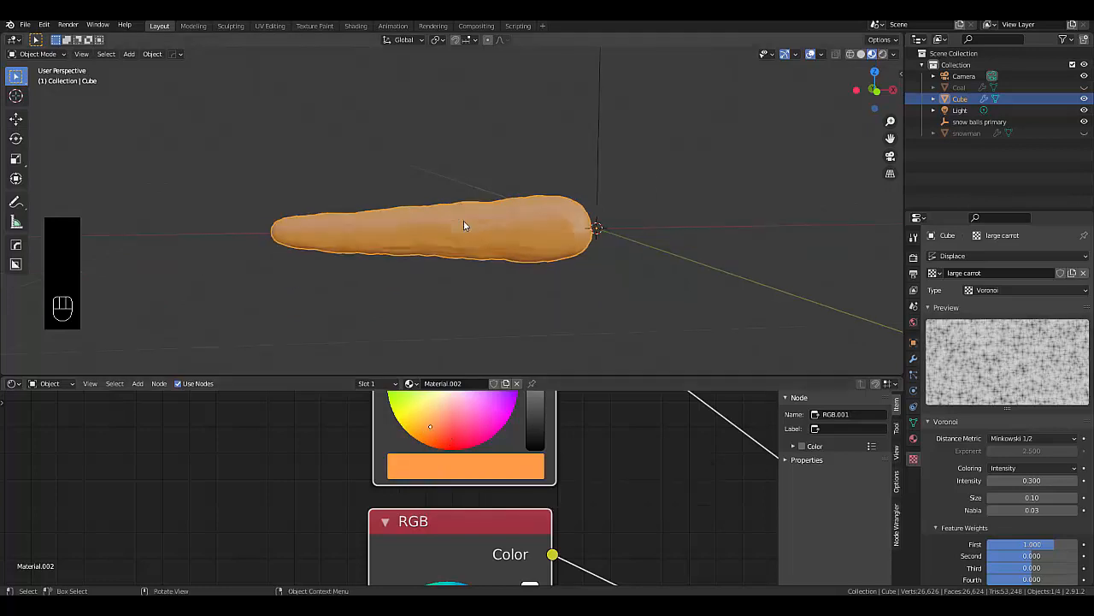
{"action": "scroll", "coordinate": [466, 256], "scroll_direction": "up", "scroll_amount": 2}
{"action": "scroll", "coordinate": [469, 265], "scroll_direction": "up", "scroll_amount": 2}
{"action": "scroll", "coordinate": [548, 440], "scroll_direction": "down", "scroll_amount": 6}
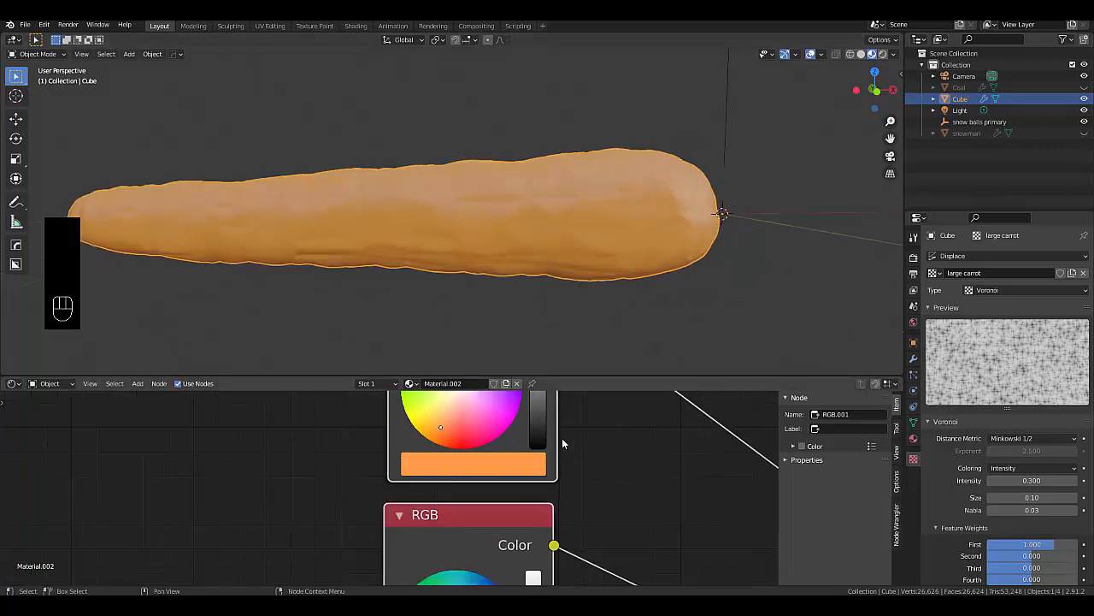
Adjust the Mix node's blend factor between the two orange colours
{"action": "scroll", "coordinate": [536, 448], "scroll_direction": "down", "scroll_amount": 5}
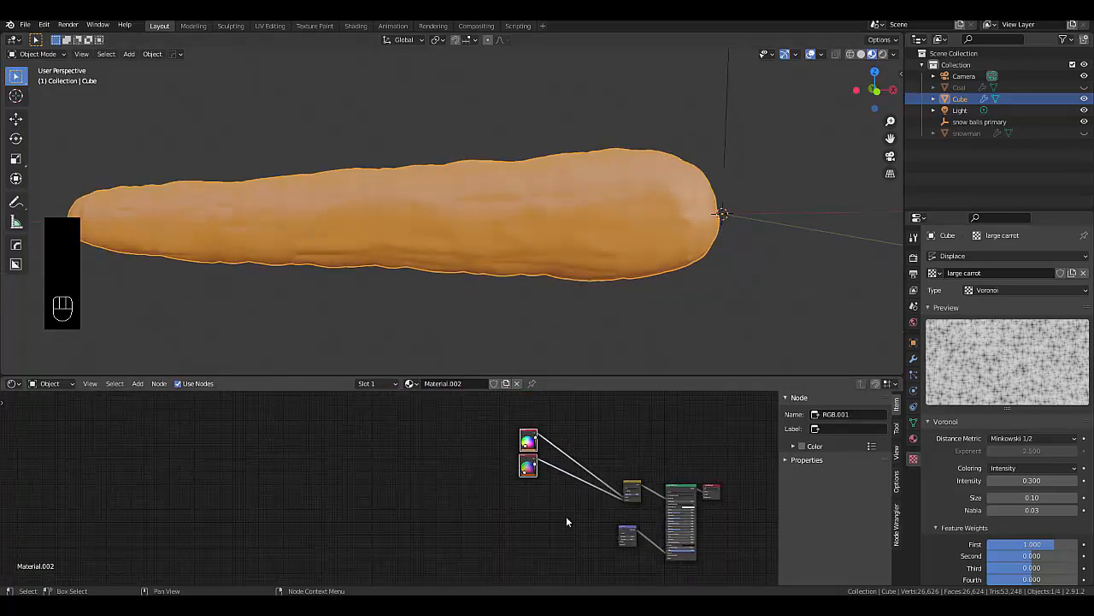
{"action": "scroll", "coordinate": [557, 498], "scroll_direction": "up", "scroll_amount": 2}
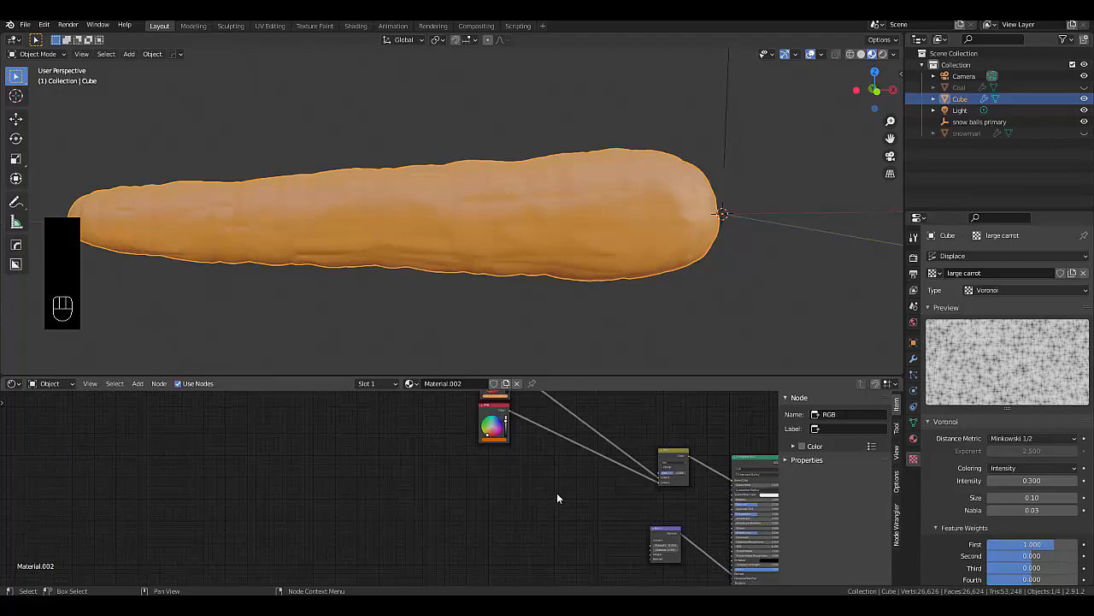
{"action": "scroll", "coordinate": [514, 512], "scroll_direction": "down", "scroll_amount": 3}
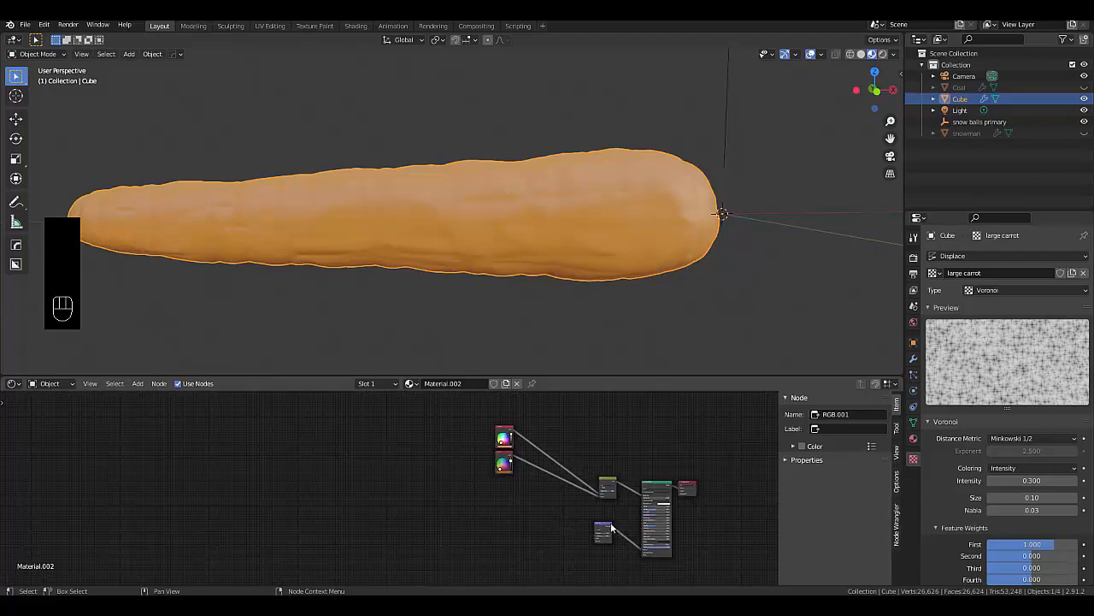
{"action": "scroll", "coordinate": [613, 496], "scroll_direction": "up", "scroll_amount": 5}
{"action": "scroll", "coordinate": [613, 496], "scroll_direction": "up", "scroll_amount": 5}
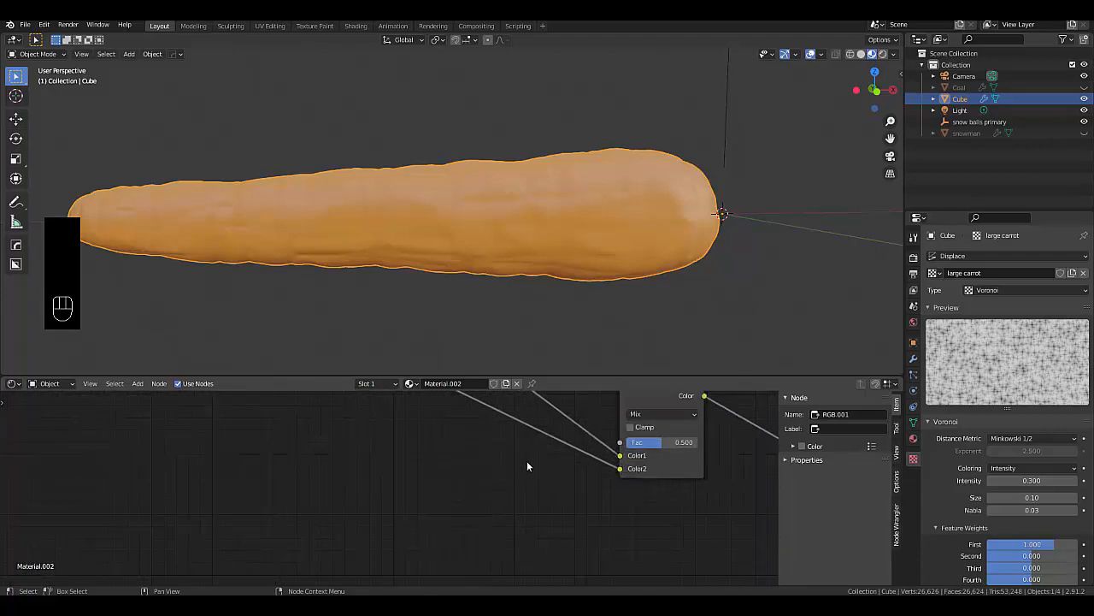
{"action": "scroll", "coordinate": [527, 466], "scroll_direction": "down", "scroll_amount": 5}
{"action": "scroll", "coordinate": [615, 445], "scroll_direction": "up", "scroll_amount": 4}
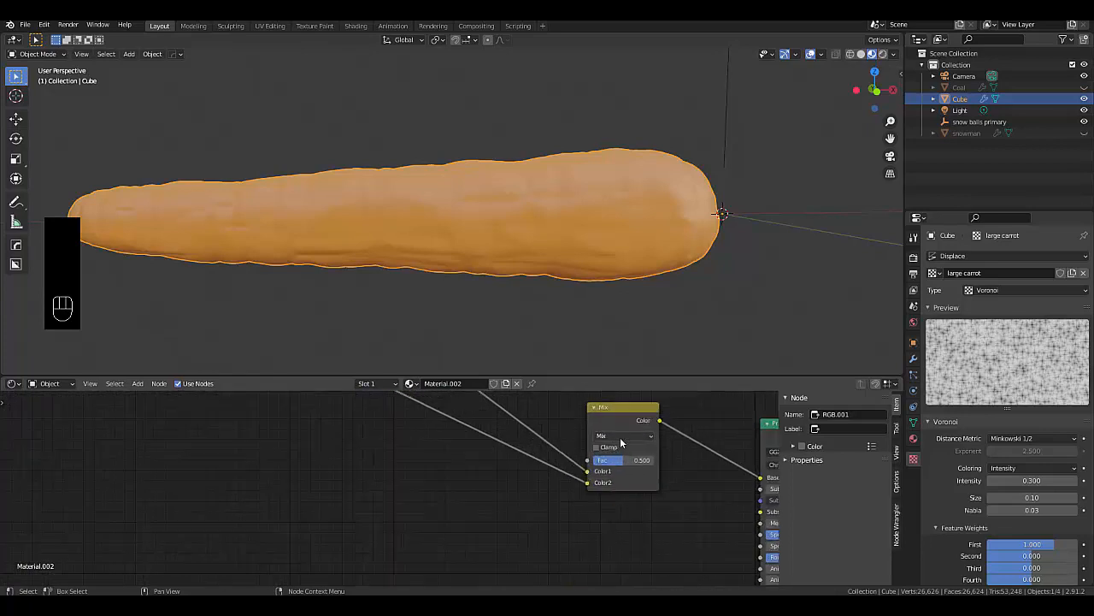
{"action": "mouse_move", "coordinate": [615, 465]}
{"action": "left_mouse_down"}
{"action": "mouse_move", "coordinate": [590, 465]}
{"action": "mouse_move", "coordinate": [655, 460]}
{"action": "mouse_move", "coordinate": [621, 460]}
{"action": "left_mouse_up"}
{"action": "scroll", "coordinate": [505, 455], "scroll_direction": "down", "scroll_amount": 5}
{"action": "scroll", "coordinate": [445, 474], "scroll_direction": "up", "scroll_amount": 3}
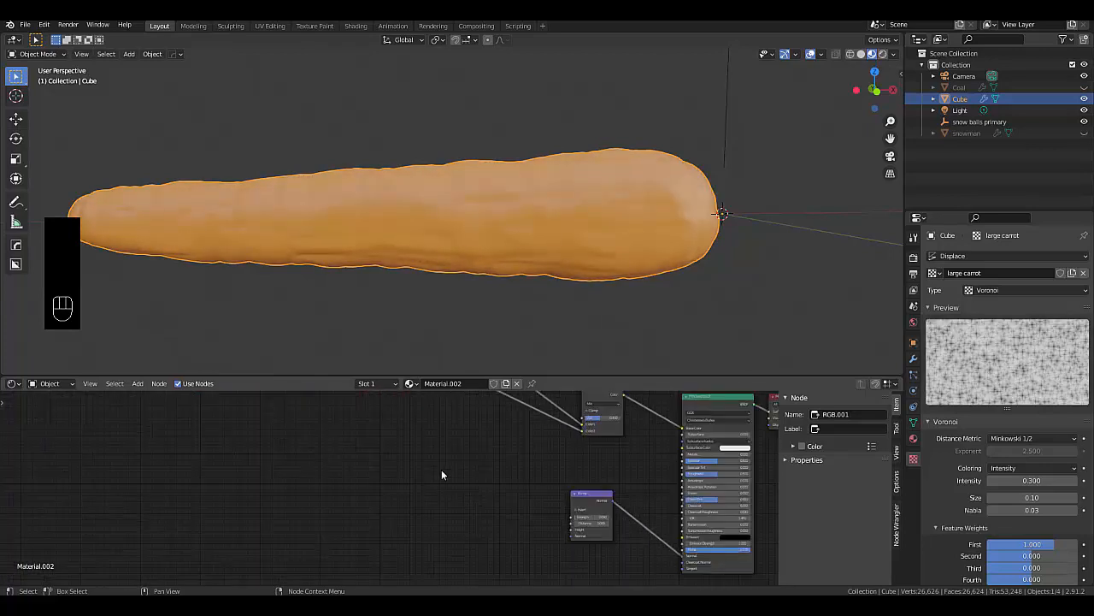
Add a Voronoi Texture node in the empty area below the RGB nodes
{"action": "scroll", "coordinate": [450, 469], "scroll_direction": "up", "scroll_amount": 2}
{"action": "scroll", "coordinate": [436, 499], "scroll_direction": "down", "scroll_amount": 4}
{"action": "scroll", "coordinate": [397, 457], "scroll_direction": "up", "scroll_amount": 1}
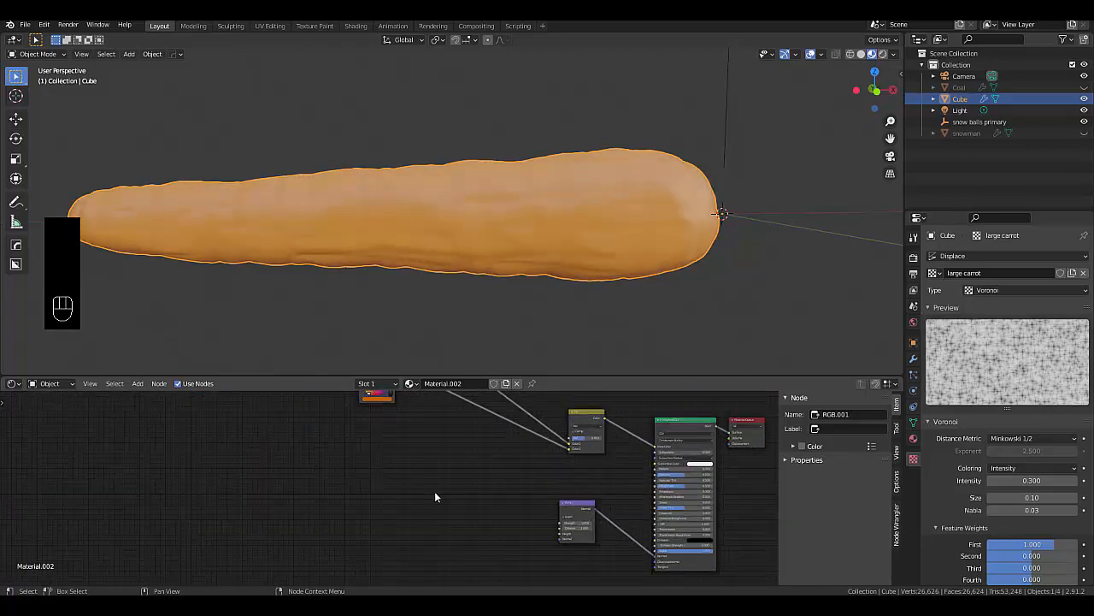
{"action": "key", "text": "shift+a"}
{"action": "mouse_move", "coordinate": [400, 519]}
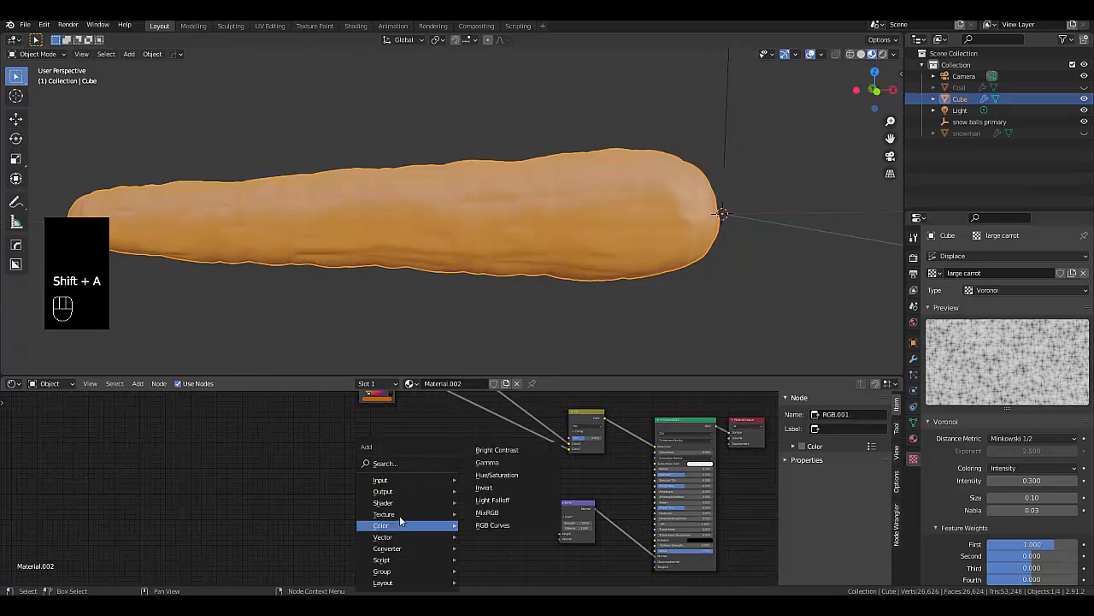
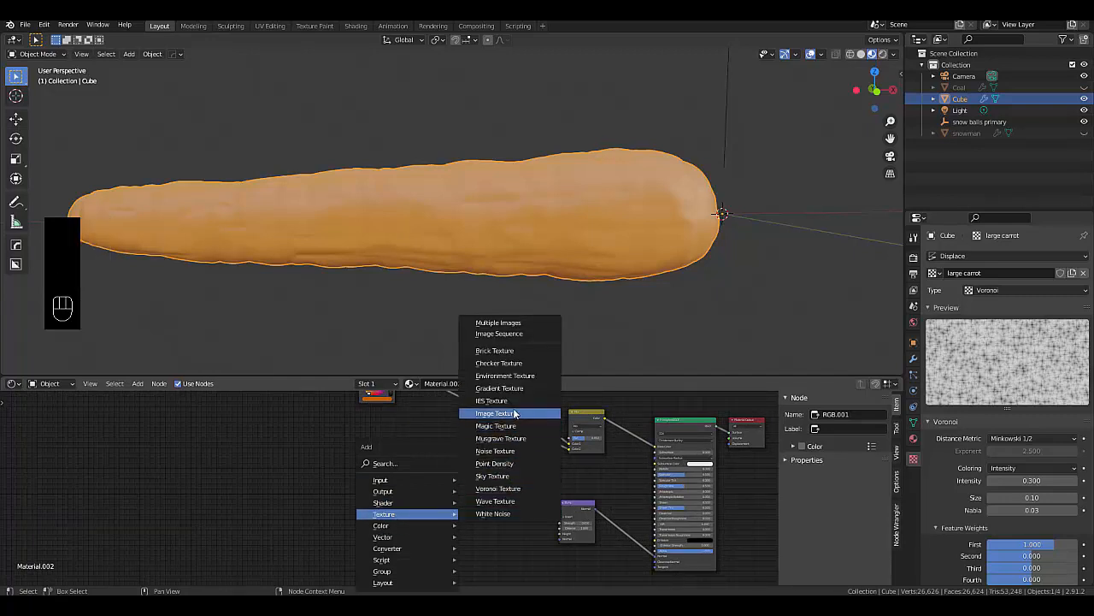
{"action": "left_click", "coordinate": [512, 490]}
{"action": "left_click", "coordinate": [381, 500]}
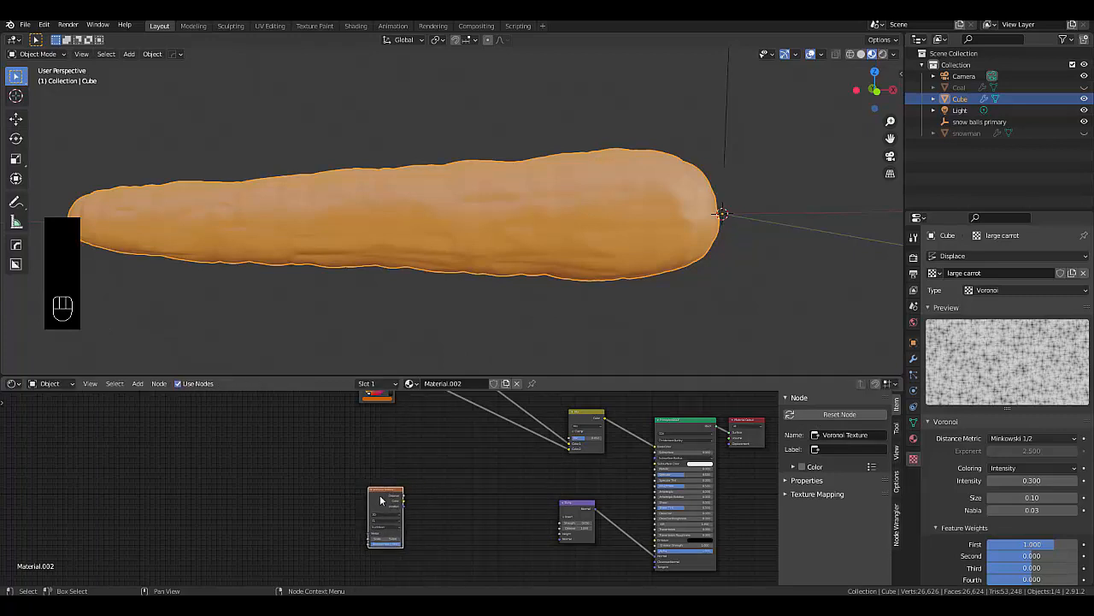
Add a Map Range node in the empty space between the Voronoi Texture and Bump nodes
{"action": "left_click", "coordinate": [441, 497]}
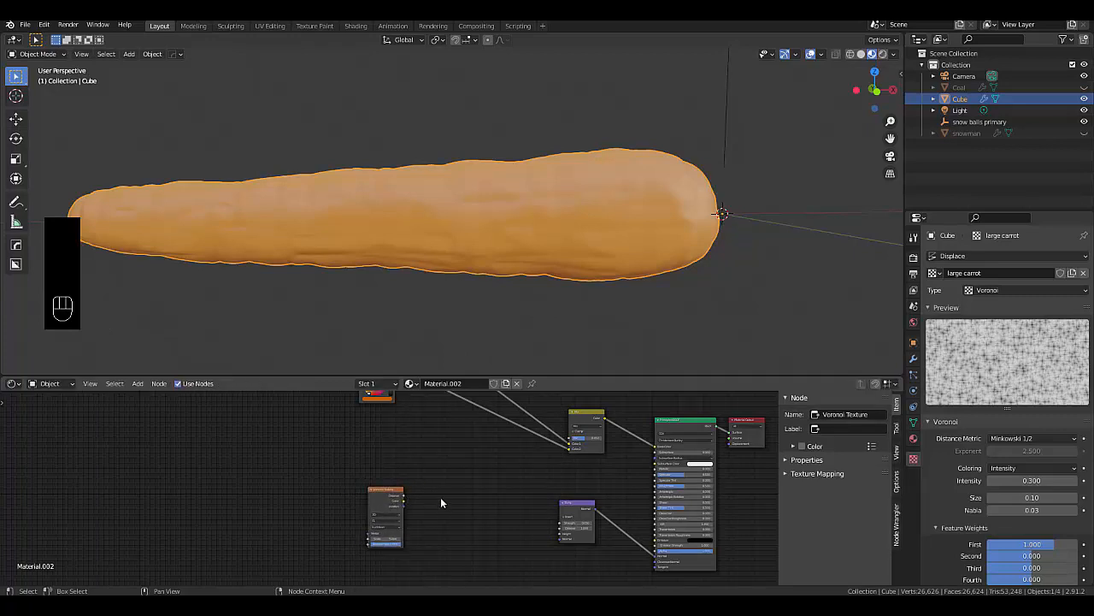
{"action": "key", "text": "shift+a"}
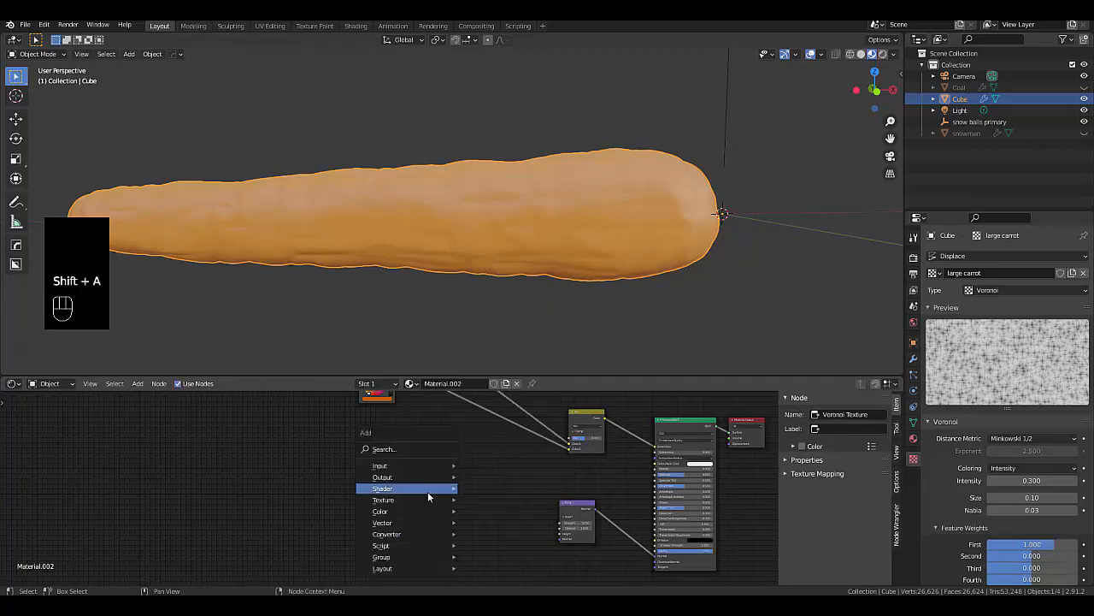
{"action": "left_click", "coordinate": [402, 450]}
{"action": "type", "text": "map"}
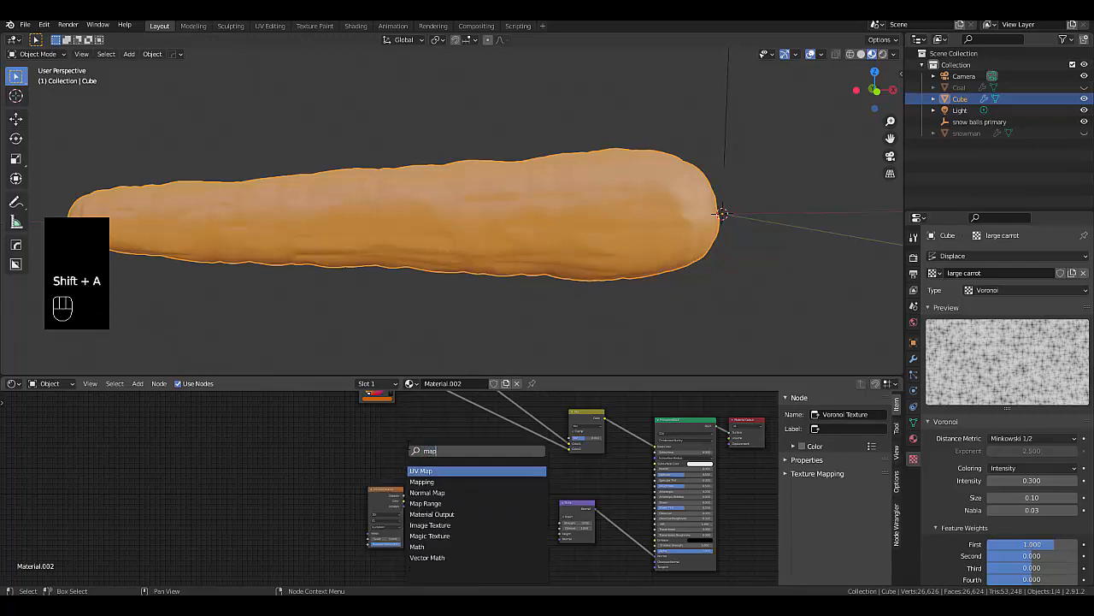
{"action": "left_click", "coordinate": [440, 502]}
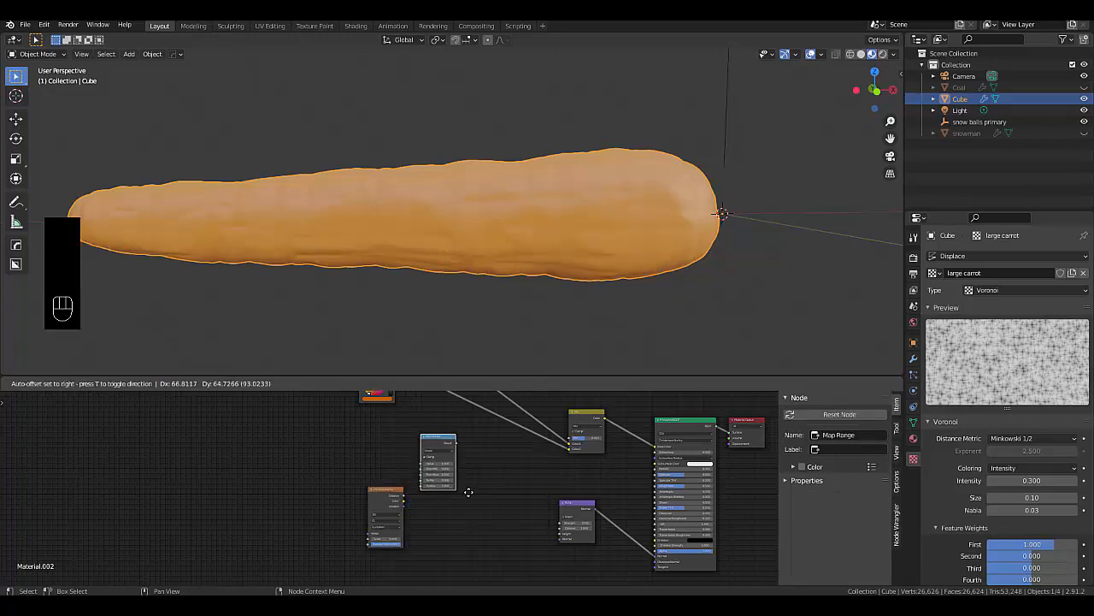
{"action": "left_click", "coordinate": [489, 519]}
Connect the Map Range node's Result output to the Mix node's Fac input
{"action": "scroll", "coordinate": [513, 491], "scroll_direction": "up", "scroll_amount": 3}
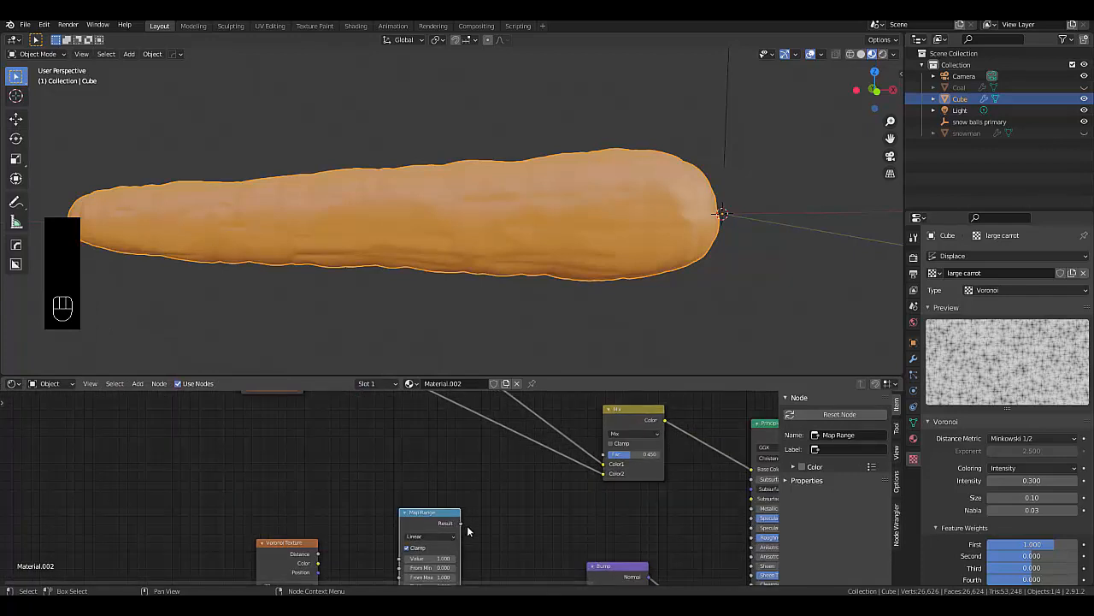
{"action": "left_click_drag", "start_coordinate": [462, 524], "coordinate": [604, 454]}
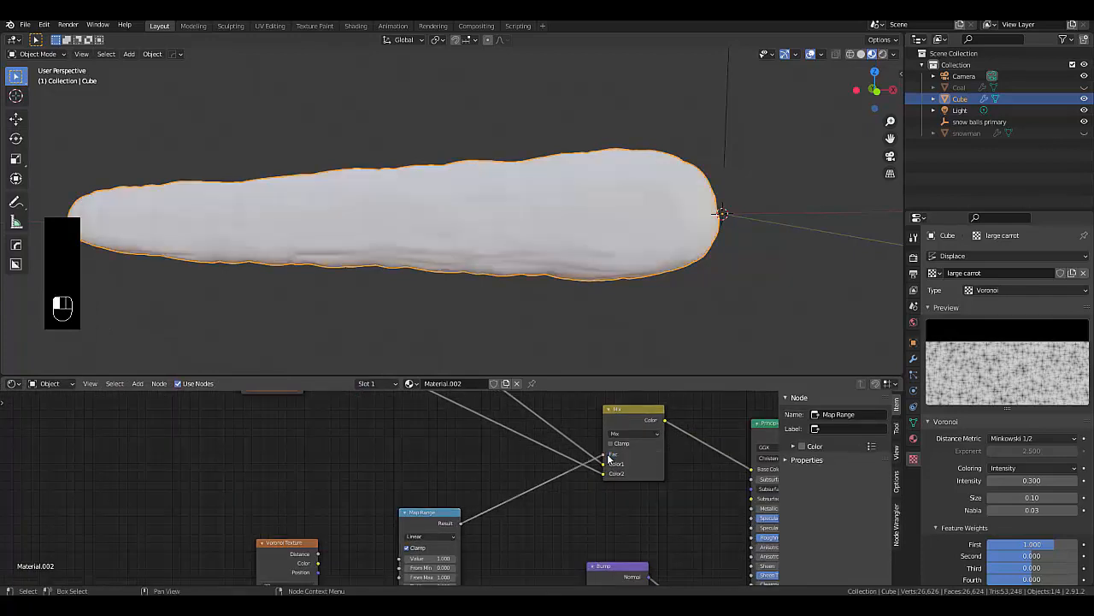
{"action": "scroll", "coordinate": [445, 477], "scroll_direction": "down", "scroll_amount": 4}
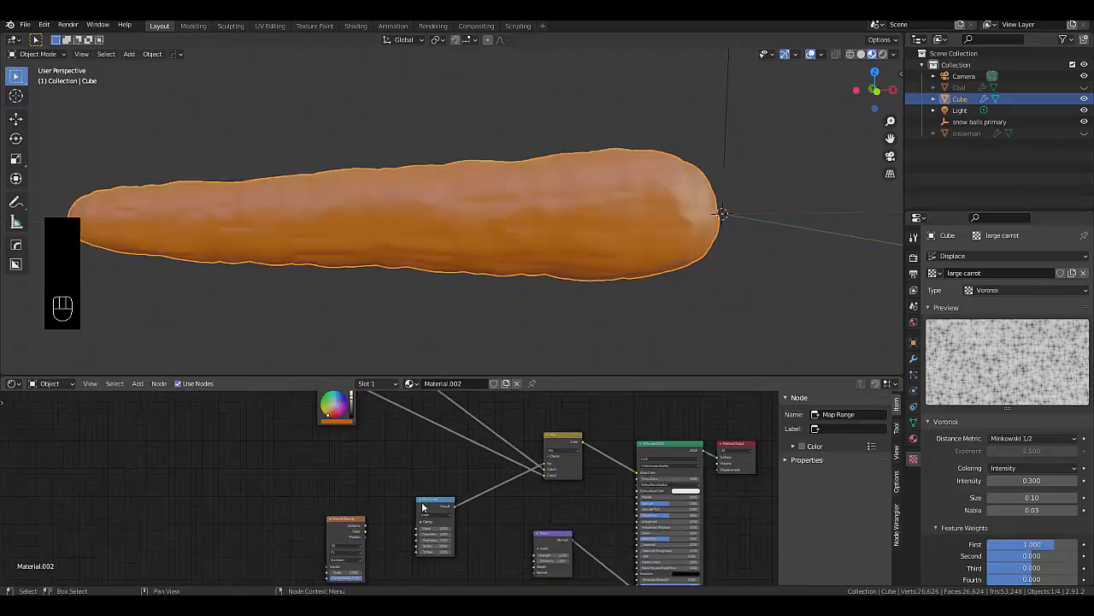
Connect the Voronoi Texture's Distance output to the Map Range's Value input and shift the Voronoi node slightly upward
{"action": "scroll", "coordinate": [368, 534], "scroll_direction": "up", "scroll_amount": 4}
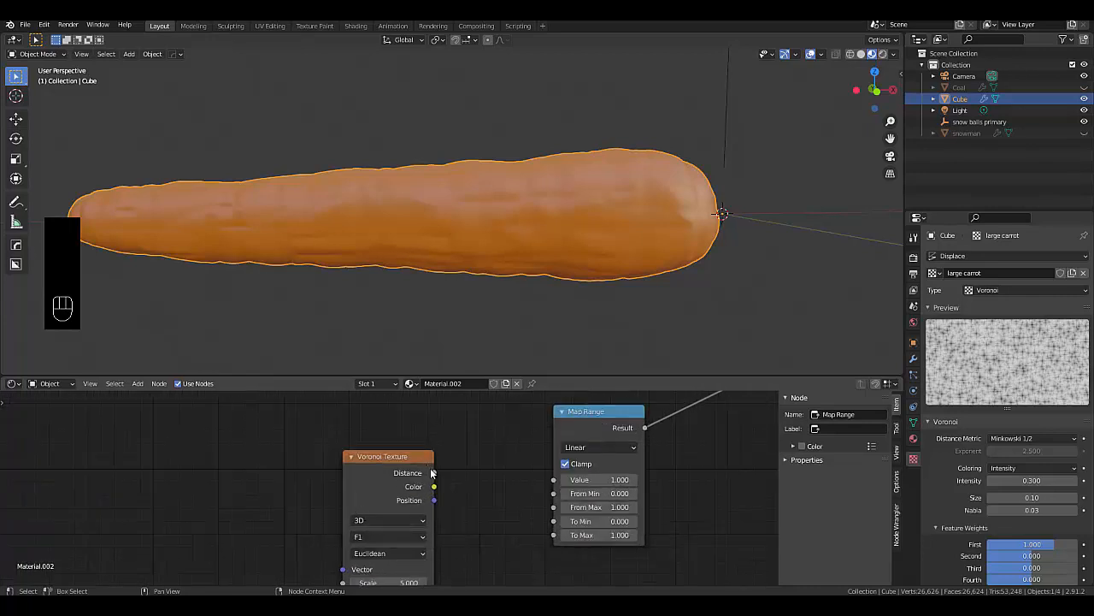
{"action": "left_click_drag", "start_coordinate": [432, 473], "coordinate": [547, 480]}
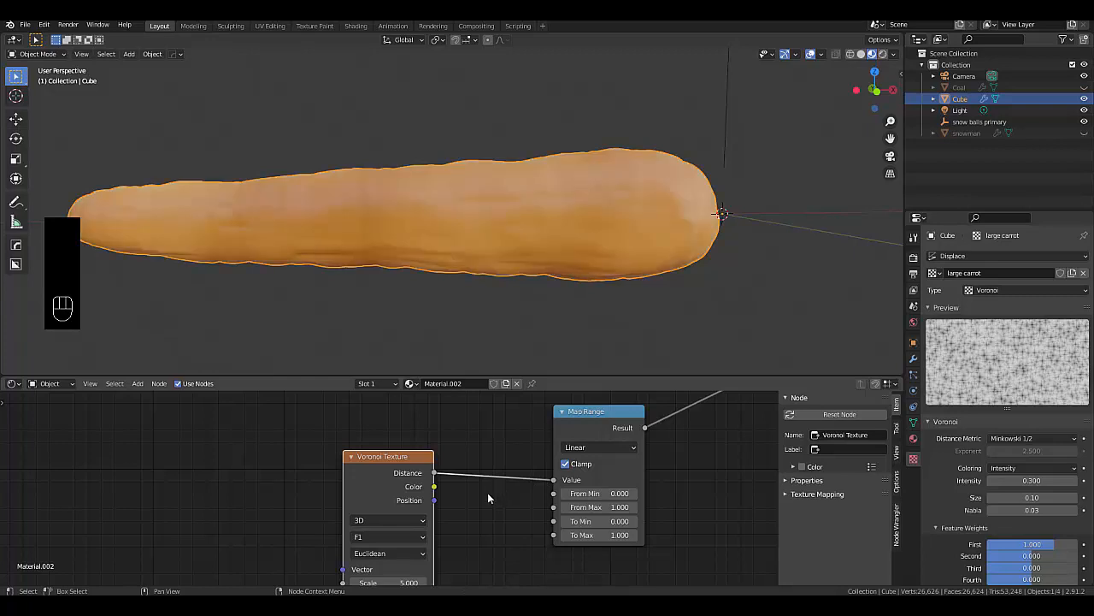
{"action": "scroll", "coordinate": [488, 493], "scroll_direction": "down", "scroll_amount": 3}
{"action": "scroll", "coordinate": [440, 477], "scroll_direction": "up", "scroll_amount": 1}
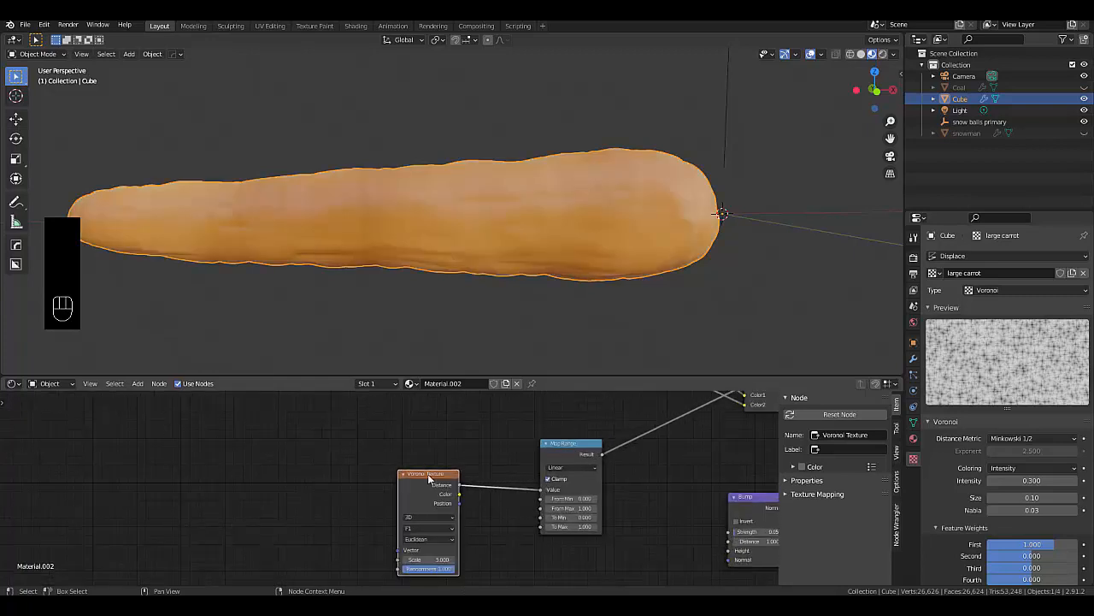
{"action": "left_click_drag", "start_coordinate": [429, 475], "coordinate": [431, 460]}
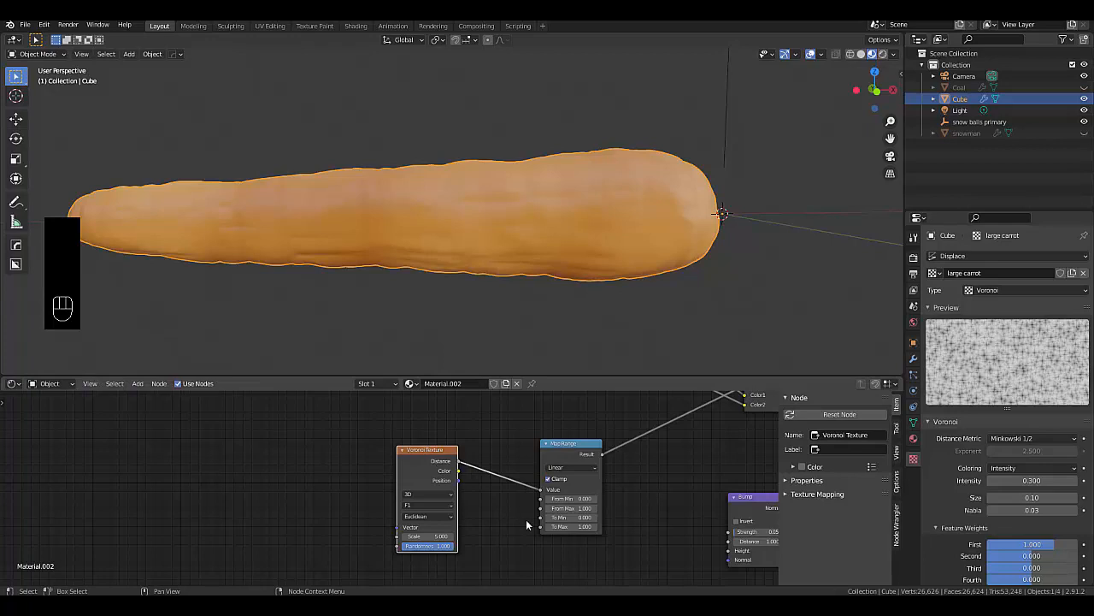
Set the Map Range node's From Min to 0.2 and From Max to 3
{"action": "scroll", "coordinate": [581, 509], "scroll_direction": "up", "scroll_amount": 4}
{"action": "scroll", "coordinate": [581, 510], "scroll_direction": "up", "scroll_amount": 1}
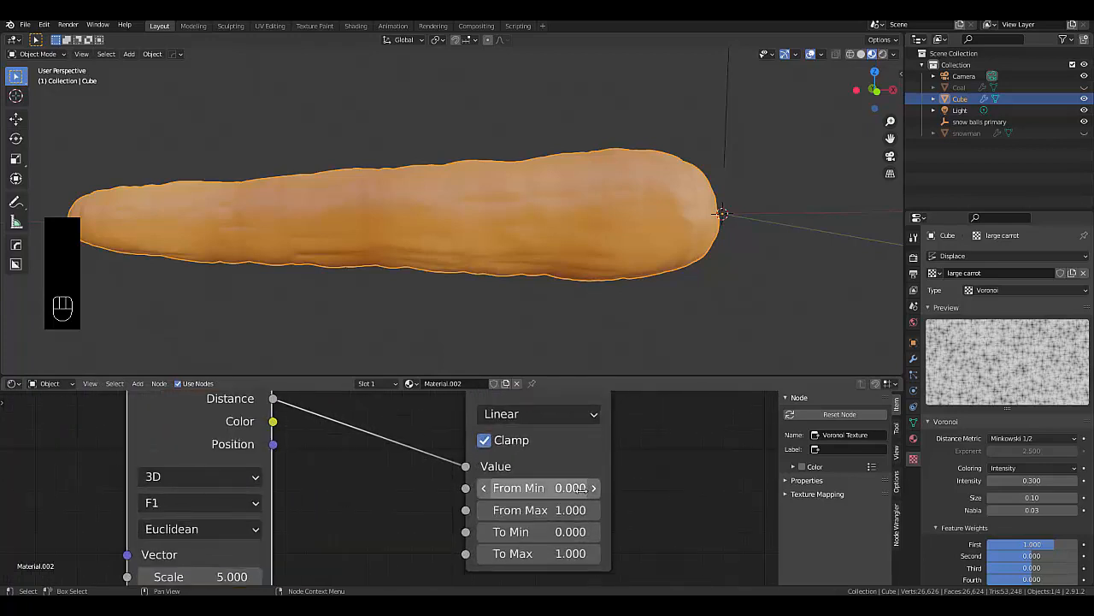
{"action": "left_click", "coordinate": [582, 490]}
{"action": "type", "text": "0"}
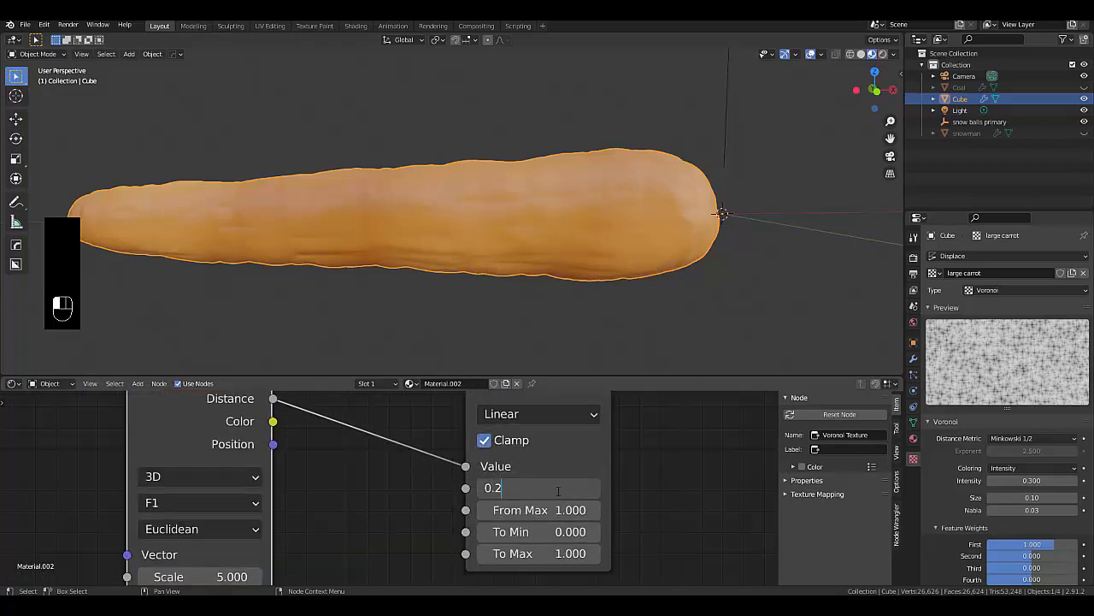
{"action": "type", "text": ".2"}
{"action": "key", "text": "Return"}
{"action": "left_click", "coordinate": [578, 510]}
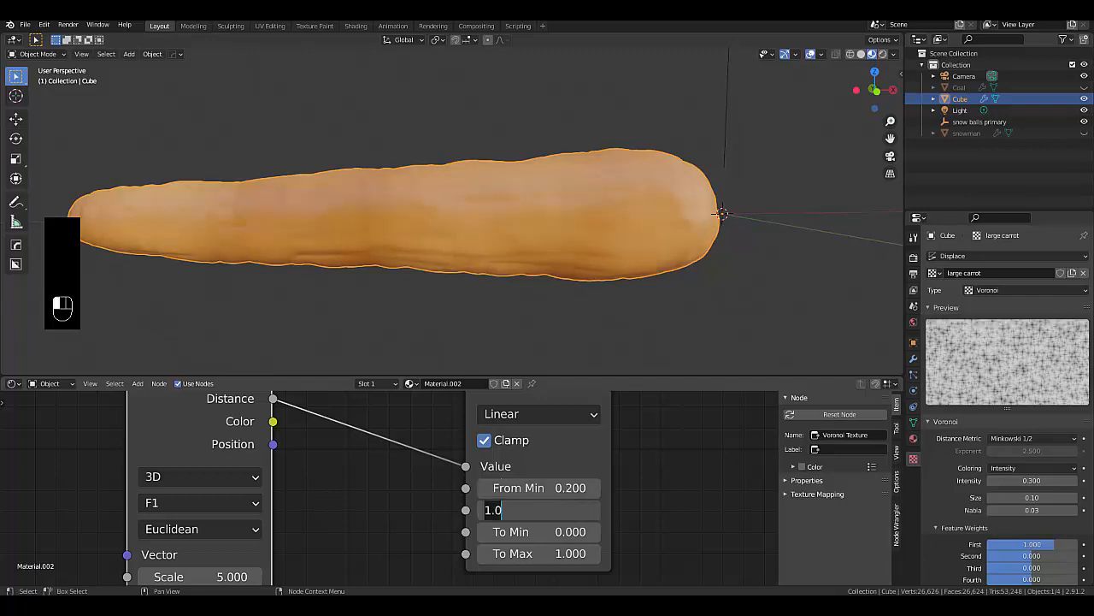
{"action": "type", "text": "3"}
{"action": "key", "text": "Return"}
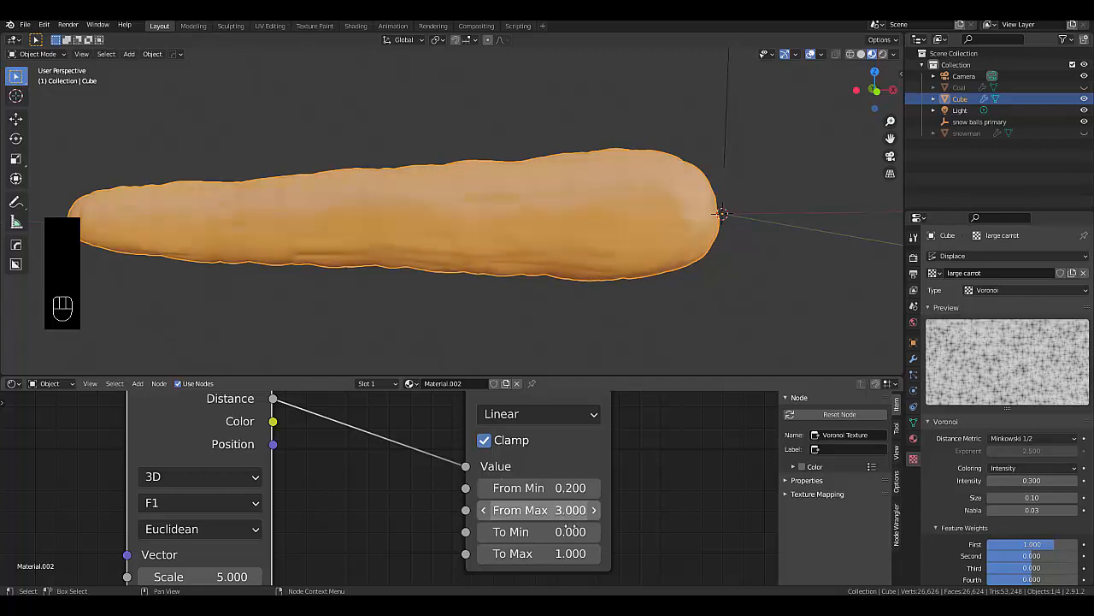
{"action": "left_click", "coordinate": [569, 535]}
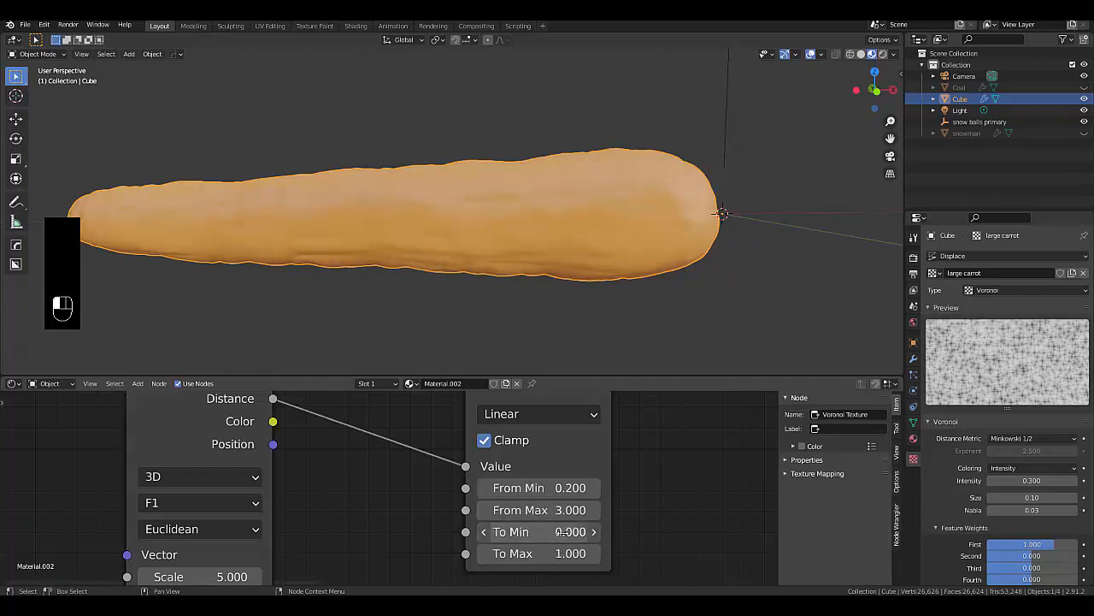
{"action": "left_click", "coordinate": [668, 525]}
Change the Voronoi Texture node's distance metric to Minkowski, keeping the F1 feature output
{"action": "scroll", "coordinate": [669, 525], "scroll_direction": "down", "scroll_amount": 9}
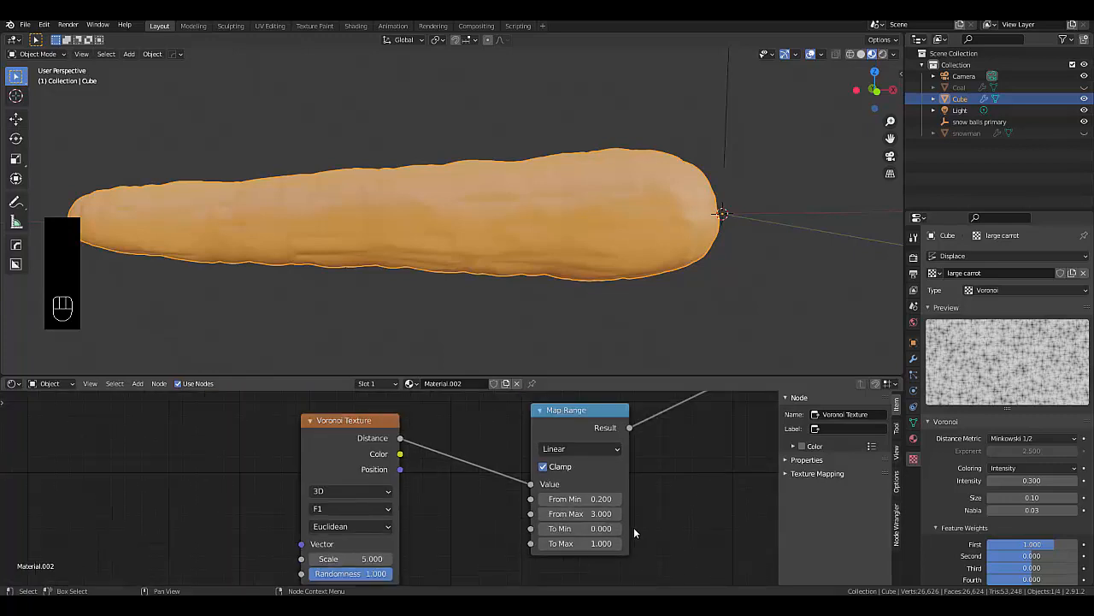
{"action": "scroll", "coordinate": [445, 526], "scroll_direction": "up", "scroll_amount": 12}
{"action": "left_click", "coordinate": [416, 507]}
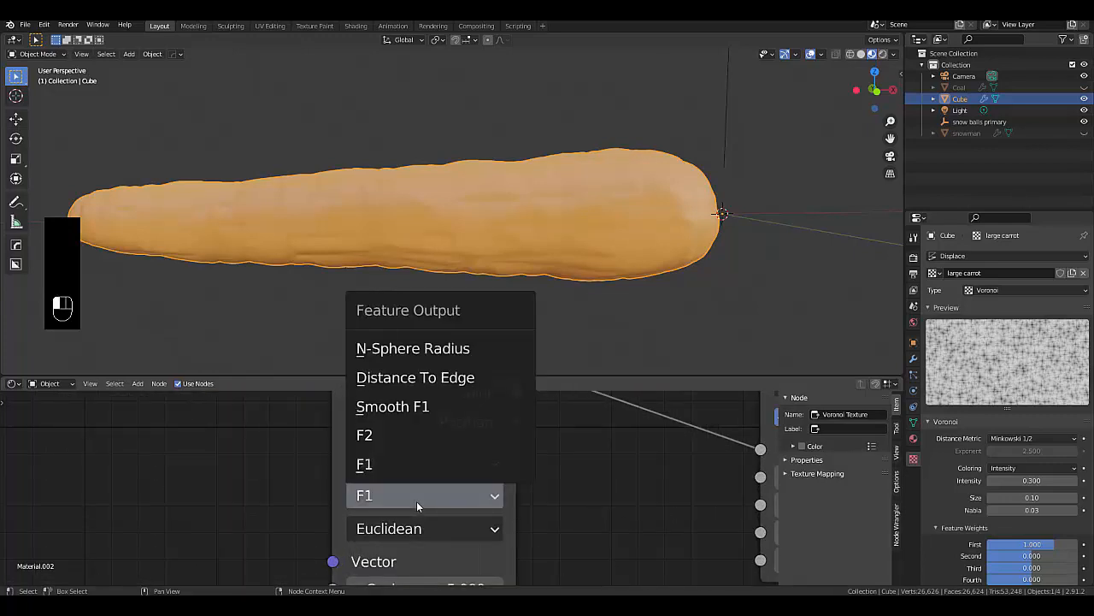
{"action": "left_click", "coordinate": [421, 527]}
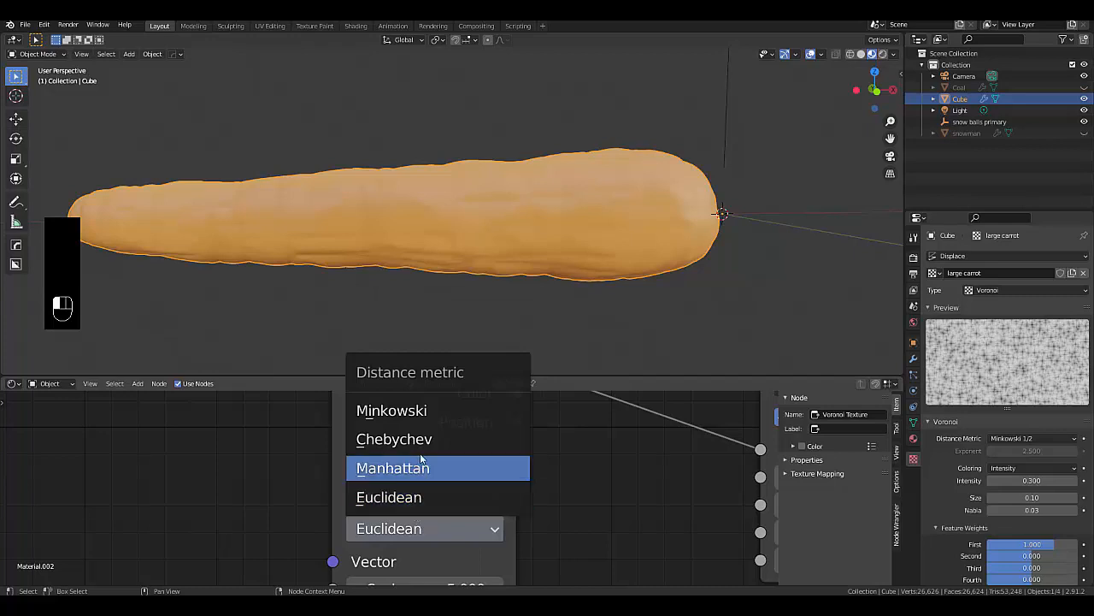
{"action": "left_click", "coordinate": [433, 410]}
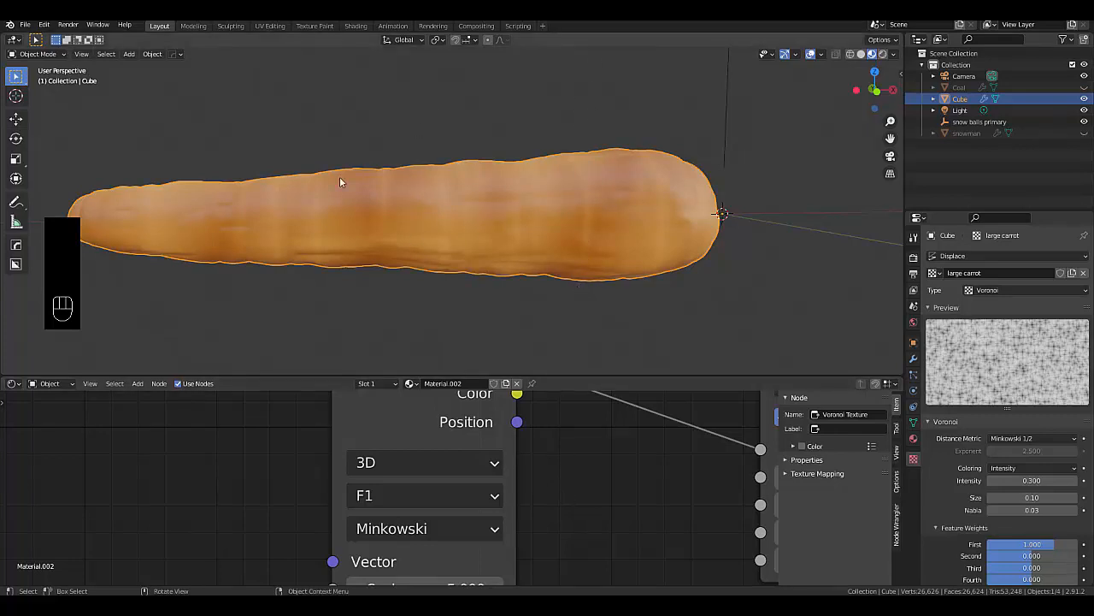
Set the Voronoi Texture node's Scale to 0.4
{"action": "scroll", "coordinate": [543, 484], "scroll_direction": "down", "scroll_amount": 5}
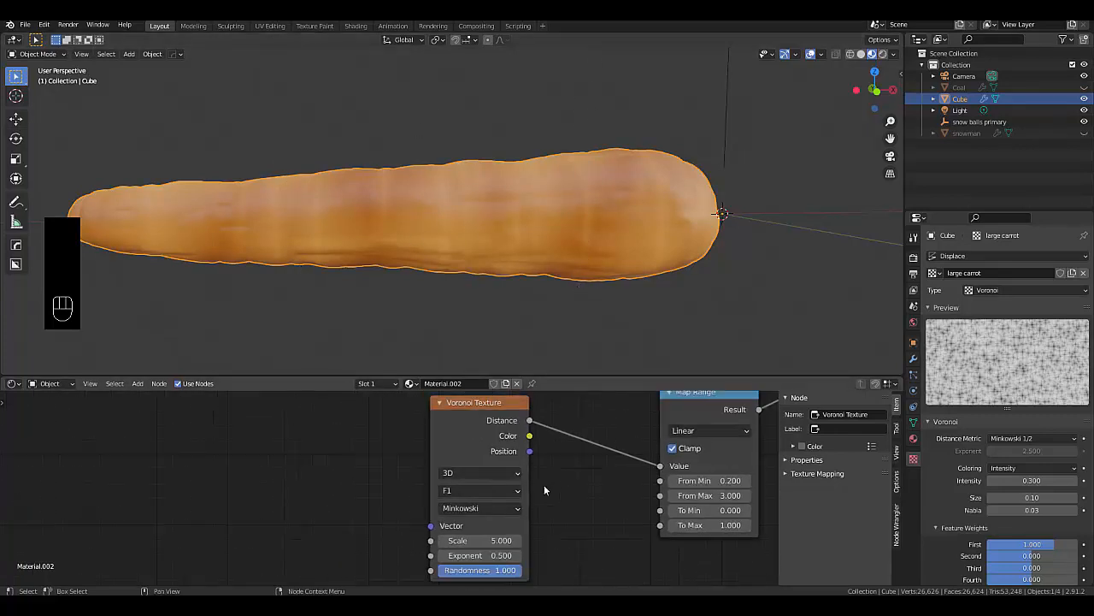
{"action": "scroll", "coordinate": [510, 555], "scroll_direction": "up", "scroll_amount": 3}
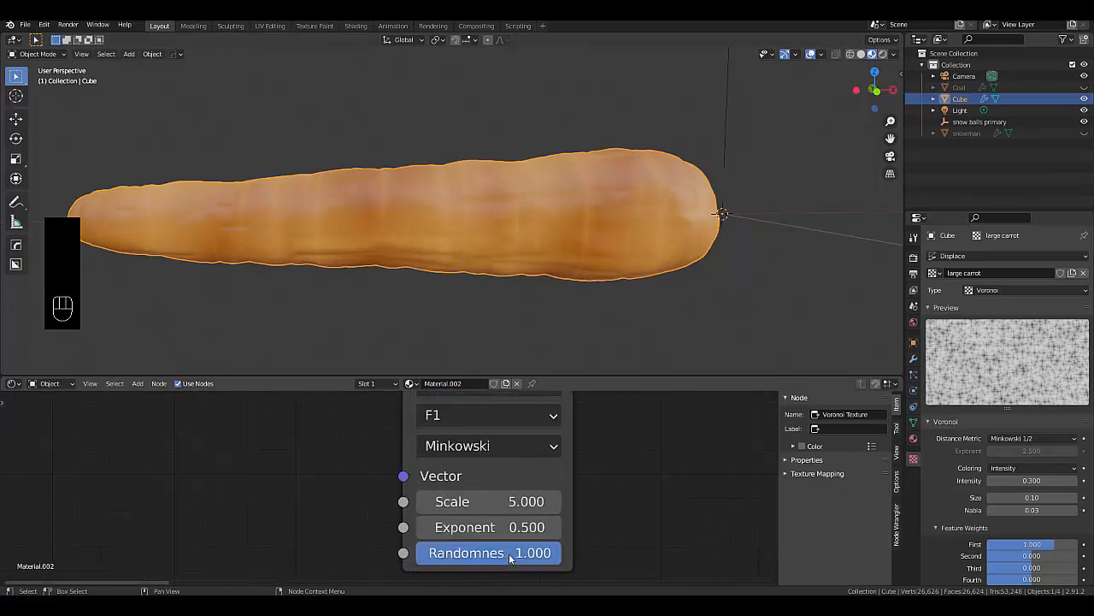
{"action": "left_click", "coordinate": [512, 503]}
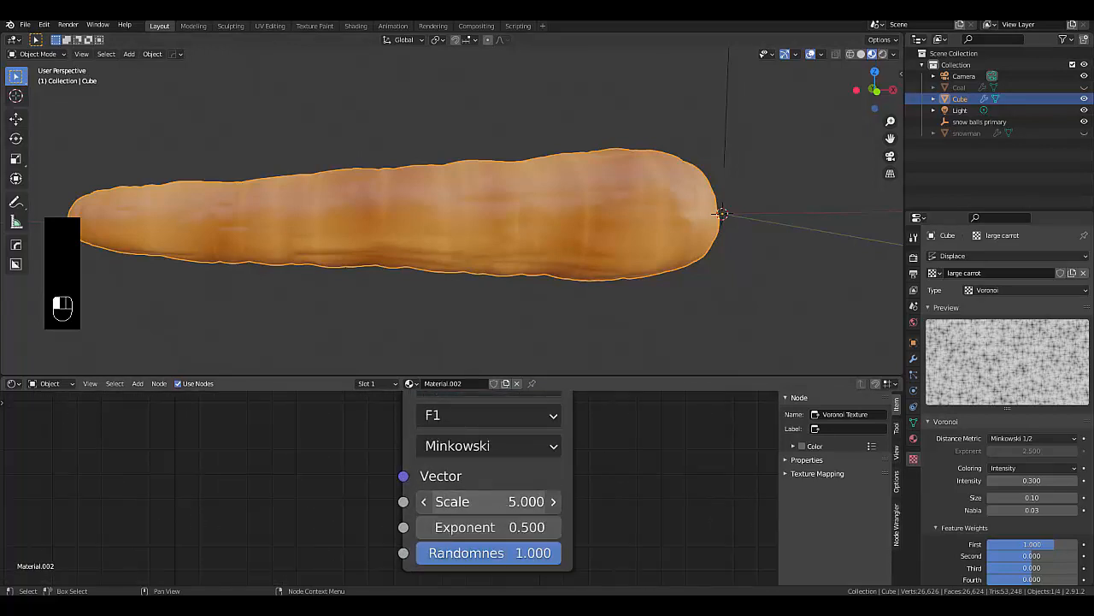
{"action": "type", "text": "0.4"}
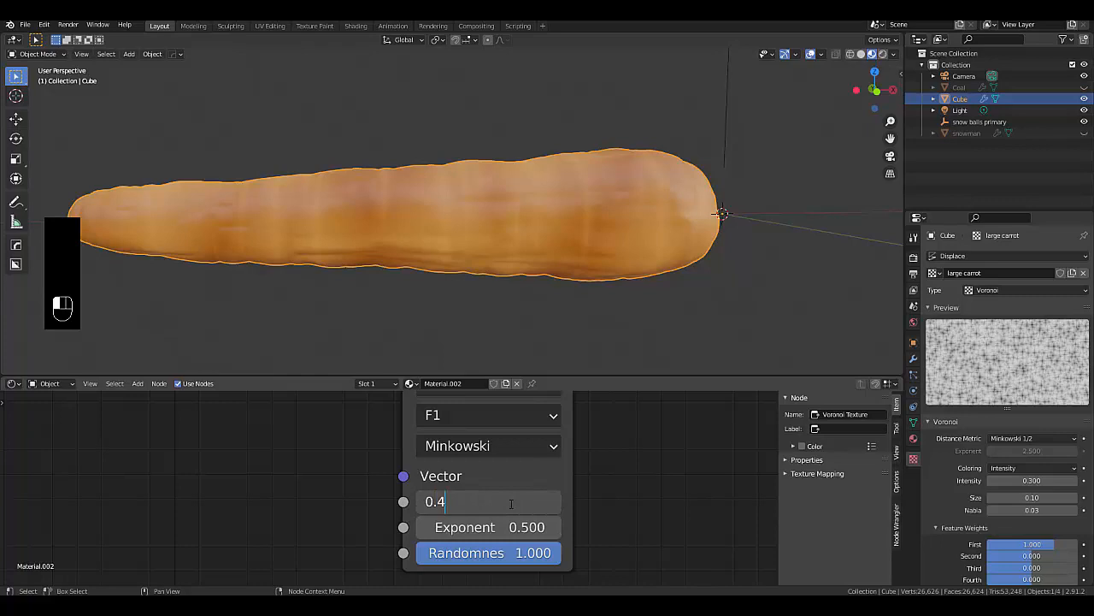
{"action": "key", "text": "Return"}
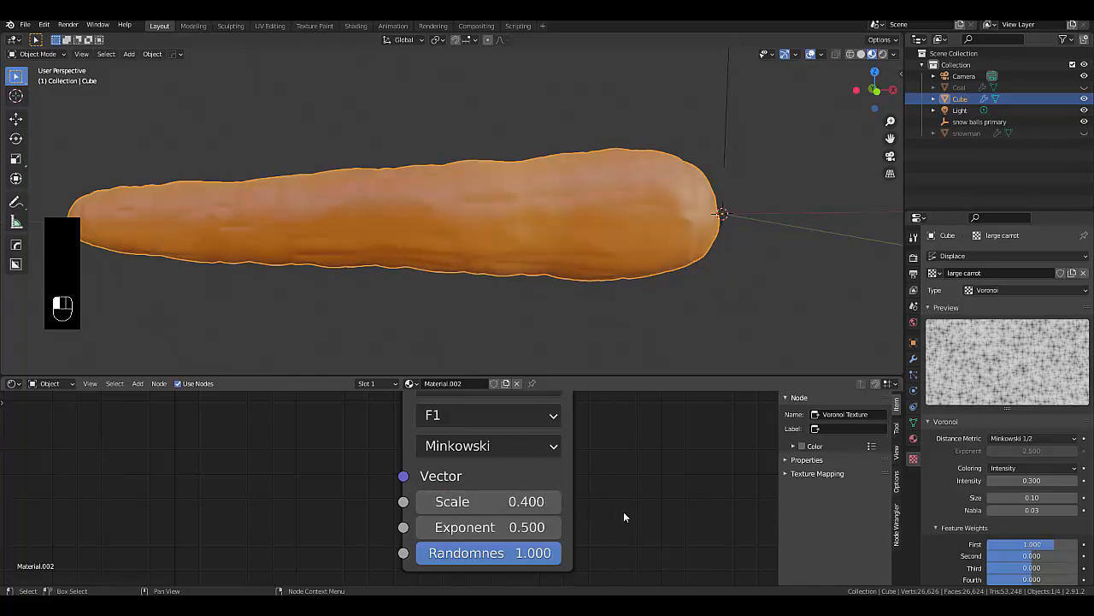
Preview the Voronoi Texture node's output on the carrot and switch the material output back to the Principled BSDF
{"action": "scroll", "coordinate": [624, 511], "scroll_direction": "down", "scroll_amount": 4}
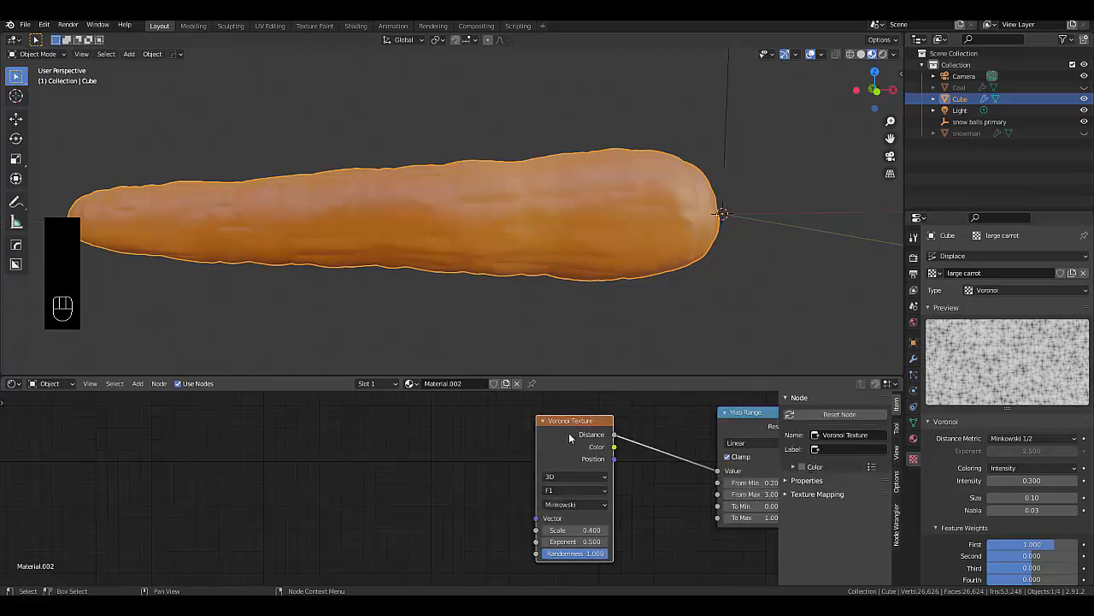
{"action": "left_click", "coordinate": [569, 433], "text": "ctrl+shift"}
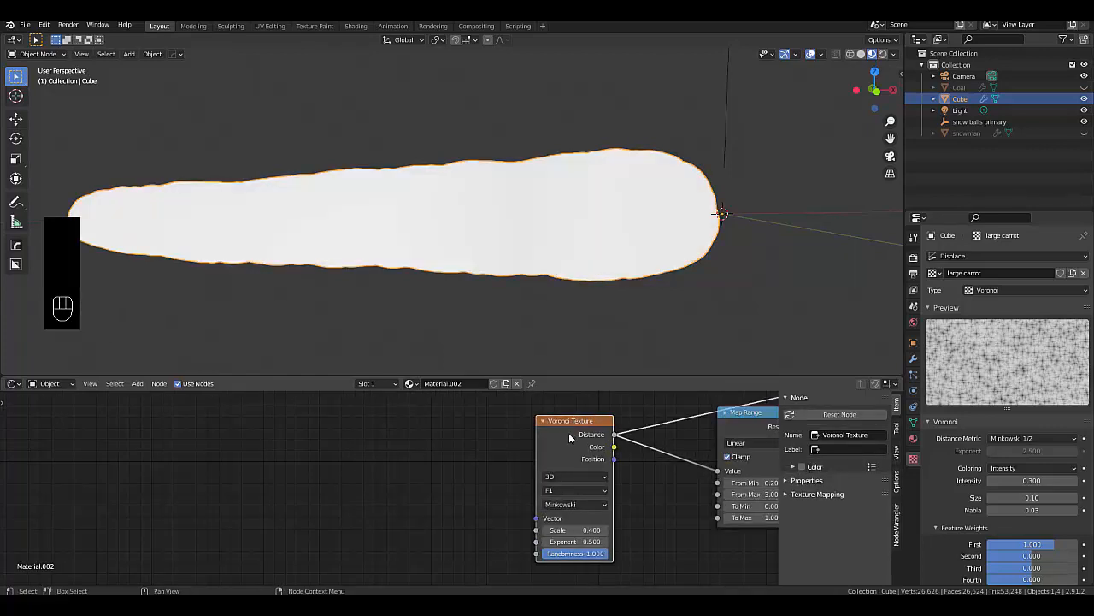
{"action": "scroll", "coordinate": [569, 434], "scroll_direction": "down", "scroll_amount": 15}
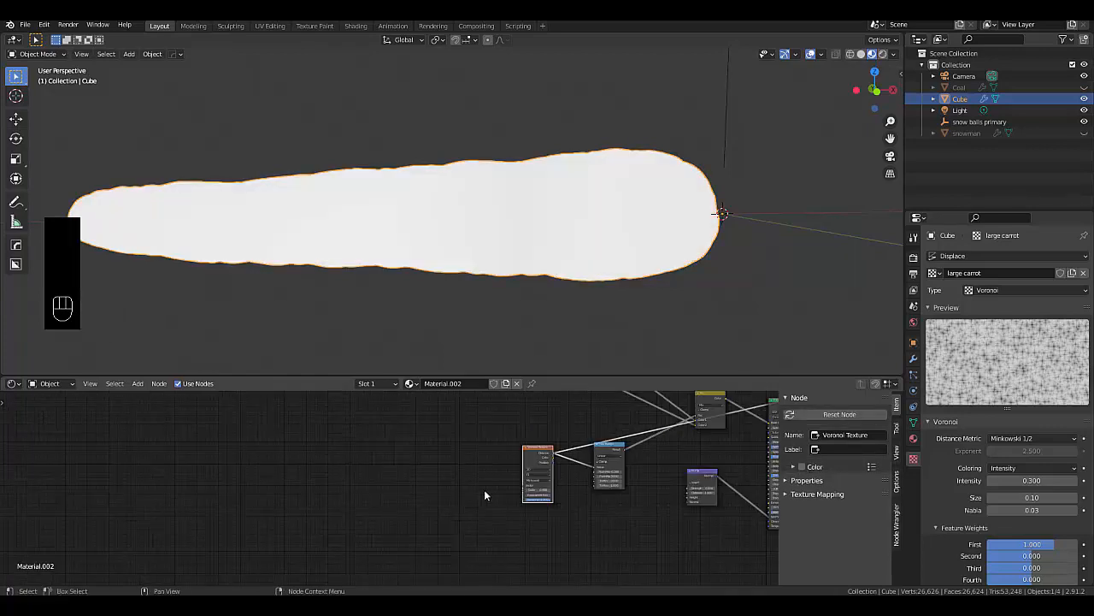
{"action": "scroll", "coordinate": [669, 472], "scroll_direction": "up", "scroll_amount": 5}
{"action": "scroll", "coordinate": [651, 409], "scroll_direction": "up", "scroll_amount": 5}
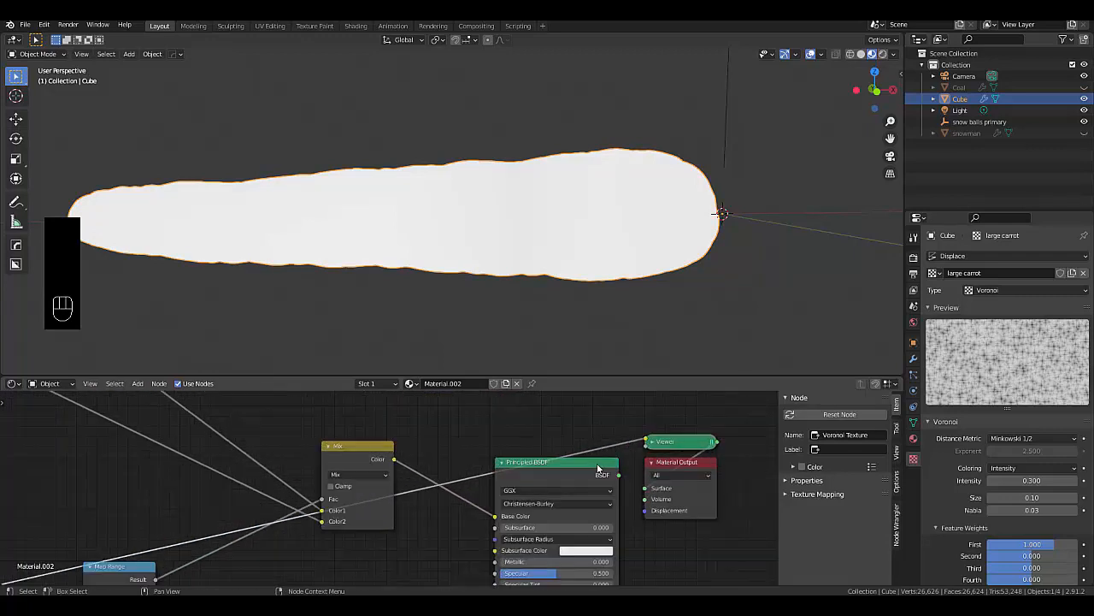
{"action": "left_click", "coordinate": [569, 473], "text": "ctrl+shift"}
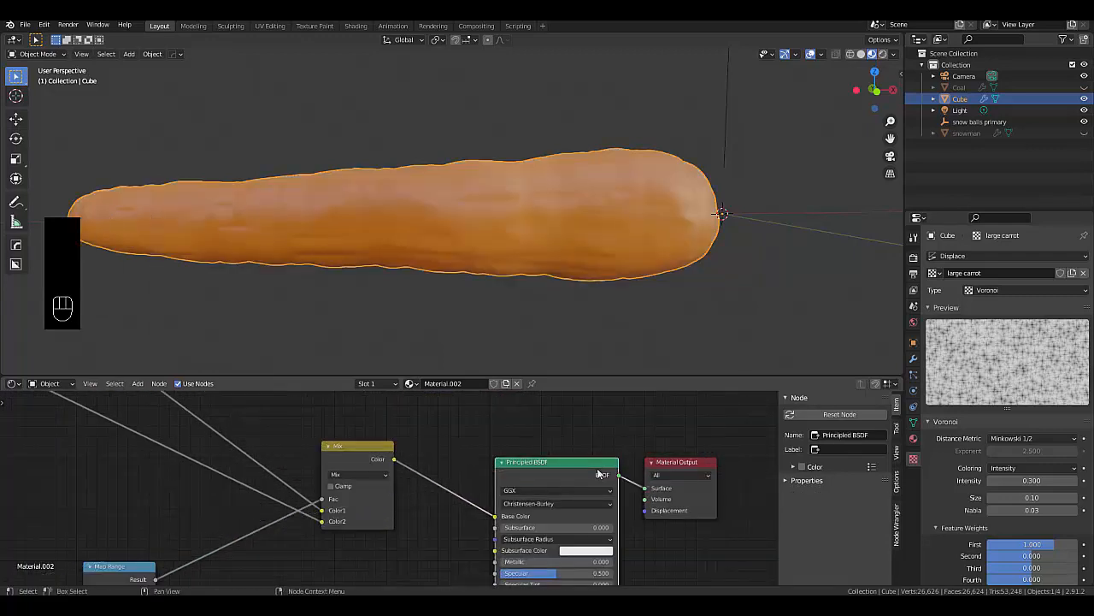
Select the Voronoi Texture node that feeds the Map Range node
{"action": "scroll", "coordinate": [573, 473], "scroll_direction": "down", "scroll_amount": 2}
{"action": "scroll", "coordinate": [575, 473], "scroll_direction": "down", "scroll_amount": 3}
{"action": "scroll", "coordinate": [323, 525], "scroll_direction": "up", "scroll_amount": 6}
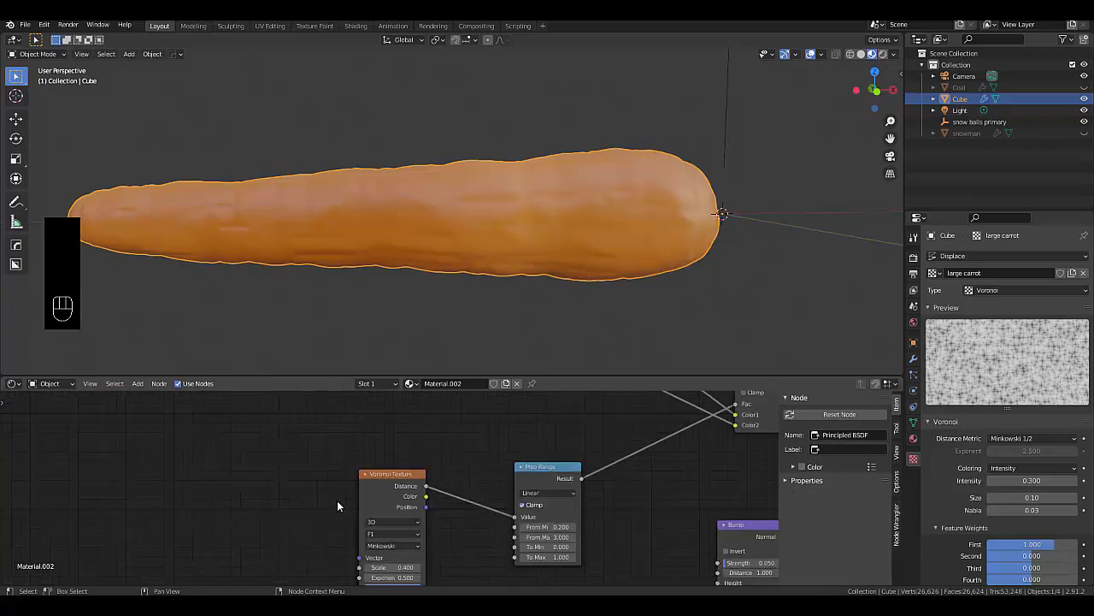
{"action": "left_click", "coordinate": [386, 494]}
{"action": "scroll", "coordinate": [238, 505], "scroll_direction": "up", "scroll_amount": 1}
{"action": "scroll", "coordinate": [265, 494], "scroll_direction": "down", "scroll_amount": 2}
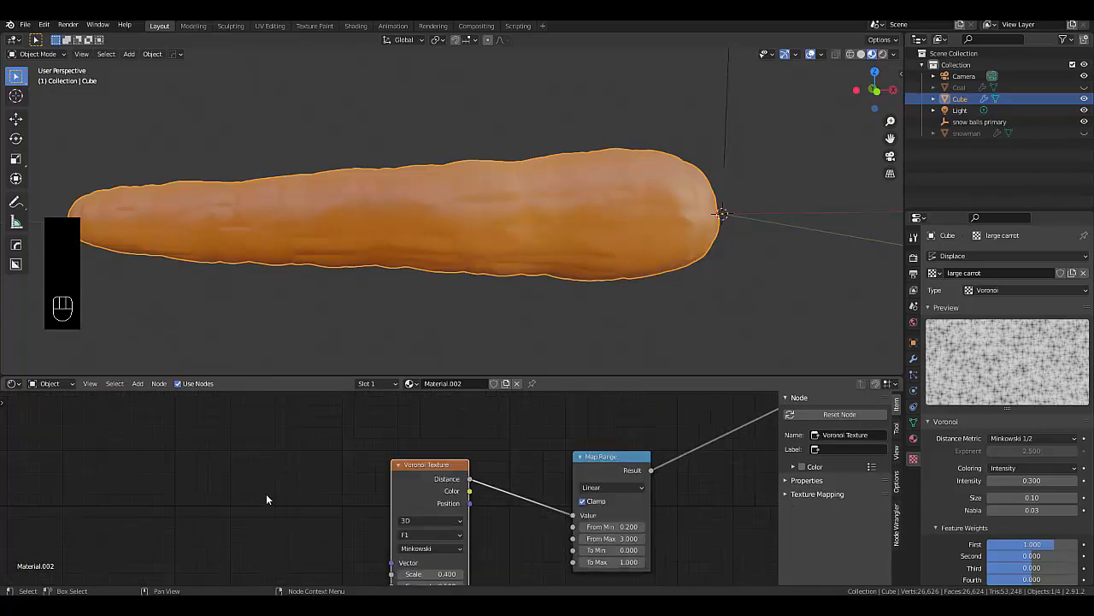
{"action": "scroll", "coordinate": [266, 493], "scroll_direction": "up", "scroll_amount": 1}
{"action": "key", "text": "ctrl+shift"}
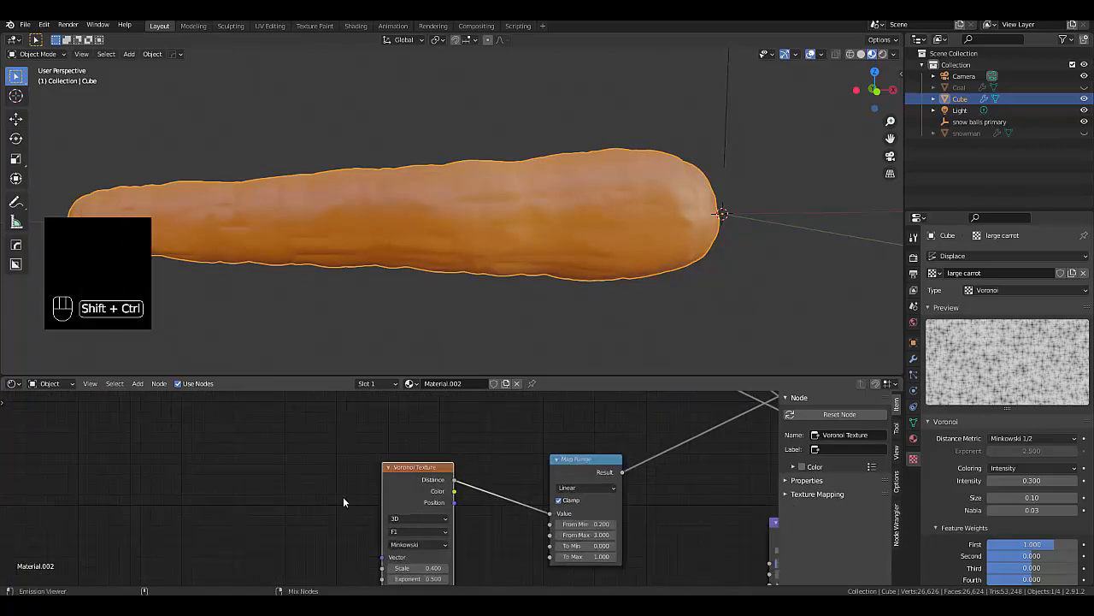
{"action": "key", "text": "ctrl+shift+t"}
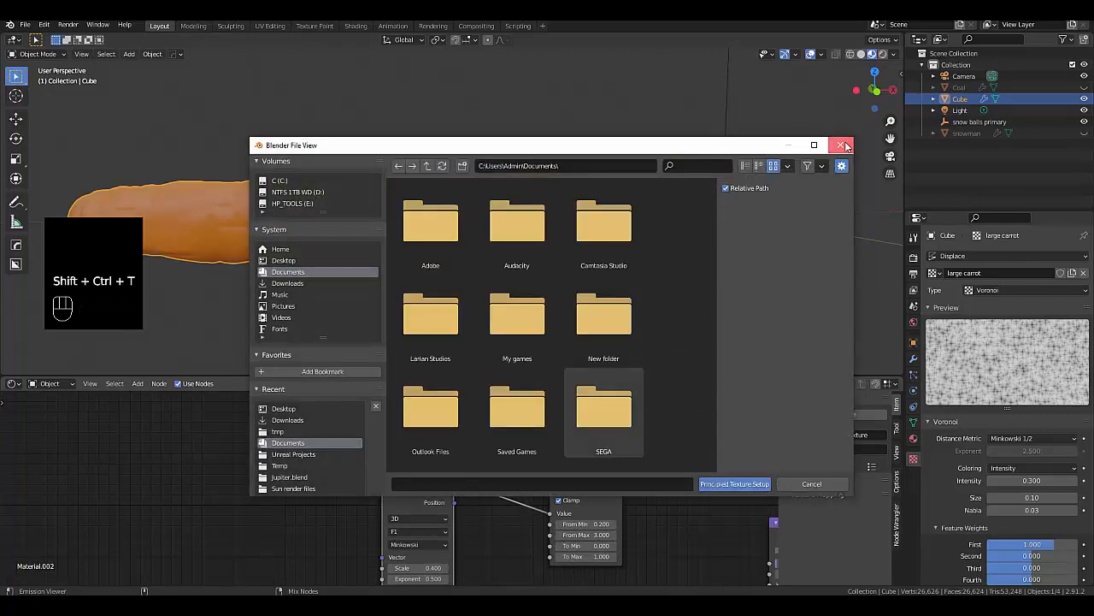
{"action": "key", "text": "Escape"}
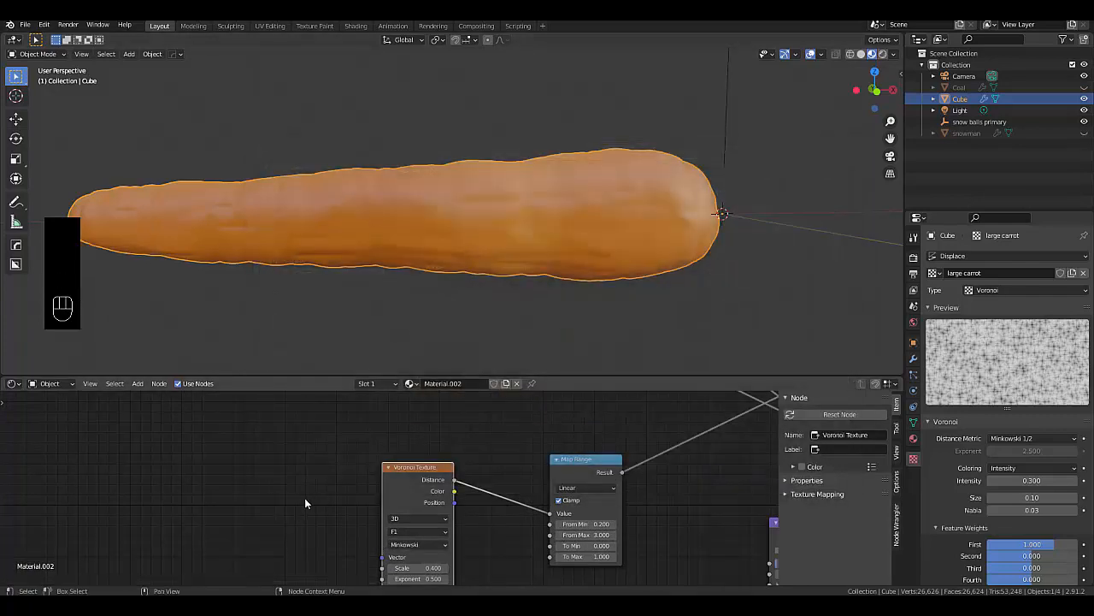
Add Texture Coordinate and Mapping nodes ahead of the Voronoi Texture node and set the Mapping Scale to X 0 and Y 40
{"action": "left_click", "coordinate": [389, 495]}
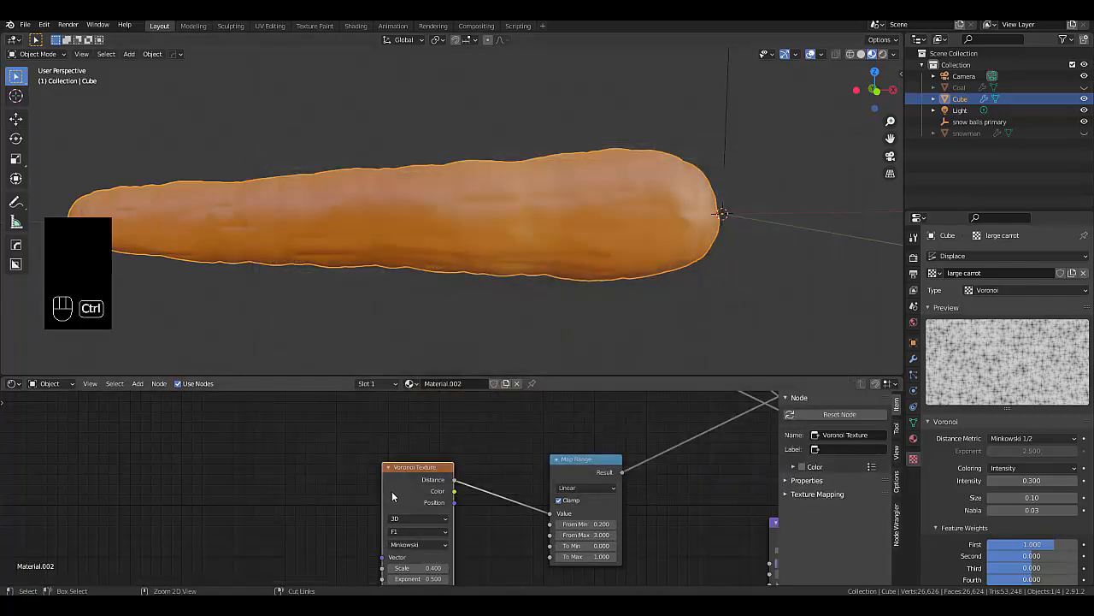
{"action": "key", "text": "ctrl+t"}
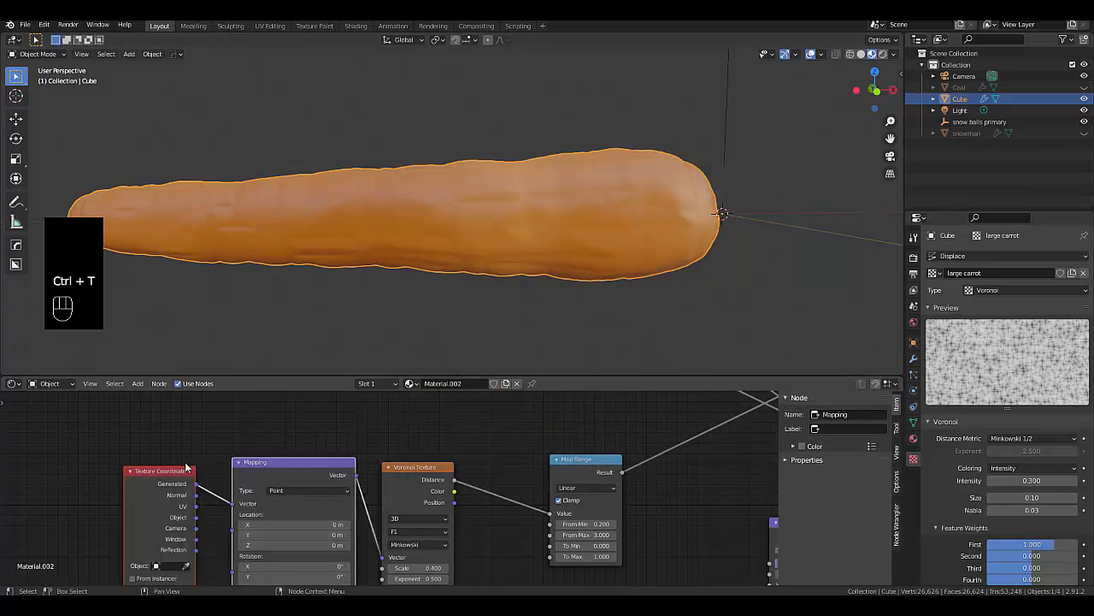
{"action": "scroll", "coordinate": [518, 522], "scroll_direction": "down", "scroll_amount": 4}
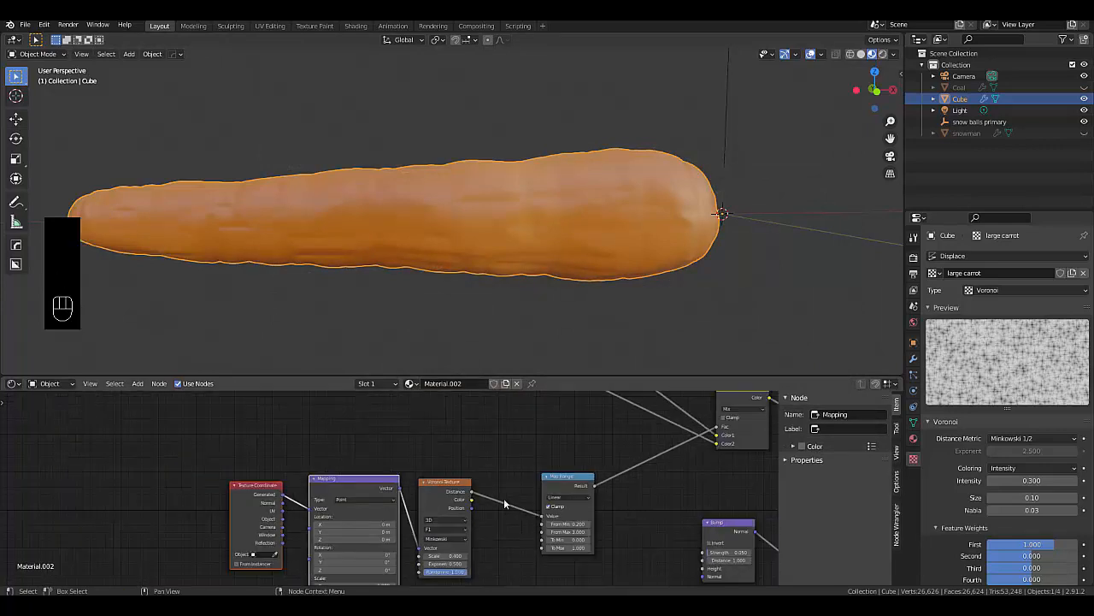
{"action": "scroll", "coordinate": [299, 548], "scroll_direction": "up", "scroll_amount": 4}
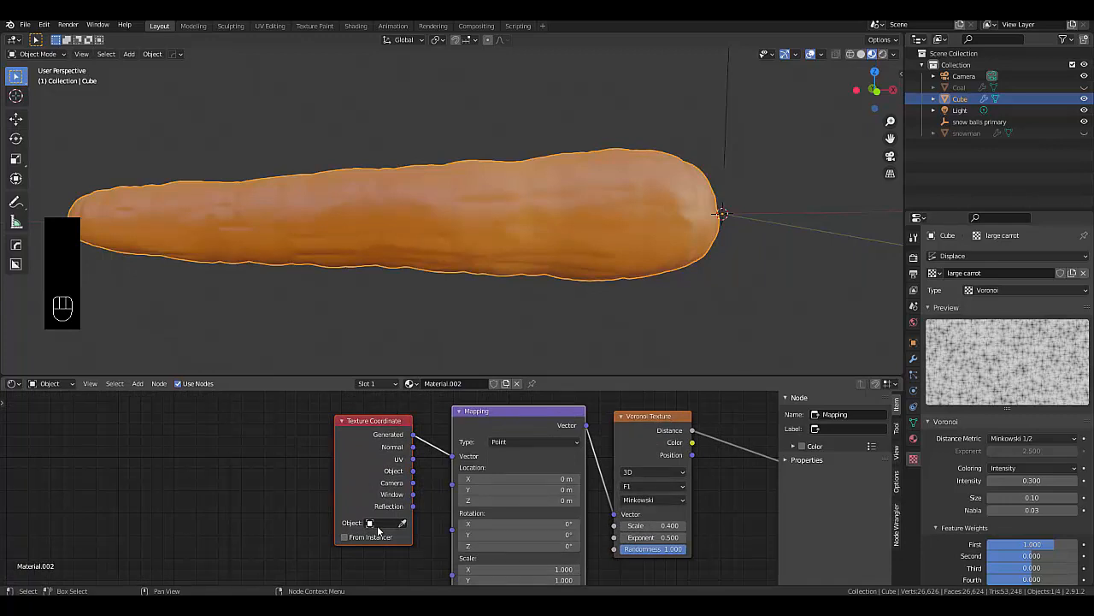
{"action": "scroll", "coordinate": [466, 502], "scroll_direction": "down", "scroll_amount": 2}
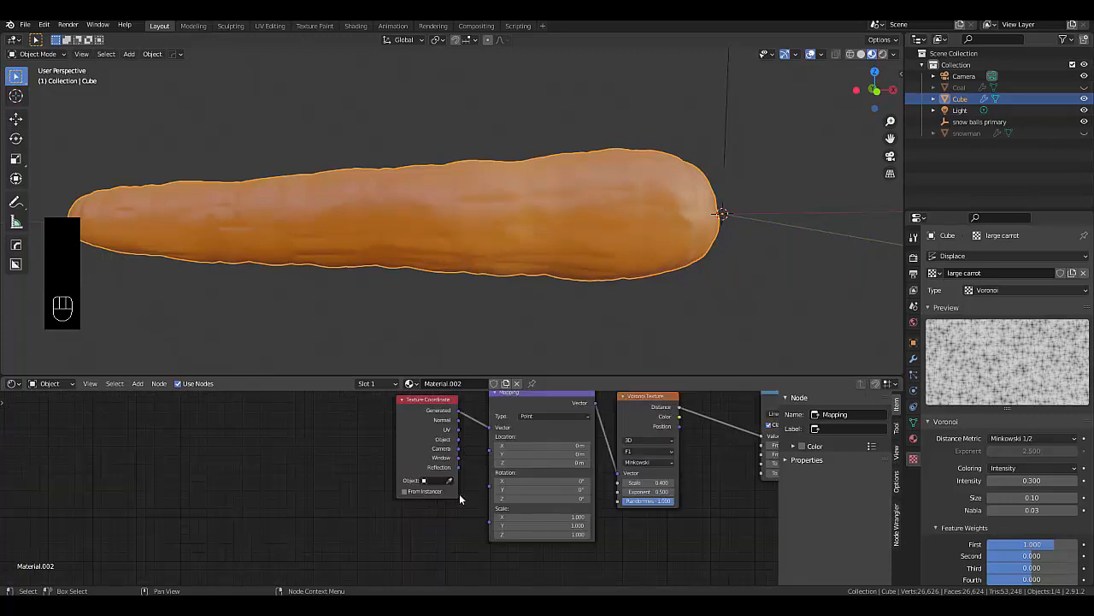
{"action": "scroll", "coordinate": [525, 517], "scroll_direction": "up", "scroll_amount": 5}
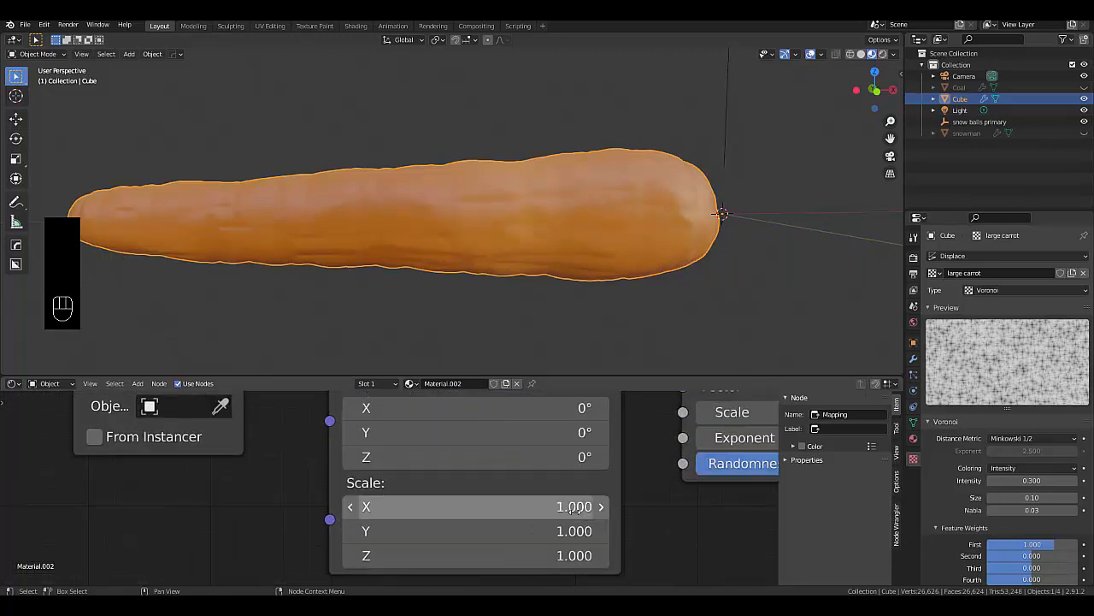
{"action": "left_click", "coordinate": [574, 506]}
{"action": "type", "text": "0"}
{"action": "key", "text": "Return"}
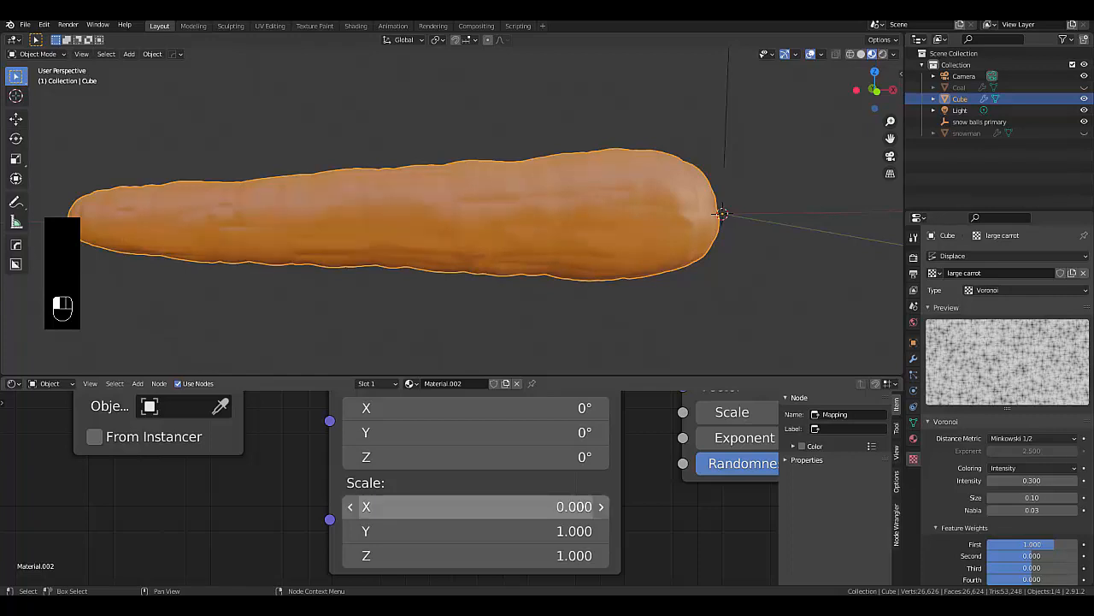
{"action": "left_click", "coordinate": [479, 531]}
{"action": "type", "text": "40"}
{"action": "key", "text": "Return"}
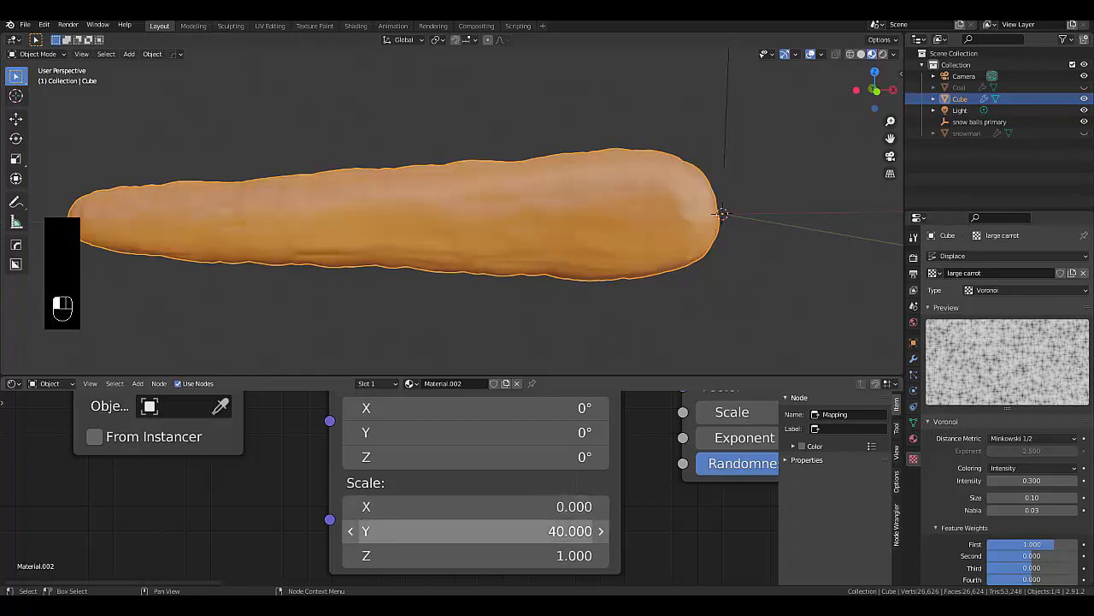
Try 0.1 and 0.3 for the Mapping node's Z Scale and settle on 0.4
{"action": "left_click", "coordinate": [479, 555]}
{"action": "type", "text": "0"}
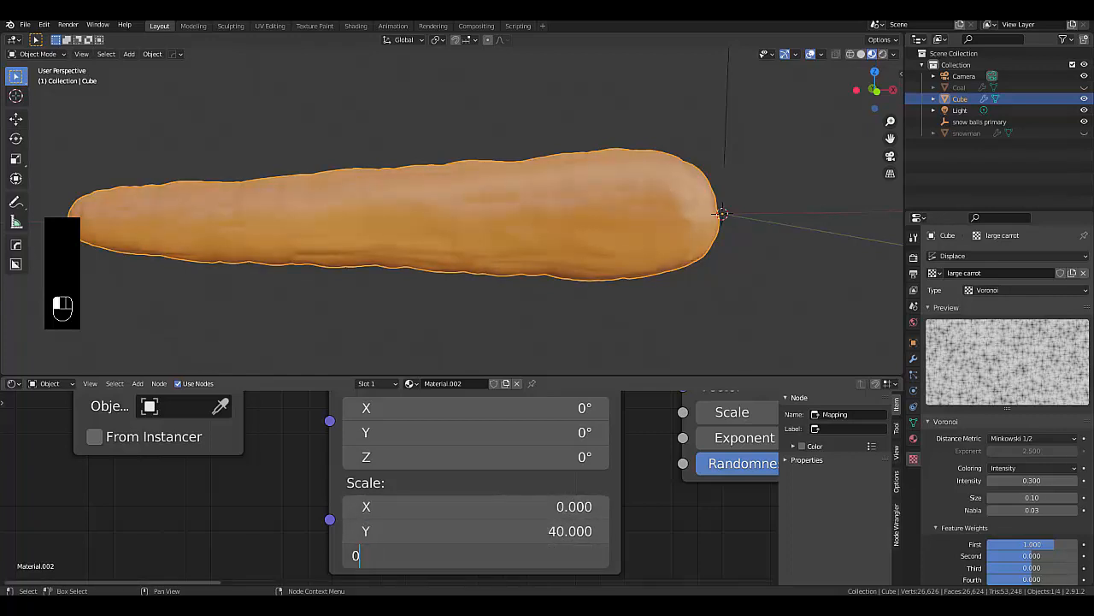
{"action": "type", "text": ".1"}
{"action": "key", "text": "Return"}
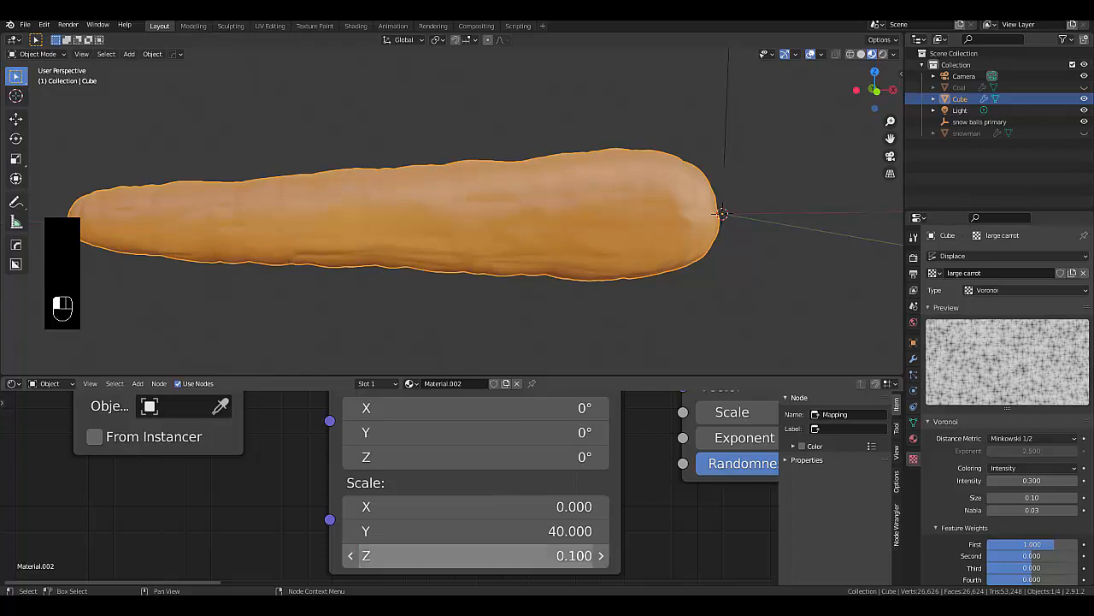
{"action": "left_click", "coordinate": [479, 555]}
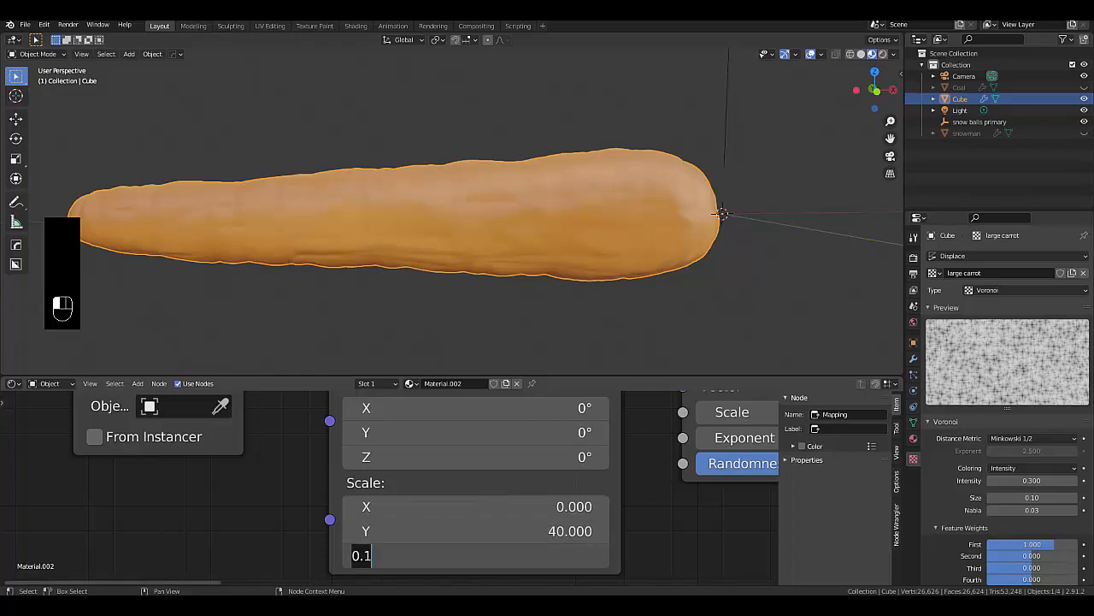
{"action": "type", "text": "0.3"}
{"action": "key", "text": "Return"}
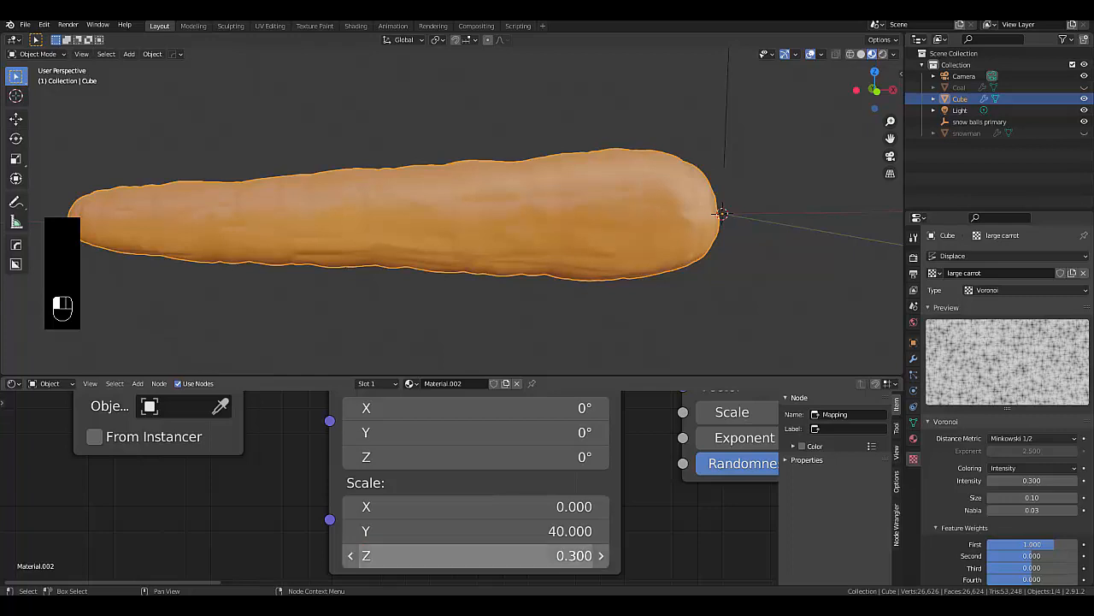
{"action": "left_click", "coordinate": [479, 555]}
{"action": "type", "text": "0"}
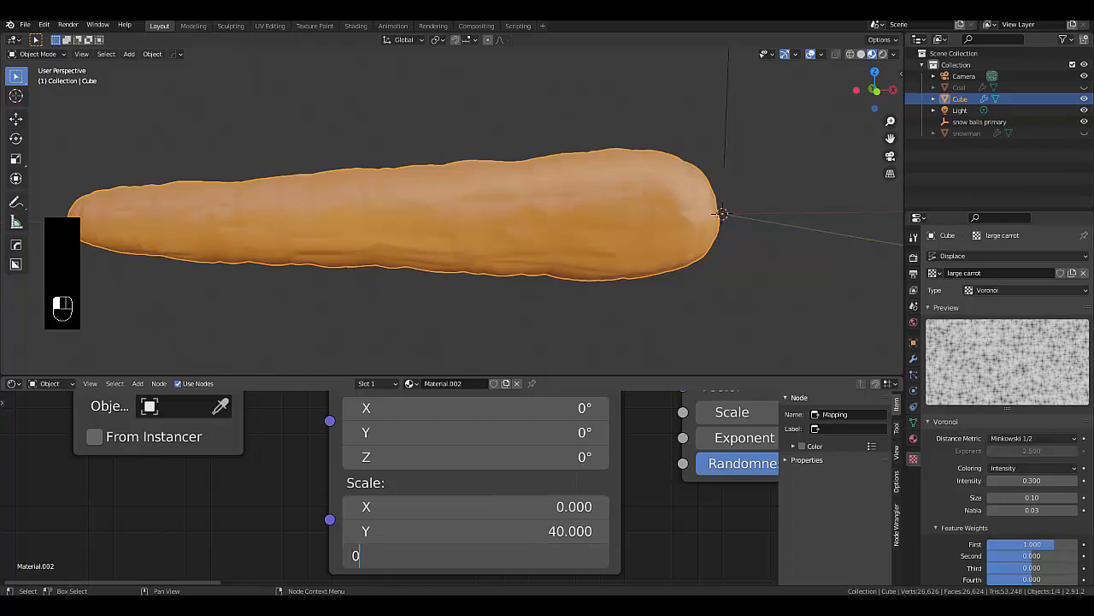
{"action": "type", "text": ".4"}
{"action": "key", "text": "Return"}
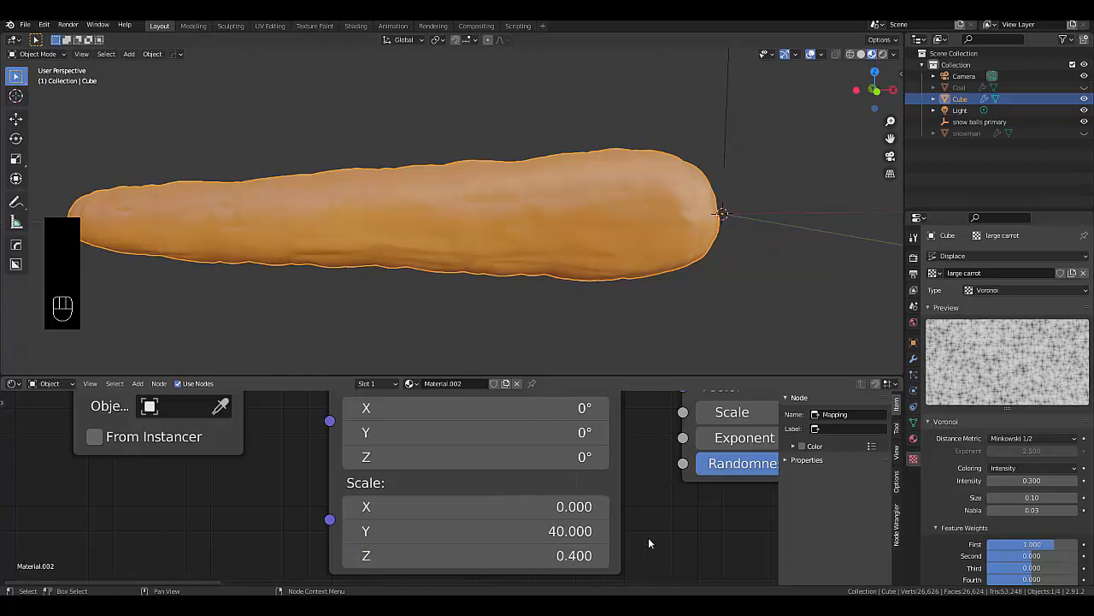
Connect the Map Range node's Result output to the Bump node's Height input
{"action": "scroll", "coordinate": [313, 494], "scroll_direction": "down", "scroll_amount": 6}
{"action": "scroll", "coordinate": [313, 498], "scroll_direction": "down", "scroll_amount": 10}
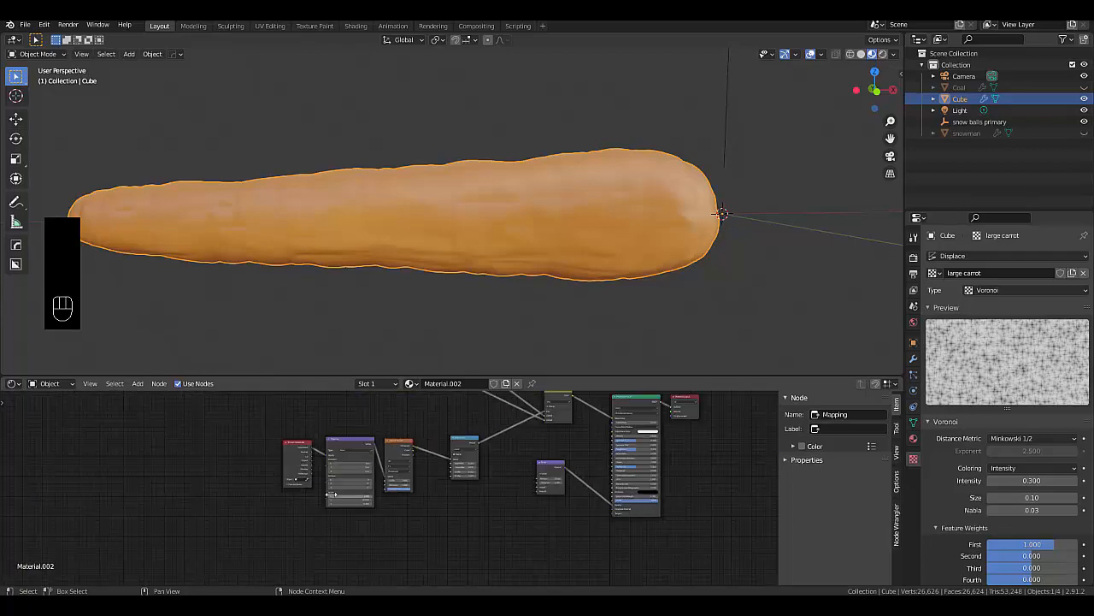
{"action": "scroll", "coordinate": [556, 489], "scroll_direction": "up", "scroll_amount": 9}
{"action": "scroll", "coordinate": [486, 531], "scroll_direction": "up", "scroll_amount": 4}
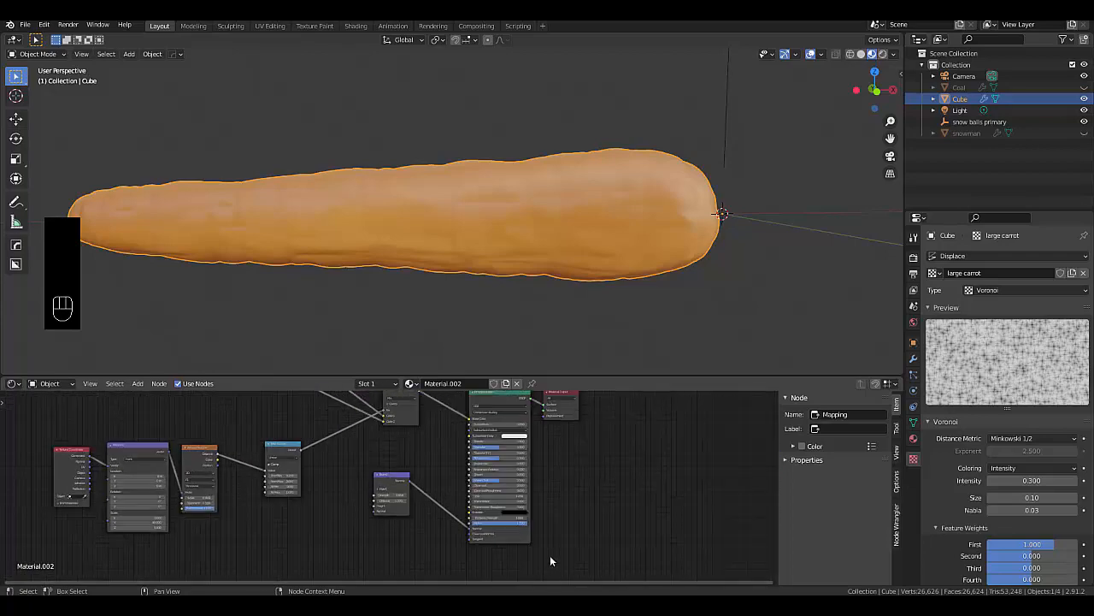
{"action": "scroll", "coordinate": [505, 516], "scroll_direction": "up", "scroll_amount": 1}
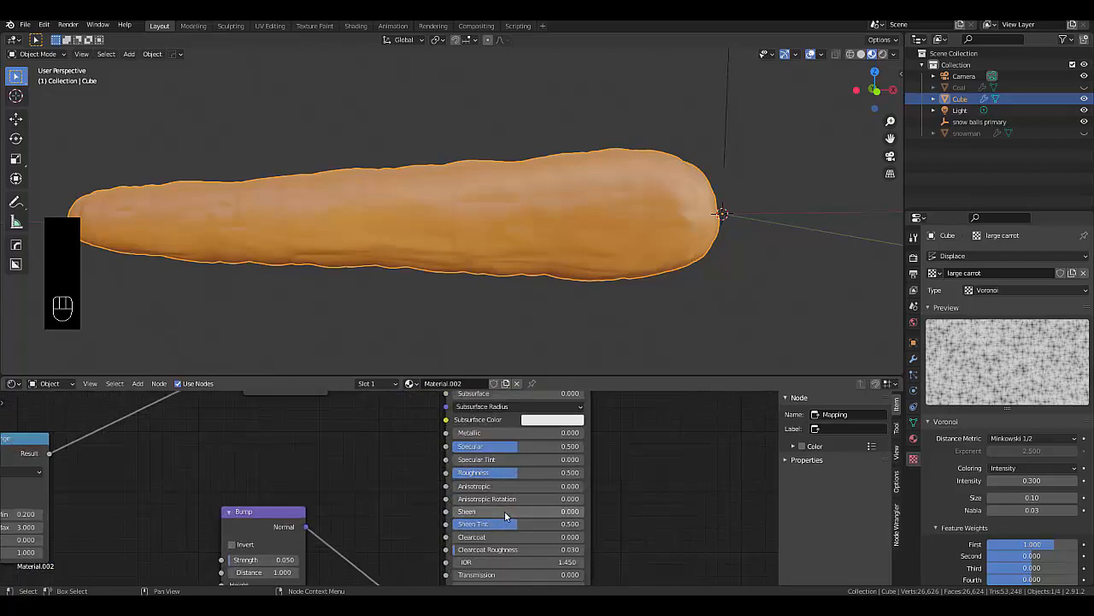
{"action": "scroll", "coordinate": [505, 516], "scroll_direction": "down", "scroll_amount": 1}
{"action": "scroll", "coordinate": [264, 510], "scroll_direction": "up", "scroll_amount": 1}
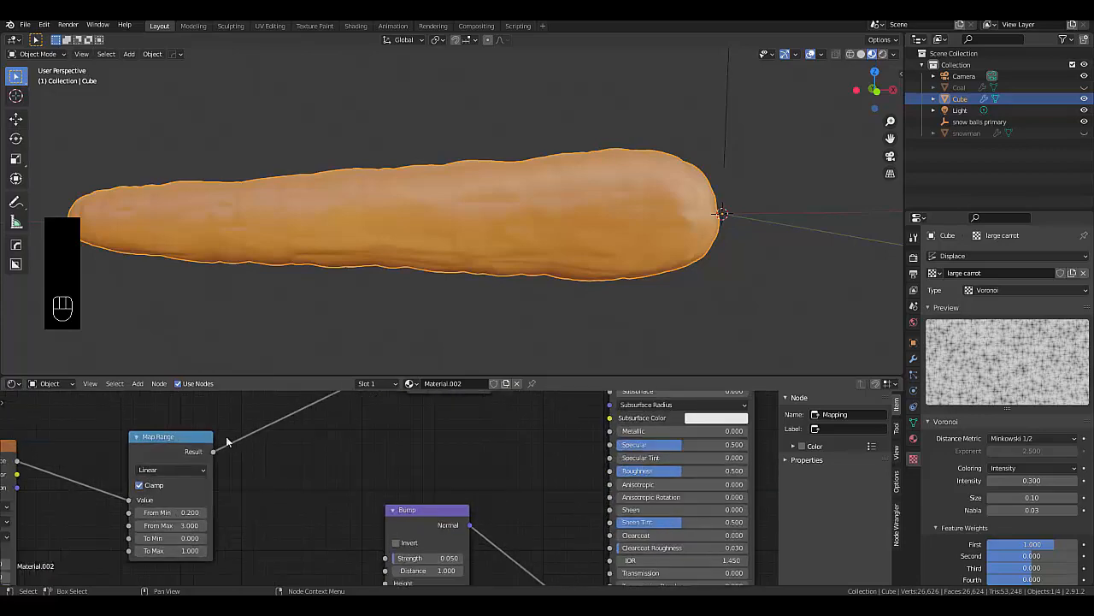
{"action": "scroll", "coordinate": [270, 501], "scroll_direction": "down", "scroll_amount": 2}
{"action": "scroll", "coordinate": [281, 477], "scroll_direction": "up", "scroll_amount": 2}
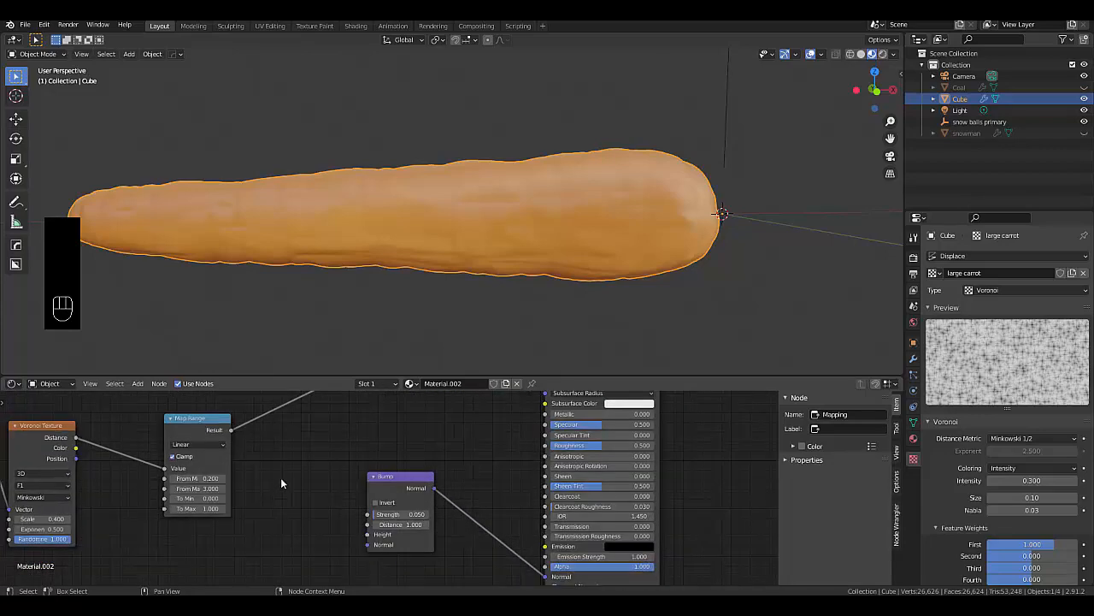
{"action": "mouse_move", "coordinate": [218, 418]}
{"action": "left_mouse_down"}
{"action": "mouse_move", "coordinate": [399, 577]}
{"action": "mouse_move", "coordinate": [391, 549]}
{"action": "left_mouse_up"}
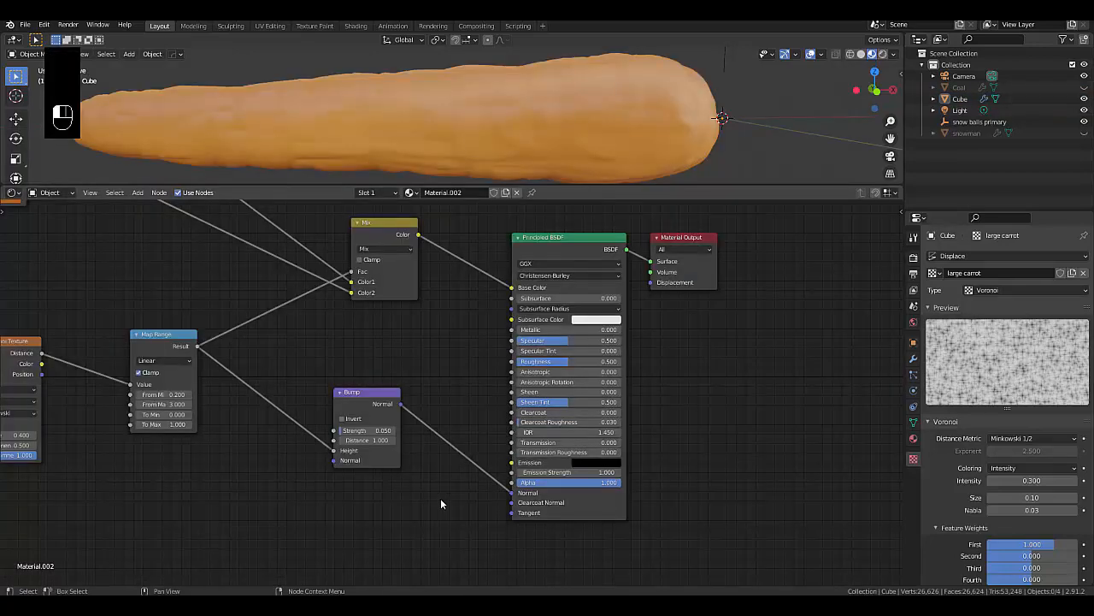
Set the Principled BSDF's Subsurface to 0.2 and change its Subsurface Color to orange
{"action": "scroll", "coordinate": [463, 502], "scroll_direction": "down", "scroll_amount": 1}
{"action": "scroll", "coordinate": [491, 370], "scroll_direction": "up", "scroll_amount": 4}
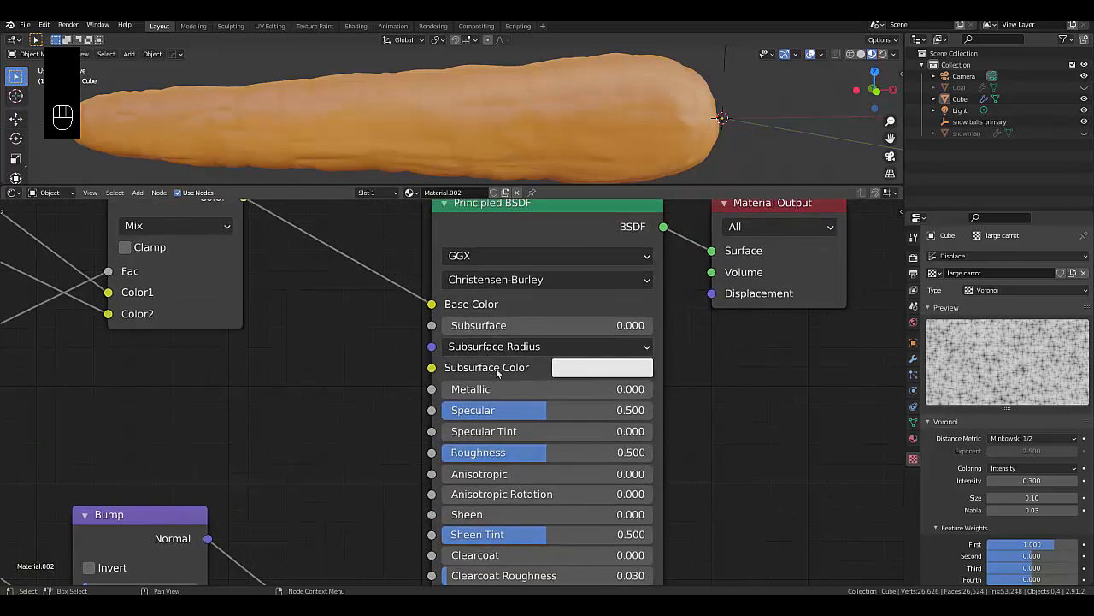
{"action": "left_click", "coordinate": [537, 327]}
{"action": "type", "text": "0.2"}
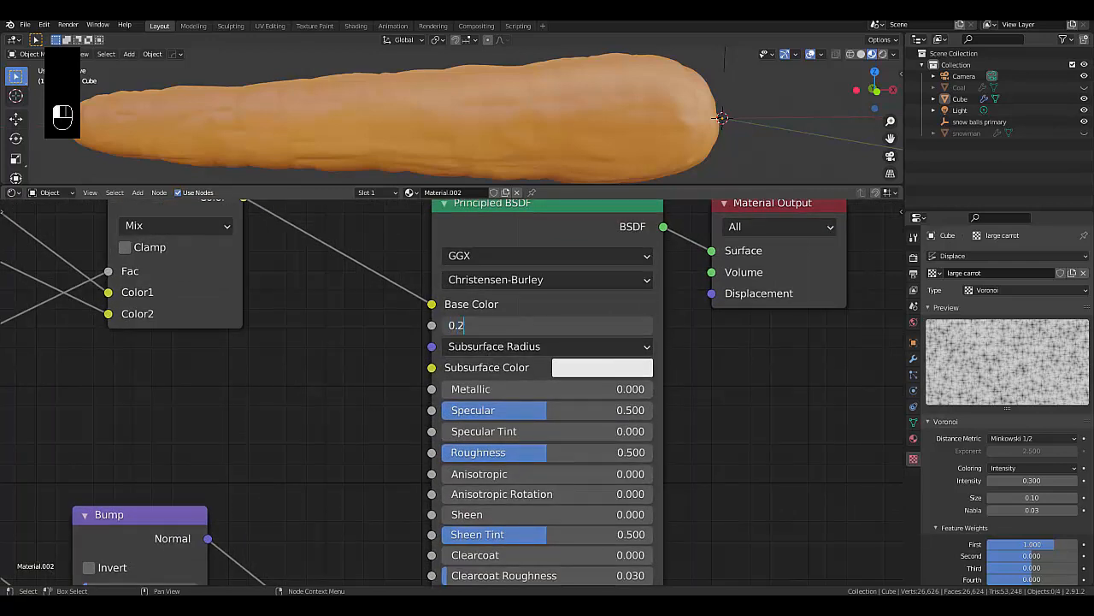
{"action": "key", "text": "Return"}
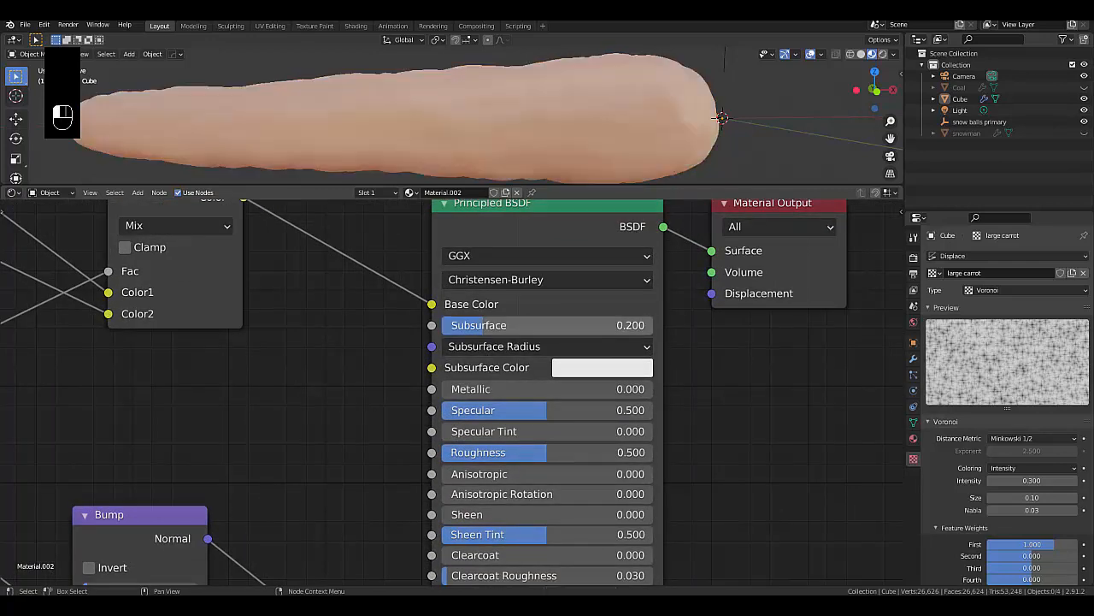
{"action": "left_click", "coordinate": [515, 326]}
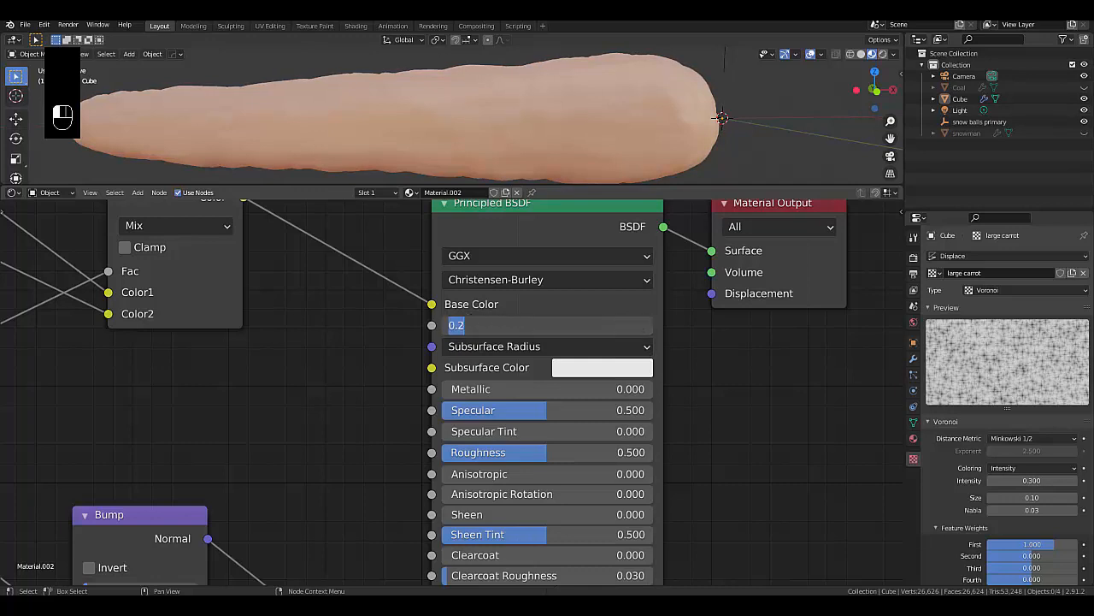
{"action": "type", "text": "0.2"}
{"action": "key", "text": "Return"}
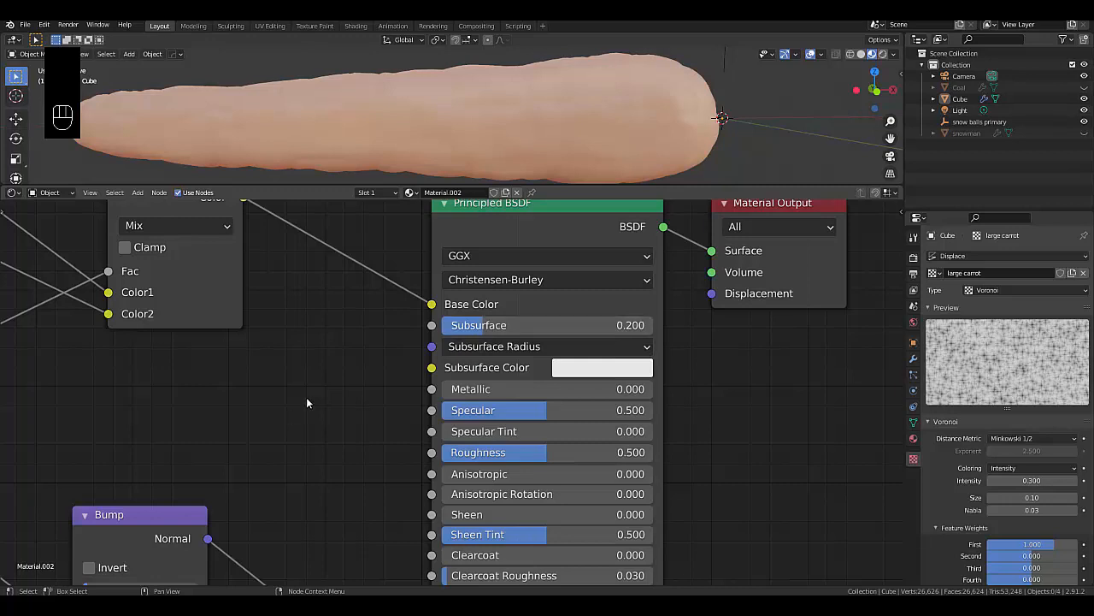
{"action": "left_click", "coordinate": [589, 369]}
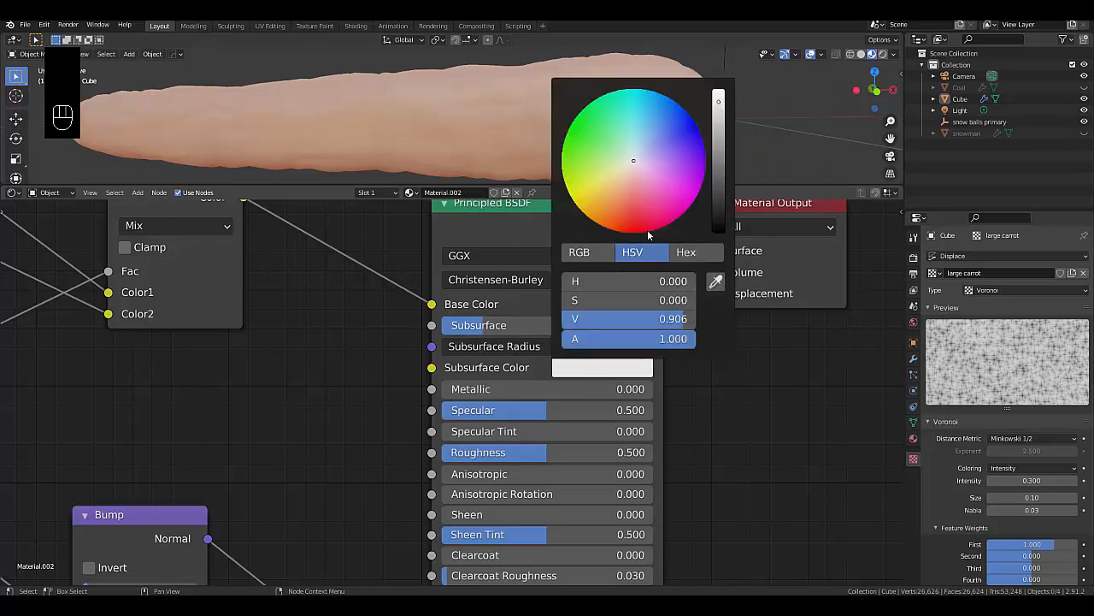
{"action": "left_click_drag", "start_coordinate": [617, 185], "coordinate": [611, 209]}
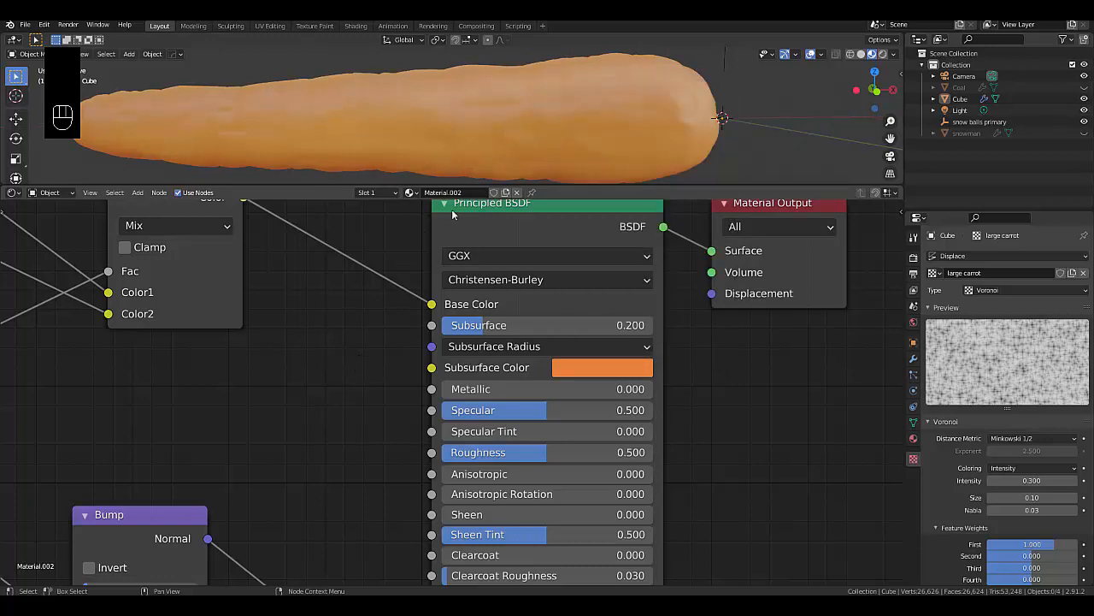
Inspect the finished carrot from a wider angle and hide it in the 3D viewport
{"action": "scroll", "coordinate": [610, 117], "scroll_direction": "up", "scroll_amount": 3}
{"action": "scroll", "coordinate": [611, 116], "scroll_direction": "down", "scroll_amount": 6}
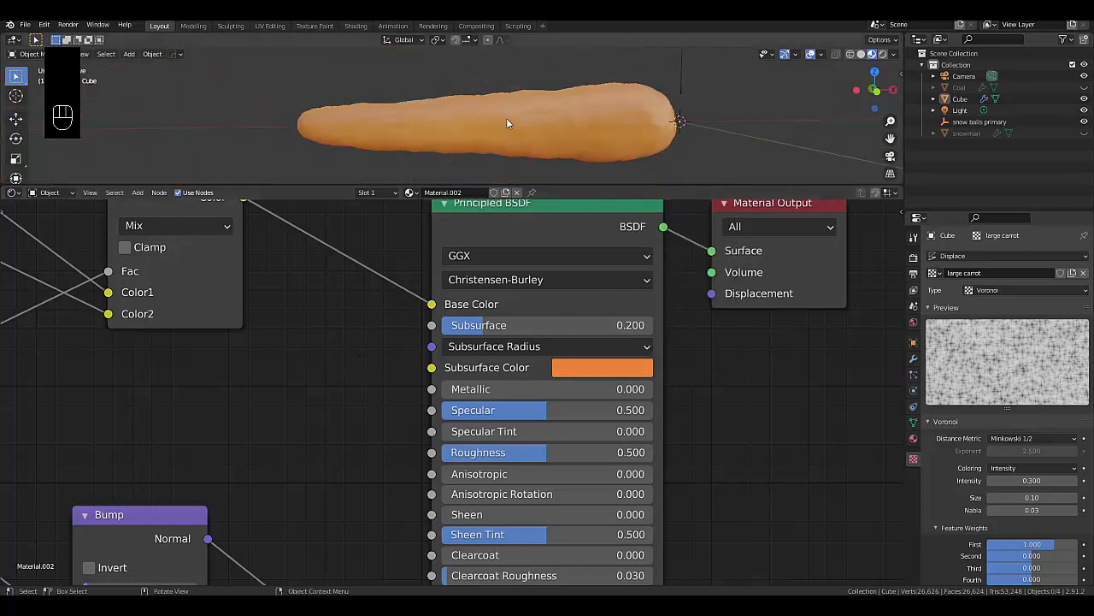
{"action": "middle_click_drag", "start_coordinate": [486, 145], "coordinate": [540, 147]}
{"action": "scroll", "coordinate": [539, 147], "scroll_direction": "up", "scroll_amount": 2}
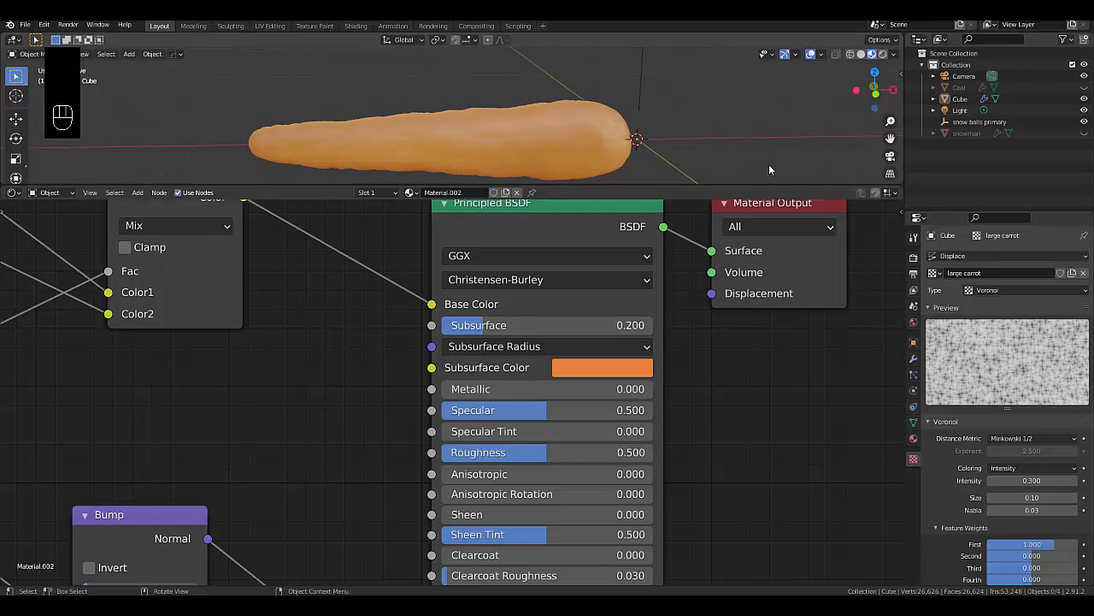
{"action": "left_click", "coordinate": [531, 135]}
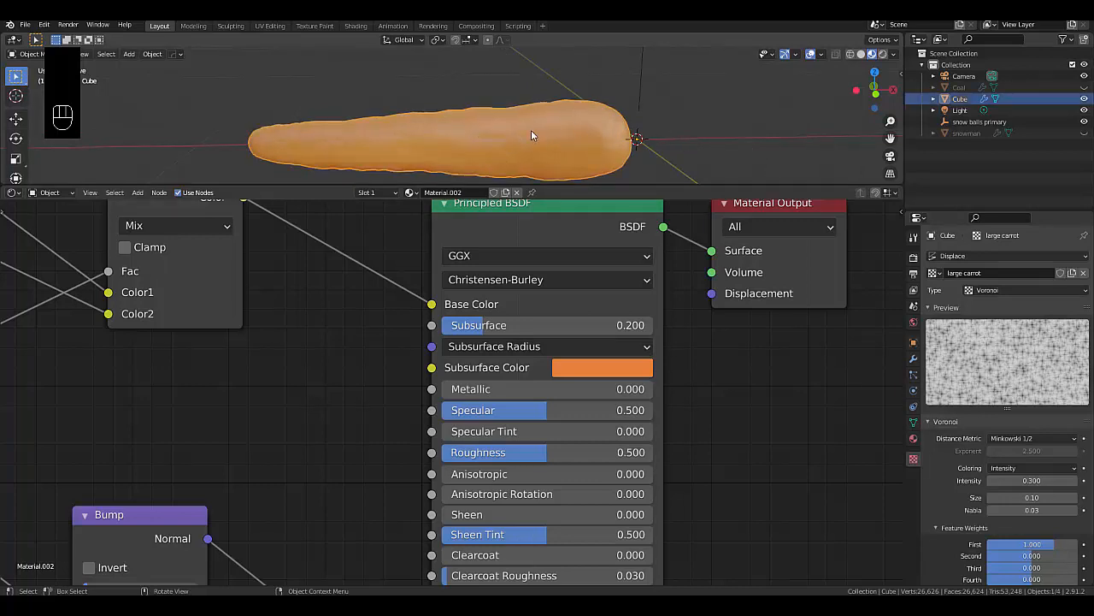
{"action": "key", "text": "h"}
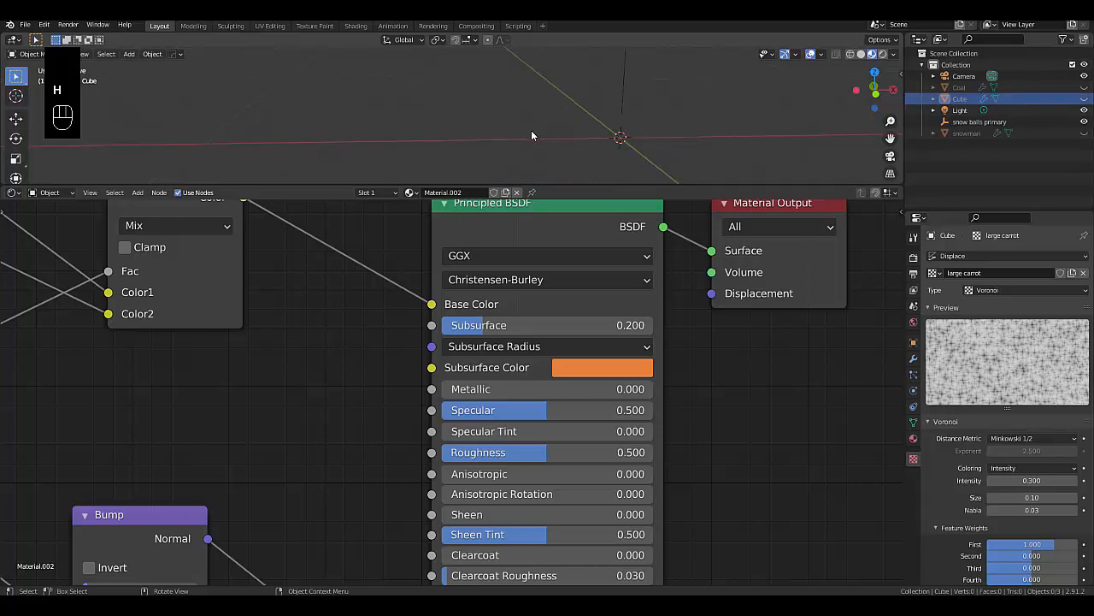
Enlarge the 3D viewport over the node editor and add a mesh circle at the scene origin
{"action": "left_click_drag", "start_coordinate": [358, 184], "coordinate": [370, 460]}
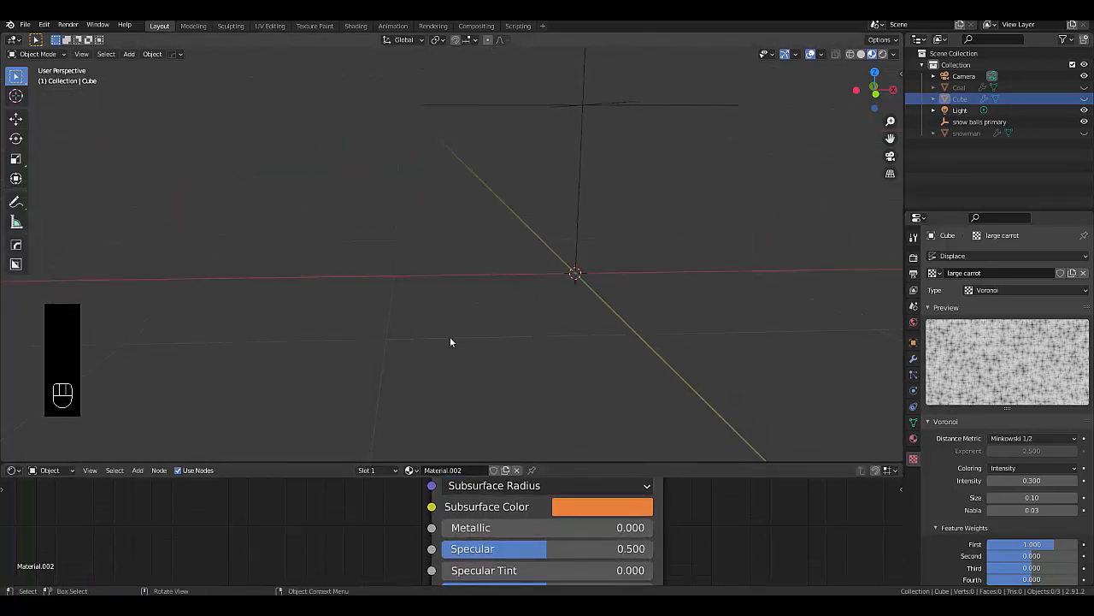
{"action": "mouse_move", "coordinate": [450, 336]}
{"action": "middle_mouse_down"}
{"action": "mouse_move", "coordinate": [454, 354]}
{"action": "mouse_move", "coordinate": [482, 312]}
{"action": "mouse_move", "coordinate": [448, 333]}
{"action": "middle_mouse_up"}
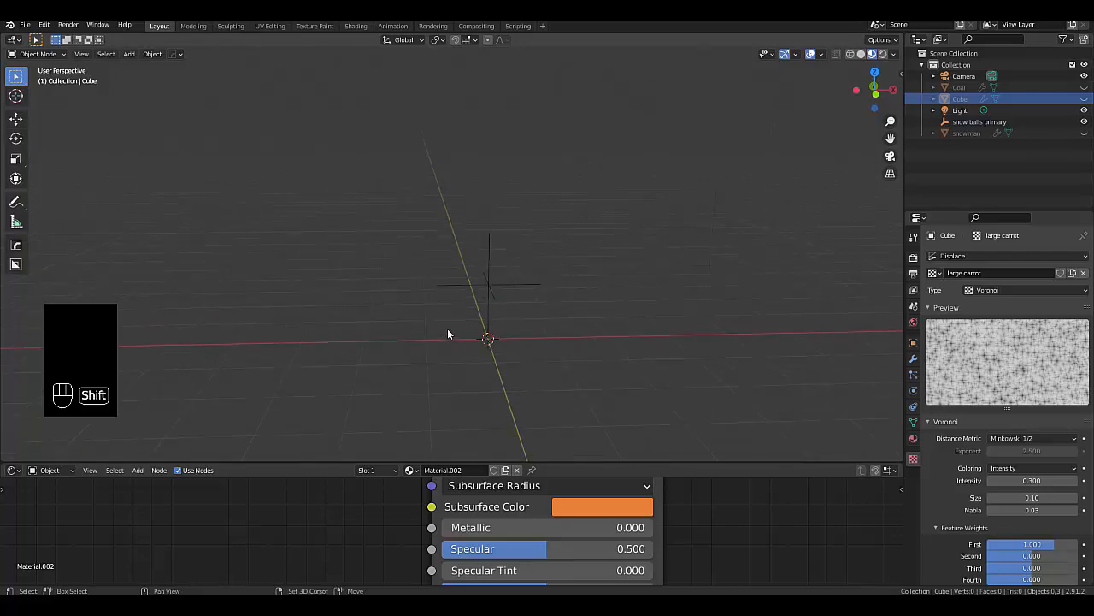
{"action": "key", "text": "shift+a"}
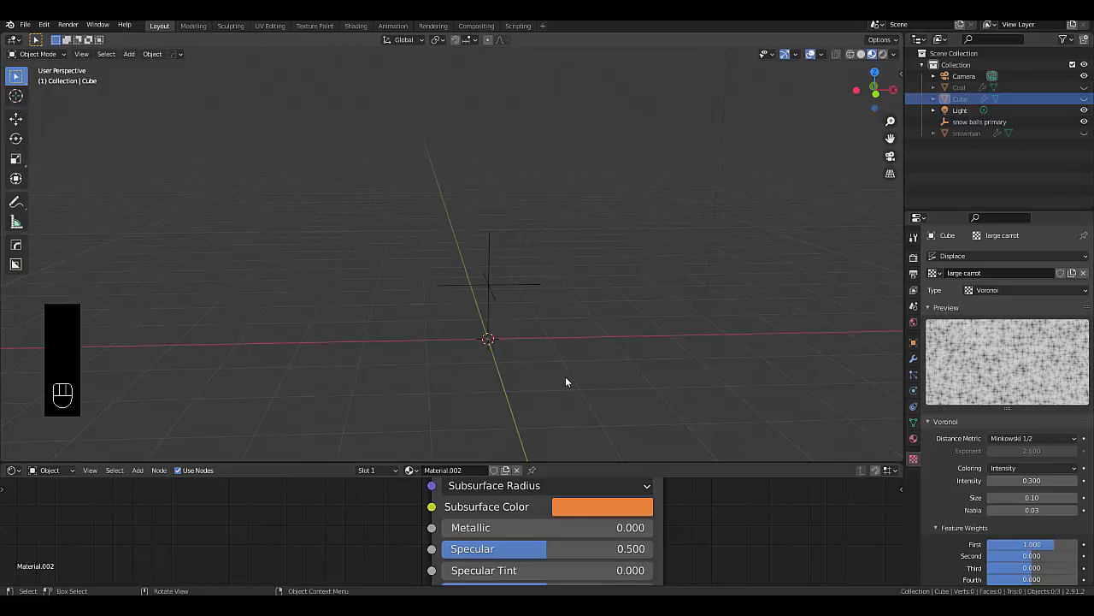
{"action": "key", "text": "shift+a"}
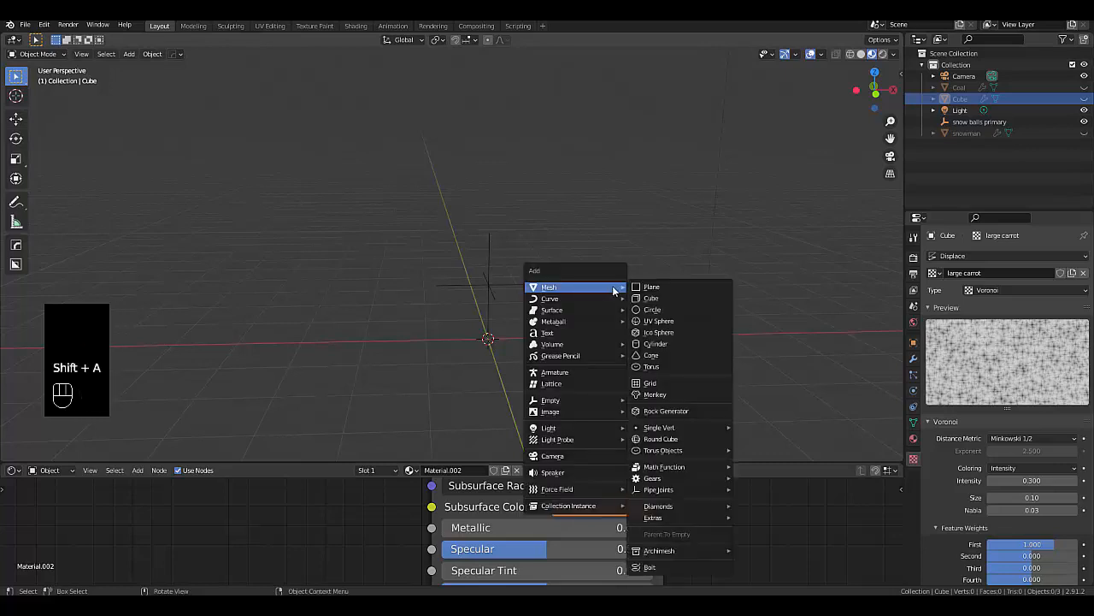
{"action": "left_click", "coordinate": [647, 308]}
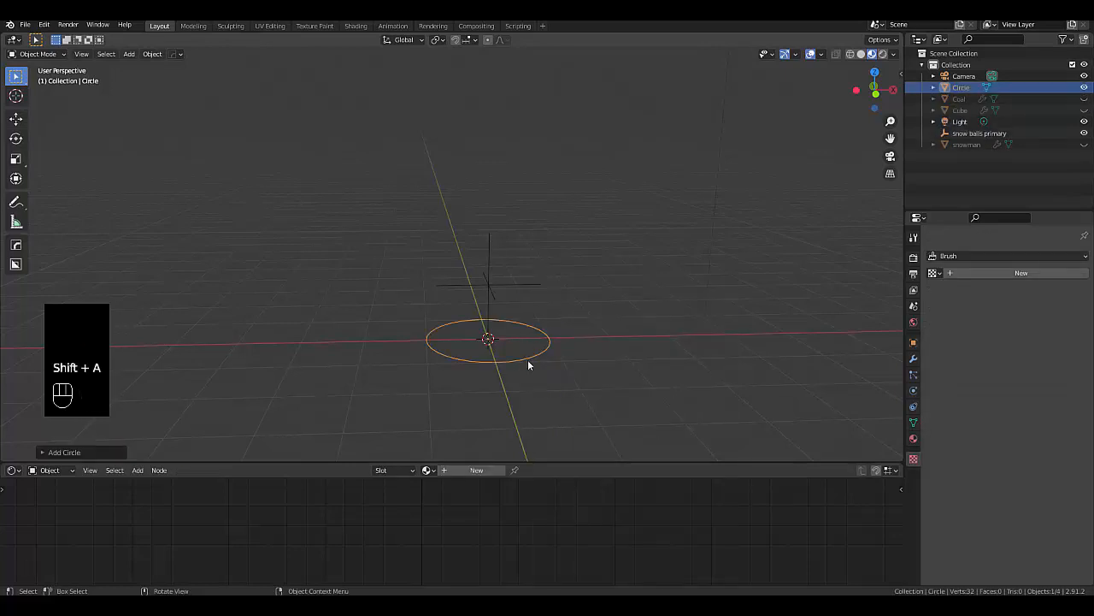
Add a Solidify modifier to the circle with a thickness of 0.02 m
{"action": "left_click", "coordinate": [913, 359]}
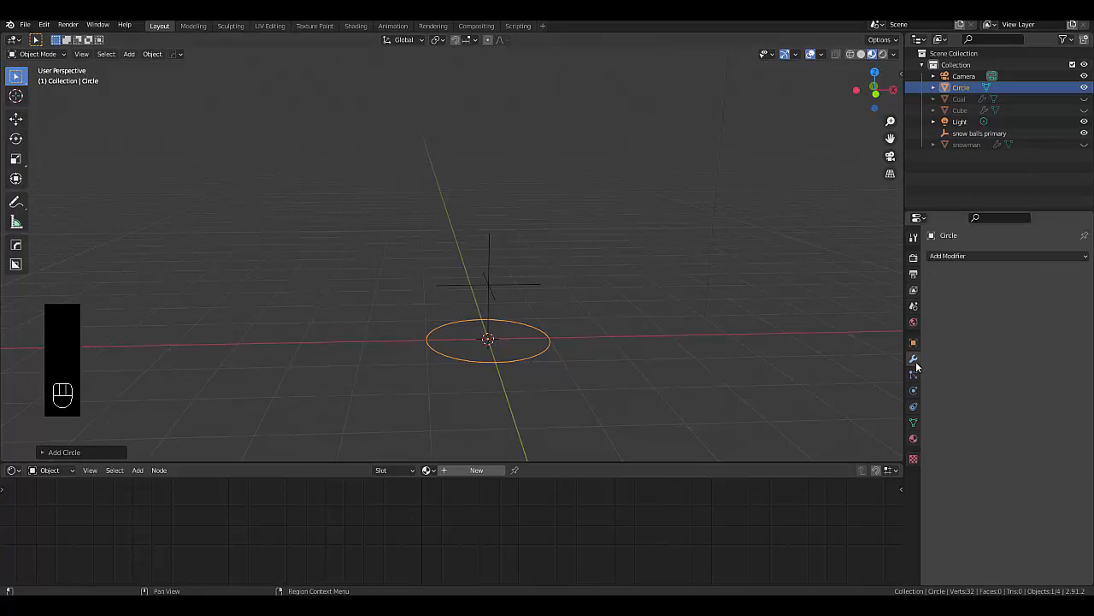
{"action": "left_click", "coordinate": [947, 257]}
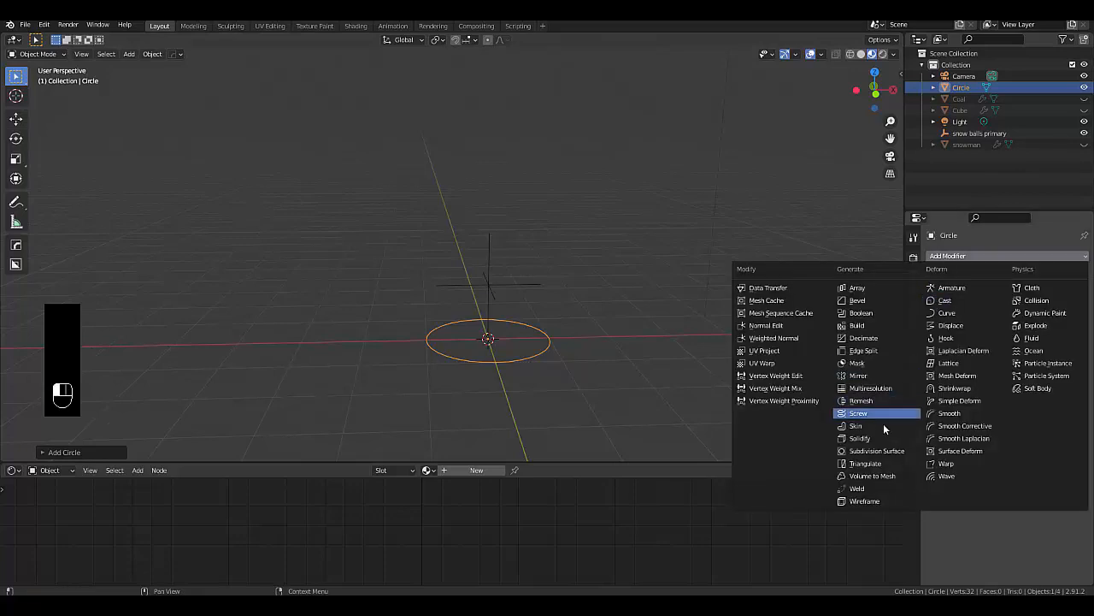
{"action": "left_click", "coordinate": [860, 438]}
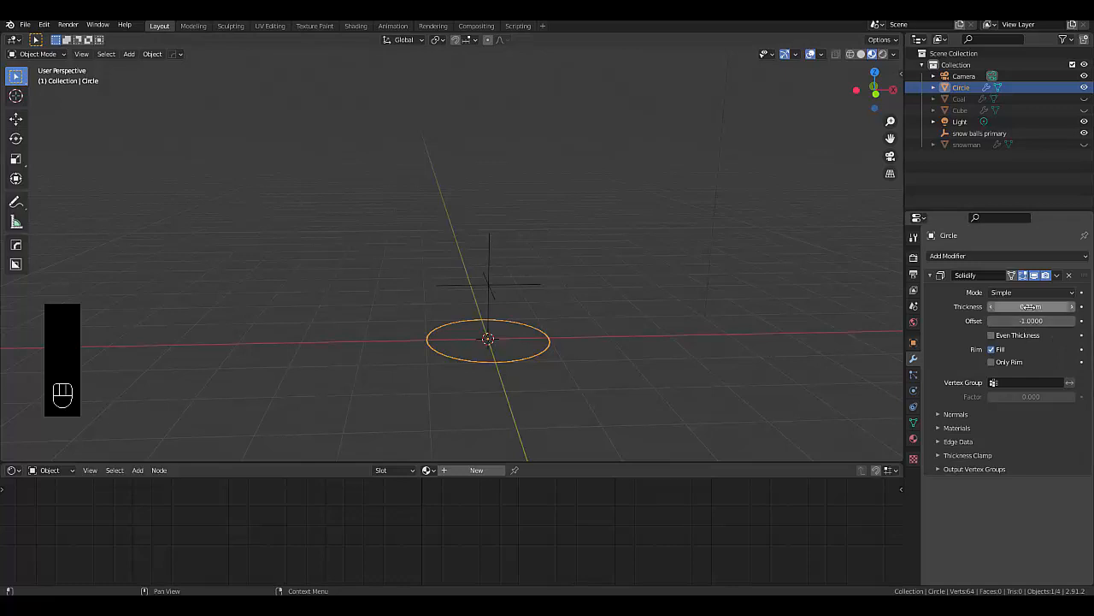
{"action": "left_click", "coordinate": [1021, 306]}
{"action": "type", "text": "0."}
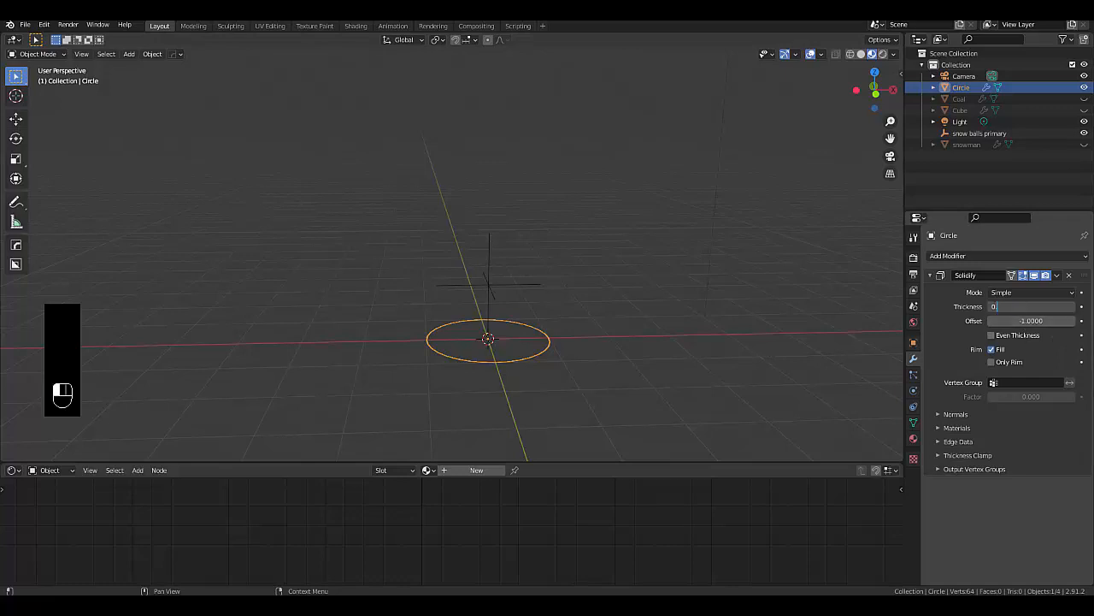
{"action": "type", "text": "02"}
{"action": "key", "text": "Return"}
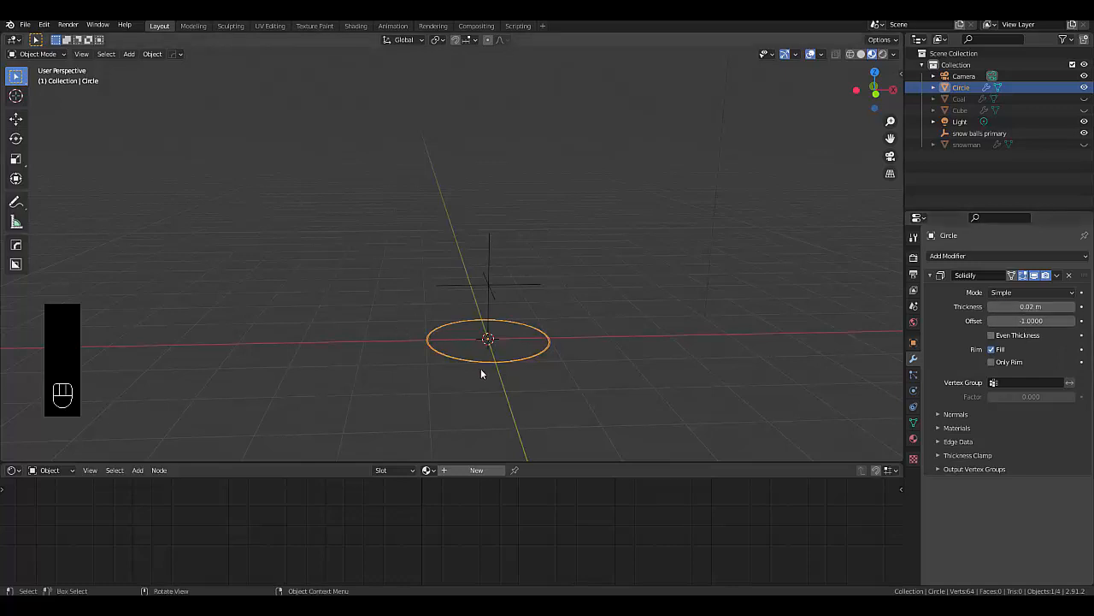
Try a Solidify thickness of 0.34 m and the Even Thickness option, and return the thickness to 0.02 m
{"action": "scroll", "coordinate": [482, 368], "scroll_direction": "up", "scroll_amount": 10}
{"action": "middle_click_drag", "start_coordinate": [530, 347], "coordinate": [474, 357]}
{"action": "left_click_drag", "start_coordinate": [1007, 306], "coordinate": [1056, 306]}
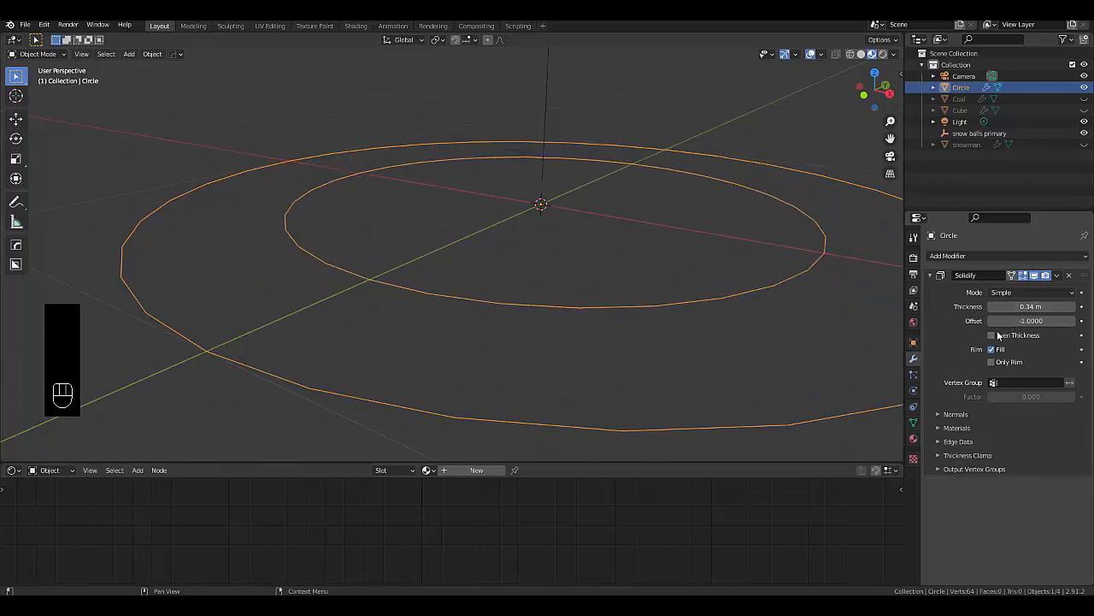
{"action": "left_click", "coordinate": [994, 335]}
{"action": "left_click", "coordinate": [993, 336]}
{"action": "left_click", "coordinate": [1006, 307]}
{"action": "type", "text": "0.02"}
{"action": "key", "text": "Return"}
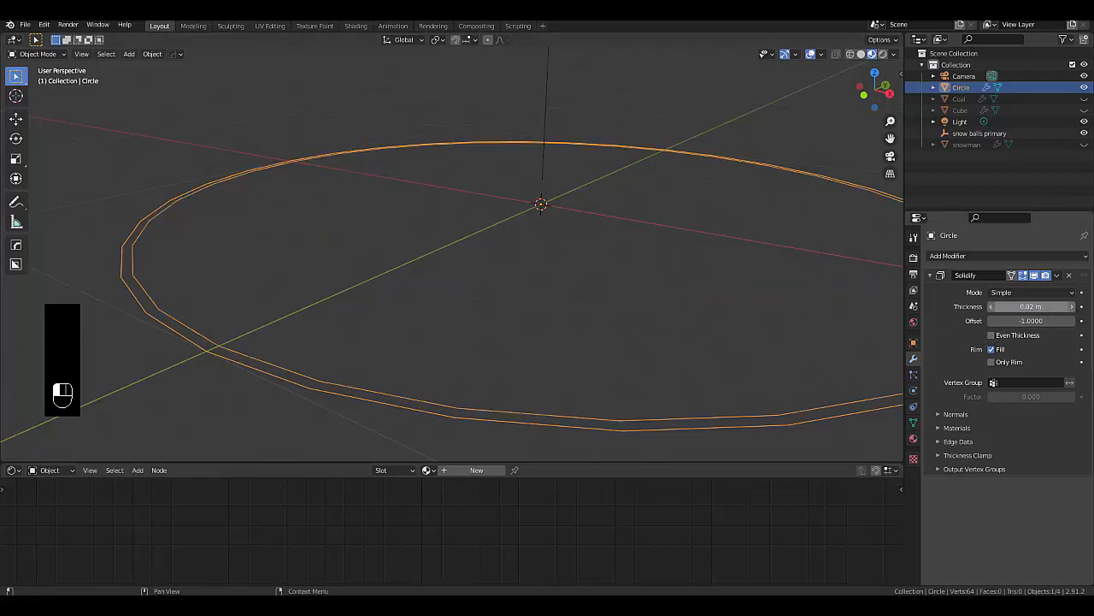
Set the circle's Solidify thickness to 0.2 m
{"action": "scroll", "coordinate": [570, 256], "scroll_direction": "down", "scroll_amount": 5}
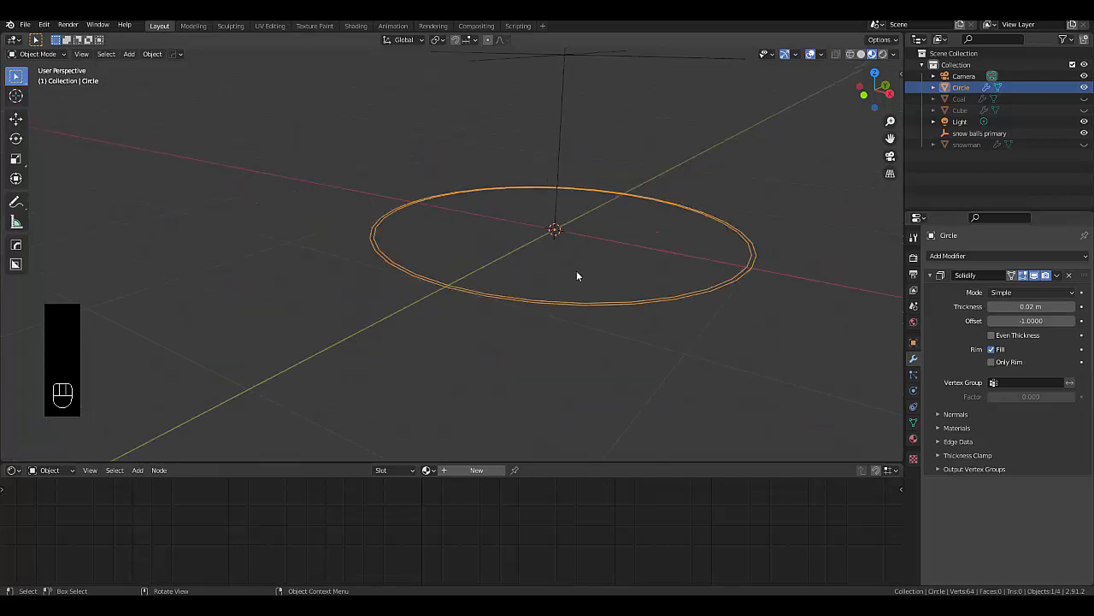
{"action": "left_click", "coordinate": [1045, 306]}
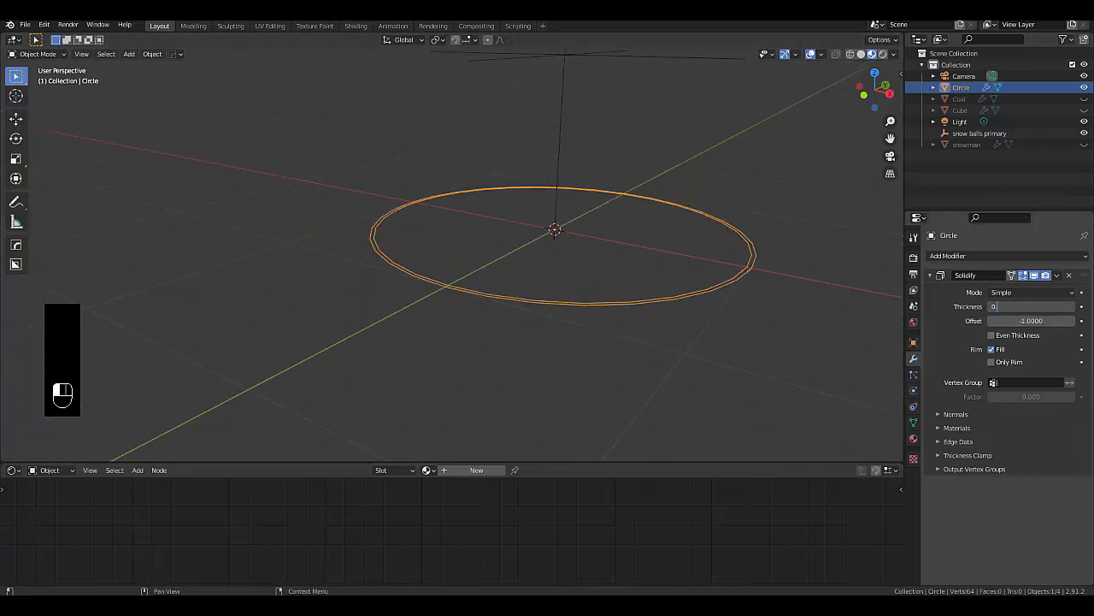
{"action": "type", "text": ".2"}
{"action": "key", "text": "Return"}
{"action": "scroll", "coordinate": [582, 226], "scroll_direction": "up", "scroll_amount": 3}
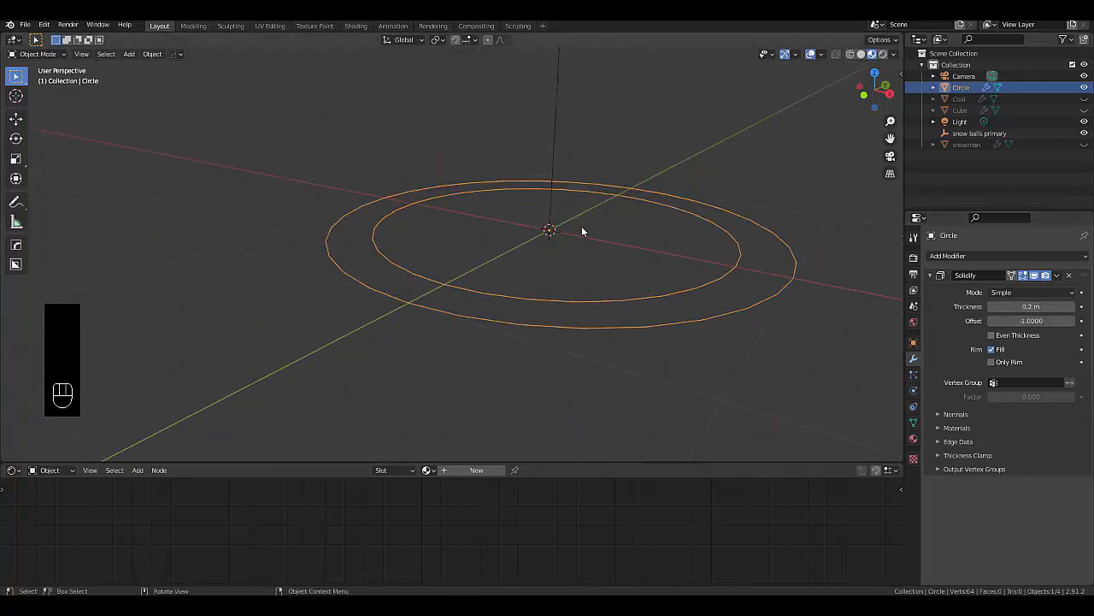
Add a Bevel modifier to the circle with 2 segments and the Weight limit method
{"action": "left_click", "coordinate": [938, 258]}
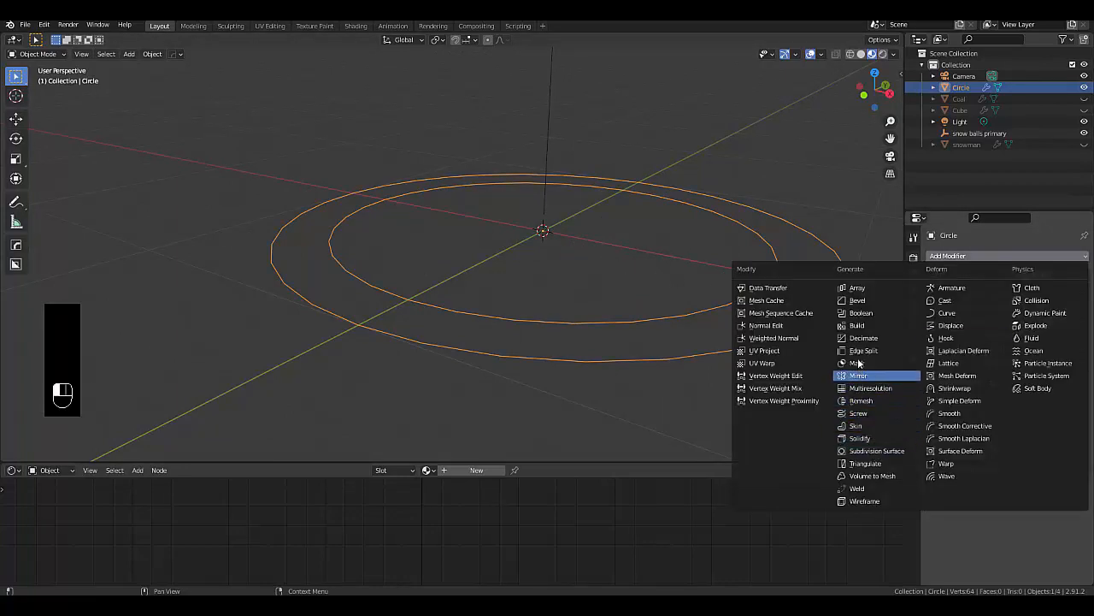
{"action": "left_click", "coordinate": [859, 300]}
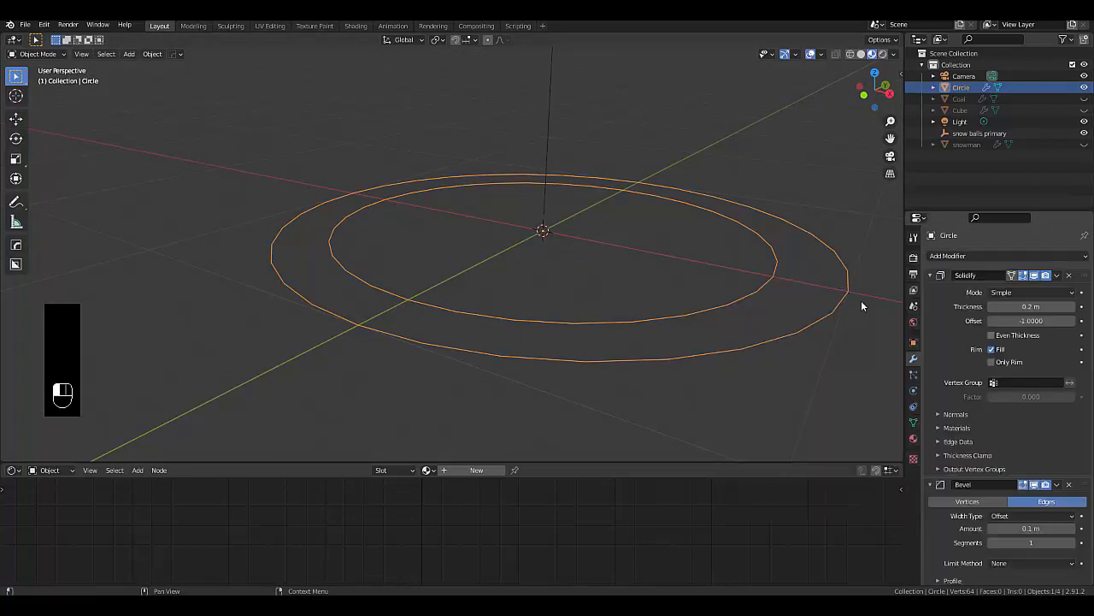
{"action": "left_click", "coordinate": [929, 276]}
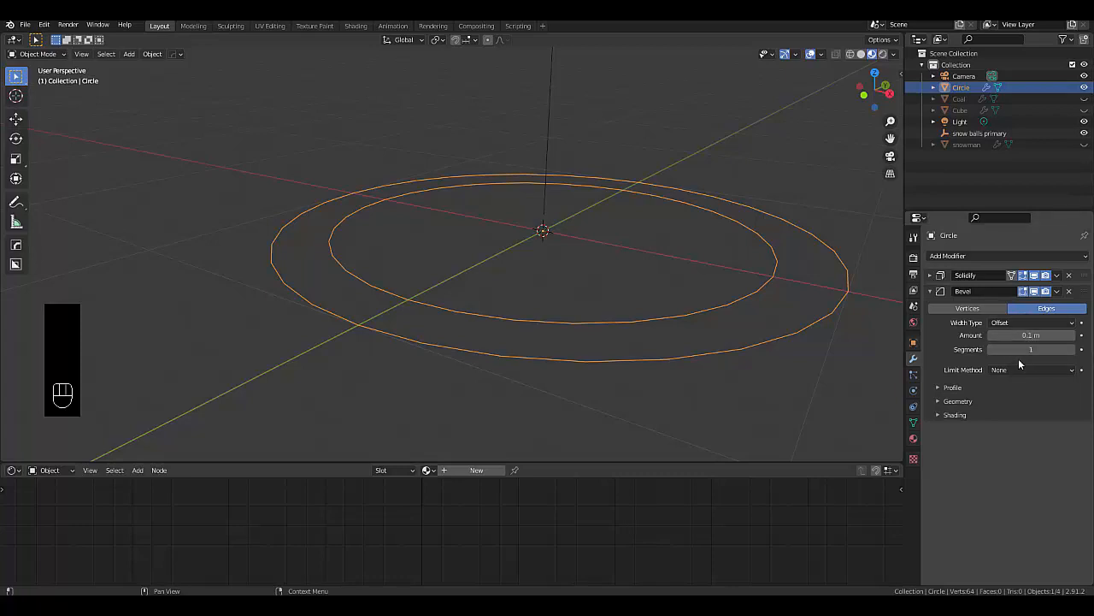
{"action": "left_click", "coordinate": [1071, 349]}
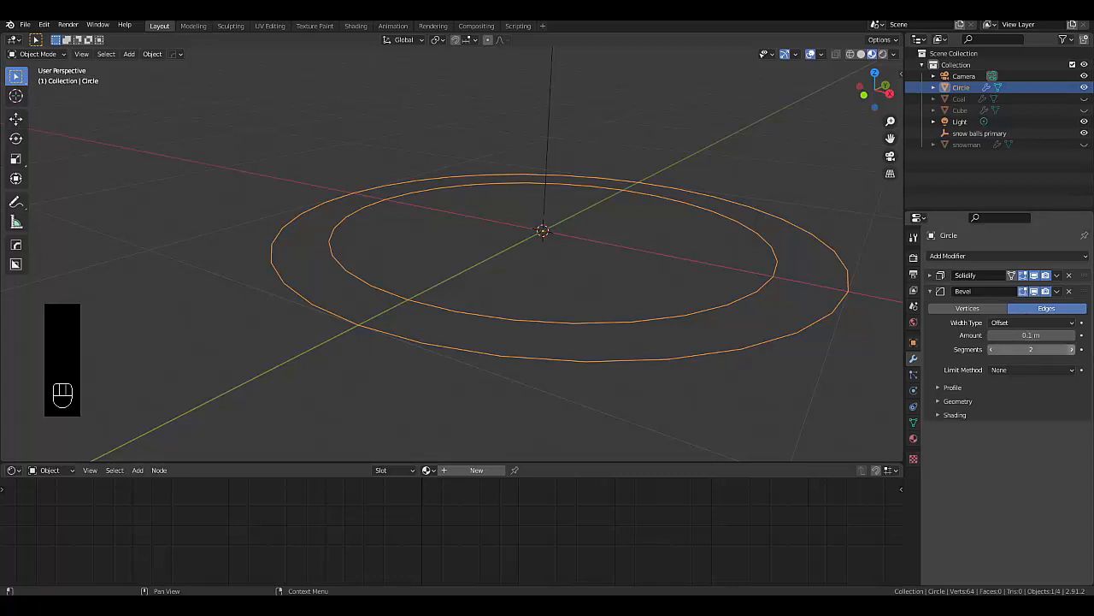
{"action": "scroll", "coordinate": [640, 358], "scroll_direction": "down", "scroll_amount": 4}
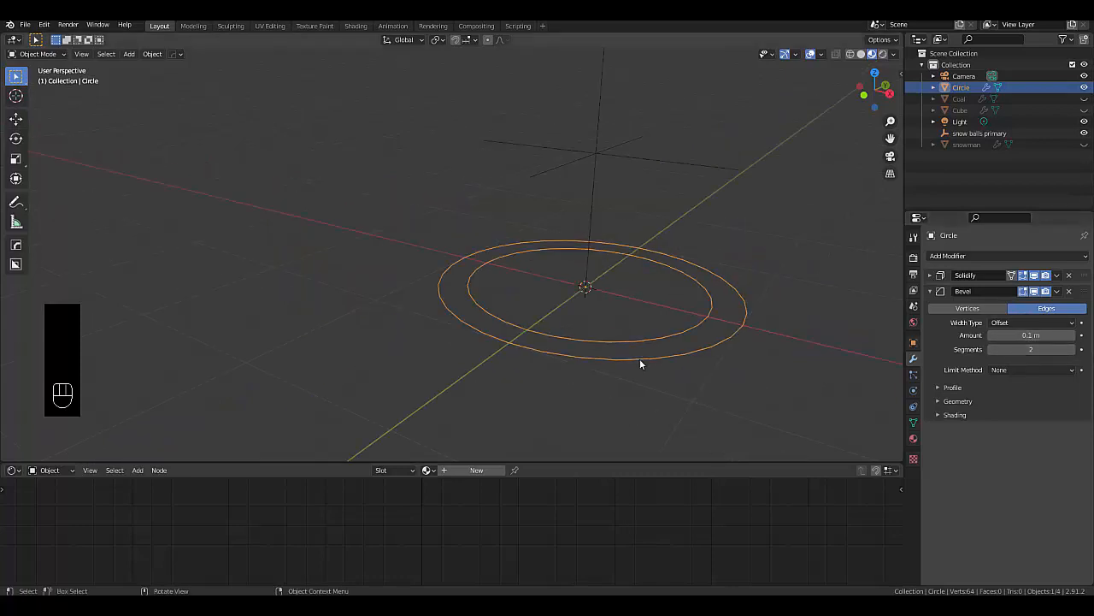
{"action": "scroll", "coordinate": [639, 358], "scroll_direction": "up", "scroll_amount": 2}
{"action": "scroll", "coordinate": [657, 355], "scroll_direction": "up", "scroll_amount": 2}
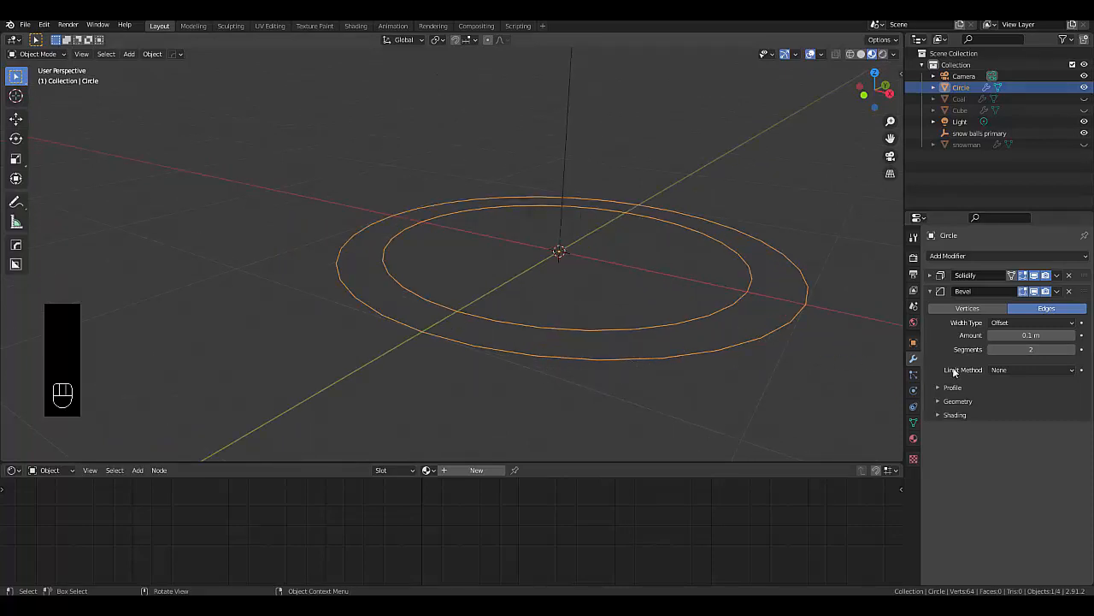
{"action": "left_click", "coordinate": [1031, 369]}
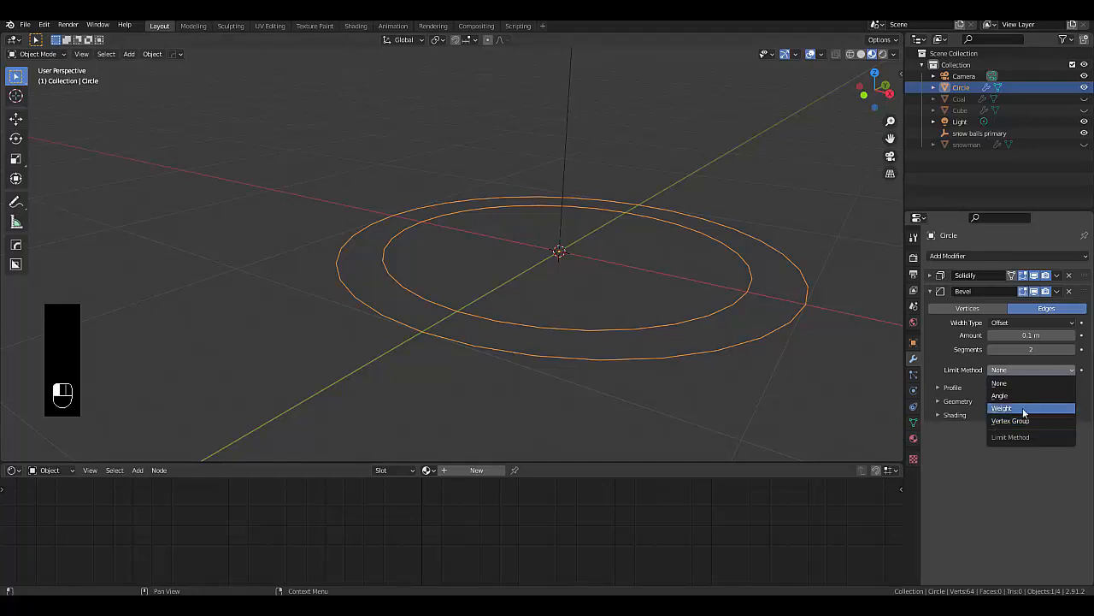
{"action": "left_click", "coordinate": [1024, 408]}
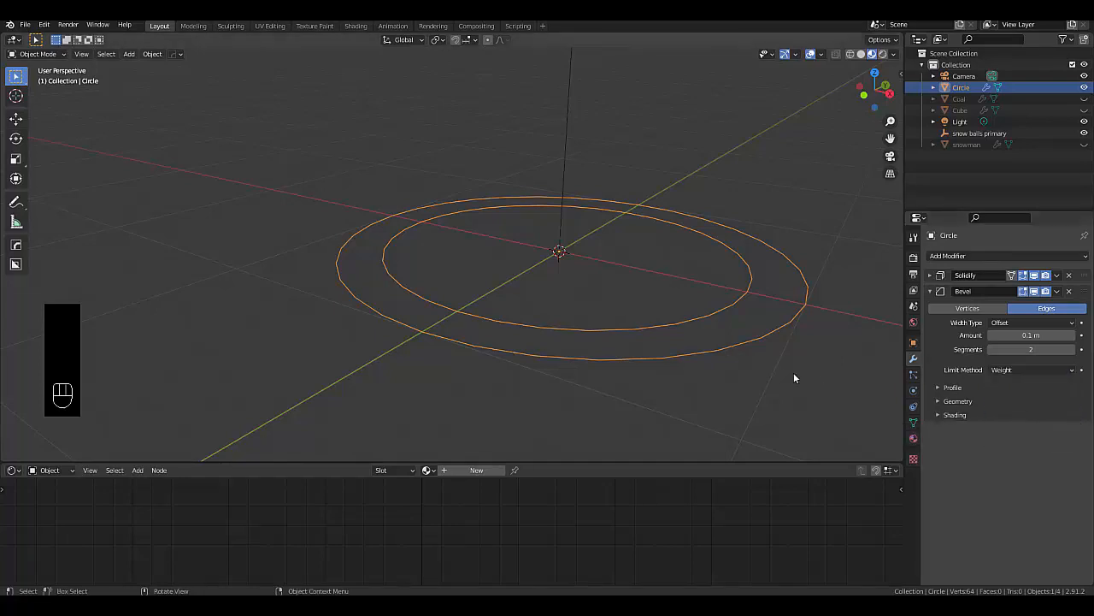
Look through the Bevel modifier's Profile, Geometry and Shading settings
{"action": "left_click", "coordinate": [951, 389]}
{"action": "left_click", "coordinate": [952, 388]}
{"action": "left_click", "coordinate": [950, 406]}
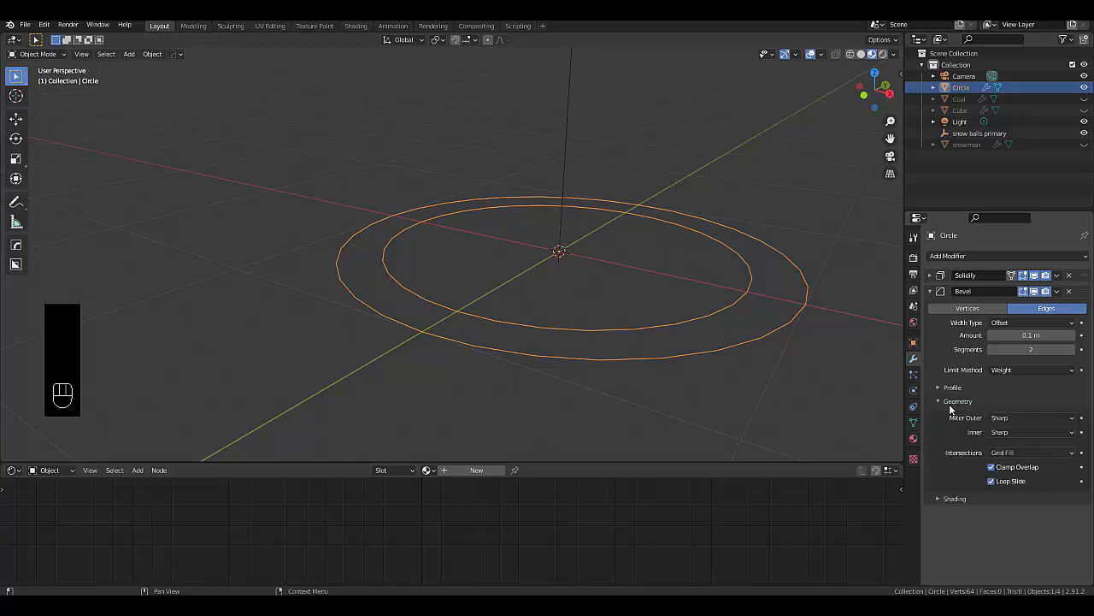
{"action": "left_click", "coordinate": [954, 402]}
{"action": "left_click", "coordinate": [955, 402]}
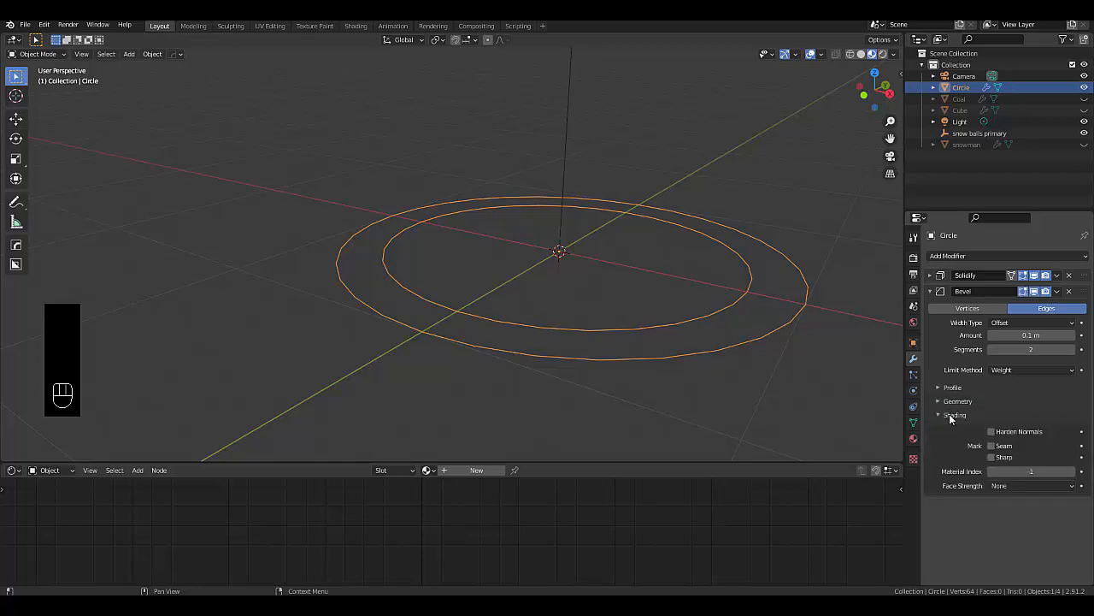
{"action": "left_click", "coordinate": [955, 402]}
{"action": "left_click", "coordinate": [955, 400]}
{"action": "left_click", "coordinate": [955, 400]}
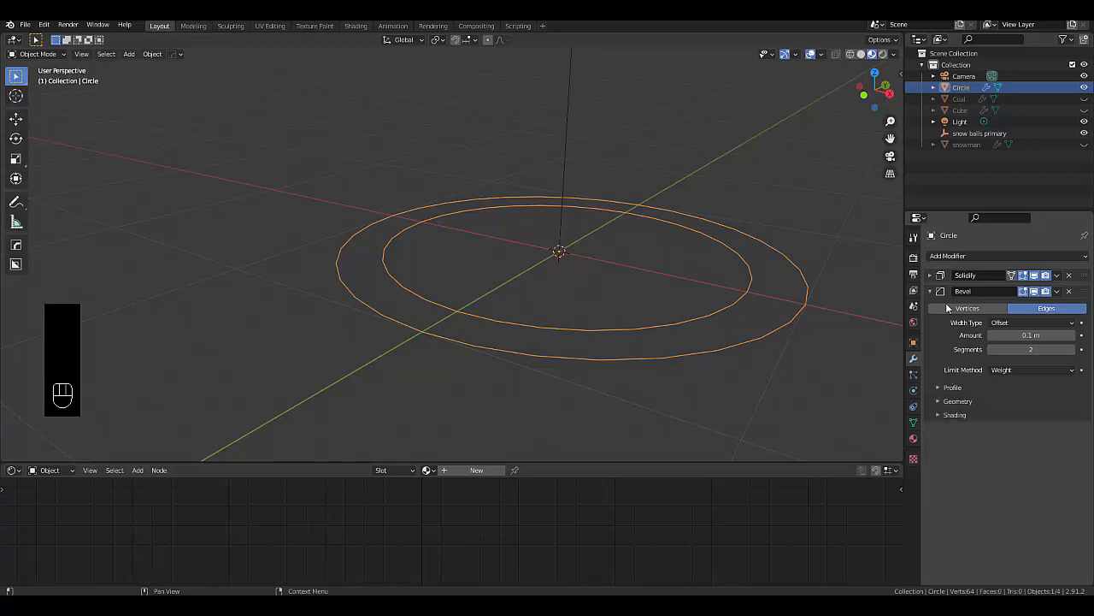
Collapse the Bevel settings and add a Subdivision Surface modifier to the circle with viewport level 2
{"action": "left_click", "coordinate": [932, 292]}
{"action": "left_click", "coordinate": [945, 257]}
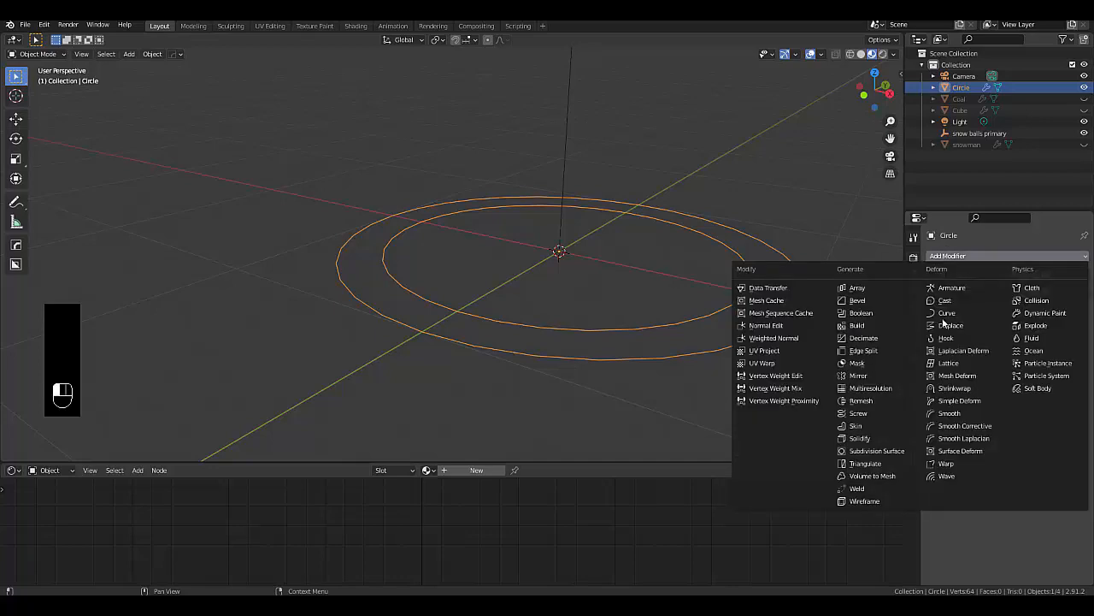
{"action": "left_click", "coordinate": [880, 455]}
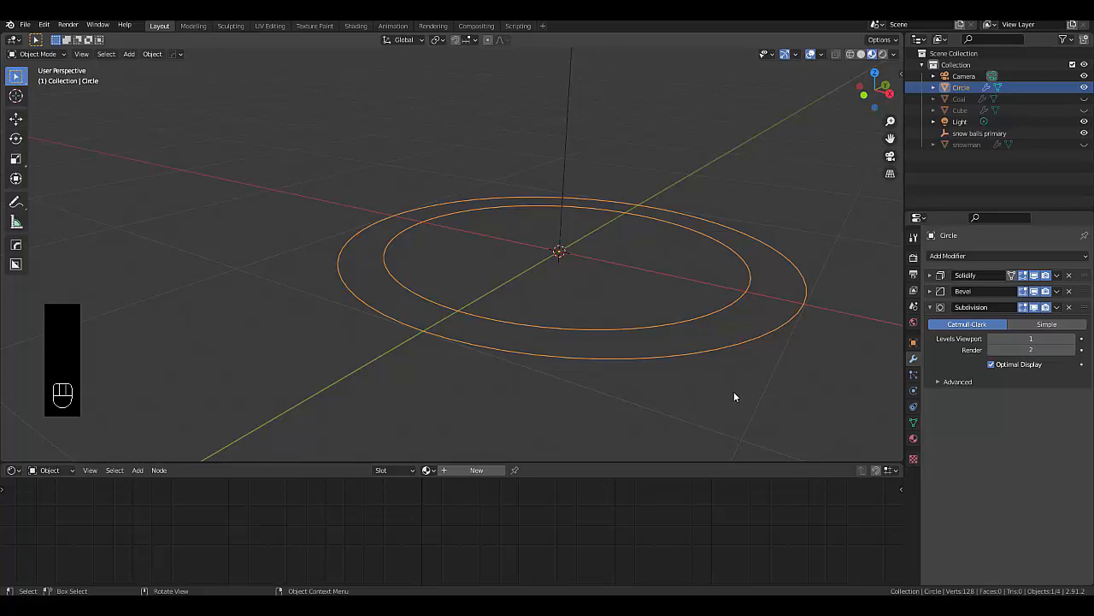
{"action": "left_click", "coordinate": [1073, 338]}
{"action": "scroll", "coordinate": [485, 398], "scroll_direction": "down", "scroll_amount": 4}
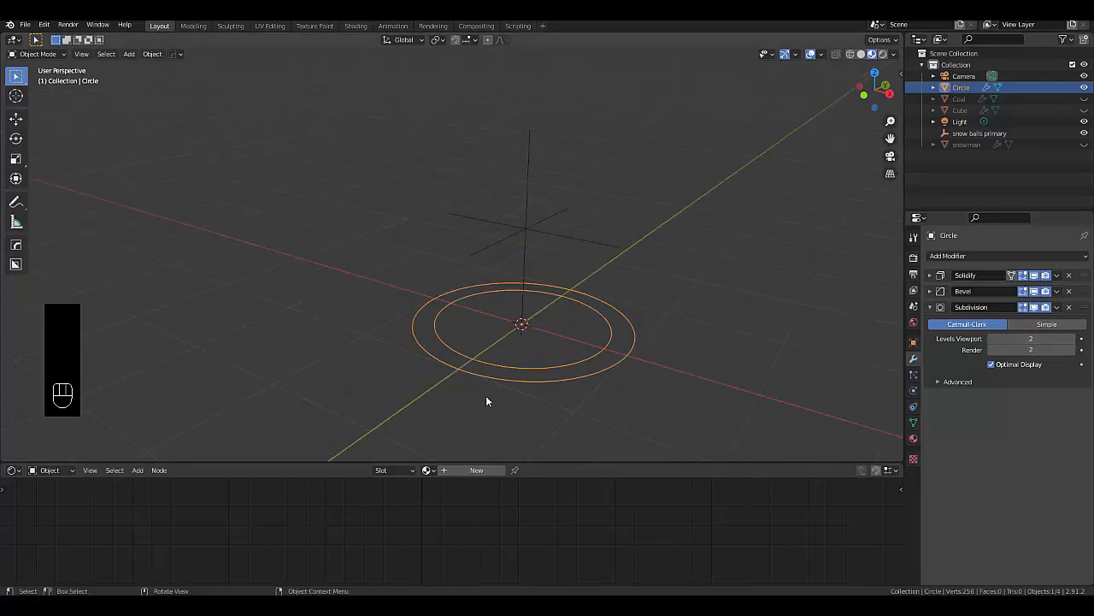
{"action": "scroll", "coordinate": [487, 398], "scroll_direction": "up", "scroll_amount": 1}
{"action": "scroll", "coordinate": [503, 374], "scroll_direction": "up", "scroll_amount": 2}
Enter Edit Mode on the circle, try filling its outline with a face, and undo the fill
{"action": "key", "text": "Tab"}
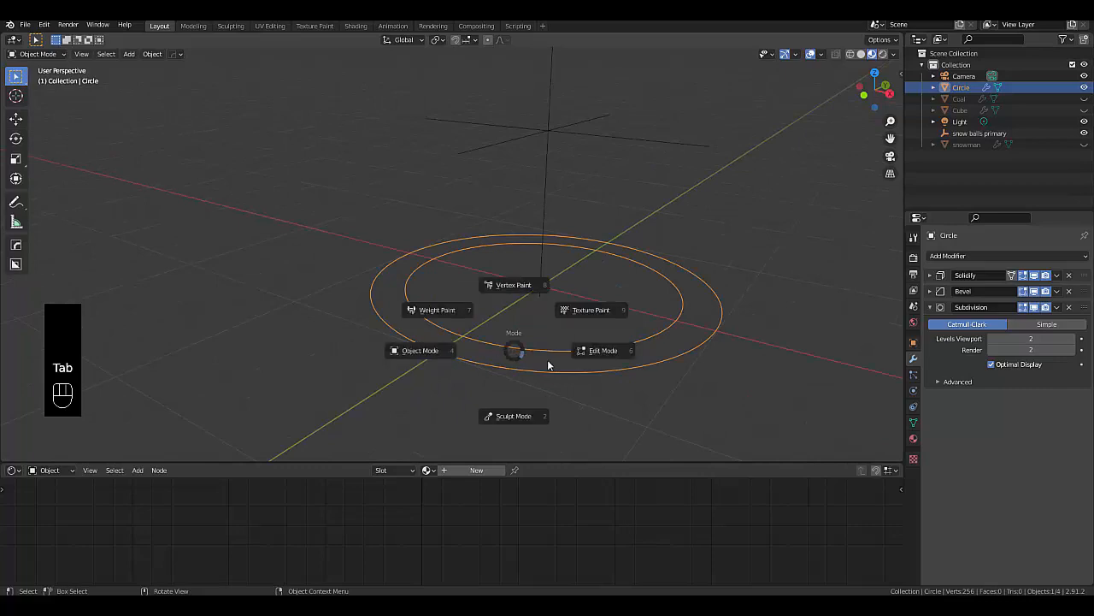
{"action": "key", "text": "f"}
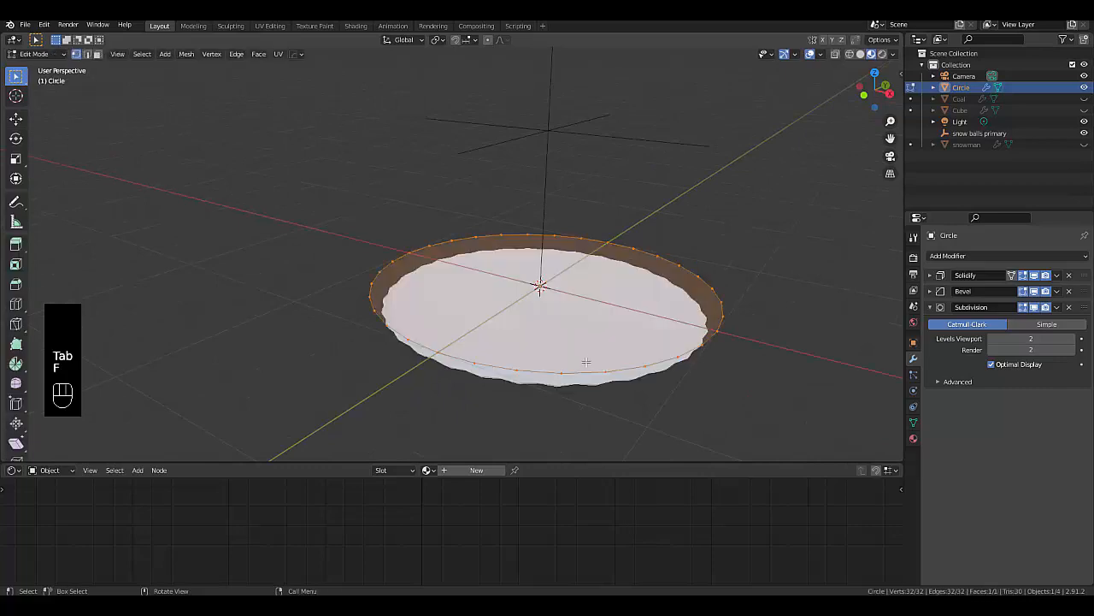
{"action": "middle_click_drag", "start_coordinate": [586, 362], "coordinate": [561, 323]}
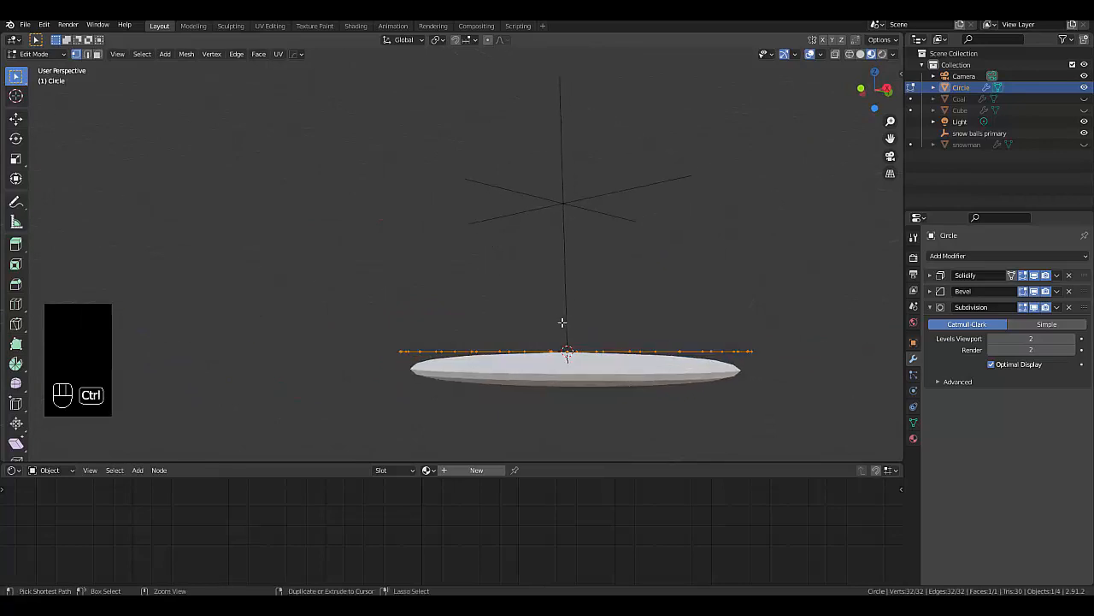
{"action": "key", "text": "ctrl+z"}
Fill the circle's selected outline with a single face
{"action": "middle_click_drag", "start_coordinate": [525, 362], "coordinate": [525, 366]}
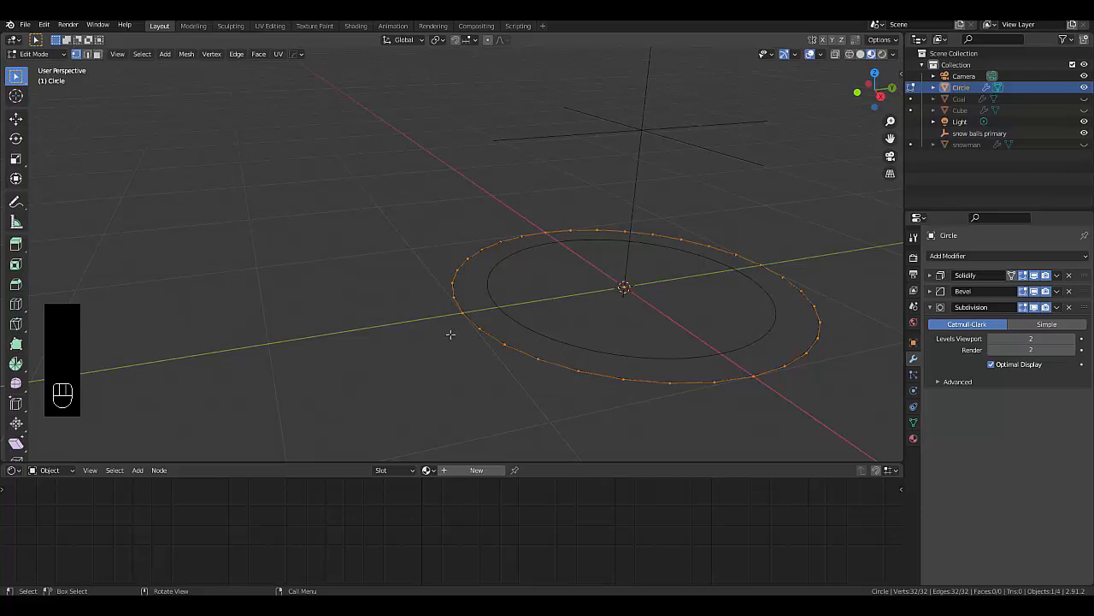
{"action": "scroll", "coordinate": [540, 352], "scroll_direction": "down", "scroll_amount": 4}
{"action": "scroll", "coordinate": [557, 347], "scroll_direction": "up", "scroll_amount": 4}
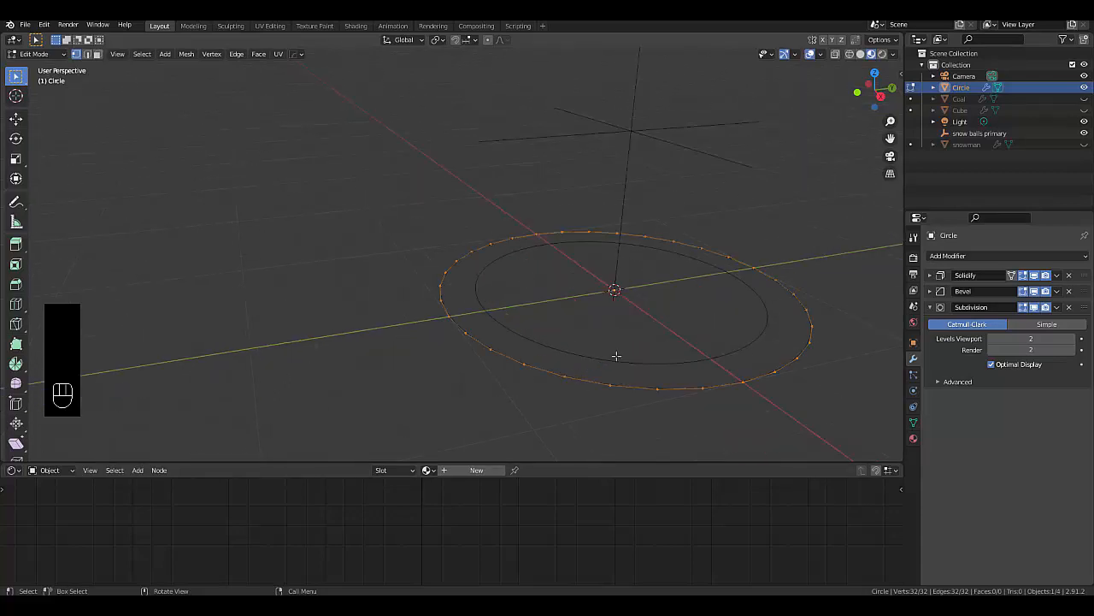
{"action": "key", "text": "f"}
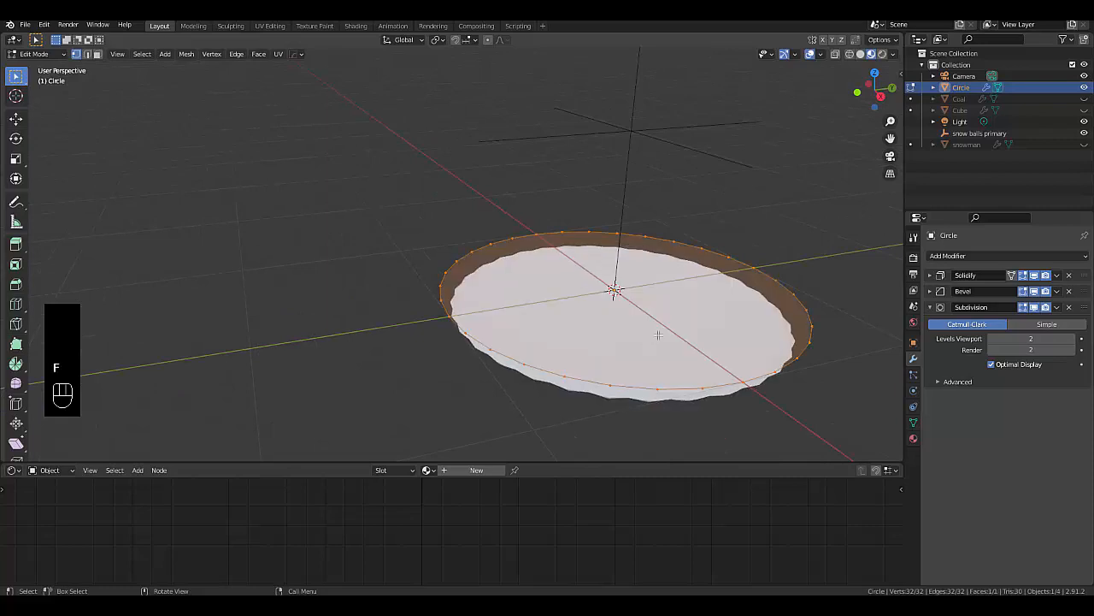
Undo the circle's face fill, and extrude the outline inward by scaling it to about 0.34
{"action": "middle_click_drag", "start_coordinate": [635, 376], "coordinate": [552, 388]}
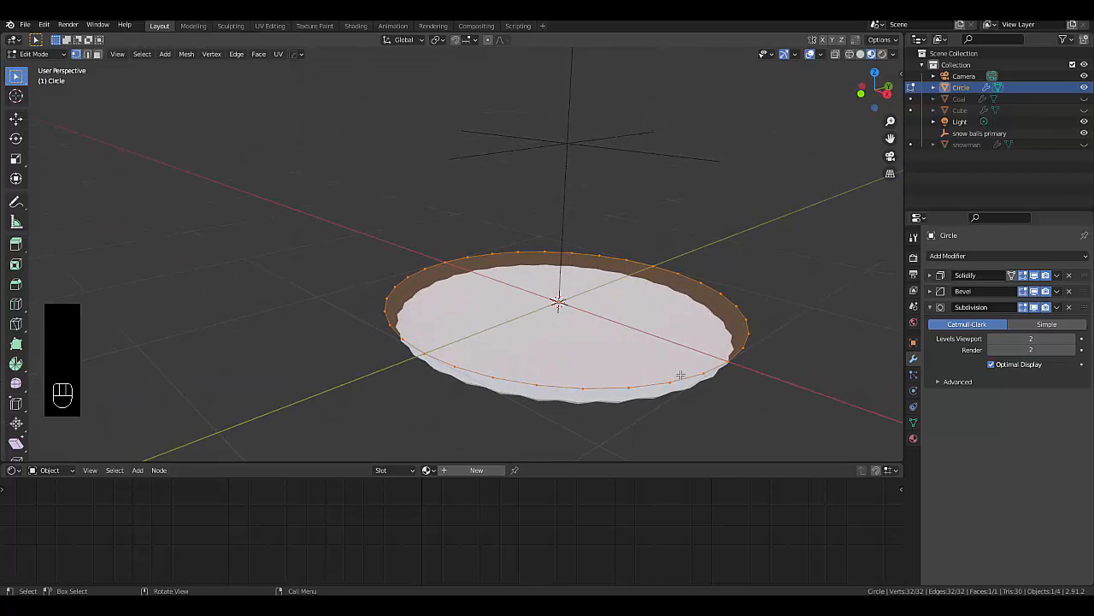
{"action": "key", "text": "ctrl+z"}
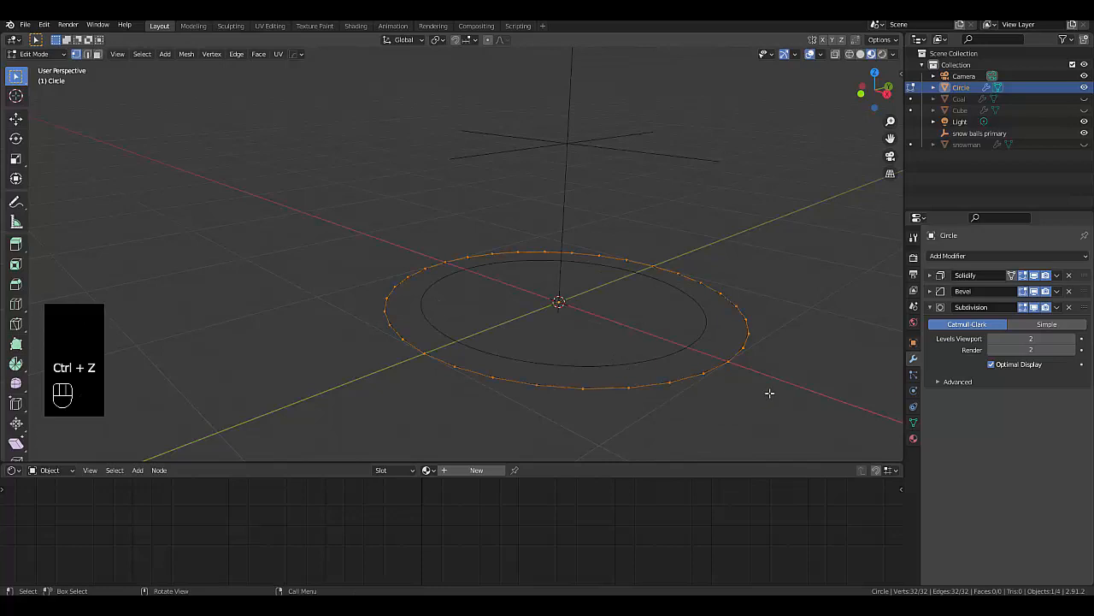
{"action": "key", "text": "e"}
{"action": "key", "text": "s"}
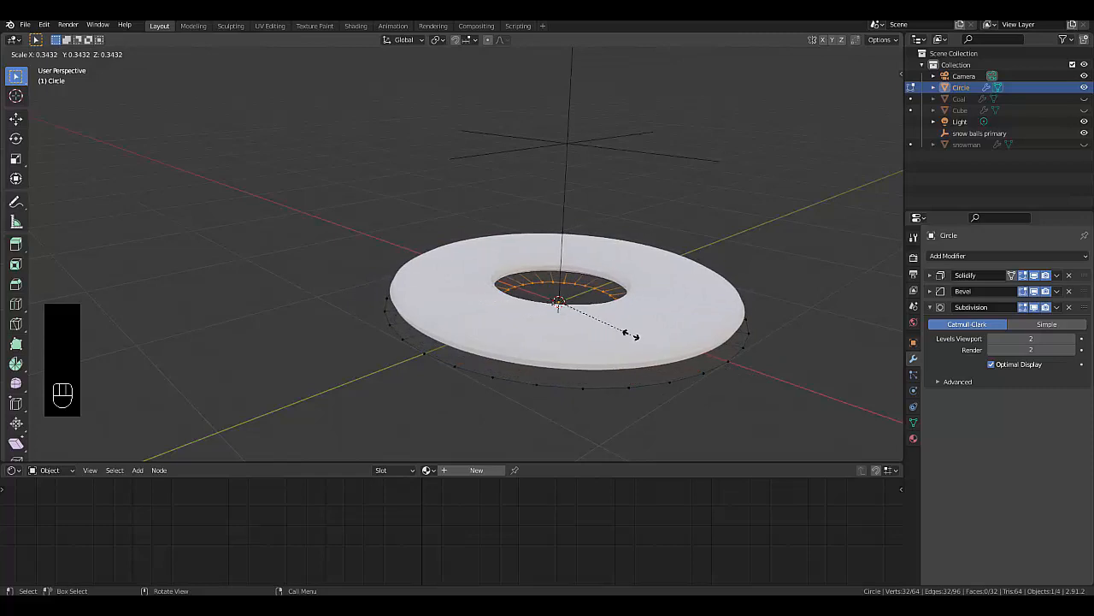
{"action": "left_click", "coordinate": [637, 335]}
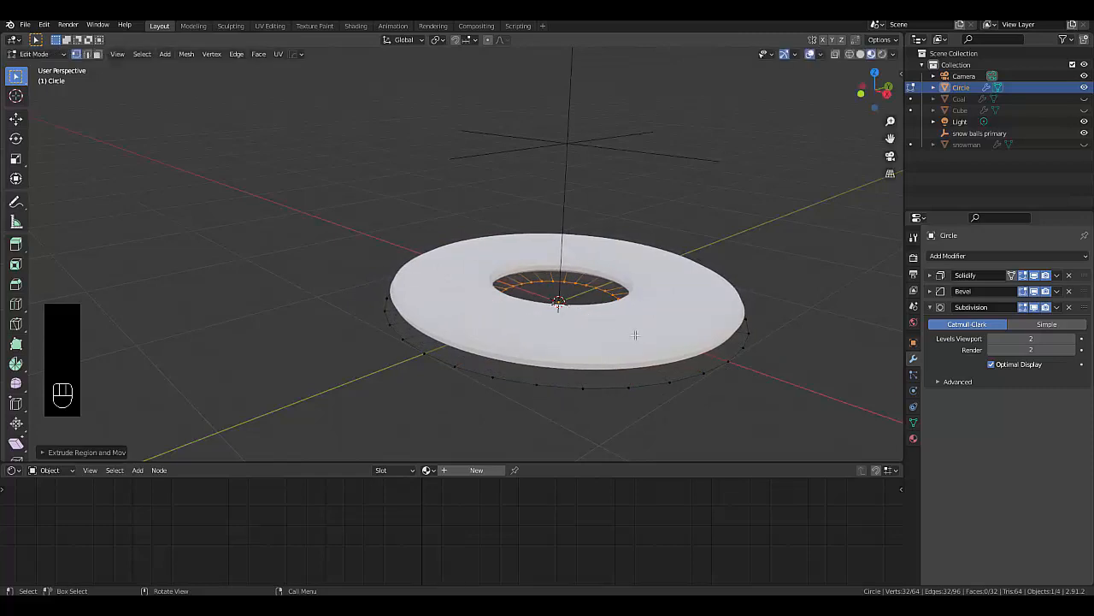
Extrude the inner ring about 1.27 m up along the Z axis and close its open top with a face
{"action": "key", "text": "e"}
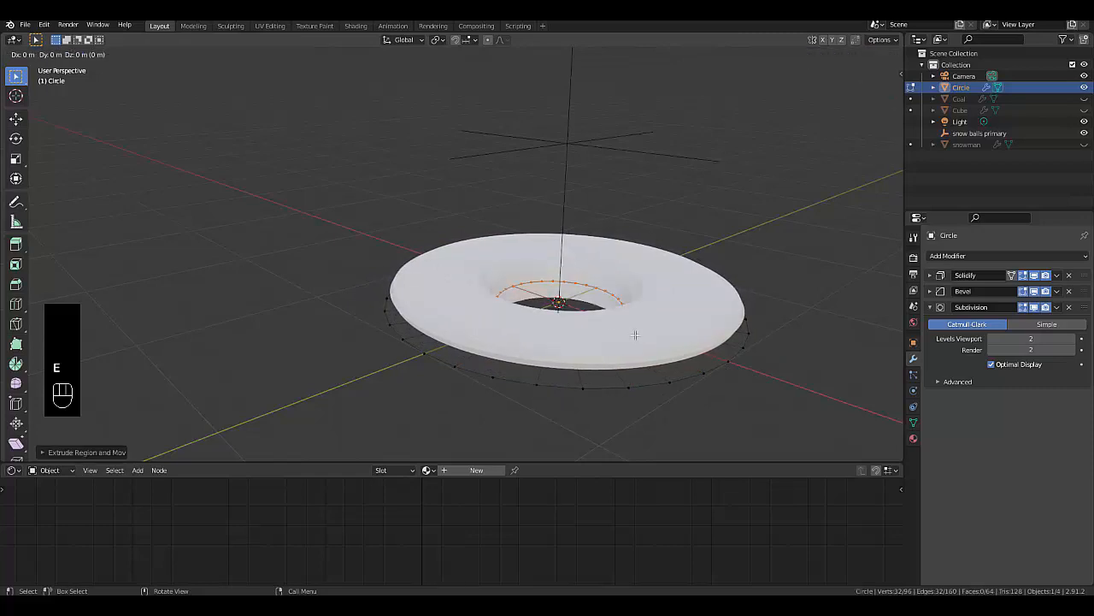
{"action": "key", "text": "z"}
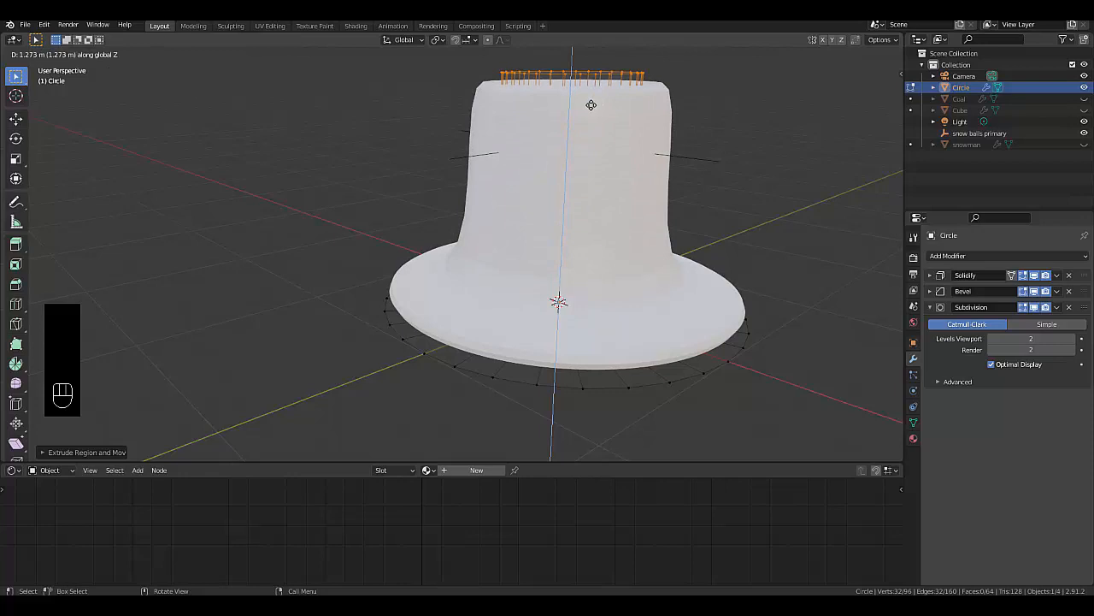
{"action": "left_click", "coordinate": [591, 105]}
{"action": "middle_click_drag", "start_coordinate": [563, 202], "coordinate": [543, 270]}
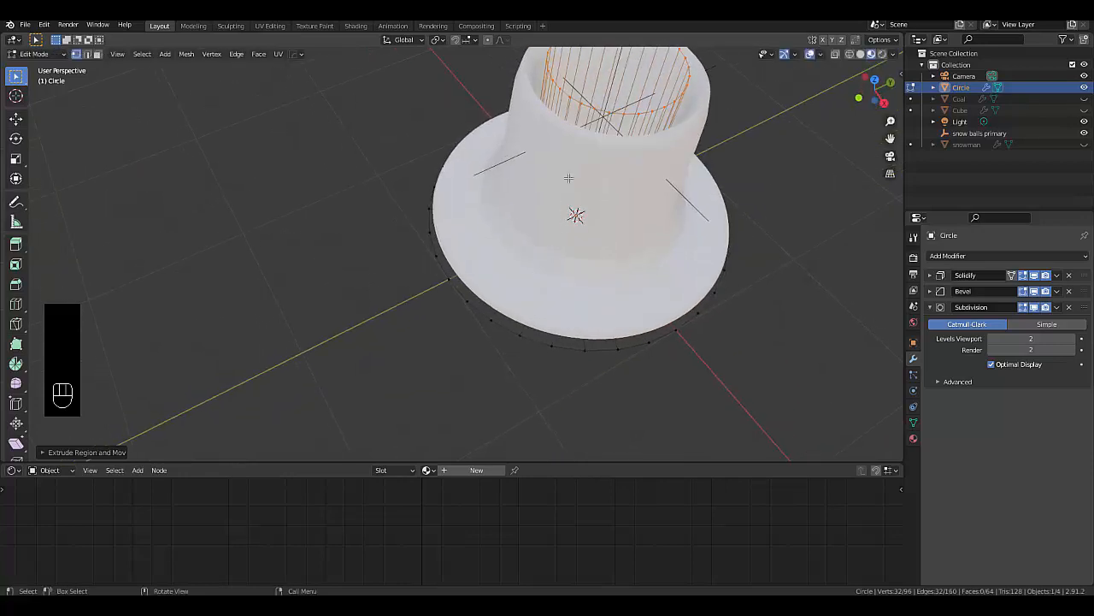
{"action": "key", "text": "f"}
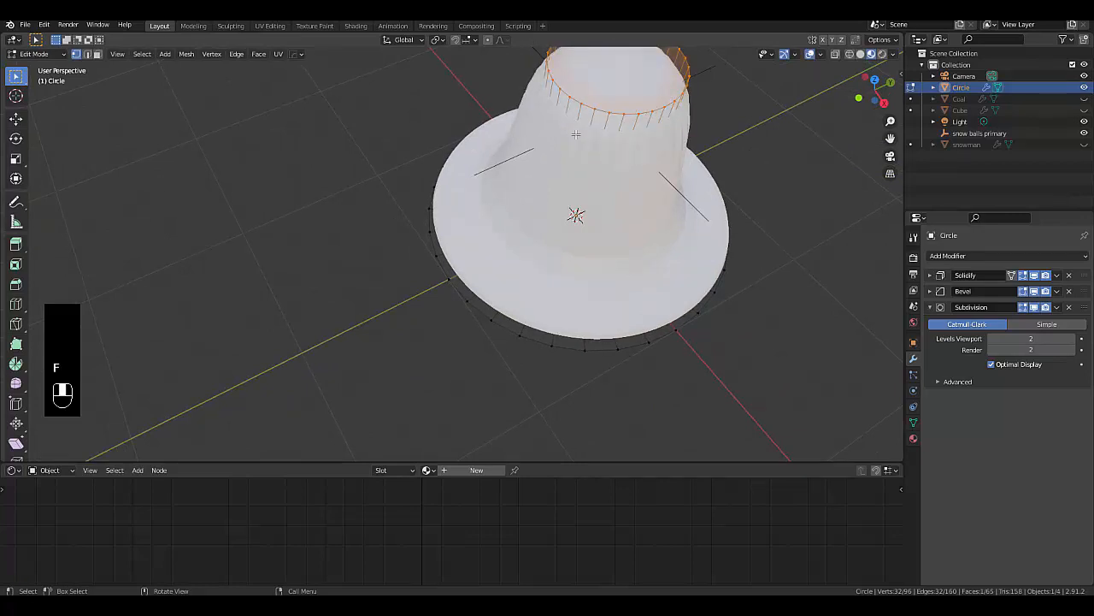
{"action": "middle_click_drag", "start_coordinate": [599, 126], "coordinate": [619, 65]}
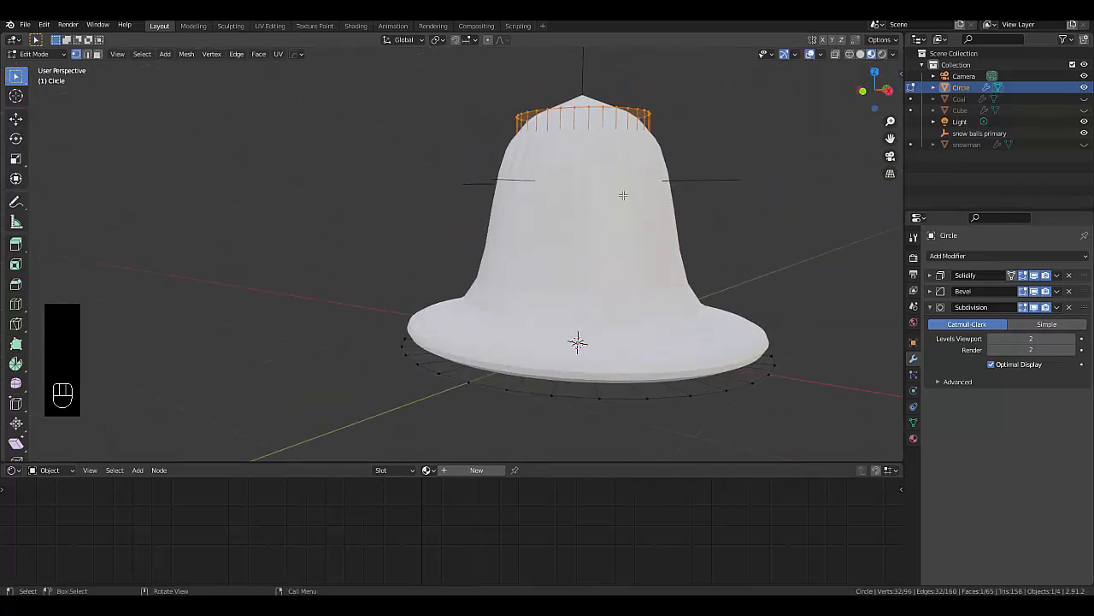
Return to Object Mode and apply smooth shading to the hat
{"action": "key", "text": "Tab"}
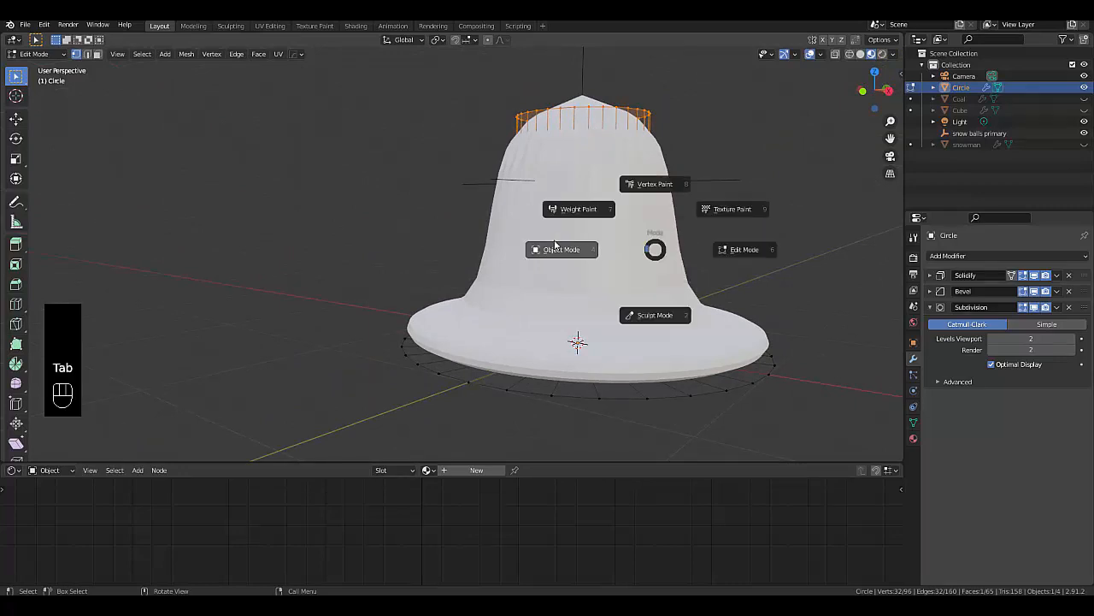
{"action": "left_click", "coordinate": [557, 247]}
{"action": "right_click", "coordinate": [567, 227]}
{"action": "left_click", "coordinate": [566, 226]}
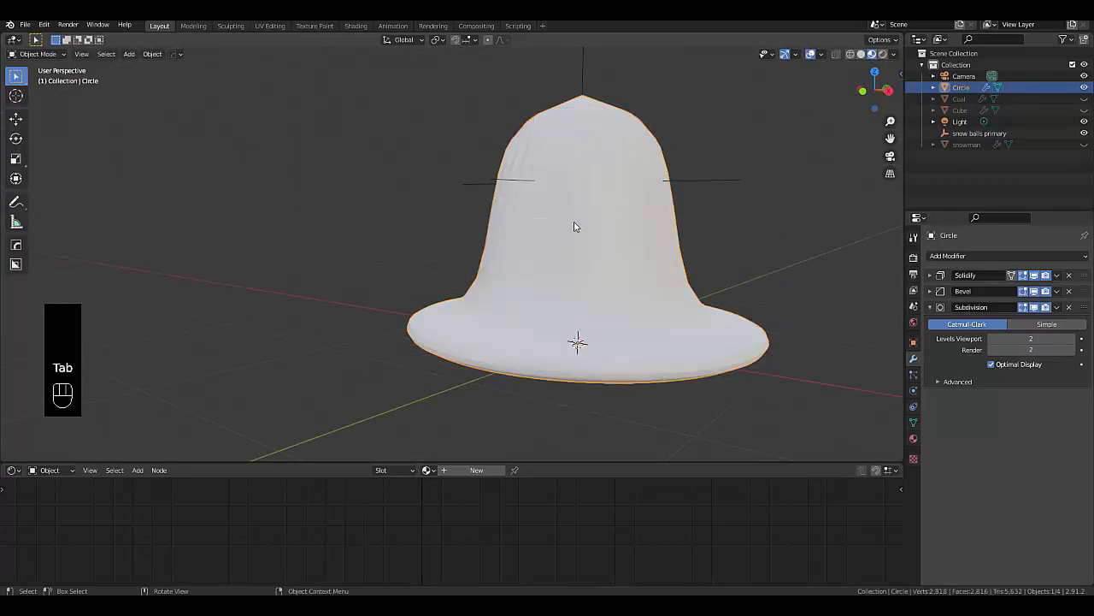
In Edit Mode, add a loop cut around the hat's crown and slide it up close to the top edge
{"action": "key", "text": "Tab"}
{"action": "left_click", "coordinate": [651, 223]}
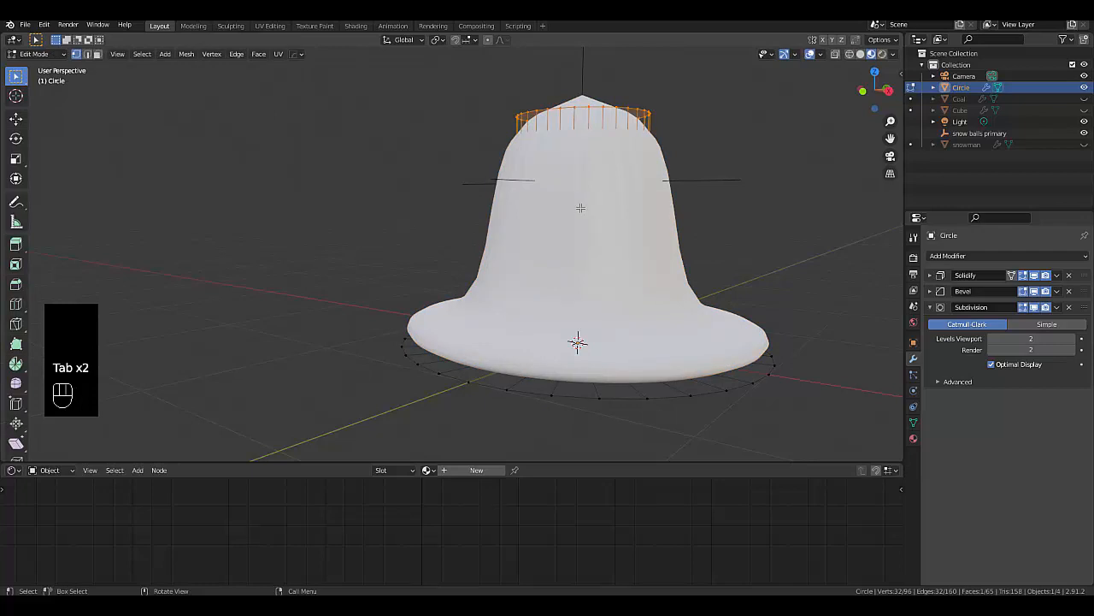
{"action": "key", "text": "ctrl+r"}
{"action": "left_click", "coordinate": [570, 200]}
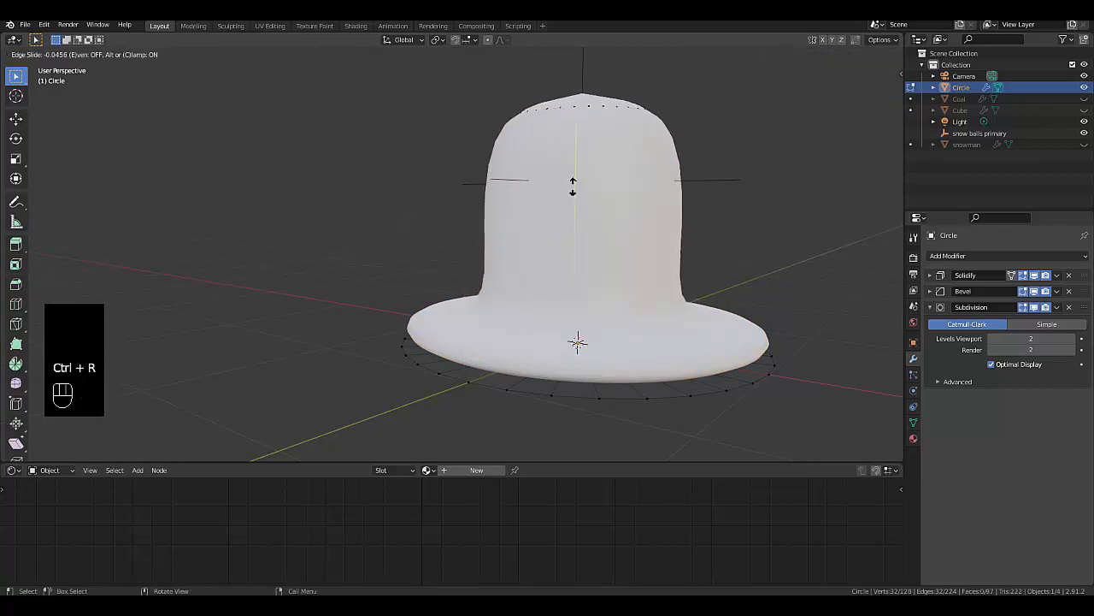
{"action": "left_click_drag", "start_coordinate": [573, 186], "coordinate": [580, 80]}
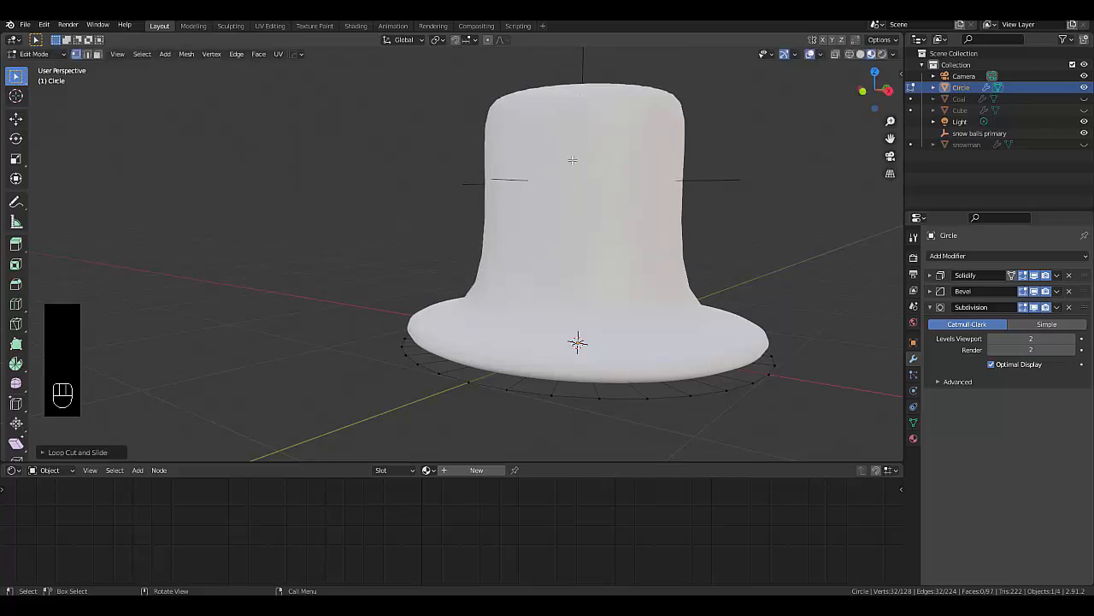
Add a second loop cut around the crown and slide it down close to the brim
{"action": "key", "text": "ctrl+r"}
{"action": "left_click_drag", "start_coordinate": [576, 202], "coordinate": [573, 340]}
{"action": "scroll", "coordinate": [615, 265], "scroll_direction": "down", "scroll_amount": 3}
{"action": "middle_click_drag", "start_coordinate": [611, 282], "coordinate": [755, 265]}
{"action": "scroll", "coordinate": [618, 264], "scroll_direction": "up", "scroll_amount": 3}
Switch to Object Mode, reapply smooth shading to the hat and check its shape from the side
{"action": "right_click", "coordinate": [541, 255]}
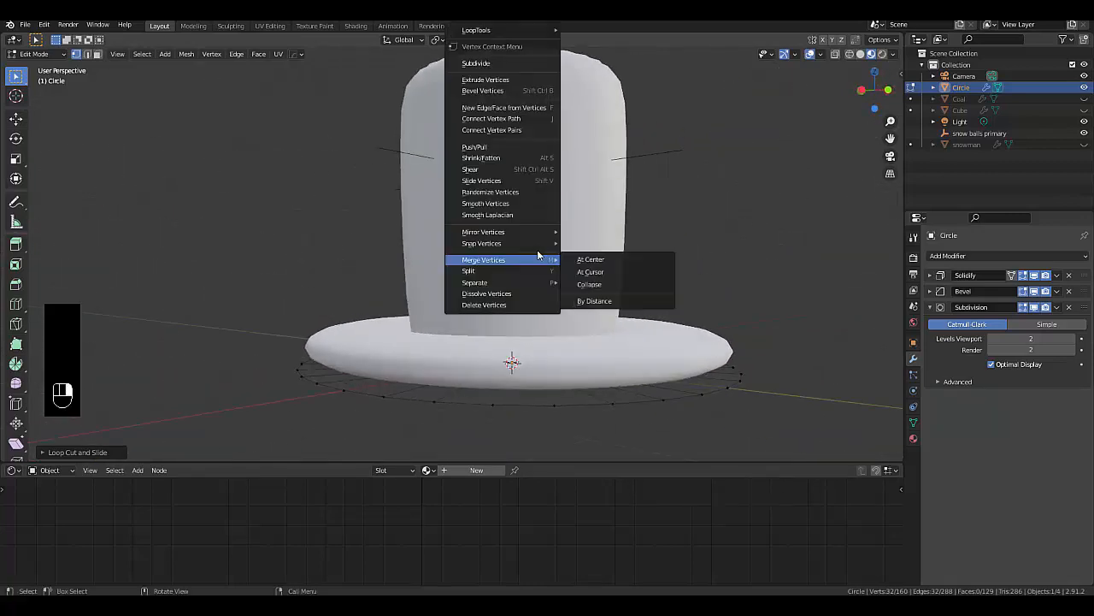
{"action": "key", "text": "Tab"}
{"action": "left_click", "coordinate": [585, 264]}
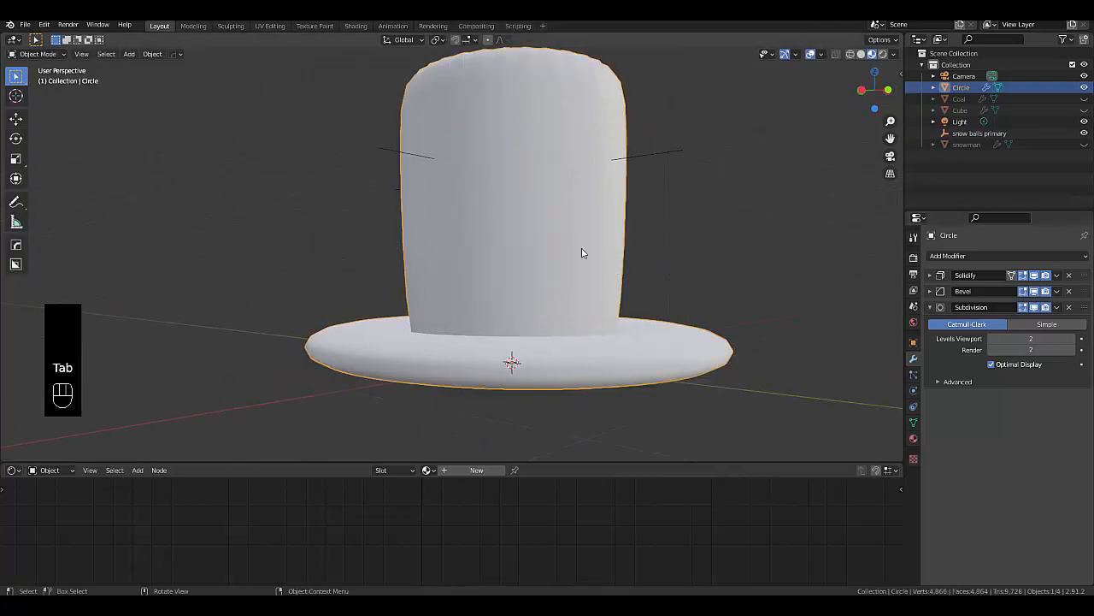
{"action": "right_click", "coordinate": [548, 243]}
{"action": "left_click", "coordinate": [547, 243]}
{"action": "scroll", "coordinate": [548, 243], "scroll_direction": "down", "scroll_amount": 3}
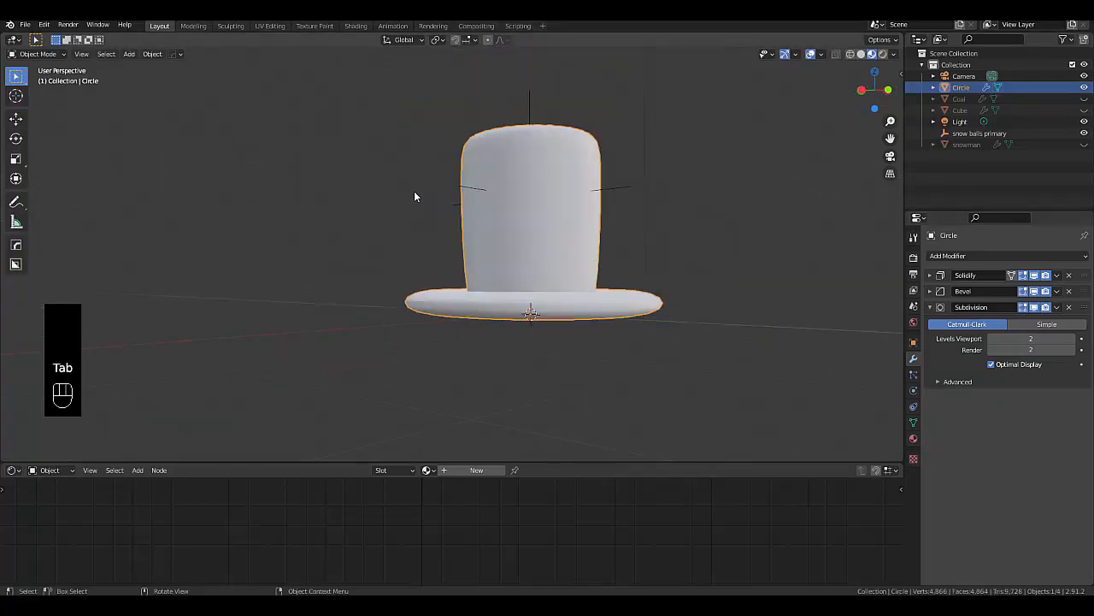
{"action": "middle_click_drag", "start_coordinate": [414, 191], "coordinate": [454, 265]}
{"action": "scroll", "coordinate": [518, 295], "scroll_direction": "up", "scroll_amount": 3}
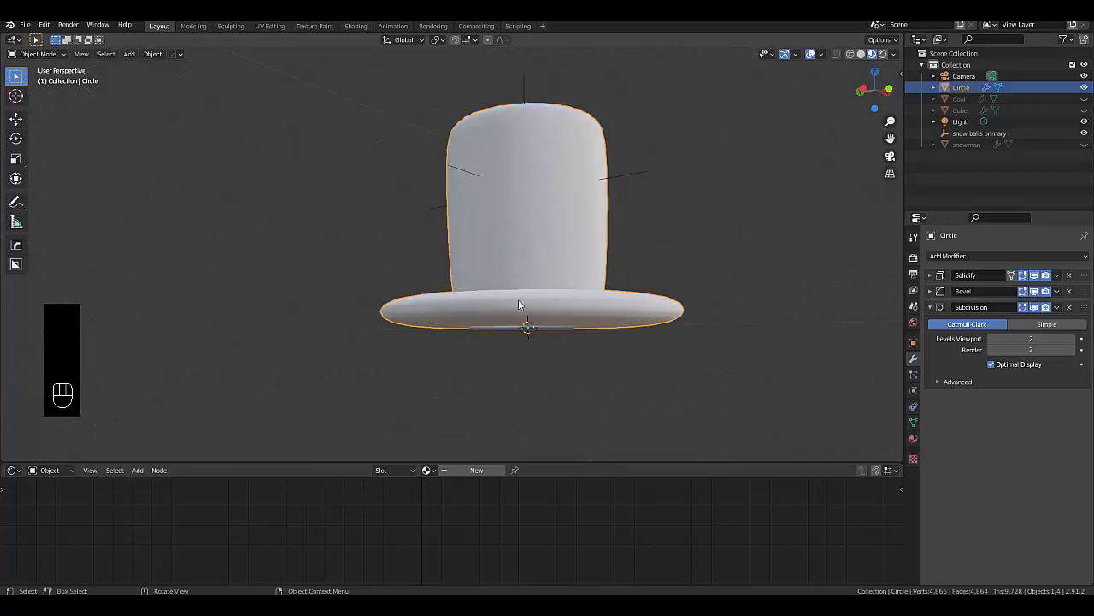
In Edit Mode, add a loop cut around the brim and slide it by about 0.95 towards the outer edge
{"action": "key", "text": "Tab"}
{"action": "left_click", "coordinate": [579, 327]}
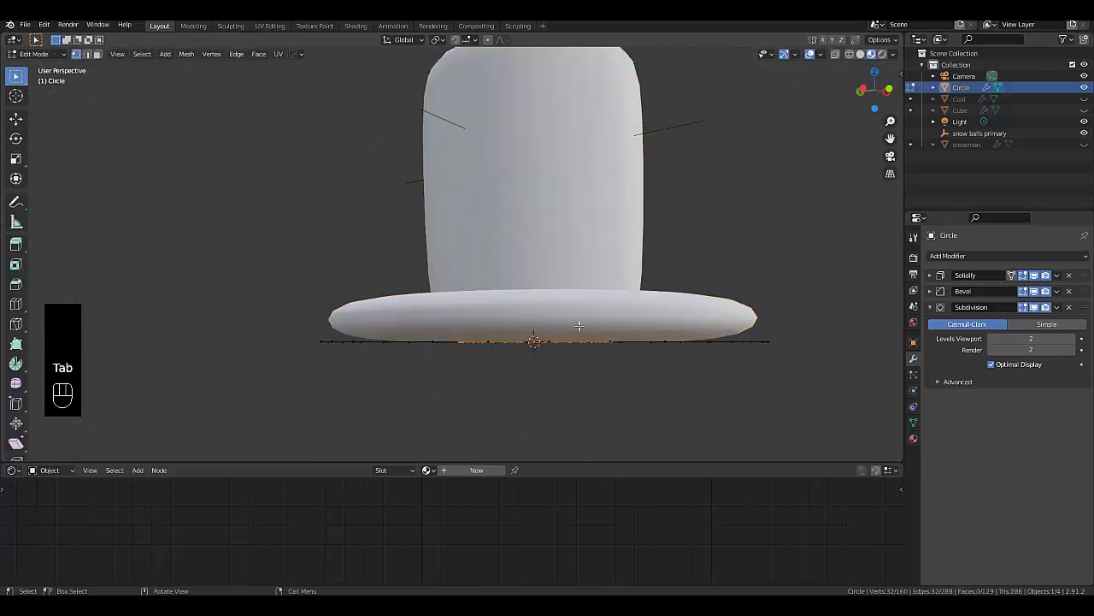
{"action": "key", "text": "ctrl+r"}
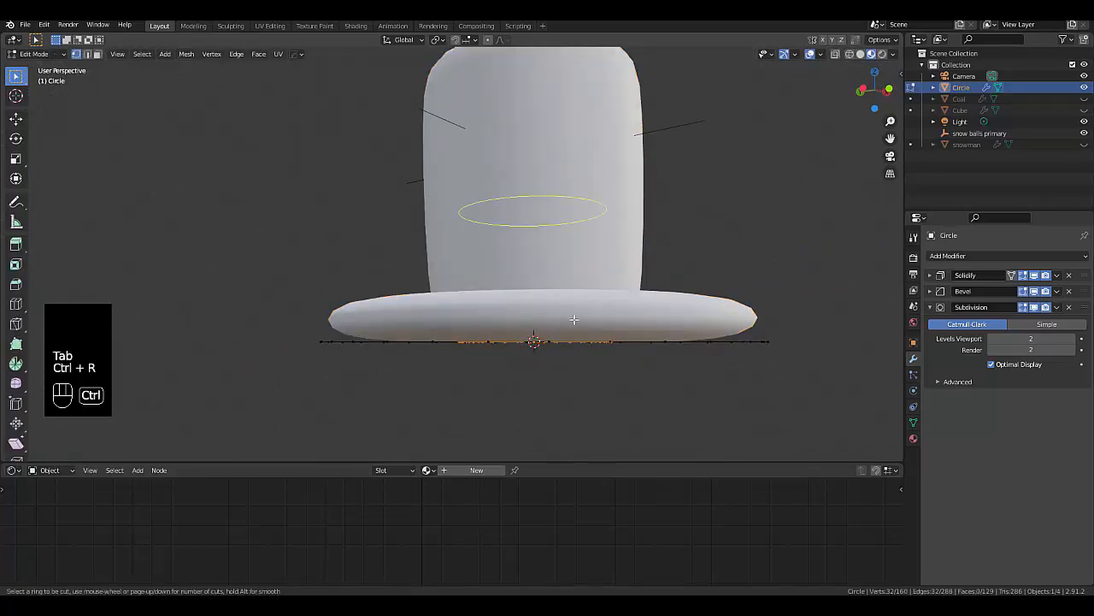
{"action": "right_click", "coordinate": [594, 265]}
{"action": "middle_click_drag", "start_coordinate": [614, 236], "coordinate": [603, 331]}
{"action": "key", "text": "ctrl+r"}
{"action": "left_click", "coordinate": [603, 331]}
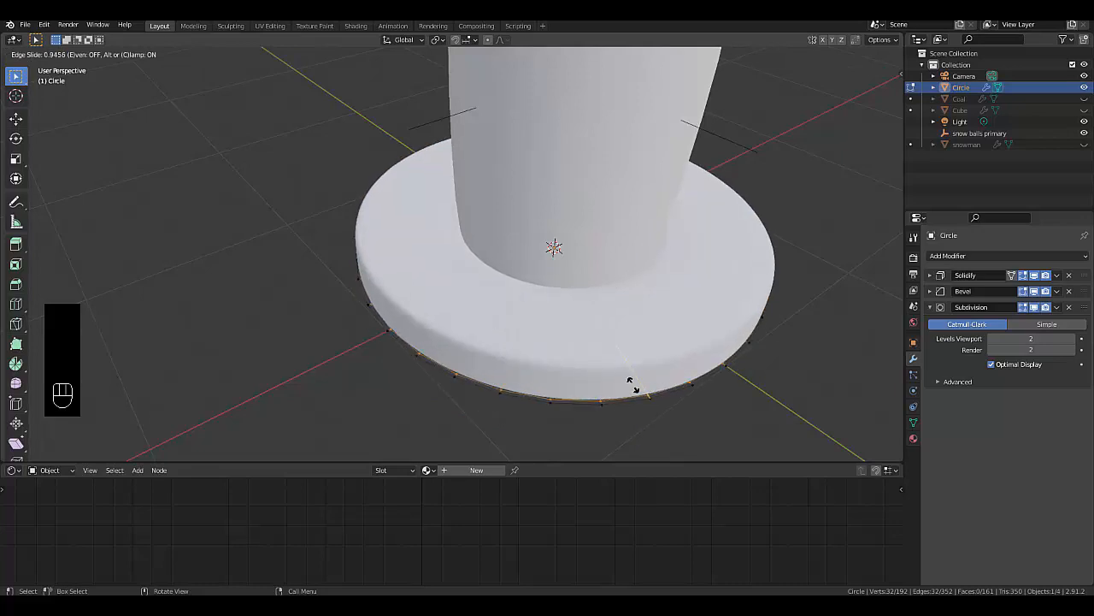
{"action": "left_click", "coordinate": [632, 389]}
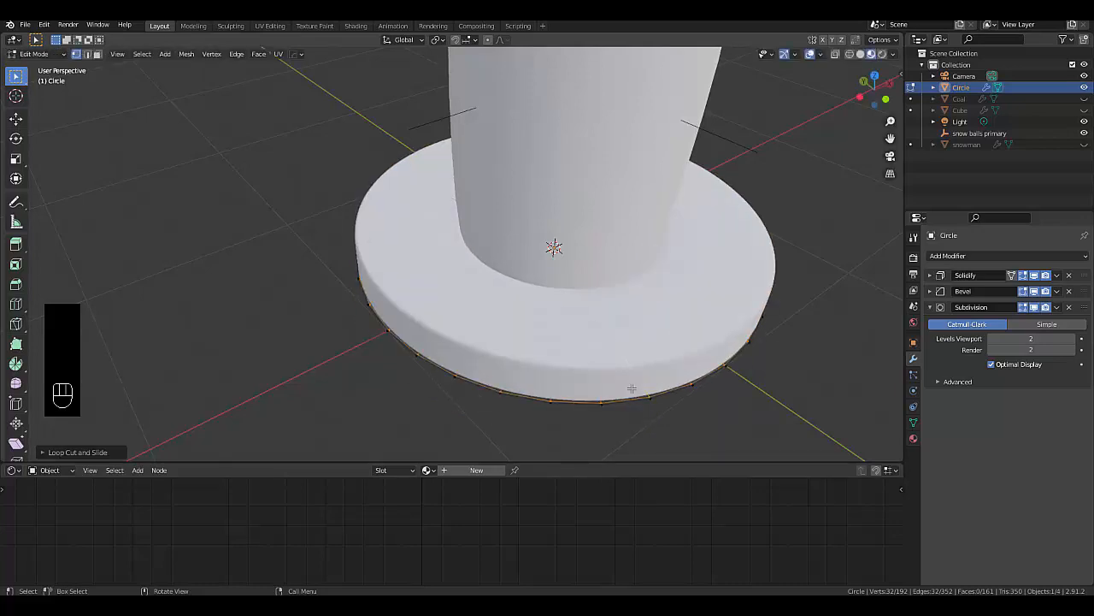
Add a loop cut around the upper part of the crown in face select mode and slide it by about -0.68 towards the top
{"action": "scroll", "coordinate": [603, 300], "scroll_direction": "down", "scroll_amount": 4}
{"action": "middle_click_drag", "start_coordinate": [603, 299], "coordinate": [612, 245]}
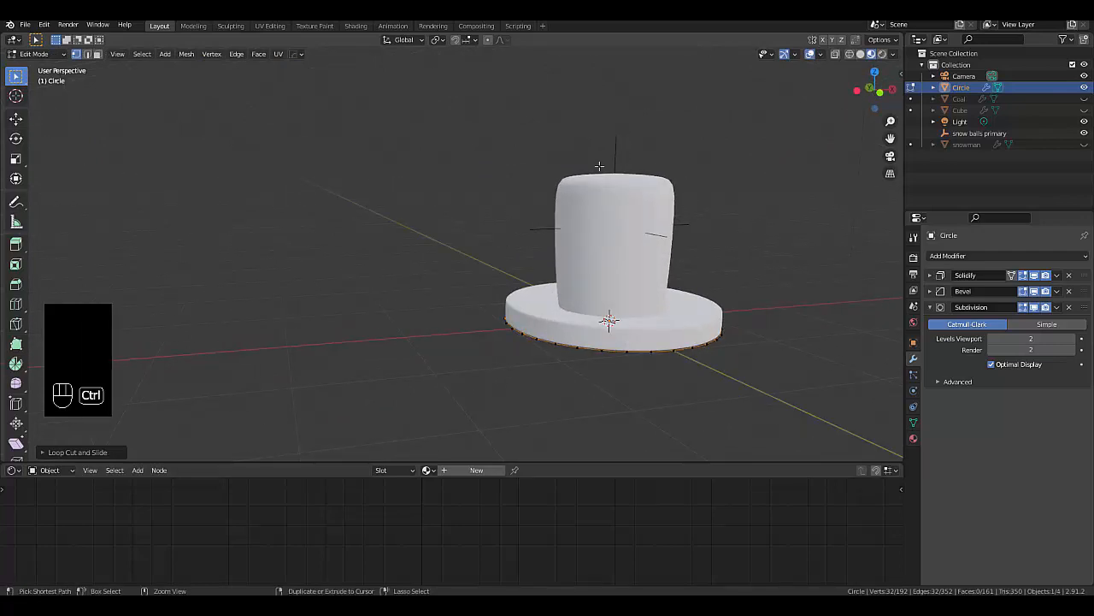
{"action": "scroll", "coordinate": [599, 165], "scroll_direction": "up", "scroll_amount": 2}
{"action": "middle_click_drag", "start_coordinate": [599, 165], "coordinate": [618, 203]}
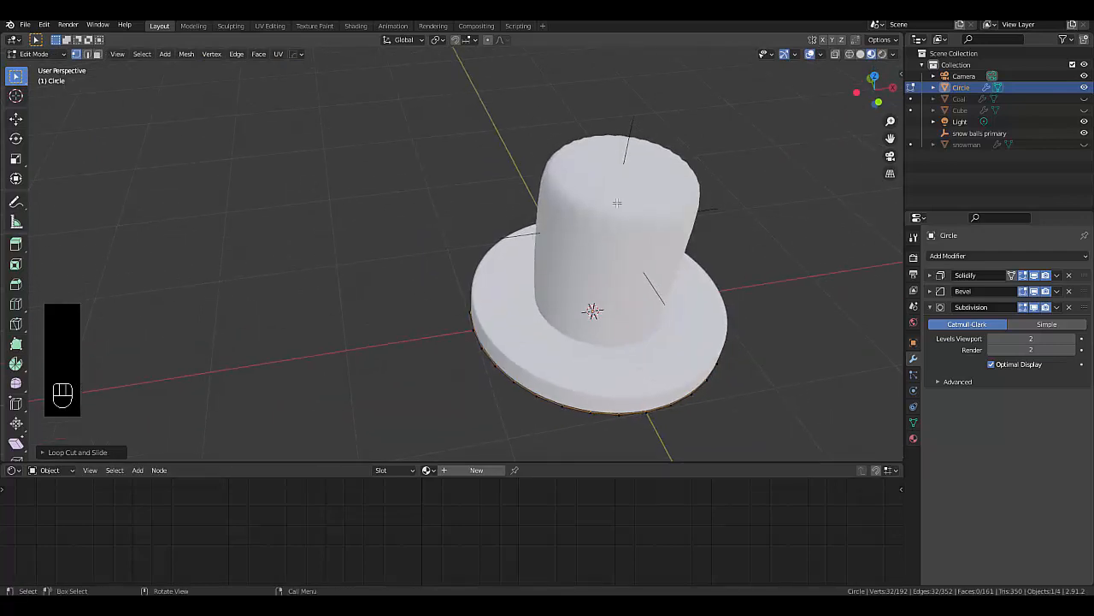
{"action": "scroll", "coordinate": [617, 203], "scroll_direction": "up", "scroll_amount": 2}
{"action": "key", "text": "ctrl+r"}
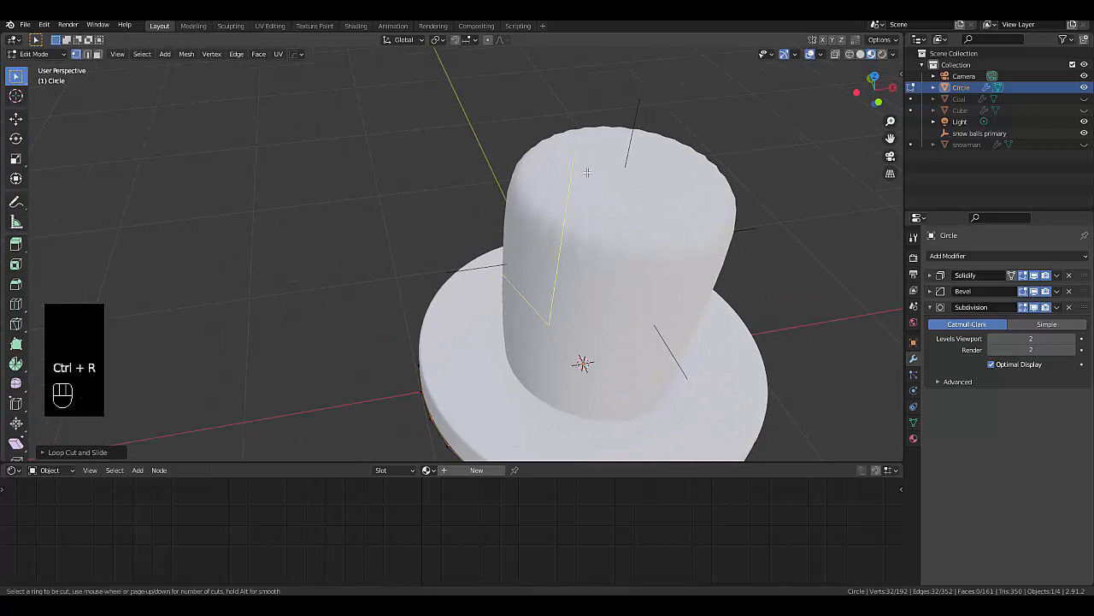
{"action": "right_click", "coordinate": [630, 177]}
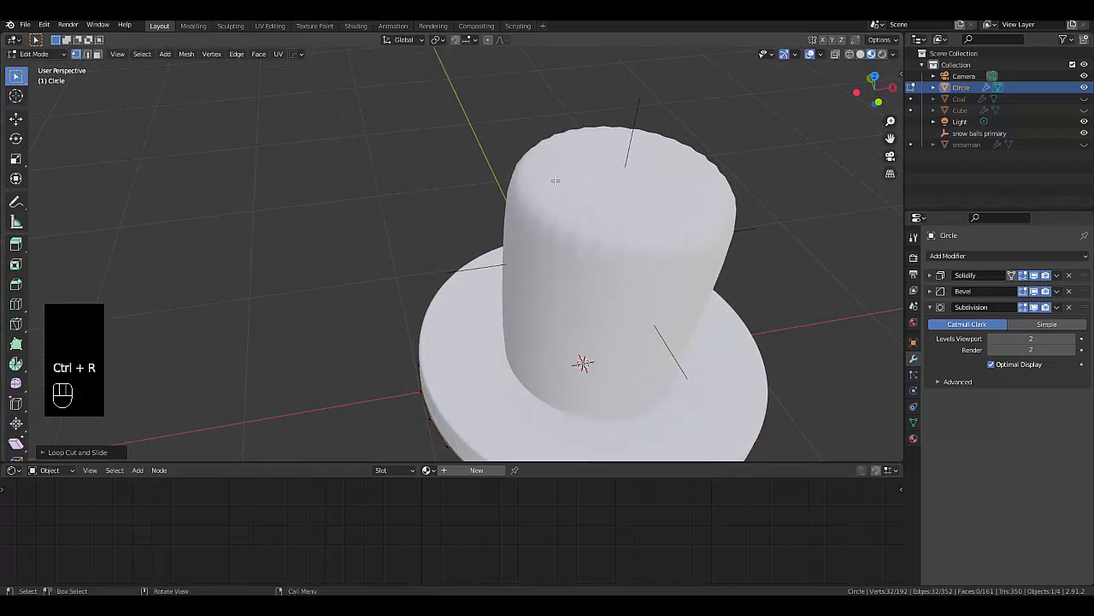
{"action": "key", "text": "3"}
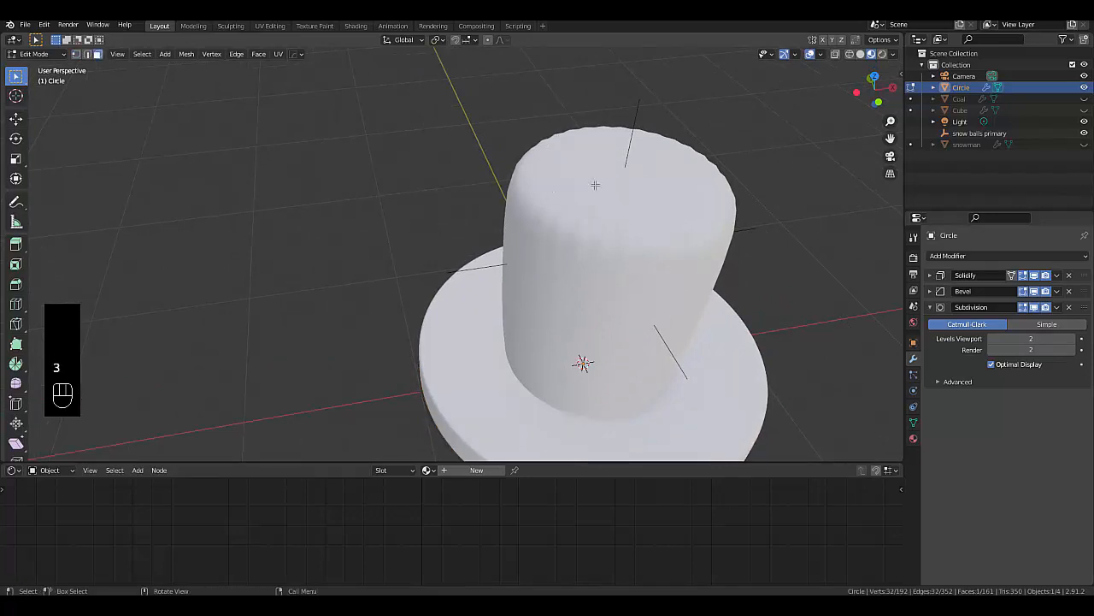
{"action": "left_click", "coordinate": [553, 232]}
{"action": "key", "text": "ctrl+r"}
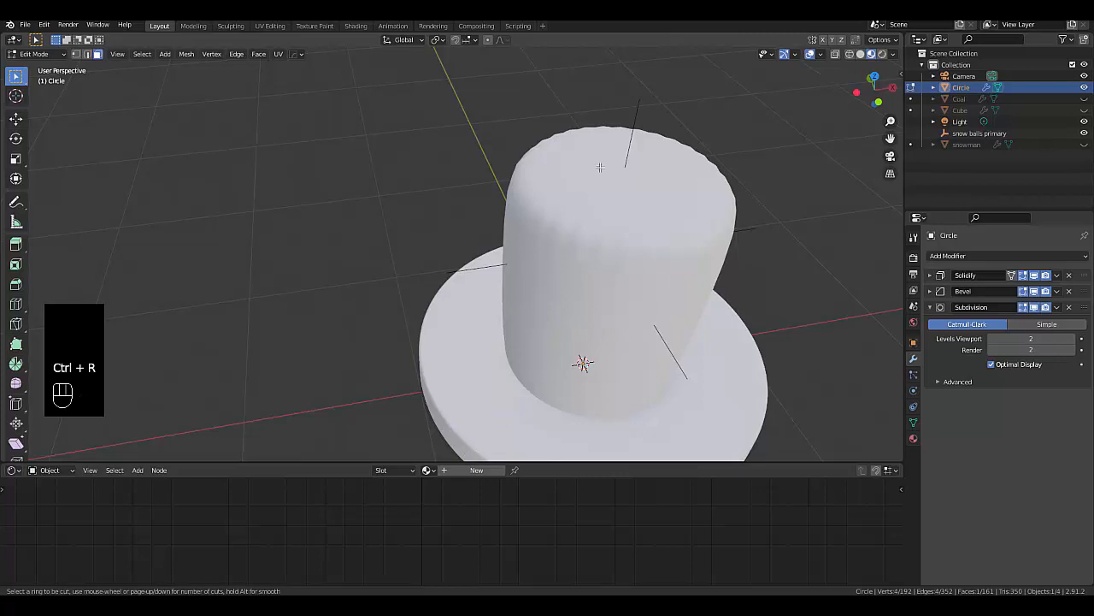
{"action": "left_click", "coordinate": [613, 215]}
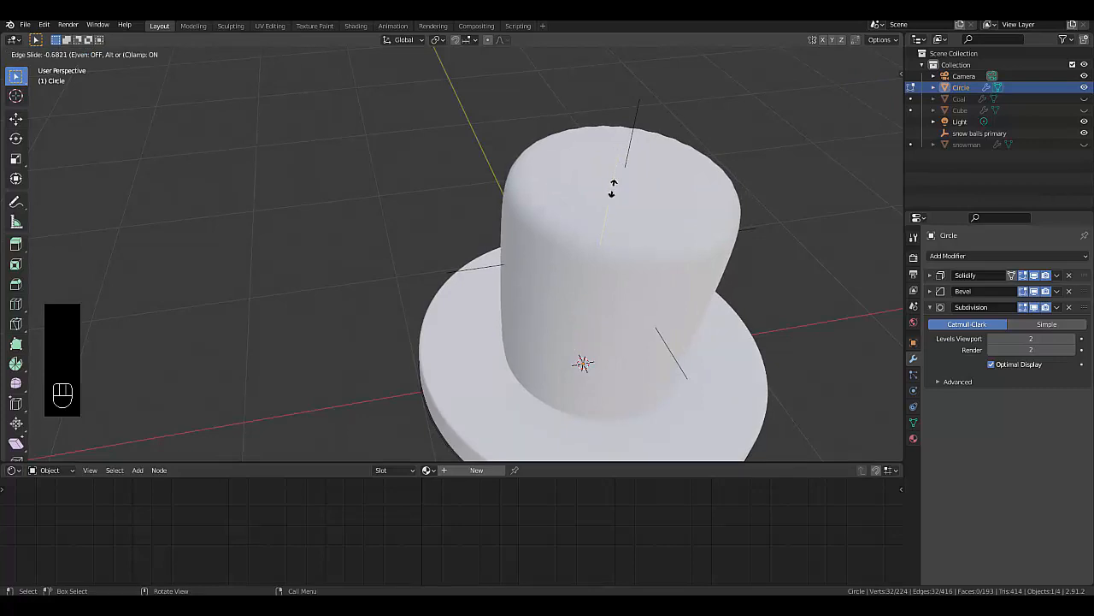
{"action": "left_click", "coordinate": [613, 189]}
Inspect the brim and crown from several angles and return to Object Mode
{"action": "scroll", "coordinate": [602, 298], "scroll_direction": "down", "scroll_amount": 5}
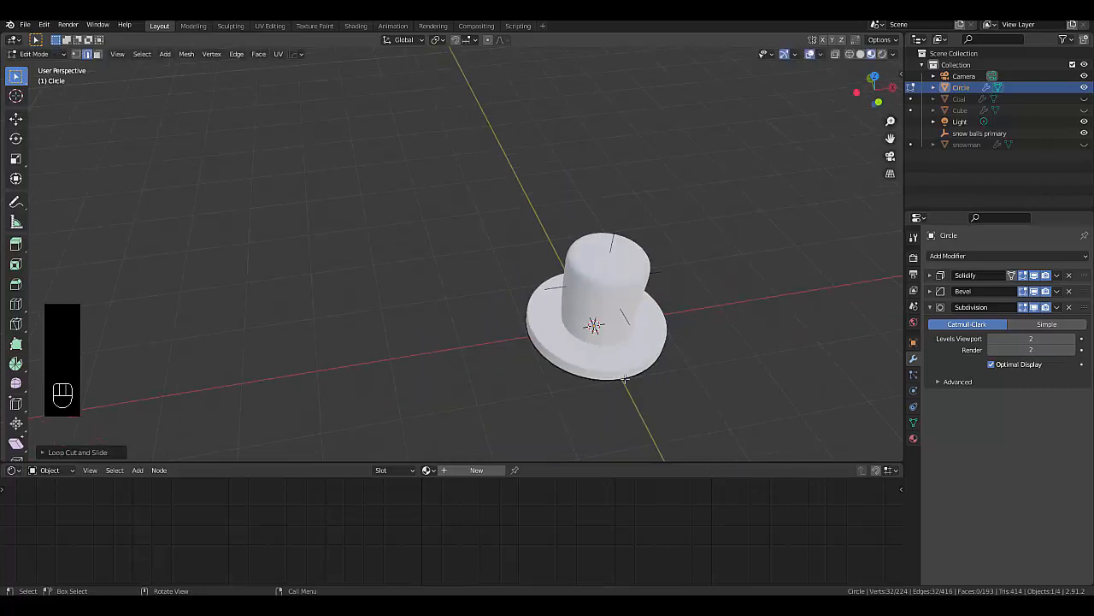
{"action": "scroll", "coordinate": [625, 382], "scroll_direction": "up", "scroll_amount": 6}
{"action": "middle_click_drag", "start_coordinate": [599, 376], "coordinate": [519, 305]}
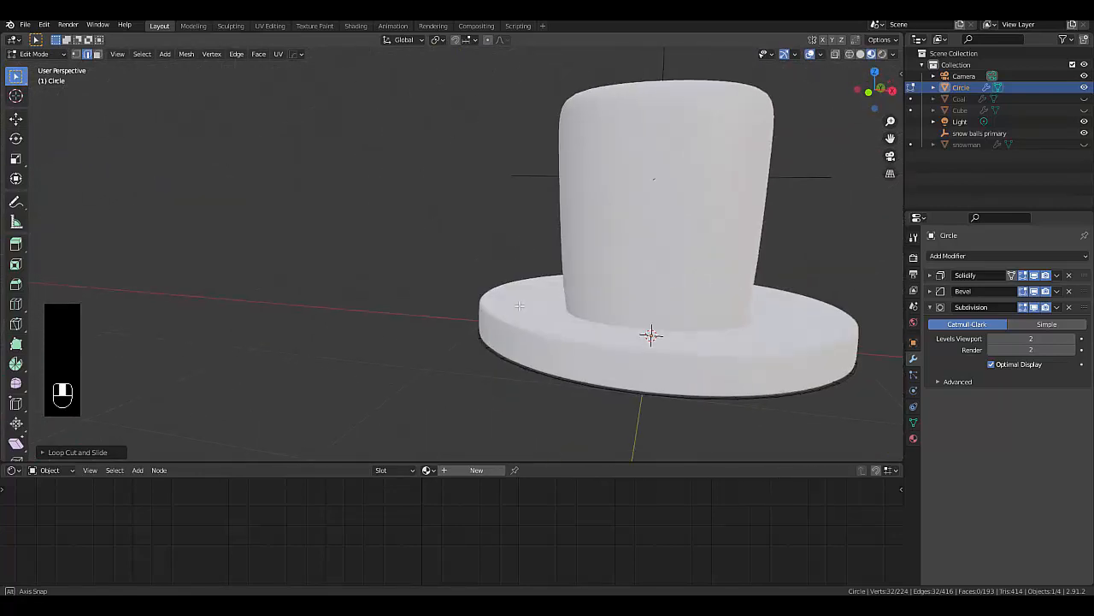
{"action": "scroll", "coordinate": [523, 330], "scroll_direction": "up", "scroll_amount": 2}
{"action": "middle_click_drag", "start_coordinate": [550, 345], "coordinate": [616, 346]}
{"action": "key", "text": "Tab"}
{"action": "left_click", "coordinate": [544, 345]}
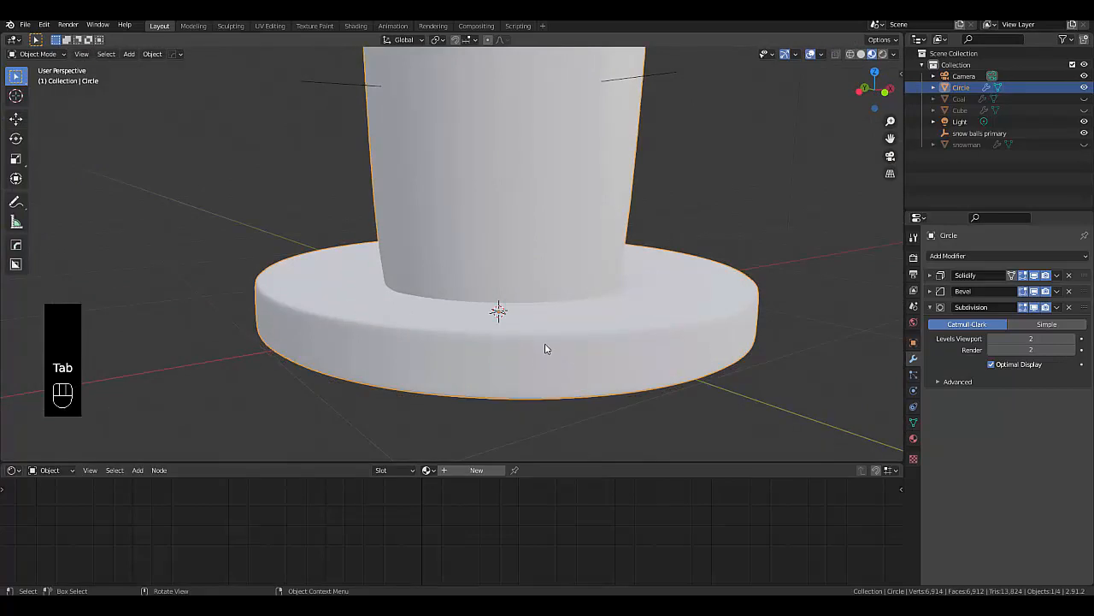
{"action": "scroll", "coordinate": [544, 343], "scroll_direction": "down", "scroll_amount": 8}
{"action": "scroll", "coordinate": [528, 334], "scroll_direction": "up", "scroll_amount": 4}
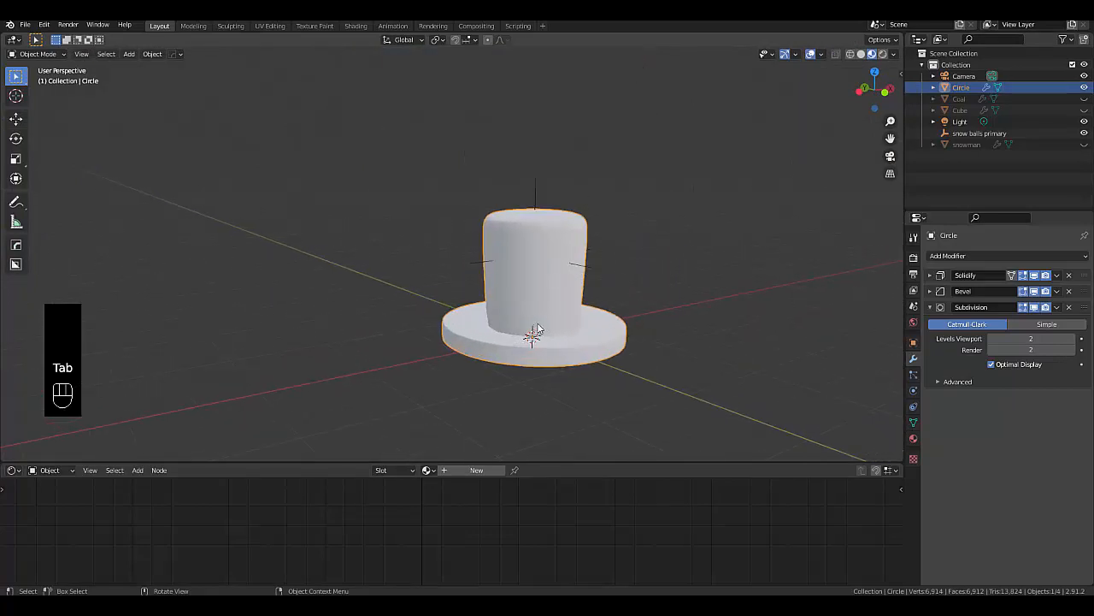
Create a new material for the hat and enlarge the Shader Editor to show its Principled BSDF node
{"action": "left_click", "coordinate": [477, 469]}
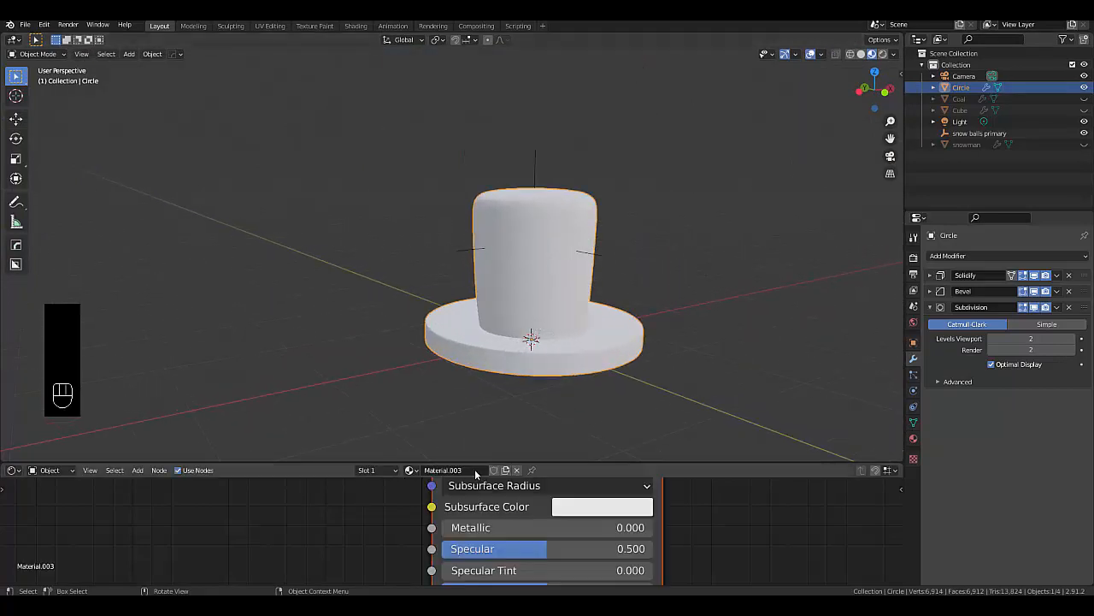
{"action": "left_click_drag", "start_coordinate": [324, 462], "coordinate": [348, 242]}
{"action": "scroll", "coordinate": [752, 441], "scroll_direction": "down", "scroll_amount": 4}
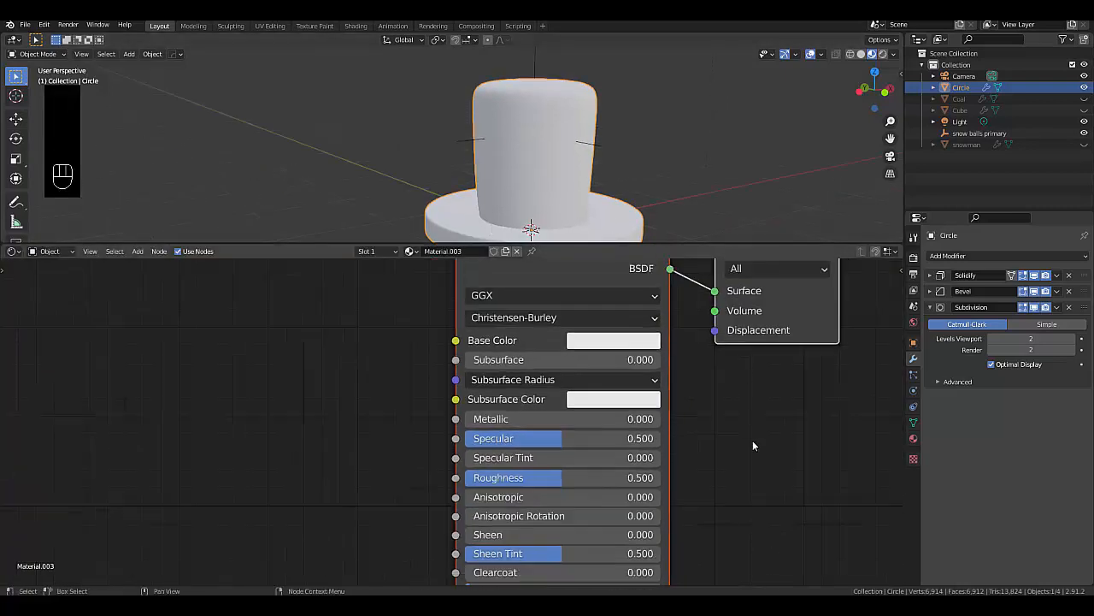
Add a Bump node to the hat material and connect its Normal output to the Principled BSDF's Normal input
{"action": "scroll", "coordinate": [712, 390], "scroll_direction": "down", "scroll_amount": 3}
{"action": "scroll", "coordinate": [571, 516], "scroll_direction": "up", "scroll_amount": 4}
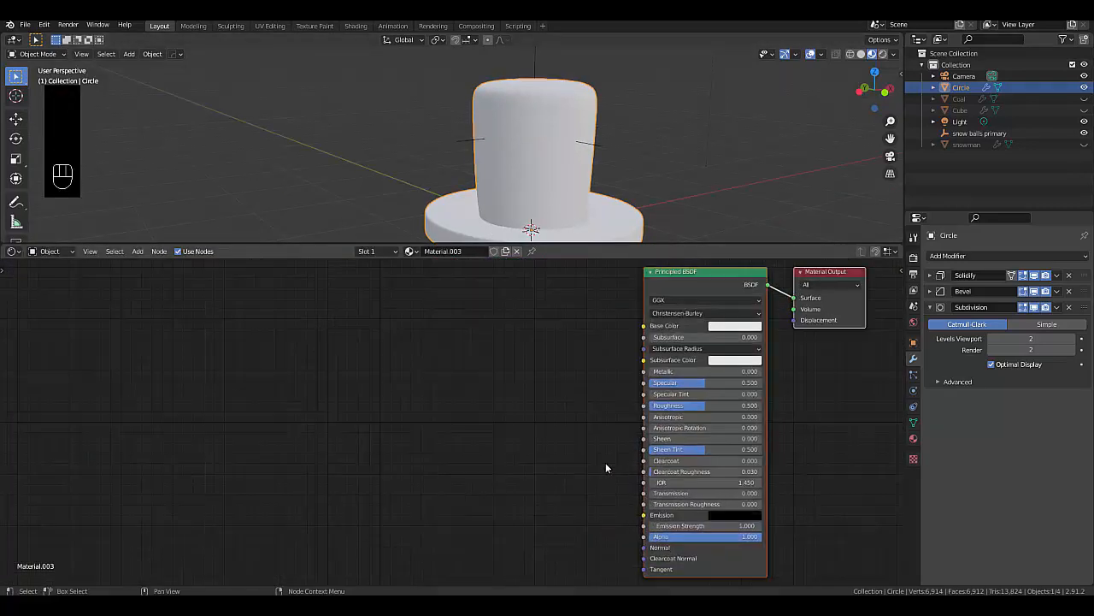
{"action": "scroll", "coordinate": [605, 464], "scroll_direction": "down", "scroll_amount": 4}
{"action": "scroll", "coordinate": [500, 428], "scroll_direction": "up", "scroll_amount": 2}
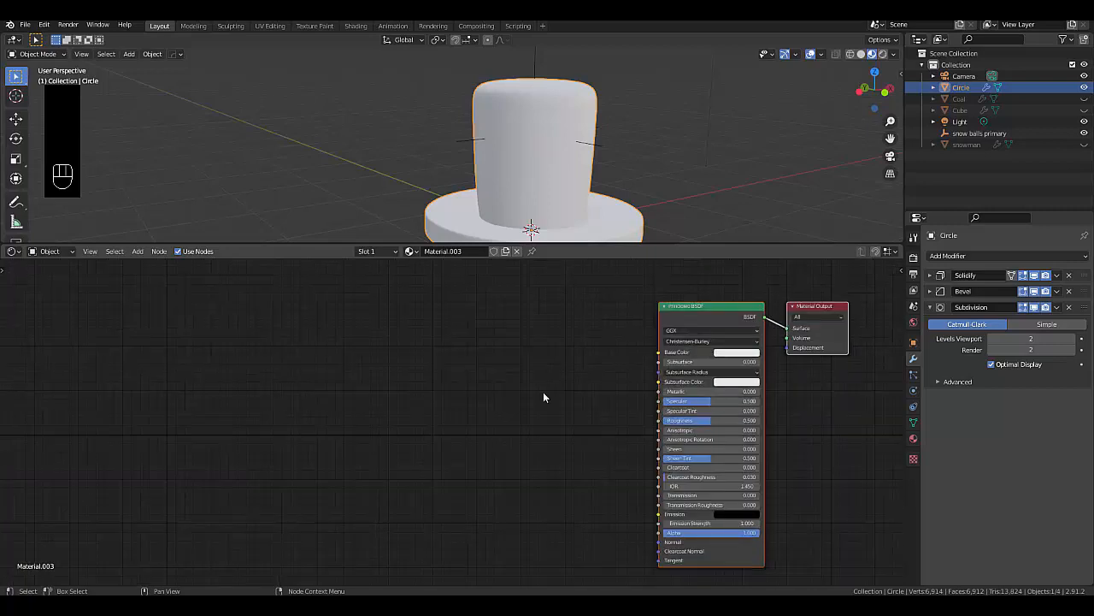
{"action": "left_click", "coordinate": [520, 398]}
{"action": "scroll", "coordinate": [534, 381], "scroll_direction": "down", "scroll_amount": 2}
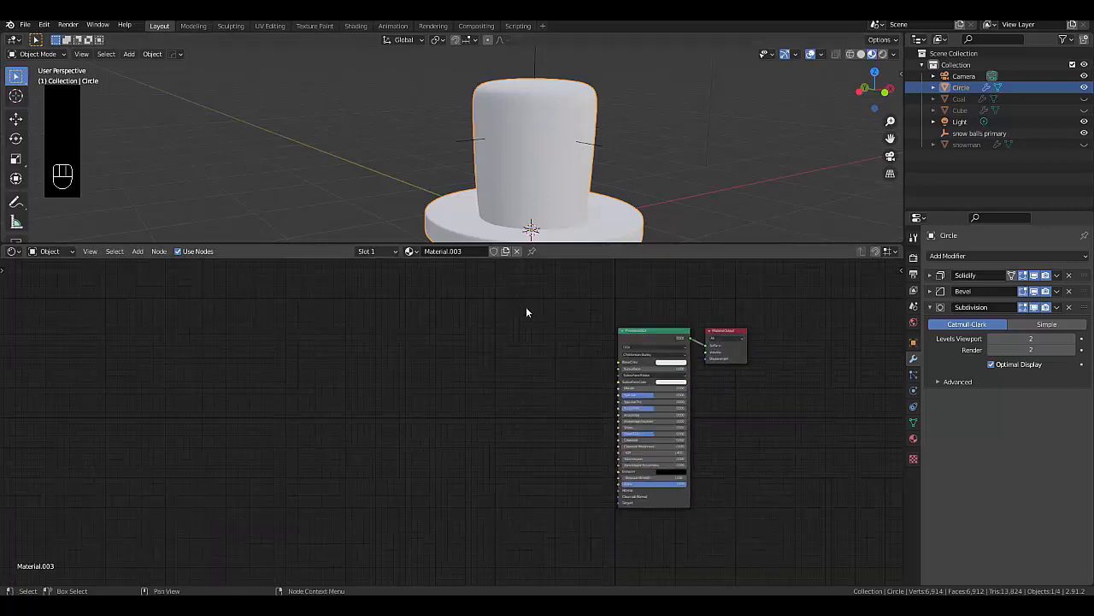
{"action": "scroll", "coordinate": [537, 376], "scroll_direction": "up", "scroll_amount": 2}
{"action": "left_click", "coordinate": [540, 433]}
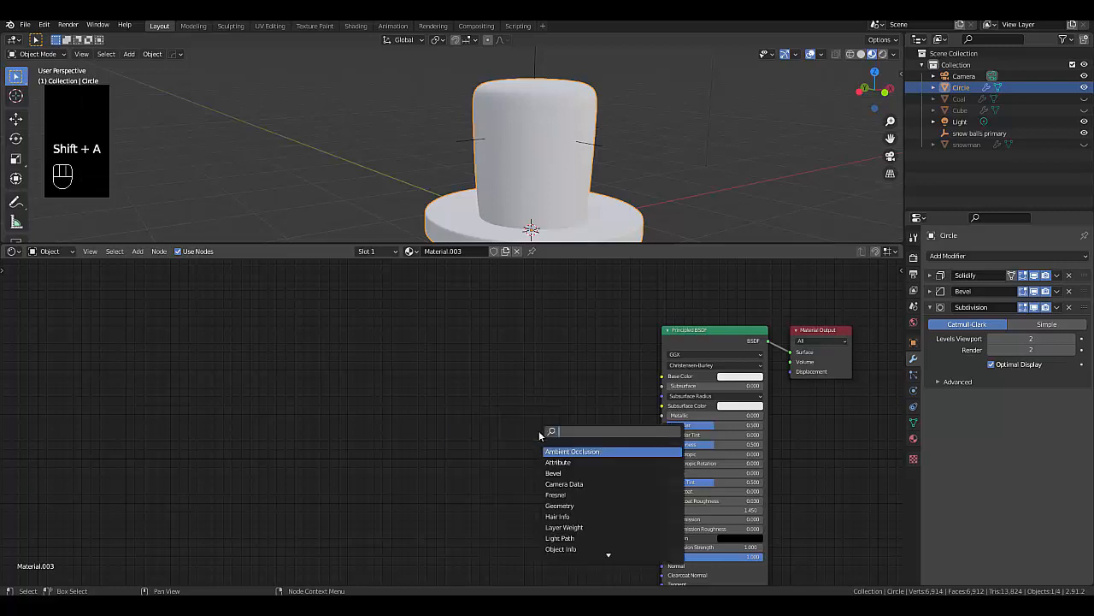
{"action": "type", "text": "bump"}
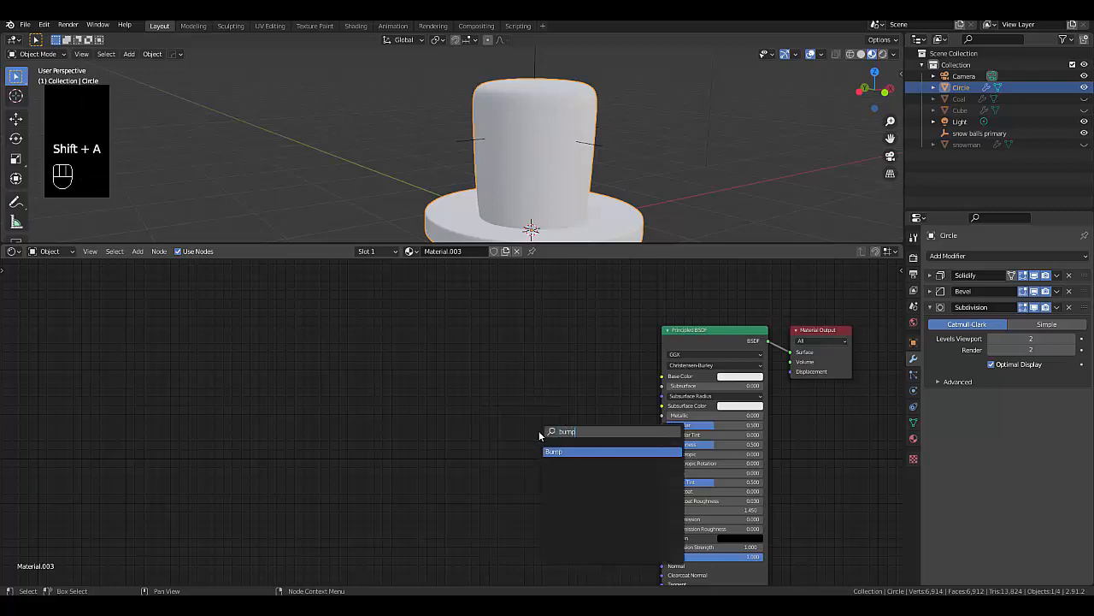
{"action": "left_click", "coordinate": [563, 453]}
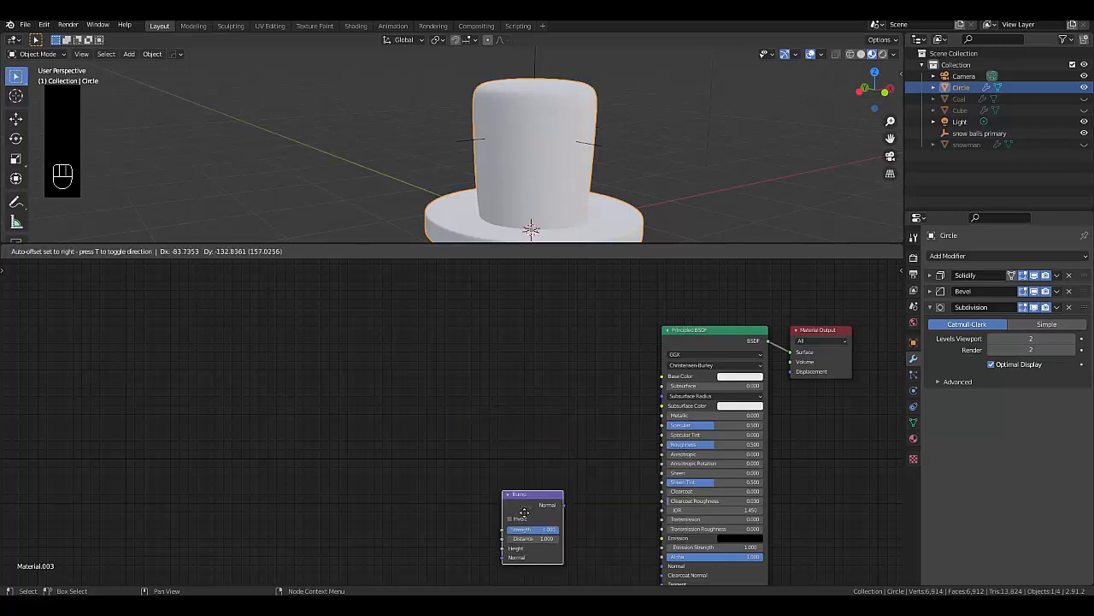
{"action": "left_click", "coordinate": [580, 531]}
{"action": "left_click_drag", "start_coordinate": [571, 506], "coordinate": [659, 569]}
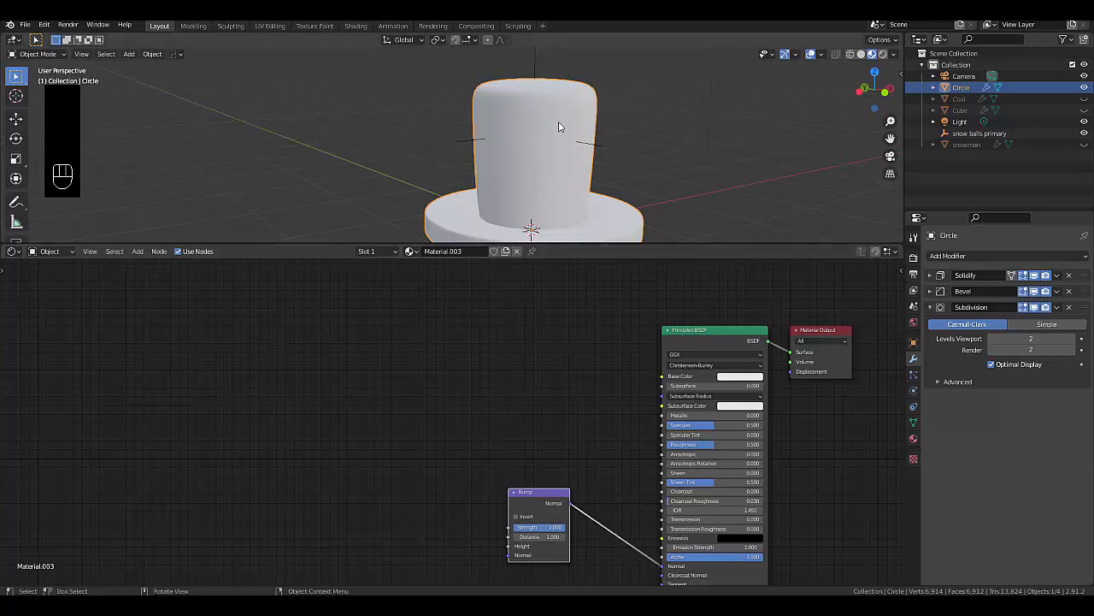
Add a Wave Texture node and connect its Color output to the Bump node's Height input
{"action": "scroll", "coordinate": [533, 196], "scroll_direction": "down", "scroll_amount": 3}
{"action": "scroll", "coordinate": [552, 198], "scroll_direction": "up", "scroll_amount": 5}
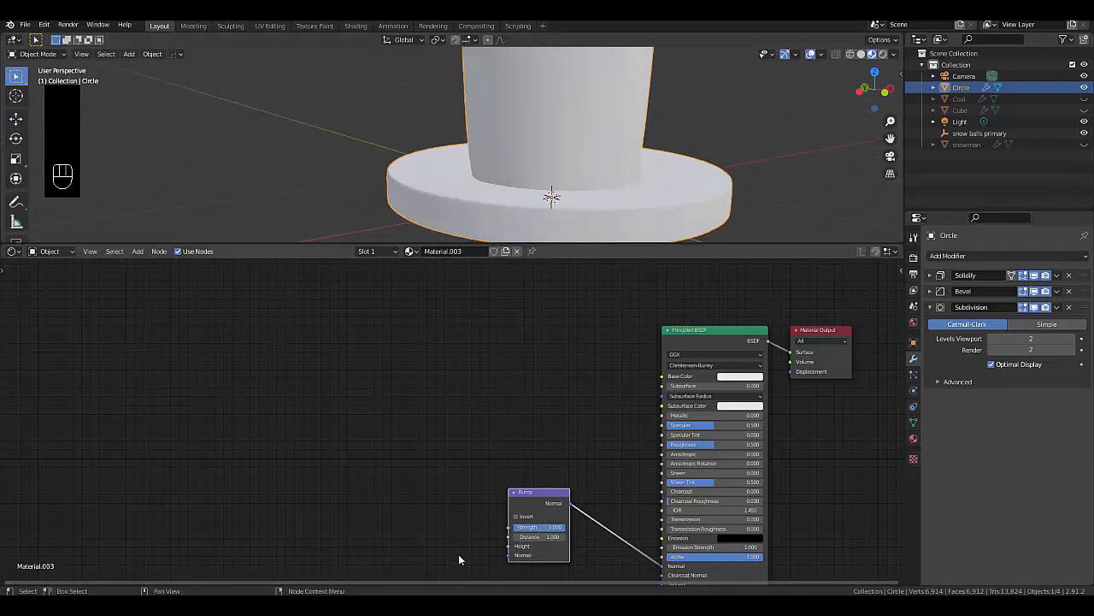
{"action": "key", "text": "shift+a"}
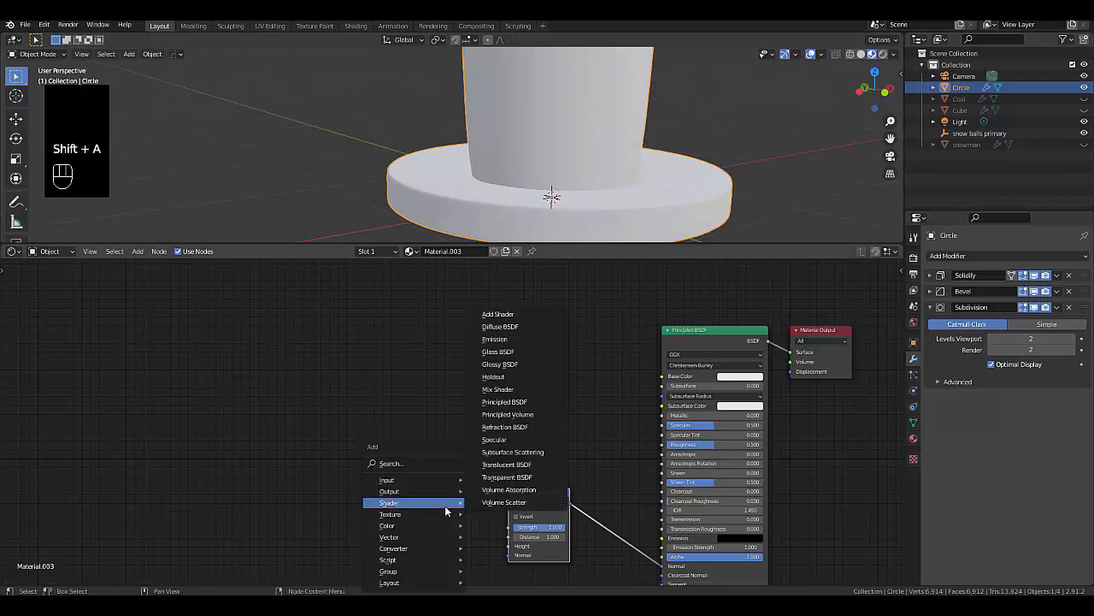
{"action": "mouse_move", "coordinate": [417, 514]}
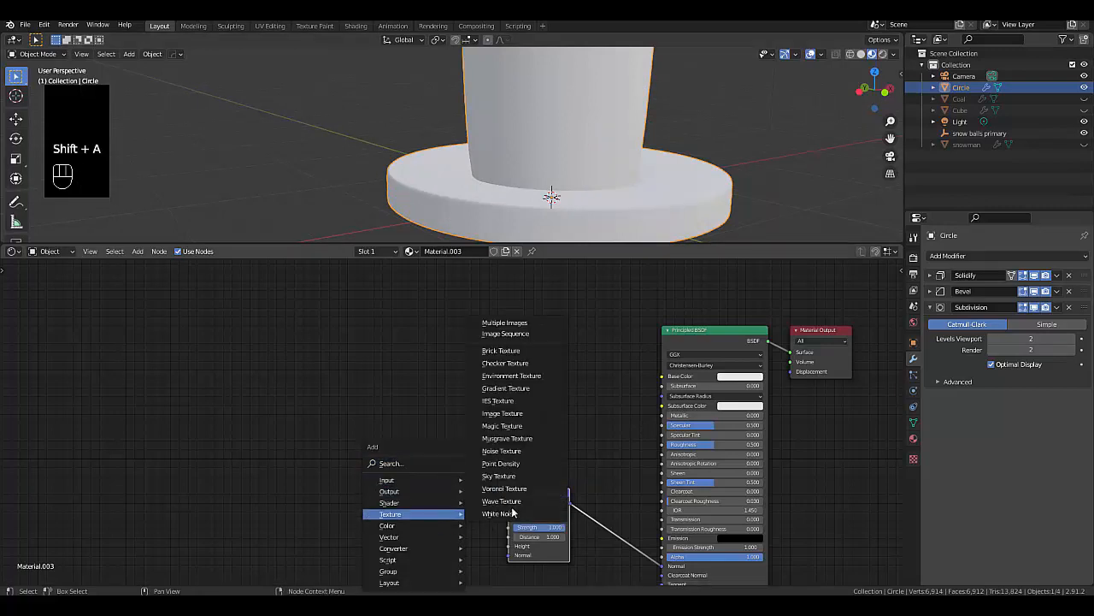
{"action": "left_click", "coordinate": [507, 501]}
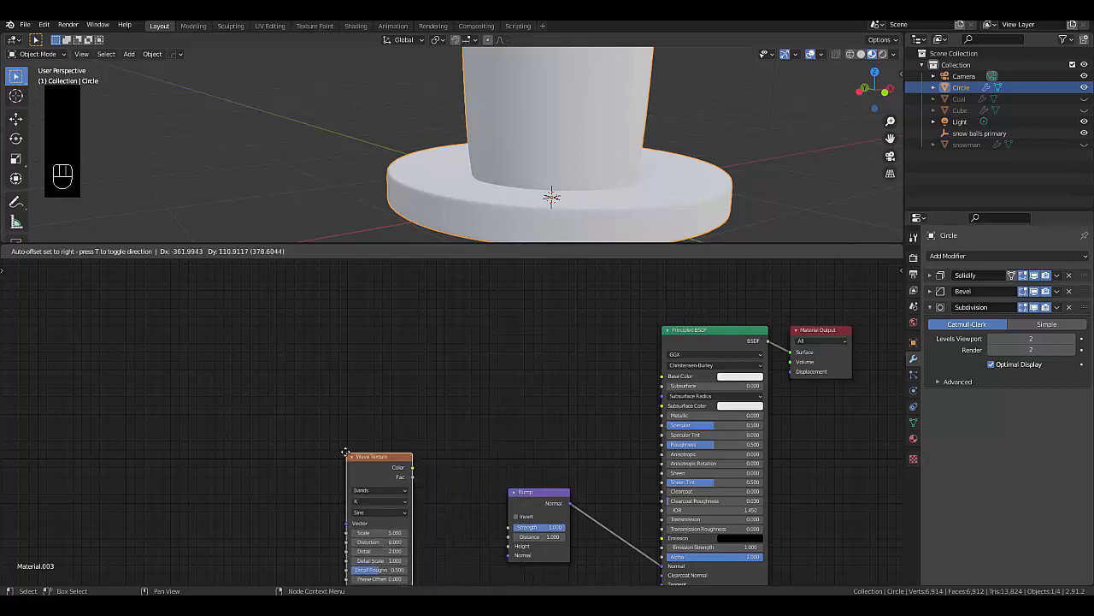
{"action": "left_click", "coordinate": [405, 469]}
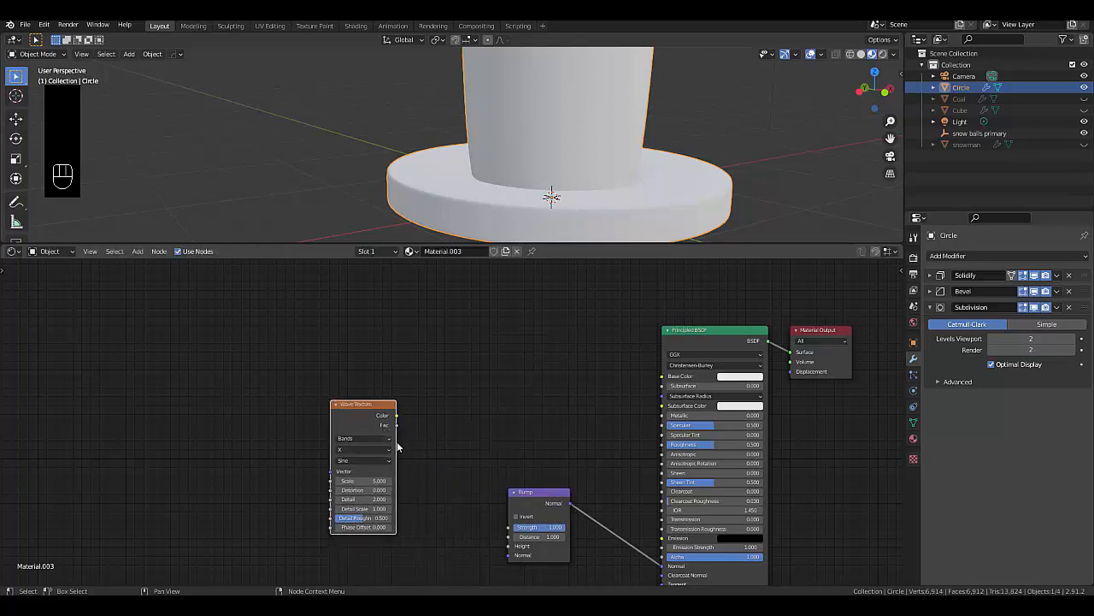
{"action": "left_click_drag", "start_coordinate": [396, 418], "coordinate": [505, 552]}
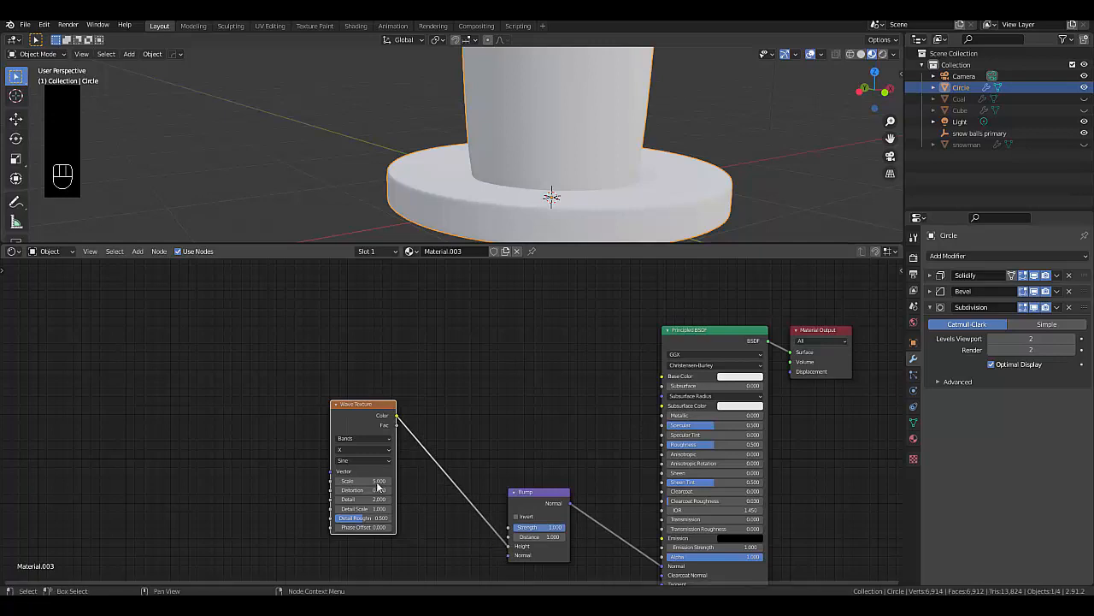
Keep the Wave Texture's type as Bands and attach linked Mapping and Texture Coordinate nodes to it
{"action": "left_click", "coordinate": [355, 438]}
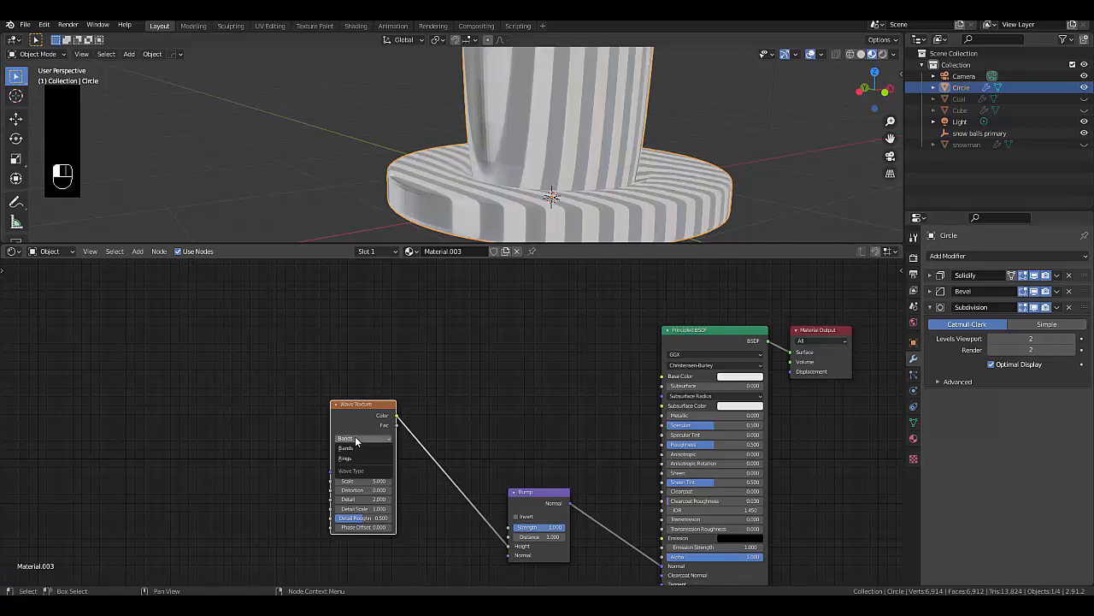
{"action": "left_click", "coordinate": [351, 448]}
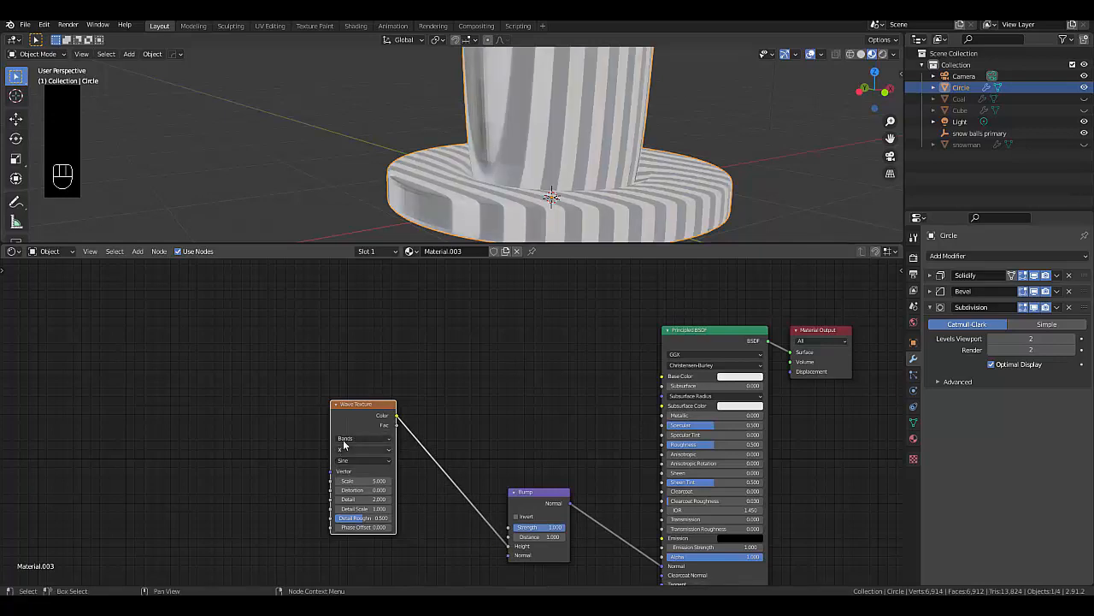
{"action": "key", "text": "ctrl"}
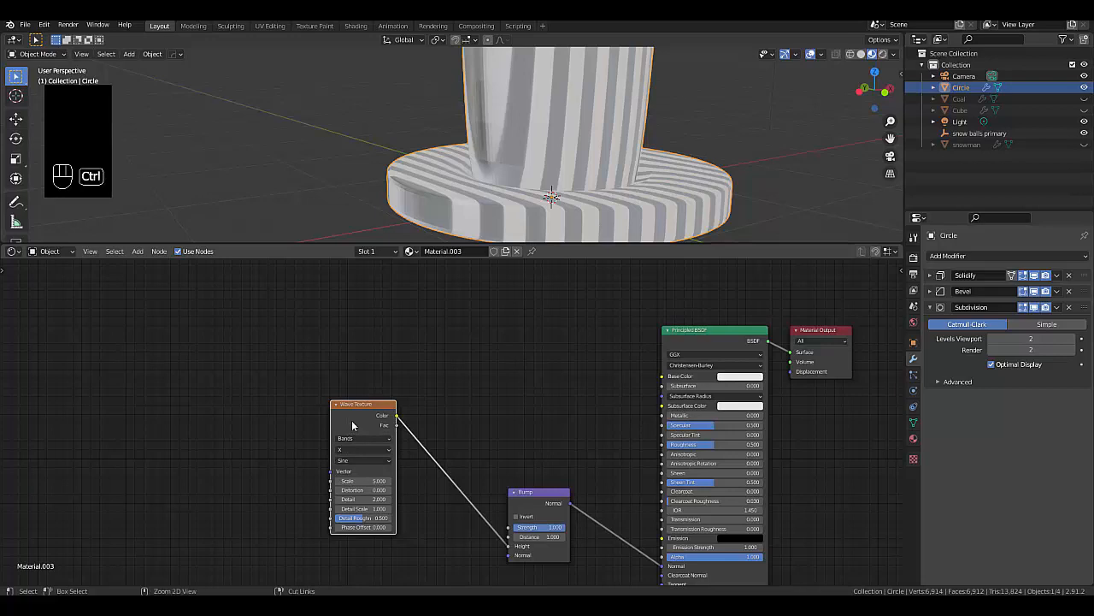
{"action": "key", "text": "ctrl+t"}
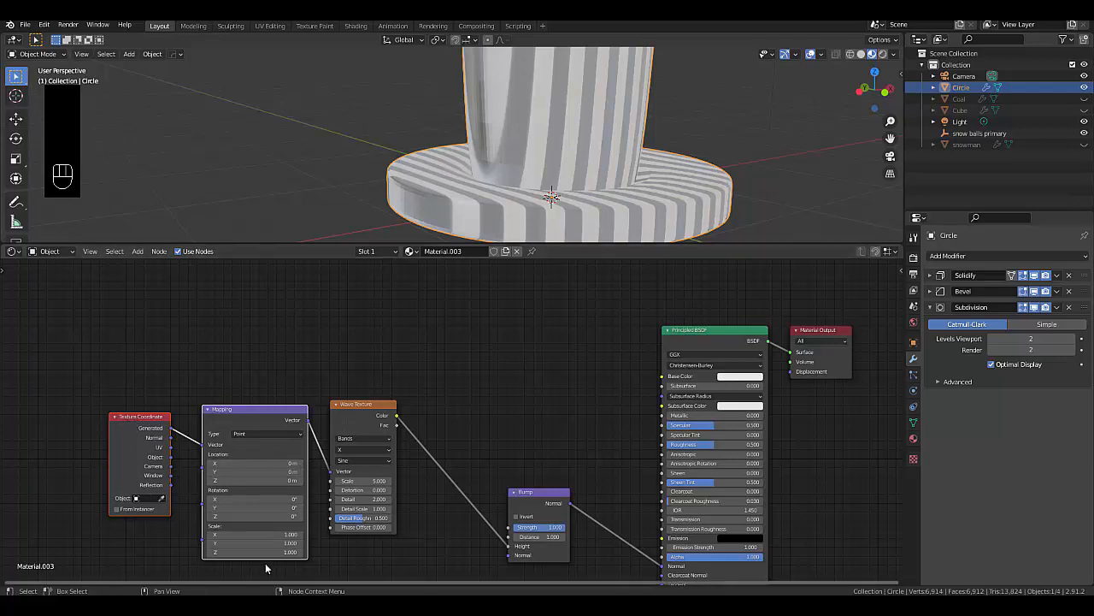
Try a 90° Z rotation on the Mapping node, and reset it to 0°
{"action": "left_click", "coordinate": [268, 517]}
{"action": "type", "text": "90"}
{"action": "key", "text": "Return"}
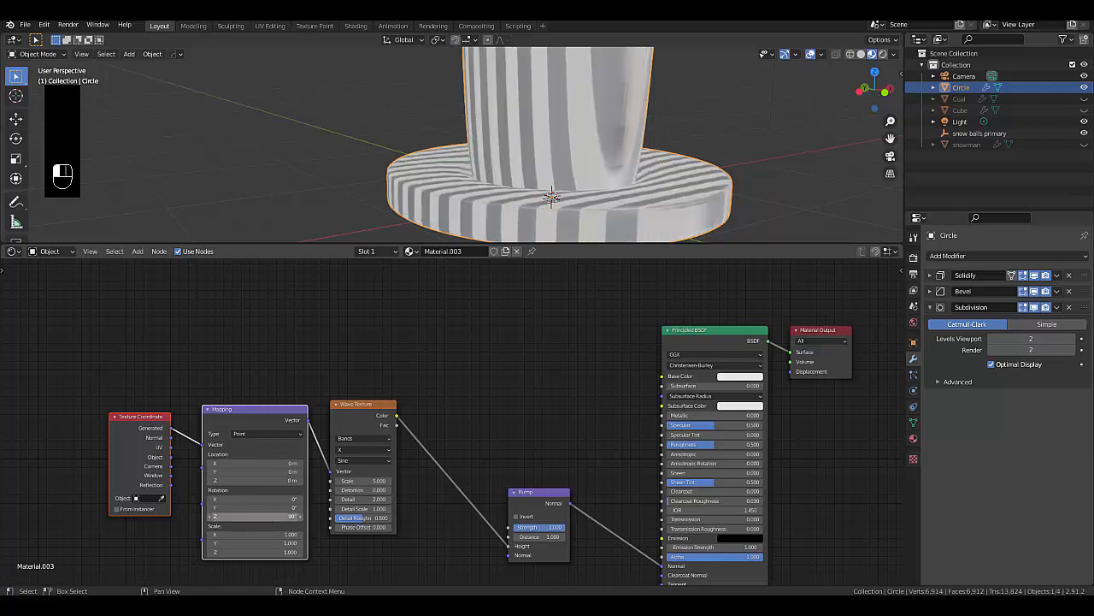
{"action": "left_click", "coordinate": [257, 516]}
{"action": "type", "text": "0"}
{"action": "key", "text": "Return"}
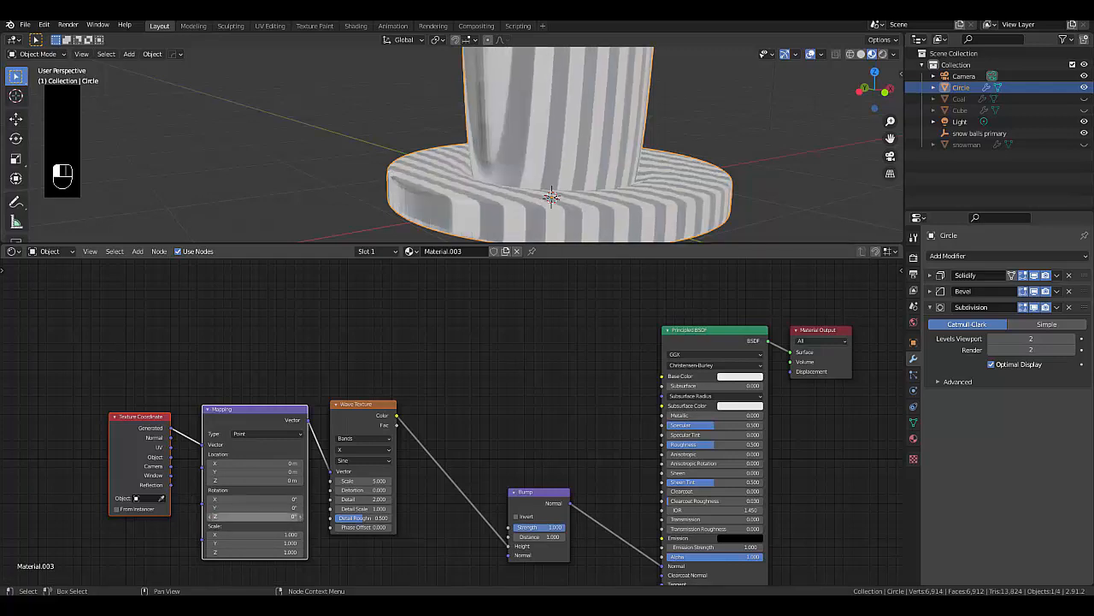
Try a 90° Y rotation on the Mapping node, and reset it to 0°
{"action": "left_click", "coordinate": [282, 510]}
{"action": "type", "text": "90"}
{"action": "key", "text": "Return"}
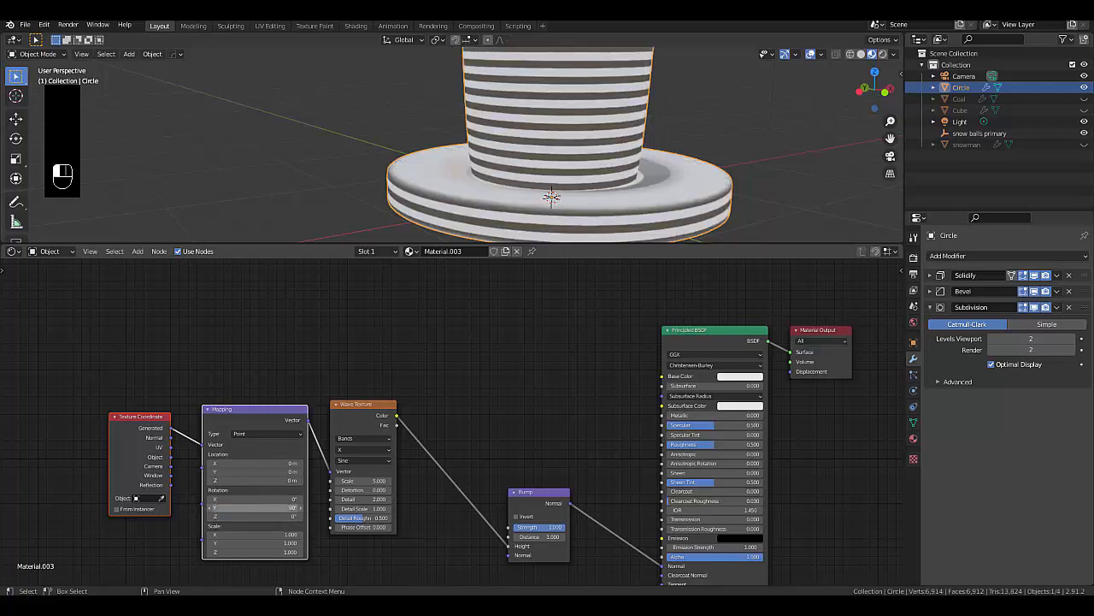
{"action": "left_click", "coordinate": [272, 511]}
{"action": "type", "text": "0"}
{"action": "key", "text": "Return"}
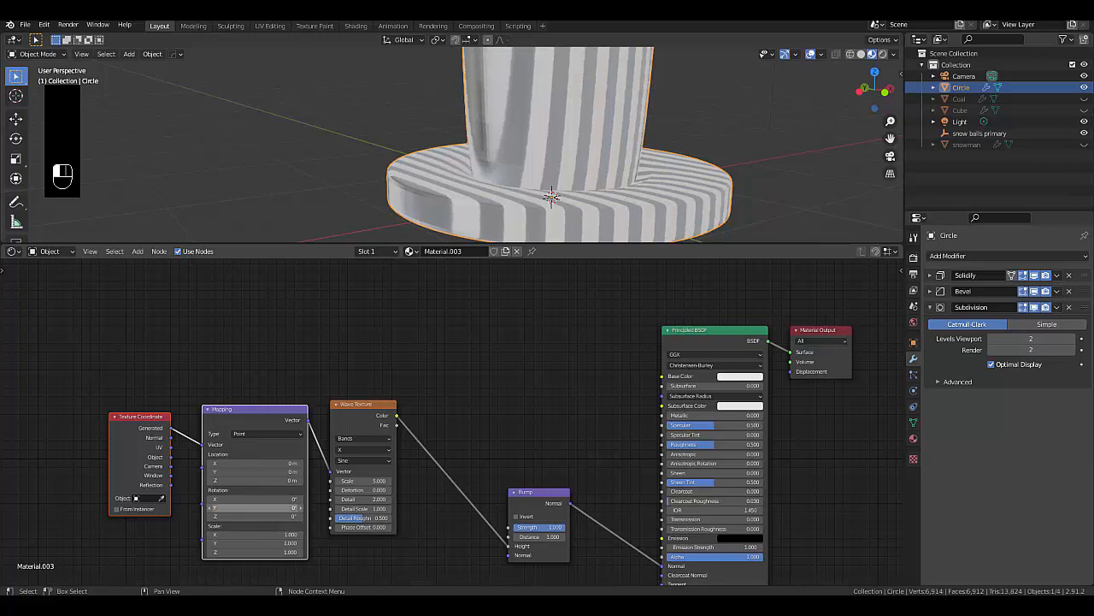
Set the Wave Texture's band direction to Z, keeping the Sine wave profile
{"action": "left_click", "coordinate": [342, 449]}
{"action": "left_click", "coordinate": [352, 479]}
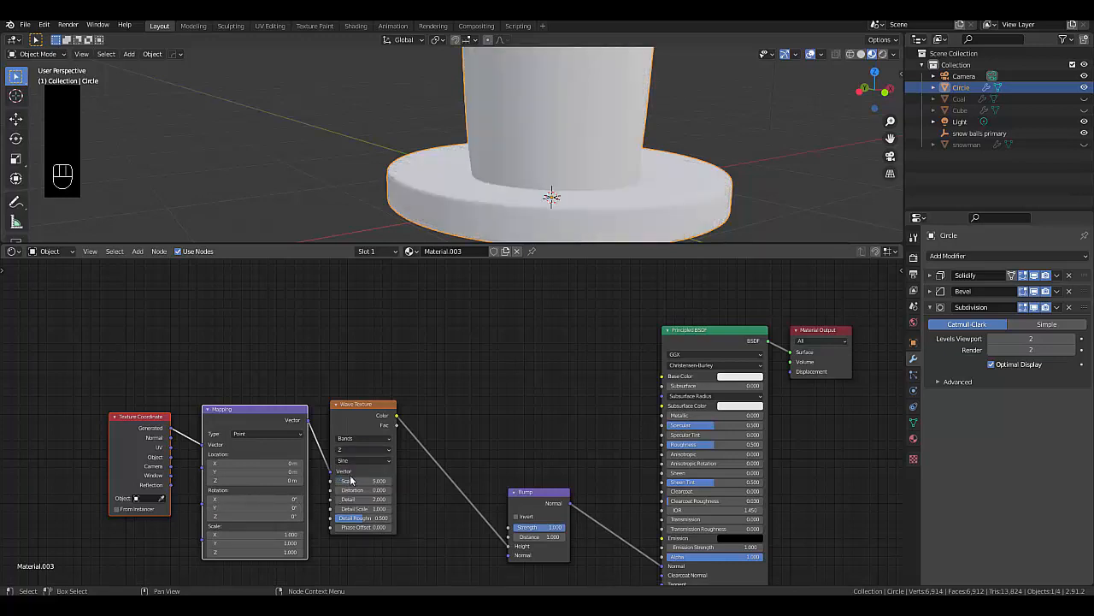
{"action": "left_click", "coordinate": [358, 461]}
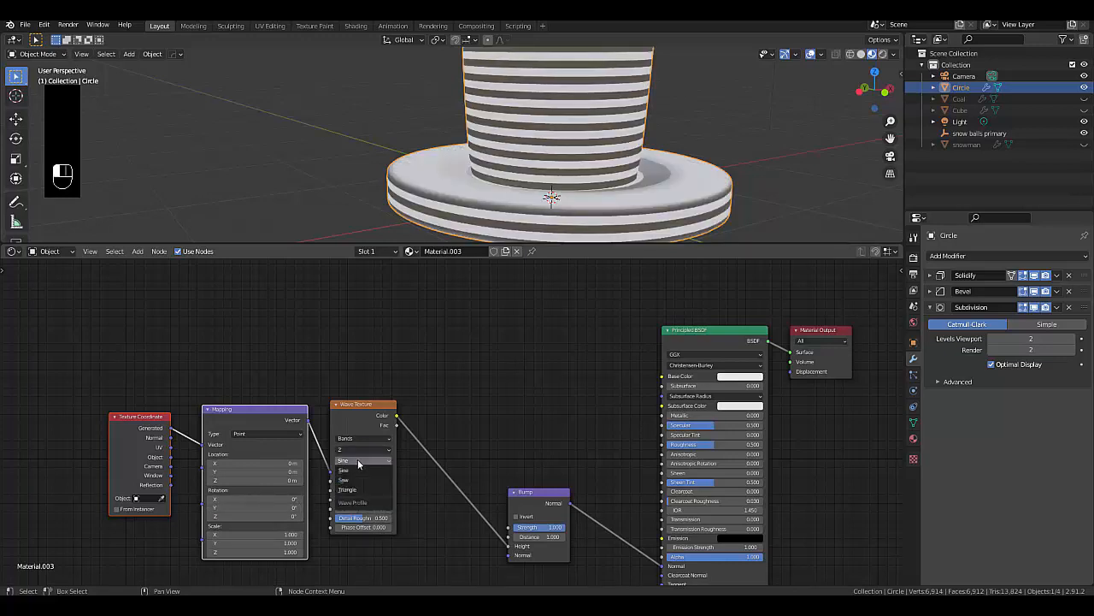
{"action": "left_click", "coordinate": [359, 461]}
Try the Saw wave profile on the Wave Texture and switch back to Sine
{"action": "left_click", "coordinate": [357, 461]}
{"action": "left_click", "coordinate": [354, 481]}
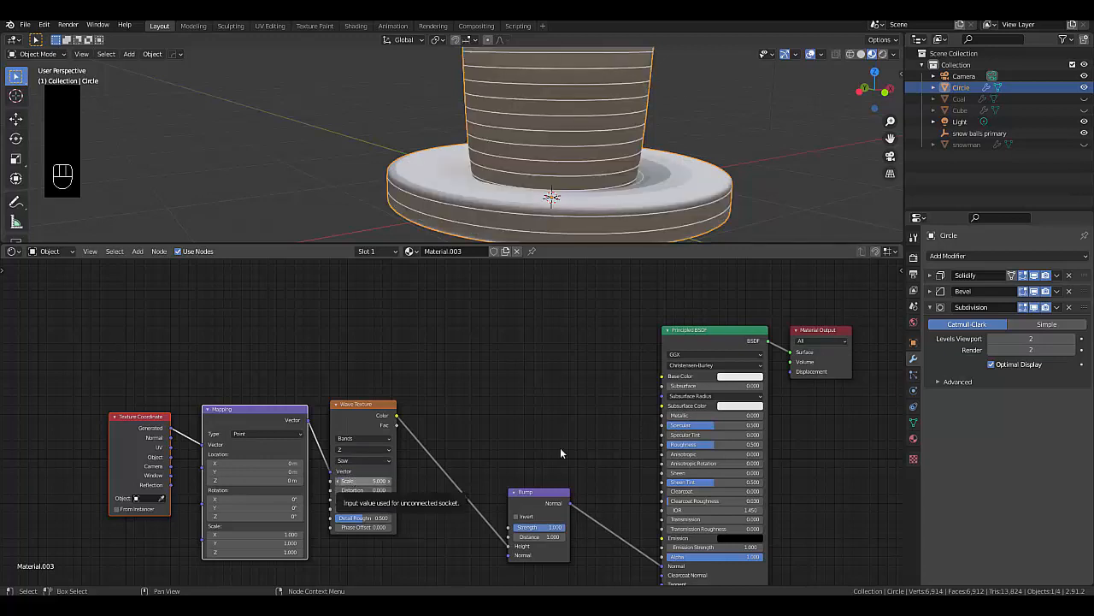
{"action": "left_click", "coordinate": [360, 459]}
{"action": "left_click", "coordinate": [355, 471]}
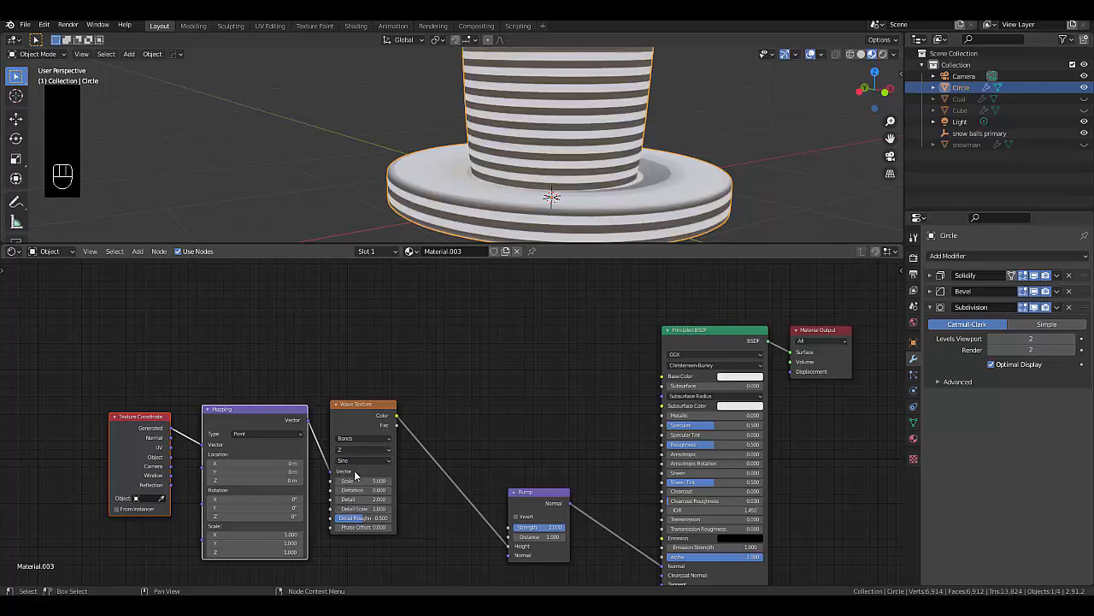
Set the Bump node's Strength to 0.15 and its Distance to 0.1
{"action": "scroll", "coordinate": [552, 502], "scroll_direction": "up", "scroll_amount": 4}
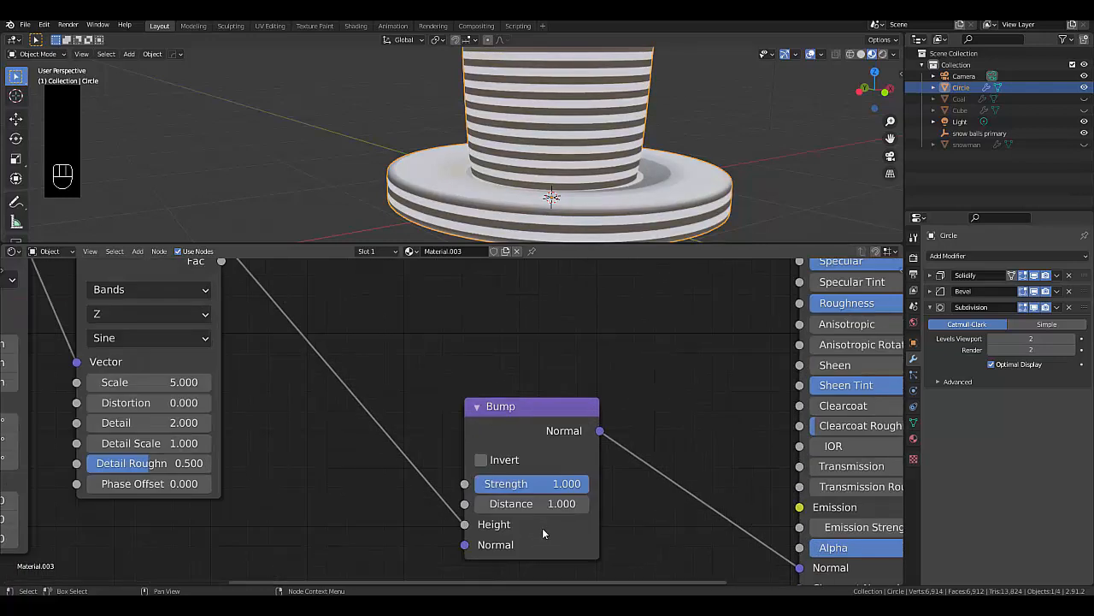
{"action": "left_click", "coordinate": [531, 483]}
{"action": "type", "text": "0.15"}
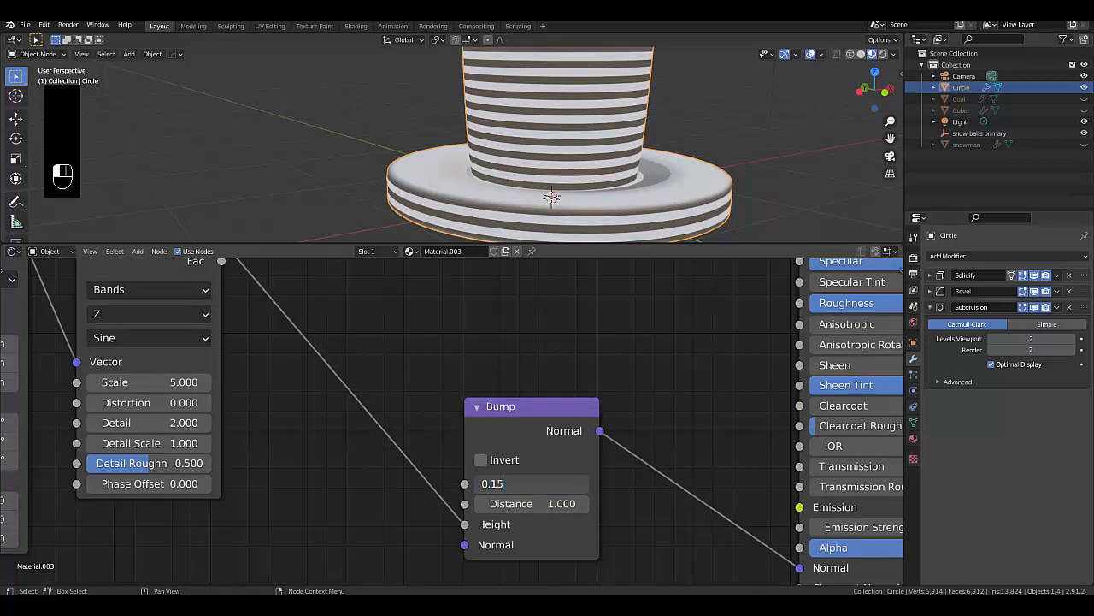
{"action": "key", "text": "Return"}
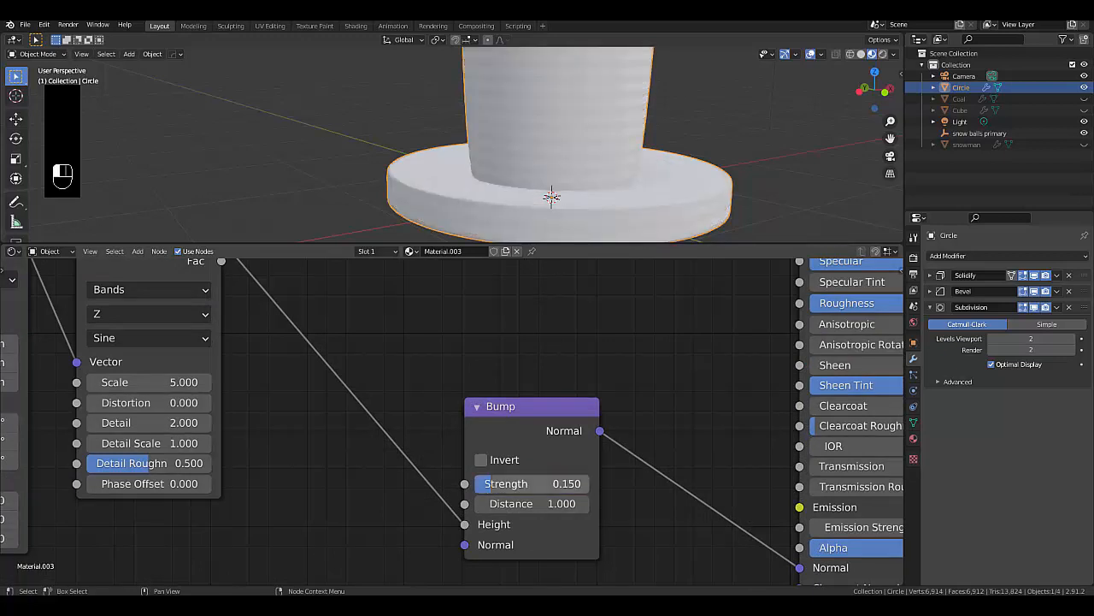
{"action": "left_click", "coordinate": [561, 504]}
{"action": "type", "text": "0."}
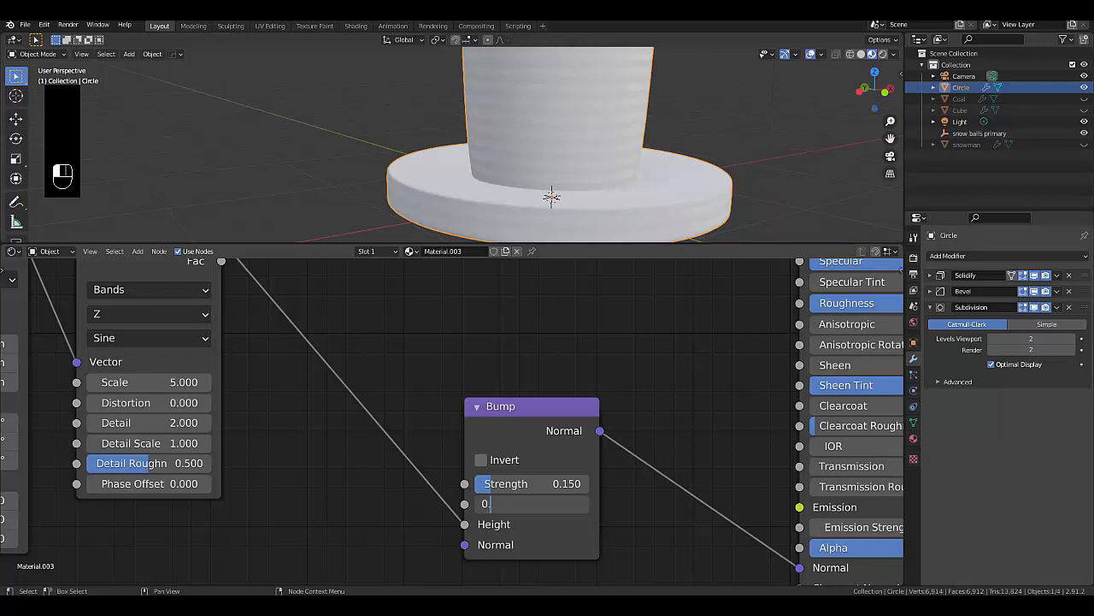
{"action": "type", "text": "1"}
{"action": "key", "text": "Return"}
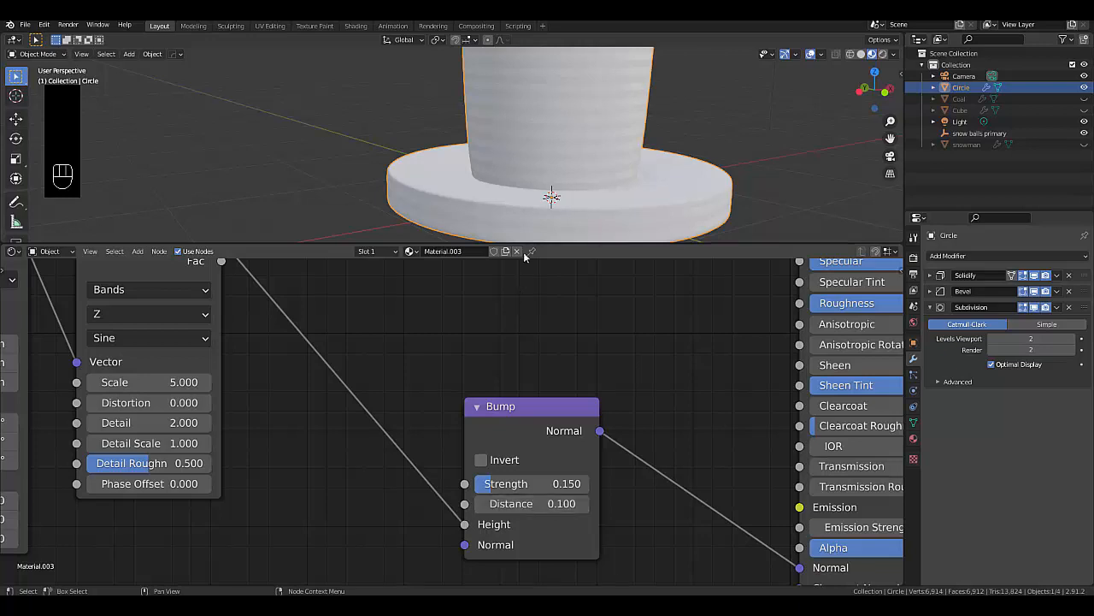
Darken the Principled BSDF's Base Color to a dark grey for the hat
{"action": "scroll", "coordinate": [576, 152], "scroll_direction": "down", "scroll_amount": 4}
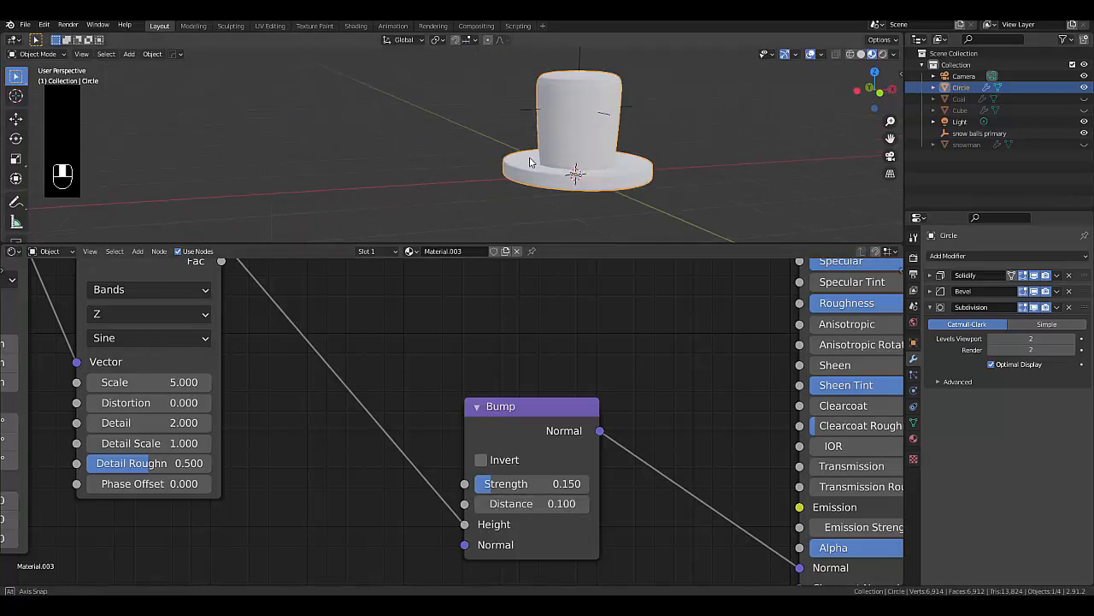
{"action": "scroll", "coordinate": [579, 128], "scroll_direction": "up", "scroll_amount": 3}
{"action": "scroll", "coordinate": [342, 426], "scroll_direction": "down", "scroll_amount": 5}
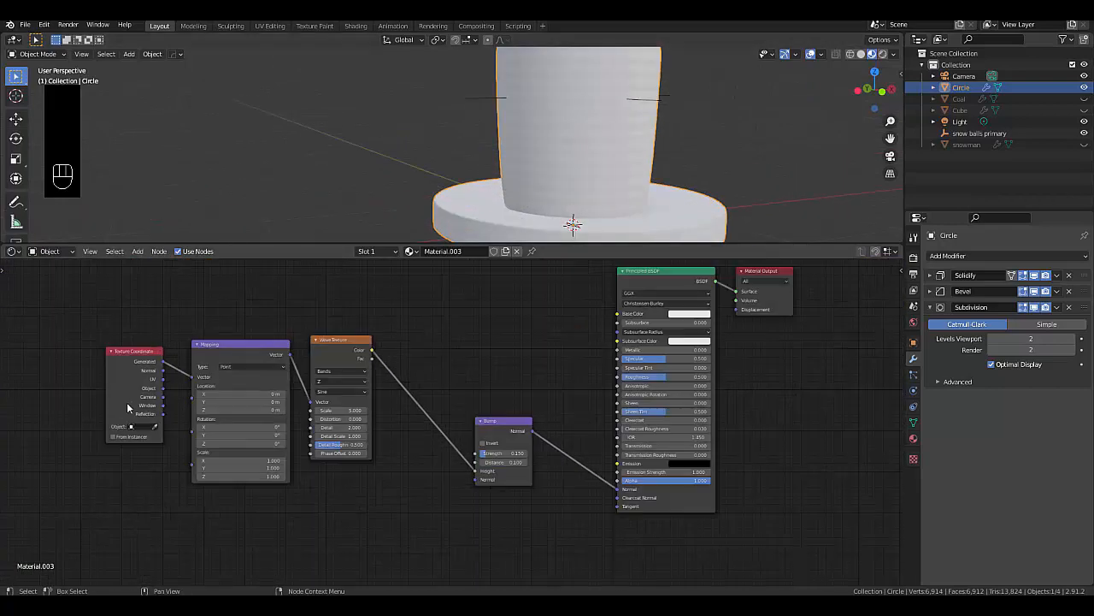
{"action": "scroll", "coordinate": [553, 400], "scroll_direction": "up", "scroll_amount": 4}
{"action": "scroll", "coordinate": [684, 301], "scroll_direction": "up", "scroll_amount": 2}
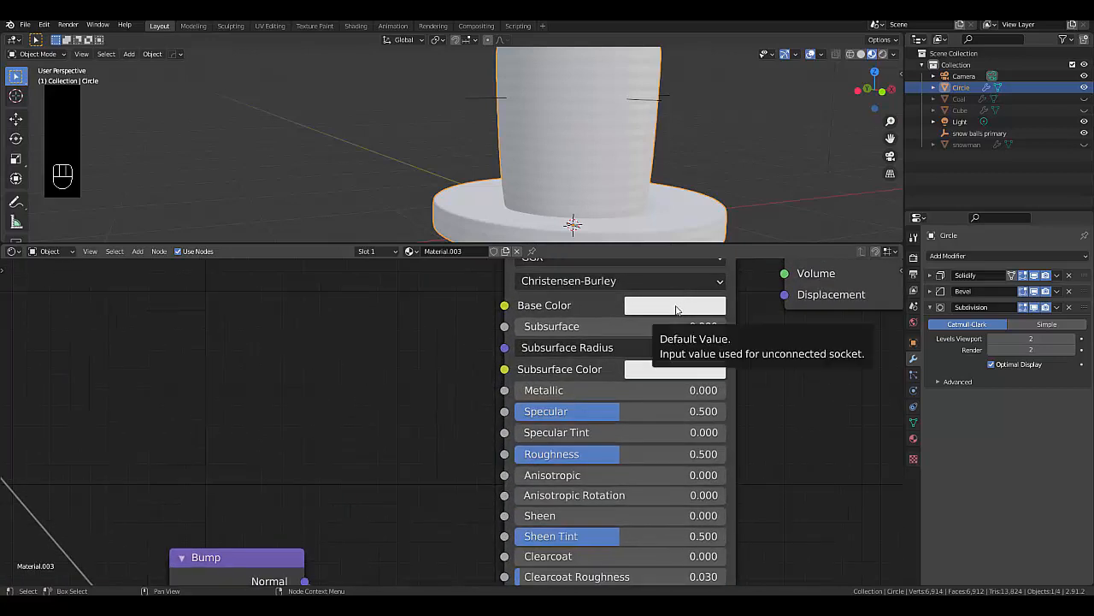
{"action": "left_click", "coordinate": [681, 310]}
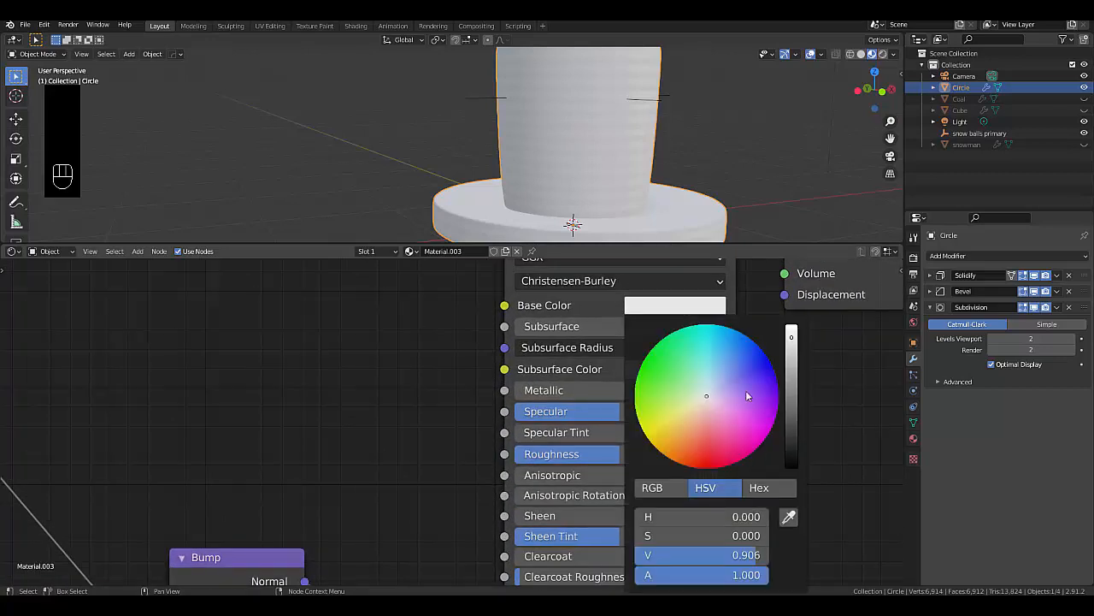
{"action": "left_click_drag", "start_coordinate": [788, 407], "coordinate": [791, 437]}
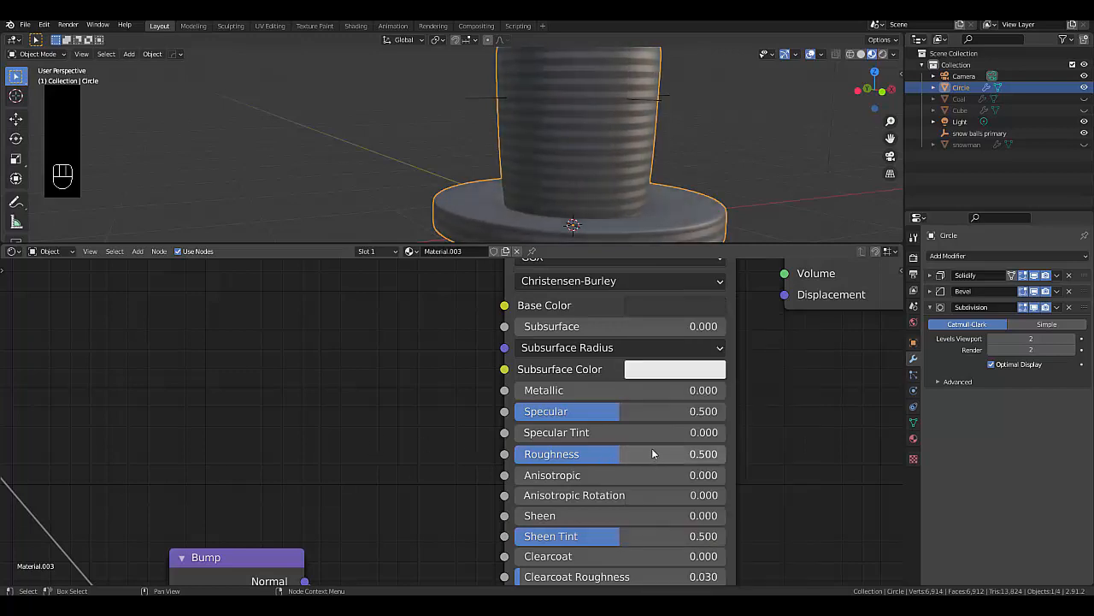
Try a Roughness of 0.75 on the hat's Principled BSDF and settle on 0.8
{"action": "left_click", "coordinate": [652, 450]}
{"action": "type", "text": "0."}
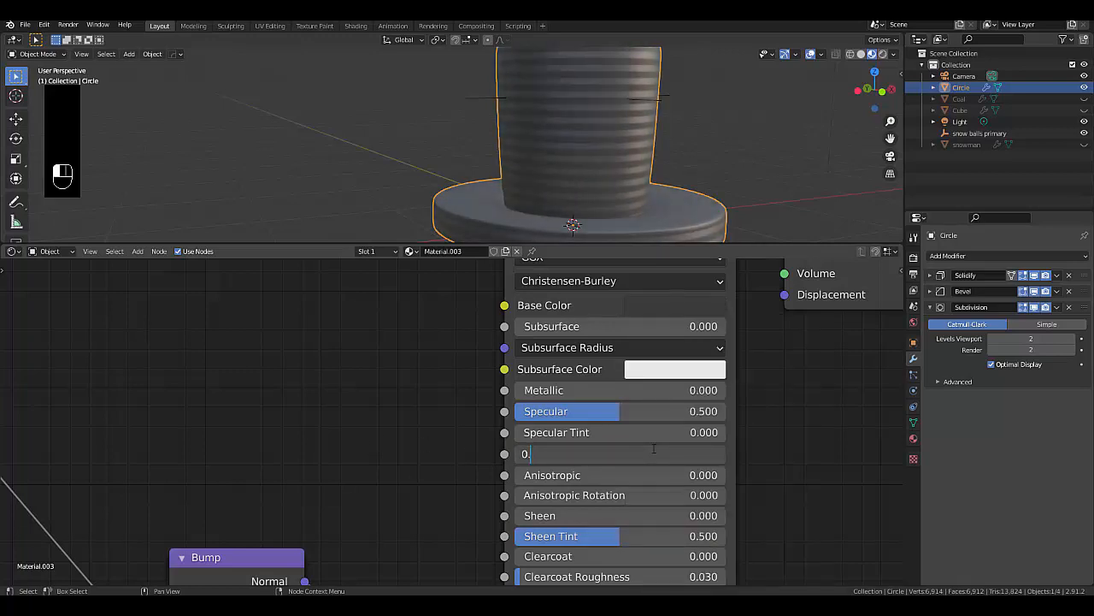
{"action": "type", "text": "75"}
{"action": "key", "text": "Return"}
{"action": "left_click", "coordinate": [682, 459]}
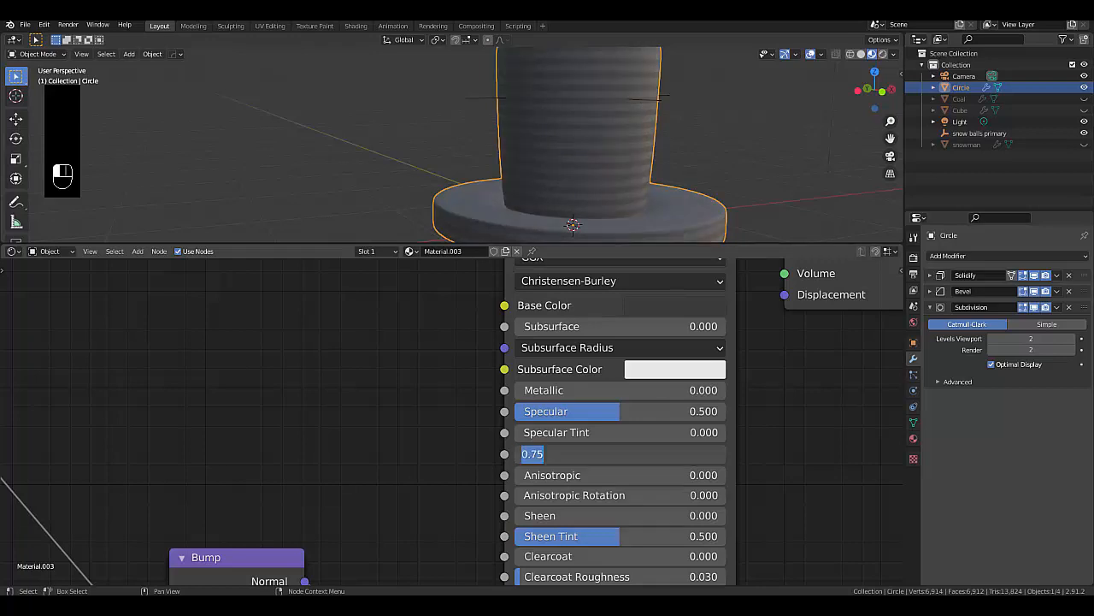
{"action": "type", "text": "0.8"}
{"action": "key", "text": "Return"}
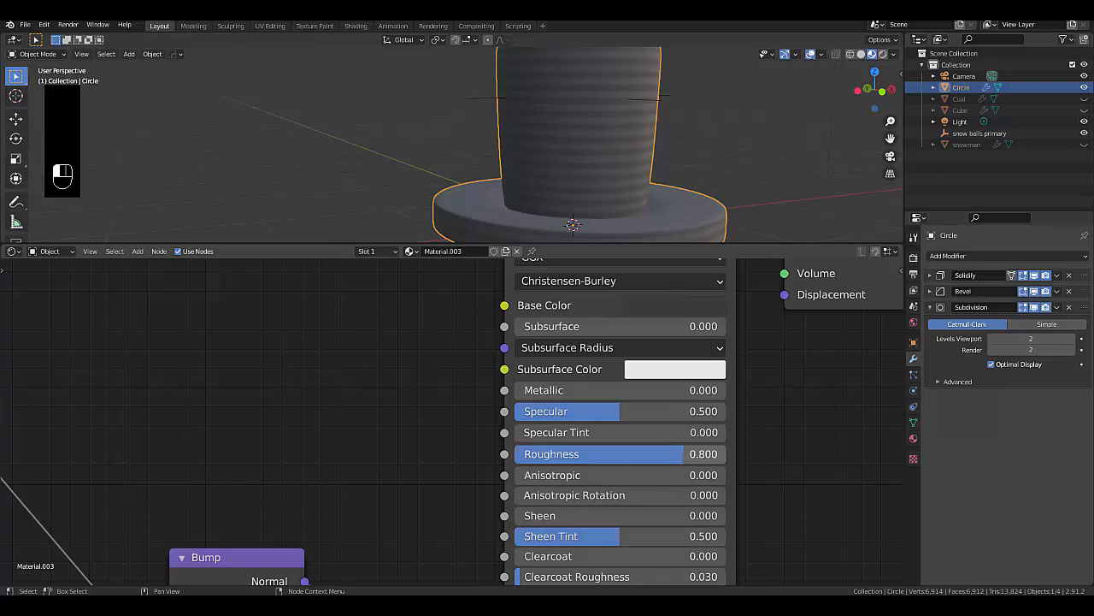
Tint the hat material's Subsurface Color light cyan and darken its Base Color to an HSV value of about 0.115
{"action": "left_click", "coordinate": [667, 367]}
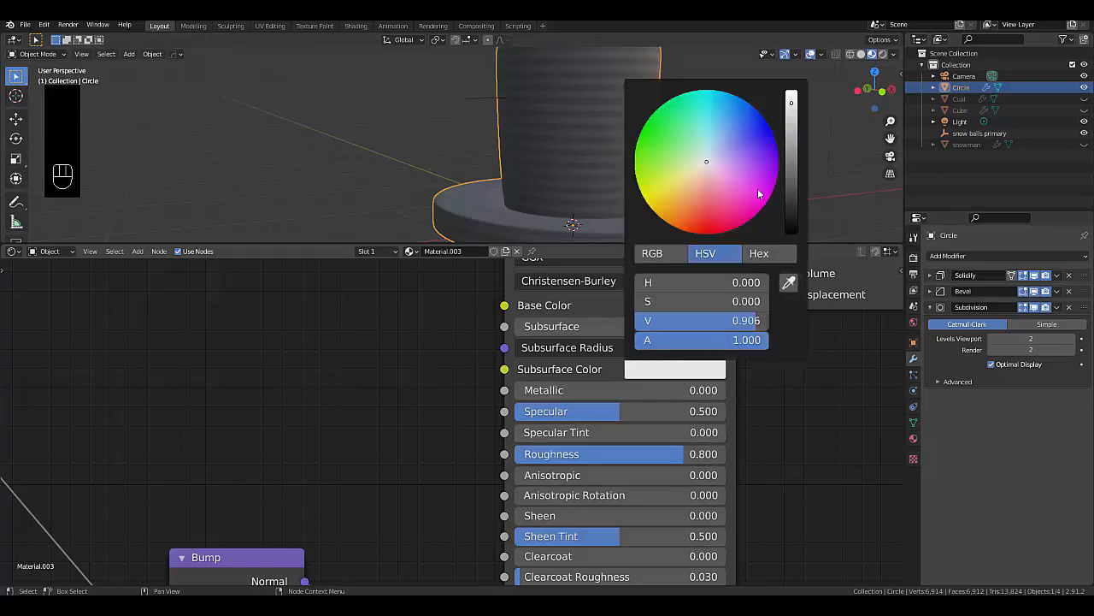
{"action": "mouse_move", "coordinate": [759, 194]}
{"action": "left_mouse_down"}
{"action": "mouse_move", "coordinate": [704, 159]}
{"action": "mouse_move", "coordinate": [706, 171]}
{"action": "mouse_move", "coordinate": [643, 159]}
{"action": "mouse_move", "coordinate": [711, 166]}
{"action": "mouse_move", "coordinate": [709, 138]}
{"action": "mouse_move", "coordinate": [684, 181]}
{"action": "mouse_move", "coordinate": [710, 136]}
{"action": "left_mouse_up"}
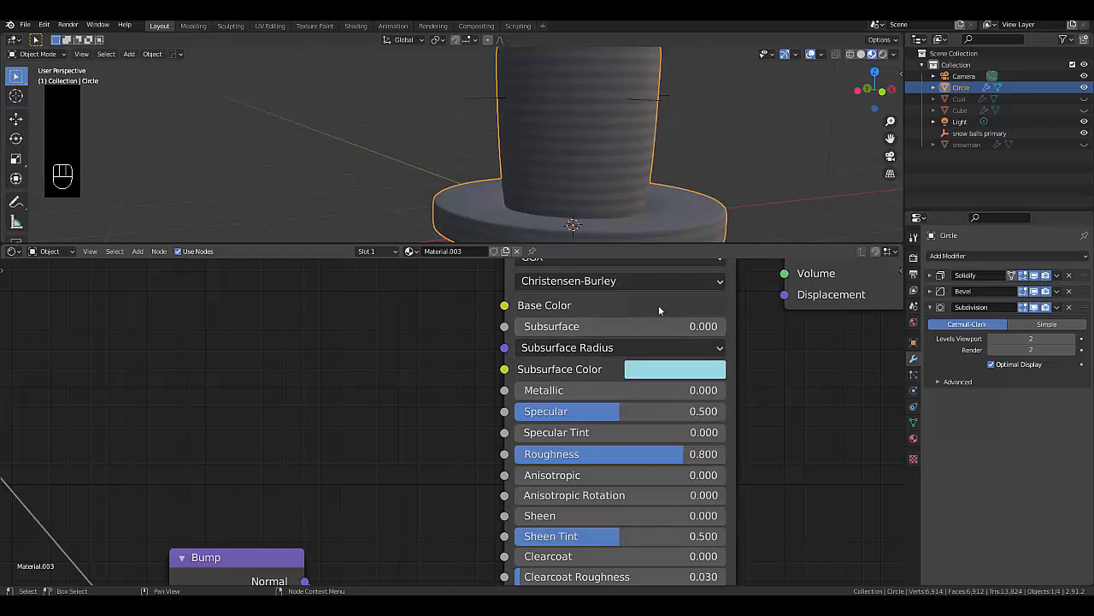
{"action": "scroll", "coordinate": [406, 380], "scroll_direction": "down", "scroll_amount": 3}
{"action": "scroll", "coordinate": [366, 325], "scroll_direction": "up", "scroll_amount": 4}
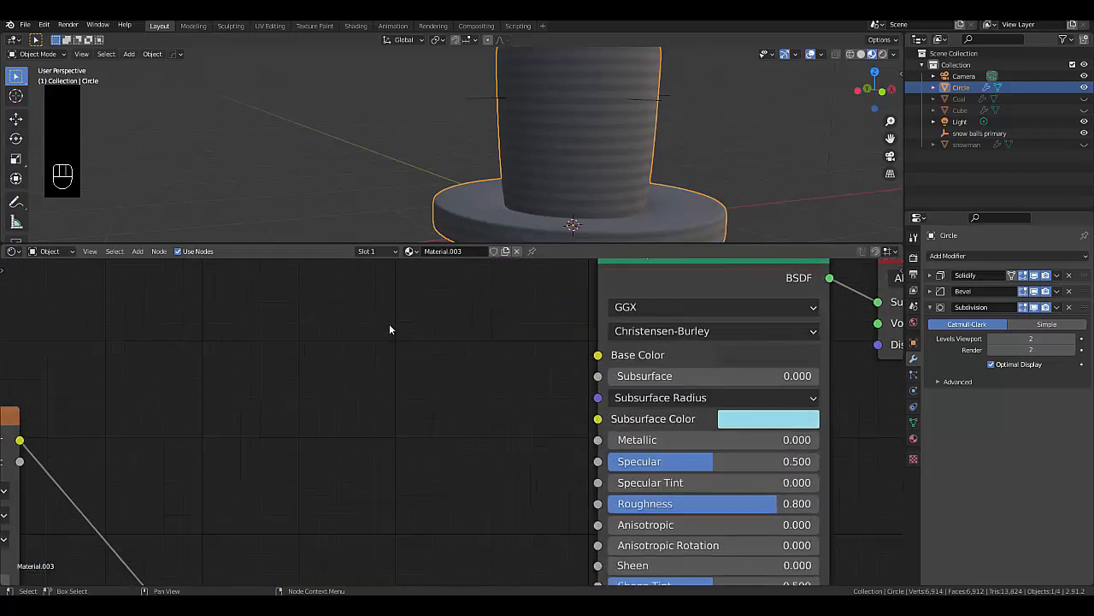
{"action": "left_click", "coordinate": [750, 354]}
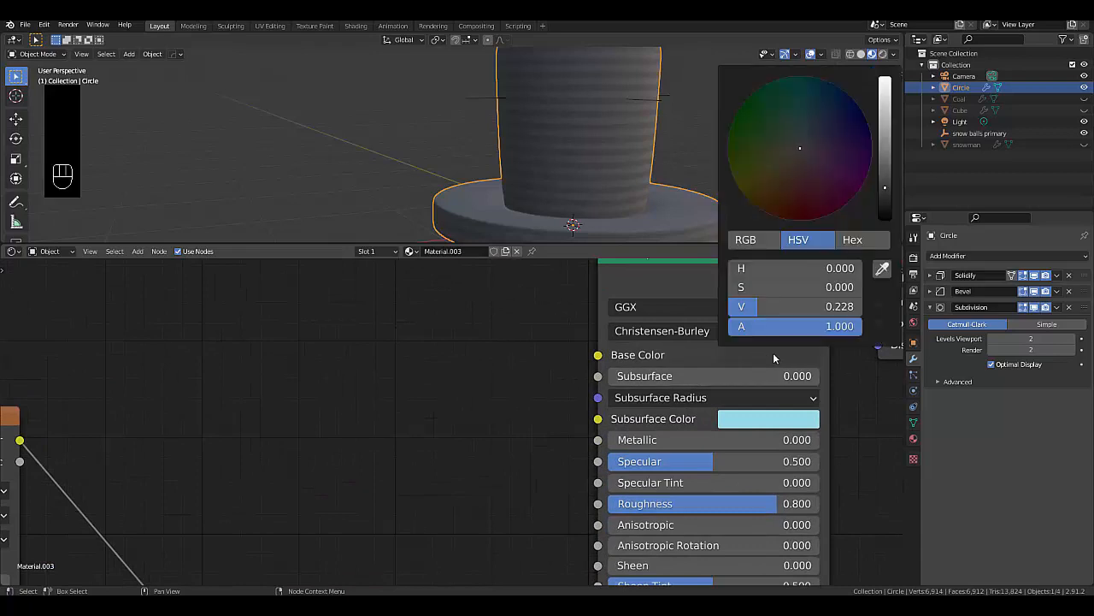
{"action": "left_click", "coordinate": [885, 202]}
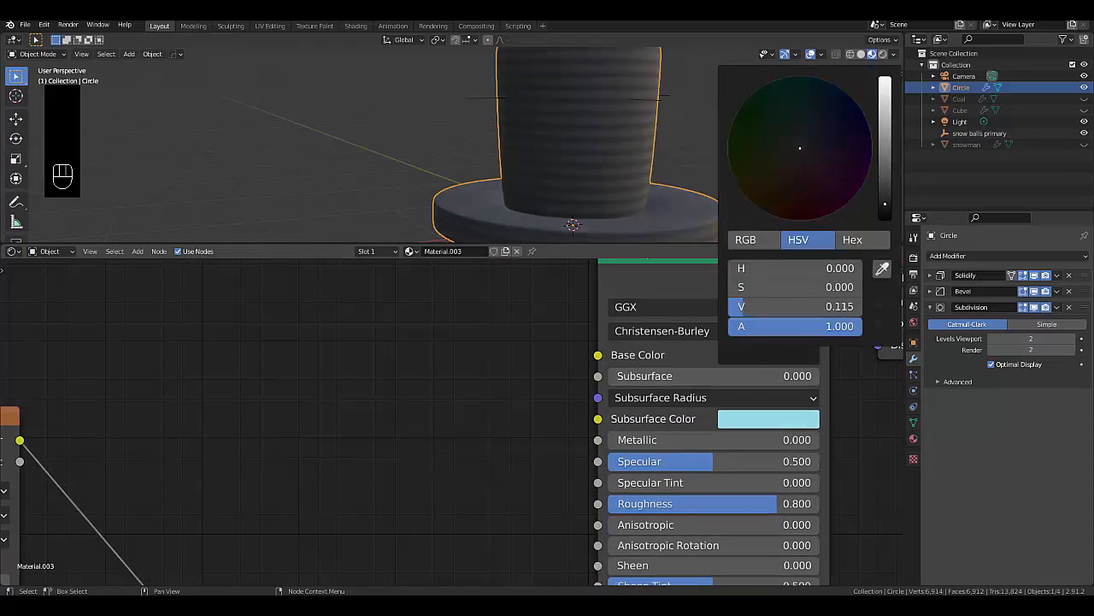
Lighten the hat material's base colour slightly and set its subsurface colour to hex FFFF0F
{"action": "left_click_drag", "start_coordinate": [885, 203], "coordinate": [885, 197]}
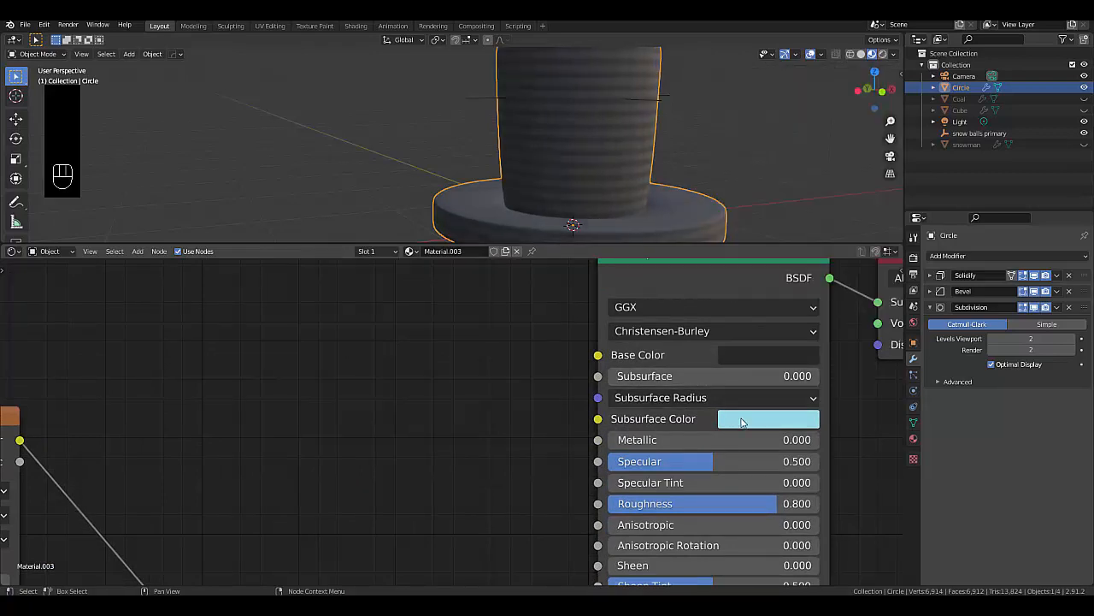
{"action": "left_click", "coordinate": [742, 419]}
{"action": "left_click", "coordinate": [802, 214]}
{"action": "mouse_move", "coordinate": [802, 214]}
{"action": "left_mouse_down"}
{"action": "mouse_move", "coordinate": [786, 243]}
{"action": "mouse_move", "coordinate": [775, 242]}
{"action": "mouse_move", "coordinate": [803, 204]}
{"action": "left_mouse_up"}
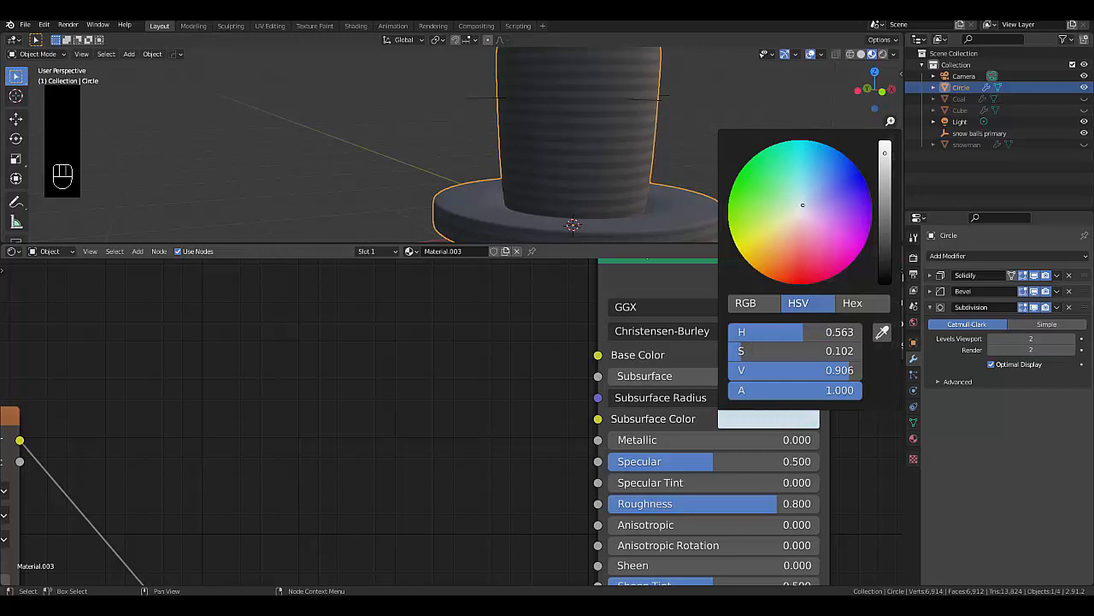
{"action": "left_click", "coordinate": [838, 304]}
{"action": "left_click", "coordinate": [800, 330]}
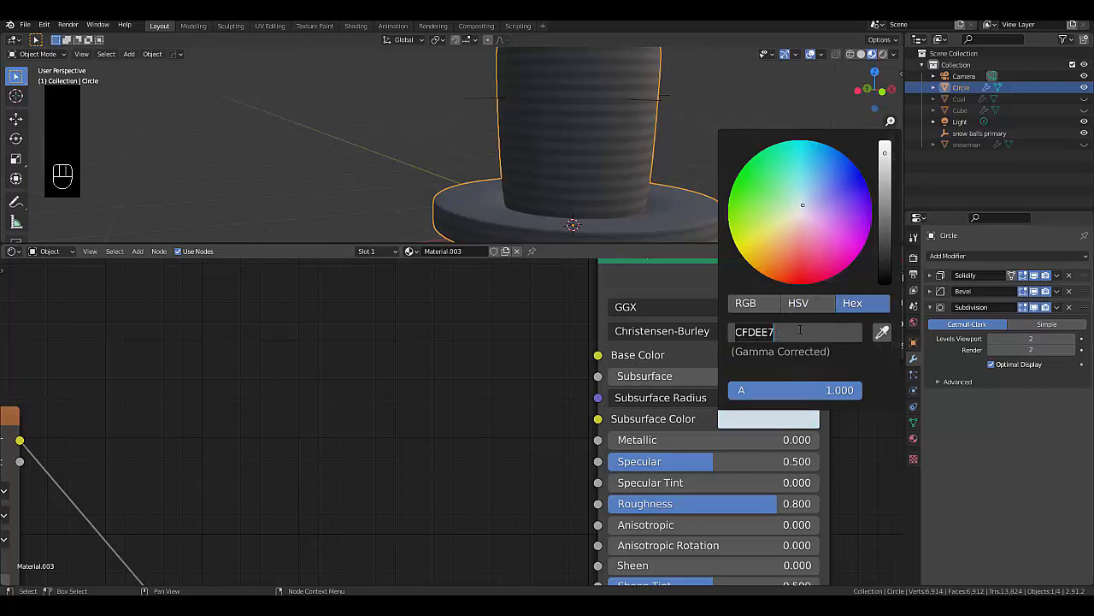
{"action": "type", "text": "FFFF0F"}
{"action": "key", "text": "Return"}
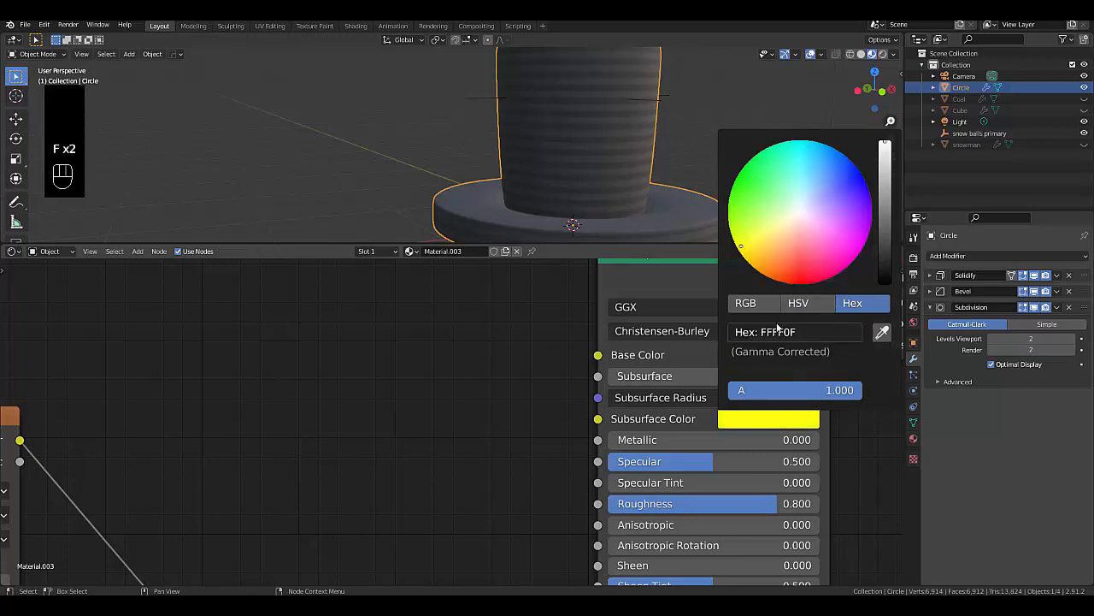
Set the subsurface amount of the hat material to 0.05
{"action": "left_click", "coordinate": [667, 376]}
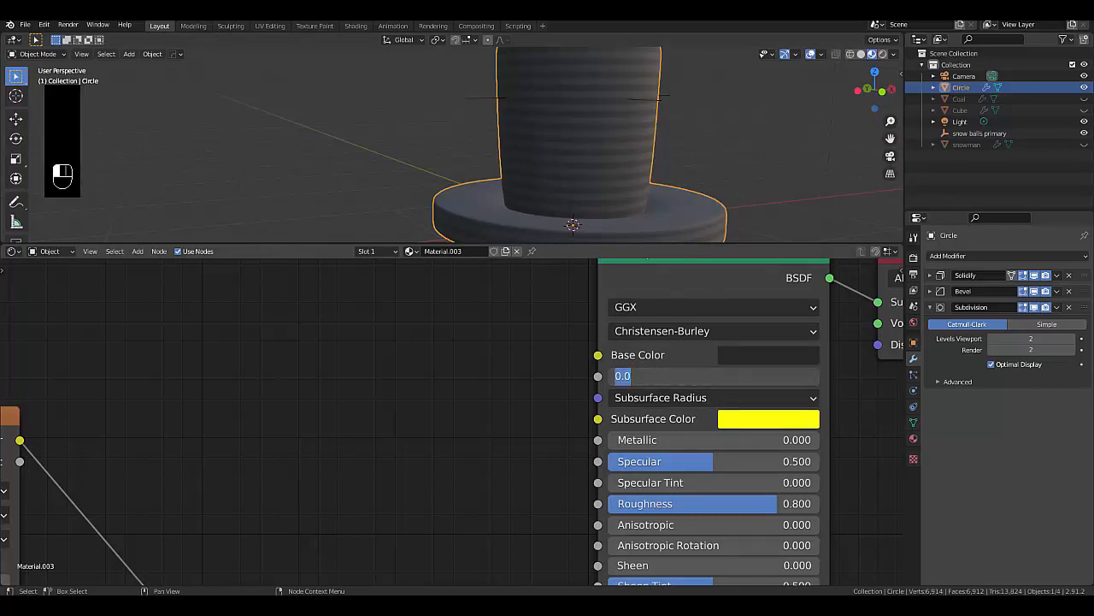
{"action": "type", "text": "0.0"}
{"action": "key", "text": "Return"}
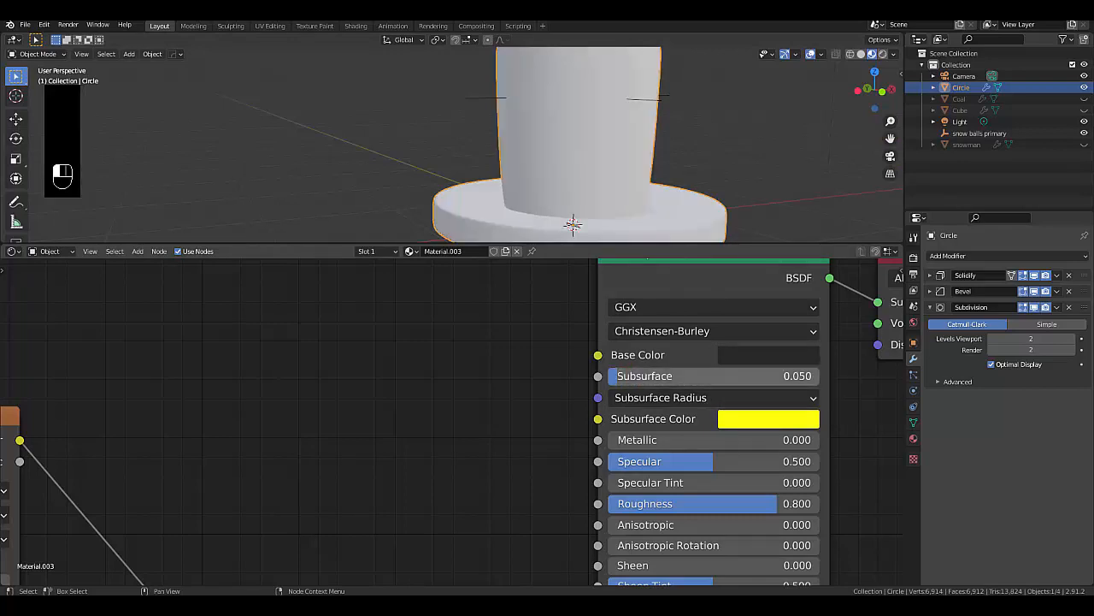
{"action": "left_click", "coordinate": [744, 380]}
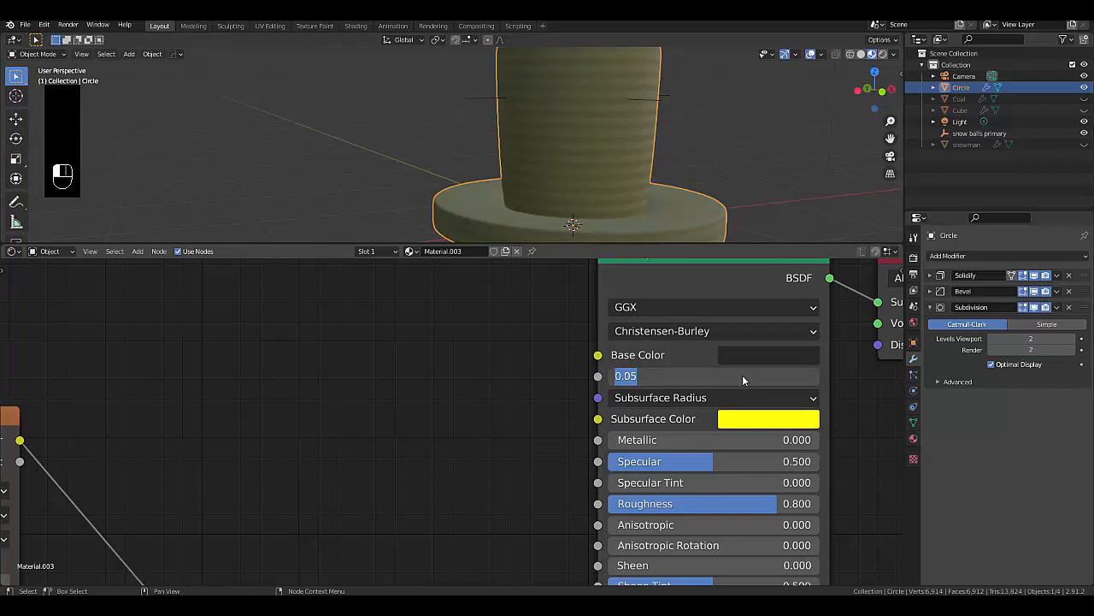
{"action": "key", "text": "Return"}
Change the hat material's subsurface colour to hex FFFFFF and darken its base colour to black
{"action": "left_click", "coordinate": [752, 420]}
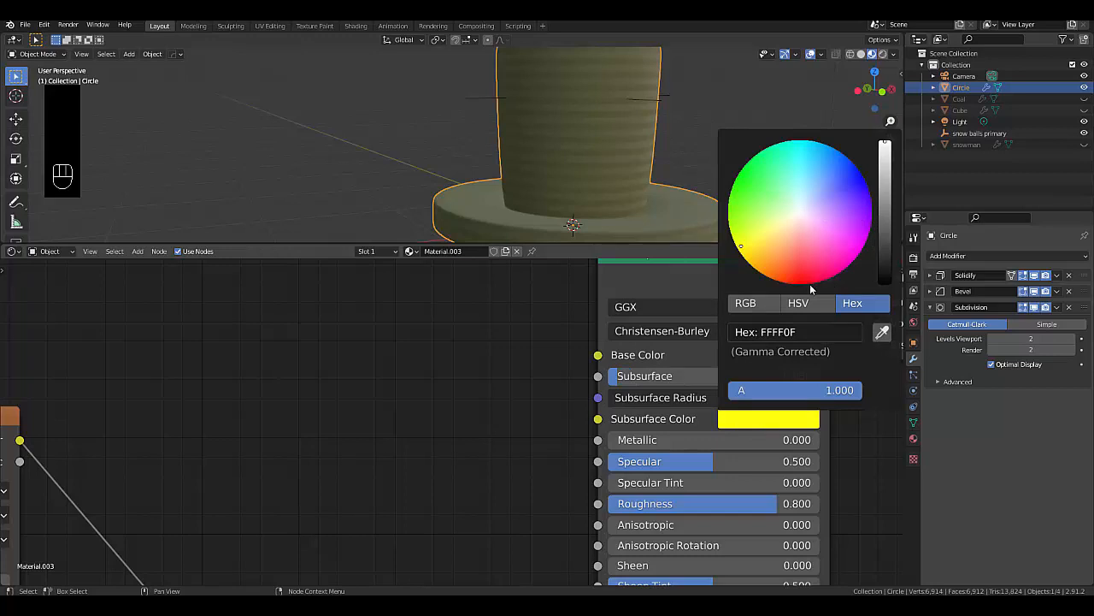
{"action": "left_click", "coordinate": [785, 331]}
{"action": "type", "text": "FFF"}
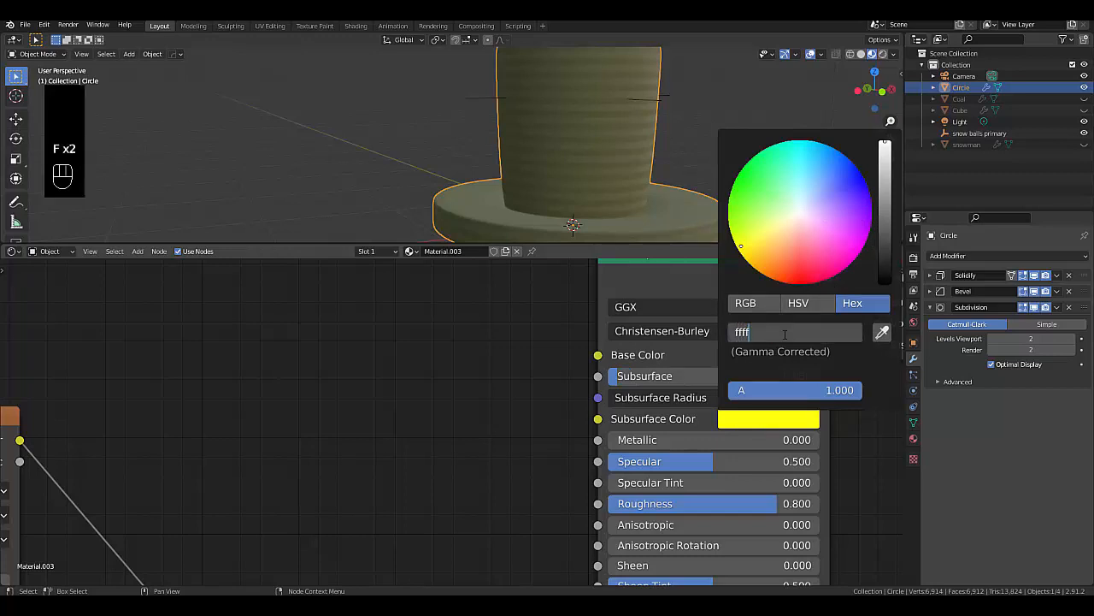
{"action": "key", "text": "Return"}
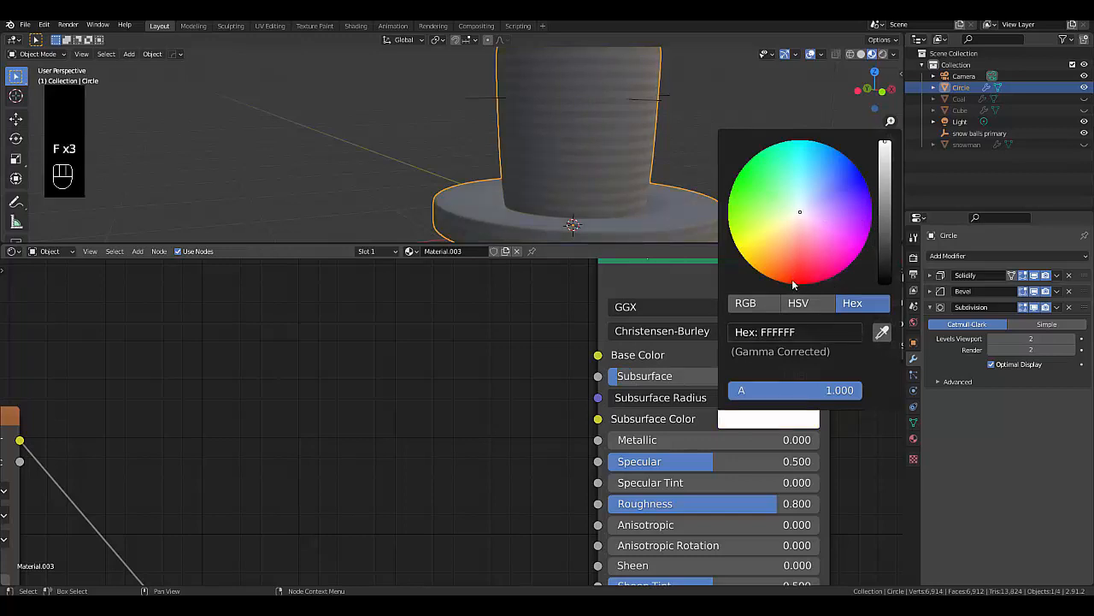
{"action": "left_click", "coordinate": [744, 351]}
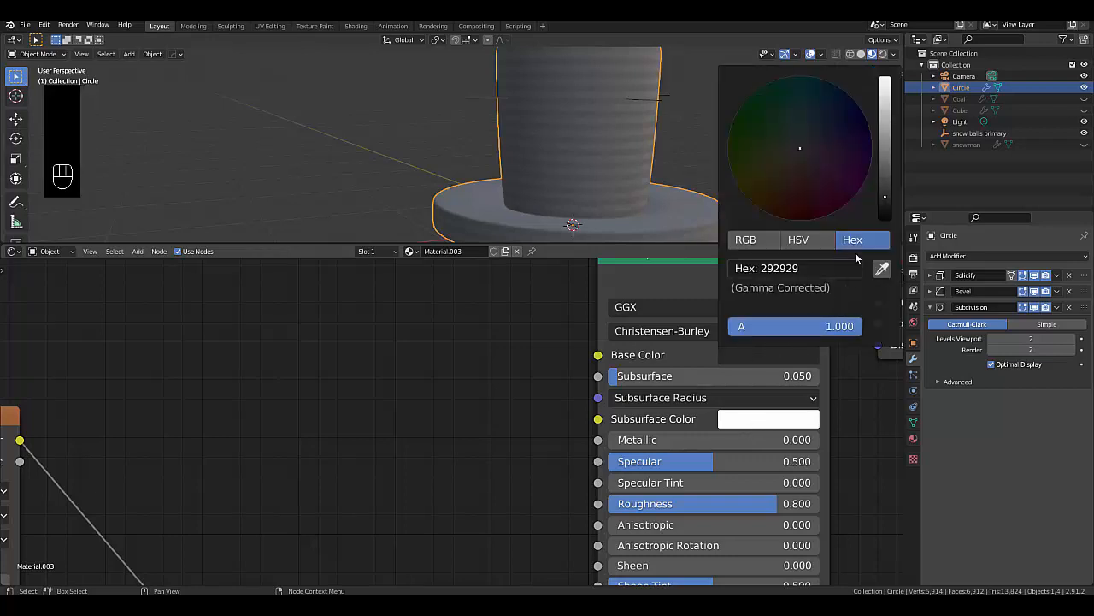
{"action": "left_click_drag", "start_coordinate": [886, 214], "coordinate": [886, 220]}
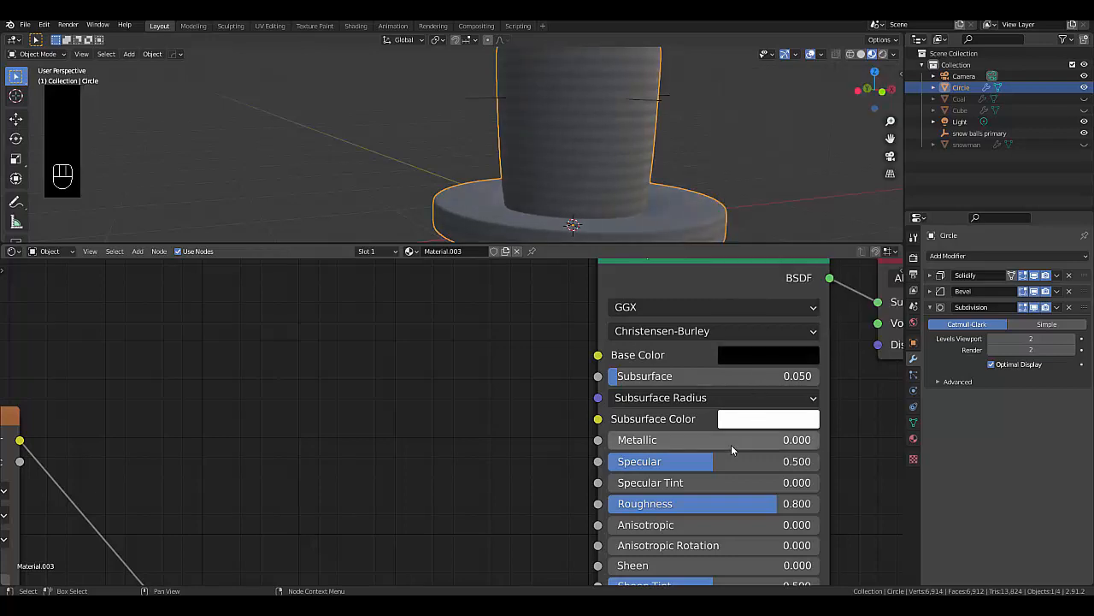
Examine the hat's shading from several angles and distances, including the top of the crown
{"action": "scroll", "coordinate": [619, 131], "scroll_direction": "down", "scroll_amount": 1}
{"action": "scroll", "coordinate": [619, 131], "scroll_direction": "down", "scroll_amount": 2}
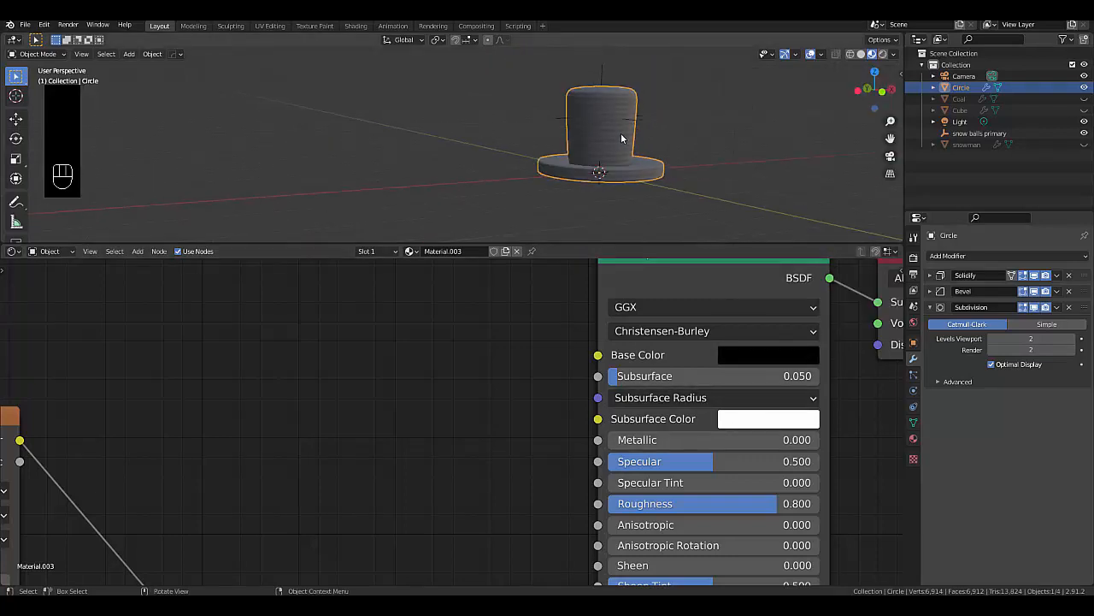
{"action": "scroll", "coordinate": [651, 115], "scroll_direction": "up", "scroll_amount": 1}
{"action": "mouse_move", "coordinate": [614, 144]}
{"action": "middle_mouse_down"}
{"action": "mouse_move", "coordinate": [615, 131]}
{"action": "mouse_move", "coordinate": [617, 159]}
{"action": "mouse_move", "coordinate": [587, 151]}
{"action": "mouse_move", "coordinate": [612, 142]}
{"action": "middle_mouse_up"}
{"action": "scroll", "coordinate": [607, 91], "scroll_direction": "down", "scroll_amount": 2}
{"action": "scroll", "coordinate": [609, 94], "scroll_direction": "up", "scroll_amount": 3}
{"action": "scroll", "coordinate": [598, 135], "scroll_direction": "up", "scroll_amount": 3}
{"action": "scroll", "coordinate": [614, 141], "scroll_direction": "up", "scroll_amount": 3}
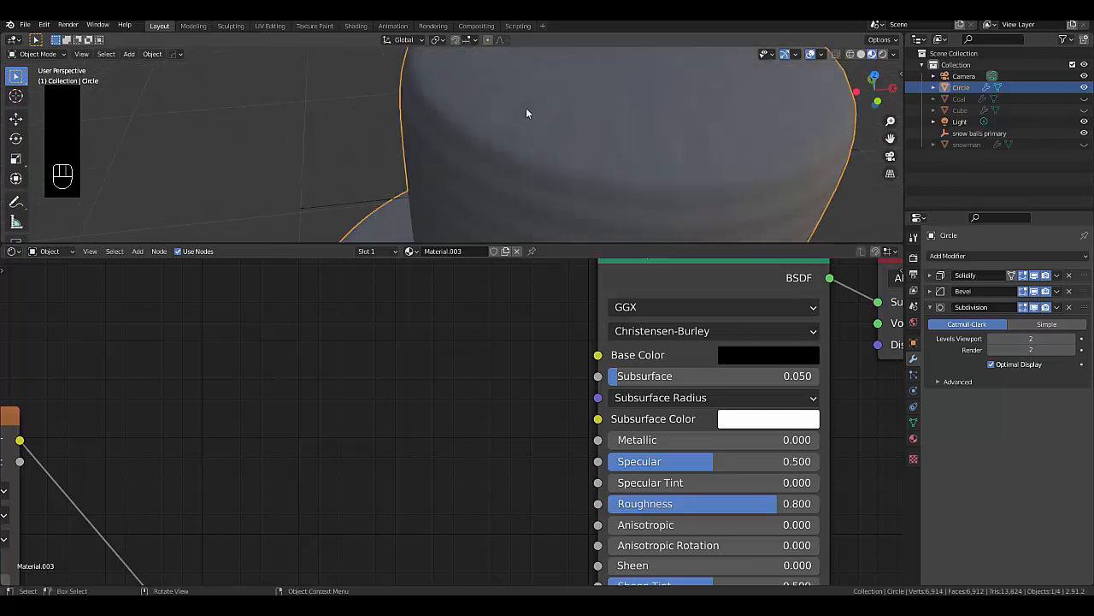
{"action": "scroll", "coordinate": [642, 135], "scroll_direction": "down", "scroll_amount": 3}
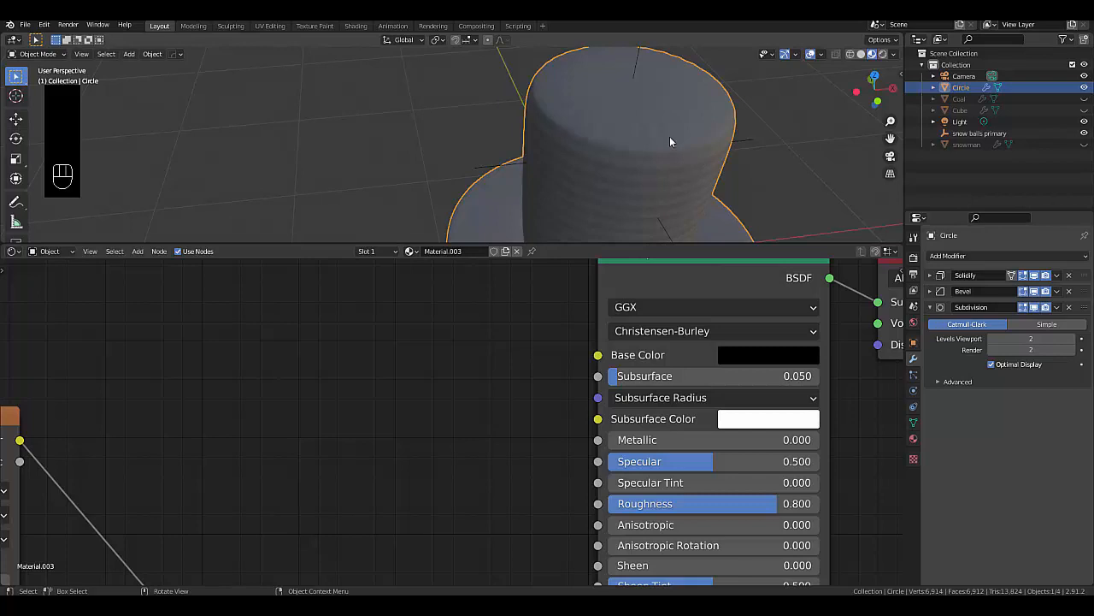
In Edit Mode, select the top face of the hat's crown and inset it slightly
{"action": "key", "text": "Tab"}
{"action": "left_click", "coordinate": [746, 139]}
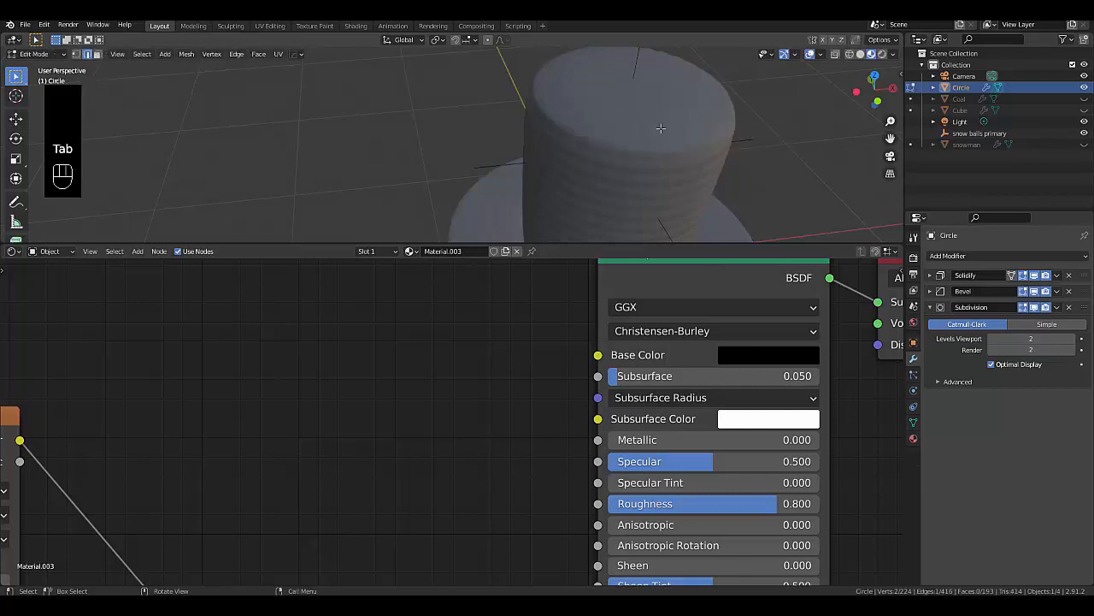
{"action": "key", "text": "3"}
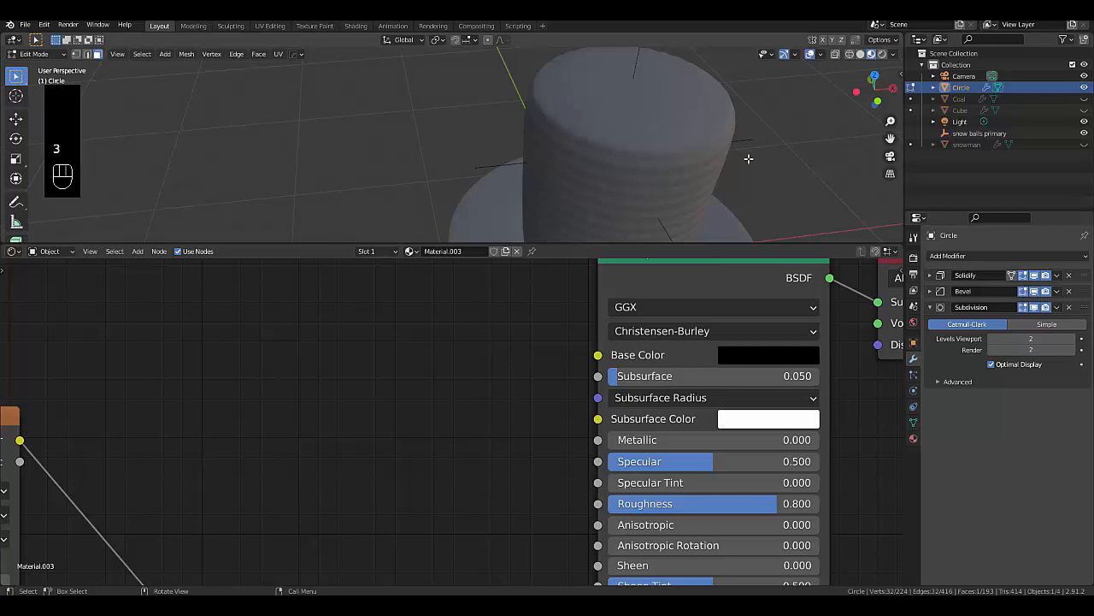
{"action": "key", "text": "i"}
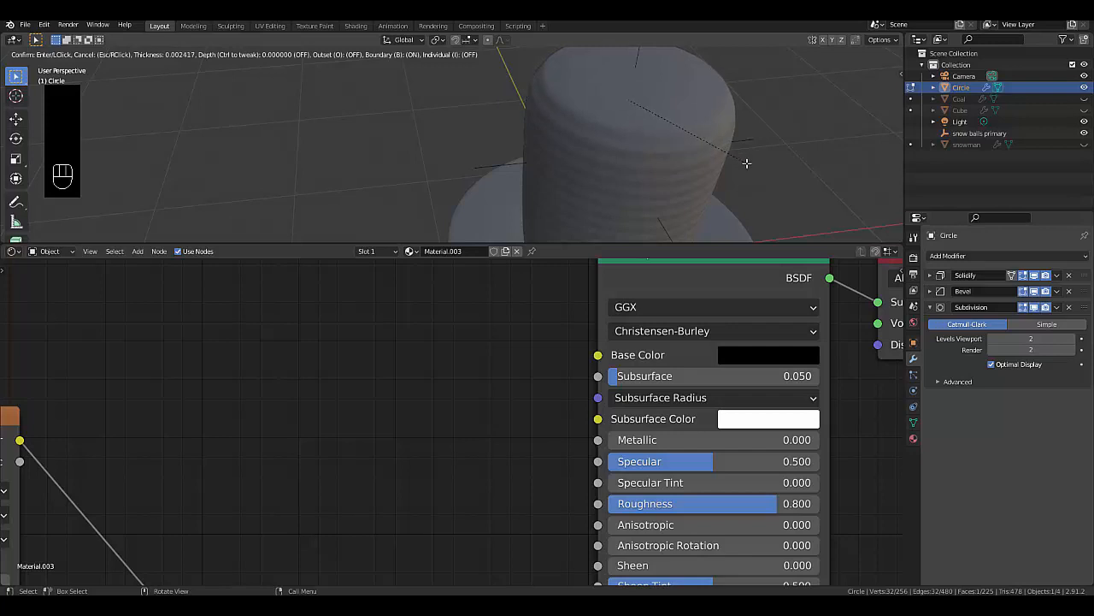
{"action": "left_click", "coordinate": [746, 162]}
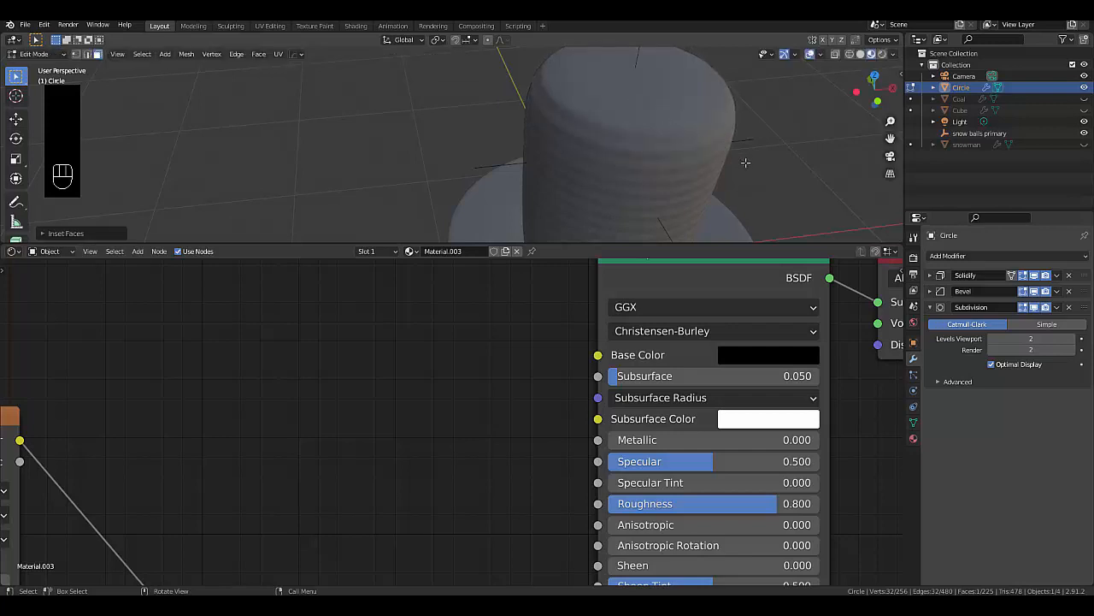
Examine the inset crown and the outer edge of the brim up close
{"action": "scroll", "coordinate": [678, 121], "scroll_direction": "down", "scroll_amount": 3}
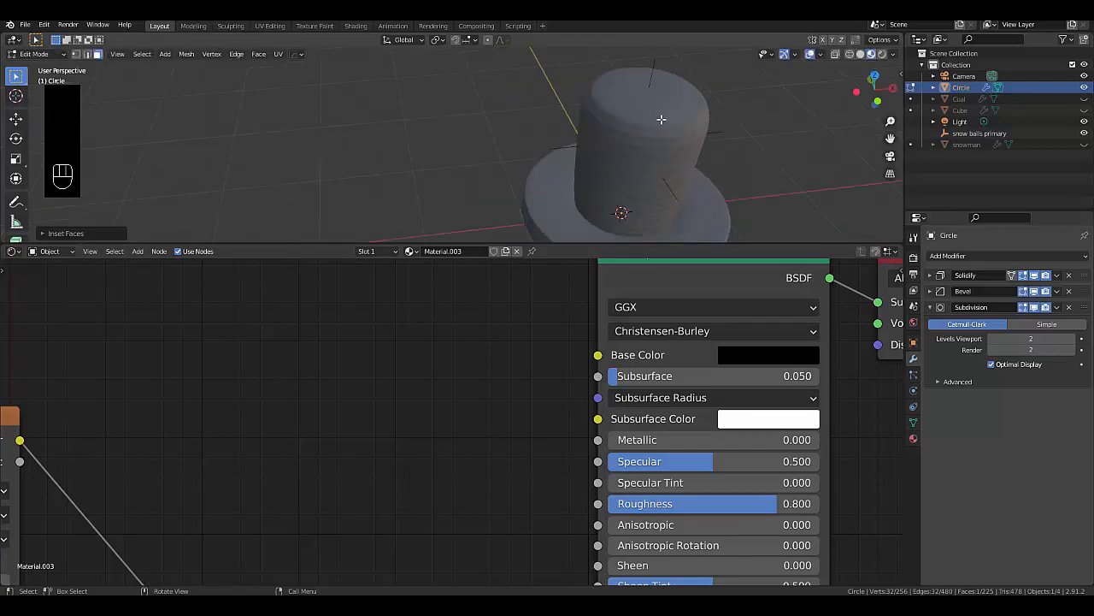
{"action": "scroll", "coordinate": [661, 119], "scroll_direction": "down", "scroll_amount": 4}
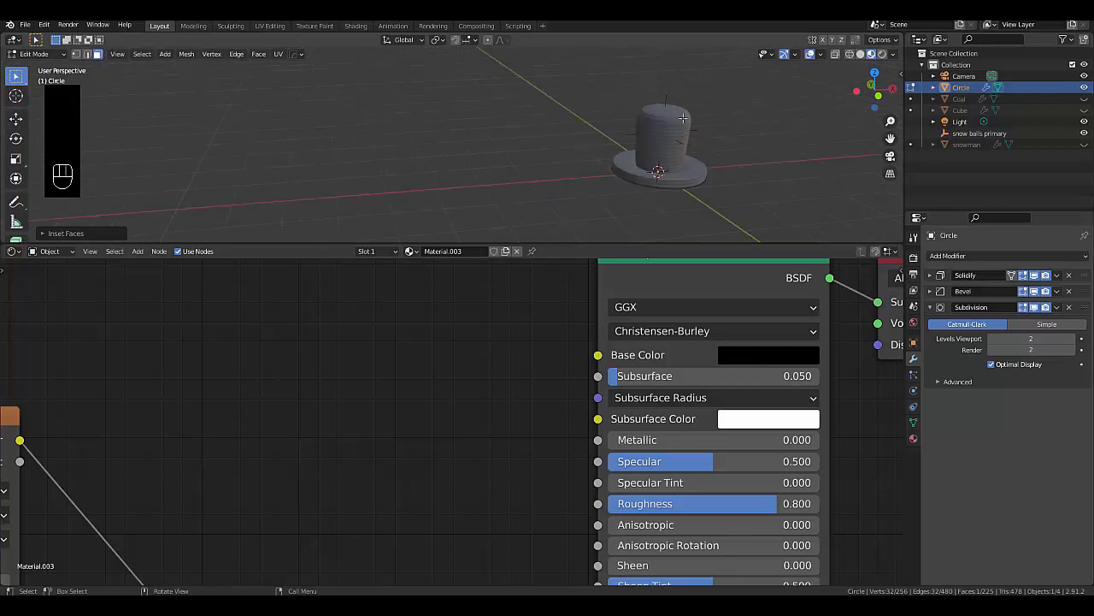
{"action": "scroll", "coordinate": [684, 117], "scroll_direction": "up", "scroll_amount": 5}
{"action": "scroll", "coordinate": [693, 168], "scroll_direction": "down", "scroll_amount": 3}
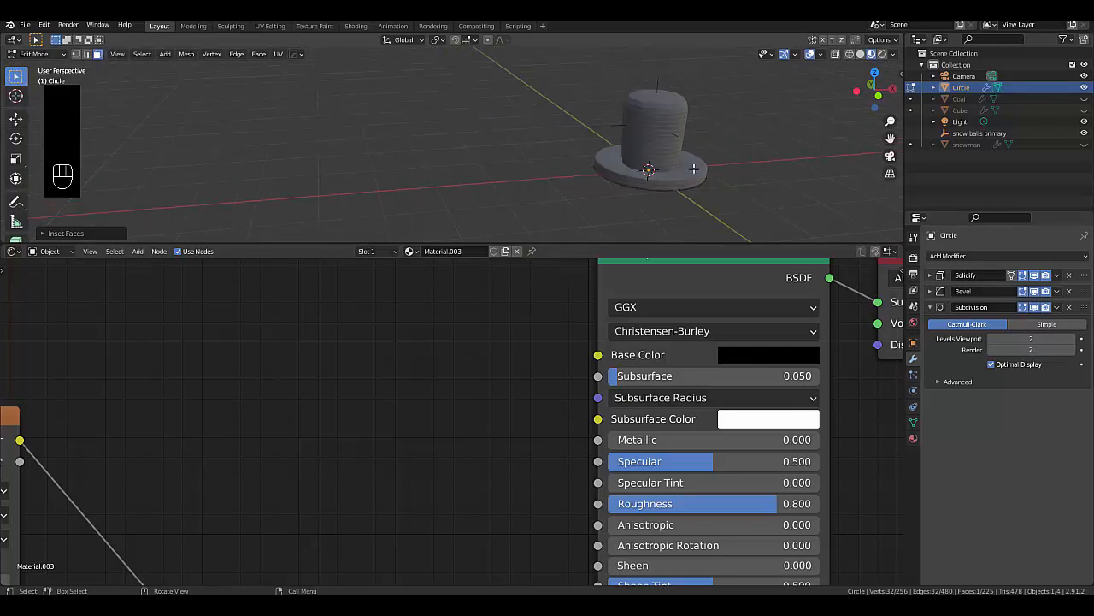
{"action": "scroll", "coordinate": [694, 168], "scroll_direction": "up", "scroll_amount": 5}
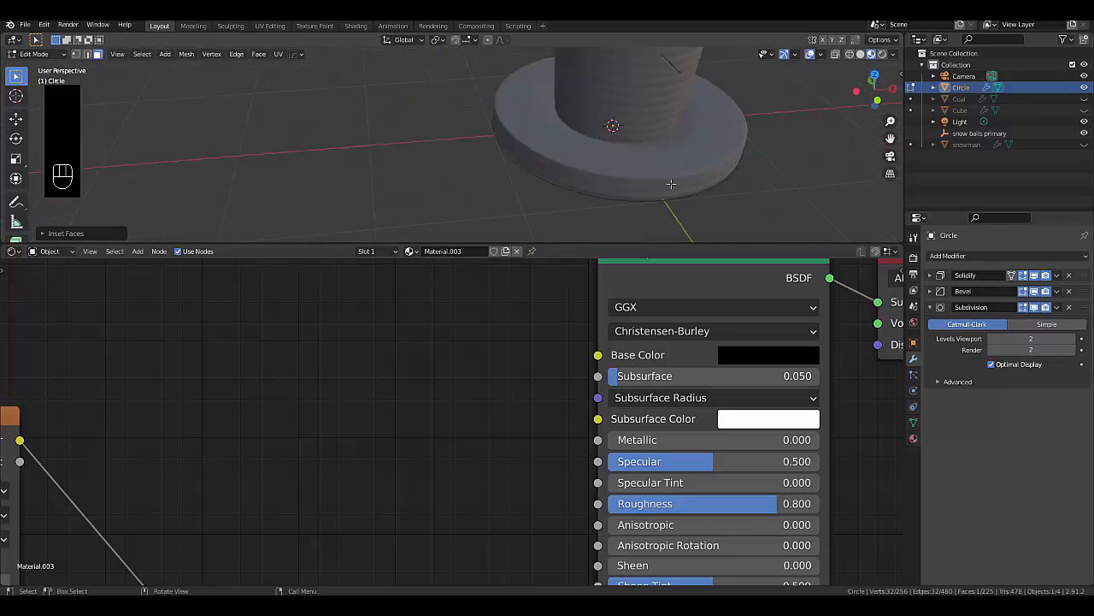
{"action": "middle_click_drag", "start_coordinate": [671, 183], "coordinate": [602, 158]}
{"action": "scroll", "coordinate": [607, 159], "scroll_direction": "up", "scroll_amount": 4}
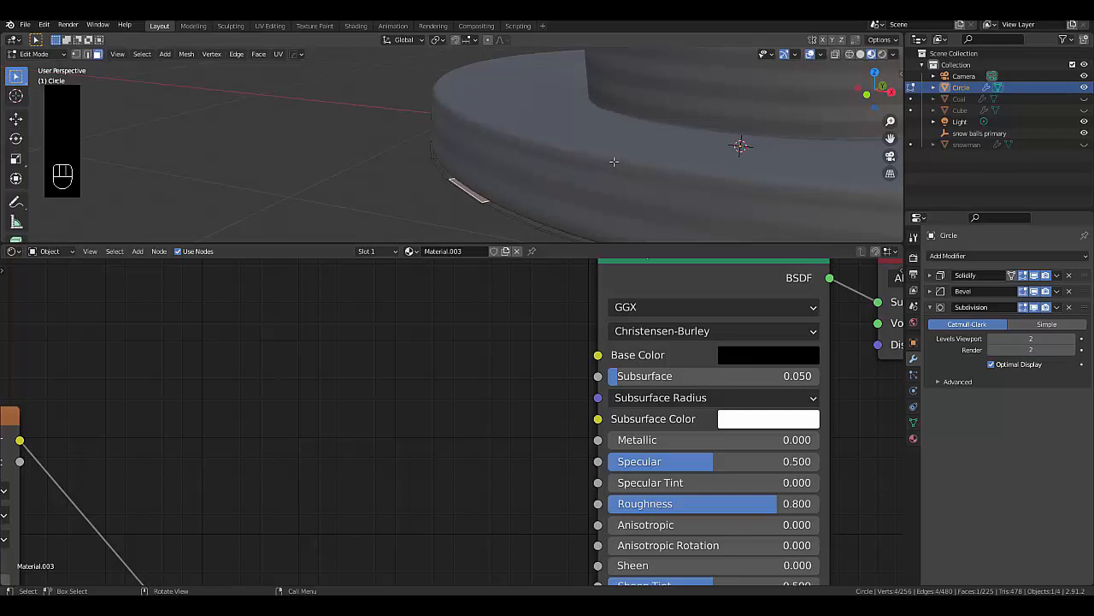
Try a Bevel modifier amount of 5 m on the hat
{"action": "left_click", "coordinate": [934, 290]}
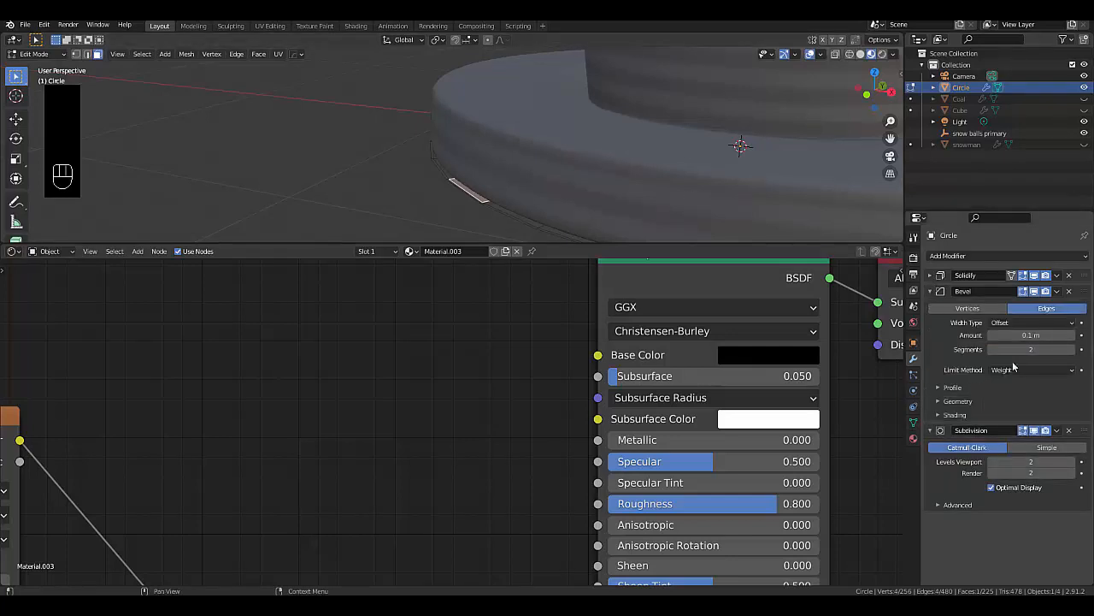
{"action": "left_click", "coordinate": [1072, 335]}
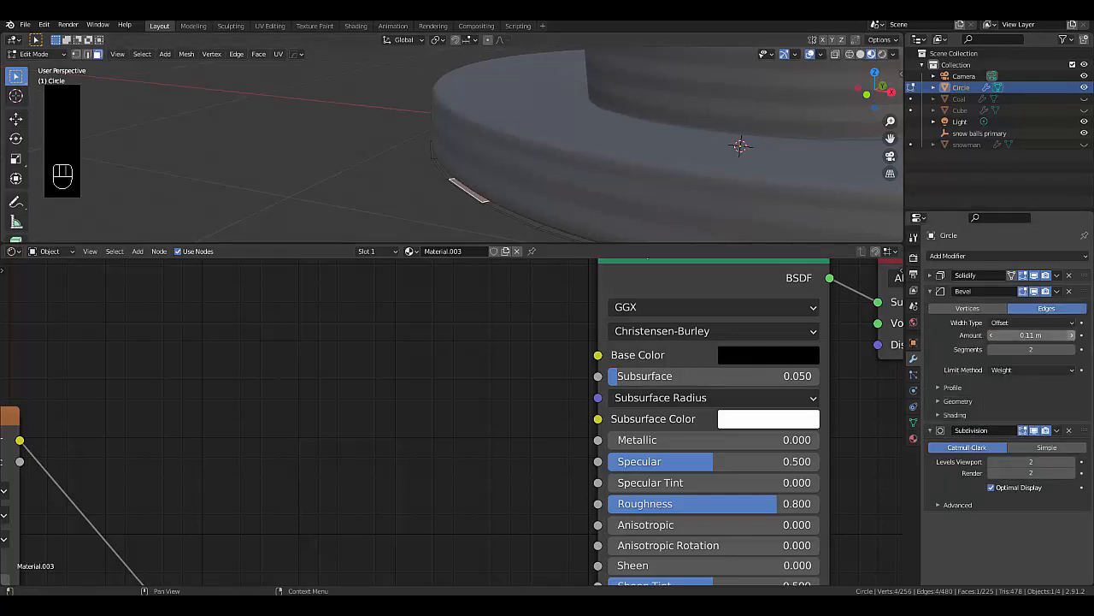
{"action": "left_click", "coordinate": [1044, 334]}
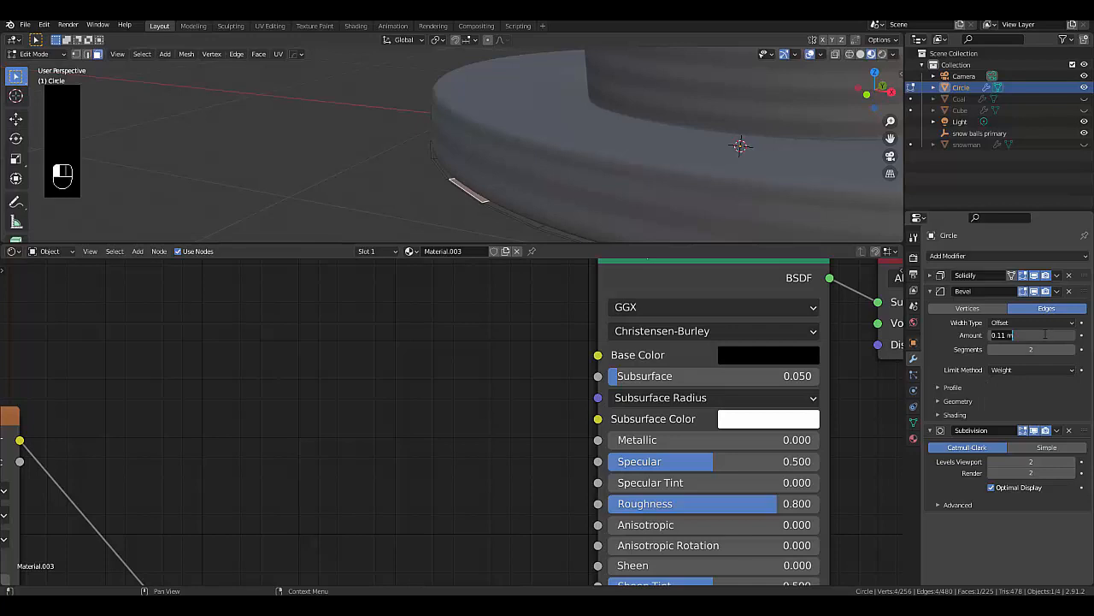
{"action": "type", "text": "5"}
{"action": "key", "text": "Return"}
{"action": "scroll", "coordinate": [528, 171], "scroll_direction": "down", "scroll_amount": 5}
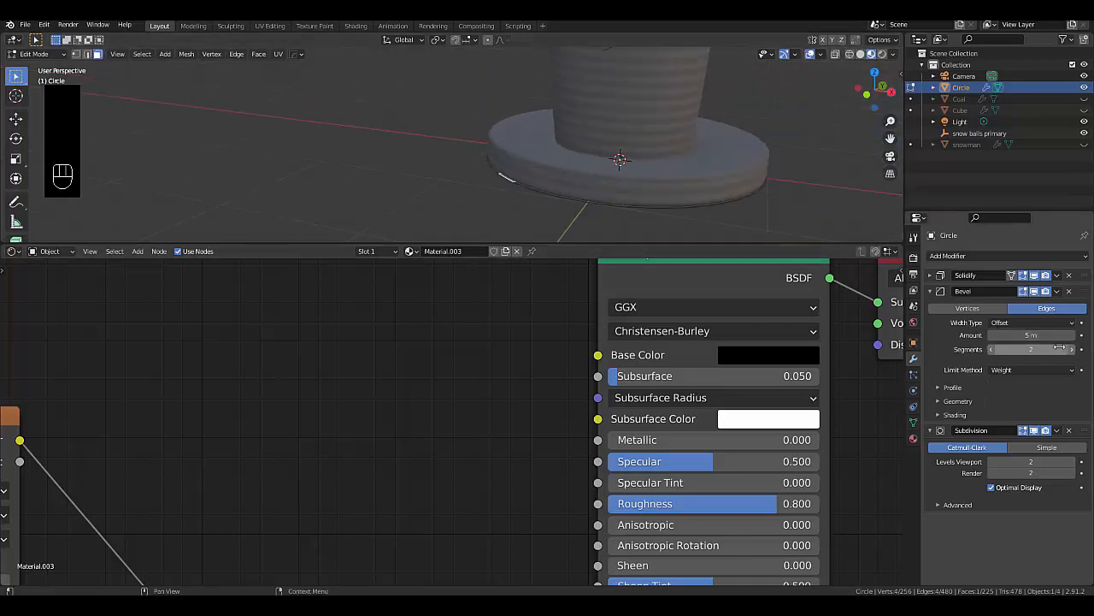
Keep the bevel width type at Offset and try an amount of 100 m
{"action": "left_click", "coordinate": [1030, 323]}
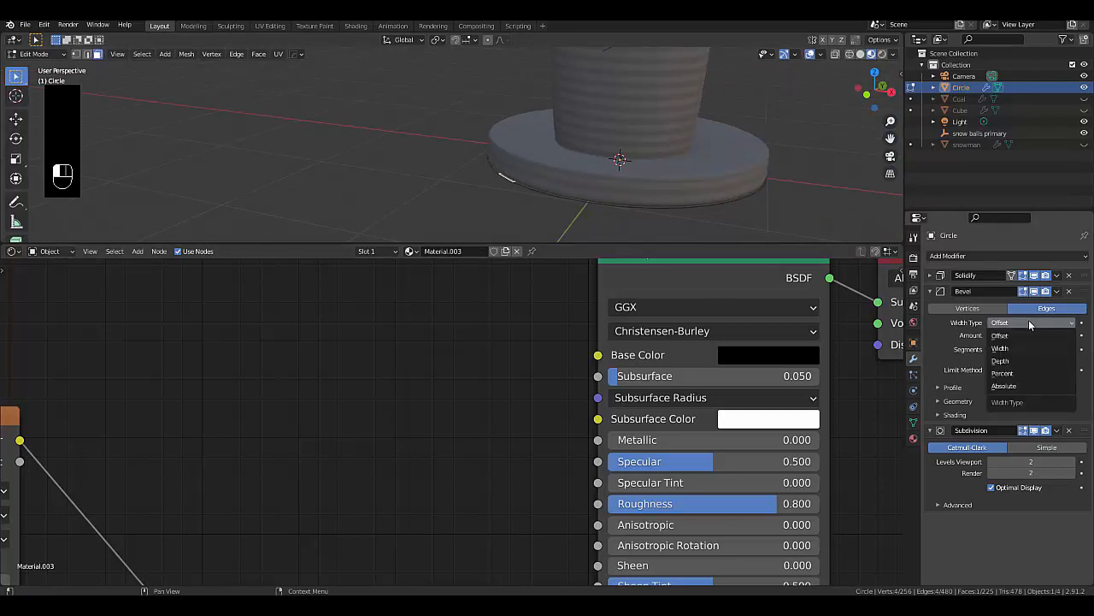
{"action": "left_click", "coordinate": [1030, 325]}
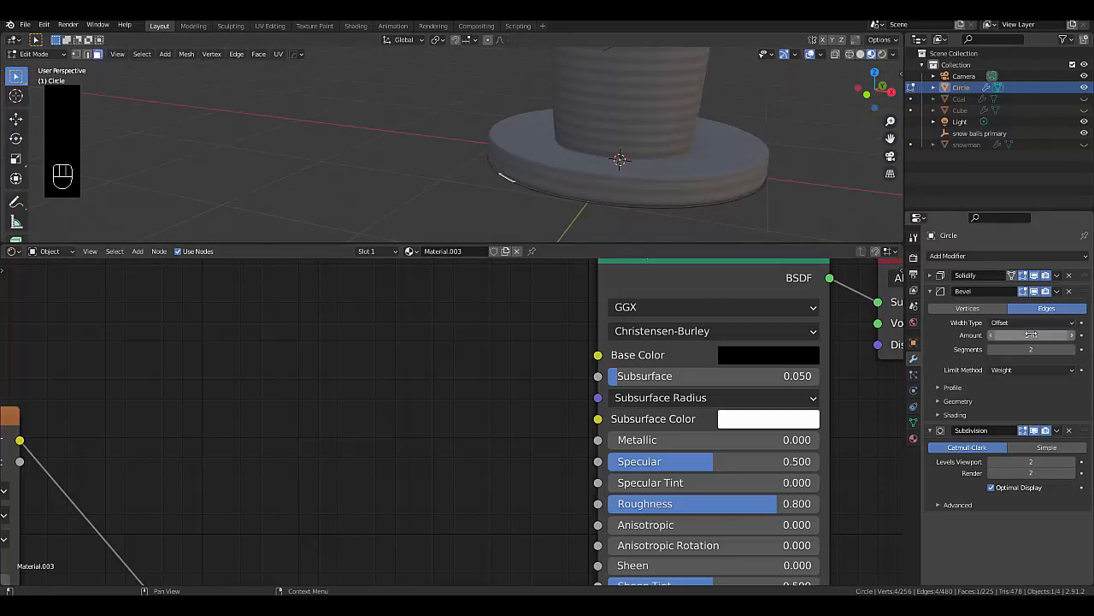
{"action": "left_click", "coordinate": [1033, 335]}
{"action": "type", "text": "100"}
{"action": "key", "text": "Return"}
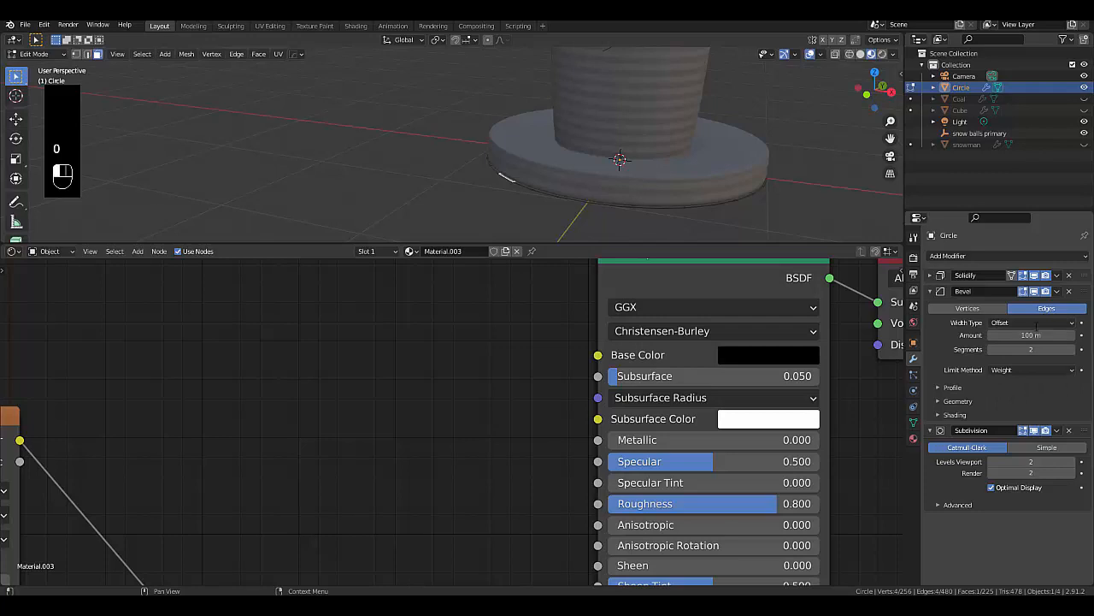
Return the hat to Object Mode and set the bevel amount to 1 m
{"action": "key", "text": "Tab"}
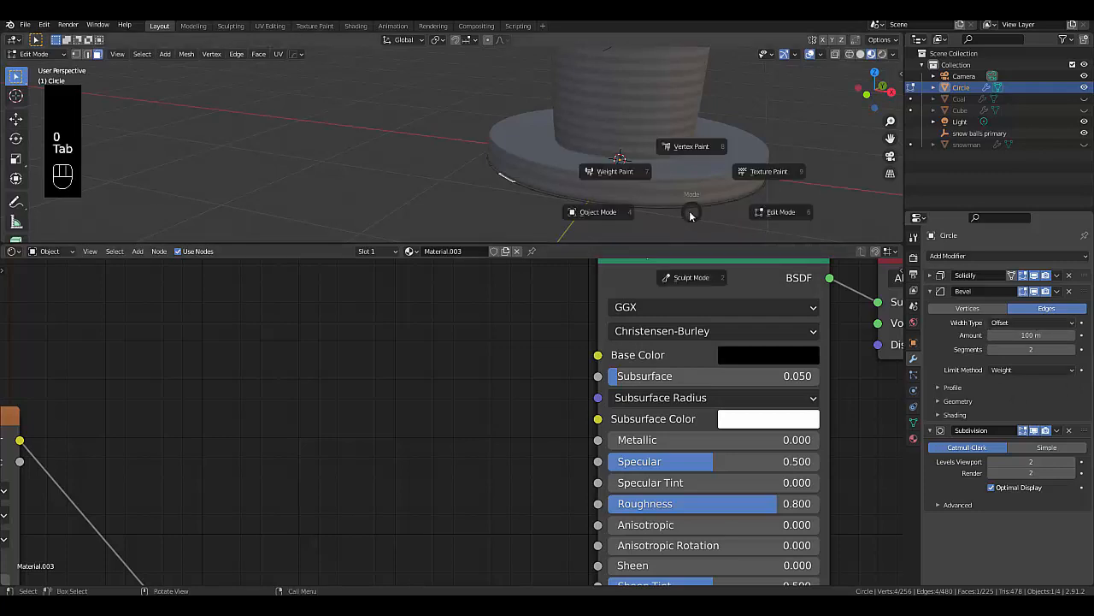
{"action": "left_click", "coordinate": [1044, 336]}
{"action": "type", "text": "1"}
{"action": "key", "text": "Return"}
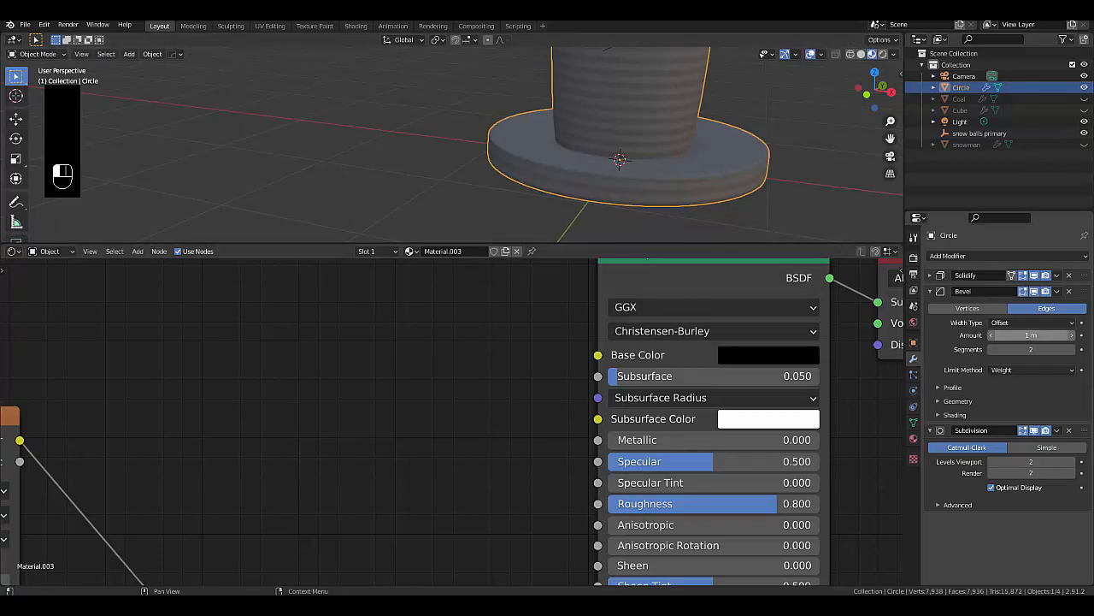
Reduce the hat's bevel amount to 0.01 m
{"action": "left_click", "coordinate": [1031, 335]}
{"action": "type", "text": "0.0"}
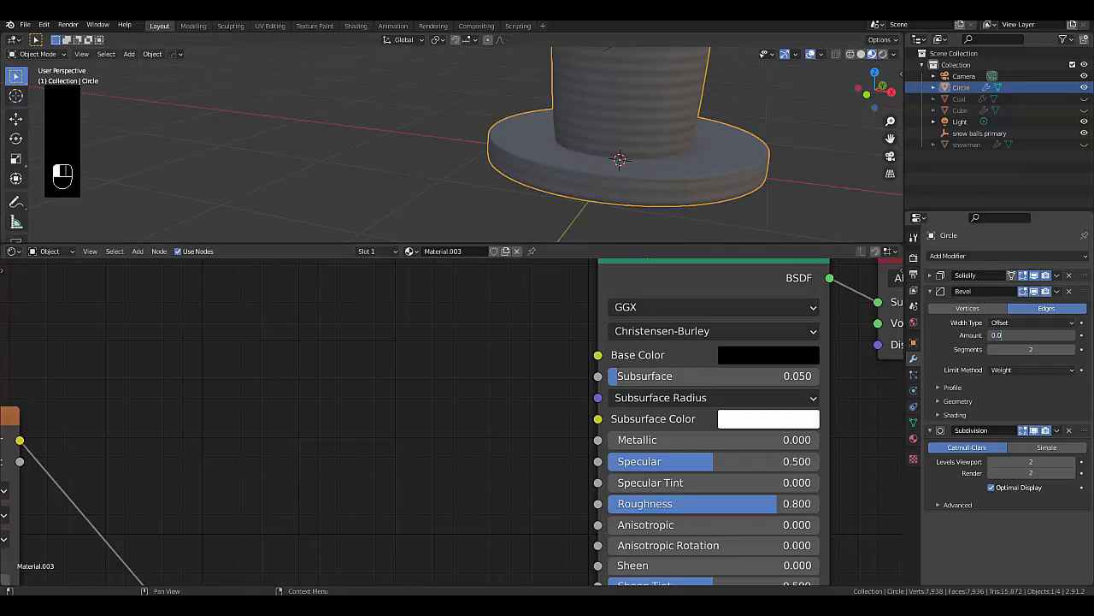
{"action": "type", "text": "1"}
{"action": "key", "text": "Return"}
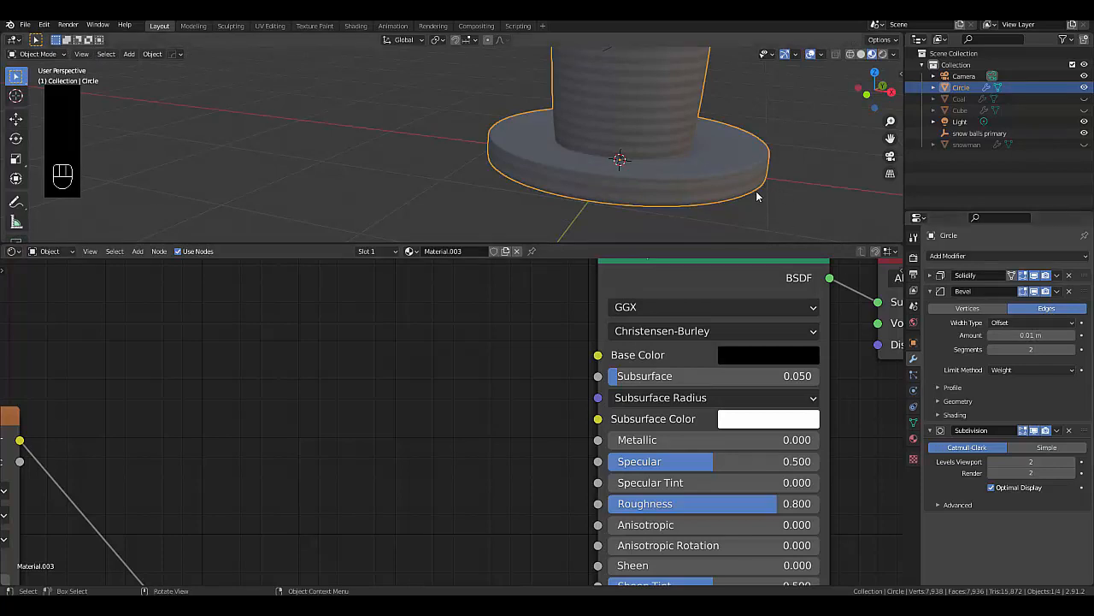
Try a Bevel modifier amount of 0.5 m on the hat
{"action": "scroll", "coordinate": [753, 188], "scroll_direction": "down", "scroll_amount": 3}
{"action": "scroll", "coordinate": [714, 182], "scroll_direction": "up", "scroll_amount": 3}
{"action": "scroll", "coordinate": [707, 181], "scroll_direction": "up", "scroll_amount": 1}
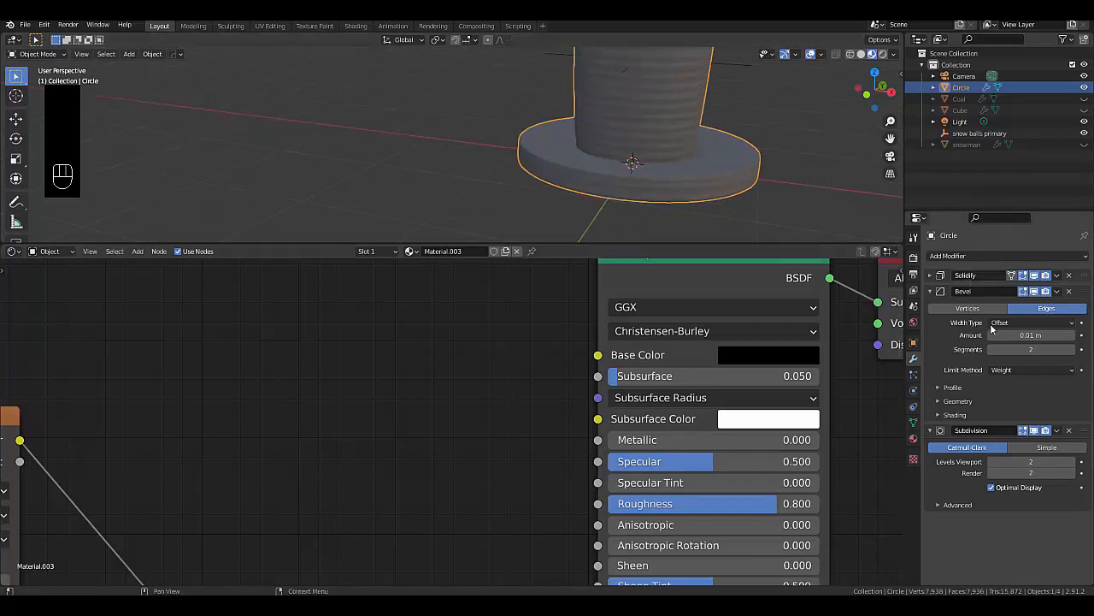
{"action": "left_click", "coordinate": [1031, 335]}
{"action": "type", "text": "0.5"}
{"action": "key", "text": "Return"}
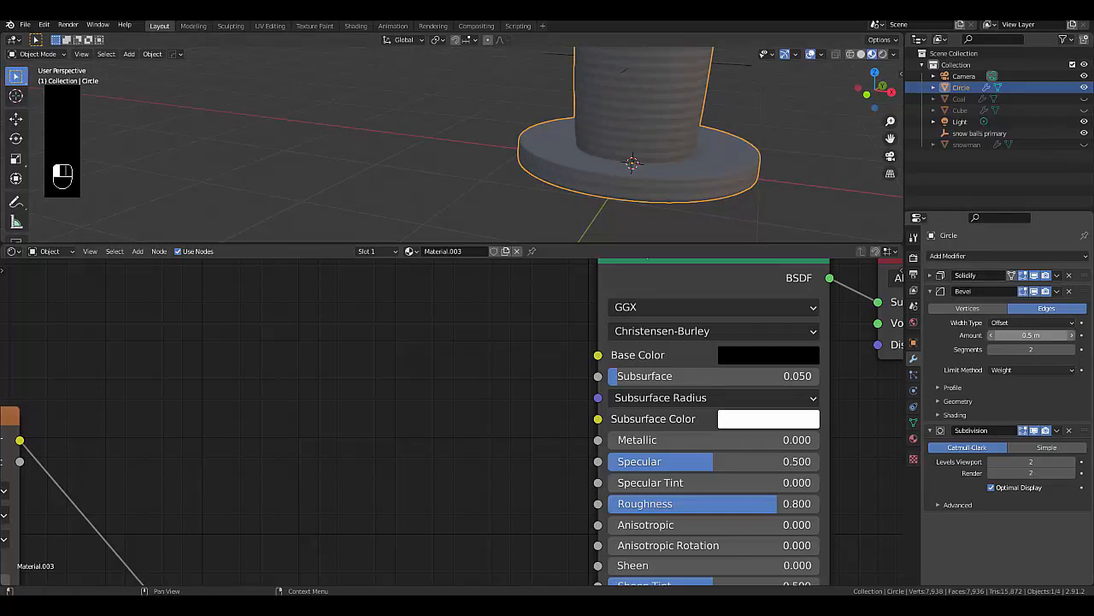
Try the Angle limit method on the hat's Bevel modifier with an angle of 1°
{"action": "left_click", "coordinate": [1021, 369]}
{"action": "left_click", "coordinate": [1022, 370]}
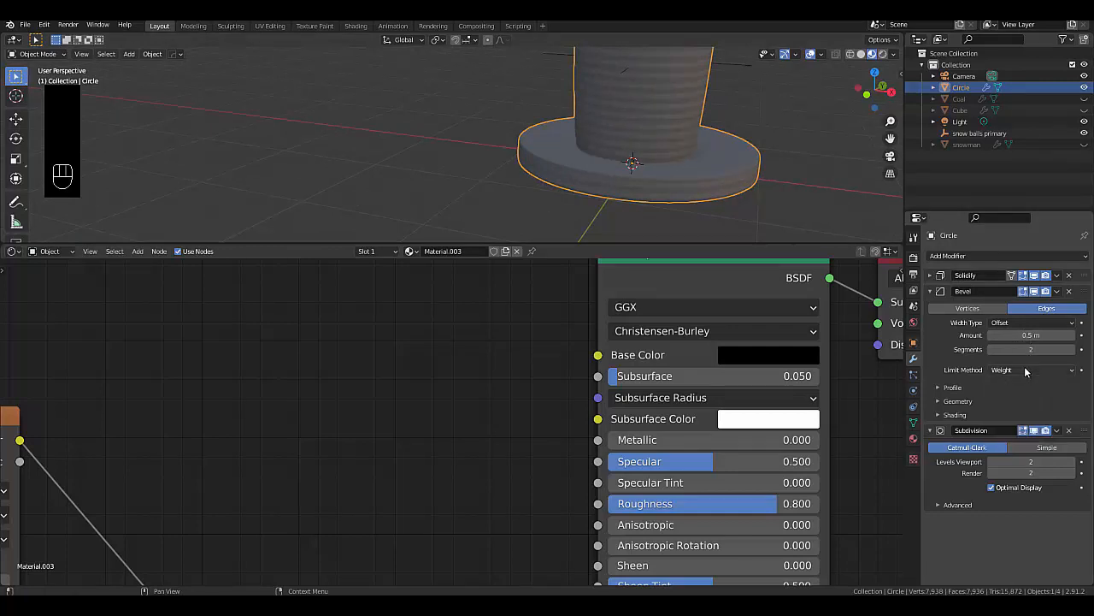
{"action": "left_click", "coordinate": [1022, 369]}
{"action": "left_click", "coordinate": [1016, 394]}
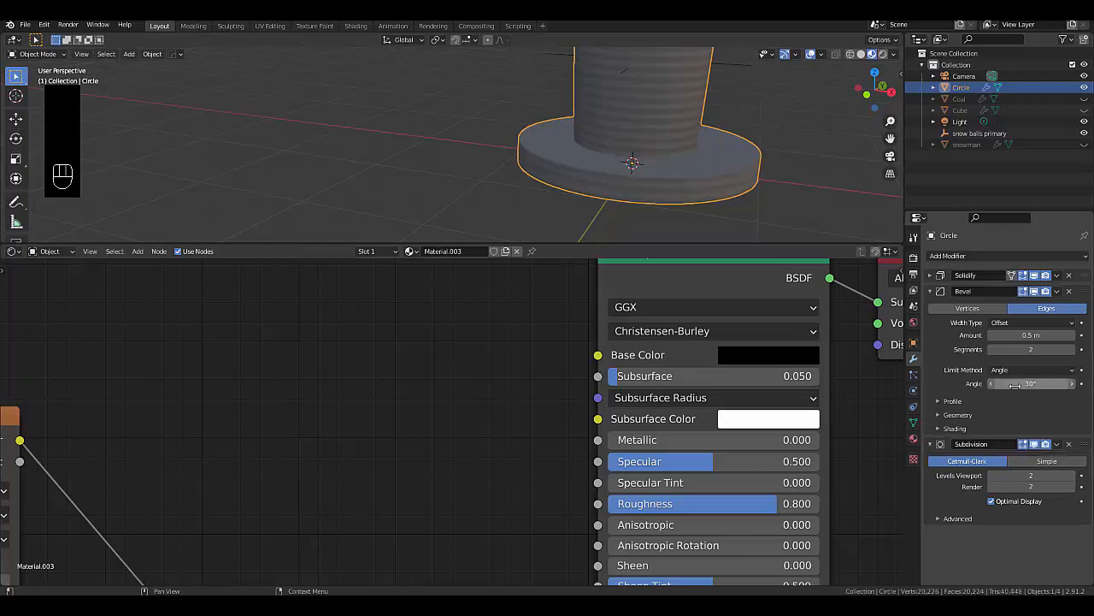
{"action": "left_click", "coordinate": [1028, 382]}
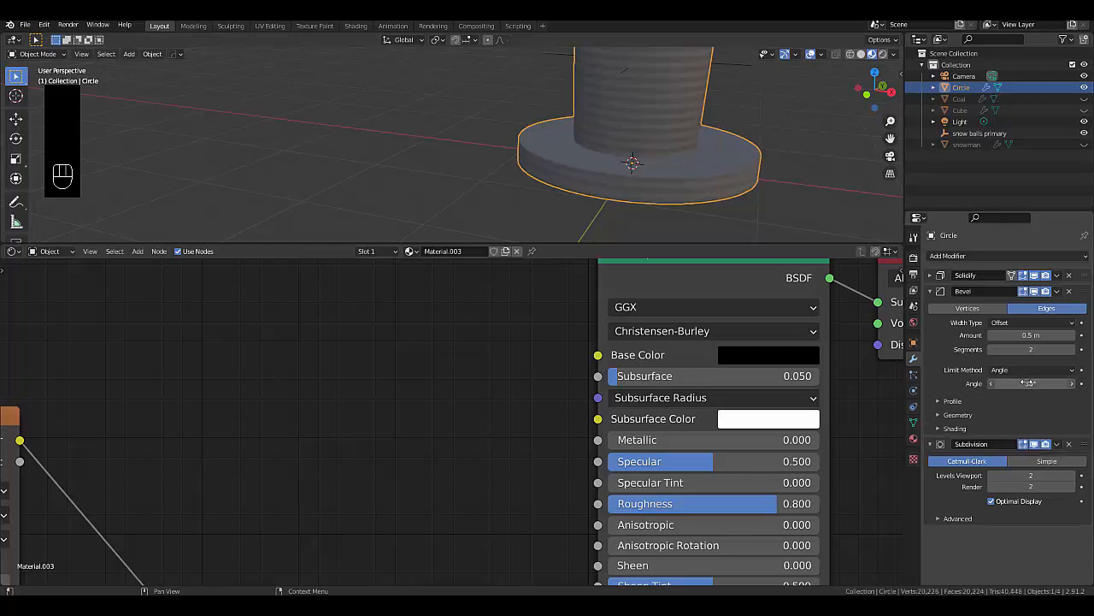
{"action": "type", "text": "1"}
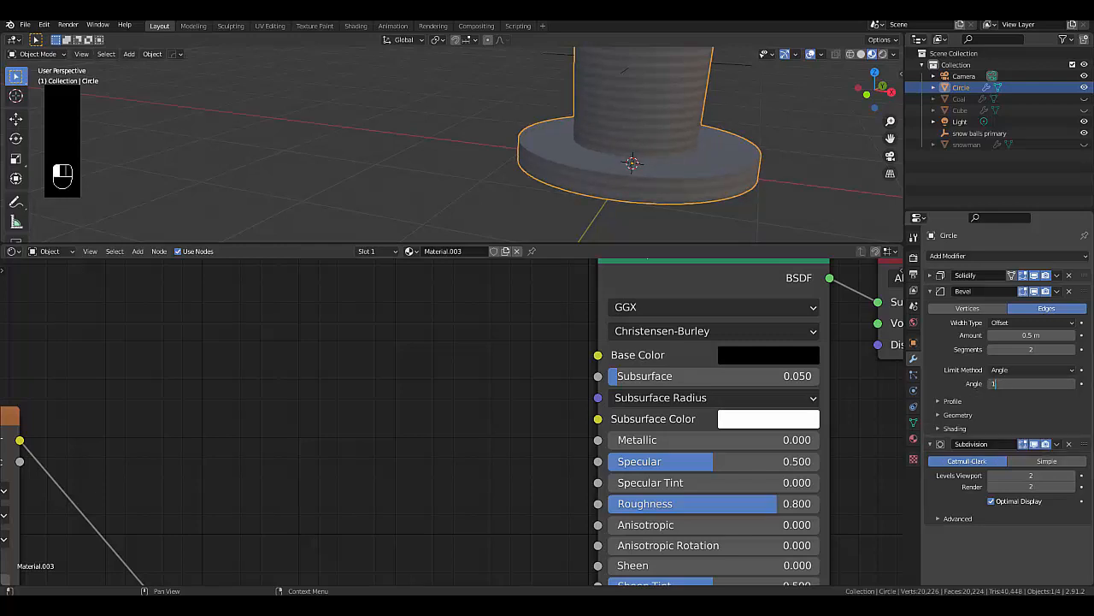
{"action": "key", "text": "Return"}
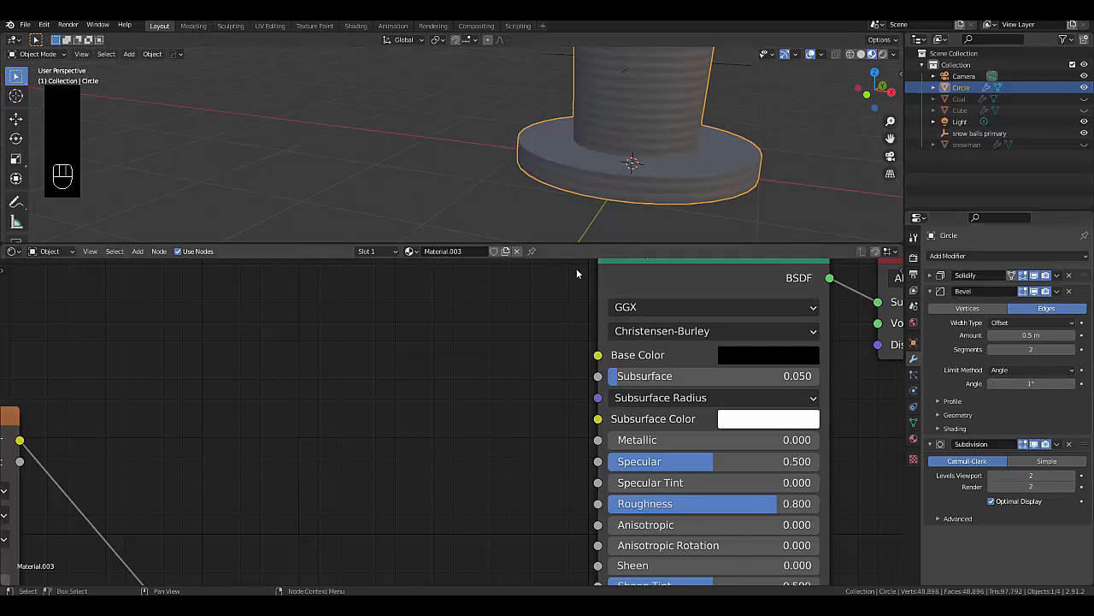
{"action": "left_click", "coordinate": [1031, 384]}
{"action": "left_click", "coordinate": [1033, 335]}
{"action": "left_click", "coordinate": [1033, 335]}
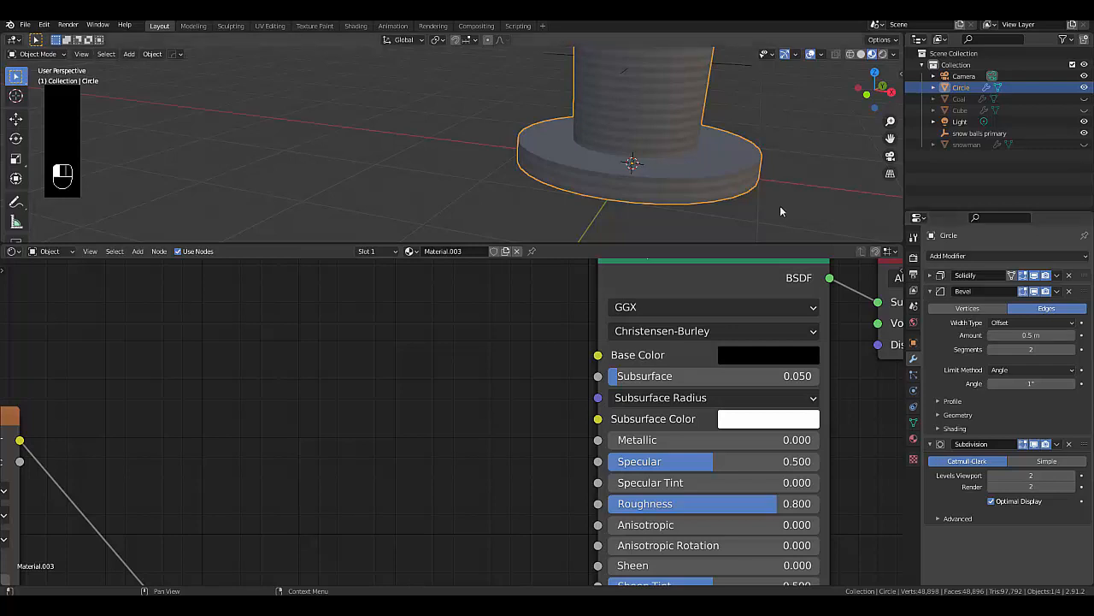
Undo the bevel amount and limit method trials on the hat, back to its Edit Mode state
{"action": "key", "text": "ctrl+z"}
{"action": "key", "text": "ctrl+z"}
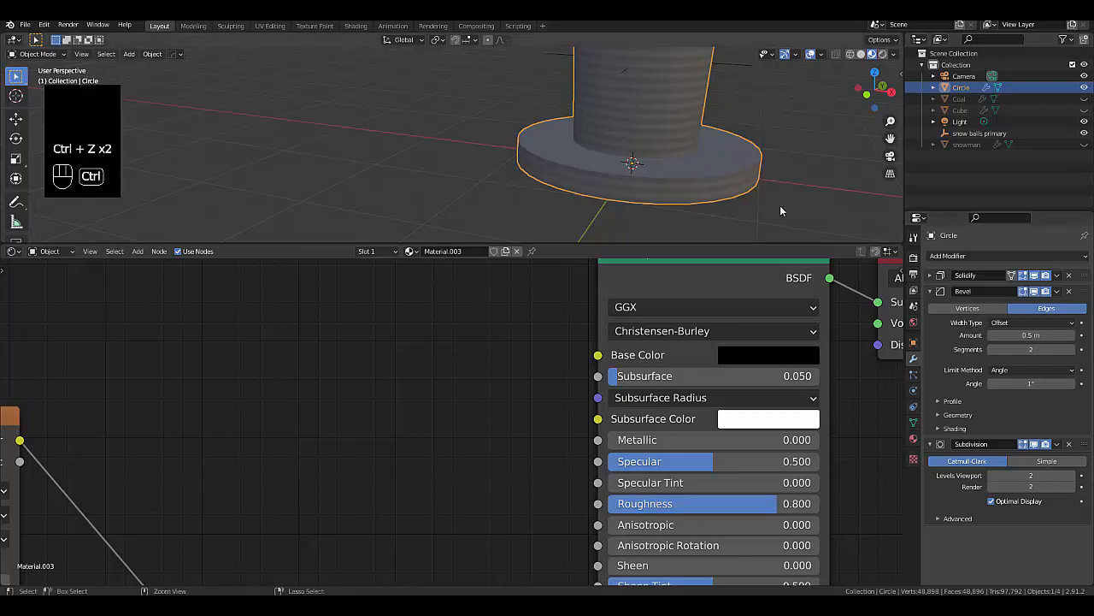
{"action": "key", "text": "ctrl+z"}
{"action": "key", "text": "ctrl+z"}
{"action": "key", "text": "ctrl+z"}
{"action": "key", "text": "ctrl+z"}
{"action": "key", "text": "ctrl+z"}
{"action": "key", "text": "ctrl+z"}
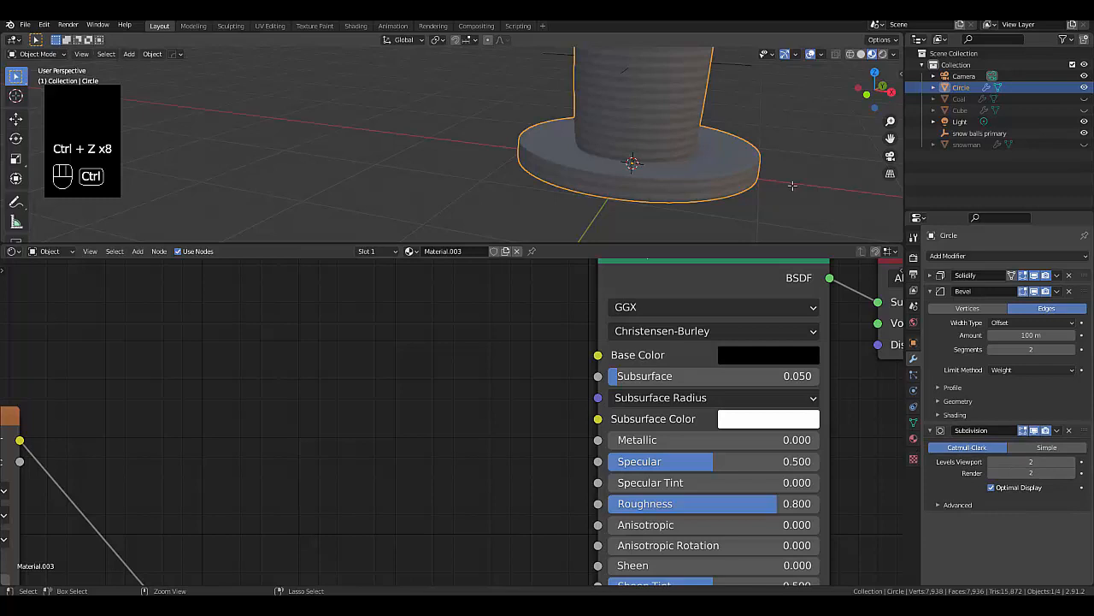
{"action": "key", "text": "ctrl+z"}
{"action": "key", "text": "ctrl+z"}
{"action": "key", "text": "ctrl+z"}
{"action": "key", "text": "ctrl+z"}
{"action": "key", "text": "ctrl+z"}
{"action": "key", "text": "ctrl+z"}
{"action": "key", "text": "ctrl+z"}
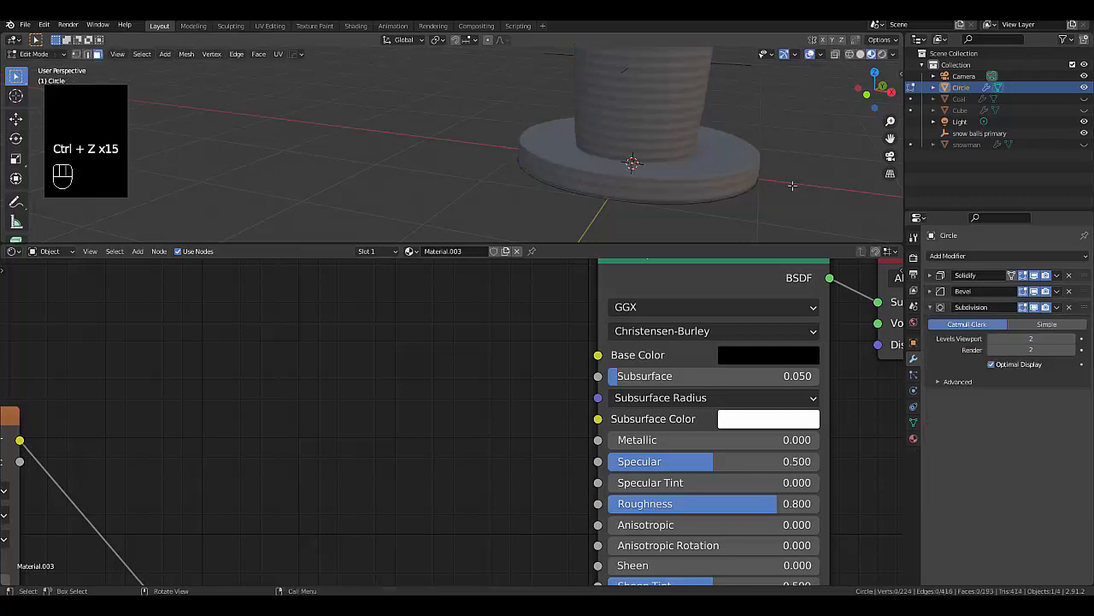
{"action": "key", "text": "ctrl+shift+z"}
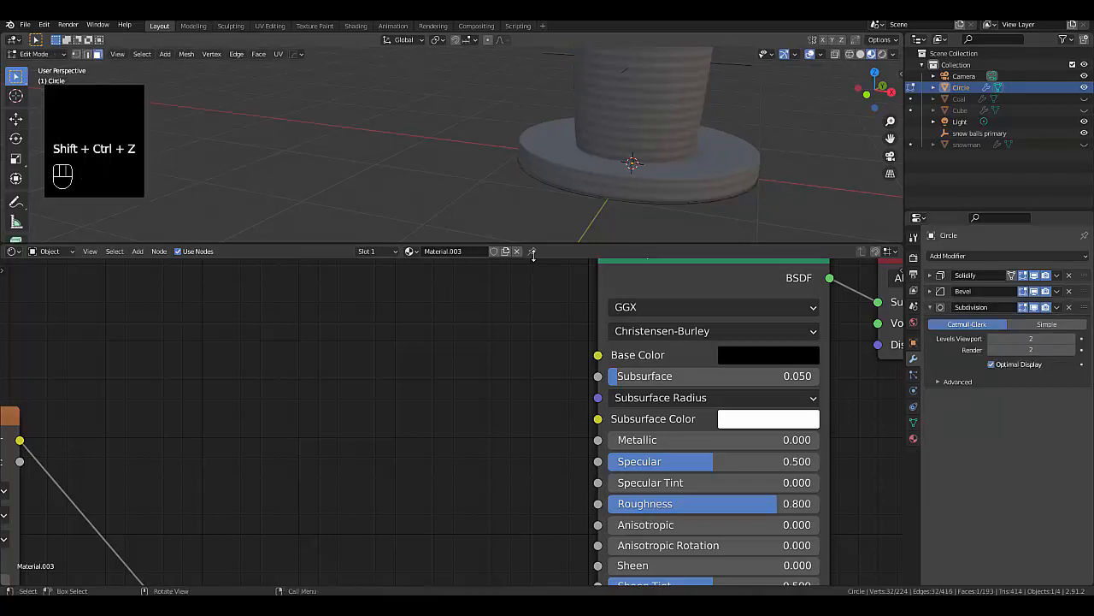
{"action": "scroll", "coordinate": [401, 433], "scroll_direction": "down", "scroll_amount": 5}
{"action": "scroll", "coordinate": [448, 492], "scroll_direction": "up", "scroll_amount": 3}
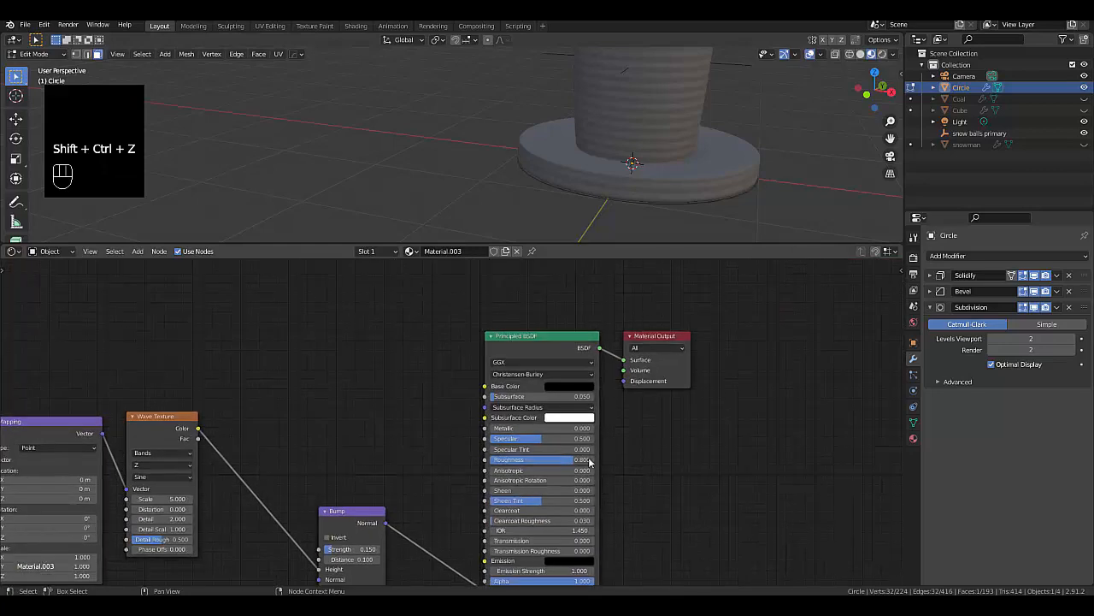
{"action": "scroll", "coordinate": [575, 420], "scroll_direction": "up", "scroll_amount": 1}
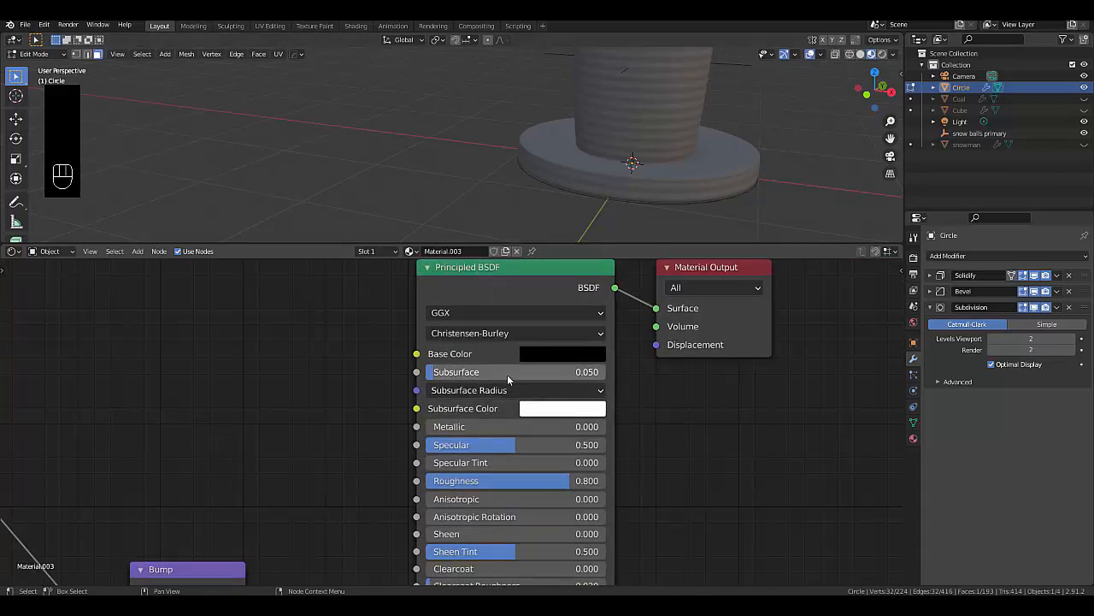
{"action": "scroll", "coordinate": [377, 276], "scroll_direction": "down", "scroll_amount": 2}
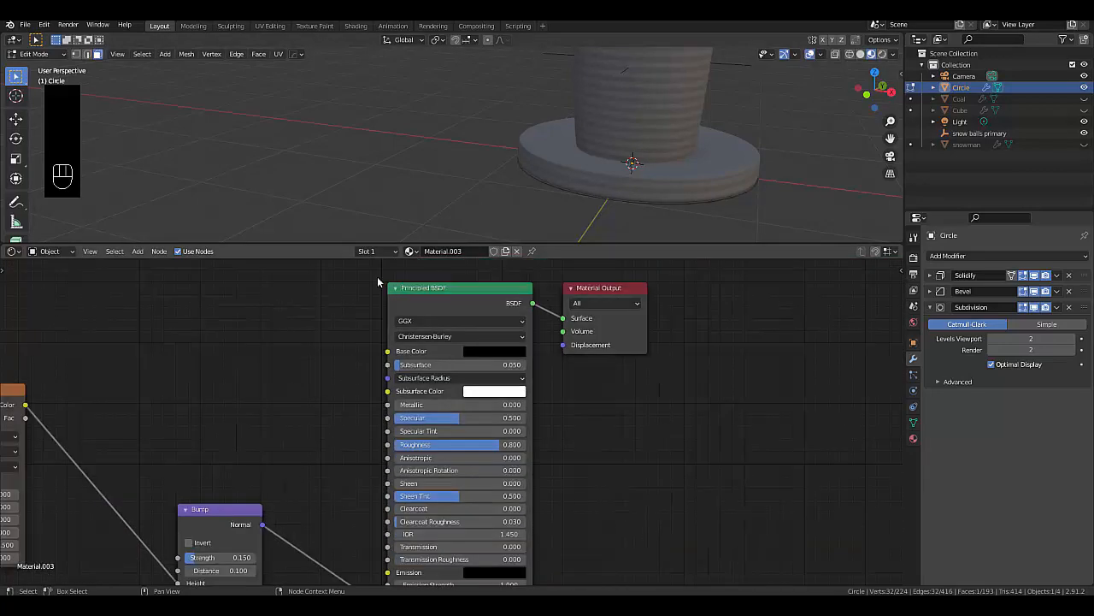
{"action": "left_click", "coordinate": [490, 351]}
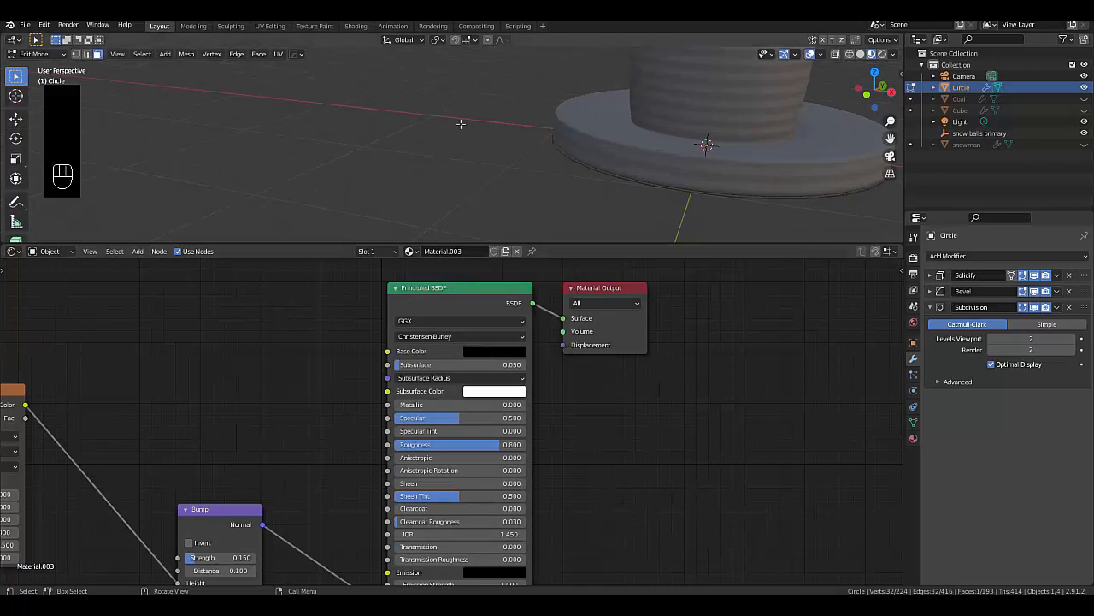
Return the hat to Object Mode and hide it in the viewport
{"action": "scroll", "coordinate": [452, 147], "scroll_direction": "down", "scroll_amount": 2}
{"action": "middle_click_drag", "start_coordinate": [452, 147], "coordinate": [384, 158]}
{"action": "key", "text": "Tab"}
{"action": "left_click", "coordinate": [470, 149]}
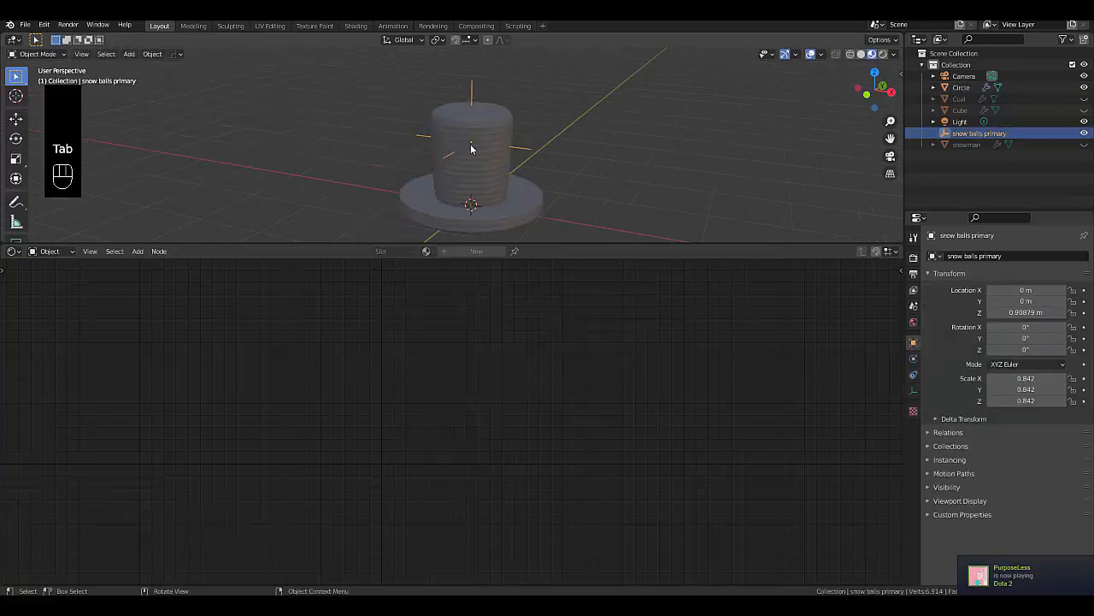
{"action": "left_click", "coordinate": [487, 189]}
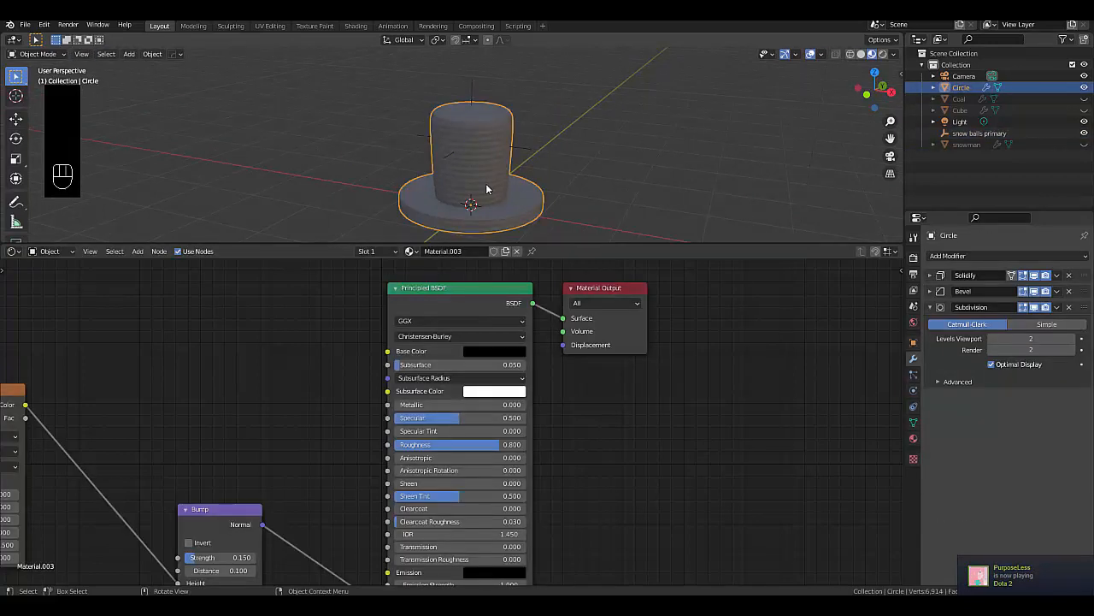
{"action": "key", "text": "h"}
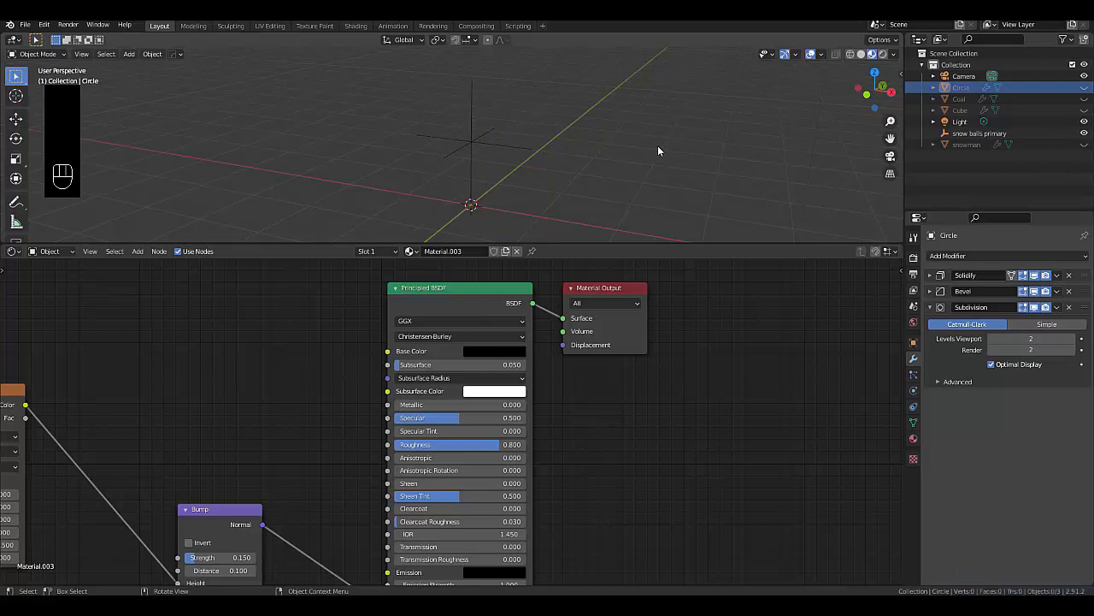
Unhide the Coal and snowman objects in the scene, keeping the Cube hidden
{"action": "middle_click_drag", "start_coordinate": [590, 151], "coordinate": [524, 173]}
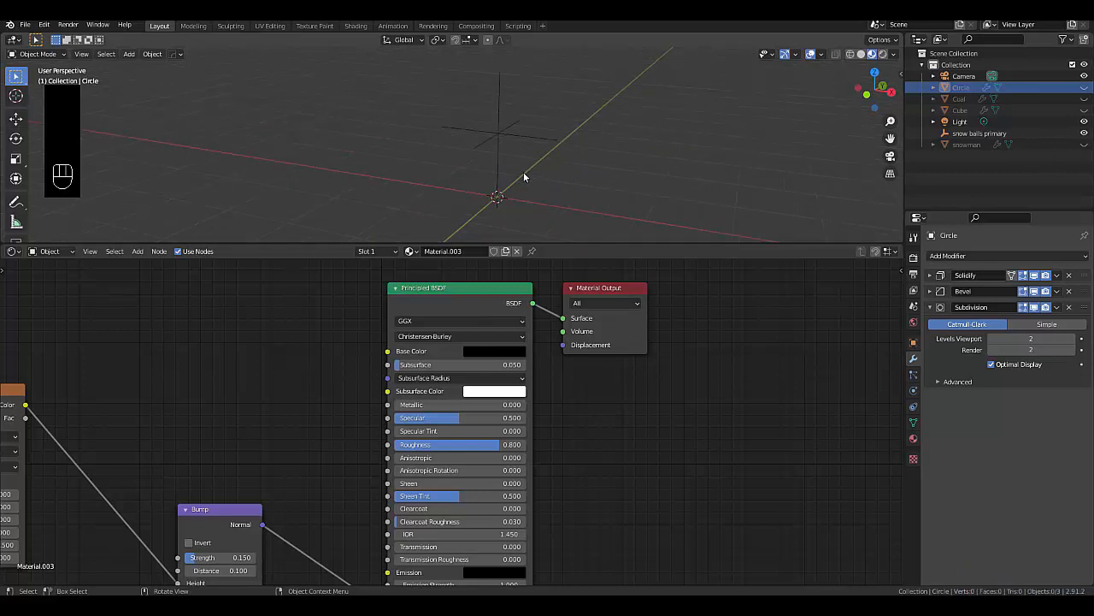
{"action": "left_click", "coordinate": [1086, 111]}
{"action": "left_click", "coordinate": [1085, 112]}
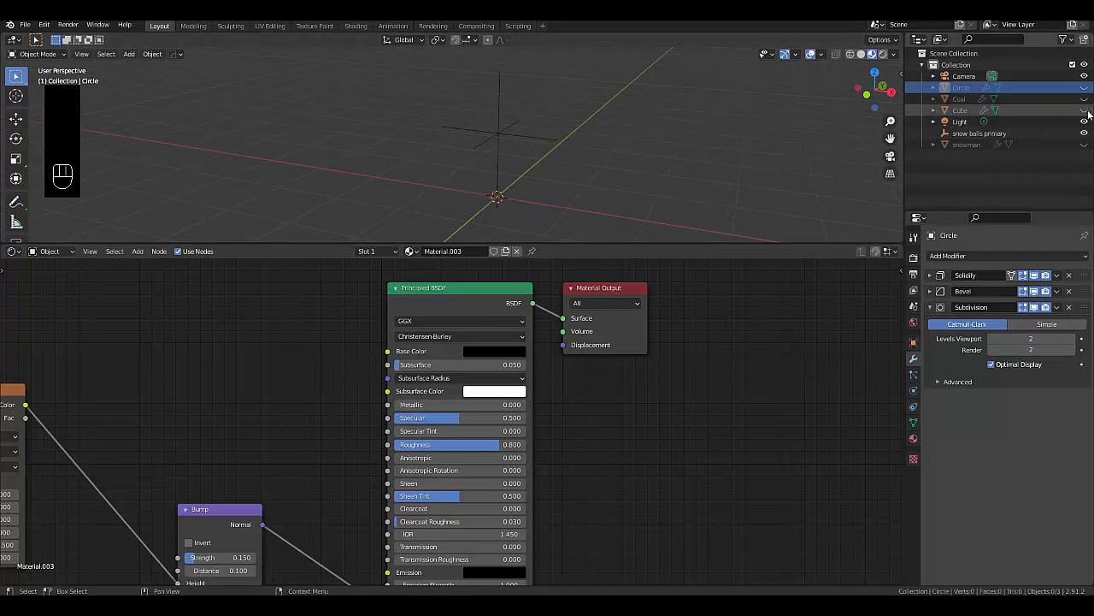
{"action": "left_click", "coordinate": [1085, 99]}
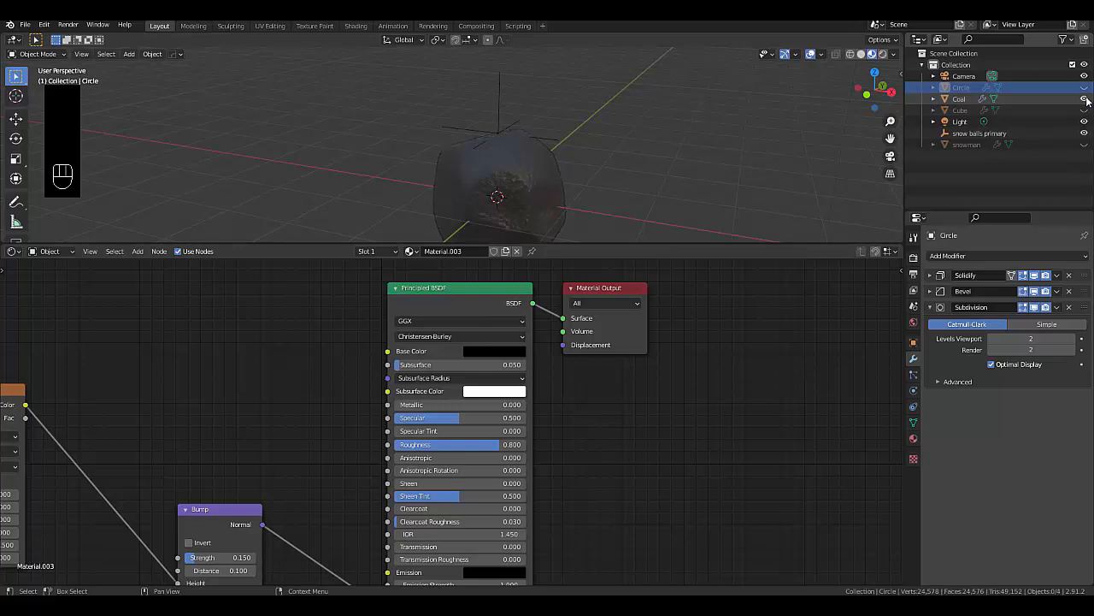
{"action": "left_click", "coordinate": [1085, 147]}
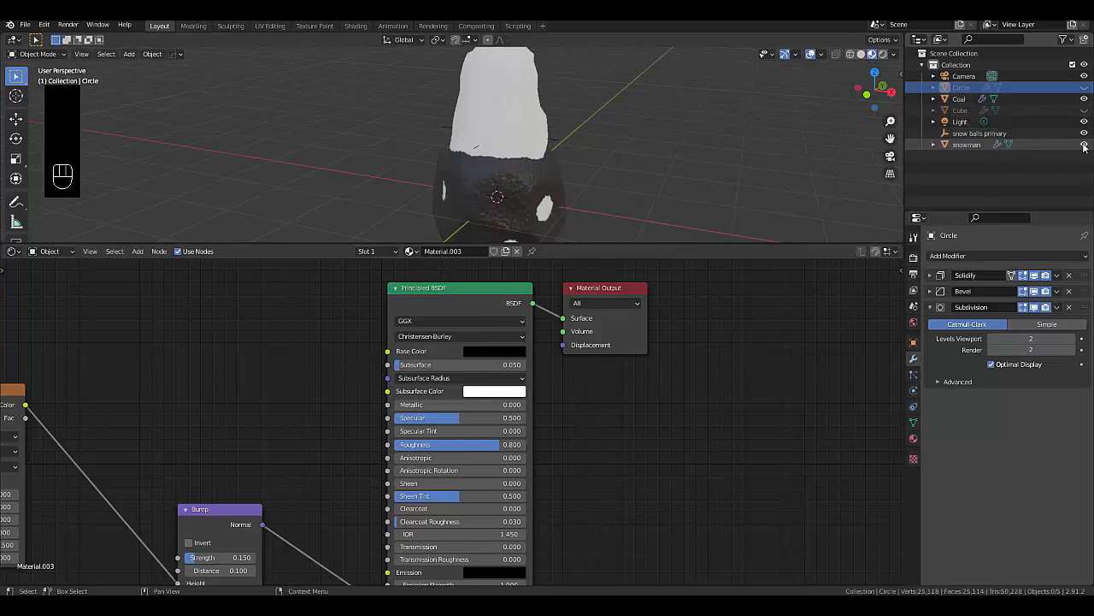
Enlarge the 3D viewport over the node editor and scale the coal down to a small lump inside the snowman
{"action": "left_click", "coordinate": [485, 184]}
{"action": "scroll", "coordinate": [677, 176], "scroll_direction": "down", "scroll_amount": 2}
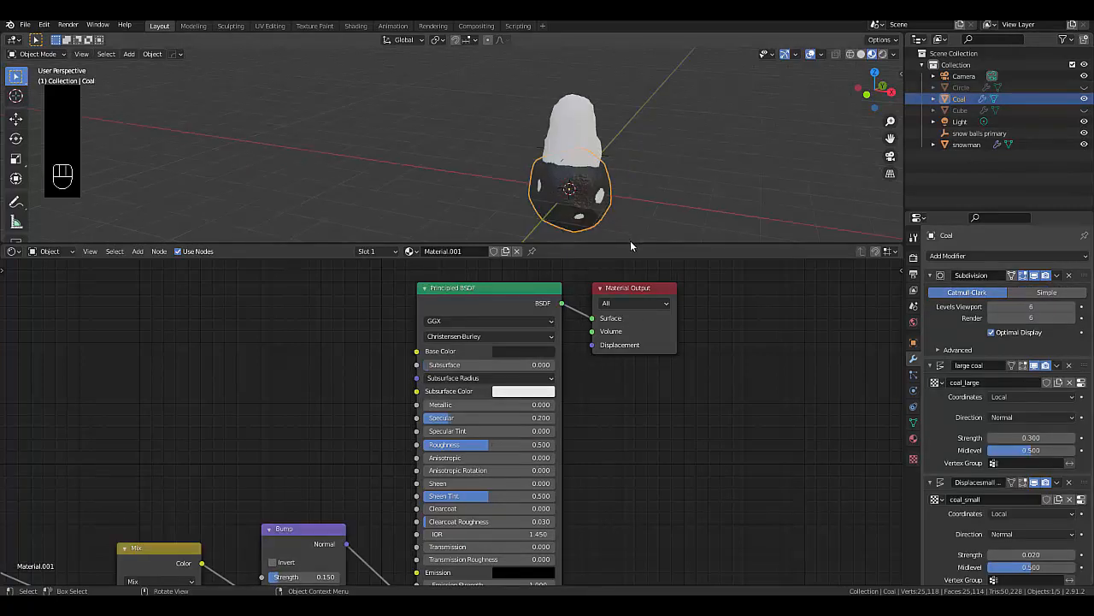
{"action": "left_click_drag", "start_coordinate": [630, 245], "coordinate": [599, 538]}
{"action": "left_click_drag", "start_coordinate": [582, 417], "coordinate": [589, 337]}
{"action": "scroll", "coordinate": [589, 337], "scroll_direction": "up", "scroll_amount": 5}
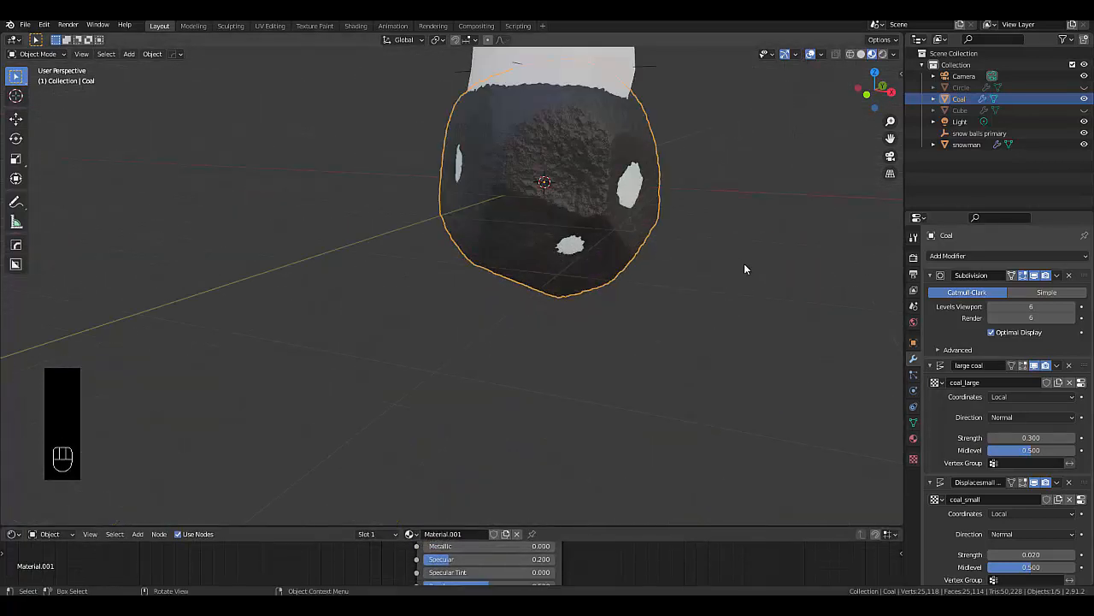
{"action": "key", "text": "s"}
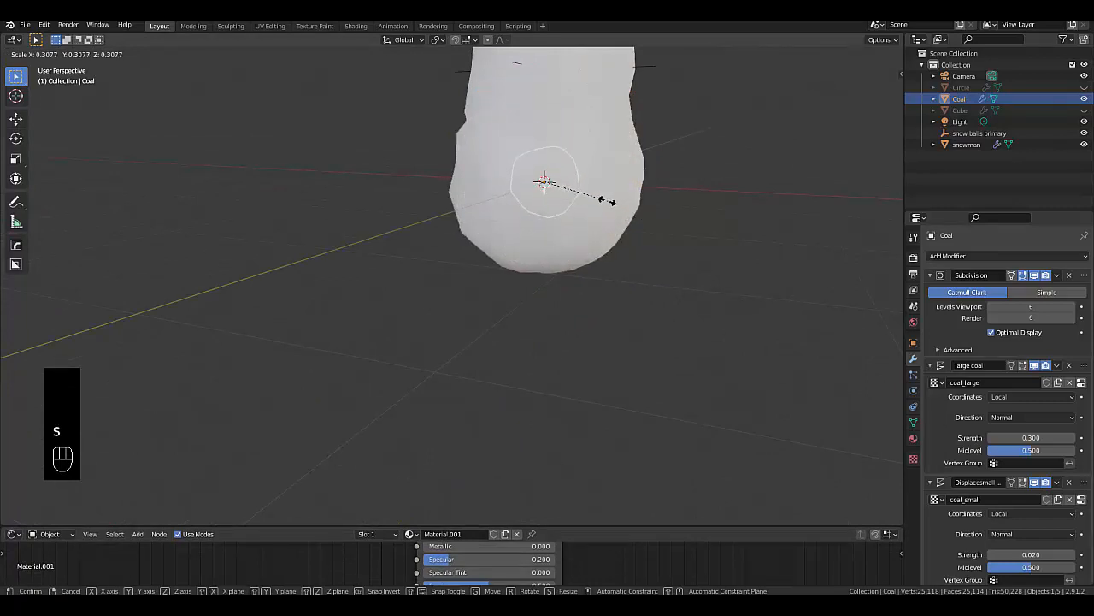
{"action": "left_click", "coordinate": [566, 188]}
Move the coal up about 1.66 m along the global Z axis to the snowman's head
{"action": "scroll", "coordinate": [560, 198], "scroll_direction": "down", "scroll_amount": 4}
{"action": "middle_click_drag", "start_coordinate": [545, 205], "coordinate": [469, 208]}
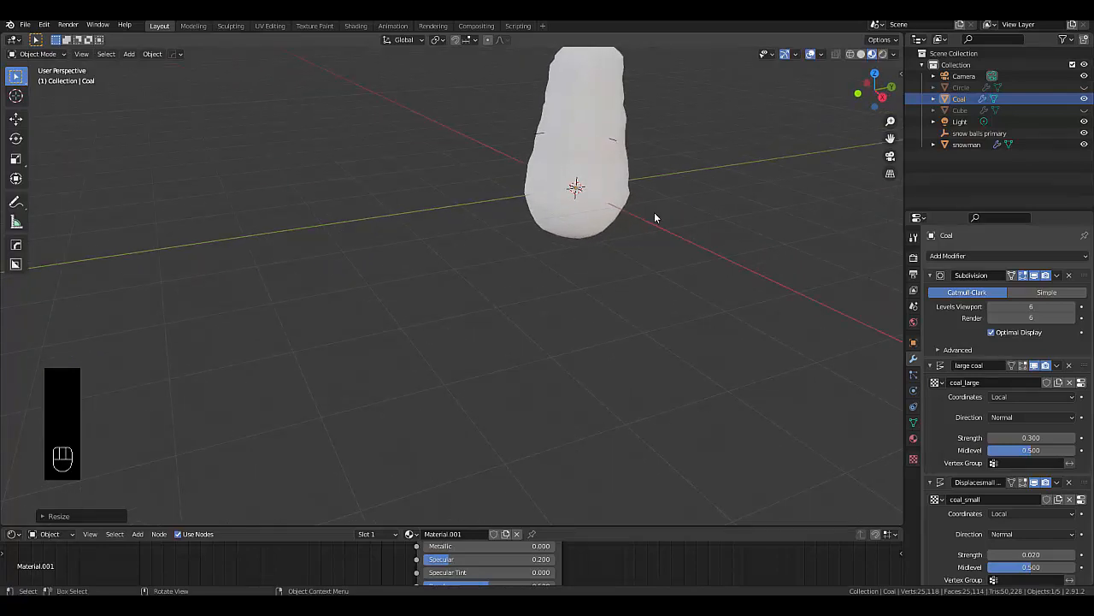
{"action": "key", "text": "g"}
{"action": "key", "text": "z"}
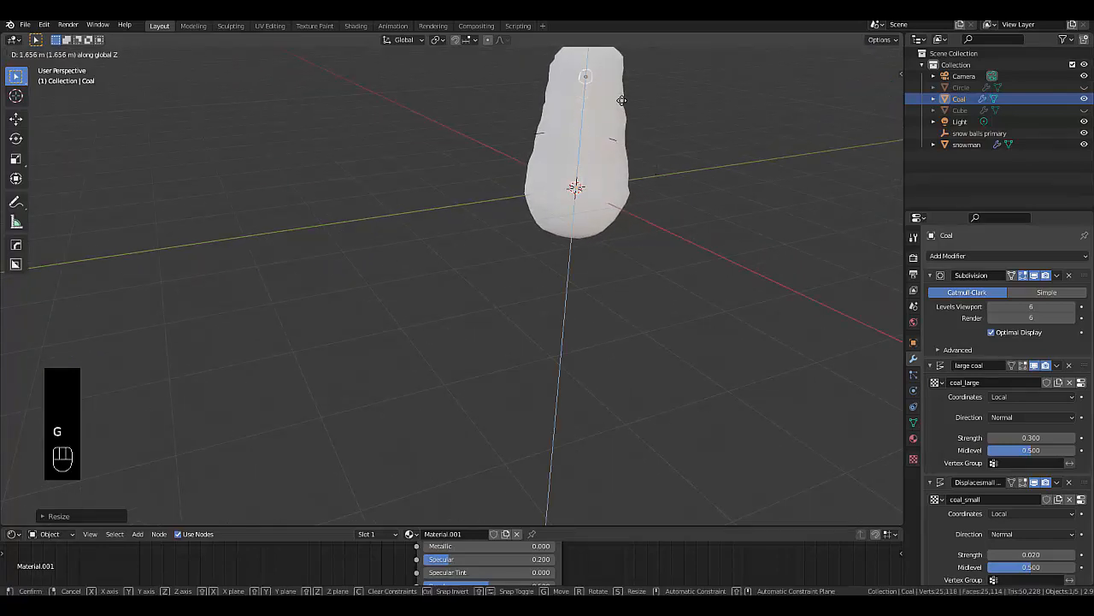
{"action": "left_click", "coordinate": [621, 101]}
From the right orthographic view, move the coal about -0.46 m along Y to the front surface of the head
{"action": "key", "text": "KP_3"}
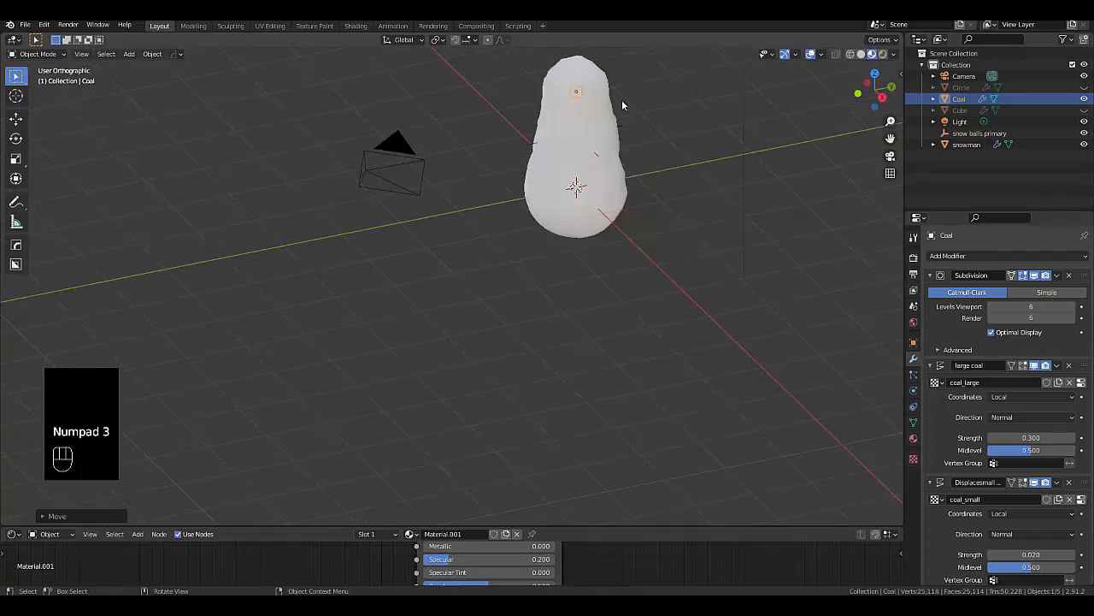
{"action": "key", "text": "g"}
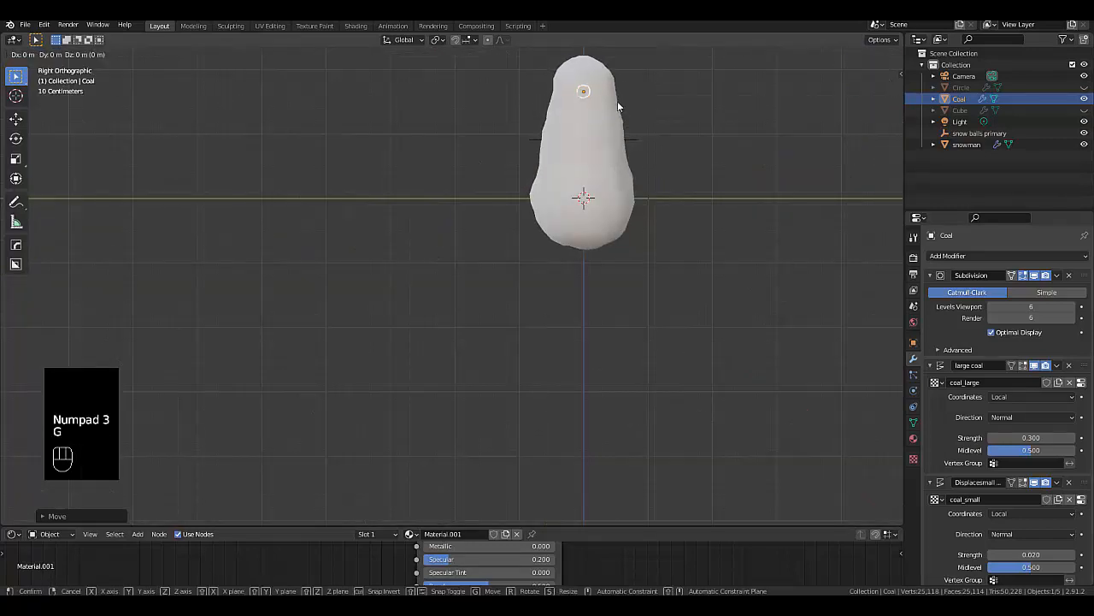
{"action": "key", "text": "z"}
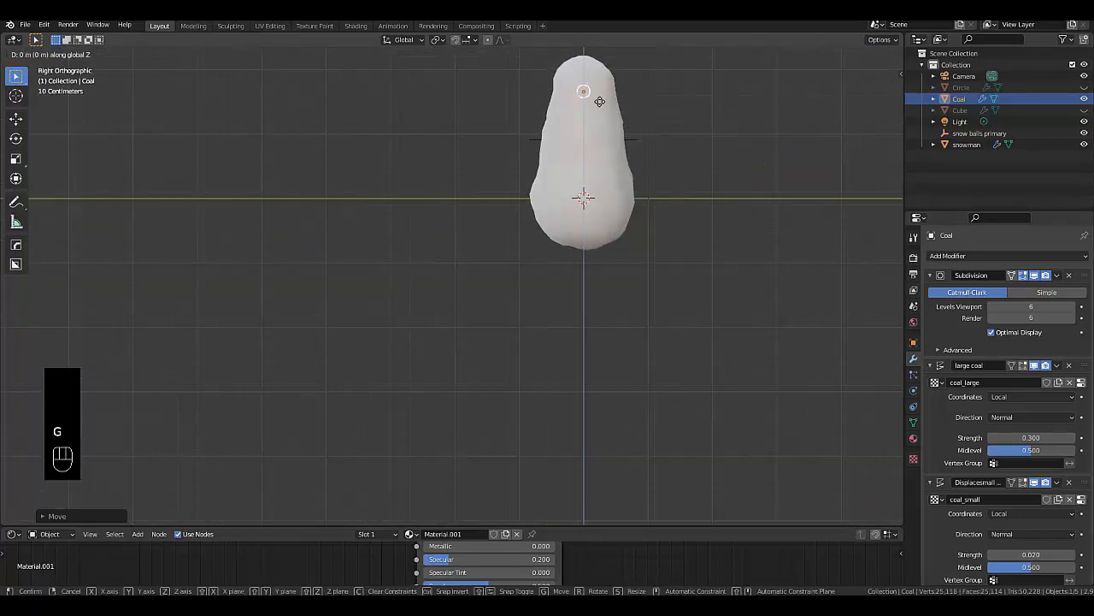
{"action": "key", "text": "y"}
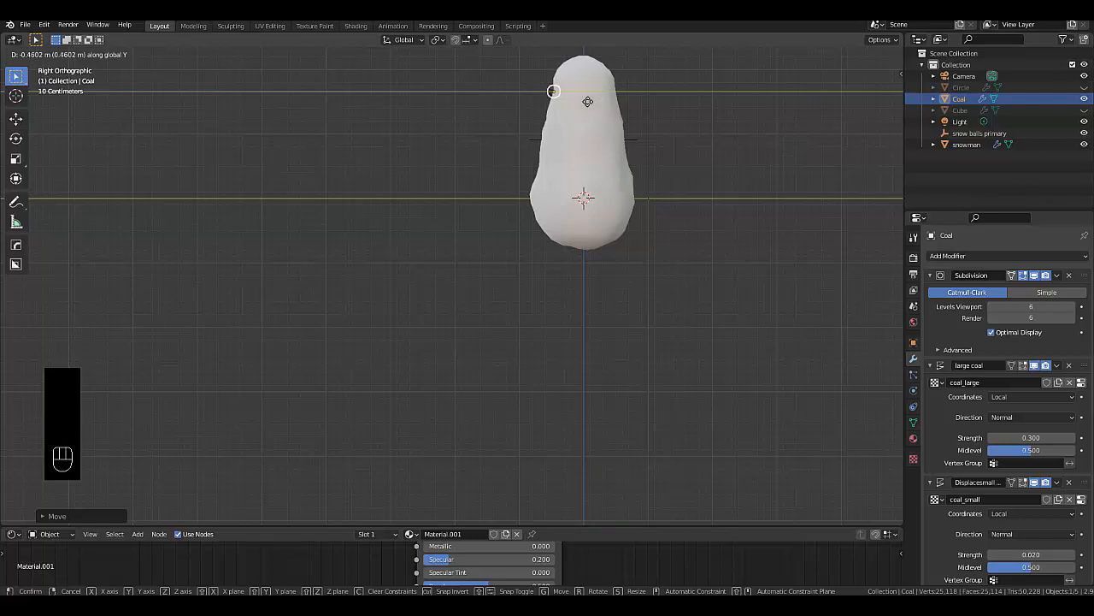
{"action": "left_click", "coordinate": [587, 102]}
From the front orthographic view, move the coal up and toward positive X into the eye position on the snowman's head
{"action": "key", "text": "KP_1"}
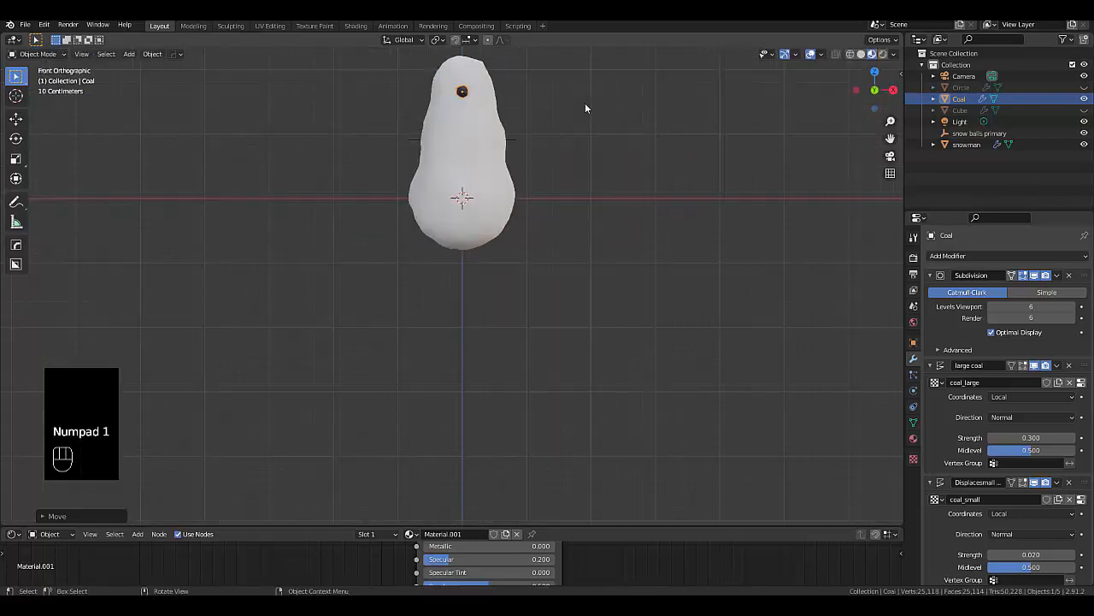
{"action": "scroll", "coordinate": [443, 77], "scroll_direction": "up", "scroll_amount": 3}
{"action": "scroll", "coordinate": [443, 77], "scroll_direction": "up", "scroll_amount": 2}
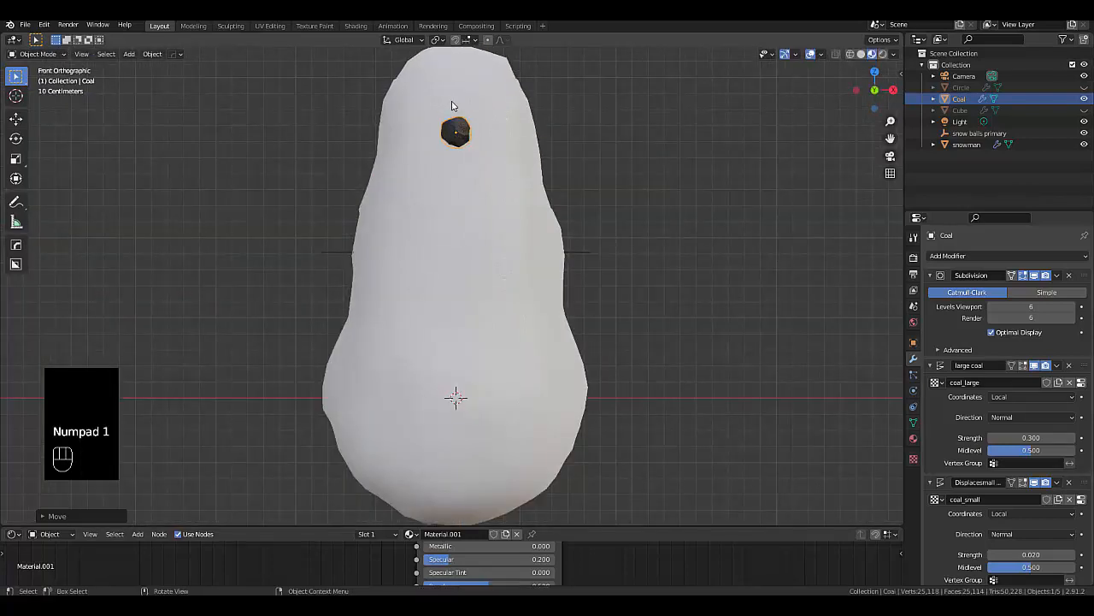
{"action": "scroll", "coordinate": [453, 106], "scroll_direction": "up", "scroll_amount": 2}
{"action": "key", "text": "g"}
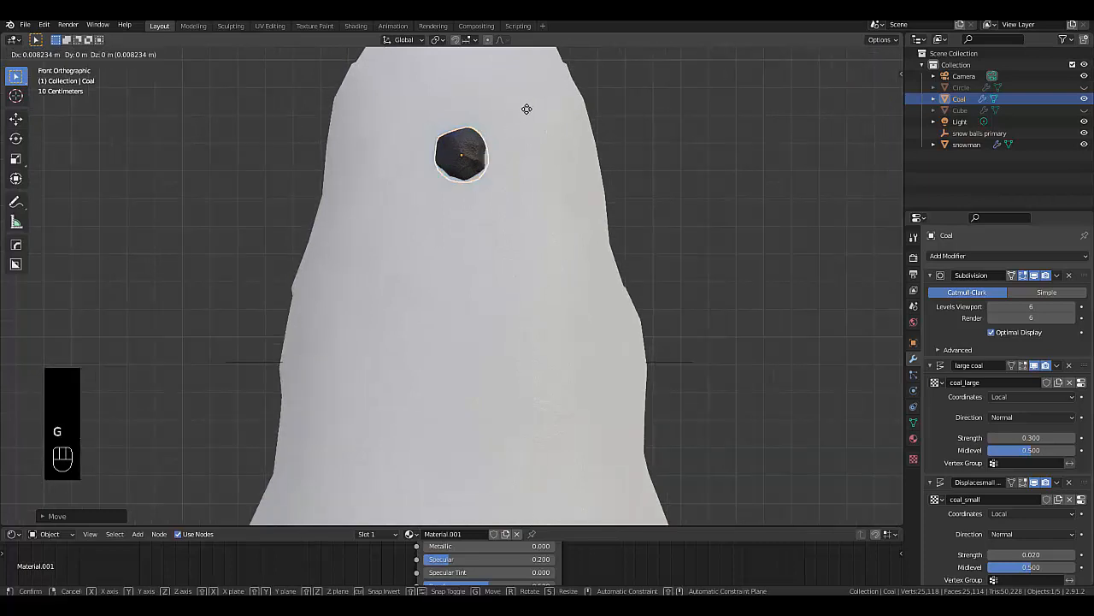
{"action": "left_click", "coordinate": [571, 91]}
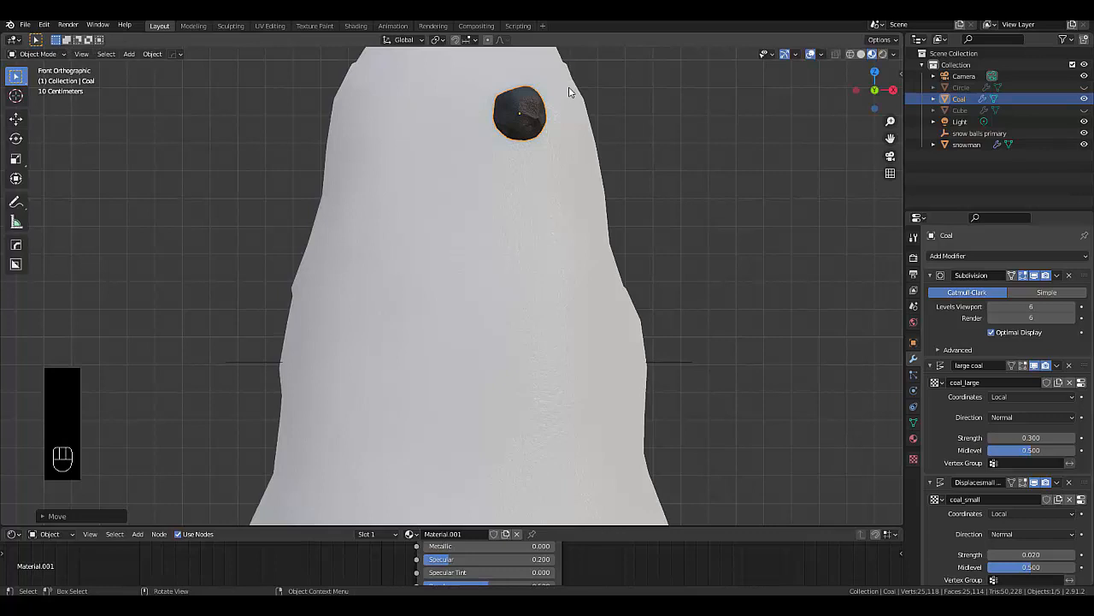
Duplicate the eye coal and place the copy about -0.38 m along X as the snowman's second eye
{"action": "key", "text": "shift"}
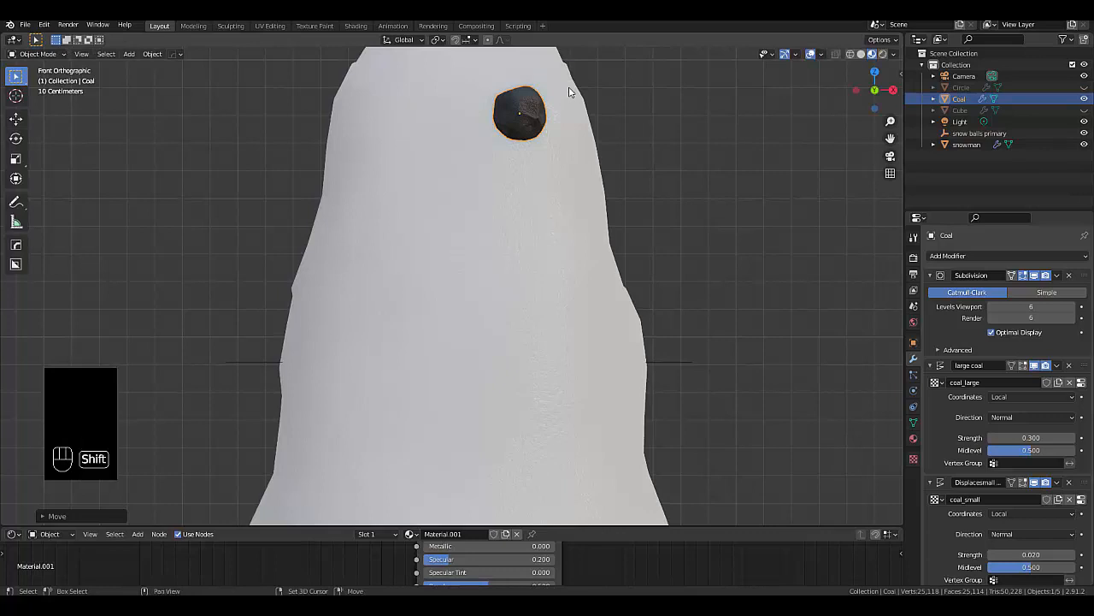
{"action": "key", "text": "shift+d"}
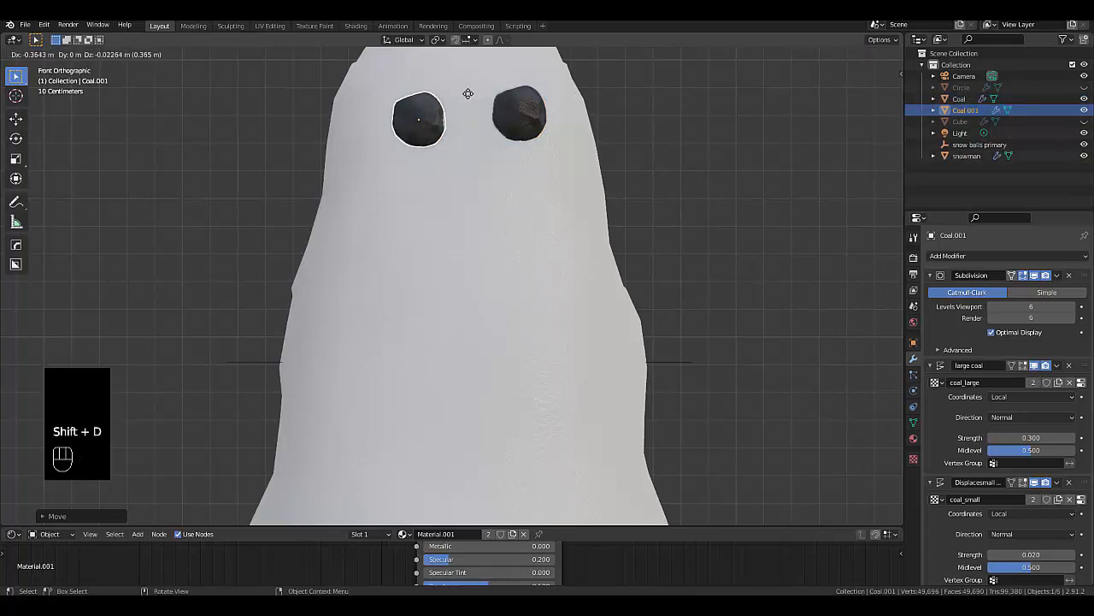
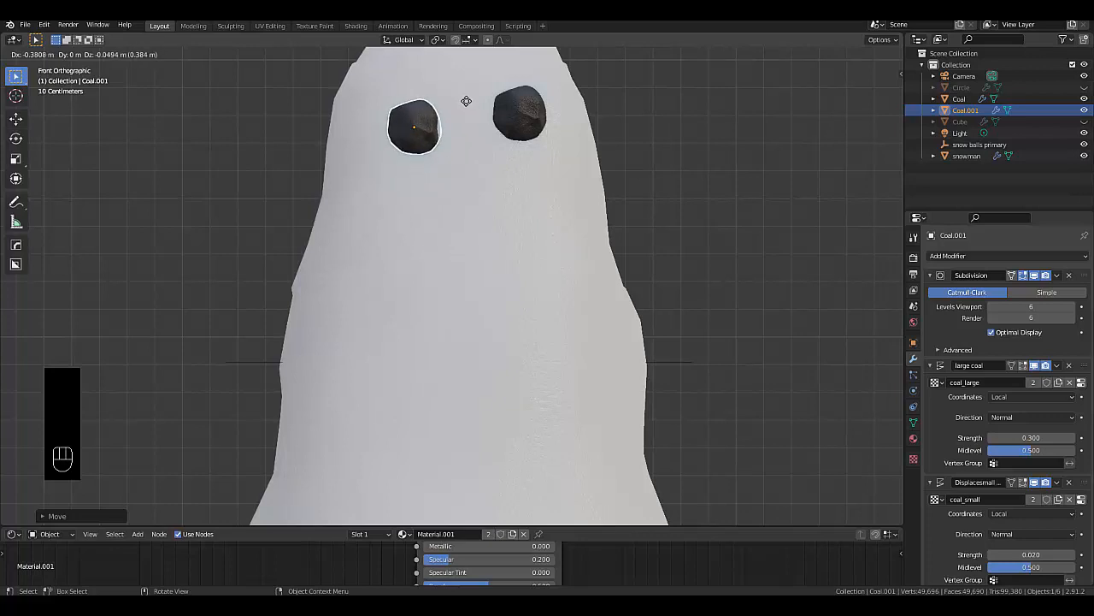
{"action": "left_click", "coordinate": [466, 101]}
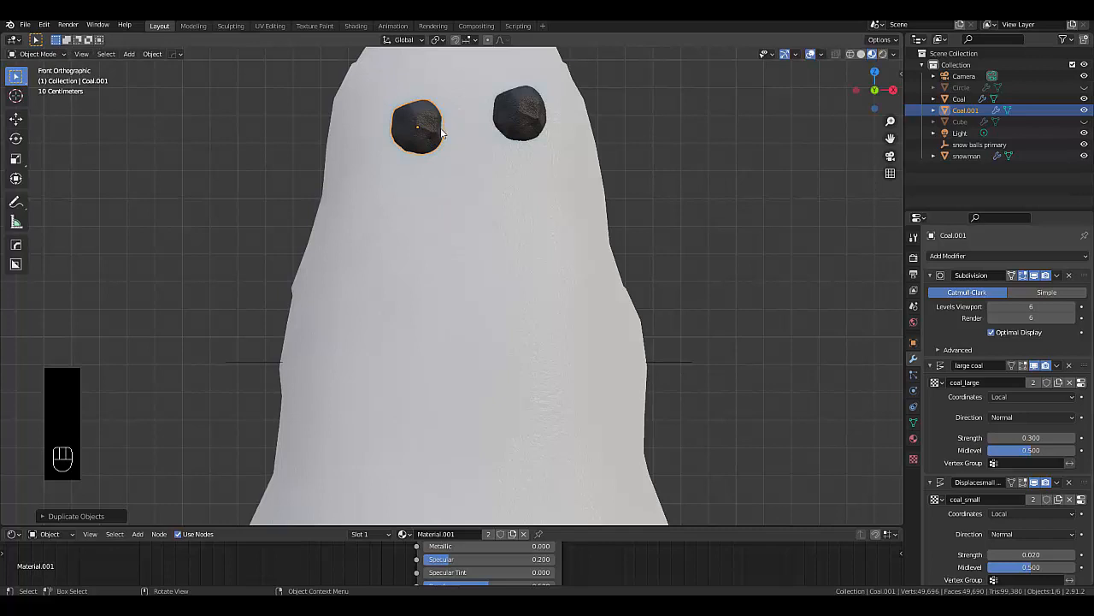
Rotate the second eye about the global X axis and nudge it about 0.02 m along X and 0.03 m up in front view
{"action": "middle_click_drag", "start_coordinate": [490, 147], "coordinate": [581, 191]}
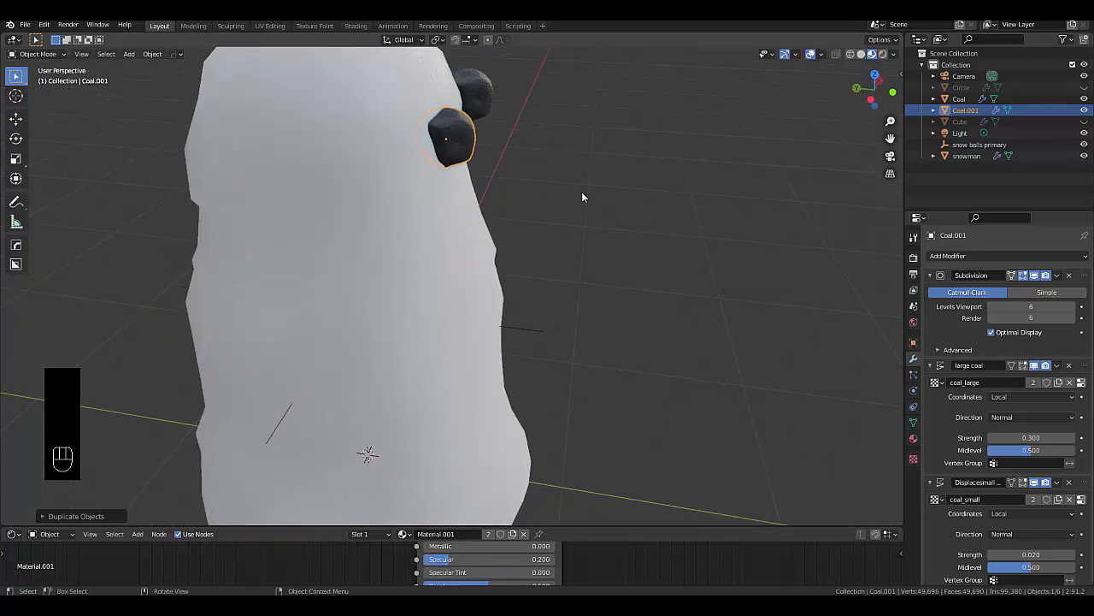
{"action": "key", "text": "r"}
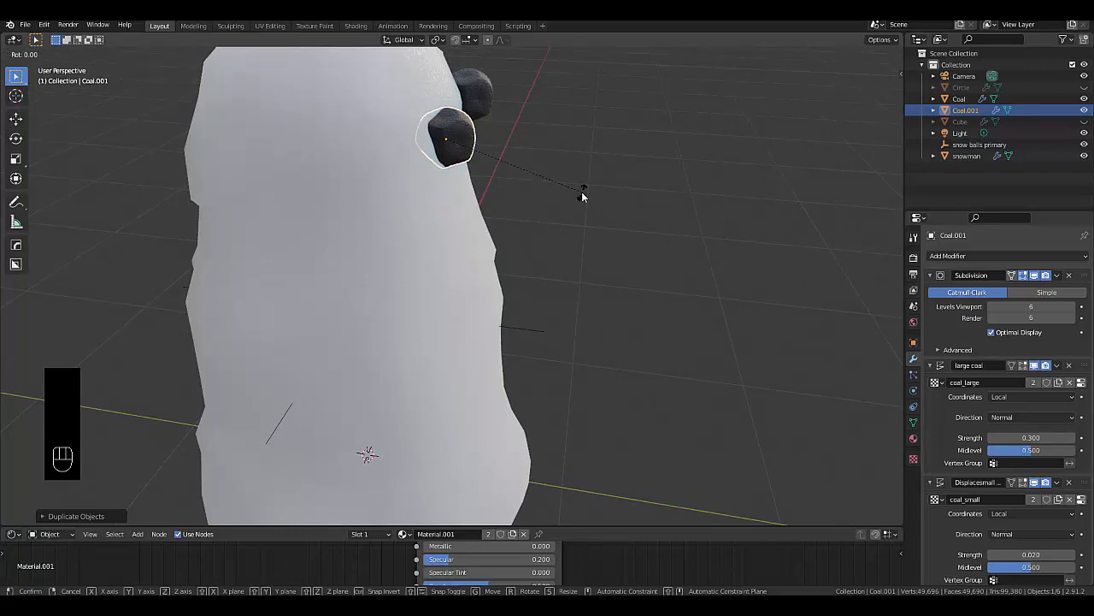
{"action": "key", "text": "x"}
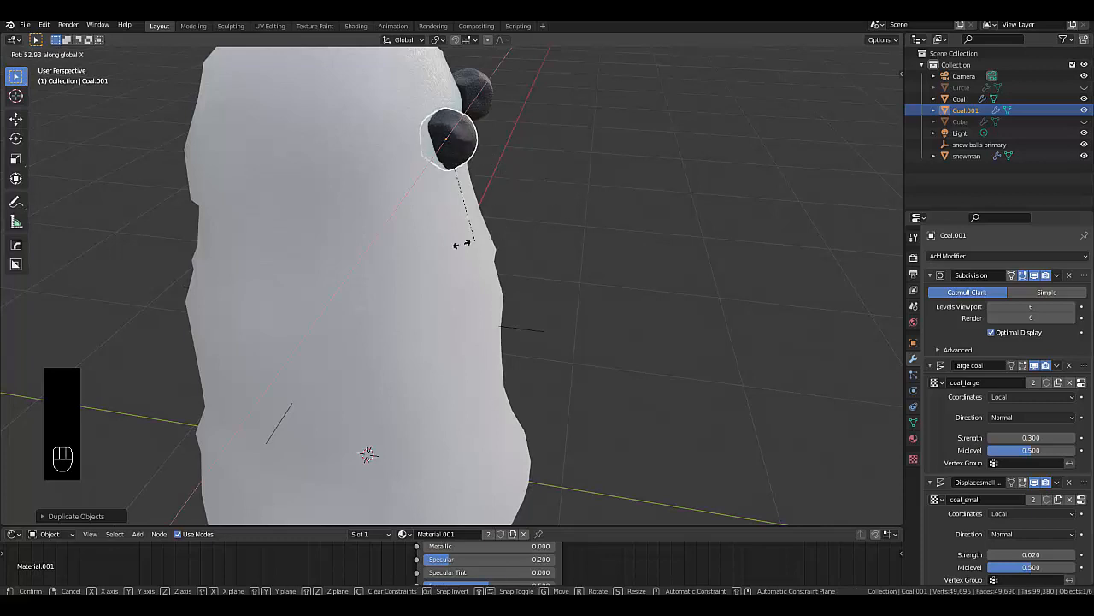
{"action": "left_click", "coordinate": [500, 239]}
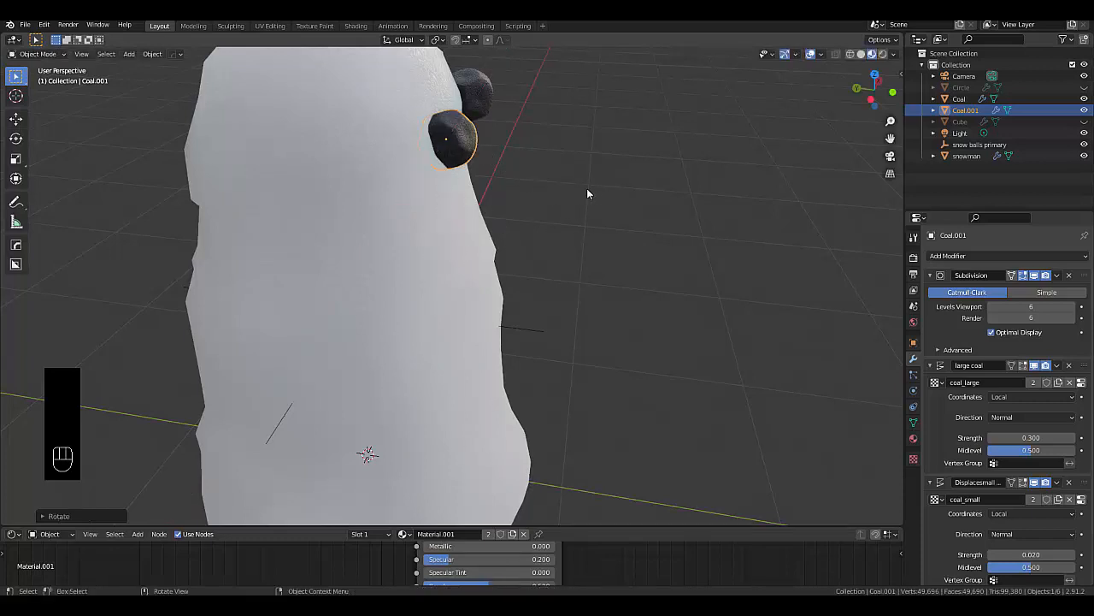
{"action": "middle_click_drag", "start_coordinate": [485, 186], "coordinate": [461, 176]}
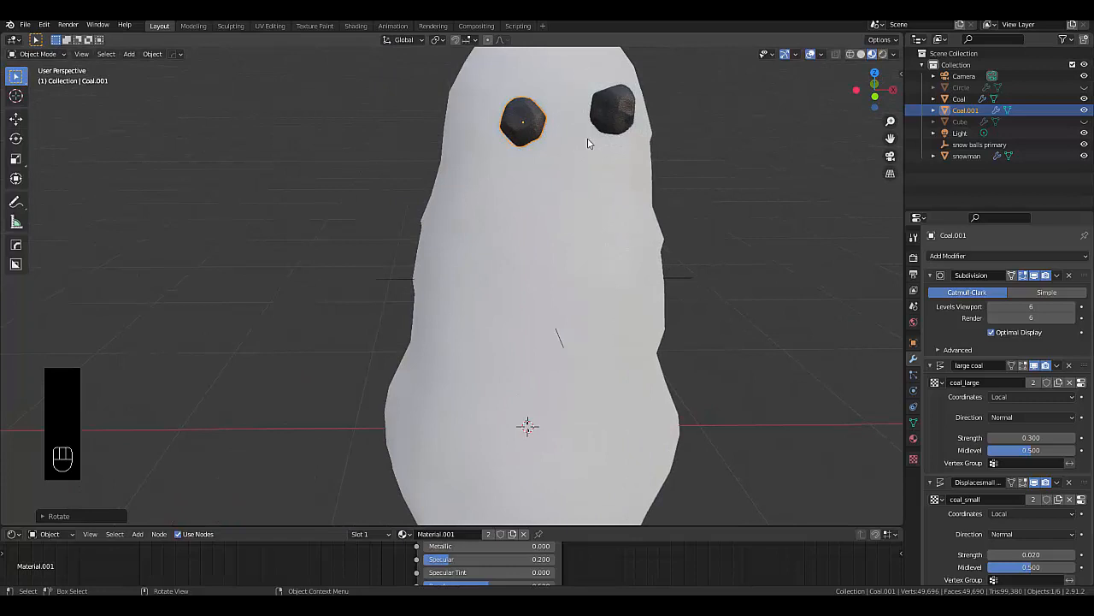
{"action": "key", "text": "KP_1"}
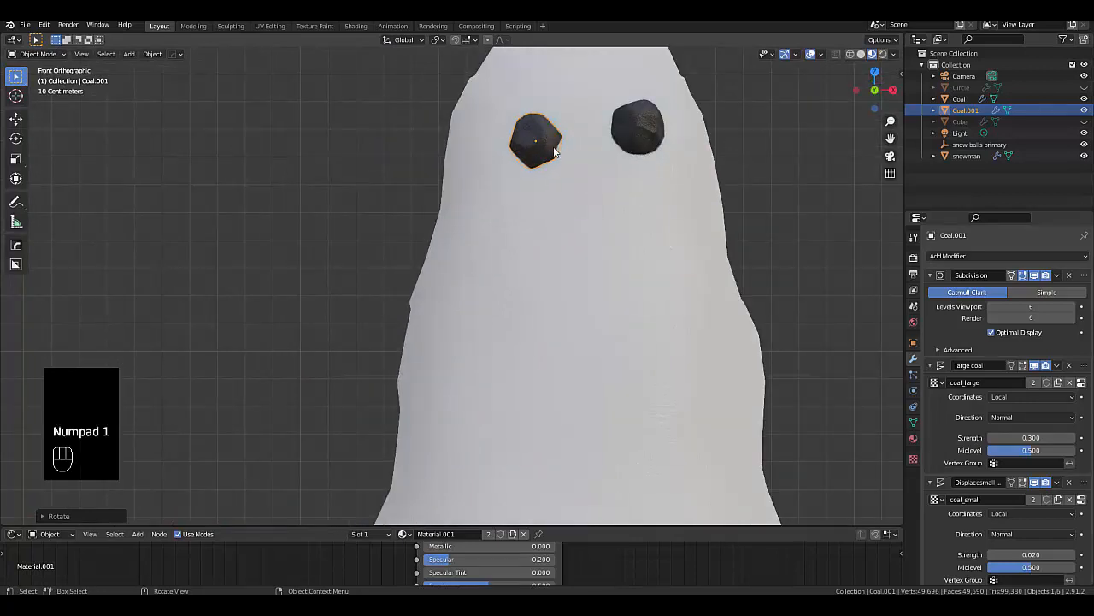
{"action": "key", "text": "g"}
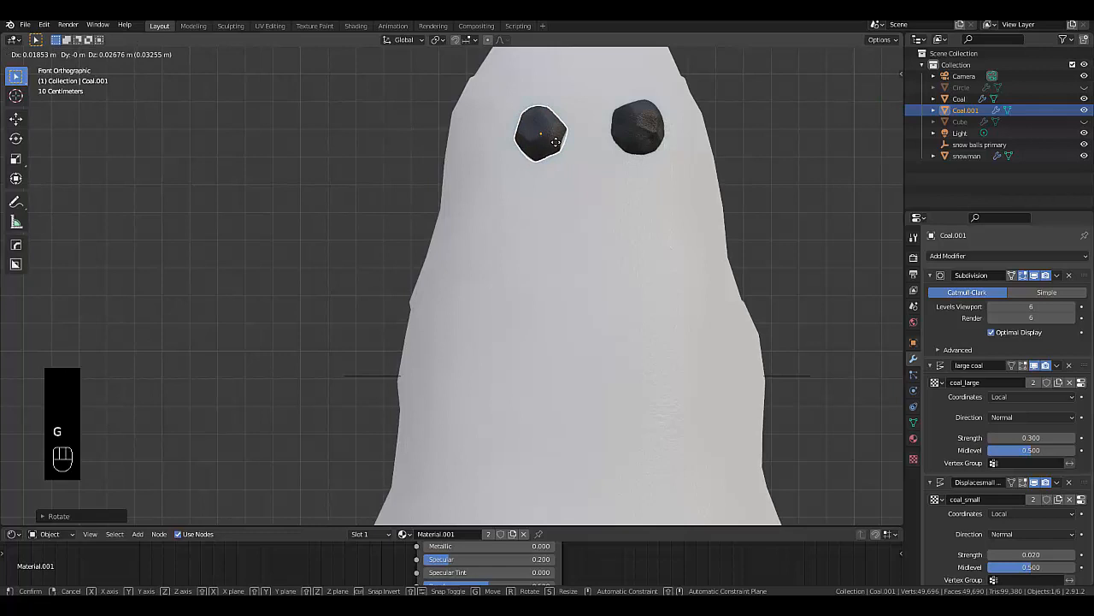
{"action": "left_click", "coordinate": [556, 142]}
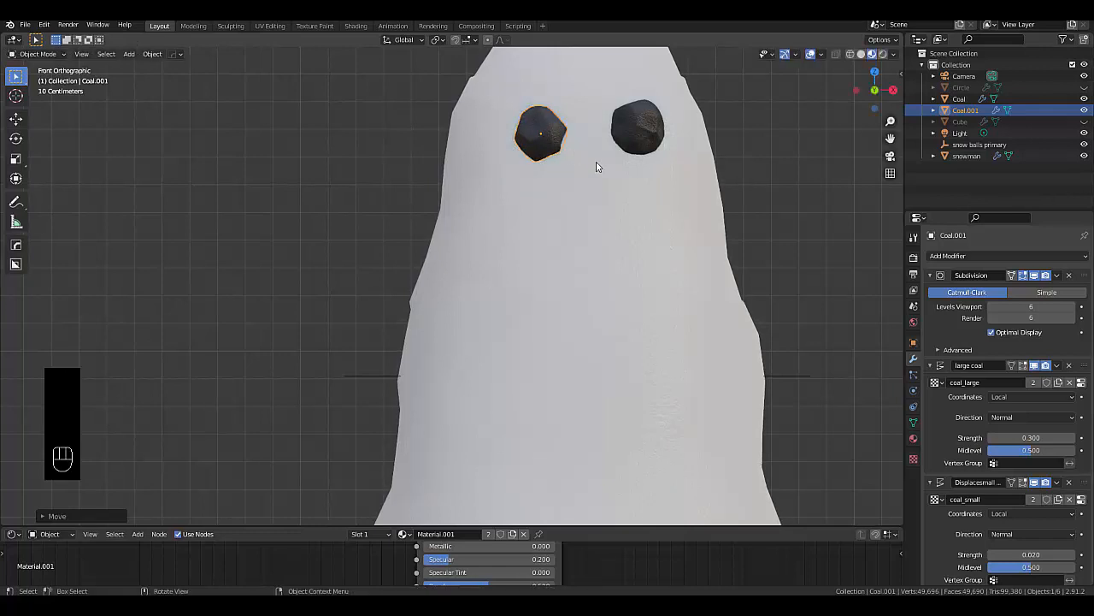
Duplicate the second eye below itself as the first mouth coal, scaled to about 0.71 and nudged slightly up toward positive X
{"action": "key", "text": "shift+d"}
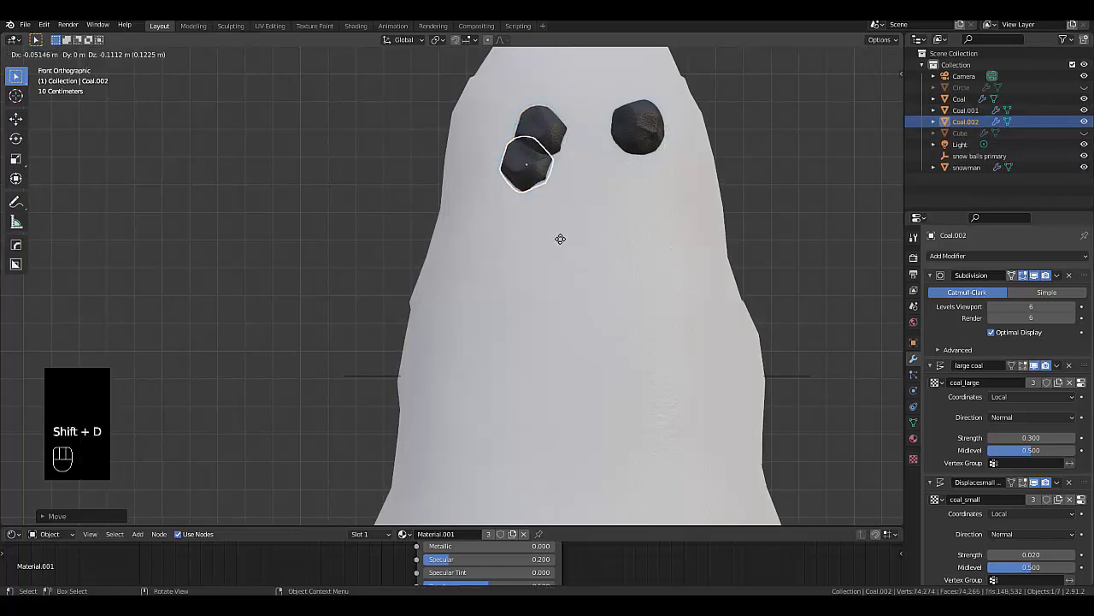
{"action": "left_click", "coordinate": [603, 266]}
{"action": "key", "text": "s"}
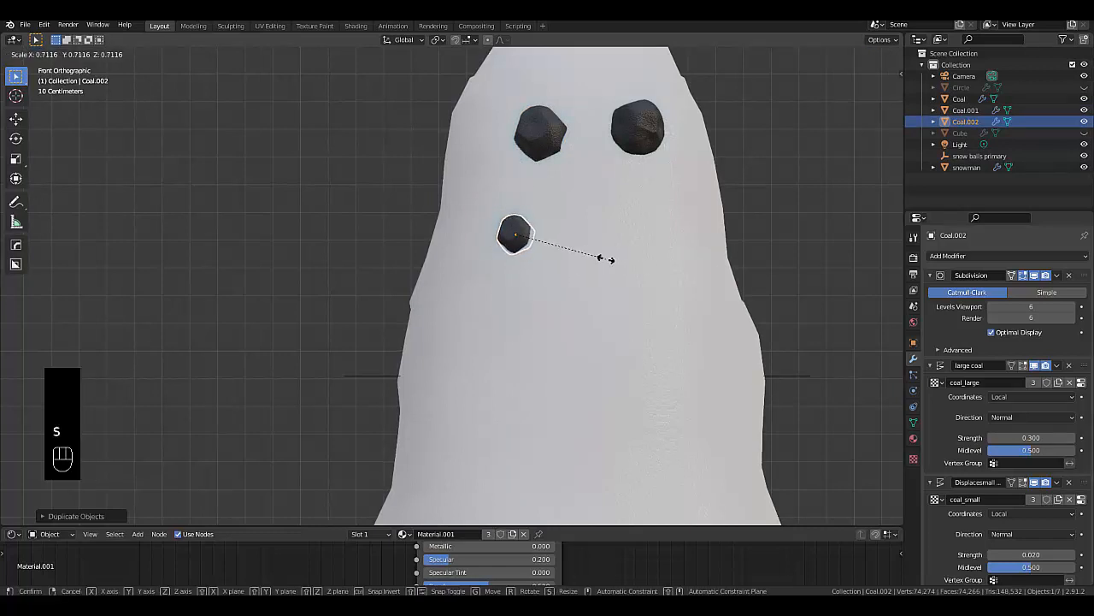
{"action": "left_click", "coordinate": [605, 258]}
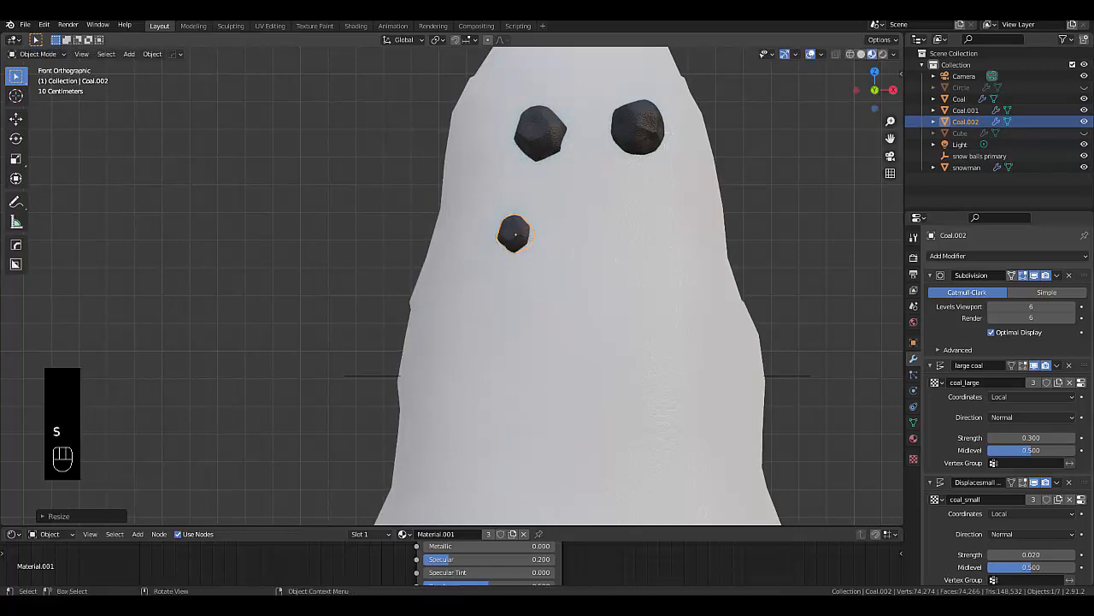
{"action": "key", "text": "g"}
{"action": "left_click", "coordinate": [612, 255]}
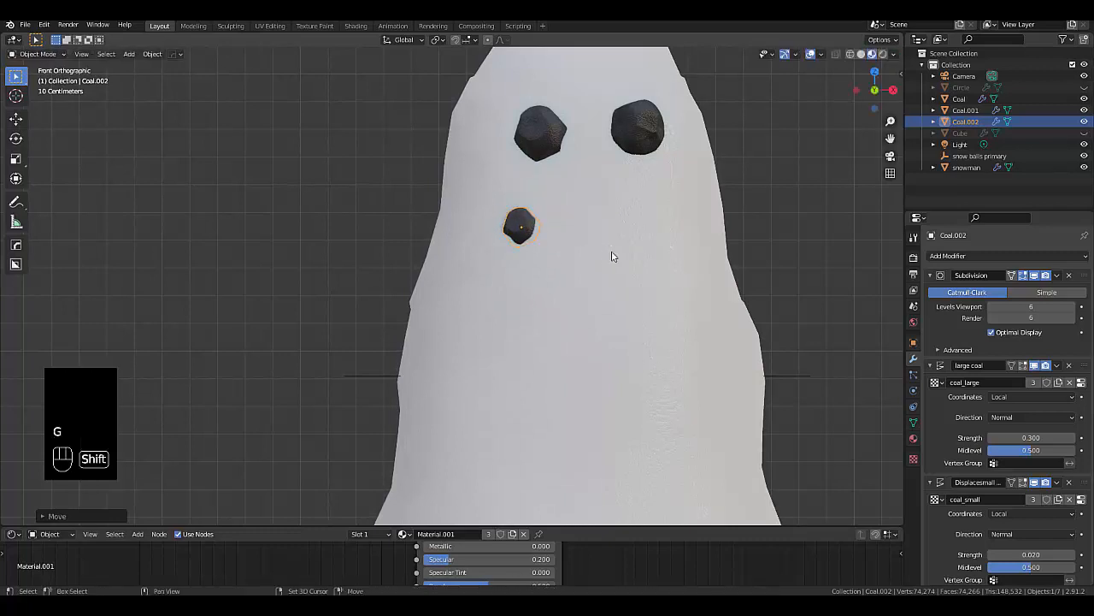
Duplicate the first mouth coal toward positive X and slightly lower, and pull the copy out to the face surface from the right view
{"action": "key", "text": "shift+d"}
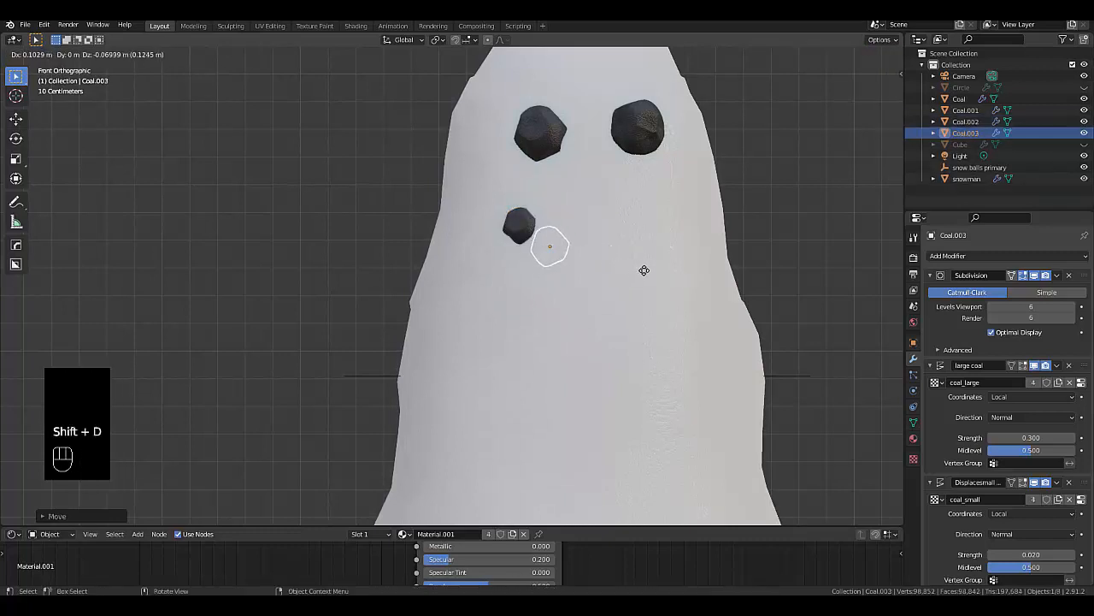
{"action": "left_click", "coordinate": [649, 272]}
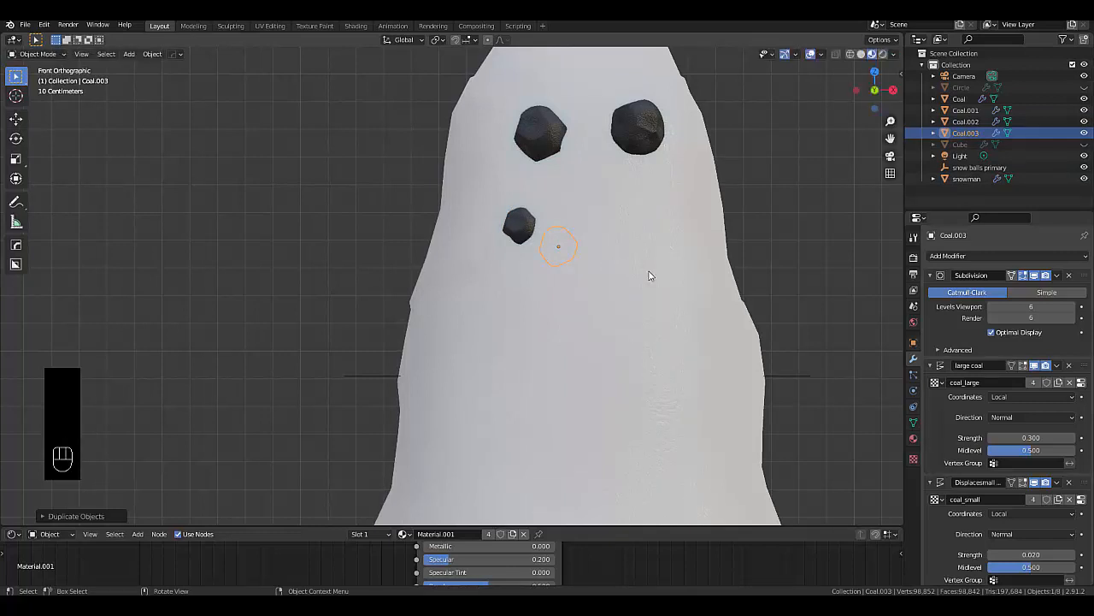
{"action": "key", "text": "KP_3"}
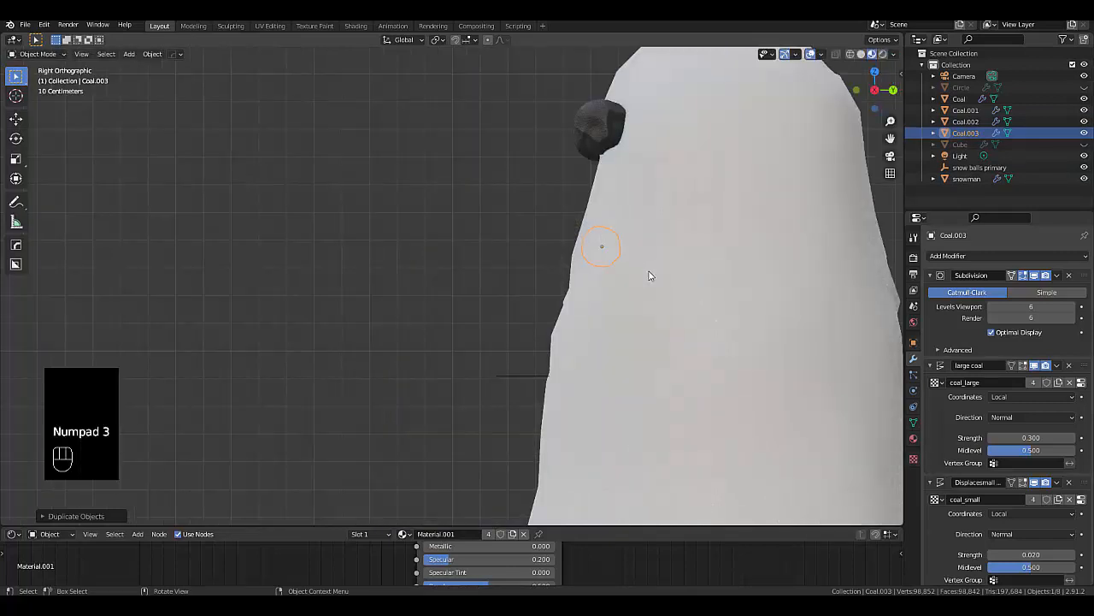
{"action": "key", "text": "g"}
{"action": "left_click", "coordinate": [630, 276]}
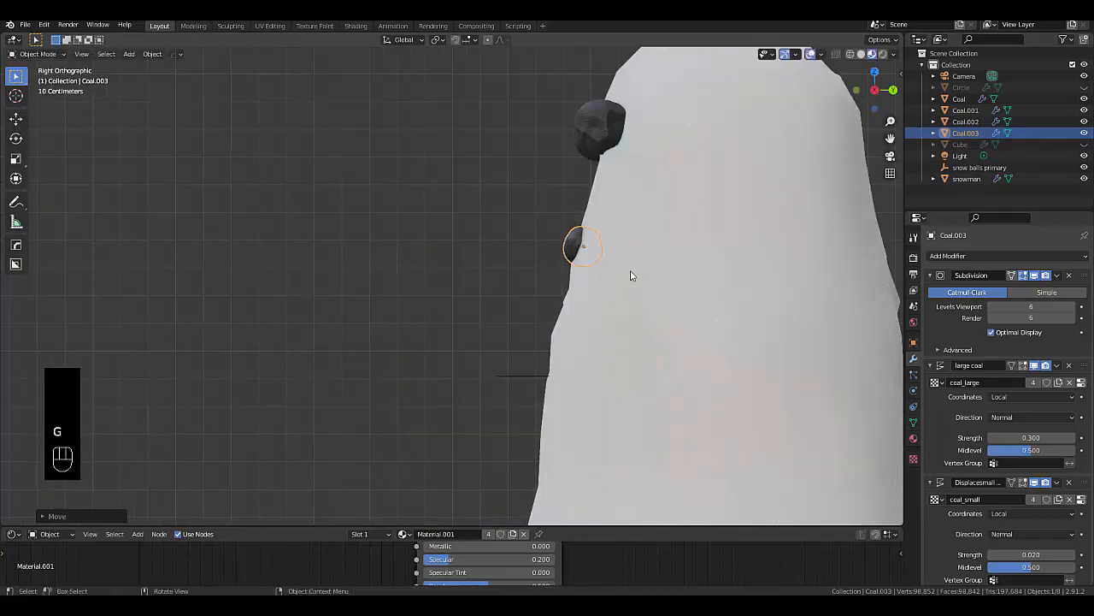
From the front view, rotate the second mouth coal about the global Z axis to vary its shape
{"action": "key", "text": "KP_1"}
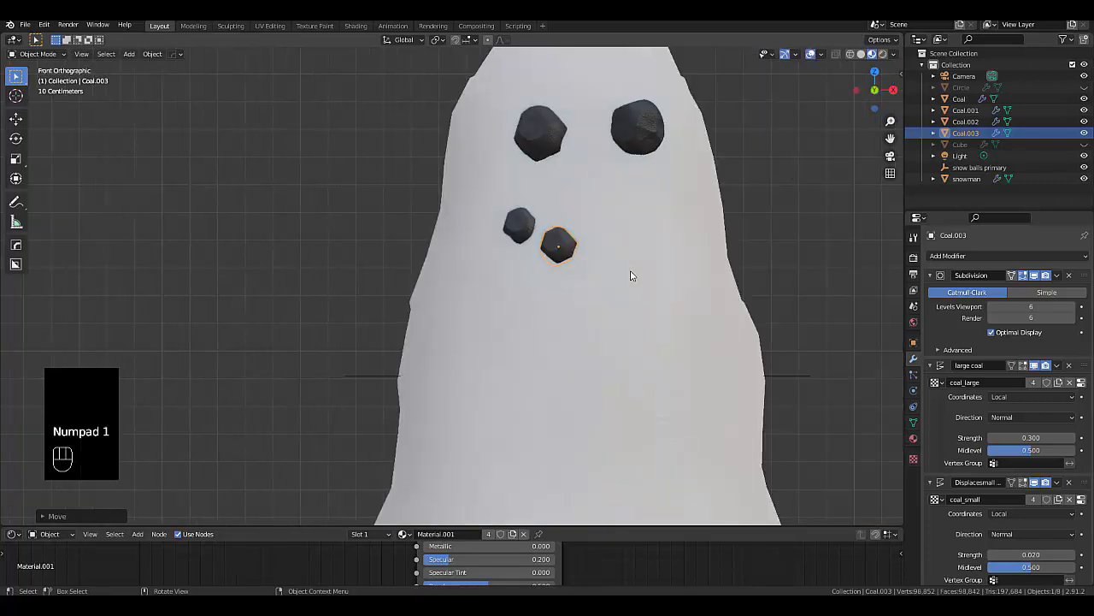
{"action": "key", "text": "r"}
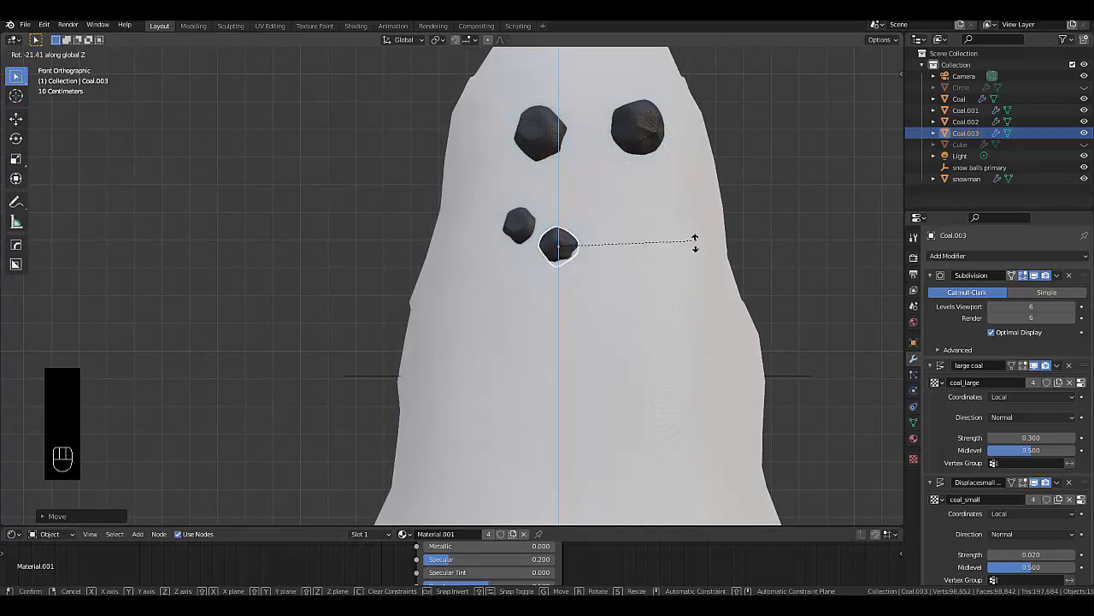
{"action": "left_click", "coordinate": [644, 188]}
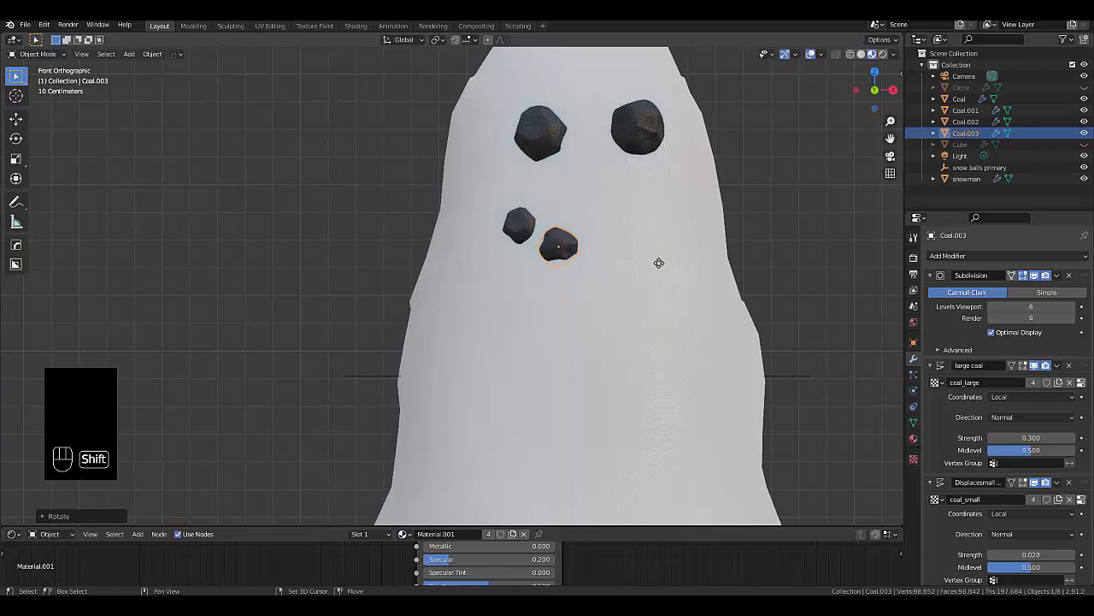
Duplicate the second mouth coal toward positive X at about the same height and rotate the copy to vary its shape
{"action": "key", "text": "shift+d"}
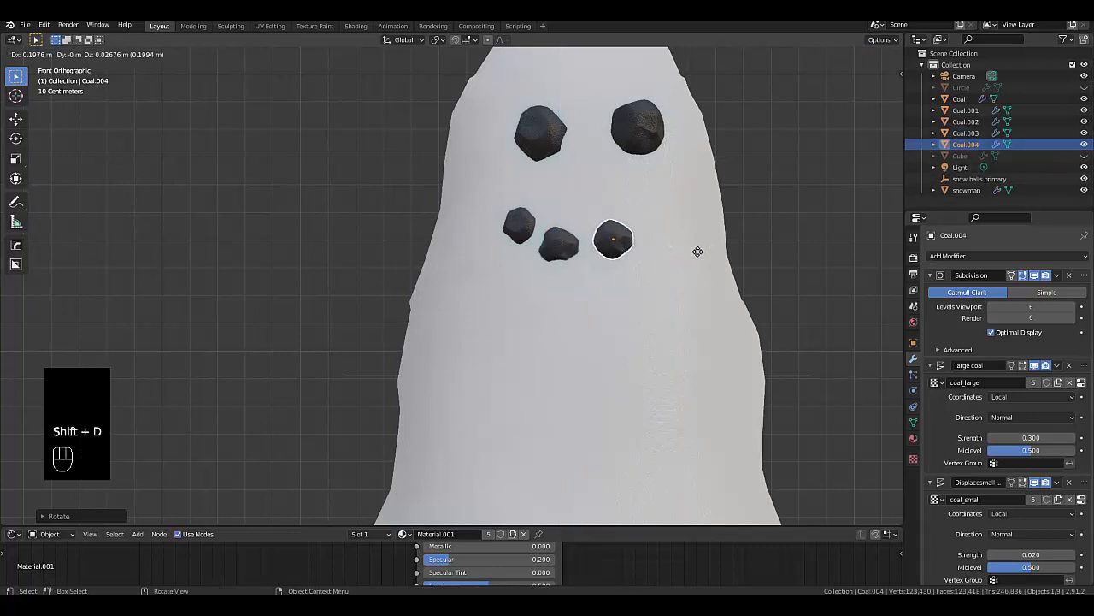
{"action": "left_click", "coordinate": [697, 252]}
{"action": "key", "text": "KP_3"}
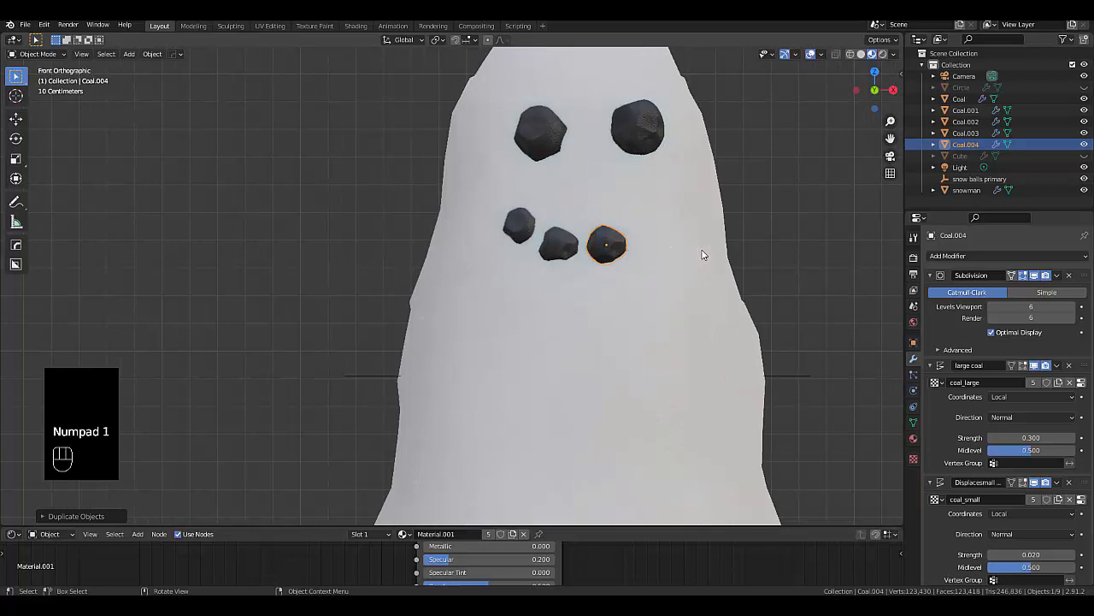
{"action": "key", "text": "r"}
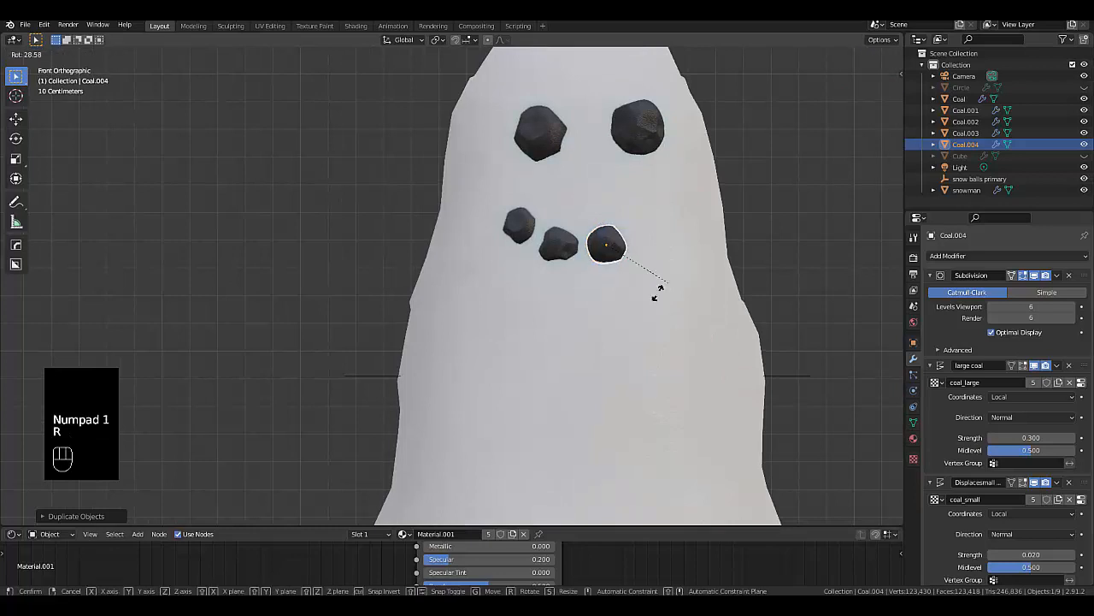
{"action": "left_click", "coordinate": [622, 323]}
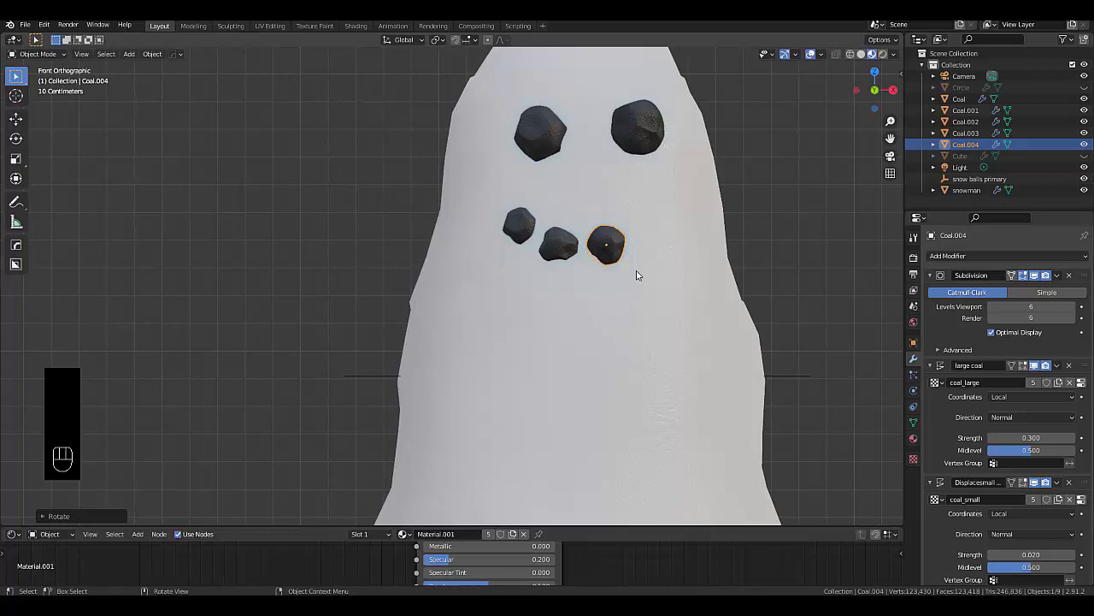
Duplicate the third mouth coal about 0.16 m along X and 0.04 m up as the smile's end, and rotate the copy
{"action": "key", "text": "shift"}
{"action": "key", "text": "shift+d"}
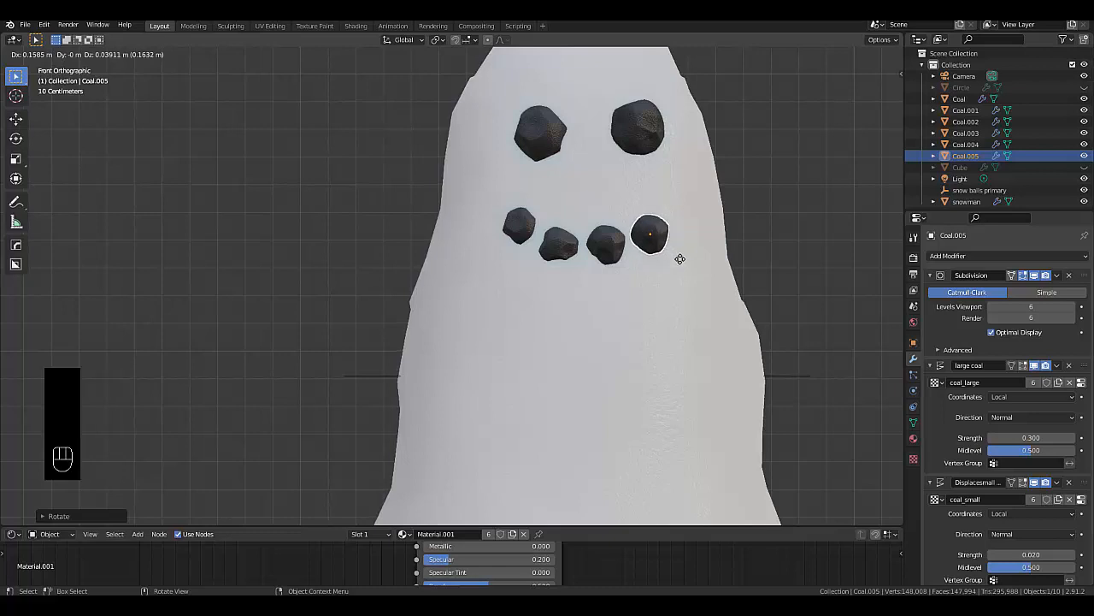
{"action": "left_click", "coordinate": [680, 260]}
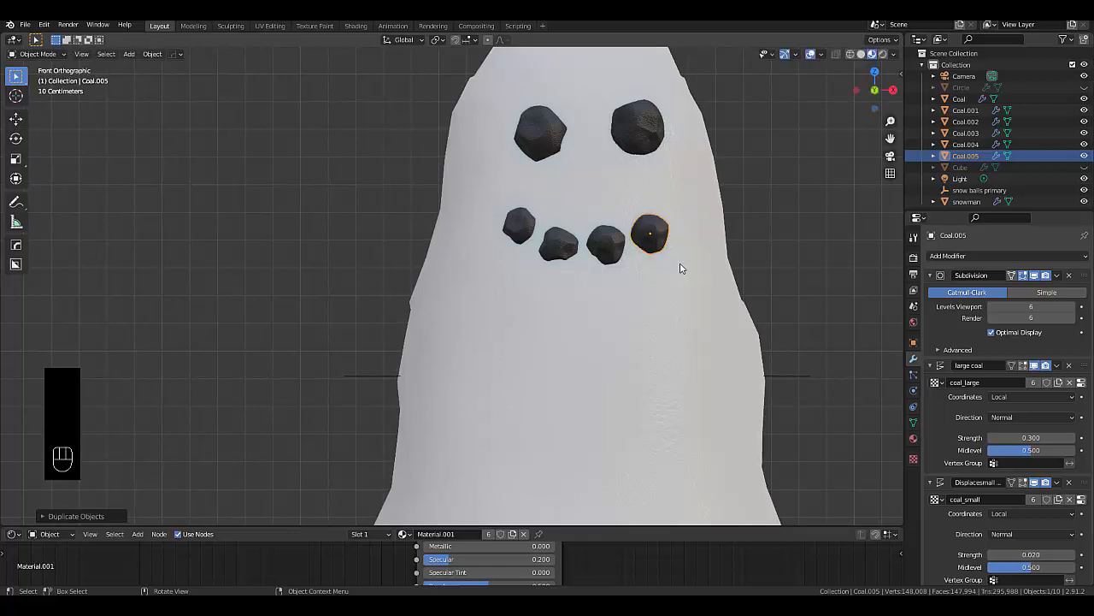
{"action": "key", "text": "r"}
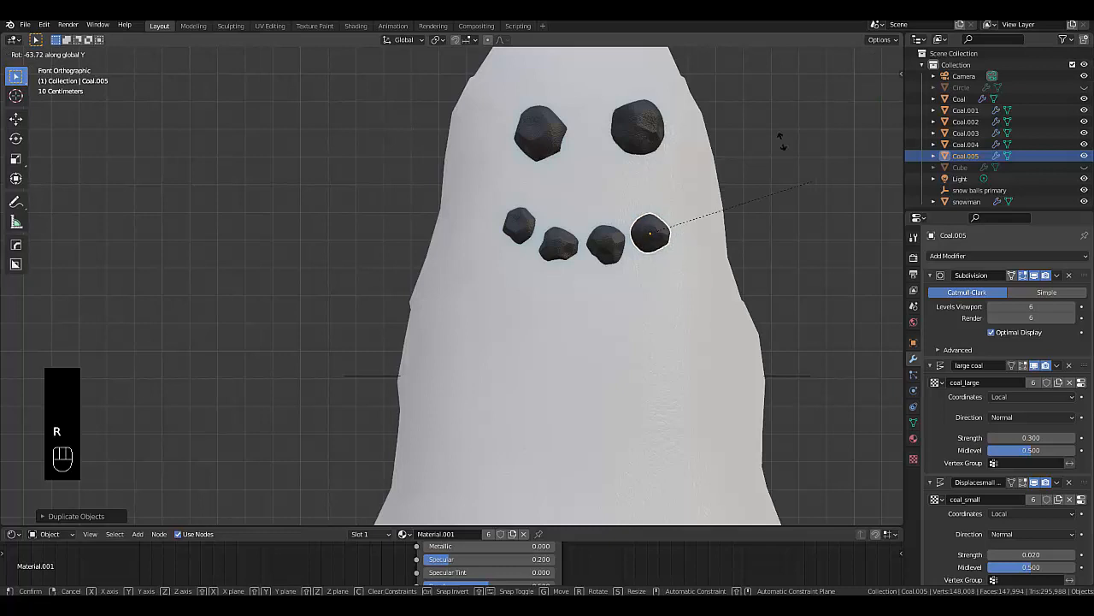
{"action": "left_click", "coordinate": [553, 181]}
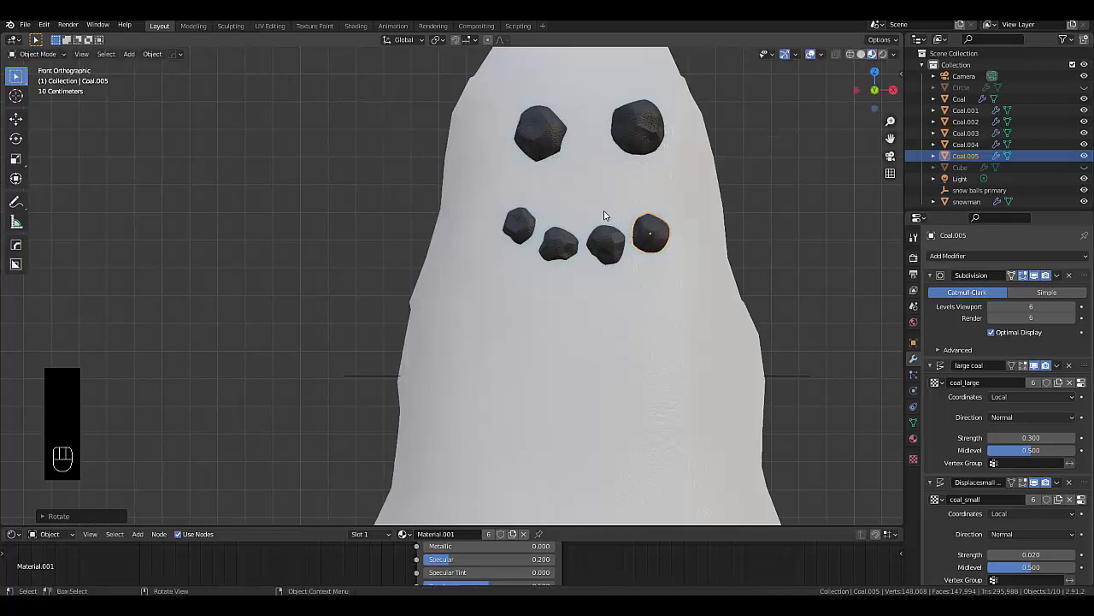
Rotate the fourth mouth coal at the positive X end of the smile about the global X axis
{"action": "key", "text": "r"}
{"action": "key", "text": "x"}
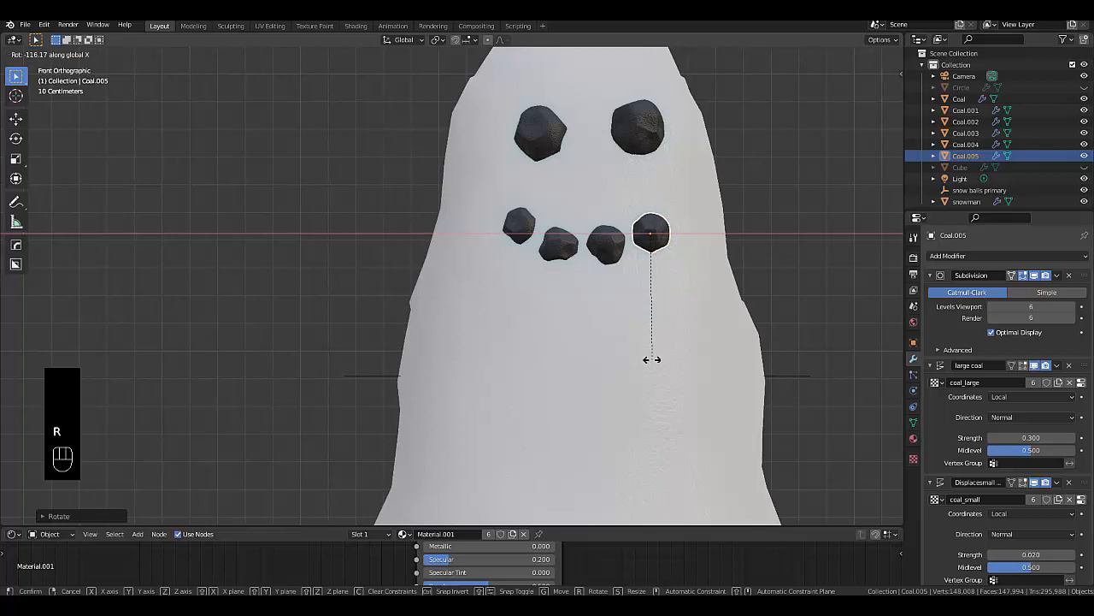
{"action": "left_click", "coordinate": [697, 288]}
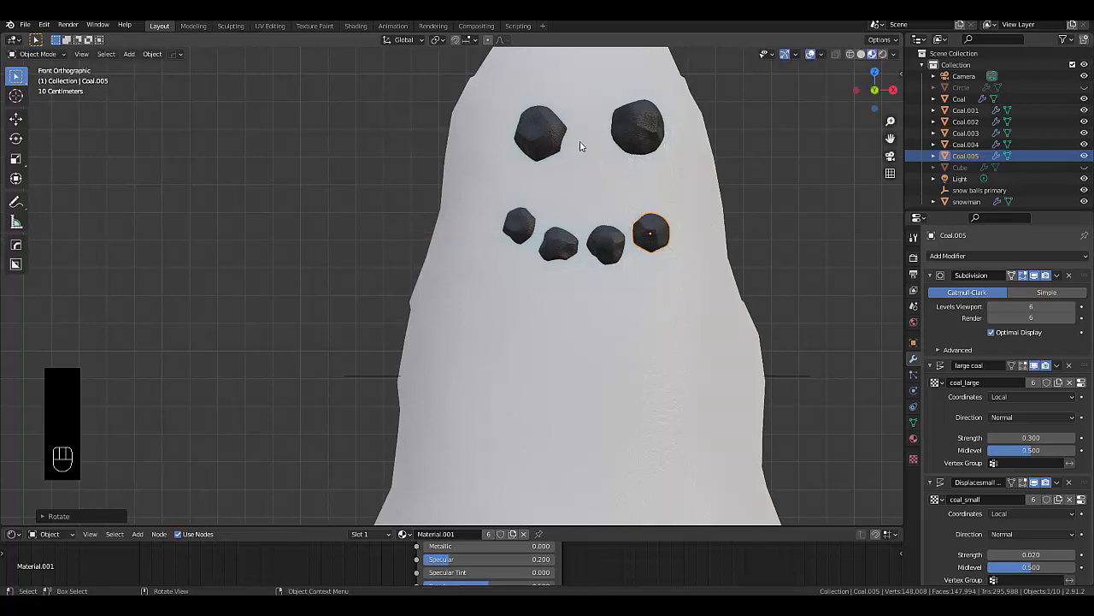
Rotate the eye coal on the negative X side about 63° around global X, rotate it around global Z, and deselect it
{"action": "left_click", "coordinate": [544, 133]}
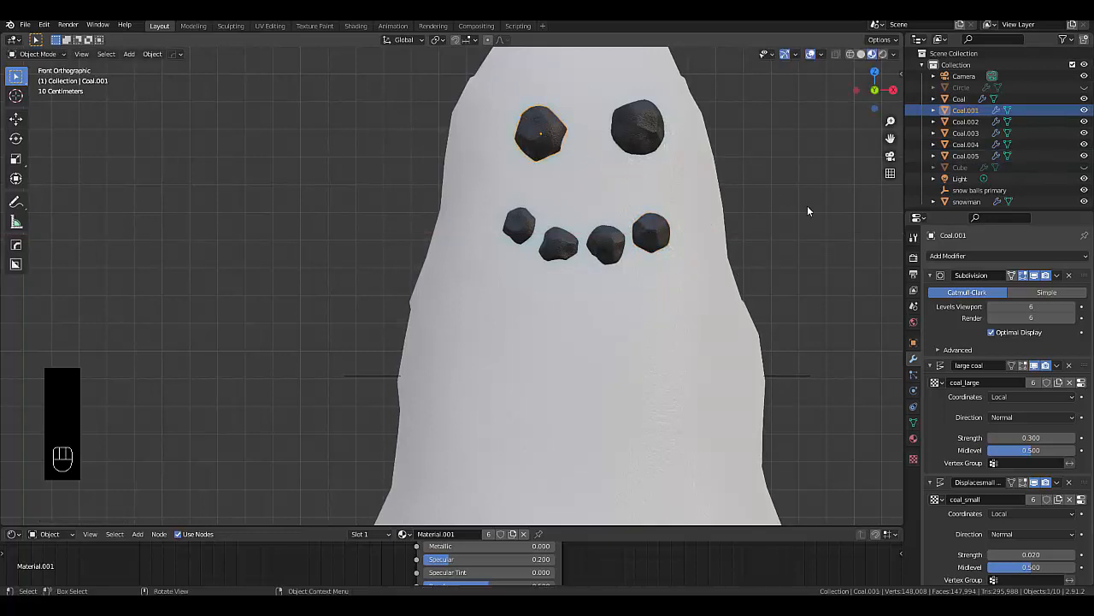
{"action": "key", "text": "r"}
{"action": "key", "text": "x"}
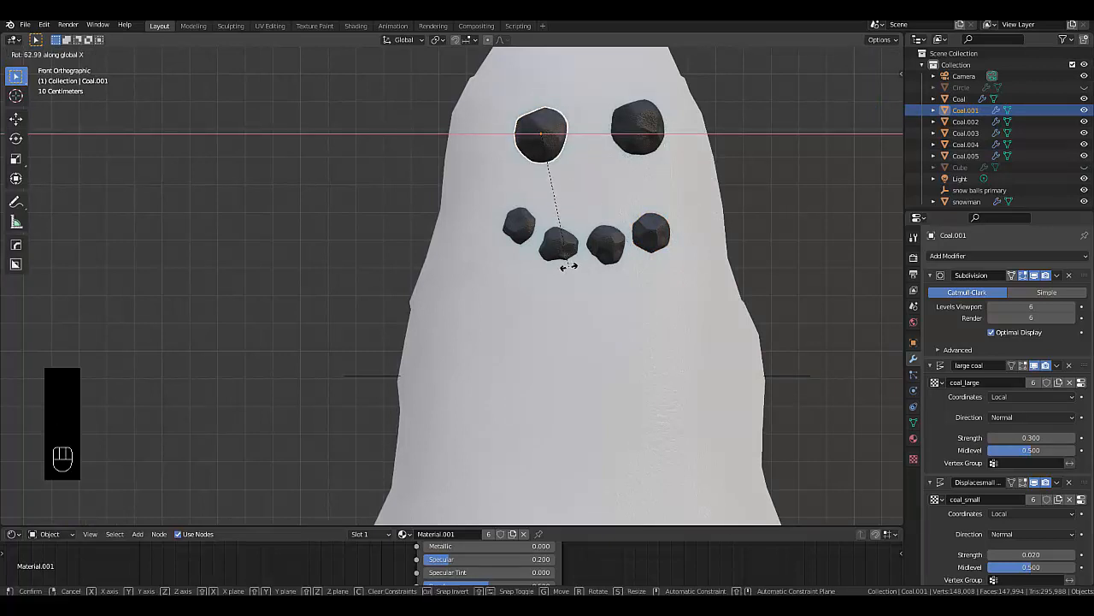
{"action": "left_click", "coordinate": [567, 266]}
{"action": "key", "text": "r"}
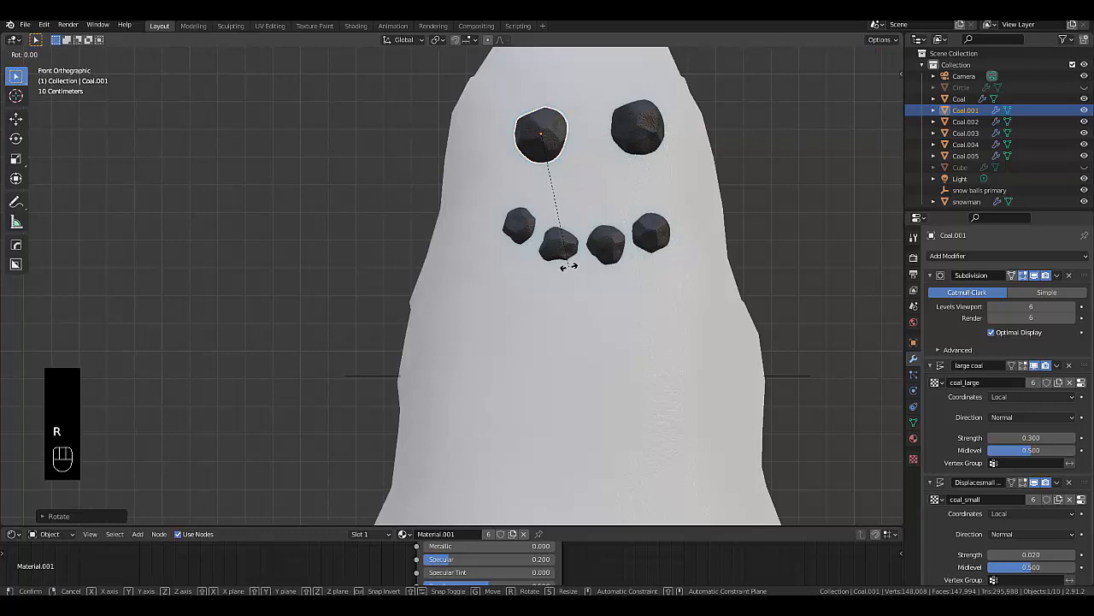
{"action": "key", "text": "z"}
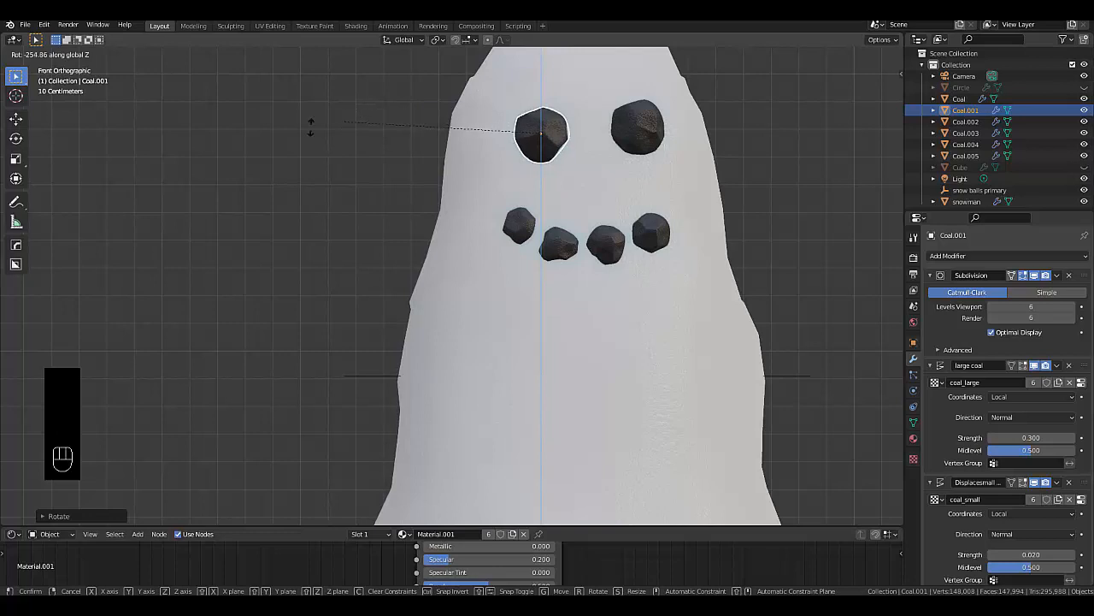
{"action": "left_click", "coordinate": [193, 136]}
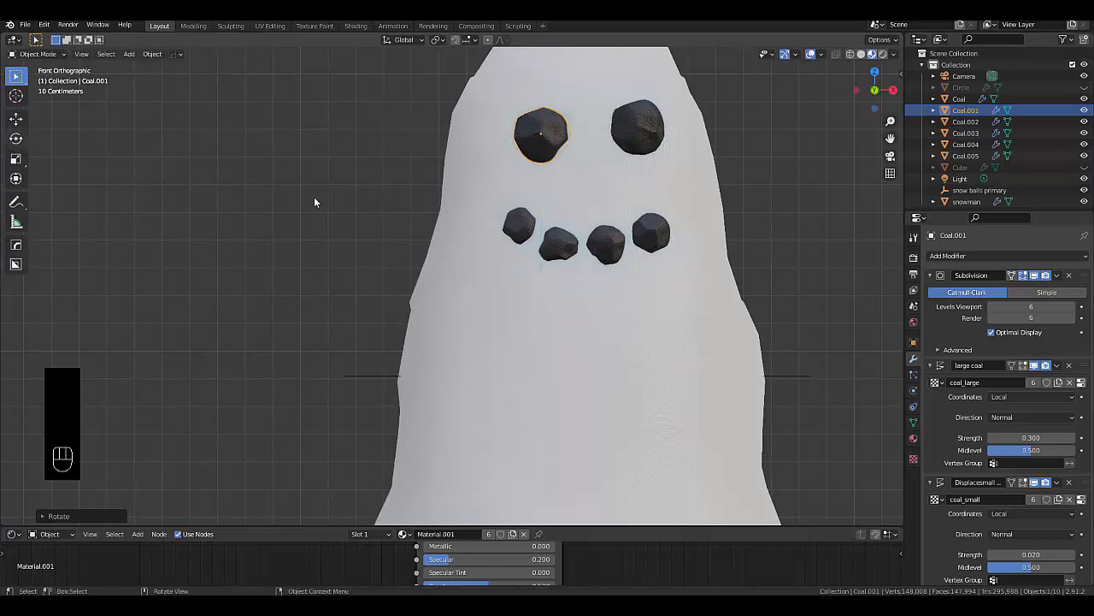
{"action": "scroll", "coordinate": [565, 276], "scroll_direction": "down", "scroll_amount": 3}
{"action": "middle_click_drag", "start_coordinate": [477, 282], "coordinate": [562, 287]}
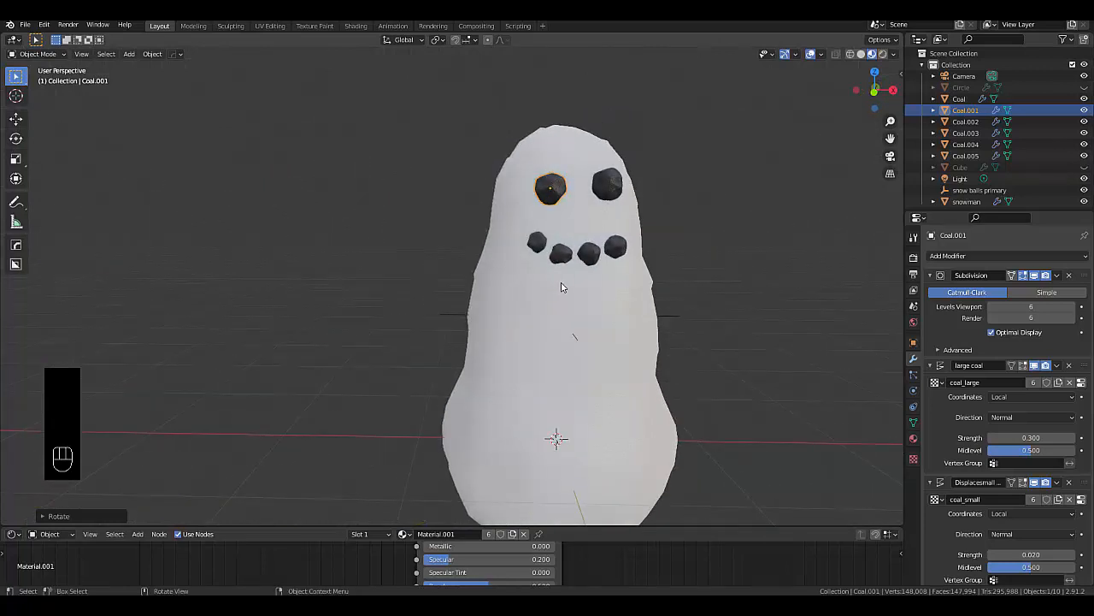
{"action": "key", "text": "KP_1"}
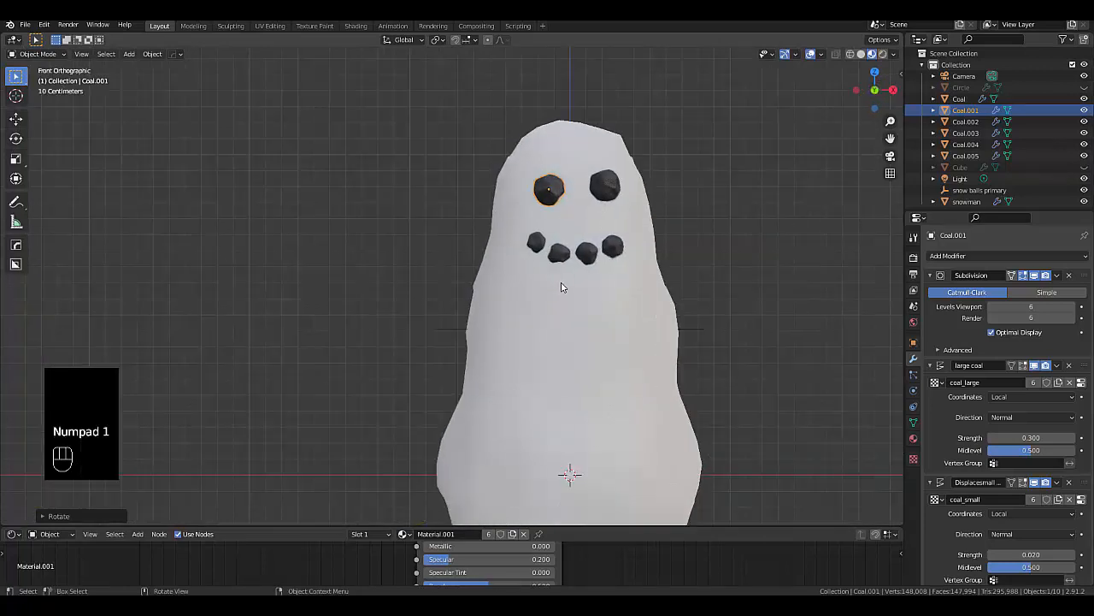
{"action": "left_click", "coordinate": [749, 246]}
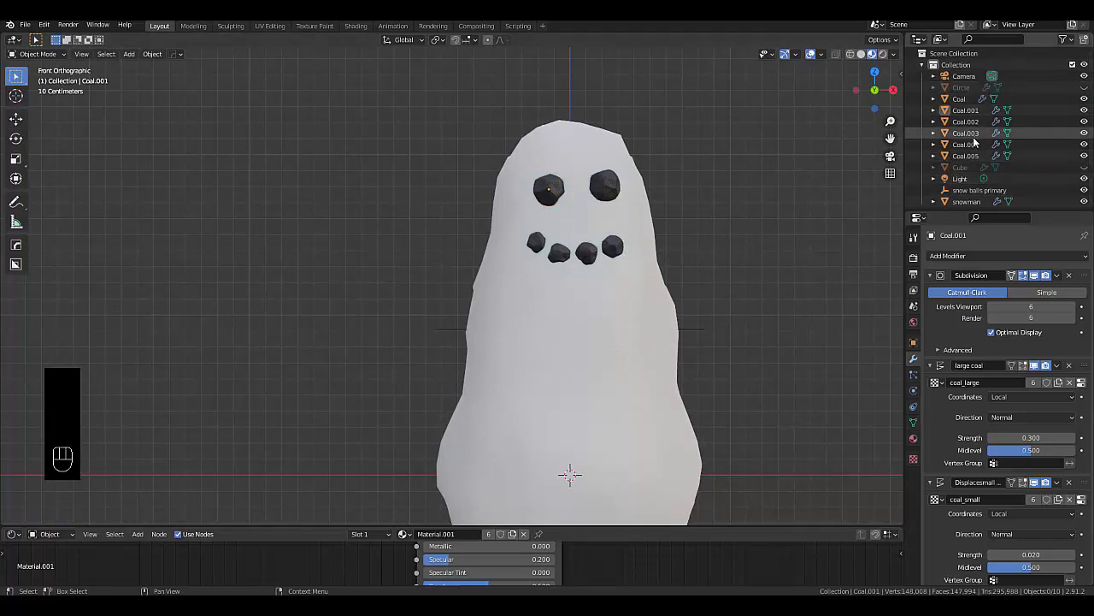
Create a new collection named coal and nest it inside the main Collection
{"action": "scroll", "coordinate": [974, 132], "scroll_direction": "down", "scroll_amount": 1}
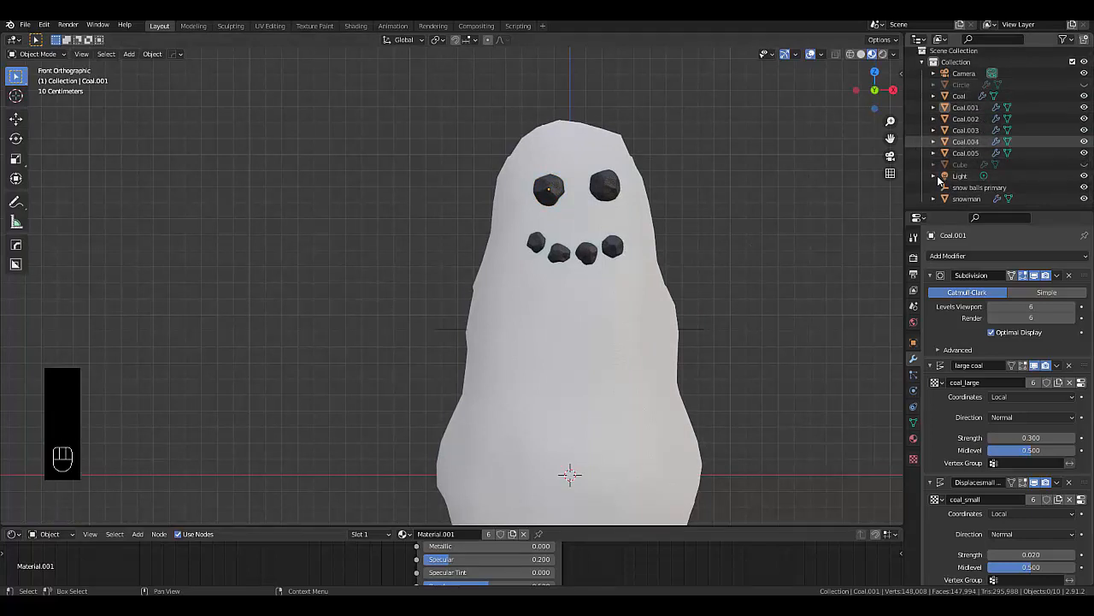
{"action": "left_click", "coordinate": [922, 62]}
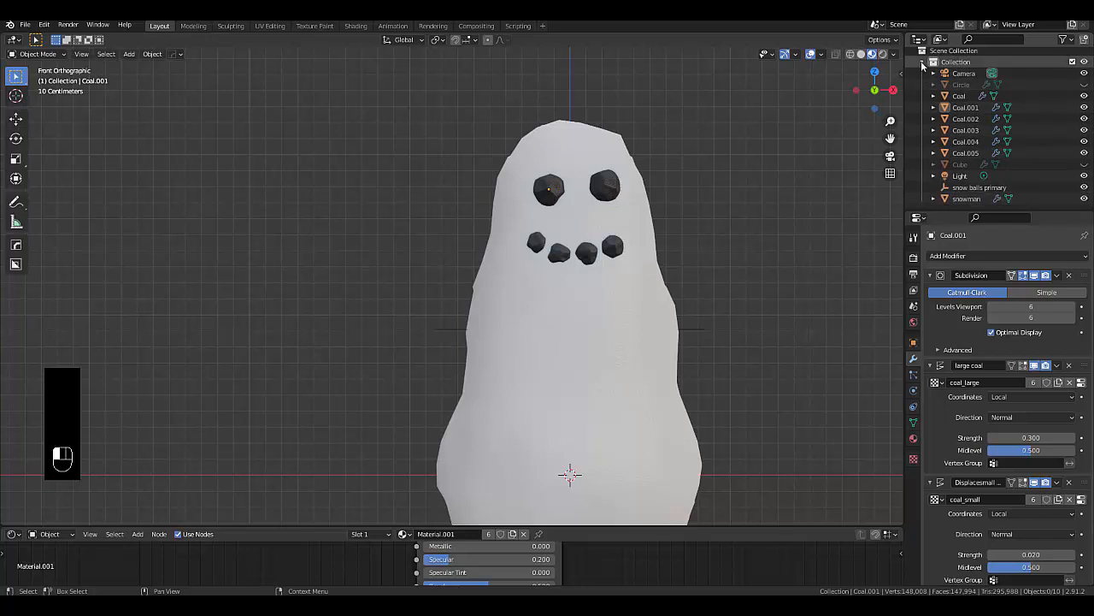
{"action": "right_click", "coordinate": [946, 104]}
{"action": "left_click", "coordinate": [948, 103]}
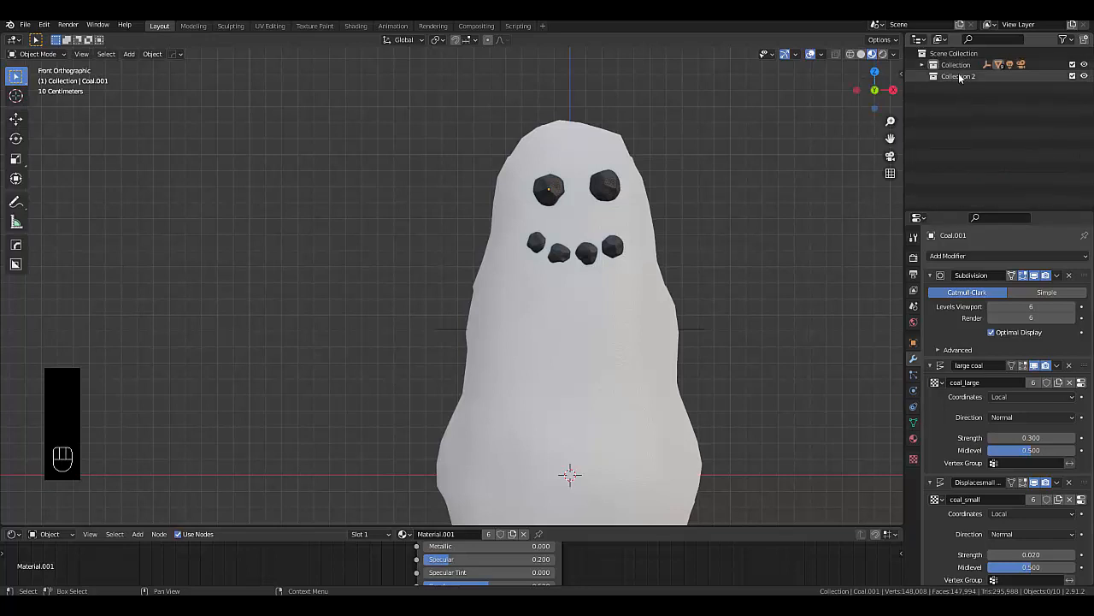
{"action": "left_click", "coordinate": [958, 77]}
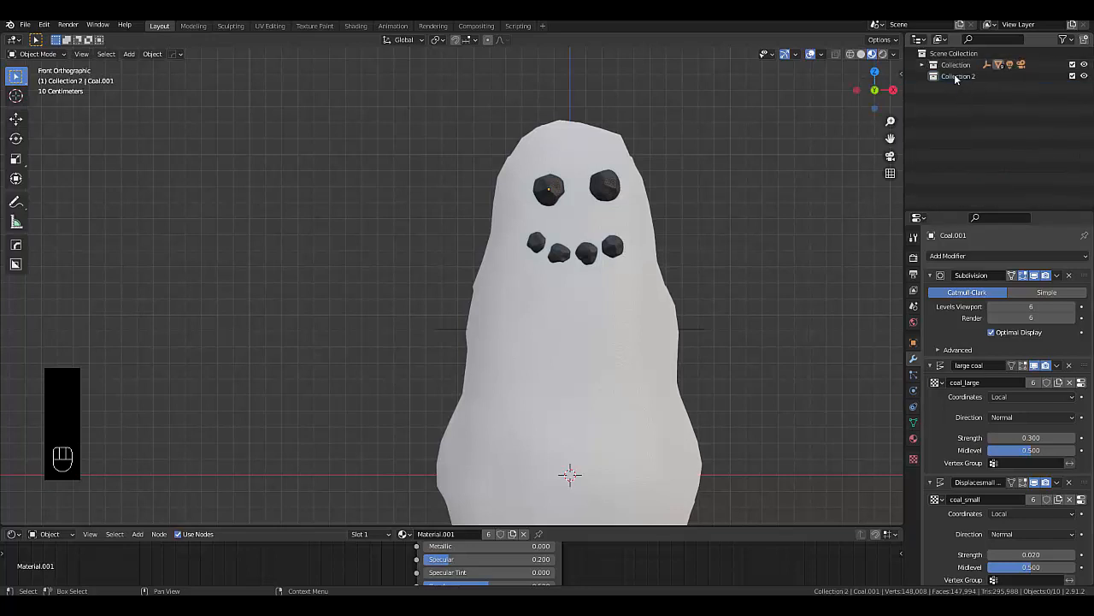
{"action": "double_click", "coordinate": [956, 77]}
{"action": "type", "text": "c"}
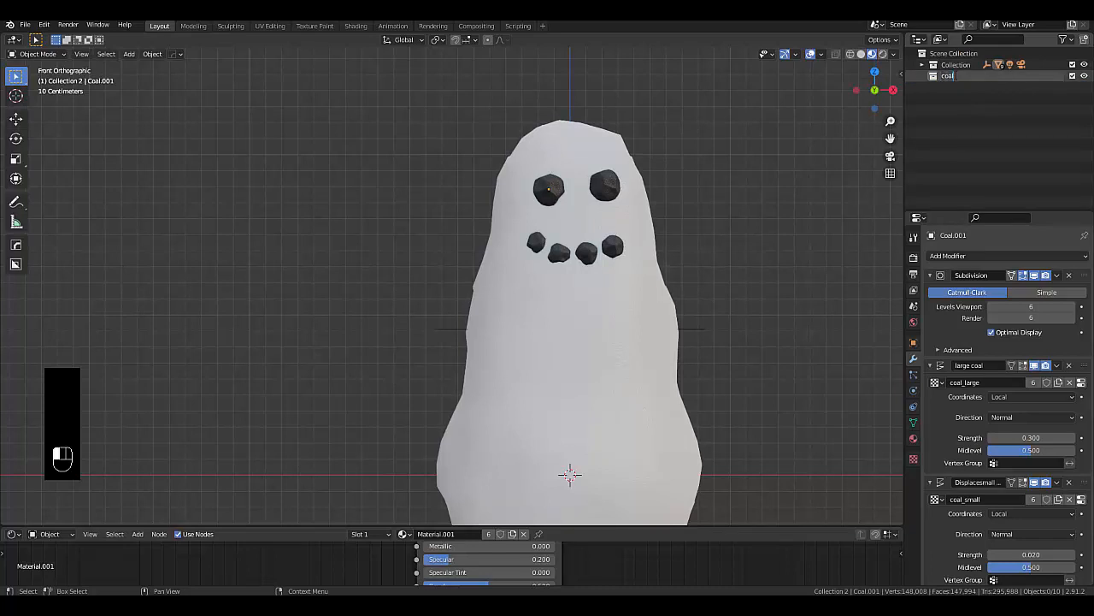
{"action": "type", "text": "oal"}
{"action": "key", "text": "Return"}
{"action": "mouse_move", "coordinate": [946, 80]}
{"action": "left_mouse_down"}
{"action": "mouse_move", "coordinate": [951, 68]}
{"action": "mouse_move", "coordinate": [933, 67]}
{"action": "left_mouse_up"}
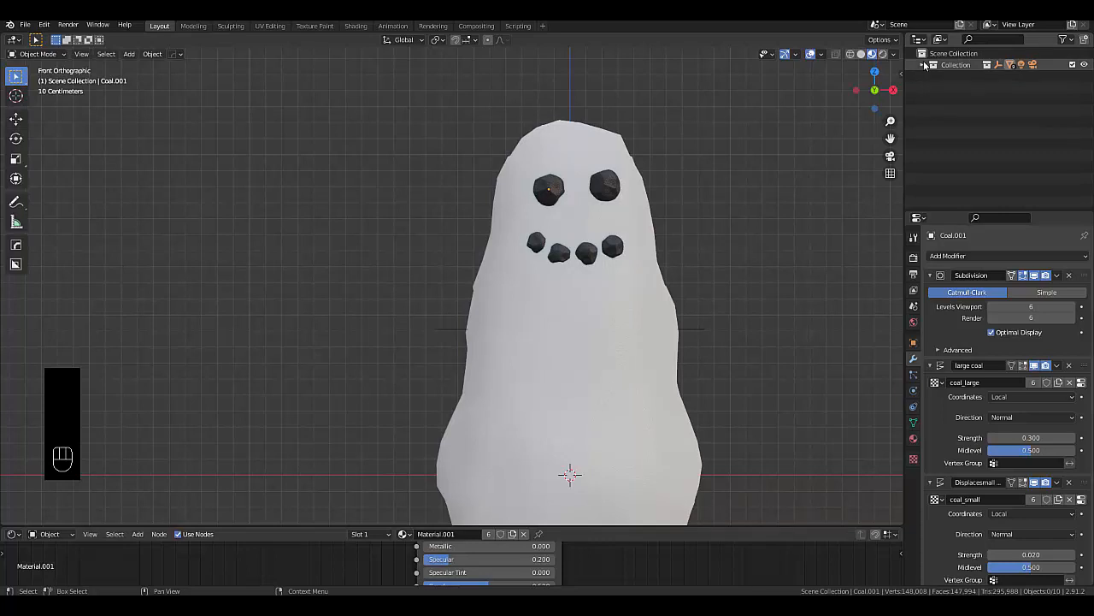
Move all six coal objects, Coal through Coal.005, into the coal collection and collapse it
{"action": "left_click", "coordinate": [922, 65]}
{"action": "left_click", "coordinate": [959, 110]}
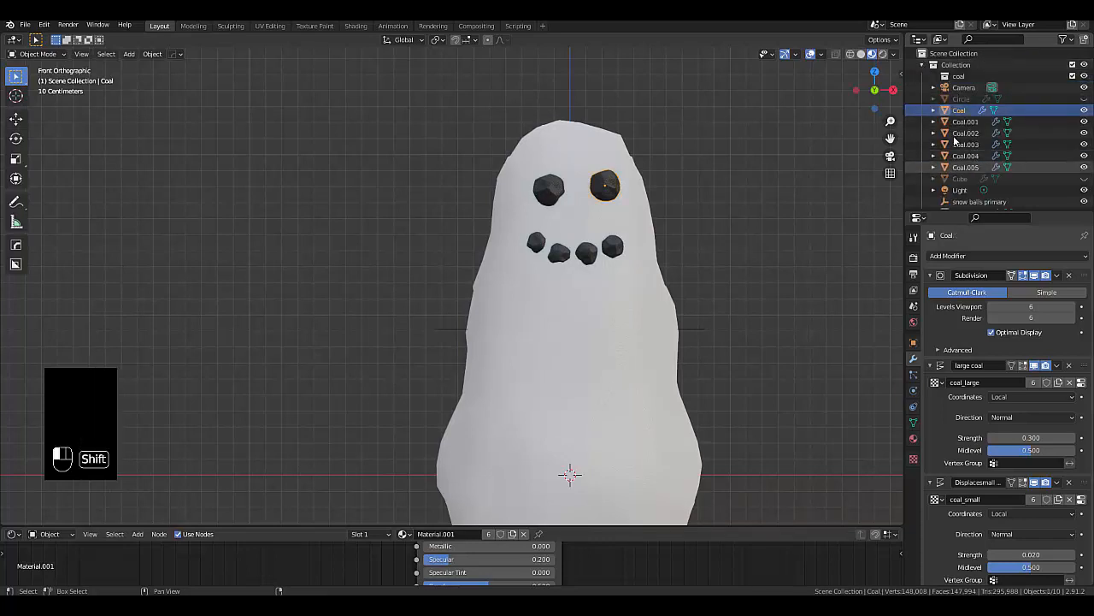
{"action": "left_click", "coordinate": [977, 169], "text": "shift"}
{"action": "left_click_drag", "start_coordinate": [961, 111], "coordinate": [960, 78]}
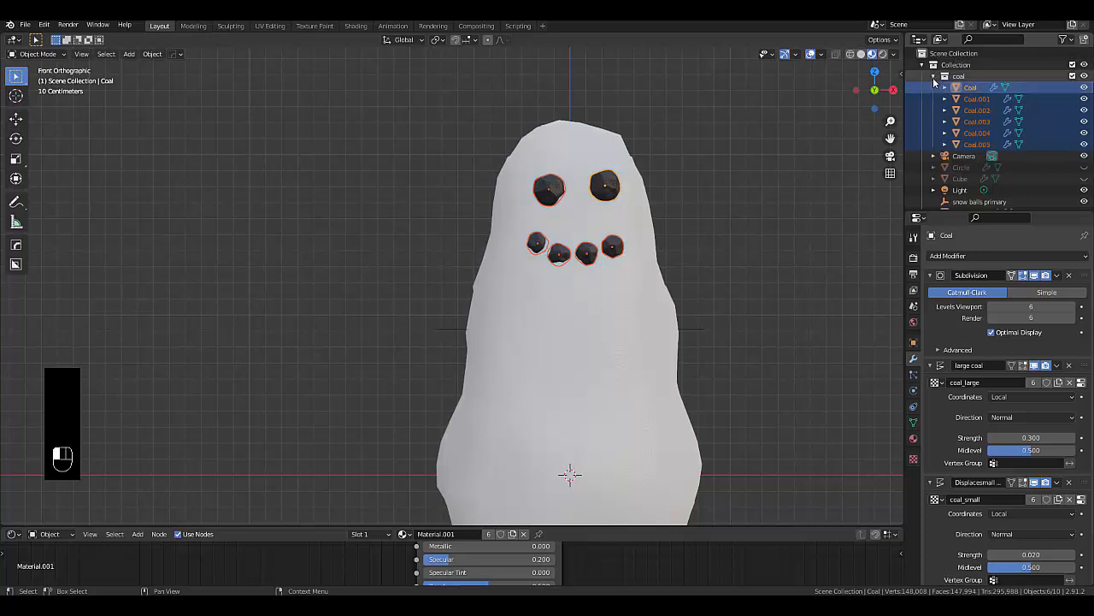
{"action": "left_click", "coordinate": [934, 77]}
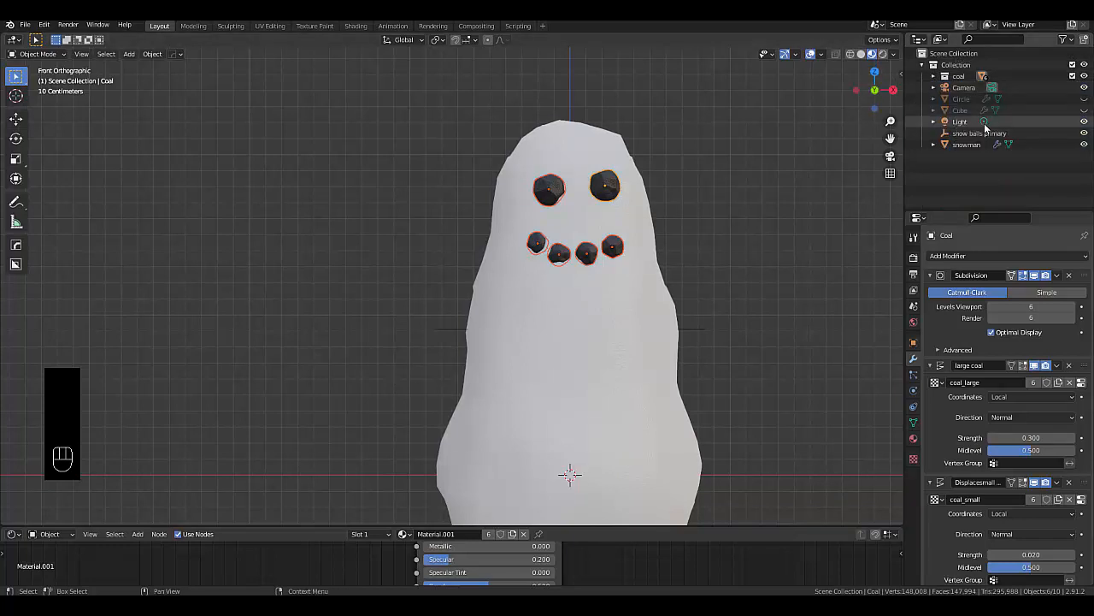
Unhide the Cube object and rename it carrot
{"action": "left_click", "coordinate": [1083, 111]}
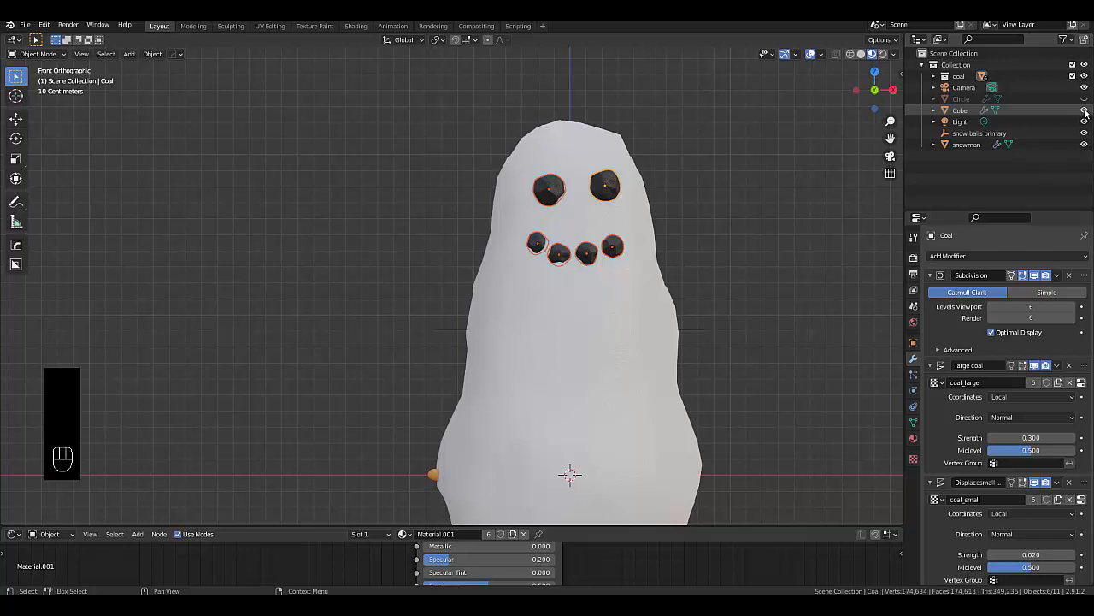
{"action": "left_click", "coordinate": [961, 110]}
{"action": "type", "text": "carrot"}
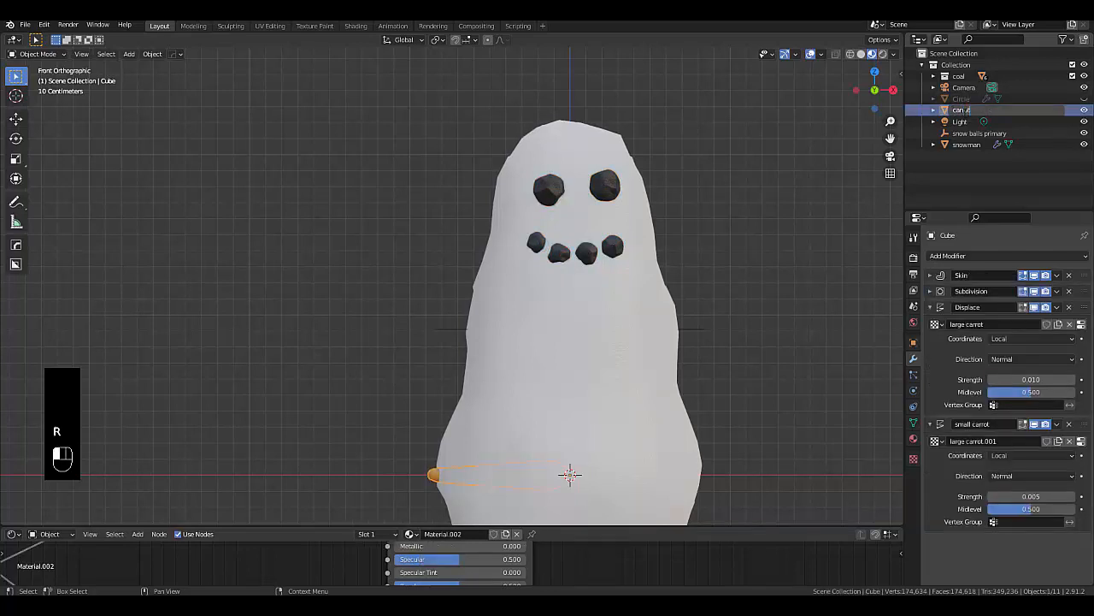
{"action": "key", "text": "Return"}
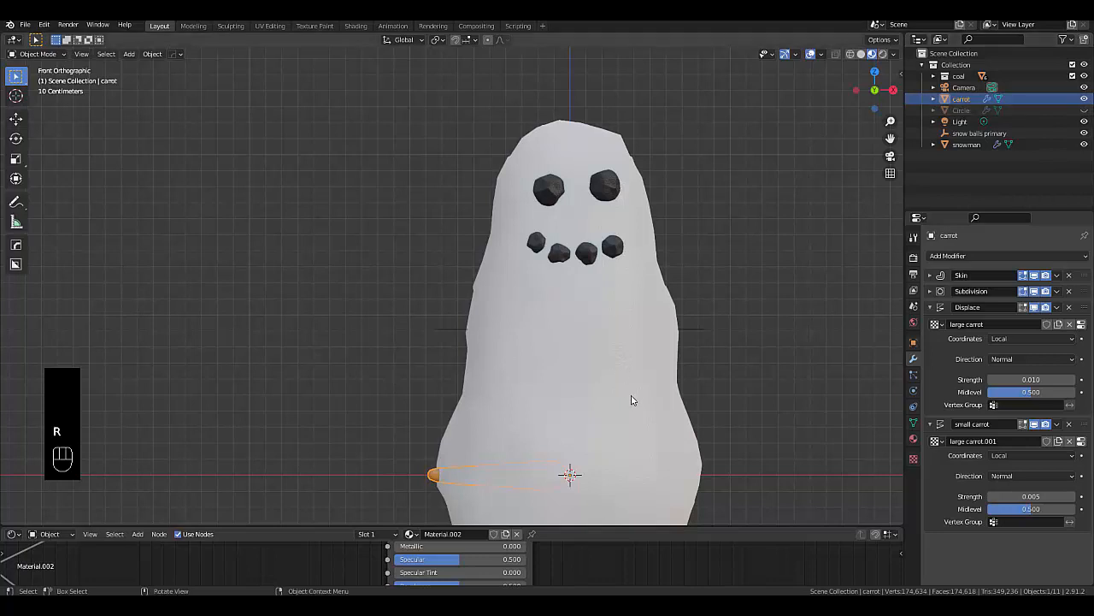
Raise the carrot about 1.5 m along global Z to sit at a height between the eyes and mouth
{"action": "key", "text": "g"}
{"action": "key", "text": "z"}
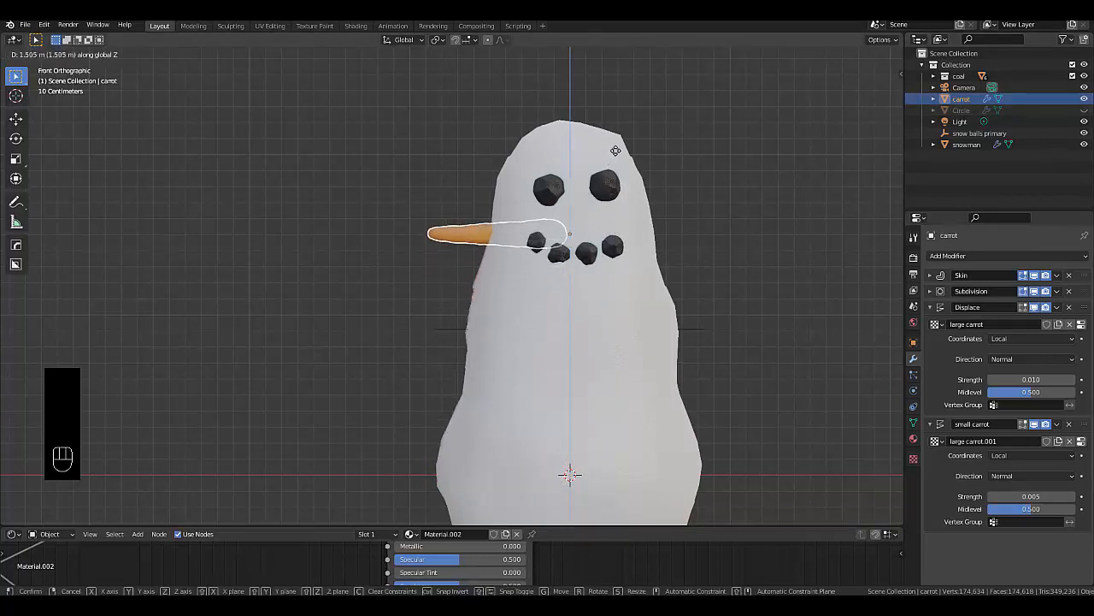
{"action": "left_click", "coordinate": [619, 145]}
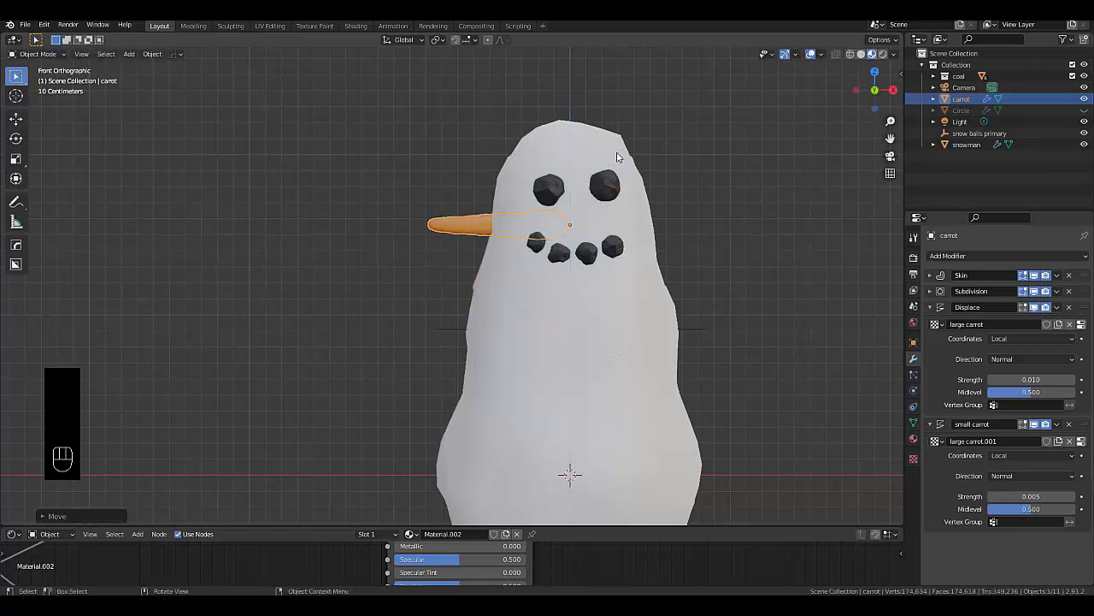
From the top view, rotate the carrot -90° so its tip points toward the front of the face
{"action": "key", "text": "KP_7"}
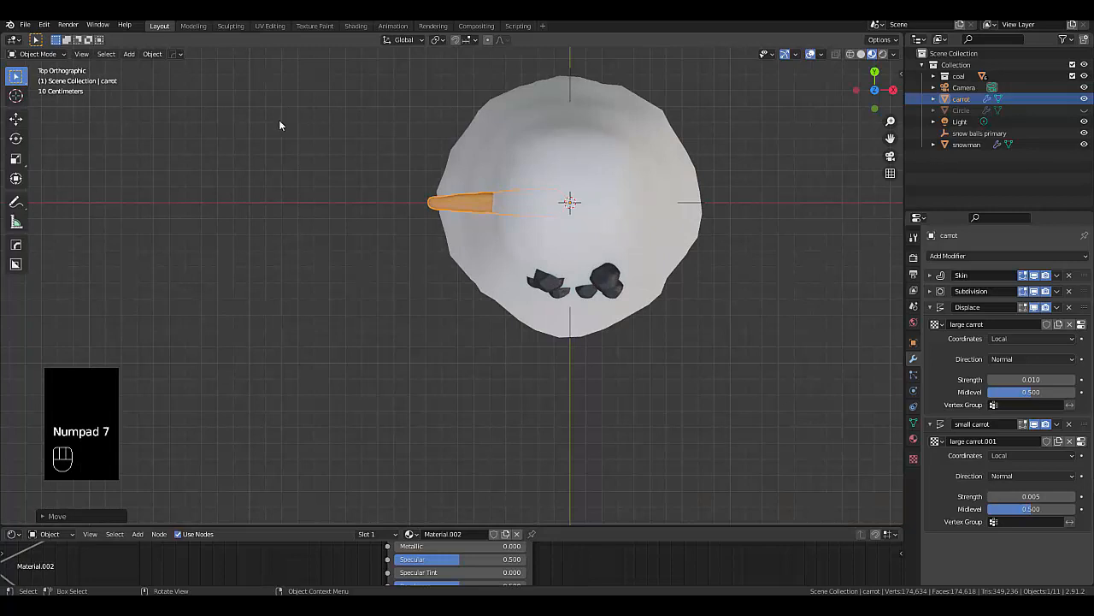
{"action": "key", "text": "g"}
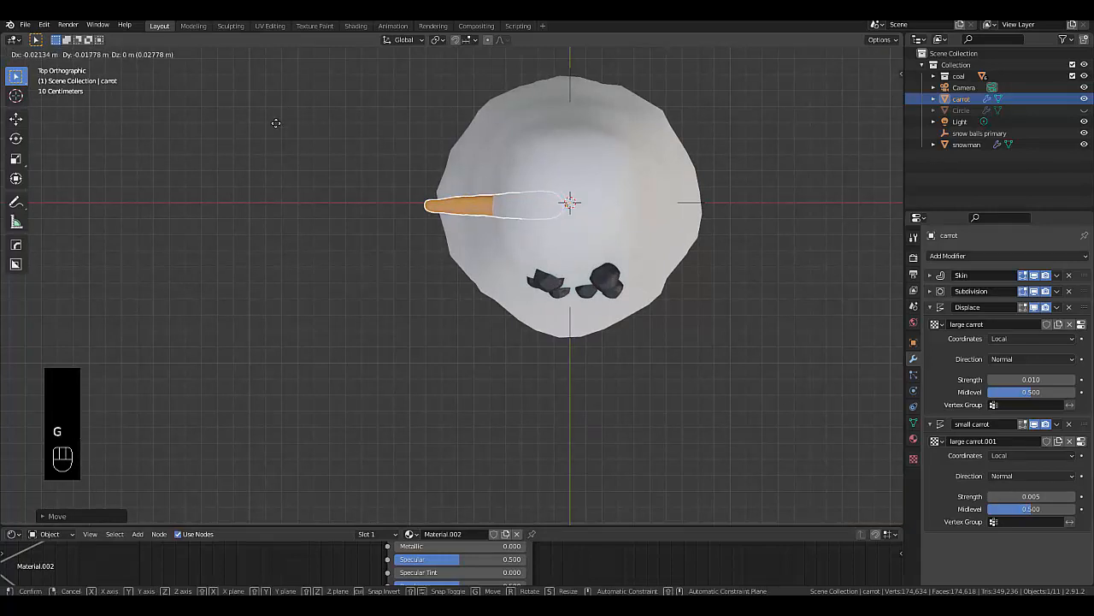
{"action": "key", "text": "r"}
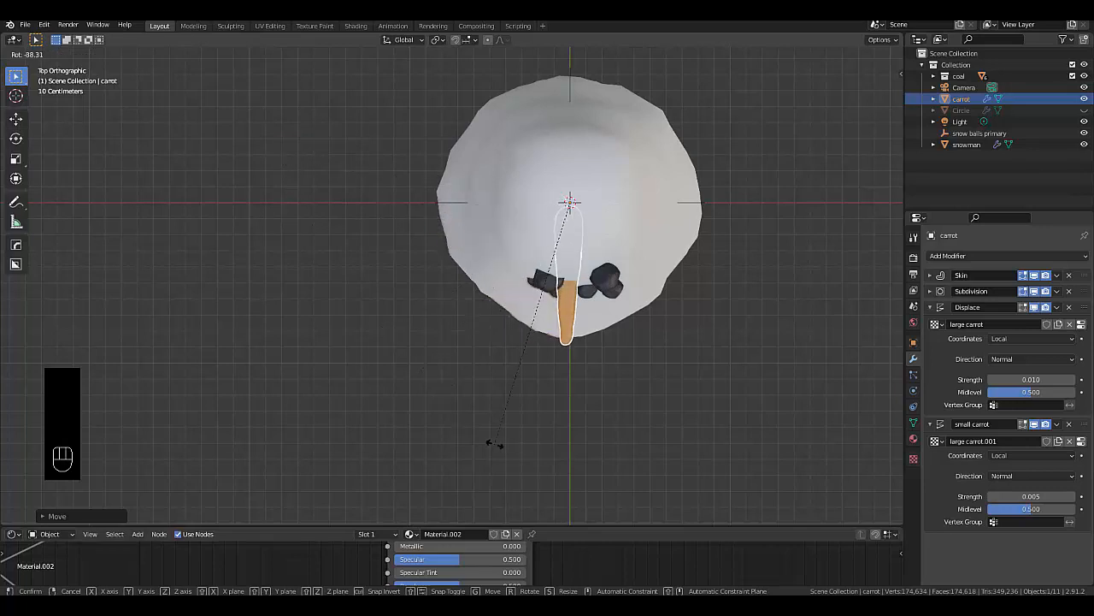
{"action": "type", "text": "90"}
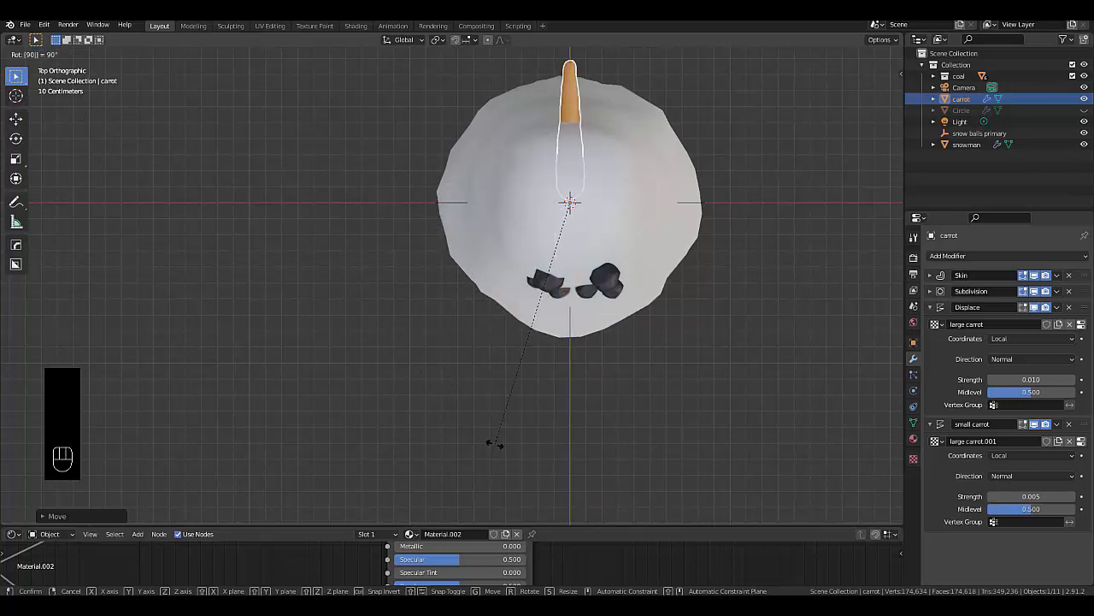
{"action": "type", "text": "-"}
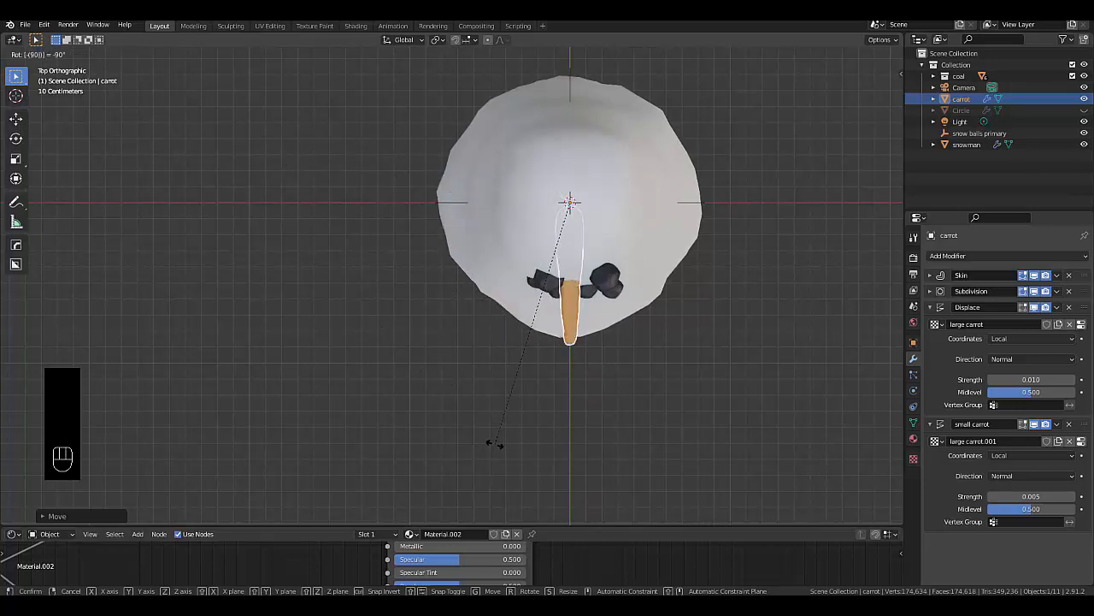
{"action": "key", "text": "Return"}
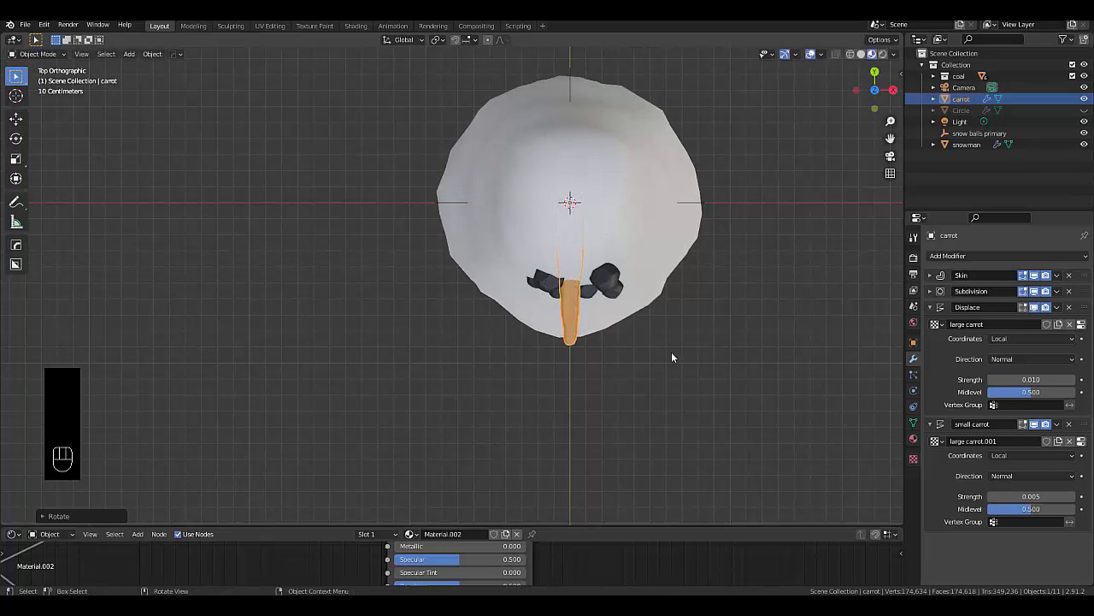
Move the carrot about 0.5 m along negative global Y so it sticks out of the face
{"action": "key", "text": "g"}
{"action": "key", "text": "y"}
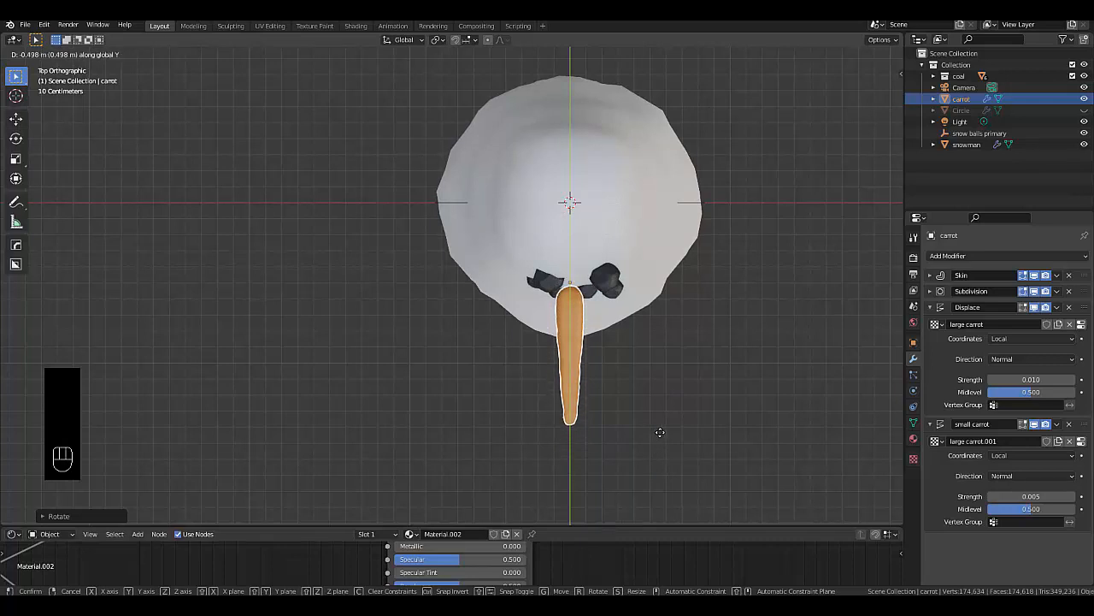
{"action": "left_click", "coordinate": [660, 427]}
Scale the carrot nose down uniformly to about 0.56 and check its proportions against the face
{"action": "scroll", "coordinate": [564, 277], "scroll_direction": "up", "scroll_amount": 4}
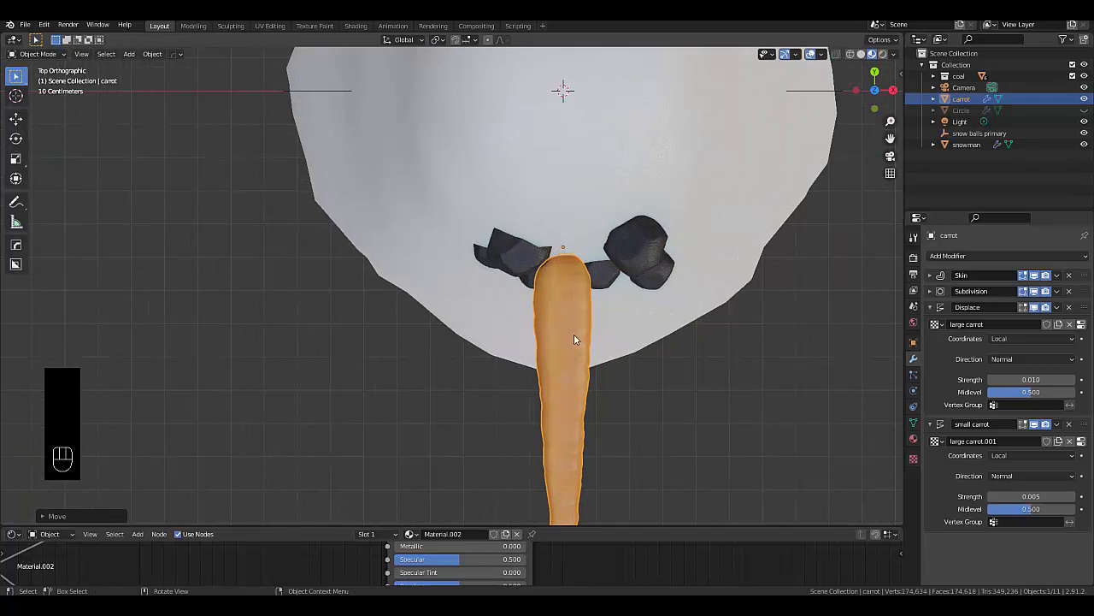
{"action": "middle_click_drag", "start_coordinate": [524, 299], "coordinate": [376, 210]}
{"action": "key", "text": "s"}
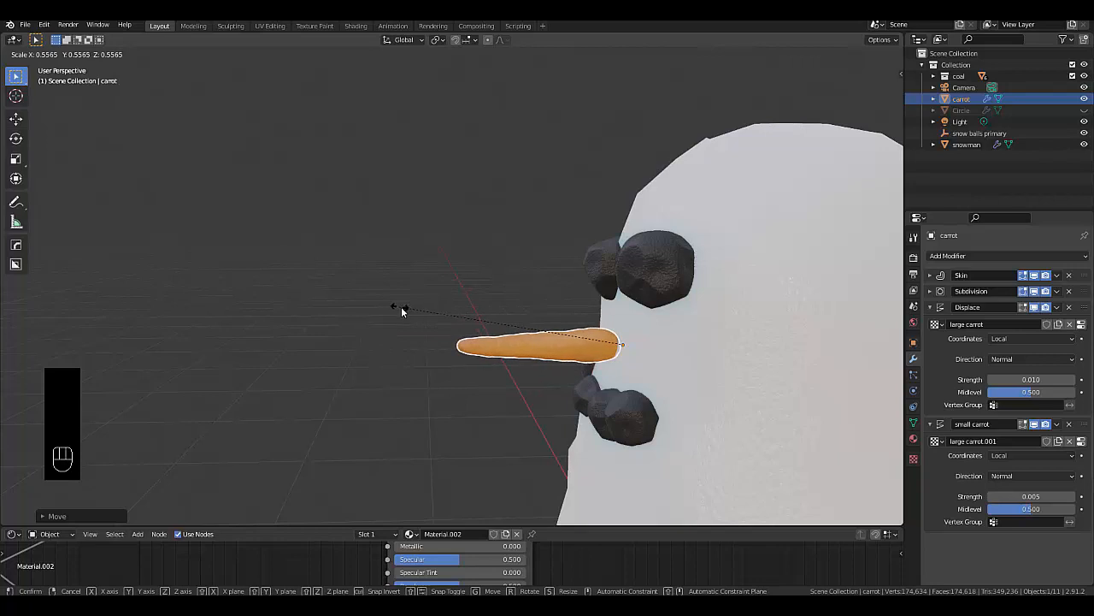
{"action": "left_click", "coordinate": [401, 306]}
{"action": "middle_click_drag", "start_coordinate": [522, 398], "coordinate": [523, 397]}
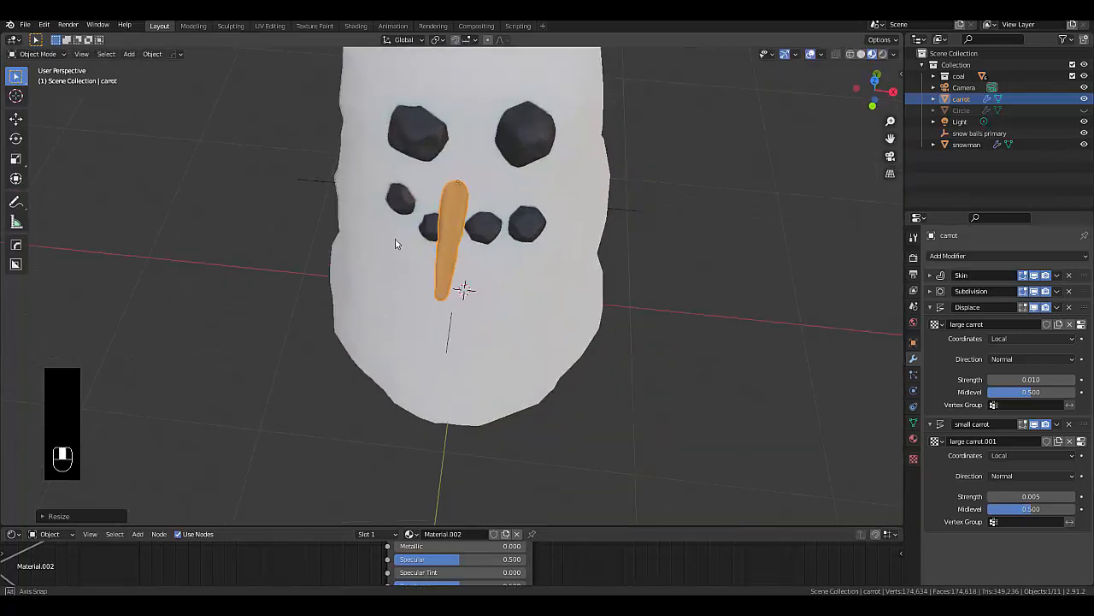
{"action": "scroll", "coordinate": [445, 247], "scroll_direction": "up", "scroll_amount": 2}
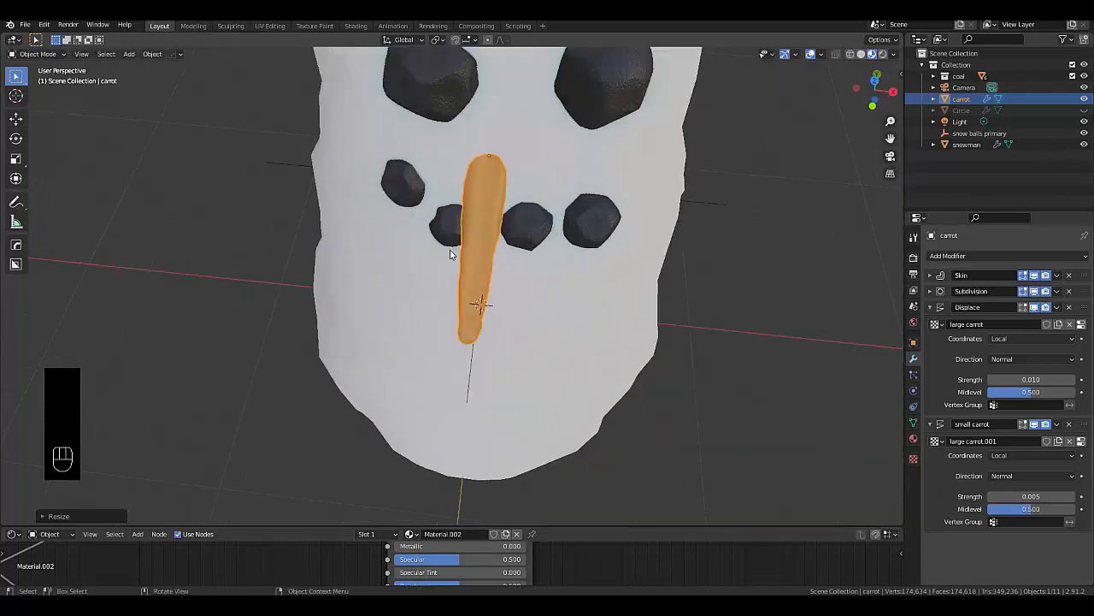
Try subdividing the carrot's skin edge once, with both of its end vertices selected
{"action": "key", "text": "Tab"}
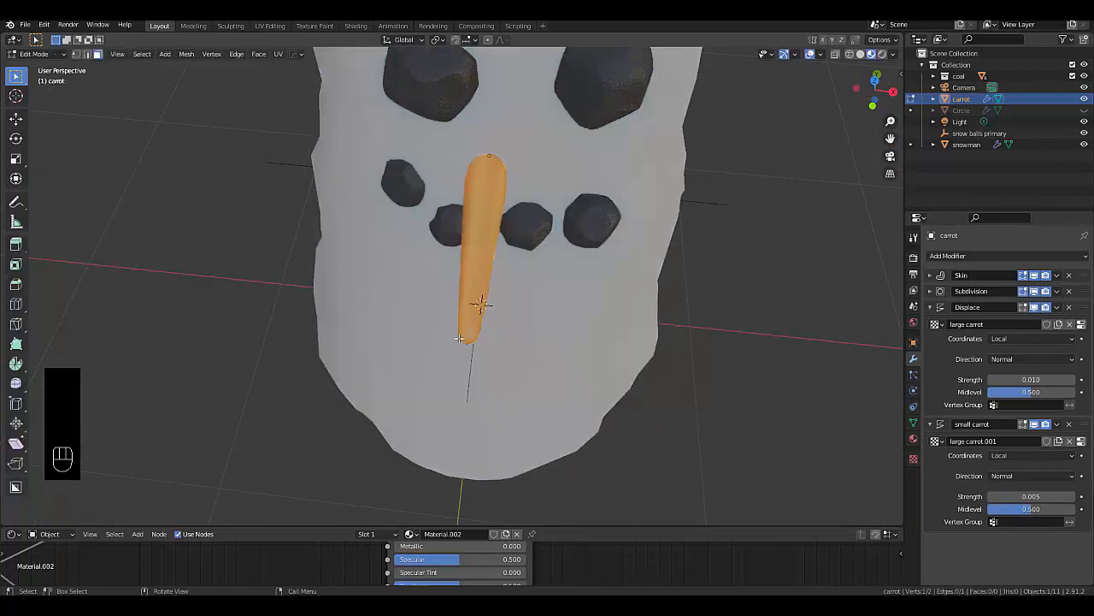
{"action": "left_click", "coordinate": [508, 388]}
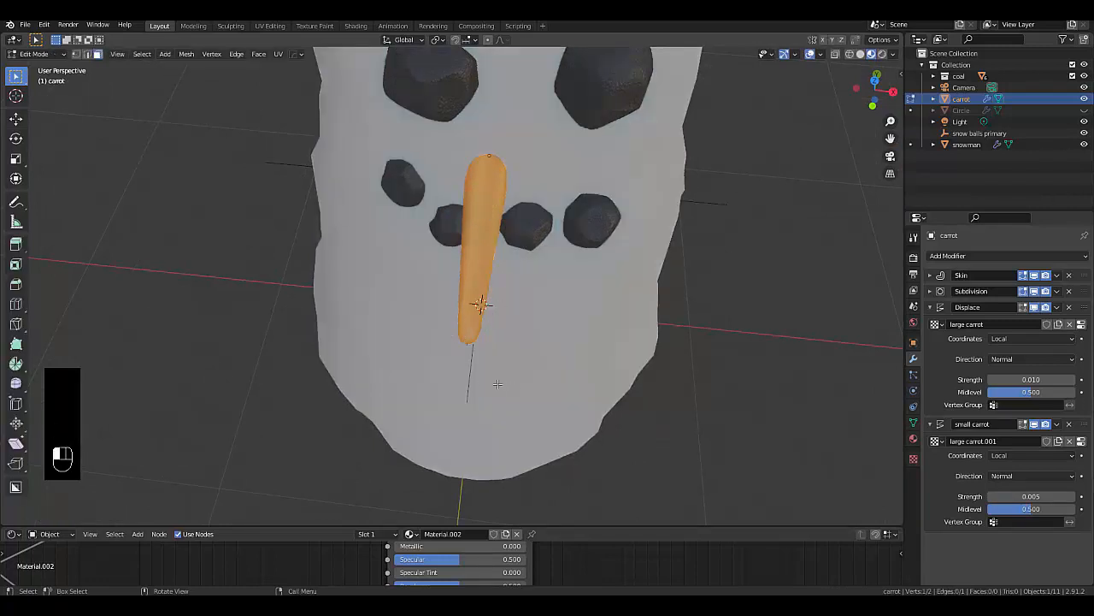
{"action": "left_click", "coordinate": [78, 54]}
{"action": "left_click", "coordinate": [535, 421]}
{"action": "left_click", "coordinate": [705, 368]}
{"action": "left_click", "coordinate": [596, 223]}
{"action": "left_click_drag", "start_coordinate": [398, 139], "coordinate": [604, 427]}
{"action": "right_click", "coordinate": [659, 374]}
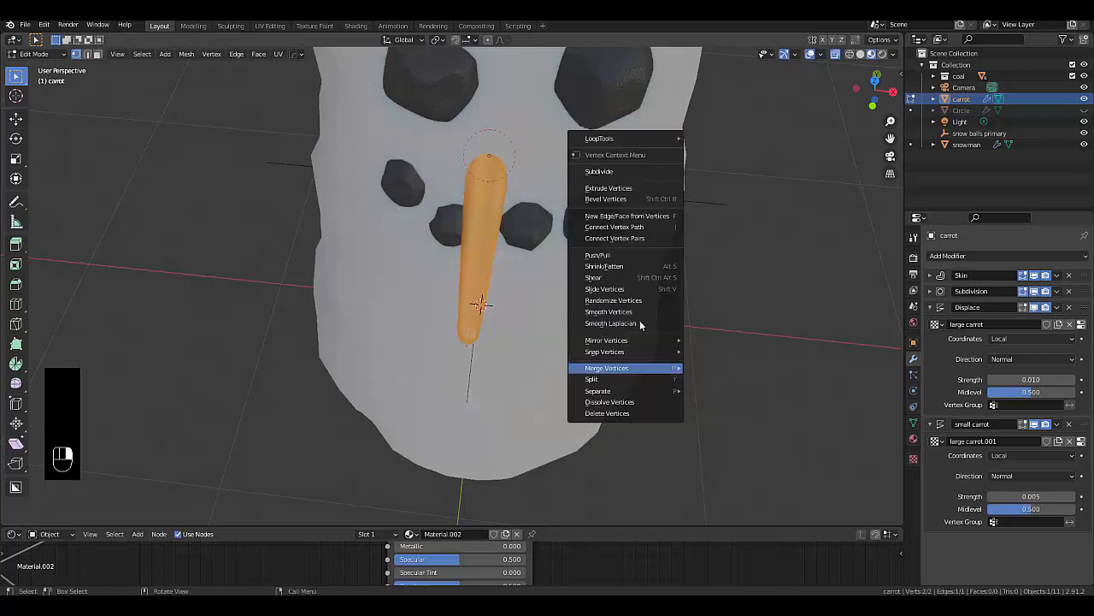
{"action": "left_click", "coordinate": [598, 171]}
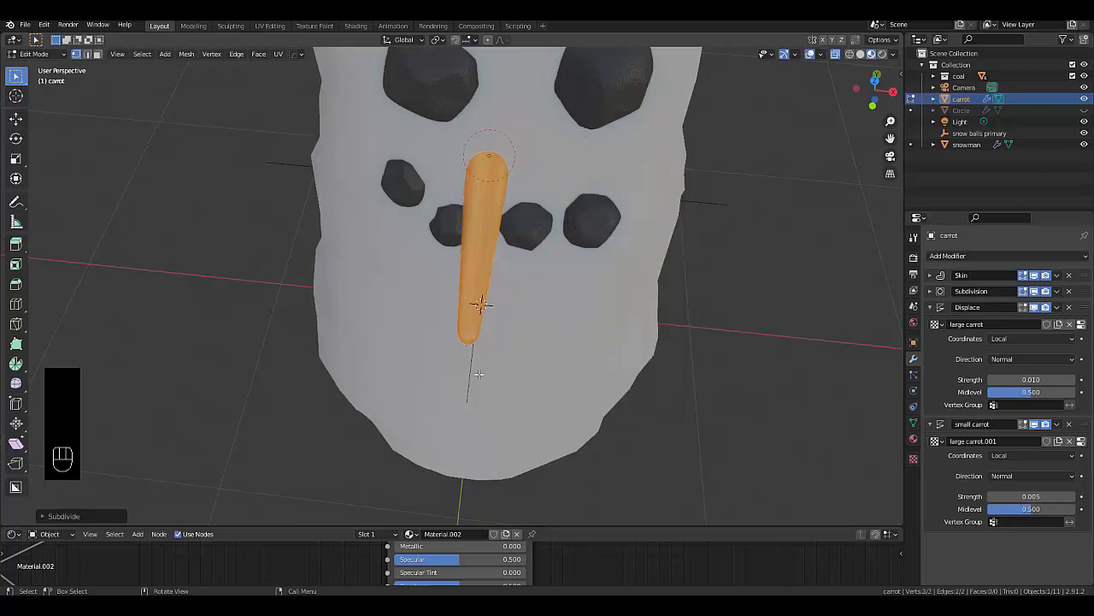
Try shifting the carrot's tip vertex slightly along negative global X so the nose leans to one side
{"action": "left_click", "coordinate": [298, 399]}
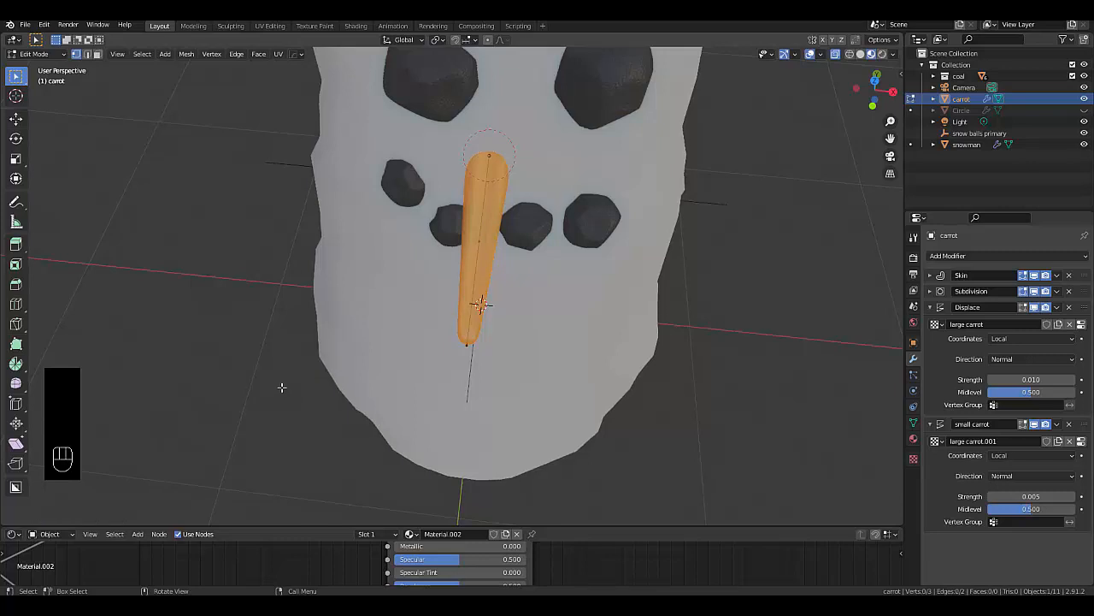
{"action": "left_click_drag", "start_coordinate": [519, 388], "coordinate": [482, 365]}
{"action": "left_click", "coordinate": [467, 343]}
{"action": "key", "text": "g"}
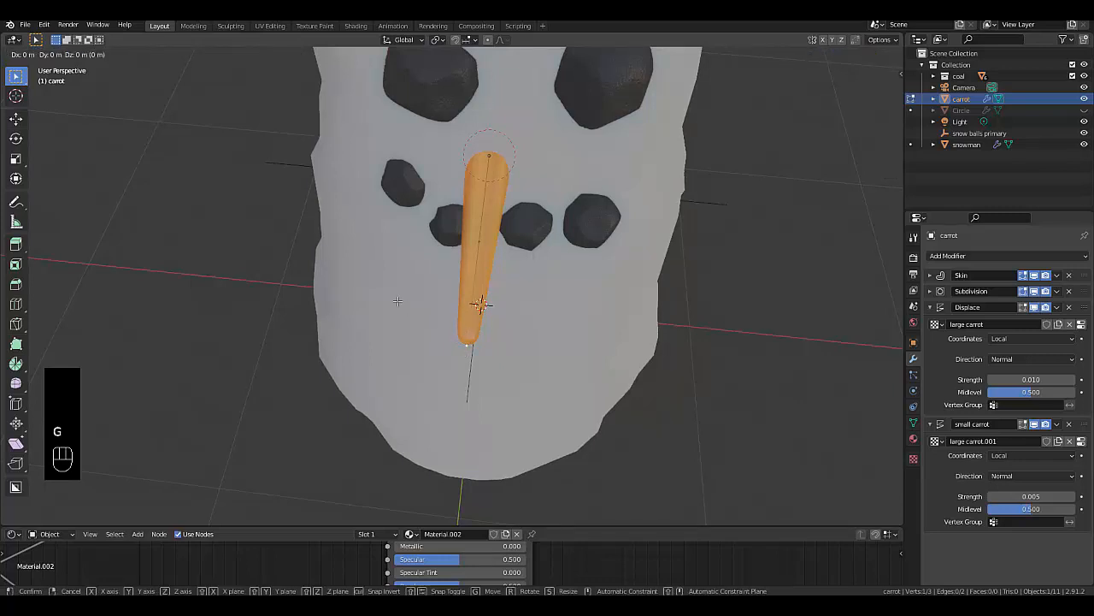
{"action": "key", "text": "x"}
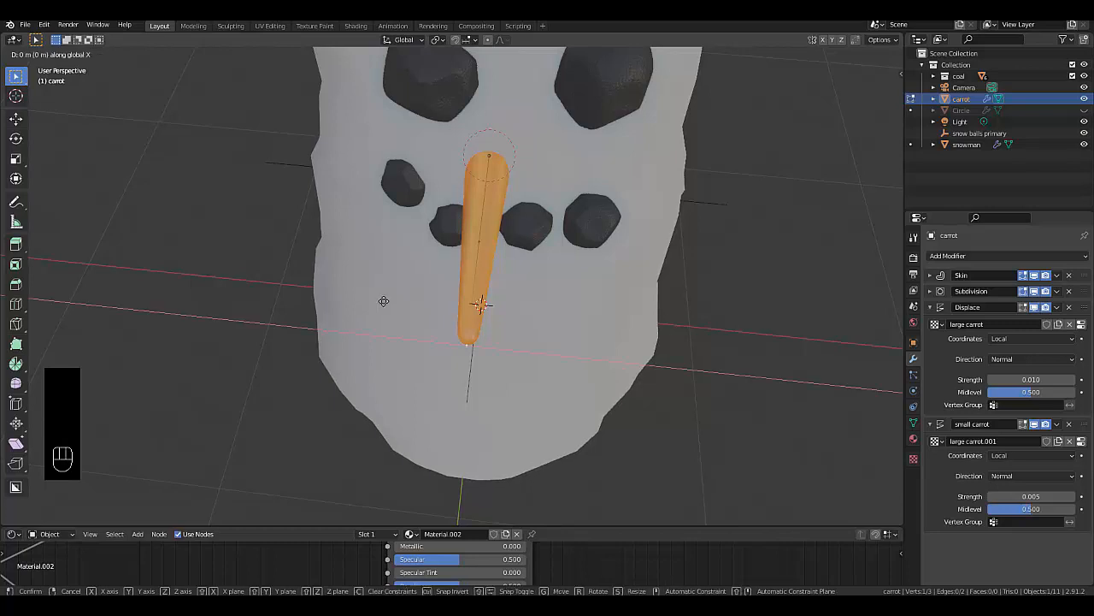
{"action": "left_click", "coordinate": [462, 282]}
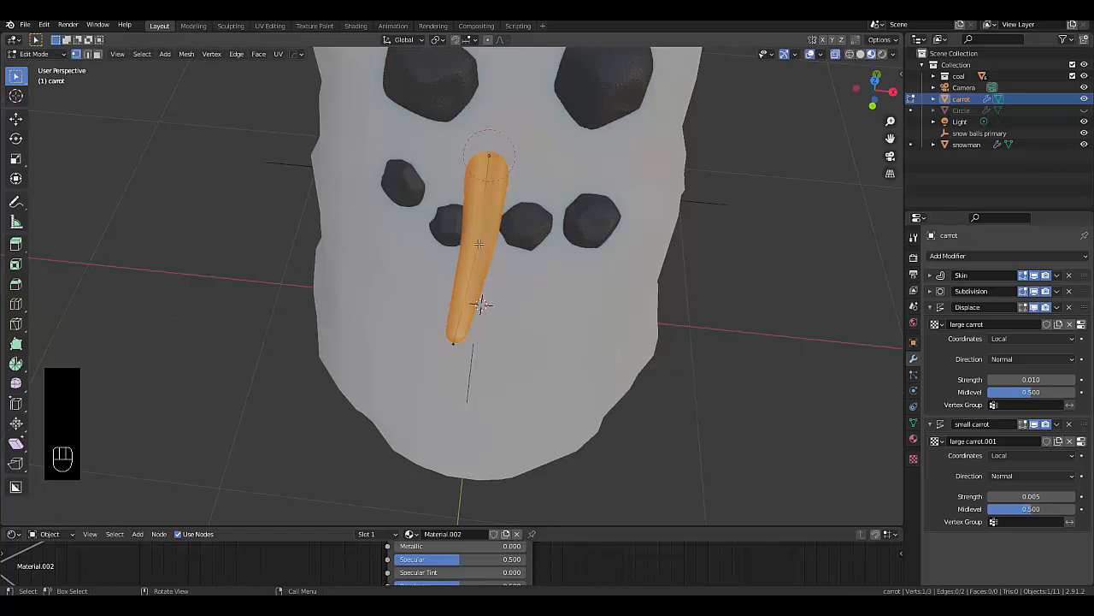
Try bending the carrot by raising its middle vertex along global Z and lowering it about 0.09 m, and return to Object Mode
{"action": "key", "text": "g"}
{"action": "key", "text": "z"}
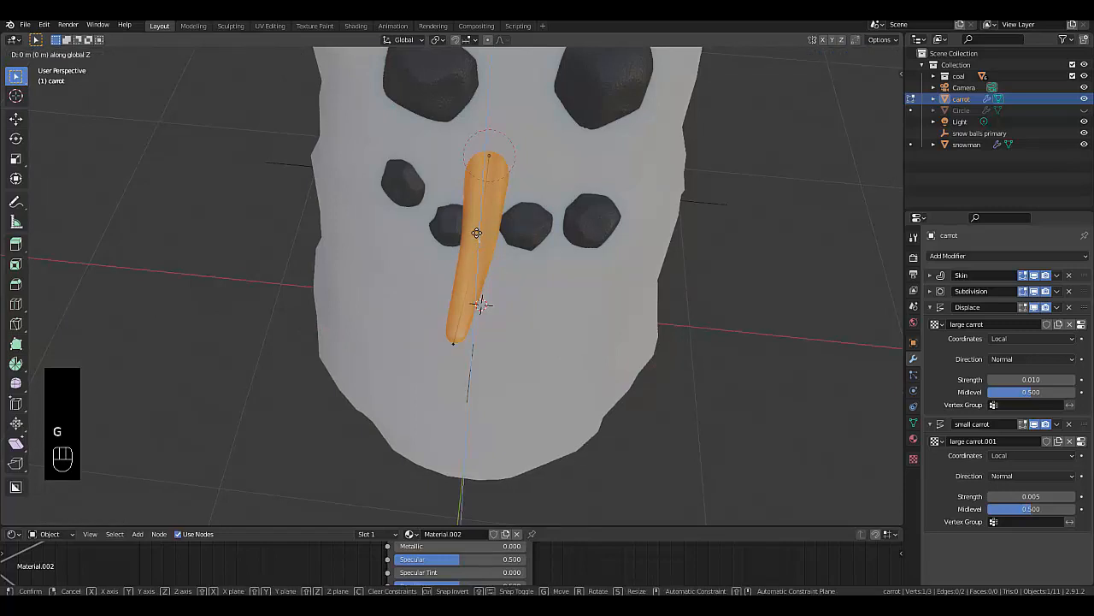
{"action": "left_click", "coordinate": [496, 237]}
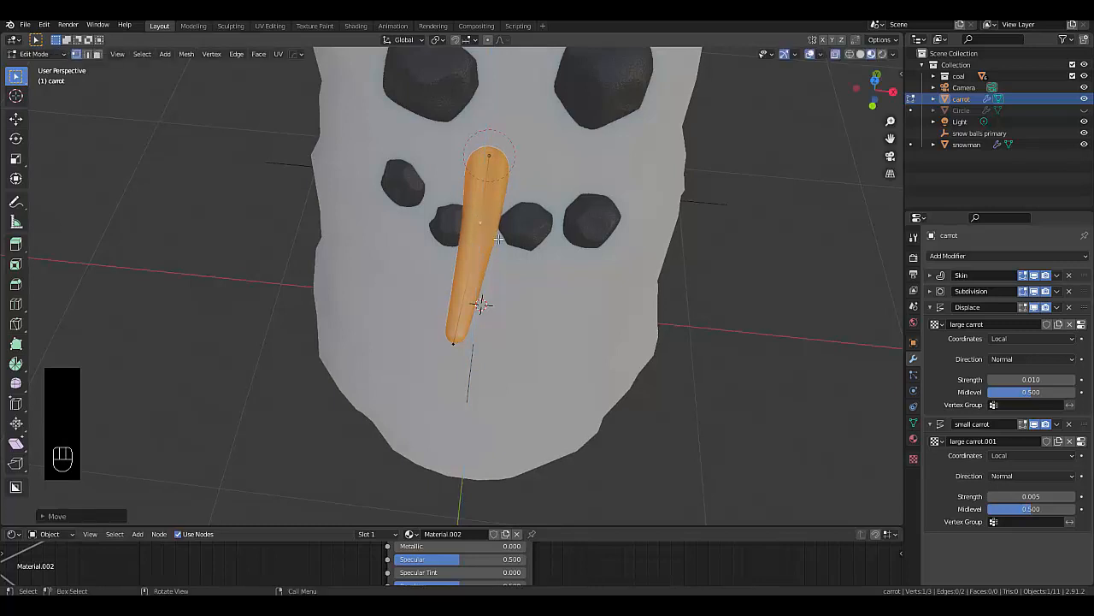
{"action": "middle_click_drag", "start_coordinate": [447, 197], "coordinate": [445, 195]}
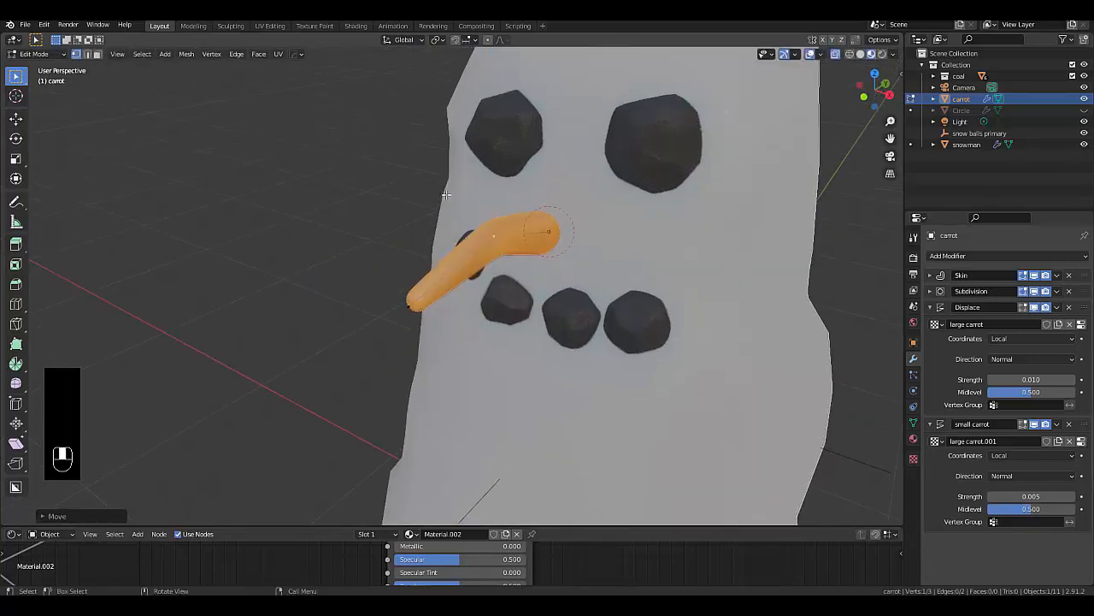
{"action": "key", "text": "g"}
{"action": "key", "text": "z"}
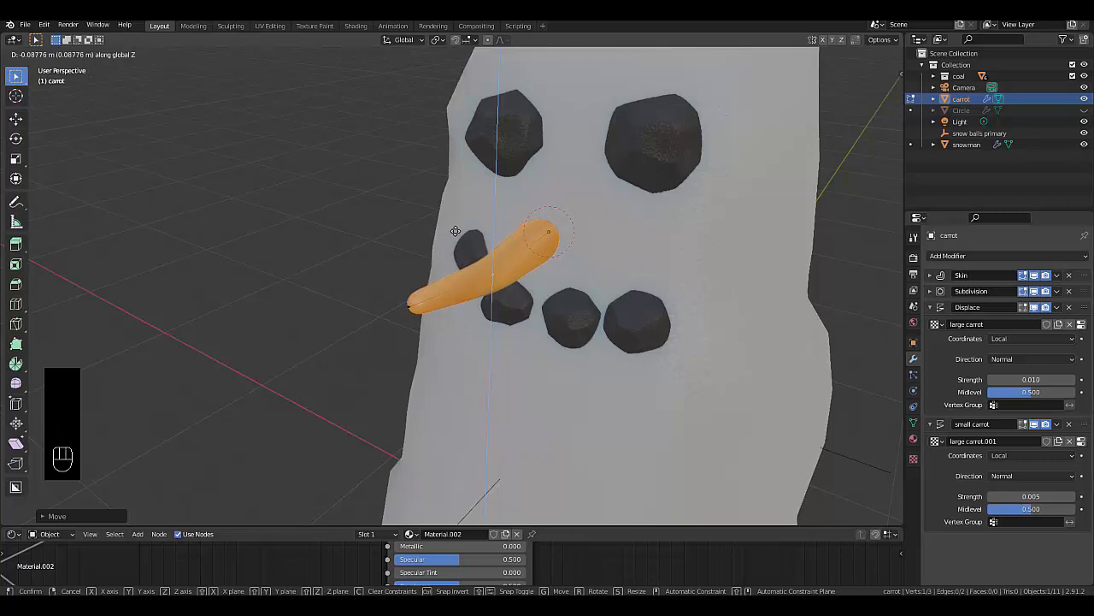
{"action": "left_click", "coordinate": [458, 261]}
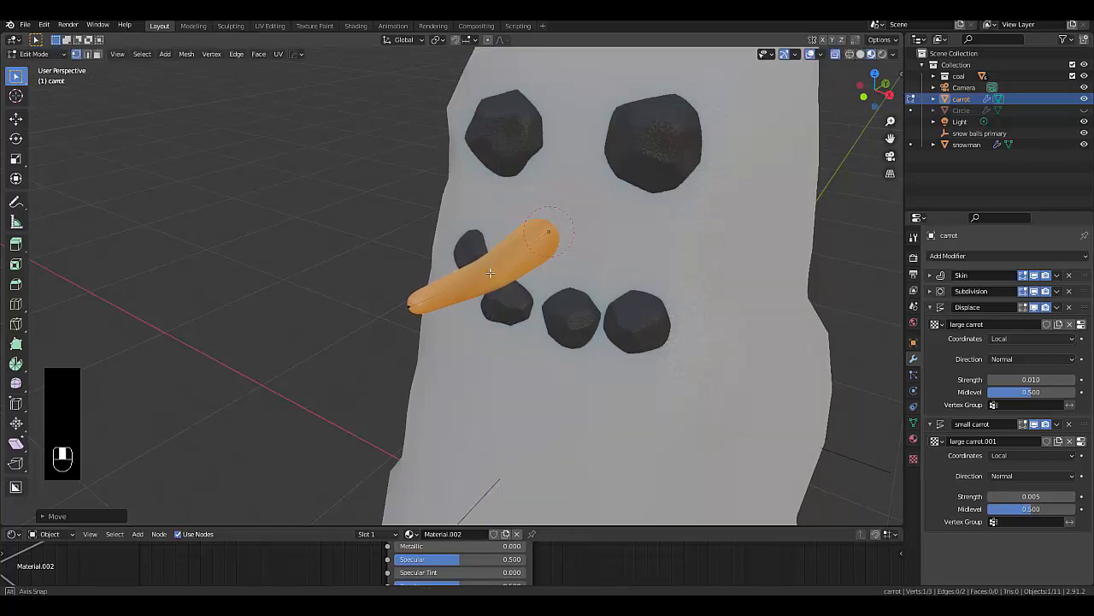
{"action": "middle_click_drag", "start_coordinate": [492, 273], "coordinate": [546, 273]}
{"action": "key", "text": "Tab"}
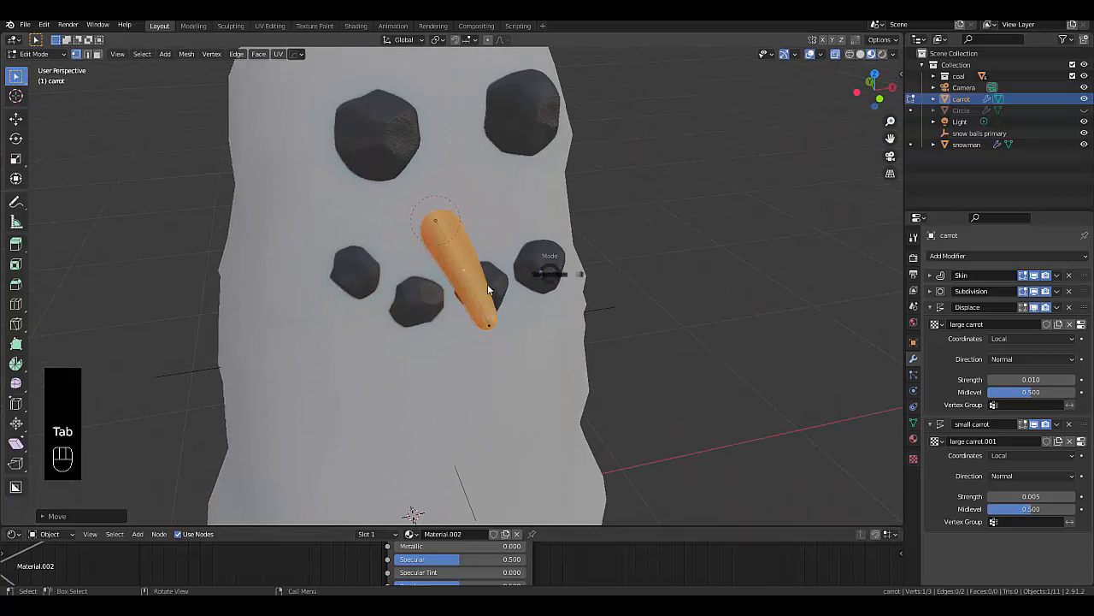
{"action": "left_click", "coordinate": [489, 277]}
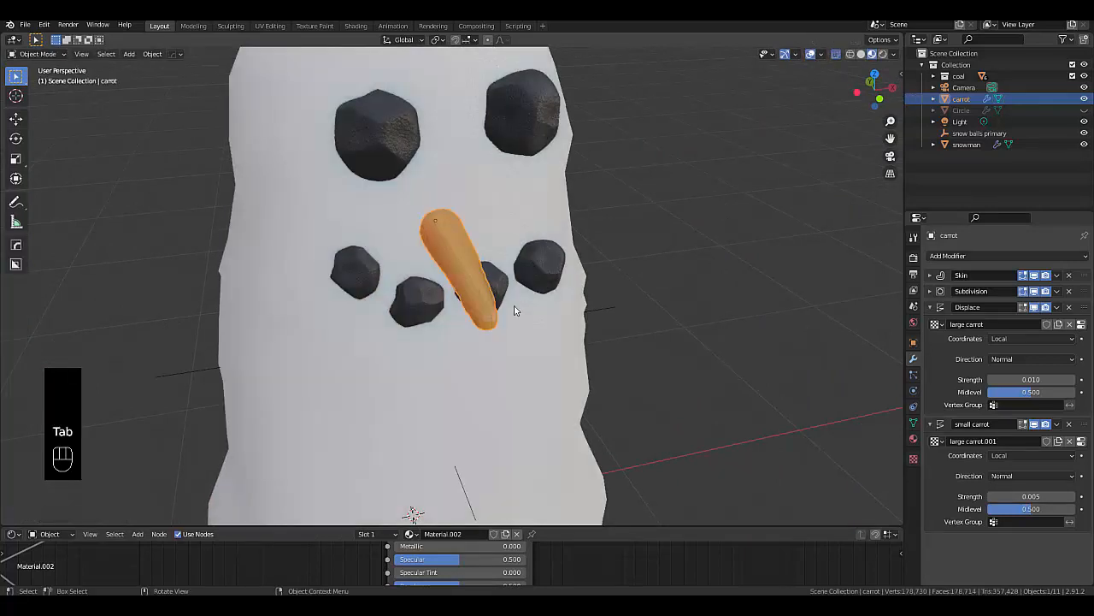
Try setting the Second feature weight of the carrot's large carrot Voronoi texture to -0.795 to smooth its surface
{"action": "left_click", "coordinate": [624, 360]}
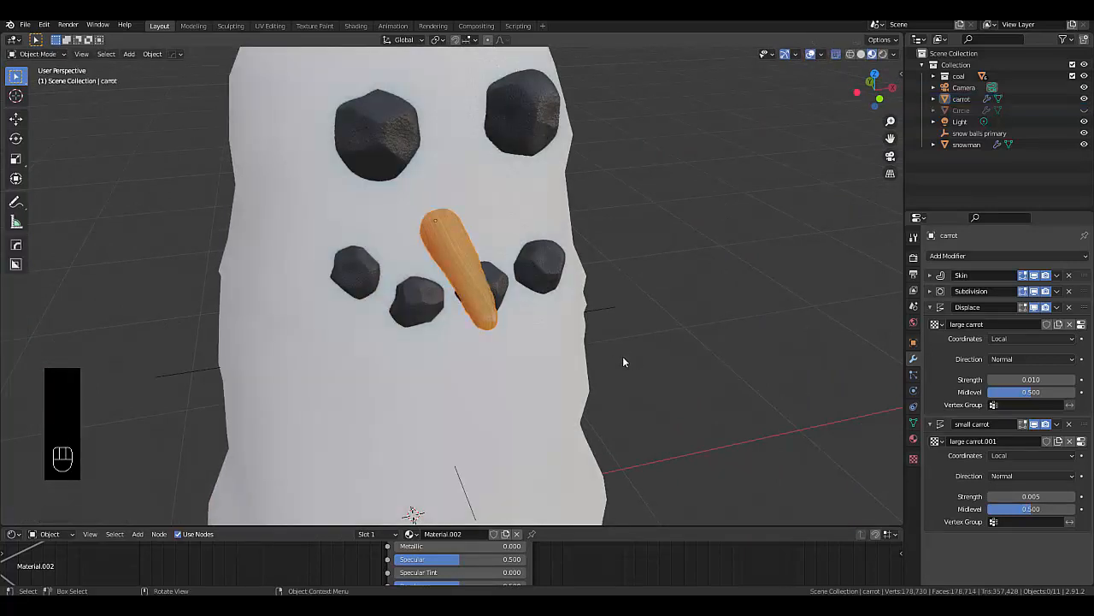
{"action": "scroll", "coordinate": [623, 354], "scroll_direction": "down", "scroll_amount": 5}
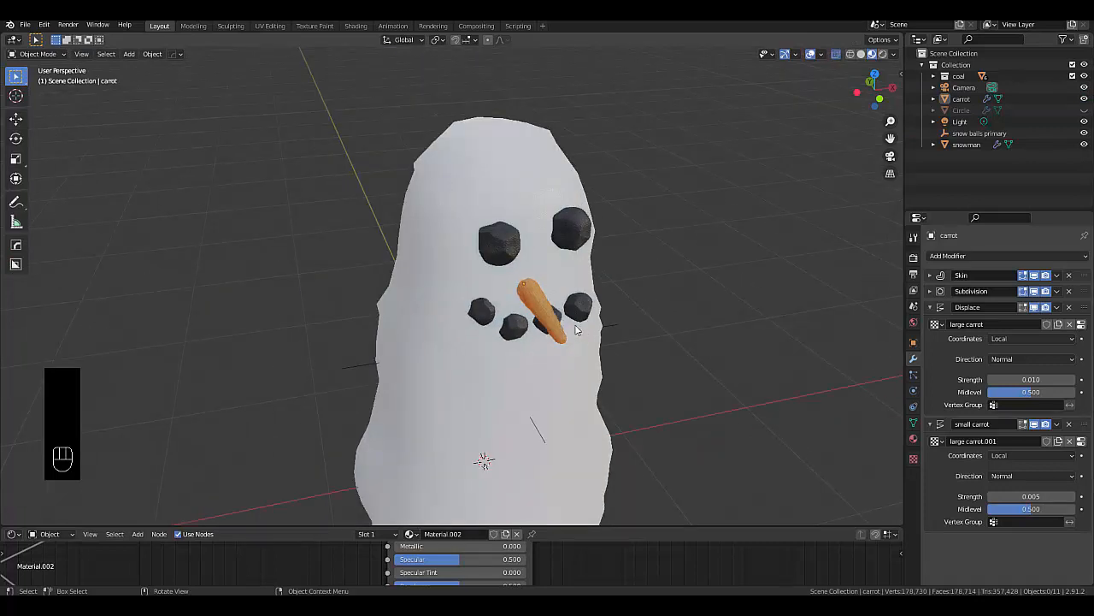
{"action": "scroll", "coordinate": [538, 308], "scroll_direction": "up", "scroll_amount": 5}
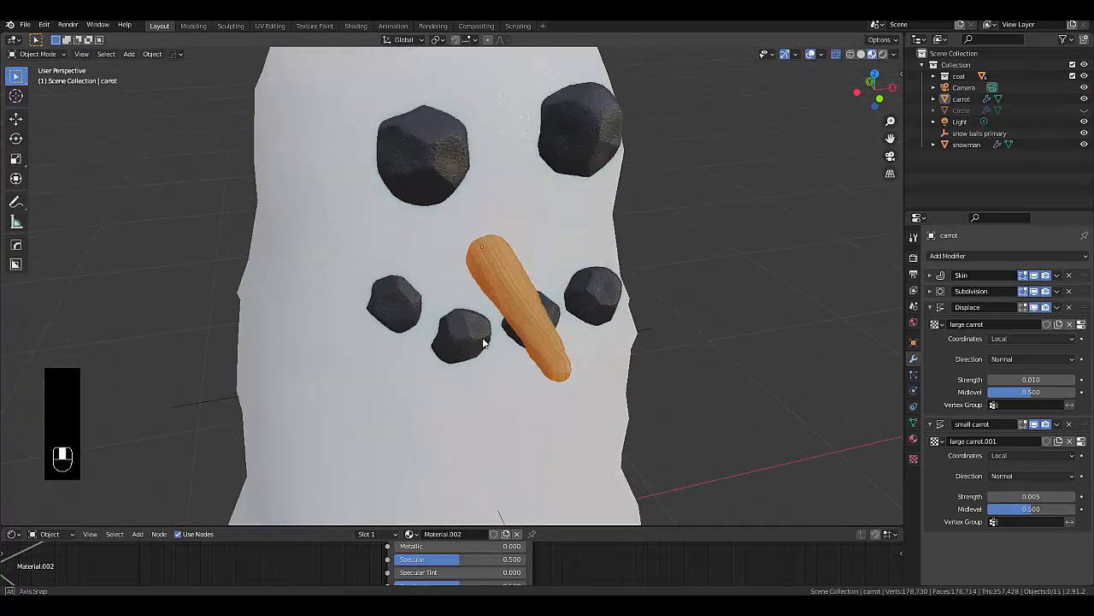
{"action": "mouse_move", "coordinate": [483, 339]}
{"action": "middle_mouse_down"}
{"action": "mouse_move", "coordinate": [440, 342]}
{"action": "mouse_move", "coordinate": [465, 330]}
{"action": "middle_mouse_up"}
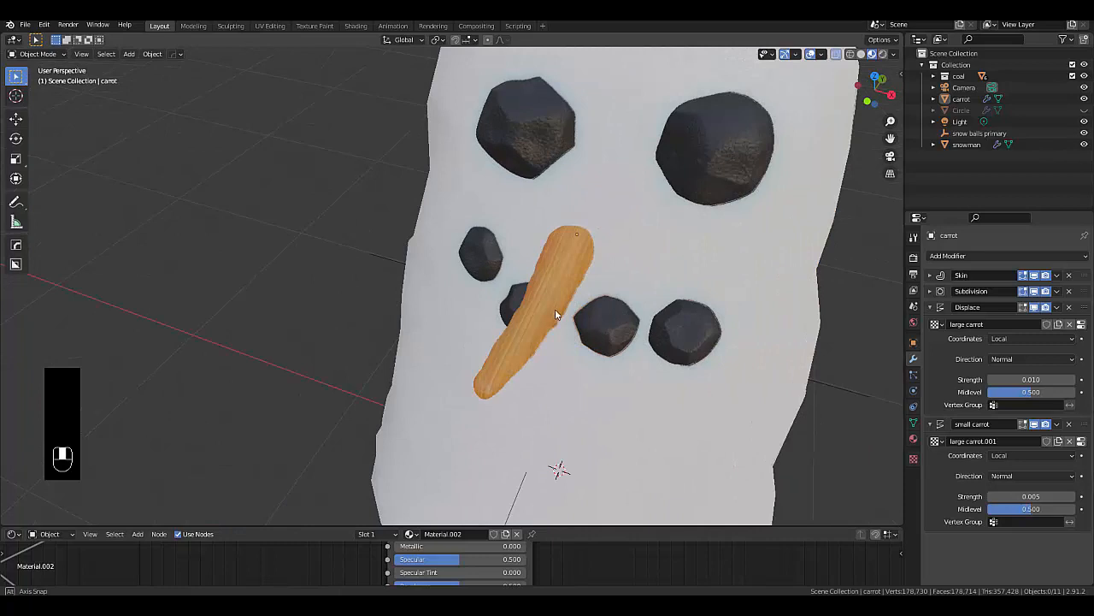
{"action": "scroll", "coordinate": [555, 314], "scroll_direction": "up", "scroll_amount": 2}
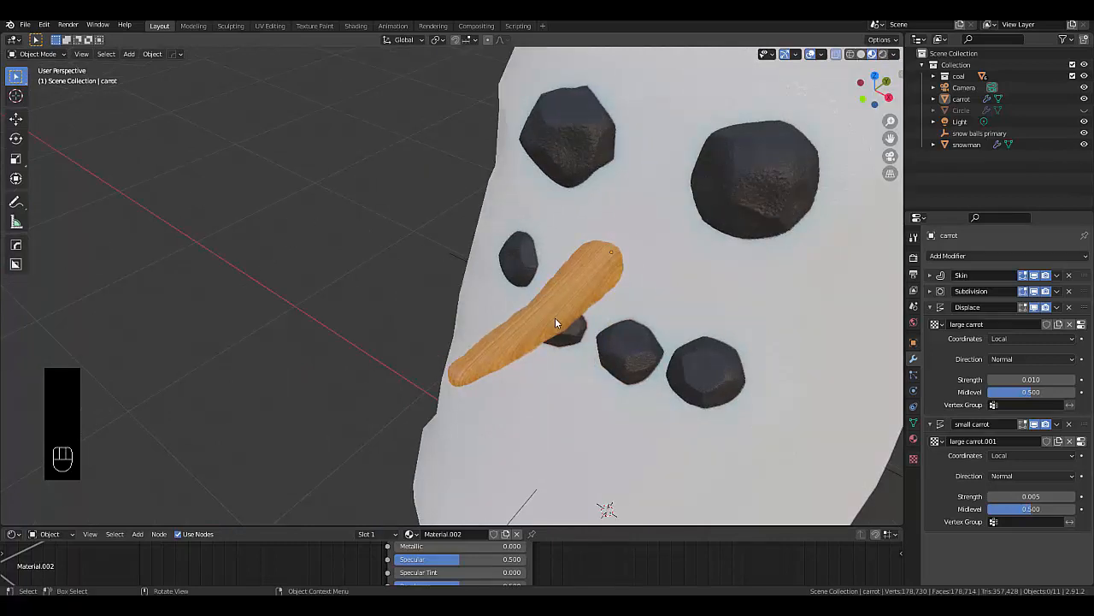
{"action": "scroll", "coordinate": [555, 322], "scroll_direction": "up", "scroll_amount": 3}
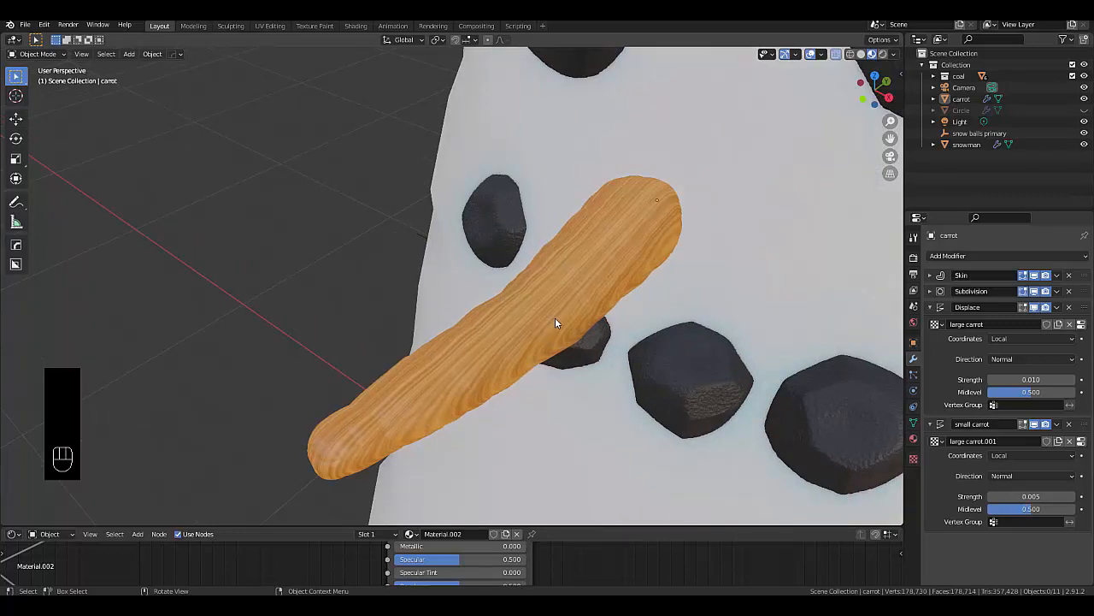
{"action": "left_click", "coordinate": [555, 322]}
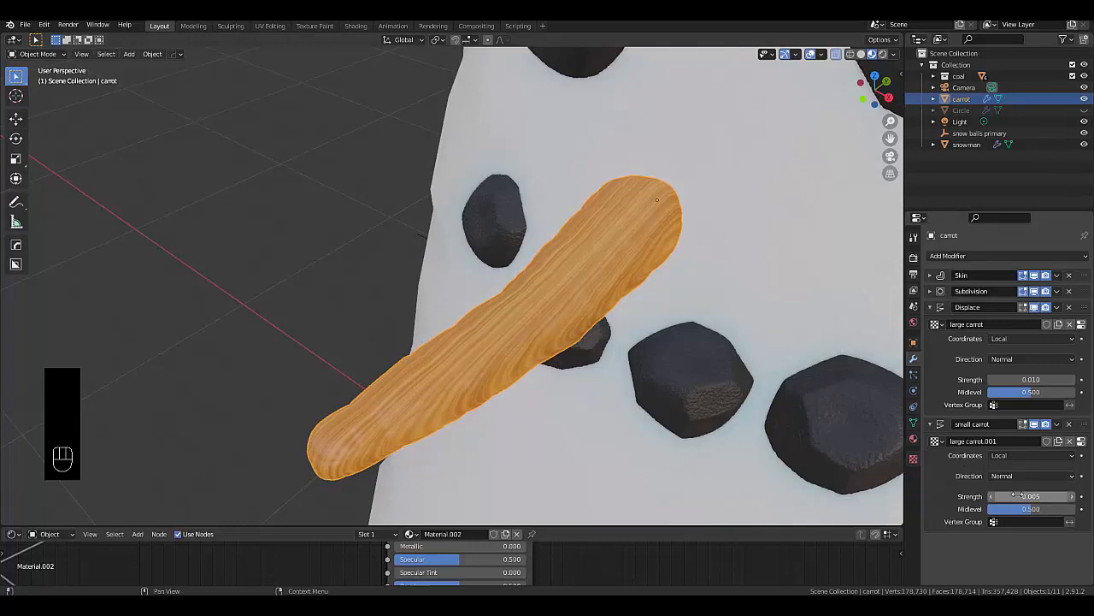
{"action": "left_click", "coordinate": [912, 459]}
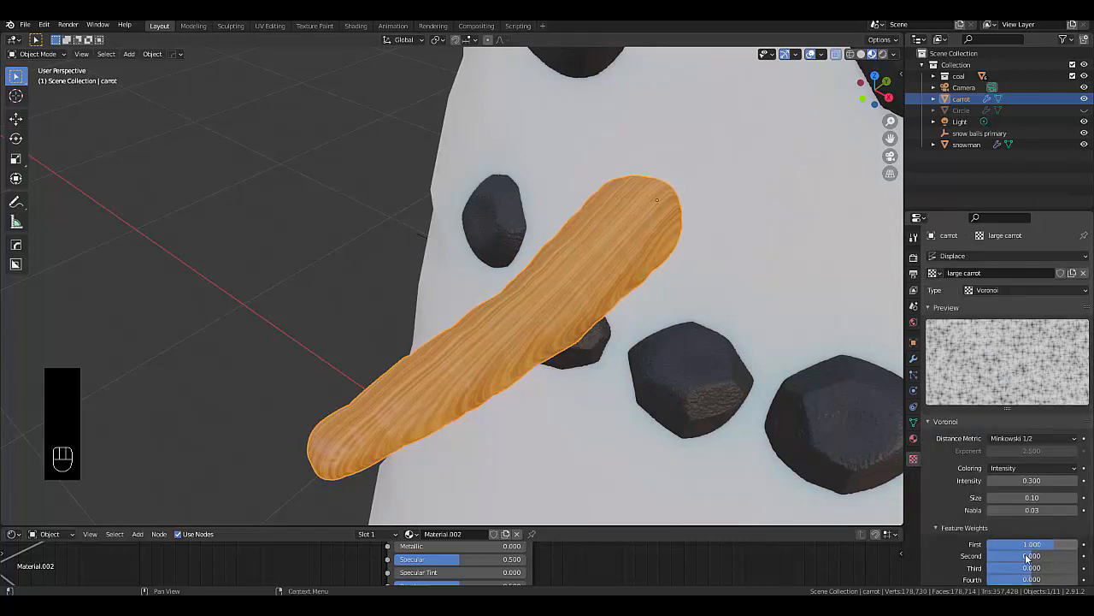
{"action": "left_click_drag", "start_coordinate": [1027, 556], "coordinate": [1027, 556]}
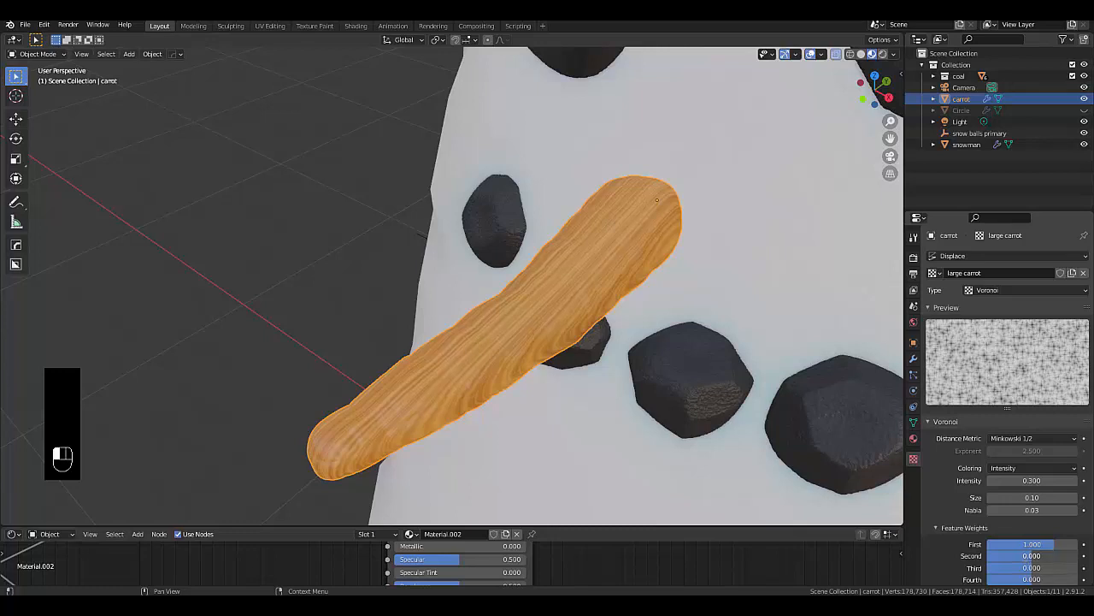
{"action": "left_click", "coordinate": [1020, 550]}
{"action": "left_click", "coordinate": [942, 559]}
{"action": "left_click_drag", "start_coordinate": [1030, 556], "coordinate": [1005, 557]}
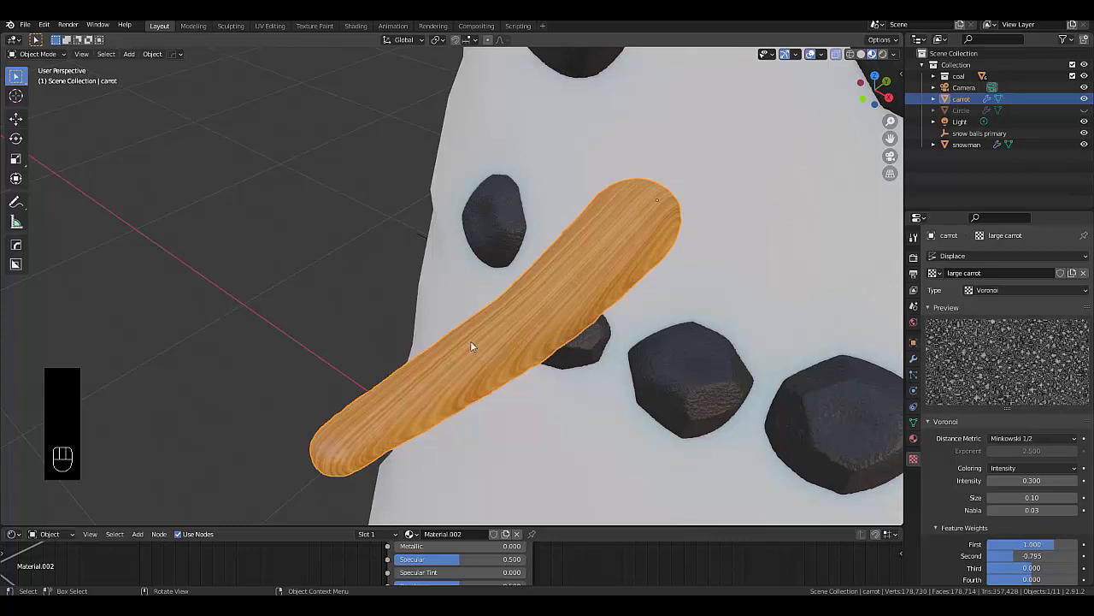
Check the carrot's surface up close, and save the scene as untitled.blend in the Unreal Projects folder
{"action": "key", "text": "alt+a"}
{"action": "scroll", "coordinate": [527, 351], "scroll_direction": "up", "scroll_amount": 4}
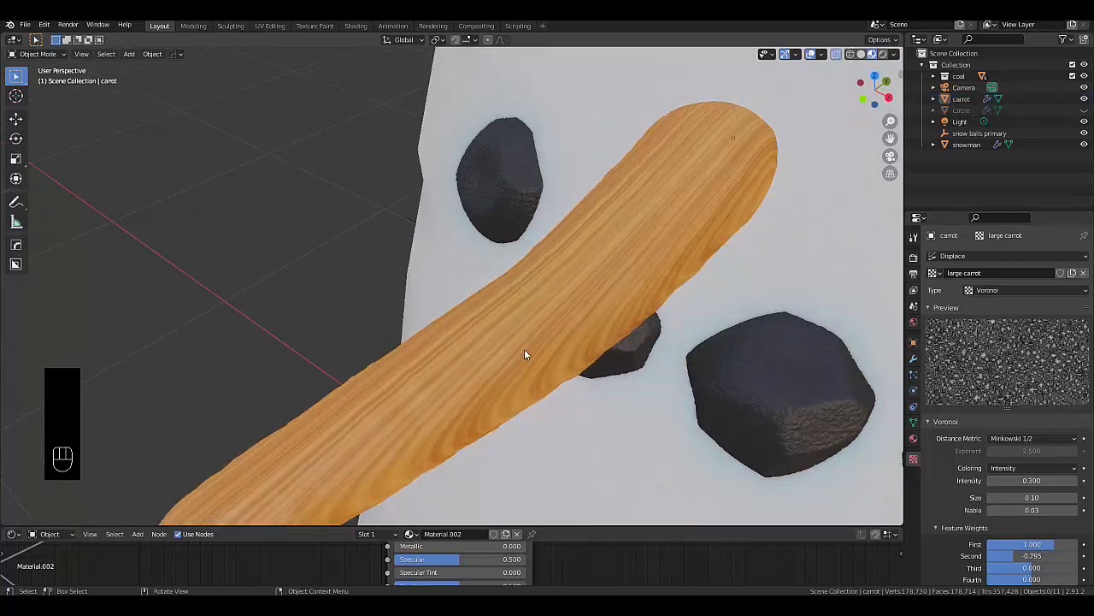
{"action": "scroll", "coordinate": [524, 351], "scroll_direction": "up", "scroll_amount": 1}
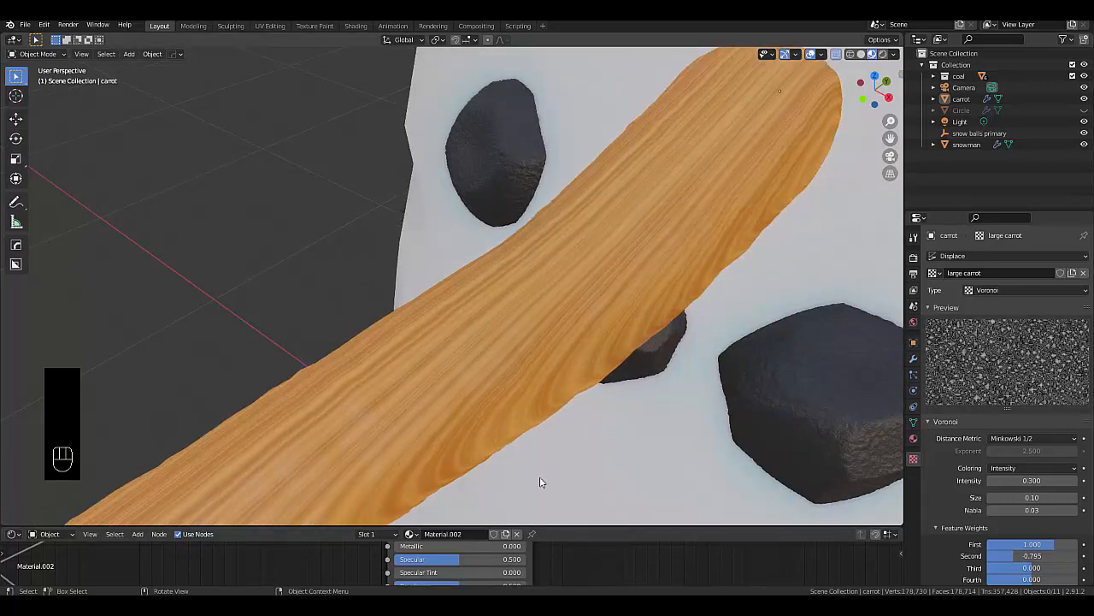
{"action": "scroll", "coordinate": [404, 323], "scroll_direction": "down", "scroll_amount": 3}
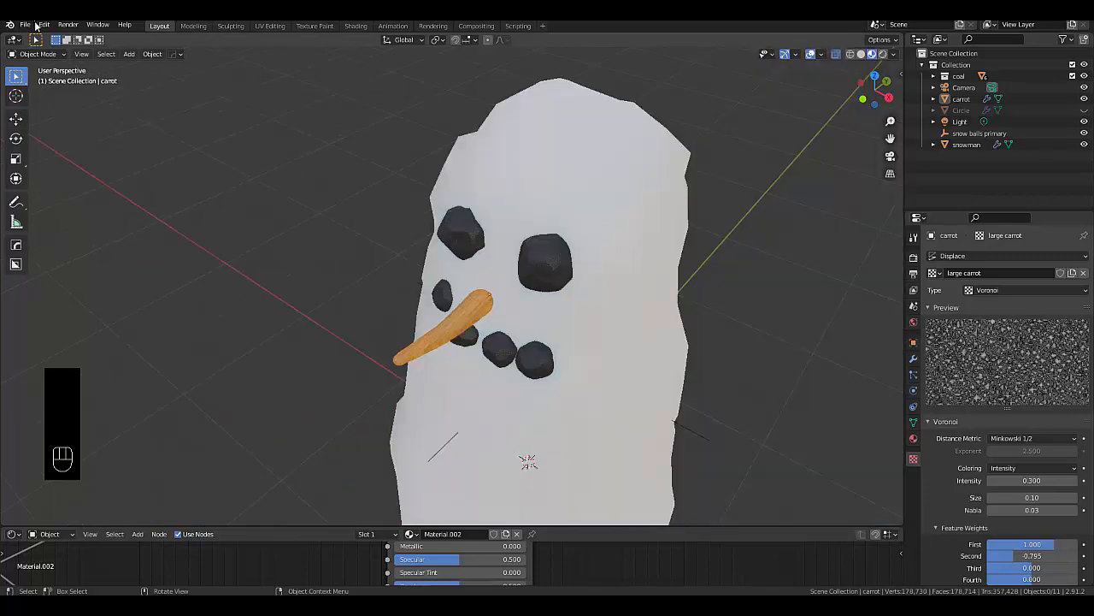
{"action": "left_click", "coordinate": [26, 25]}
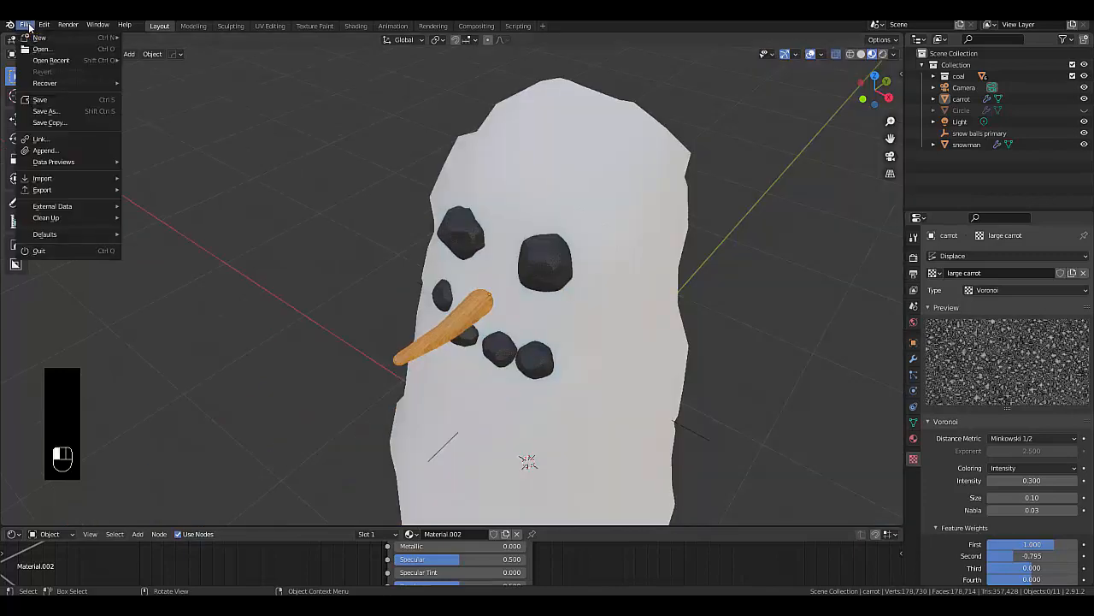
{"action": "left_click", "coordinate": [41, 100]}
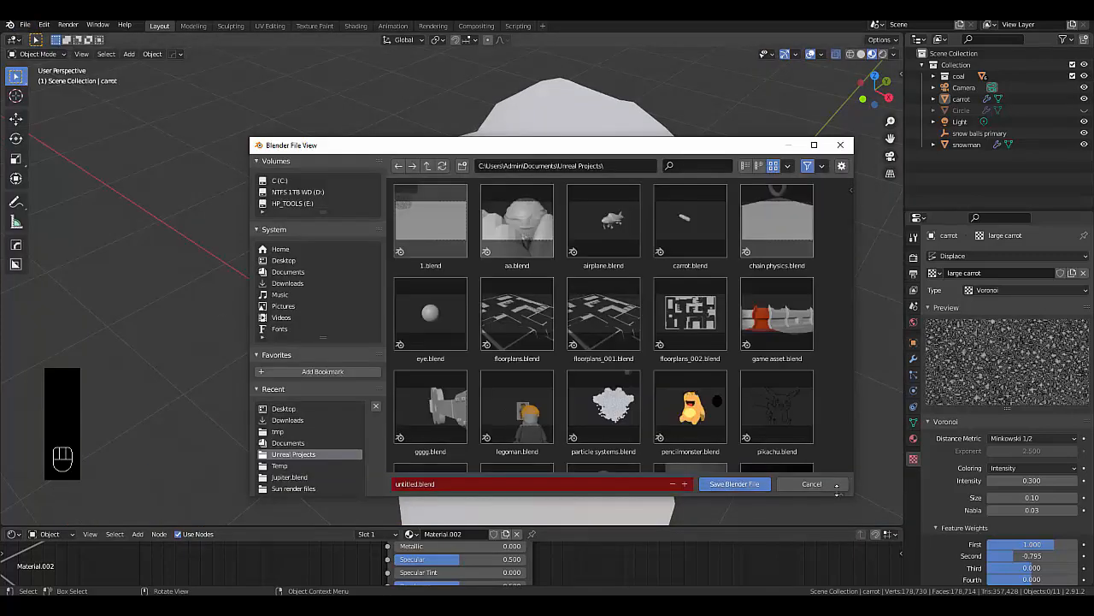
{"action": "left_click", "coordinate": [737, 485]}
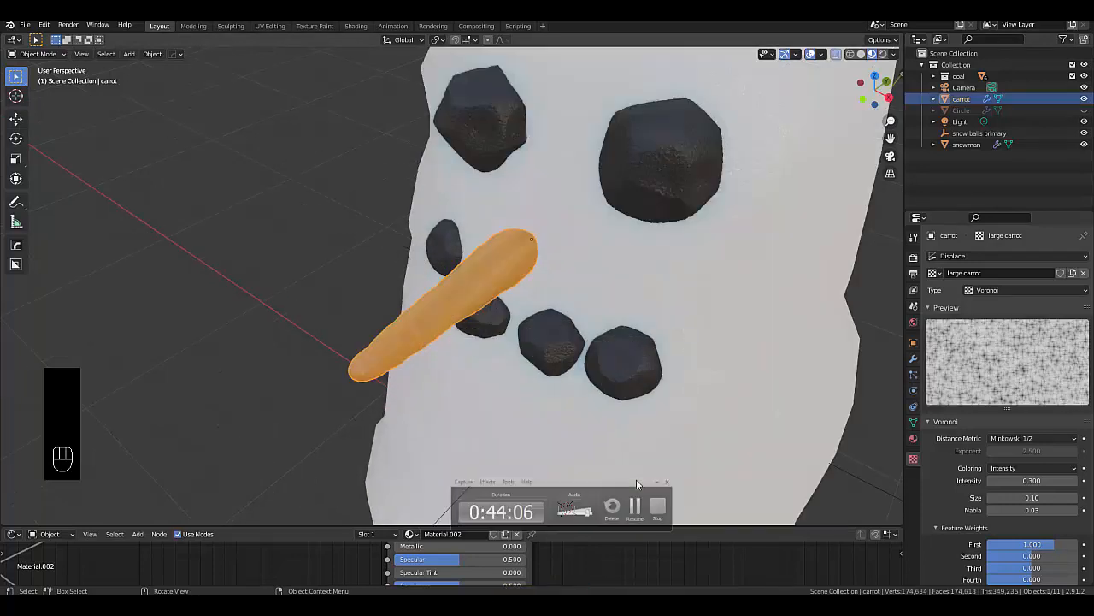
Deselect the carrot and examine its surface and fit against the snowman's face from near and far
{"action": "left_click", "coordinate": [310, 402]}
{"action": "scroll", "coordinate": [313, 400], "scroll_direction": "down", "scroll_amount": 4}
{"action": "scroll", "coordinate": [374, 344], "scroll_direction": "up", "scroll_amount": 4}
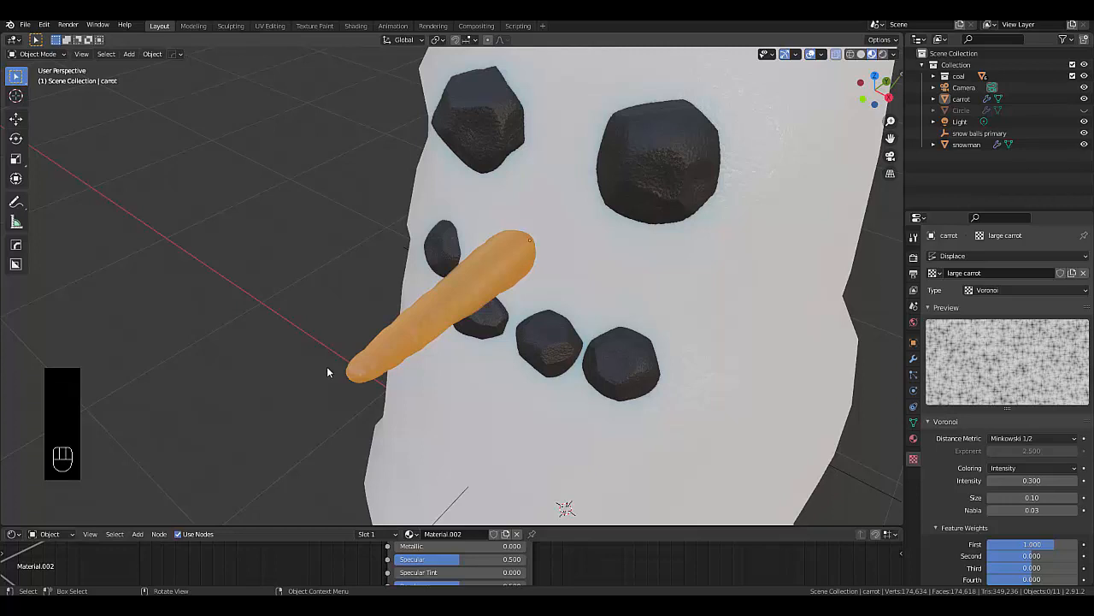
{"action": "scroll", "coordinate": [431, 396], "scroll_direction": "down", "scroll_amount": 2}
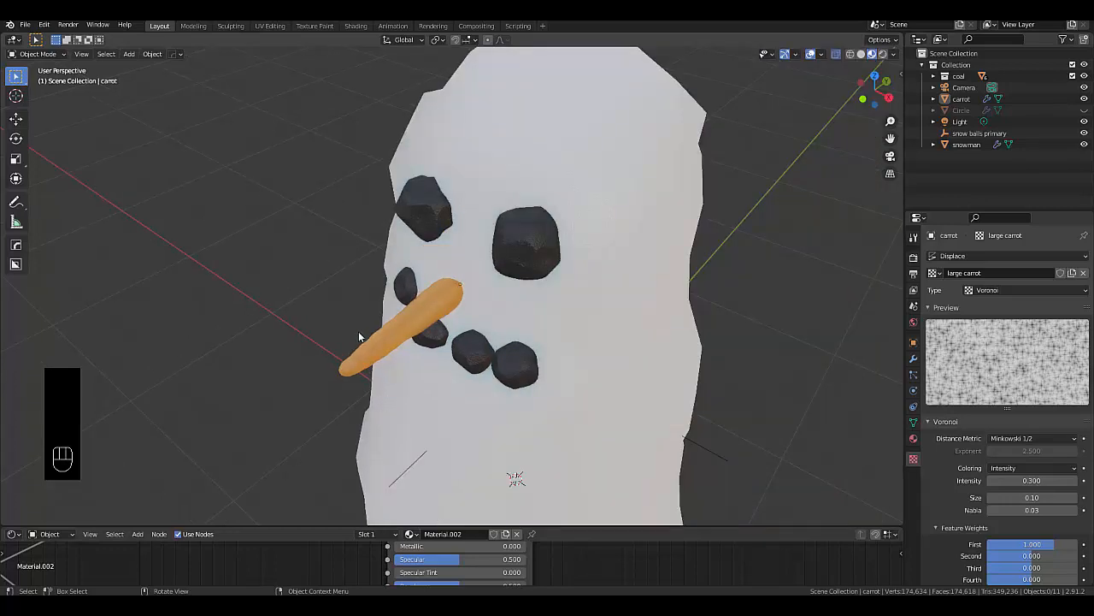
{"action": "scroll", "coordinate": [364, 332], "scroll_direction": "up", "scroll_amount": 4}
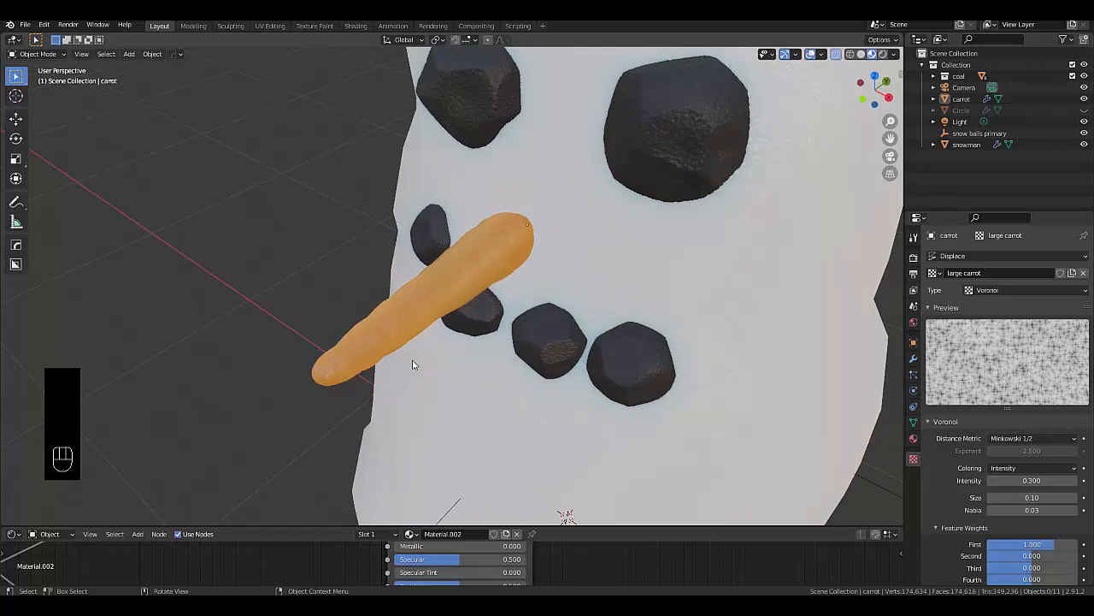
{"action": "scroll", "coordinate": [412, 365], "scroll_direction": "down", "scroll_amount": 2}
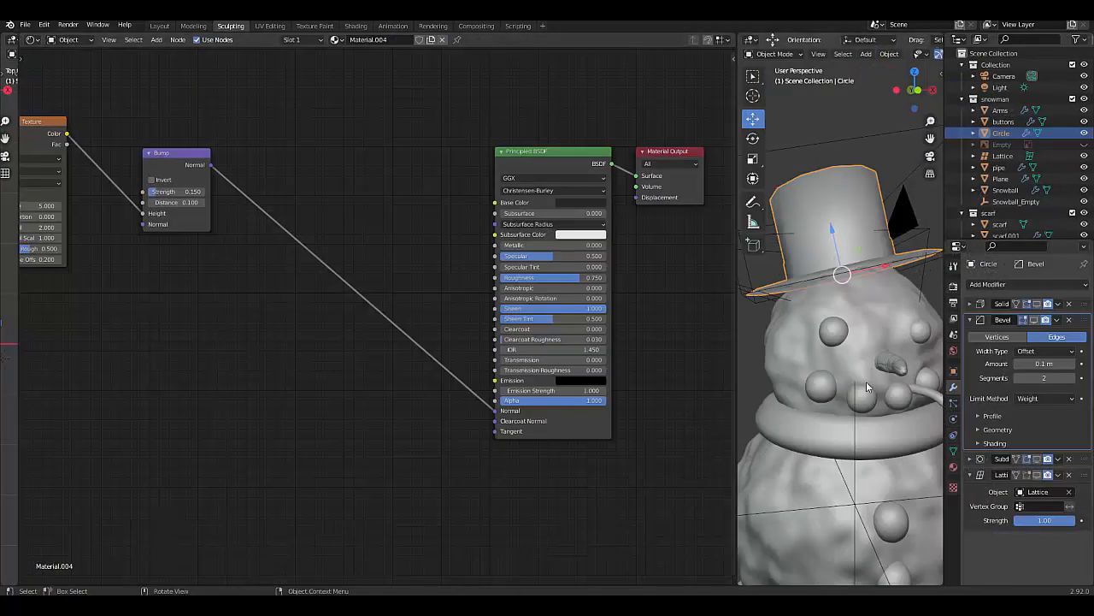
Unhide the Circle object in the snowman scene and rename it hat
{"action": "middle_click_drag", "start_coordinate": [898, 367], "coordinate": [893, 367]}
{"action": "scroll", "coordinate": [893, 368], "scroll_direction": "up", "scroll_amount": 4}
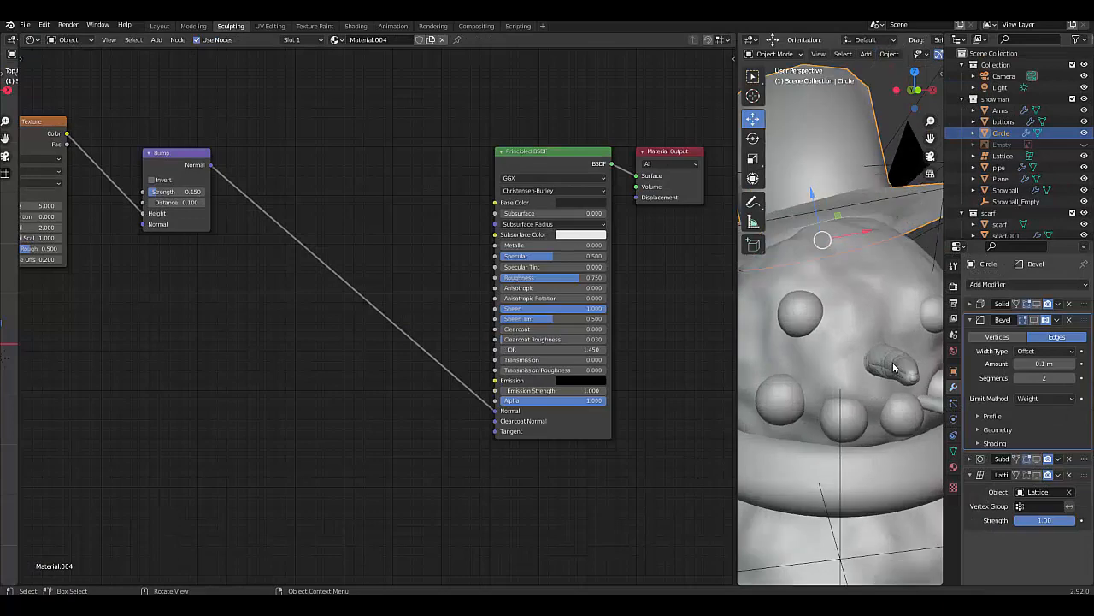
{"action": "scroll", "coordinate": [866, 374], "scroll_direction": "down", "scroll_amount": 2}
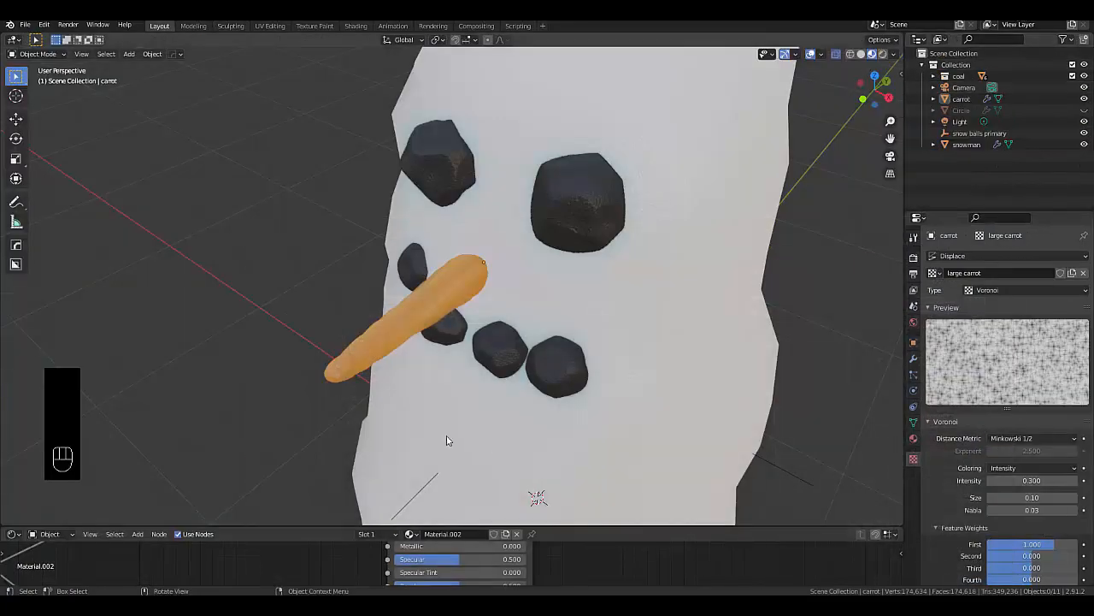
{"action": "left_click", "coordinate": [254, 395]}
{"action": "scroll", "coordinate": [432, 306], "scroll_direction": "down", "scroll_amount": 4}
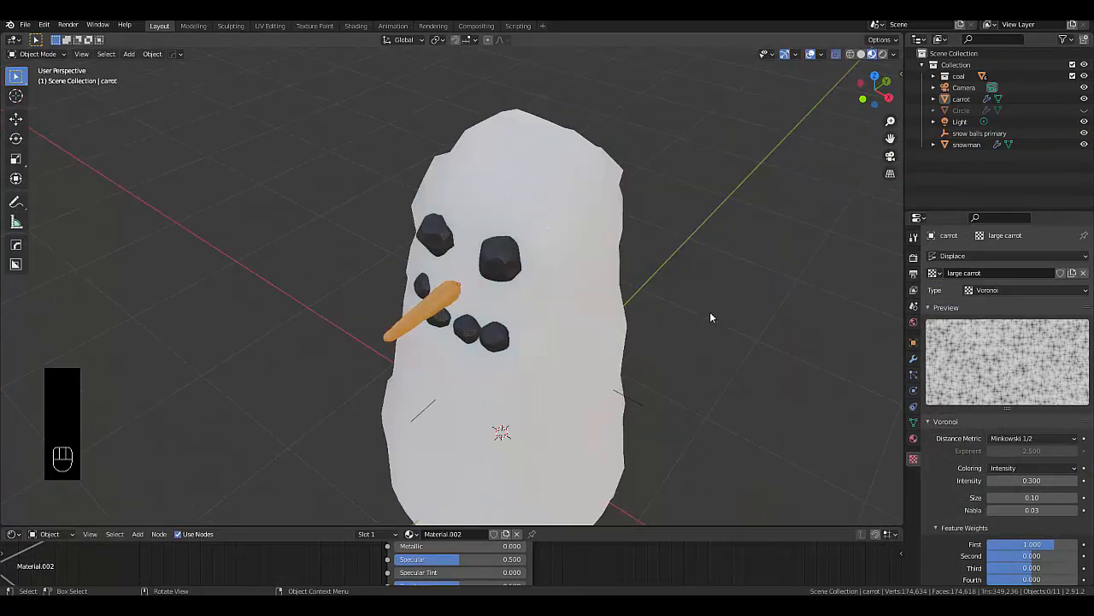
{"action": "left_click", "coordinate": [1083, 110]}
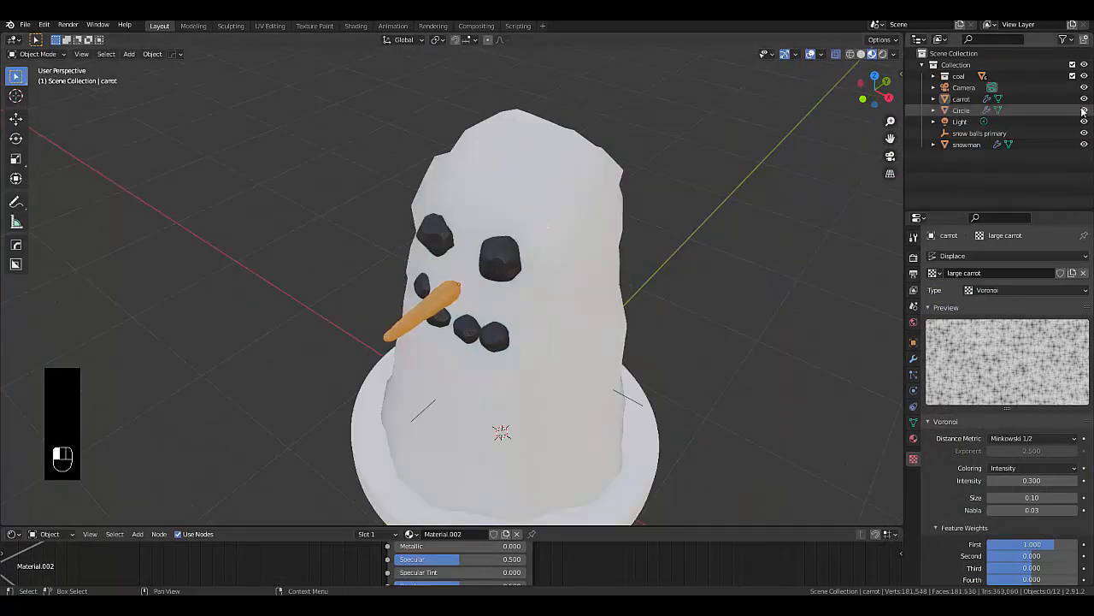
{"action": "left_click", "coordinate": [961, 111]}
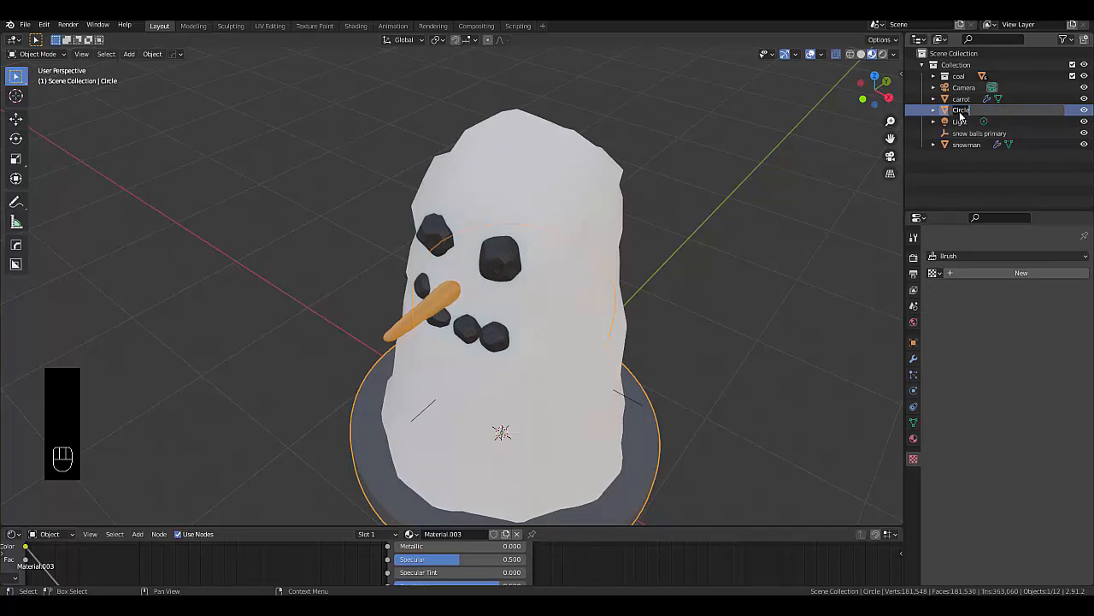
{"action": "key", "text": "Return"}
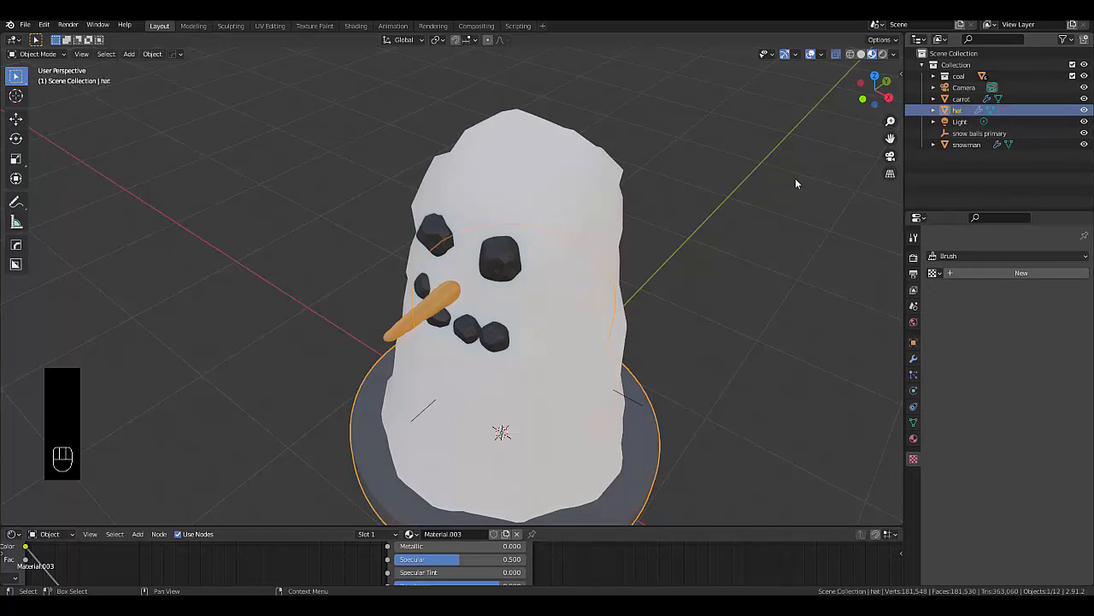
Raise the hat along global Z onto the snowman's head, just above the eyes, and scale it down to about 0.68
{"action": "key", "text": "KP_1"}
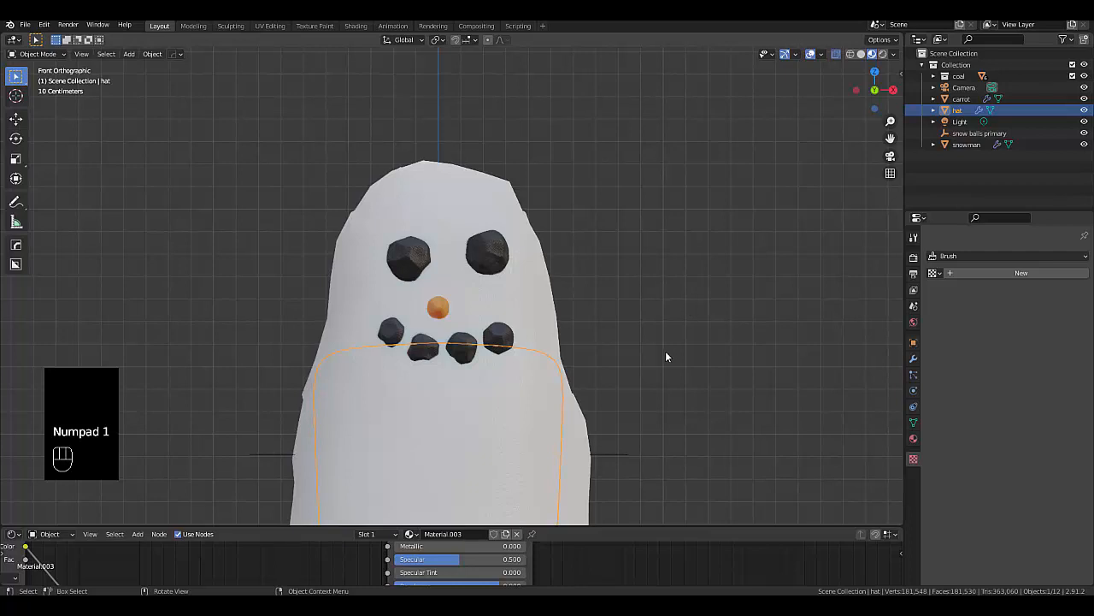
{"action": "key", "text": "g"}
{"action": "key", "text": "z"}
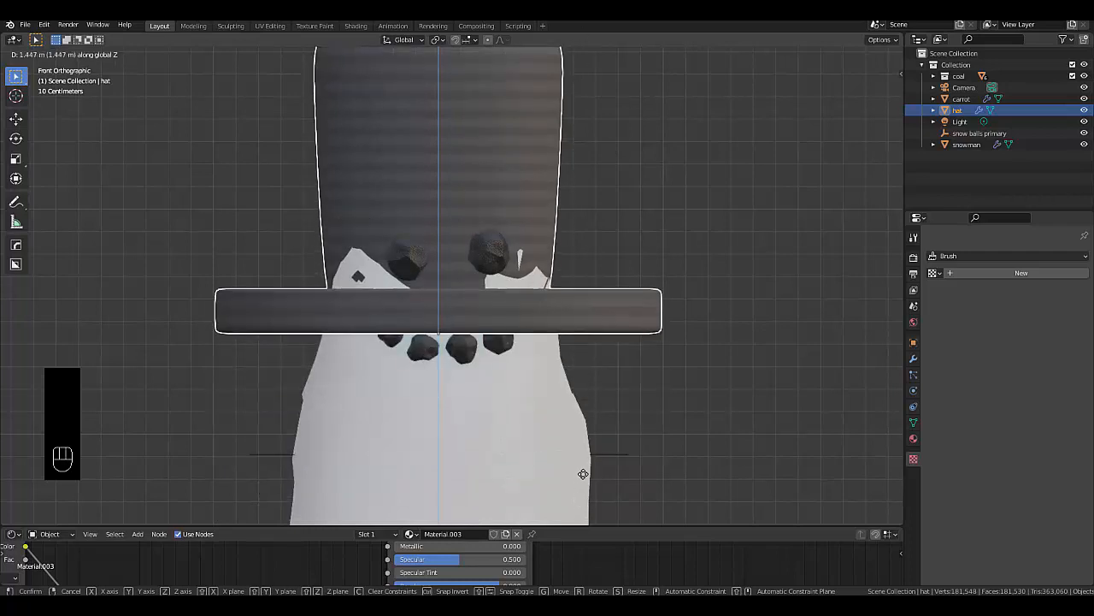
{"action": "left_click", "coordinate": [577, 388]}
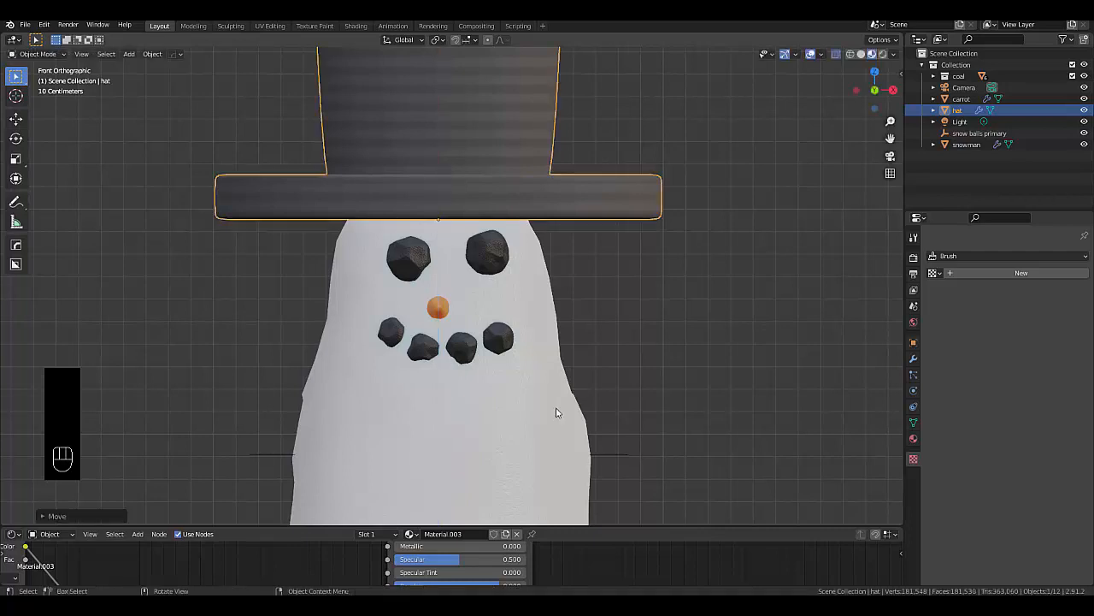
{"action": "scroll", "coordinate": [640, 328], "scroll_direction": "down", "scroll_amount": 4}
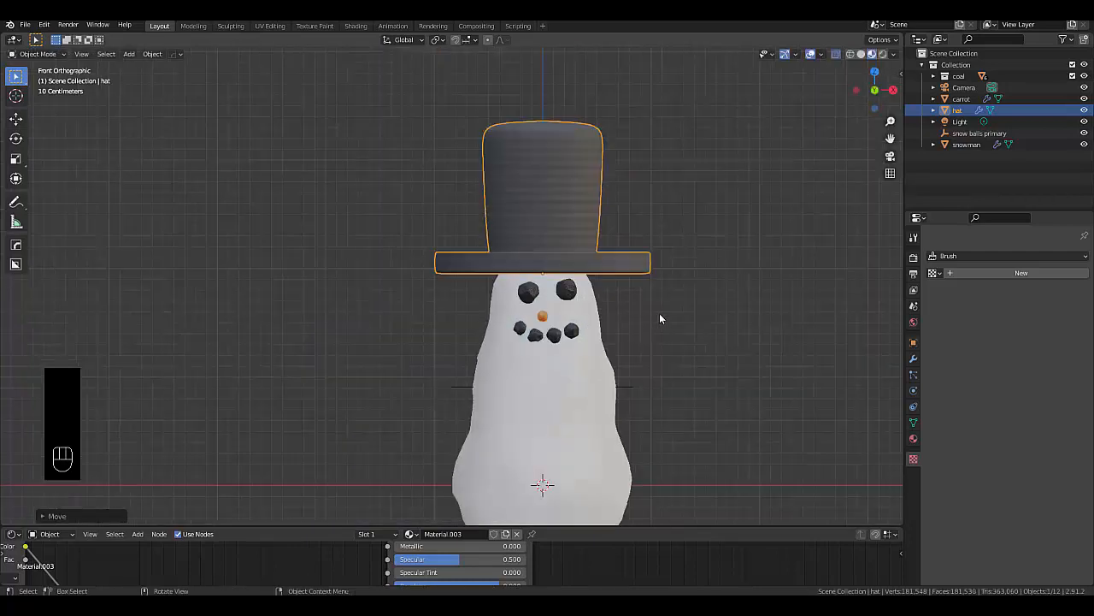
{"action": "key", "text": "s"}
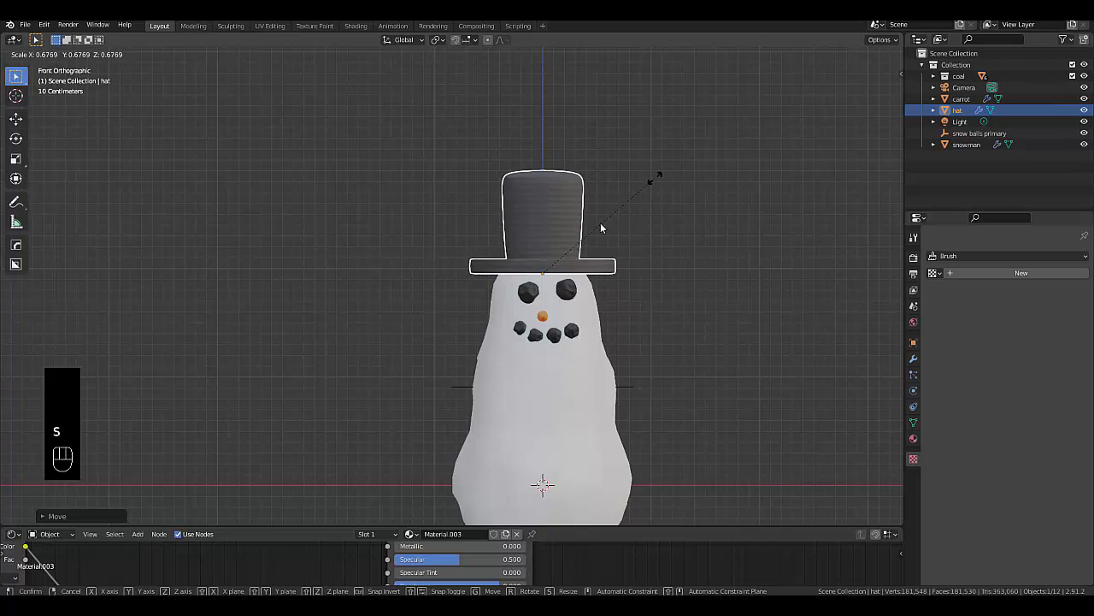
{"action": "left_click", "coordinate": [558, 248]}
Tilt the hat to one side in front view and lift it about 0.07 m so the head does not poke through the brim
{"action": "scroll", "coordinate": [558, 244], "scroll_direction": "up", "scroll_amount": 5}
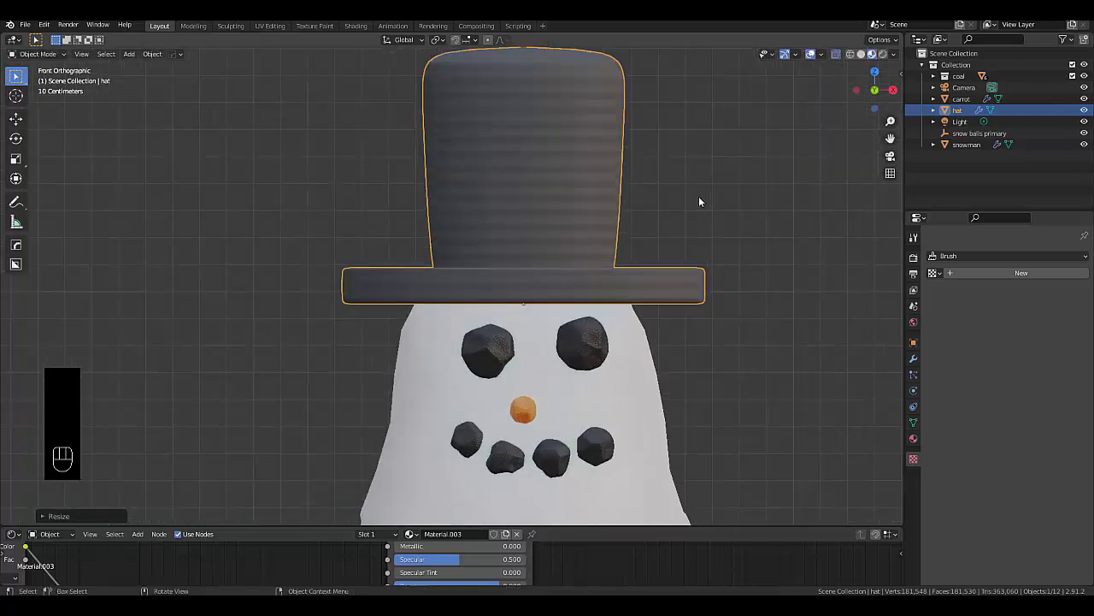
{"action": "key", "text": "r"}
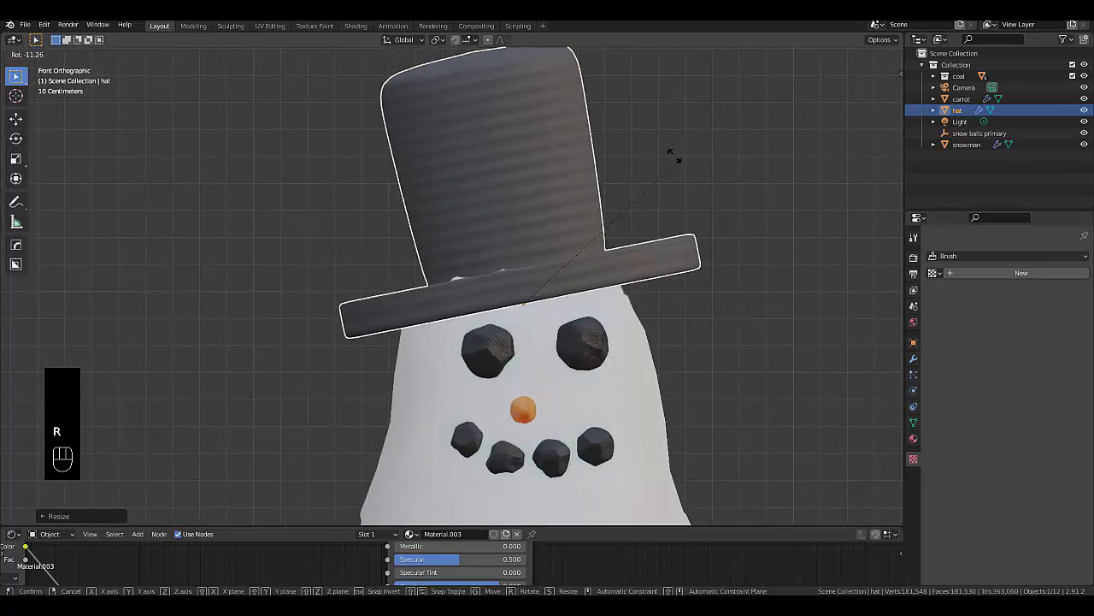
{"action": "left_click", "coordinate": [674, 157]}
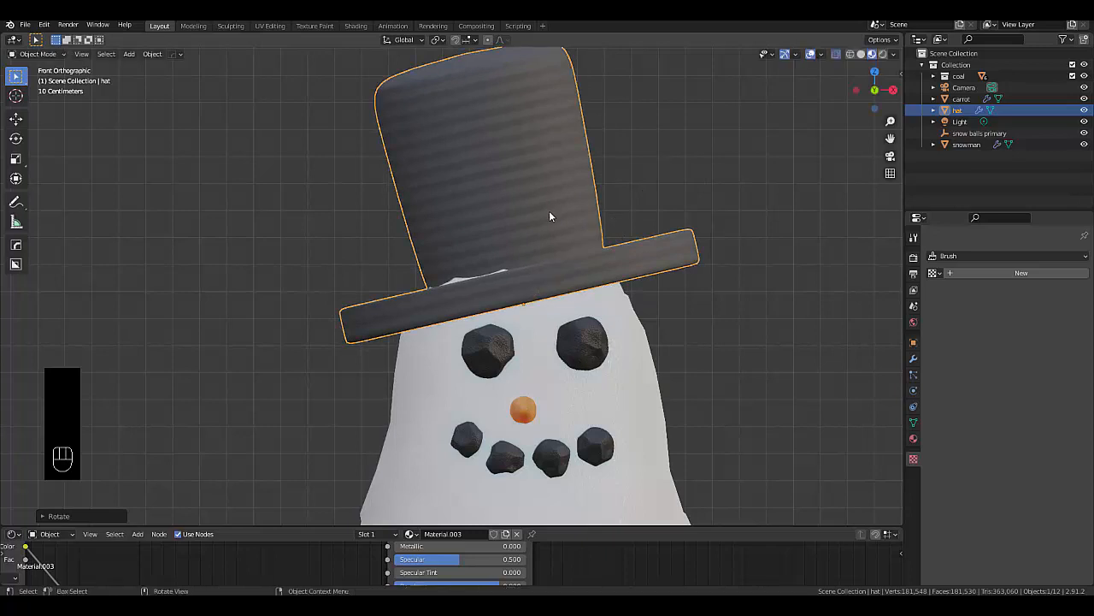
{"action": "key", "text": "g"}
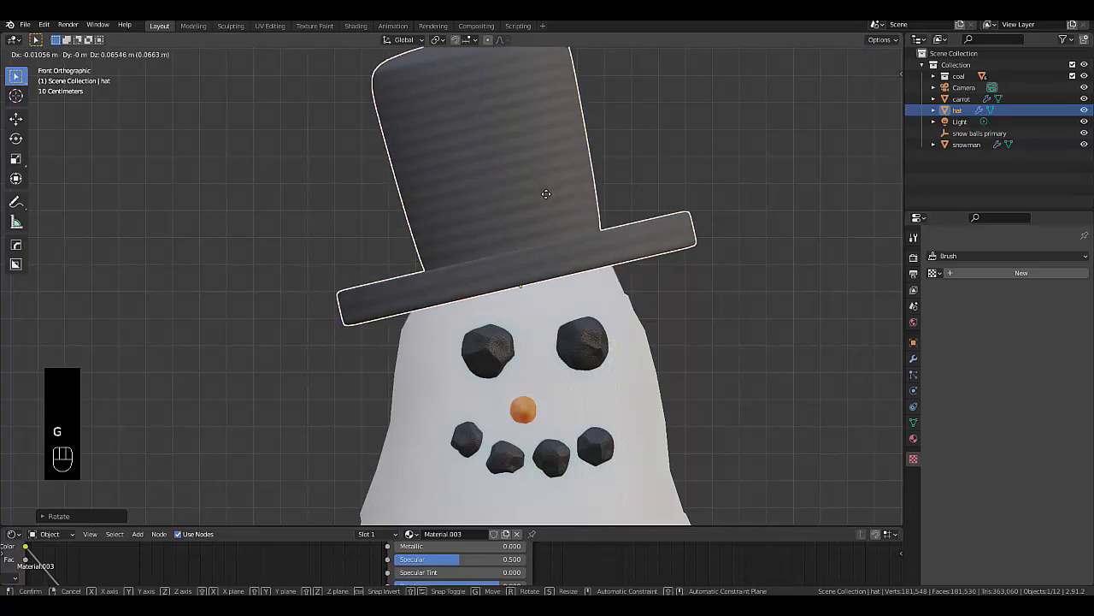
{"action": "left_click", "coordinate": [546, 195]}
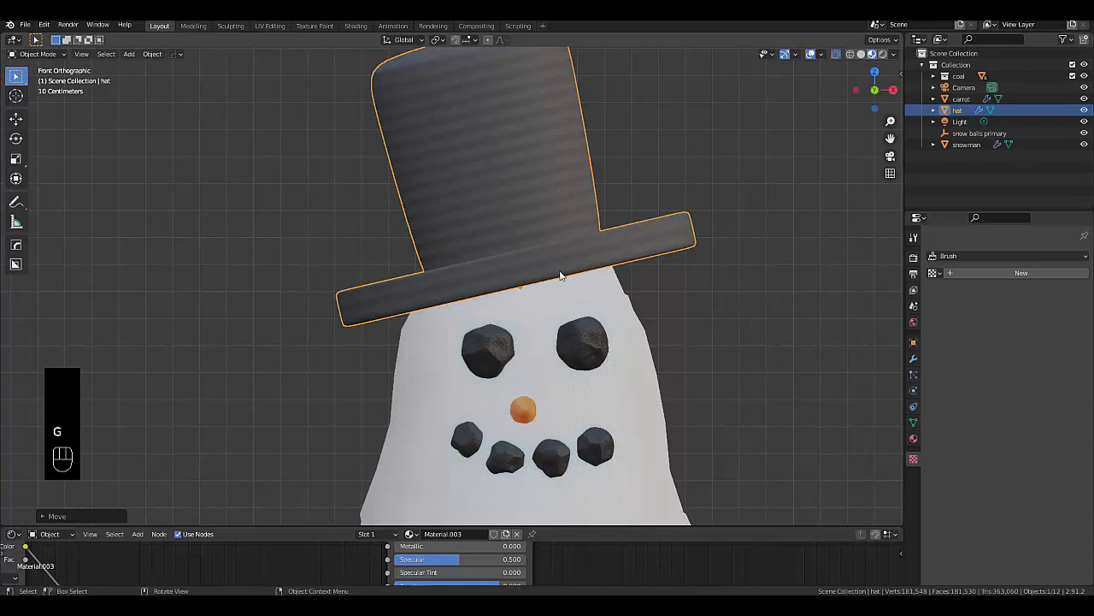
Examine the tilted hat's fit from several angles and compare the hat and buttons with the reference snowman
{"action": "middle_click_drag", "start_coordinate": [561, 275], "coordinate": [513, 270]}
{"action": "scroll", "coordinate": [564, 359], "scroll_direction": "down", "scroll_amount": 3}
{"action": "scroll", "coordinate": [571, 402], "scroll_direction": "up", "scroll_amount": 5}
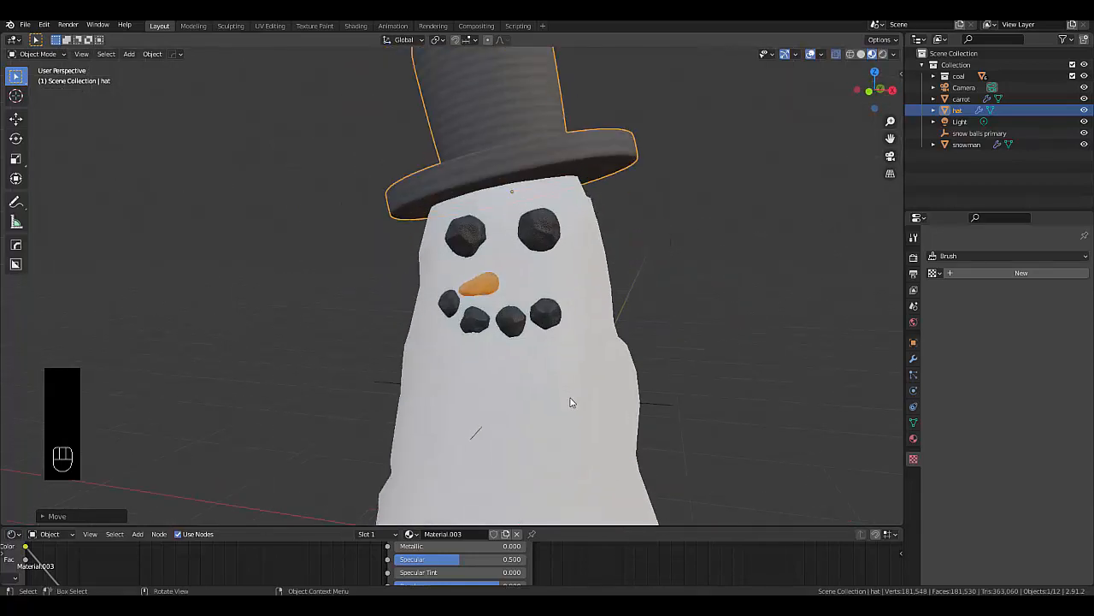
{"action": "middle_click_drag", "start_coordinate": [523, 404], "coordinate": [616, 398]}
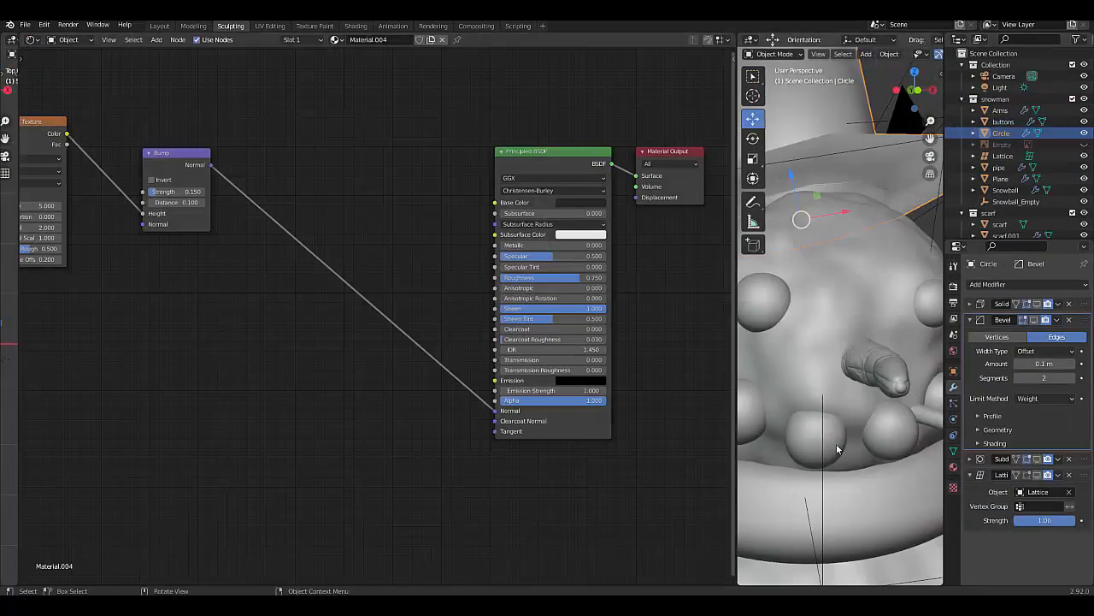
{"action": "scroll", "coordinate": [837, 443], "scroll_direction": "down", "scroll_amount": 6}
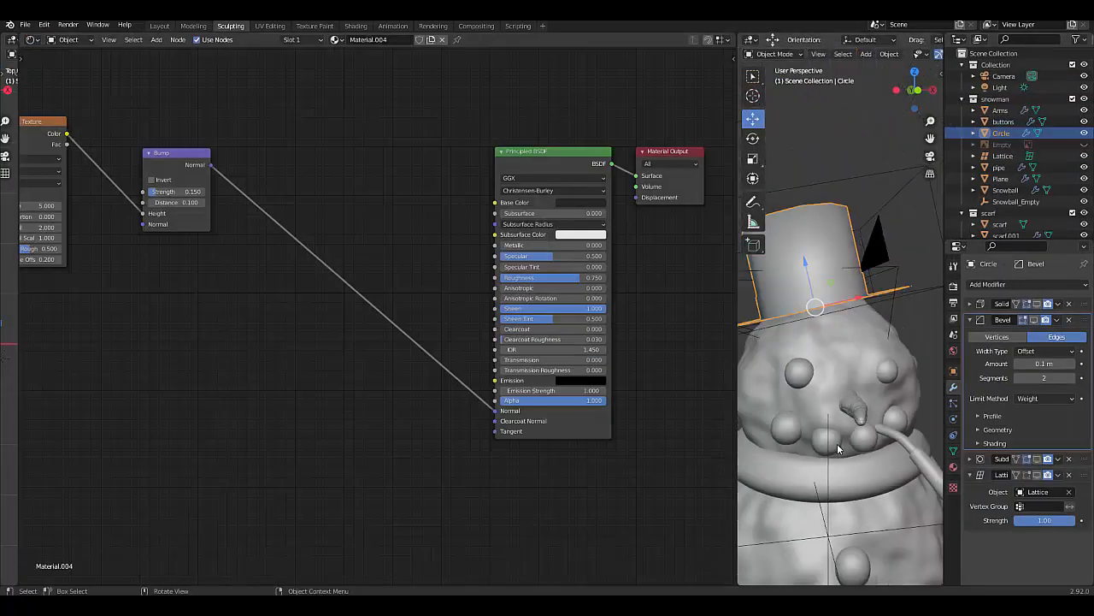
{"action": "scroll", "coordinate": [845, 522], "scroll_direction": "up", "scroll_amount": 4}
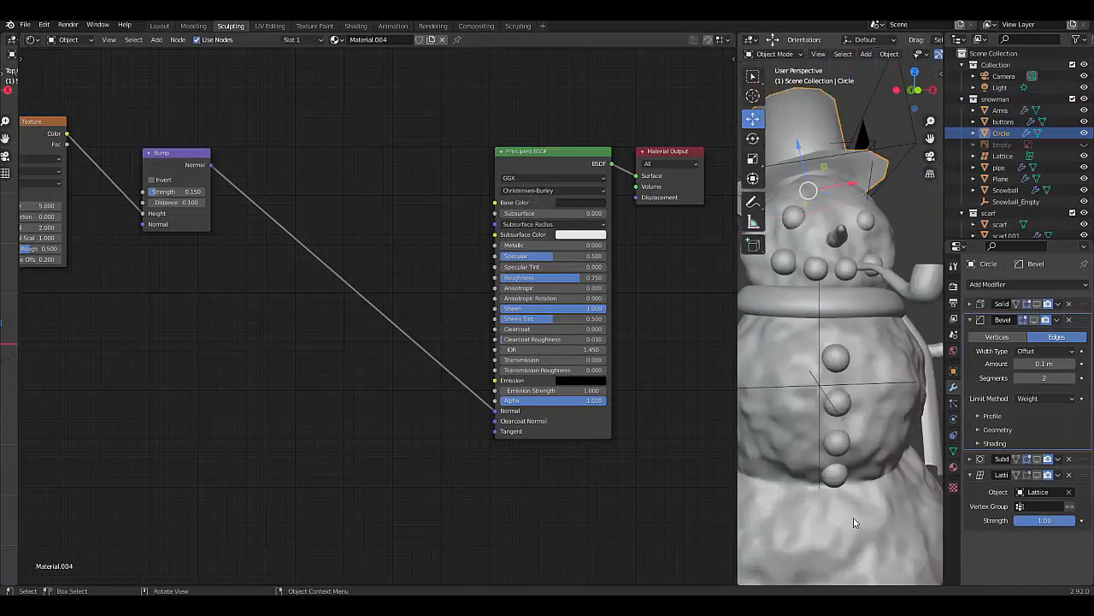
{"action": "scroll", "coordinate": [853, 520], "scroll_direction": "down", "scroll_amount": 4}
{"action": "scroll", "coordinate": [833, 453], "scroll_direction": "up", "scroll_amount": 2}
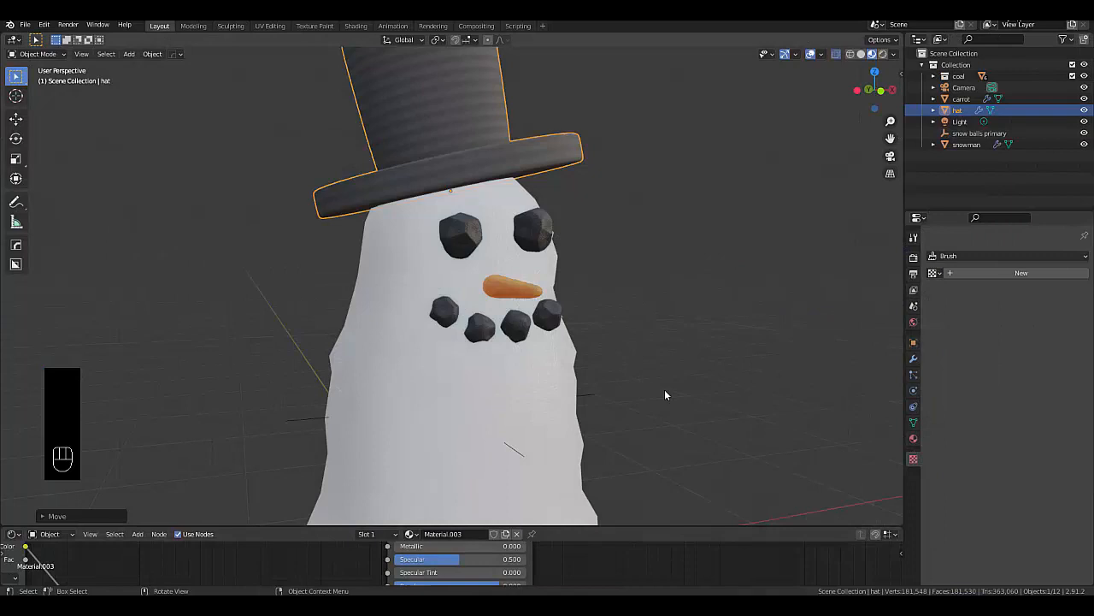
{"action": "scroll", "coordinate": [667, 394], "scroll_direction": "down", "scroll_amount": 2}
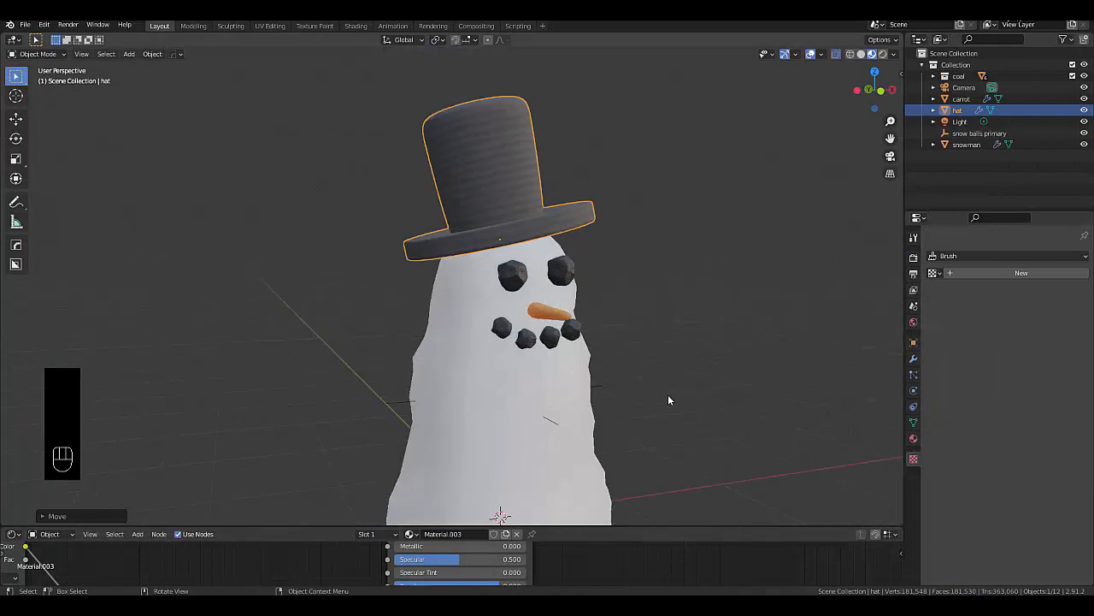
{"action": "scroll", "coordinate": [668, 394], "scroll_direction": "up", "scroll_amount": 3}
{"action": "middle_click_drag", "start_coordinate": [638, 397], "coordinate": [564, 405]}
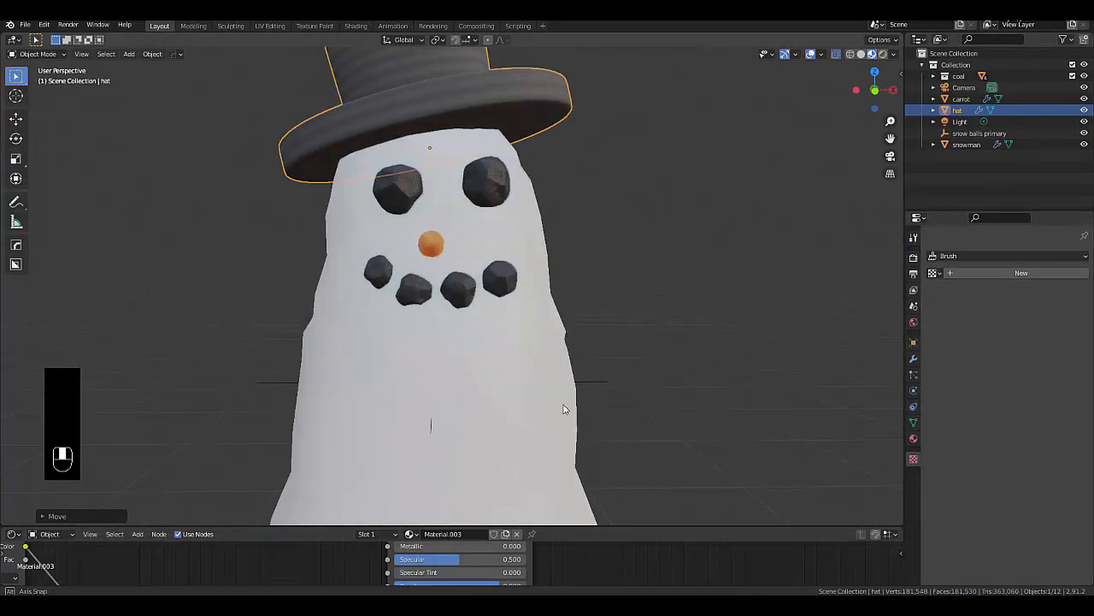
Duplicate one of the two lower mouth coals, place the copy at the centre of the chest and move it along global Y to the body's front surface
{"action": "left_click", "coordinate": [458, 289]}
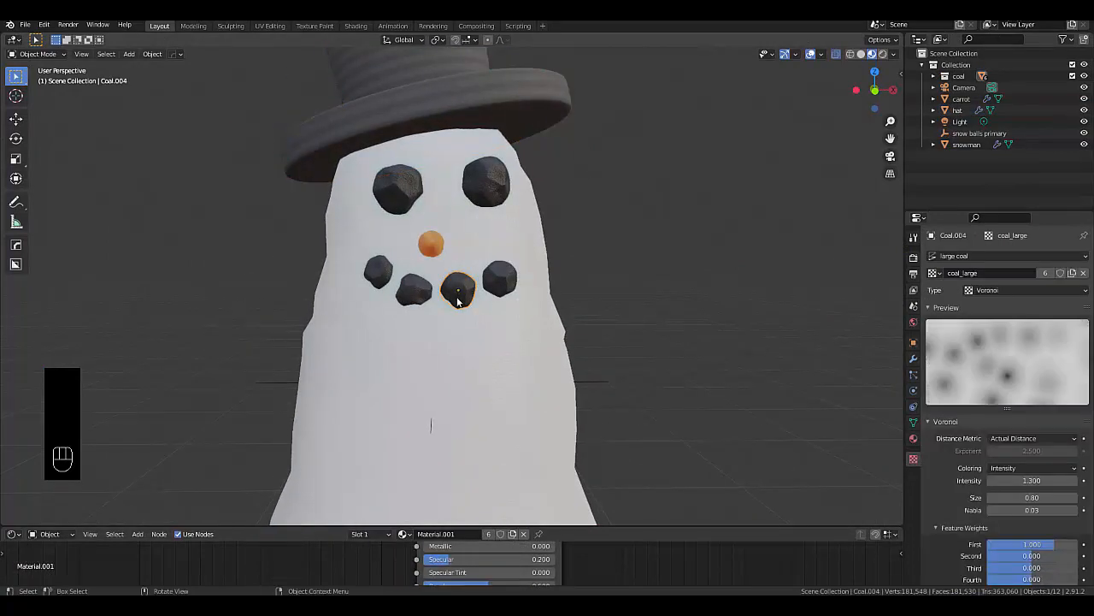
{"action": "scroll", "coordinate": [452, 337], "scroll_direction": "down", "scroll_amount": 3}
{"action": "key", "text": "KP_1"}
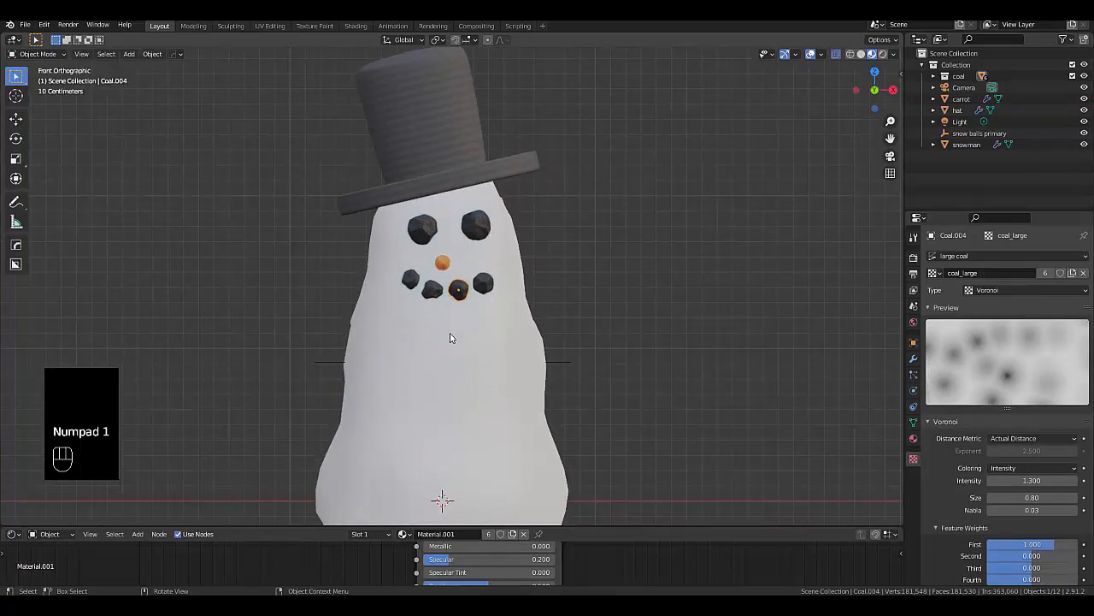
{"action": "key", "text": "shift+d"}
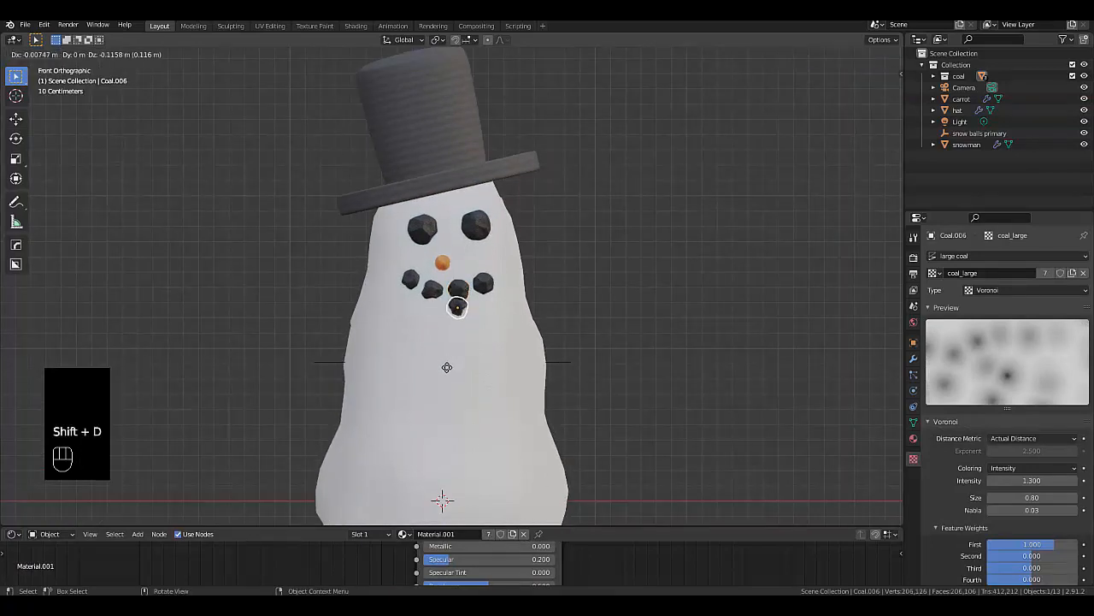
{"action": "left_click", "coordinate": [437, 393]}
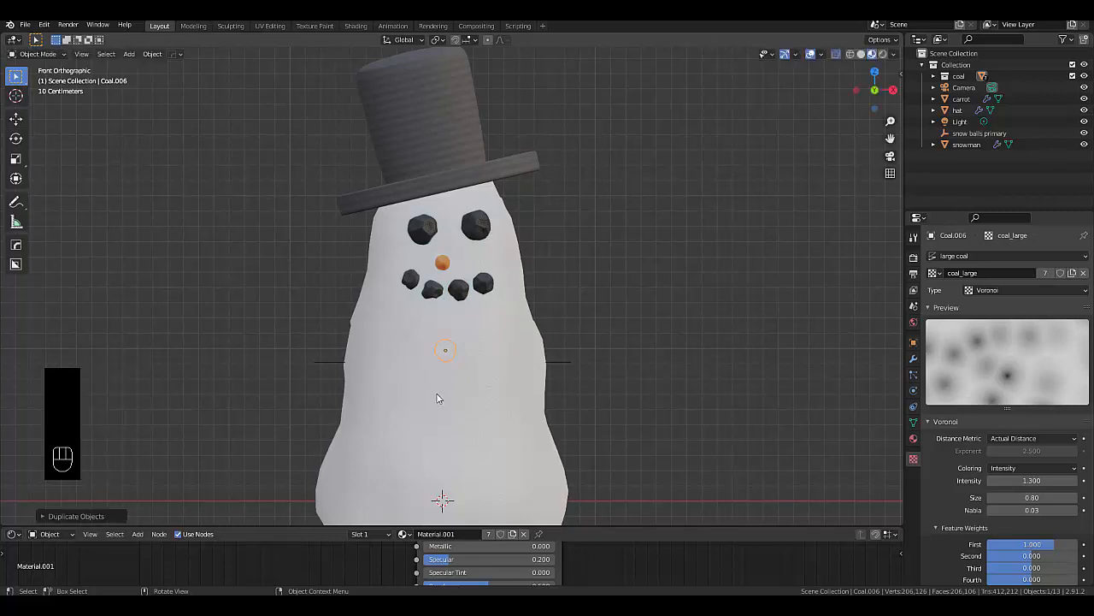
{"action": "key", "text": "KP_3"}
{"action": "key", "text": "g"}
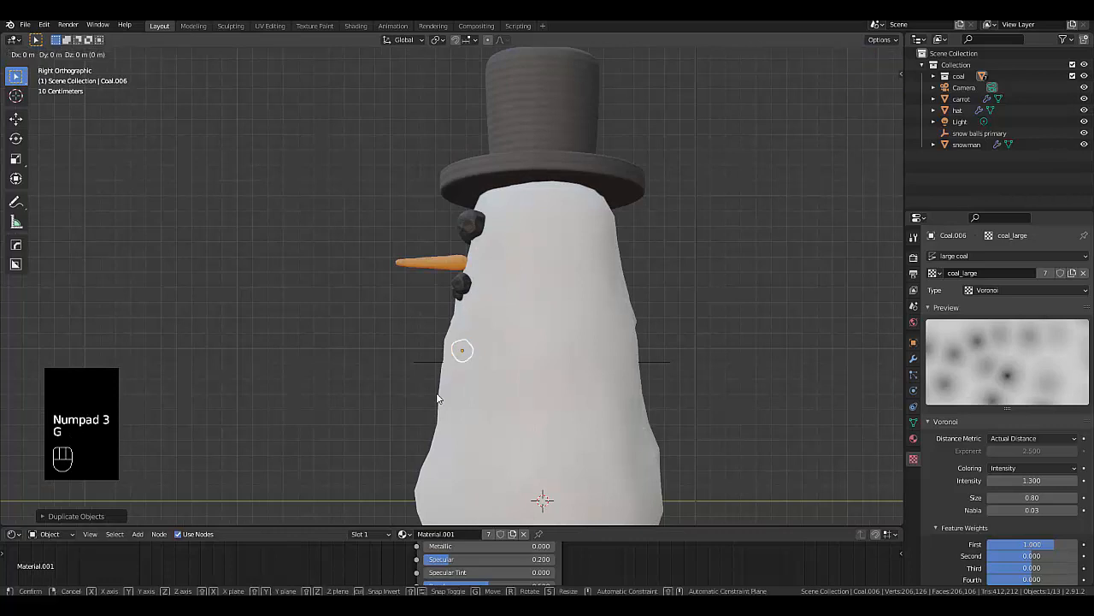
{"action": "key", "text": "y"}
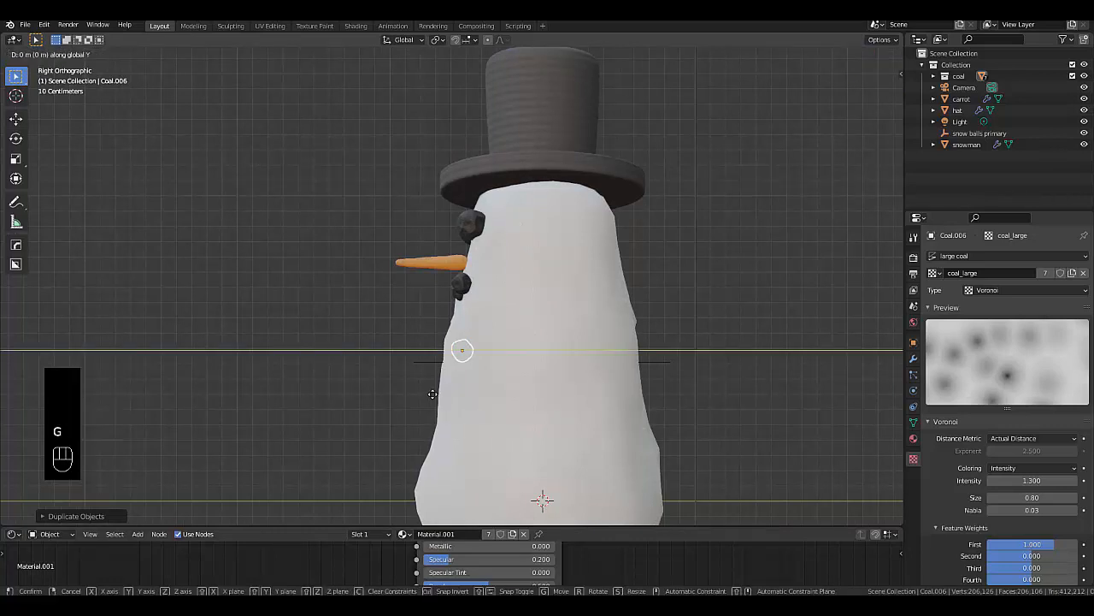
{"action": "left_click", "coordinate": [419, 395]}
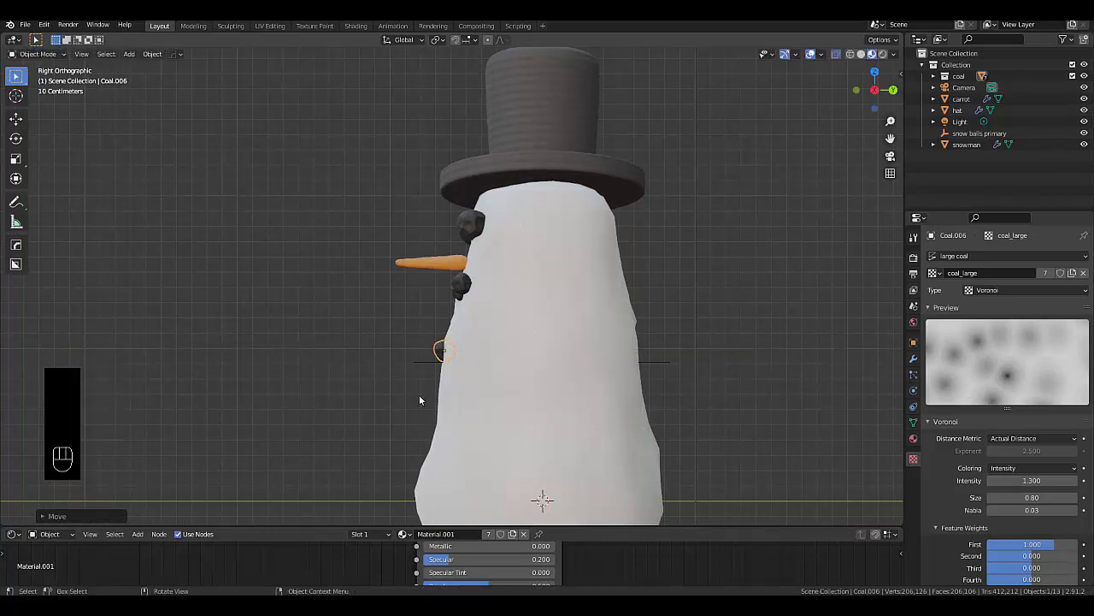
Duplicate the chest coal twice down the body's front surface, about 0.17 m apart, to form a column of three buttons
{"action": "key", "text": "shift+d"}
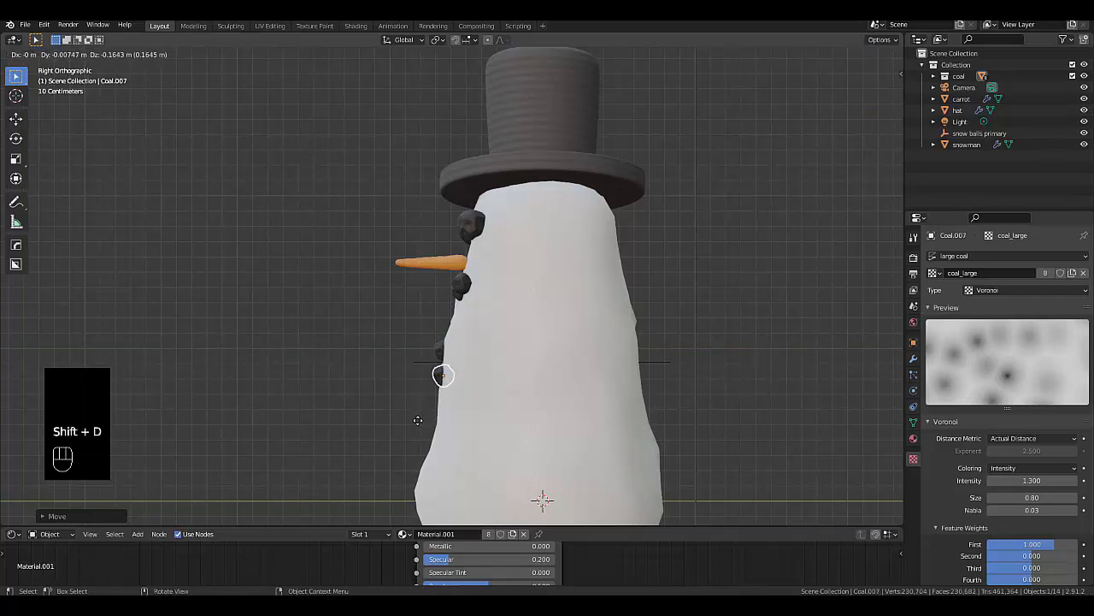
{"action": "left_click", "coordinate": [415, 423]}
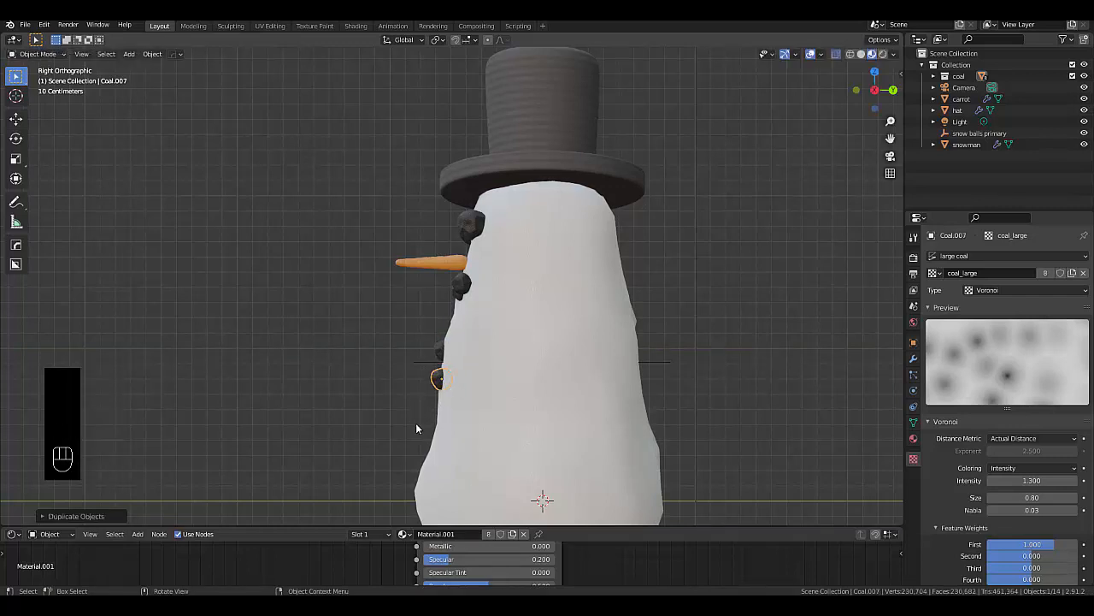
{"action": "key", "text": "shift+d"}
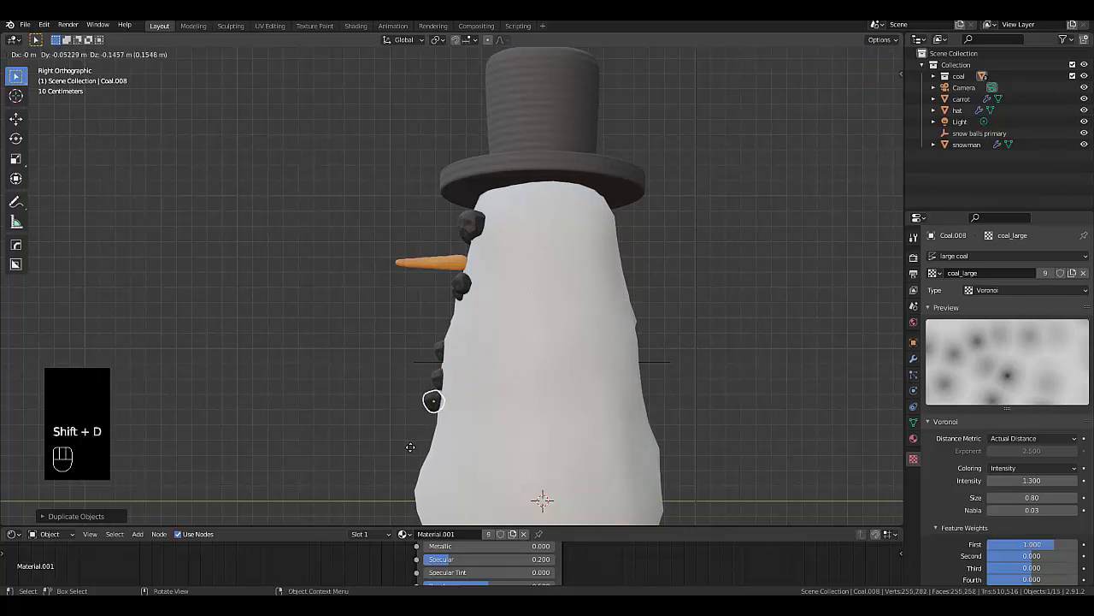
{"action": "left_click", "coordinate": [413, 453]}
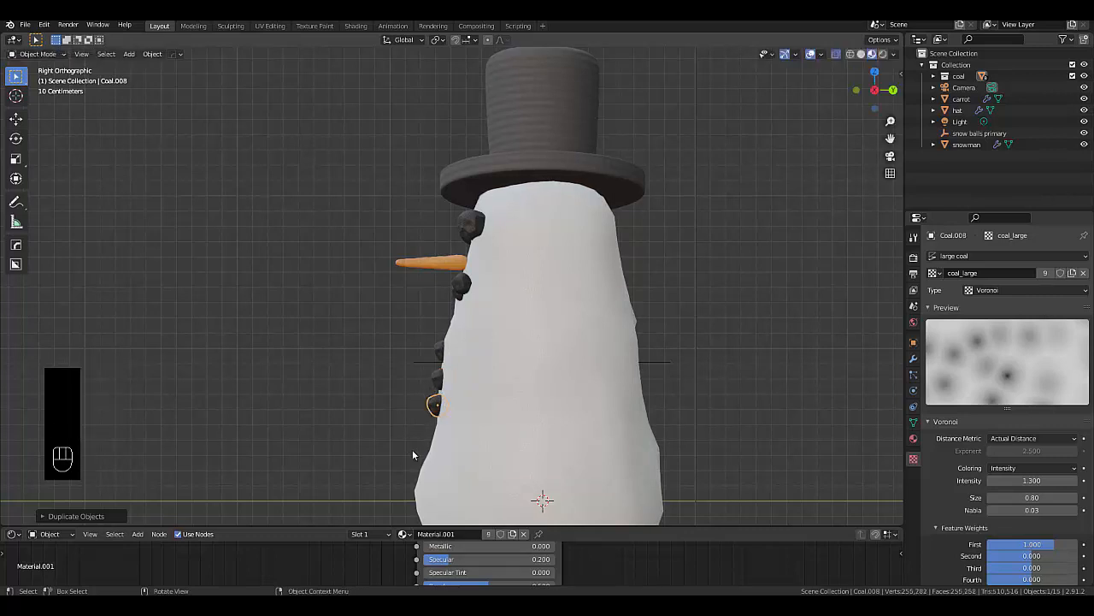
{"action": "key", "text": "KP_1"}
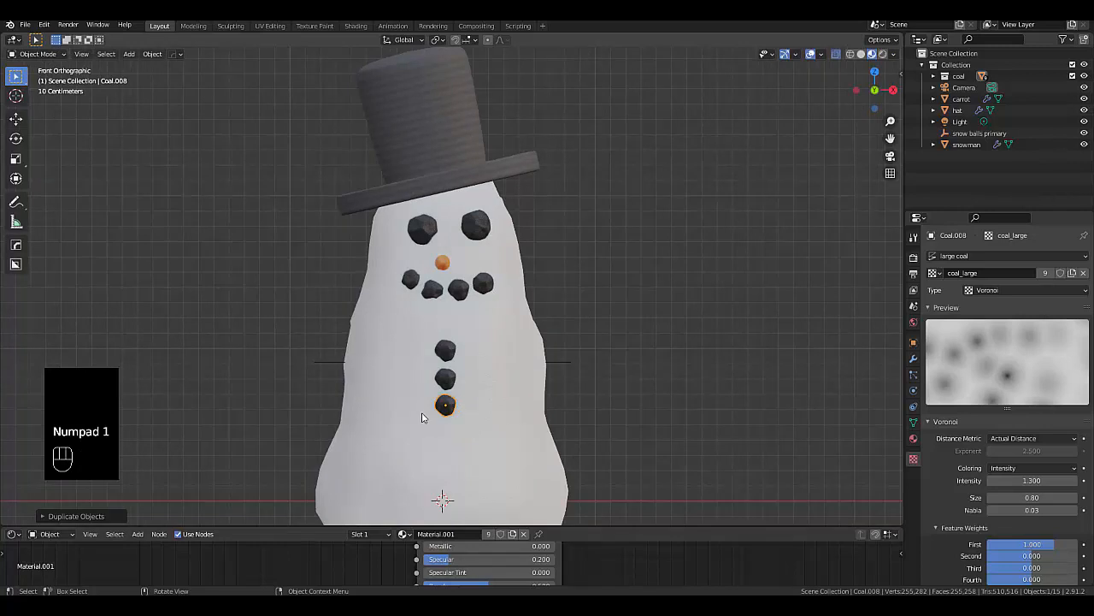
Rotate the lowest coal button about global Z so a different side of it faces forward
{"action": "scroll", "coordinate": [475, 411], "scroll_direction": "up", "scroll_amount": 3}
{"action": "scroll", "coordinate": [476, 411], "scroll_direction": "up", "scroll_amount": 3}
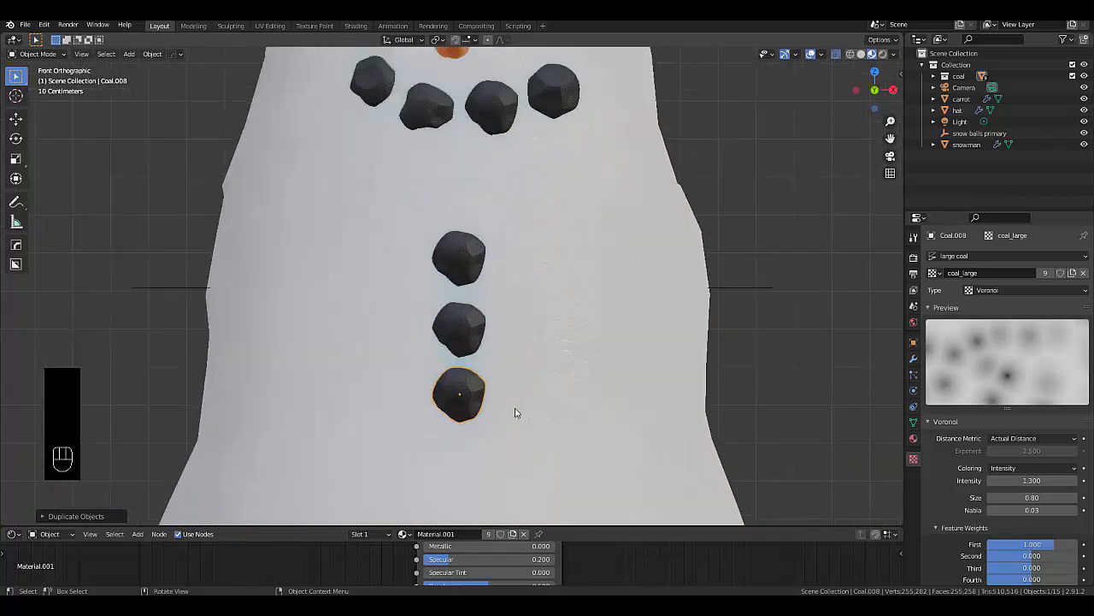
{"action": "key", "text": "r"}
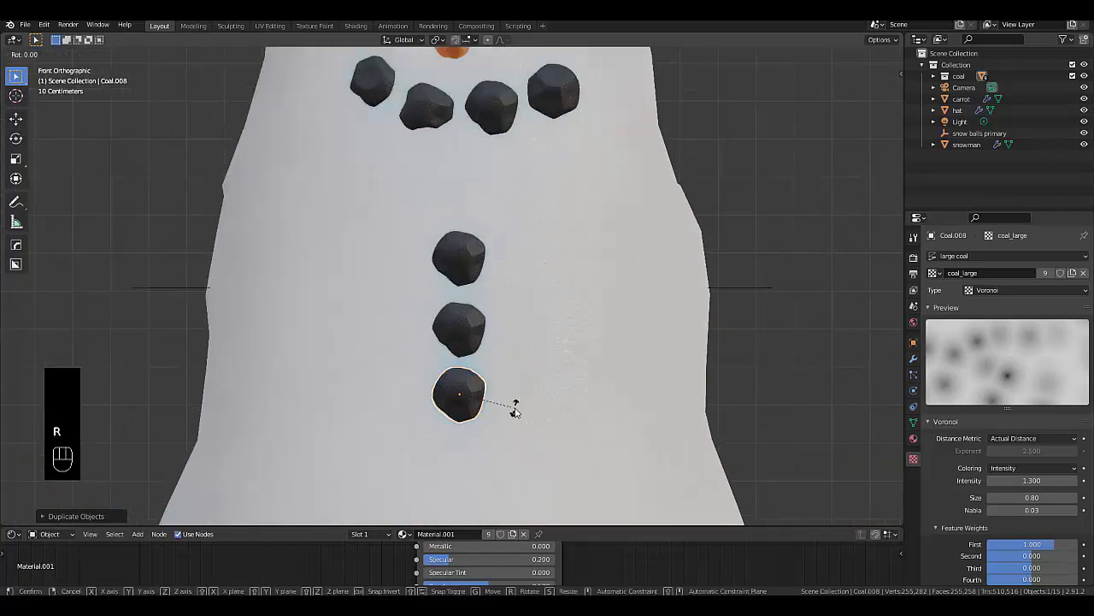
{"action": "key", "text": "z"}
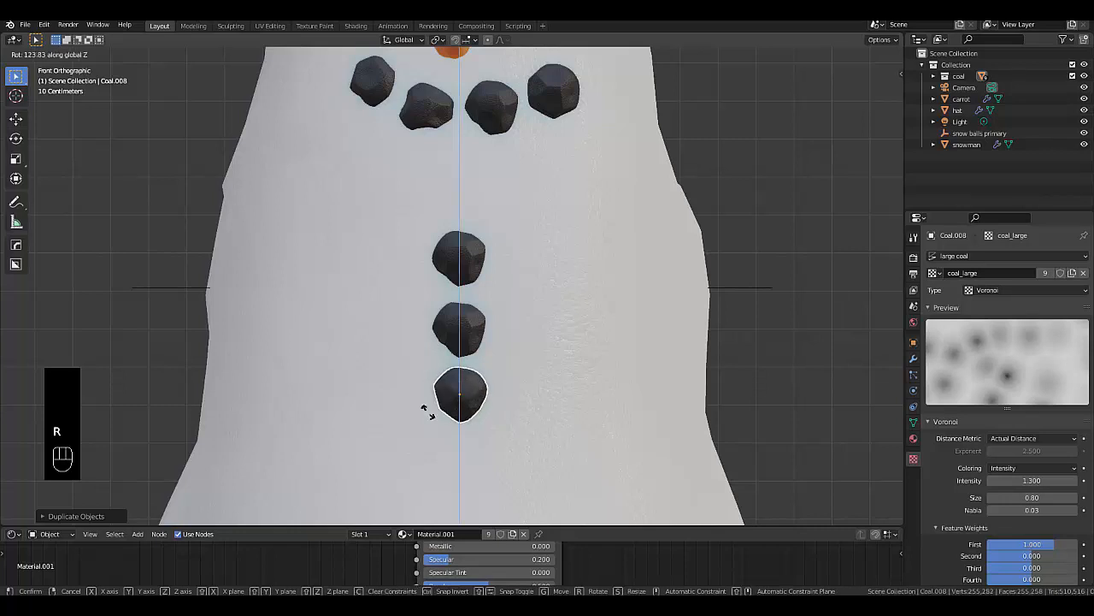
{"action": "left_click", "coordinate": [471, 326]}
Rotate the middle coal button about global X by about -40°, about global Y by about -25°, and about global Z to vary its shape
{"action": "left_click", "coordinate": [469, 328]}
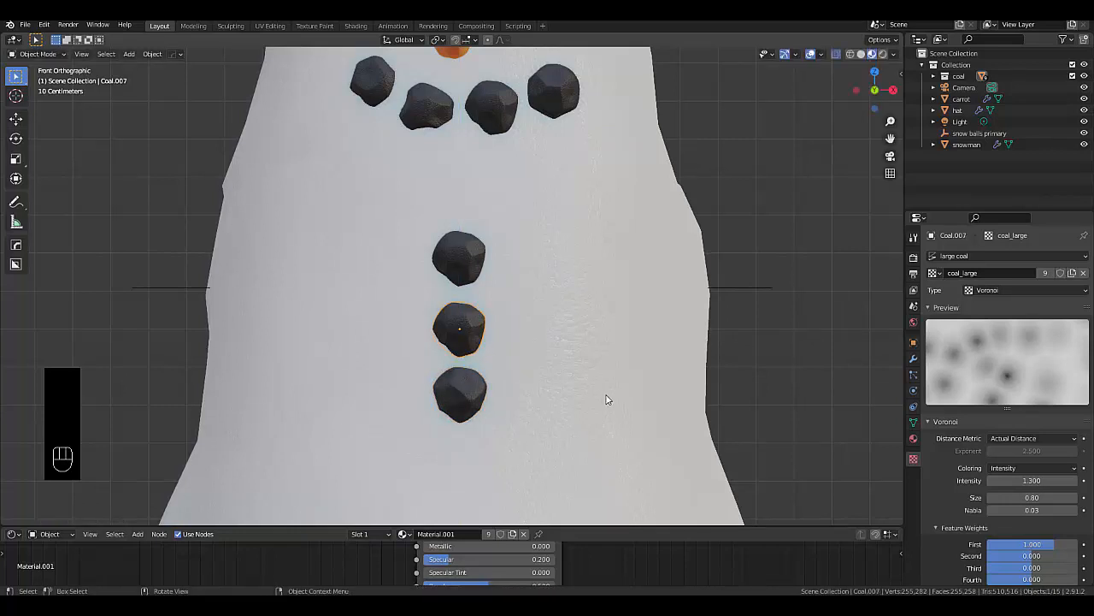
{"action": "key", "text": "r"}
{"action": "key", "text": "x"}
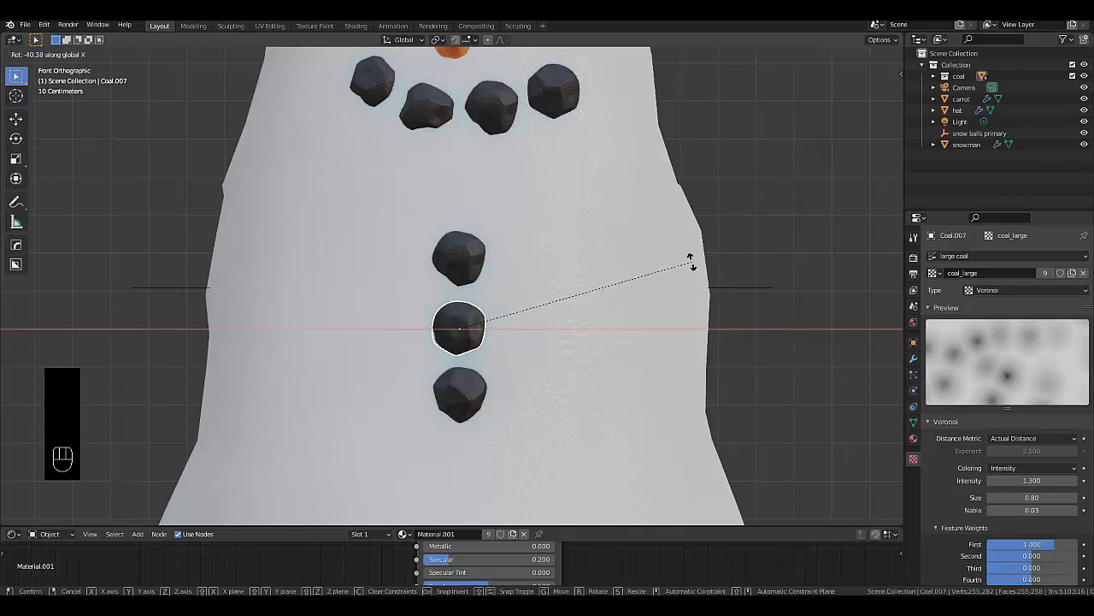
{"action": "left_click", "coordinate": [693, 266]}
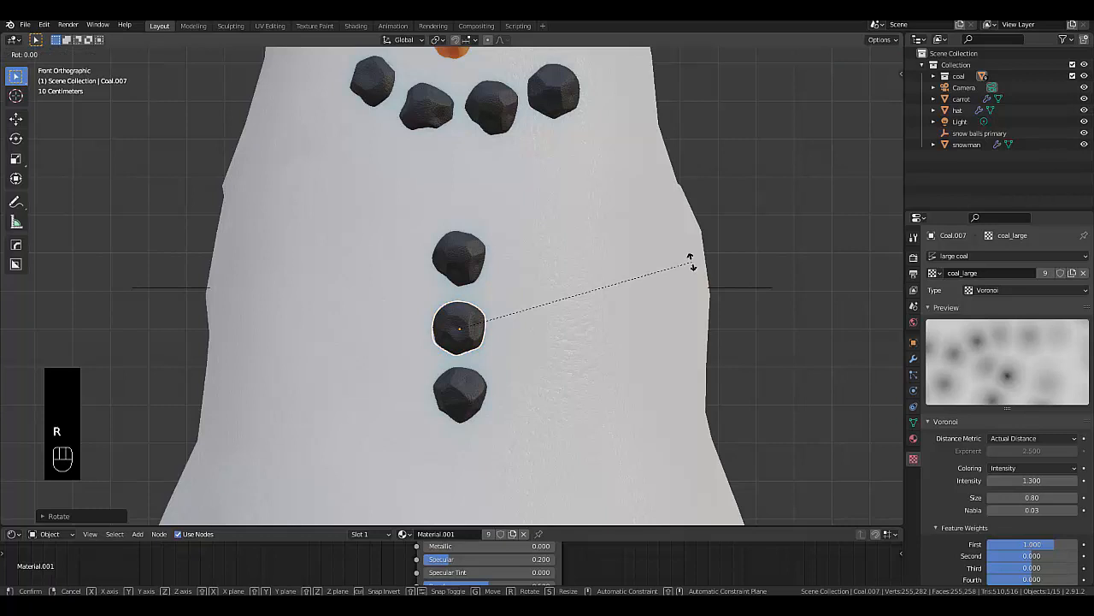
{"action": "key", "text": "y"}
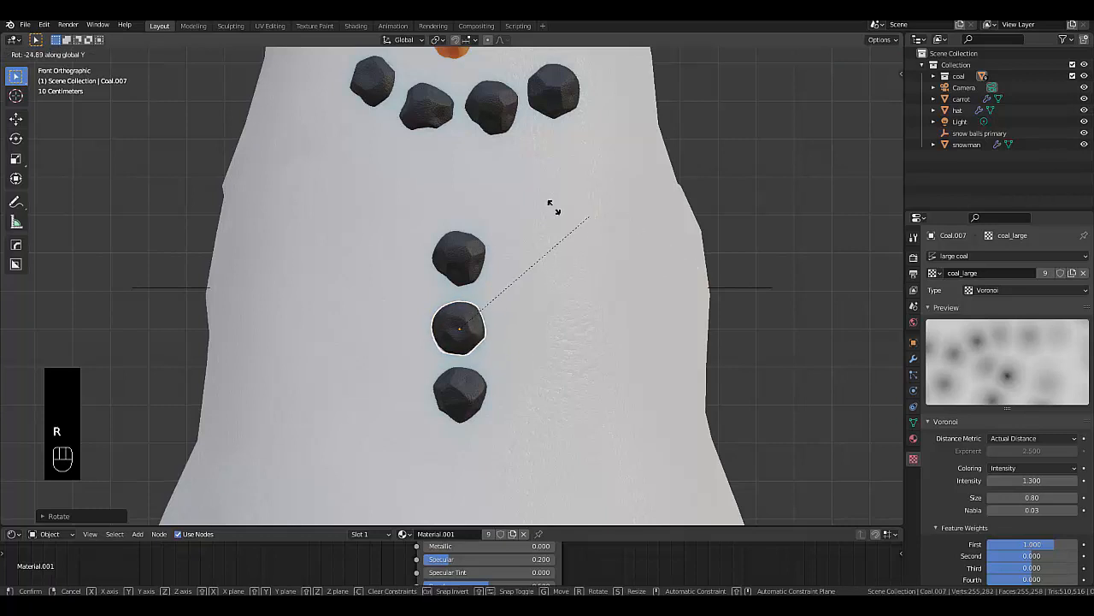
{"action": "left_click", "coordinate": [531, 215]}
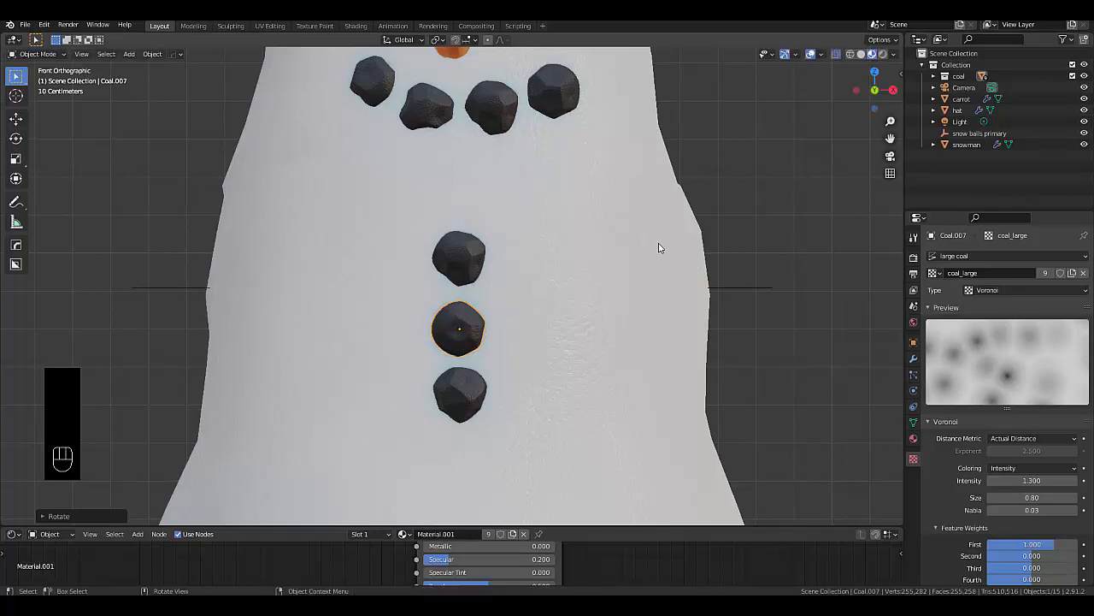
{"action": "key", "text": "r"}
{"action": "key", "text": "z"}
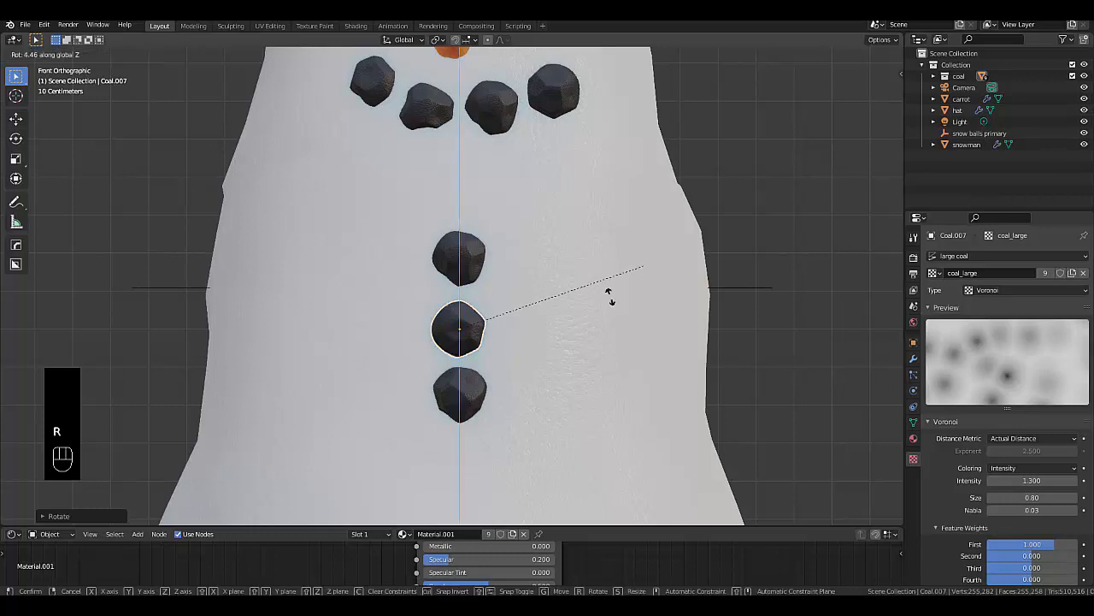
{"action": "left_click", "coordinate": [472, 413]}
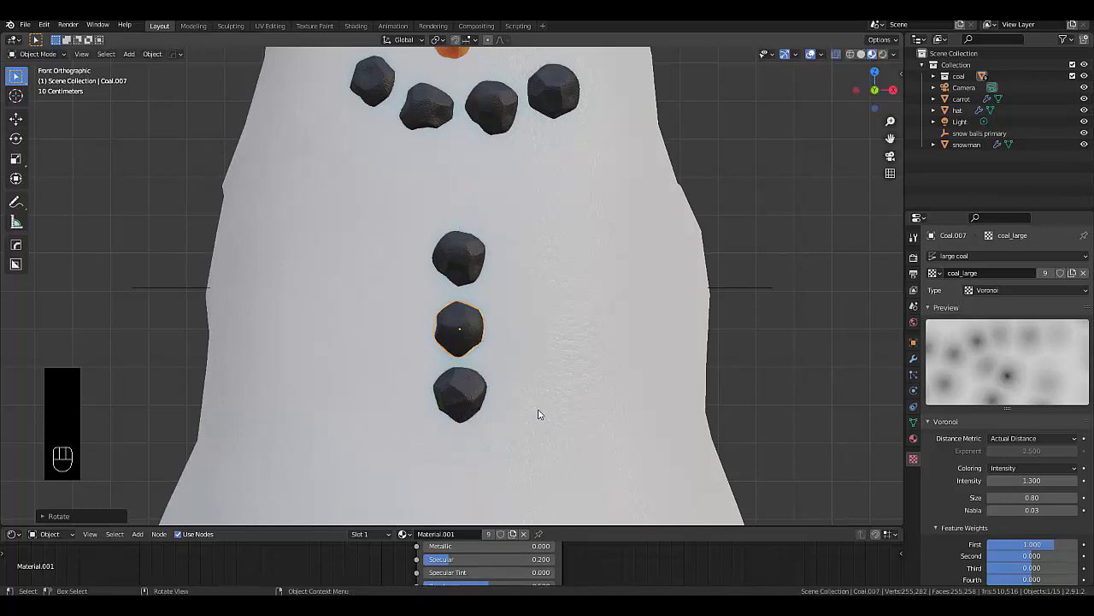
Deselect everything and examine the whole snowman in front view, checking the face, hat and button column
{"action": "scroll", "coordinate": [538, 414], "scroll_direction": "down", "scroll_amount": 3}
{"action": "scroll", "coordinate": [538, 413], "scroll_direction": "down", "scroll_amount": 2}
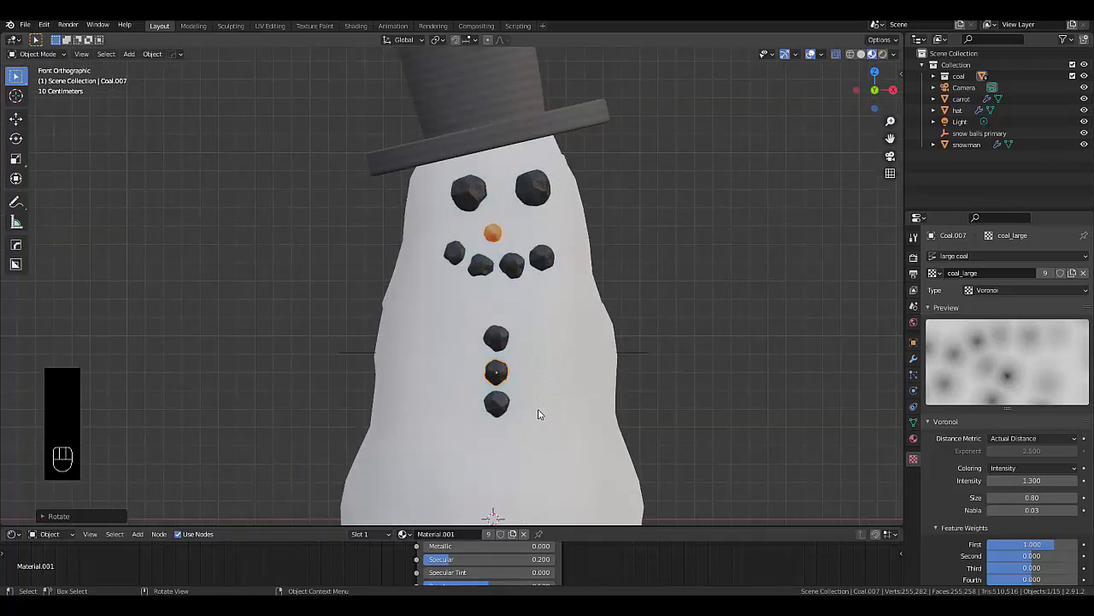
{"action": "scroll", "coordinate": [537, 414], "scroll_direction": "down", "scroll_amount": 1}
{"action": "scroll", "coordinate": [541, 386], "scroll_direction": "up", "scroll_amount": 2}
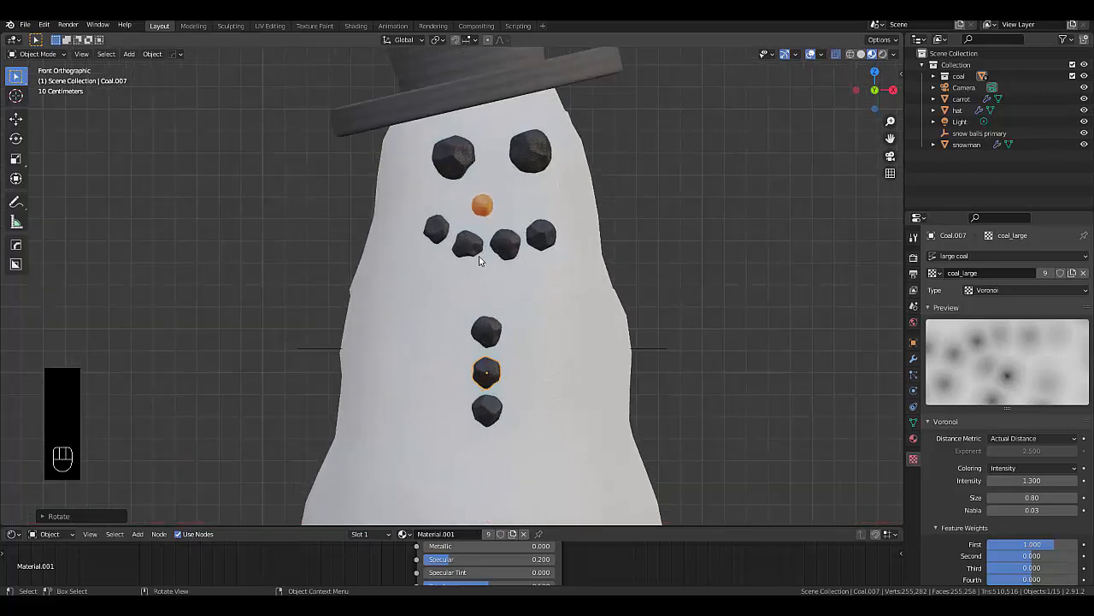
{"action": "left_click", "coordinate": [759, 395]}
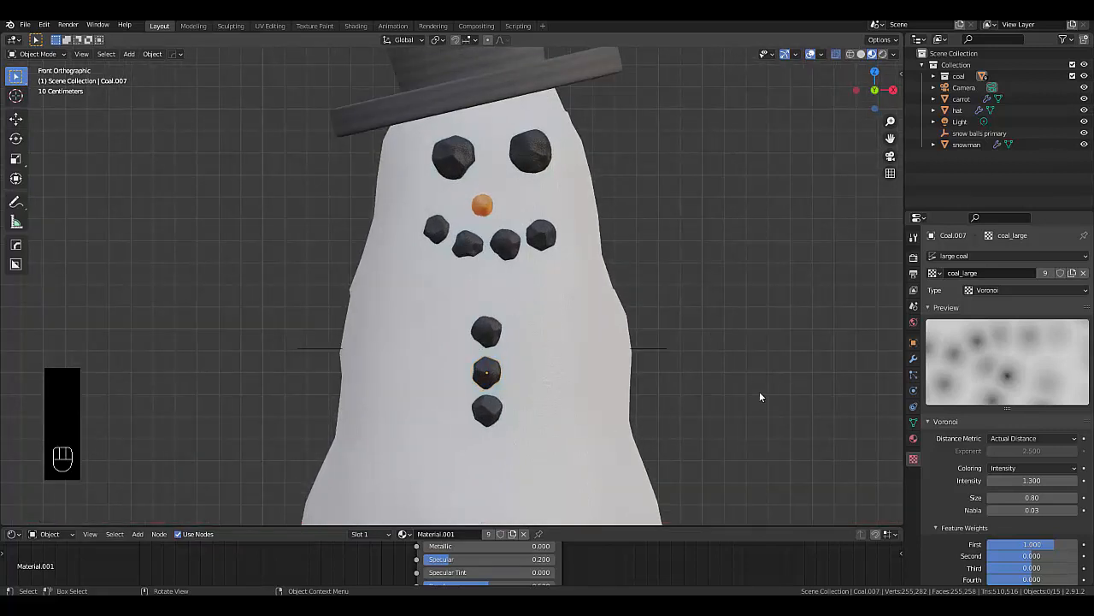
{"action": "scroll", "coordinate": [758, 390], "scroll_direction": "down", "scroll_amount": 4}
{"action": "scroll", "coordinate": [673, 335], "scroll_direction": "up", "scroll_amount": 3}
{"action": "scroll", "coordinate": [641, 325], "scroll_direction": "up", "scroll_amount": 1}
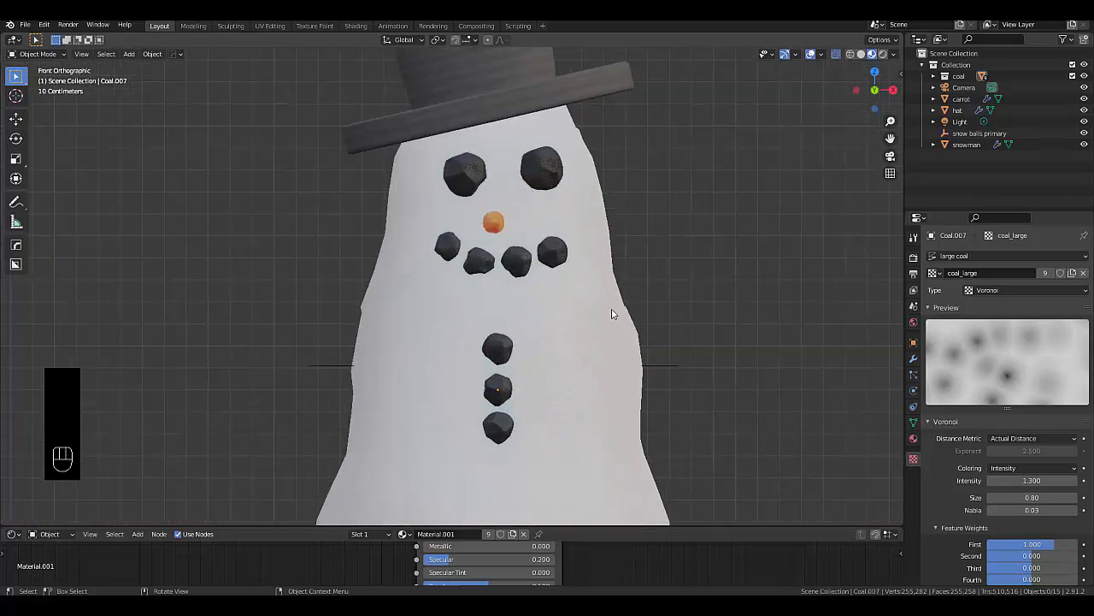
{"action": "scroll", "coordinate": [612, 314], "scroll_direction": "down", "scroll_amount": 2}
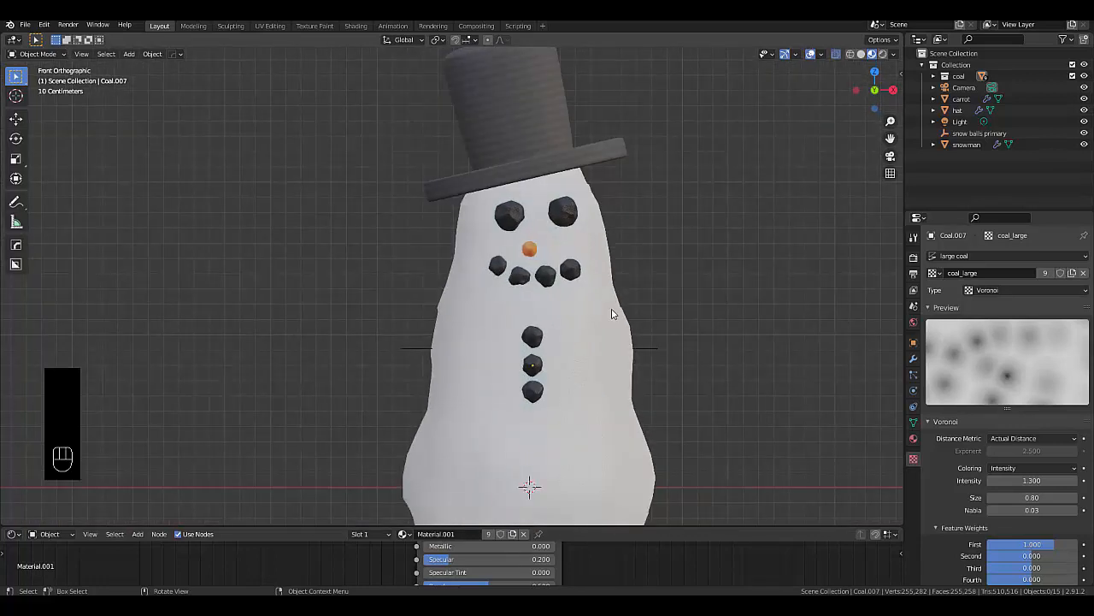
{"action": "scroll", "coordinate": [611, 314], "scroll_direction": "down", "scroll_amount": 2}
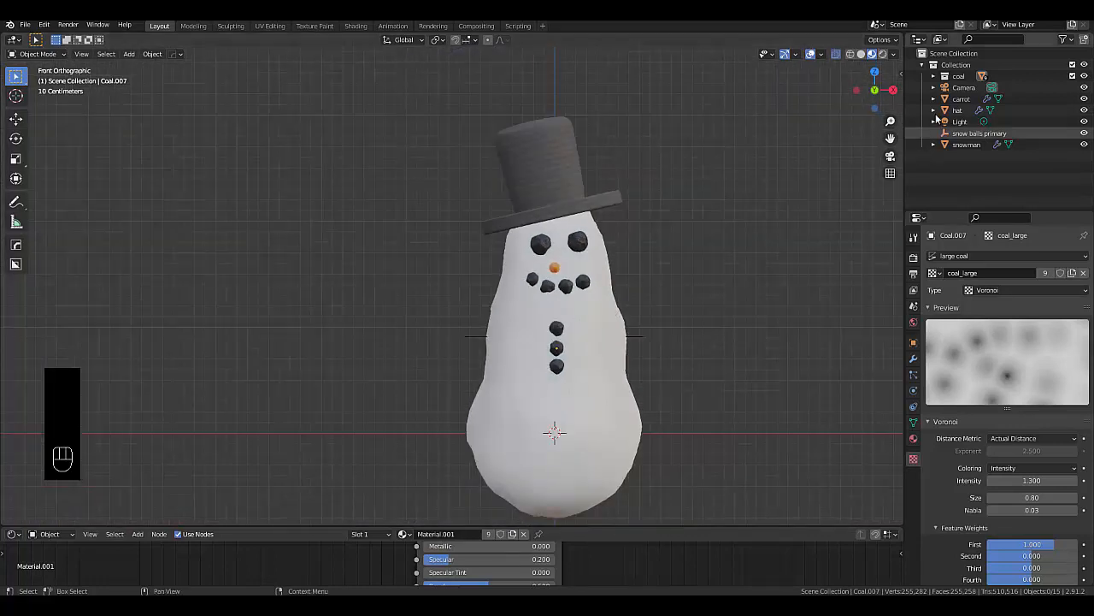
Hide the collection holding the snowman parts to leave the front view empty for modelling the pipe
{"action": "left_click", "coordinate": [1084, 65]}
{"action": "scroll", "coordinate": [559, 463], "scroll_direction": "up", "scroll_amount": 3}
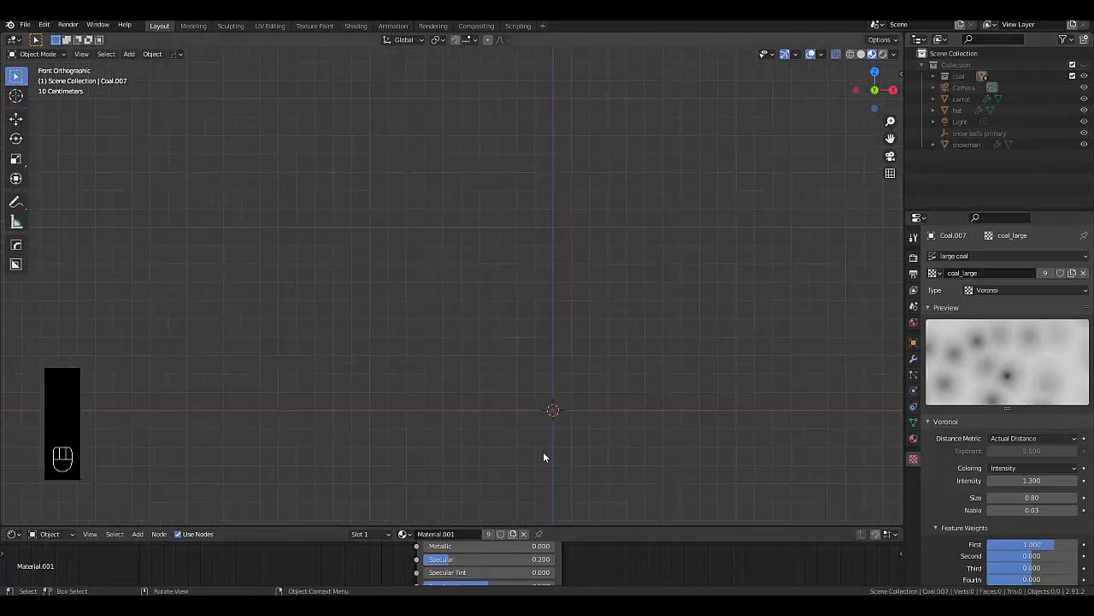
{"action": "key", "text": "shift+a"}
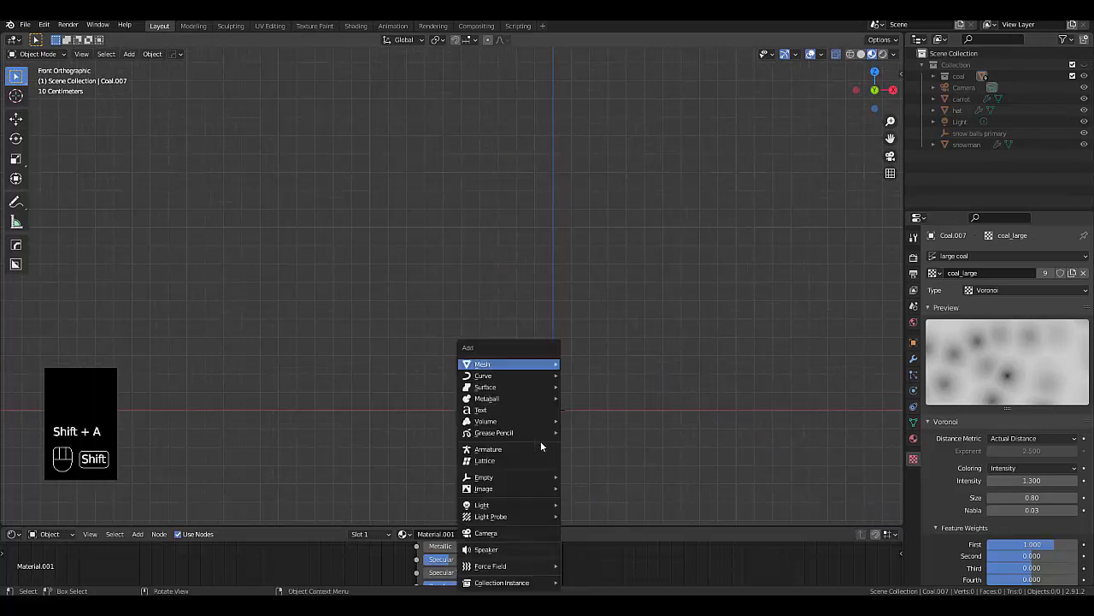
{"action": "mouse_move", "coordinate": [519, 366]}
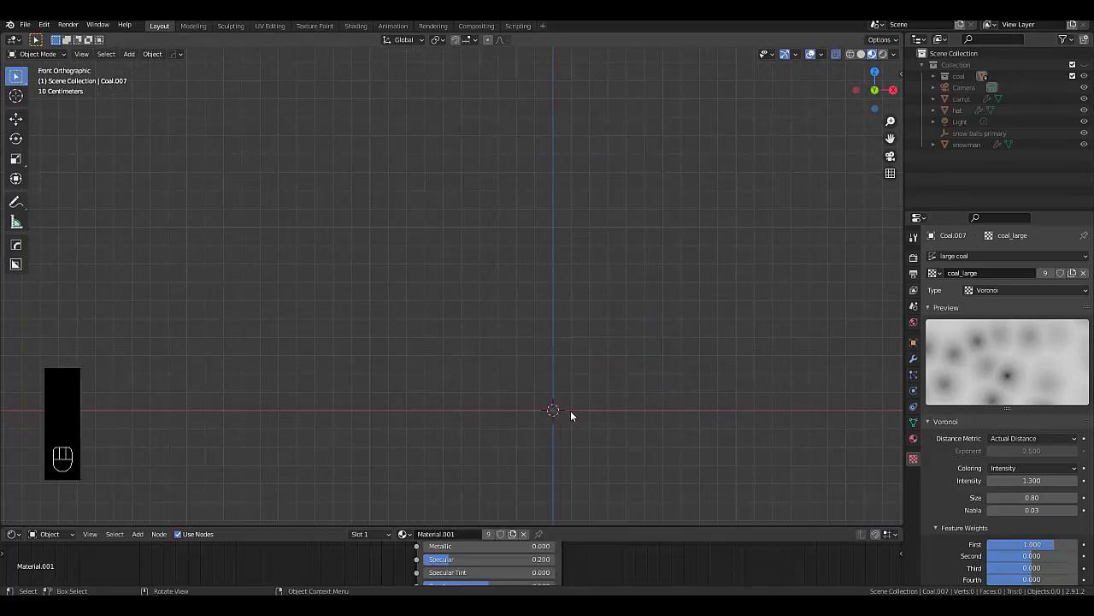
{"action": "scroll", "coordinate": [574, 409], "scroll_direction": "up", "scroll_amount": 3}
{"action": "scroll", "coordinate": [552, 409], "scroll_direction": "up", "scroll_amount": 1}
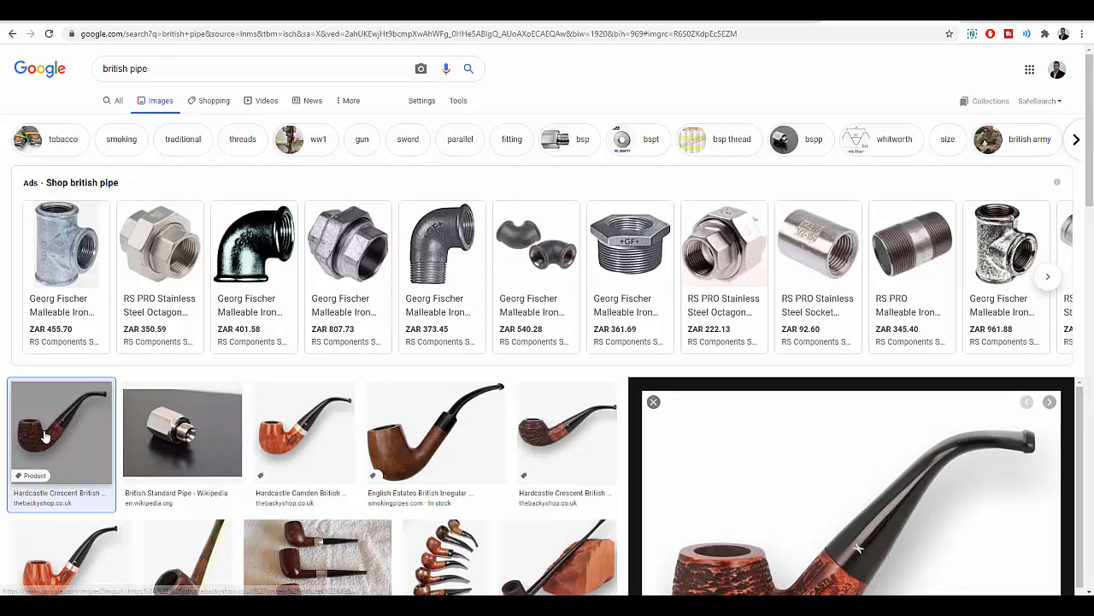
Save the previewed Hardcastle Crescent pipe picture from the browser's image results to the Desktop as a JPEG
{"action": "right_click", "coordinate": [853, 469]}
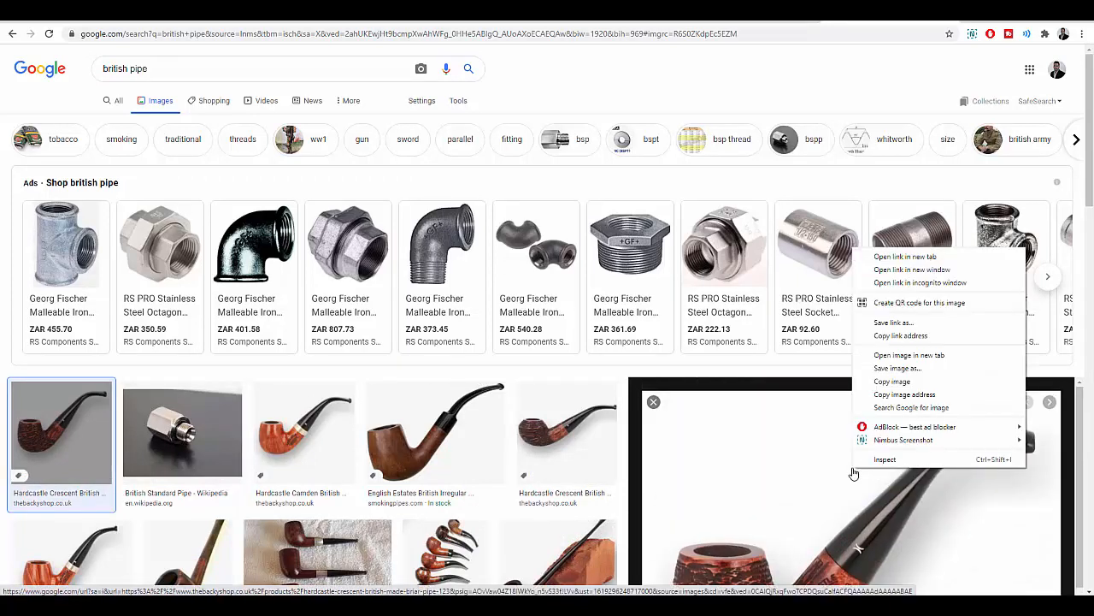
{"action": "left_click", "coordinate": [906, 380]}
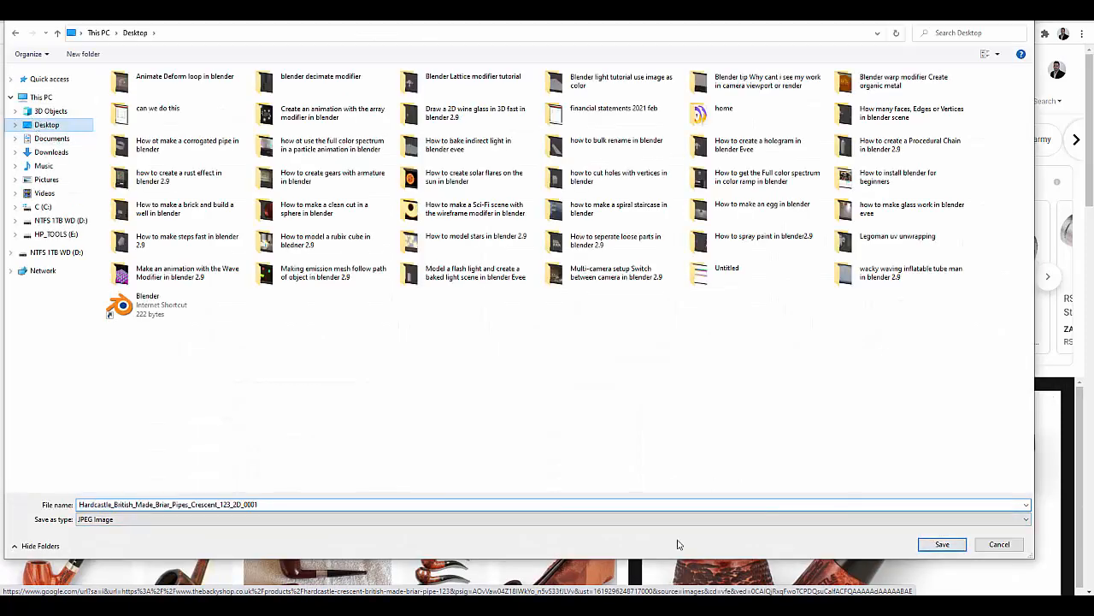
{"action": "left_click", "coordinate": [939, 547]}
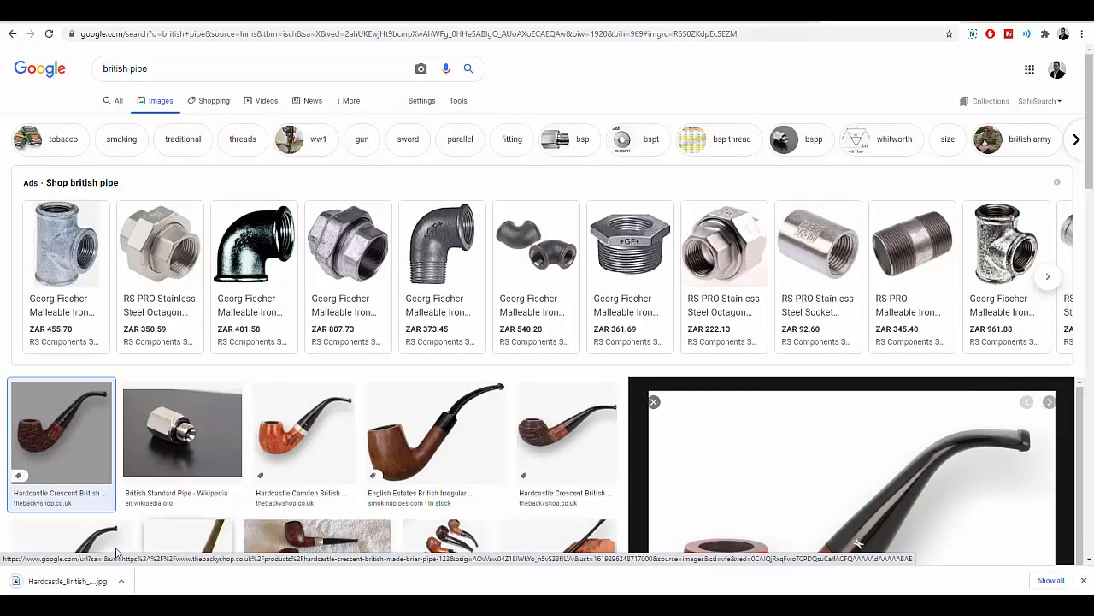
Bring the downloaded pipe picture into Blender's front view as a reference image
{"action": "left_click", "coordinate": [70, 584]}
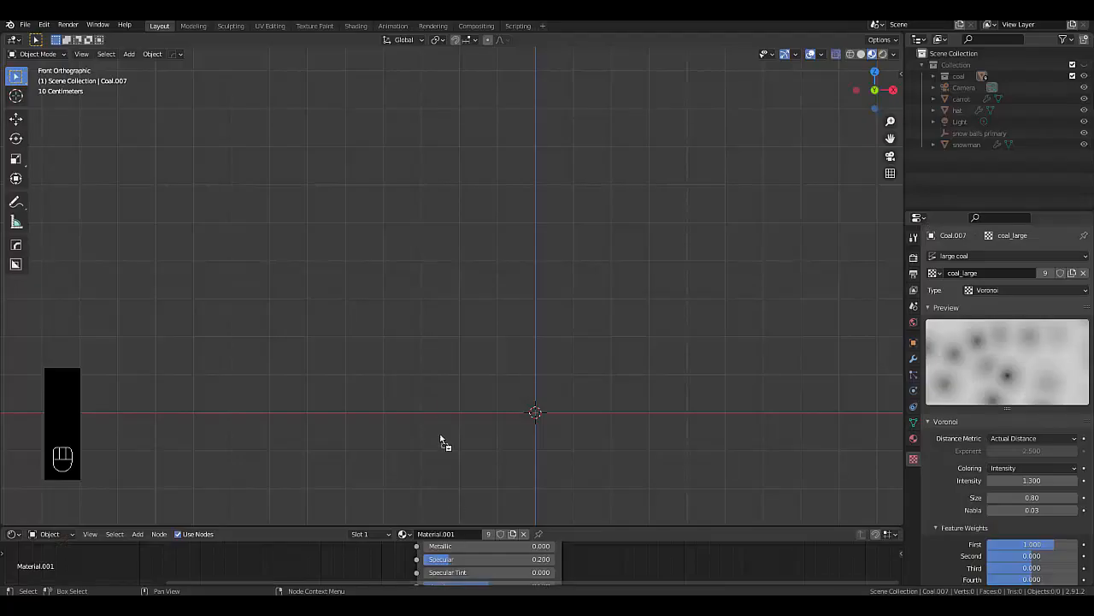
{"action": "left_click_drag", "start_coordinate": [438, 399], "coordinate": [439, 398]}
{"action": "scroll", "coordinate": [453, 385], "scroll_direction": "down", "scroll_amount": 5}
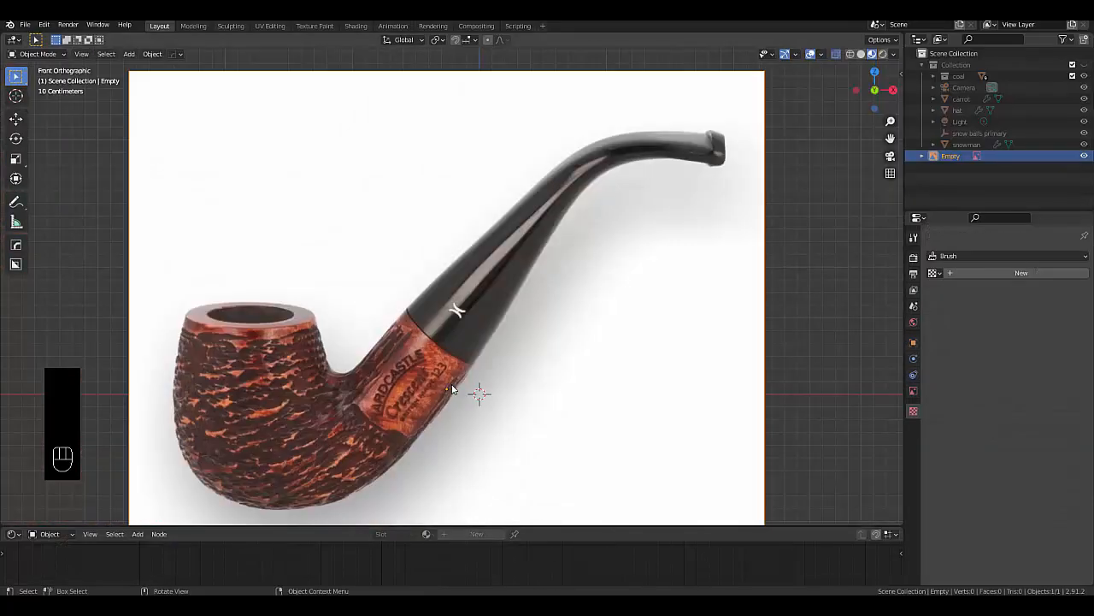
Move the pipe reference image -10 m along global Y and return to front view
{"action": "mouse_move", "coordinate": [446, 402]}
{"action": "middle_mouse_down"}
{"action": "mouse_move", "coordinate": [590, 420]}
{"action": "mouse_move", "coordinate": [460, 402]}
{"action": "middle_mouse_up"}
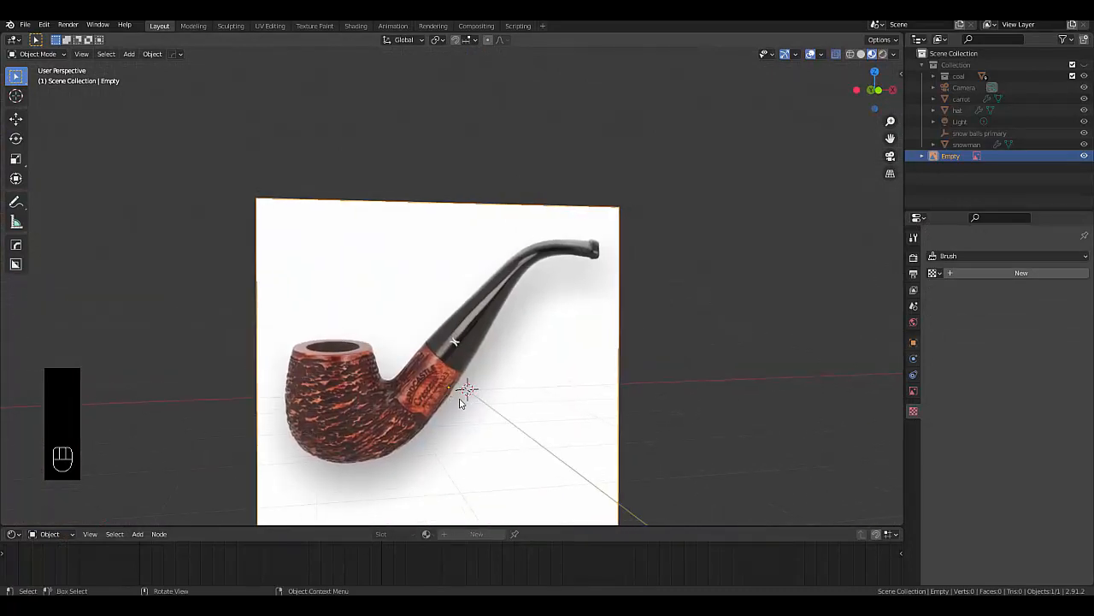
{"action": "key", "text": "g"}
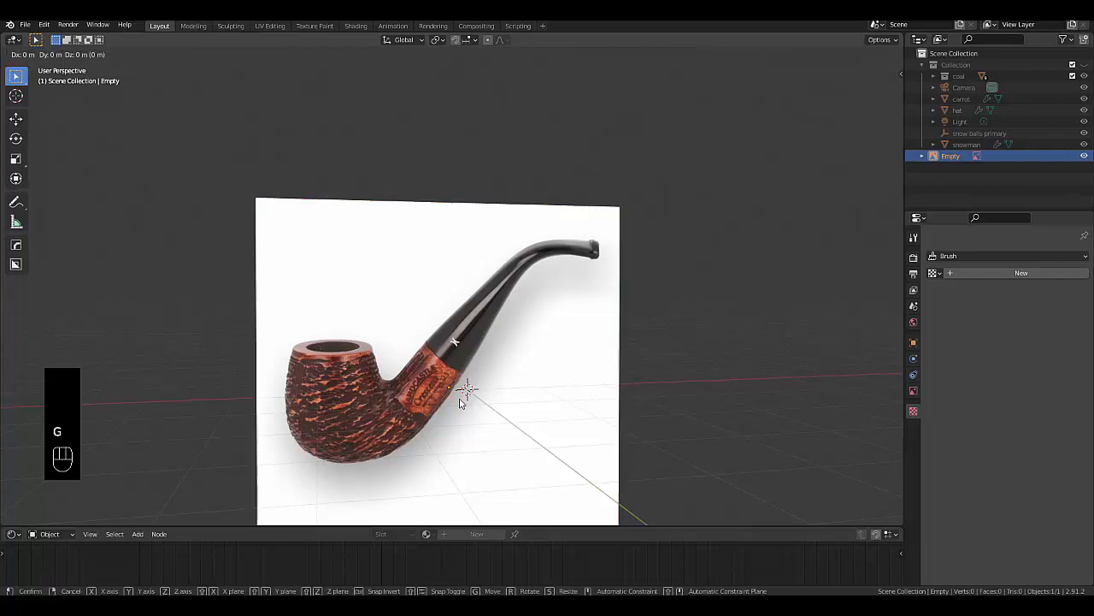
{"action": "type", "text": "y"}
{"action": "type", "text": "-10"}
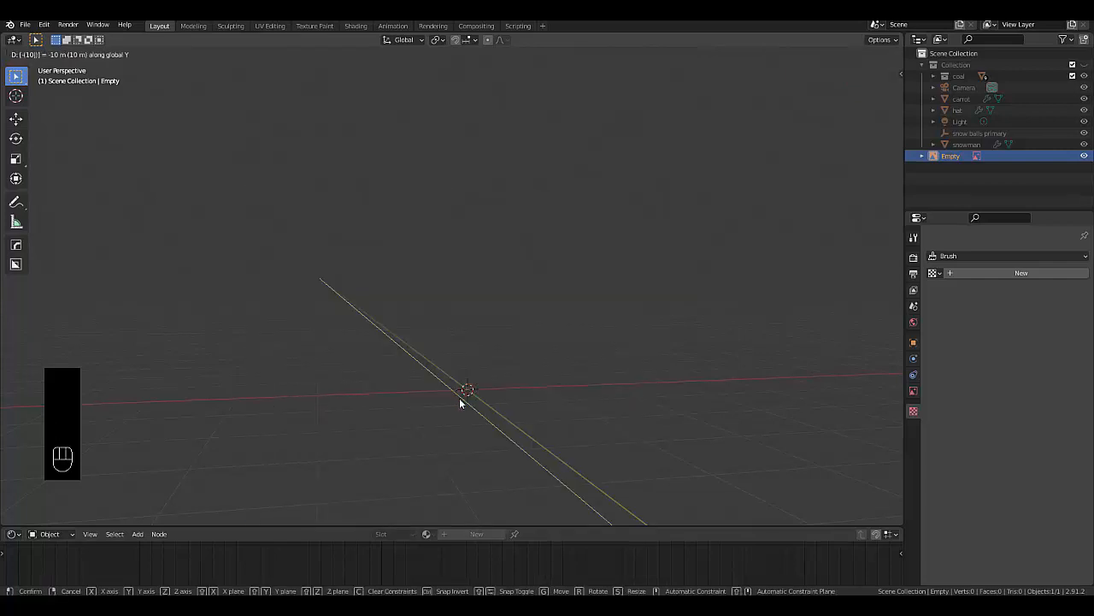
{"action": "key", "text": "Return"}
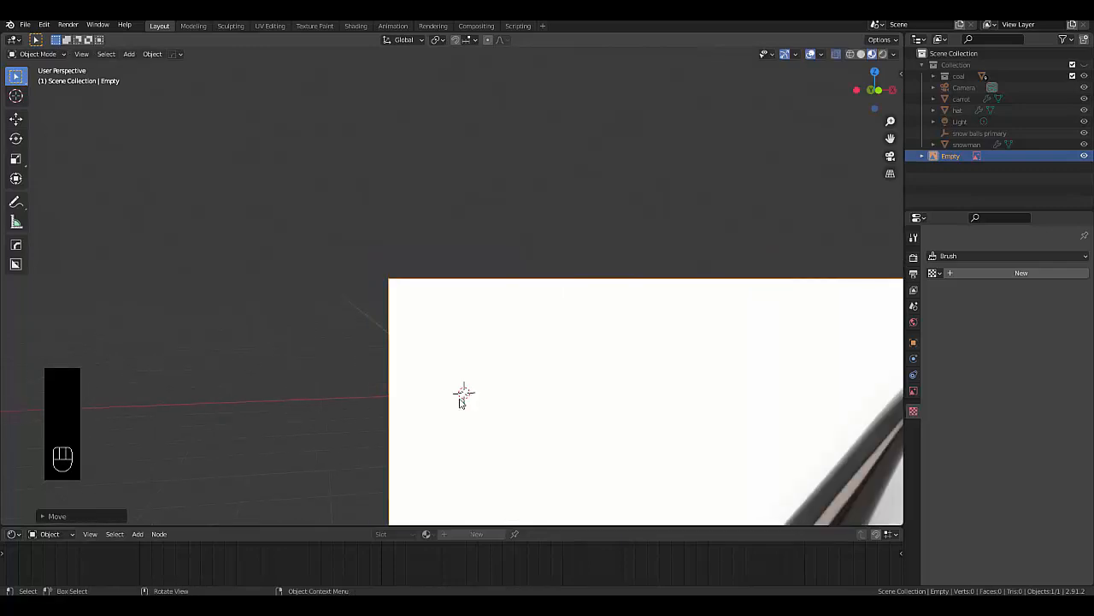
{"action": "key", "text": "KP_1"}
{"action": "scroll", "coordinate": [456, 401], "scroll_direction": "down", "scroll_amount": 4}
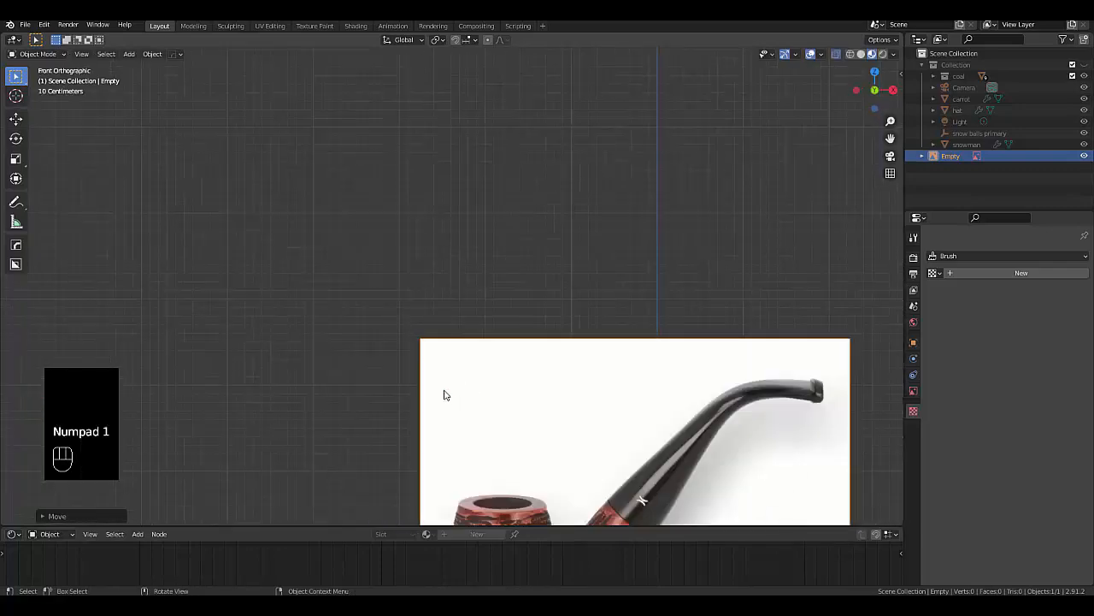
Move the pipe reference image 20 m along global Y so it sits behind the origin, and centre it in front view
{"action": "middle_click_drag", "start_coordinate": [484, 457], "coordinate": [525, 467]}
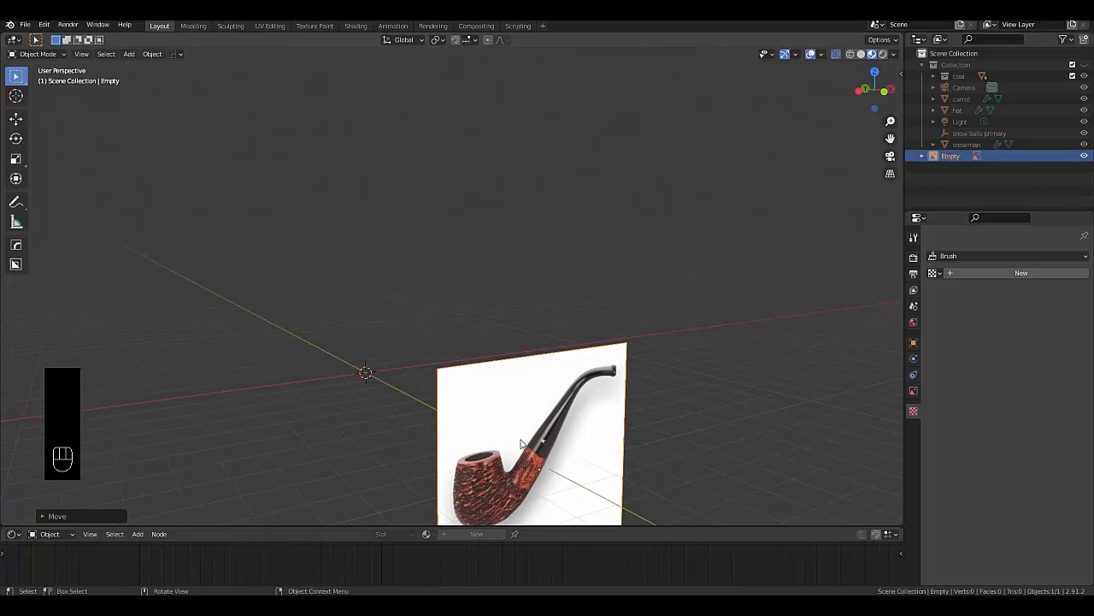
{"action": "type", "text": "gy"}
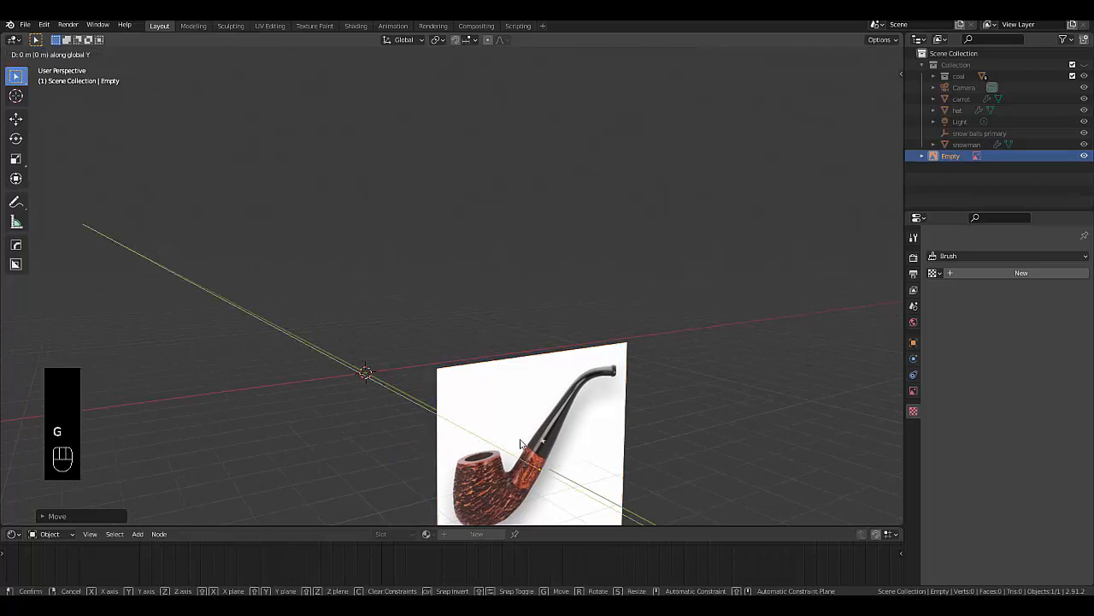
{"action": "type", "text": "20"}
{"action": "left_click", "coordinate": [520, 438]}
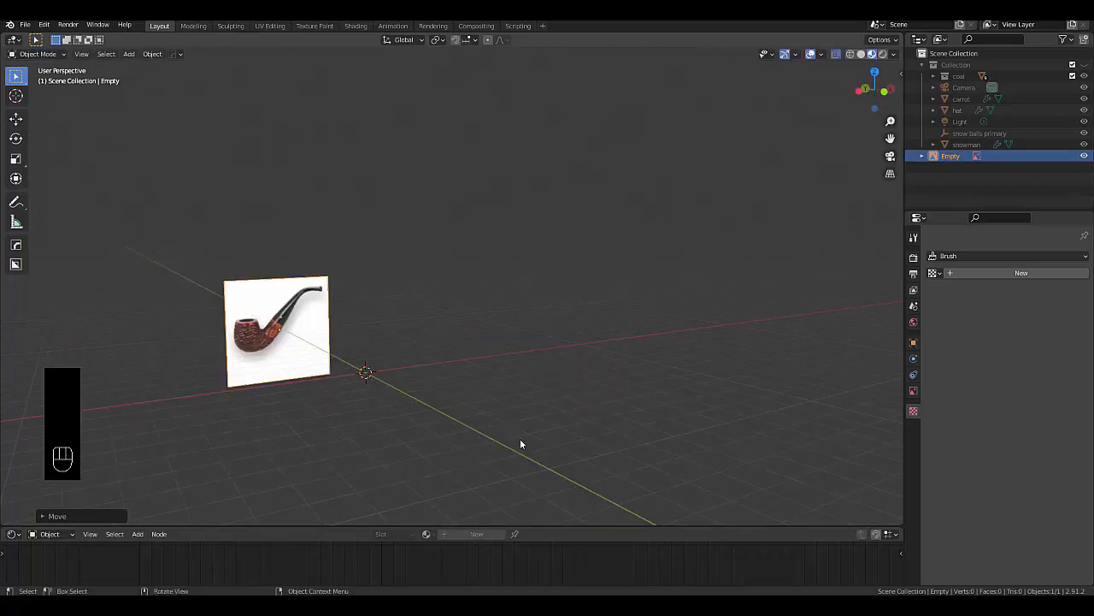
{"action": "key", "text": "KP_1"}
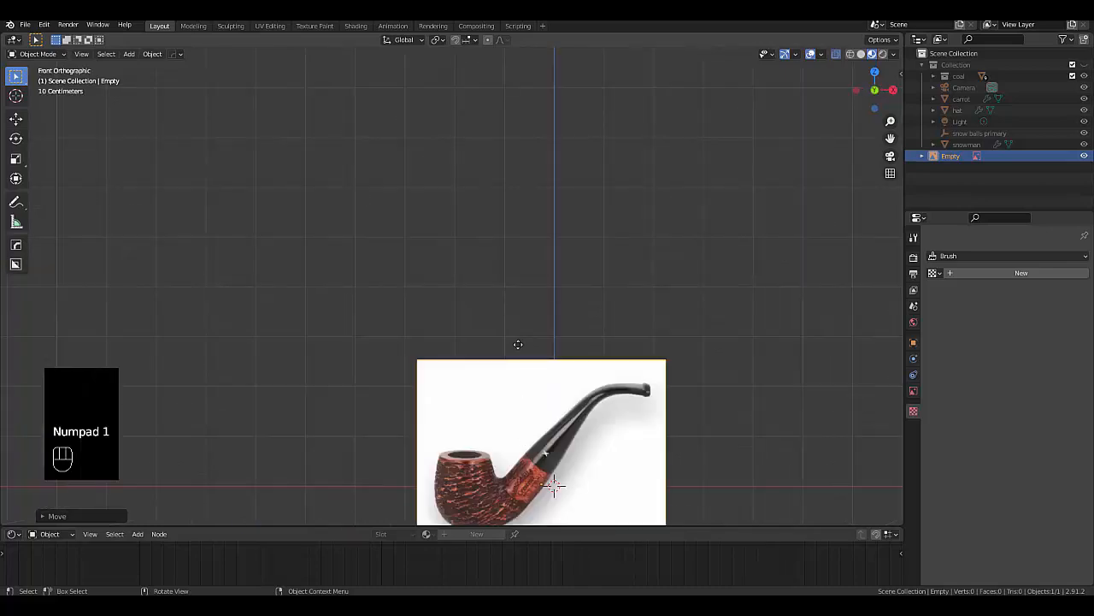
{"action": "scroll", "coordinate": [518, 344], "scroll_direction": "down", "scroll_amount": 2}
{"action": "scroll", "coordinate": [557, 478], "scroll_direction": "up", "scroll_amount": 2}
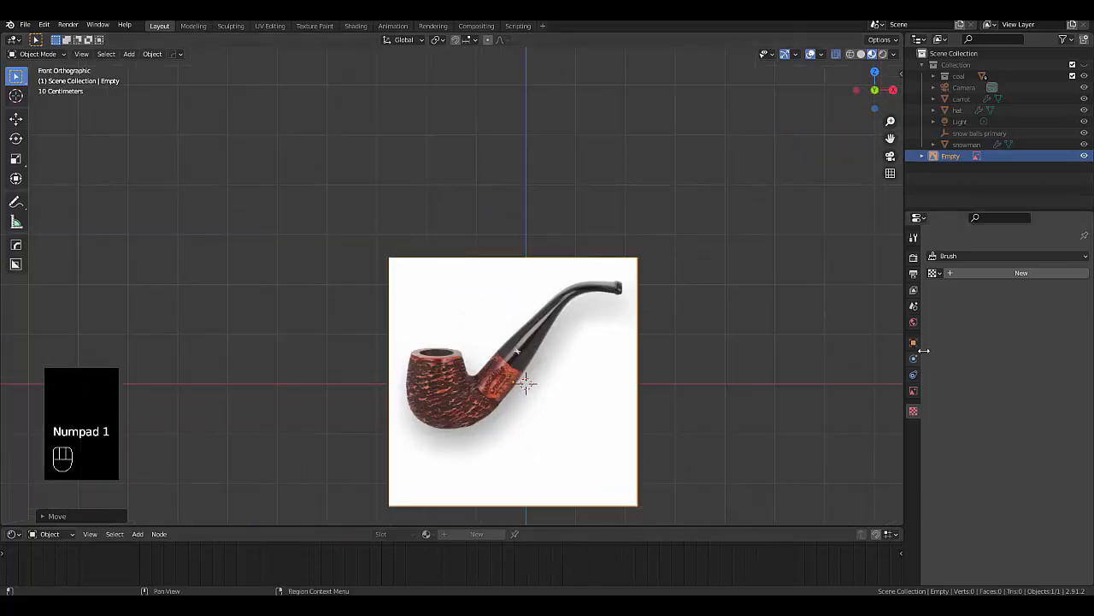
Show the selectability and render toggle columns for the objects listed in the outliner
{"action": "left_click", "coordinate": [1063, 39]}
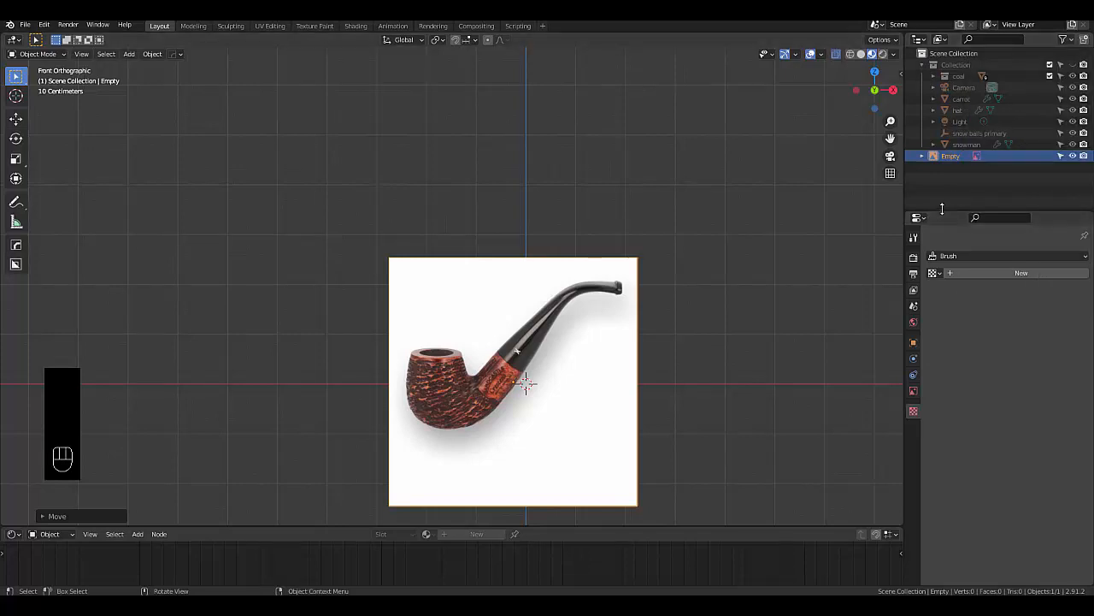
{"action": "scroll", "coordinate": [482, 512], "scroll_direction": "up", "scroll_amount": 1}
{"action": "scroll", "coordinate": [482, 513], "scroll_direction": "up", "scroll_amount": 1}
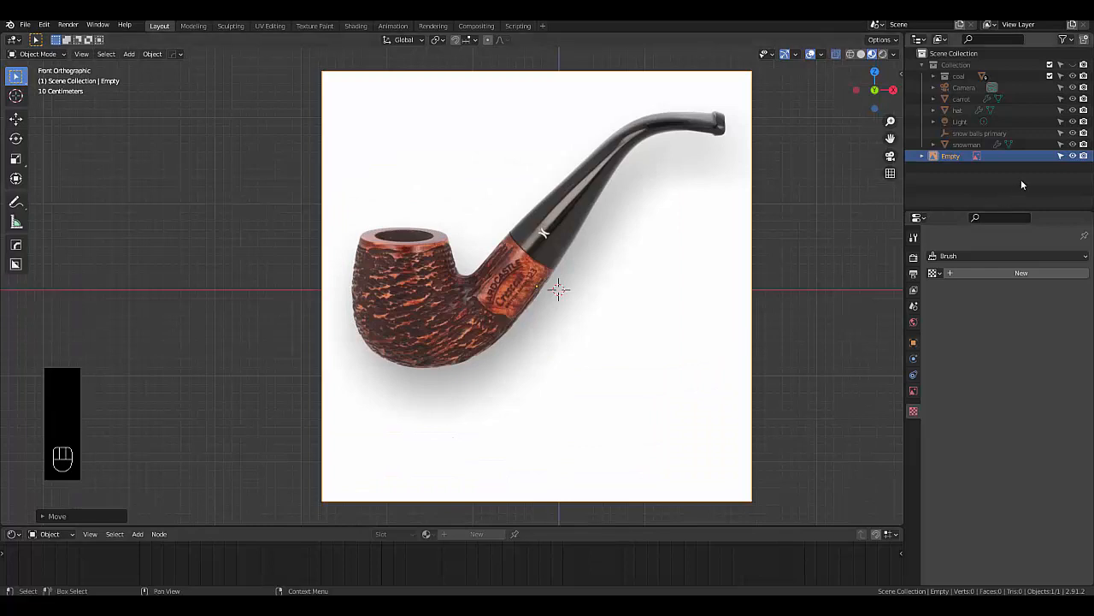
Enable transparency on the pipe reference image with a value of 0.5 and set its depth to Back
{"action": "left_click", "coordinate": [914, 391]}
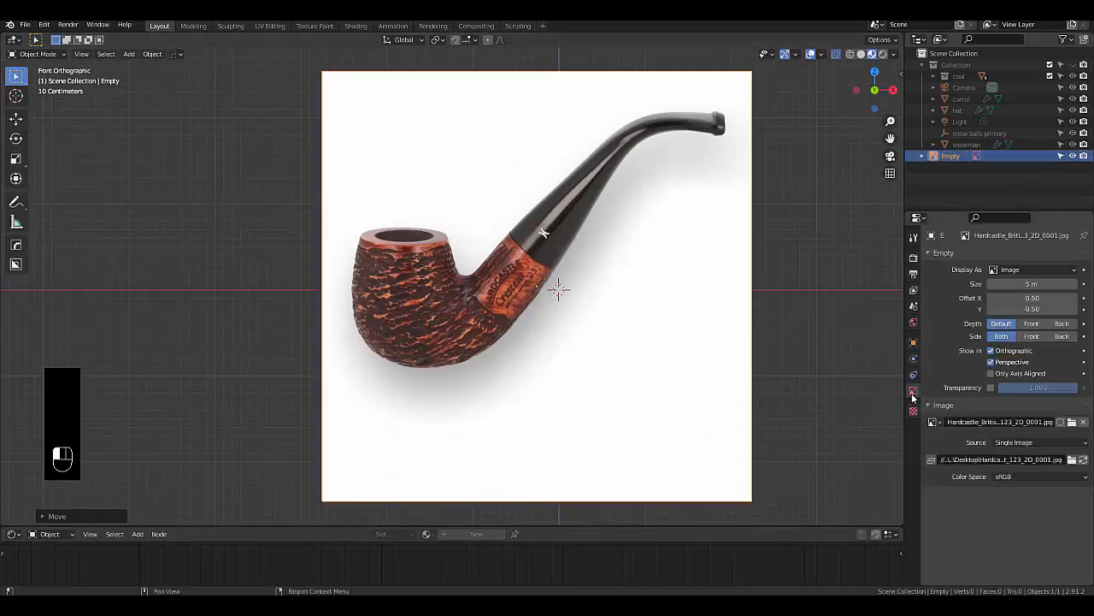
{"action": "left_click", "coordinate": [991, 389]}
{"action": "left_click", "coordinate": [1009, 387]}
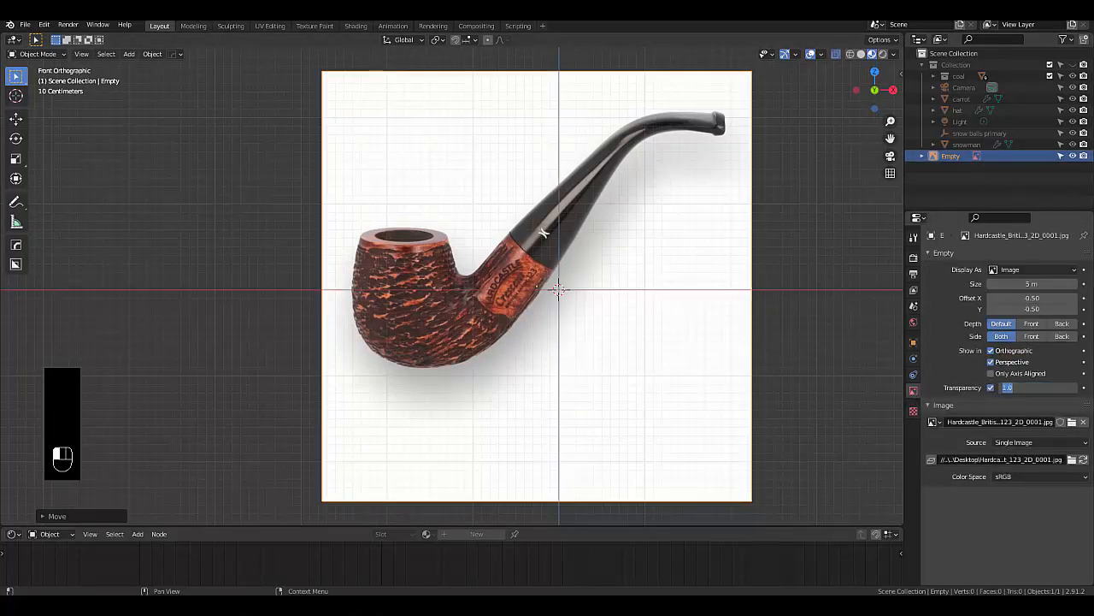
{"action": "type", "text": "0.5"}
{"action": "key", "text": "Return"}
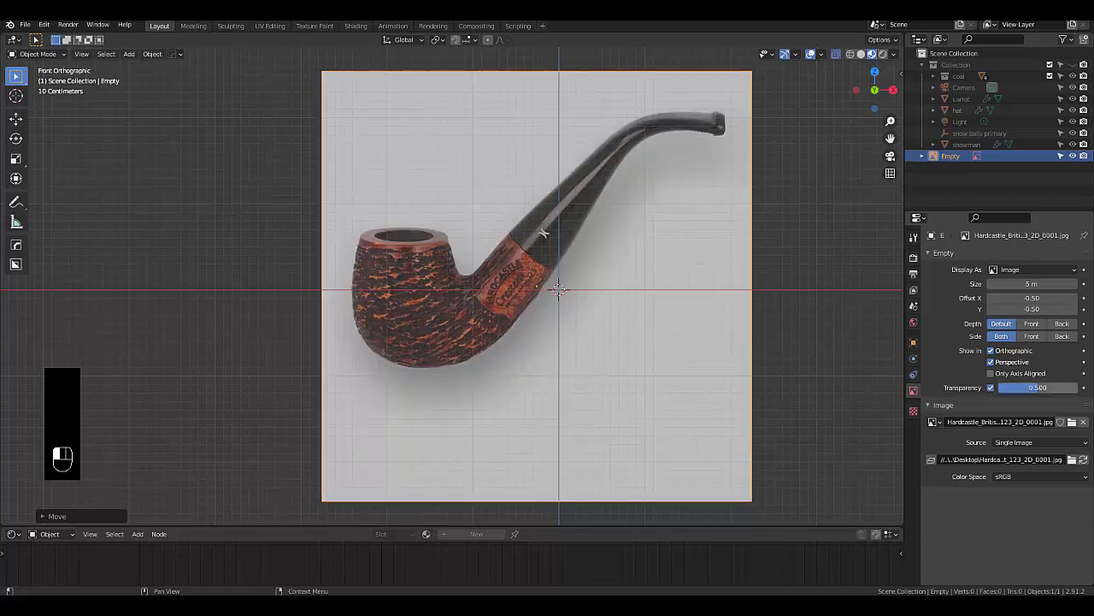
{"action": "left_click", "coordinate": [1062, 323]}
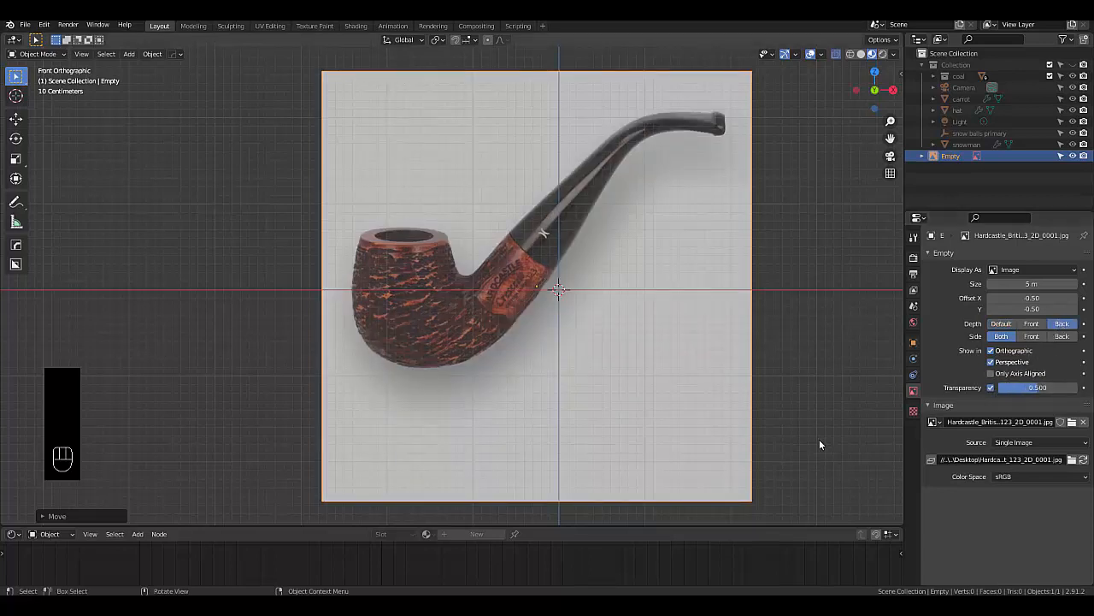
Scale the pipe reference image down to a little under half its size and raise it about 0.4 m along global Z
{"action": "key", "text": "s"}
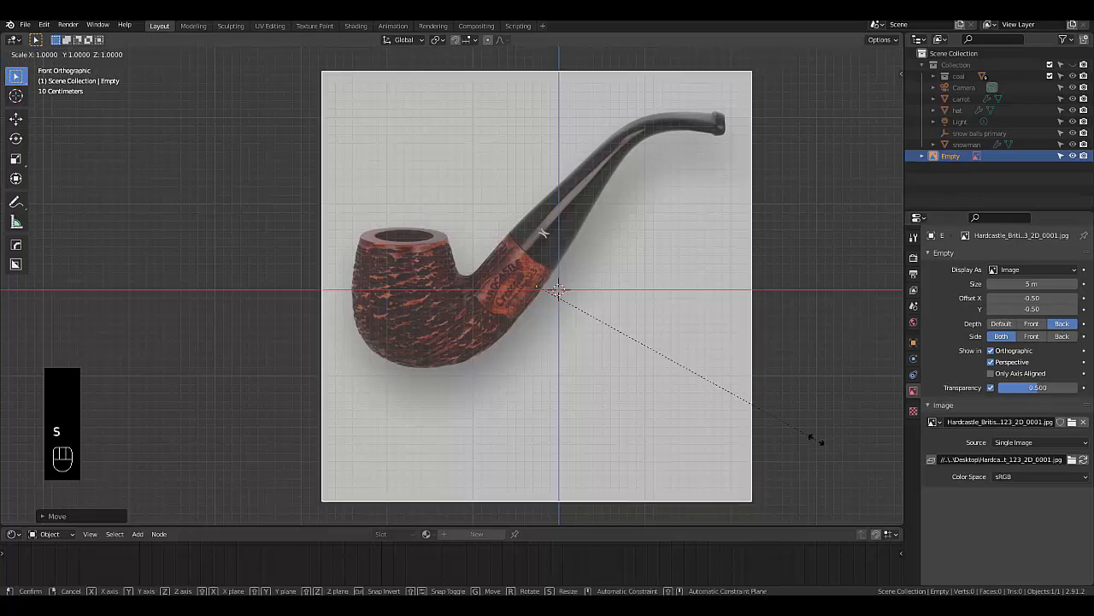
{"action": "left_click", "coordinate": [653, 357]}
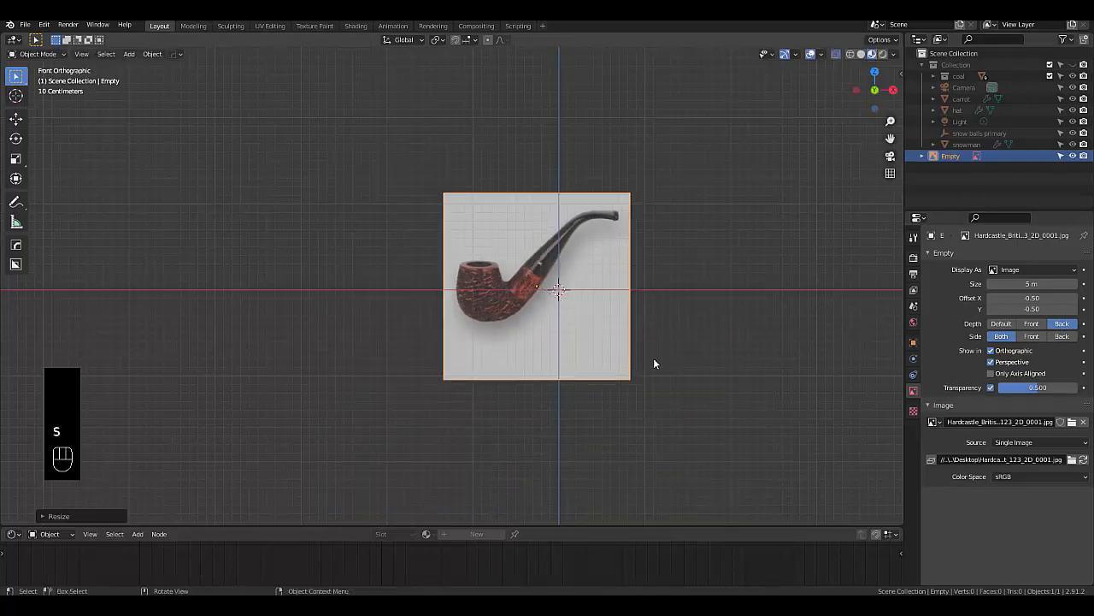
{"action": "key", "text": "g"}
{"action": "key", "text": "z"}
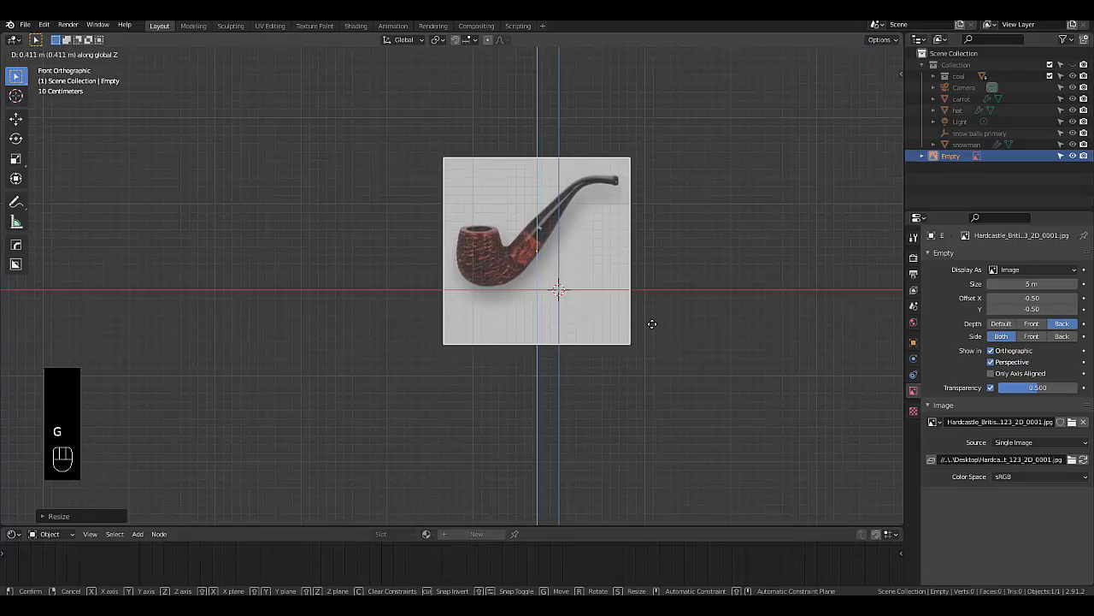
{"action": "left_click", "coordinate": [655, 325]}
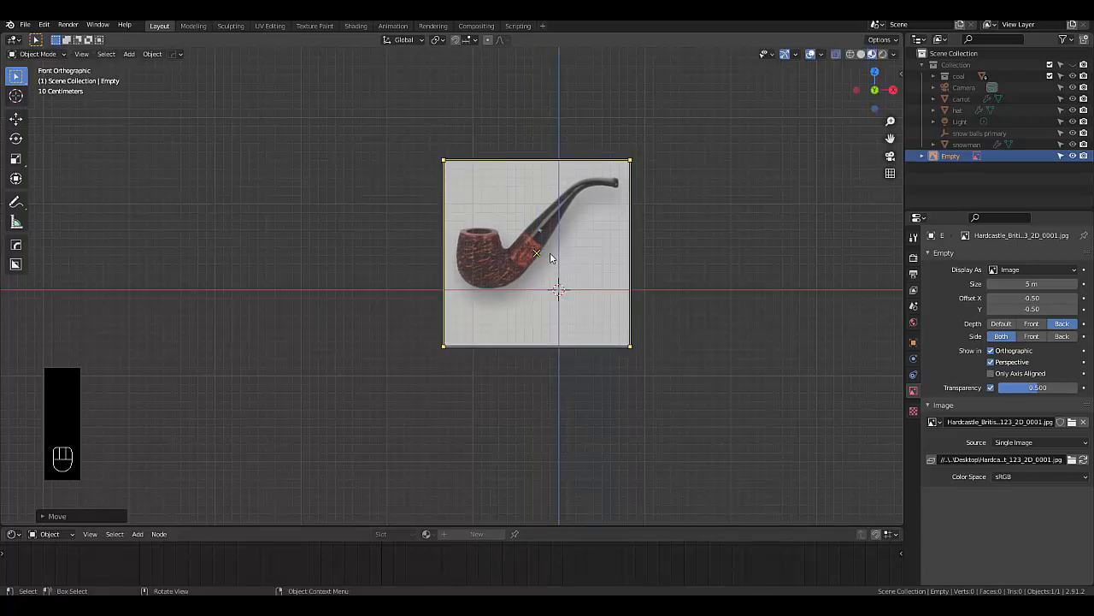
Centre the pipe image on the vertical axis by moving it about 0.25 m along global X, and make it unselectable
{"action": "key", "text": "g"}
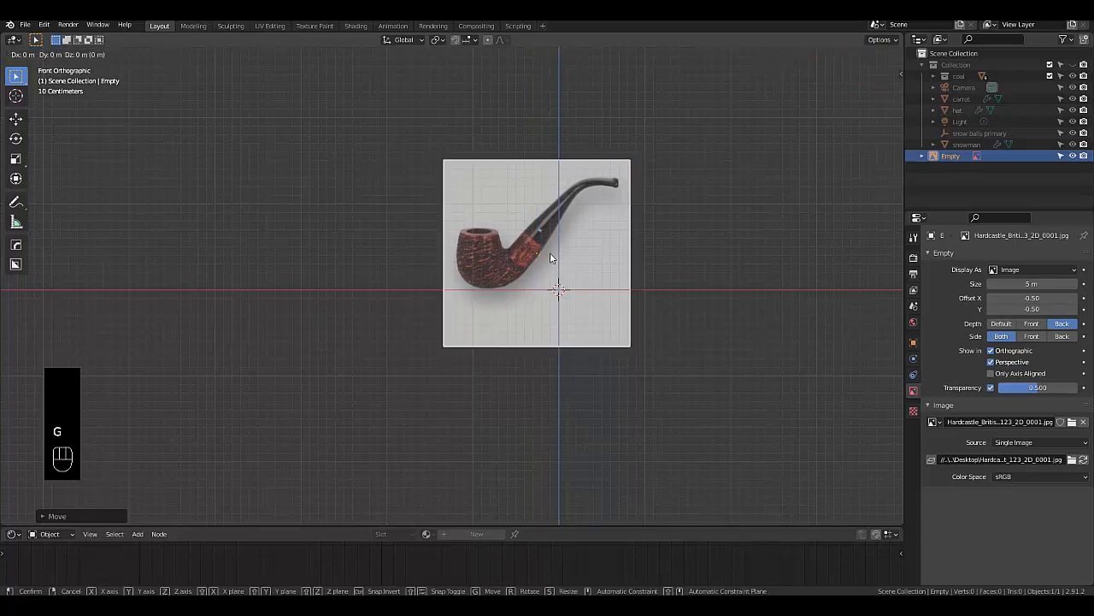
{"action": "key", "text": "x"}
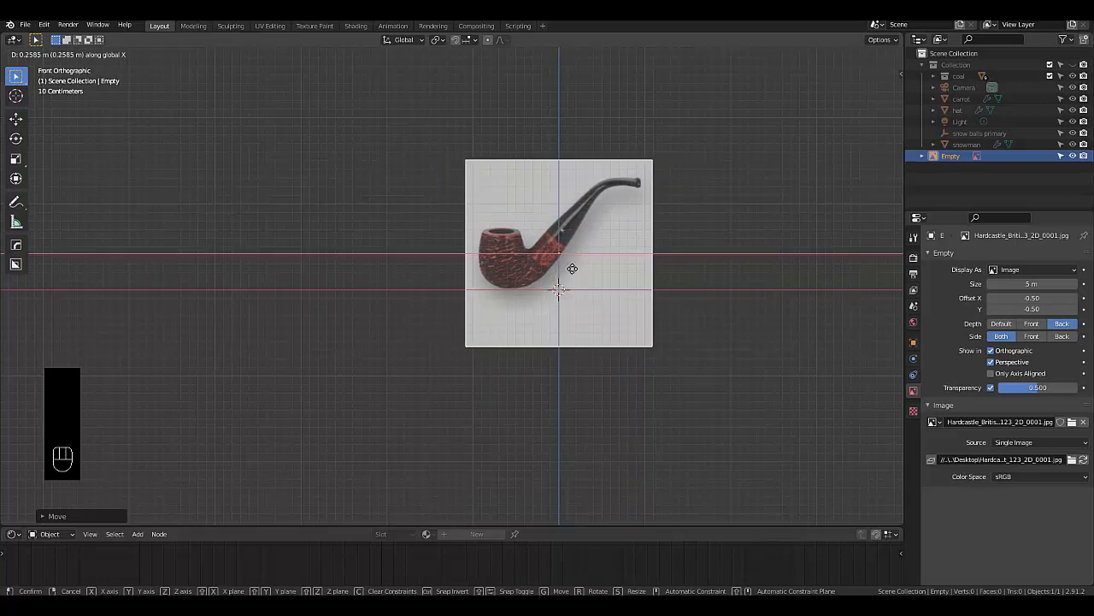
{"action": "left_click", "coordinate": [556, 264]}
{"action": "scroll", "coordinate": [558, 261], "scroll_direction": "up", "scroll_amount": 3}
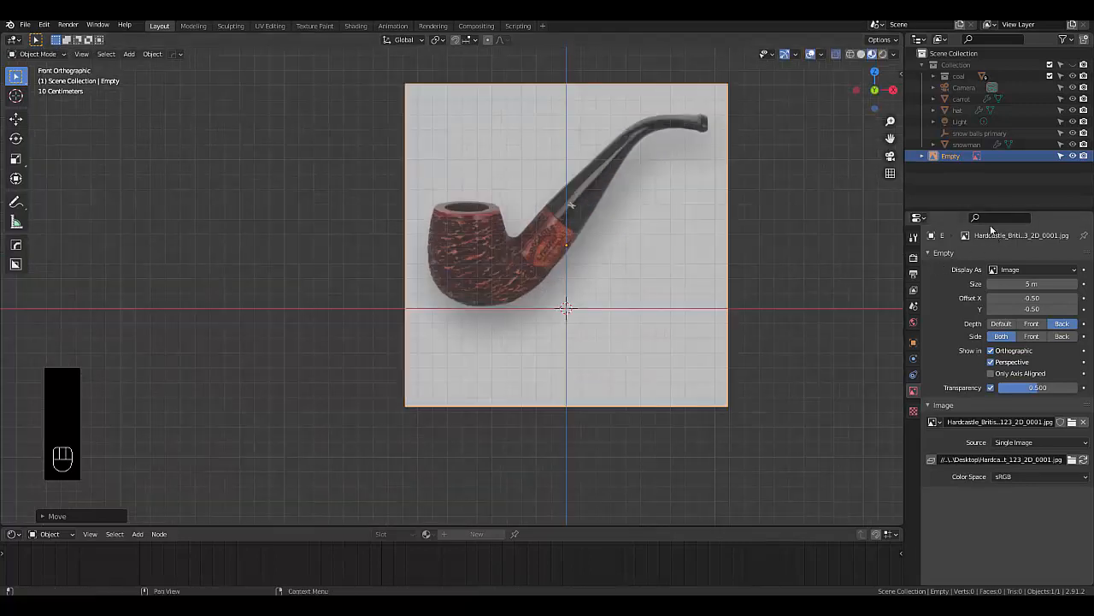
{"action": "left_click", "coordinate": [1061, 160]}
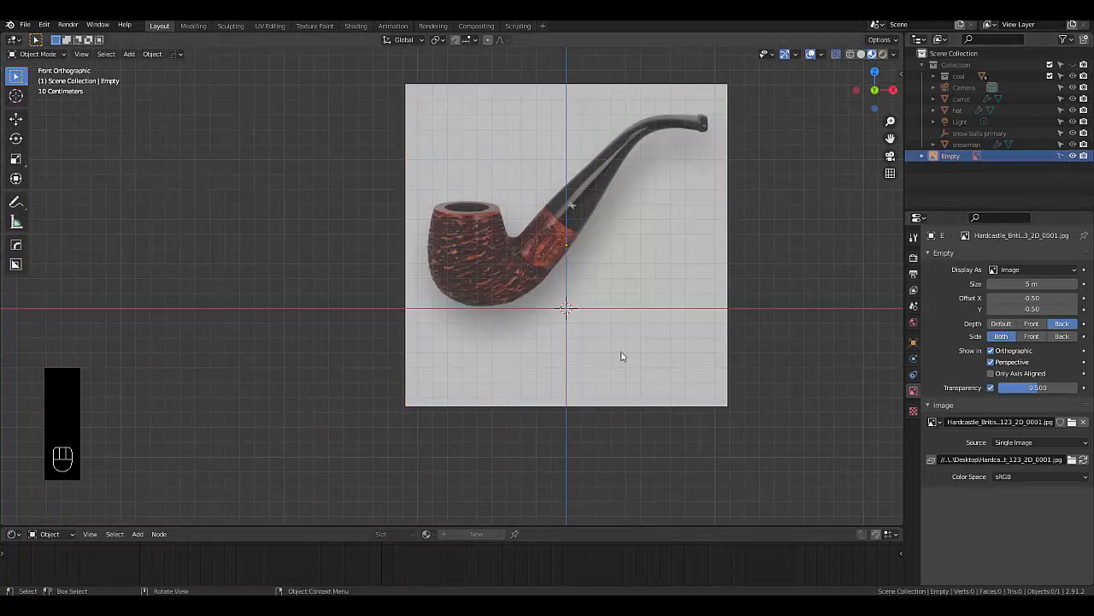
Add a cube mesh at the origin in front of the pipe reference image
{"action": "scroll", "coordinate": [573, 329], "scroll_direction": "down", "scroll_amount": 1}
{"action": "scroll", "coordinate": [545, 309], "scroll_direction": "up", "scroll_amount": 2}
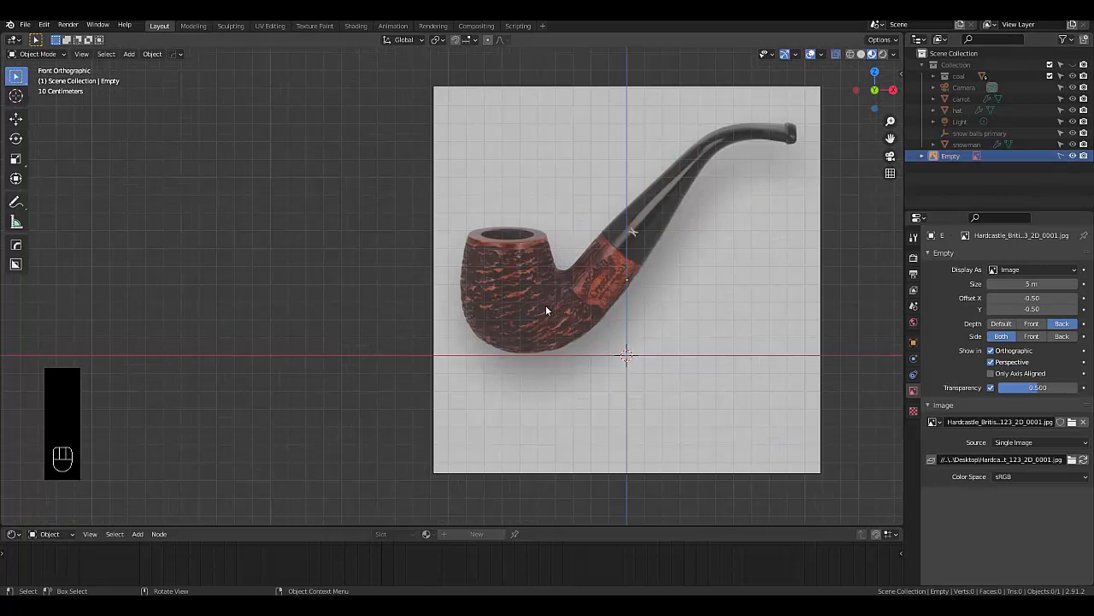
{"action": "scroll", "coordinate": [566, 302], "scroll_direction": "down", "scroll_amount": 3}
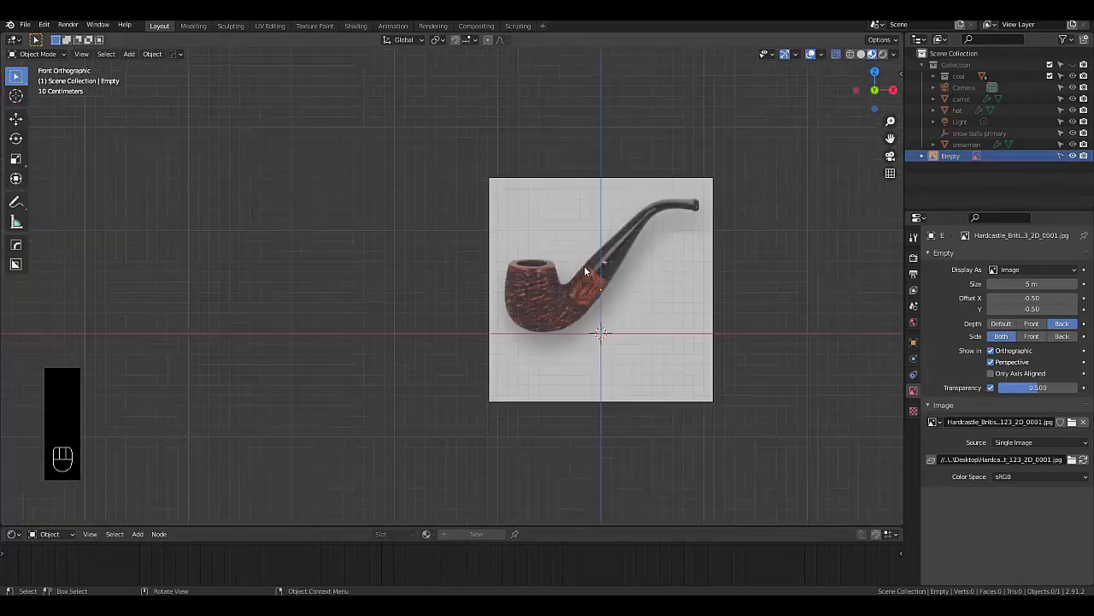
{"action": "scroll", "coordinate": [583, 266], "scroll_direction": "up", "scroll_amount": 3}
{"action": "key", "text": "shift+a"}
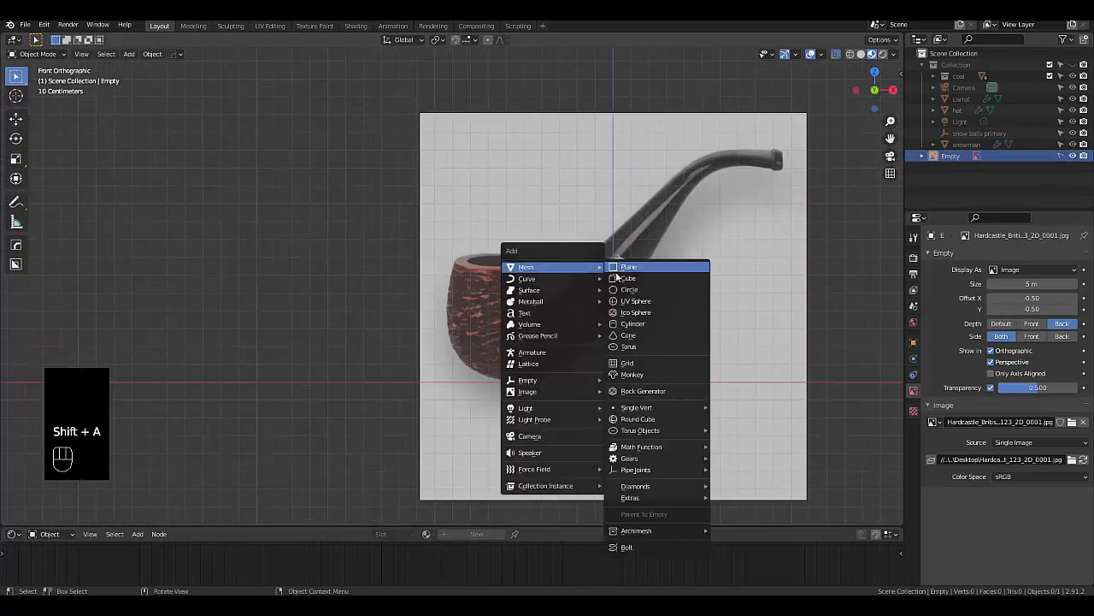
{"action": "left_click", "coordinate": [624, 277]}
{"action": "right_click", "coordinate": [187, 274]}
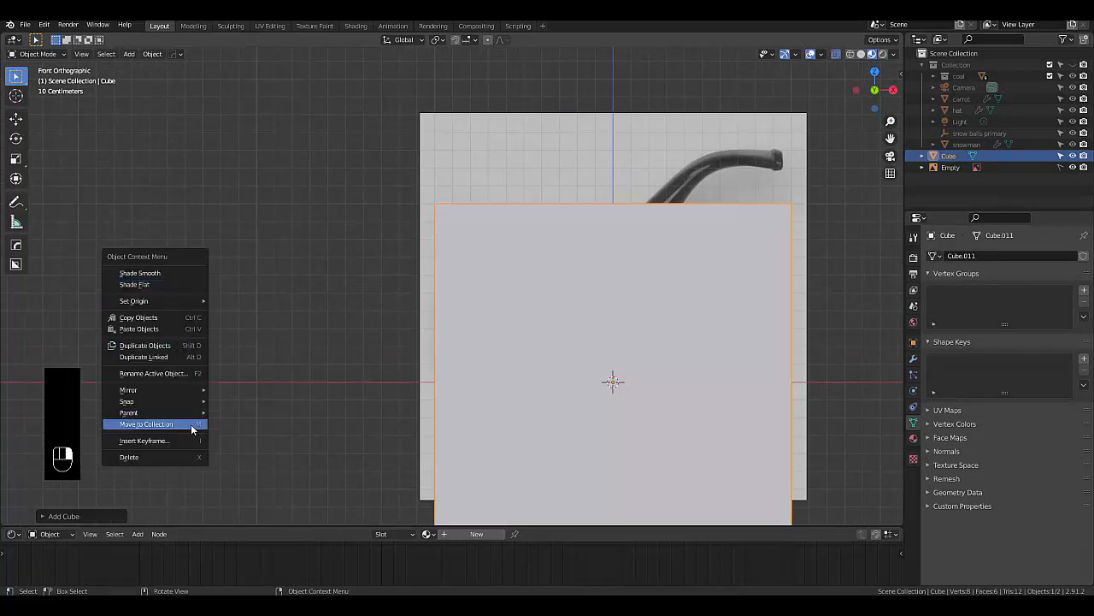
{"action": "mouse_move", "coordinate": [182, 415]}
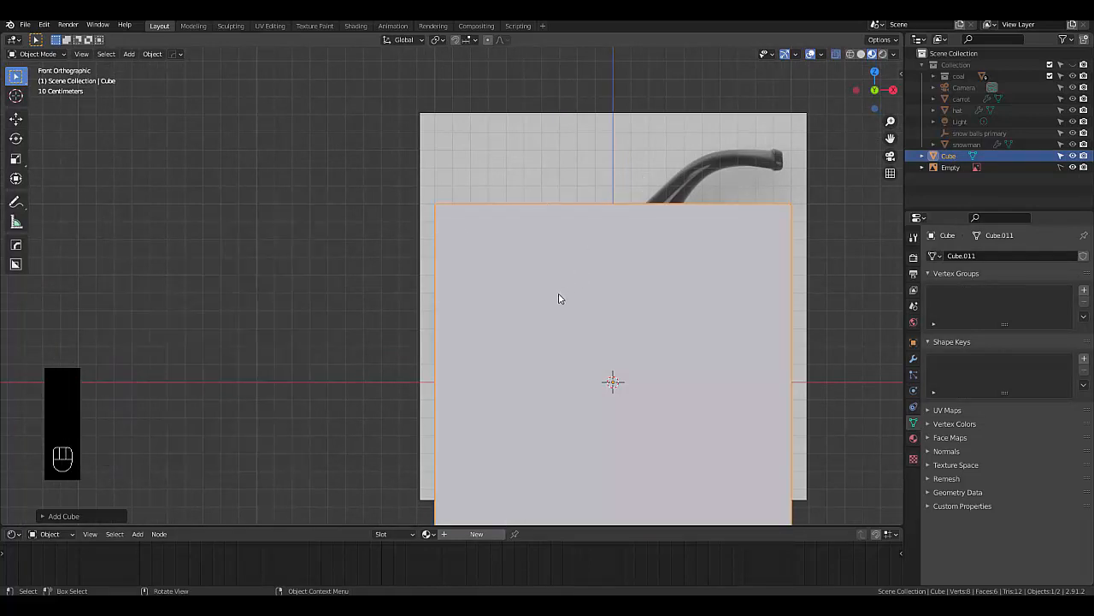
{"action": "scroll", "coordinate": [556, 300], "scroll_direction": "down", "scroll_amount": 2}
Merge all the cube's vertices at center in Edit Mode to leave a single vertex
{"action": "key", "text": "Tab"}
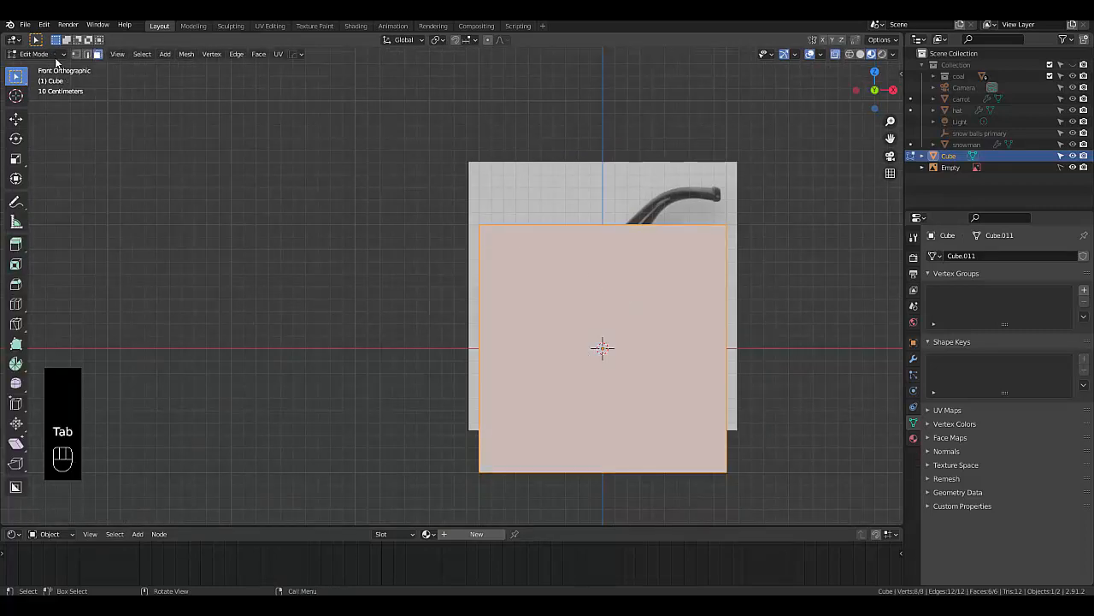
{"action": "left_click", "coordinate": [76, 54]}
{"action": "right_click", "coordinate": [270, 253]}
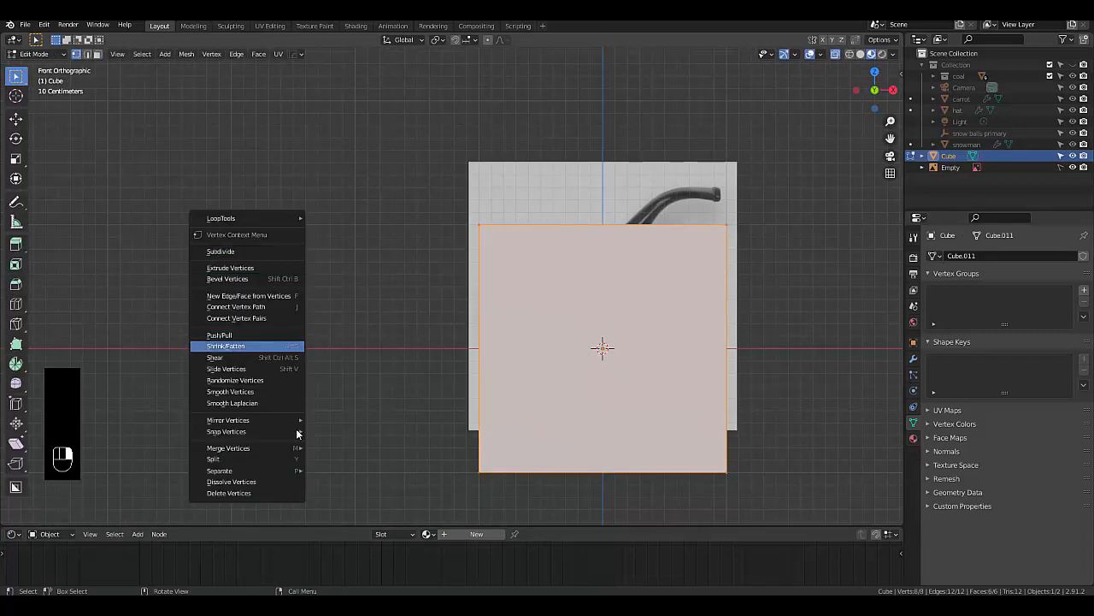
{"action": "mouse_move", "coordinate": [295, 448]}
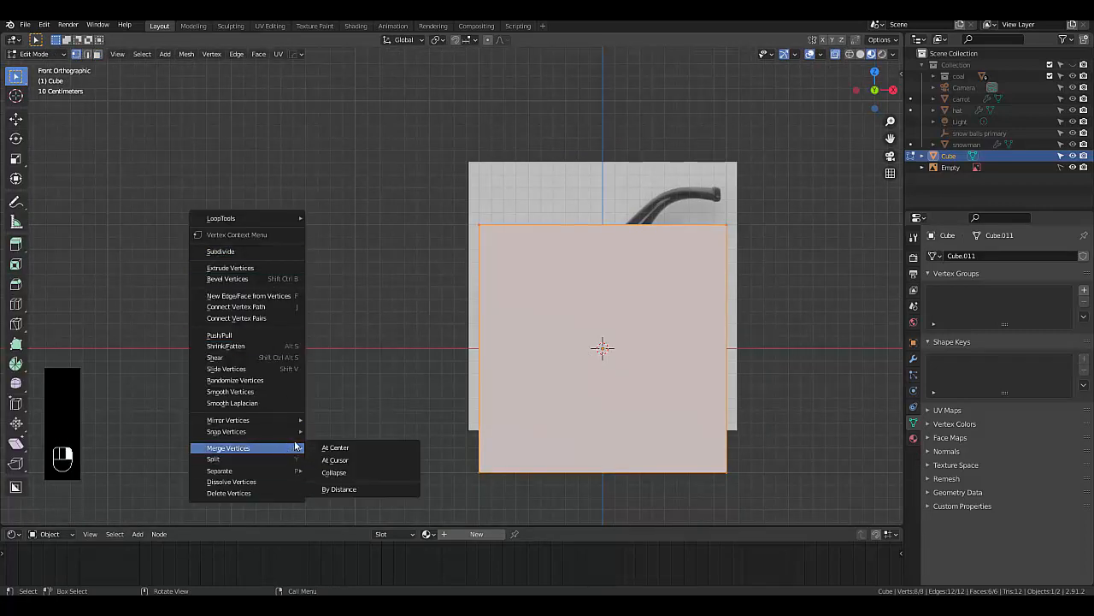
{"action": "left_click", "coordinate": [339, 451]}
Move the single vertex onto the tip of the pipe's mouthpiece in the reference image
{"action": "scroll", "coordinate": [702, 262], "scroll_direction": "up", "scroll_amount": 2}
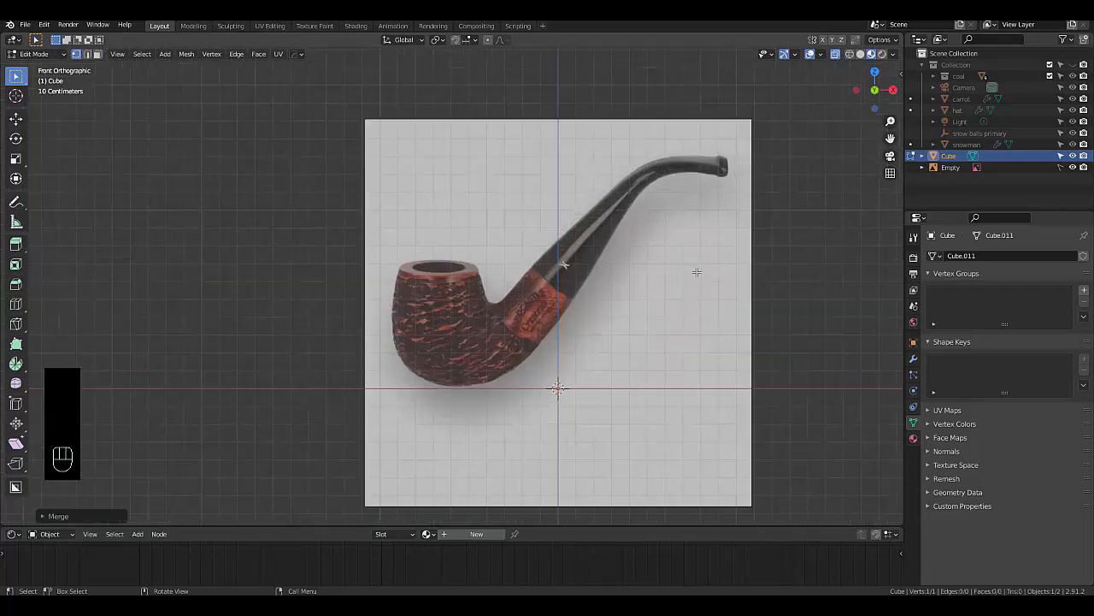
{"action": "key", "text": "g"}
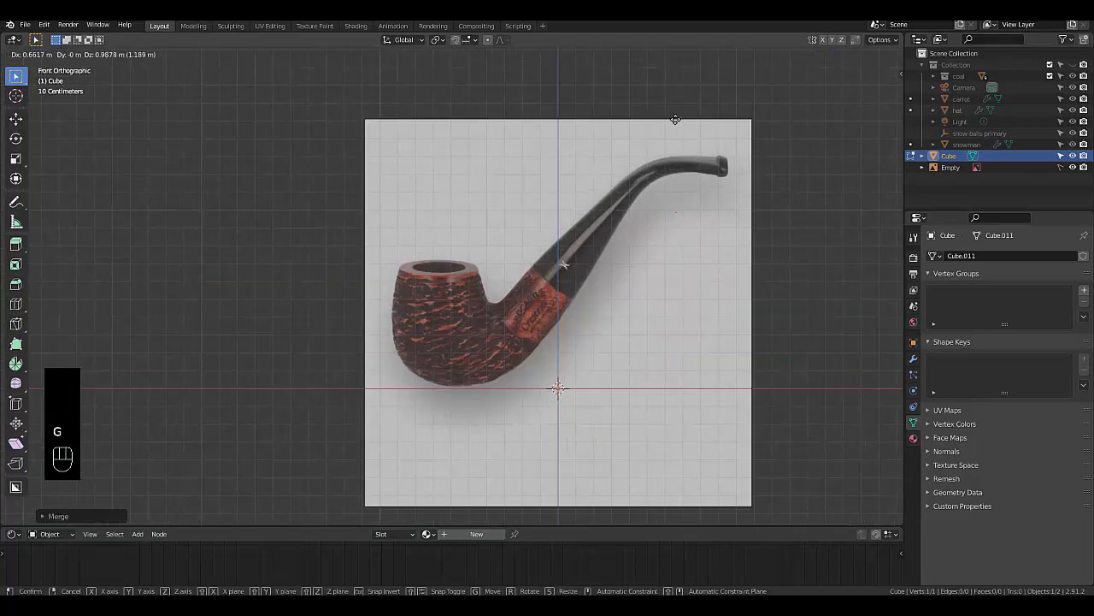
{"action": "left_click", "coordinate": [720, 92]}
Extrude the vertex four times along the centre of the curved stem, from the mouthpiece tip to the joint with the wooden shank
{"action": "scroll", "coordinate": [708, 180], "scroll_direction": "up", "scroll_amount": 3}
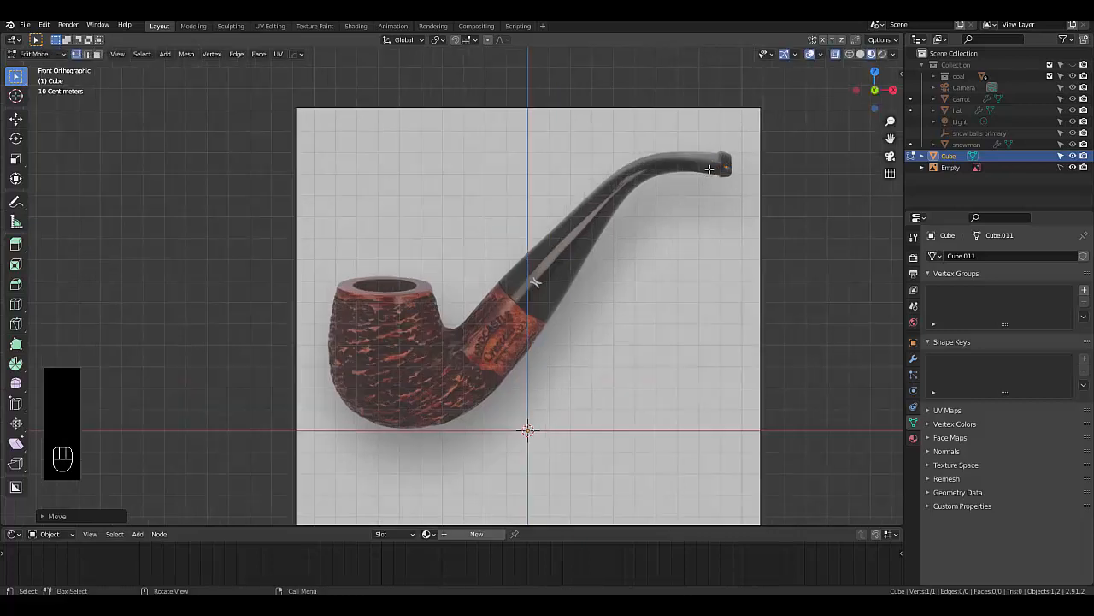
{"action": "key", "text": "e"}
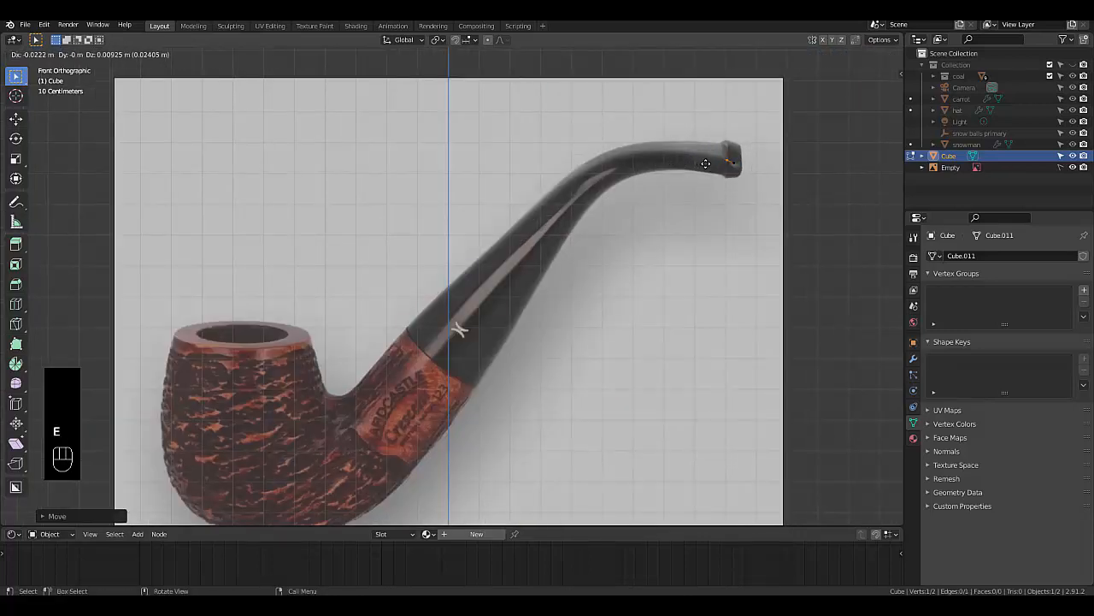
{"action": "left_click", "coordinate": [702, 163]}
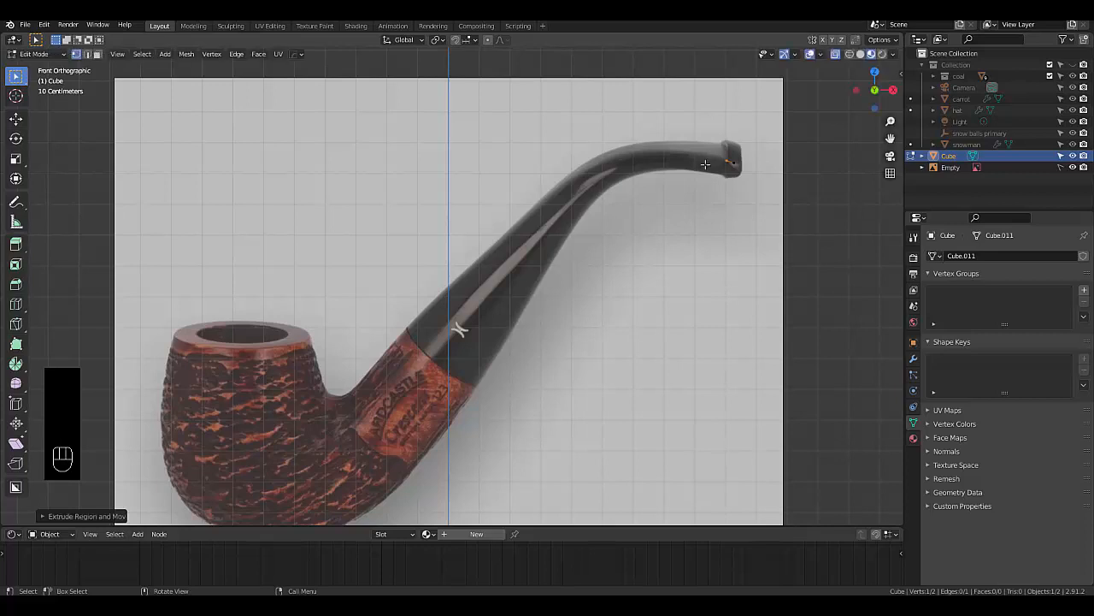
{"action": "key", "text": "e"}
{"action": "left_click", "coordinate": [626, 158]}
{"action": "key", "text": "e"}
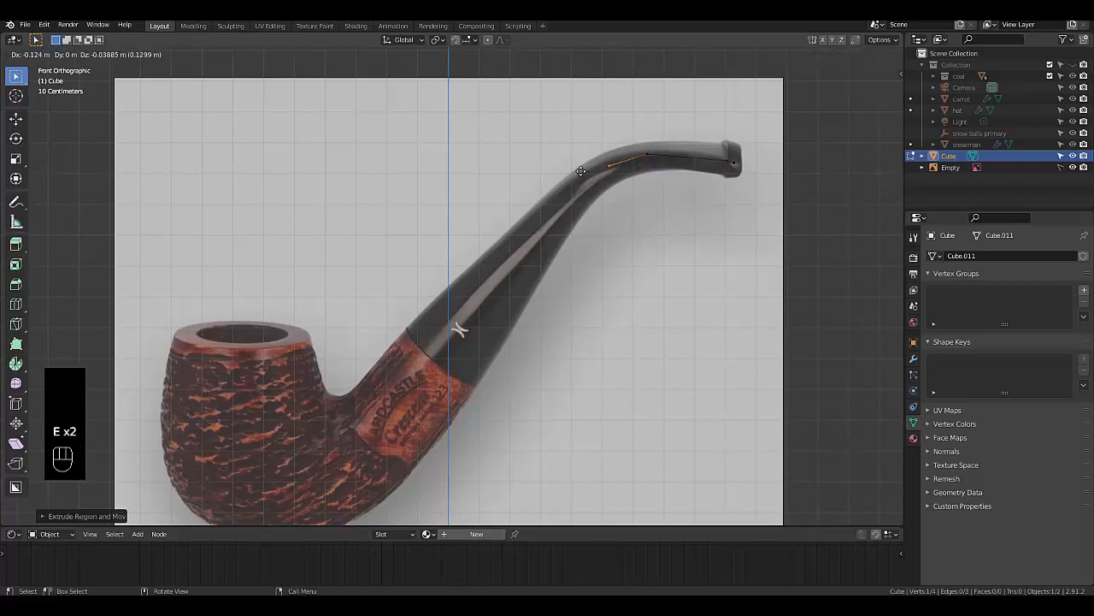
{"action": "left_click", "coordinate": [574, 176]}
{"action": "key", "text": "e"}
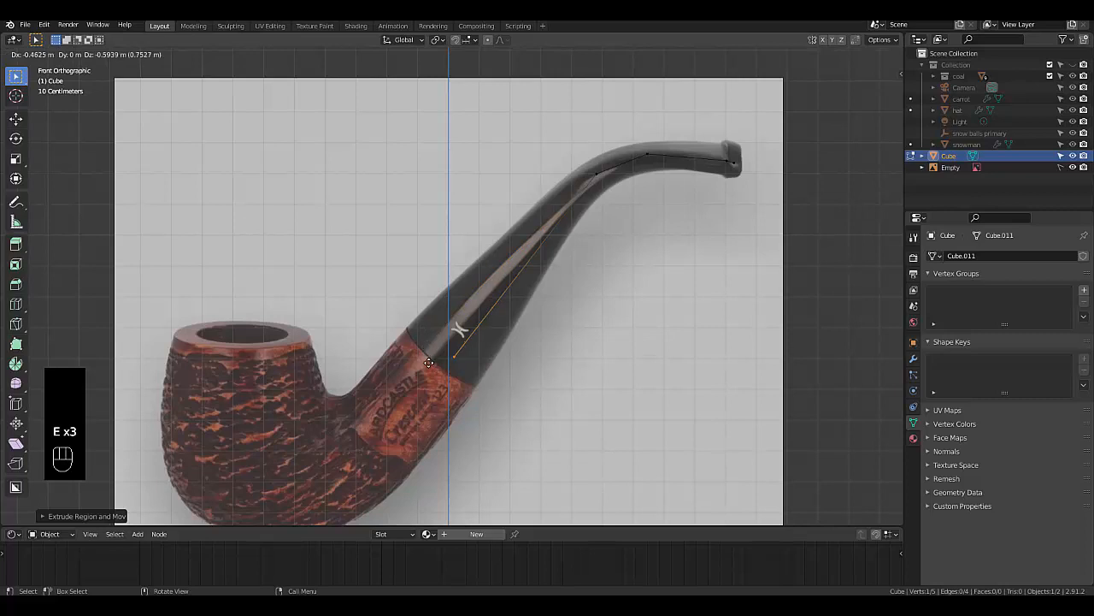
{"action": "left_click", "coordinate": [424, 369]}
Extrude four more vertices through the shank, around the bowl's base and up toward its rim, and return to Object Mode
{"action": "scroll", "coordinate": [493, 269], "scroll_direction": "down", "scroll_amount": 3}
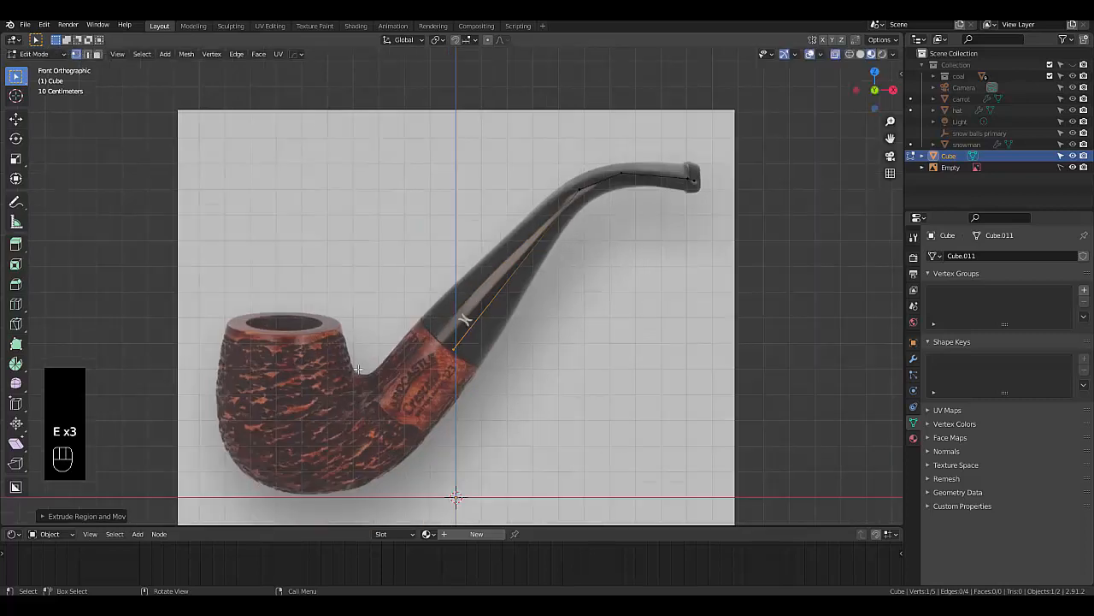
{"action": "scroll", "coordinate": [351, 385], "scroll_direction": "up", "scroll_amount": 2}
{"action": "key", "text": "e"}
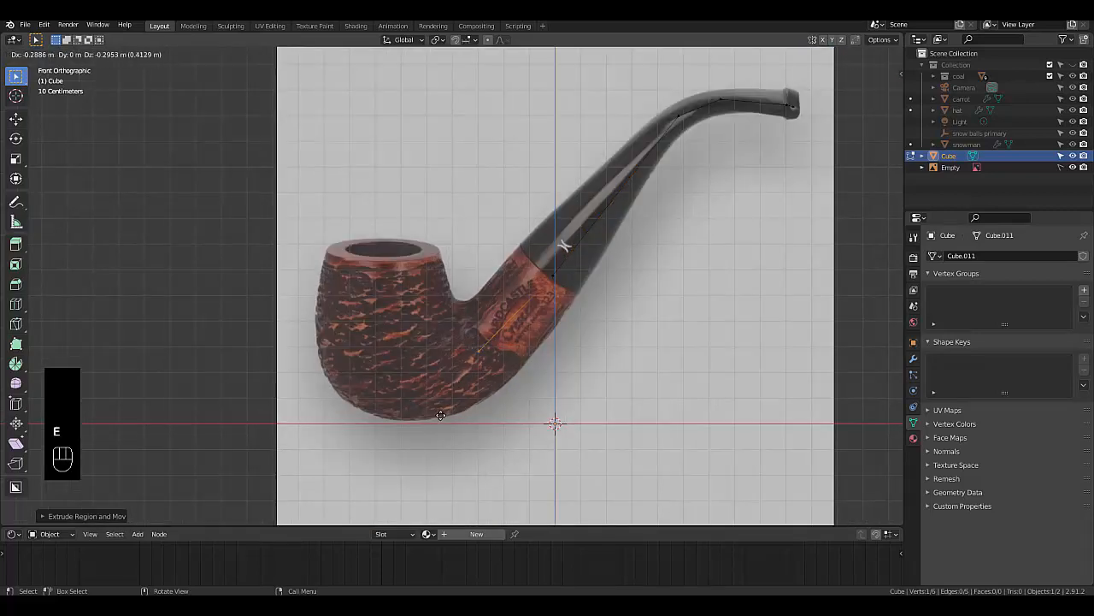
{"action": "left_click", "coordinate": [442, 419]}
{"action": "key", "text": "e"}
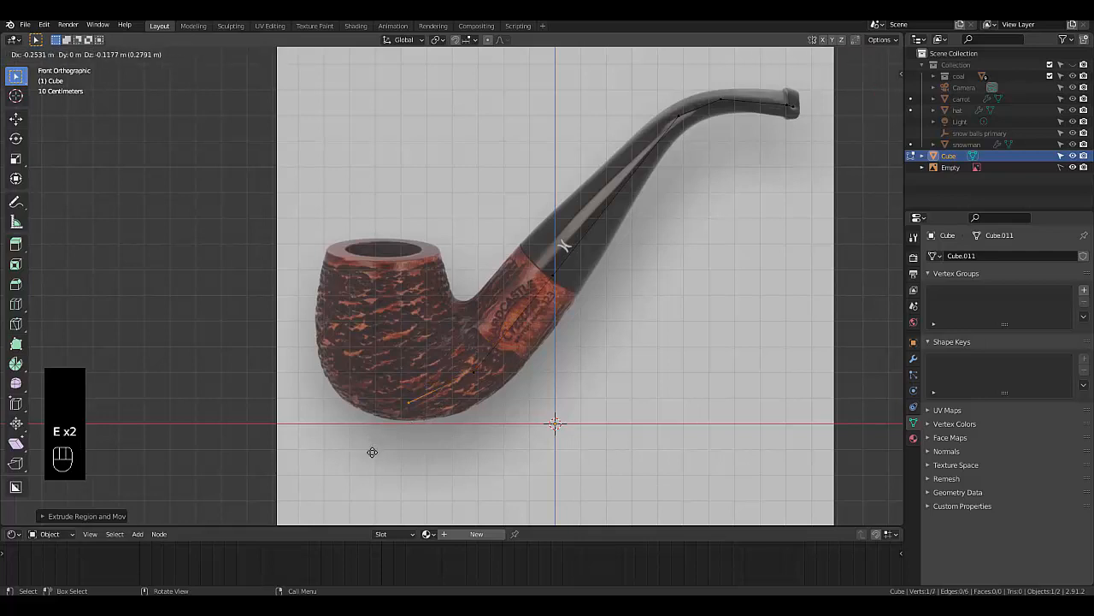
{"action": "left_click", "coordinate": [367, 441]}
{"action": "key", "text": "e"}
{"action": "left_click", "coordinate": [323, 372]}
{"action": "key", "text": "e"}
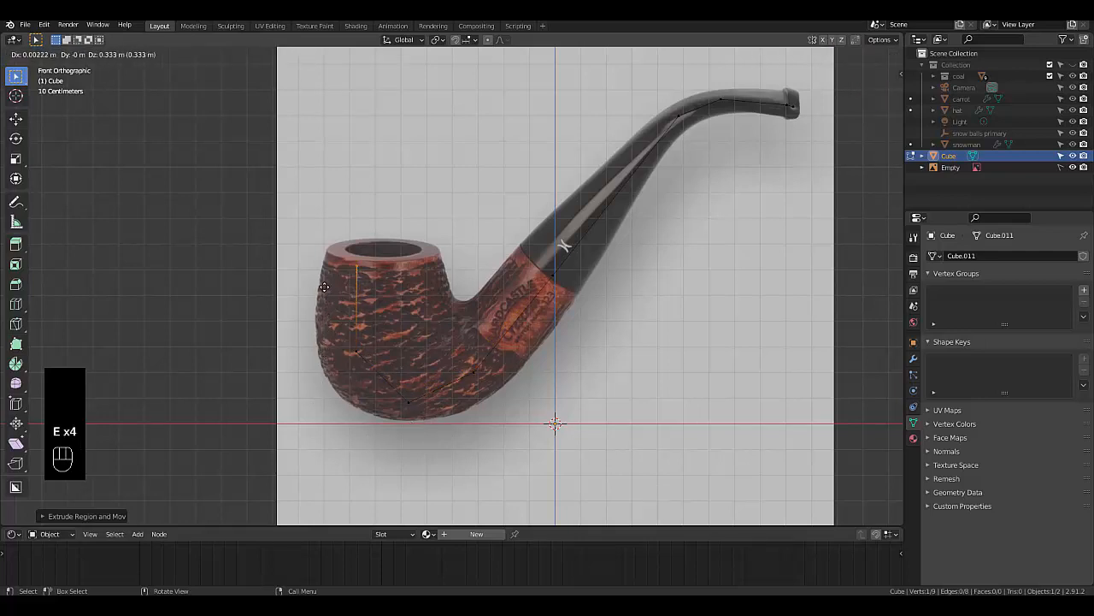
{"action": "left_click", "coordinate": [324, 287]}
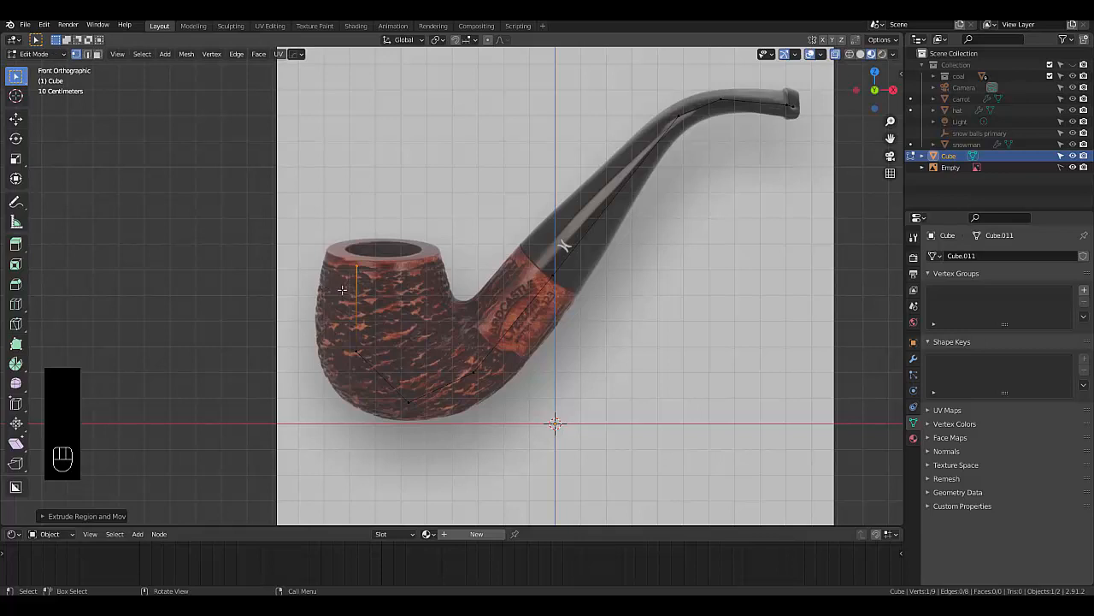
{"action": "key", "text": "Tab"}
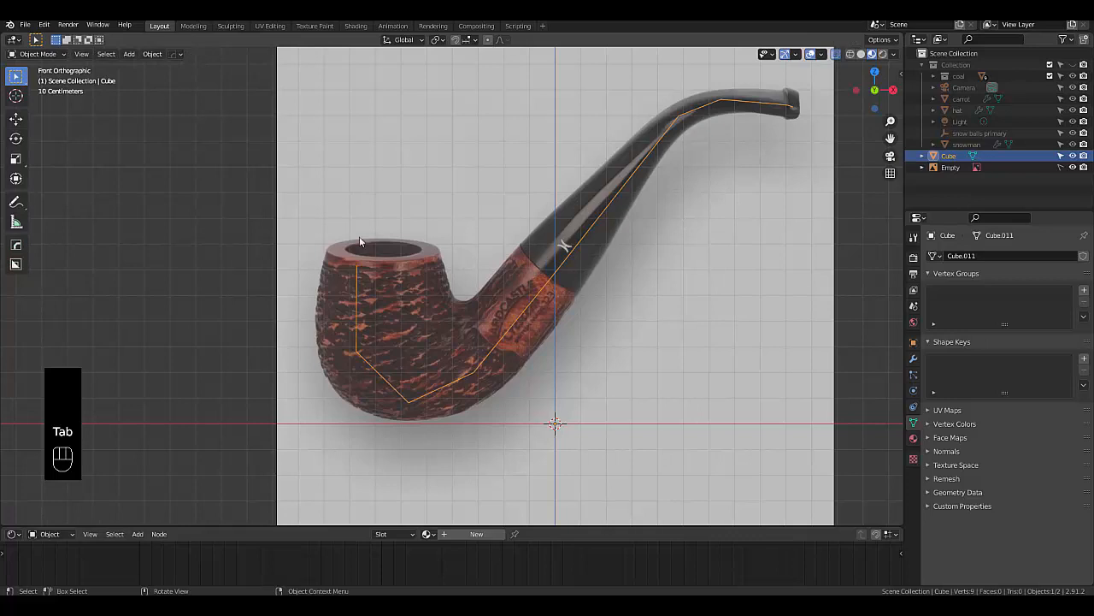
{"action": "left_click", "coordinate": [912, 361]}
{"action": "left_click", "coordinate": [951, 255]}
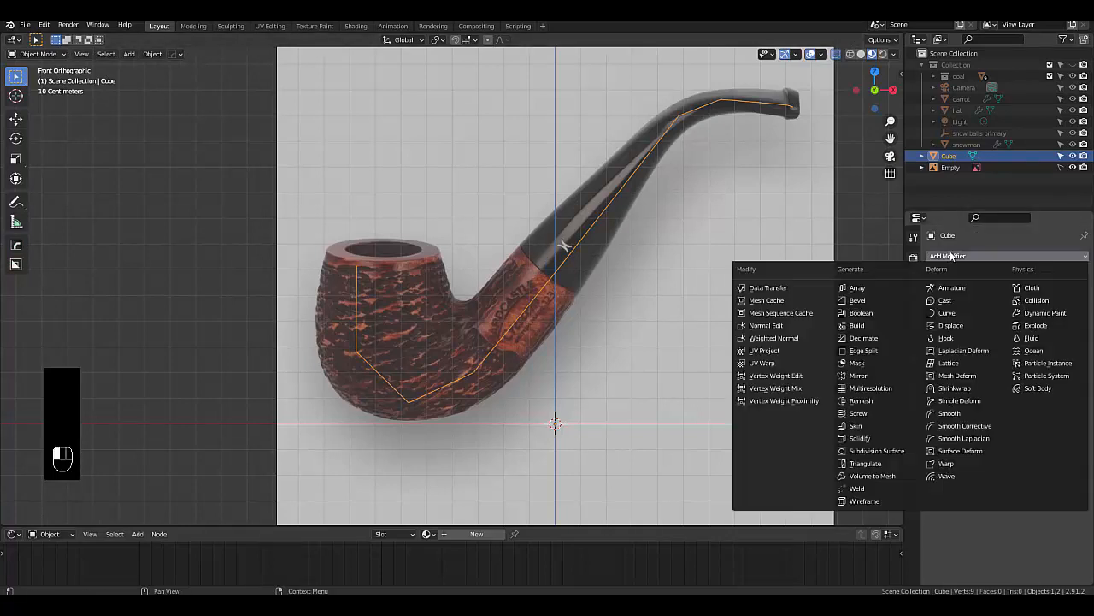
{"action": "left_click", "coordinate": [874, 437]}
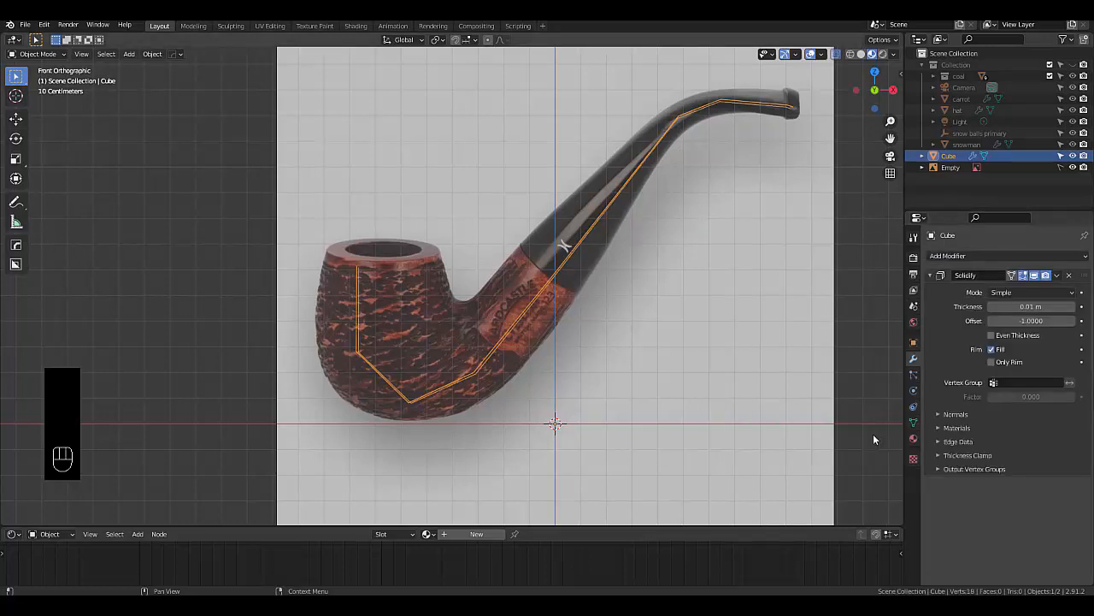
{"action": "left_click", "coordinate": [1069, 274]}
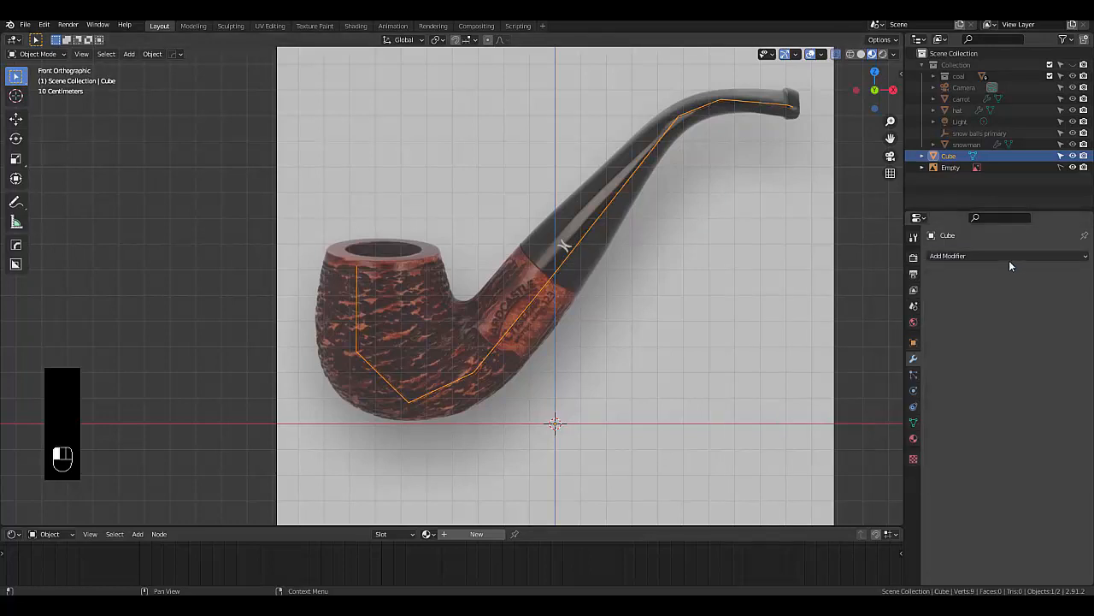
Add a smooth-shaded Skin modifier and a Subdivision Surface modifier with viewport level 2 to the pipe path
{"action": "left_click", "coordinate": [987, 256]}
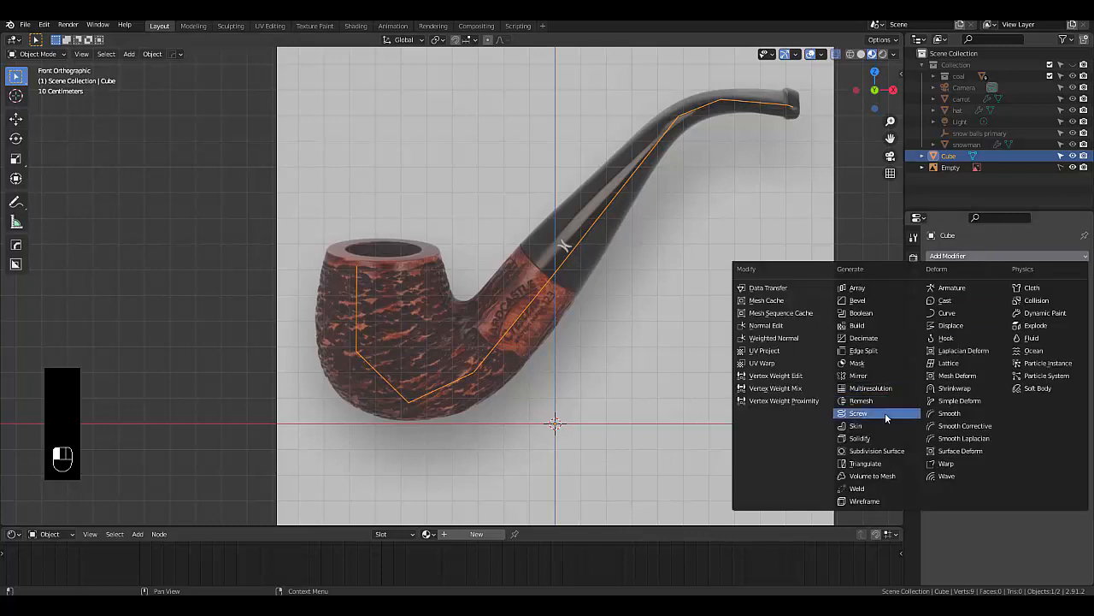
{"action": "left_click", "coordinate": [884, 424]}
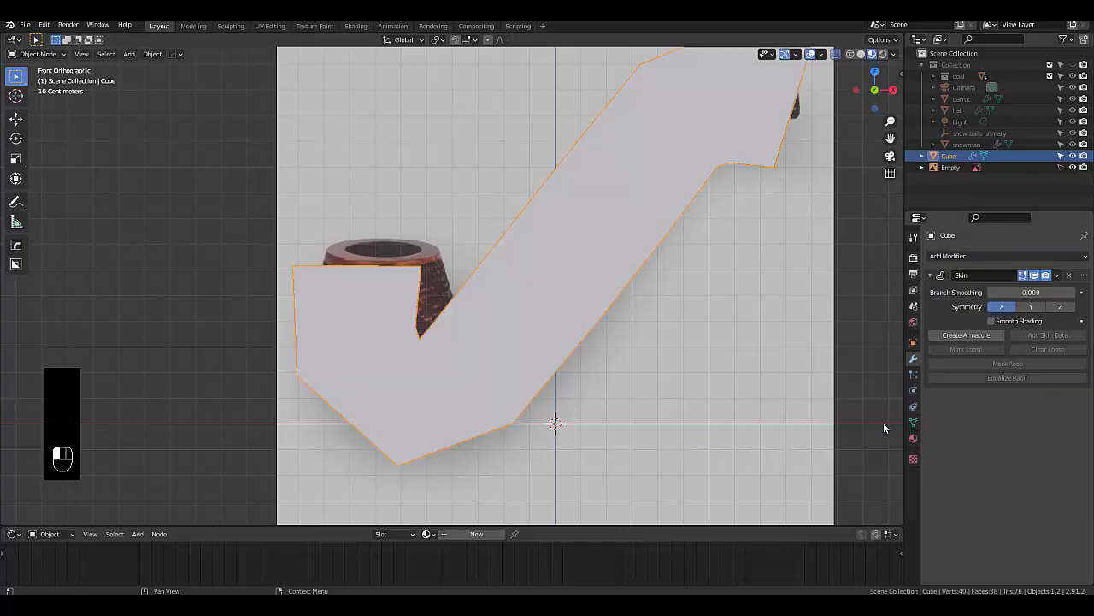
{"action": "left_click", "coordinate": [982, 257]}
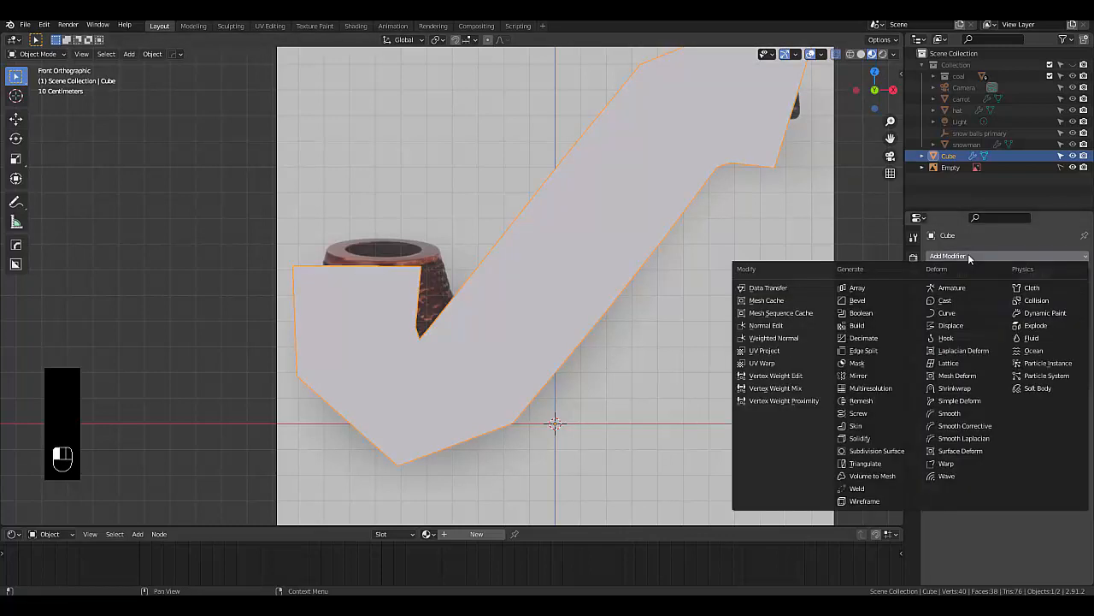
{"action": "left_click", "coordinate": [898, 451]}
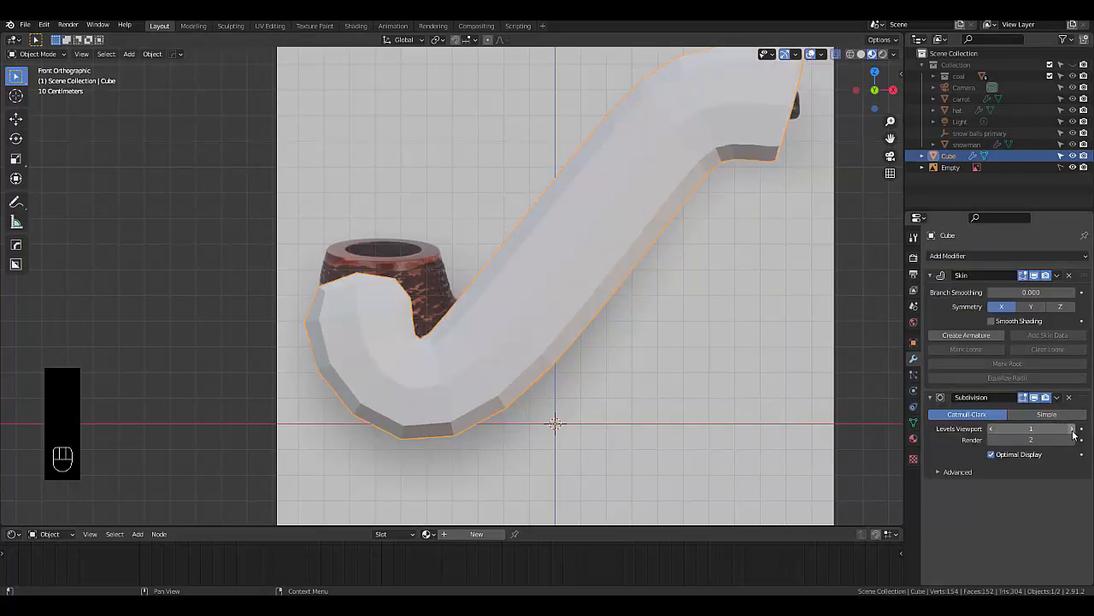
{"action": "left_click", "coordinate": [1071, 430]}
{"action": "left_click", "coordinate": [992, 321]}
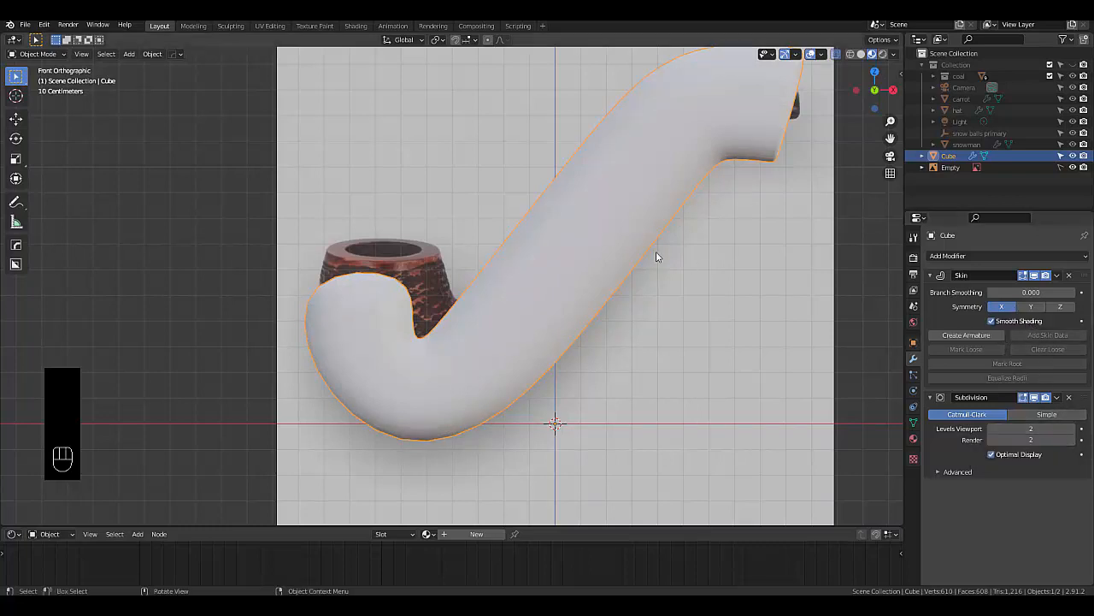
Dissolve the extra vertex right beside the mouthpiece tip in Edit Mode
{"action": "scroll", "coordinate": [606, 293], "scroll_direction": "down", "scroll_amount": 3}
{"action": "scroll", "coordinate": [685, 192], "scroll_direction": "up", "scroll_amount": 2}
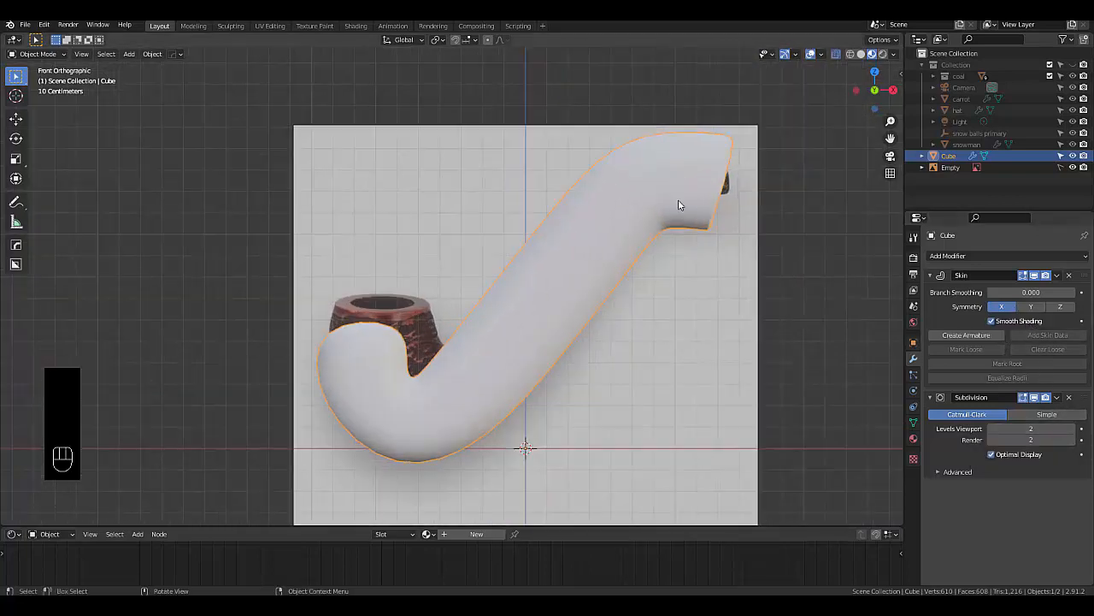
{"action": "key", "text": "Tab"}
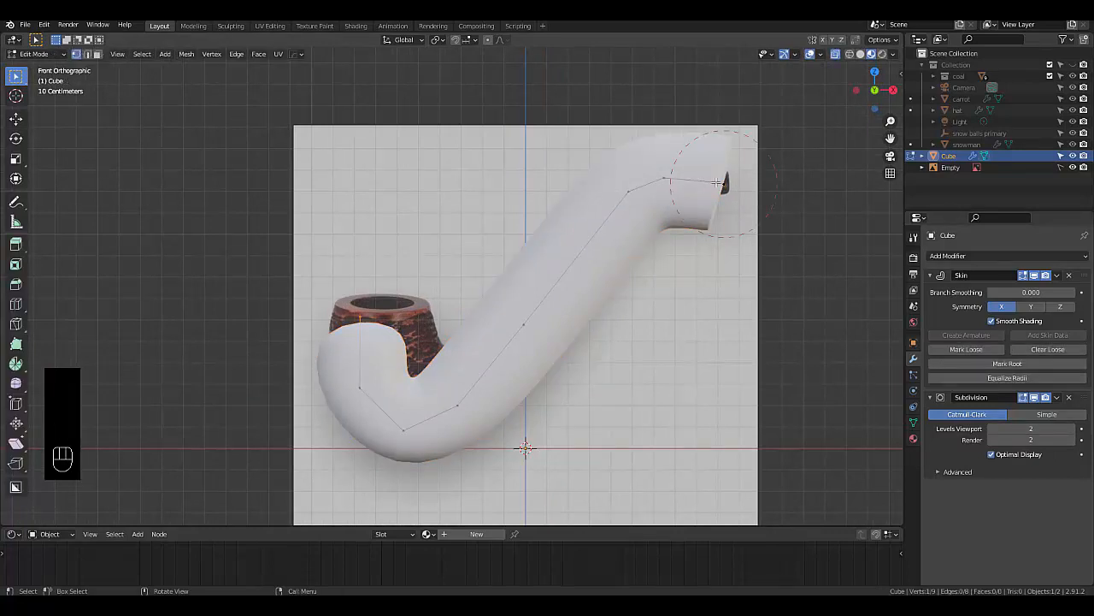
{"action": "scroll", "coordinate": [716, 182], "scroll_direction": "up", "scroll_amount": 4}
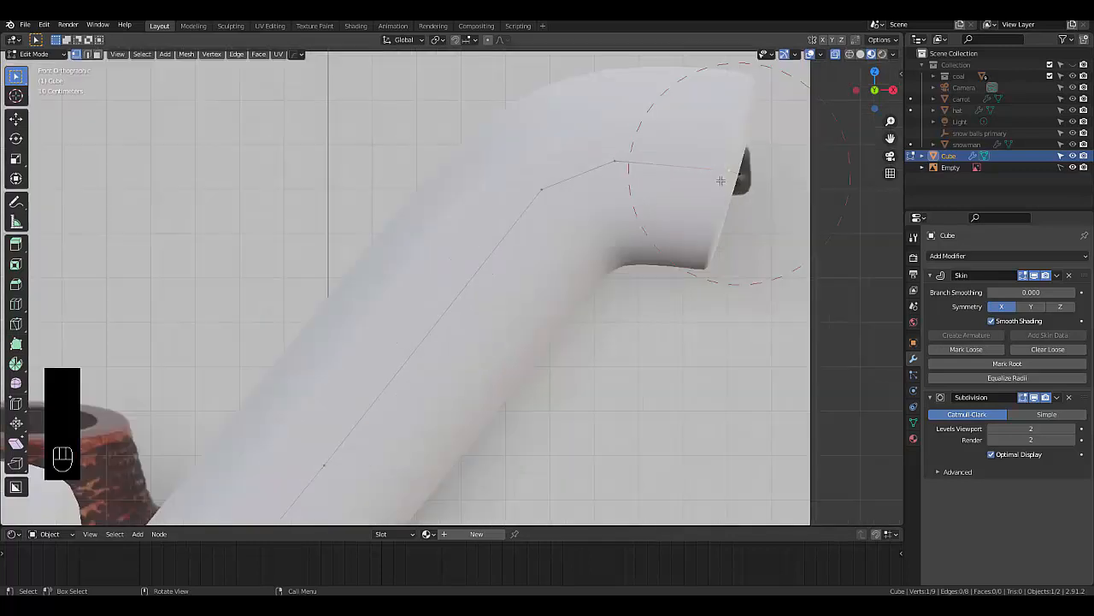
{"action": "middle_click_drag", "start_coordinate": [698, 182], "coordinate": [706, 188]}
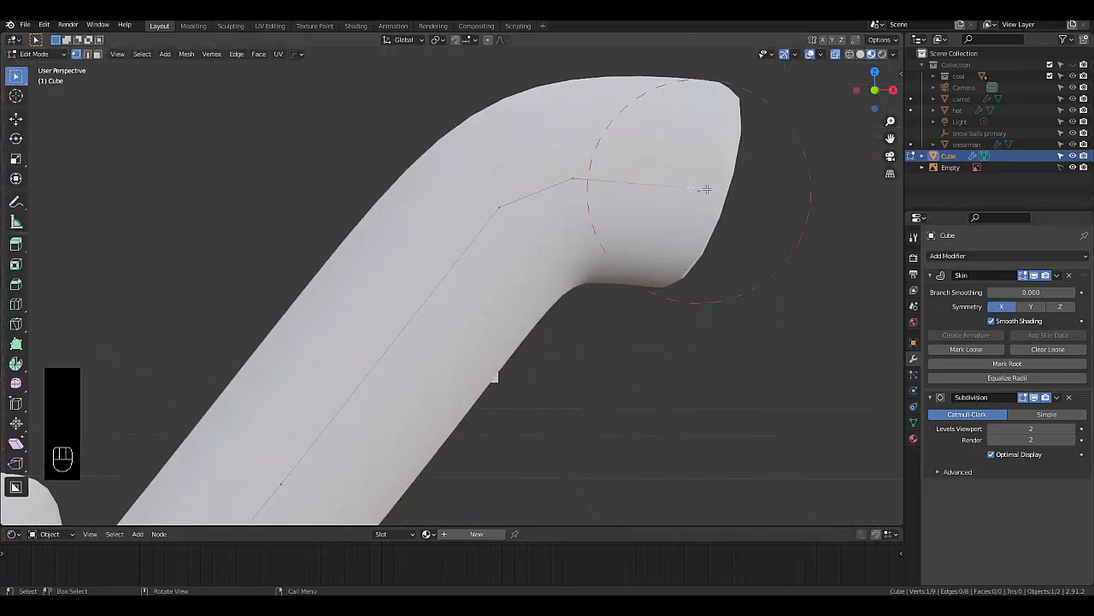
{"action": "left_click", "coordinate": [699, 189]}
{"action": "key", "text": "r"}
{"action": "right_click", "coordinate": [805, 154]}
{"action": "scroll", "coordinate": [770, 214], "scroll_direction": "down", "scroll_amount": 3}
{"action": "middle_click_drag", "start_coordinate": [759, 224], "coordinate": [758, 201]}
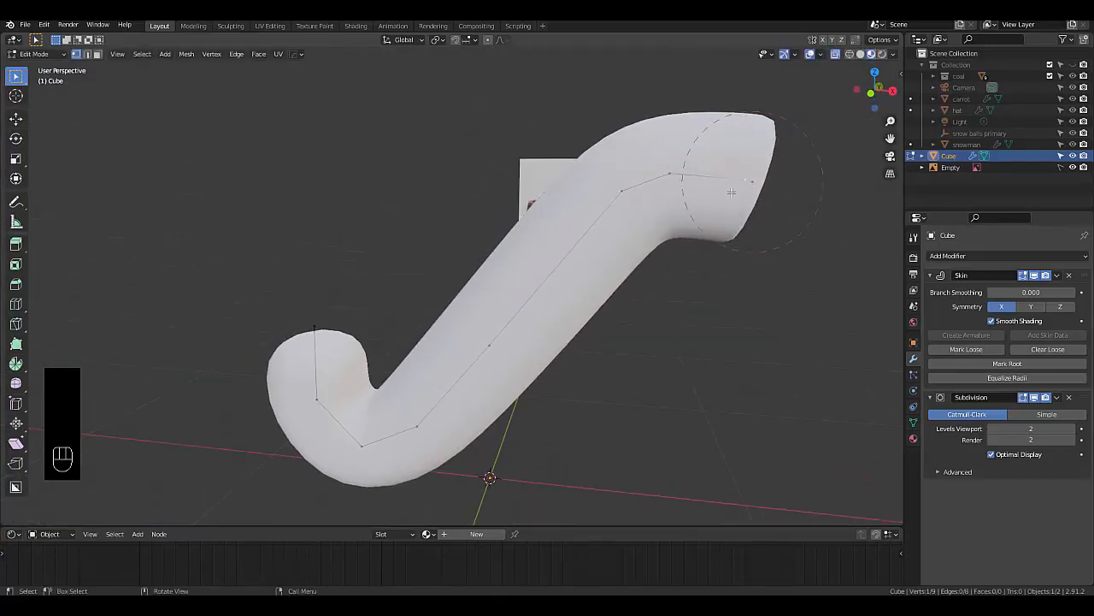
{"action": "right_click", "coordinate": [731, 192]}
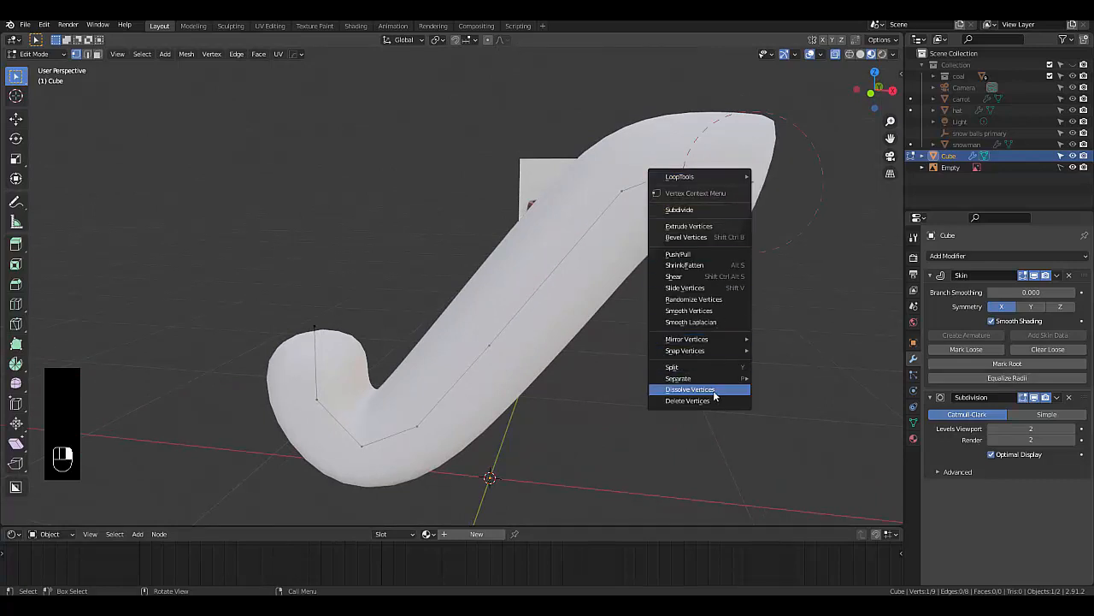
{"action": "left_click", "coordinate": [715, 390]}
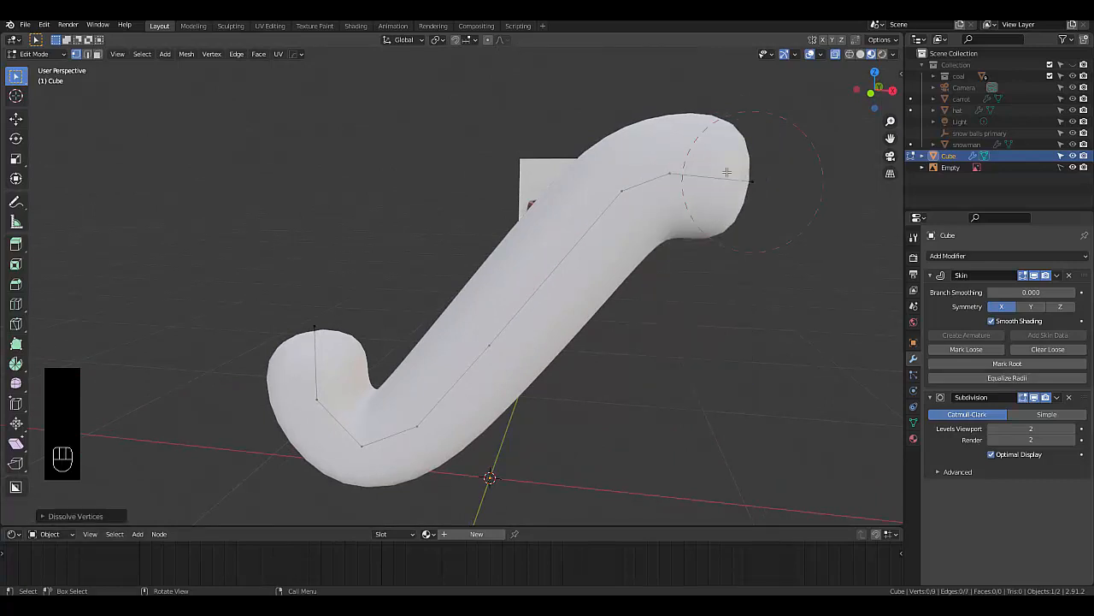
Subdivide the path's uppermost bowl edge and slide the new vertex up almost onto the rim end, by a factor of about 0.97
{"action": "scroll", "coordinate": [727, 172], "scroll_direction": "up", "scroll_amount": 2}
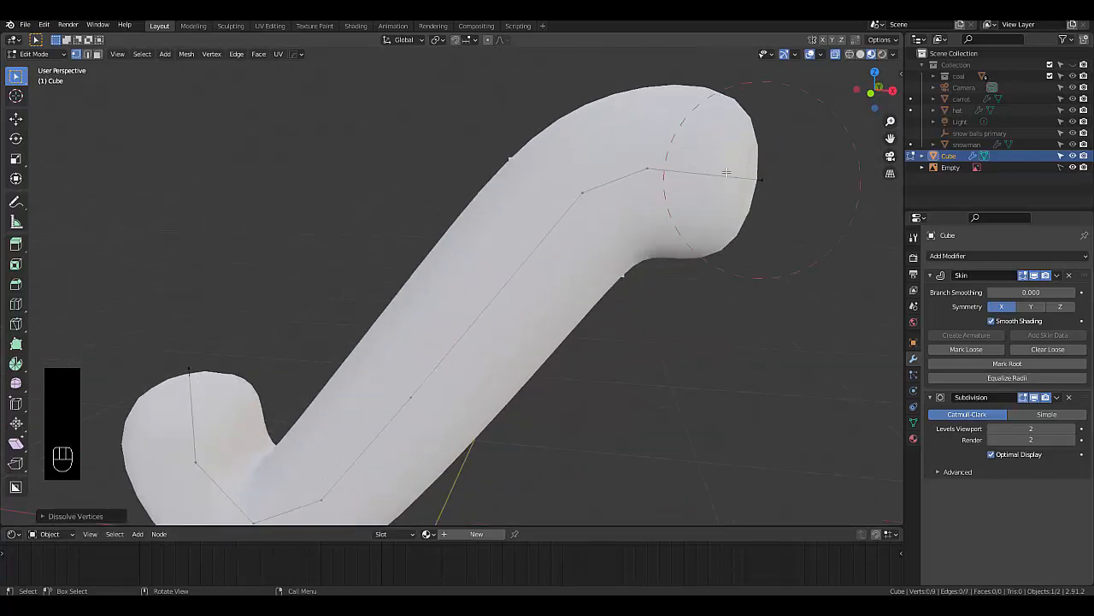
{"action": "scroll", "coordinate": [695, 230], "scroll_direction": "down", "scroll_amount": 3}
{"action": "scroll", "coordinate": [360, 416], "scroll_direction": "up", "scroll_amount": 3}
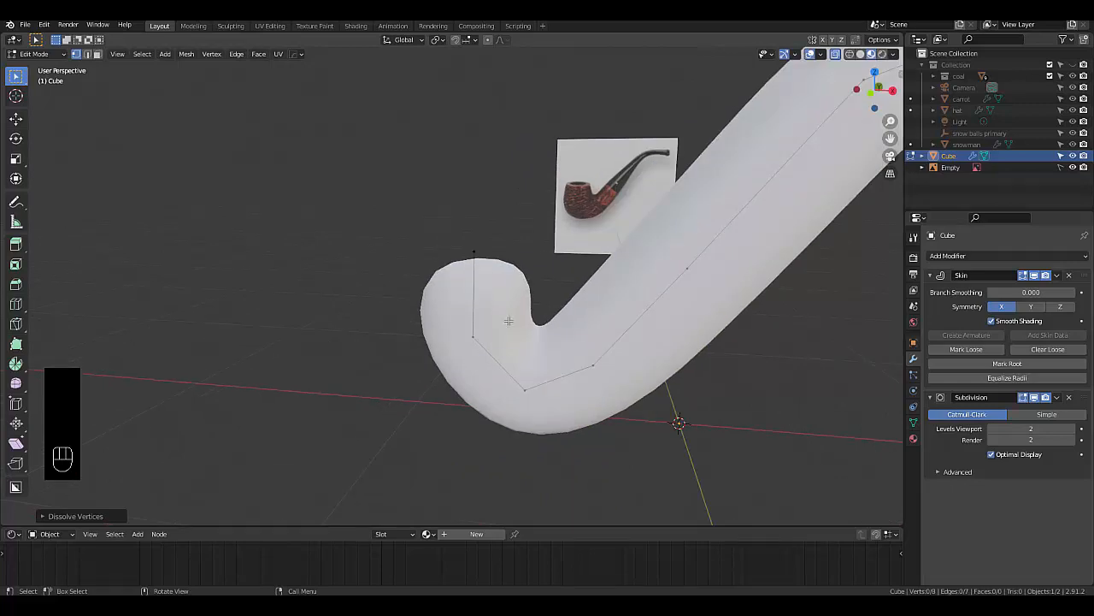
{"action": "left_click_drag", "start_coordinate": [413, 224], "coordinate": [505, 371]}
{"action": "right_click", "coordinate": [308, 254]}
{"action": "mouse_move", "coordinate": [314, 263]}
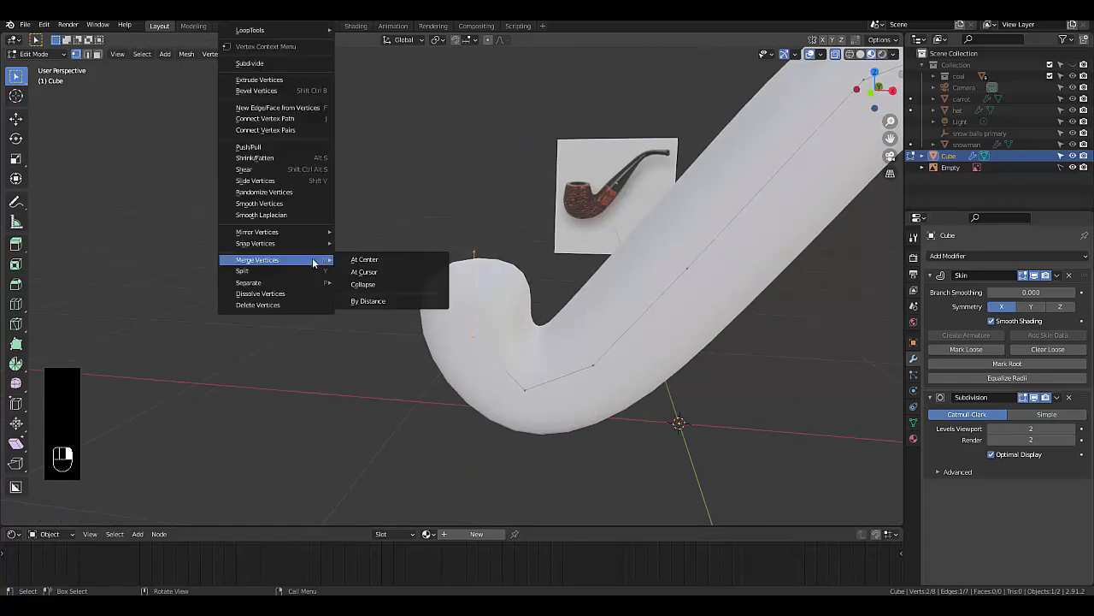
{"action": "left_click", "coordinate": [253, 63]}
{"action": "left_click", "coordinate": [473, 294]}
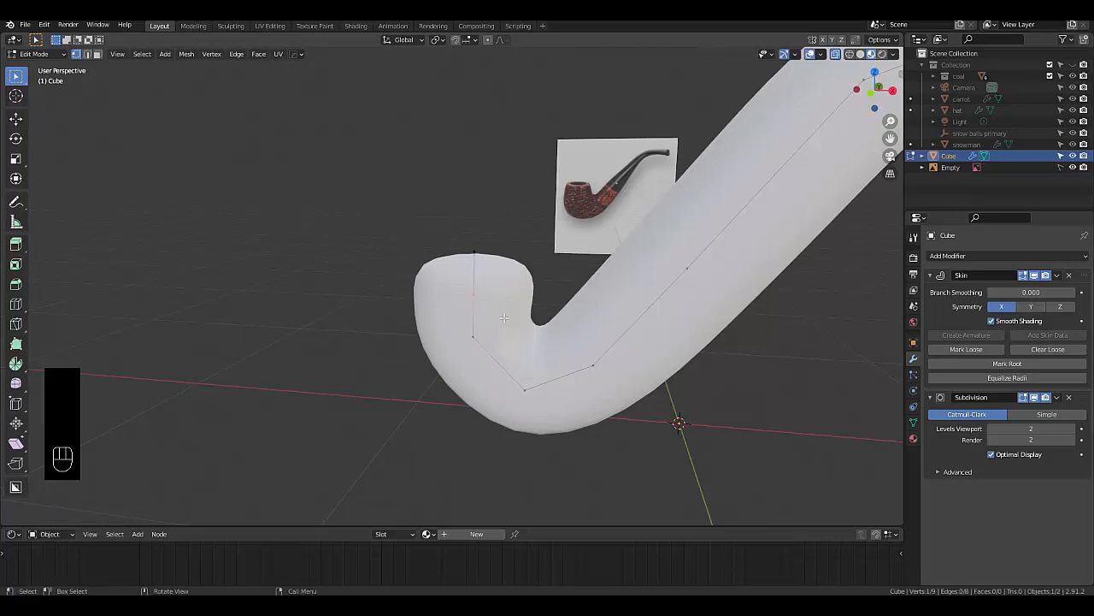
{"action": "key", "text": "g"}
{"action": "key", "text": "g"}
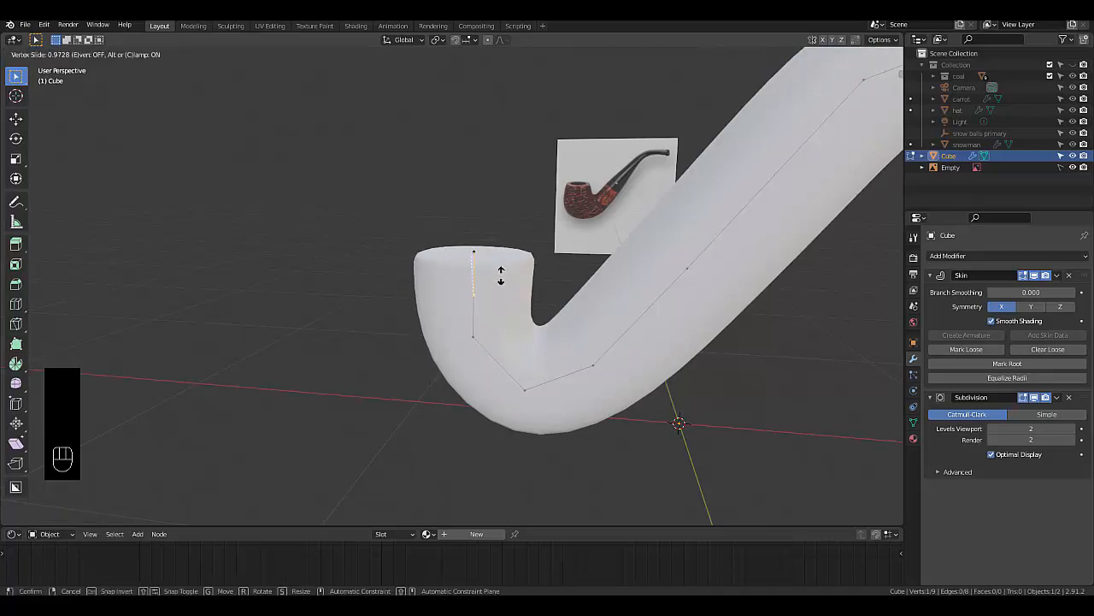
{"action": "left_click", "coordinate": [501, 276]}
Subdivide the last edge at the mouthpiece and slide the new vertex almost onto the tip, by a factor of about 0.99
{"action": "scroll", "coordinate": [547, 347], "scroll_direction": "down", "scroll_amount": 5}
{"action": "scroll", "coordinate": [692, 248], "scroll_direction": "up", "scroll_amount": 2}
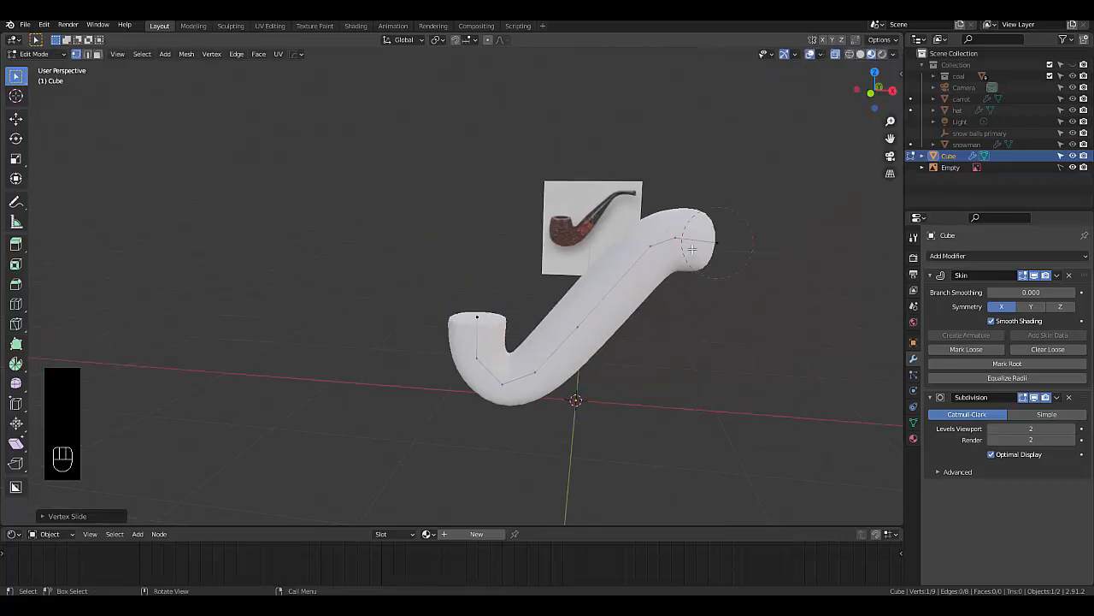
{"action": "scroll", "coordinate": [692, 248], "scroll_direction": "up", "scroll_amount": 1}
{"action": "left_click_drag", "start_coordinate": [712, 213], "coordinate": [769, 276]}
{"action": "right_click", "coordinate": [740, 289]}
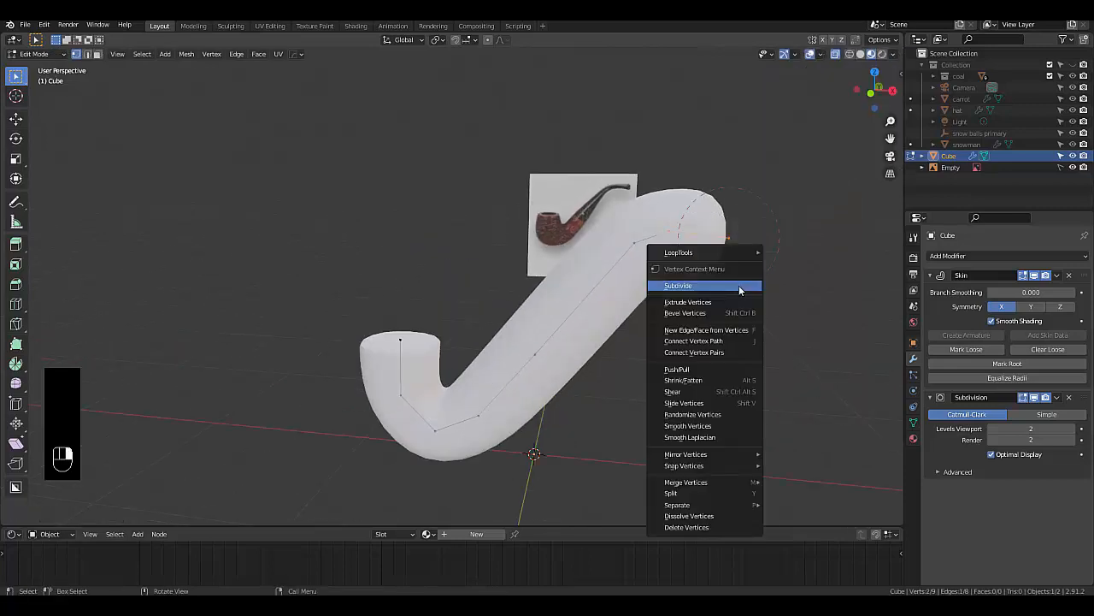
{"action": "left_click", "coordinate": [740, 289]}
{"action": "left_click_drag", "start_coordinate": [688, 212], "coordinate": [708, 264]}
{"action": "key", "text": "g"}
{"action": "key", "text": "g"}
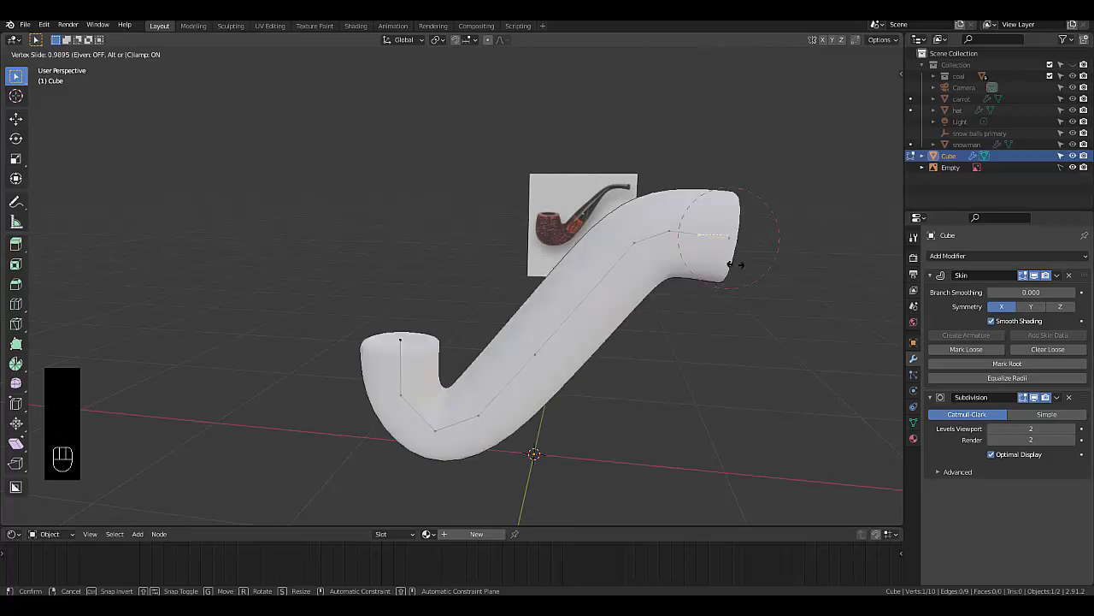
{"action": "left_click", "coordinate": [740, 263]}
Shrink the skin radius of the four upper stem vertices to about 0.3 in front view, matching the thin mouthpiece section
{"action": "middle_click_drag", "start_coordinate": [742, 265], "coordinate": [708, 278]}
{"action": "scroll", "coordinate": [708, 278], "scroll_direction": "down", "scroll_amount": 2}
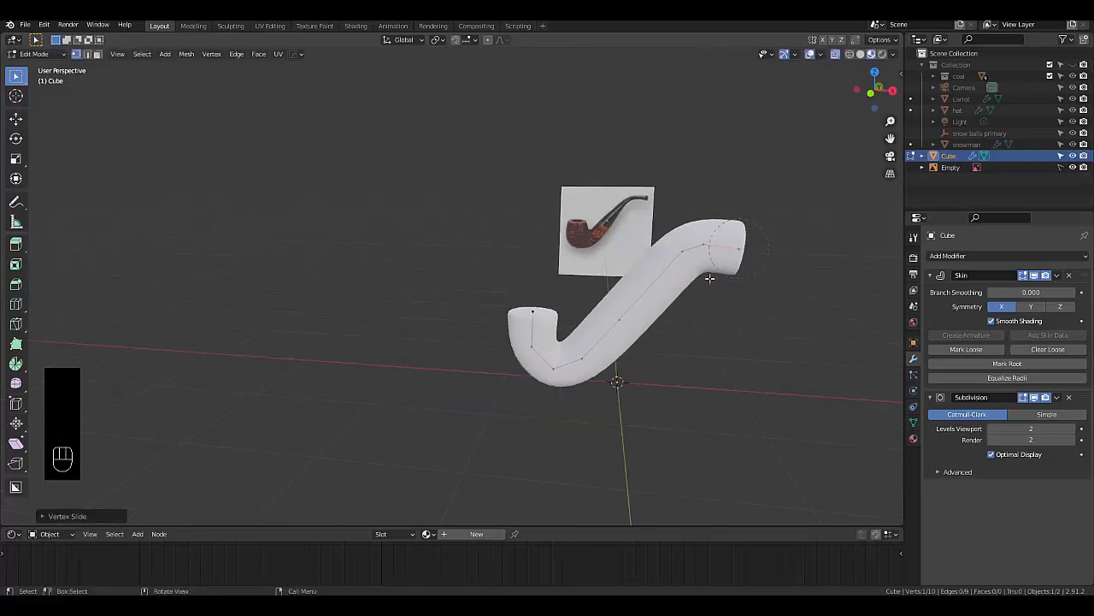
{"action": "key", "text": "KP_1"}
{"action": "scroll", "coordinate": [733, 259], "scroll_direction": "up", "scroll_amount": 2}
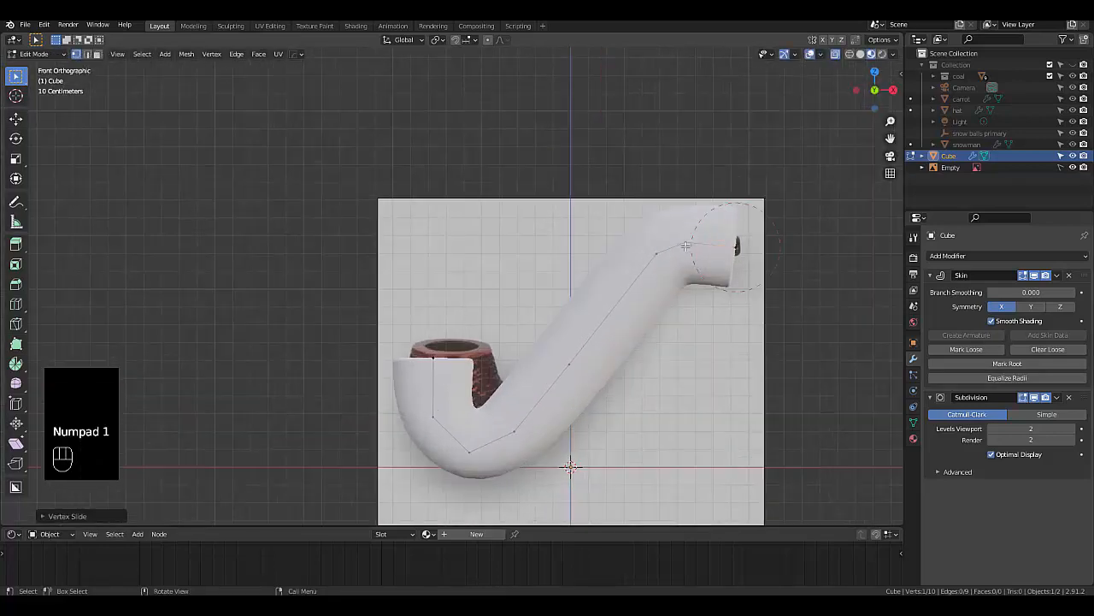
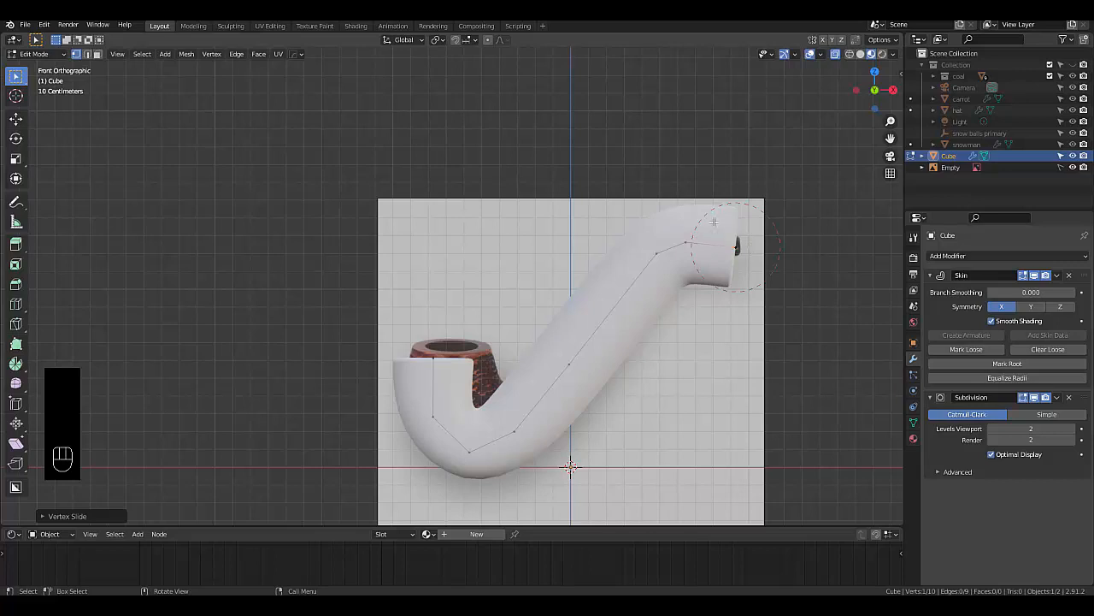
{"action": "left_click", "coordinate": [734, 248], "text": "shift"}
{"action": "left_click_drag", "start_coordinate": [574, 193], "coordinate": [851, 364]}
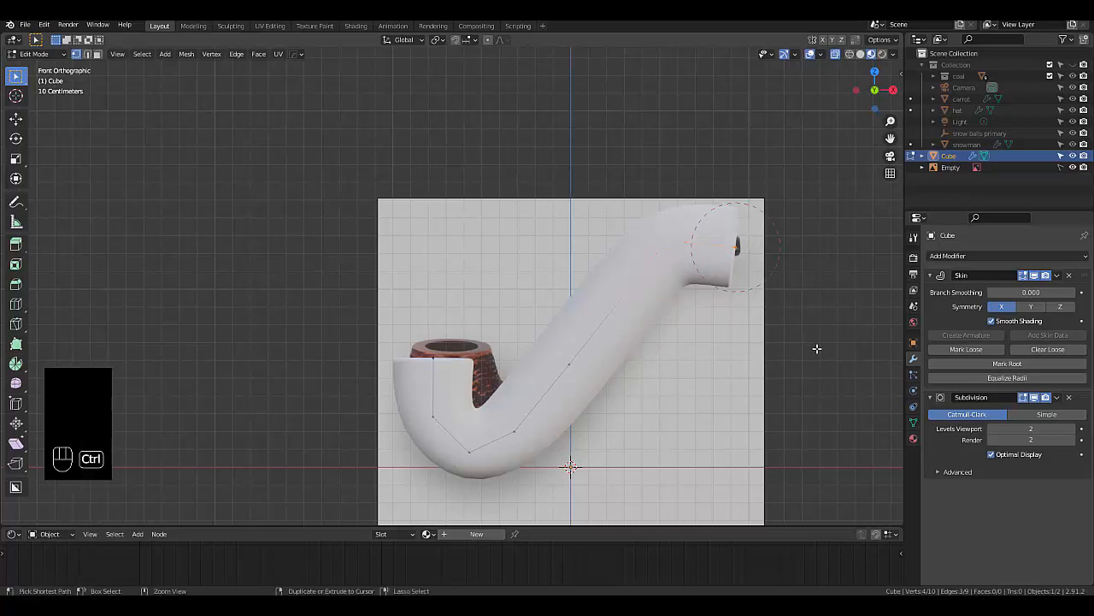
{"action": "key", "text": "ctrl+a"}
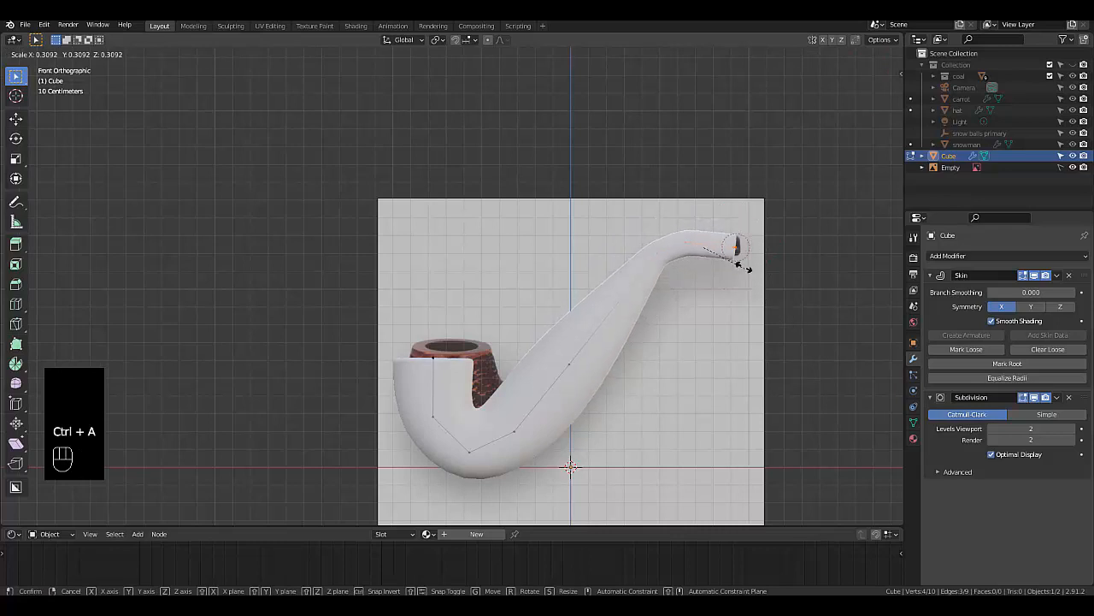
{"action": "left_click", "coordinate": [741, 257]}
Move the four upper stem vertices slightly up and toward the tip so the skin lines up with the reference mouthpiece
{"action": "scroll", "coordinate": [740, 249], "scroll_direction": "up", "scroll_amount": 5}
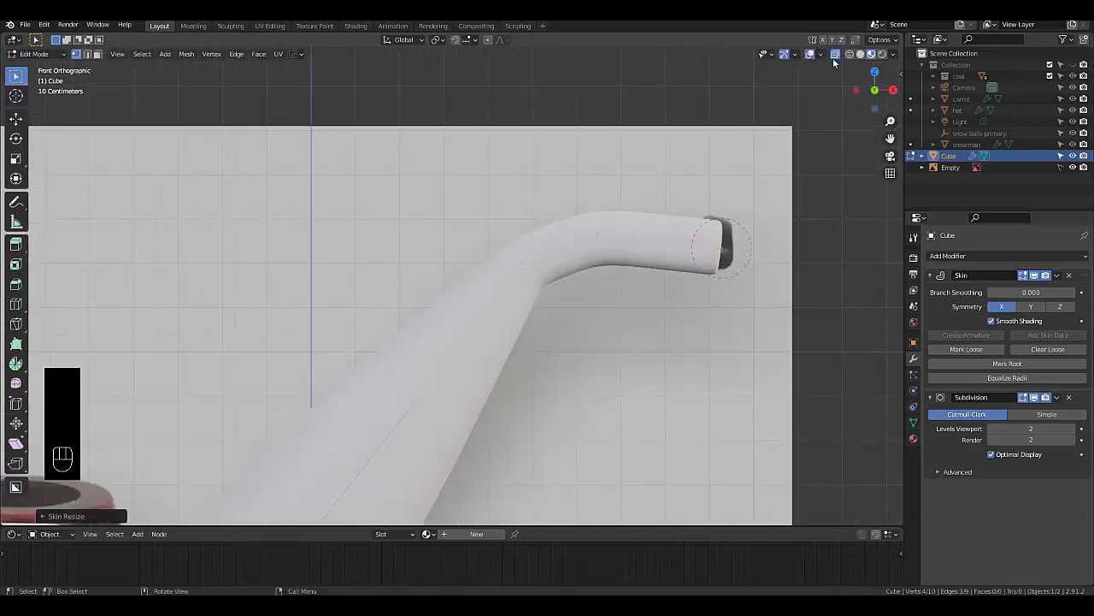
{"action": "scroll", "coordinate": [739, 240], "scroll_direction": "up", "scroll_amount": 2}
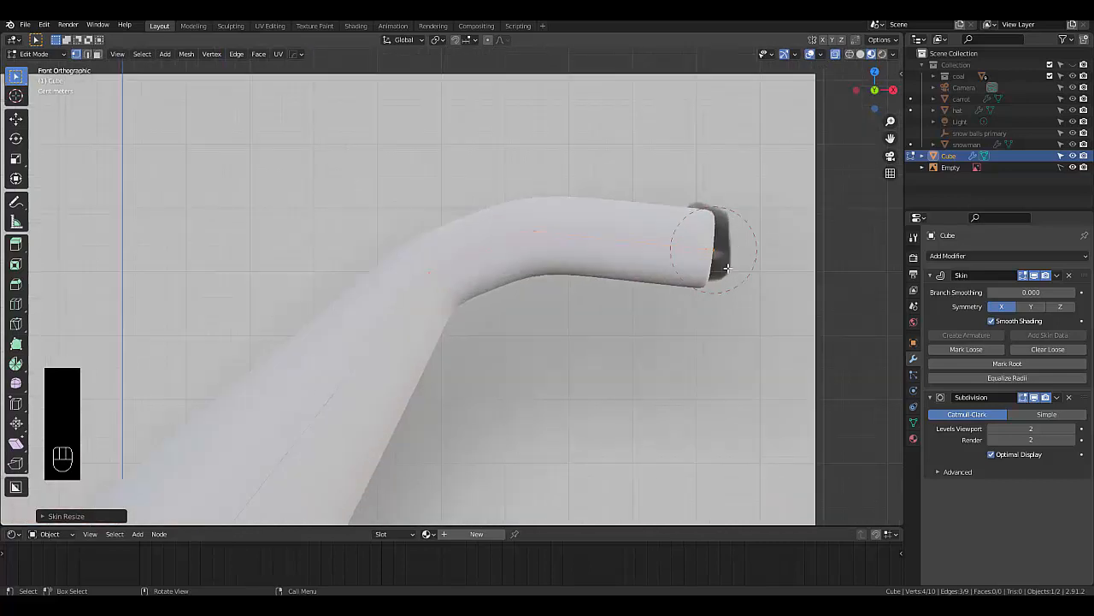
{"action": "key", "text": "g"}
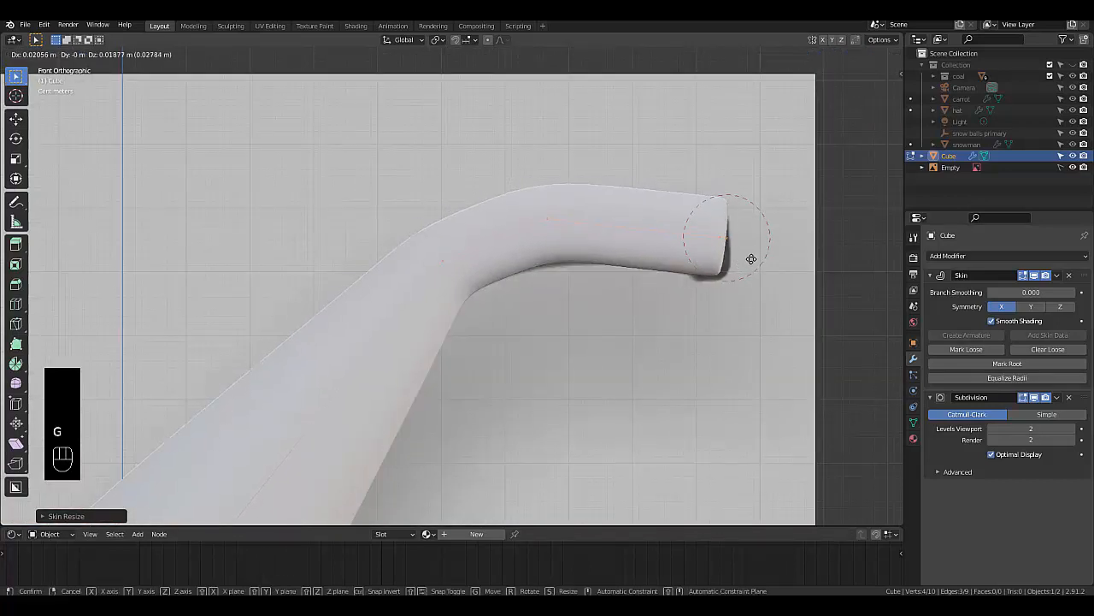
{"action": "left_click", "coordinate": [743, 259]}
{"action": "key", "text": "g"}
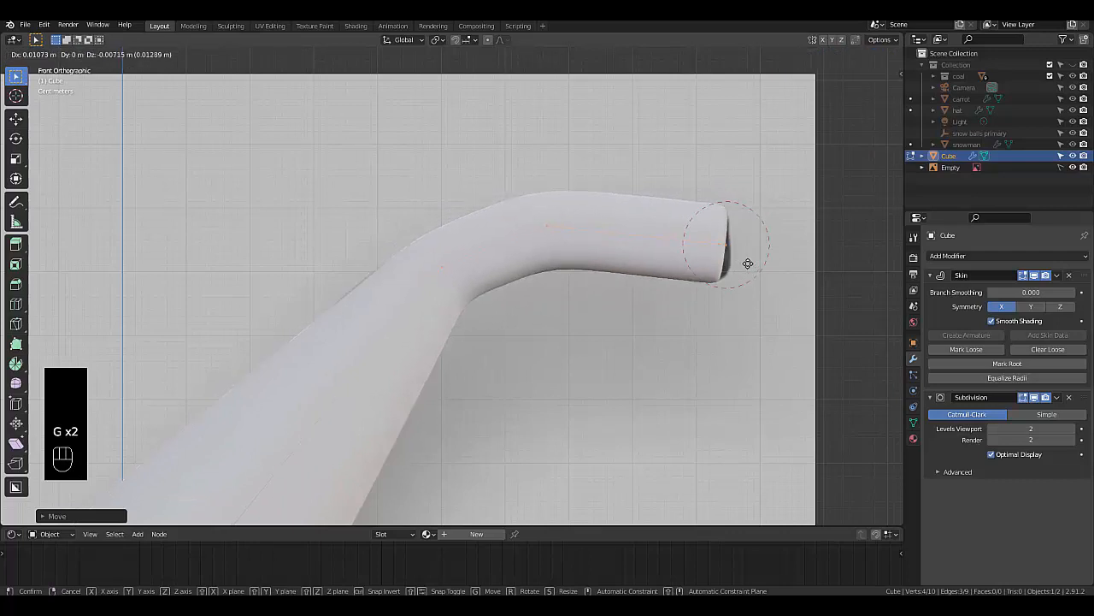
{"action": "left_click", "coordinate": [752, 266]}
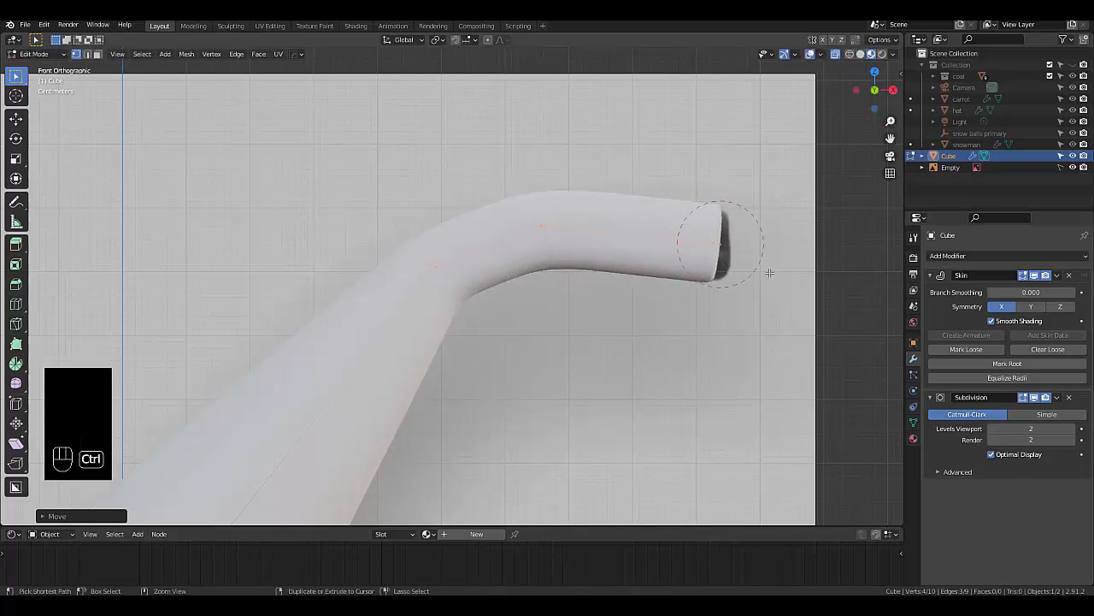
{"action": "key", "text": "ctrl+r"}
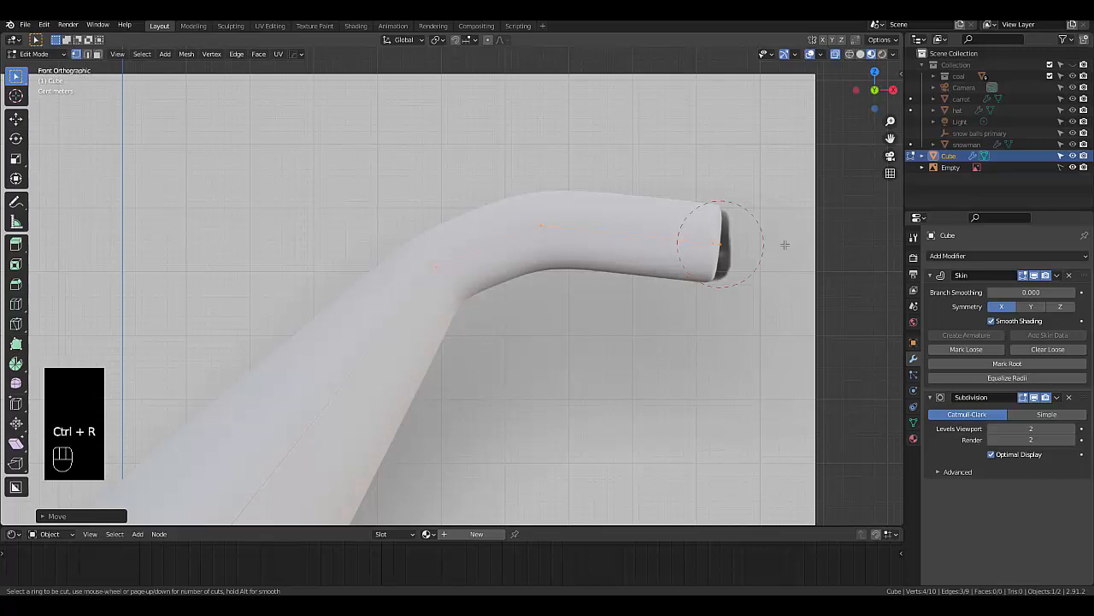
{"action": "right_click", "coordinate": [726, 305]}
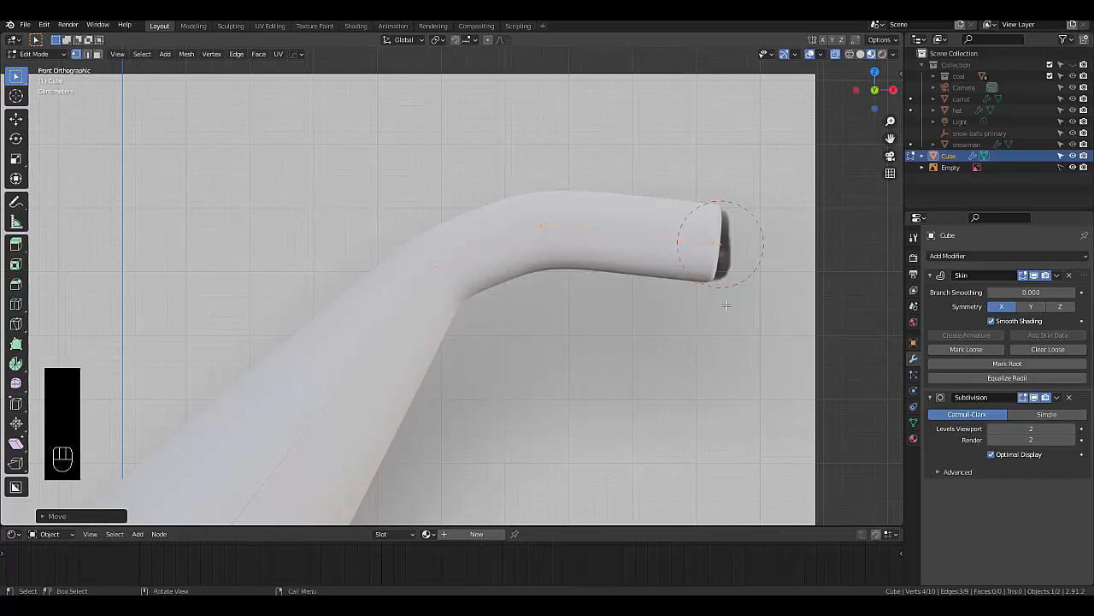
Move the two vertices at the bowl's rim about 0.11 m toward the stem and 0.07 m up, onto the reference rim
{"action": "scroll", "coordinate": [750, 339], "scroll_direction": "down", "scroll_amount": 9}
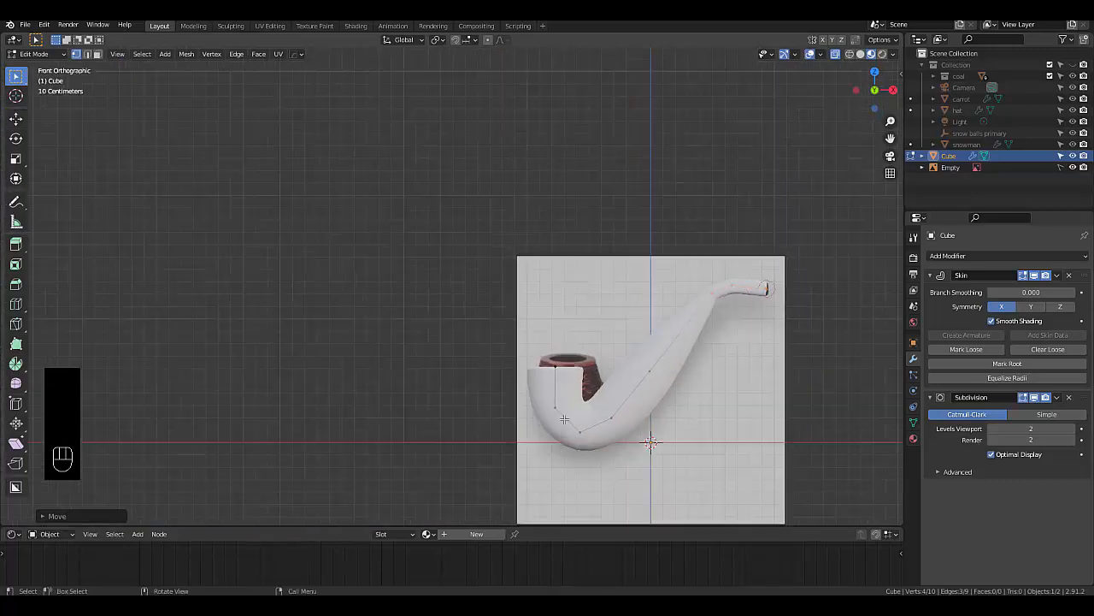
{"action": "scroll", "coordinate": [543, 346], "scroll_direction": "up", "scroll_amount": 2}
{"action": "scroll", "coordinate": [552, 368], "scroll_direction": "up", "scroll_amount": 2}
{"action": "left_click_drag", "start_coordinate": [537, 292], "coordinate": [571, 311]}
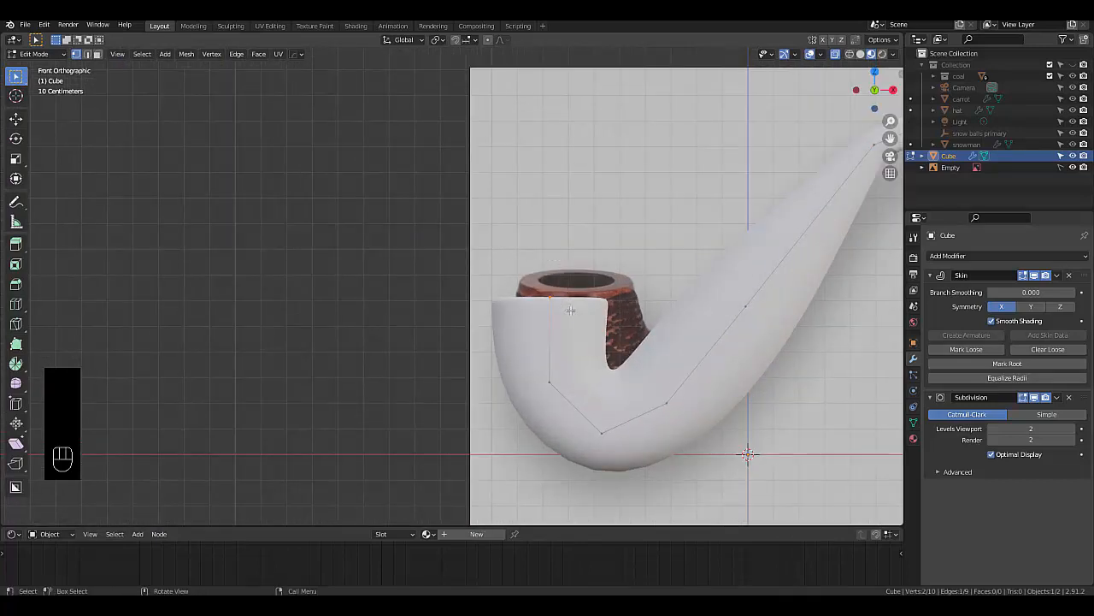
{"action": "key", "text": "g"}
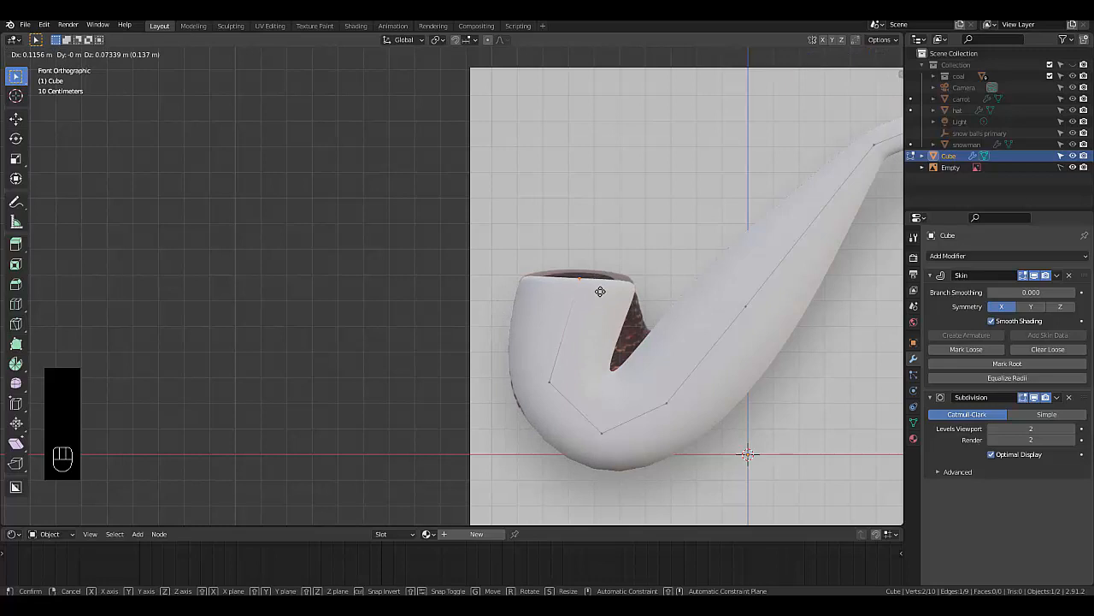
{"action": "left_click", "coordinate": [597, 291]}
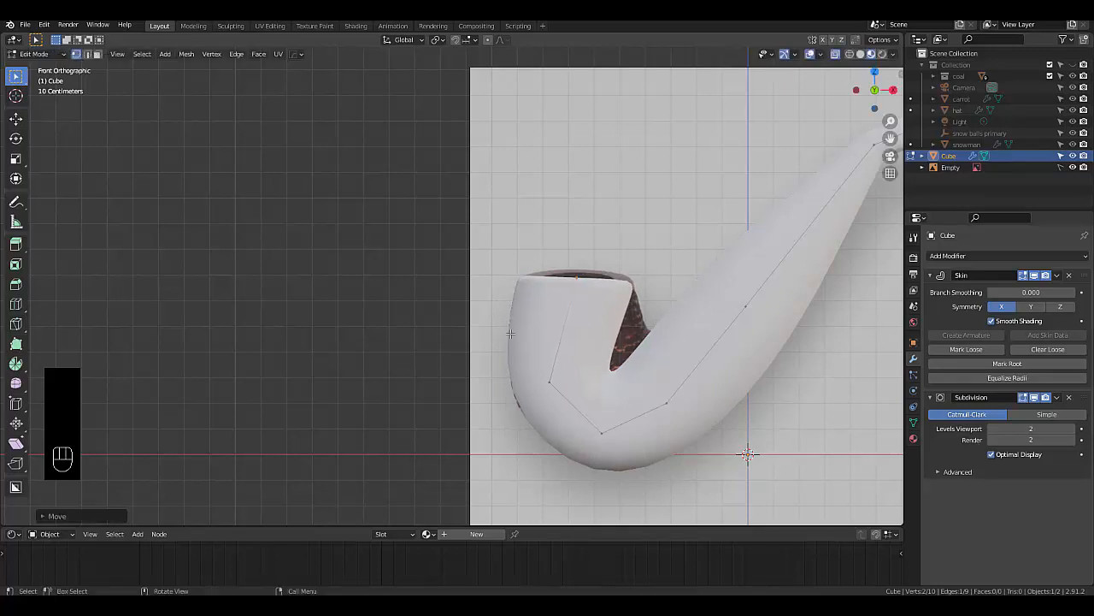
Enlarge the skin radius of the rim vertices slightly and that of the lower bowl vertex more strongly to fill the reference bowl's width
{"action": "key", "text": "ctrl+a"}
{"action": "left_click", "coordinate": [519, 388]}
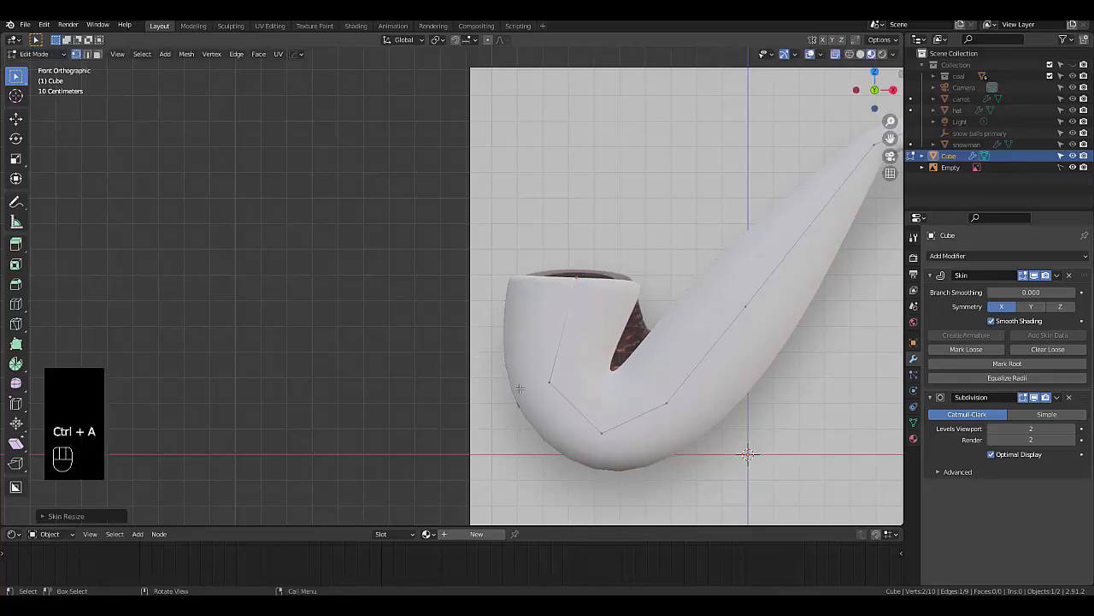
{"action": "key", "text": "ctrl+a"}
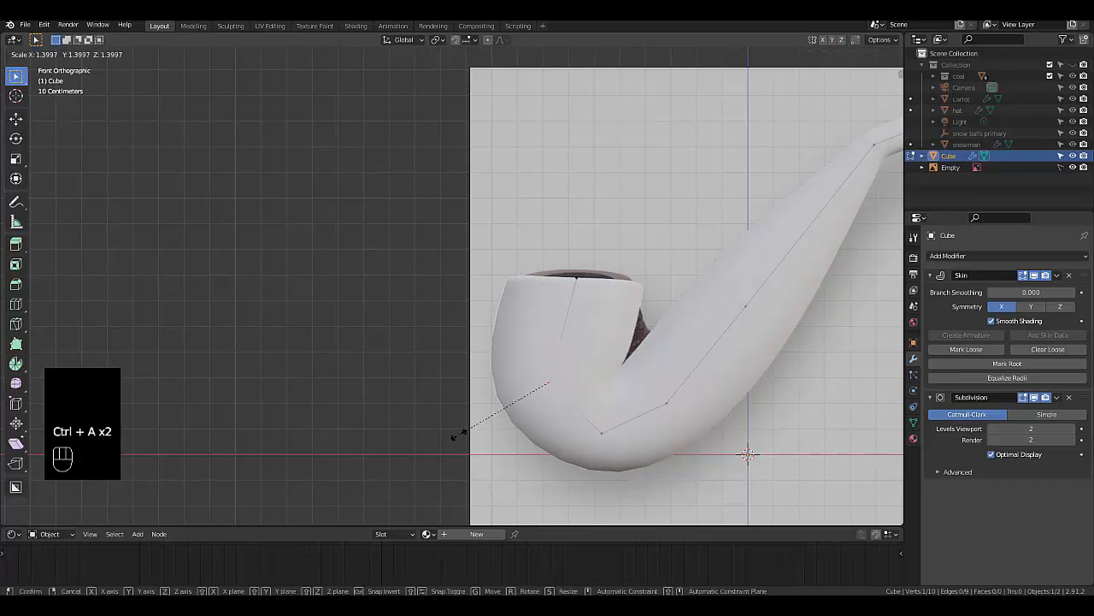
{"action": "left_click", "coordinate": [447, 442]}
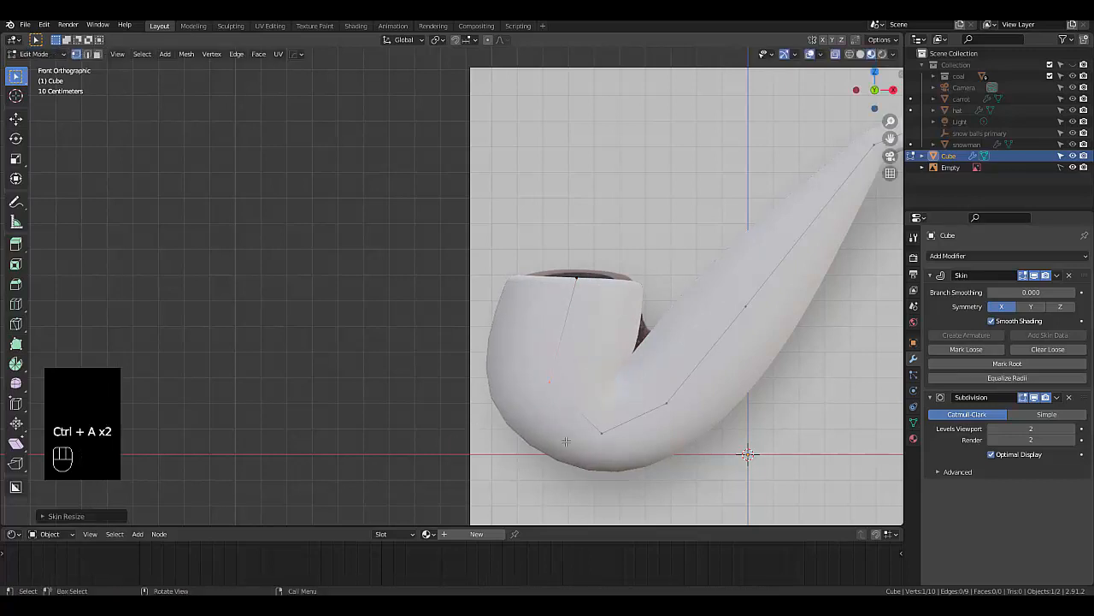
Move the lowest path vertex slightly down and toward the stem to follow the underside of the reference bowl
{"action": "left_click", "coordinate": [630, 481]}
{"action": "key", "text": "g"}
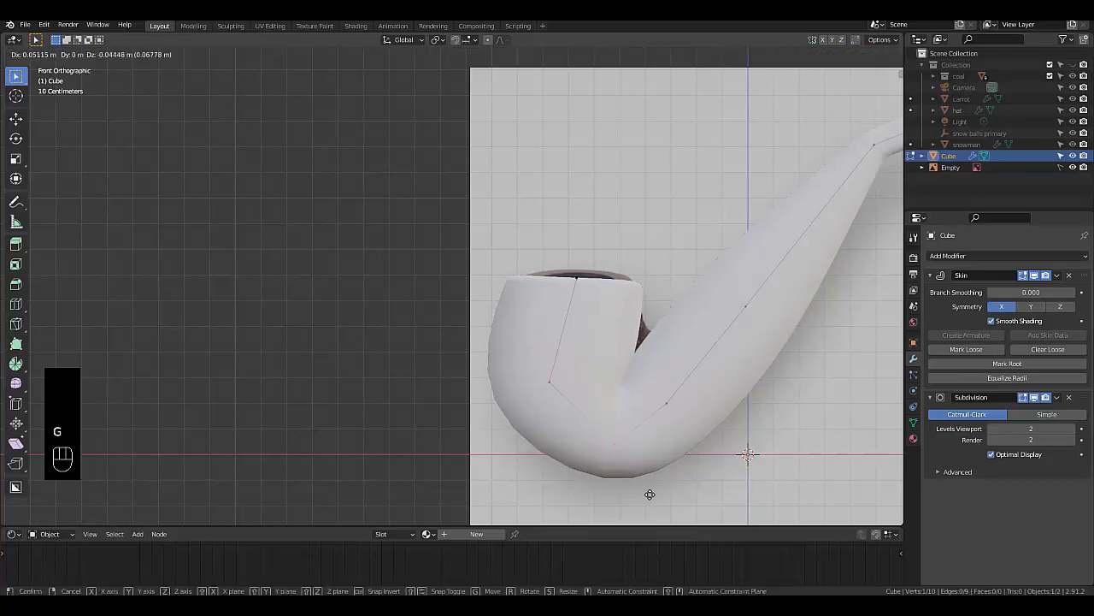
{"action": "left_click", "coordinate": [651, 490]}
Shrink the skin radius of the vertex at the stem's base and of the mid-stem vertex to slim the lower stem
{"action": "key", "text": "g"}
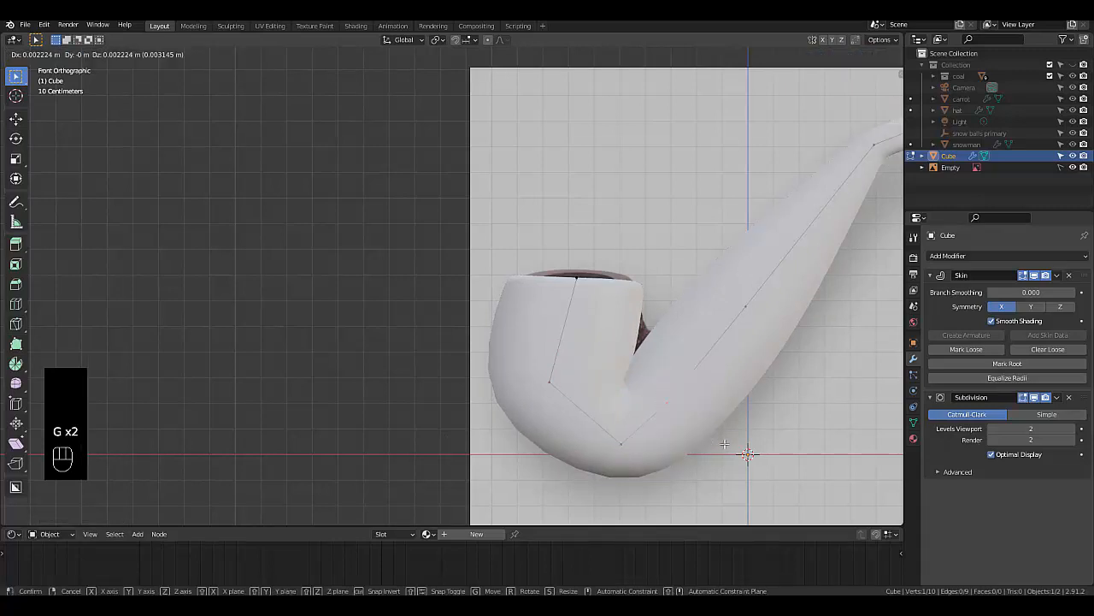
{"action": "left_click", "coordinate": [746, 454]}
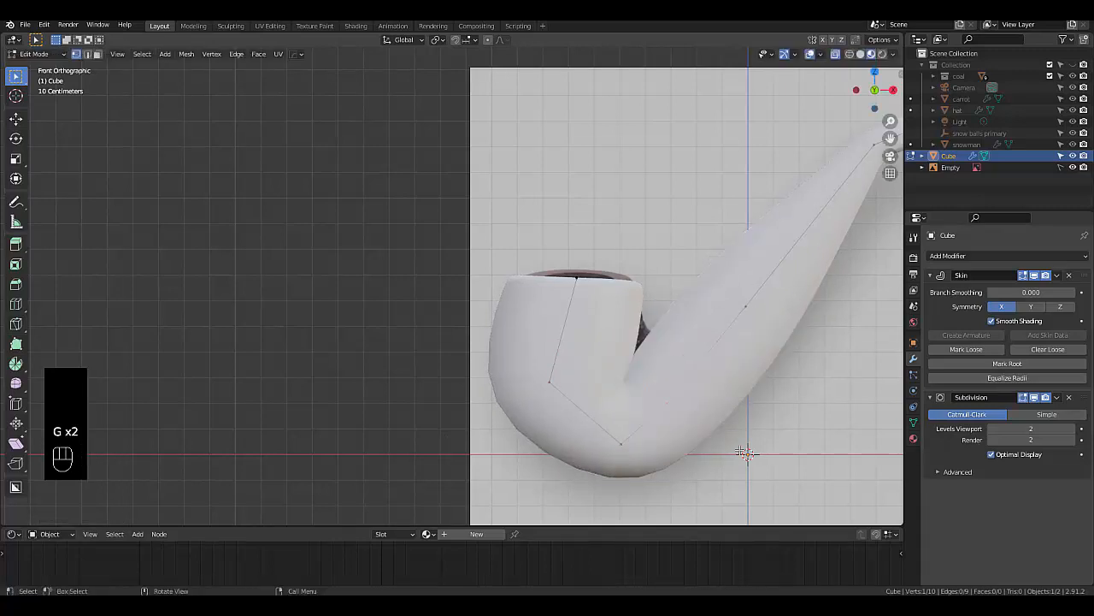
{"action": "key", "text": "ctrl+a"}
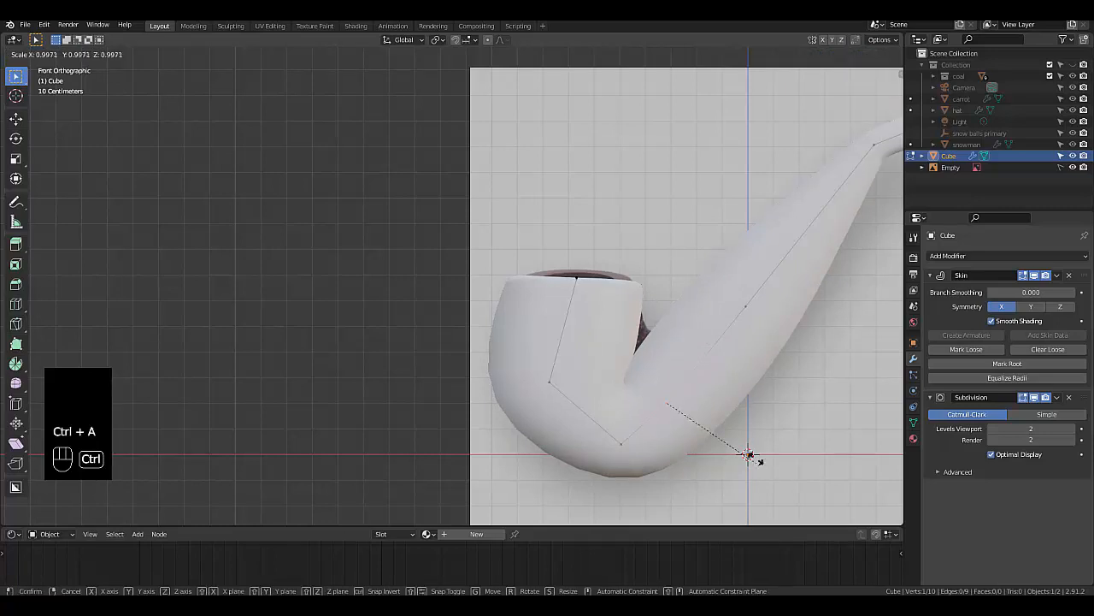
{"action": "left_click", "coordinate": [721, 422]}
{"action": "left_click", "coordinate": [746, 304]}
{"action": "key", "text": "ctrl+a"}
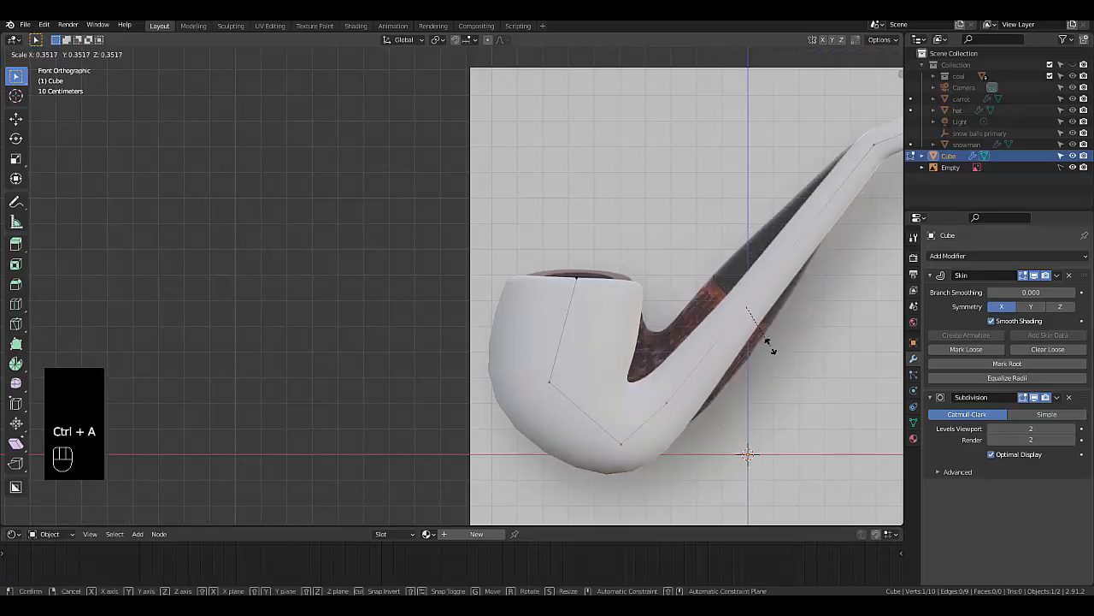
{"action": "left_click", "coordinate": [803, 369]}
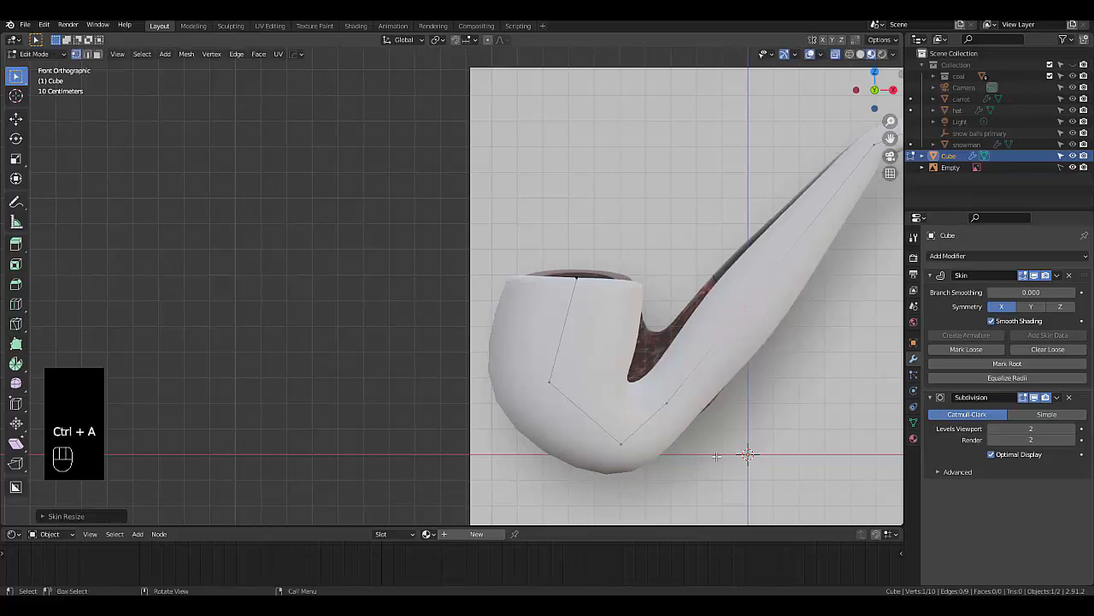
Move the mid-stem vertex slightly up and toward the bowl so the skin lines up with the reference stem
{"action": "scroll", "coordinate": [764, 346], "scroll_direction": "down", "scroll_amount": 3}
{"action": "scroll", "coordinate": [763, 345], "scroll_direction": "up", "scroll_amount": 3}
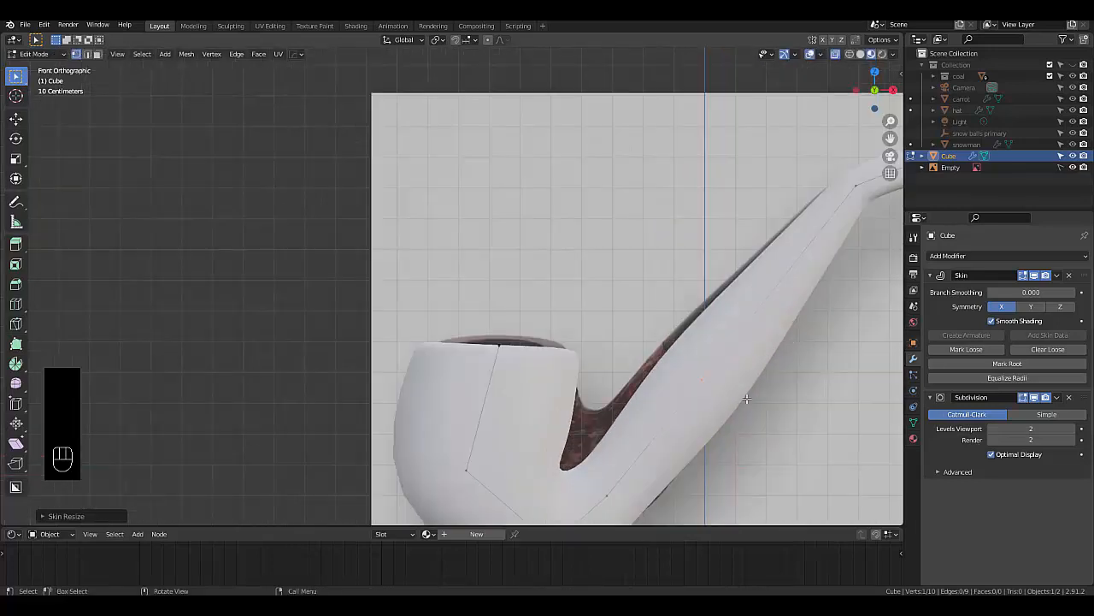
{"action": "key", "text": "g"}
{"action": "left_click", "coordinate": [648, 423]}
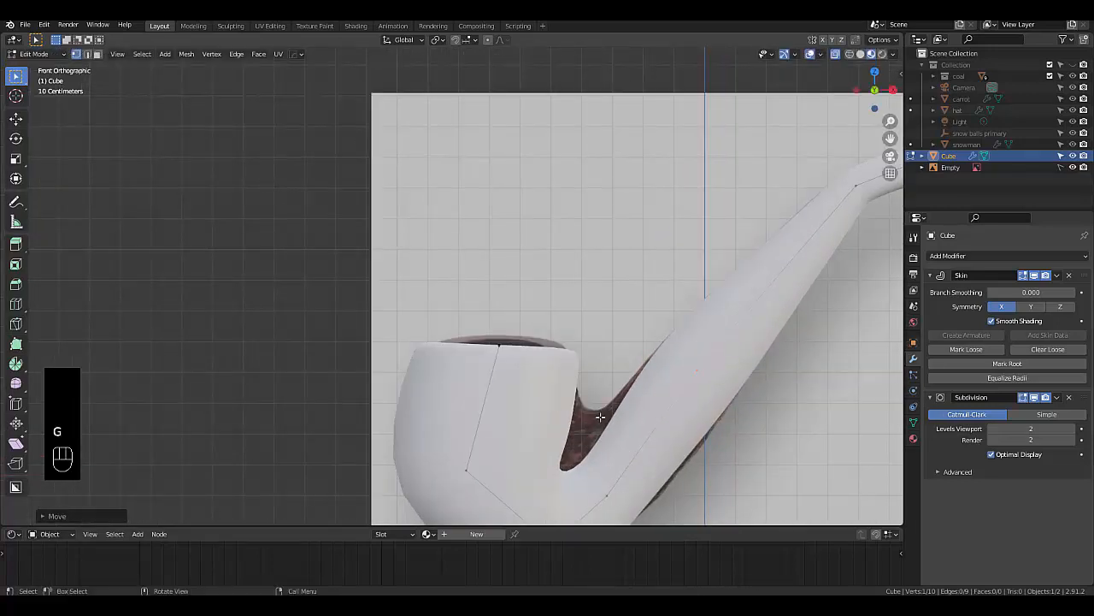
Move the lower bowl vertex about 0.09 m toward the stem so the bowl stands more upright beneath its rim
{"action": "scroll", "coordinate": [600, 417], "scroll_direction": "down", "scroll_amount": 3}
{"action": "scroll", "coordinate": [557, 440], "scroll_direction": "up", "scroll_amount": 4}
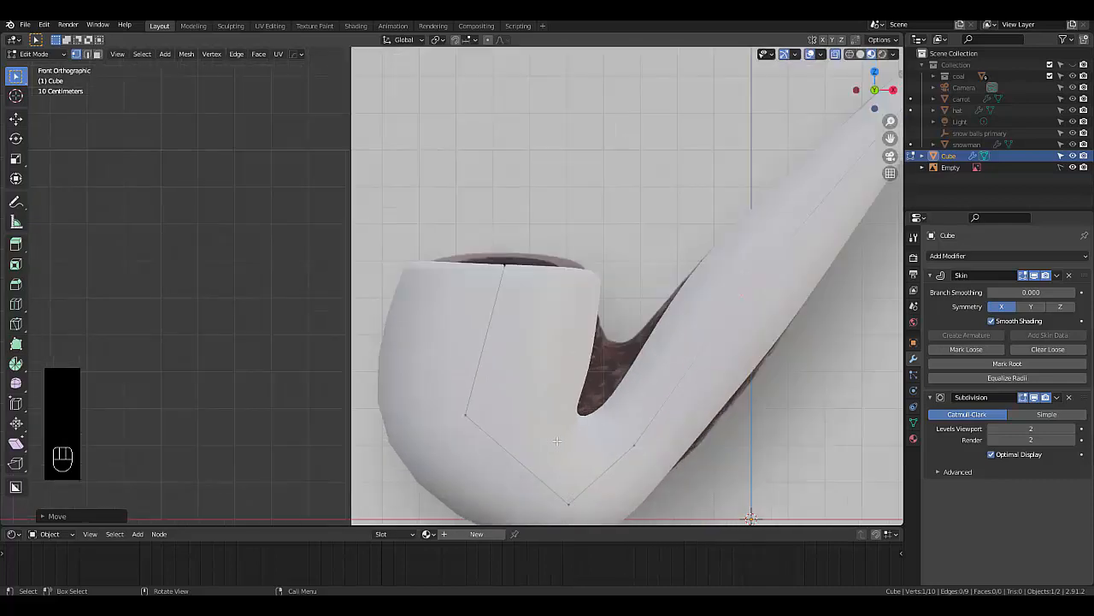
{"action": "left_click", "coordinate": [538, 292], "text": "shift"}
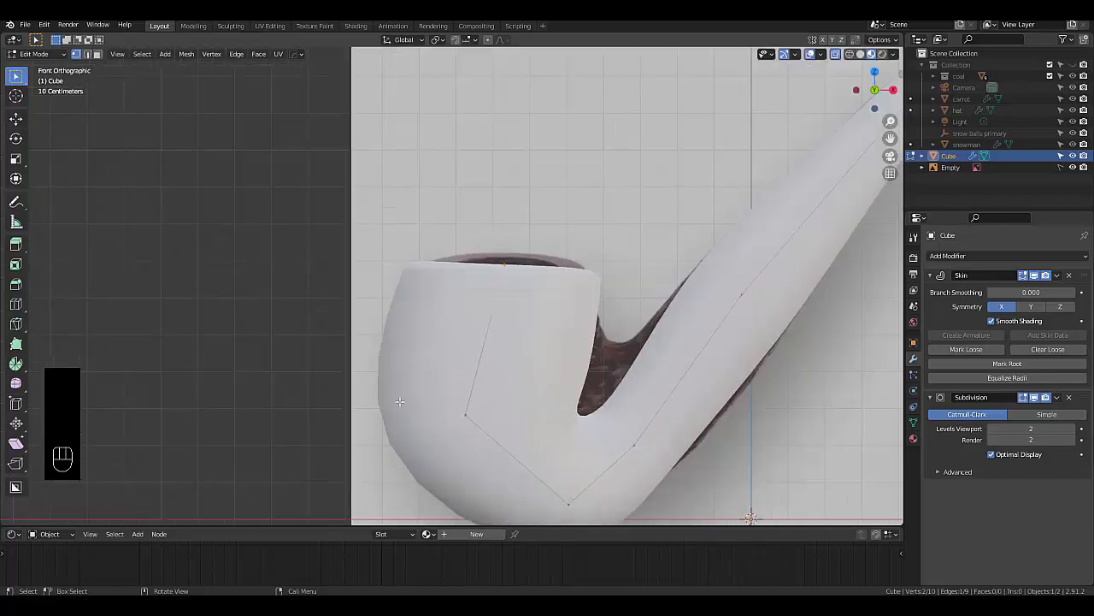
{"action": "left_click", "coordinate": [492, 447]}
{"action": "key", "text": "g"}
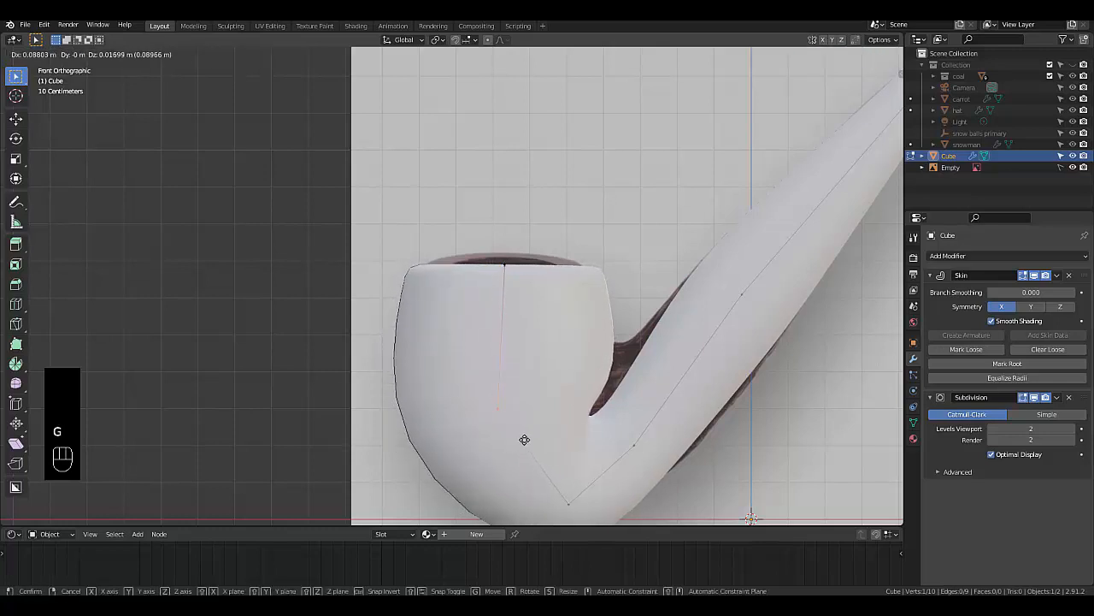
{"action": "left_click", "coordinate": [529, 442]}
Move the vertex at the stem's base up about 0.05 m and enlarge its skin radius by a factor of about 1.6
{"action": "scroll", "coordinate": [535, 442], "scroll_direction": "down", "scroll_amount": 1}
{"action": "scroll", "coordinate": [535, 442], "scroll_direction": "down", "scroll_amount": 1}
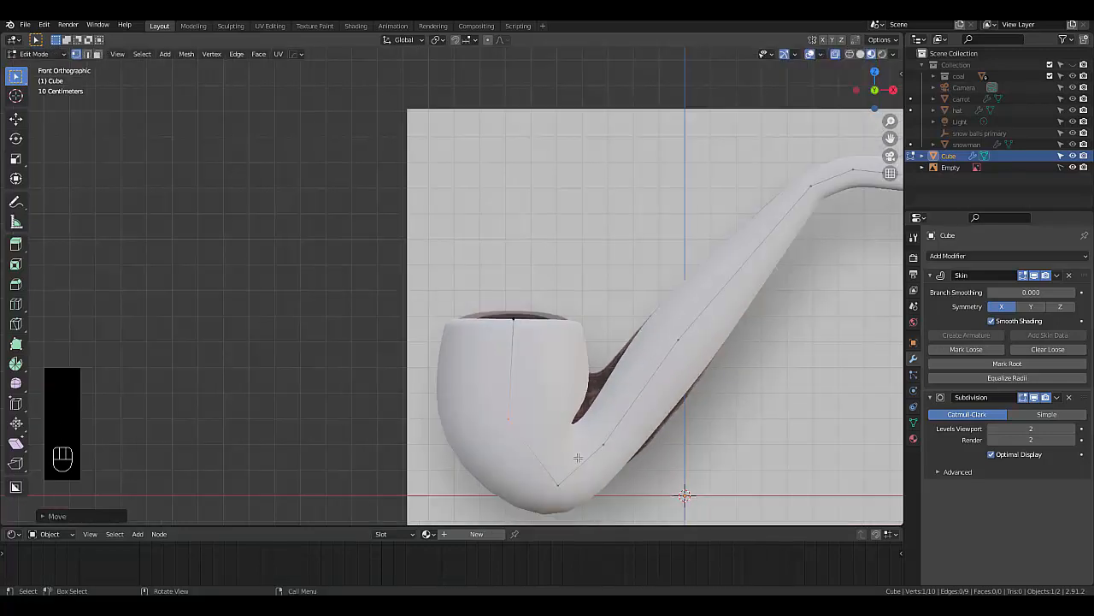
{"action": "scroll", "coordinate": [590, 445], "scroll_direction": "up", "scroll_amount": 2}
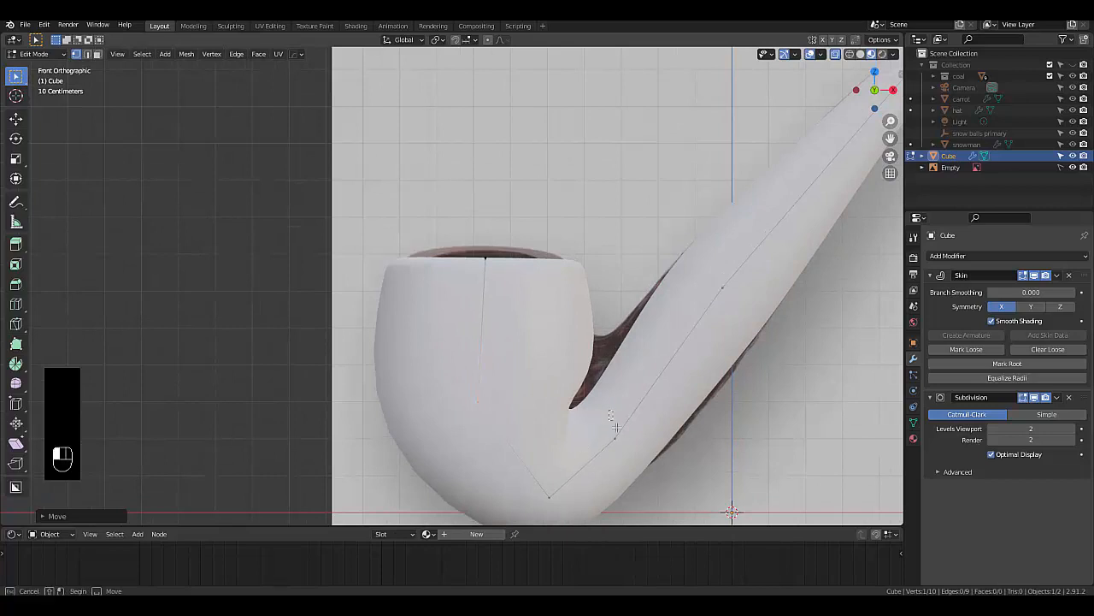
{"action": "left_click", "coordinate": [626, 444]}
{"action": "key", "text": "g"}
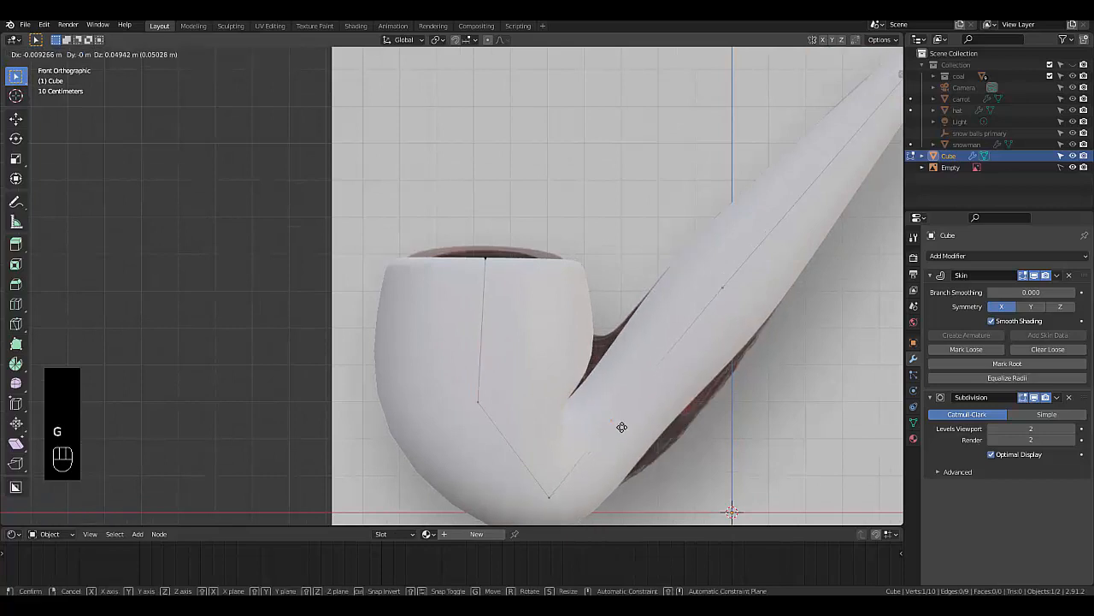
{"action": "left_click", "coordinate": [625, 430]}
{"action": "key", "text": "ctrl+a"}
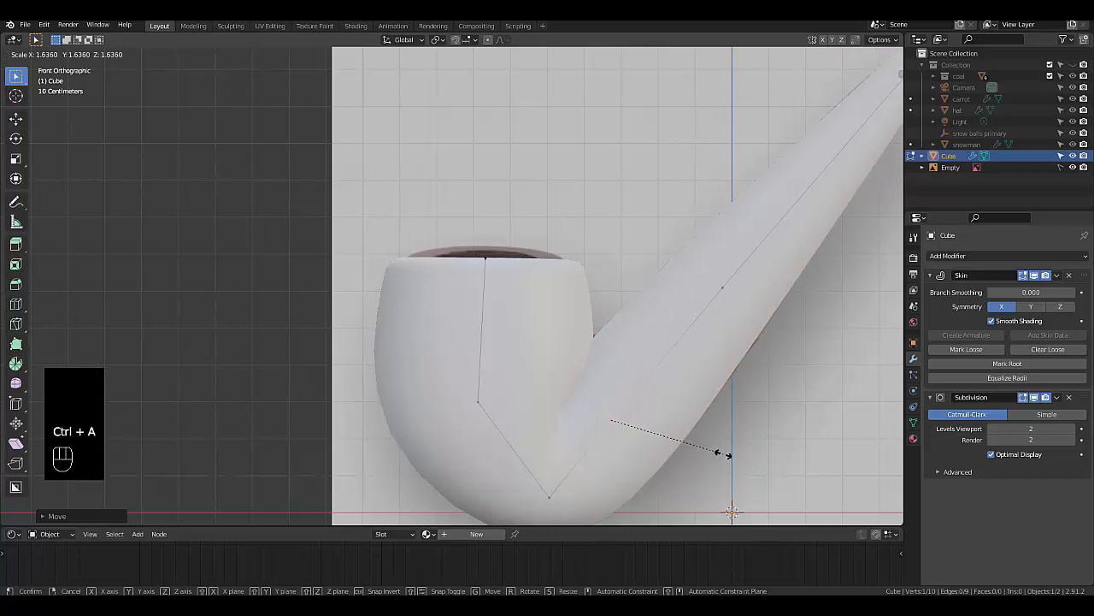
{"action": "left_click", "coordinate": [715, 455]}
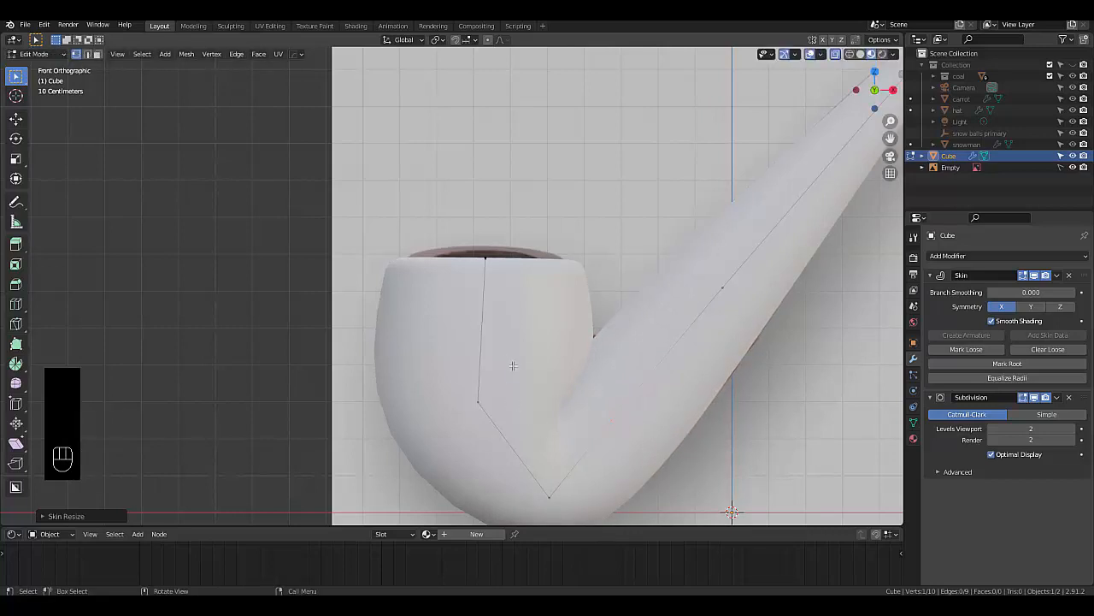
Deselect the path and examine the skinned pipe's bowl, stem and mouthpiece in perspective from several angles
{"action": "middle_click_drag", "start_coordinate": [513, 366], "coordinate": [481, 416]}
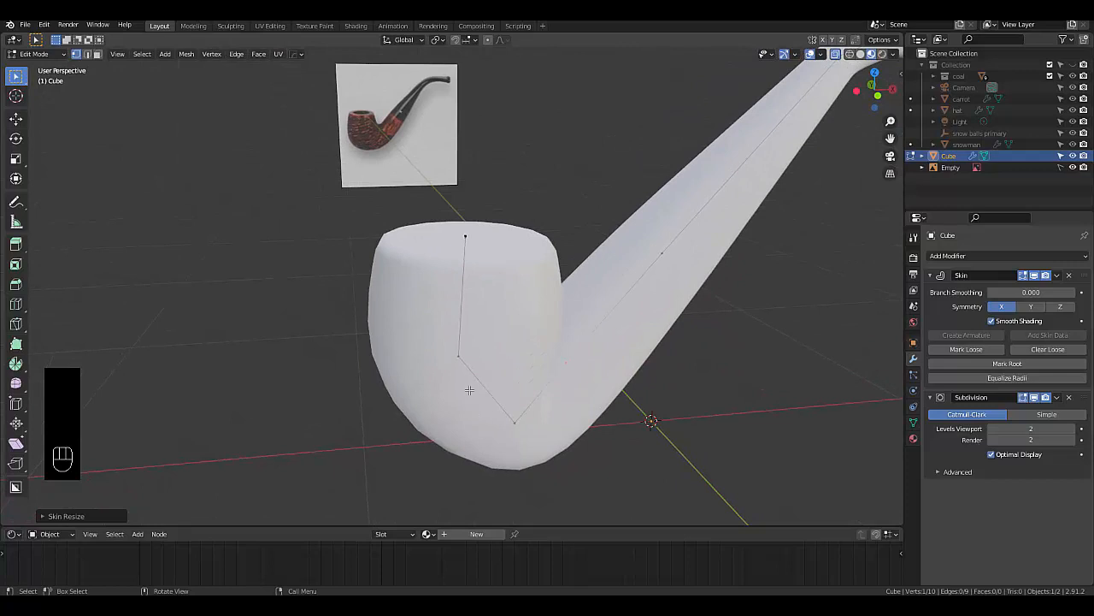
{"action": "scroll", "coordinate": [461, 337], "scroll_direction": "down", "scroll_amount": 2}
{"action": "scroll", "coordinate": [669, 302], "scroll_direction": "down", "scroll_amount": 2}
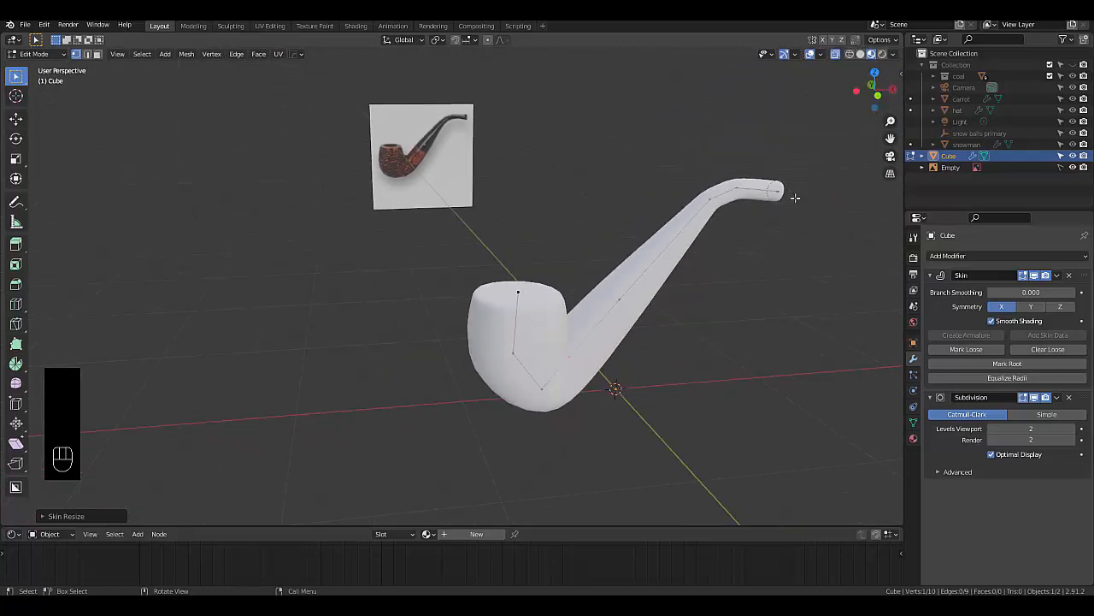
{"action": "scroll", "coordinate": [727, 248], "scroll_direction": "up", "scroll_amount": 4}
{"action": "scroll", "coordinate": [719, 248], "scroll_direction": "down", "scroll_amount": 1}
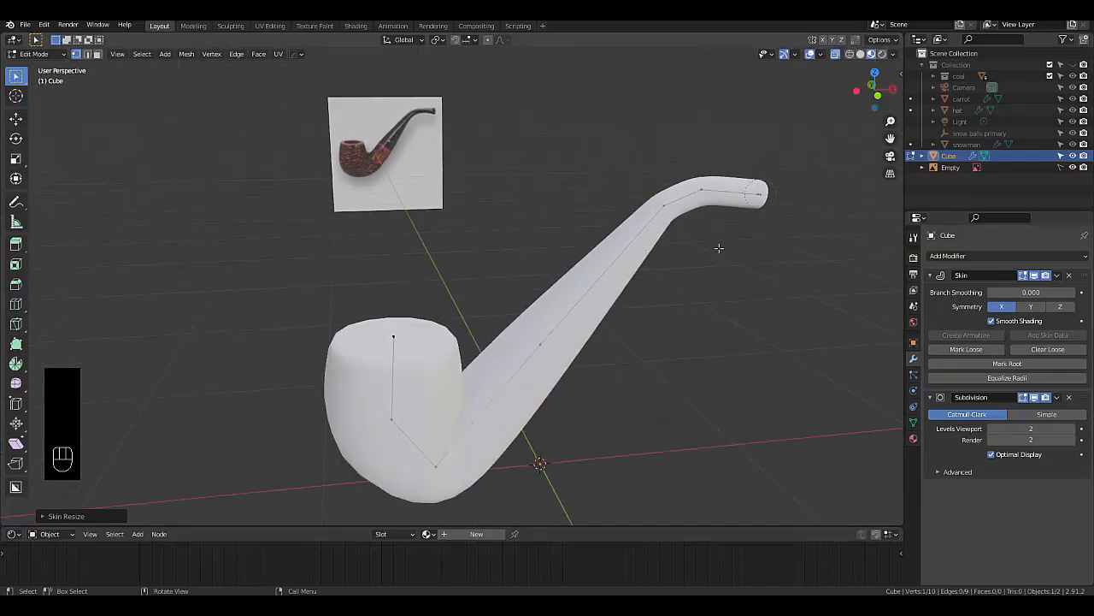
{"action": "left_click", "coordinate": [776, 358]}
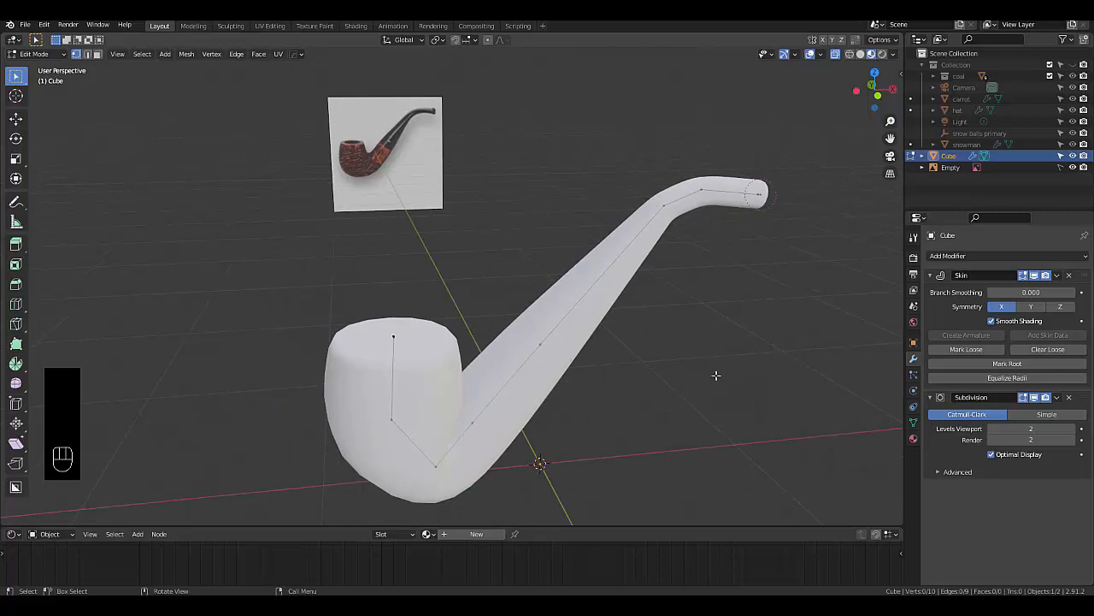
{"action": "scroll", "coordinate": [716, 376], "scroll_direction": "down", "scroll_amount": 3}
{"action": "scroll", "coordinate": [699, 365], "scroll_direction": "up", "scroll_amount": 3}
{"action": "middle_click_drag", "start_coordinate": [695, 366], "coordinate": [632, 380]}
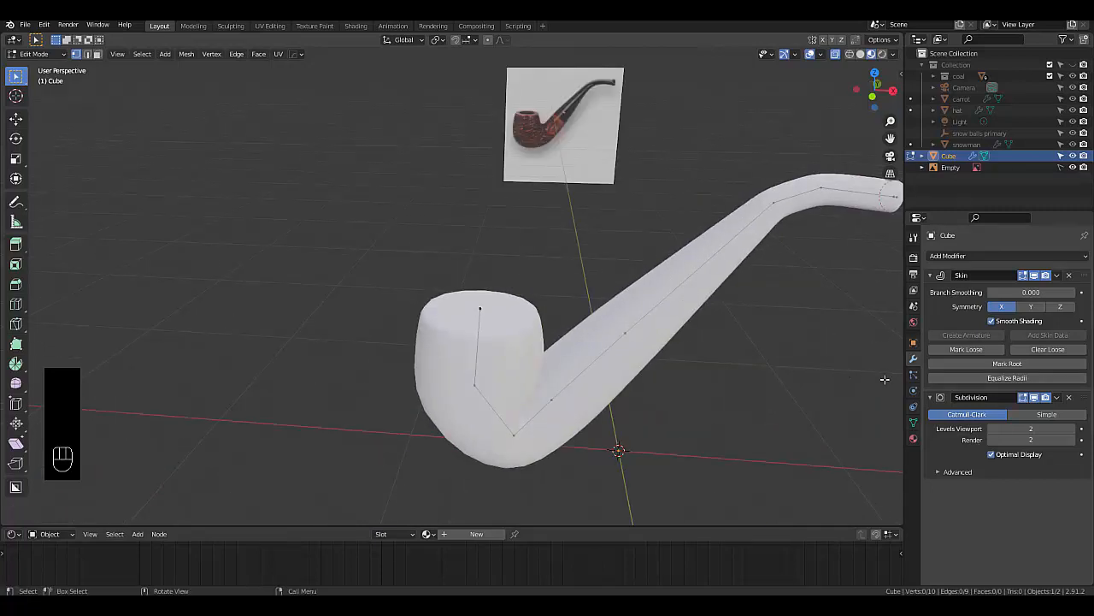
Leave edit mode, hide the skin-modifier pipe object, and show the reference image in front view
{"action": "left_click", "coordinate": [1056, 275]}
{"action": "scroll", "coordinate": [703, 354], "scroll_direction": "down", "scroll_amount": 3}
{"action": "key", "text": "Tab"}
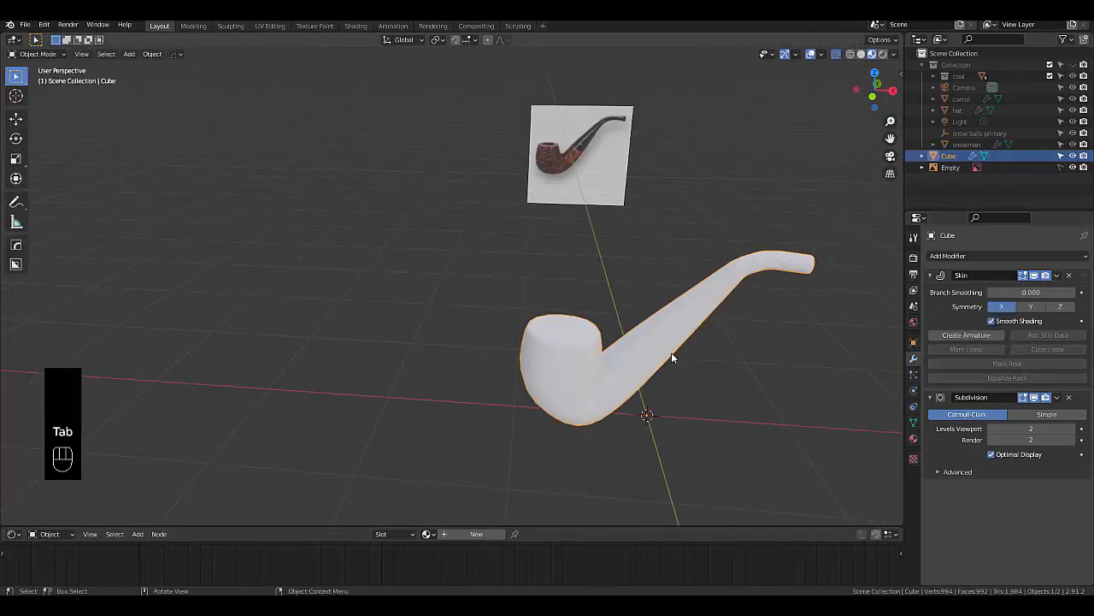
{"action": "scroll", "coordinate": [643, 358], "scroll_direction": "down", "scroll_amount": 2}
{"action": "middle_click_drag", "start_coordinate": [643, 357], "coordinate": [612, 316]}
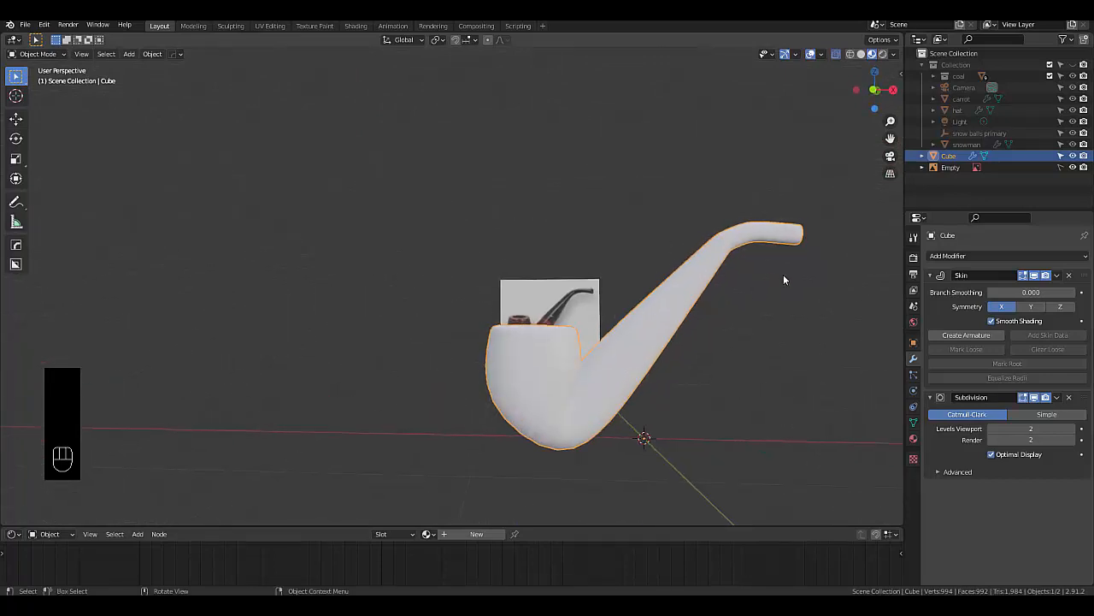
{"action": "key", "text": "h"}
{"action": "key", "text": "KP_1"}
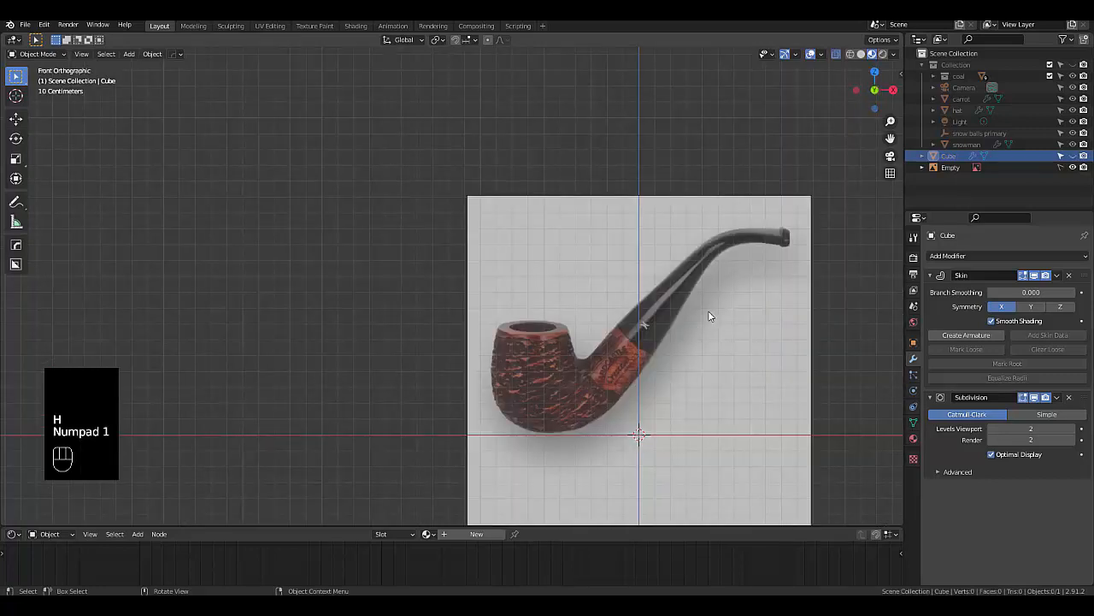
Add a mesh cube and switch the viewport to solid shading with X-ray so the reference shows through
{"action": "key", "text": "shift+a"}
{"action": "mouse_move", "coordinate": [708, 312]}
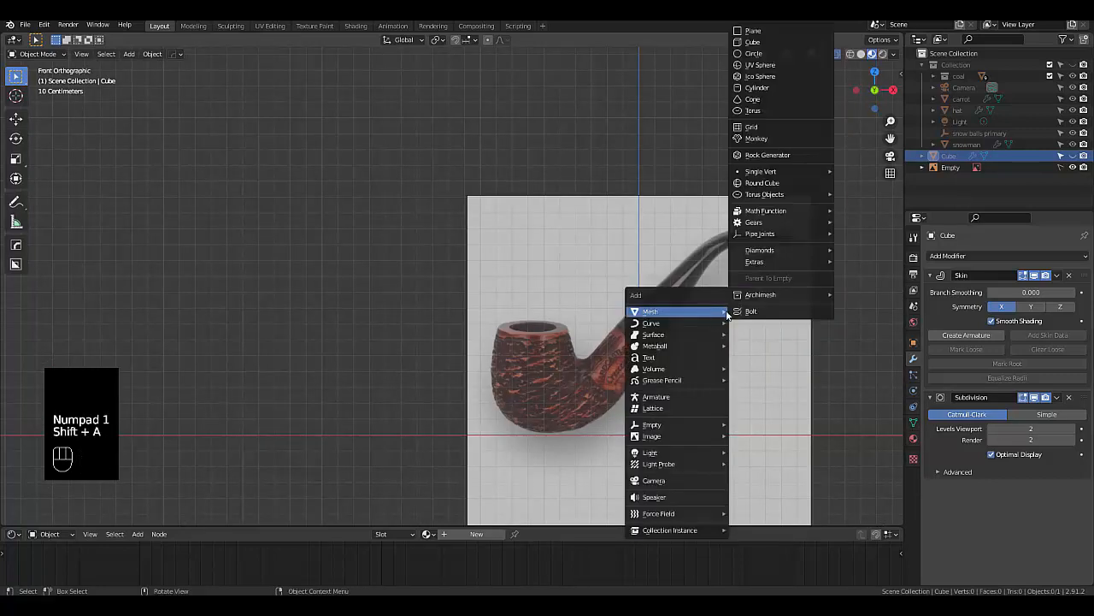
{"action": "left_click", "coordinate": [763, 42]}
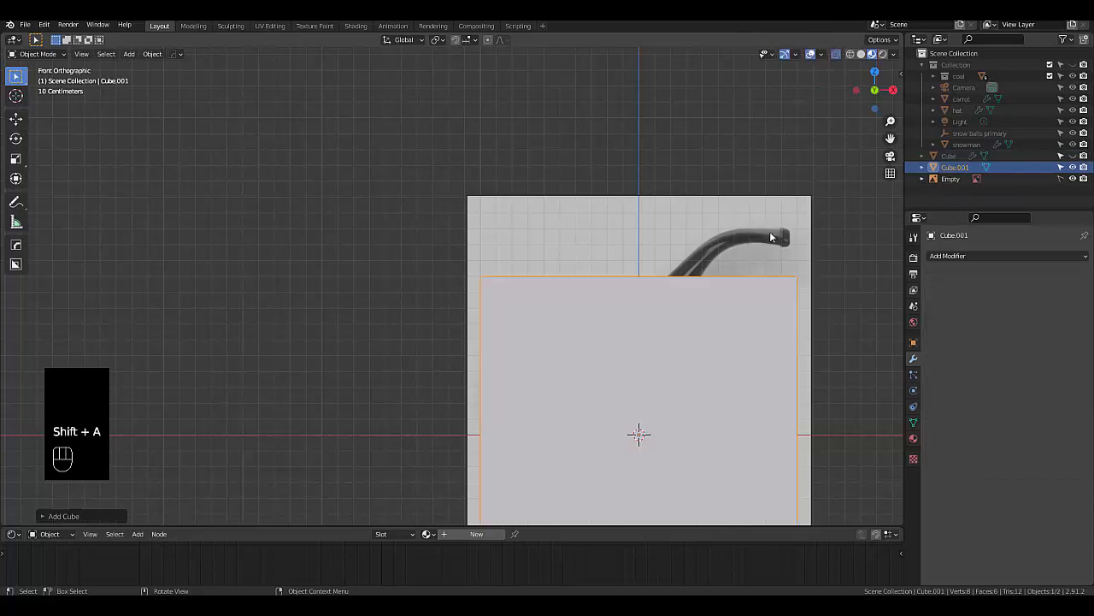
{"action": "left_click", "coordinate": [838, 55]}
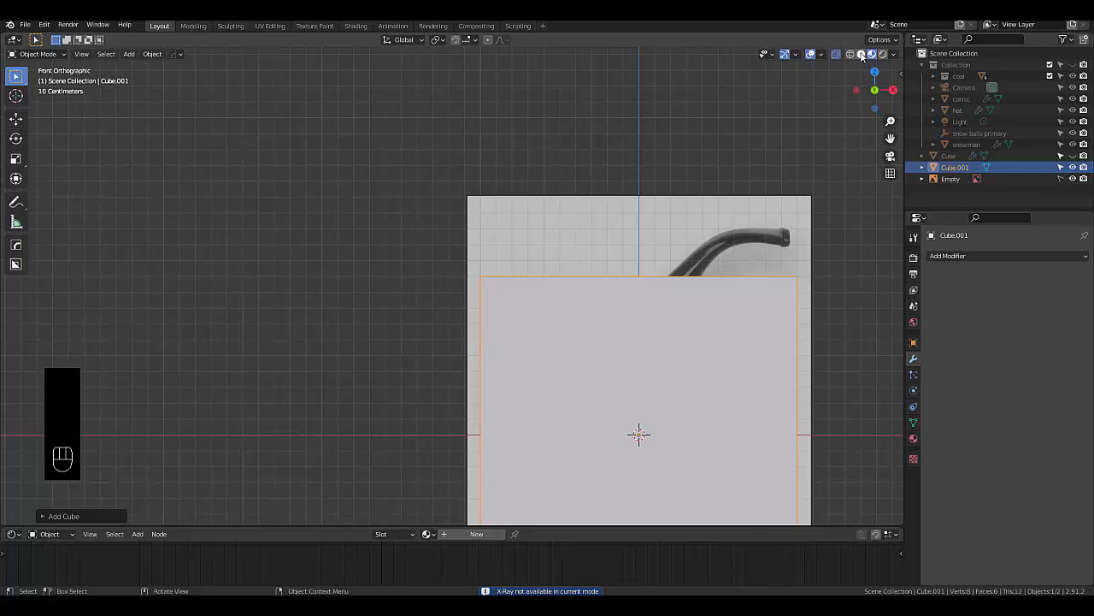
{"action": "left_click", "coordinate": [862, 54]}
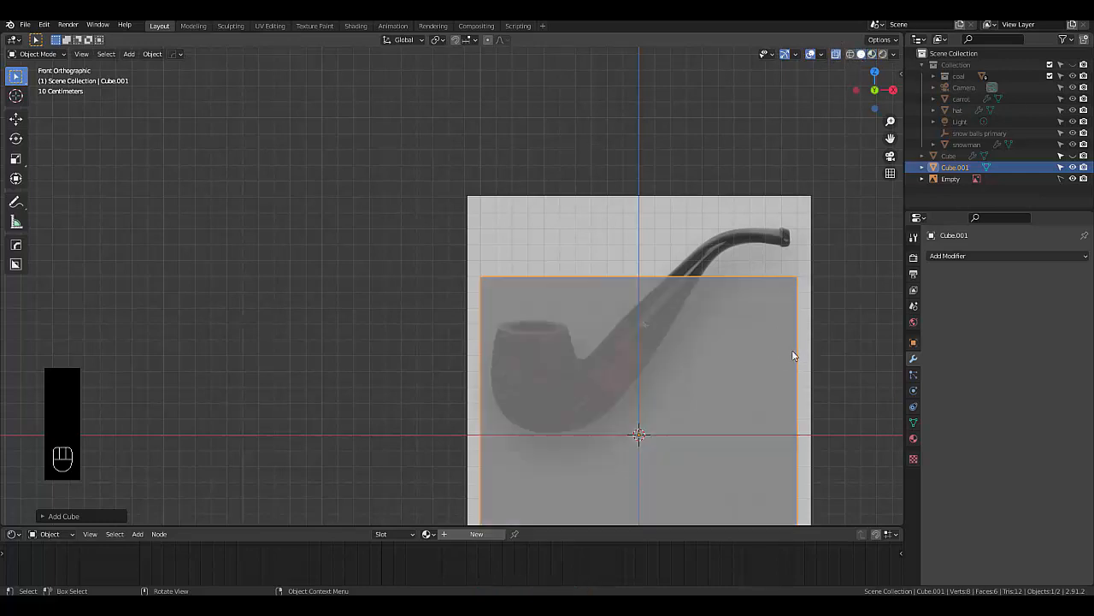
Scale the new cube down and move it over the mouthpiece tip of the reference pipe
{"action": "key", "text": "g"}
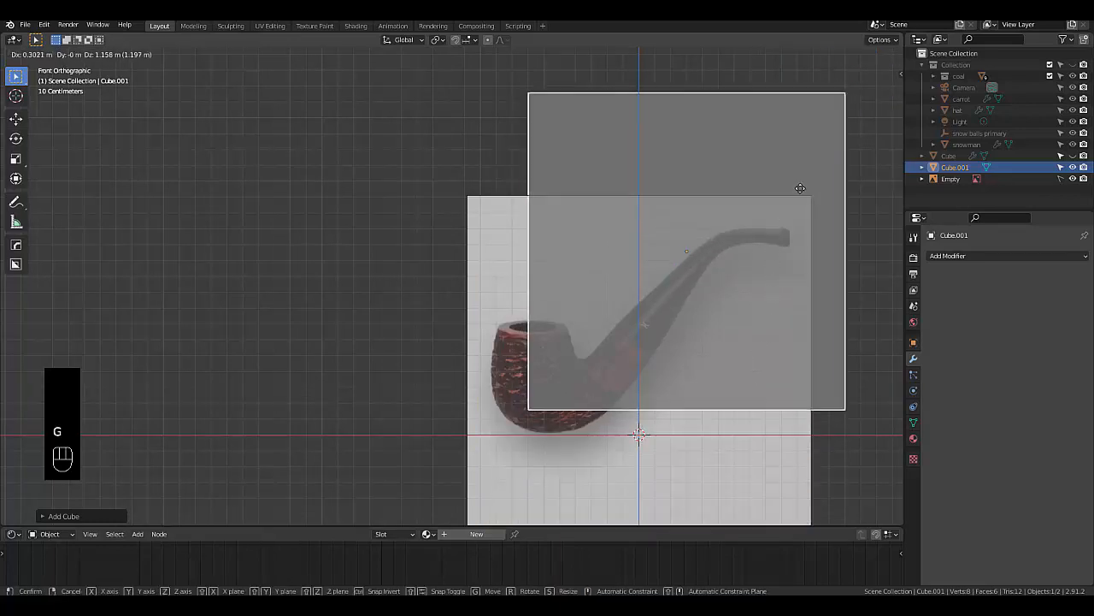
{"action": "left_click", "coordinate": [800, 184]}
{"action": "key", "text": "s"}
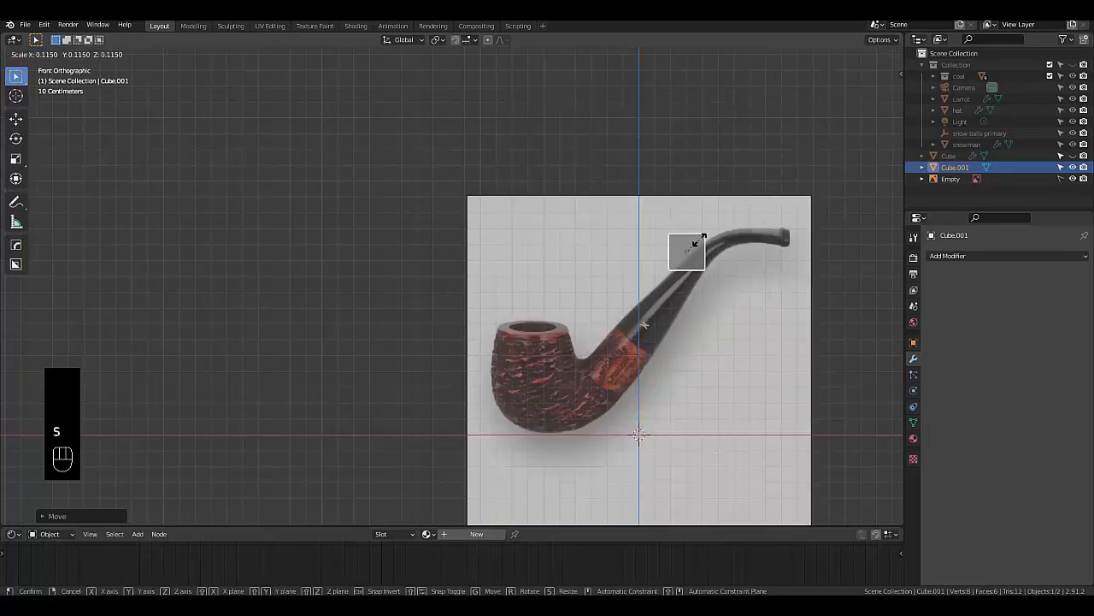
{"action": "left_click", "coordinate": [692, 241]}
{"action": "key", "text": "g"}
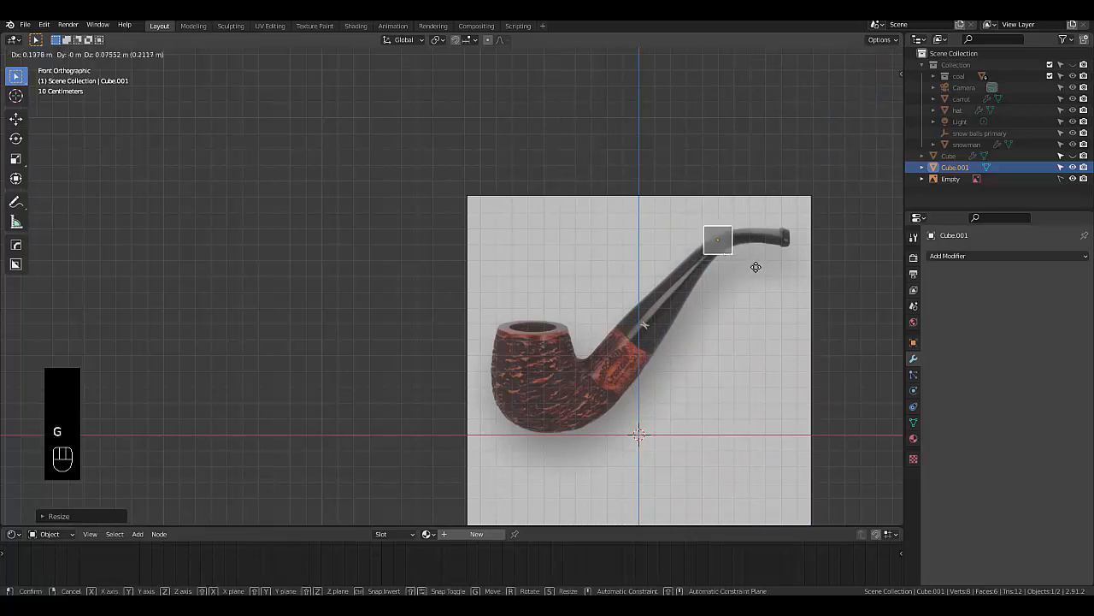
{"action": "left_click", "coordinate": [795, 256]}
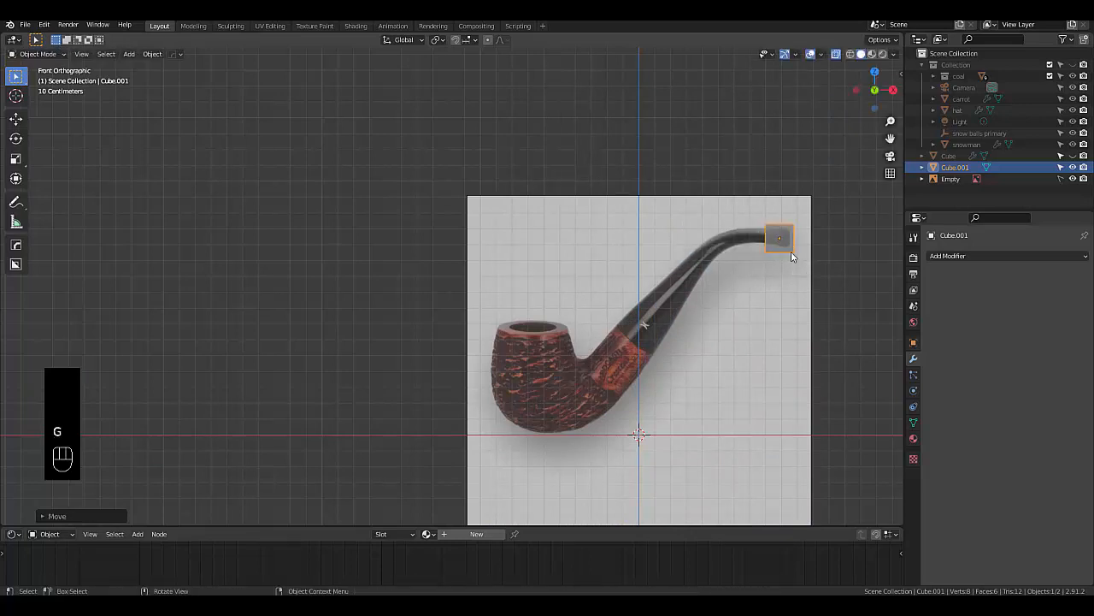
In edit mode, move the cube's stem-side face to the inner edge of the mouthpiece lip
{"action": "scroll", "coordinate": [791, 222], "scroll_direction": "up", "scroll_amount": 5}
{"action": "scroll", "coordinate": [790, 200], "scroll_direction": "up", "scroll_amount": 2}
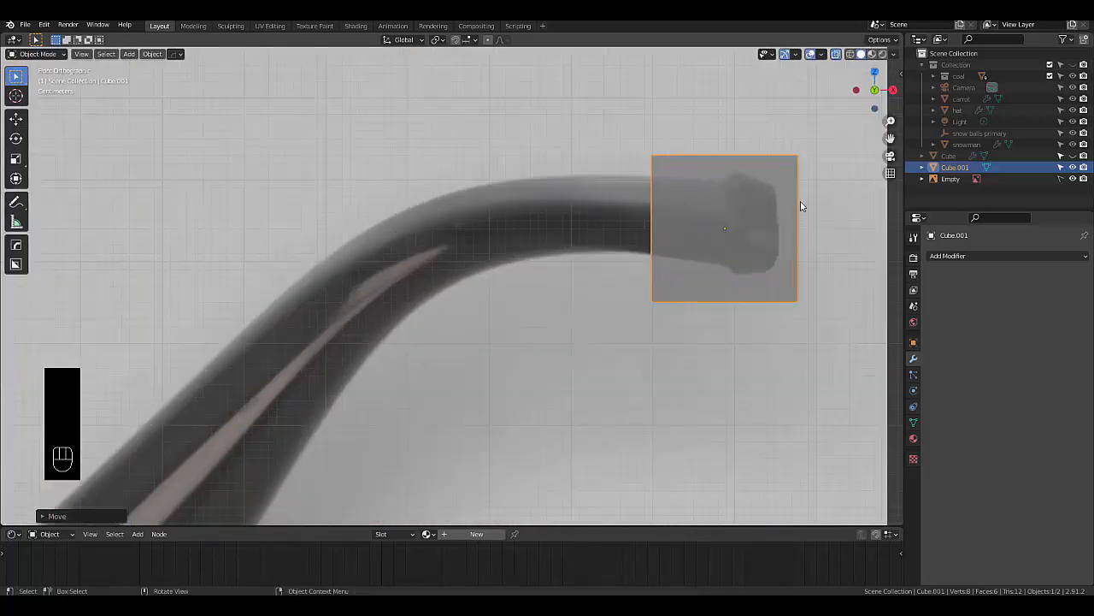
{"action": "key", "text": "Tab"}
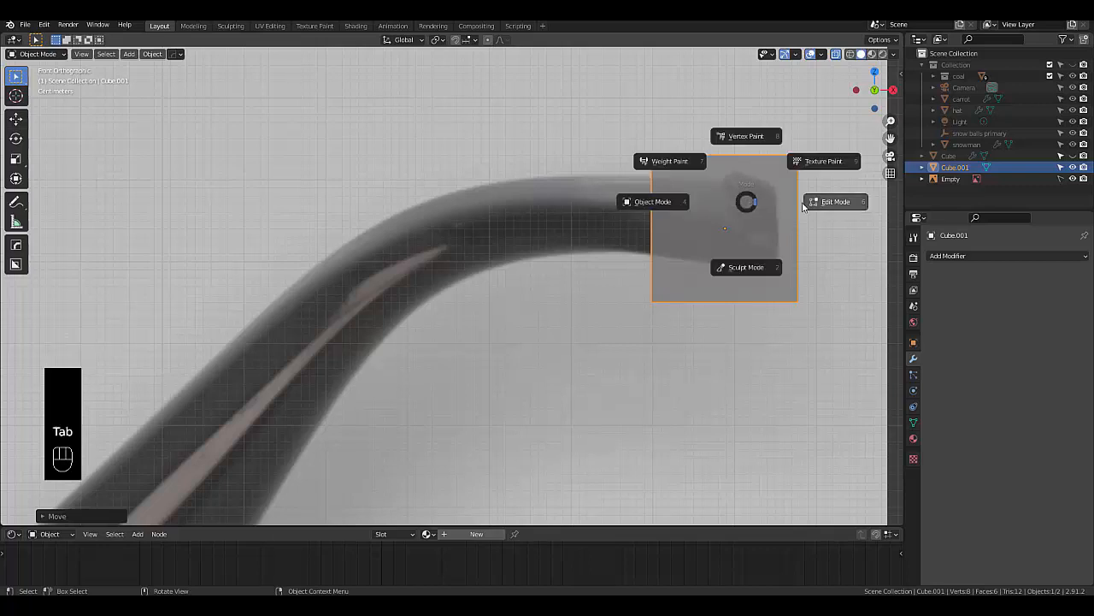
{"action": "middle_click_drag", "start_coordinate": [726, 208], "coordinate": [650, 222]}
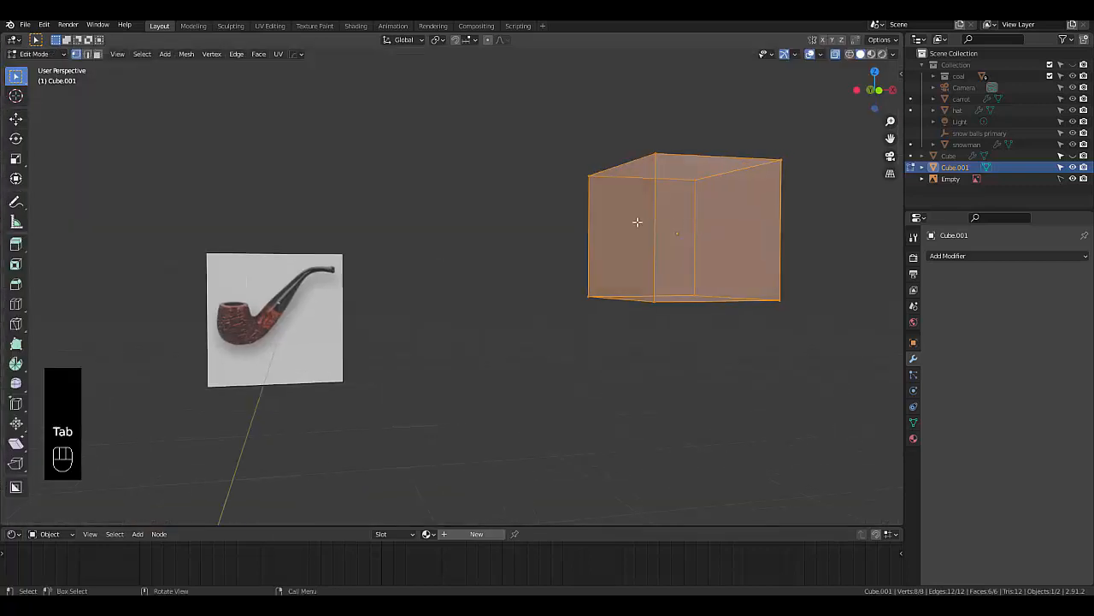
{"action": "key", "text": "3"}
{"action": "left_click", "coordinate": [634, 222]}
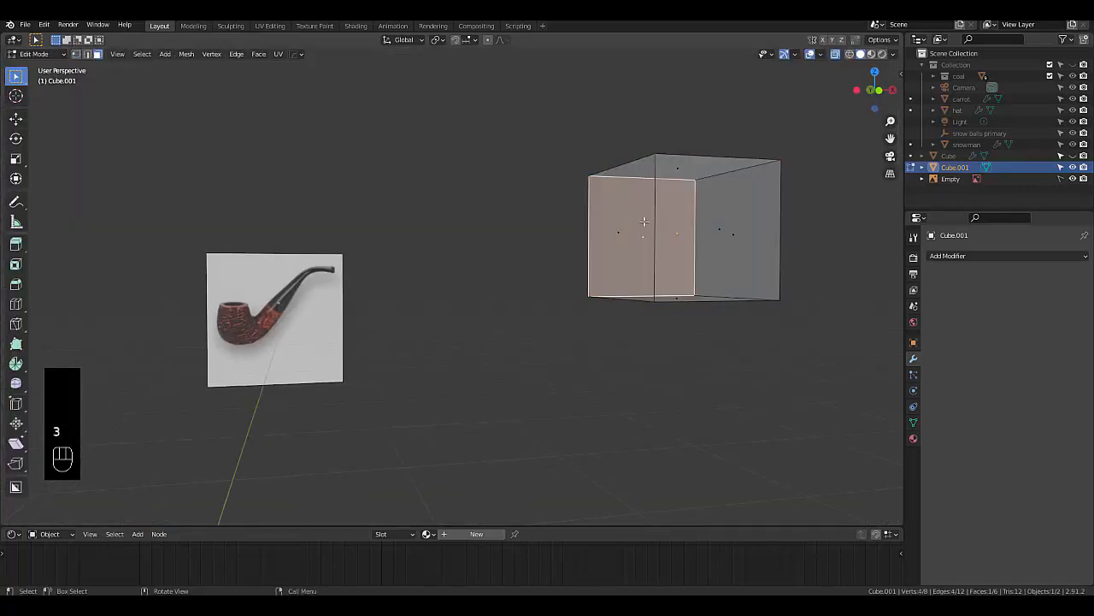
{"action": "left_click", "coordinate": [619, 237]}
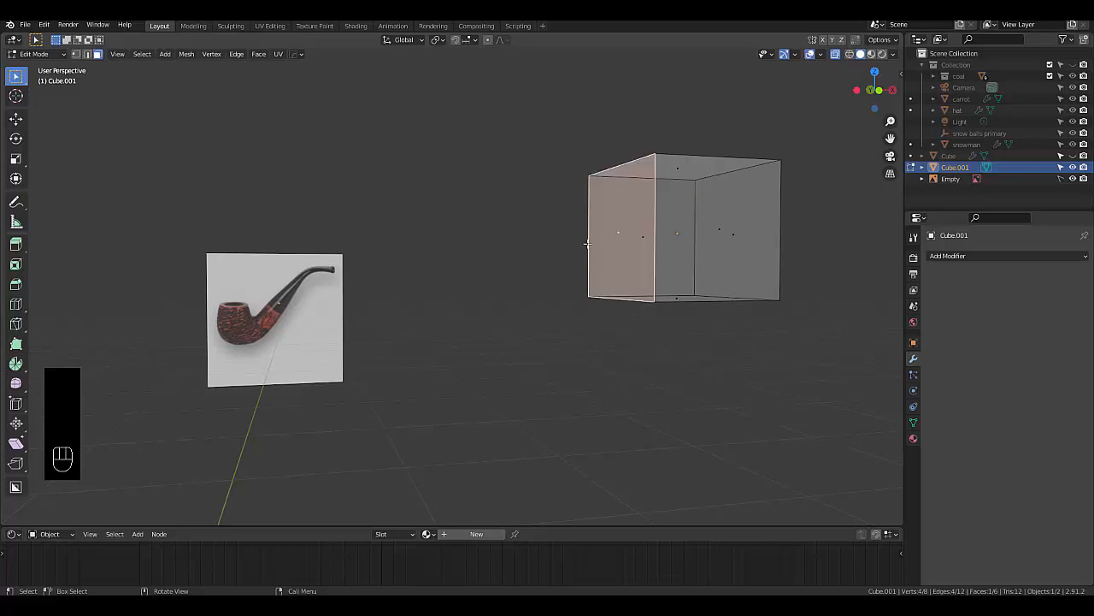
{"action": "key", "text": "KP_1"}
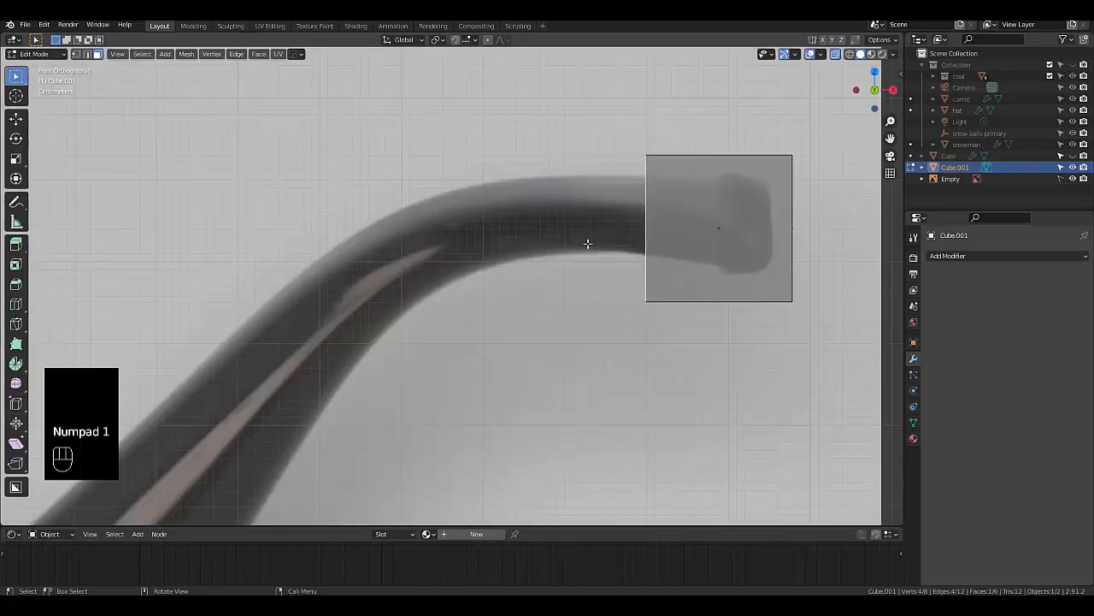
{"action": "key", "text": "g"}
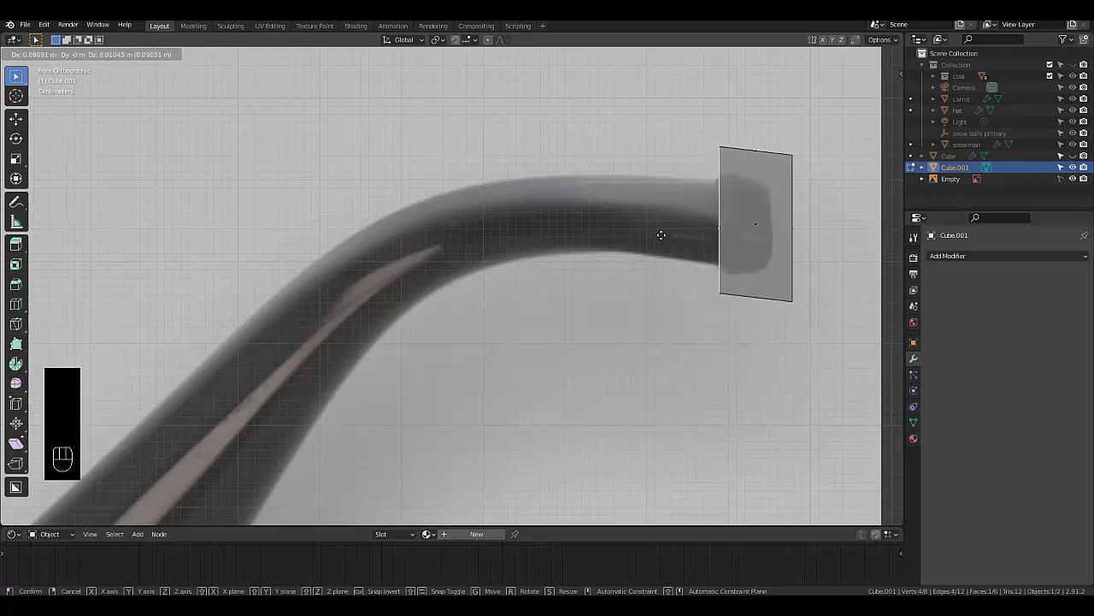
{"action": "left_click", "coordinate": [667, 233]}
Move the cube's opposite face inward to the outer end of the mouthpiece lip in front view
{"action": "middle_click_drag", "start_coordinate": [775, 238], "coordinate": [825, 238]}
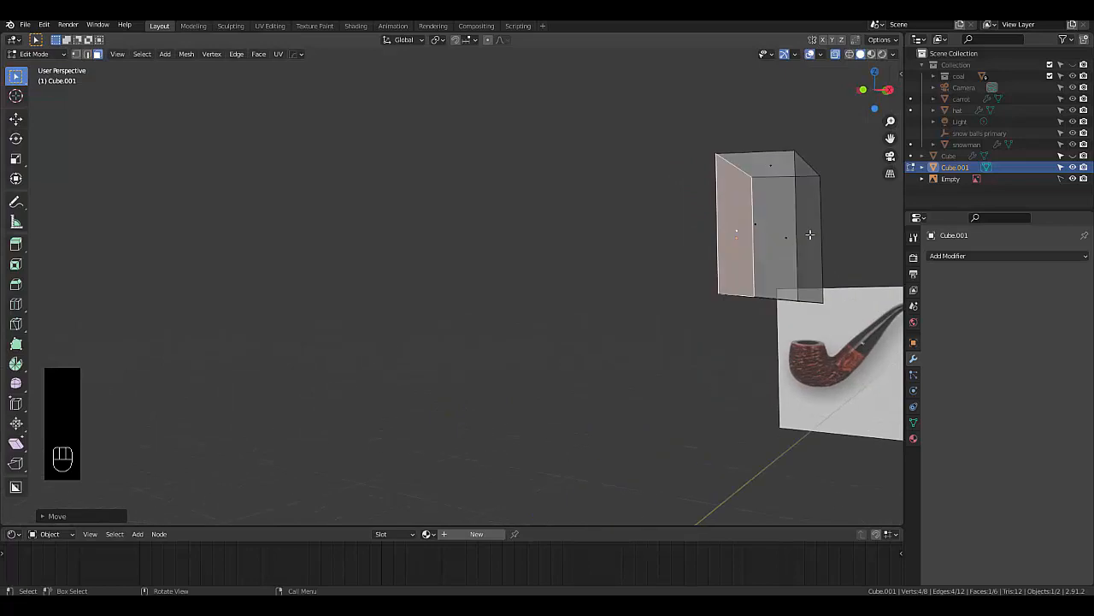
{"action": "left_click", "coordinate": [811, 235]}
{"action": "key", "text": "KP_1"}
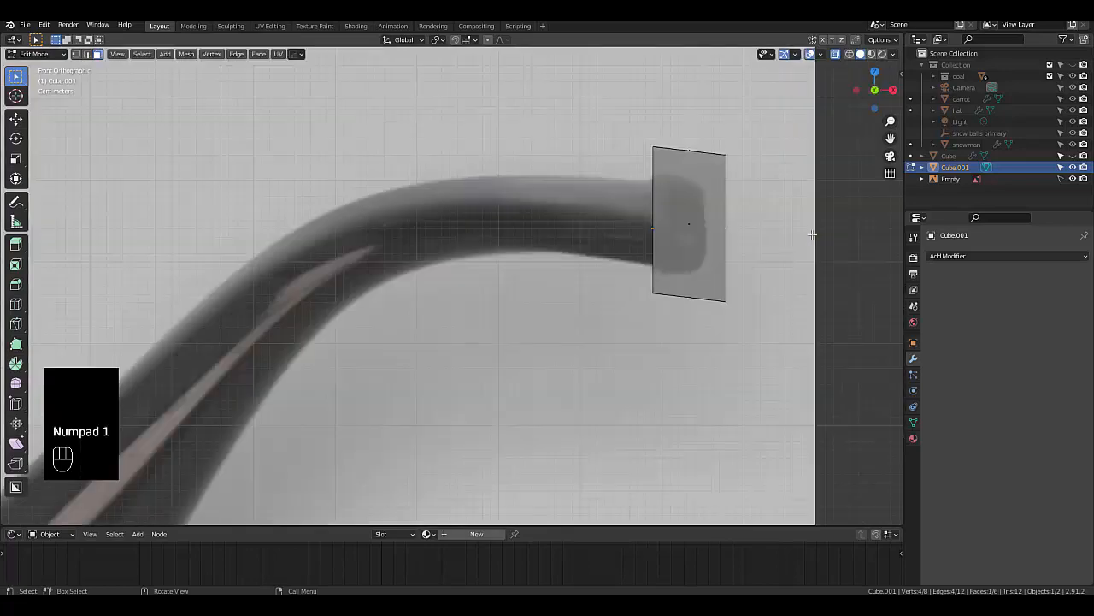
{"action": "key", "text": "g"}
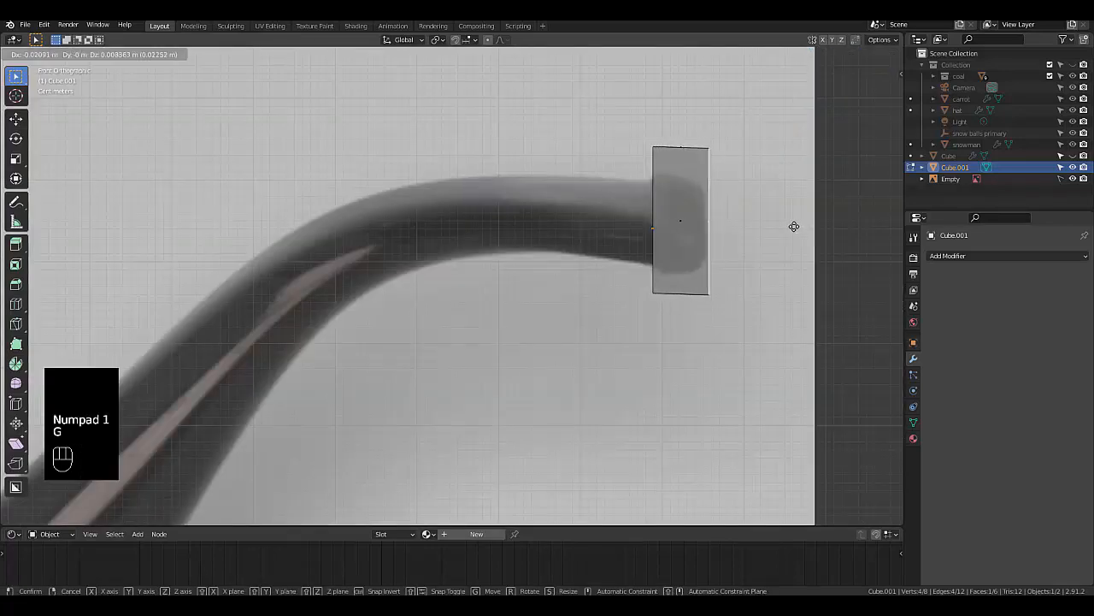
{"action": "left_click", "coordinate": [794, 226]}
Inset the lip block's stem-side face
{"action": "middle_click_drag", "start_coordinate": [689, 237], "coordinate": [726, 237]}
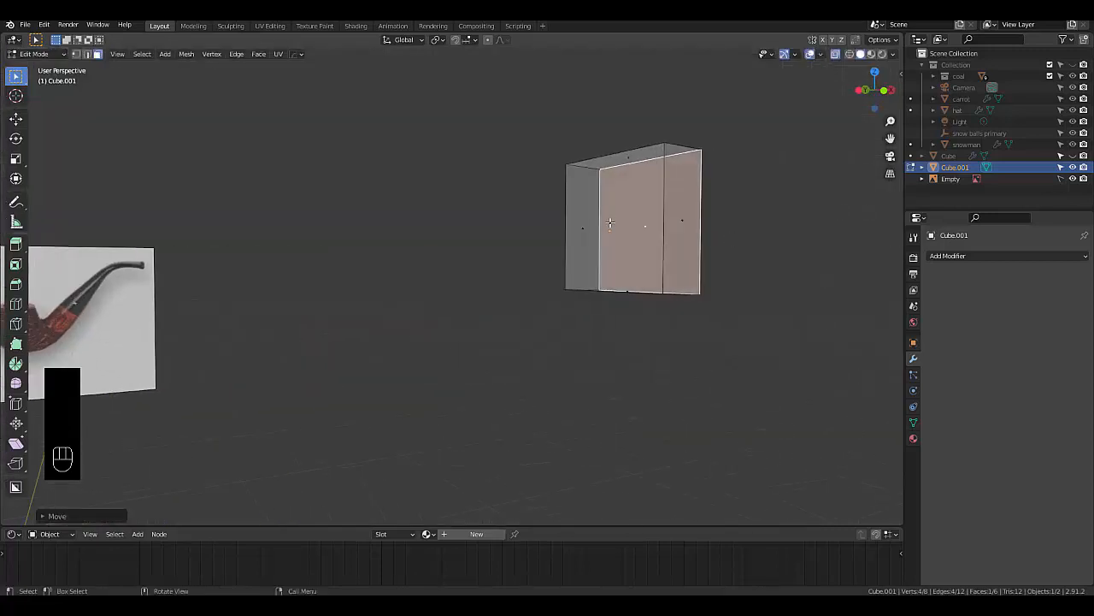
{"action": "key", "text": "i"}
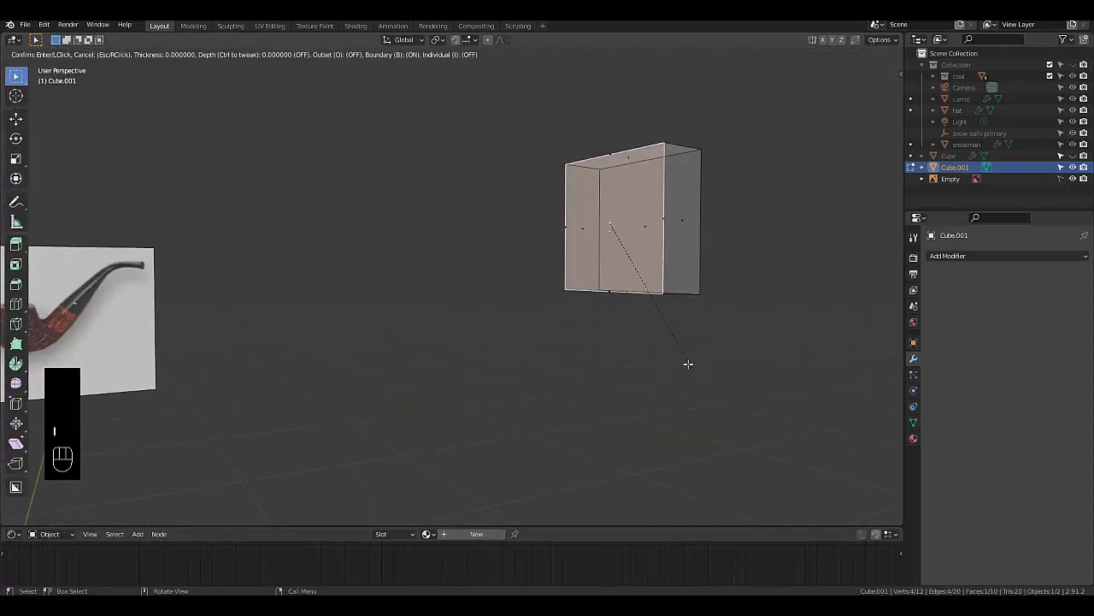
{"action": "left_click", "coordinate": [680, 348]}
Extrude the inset face in front view and position its end a short way along the reference stem
{"action": "key", "text": "KP_1"}
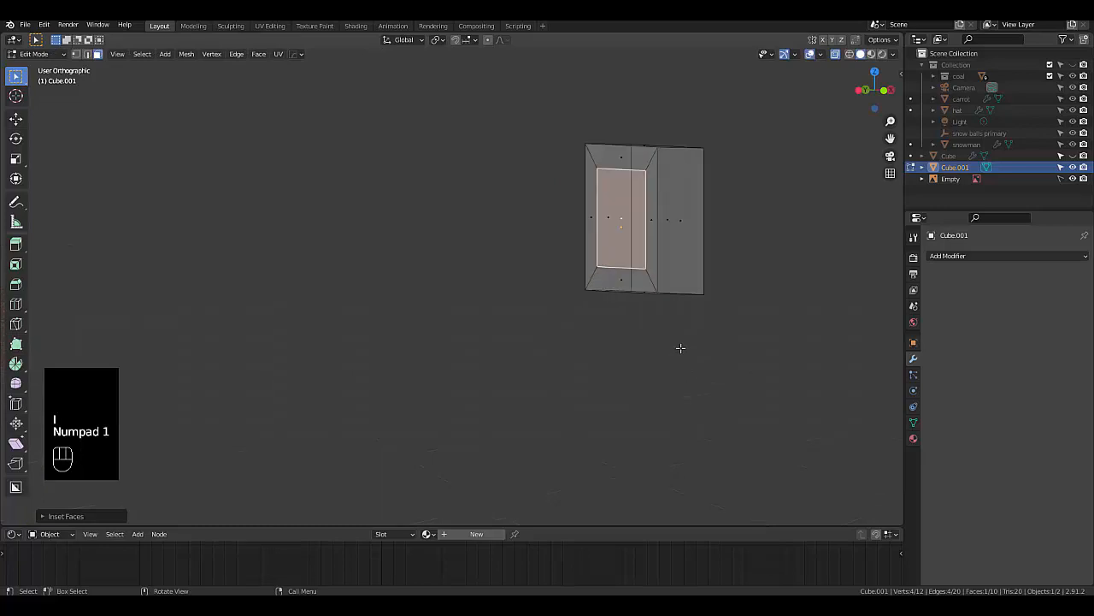
{"action": "key", "text": "e"}
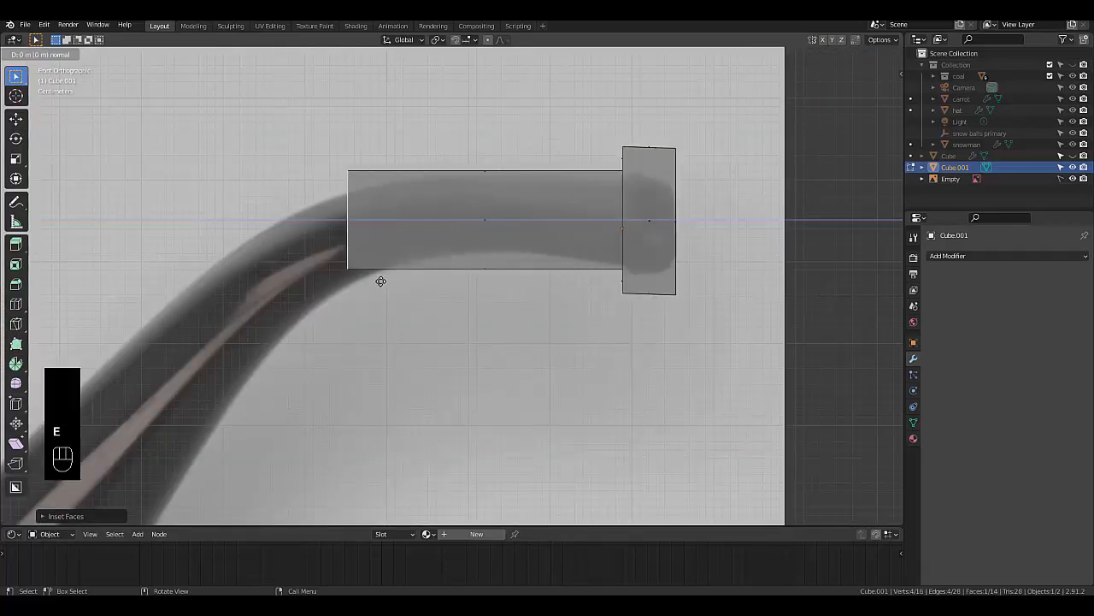
{"action": "left_click", "coordinate": [458, 279]}
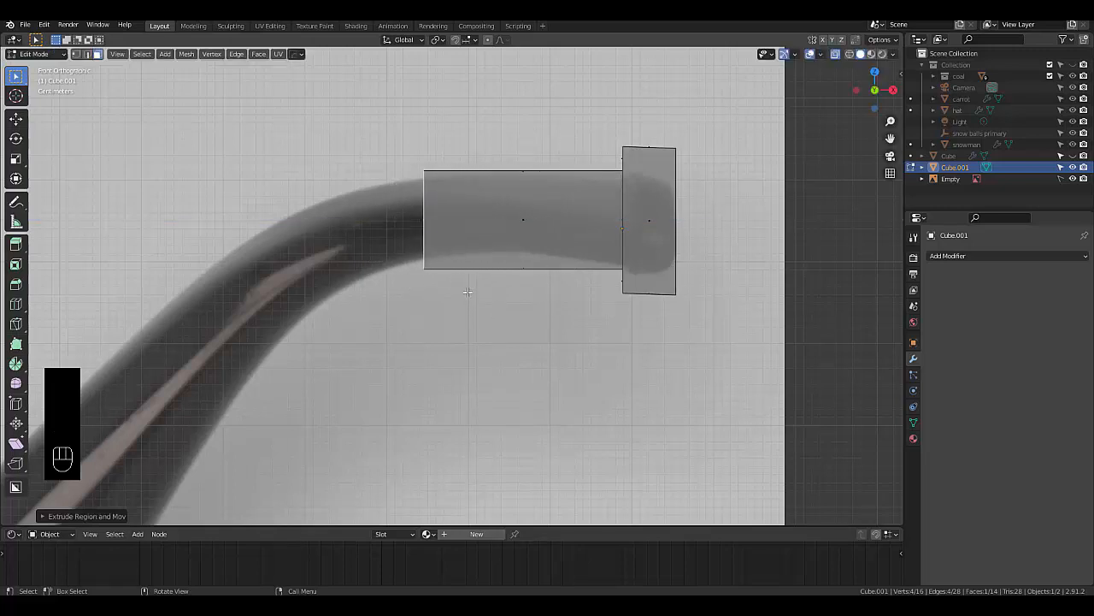
{"action": "key", "text": "g"}
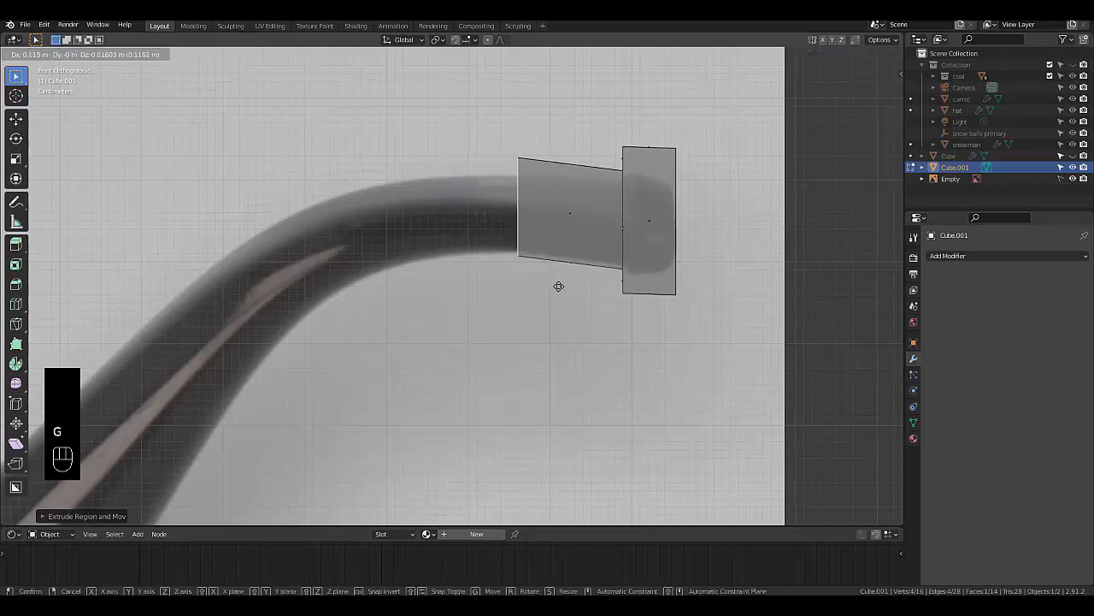
{"action": "left_click", "coordinate": [556, 289]}
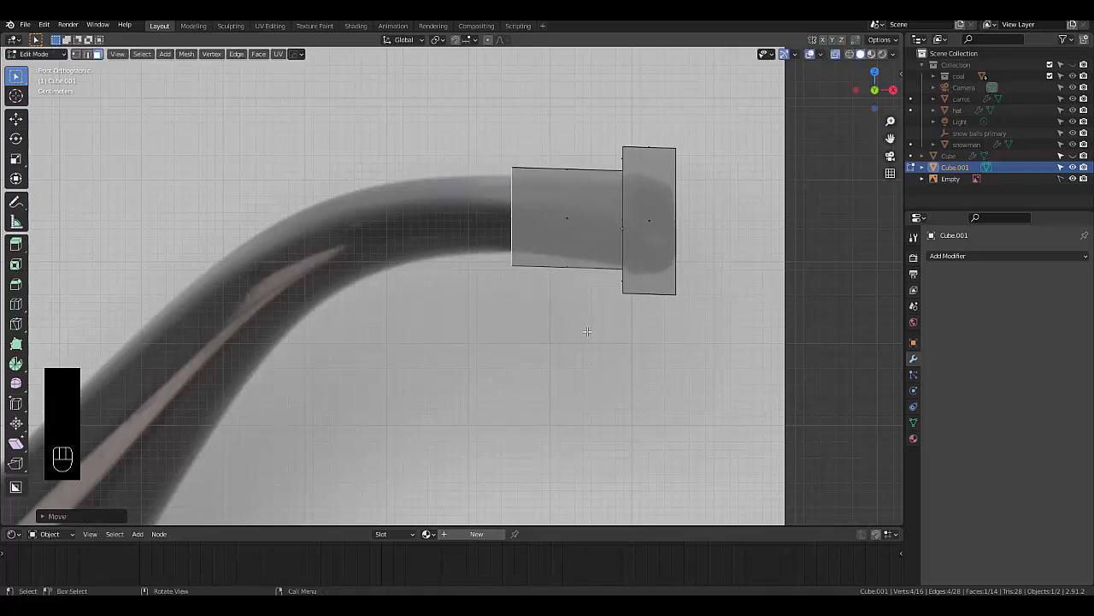
Scale the extruded end face to about 0.8 and align it with the reference stem's edges
{"action": "key", "text": "s"}
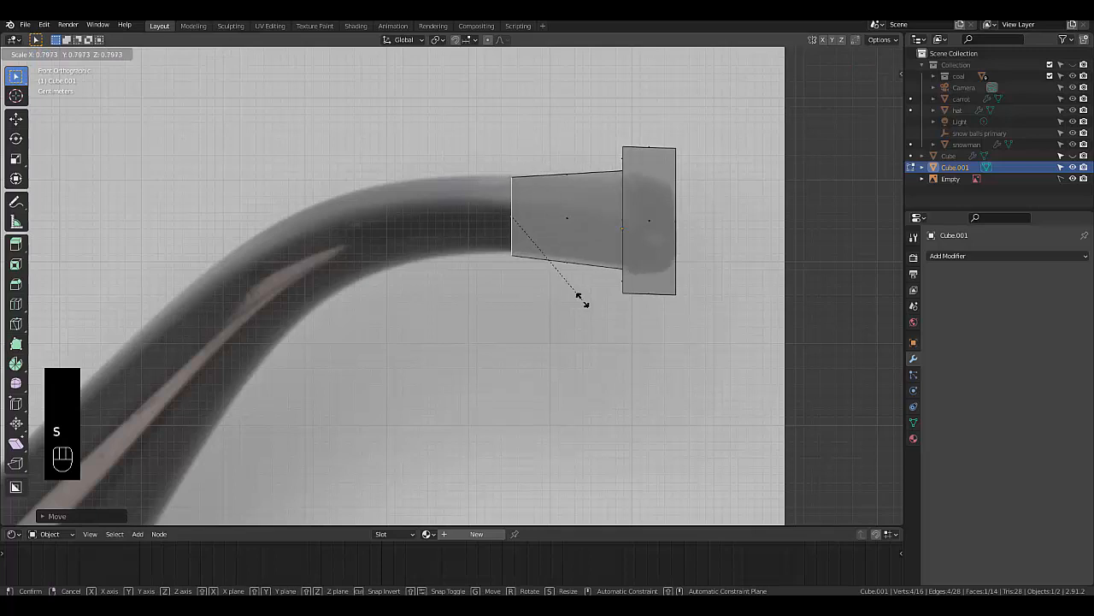
{"action": "left_click", "coordinate": [582, 300]}
{"action": "key", "text": "g"}
{"action": "left_click", "coordinate": [582, 297]}
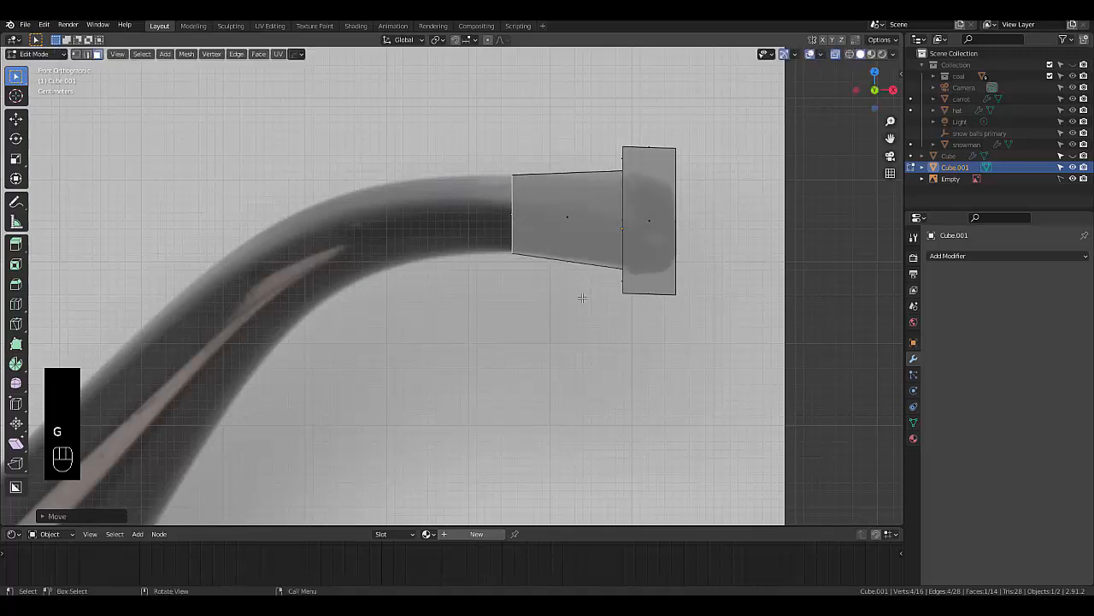
Extrude a second stem segment to the start of the bend, then move, rotate and scale its end face to match the reference
{"action": "key", "text": "e"}
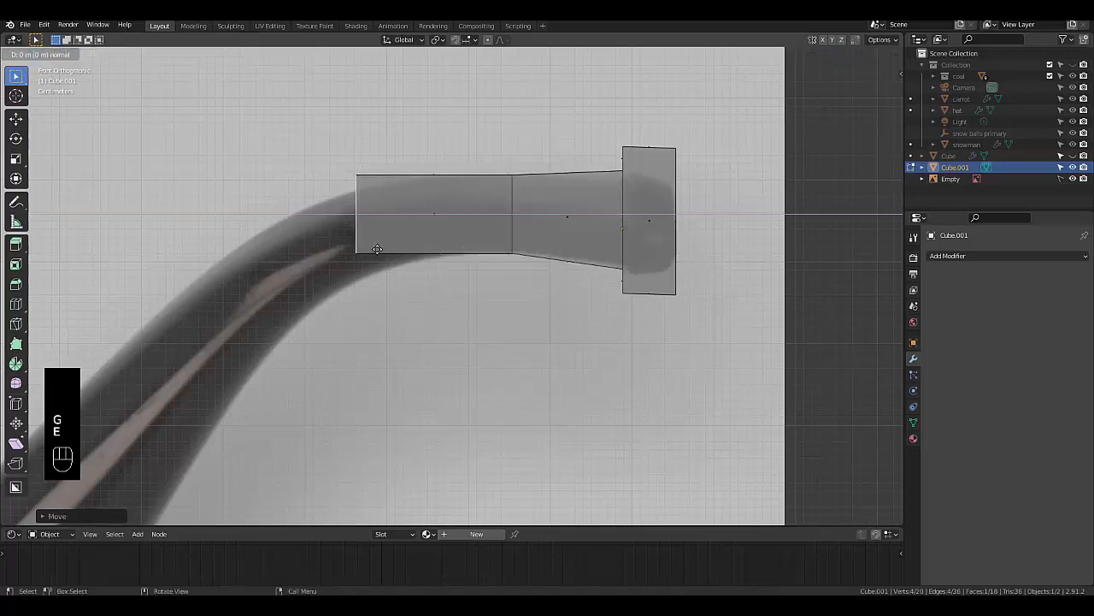
{"action": "left_click", "coordinate": [376, 249]}
{"action": "key", "text": "g"}
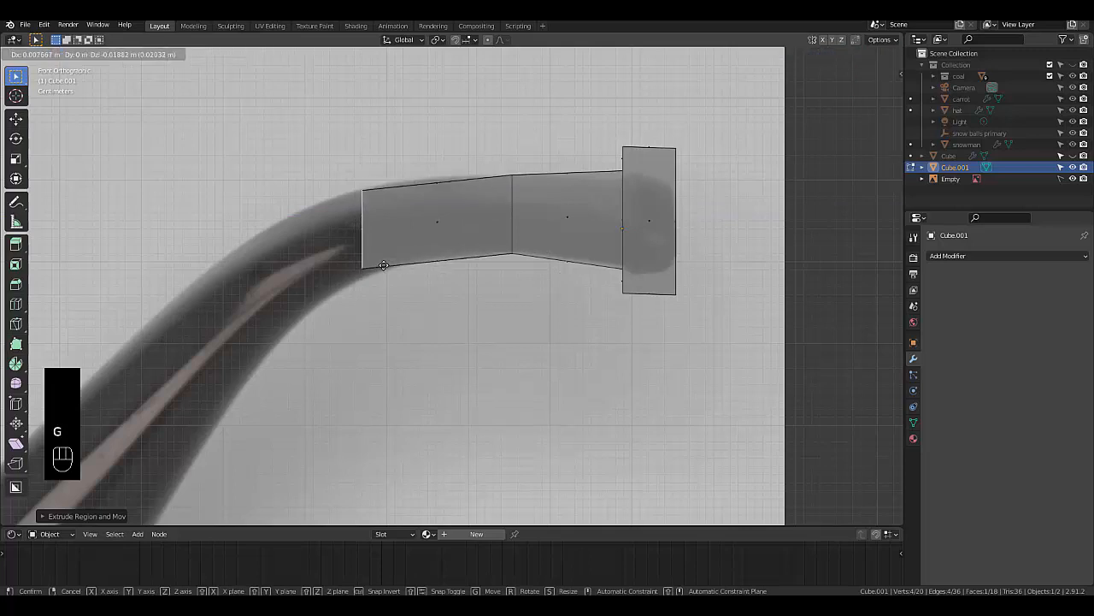
{"action": "left_click", "coordinate": [384, 267]}
{"action": "key", "text": "r"}
{"action": "left_click", "coordinate": [468, 329]}
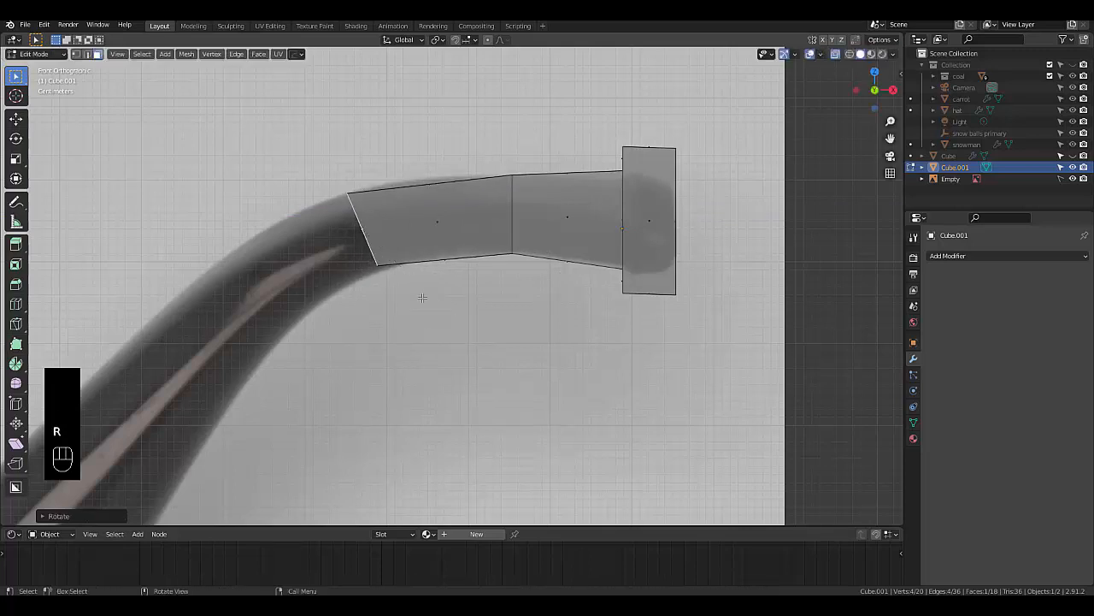
{"action": "scroll", "coordinate": [583, 339], "scroll_direction": "down", "scroll_amount": 1}
{"action": "scroll", "coordinate": [450, 313], "scroll_direction": "up", "scroll_amount": 2}
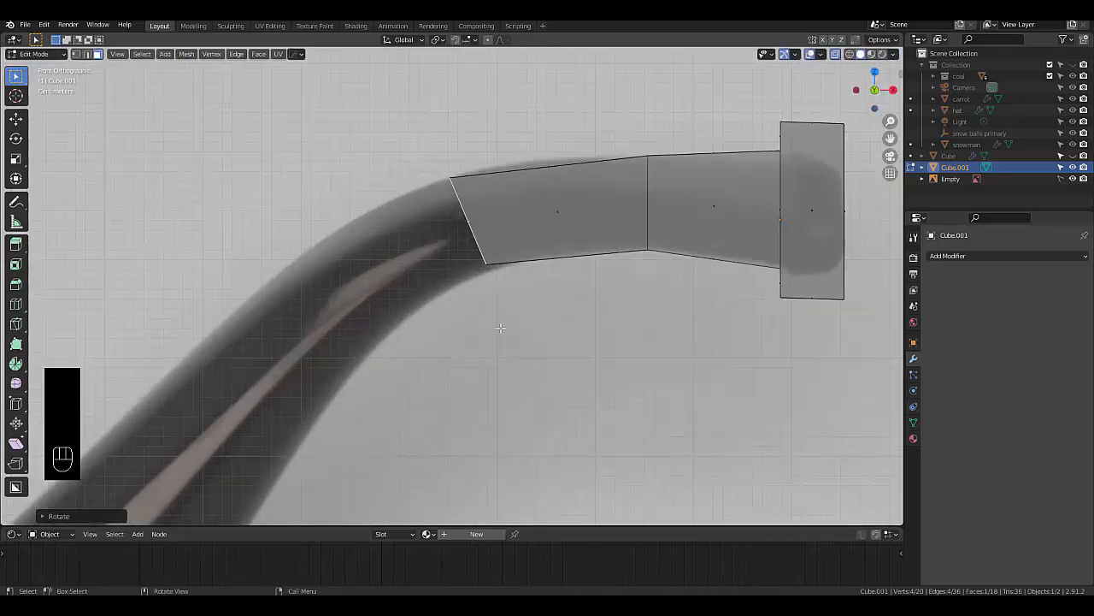
{"action": "key", "text": "s"}
{"action": "left_click", "coordinate": [502, 335]}
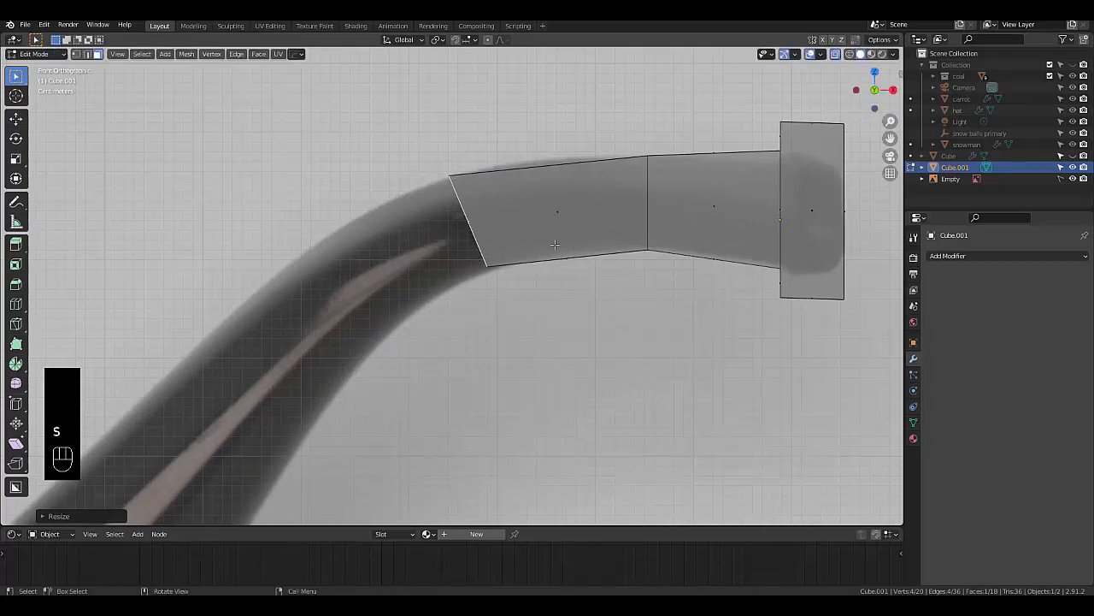
Extrude a third stem segment around the bend, then move, rotate and scale its end face to match the reference
{"action": "scroll", "coordinate": [428, 308], "scroll_direction": "down", "scroll_amount": 2}
{"action": "scroll", "coordinate": [449, 287], "scroll_direction": "up", "scroll_amount": 3}
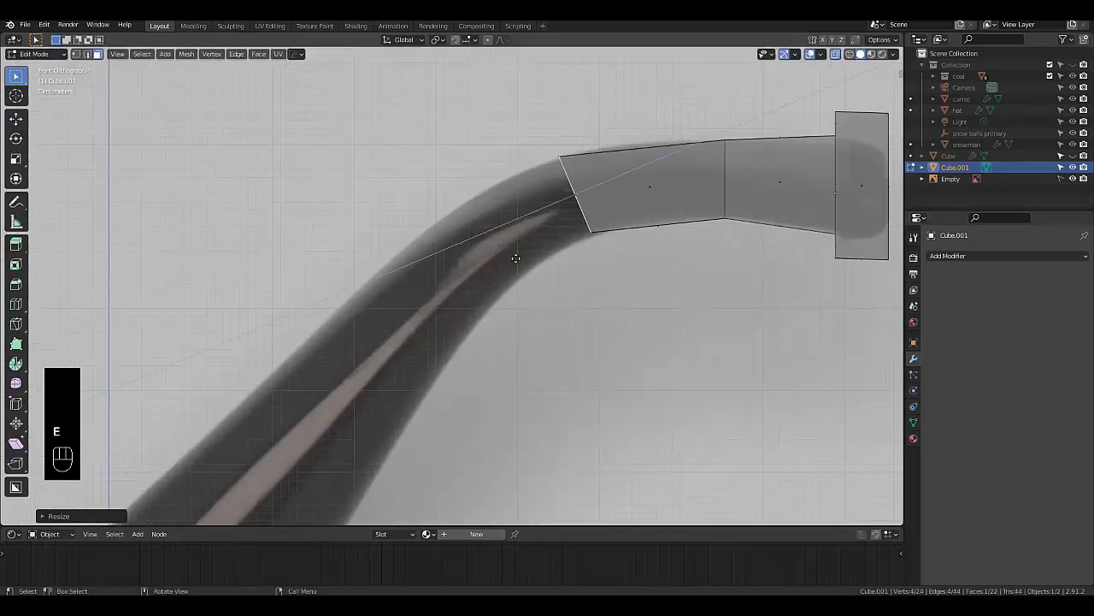
{"action": "key", "text": "e"}
{"action": "left_click", "coordinate": [403, 344]}
{"action": "key", "text": "g"}
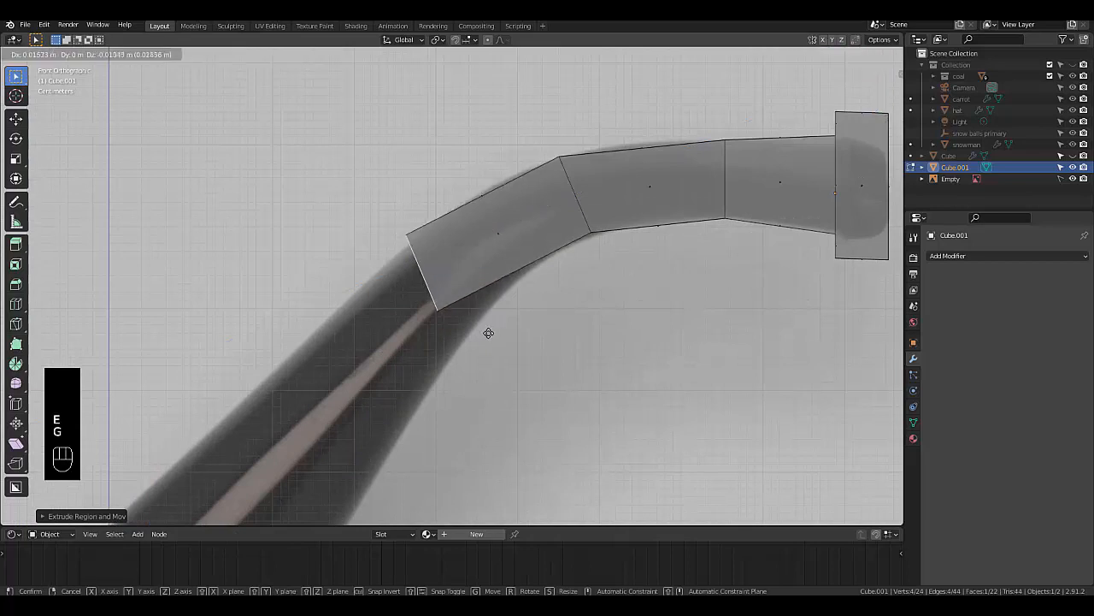
{"action": "left_click", "coordinate": [497, 355]}
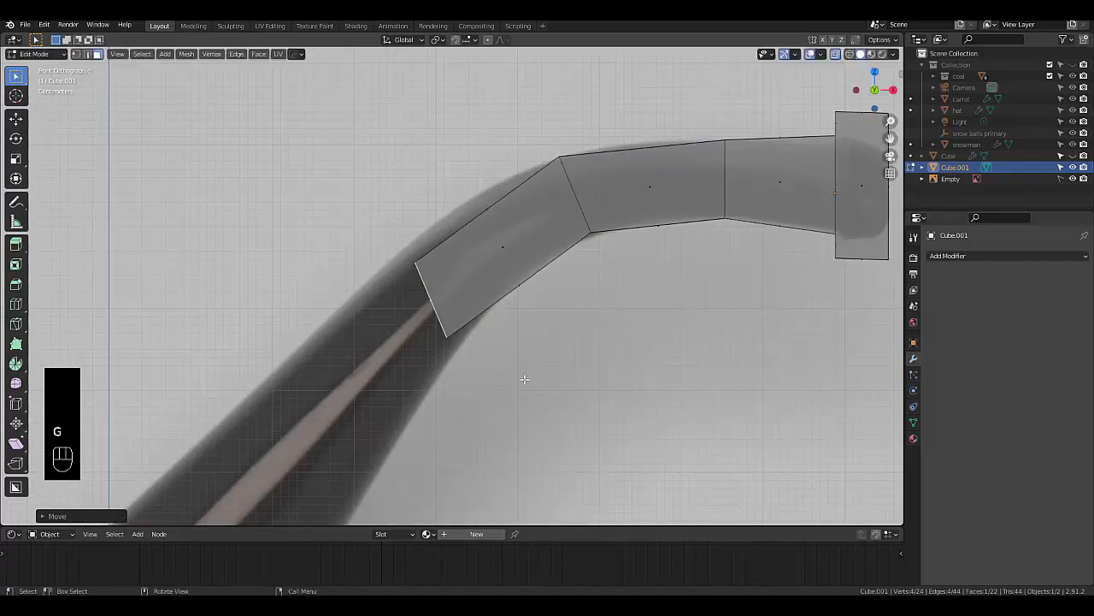
{"action": "key", "text": "r"}
{"action": "left_click", "coordinate": [569, 342]}
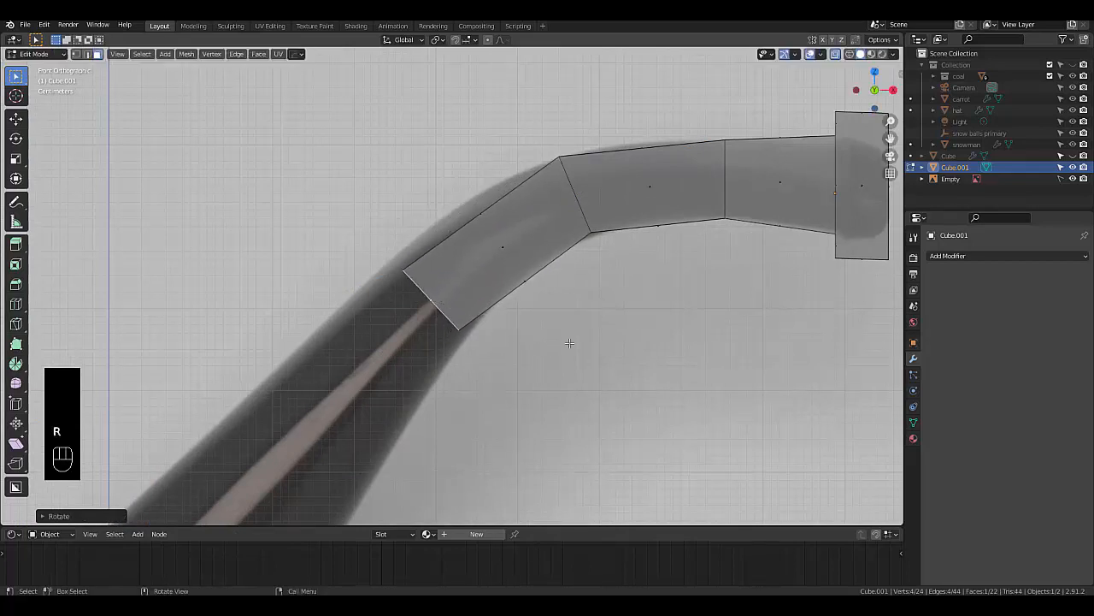
{"action": "key", "text": "g"}
{"action": "left_click", "coordinate": [556, 338]}
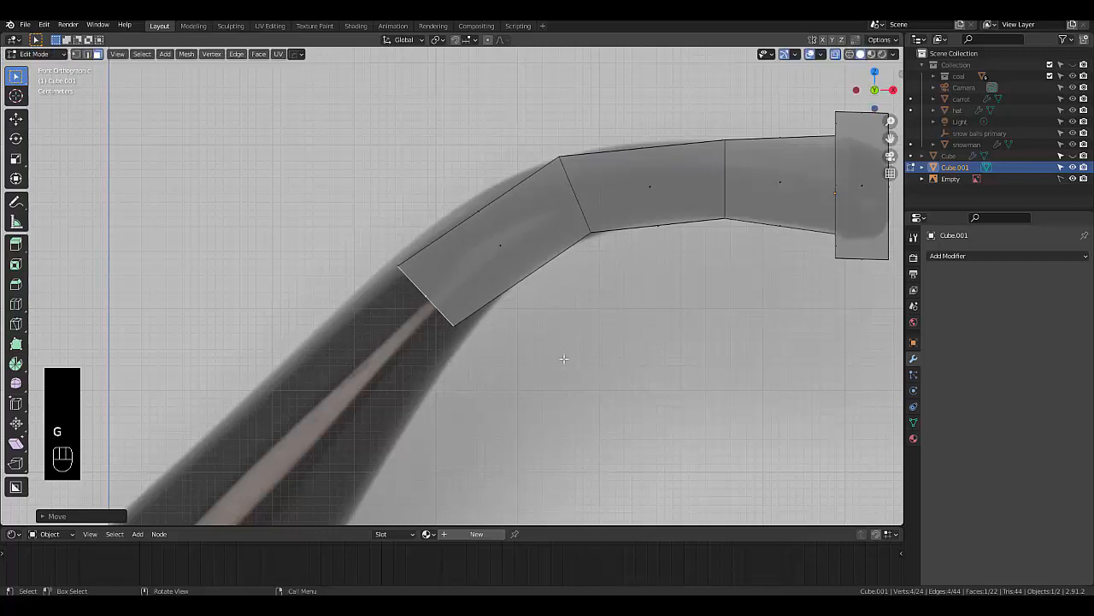
{"action": "key", "text": "s"}
{"action": "left_click", "coordinate": [604, 402]}
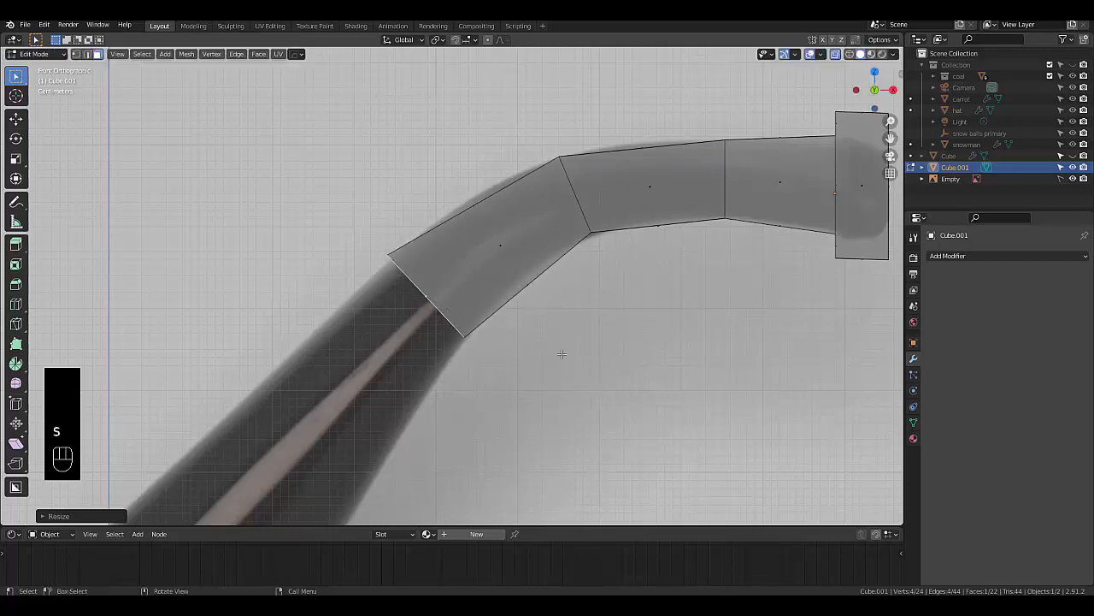
Add a loop cut midway along the bend segment, then scale and move it to follow the reference curve
{"action": "key", "text": "ctrl+r"}
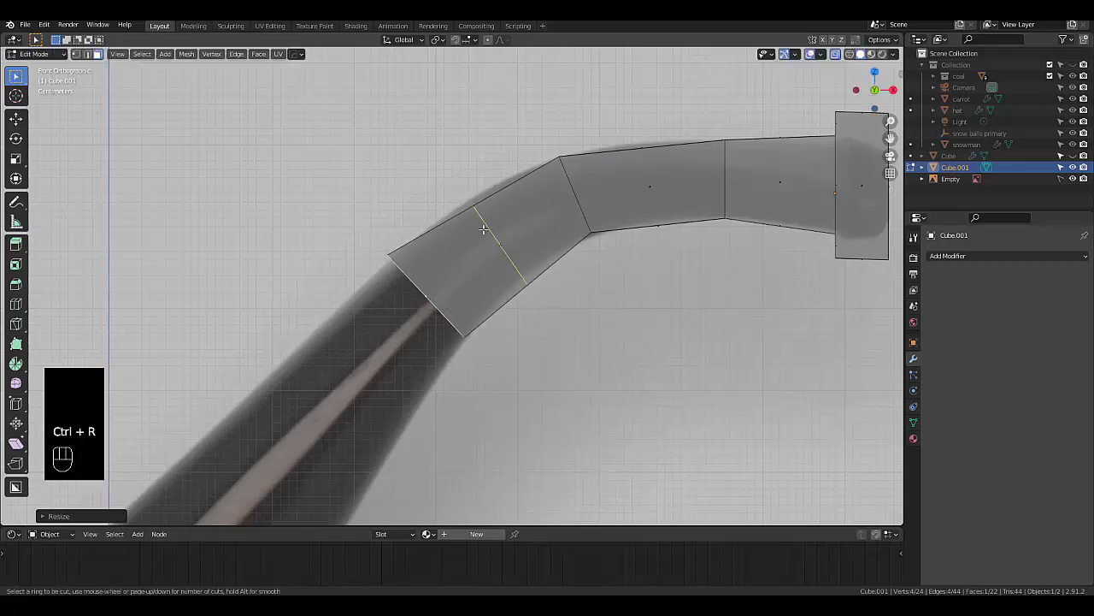
{"action": "left_click", "coordinate": [482, 229]}
{"action": "left_click", "coordinate": [503, 258]}
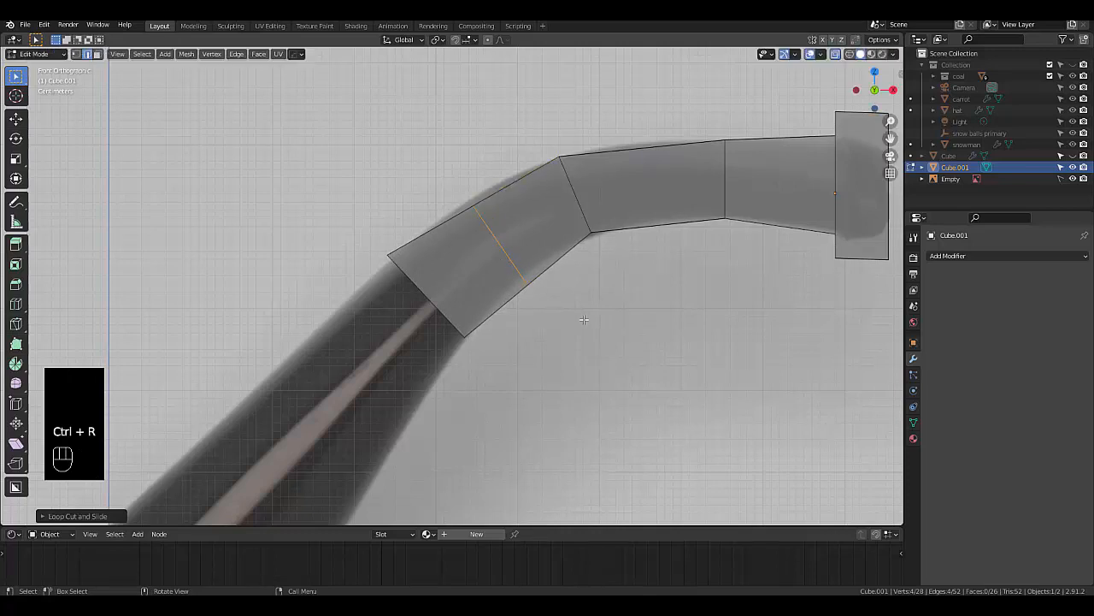
{"action": "key", "text": "s"}
{"action": "left_click", "coordinate": [570, 309]}
{"action": "key", "text": "g"}
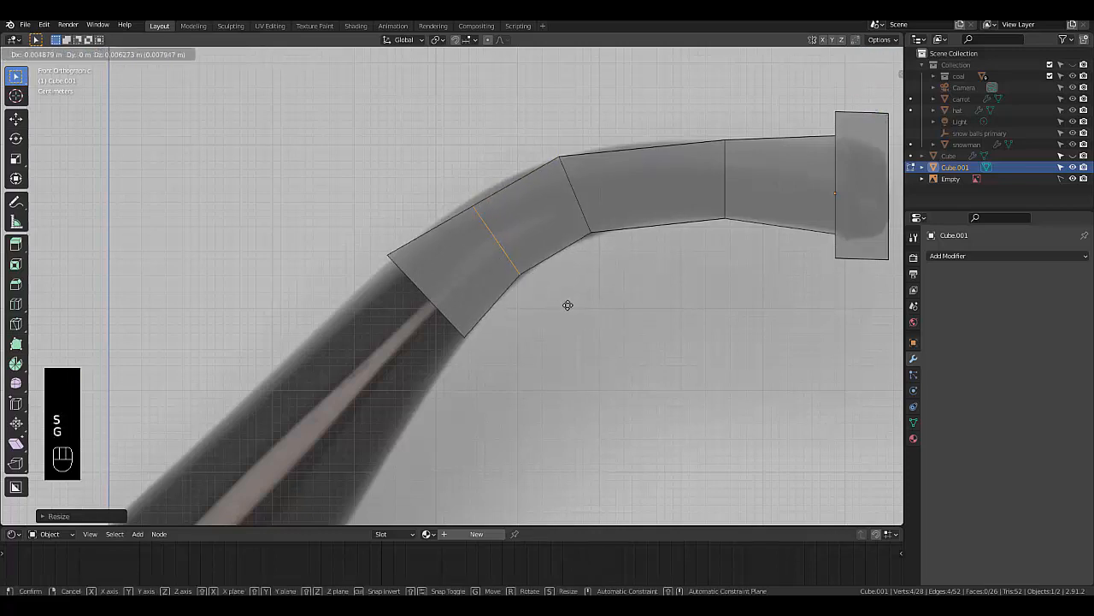
{"action": "left_click", "coordinate": [568, 303]}
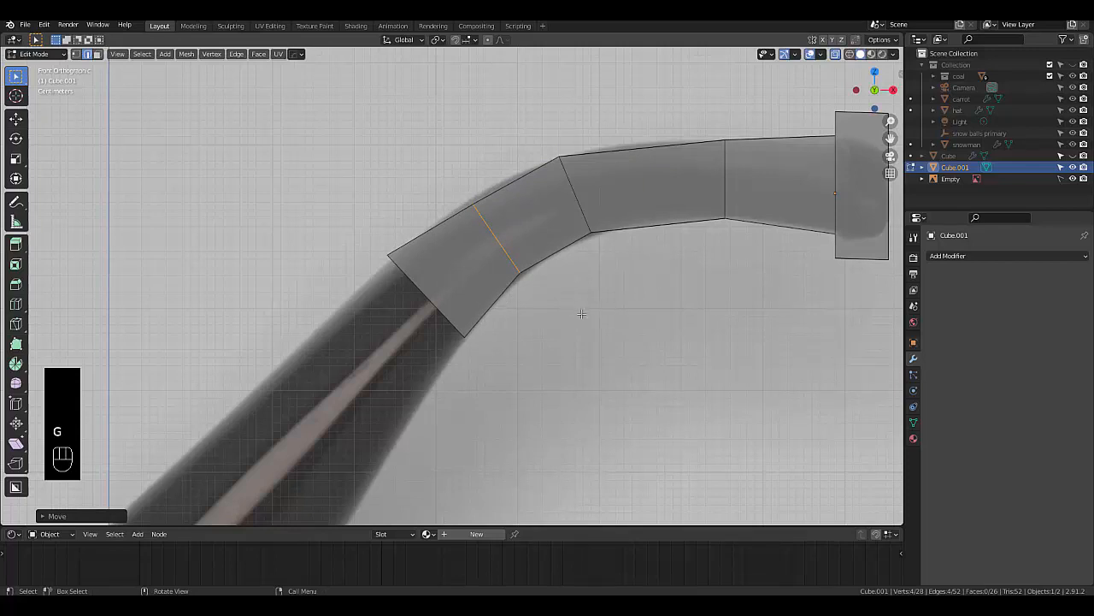
{"action": "key", "text": "s"}
{"action": "left_click", "coordinate": [505, 332]}
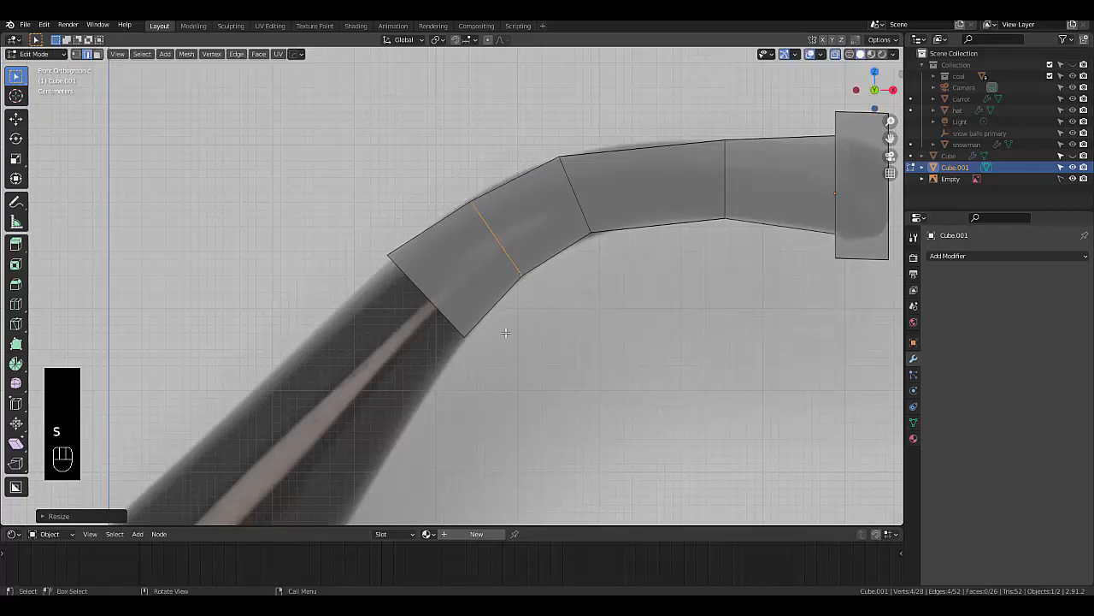
Select the stem's bowl-side end face and extrude it in front view down the straight part of the stem
{"action": "mouse_move", "coordinate": [443, 308]}
{"action": "middle_mouse_down"}
{"action": "mouse_move", "coordinate": [440, 296]}
{"action": "mouse_move", "coordinate": [435, 318]}
{"action": "middle_mouse_up"}
{"action": "key", "text": "3"}
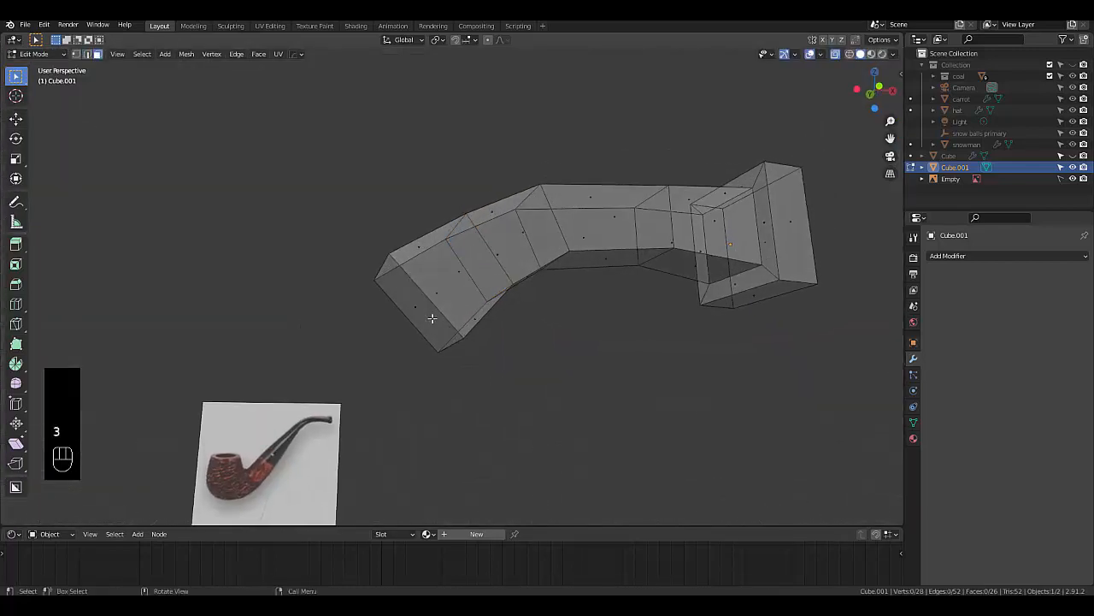
{"action": "left_click", "coordinate": [426, 318]}
{"action": "key", "text": "KP_1"}
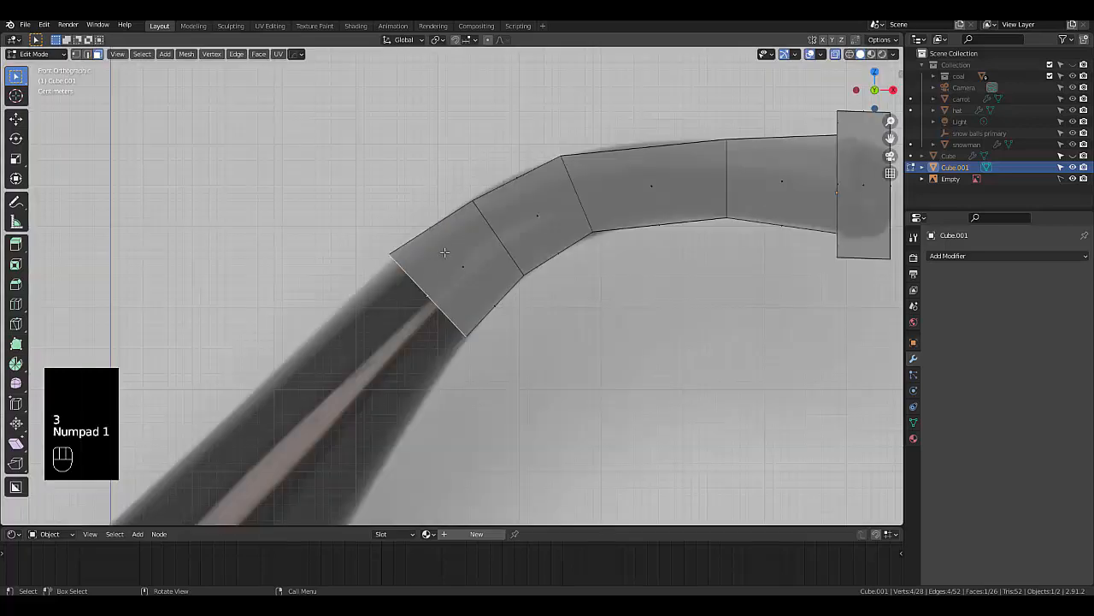
{"action": "scroll", "coordinate": [298, 422], "scroll_direction": "down", "scroll_amount": 5}
{"action": "scroll", "coordinate": [336, 372], "scroll_direction": "up", "scroll_amount": 4}
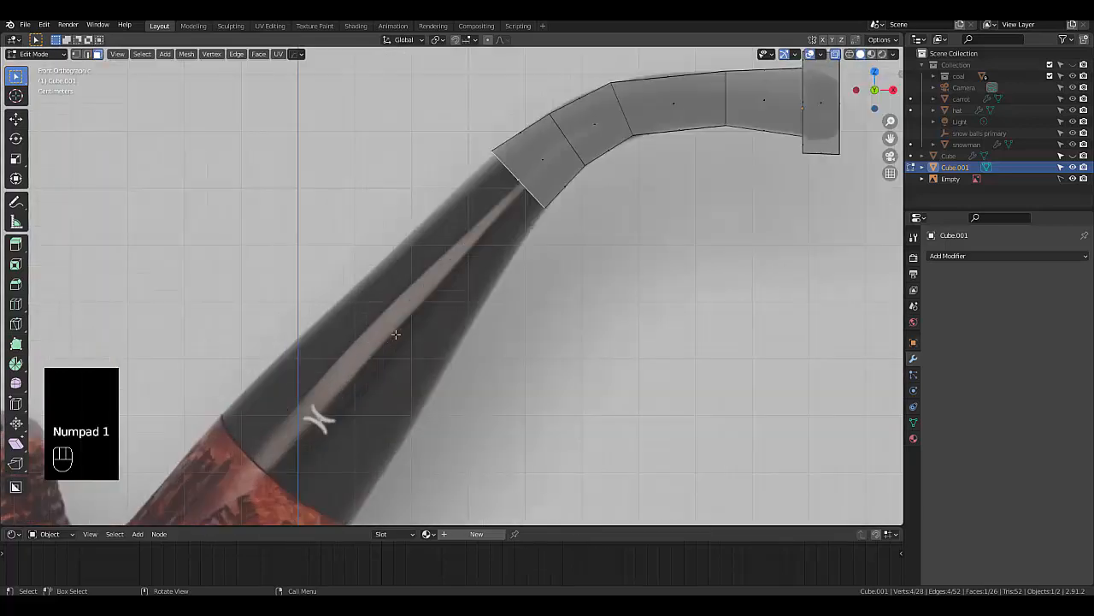
{"action": "key", "text": "e"}
{"action": "left_click", "coordinate": [320, 482]}
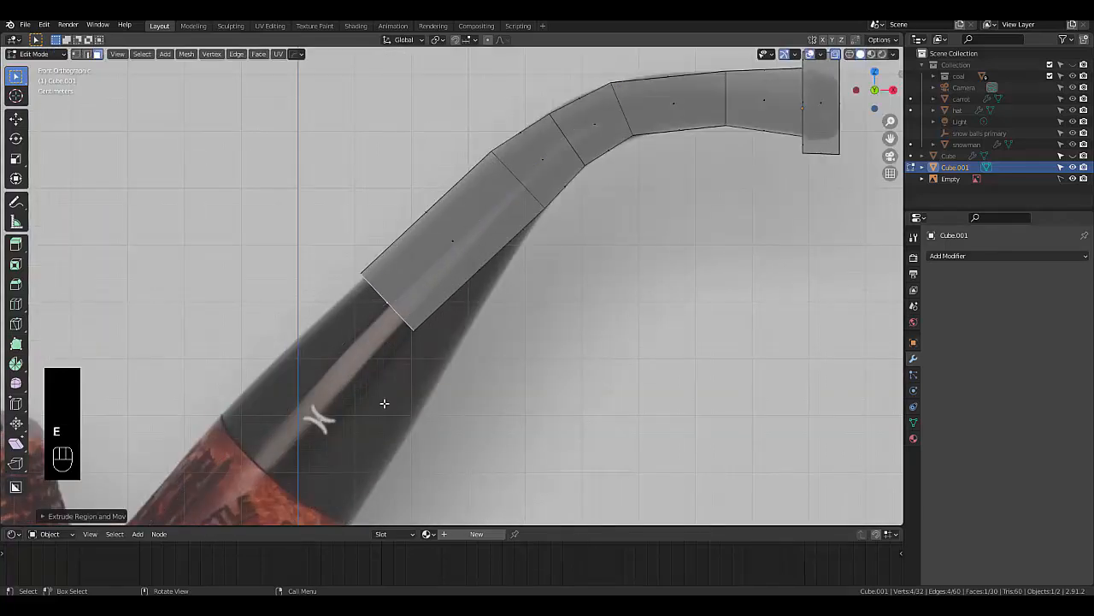
Move and rotate the new end face onto the reference stem and scale it to about 1.49
{"action": "key", "text": "g"}
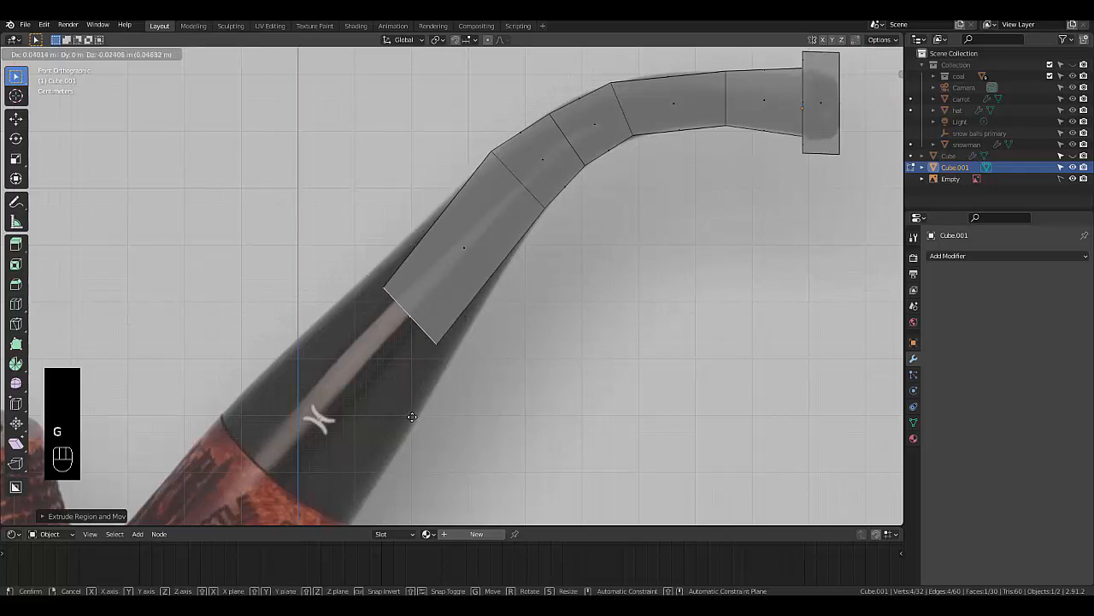
{"action": "left_click", "coordinate": [429, 423]}
{"action": "key", "text": "r"}
{"action": "left_click", "coordinate": [576, 395]}
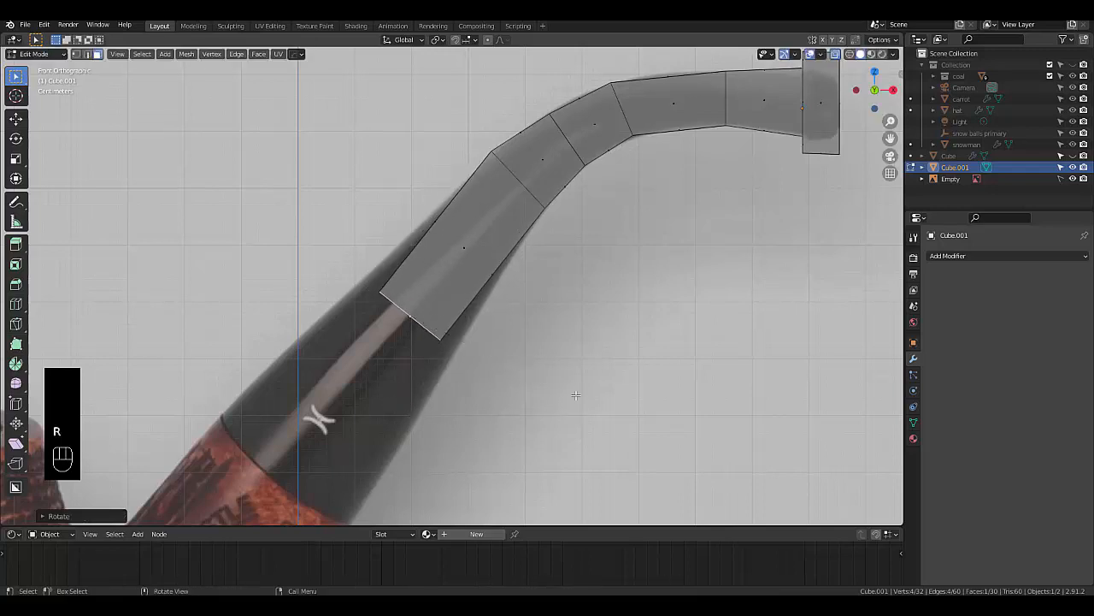
{"action": "key", "text": "s"}
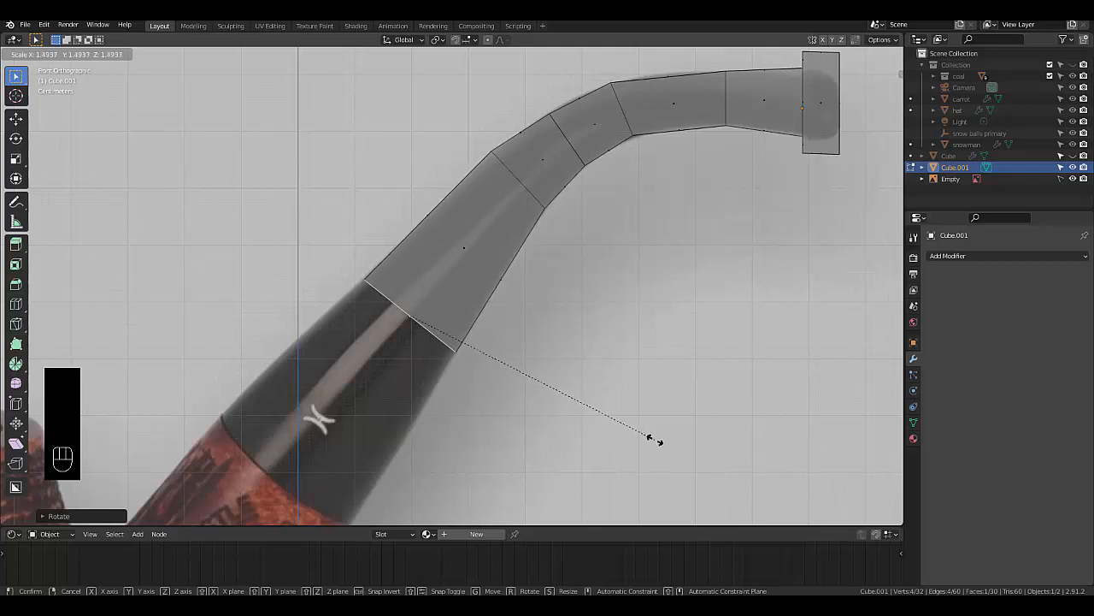
{"action": "left_click", "coordinate": [655, 440]}
Extrude another tapered stem segment toward the wooden shank and scale its end face to about 1.43
{"action": "scroll", "coordinate": [657, 342], "scroll_direction": "down", "scroll_amount": 2}
{"action": "scroll", "coordinate": [373, 457], "scroll_direction": "up", "scroll_amount": 2}
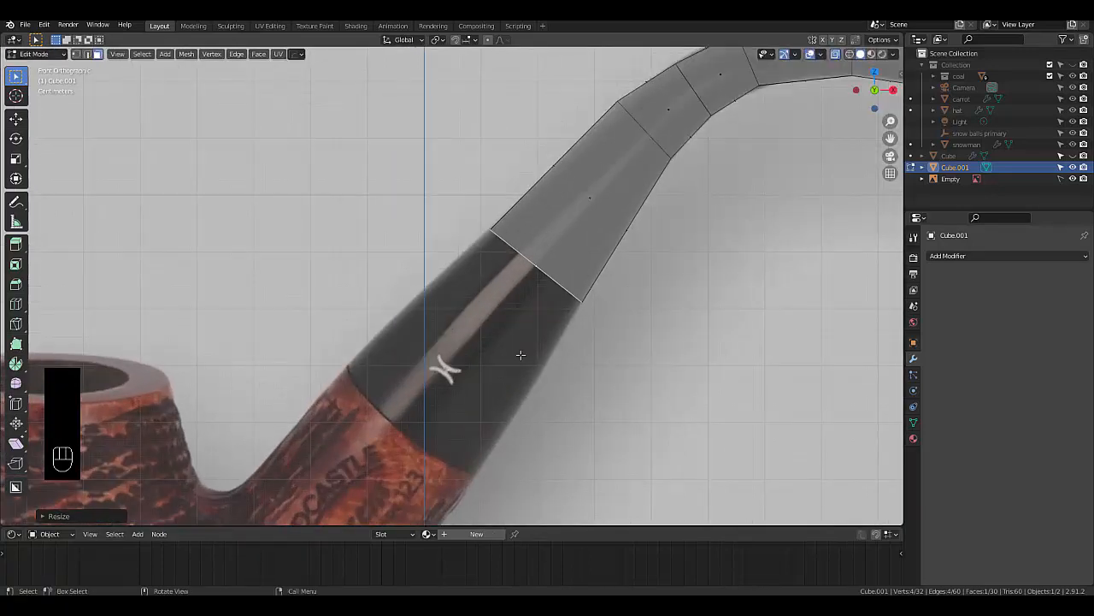
{"action": "key", "text": "e"}
{"action": "left_click", "coordinate": [502, 507]}
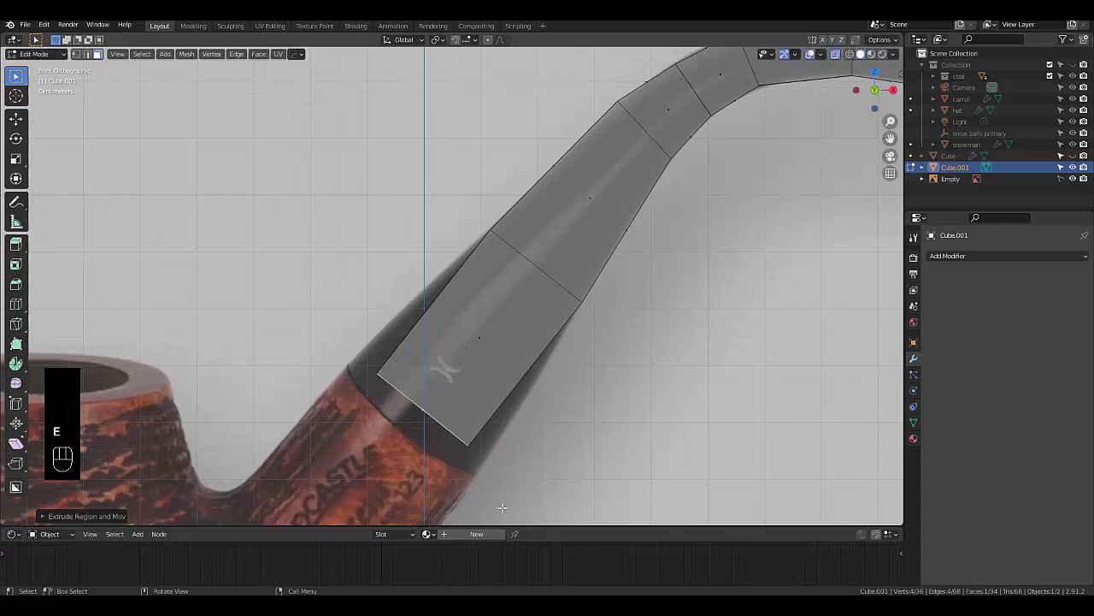
{"action": "key", "text": "s"}
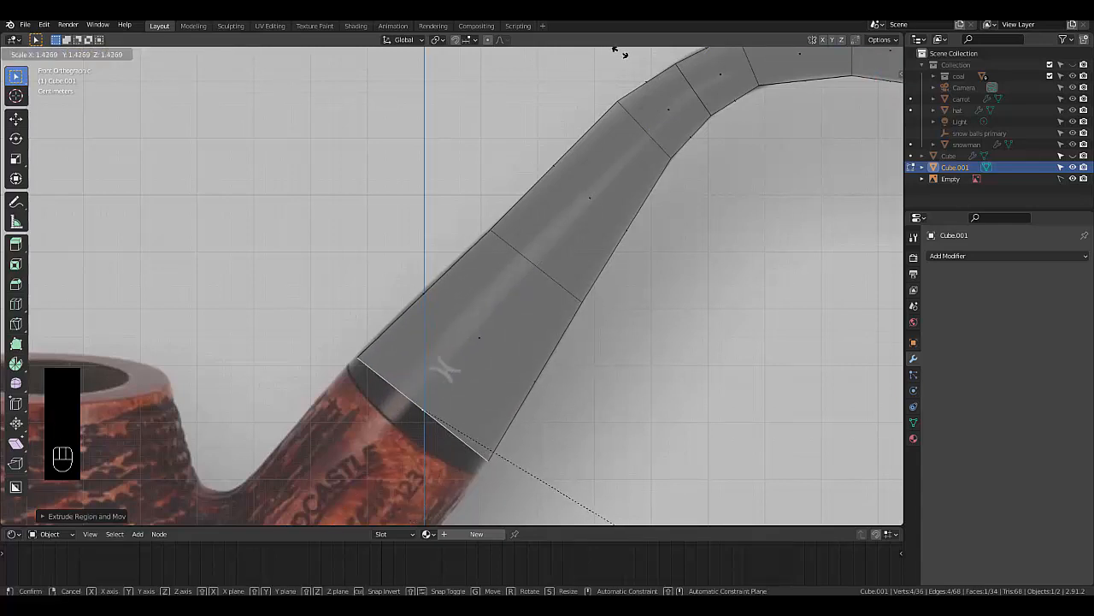
{"action": "left_click", "coordinate": [609, 44]}
Move the end face to the joint with the wooden shank and scale it to about 1.04
{"action": "scroll", "coordinate": [507, 153], "scroll_direction": "down", "scroll_amount": 5}
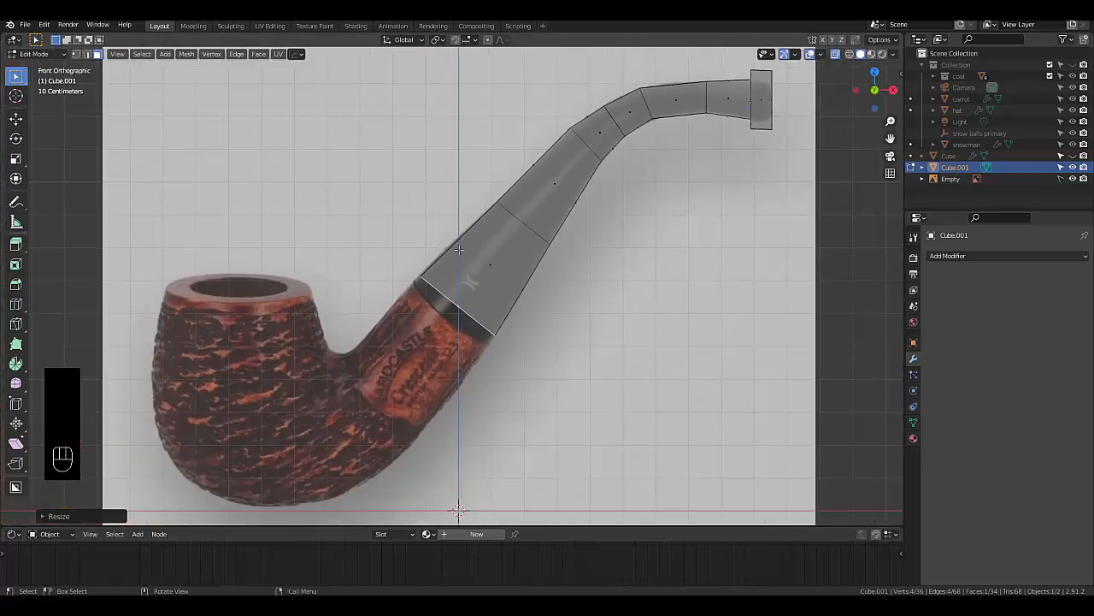
{"action": "scroll", "coordinate": [473, 325], "scroll_direction": "up", "scroll_amount": 6}
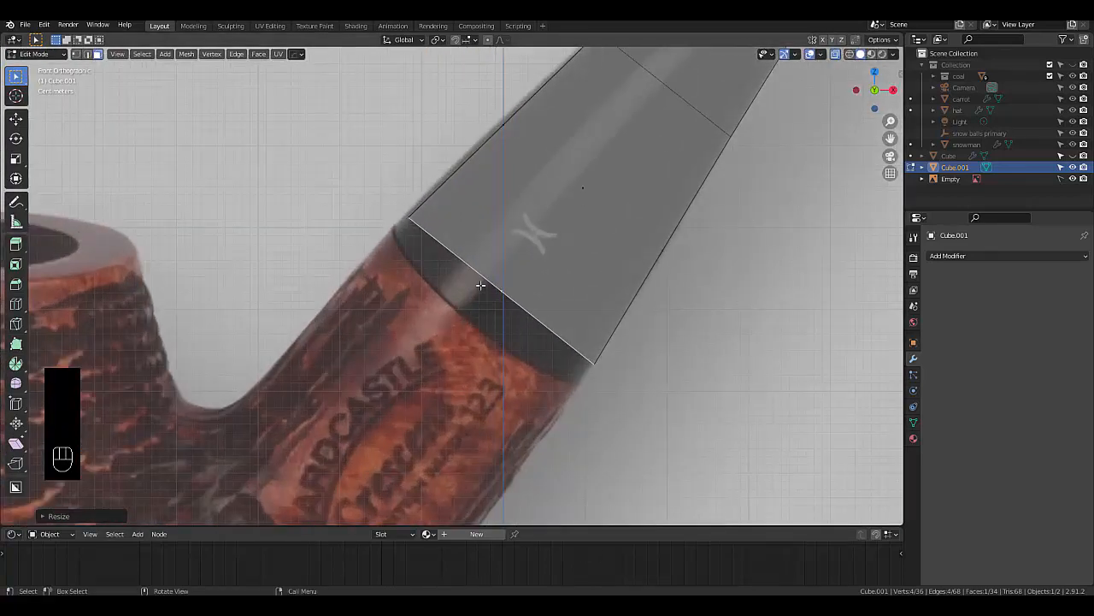
{"action": "key", "text": "g"}
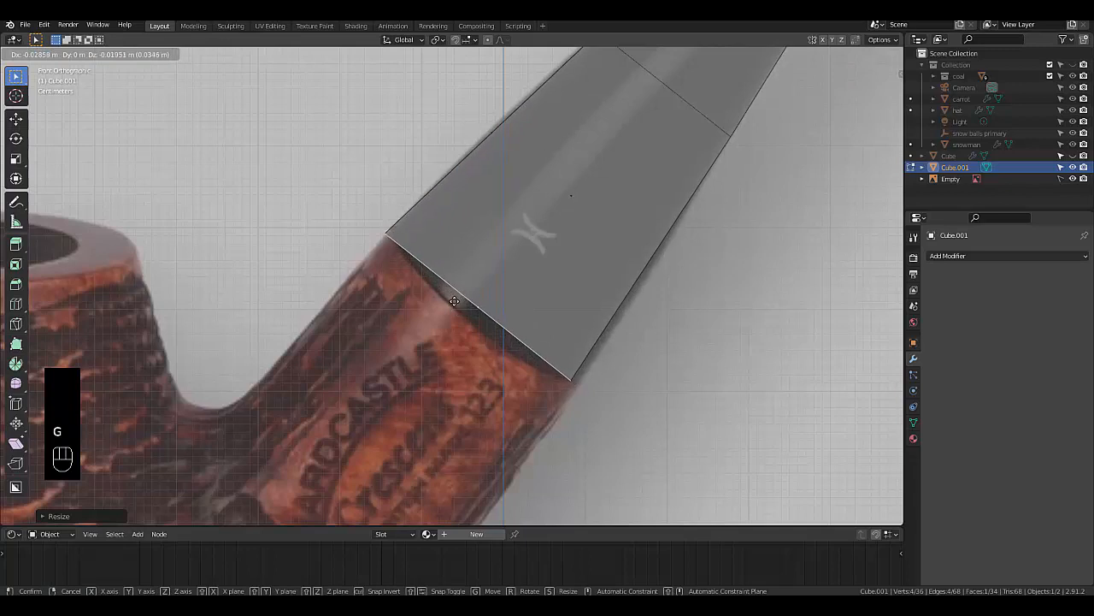
{"action": "left_click", "coordinate": [458, 304]}
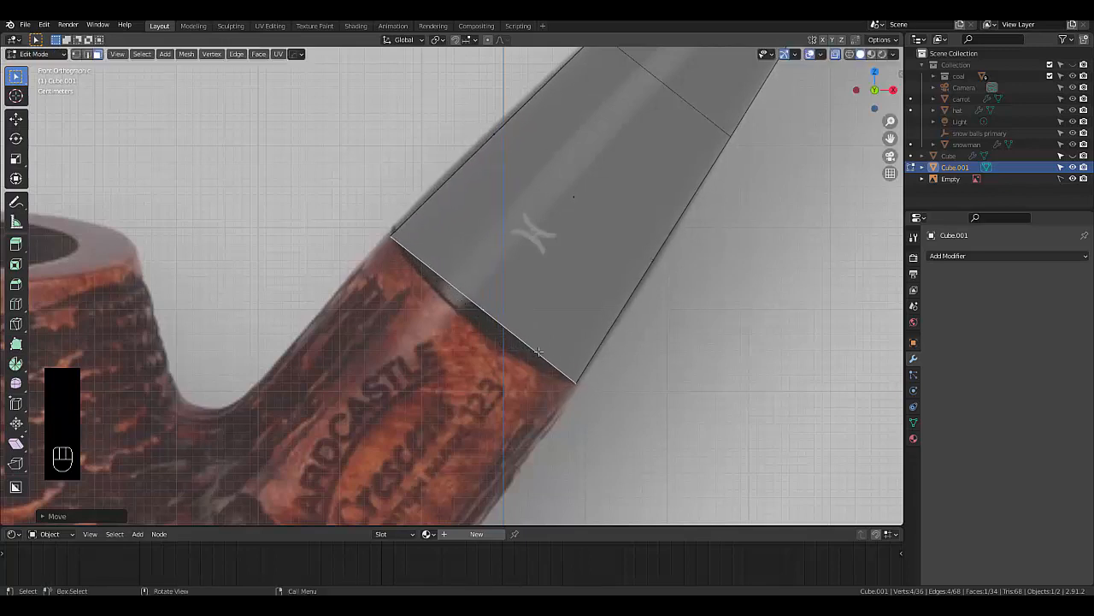
{"action": "key", "text": "s"}
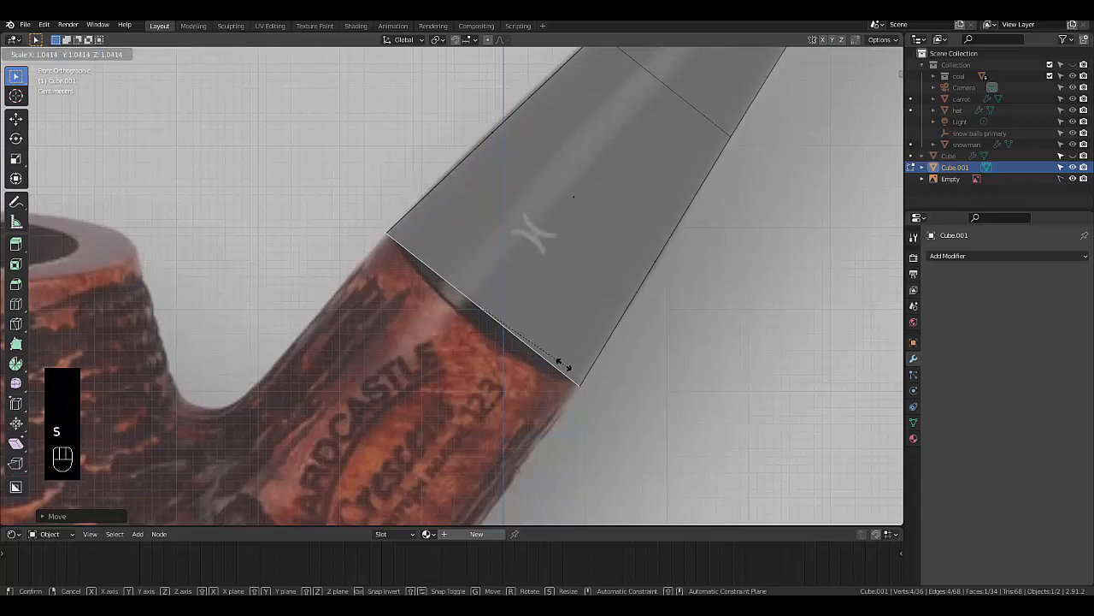
{"action": "left_click", "coordinate": [564, 364]}
Try to extrude the end face along the wooden shank toward the bowl, then move and rotate its end to fit
{"action": "scroll", "coordinate": [543, 300], "scroll_direction": "down", "scroll_amount": 4}
{"action": "scroll", "coordinate": [476, 359], "scroll_direction": "up", "scroll_amount": 3}
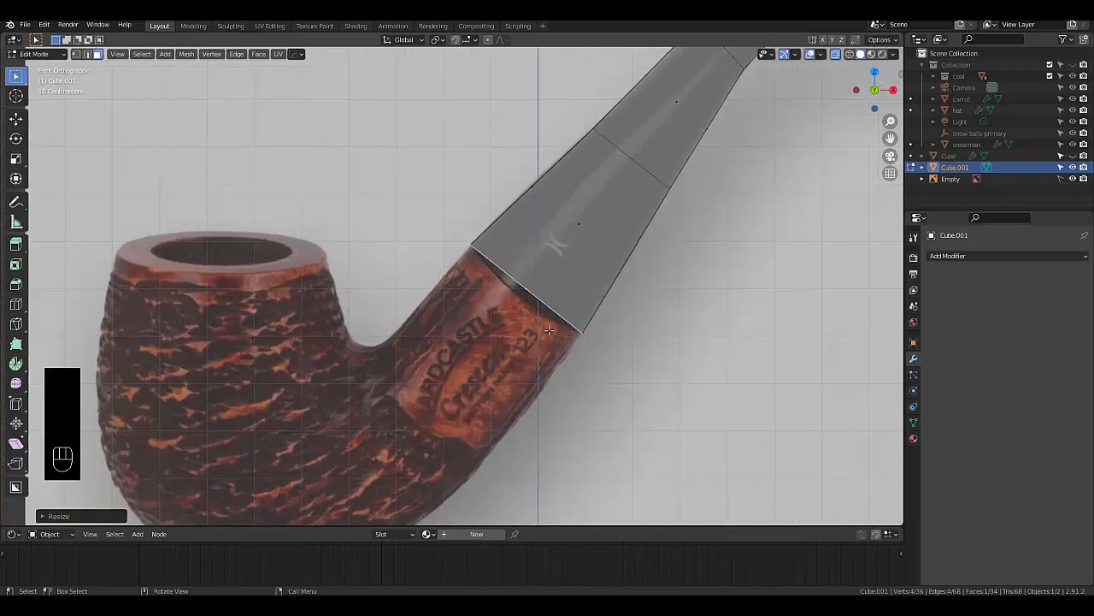
{"action": "key", "text": "e"}
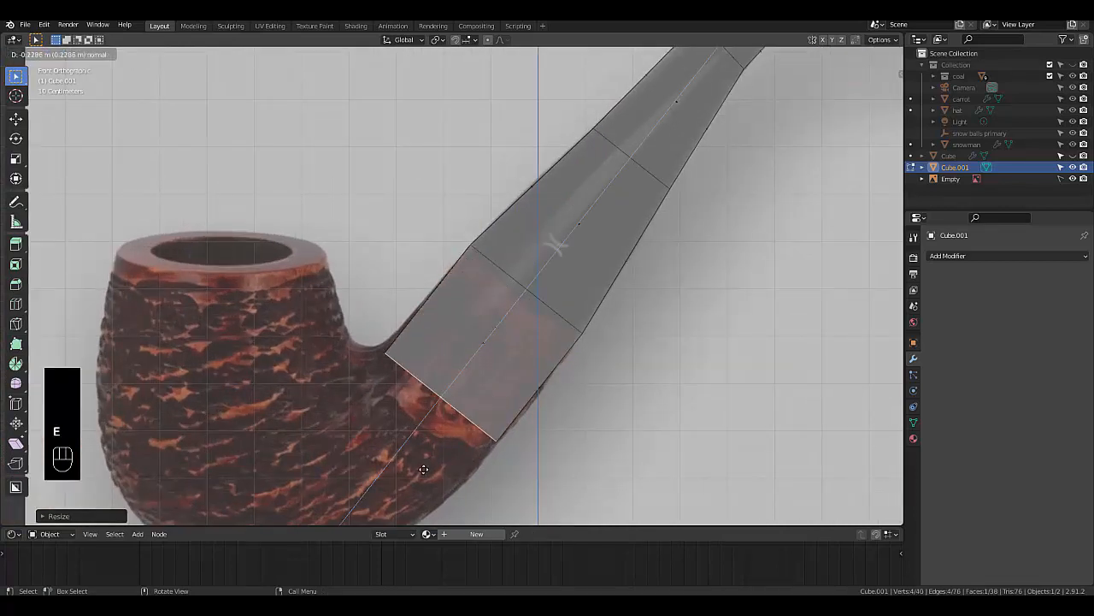
{"action": "left_click", "coordinate": [411, 471]}
{"action": "key", "text": "g"}
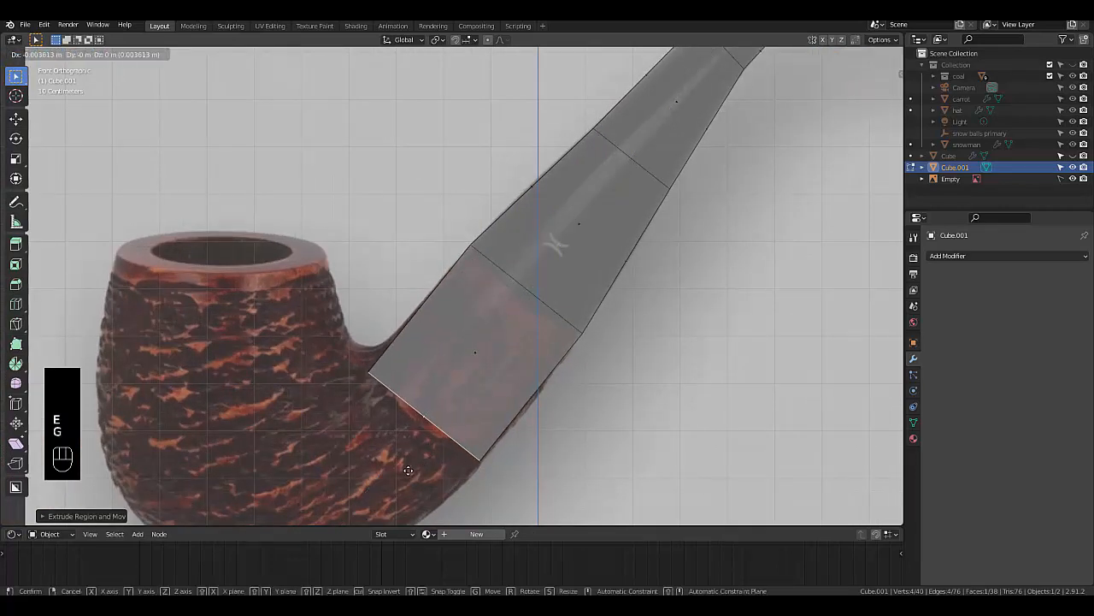
{"action": "left_click", "coordinate": [428, 467]}
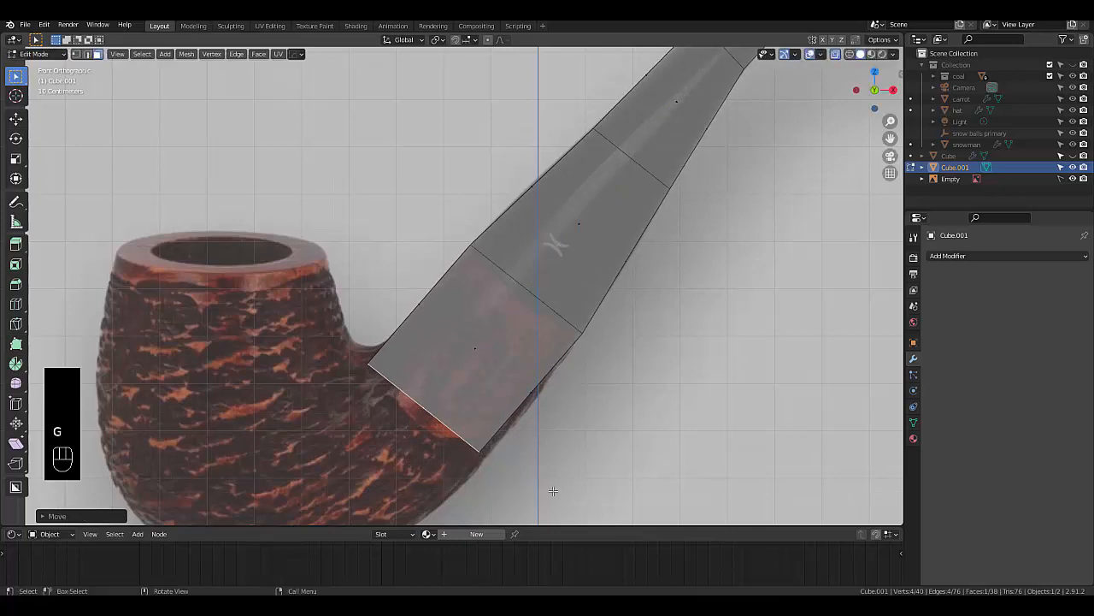
{"action": "key", "text": "r"}
{"action": "left_click", "coordinate": [476, 488]}
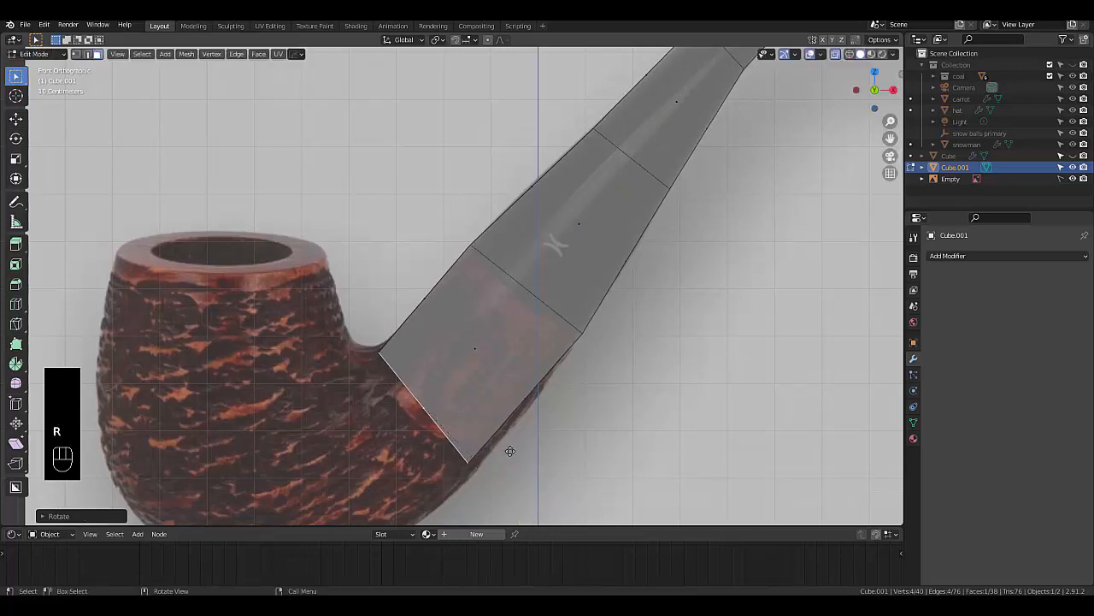
{"action": "key", "text": "g"}
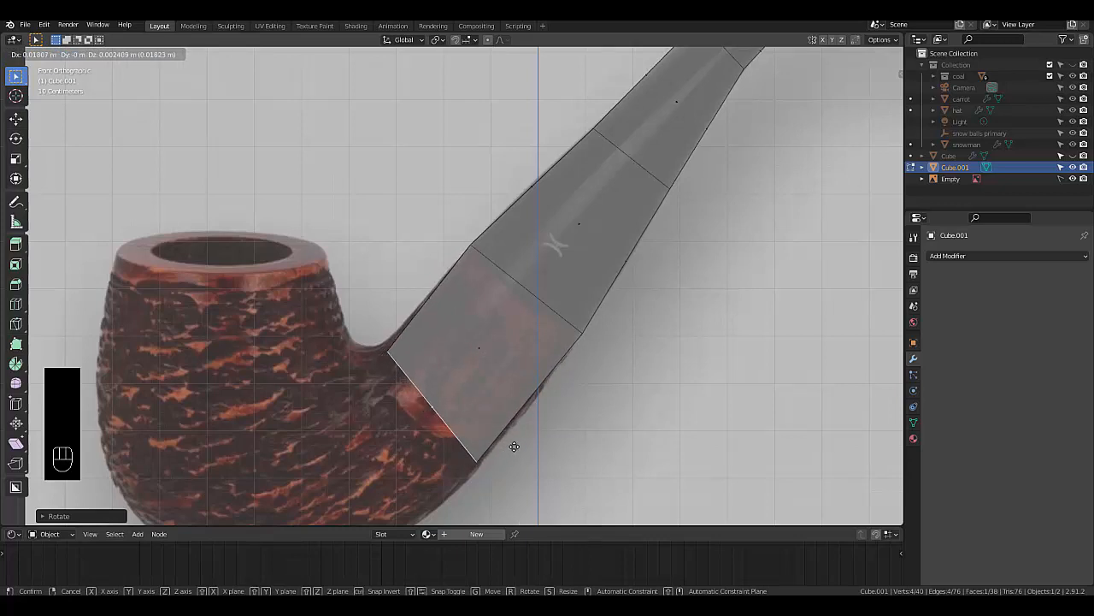
{"action": "left_click", "coordinate": [514, 446]}
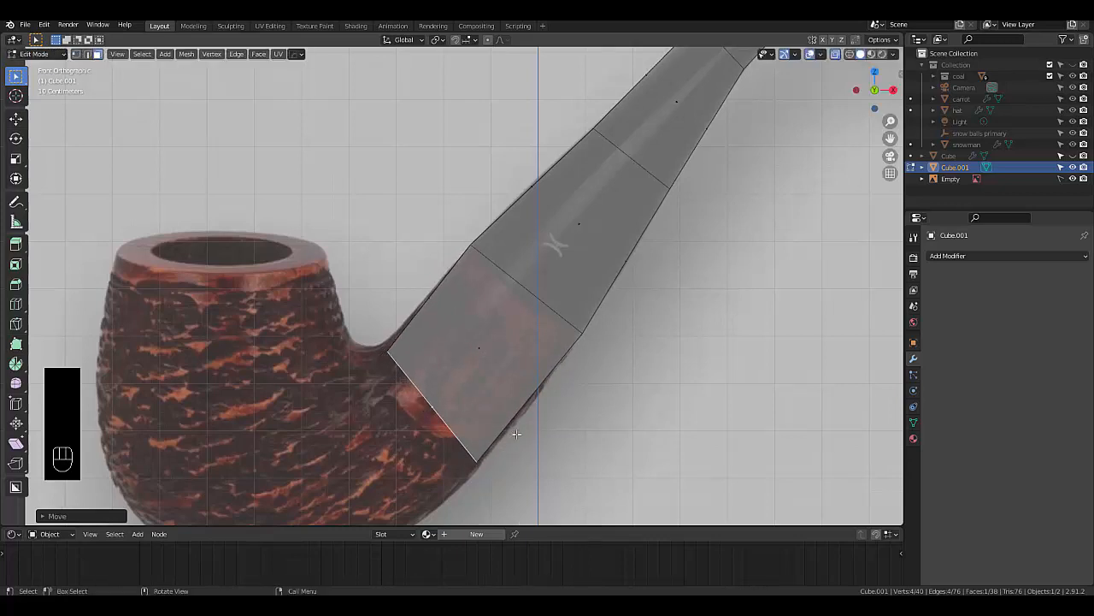
Undo the shank extrusion together with its moves and rotation
{"action": "key", "text": "ctrl+z"}
{"action": "key", "text": "ctrl+z"}
{"action": "key", "text": "ctrl+z"}
{"action": "key", "text": "ctrl+z"}
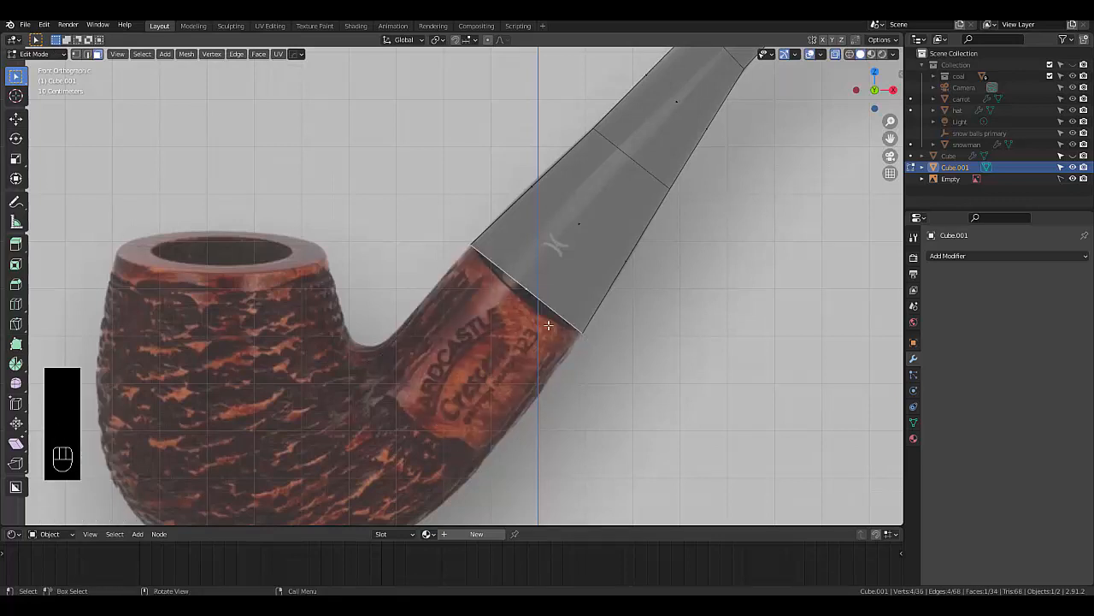
Extrude the stem's end face in place at the shank joint and scale it to about 1.11 to form a step
{"action": "key", "text": "e"}
{"action": "right_click", "coordinate": [539, 339]}
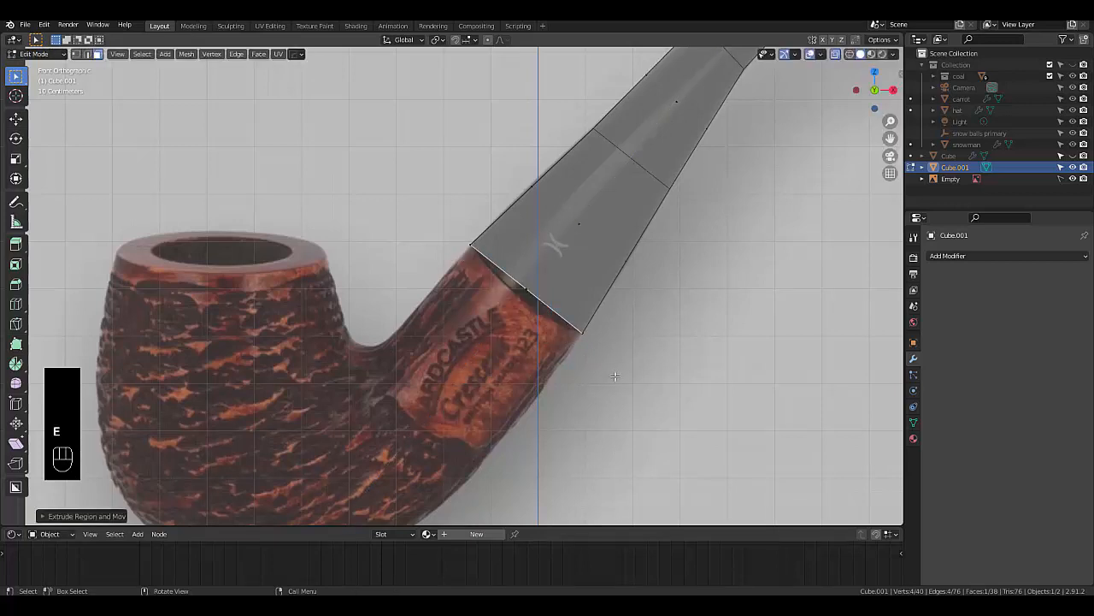
{"action": "key", "text": "s"}
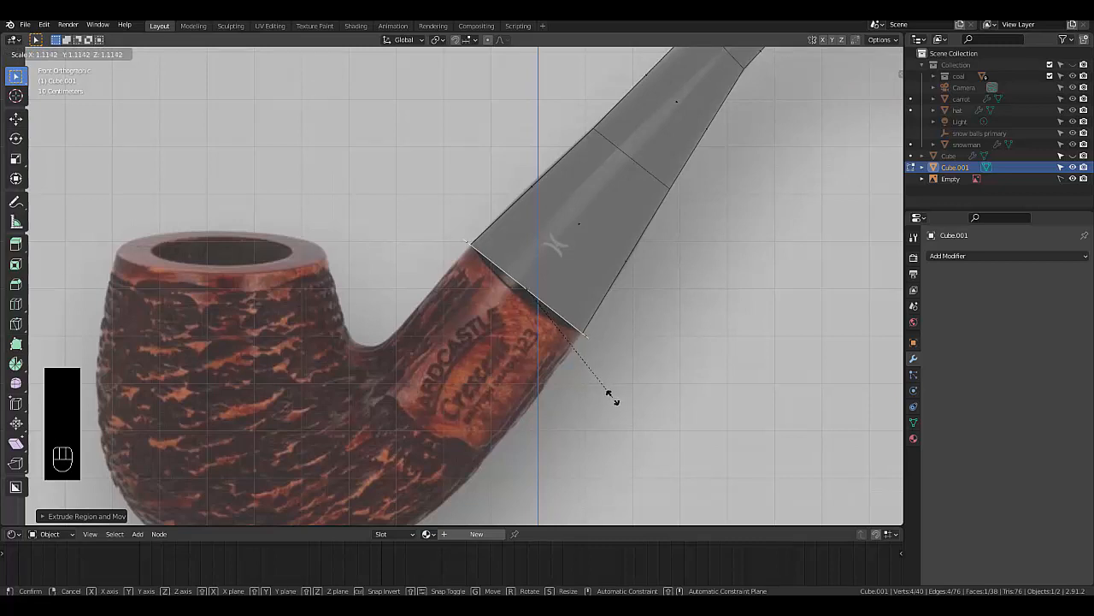
{"action": "left_click", "coordinate": [611, 396]}
Extrude the enlarged end face about 0.3 m along the wooden shank toward the bowl
{"action": "key", "text": "e"}
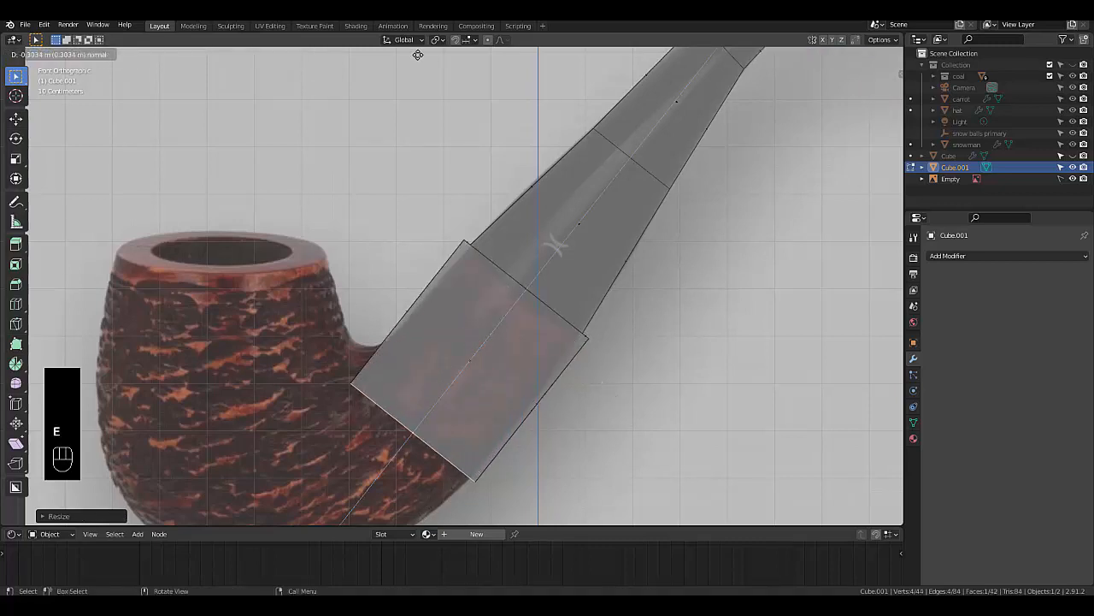
{"action": "left_click", "coordinate": [404, 103]}
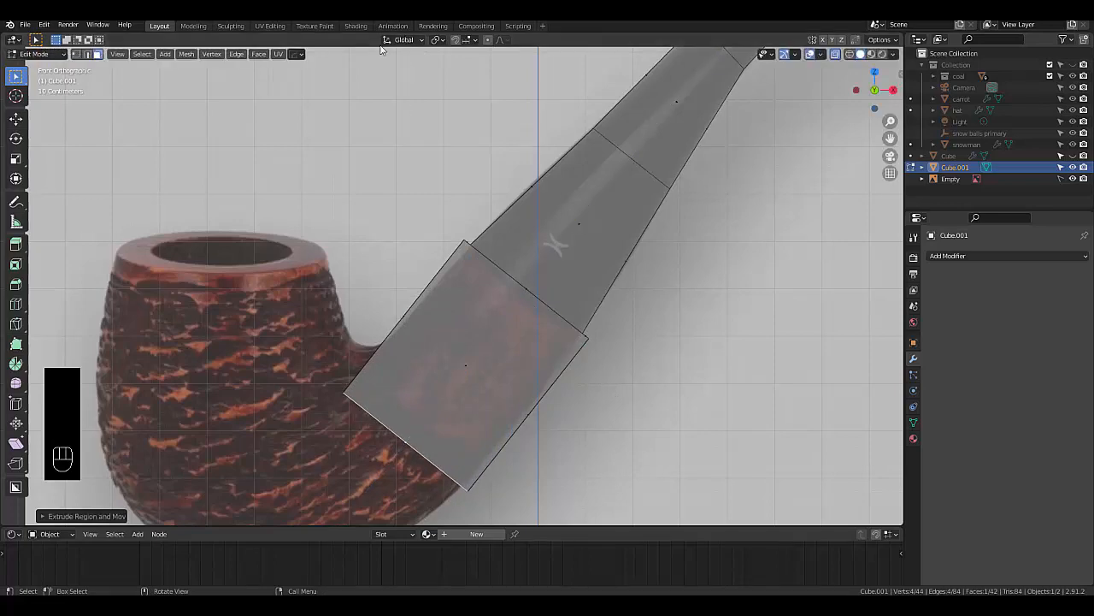
{"action": "scroll", "coordinate": [514, 263], "scroll_direction": "down", "scroll_amount": 4}
{"action": "middle_click_drag", "start_coordinate": [513, 263], "coordinate": [544, 268]}
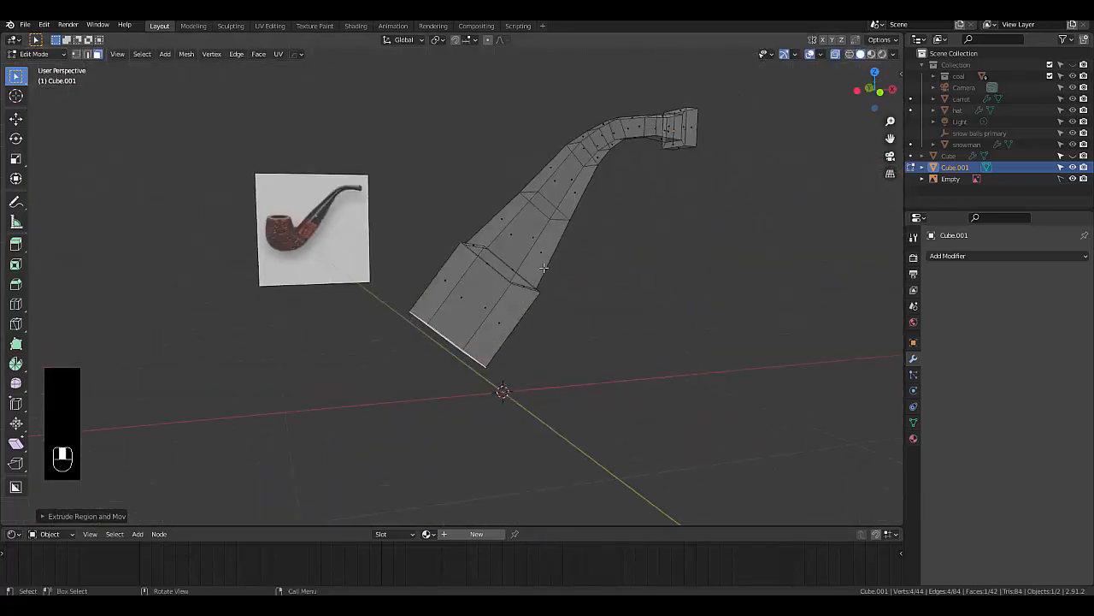
{"action": "key", "text": "KP_1"}
{"action": "scroll", "coordinate": [555, 264], "scroll_direction": "up", "scroll_amount": 5}
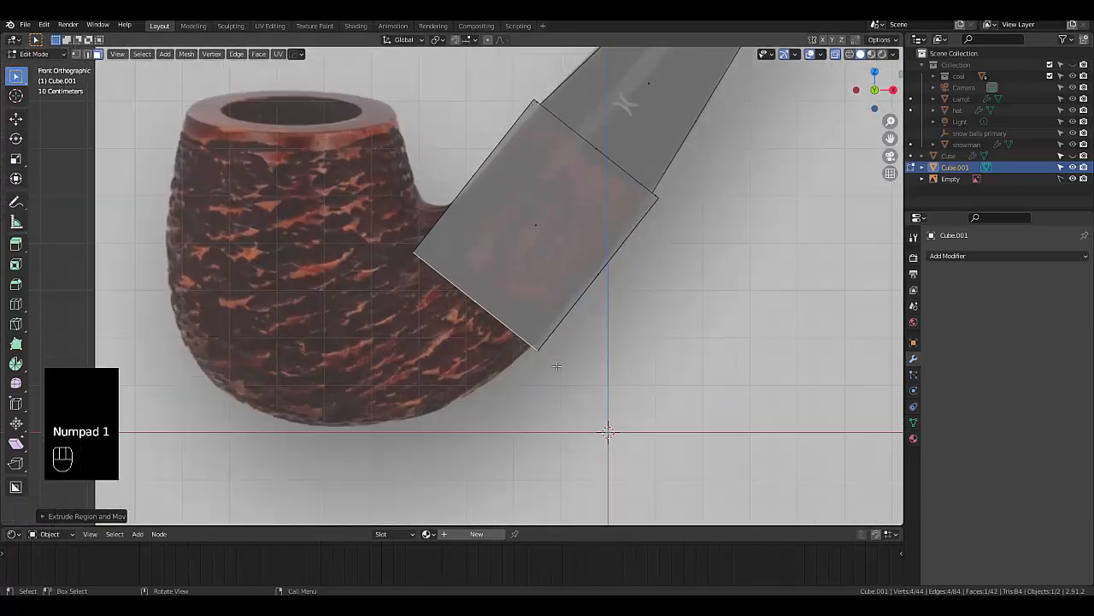
{"action": "key", "text": "e"}
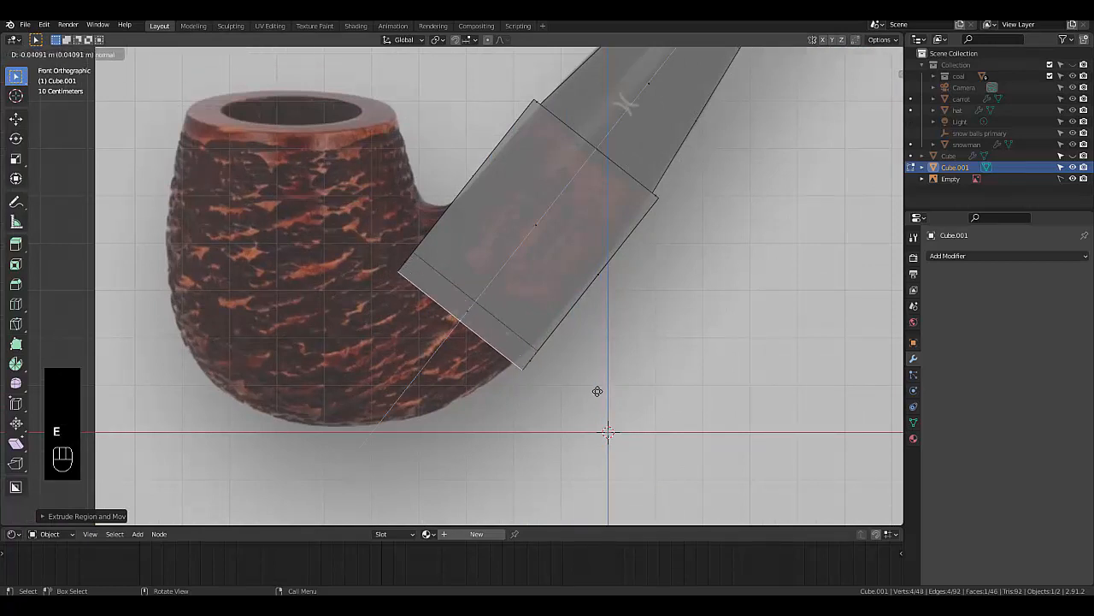
{"action": "left_click", "coordinate": [597, 390]}
{"action": "key", "text": "ctrl+z"}
Rotate and move the shank's end face to follow the bend into the bowl, and scale it to about 1.14
{"action": "key", "text": "r"}
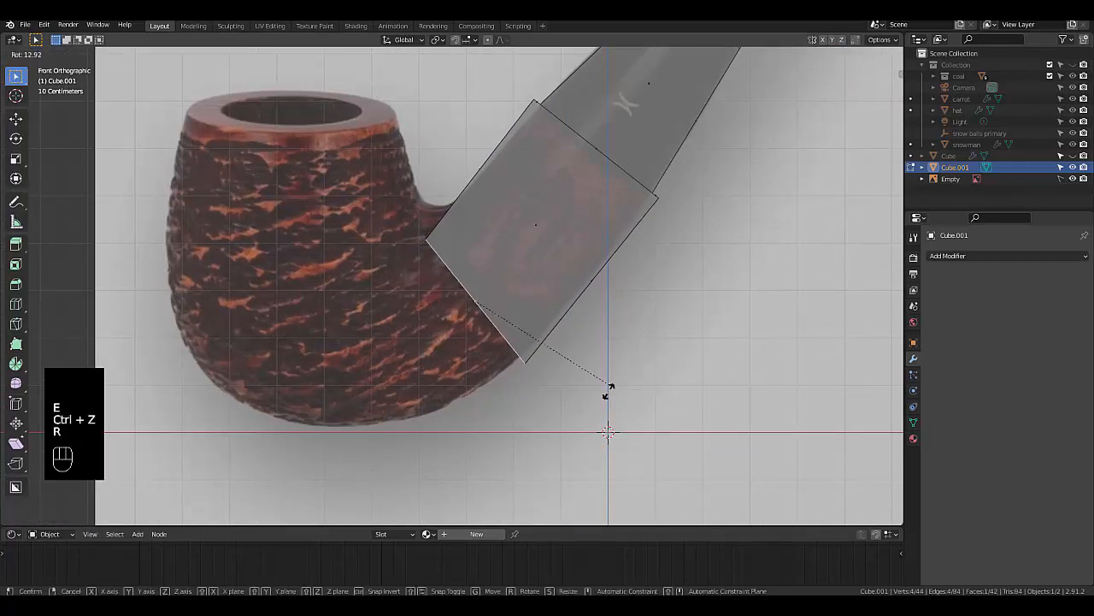
{"action": "left_click", "coordinate": [579, 392]}
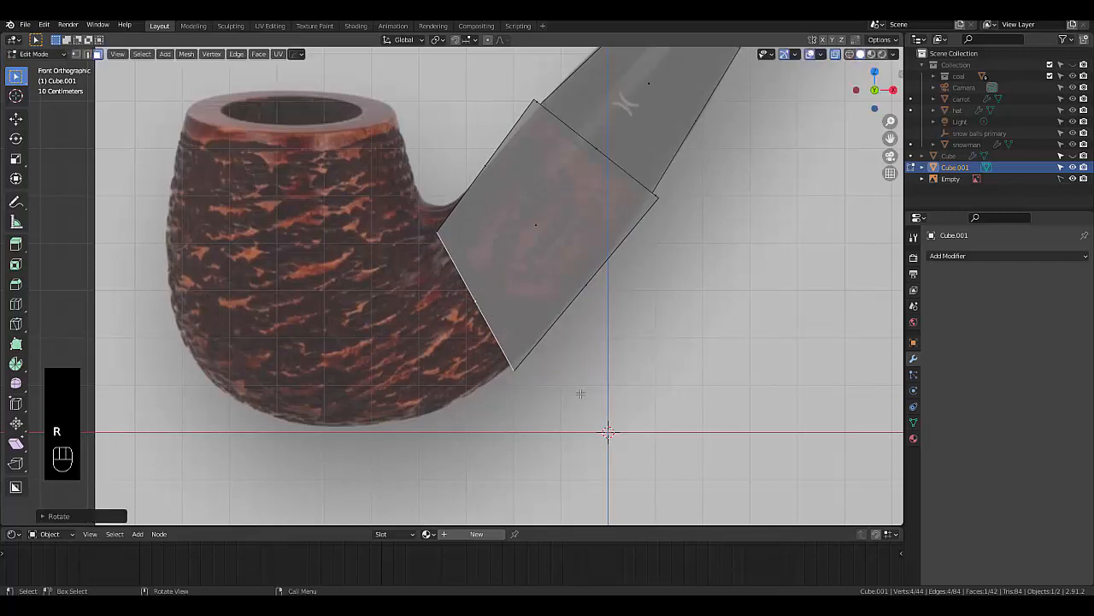
{"action": "key", "text": "g"}
{"action": "left_click", "coordinate": [575, 388]}
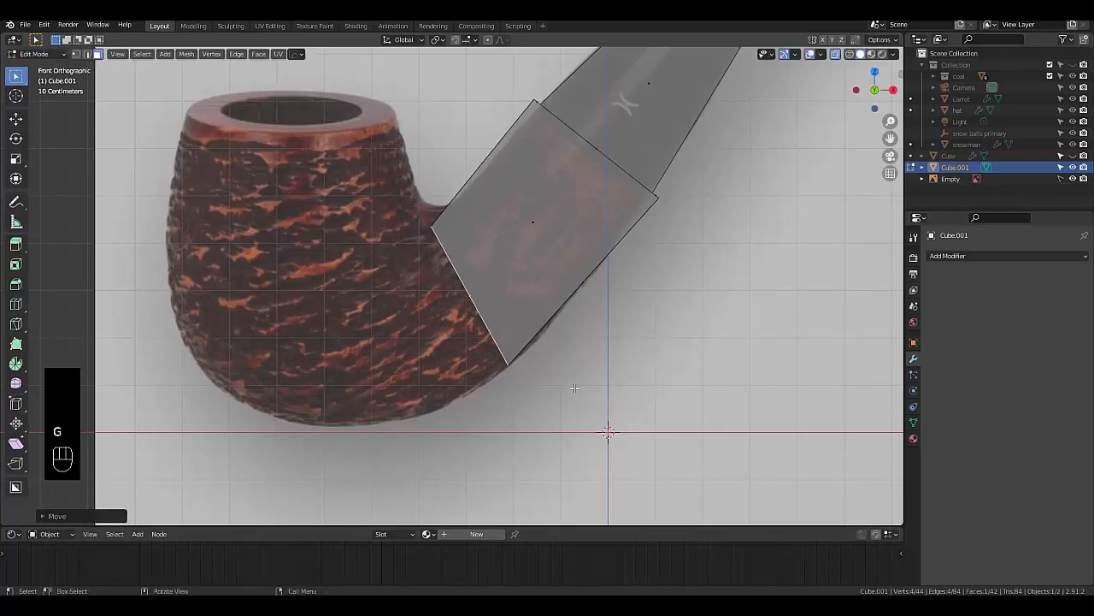
{"action": "key", "text": "r"}
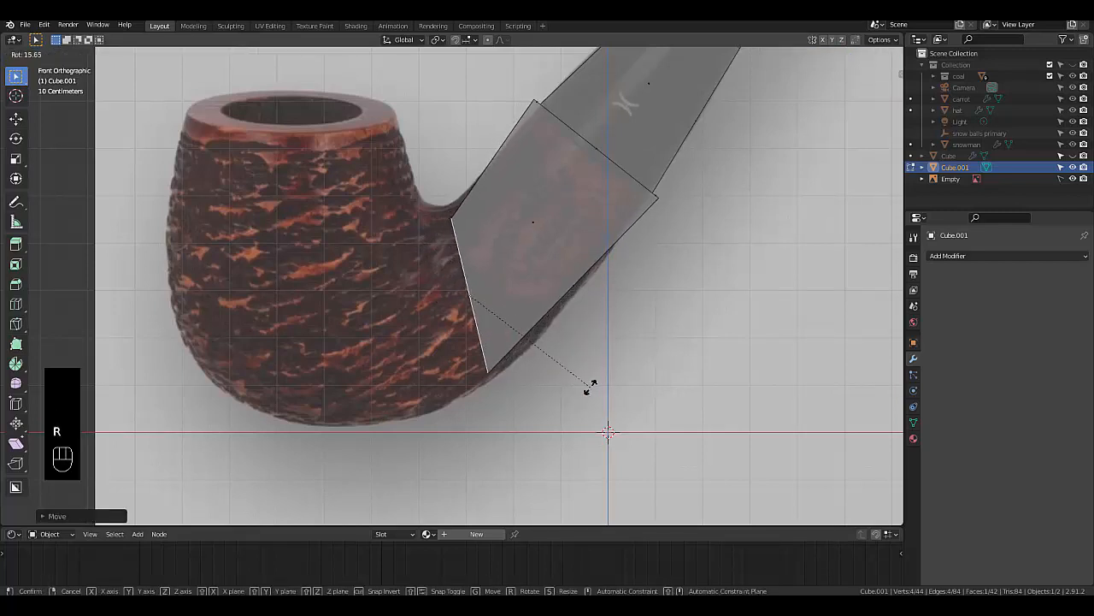
{"action": "left_click", "coordinate": [588, 386]}
{"action": "key", "text": "s"}
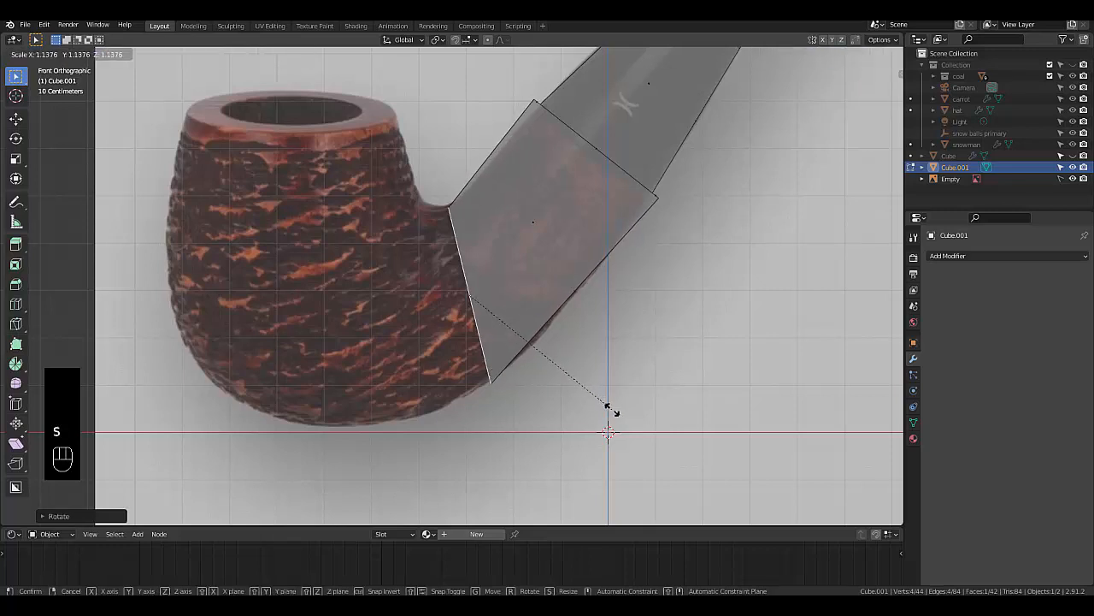
{"action": "left_click", "coordinate": [610, 410]}
Extrude a short segment into the bowl, rotate its end face nearly upright and scale it to about 1.18
{"action": "key", "text": "e"}
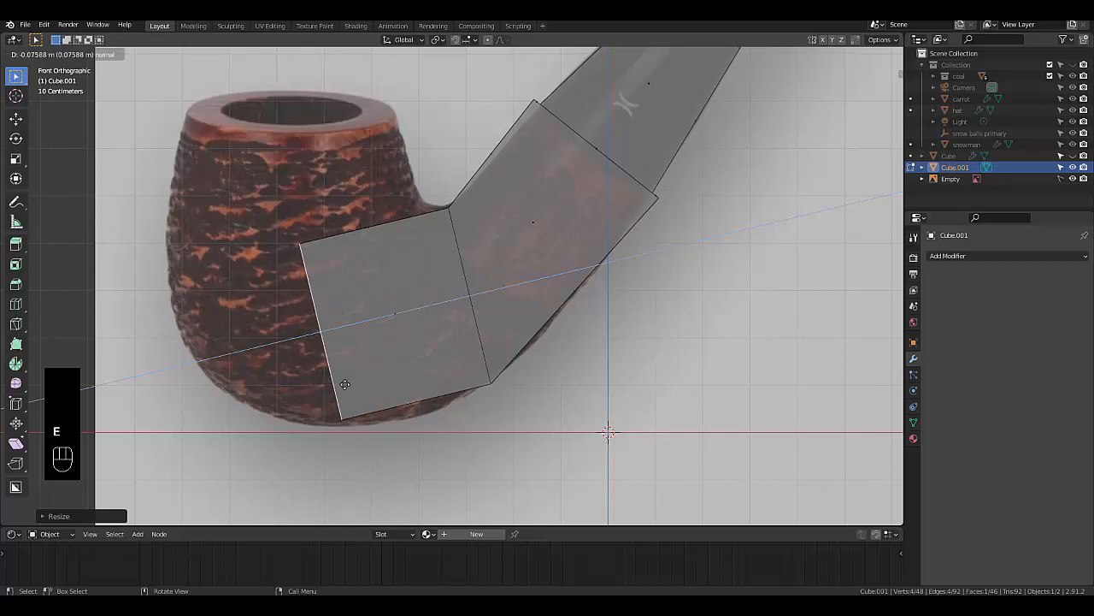
{"action": "left_click", "coordinate": [421, 389]}
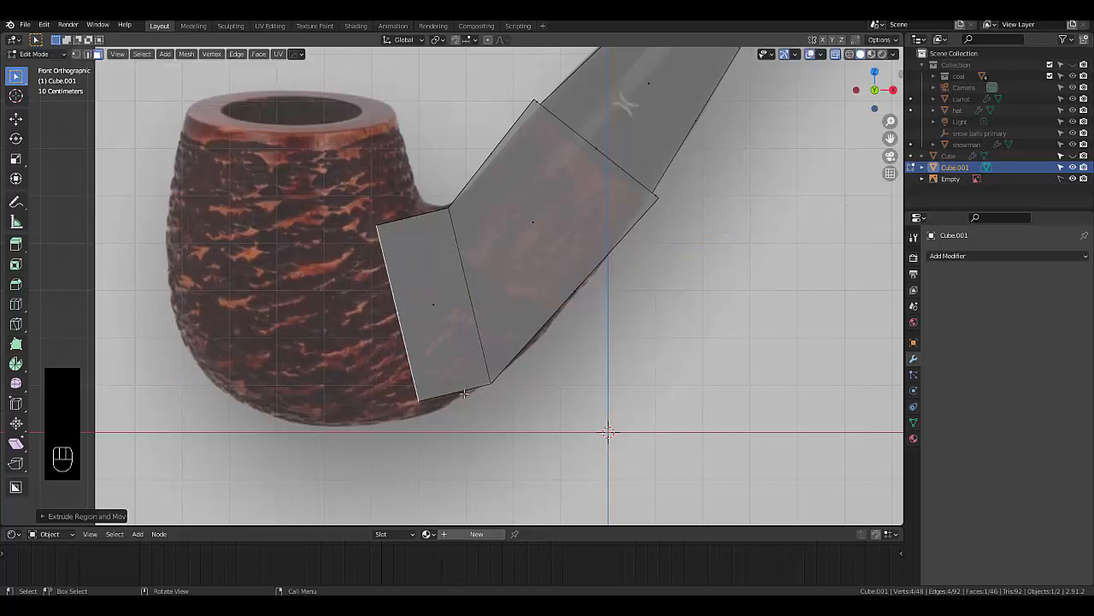
{"action": "key", "text": "r"}
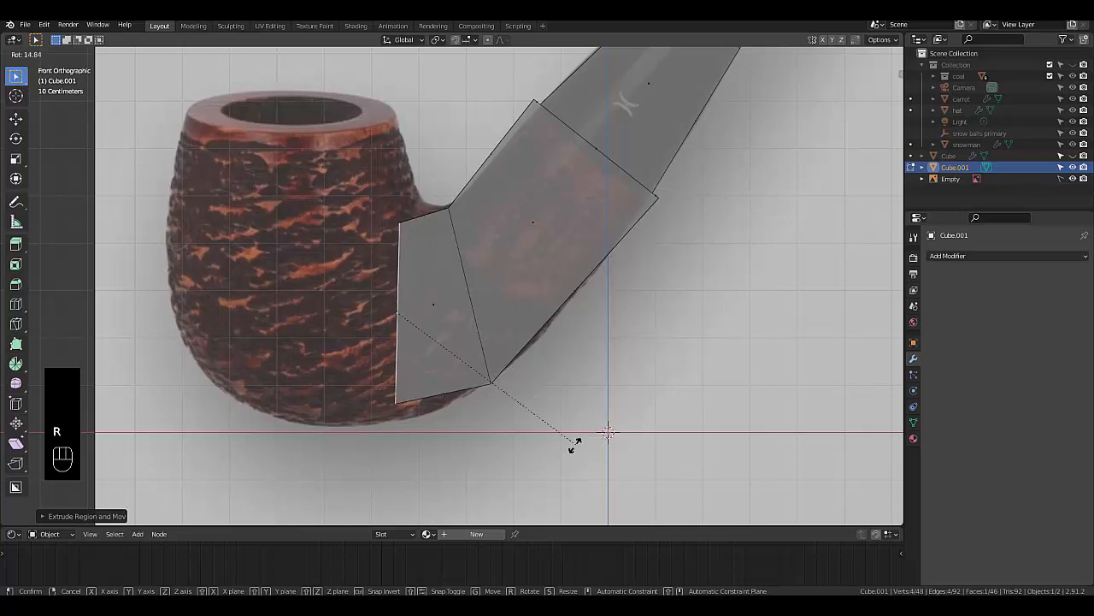
{"action": "left_click", "coordinate": [581, 423]}
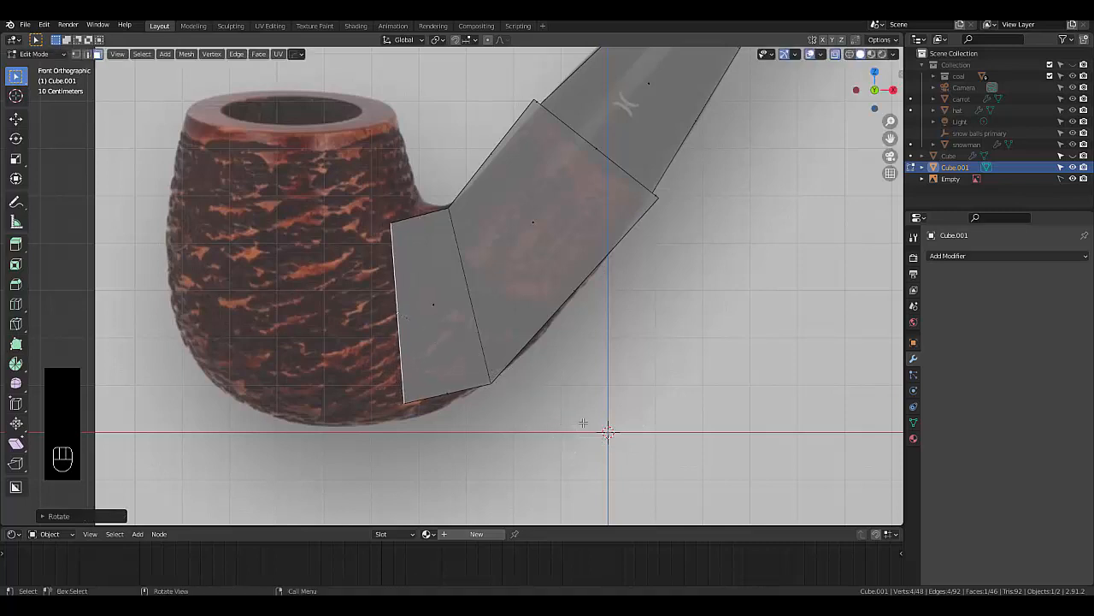
{"action": "key", "text": "s"}
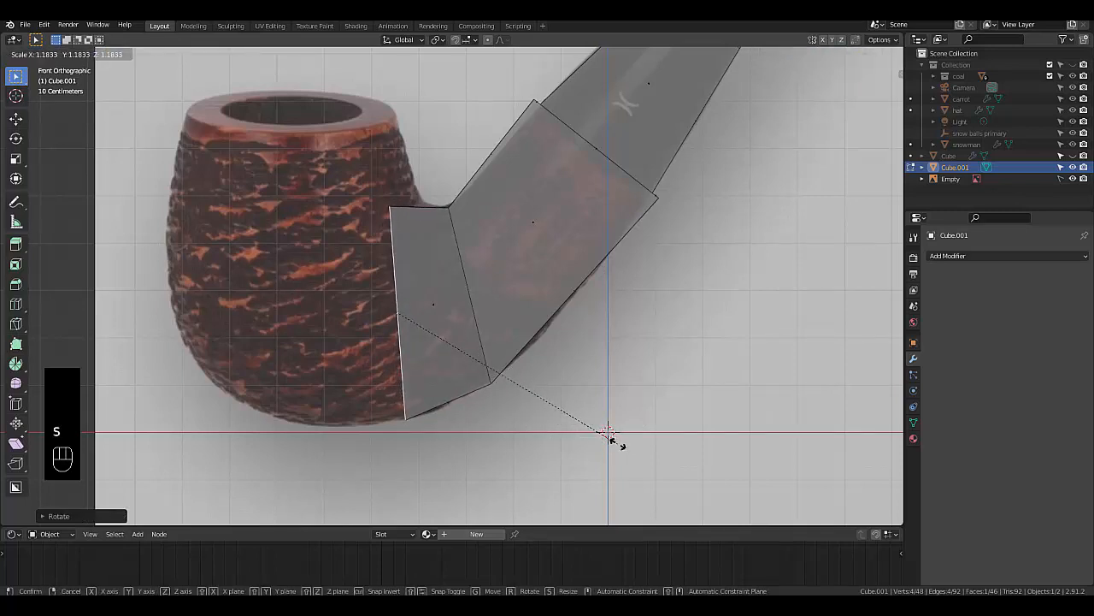
{"action": "left_click", "coordinate": [610, 438]}
Extrude another segment across the bowl's base, then rotate and move its end face so it tilts toward the bowl's opening
{"action": "key", "text": "e"}
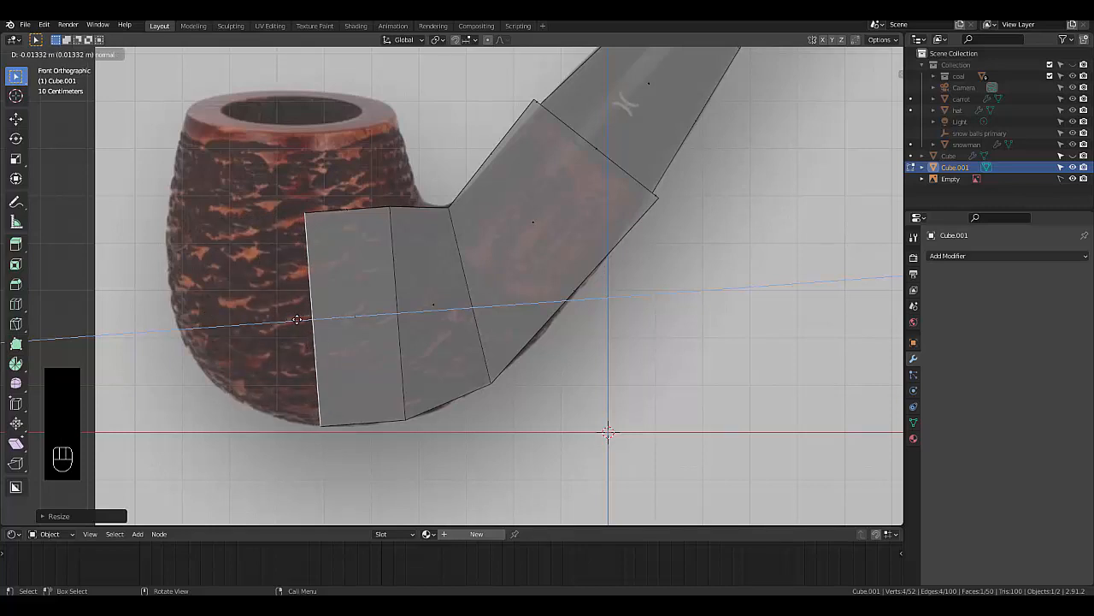
{"action": "left_click", "coordinate": [297, 319]}
{"action": "key", "text": "r"}
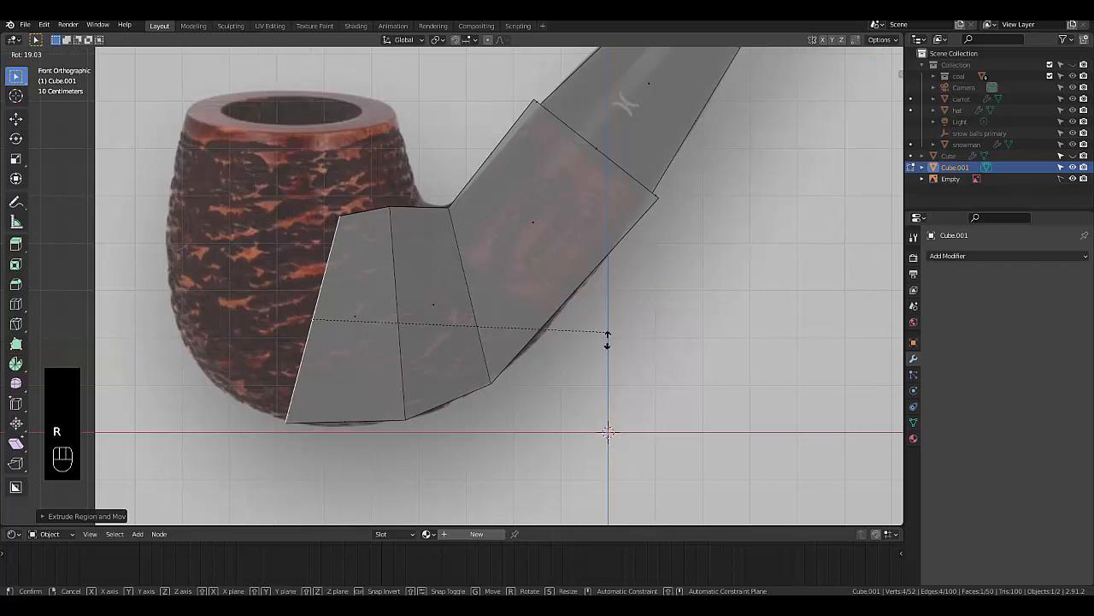
{"action": "left_click", "coordinate": [616, 366]}
{"action": "key", "text": "g"}
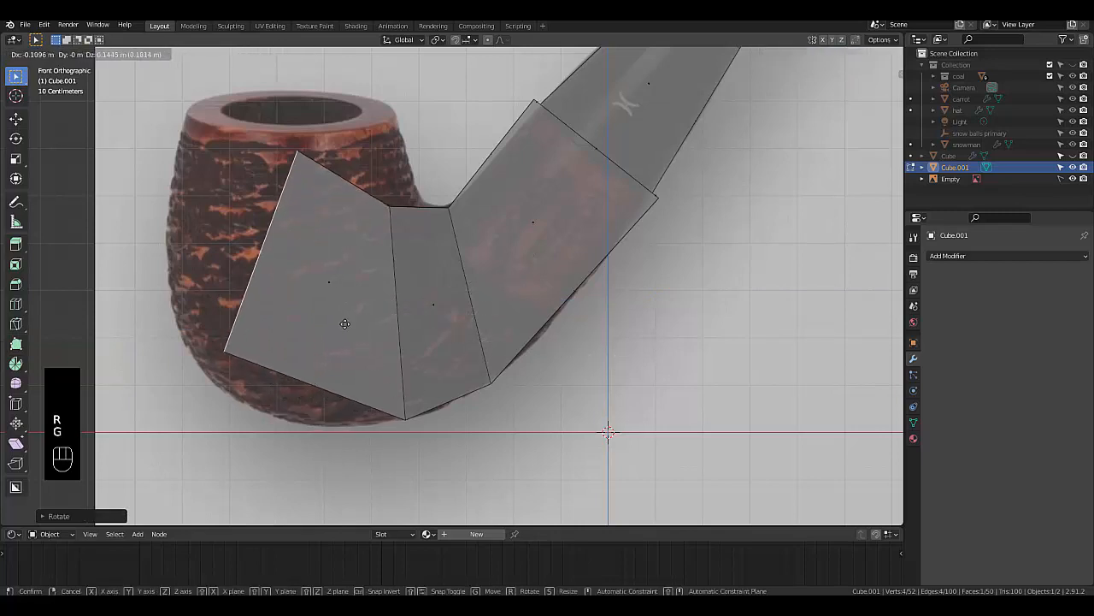
{"action": "left_click", "coordinate": [368, 346]}
{"action": "key", "text": "r"}
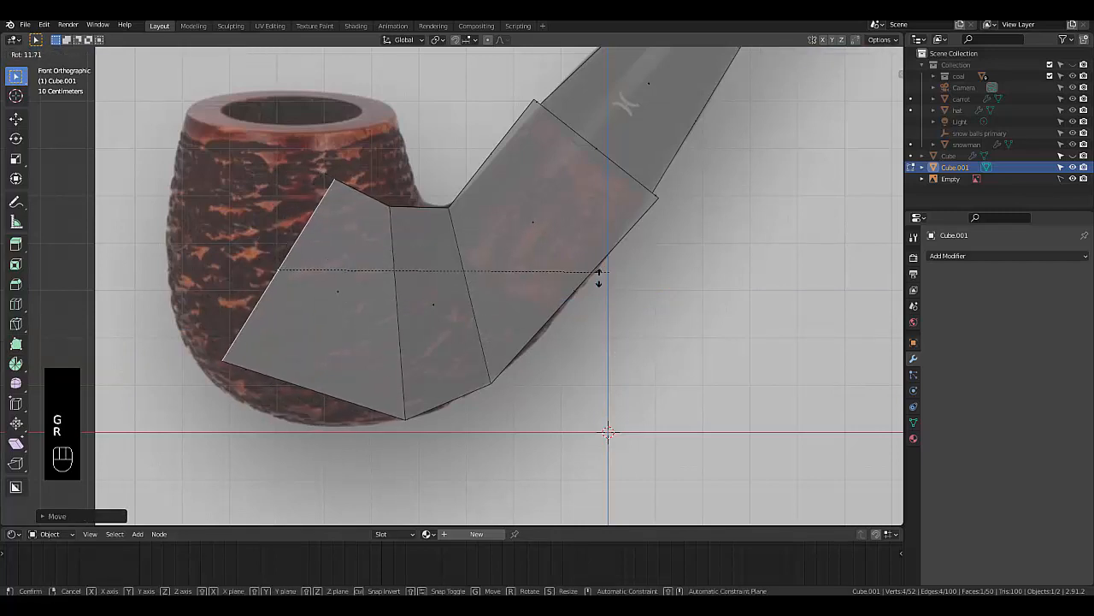
{"action": "left_click", "coordinate": [416, 296]}
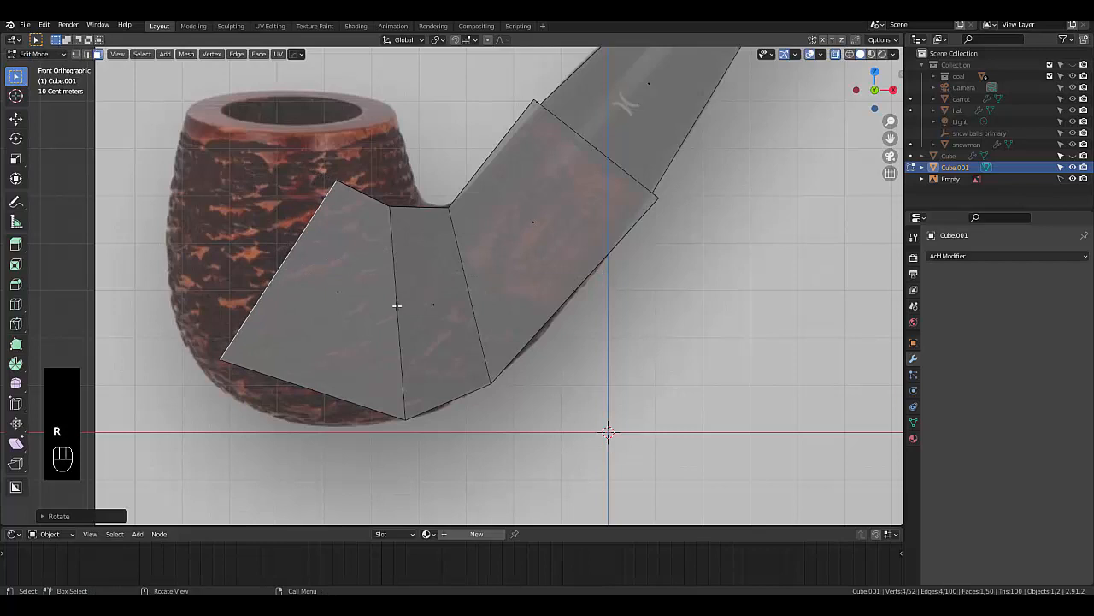
Select the edge loop between the two bowl segments, rotate it about 17 degrees and scale it to about 1.05
{"action": "left_click", "coordinate": [397, 305]}
{"action": "middle_click_drag", "start_coordinate": [397, 305], "coordinate": [389, 301]}
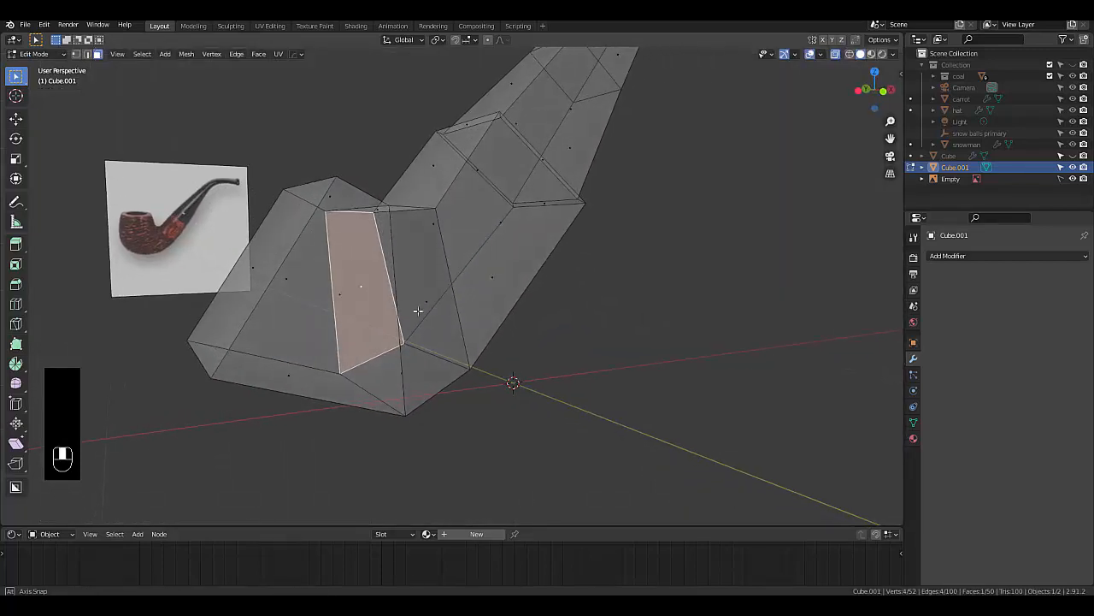
{"action": "left_click", "coordinate": [337, 291], "text": "shift"}
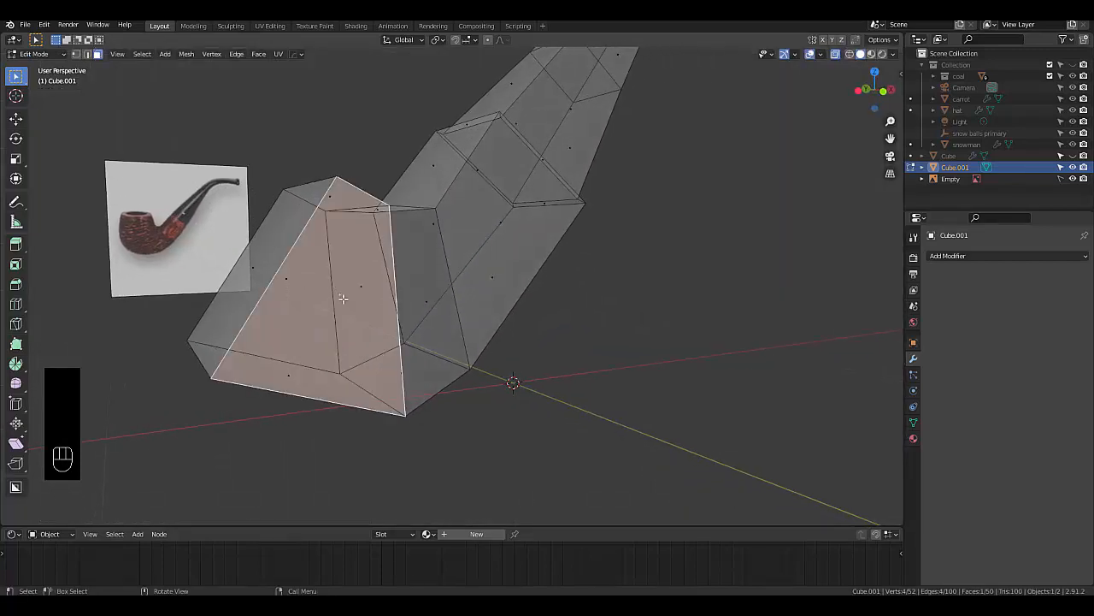
{"action": "middle_click_drag", "start_coordinate": [356, 305], "coordinate": [391, 401]}
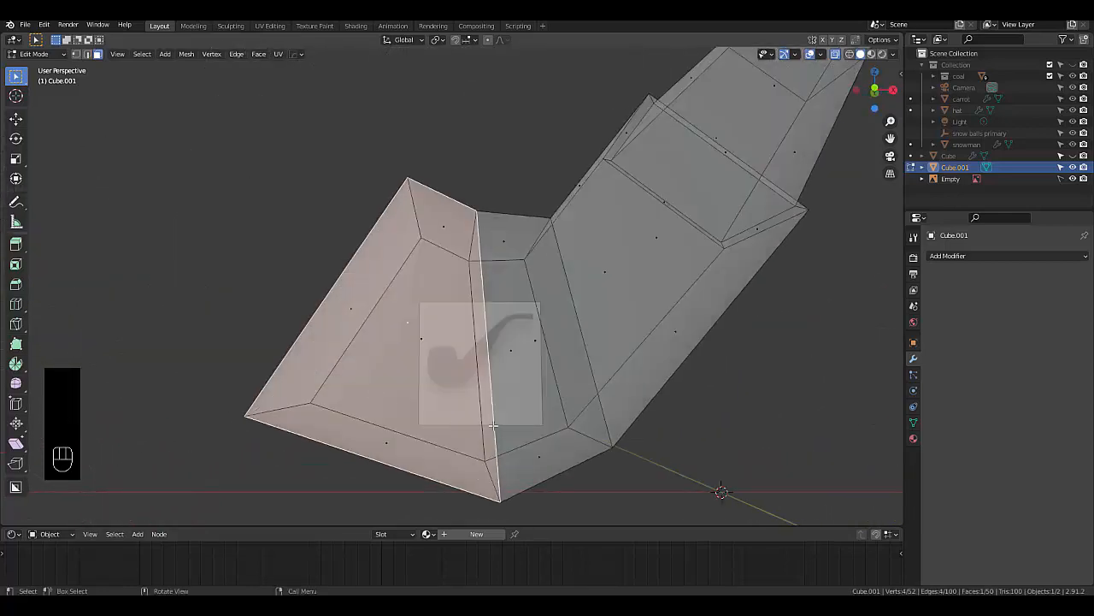
{"action": "key", "text": "2"}
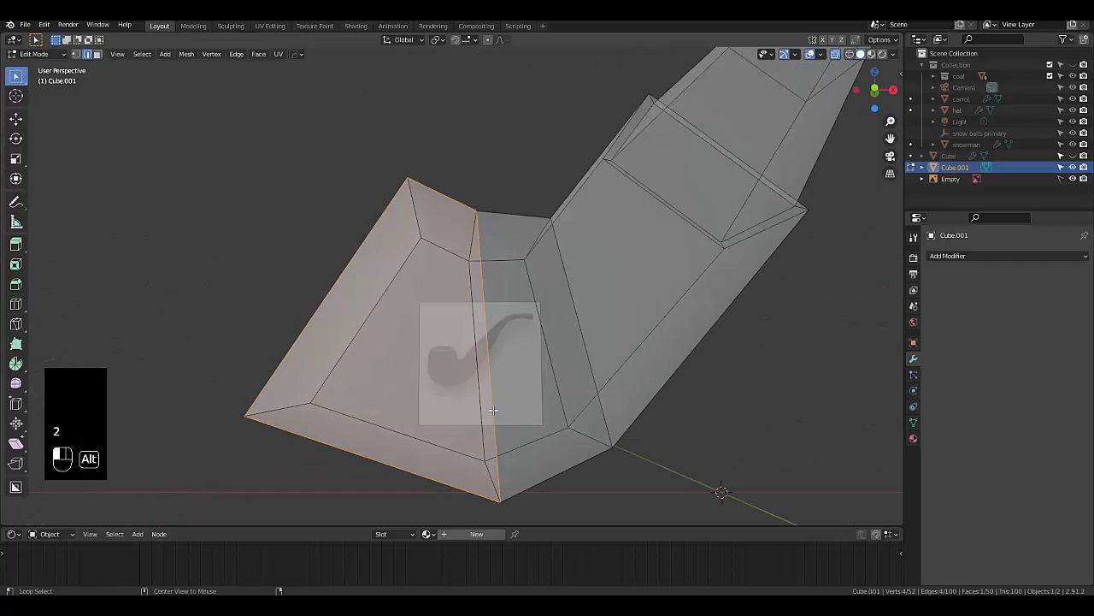
{"action": "left_click", "coordinate": [493, 411], "text": "alt"}
{"action": "key", "text": "KP_1"}
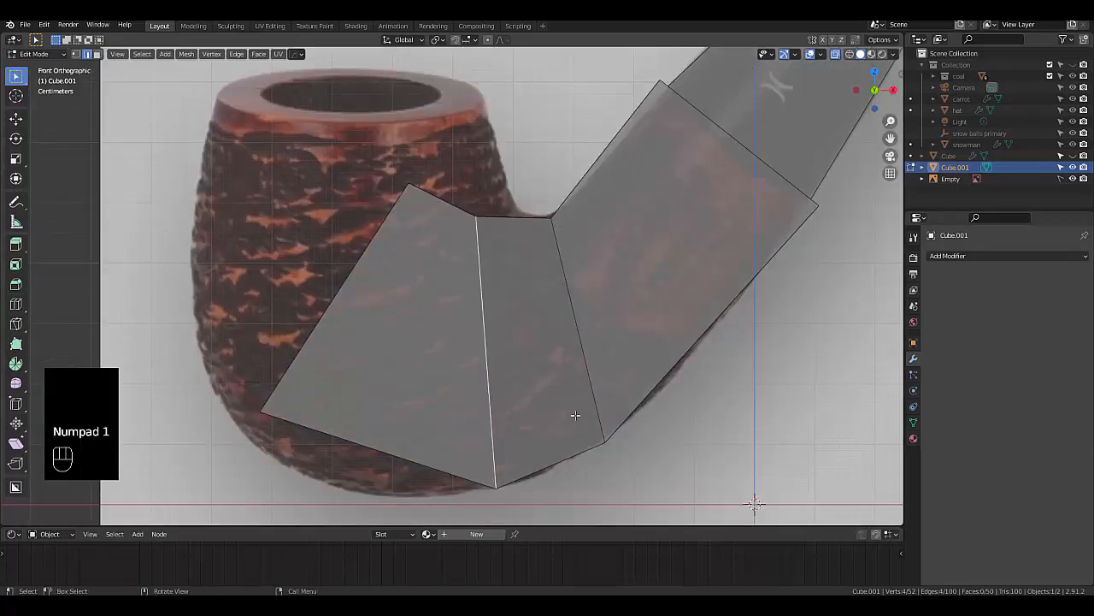
{"action": "key", "text": "r"}
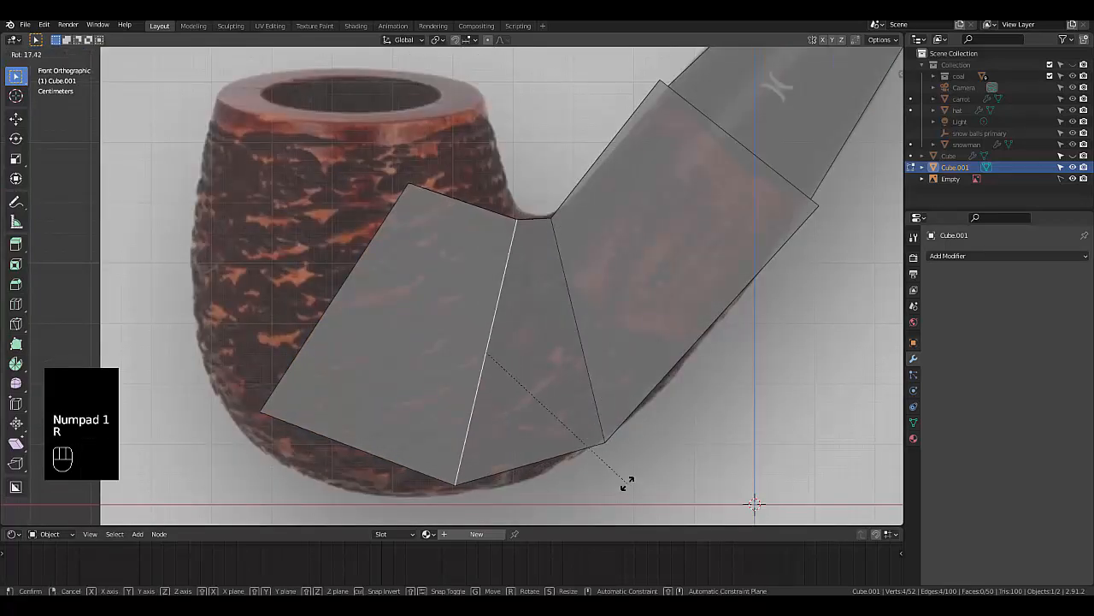
{"action": "left_click", "coordinate": [633, 484]}
{"action": "scroll", "coordinate": [554, 369], "scroll_direction": "down", "scroll_amount": 2}
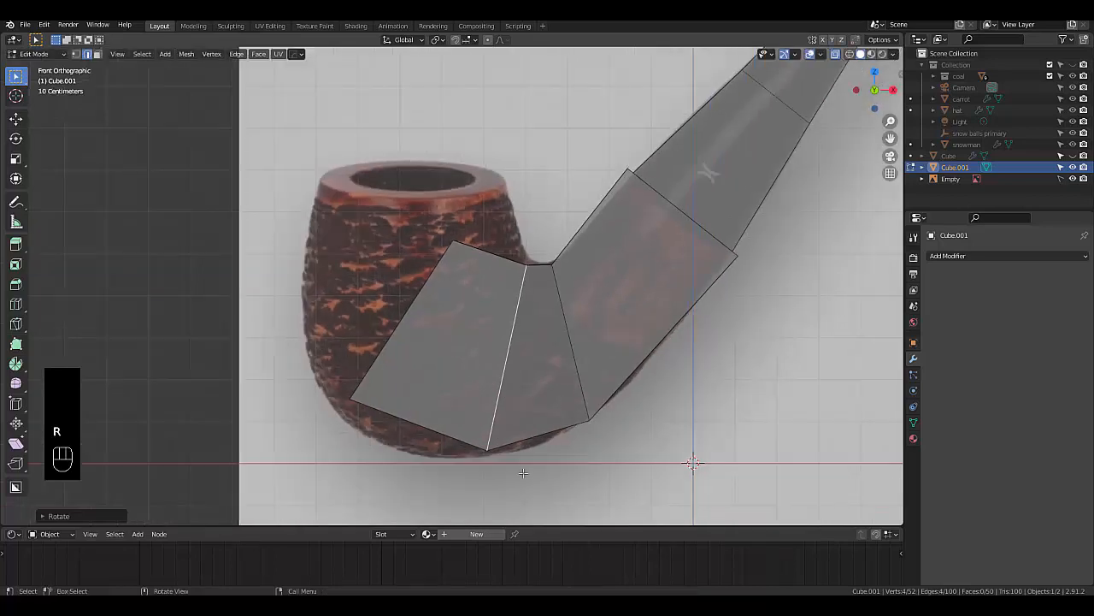
{"action": "scroll", "coordinate": [523, 474], "scroll_direction": "up", "scroll_amount": 2}
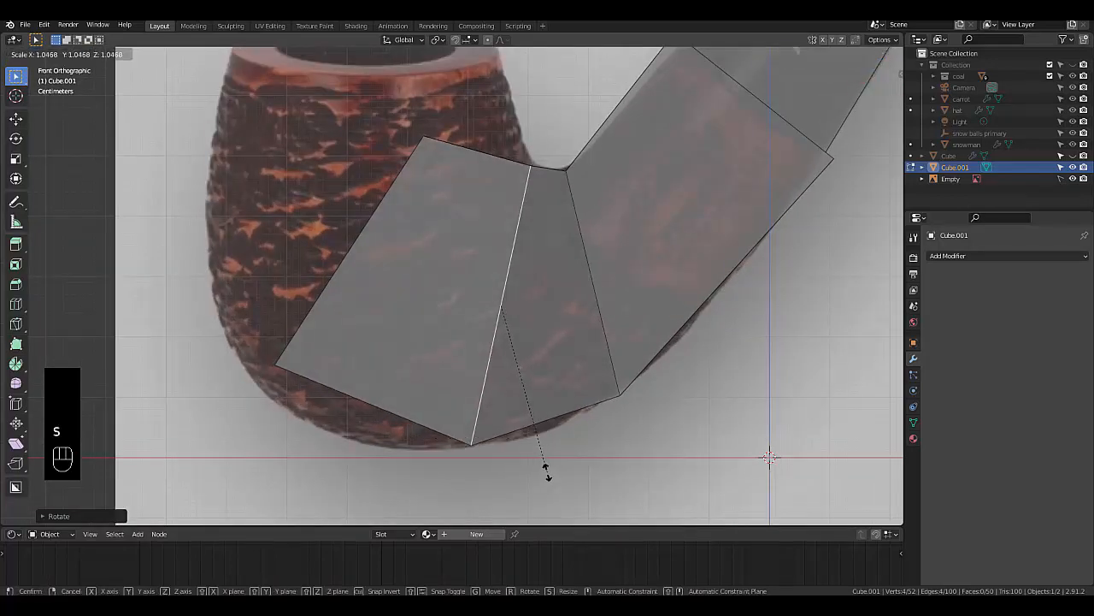
{"action": "left_click", "coordinate": [548, 470]}
Rotate the bowl's open end face to tilt more toward level, and move it up within the bowl outline
{"action": "scroll", "coordinate": [426, 313], "scroll_direction": "down", "scroll_amount": 3}
{"action": "middle_click_drag", "start_coordinate": [417, 294], "coordinate": [381, 275]}
{"action": "key", "text": "3"}
{"action": "left_click", "coordinate": [352, 273]}
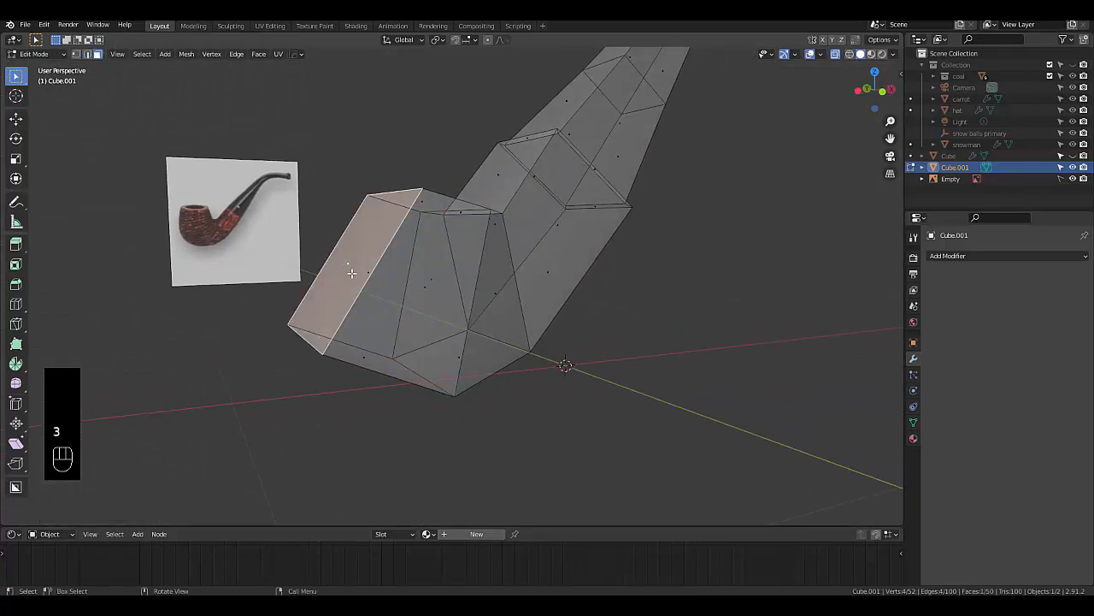
{"action": "key", "text": "KP_1"}
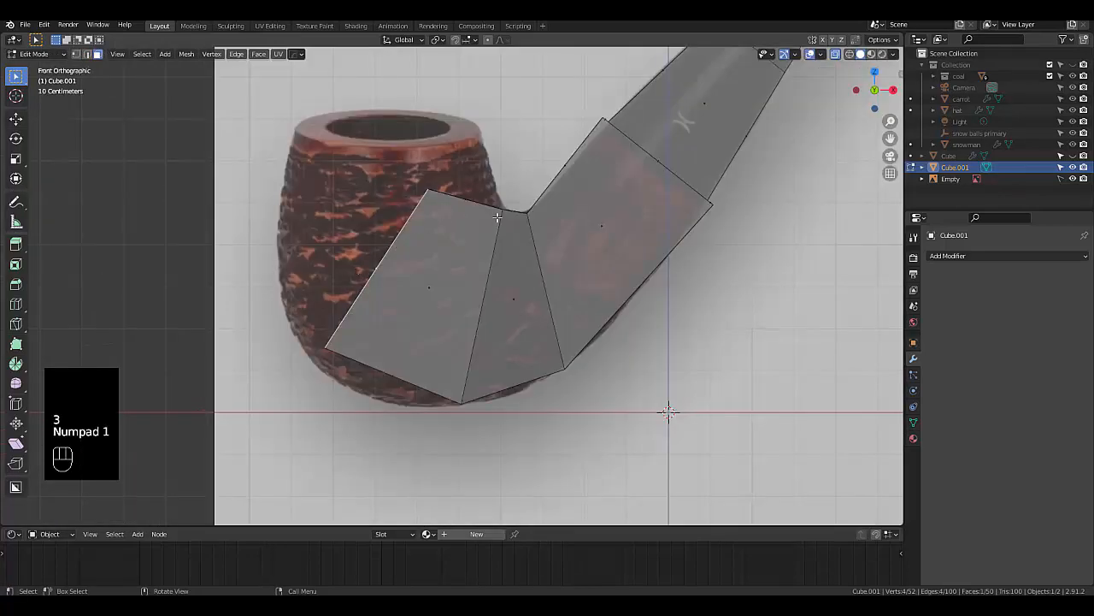
{"action": "key", "text": "r"}
{"action": "left_click", "coordinate": [434, 331]}
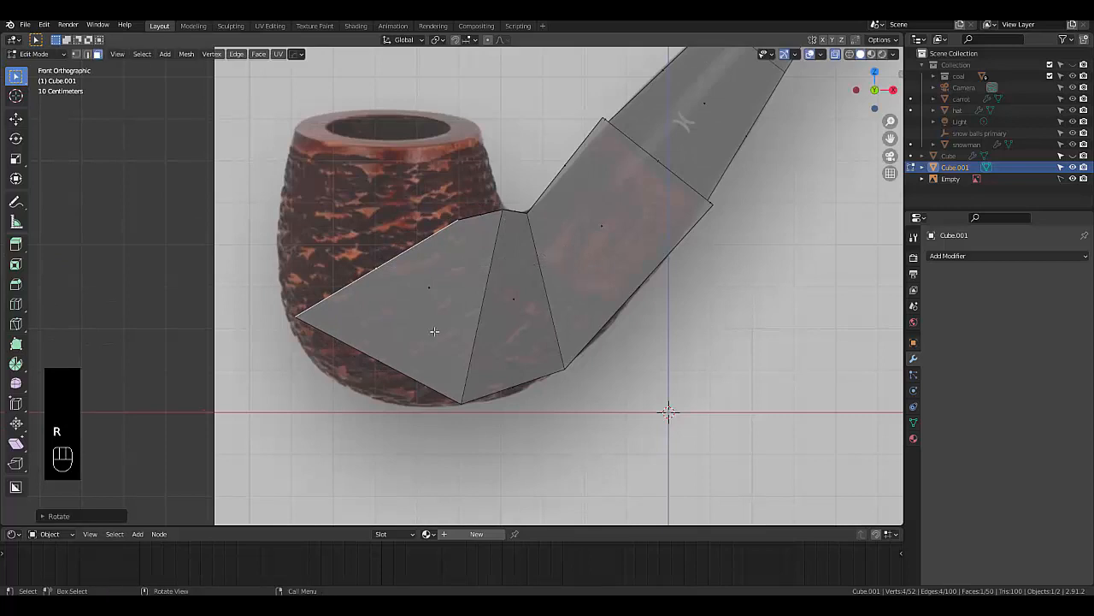
{"action": "key", "text": "g"}
{"action": "left_click", "coordinate": [438, 304]}
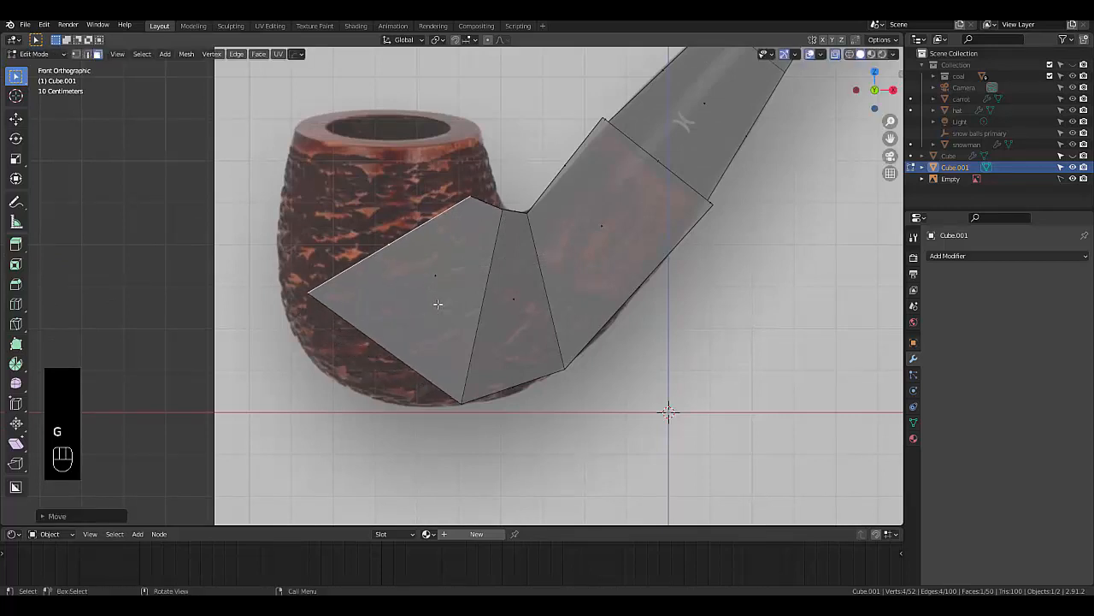
Rotate the bowl's end face further toward level, reposition it, and scale it to about 1.18 to match the bowl's width
{"action": "key", "text": "r"}
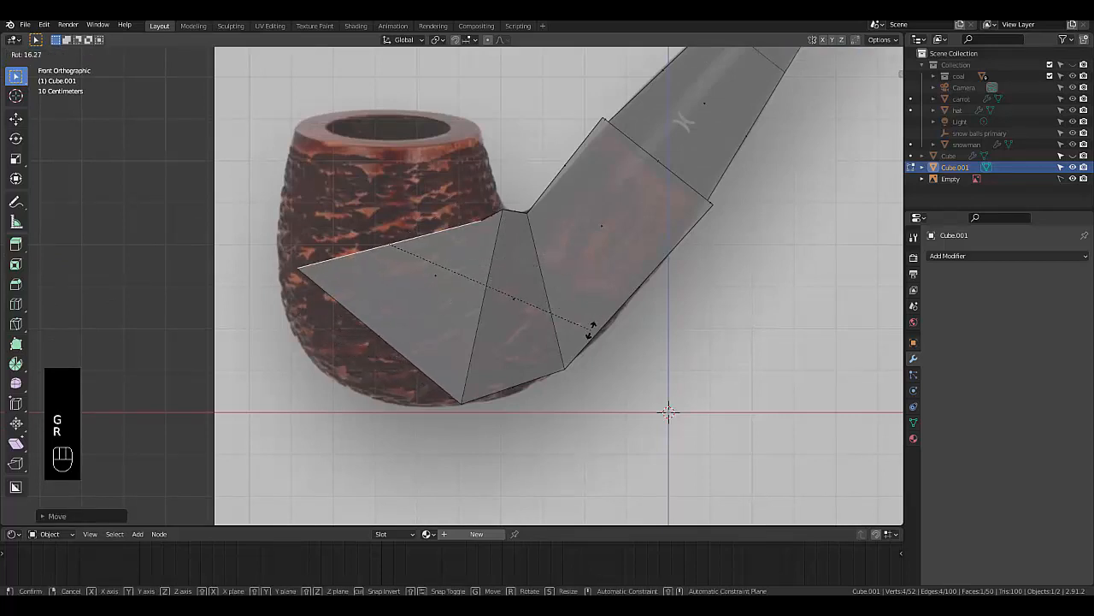
{"action": "left_click", "coordinate": [499, 316]}
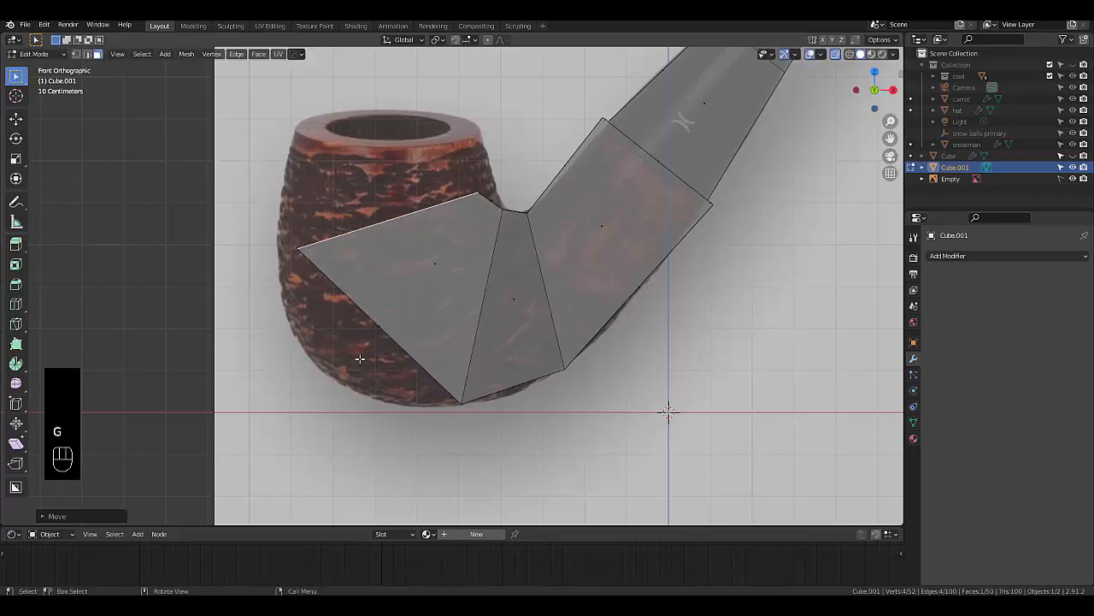
{"action": "key", "text": "s"}
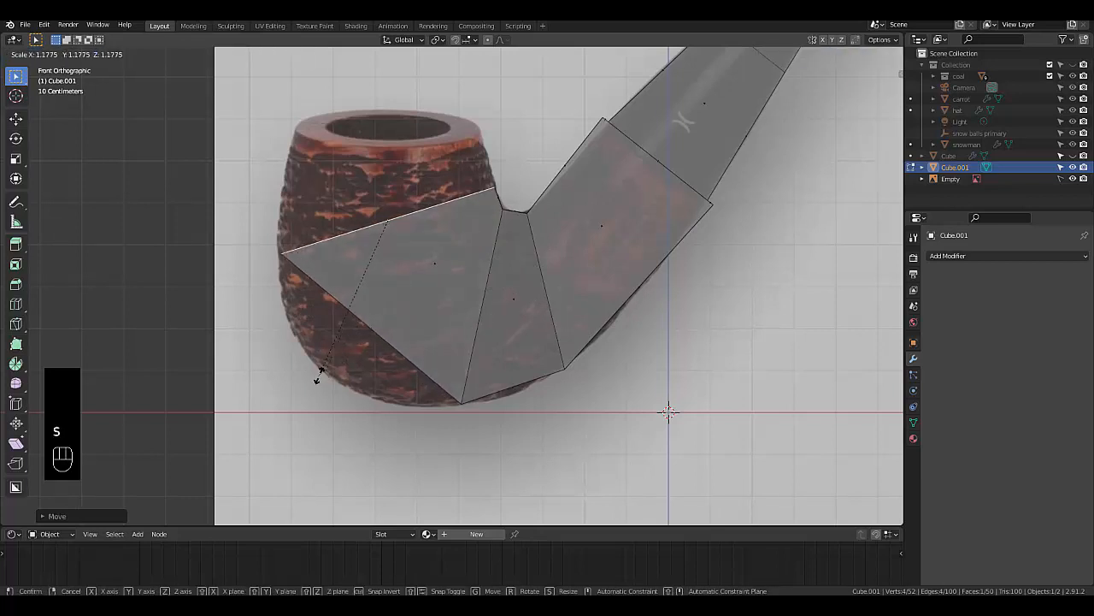
{"action": "left_click", "coordinate": [315, 377]}
Extrude the bowl up to its rim, then rotate the top face nearly level and move it over the rim in the reference
{"action": "scroll", "coordinate": [399, 153], "scroll_direction": "up", "scroll_amount": 2}
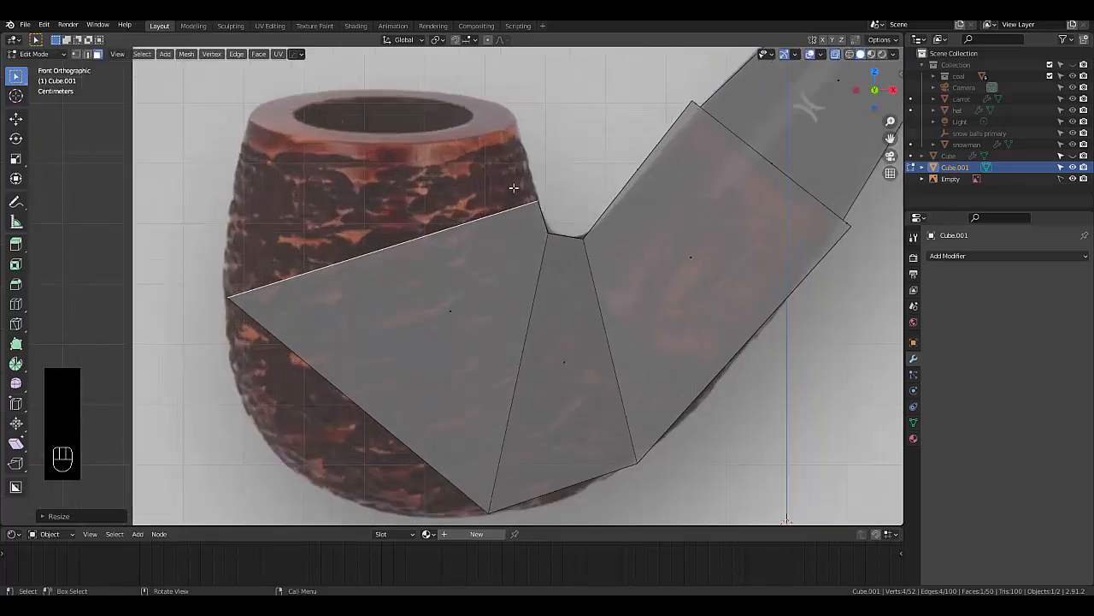
{"action": "key", "text": "e"}
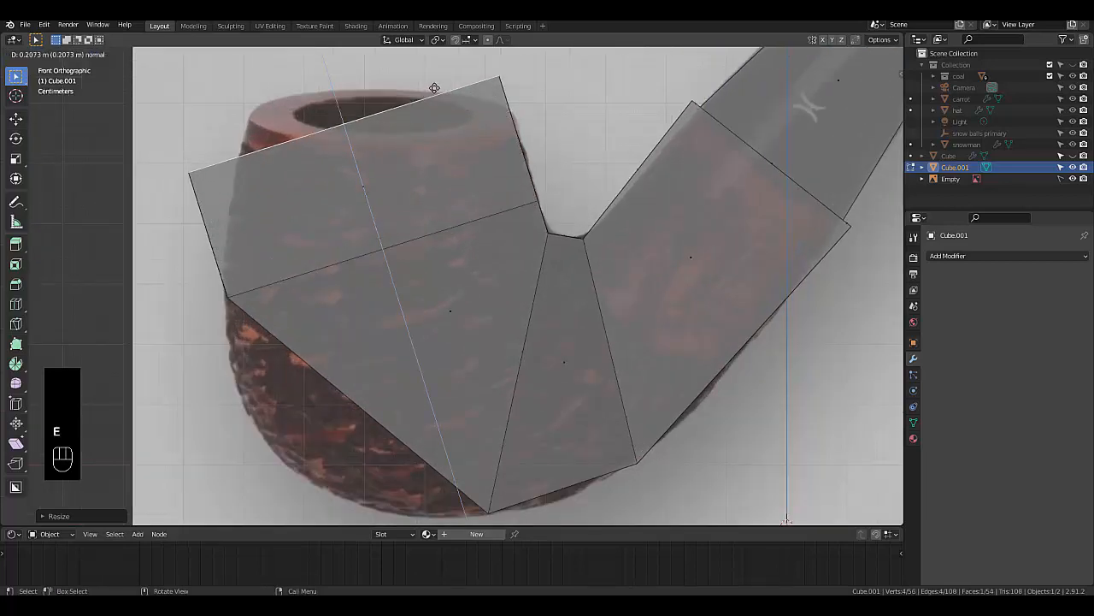
{"action": "left_click", "coordinate": [531, 104]}
{"action": "key", "text": "r"}
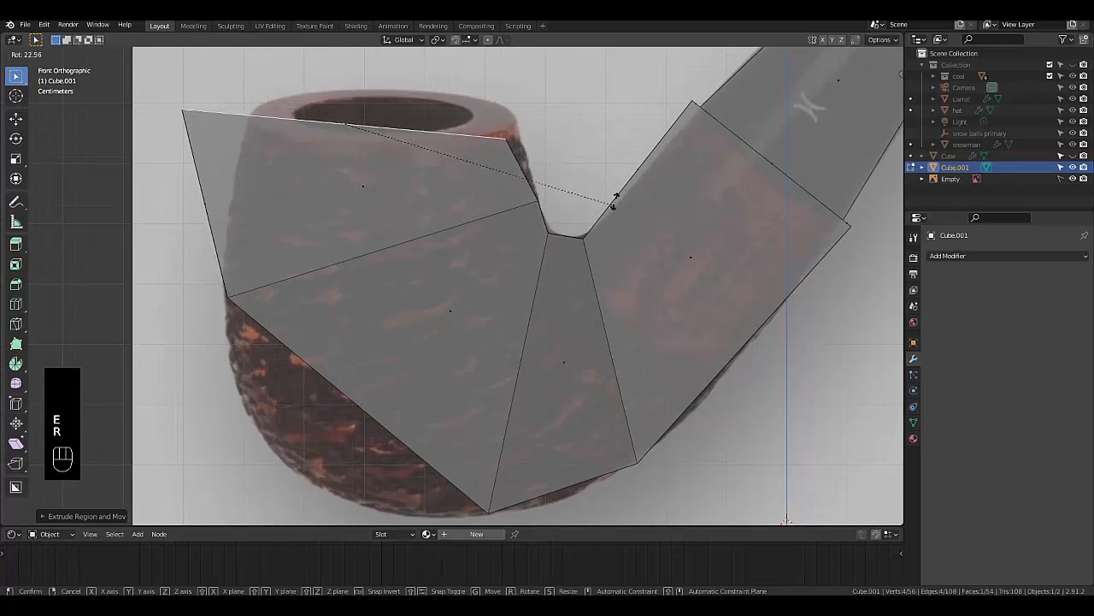
{"action": "left_click", "coordinate": [617, 174]}
{"action": "key", "text": "g"}
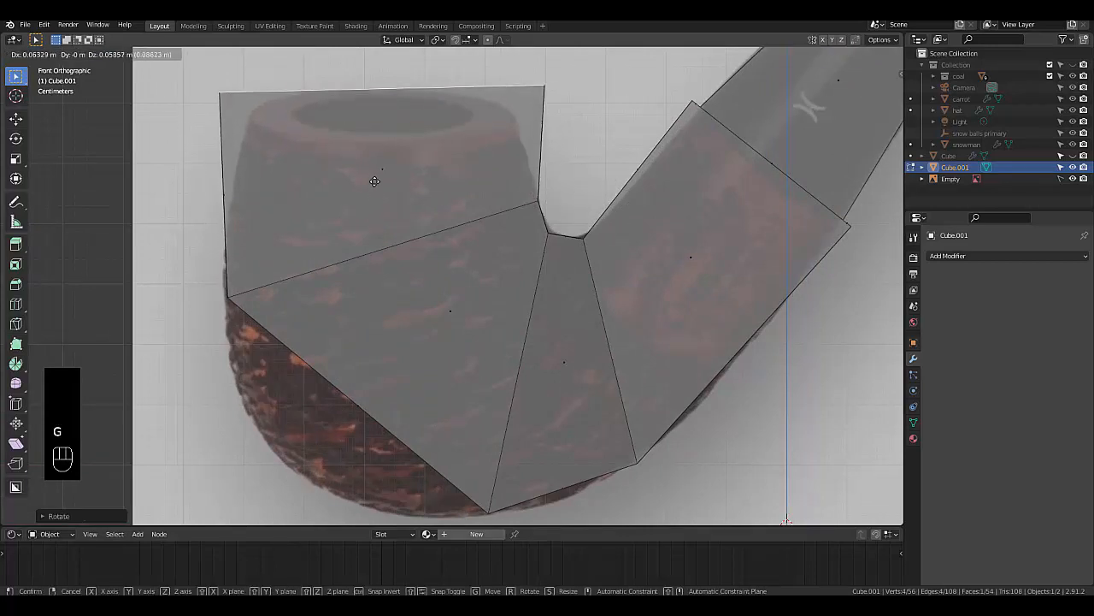
{"action": "left_click", "coordinate": [371, 181]}
Inset the bowl's top face to form the rim's wall thickness
{"action": "scroll", "coordinate": [387, 162], "scroll_direction": "down", "scroll_amount": 2}
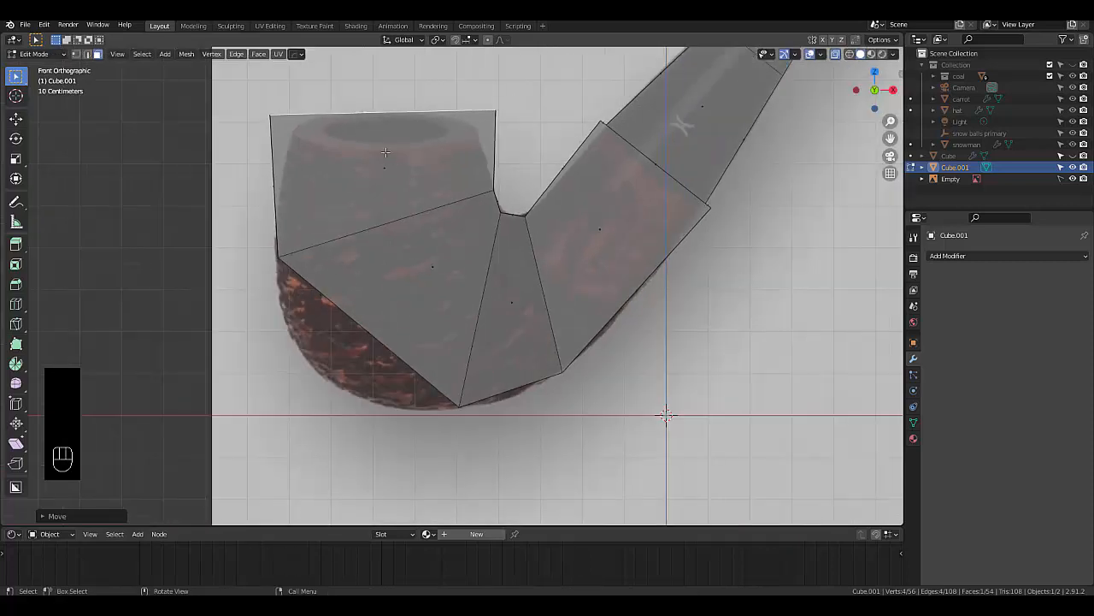
{"action": "scroll", "coordinate": [381, 130], "scroll_direction": "up", "scroll_amount": 2}
{"action": "middle_click_drag", "start_coordinate": [380, 130], "coordinate": [412, 171]}
{"action": "scroll", "coordinate": [413, 171], "scroll_direction": "up", "scroll_amount": 1}
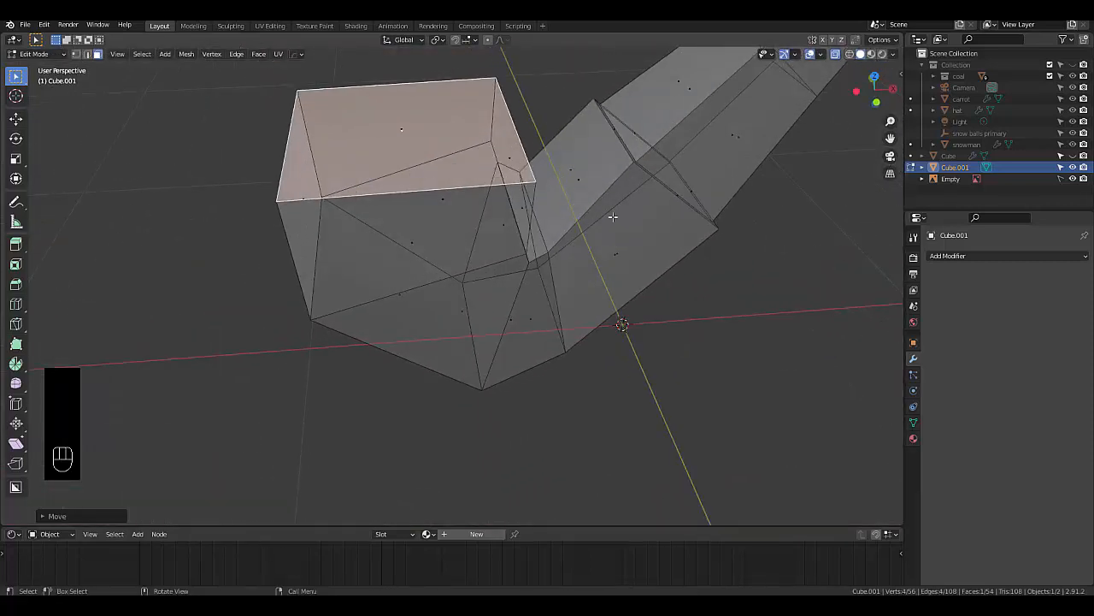
{"action": "key", "text": "i"}
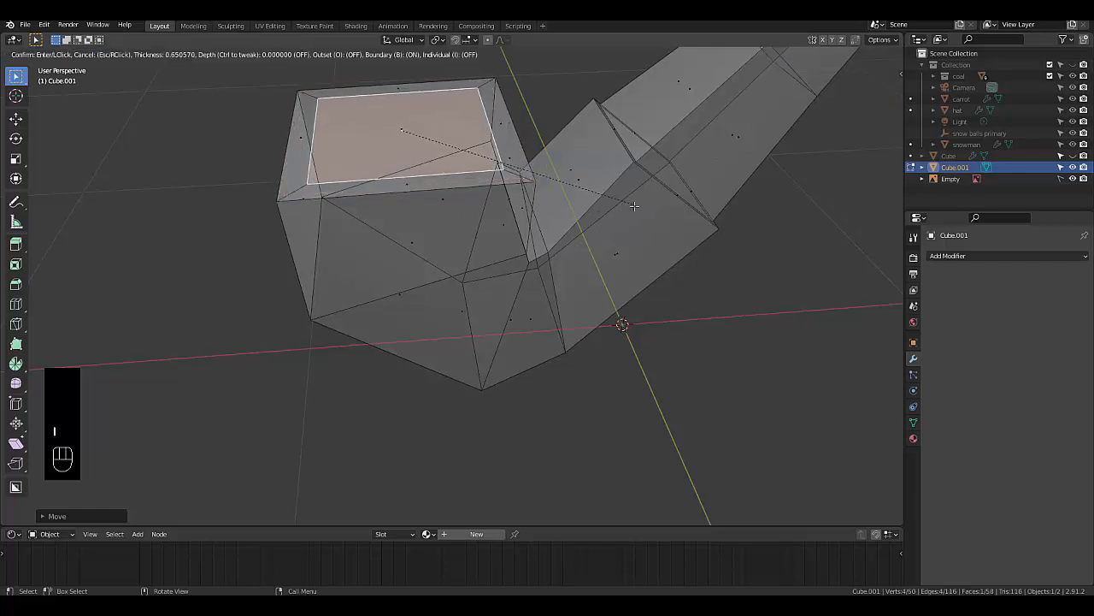
{"action": "left_click", "coordinate": [618, 204]}
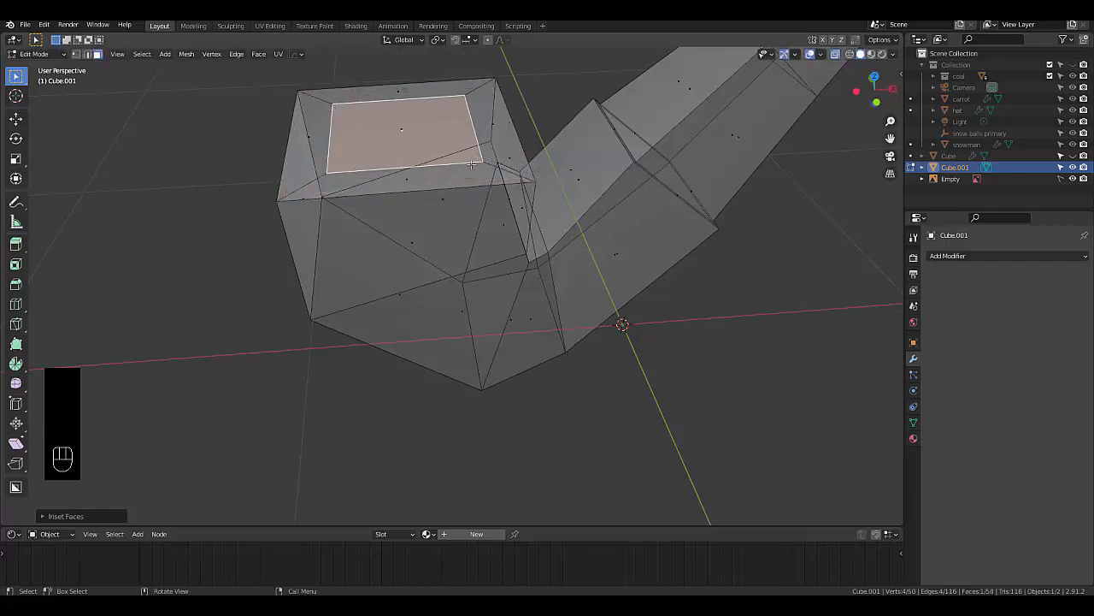
Extrude the inset face down into the bowl to hollow it out, and turn off X-ray display
{"action": "key", "text": "e"}
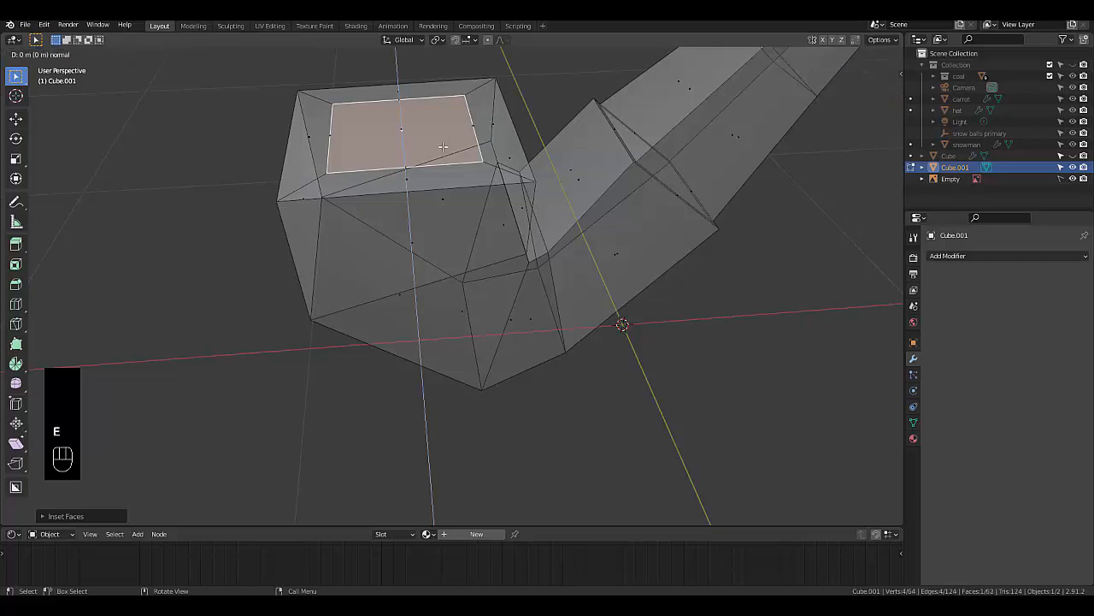
{"action": "left_click", "coordinate": [463, 245]}
{"action": "middle_click_drag", "start_coordinate": [462, 246], "coordinate": [508, 215]}
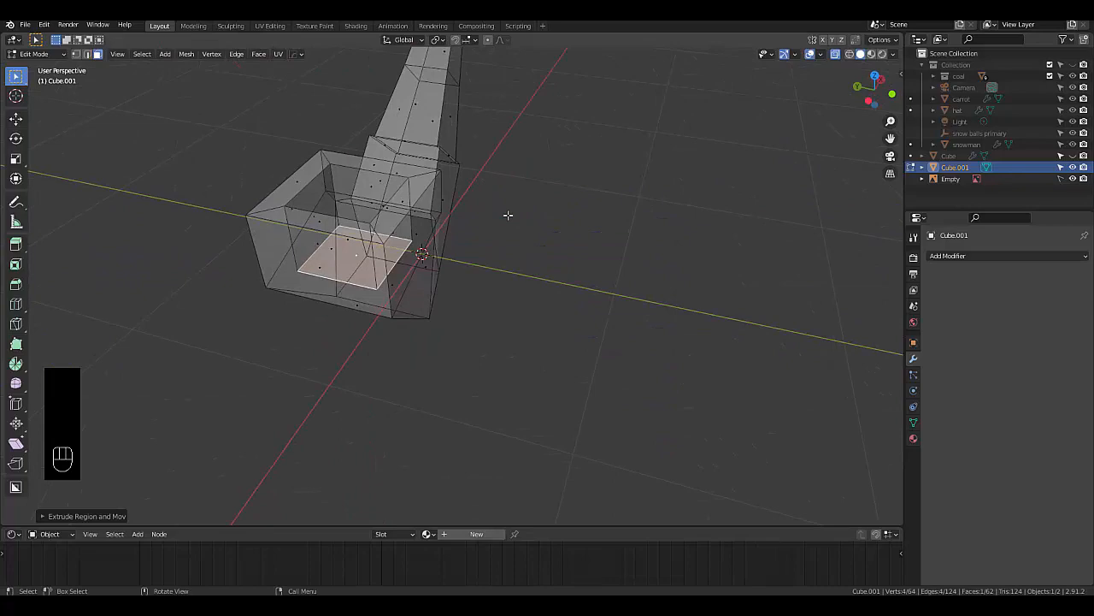
{"action": "left_click", "coordinate": [837, 55]}
{"action": "middle_click_drag", "start_coordinate": [397, 204], "coordinate": [331, 201]}
{"action": "scroll", "coordinate": [361, 288], "scroll_direction": "down", "scroll_amount": 5}
{"action": "scroll", "coordinate": [405, 269], "scroll_direction": "up", "scroll_amount": 2}
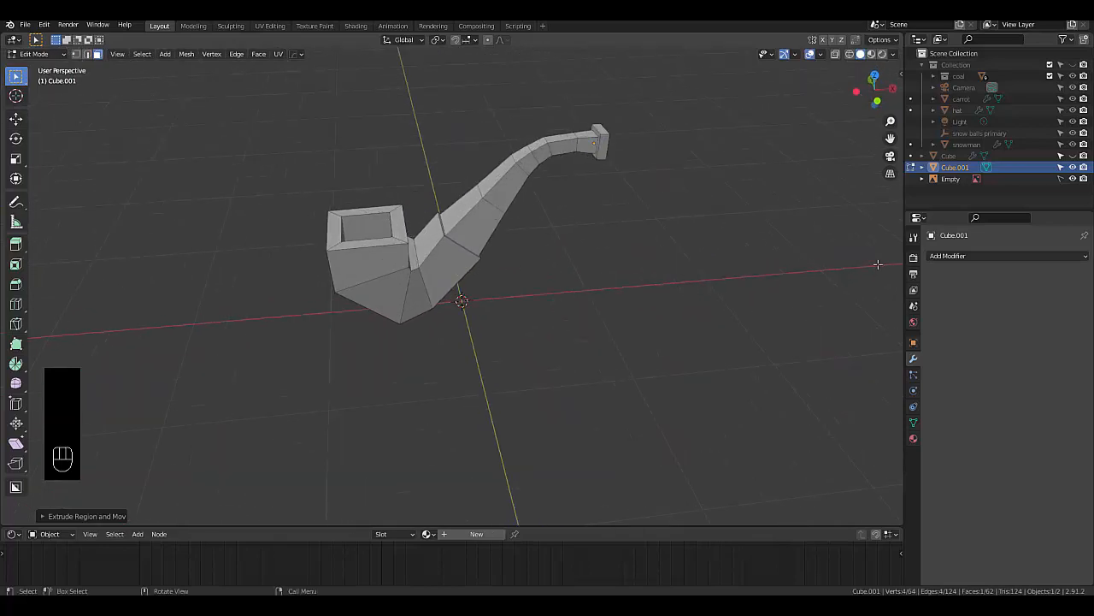
Add a Subdivision Surface modifier to the pipe
{"action": "left_click", "coordinate": [949, 256]}
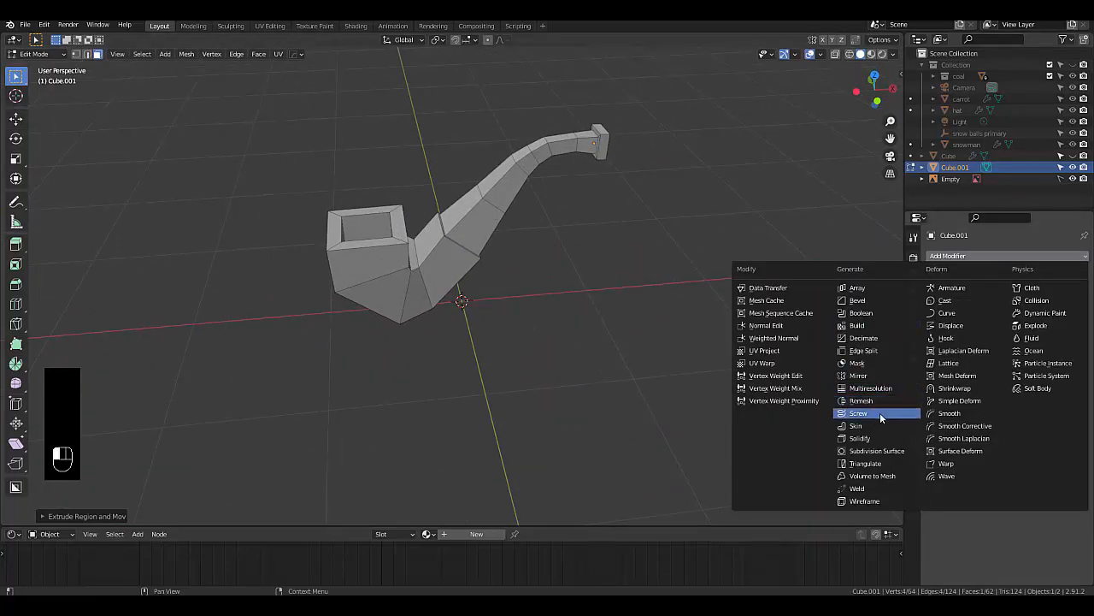
{"action": "left_click", "coordinate": [881, 451]}
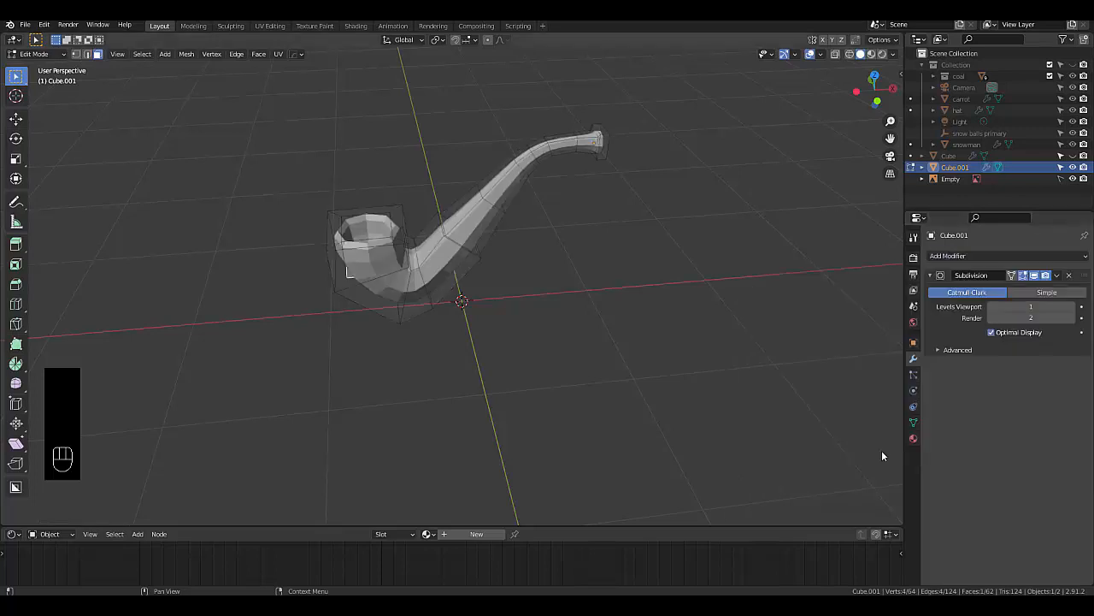
{"action": "scroll", "coordinate": [317, 244], "scroll_direction": "up", "scroll_amount": 5}
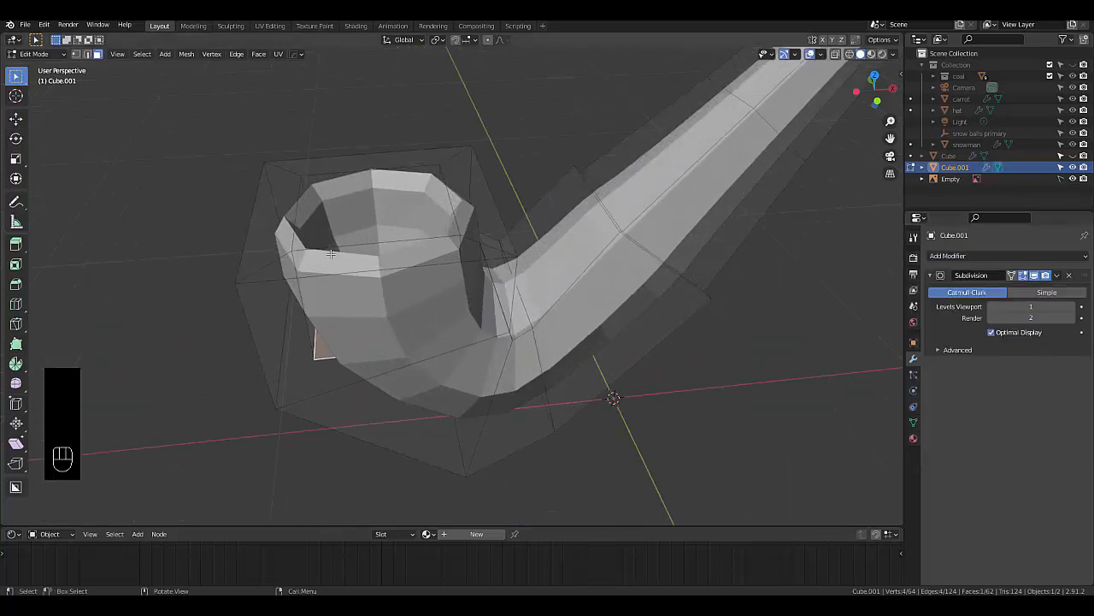
Add a Bevel modifier to the pipe and place it above the Subdivision modifier in the stack
{"action": "left_click", "coordinate": [955, 257]}
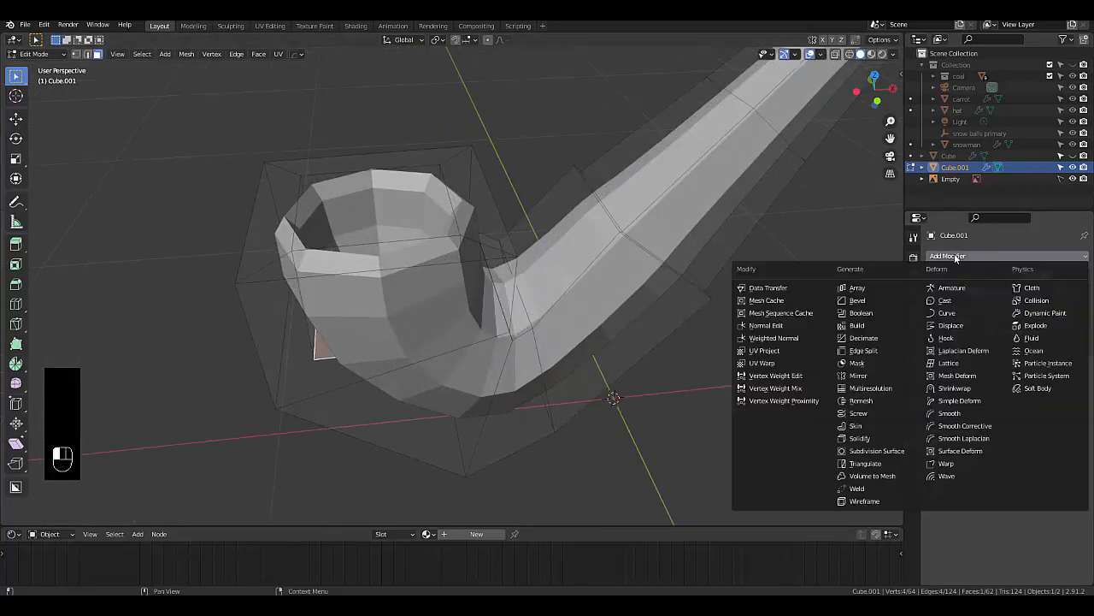
{"action": "left_click", "coordinate": [857, 300]}
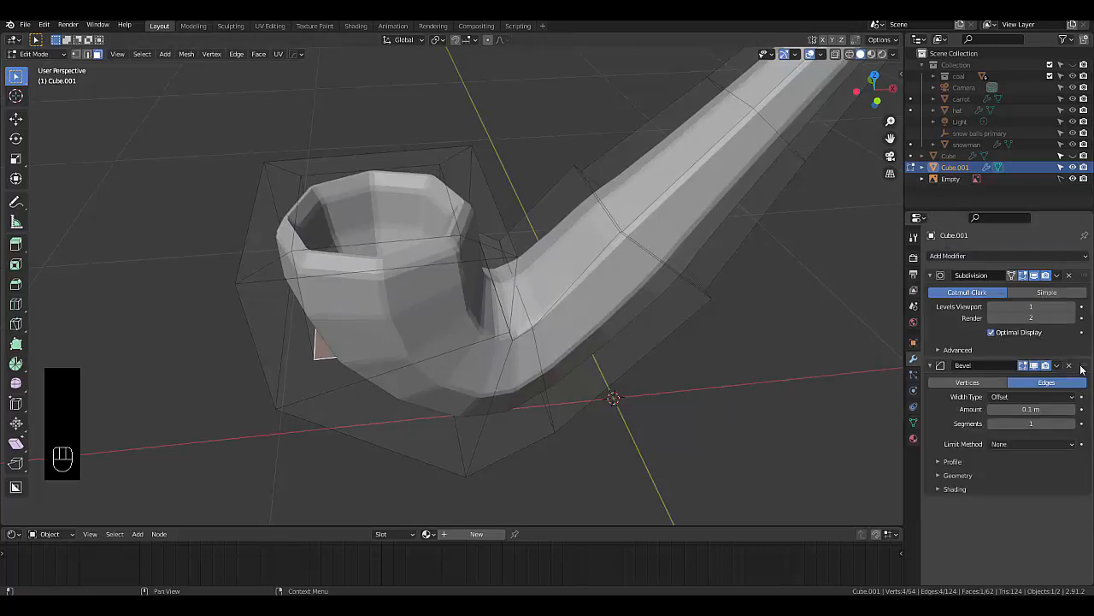
{"action": "left_click_drag", "start_coordinate": [1089, 366], "coordinate": [1086, 275]}
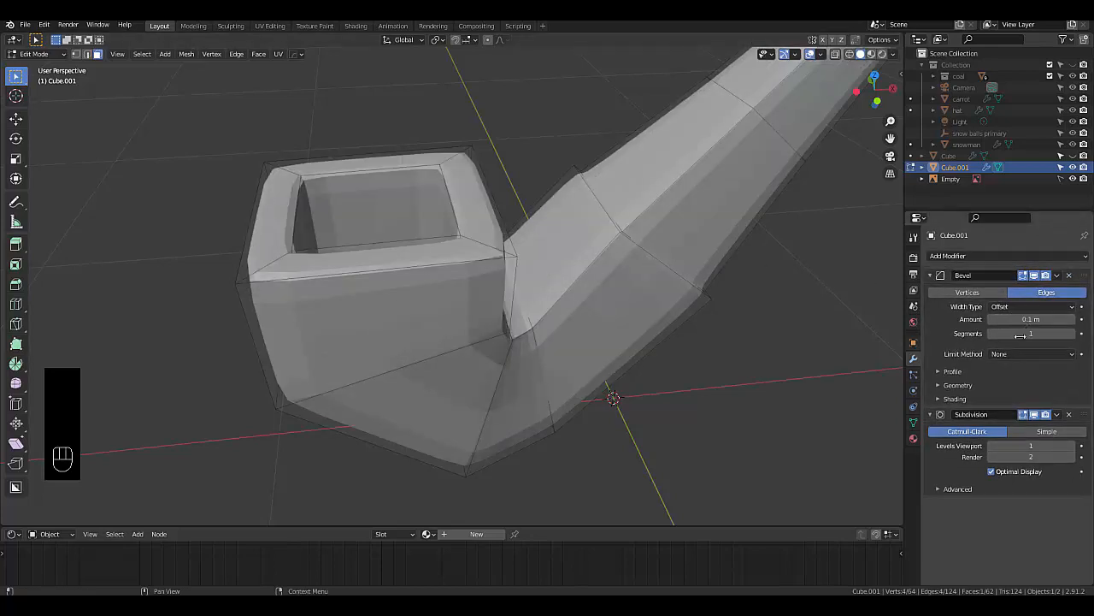
Set the Subdivision viewport level to 2, and set the Bevel amount to 0.1 m with its limit method as Weight
{"action": "left_click", "coordinate": [1072, 446]}
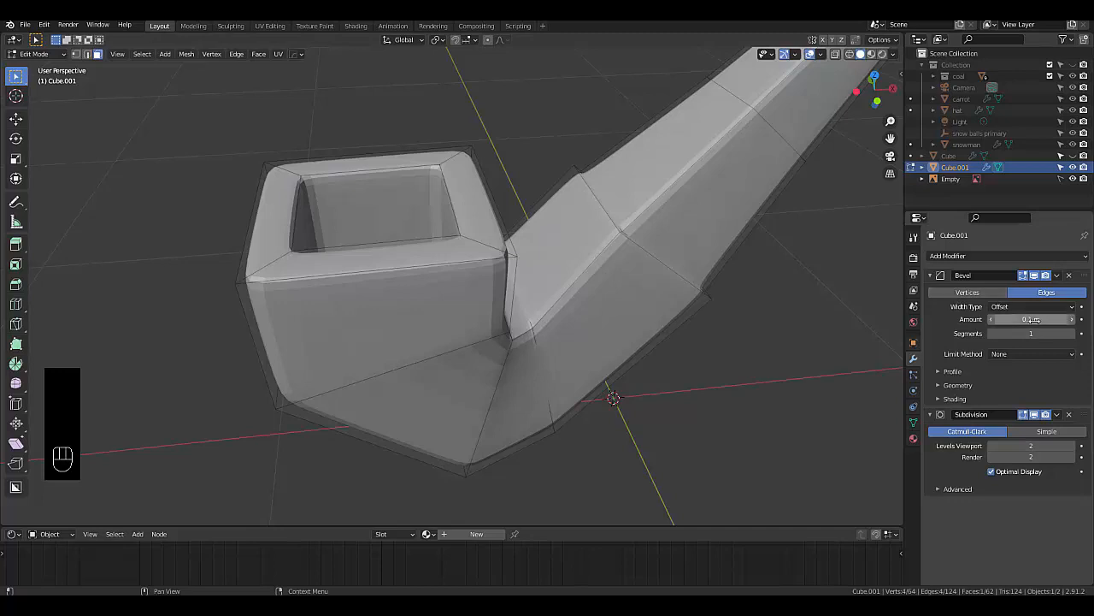
{"action": "left_click_drag", "start_coordinate": [1033, 319], "coordinate": [1033, 319]}
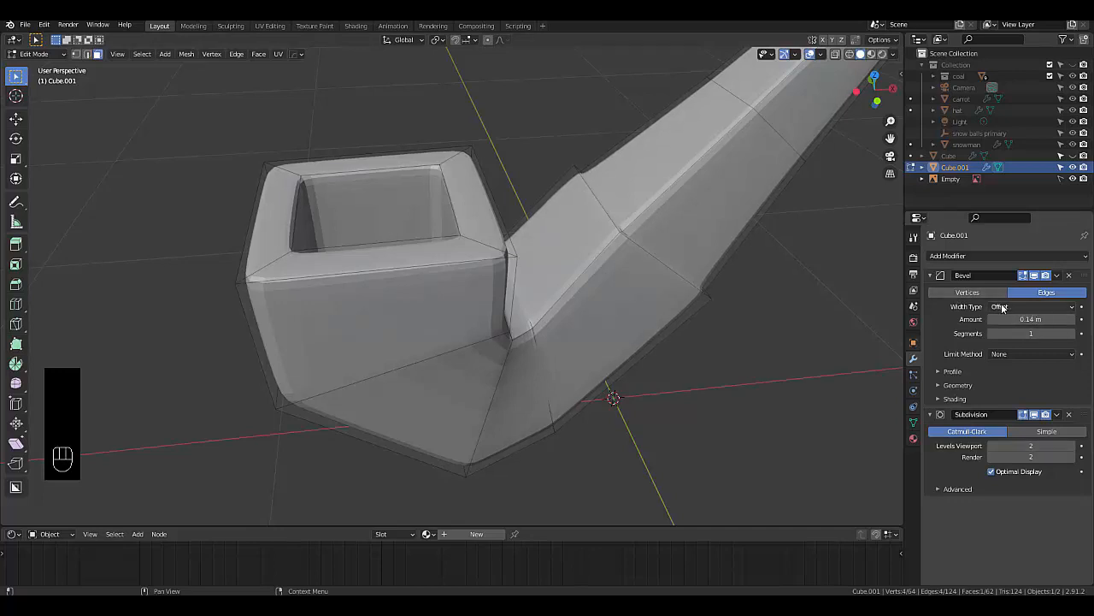
{"action": "left_click", "coordinate": [1018, 319]}
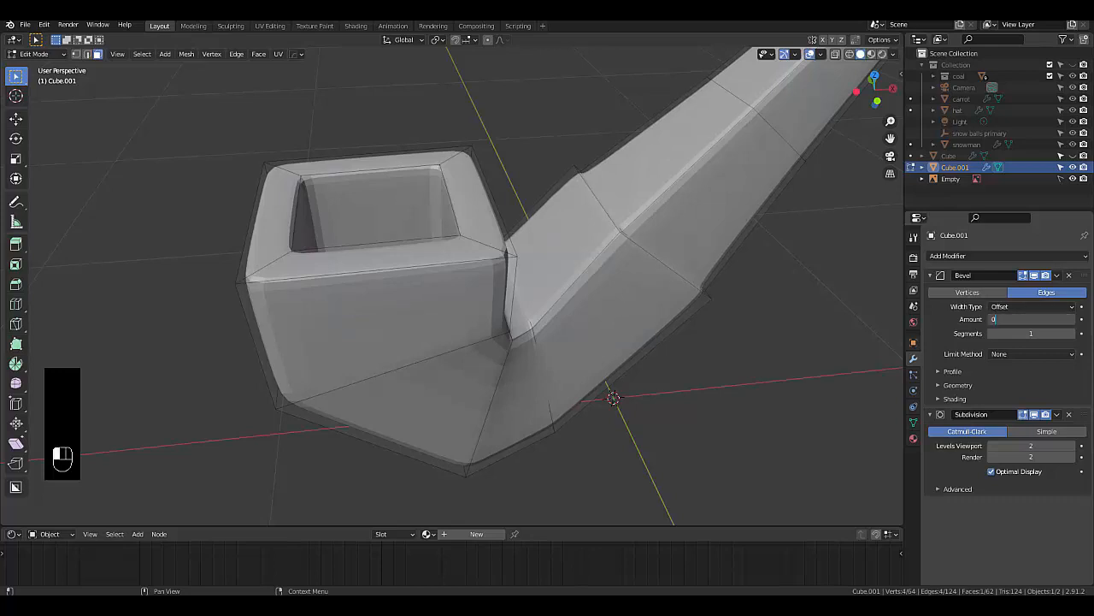
{"action": "key", "text": "Return"}
{"action": "left_click", "coordinate": [1027, 354]}
{"action": "left_click", "coordinate": [1023, 390]}
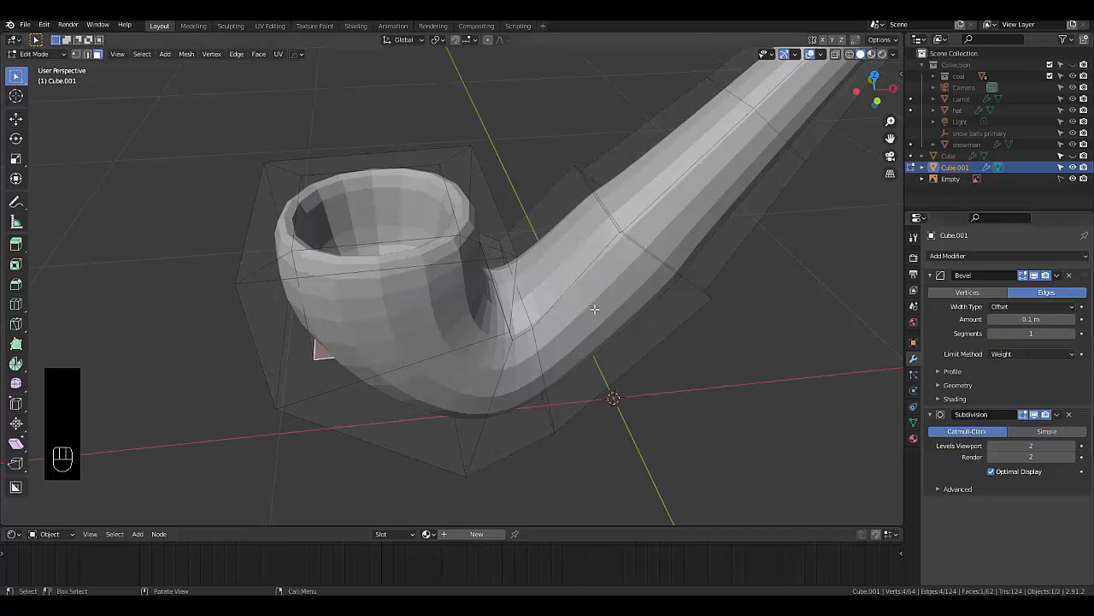
{"action": "scroll", "coordinate": [566, 325], "scroll_direction": "down", "scroll_amount": 5}
{"action": "scroll", "coordinate": [513, 282], "scroll_direction": "up", "scroll_amount": 3}
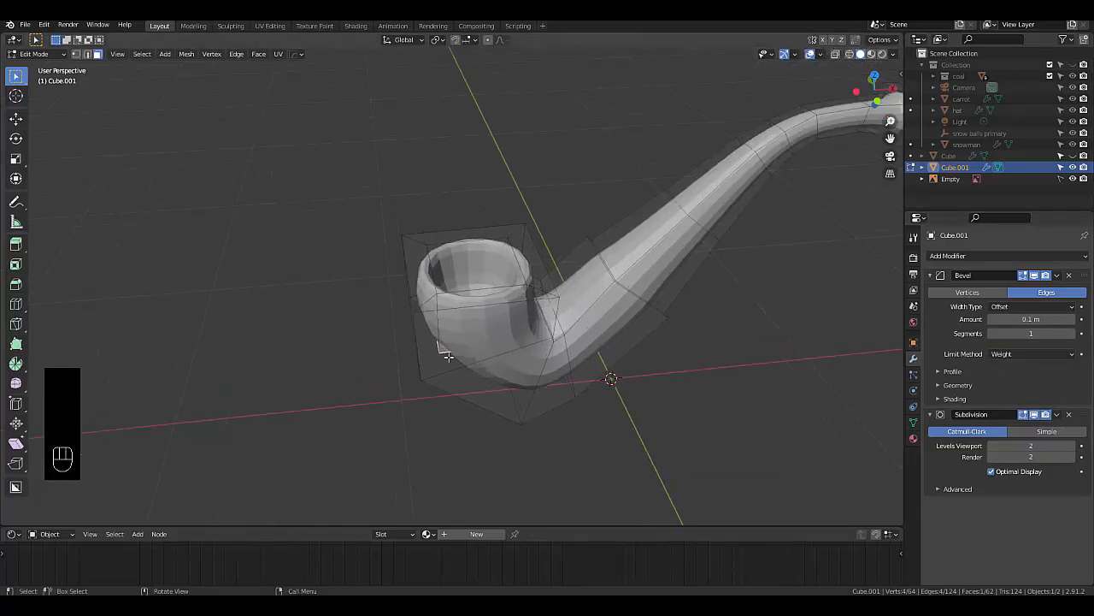
{"action": "scroll", "coordinate": [446, 356], "scroll_direction": "up", "scroll_amount": 3}
{"action": "left_click", "coordinate": [950, 371]}
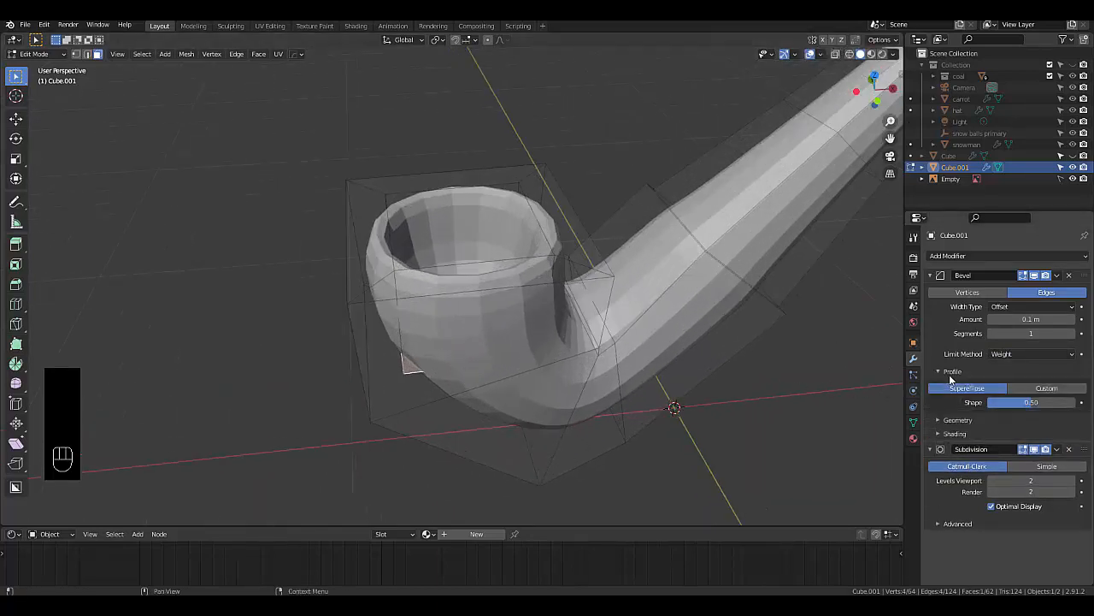
{"action": "left_click", "coordinate": [951, 373]}
{"action": "left_click", "coordinate": [957, 386]}
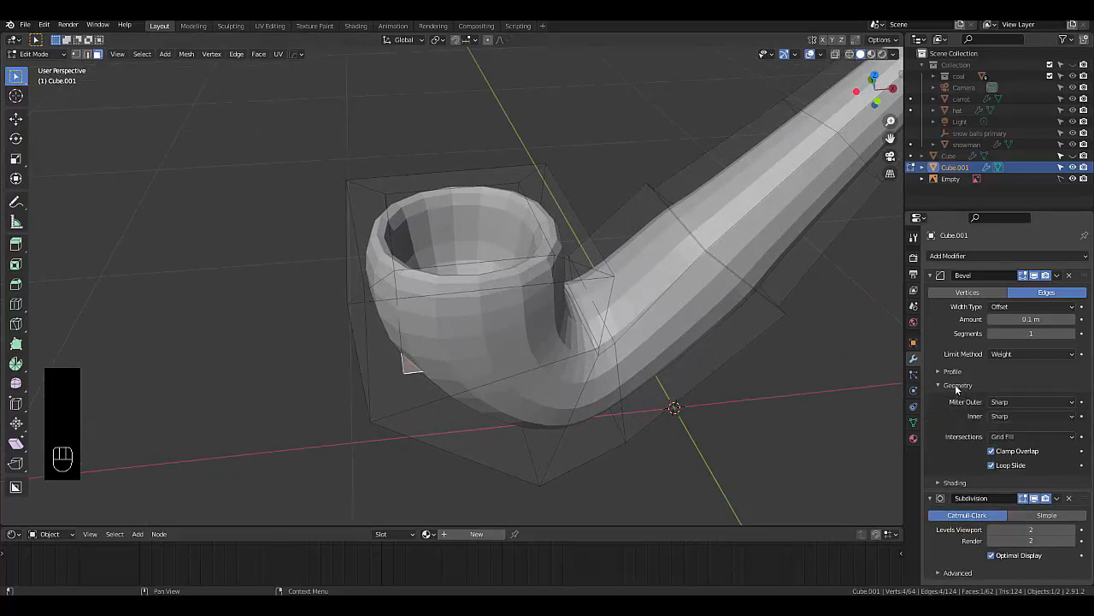
{"action": "left_click", "coordinate": [955, 385]}
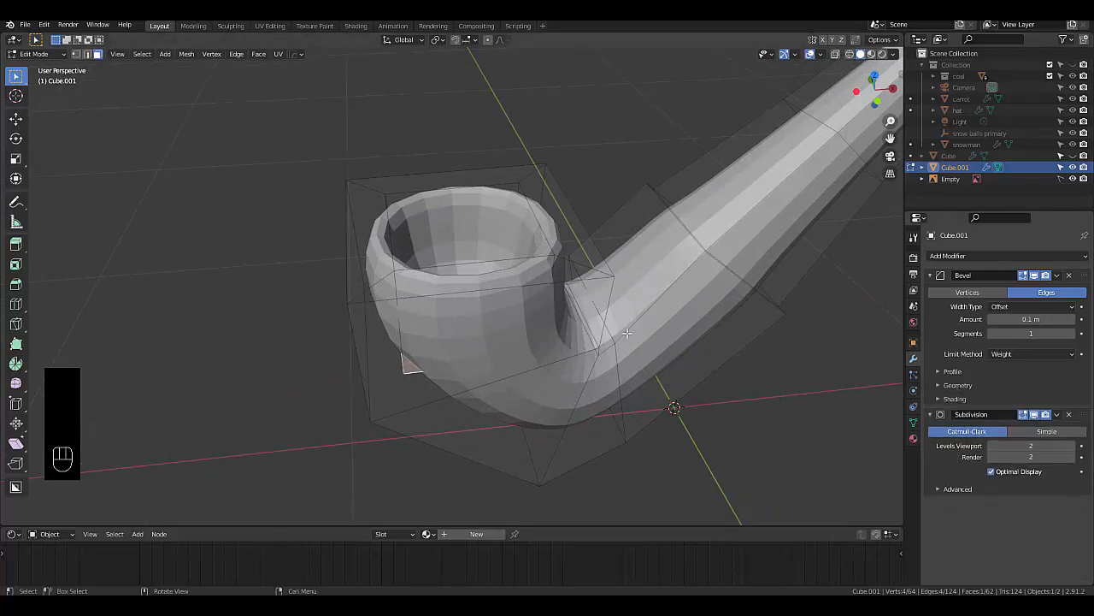
Shade the pipe smooth in Object Mode, and return to editing its mesh around the bowl
{"action": "key", "text": "Tab"}
{"action": "right_click", "coordinate": [514, 326]}
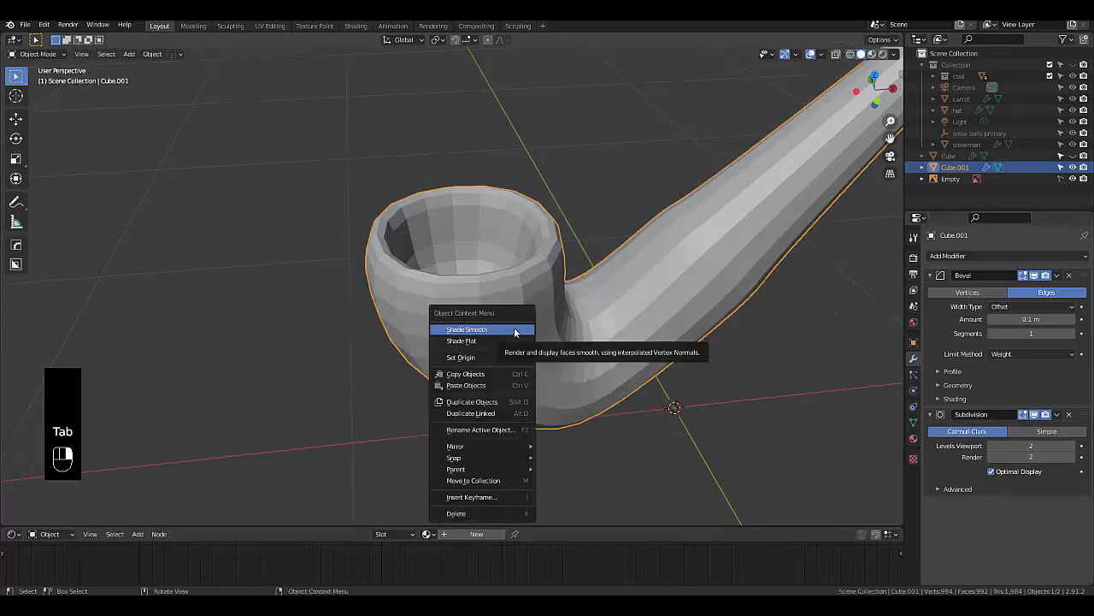
{"action": "left_click", "coordinate": [515, 330]}
{"action": "key", "text": "Tab"}
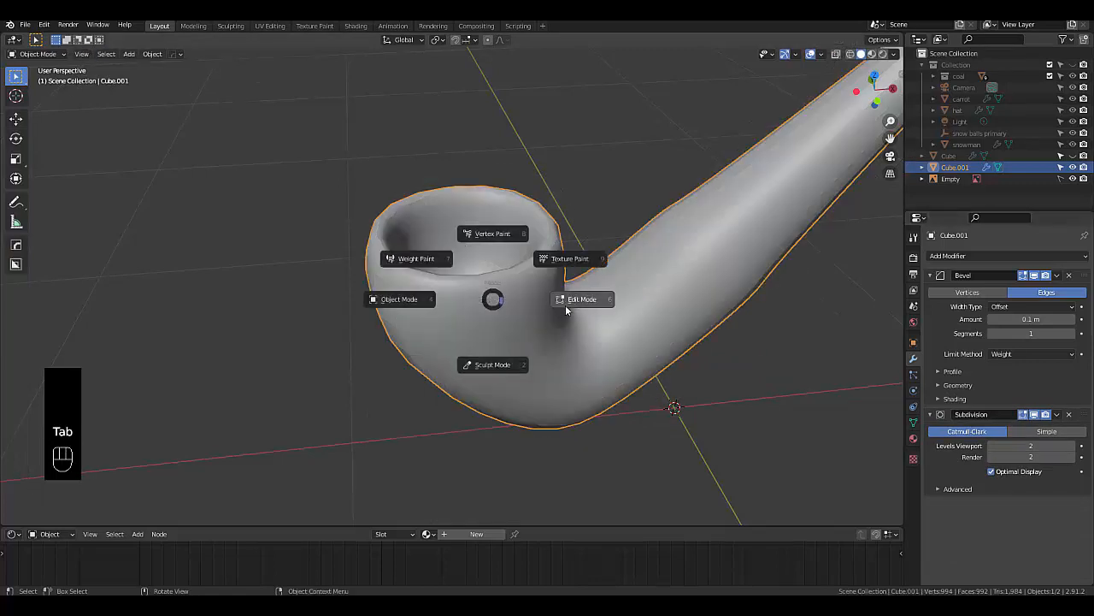
{"action": "scroll", "coordinate": [426, 285], "scroll_direction": "up", "scroll_amount": 2}
{"action": "middle_click_drag", "start_coordinate": [425, 285], "coordinate": [369, 288]}
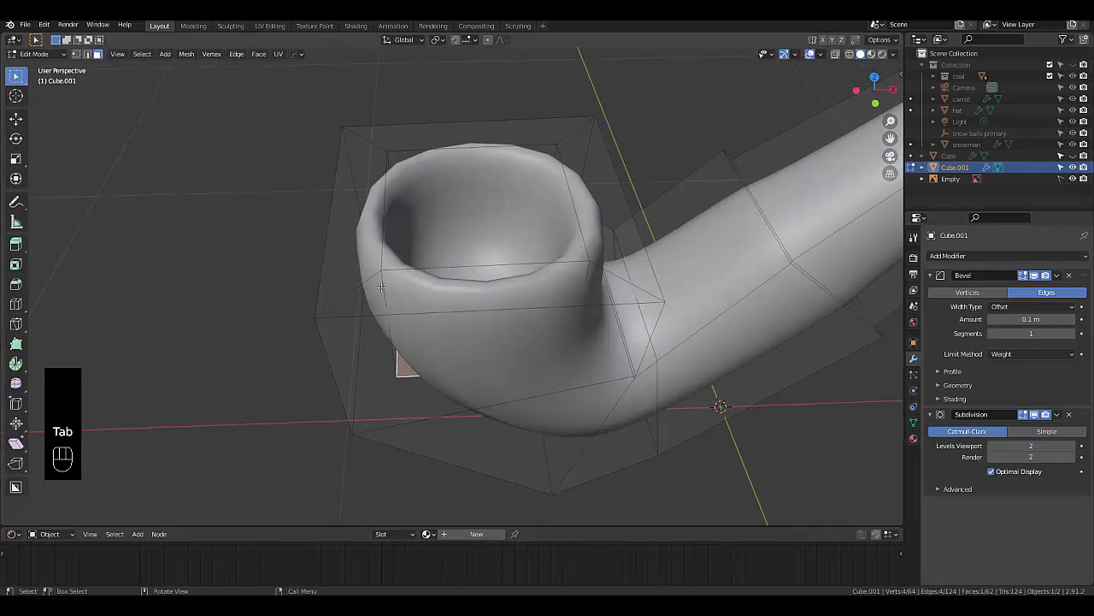
Add two loop cuts on the bowl's rim, one slid to its inner edge and one slid to its outer edge
{"action": "key", "text": "ctrl+r"}
{"action": "left_click", "coordinate": [370, 288]}
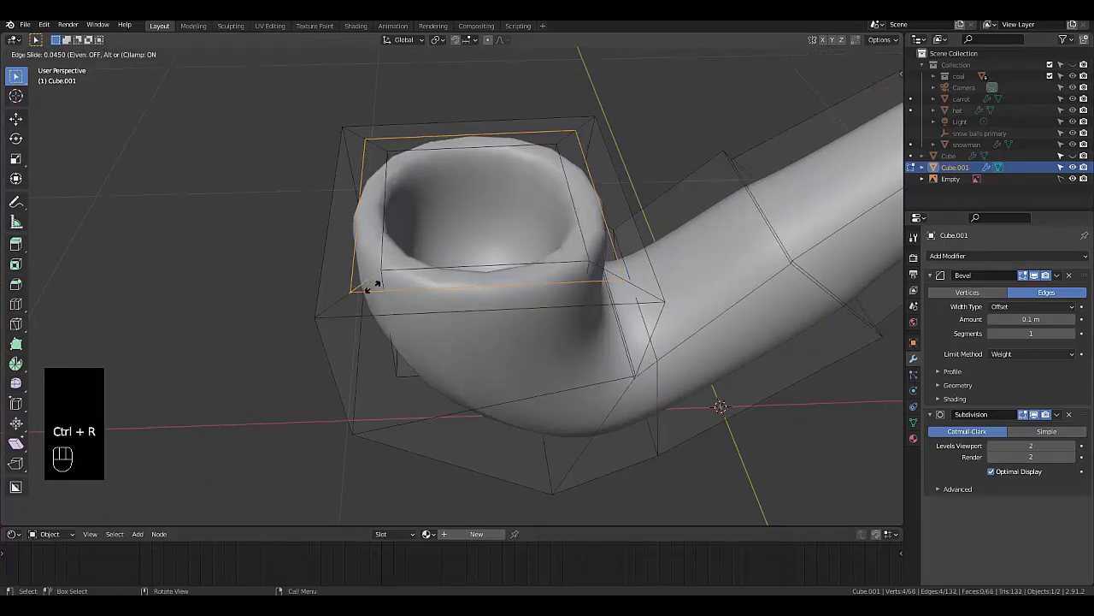
{"action": "left_click", "coordinate": [398, 262]}
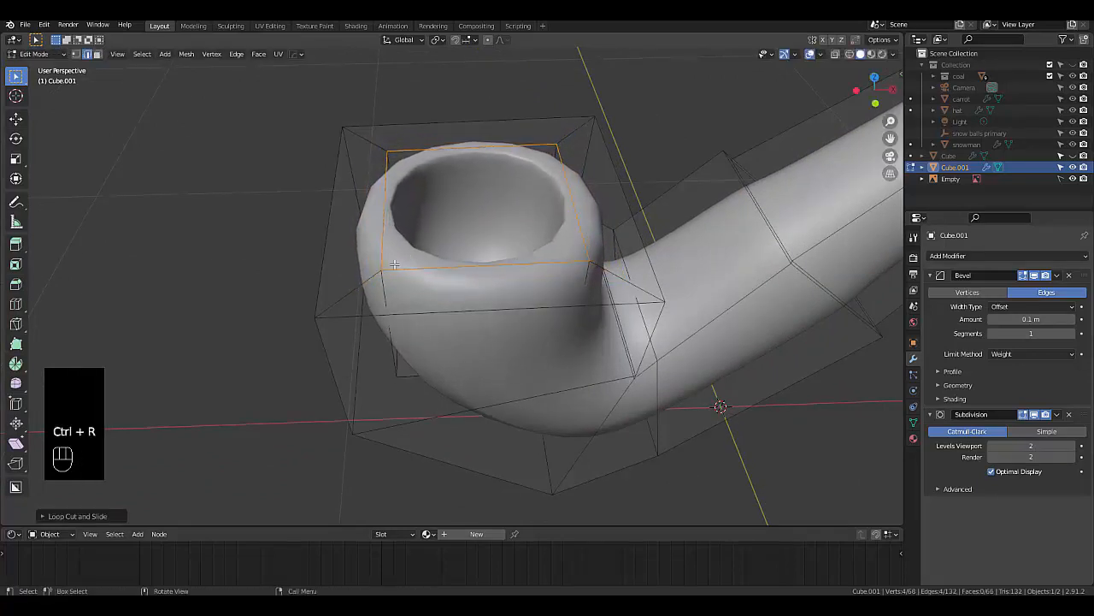
{"action": "key", "text": "ctrl+r"}
{"action": "left_click", "coordinate": [351, 283]}
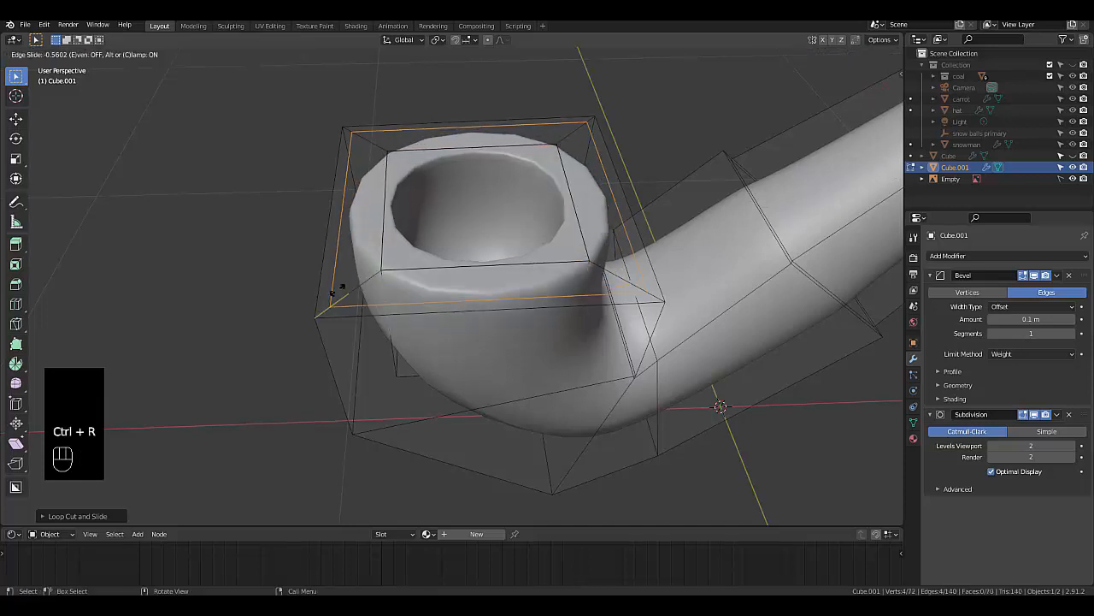
{"action": "left_click", "coordinate": [303, 324]}
Inset the end face of the mouthpiece by about 0.66
{"action": "middle_click_drag", "start_coordinate": [462, 270], "coordinate": [371, 330]}
{"action": "scroll", "coordinate": [389, 346], "scroll_direction": "down", "scroll_amount": 5}
{"action": "scroll", "coordinate": [575, 387], "scroll_direction": "up", "scroll_amount": 2}
{"action": "scroll", "coordinate": [575, 387], "scroll_direction": "up", "scroll_amount": 4}
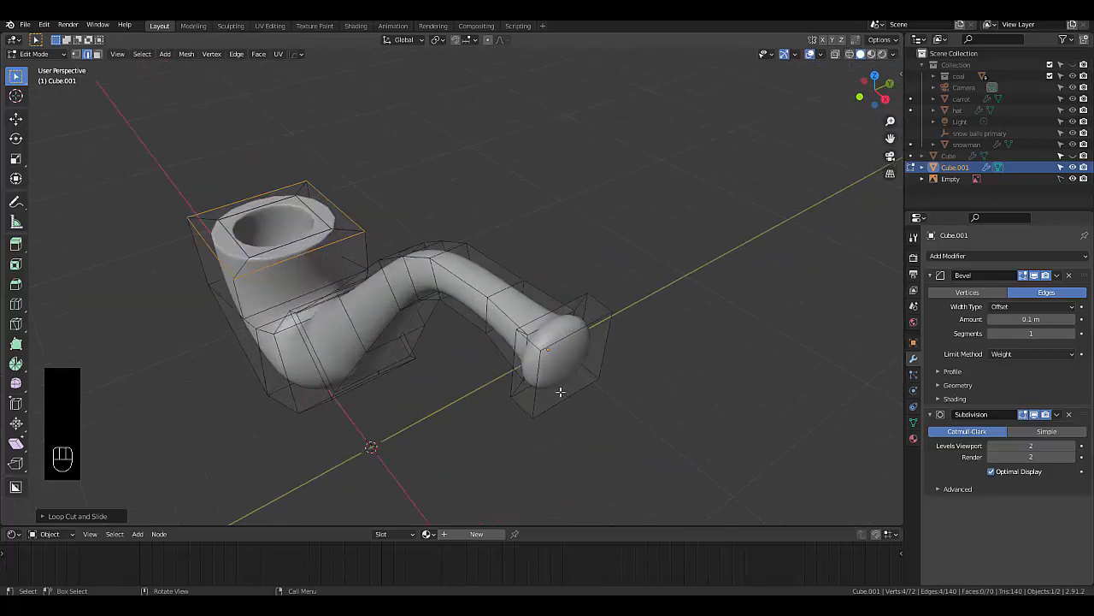
{"action": "middle_click_drag", "start_coordinate": [559, 391], "coordinate": [506, 320]}
{"action": "left_click", "coordinate": [540, 376]}
{"action": "middle_click_drag", "start_coordinate": [541, 375], "coordinate": [558, 380]}
{"action": "key", "text": "3"}
{"action": "left_click", "coordinate": [559, 381]}
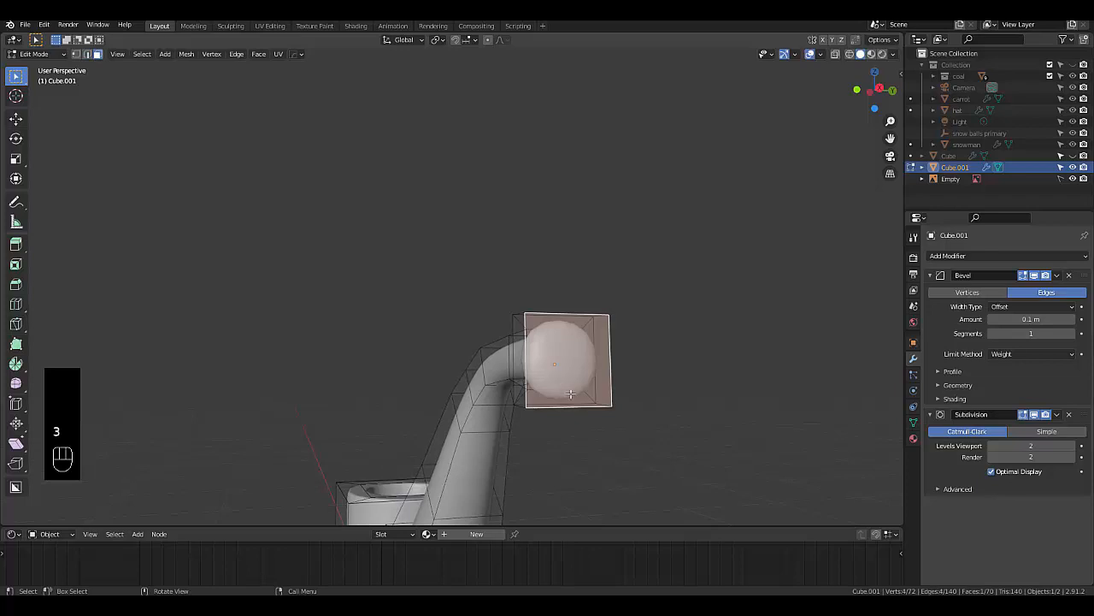
{"action": "key", "text": "i"}
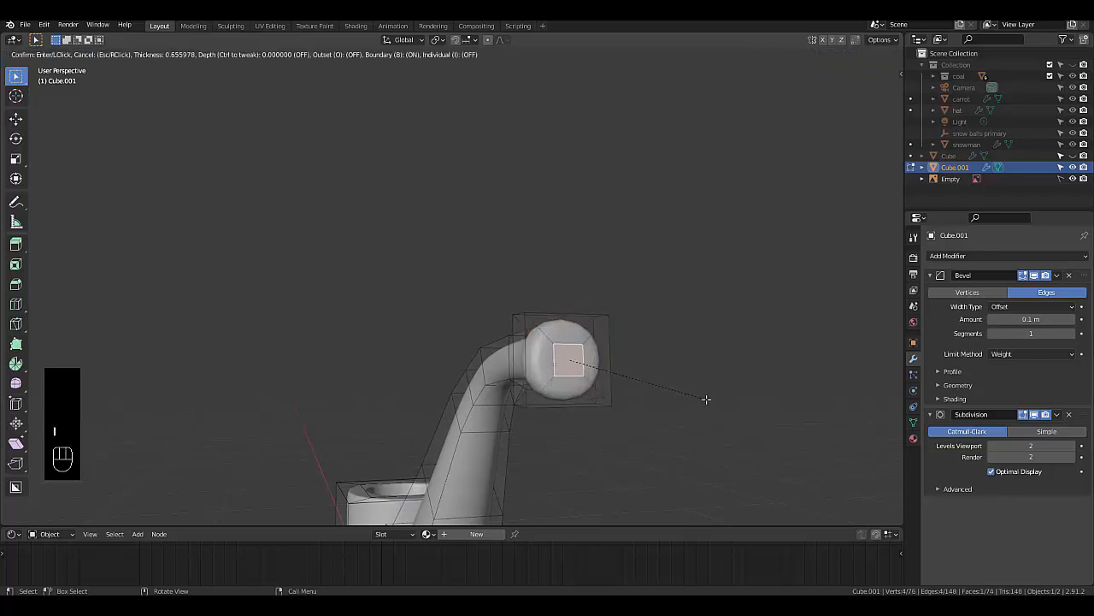
{"action": "left_click", "coordinate": [708, 399]}
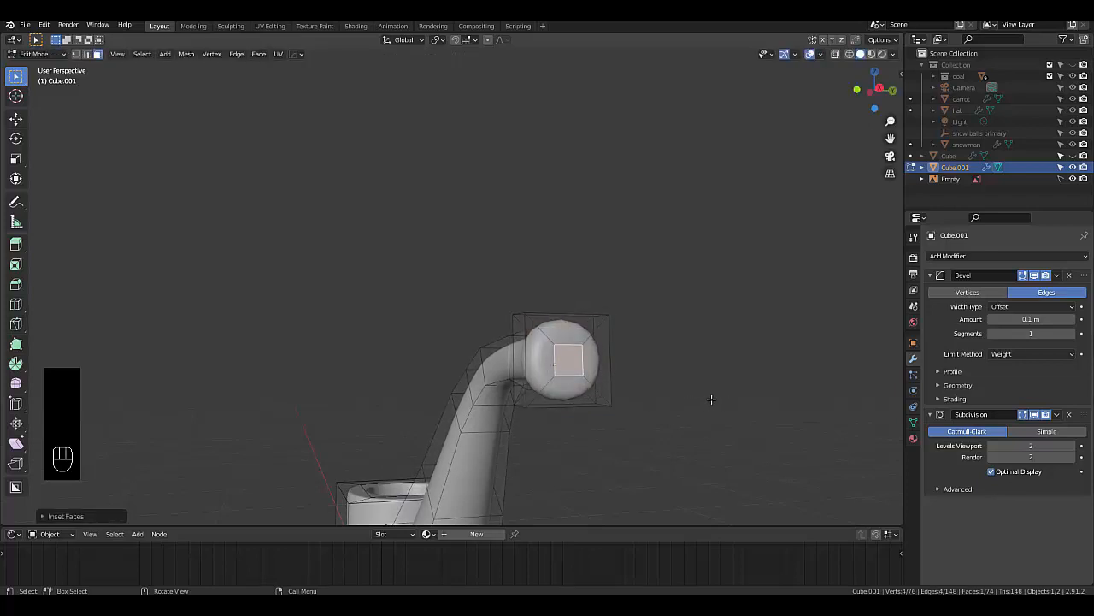
With X-ray on in front view, extrude the inset mouthpiece face back into the stem near its bend, and turn X-ray off again
{"action": "middle_click_drag", "start_coordinate": [711, 400], "coordinate": [755, 398]}
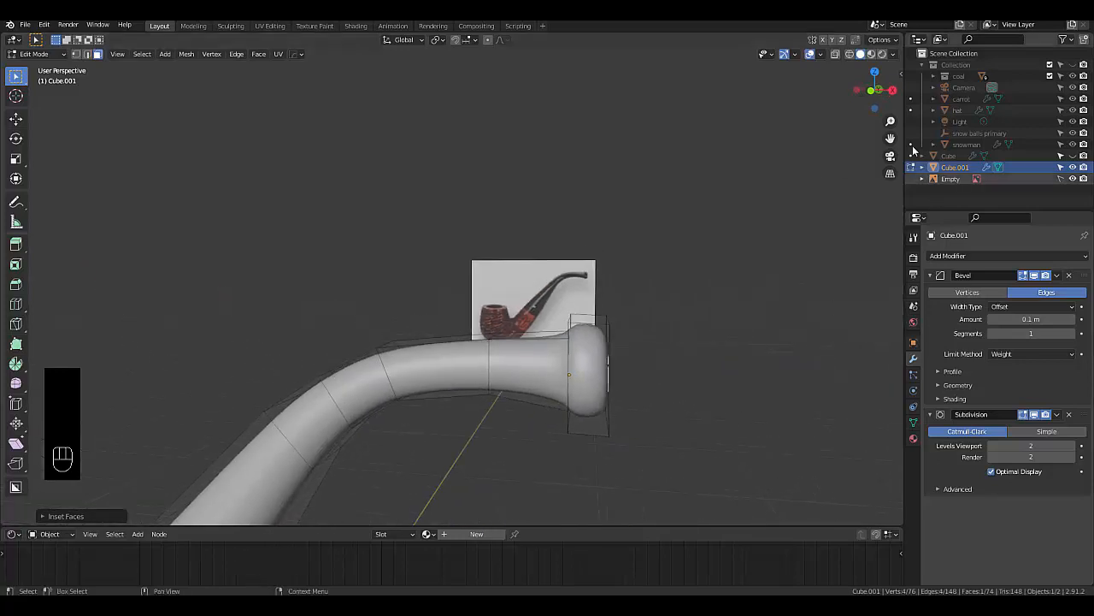
{"action": "left_click", "coordinate": [836, 53]}
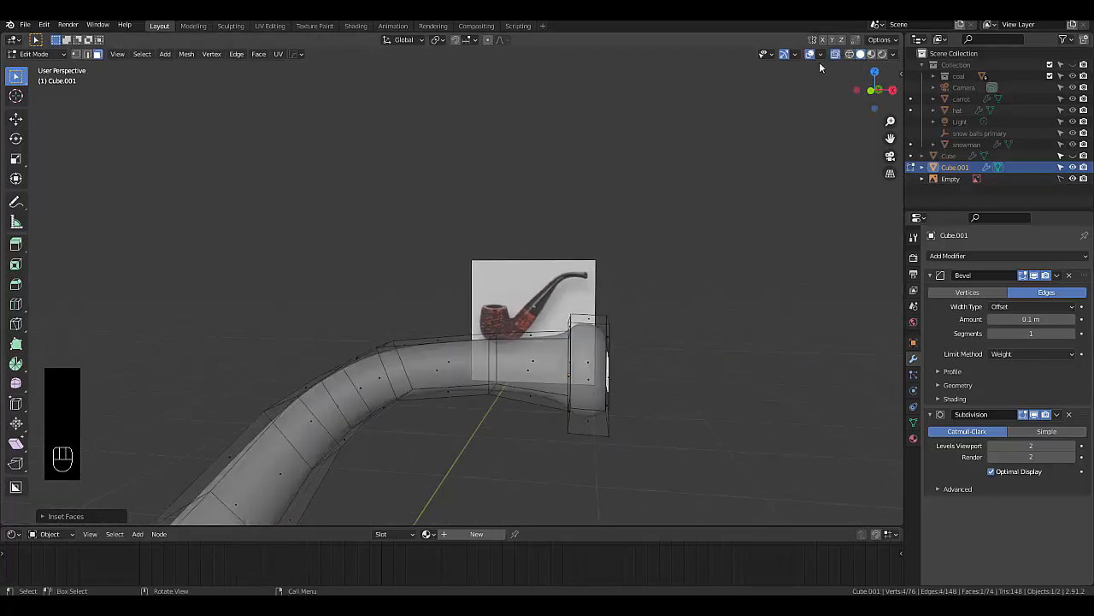
{"action": "key", "text": "KP_1"}
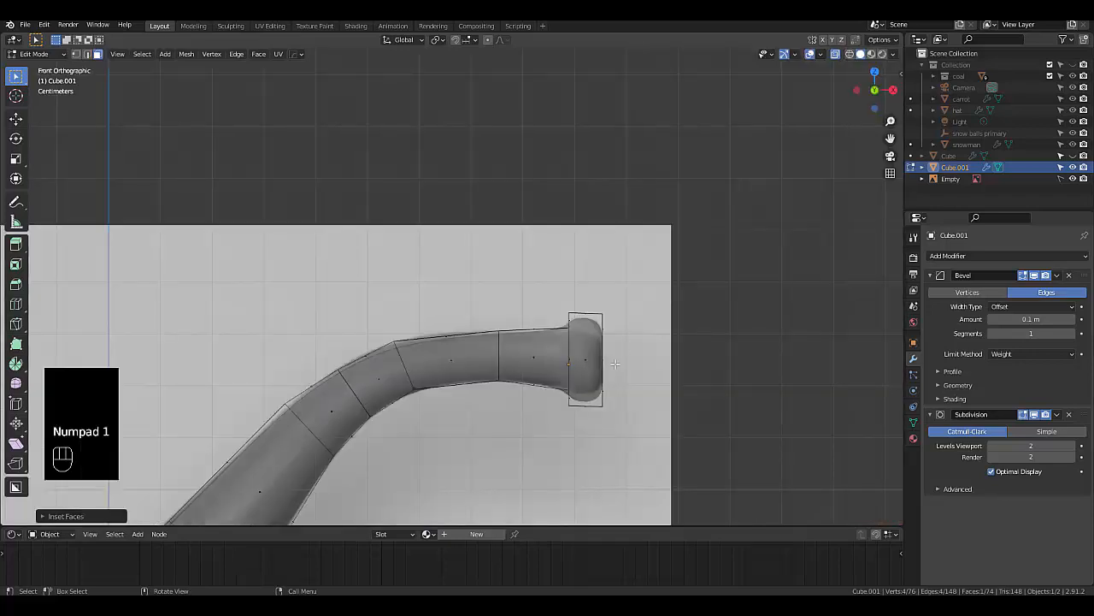
{"action": "key", "text": "e"}
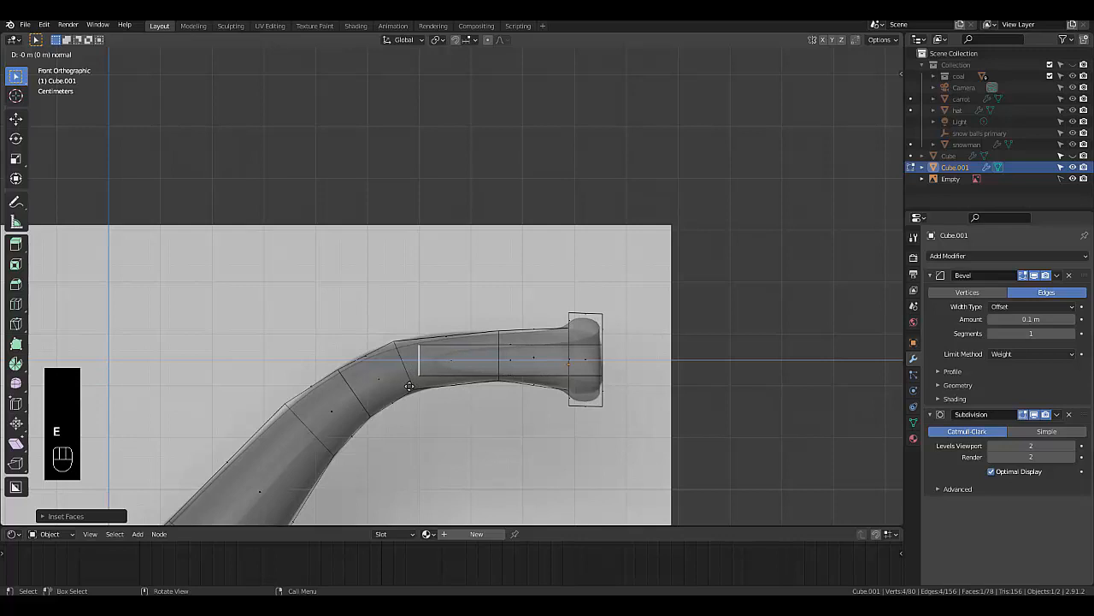
{"action": "left_click", "coordinate": [416, 387]}
{"action": "scroll", "coordinate": [536, 374], "scroll_direction": "down", "scroll_amount": 3}
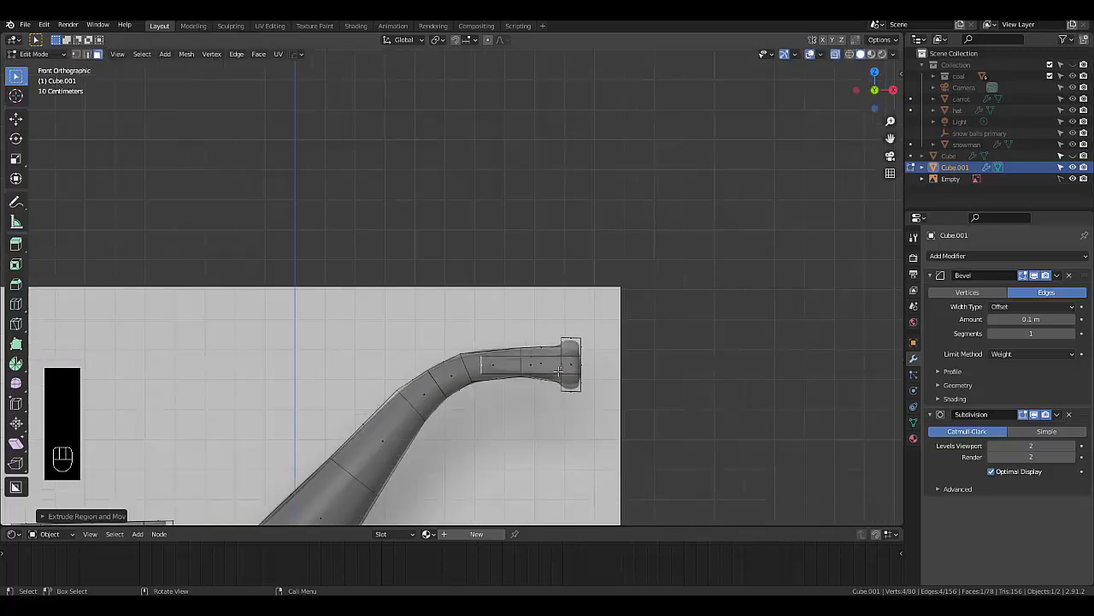
{"action": "middle_click_drag", "start_coordinate": [537, 373], "coordinate": [428, 364]}
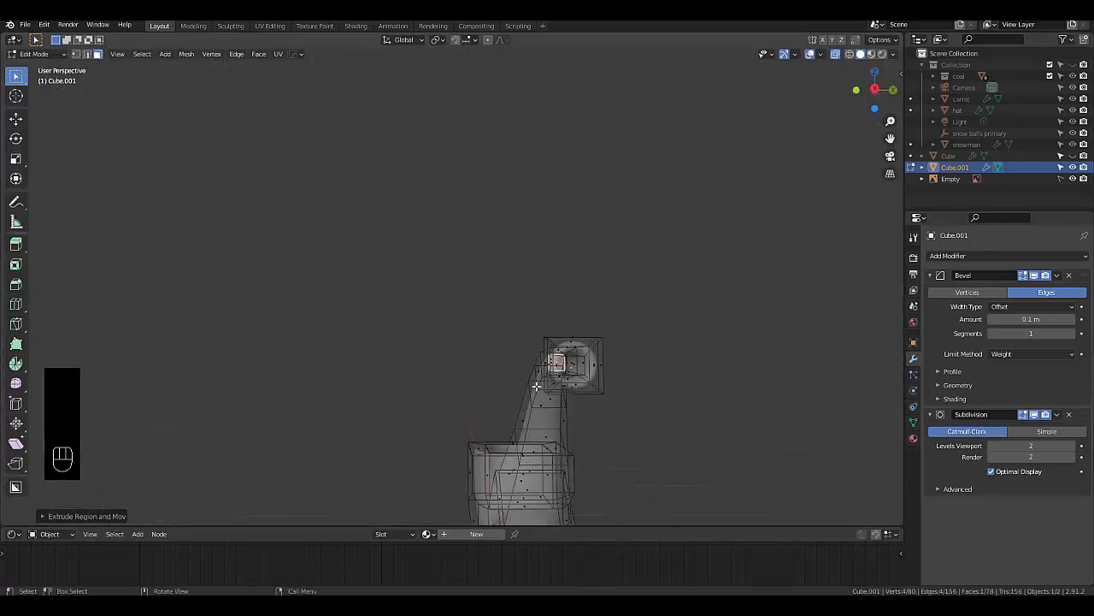
{"action": "scroll", "coordinate": [538, 387], "scroll_direction": "up", "scroll_amount": 4}
{"action": "left_click", "coordinate": [834, 53]}
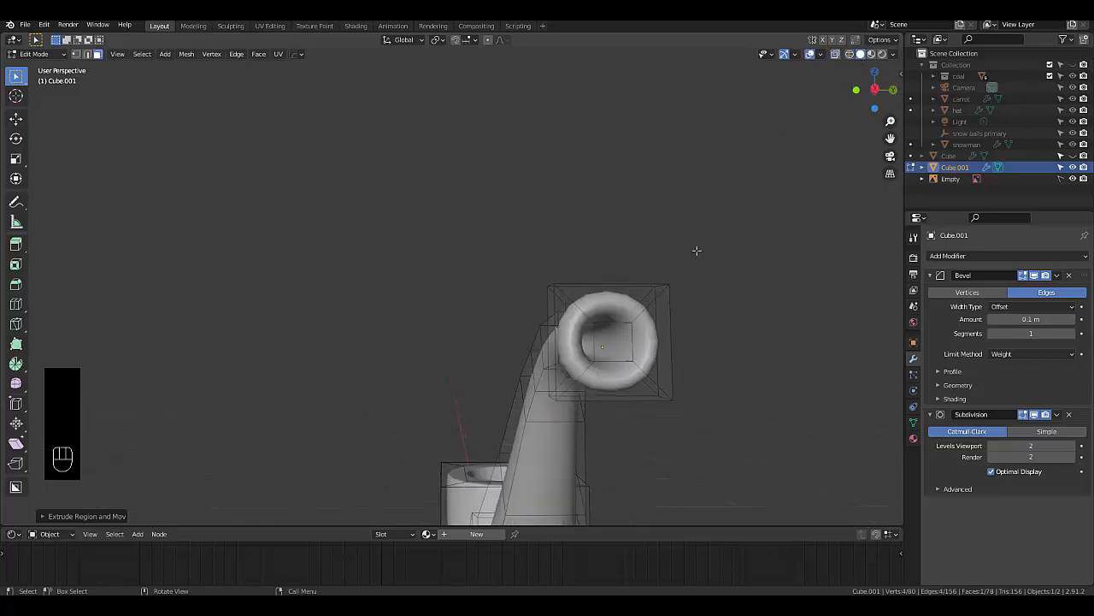
Add two loop cuts on the mouthpiece's end face, one slid to the outer edge and one placed around the hole
{"action": "scroll", "coordinate": [579, 379], "scroll_direction": "up", "scroll_amount": 2}
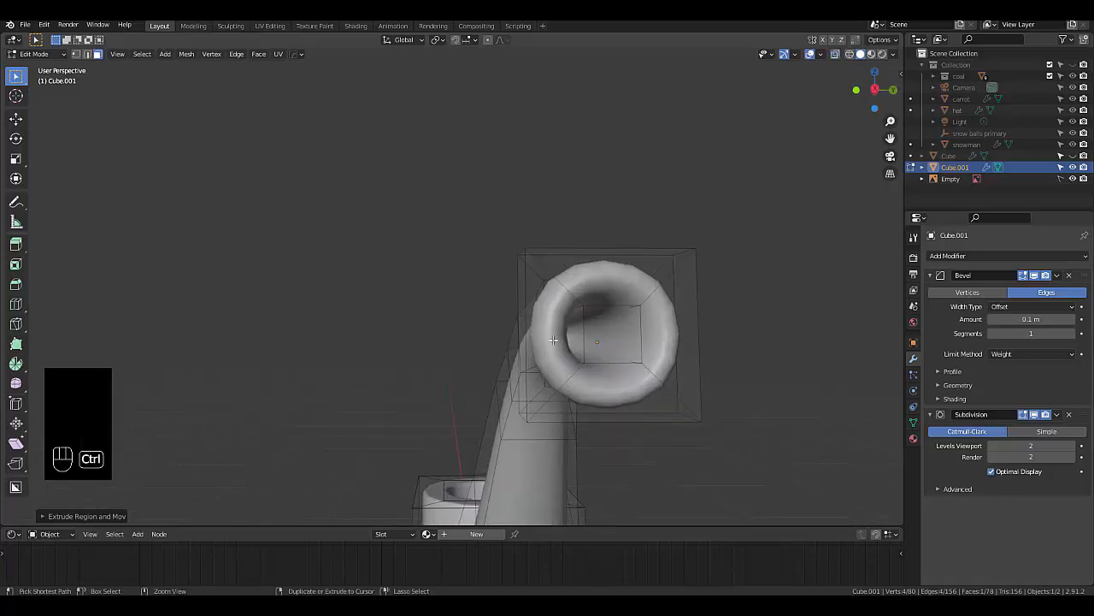
{"action": "key", "text": "ctrl+r"}
{"action": "left_click", "coordinate": [551, 289]}
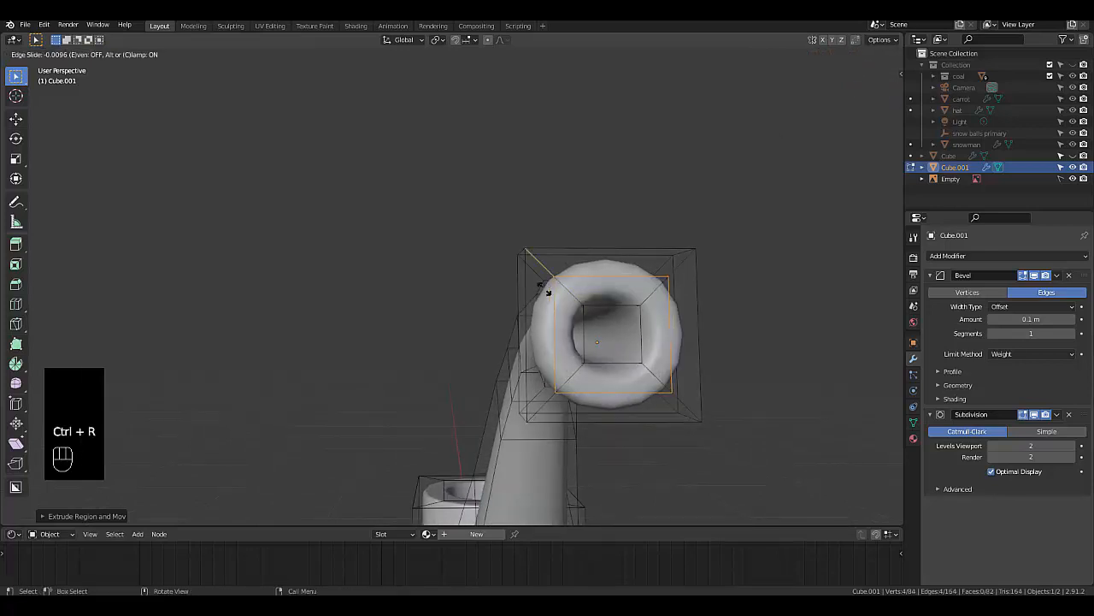
{"action": "left_click", "coordinate": [465, 301]}
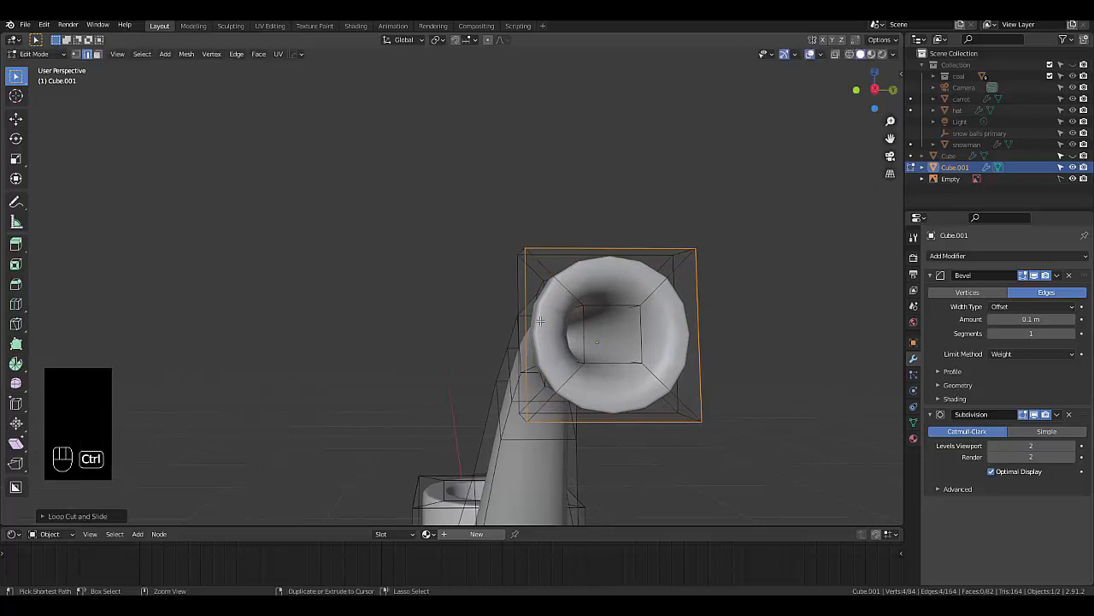
{"action": "key", "text": "ctrl+r"}
{"action": "left_click", "coordinate": [566, 280]}
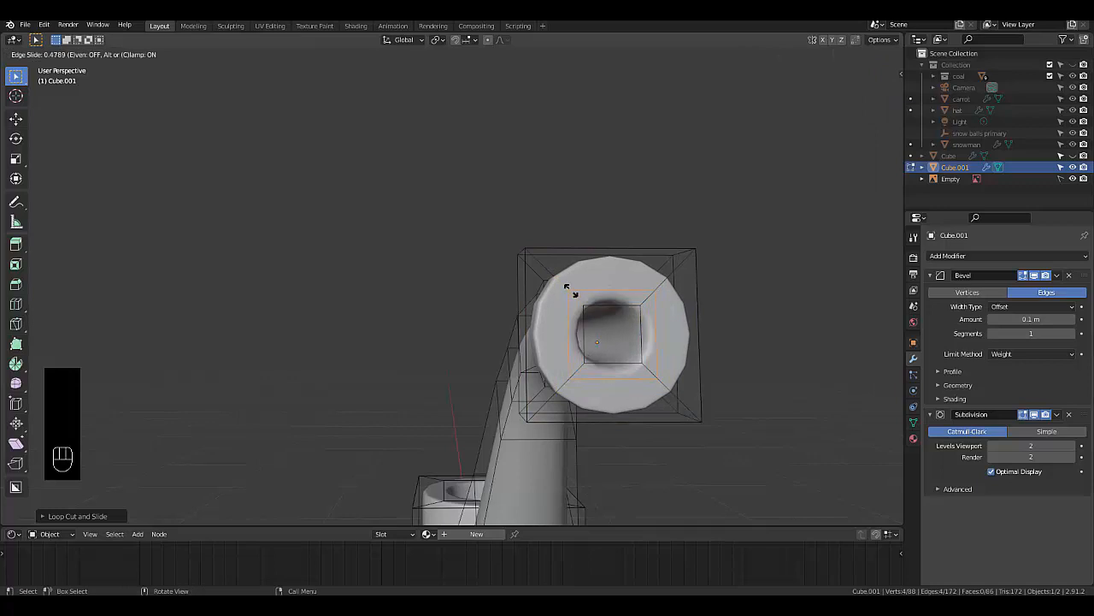
{"action": "left_click", "coordinate": [571, 290]}
Add a loop cut on the stem and slide it up against the mouthpiece lip
{"action": "middle_click_drag", "start_coordinate": [574, 388], "coordinate": [427, 367]}
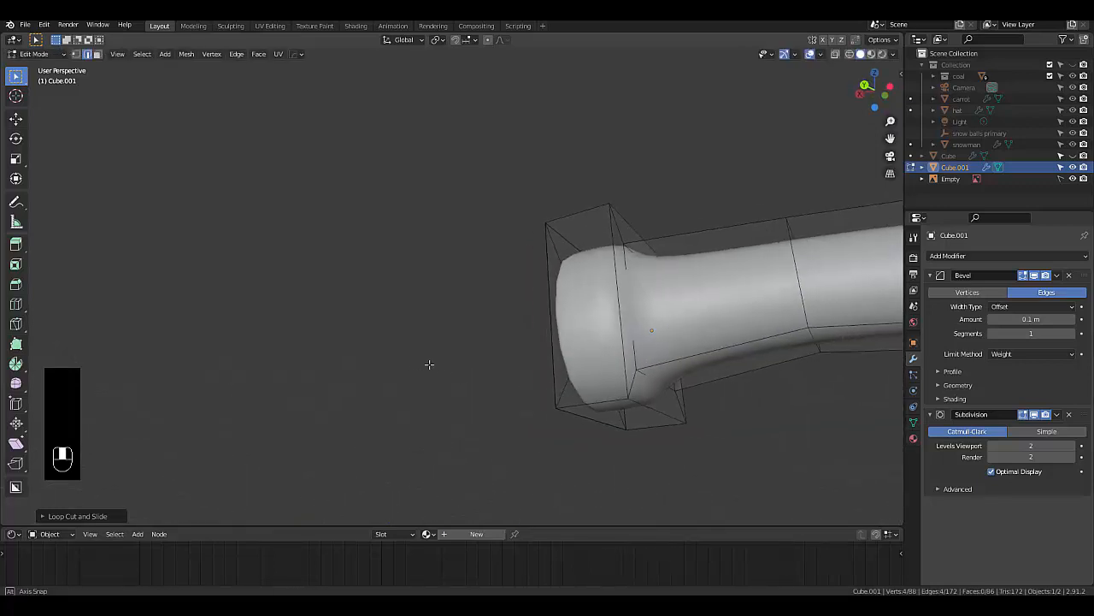
{"action": "key", "text": "ctrl+r"}
{"action": "left_click", "coordinate": [709, 248]}
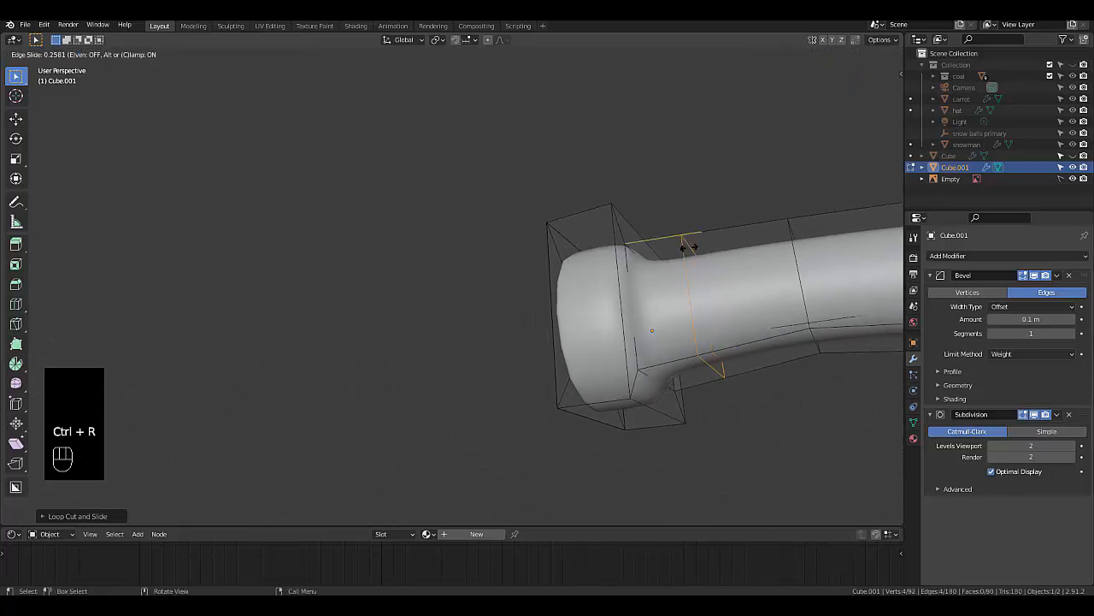
{"action": "left_click", "coordinate": [618, 288]}
{"action": "middle_click_drag", "start_coordinate": [636, 419], "coordinate": [650, 446]}
Add a loop cut on the stem just above the collar and slide it down against the collar edge
{"action": "scroll", "coordinate": [625, 439], "scroll_direction": "down", "scroll_amount": 7}
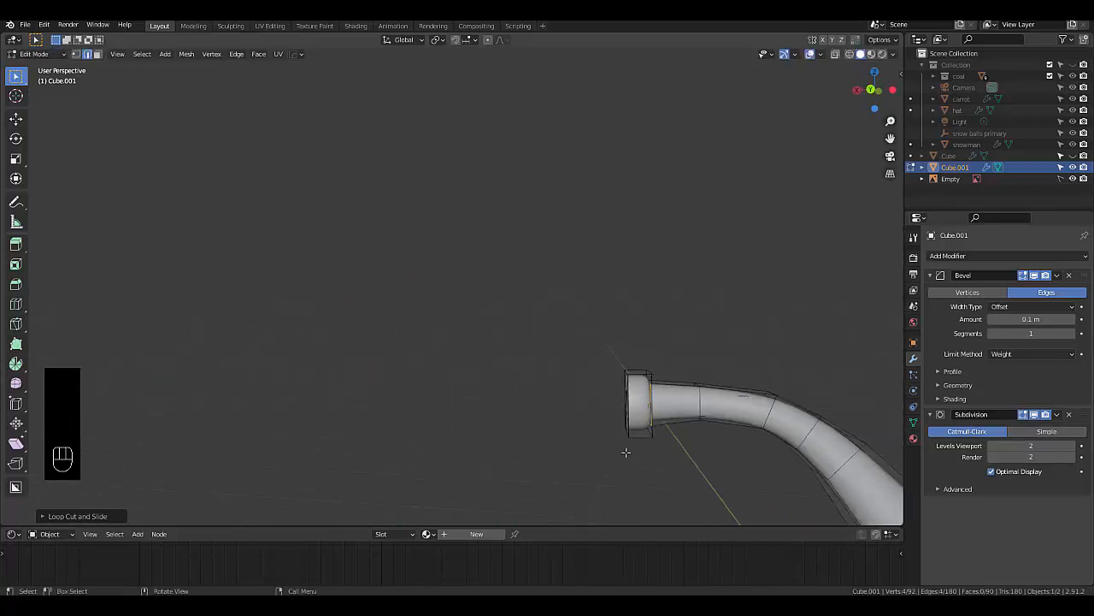
{"action": "scroll", "coordinate": [691, 496], "scroll_direction": "up", "scroll_amount": 12}
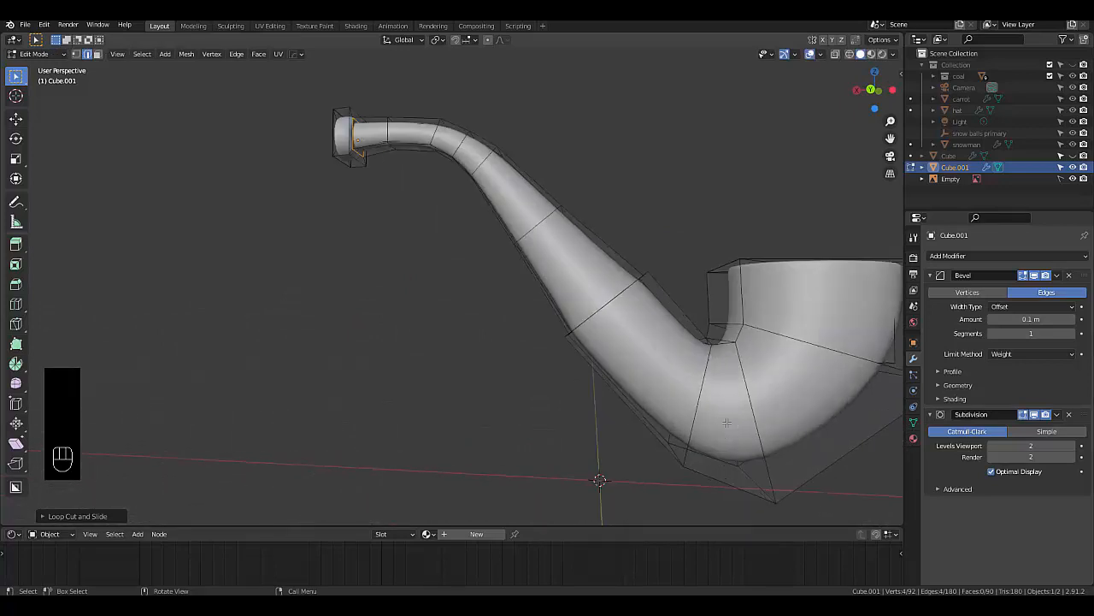
{"action": "middle_click_drag", "start_coordinate": [731, 419], "coordinate": [696, 387]}
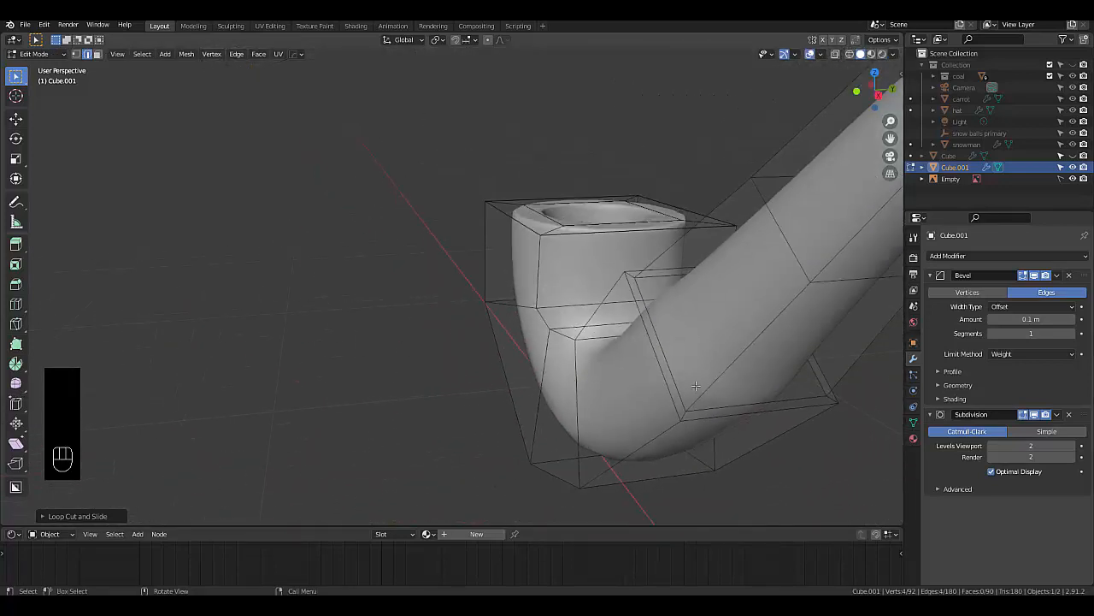
{"action": "key", "text": "ctrl+r"}
{"action": "left_click", "coordinate": [684, 257]}
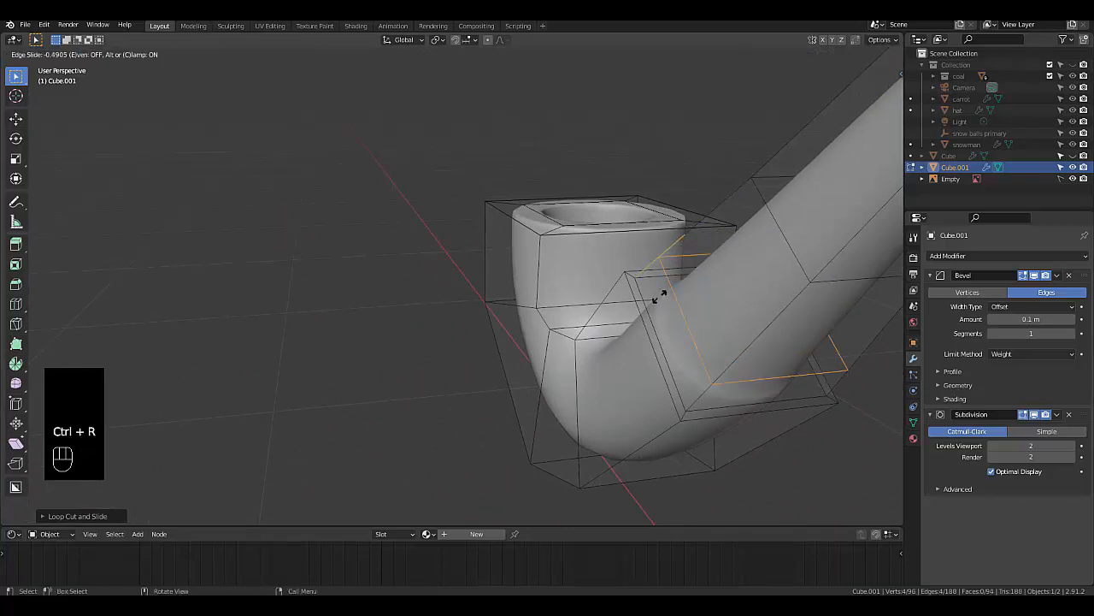
{"action": "left_click", "coordinate": [634, 344]}
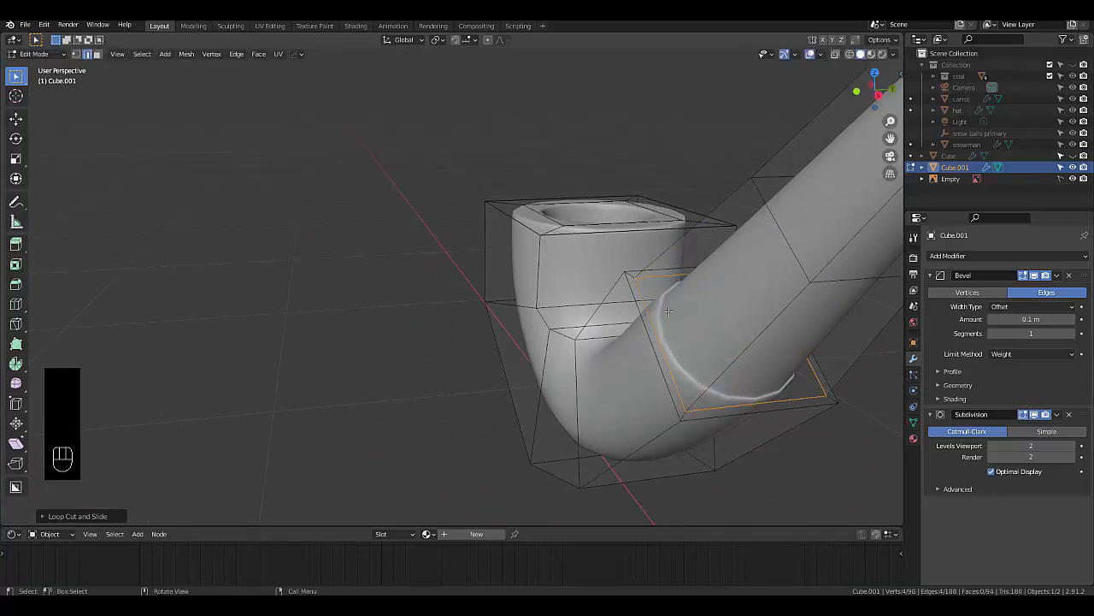
Add a loop cut on the bowl side of the collar and slide it close to the collar edge
{"action": "middle_click_drag", "start_coordinate": [668, 311], "coordinate": [578, 346]}
{"action": "key", "text": "ctrl+r"}
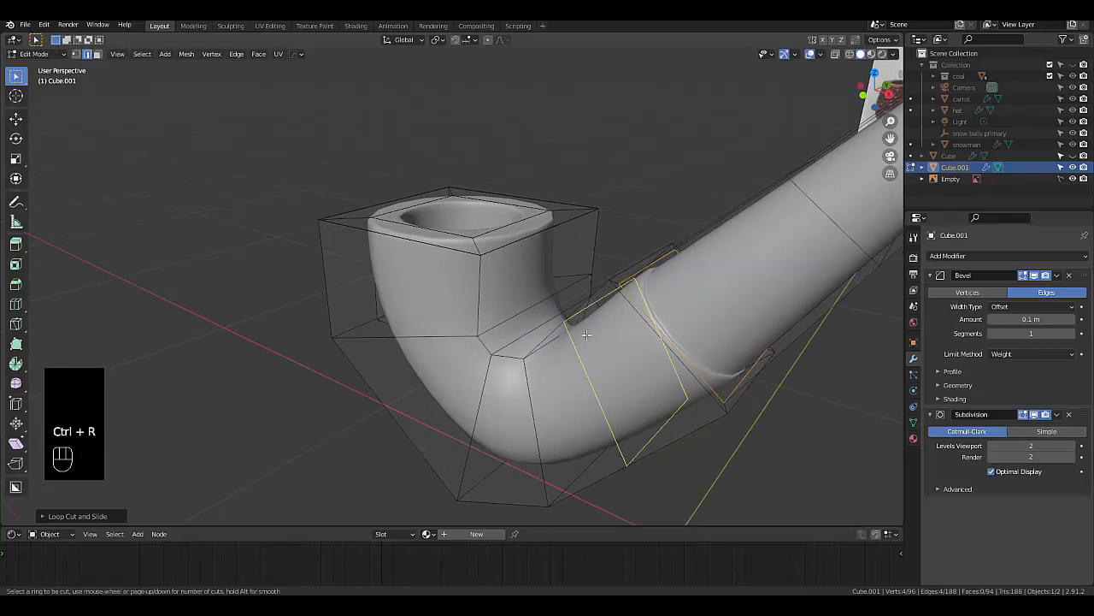
{"action": "left_click", "coordinate": [684, 317]}
{"action": "left_click", "coordinate": [690, 326]}
{"action": "scroll", "coordinate": [690, 325], "scroll_direction": "down", "scroll_amount": 2}
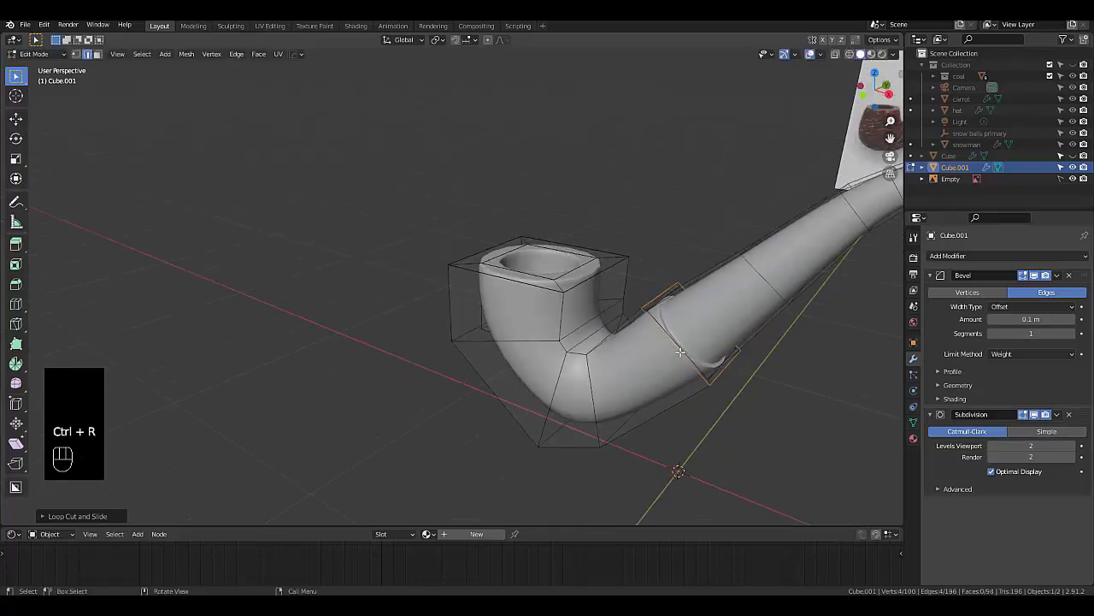
Examine the pipe's overall shape from several angles in Object Mode, and return to editing its mesh
{"action": "middle_click_drag", "start_coordinate": [690, 326], "coordinate": [84, 278]}
{"action": "scroll", "coordinate": [83, 277], "scroll_direction": "down", "scroll_amount": 2}
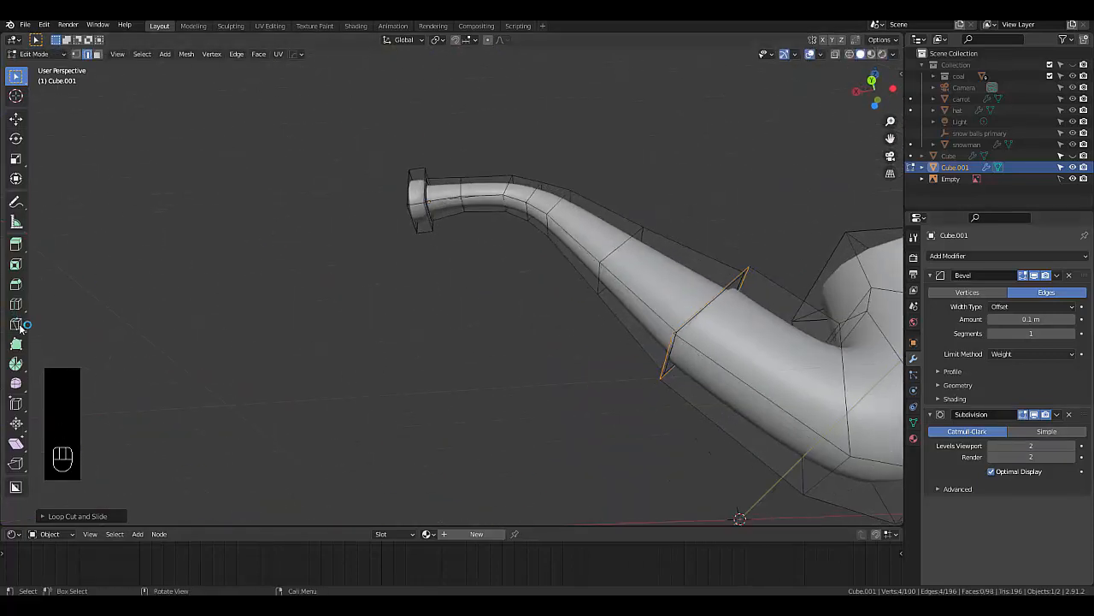
{"action": "middle_click_drag", "start_coordinate": [541, 383], "coordinate": [697, 420]}
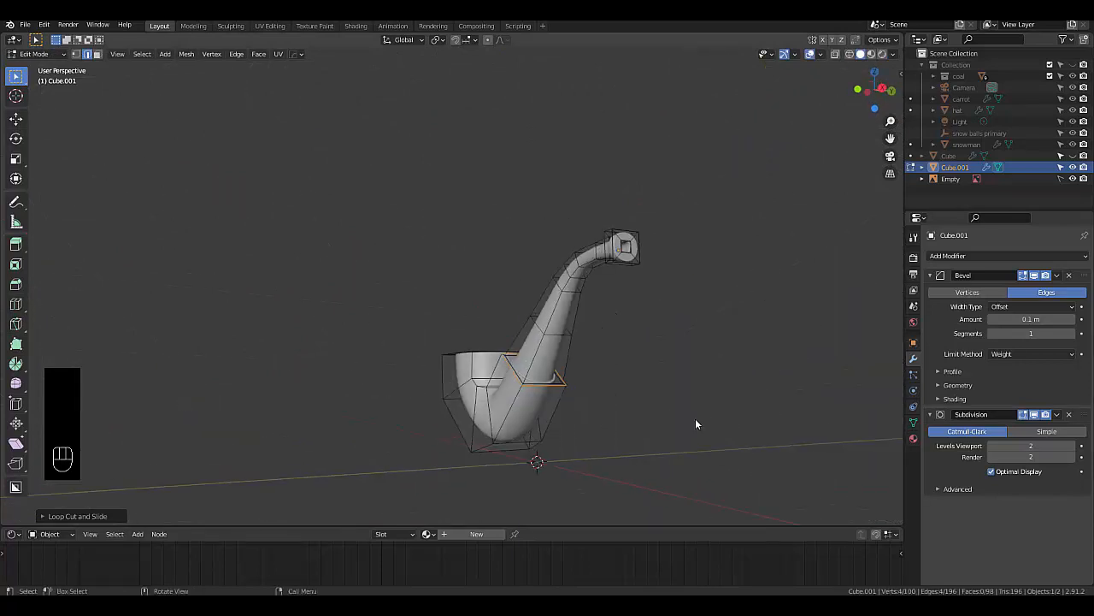
{"action": "key", "text": "Tab"}
{"action": "left_click", "coordinate": [613, 419]}
{"action": "scroll", "coordinate": [533, 380], "scroll_direction": "down", "scroll_amount": 1}
{"action": "middle_click_drag", "start_coordinate": [533, 379], "coordinate": [626, 383]}
{"action": "scroll", "coordinate": [498, 412], "scroll_direction": "up", "scroll_amount": 1}
{"action": "middle_click_drag", "start_coordinate": [499, 412], "coordinate": [527, 410]}
{"action": "key", "text": "Tab"}
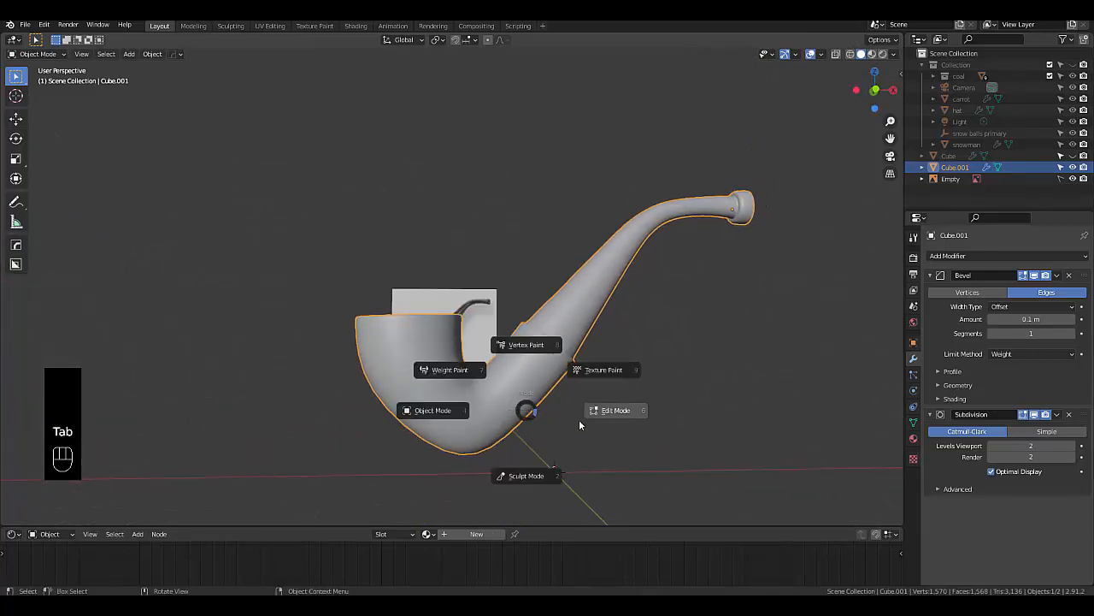
{"action": "left_click", "coordinate": [581, 420]}
Try adding a loop cut around the lower bowl, between its middle loop and its base loop
{"action": "key", "text": "ctrl"}
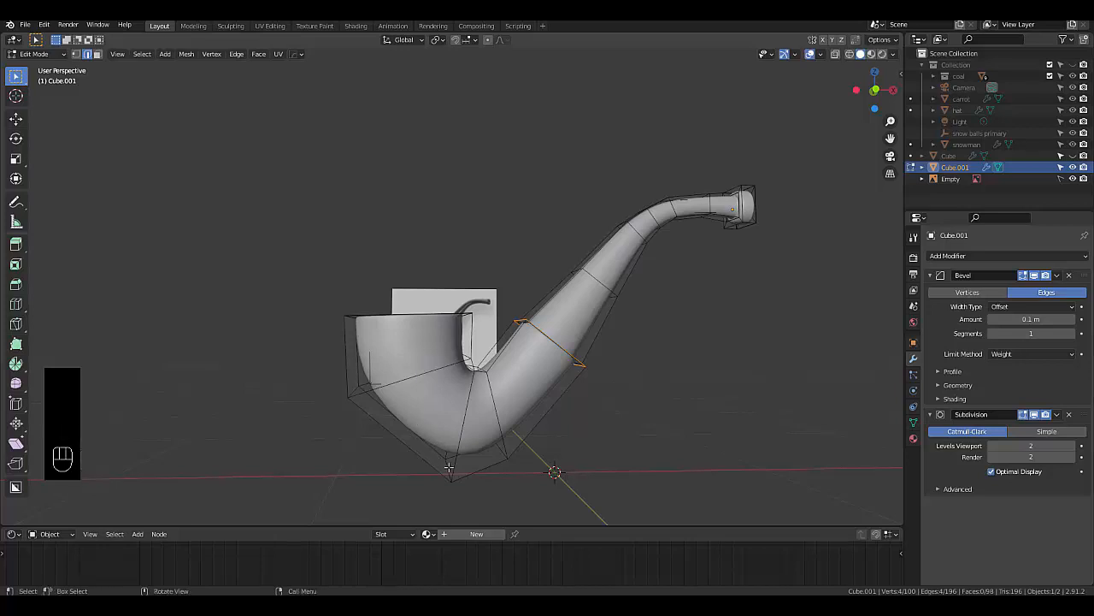
{"action": "key", "text": "ctrl+r"}
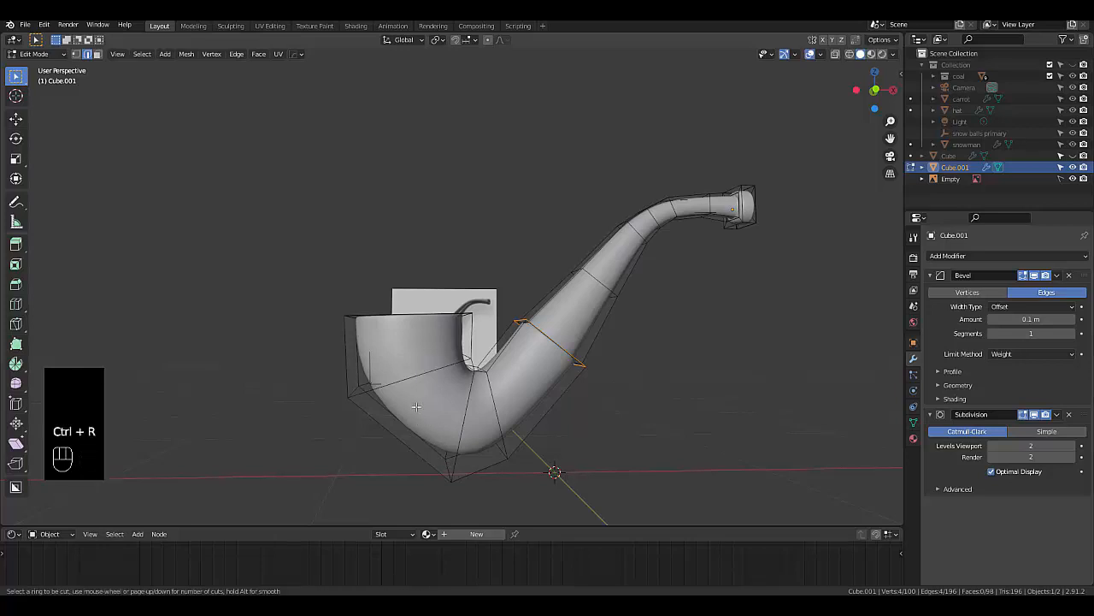
{"action": "left_click_drag", "start_coordinate": [469, 370], "coordinate": [427, 401]}
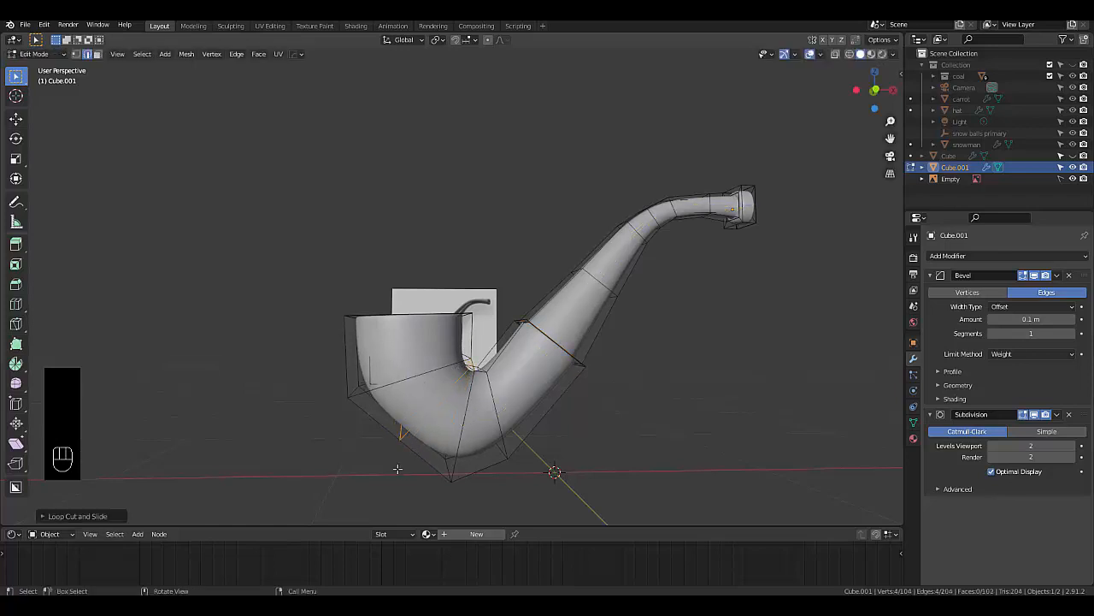
{"action": "key", "text": "KP_1"}
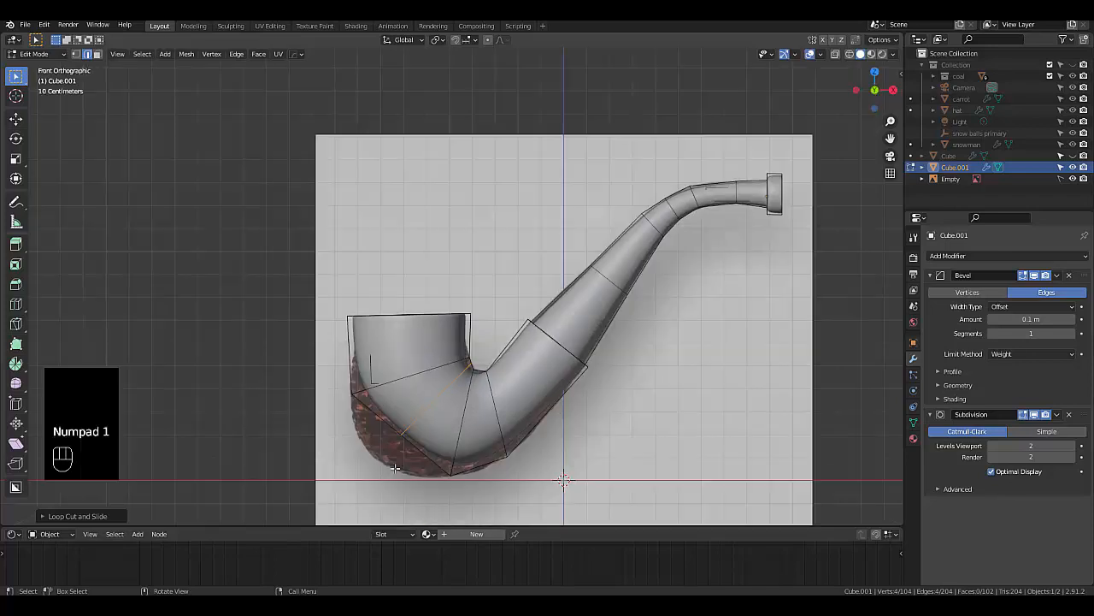
{"action": "key", "text": "s"}
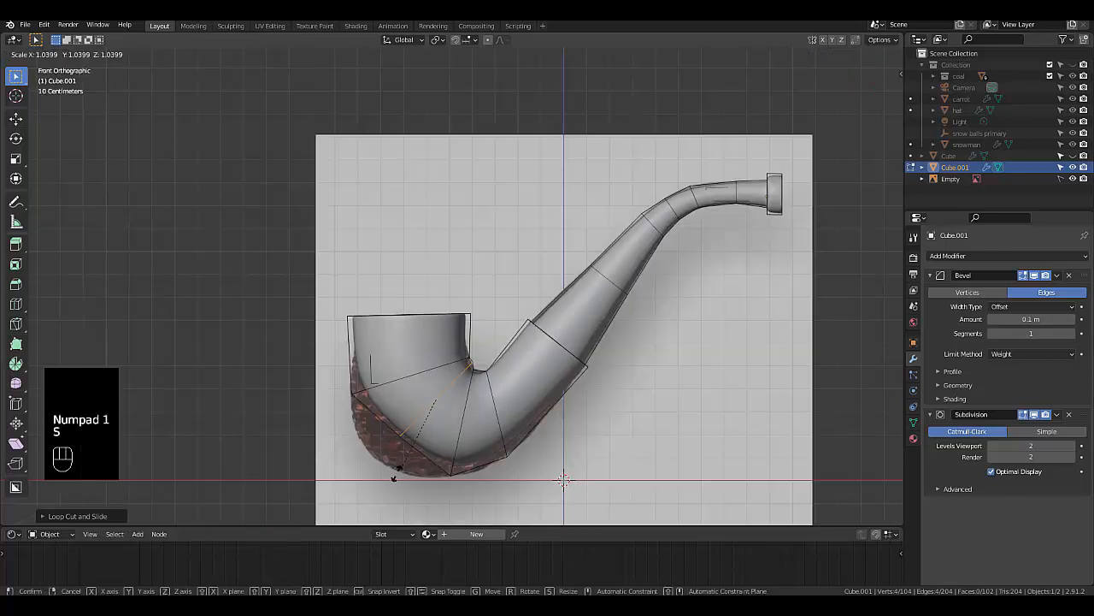
{"action": "left_click", "coordinate": [396, 476]}
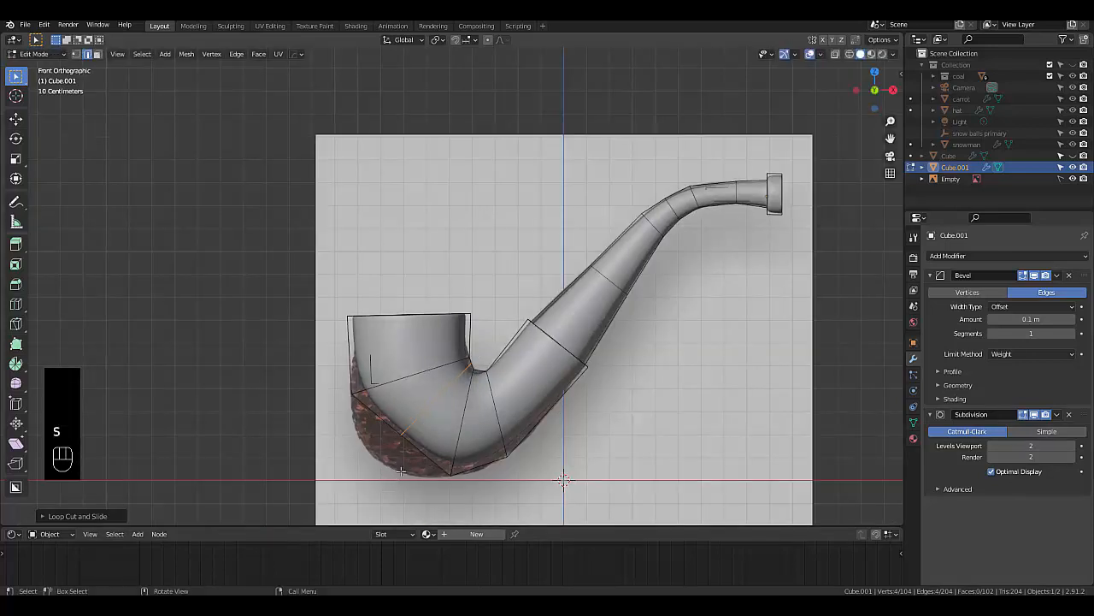
Try moving and rotating the new loop toward the lower outer curve of the bowl in the reference image
{"action": "key", "text": "g"}
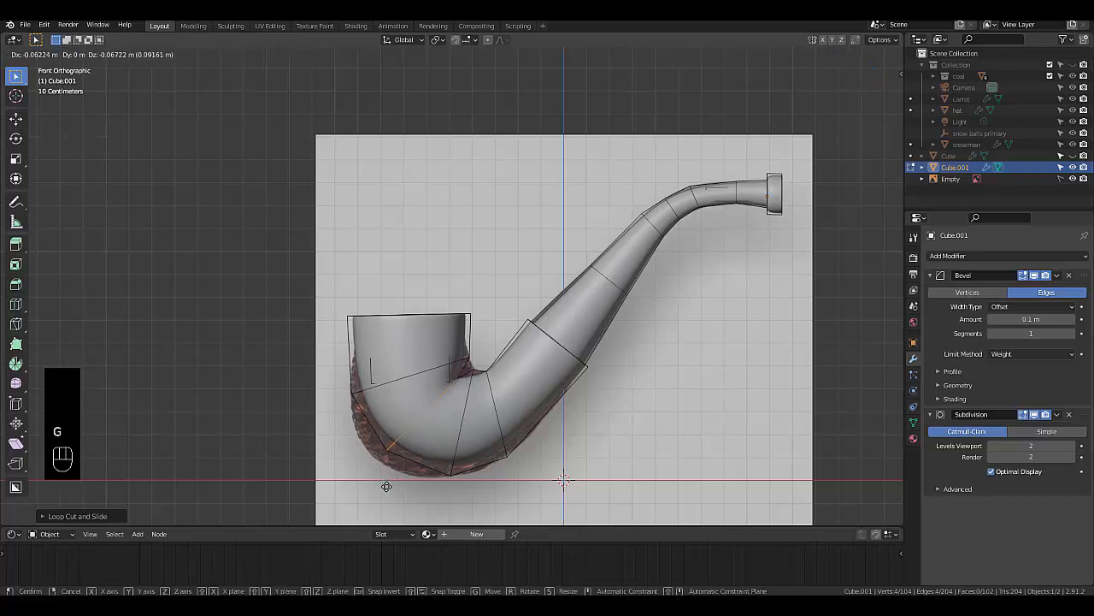
{"action": "left_click", "coordinate": [385, 487]}
{"action": "key", "text": "r"}
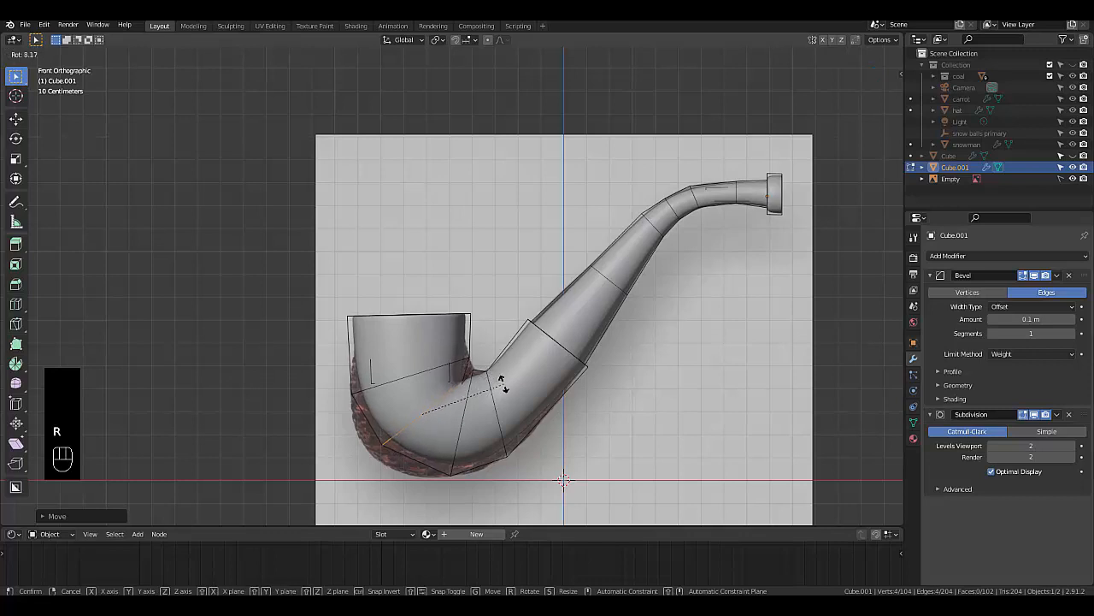
{"action": "left_click", "coordinate": [501, 379]}
{"action": "key", "text": "s"}
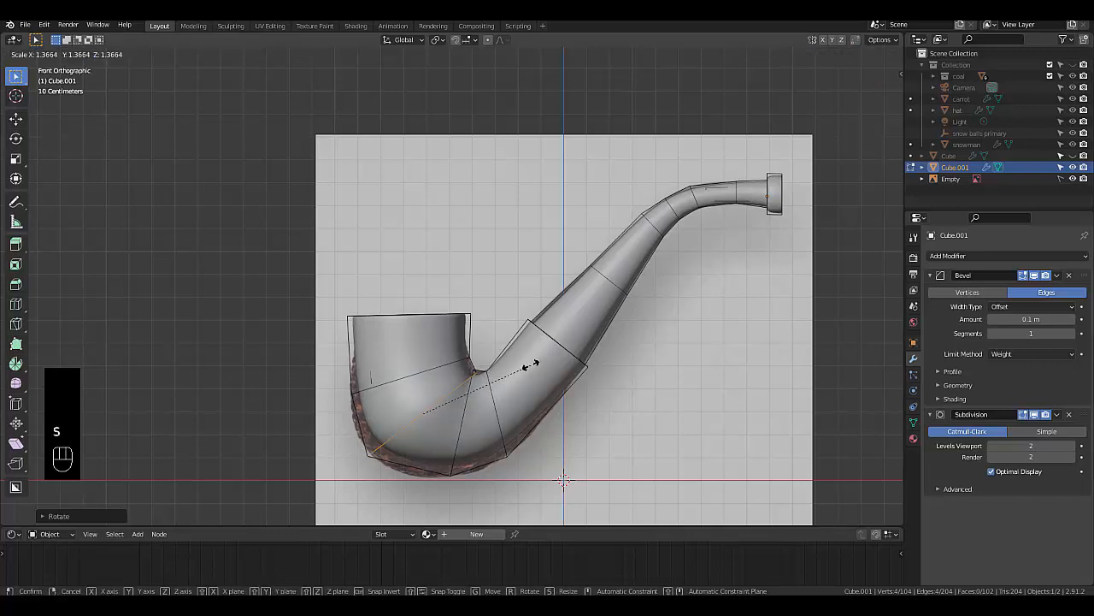
{"action": "right_click", "coordinate": [436, 361]}
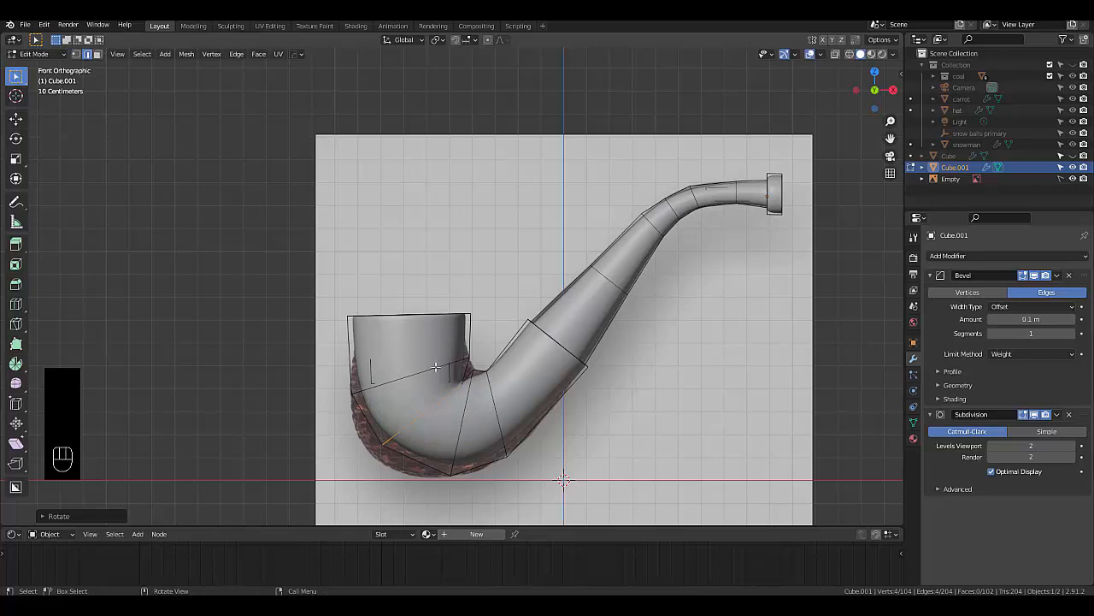
Undo the lower bowl's loop cut along with its move and rotation
{"action": "key", "text": "ctrl+z"}
{"action": "key", "text": "ctrl+z"}
{"action": "key", "text": "ctrl+z"}
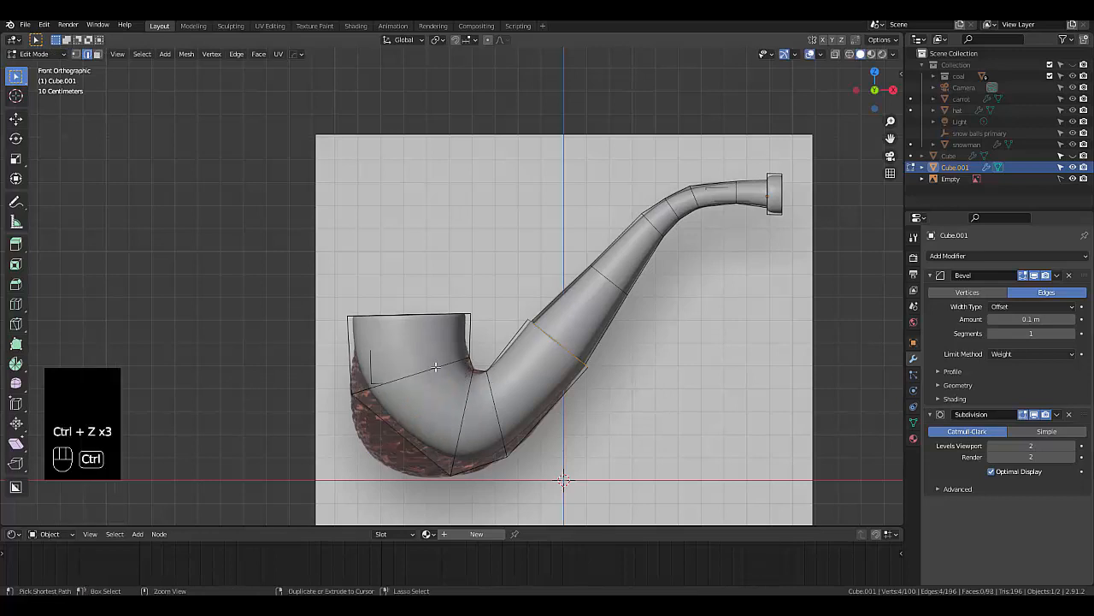
Scale up the near-side edge across the middle of the bowl so its ends extend past the reference outline
{"action": "left_click", "coordinate": [422, 372]}
{"action": "left_click", "coordinate": [422, 372], "text": "alt"}
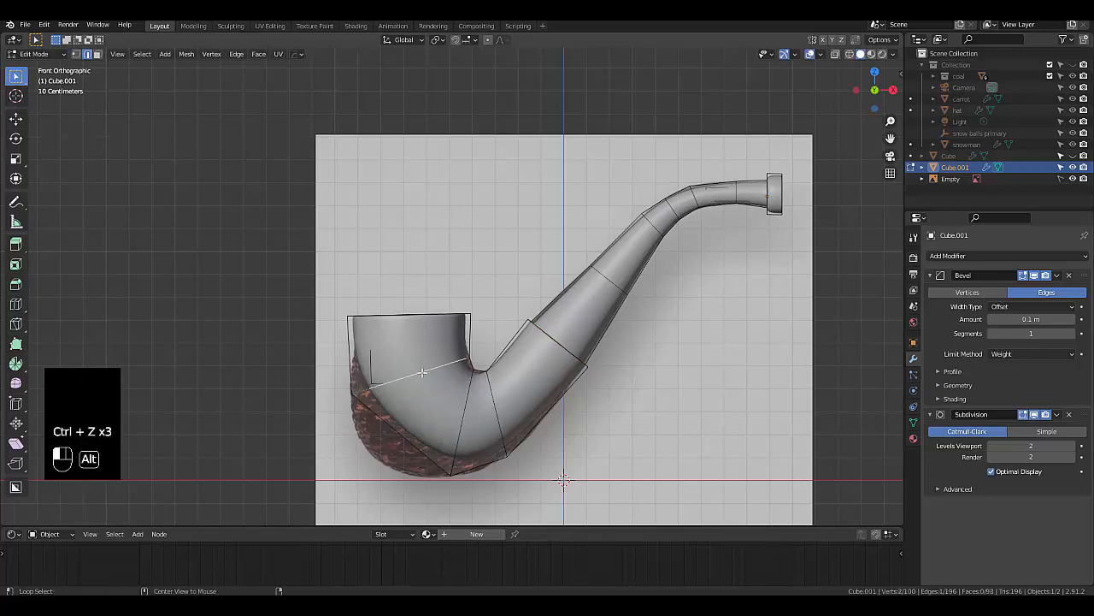
{"action": "key", "text": "s"}
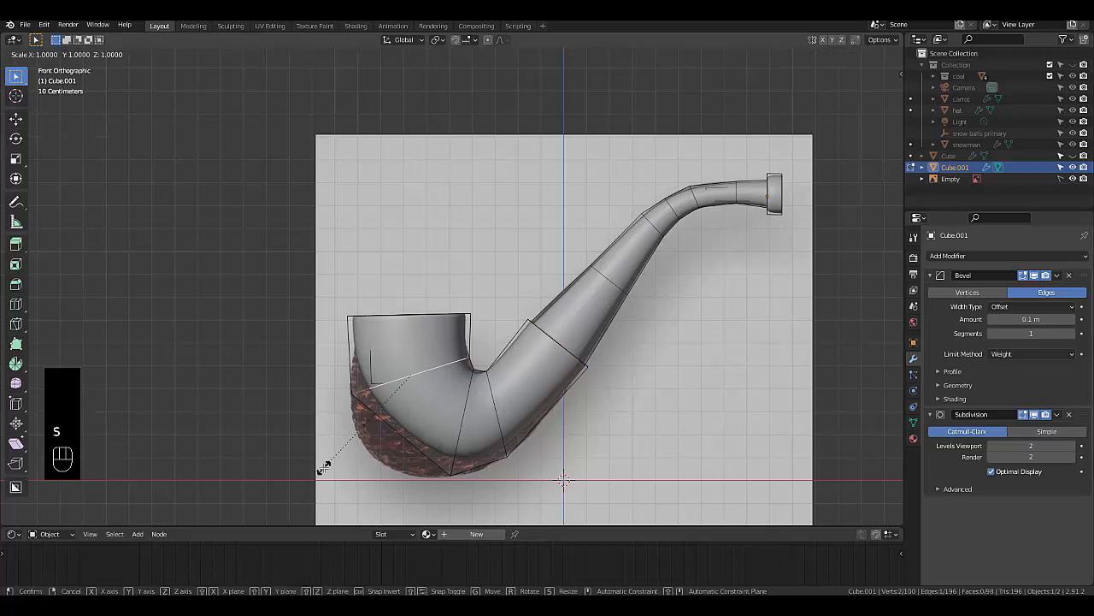
{"action": "left_click", "coordinate": [281, 479]}
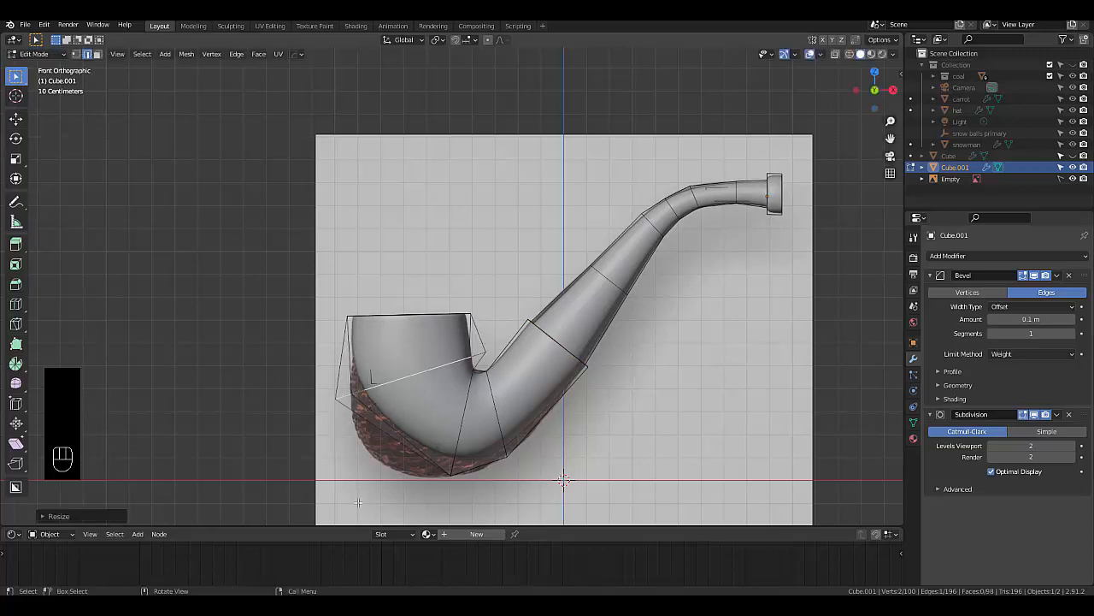
Scale up the edge loop at the bowl's base and rotate it clockwise to tilt toward the bowl's lower outer corner
{"action": "left_click", "coordinate": [449, 466], "text": "alt"}
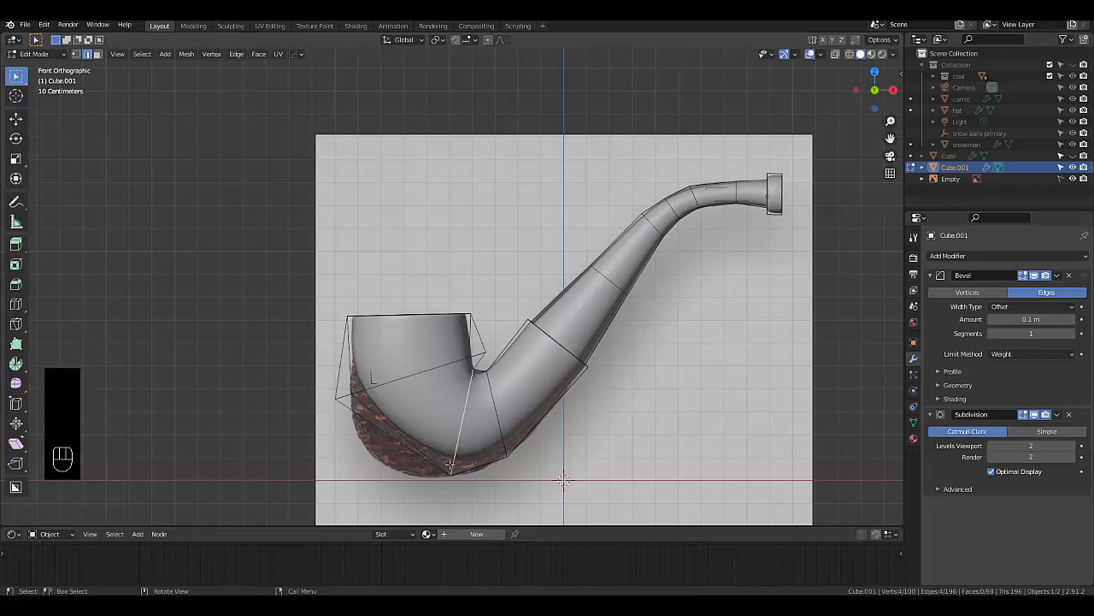
{"action": "key", "text": "s"}
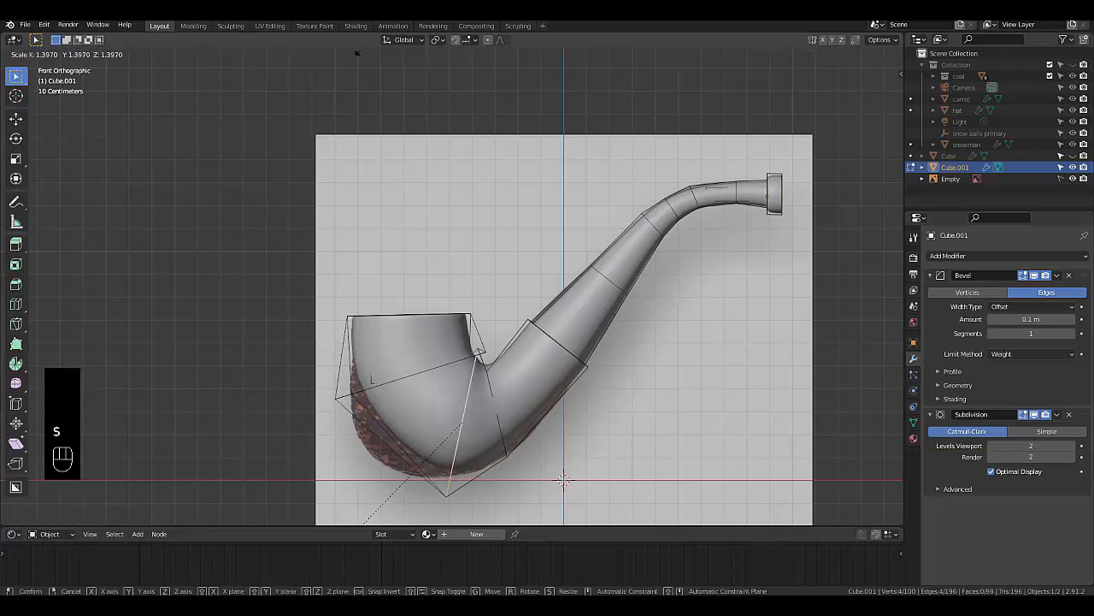
{"action": "left_click", "coordinate": [373, 511]}
{"action": "key", "text": "r"}
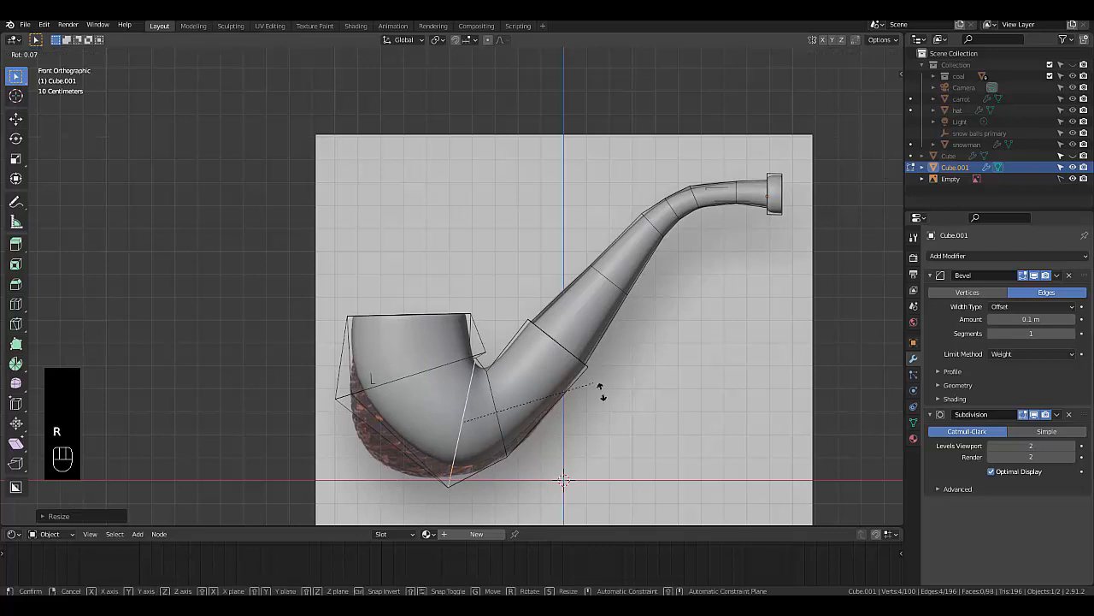
{"action": "left_click", "coordinate": [616, 460]}
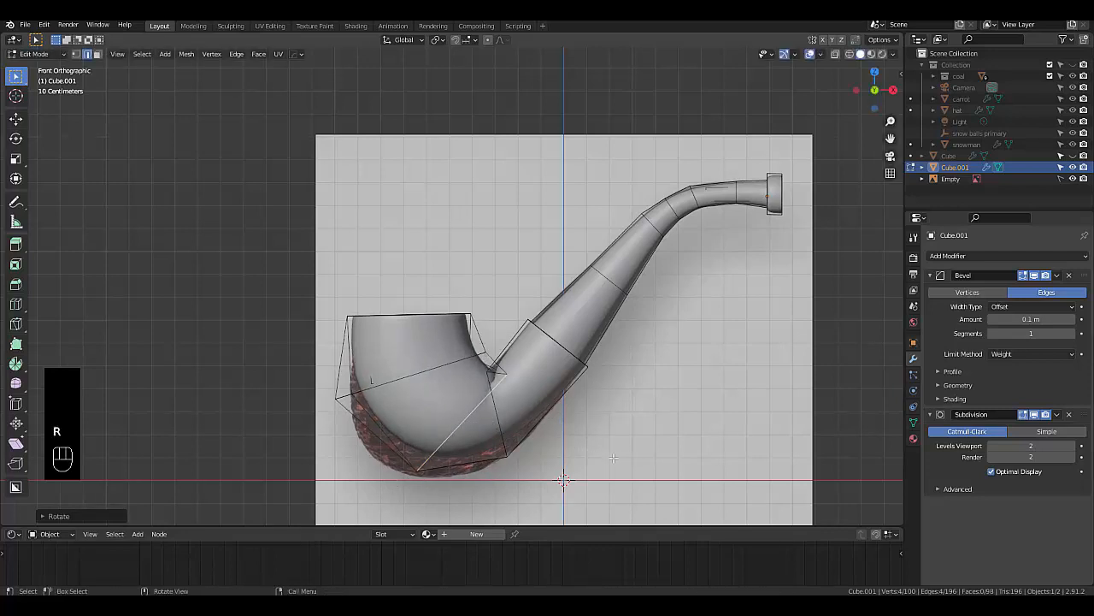
Move the base loop toward the bowl's outer bottom, rotate it back slightly steeper, and scale it up by about 1.26
{"action": "key", "text": "g"}
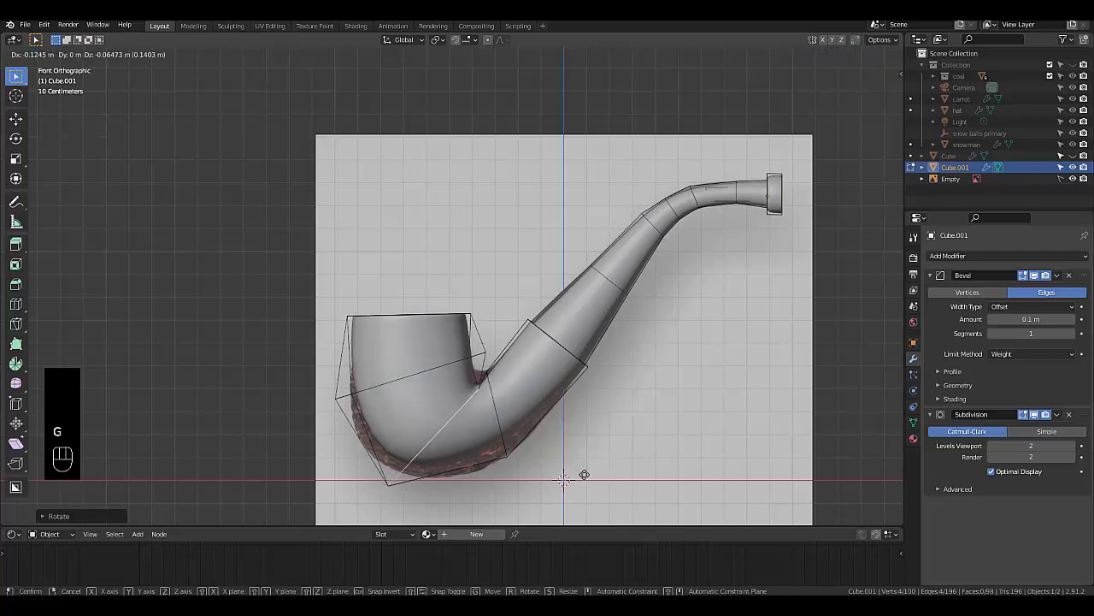
{"action": "left_click", "coordinate": [579, 469]}
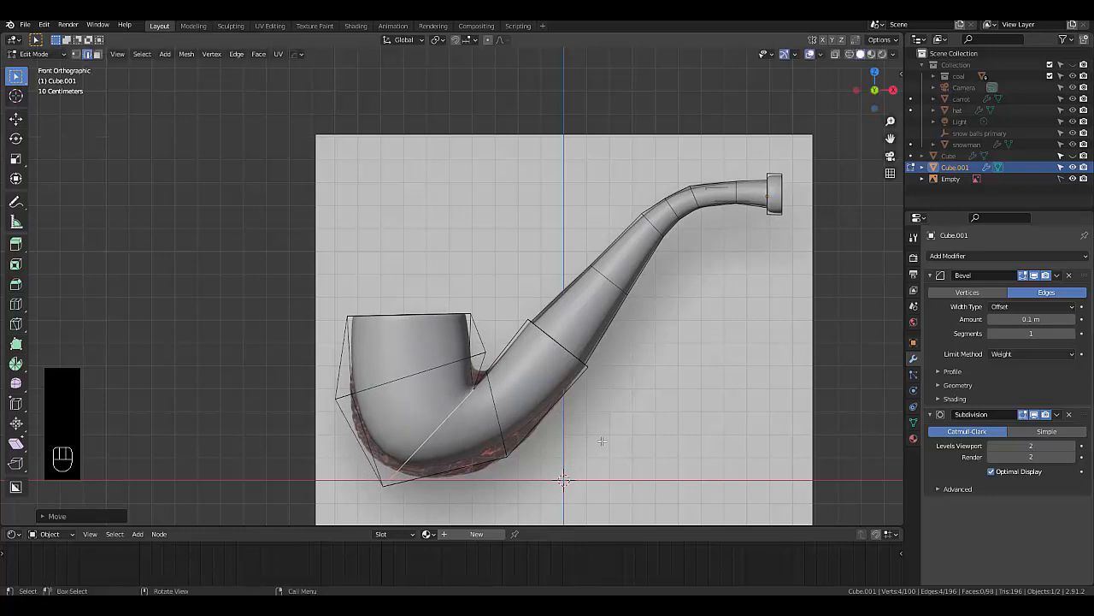
{"action": "key", "text": "r"}
{"action": "left_click", "coordinate": [593, 407]}
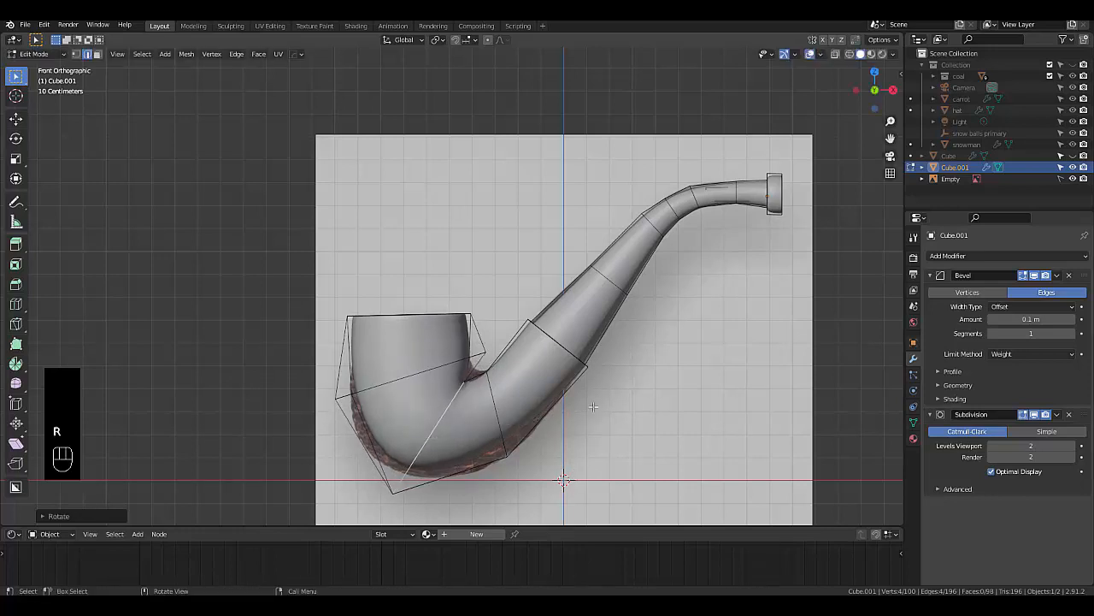
{"action": "key", "text": "s"}
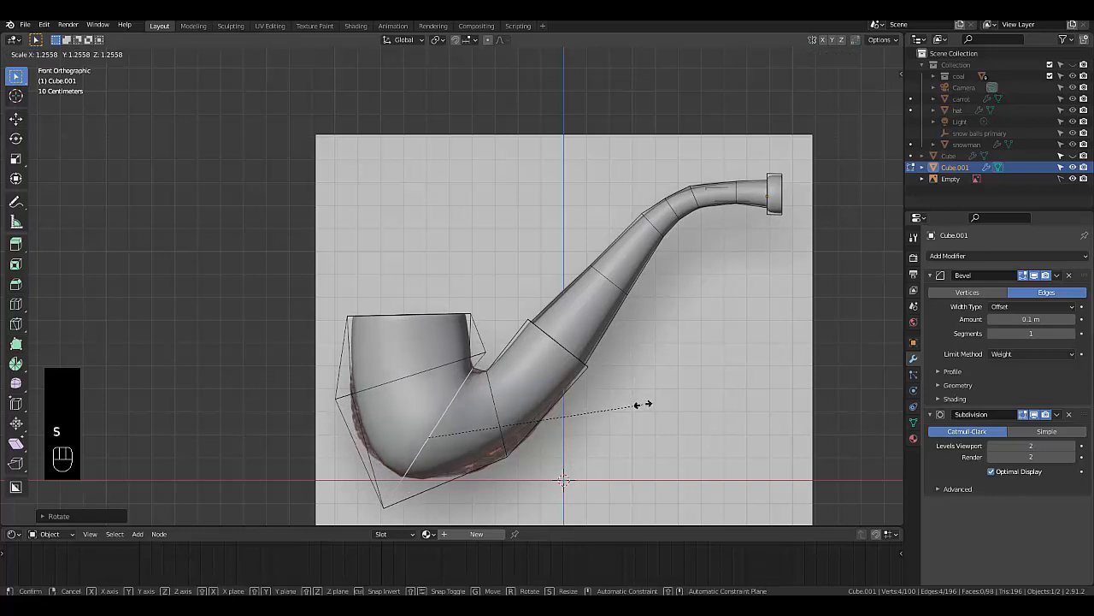
{"action": "left_click", "coordinate": [643, 405]}
Try rotating the base loop about 18 degrees clockwise and selecting the neighbouring loop where the stem begins
{"action": "key", "text": "r"}
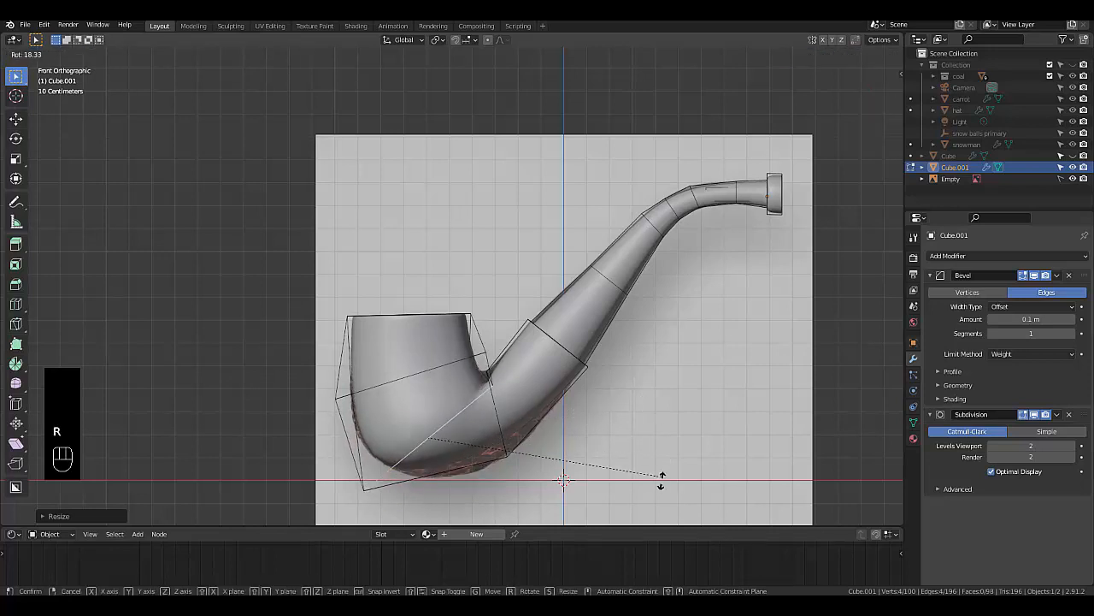
{"action": "left_click", "coordinate": [647, 471]}
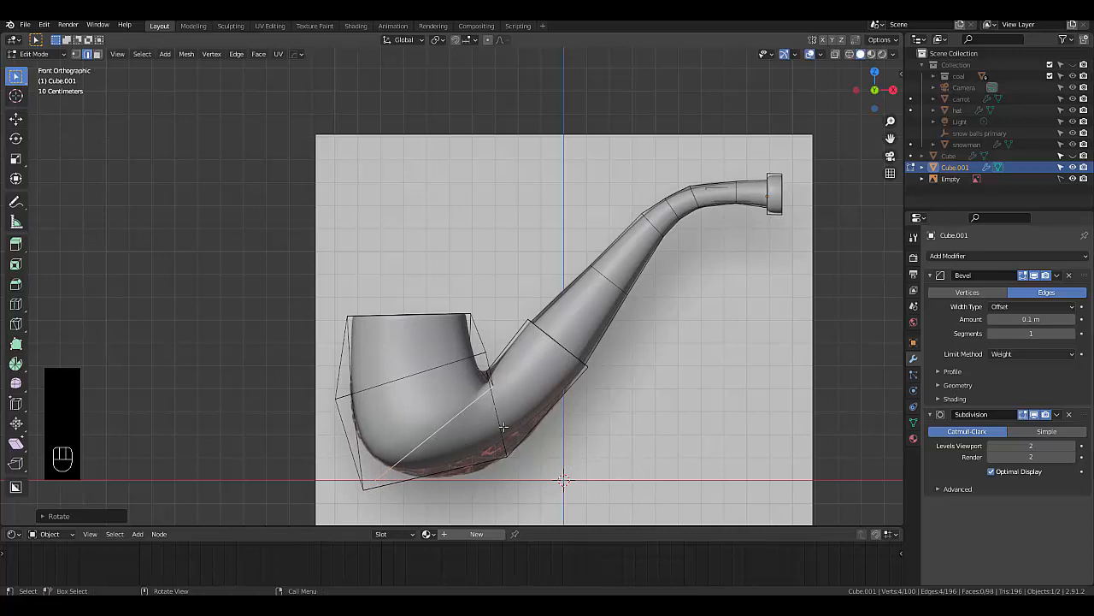
{"action": "left_click", "coordinate": [500, 425], "text": "alt"}
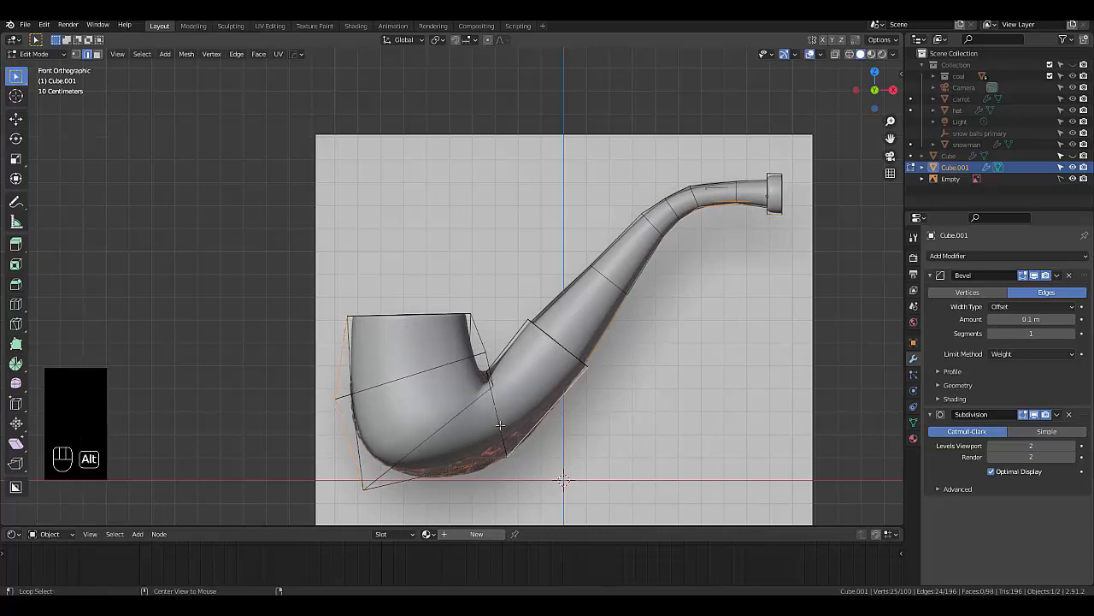
{"action": "middle_click_drag", "start_coordinate": [500, 425], "coordinate": [505, 438]}
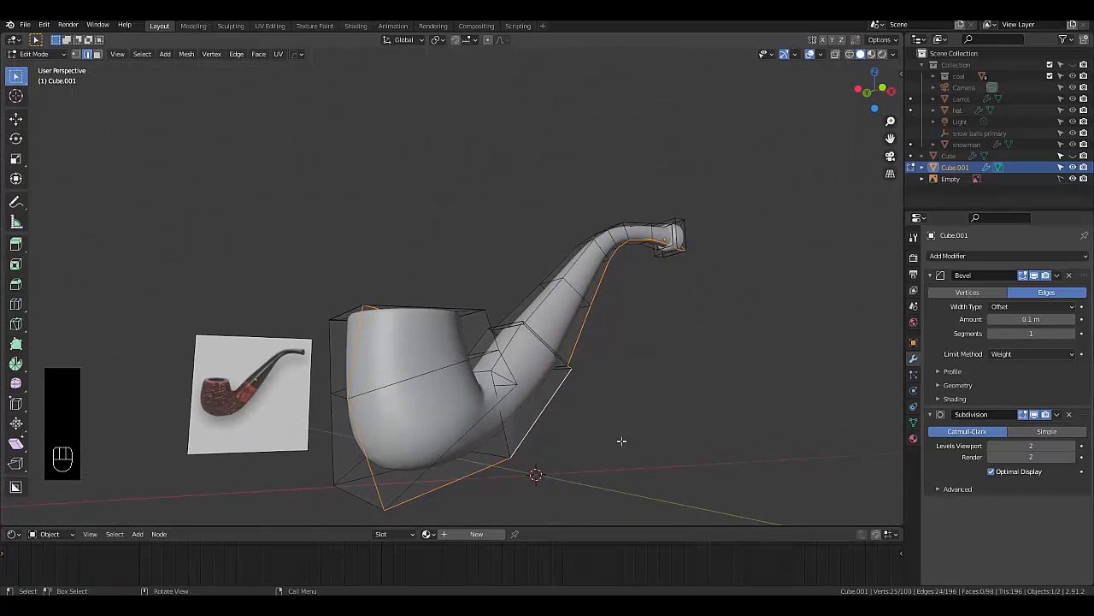
{"action": "left_click", "coordinate": [500, 418], "text": "alt"}
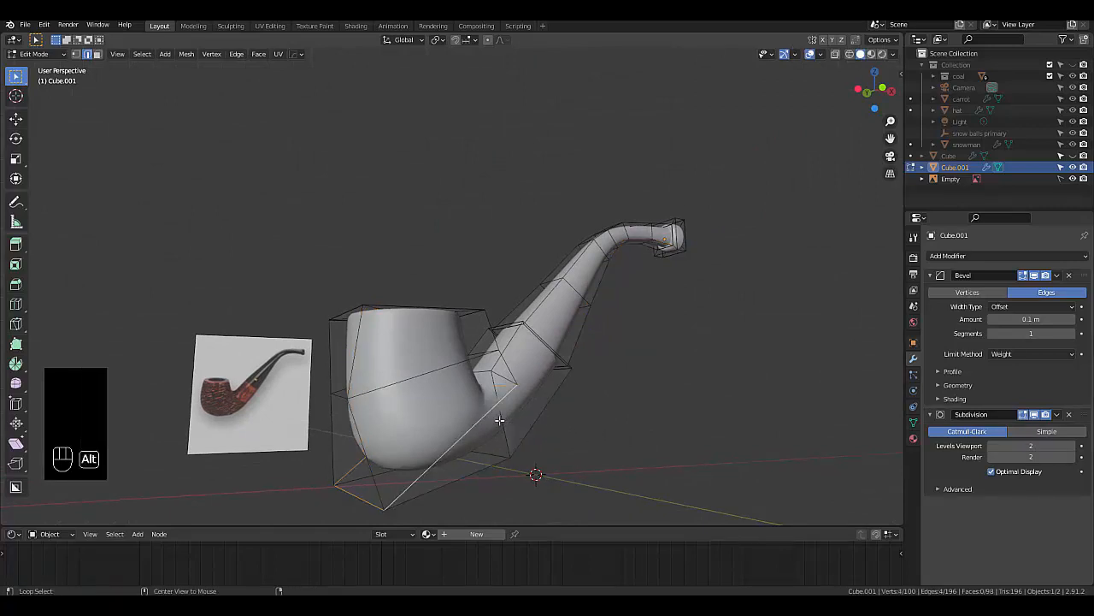
{"action": "left_click", "coordinate": [496, 402], "text": "alt"}
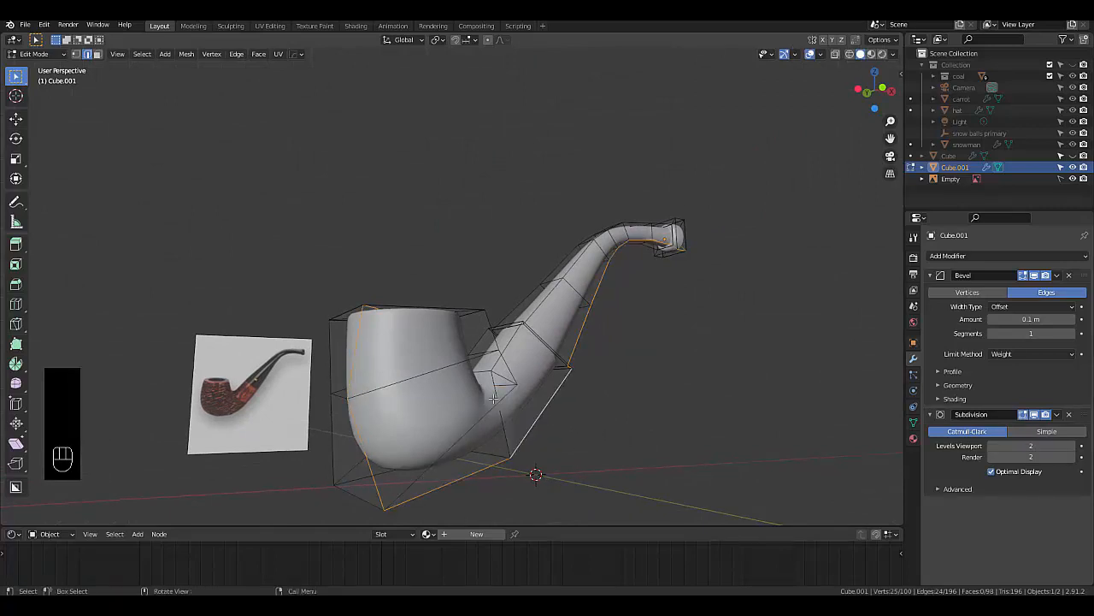
{"action": "left_click", "coordinate": [484, 374], "text": "alt"}
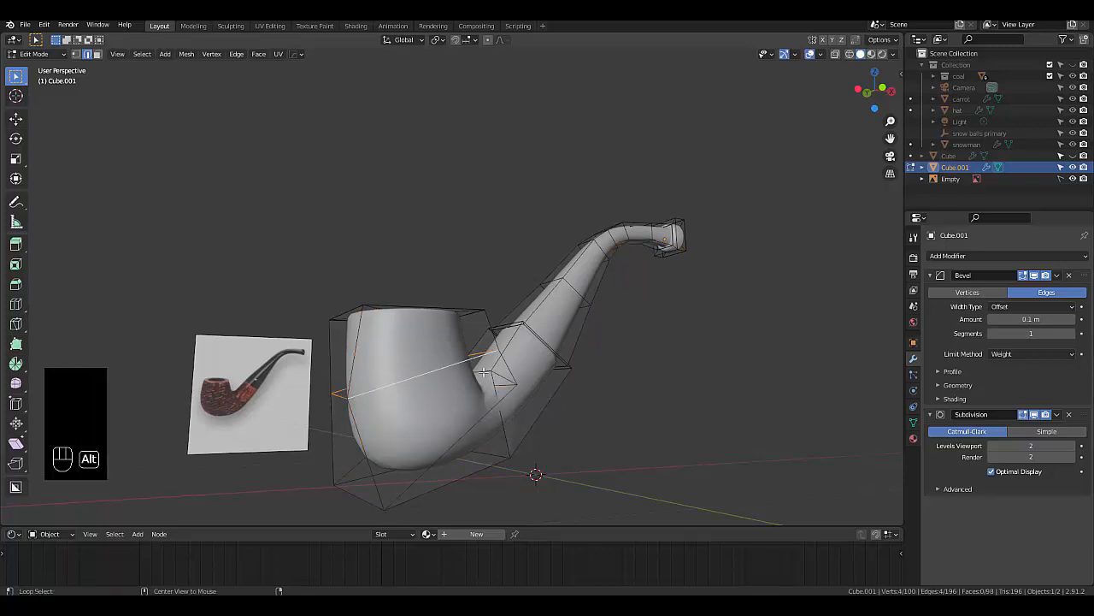
Undo the recent loop selections and the last rotation of the bowl's base loop
{"action": "key", "text": "ctrl+z"}
{"action": "key", "text": "ctrl+z"}
{"action": "key", "text": "ctrl+z"}
{"action": "key", "text": "ctrl+z"}
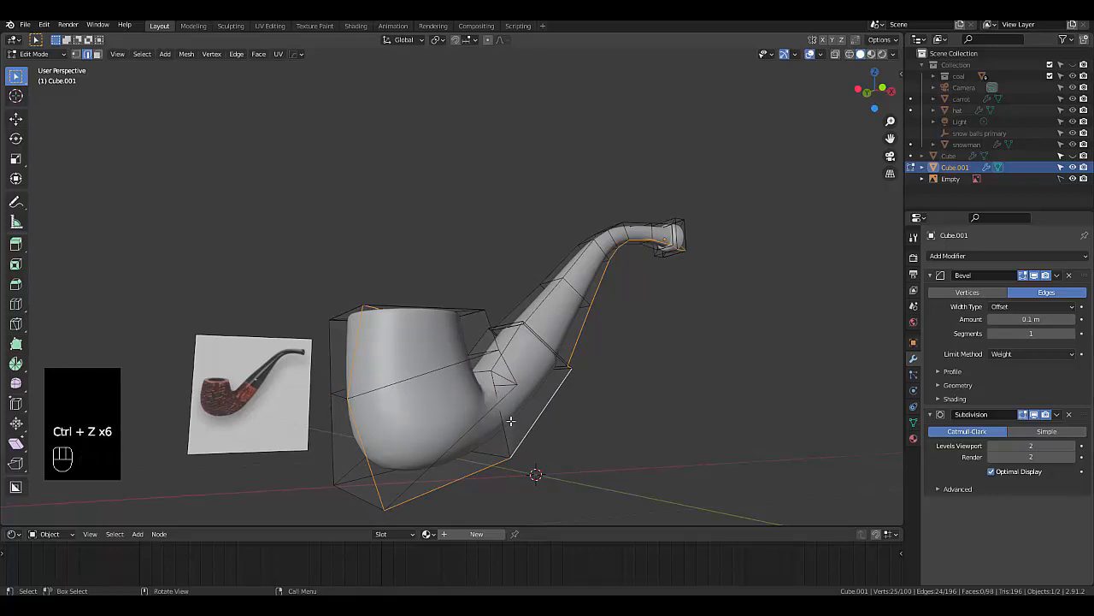
{"action": "middle_click_drag", "start_coordinate": [511, 421], "coordinate": [470, 444]}
{"action": "key", "text": "ctrl+z"}
{"action": "key", "text": "ctrl+z"}
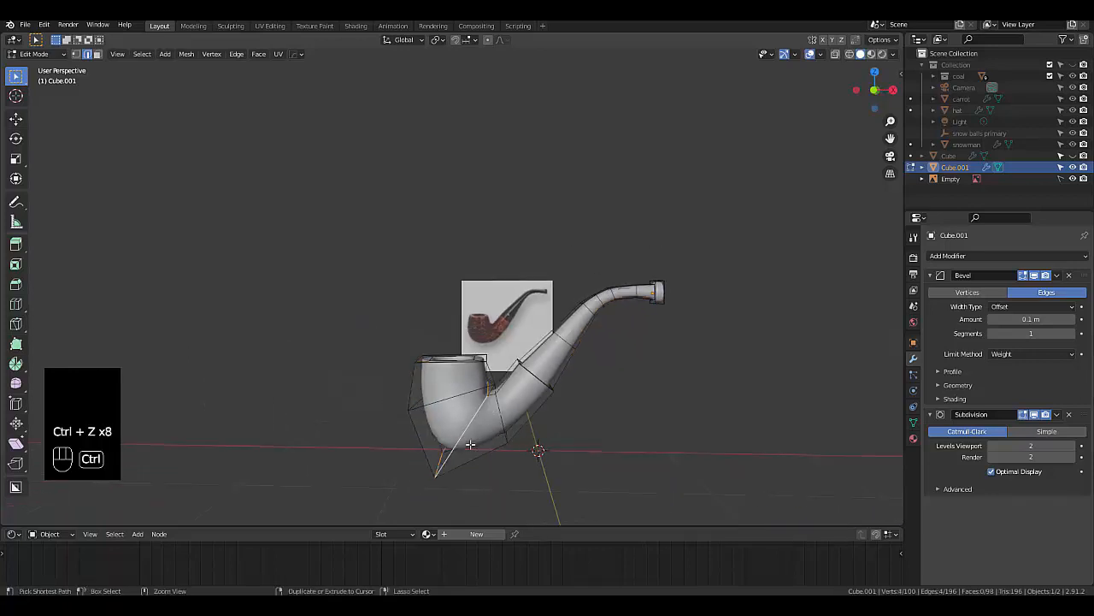
In front view, scale the bowl's base loop down to about 0.89 against the reference image
{"action": "scroll", "coordinate": [472, 446], "scroll_direction": "up", "scroll_amount": 4}
{"action": "key", "text": "KP_1"}
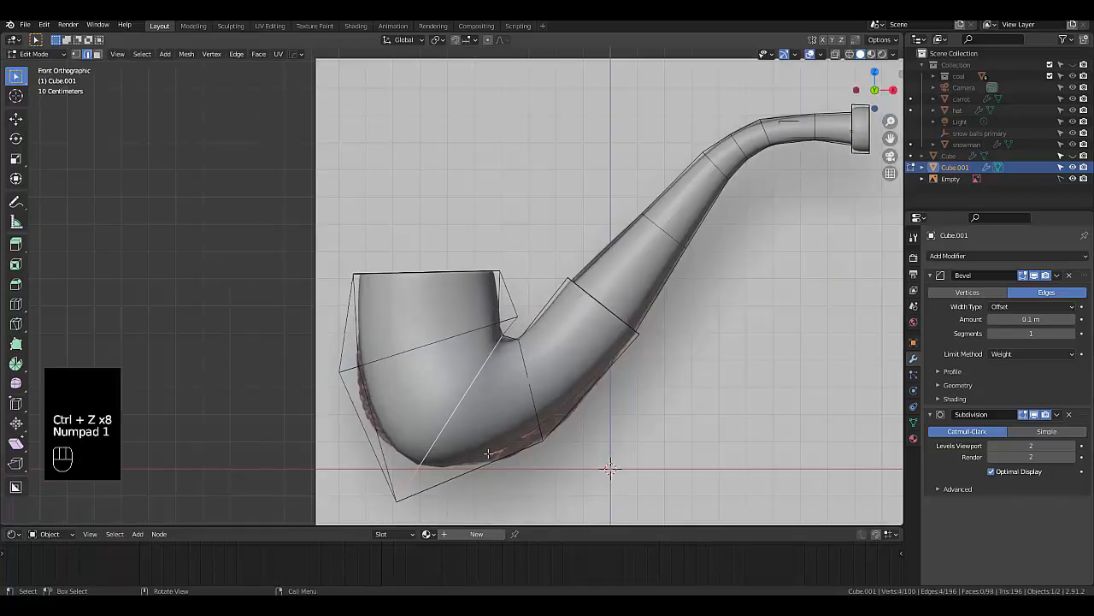
{"action": "key", "text": "s"}
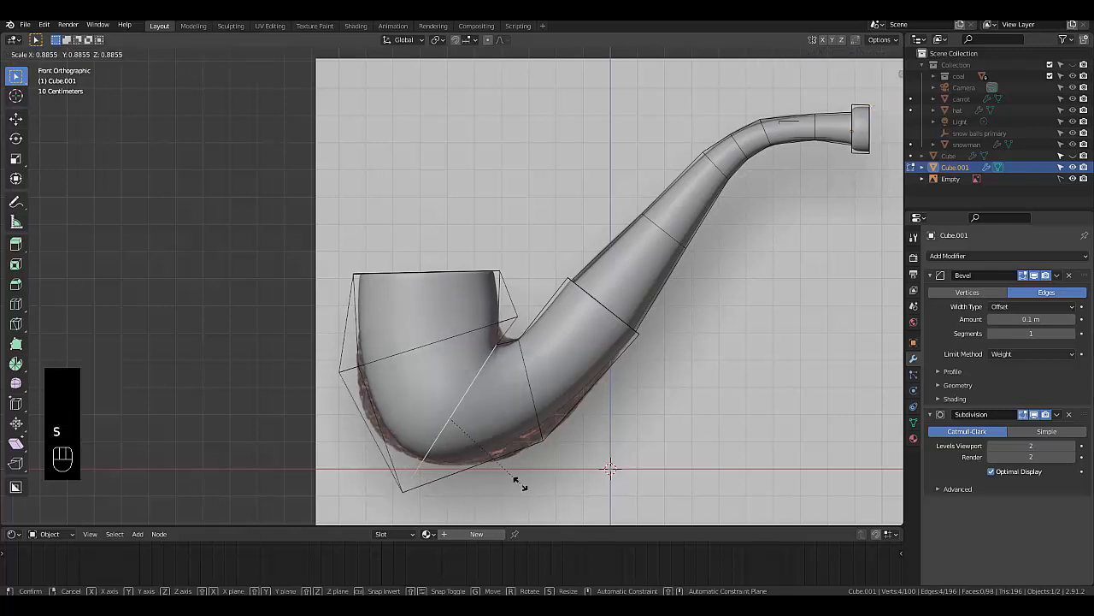
{"action": "left_click", "coordinate": [516, 484]}
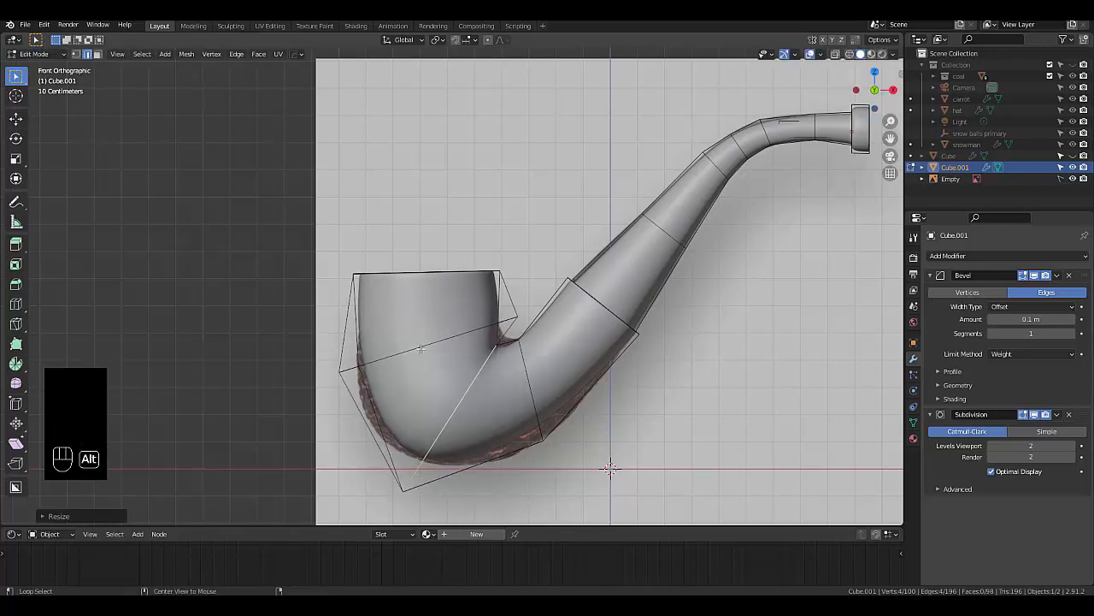
Scale the bowl's middle edge loop up by about 1.05 and shift it slightly outward and up, away from the stem
{"action": "left_click", "coordinate": [420, 349], "text": "alt"}
{"action": "key", "text": "s"}
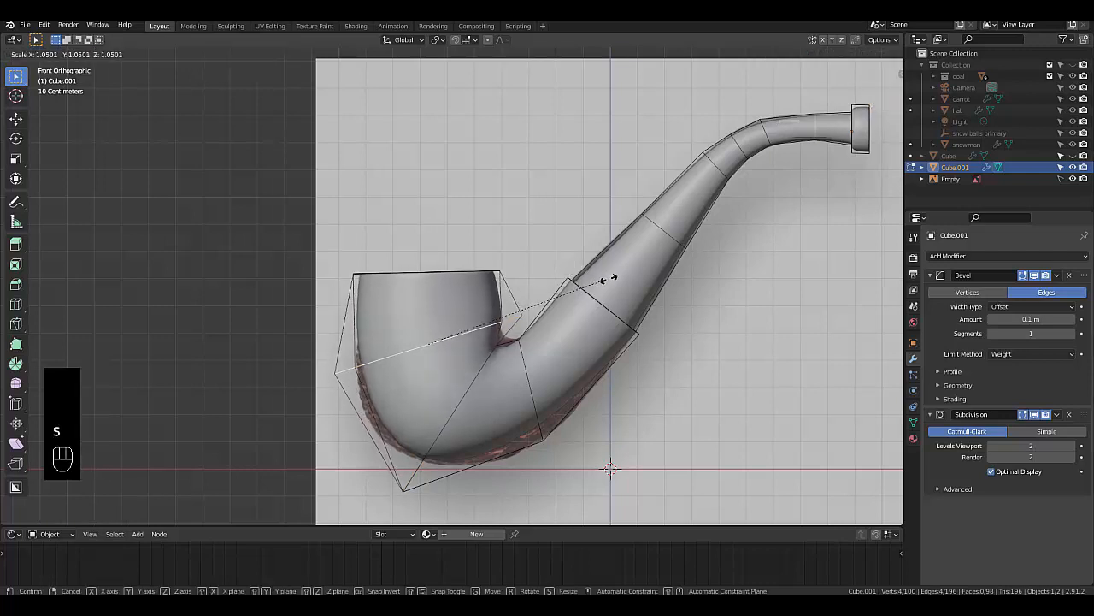
{"action": "left_click", "coordinate": [612, 280]}
{"action": "key", "text": "g"}
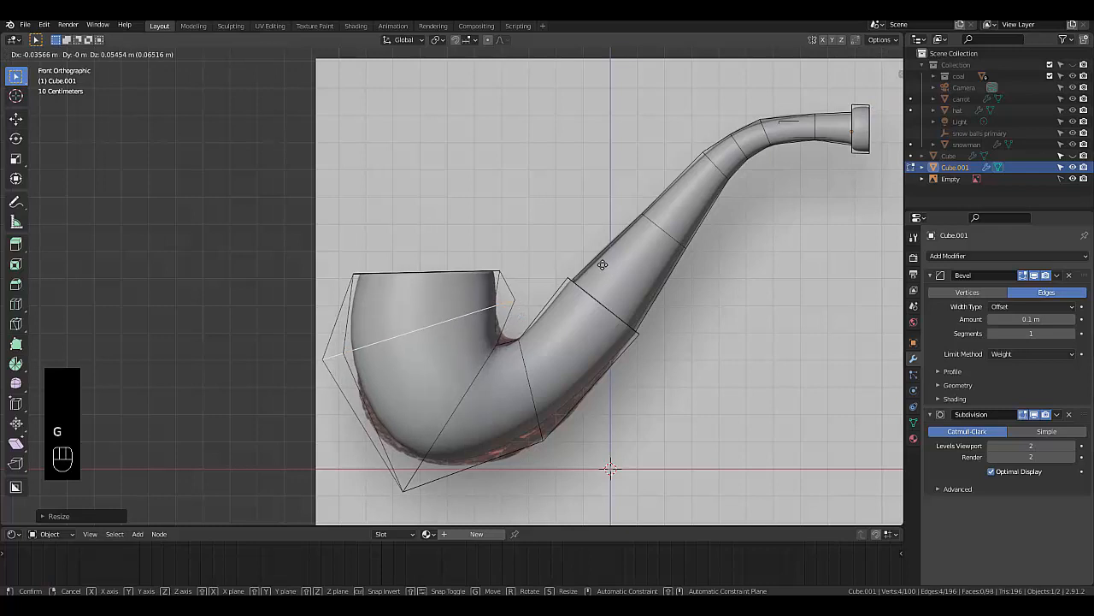
{"action": "left_click", "coordinate": [598, 267]}
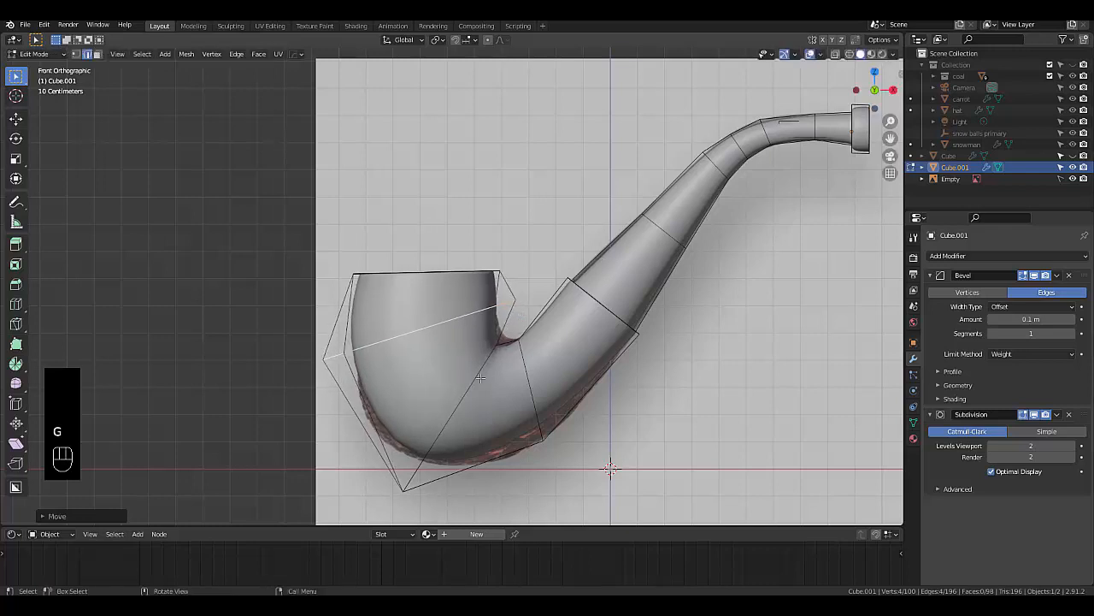
Select the bowl's base edge loop, move it down and away from the stem in front view, and rotate it clockwise
{"action": "middle_click_drag", "start_coordinate": [471, 389], "coordinate": [449, 400]}
{"action": "key", "text": "KP_1"}
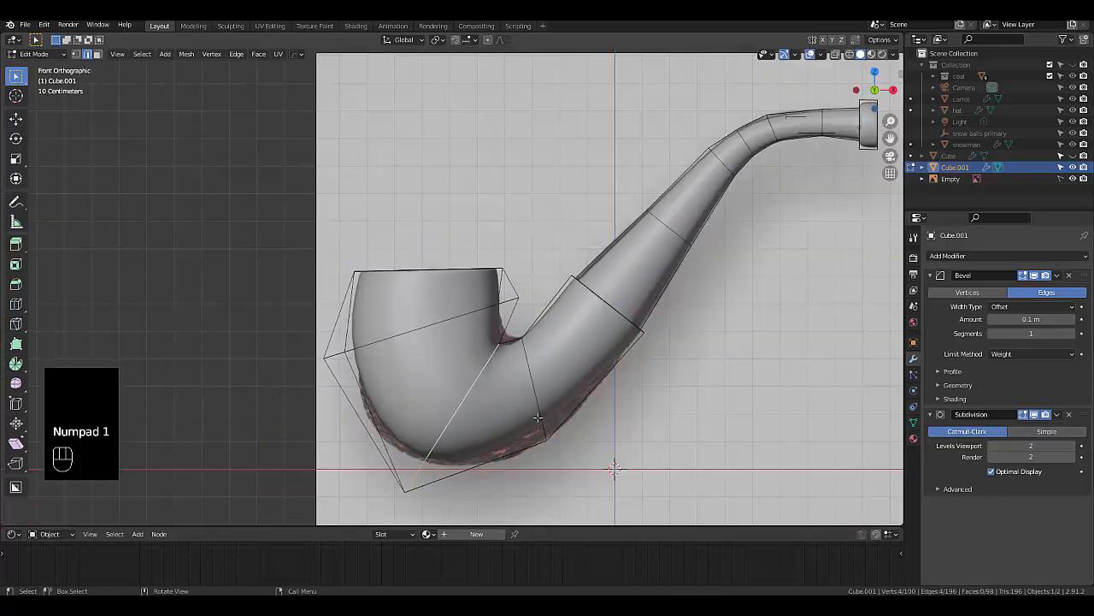
{"action": "key", "text": "g"}
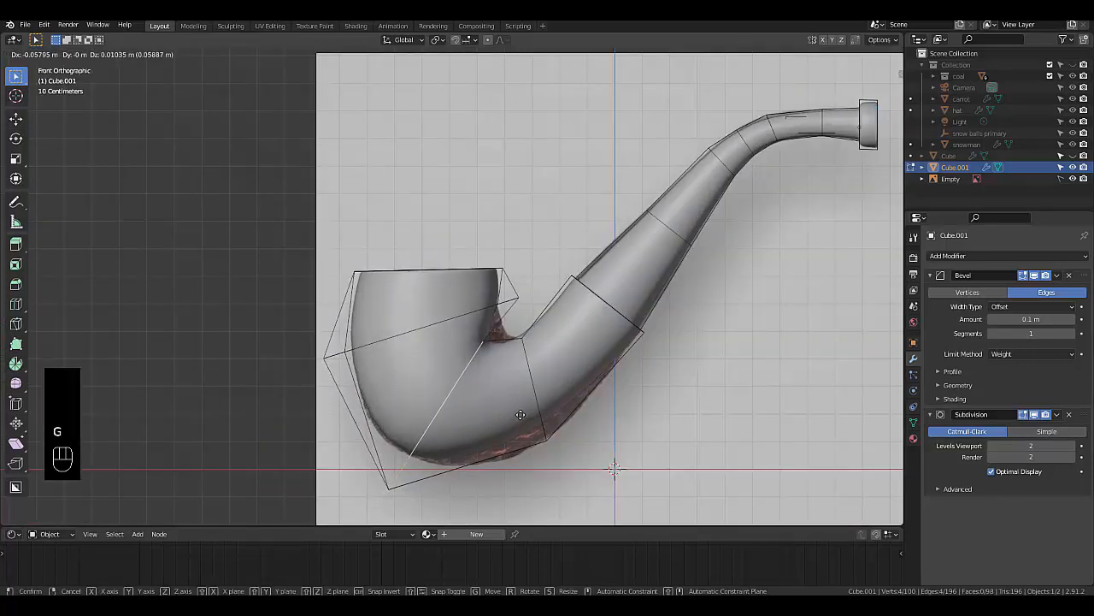
{"action": "left_click", "coordinate": [518, 425]}
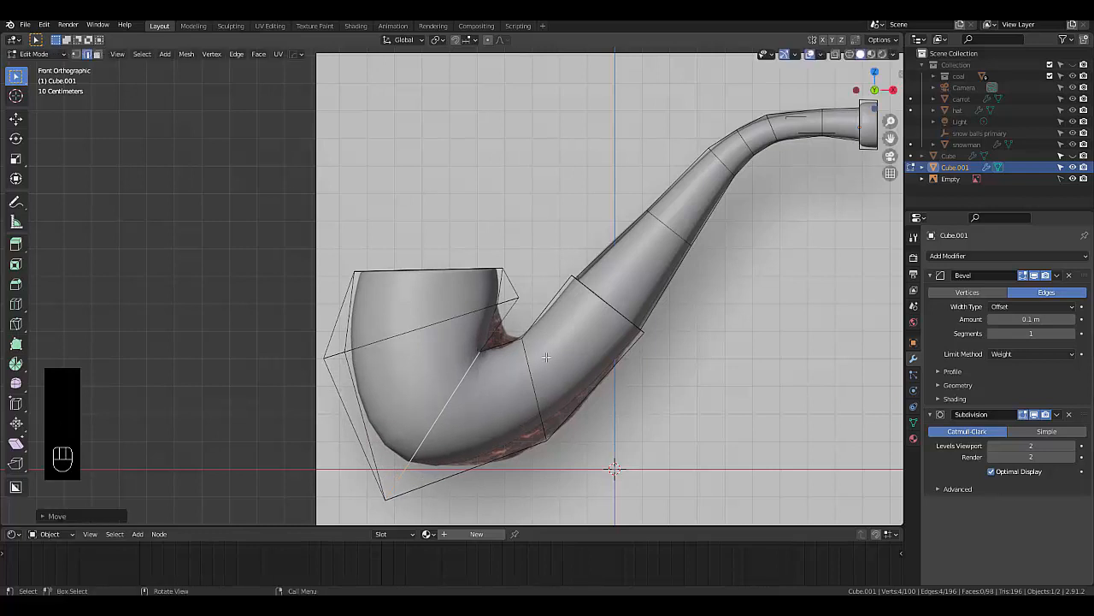
{"action": "key", "text": "r"}
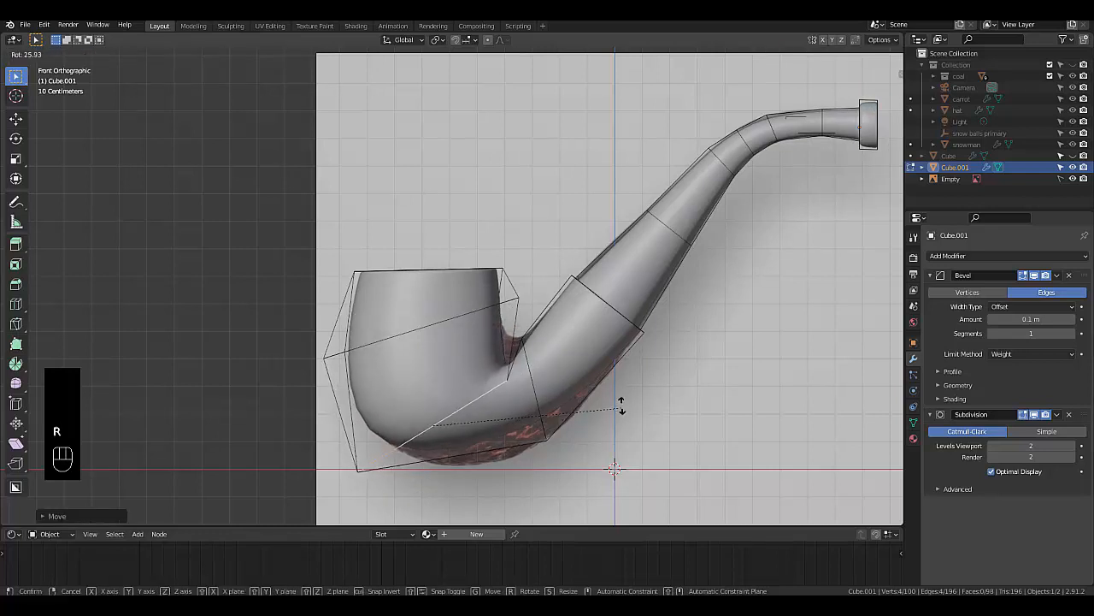
{"action": "left_click", "coordinate": [601, 372]}
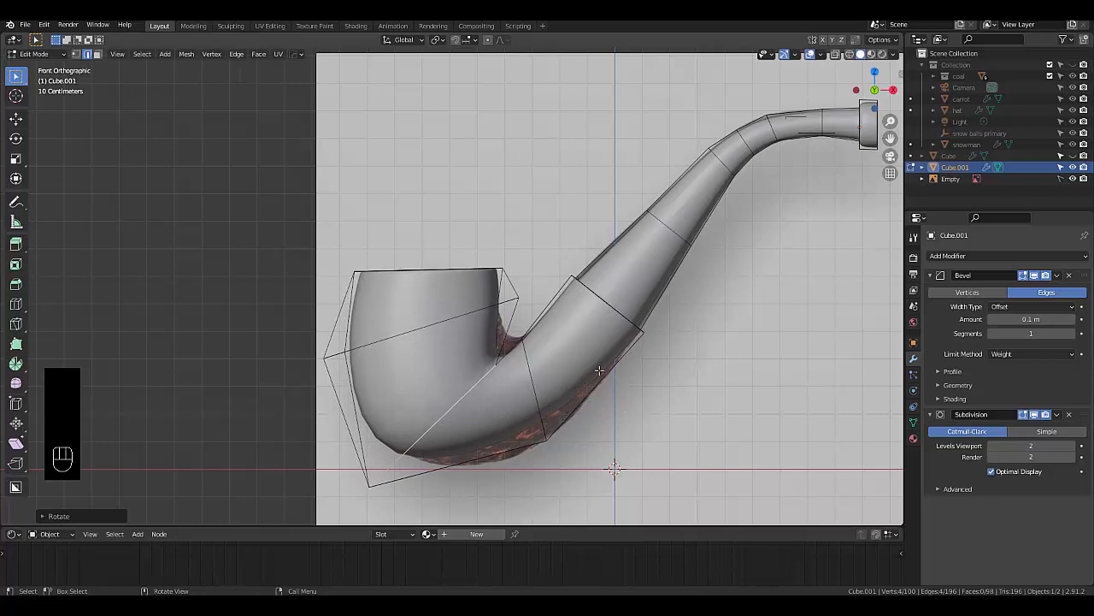
Shift the base loop toward the stem, rotate it counterclockwise, nudge it upward, and scale it up by about 1.17
{"action": "key", "text": "g"}
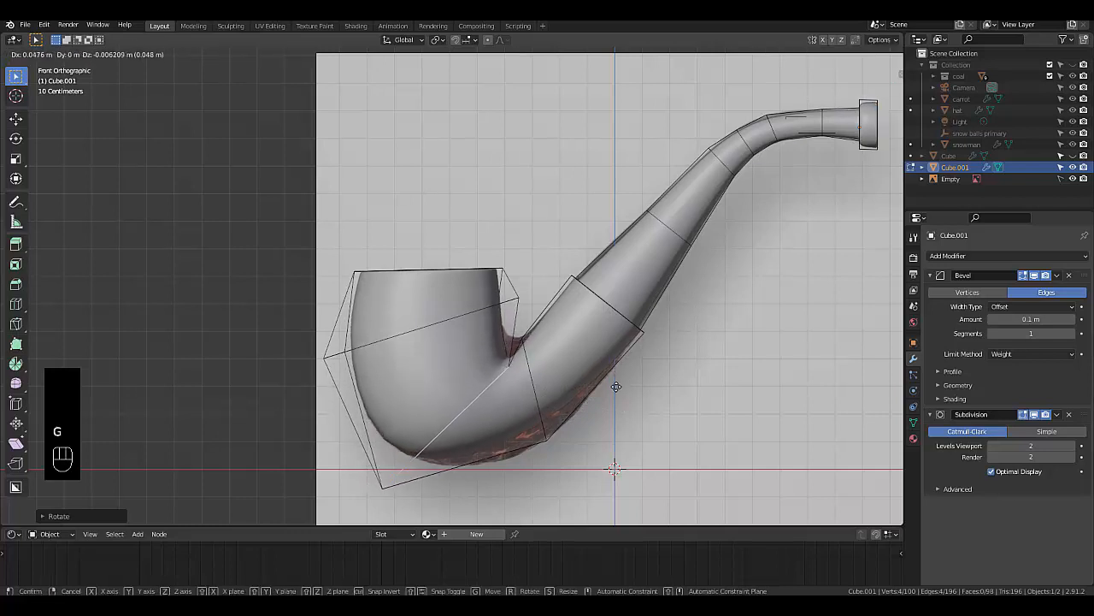
{"action": "left_click", "coordinate": [613, 376]}
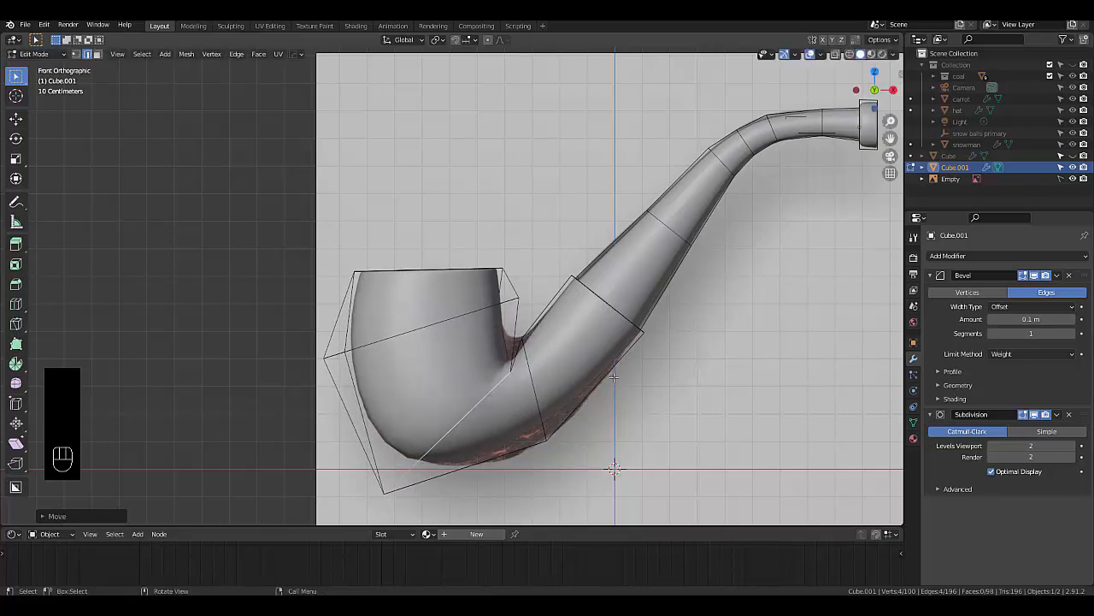
{"action": "key", "text": "r"}
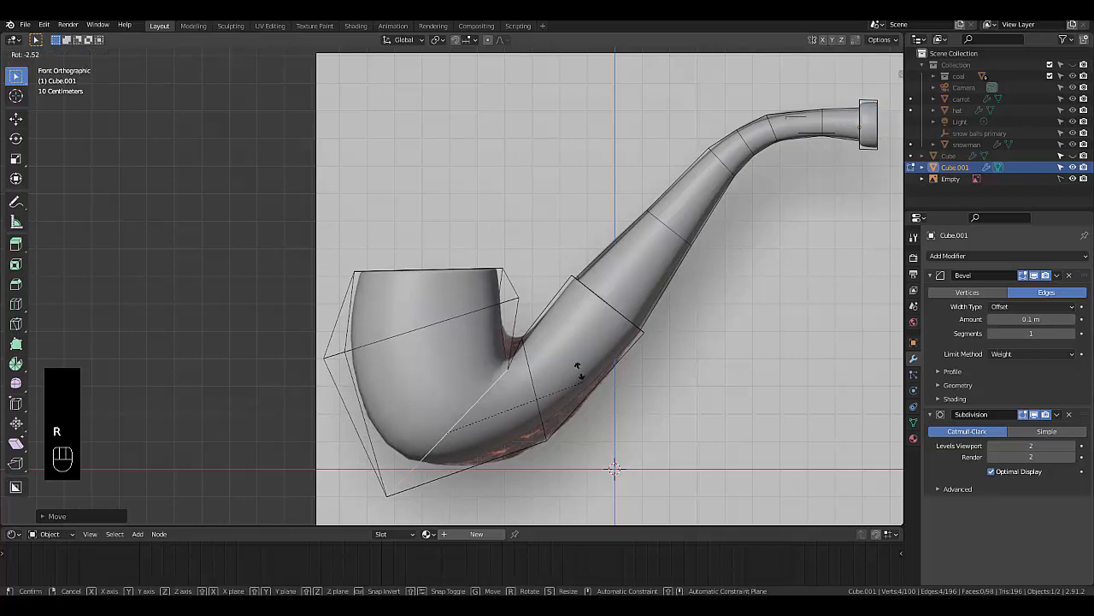
{"action": "left_click", "coordinate": [578, 359]}
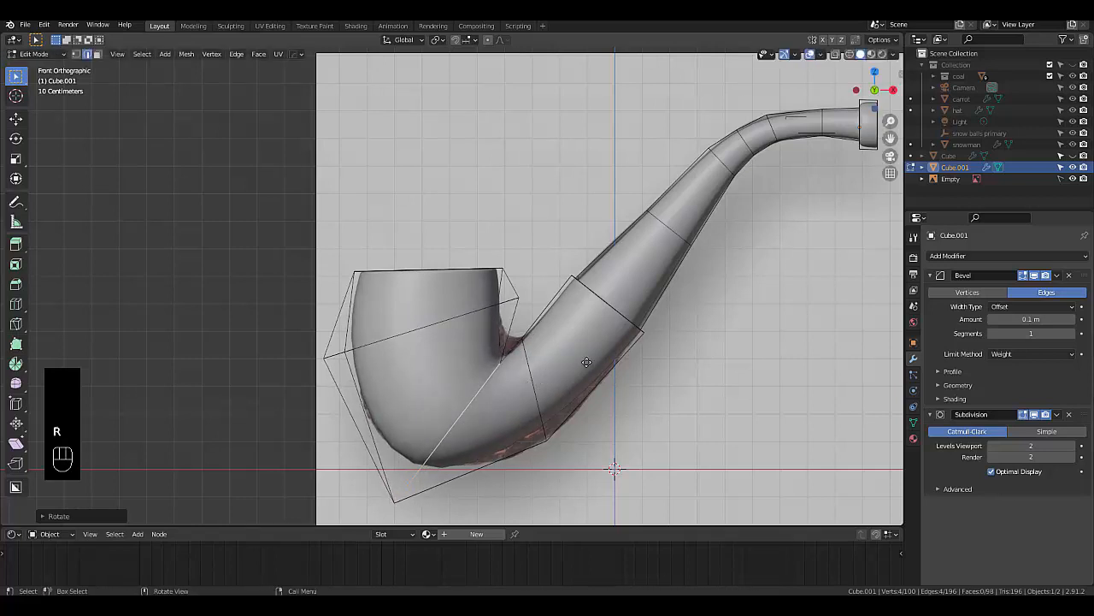
{"action": "key", "text": "g"}
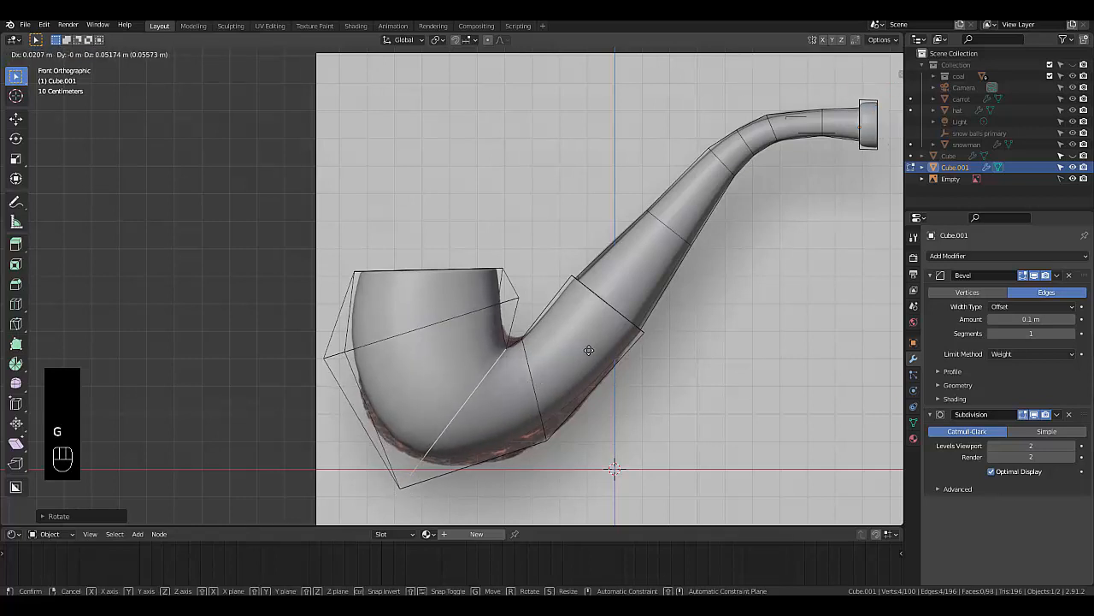
{"action": "left_click", "coordinate": [590, 348]}
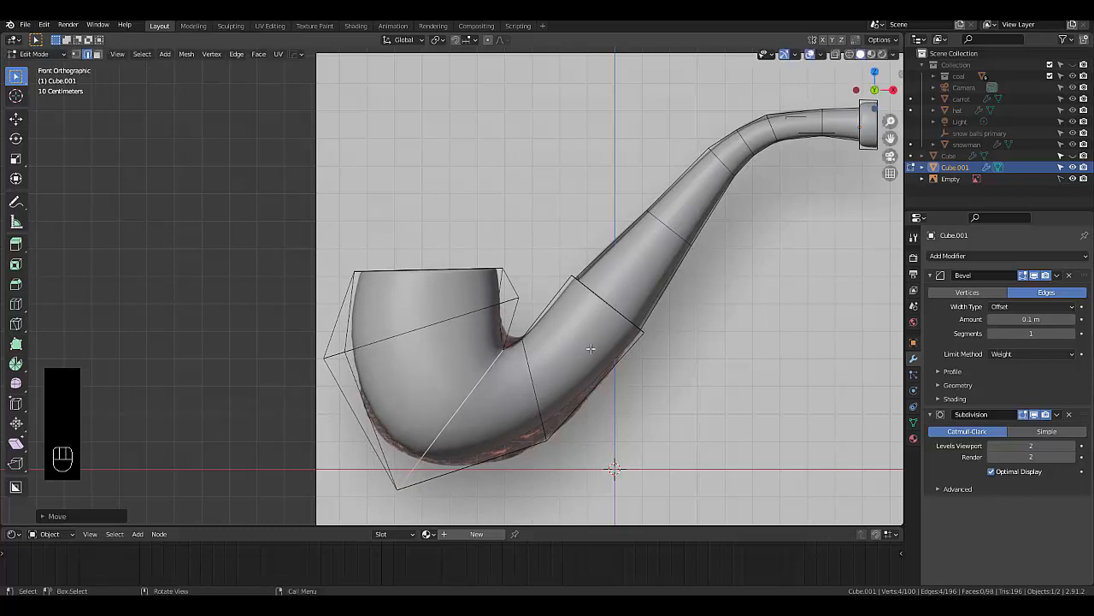
{"action": "key", "text": "s"}
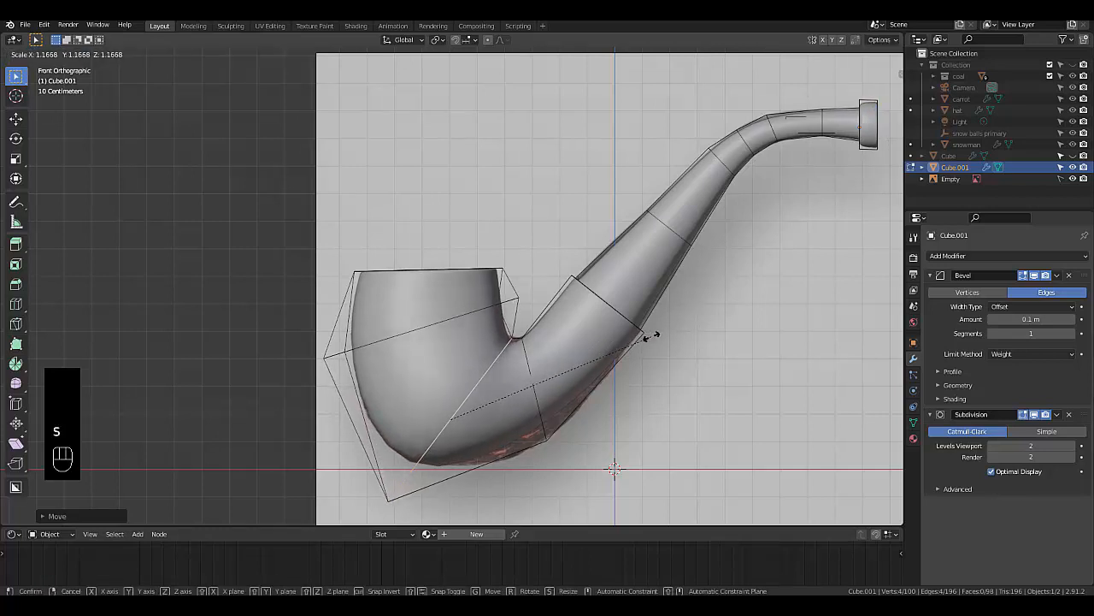
{"action": "left_click", "coordinate": [650, 335]}
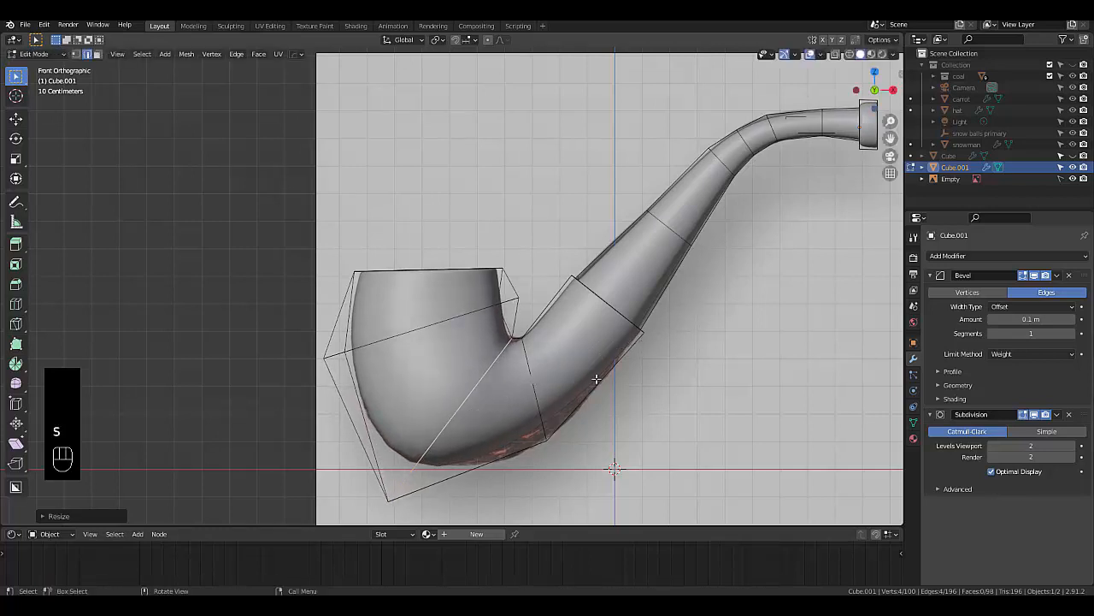
Select the edge loop where the stem begins and move it slightly down and away from the bowl in front view
{"action": "middle_click_drag", "start_coordinate": [536, 409], "coordinate": [535, 435]}
{"action": "scroll", "coordinate": [535, 436], "scroll_direction": "up", "scroll_amount": 4}
{"action": "left_click", "coordinate": [544, 416]}
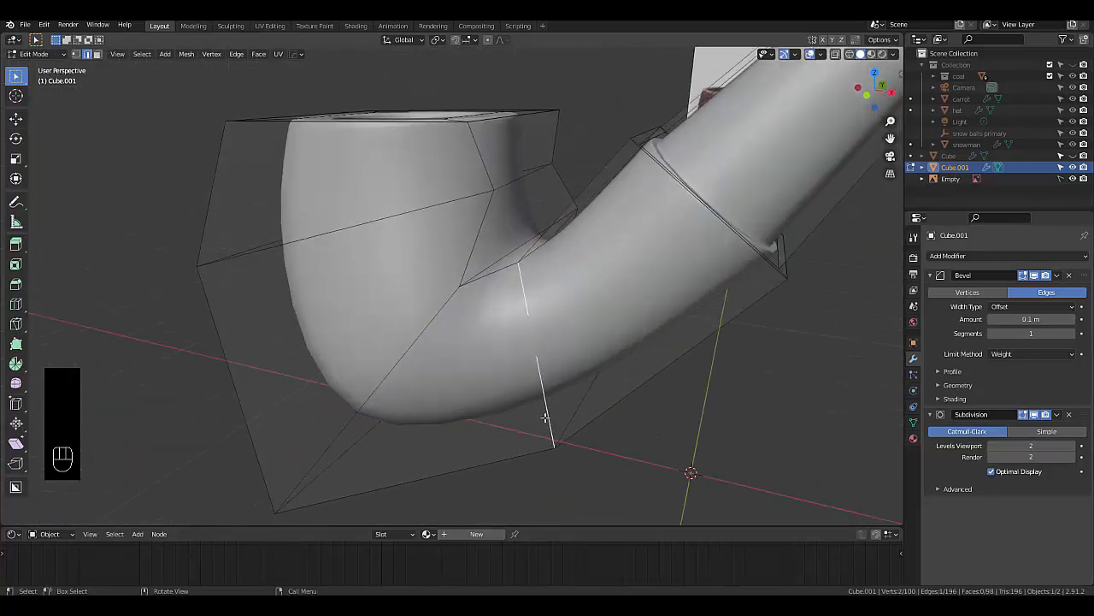
{"action": "left_click", "coordinate": [544, 417], "text": "alt"}
{"action": "key", "text": "KP_1"}
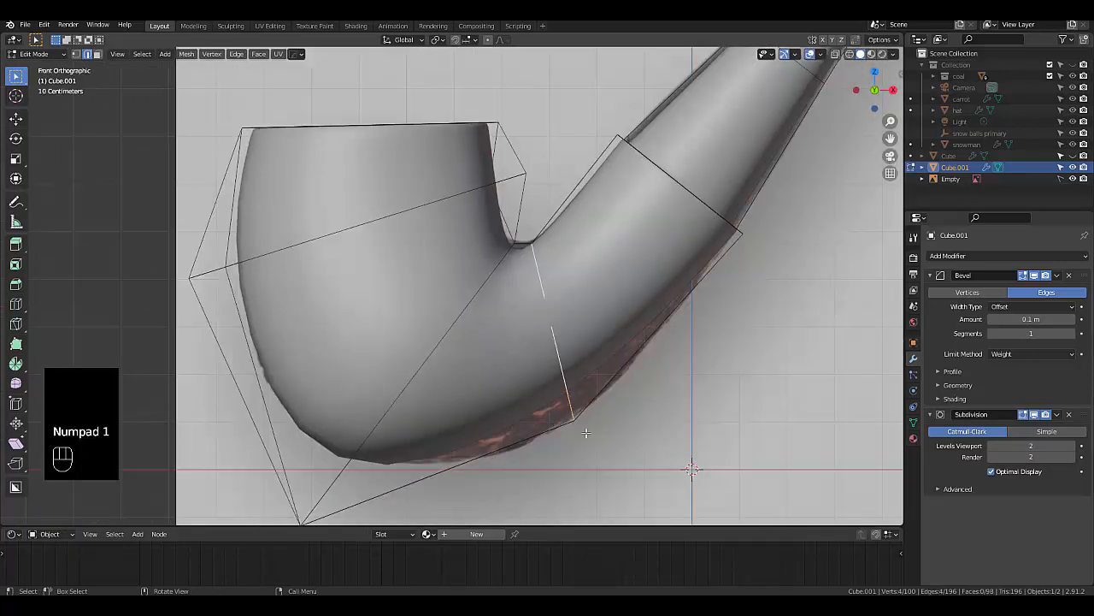
{"action": "key", "text": "g"}
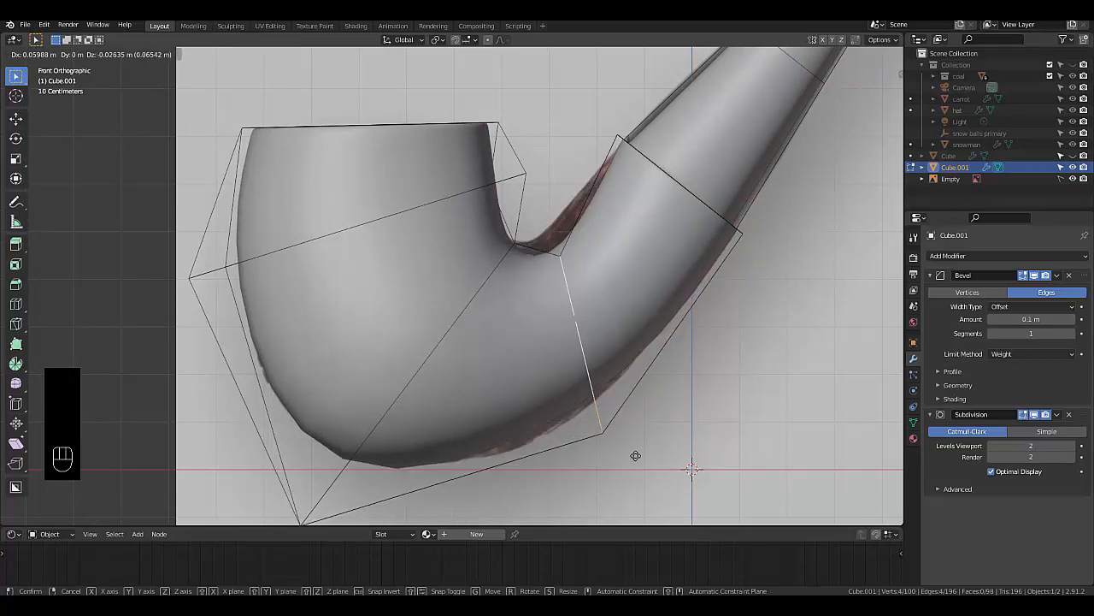
{"action": "left_click", "coordinate": [632, 448]}
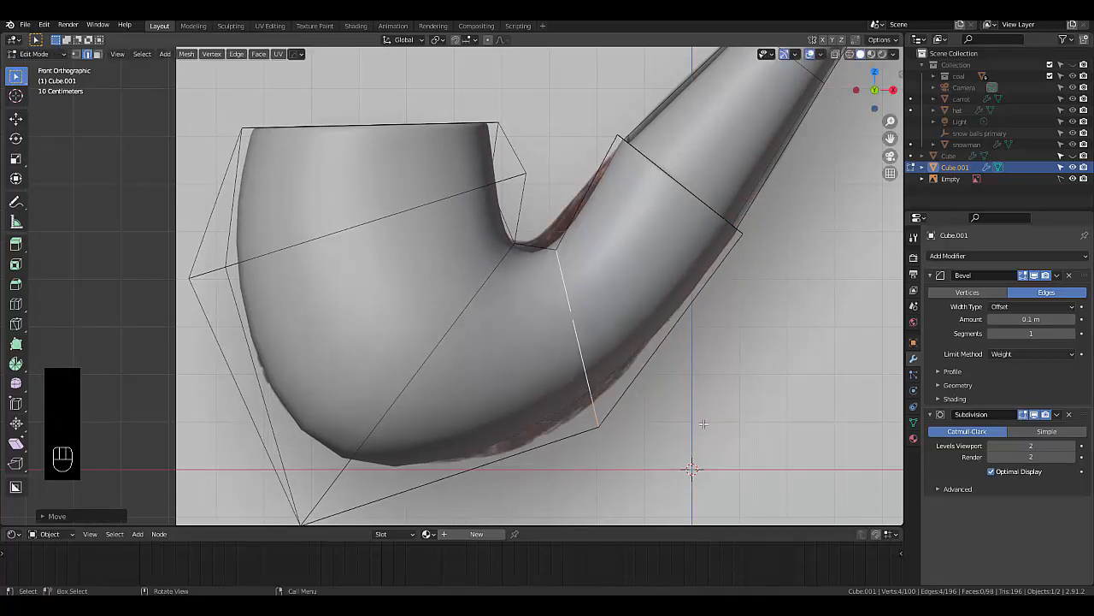
Rotate the stem-start loop counterclockwise and scale it up by about 1.18 to follow the reference outline
{"action": "key", "text": "r"}
{"action": "left_click", "coordinate": [715, 386]}
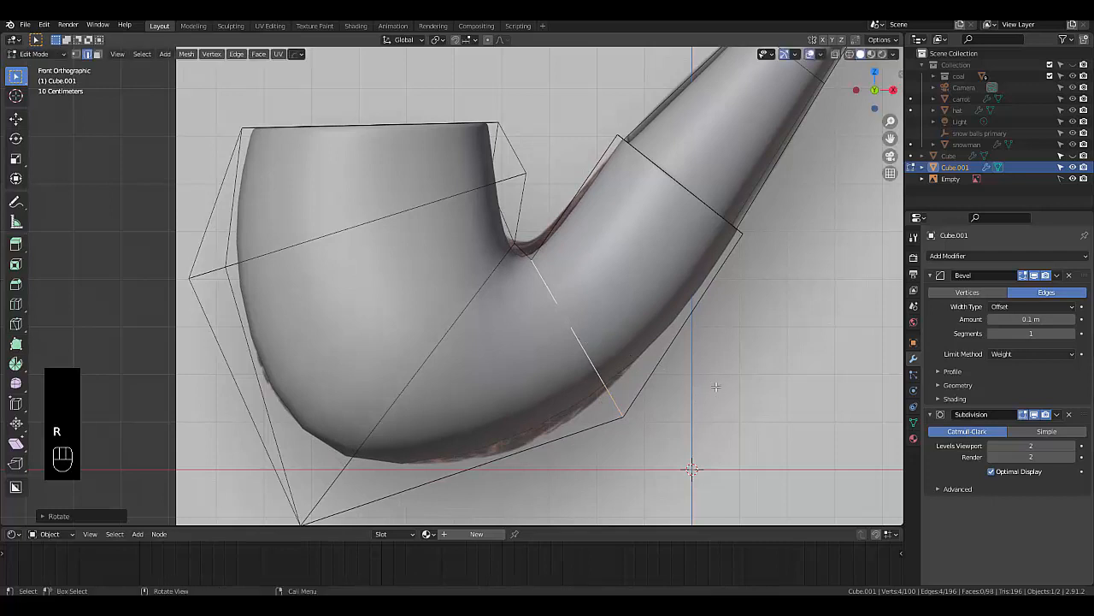
{"action": "key", "text": "s"}
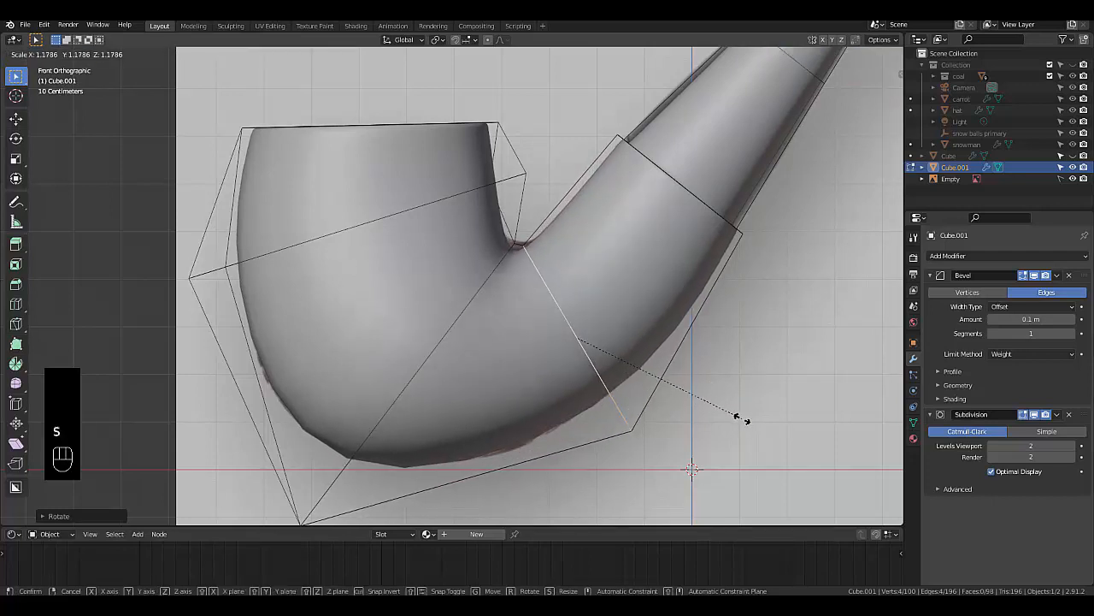
{"action": "left_click", "coordinate": [743, 419]}
Return to Object Mode and examine the whole pipe's shape against the reference image
{"action": "scroll", "coordinate": [677, 371], "scroll_direction": "down", "scroll_amount": 3}
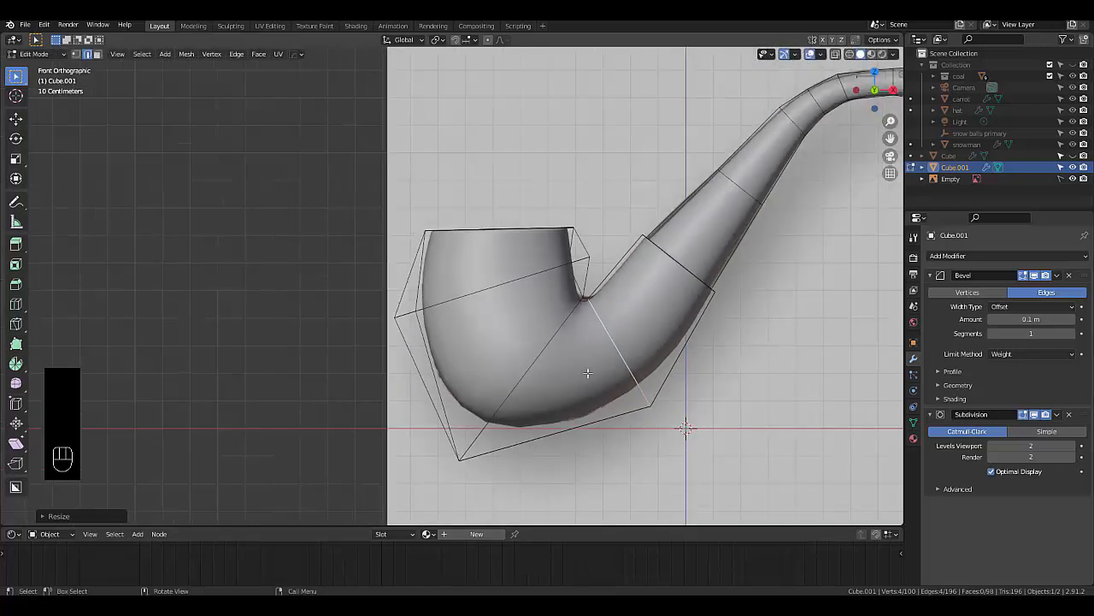
{"action": "key", "text": "ctrl+Tab"}
{"action": "left_click", "coordinate": [525, 359]}
{"action": "middle_click_drag", "start_coordinate": [525, 359], "coordinate": [537, 322]}
{"action": "key", "text": "KP_1"}
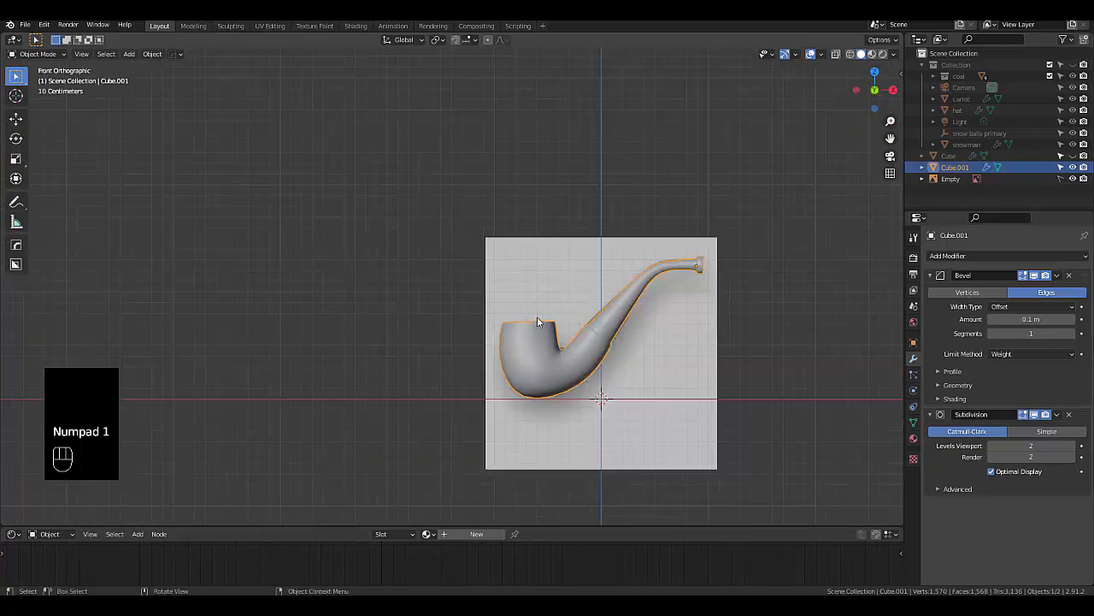
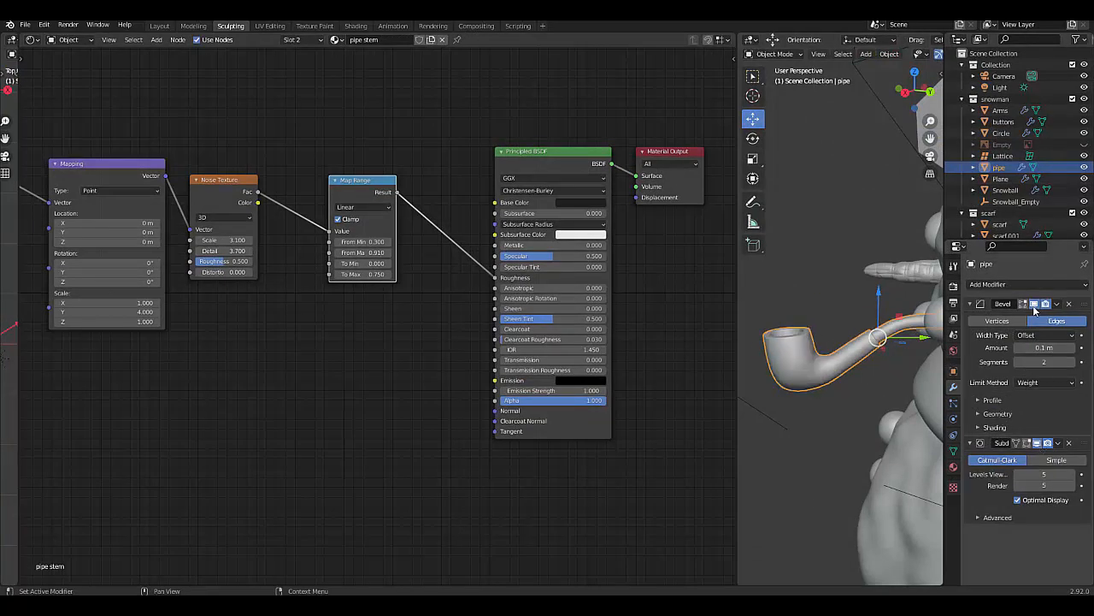
{"action": "middle_click_drag", "start_coordinate": [828, 411], "coordinate": [892, 348]}
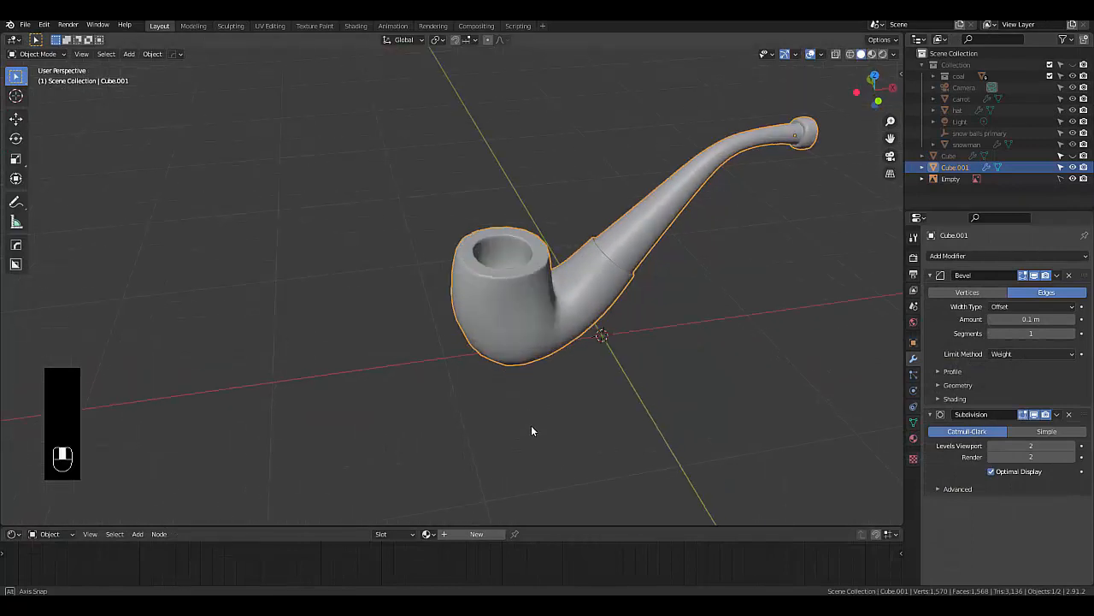
In Edit Mode, add a horizontal loop cut inside the bowl's cavity and slide it toward the cavity floor
{"action": "middle_click_drag", "start_coordinate": [531, 425], "coordinate": [496, 345]}
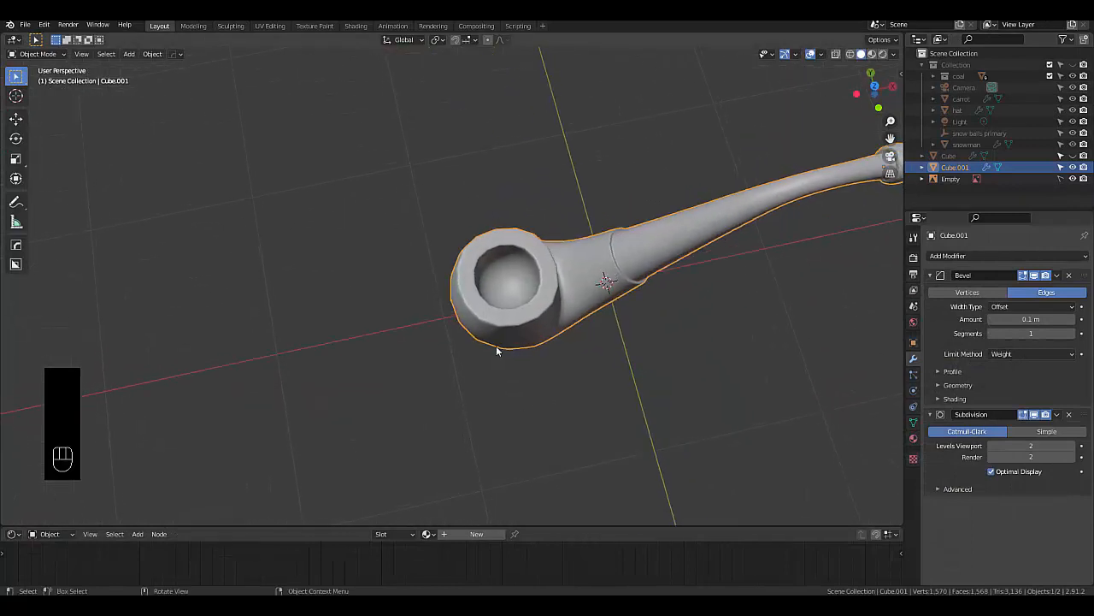
{"action": "scroll", "coordinate": [513, 255], "scroll_direction": "up", "scroll_amount": 4}
{"action": "key", "text": "Tab"}
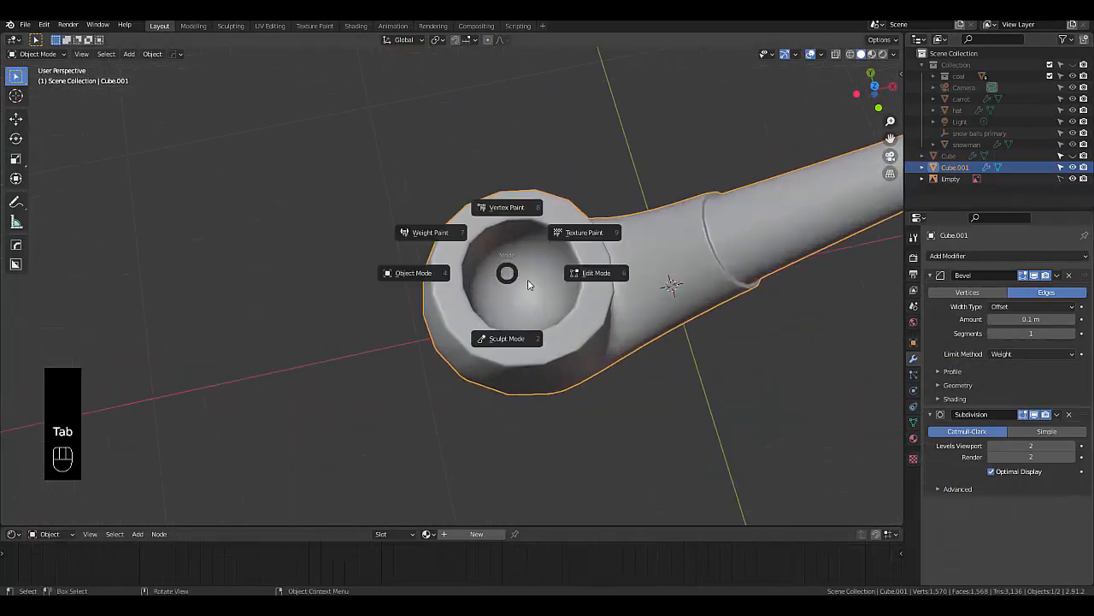
{"action": "middle_click_drag", "start_coordinate": [494, 291], "coordinate": [486, 252]}
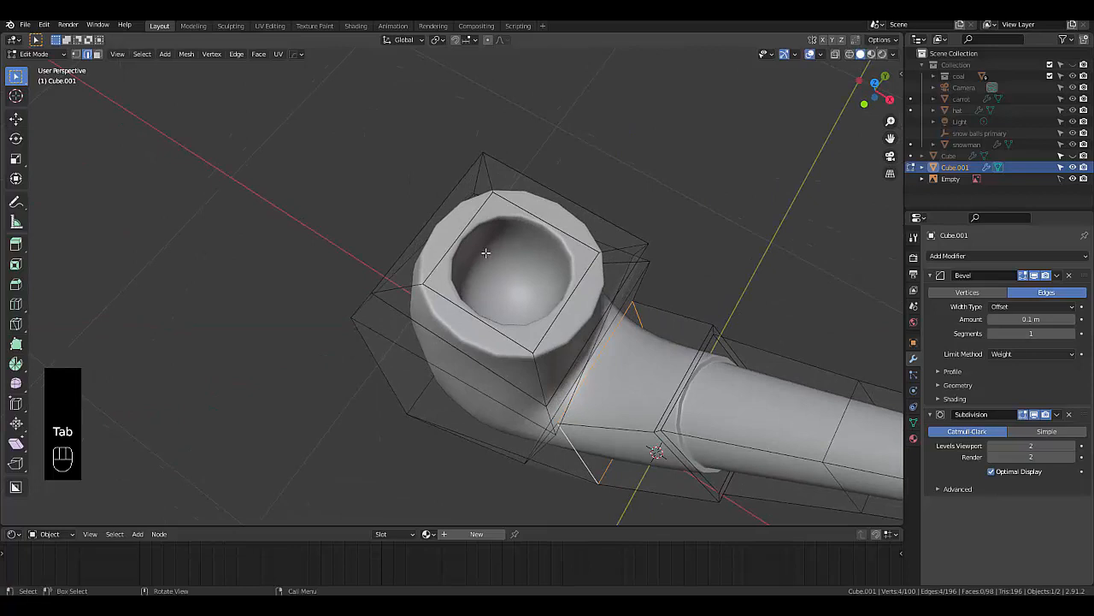
{"action": "key", "text": "ctrl+r"}
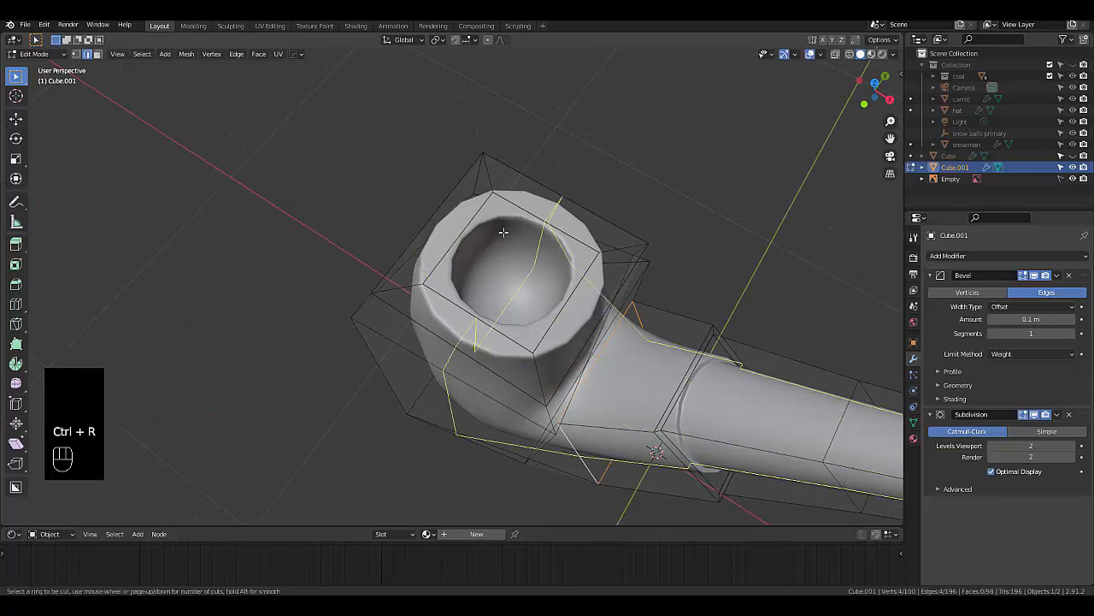
{"action": "left_click", "coordinate": [507, 229]}
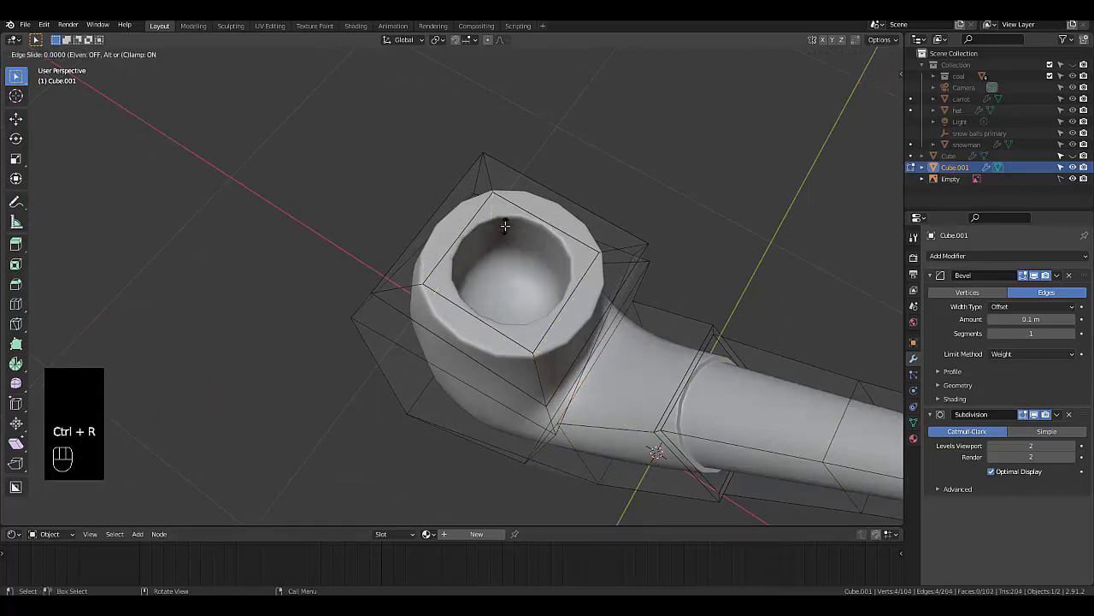
{"action": "left_click", "coordinate": [496, 270]}
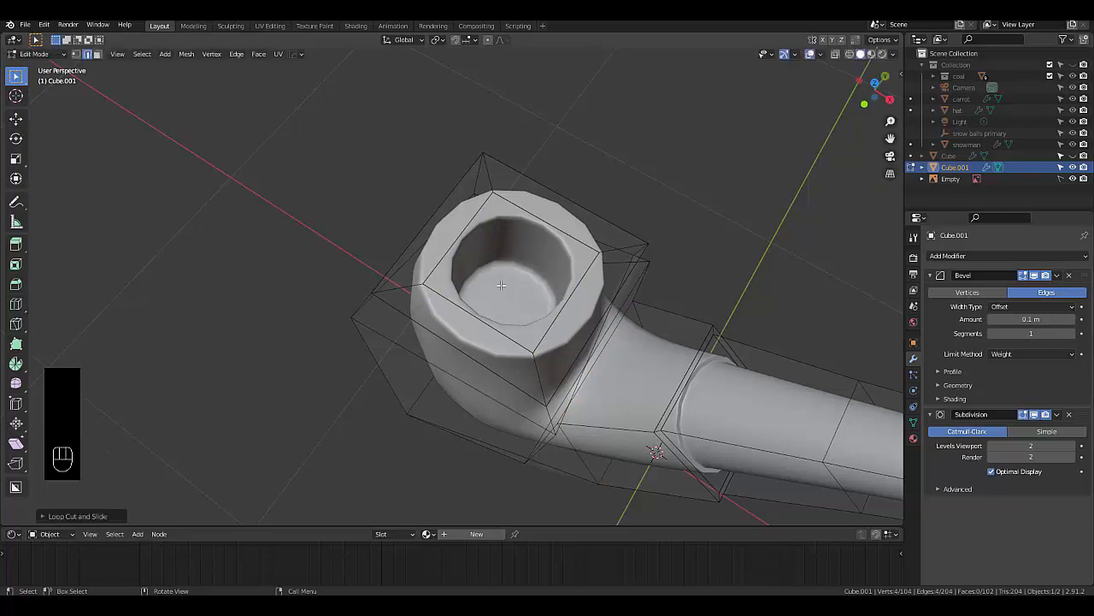
Set the Subdivision modifier's viewport and render levels to 4
{"action": "middle_click_drag", "start_coordinate": [496, 270], "coordinate": [650, 293]}
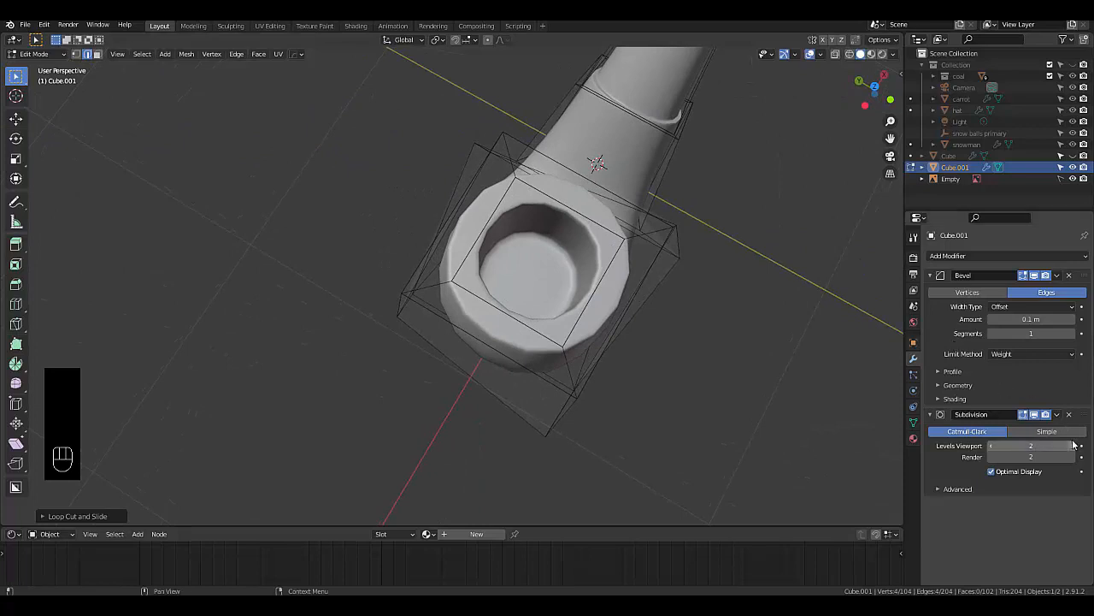
{"action": "left_click", "coordinate": [1072, 446]}
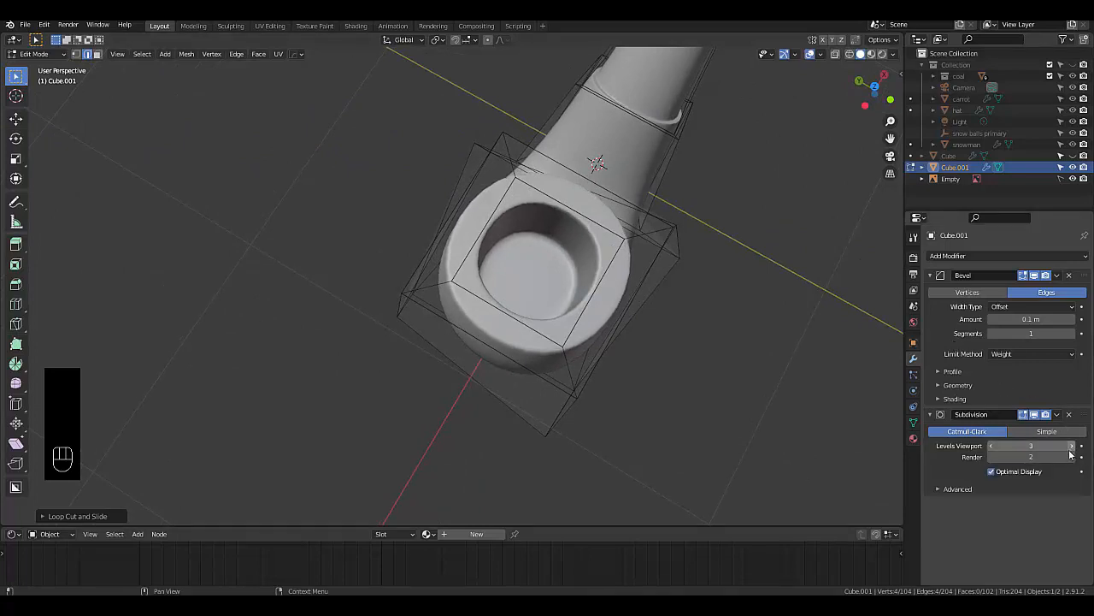
{"action": "left_click", "coordinate": [1072, 446]}
{"action": "left_click", "coordinate": [1071, 458]}
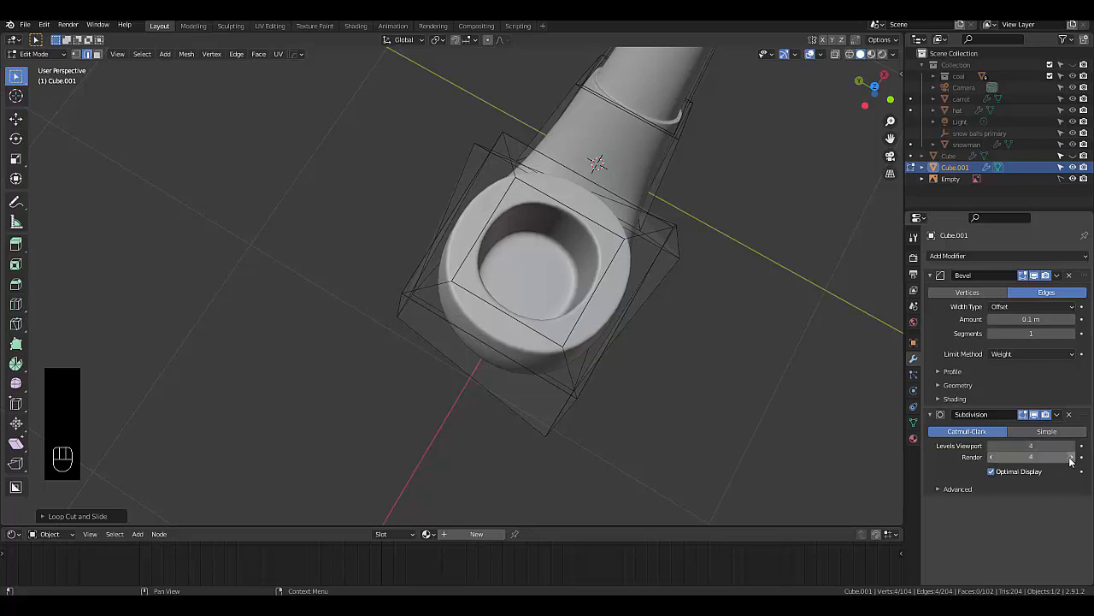
Return to Object Mode, enlarge the Shader Editor area and add a new material to the pipe
{"action": "scroll", "coordinate": [647, 367], "scroll_direction": "down", "scroll_amount": 4}
{"action": "middle_click_drag", "start_coordinate": [647, 367], "coordinate": [547, 342]}
{"action": "key", "text": "Tab"}
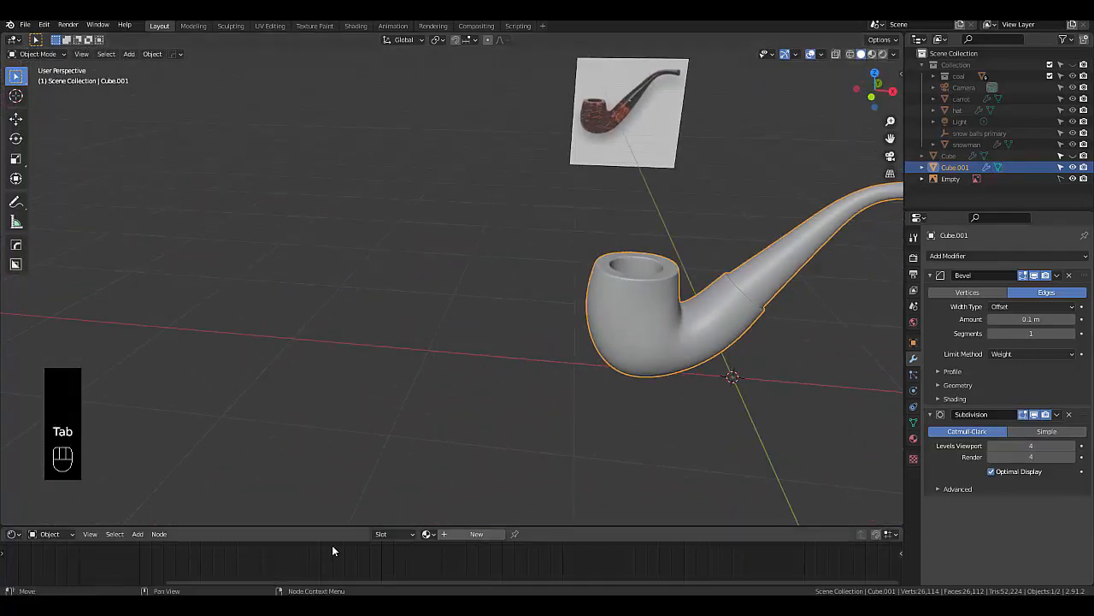
{"action": "left_click_drag", "start_coordinate": [304, 525], "coordinate": [347, 365]}
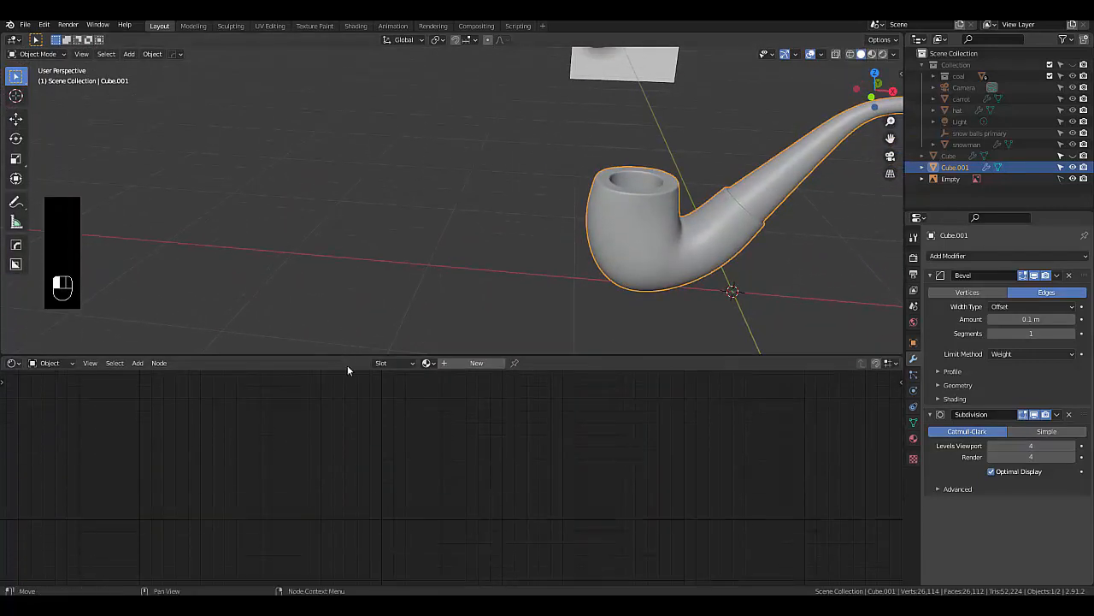
{"action": "scroll", "coordinate": [466, 485], "scroll_direction": "down", "scroll_amount": 3}
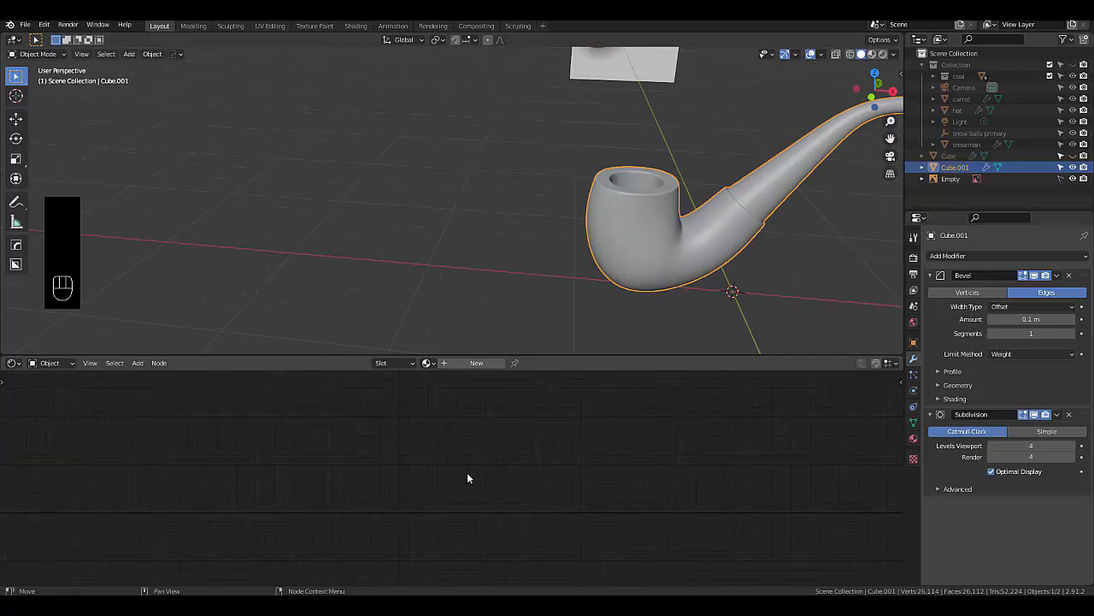
{"action": "left_click", "coordinate": [472, 363]}
{"action": "scroll", "coordinate": [649, 543], "scroll_direction": "down", "scroll_amount": 4}
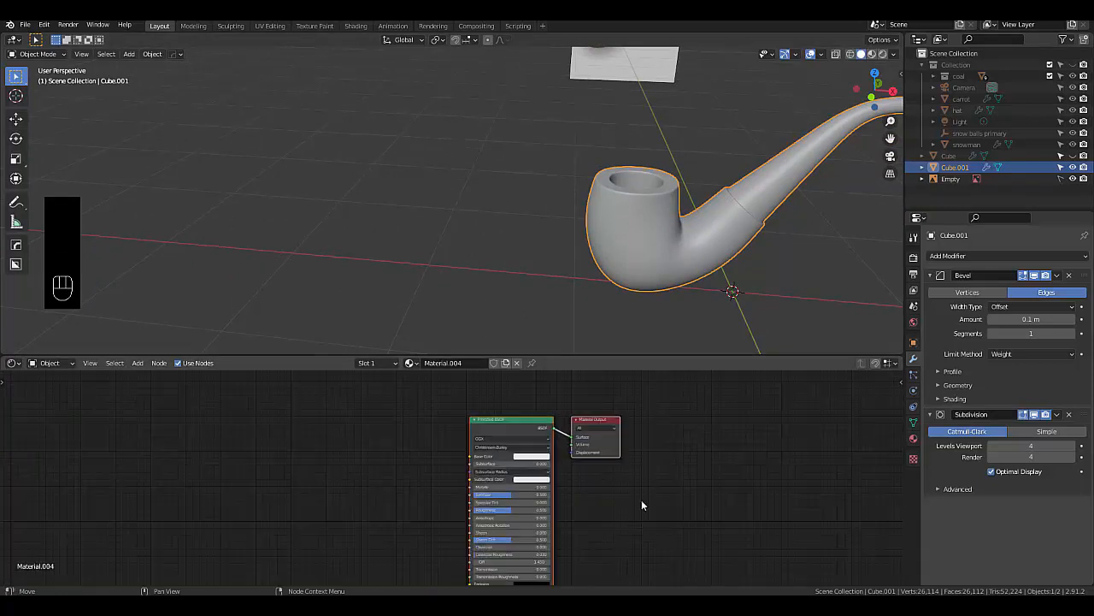
{"action": "scroll", "coordinate": [641, 499], "scroll_direction": "up", "scroll_amount": 2}
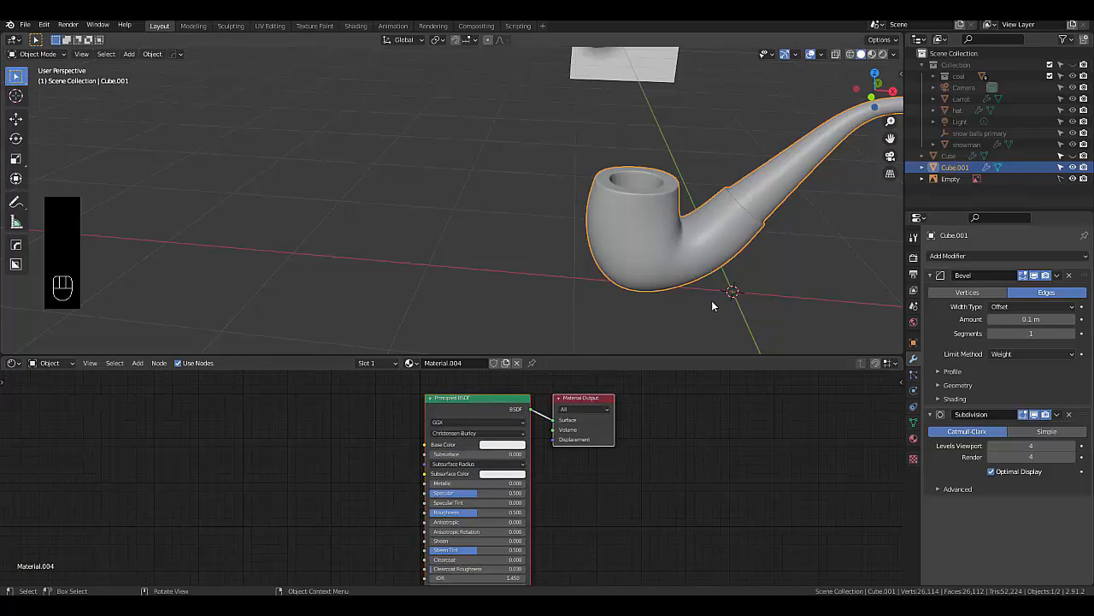
Create two vertex groups on the pipe mesh and name them "mouth part" and "Smoke part"
{"action": "left_click", "coordinate": [913, 424]}
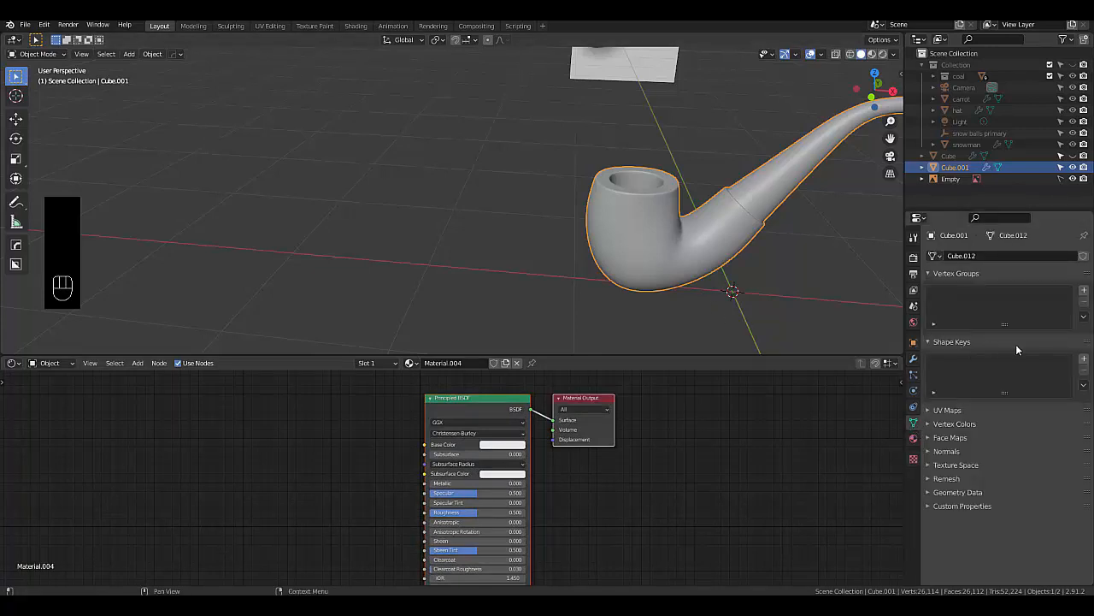
{"action": "left_click", "coordinate": [1086, 292]}
{"action": "left_click", "coordinate": [1086, 292]}
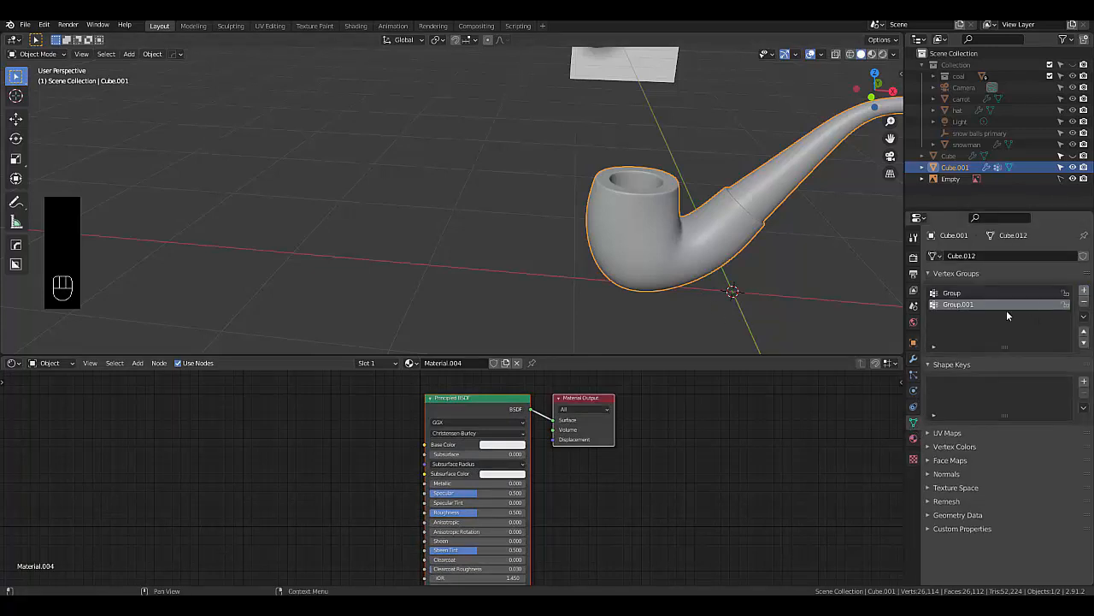
{"action": "left_click", "coordinate": [949, 294]}
{"action": "double_click", "coordinate": [949, 294]}
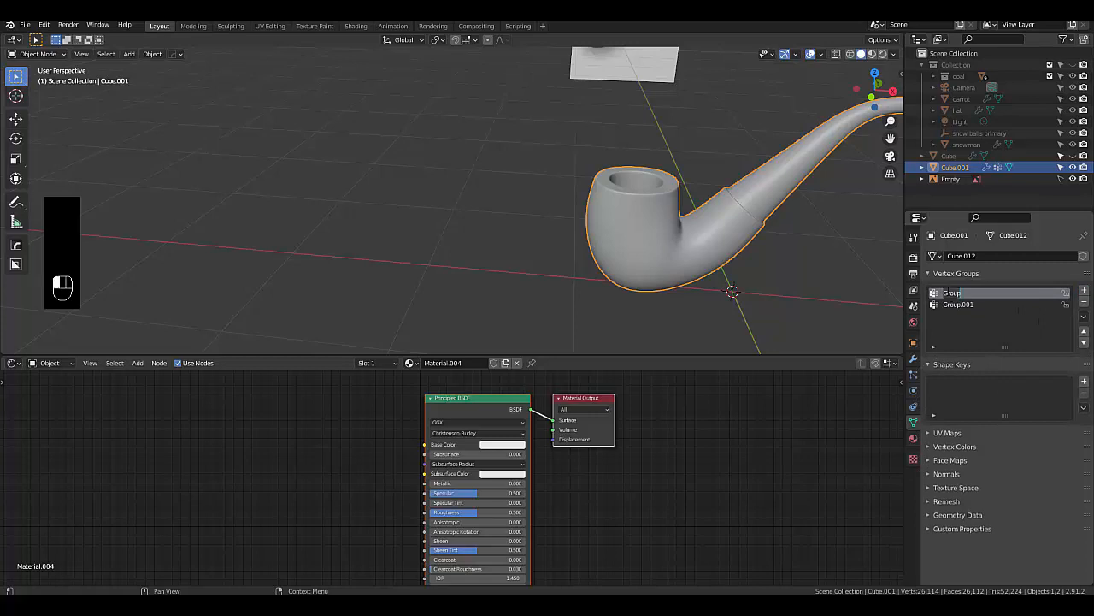
{"action": "type", "text": "mouth part"}
{"action": "double_click", "coordinate": [959, 304]}
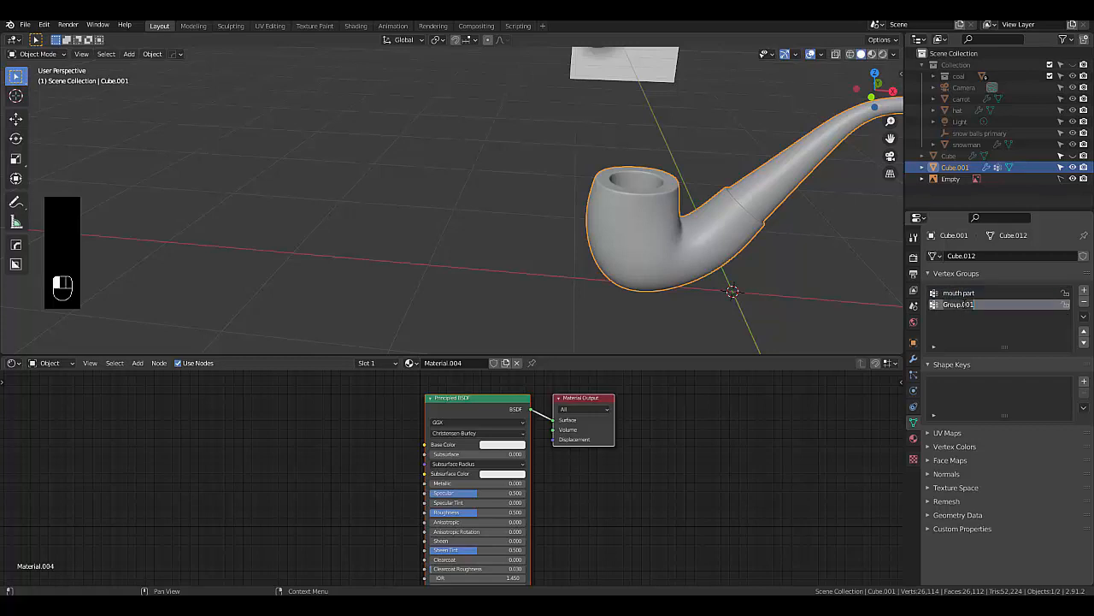
{"action": "type", "text": "s"}
Show the pipe from the front in Edit Mode with X-ray enabled
{"action": "scroll", "coordinate": [696, 273], "scroll_direction": "down", "scroll_amount": 3}
{"action": "scroll", "coordinate": [803, 245], "scroll_direction": "up", "scroll_amount": 3}
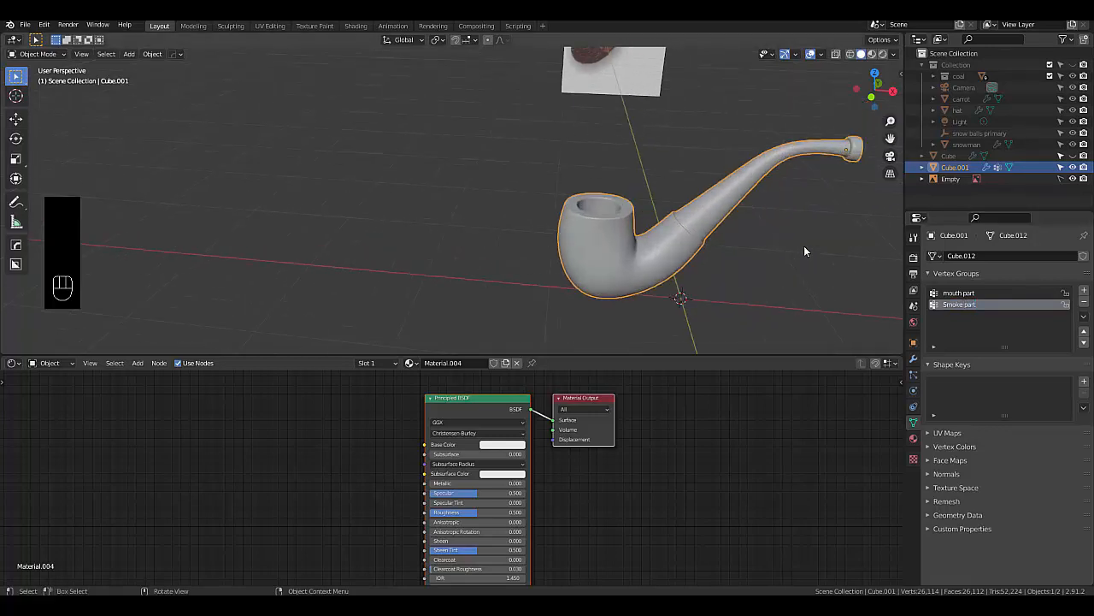
{"action": "scroll", "coordinate": [808, 239], "scroll_direction": "down", "scroll_amount": 4}
{"action": "key", "text": "KP_1"}
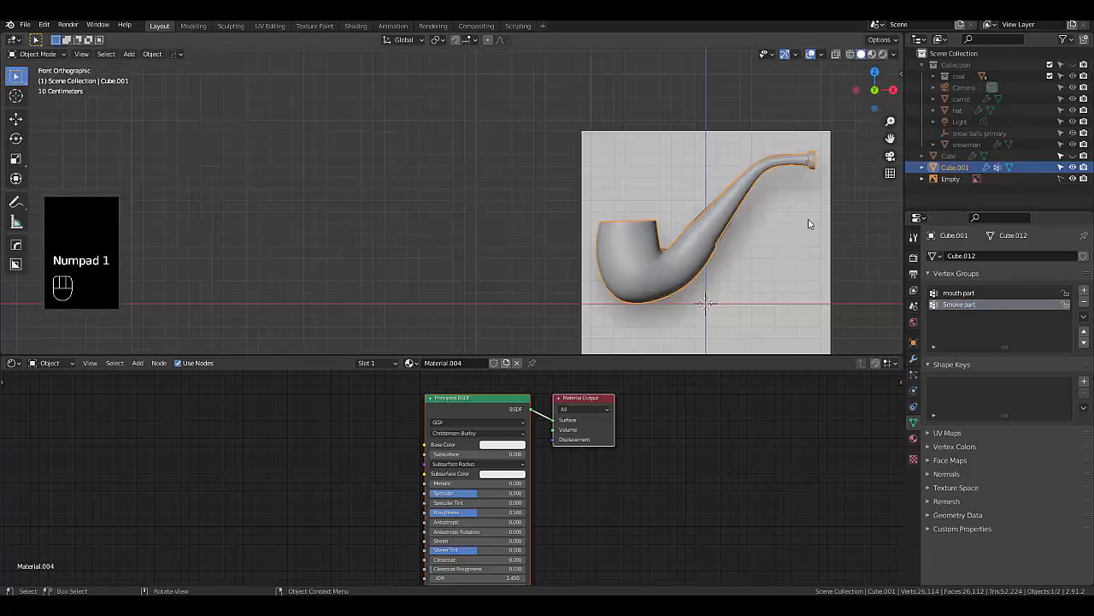
{"action": "scroll", "coordinate": [782, 205], "scroll_direction": "up", "scroll_amount": 2}
{"action": "key", "text": "Tab"}
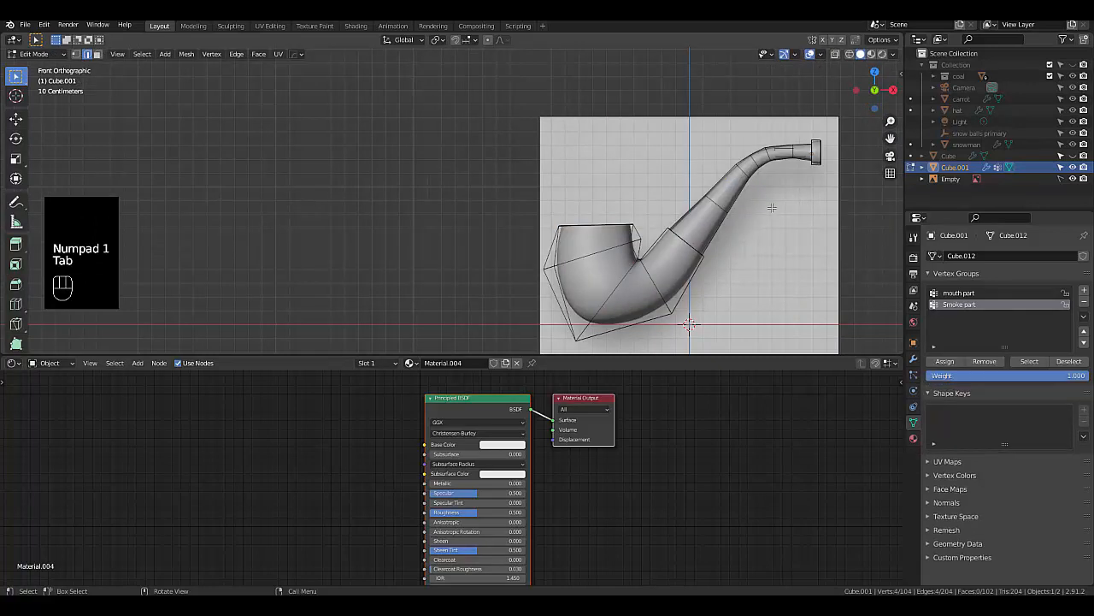
{"action": "scroll", "coordinate": [776, 193], "scroll_direction": "down", "scroll_amount": 1}
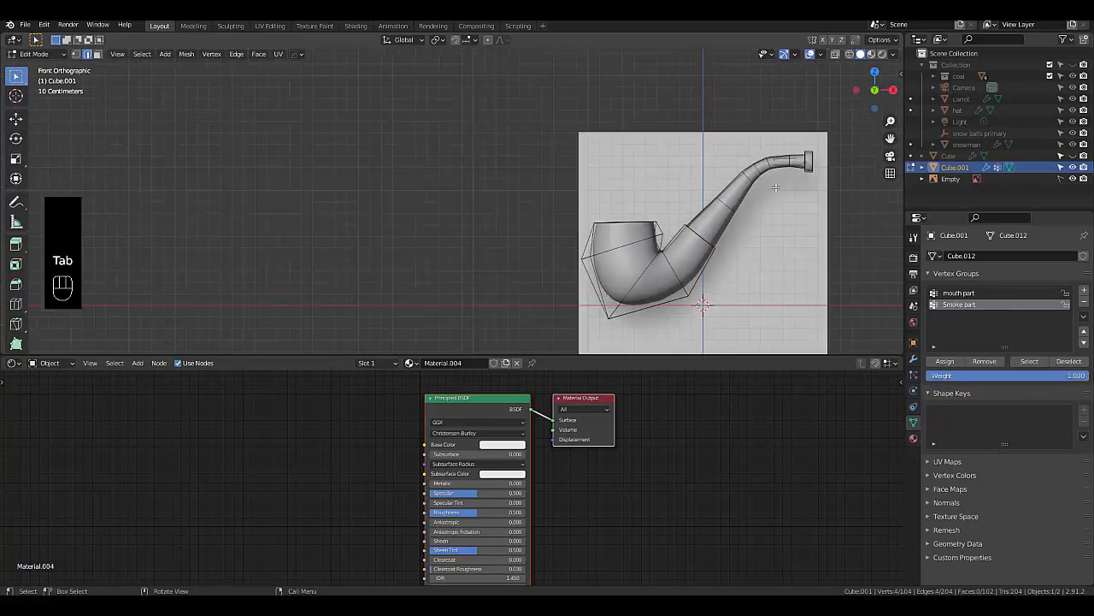
{"action": "left_click", "coordinate": [836, 55]}
{"action": "scroll", "coordinate": [741, 109], "scroll_direction": "up", "scroll_amount": 1}
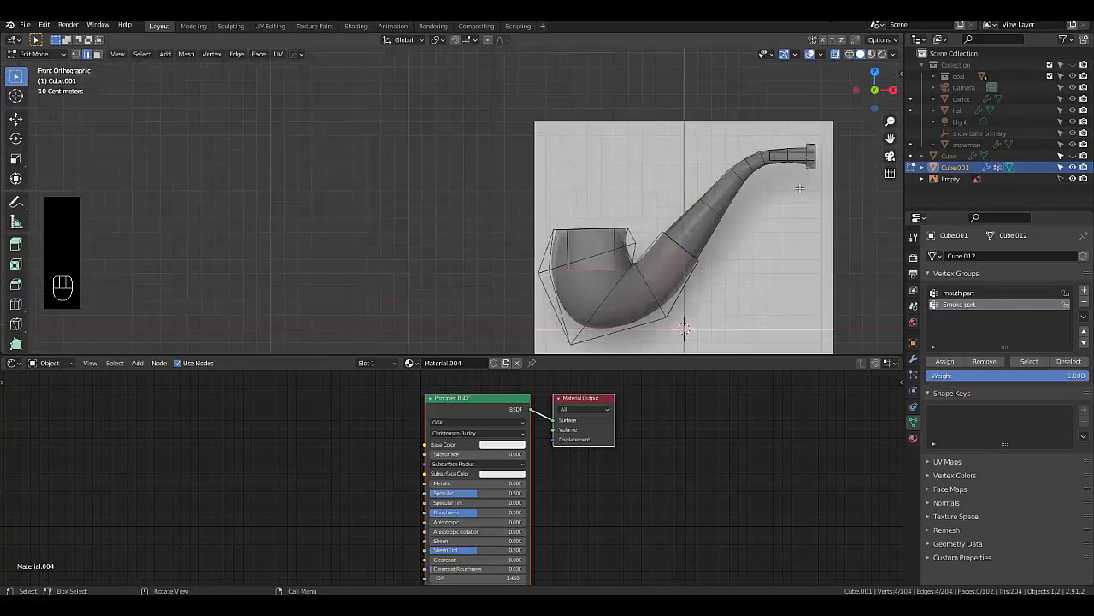
Select all stem faces from the mouthpiece down to the bowl joint and assign them to the "mouth part" group
{"action": "left_click_drag", "start_coordinate": [716, 103], "coordinate": [851, 236]}
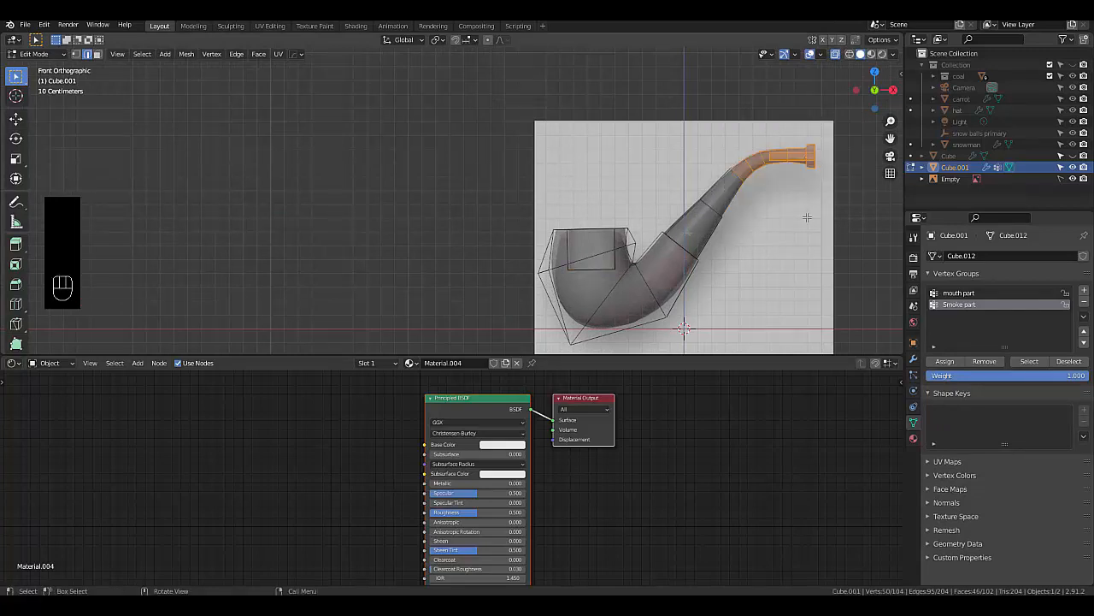
{"action": "key", "text": "3"}
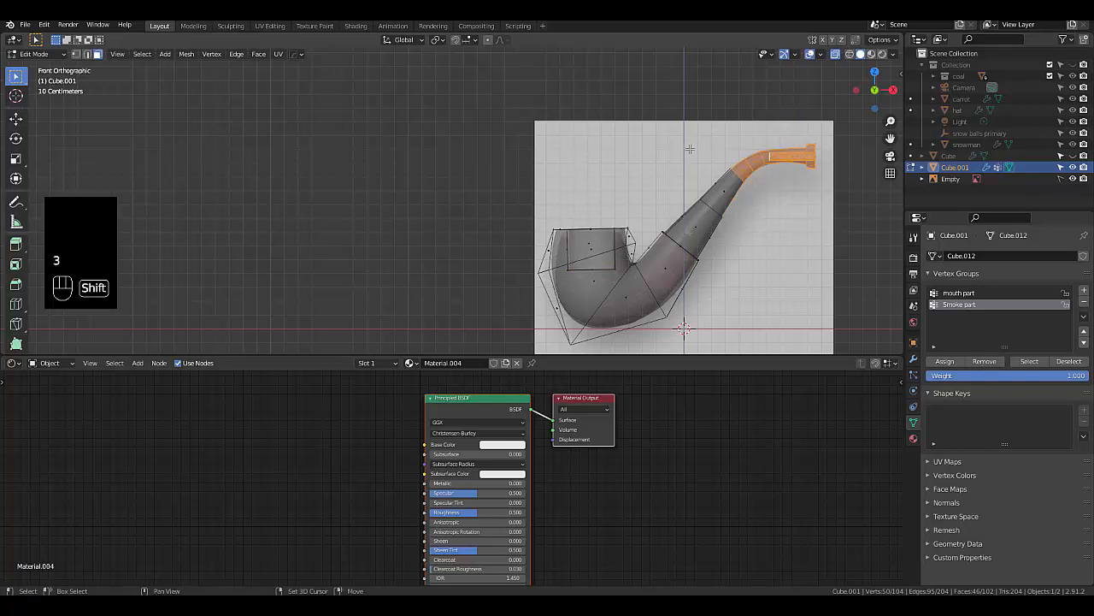
{"action": "left_click", "coordinate": [678, 187], "text": "shift"}
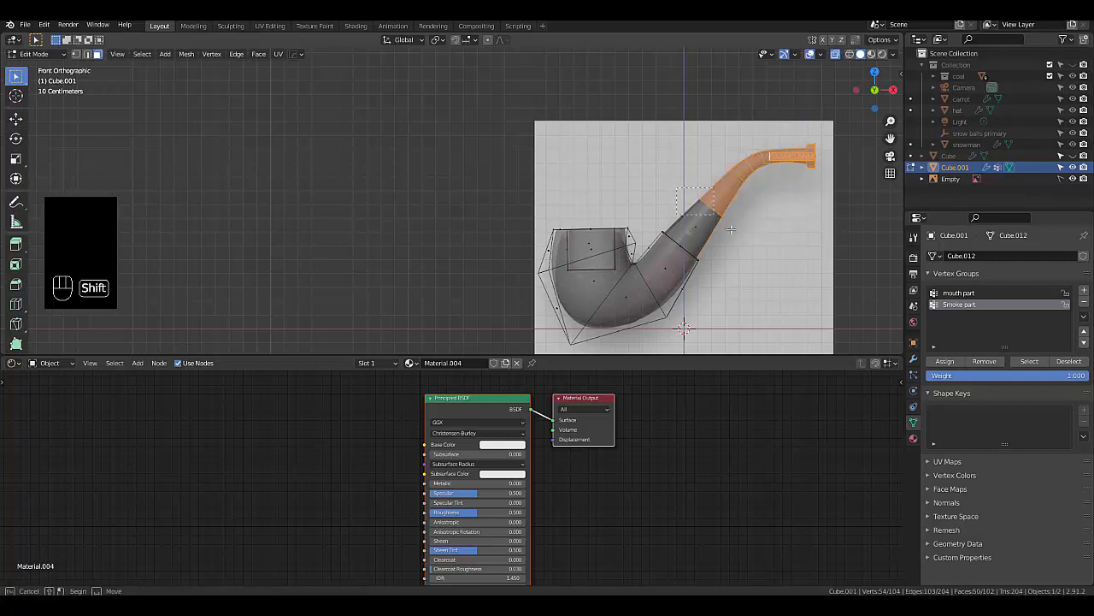
{"action": "left_click", "coordinate": [695, 229], "text": "shift"}
{"action": "middle_click_drag", "start_coordinate": [694, 229], "coordinate": [768, 192]}
{"action": "scroll", "coordinate": [654, 227], "scroll_direction": "up", "scroll_amount": 3}
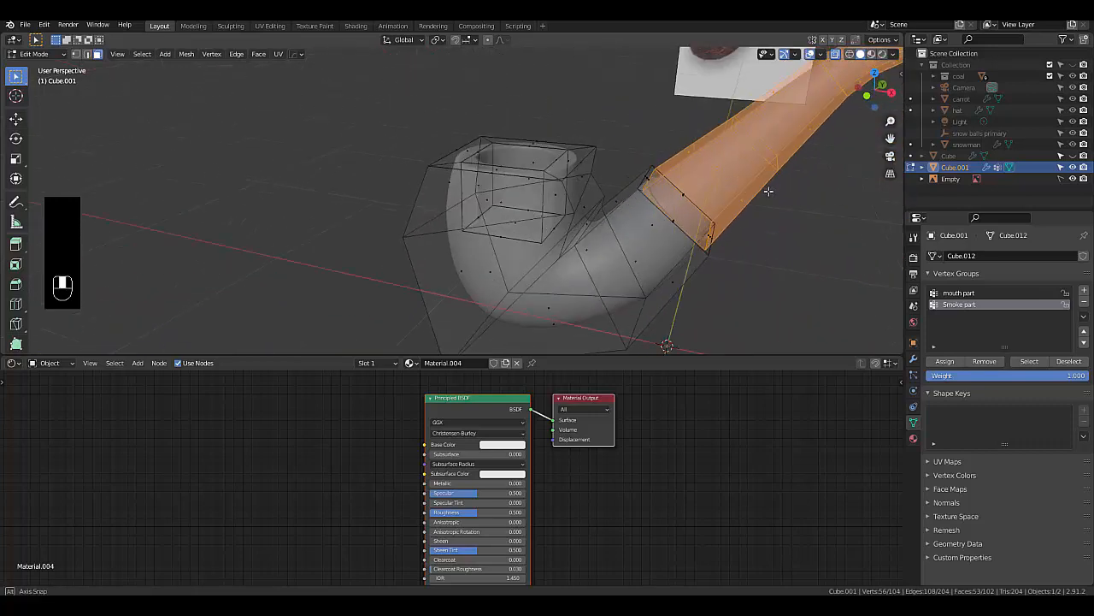
{"action": "left_click", "coordinate": [961, 293]}
{"action": "left_click", "coordinate": [945, 360]}
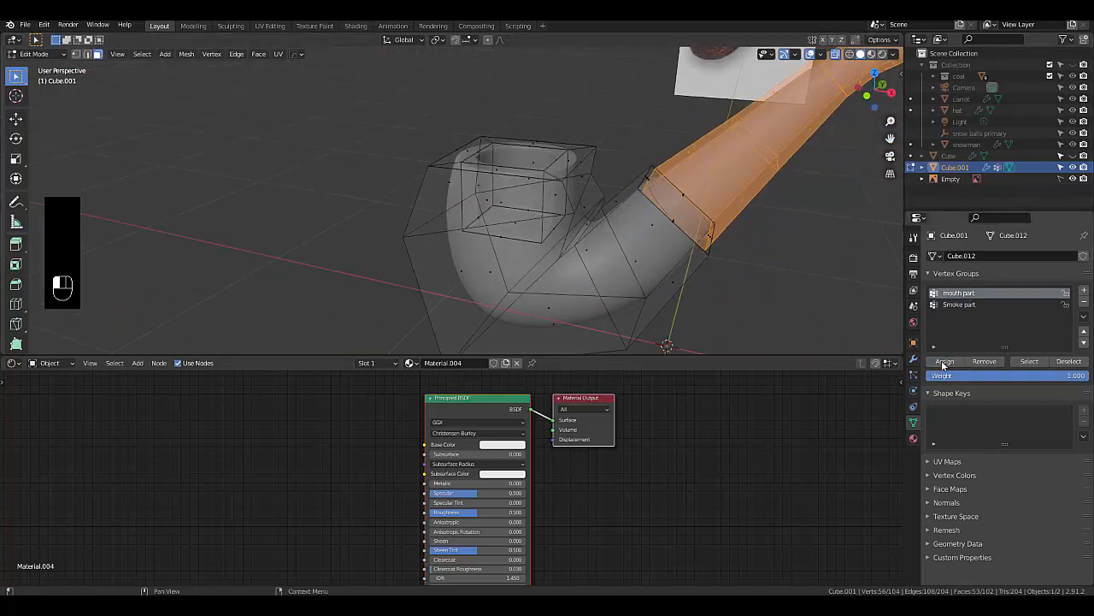
Invert the selection to the bowl faces and assign them to the "Smoke part" group
{"action": "scroll", "coordinate": [646, 248], "scroll_direction": "down", "scroll_amount": 2}
{"action": "middle_click_drag", "start_coordinate": [645, 248], "coordinate": [656, 244]}
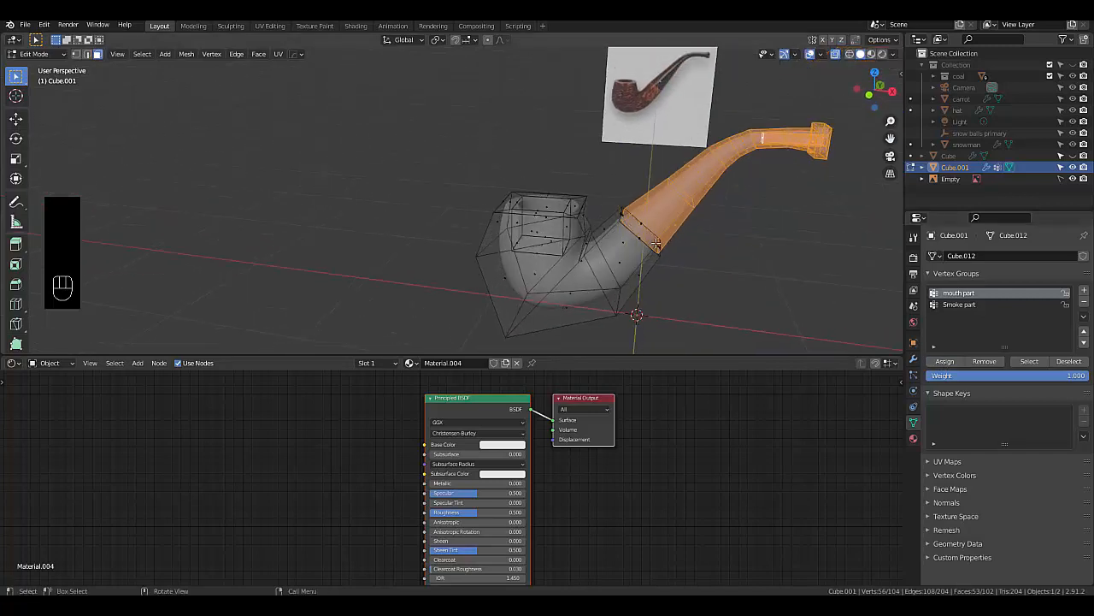
{"action": "key", "text": "ctrl"}
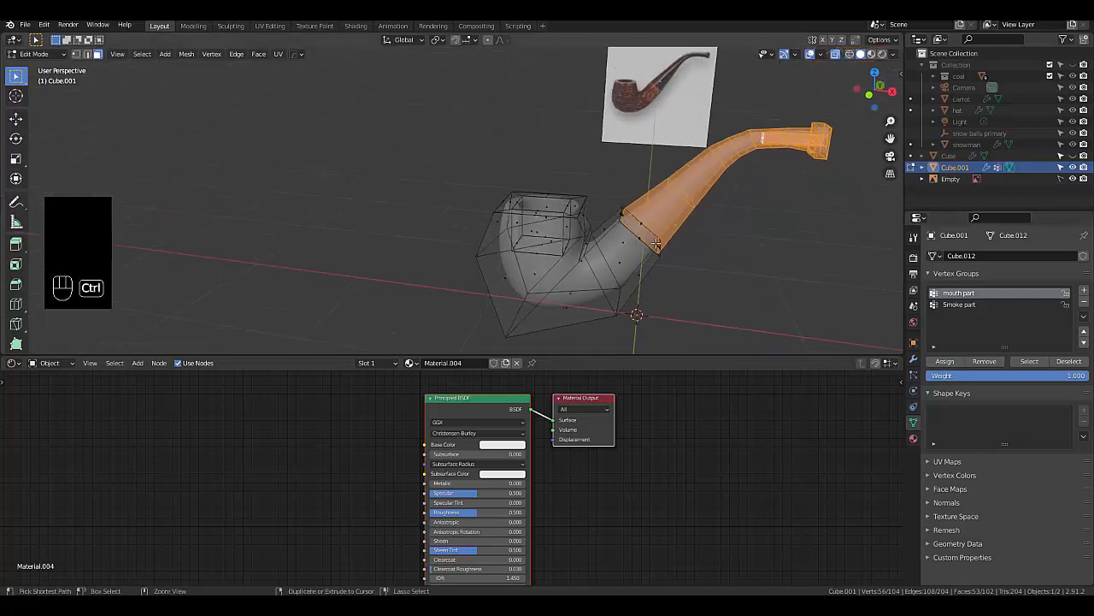
{"action": "key", "text": "ctrl+i"}
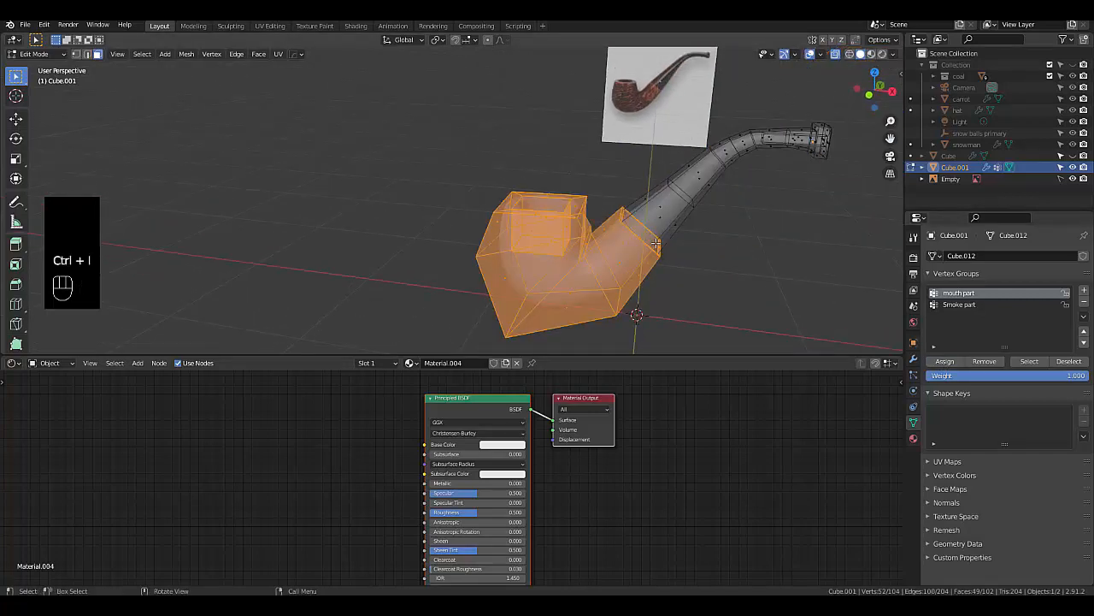
{"action": "left_click", "coordinate": [957, 305]}
{"action": "left_click", "coordinate": [951, 362]}
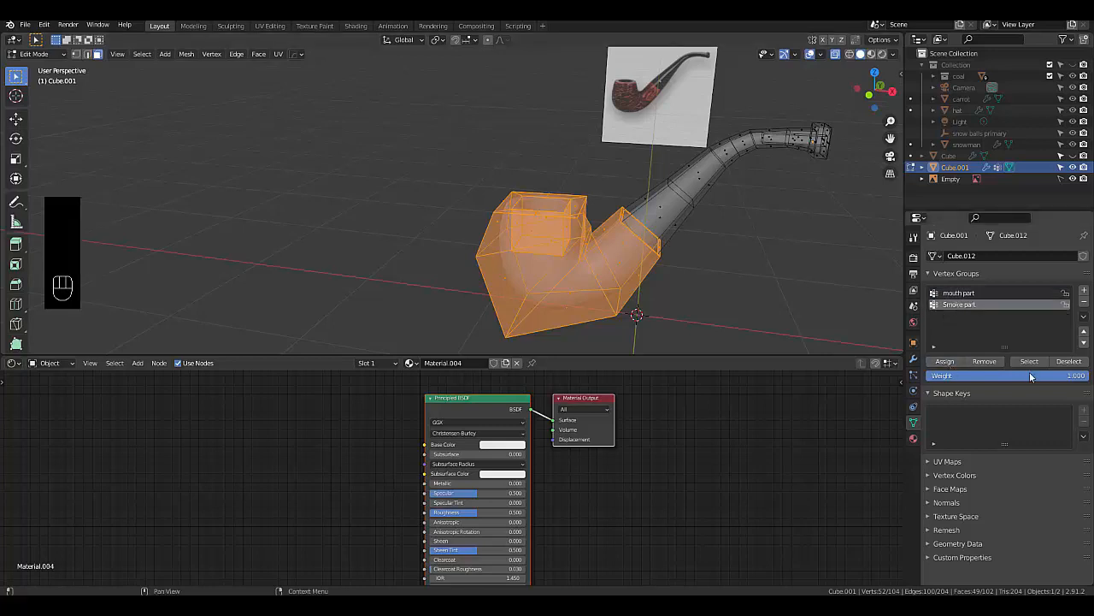
Check both vertex groups by deselecting and reselecting "Smoke part", then selecting "mouth part"
{"action": "left_click", "coordinate": [1065, 362]}
{"action": "left_click", "coordinate": [1031, 360]}
{"action": "left_click", "coordinate": [954, 296]}
{"action": "left_click", "coordinate": [1031, 361]}
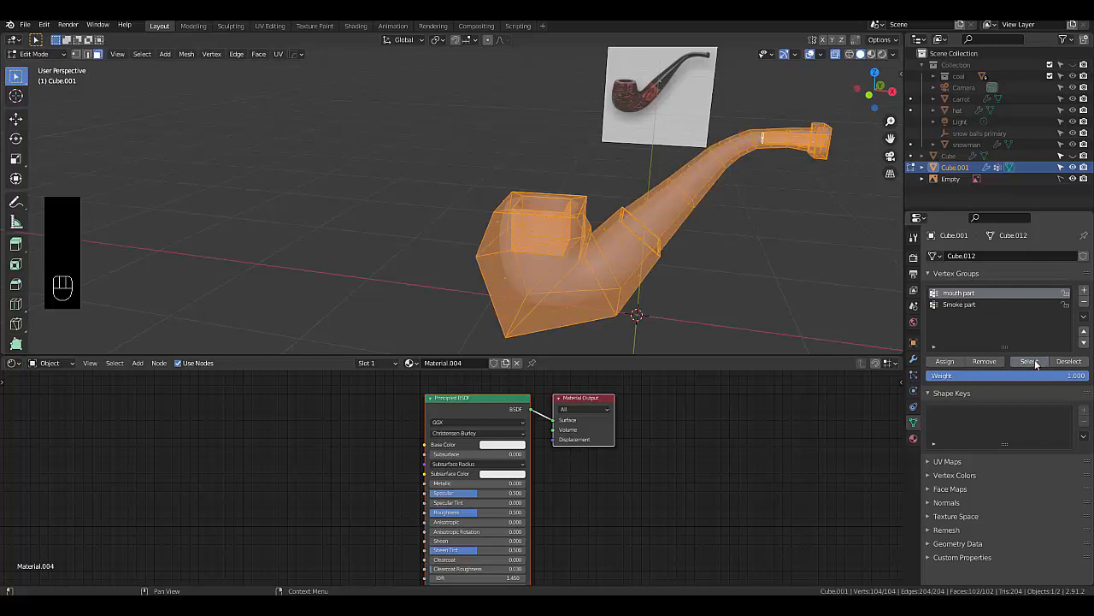
Return to Object Mode, turn off X-ray and switch the viewport shading to Material Preview
{"action": "key", "text": "Tab"}
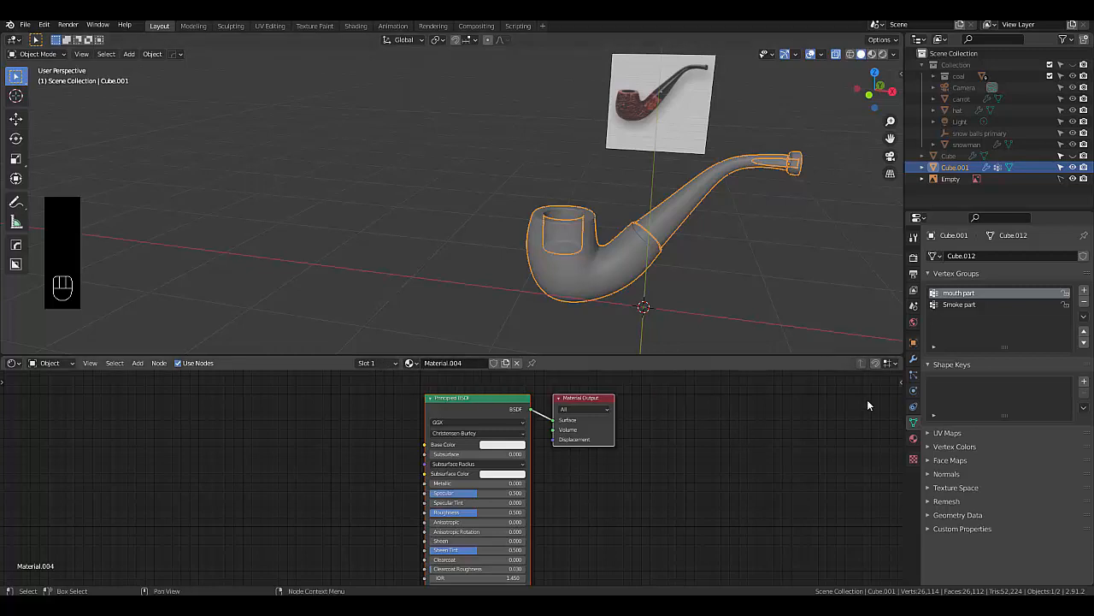
{"action": "left_click", "coordinate": [835, 53]}
{"action": "scroll", "coordinate": [753, 134], "scroll_direction": "down", "scroll_amount": 3}
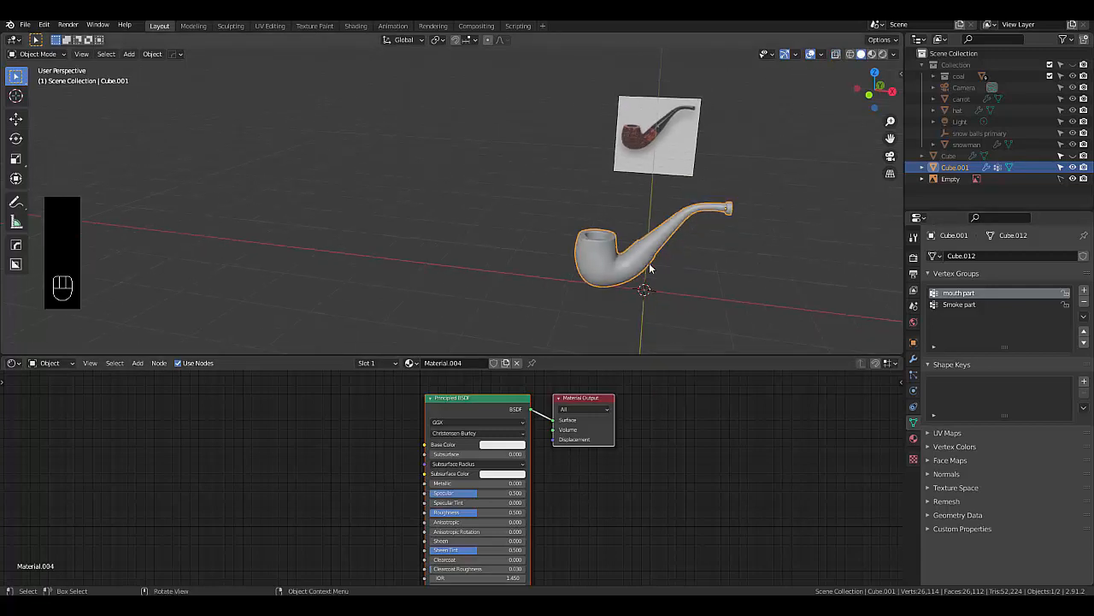
{"action": "left_click", "coordinate": [872, 53]}
{"action": "scroll", "coordinate": [673, 397], "scroll_direction": "up", "scroll_amount": 1}
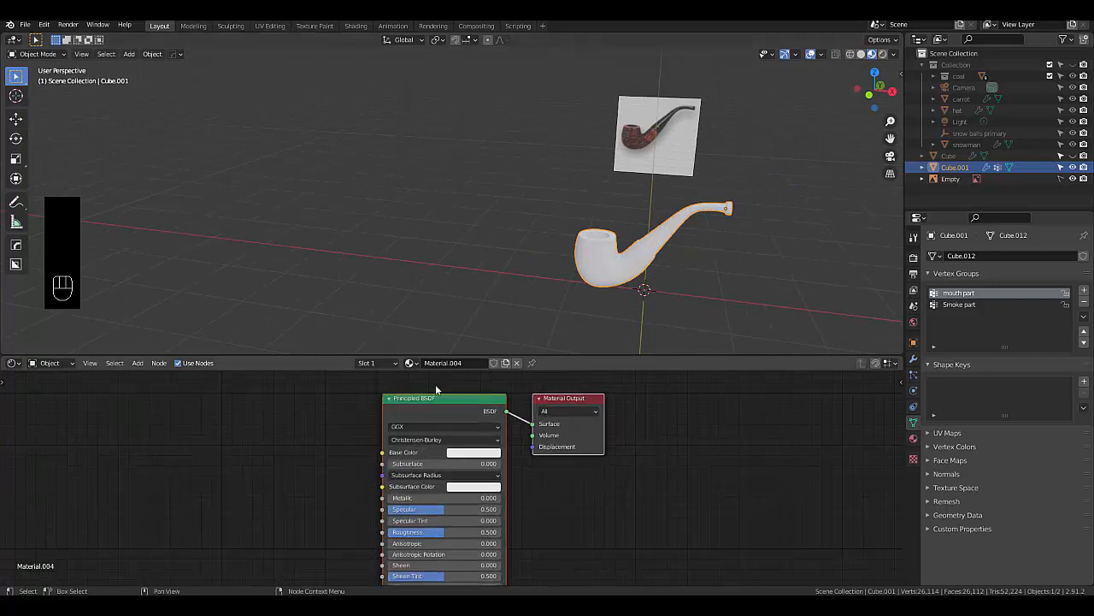
Rename the pipe's material to "Pipe mouth part"
{"action": "left_click", "coordinate": [442, 363]}
{"action": "type", "text": "Pipe mouth part"}
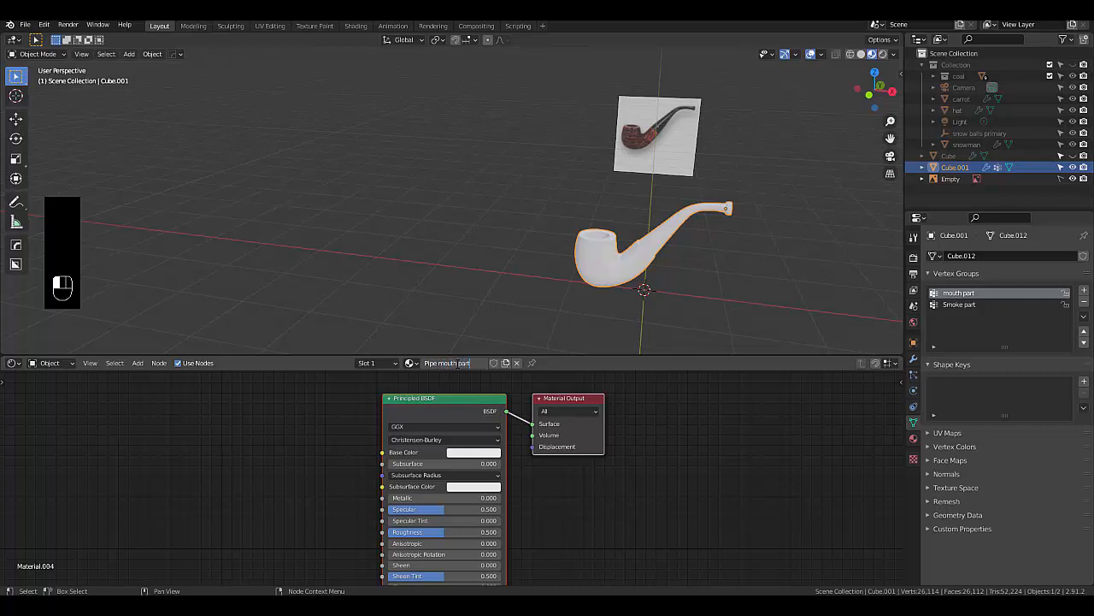
{"action": "key", "text": "Return"}
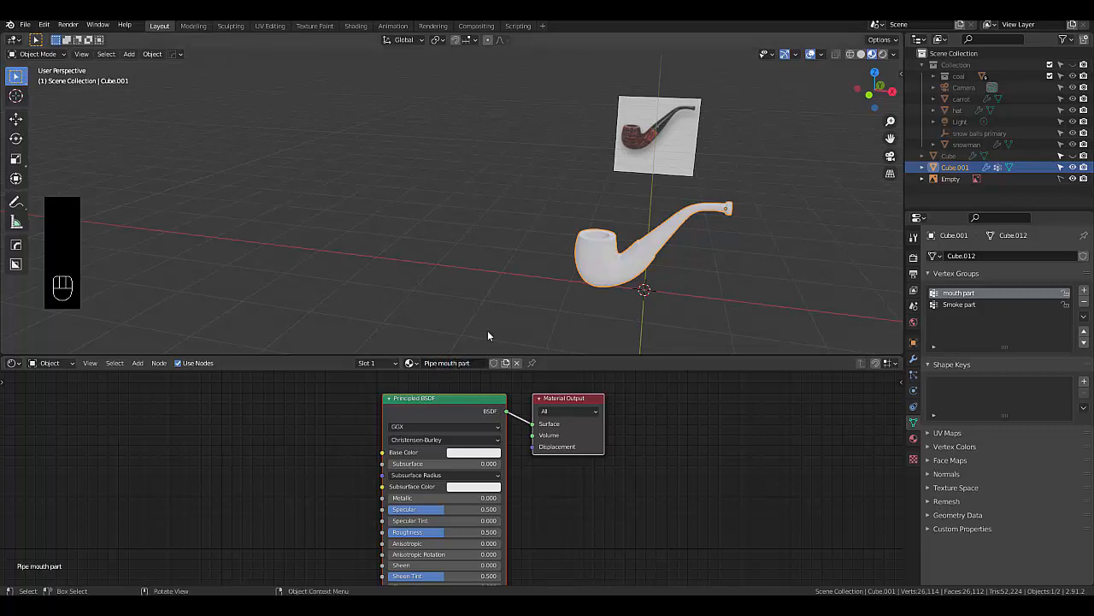
Set the Base Color of the "Pipe mouth part" material to red, hex E75952
{"action": "scroll", "coordinate": [571, 510], "scroll_direction": "down", "scroll_amount": 2}
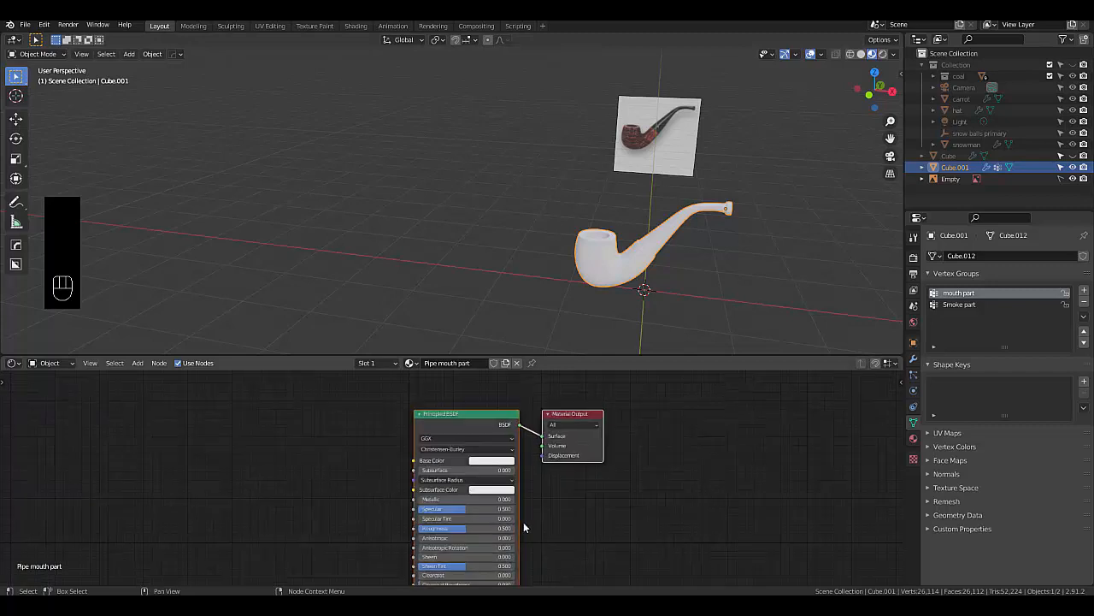
{"action": "scroll", "coordinate": [523, 522], "scroll_direction": "up", "scroll_amount": 3}
{"action": "left_click", "coordinate": [482, 443]}
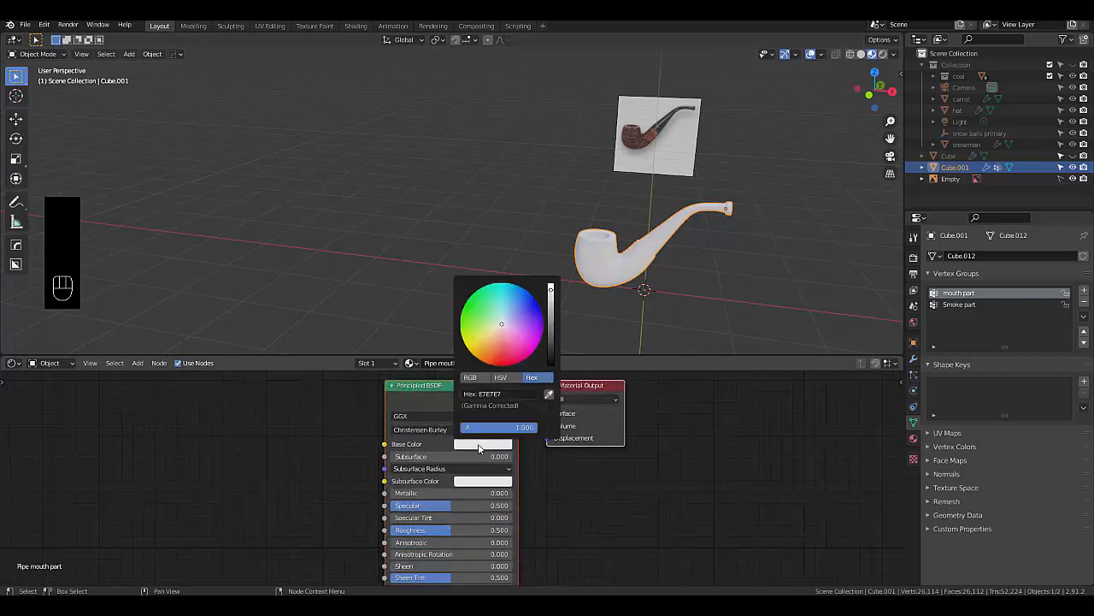
{"action": "left_click", "coordinate": [500, 353]}
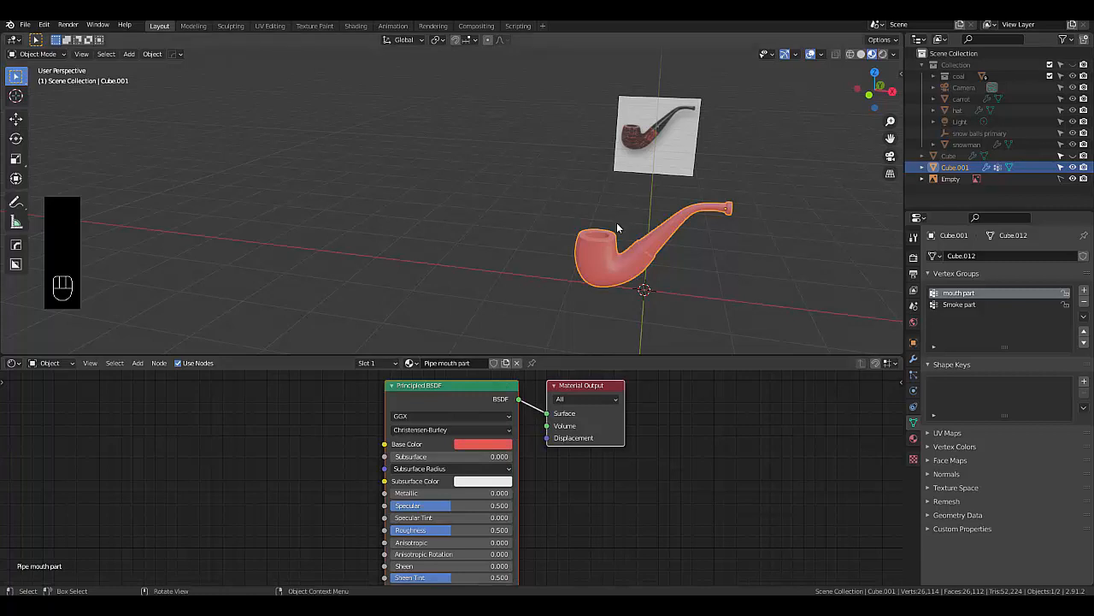
Enter Edit Mode and deselect the "Smoke part" vertex group so only the mouthpiece faces are selected
{"action": "key", "text": "Tab"}
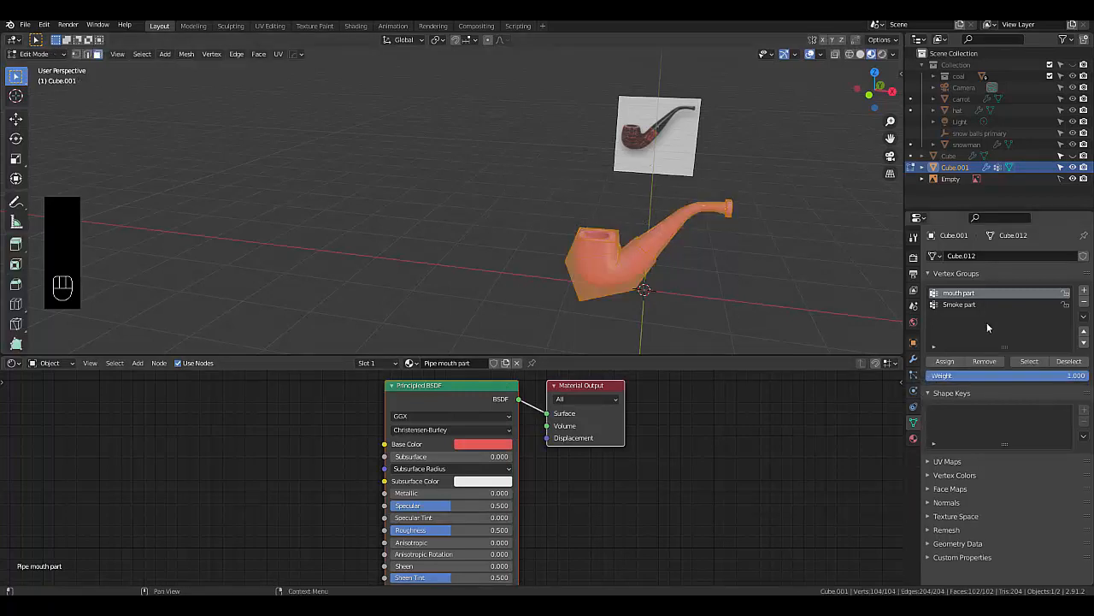
{"action": "left_click", "coordinate": [961, 307]}
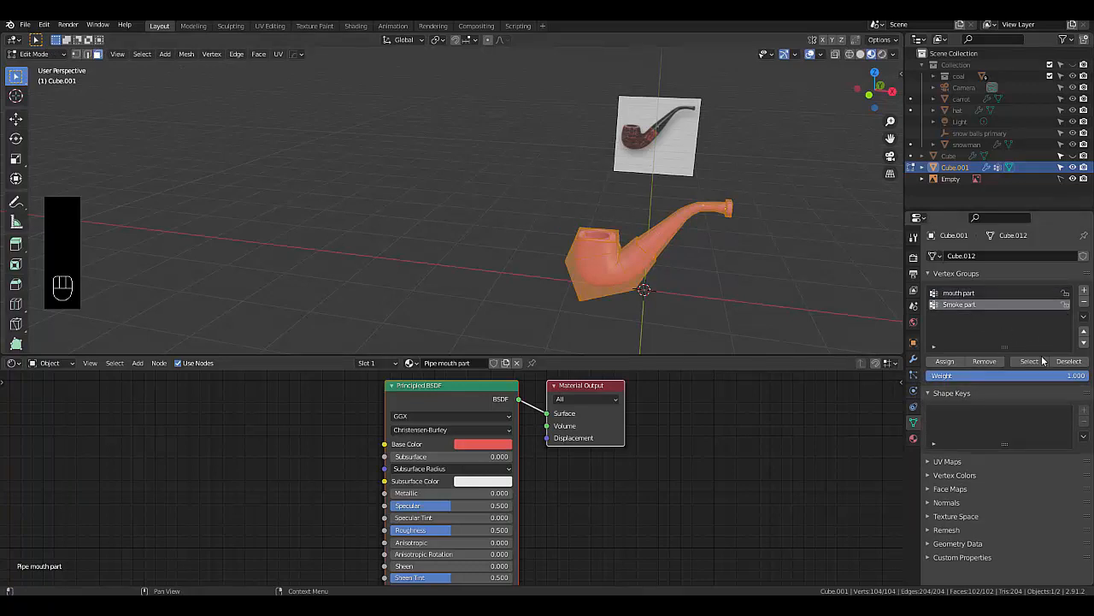
{"action": "left_click", "coordinate": [1068, 361]}
Set the "Pipe mouth part" Base Color to yellow and assign the selected mouthpiece faces to the "Smoke part" vertex group
{"action": "left_click", "coordinate": [463, 444]}
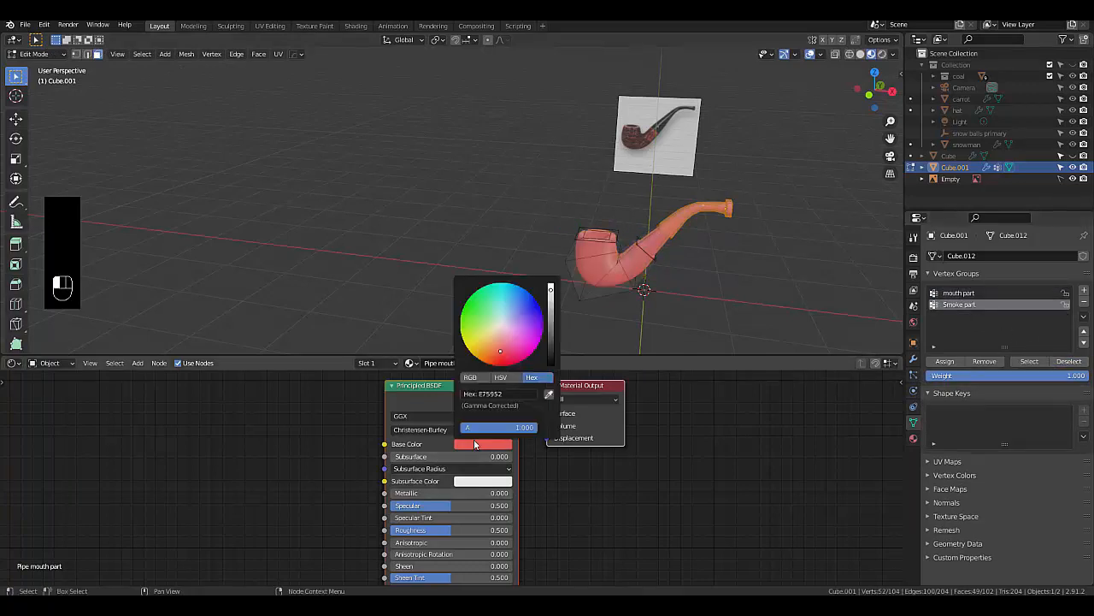
{"action": "left_click", "coordinate": [470, 351]}
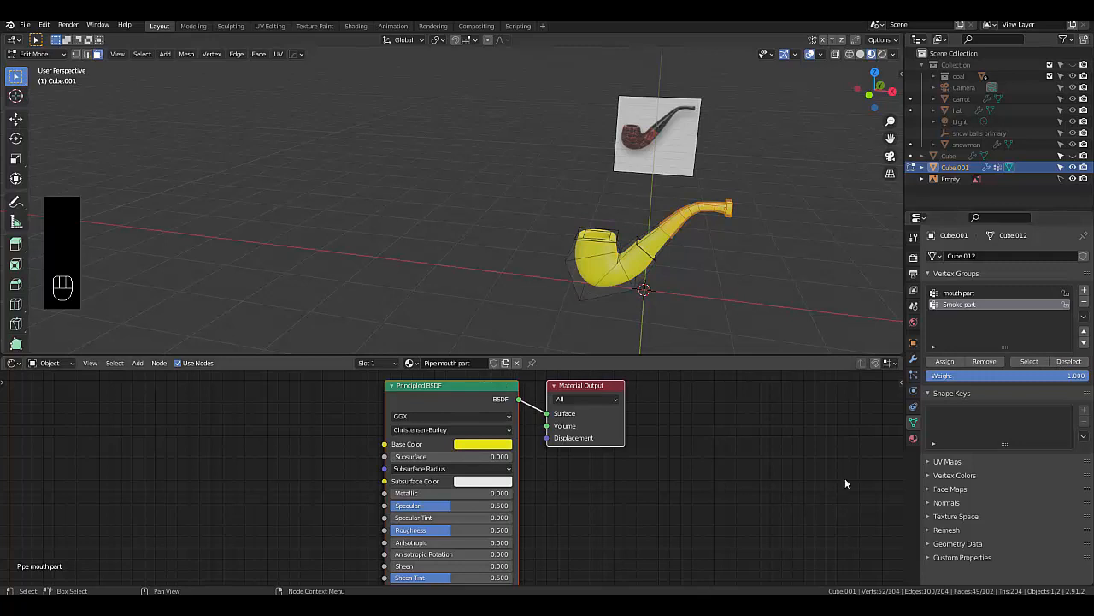
{"action": "left_click", "coordinate": [943, 362]}
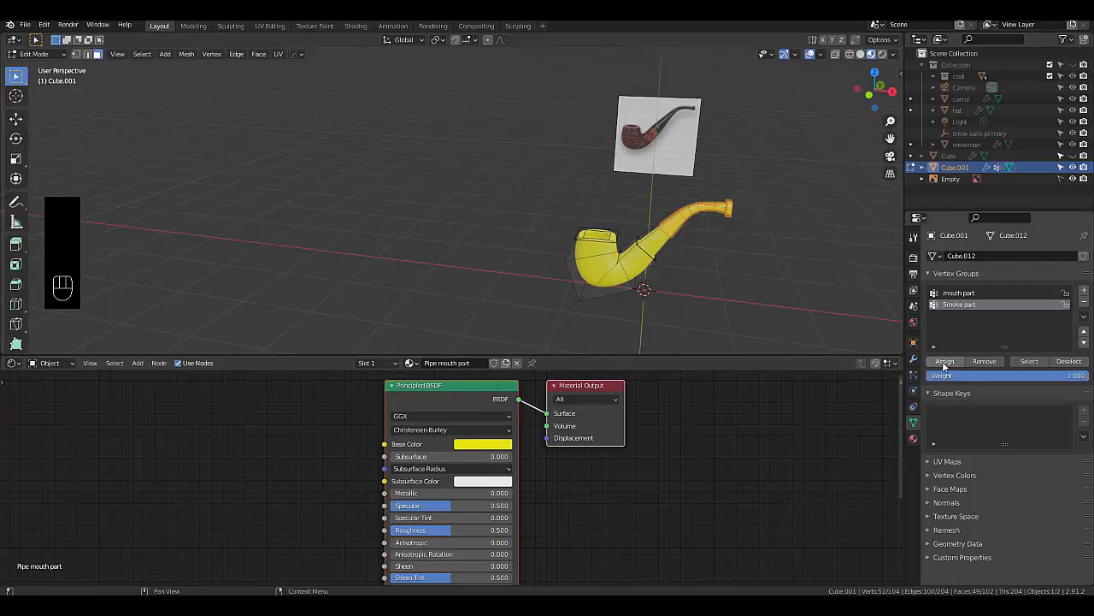
Set the Base Color of the "Pipe mouth part" material to a pale lilac, hex E2D9E7
{"action": "left_click", "coordinate": [493, 444]}
{"action": "left_click", "coordinate": [504, 324]}
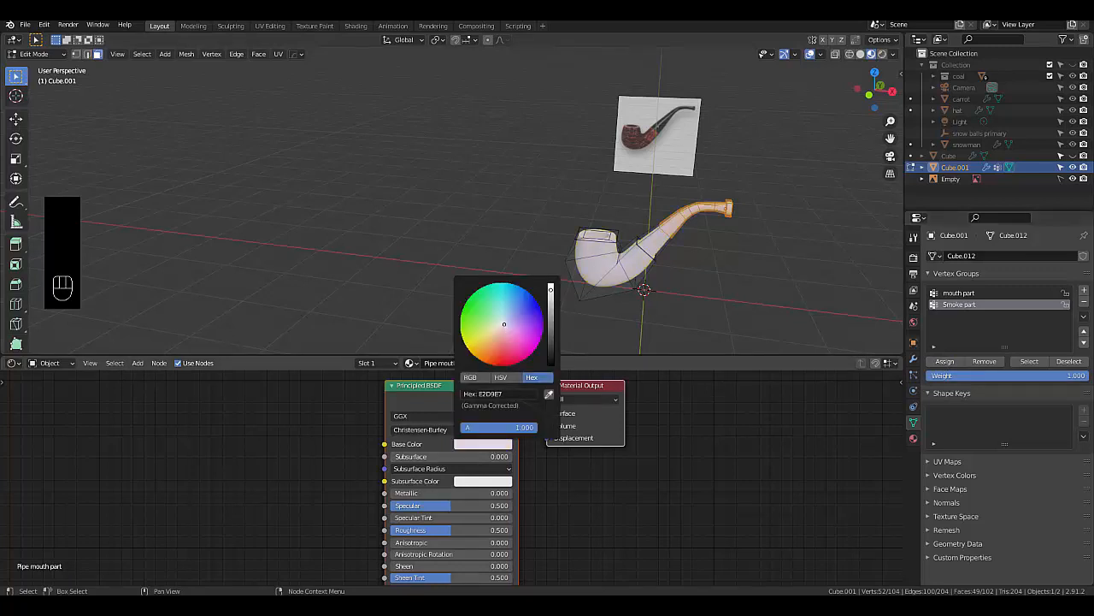
{"action": "scroll", "coordinate": [586, 501], "scroll_direction": "down", "scroll_amount": 3}
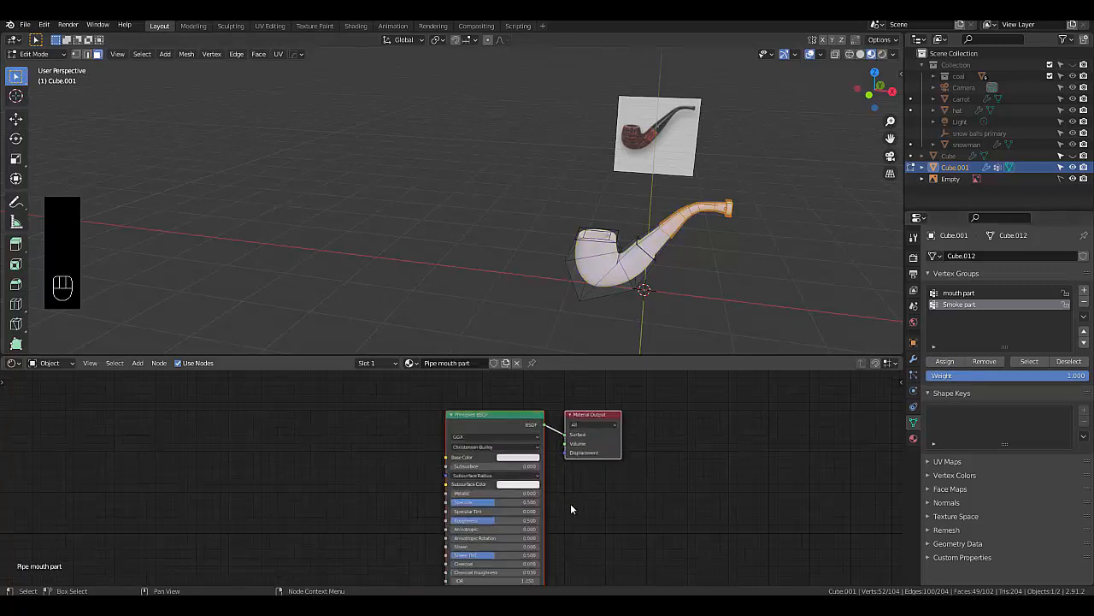
{"action": "left_click", "coordinate": [717, 490]}
{"action": "scroll", "coordinate": [716, 490], "scroll_direction": "down", "scroll_amount": 3}
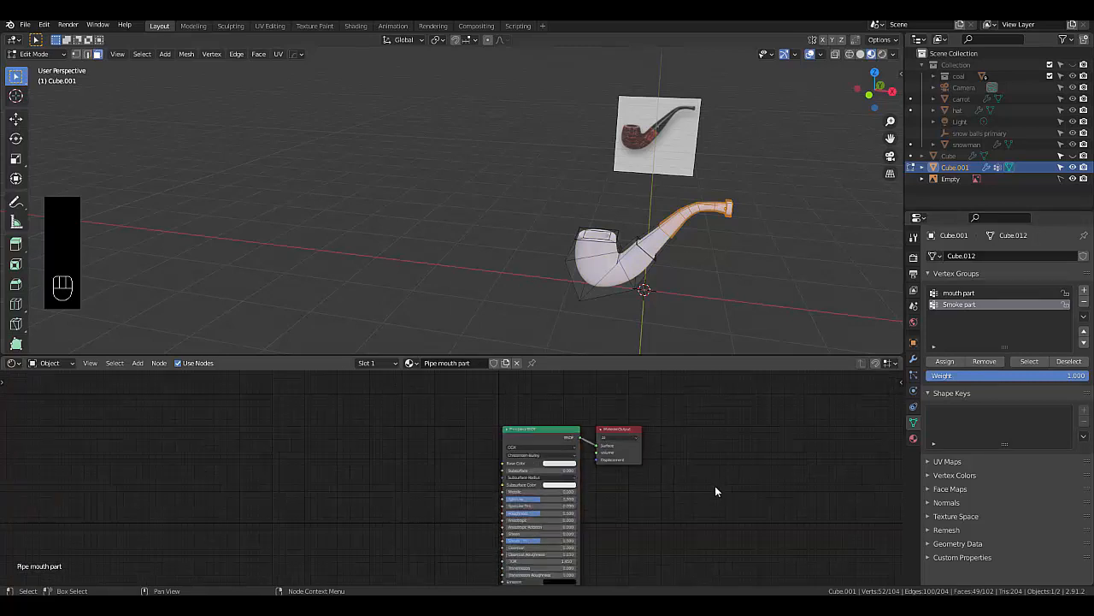
{"action": "scroll", "coordinate": [283, 491], "scroll_direction": "up", "scroll_amount": 4}
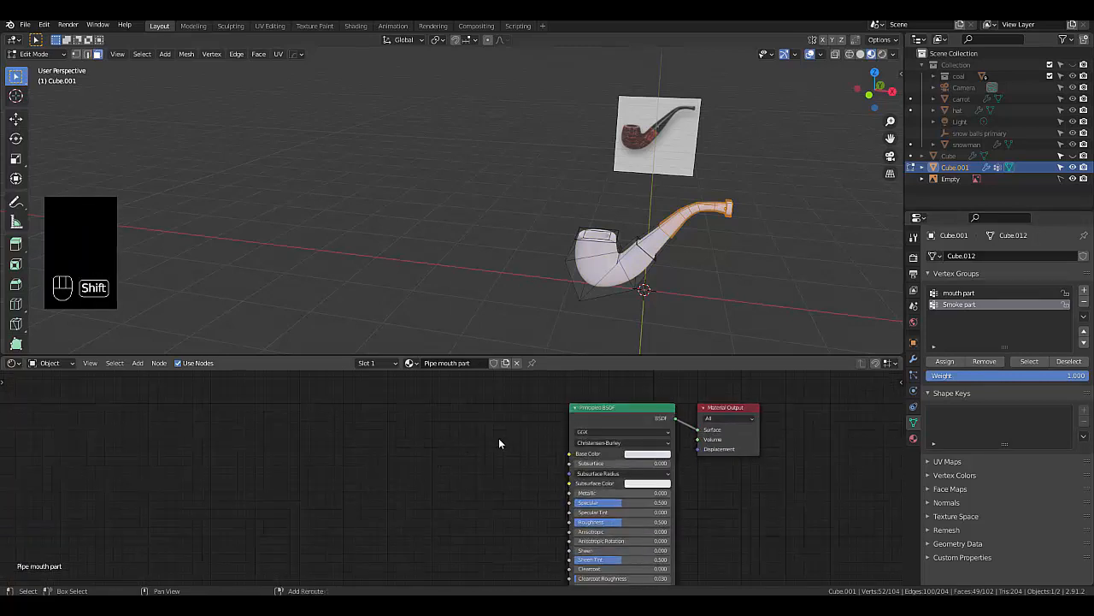
{"action": "key", "text": "shift+a"}
{"action": "mouse_move", "coordinate": [498, 472]}
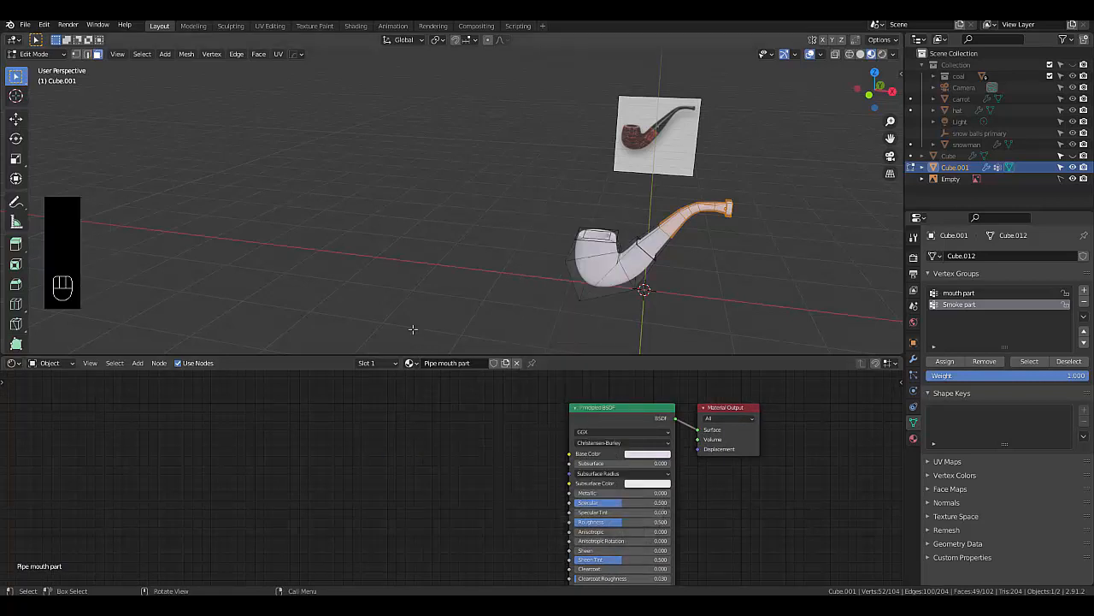
Add a second material slot with a new material named "Pipe smoke part"
{"action": "left_click", "coordinate": [913, 438]}
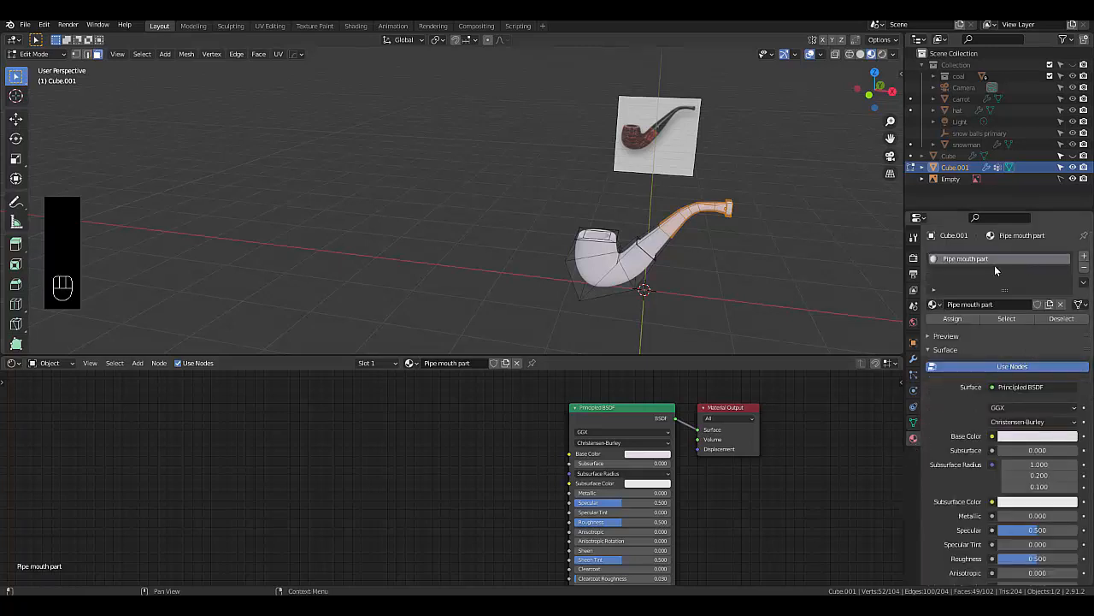
{"action": "left_click", "coordinate": [1084, 256]}
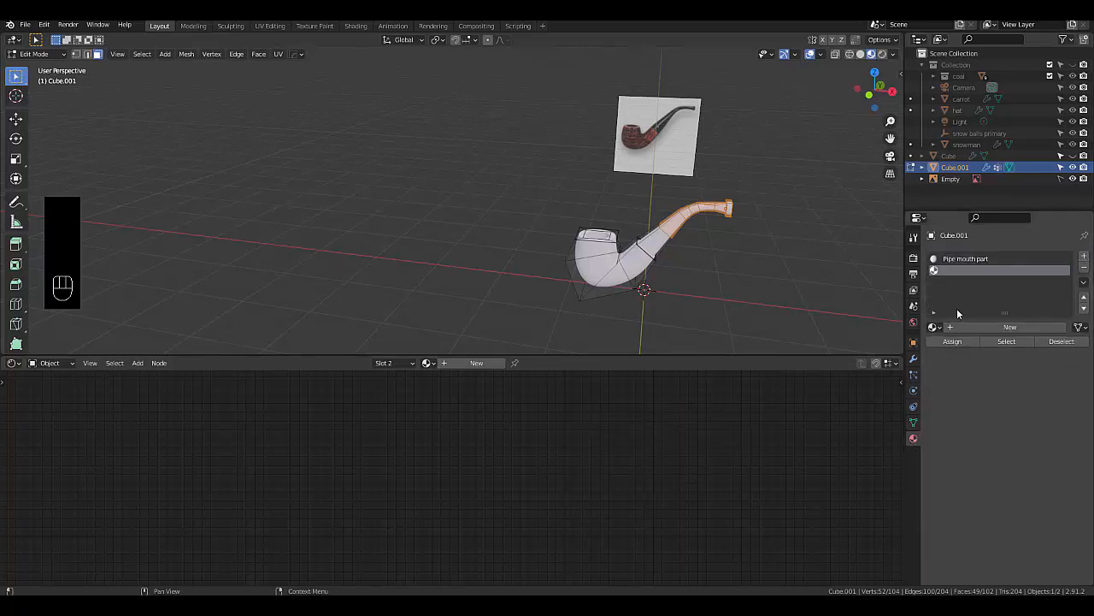
{"action": "left_click", "coordinate": [978, 331]}
{"action": "double_click", "coordinate": [957, 269]}
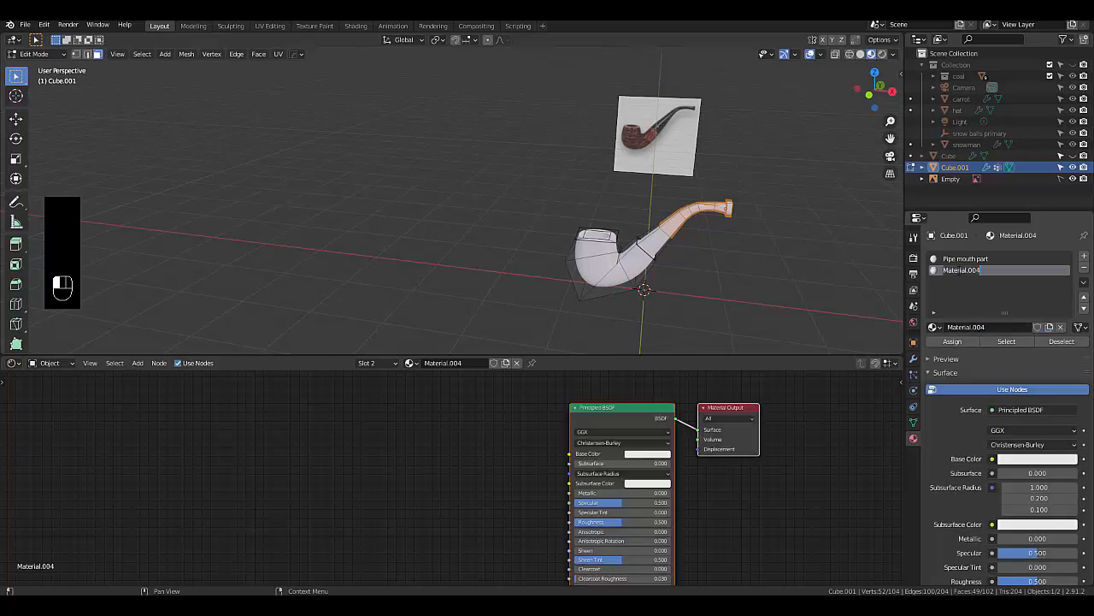
{"action": "type", "text": "Pipe smoke part"}
{"action": "key", "text": "Return"}
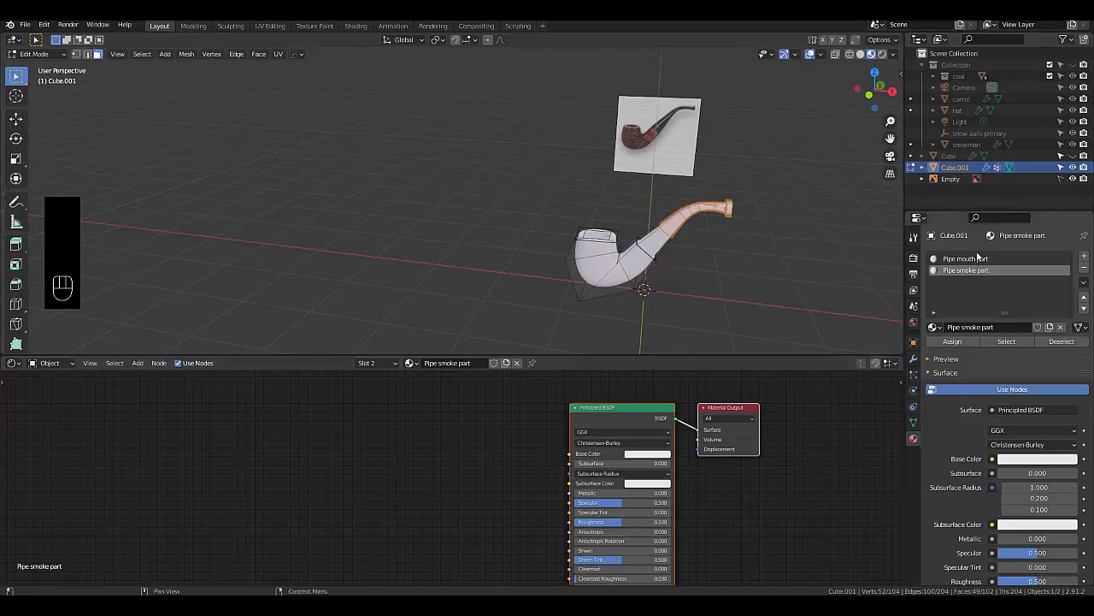
Darken the "Pipe mouth part" Base Color to near-black, hex 111011, and assign the material to the selected mouthpiece faces
{"action": "left_click", "coordinate": [973, 260]}
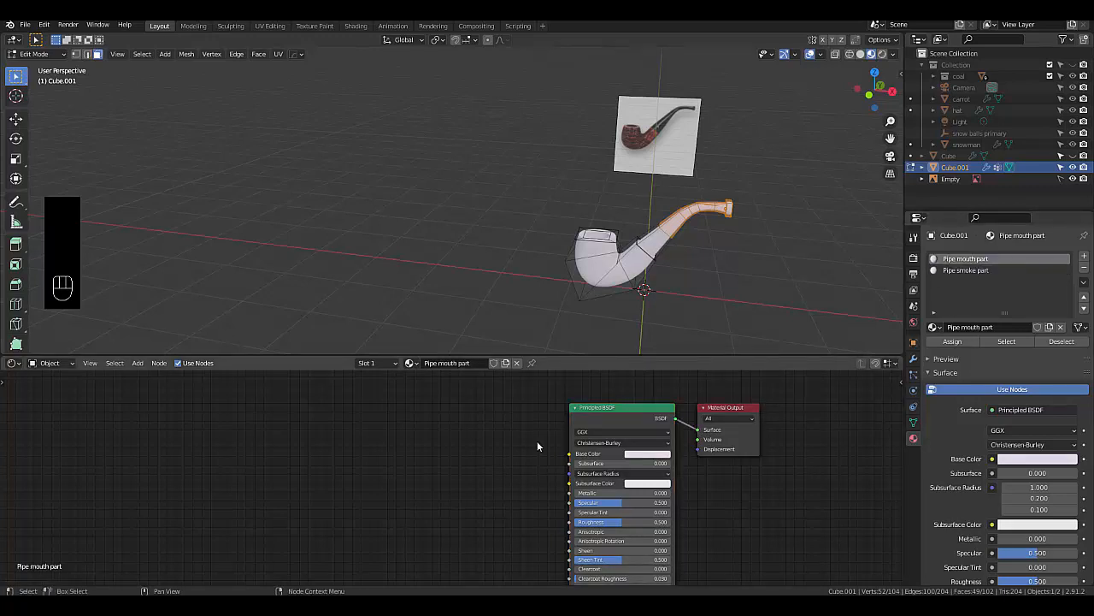
{"action": "left_click", "coordinate": [632, 455]}
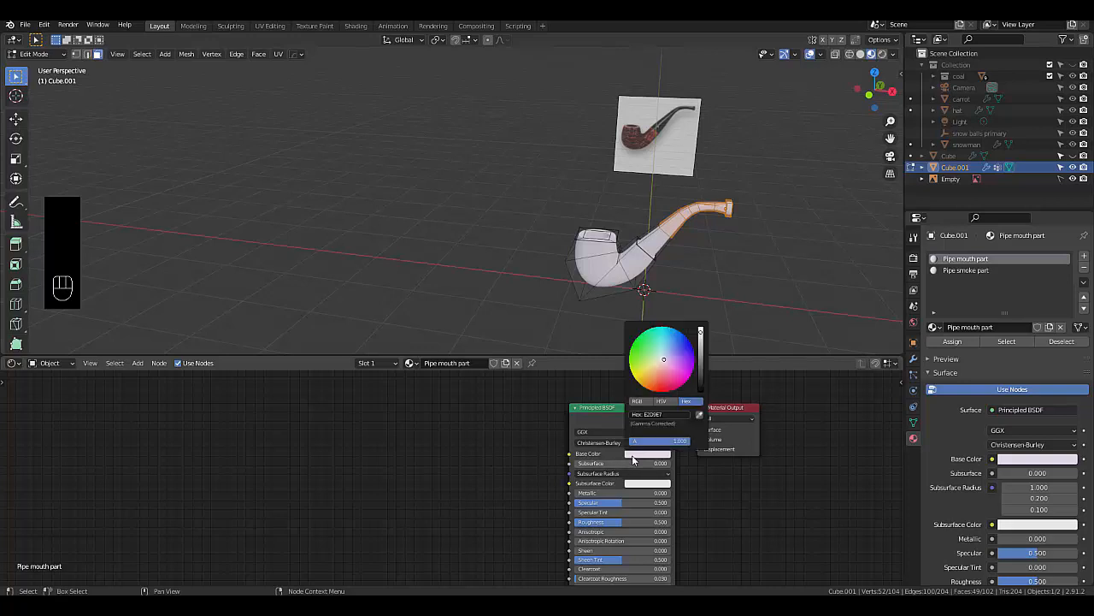
{"action": "left_click", "coordinate": [702, 381]}
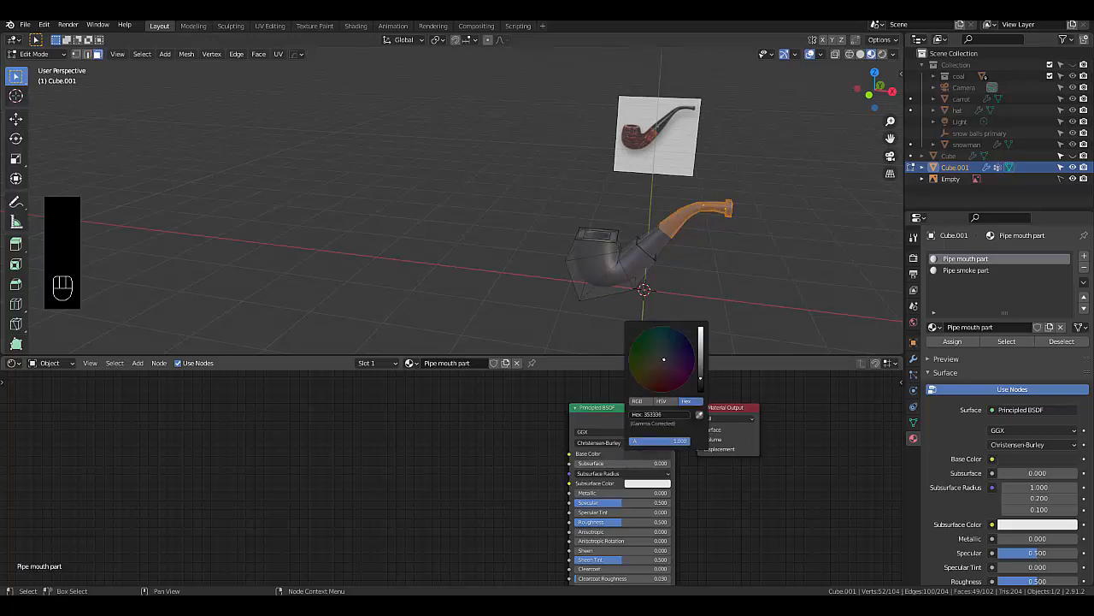
{"action": "left_click_drag", "start_coordinate": [702, 385], "coordinate": [702, 389]}
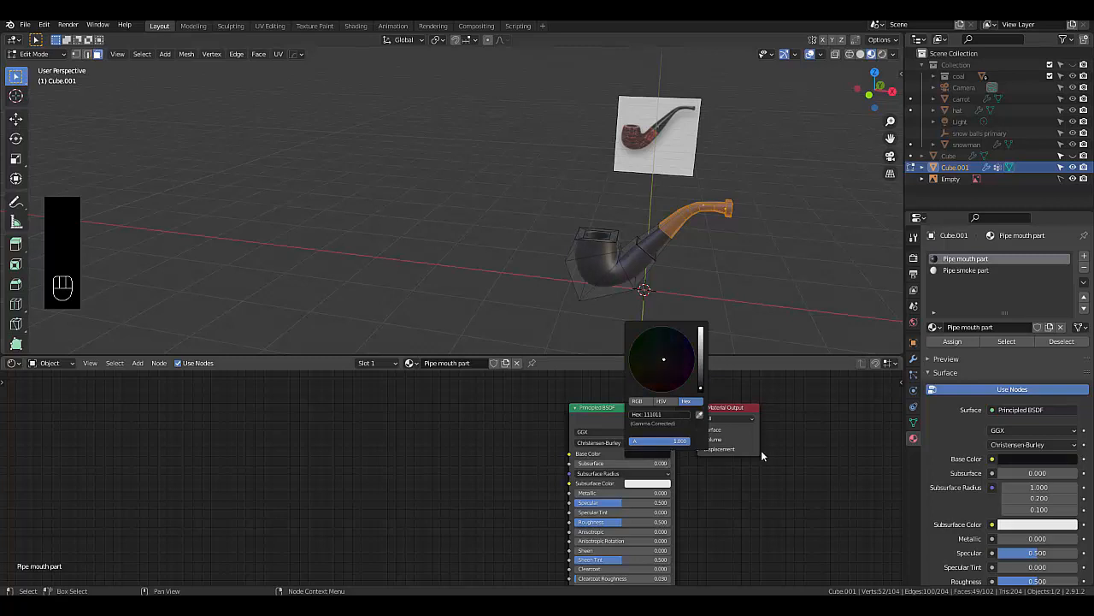
{"action": "left_click", "coordinate": [944, 340]}
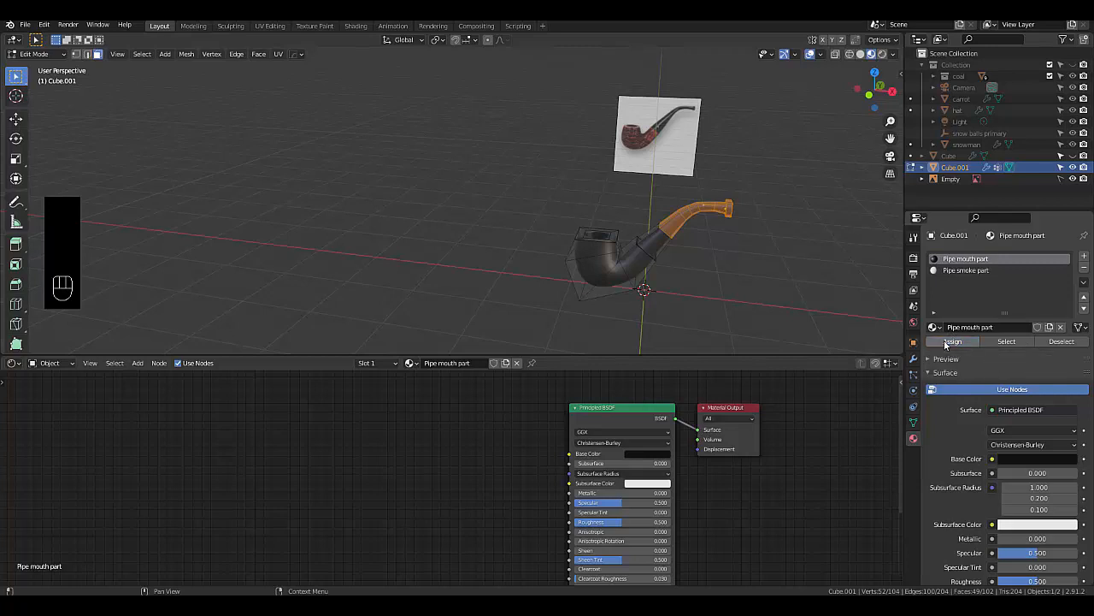
Check which faces belong to the "mouth part" and "Smoke part" vertex groups by selecting and deselecting each one
{"action": "left_click", "coordinate": [913, 423]}
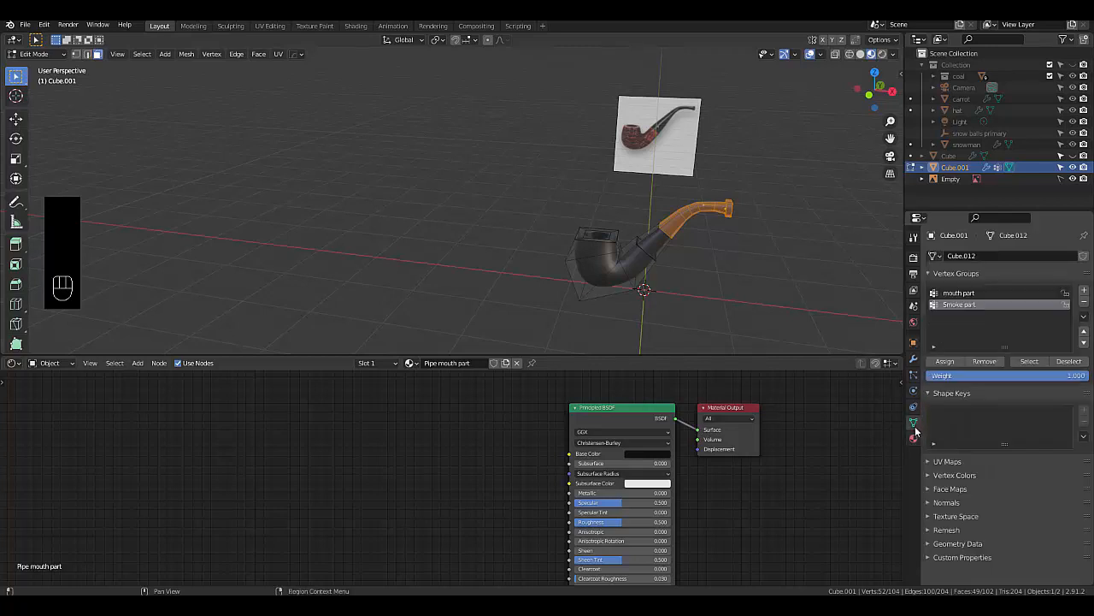
{"action": "left_click", "coordinate": [1067, 361]}
{"action": "left_click", "coordinate": [977, 292]}
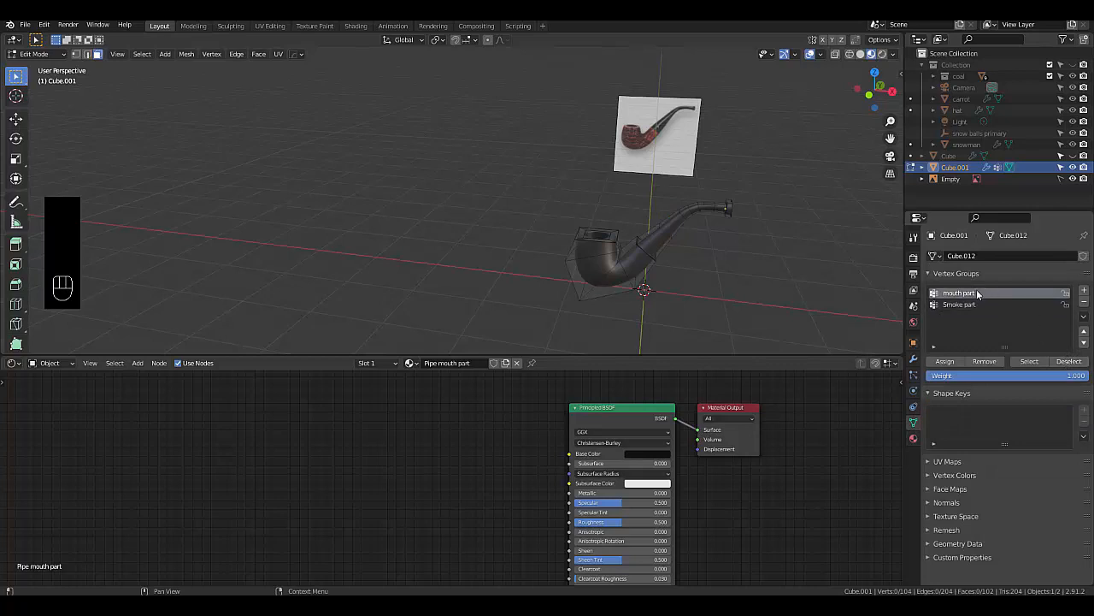
{"action": "left_click", "coordinate": [1030, 361]}
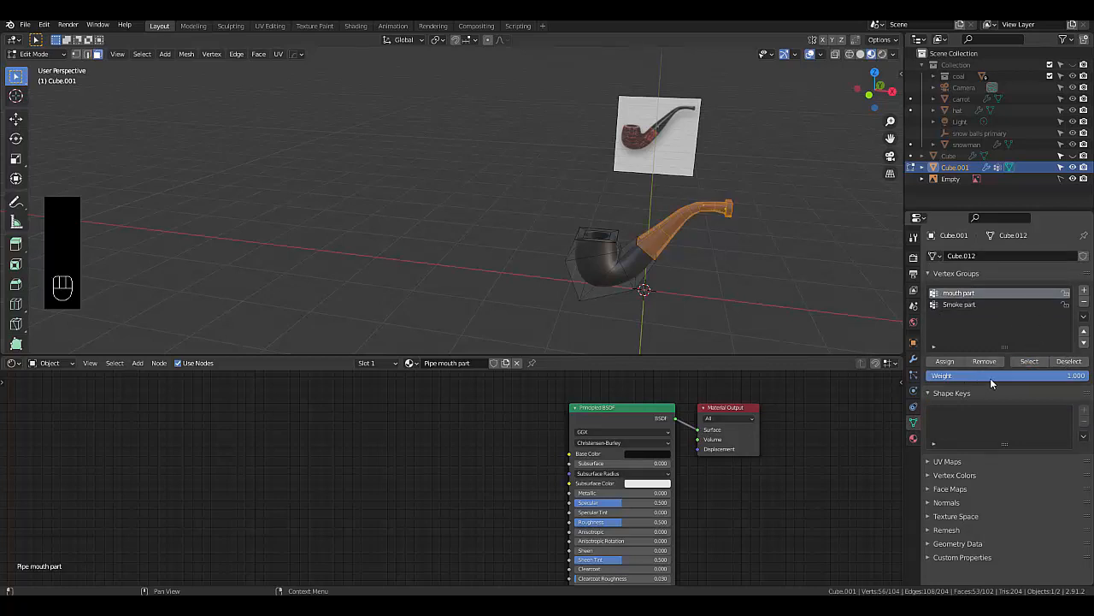
{"action": "left_click", "coordinate": [1070, 362]}
{"action": "left_click", "coordinate": [965, 304]}
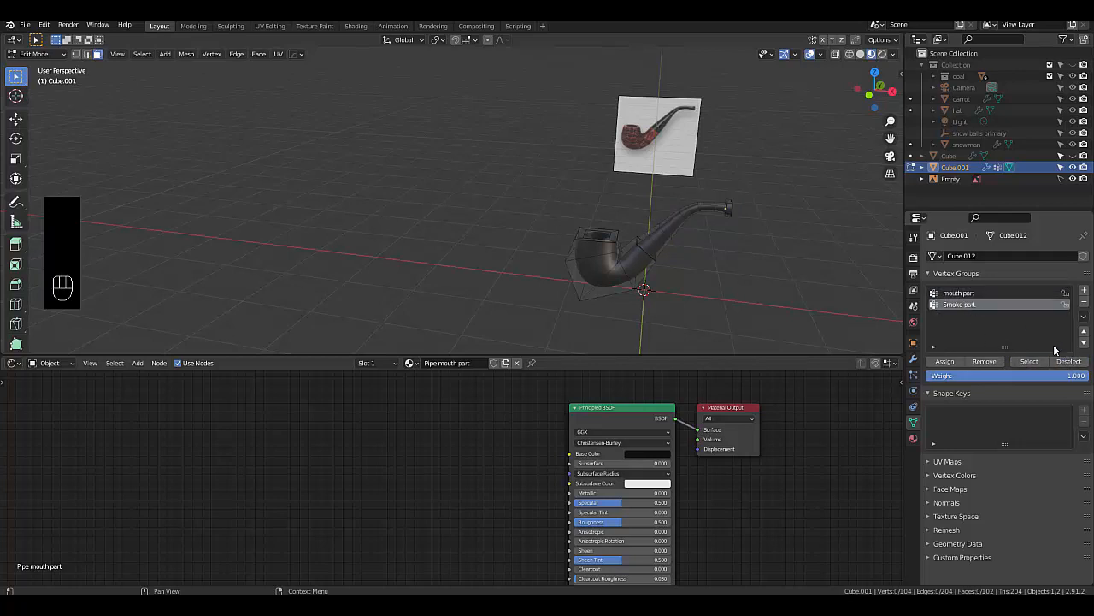
{"action": "left_click", "coordinate": [1033, 361]}
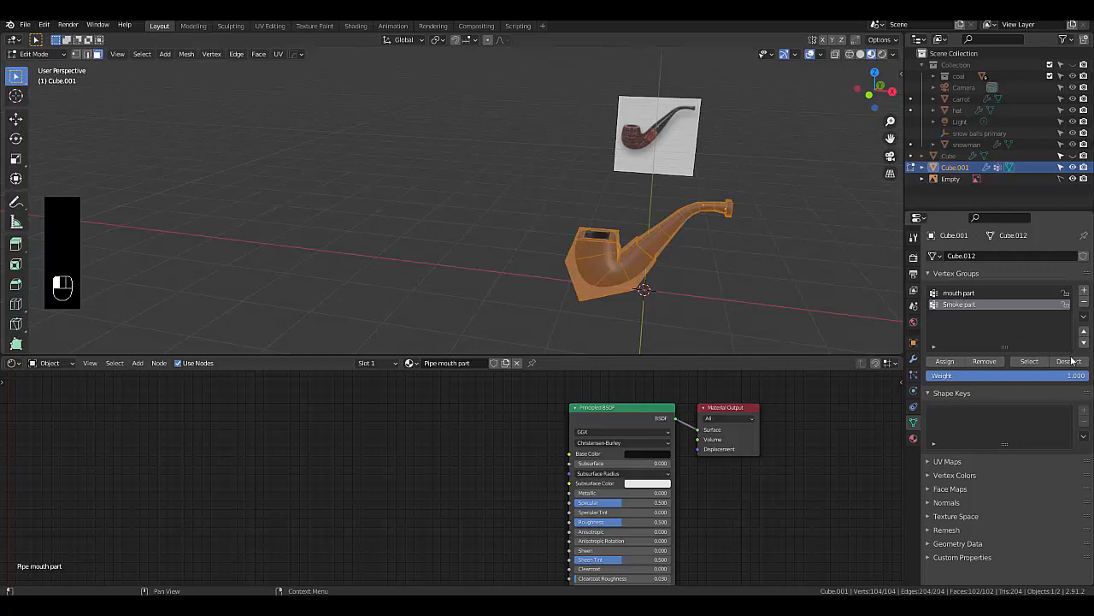
{"action": "left_click", "coordinate": [1069, 361]}
Select the "mouth part" faces, invert the selection to the bowl, and recheck the faces in "Smoke part"
{"action": "left_click", "coordinate": [969, 295]}
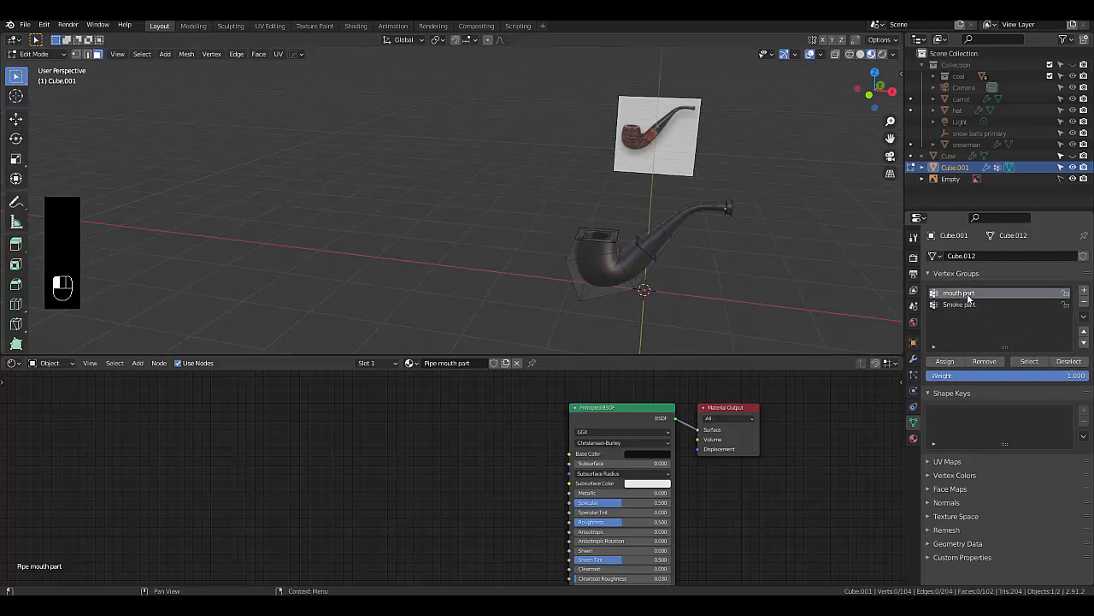
{"action": "left_click", "coordinate": [1032, 361]}
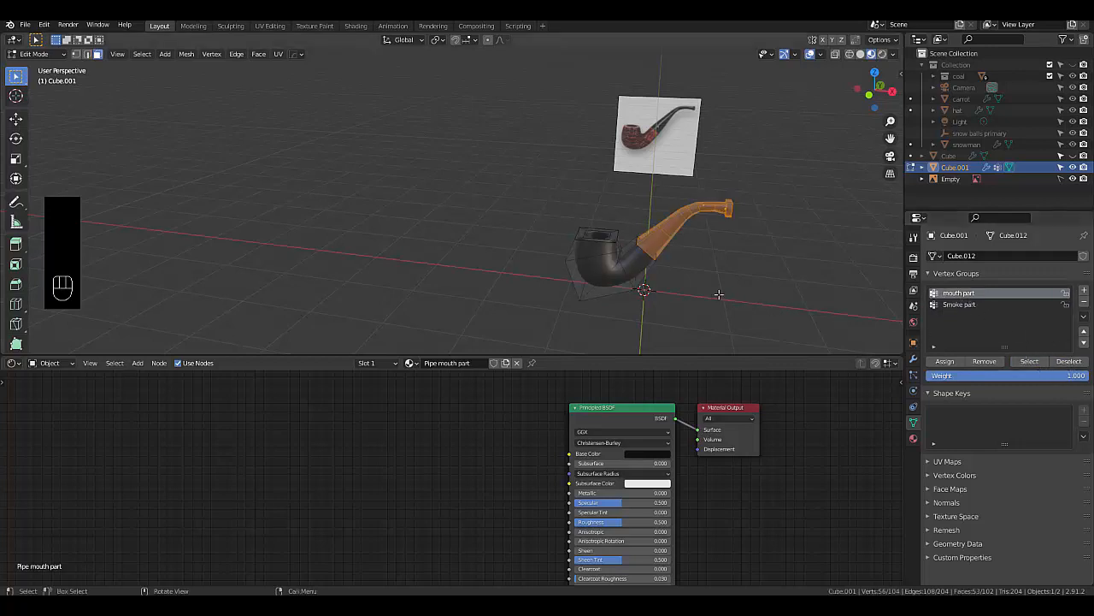
{"action": "key", "text": "ctrl+i"}
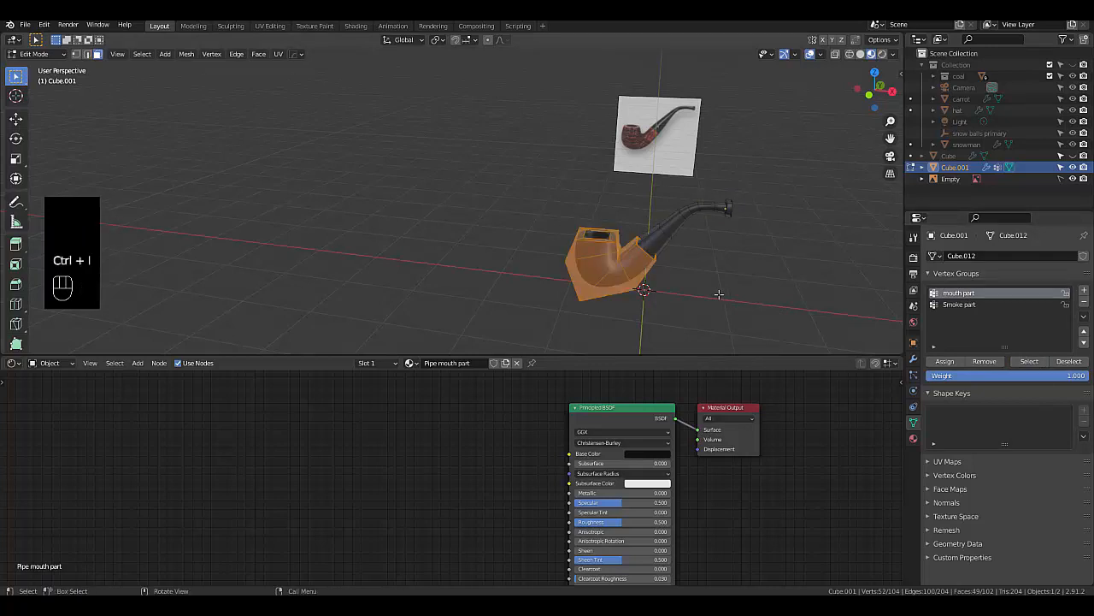
{"action": "left_click", "coordinate": [954, 304]}
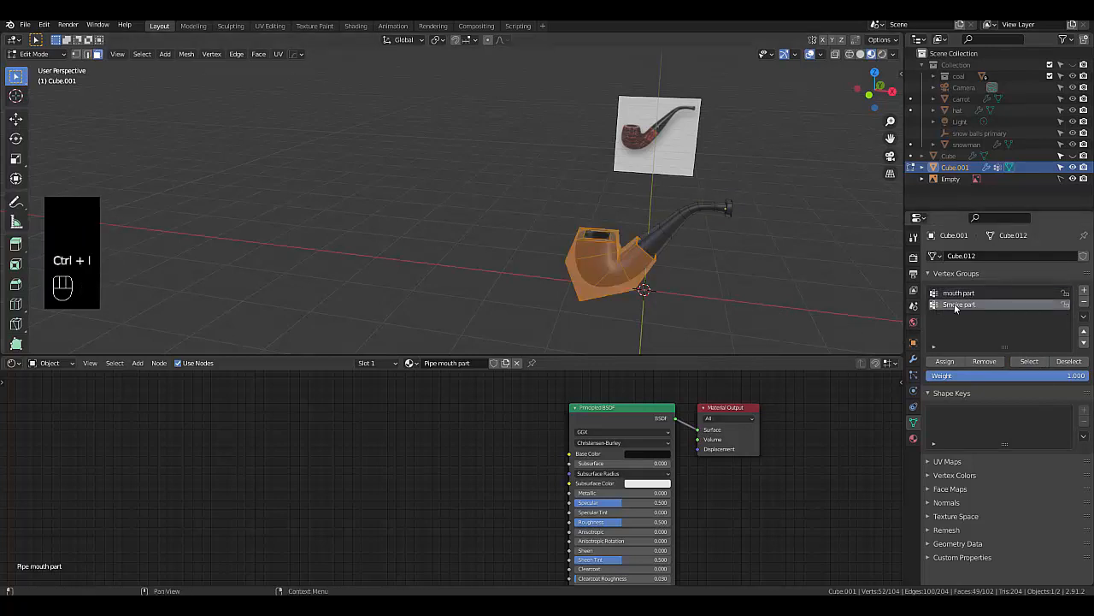
{"action": "left_click", "coordinate": [1066, 362]}
{"action": "left_click", "coordinate": [1033, 361]}
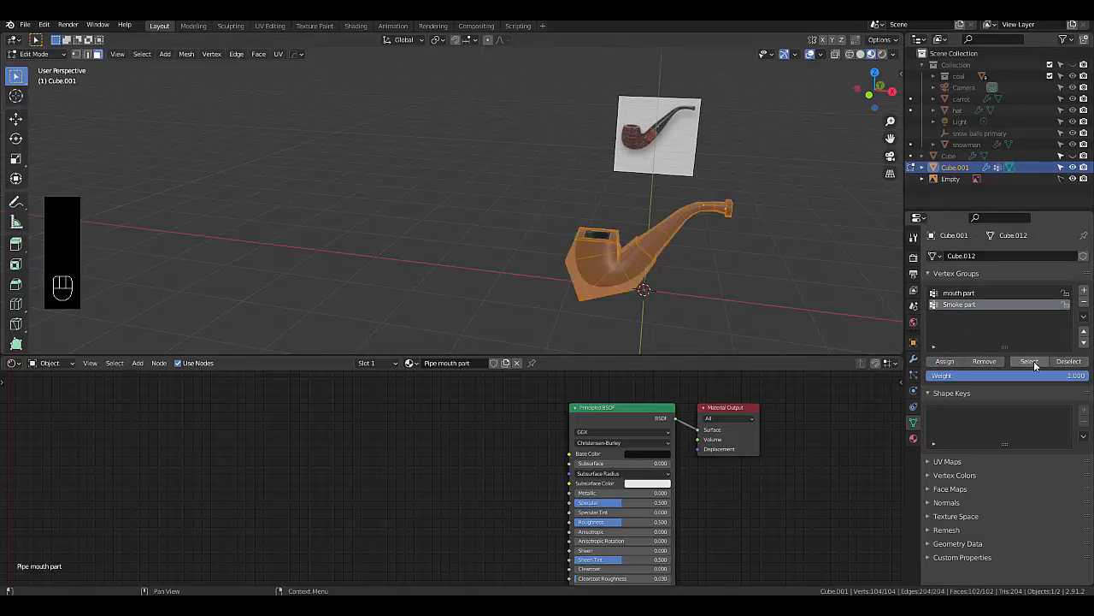
Replace the "Smoke part" vertex group with a new group named "pipe bowl"
{"action": "left_click", "coordinate": [1084, 301]}
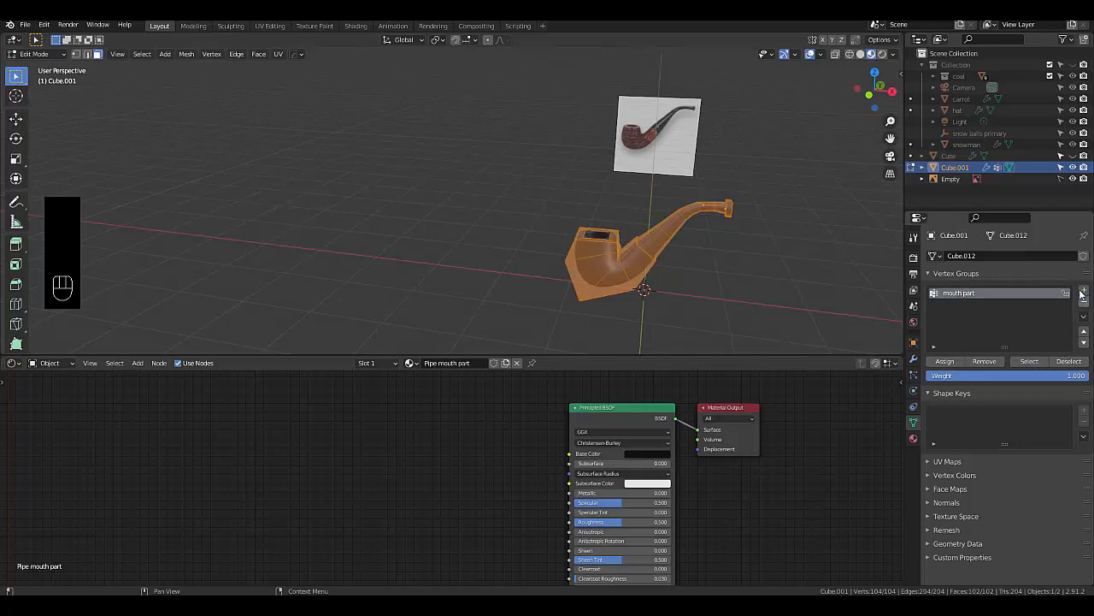
{"action": "left_click", "coordinate": [1084, 290]}
{"action": "left_click", "coordinate": [956, 306]}
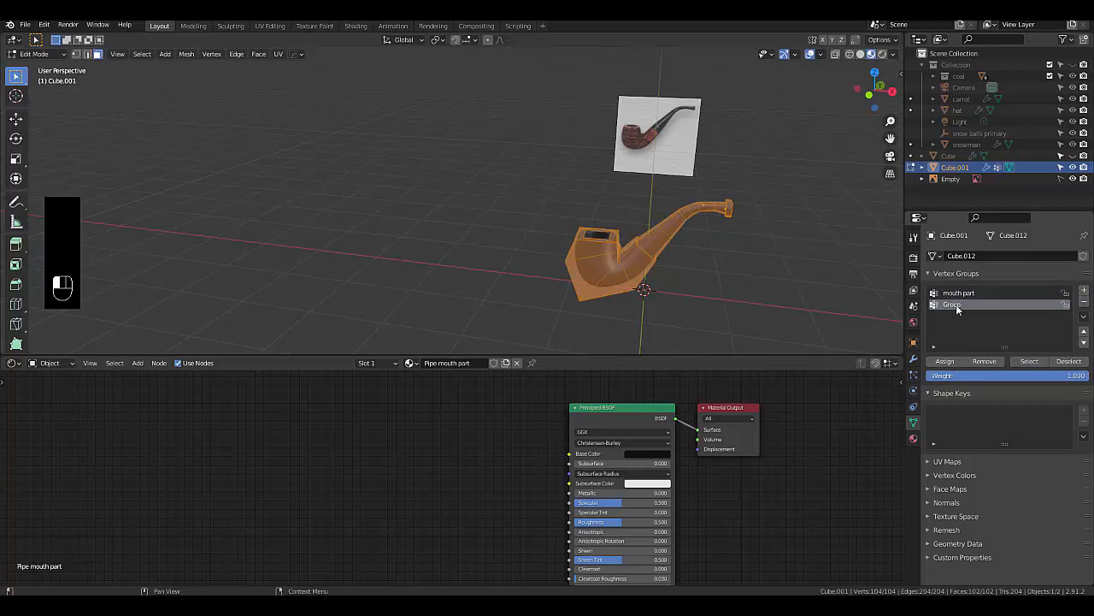
{"action": "type", "text": "pipe bowl"}
{"action": "left_click", "coordinate": [992, 339]}
Deselect the "mouth part" faces and assign the bowl faces still selected to the active "mouth part" group
{"action": "left_click", "coordinate": [991, 295]}
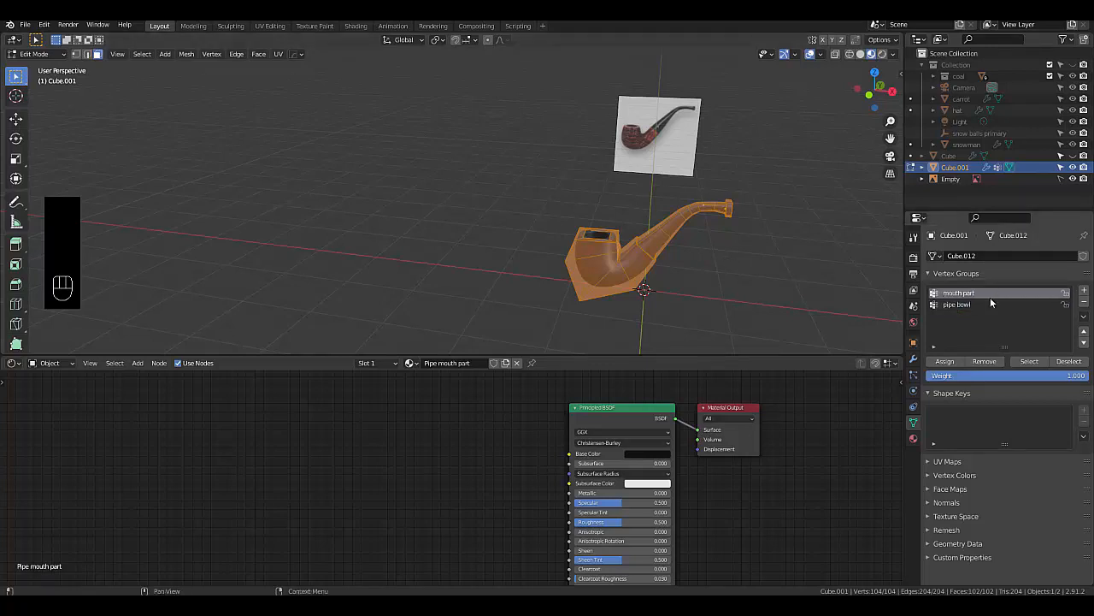
{"action": "left_click", "coordinate": [1062, 364]}
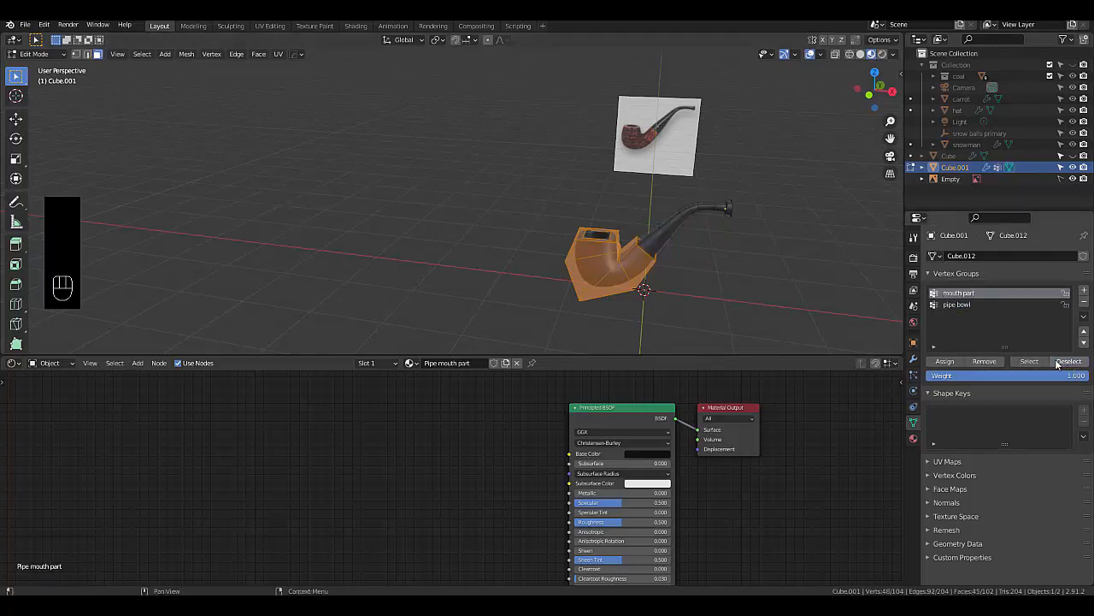
{"action": "left_click", "coordinate": [952, 363]}
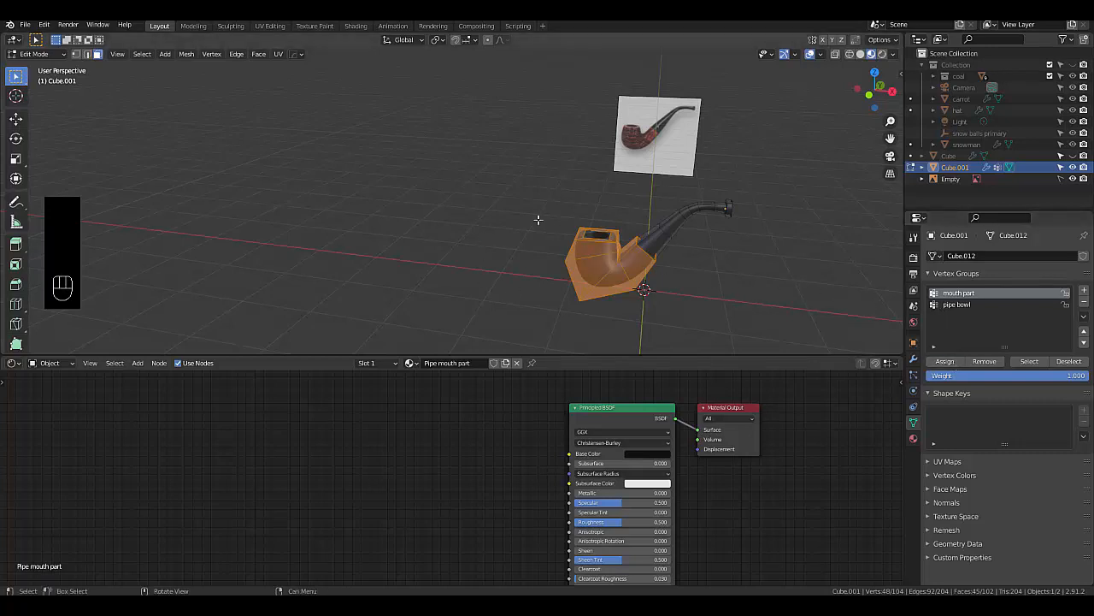
Inspect the bowl up close and deselect the faces of the "mouth part" vertex group
{"action": "middle_click_drag", "start_coordinate": [538, 219], "coordinate": [597, 282]}
{"action": "scroll", "coordinate": [617, 244], "scroll_direction": "up", "scroll_amount": 3}
{"action": "middle_click_drag", "start_coordinate": [649, 222], "coordinate": [590, 244]}
{"action": "left_click", "coordinate": [1068, 360]}
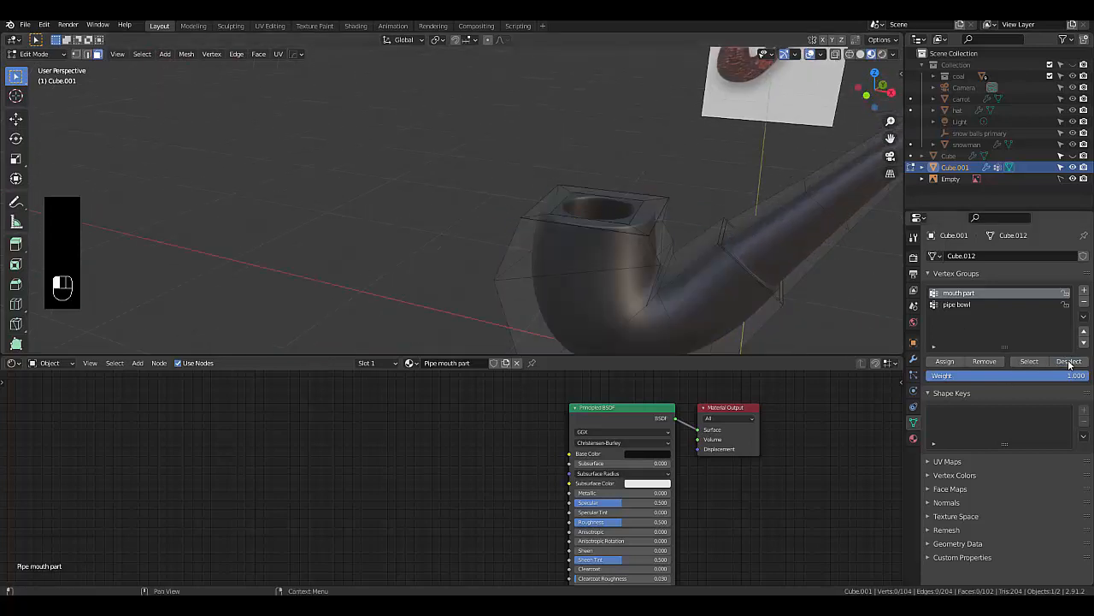
Check which faces belong to the "mouth part" and "pipe bowl" vertex groups by selecting and deselecting them in front view
{"action": "left_click", "coordinate": [1031, 361]}
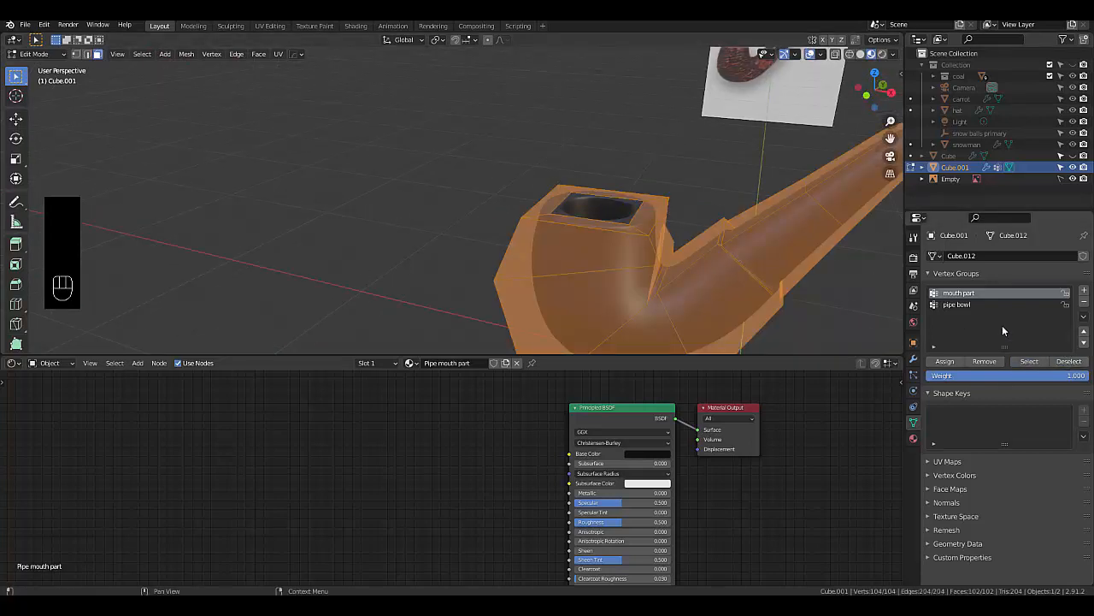
{"action": "scroll", "coordinate": [828, 286], "scroll_direction": "down", "scroll_amount": 4}
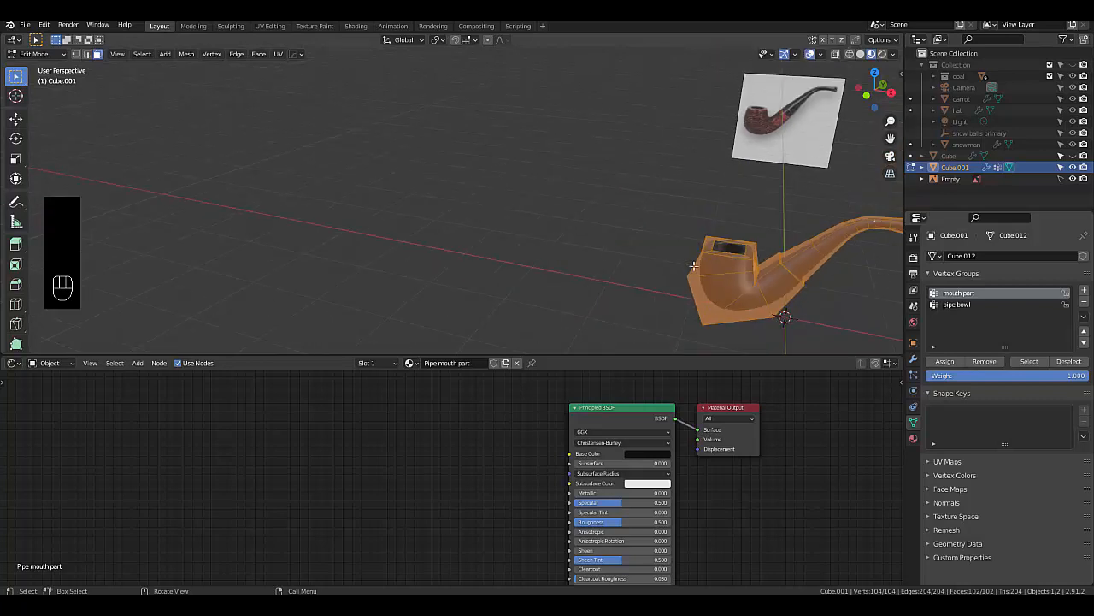
{"action": "middle_click_drag", "start_coordinate": [692, 267], "coordinate": [736, 269]}
{"action": "key", "text": "KP_1"}
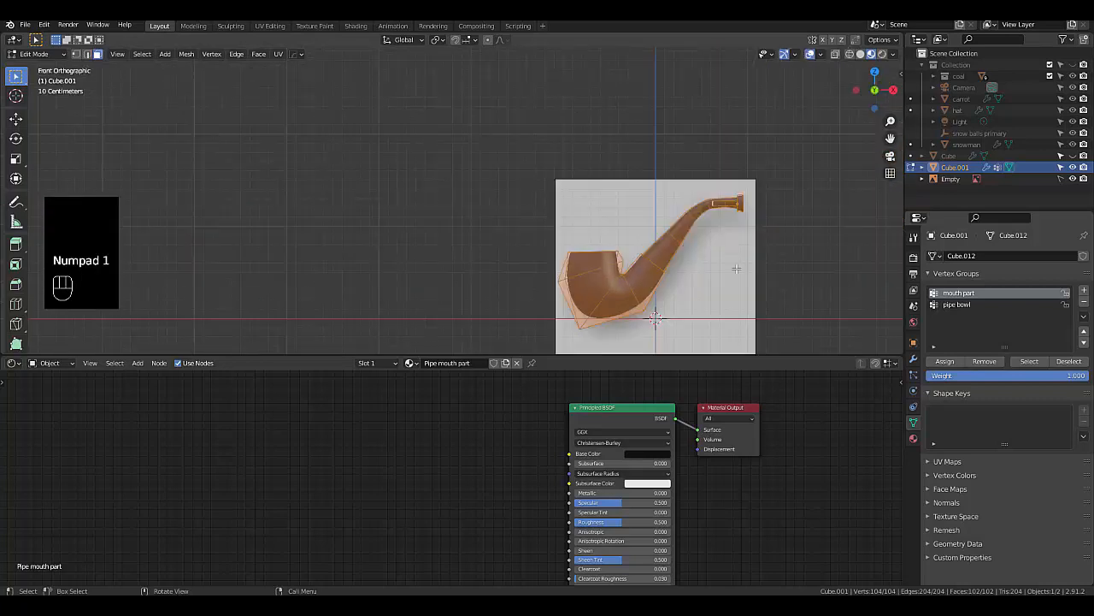
{"action": "scroll", "coordinate": [638, 276], "scroll_direction": "up", "scroll_amount": 2}
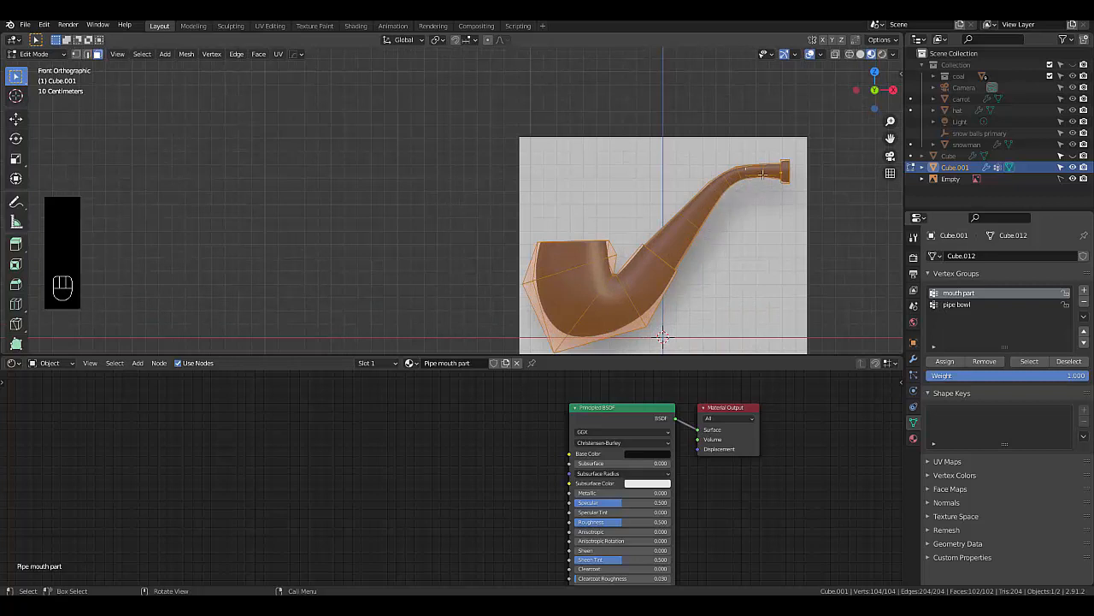
{"action": "left_click", "coordinate": [964, 305]}
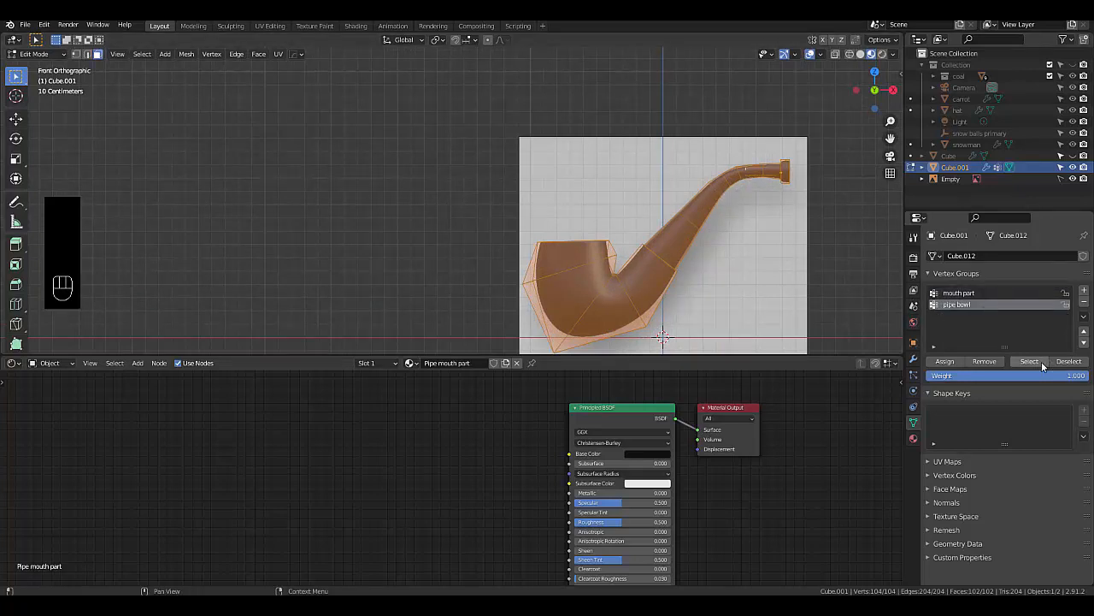
{"action": "left_click", "coordinate": [1067, 362]}
{"action": "left_click", "coordinate": [1067, 362]}
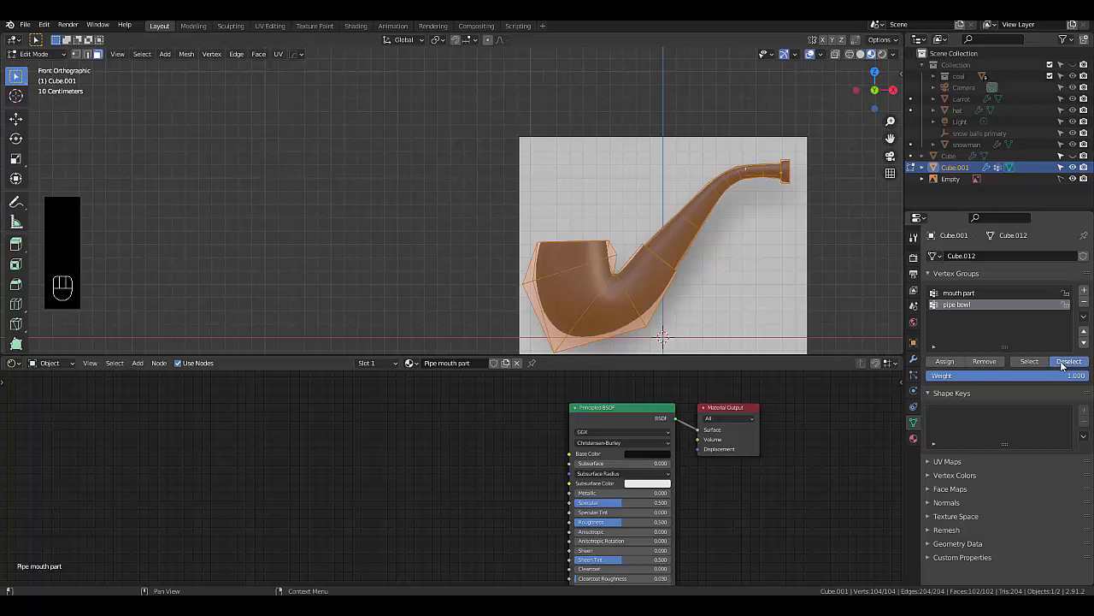
Remove both existing vertex groups and create a new vertex group named "Pipe stem"
{"action": "left_click", "coordinate": [1083, 302]}
{"action": "left_click", "coordinate": [1084, 303]}
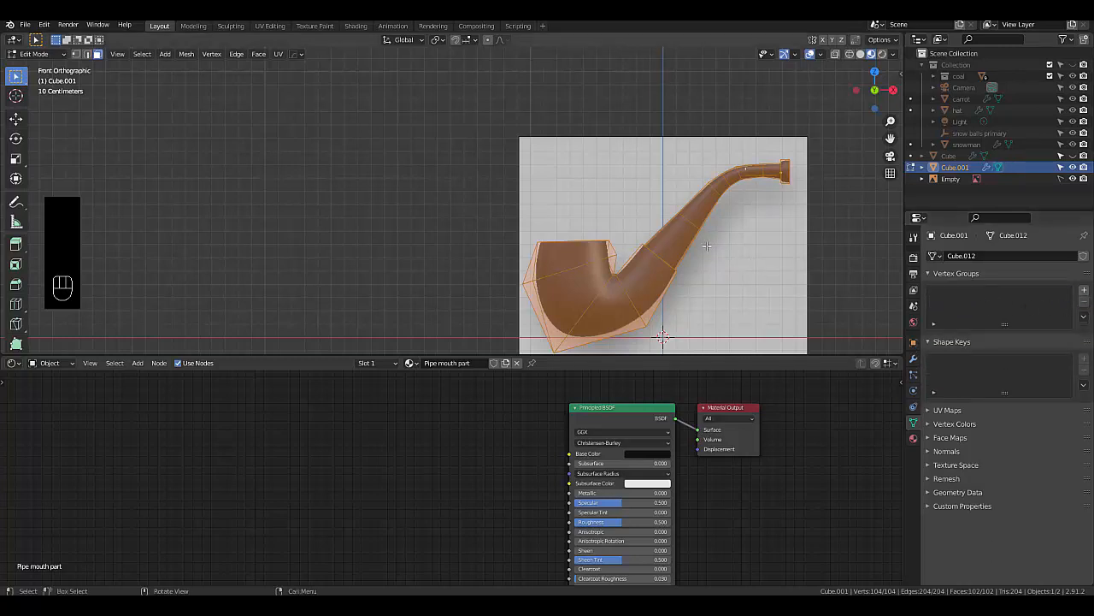
{"action": "left_click", "coordinate": [1084, 290]}
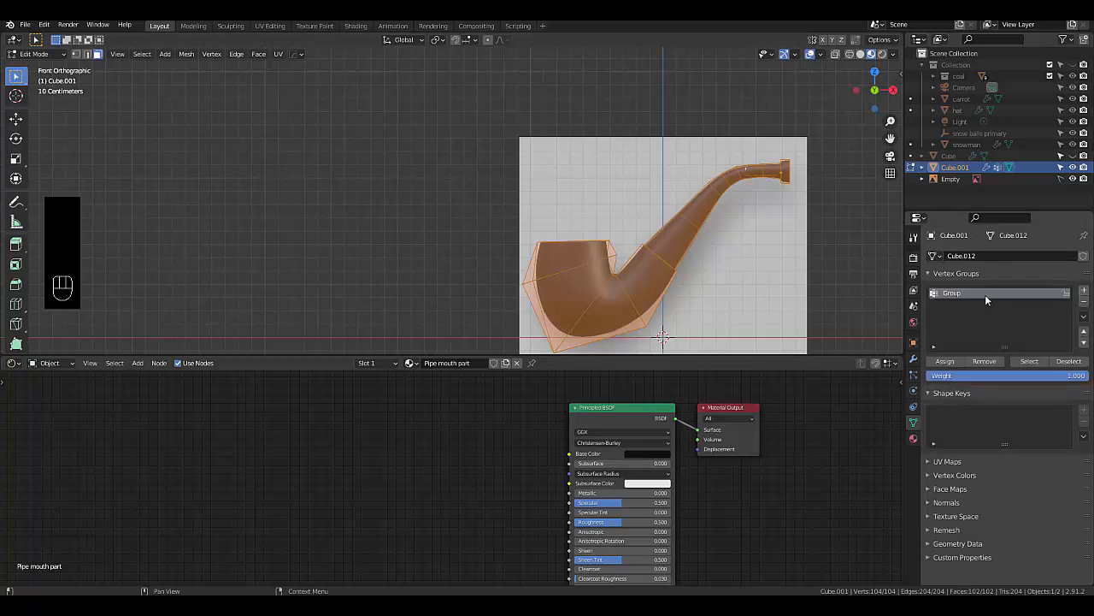
{"action": "double_click", "coordinate": [980, 294]}
{"action": "type", "text": "Pipe stem"}
{"action": "key", "text": "Return"}
Select all stem faces in a see-through wireframe top view, adding the face loop beside the bowl's neck
{"action": "middle_click_drag", "start_coordinate": [633, 307], "coordinate": [637, 305]}
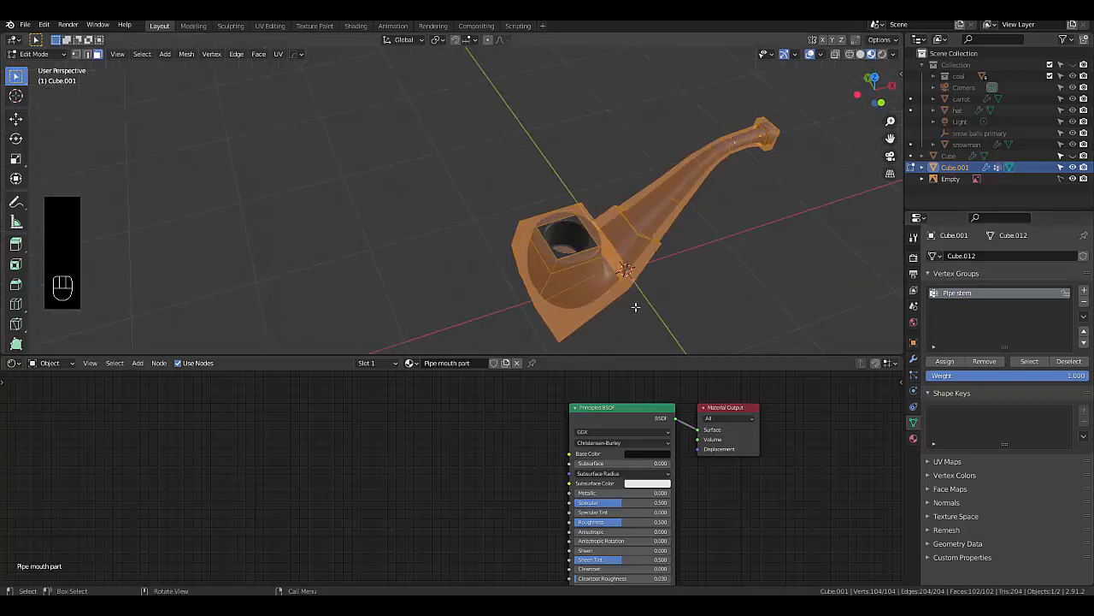
{"action": "key", "text": "KP_7"}
{"action": "scroll", "coordinate": [653, 295], "scroll_direction": "up", "scroll_amount": 1}
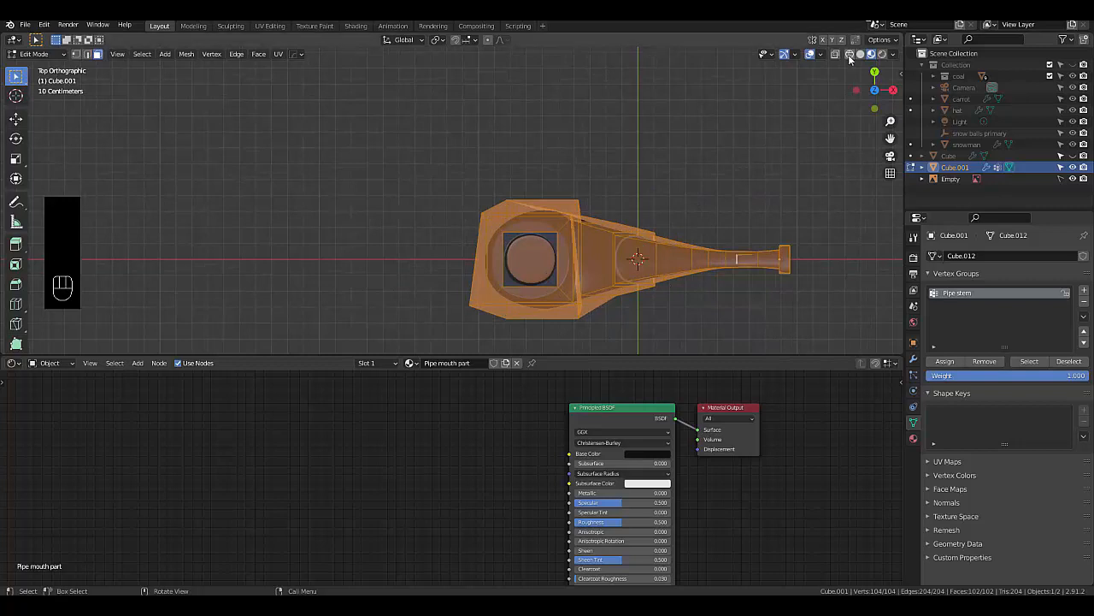
{"action": "key", "text": "alt+z"}
{"action": "left_click_drag", "start_coordinate": [674, 226], "coordinate": [831, 340]}
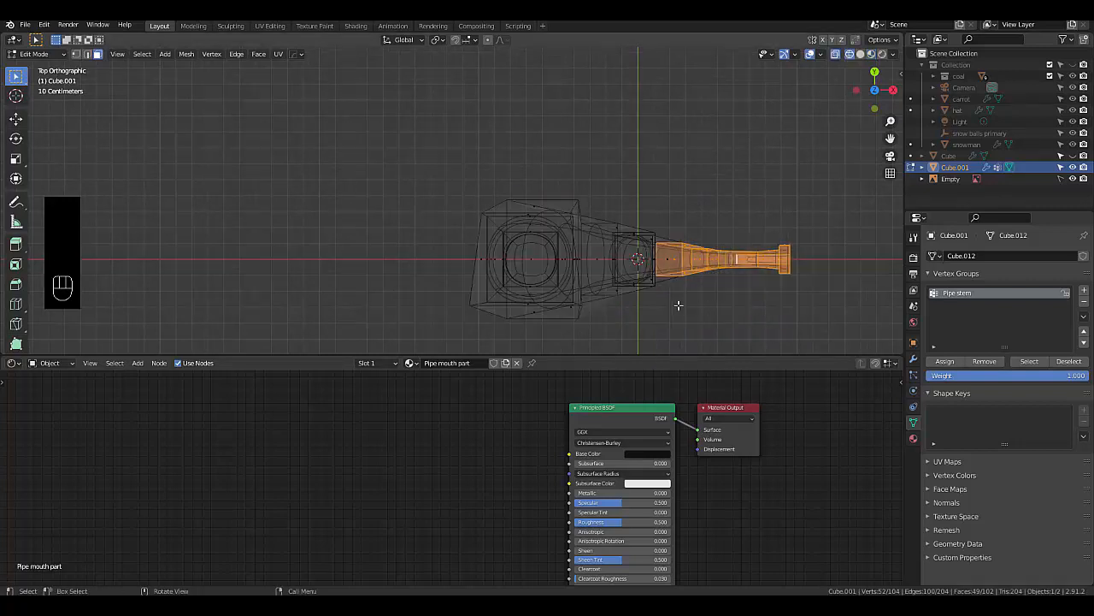
{"action": "middle_click_drag", "start_coordinate": [788, 319], "coordinate": [684, 262]}
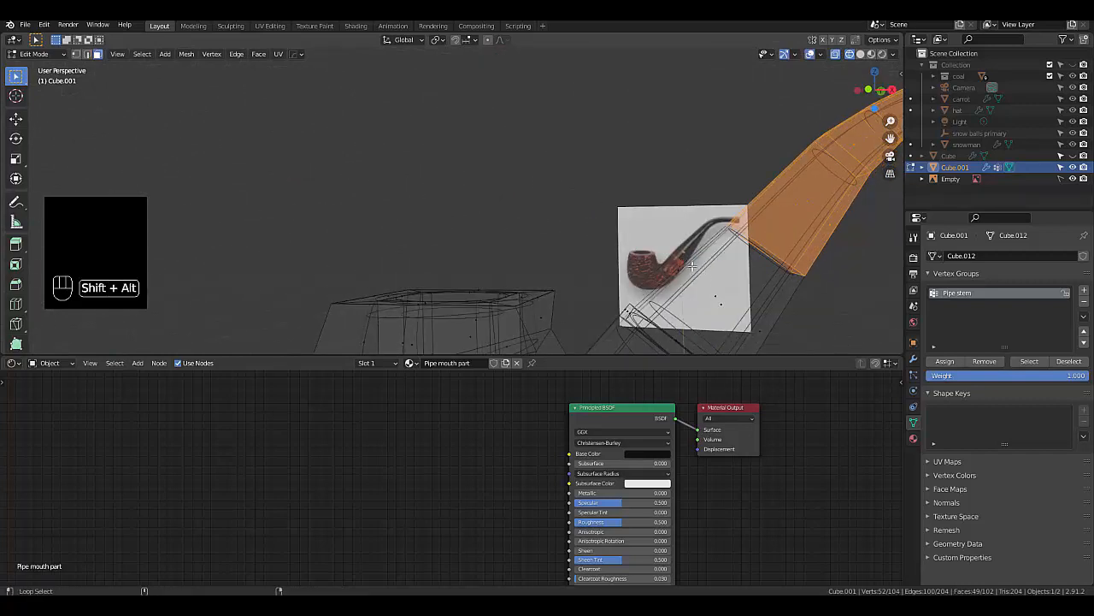
{"action": "left_click", "coordinate": [692, 266], "text": "alt+shift"}
{"action": "middle_click_drag", "start_coordinate": [693, 265], "coordinate": [742, 277]}
{"action": "scroll", "coordinate": [756, 272], "scroll_direction": "down", "scroll_amount": 2}
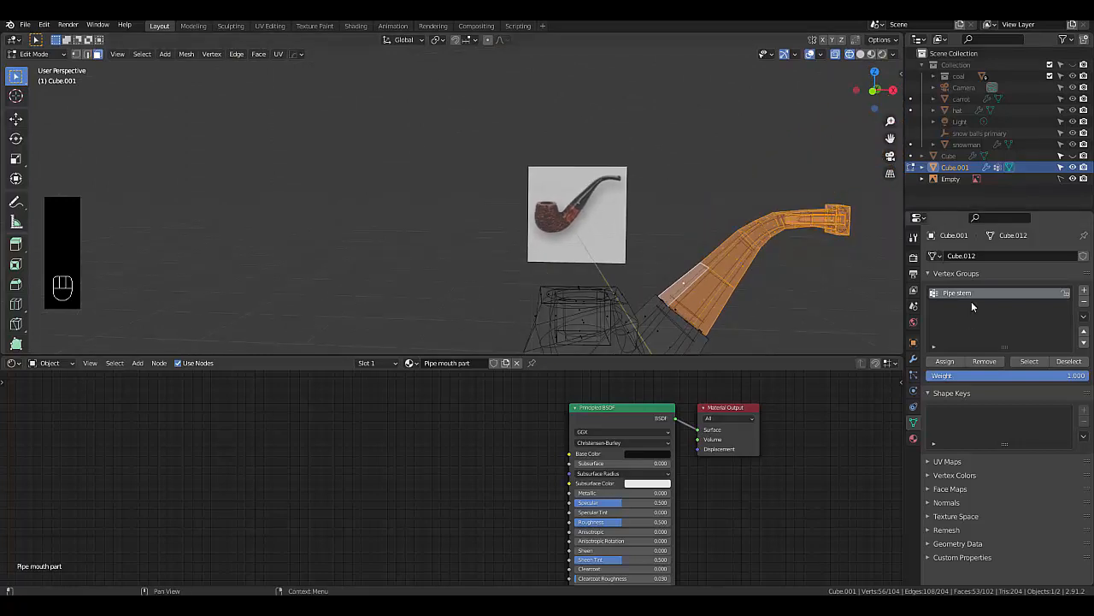
Assign the selected stem faces to "Pipe stem" and verify the group by deselecting and reselecting it
{"action": "left_click", "coordinate": [954, 361]}
{"action": "left_click", "coordinate": [1069, 363]}
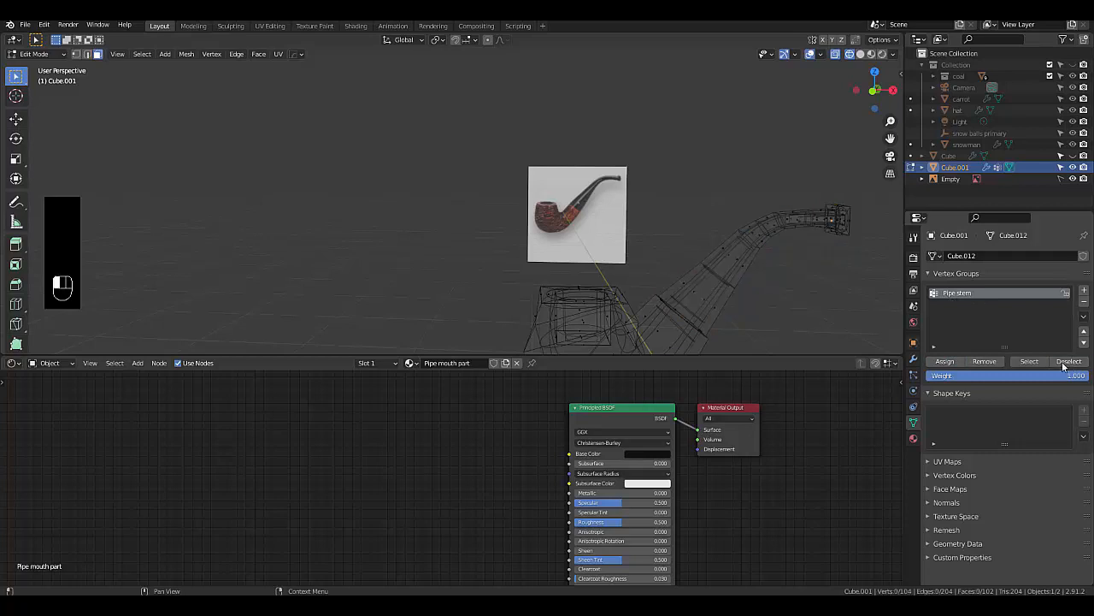
{"action": "left_click", "coordinate": [1032, 362]}
{"action": "left_click", "coordinate": [1067, 362]}
{"action": "scroll", "coordinate": [711, 209], "scroll_direction": "down", "scroll_amount": 4}
{"action": "left_click", "coordinate": [1029, 362]}
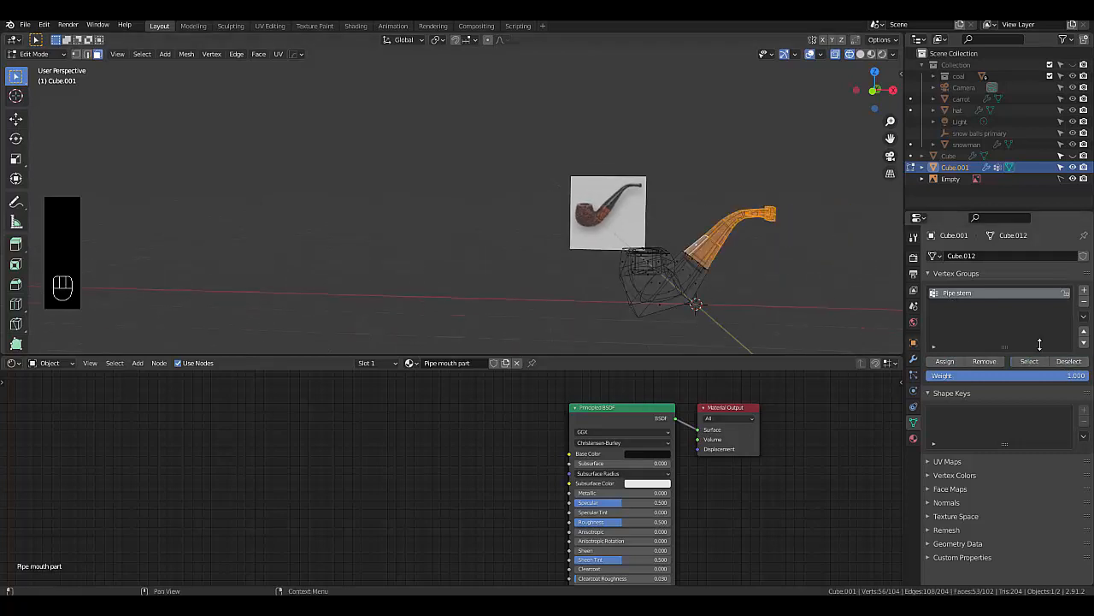
Add a vertex group named "Pipe Bowl" and assign it the bowl faces by inverting the stem selection
{"action": "left_click", "coordinate": [1084, 292]}
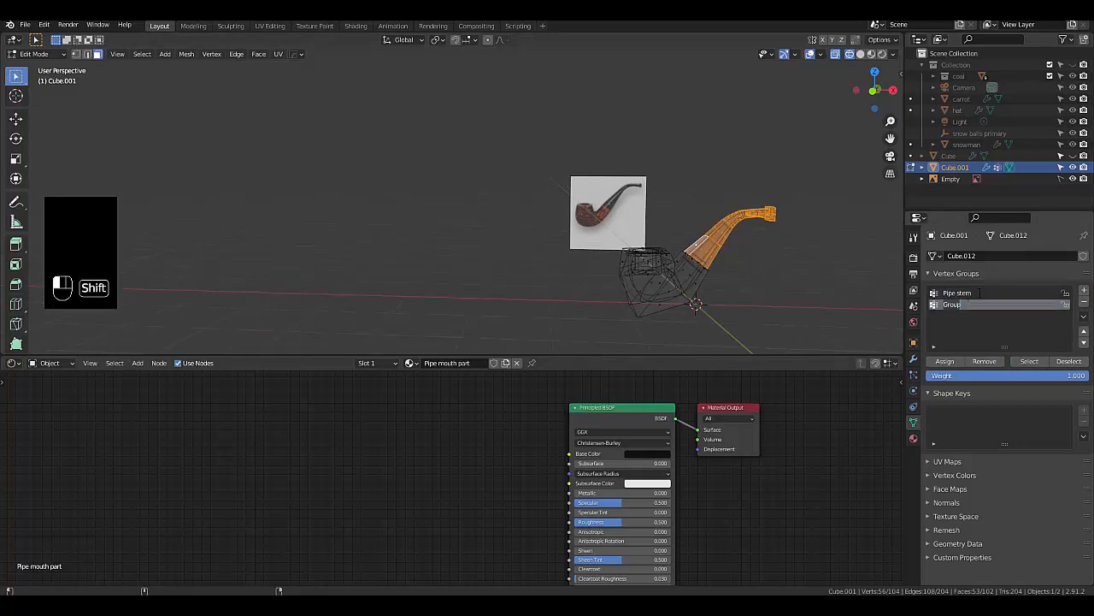
{"action": "type", "text": "Pipe Bowl"}
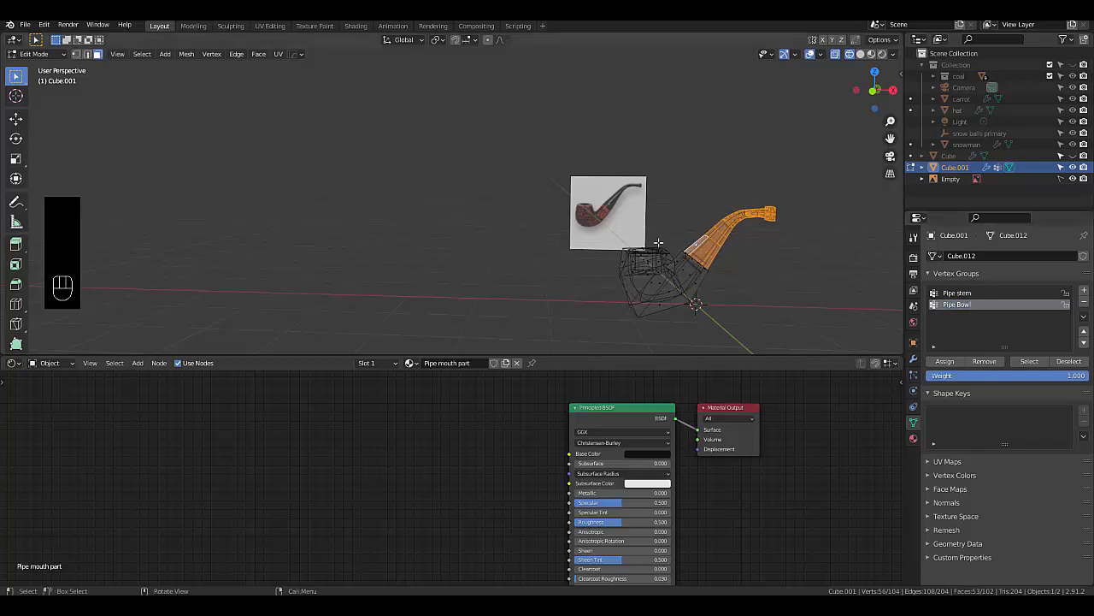
{"action": "key", "text": "ctrl+i"}
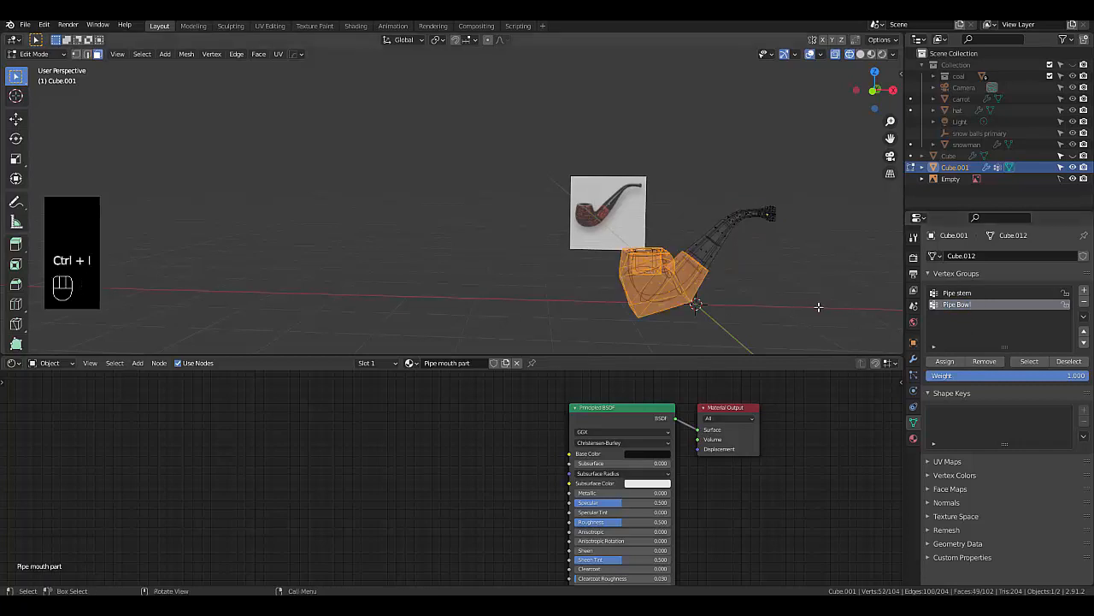
{"action": "left_click", "coordinate": [945, 360]}
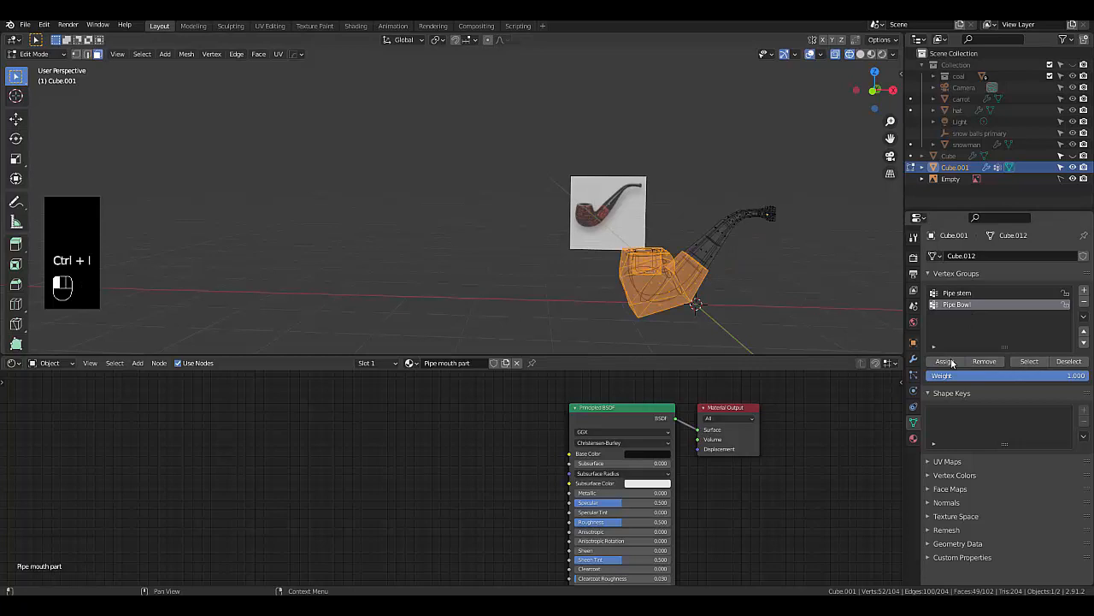
Verify the "Pipe Bowl" group by deselecting and reselecting it, and reselect only the "Pipe stem" faces
{"action": "left_click", "coordinate": [1060, 362]}
{"action": "left_click", "coordinate": [1034, 363]}
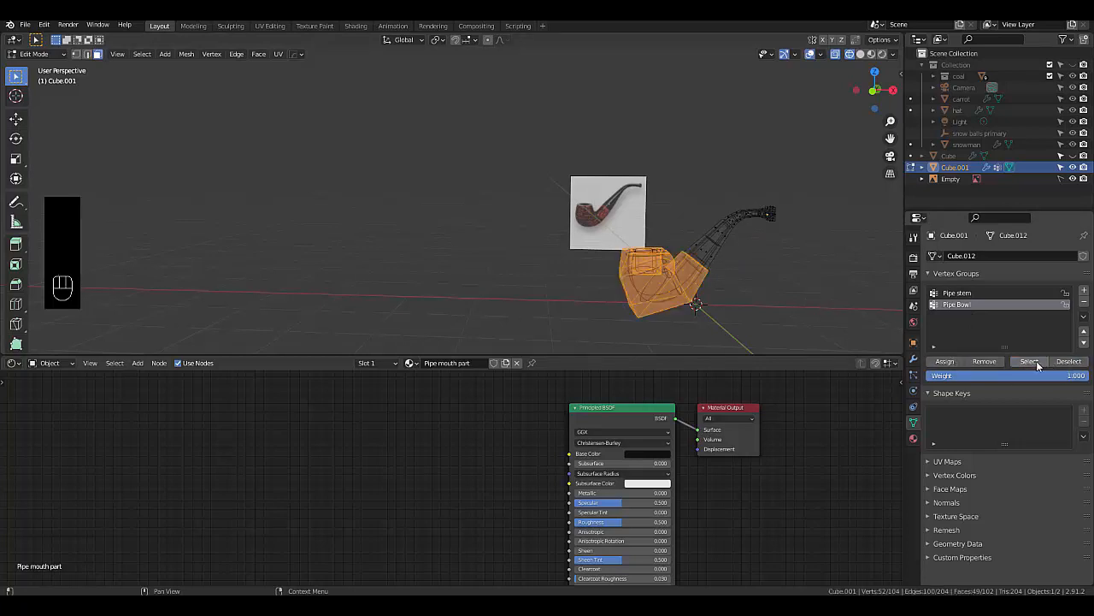
{"action": "left_click", "coordinate": [1069, 361]}
{"action": "left_click", "coordinate": [958, 292]}
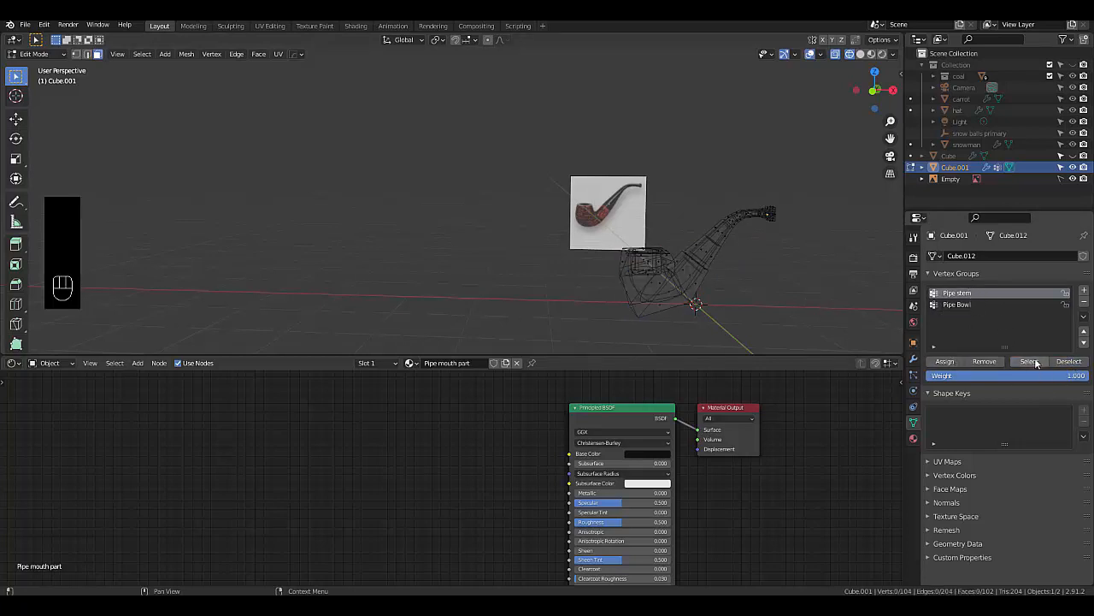
{"action": "left_click", "coordinate": [1035, 362]}
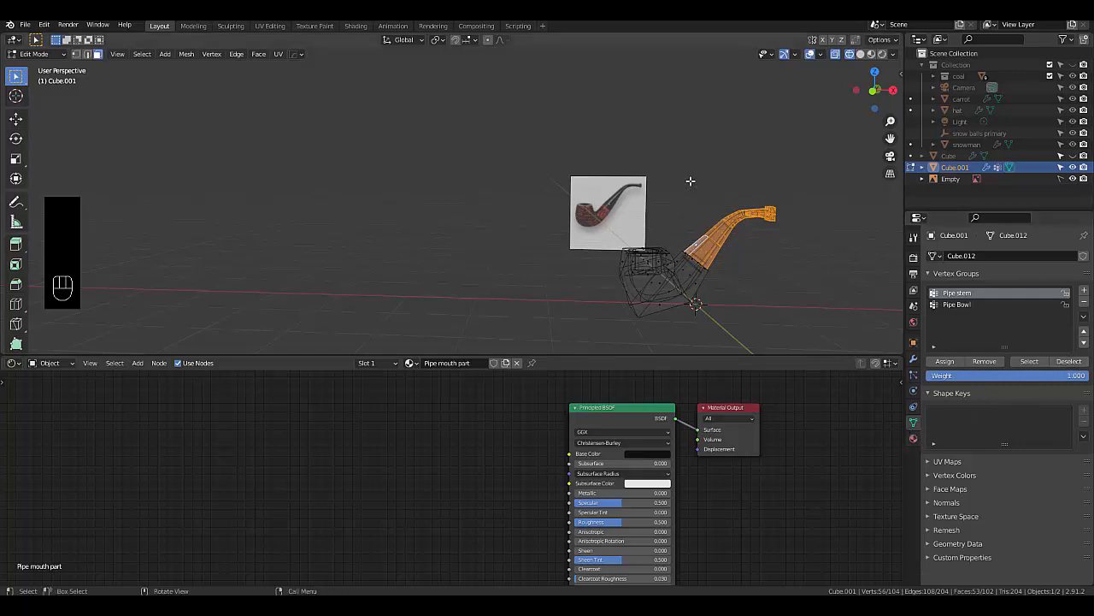
Switch the viewport to Material Preview and replace the stem selection with the "Pipe Bowl" faces
{"action": "left_click", "coordinate": [913, 438]}
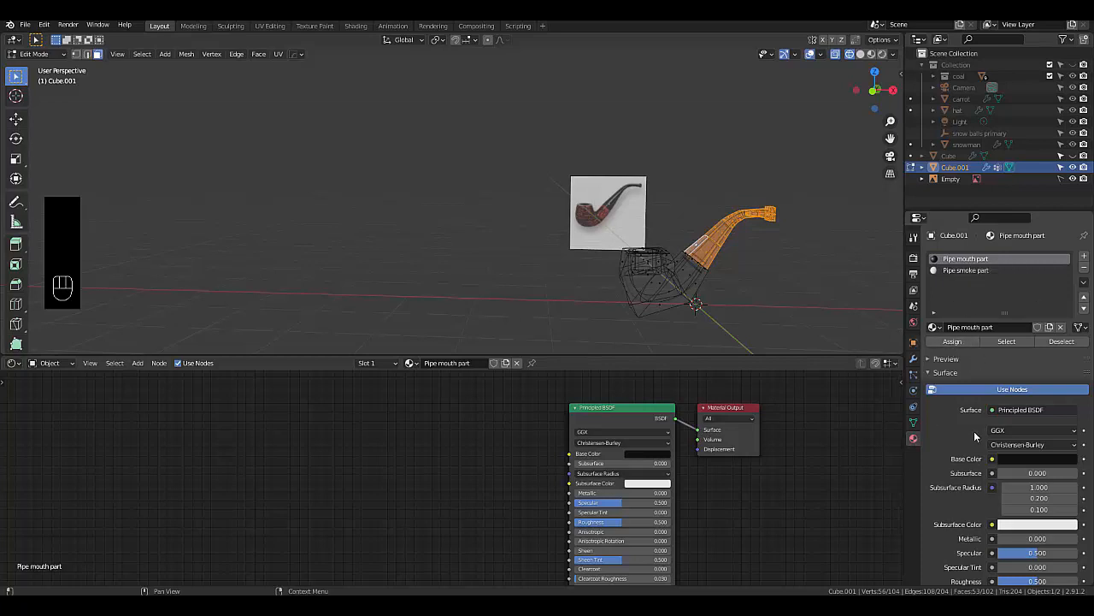
{"action": "left_click", "coordinate": [1024, 460]}
{"action": "left_click", "coordinate": [872, 54]}
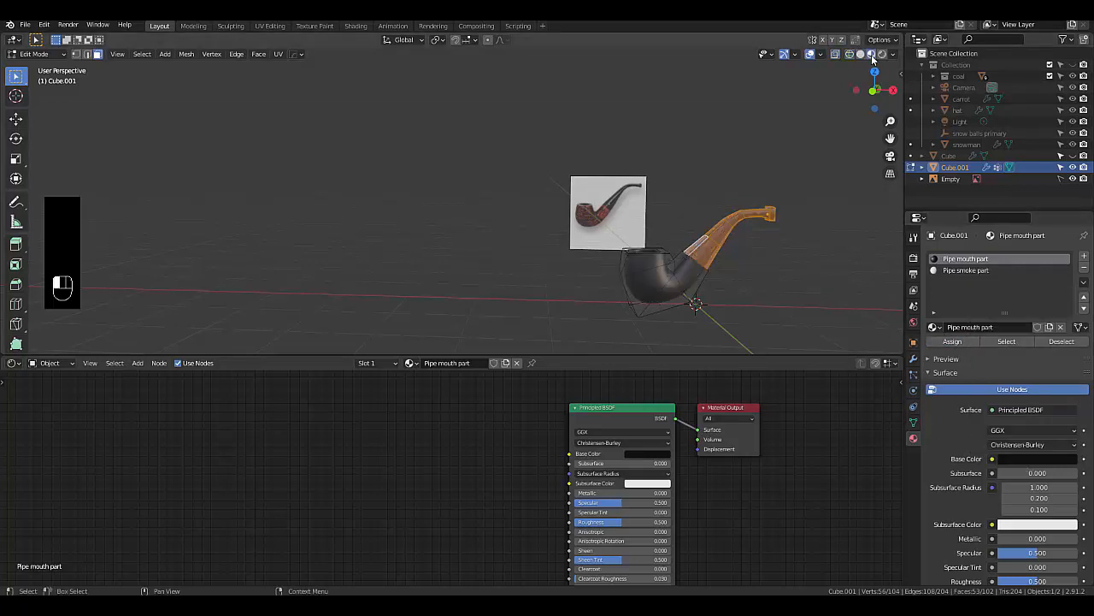
{"action": "left_click", "coordinate": [913, 422]}
{"action": "left_click", "coordinate": [1068, 361]}
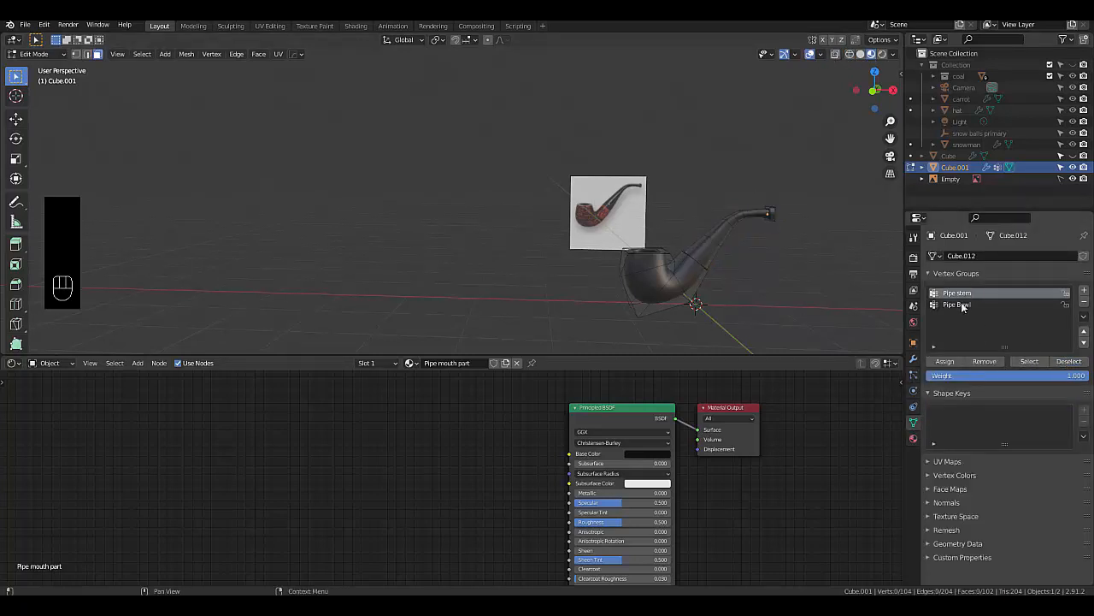
{"action": "left_click", "coordinate": [957, 304]}
{"action": "left_click", "coordinate": [1029, 360]}
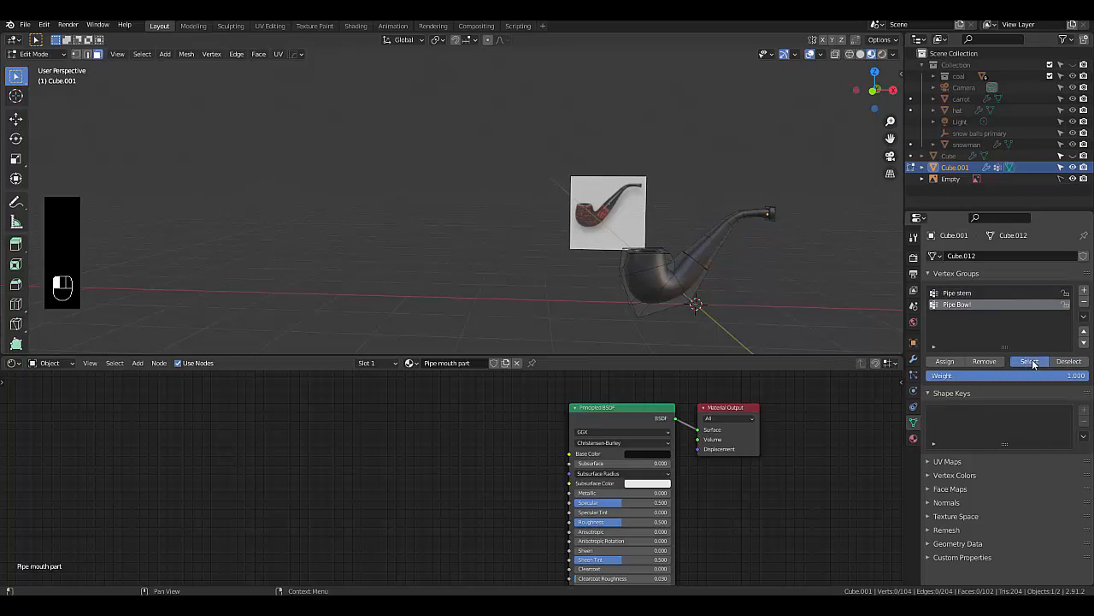
Set the "Pipe smoke part" material's base color to yellow-green B7E746 and assign it to the selected bowl faces
{"action": "left_click", "coordinate": [913, 439]}
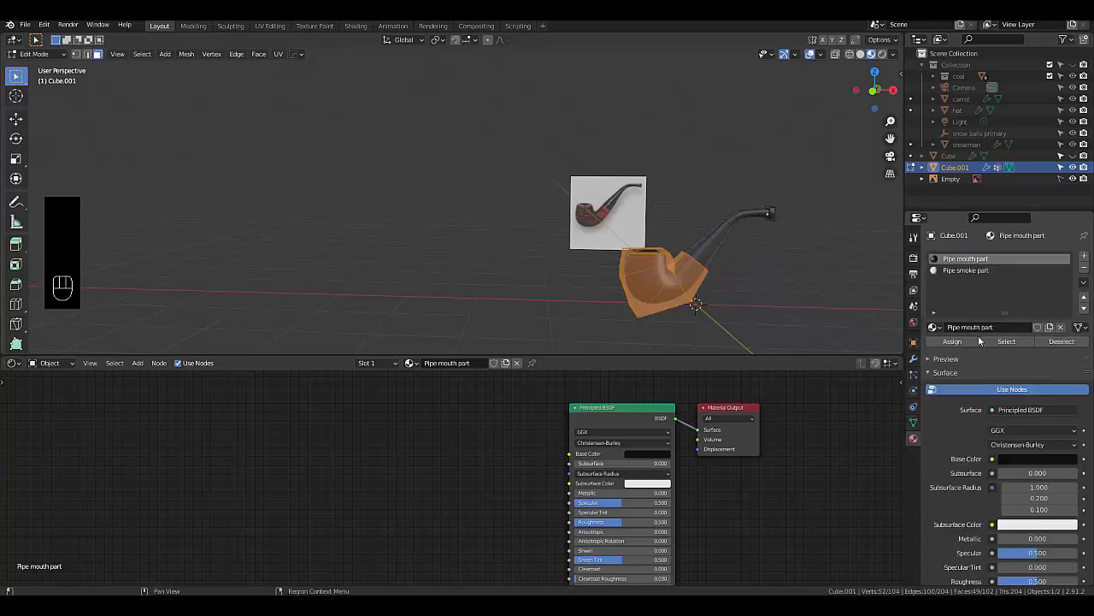
{"action": "left_click", "coordinate": [962, 271]}
{"action": "left_click", "coordinate": [1026, 459]}
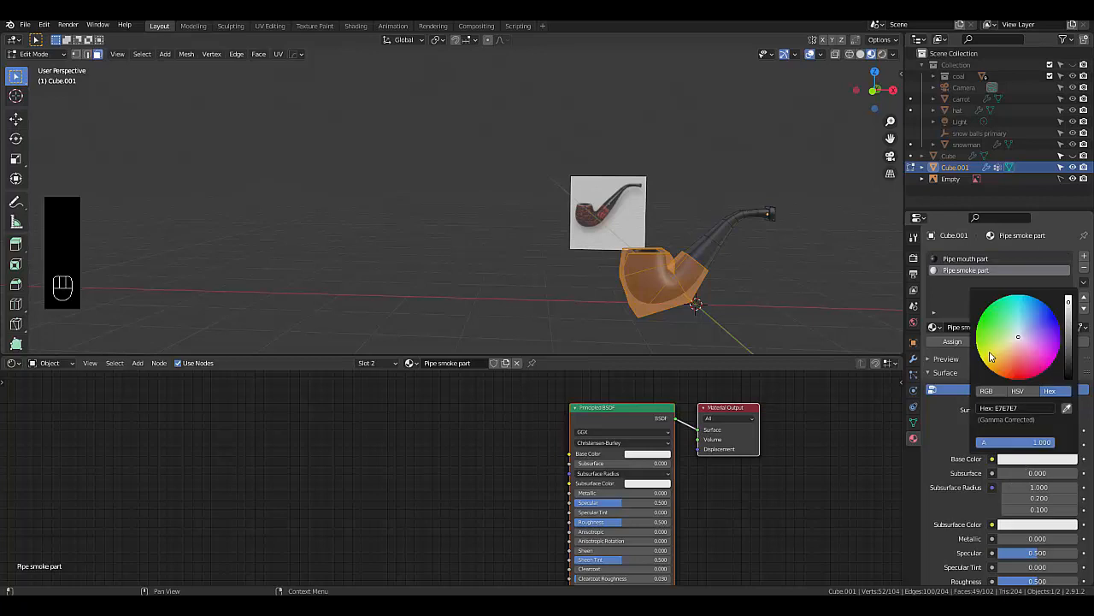
{"action": "left_click", "coordinate": [990, 343]}
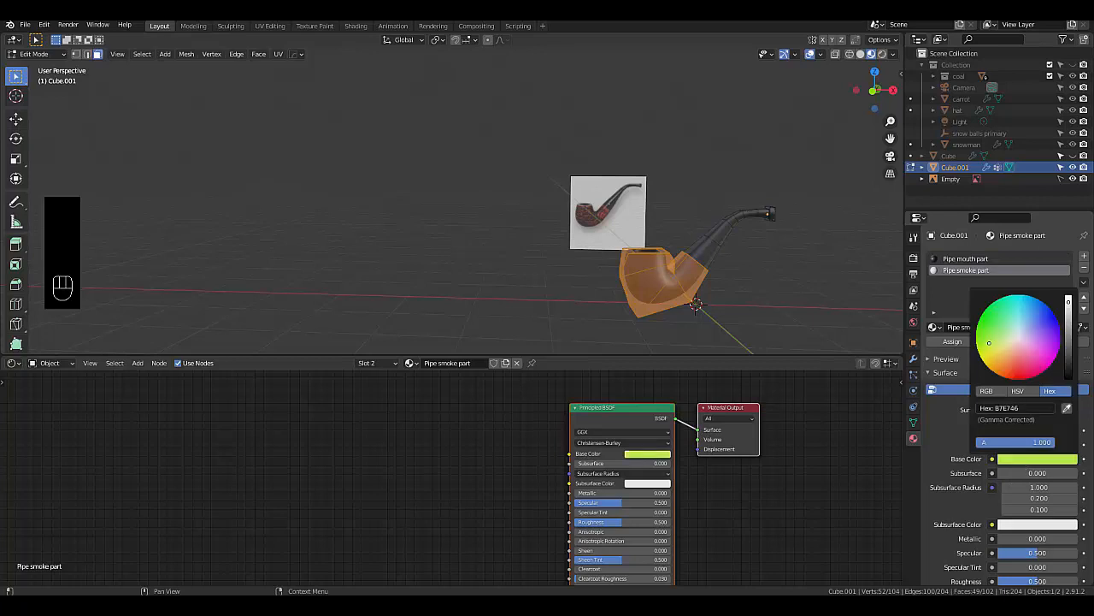
{"action": "left_click", "coordinate": [950, 341]}
{"action": "middle_click_drag", "start_coordinate": [624, 291], "coordinate": [612, 239]}
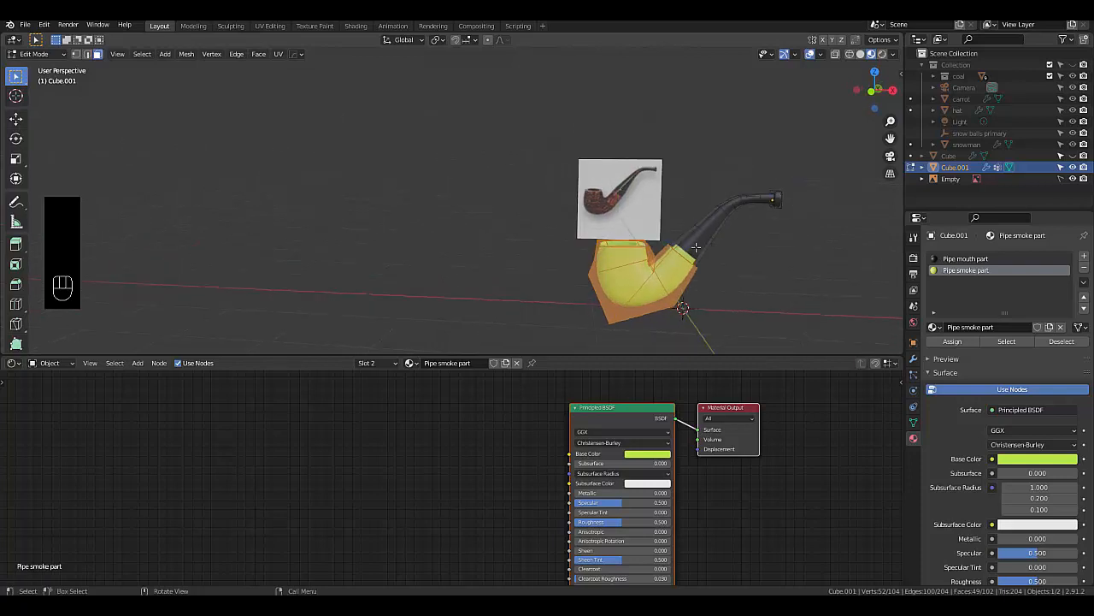
{"action": "scroll", "coordinate": [601, 239], "scroll_direction": "up", "scroll_amount": 2}
{"action": "middle_click_drag", "start_coordinate": [610, 196], "coordinate": [648, 342]}
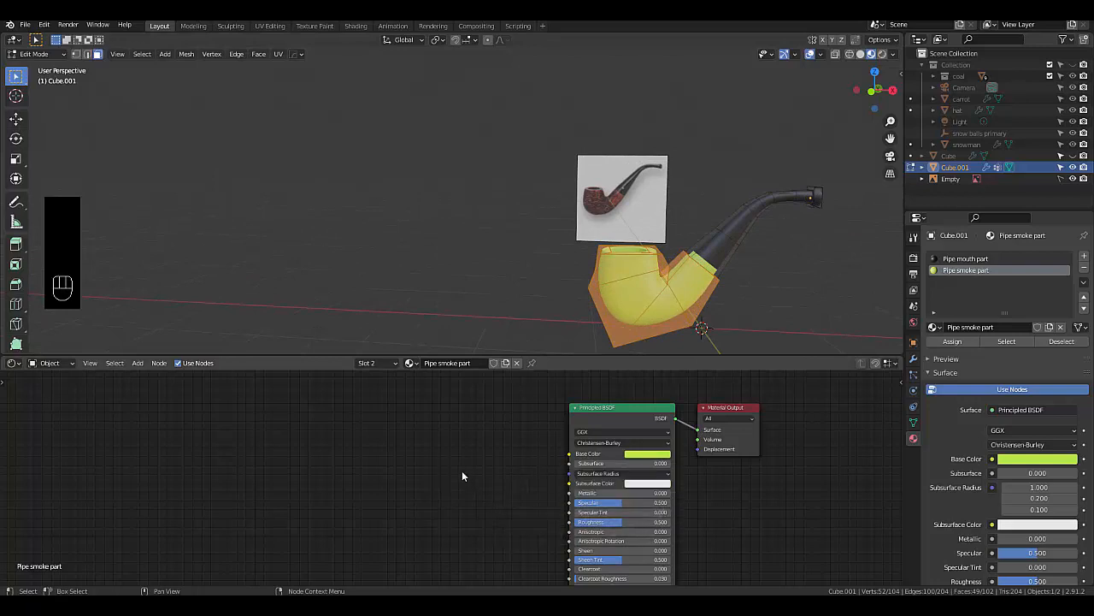
Add a MixRGB node to the bowl material and connect its Color output to the Principled BSDF's Base Color
{"action": "key", "text": "shift+a"}
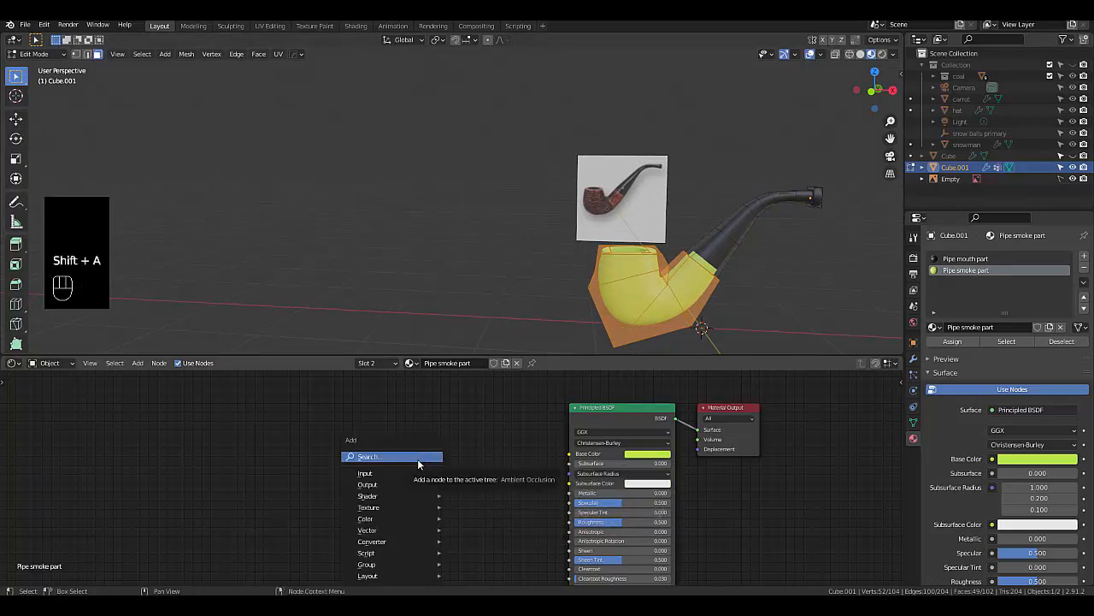
{"action": "left_click", "coordinate": [423, 457]}
{"action": "type", "text": "mix"}
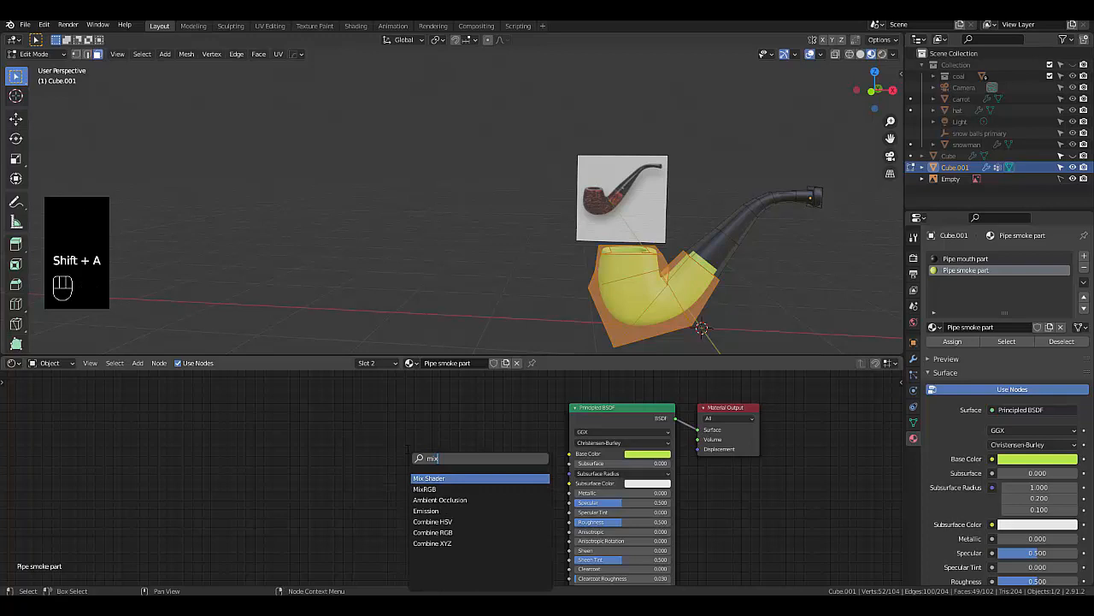
{"action": "left_click", "coordinate": [425, 489]}
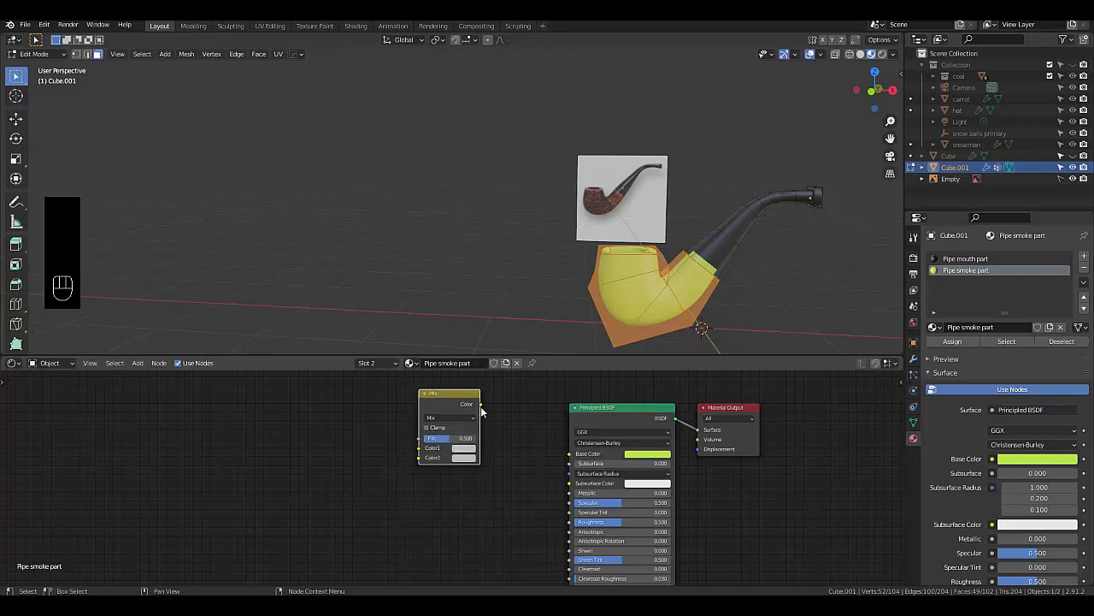
{"action": "left_click_drag", "start_coordinate": [480, 404], "coordinate": [569, 453]}
Set the Mix node's Color1 to orange-brown BC6F13
{"action": "scroll", "coordinate": [454, 510], "scroll_direction": "down", "scroll_amount": 5}
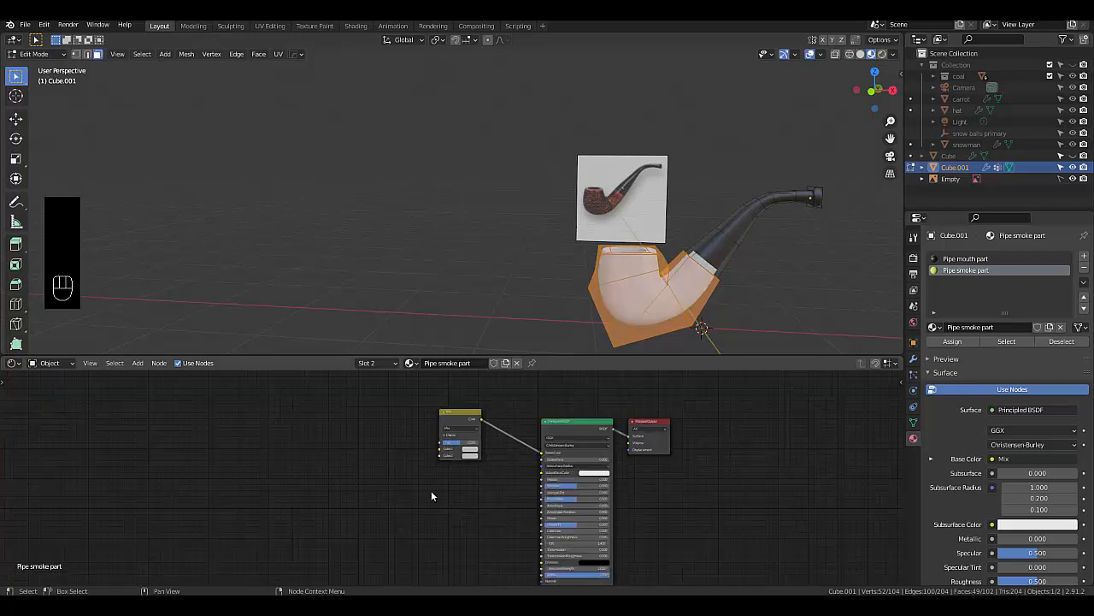
{"action": "scroll", "coordinate": [354, 453], "scroll_direction": "up", "scroll_amount": 4}
{"action": "scroll", "coordinate": [444, 456], "scroll_direction": "up", "scroll_amount": 3}
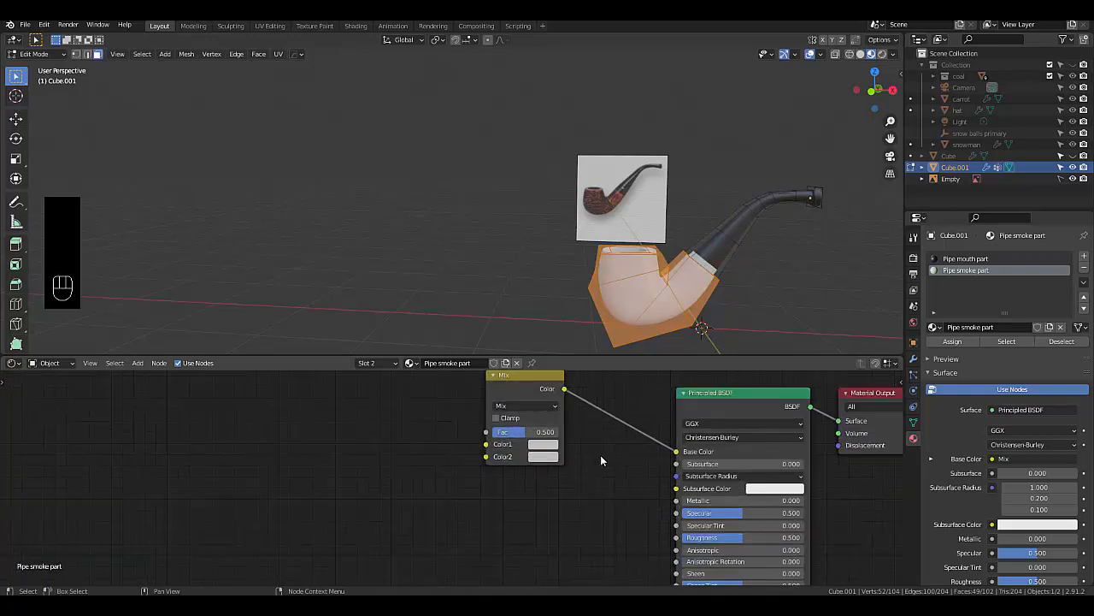
{"action": "left_click", "coordinate": [545, 445]}
{"action": "left_click", "coordinate": [556, 355]}
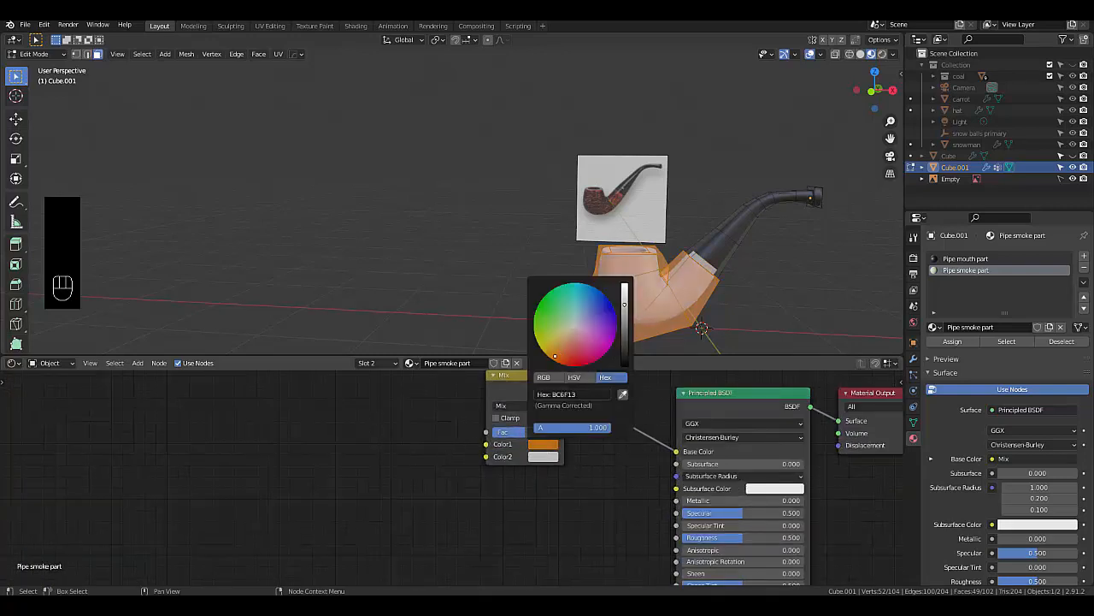
Search the addable shader nodes for "rgb"
{"action": "key", "text": "shift+a"}
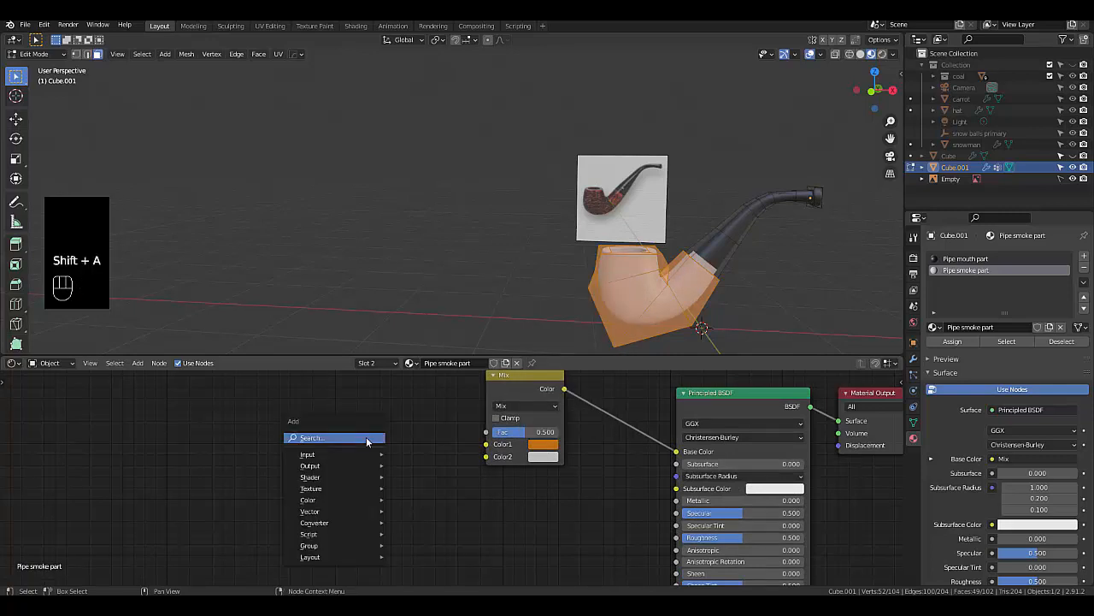
{"action": "type", "text": "rgb"}
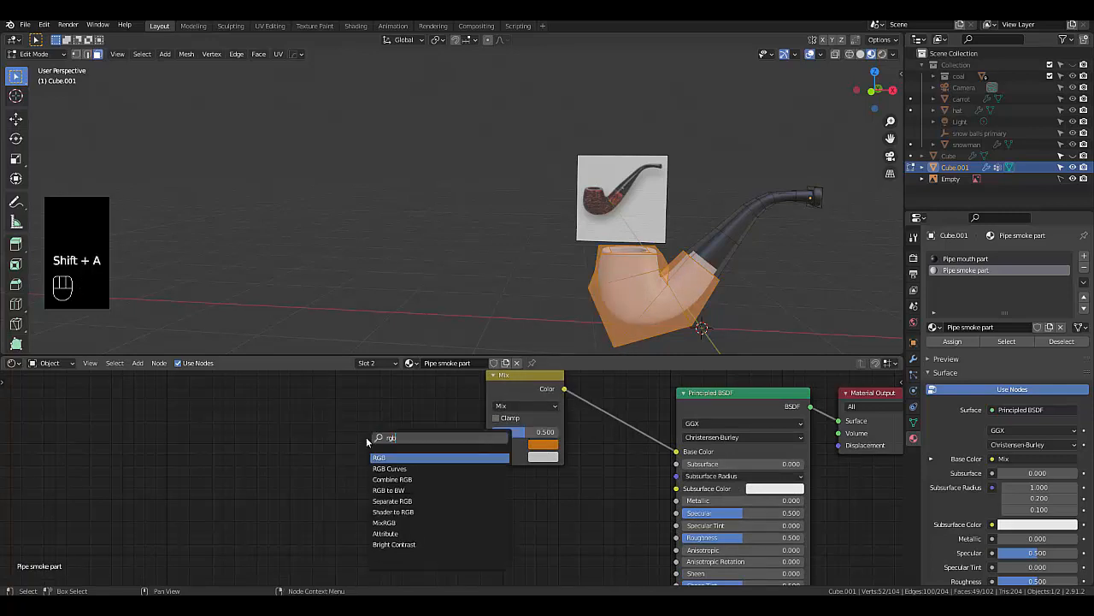
Add two RGB nodes and link their colours to the Mix node's Color1 and Color2 inputs
{"action": "left_click", "coordinate": [378, 457]}
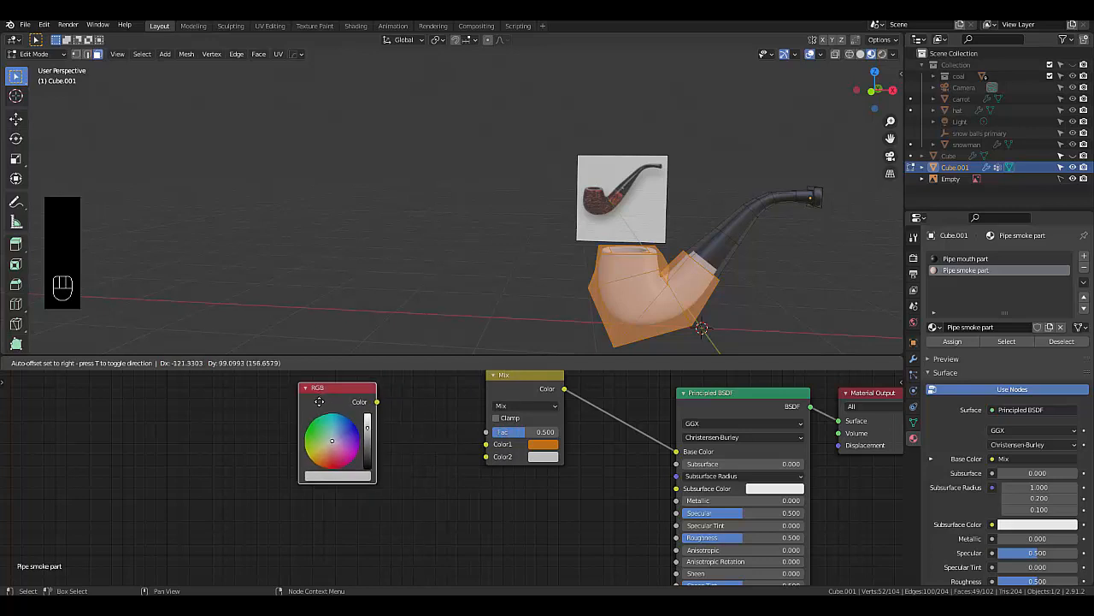
{"action": "left_click", "coordinate": [283, 411]}
{"action": "key", "text": "shift+a"}
{"action": "mouse_move", "coordinate": [386, 480]}
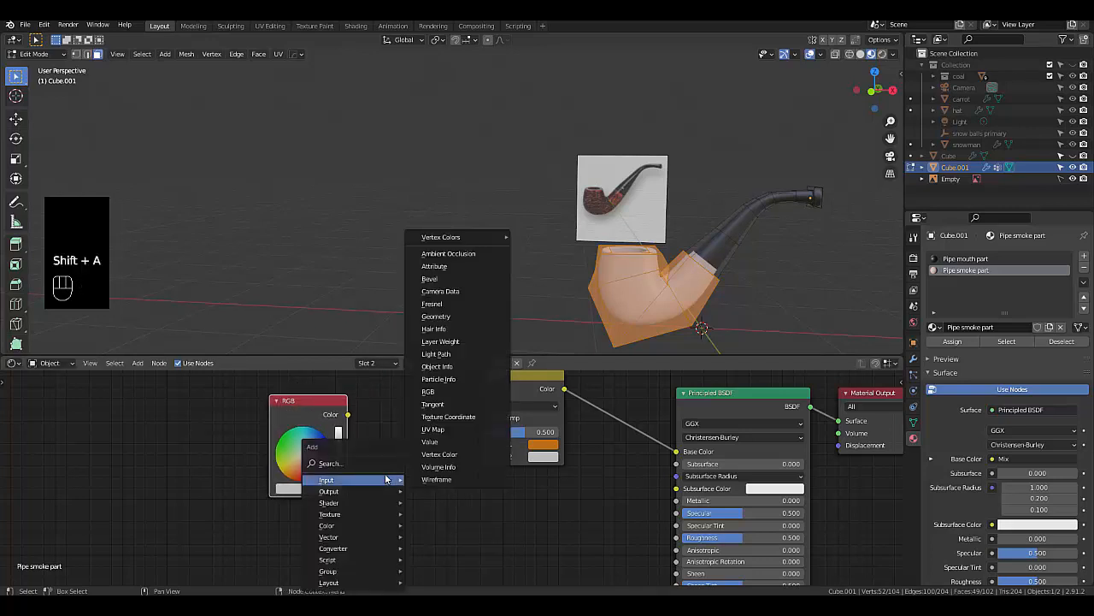
{"action": "left_click", "coordinate": [428, 392]}
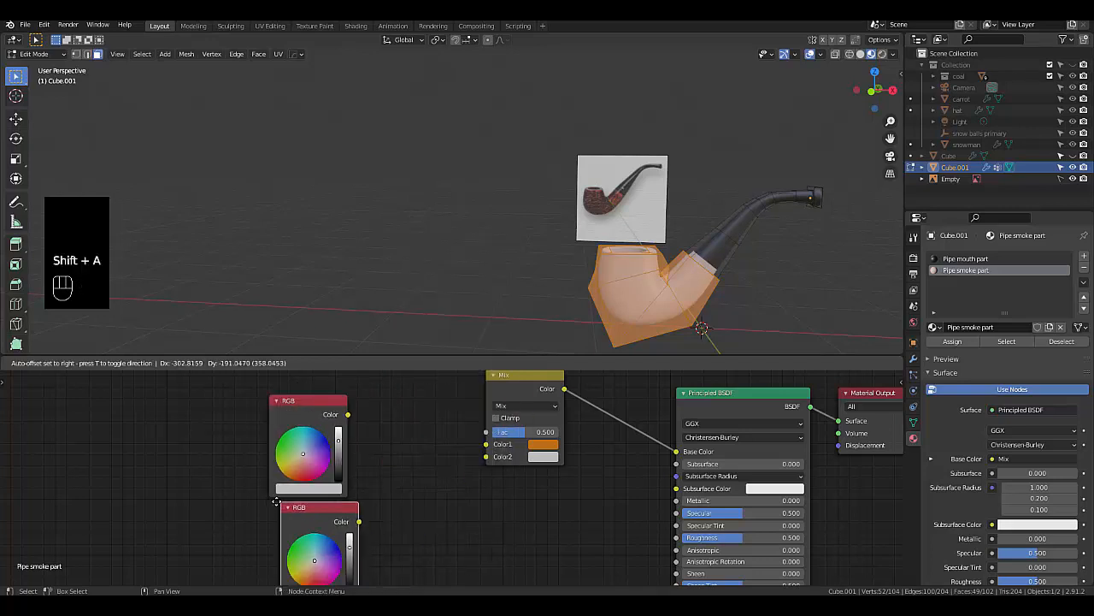
{"action": "left_click", "coordinate": [266, 505]}
{"action": "left_click_drag", "start_coordinate": [349, 526], "coordinate": [485, 457]}
{"action": "left_click_drag", "start_coordinate": [348, 414], "coordinate": [486, 444]}
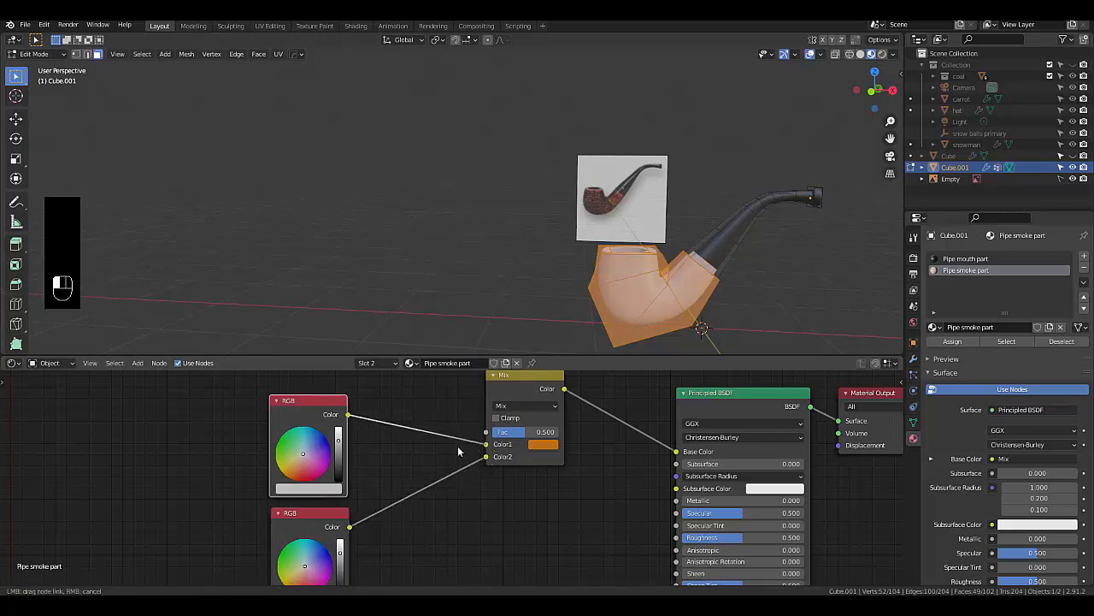
Set the Color1 RGB node to dark brown and the Color2 RGB node to a slightly lighter orange-brown
{"action": "left_click_drag", "start_coordinate": [291, 470], "coordinate": [340, 468]}
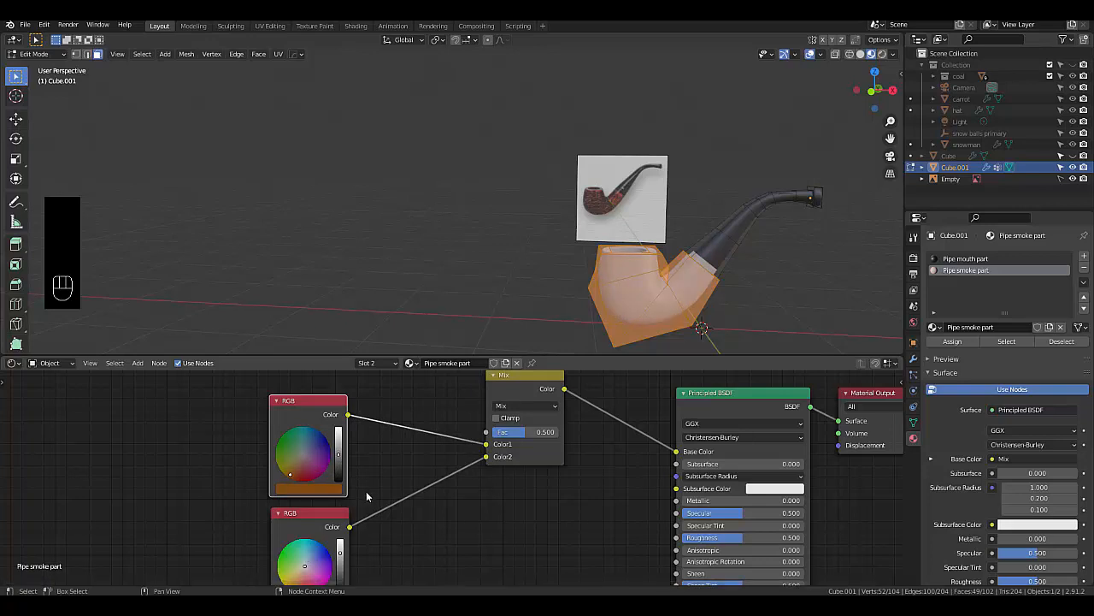
{"action": "scroll", "coordinate": [386, 469], "scroll_direction": "down", "scroll_amount": 2}
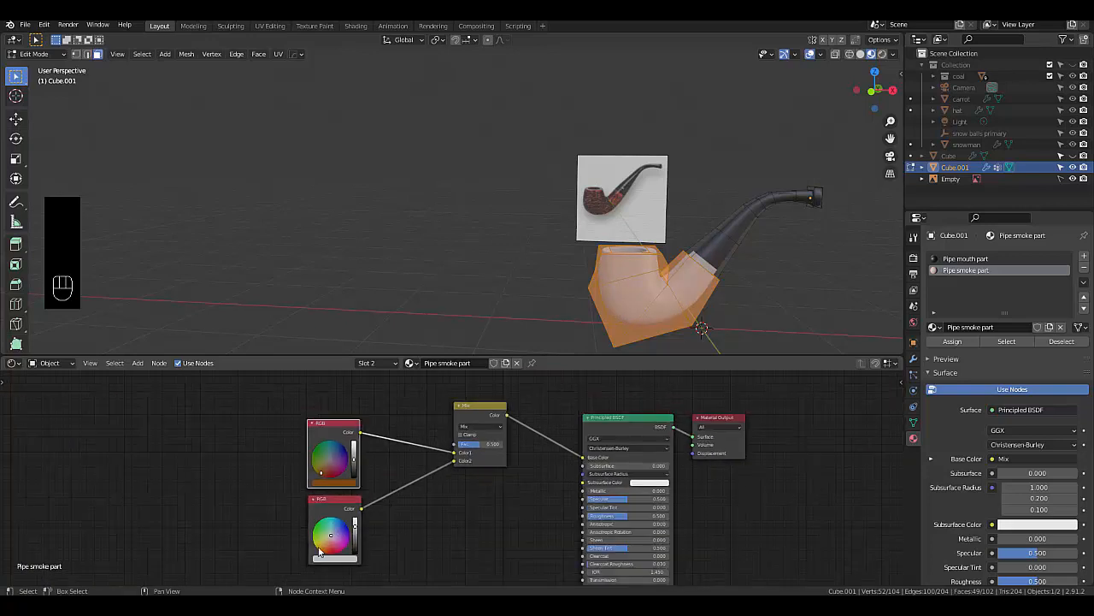
{"action": "scroll", "coordinate": [318, 552], "scroll_direction": "up", "scroll_amount": 1}
{"action": "left_click", "coordinate": [346, 523]}
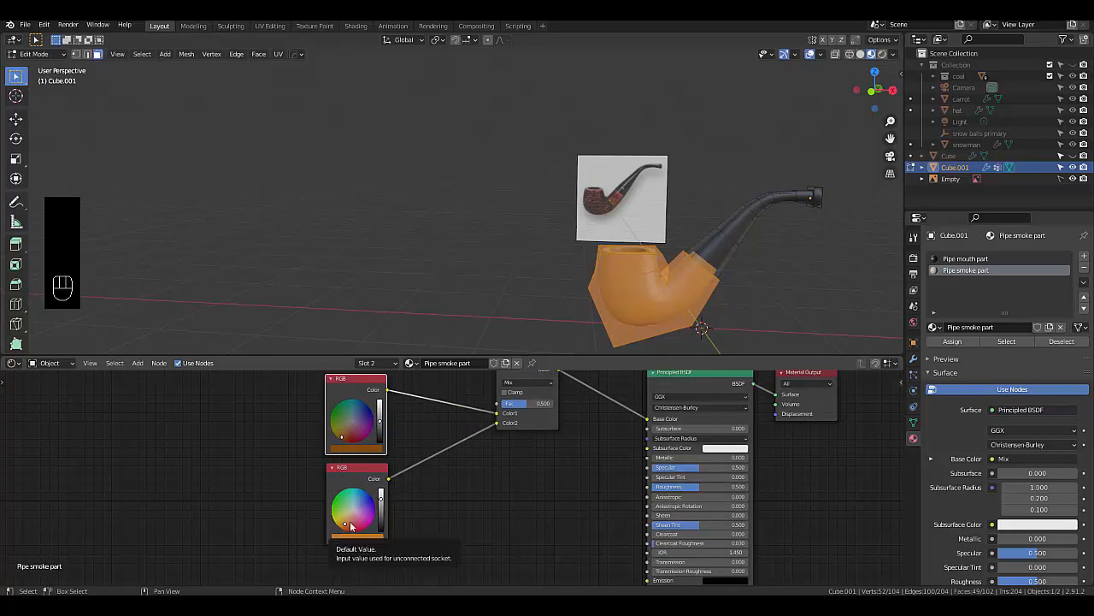
{"action": "left_click_drag", "start_coordinate": [382, 508], "coordinate": [381, 508]}
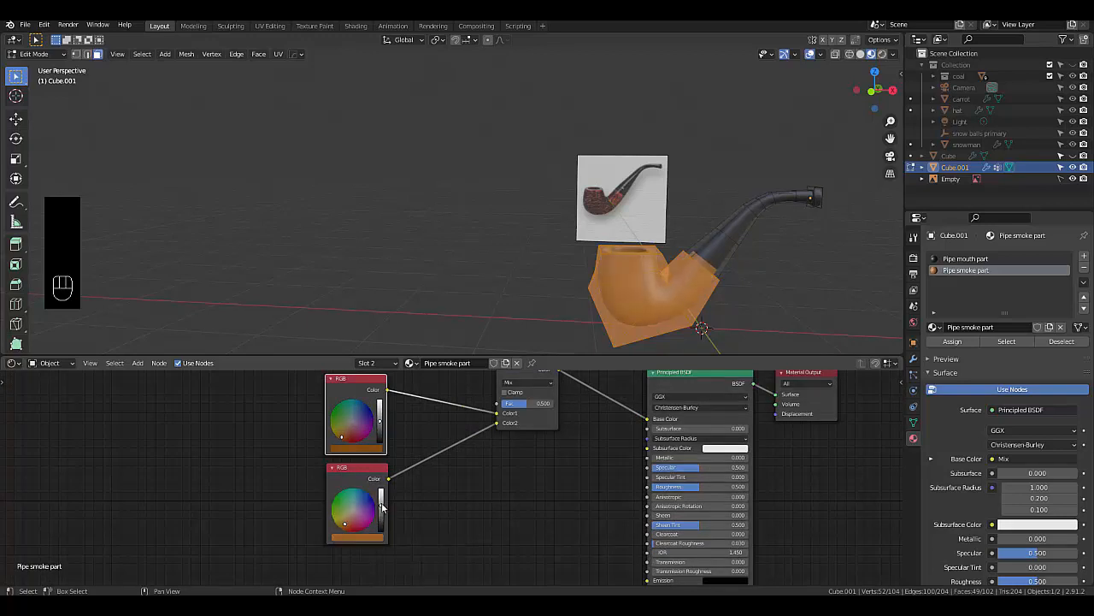
{"action": "scroll", "coordinate": [471, 508], "scroll_direction": "down", "scroll_amount": 3}
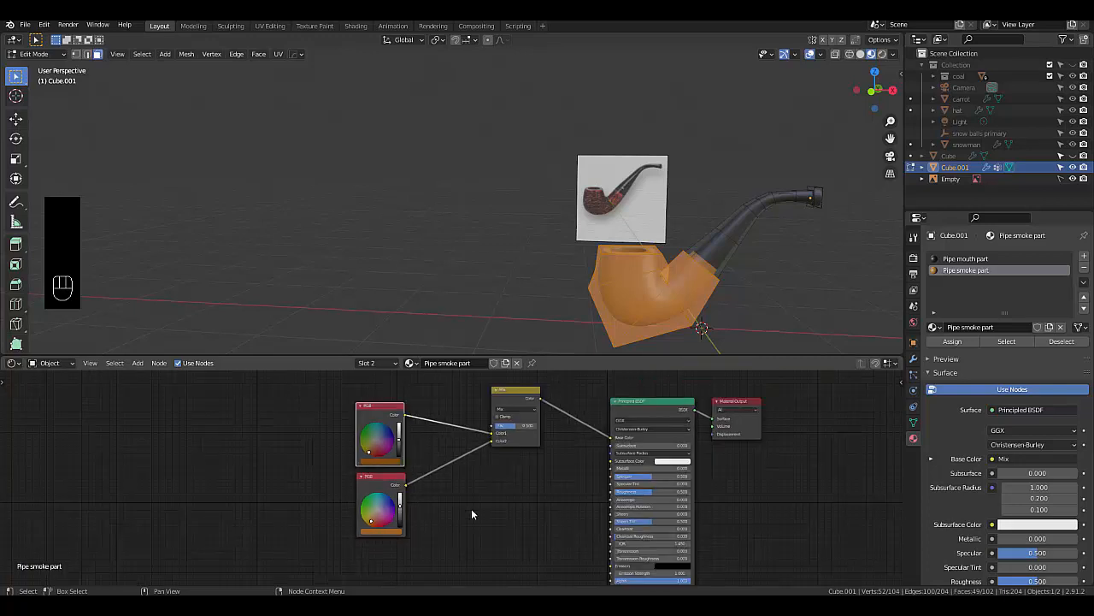
{"action": "scroll", "coordinate": [408, 397], "scroll_direction": "up", "scroll_amount": 4}
{"action": "key", "text": "shift+a"}
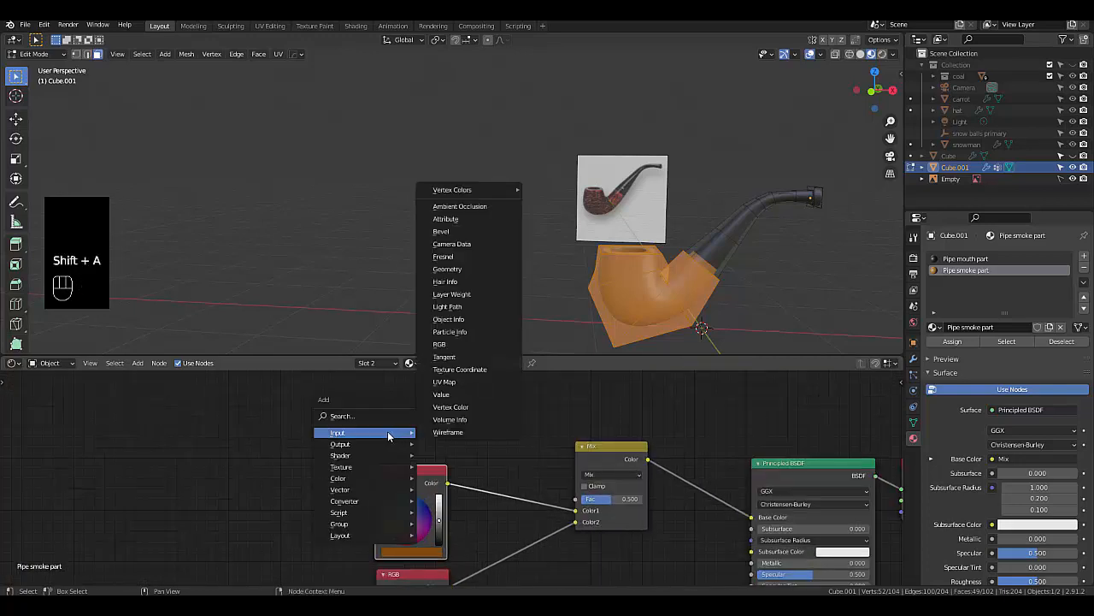
{"action": "mouse_move", "coordinate": [361, 469]}
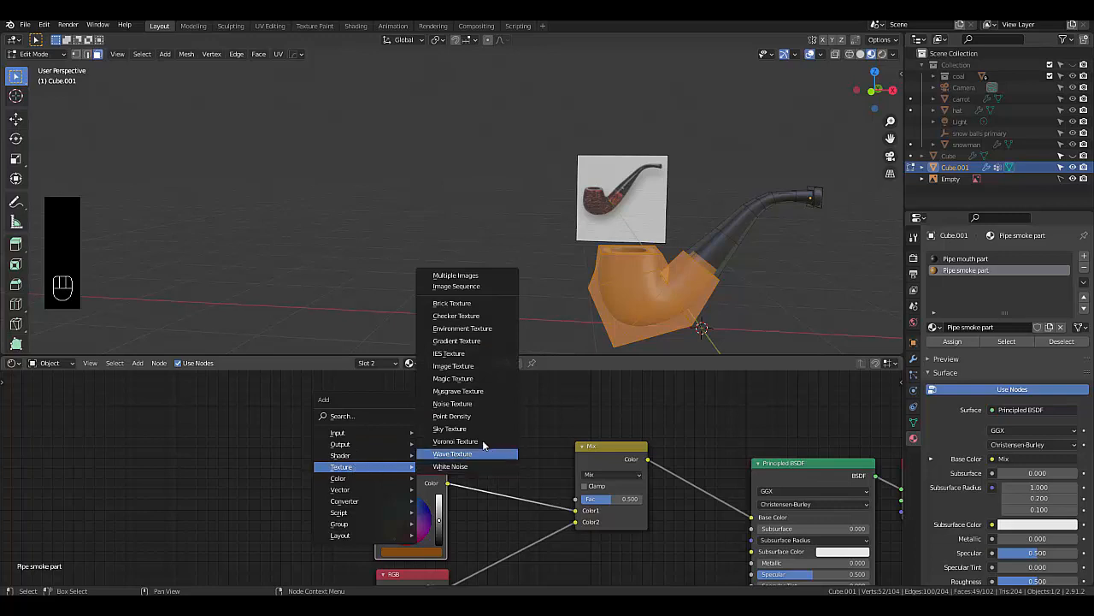
{"action": "left_click", "coordinate": [477, 454]}
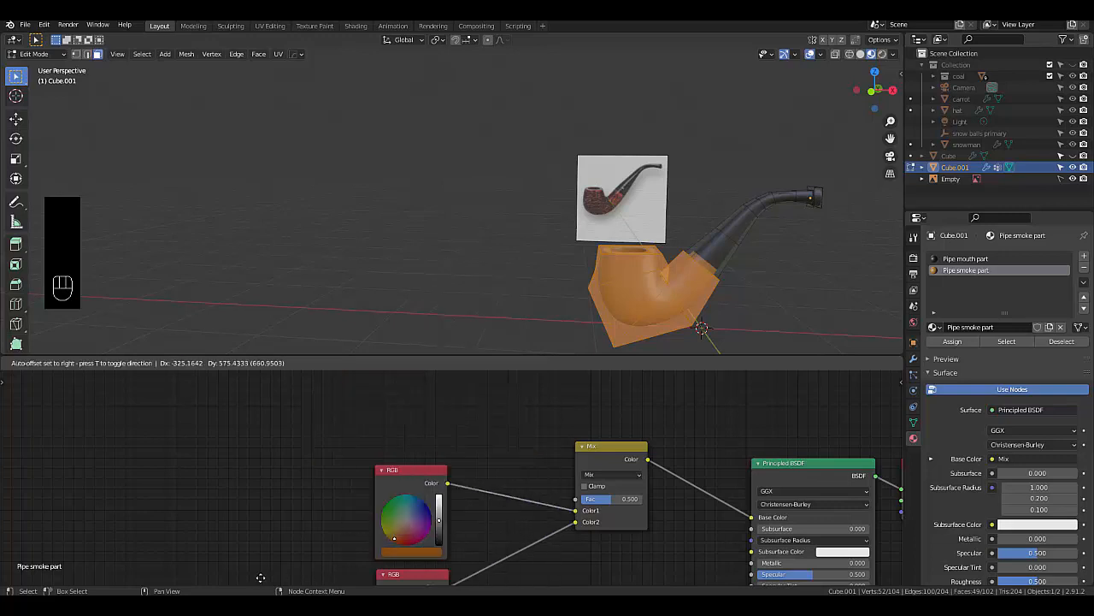
{"action": "left_click", "coordinate": [503, 471]}
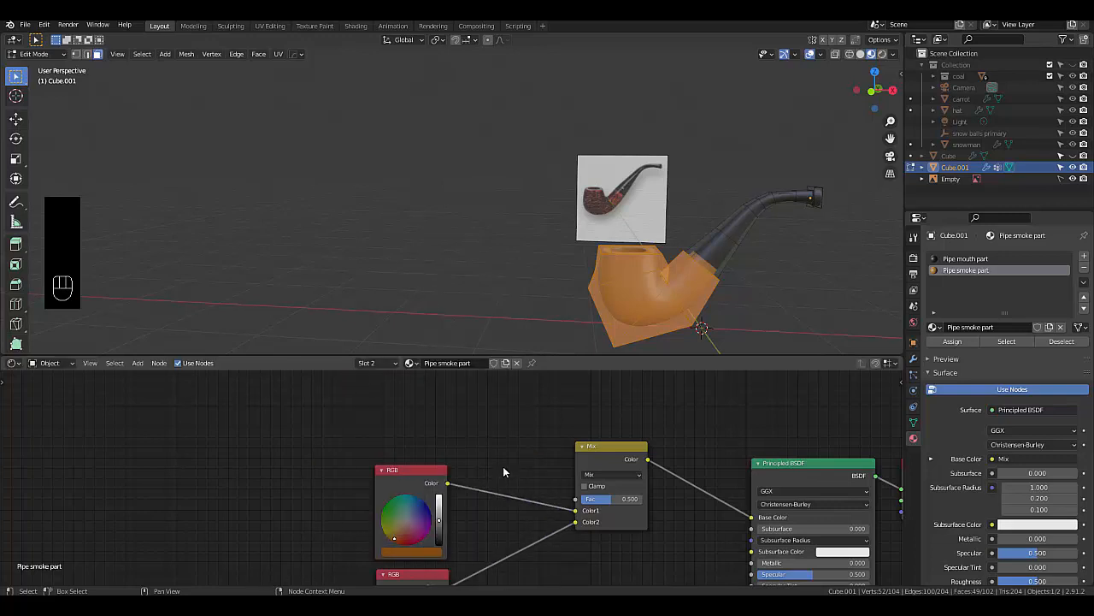
Add a Wave Texture node and link its Color output to the Mix node's Fac input
{"action": "scroll", "coordinate": [529, 475], "scroll_direction": "down", "scroll_amount": 3}
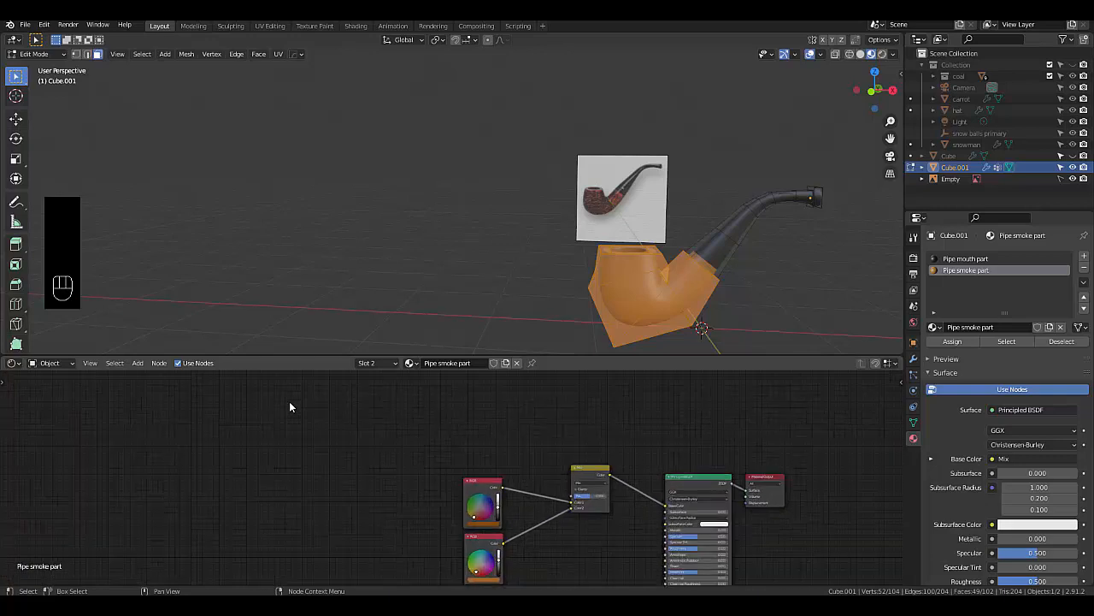
{"action": "key", "text": "shift+a"}
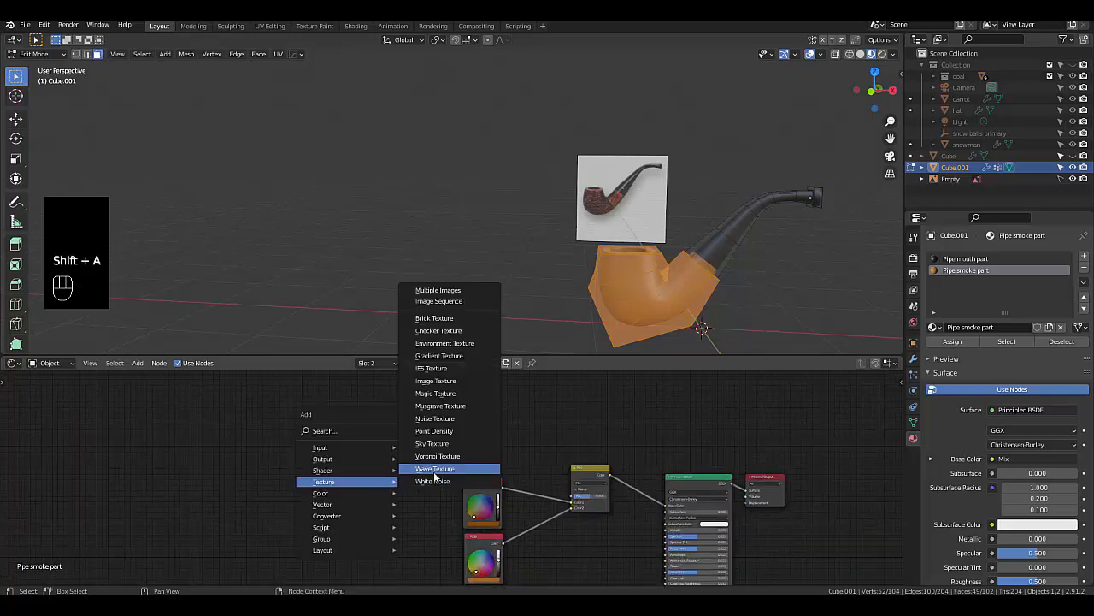
{"action": "left_click", "coordinate": [435, 467]}
{"action": "left_click", "coordinate": [425, 422]}
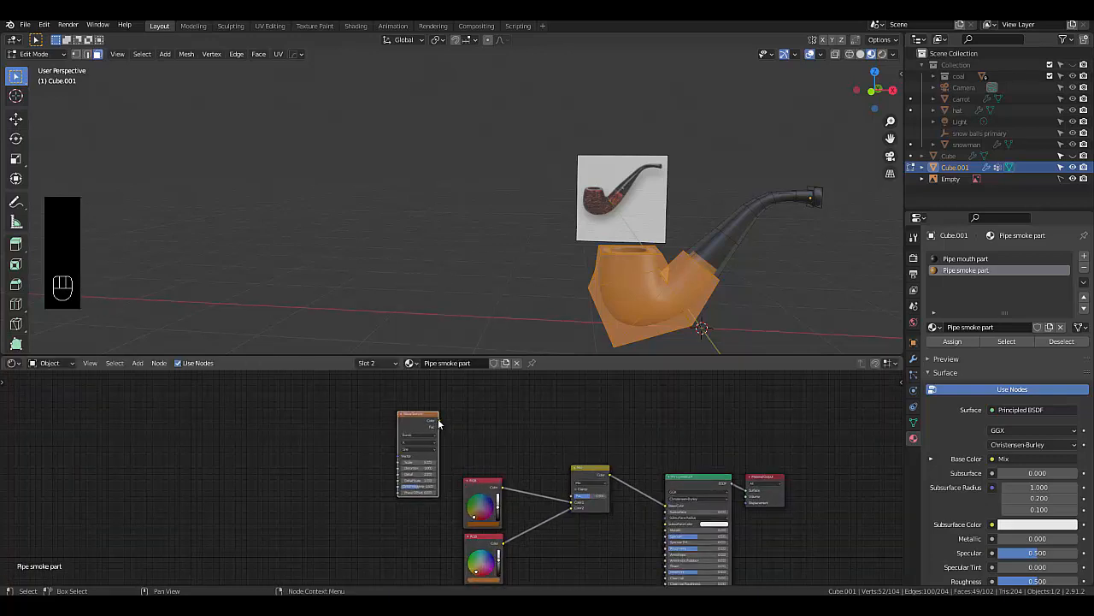
{"action": "left_click_drag", "start_coordinate": [437, 423], "coordinate": [573, 499]}
Set the Wave Texture's wave profile to Saw, keeping the Bands type and X direction
{"action": "scroll", "coordinate": [323, 476], "scroll_direction": "up", "scroll_amount": 5}
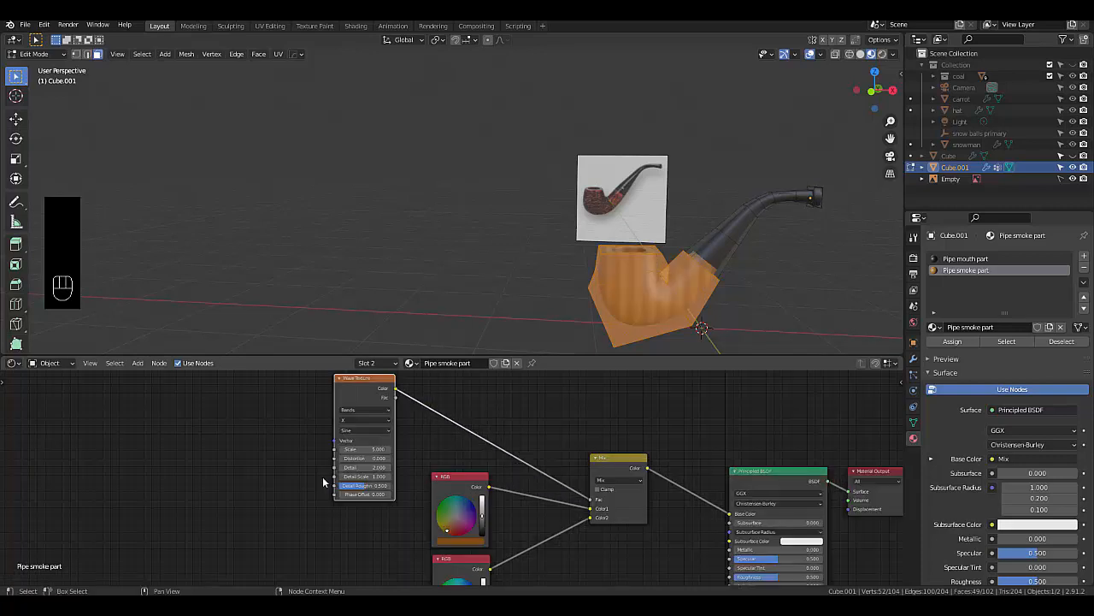
{"action": "scroll", "coordinate": [324, 442], "scroll_direction": "up", "scroll_amount": 1}
{"action": "left_click", "coordinate": [392, 422]}
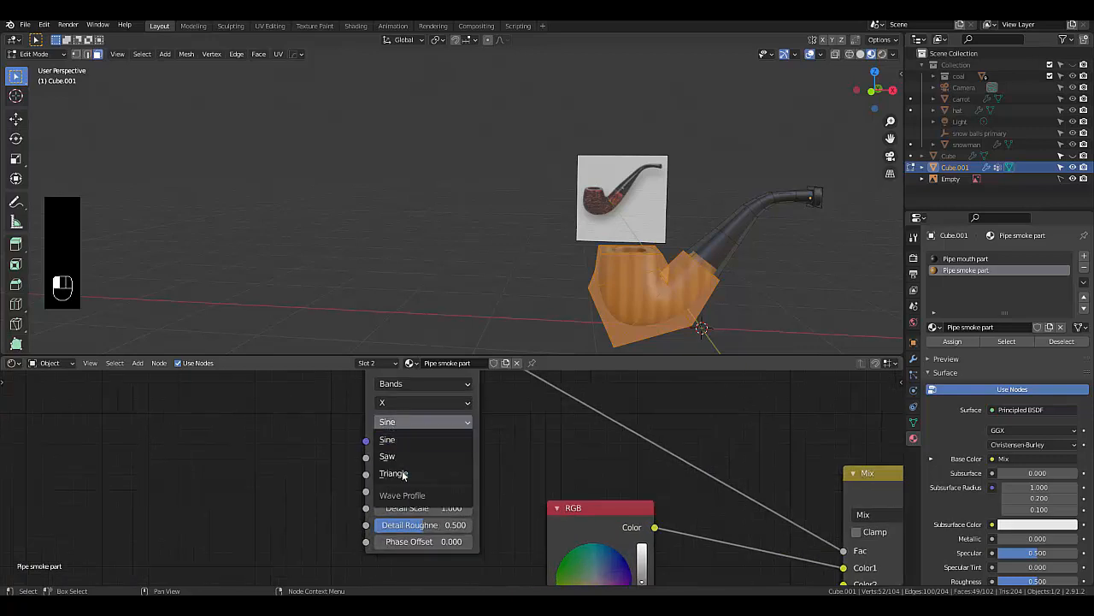
{"action": "left_click", "coordinate": [399, 405]}
{"action": "left_click", "coordinate": [402, 384]}
{"action": "left_click", "coordinate": [402, 383]}
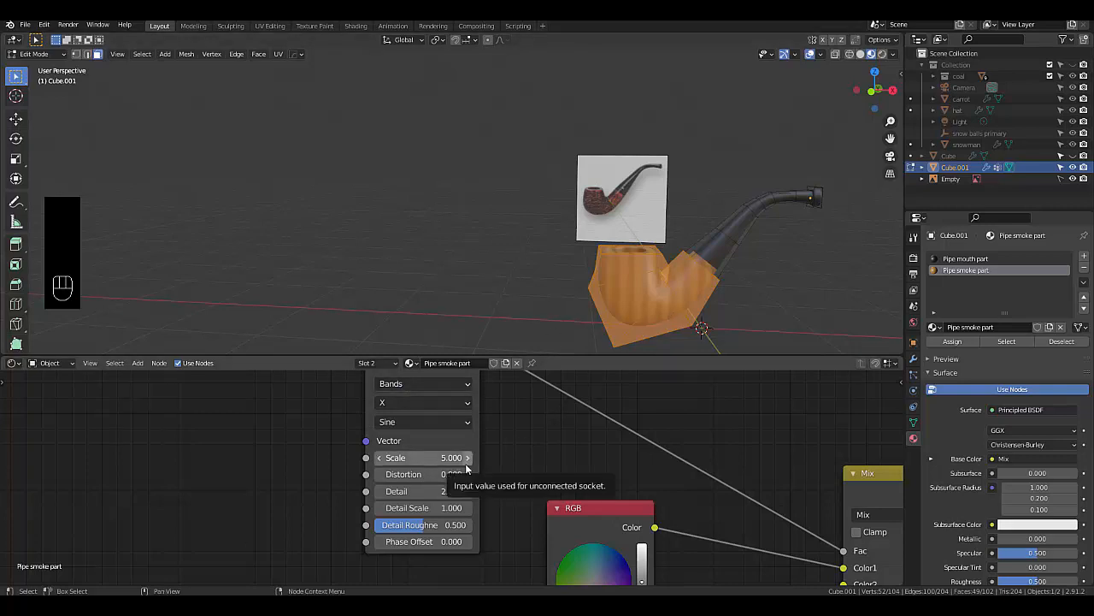
{"action": "left_click", "coordinate": [389, 422]}
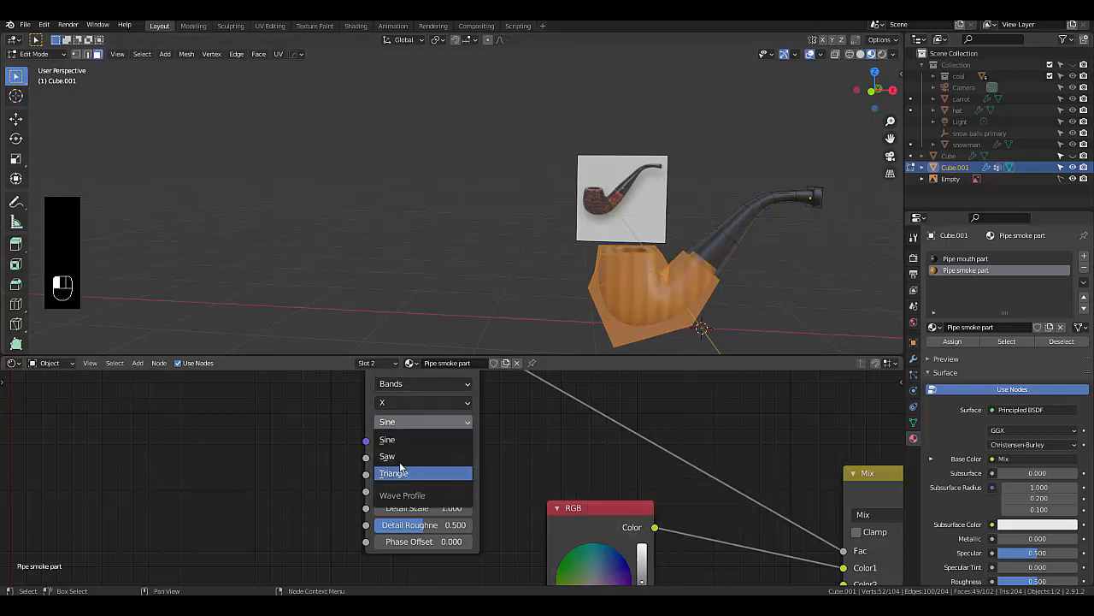
{"action": "left_click", "coordinate": [396, 457]}
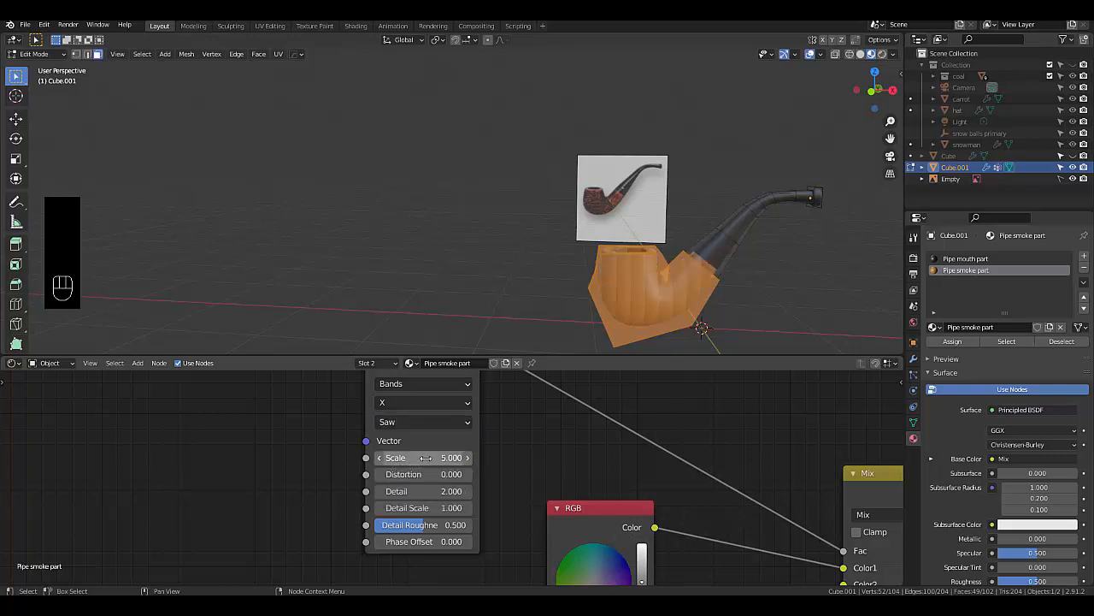
Set the Wave Texture's scale to 4.5 and its distortion to 8
{"action": "left_click", "coordinate": [395, 457]}
{"action": "type", "text": "4"}
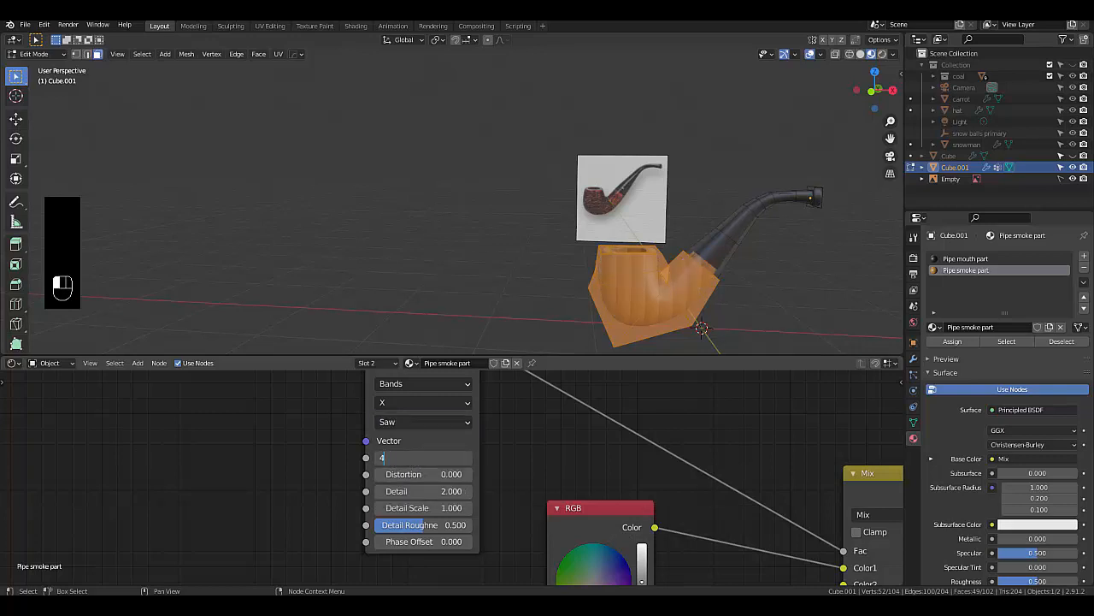
{"action": "type", "text": ".5"}
{"action": "key", "text": "Return"}
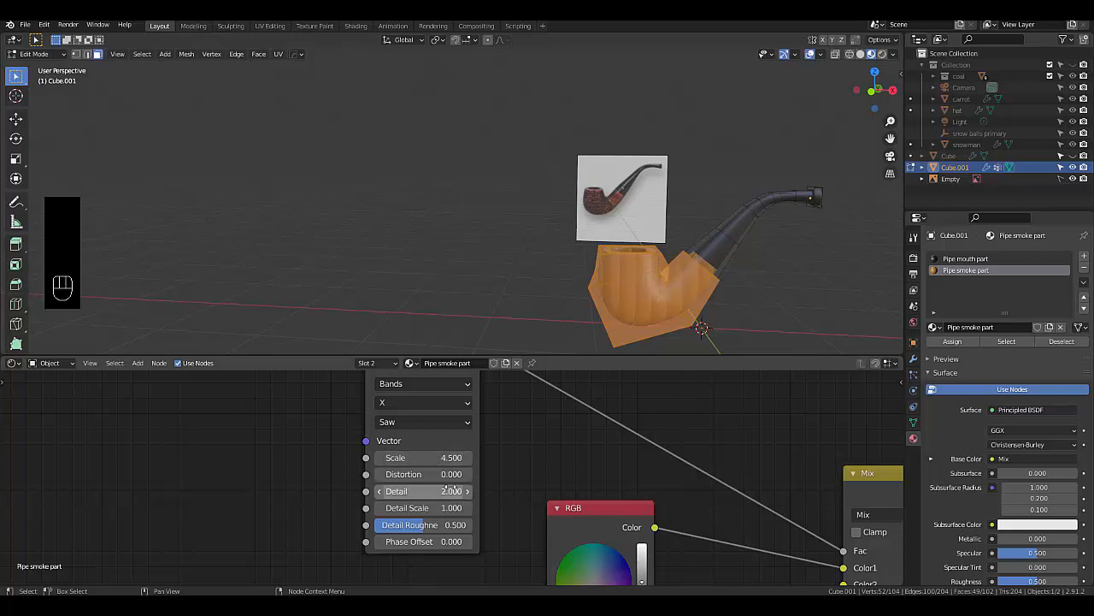
{"action": "left_click", "coordinate": [437, 474]}
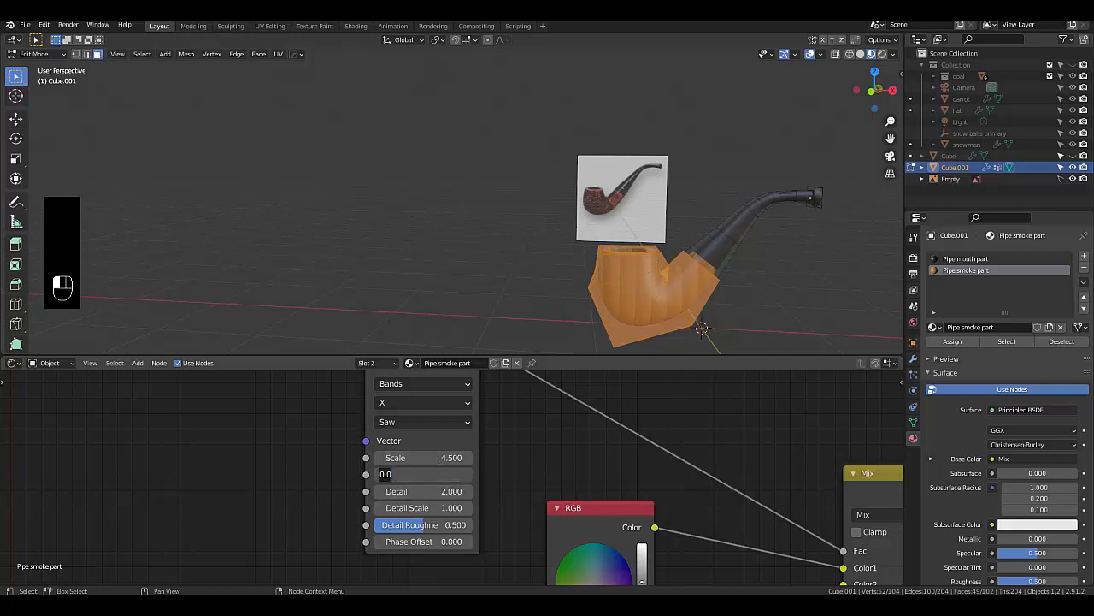
{"action": "type", "text": "1"}
{"action": "key", "text": "Return"}
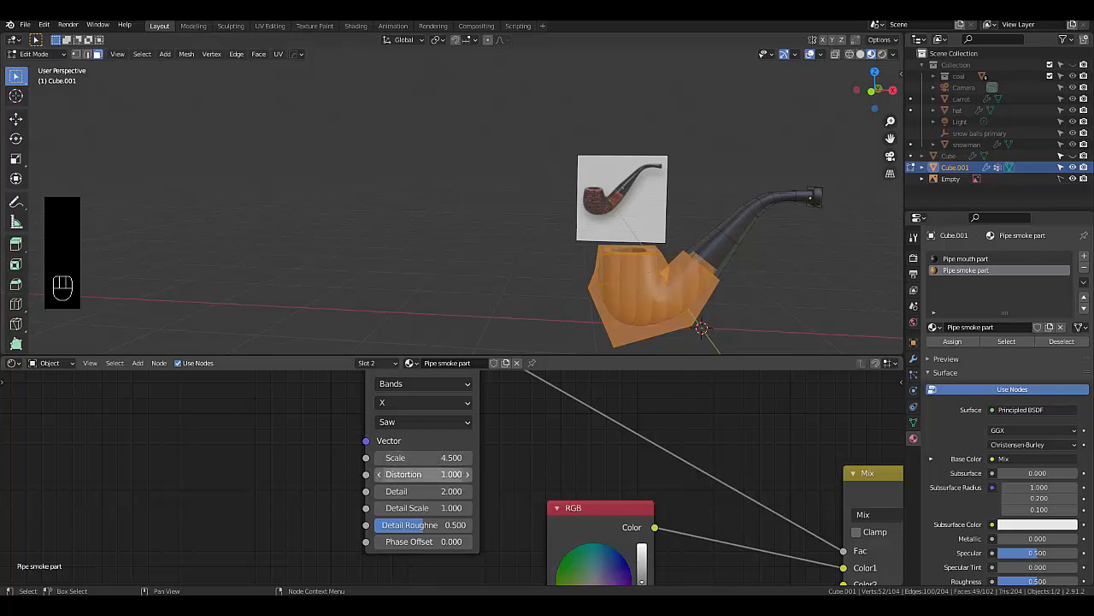
{"action": "left_click", "coordinate": [436, 474]}
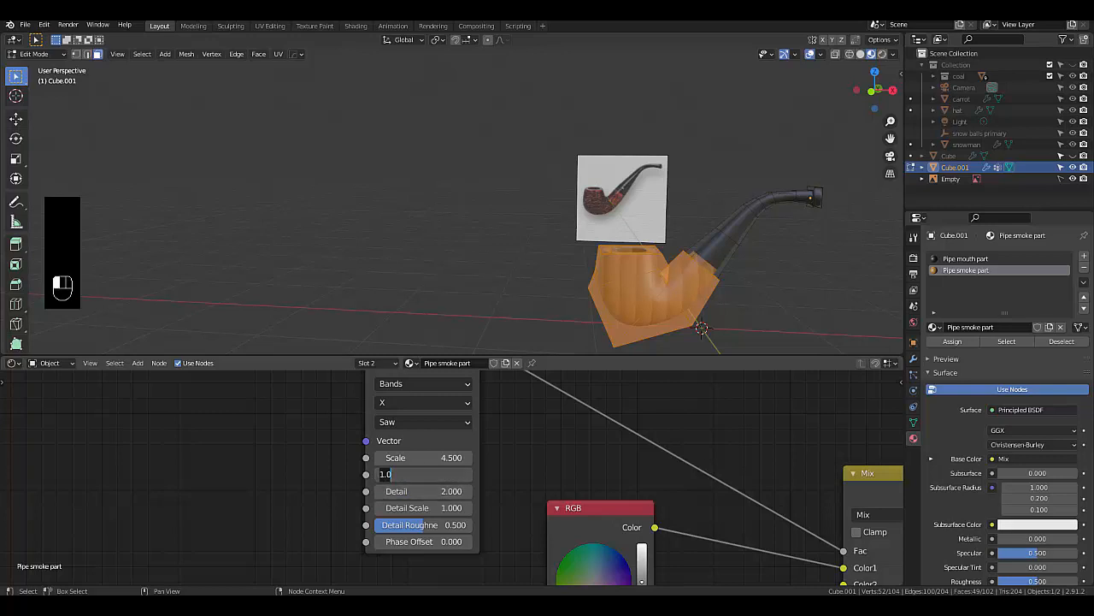
{"action": "type", "text": "8"}
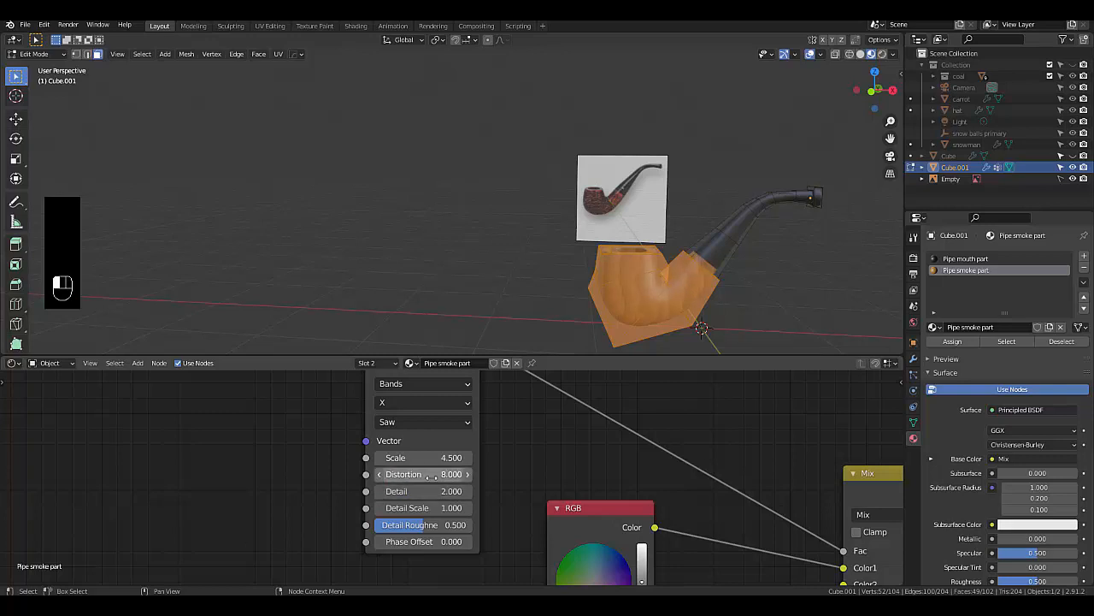
Set the Wave Texture's detail to 4.5
{"action": "scroll", "coordinate": [633, 172], "scroll_direction": "up", "scroll_amount": 3}
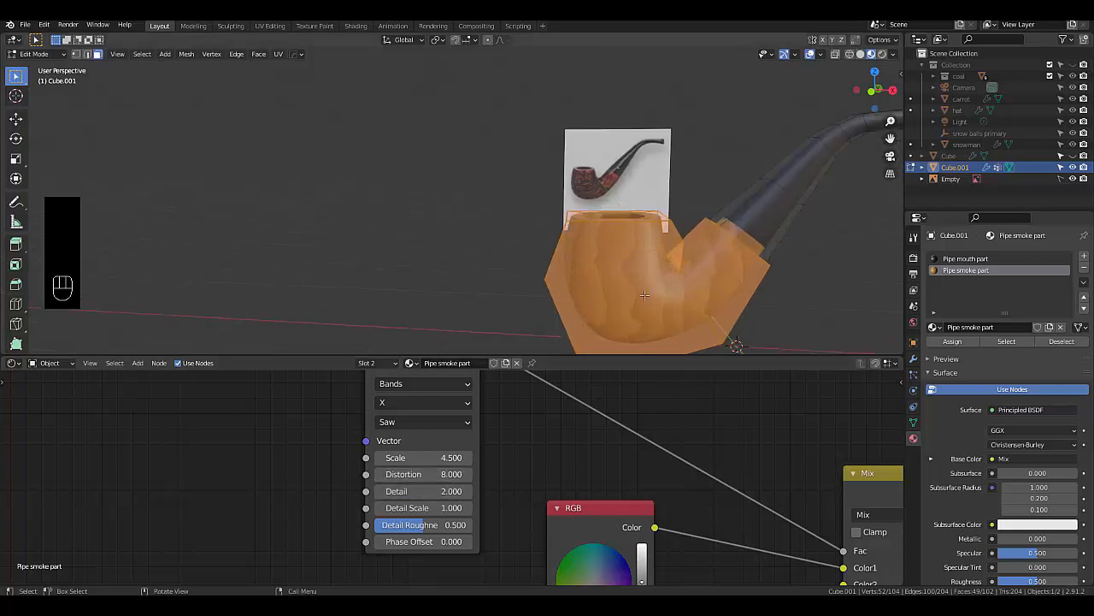
{"action": "left_click", "coordinate": [419, 491]}
{"action": "type", "text": "2.0"}
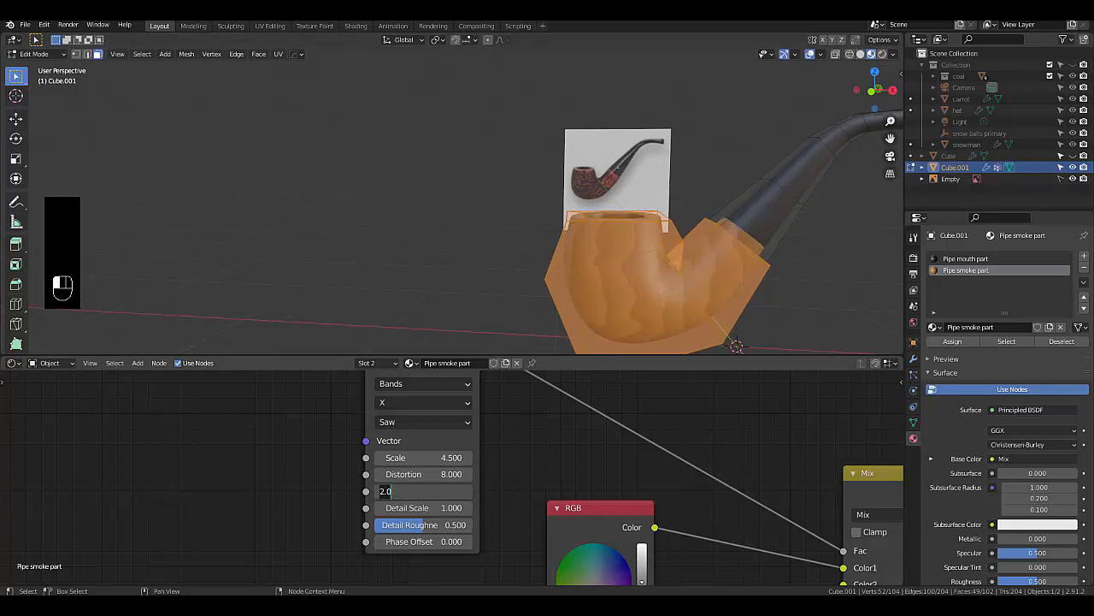
{"action": "key", "text": "BackSpace"}
{"action": "key", "text": "BackSpace"}
{"action": "key", "text": "BackSpace"}
{"action": "type", "text": "4.5"}
{"action": "key", "text": "Return"}
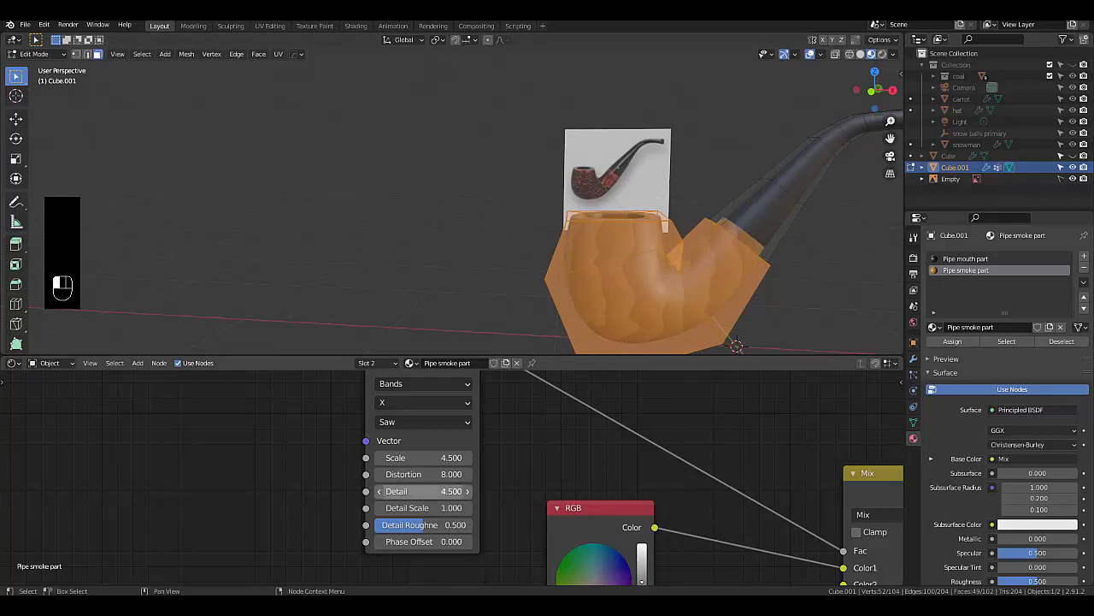
Try a detail scale of 0.4 on the Wave Texture
{"action": "left_click", "coordinate": [419, 507]}
{"action": "type", "text": "0"}
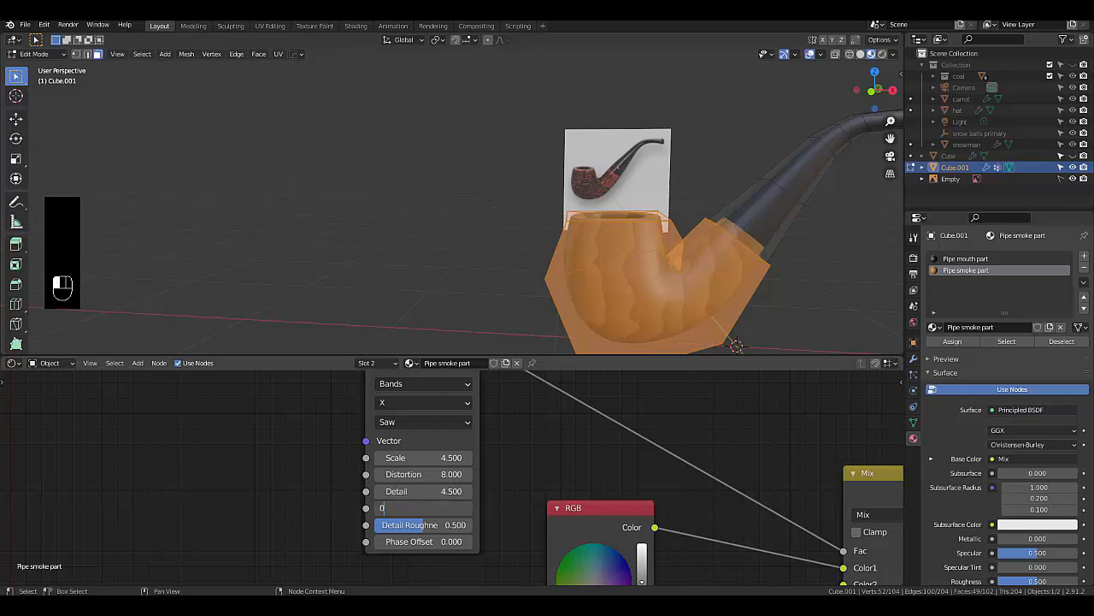
{"action": "type", "text": ".4"}
{"action": "key", "text": "Return"}
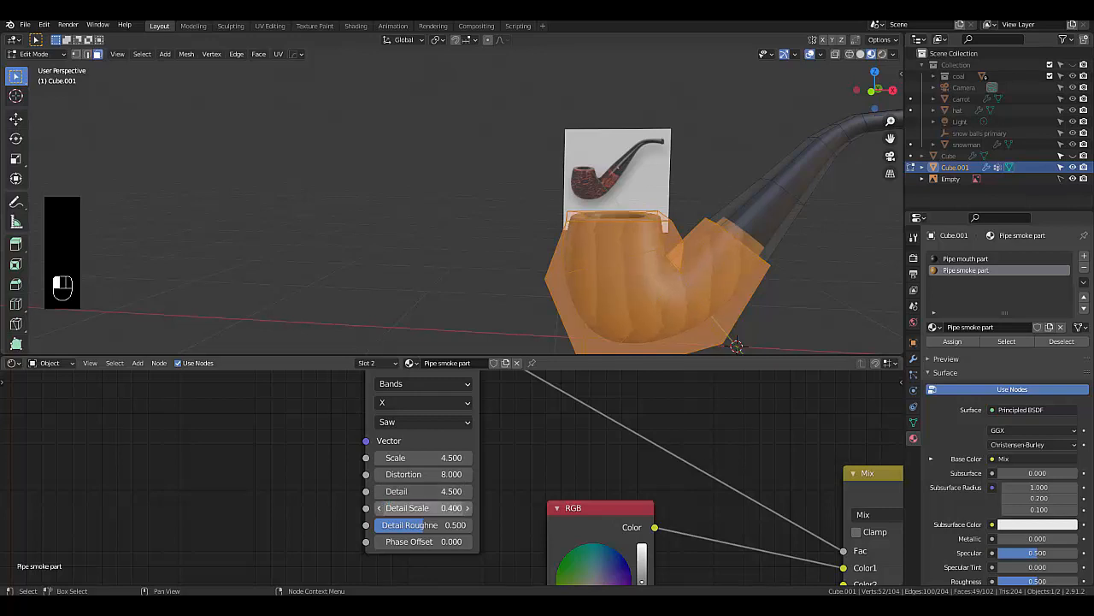
Raise the Wave Texture's detail scale to 6.6 for a finer grain on the pipe bowl
{"action": "scroll", "coordinate": [648, 334], "scroll_direction": "up", "scroll_amount": 3}
{"action": "middle_click_drag", "start_coordinate": [607, 323], "coordinate": [566, 299]}
{"action": "left_click_drag", "start_coordinate": [445, 506], "coordinate": [546, 507]}
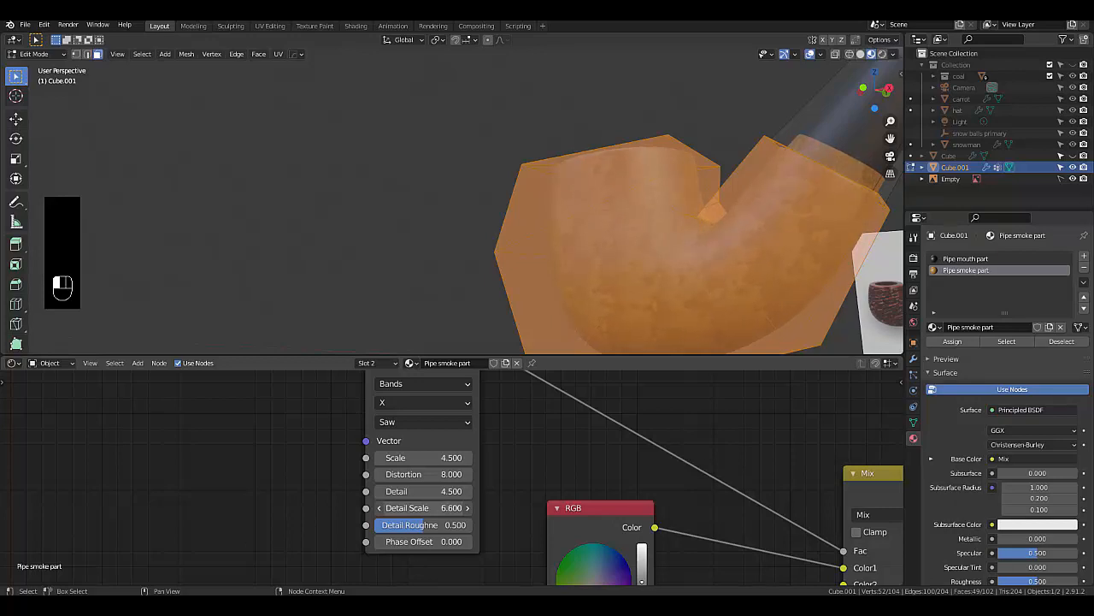
Switch the pipe to Object Mode and inspect the wood pattern on its bowl
{"action": "scroll", "coordinate": [598, 303], "scroll_direction": "down", "scroll_amount": 3}
{"action": "middle_click_drag", "start_coordinate": [612, 308], "coordinate": [666, 301]}
{"action": "scroll", "coordinate": [641, 320], "scroll_direction": "up", "scroll_amount": 3}
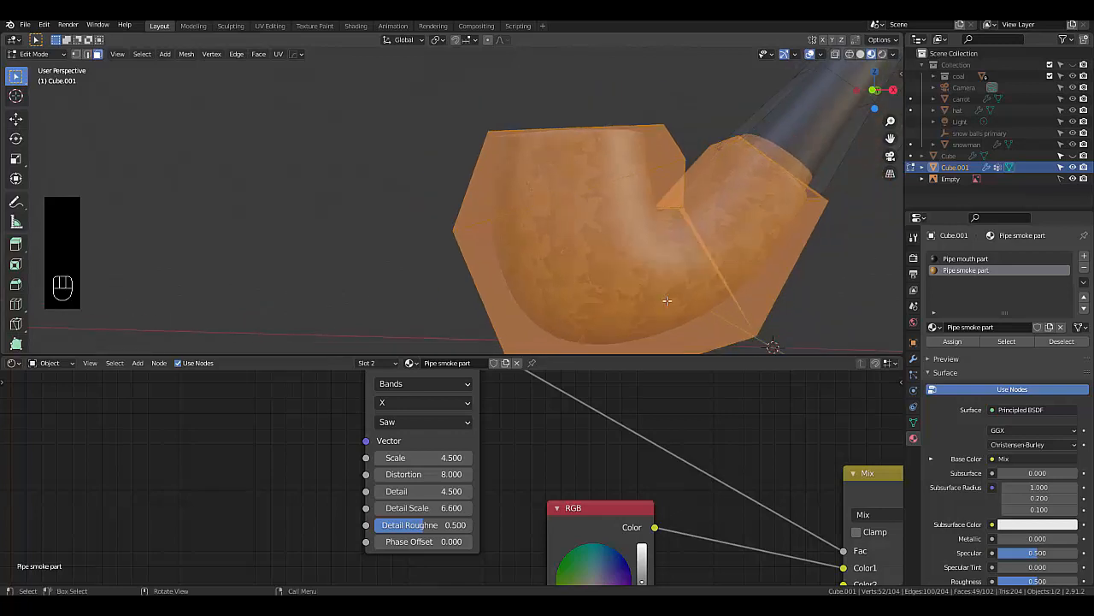
{"action": "scroll", "coordinate": [667, 300], "scroll_direction": "down", "scroll_amount": 1}
{"action": "key", "text": "Tab"}
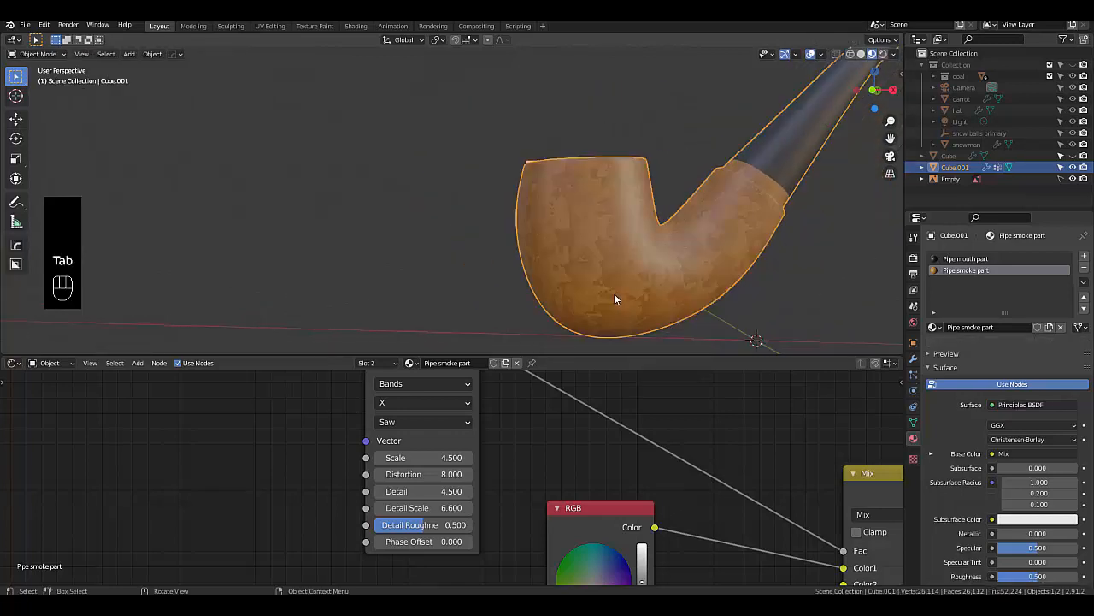
Add a Bump node and connect its Normal output to the Principled BSDF's Normal input
{"action": "mouse_move", "coordinate": [620, 282]}
{"action": "middle_mouse_down"}
{"action": "mouse_move", "coordinate": [595, 283]}
{"action": "mouse_move", "coordinate": [632, 281]}
{"action": "middle_mouse_up"}
{"action": "scroll", "coordinate": [648, 419], "scroll_direction": "down", "scroll_amount": 5}
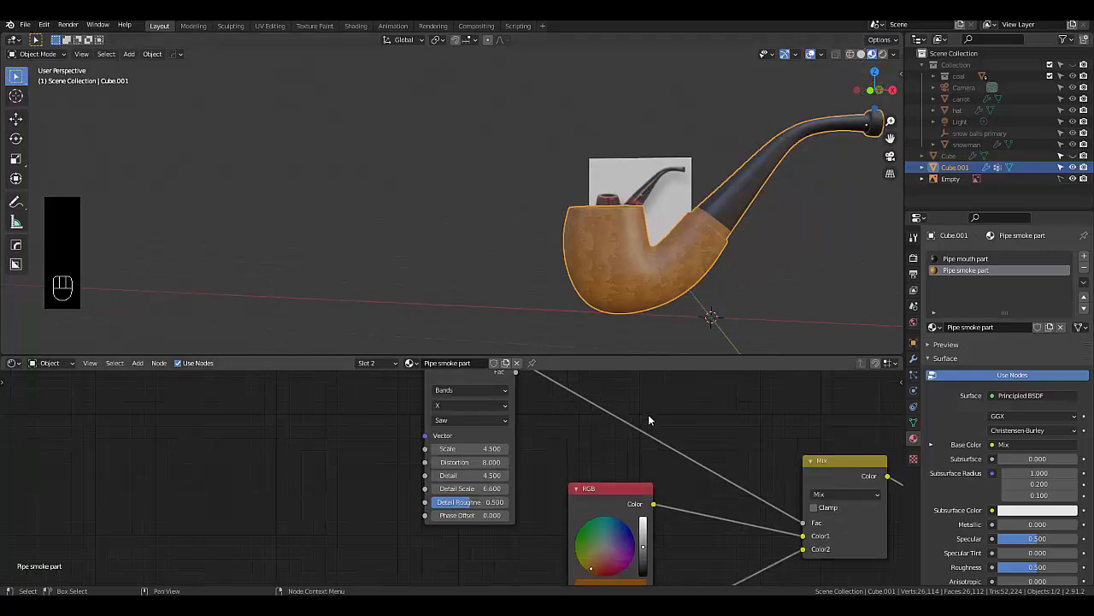
{"action": "scroll", "coordinate": [632, 485], "scroll_direction": "down", "scroll_amount": 4}
{"action": "scroll", "coordinate": [692, 562], "scroll_direction": "up", "scroll_amount": 4}
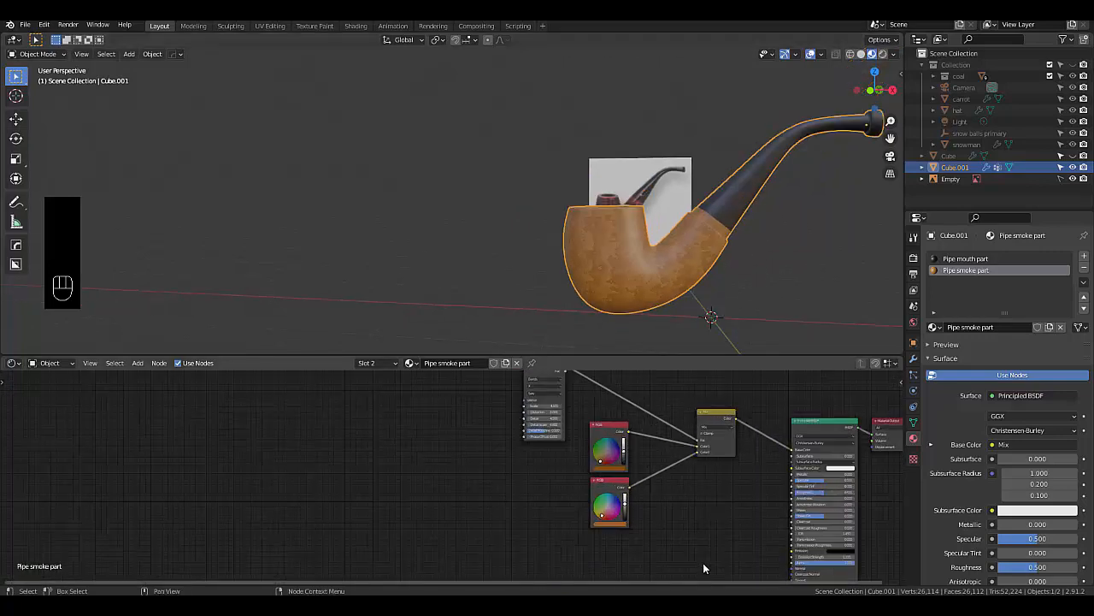
{"action": "scroll", "coordinate": [701, 493], "scroll_direction": "down", "scroll_amount": 3}
{"action": "scroll", "coordinate": [748, 577], "scroll_direction": "up", "scroll_amount": 3}
{"action": "scroll", "coordinate": [734, 539], "scroll_direction": "up", "scroll_amount": 3}
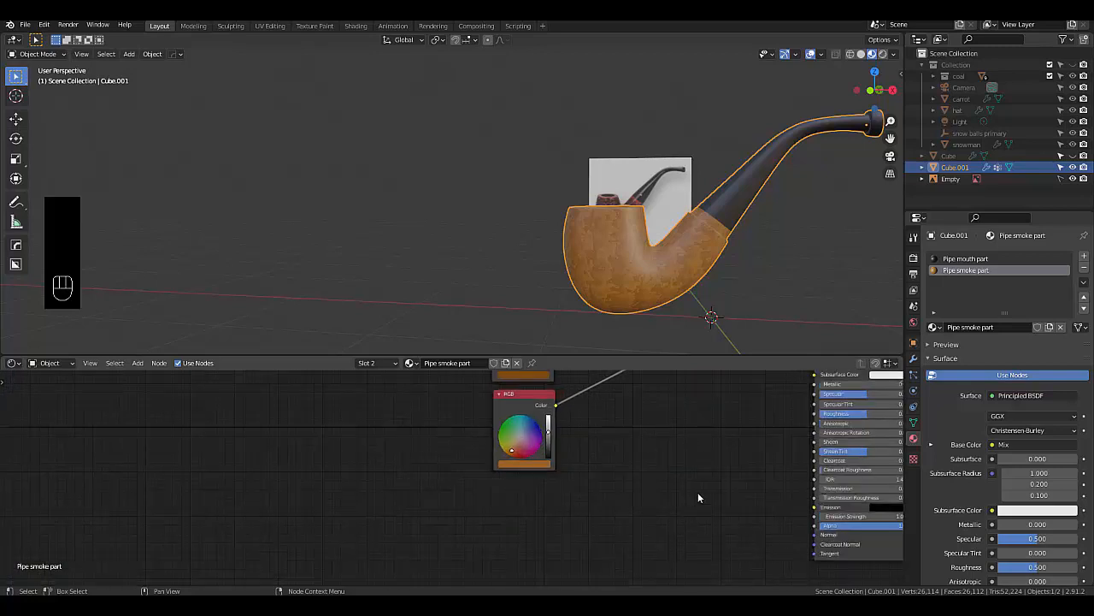
{"action": "key", "text": "shift+a"}
{"action": "left_click", "coordinate": [658, 441]}
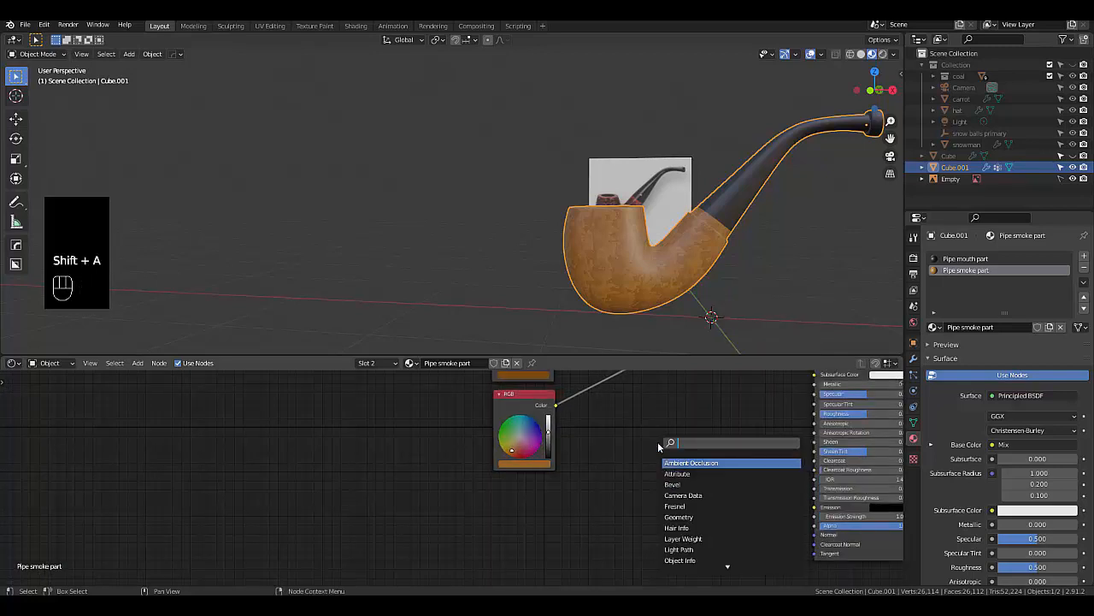
{"action": "type", "text": "bump"}
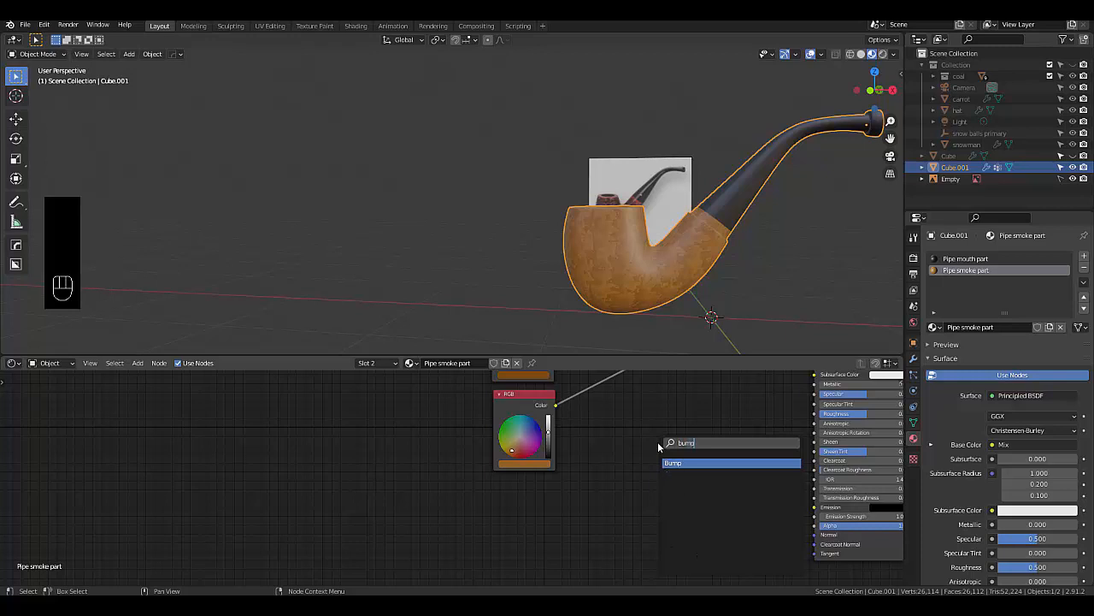
{"action": "key", "text": "Return"}
{"action": "left_click", "coordinate": [747, 531]}
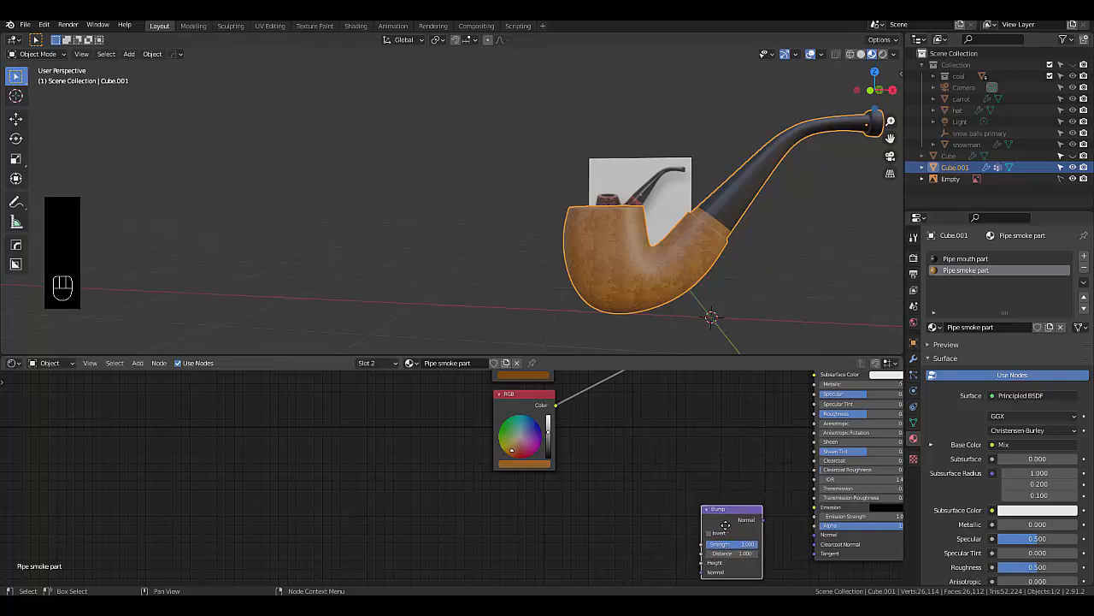
{"action": "left_click_drag", "start_coordinate": [762, 520], "coordinate": [815, 535]}
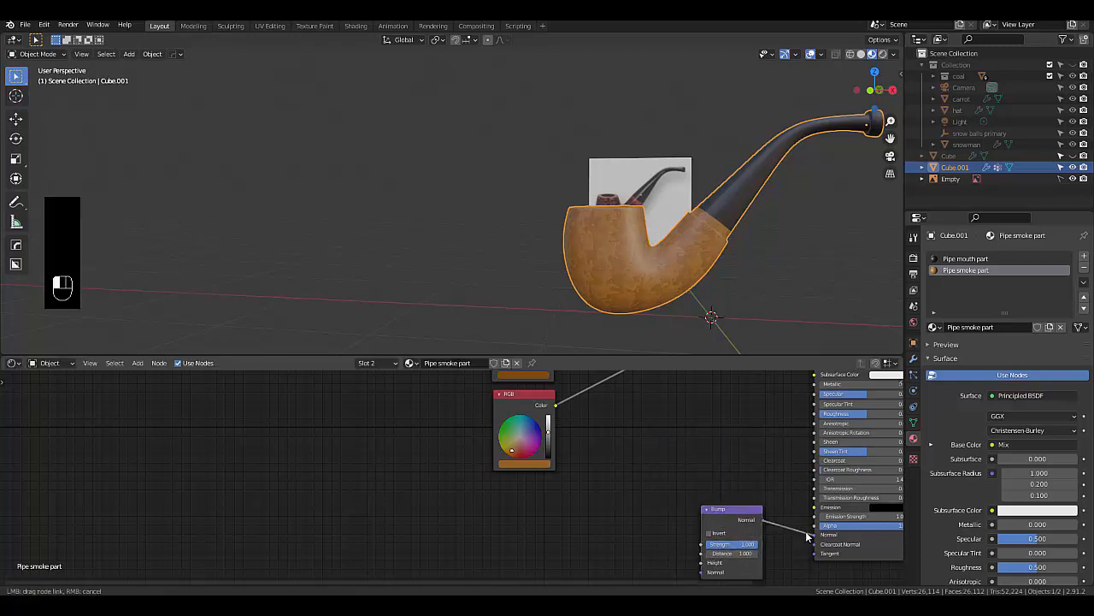
Enable Invert on the Bump node and set its strength to 0.1
{"action": "left_click", "coordinate": [725, 534]}
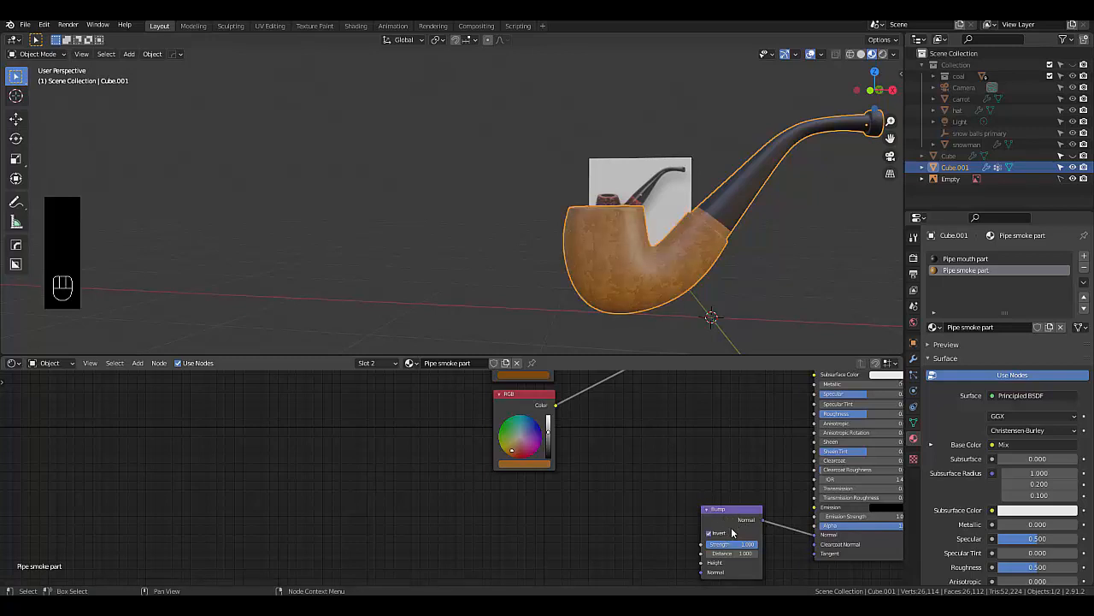
{"action": "left_click_drag", "start_coordinate": [732, 518], "coordinate": [733, 545]}
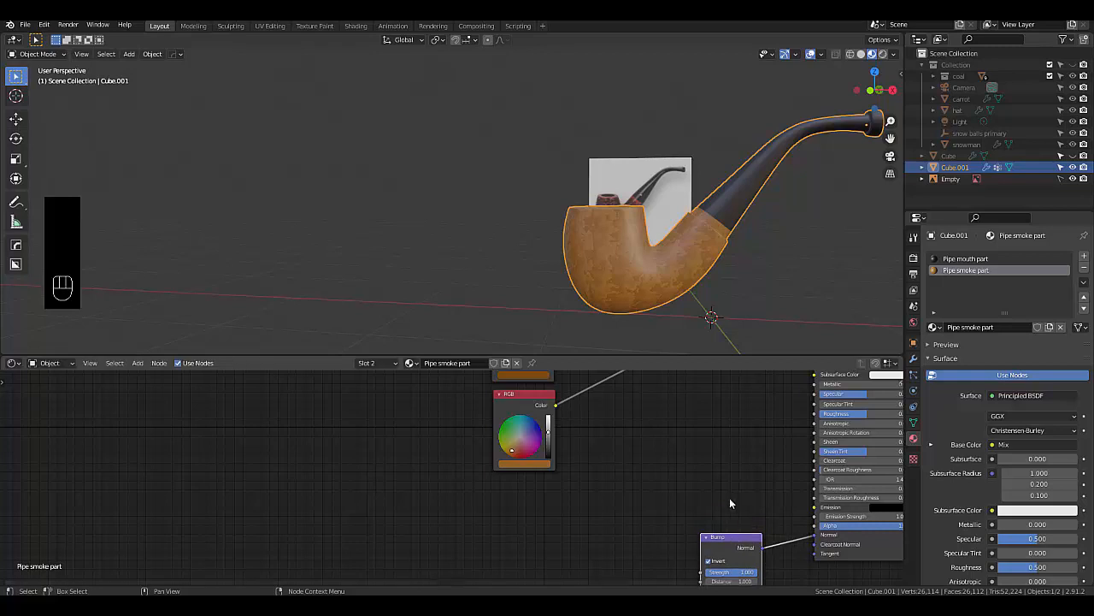
{"action": "scroll", "coordinate": [732, 504], "scroll_direction": "down", "scroll_amount": 4}
{"action": "scroll", "coordinate": [745, 574], "scroll_direction": "up", "scroll_amount": 8}
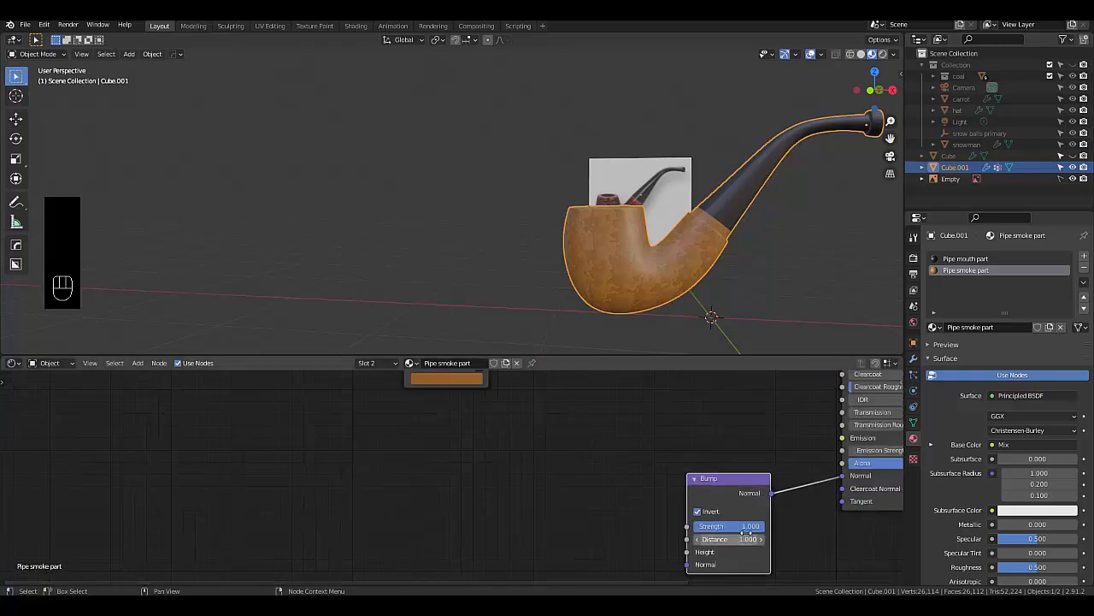
{"action": "left_click", "coordinate": [744, 531]}
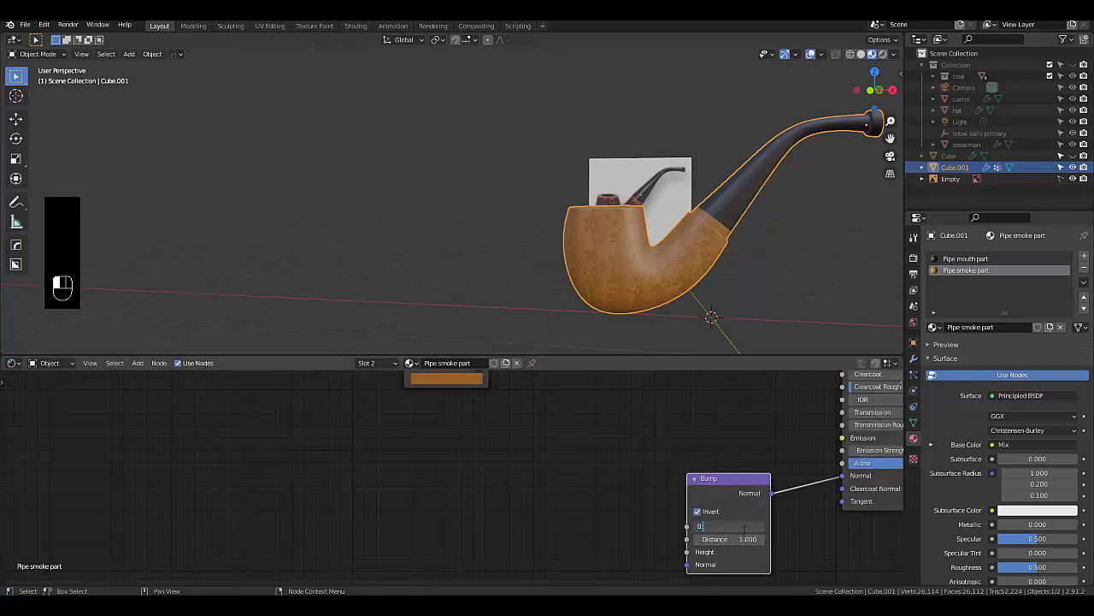
{"action": "type", "text": "0.1"}
{"action": "key", "text": "Return"}
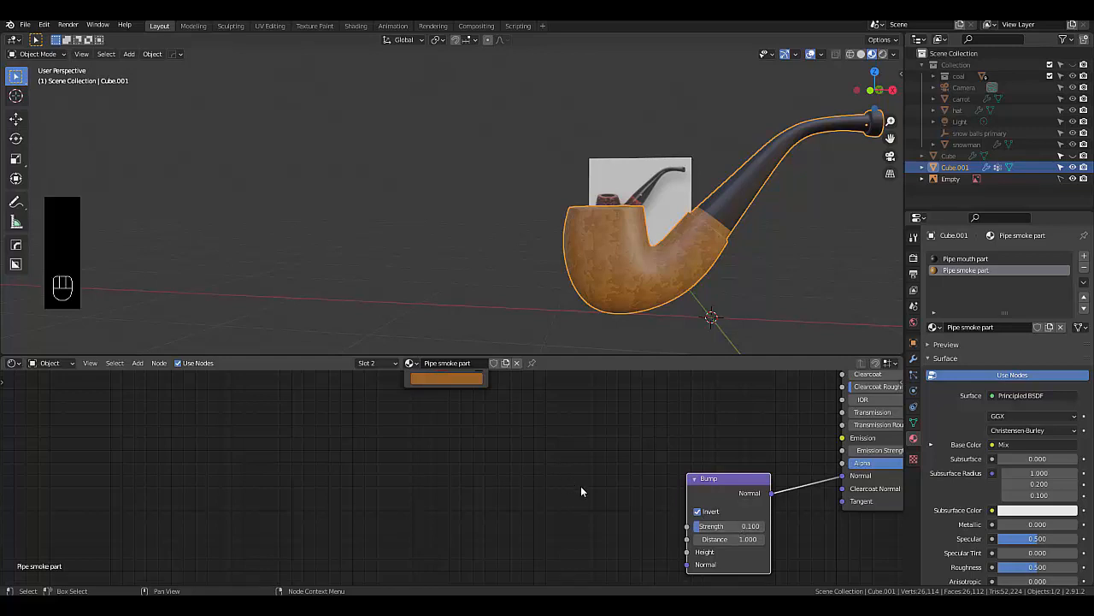
Set the Principled BSDF's roughness to 0.527
{"action": "scroll", "coordinate": [595, 510], "scroll_direction": "down", "scroll_amount": 5}
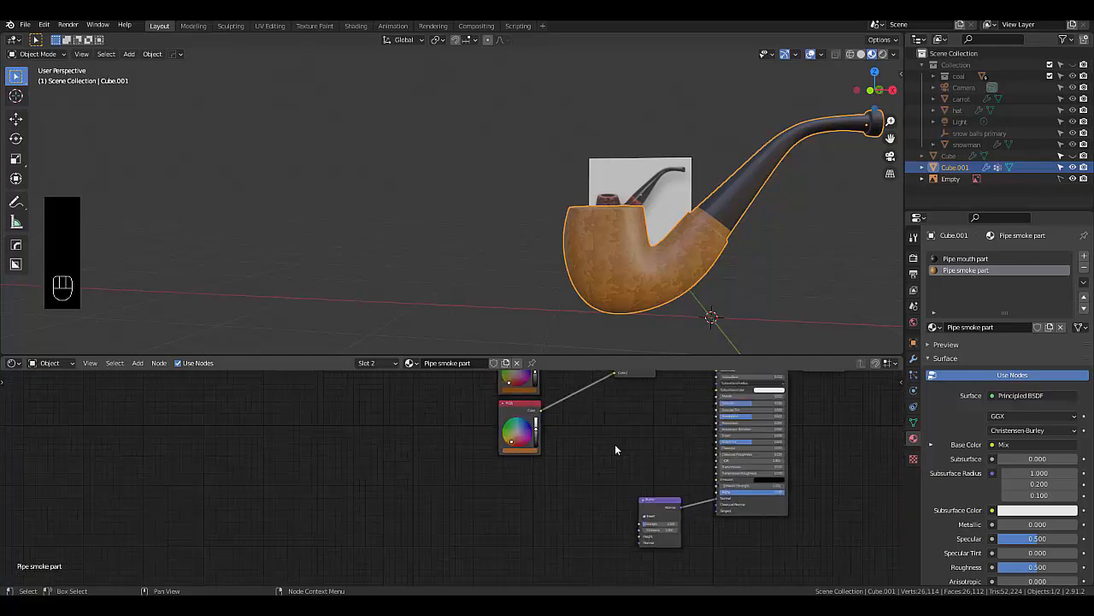
{"action": "scroll", "coordinate": [615, 449], "scroll_direction": "up", "scroll_amount": 2}
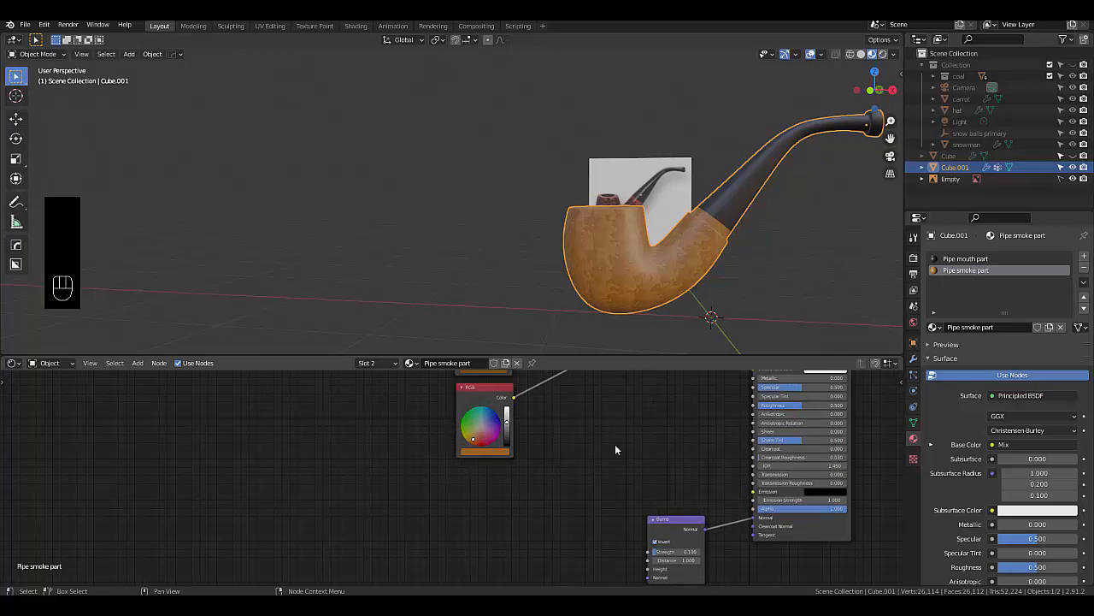
{"action": "scroll", "coordinate": [791, 404], "scroll_direction": "up", "scroll_amount": 3}
{"action": "scroll", "coordinate": [792, 402], "scroll_direction": "up", "scroll_amount": 1}
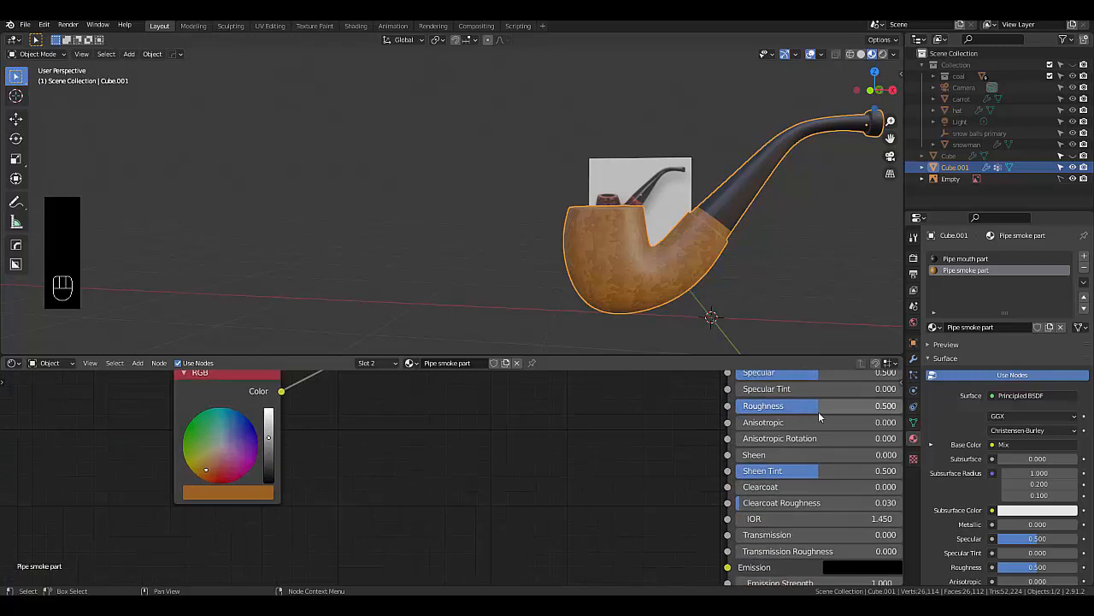
{"action": "mouse_move", "coordinate": [818, 411]}
{"action": "left_mouse_down"}
{"action": "mouse_move", "coordinate": [737, 407]}
{"action": "mouse_move", "coordinate": [879, 407]}
{"action": "mouse_move", "coordinate": [737, 407]}
{"action": "mouse_move", "coordinate": [872, 407]}
{"action": "mouse_move", "coordinate": [825, 407]}
{"action": "left_mouse_up"}
Add a MixRGB node, connect its Color output to the Principled BSDF's Roughness, and set its blending mode to Screen
{"action": "scroll", "coordinate": [595, 467], "scroll_direction": "down", "scroll_amount": 1}
{"action": "key", "text": "shift+a"}
{"action": "mouse_move", "coordinate": [578, 431]}
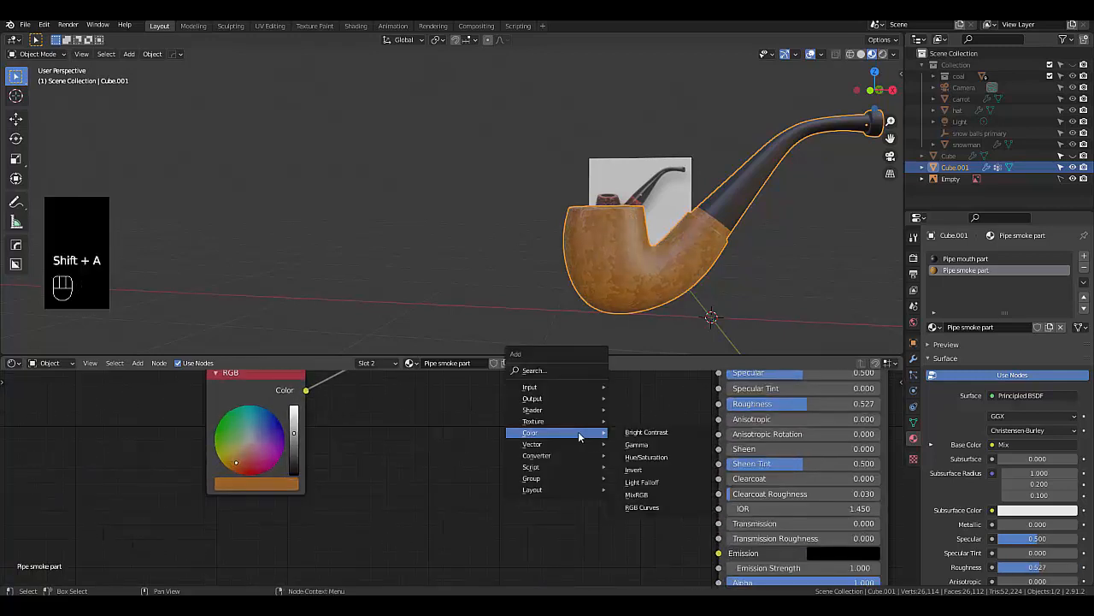
{"action": "left_click", "coordinate": [652, 495]}
{"action": "left_click", "coordinate": [533, 395]}
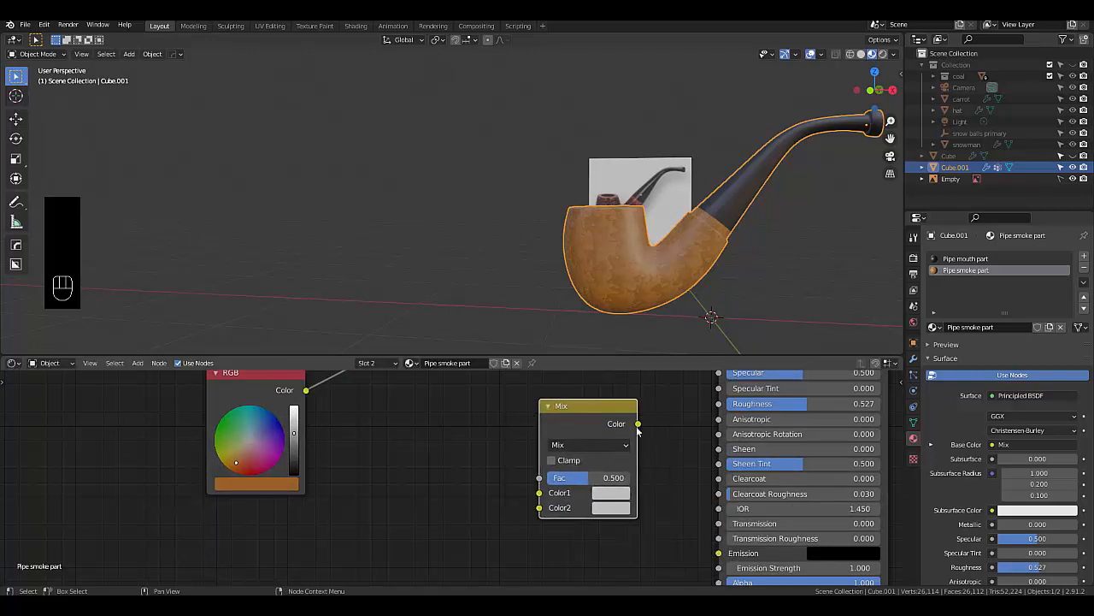
{"action": "left_click_drag", "start_coordinate": [637, 424], "coordinate": [719, 403]}
{"action": "left_click", "coordinate": [567, 445]}
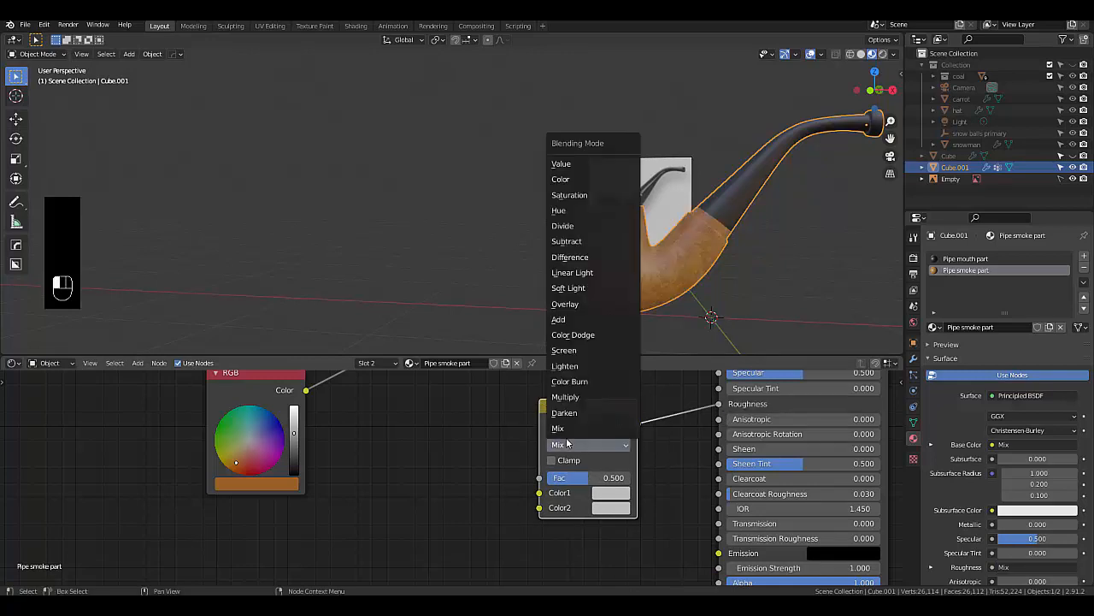
{"action": "left_click", "coordinate": [579, 351]}
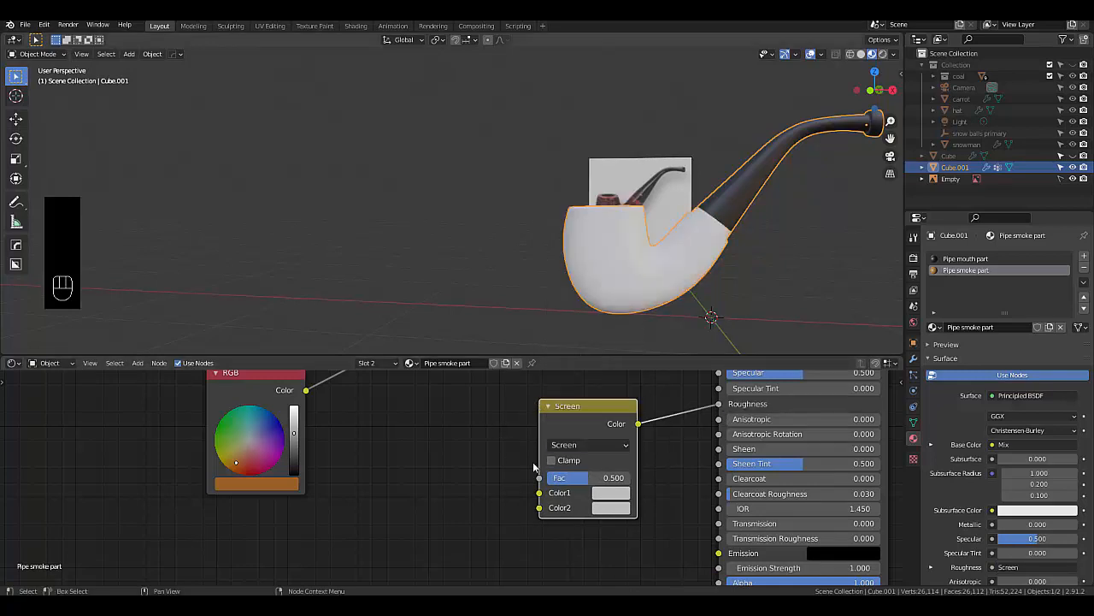
Move the Screen mix node below the two RGB nodes, to the left of the Bump node
{"action": "scroll", "coordinate": [665, 472], "scroll_direction": "down", "scroll_amount": 3}
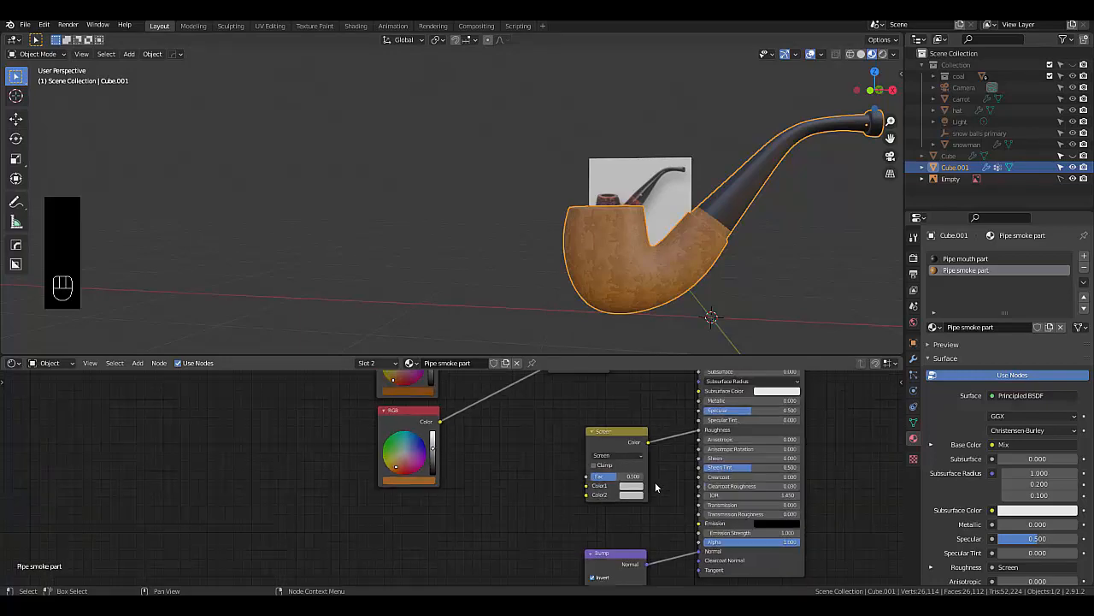
{"action": "scroll", "coordinate": [660, 479], "scroll_direction": "down", "scroll_amount": 4}
{"action": "left_click_drag", "start_coordinate": [630, 446], "coordinate": [493, 528]}
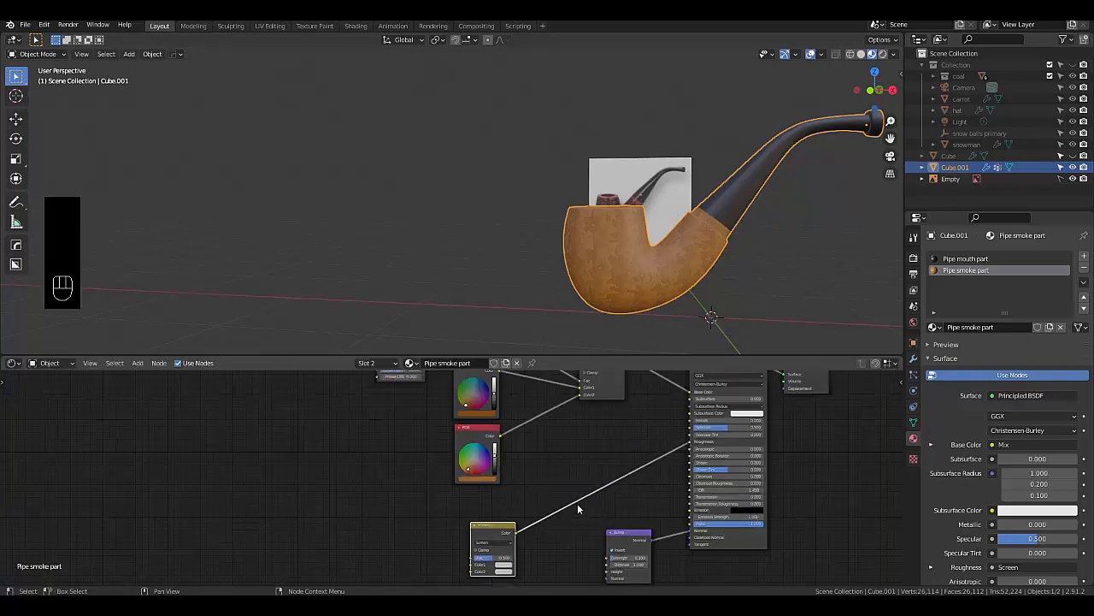
{"action": "scroll", "coordinate": [660, 487], "scroll_direction": "down", "scroll_amount": 3}
{"action": "scroll", "coordinate": [673, 501], "scroll_direction": "up", "scroll_amount": 5}
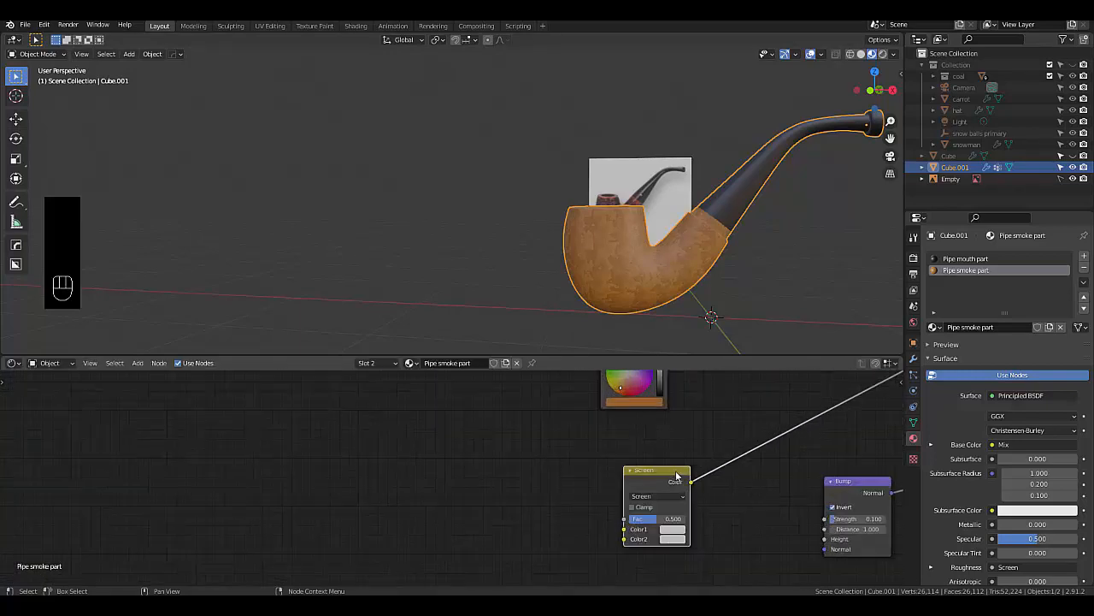
{"action": "scroll", "coordinate": [677, 475], "scroll_direction": "up", "scroll_amount": 2}
{"action": "left_click_drag", "start_coordinate": [663, 471], "coordinate": [613, 466]}
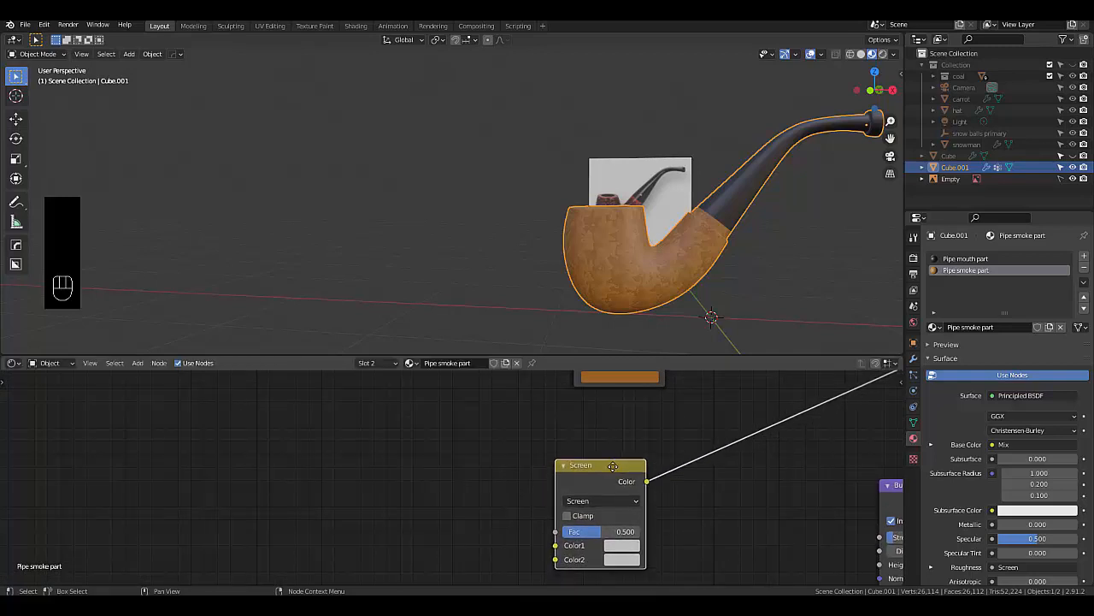
Add a Map Range node and connect its Result to the Screen node's Color2 input
{"action": "key", "text": "shift+a"}
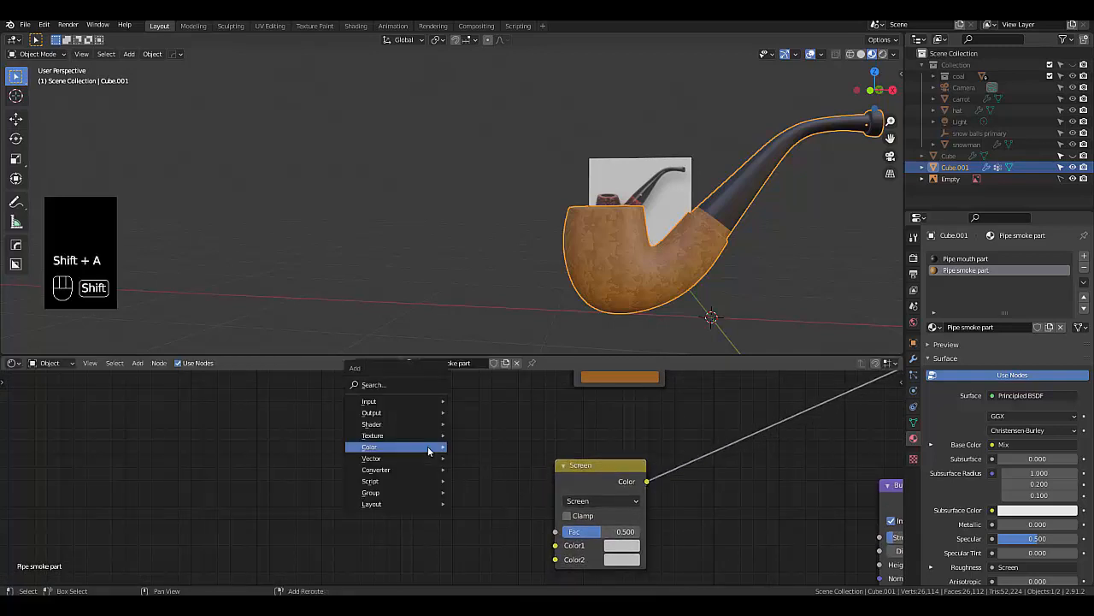
{"action": "left_click", "coordinate": [391, 384]}
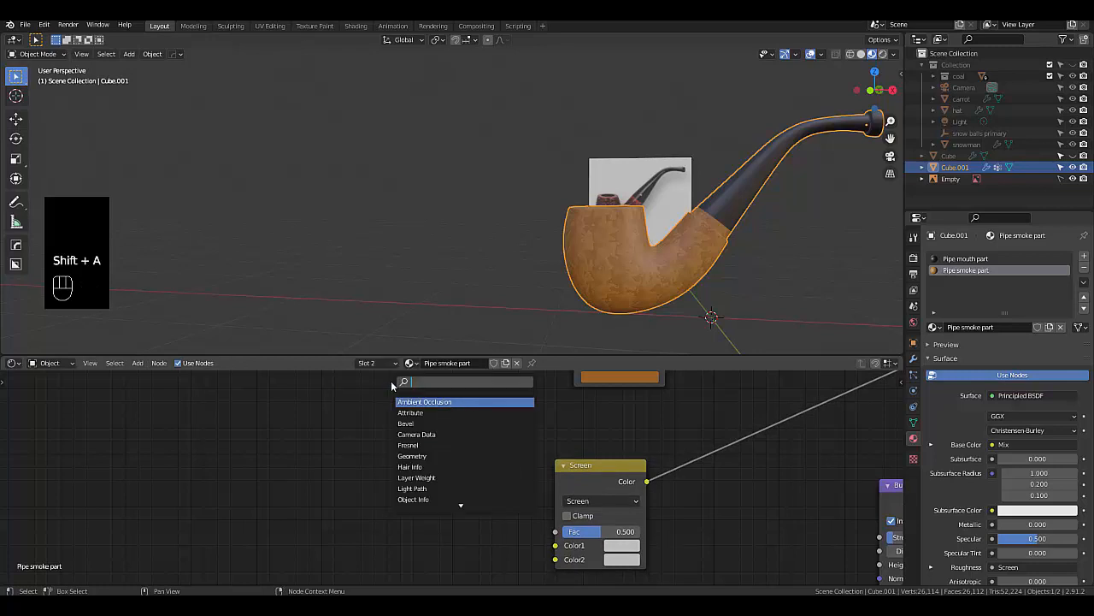
{"action": "type", "text": "map"}
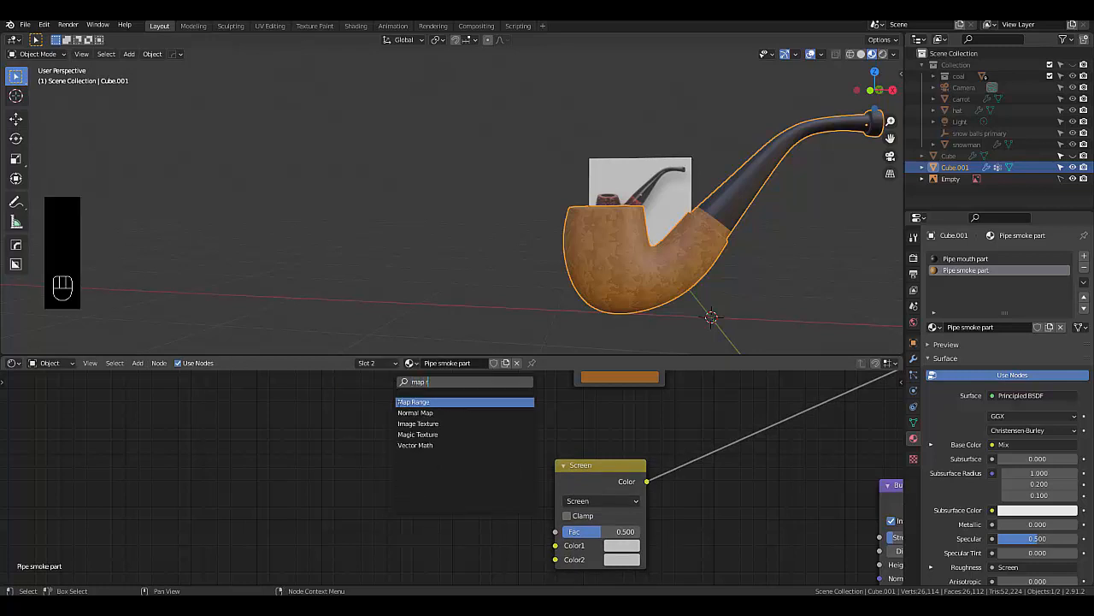
{"action": "key", "text": "Return"}
{"action": "left_click", "coordinate": [397, 504]}
{"action": "scroll", "coordinate": [426, 456], "scroll_direction": "down", "scroll_amount": 9}
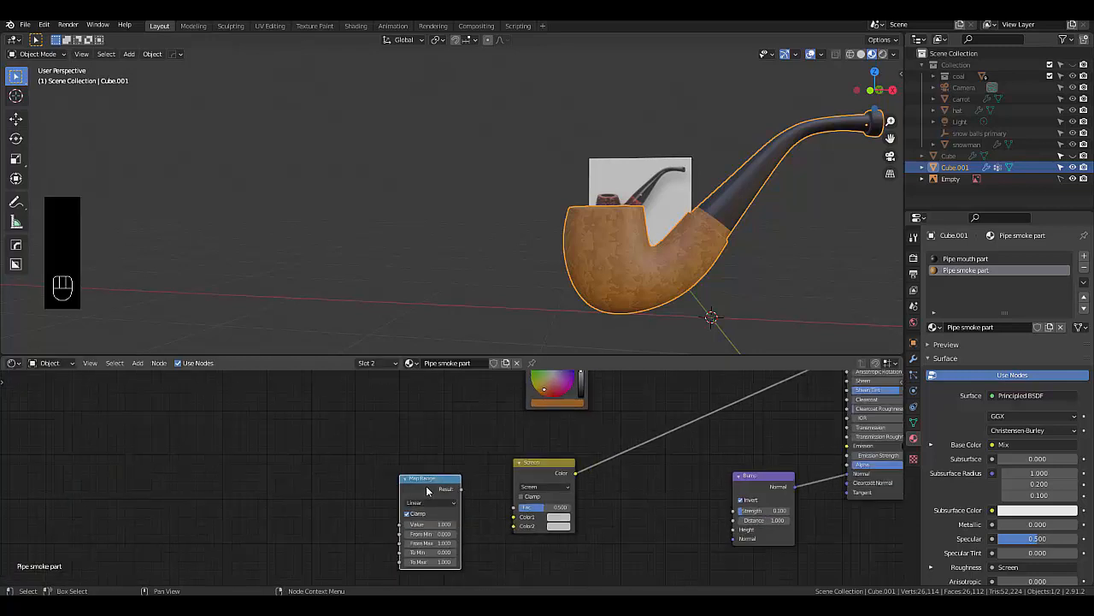
{"action": "scroll", "coordinate": [403, 556], "scroll_direction": "up", "scroll_amount": 7}
{"action": "scroll", "coordinate": [403, 560], "scroll_direction": "up", "scroll_amount": 2}
{"action": "left_click_drag", "start_coordinate": [462, 383], "coordinate": [606, 442]}
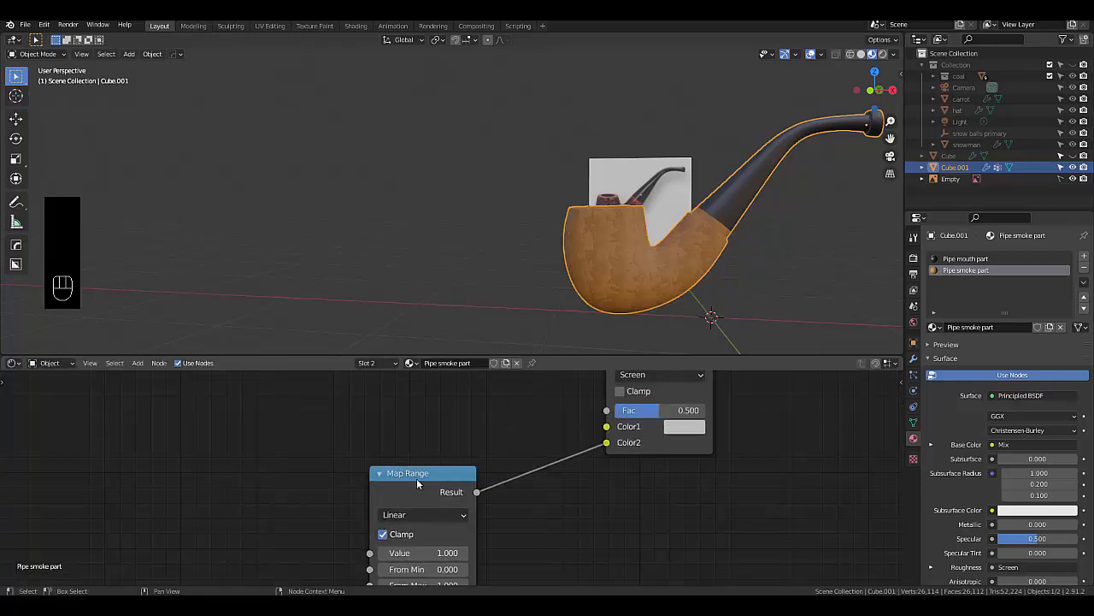
Duplicate the Map Range node and connect the copy's Result to the Screen node's Color1 input
{"action": "left_click_drag", "start_coordinate": [417, 484], "coordinate": [450, 513]}
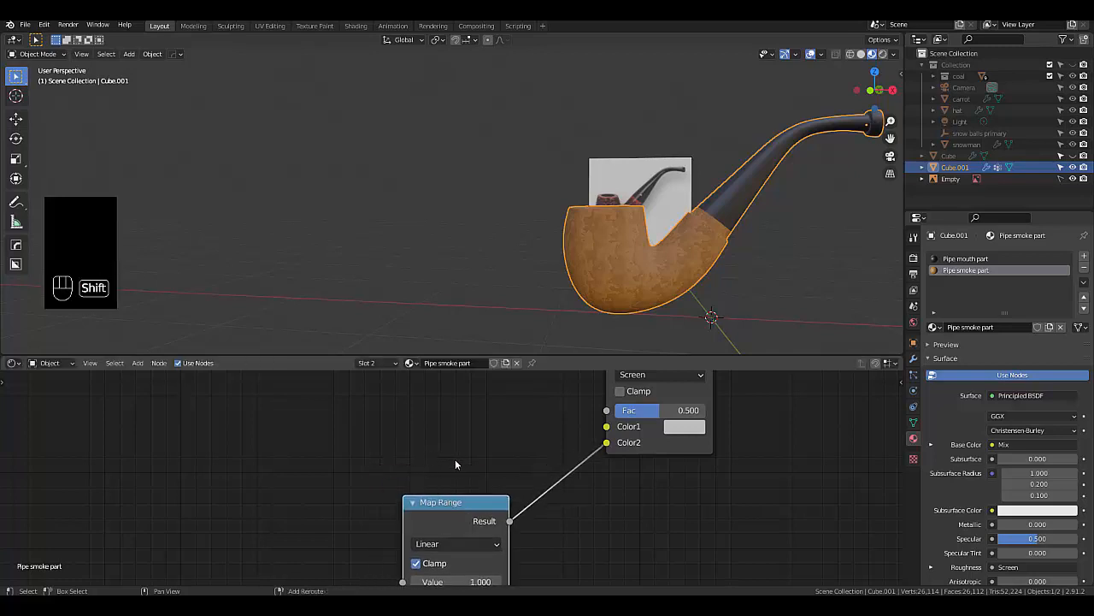
{"action": "key", "text": "shift+d"}
{"action": "left_click", "coordinate": [317, 400]}
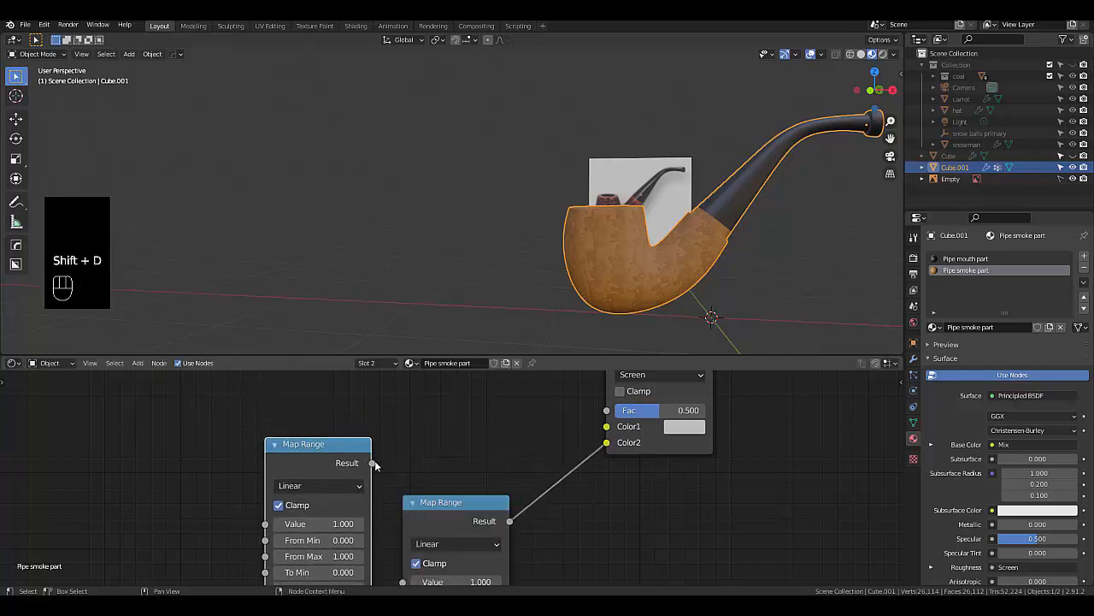
{"action": "left_click_drag", "start_coordinate": [373, 463], "coordinate": [606, 427]}
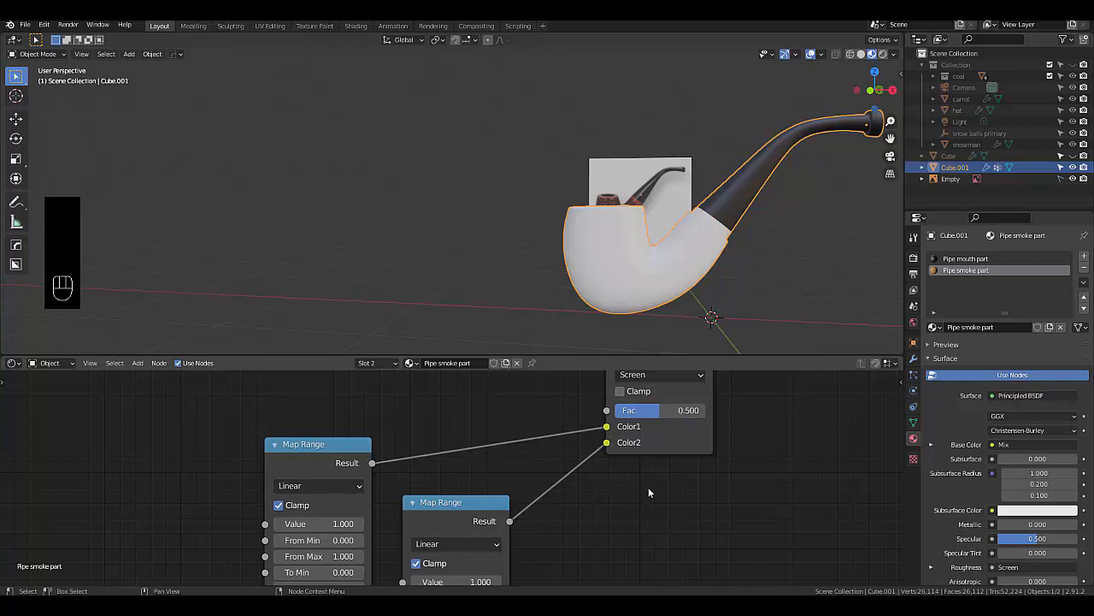
Place the Map Range node feeding Color2 directly beneath the one feeding Color1
{"action": "scroll", "coordinate": [641, 485], "scroll_direction": "down", "scroll_amount": 5}
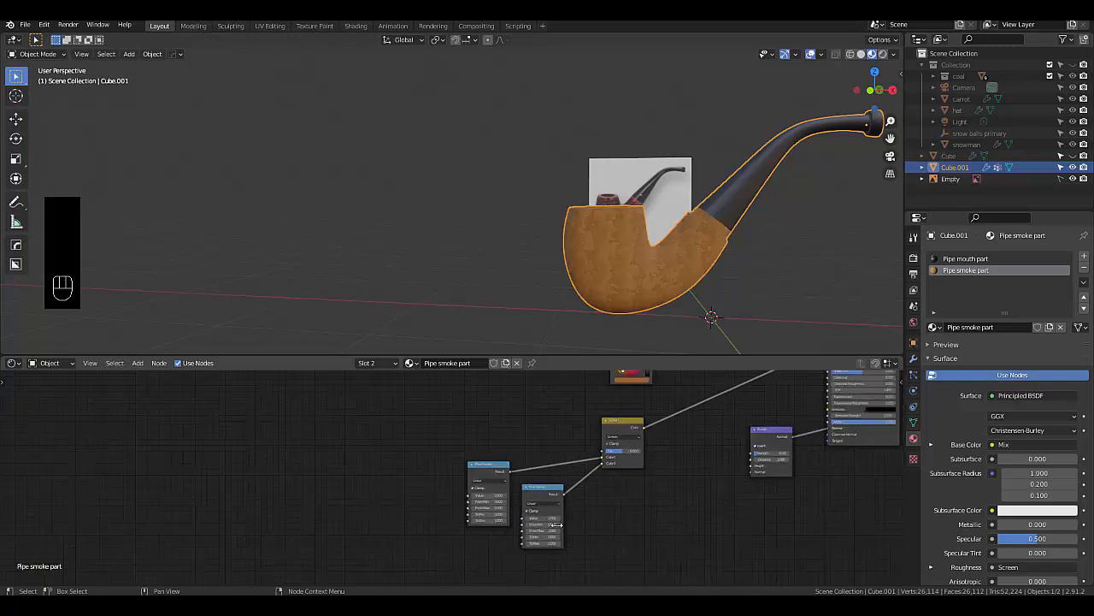
{"action": "scroll", "coordinate": [477, 551], "scroll_direction": "up", "scroll_amount": 4}
{"action": "left_click_drag", "start_coordinate": [589, 420], "coordinate": [478, 514]}
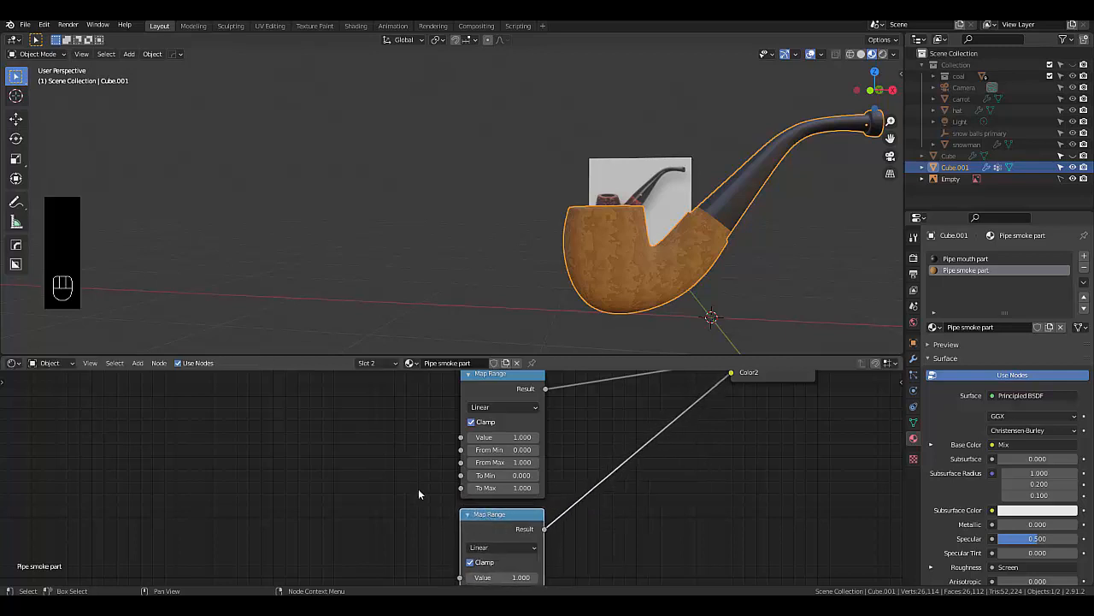
Add a Noise Texture node to the left of the upper Map Range node
{"action": "key", "text": "shift+a"}
{"action": "left_click", "coordinate": [342, 449]}
{"action": "type", "text": "noi"}
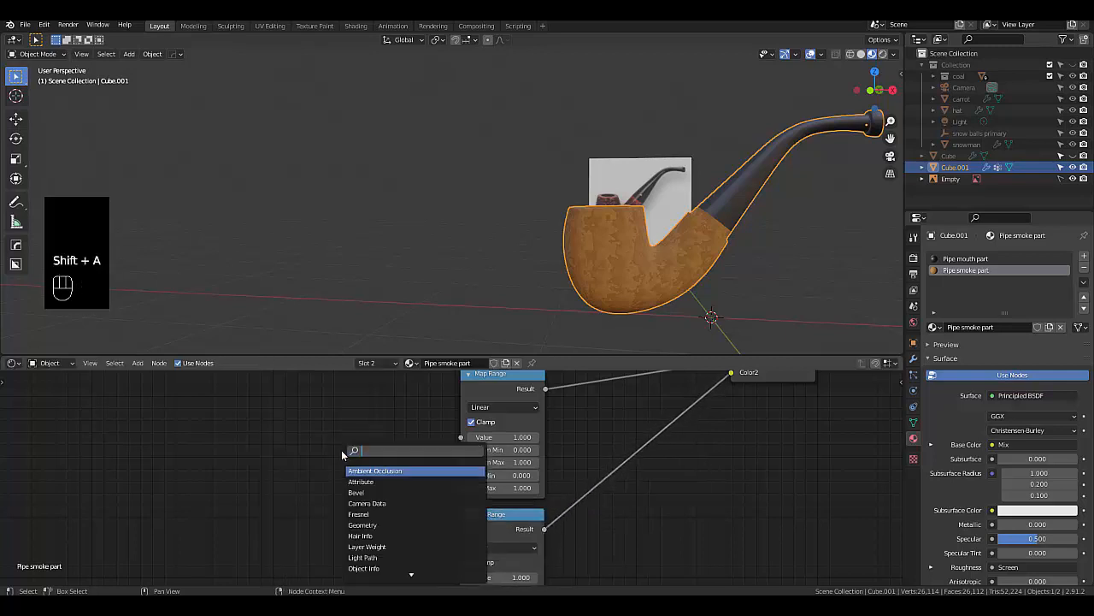
{"action": "type", "text": "se"}
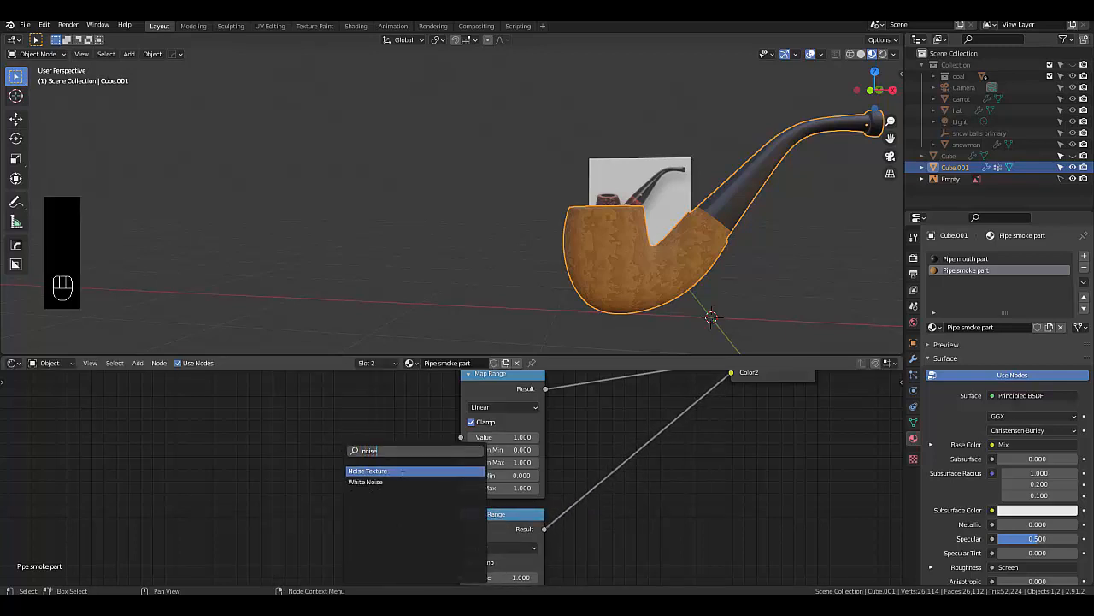
{"action": "left_click", "coordinate": [387, 471]}
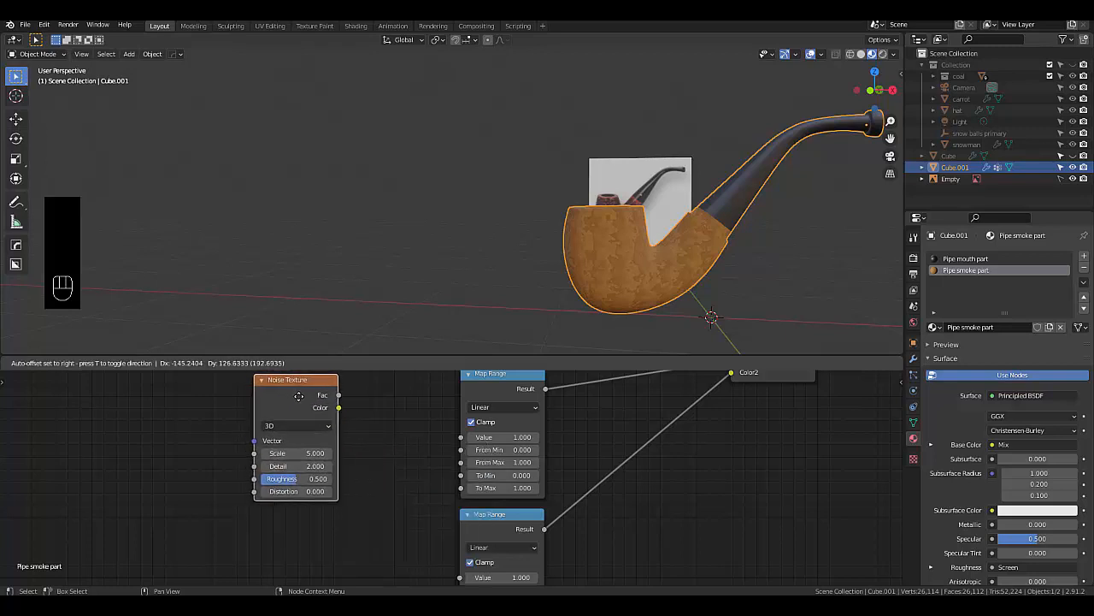
{"action": "left_click", "coordinate": [296, 404]}
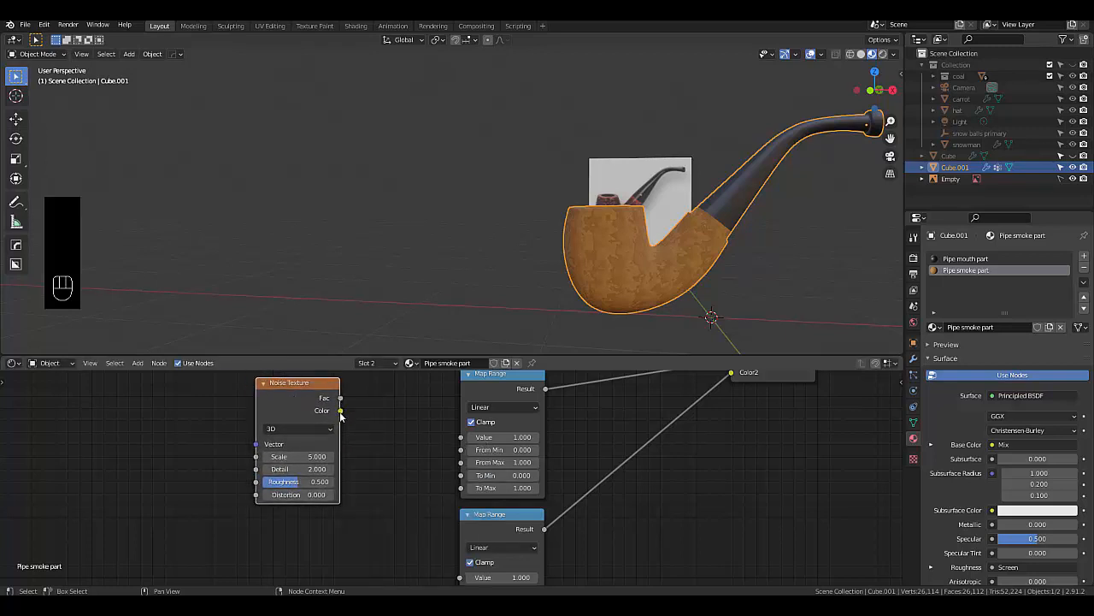
Add a second Noise Texture node directly beneath the first one, beside the lower Map Range node
{"action": "scroll", "coordinate": [335, 457], "scroll_direction": "down", "scroll_amount": 6}
{"action": "scroll", "coordinate": [309, 545], "scroll_direction": "down", "scroll_amount": 5}
{"action": "scroll", "coordinate": [283, 574], "scroll_direction": "up", "scroll_amount": 6}
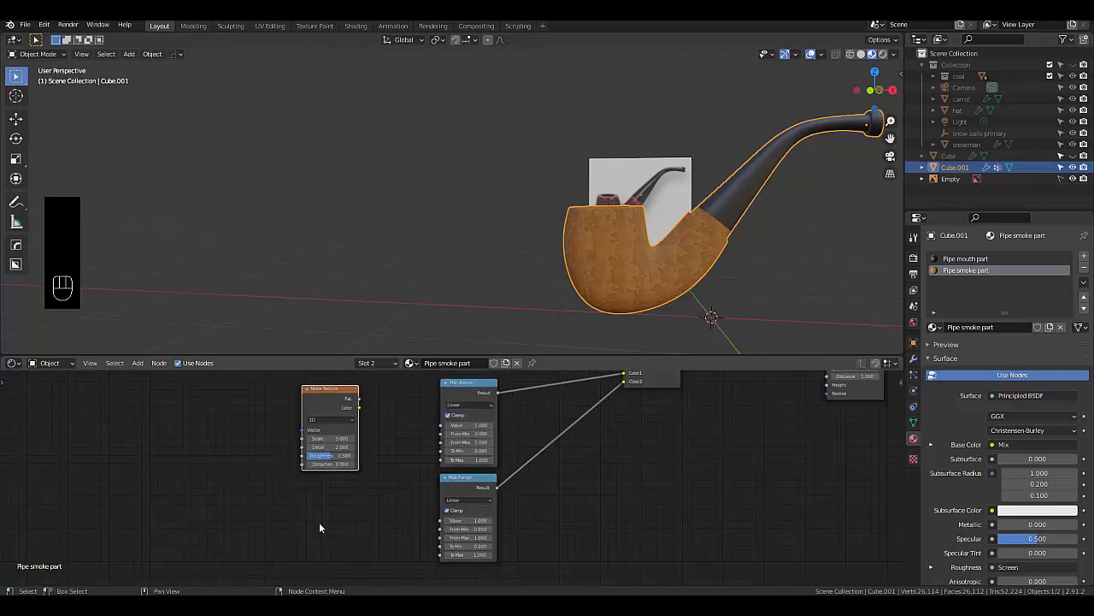
{"action": "key", "text": "shift+a"}
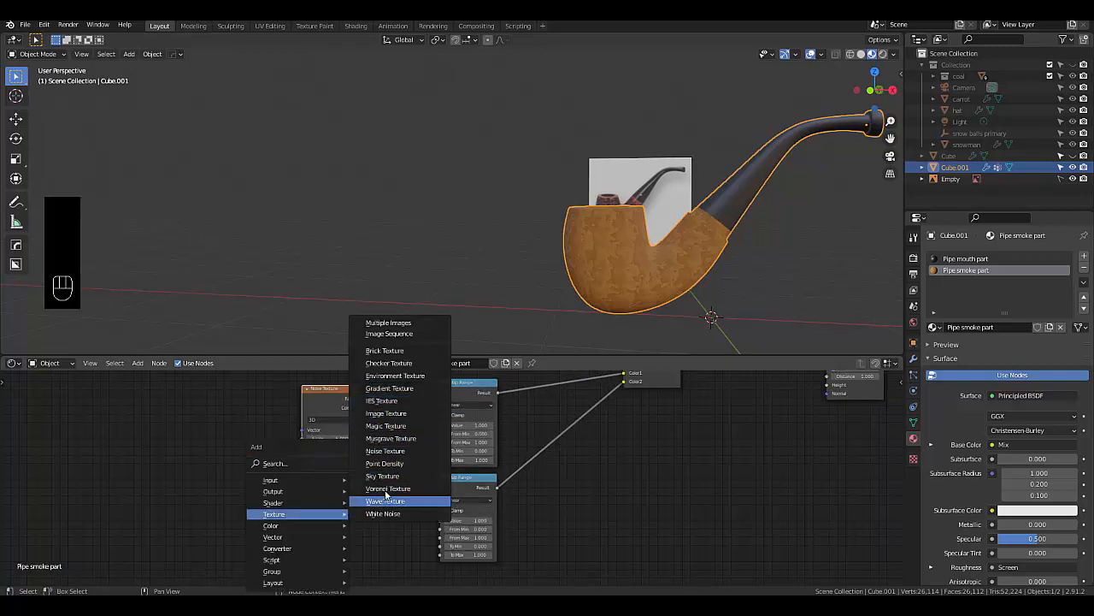
{"action": "left_click", "coordinate": [387, 454]}
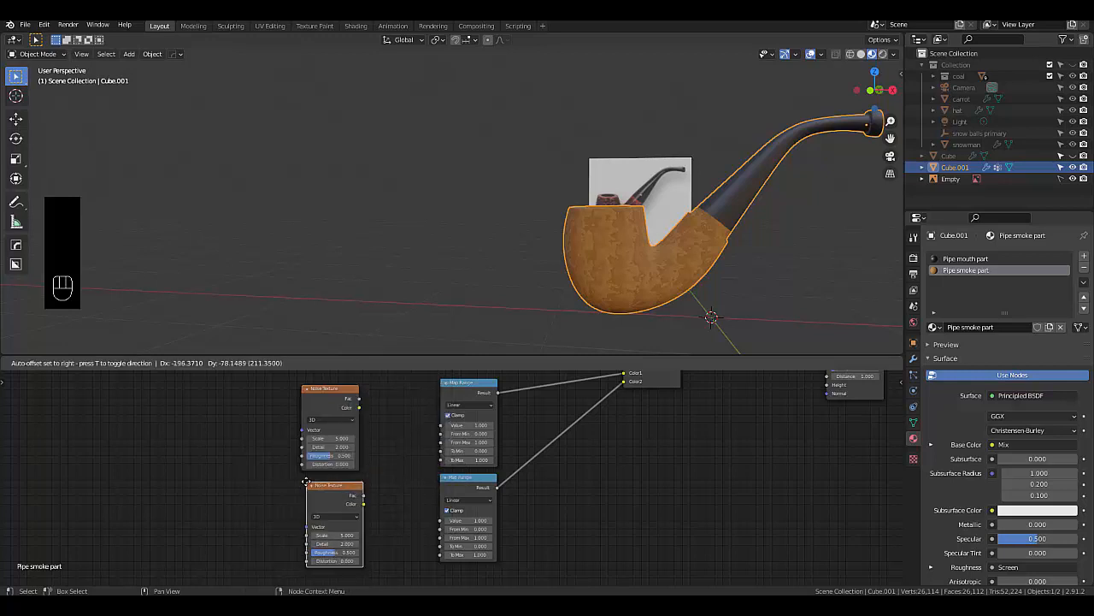
{"action": "left_click", "coordinate": [298, 482]}
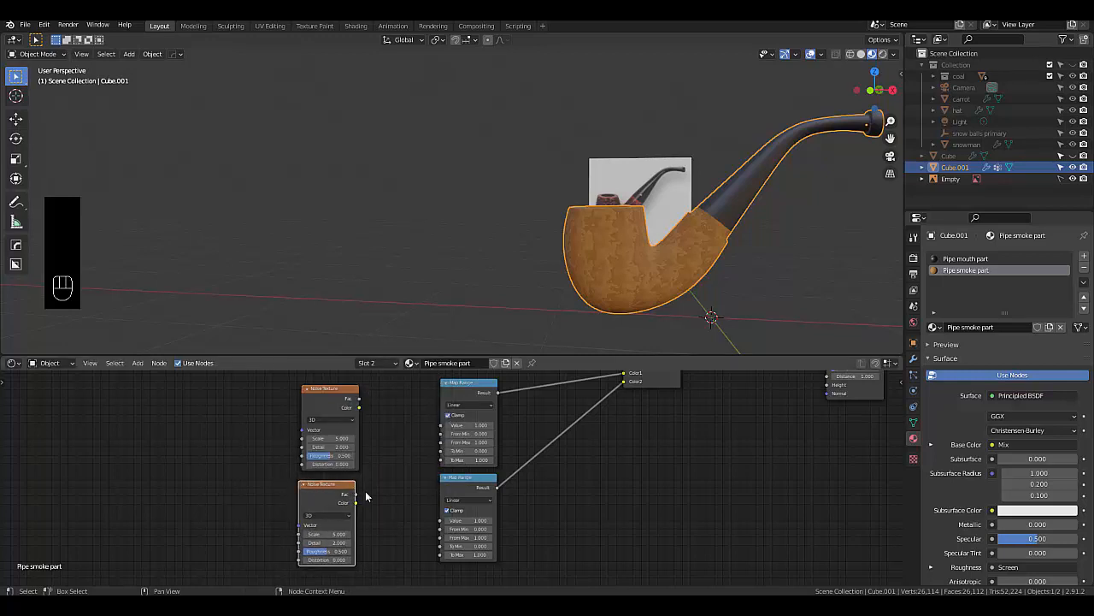
Connect the upper Noise Texture's Fac to the upper Map Range's Value and the lower one's Fac to the lower Map Range's From Min
{"action": "left_click", "coordinate": [381, 466]}
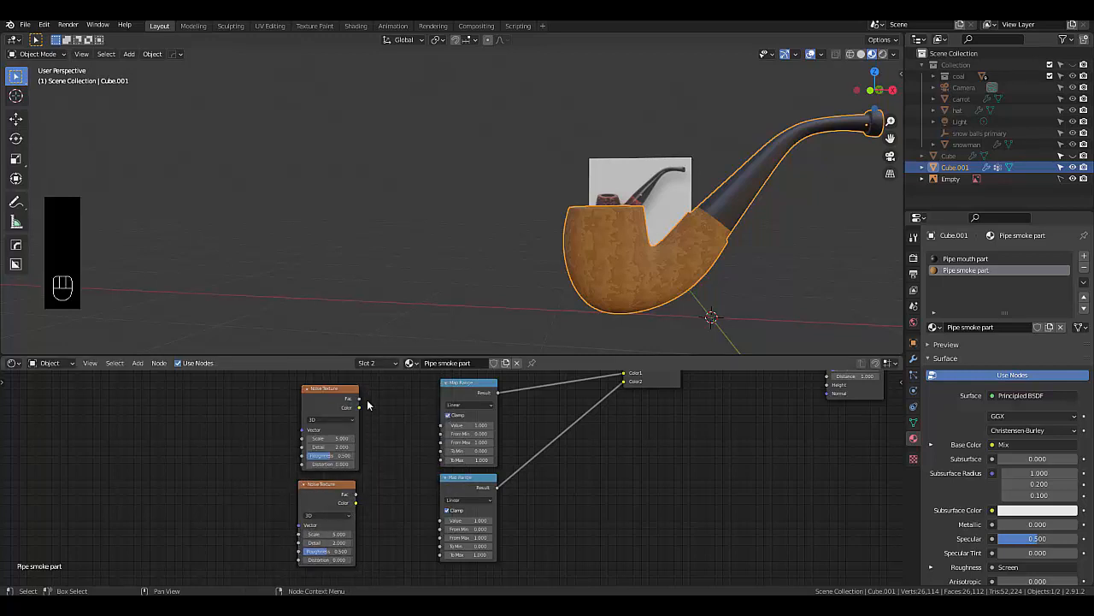
{"action": "left_click_drag", "start_coordinate": [360, 400], "coordinate": [441, 425]}
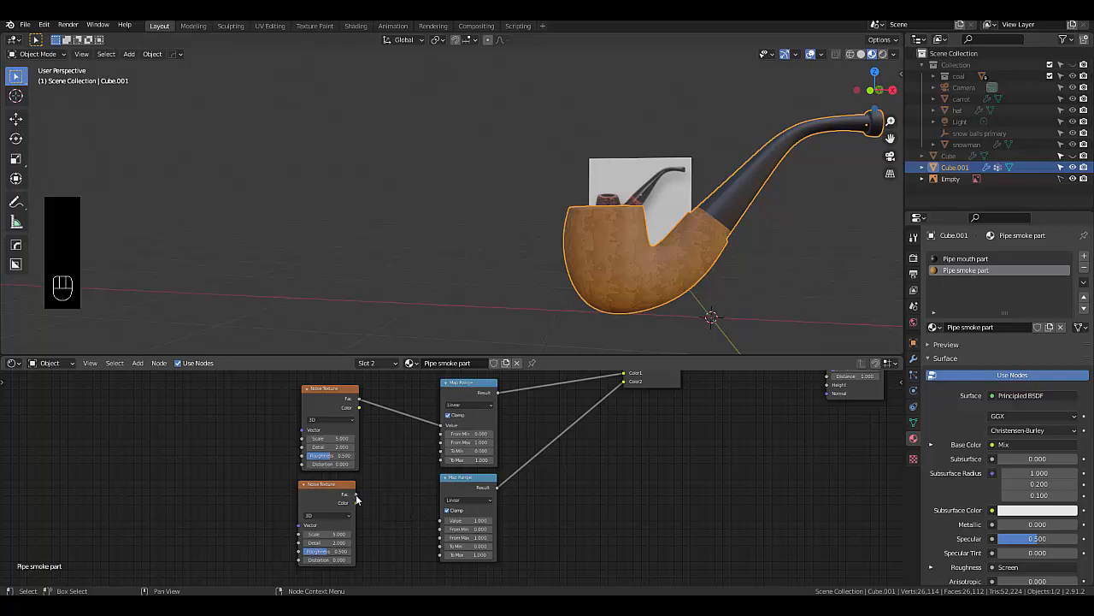
{"action": "left_click_drag", "start_coordinate": [356, 496], "coordinate": [441, 529]}
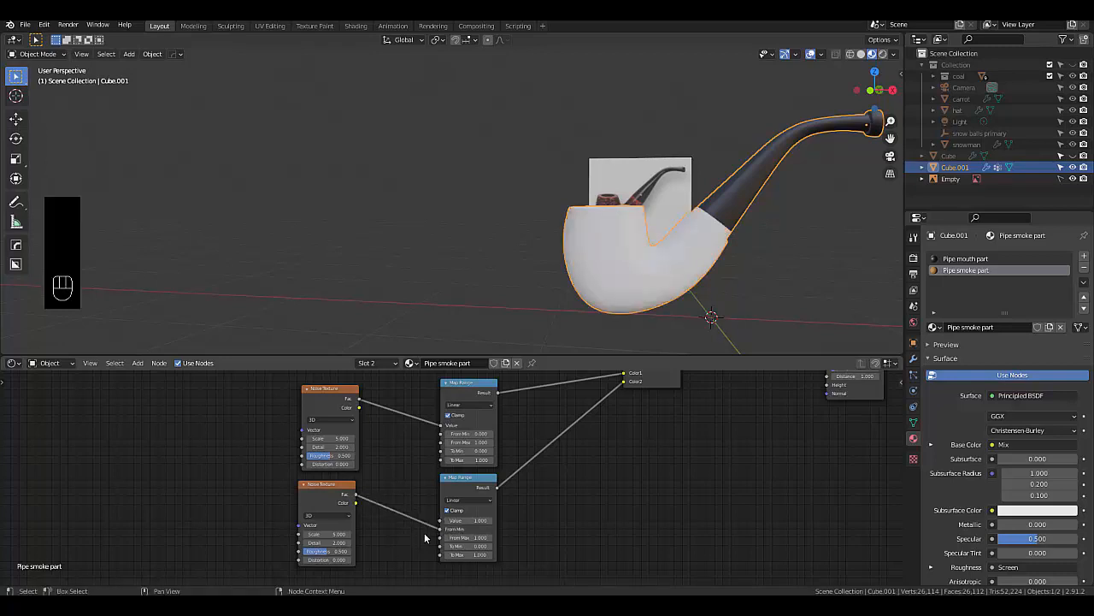
Set the lower Noise Texture's Scale to 10.7 and its Distortion to 0.5
{"action": "double_click", "coordinate": [331, 534]}
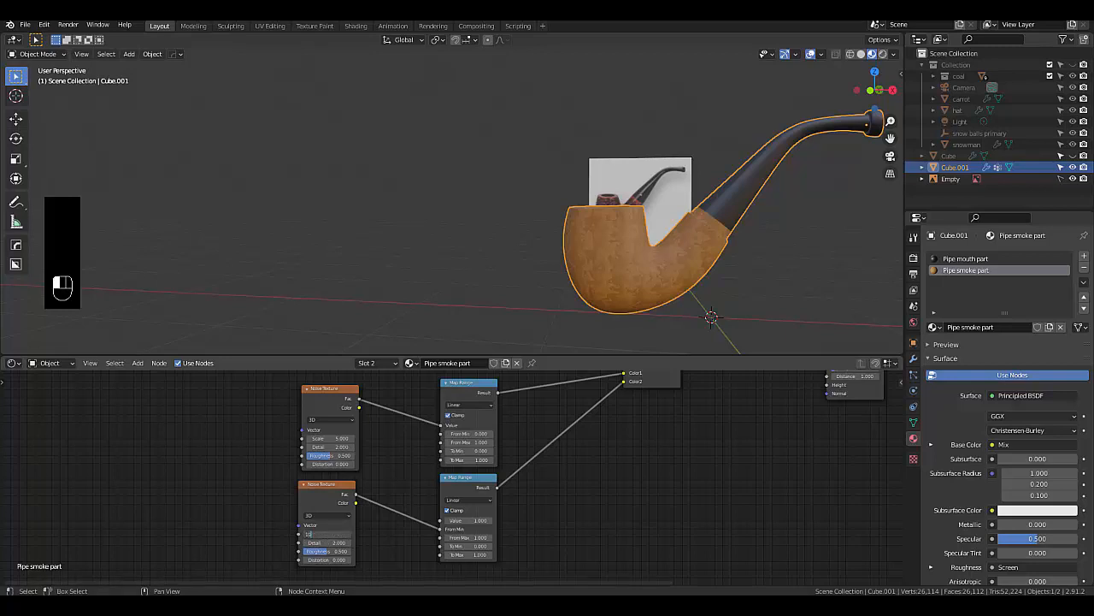
{"action": "type", "text": "10.7"}
{"action": "key", "text": "Return"}
{"action": "double_click", "coordinate": [330, 559]}
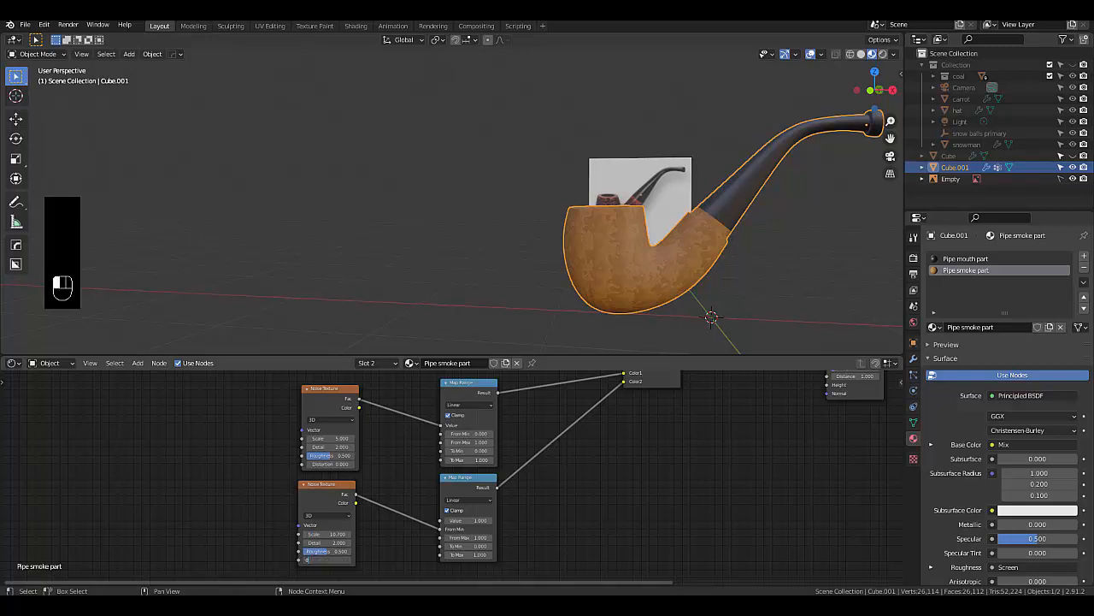
{"action": "type", "text": "0.5"}
{"action": "key", "text": "Return"}
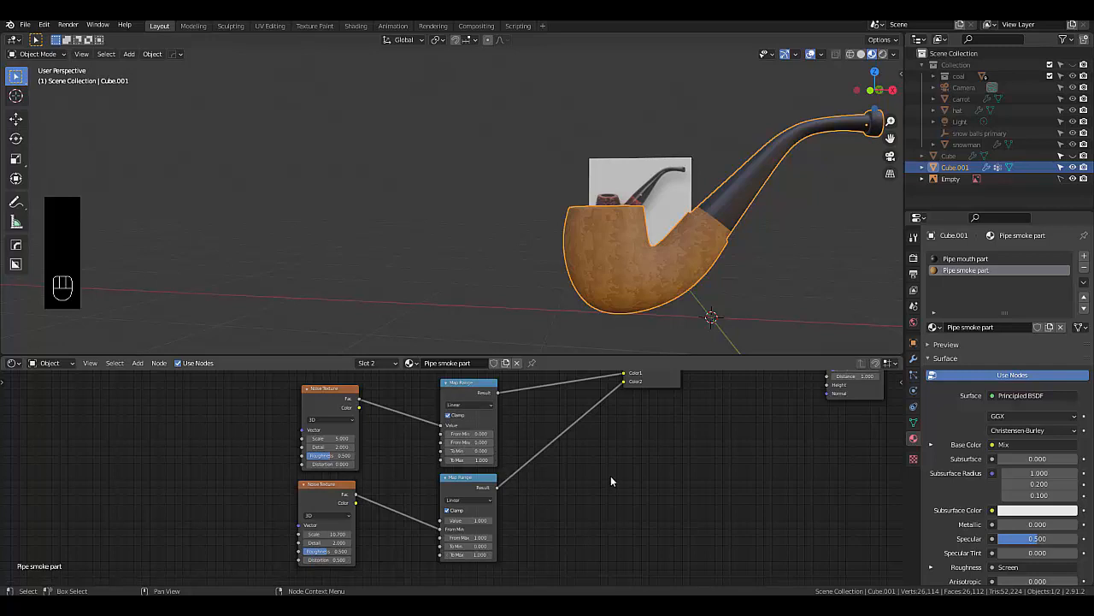
Set the upper Map Range to From Min 0.3, From Max 0.75, To Min 0.07 and To Max 0.8
{"action": "left_click", "coordinate": [468, 433]}
{"action": "key", "text": "Return"}
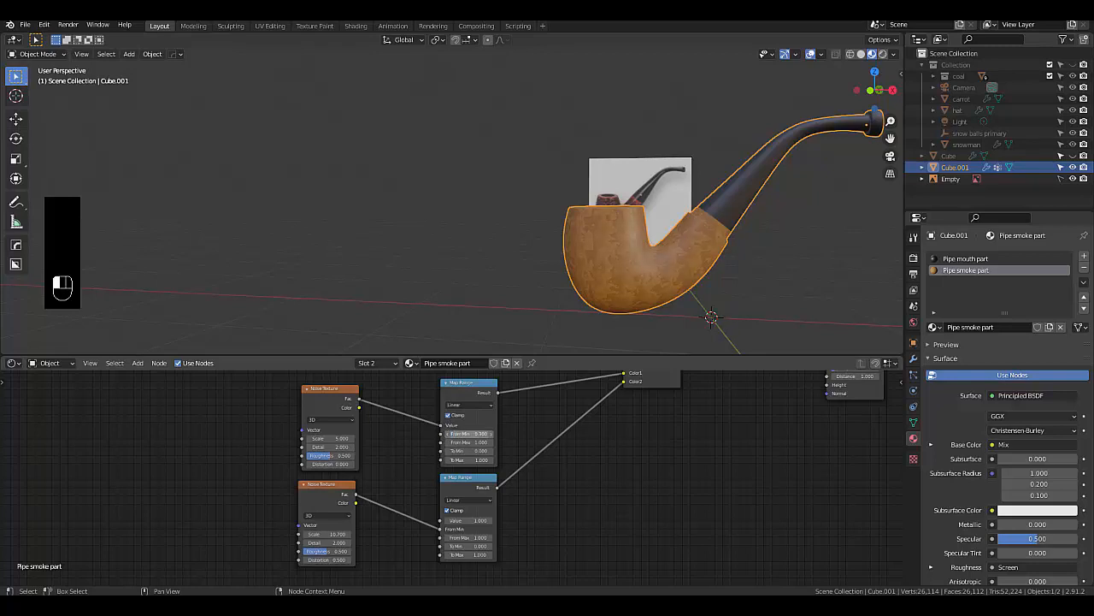
{"action": "left_click", "coordinate": [478, 442]}
{"action": "type", "text": "0.75"}
{"action": "key", "text": "Return"}
{"action": "left_click", "coordinate": [479, 451]}
{"action": "type", "text": "0.07"}
{"action": "key", "text": "Return"}
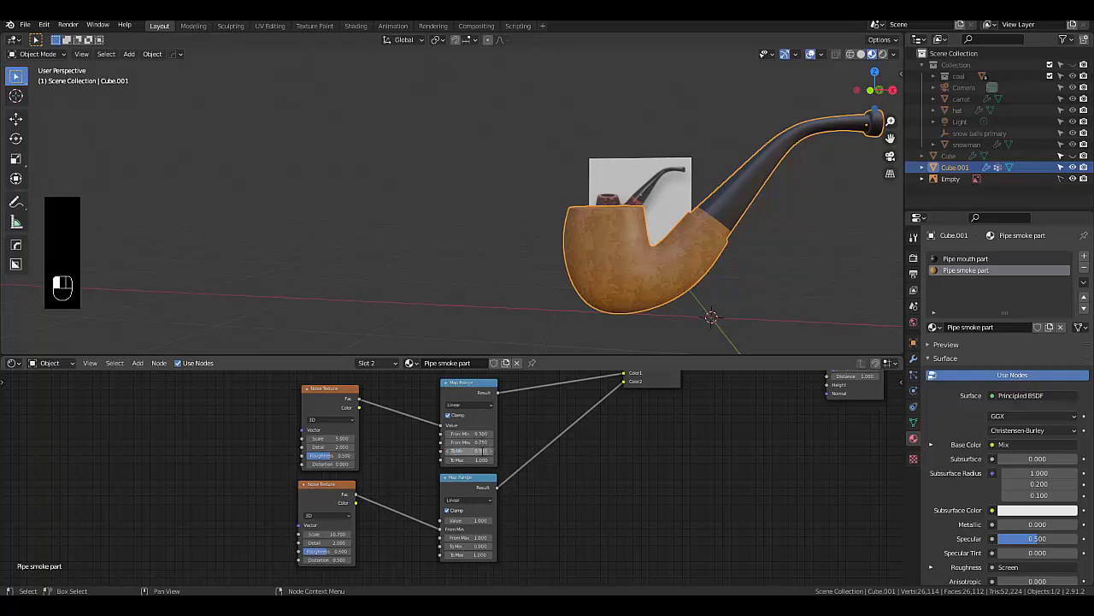
{"action": "left_click", "coordinate": [468, 460]}
{"action": "type", "text": "0.8"}
{"action": "key", "text": "Return"}
Reroute the lower Noise Texture's link to the lower Map Range's Value input and set that node's From Min to 0.47
{"action": "left_click_drag", "start_coordinate": [440, 529], "coordinate": [439, 520]}
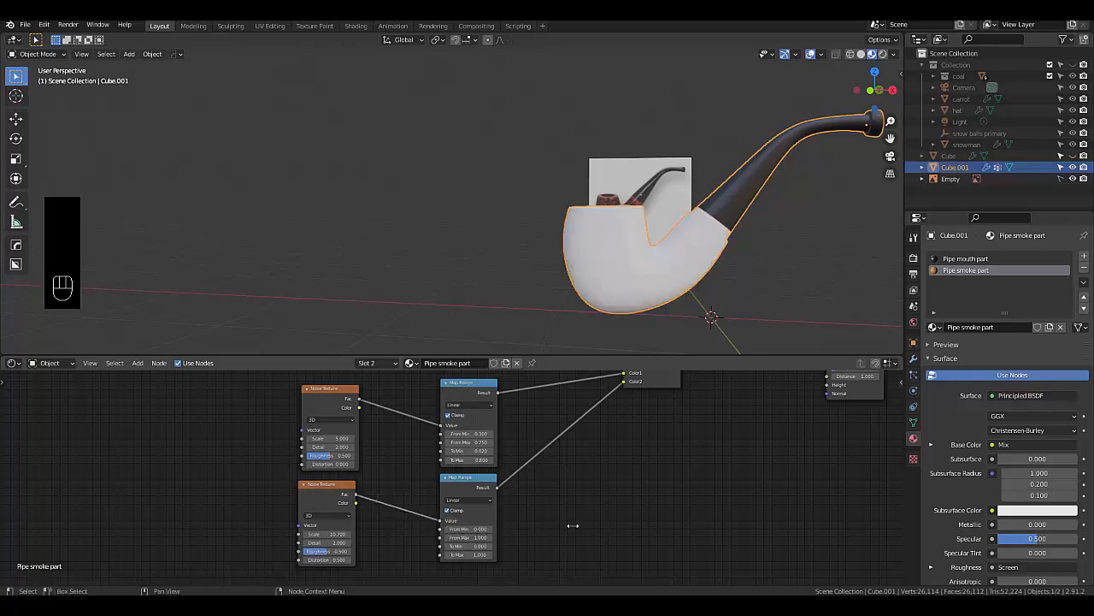
{"action": "left_click", "coordinate": [475, 531]}
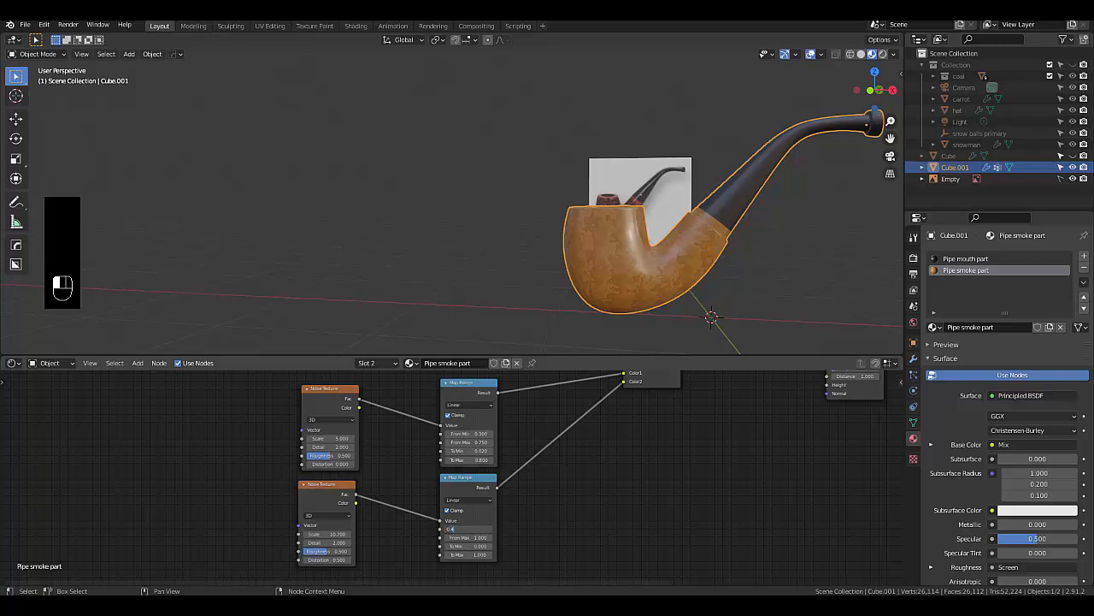
{"action": "type", "text": "0.47"}
{"action": "key", "text": "Return"}
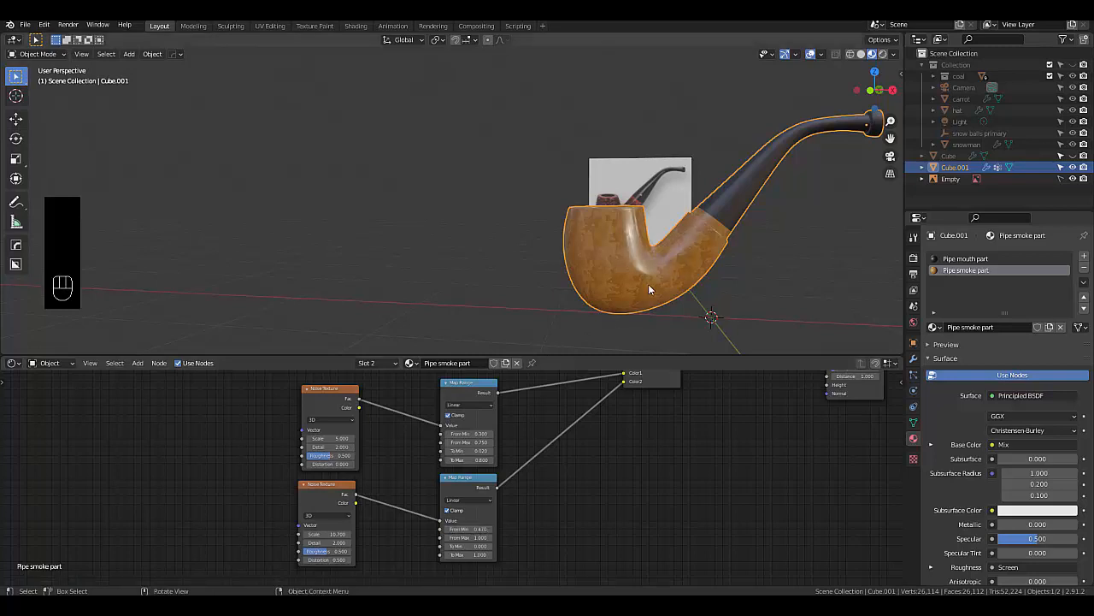
{"action": "scroll", "coordinate": [648, 284], "scroll_direction": "up", "scroll_amount": 3}
{"action": "middle_click_drag", "start_coordinate": [678, 284], "coordinate": [623, 287]}
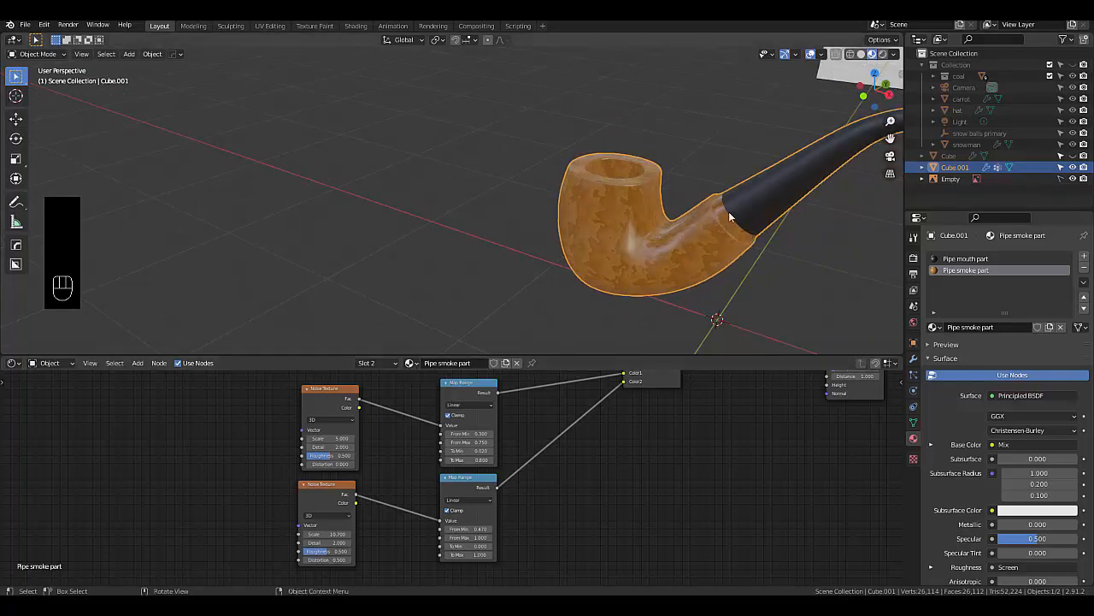
{"action": "left_click", "coordinate": [411, 363]}
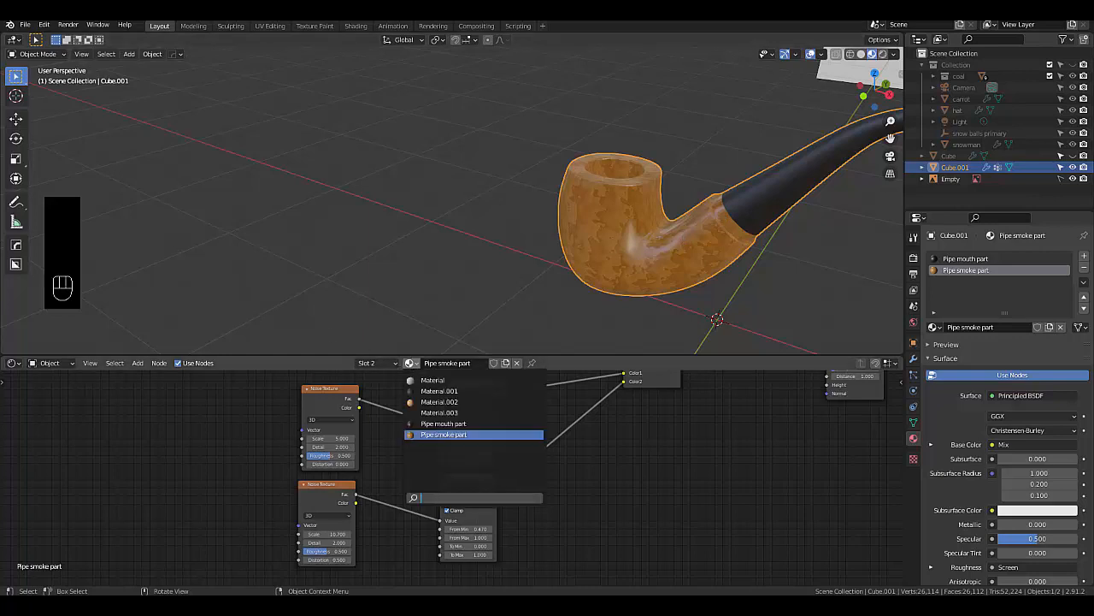
{"action": "left_click", "coordinate": [430, 423]}
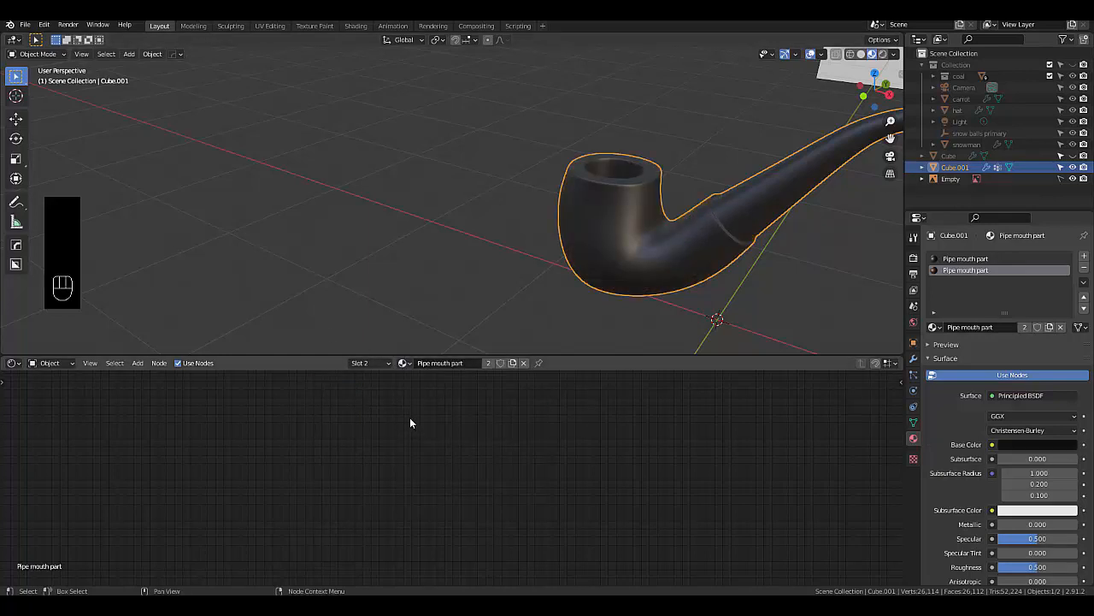
{"action": "key", "text": "ctrl+z"}
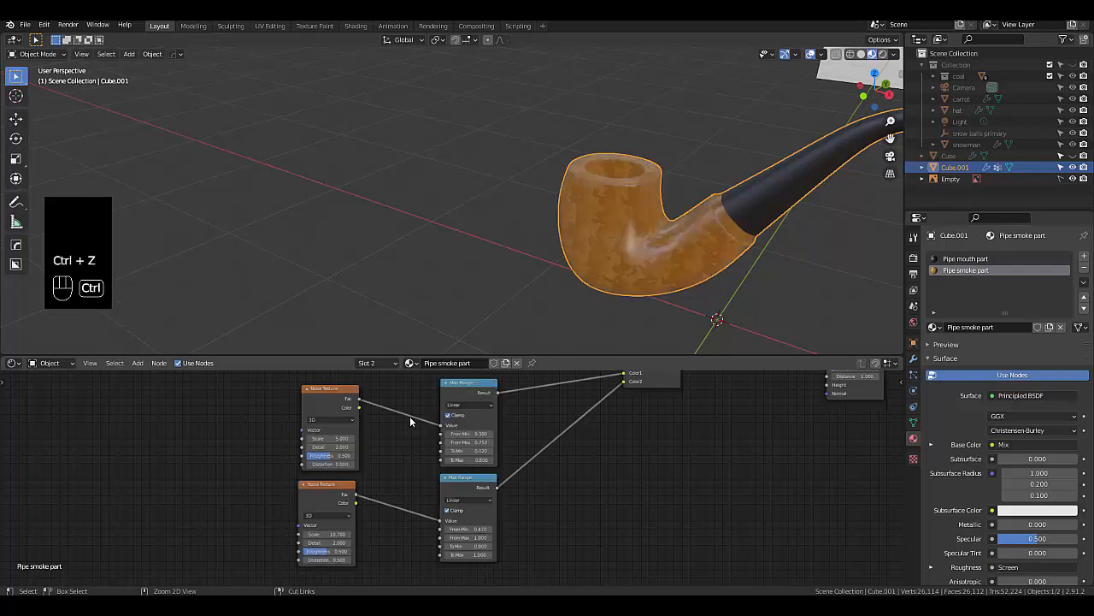
Select the Pipe mouth part material slot and set its Principled BSDF Roughness to 0
{"action": "left_click", "coordinate": [975, 259]}
{"action": "scroll", "coordinate": [587, 520], "scroll_direction": "down", "scroll_amount": 14}
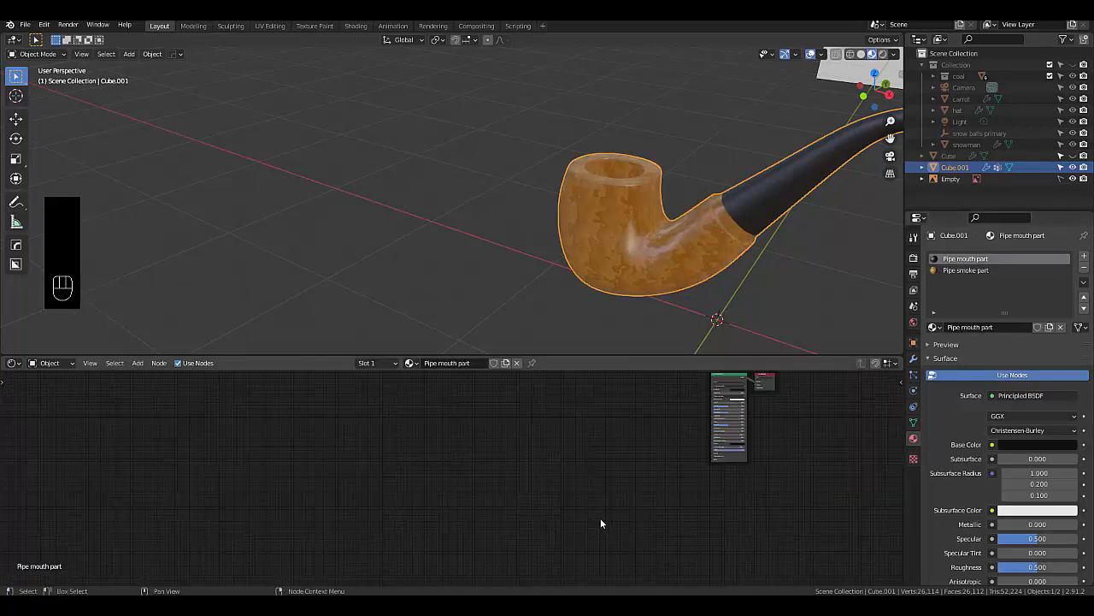
{"action": "scroll", "coordinate": [703, 422], "scroll_direction": "up", "scroll_amount": 7}
{"action": "scroll", "coordinate": [681, 436], "scroll_direction": "up", "scroll_amount": 2}
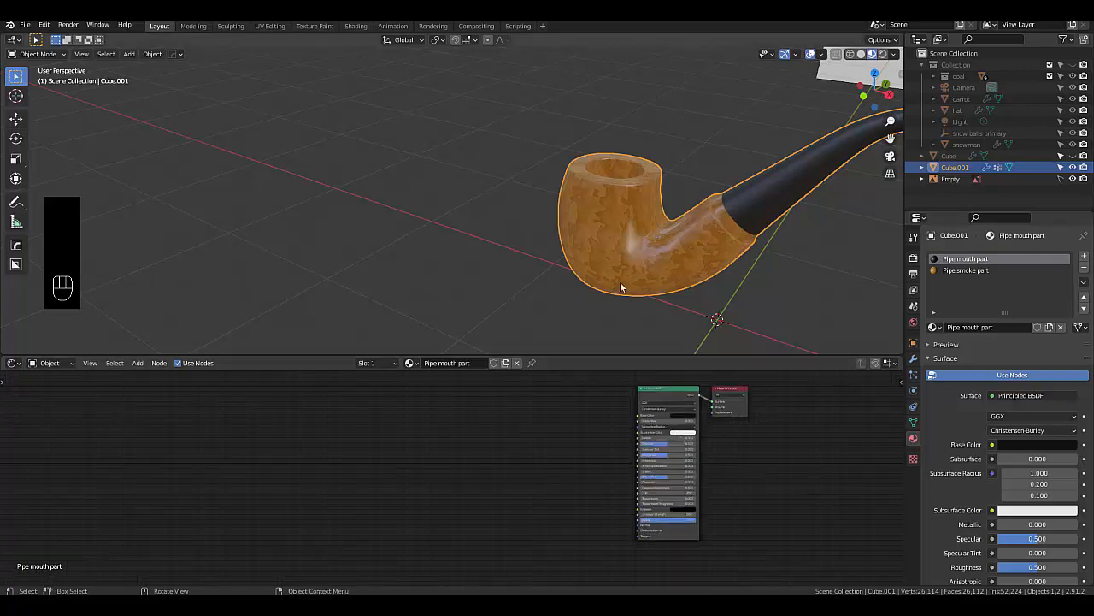
{"action": "scroll", "coordinate": [673, 297], "scroll_direction": "down", "scroll_amount": 2}
{"action": "scroll", "coordinate": [766, 218], "scroll_direction": "up", "scroll_amount": 2}
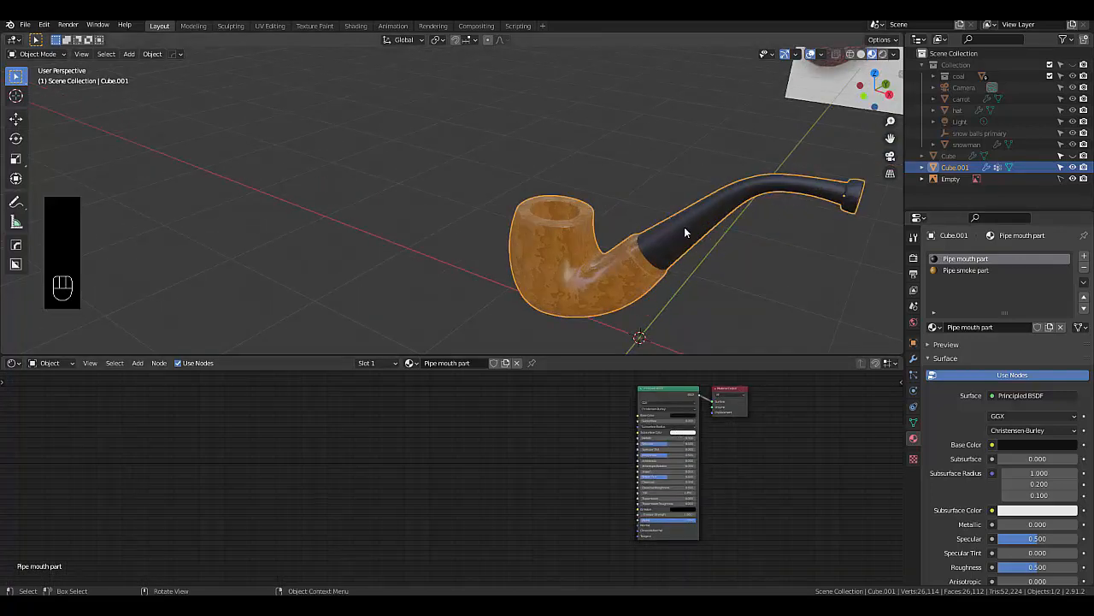
{"action": "middle_click_drag", "start_coordinate": [684, 227], "coordinate": [735, 256]}
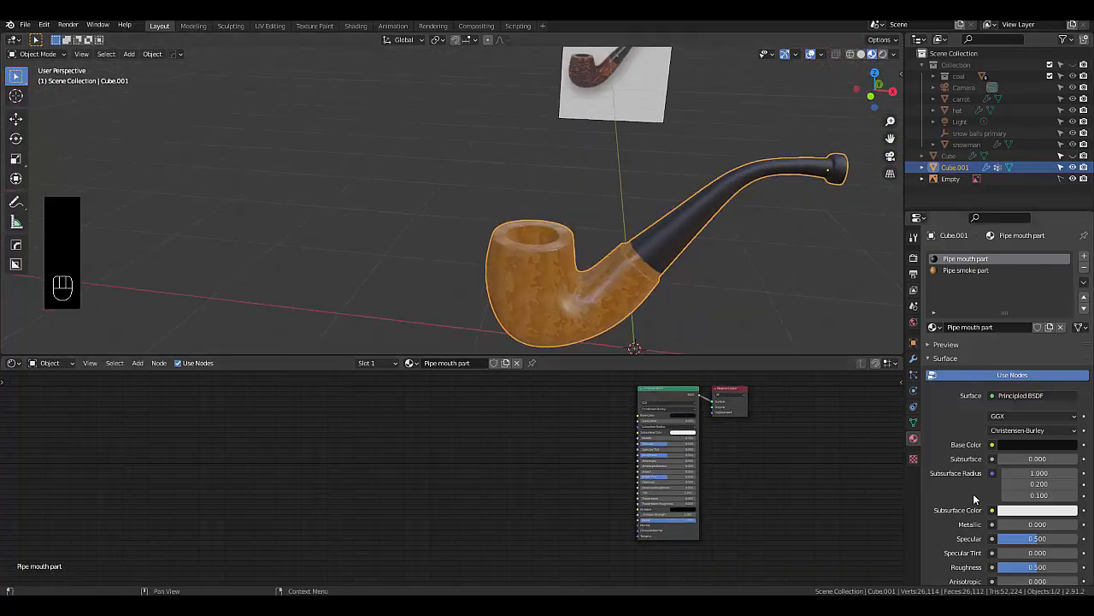
{"action": "scroll", "coordinate": [680, 469], "scroll_direction": "up", "scroll_amount": 5}
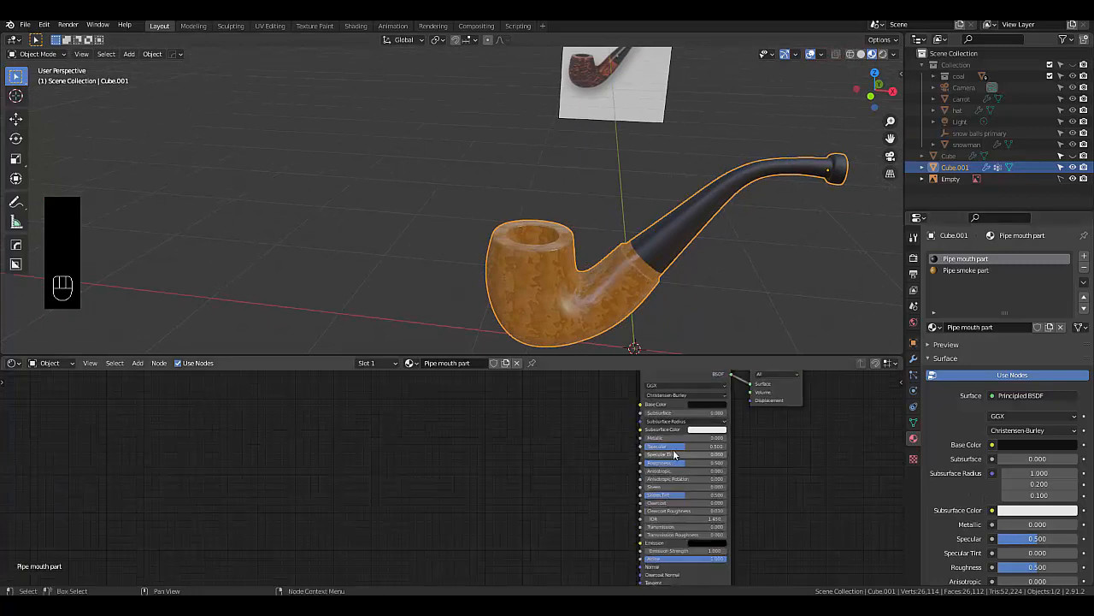
{"action": "left_click_drag", "start_coordinate": [680, 470], "coordinate": [632, 469]}
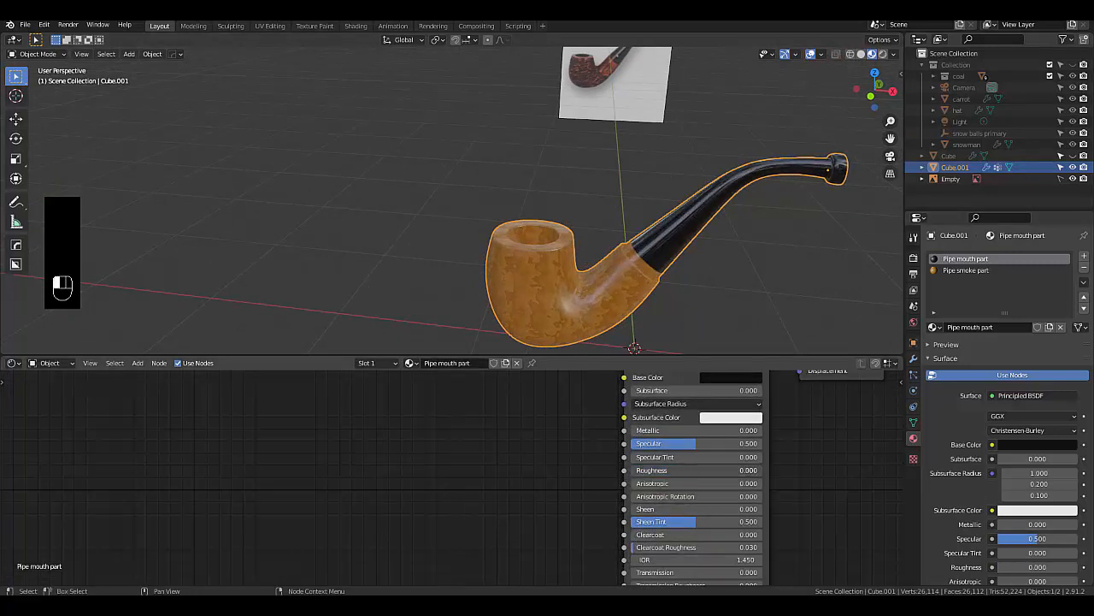
{"action": "middle_click_drag", "start_coordinate": [722, 220], "coordinate": [682, 222]}
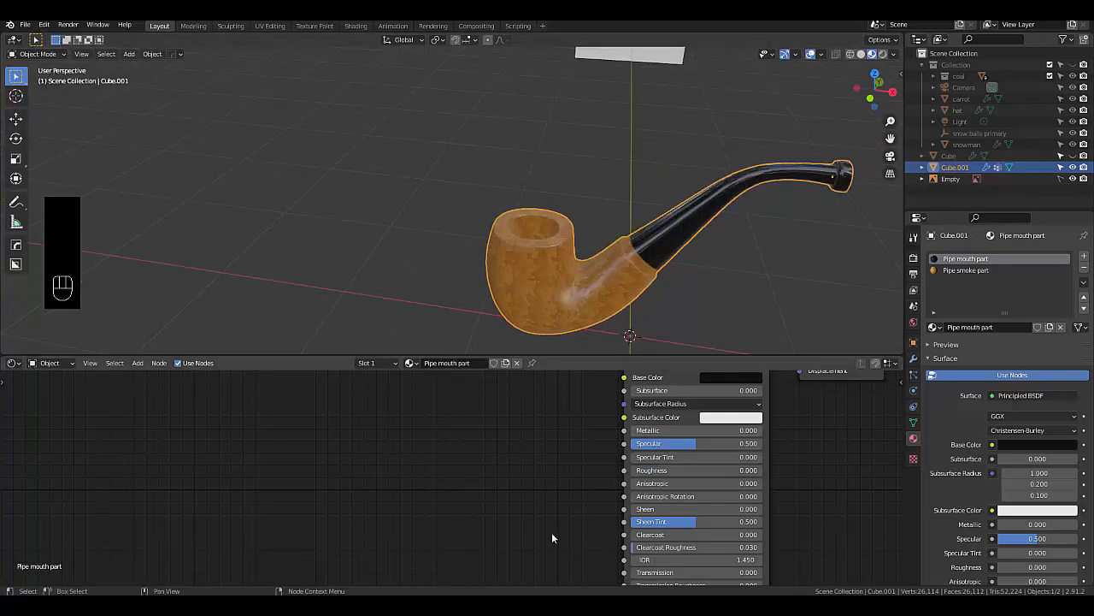
Add a Map Range node to the Pipe mouth part material and connect its Result to the Principled BSDF's Roughness input
{"action": "scroll", "coordinate": [551, 532], "scroll_direction": "down", "scroll_amount": 1}
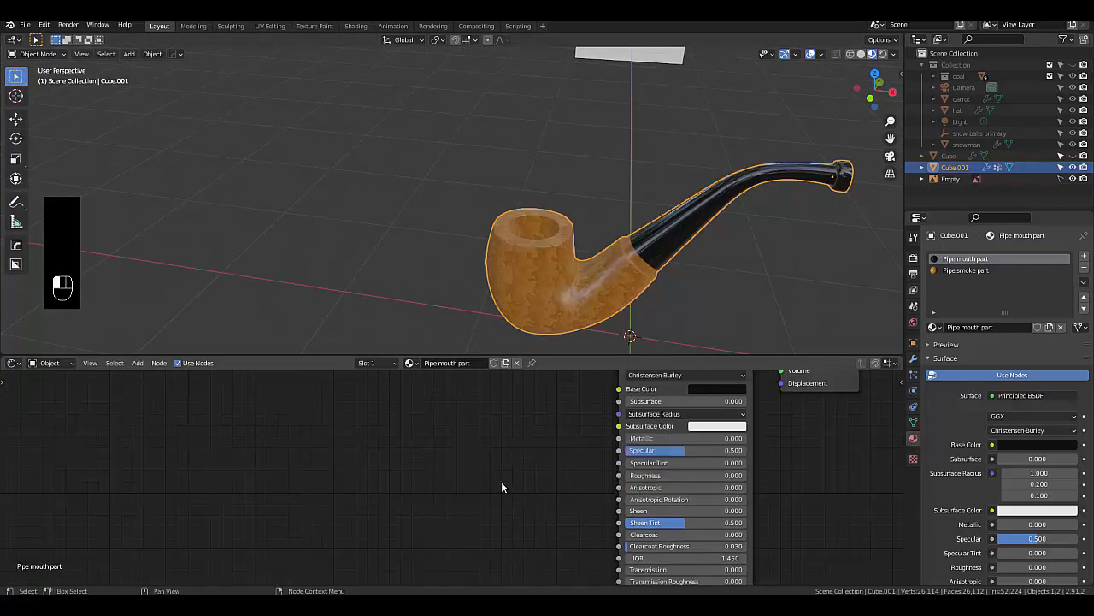
{"action": "key", "text": "shift+a"}
{"action": "mouse_move", "coordinate": [502, 483]}
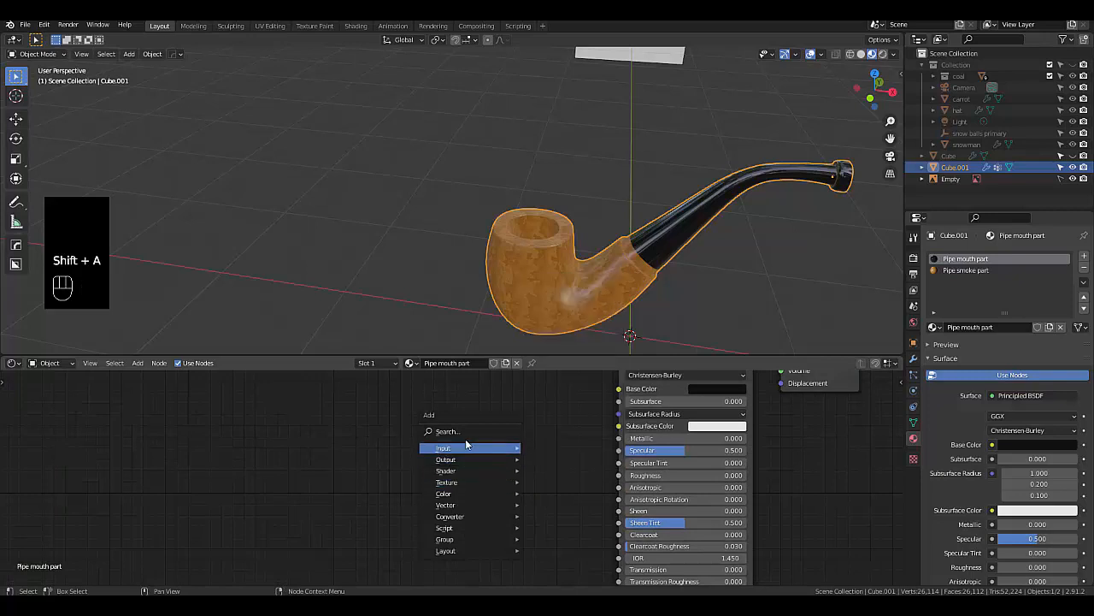
{"action": "left_click", "coordinate": [452, 430]}
{"action": "type", "text": "map"}
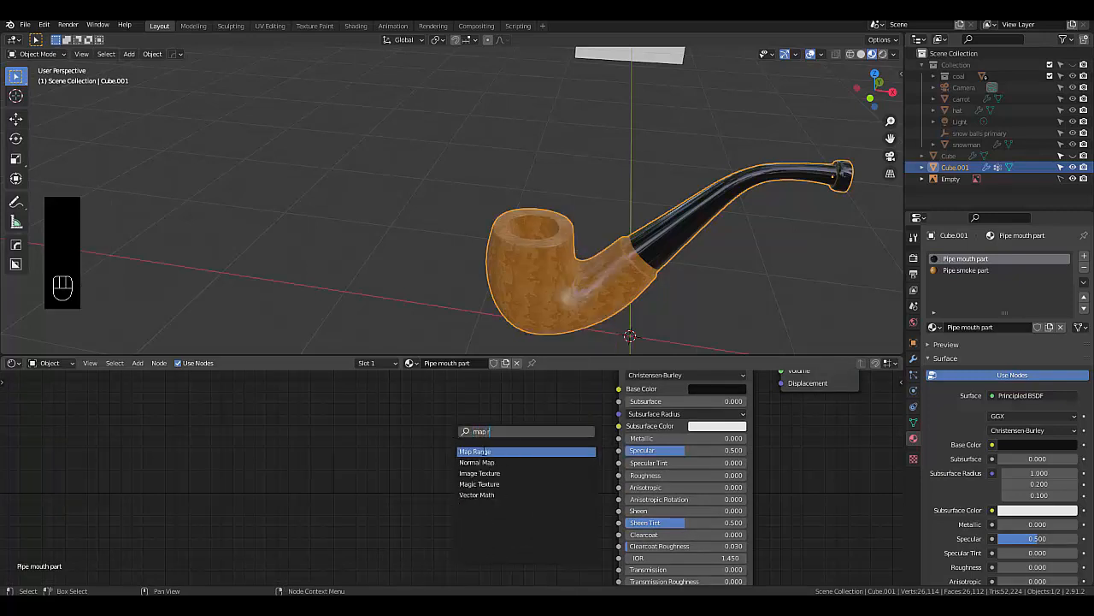
{"action": "key", "text": "Return"}
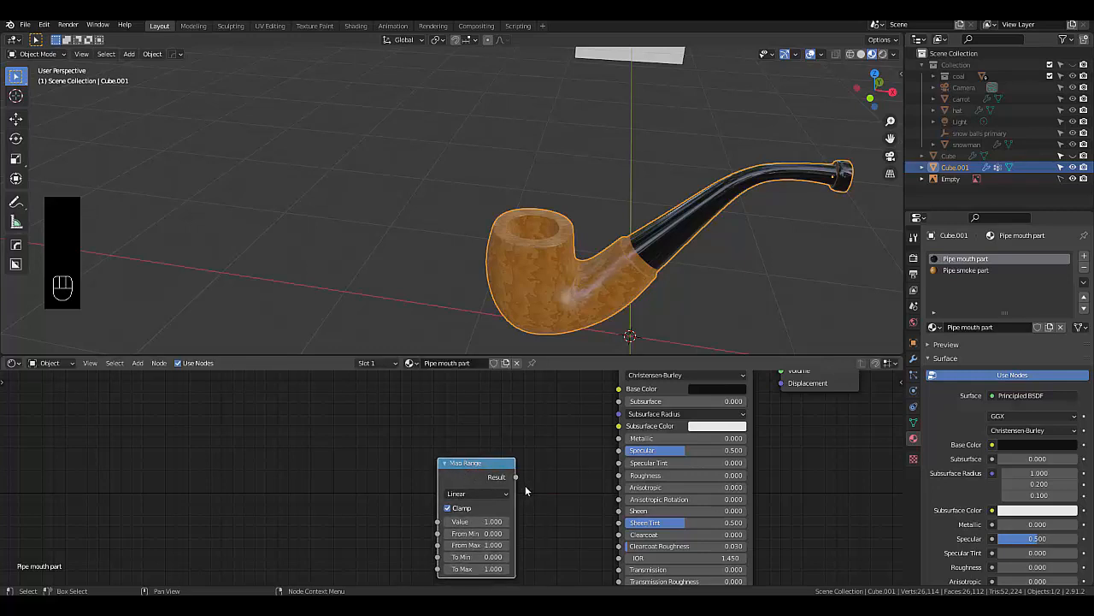
{"action": "left_click_drag", "start_coordinate": [516, 476], "coordinate": [618, 476]}
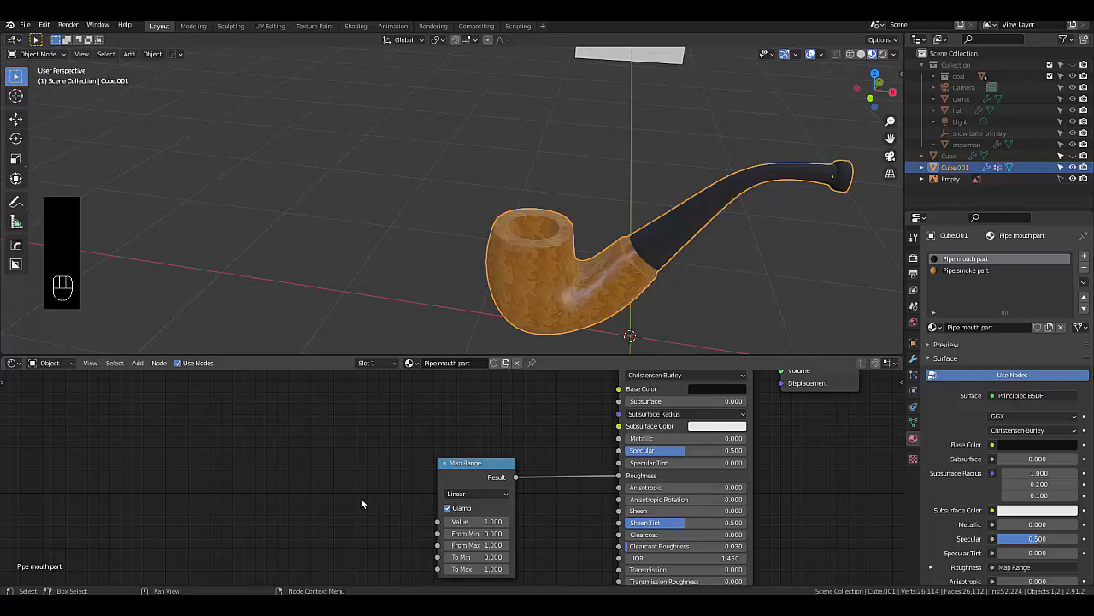
Add a Noise Texture with Mapping and Texture Coordinate nodes and connect its Fac output to the Map Range's Value input
{"action": "key", "text": "shift+a"}
{"action": "left_click", "coordinate": [327, 462]}
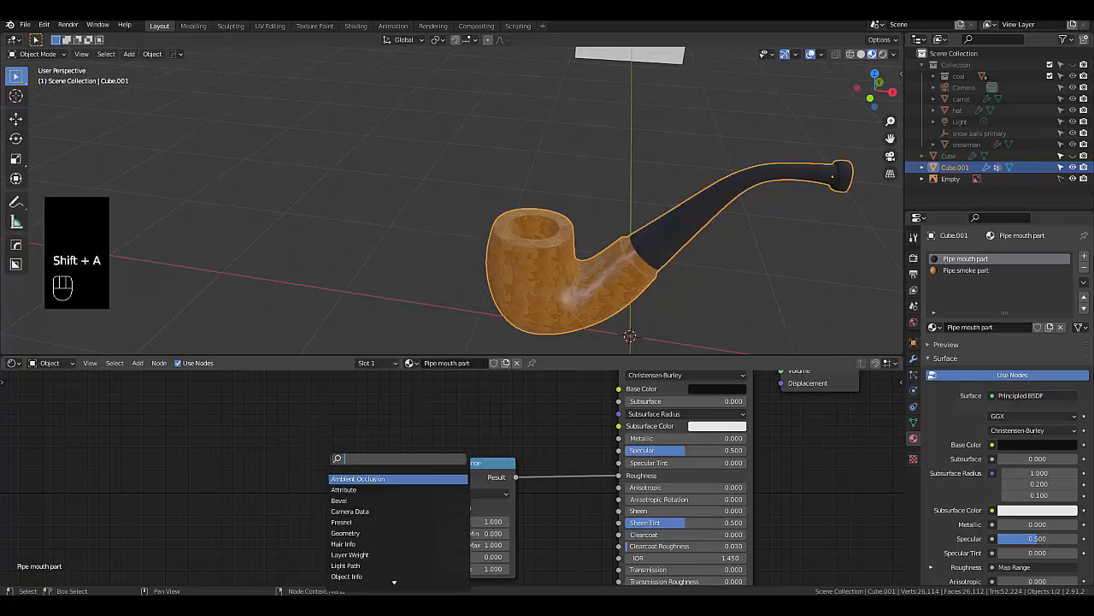
{"action": "type", "text": "noise"}
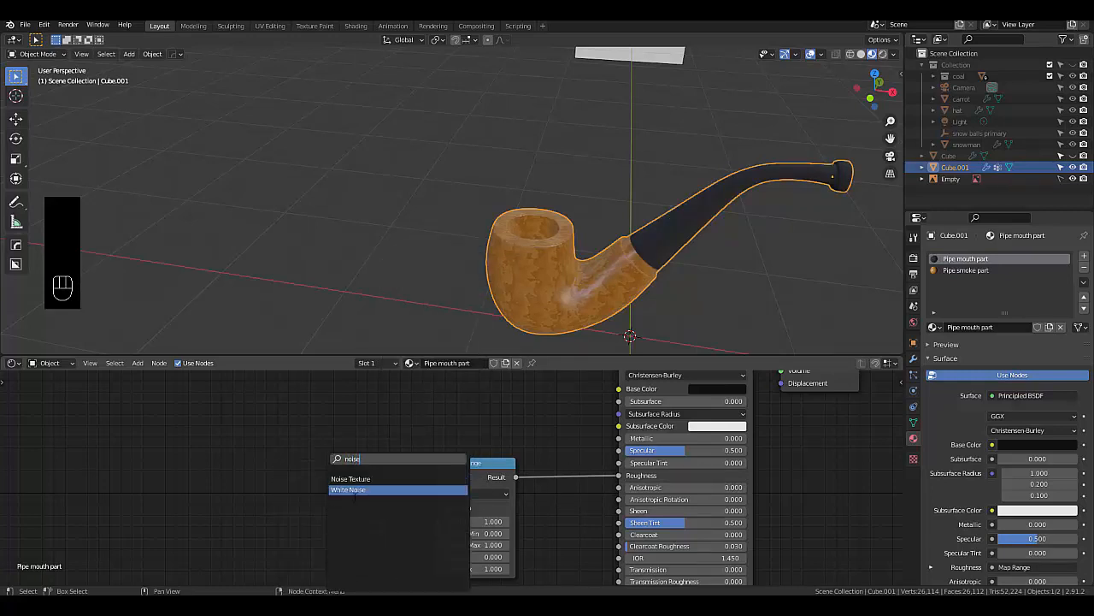
{"action": "key", "text": "Return"}
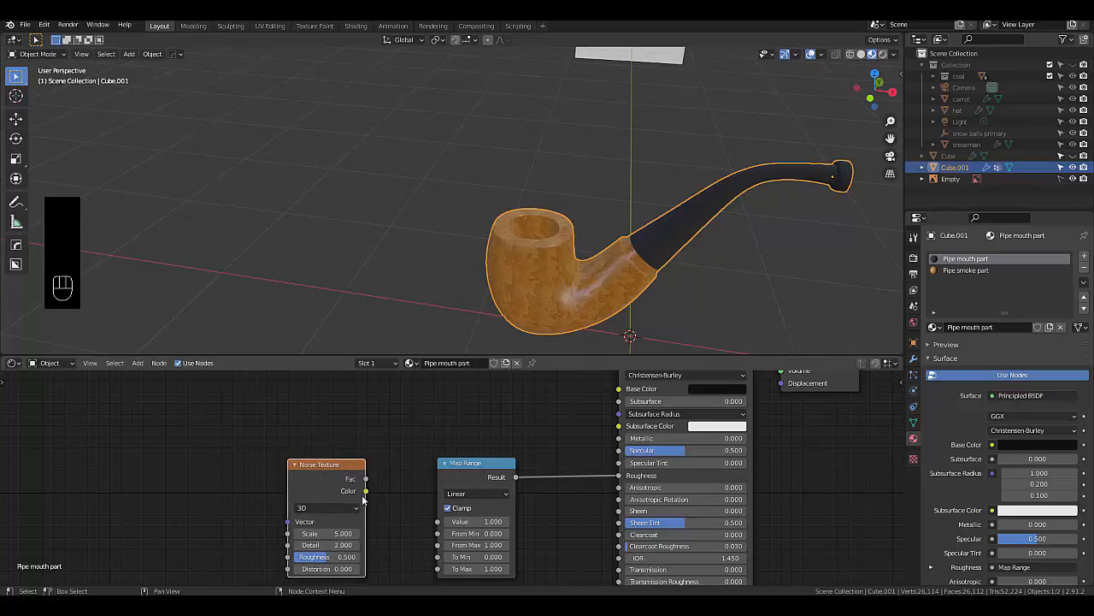
{"action": "left_click_drag", "start_coordinate": [365, 490], "coordinate": [438, 522]}
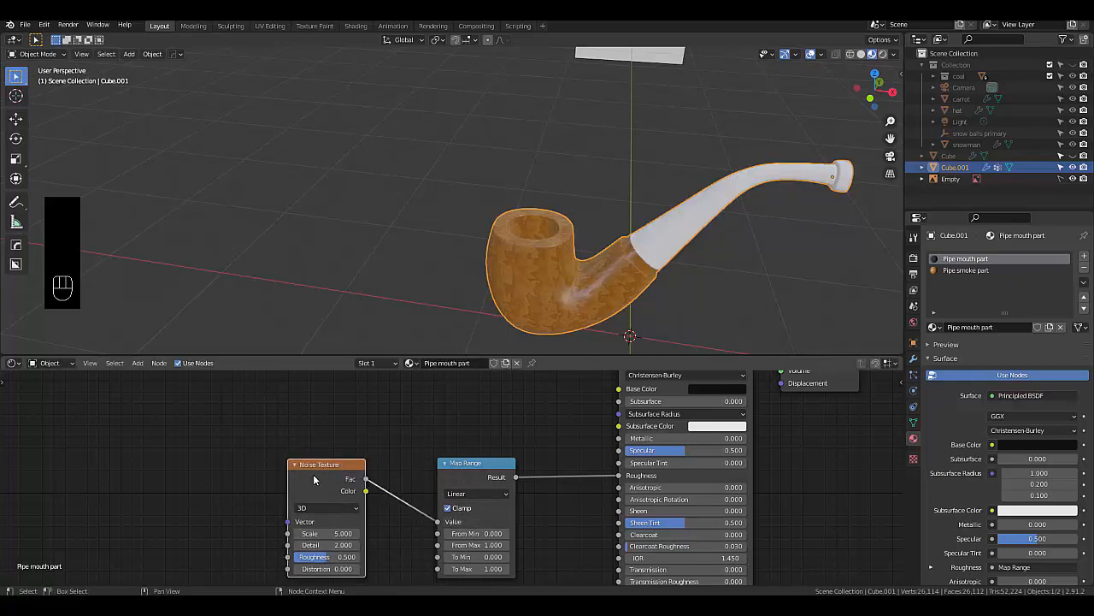
{"action": "key", "text": "ctrl+t"}
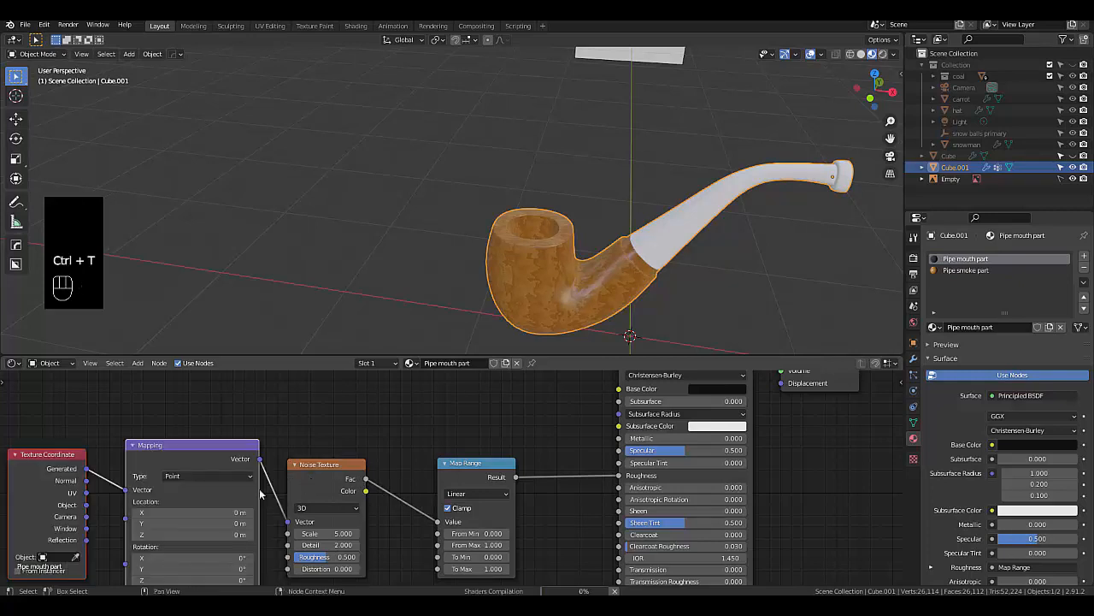
Set the Noise Texture's Scale to 3.1 and Detail to 3.7
{"action": "scroll", "coordinate": [357, 497], "scroll_direction": "down", "scroll_amount": 1}
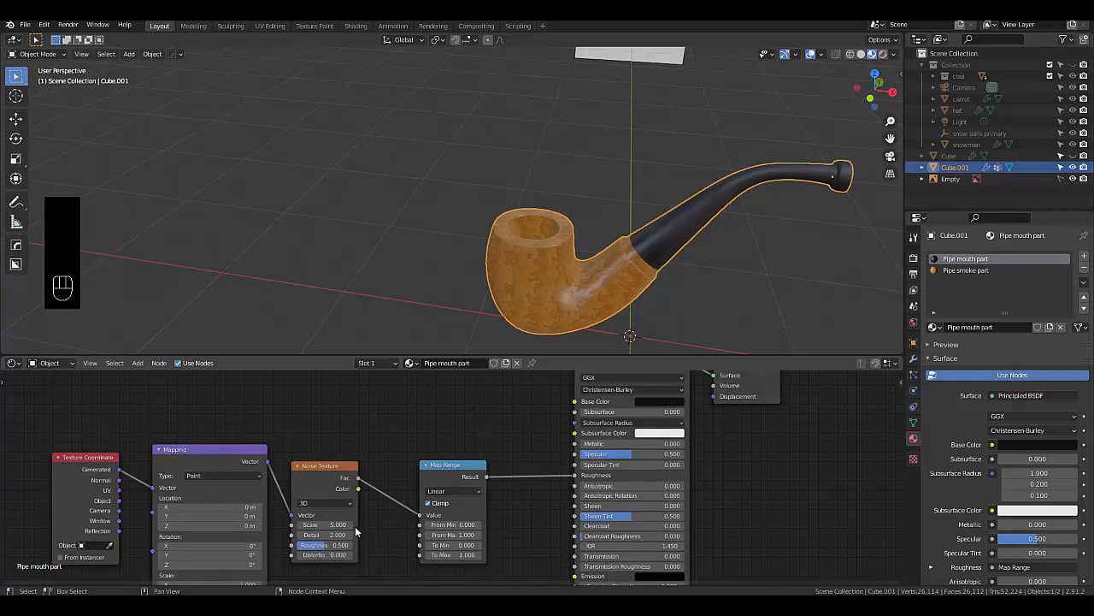
{"action": "left_click", "coordinate": [340, 524]}
{"action": "type", "text": "3.1"}
{"action": "key", "text": "Return"}
{"action": "left_click", "coordinate": [342, 535]}
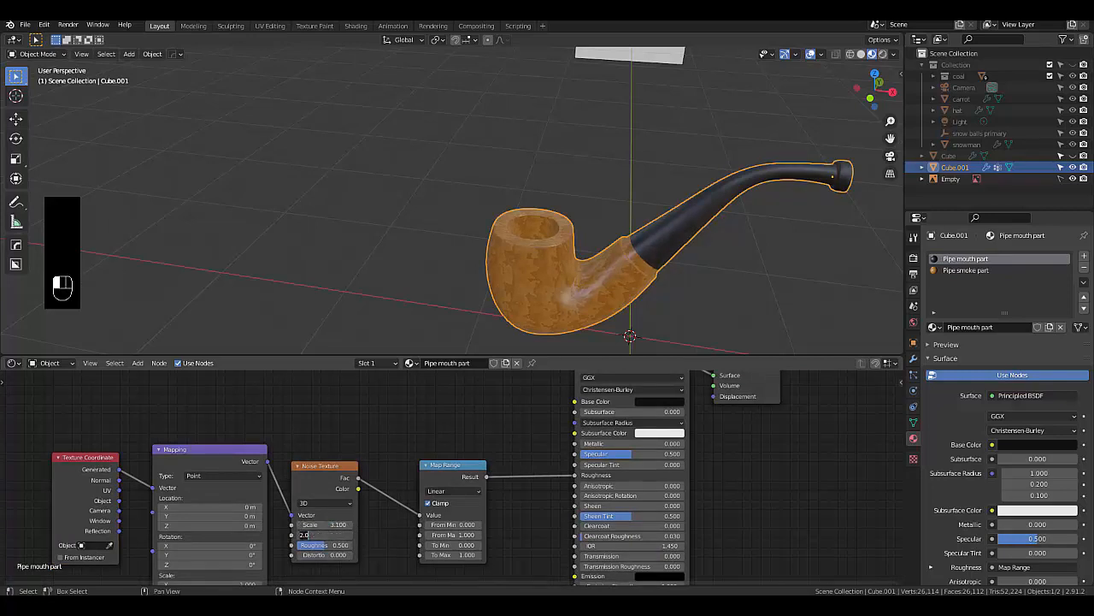
{"action": "type", "text": "3.7"}
{"action": "key", "text": "Return"}
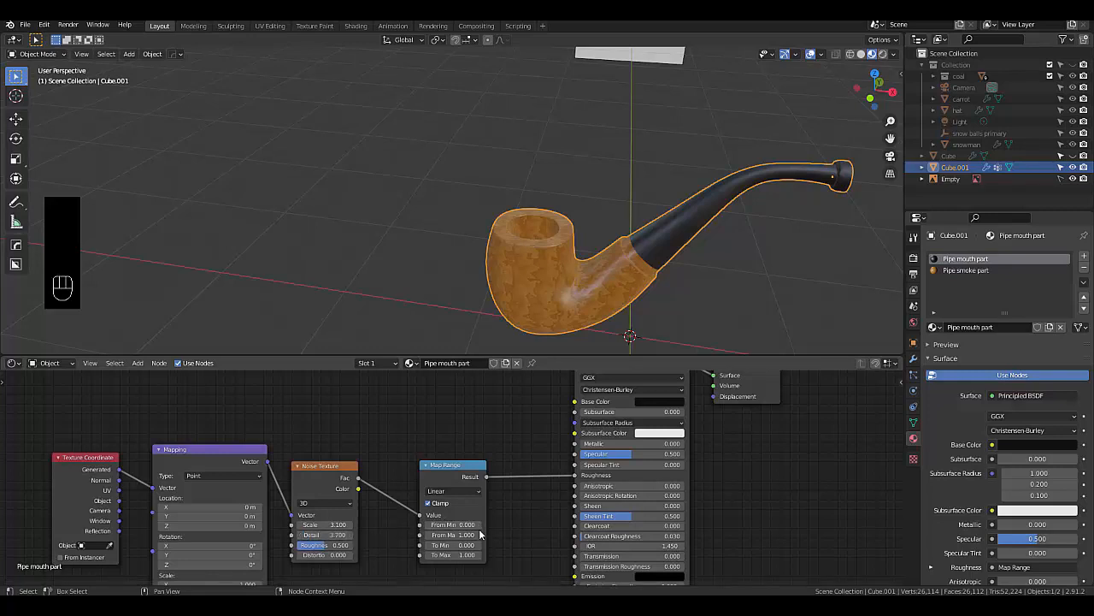
Set the Map Range node to From Min 0.3, From Max 0.95 and To Max 0.75
{"action": "left_click", "coordinate": [454, 524]}
{"action": "type", "text": "0.3"}
{"action": "key", "text": "Return"}
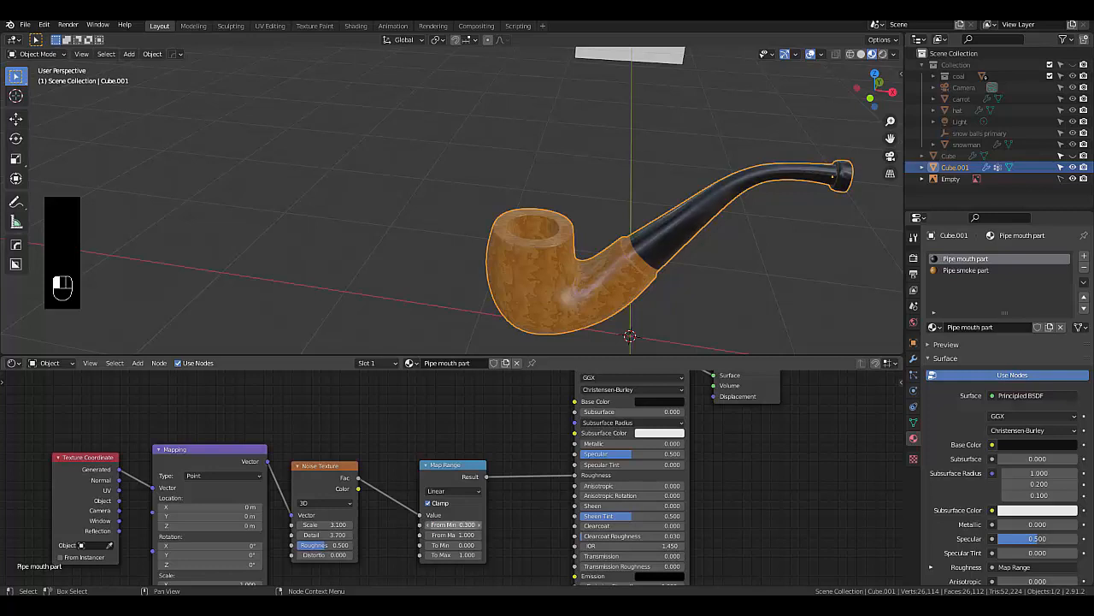
{"action": "left_click", "coordinate": [454, 534]}
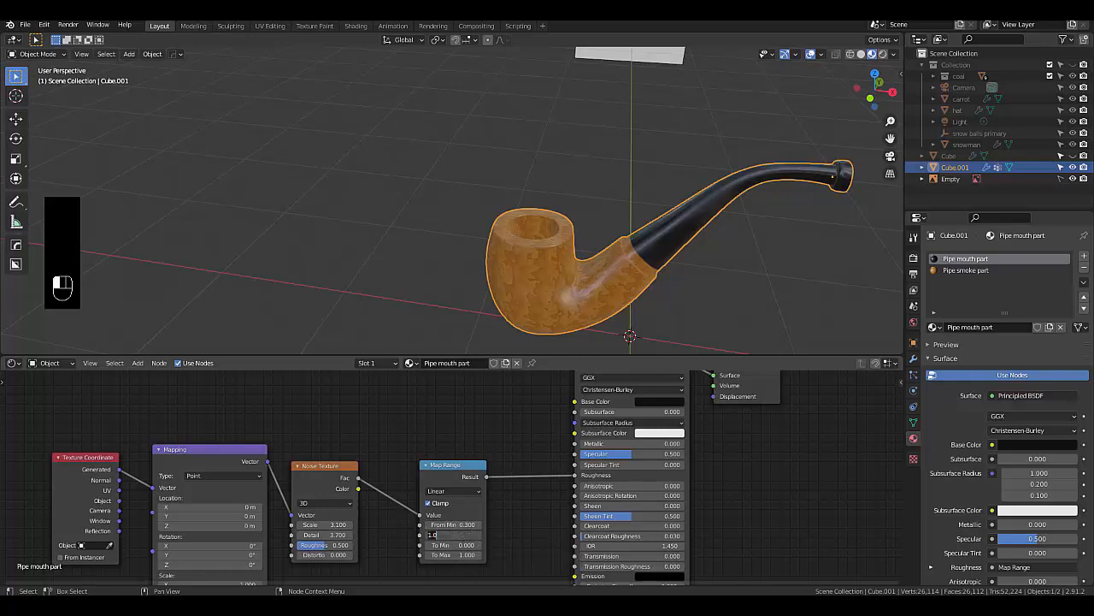
{"action": "type", "text": "0.95"}
{"action": "key", "text": "Return"}
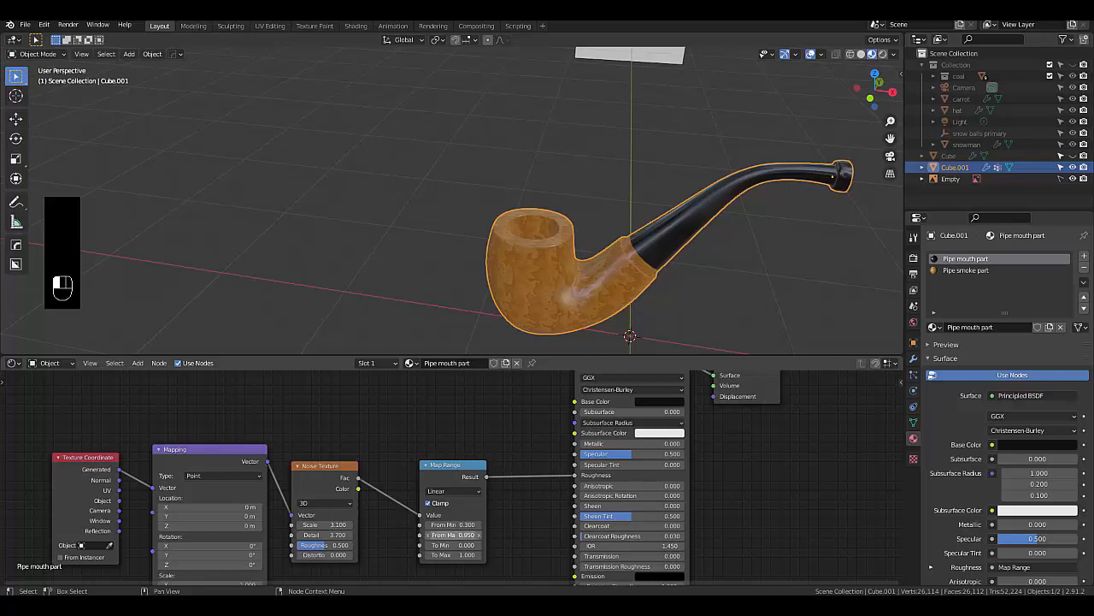
{"action": "left_click", "coordinate": [453, 554]}
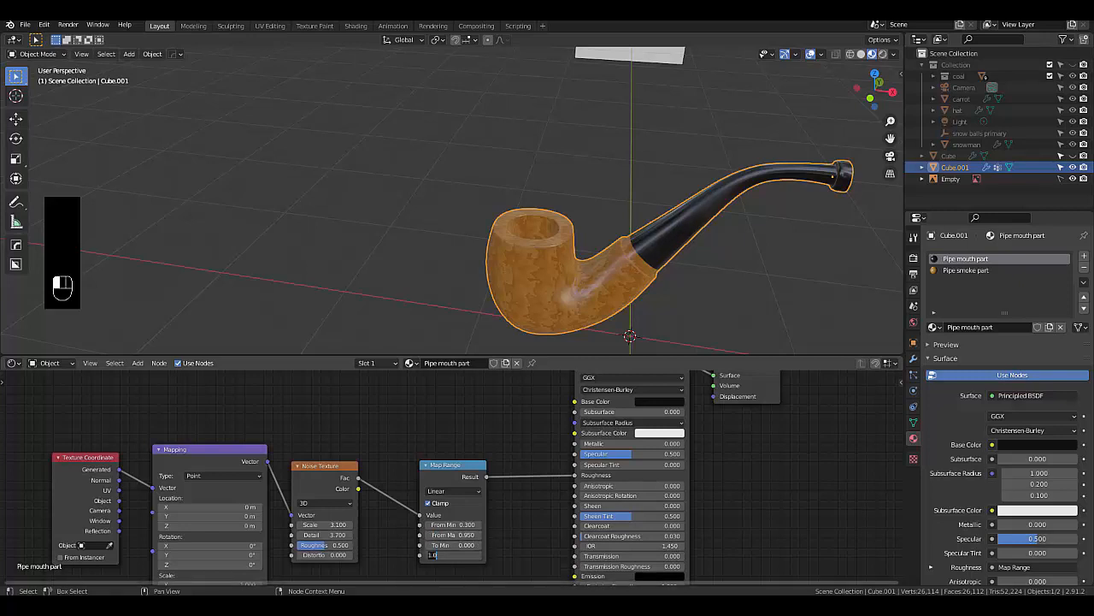
{"action": "type", "text": "0.75"}
{"action": "key", "text": "Return"}
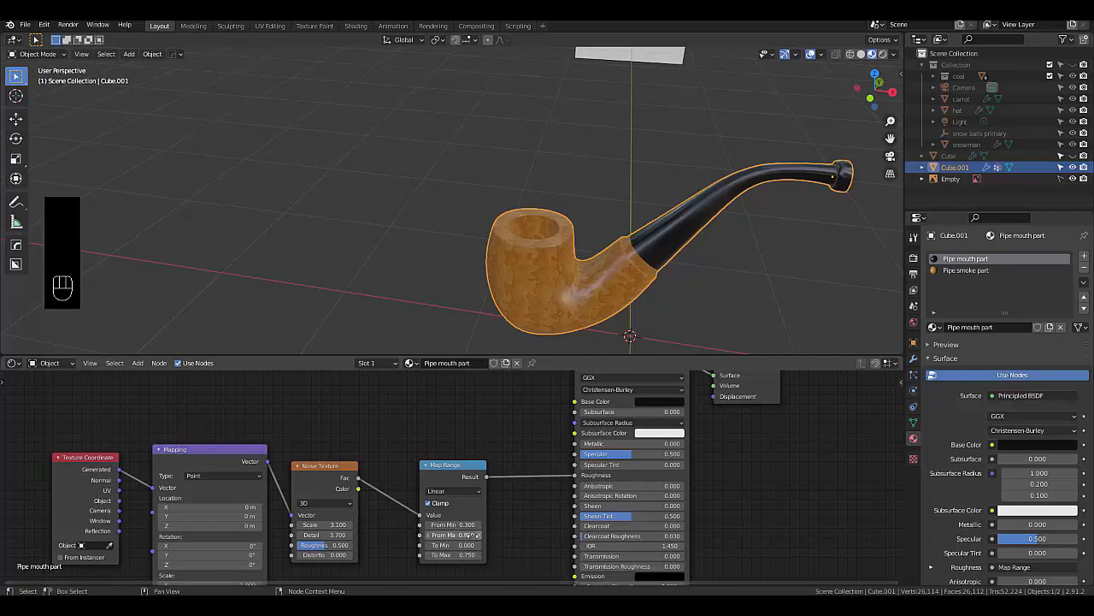
Try From Max values of 1.65 and 0.9 on the Map Range node and return it to 0.95
{"action": "left_click_drag", "start_coordinate": [473, 534], "coordinate": [513, 535]}
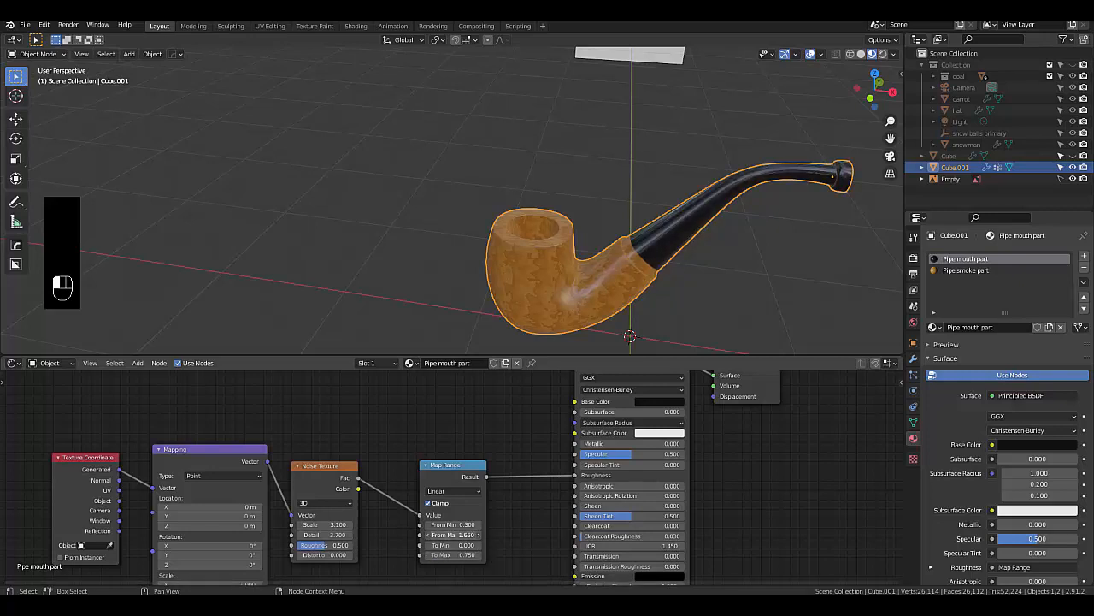
{"action": "left_click", "coordinate": [453, 535]}
{"action": "type", "text": "0.9"}
{"action": "key", "text": "Return"}
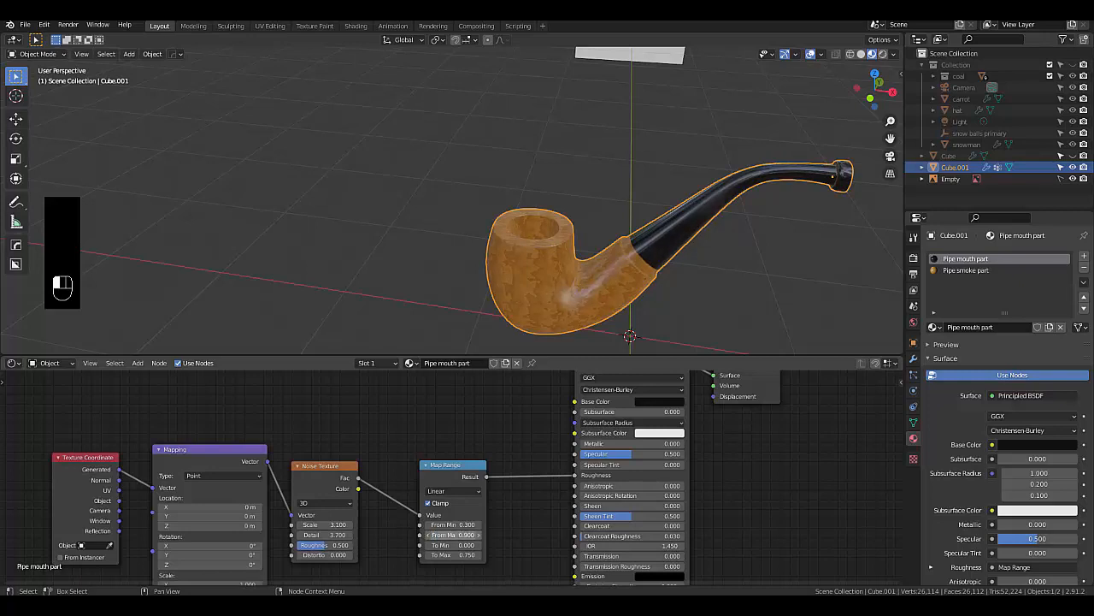
{"action": "left_click", "coordinate": [453, 535]}
{"action": "type", "text": "0"}
{"action": "type", "text": ".91"}
{"action": "key", "text": "BackSpace"}
{"action": "key", "text": "BackSpace"}
{"action": "type", "text": "95"}
{"action": "key", "text": "Return"}
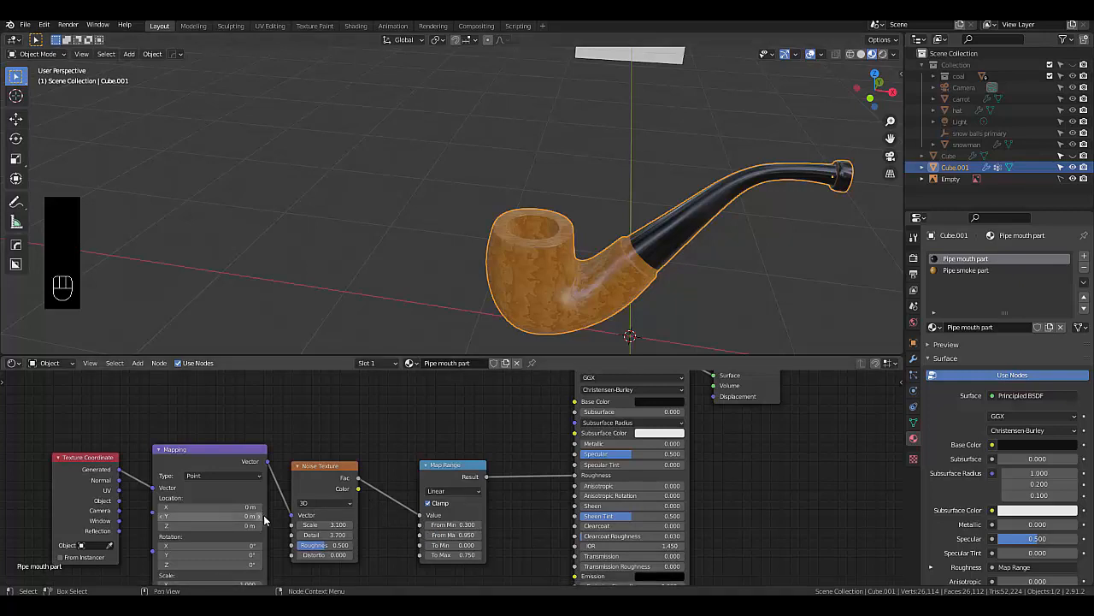
Set the Mapping node's Y Scale to 4 to stretch the mouthpiece's noise pattern
{"action": "scroll", "coordinate": [653, 562], "scroll_direction": "down", "scroll_amount": 2}
{"action": "middle_click_drag", "start_coordinate": [652, 563], "coordinate": [625, 524]}
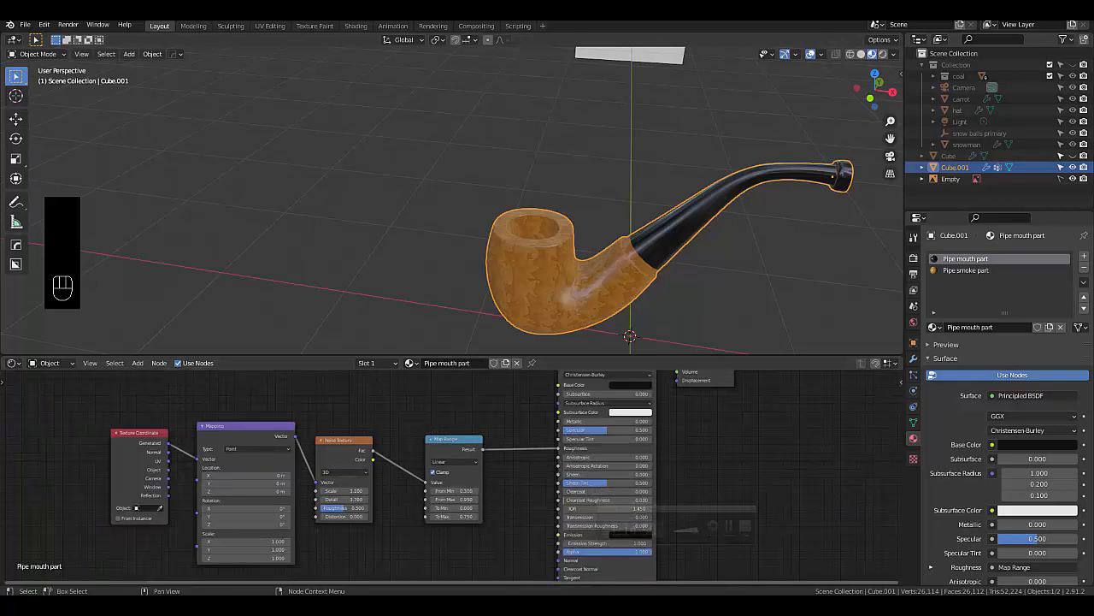
{"action": "scroll", "coordinate": [274, 539], "scroll_direction": "up", "scroll_amount": 1}
{"action": "scroll", "coordinate": [274, 540], "scroll_direction": "up", "scroll_amount": 3}
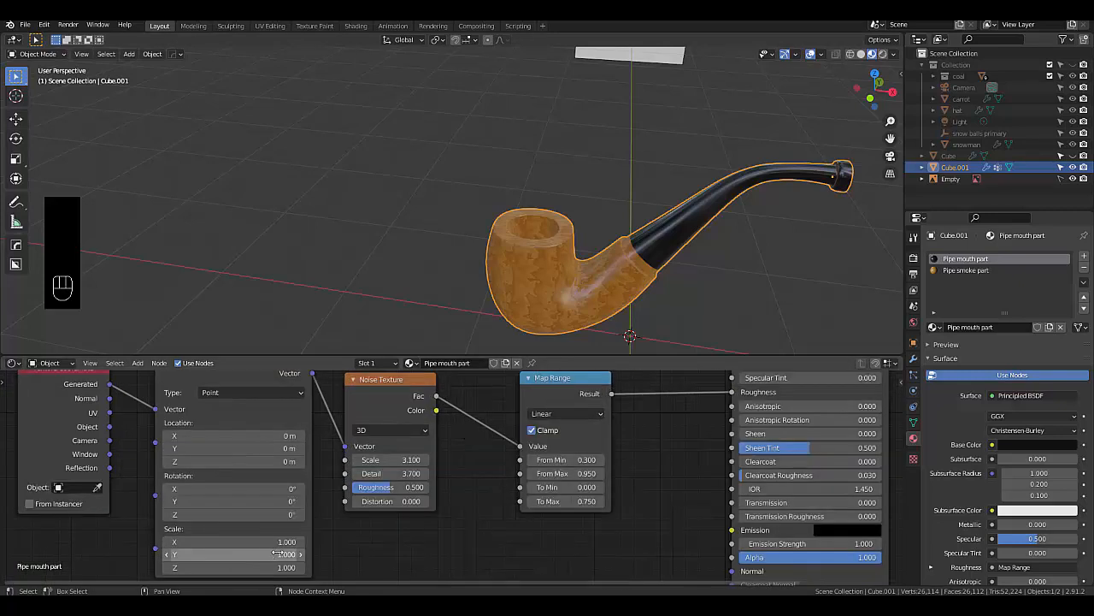
{"action": "left_click", "coordinate": [265, 554]}
{"action": "type", "text": "4"}
{"action": "key", "text": "Return"}
Deselect the pipe and unhide the collection that holds the snowman, hat, coal and carrot
{"action": "scroll", "coordinate": [659, 238], "scroll_direction": "up", "scroll_amount": 3}
{"action": "middle_click_drag", "start_coordinate": [658, 239], "coordinate": [227, 207]}
{"action": "middle_click_drag", "start_coordinate": [397, 242], "coordinate": [448, 260]}
{"action": "scroll", "coordinate": [398, 267], "scroll_direction": "down", "scroll_amount": 3}
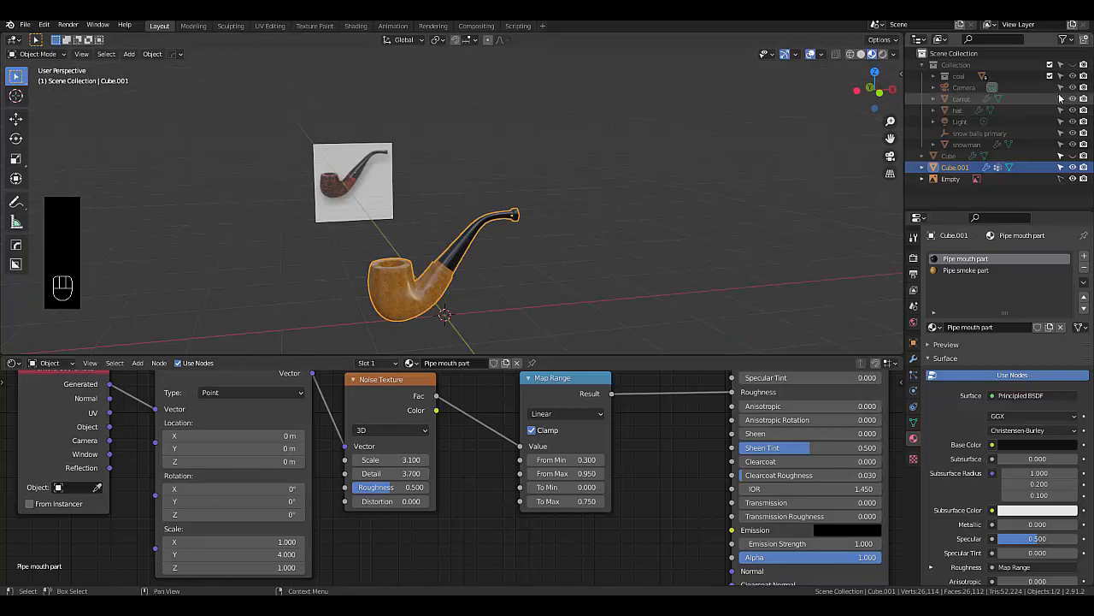
{"action": "left_click", "coordinate": [949, 191]}
{"action": "left_click", "coordinate": [1050, 65]}
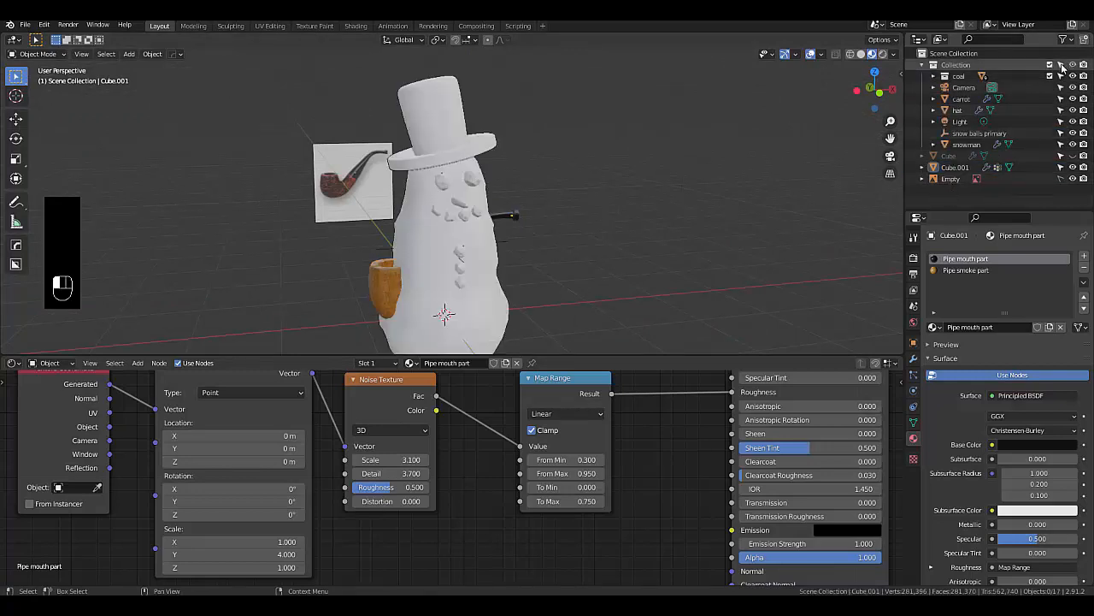
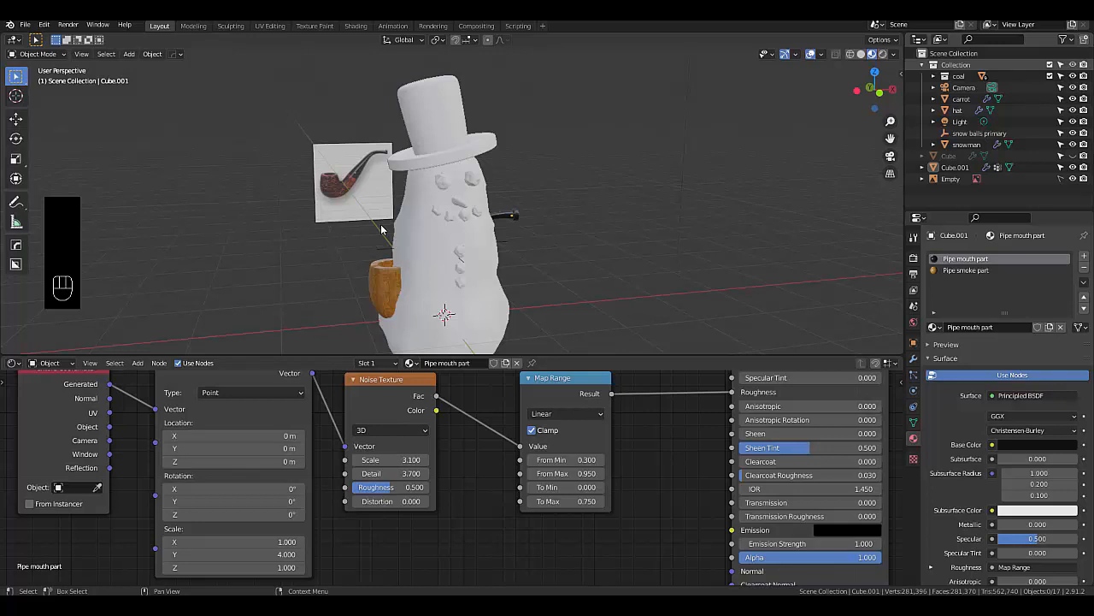
Select the pipe and rotate it 90 degrees in the top view so its bowl faces the snowman's front
{"action": "key", "text": "Tab"}
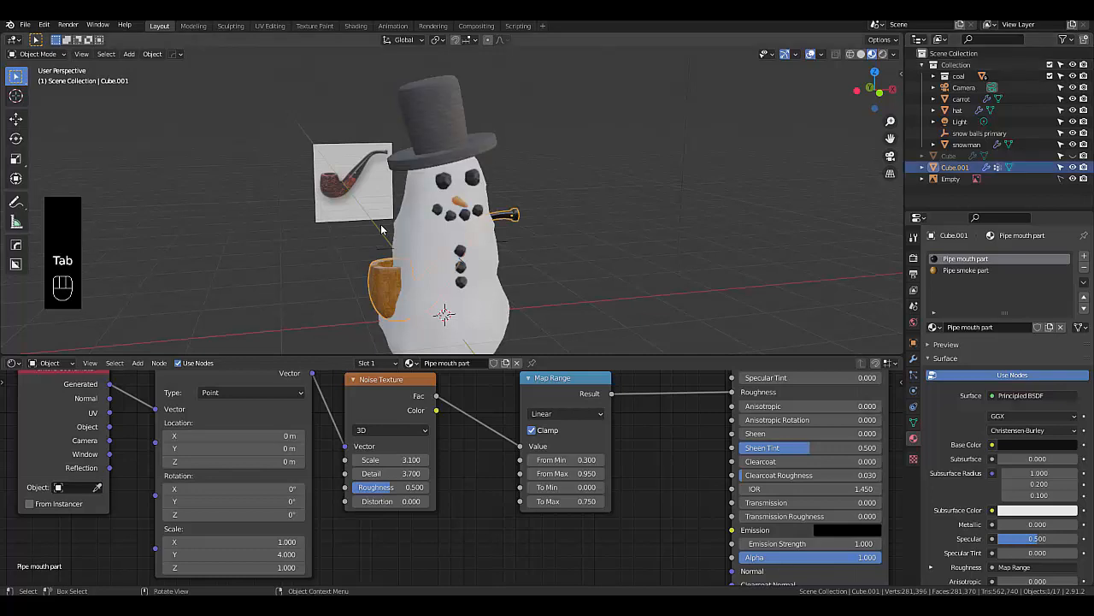
{"action": "key", "text": "KP_7"}
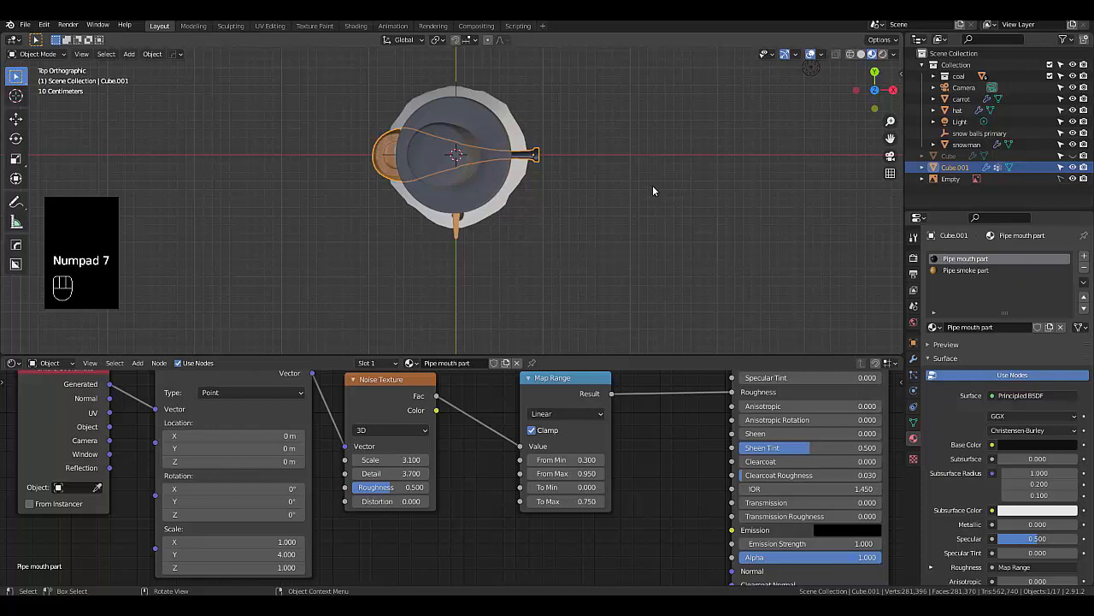
{"action": "key", "text": "r"}
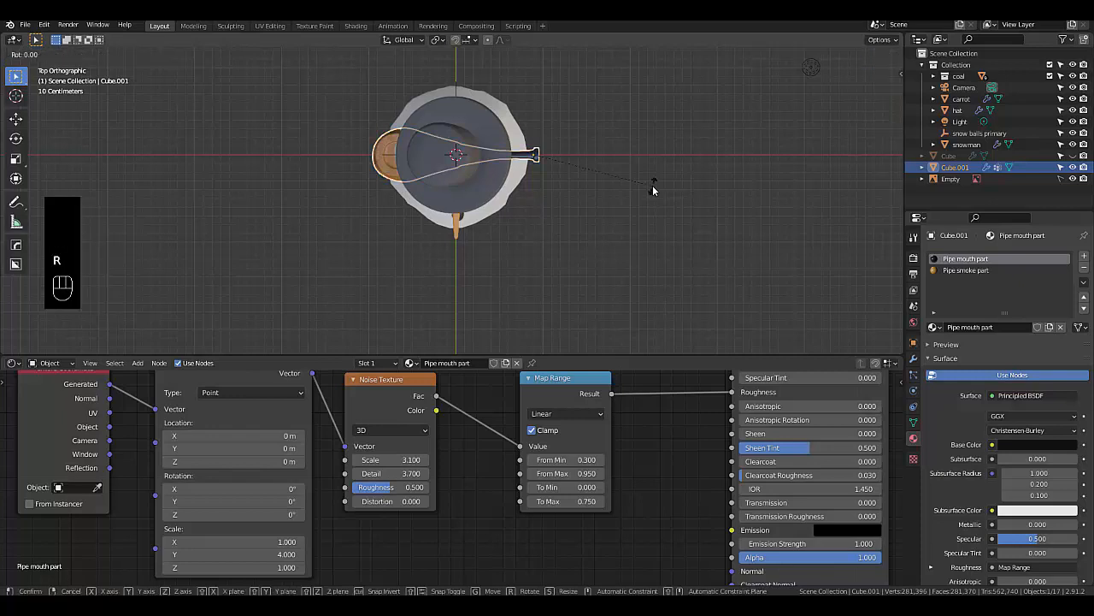
{"action": "type", "text": "90"}
{"action": "key", "text": "Return"}
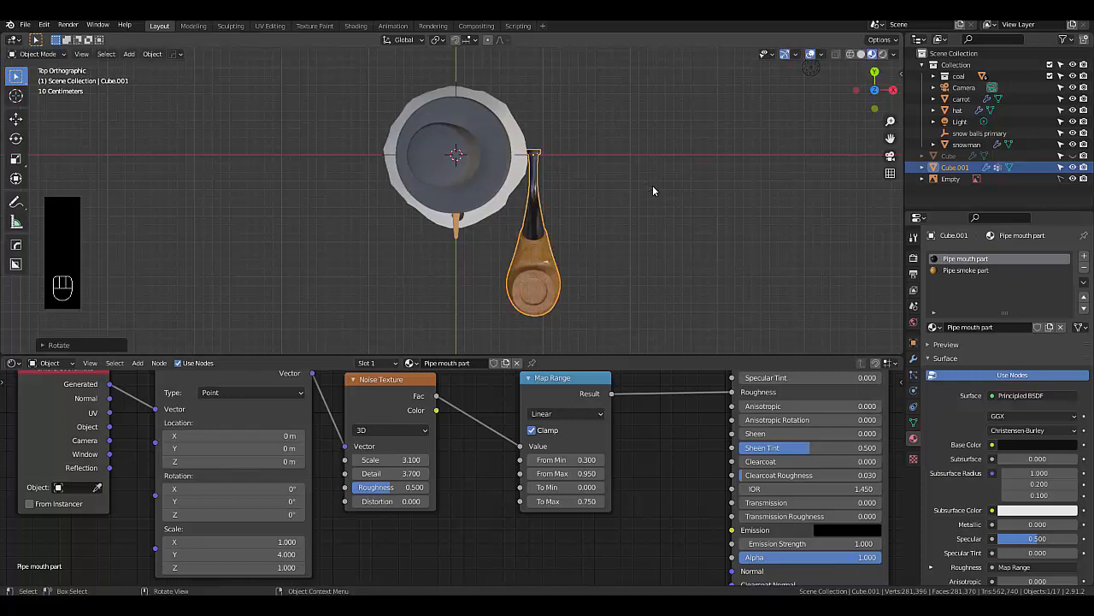
Scale the pipe down to fit the snowman's face and move it to the middle of the coal mouth in front view
{"action": "key", "text": "KP_1"}
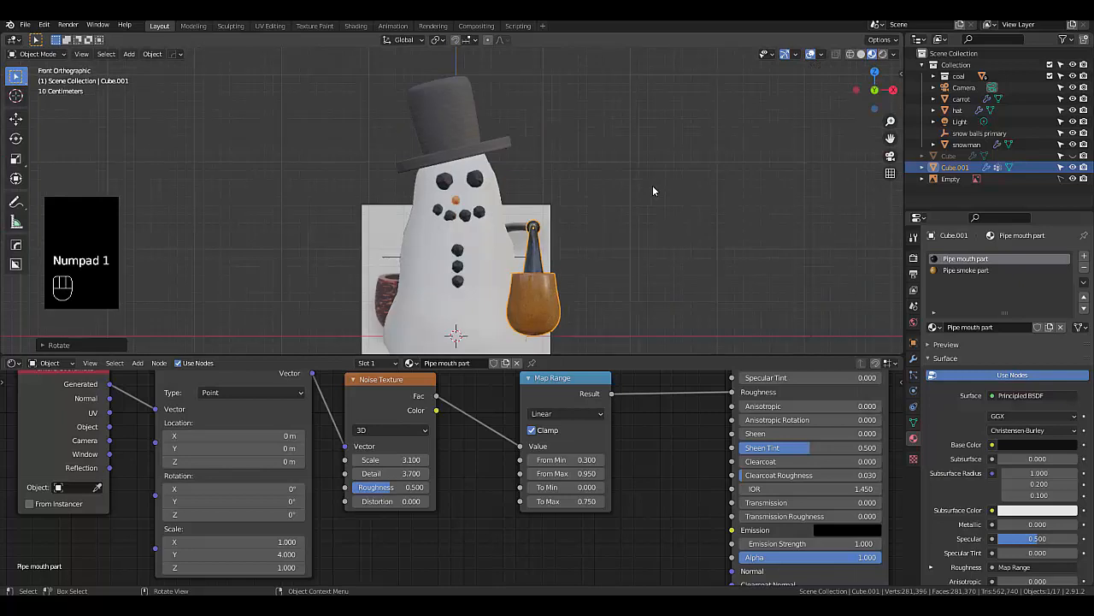
{"action": "key", "text": "s"}
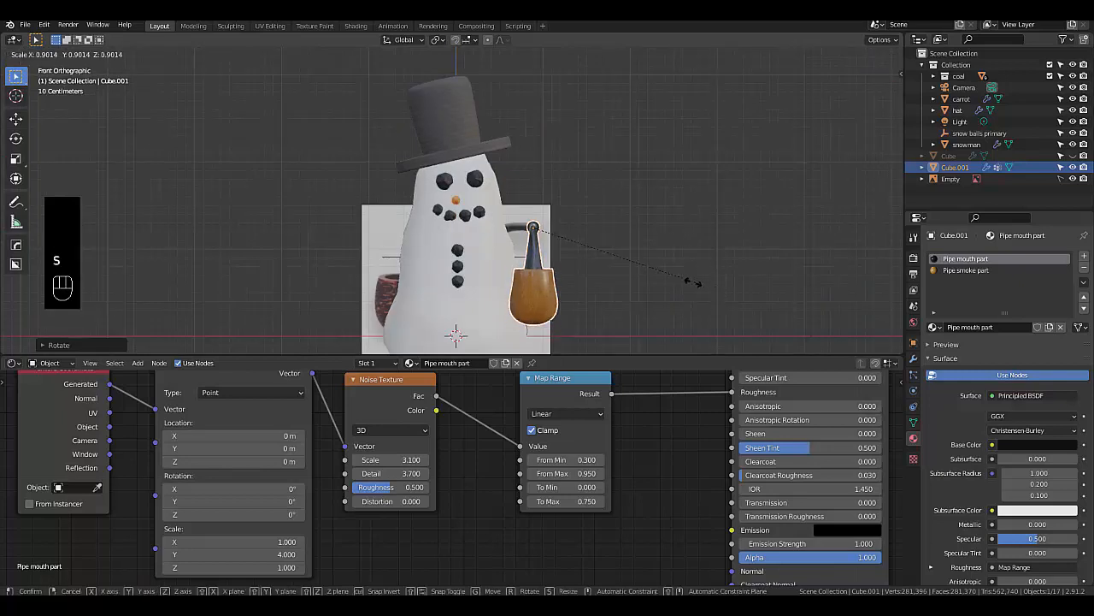
{"action": "left_click", "coordinate": [571, 250]}
{"action": "key", "text": "g"}
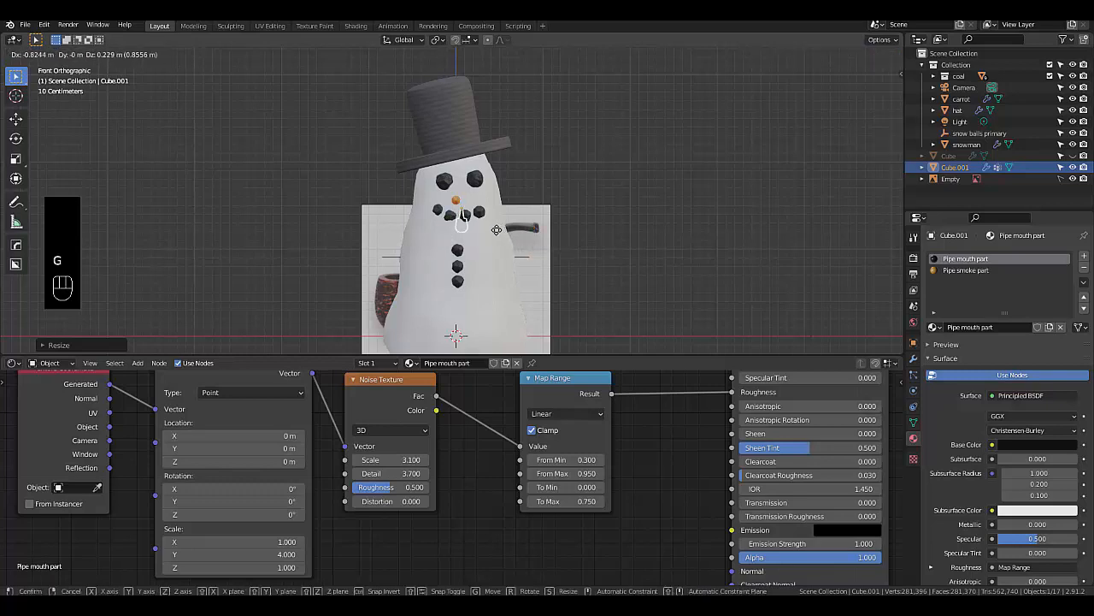
{"action": "left_click", "coordinate": [499, 235]}
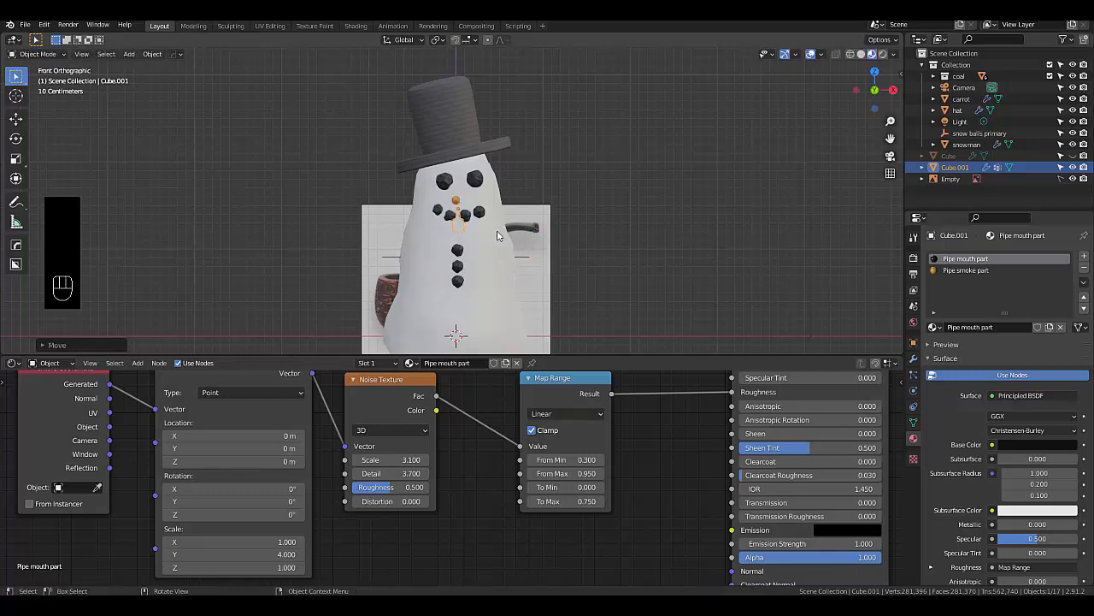
Move the pipe forward along the Y axis in side view until it sticks out from the snowman's mouth
{"action": "key", "text": "KP_3"}
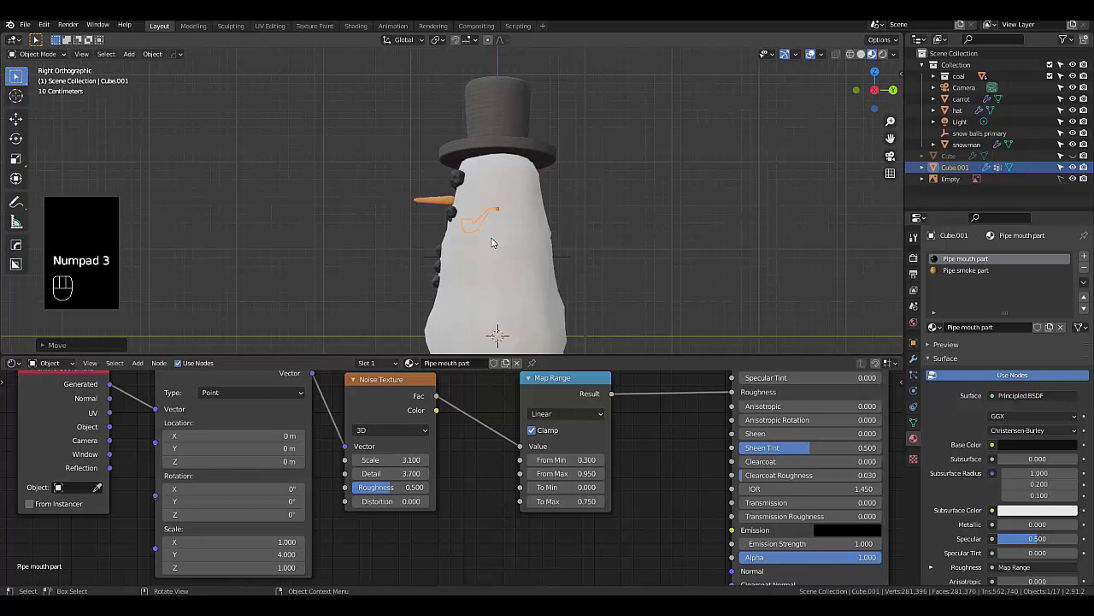
{"action": "key", "text": "g"}
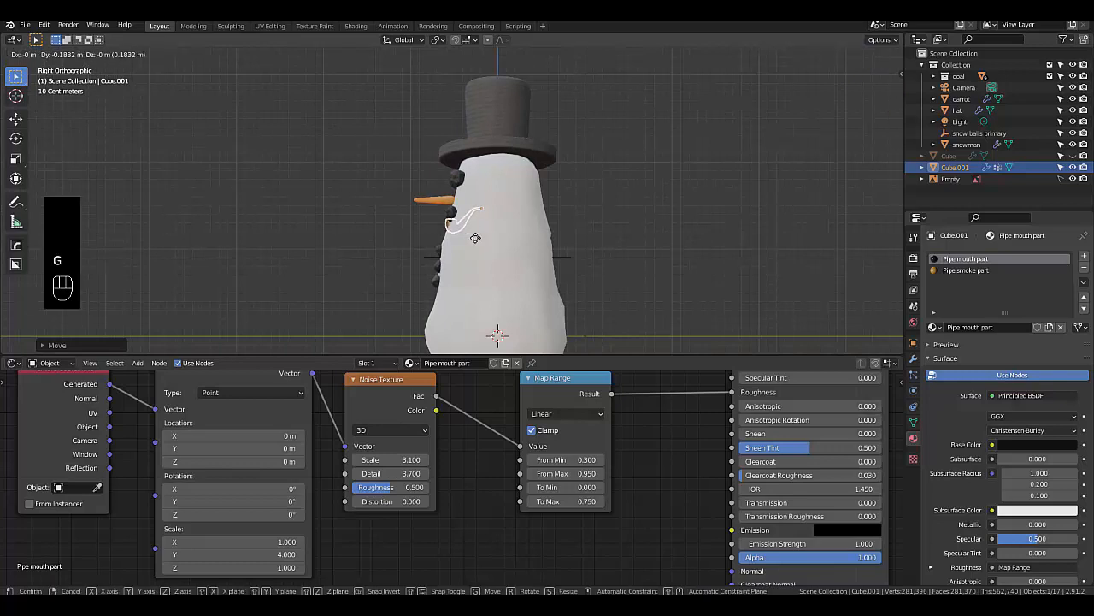
{"action": "key", "text": "y"}
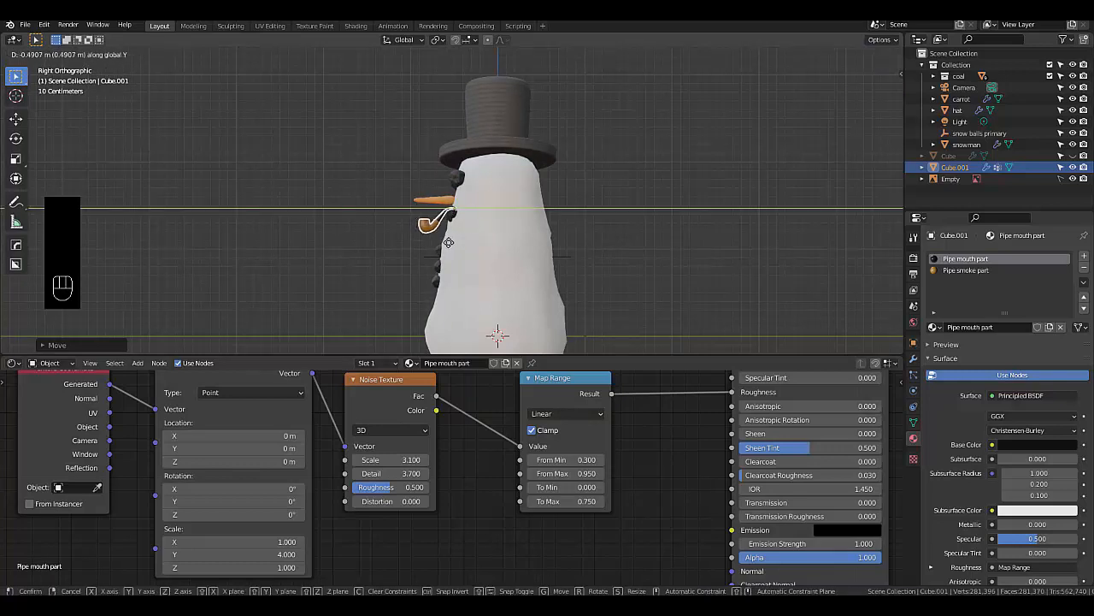
{"action": "left_click", "coordinate": [458, 242]}
Move the pipe sideways so its mouthpiece sits between the last two mouth coals, and check it from the front
{"action": "middle_click_drag", "start_coordinate": [461, 242], "coordinate": [427, 207]}
{"action": "scroll", "coordinate": [438, 231], "scroll_direction": "up", "scroll_amount": 3}
{"action": "scroll", "coordinate": [381, 221], "scroll_direction": "up", "scroll_amount": 3}
{"action": "key", "text": "g"}
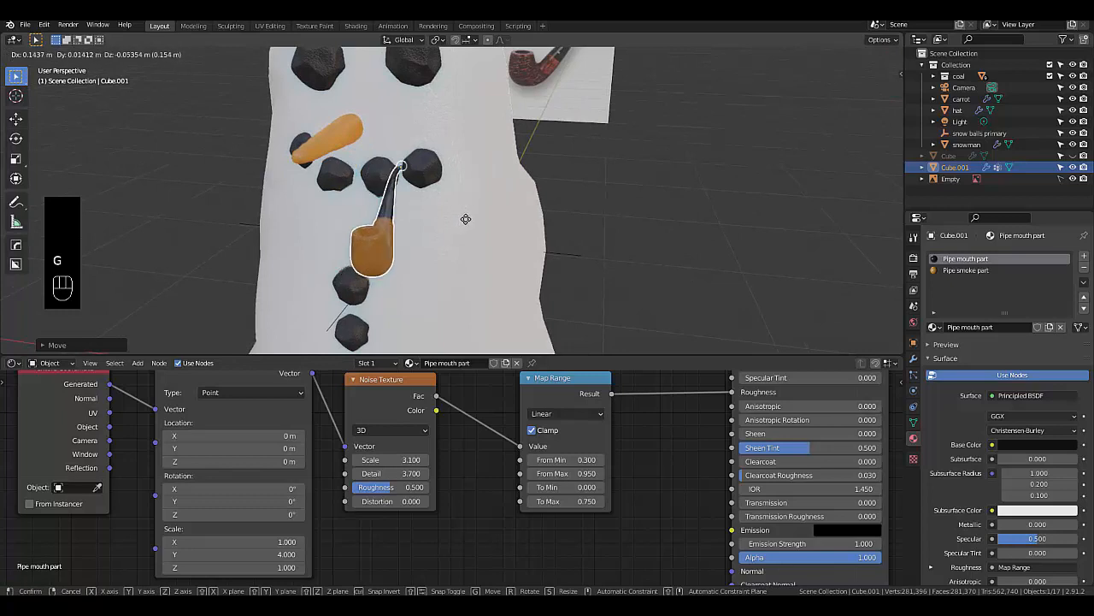
{"action": "left_click", "coordinate": [467, 223]}
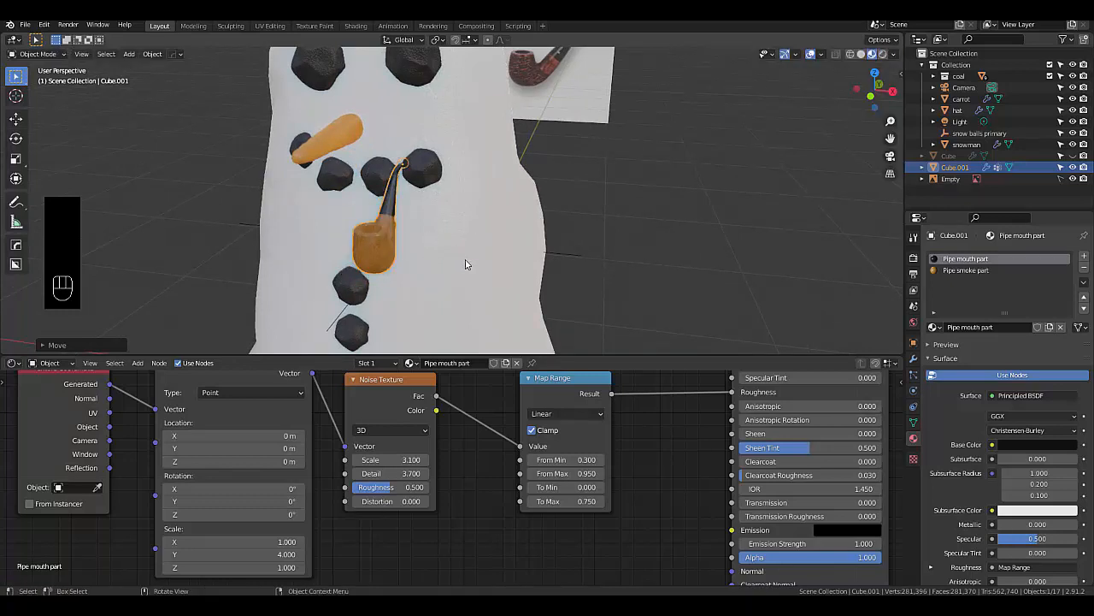
{"action": "middle_click_drag", "start_coordinate": [466, 260], "coordinate": [478, 270]}
{"action": "key", "text": "KP_1"}
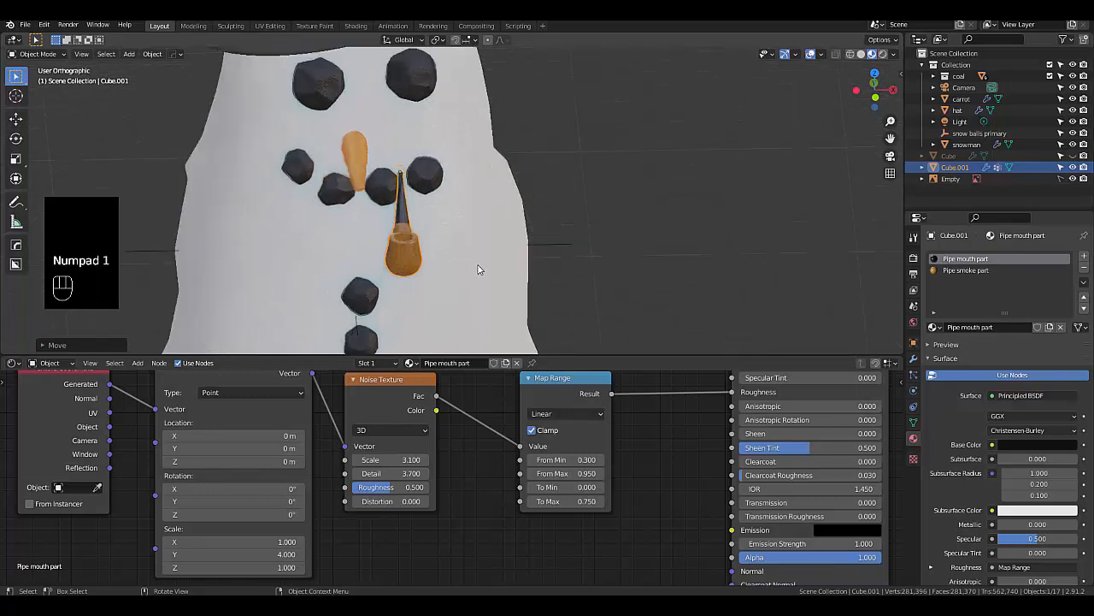
Rotate the pipe about 33 degrees around the global Z axis so its bowl points out to the side of the mouth
{"action": "key", "text": "r"}
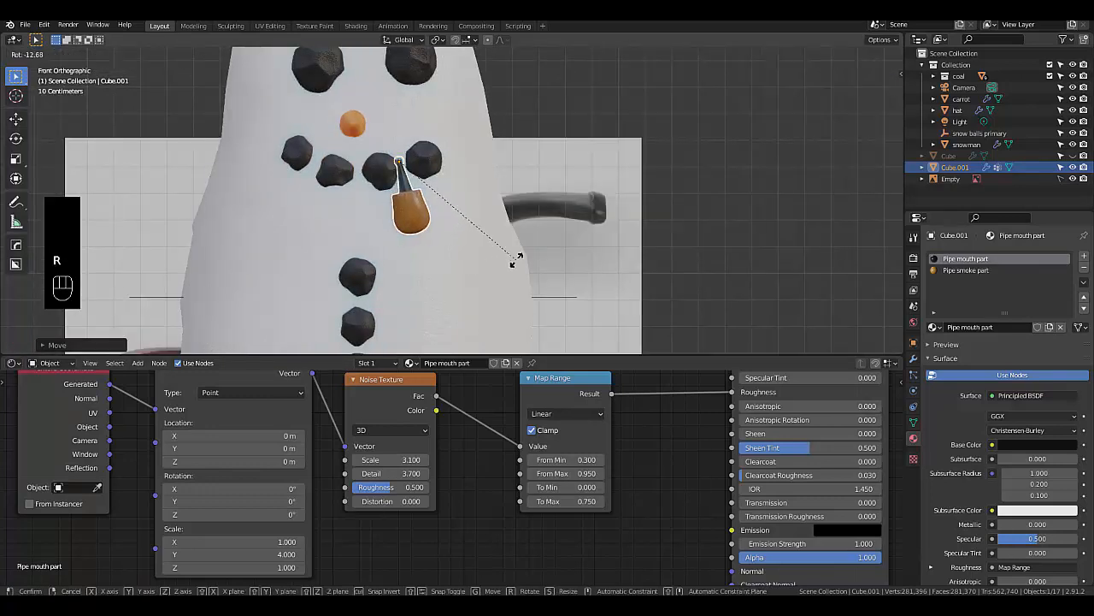
{"action": "key", "text": "z"}
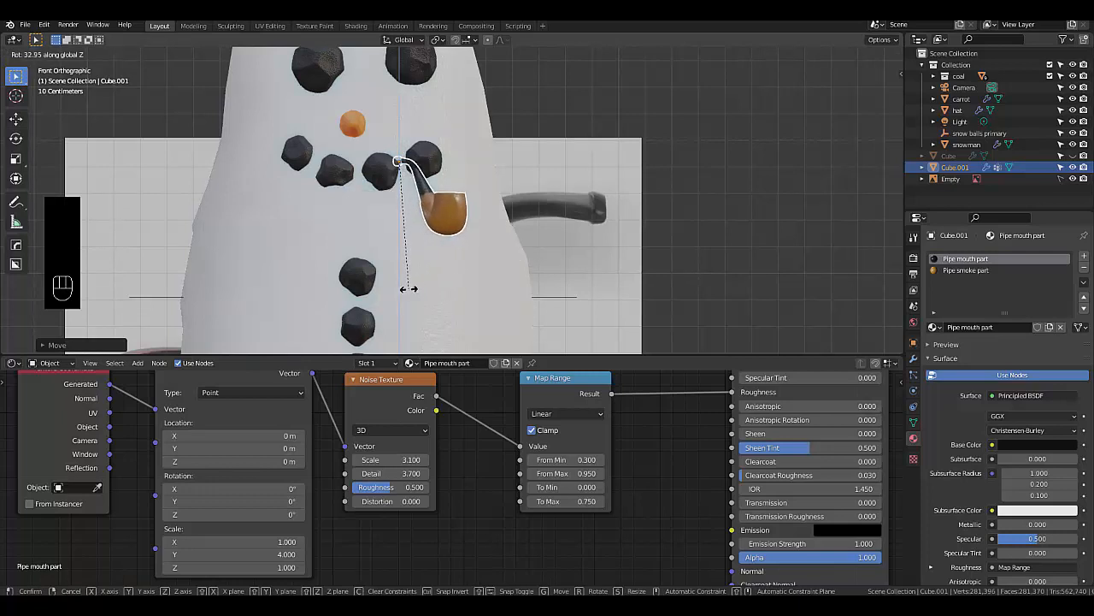
{"action": "left_click", "coordinate": [409, 289]}
{"action": "middle_click_drag", "start_coordinate": [493, 242], "coordinate": [462, 248]}
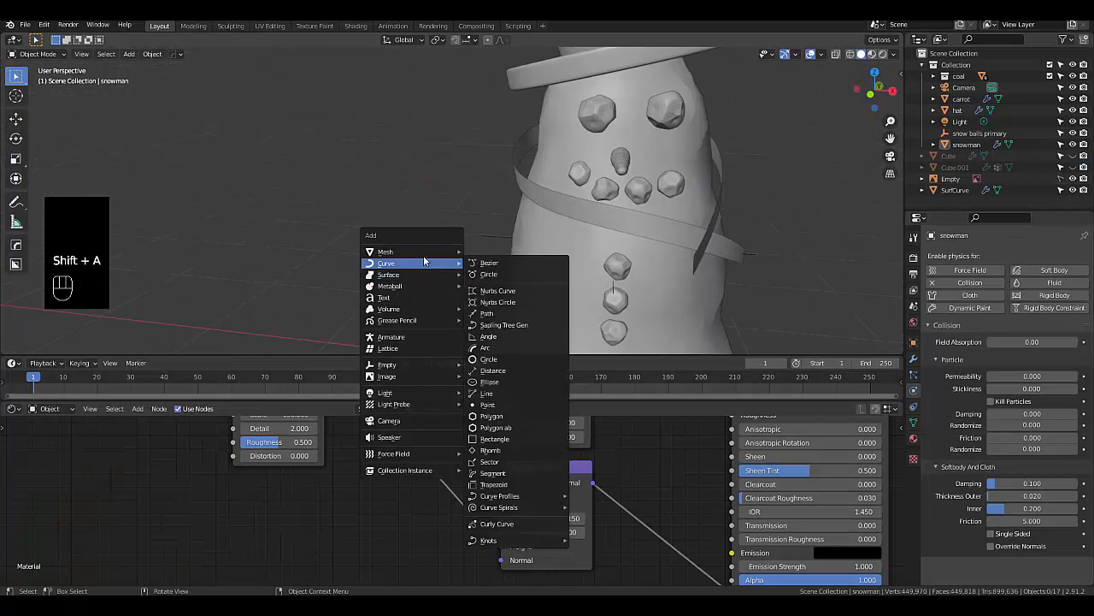
Add a cube mesh and merge all its vertices at the center into a single vertex
{"action": "mouse_move", "coordinate": [421, 253]}
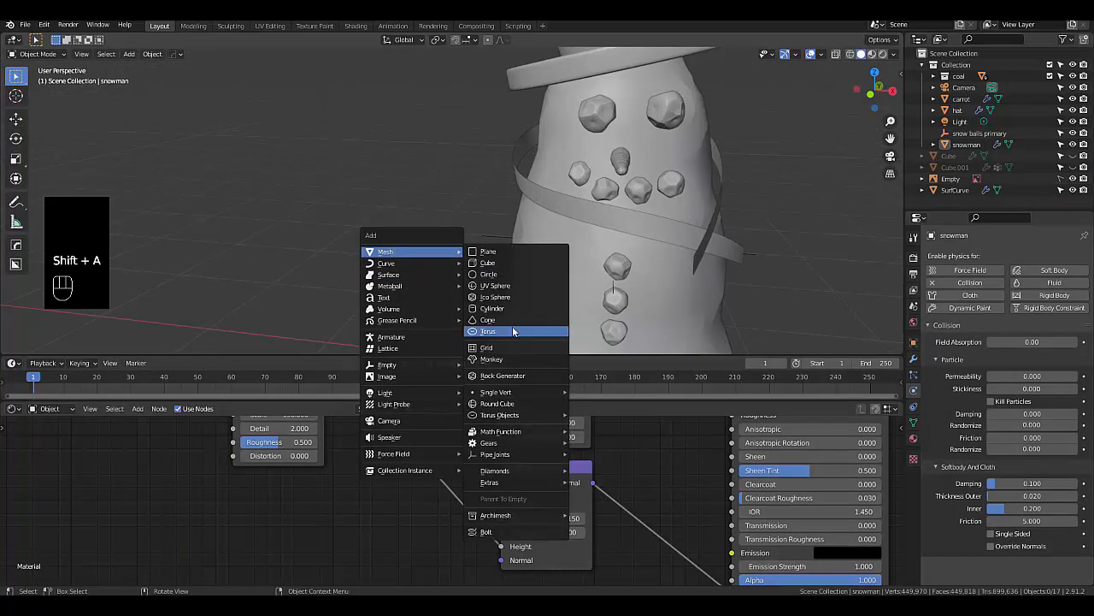
{"action": "left_click", "coordinate": [494, 263]}
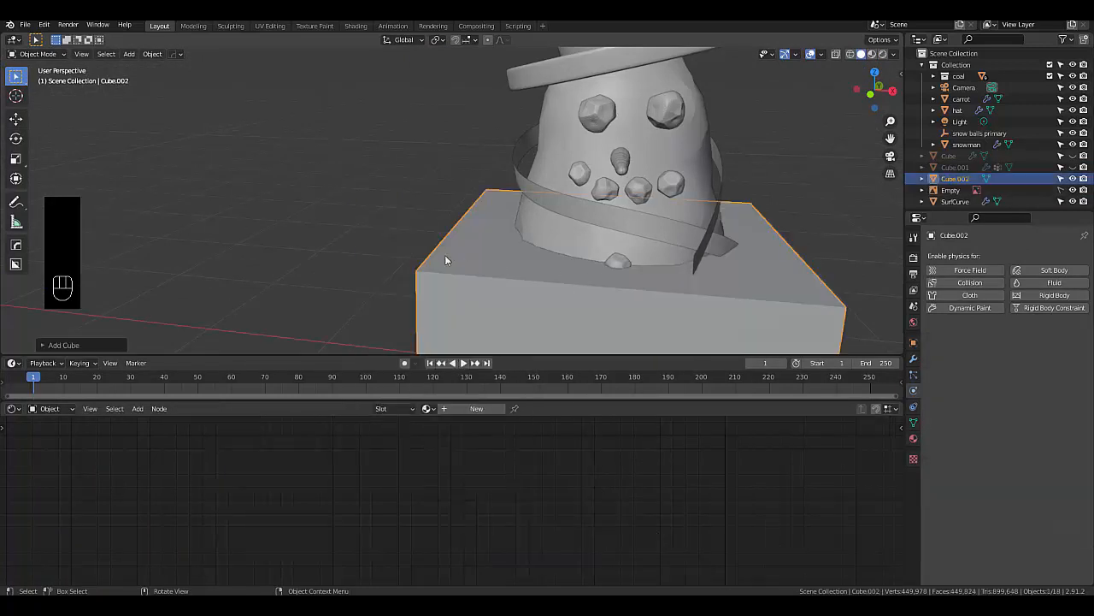
{"action": "key", "text": "Tab"}
{"action": "left_click", "coordinate": [466, 264]}
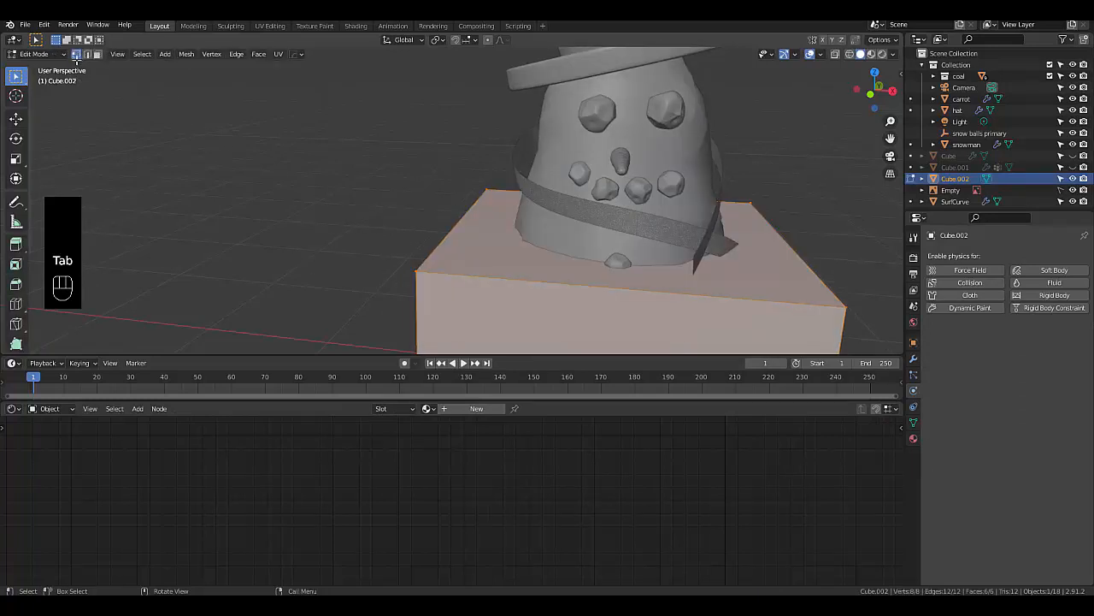
{"action": "right_click", "coordinate": [206, 211]}
{"action": "mouse_move", "coordinate": [176, 260]}
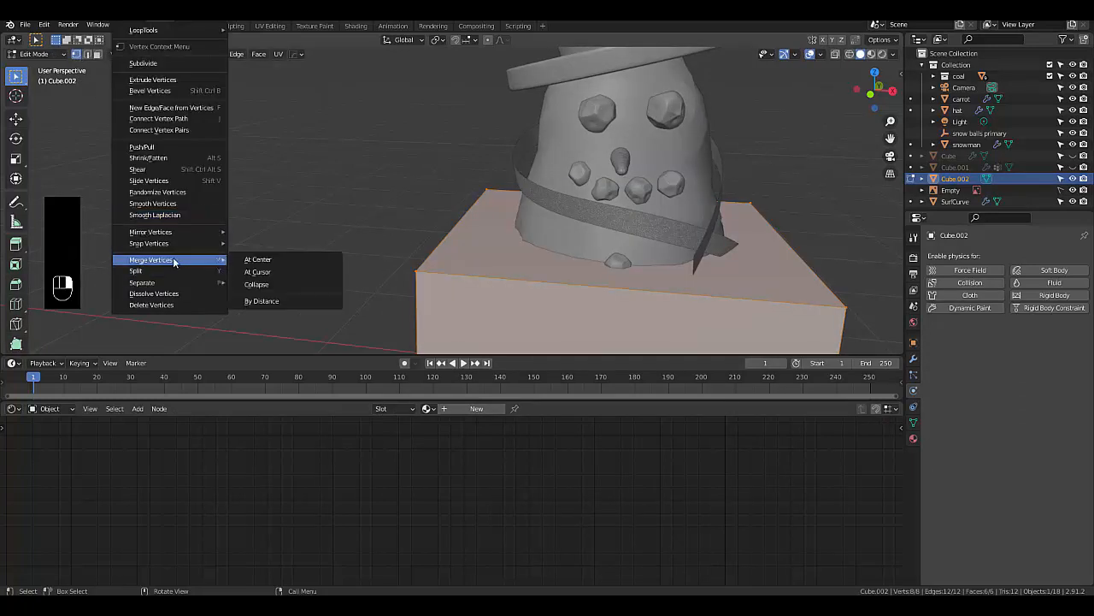
{"action": "left_click", "coordinate": [272, 258]}
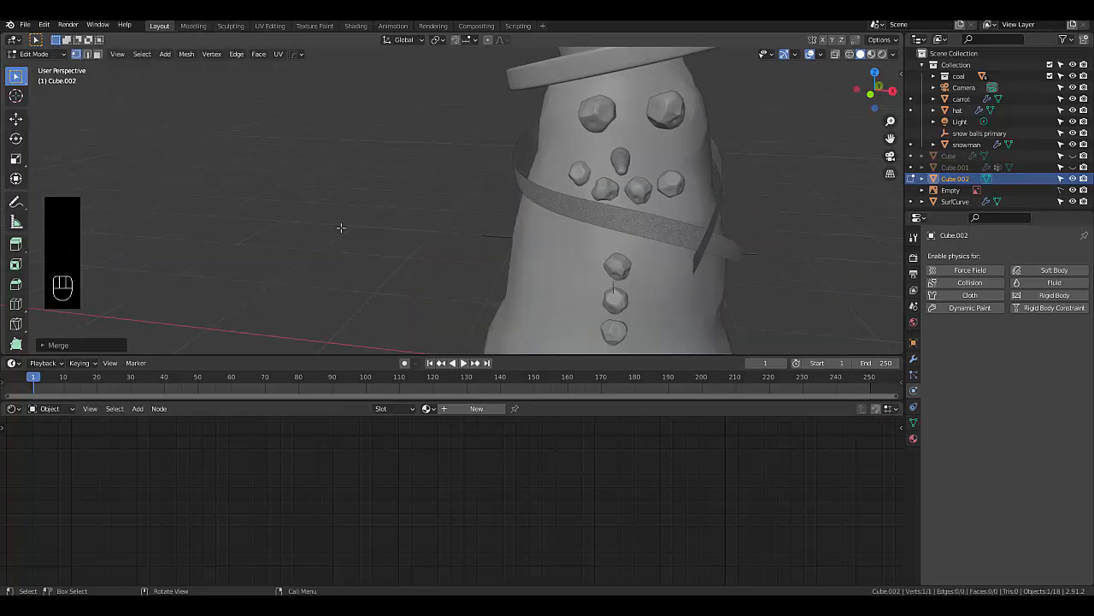
Move the single vertex about 0.6 m sideways and 1.1 m up in front view, to the snowman's shoulder edge
{"action": "key", "text": "KP_1"}
{"action": "scroll", "coordinate": [376, 214], "scroll_direction": "down", "scroll_amount": 5}
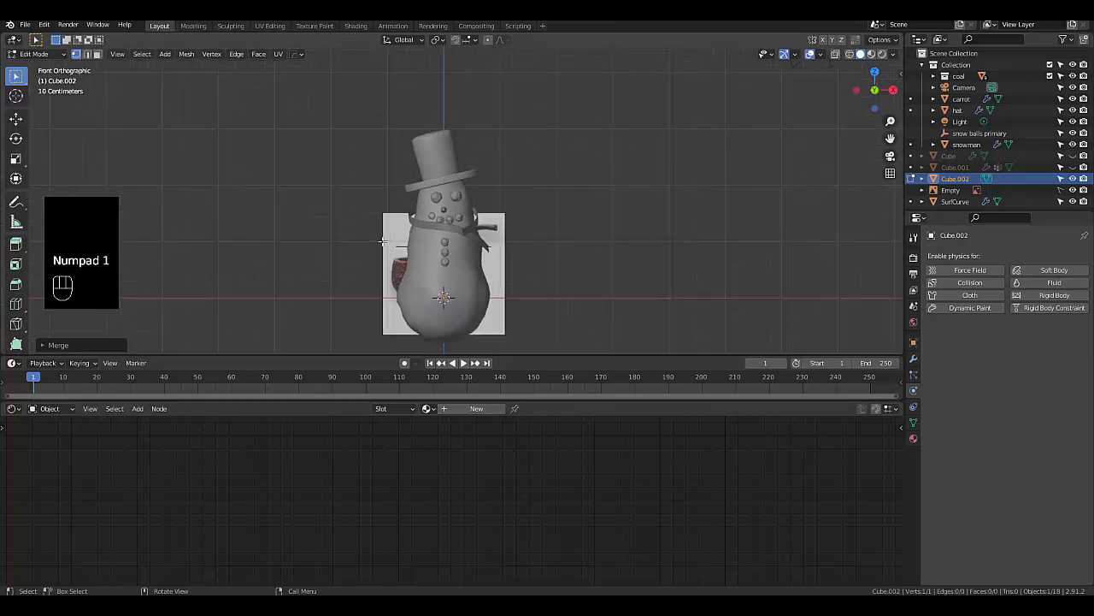
{"action": "scroll", "coordinate": [385, 239], "scroll_direction": "up", "scroll_amount": 3}
{"action": "key", "text": "g"}
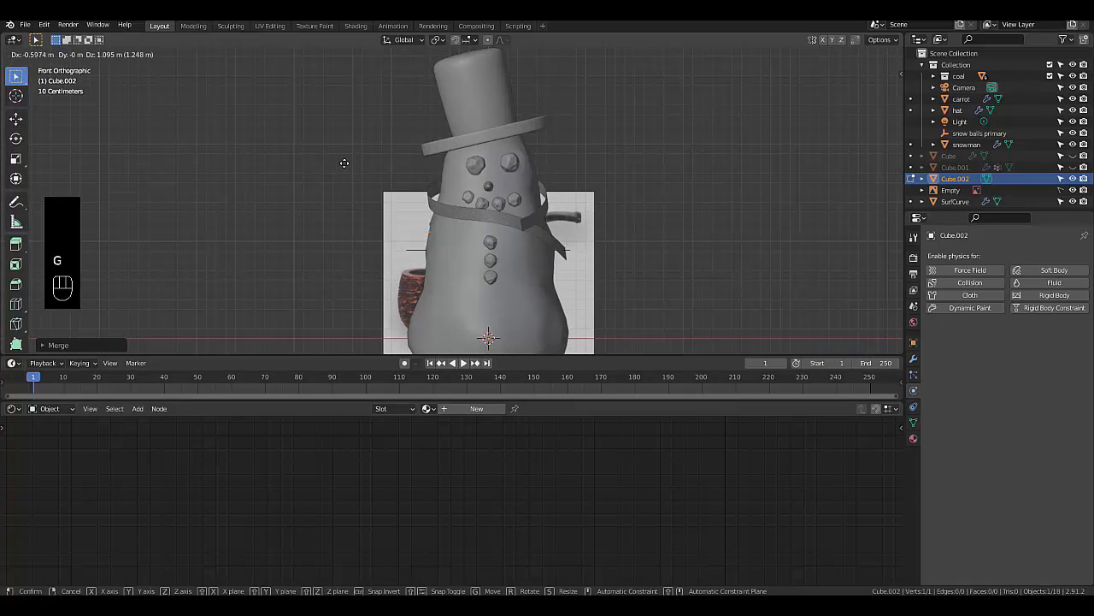
{"action": "left_click", "coordinate": [344, 164]}
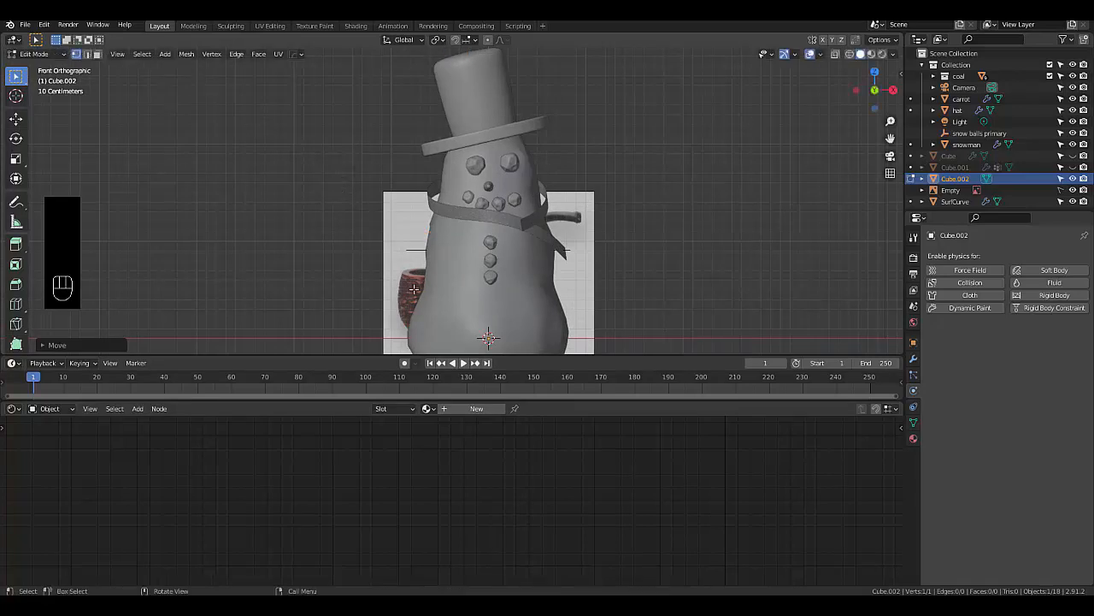
Extrude the vertex four times outward and upward to outline the snowman's bent stick arm
{"action": "key", "text": "e"}
{"action": "left_click", "coordinate": [351, 256]}
{"action": "key", "text": "e"}
{"action": "left_click", "coordinate": [327, 206]}
{"action": "key", "text": "e"}
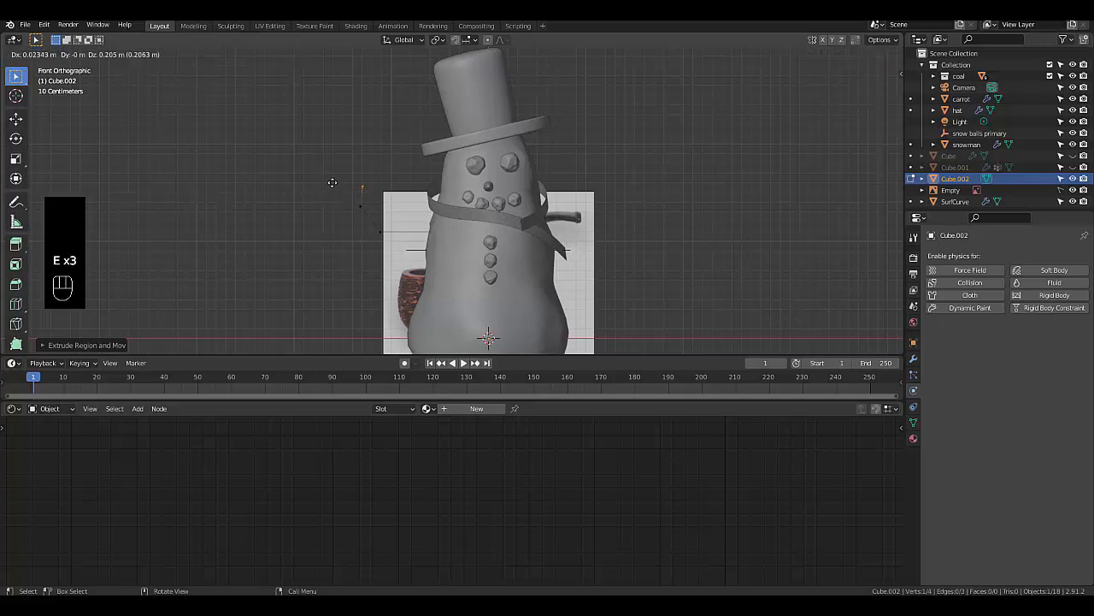
{"action": "left_click", "coordinate": [332, 173]}
{"action": "key", "text": "e"}
{"action": "left_click", "coordinate": [327, 159]}
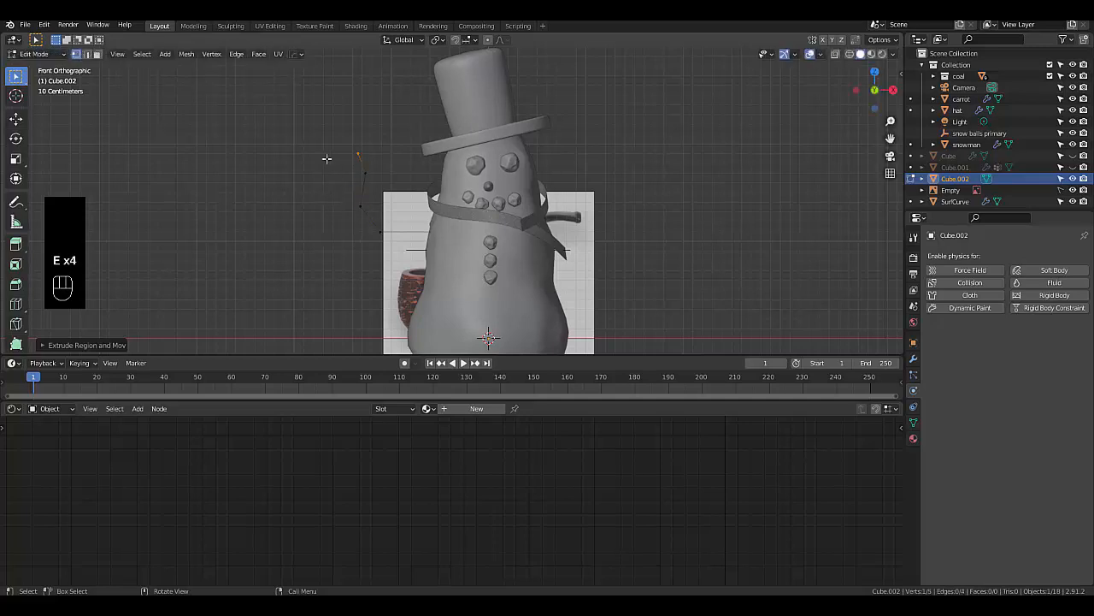
Subdivide the arm's topmost segment and extrude a short twig from its midpoint, plus a longer branch upward from the bend below
{"action": "left_click_drag", "start_coordinate": [343, 148], "coordinate": [381, 188]}
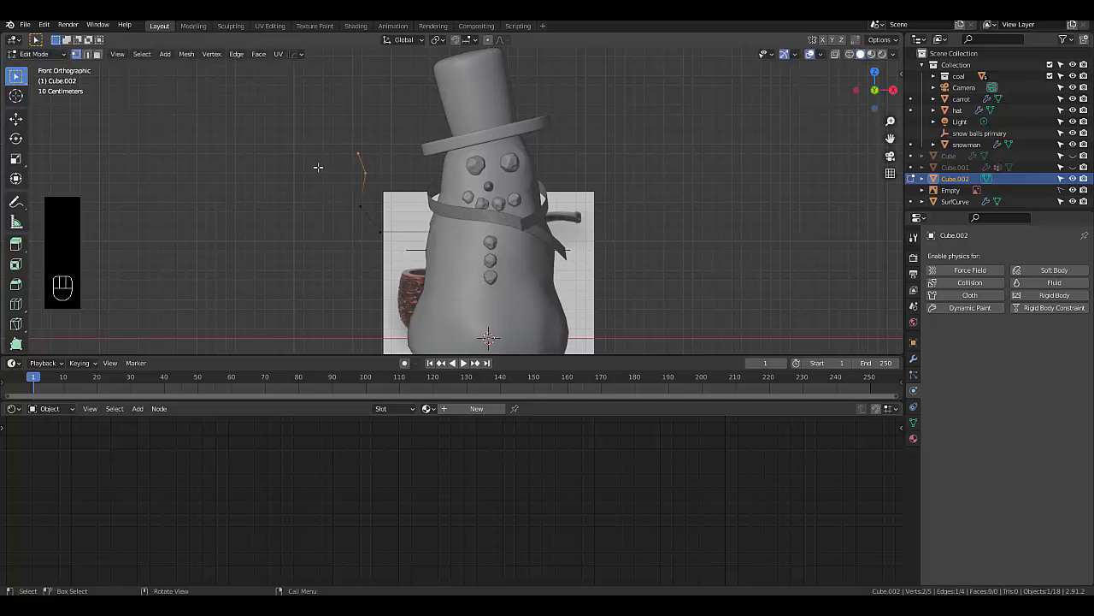
{"action": "right_click", "coordinate": [313, 162]}
{"action": "left_click", "coordinate": [285, 63]}
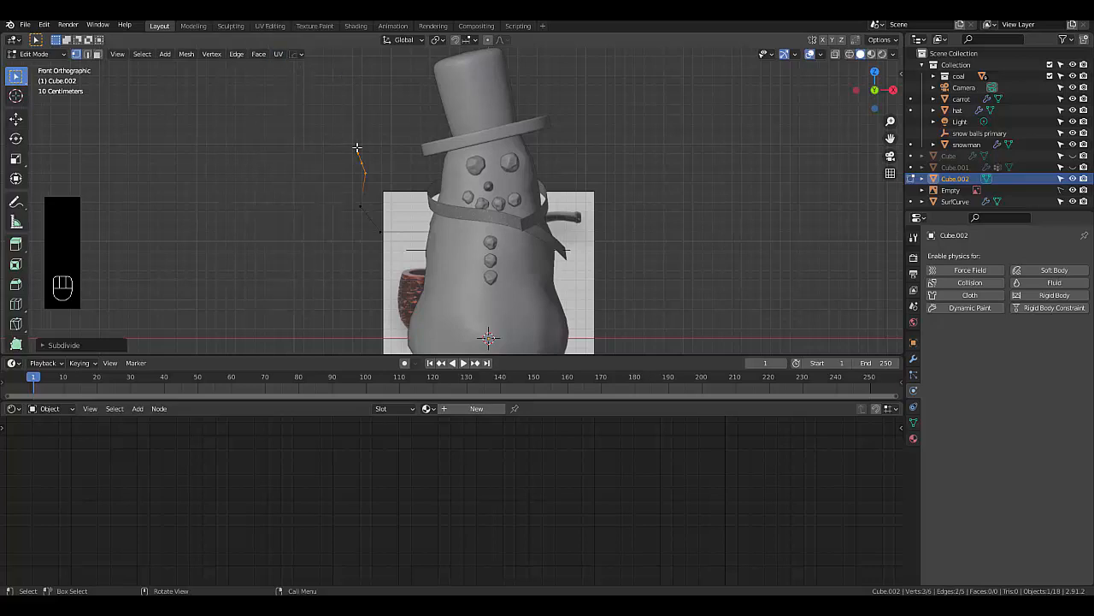
{"action": "left_click", "coordinate": [362, 165]}
{"action": "key", "text": "e"}
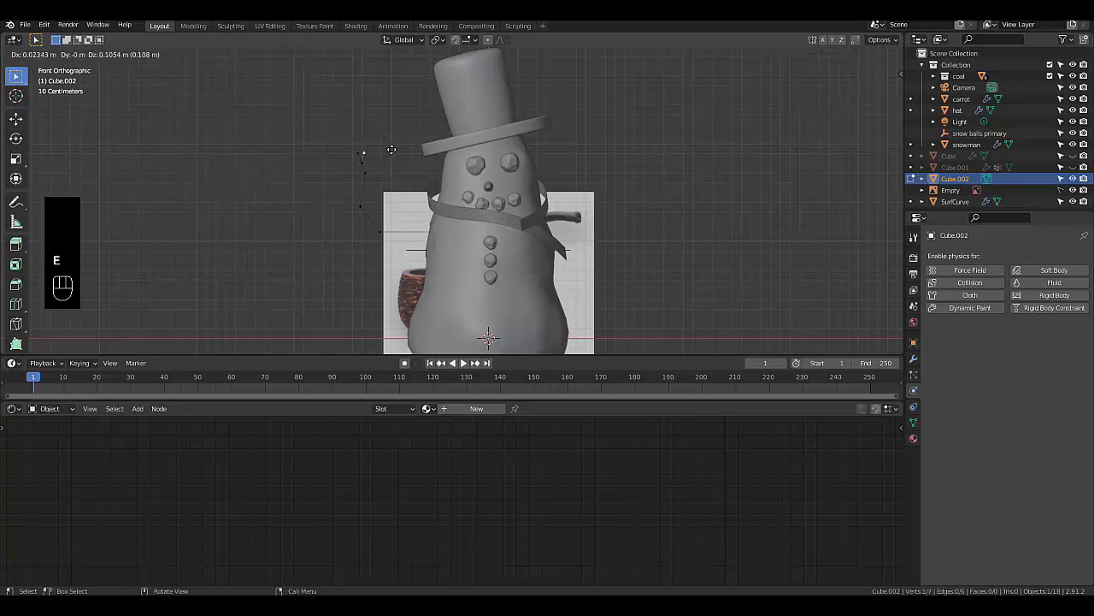
{"action": "left_click", "coordinate": [394, 155]}
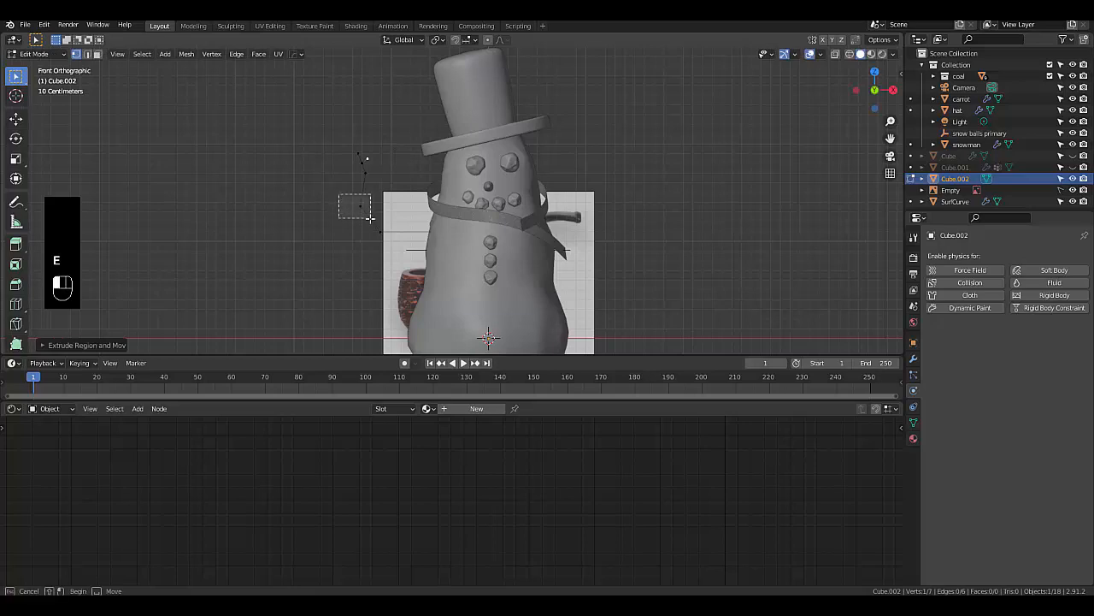
{"action": "key", "text": "e"}
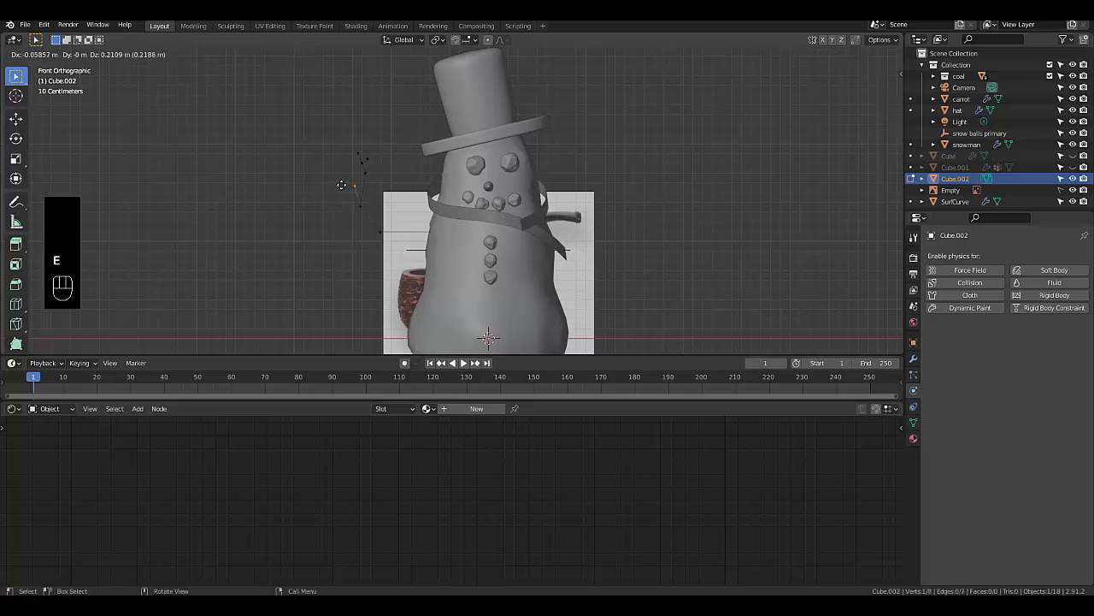
{"action": "left_click", "coordinate": [341, 180]}
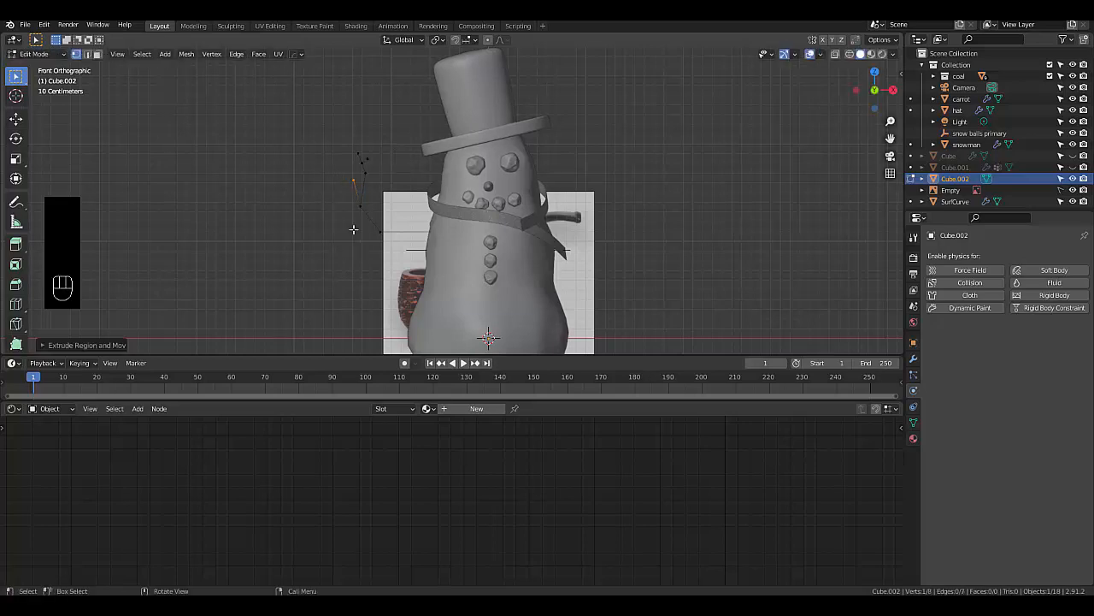
Subdivide the arm segment just above the elbow and extrude a small two-segment branch from its midpoint toward the snowman
{"action": "left_click_drag", "start_coordinate": [343, 205], "coordinate": [385, 245]}
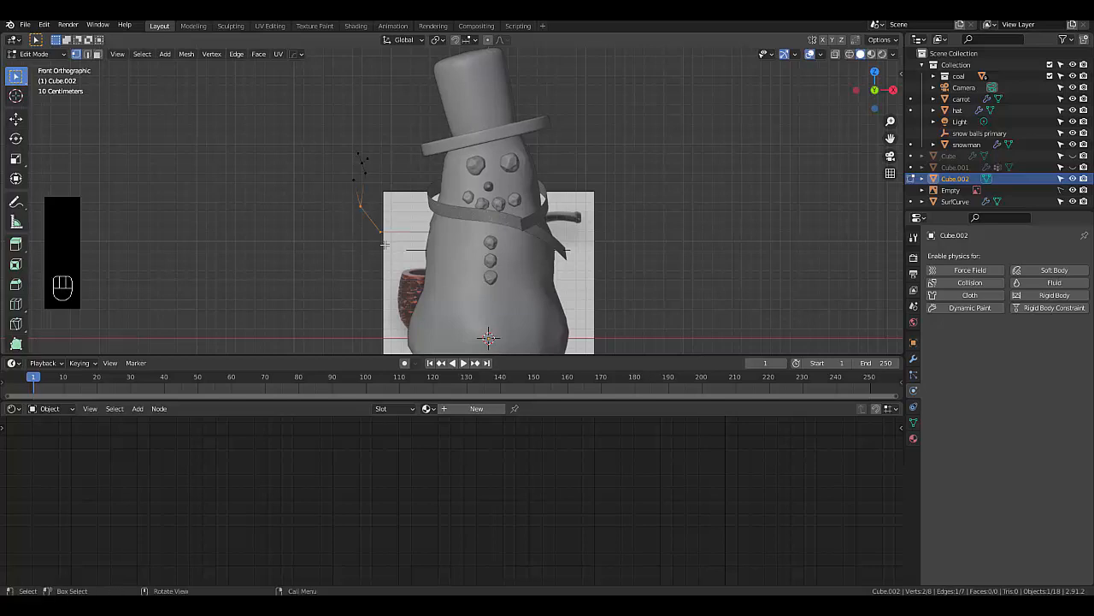
{"action": "right_click", "coordinate": [356, 233]}
{"action": "left_click", "coordinate": [357, 233]}
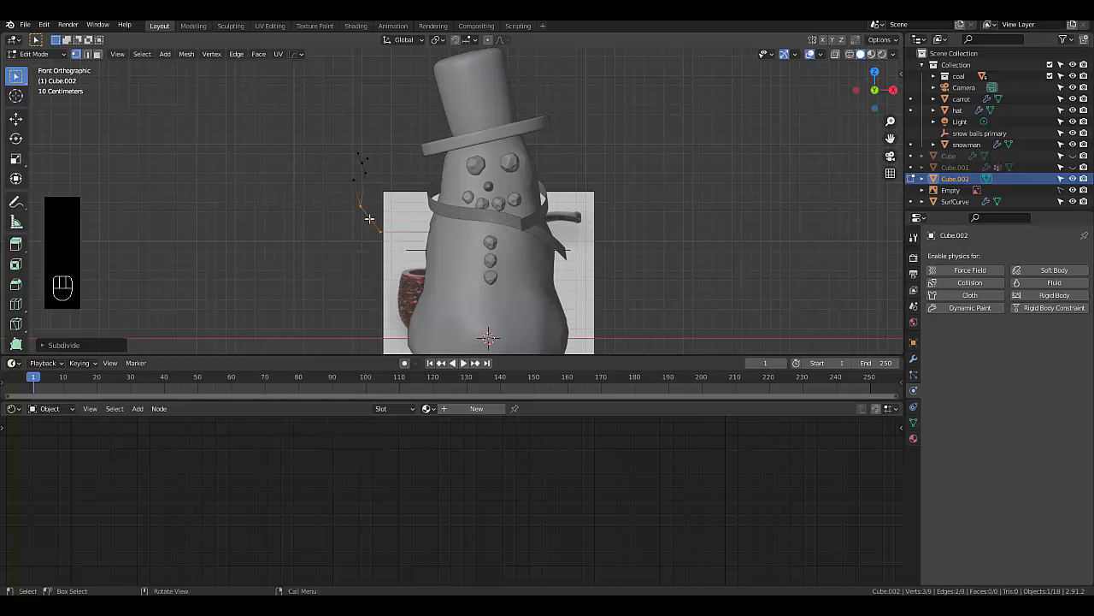
{"action": "left_click", "coordinate": [369, 219]}
{"action": "key", "text": "e"}
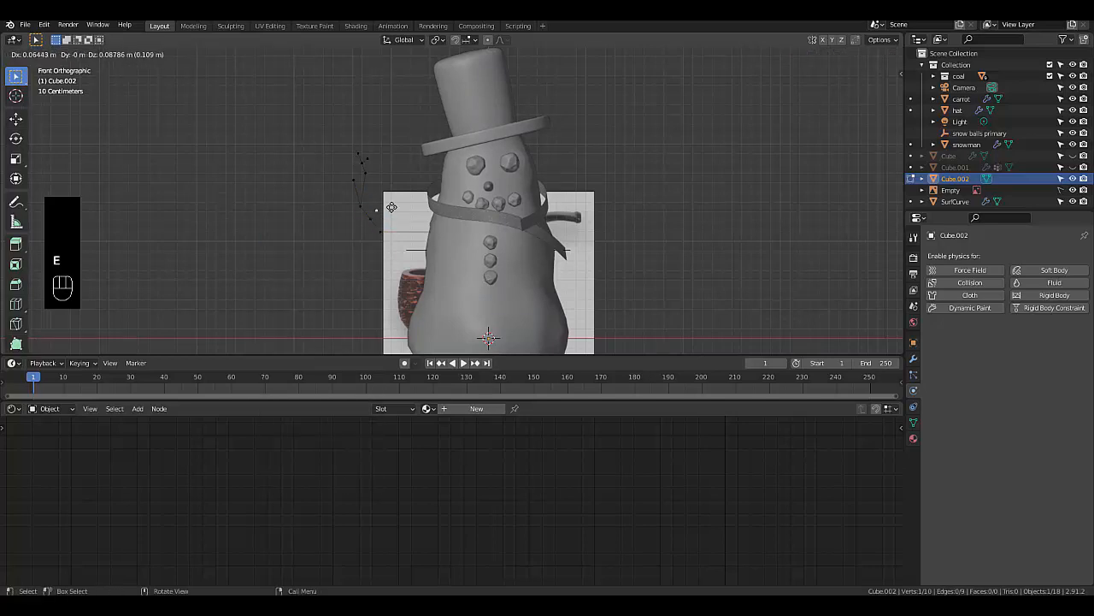
{"action": "left_click", "coordinate": [393, 208]}
{"action": "key", "text": "e"}
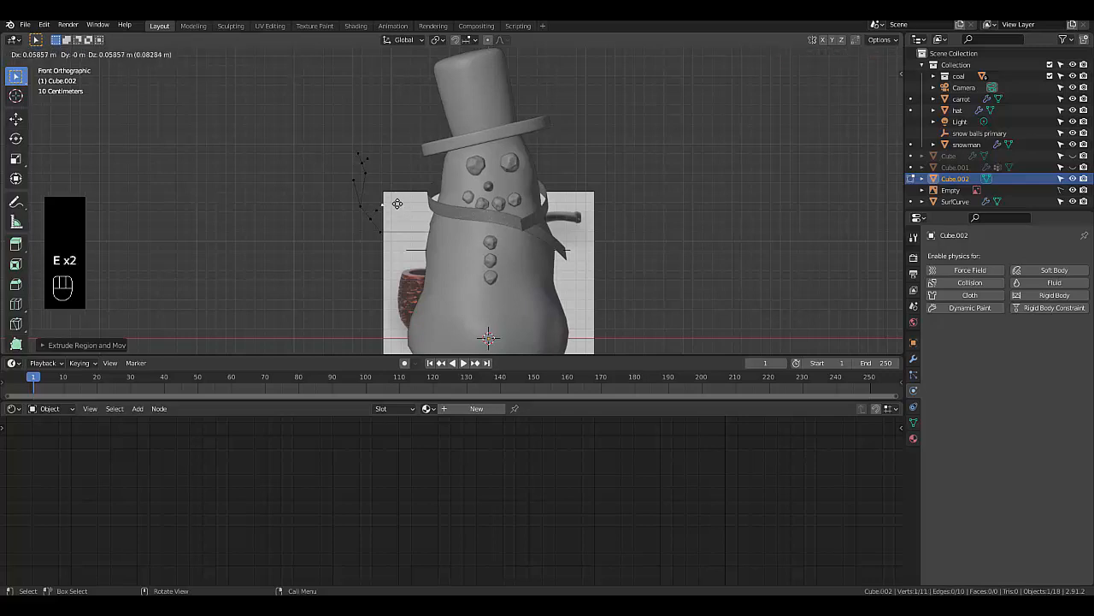
{"action": "left_click", "coordinate": [383, 210]}
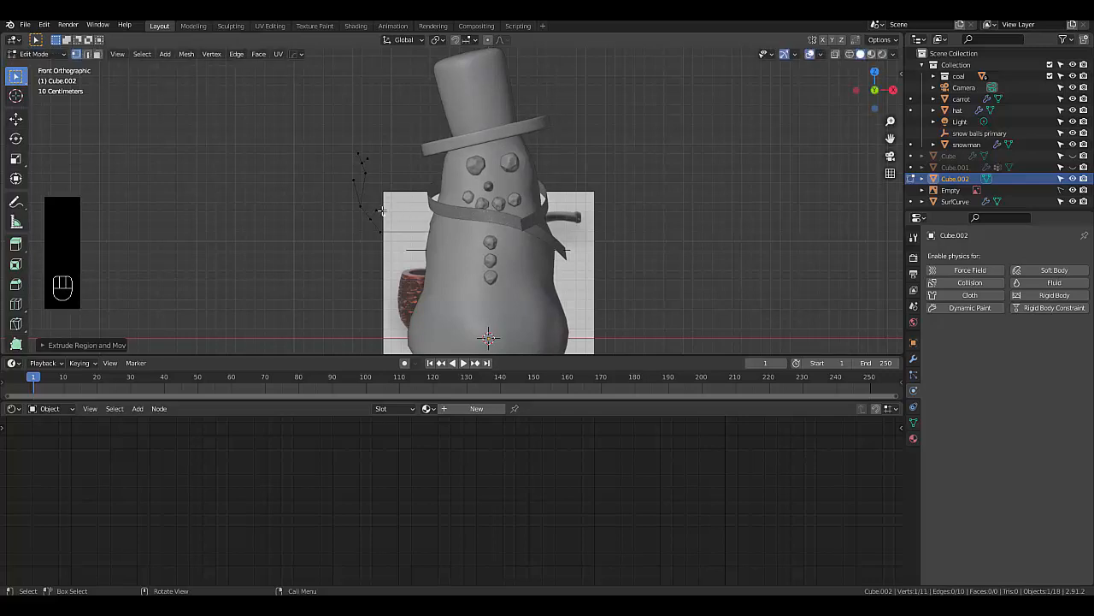
Extrude a second two-segment twig upward from the joint of the small inner branch and finish editing the arm mesh
{"action": "key", "text": "e"}
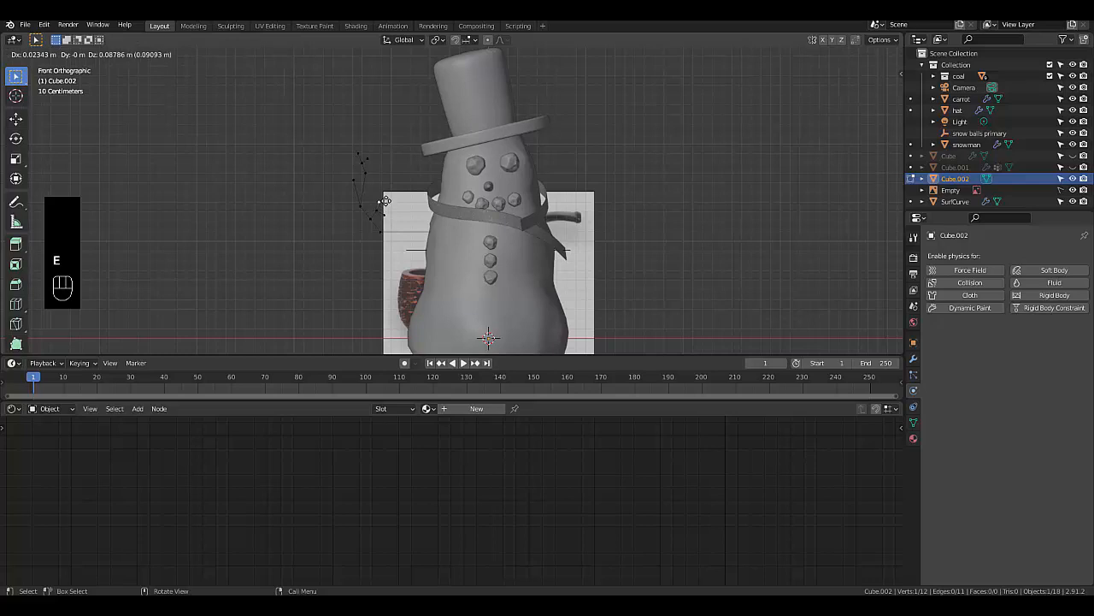
{"action": "left_click", "coordinate": [381, 200]}
{"action": "key", "text": "e"}
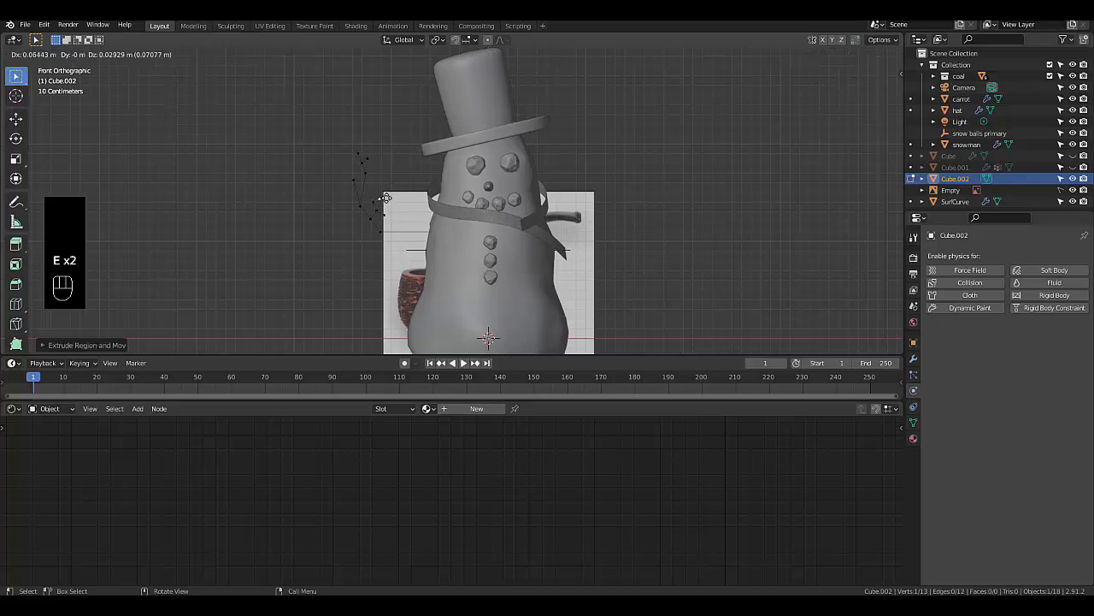
{"action": "left_click", "coordinate": [382, 196]}
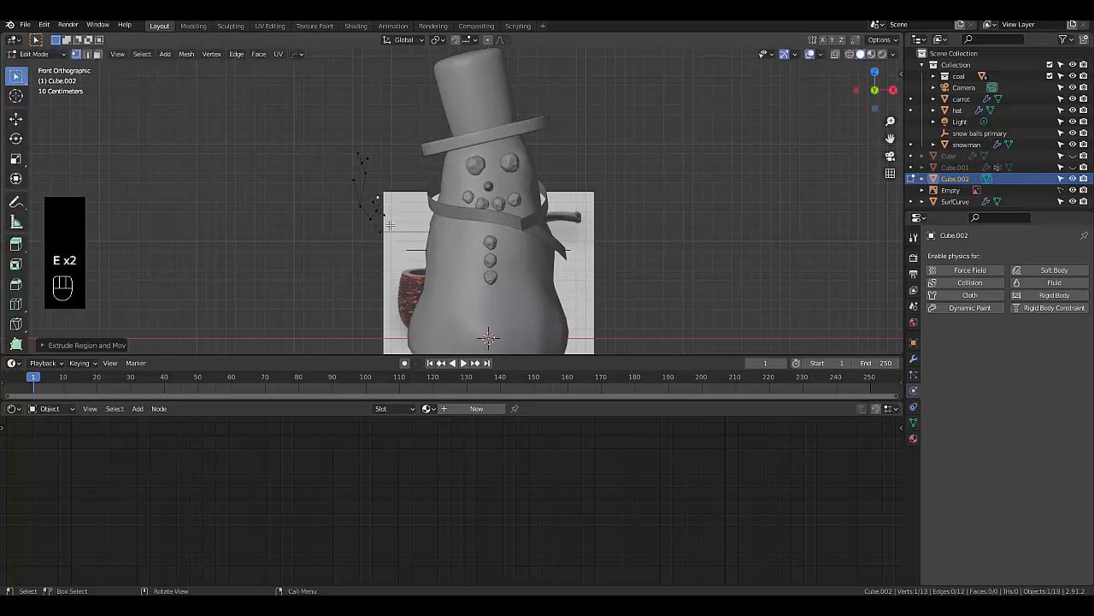
{"action": "scroll", "coordinate": [390, 225], "scroll_direction": "up", "scroll_amount": 3}
{"action": "key", "text": "Tab"}
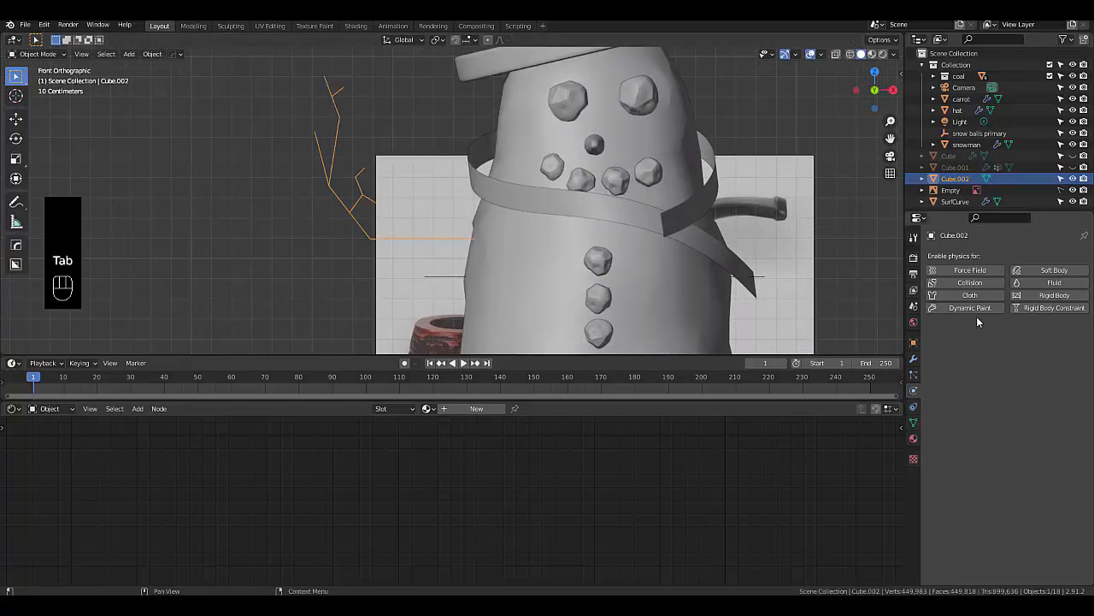
Add a Mirror modifier on the X axis with clipping enabled and a Skin modifier to the arm mesh
{"action": "left_click", "coordinate": [913, 359]}
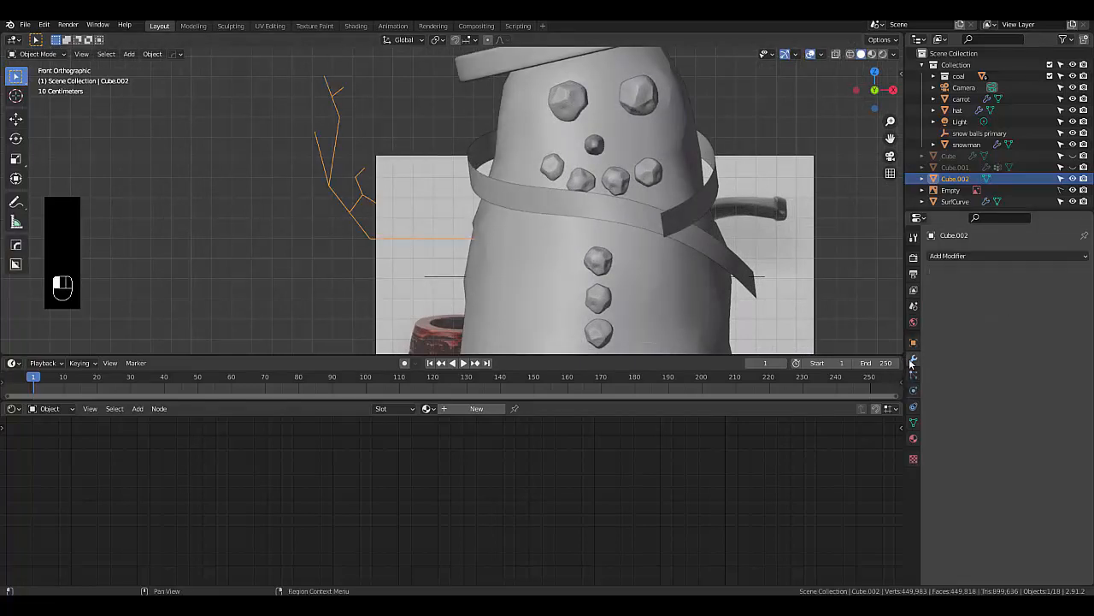
{"action": "left_click", "coordinate": [961, 256]}
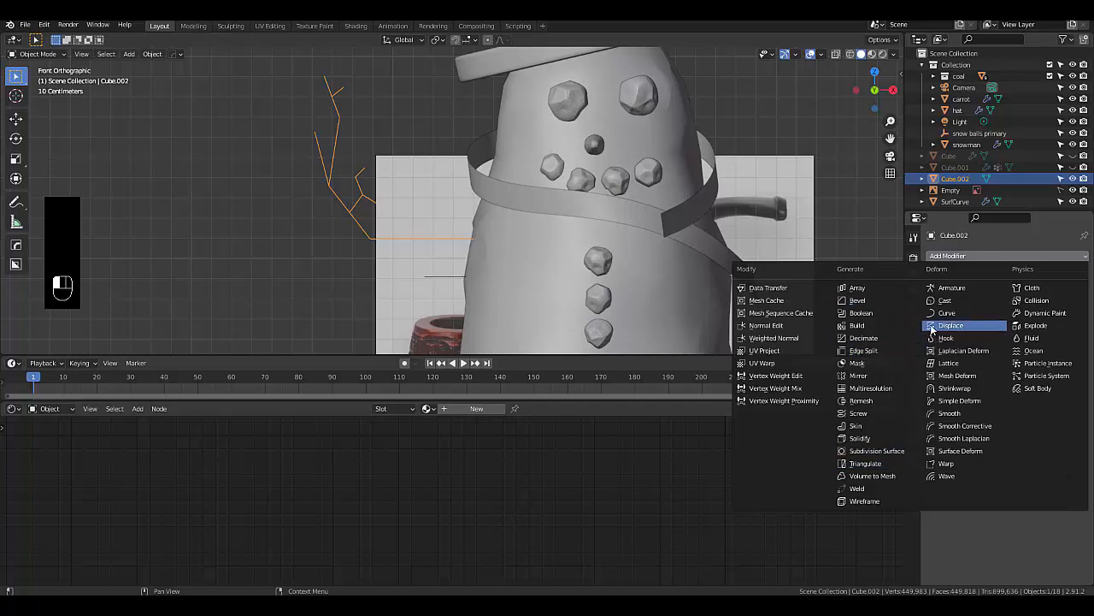
{"action": "left_click", "coordinate": [860, 375]}
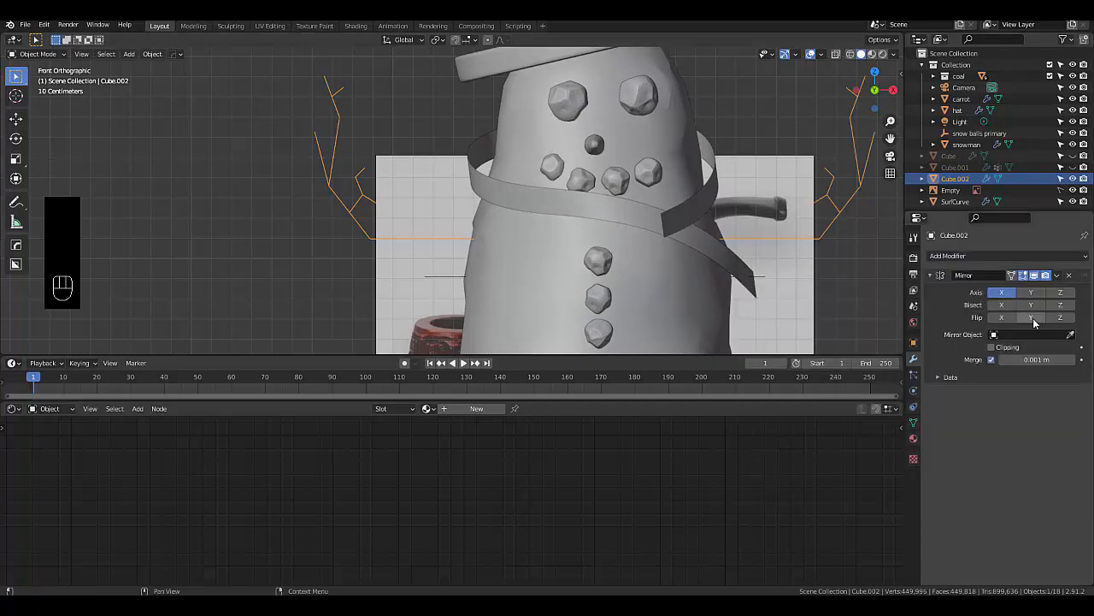
{"action": "left_click", "coordinate": [945, 255]}
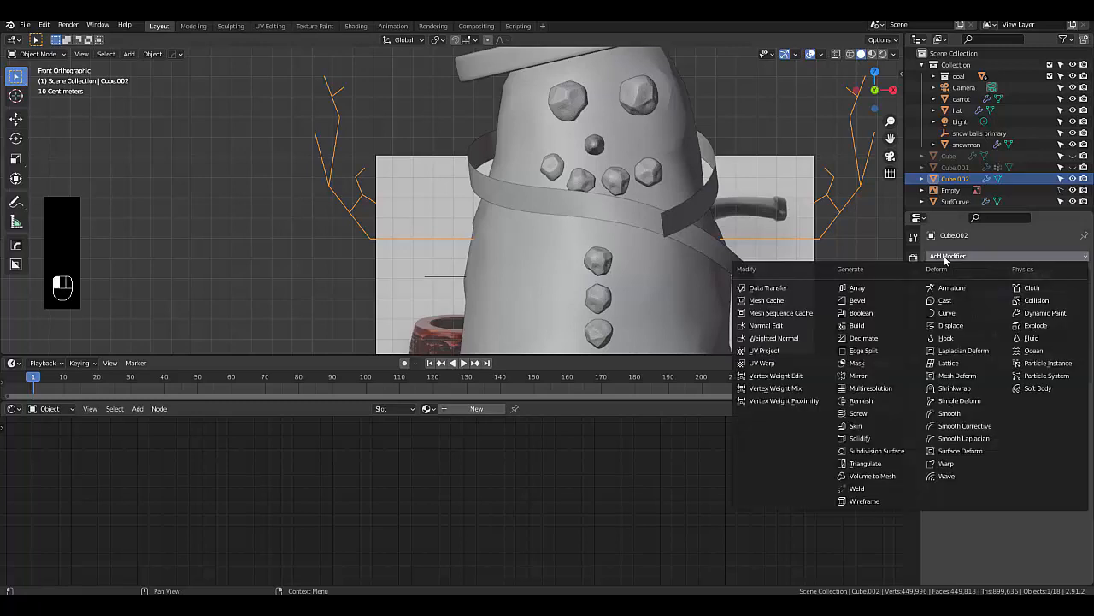
{"action": "left_click", "coordinate": [857, 425]}
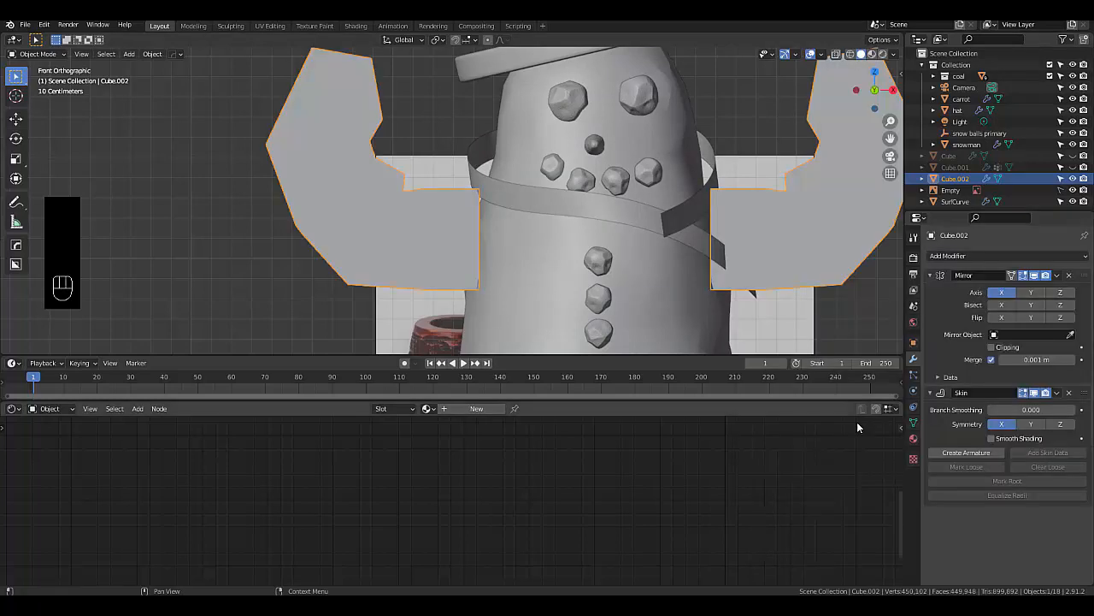
{"action": "left_click", "coordinate": [992, 347]}
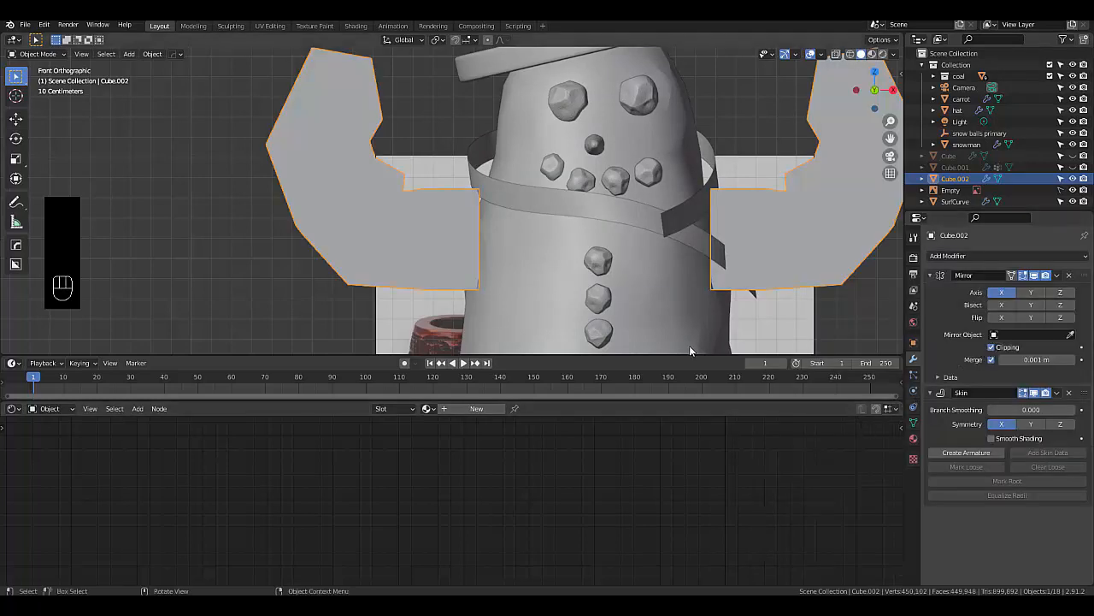
{"action": "key", "text": "Tab"}
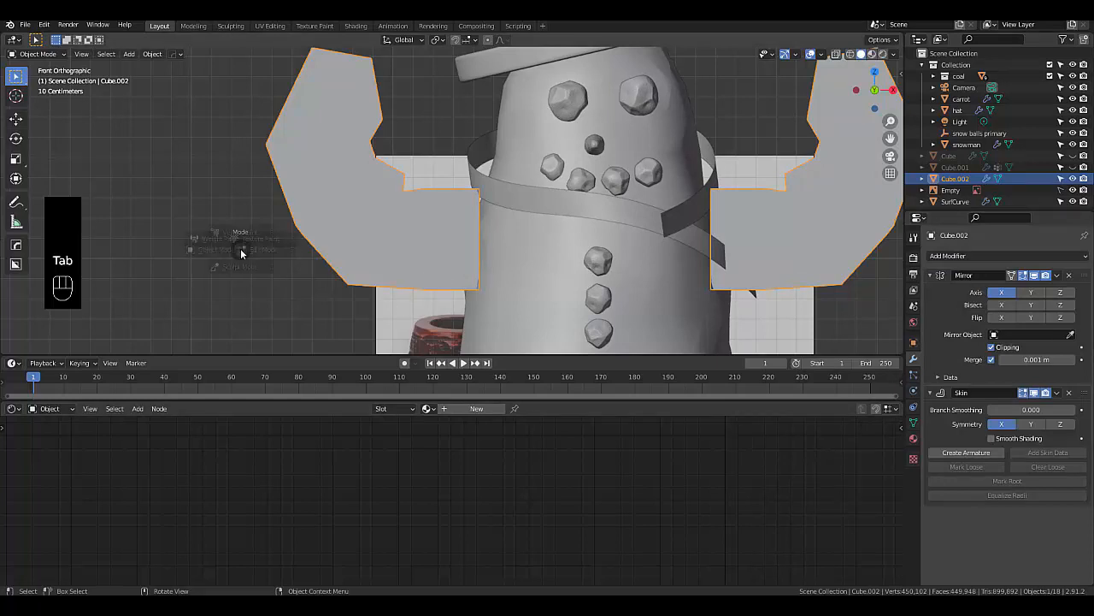
Show the arm mesh in X-ray and shrink the skin radius of all its vertices to a scale of about 0.1
{"action": "scroll", "coordinate": [245, 240], "scroll_direction": "down", "scroll_amount": 3}
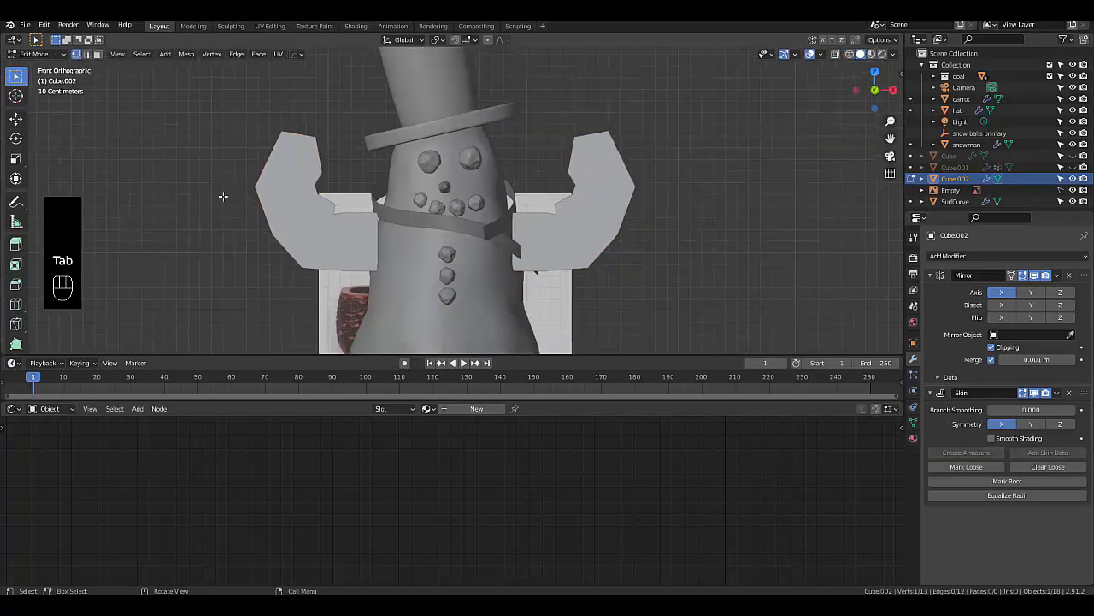
{"action": "left_click", "coordinate": [835, 55]}
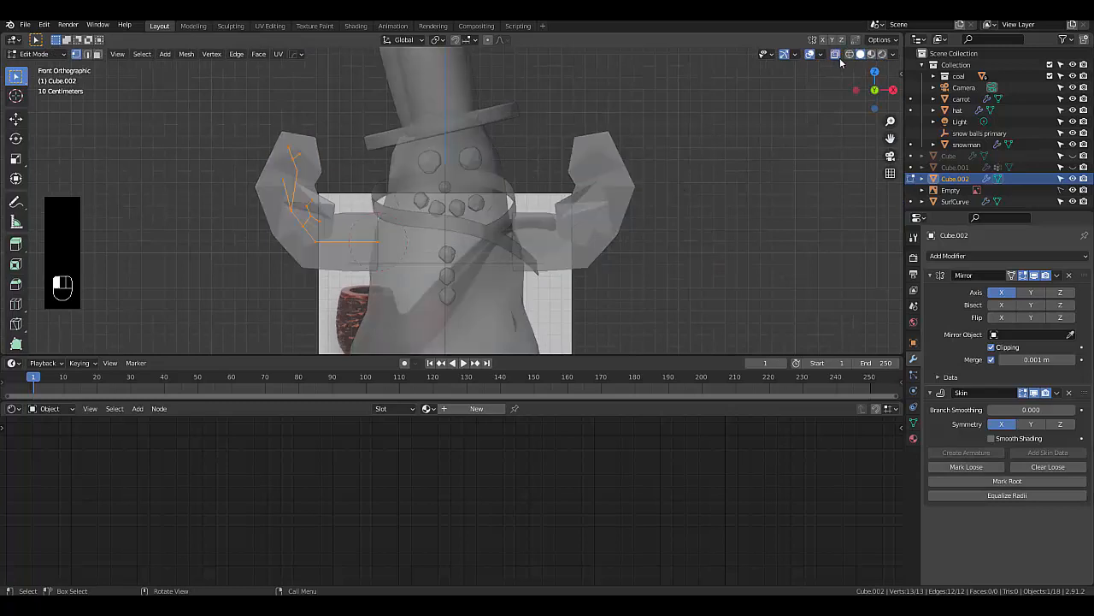
{"action": "scroll", "coordinate": [138, 245], "scroll_direction": "up", "scroll_amount": 3}
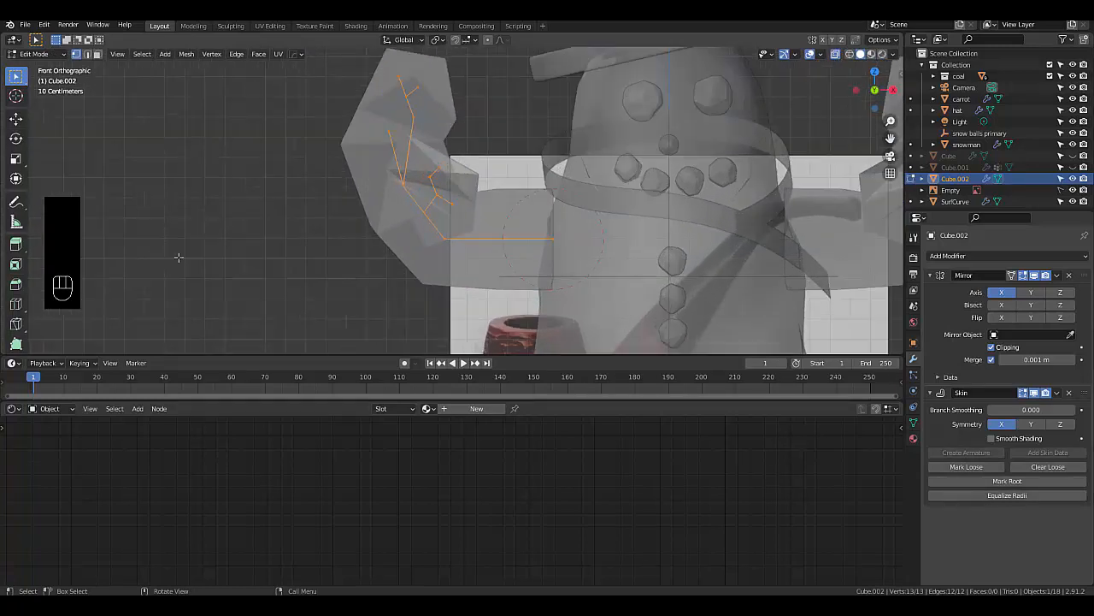
{"action": "key", "text": "ctrl"}
{"action": "key", "text": "ctrl+a"}
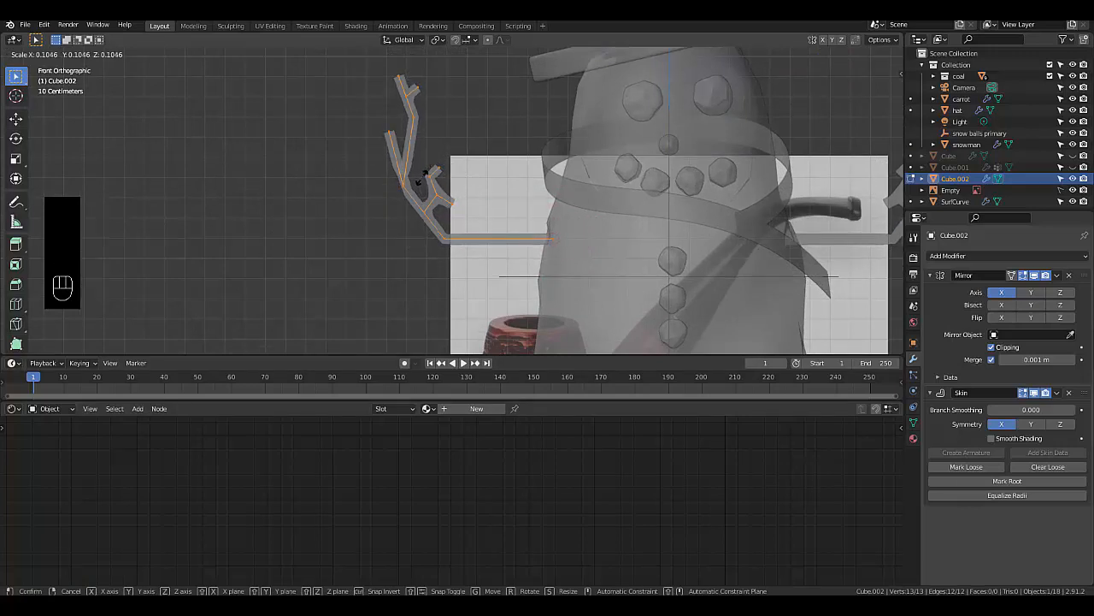
{"action": "left_click", "coordinate": [415, 177]}
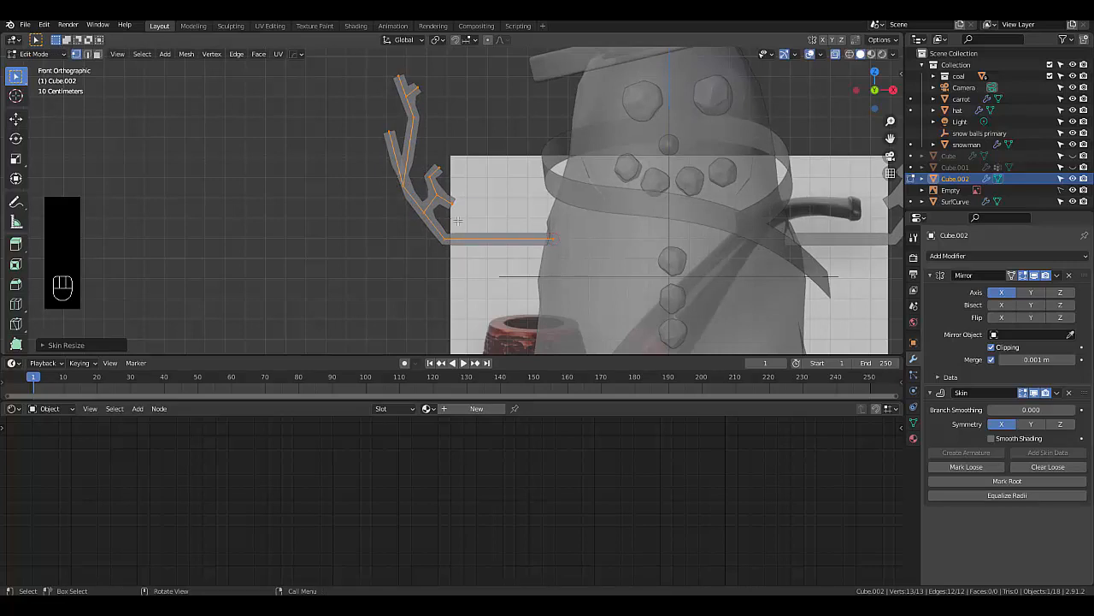
Thicken the skin at the arm's shoulder end by a factor of about 1.4 and adjust the elbow's skin radius
{"action": "scroll", "coordinate": [513, 236], "scroll_direction": "up", "scroll_amount": 2}
{"action": "left_click_drag", "start_coordinate": [556, 226], "coordinate": [585, 270]}
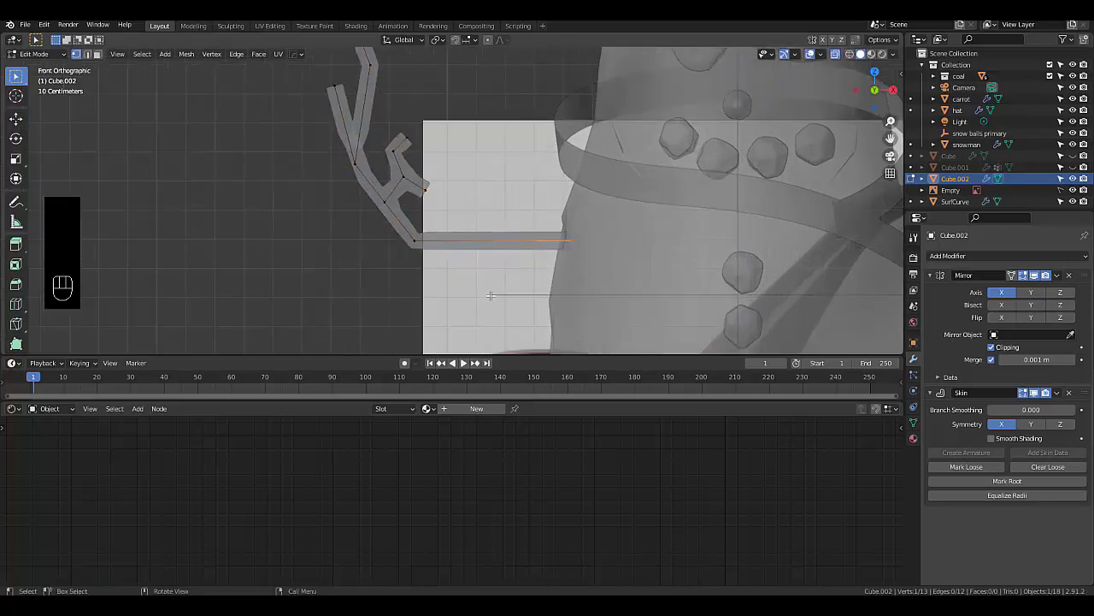
{"action": "key", "text": "ctrl+a"}
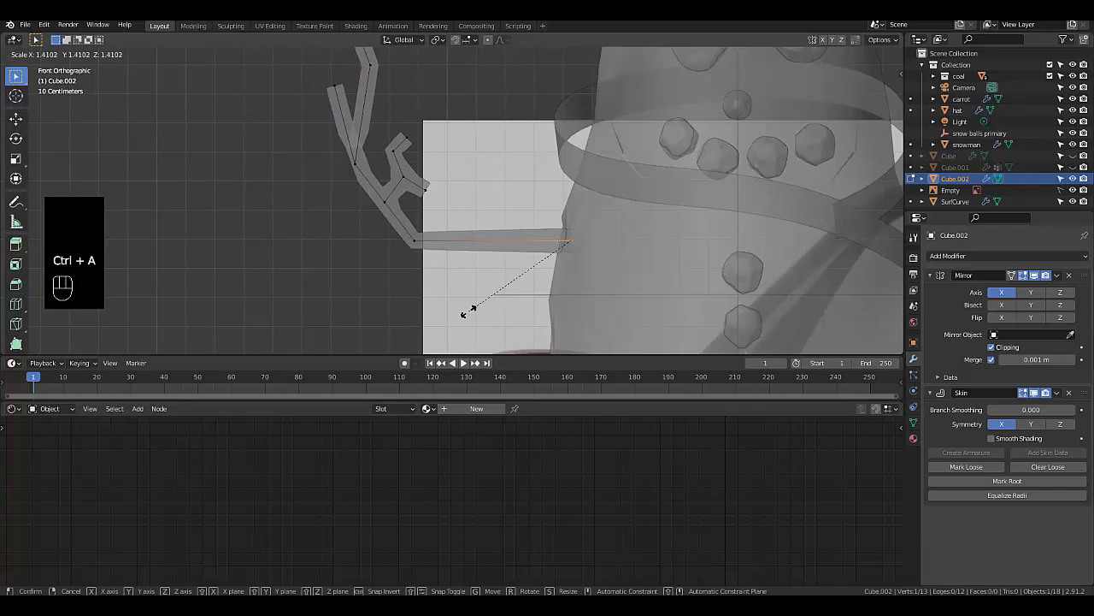
{"action": "left_click", "coordinate": [367, 252]}
{"action": "key", "text": "ctrl+a"}
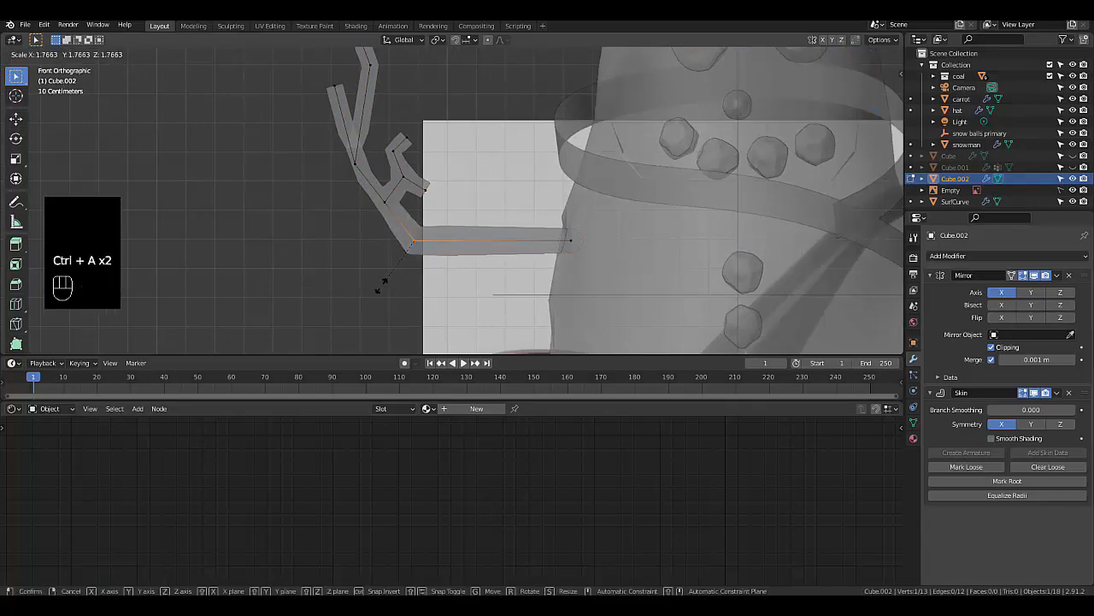
{"action": "left_click", "coordinate": [380, 260]}
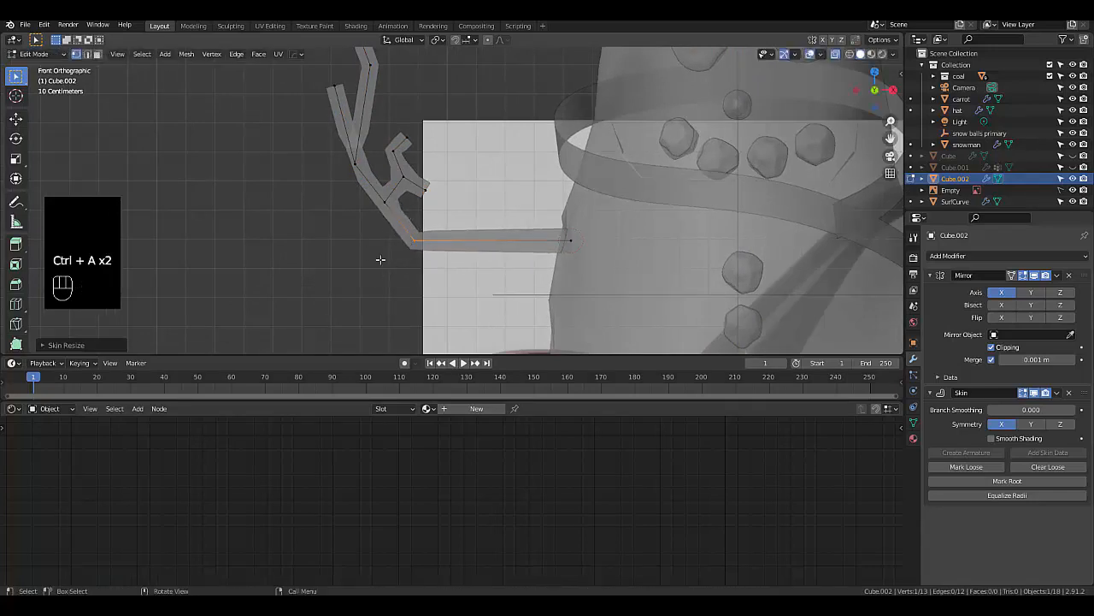
Adjust the skin radius at the two forked joints above the elbow
{"action": "left_click", "coordinate": [363, 198]}
{"action": "key", "text": "ctrl+a"}
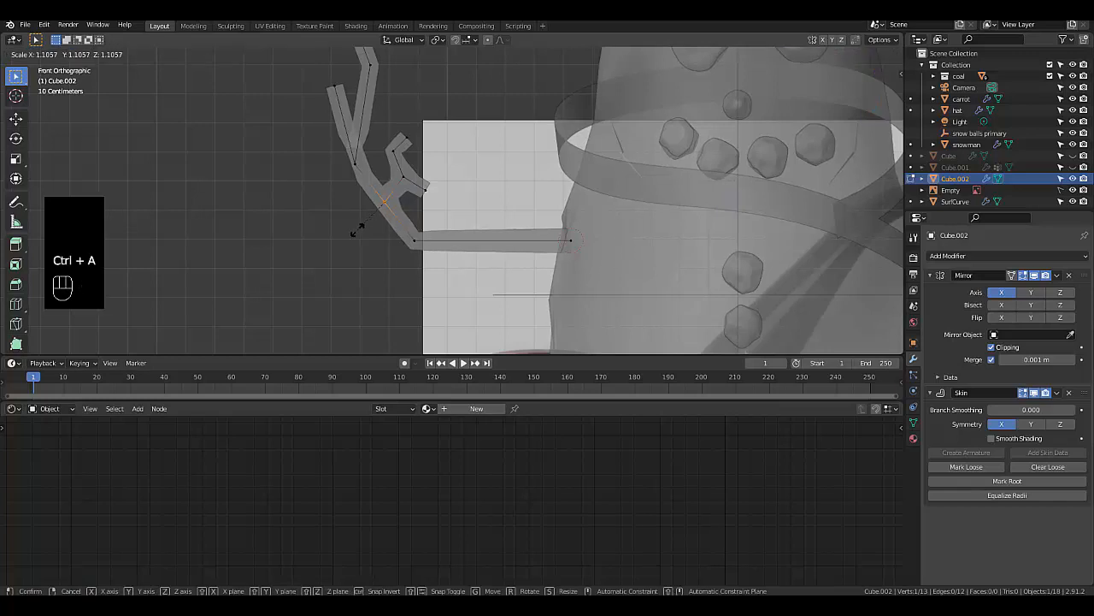
{"action": "left_click", "coordinate": [363, 225]}
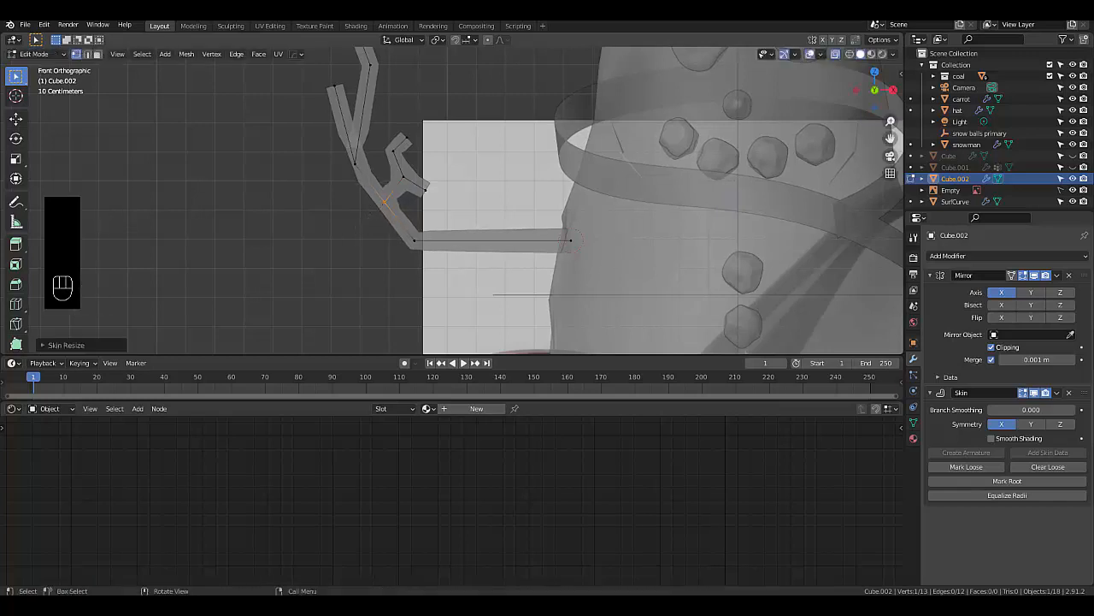
{"action": "left_click", "coordinate": [354, 161]}
{"action": "key", "text": "ctrl+a"}
{"action": "left_click", "coordinate": [354, 163]}
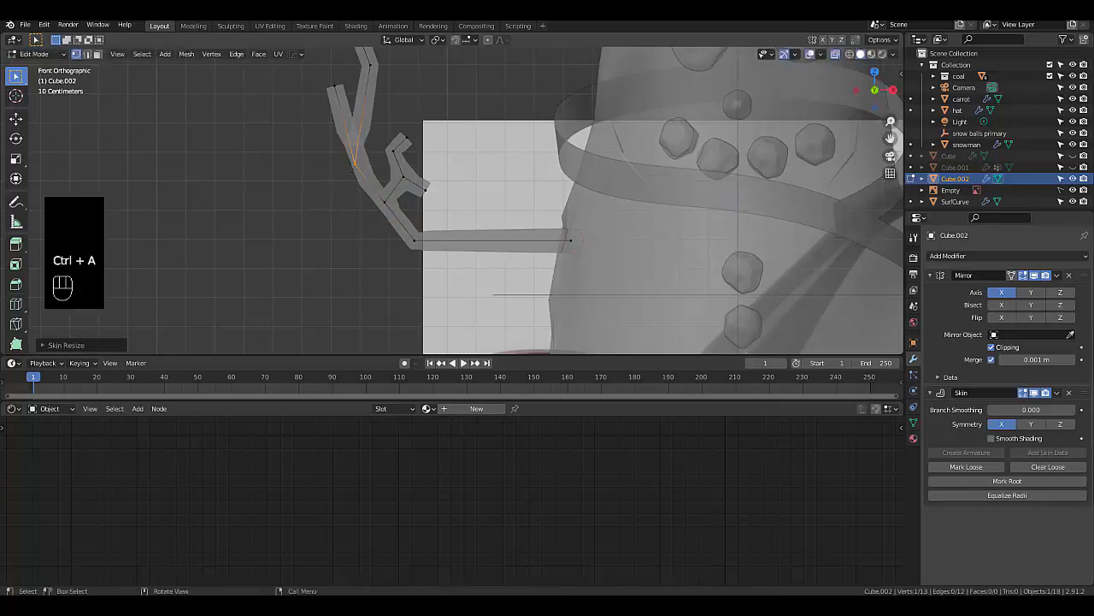
Thin the skin at the inner branch's lower twig tip and along the two outer vertices of its upper twig
{"action": "left_click", "coordinate": [426, 186]}
{"action": "key", "text": "ctrl+a"}
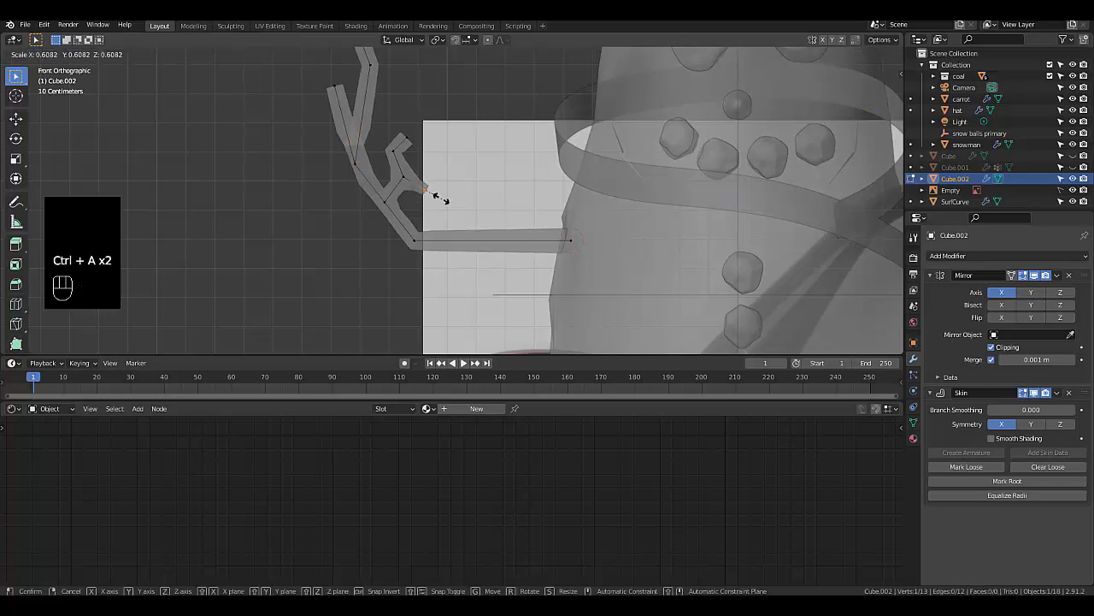
{"action": "left_click", "coordinate": [432, 192]}
{"action": "left_click", "coordinate": [394, 148]}
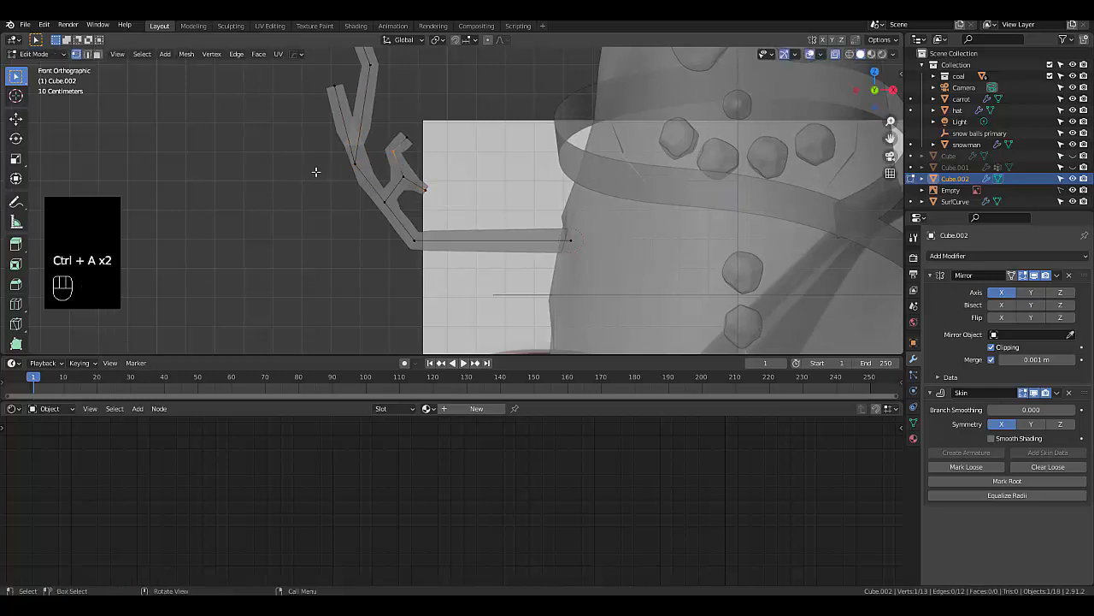
{"action": "left_click", "coordinate": [408, 137], "text": "shift"}
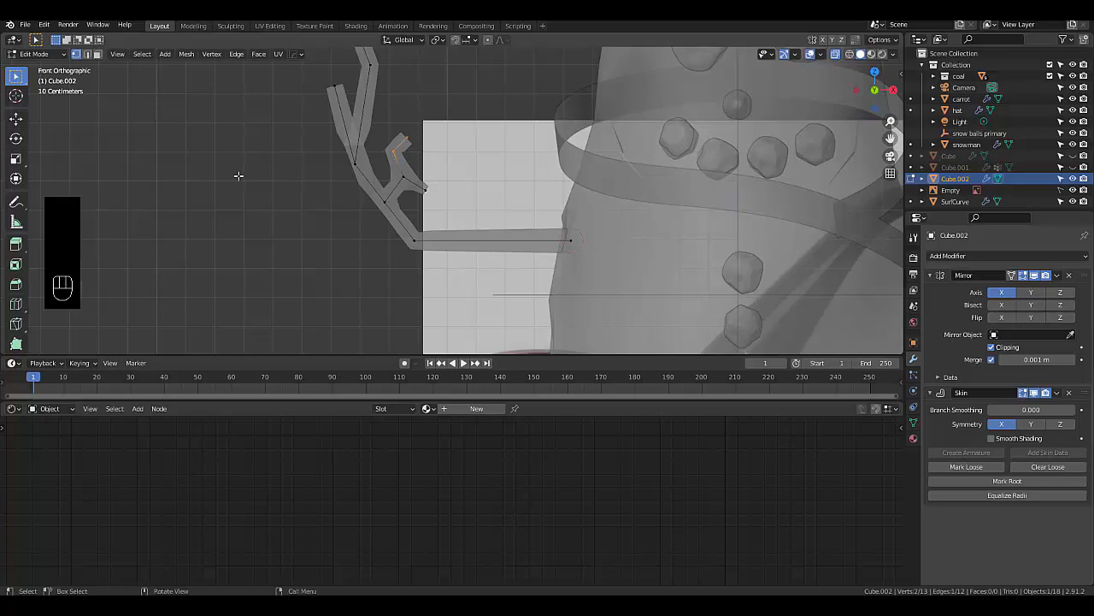
{"action": "key", "text": "ctrl+a"}
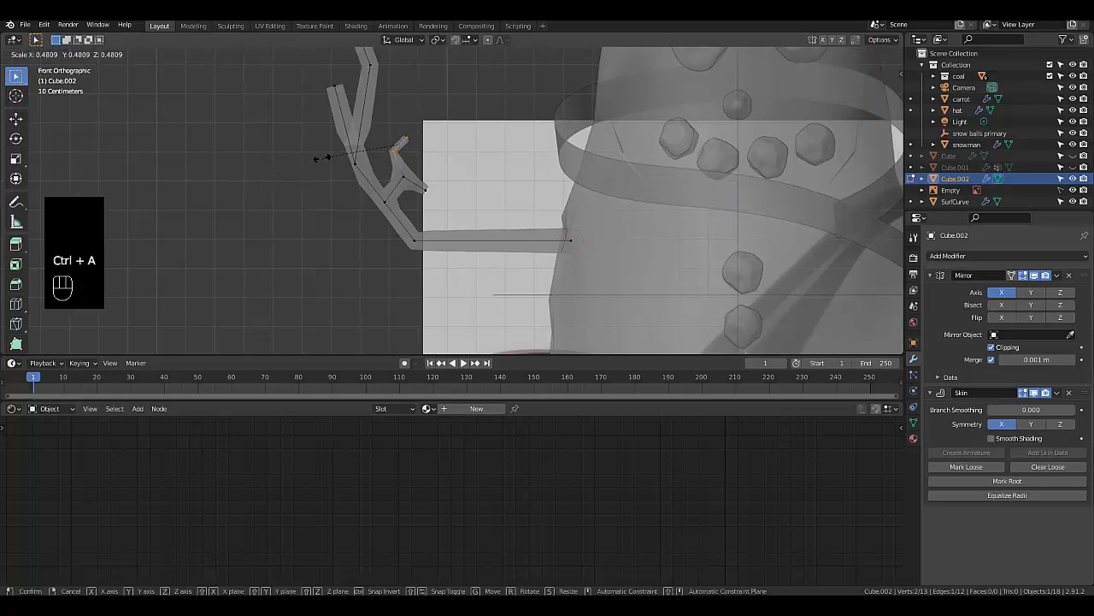
{"action": "left_click", "coordinate": [316, 158]}
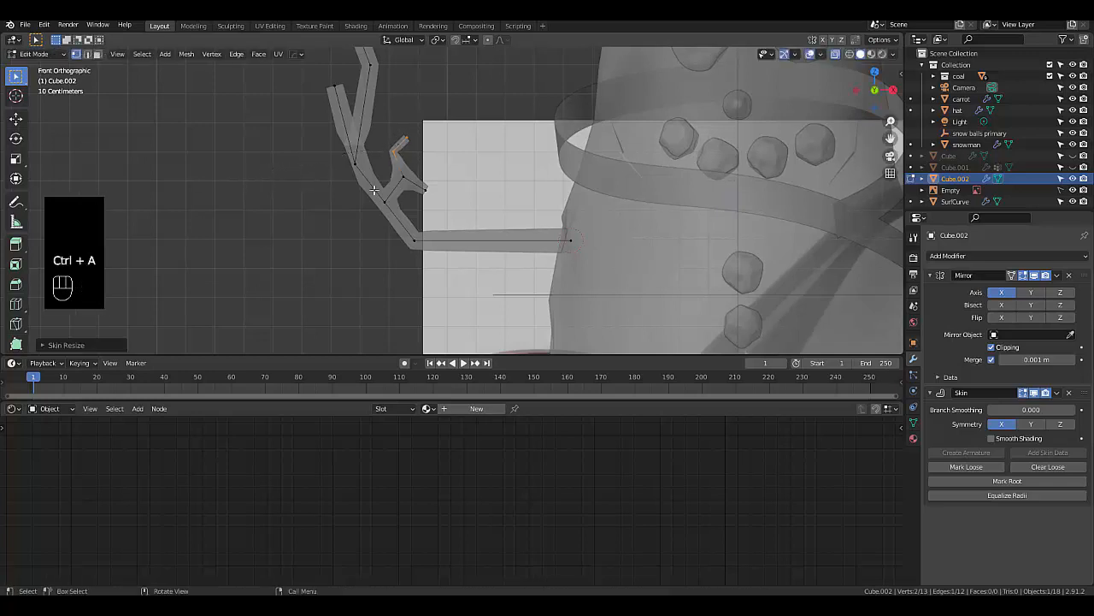
Raise the tip of the inner branch's lower twig in front view and pull it toward the snowman's front in top view
{"action": "left_click", "coordinate": [419, 183]}
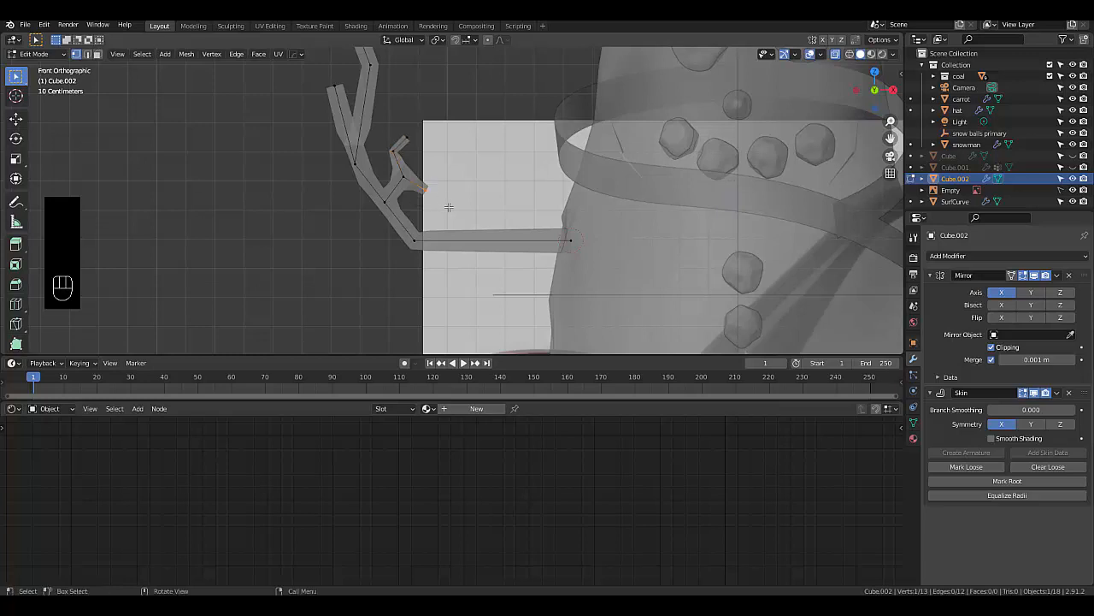
{"action": "key", "text": "g"}
{"action": "left_click", "coordinate": [459, 189]}
{"action": "key", "text": "KP_7"}
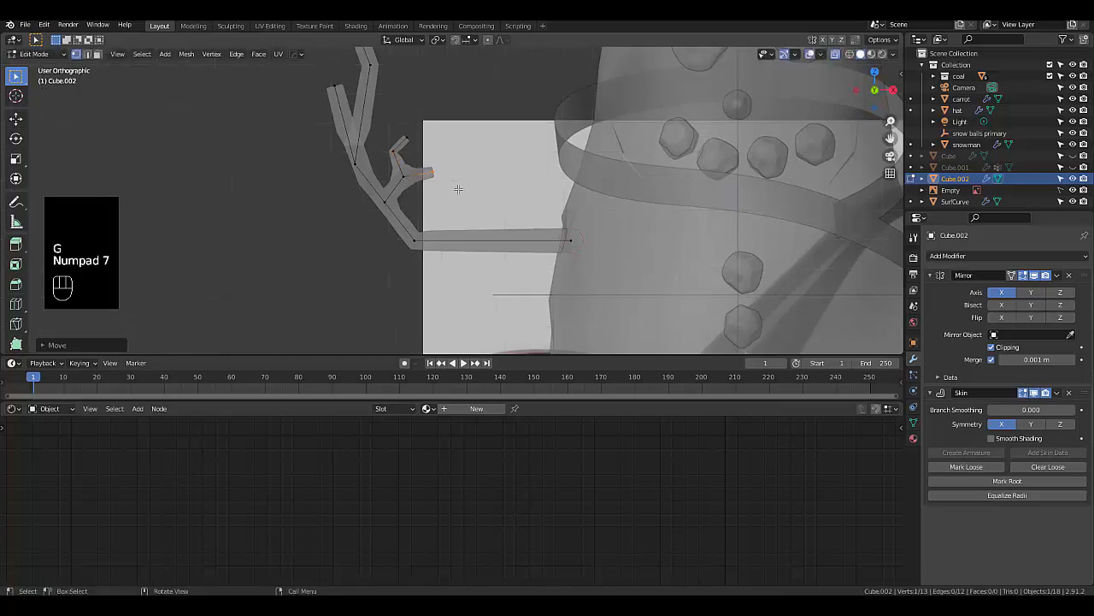
{"action": "key", "text": "g"}
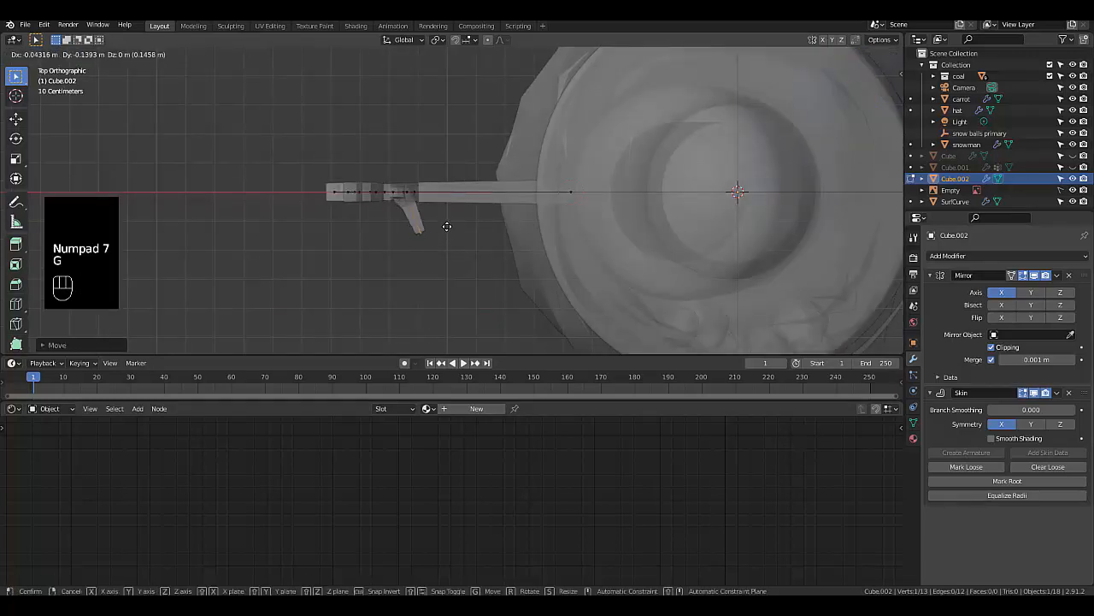
{"action": "left_click", "coordinate": [443, 223]}
Spread the upper branches in top view by moving the arm's topmost end backward and the outer branch tip forward
{"action": "left_click", "coordinate": [355, 190]}
{"action": "key", "text": "g"}
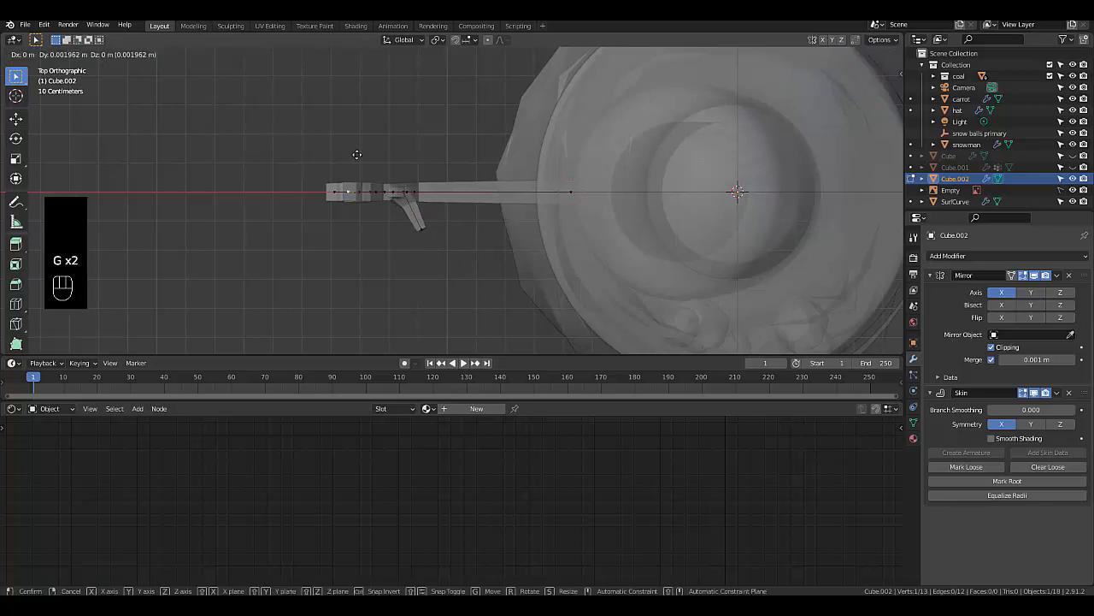
{"action": "left_click", "coordinate": [351, 133]}
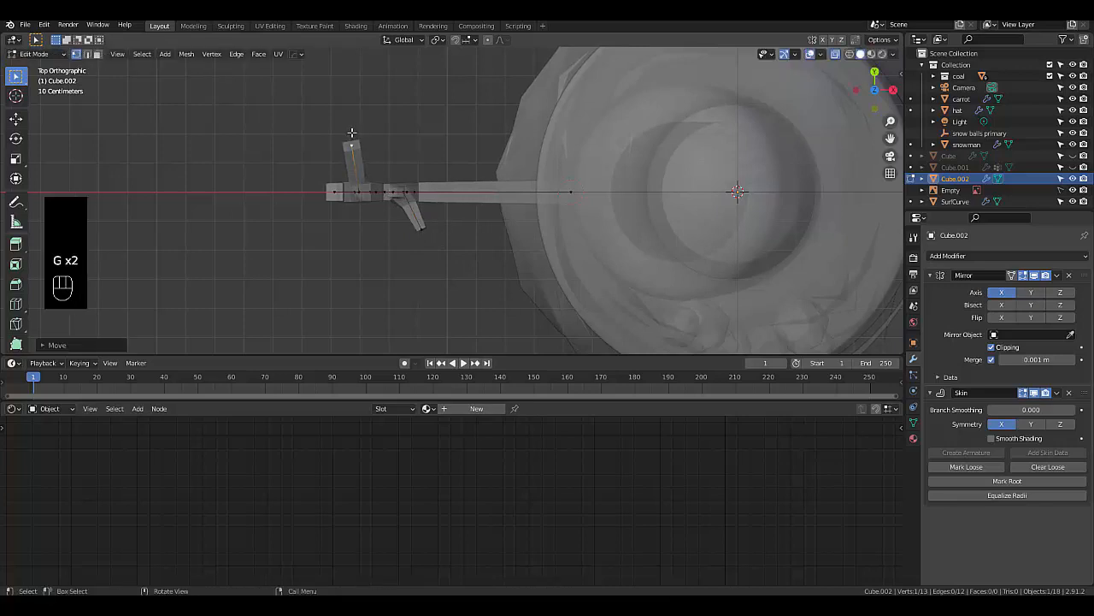
{"action": "left_click", "coordinate": [336, 189]}
{"action": "key", "text": "g"}
{"action": "left_click", "coordinate": [342, 242]}
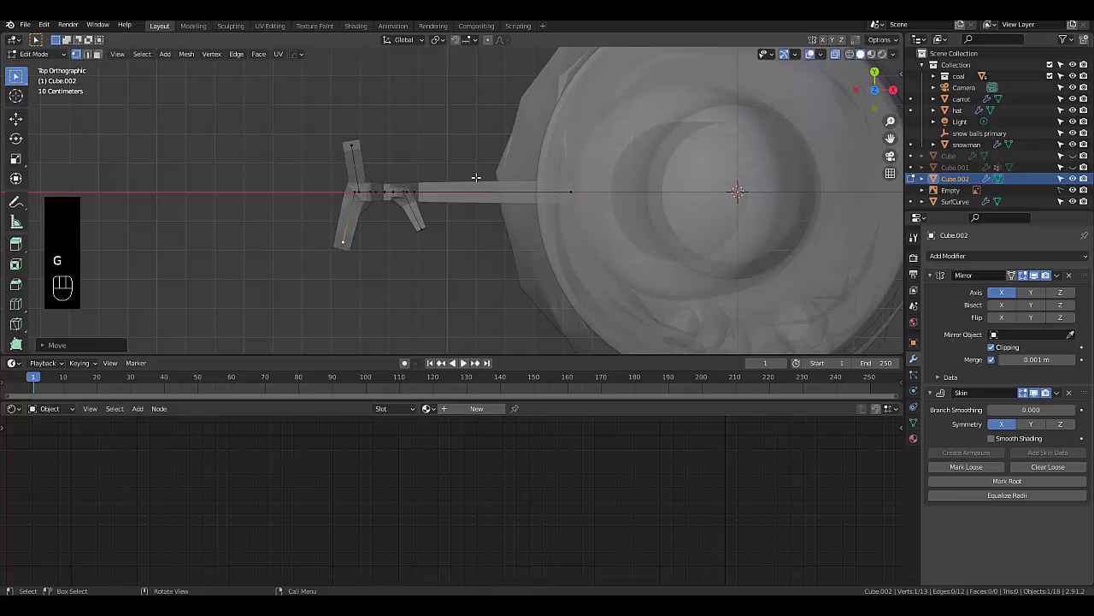
Subdivide the horizontal arm segment and the inner lower twig, and move the arm segment's midpoint toward the back
{"action": "left_click_drag", "start_coordinate": [401, 166], "coordinate": [573, 249]}
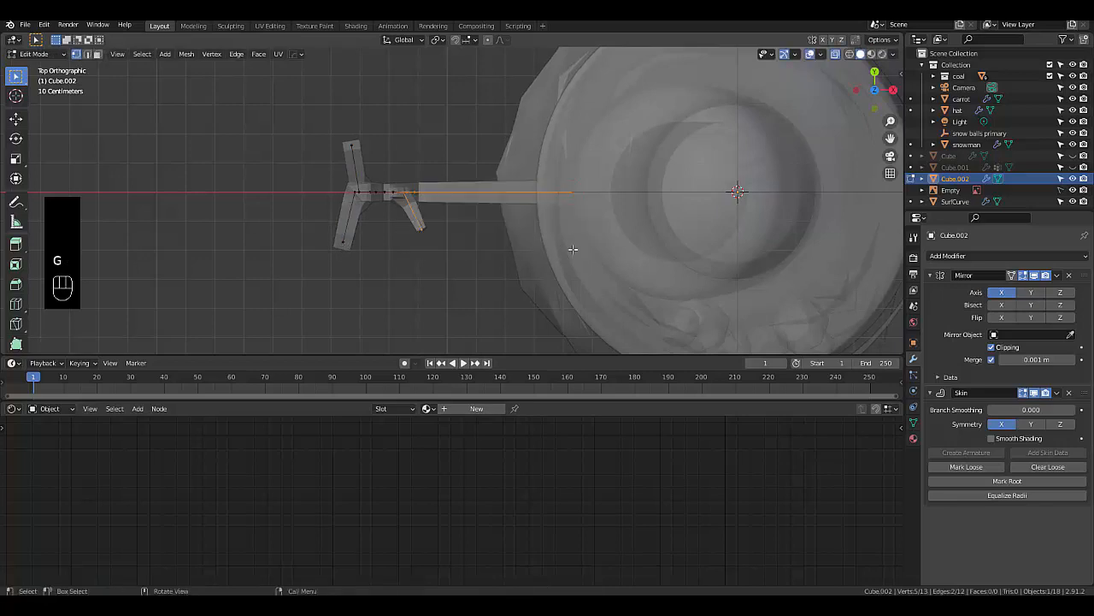
{"action": "right_click", "coordinate": [473, 220]}
{"action": "left_click", "coordinate": [474, 223]}
{"action": "left_click_drag", "start_coordinate": [471, 171], "coordinate": [551, 234]}
{"action": "key", "text": "g"}
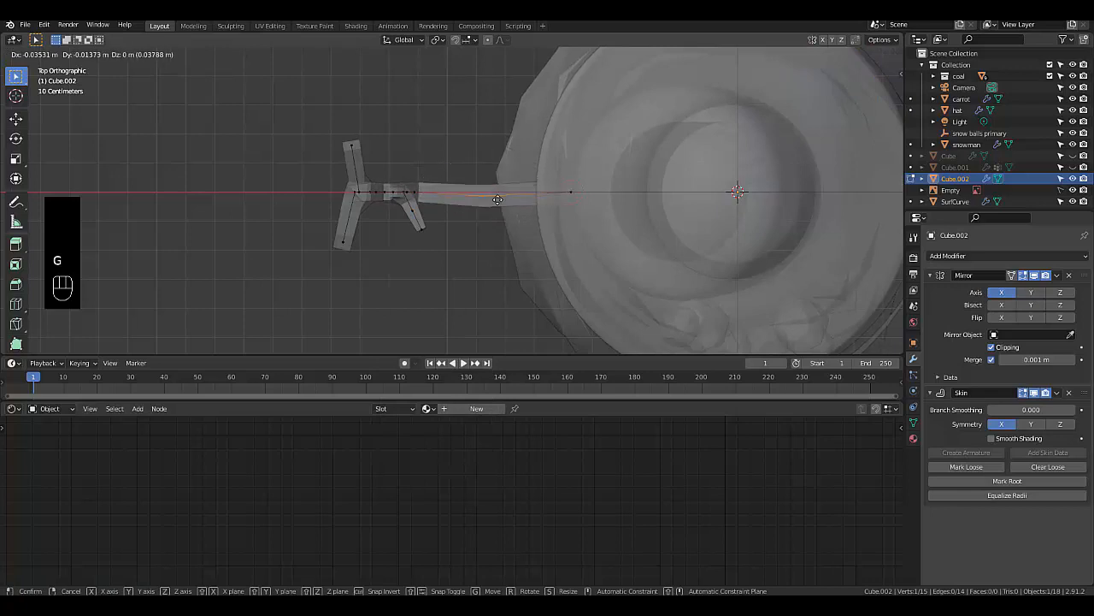
{"action": "left_click", "coordinate": [494, 183]}
Extrude a short twig backward from the horizontal arm segment's midpoint and thin the skin at its tip
{"action": "key", "text": "e"}
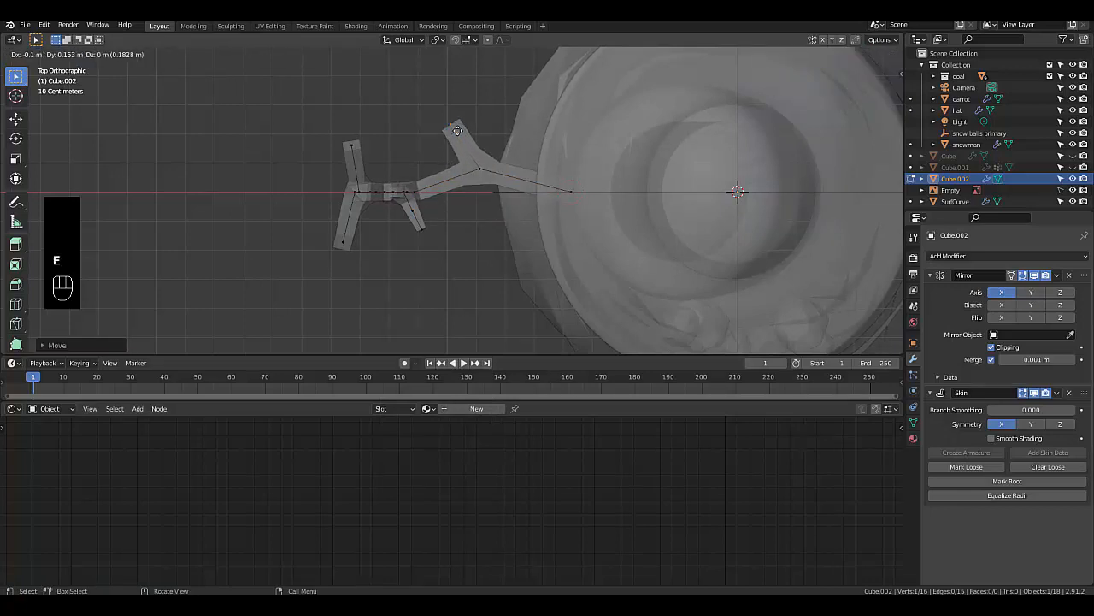
{"action": "left_click", "coordinate": [455, 126]}
{"action": "key", "text": "ctrl+a"}
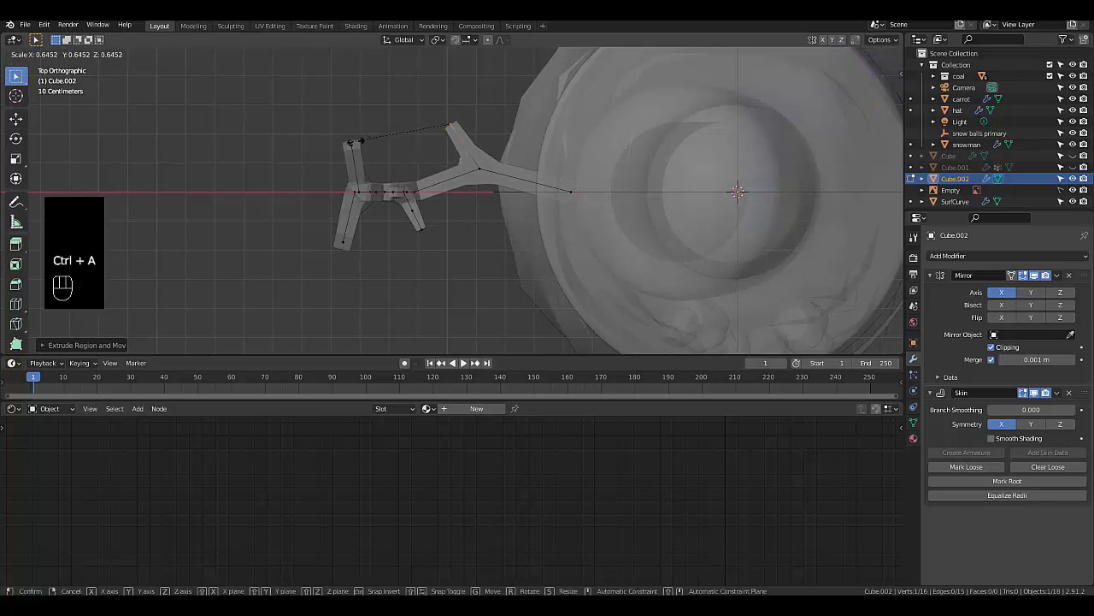
{"action": "left_click", "coordinate": [387, 147]}
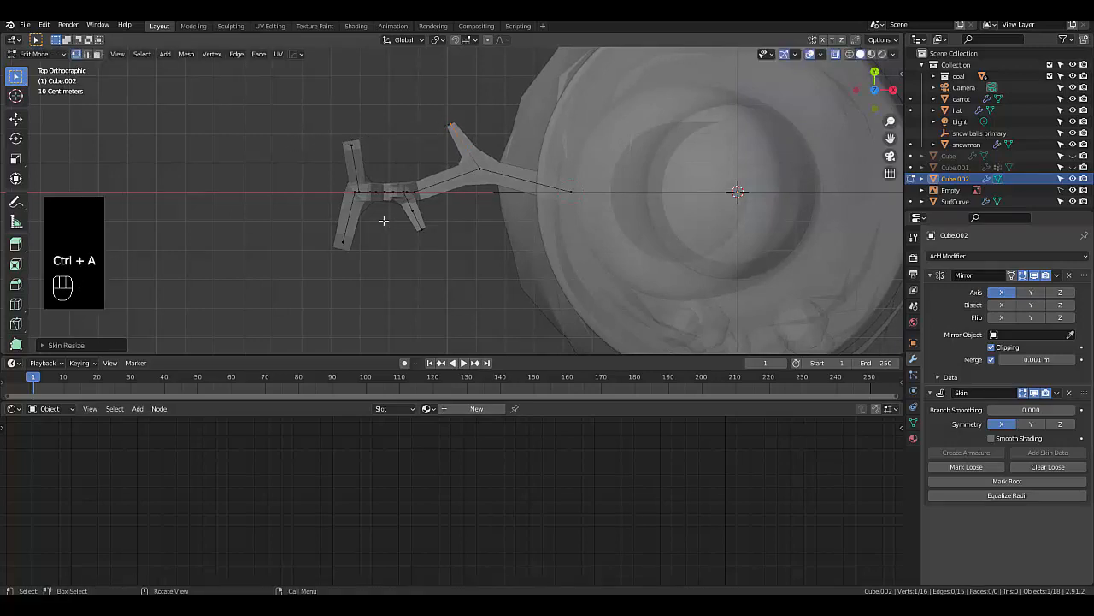
Reduce the skin radius at the tip of the inner branch's upper twig to about 0.65 of its size
{"action": "middle_click_drag", "start_coordinate": [385, 220], "coordinate": [378, 118]}
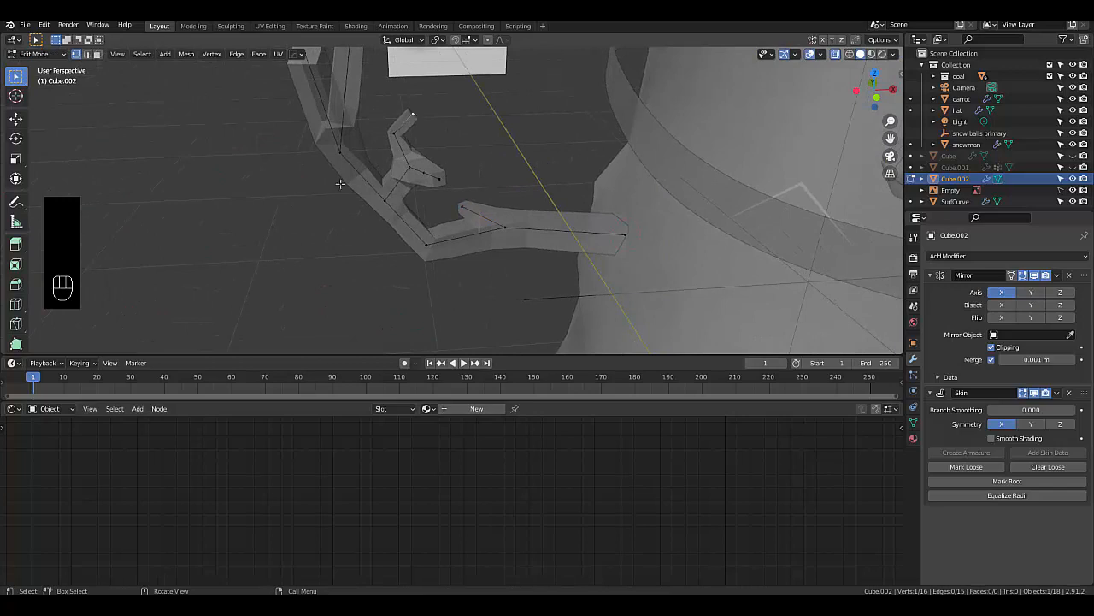
{"action": "key", "text": "ctrl+a"}
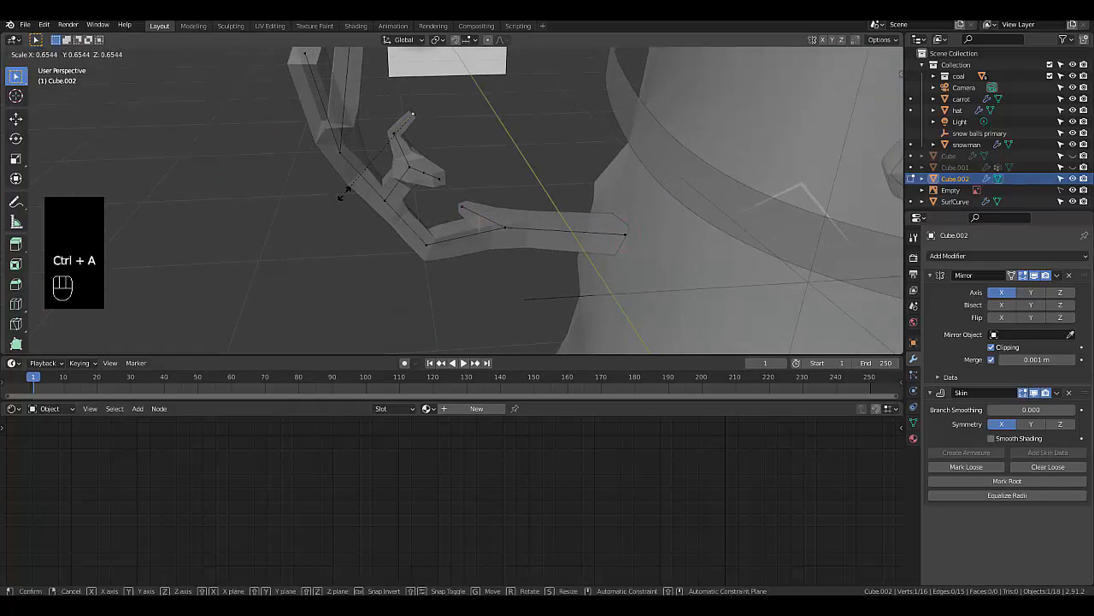
{"action": "left_click", "coordinate": [347, 190]}
Thin the skin of the three vertices forming the fork at the arm's top end
{"action": "middle_click_drag", "start_coordinate": [346, 190], "coordinate": [311, 120]}
{"action": "left_click", "coordinate": [353, 110]}
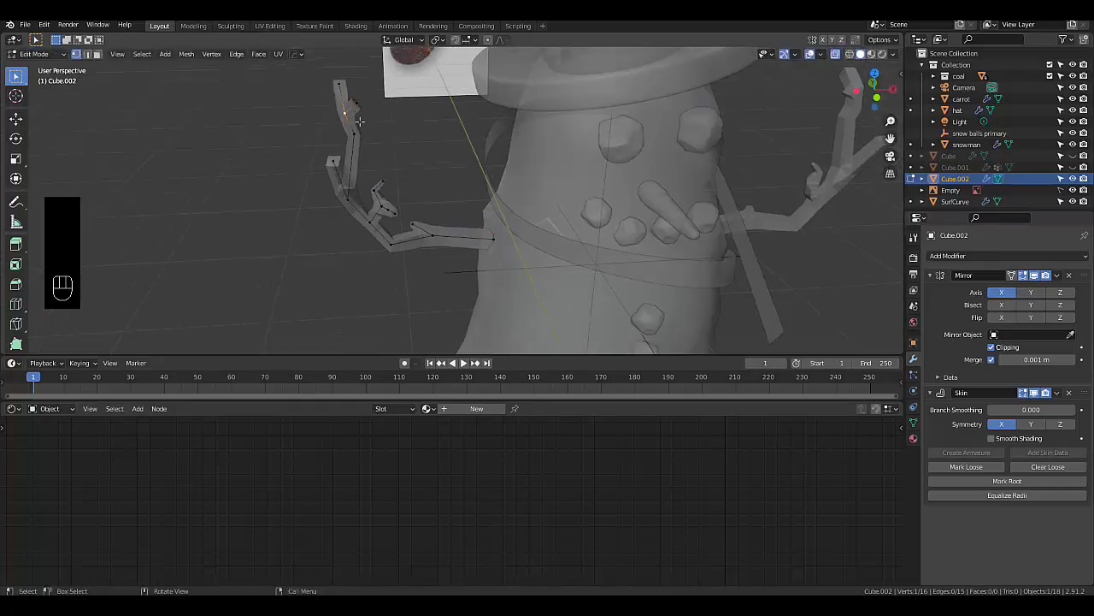
{"action": "key", "text": "ctrl+a"}
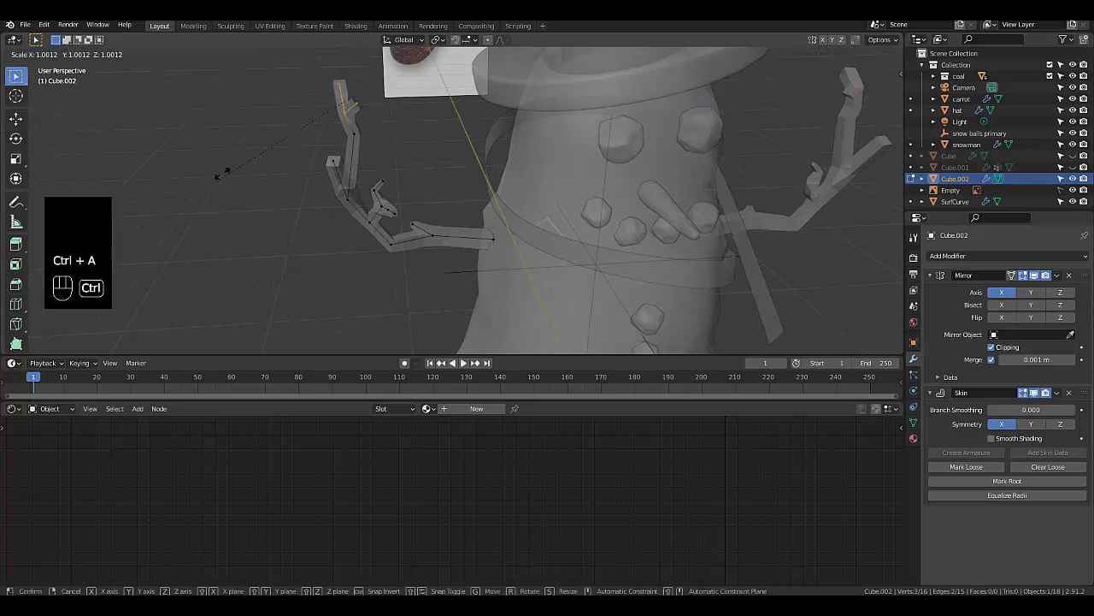
{"action": "left_click", "coordinate": [286, 142]}
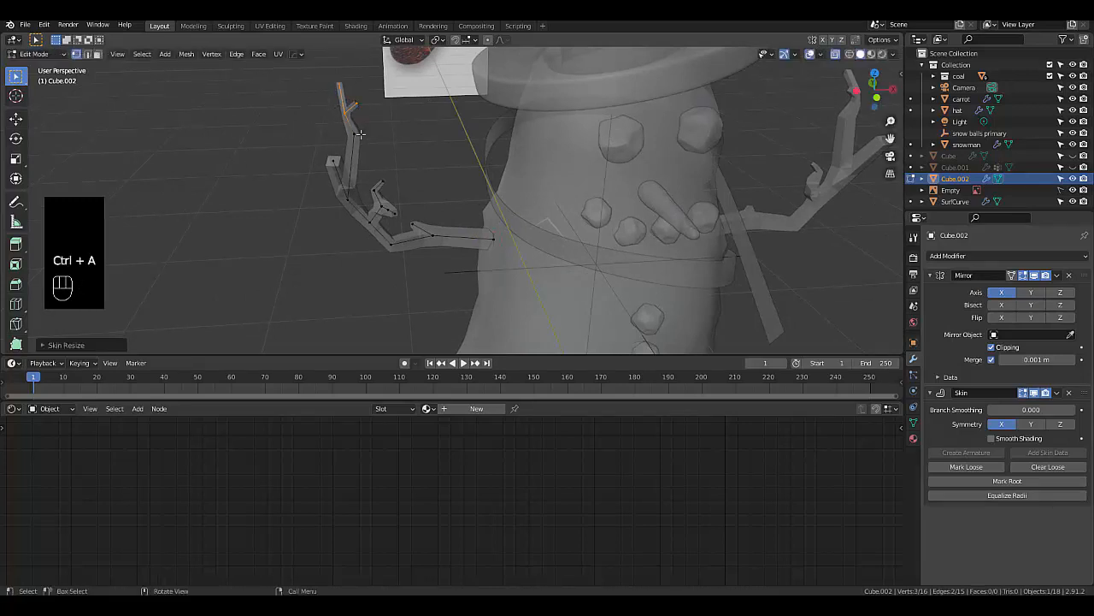
Thin the skin at the outer branch's middle vertex to about 0.74 of its size and resize it at the neighbouring twig's tip
{"action": "key", "text": "ctrl+a"}
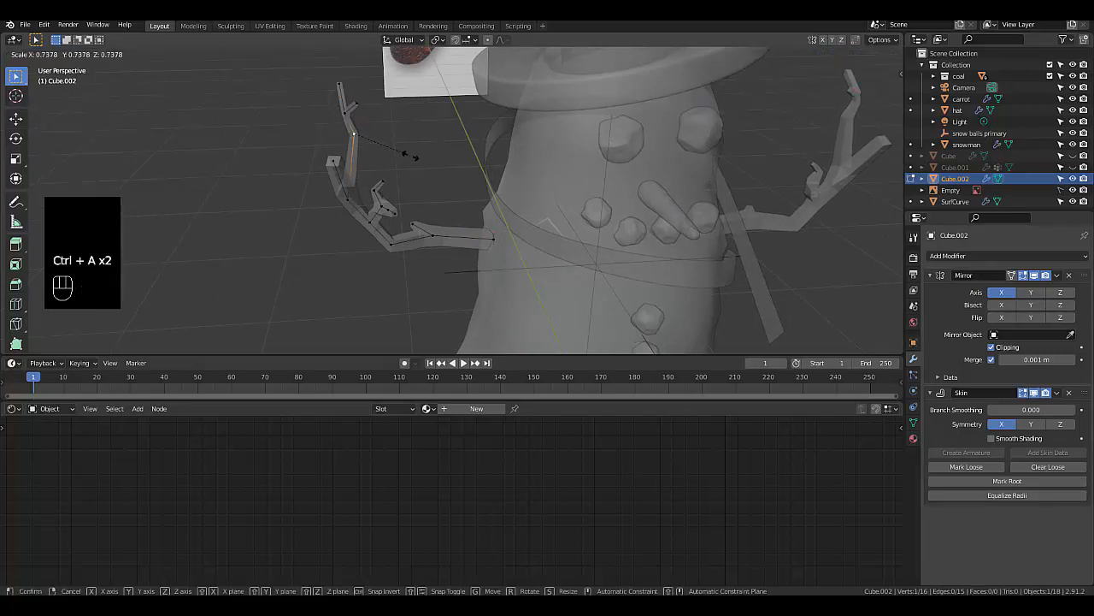
{"action": "left_click", "coordinate": [411, 155]}
{"action": "key", "text": "ctrl+a"}
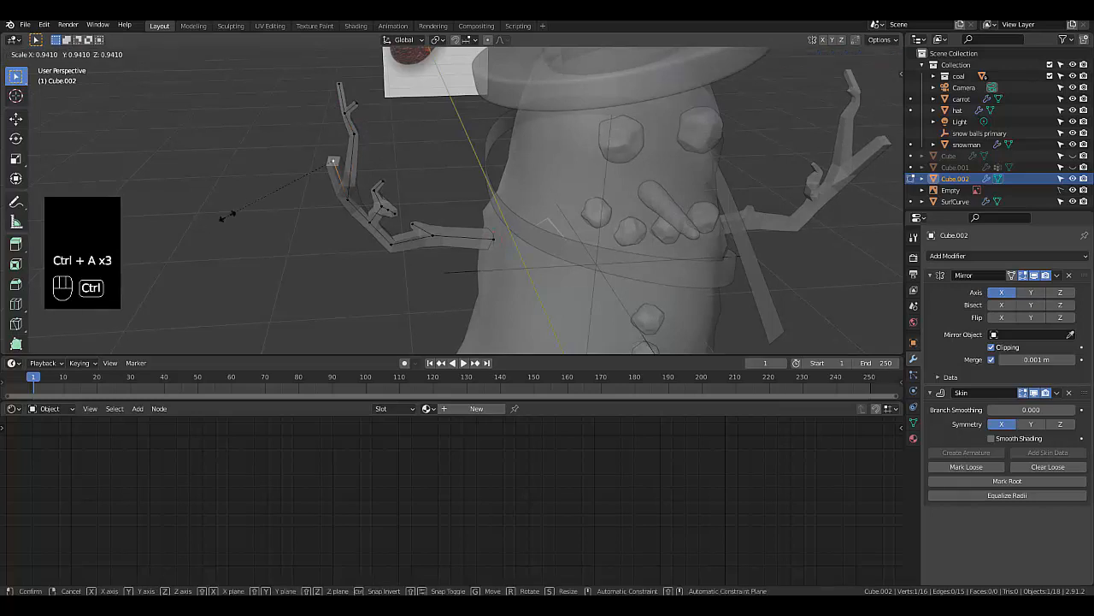
{"action": "left_click", "coordinate": [323, 237]}
{"action": "middle_click_drag", "start_coordinate": [322, 237], "coordinate": [454, 212]}
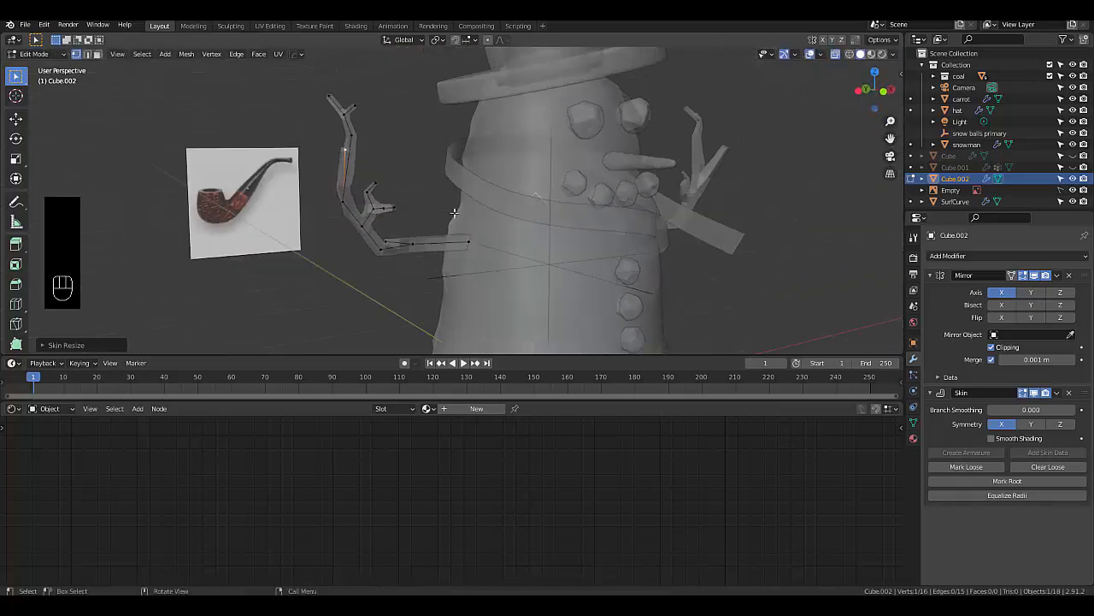
Add a Subdivision Surface modifier to the arms with viewport and render levels of 3, and collapse the Skin and Mirror modifiers
{"action": "left_click", "coordinate": [957, 255]}
{"action": "left_click", "coordinate": [888, 450]}
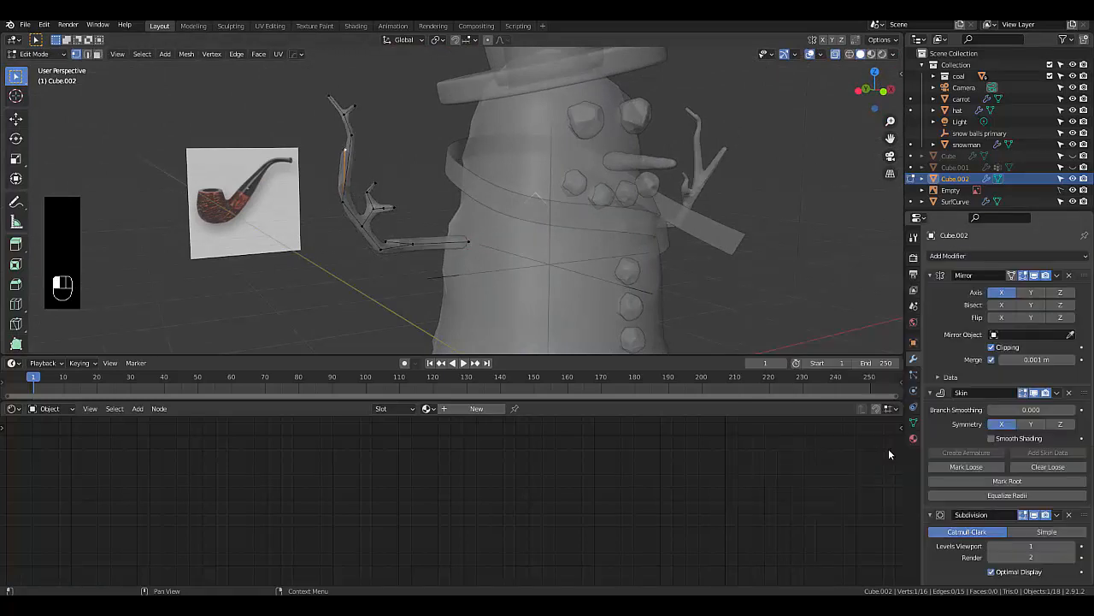
{"action": "left_click", "coordinate": [1075, 545]}
{"action": "left_click", "coordinate": [1075, 546]}
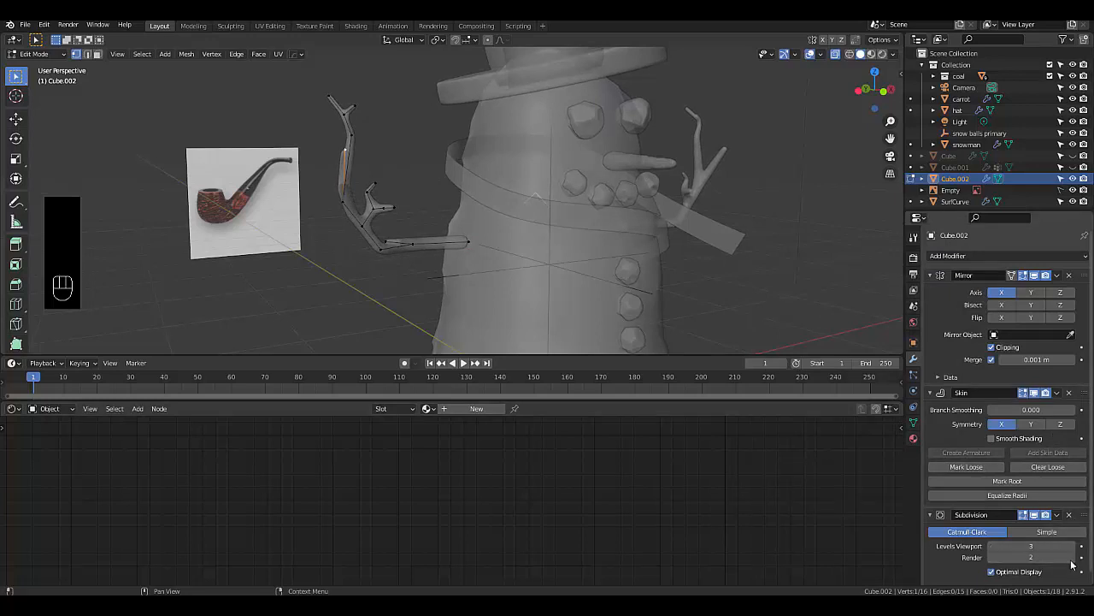
{"action": "left_click", "coordinate": [1075, 558]}
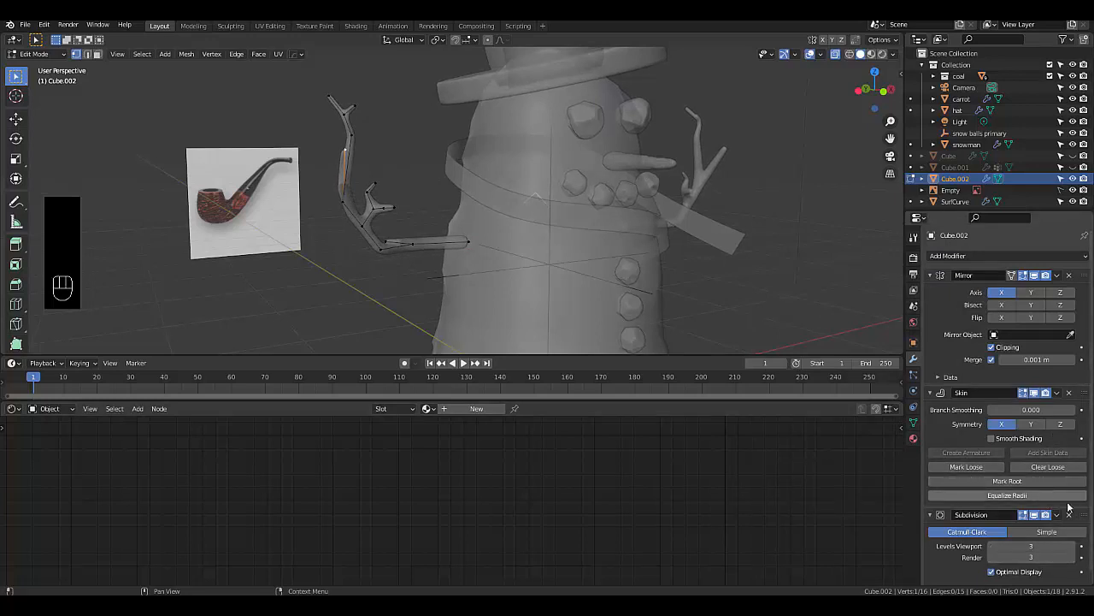
{"action": "mouse_move", "coordinate": [1083, 514]}
{"action": "left_mouse_down"}
{"action": "mouse_move", "coordinate": [1077, 387]}
{"action": "mouse_move", "coordinate": [1084, 533]}
{"action": "mouse_move", "coordinate": [1077, 513]}
{"action": "left_mouse_up"}
{"action": "left_click", "coordinate": [931, 392]}
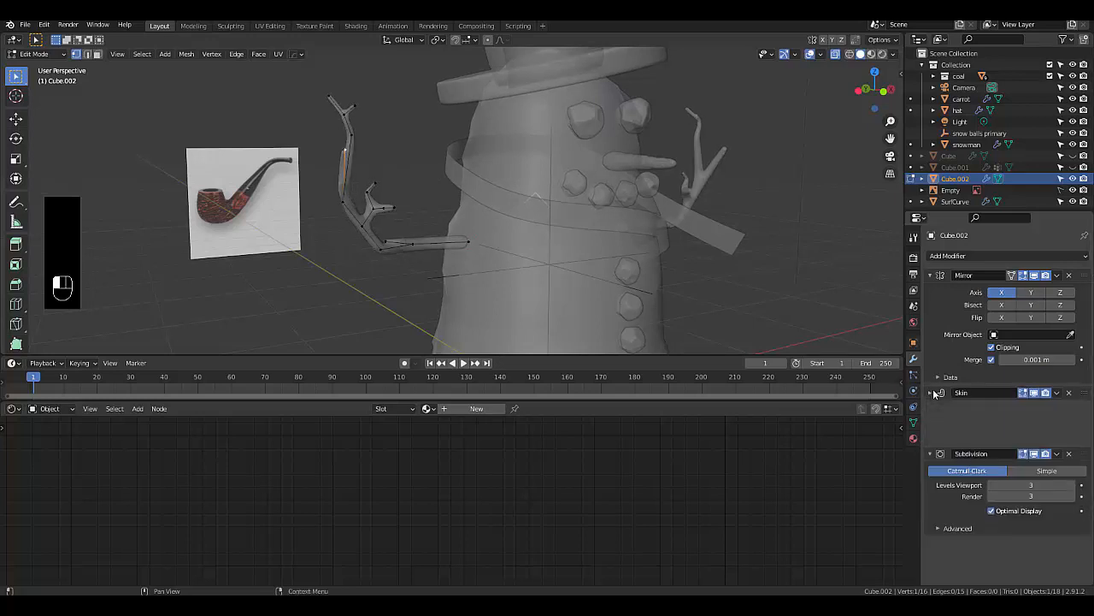
{"action": "left_click", "coordinate": [931, 275]}
Return the arms to Object Mode and deselect them
{"action": "middle_click_drag", "start_coordinate": [530, 248], "coordinate": [484, 238]}
{"action": "key", "text": "Tab"}
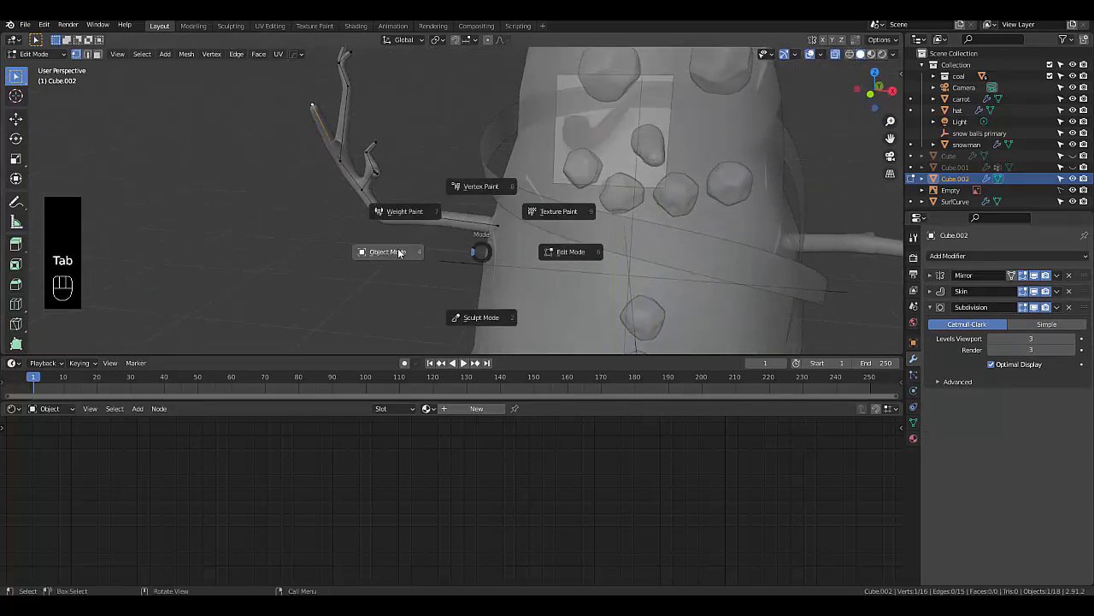
{"action": "left_click", "coordinate": [397, 252]}
{"action": "scroll", "coordinate": [413, 260], "scroll_direction": "down", "scroll_amount": 5}
{"action": "left_click", "coordinate": [313, 288]}
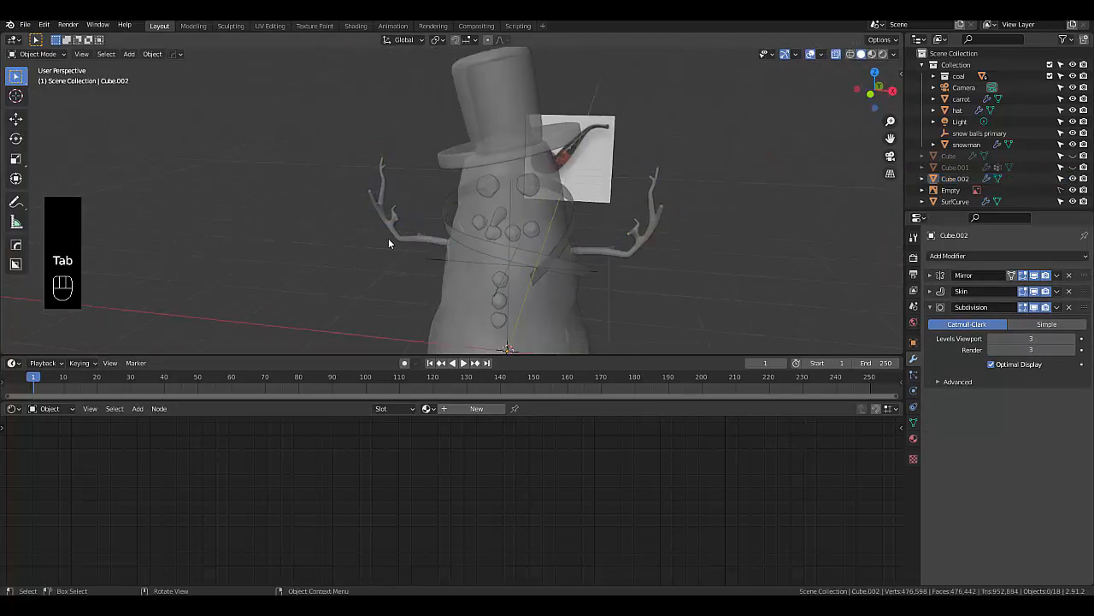
{"action": "scroll", "coordinate": [389, 237], "scroll_direction": "up", "scroll_amount": 4}
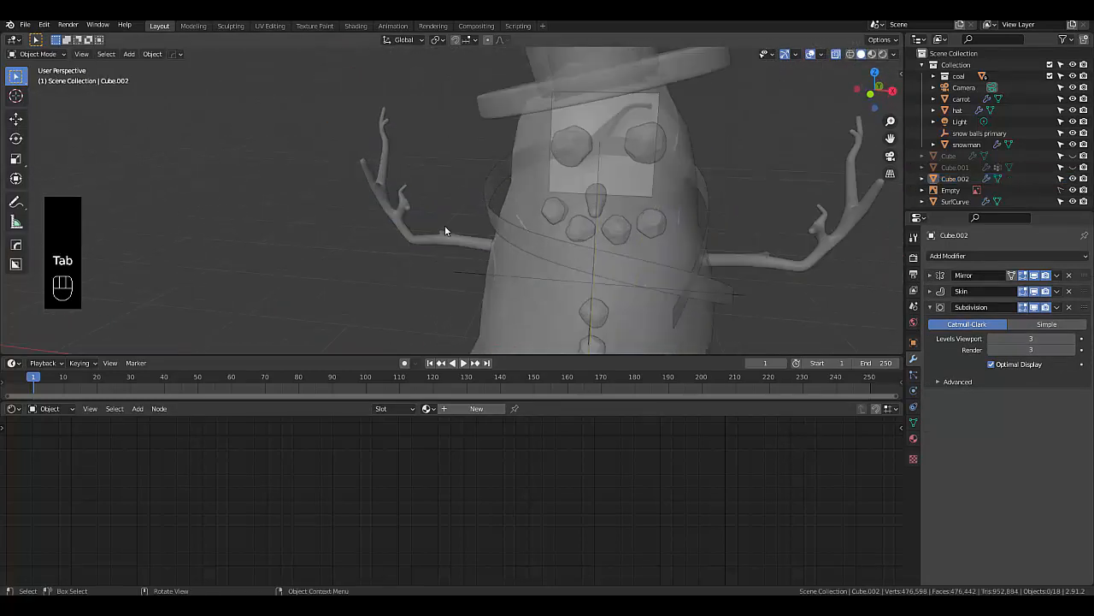
Turn off X-ray display and switch the viewport to Material Preview shading
{"action": "left_click", "coordinate": [836, 54]}
{"action": "middle_click_drag", "start_coordinate": [430, 225], "coordinate": [468, 230]}
{"action": "scroll", "coordinate": [468, 230], "scroll_direction": "down", "scroll_amount": 3}
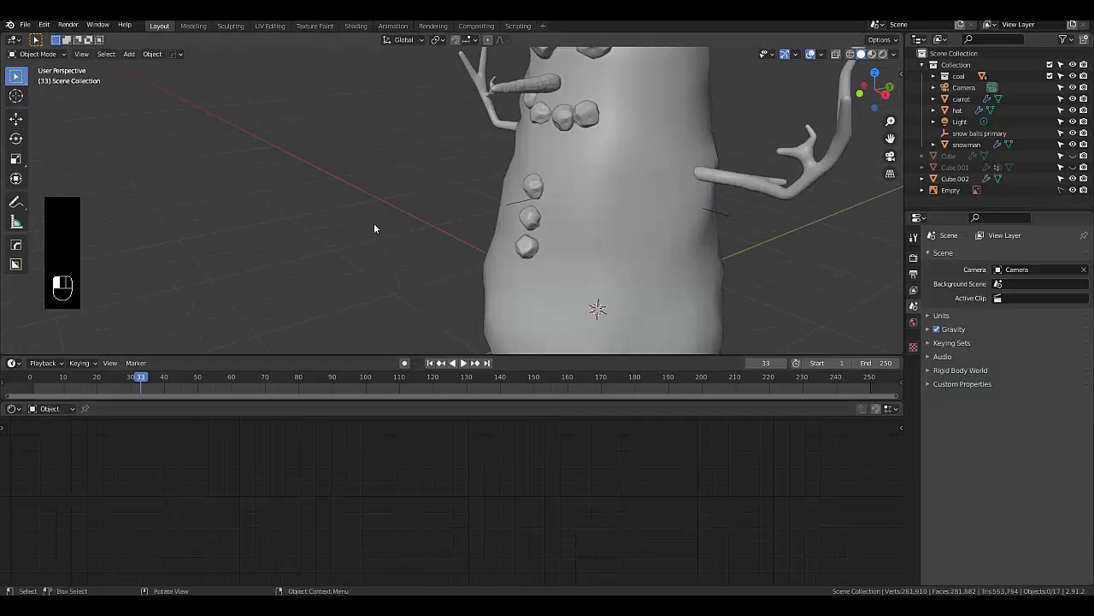
{"action": "scroll", "coordinate": [393, 227], "scroll_direction": "down", "scroll_amount": 3}
{"action": "scroll", "coordinate": [408, 227], "scroll_direction": "up", "scroll_amount": 2}
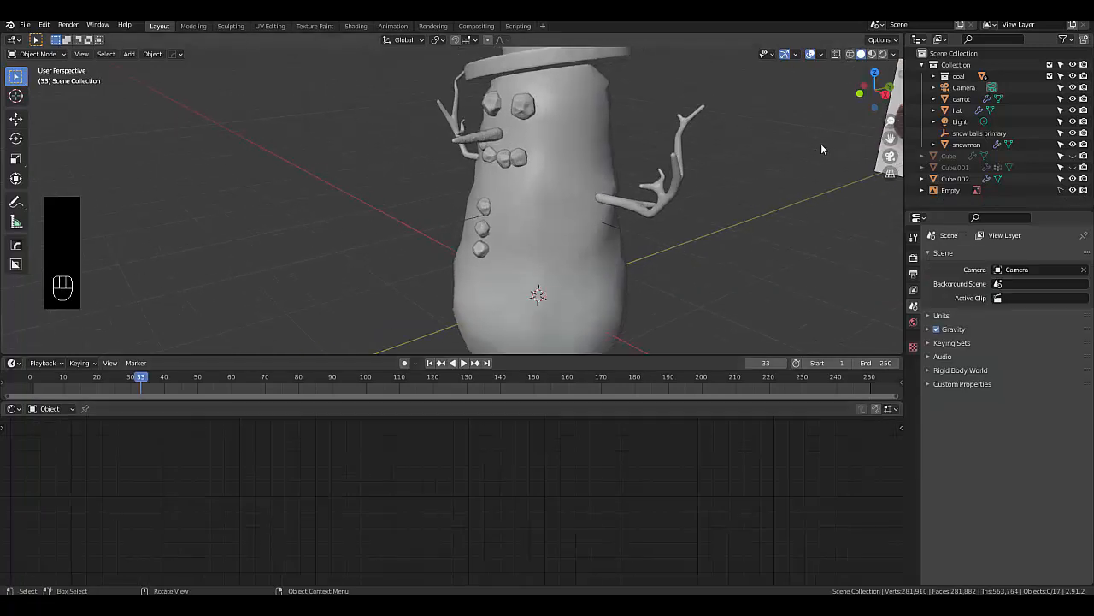
{"action": "left_click", "coordinate": [871, 54]}
{"action": "middle_click_drag", "start_coordinate": [505, 192], "coordinate": [531, 183]}
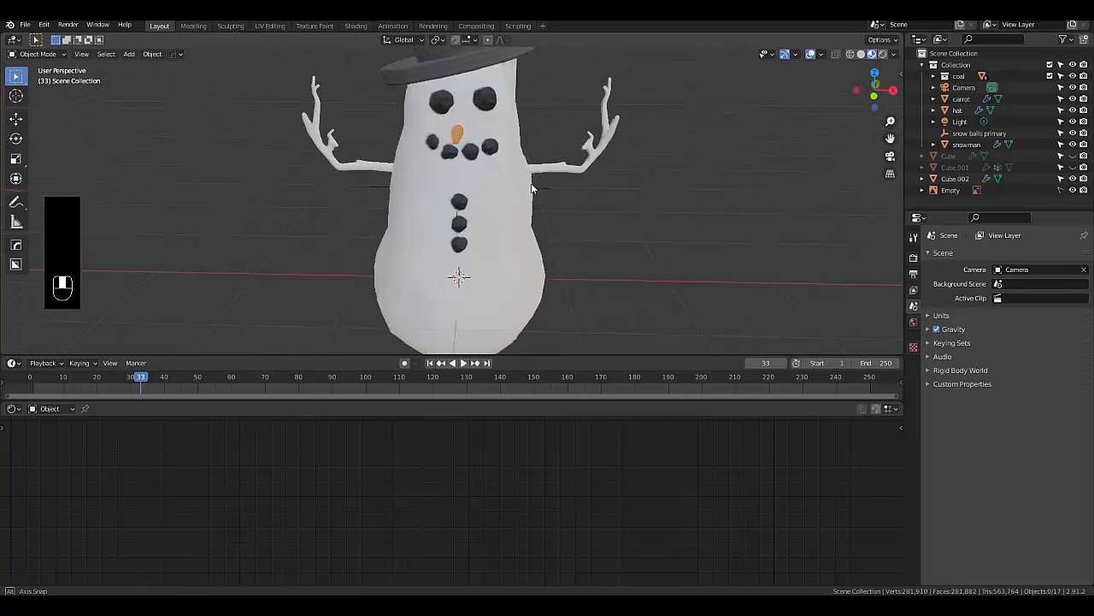
Create a new material for the stick arms and set its base color to dark brown, hex 523405
{"action": "left_click", "coordinate": [352, 163]}
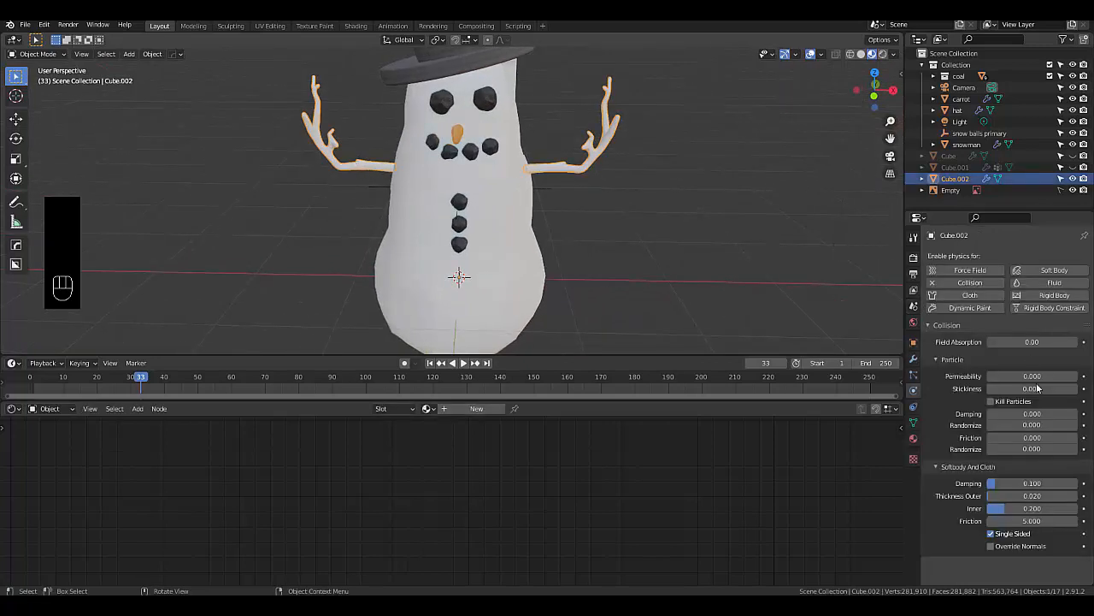
{"action": "left_click", "coordinate": [912, 439]}
{"action": "left_click", "coordinate": [993, 304]}
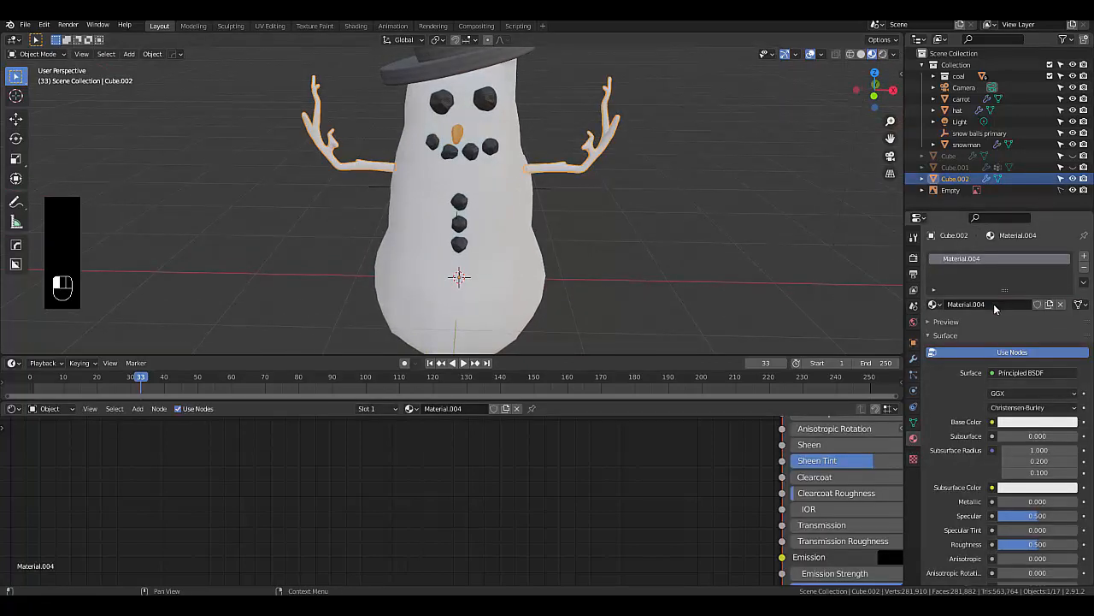
{"action": "left_click", "coordinate": [1024, 425]}
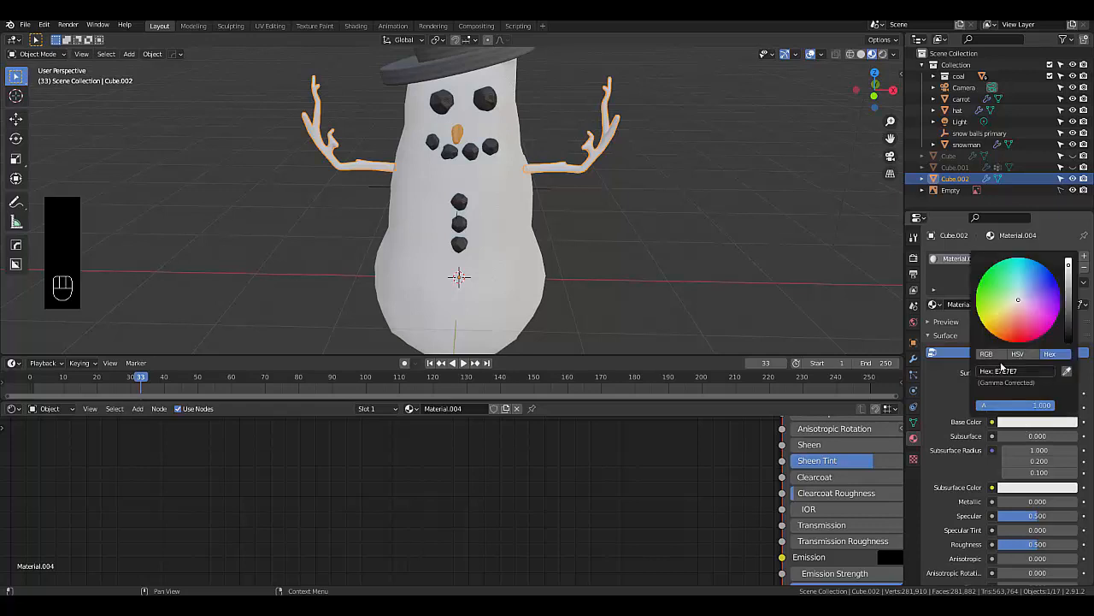
{"action": "left_click", "coordinate": [995, 332]}
{"action": "left_click", "coordinate": [1069, 319]}
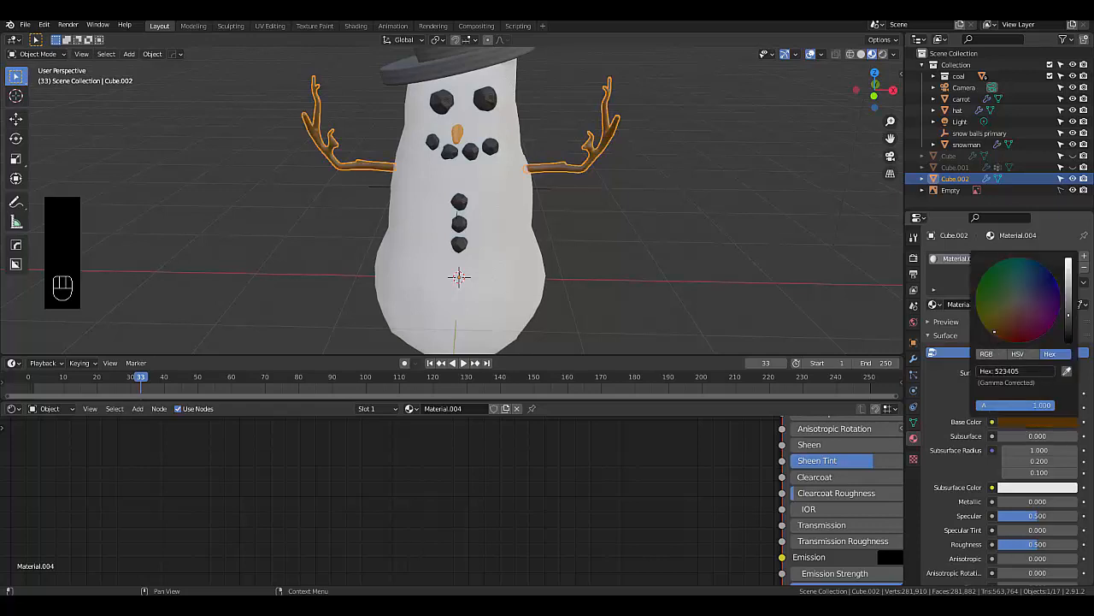
{"action": "left_click", "coordinate": [582, 279]}
Set the voxel size of the snowman body's Remesh modifier to 0.05 m
{"action": "left_click", "coordinate": [518, 271]}
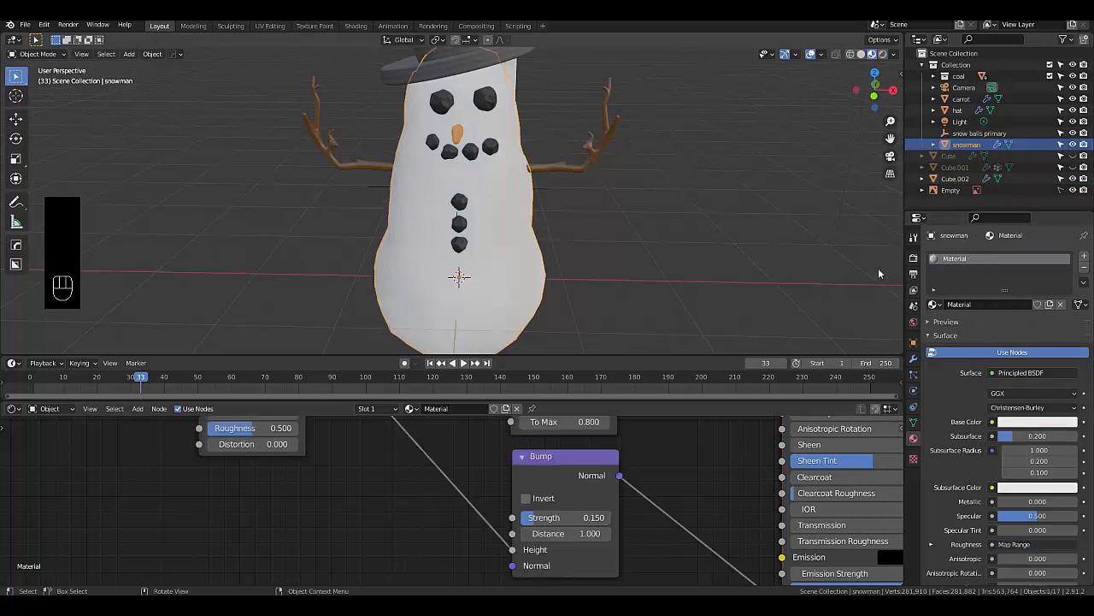
{"action": "left_click", "coordinate": [913, 359]}
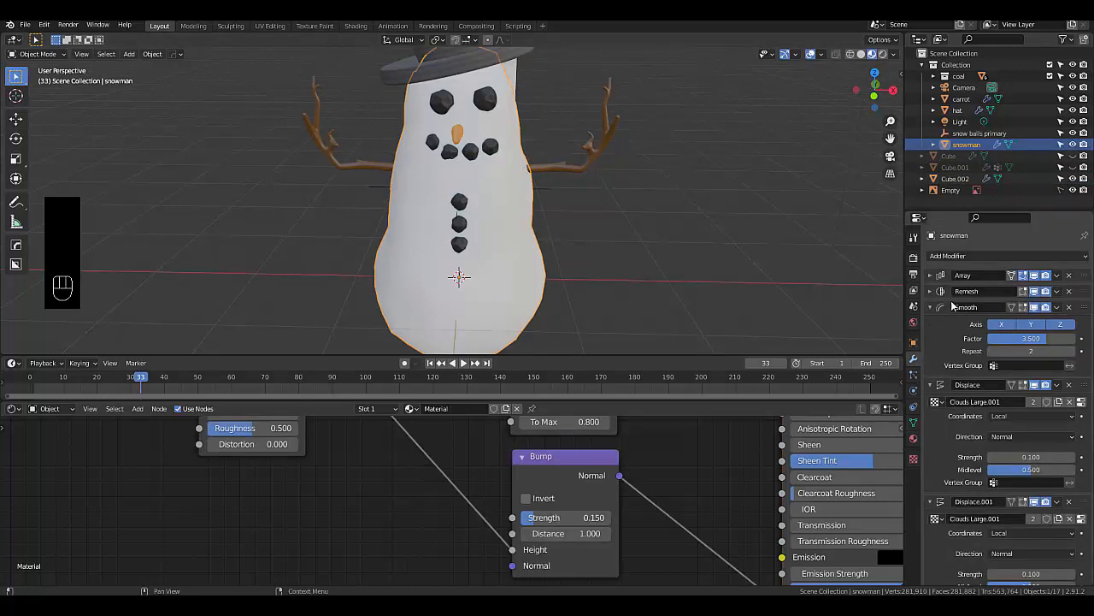
{"action": "left_click", "coordinate": [931, 291]}
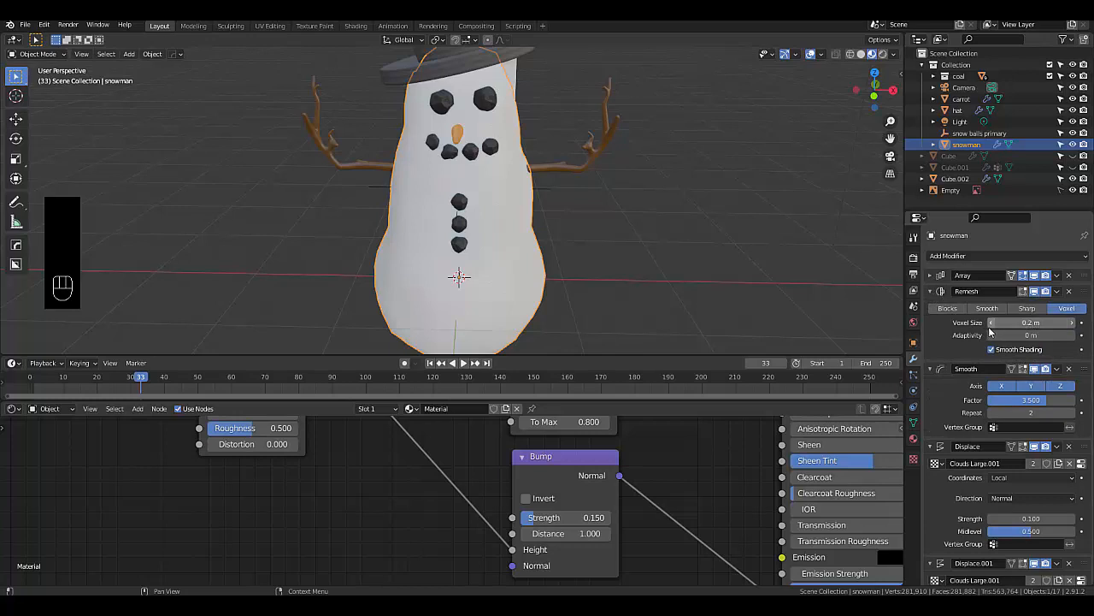
{"action": "left_click", "coordinate": [990, 327]}
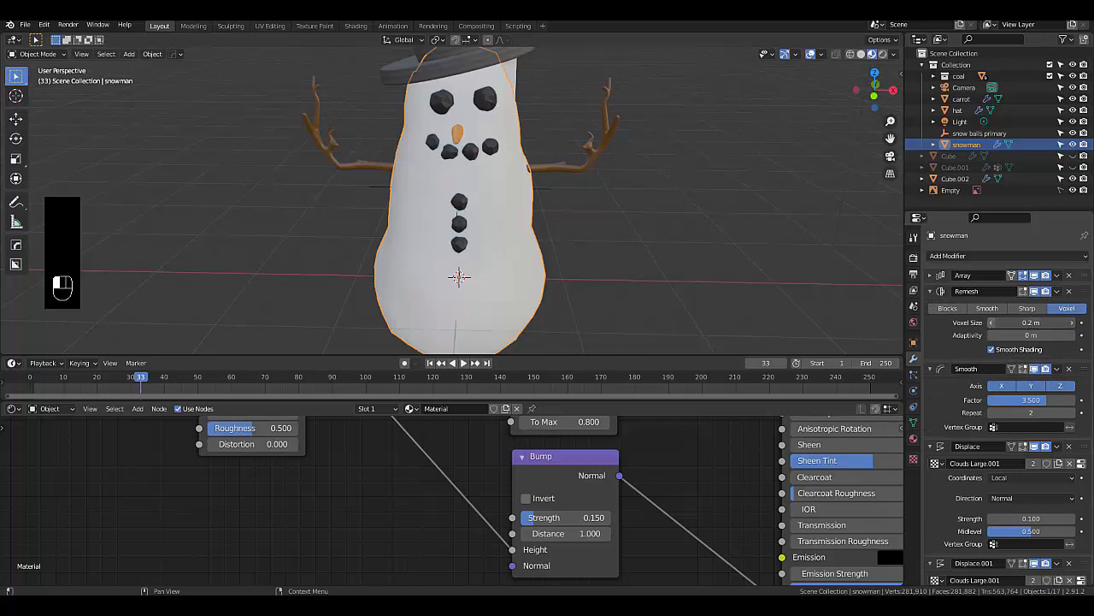
{"action": "left_click", "coordinate": [991, 324]}
{"action": "left_click", "coordinate": [1006, 329]}
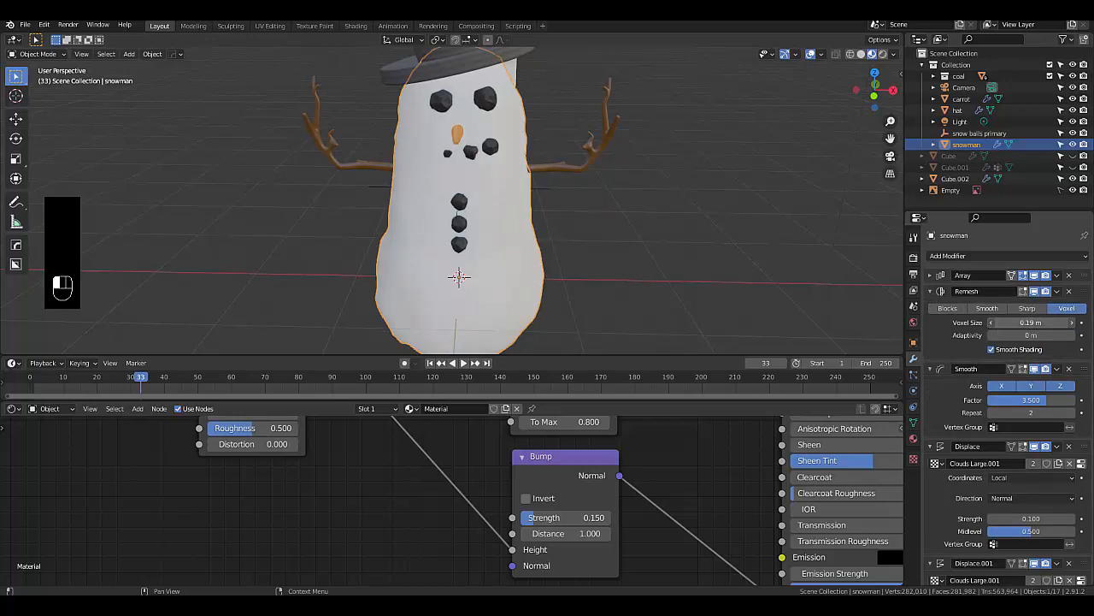
{"action": "type", "text": "0.05"}
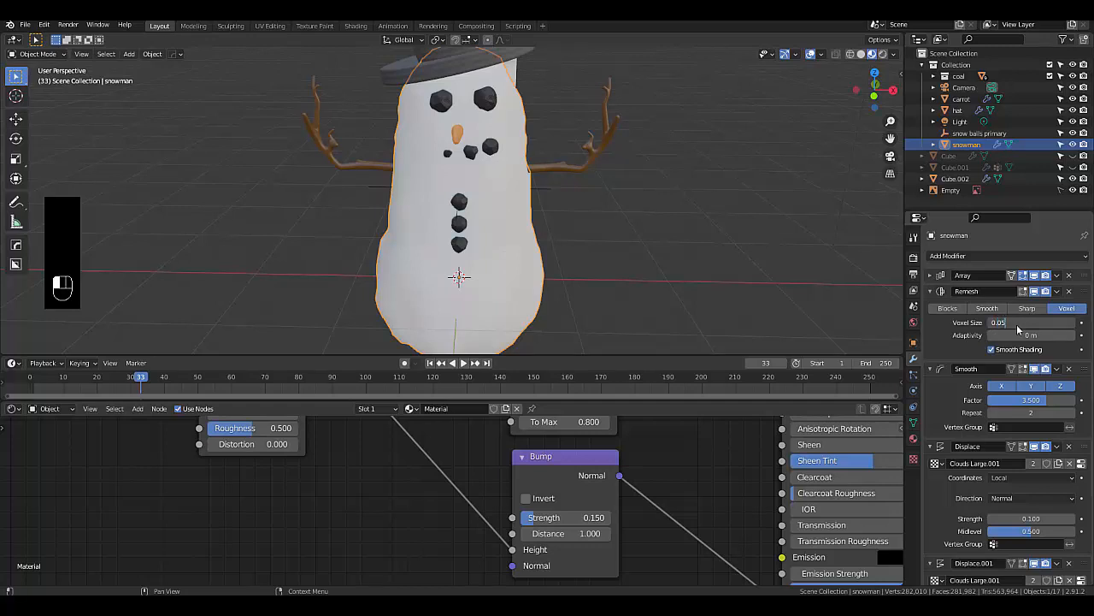
{"action": "key", "text": "Return"}
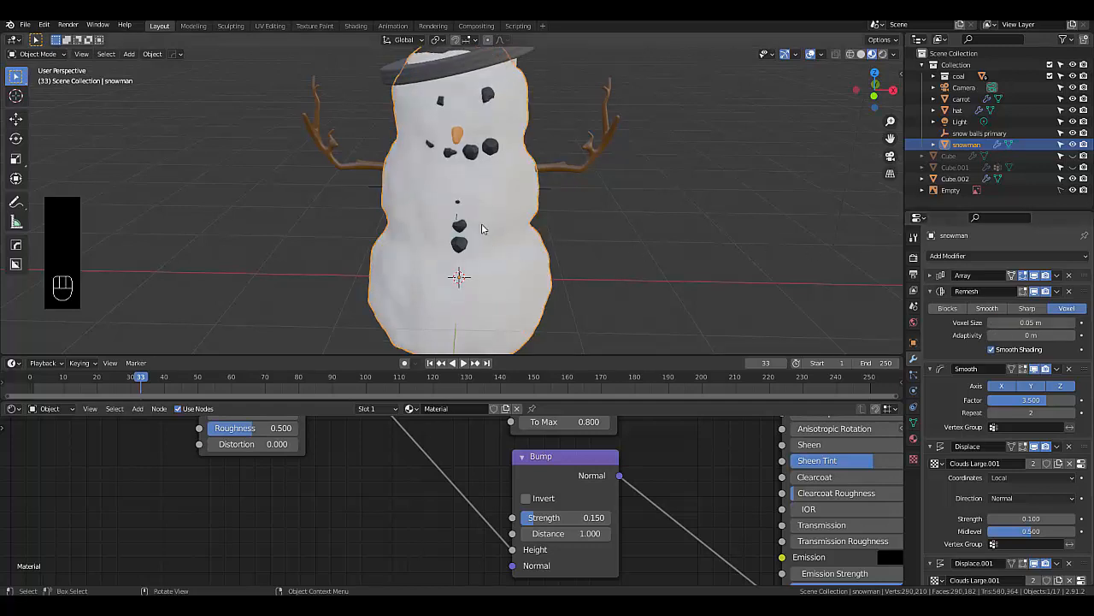
Move the uppermost coal button about 0.044 m forward along Y so it protrudes from the snowman's chest
{"action": "middle_click_drag", "start_coordinate": [481, 223], "coordinate": [466, 248]}
{"action": "scroll", "coordinate": [456, 260], "scroll_direction": "up", "scroll_amount": 5}
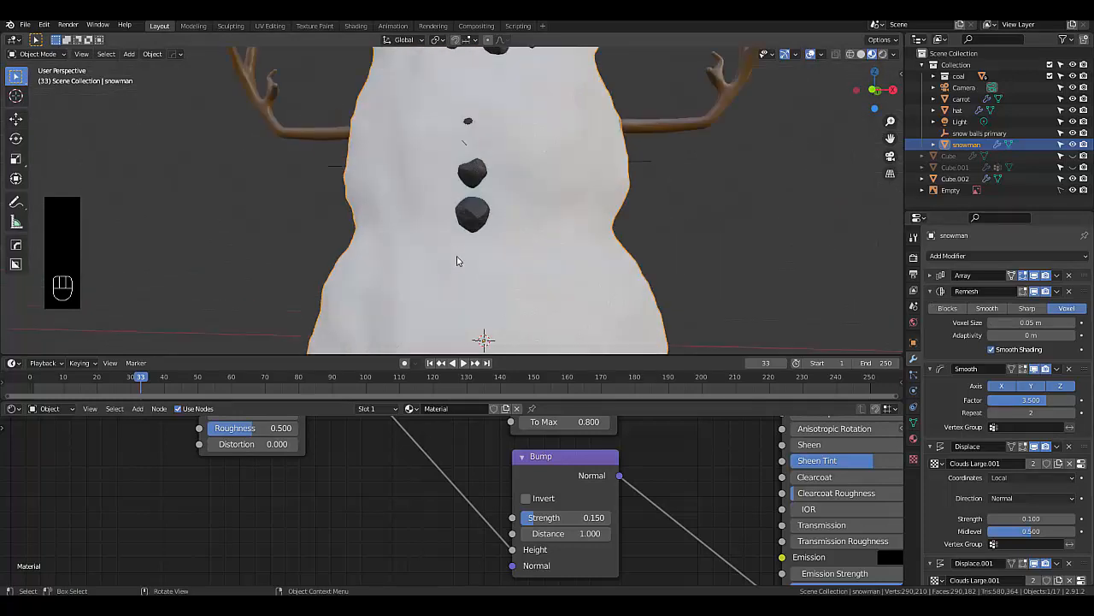
{"action": "scroll", "coordinate": [457, 261], "scroll_direction": "down", "scroll_amount": 3}
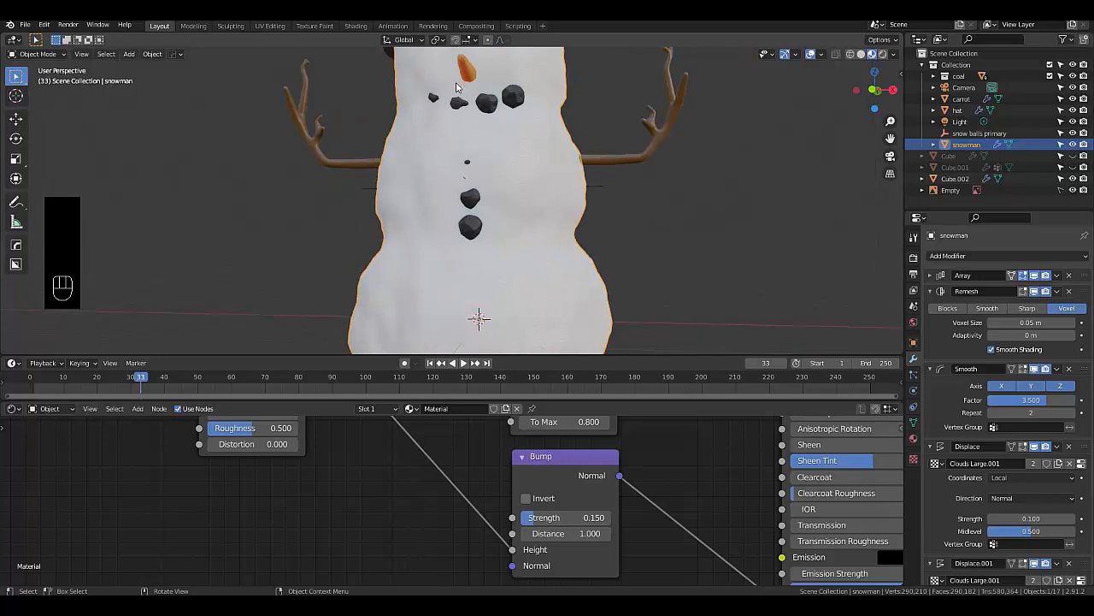
{"action": "scroll", "coordinate": [511, 231], "scroll_direction": "down", "scroll_amount": 5}
{"action": "scroll", "coordinate": [515, 239], "scroll_direction": "up", "scroll_amount": 5}
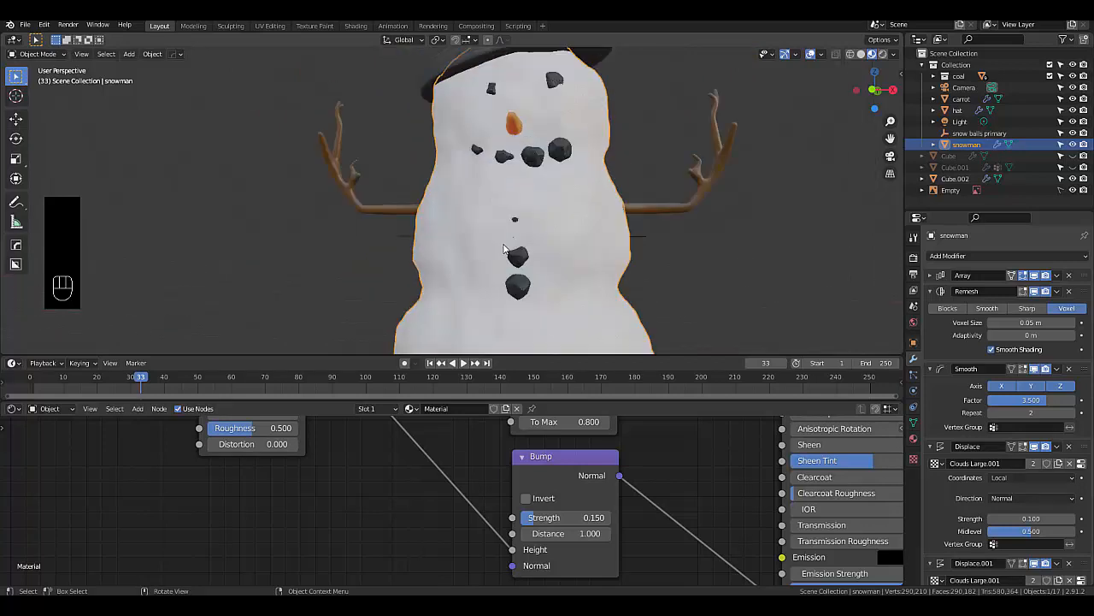
{"action": "left_click", "coordinate": [515, 224]}
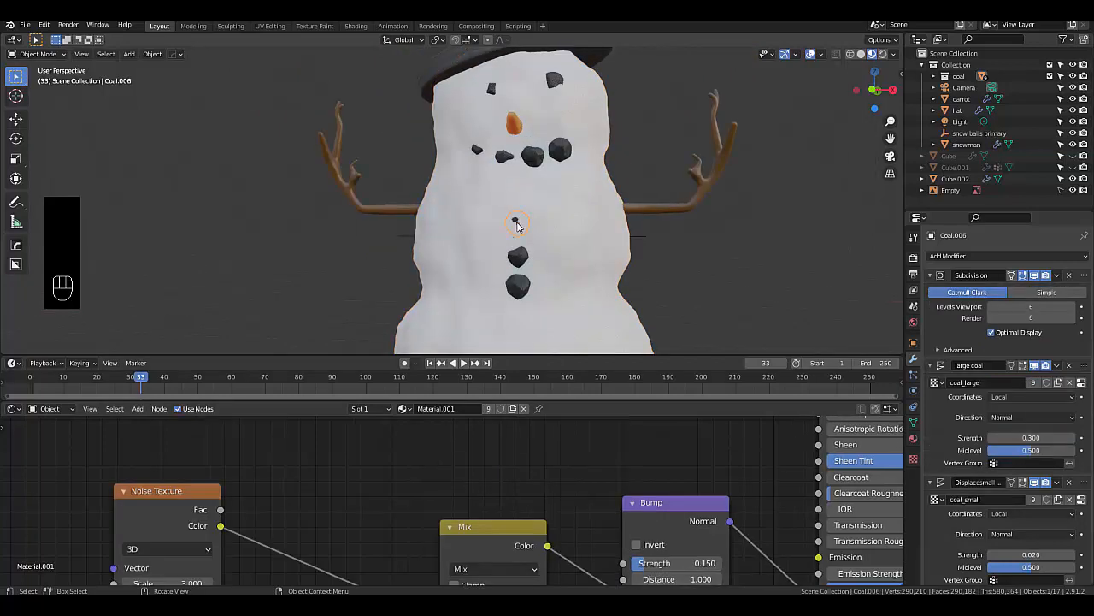
{"action": "middle_click_drag", "start_coordinate": [452, 225], "coordinate": [410, 227]}
{"action": "key", "text": "g"}
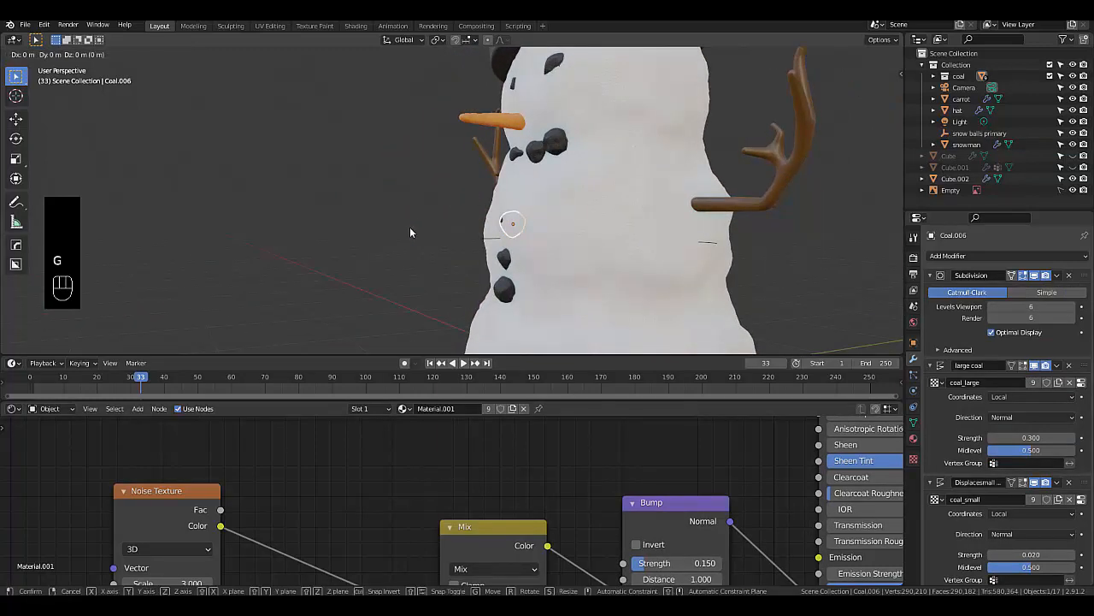
{"action": "key", "text": "y"}
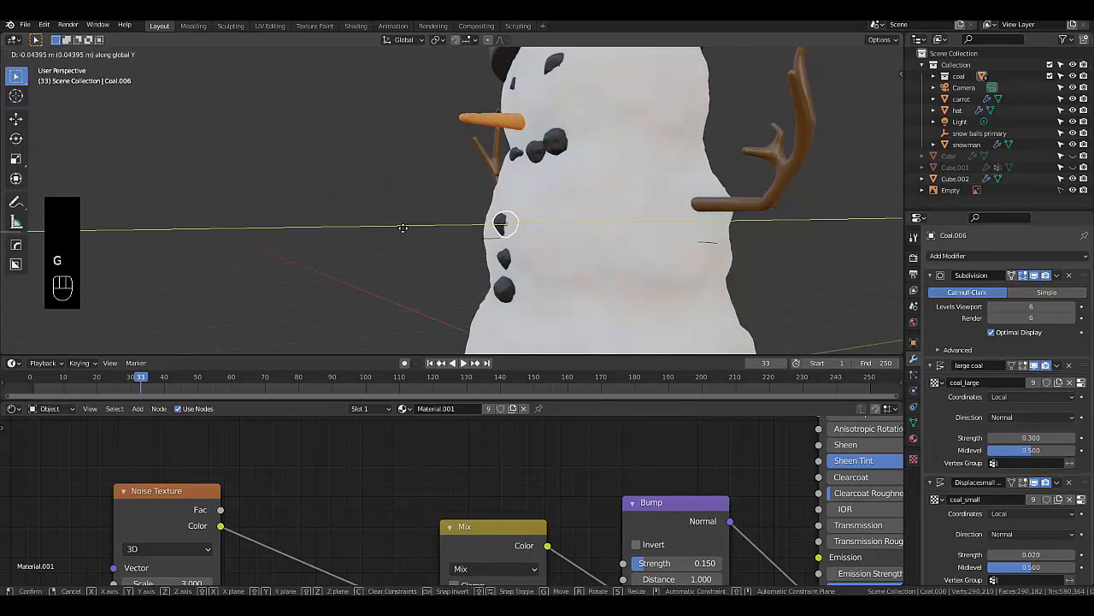
{"action": "left_click", "coordinate": [403, 227]}
Move the middle coal button forward along Y so it protrudes from the snow surface
{"action": "left_click", "coordinate": [507, 263]}
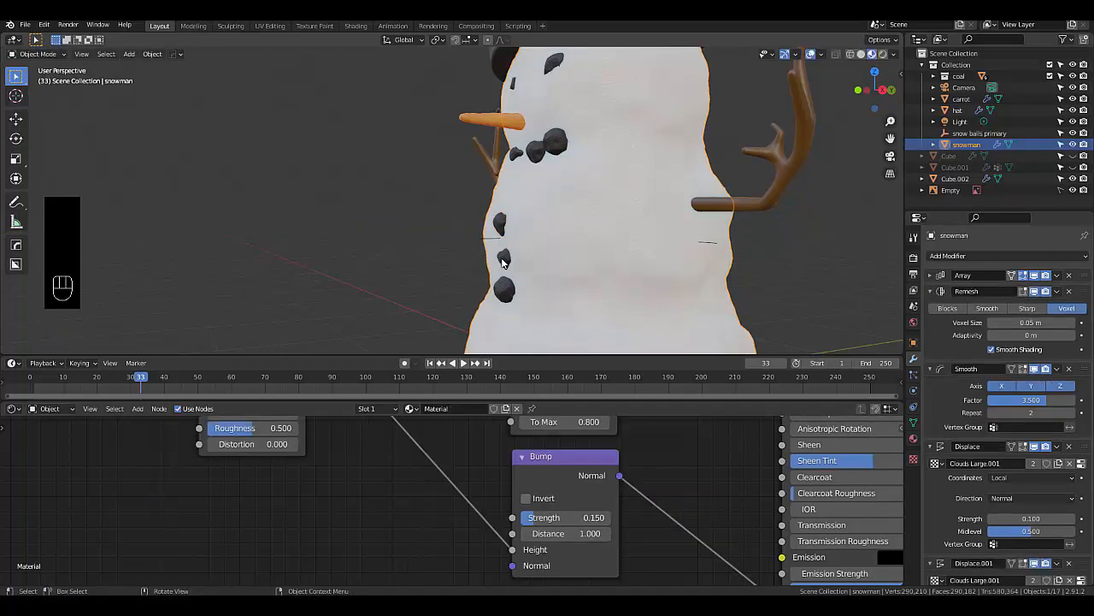
{"action": "left_click", "coordinate": [504, 258]}
{"action": "key", "text": "g"}
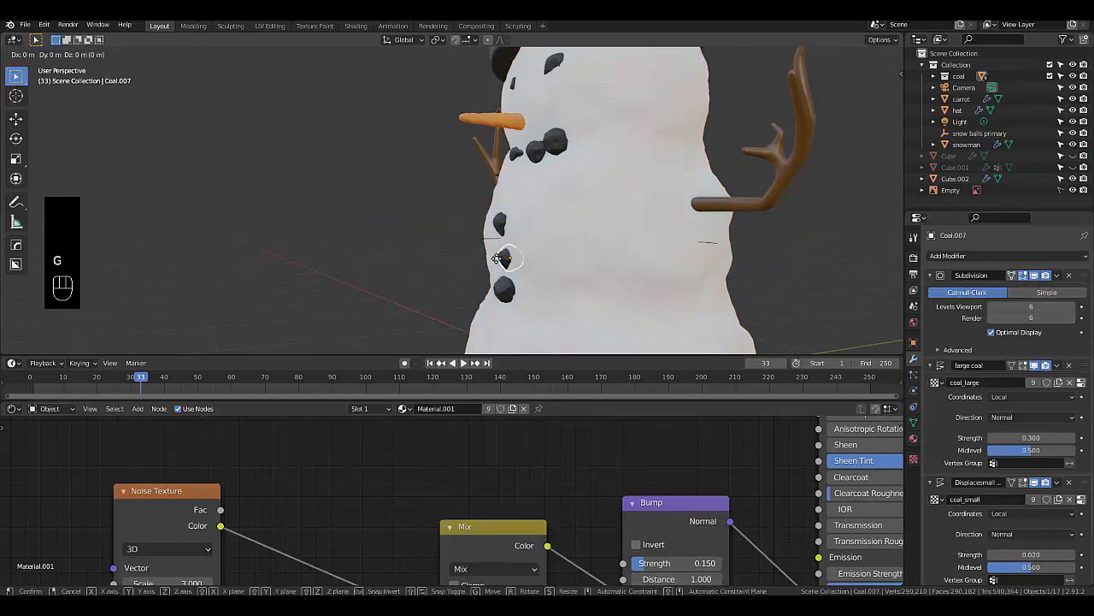
{"action": "key", "text": "y"}
{"action": "left_click", "coordinate": [496, 257]}
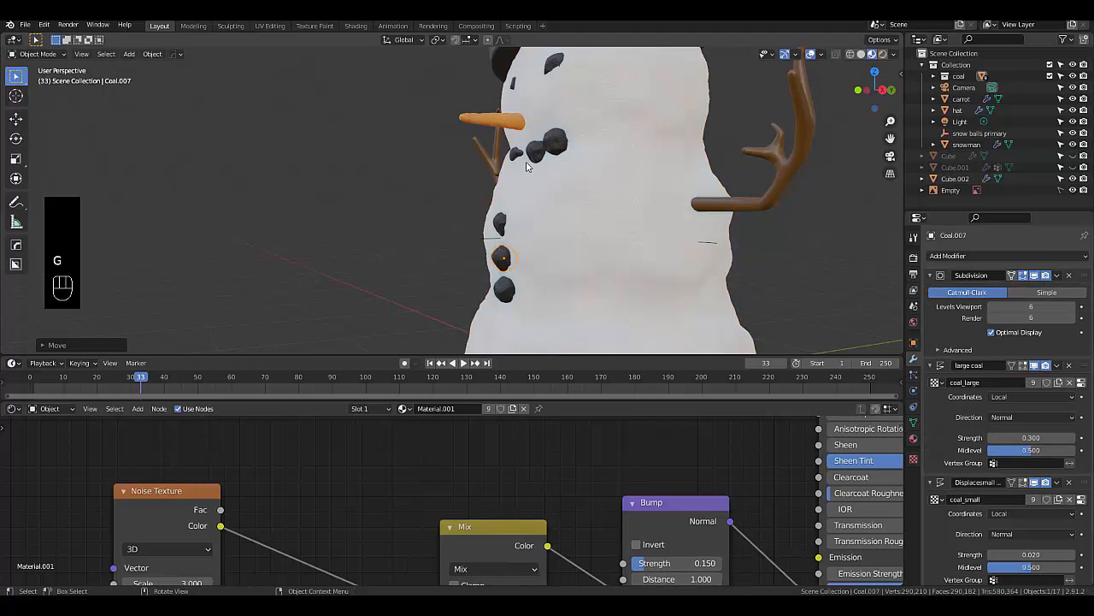
Move the four mouth coal pieces together about 0.08 m up along Z, closer to the carrot nose
{"action": "middle_click_drag", "start_coordinate": [559, 166], "coordinate": [532, 155]}
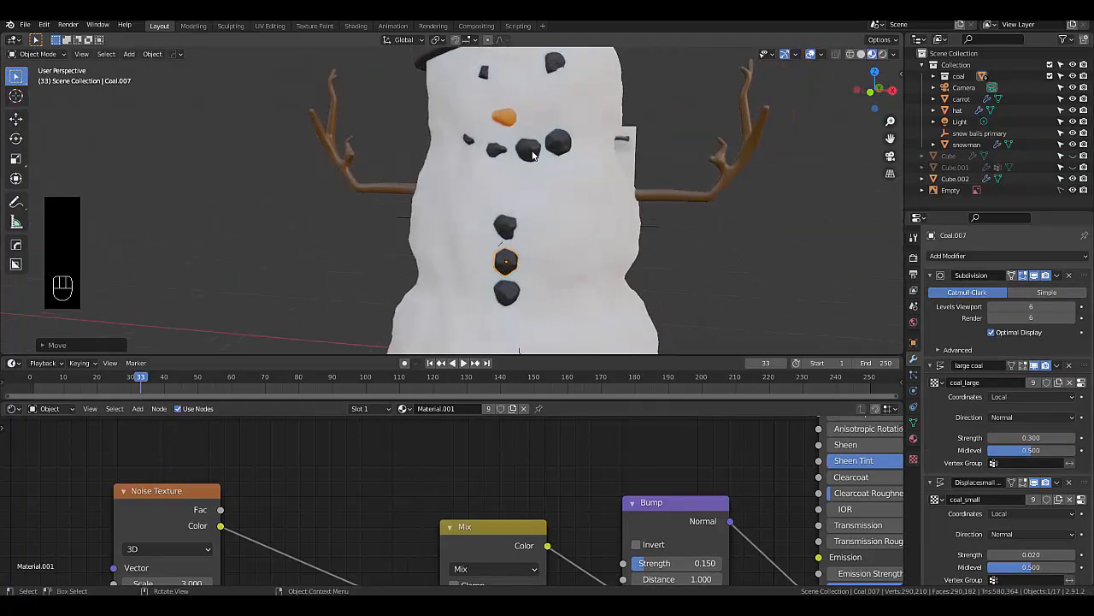
{"action": "left_click", "coordinate": [561, 144]}
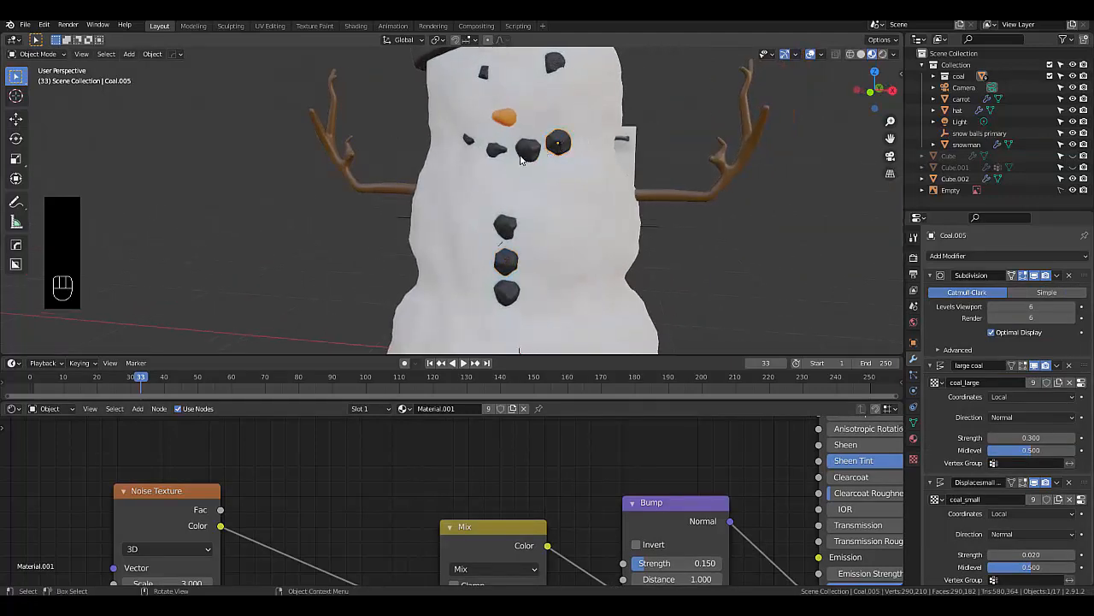
{"action": "left_click", "coordinate": [526, 151], "text": "shift"}
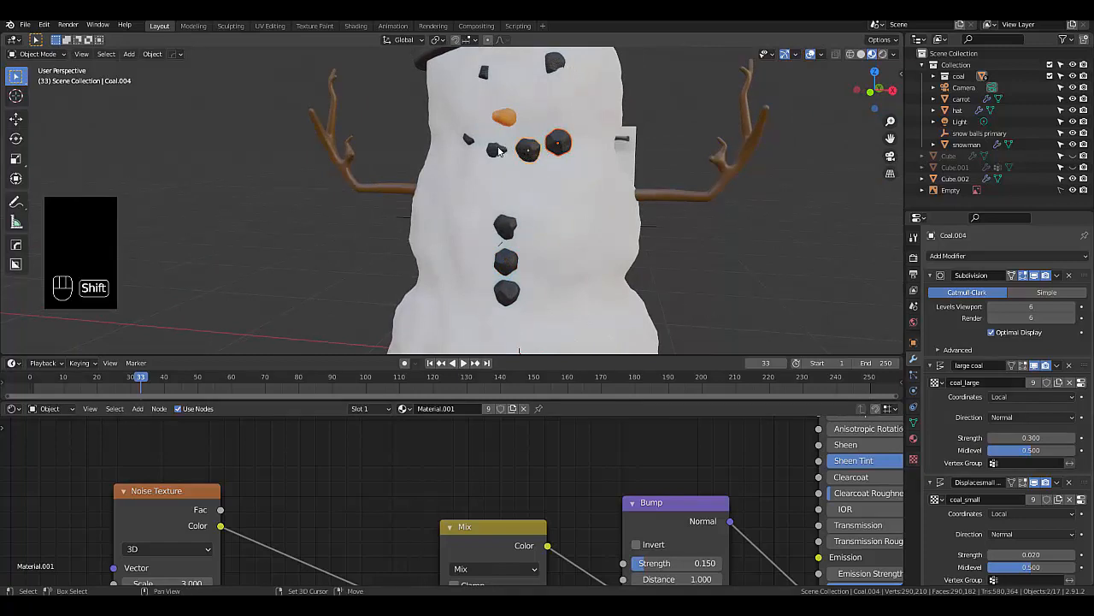
{"action": "left_click", "coordinate": [498, 151], "text": "shift"}
{"action": "left_click", "coordinate": [468, 140], "text": "shift"}
{"action": "key", "text": "g"}
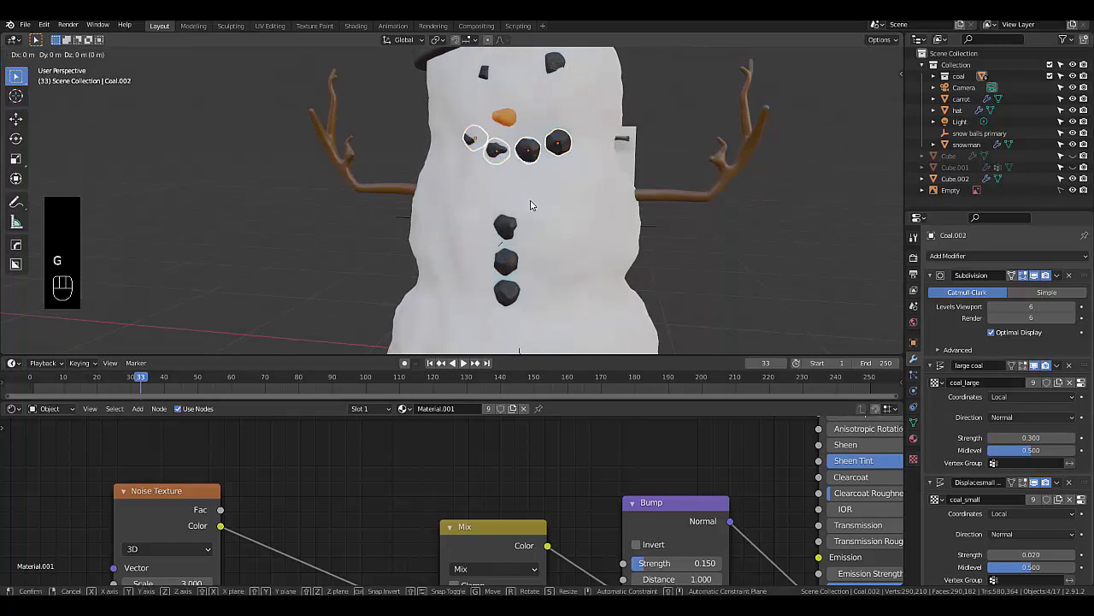
{"action": "key", "text": "z"}
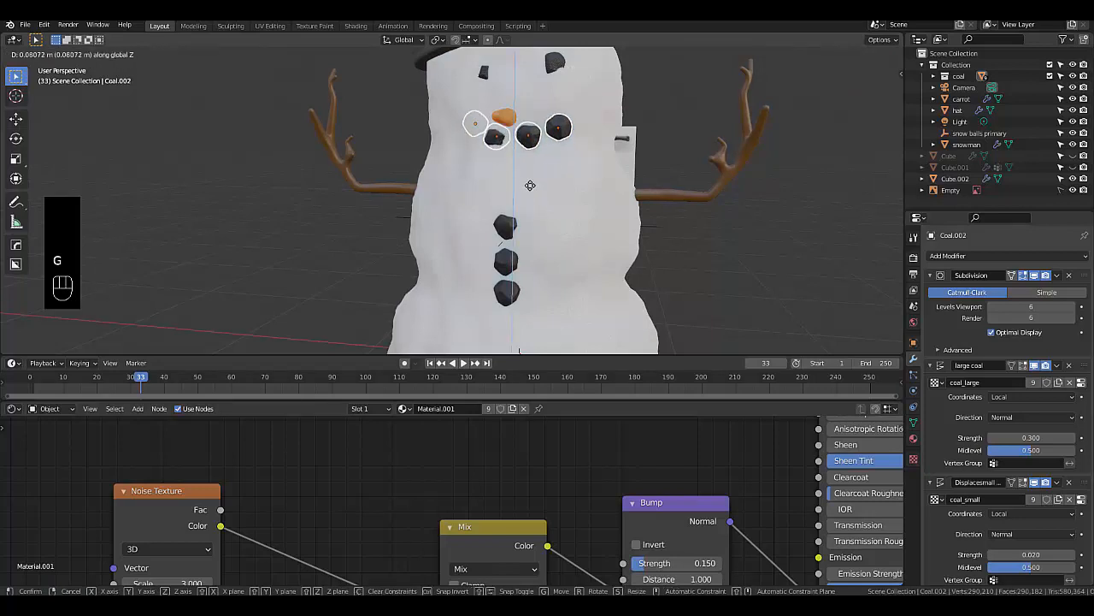
{"action": "left_click", "coordinate": [530, 186]}
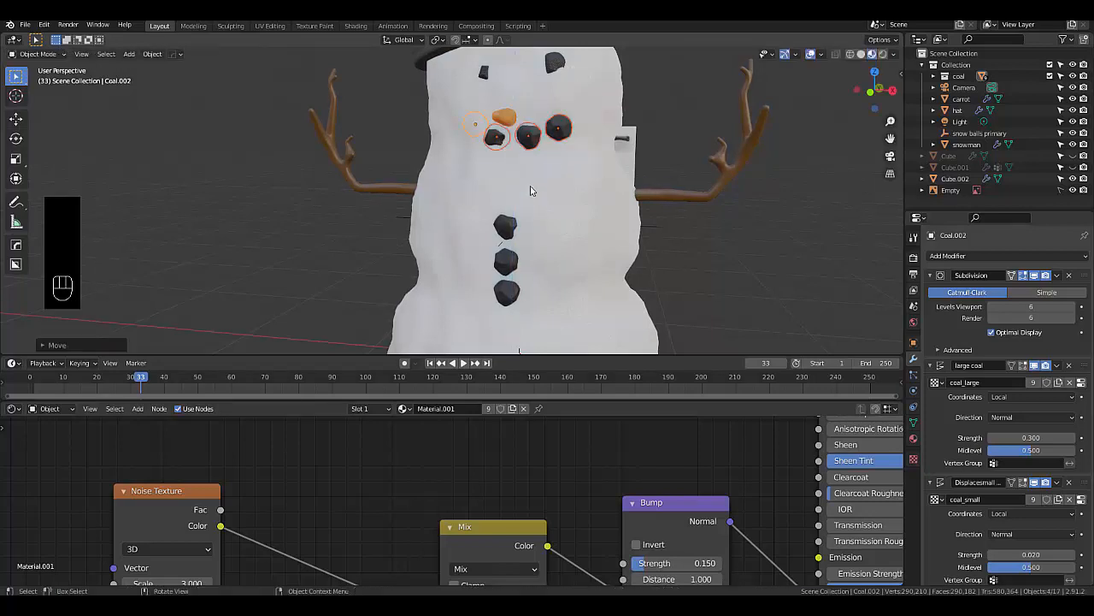
From the right side view, move the four mouth coals about 0.02 m forward along Y
{"action": "key", "text": "KP_3"}
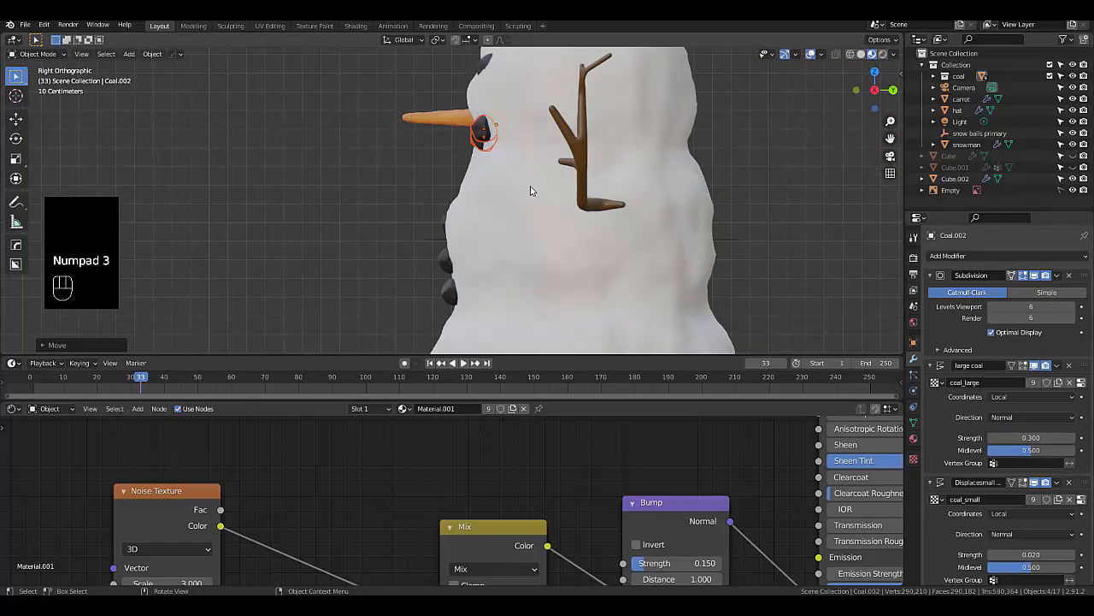
{"action": "key", "text": "g"}
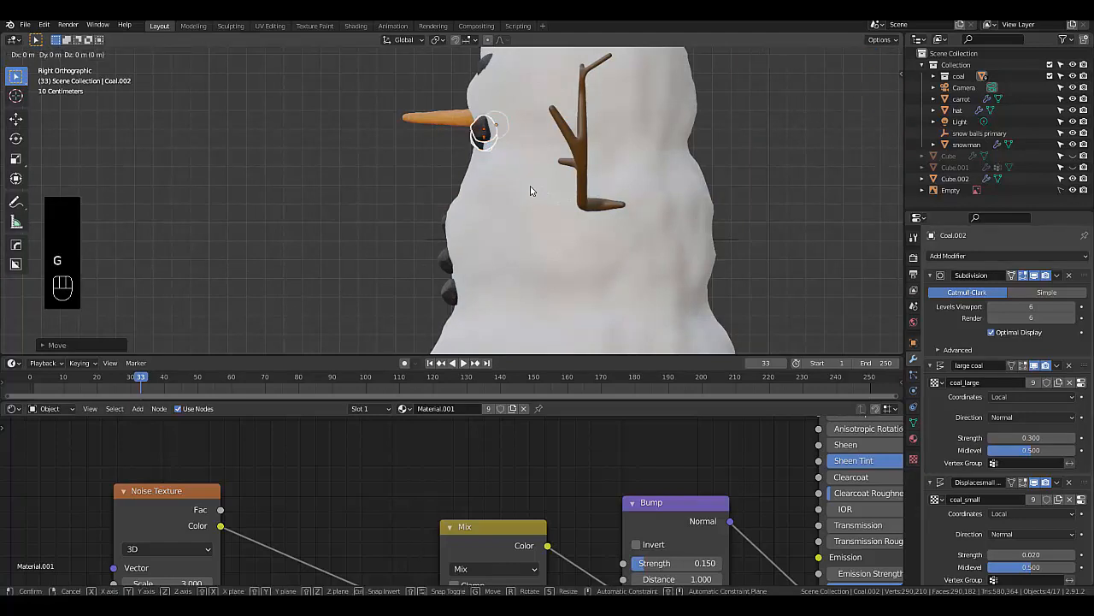
{"action": "key", "text": "y"}
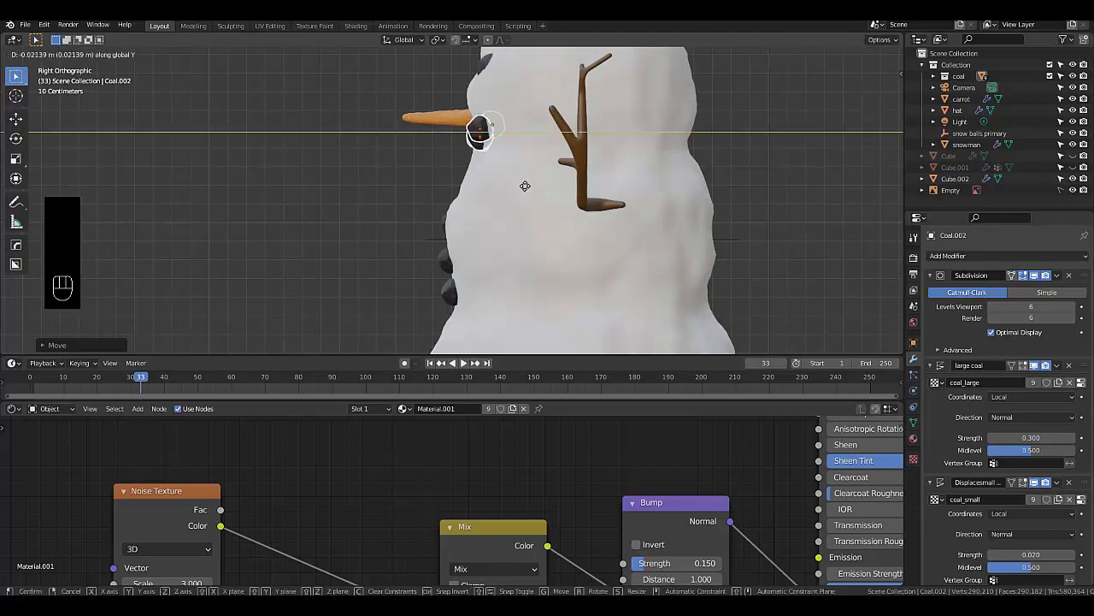
{"action": "left_click", "coordinate": [526, 186]}
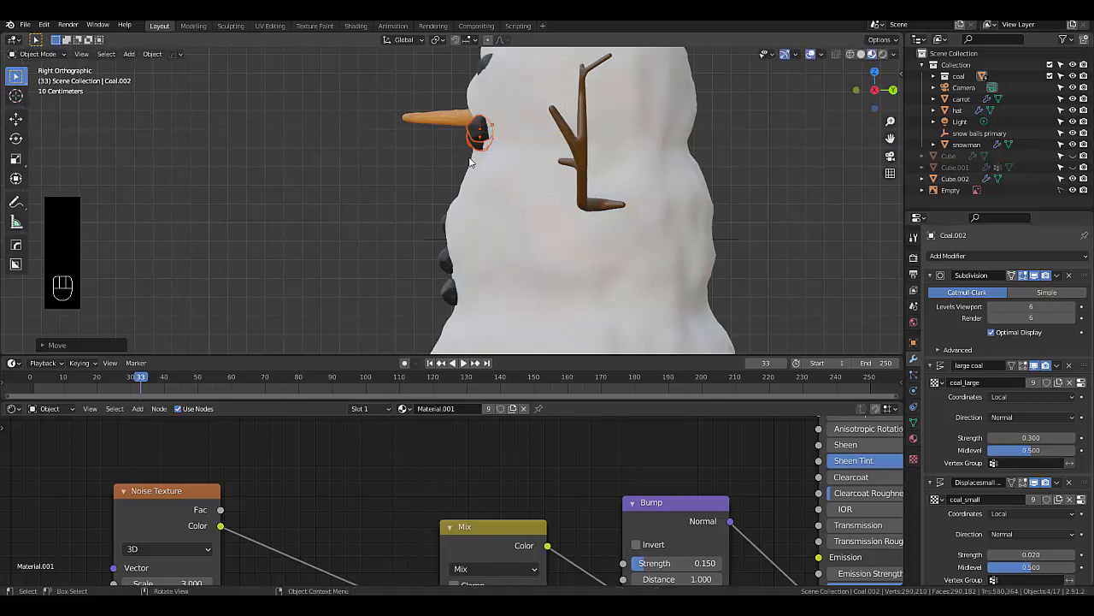
{"action": "middle_click_drag", "start_coordinate": [526, 186], "coordinate": [597, 165]}
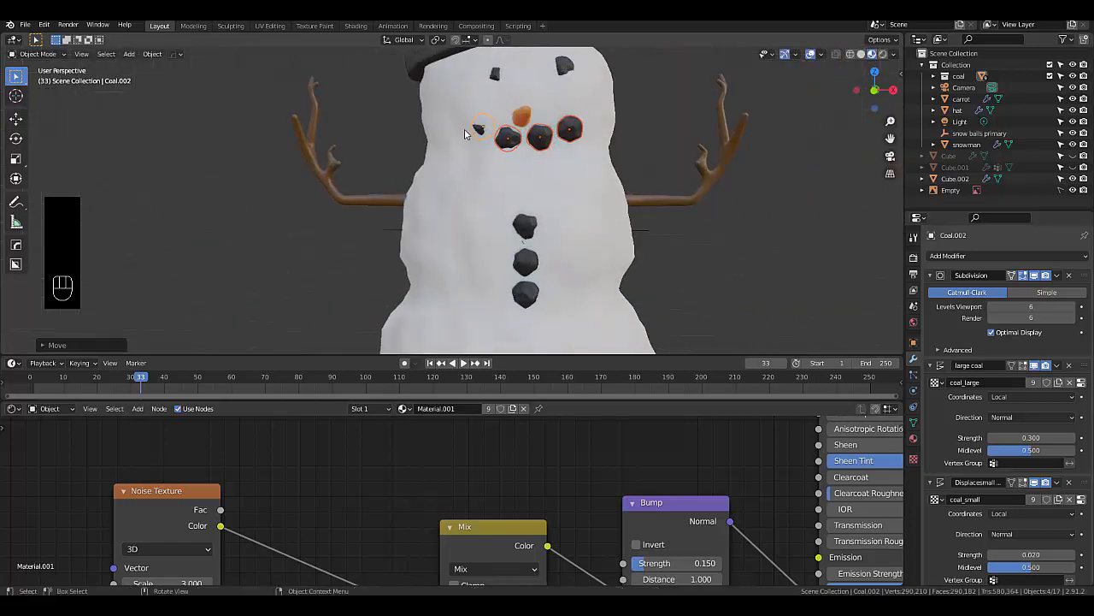
Move only the outermost mouth coal on the -X side about 0.05 m forward along Y so it protrudes from the snow
{"action": "left_click", "coordinate": [478, 133]}
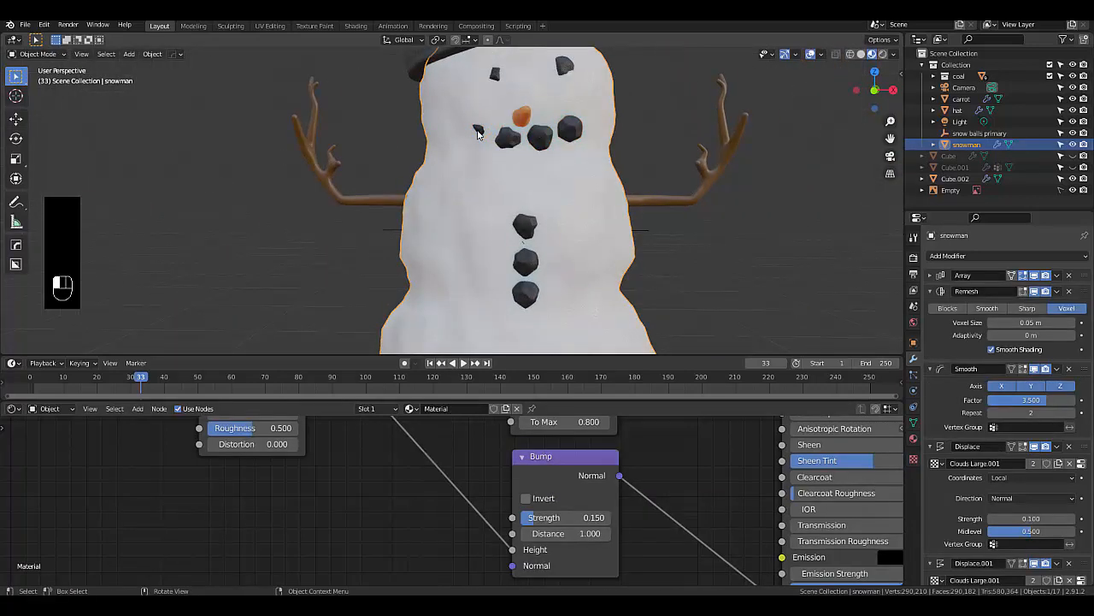
{"action": "left_click", "coordinate": [478, 133]}
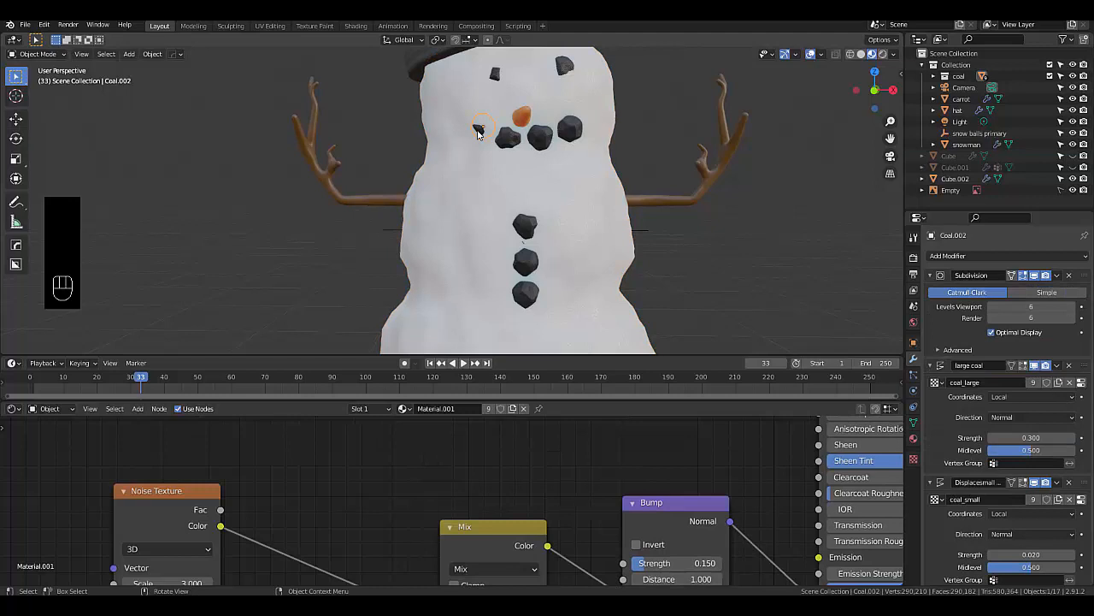
{"action": "middle_click_drag", "start_coordinate": [478, 134], "coordinate": [549, 148]}
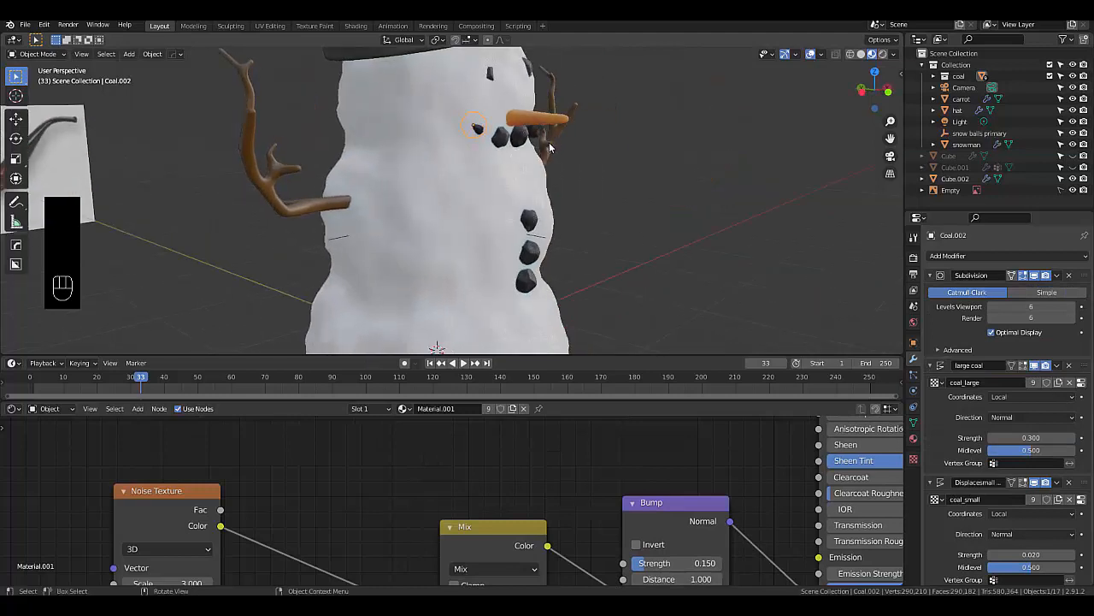
{"action": "key", "text": "g"}
{"action": "key", "text": "y"}
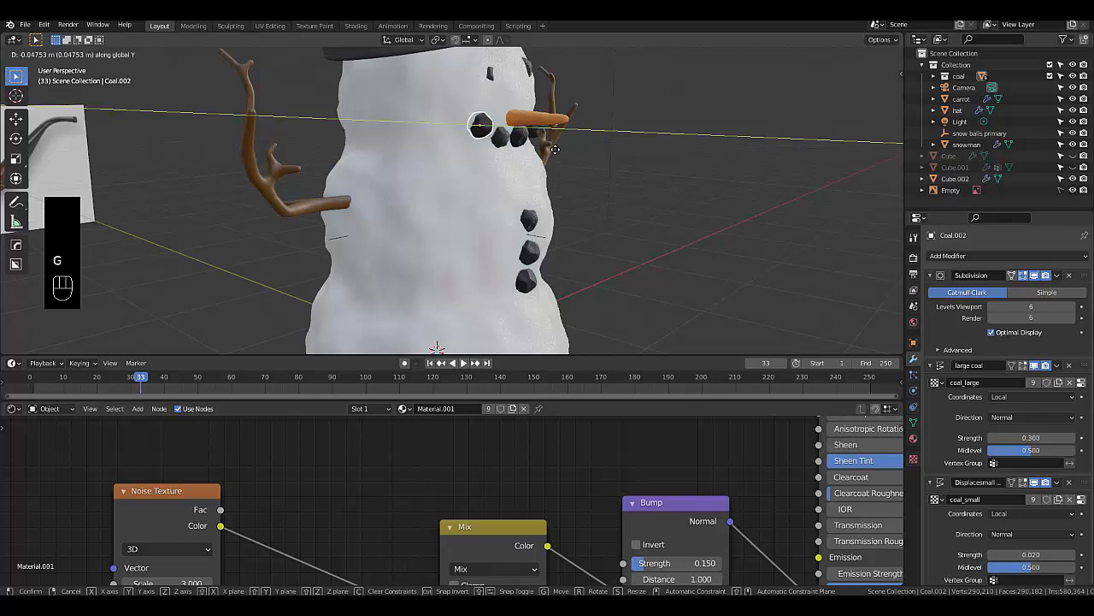
{"action": "left_click", "coordinate": [551, 164]}
Move both eye coals together about 0.07 m forward along Y so they protrude from the face
{"action": "middle_click_drag", "start_coordinate": [469, 169], "coordinate": [502, 78]}
{"action": "left_click", "coordinate": [500, 77]}
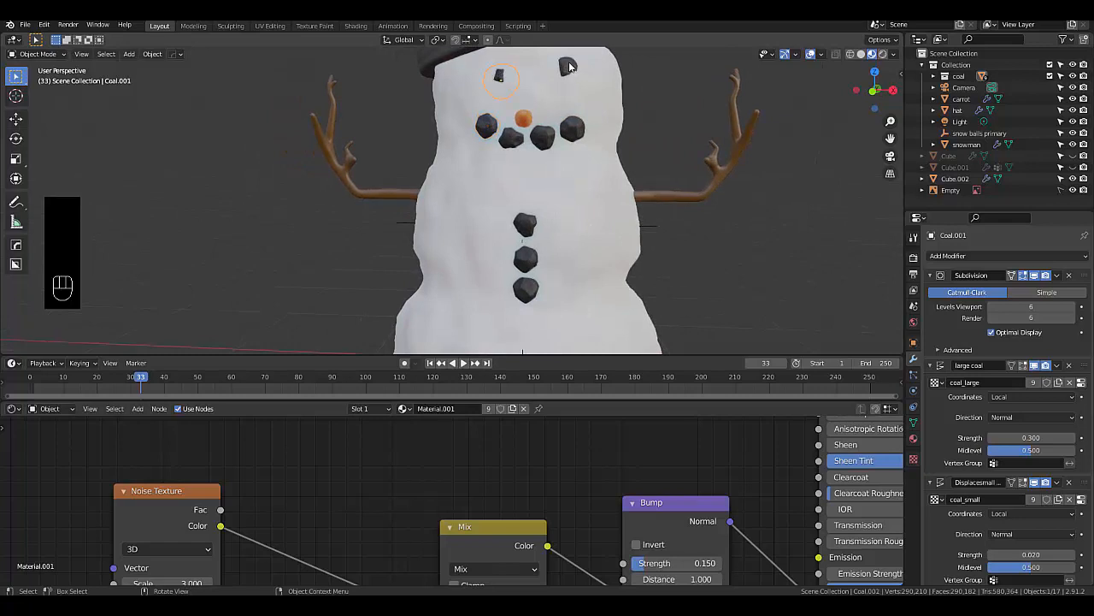
{"action": "left_click", "coordinate": [570, 66], "text": "shift"}
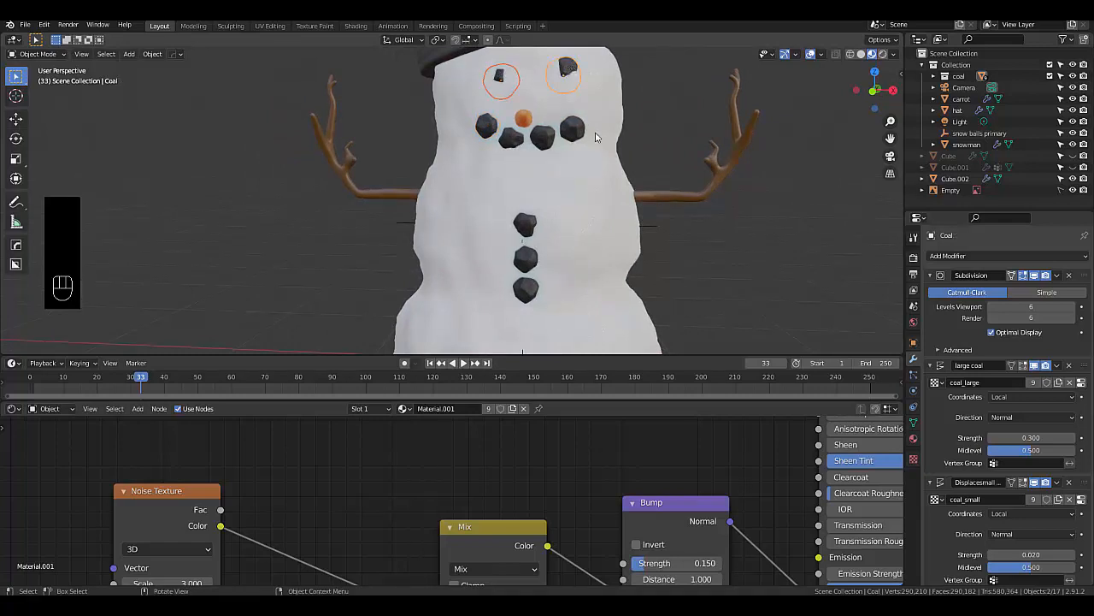
{"action": "middle_click_drag", "start_coordinate": [691, 150], "coordinate": [696, 152]}
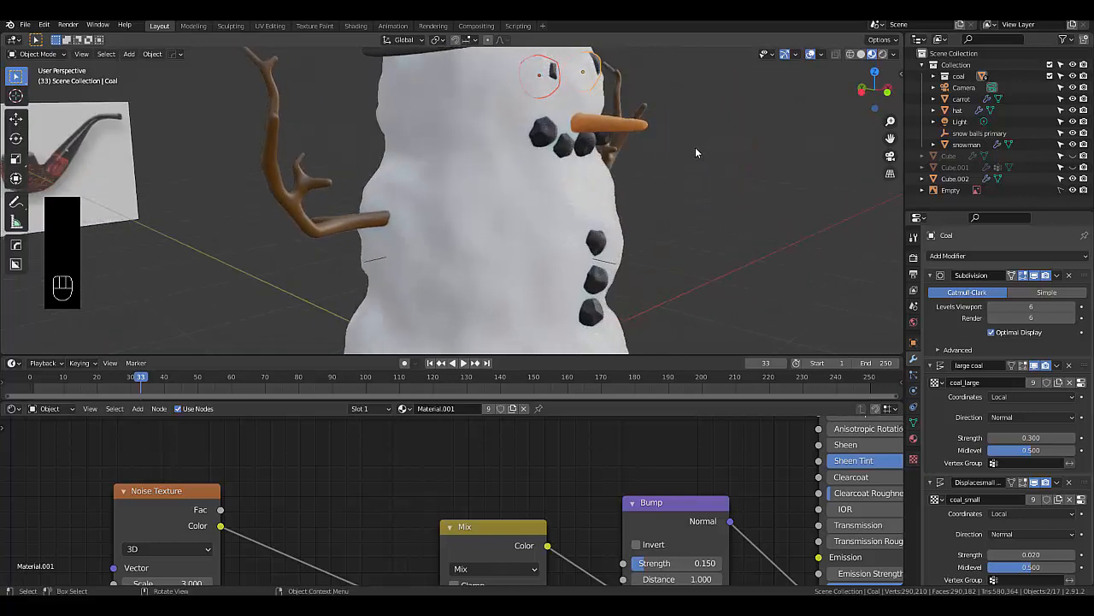
{"action": "key", "text": "g"}
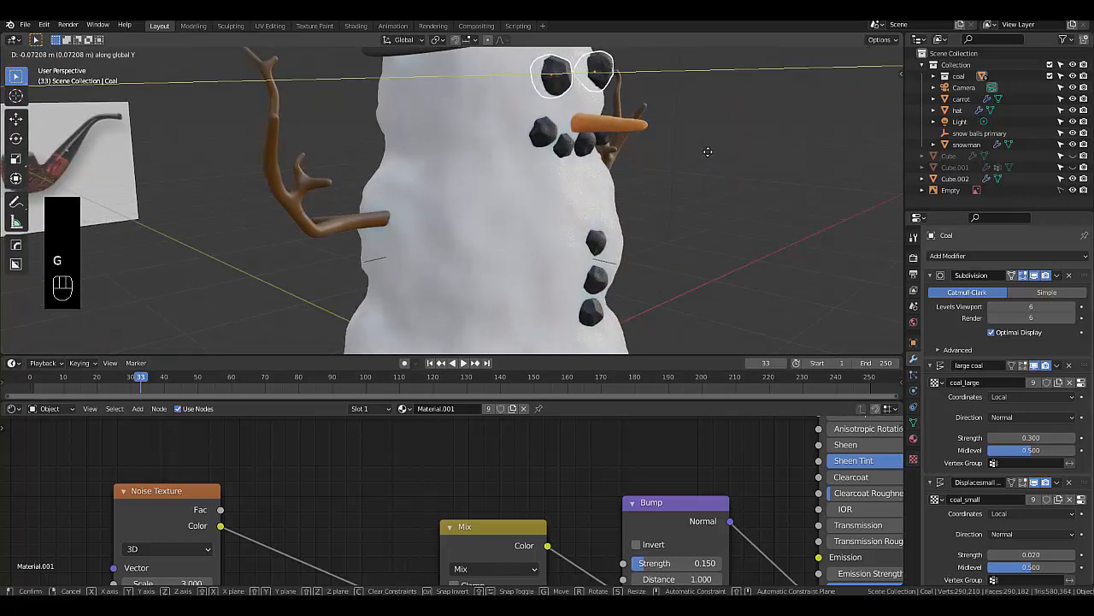
{"action": "left_click", "coordinate": [710, 151]}
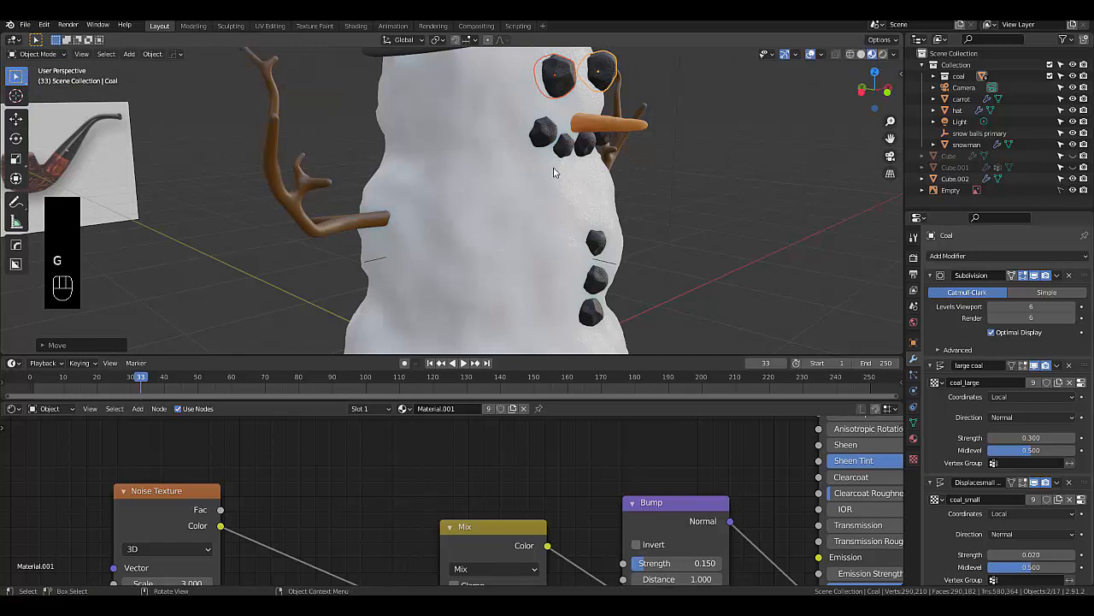
Raise both eye coals slightly along Z on the snowman's face
{"action": "middle_click_drag", "start_coordinate": [553, 172], "coordinate": [482, 169]}
{"action": "key", "text": "g"}
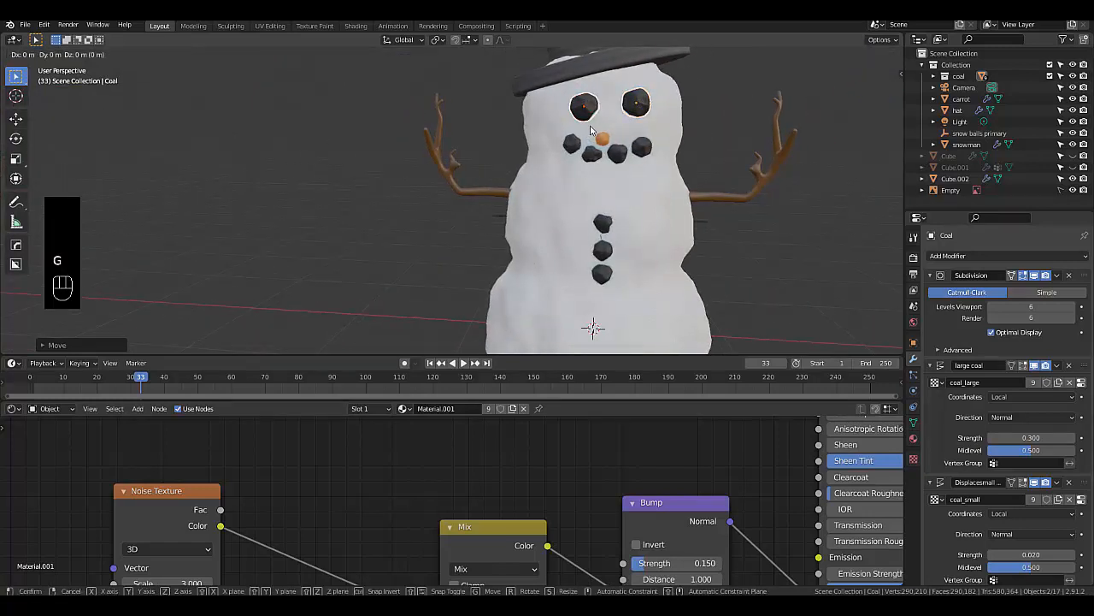
{"action": "key", "text": "z"}
{"action": "left_click", "coordinate": [593, 122]}
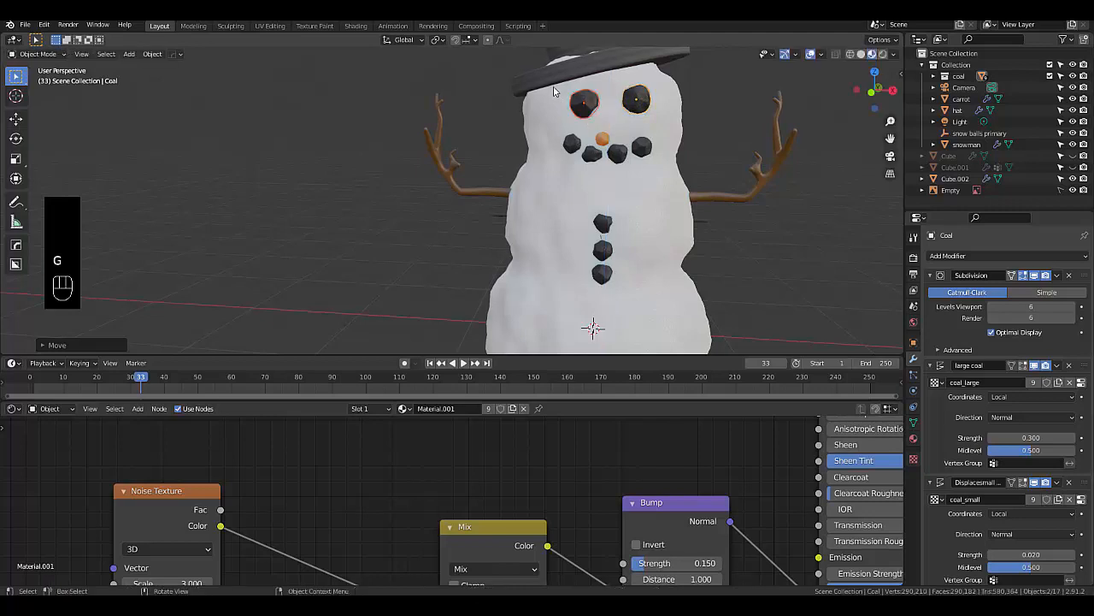
Shift the top hat about 0.1 m toward -X on the snowman's head
{"action": "left_click", "coordinate": [555, 77]}
{"action": "scroll", "coordinate": [548, 147], "scroll_direction": "down", "scroll_amount": 2}
{"action": "scroll", "coordinate": [532, 111], "scroll_direction": "up", "scroll_amount": 1}
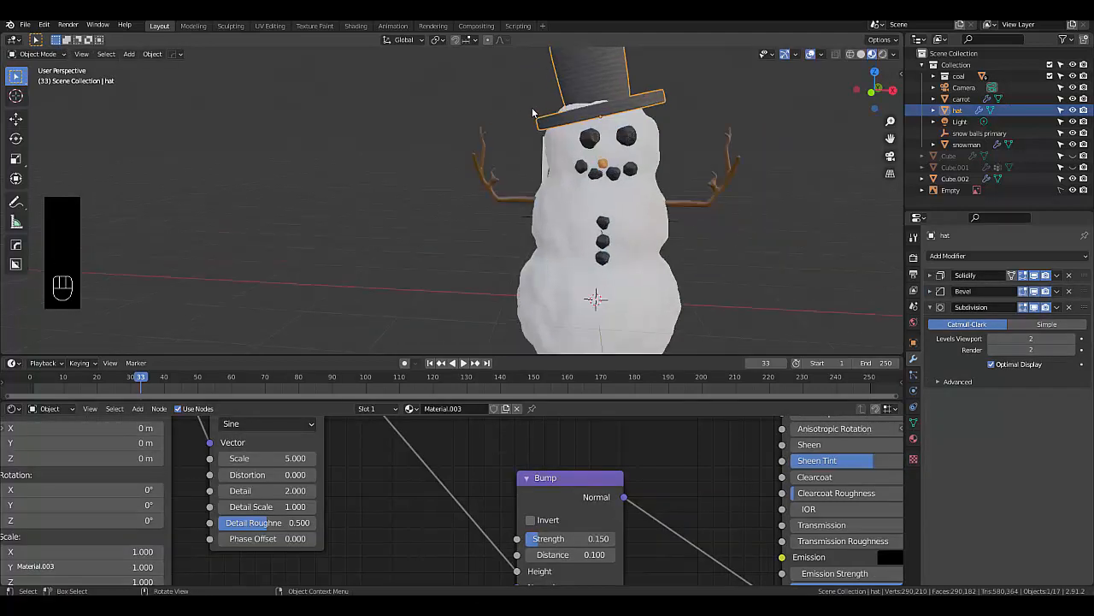
{"action": "key", "text": "g"}
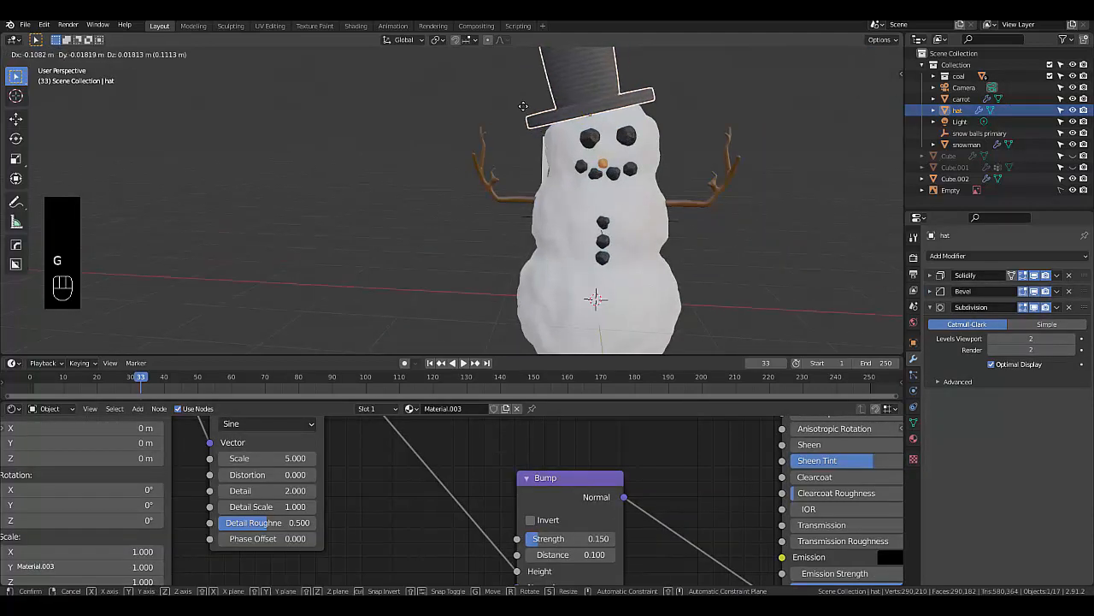
{"action": "left_click", "coordinate": [525, 110]}
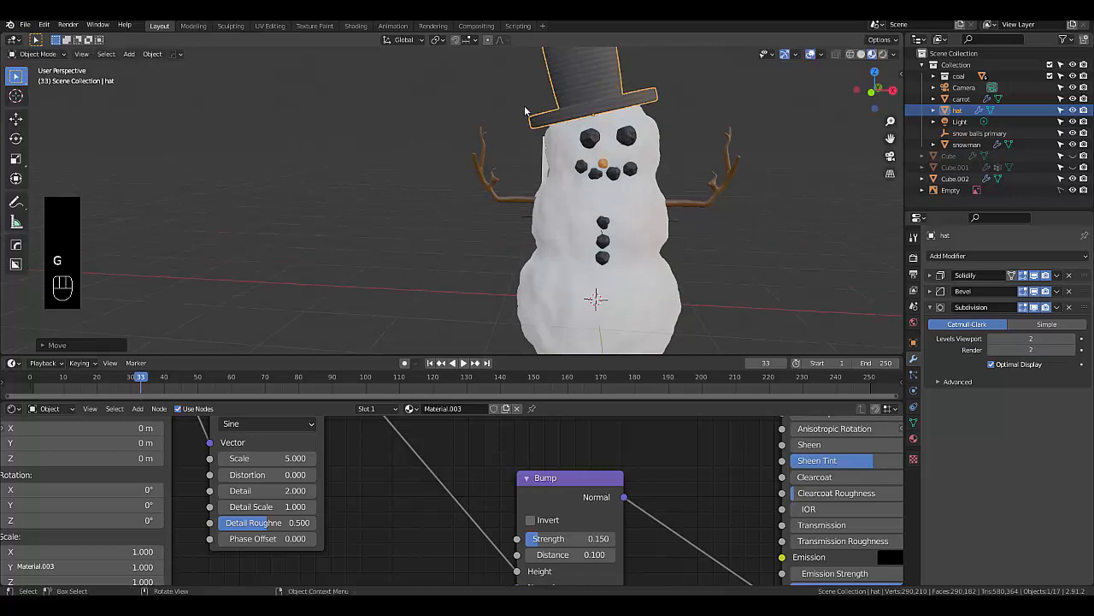
Rotate the eye coal on the -X side by about -23° so the two eyes look different
{"action": "scroll", "coordinate": [585, 143], "scroll_direction": "up", "scroll_amount": 1}
{"action": "left_click", "coordinate": [587, 142]}
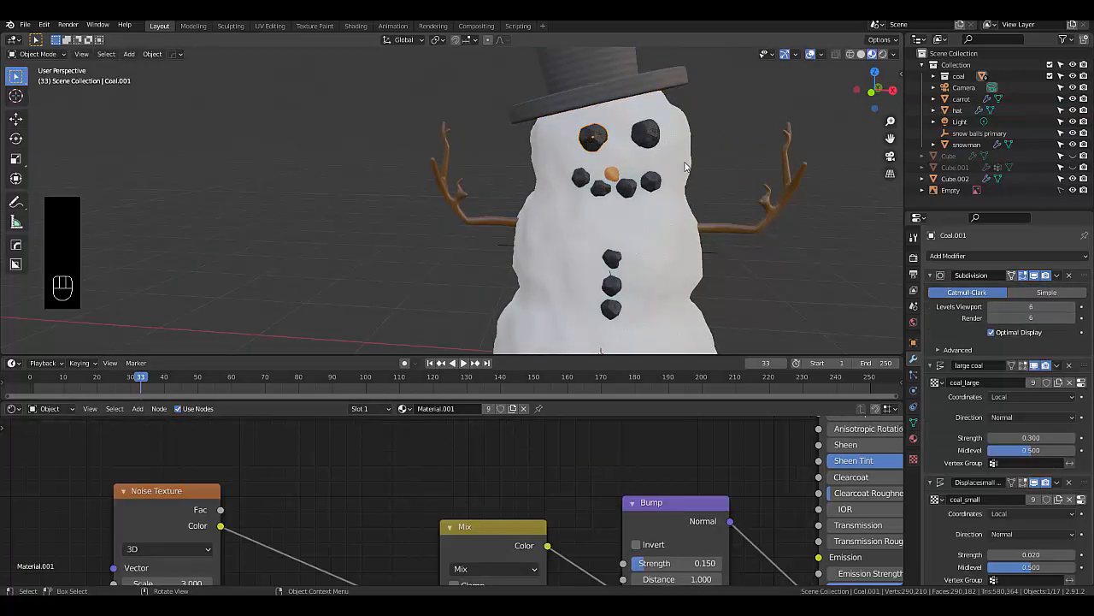
{"action": "key", "text": "r"}
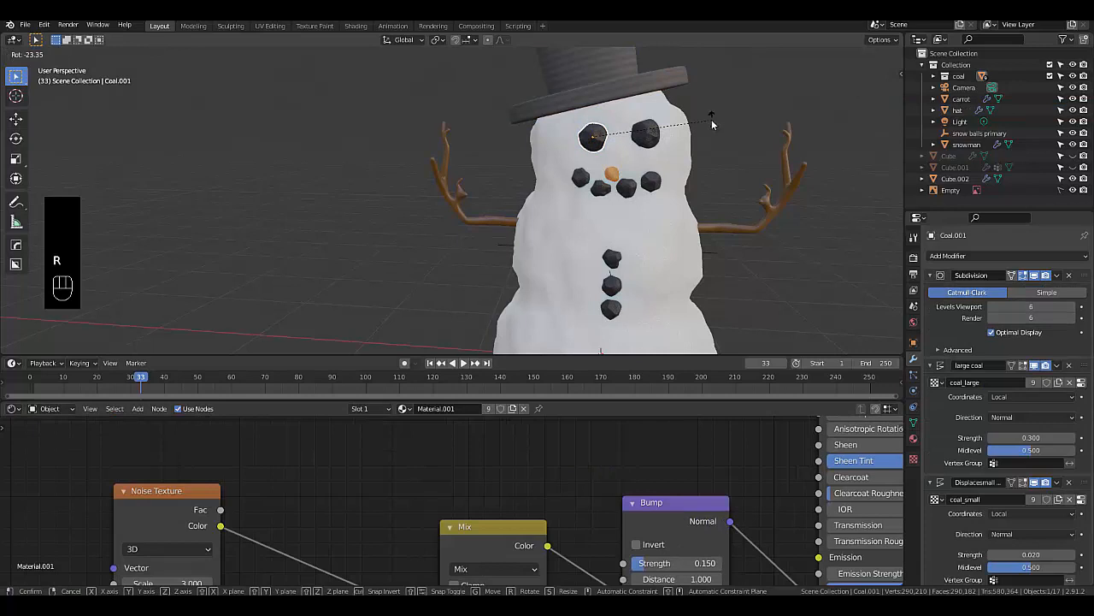
{"action": "left_click", "coordinate": [712, 125]}
Set the world background color to white
{"action": "scroll", "coordinate": [674, 202], "scroll_direction": "down", "scroll_amount": 3}
{"action": "middle_click_drag", "start_coordinate": [660, 210], "coordinate": [738, 205]}
{"action": "scroll", "coordinate": [739, 205], "scroll_direction": "down", "scroll_amount": 2}
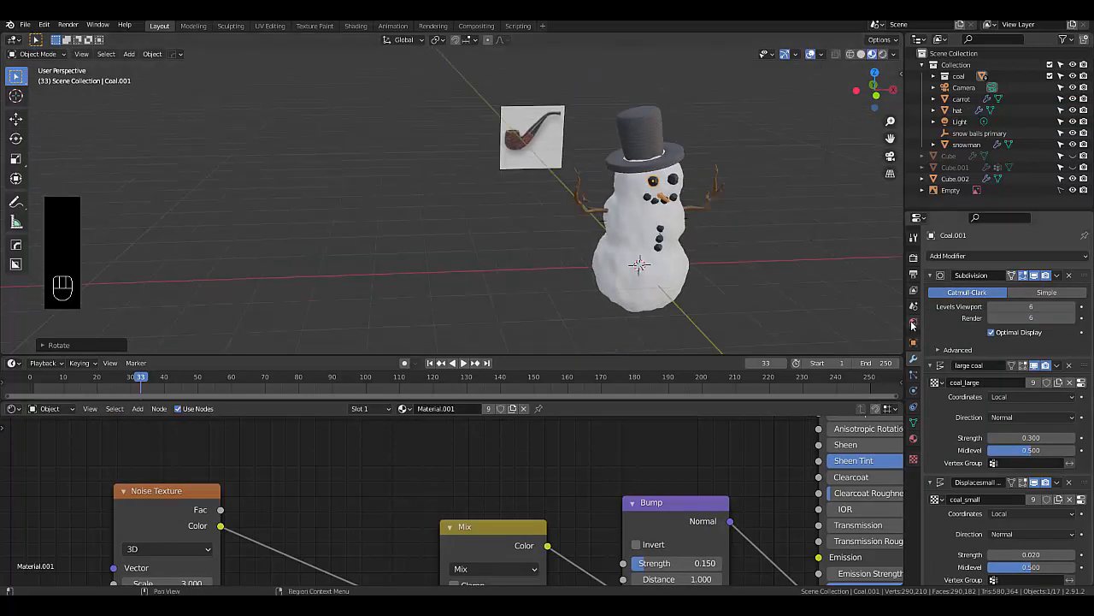
{"action": "left_click", "coordinate": [913, 322]}
{"action": "left_click", "coordinate": [993, 331]}
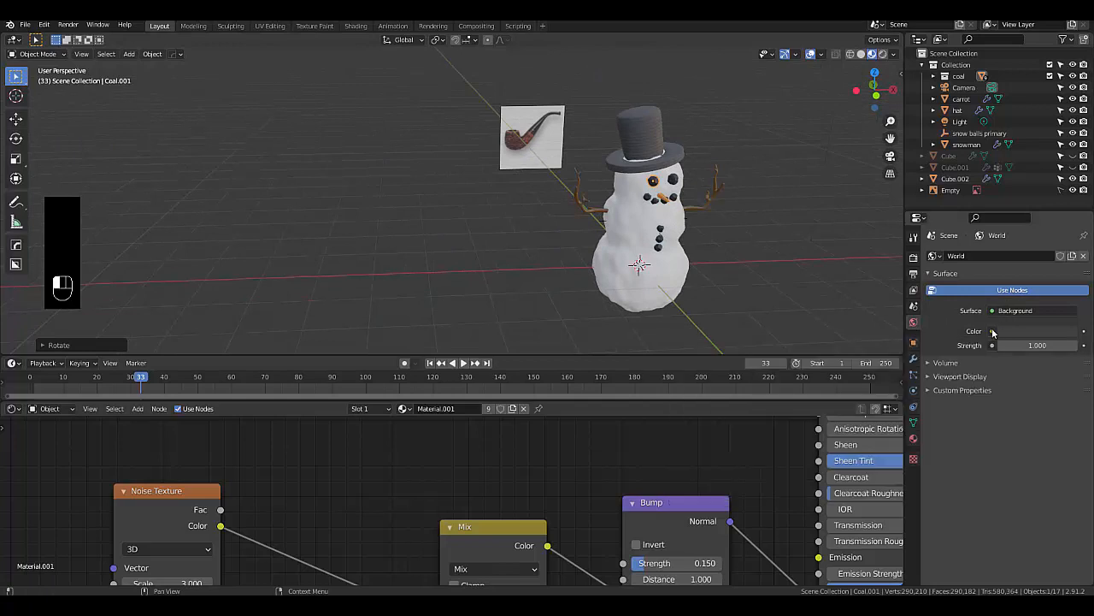
{"action": "left_click", "coordinate": [1009, 331]}
{"action": "left_click_drag", "start_coordinate": [1071, 212], "coordinate": [1069, 169]}
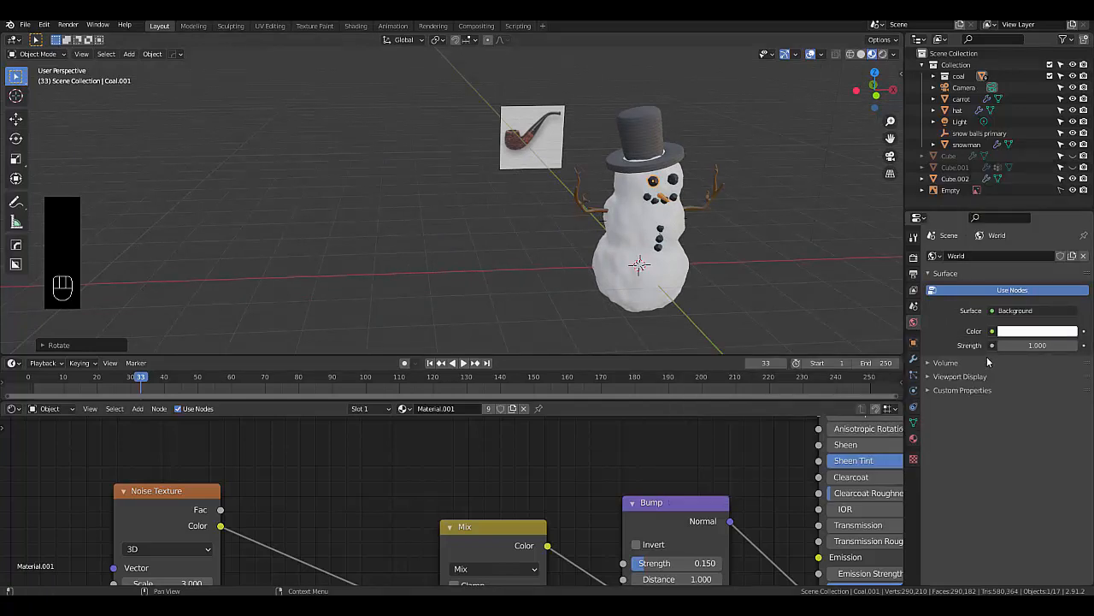
Switch the viewport to rendered shading and assign an Environment Texture to the world background color
{"action": "left_click", "coordinate": [883, 55]}
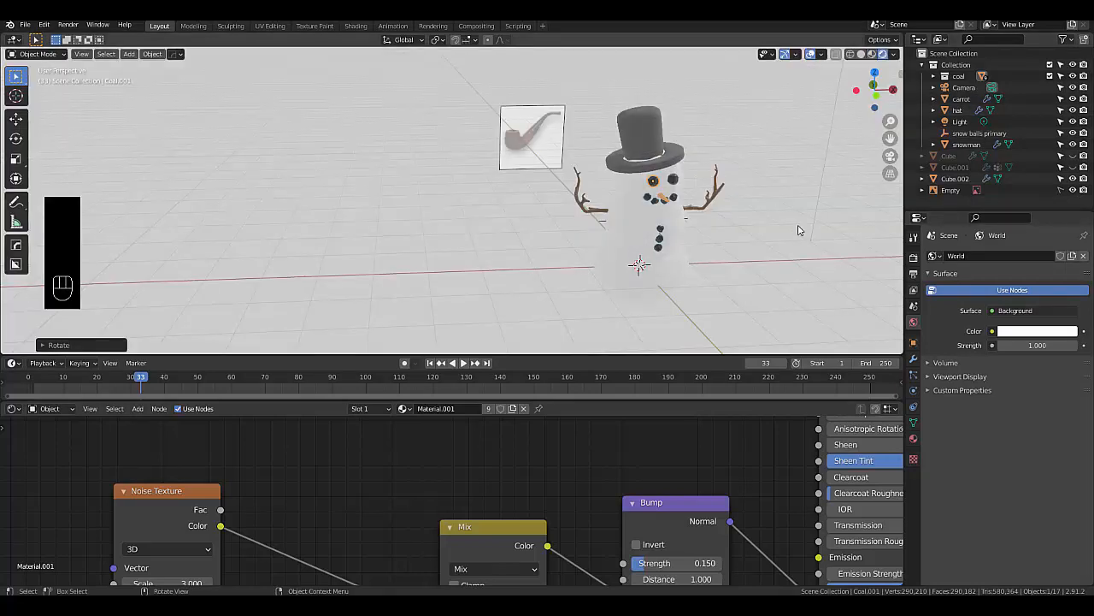
{"action": "left_click", "coordinate": [993, 333]}
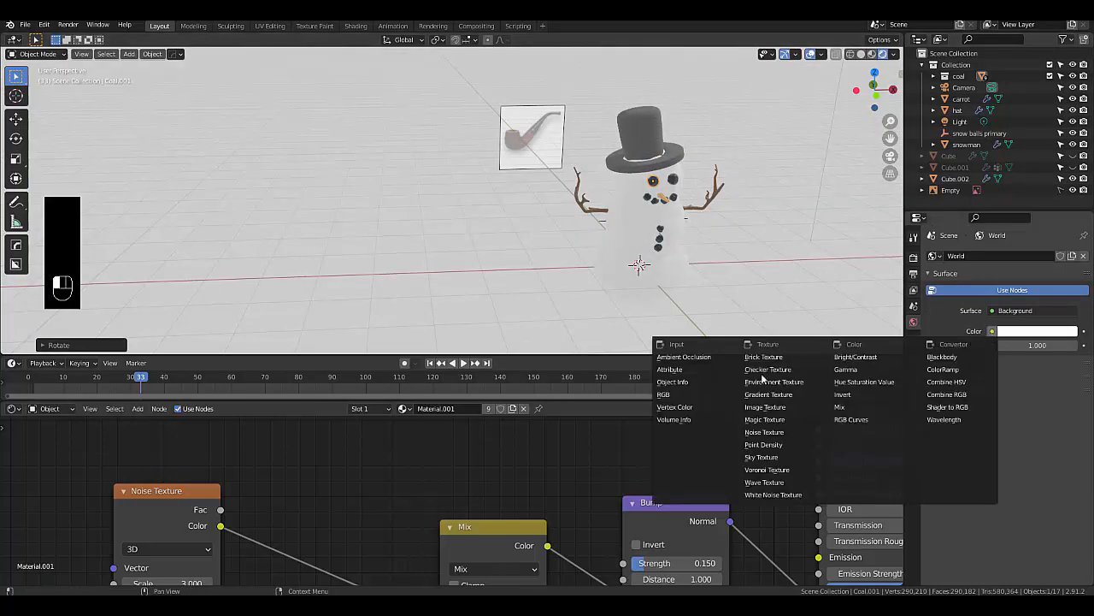
{"action": "left_click", "coordinate": [761, 386]}
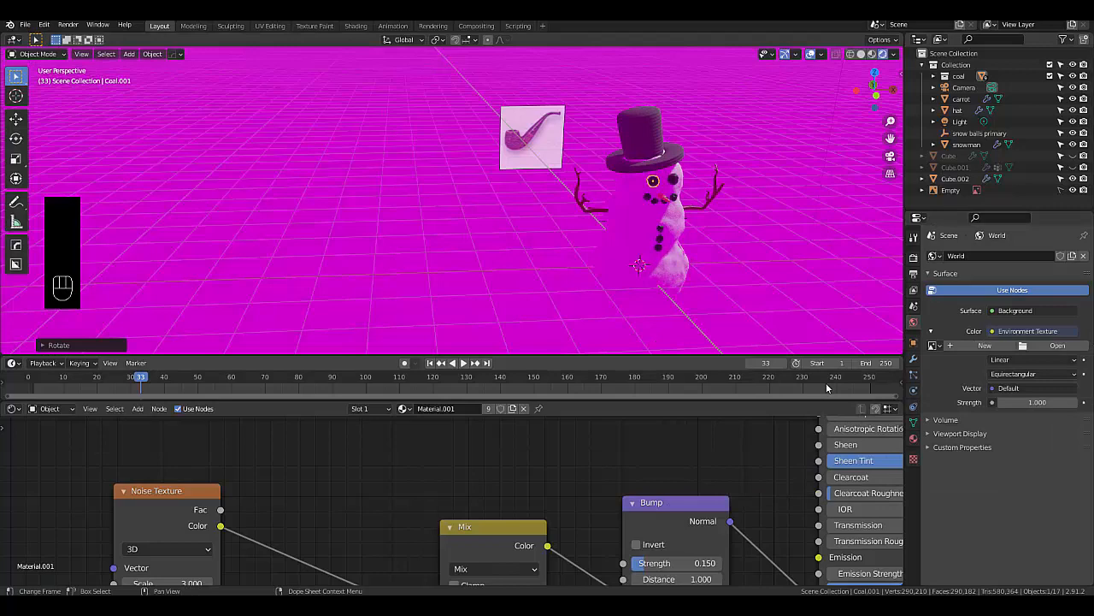
Load lroc_color_poles_8k.tif from the Downloads folder as the world environment image
{"action": "left_click", "coordinate": [1035, 348]}
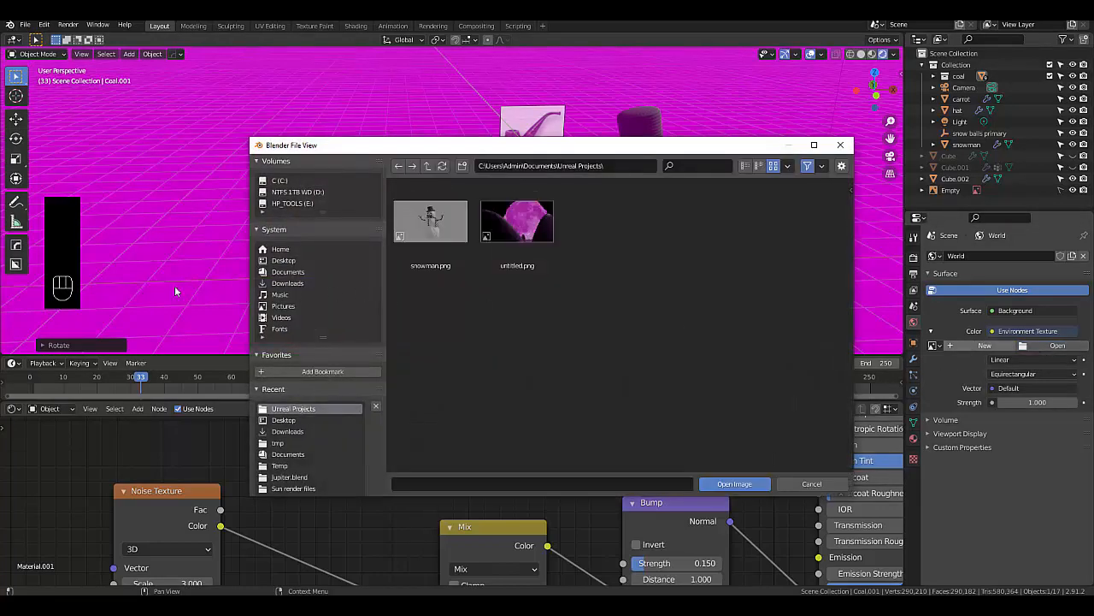
{"action": "left_click", "coordinate": [300, 284]}
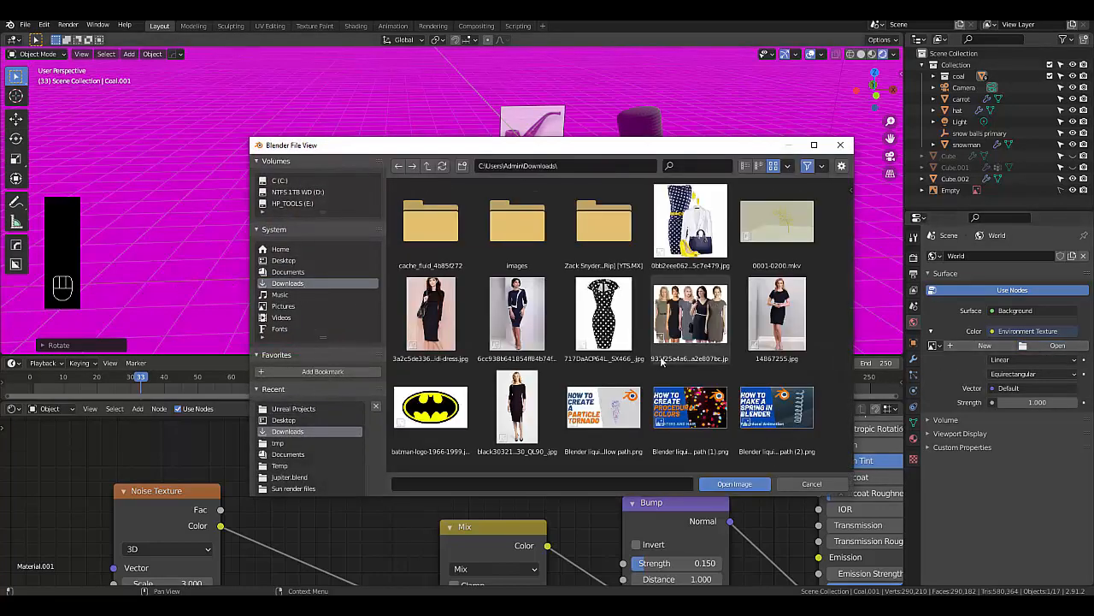
{"action": "scroll", "coordinate": [620, 349], "scroll_direction": "down", "scroll_amount": 10}
{"action": "scroll", "coordinate": [620, 349], "scroll_direction": "down", "scroll_amount": 15}
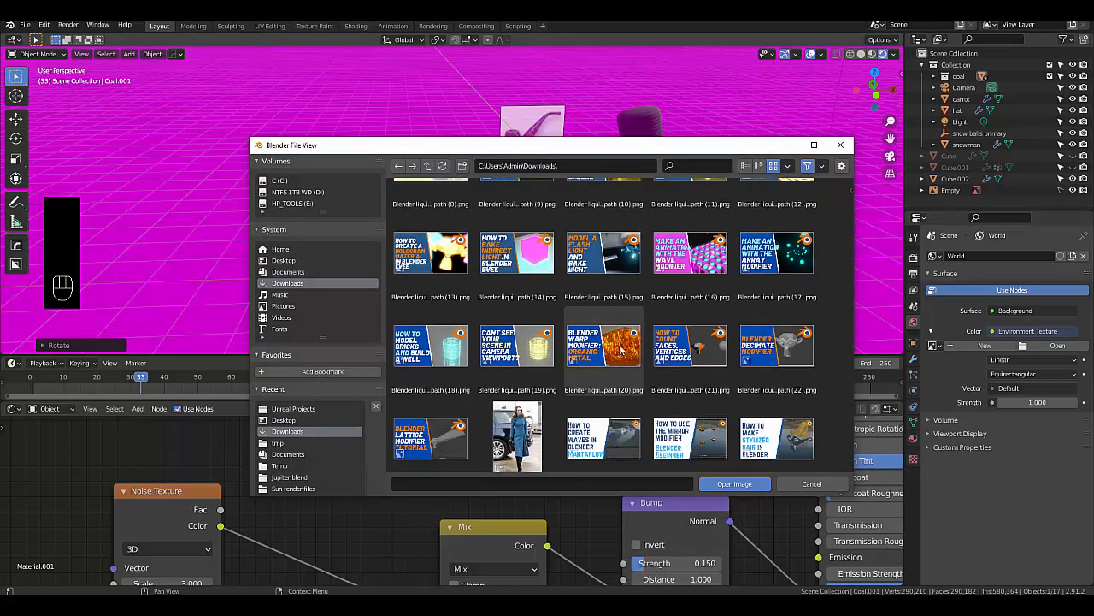
{"action": "left_click", "coordinate": [518, 284]}
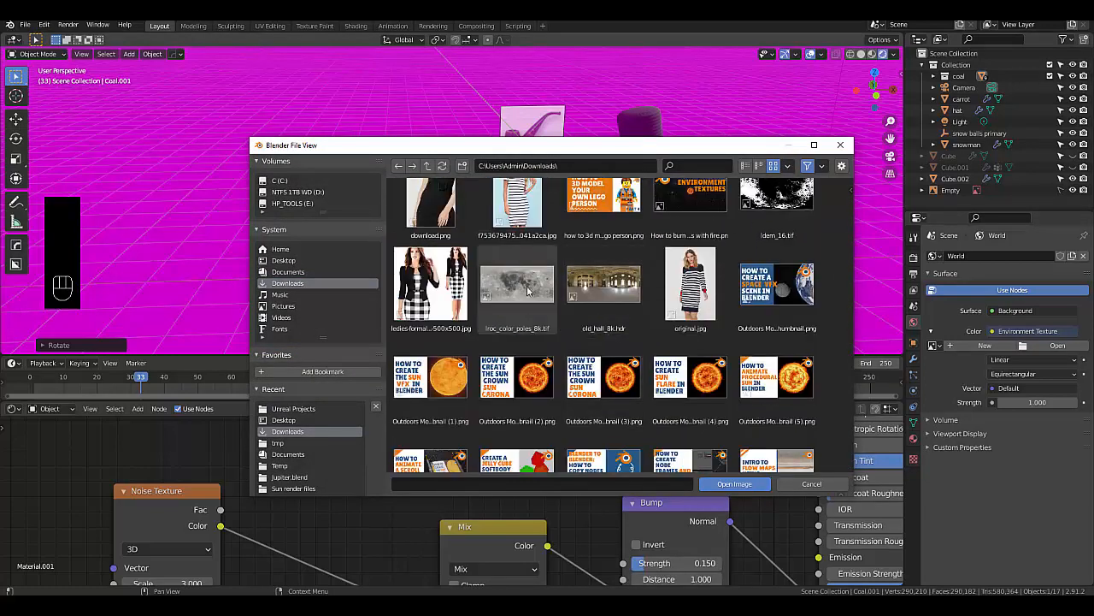
{"action": "left_click", "coordinate": [711, 487]}
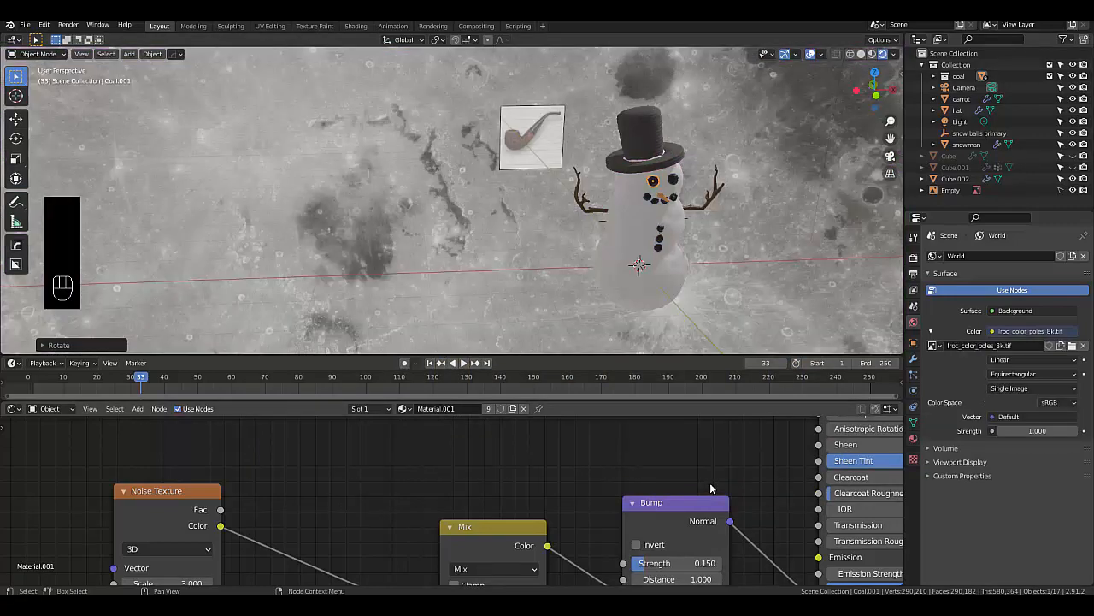
Unhide the smoking pipe Cube.001 in the viewport while keeping the separate Cube object hidden
{"action": "middle_click_drag", "start_coordinate": [590, 337], "coordinate": [548, 262]}
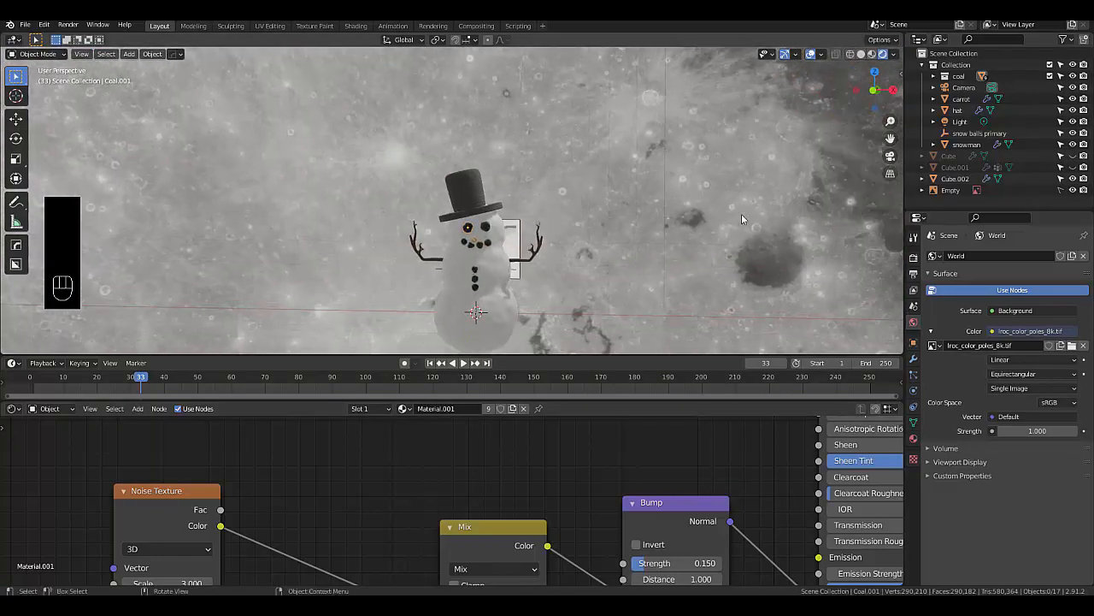
{"action": "left_click", "coordinate": [889, 158]}
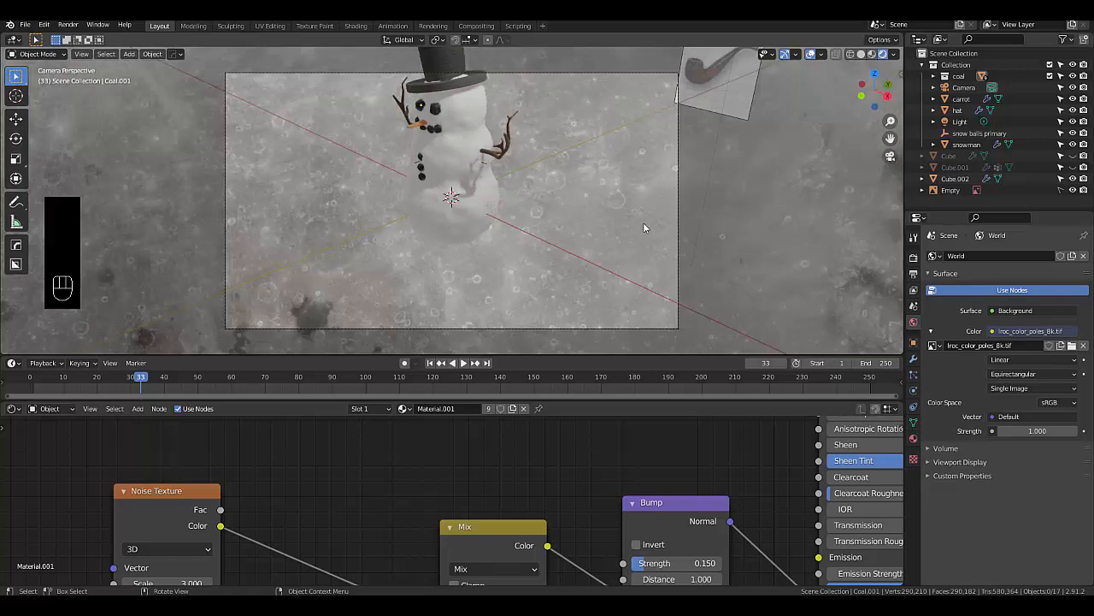
{"action": "left_click", "coordinate": [890, 158]}
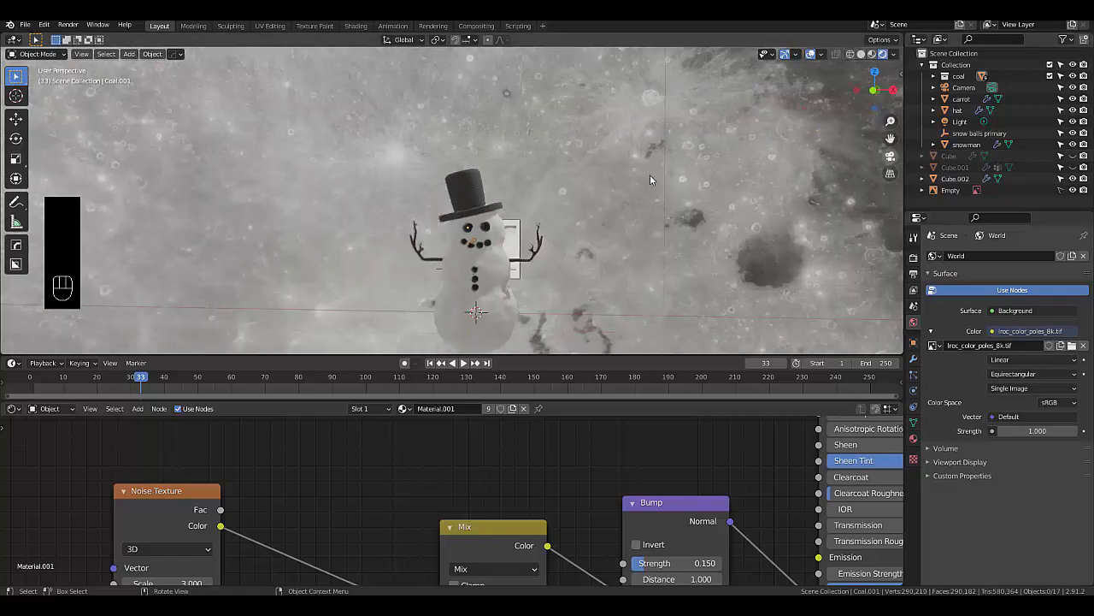
{"action": "middle_click_drag", "start_coordinate": [476, 310], "coordinate": [679, 285]}
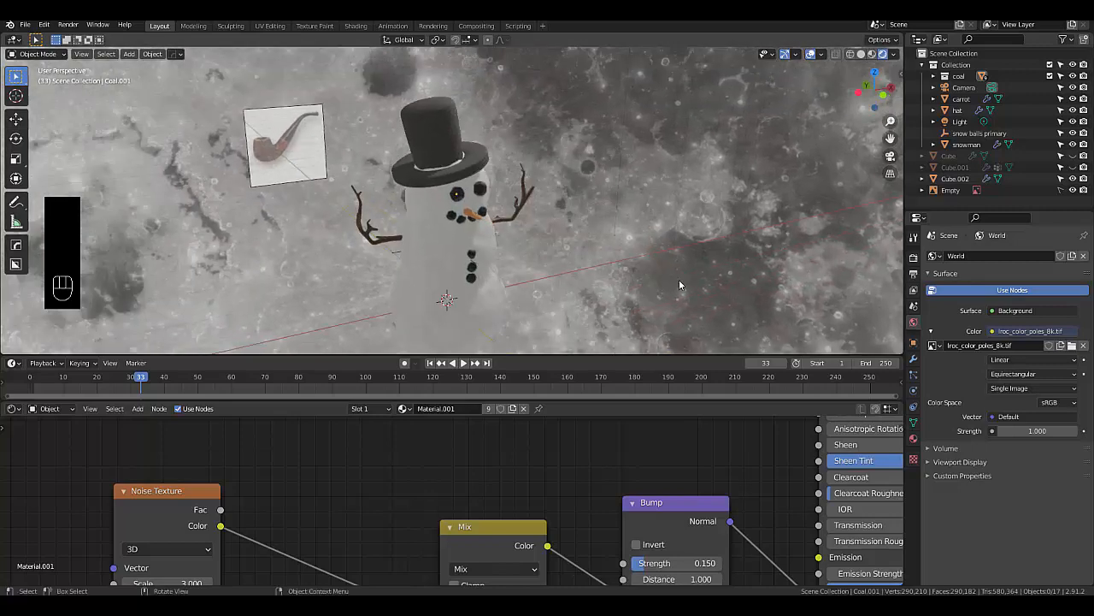
{"action": "left_click", "coordinate": [1073, 167]}
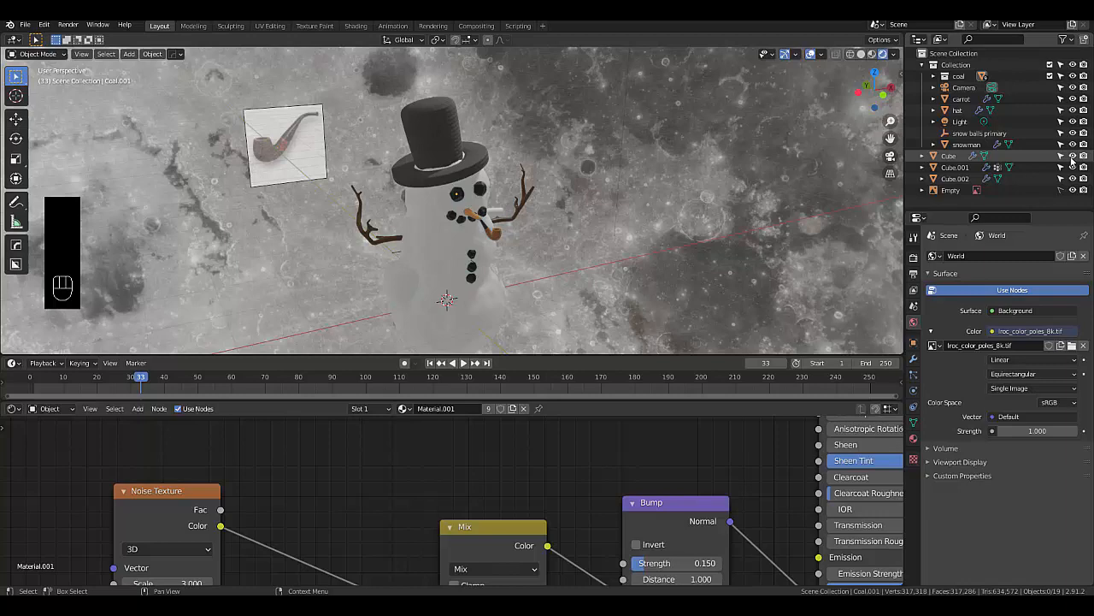
{"action": "scroll", "coordinate": [430, 298], "scroll_direction": "up", "scroll_amount": 3}
{"action": "mouse_move", "coordinate": [400, 313]}
{"action": "middle_mouse_down"}
{"action": "mouse_move", "coordinate": [339, 304]}
{"action": "mouse_move", "coordinate": [451, 290]}
{"action": "mouse_move", "coordinate": [388, 296]}
{"action": "middle_mouse_up"}
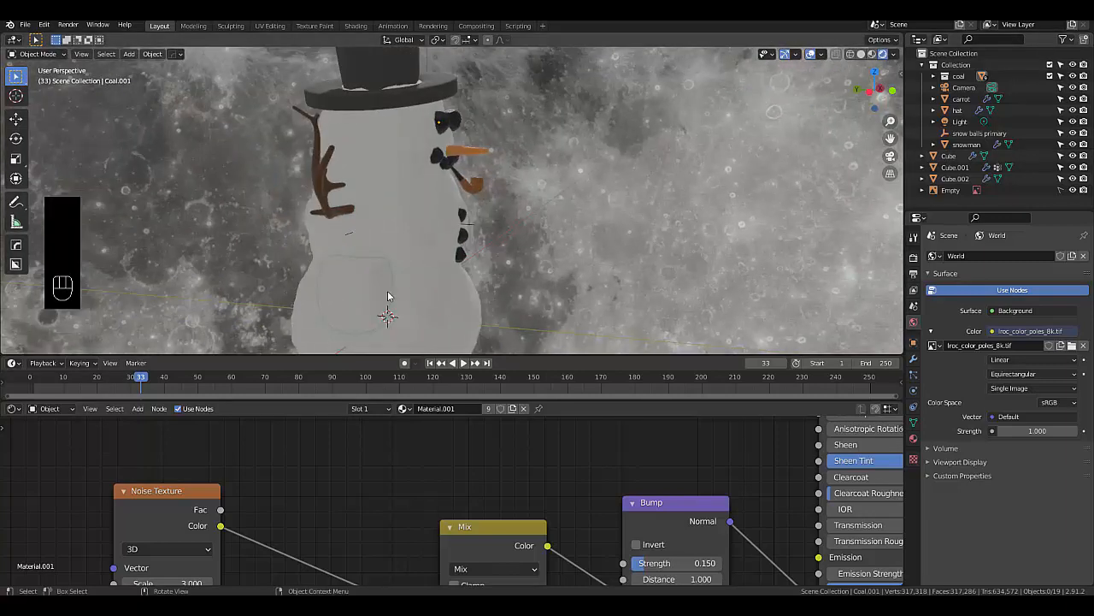
{"action": "left_click", "coordinate": [362, 301]}
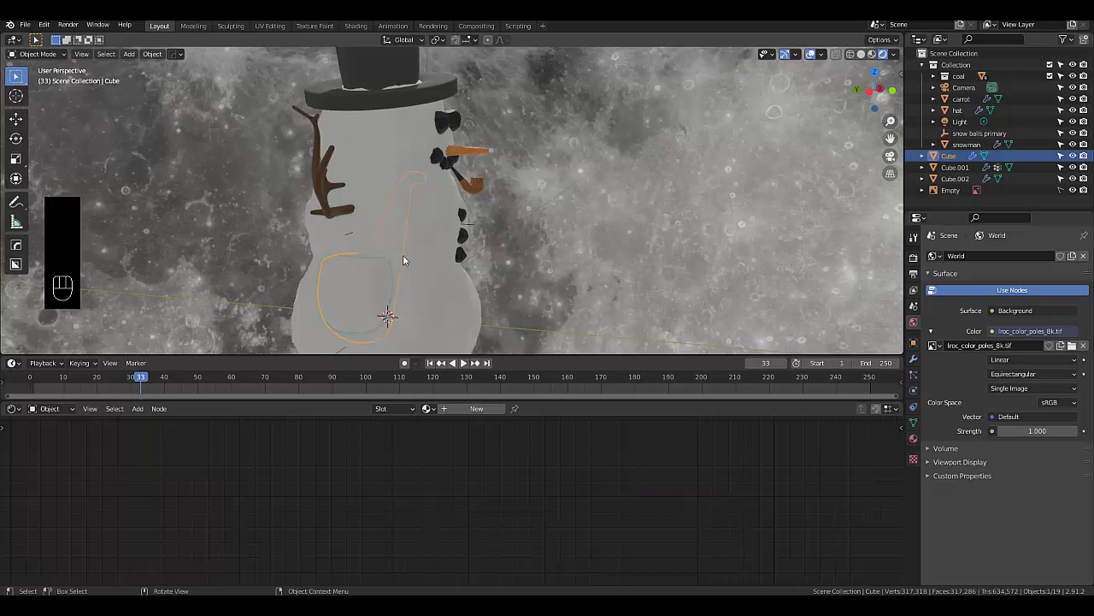
{"action": "left_click", "coordinate": [1072, 156]}
Frame the whole snowman from the front at a slight angle and align the camera to that view
{"action": "middle_click_drag", "start_coordinate": [595, 224], "coordinate": [609, 245]}
{"action": "scroll", "coordinate": [609, 245], "scroll_direction": "down", "scroll_amount": 2}
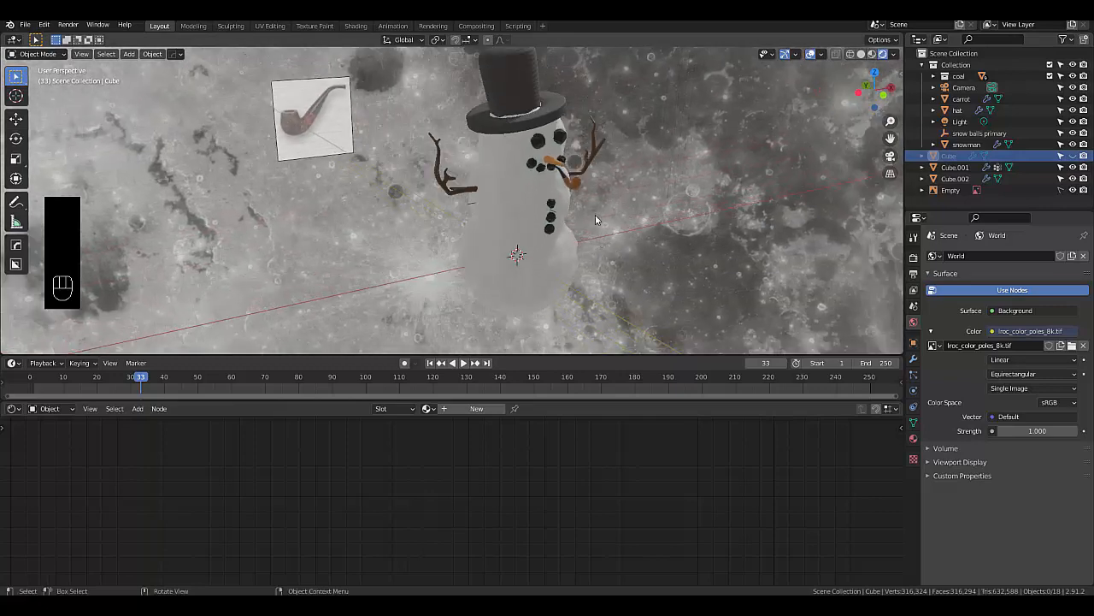
{"action": "scroll", "coordinate": [593, 202], "scroll_direction": "down", "scroll_amount": 1}
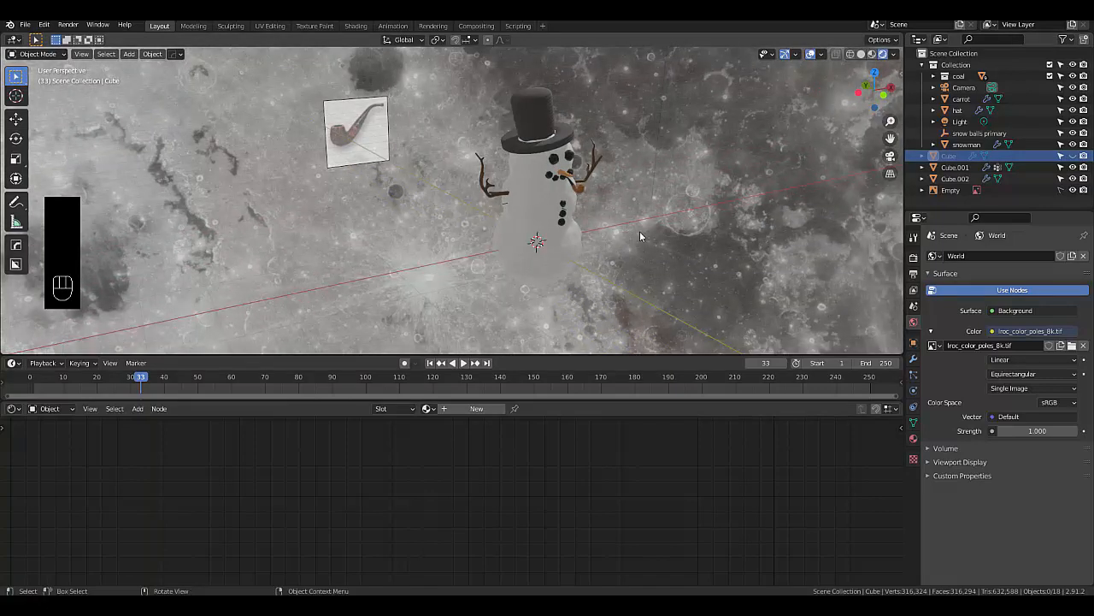
{"action": "key", "text": "ctrl+alt+KP_0"}
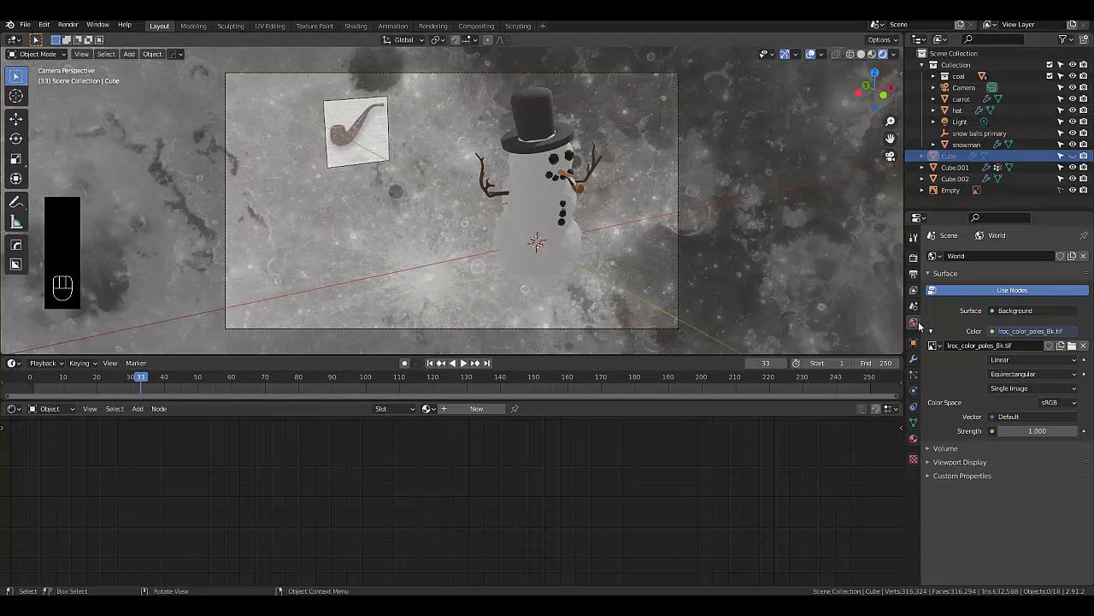
Replace the world environment image with old_hall_8k.hdr from the Downloads folder
{"action": "left_click", "coordinate": [1083, 345]}
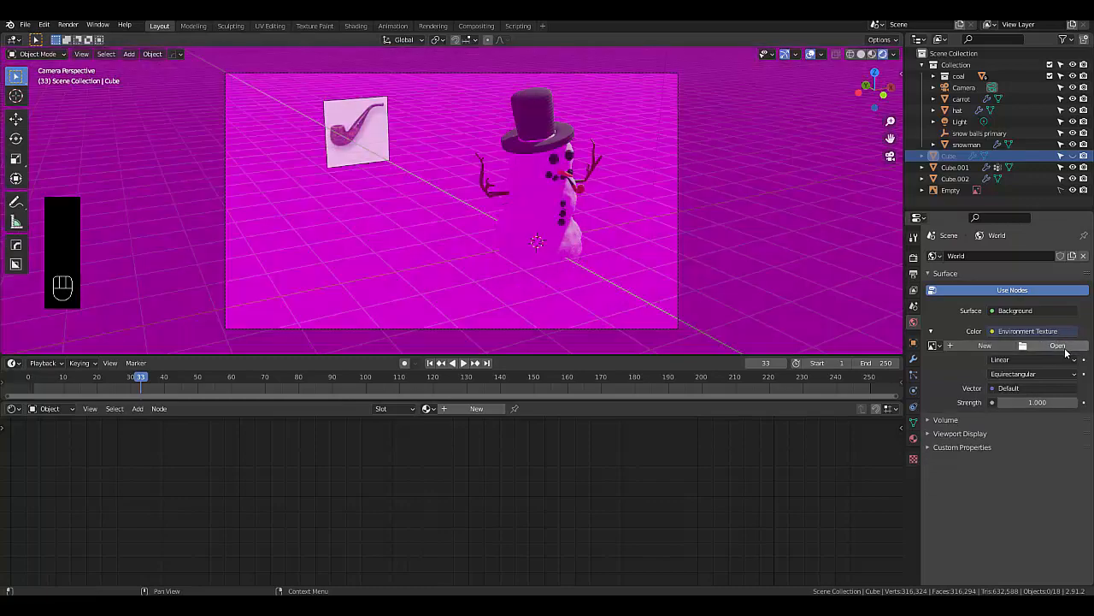
{"action": "left_click", "coordinate": [1064, 347]}
{"action": "left_click", "coordinate": [294, 285]}
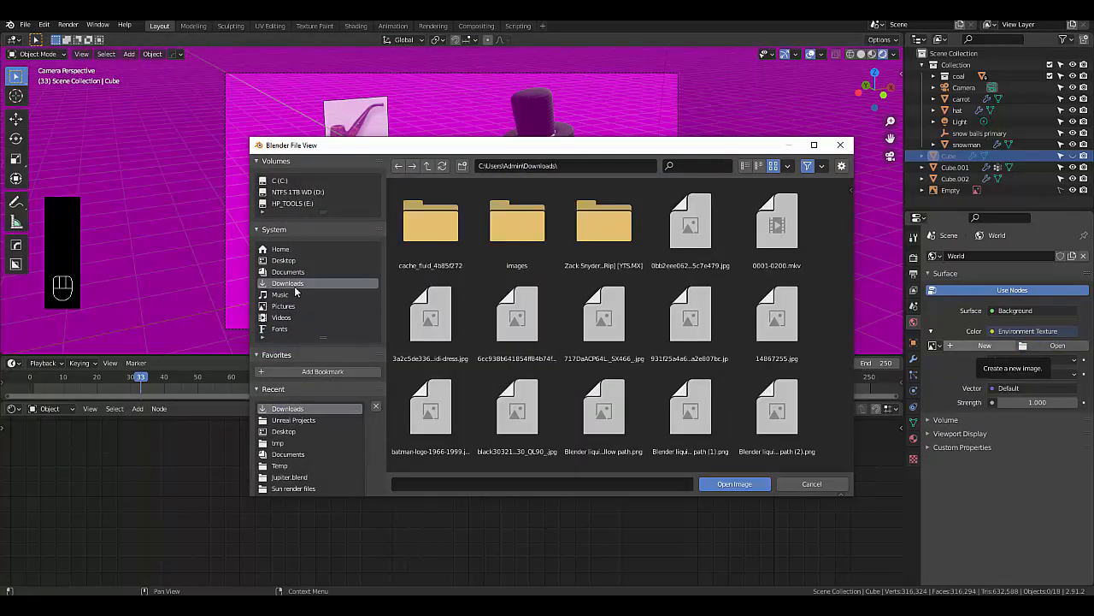
{"action": "scroll", "coordinate": [485, 359], "scroll_direction": "down", "scroll_amount": 10}
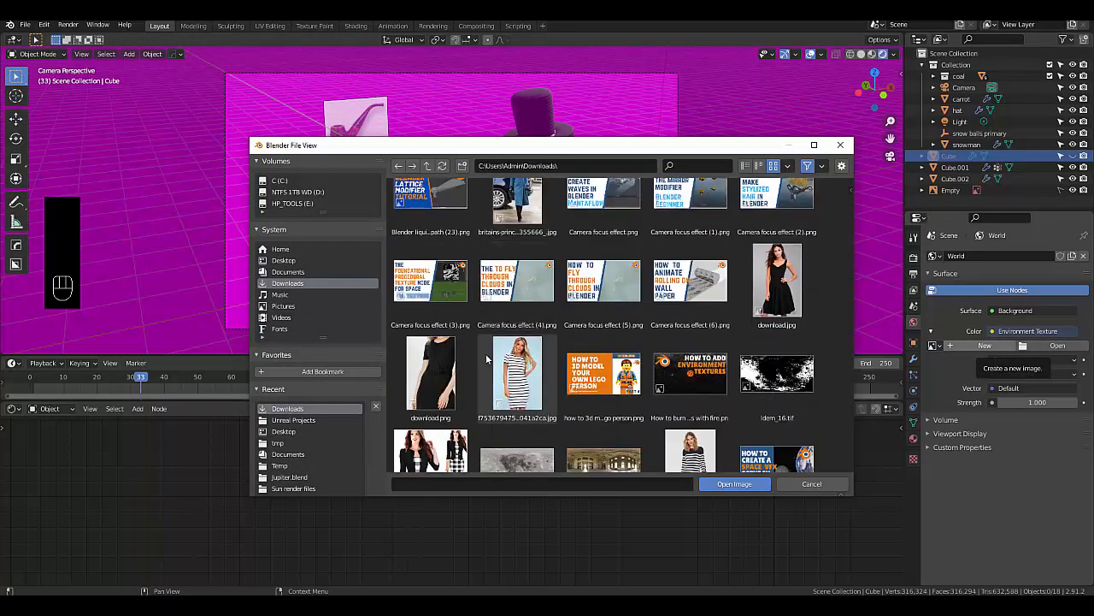
{"action": "scroll", "coordinate": [486, 353], "scroll_direction": "down", "scroll_amount": 2}
{"action": "left_click", "coordinate": [603, 402]}
{"action": "left_click", "coordinate": [705, 484]}
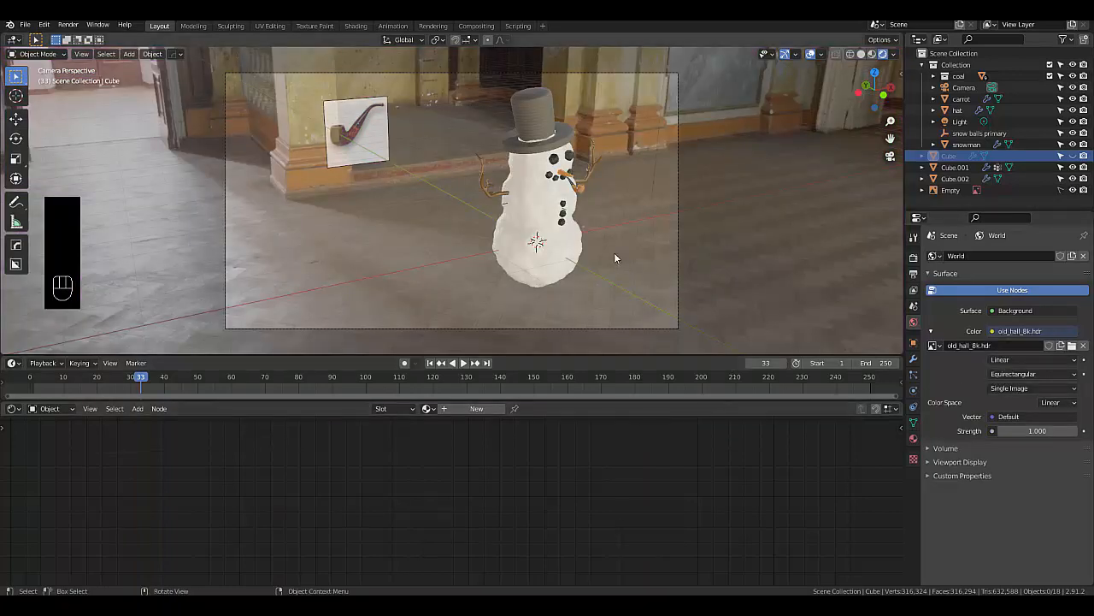
Raise the top hat about 0.11 m along Z above the snowman's head
{"action": "middle_click_drag", "start_coordinate": [664, 258], "coordinate": [522, 250]}
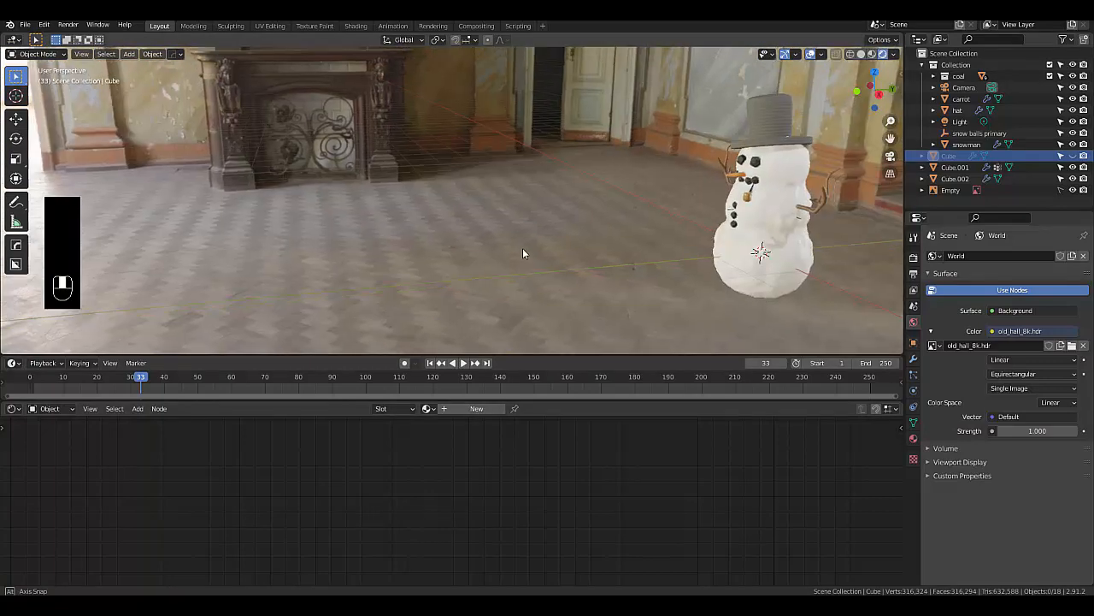
{"action": "scroll", "coordinate": [743, 315], "scroll_direction": "down", "scroll_amount": 2}
{"action": "scroll", "coordinate": [802, 276], "scroll_direction": "up", "scroll_amount": 2}
{"action": "middle_click_drag", "start_coordinate": [803, 275], "coordinate": [827, 271]}
{"action": "scroll", "coordinate": [748, 116], "scroll_direction": "up", "scroll_amount": 5}
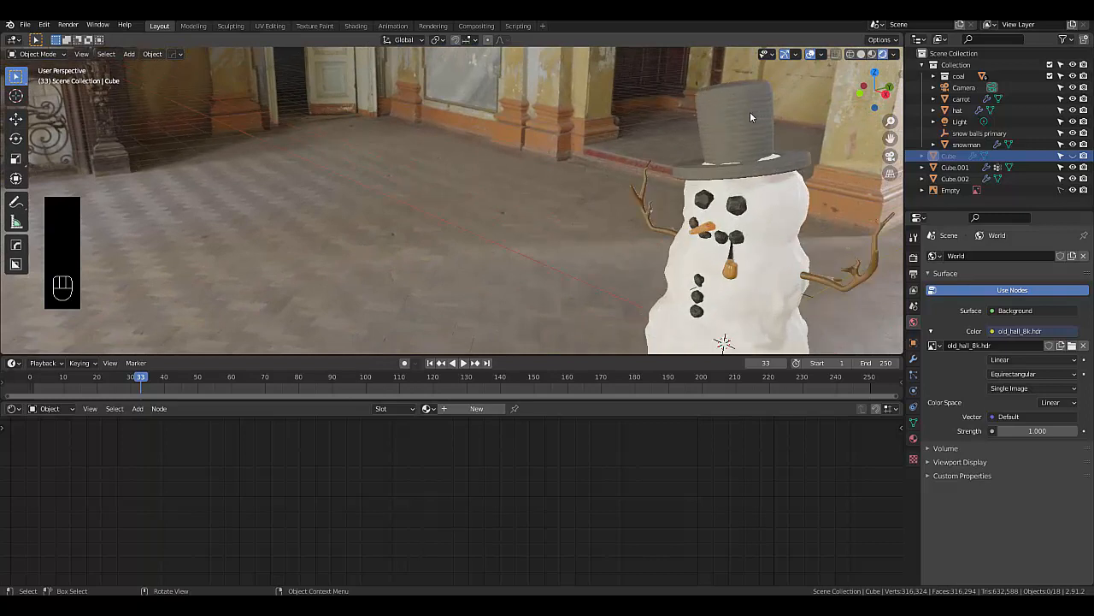
{"action": "left_click", "coordinate": [749, 117]}
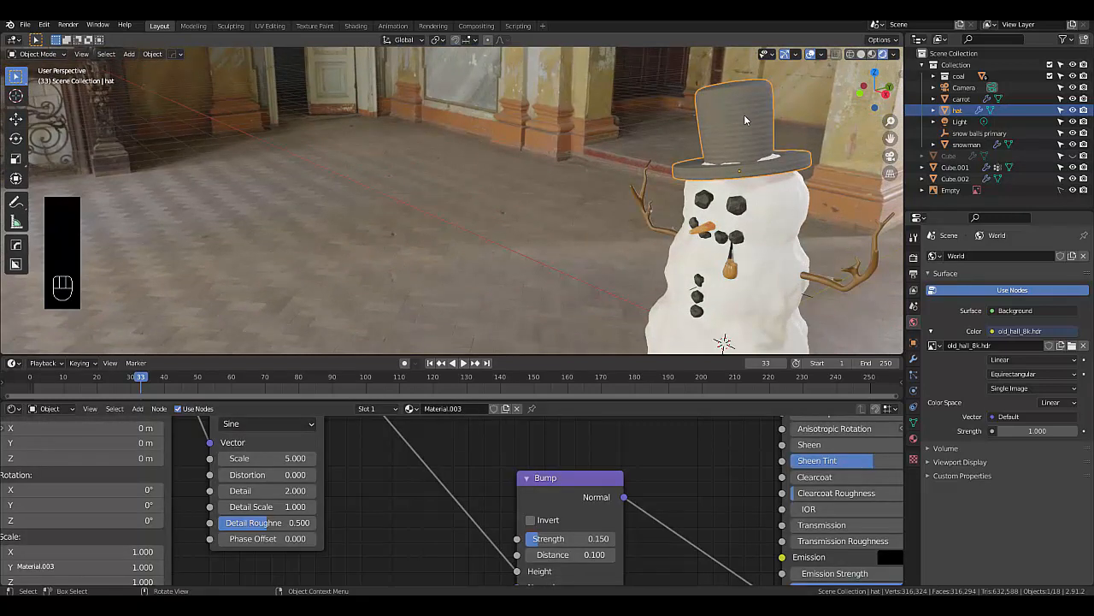
{"action": "key", "text": "g"}
{"action": "key", "text": "z"}
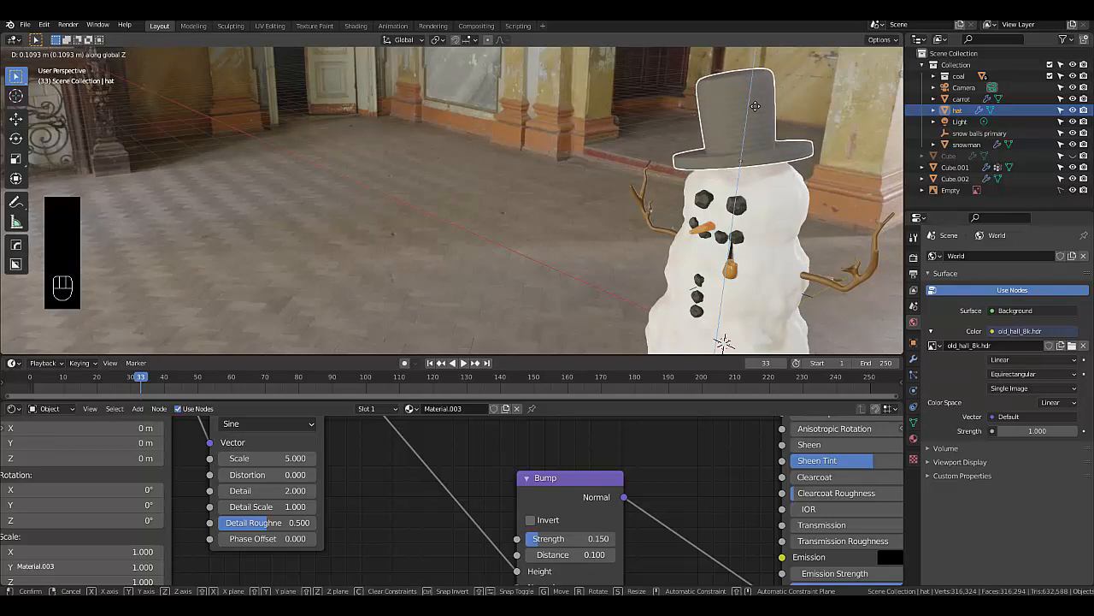
{"action": "left_click", "coordinate": [755, 106]}
Add two edge loops around the hat's crown above the brim in Edit Mode
{"action": "scroll", "coordinate": [733, 150], "scroll_direction": "up", "scroll_amount": 5}
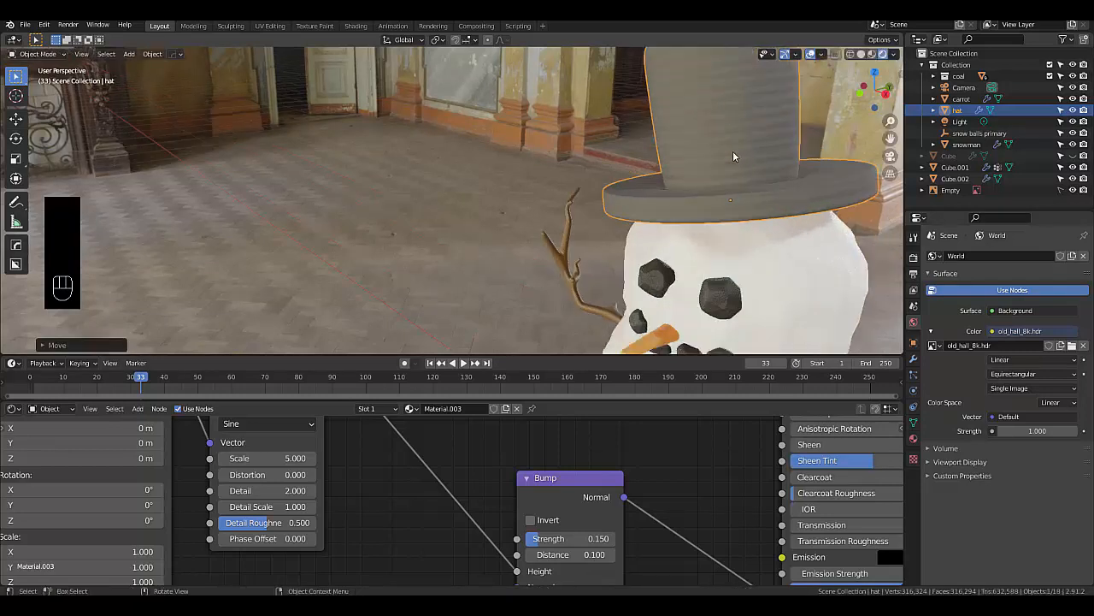
{"action": "key", "text": "Tab"}
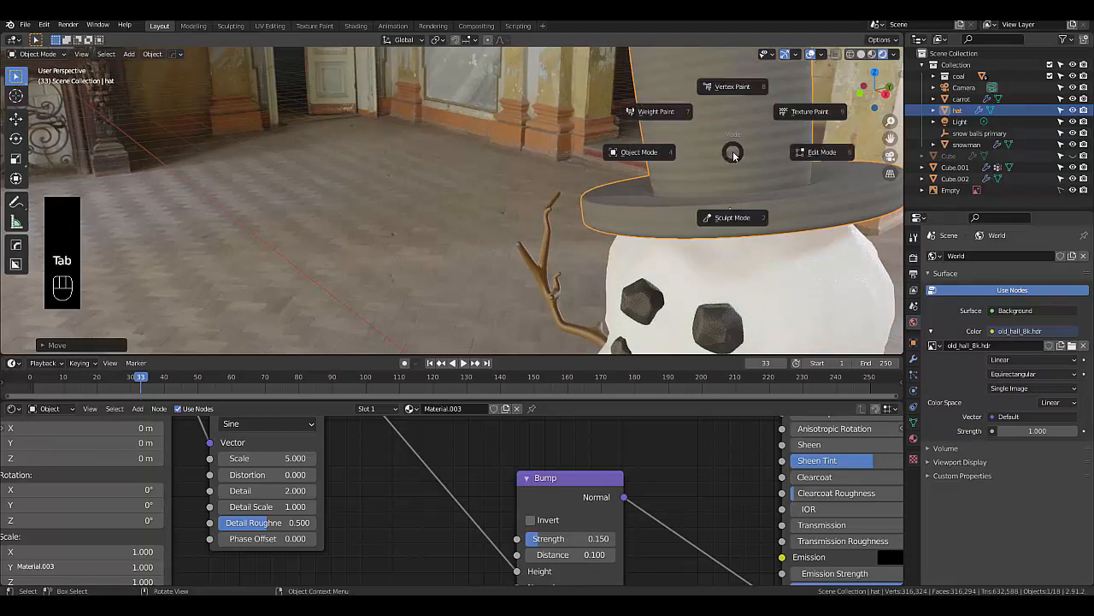
{"action": "left_click", "coordinate": [790, 149]}
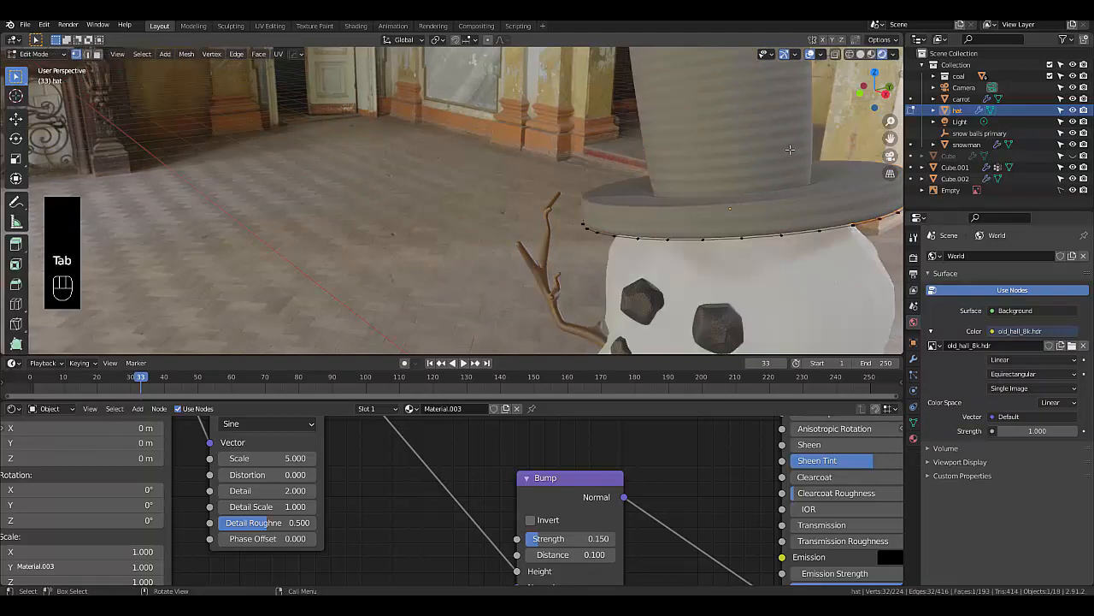
{"action": "key", "text": "ctrl+r"}
{"action": "left_click", "coordinate": [741, 147]}
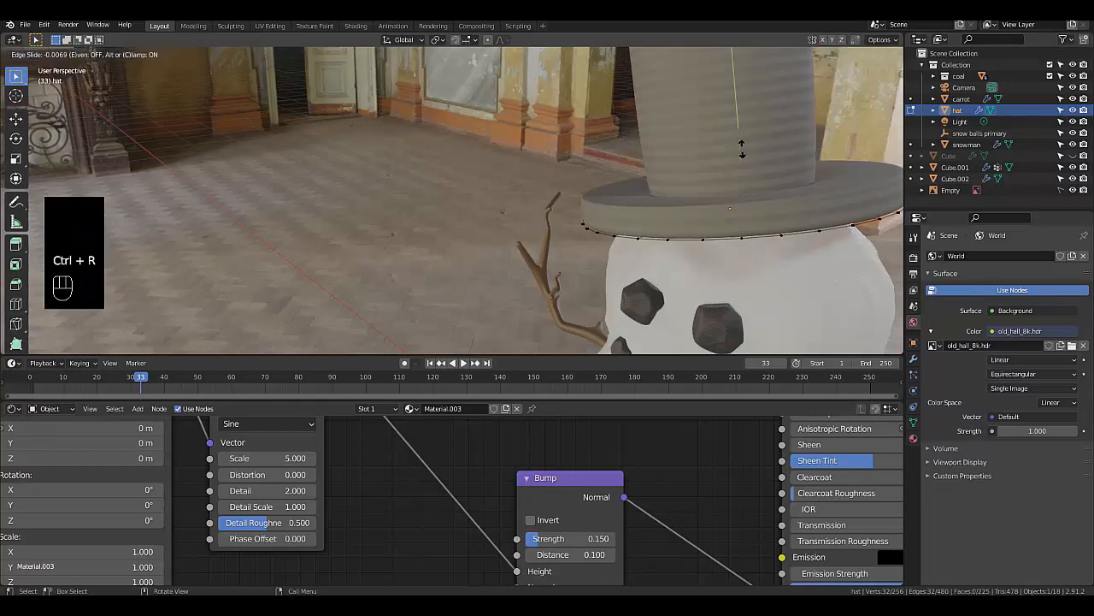
{"action": "left_click", "coordinate": [752, 206]}
{"action": "key", "text": "ctrl+r"}
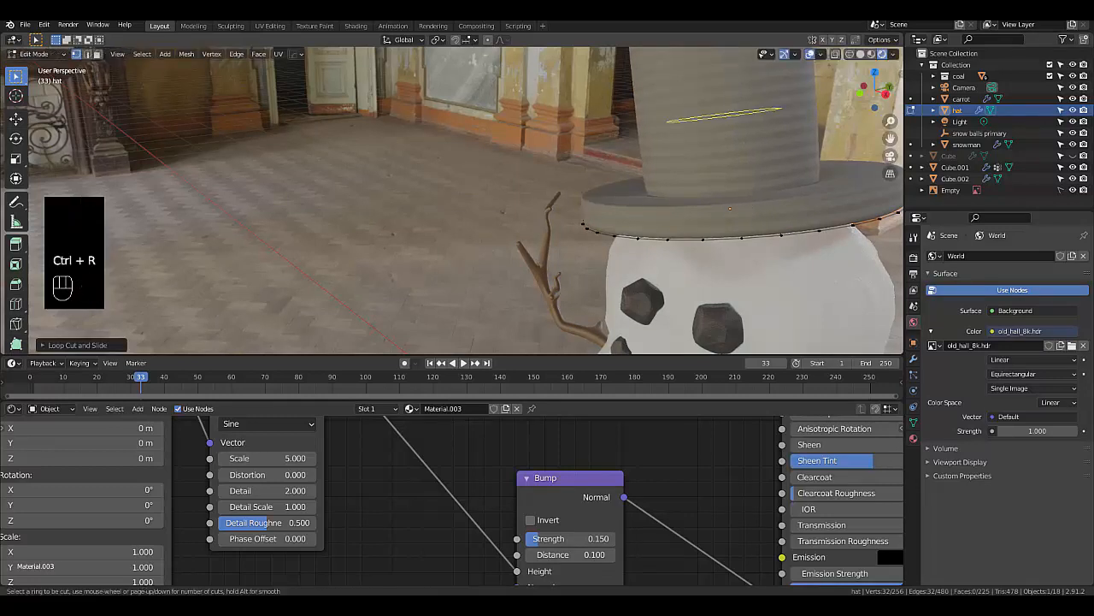
{"action": "left_click", "coordinate": [723, 134]}
{"action": "key", "text": "3"}
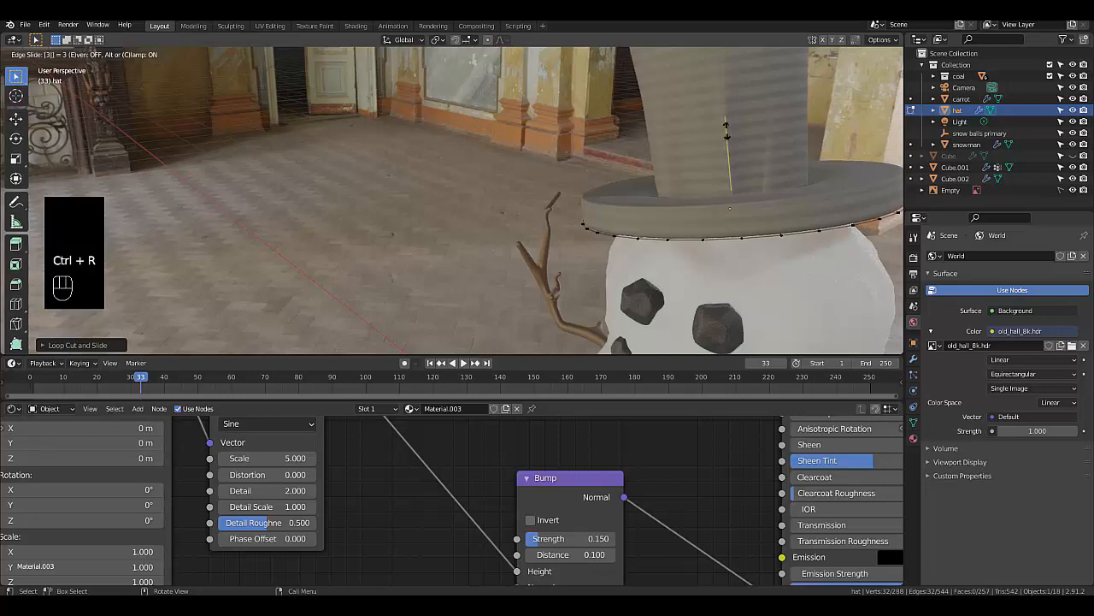
{"action": "left_click", "coordinate": [720, 141]}
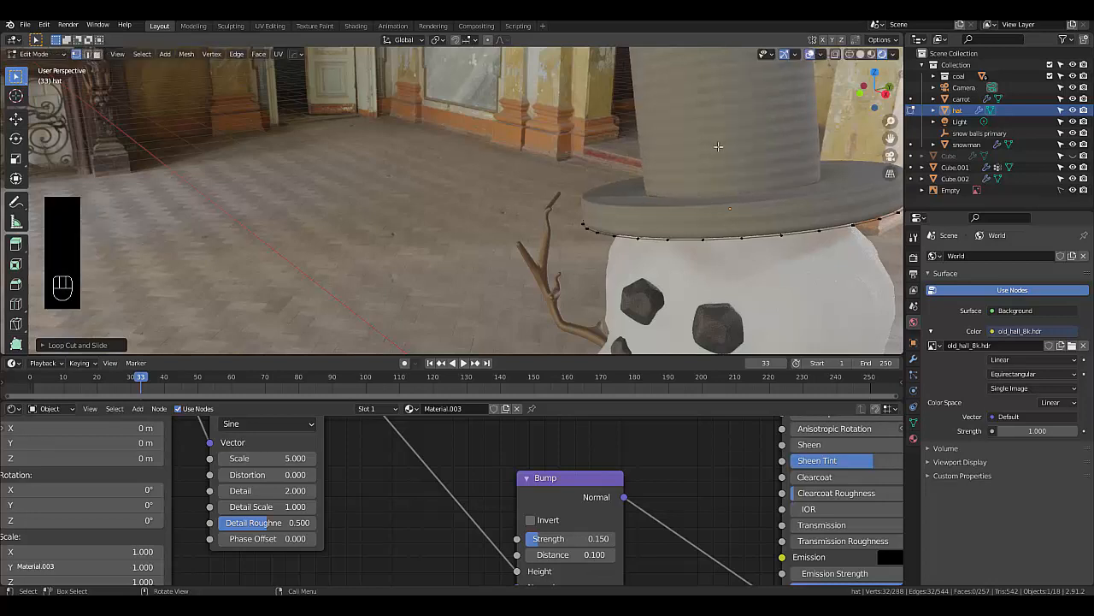
Select the ring of faces between the two new edge loops on the hat's crown, with X-ray display on
{"action": "key", "text": "alt+a"}
{"action": "key", "text": "3"}
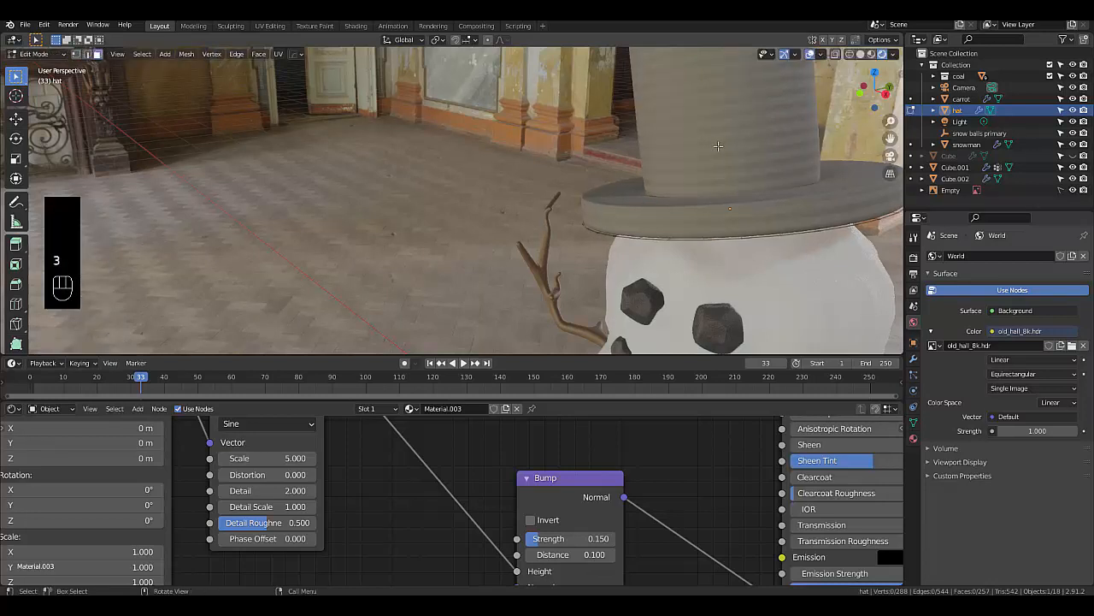
{"action": "middle_click_drag", "start_coordinate": [744, 145], "coordinate": [780, 100]}
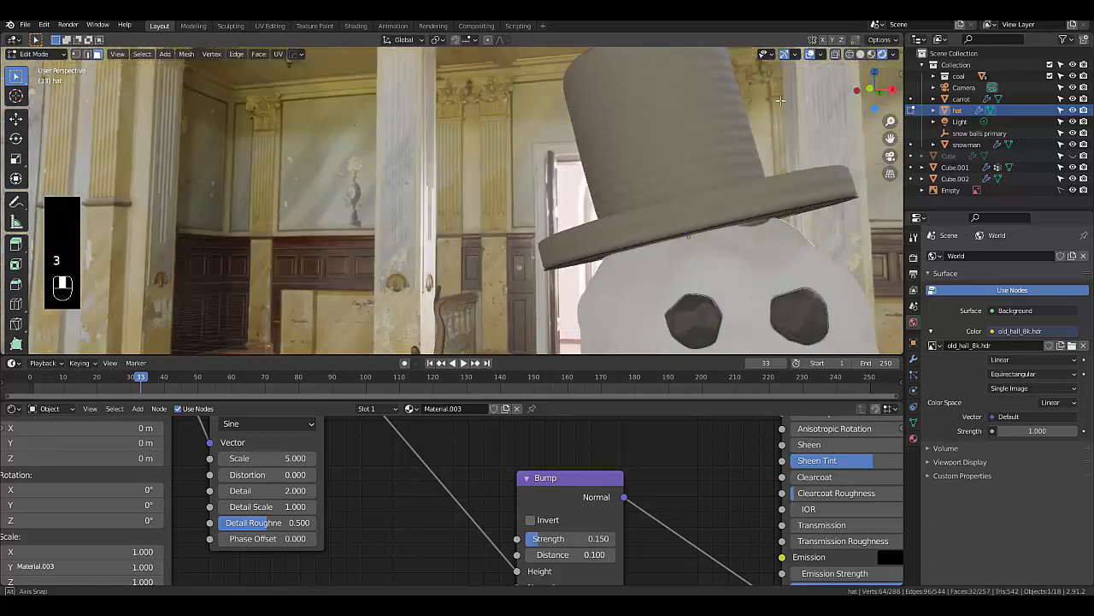
{"action": "left_click", "coordinate": [836, 54]}
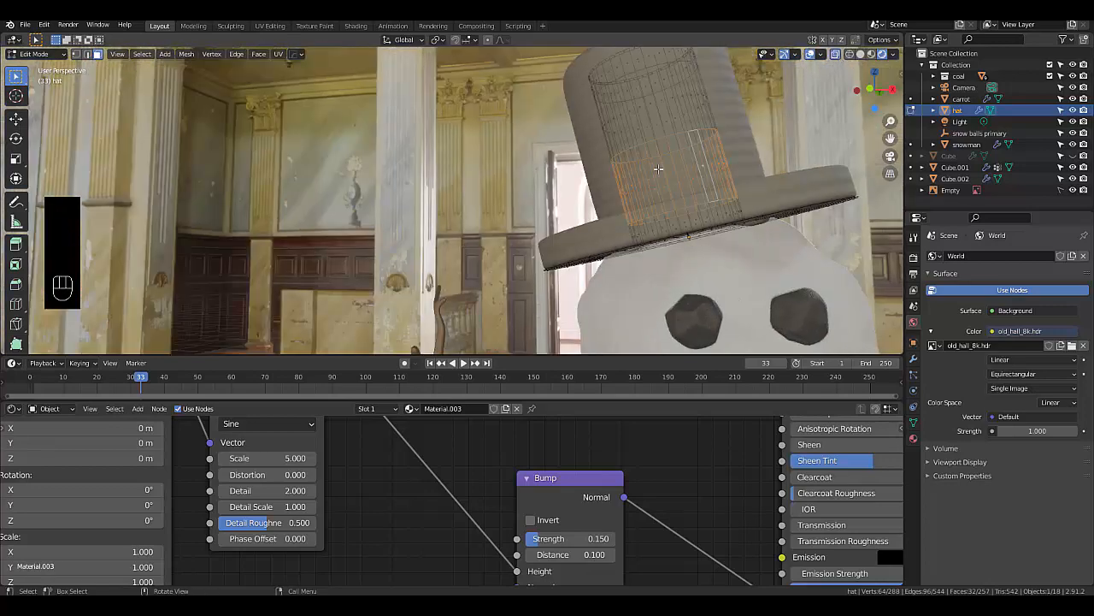
Add a second material to the hat with cyan base color 00D6E7 and assign it to the selected face band
{"action": "left_click", "coordinate": [913, 438]}
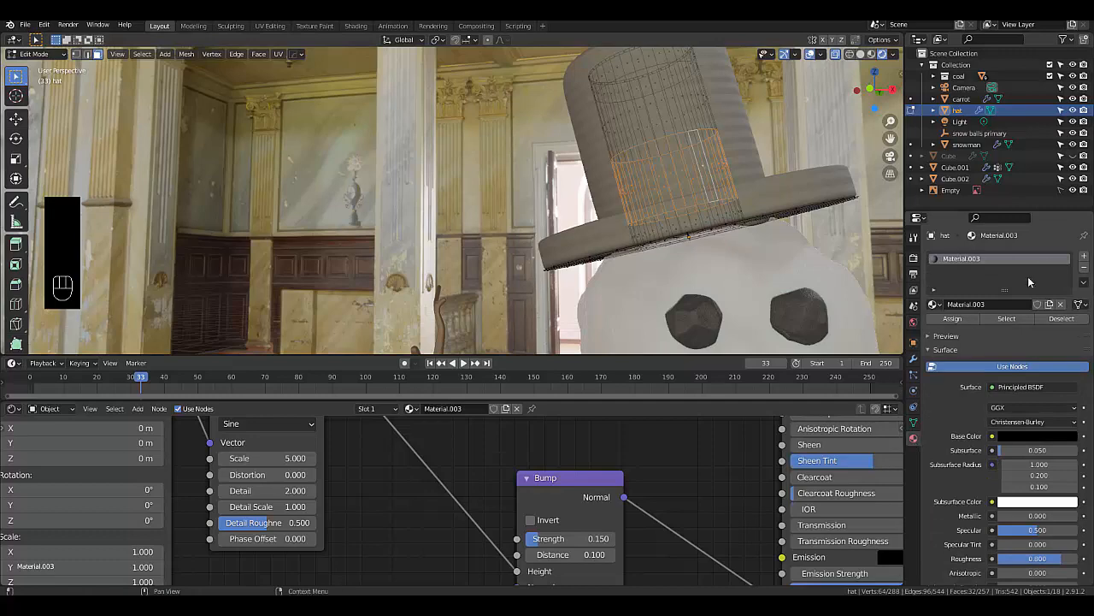
{"action": "left_click", "coordinate": [1084, 256]}
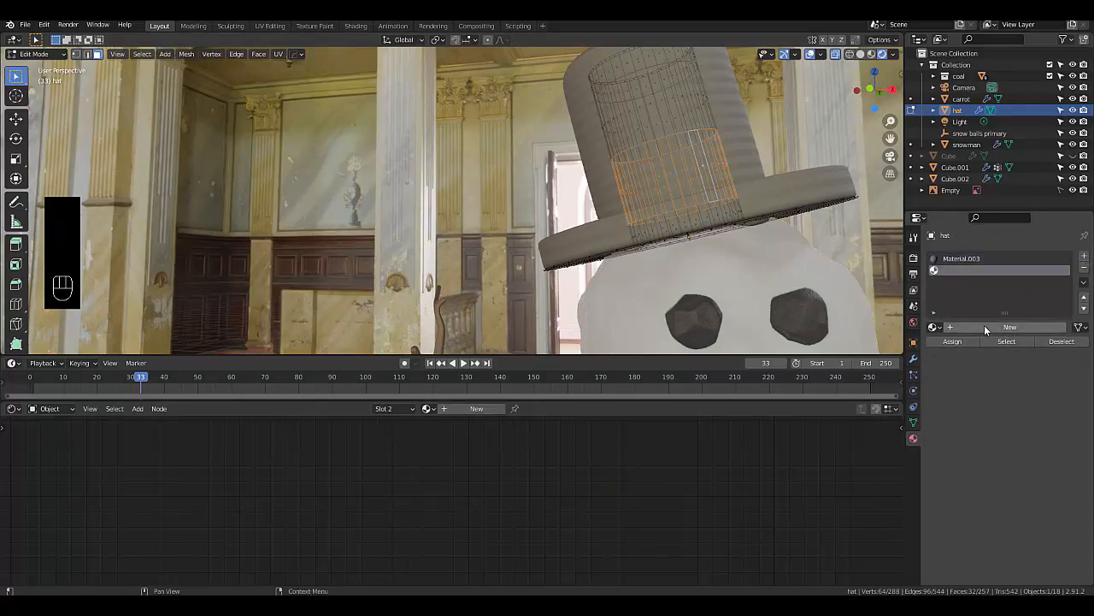
{"action": "left_click", "coordinate": [984, 327]}
{"action": "left_click", "coordinate": [1026, 460]}
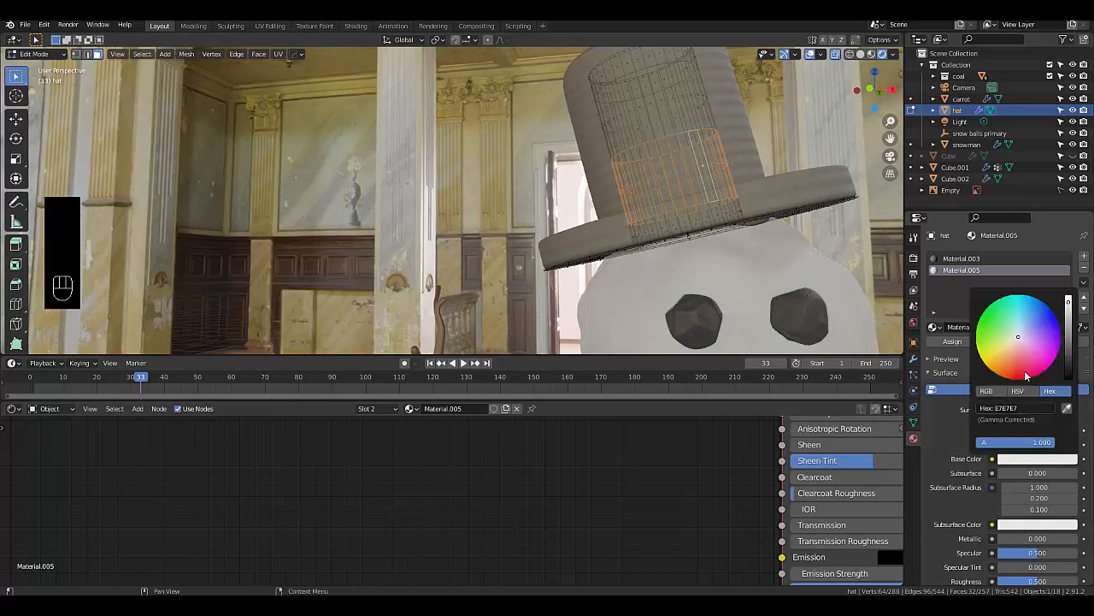
{"action": "left_click", "coordinate": [1016, 309]}
{"action": "left_click_drag", "start_coordinate": [1015, 309], "coordinate": [1019, 298]}
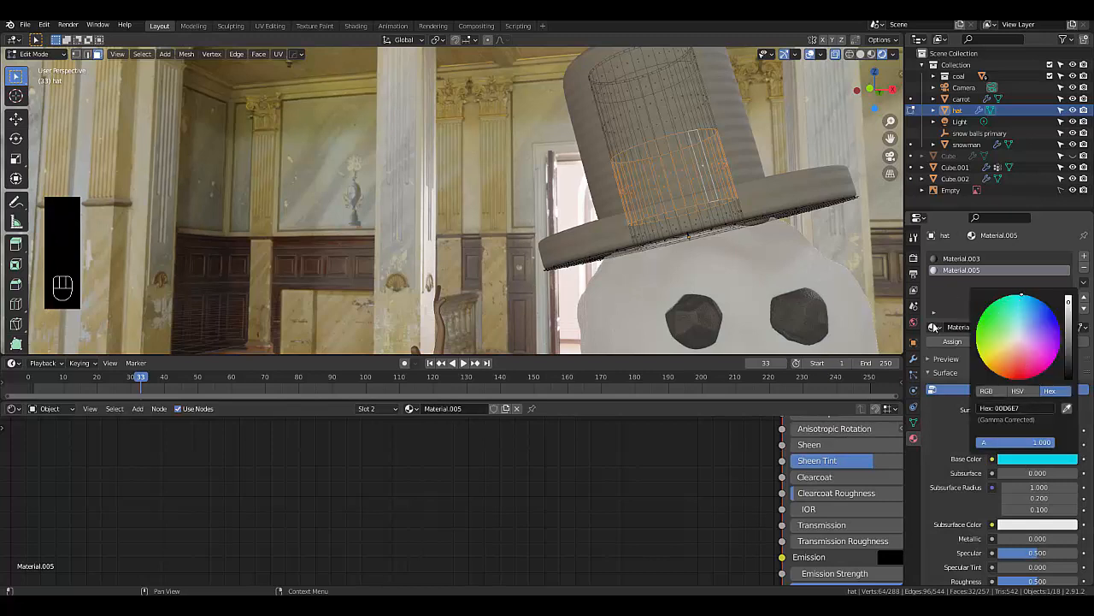
{"action": "left_click", "coordinate": [941, 341]}
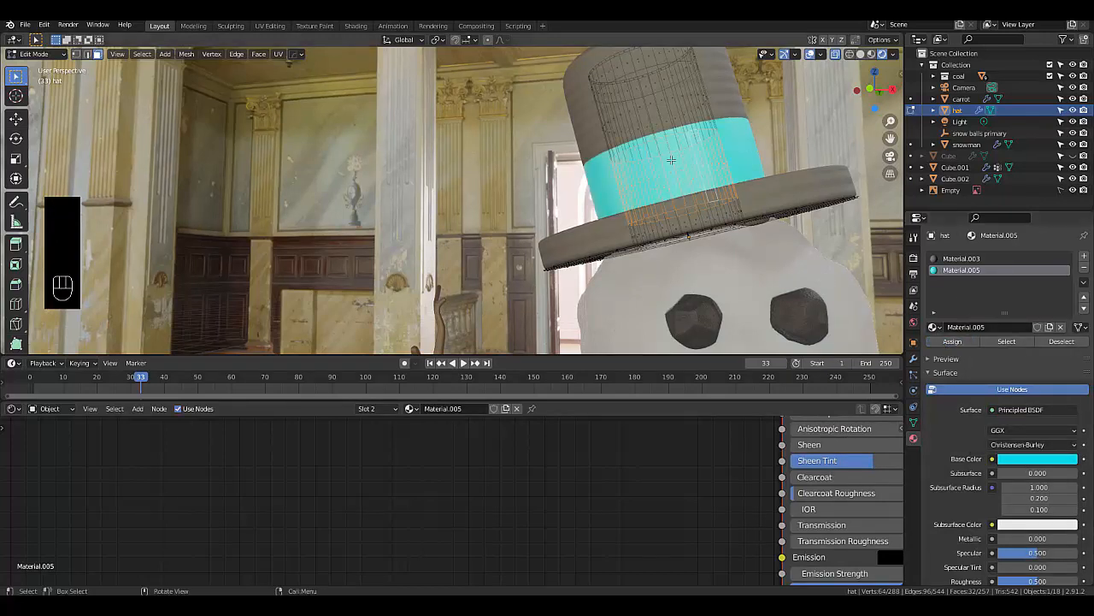
Select the complete edge loop along the upper border of the cyan hat band in edge select mode
{"action": "middle_click_drag", "start_coordinate": [671, 160], "coordinate": [659, 169]}
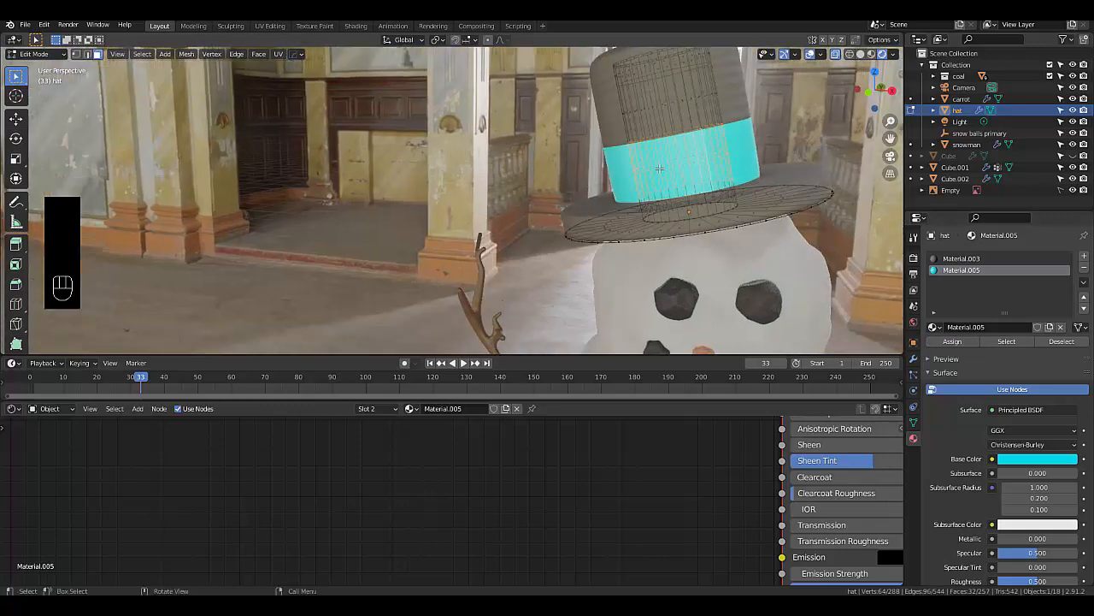
{"action": "key", "text": "2"}
{"action": "left_click", "coordinate": [682, 134], "text": "alt"}
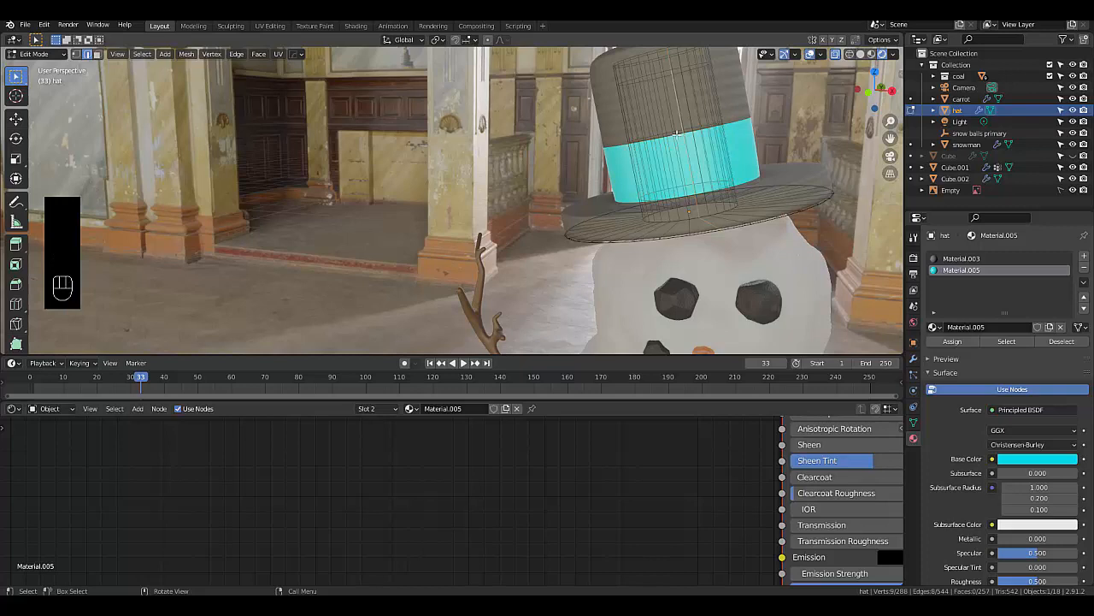
{"action": "left_click", "coordinate": [677, 134], "text": "alt"}
{"action": "left_click", "coordinate": [679, 135], "text": "alt"}
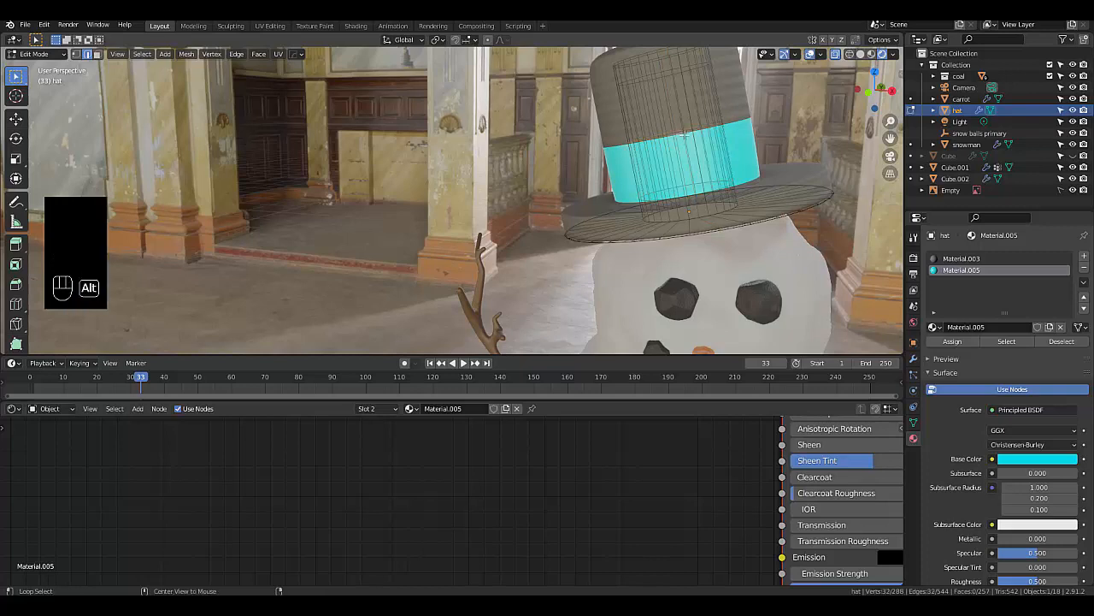
{"action": "key", "text": "g"}
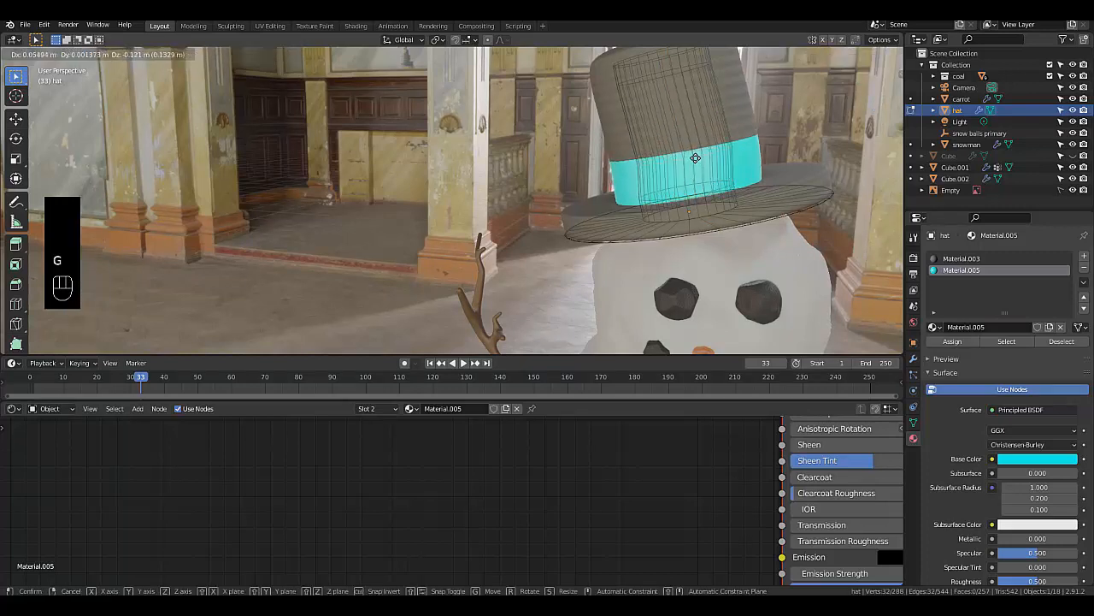
{"action": "key", "text": "z"}
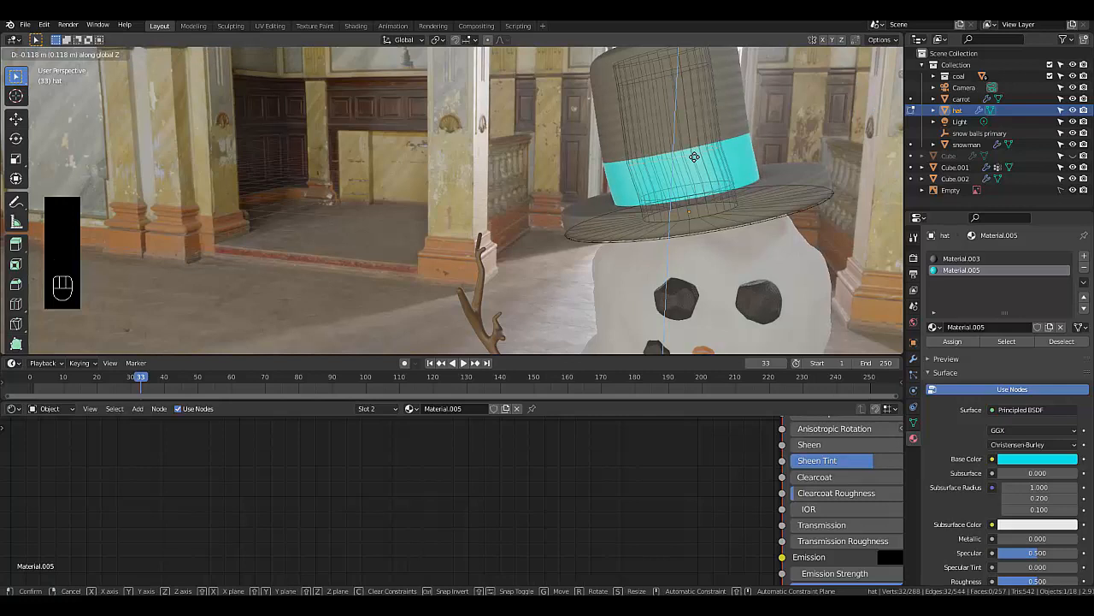
{"action": "right_click", "coordinate": [694, 156]}
Edge-slide the band's upper loop down toward the brim by a factor of about 0.9 to narrow the band
{"action": "key", "text": "g"}
{"action": "key", "text": "g"}
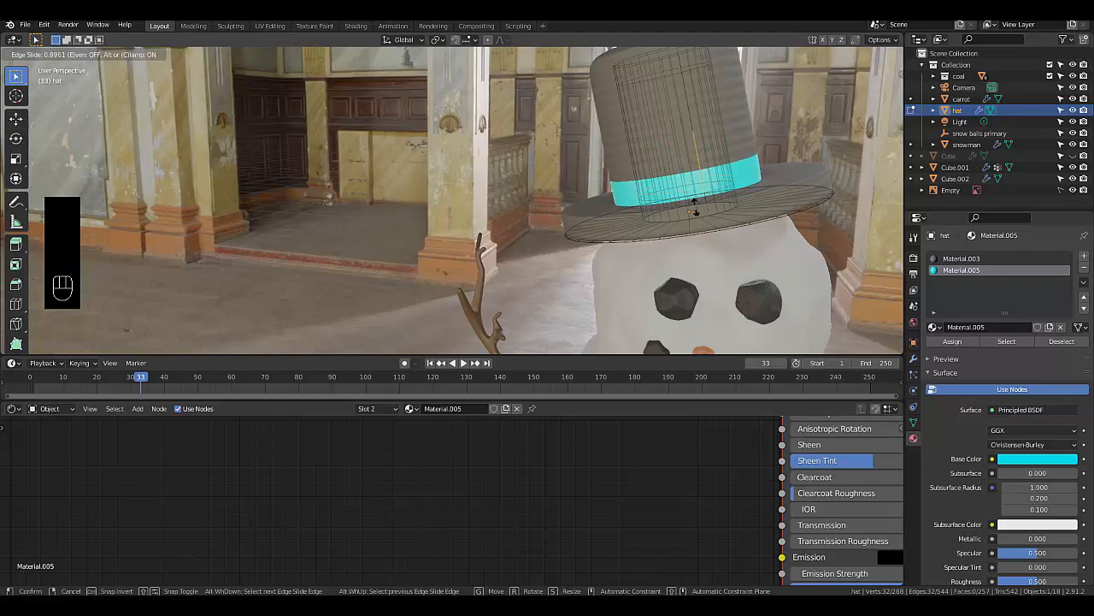
{"action": "left_click", "coordinate": [694, 212]}
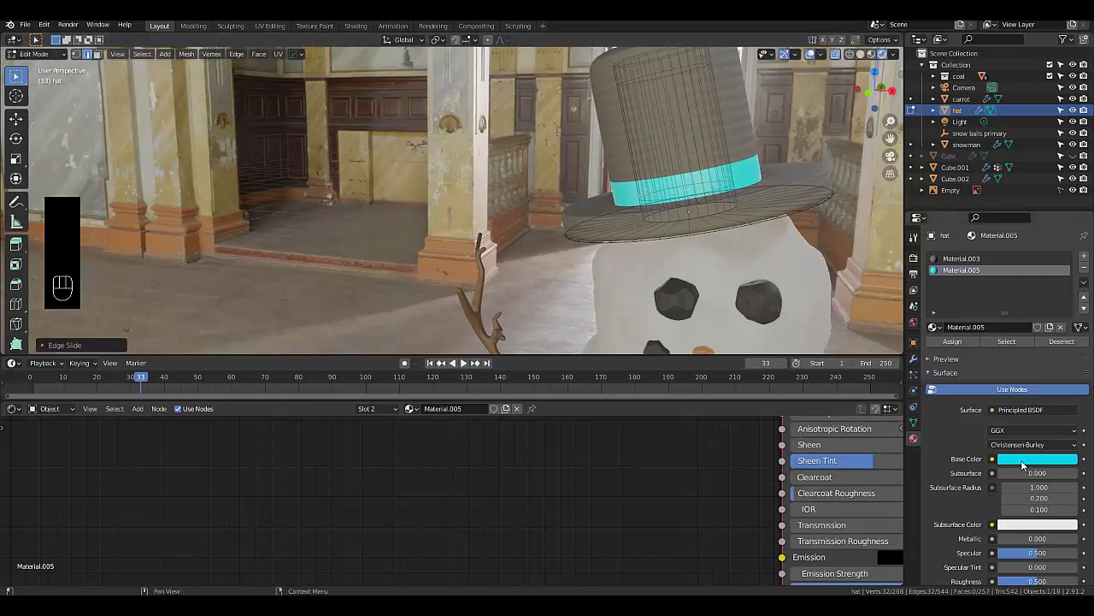
Change the band material's surface shader to Emission and set its color to orange FF6000
{"action": "left_click", "coordinate": [1013, 411]}
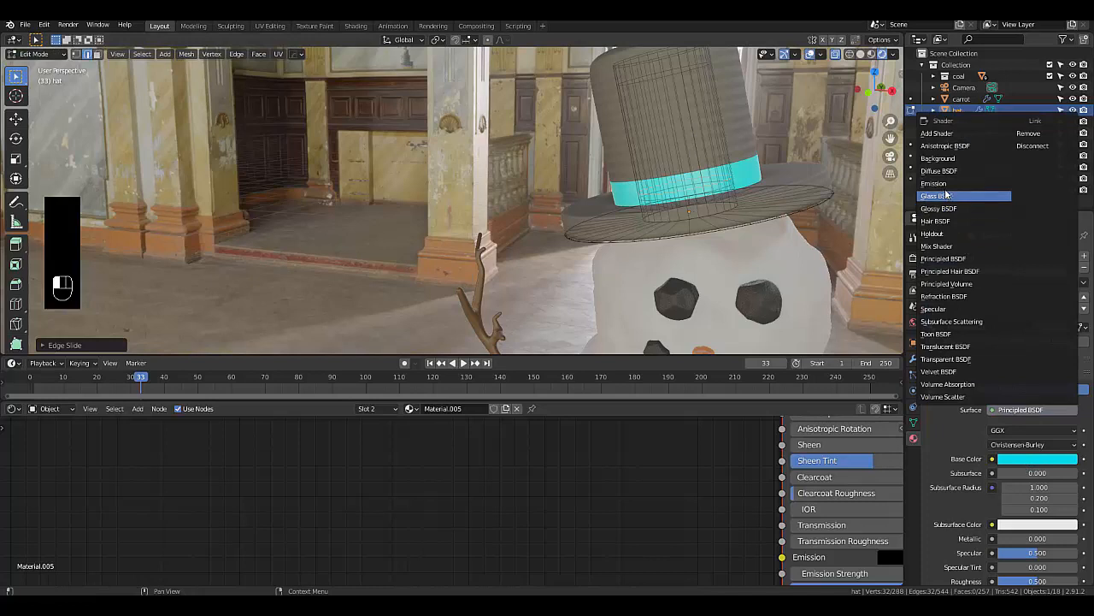
{"action": "left_click", "coordinate": [941, 183]}
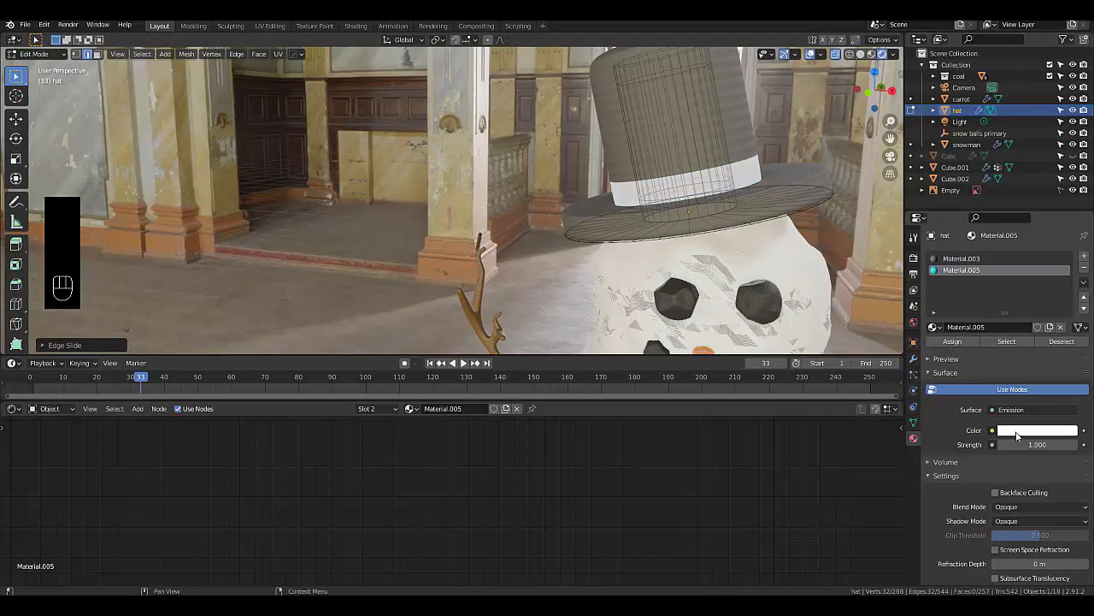
{"action": "left_click", "coordinate": [1016, 431]}
{"action": "left_click", "coordinate": [1004, 345]}
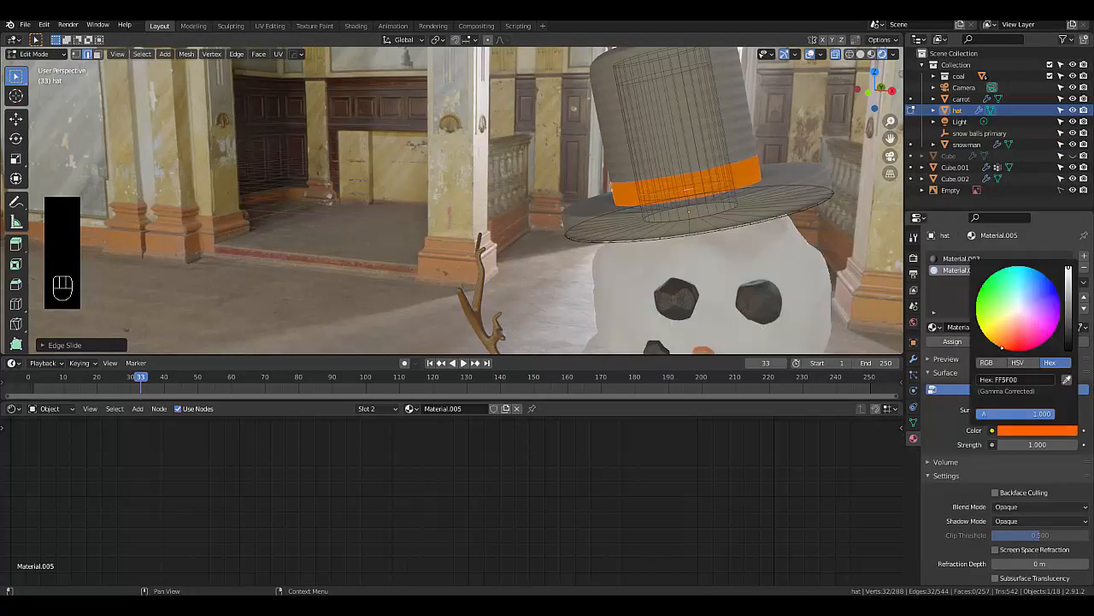
{"action": "mouse_move", "coordinate": [1002, 346]}
{"action": "left_mouse_down"}
{"action": "mouse_move", "coordinate": [981, 291]}
{"action": "mouse_move", "coordinate": [987, 335]}
{"action": "mouse_move", "coordinate": [1002, 347]}
{"action": "left_mouse_up"}
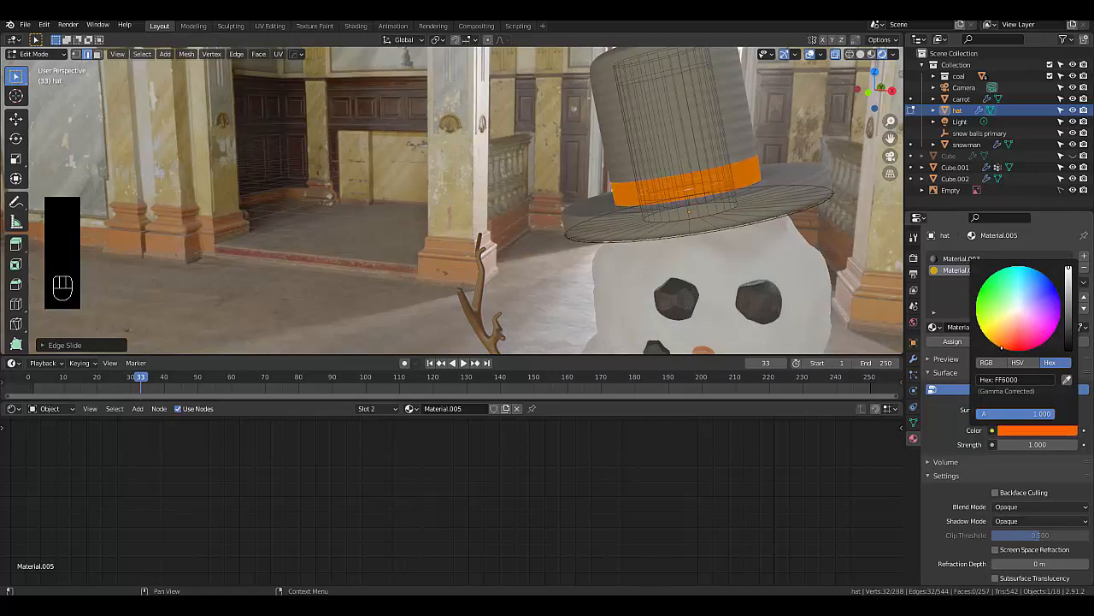
Try an emission strength of 20 on the hat band material, and settle on 30
{"action": "left_click", "coordinate": [1030, 444]}
{"action": "type", "text": "1.0"}
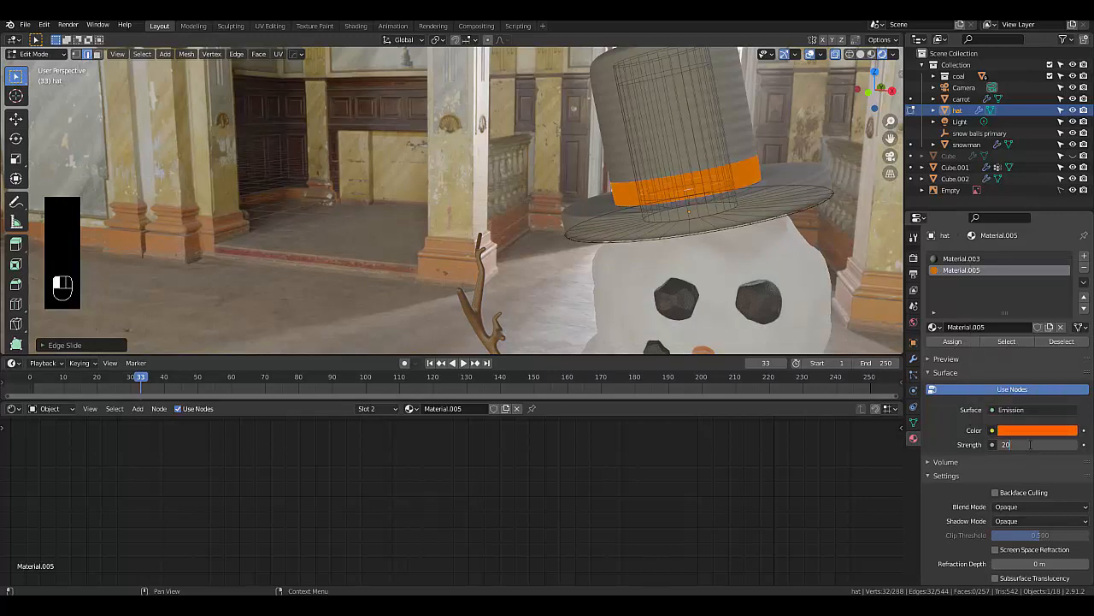
{"action": "key", "text": "Return"}
{"action": "left_click", "coordinate": [1032, 444]}
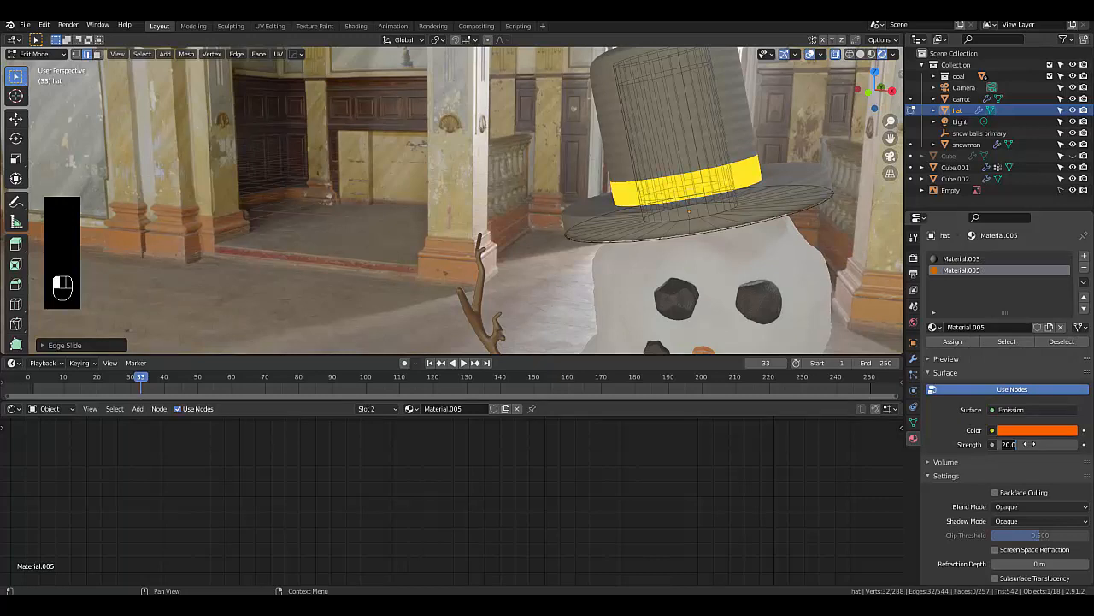
{"action": "type", "text": "30"}
{"action": "key", "text": "Return"}
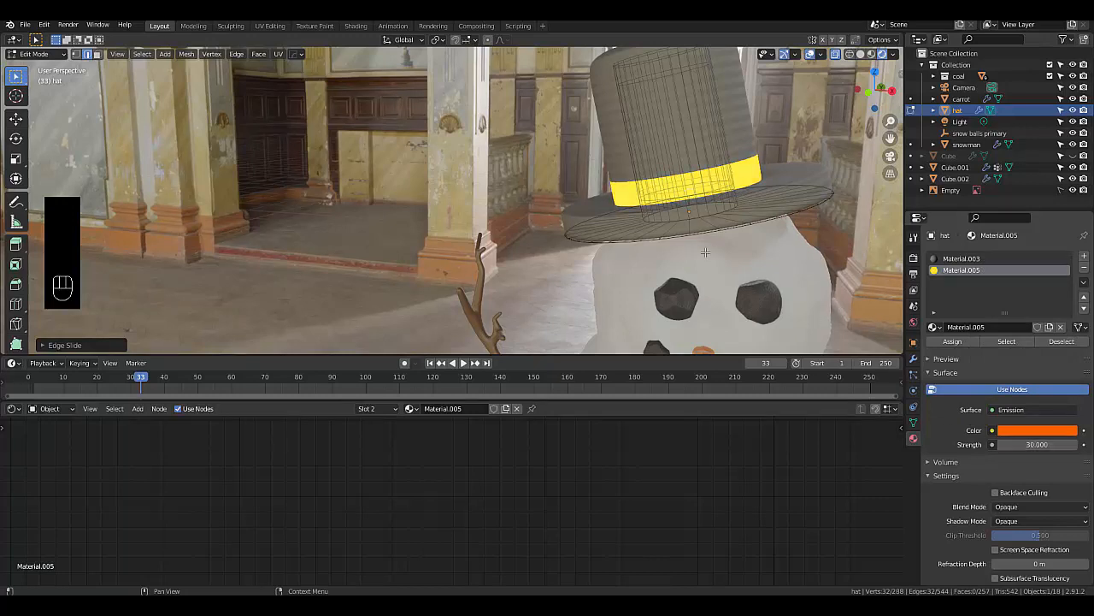
Enable Ambient Occlusion, Bloom, and Screen Space Reflections with Refraction in the Eevee render settings
{"action": "scroll", "coordinate": [678, 209], "scroll_direction": "down", "scroll_amount": 3}
{"action": "scroll", "coordinate": [678, 210], "scroll_direction": "down", "scroll_amount": 4}
{"action": "scroll", "coordinate": [708, 318], "scroll_direction": "up", "scroll_amount": 4}
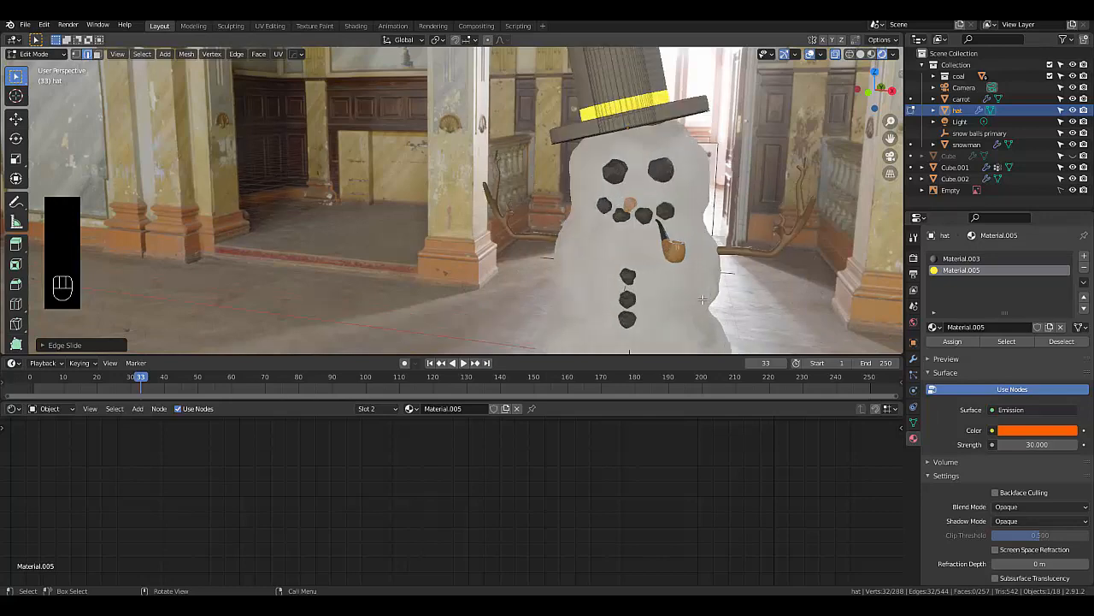
{"action": "middle_click_drag", "start_coordinate": [709, 318], "coordinate": [675, 338]}
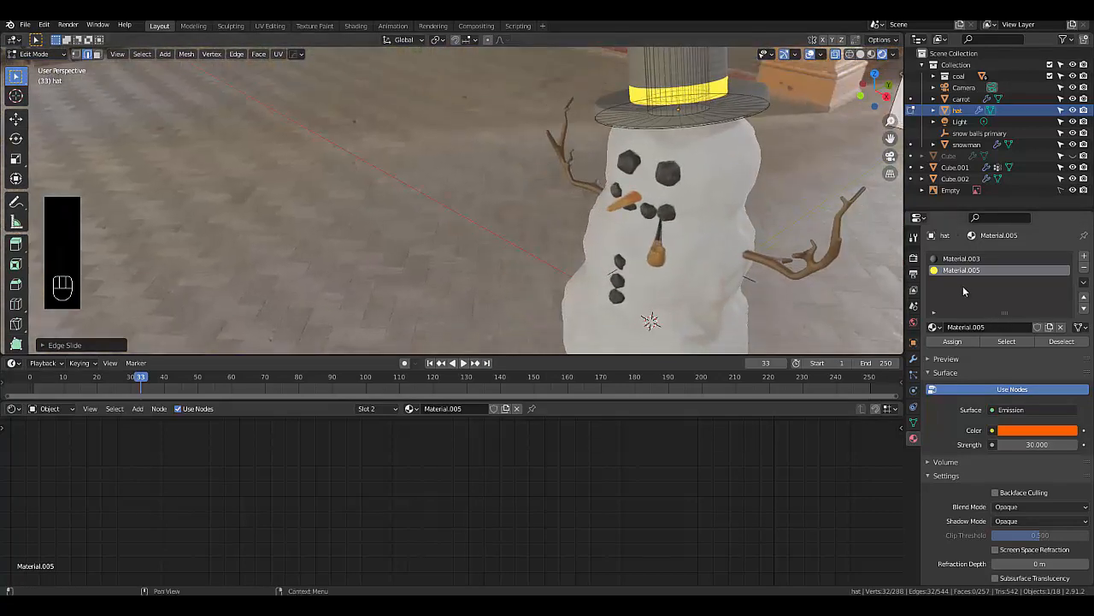
{"action": "left_click", "coordinate": [914, 257]}
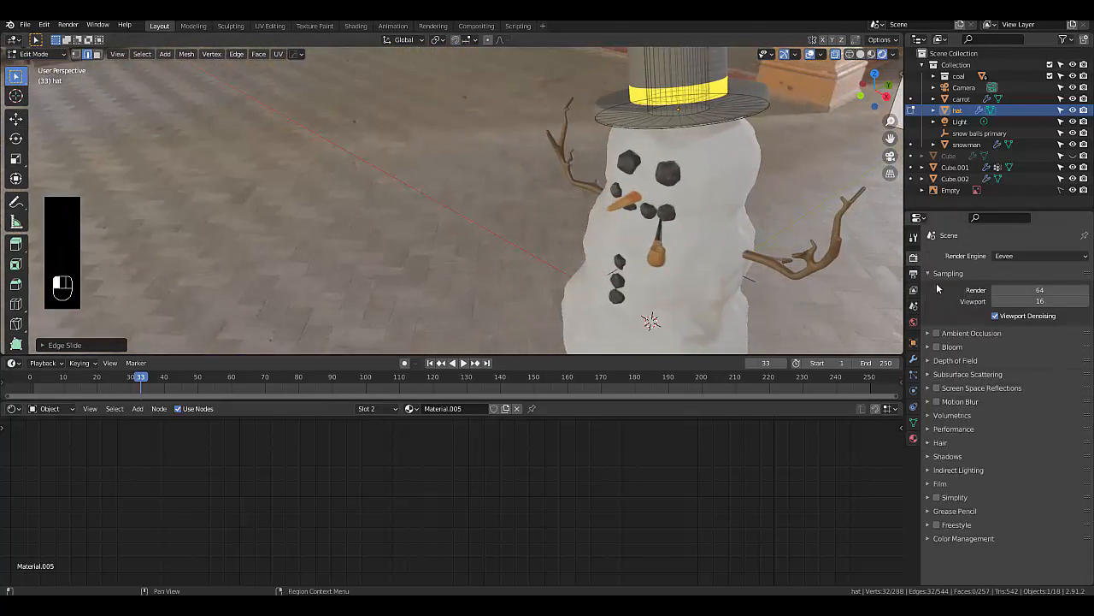
{"action": "left_click", "coordinate": [937, 334]}
{"action": "left_click", "coordinate": [938, 347]}
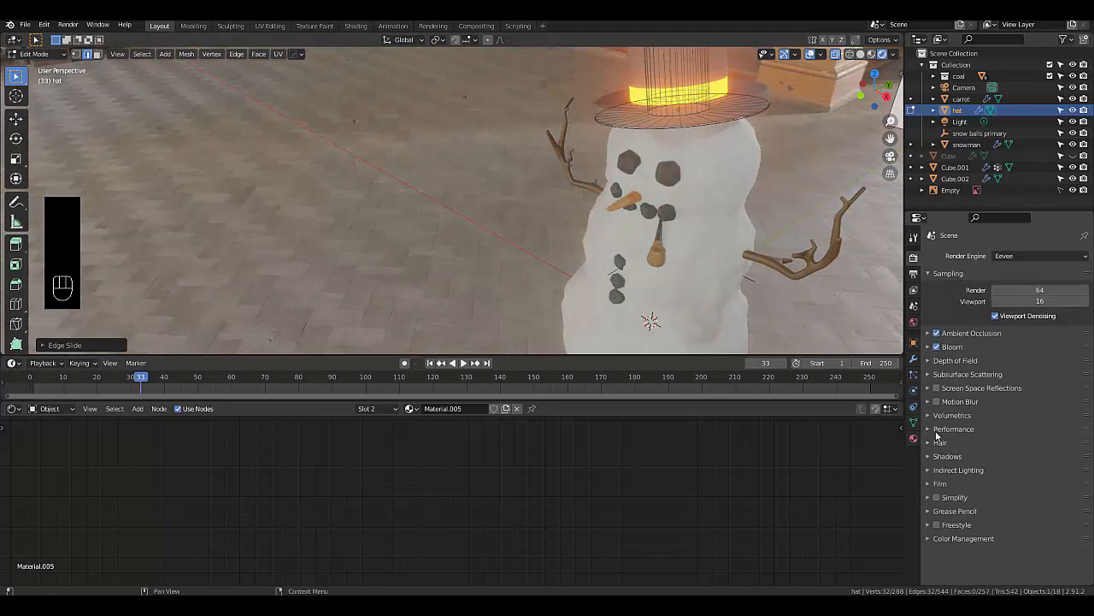
{"action": "left_click", "coordinate": [930, 388]}
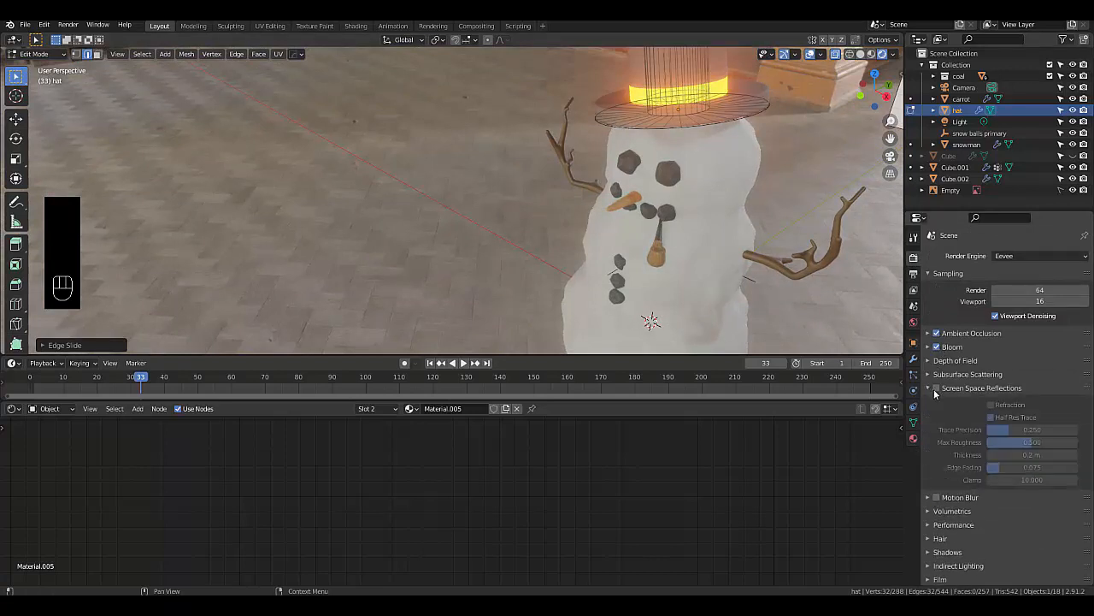
{"action": "left_click", "coordinate": [937, 388]}
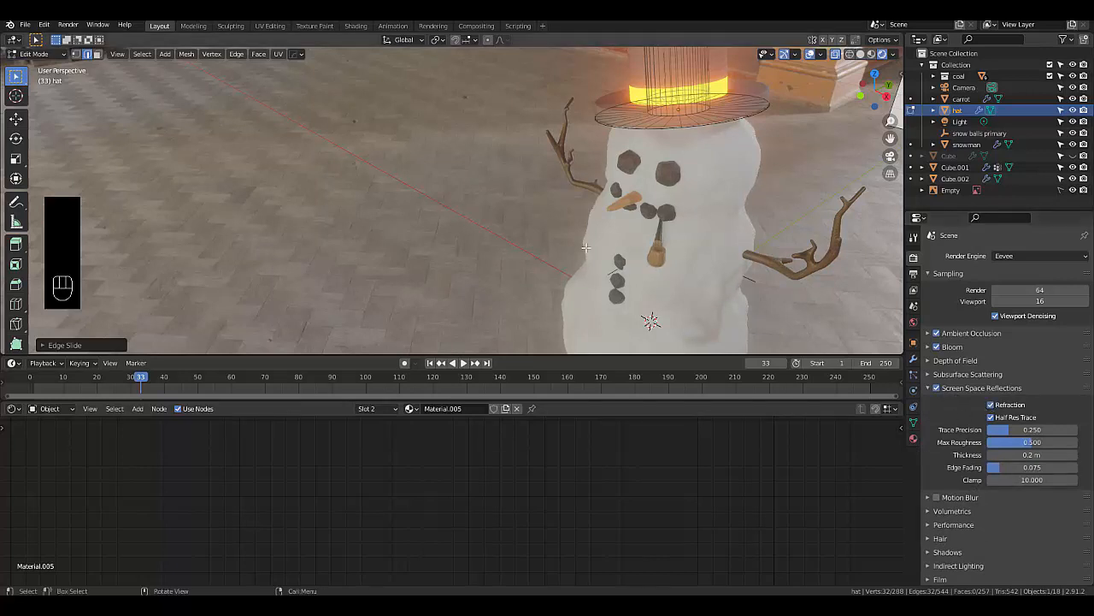
Frame the whole snowman from a slightly raised side angle and align the camera to that view
{"action": "scroll", "coordinate": [600, 248], "scroll_direction": "down", "scroll_amount": 5}
{"action": "scroll", "coordinate": [648, 263], "scroll_direction": "up", "scroll_amount": 2}
{"action": "middle_click_drag", "start_coordinate": [646, 263], "coordinate": [636, 227]}
{"action": "scroll", "coordinate": [645, 235], "scroll_direction": "up", "scroll_amount": 2}
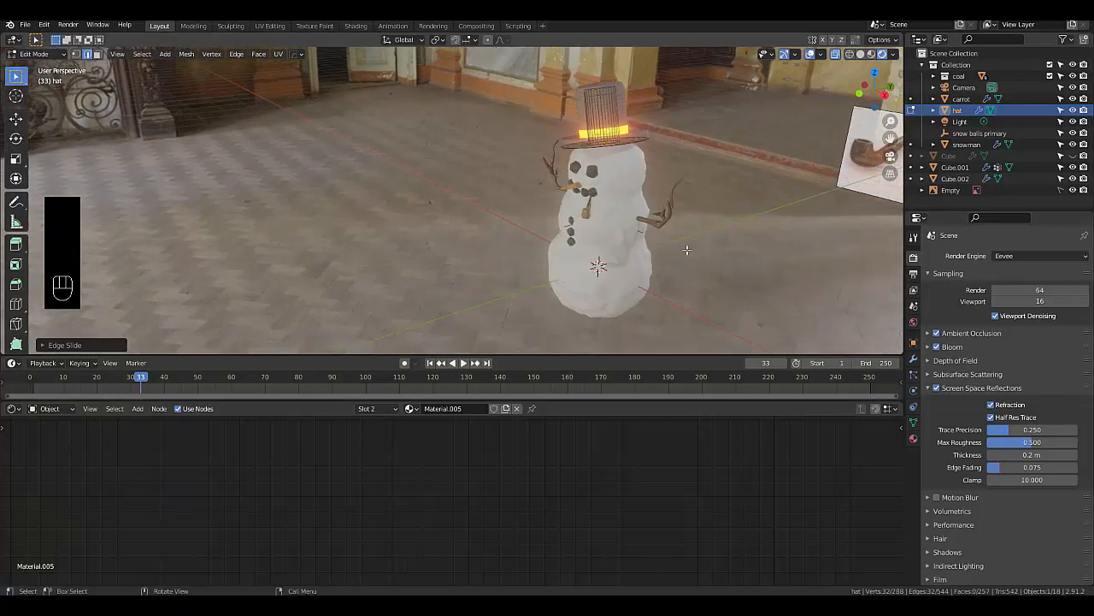
{"action": "key", "text": "ctrl+alt+KP_0"}
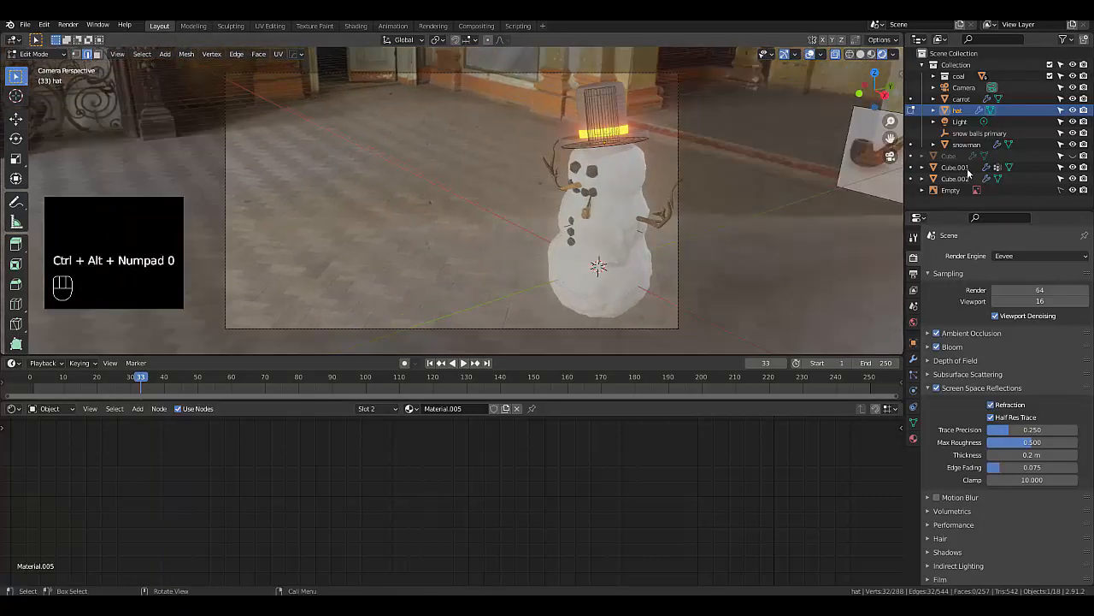
Return to Object Mode and move the camera about 1.25 m sideways so the snowman sits nearer the frame's center
{"action": "left_click", "coordinate": [963, 87]}
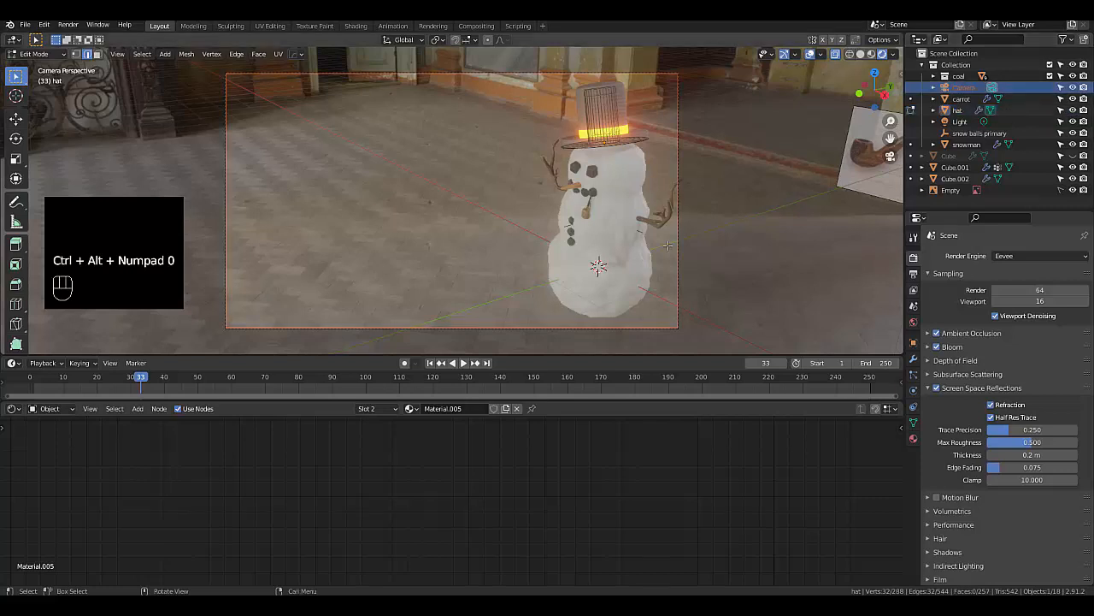
{"action": "key", "text": "g"}
{"action": "right_click", "coordinate": [703, 227]}
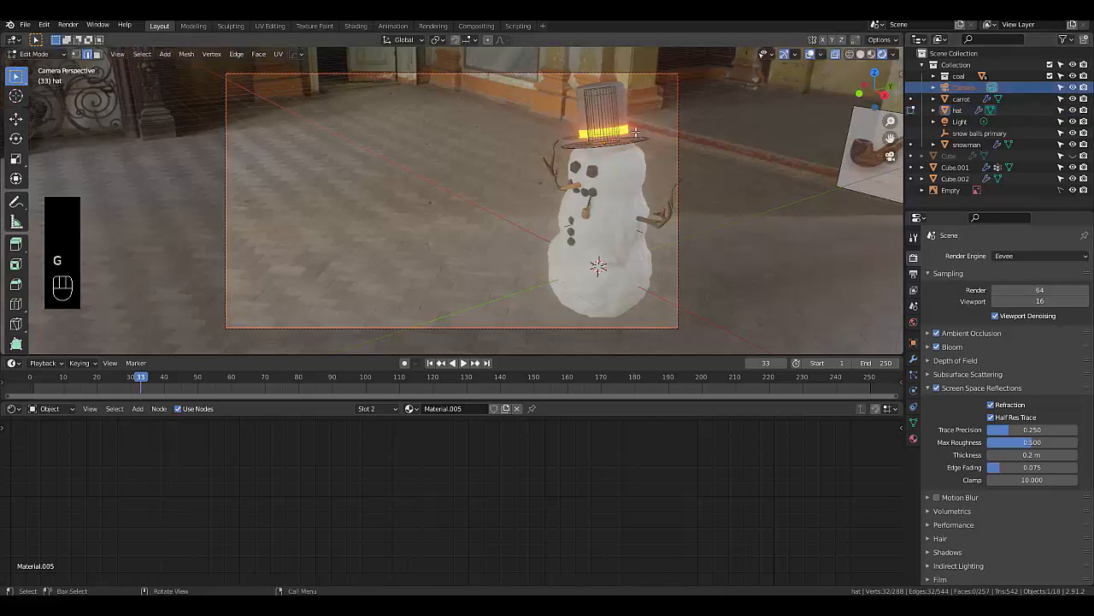
{"action": "left_click", "coordinate": [933, 99]}
{"action": "key", "text": "Tab"}
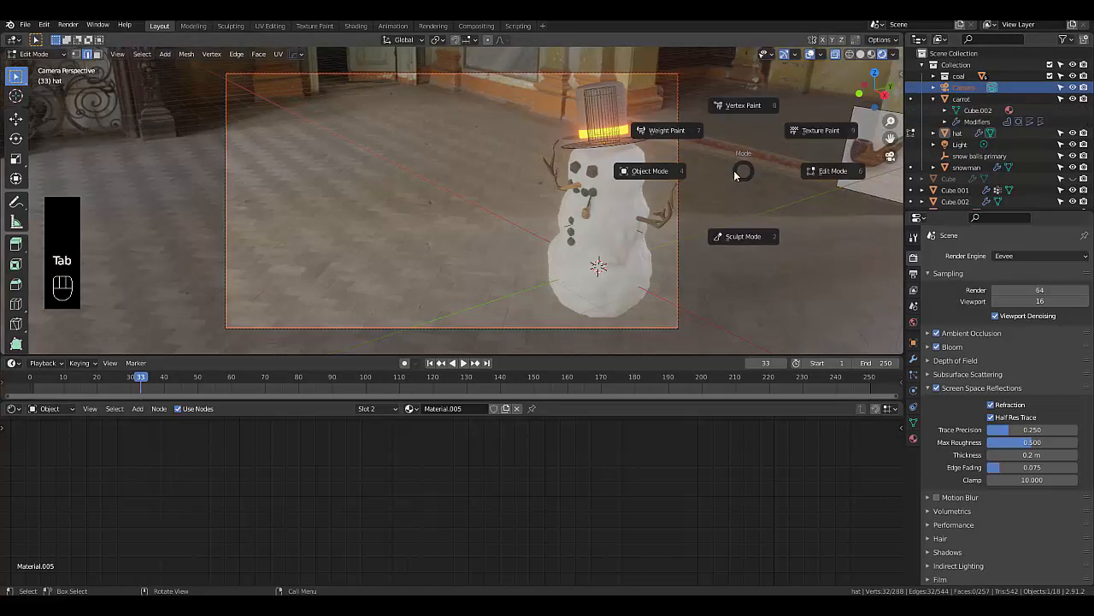
{"action": "left_click", "coordinate": [979, 86]}
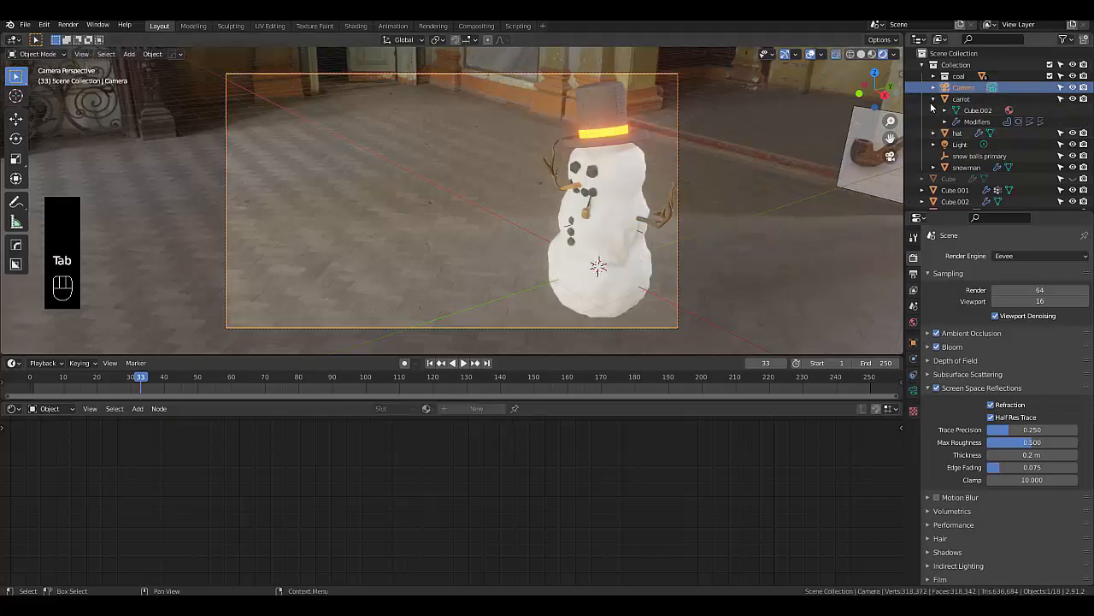
{"action": "key", "text": "g"}
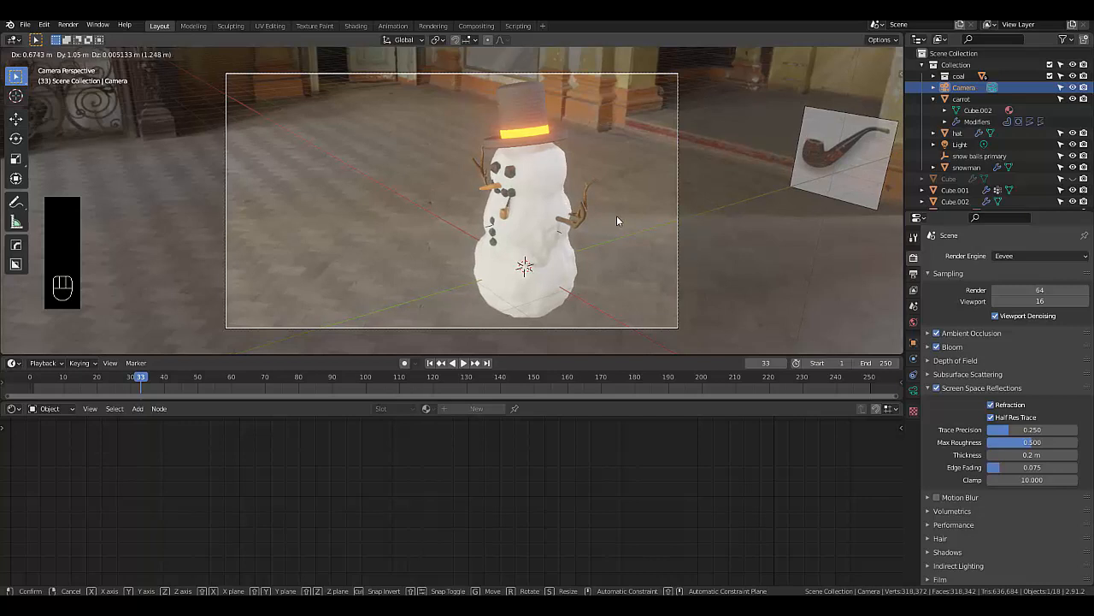
{"action": "left_click", "coordinate": [617, 216]}
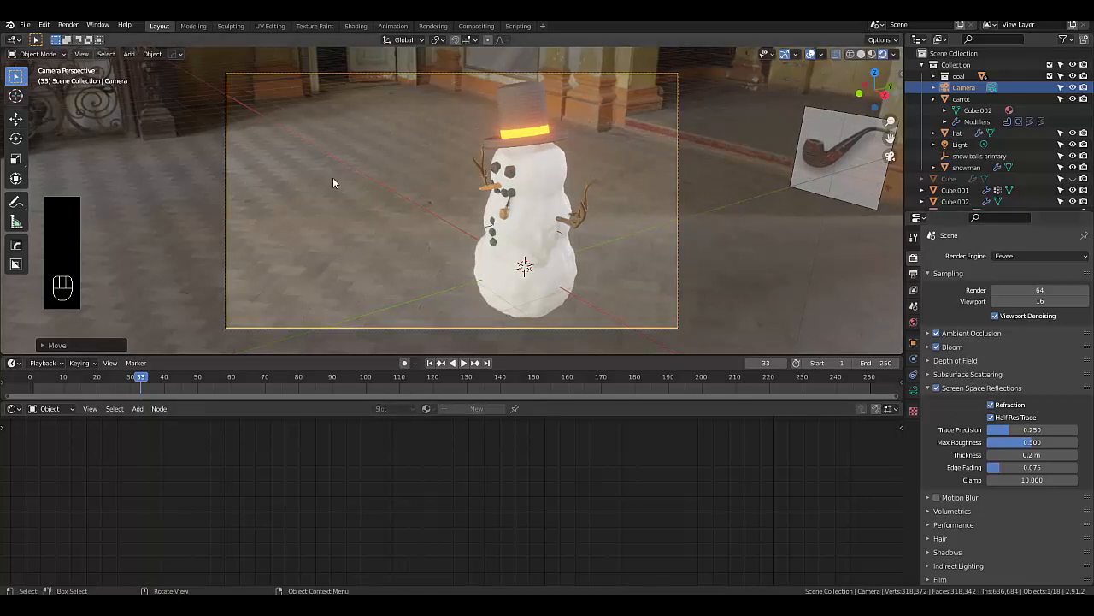
Render a still image of the snowman scene from the camera
{"action": "left_click", "coordinate": [68, 24]}
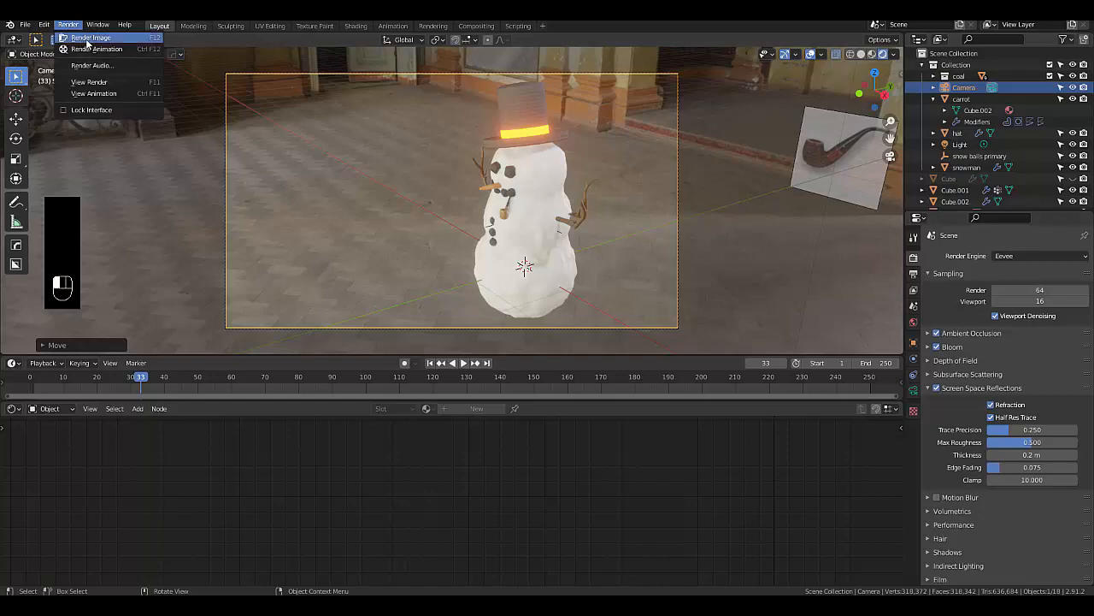
{"action": "left_click", "coordinate": [89, 38]}
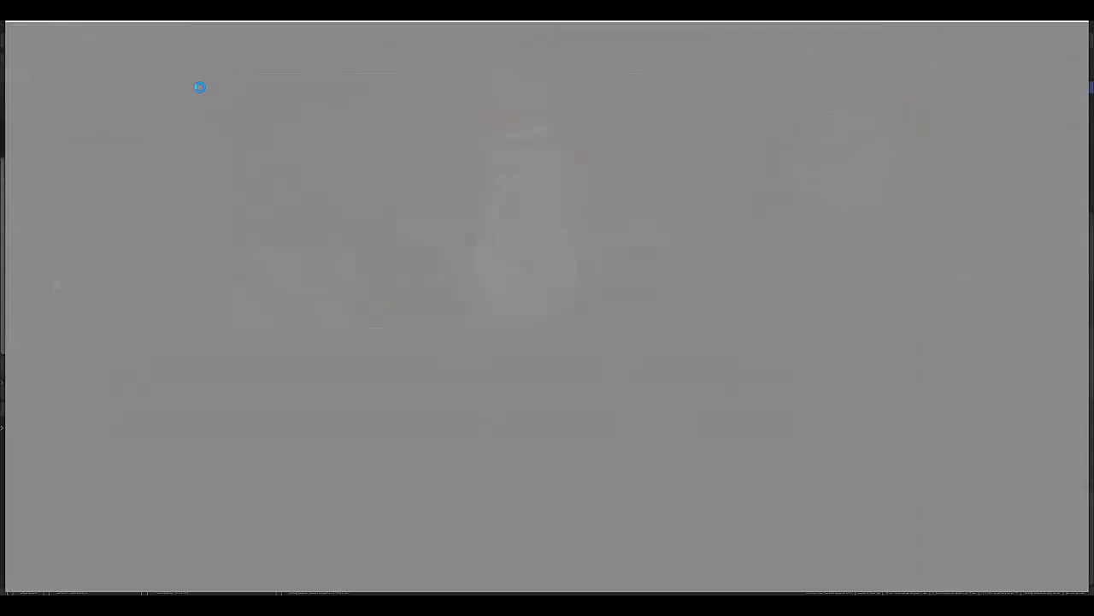